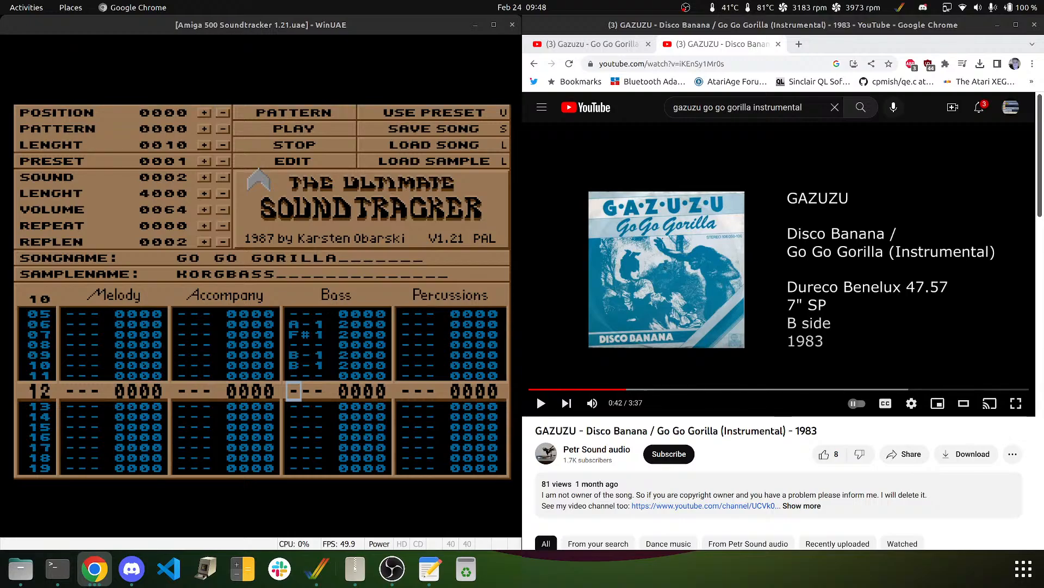
# - Briefly play pattern 0000 twice in the emulator, stopping each time, then release the mouse
pyautogui.click(151, 30)
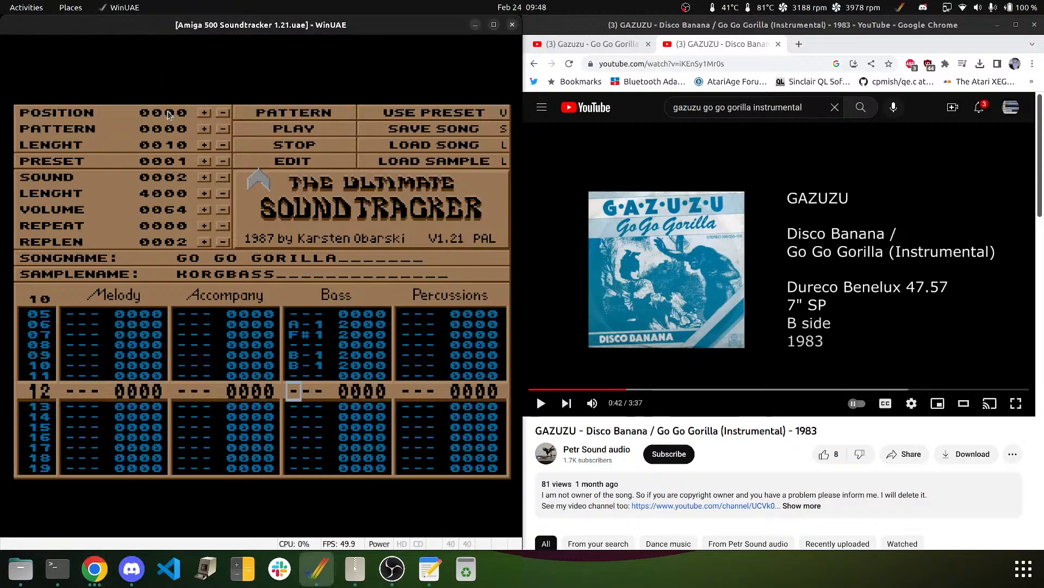
pyautogui.click(274, 131)
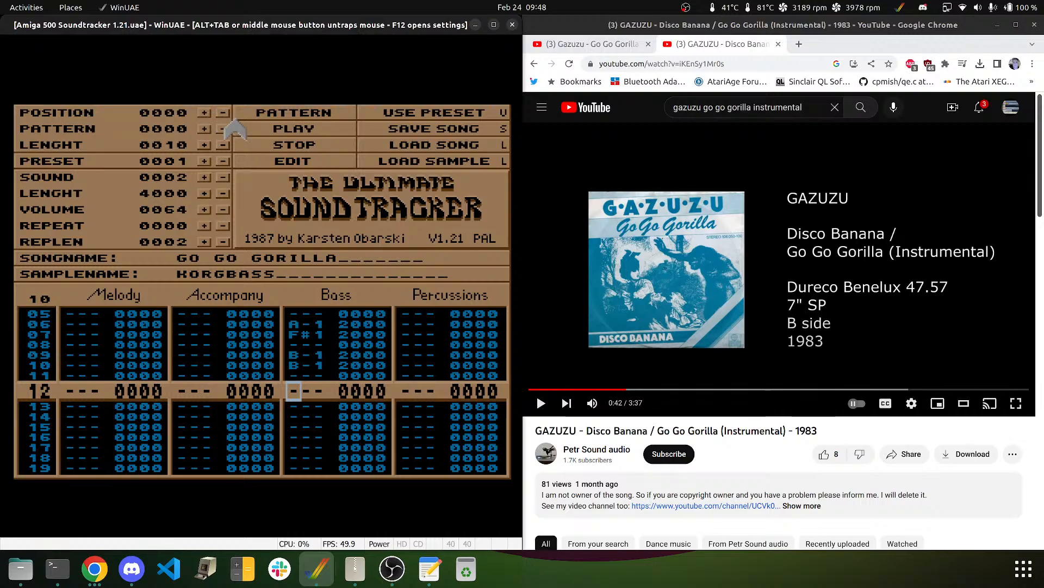
pyautogui.click(319, 121)
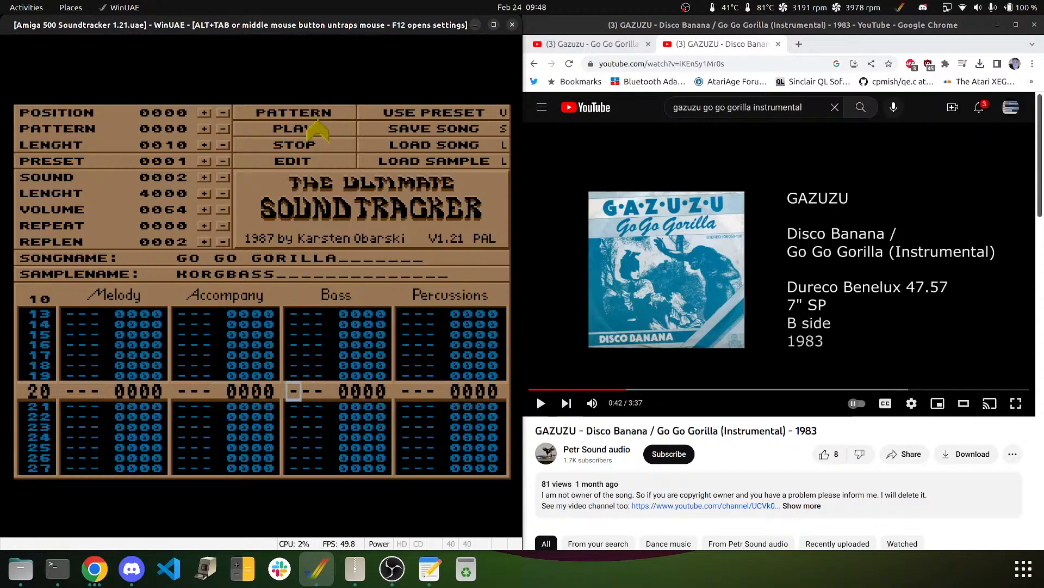
pyautogui.click(285, 147)
pyautogui.click(272, 118)
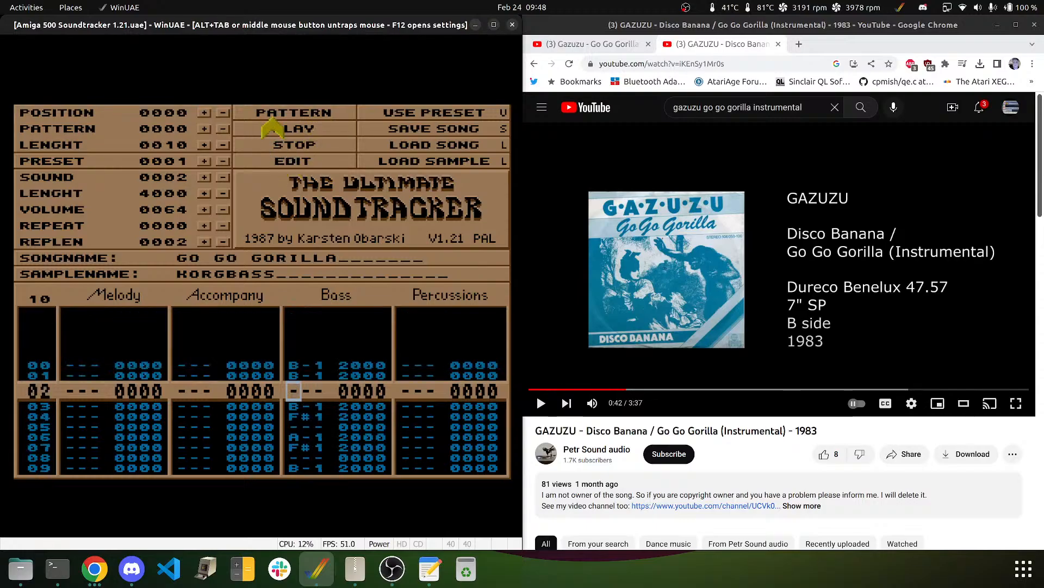
pyautogui.click(280, 150)
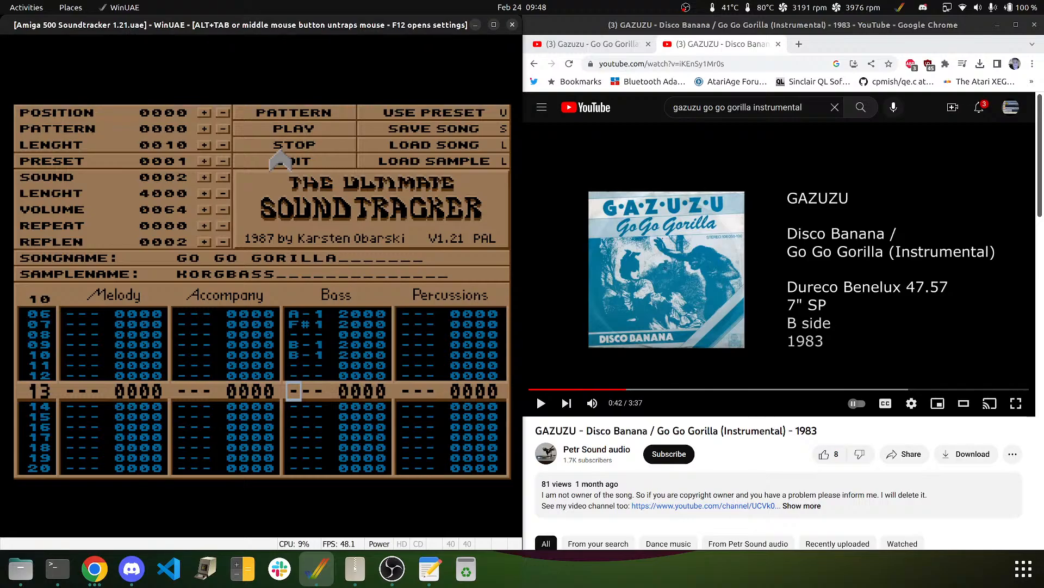
pyautogui.middleClick(202, 260)
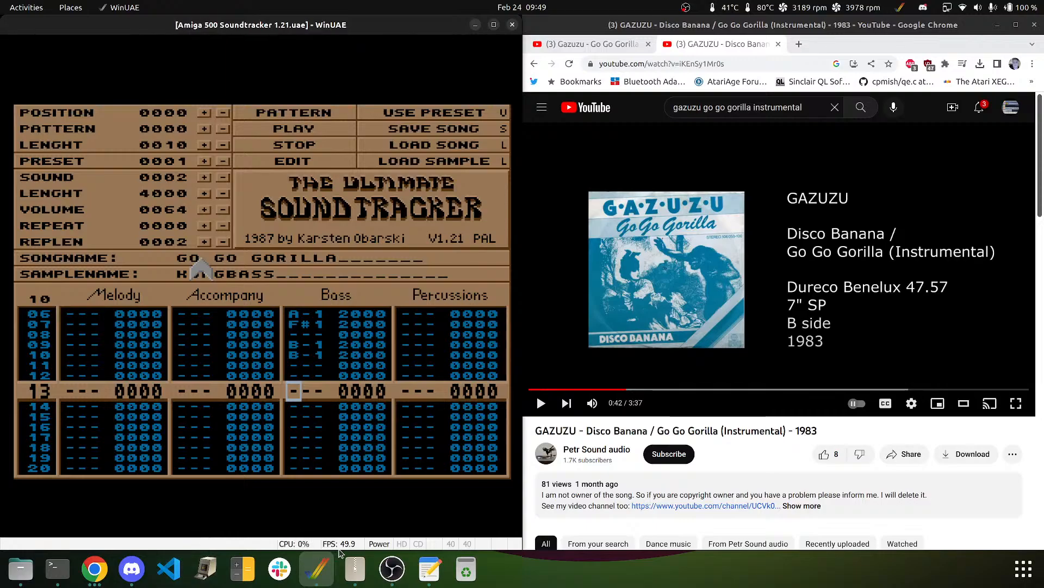
# - Check the text editor notes, the YouTube browser window and the screen recorder
pyautogui.click(428, 569)
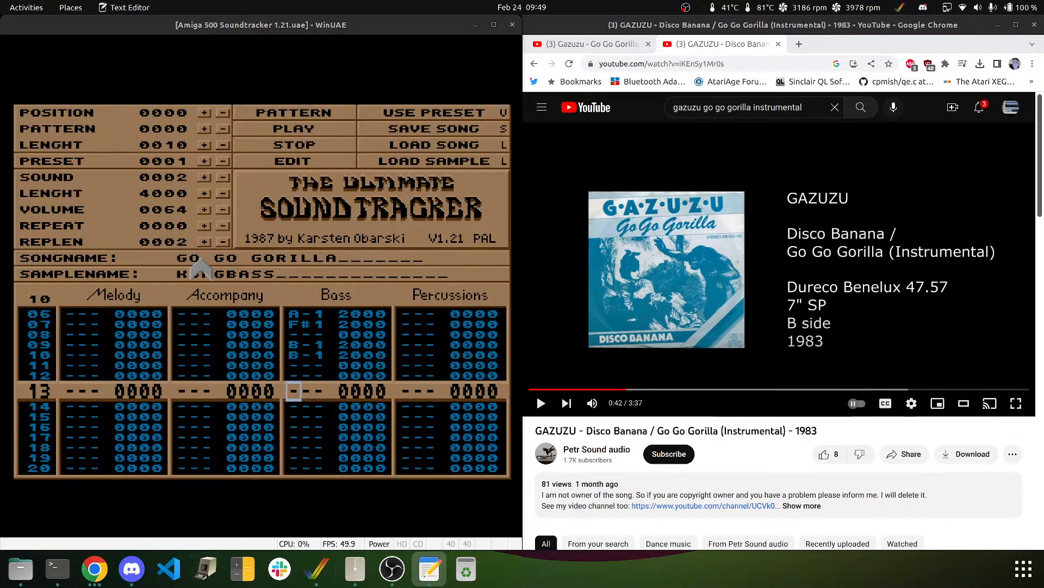
pyautogui.press('super+h')
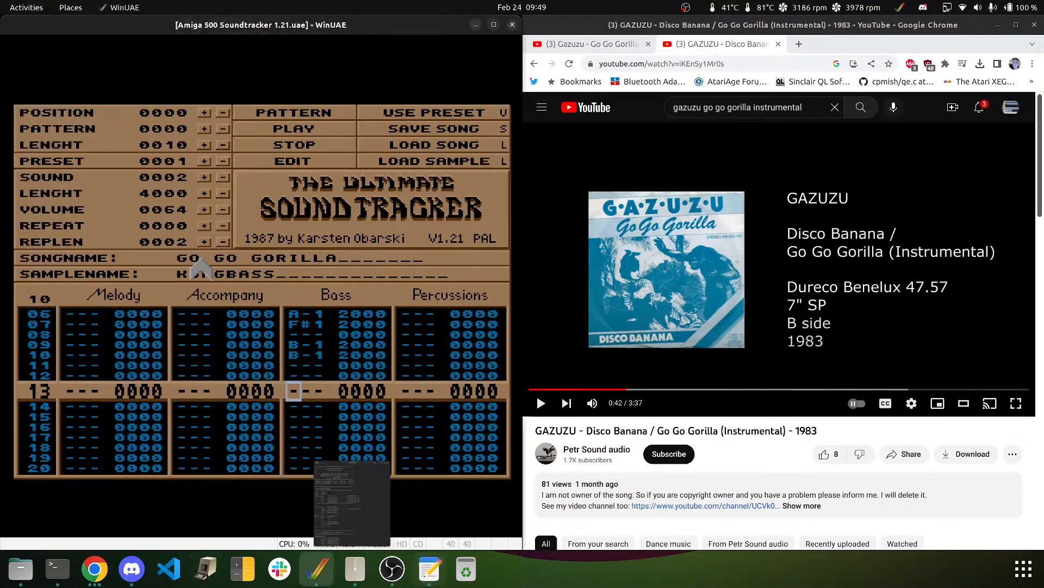
pyautogui.click(96, 576)
pyautogui.click(94, 572)
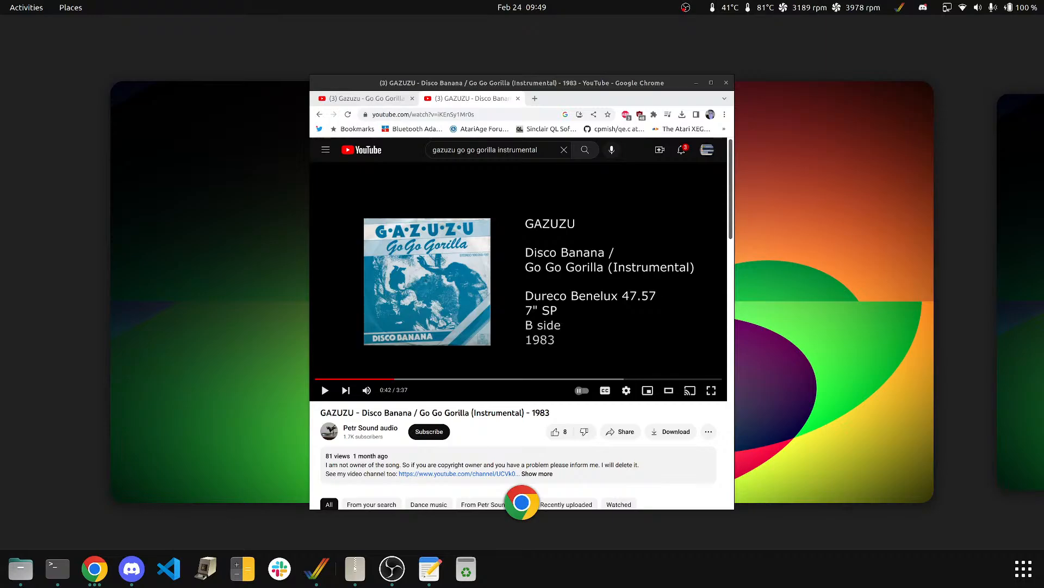
pyautogui.click(522, 294)
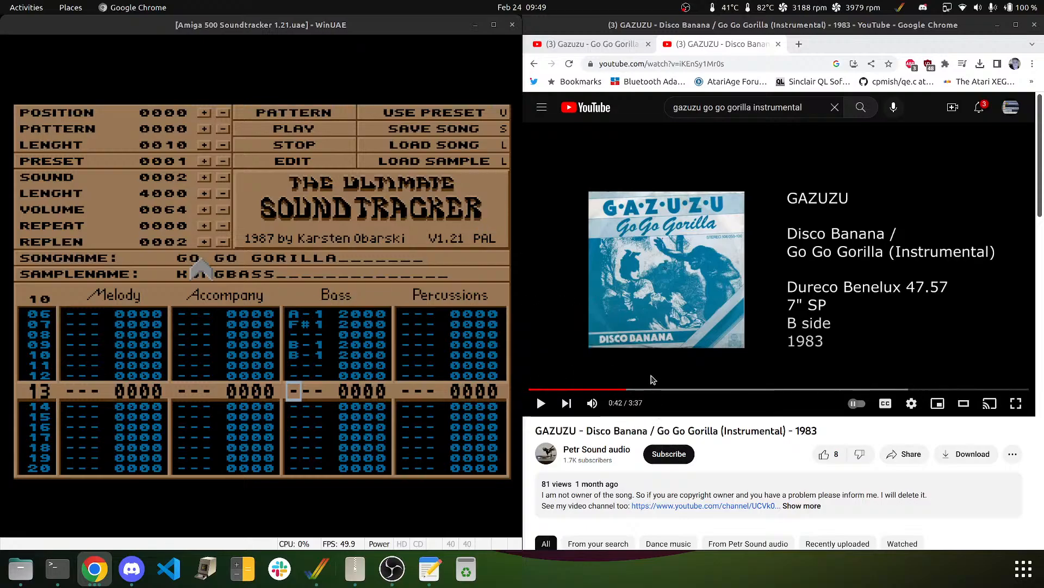
pyautogui.click(392, 568)
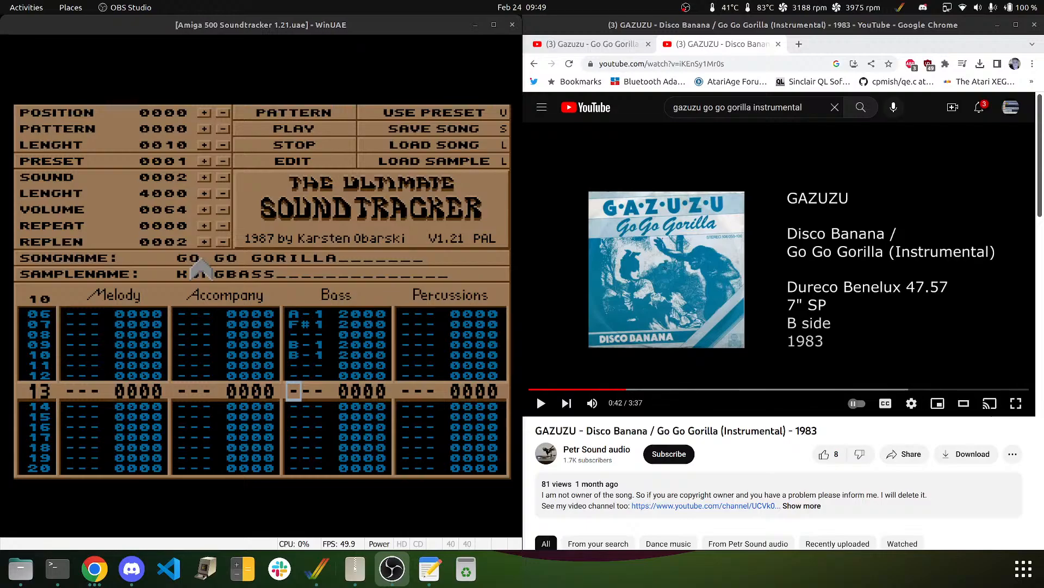
# - Play the full song through position 9, then stop it so it resets to position 0000
pyautogui.click(273, 165)
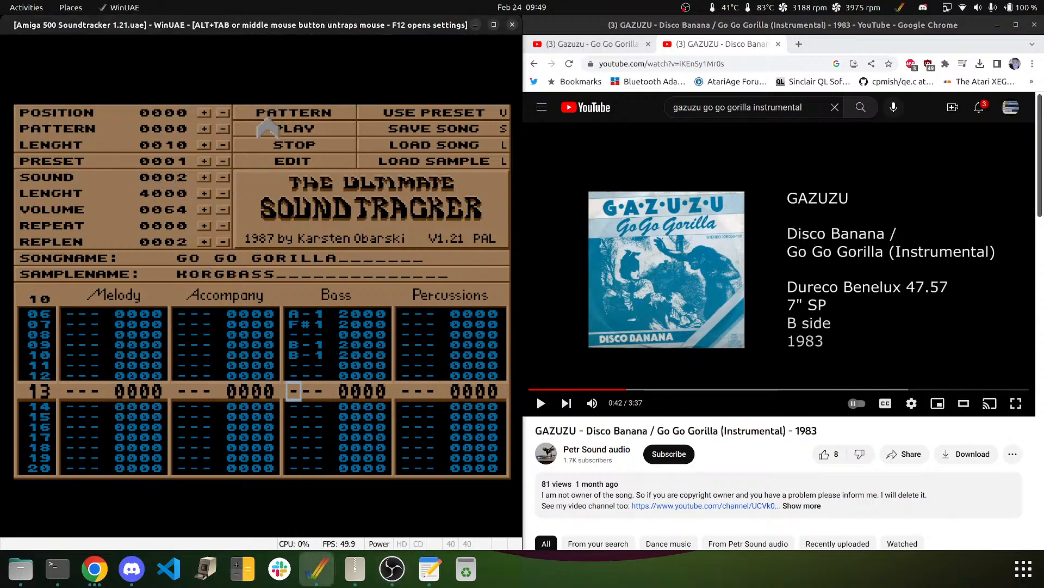
pyautogui.click(273, 128)
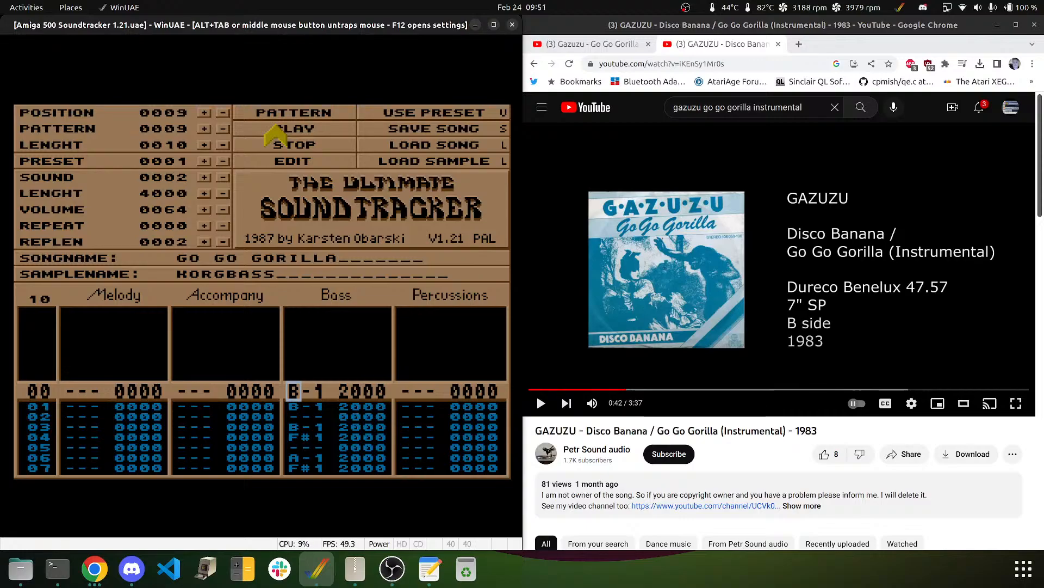
pyautogui.click(274, 135)
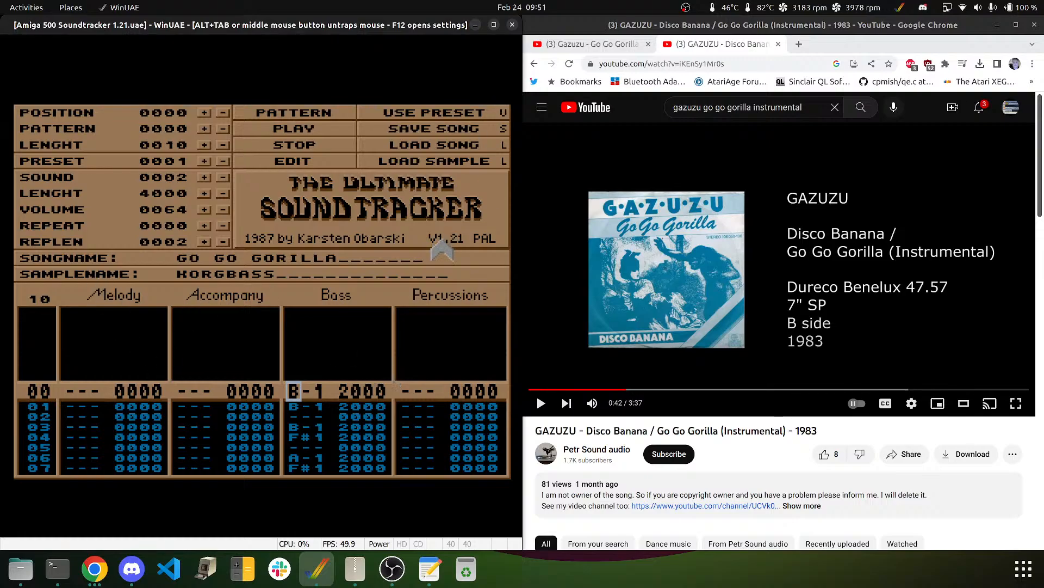
pyautogui.middleClick(260, 335)
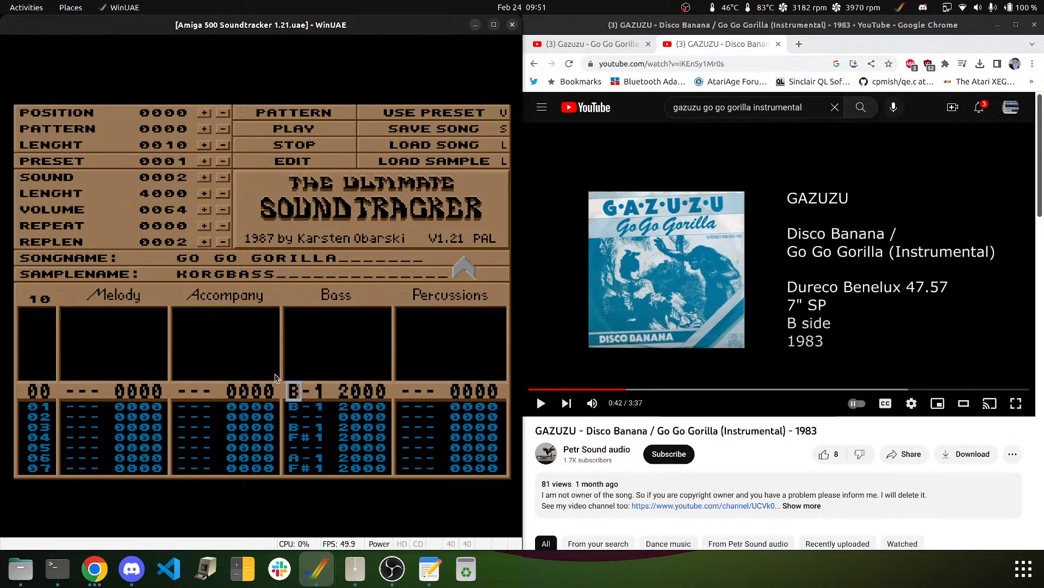
# - From Bass row 12, key in G#1 and B-1, skip row 14, then C#2 on rows 15–16
pyautogui.click(298, 358)
pyautogui.press('Down')
pyautogui.press('Down')
pyautogui.press('Down')
pyautogui.press('Down')
pyautogui.press('Down')
pyautogui.press('Down')
pyautogui.press('Down')
pyautogui.press('Down')
pyautogui.press('Down')
pyautogui.press('Down')
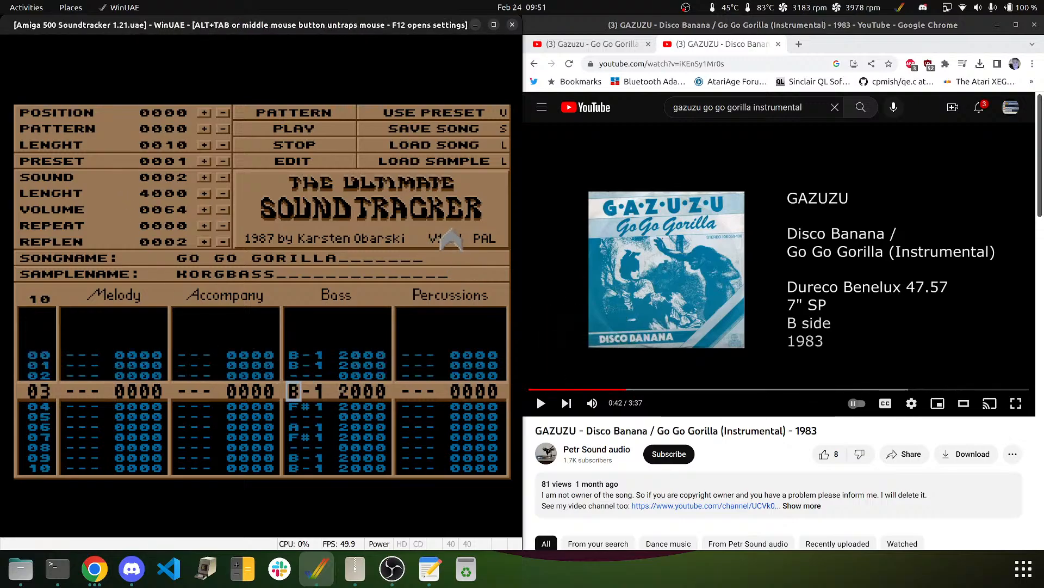
pyautogui.press('Down')
pyautogui.press('Down')
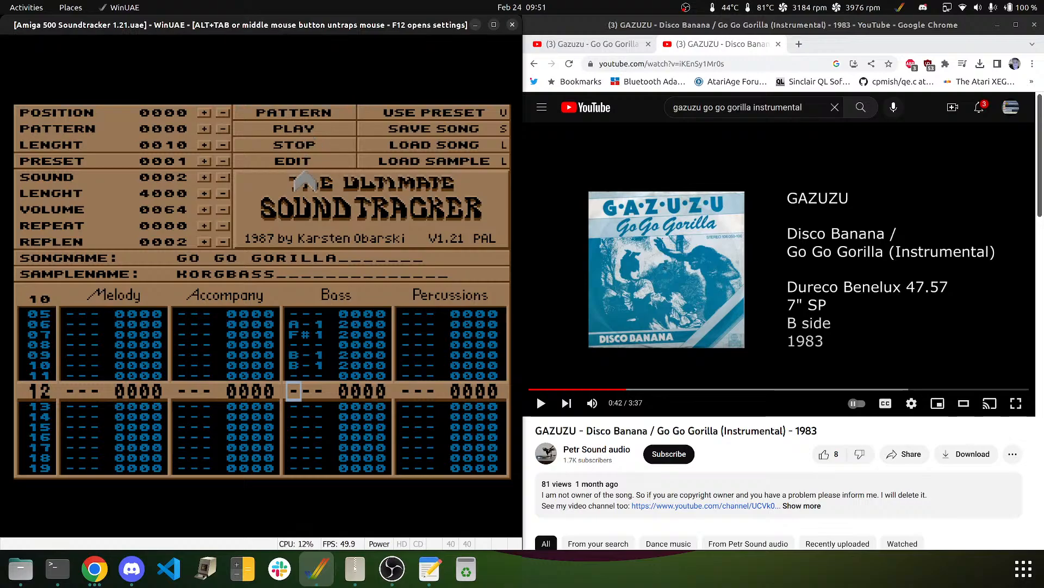
pyautogui.press('h')
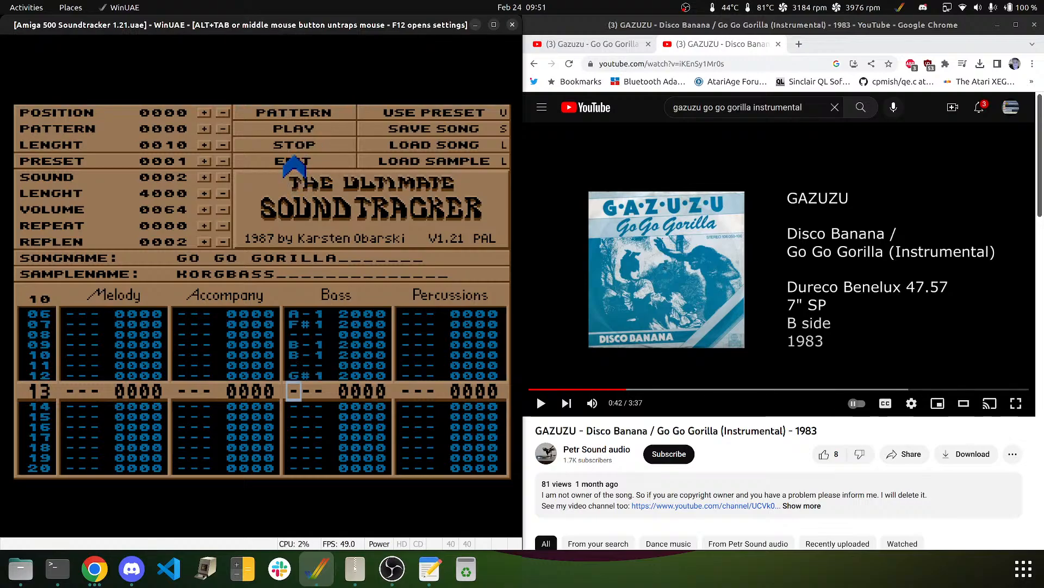
pyautogui.press('m')
pyautogui.press('Down')
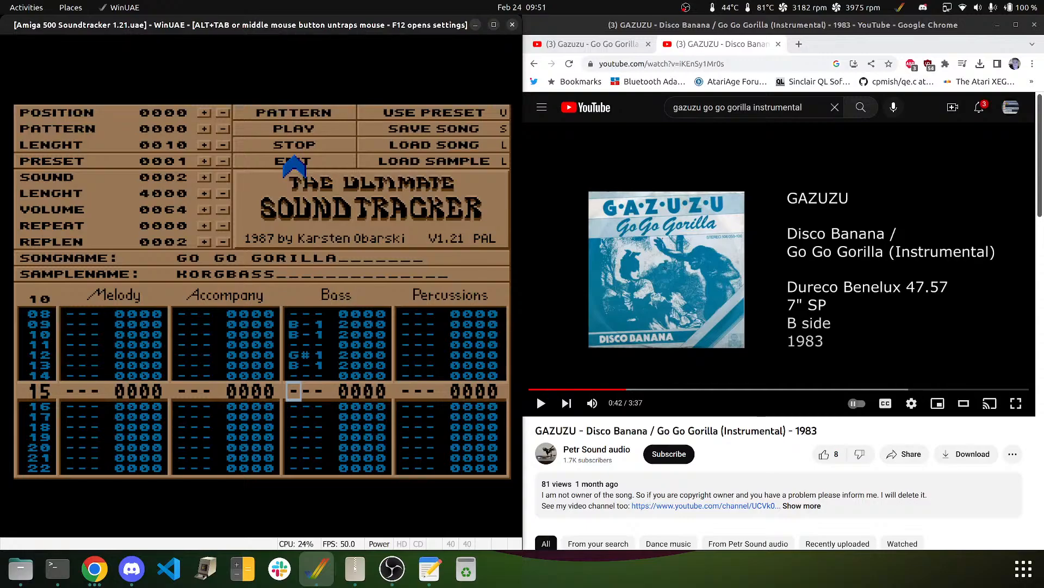
pyautogui.press('2')
pyautogui.press('2')
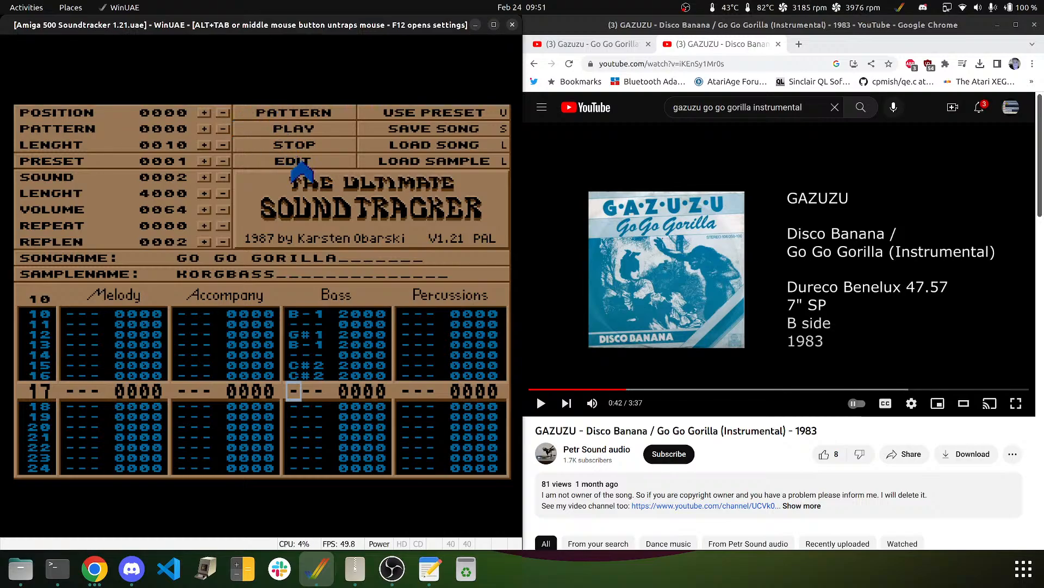
pyautogui.middleClick(293, 159)
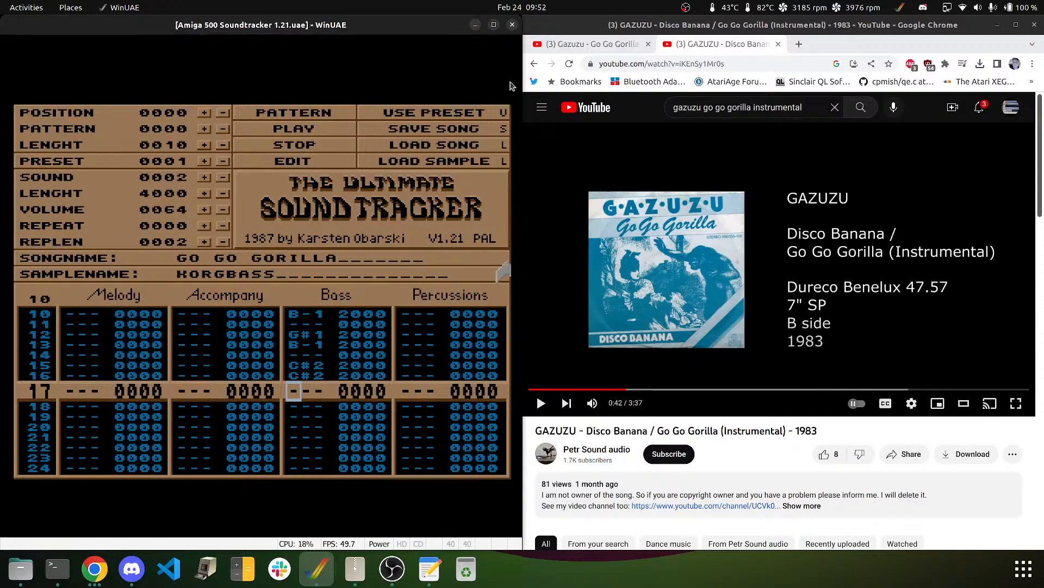
# - Replay the YouTube reference from ten seconds earlier and pause it at 0:37
pyautogui.click(668, 242)
pyautogui.press('Left')
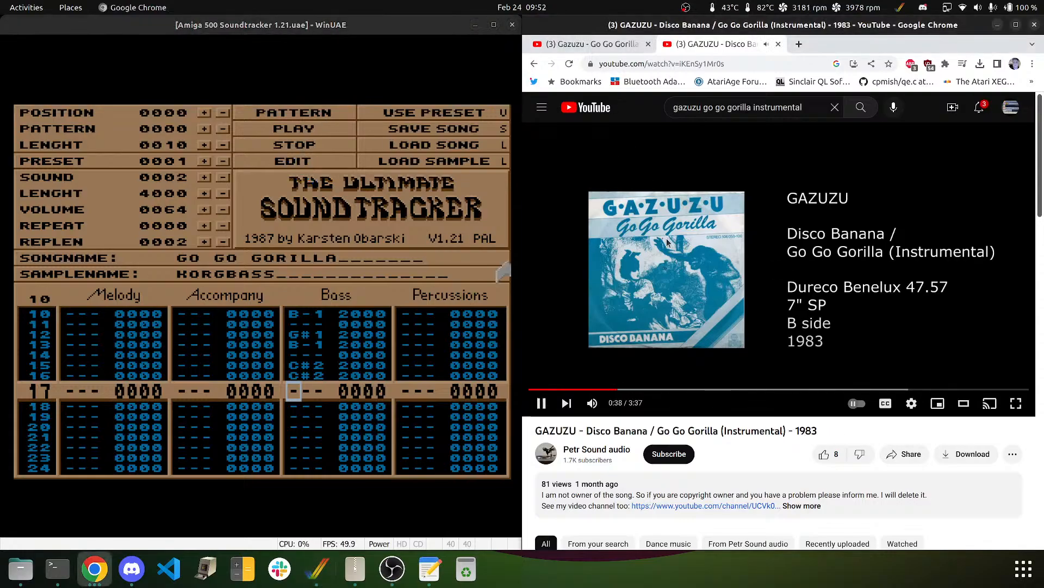
pyautogui.press('Left')
pyautogui.press('Left')
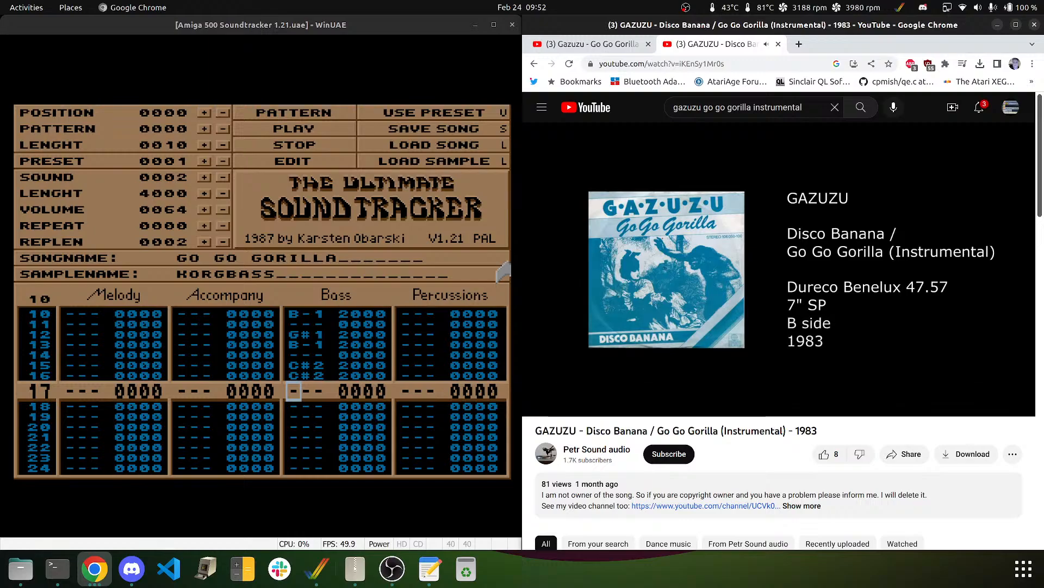
pyautogui.click(566, 193)
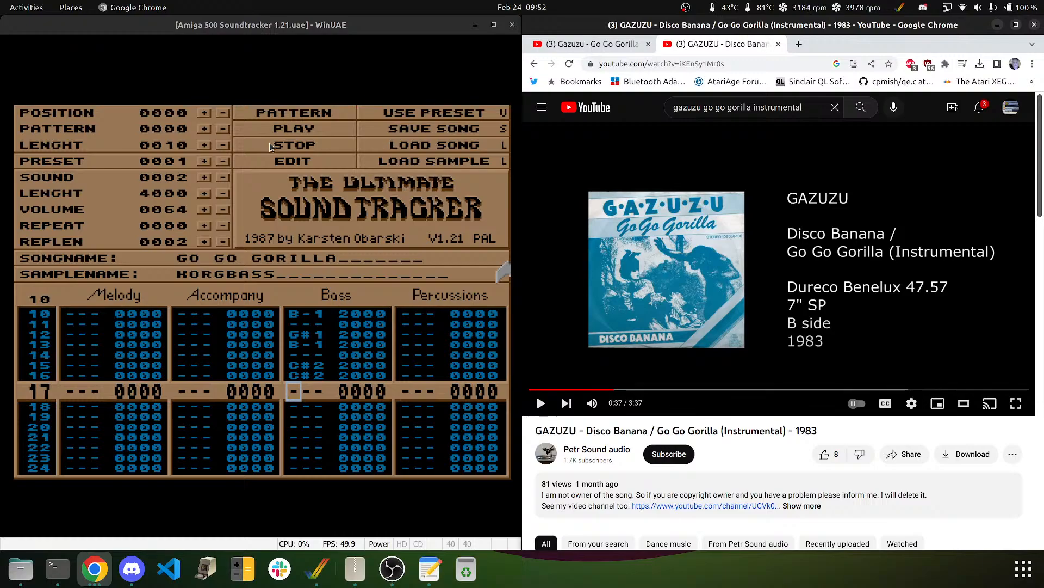
# - Put C#2 at Bass row 18 and B-1 at row 19, leaving row 20 empty
pyautogui.click(152, 33)
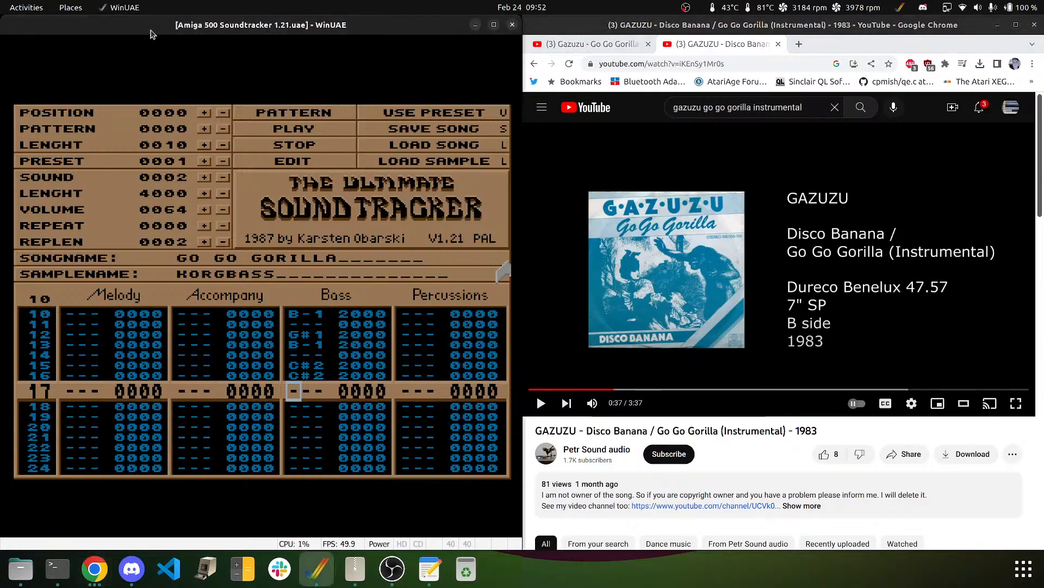
pyautogui.press('Down')
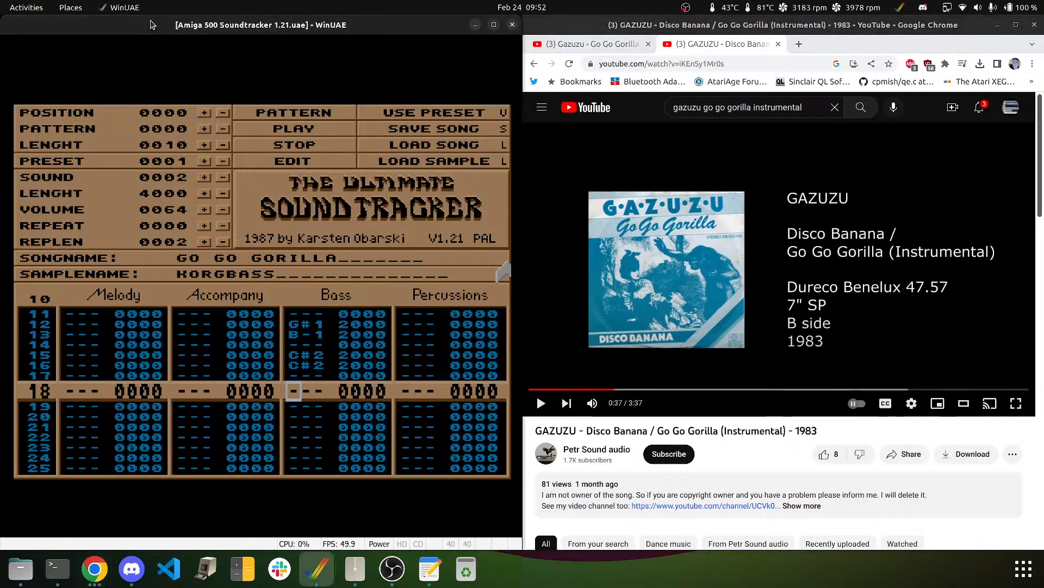
pyautogui.click(20, 45)
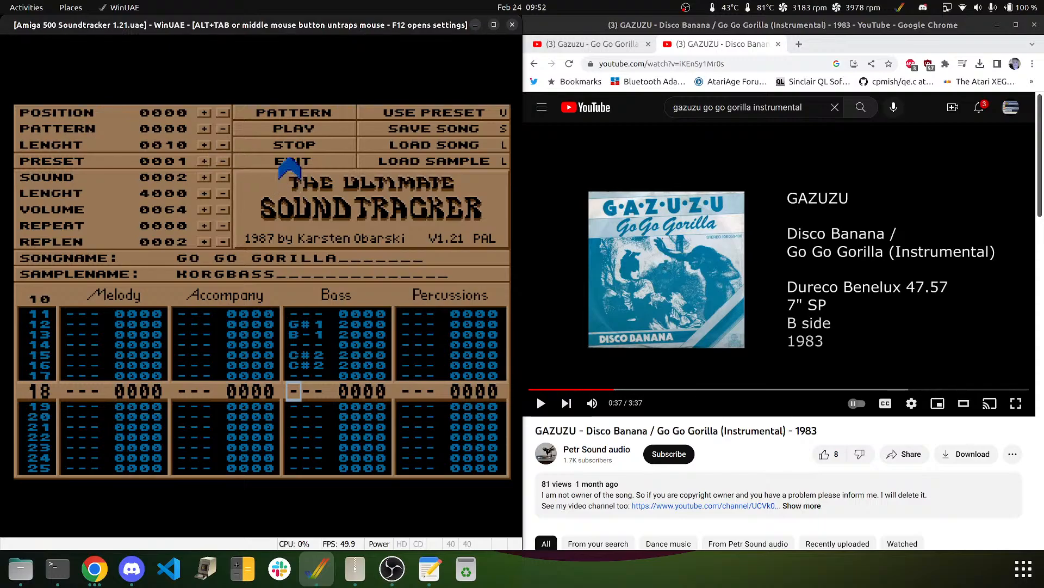
pyautogui.press('2')
pyautogui.press('q')
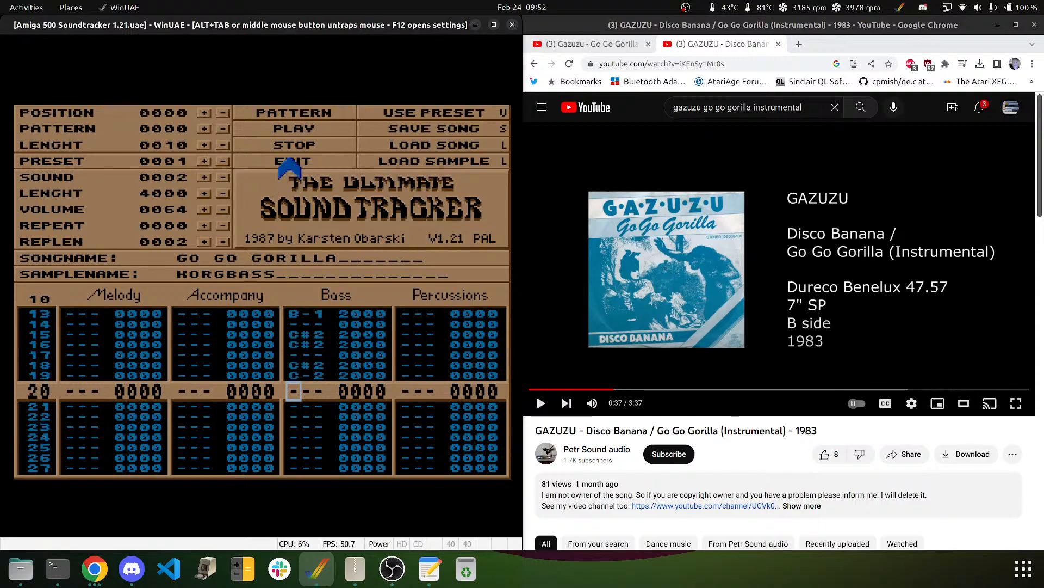
pyautogui.press('Up')
pyautogui.press('m')
pyautogui.press('Down')
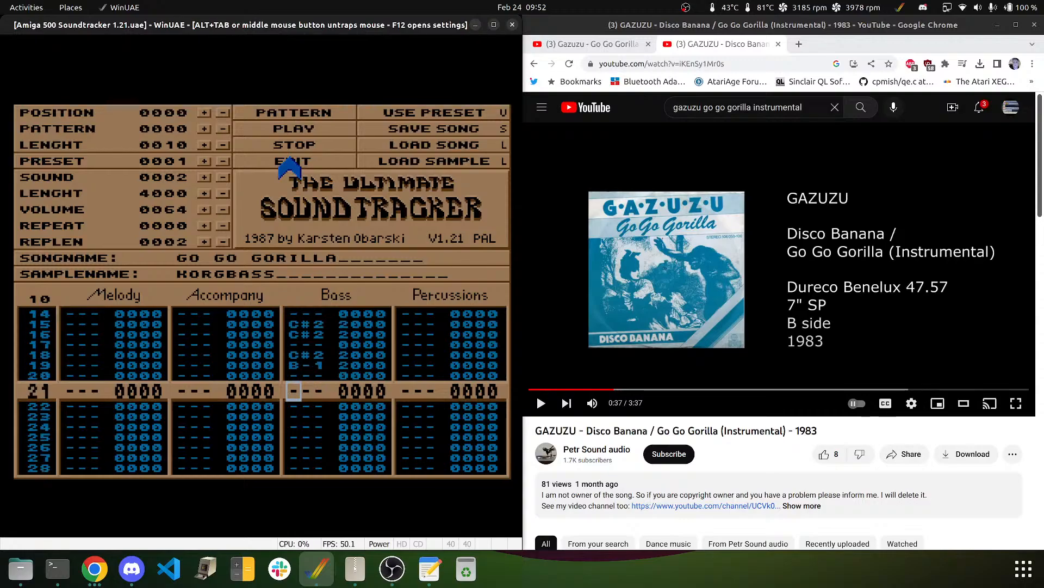
# - Enter G#1 at row 21 and F#1 at row 22, then F#2 on rows 24–25
pyautogui.press('j')
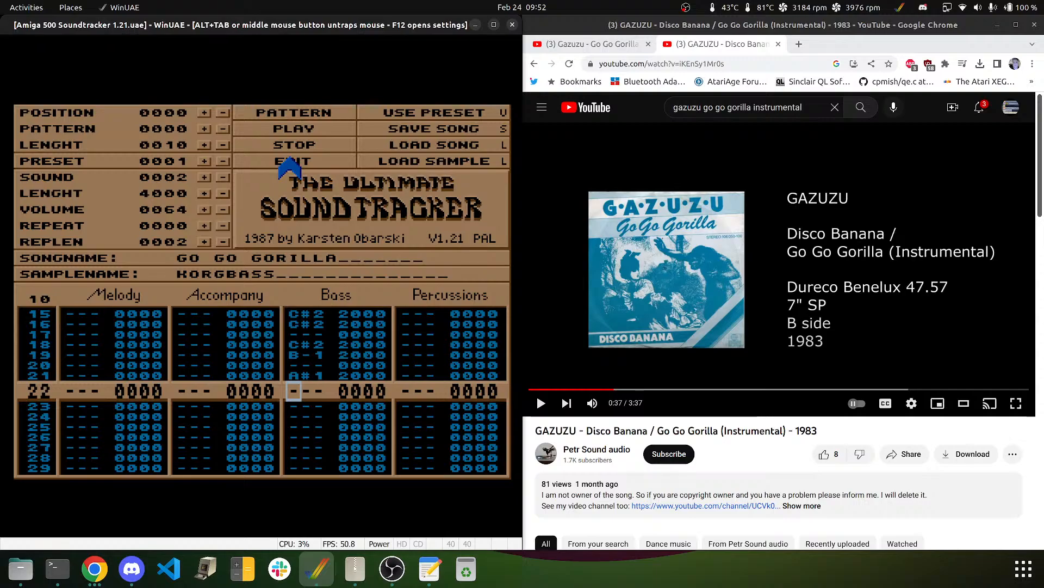
pyautogui.press('Up')
pyautogui.press('h')
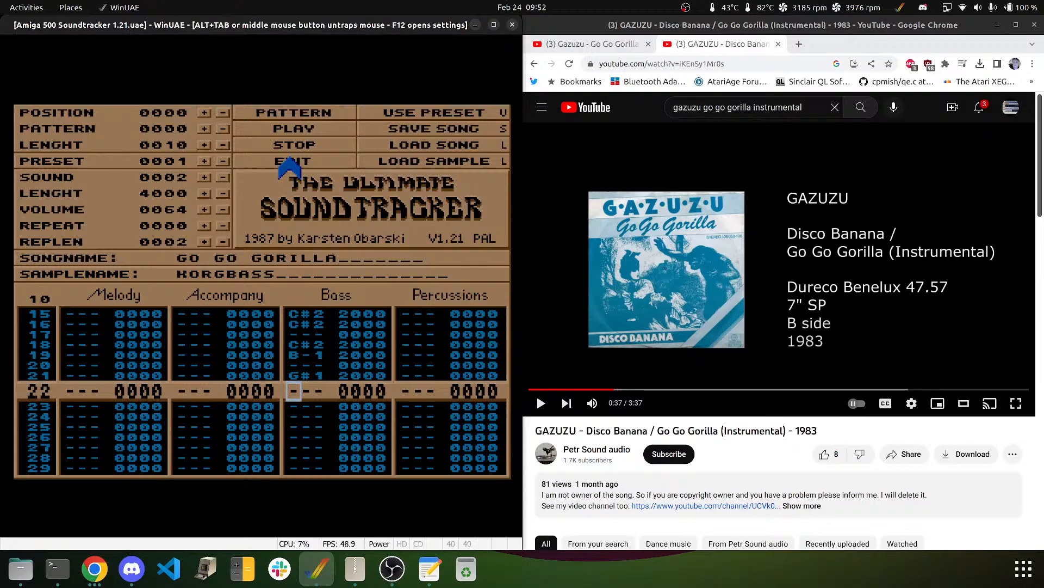
pyautogui.press('j')
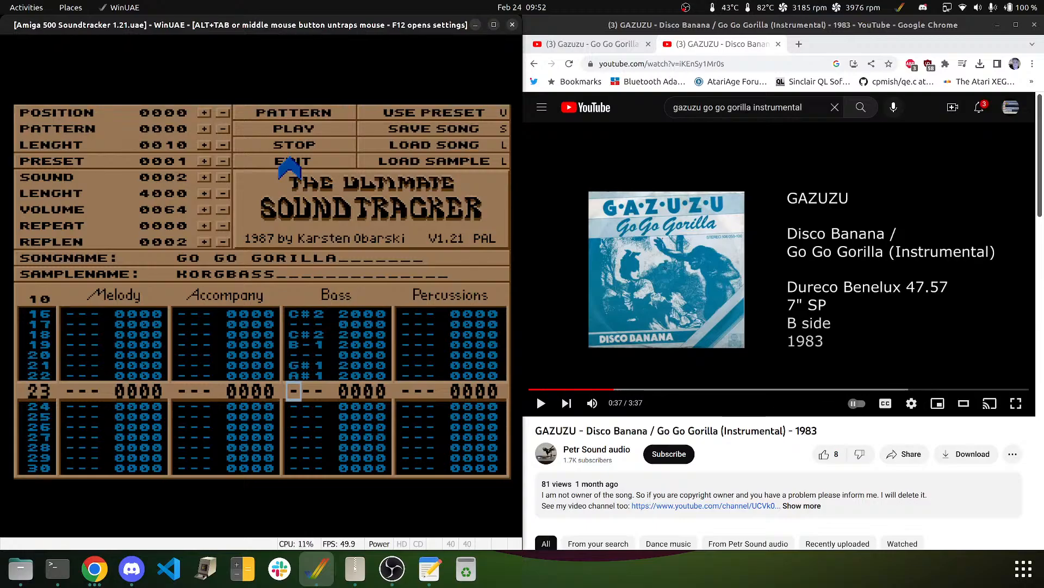
pyautogui.press('Up')
pyautogui.press('h')
pyautogui.press('Up')
pyautogui.press('g')
pyautogui.press('Down')
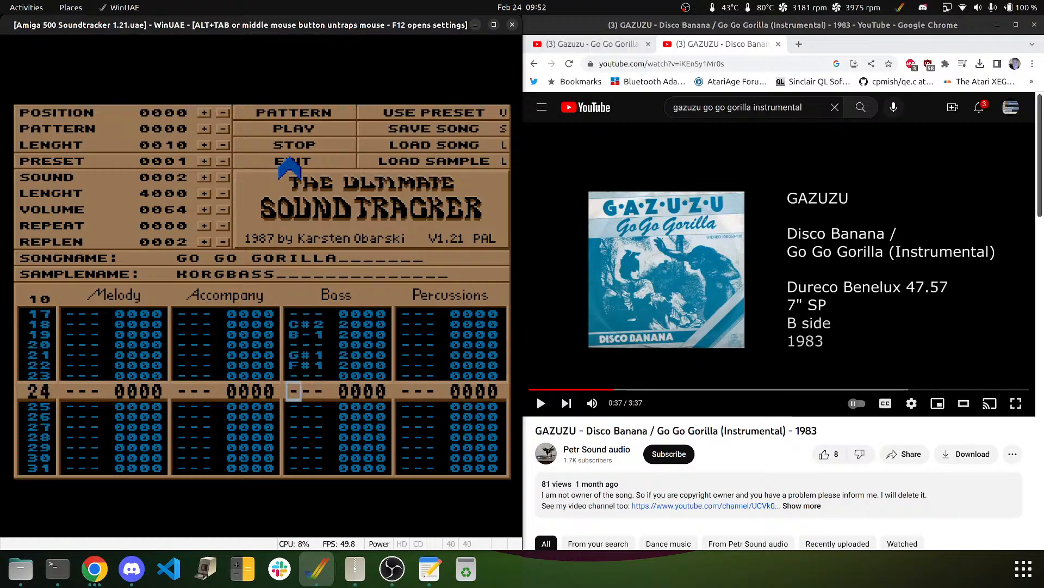
pyautogui.press('5')
pyautogui.press('5')
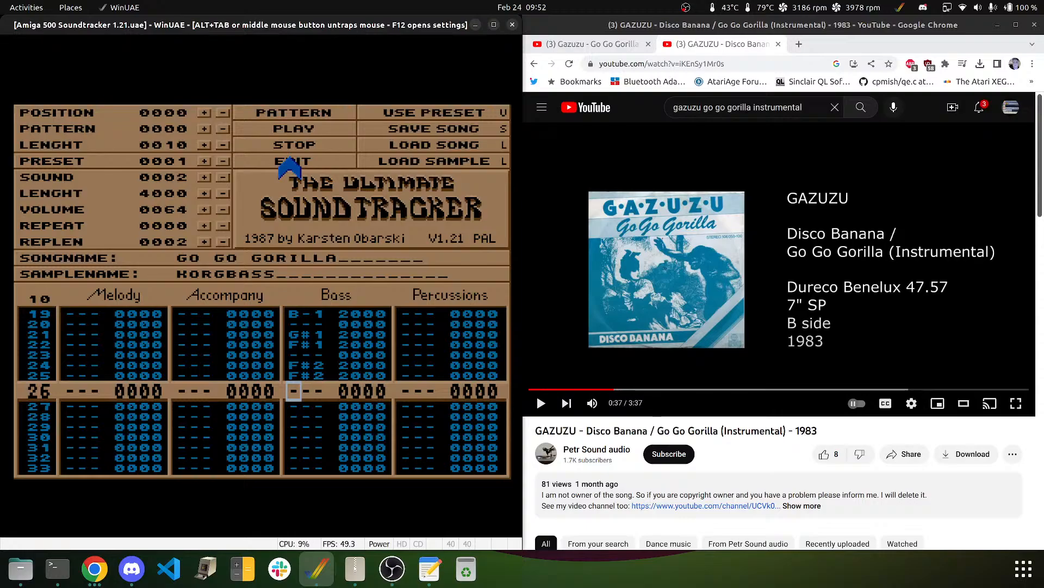
# - Play the pattern, then delete the G#1 and B-1 bass notes on rows 12–13
pyautogui.click(311, 127)
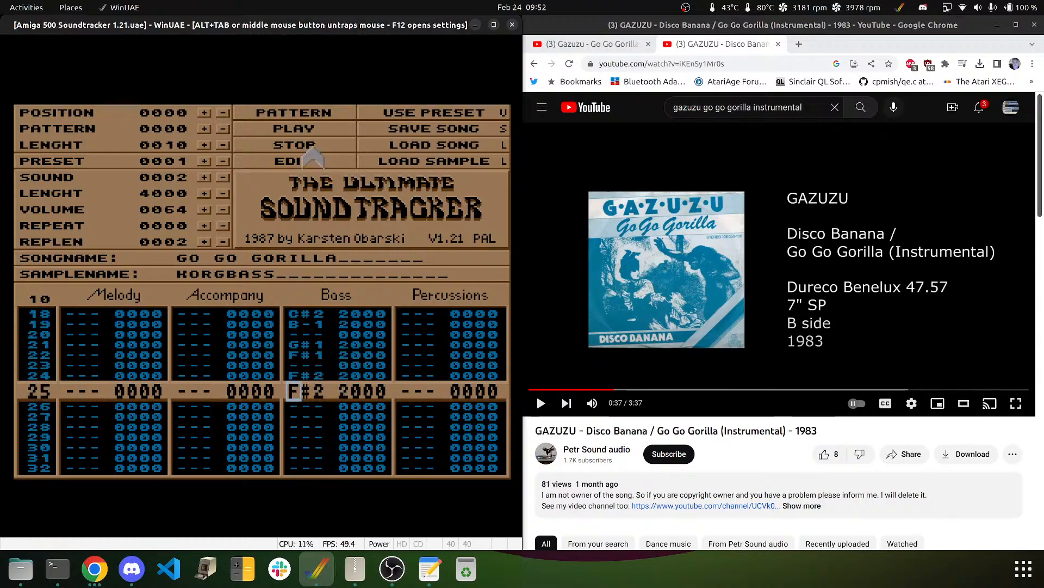
pyautogui.press('Up')
pyautogui.press('Up')
pyautogui.press('Up')
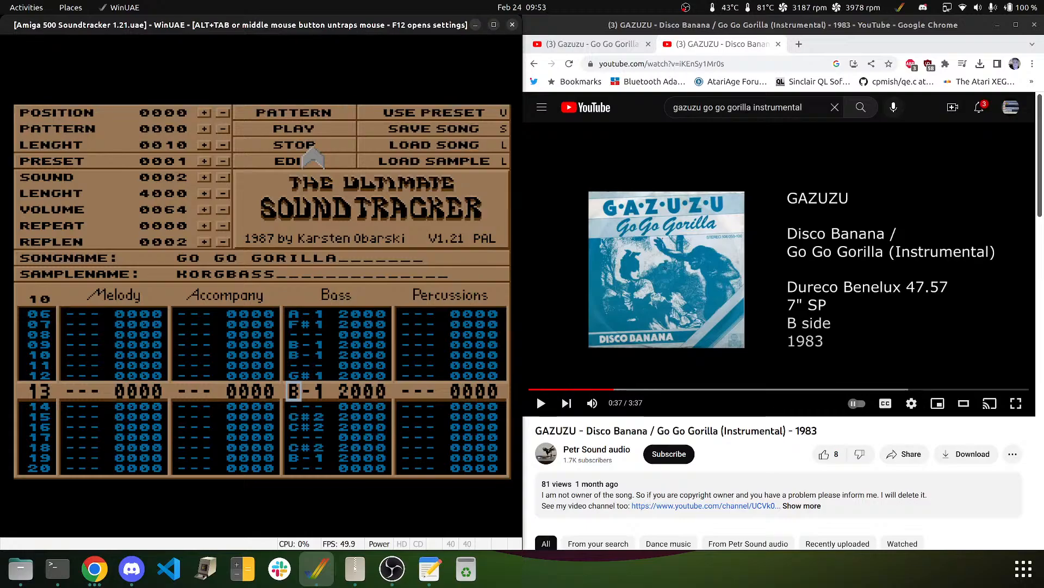
pyautogui.press('Up')
pyautogui.press('Up')
pyautogui.press('Up')
pyautogui.press('Up')
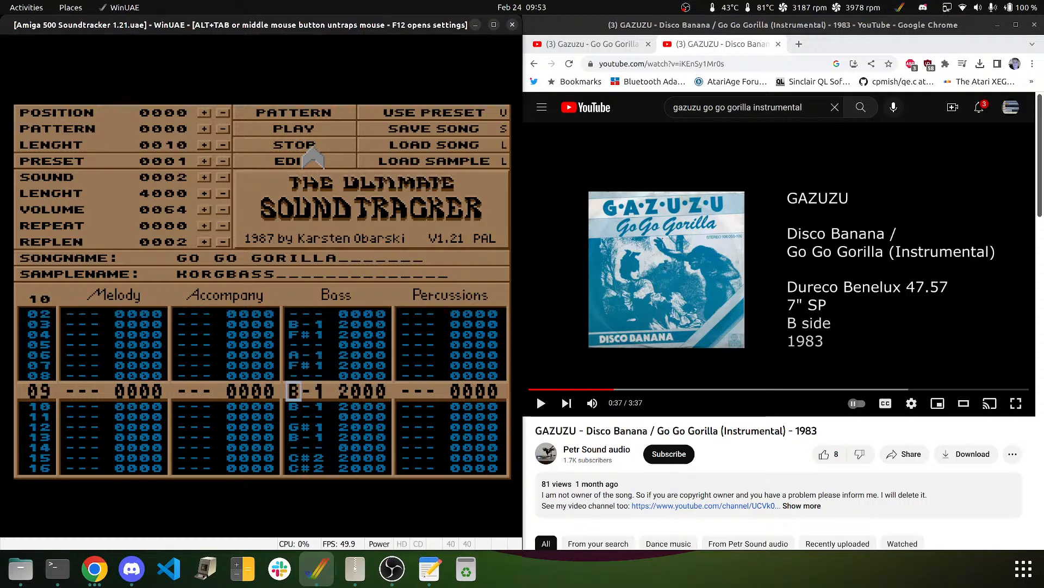
pyautogui.press('Down')
pyautogui.press('Down')
pyautogui.press('Down')
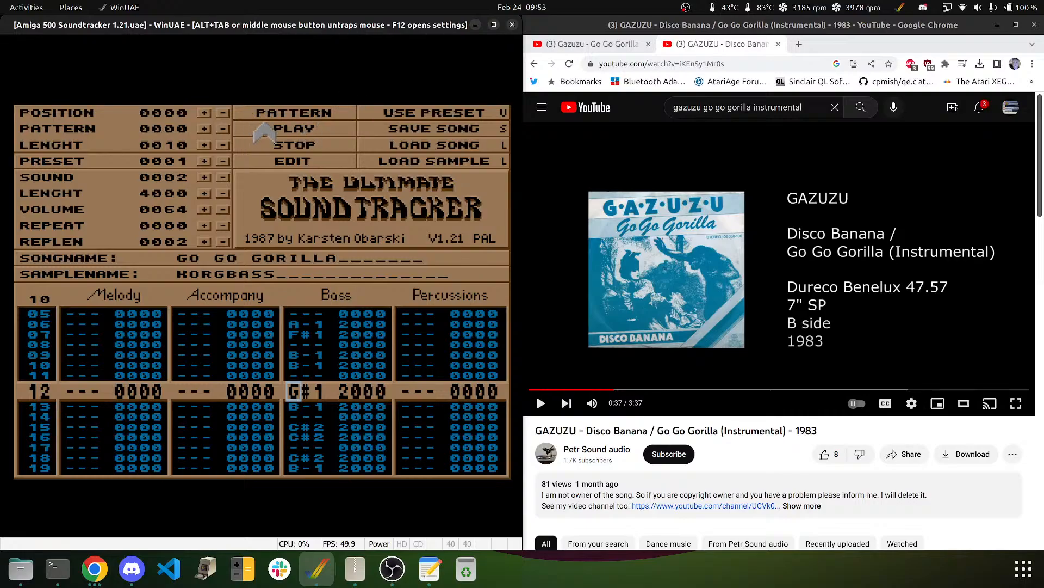
pyautogui.press('Delete')
pyautogui.press('Delete')
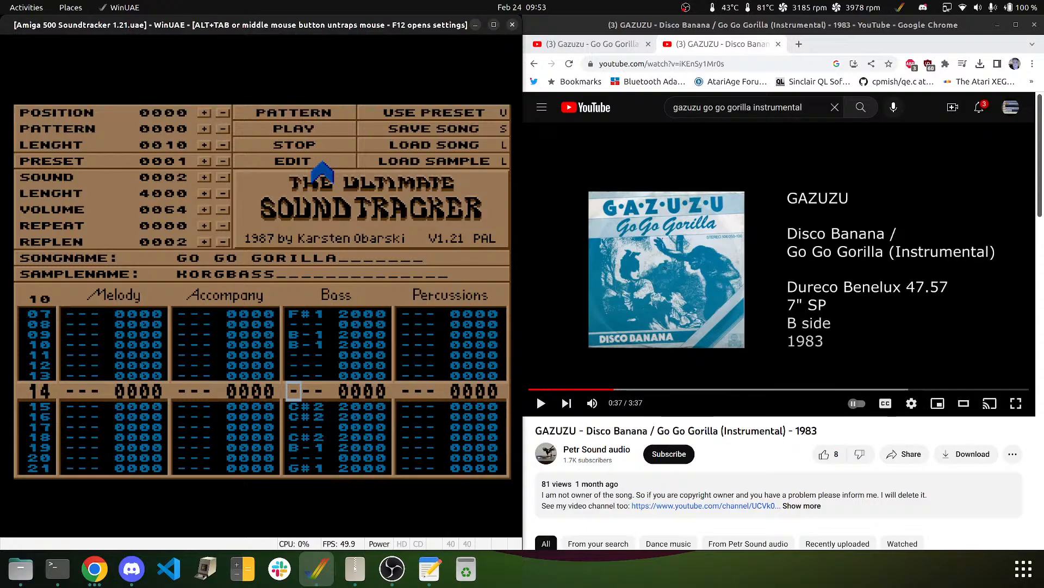
# - Set G#1 at Bass row 14, C#2 at row 17, and C#2 and B-1 at rows 19–20
pyautogui.press('j')
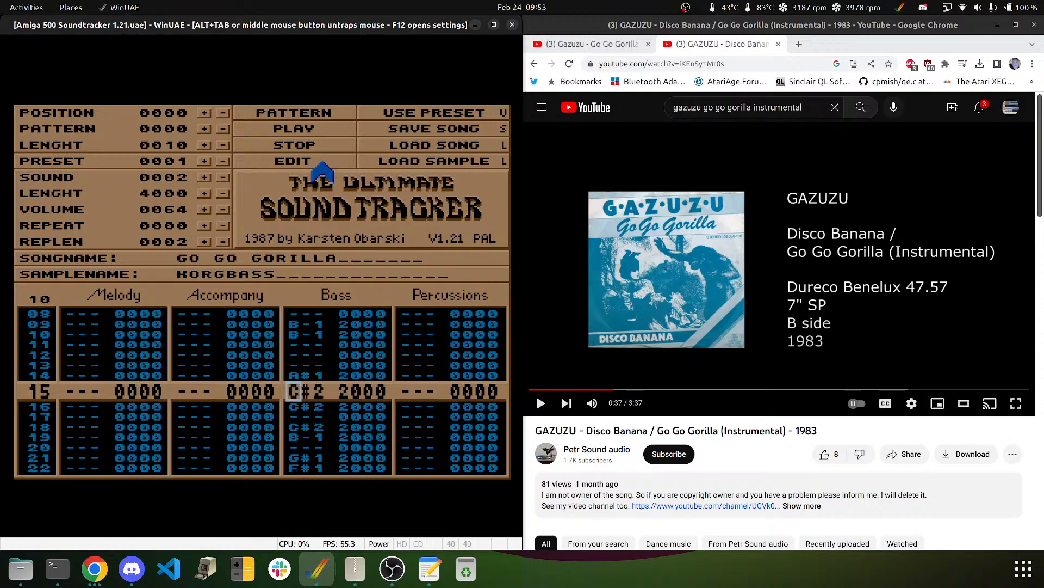
pyautogui.press('g')
pyautogui.press('Up')
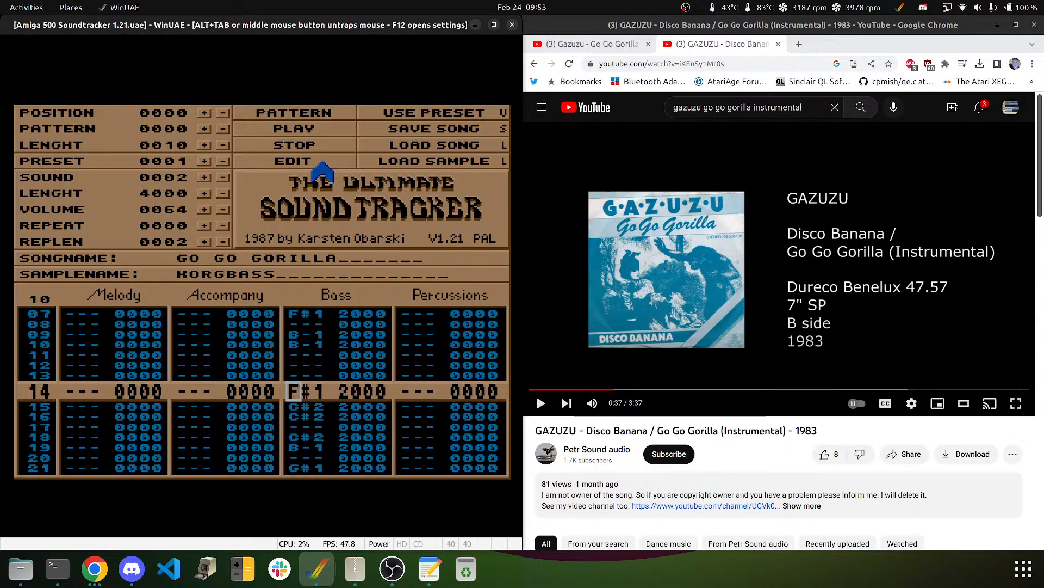
pyautogui.press('j')
pyautogui.press('Up')
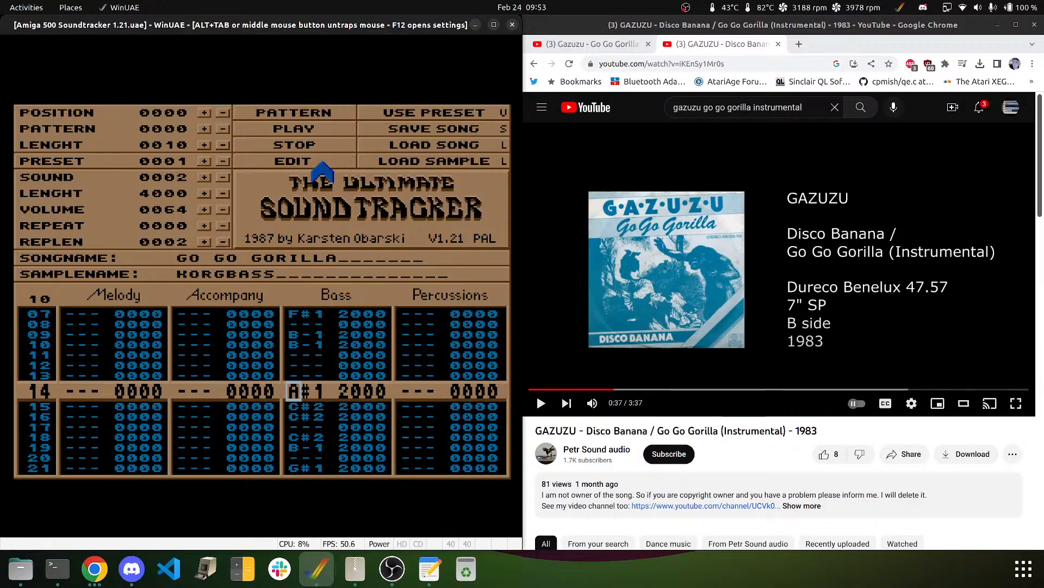
pyautogui.press('h')
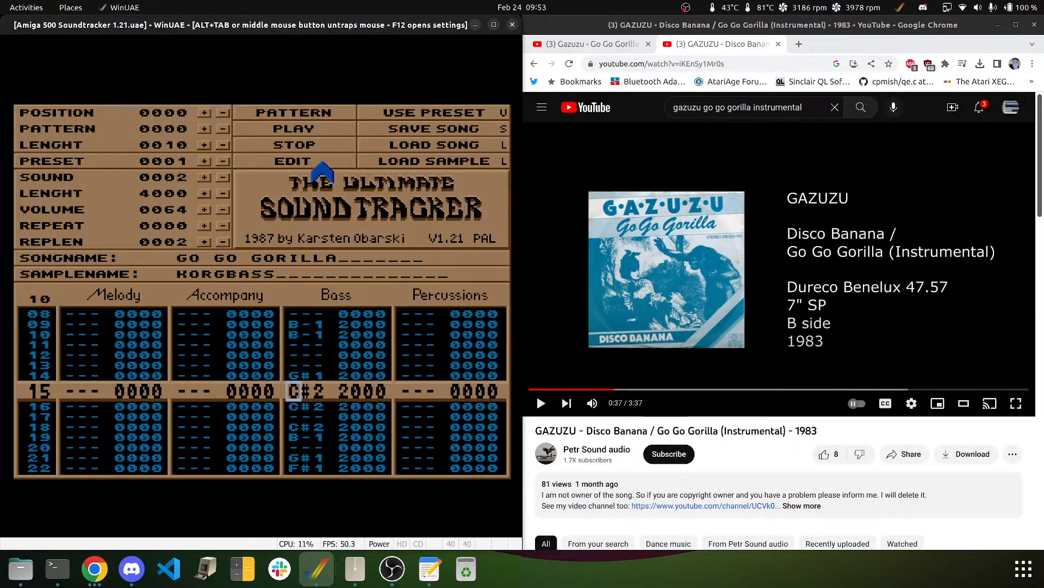
pyautogui.press('Down')
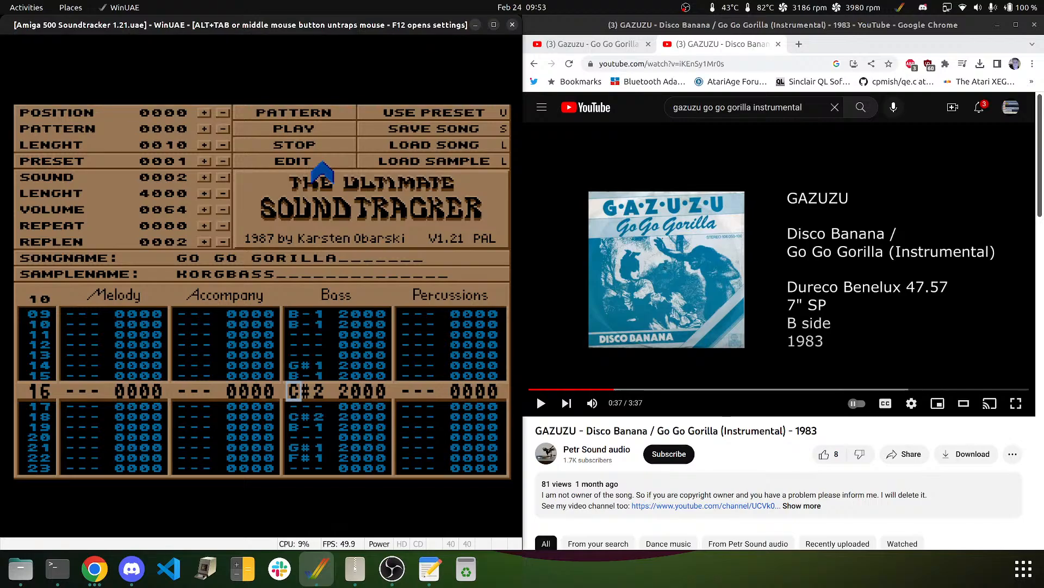
pyautogui.press('Down')
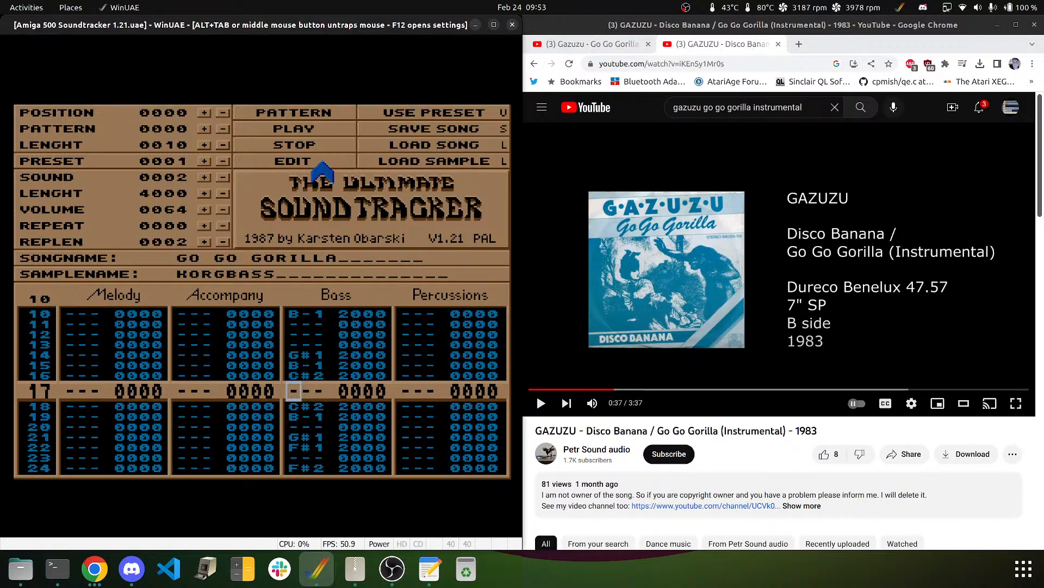
pyautogui.press('2')
pyautogui.press('Delete')
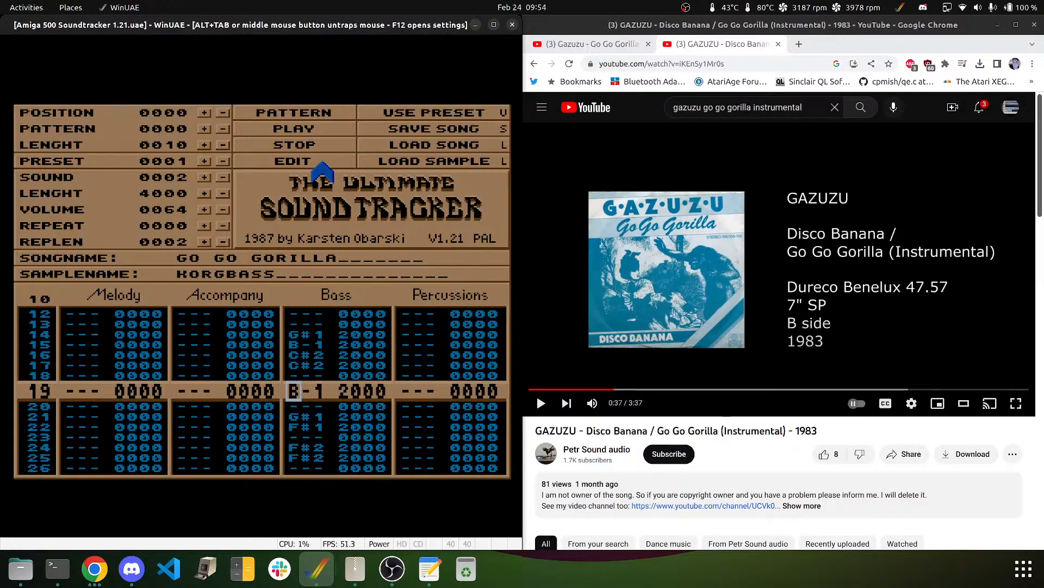
pyautogui.press('2')
pyautogui.press('m')
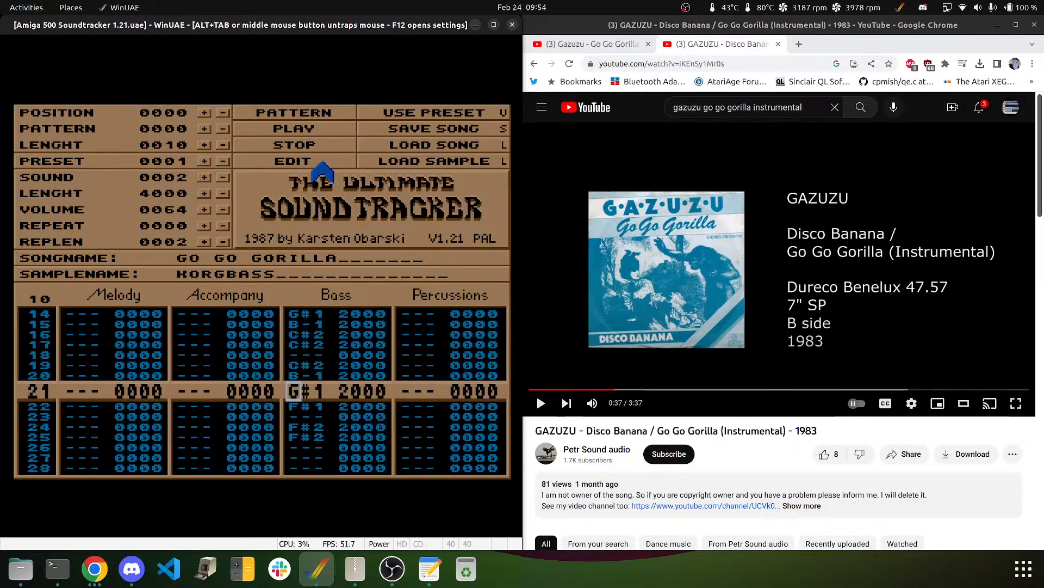
# - Clear row 21, put G#1 at row 22 and F#1 at 23, then F#2 on rows 25–26
pyautogui.press('Delete')
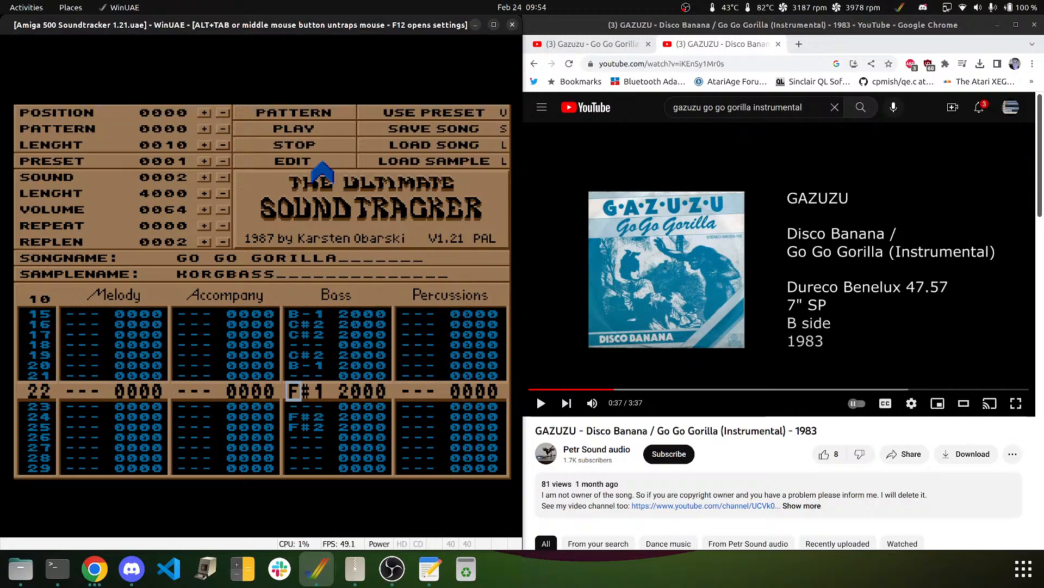
pyautogui.press('j')
pyautogui.press('6')
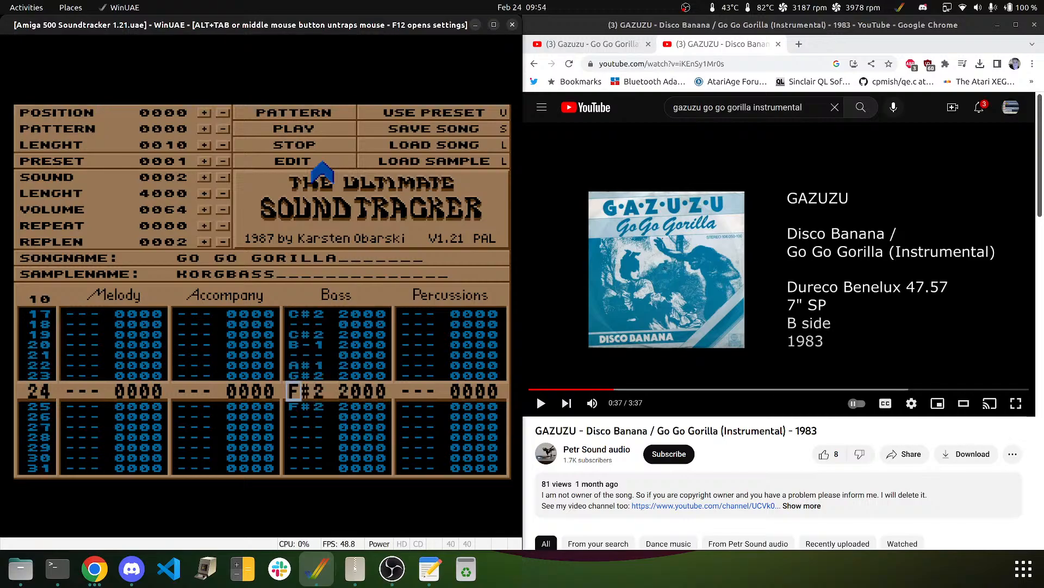
pyautogui.press('Up')
pyautogui.press('Up')
pyautogui.press('6')
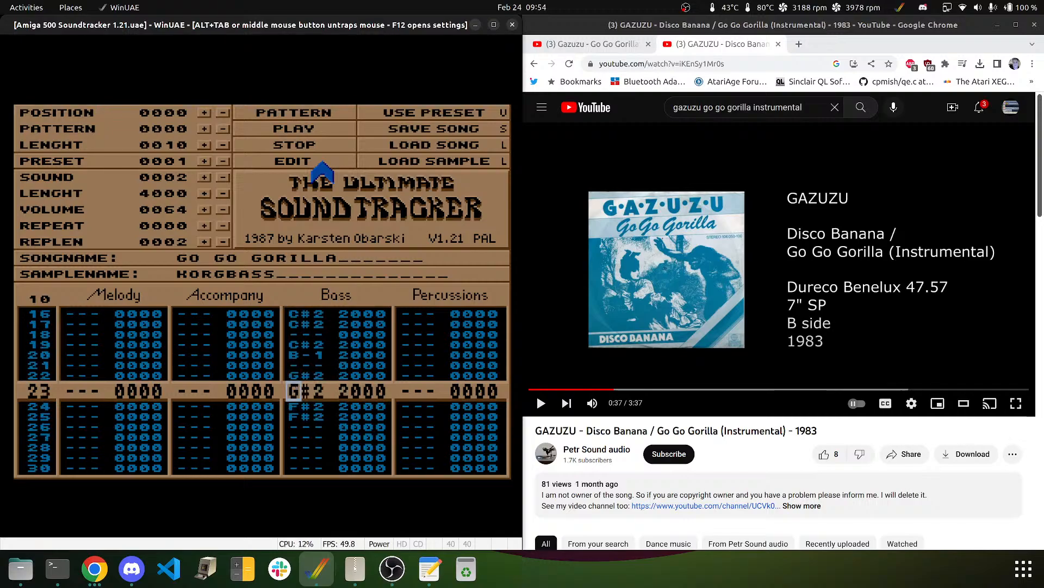
pyautogui.press('Up')
pyautogui.press('j')
pyautogui.press('Up')
pyautogui.press('h')
pyautogui.press('g')
pyautogui.press('Delete')
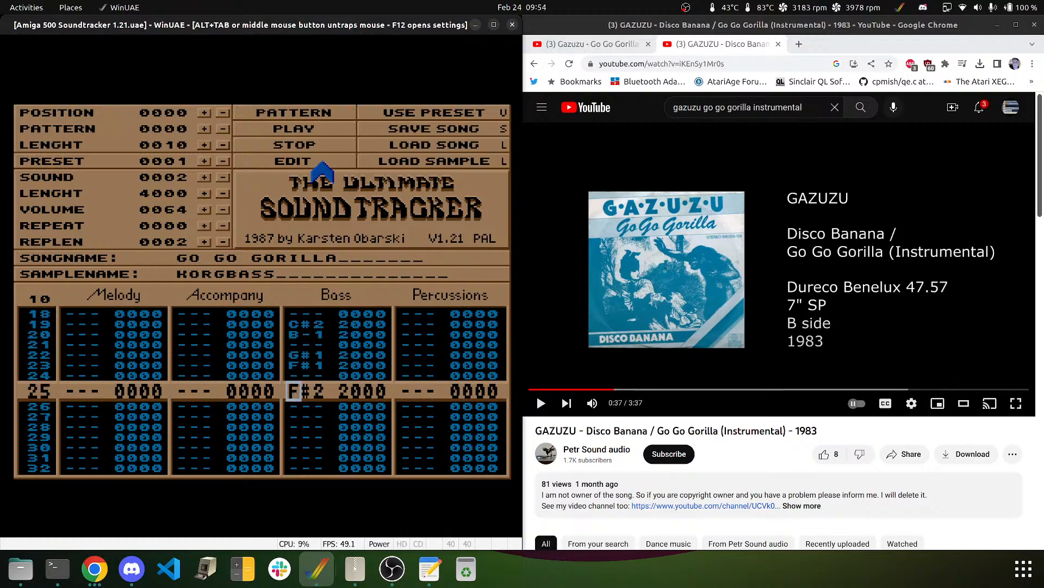
pyautogui.press('5')
pyautogui.press('5')
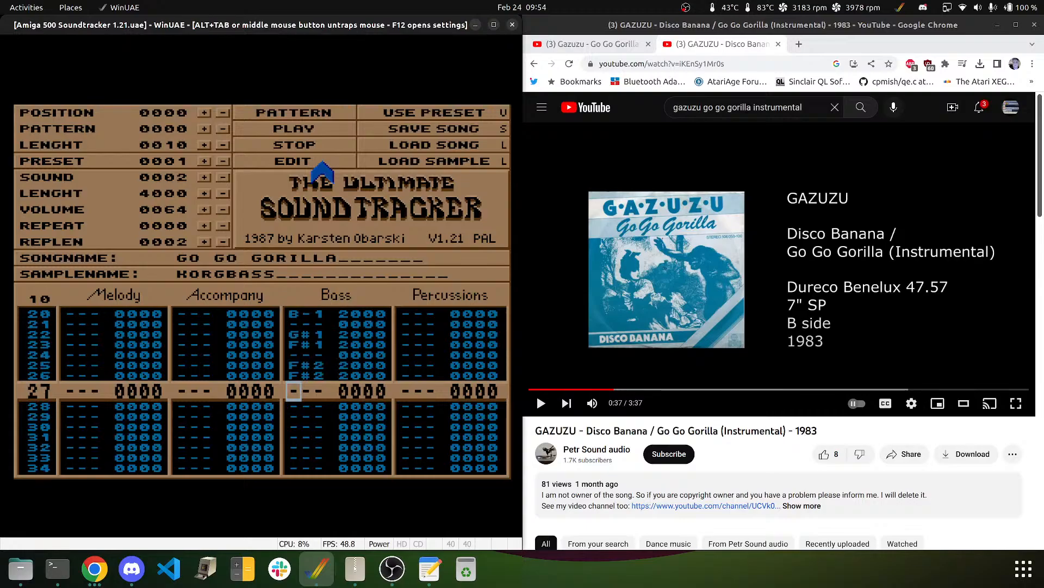
# - Play pattern 0000 to hear the revised bass line, then stop it
pyautogui.click(312, 108)
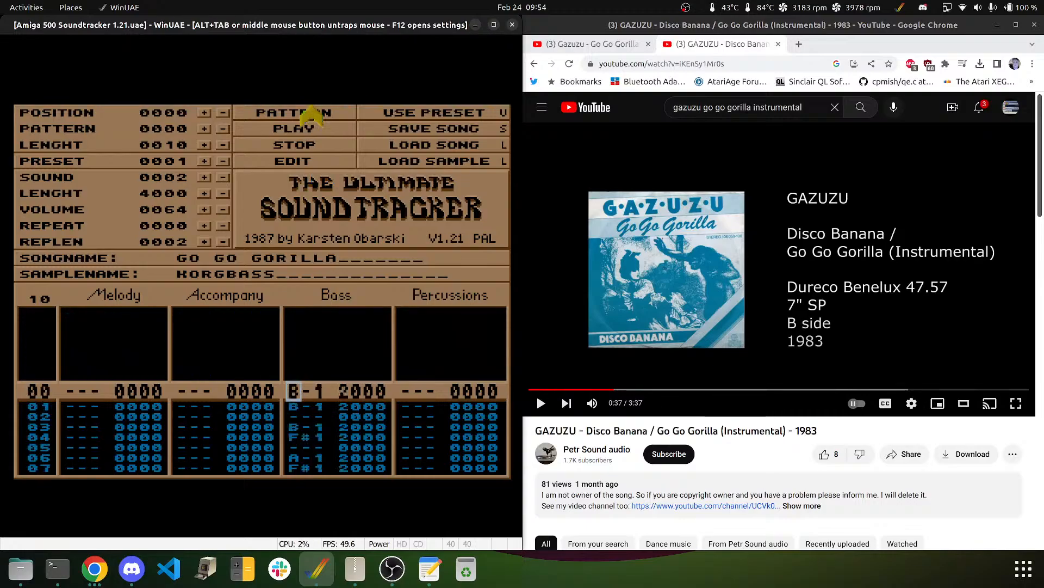
pyautogui.click(315, 148)
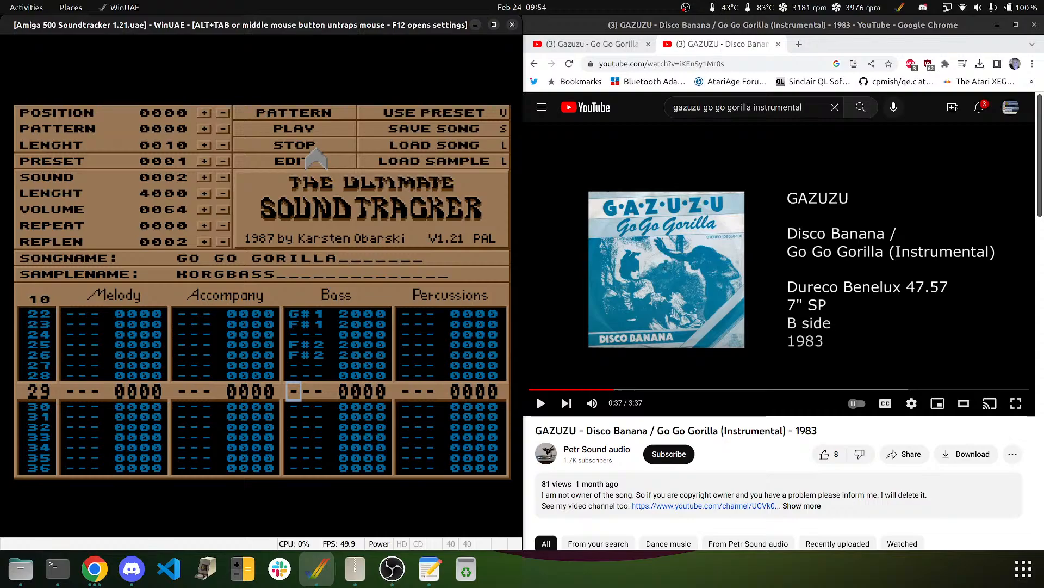
# - Move the tracker's edit position down to Bass row 30, then release the mouse
pyautogui.middleClick(221, 314)
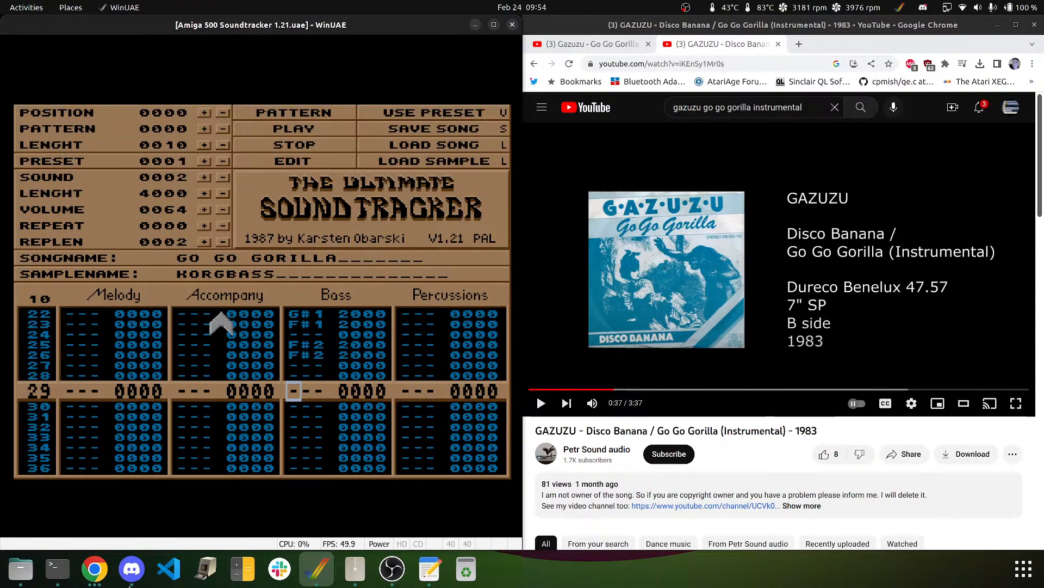
pyautogui.click(86, 580)
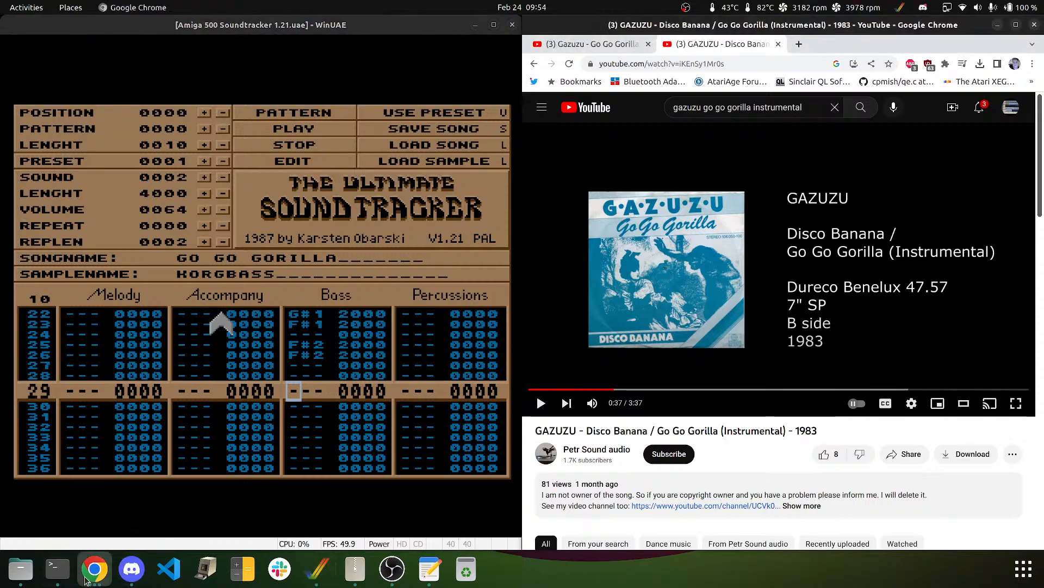
pyautogui.click(87, 578)
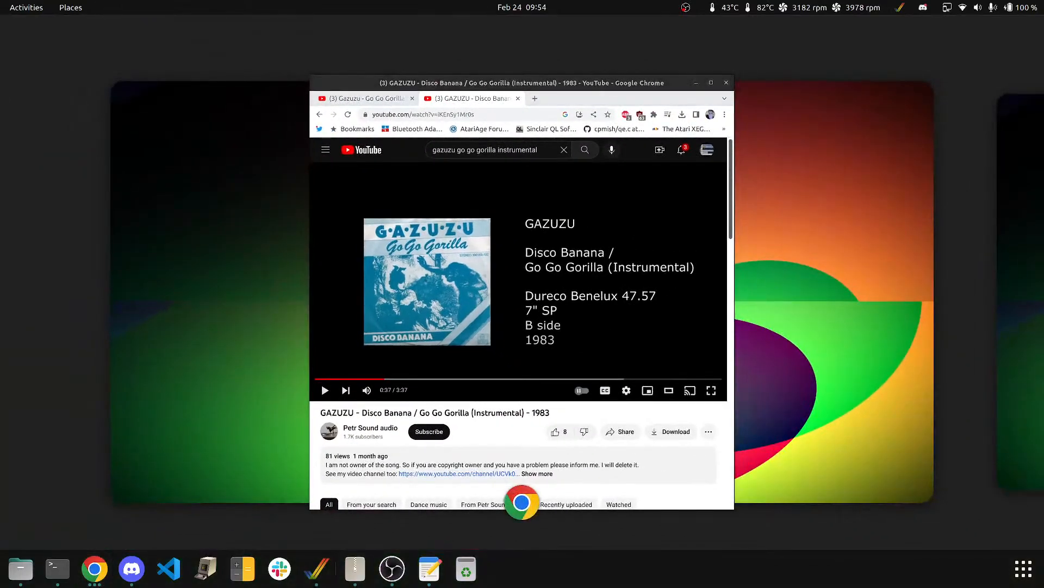
pyautogui.click(87, 579)
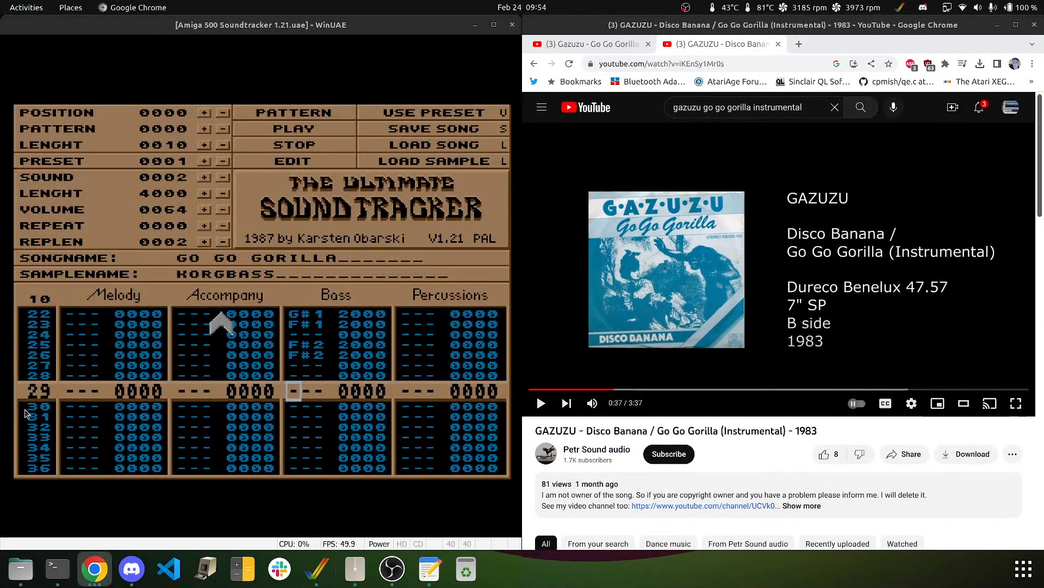
pyautogui.click(160, 445)
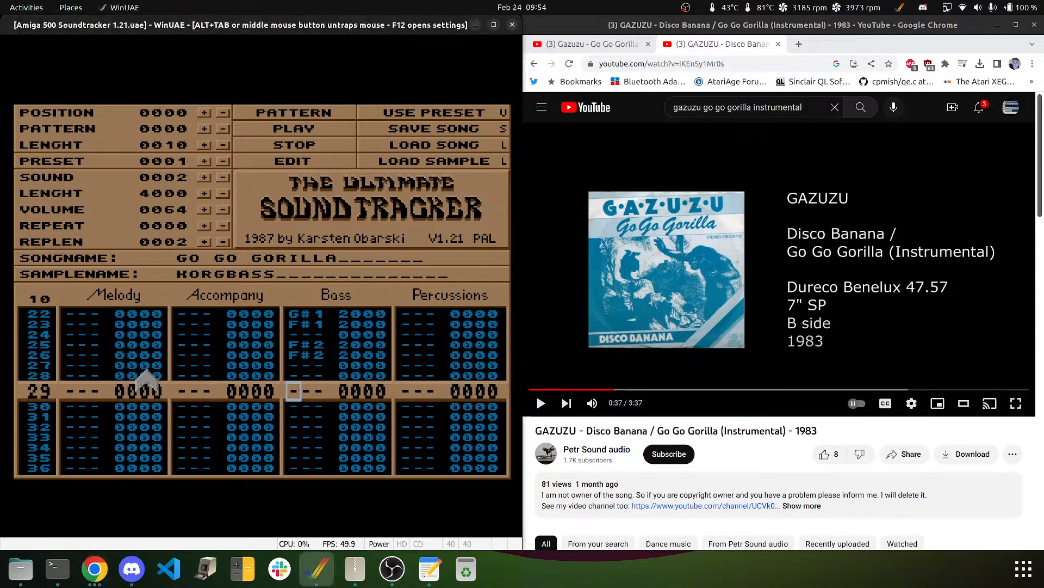
pyautogui.press('Down')
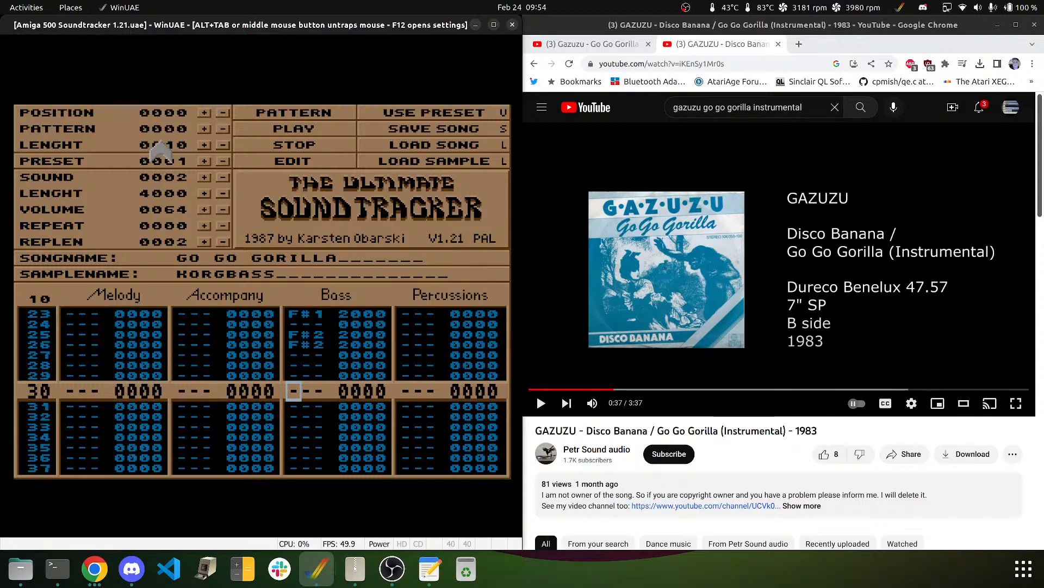
pyautogui.middleClick(249, 218)
# - Play the Go Go Gorilla reference video and pause it at 0:41
pyautogui.click(672, 297)
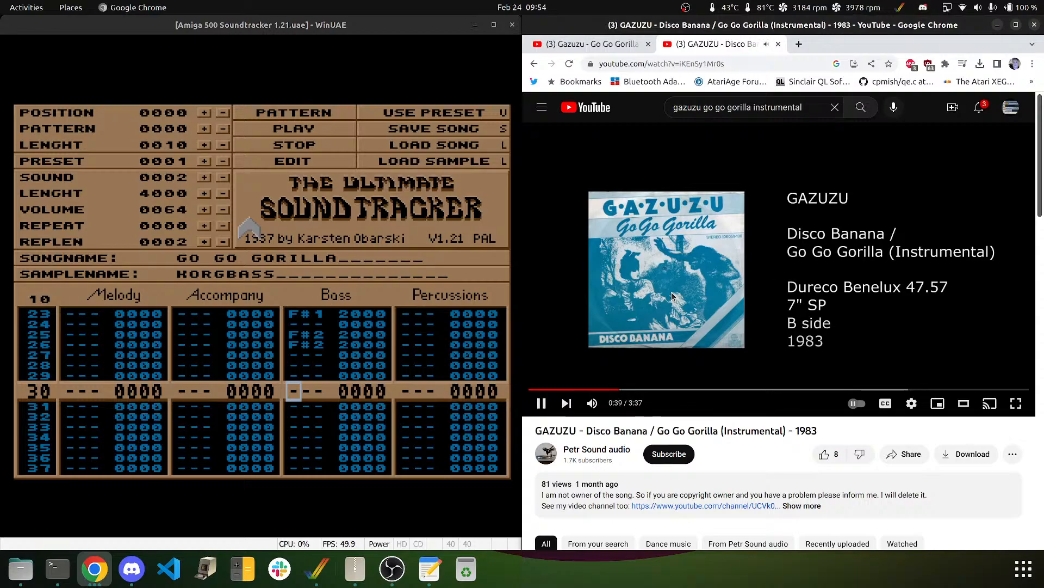
pyautogui.click(672, 297)
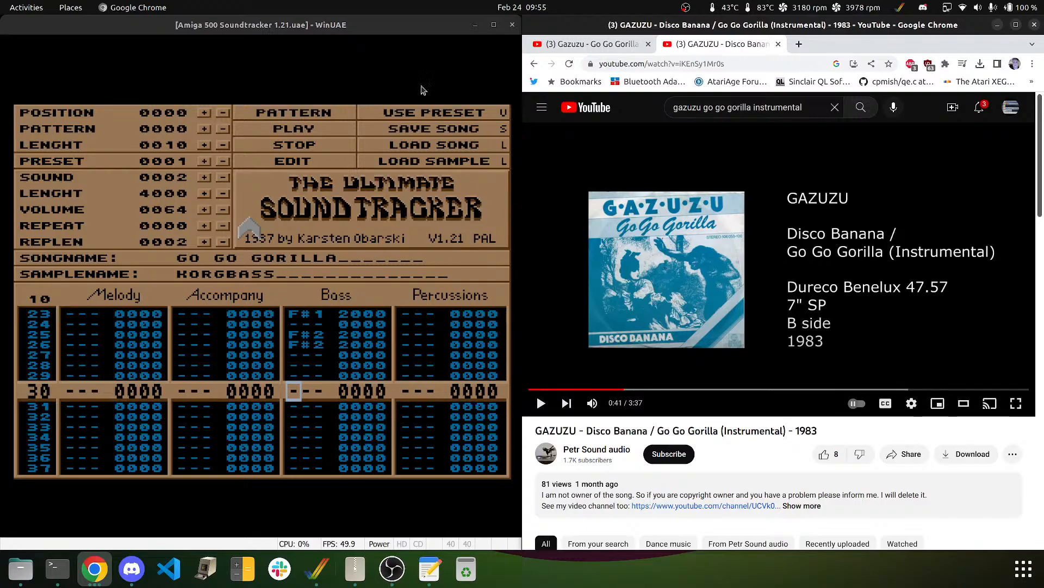
pyautogui.click(104, 39)
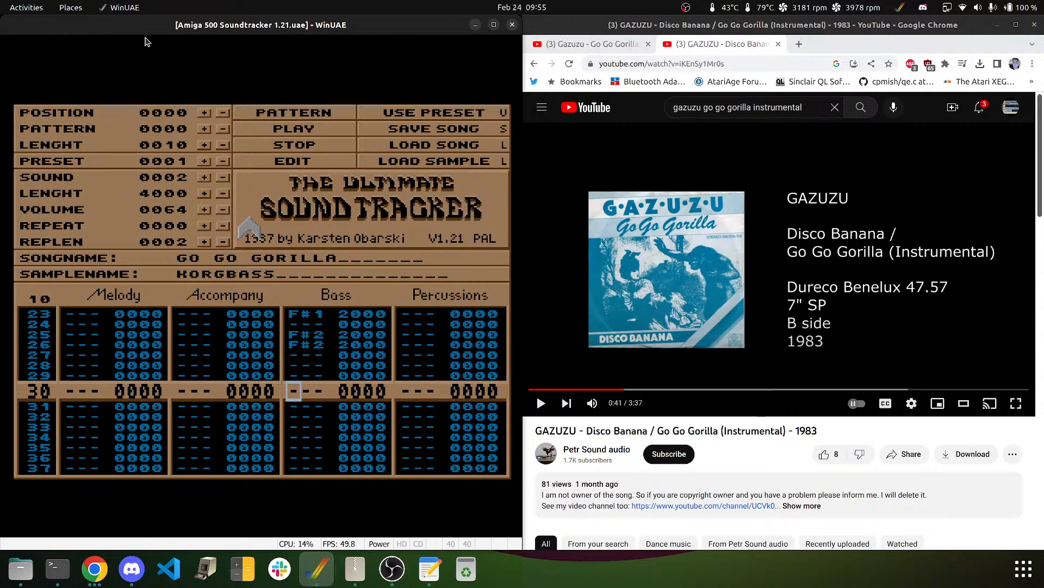
# - Turn on editing and enter E-2, C#2, B-1, B-1, a blank, B-1, F#1 on Bass rows 30–36
pyautogui.click(165, 90)
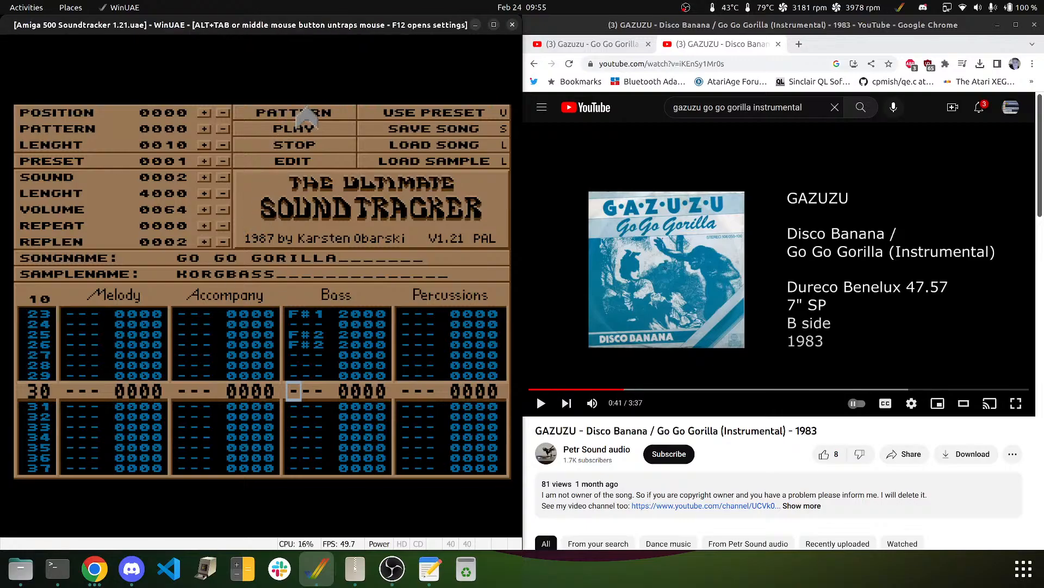
pyautogui.click(282, 163)
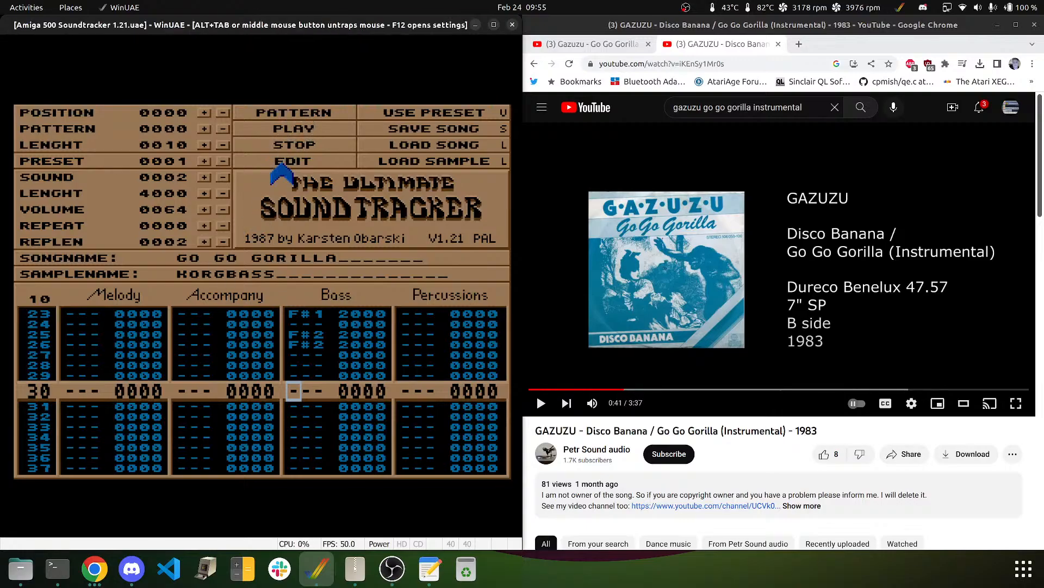
pyautogui.press('e')
pyautogui.press('2')
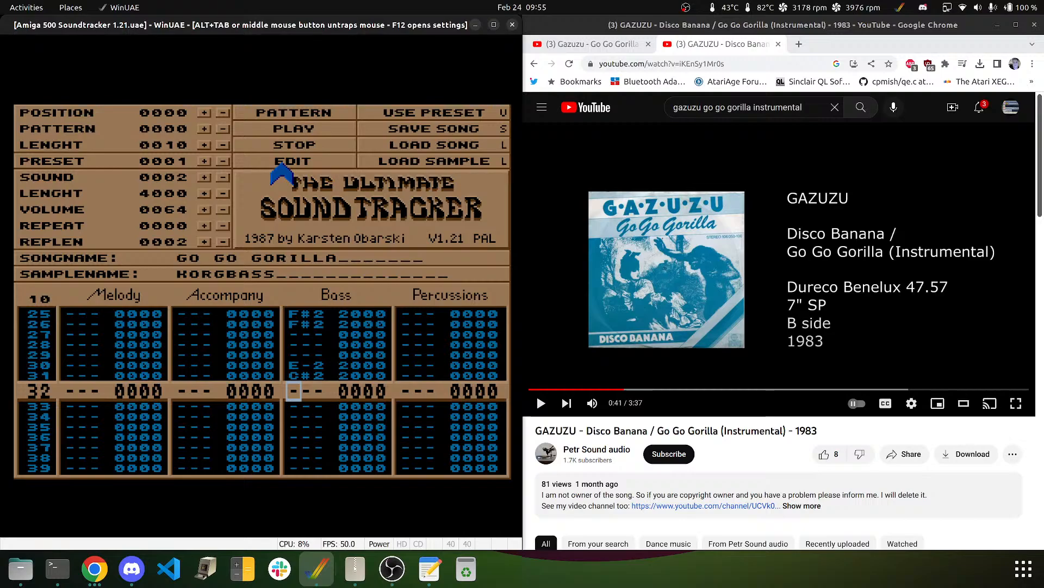
pyautogui.press('m')
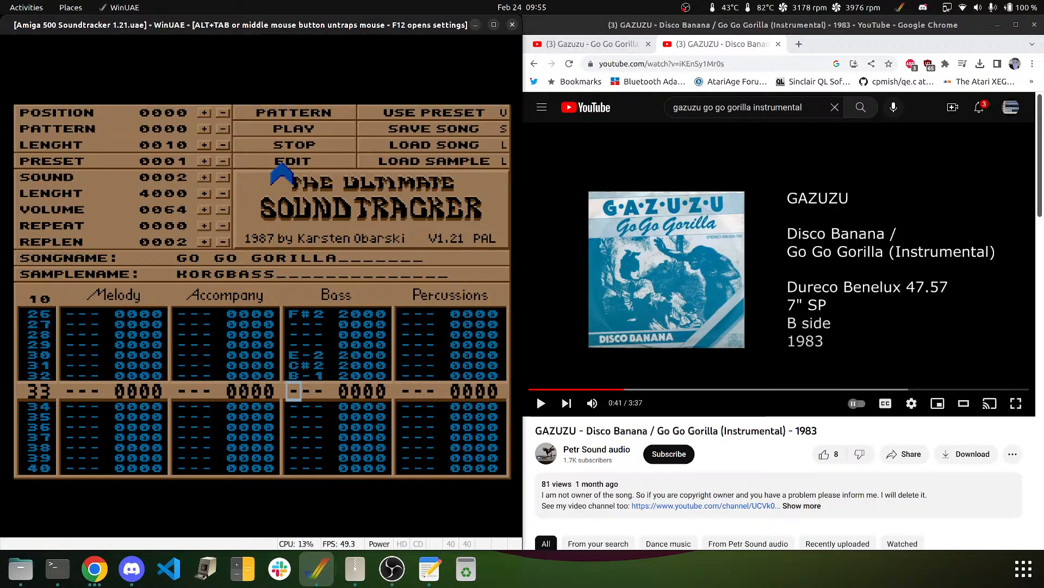
pyautogui.press('m')
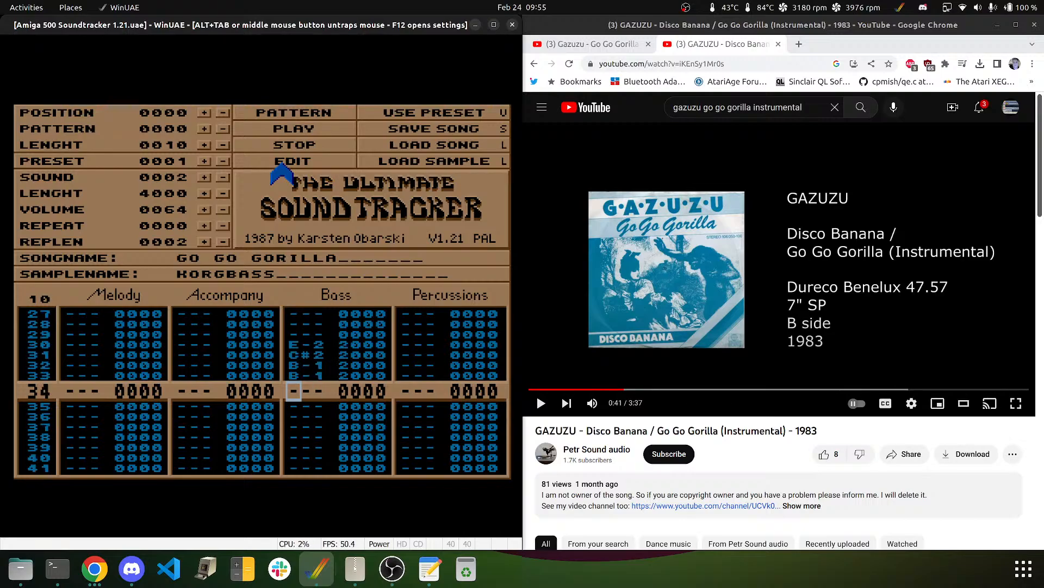
pyautogui.press('Down')
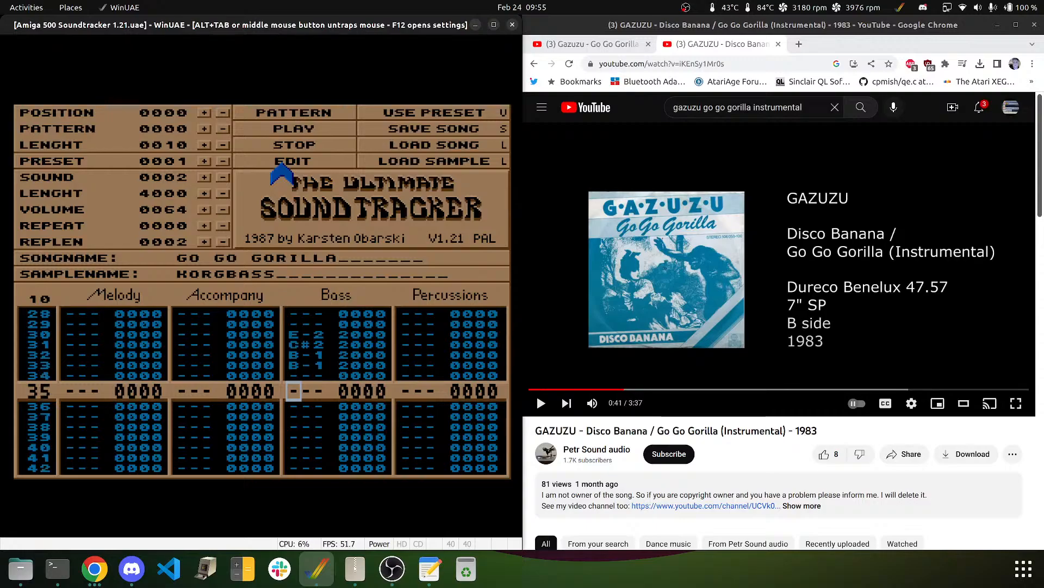
pyautogui.press('m')
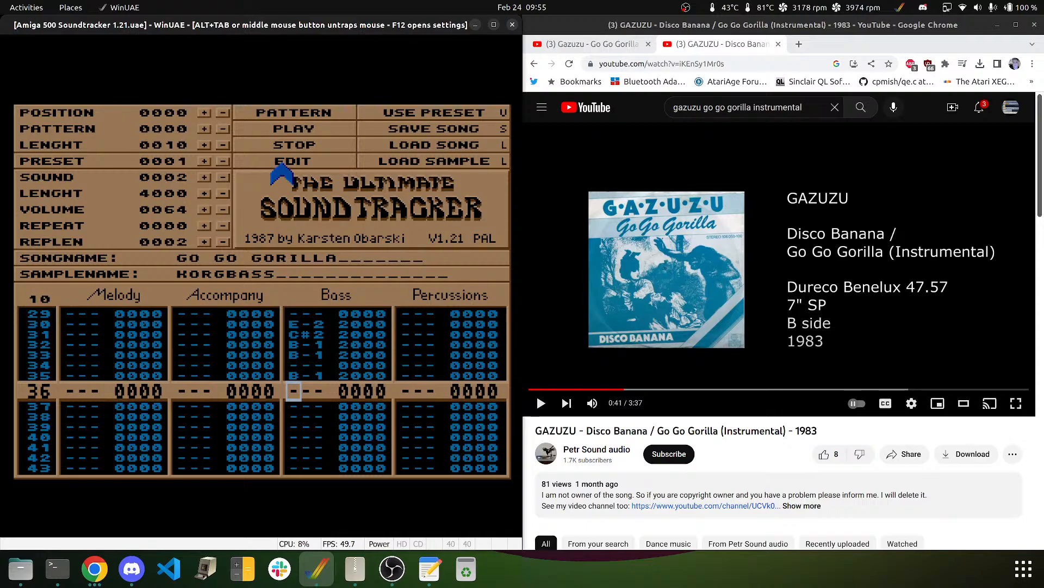
pyautogui.press('g')
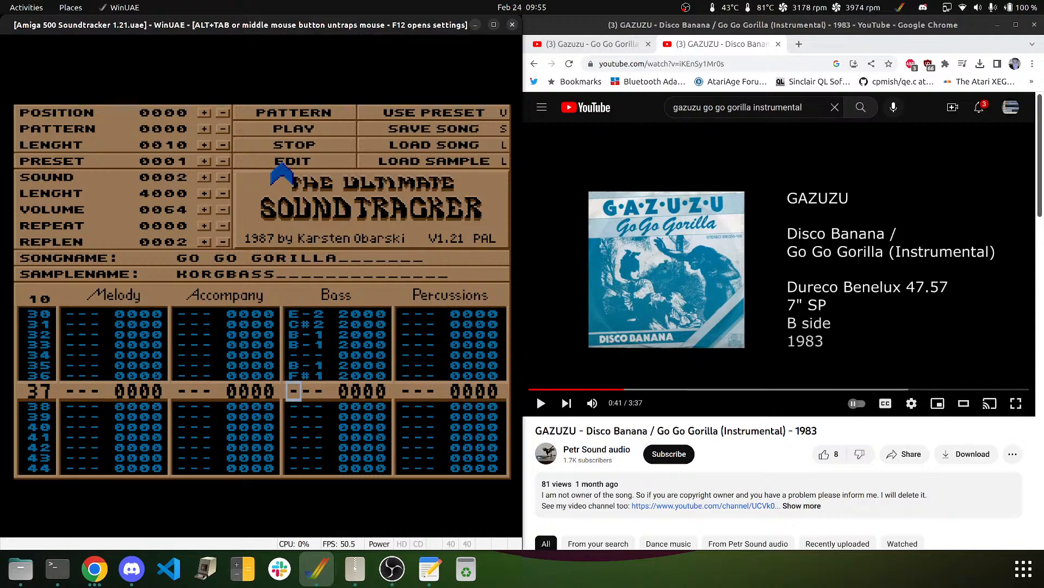
# - Scroll the pattern back up to row 07 and start a screenshot with Print Screen
pyautogui.press('Up')
pyautogui.press('Up')
pyautogui.press('Up')
pyautogui.press('Up')
pyautogui.press('Up')
pyautogui.press('Up')
pyautogui.press('Up')
pyautogui.press('Up')
pyautogui.press('Up')
pyautogui.press('Up')
pyautogui.press('Up')
pyautogui.press('Up')
pyautogui.press('Up')
pyautogui.press('Up')
pyautogui.press('Up')
pyautogui.press('Up')
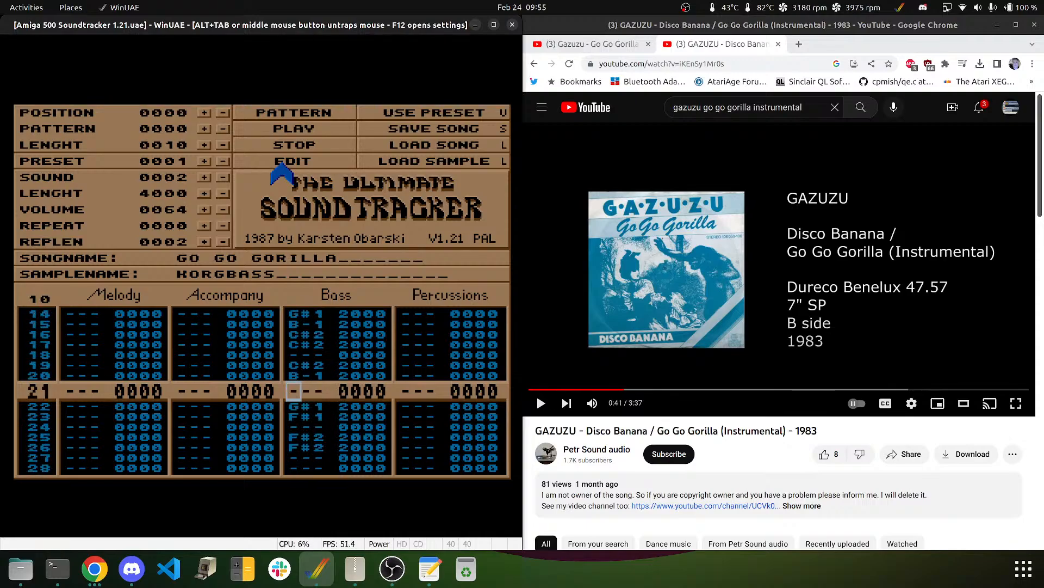
pyautogui.press('Up')
pyautogui.press('Up')
pyautogui.press('Up')
pyautogui.press('Up')
pyautogui.press('Up')
pyautogui.press('Up')
pyautogui.press('Up')
pyautogui.press('Up')
pyautogui.press('Up')
pyautogui.press('Up')
pyautogui.press('Up')
pyautogui.press('Up')
pyautogui.press('Up')
pyautogui.press('Up')
pyautogui.press('Up')
pyautogui.press('Up')
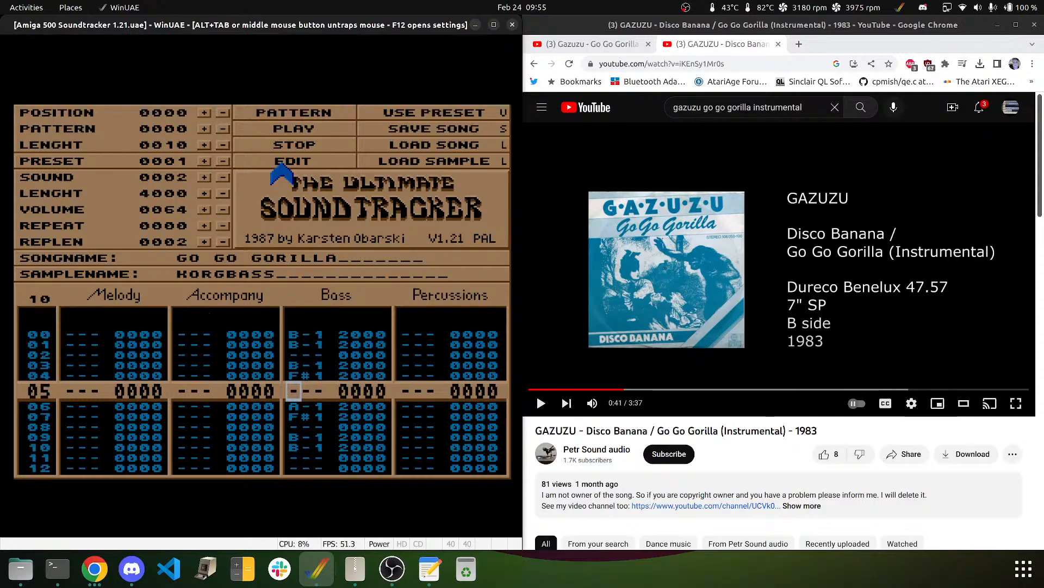
pyautogui.press('Up')
pyautogui.press('Up')
pyautogui.press('Up')
pyautogui.press('Up')
pyautogui.press('Up')
pyautogui.press('Down')
pyautogui.press('Down')
pyautogui.press('Down')
pyautogui.press('Down')
pyautogui.press('Down')
pyautogui.press('Down')
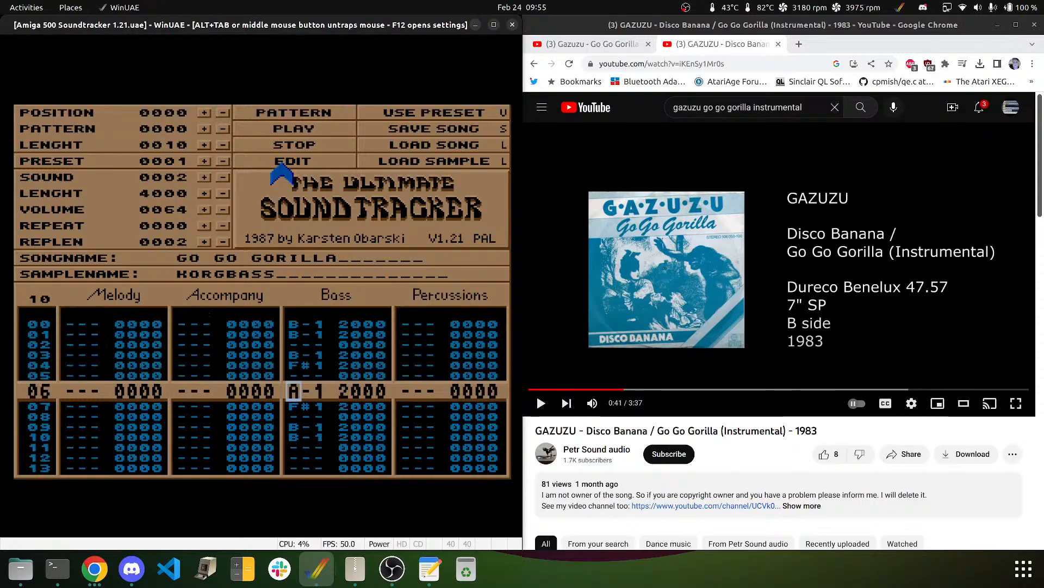
pyautogui.press('Down')
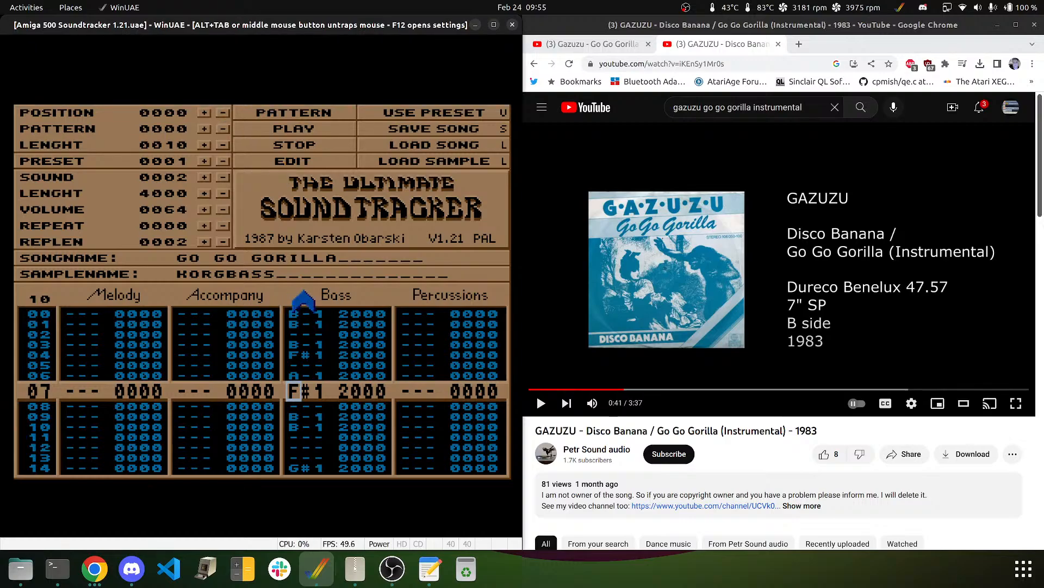
pyautogui.press('Print')
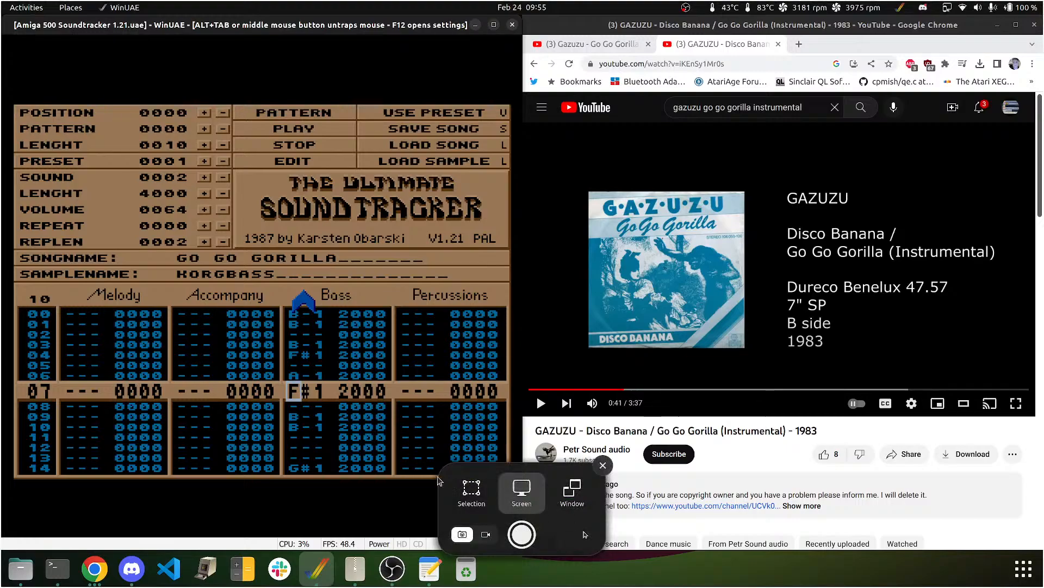
# - Capture a selection covering the Bass column's rows 00–14
pyautogui.click(471, 491)
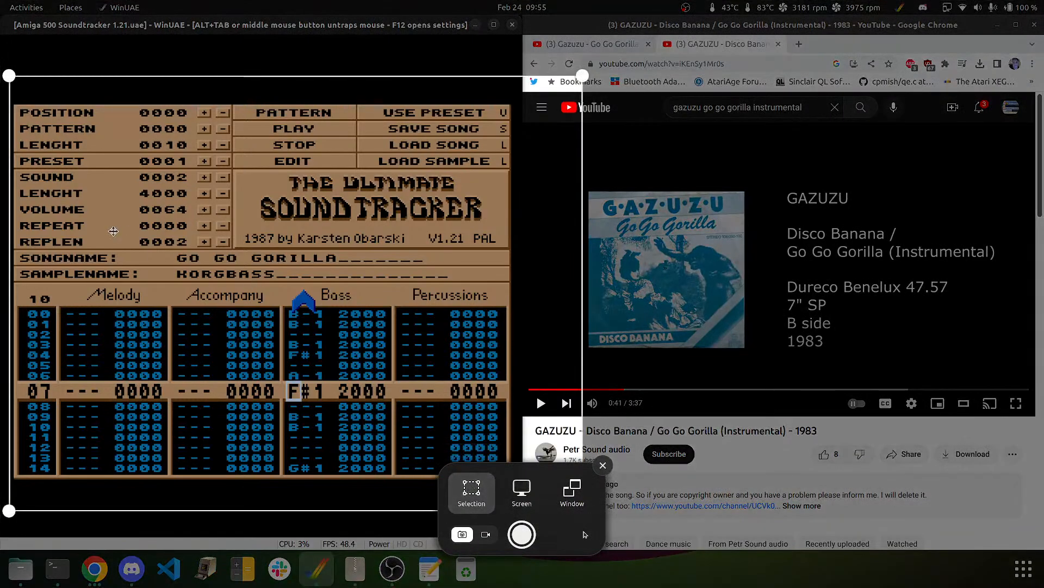
pyautogui.moveTo(9, 75); pyautogui.dragTo(278, 294)
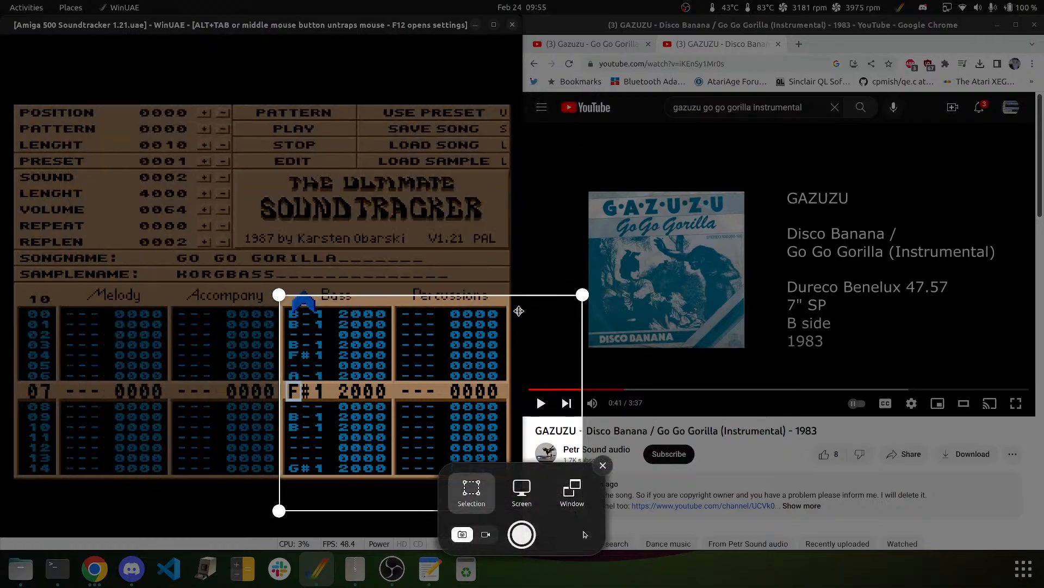
pyautogui.moveTo(585, 295); pyautogui.dragTo(395, 282)
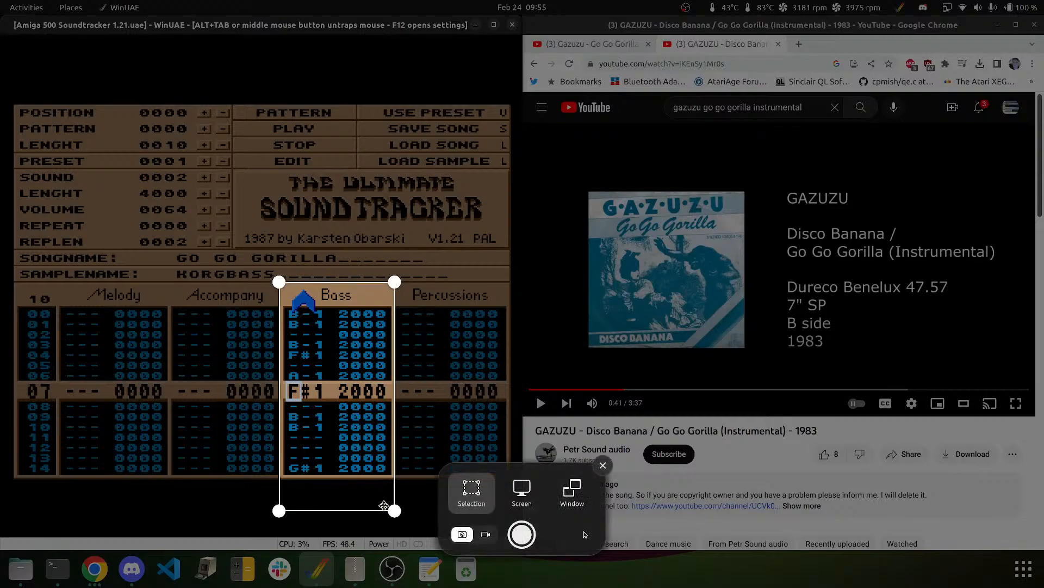
pyautogui.moveTo(395, 510); pyautogui.dragTo(395, 478)
pyautogui.press('Return')
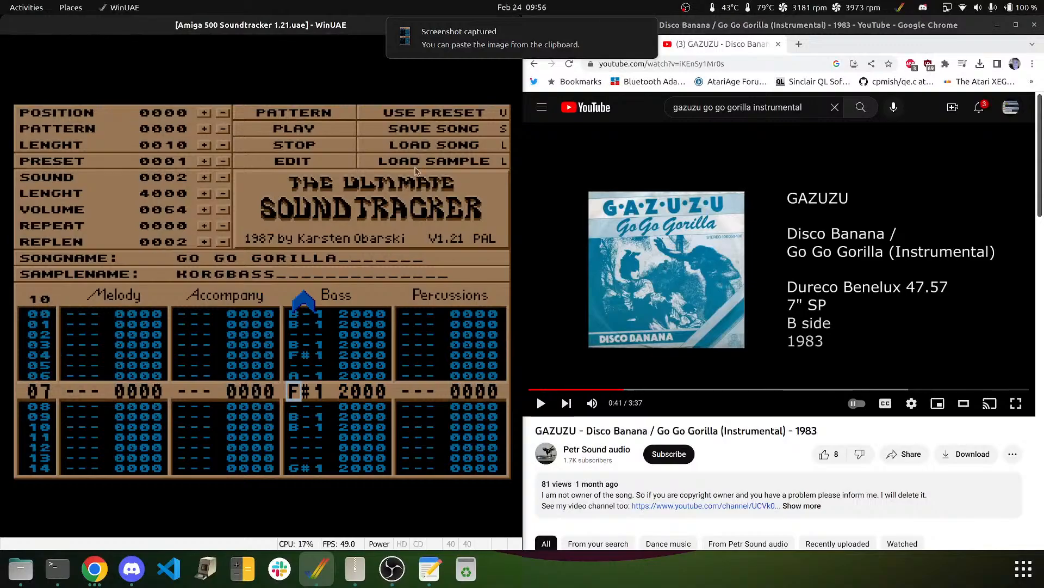
# - Open the capture in Image Viewer, set it Always on Top, and place it at the right
pyautogui.click(481, 55)
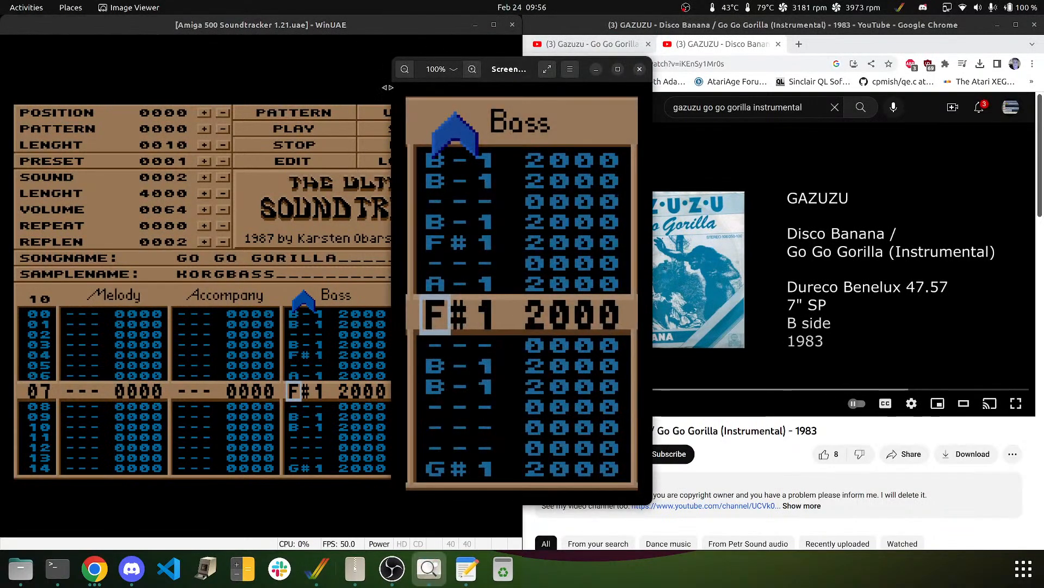
pyautogui.moveTo(509, 66); pyautogui.dragTo(727, 55)
pyautogui.rightClick(729, 58)
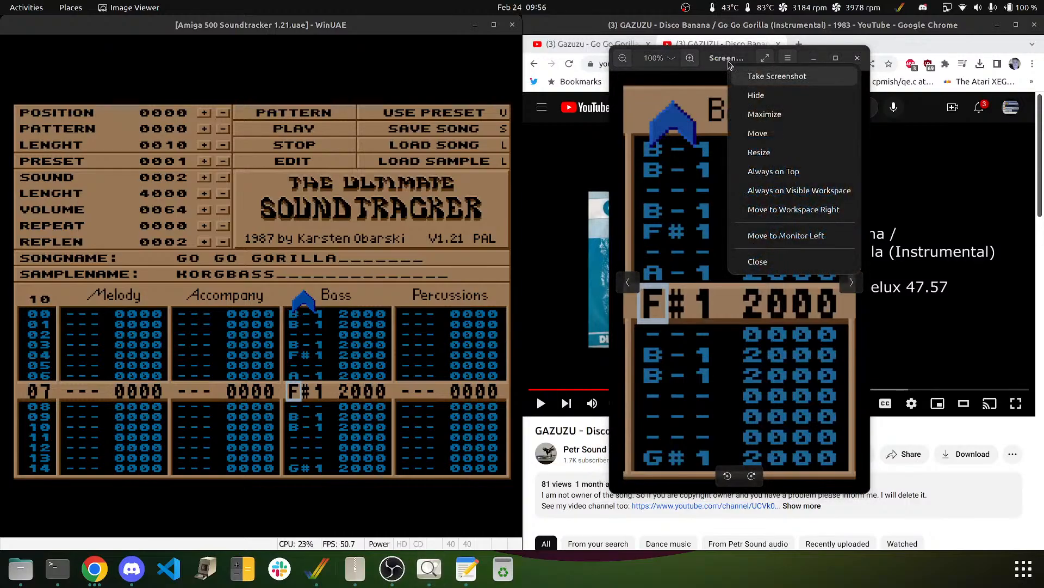
pyautogui.click(775, 168)
pyautogui.moveTo(732, 66); pyautogui.dragTo(859, 104)
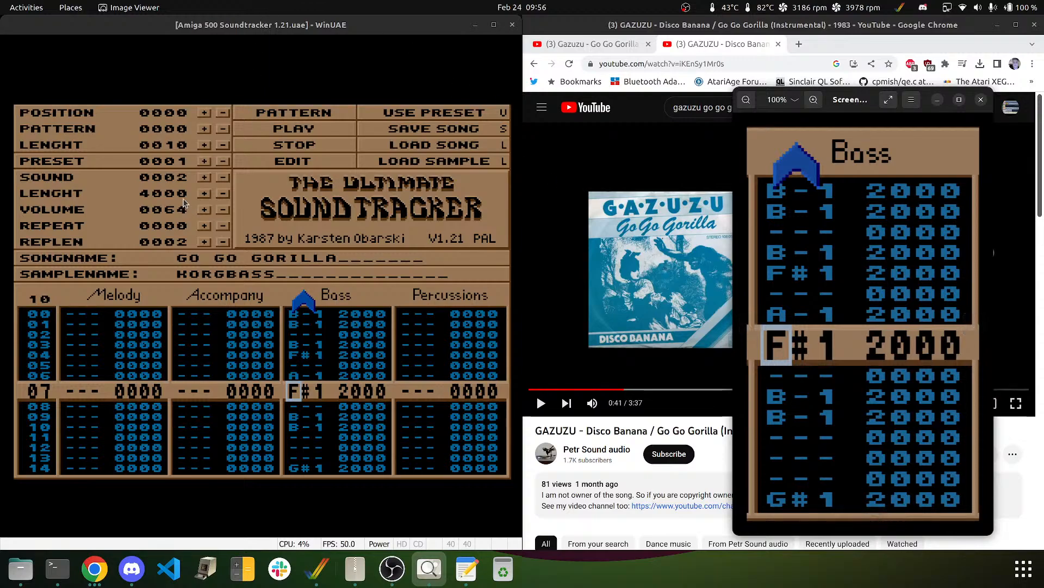
pyautogui.click(251, 385)
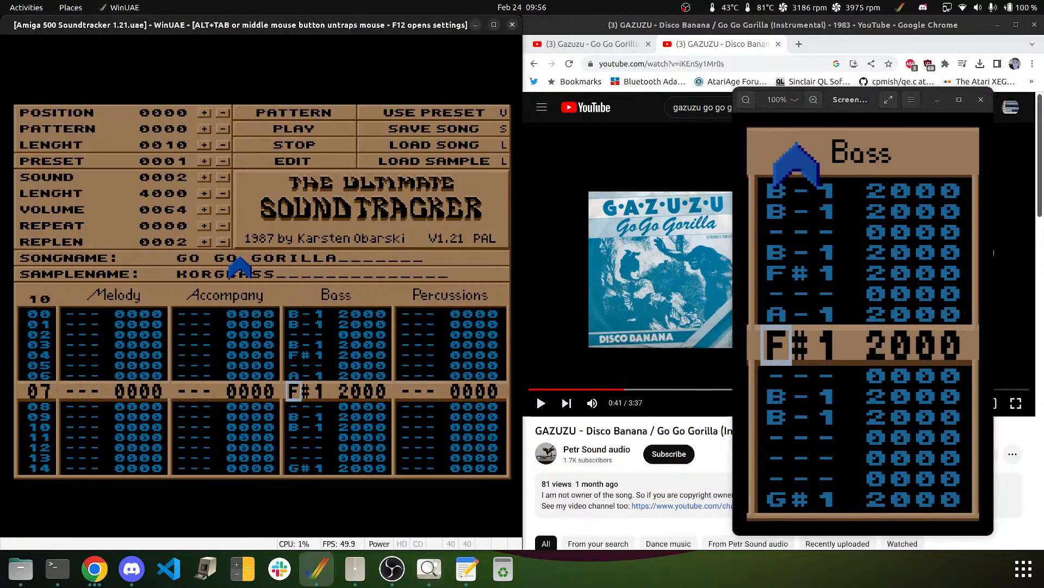
# - Move down the Bass channel and enter A-1 on row 38 and F#1 on row 39
pyautogui.press('Down')
pyautogui.press('Down')
pyautogui.press('Down')
pyautogui.press('Down')
pyautogui.press('Down')
pyautogui.press('Down')
pyautogui.press('Down')
pyautogui.press('Down')
pyautogui.press('Down')
pyautogui.press('Down')
pyautogui.press('Down')
pyautogui.press('Down')
pyautogui.press('Down')
pyautogui.press('Down')
pyautogui.press('Down')
pyautogui.press('Down')
pyautogui.press('Down')
pyautogui.press('Down')
pyautogui.press('Down')
pyautogui.press('Down')
pyautogui.press('Down')
pyautogui.press('Down')
pyautogui.press('Down')
pyautogui.press('Down')
pyautogui.press('Down')
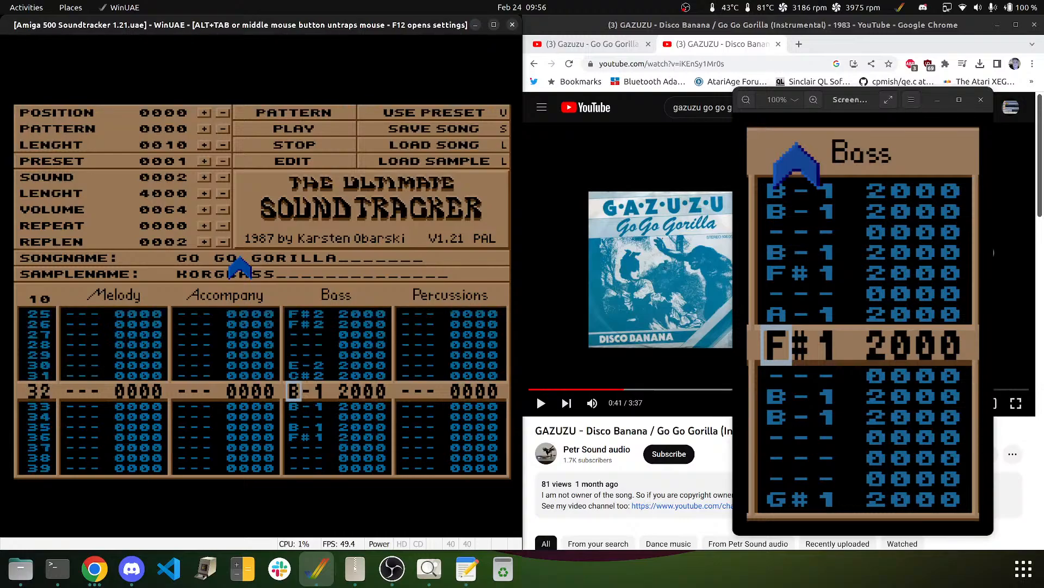
pyautogui.press('Down')
pyautogui.press('Down')
pyautogui.press('Down')
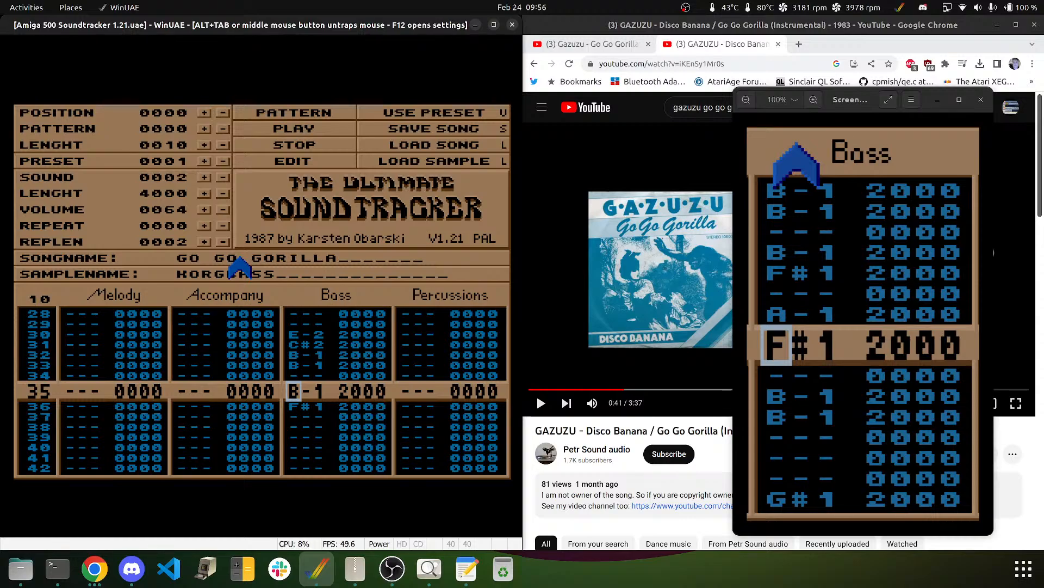
pyautogui.press('Down')
pyautogui.press('Down')
pyautogui.press('Down')
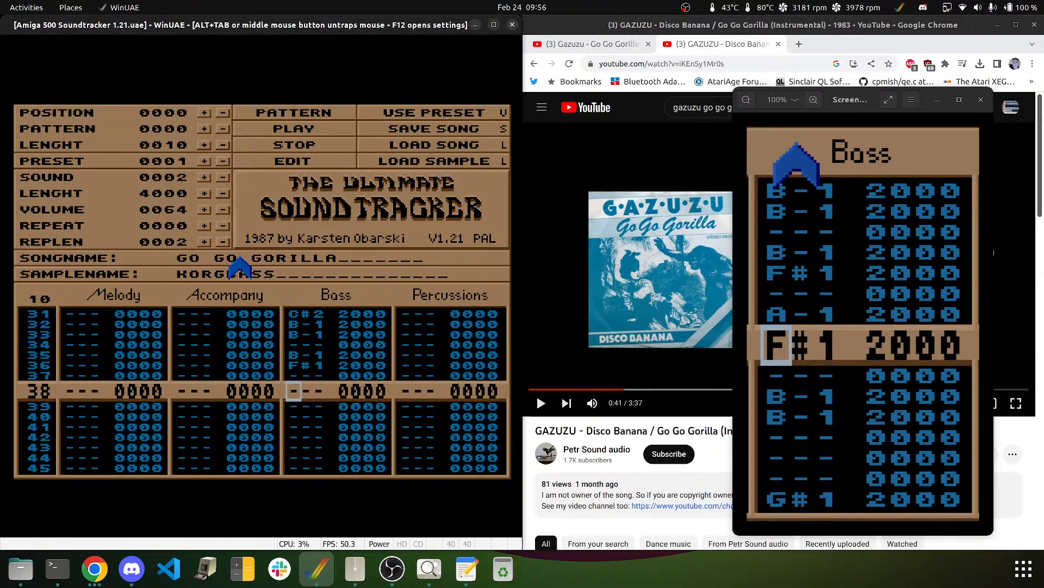
pyautogui.press('m')
pyautogui.press('Up')
pyautogui.press('n')
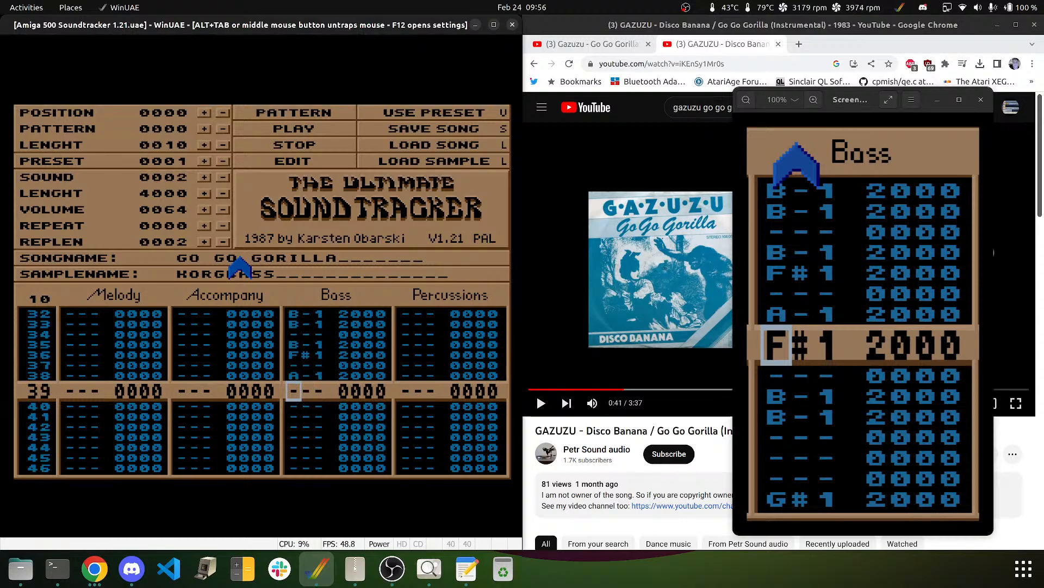
pyautogui.press('g')
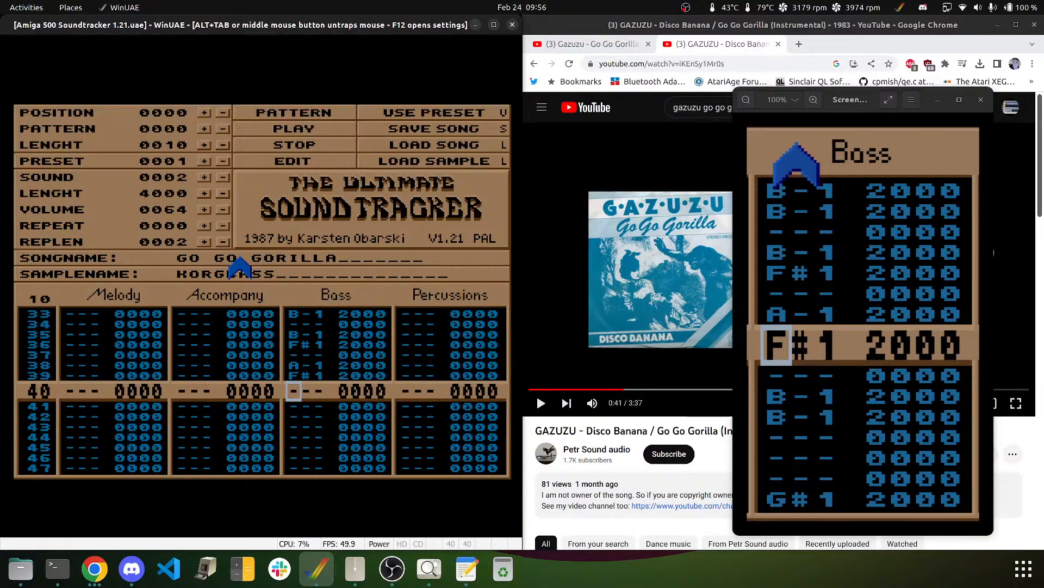
pyautogui.press('Down')
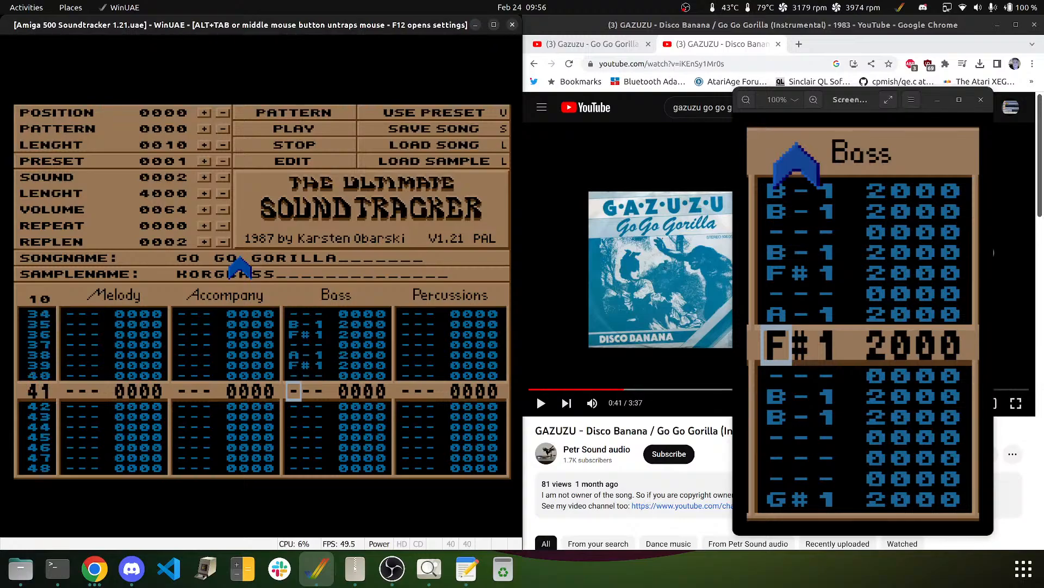
# - Enter B-1 on rows 41–42, G#1 on 46, B-1 on 47, C#2 around 49–51, B-1 on 52
pyautogui.press('m')
pyautogui.press('m')
pyautogui.press('Down')
pyautogui.press('Down')
pyautogui.press('Down')
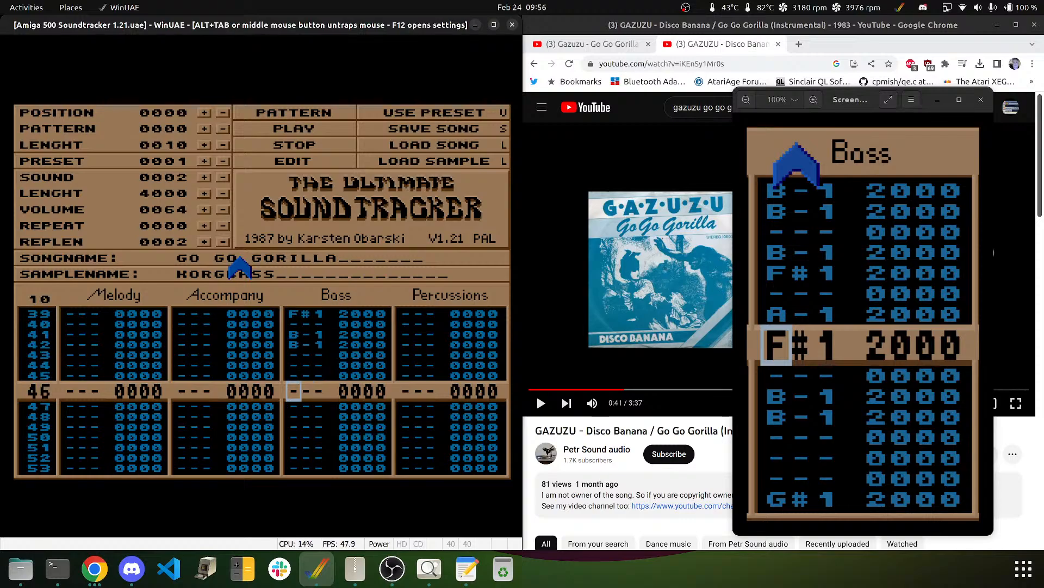
pyautogui.press('h')
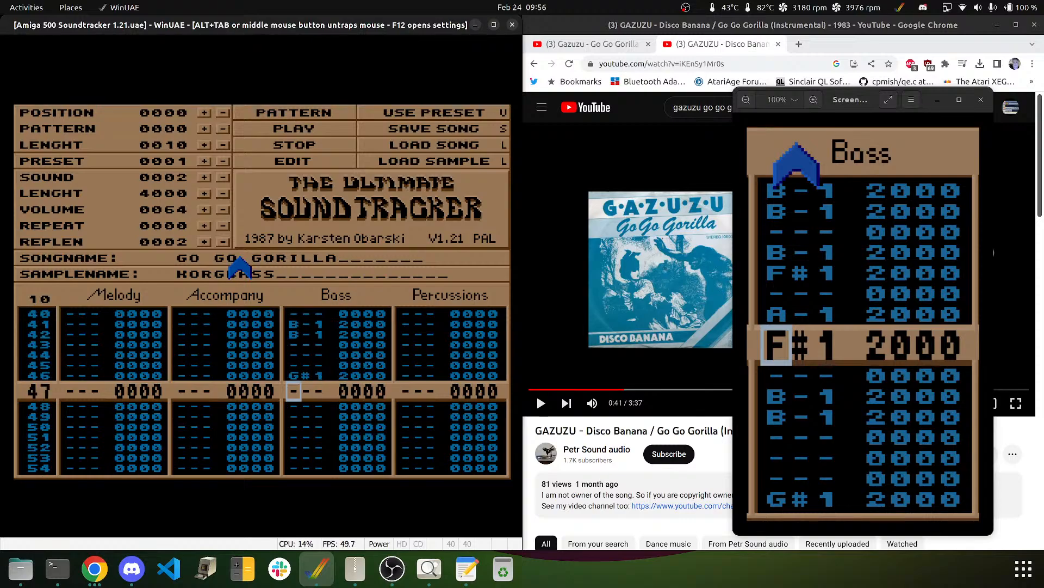
pyautogui.press('m')
pyautogui.press('Down')
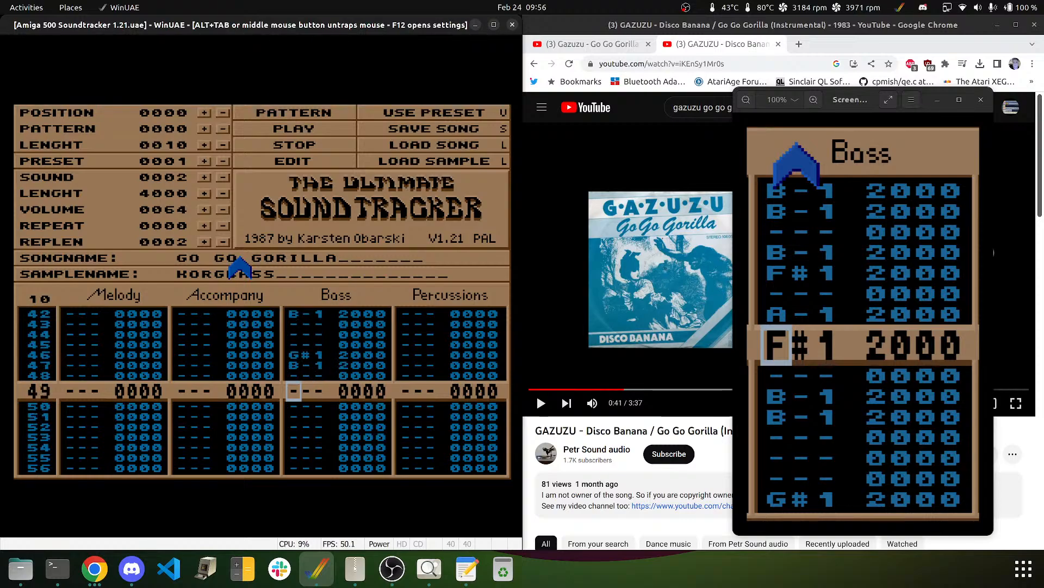
pyautogui.press('2')
pyautogui.press('2')
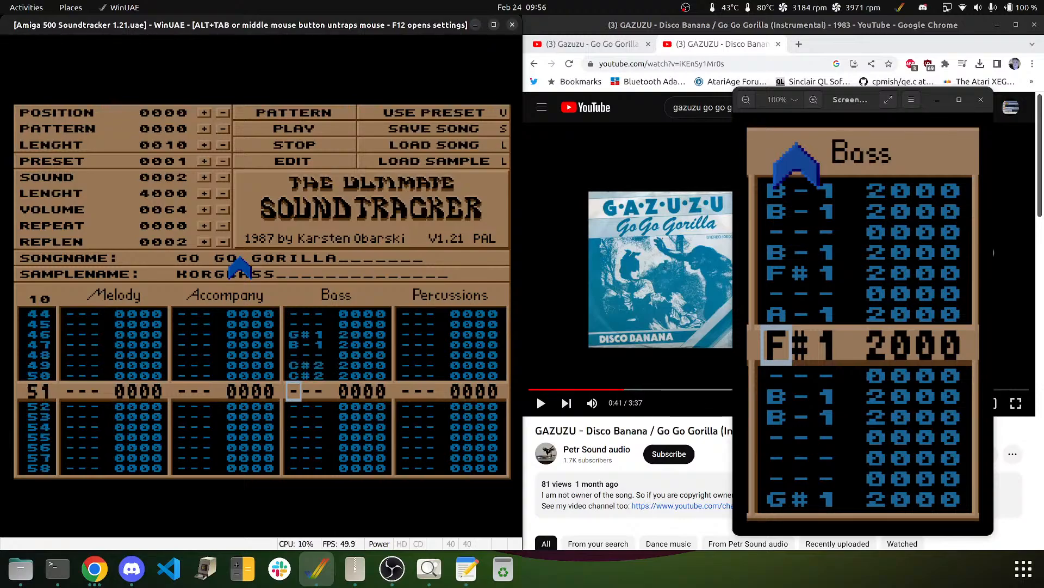
pyautogui.press('Up')
pyautogui.press('Up')
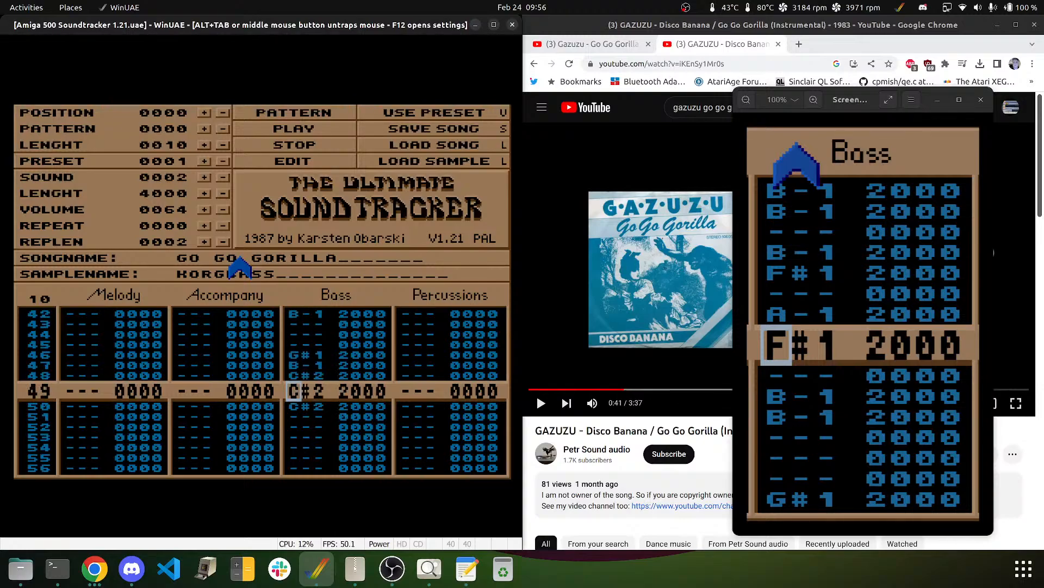
pyautogui.press('Down')
pyautogui.press('Down')
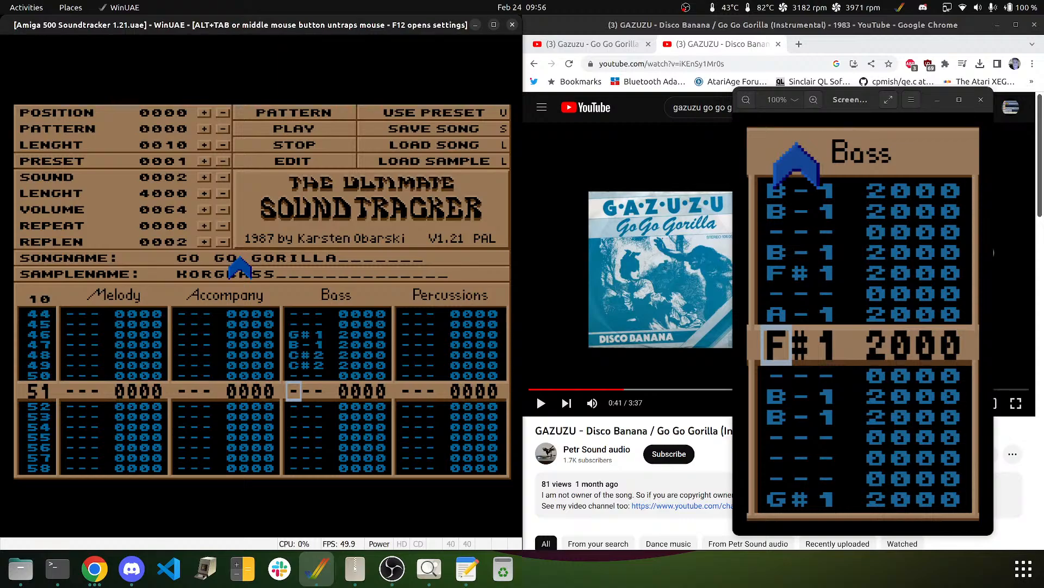
pyautogui.press('2')
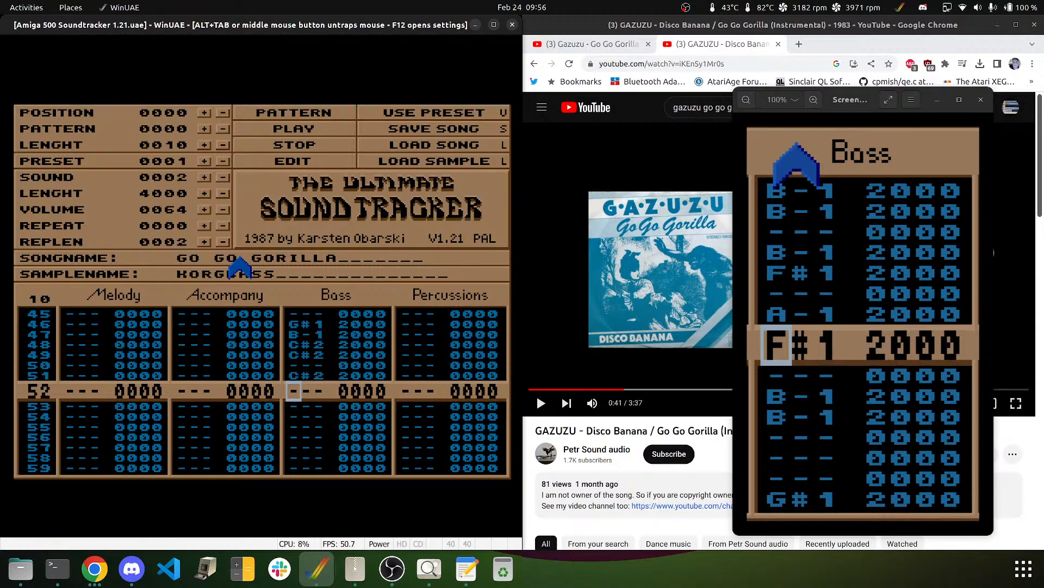
pyautogui.press('m')
pyautogui.press('Down')
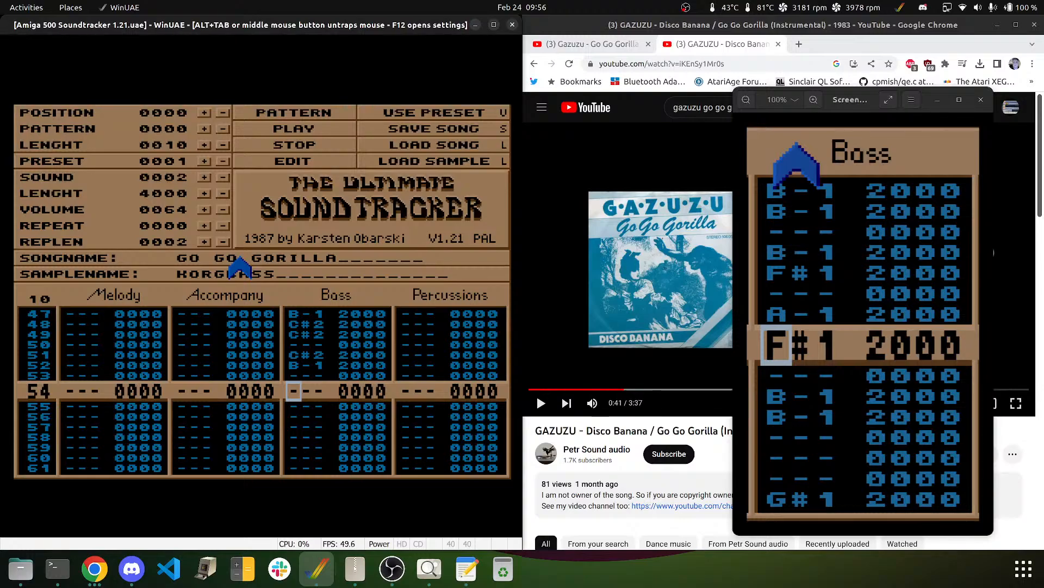
# - Put G#1 on Bass row 54 and F#1 on row 55, leaving rows 56–57 empty
pyautogui.press('n')
pyautogui.press('h')
pyautogui.press('Down')
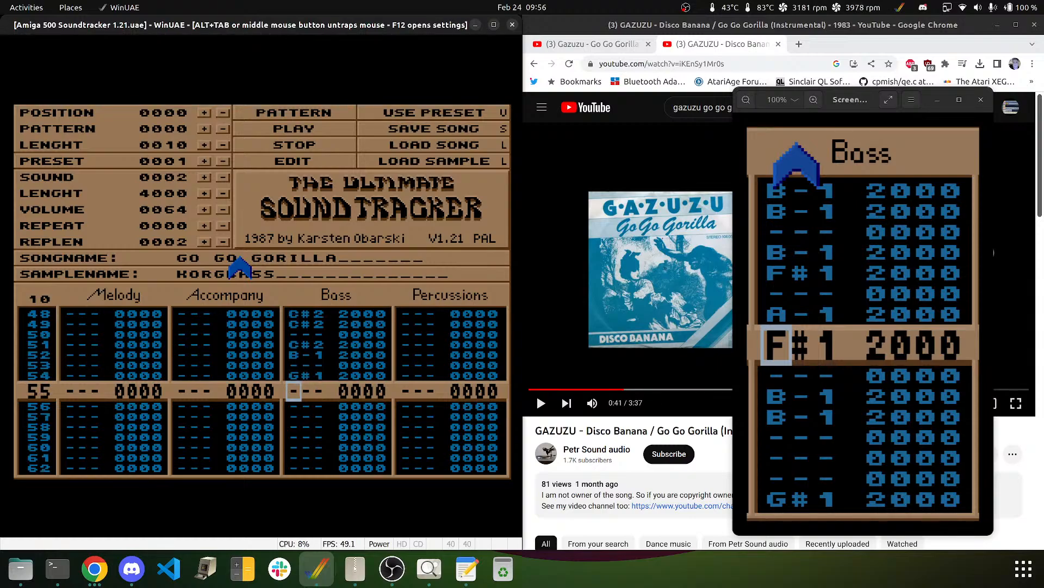
pyautogui.press('h')
pyautogui.press('Down')
pyautogui.press('Up')
pyautogui.press('g')
pyautogui.press('Down')
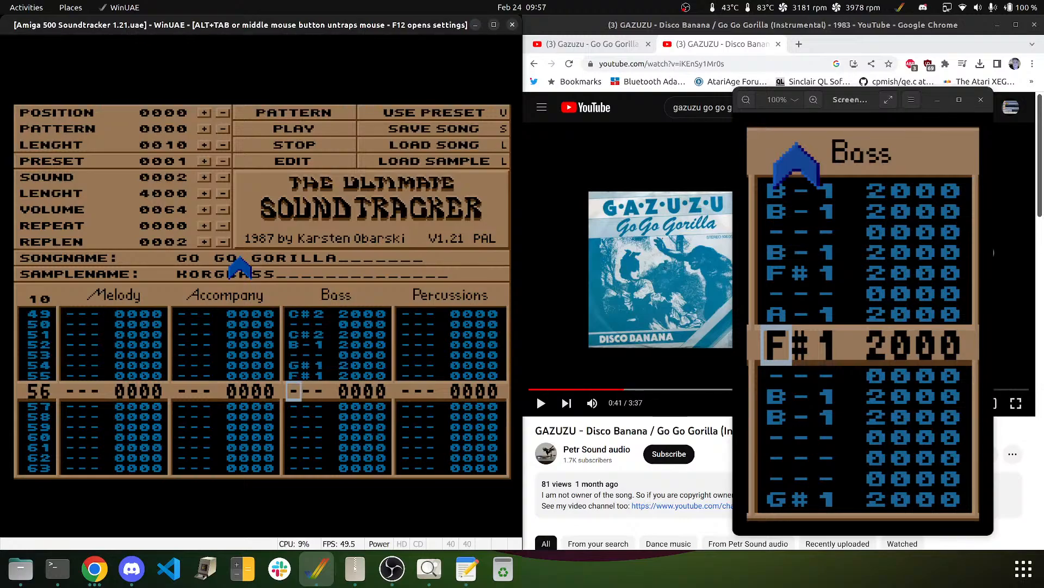
pyautogui.press('Down')
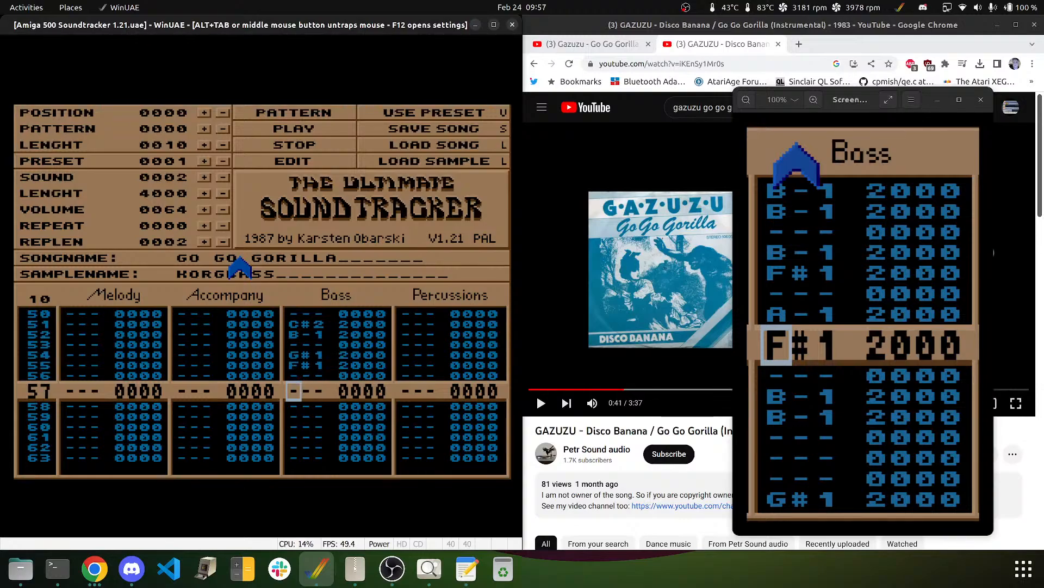
pyautogui.press('Down')
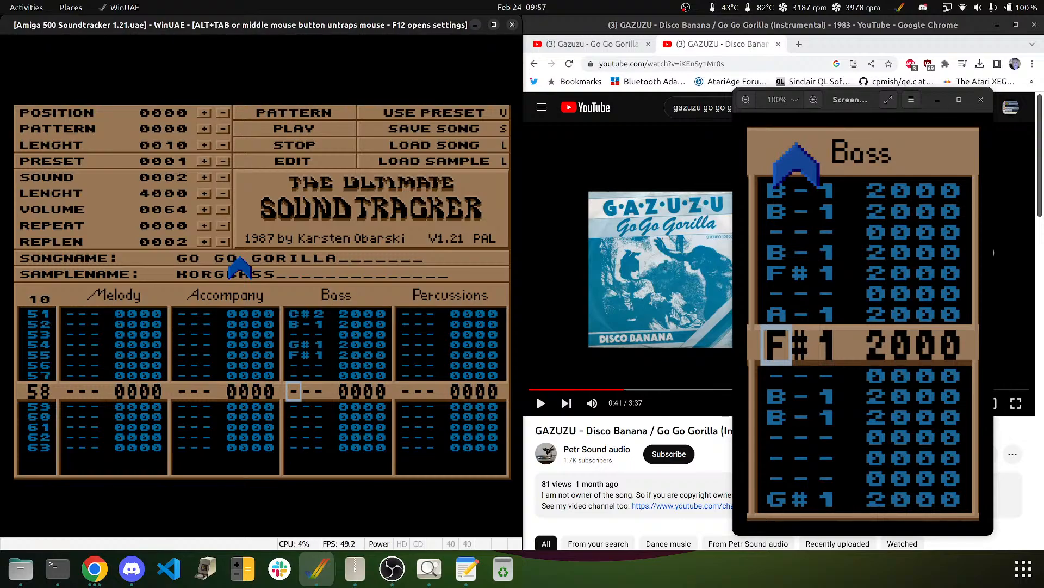
pyautogui.press('Up')
pyautogui.press('Up')
pyautogui.press('Up')
pyautogui.press('Up')
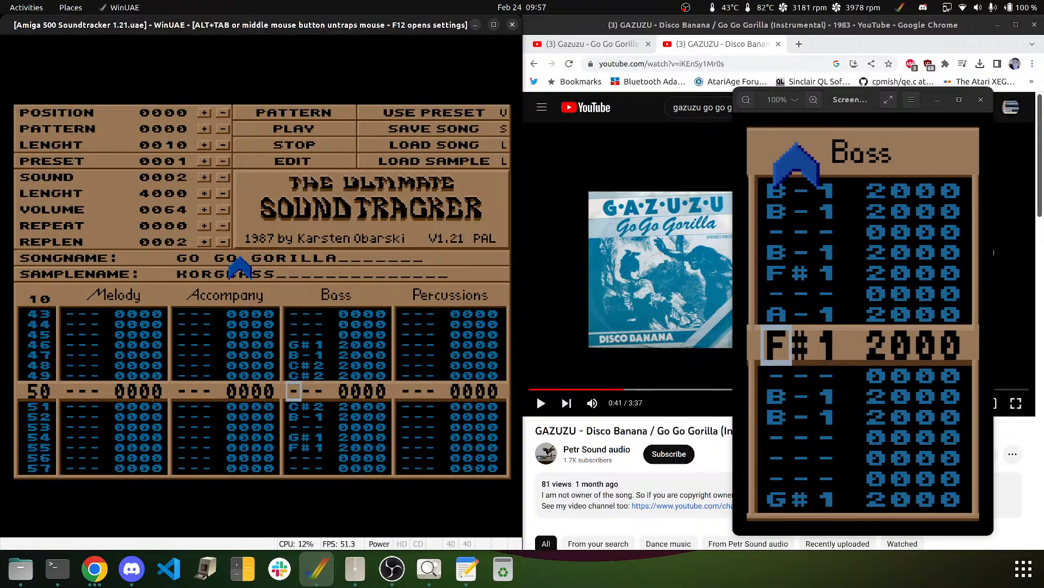
# - Review the bass line from the top and enter F#2 on Bass rows 57 and 58
pyautogui.press('Down')
pyautogui.press('Down')
pyautogui.press('Up')
pyautogui.press('Up')
pyautogui.press('Up')
pyautogui.press('Up')
pyautogui.press('Up')
pyautogui.press('Up')
pyautogui.press('Up')
pyautogui.press('Up')
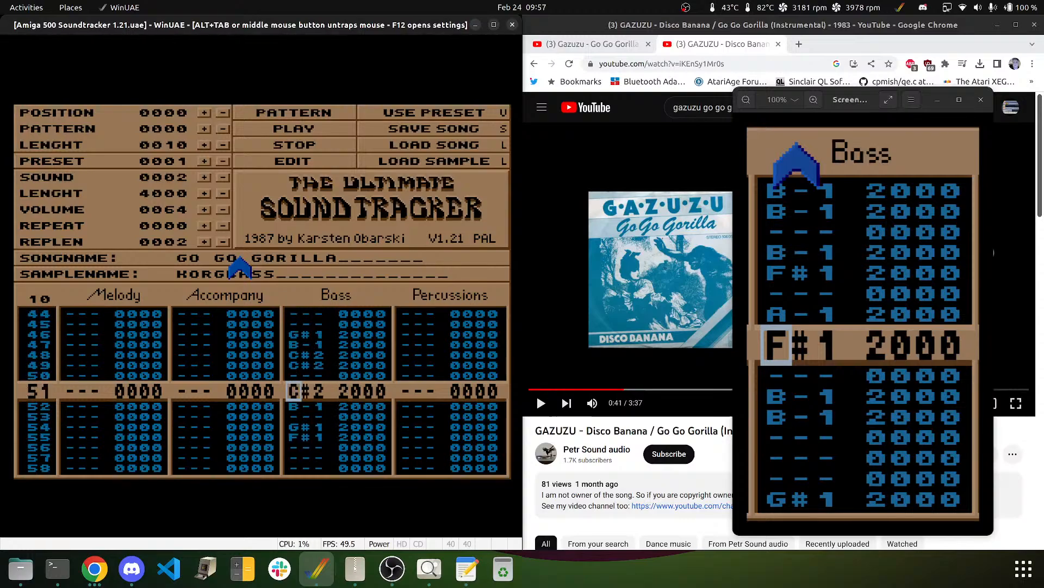
pyautogui.press('F6')
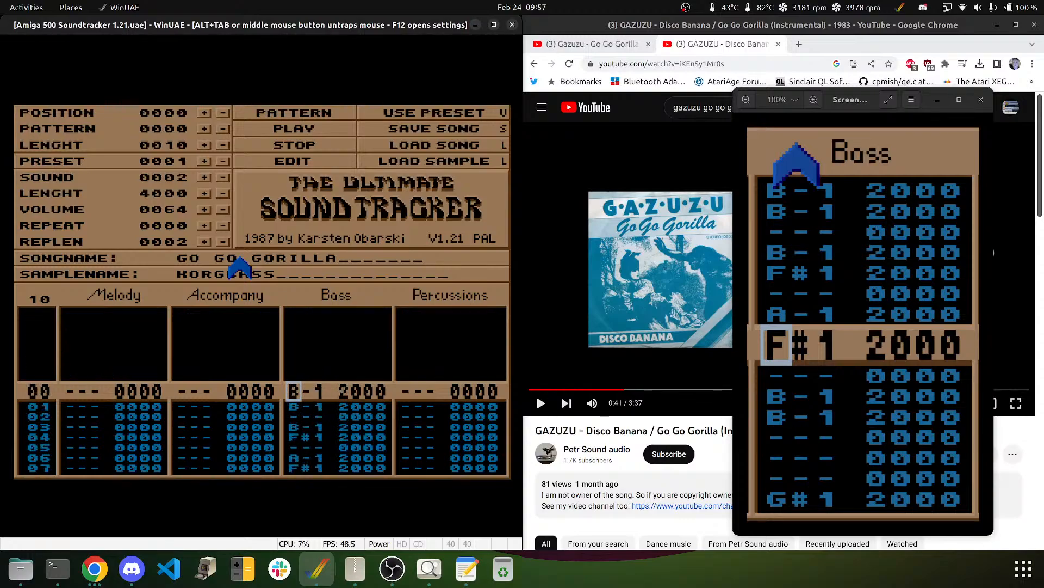
pyautogui.press('F7')
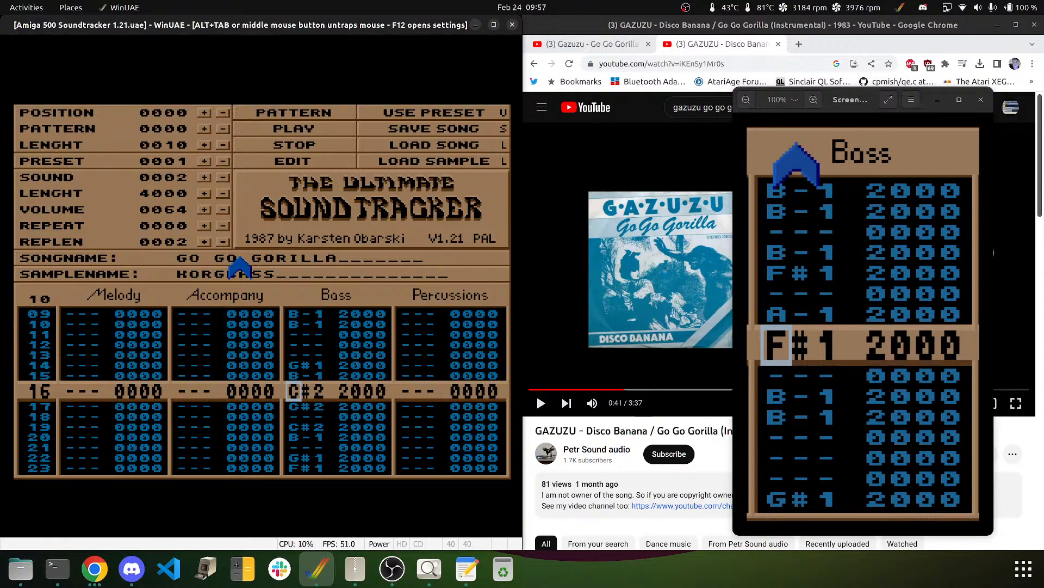
pyautogui.press('Down')
pyautogui.press('Down')
pyautogui.press('Down')
pyautogui.press('Down')
pyautogui.press('Down')
pyautogui.press('Down')
pyautogui.press('Down')
pyautogui.press('Down')
pyautogui.press('Down')
pyautogui.press('Down')
pyautogui.press('Down')
pyautogui.press('Down')
pyautogui.press('Down')
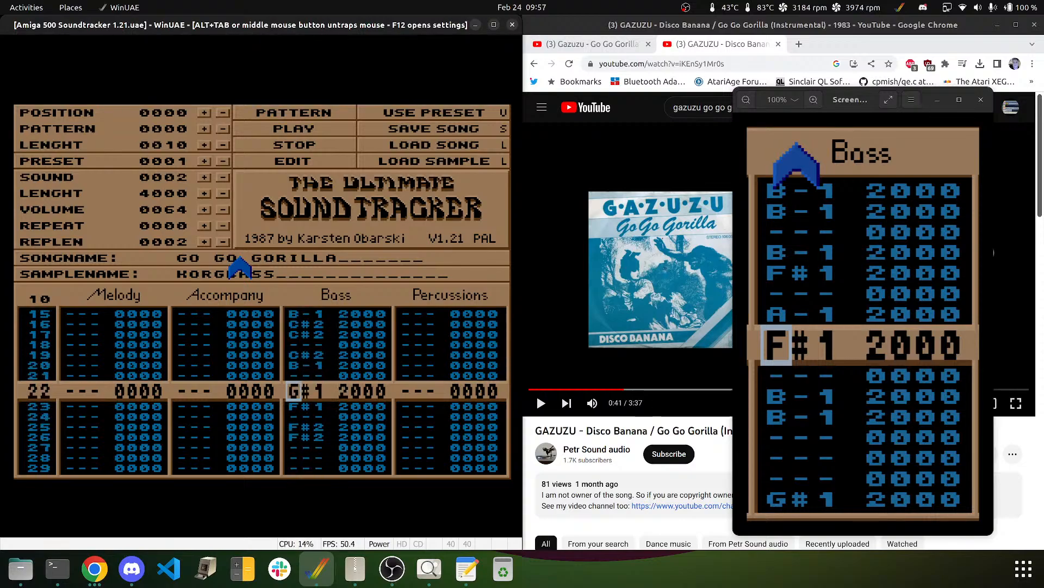
pyautogui.press('Down')
pyautogui.press('Down')
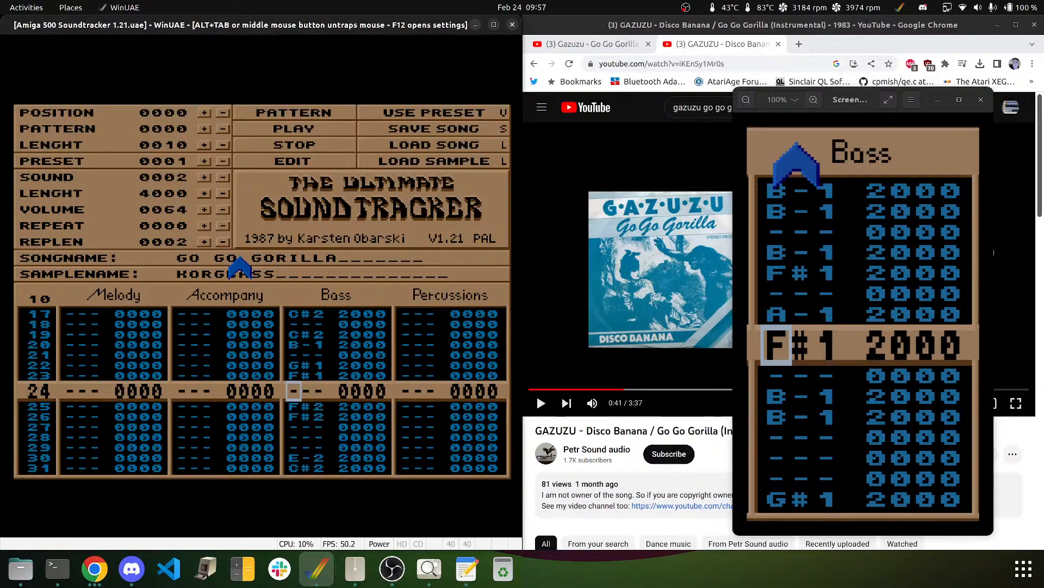
pyautogui.press('Down')
pyautogui.press('Down')
pyautogui.press('Down')
pyautogui.press('Down')
pyautogui.press('Down')
pyautogui.press('Down')
pyautogui.press('Down')
pyautogui.press('Down')
pyautogui.press('Down')
pyautogui.press('Down')
pyautogui.press('Down')
pyautogui.press('Down')
pyautogui.press('Down')
pyautogui.press('Down')
pyautogui.press('Down')
pyautogui.press('Down')
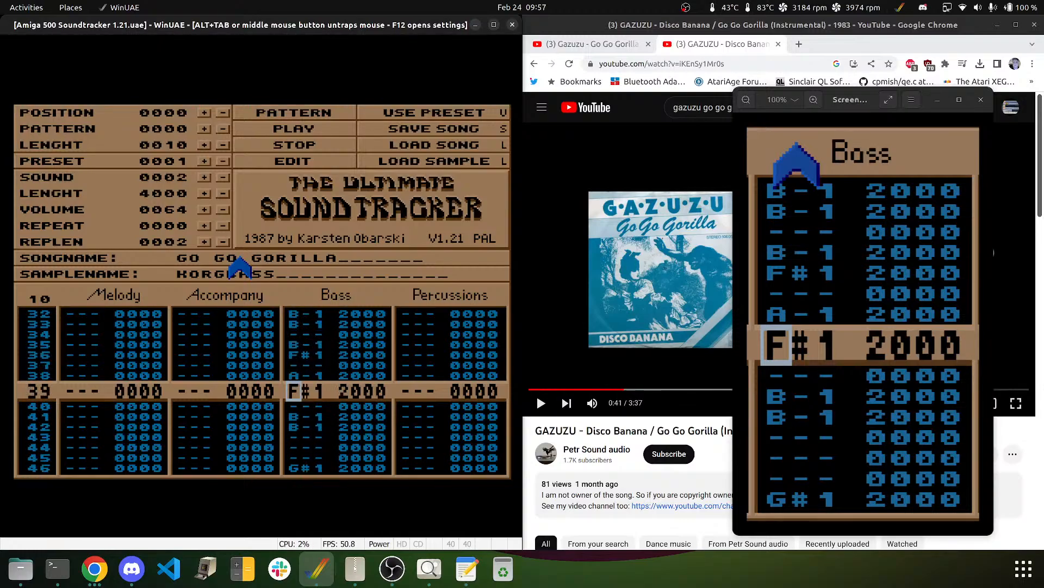
pyautogui.press('Down')
pyautogui.press('Down')
pyautogui.press('Down')
pyautogui.press('Down')
pyautogui.press('Down')
pyautogui.press('Down')
pyautogui.press('Down')
pyautogui.press('Down')
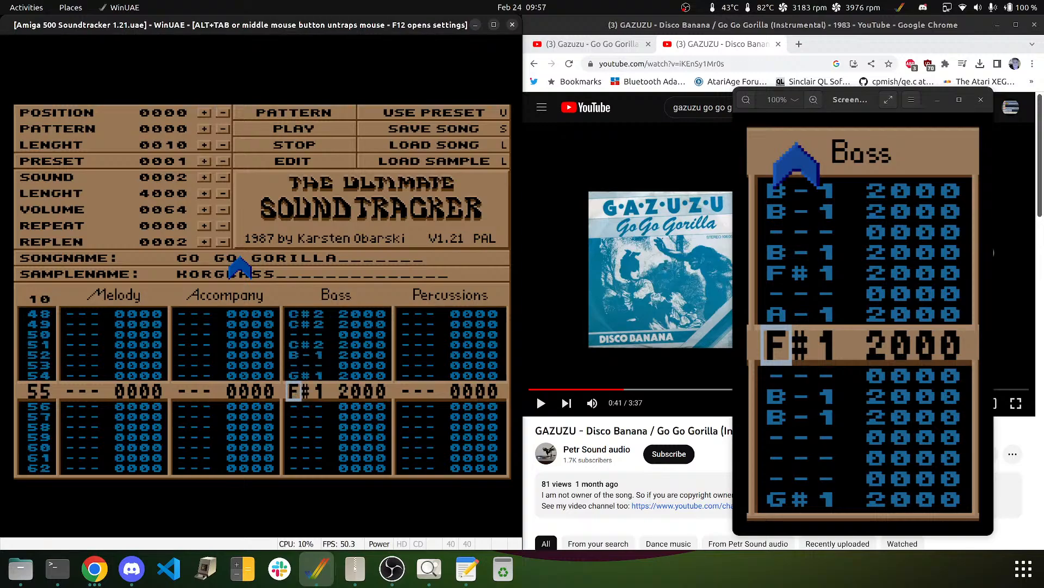
pyautogui.press('Down')
pyautogui.press('Down')
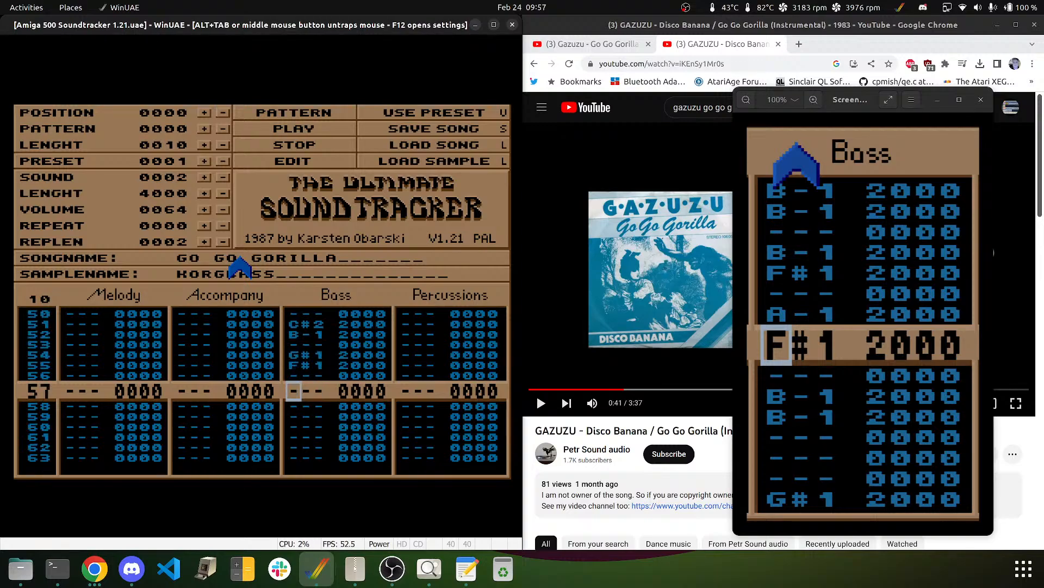
pyautogui.press('7')
pyautogui.press('Up')
pyautogui.press('5')
pyautogui.press('5')
pyautogui.press('Down')
pyautogui.press('Down')
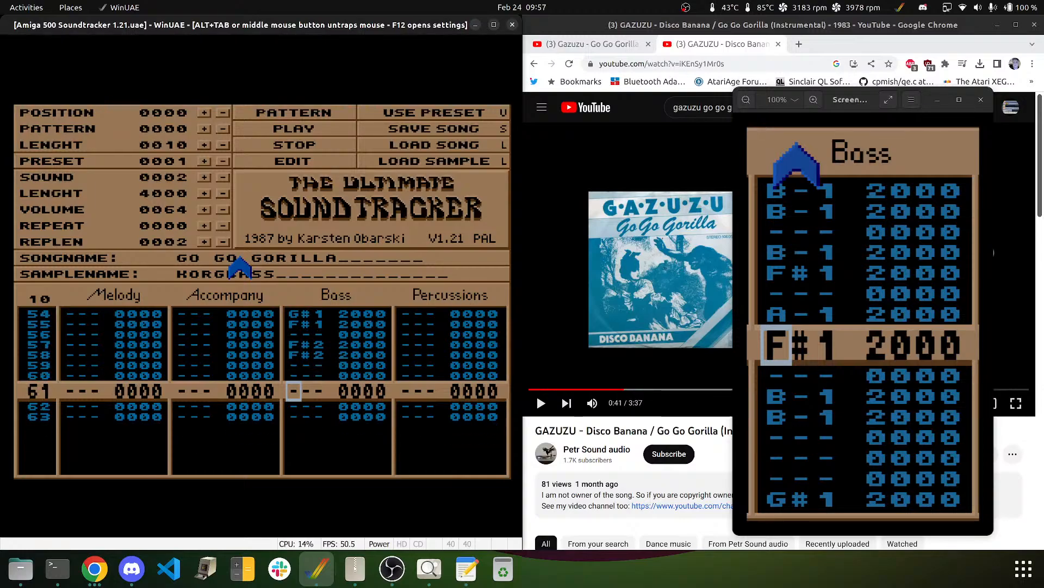
pyautogui.press('Down')
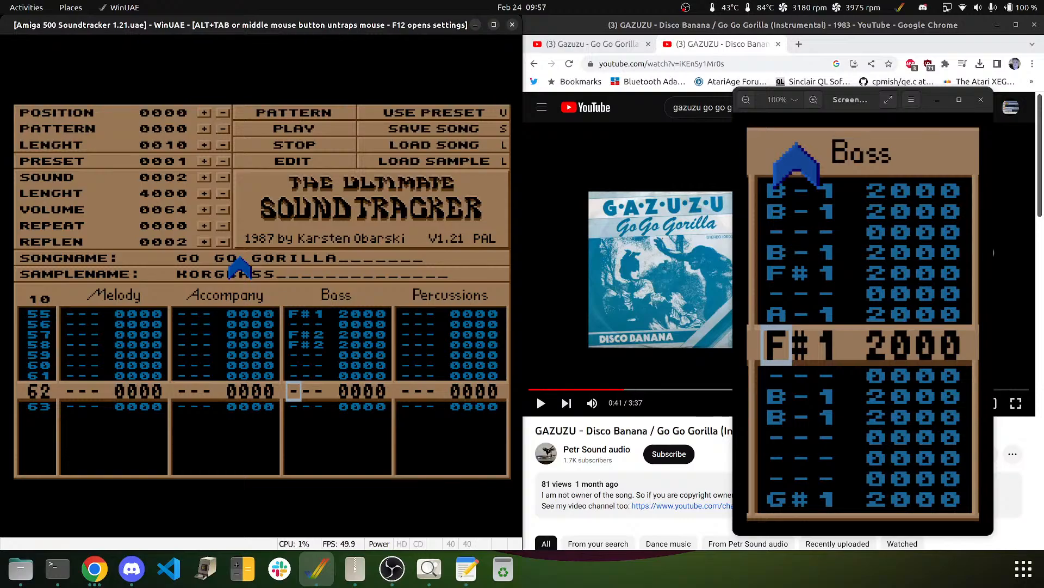
# - Play the song, then return to row 00 of the Percussions track
pyautogui.click(282, 128)
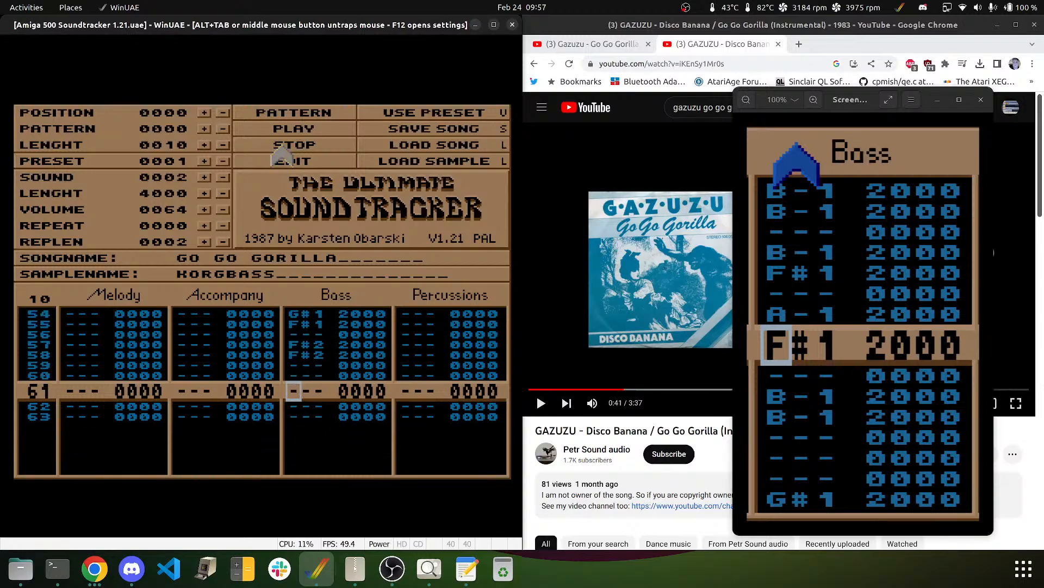
pyautogui.press('Right')
pyautogui.press('Right')
pyautogui.press('Right')
pyautogui.press('Right')
pyautogui.press('Right')
pyautogui.press('Right')
pyautogui.press('Left')
pyautogui.press('Up')
pyautogui.press('F6')
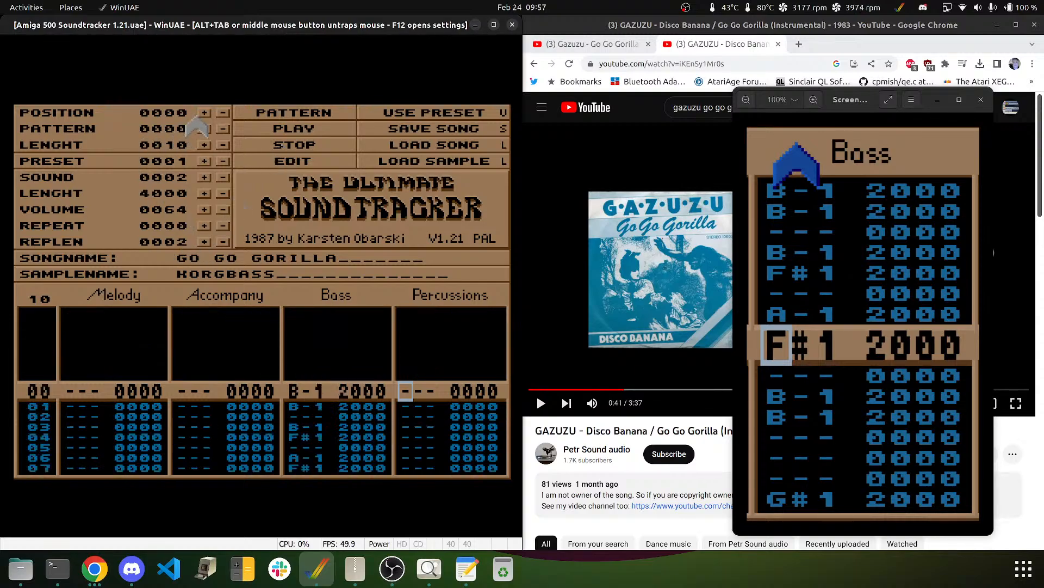
# - Step through the samples and select BASSDRUM1 (sample 7) for percussion
pyautogui.click(204, 184)
pyautogui.click(205, 185)
pyautogui.click(206, 185)
pyautogui.click(207, 187)
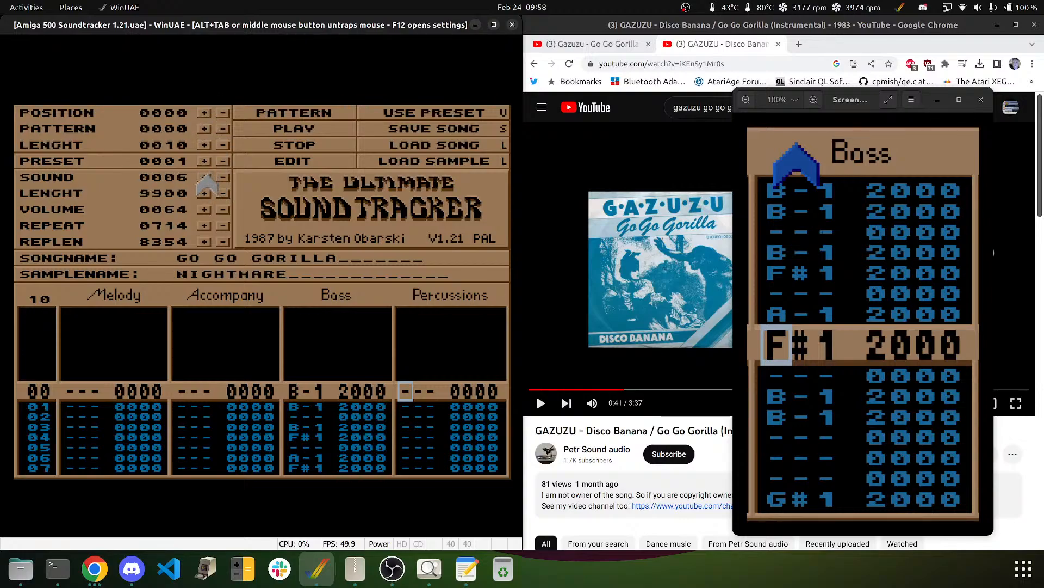
pyautogui.click(206, 178)
pyautogui.click(206, 177)
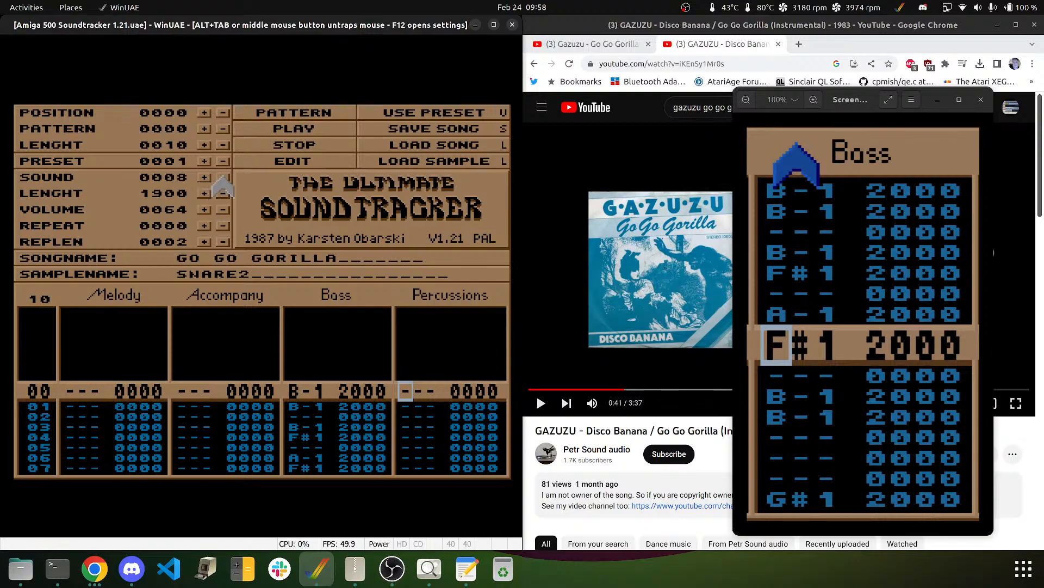
pyautogui.click(222, 178)
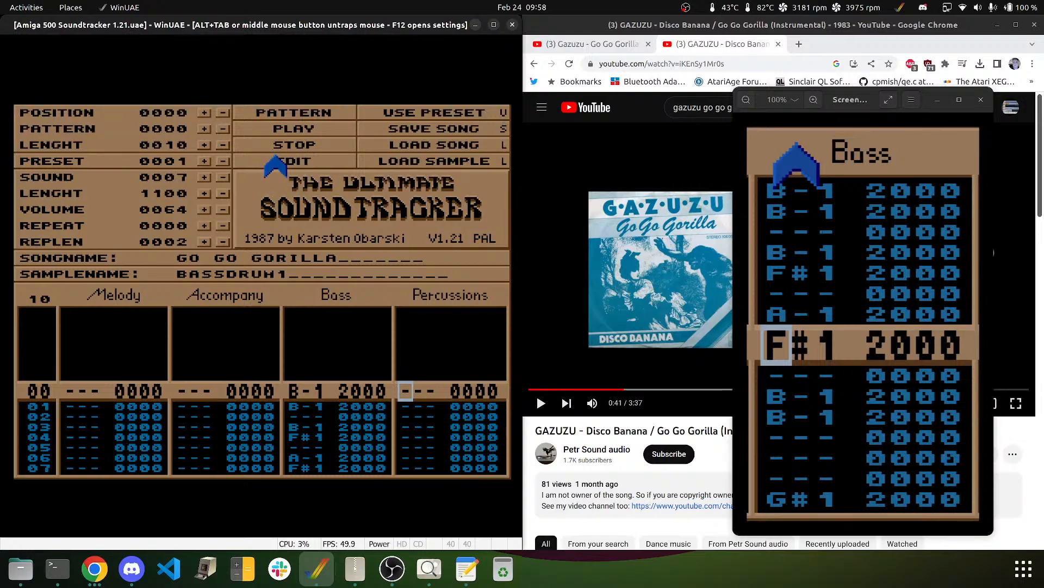
# - Step down the Percussions column placing C-3 bass drum hits every four rows
pyautogui.press('Down')
pyautogui.press('Down')
pyautogui.press('Down')
pyautogui.press('Down')
pyautogui.press('Down')
pyautogui.press('Down')
pyautogui.press('Down')
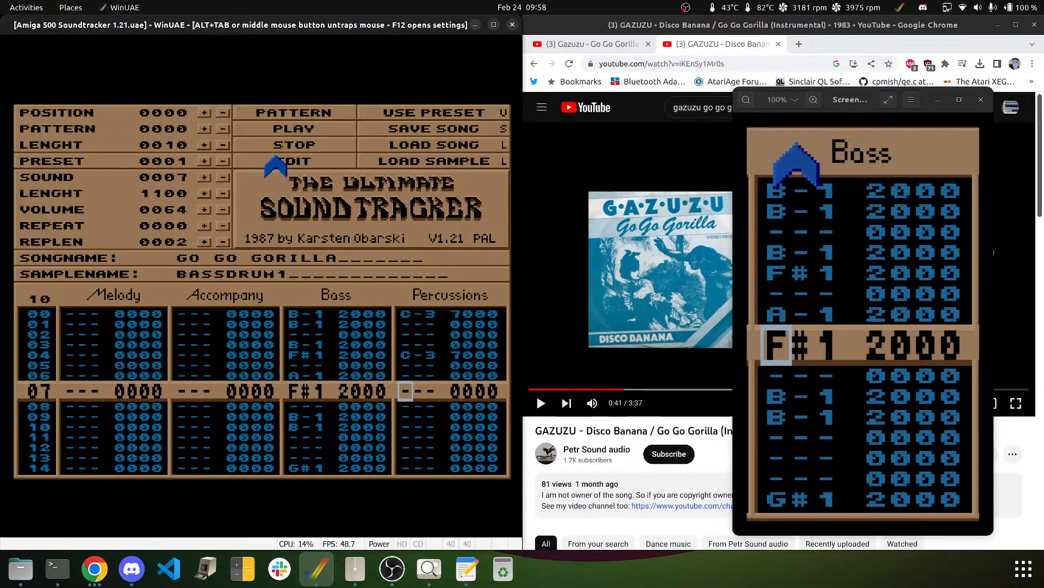
pyautogui.press('Down')
pyautogui.press('Down')
pyautogui.press('Down')
pyautogui.press('Down')
pyautogui.press('Down')
pyautogui.press('Down')
pyautogui.press('Down')
pyautogui.press('Down')
pyautogui.press('Down')
pyautogui.press('Down')
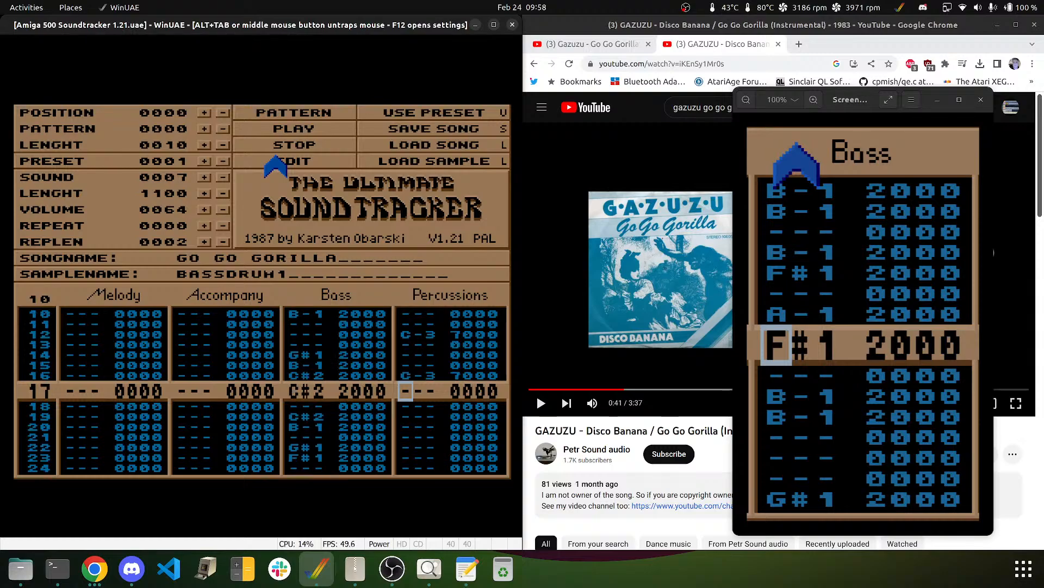
pyautogui.press('Down')
pyautogui.press('Down')
pyautogui.press('Down')
pyautogui.press('Down')
pyautogui.press('Down')
pyautogui.press('Down')
pyautogui.press('Down')
pyautogui.press('Down')
pyautogui.press('Down')
pyautogui.press('Down')
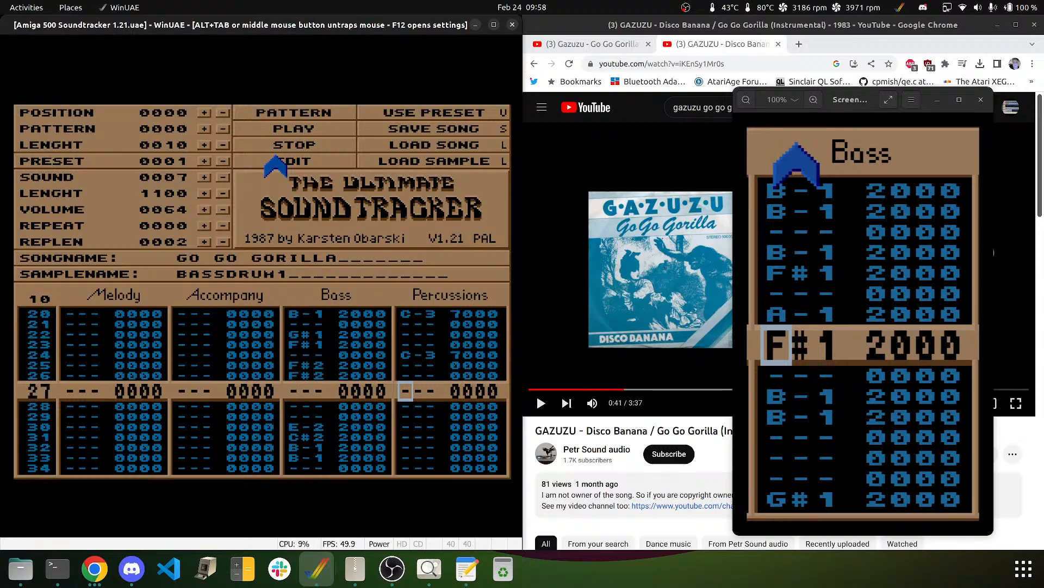
pyautogui.press('Down')
pyautogui.press('Down')
pyautogui.press('Down')
pyautogui.press('Down')
pyautogui.press('Down')
pyautogui.press('Down')
pyautogui.press('Down')
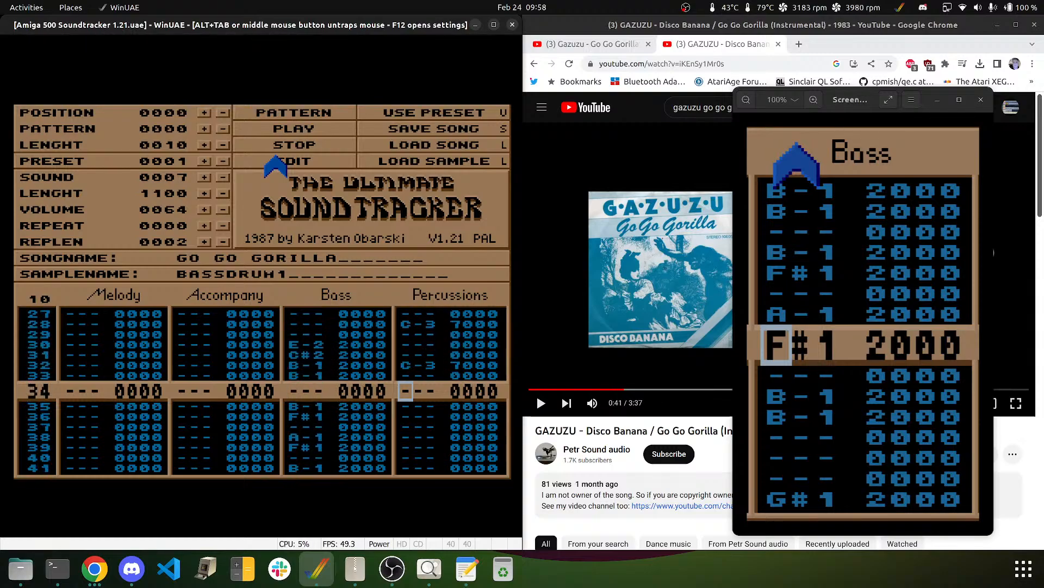
pyautogui.press('Down')
pyautogui.press('Down')
pyautogui.press('Down')
pyautogui.press('Down')
pyautogui.press('Down')
pyautogui.press('Down')
pyautogui.press('Down')
pyautogui.press('Down')
pyautogui.press('Down')
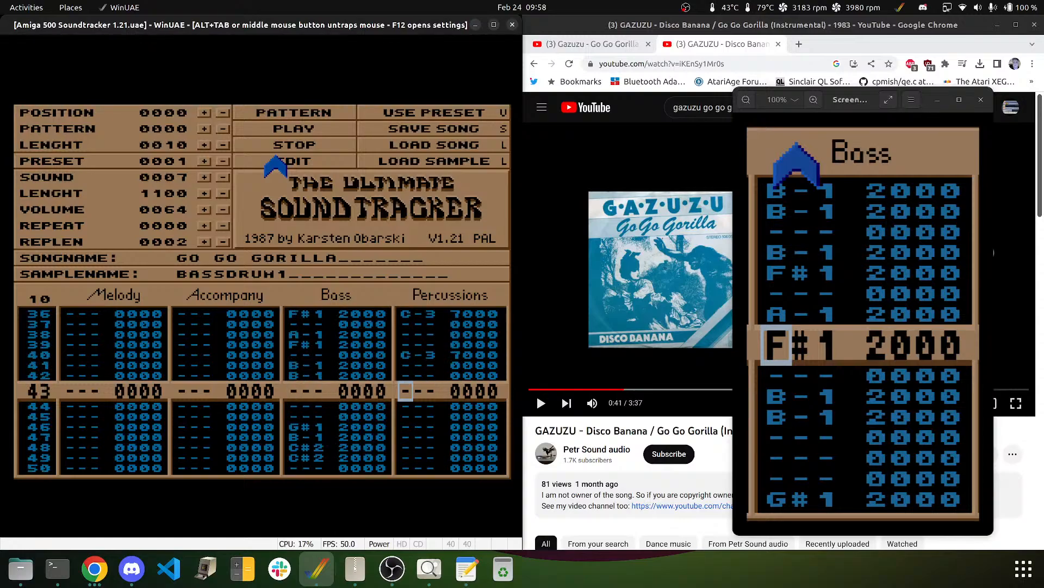
pyautogui.press('Down')
pyautogui.press('Down')
pyautogui.press('Down')
pyautogui.press('Down')
pyautogui.press('Down')
pyautogui.press('Down')
pyautogui.press('Down')
pyautogui.press('Down')
pyautogui.press('Down')
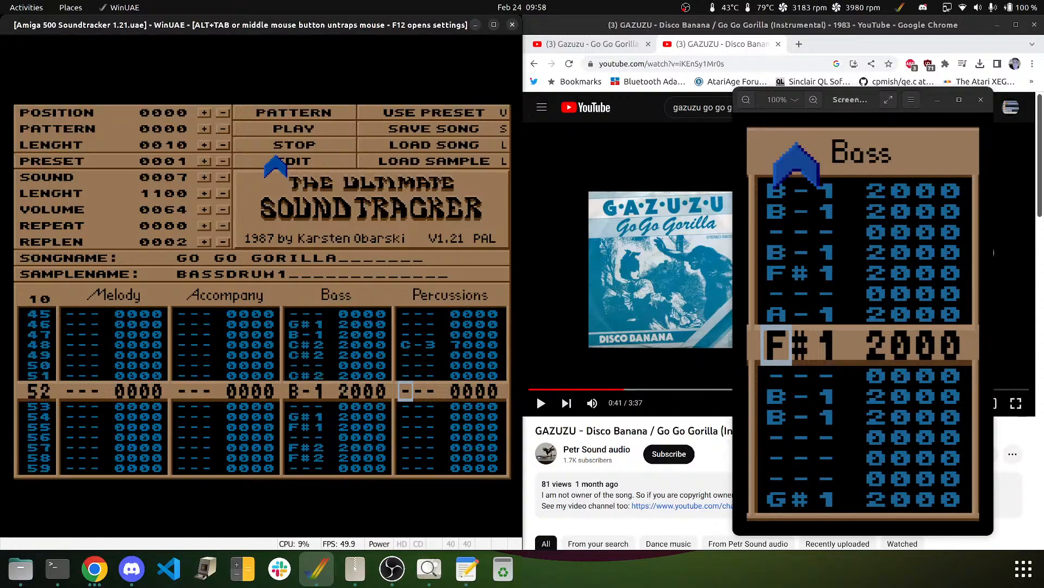
# - Enter C-3 7000 bass drum hits on rows 52, 56 and 60, then check row 04
pyautogui.press('q')
pyautogui.press('Down')
pyautogui.press('Down')
pyautogui.press('Down')
pyautogui.press('q')
pyautogui.press('Down')
pyautogui.press('Down')
pyautogui.press('Down')
pyautogui.press('q')
pyautogui.press('Down')
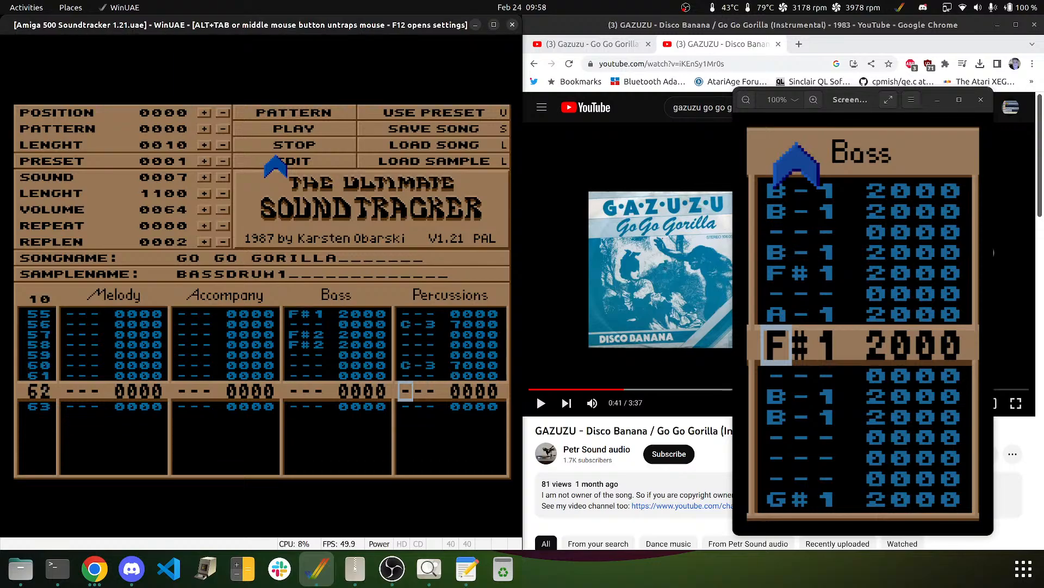
pyautogui.press('Down')
pyautogui.press('Down')
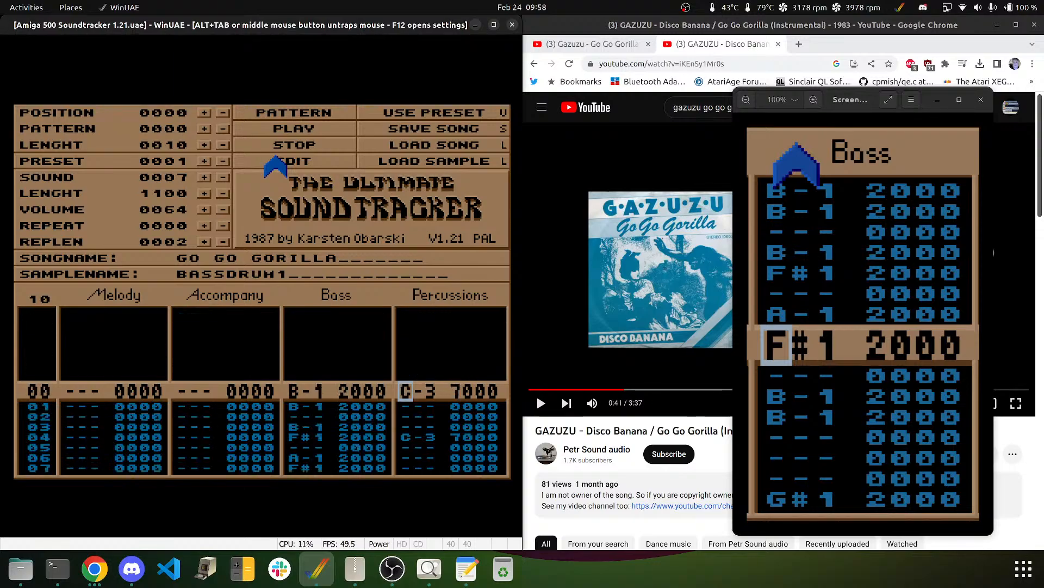
pyautogui.press('Down')
pyautogui.press('Down')
pyautogui.press('Down')
pyautogui.press('Down')
pyautogui.press('Right')
pyautogui.press('Right')
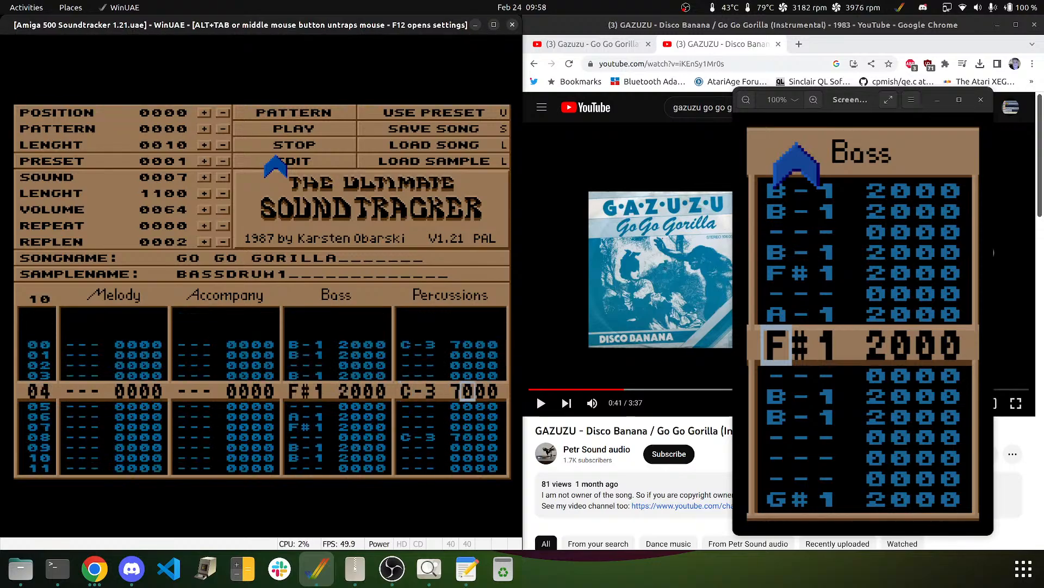
pyautogui.press('Left')
pyautogui.press('Left')
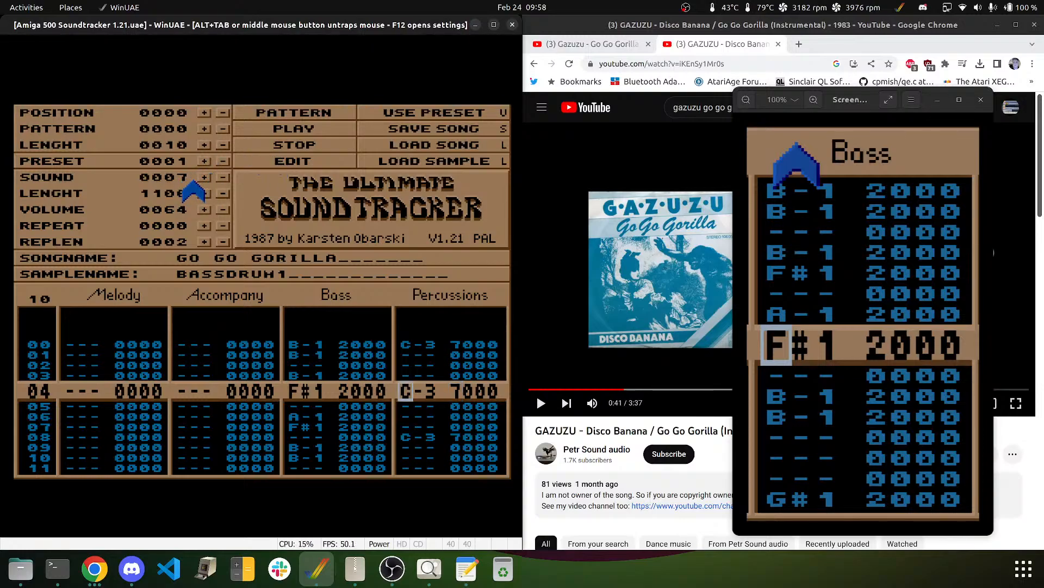
# - Select SNARE2 (sample 8) and enter C-2 snare hits on rows 04, 12, 20 and onward
pyautogui.click(204, 176)
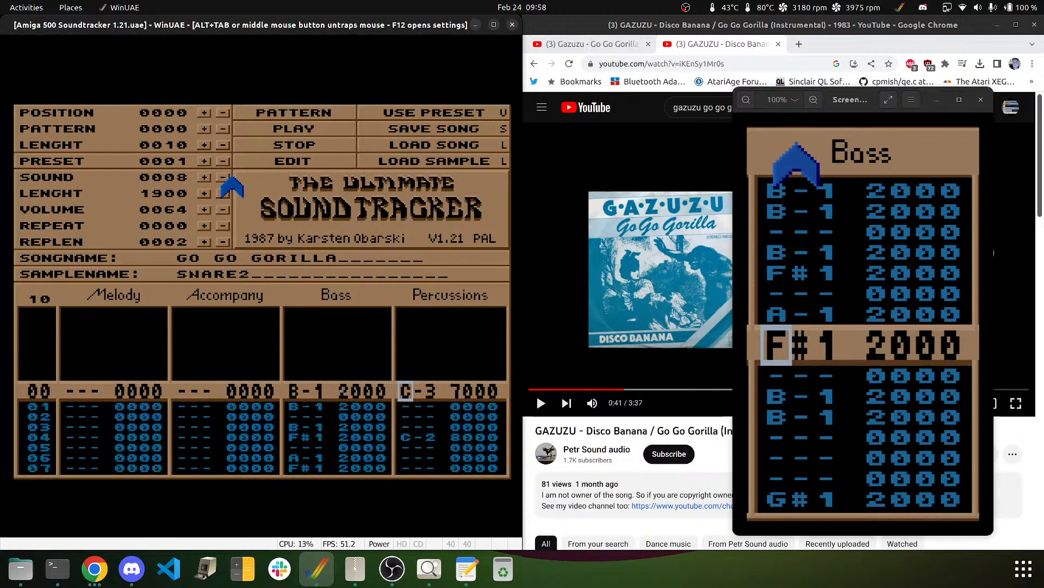
pyautogui.press('Left')
pyautogui.press('Left')
pyautogui.press('Left')
pyautogui.press('Left')
pyautogui.press('Left')
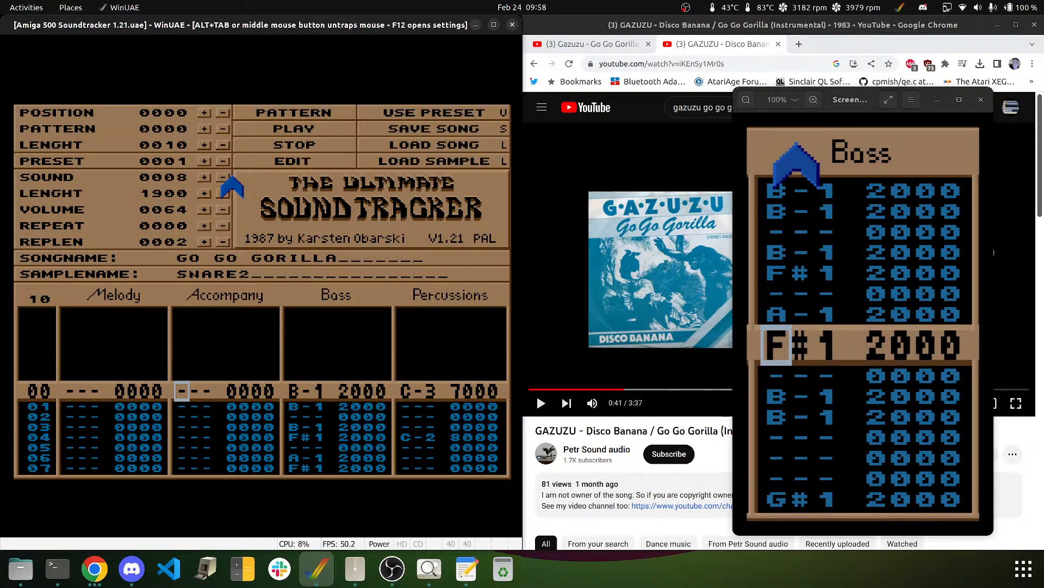
# - Play pattern 0000 to hear bass and percussion, then move up the Accompany column
pyautogui.click(292, 113)
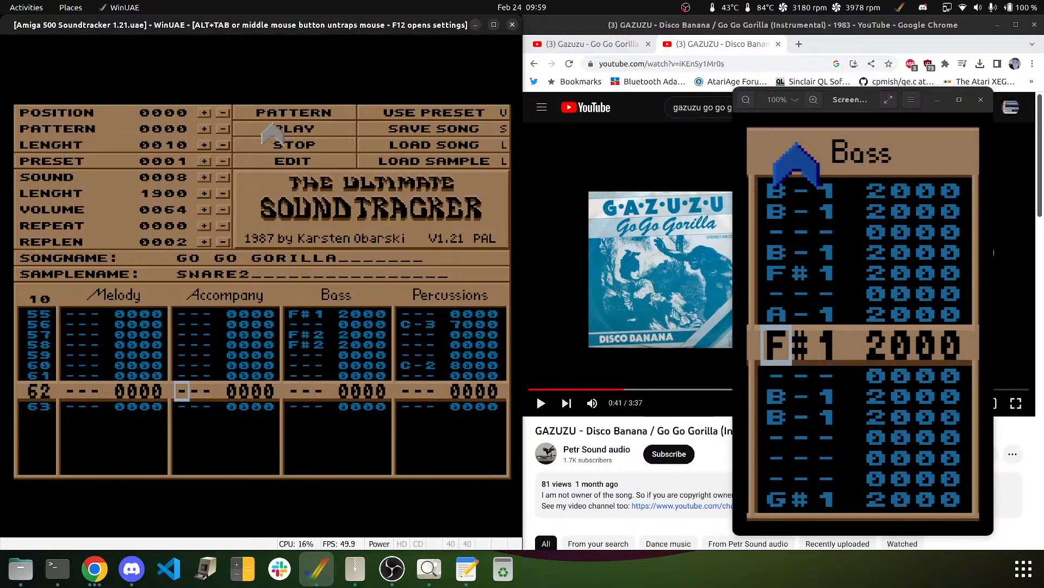
pyautogui.press('Left')
pyautogui.press('Left')
pyautogui.press('Right')
pyautogui.press('Right')
pyautogui.press('Right')
pyautogui.press('Up')
pyautogui.press('Up')
pyautogui.press('Left')
pyautogui.press('Left')
pyautogui.press('Up')
pyautogui.press('Up')
pyautogui.press('Up')
pyautogui.press('Up')
pyautogui.press('Up')
pyautogui.press('Up')
pyautogui.press('Up')
pyautogui.press('Up')
pyautogui.press('Up')
pyautogui.press('Up')
pyautogui.press('Up')
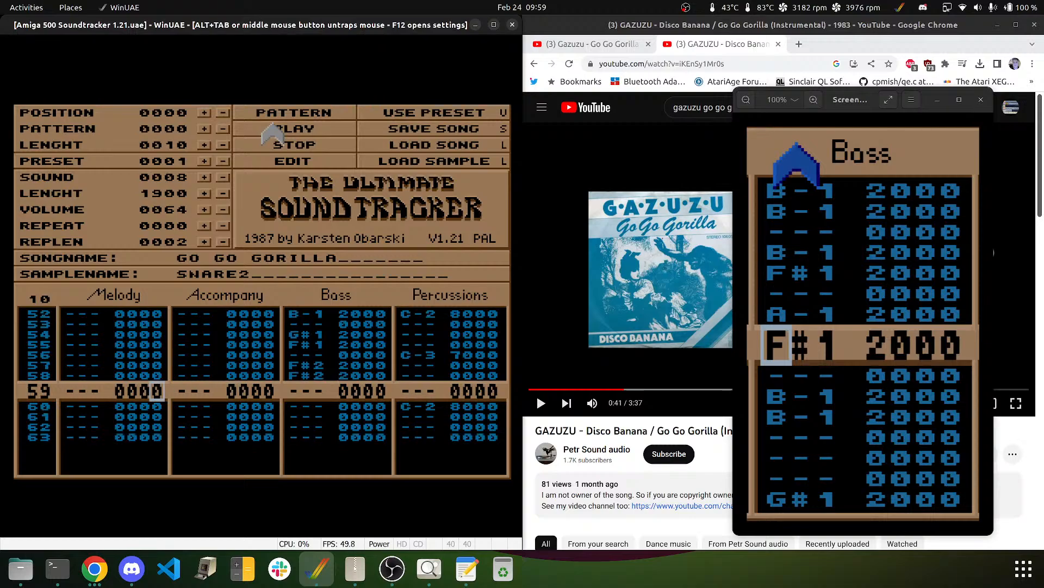
pyautogui.press('Right')
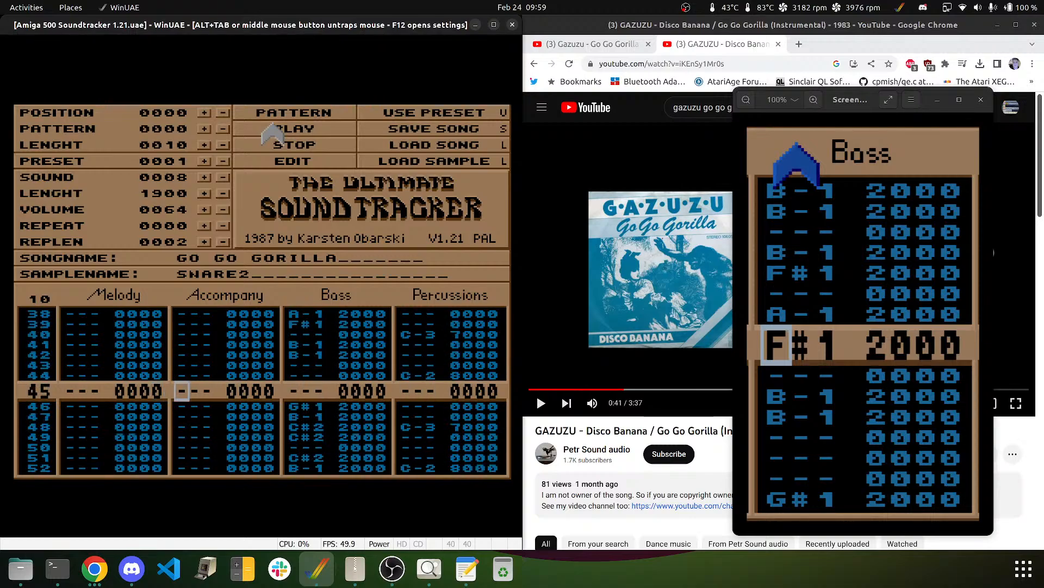
pyautogui.press('Up')
pyautogui.press('Up')
pyautogui.press('Up')
pyautogui.press('Up')
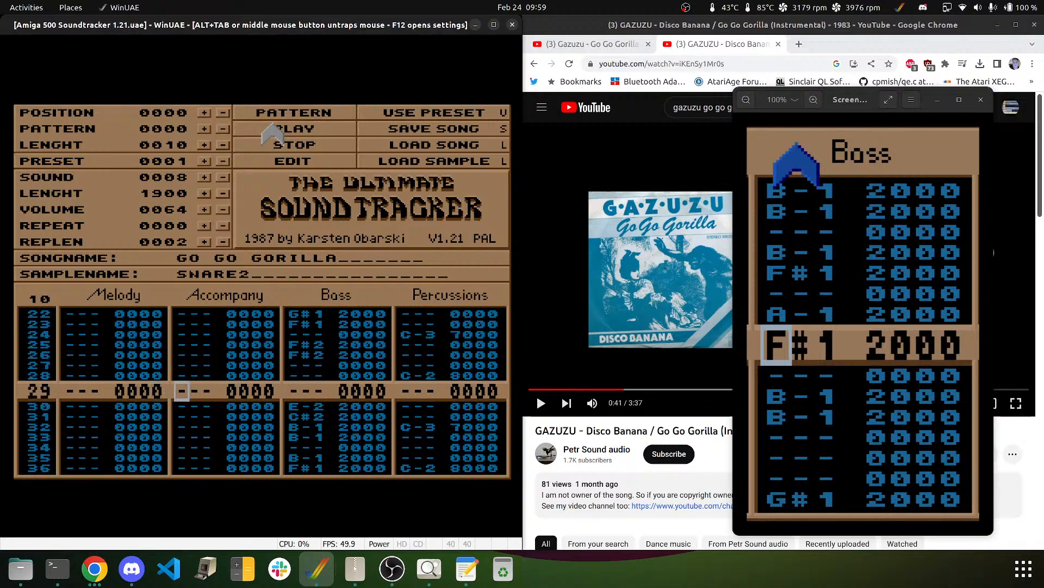
pyautogui.press('Up')
pyautogui.press('Up')
pyautogui.press('Up')
pyautogui.press('Up')
pyautogui.press('Up')
pyautogui.press('Up')
pyautogui.press('Up')
pyautogui.press('Up')
pyautogui.press('Up')
pyautogui.press('Up')
pyautogui.press('Up')
pyautogui.press('Up')
pyautogui.press('Up')
pyautogui.press('Up')
pyautogui.press('Up')
pyautogui.press('Up')
pyautogui.press('Up')
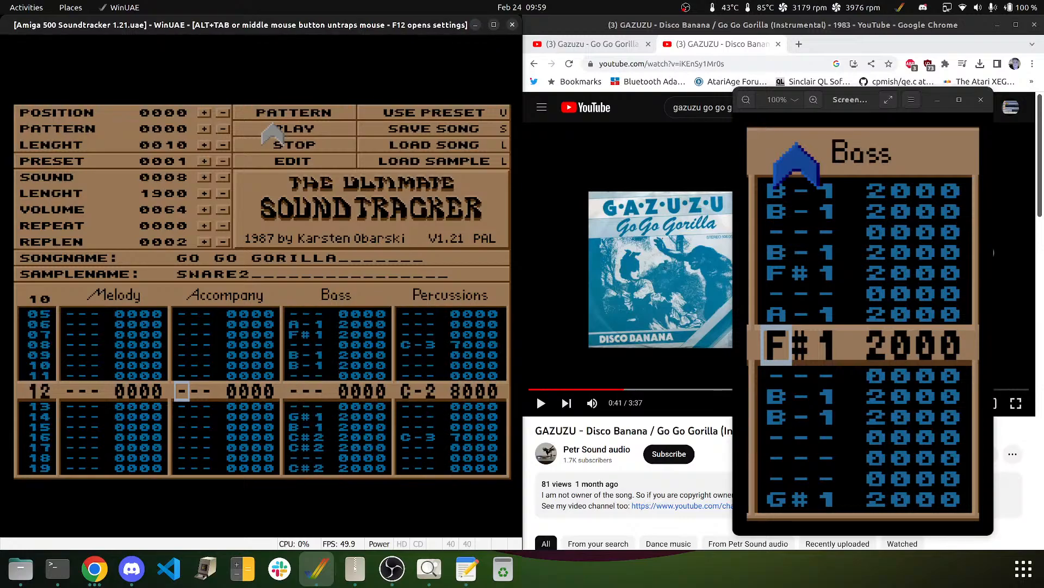
# - Return to row 00 and audition samples, settling on sample 0009 DREAMBELLS
pyautogui.press('Up')
pyautogui.press('Up')
pyautogui.press('Up')
pyautogui.press('Up')
pyautogui.press('Up')
pyautogui.press('Up')
pyautogui.press('Up')
pyautogui.press('Up')
pyautogui.press('Up')
pyautogui.press('Up')
pyautogui.press('Up')
pyautogui.press('Up')
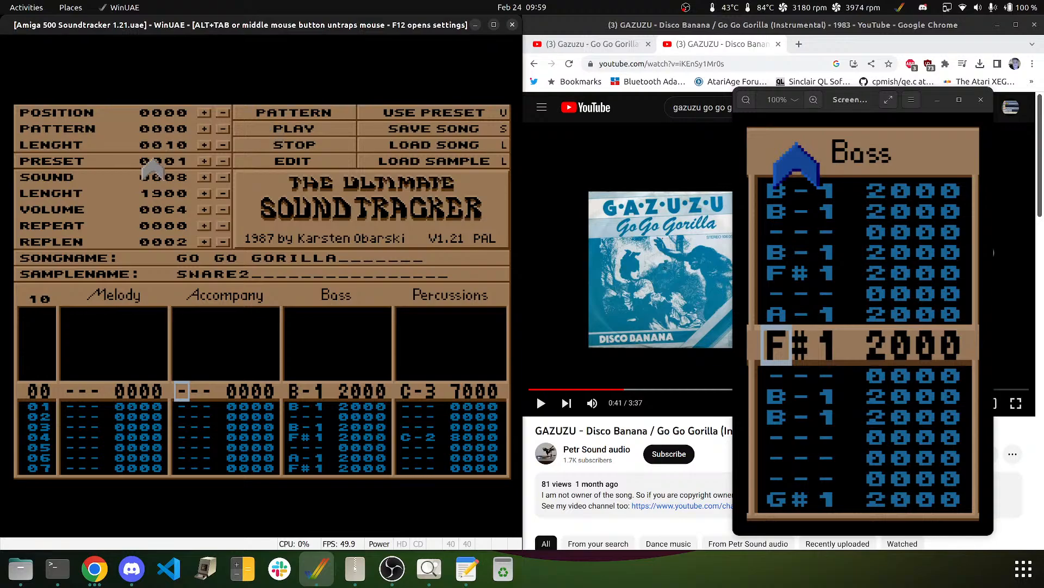
pyautogui.click(223, 178)
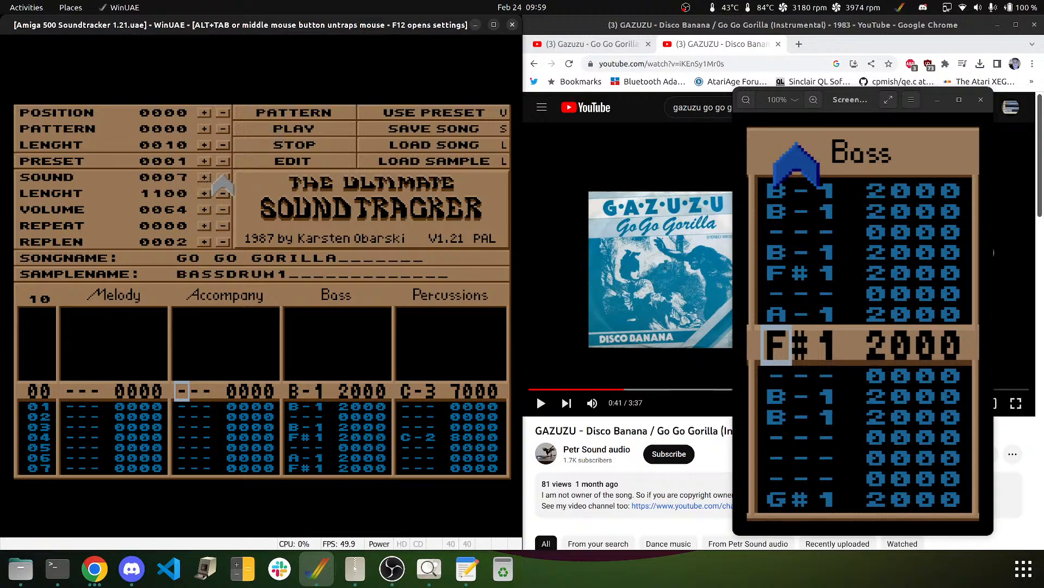
pyautogui.click(223, 178)
pyautogui.click(223, 178)
pyautogui.click(223, 177)
pyautogui.click(223, 178)
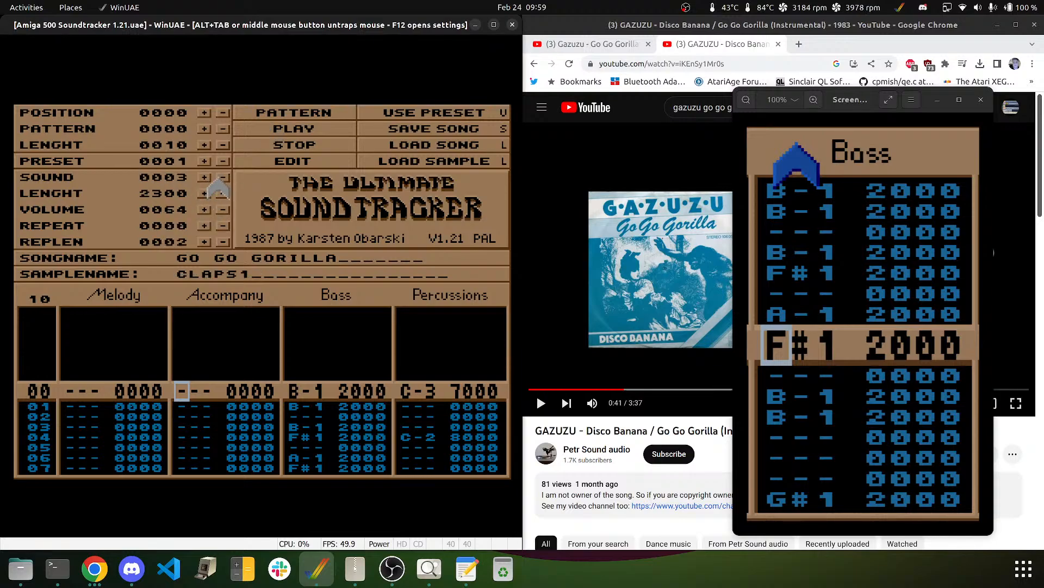
pyautogui.click(204, 178)
pyautogui.click(205, 178)
pyautogui.click(205, 178)
pyautogui.click(204, 178)
pyautogui.click(205, 178)
pyautogui.click(204, 178)
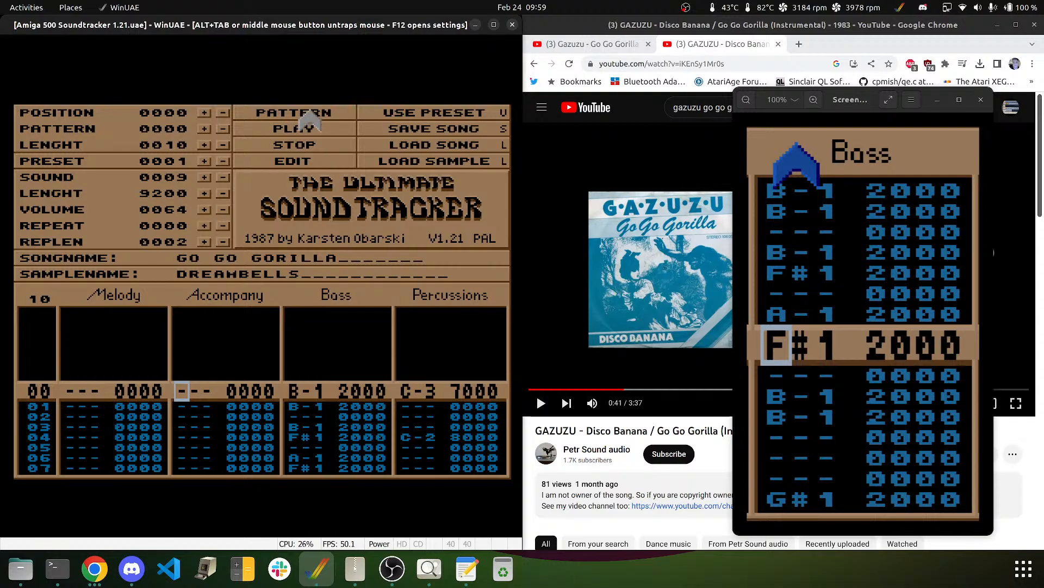
# - Enable editing and enter B-1 accompaniment notes on rows 00, 02, 06, 07, 09 and 11
pyautogui.click(277, 163)
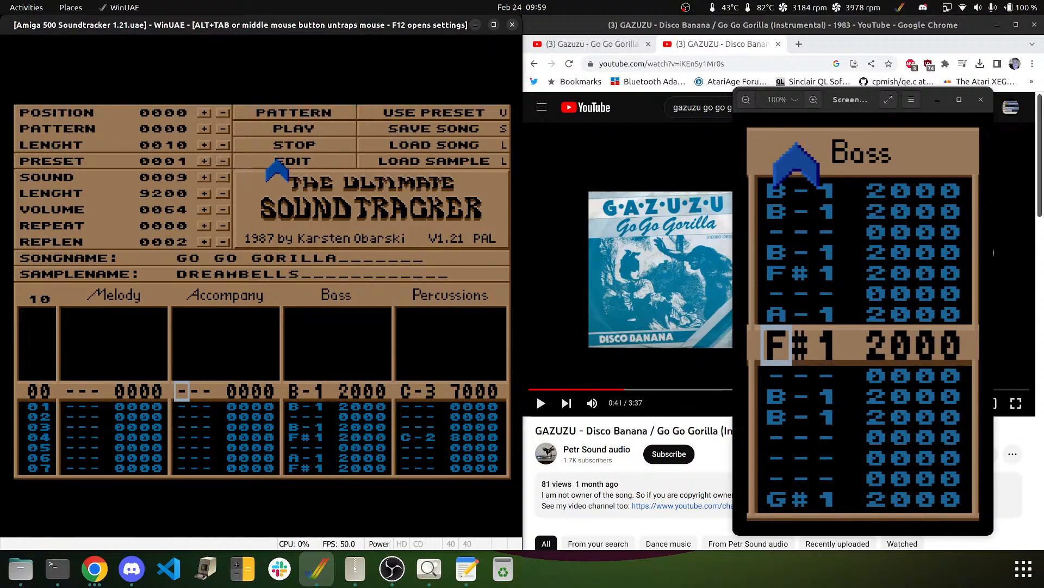
pyautogui.press('q')
pyautogui.press('Up')
pyautogui.press('m')
pyautogui.press('Down')
pyautogui.press('m')
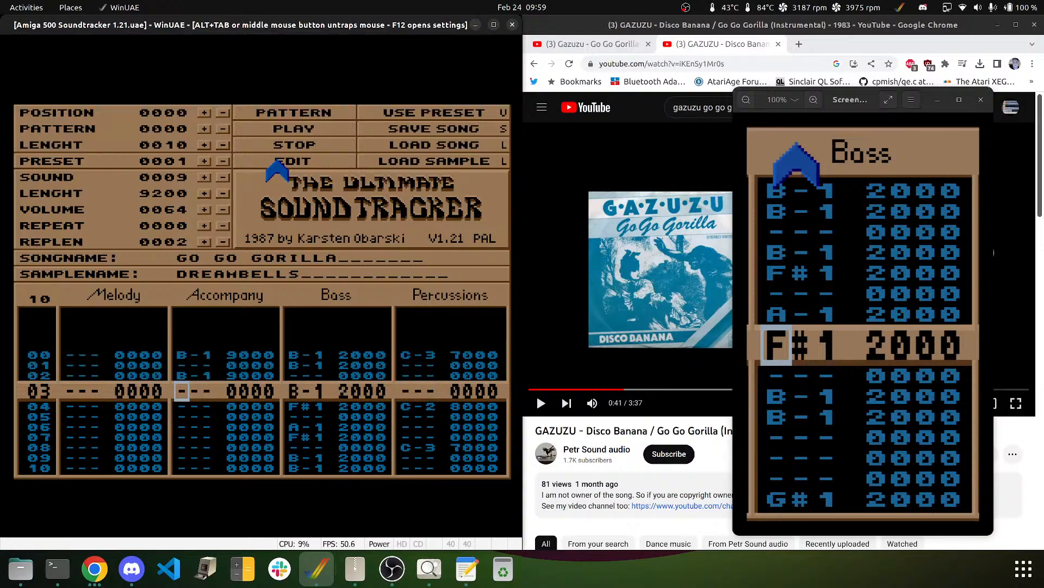
pyautogui.press('Down')
pyautogui.press('Down')
pyautogui.press('Down')
pyautogui.press('m')
pyautogui.press('m')
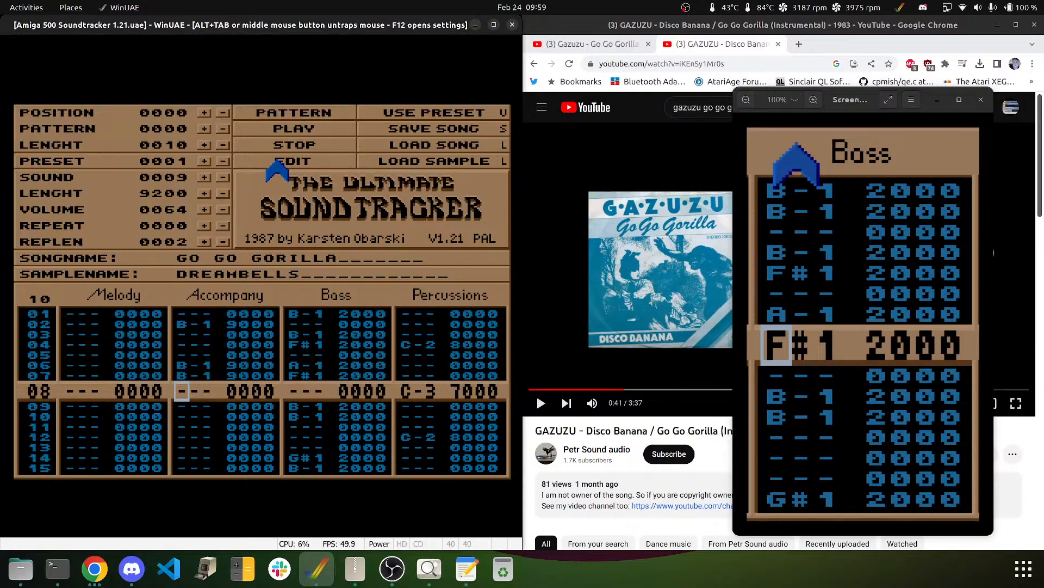
pyautogui.press('Down')
pyautogui.press('m')
pyautogui.press('Down')
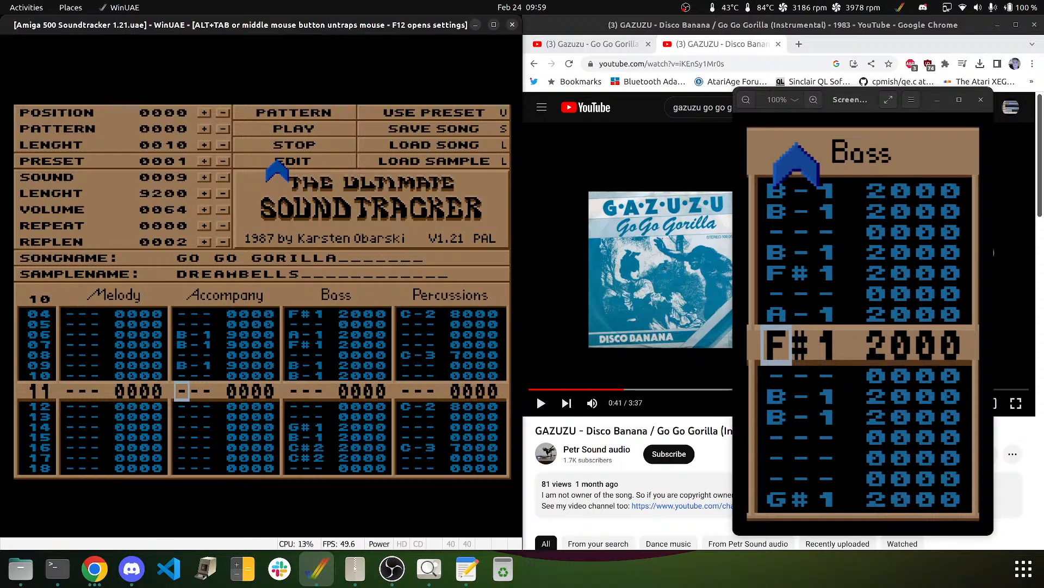
pyautogui.press('m')
# - Add B-1 on Accompany row 14, then C#2 notes on rows 16 and 18
pyautogui.press('Down')
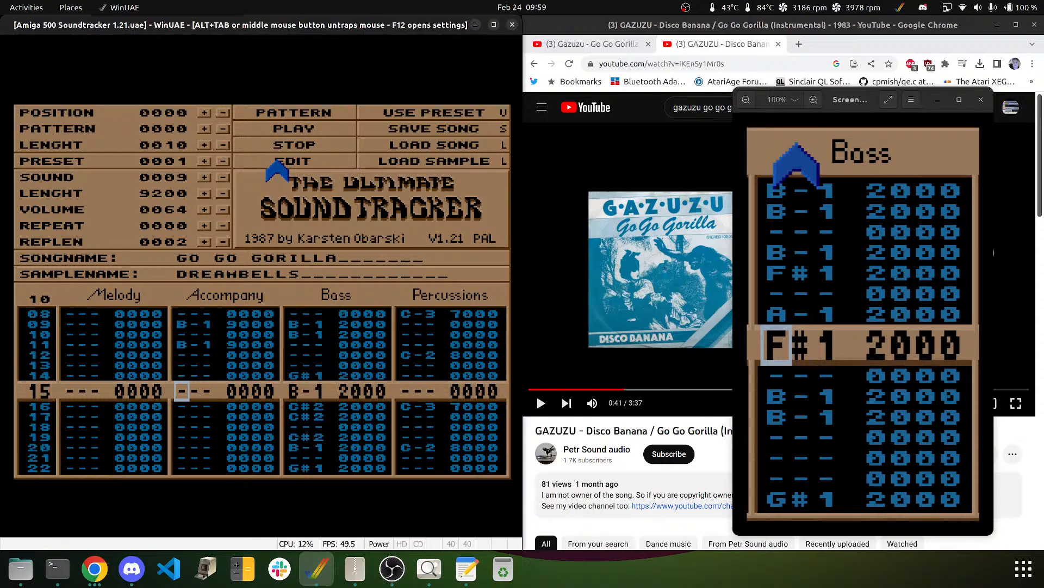
pyautogui.press('Down')
pyautogui.press('m')
pyautogui.press('m')
pyautogui.press('Delete')
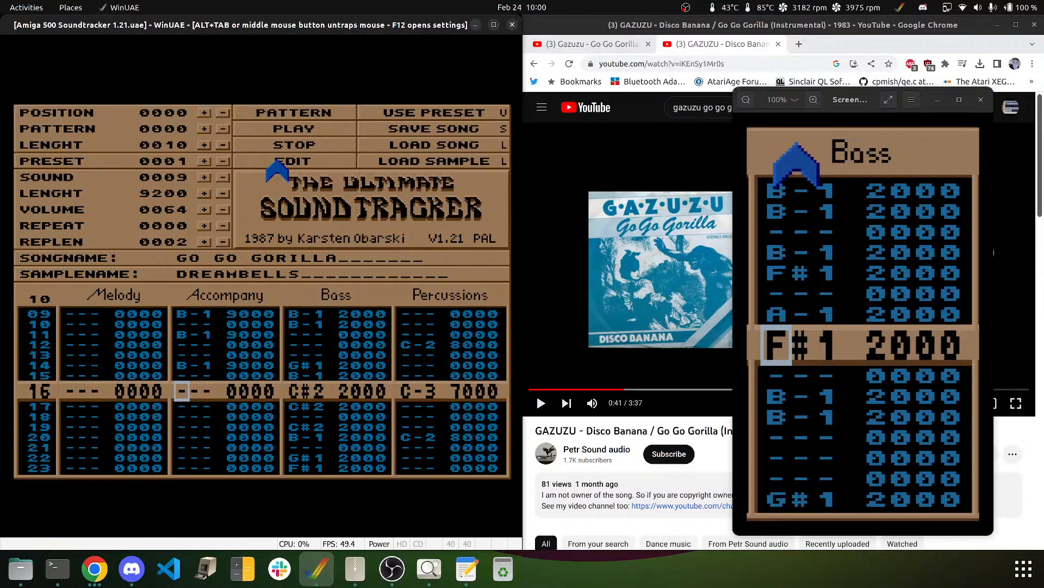
pyautogui.press('m')
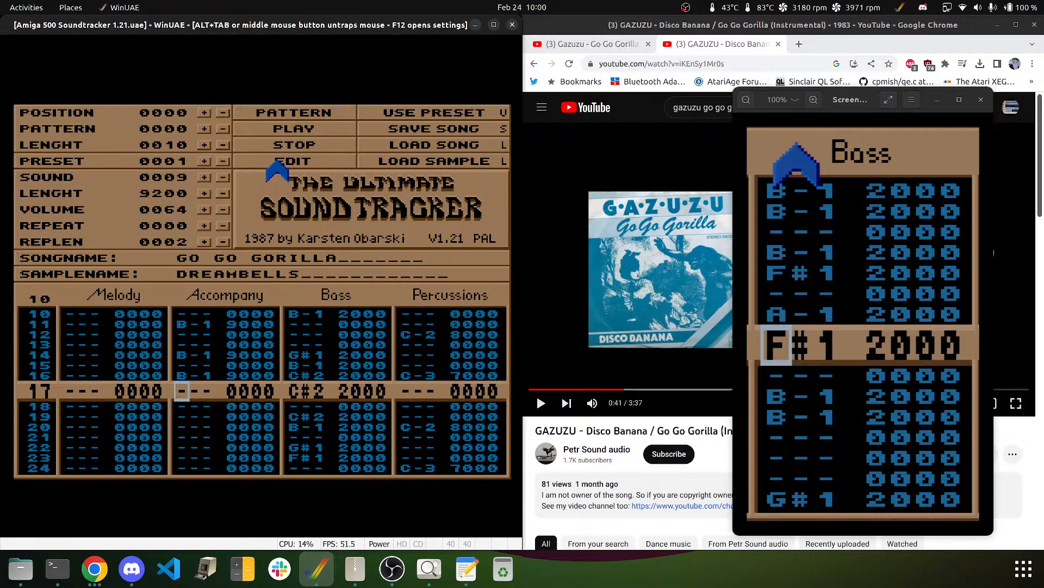
pyautogui.press('Up')
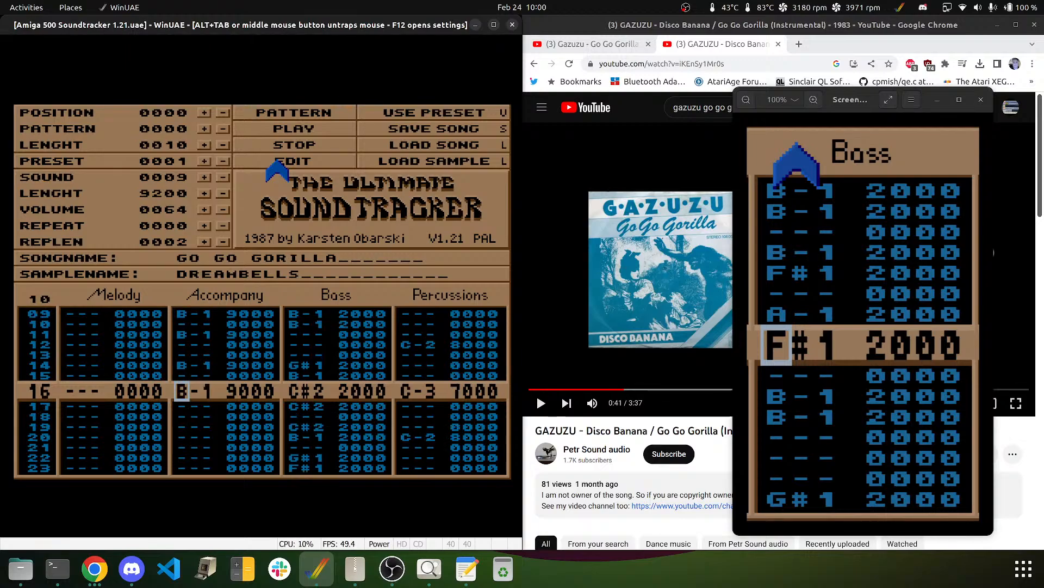
pyautogui.press('2')
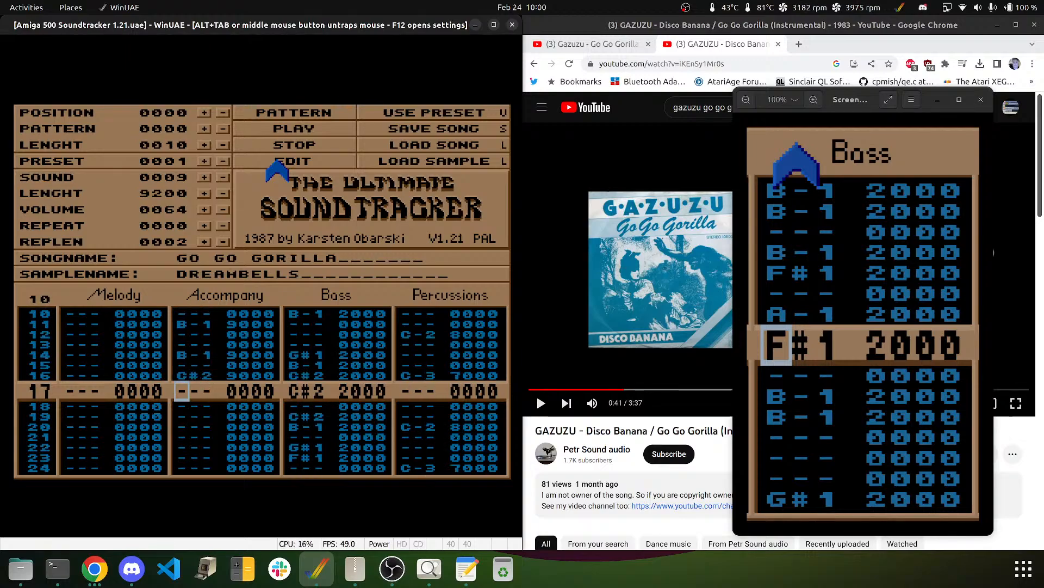
pyautogui.press('Down')
pyautogui.press('2')
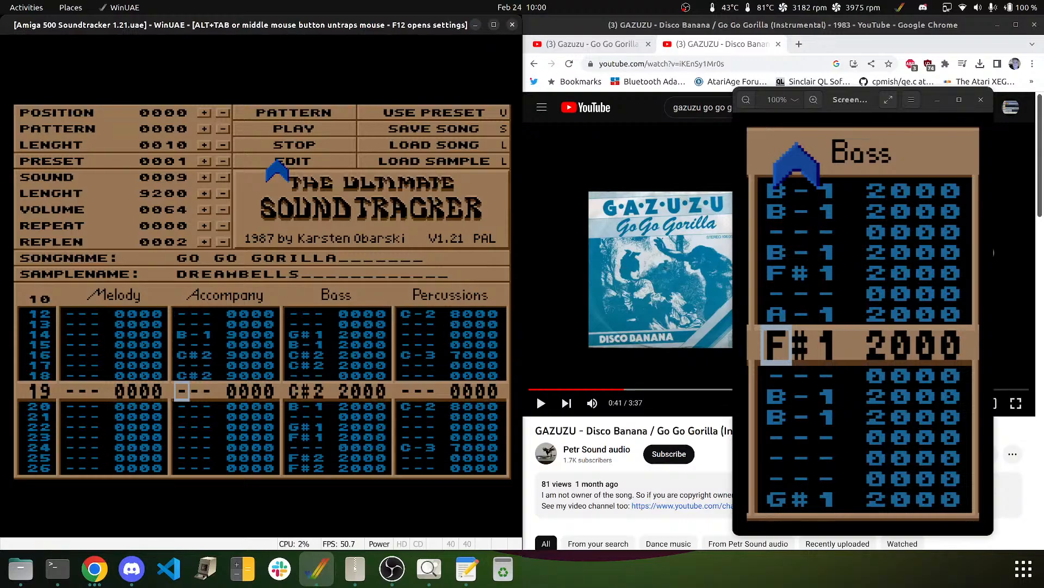
# - Enter F#2 accompaniment notes on rows 22, 23 and 25, then return to row 00
pyautogui.press('Down')
pyautogui.press('Down')
pyautogui.press('Down')
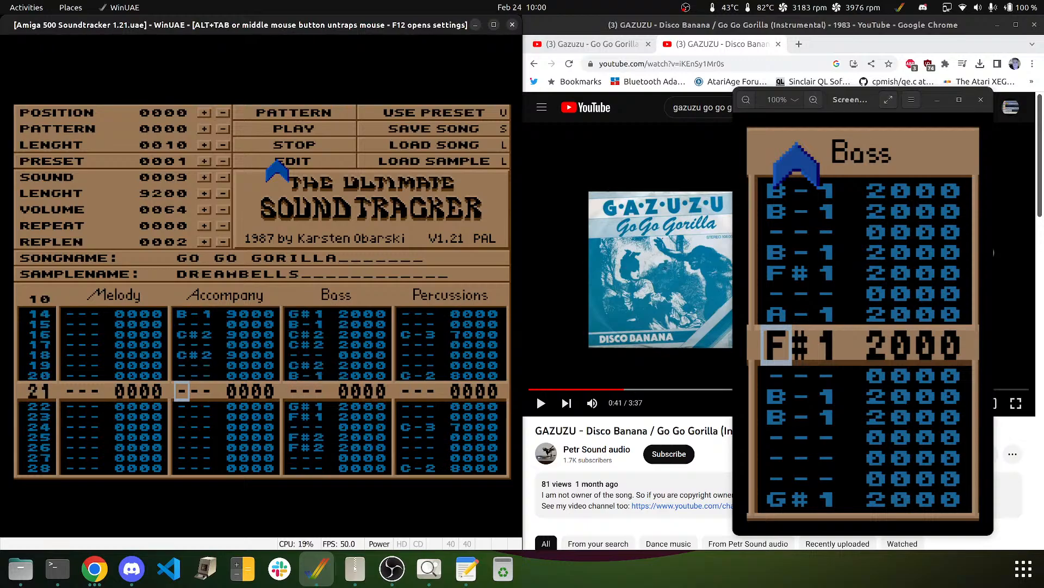
pyautogui.press('2')
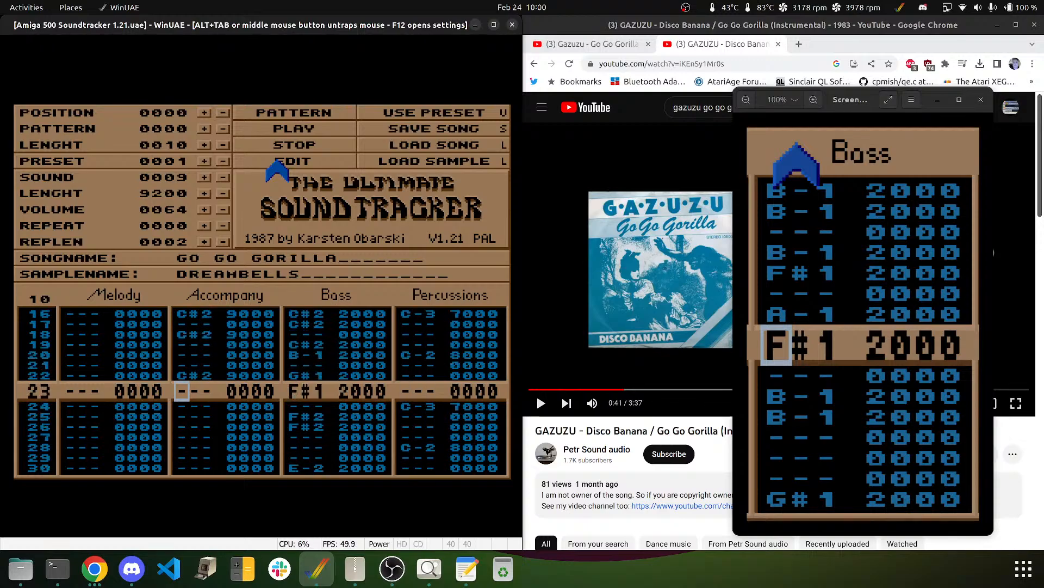
pyautogui.press('Up')
pyautogui.press('5')
pyautogui.press('5')
pyautogui.press('Down')
pyautogui.press('5')
pyautogui.press('Down')
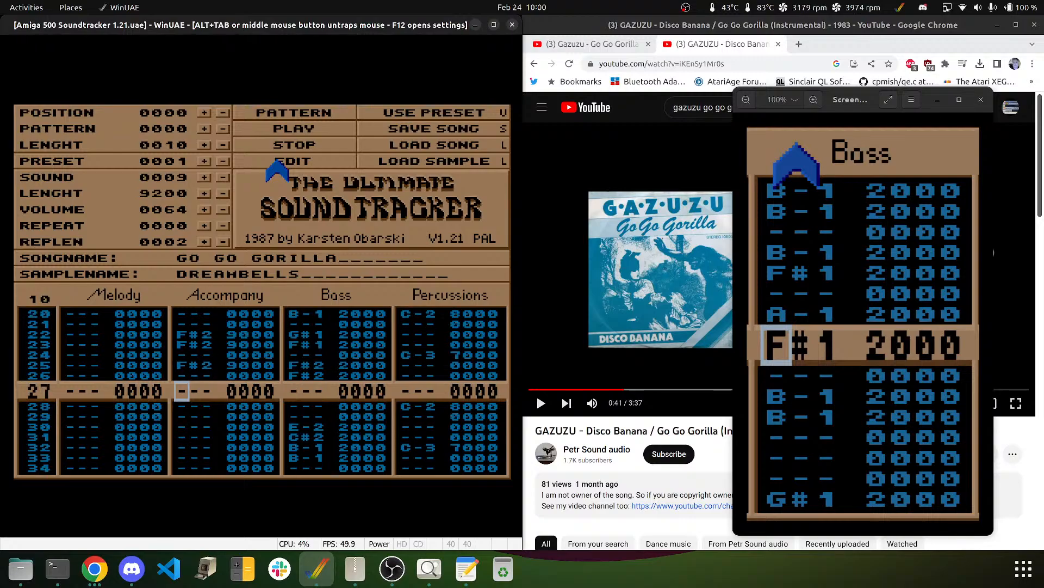
pyautogui.press('5')
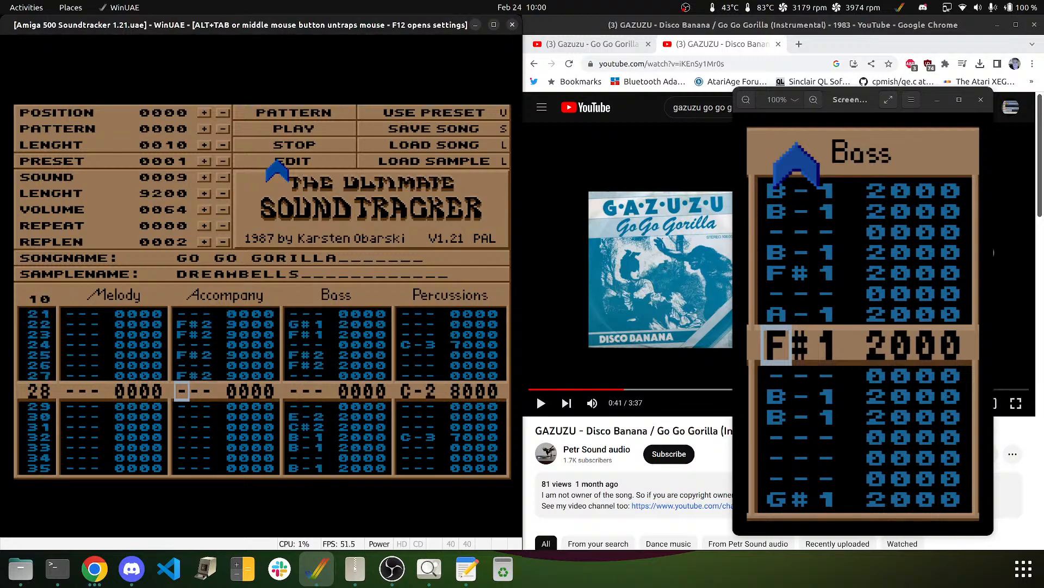
pyautogui.press('Down')
pyautogui.press('Down')
pyautogui.press('Down')
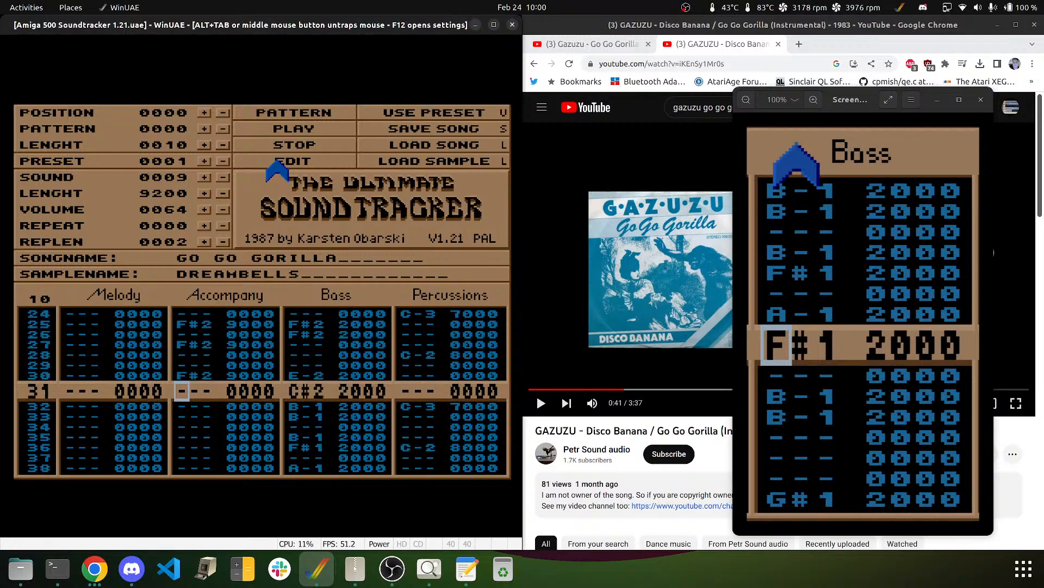
pyautogui.press('Down')
pyautogui.press('Up')
pyautogui.press('Up')
pyautogui.press('Up')
pyautogui.press('Up')
pyautogui.press('Up')
pyautogui.press('Up')
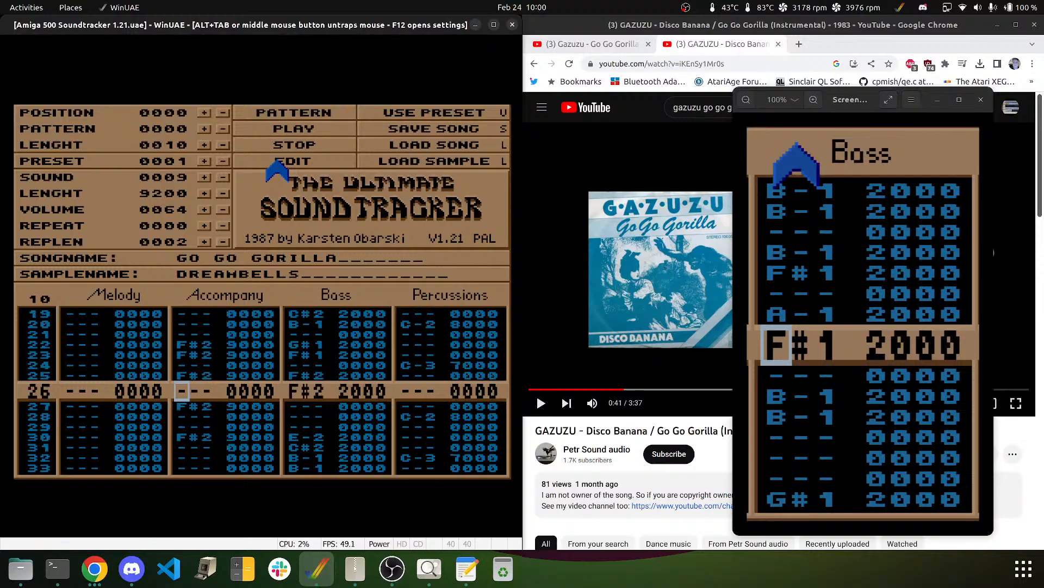
pyautogui.press('Up')
pyautogui.press('Up')
pyautogui.press('Up')
pyautogui.press('Up')
pyautogui.press('Up')
pyautogui.press('Up')
pyautogui.press('Up')
pyautogui.press('Up')
pyautogui.press('Up')
pyautogui.press('Up')
pyautogui.press('Up')
pyautogui.press('Up')
pyautogui.press('Up')
pyautogui.press('Up')
pyautogui.press('Up')
pyautogui.press('Up')
pyautogui.press('Up')
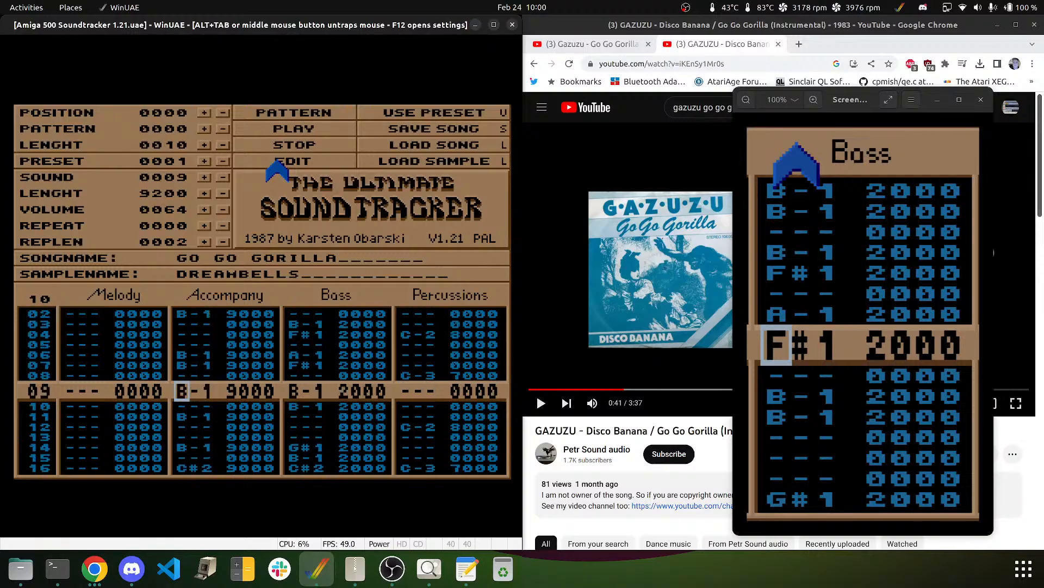
pyautogui.press('Up')
pyautogui.press('Up')
pyautogui.press('Up')
pyautogui.press('Up')
pyautogui.press('Up')
pyautogui.press('Up')
pyautogui.press('Up')
pyautogui.press('Up')
pyautogui.press('Up')
pyautogui.press('Right')
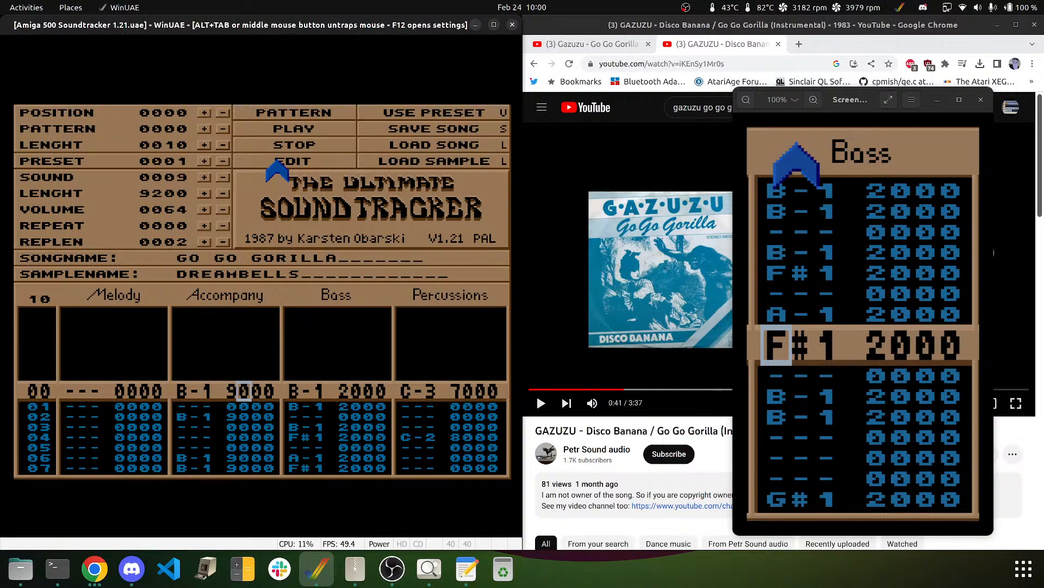
# - Put effect digit 1 on the Accompany rows and start the middle arpeggio digit 4
pyautogui.press('1')
pyautogui.press('1')
pyautogui.press('1')
pyautogui.press('1')
pyautogui.press('1')
pyautogui.press('1')
pyautogui.press('1')
pyautogui.press('1')
pyautogui.press('1')
pyautogui.press('1')
pyautogui.press('1')
pyautogui.press('1')
pyautogui.press('1')
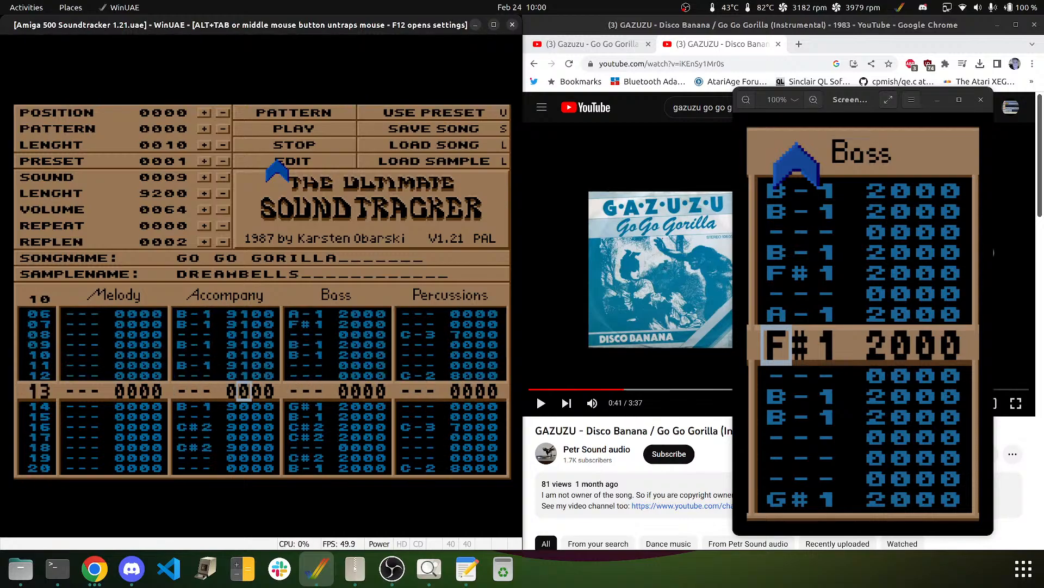
pyautogui.press('1')
pyautogui.press('1')
pyautogui.press('1')
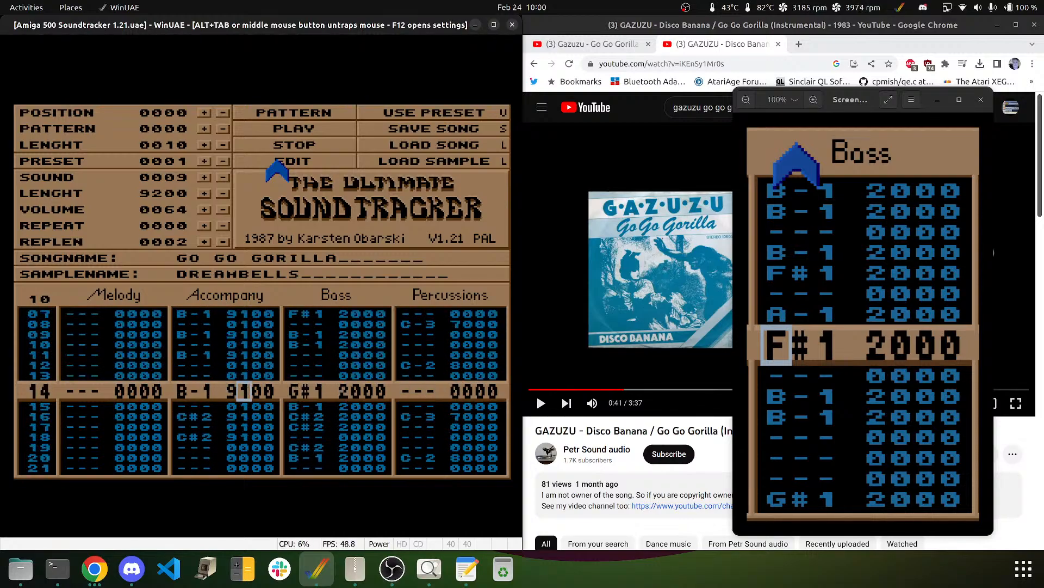
pyautogui.press('Up')
pyautogui.press('Up')
pyautogui.press('Up')
pyautogui.press('Up')
pyautogui.press('Up')
pyautogui.press('Up')
pyautogui.press('Up')
pyautogui.press('Up')
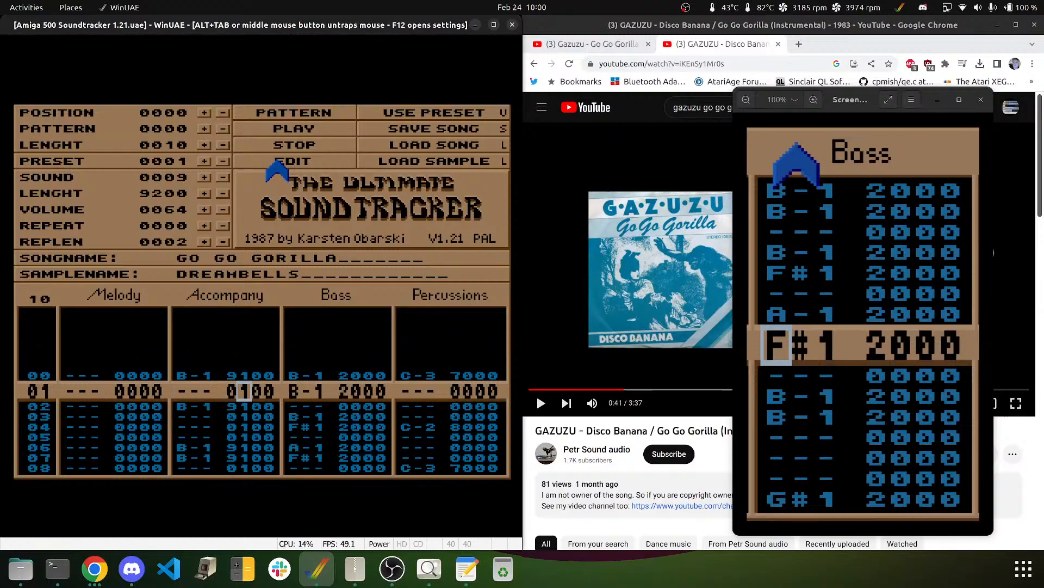
pyautogui.press('Up')
pyautogui.press('Right')
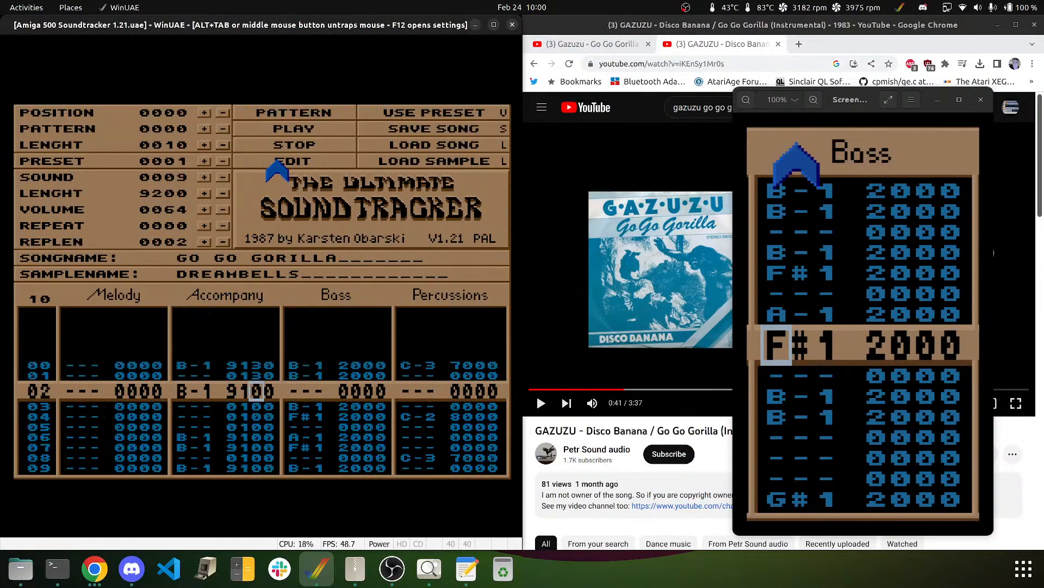
pyautogui.press('Up')
pyautogui.press('Up')
pyautogui.write('4444444')
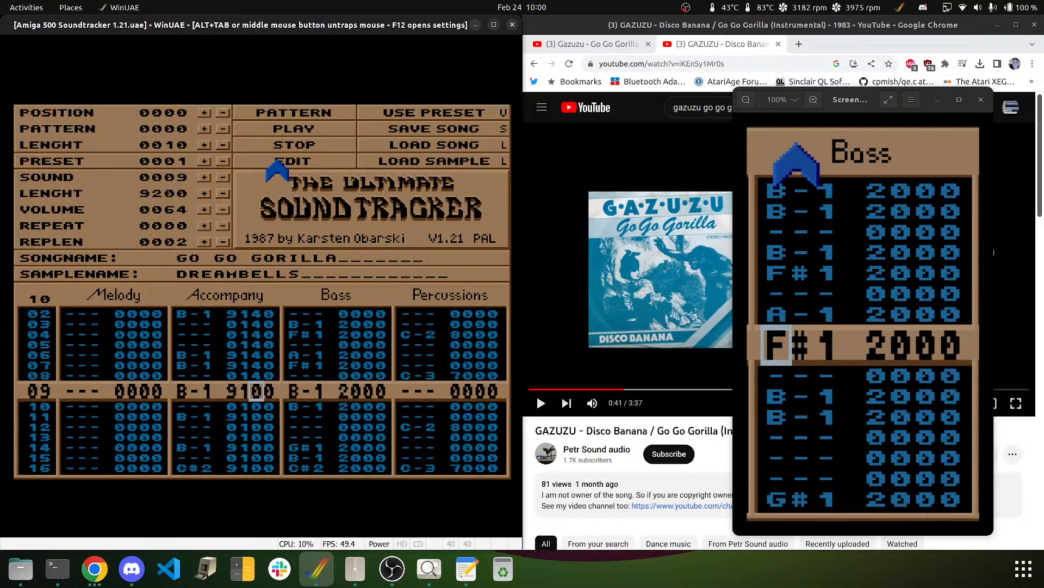
pyautogui.write('4444')
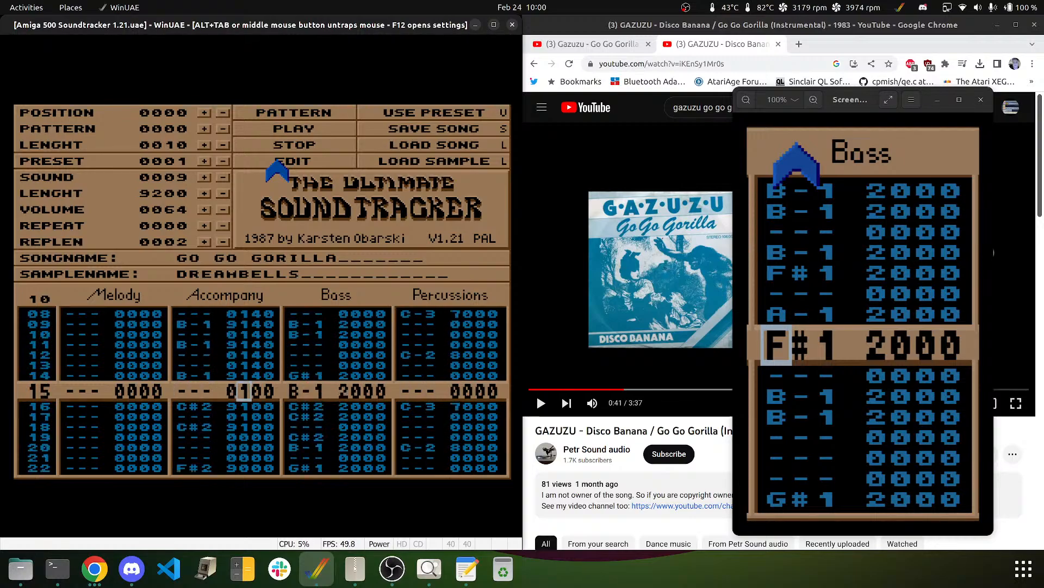
# - Fill in the remaining middle arpeggio digits of 4 on the lower Accompany rows
pyautogui.press('Down')
pyautogui.press('Down')
pyautogui.press('Down')
pyautogui.press('Down')
pyautogui.press('Down')
pyautogui.press('Down')
pyautogui.press('Down')
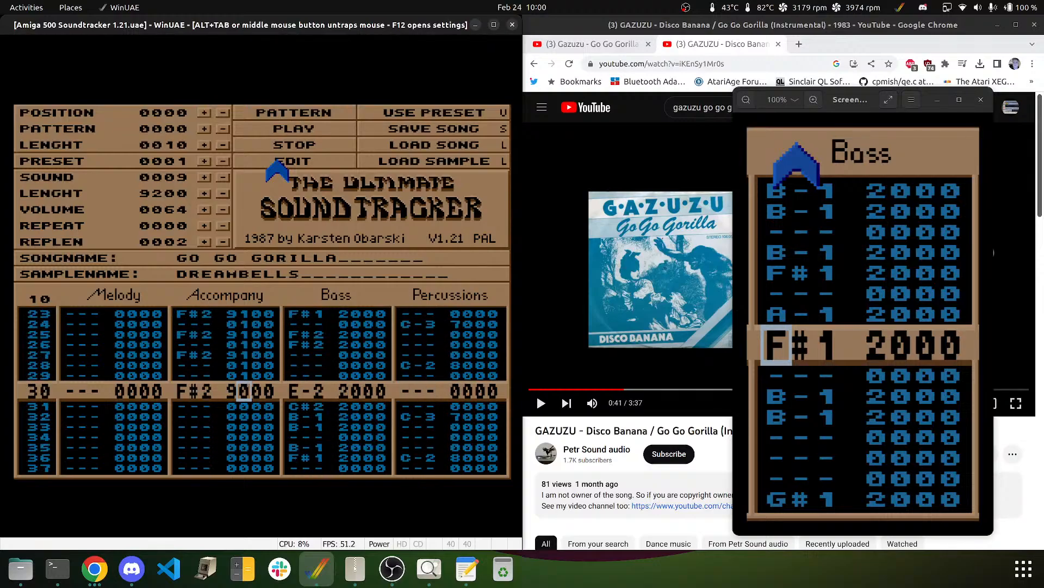
pyautogui.write('1')
pyautogui.press('Up')
pyautogui.press('Up')
pyautogui.press('Up')
pyautogui.press('Up')
pyautogui.press('Up')
pyautogui.press('Up')
pyautogui.press('Up')
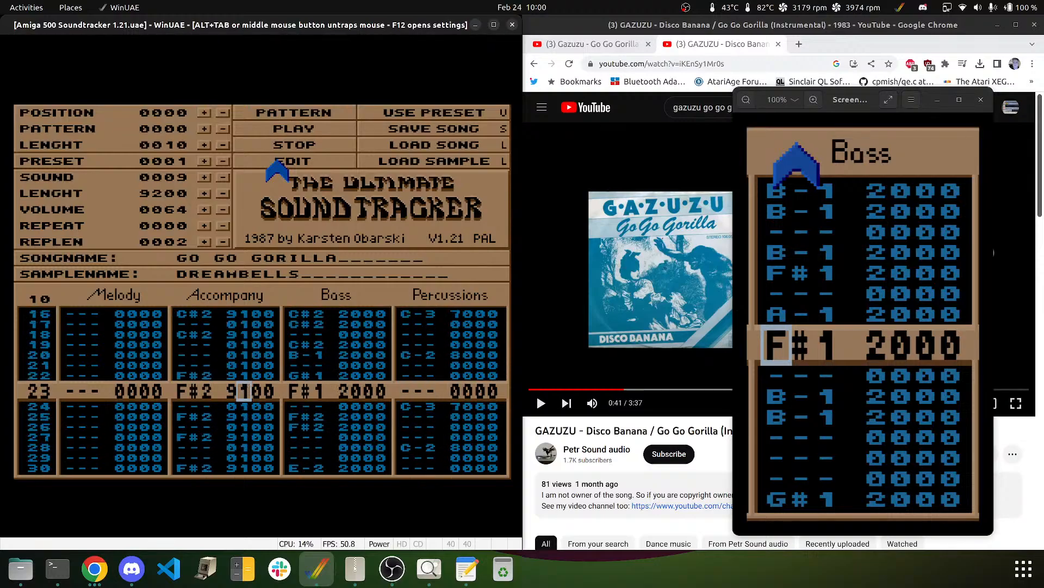
pyautogui.press('Up')
pyautogui.press('Up')
pyautogui.press('Up')
pyautogui.press('Up')
pyautogui.press('Up')
pyautogui.press('Up')
pyautogui.press('Up')
pyautogui.press('Up')
pyautogui.press('Up')
pyautogui.press('Up')
pyautogui.press('Up')
pyautogui.press('Up')
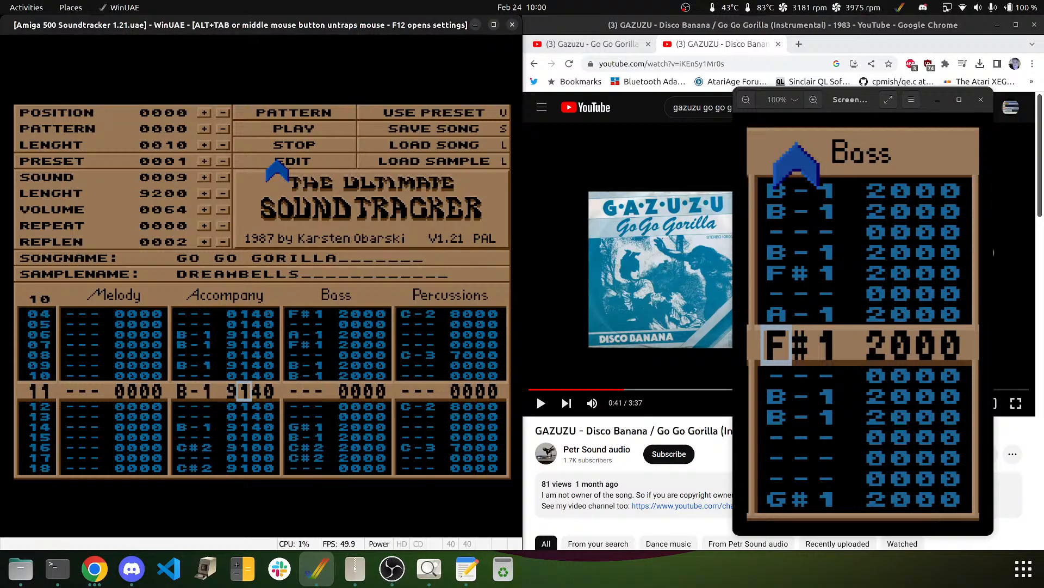
pyautogui.press('Up')
pyautogui.press('Up')
pyautogui.press('Up')
pyautogui.press('Up')
pyautogui.press('Up')
pyautogui.press('Up')
pyautogui.press('Up')
pyautogui.press('Up')
pyautogui.press('Up')
pyautogui.press('Up')
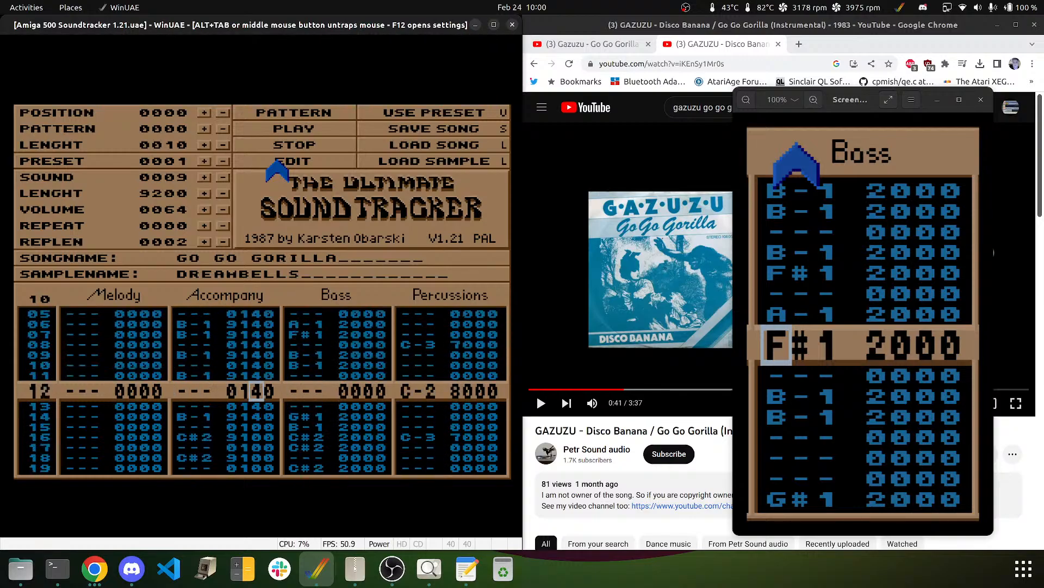
pyautogui.press('Down')
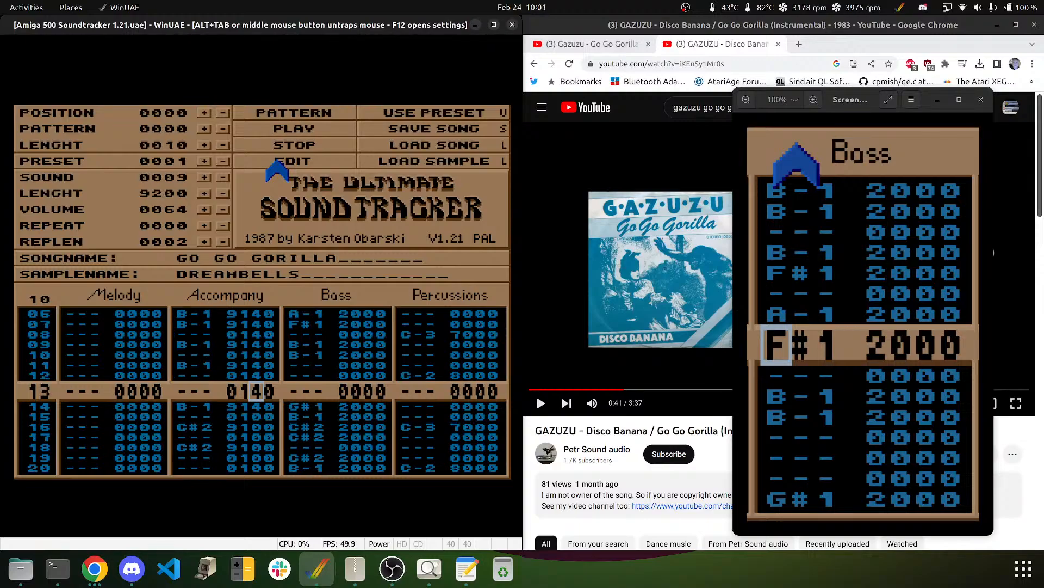
pyautogui.press('Down')
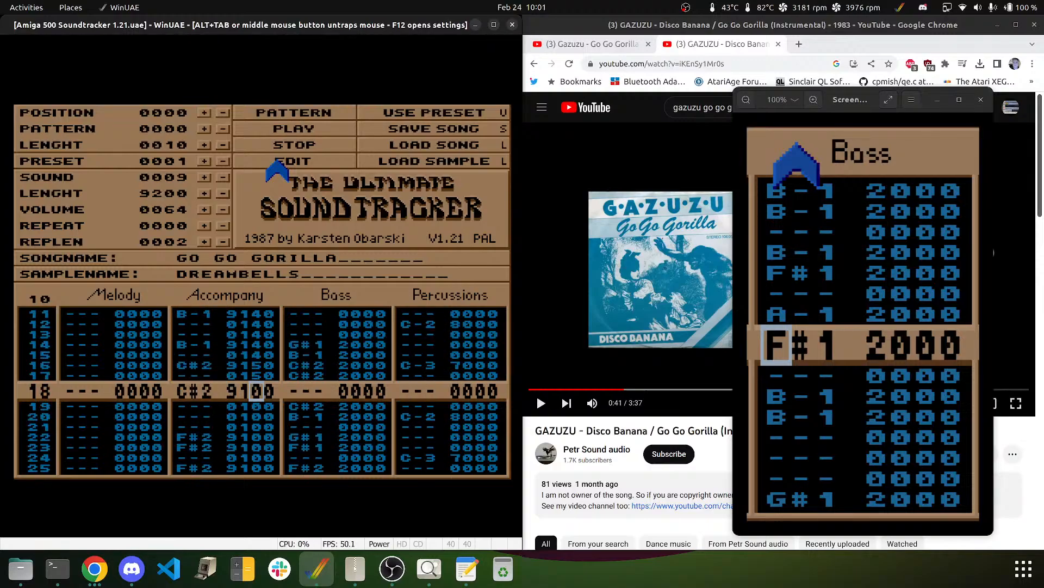
pyautogui.press('Down')
pyautogui.press('Down')
pyautogui.press('Down')
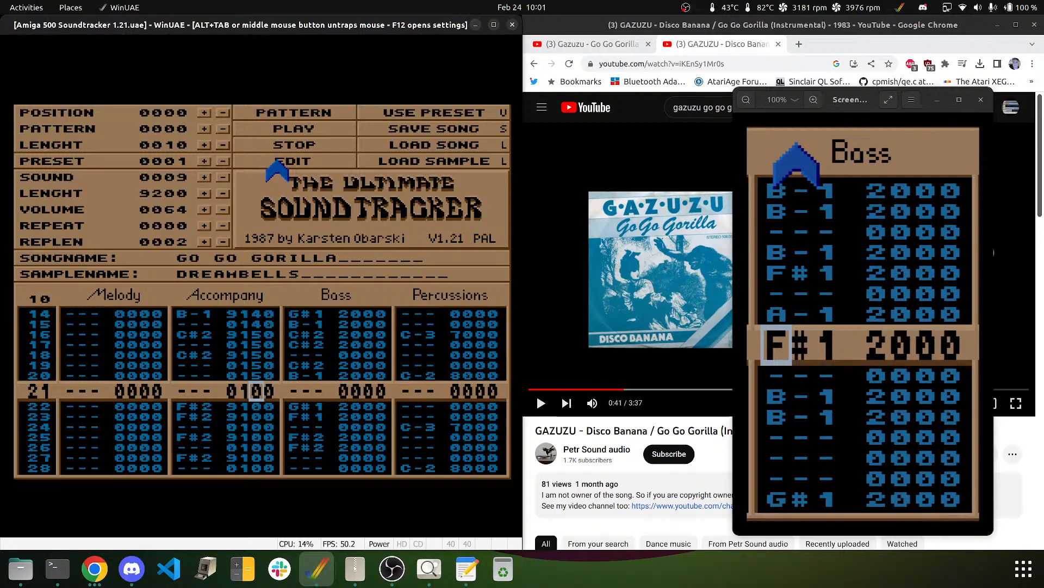
pyautogui.write('44')
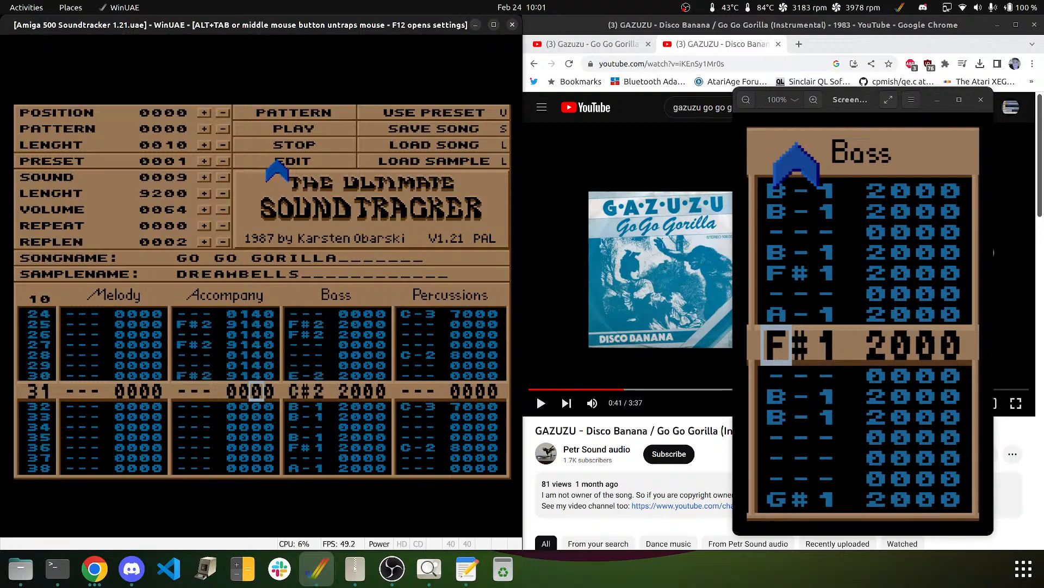
# - Enter the last arpeggio digits, 7 on B-1/F#2 rows and 9 on C#2 rows, giving 9147 and 9159
pyautogui.press('Up')
pyautogui.press('Up')
pyautogui.press('Up')
pyautogui.press('Up')
pyautogui.press('Up')
pyautogui.press('Up')
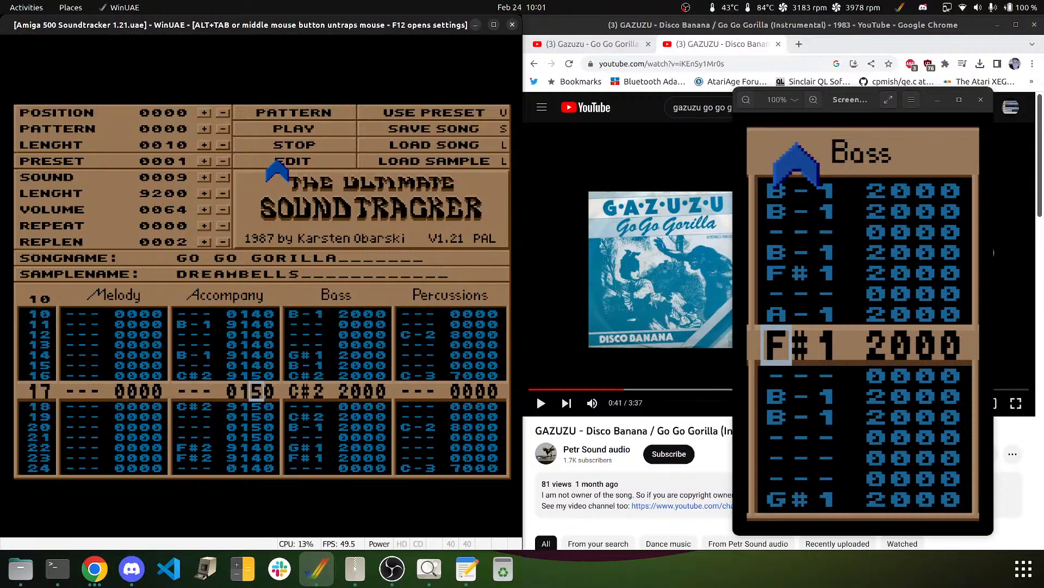
pyautogui.press('Up')
pyautogui.press('Up')
pyautogui.press('Up')
pyautogui.press('Up')
pyautogui.press('Up')
pyautogui.press('Up')
pyautogui.press('Up')
pyautogui.press('Up')
pyautogui.press('Up')
pyautogui.press('Up')
pyautogui.press('Up')
pyautogui.press('Up')
pyautogui.press('Up')
pyautogui.press('Up')
pyautogui.press('Up')
pyautogui.press('Up')
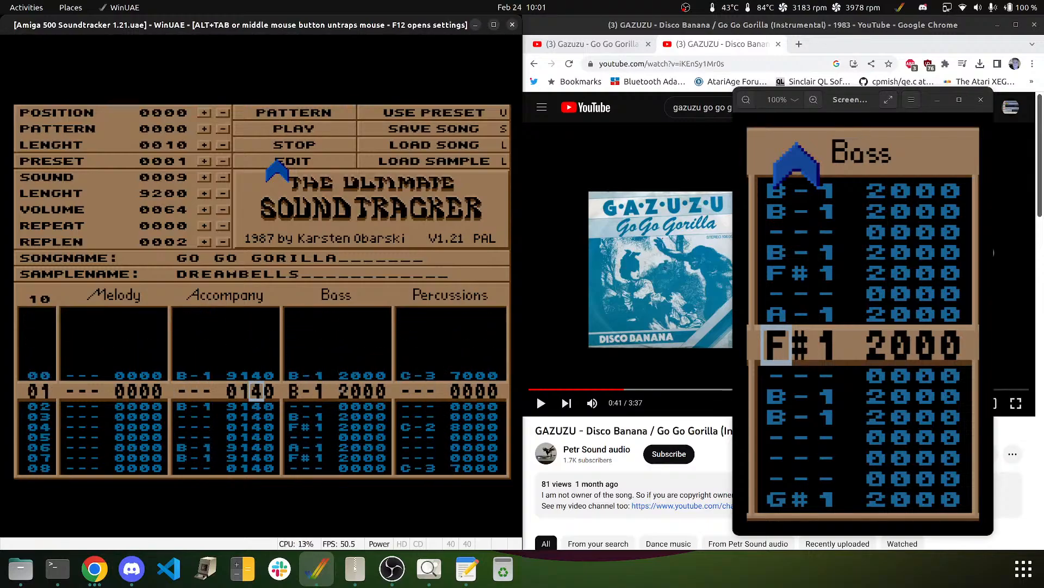
pyautogui.press('Up')
pyautogui.press('Right')
pyautogui.write('7777777777')
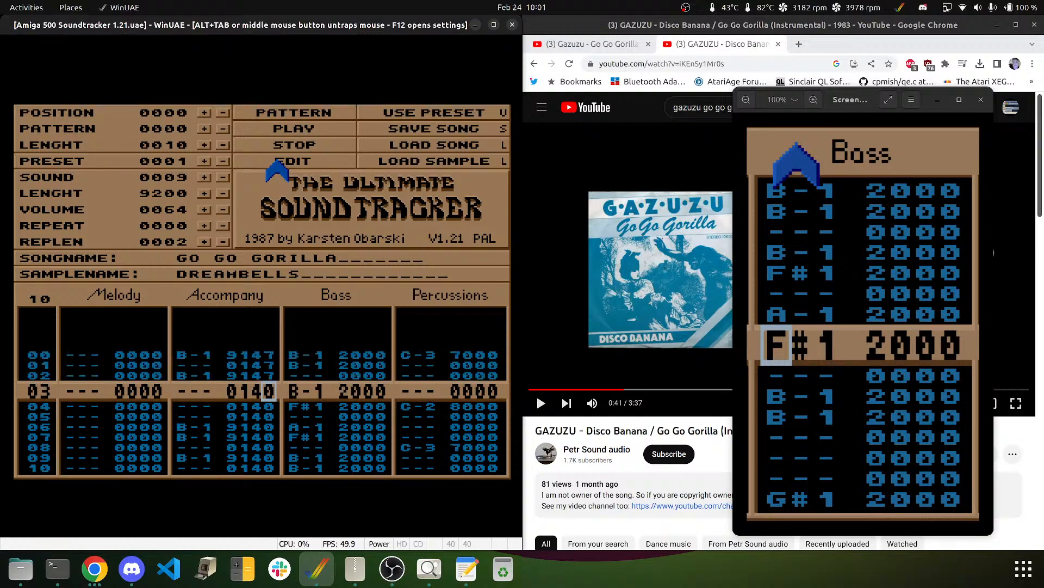
pyautogui.write('7777779999')
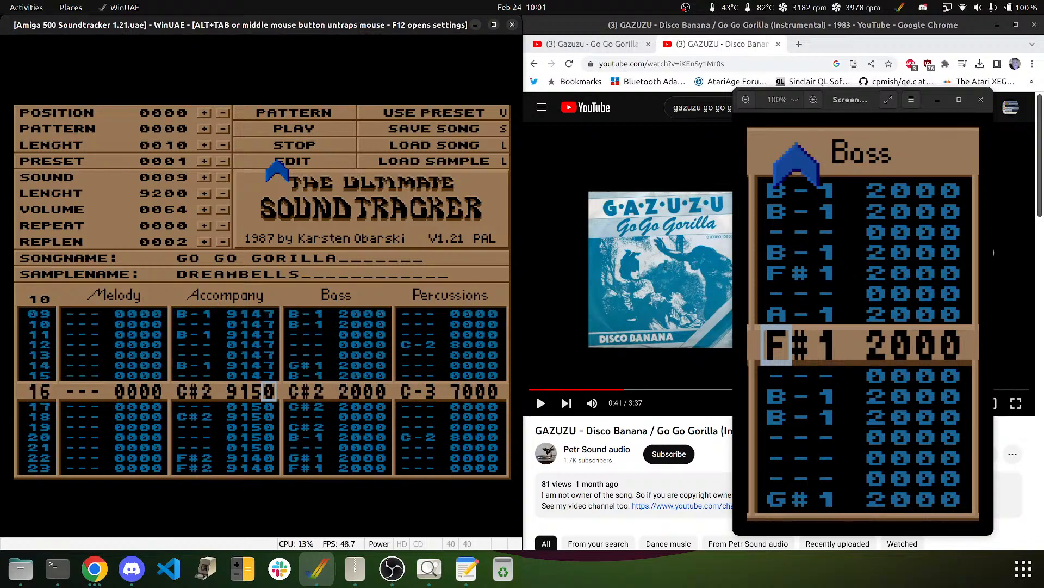
pyautogui.write('7777777777')
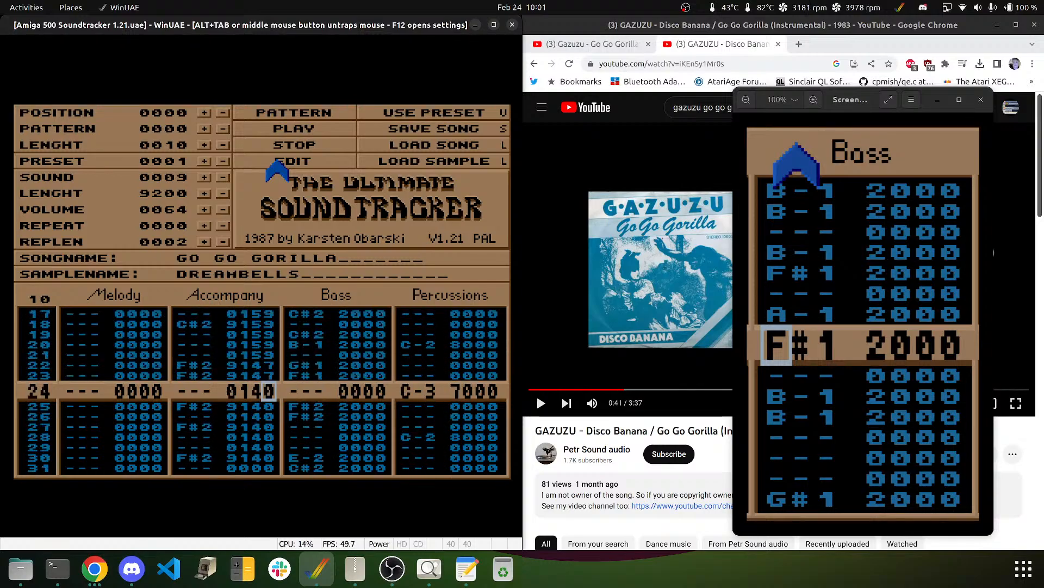
pyautogui.write('7')
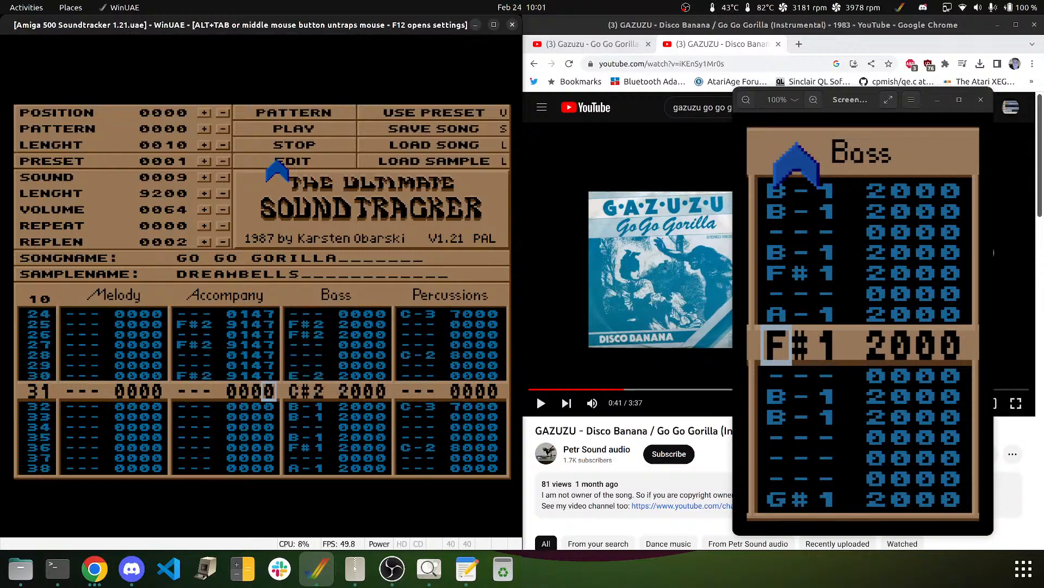
pyautogui.click(274, 113)
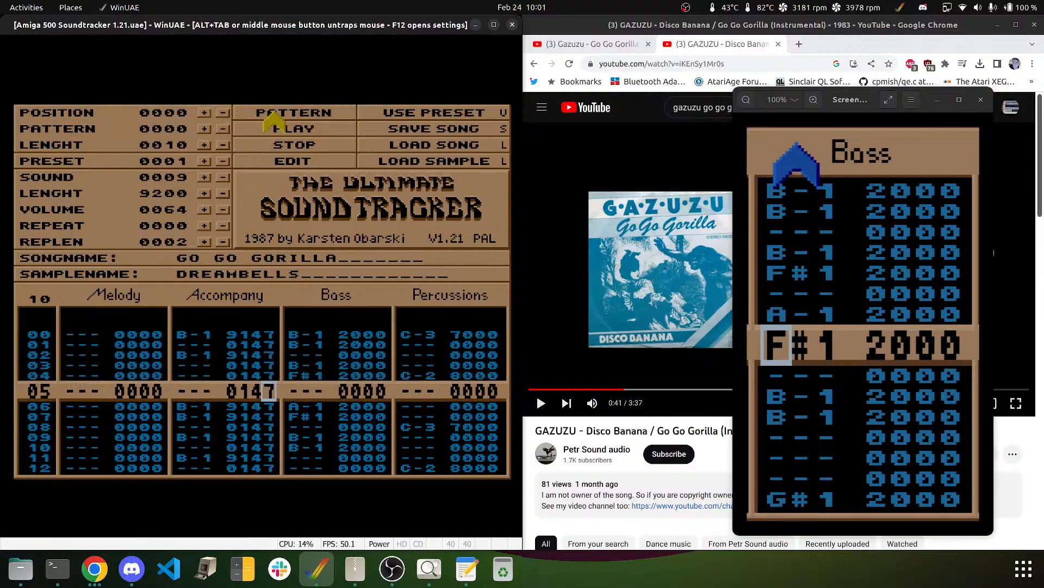
pyautogui.click(292, 146)
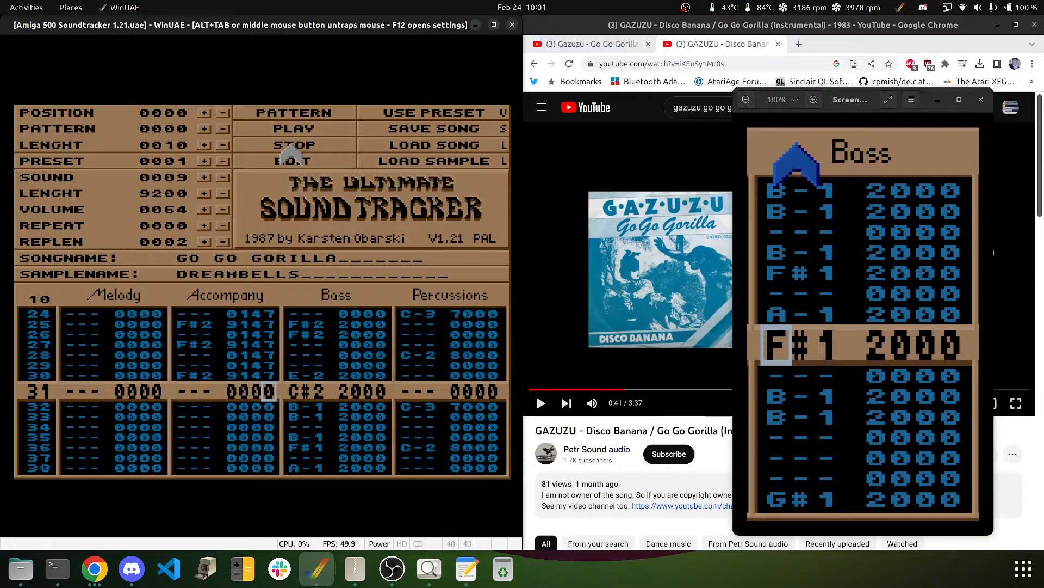
pyautogui.press('Up')
pyautogui.press('Up')
pyautogui.press('Up')
pyautogui.press('Up')
pyautogui.press('Up')
pyautogui.press('Up')
pyautogui.press('Up')
pyautogui.press('Up')
pyautogui.press('Up')
pyautogui.press('Up')
pyautogui.press('Up')
pyautogui.press('Up')
pyautogui.press('Up')
pyautogui.press('Up')
pyautogui.press('Up')
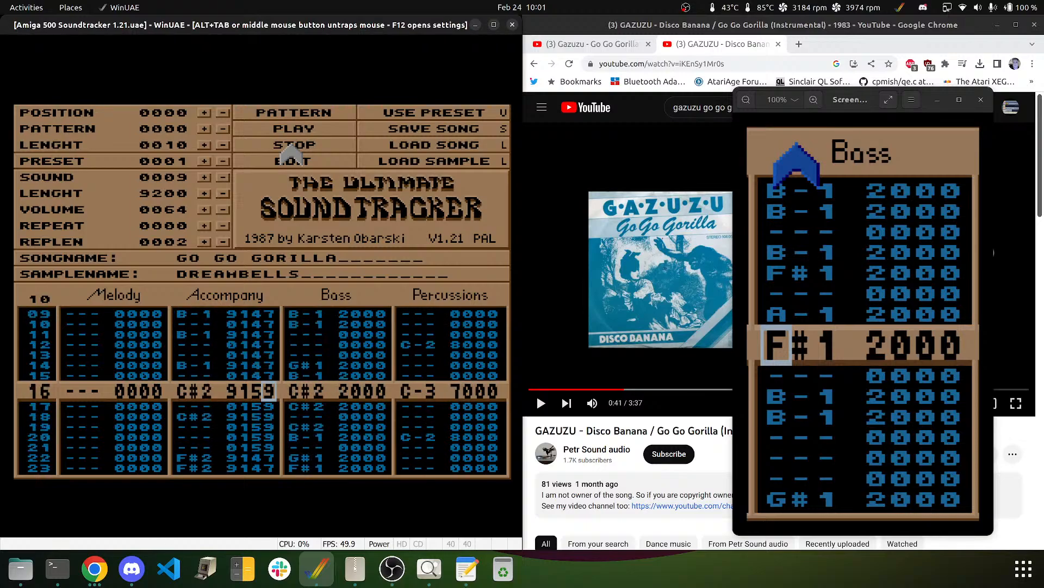
# - Change the Accompany effect values on rows 16–22 from 159 to 147
pyautogui.press('Left')
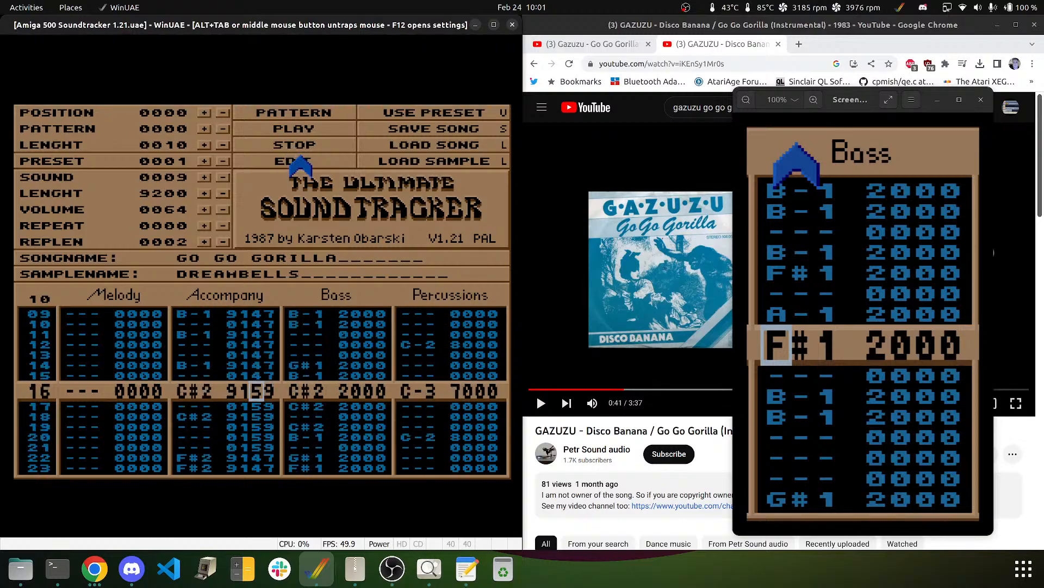
pyautogui.press('Down')
pyautogui.press('Down')
pyautogui.write('4444')
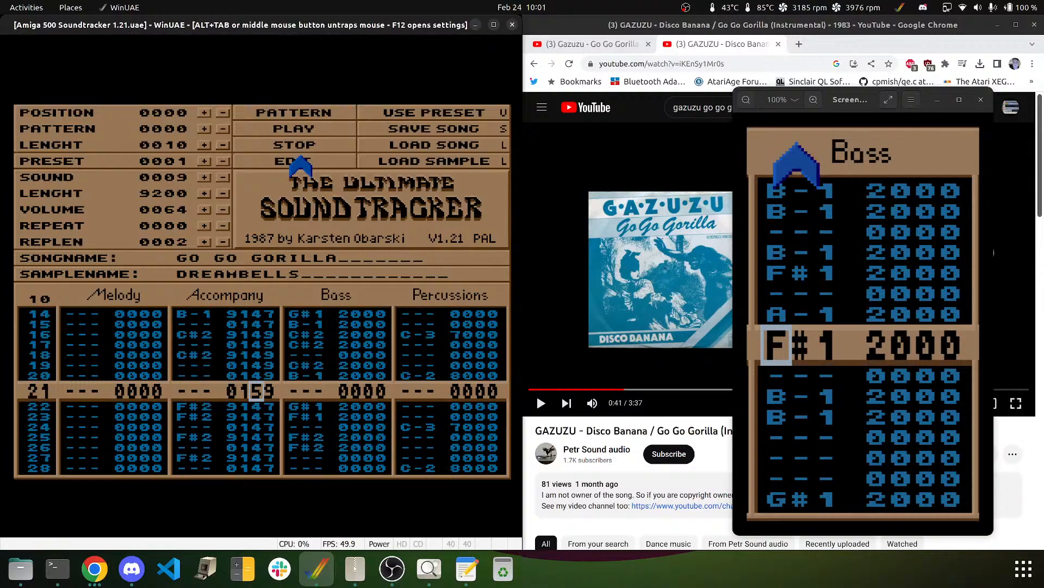
pyautogui.press('Up')
pyautogui.press('Up')
pyautogui.press('Up')
pyautogui.press('Up')
pyautogui.press('Up')
pyautogui.press('Up')
pyautogui.press('Right')
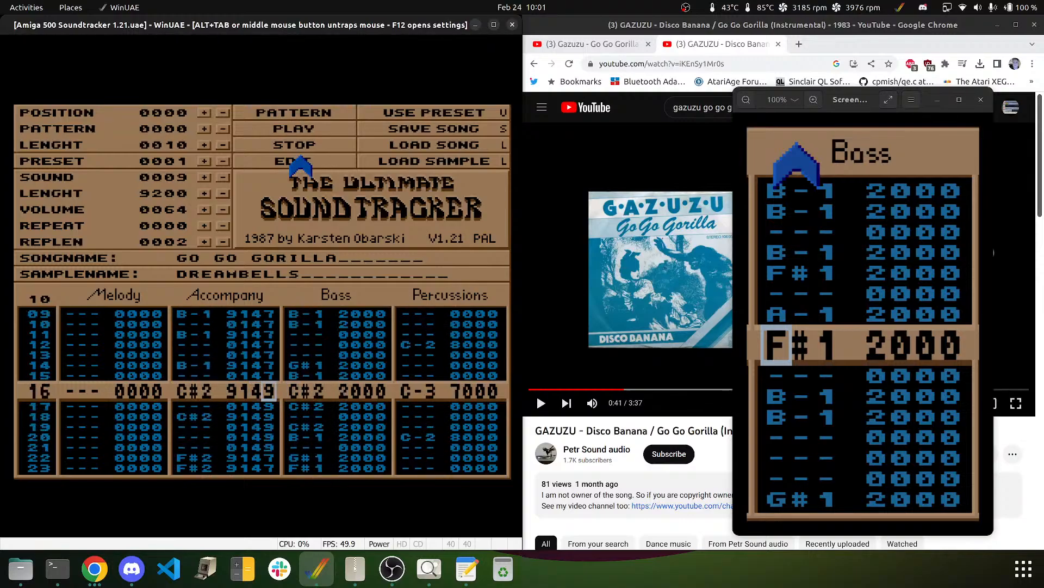
pyautogui.write('7777777')
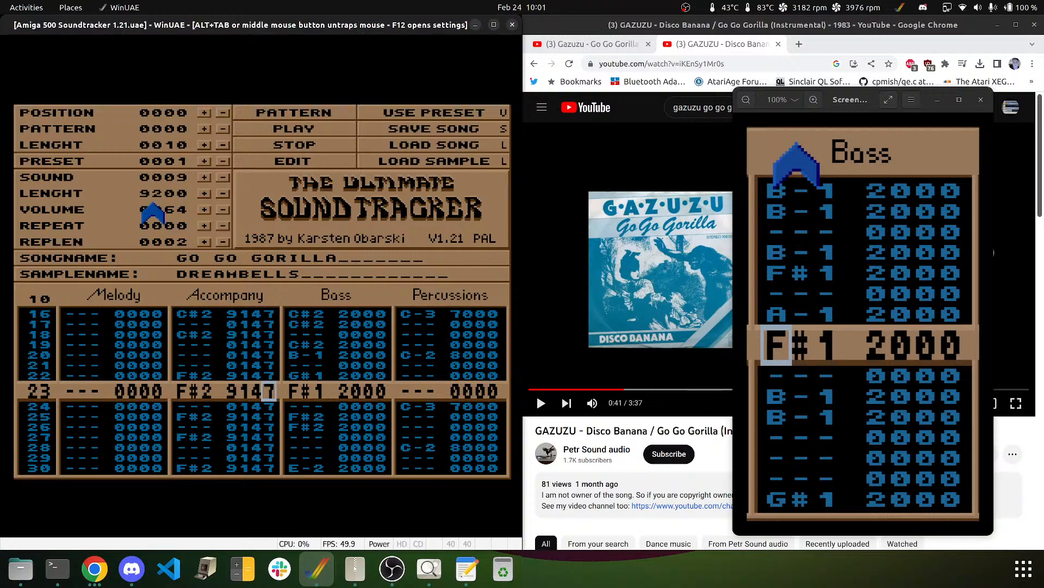
# - Play and stop the pattern twice to listen, then release the mouse from the emulator
pyautogui.click(270, 125)
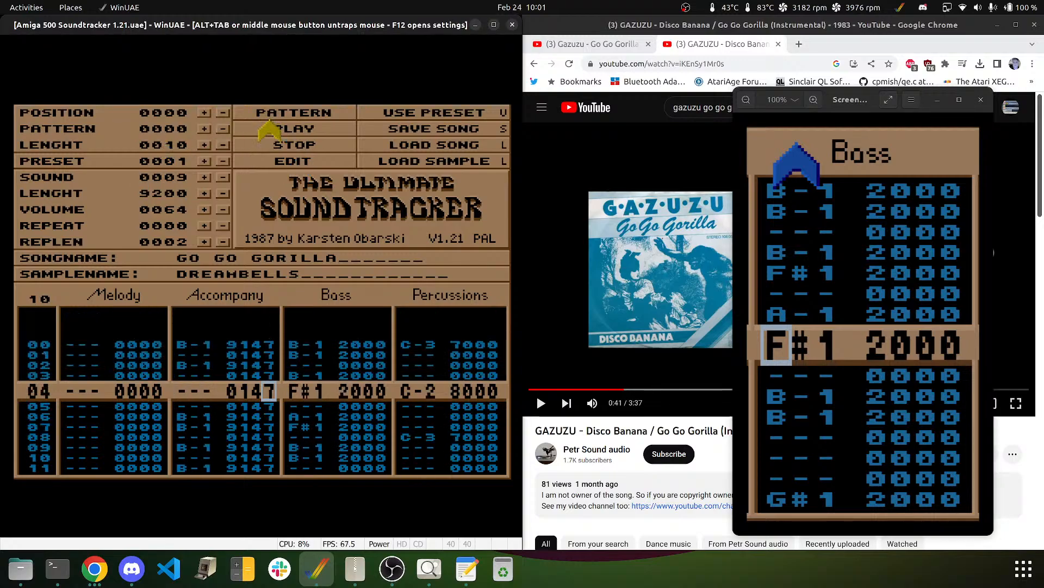
pyautogui.click(275, 151)
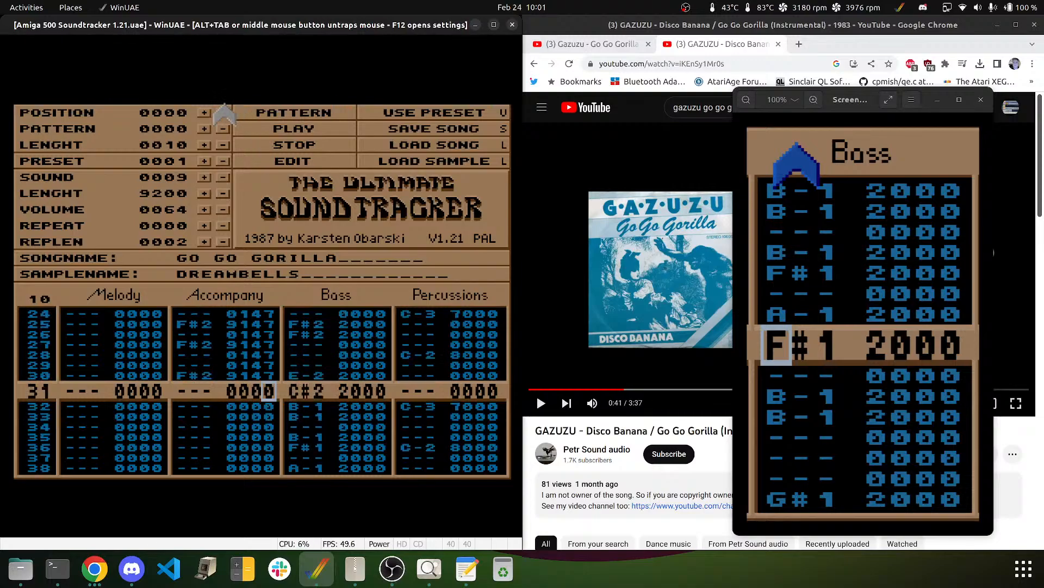
pyautogui.click(278, 124)
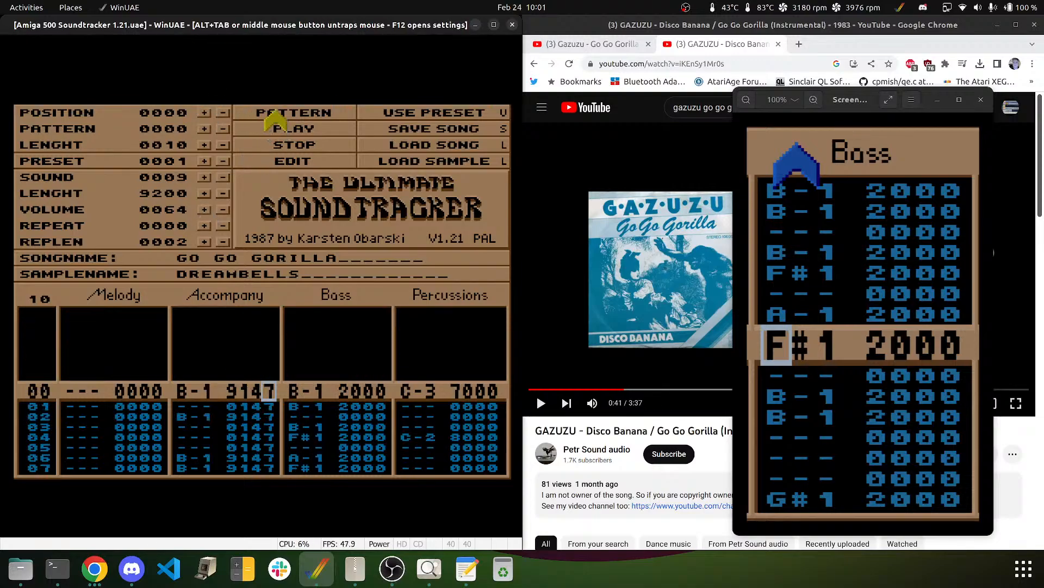
pyautogui.click(282, 145)
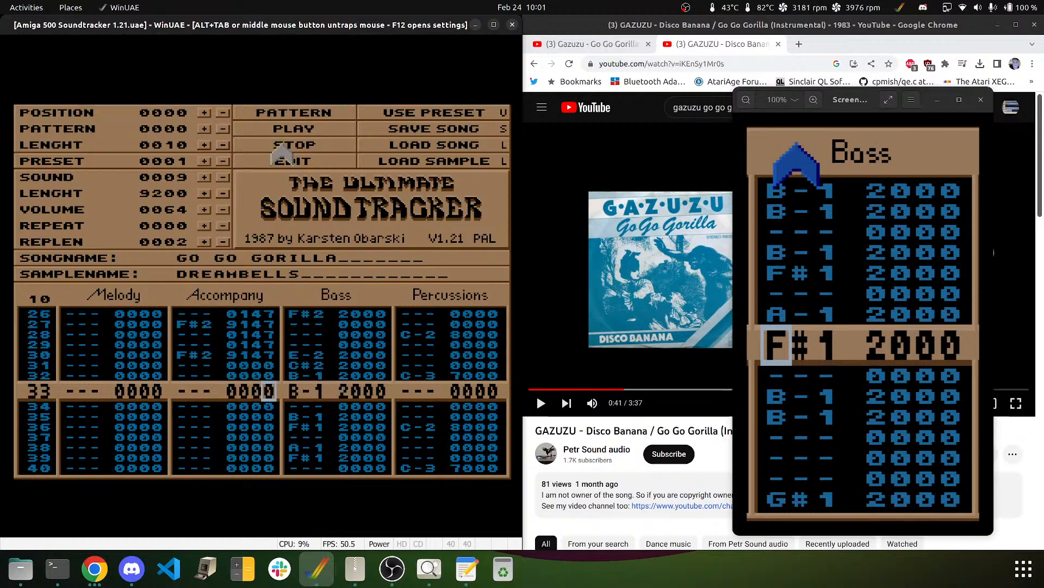
pyautogui.middleClick(191, 220)
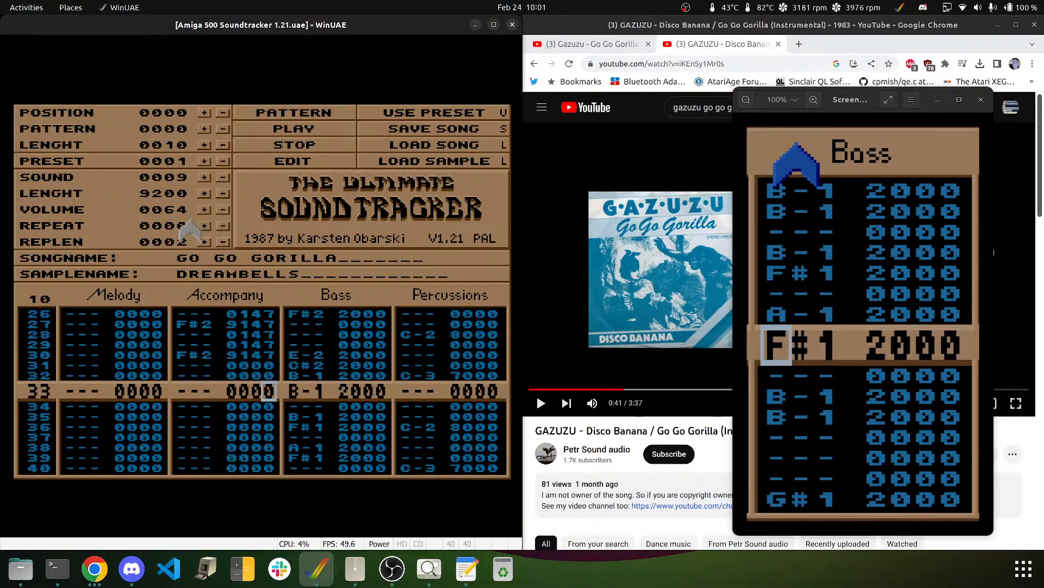
pyautogui.hotkey('alt', 'Tab')
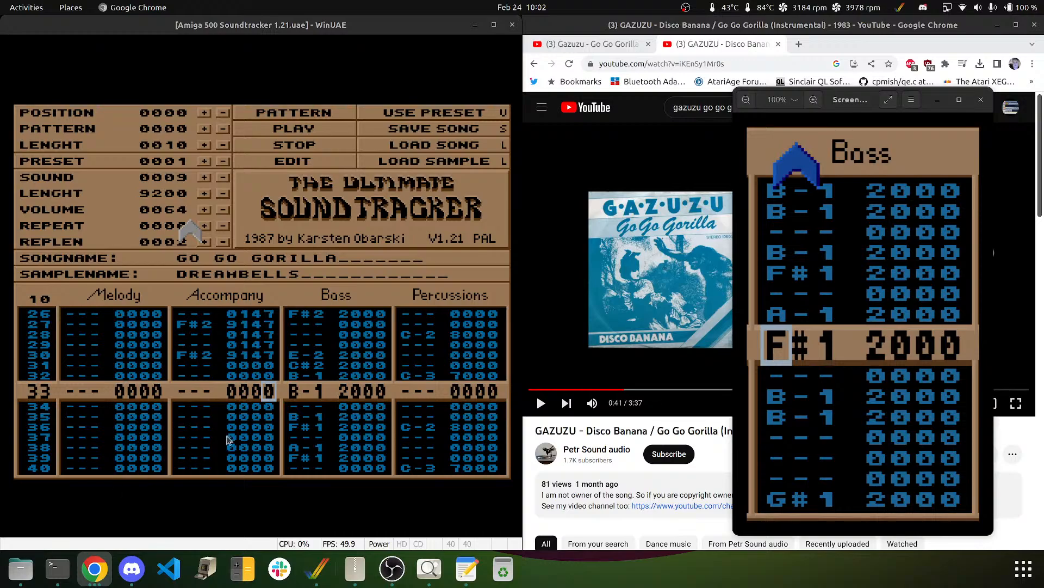
pyautogui.click(138, 27)
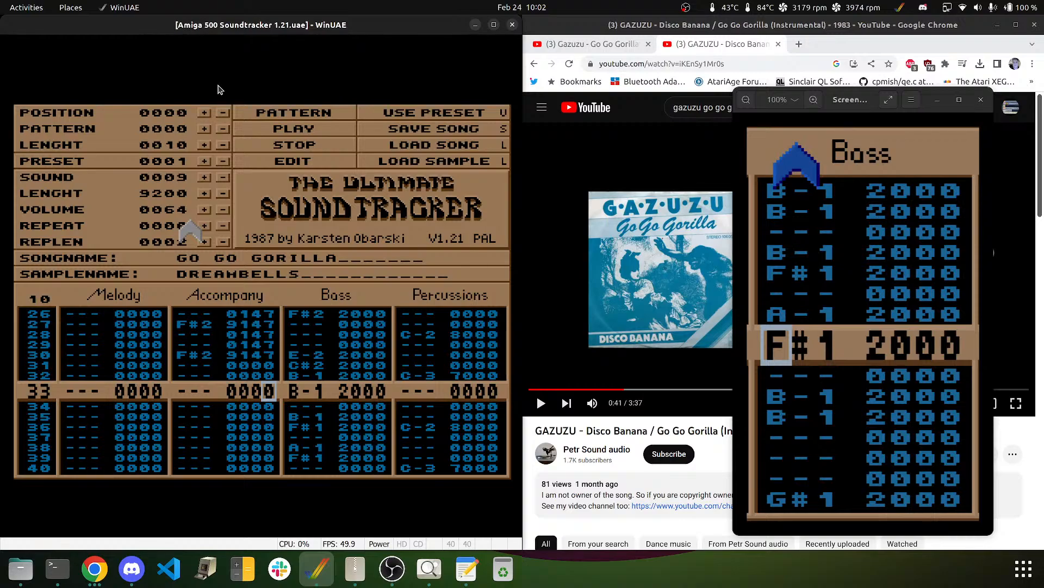
pyautogui.press('Up')
pyautogui.press('Up')
pyautogui.press('Up')
pyautogui.press('Up')
pyautogui.press('Up')
pyautogui.press('Up')
pyautogui.press('Up')
pyautogui.press('Up')
pyautogui.press('Up')
pyautogui.press('Up')
pyautogui.press('Up')
pyautogui.press('Left')
pyautogui.press('Left')
pyautogui.press('Left')
pyautogui.press('Left')
pyautogui.press('Right')
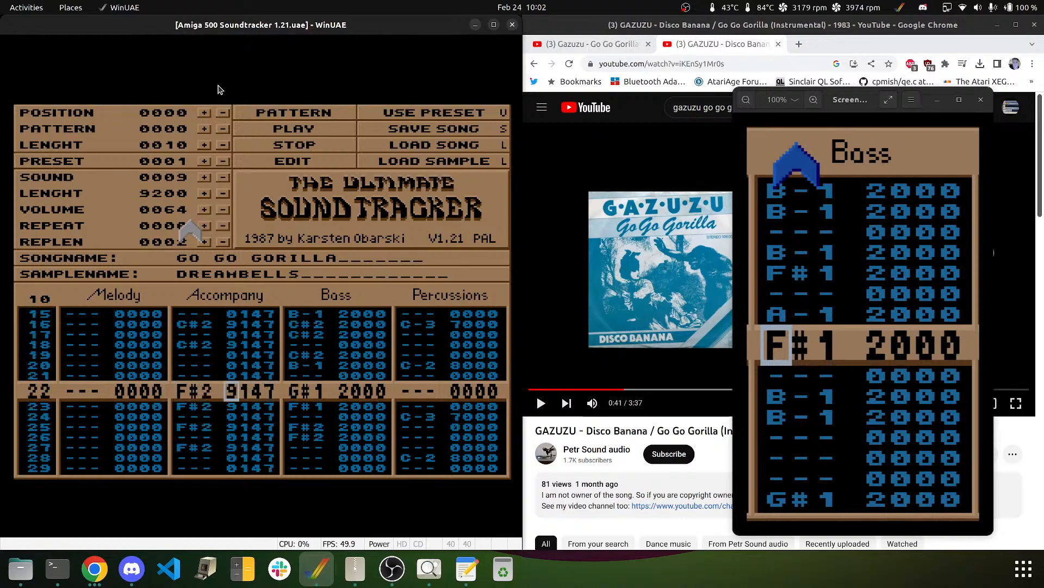
pyautogui.press('Up')
pyautogui.press('Up')
pyautogui.press('Up')
pyautogui.press('Up')
pyautogui.press('Up')
pyautogui.press('Up')
pyautogui.press('Up')
pyautogui.press('Up')
pyautogui.press('Up')
pyautogui.press('Up')
pyautogui.press('Up')
pyautogui.press('Up')
pyautogui.press('Up')
pyautogui.press('Up')
pyautogui.press('Up')
pyautogui.press('Up')
pyautogui.press('Up')
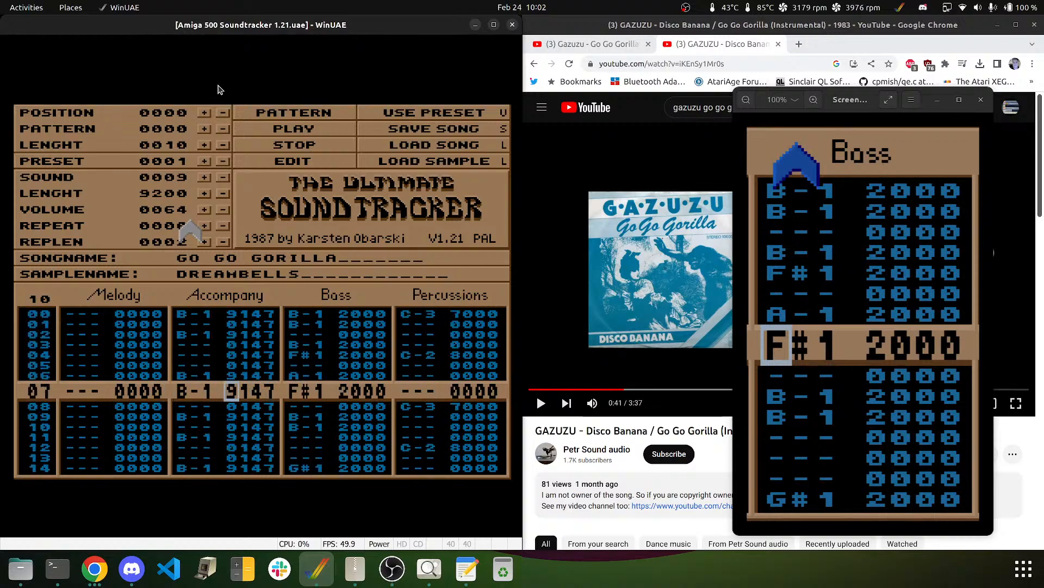
pyautogui.press('Down')
pyautogui.press('Down')
pyautogui.press('Down')
pyautogui.press('Down')
pyautogui.press('Down')
pyautogui.press('Down')
pyautogui.press('Down')
pyautogui.press('Down')
pyautogui.press('Down')
pyautogui.press('Down')
pyautogui.press('Down')
pyautogui.press('Down')
pyautogui.press('Down')
pyautogui.press('Down')
pyautogui.press('Down')
pyautogui.press('Down')
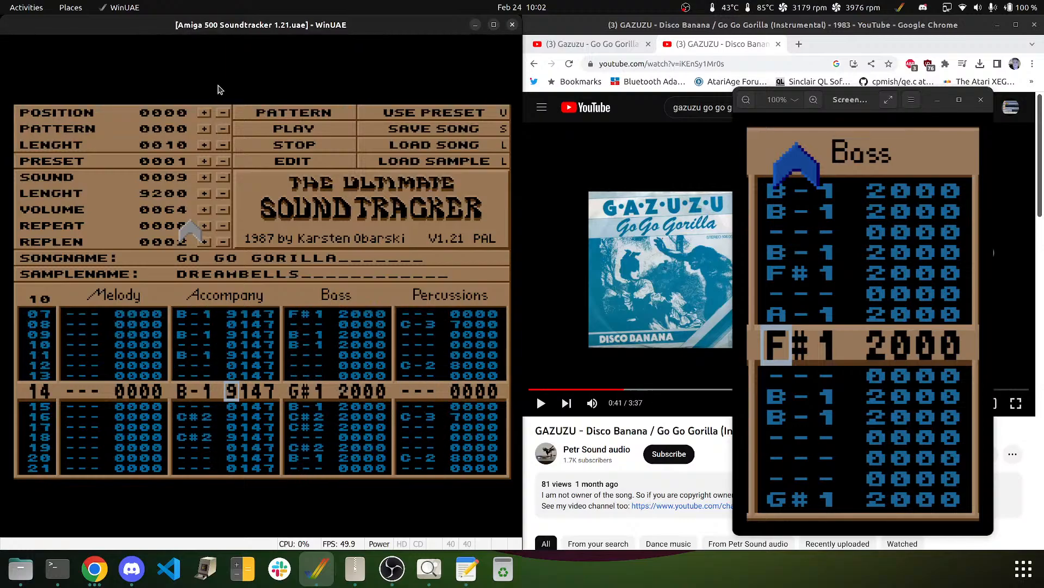
pyautogui.press('Left')
pyautogui.press('Left')
pyautogui.press('Up')
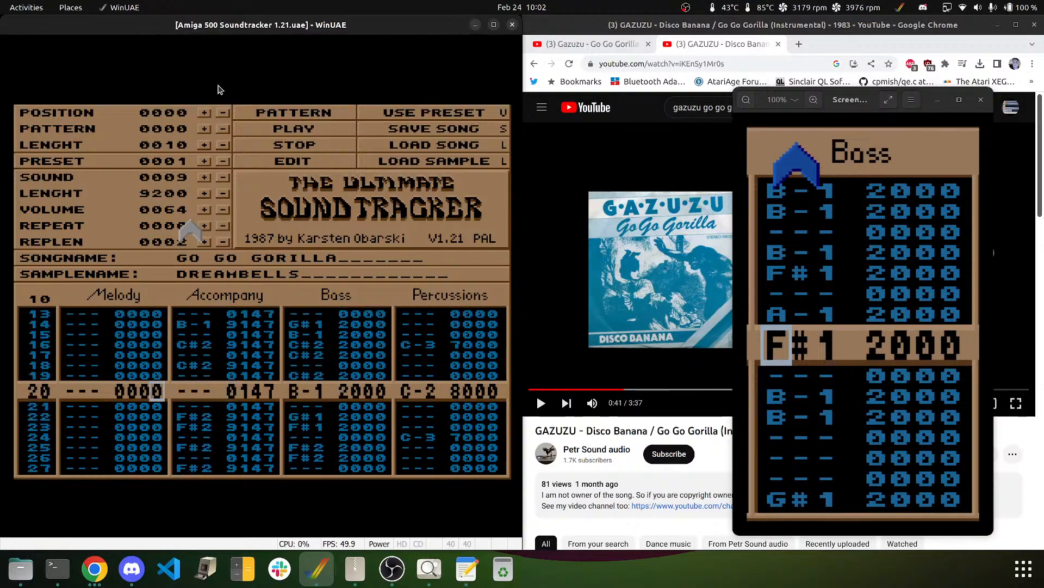
pyautogui.press('Right')
pyautogui.press('Up')
pyautogui.press('Right')
pyautogui.press('Left')
pyautogui.press('Up')
pyautogui.press('Up')
pyautogui.press('Up')
pyautogui.press('Up')
pyautogui.press('Up')
pyautogui.press('Up')
pyautogui.press('Up')
pyautogui.press('Up')
pyautogui.press('Up')
pyautogui.press('Up')
pyautogui.press('Up')
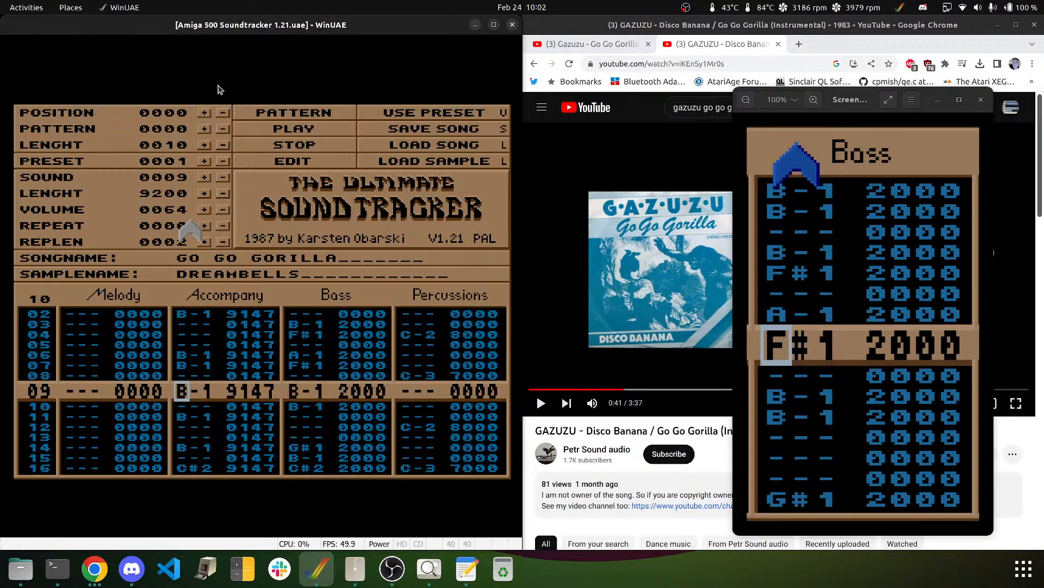
pyautogui.press('Down')
pyautogui.press('Down')
pyautogui.press('Down')
pyautogui.press('Down')
pyautogui.press('Down')
pyautogui.press('Down')
pyautogui.press('Down')
pyautogui.press('Down')
pyautogui.press('Down')
pyautogui.press('Down')
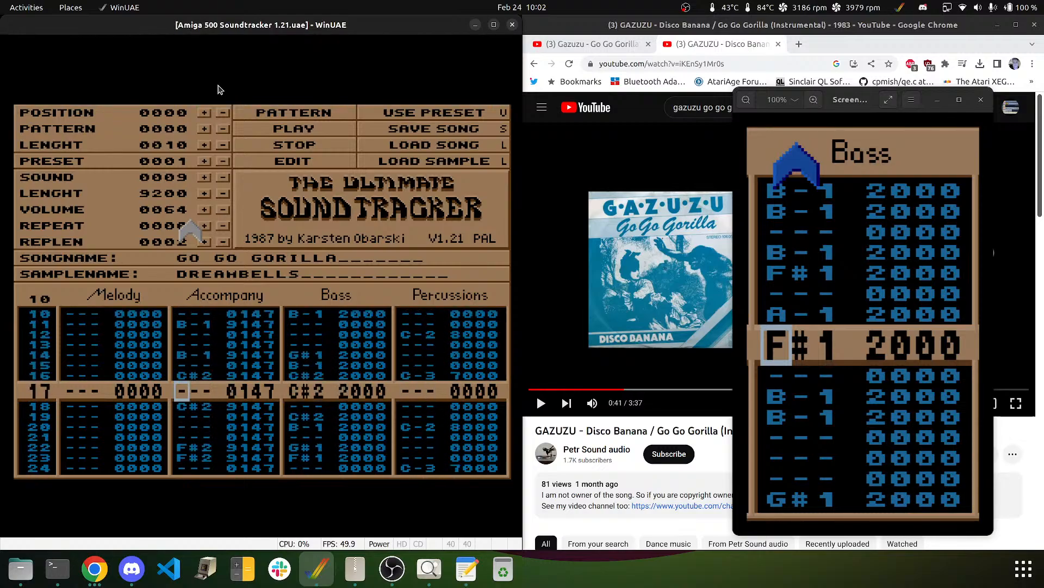
pyautogui.press('Down')
pyautogui.press('Down')
pyautogui.press('Down')
pyautogui.press('Down')
pyautogui.press('Down')
pyautogui.press('Down')
pyautogui.press('Down')
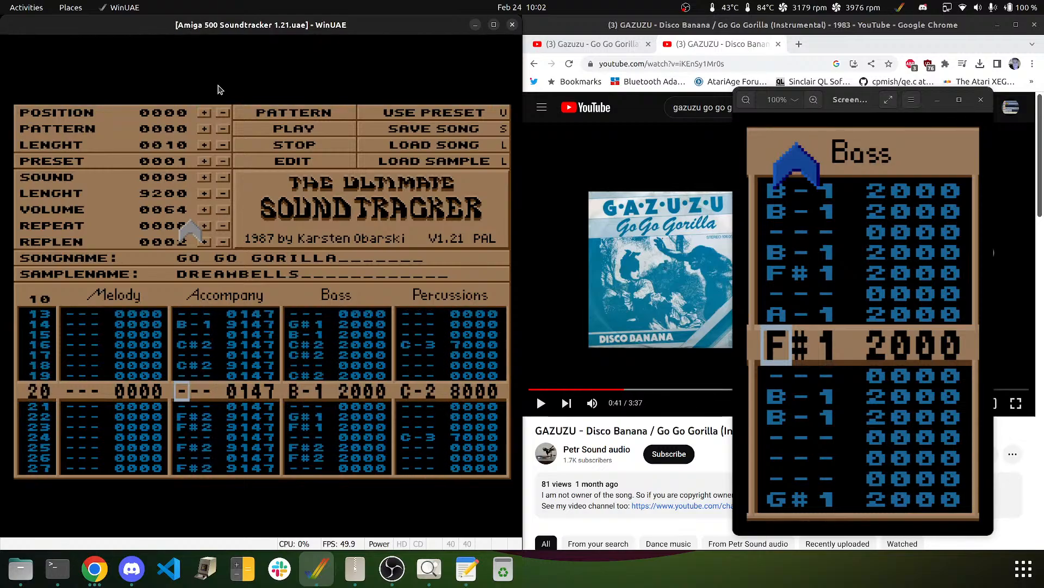
pyautogui.press('Down')
pyautogui.press('Down')
pyautogui.press('Down')
pyautogui.press('Down')
pyautogui.press('Down')
pyautogui.press('Down')
pyautogui.press('Down')
pyautogui.press('Down')
pyautogui.press('Down')
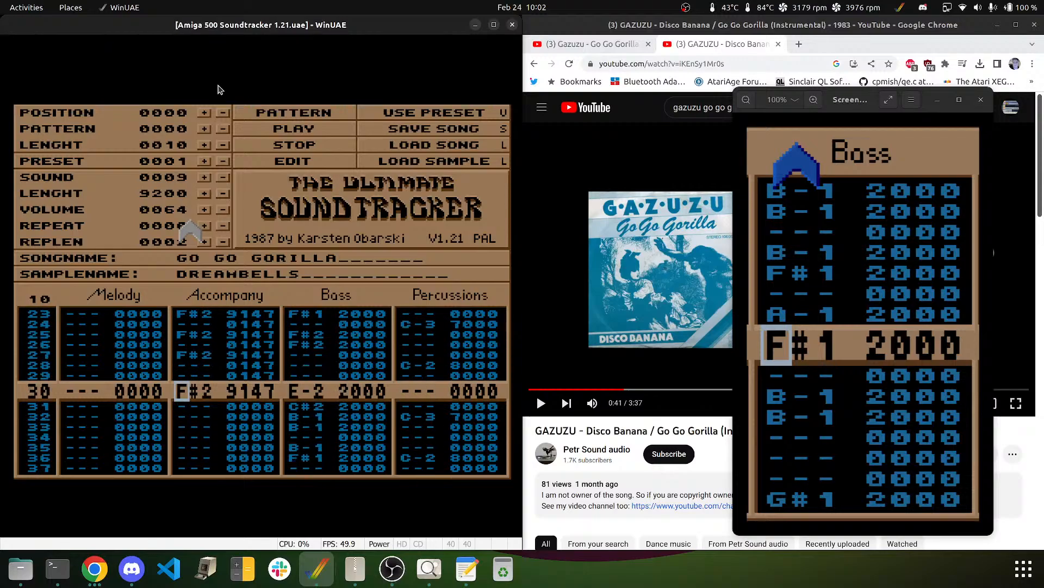
pyautogui.press('Up')
pyautogui.press('Up')
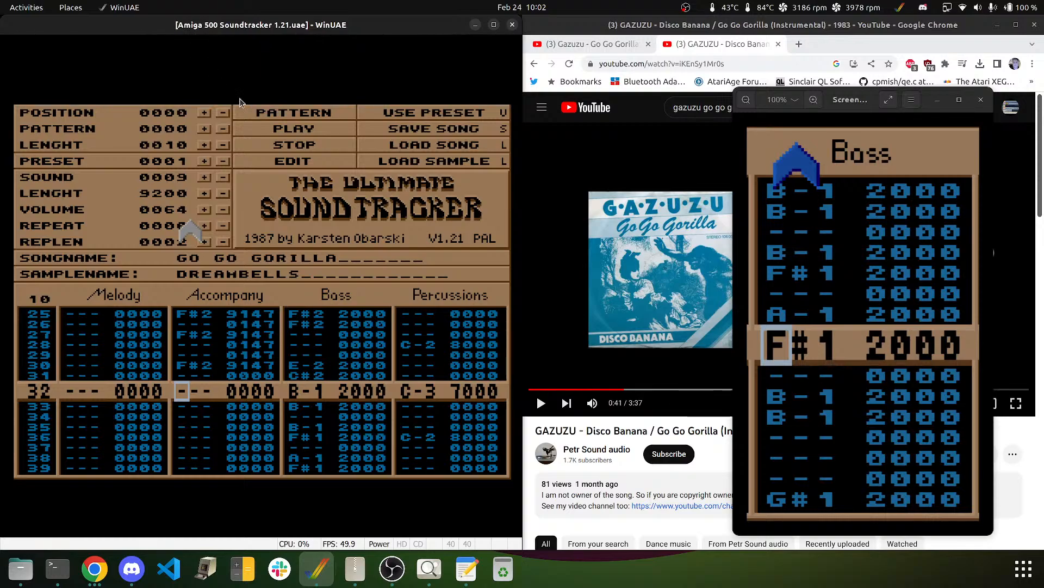
pyautogui.click(190, 231)
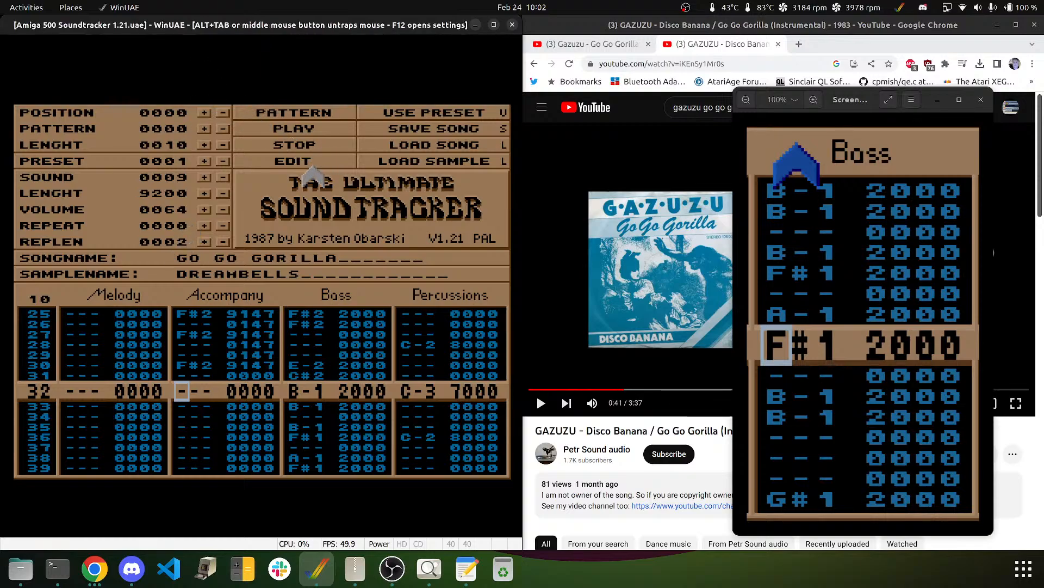
# - Enter B-1 9000 Accompany notes on rows 32, 34, 38 and 39, redoing rows 38–39
pyautogui.press('m')
pyautogui.press('Down')
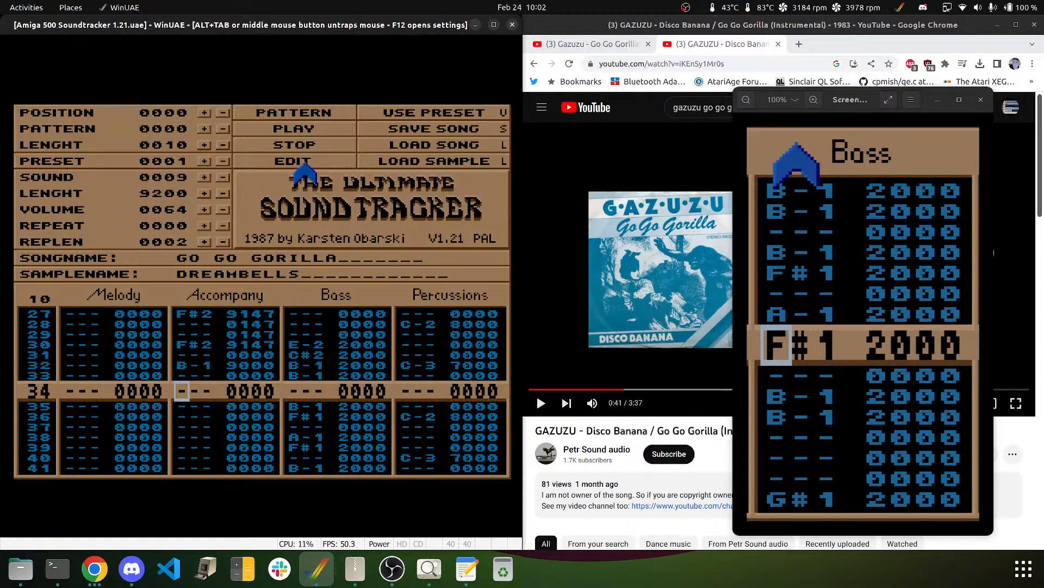
pyautogui.press('m')
pyautogui.press('Down')
pyautogui.press('Down')
pyautogui.press('Down')
pyautogui.press('m')
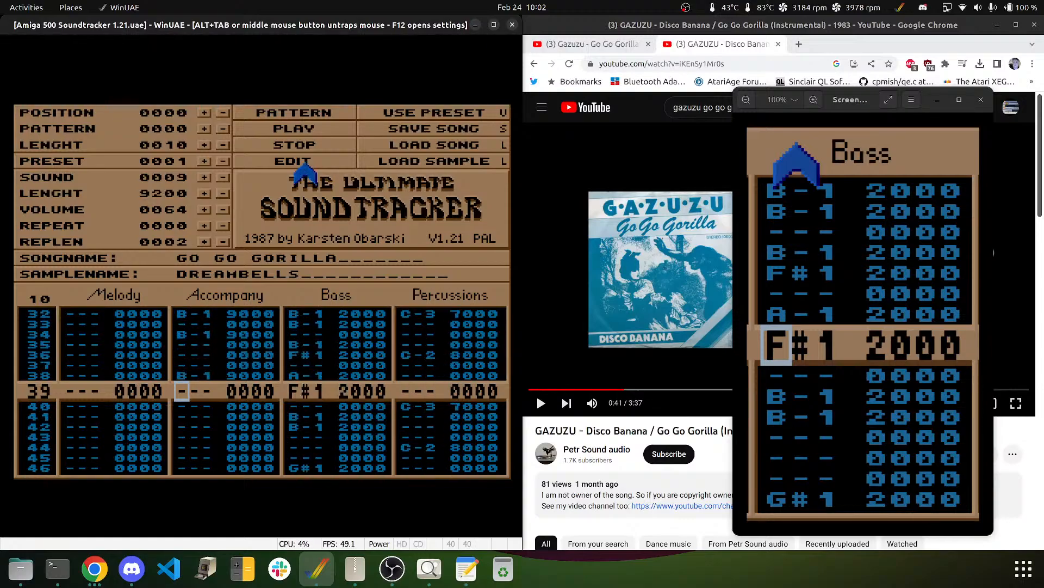
pyautogui.press('m')
pyautogui.press('Down')
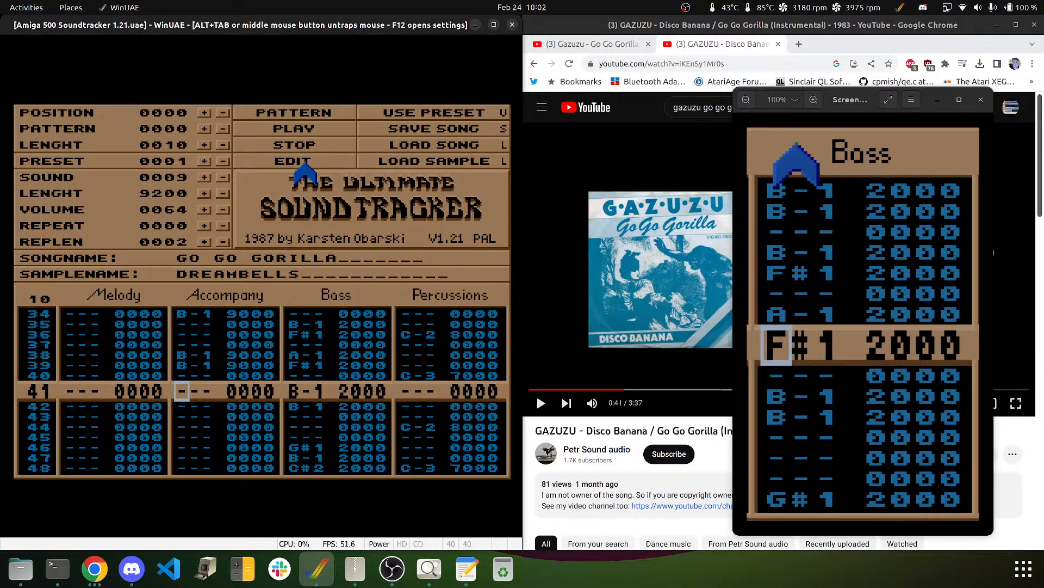
pyautogui.press('Up')
pyautogui.press('Up')
pyautogui.press('Up')
pyautogui.press('Delete')
pyautogui.press('Delete')
pyautogui.press('Up')
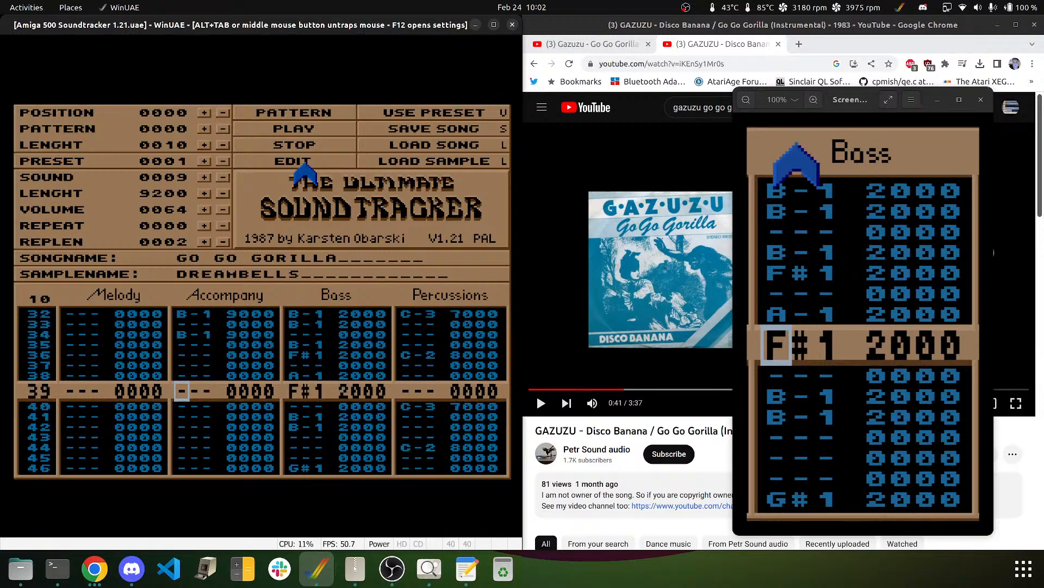
pyautogui.press('Up')
pyautogui.press('m')
pyautogui.press('m')
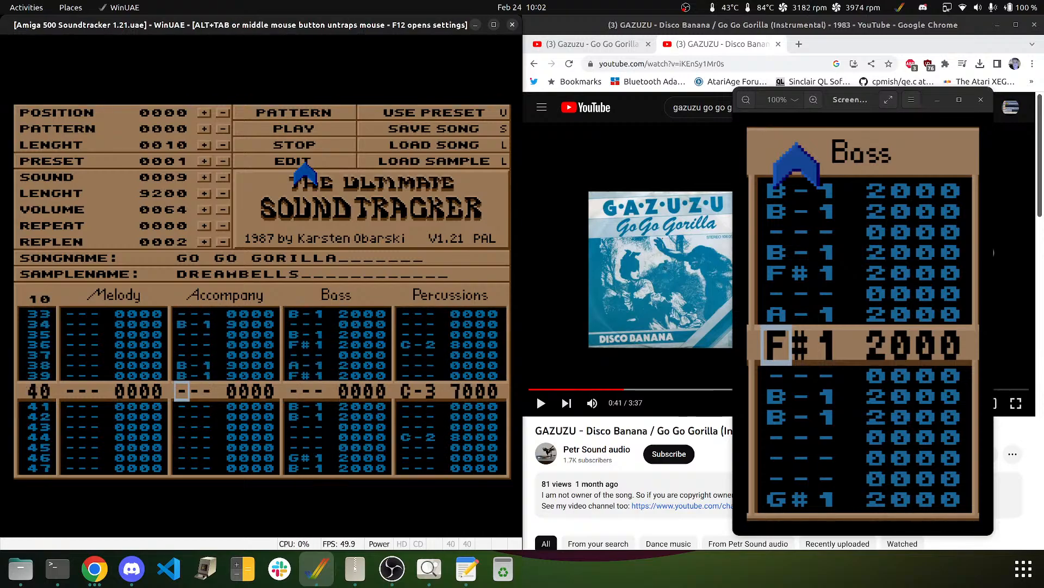
pyautogui.press('Down')
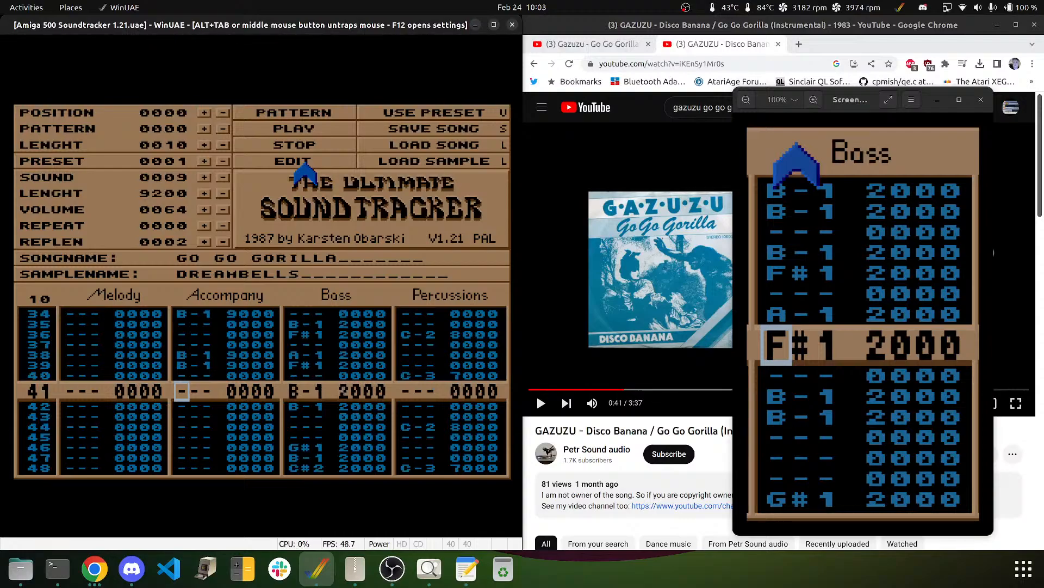
pyautogui.press('Up')
pyautogui.press('Up')
pyautogui.press('Up')
pyautogui.press('Up')
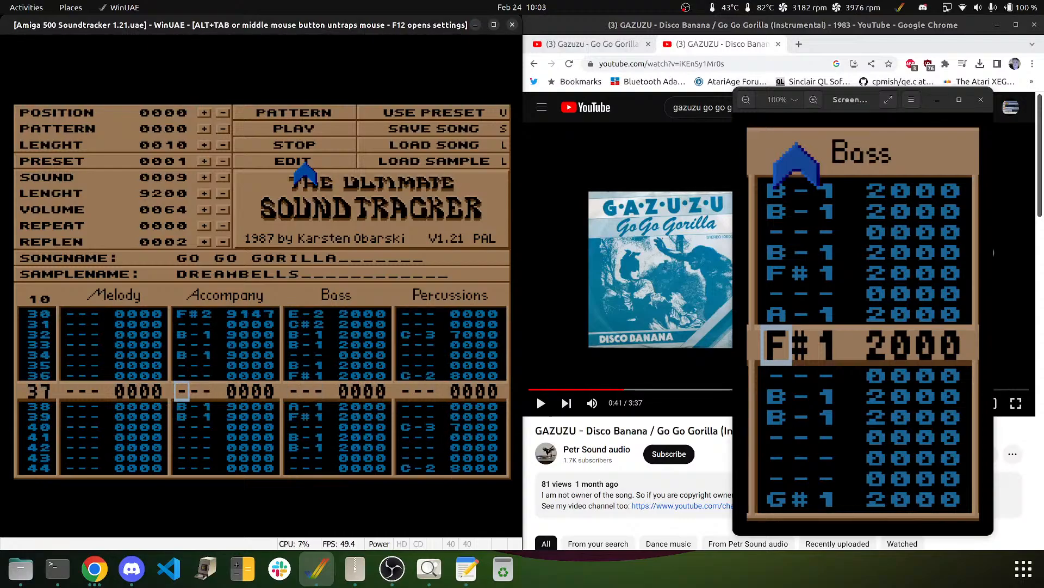
pyautogui.press('Up')
pyautogui.press('Up')
pyautogui.press('Up')
pyautogui.press('Up')
pyautogui.press('Up')
pyautogui.press('Up')
pyautogui.press('Up')
pyautogui.press('Up')
pyautogui.press('Up')
pyautogui.press('Up')
pyautogui.press('Up')
pyautogui.press('Up')
pyautogui.press('Up')
pyautogui.press('Up')
pyautogui.press('Up')
pyautogui.press('Up')
pyautogui.press('Up')
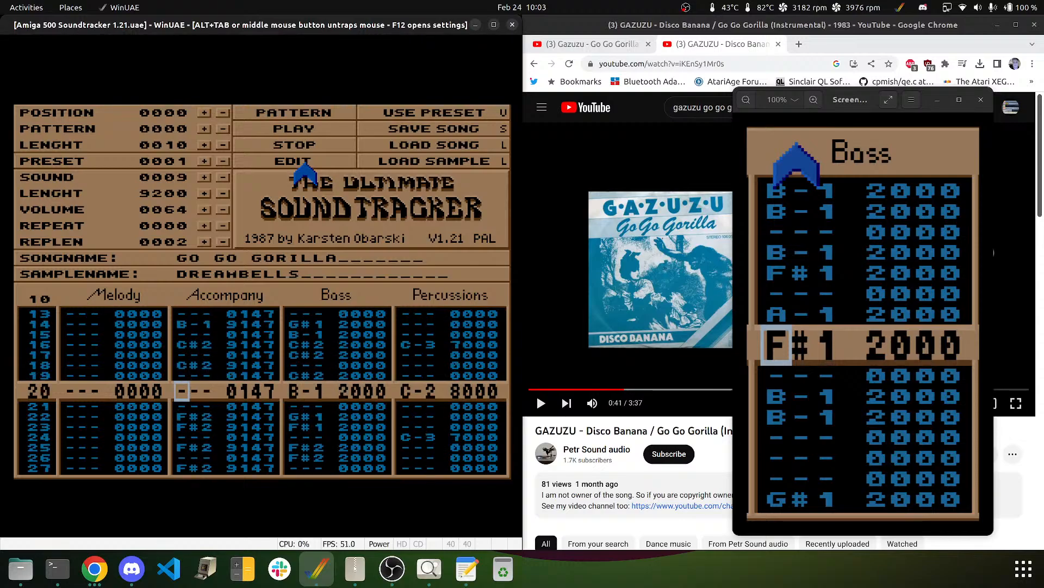
pyautogui.press('Up')
pyautogui.press('Up')
pyautogui.press('Up')
pyautogui.press('Up')
pyautogui.press('Up')
pyautogui.press('Up')
pyautogui.press('Up')
pyautogui.press('Up')
pyautogui.press('Up')
pyautogui.press('Up')
pyautogui.press('Up')
pyautogui.press('Up')
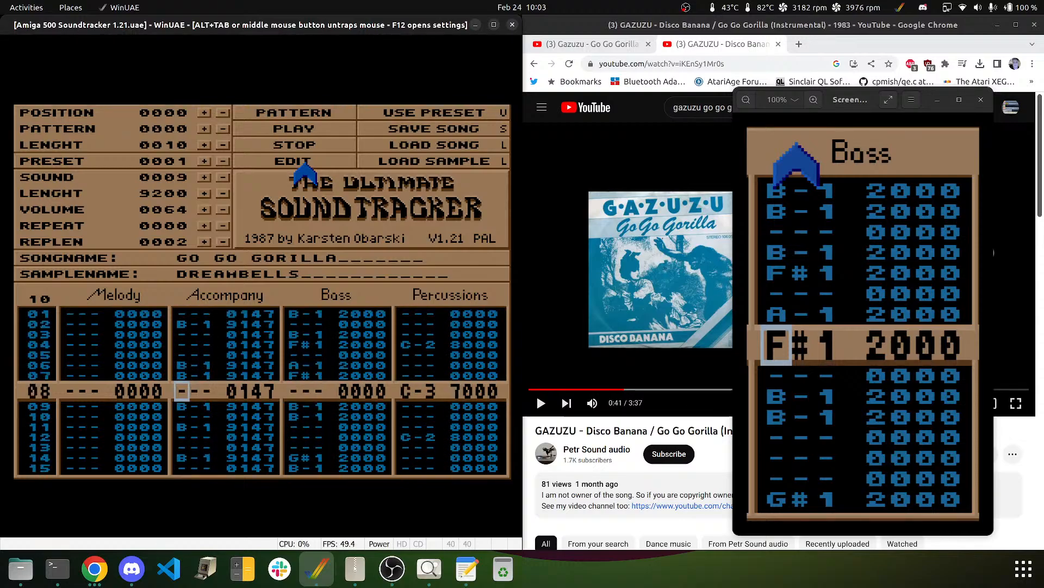
pyautogui.press('Down')
pyautogui.press('Down')
pyautogui.press('Down')
pyautogui.press('Down')
pyautogui.press('Down')
pyautogui.press('Down')
pyautogui.press('Down')
pyautogui.press('Down')
pyautogui.press('Down')
pyautogui.press('Down')
pyautogui.press('Down')
pyautogui.press('Down')
pyautogui.press('Down')
pyautogui.press('Down')
pyautogui.press('Down')
pyautogui.press('Down')
pyautogui.press('Down')
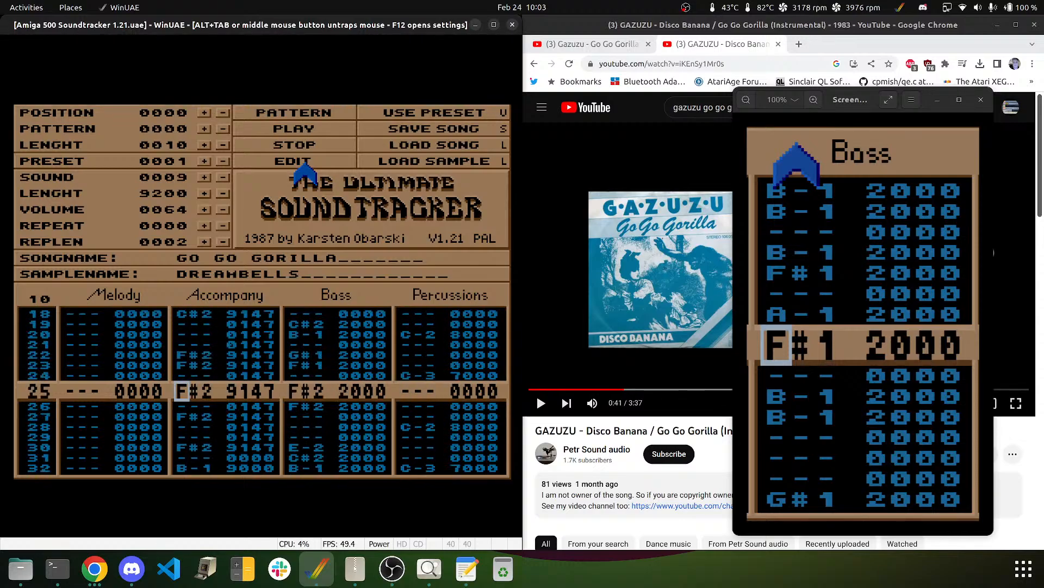
pyautogui.press('Down')
pyautogui.press('Down')
pyautogui.press('Down')
pyautogui.press('Down')
pyautogui.press('Down')
pyautogui.press('Down')
pyautogui.press('Down')
pyautogui.press('Down')
pyautogui.press('Down')
pyautogui.press('Down')
pyautogui.press('Down')
pyautogui.press('Down')
pyautogui.press('Down')
pyautogui.press('Down')
pyautogui.press('Down')
pyautogui.press('Down')
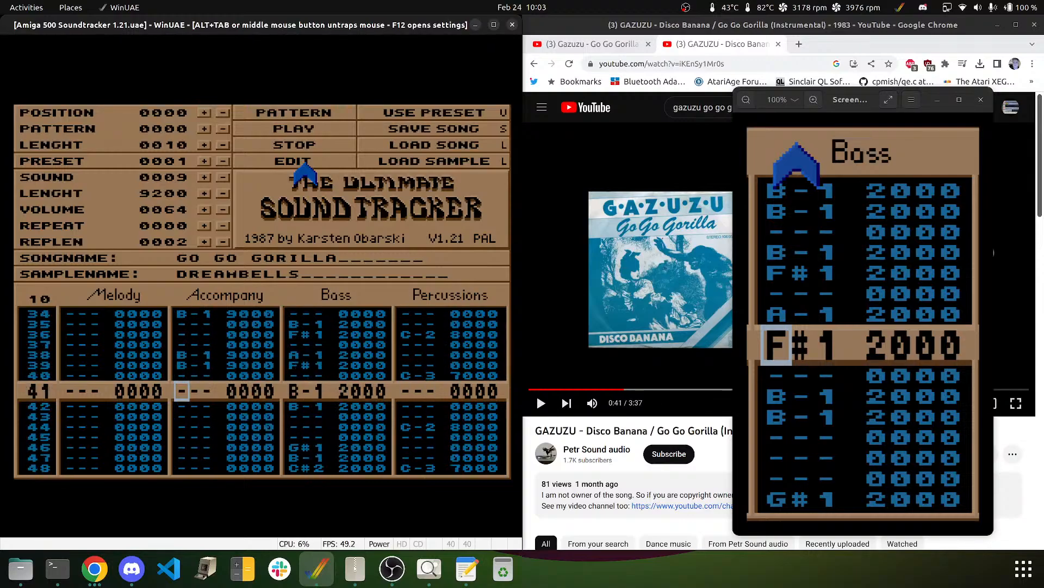
# - Add Accompany notes B-1 on row 41, A-1 on 43, B-1 on 46, and C#2 on 48 and 50
pyautogui.press('m')
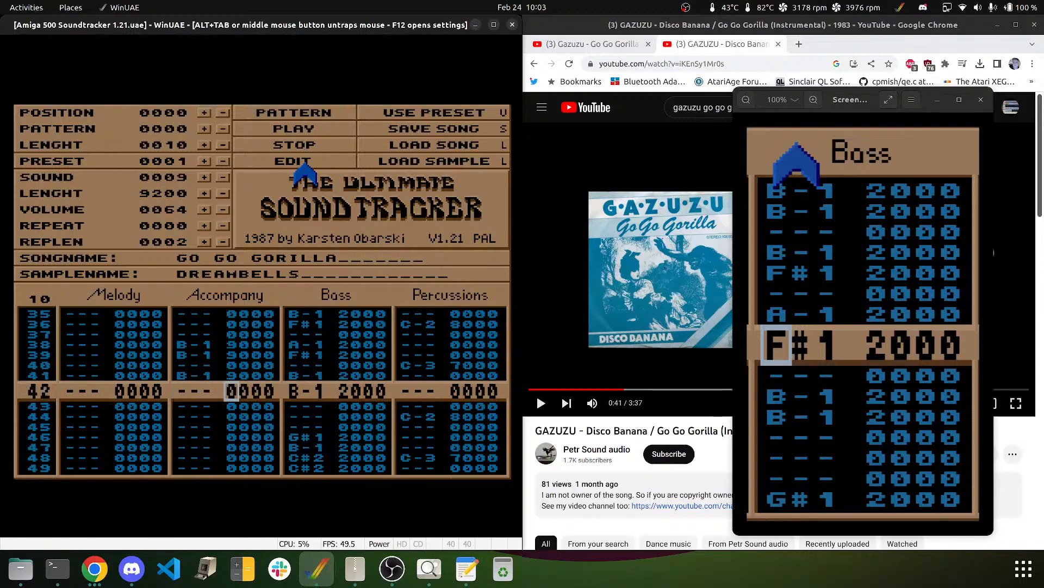
pyautogui.press('Down')
pyautogui.press('n')
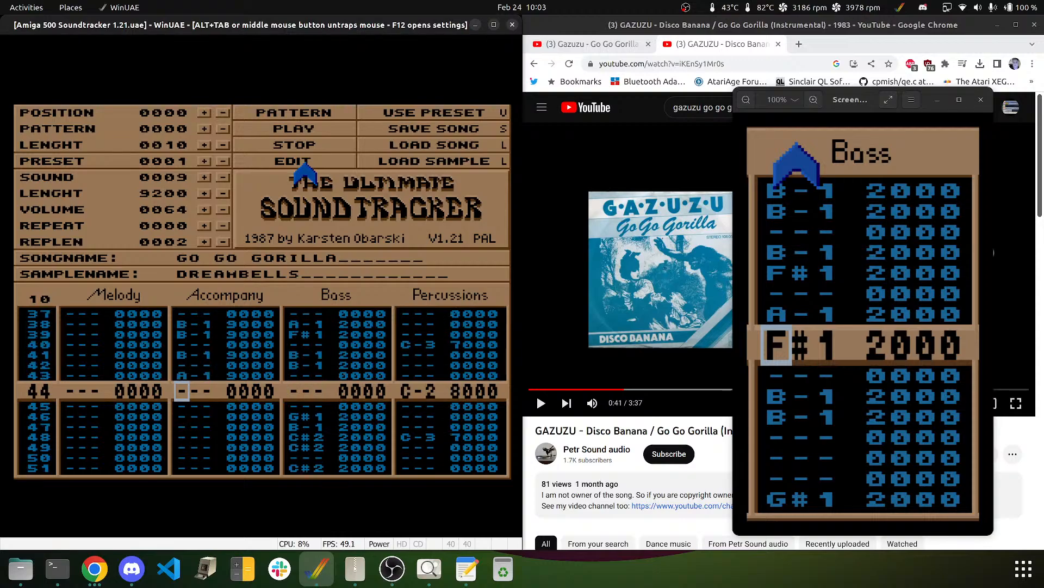
pyautogui.press('Down')
pyautogui.press('Down')
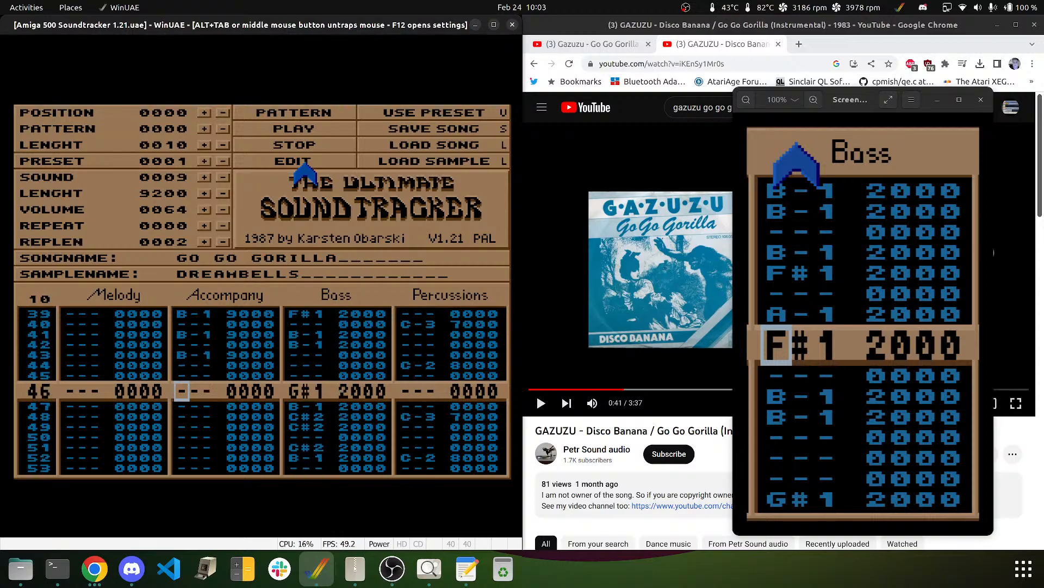
pyautogui.press('m')
pyautogui.press('Down')
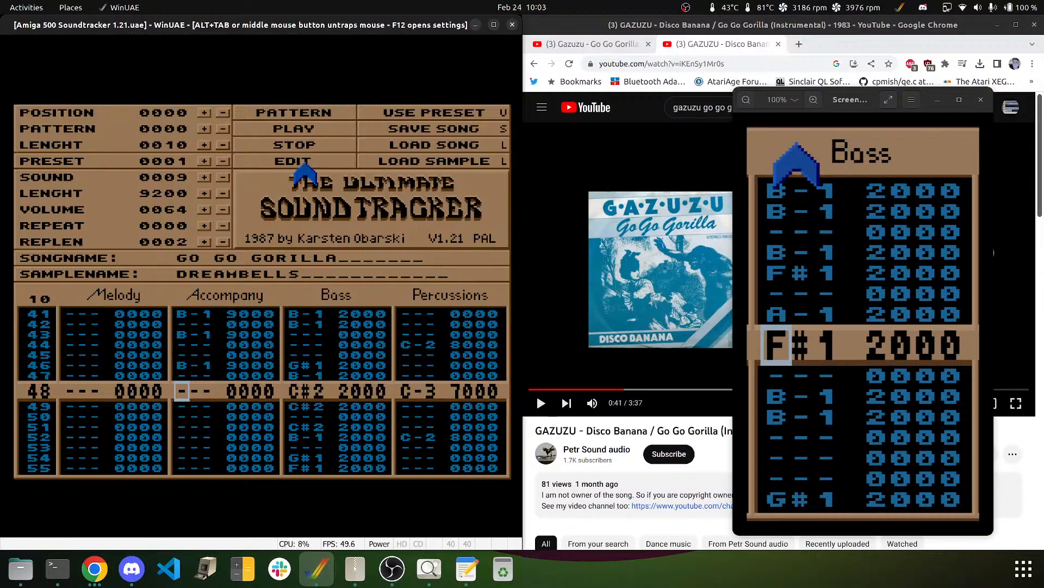
pyautogui.press('l')
pyautogui.press('Down')
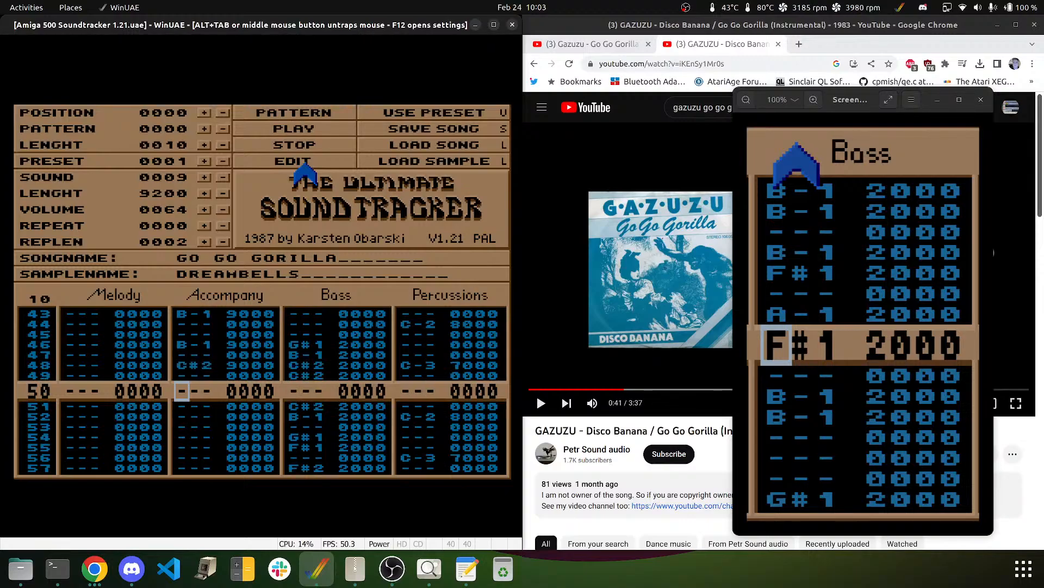
pyautogui.press('l')
pyautogui.press('Down')
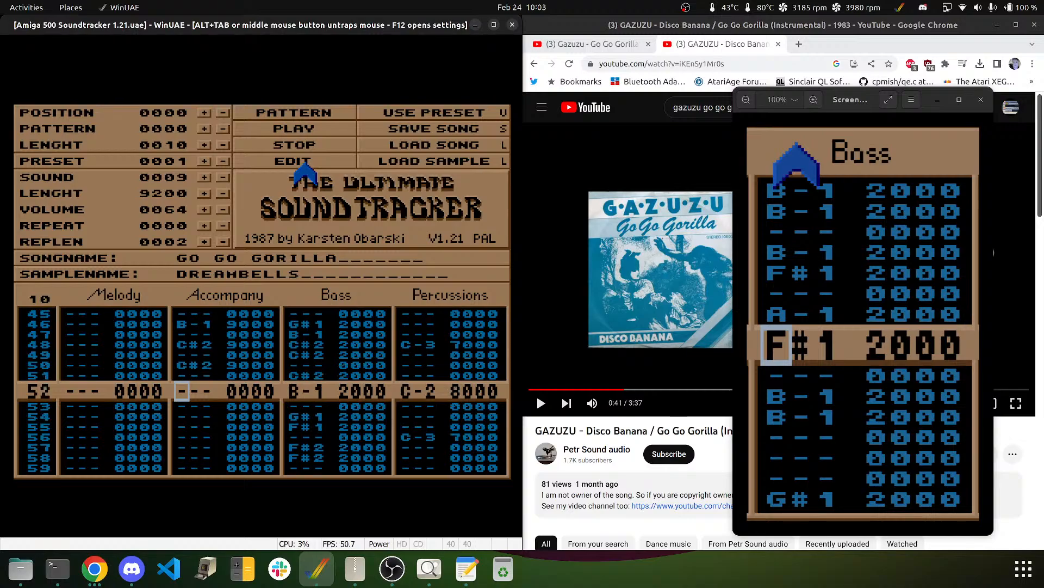
# - Enter F#2 Accompany notes on rows 54 through 59, correcting the mistyped entries
pyautogui.press('Down')
pyautogui.press('Down')
pyautogui.press('r')
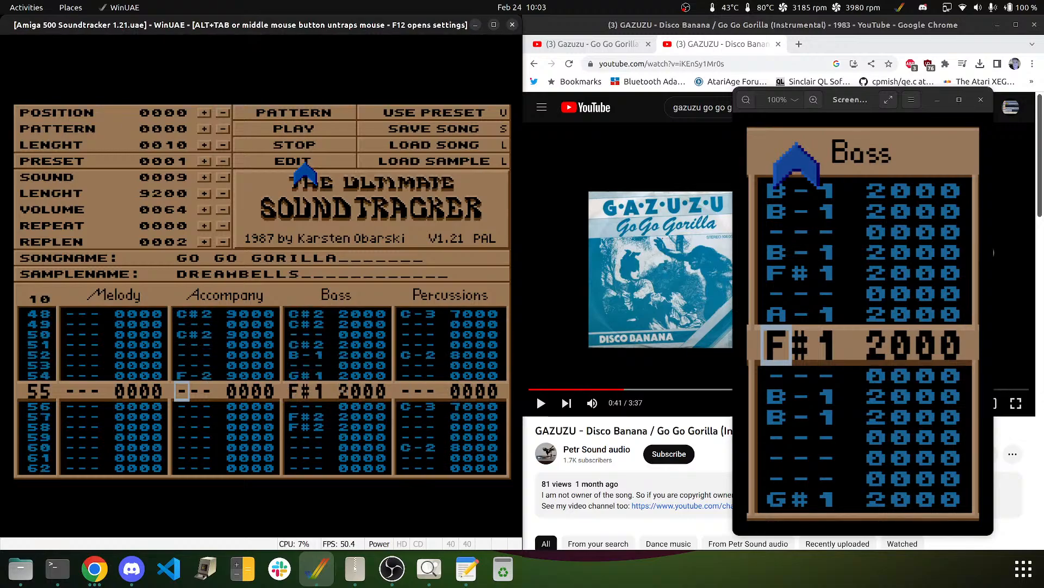
pyautogui.press('Up')
pyautogui.press('5')
pyautogui.press('5')
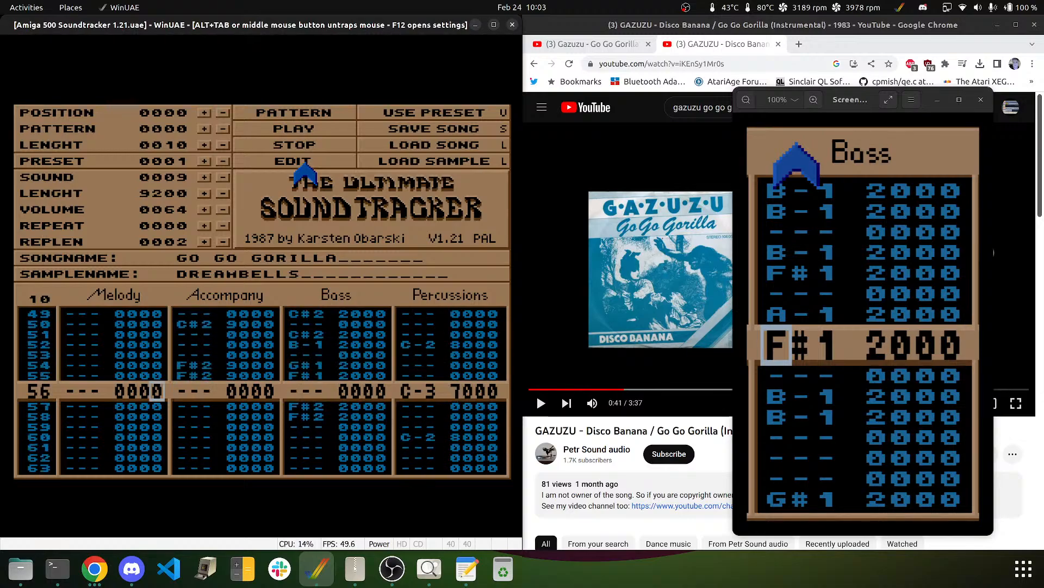
pyautogui.press('d')
pyautogui.press('Up')
pyautogui.press('Delete')
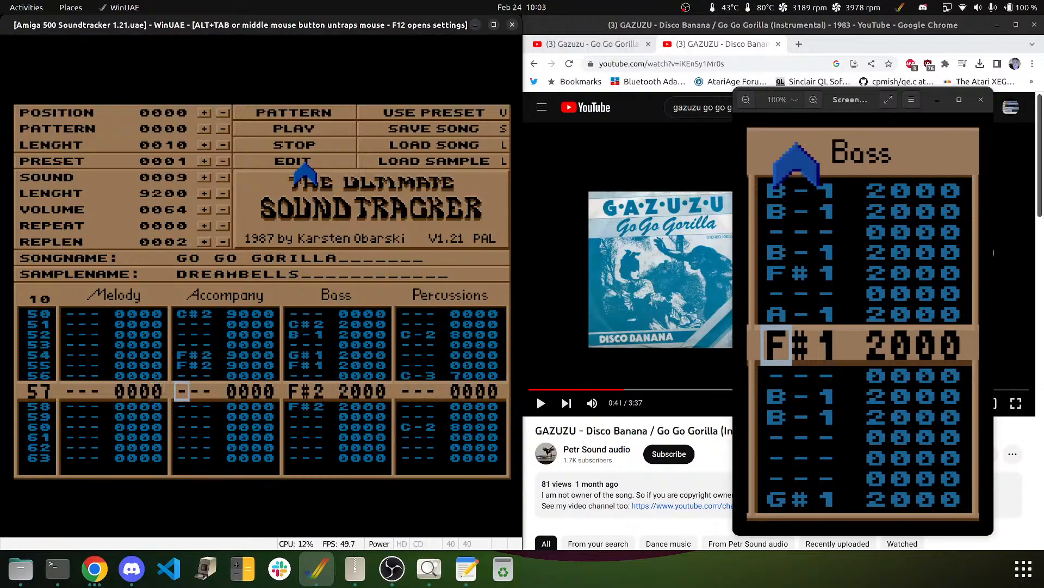
pyautogui.press('5')
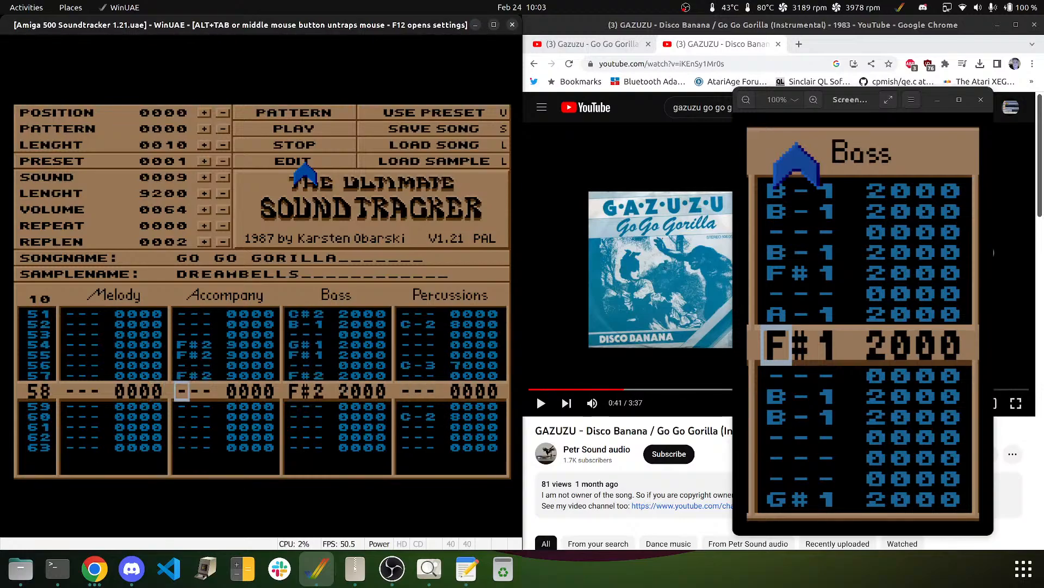
pyautogui.press('Down')
pyautogui.press('5')
pyautogui.press('Down')
pyautogui.press('Down')
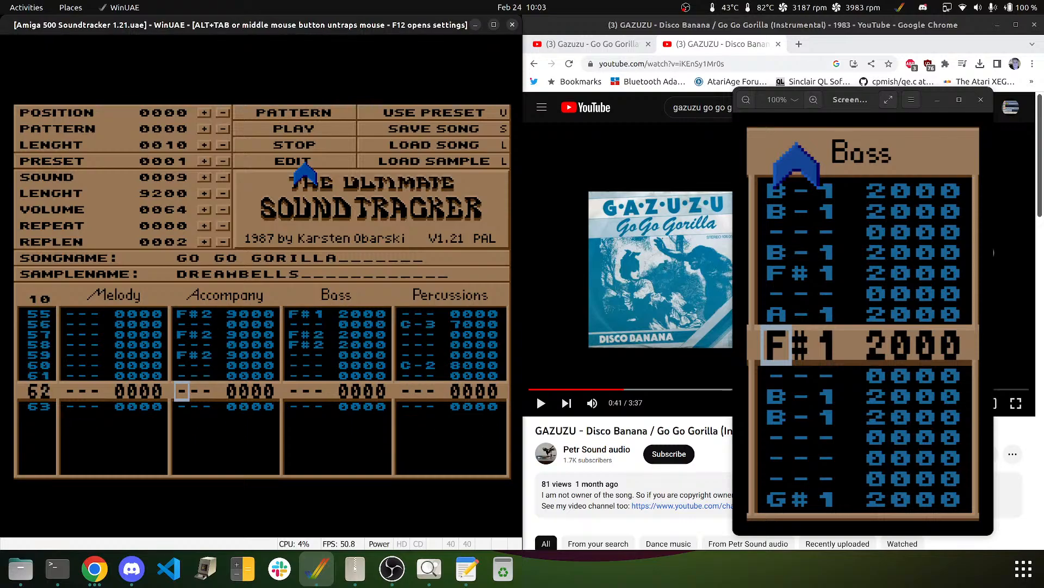
# - Add effect digit 1 to the new Accompany rows down to row 63
pyautogui.press('Up')
pyautogui.press('Up')
pyautogui.press('Up')
pyautogui.press('Up')
pyautogui.press('Up')
pyautogui.press('Up')
pyautogui.press('Up')
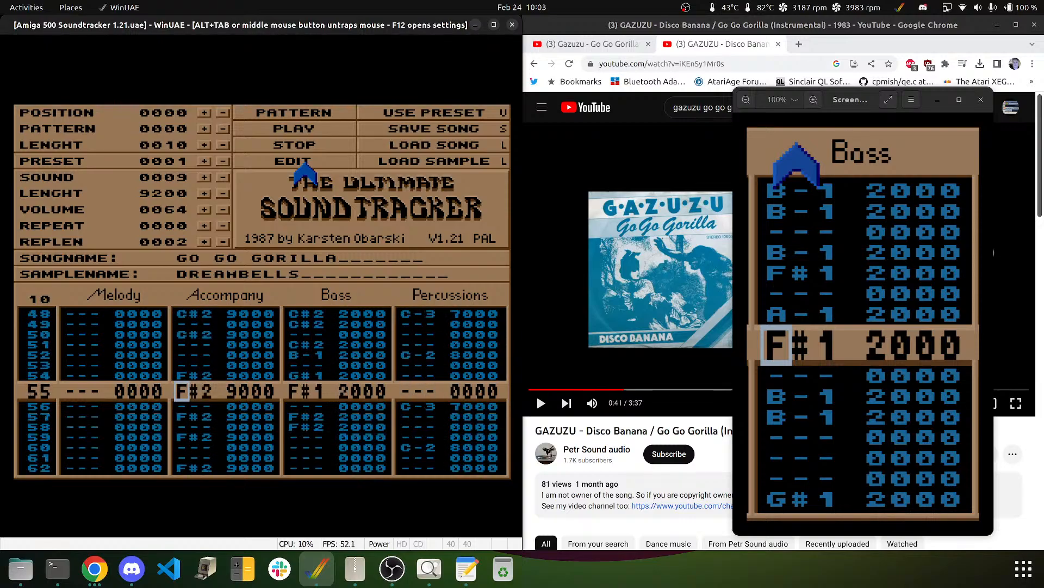
pyautogui.press('Up')
pyautogui.press('Up')
pyautogui.press('Up')
pyautogui.press('Up')
pyautogui.press('Up')
pyautogui.press('Up')
pyautogui.press('Up')
pyautogui.press('Up')
pyautogui.press('Up')
pyautogui.press('Up')
pyautogui.press('Up')
pyautogui.press('Up')
pyautogui.press('Up')
pyautogui.press('Up')
pyautogui.press('Up')
pyautogui.press('Up')
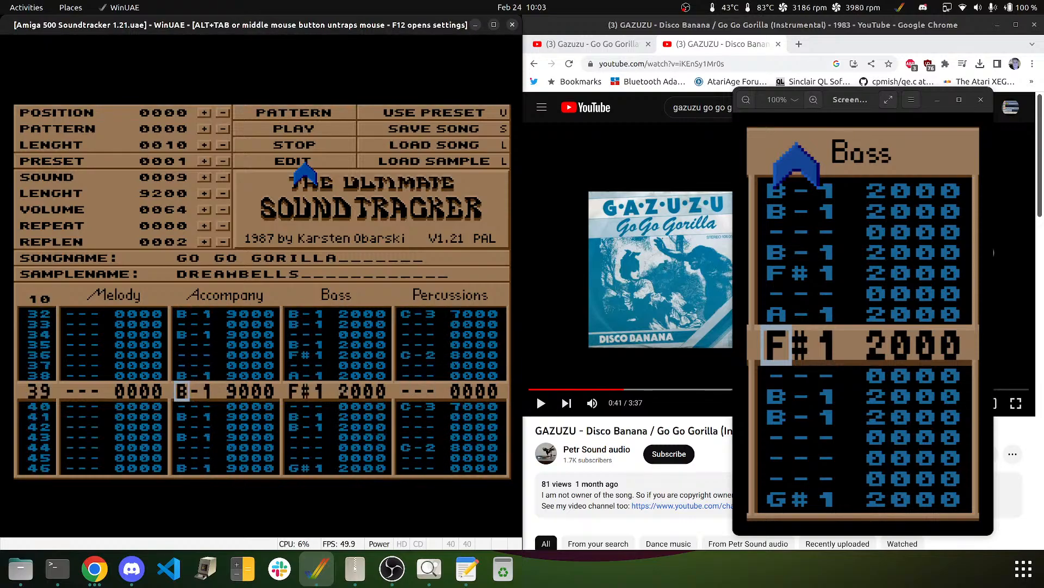
pyautogui.press('Up')
pyautogui.press('Up')
pyautogui.press('Up')
pyautogui.press('Up')
pyautogui.press('Up')
pyautogui.press('Up')
pyautogui.press('Up')
pyautogui.press('Up')
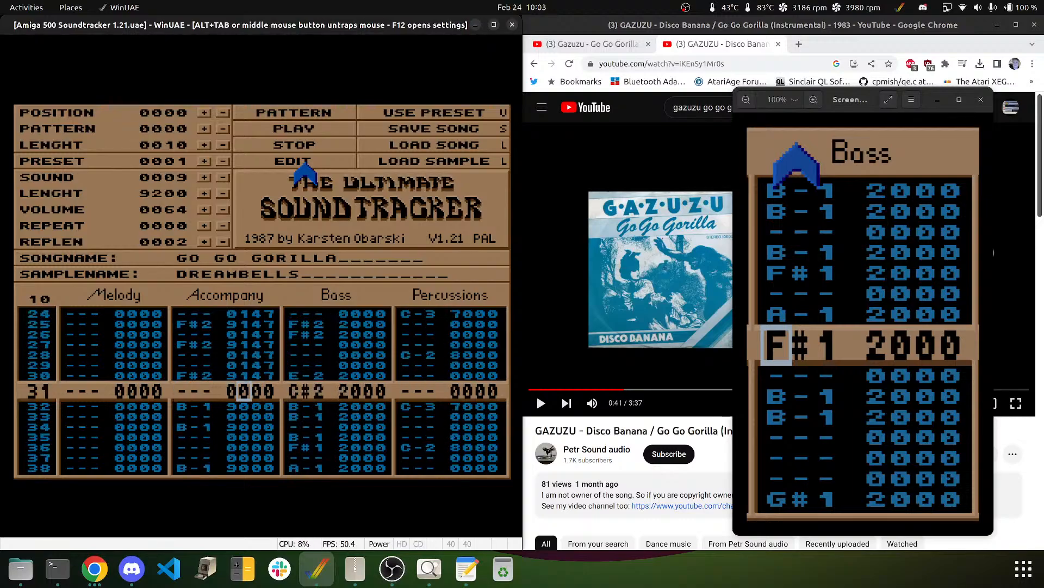
pyautogui.press('Down')
pyautogui.press('Down')
pyautogui.press('Down')
pyautogui.press('Down')
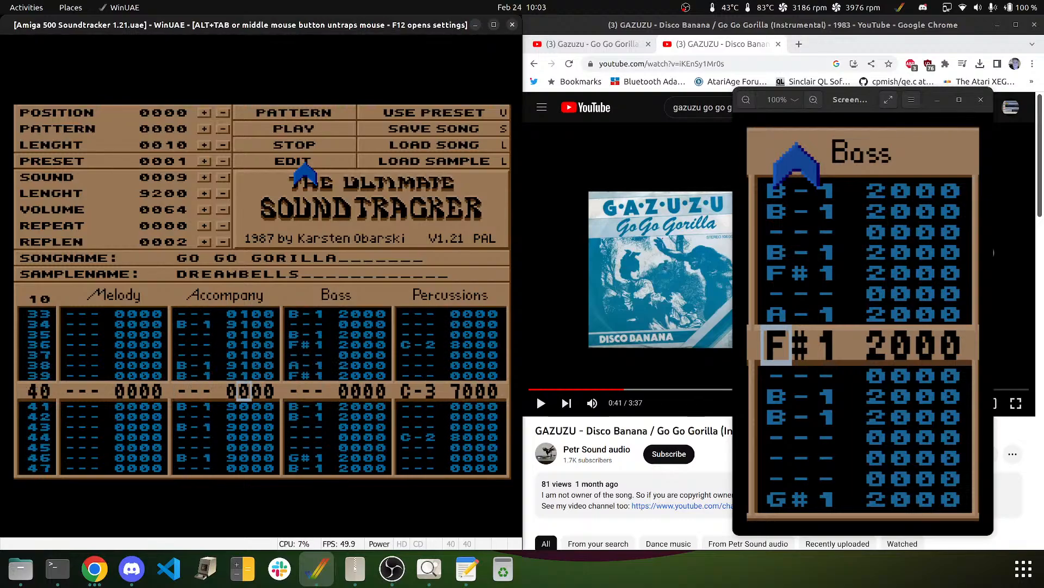
pyautogui.write('11111111')
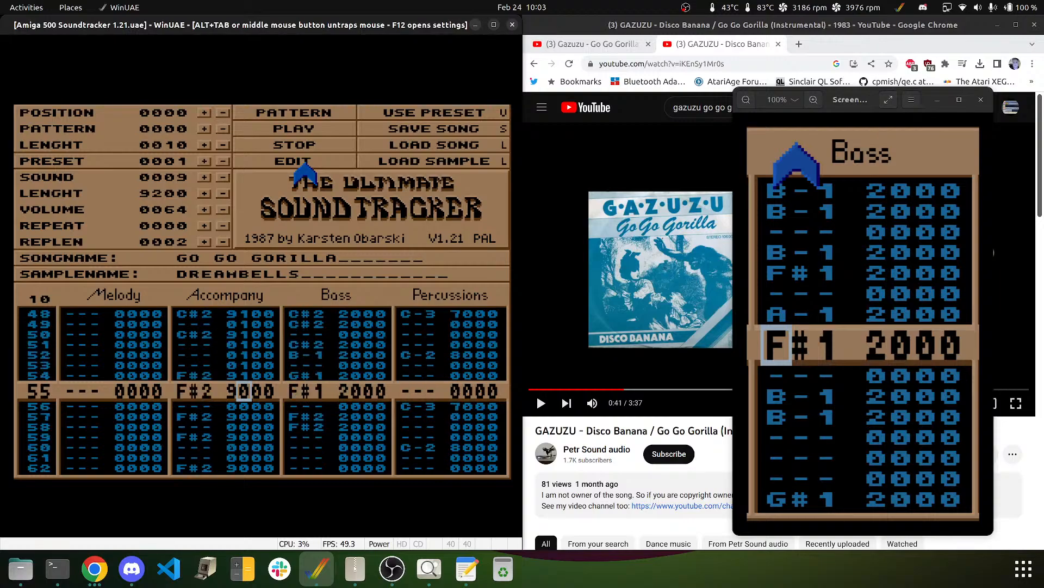
pyautogui.write('111111111')
pyautogui.press('Up')
pyautogui.press('Up')
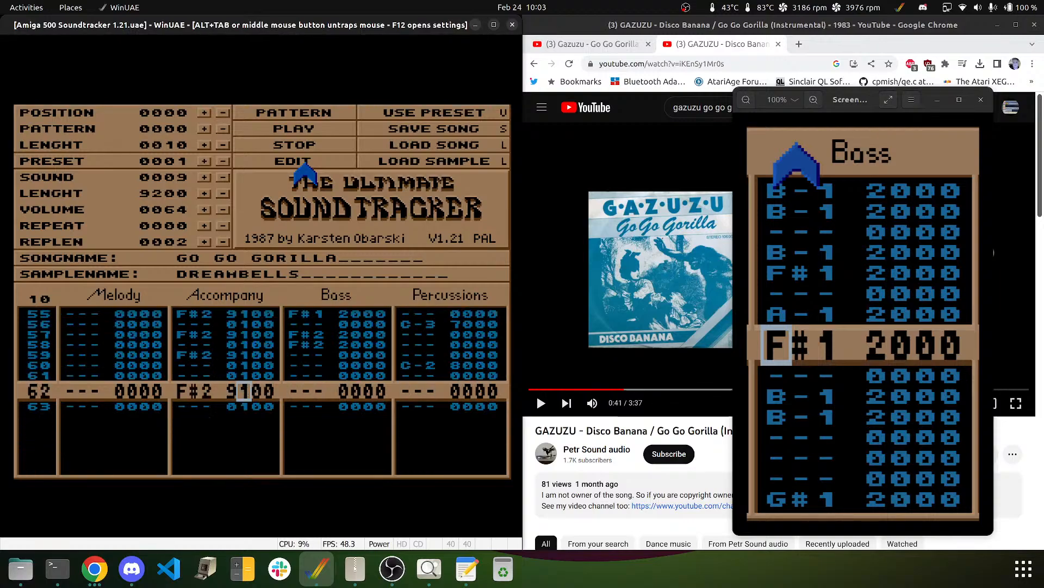
pyautogui.press('Up')
pyautogui.press('Up')
pyautogui.press('Up')
pyautogui.press('Up')
pyautogui.press('Up')
pyautogui.press('Up')
pyautogui.press('Up')
pyautogui.press('Up')
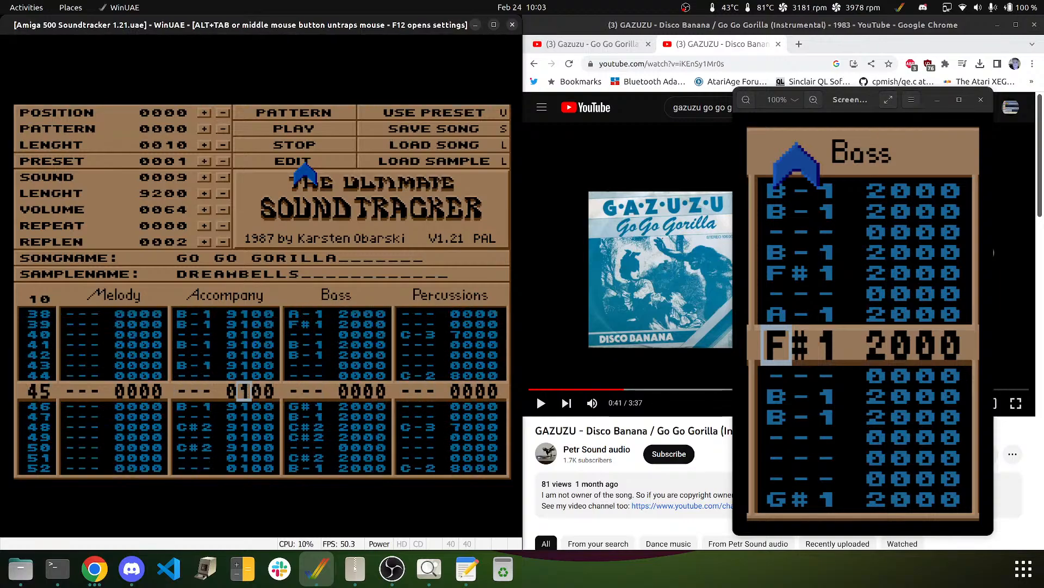
pyautogui.press('Up')
pyautogui.press('Up')
pyautogui.press('Up')
pyautogui.press('Up')
pyautogui.press('Up')
pyautogui.press('Up')
pyautogui.press('Up')
pyautogui.press('Up')
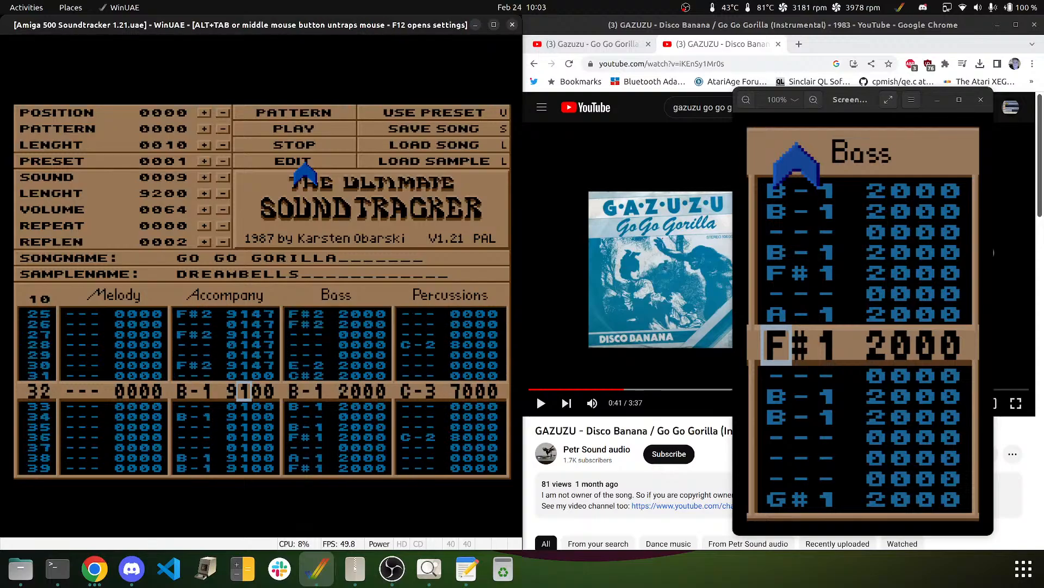
pyautogui.press('Up')
# - Write effect digit 4 on Accompany rows 35–63, return to row 00, and play pattern 10
pyautogui.press('Right')
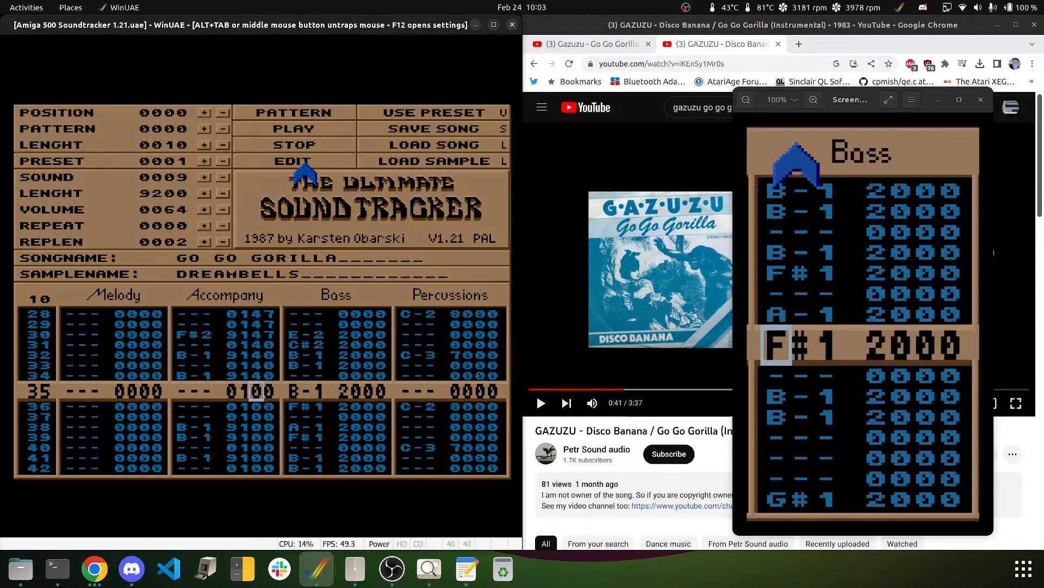
pyautogui.press('4')
pyautogui.press('4')
pyautogui.press('4')
pyautogui.press('4')
pyautogui.press('4')
pyautogui.press('4')
pyautogui.press('4')
pyautogui.press('4')
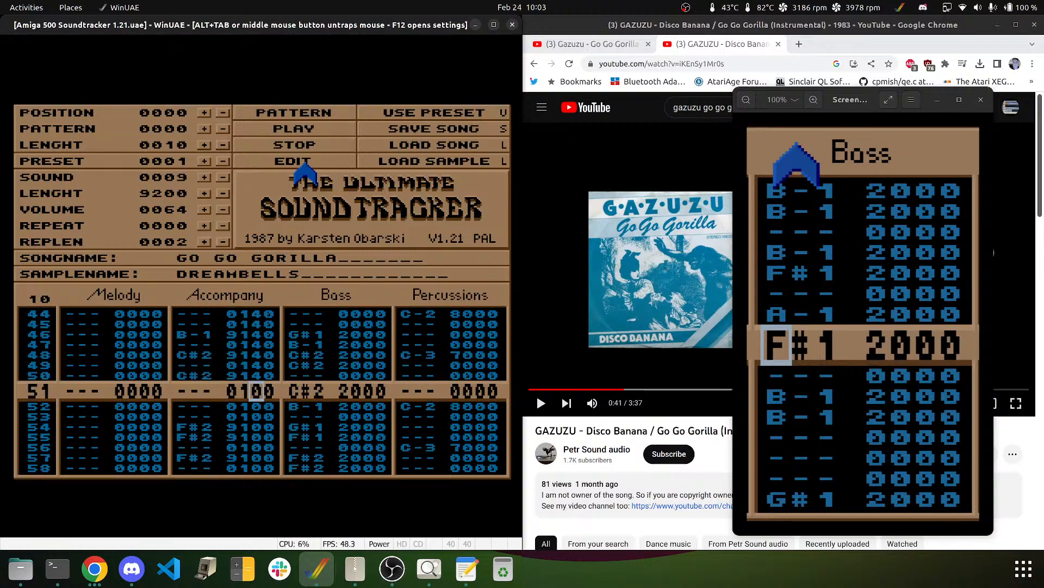
pyautogui.press('4')
pyautogui.press('4')
pyautogui.press('4')
pyautogui.press('4')
pyautogui.press('4')
pyautogui.press('4')
pyautogui.press('4')
pyautogui.press('4')
pyautogui.press('4')
pyautogui.press('4')
pyautogui.press('4')
pyautogui.press('4')
pyautogui.press('4')
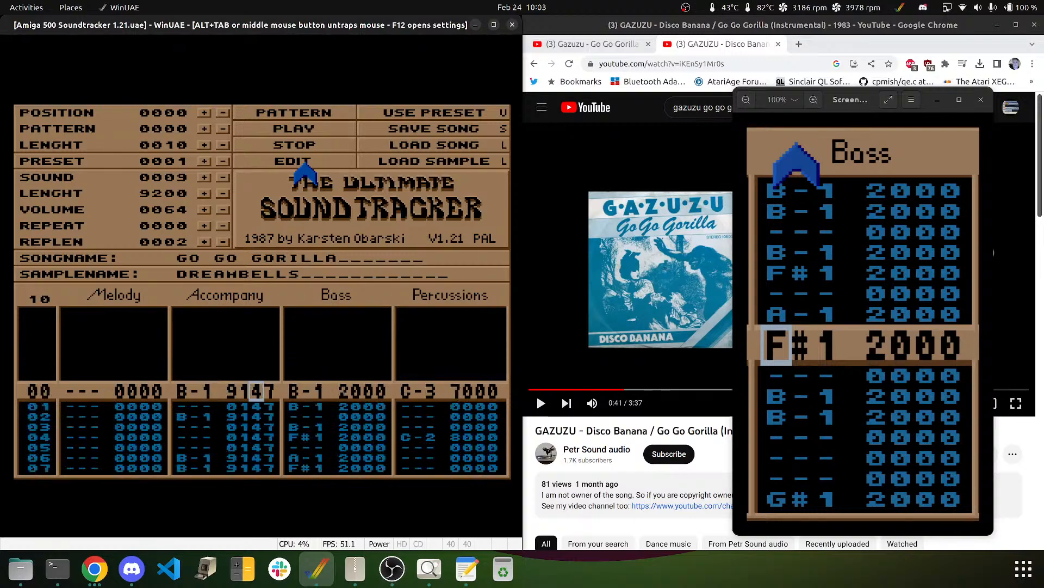
pyautogui.press('Up')
pyautogui.press('Up')
pyautogui.press('Up')
pyautogui.press('Up')
pyautogui.press('Up')
pyautogui.press('Up')
pyautogui.press('Up')
pyautogui.press('Up')
pyautogui.press('Up')
pyautogui.press('Up')
pyautogui.press('Up')
pyautogui.press('Up')
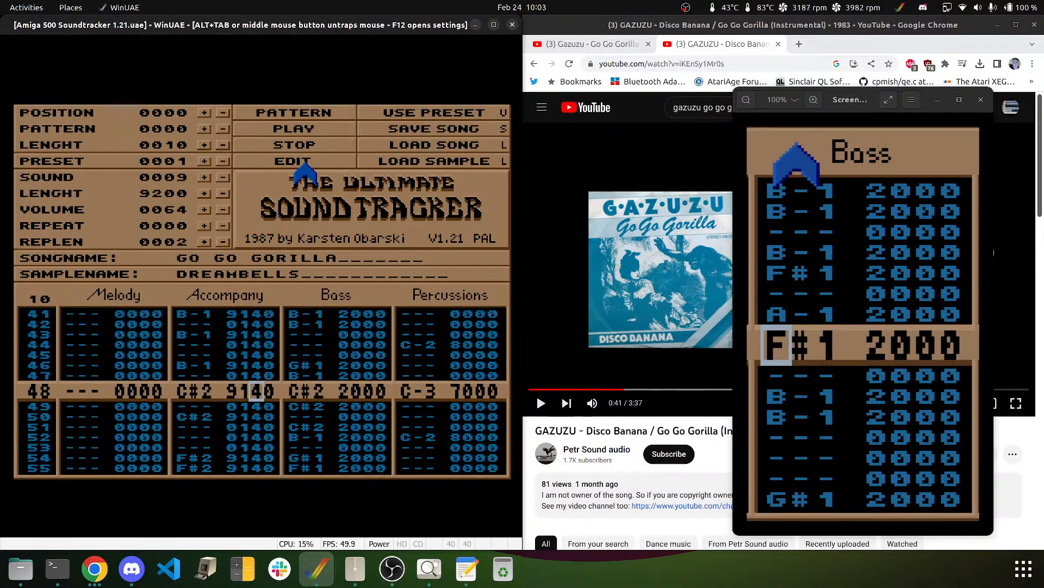
pyautogui.press('Up')
pyautogui.press('Up')
pyautogui.press('Up')
pyautogui.press('Up')
pyautogui.press('Up')
pyautogui.press('Up')
pyautogui.press('Up')
pyautogui.press('Up')
pyautogui.press('Up')
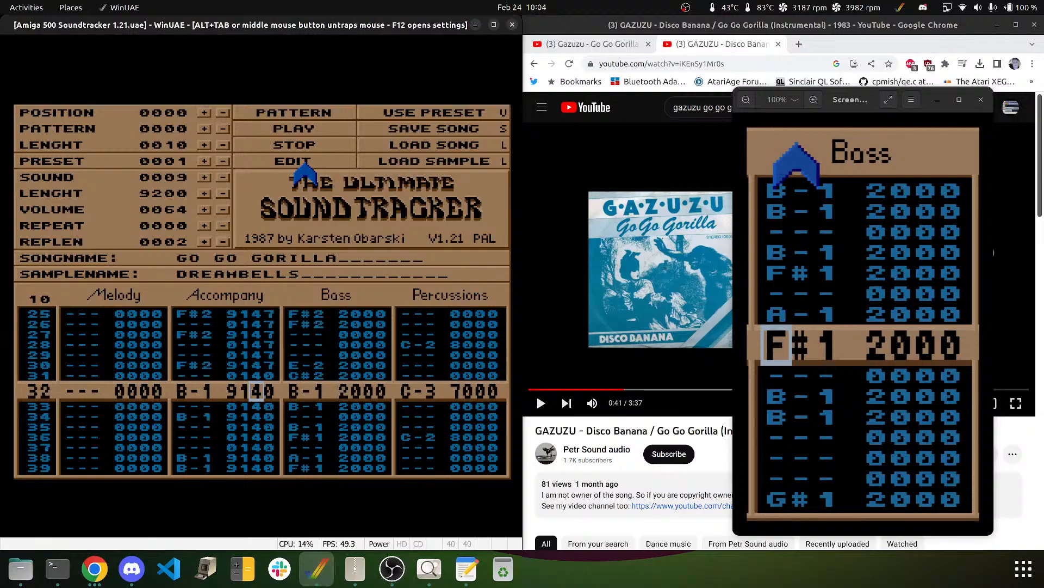
pyautogui.press('Up')
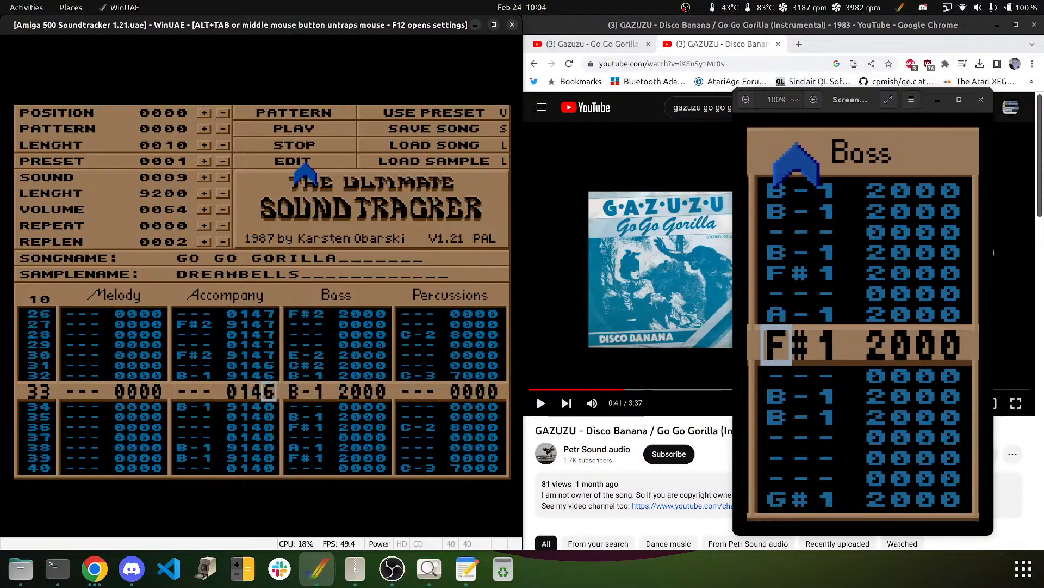
pyautogui.press('Down')
pyautogui.press('Down')
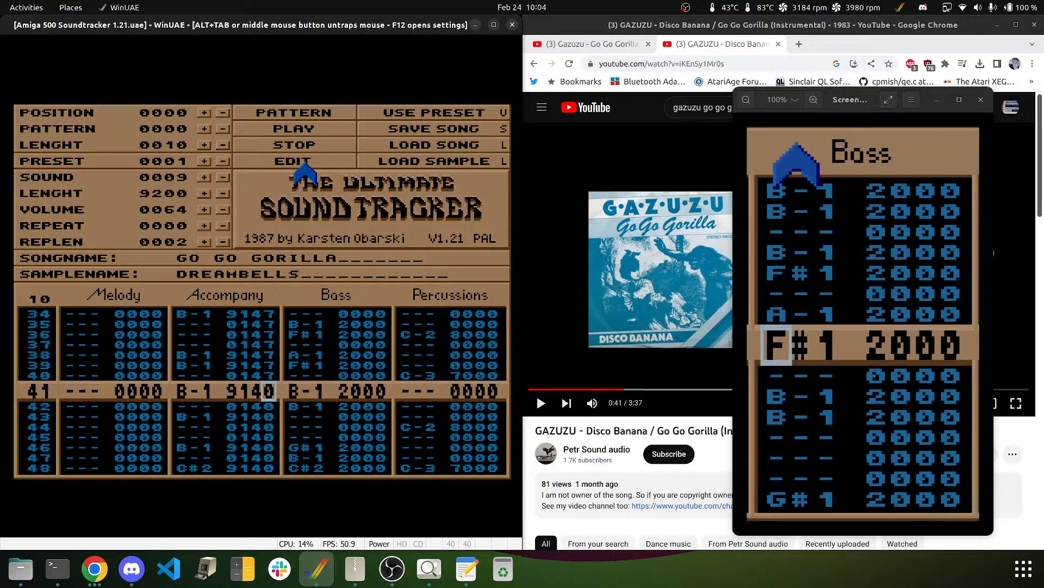
pyautogui.press('Down')
pyautogui.press('Down')
pyautogui.press('Down')
pyautogui.press('Down')
pyautogui.press('Down')
pyautogui.press('Down')
pyautogui.press('Down')
pyautogui.press('Down')
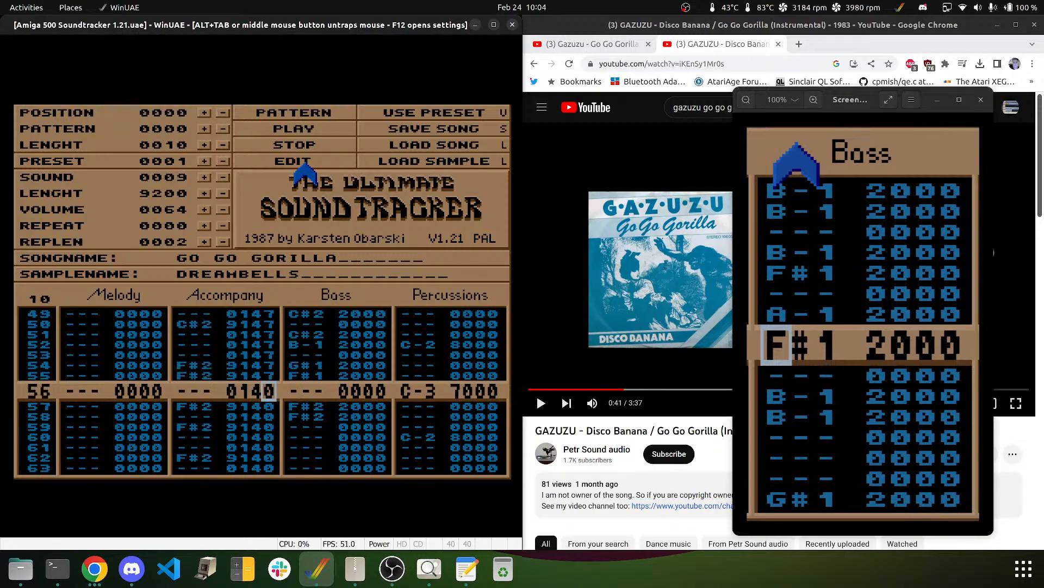
pyautogui.press('Down')
pyautogui.press('Down')
pyautogui.press('Down')
pyautogui.press('Down')
pyautogui.press('Down')
pyautogui.press('Down')
pyautogui.press('Down')
pyautogui.press('Down')
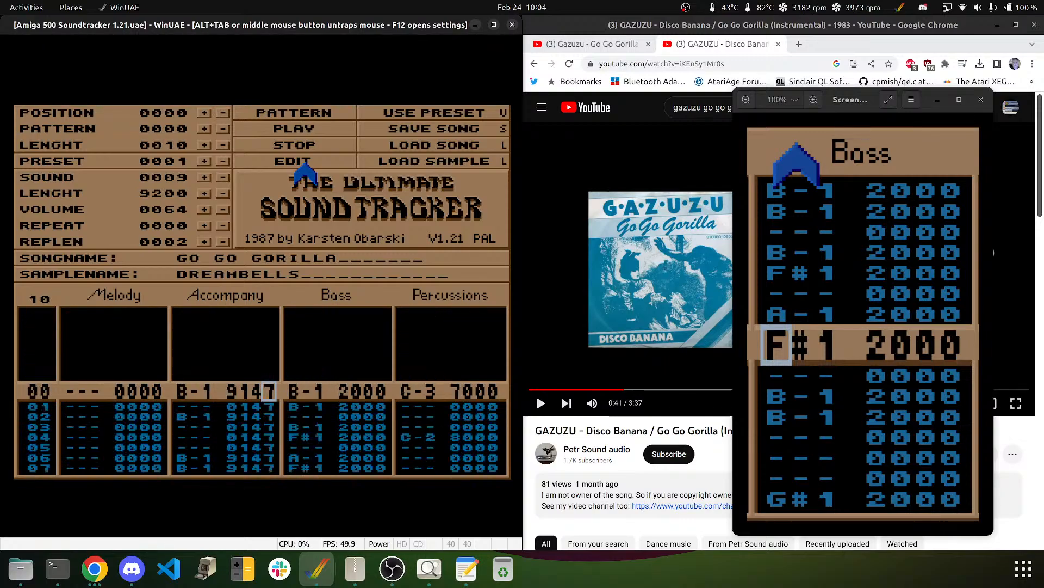
pyautogui.click(285, 109)
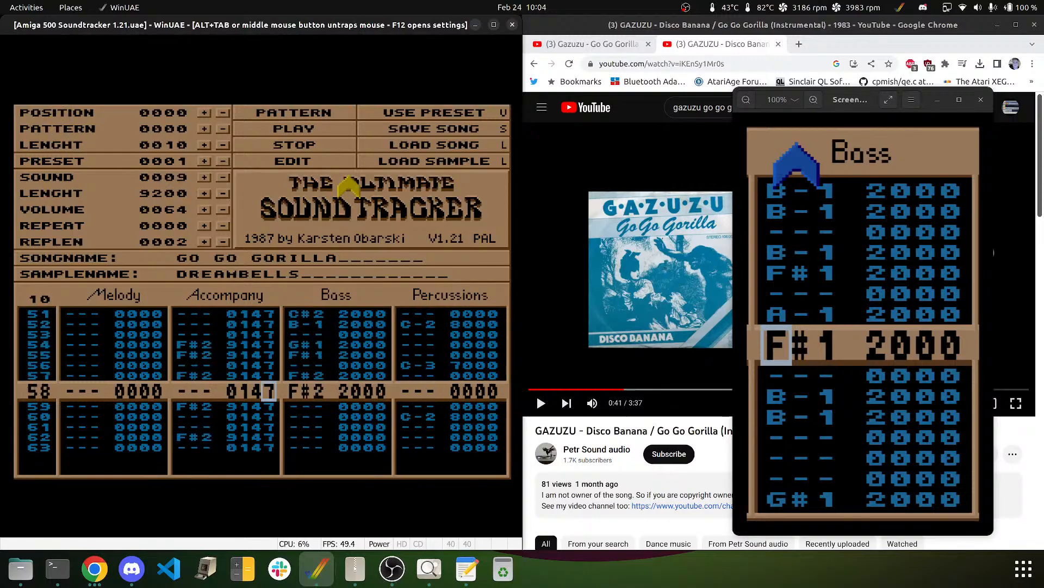
# - Stop playback, free the mouse from the emulator, and move the cursor back to row 00
pyautogui.click(287, 146)
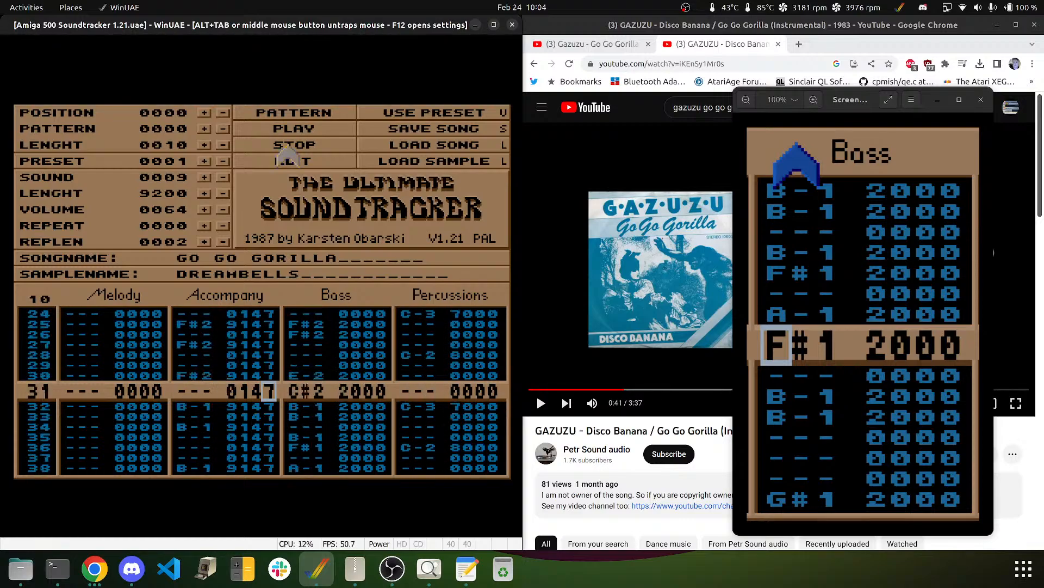
pyautogui.middleClick(131, 257)
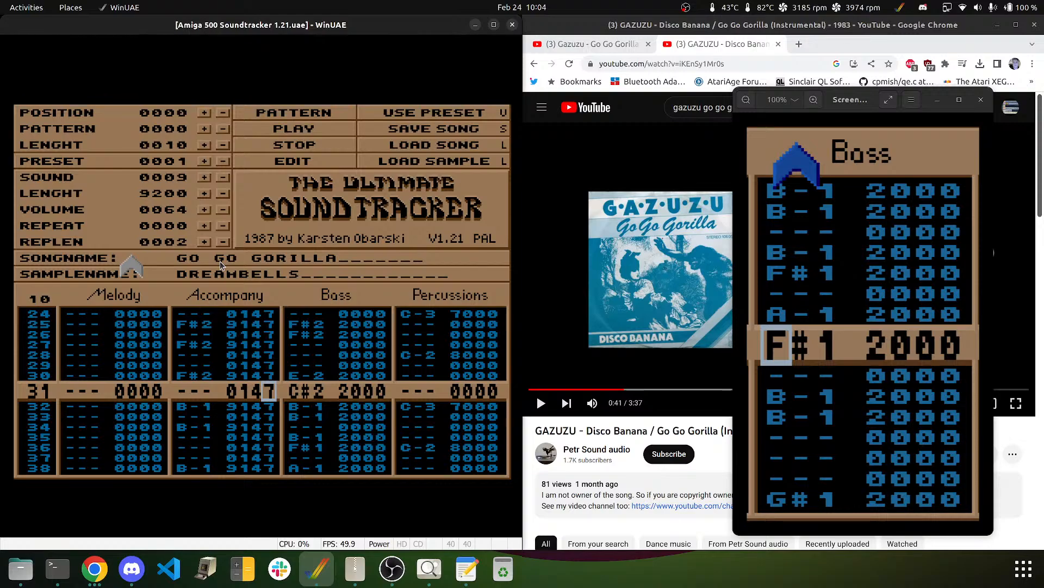
pyautogui.press('Left')
pyautogui.press('Left')
pyautogui.press('Left')
pyautogui.press('Left')
pyautogui.press('Left')
pyautogui.press('Left')
pyautogui.press('Left')
pyautogui.press('Left')
pyautogui.press('F10')
pyautogui.press('Up')
pyautogui.press('Up')
pyautogui.press('Down')
pyautogui.press('Down')
pyautogui.press('Down')
pyautogui.press('Down')
pyautogui.press('Down')
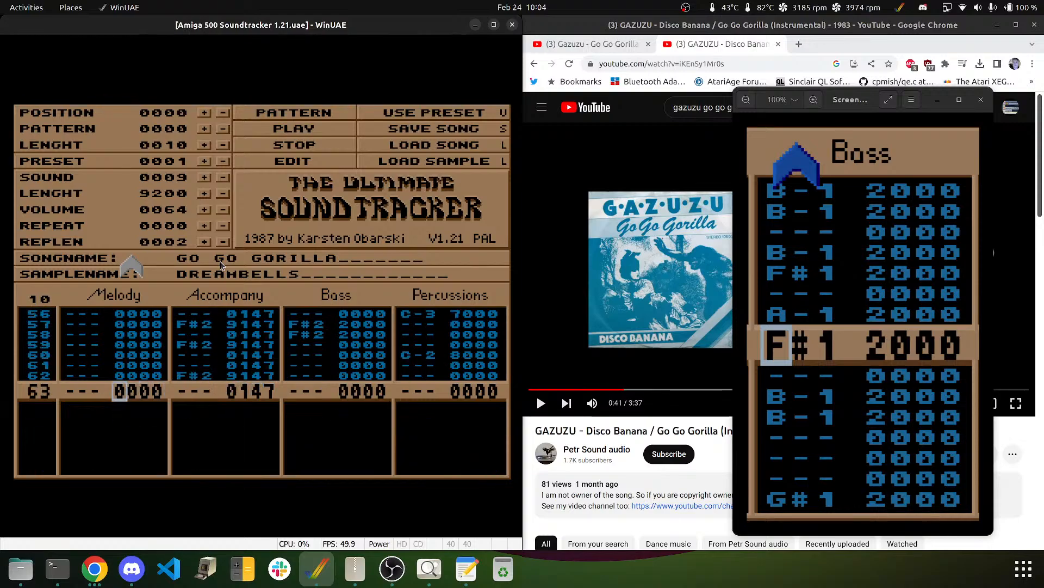
pyautogui.press('Left')
pyautogui.press('Left')
pyautogui.press('Up')
pyautogui.press('Right')
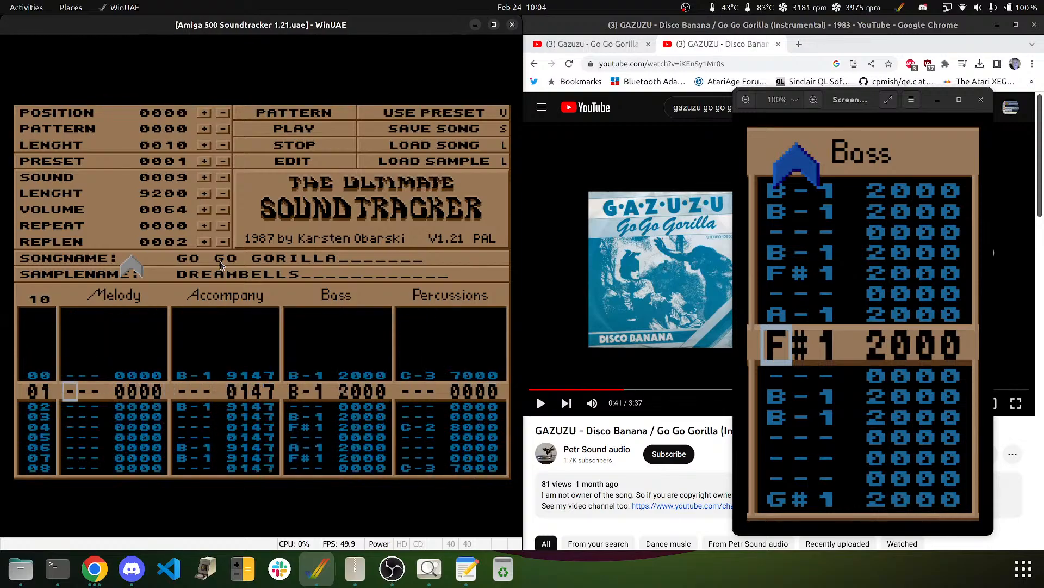
pyautogui.press('Up')
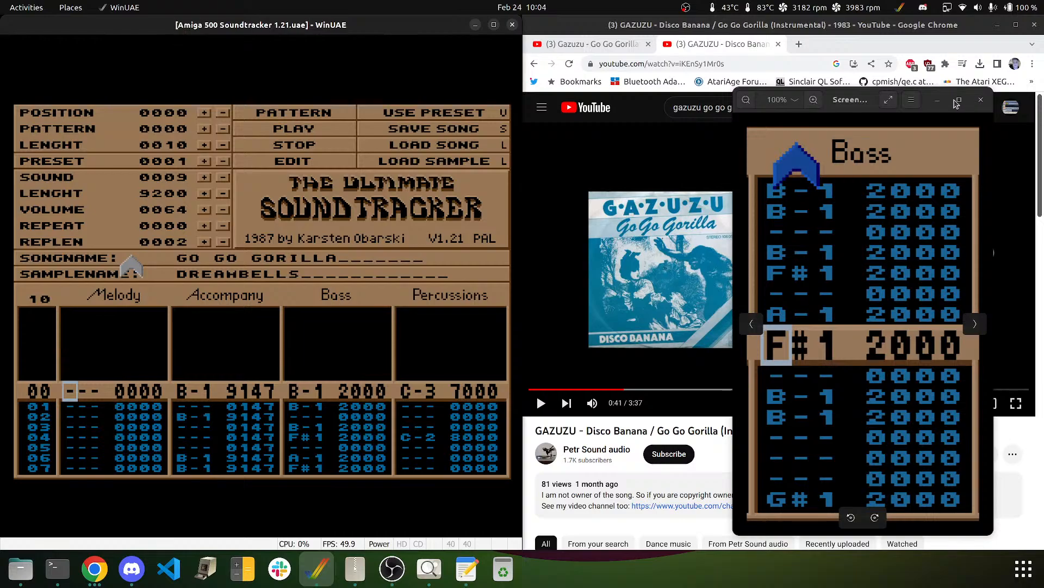
# - Minimise the bass-notes screenshot and briefly play the reference video
pyautogui.click(938, 101)
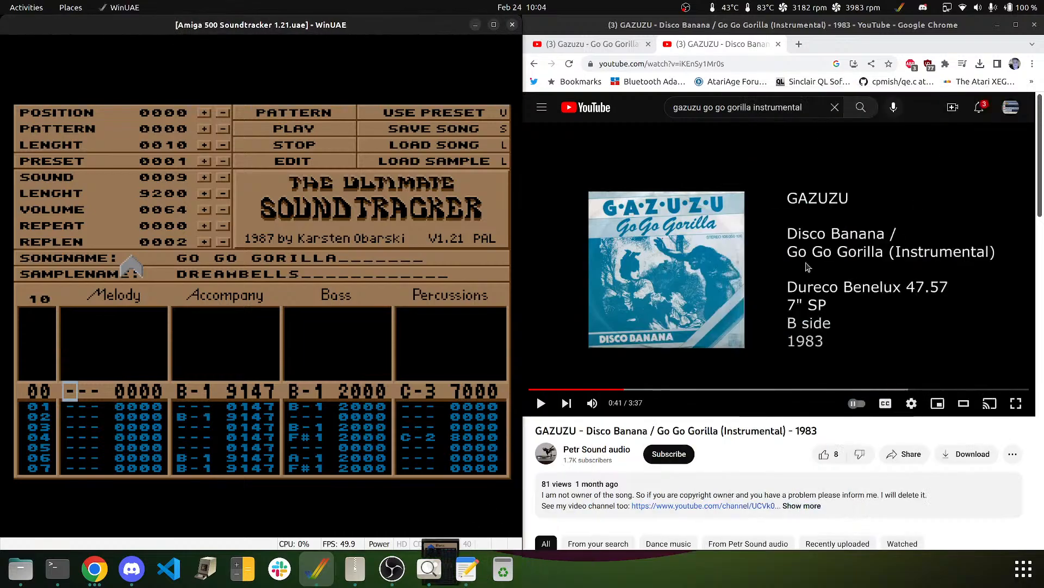
pyautogui.click(687, 245)
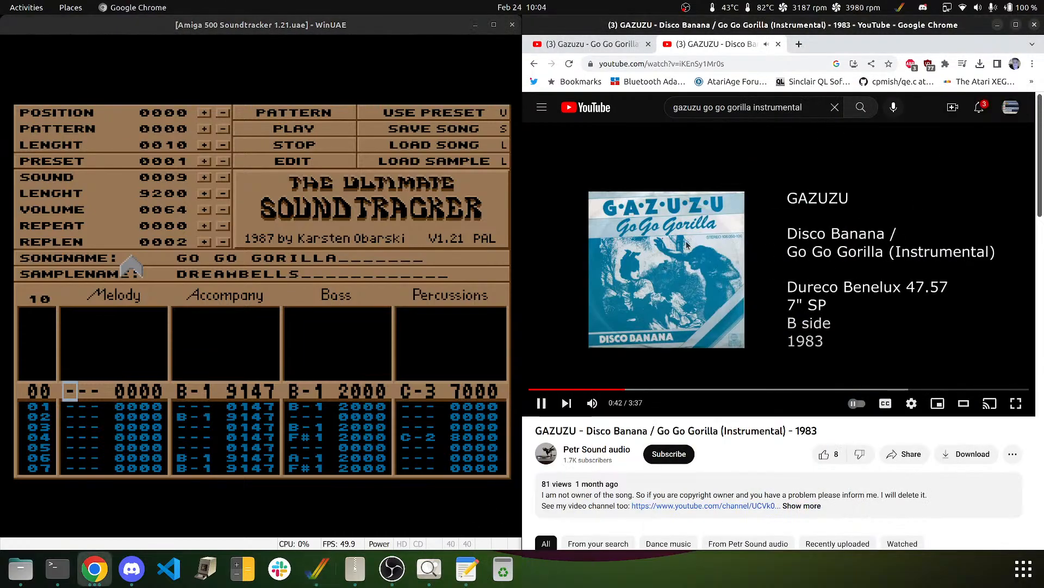
pyautogui.click(687, 245)
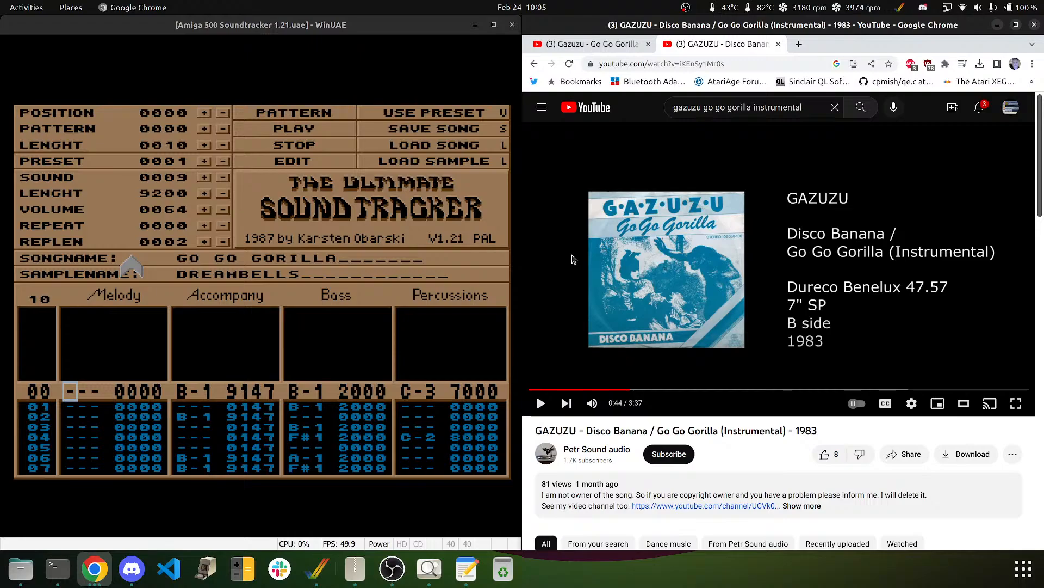
# - Seek the song to 0:38, rewind 5 seconds, and pause it at 0:47
pyautogui.click(616, 389)
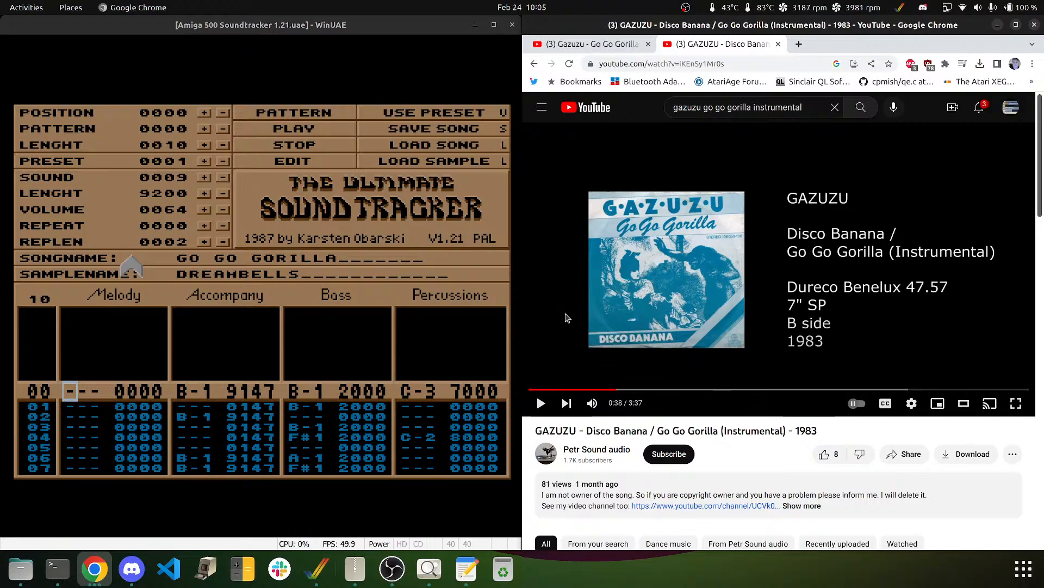
pyautogui.click(664, 271)
pyautogui.press('Left')
pyautogui.press('Left')
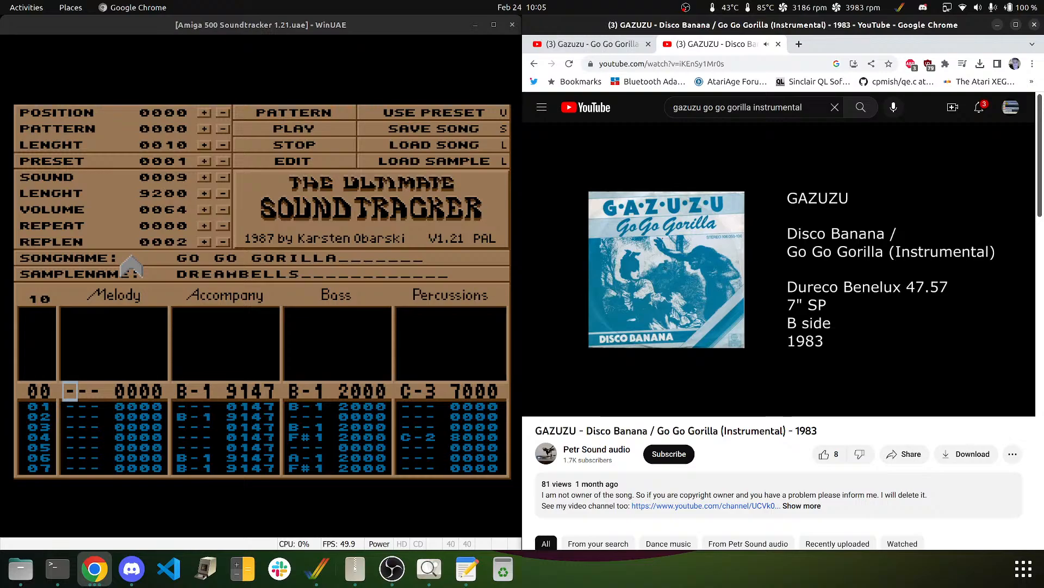
pyautogui.moveTo(582, 281)
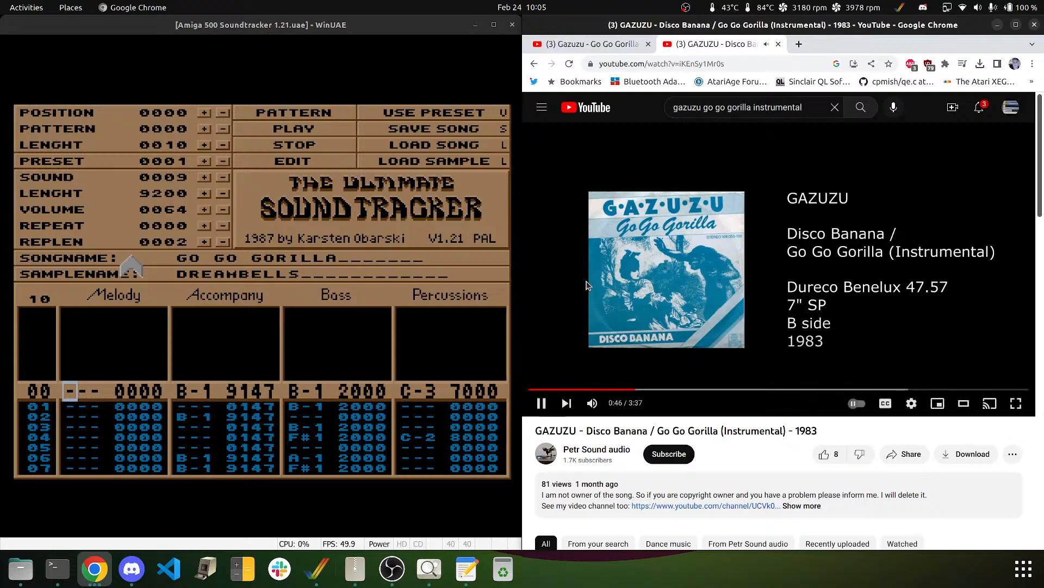
pyautogui.click(638, 271)
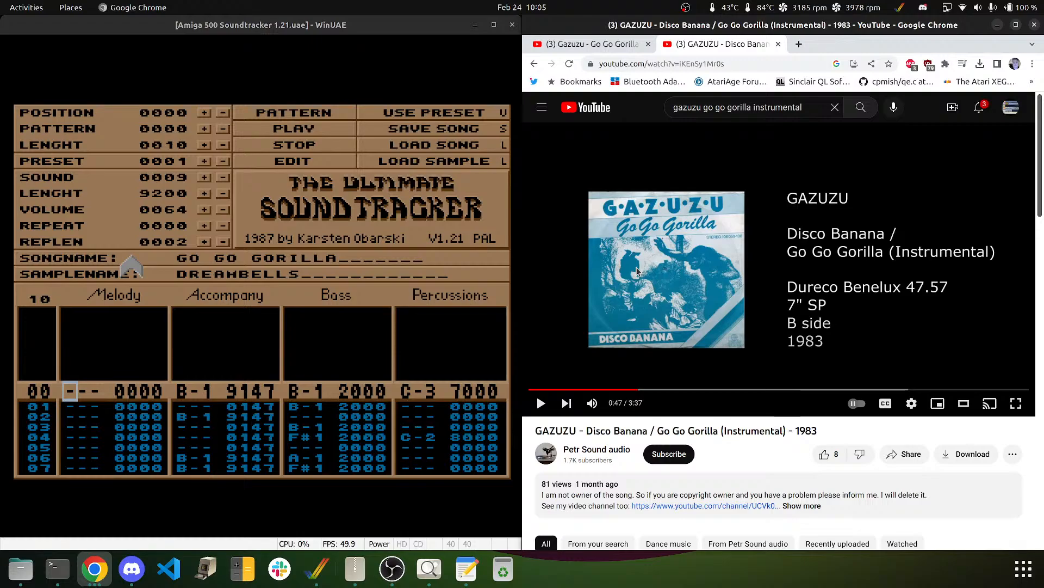
pyautogui.click(234, 295)
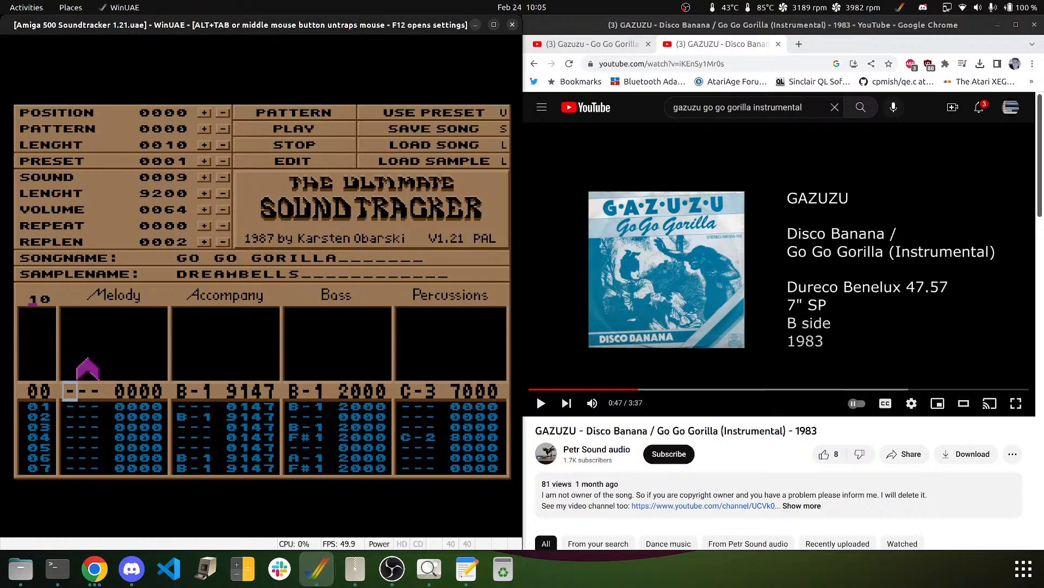
# - Select pattern 11, assign it to song position 11, and set the song length to 11
pyautogui.write('11')
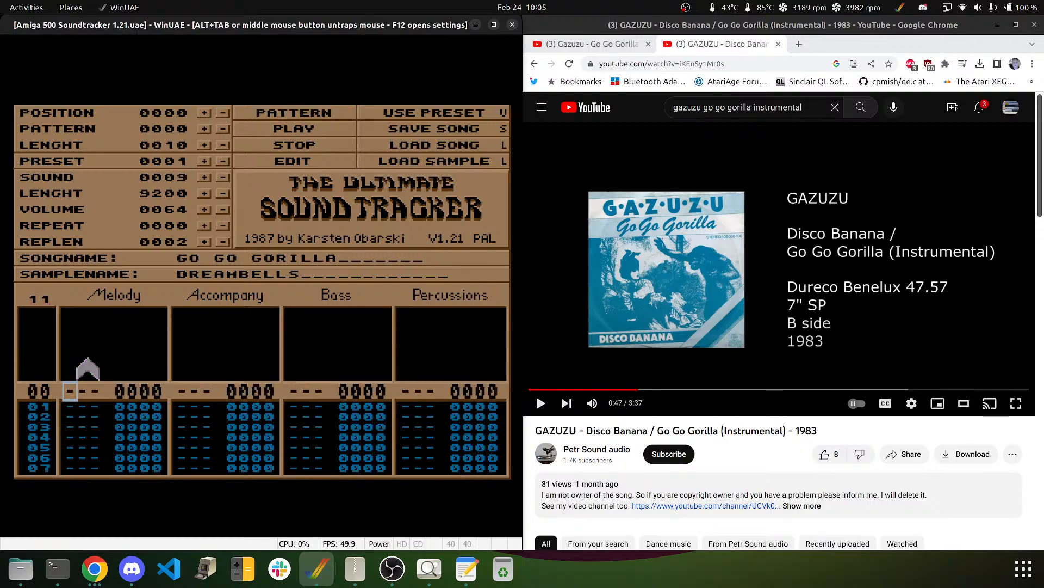
pyautogui.click(202, 114)
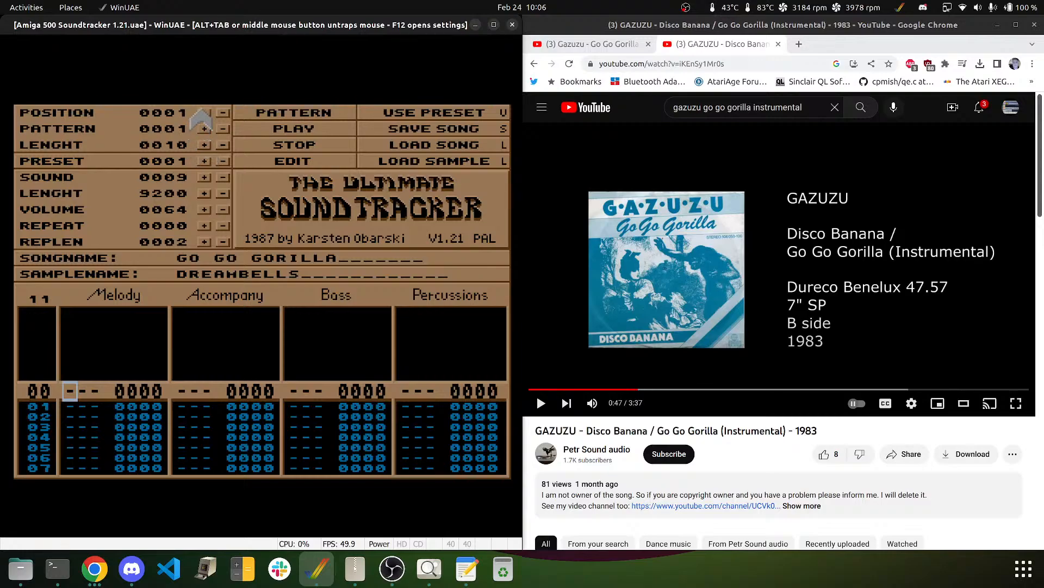
pyautogui.click(202, 113)
pyautogui.click(203, 113)
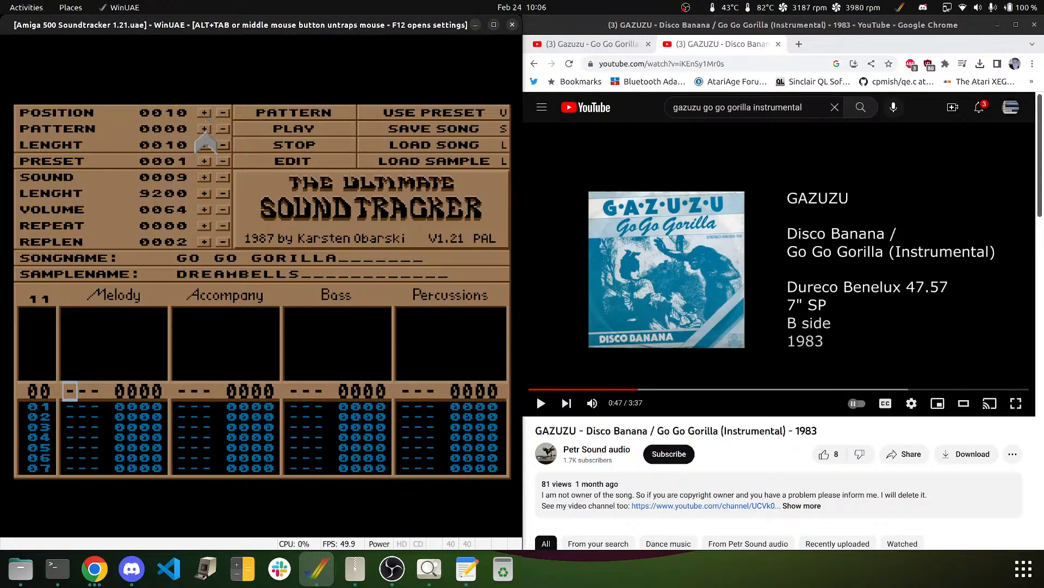
pyautogui.click(206, 131)
pyautogui.click(206, 130)
pyautogui.click(206, 130)
pyautogui.click(206, 130)
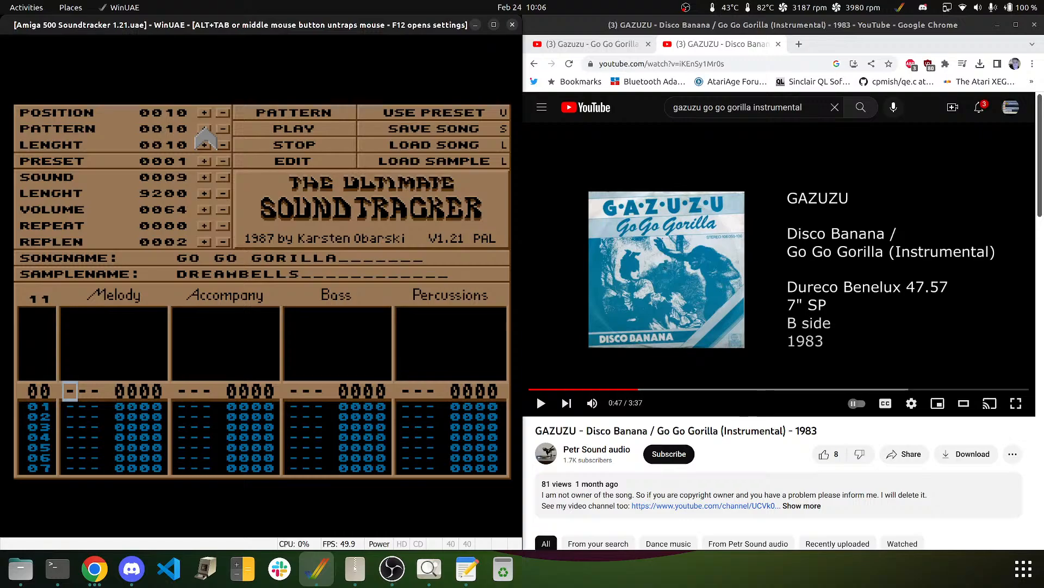
pyautogui.click(202, 113)
pyautogui.click(204, 130)
pyautogui.click(204, 130)
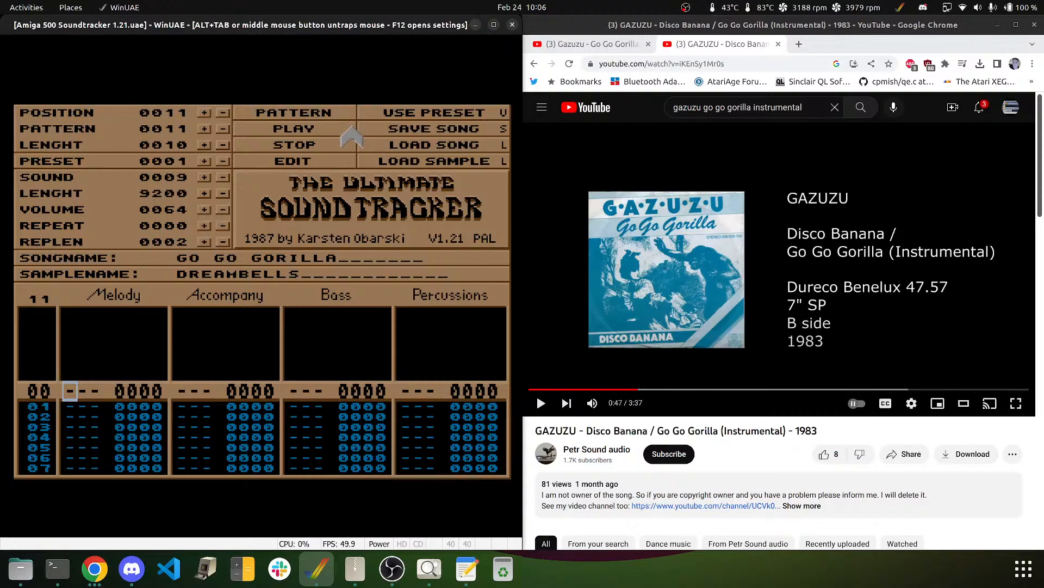
pyautogui.click(204, 144)
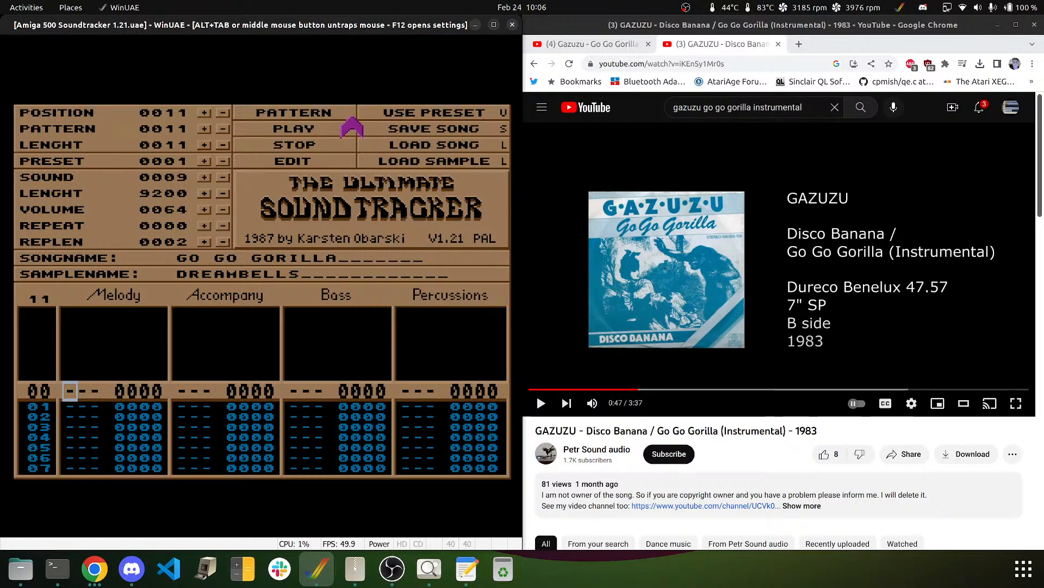
pyautogui.click(376, 139)
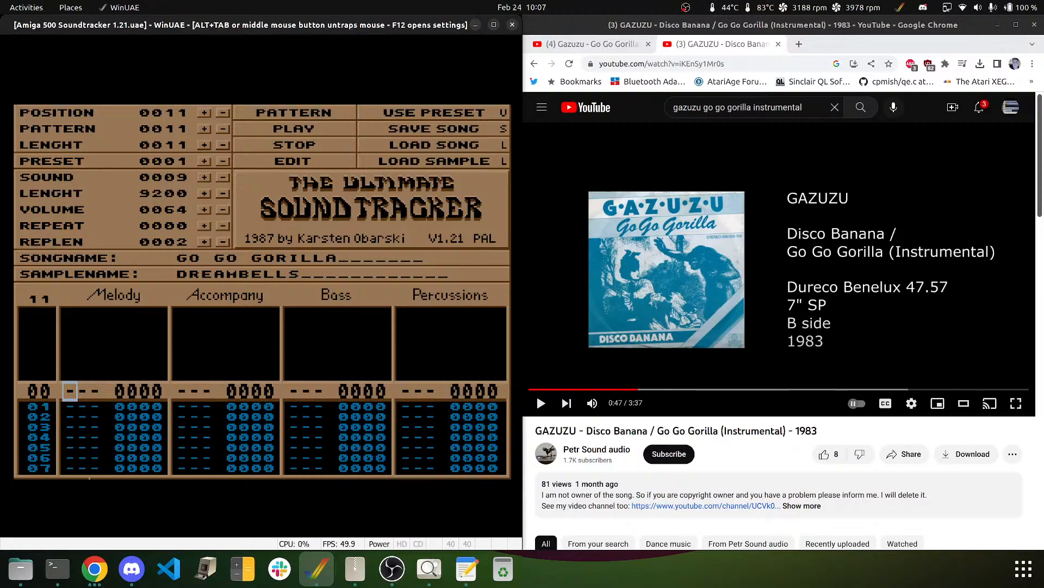
pyautogui.middleClick(123, 337)
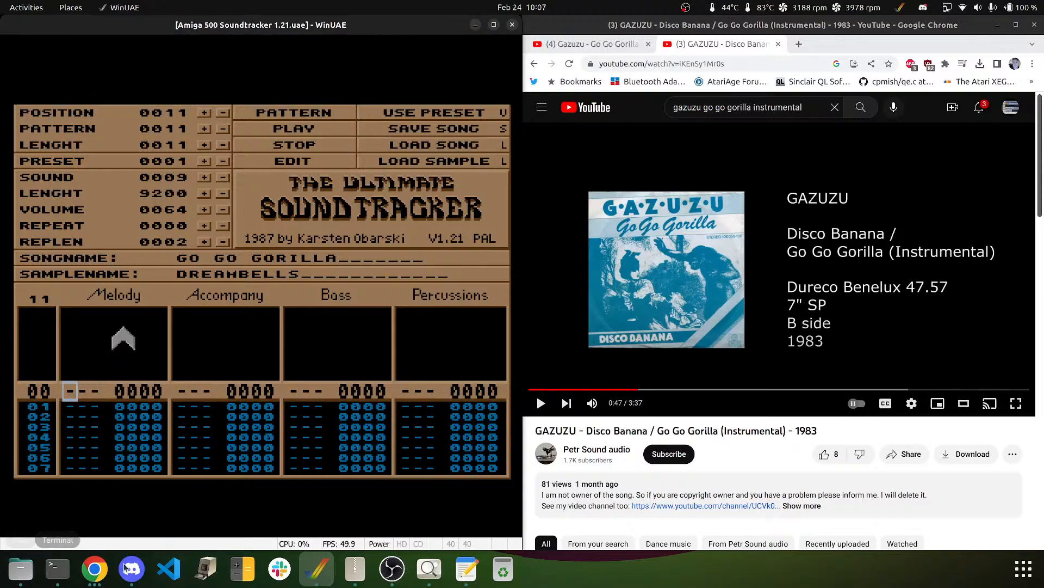
# - Show replay23.S in Text Editor and select its two ;effect lines on arpeggio and pitchbend
pyautogui.click(466, 572)
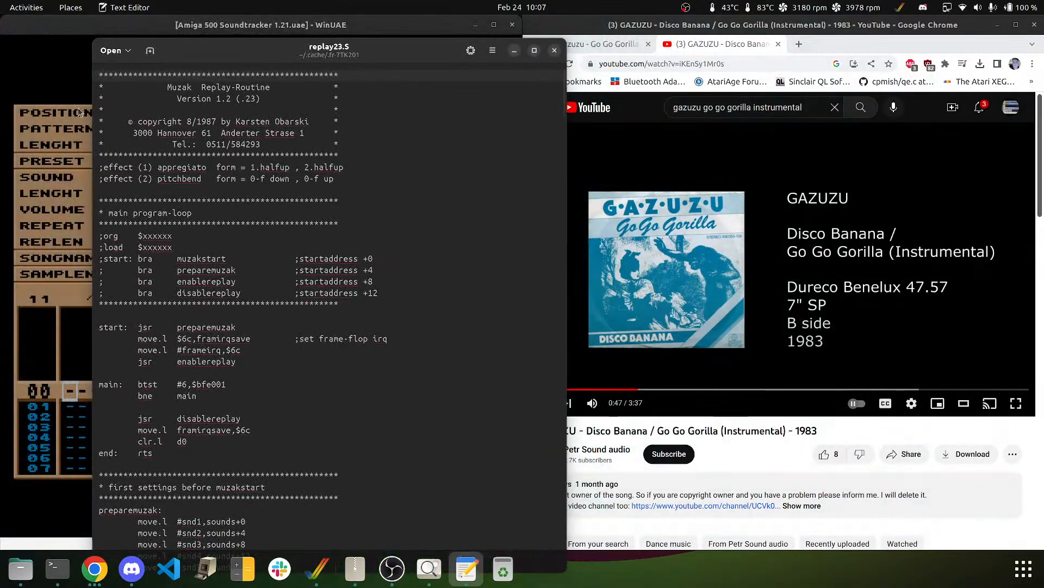
pyautogui.press('Down')
pyautogui.press('Down')
pyautogui.press('Down')
pyautogui.press('Down')
pyautogui.press('Down')
pyautogui.press('Down')
pyautogui.press('Down')
pyautogui.press('Down')
pyautogui.hotkey('shift', 'Down')
pyautogui.hotkey('shift', 'Down')
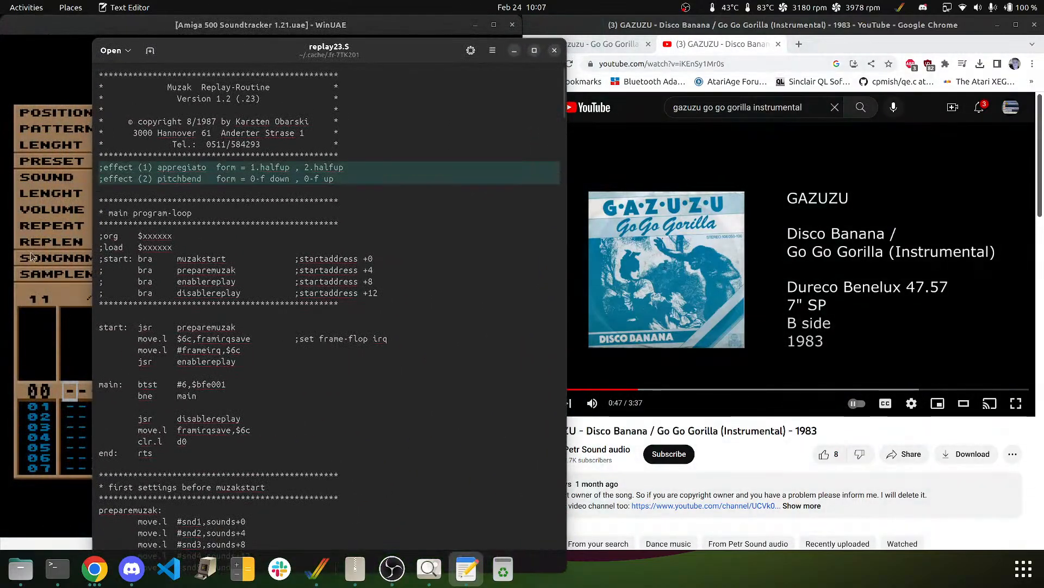
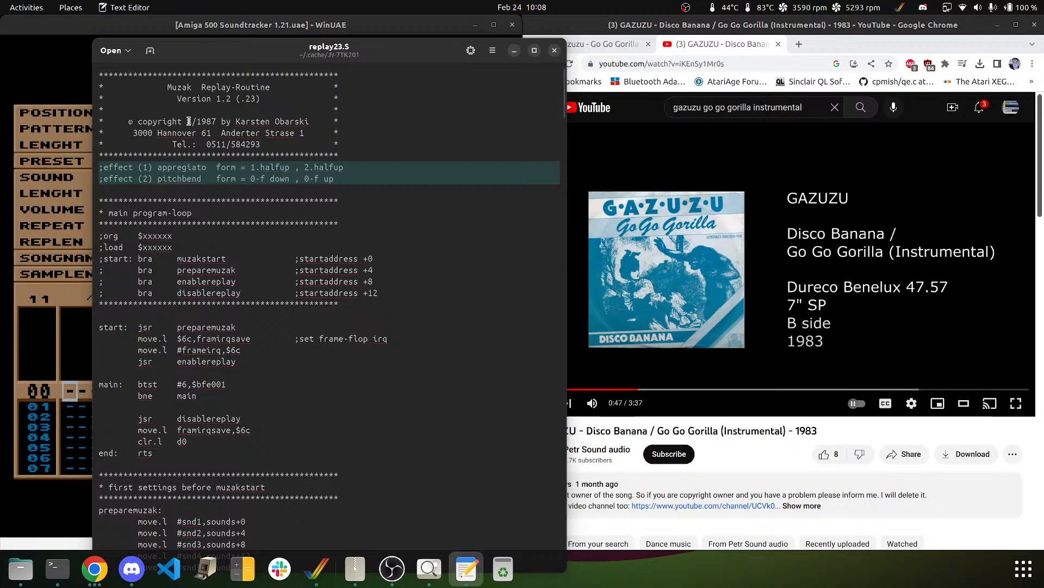
# - Select the 8/1987 date and both ;effect comment lines in replay23.S, then minimize Text Editor
pyautogui.moveTo(188, 120); pyautogui.dragTo(216, 121)
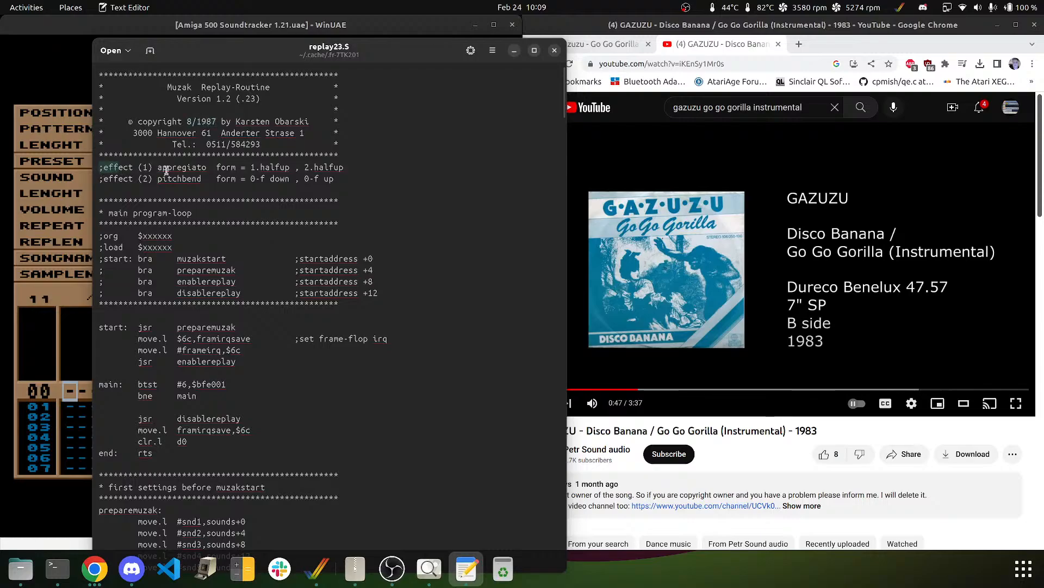
pyautogui.moveTo(100, 166); pyautogui.dragTo(405, 182)
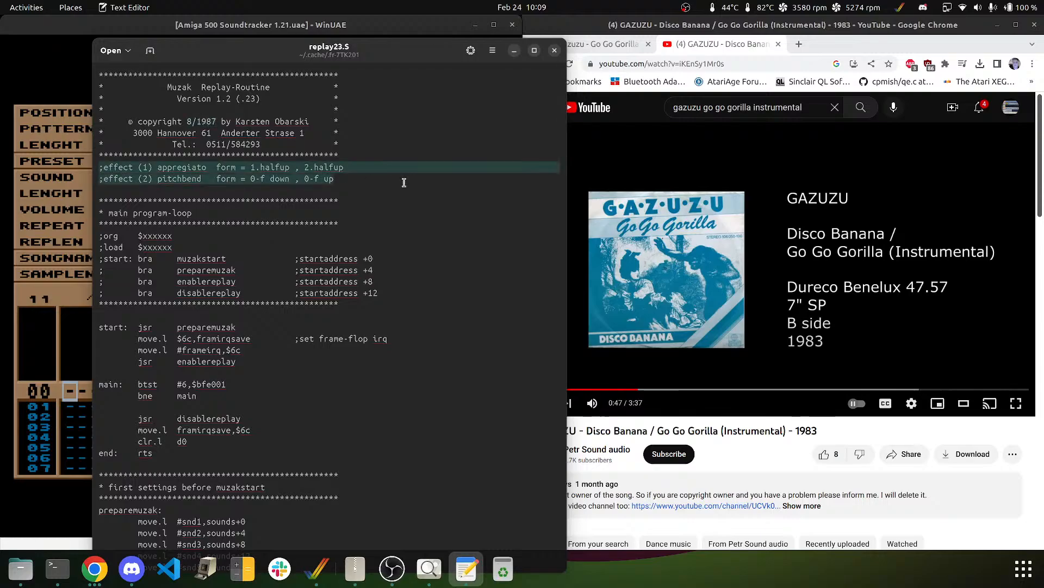
pyautogui.click(514, 50)
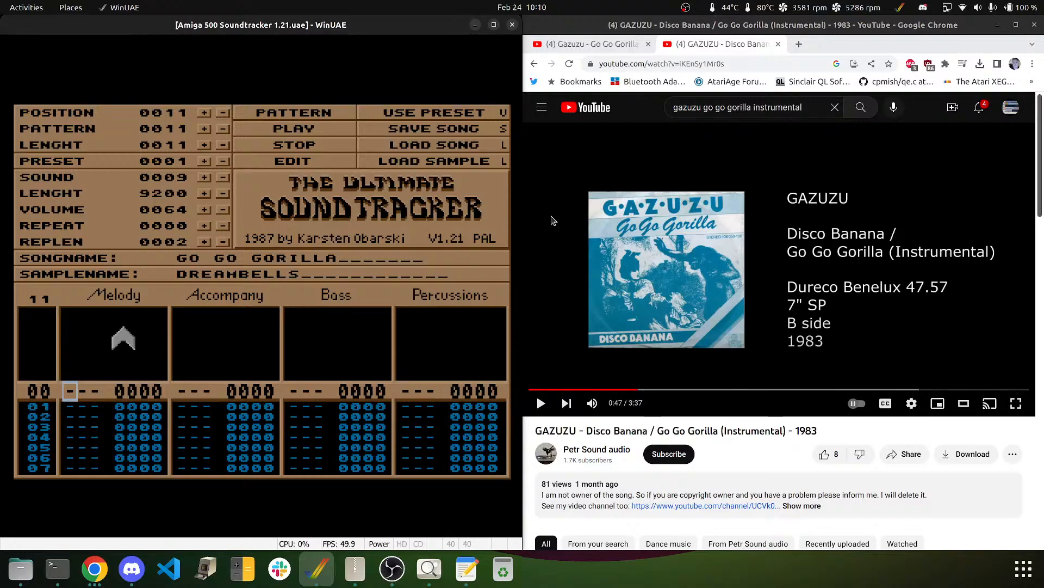
# - Set the sample name back to DREAMBELLS inside the emulator
pyautogui.click(413, 127)
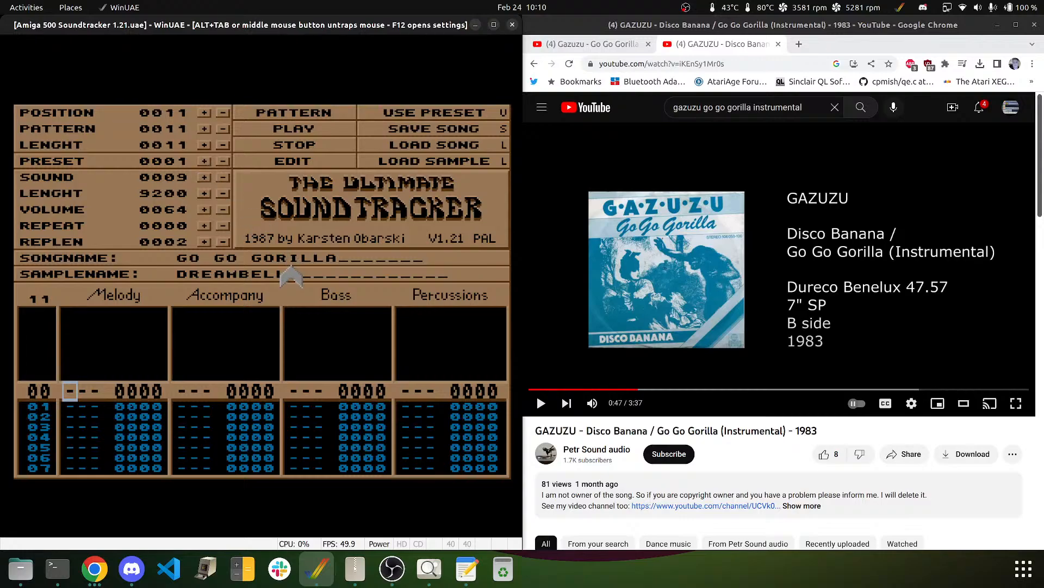
pyautogui.click(302, 275)
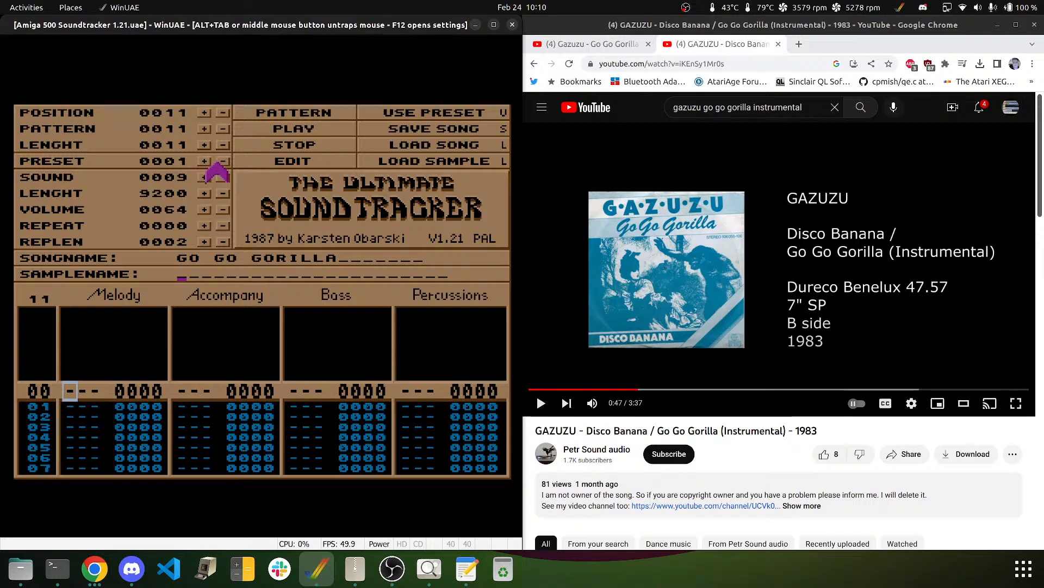
pyautogui.write('DREAMBE')
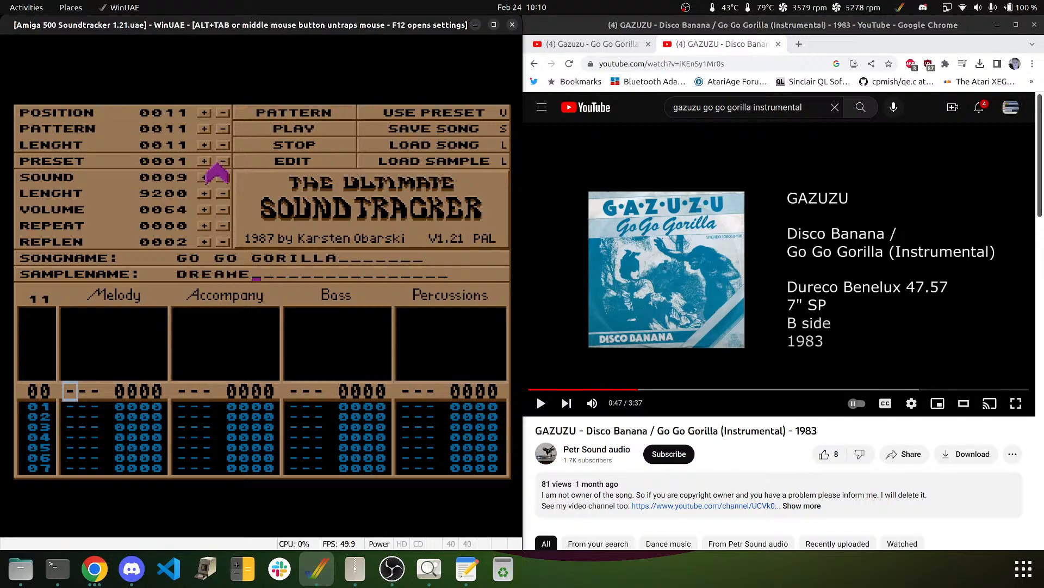
pyautogui.press('BackSpace')
pyautogui.write('BELLS')
pyautogui.press('Return')
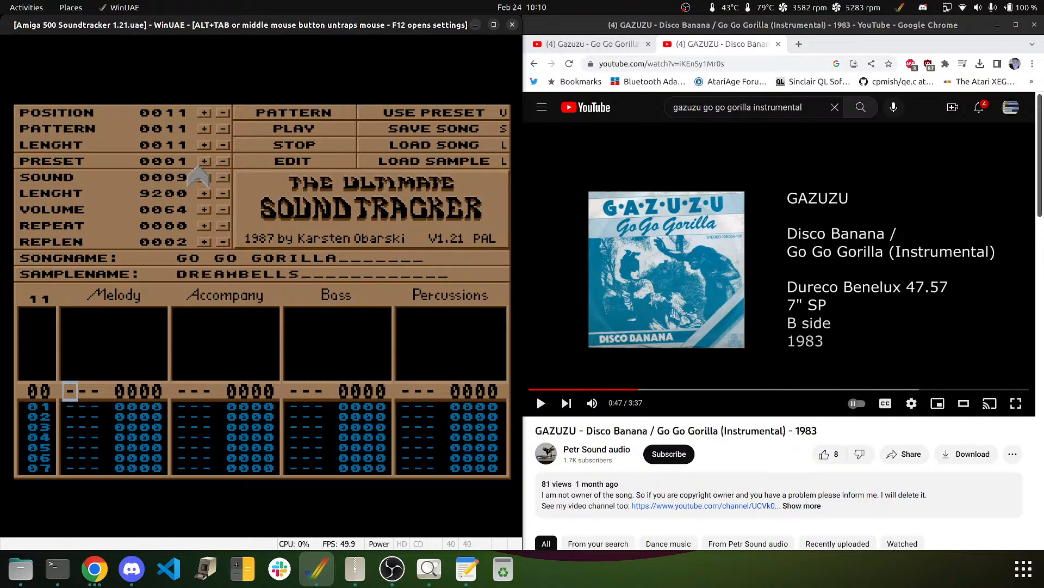
# - Step forward through the preset samples looking for a bass sound
pyautogui.click(204, 162)
pyautogui.click(204, 161)
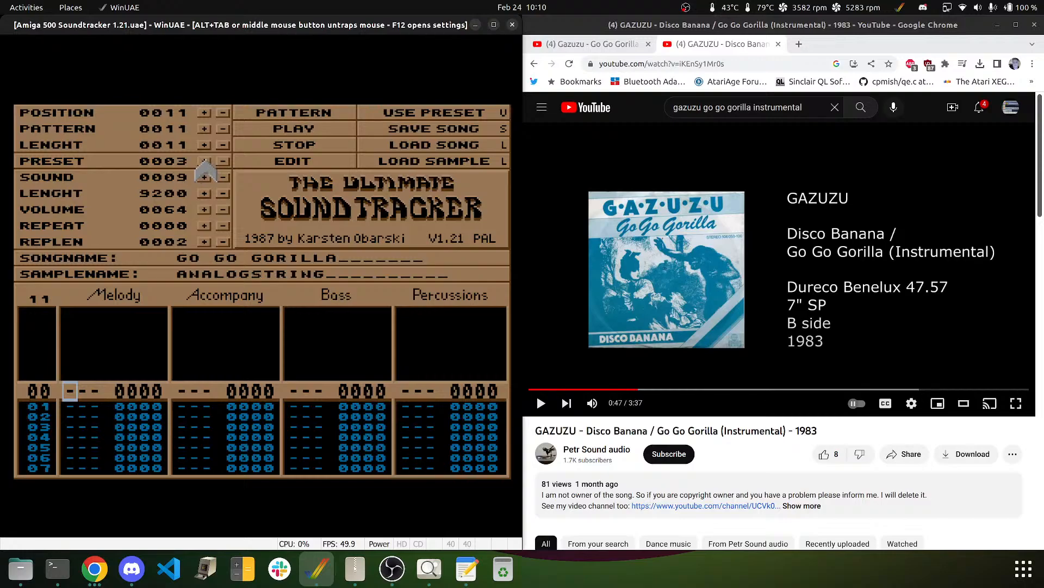
pyautogui.click(205, 162)
pyautogui.click(205, 161)
pyautogui.click(205, 161)
pyautogui.click(205, 162)
pyautogui.click(205, 162)
pyautogui.click(205, 161)
pyautogui.click(205, 162)
pyautogui.click(205, 162)
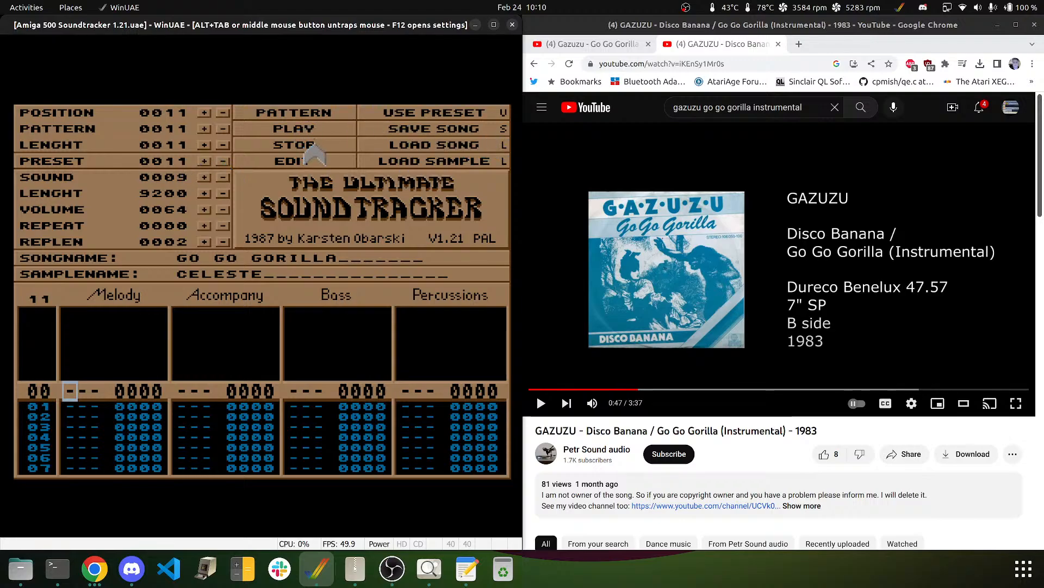
pyautogui.click(204, 162)
pyautogui.click(204, 161)
pyautogui.click(204, 161)
pyautogui.click(204, 161)
pyautogui.click(204, 162)
pyautogui.click(204, 162)
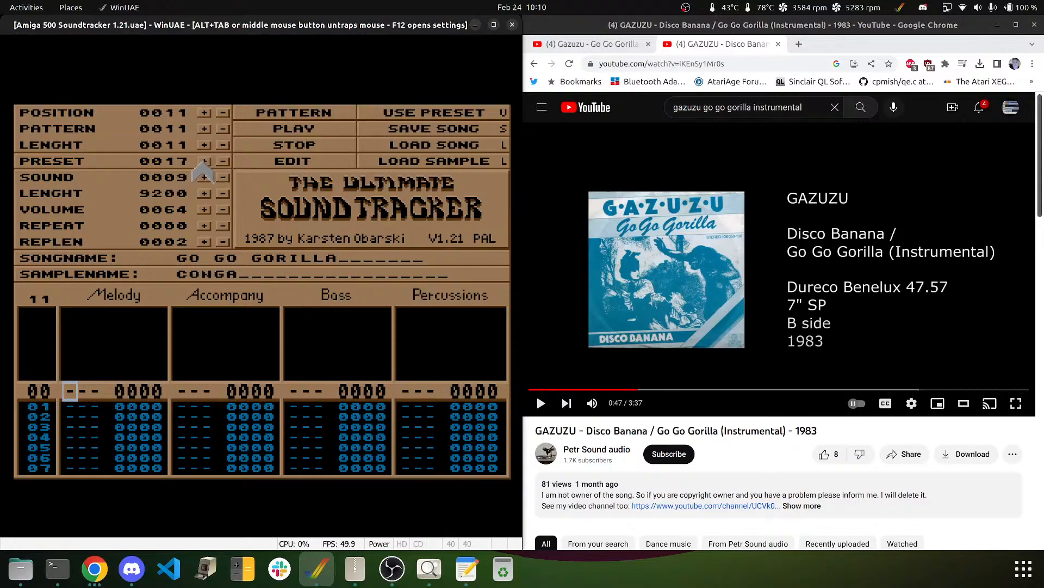
pyautogui.click(204, 162)
pyautogui.click(204, 162)
pyautogui.click(204, 161)
pyautogui.click(204, 162)
pyautogui.click(204, 161)
pyautogui.click(204, 161)
pyautogui.click(204, 161)
pyautogui.click(204, 161)
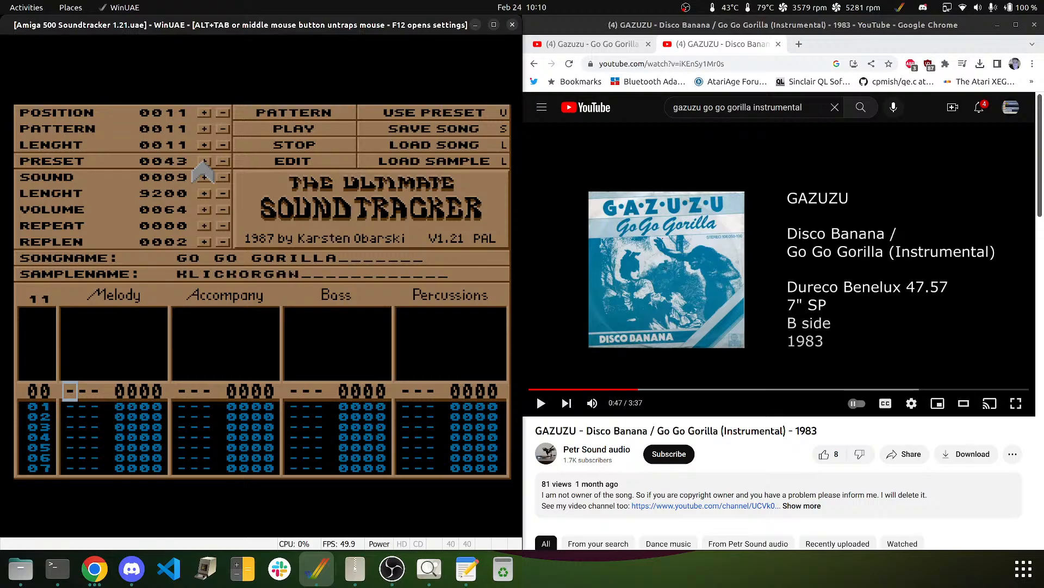
pyautogui.click(204, 161)
pyautogui.click(204, 162)
pyautogui.click(204, 161)
pyautogui.click(204, 161)
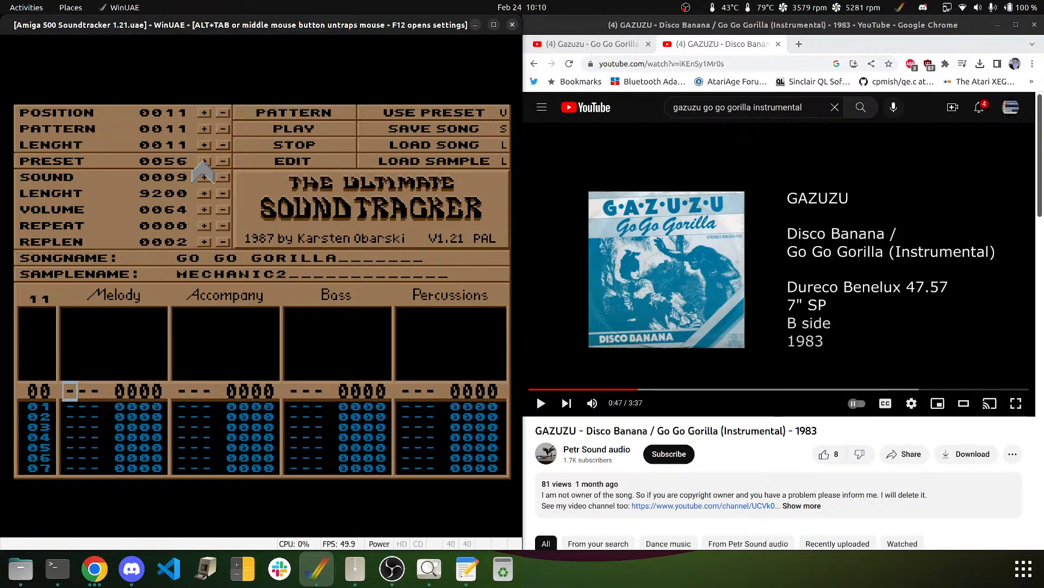
pyautogui.click(204, 161)
pyautogui.click(204, 161)
pyautogui.click(204, 162)
pyautogui.click(204, 161)
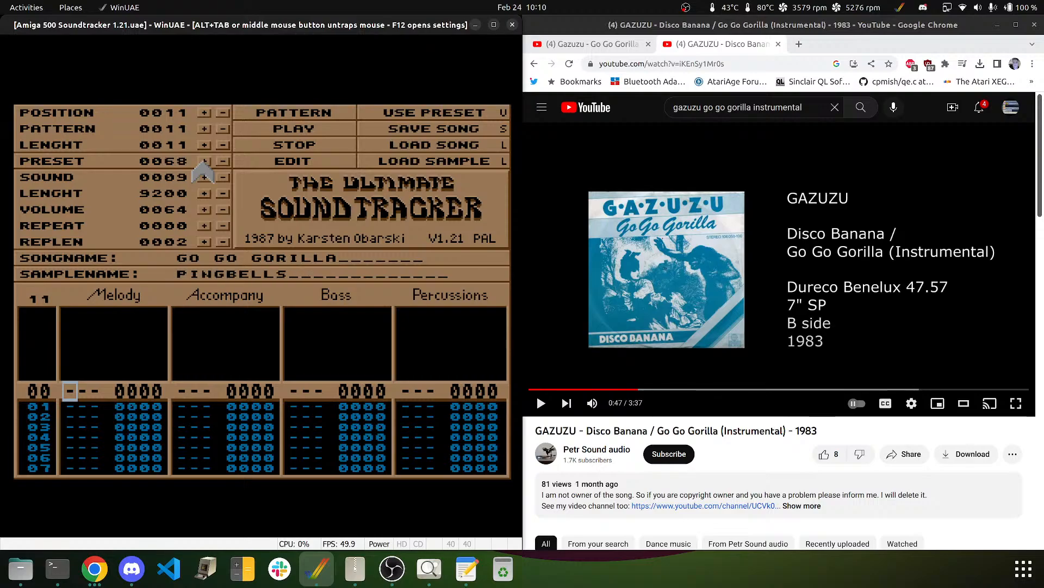
pyautogui.click(204, 161)
pyautogui.click(204, 162)
pyautogui.click(204, 161)
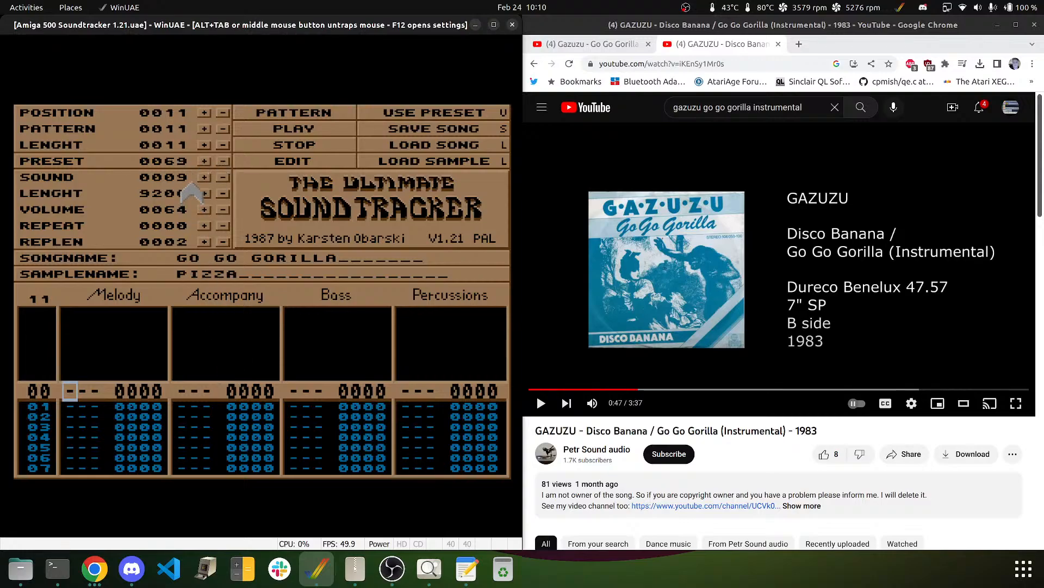
# - Bring back the DREAMBELLS display and advance the presets to 0115, WOWBASS
pyautogui.click(205, 177)
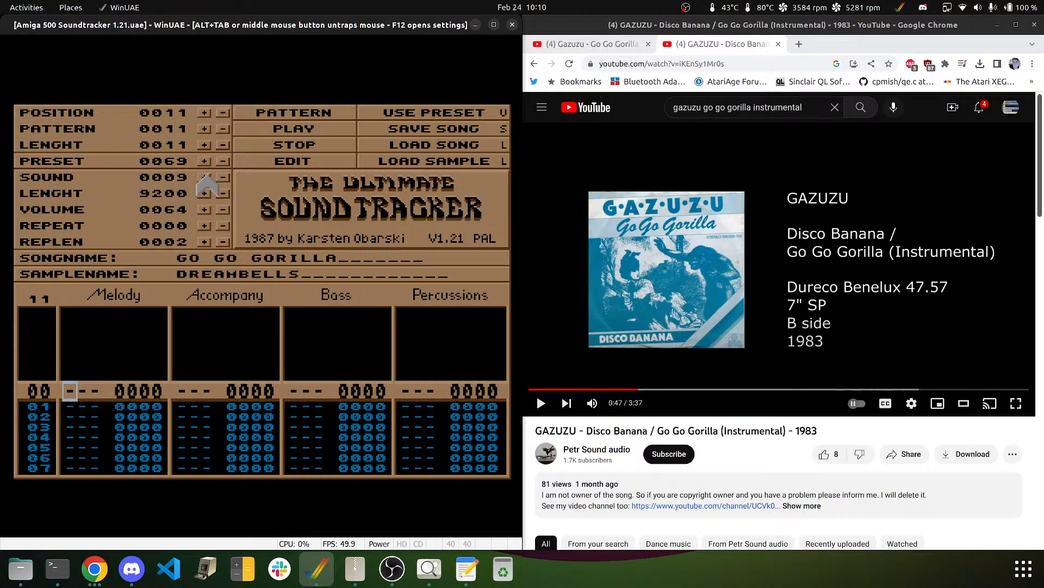
pyautogui.click(204, 160)
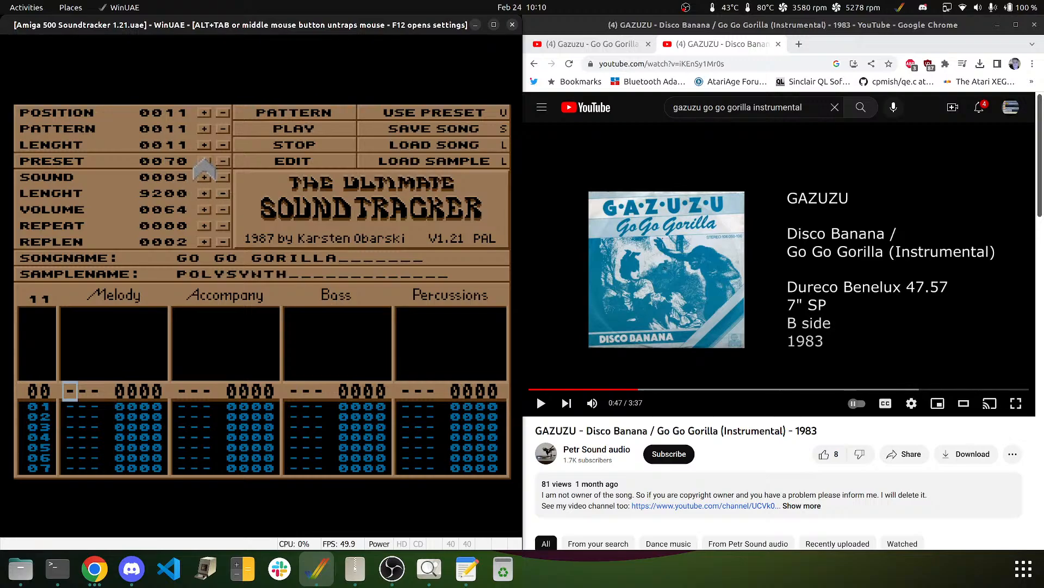
pyautogui.click(205, 160)
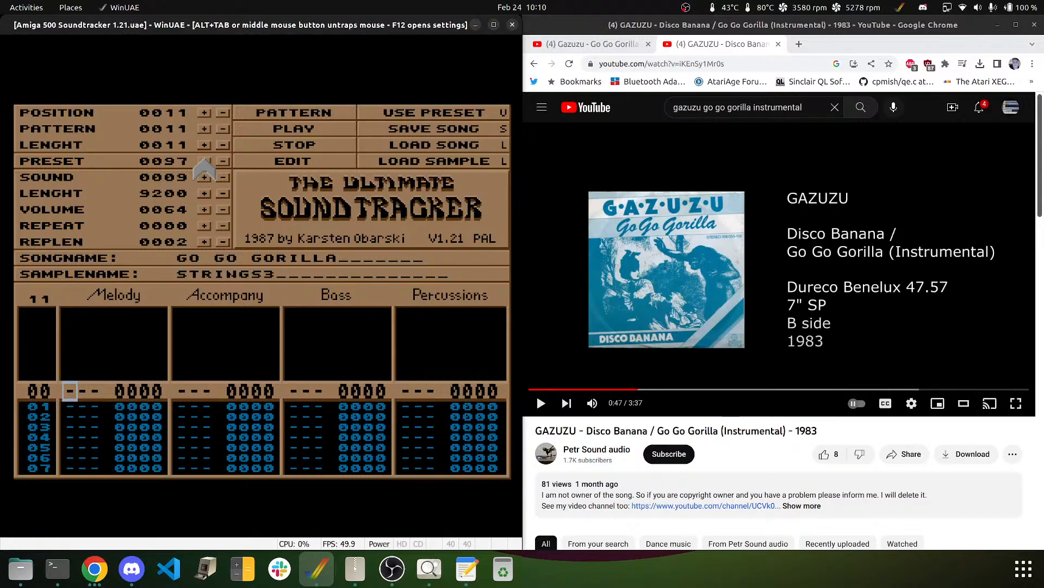
pyautogui.click(205, 159)
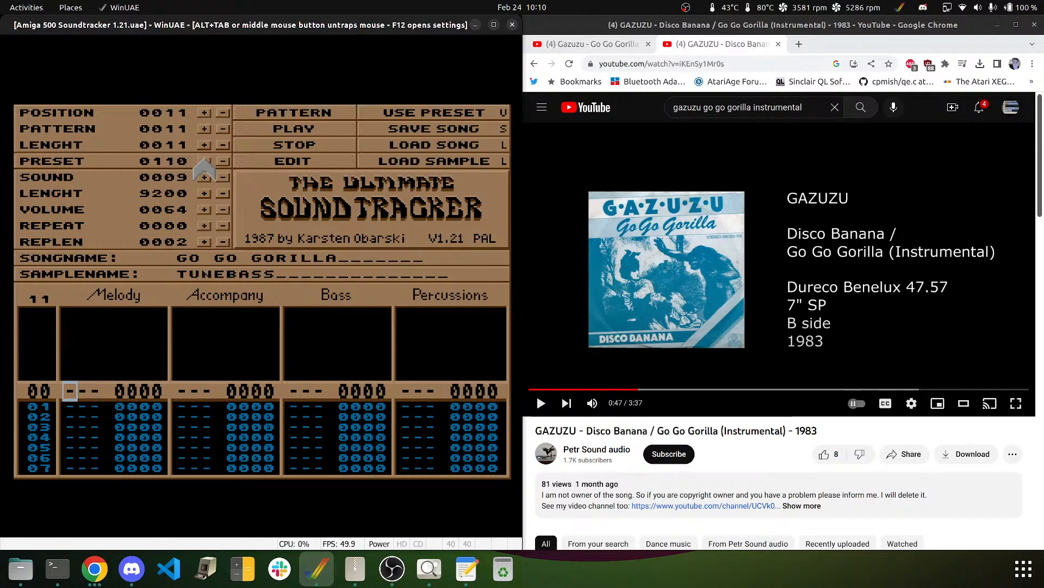
pyautogui.click(205, 160)
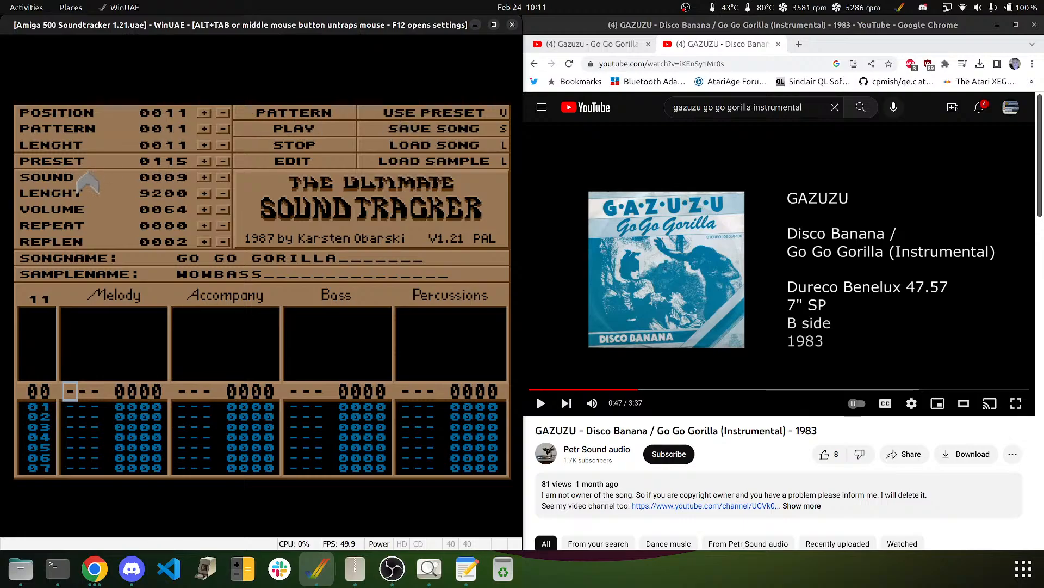
# - Step presets back to 0095, return sound 0009 to DREAMBELLS, and release the mouse
pyautogui.moveTo(223, 161); pyautogui.dragTo(223, 162)
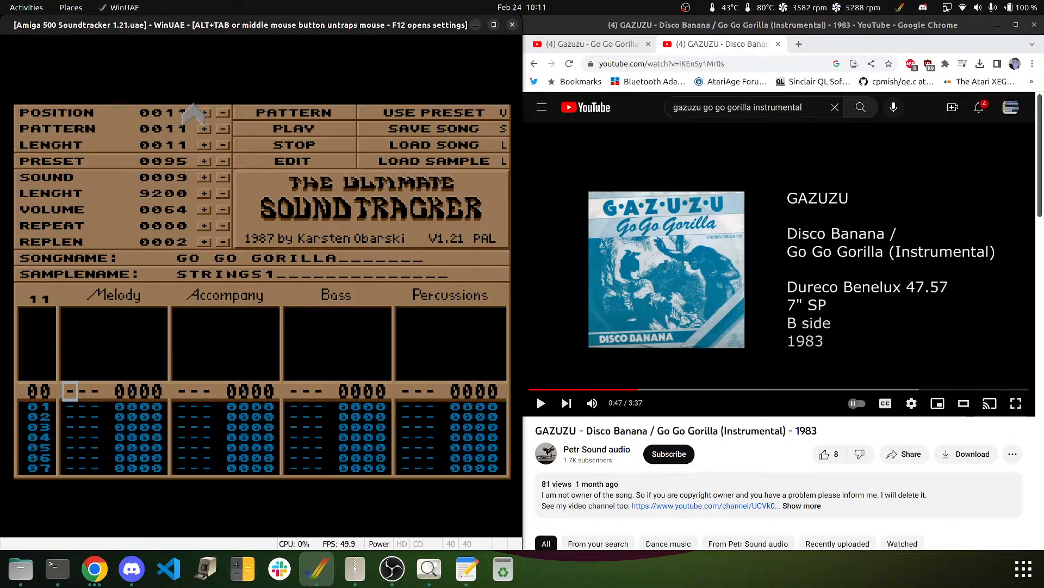
pyautogui.click(204, 180)
pyautogui.click(222, 178)
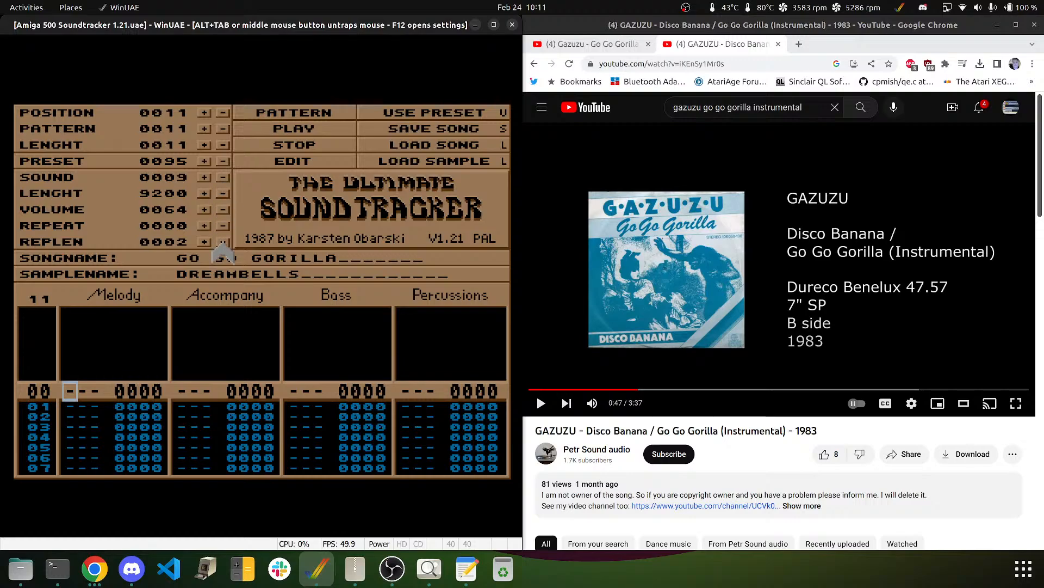
pyautogui.middleClick(239, 208)
pyautogui.click(744, 222)
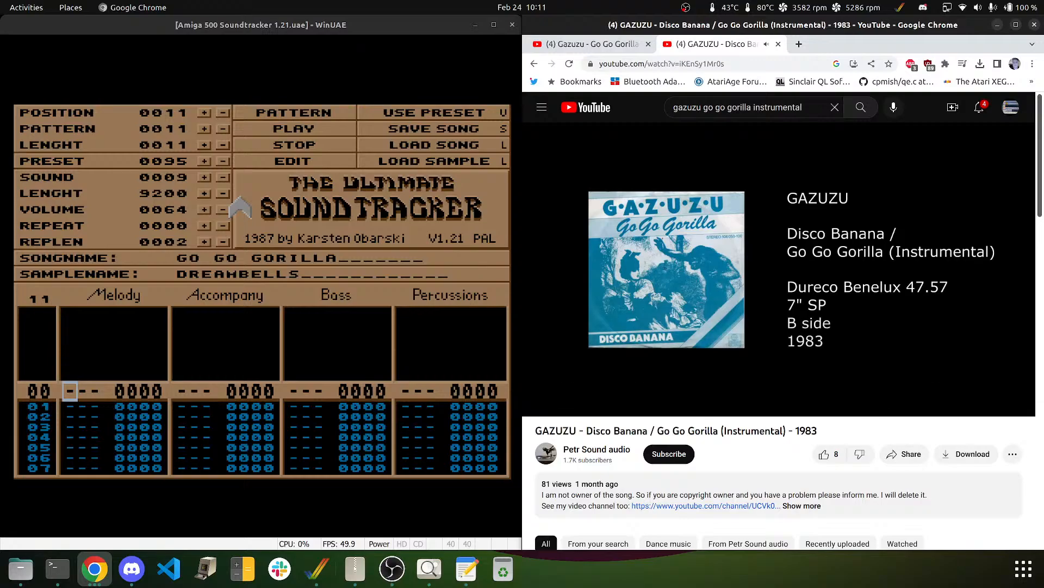
# - Rewind the Go Go Gorilla video ten seconds, pause at 0:43, and show the Bass-track screenshot
pyautogui.press('Left')
pyautogui.press('Left')
pyautogui.press('Left')
pyautogui.press('Left')
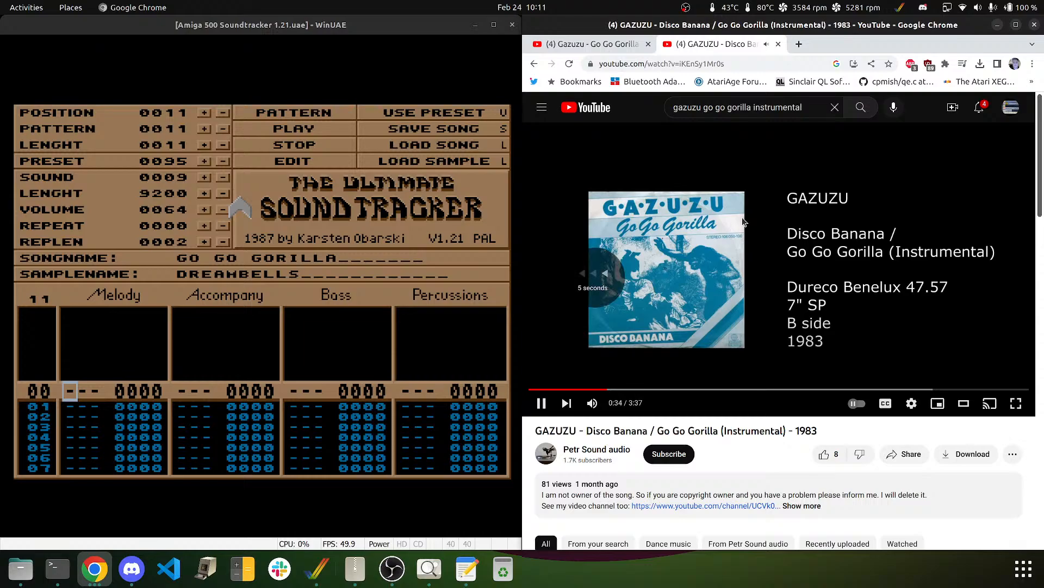
pyautogui.press('Left')
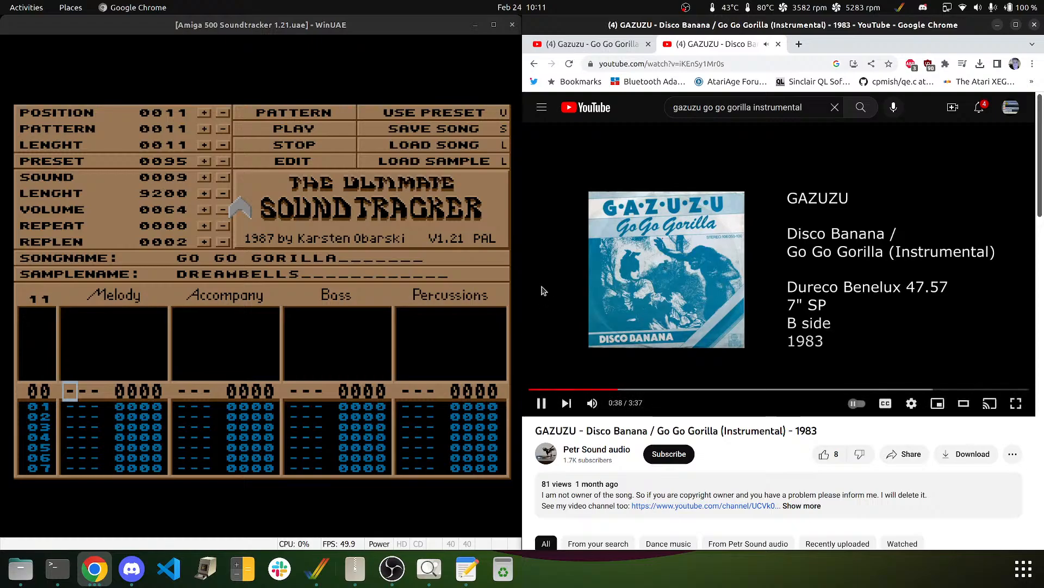
pyautogui.click(619, 169)
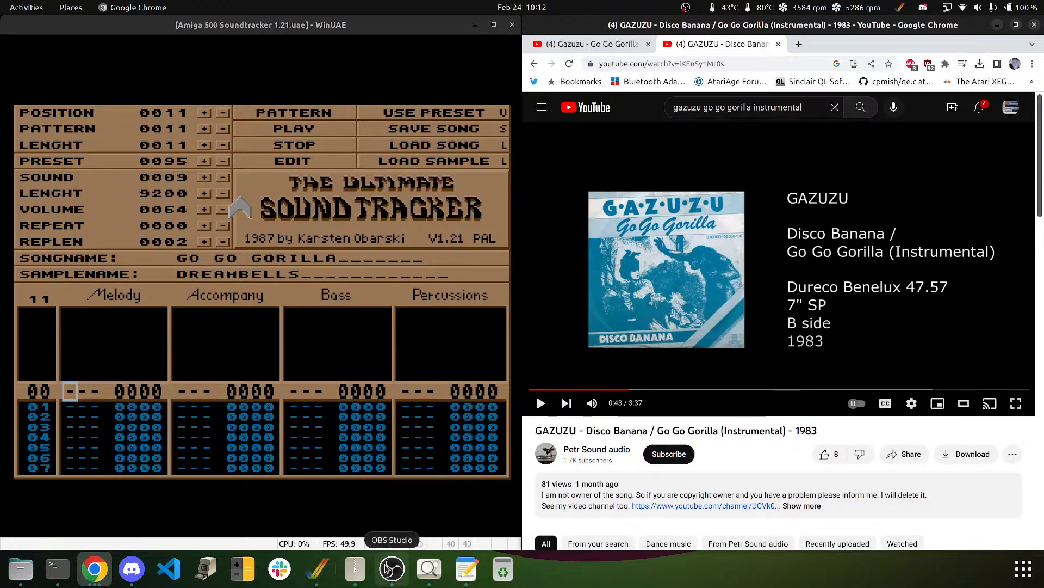
pyautogui.click(429, 569)
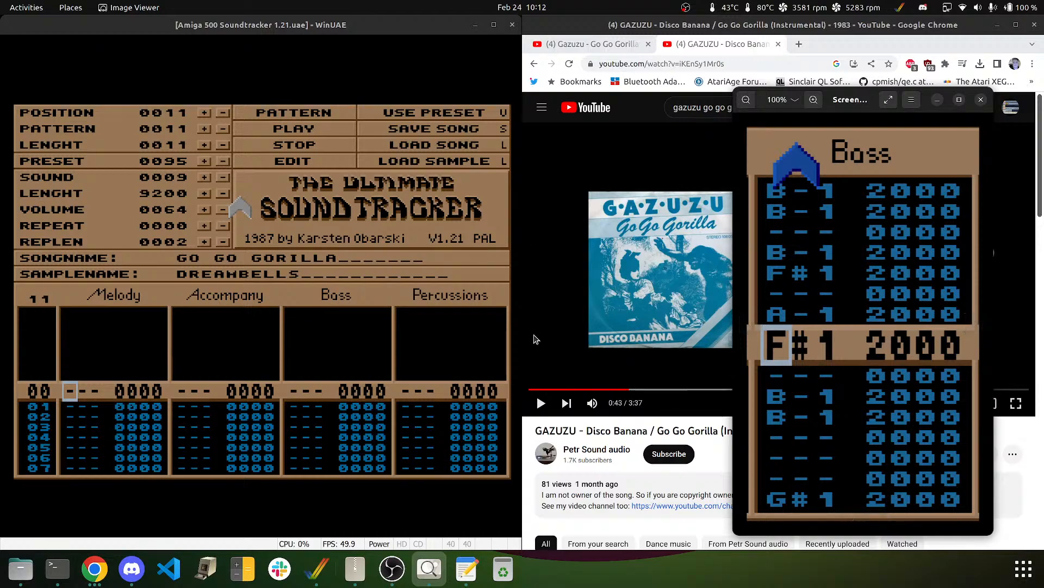
# - Refocus the emulator and move the edit position past Accompany to the Percussions column
pyautogui.click(276, 26)
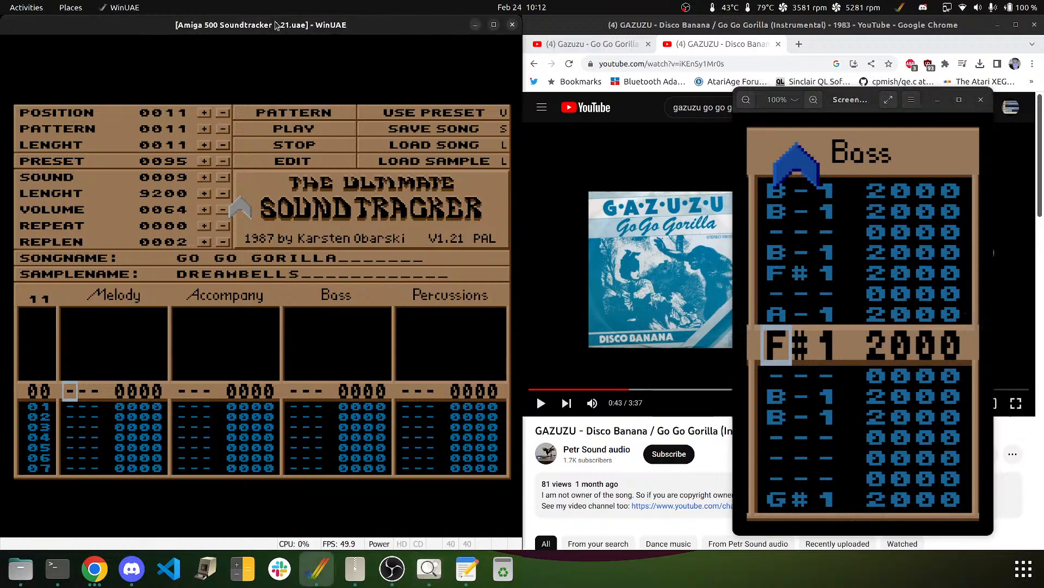
pyautogui.press('Right')
pyautogui.press('Right')
pyautogui.press('Right')
pyautogui.press('Right')
pyautogui.press('Right')
pyautogui.click(101, 300)
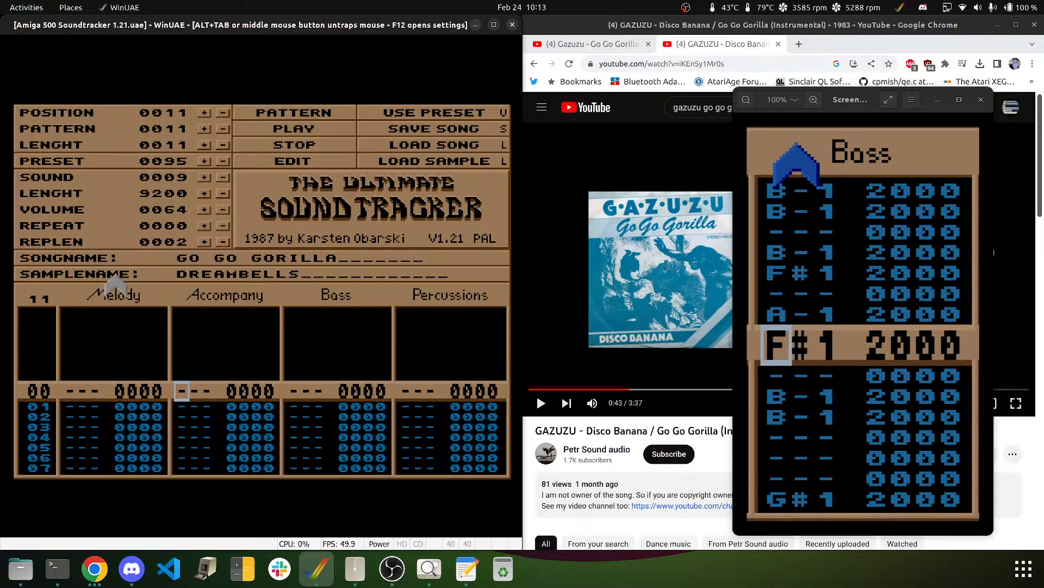
pyautogui.press('Right')
pyautogui.press('Right')
pyautogui.press('Right')
pyautogui.press('Right')
pyautogui.press('Right')
pyautogui.press('Right')
pyautogui.press('Right')
pyautogui.press('Right')
pyautogui.press('Right')
pyautogui.press('Right')
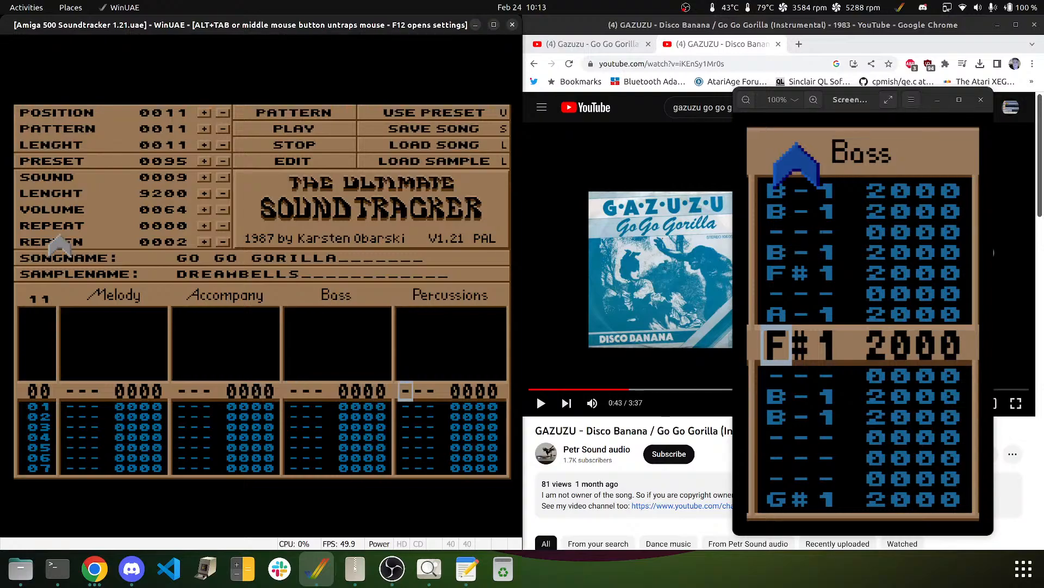
# - Select BASSDRUM1 and enter C-3 drum hits on Percussions rows 00 and 04
pyautogui.click(224, 178)
pyautogui.click(223, 178)
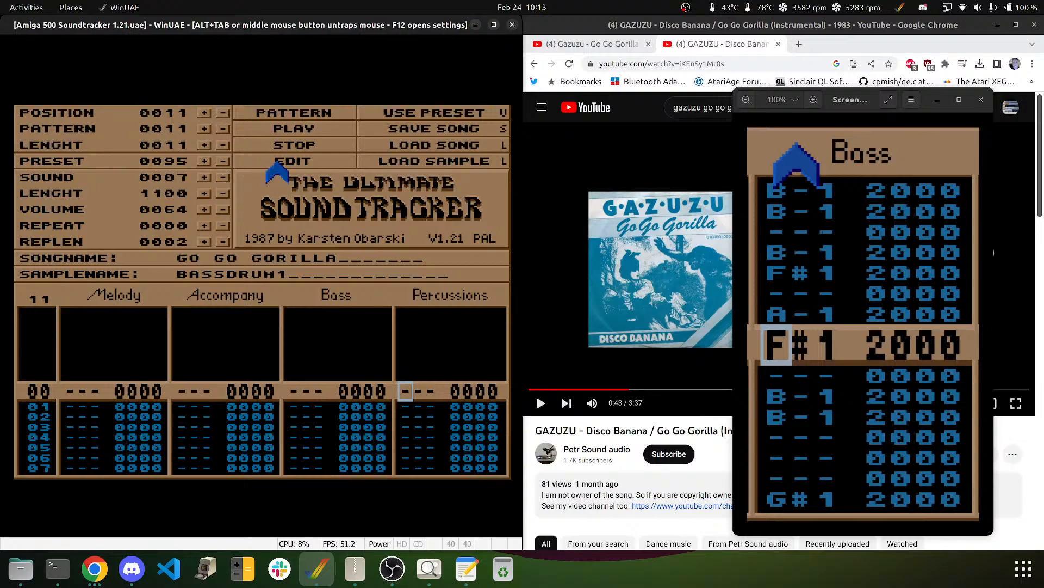
pyautogui.press('q')
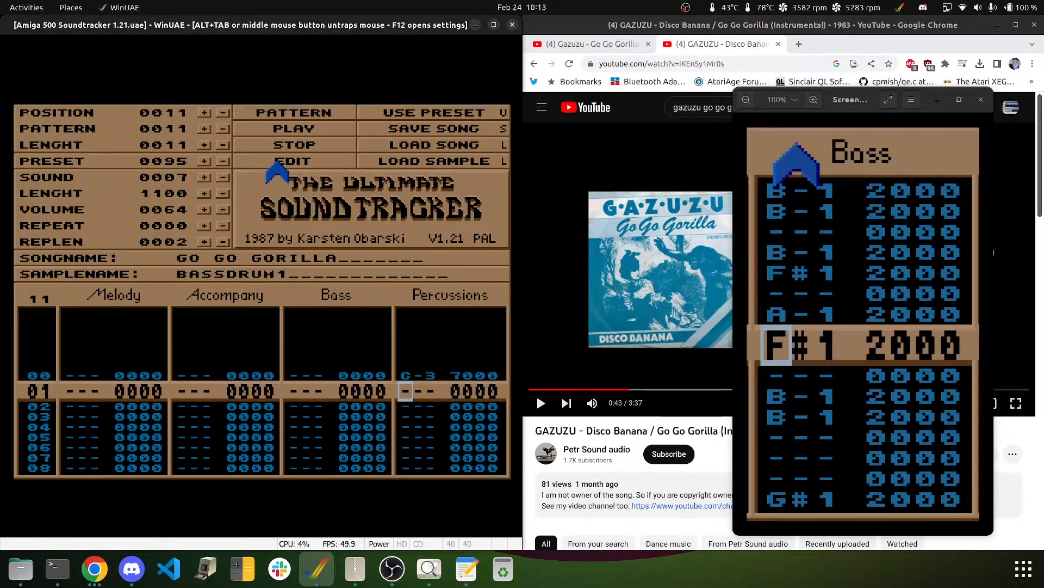
pyautogui.press('Down')
pyautogui.press('Down')
pyautogui.press('Down')
pyautogui.press('q')
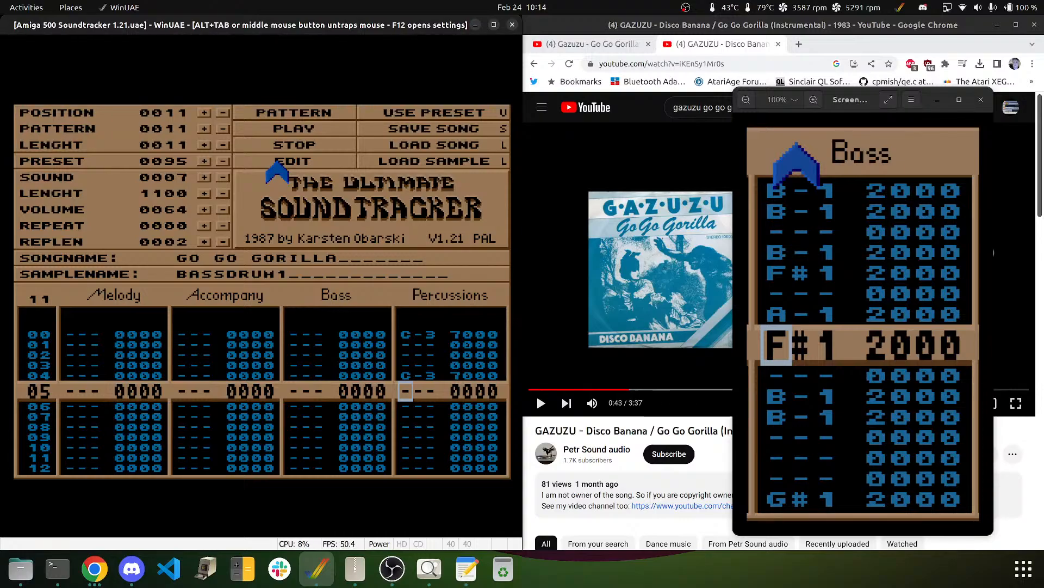
# - Add more C-3 bass drum hits on rows 40, 44, 48, 56 and 60
pyautogui.press('Down')
pyautogui.press('Down')
pyautogui.press('Down')
pyautogui.press('Down')
pyautogui.press('Down')
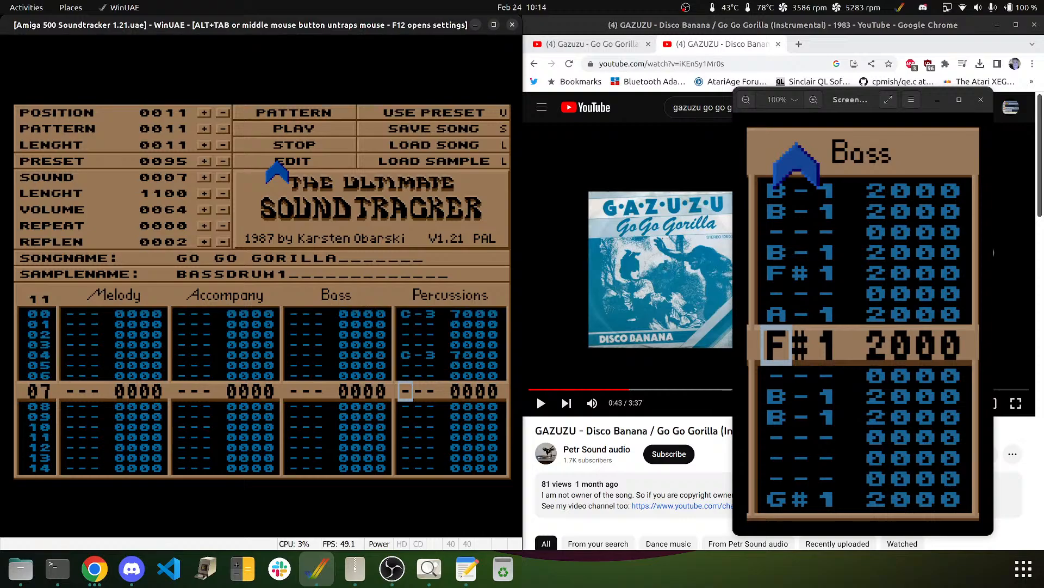
pyautogui.press('Down')
pyautogui.press('Down')
pyautogui.press('Down')
pyautogui.press('Down')
pyautogui.press('Down')
pyautogui.press('Down')
pyautogui.press('Down')
pyautogui.press('Down')
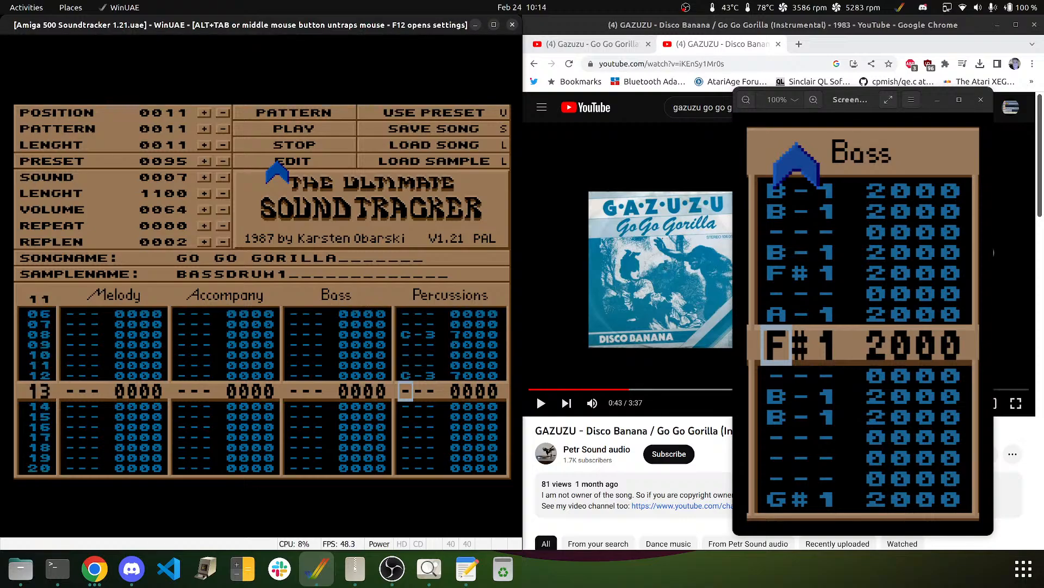
pyautogui.press('Down')
pyautogui.press('Down')
pyautogui.press('Down')
pyautogui.press('Down')
pyautogui.press('Down')
pyautogui.press('Down')
pyautogui.press('Down')
pyautogui.press('Down')
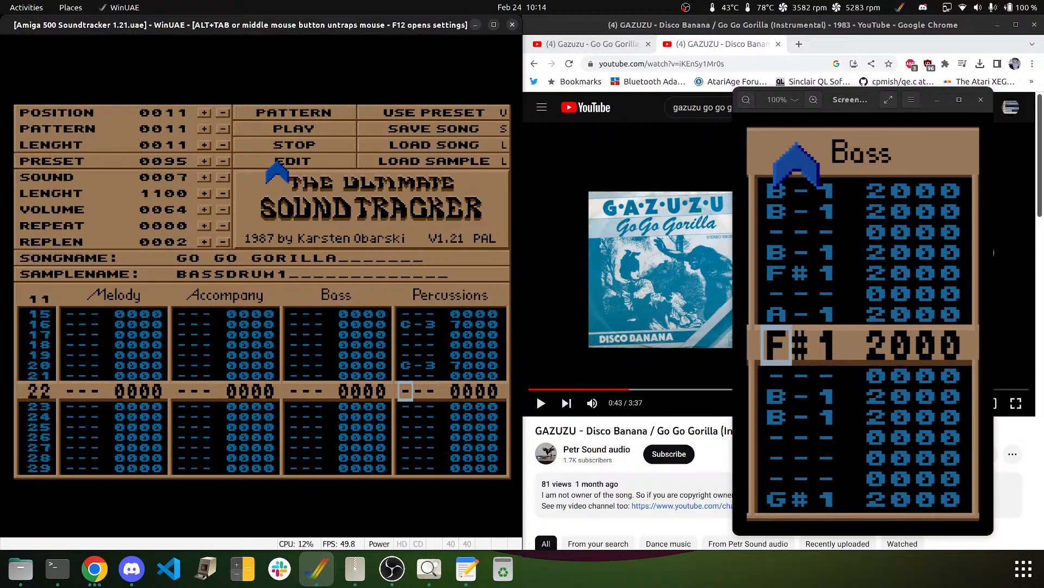
pyautogui.press('Down')
pyautogui.press('Down')
pyautogui.press('Down')
pyautogui.press('Down')
pyautogui.press('Down')
pyautogui.press('Down')
pyautogui.press('Down')
pyautogui.press('Down')
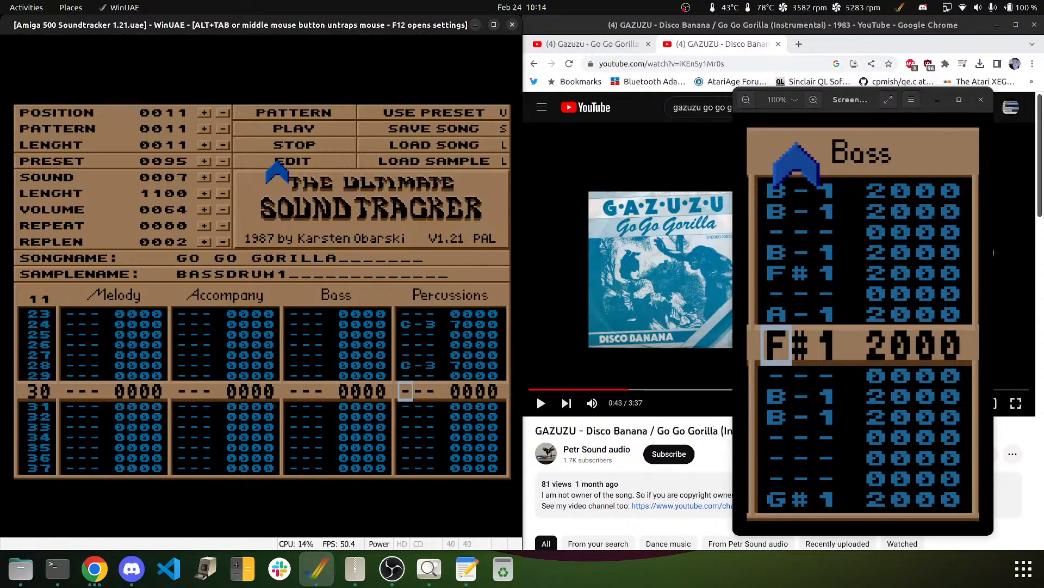
pyautogui.press('Down')
pyautogui.press('Down')
pyautogui.press('Down')
pyautogui.press('Down')
pyautogui.press('Down')
pyautogui.press('Down')
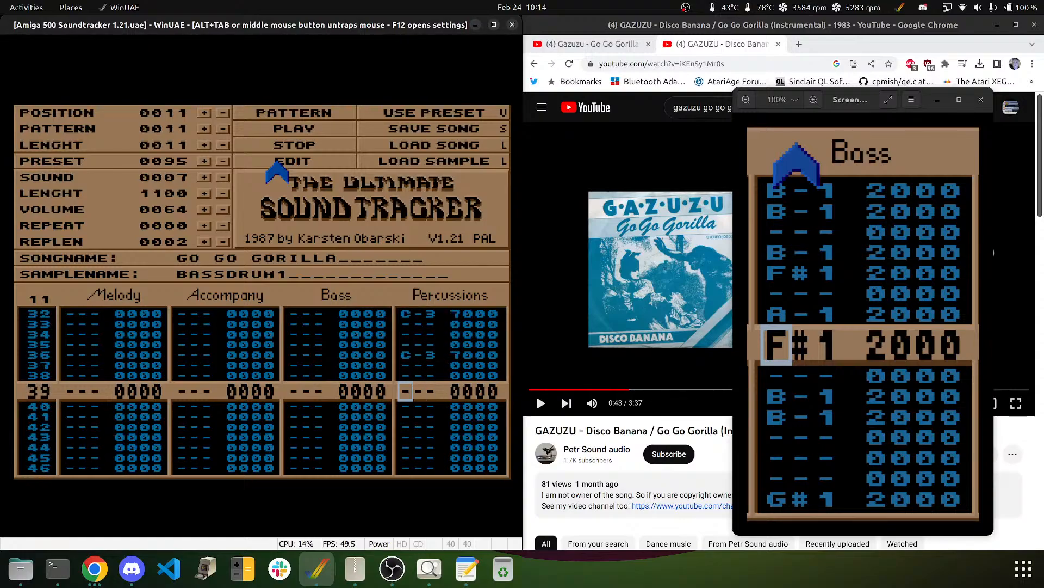
pyautogui.press('q')
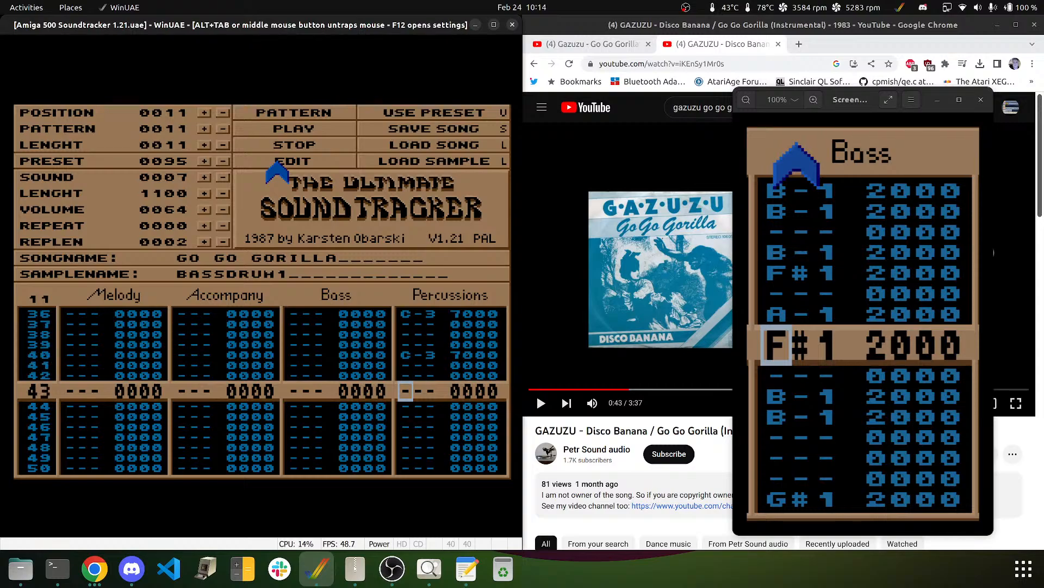
pyautogui.press('Down')
pyautogui.press('q')
pyautogui.press('q')
pyautogui.press('Down')
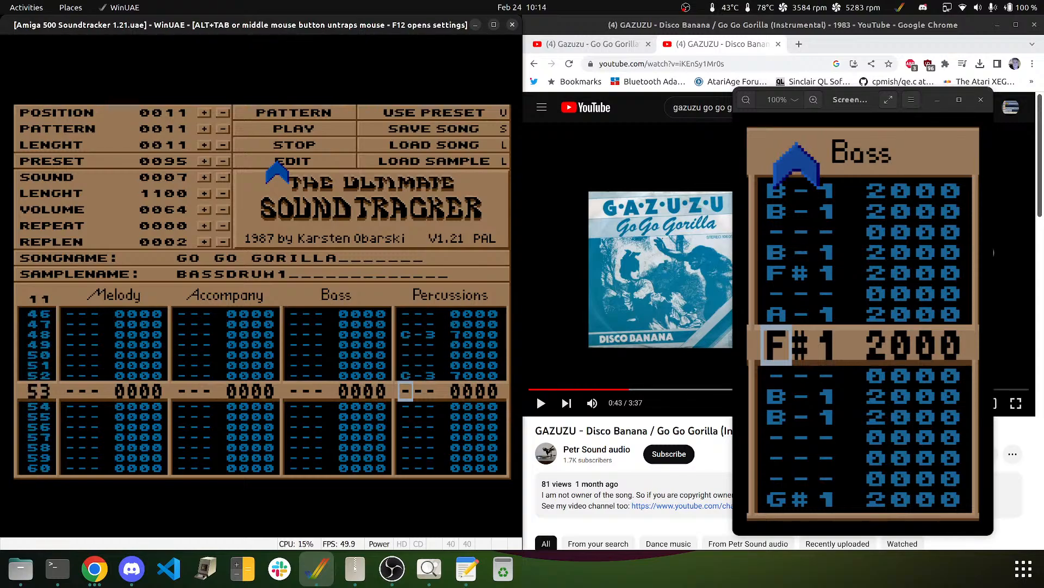
pyautogui.press('Down')
pyautogui.press('Down')
pyautogui.press('Down')
pyautogui.press('q')
pyautogui.press('Down')
pyautogui.press('Down')
pyautogui.press('Down')
pyautogui.press('q')
pyautogui.press('Down')
pyautogui.press('Down')
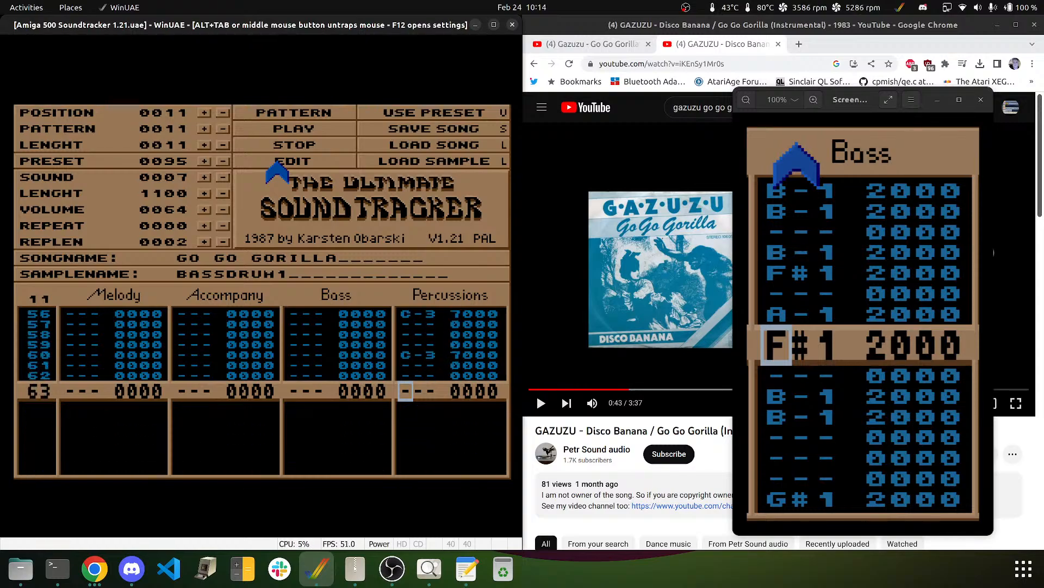
pyautogui.press('Down')
pyautogui.press('Down')
pyautogui.press('Down')
pyautogui.press('Down')
pyautogui.press('Down')
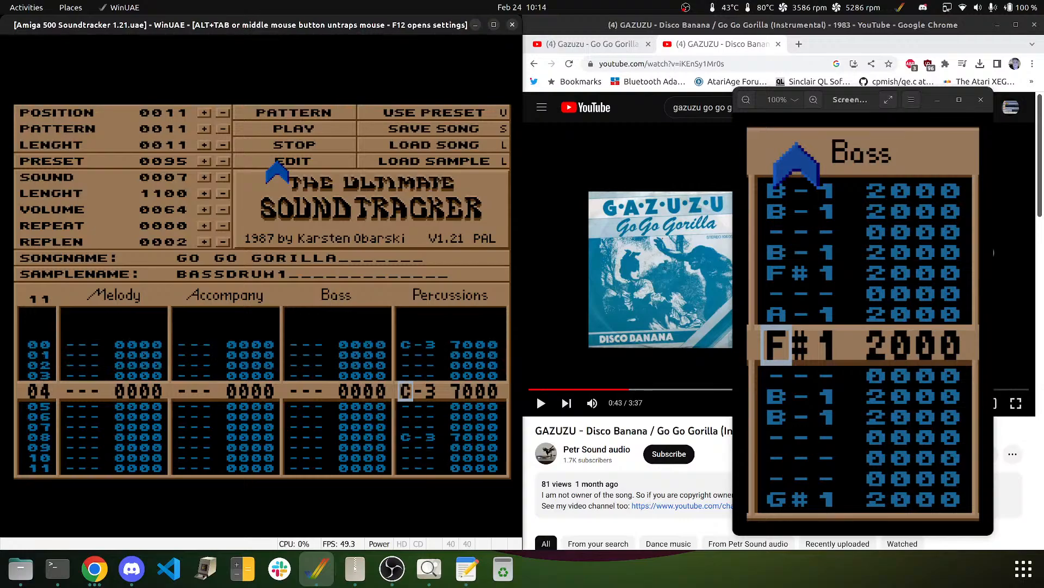
# - Switch to SNARE2 and turn the hits on rows 04, 28 and 36 into C-2 snares
pyautogui.click(205, 177)
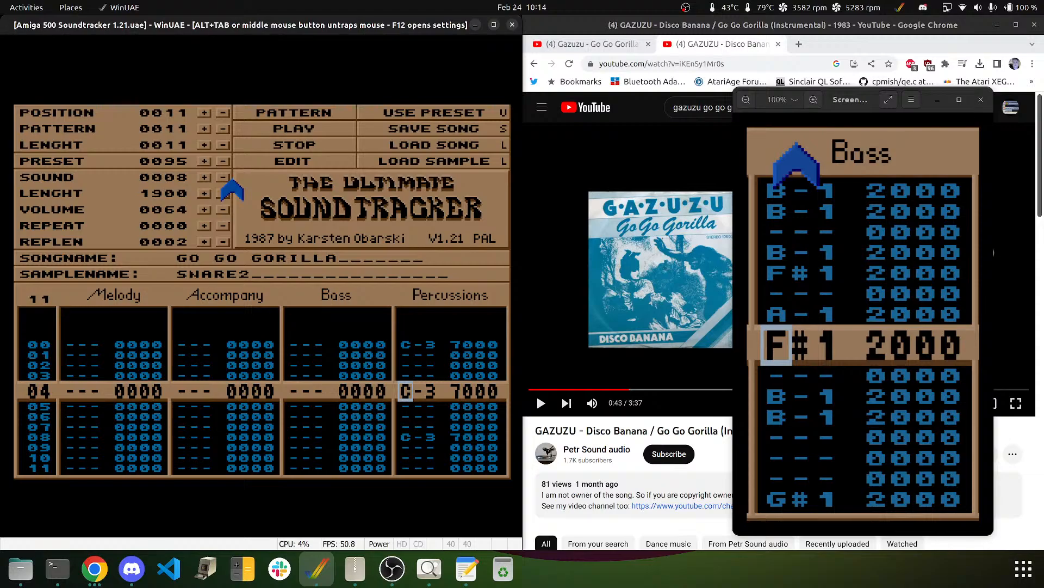
pyautogui.press('q')
pyautogui.press('Down')
pyautogui.press('Down')
pyautogui.press('Down')
pyautogui.press('Down')
pyautogui.press('Down')
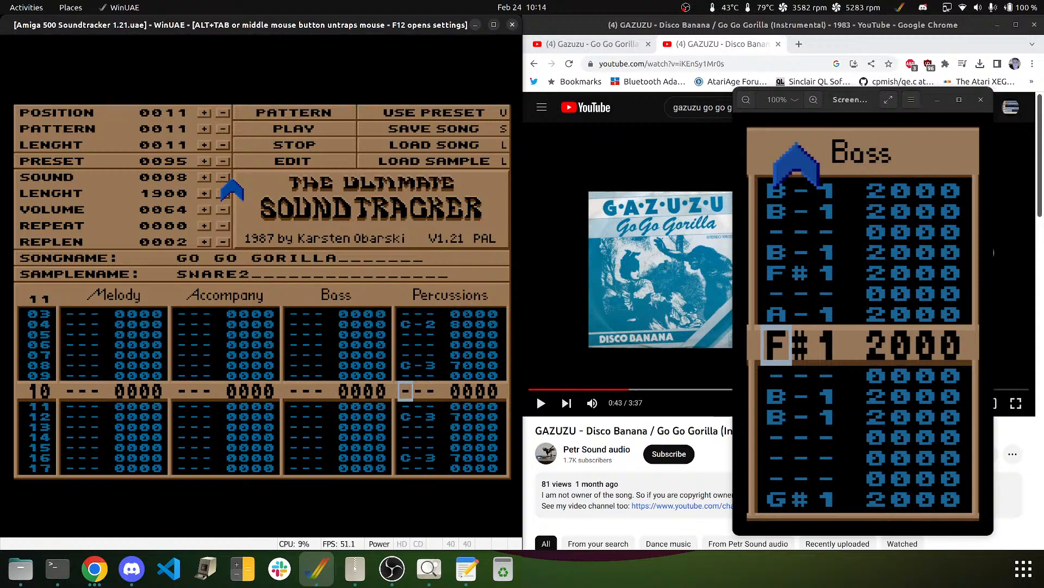
pyautogui.press('Down')
pyautogui.press('Down')
pyautogui.press('Down')
pyautogui.press('Down')
pyautogui.press('Down')
pyautogui.press('Down')
pyautogui.press('Down')
pyautogui.press('Down')
pyautogui.press('Down')
pyautogui.press('Down')
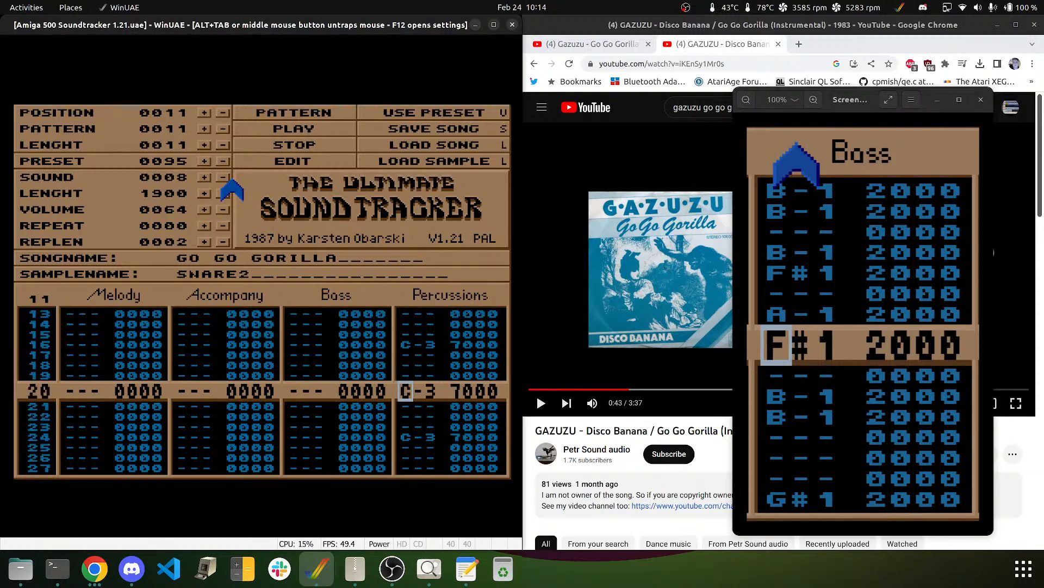
pyautogui.press('Down')
pyautogui.press('Down')
pyautogui.press('Down')
pyautogui.press('Down')
pyautogui.press('Down')
pyautogui.press('Down')
pyautogui.press('Down')
pyautogui.press('Down')
pyautogui.press('q')
pyautogui.press('Down')
pyautogui.press('Down')
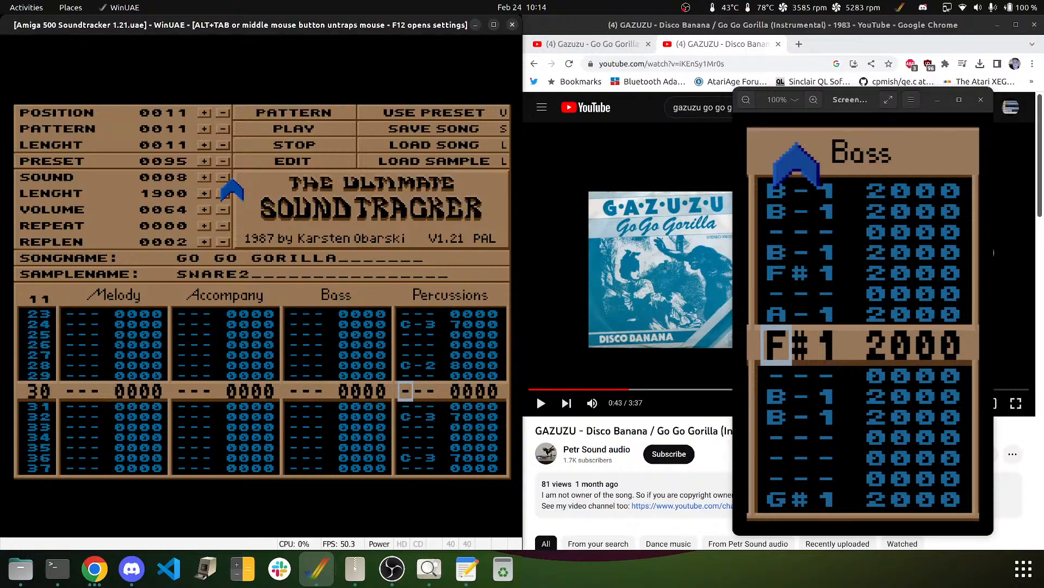
pyautogui.press('Down')
pyautogui.press('Down')
pyautogui.press('Down')
pyautogui.press('Down')
pyautogui.press('Down')
pyautogui.press('Down')
pyautogui.press('q')
pyautogui.press('Down')
pyautogui.press('Down')
pyautogui.press('Down')
pyautogui.press('Down')
pyautogui.press('Down')
pyautogui.press('Down')
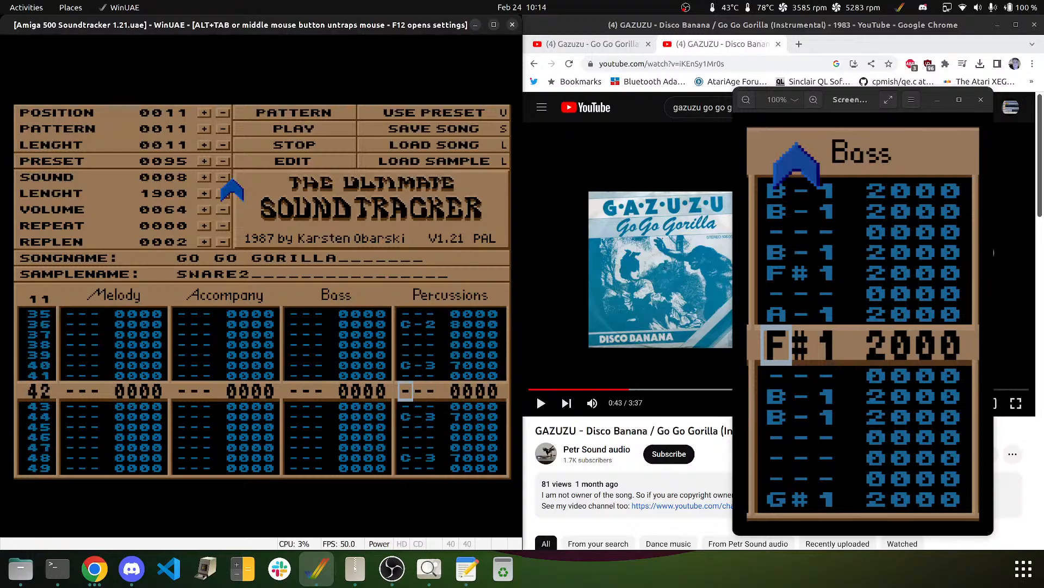
# - Turn the hits on rows 52 and 60 into C-2 snares too
pyautogui.press('Down')
pyautogui.press('Down')
pyautogui.press('q')
pyautogui.press('Down')
pyautogui.press('Down')
pyautogui.press('Down')
pyautogui.press('Down')
pyautogui.press('Down')
pyautogui.press('Down')
pyautogui.press('Down')
pyautogui.press('Down')
pyautogui.press('q')
pyautogui.press('Down')
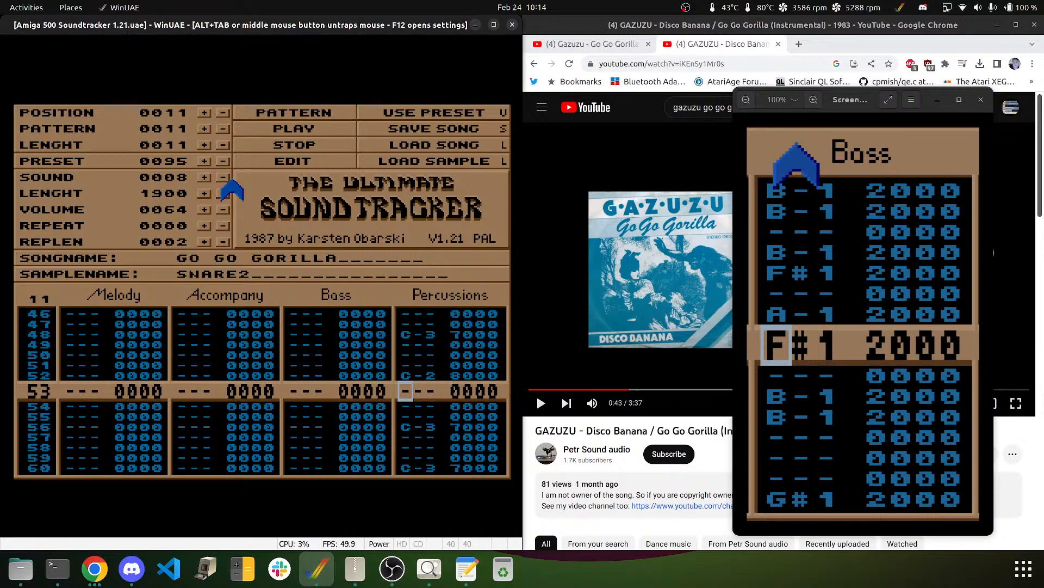
pyautogui.press('Down')
pyautogui.press('Down')
pyautogui.press('Down')
pyautogui.press('Down')
pyautogui.press('Down')
pyautogui.press('Down')
pyautogui.press('Down')
pyautogui.press('q')
pyautogui.press('Down')
pyautogui.press('Down')
pyautogui.press('Down')
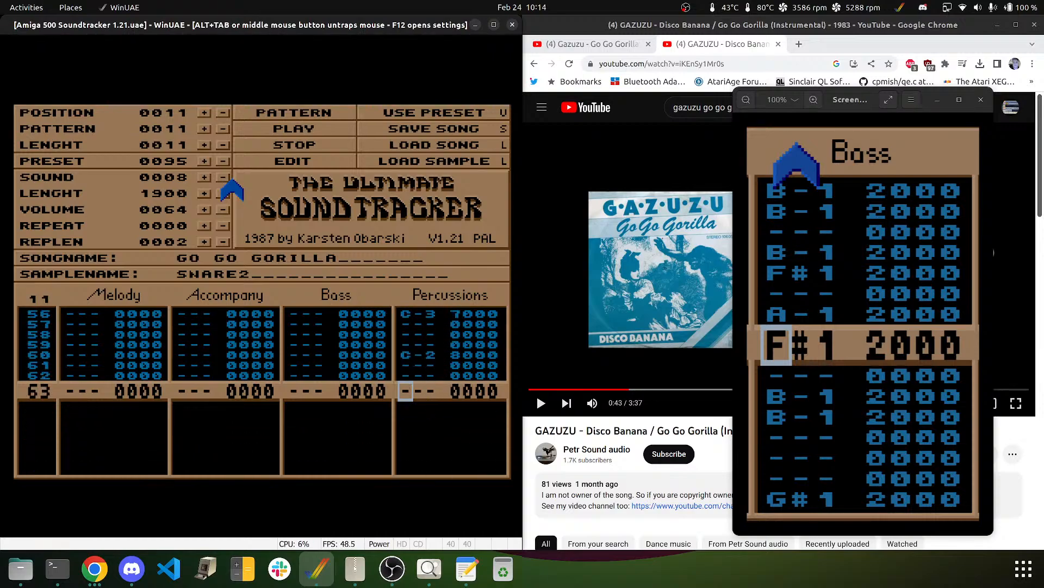
pyautogui.press('Down')
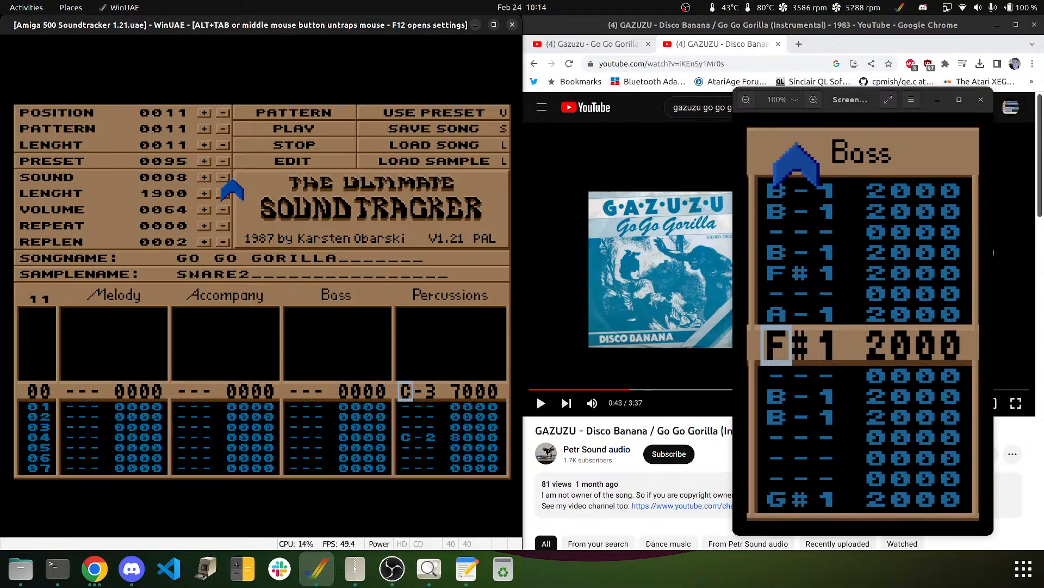
pyautogui.press('Left')
pyautogui.press('Left')
pyautogui.press('Left')
pyautogui.press('Left')
pyautogui.press('Left')
pyautogui.press('Left')
# - With the Bass note field active, step the sound number down to KORGBASS, 0002
pyautogui.press('Right')
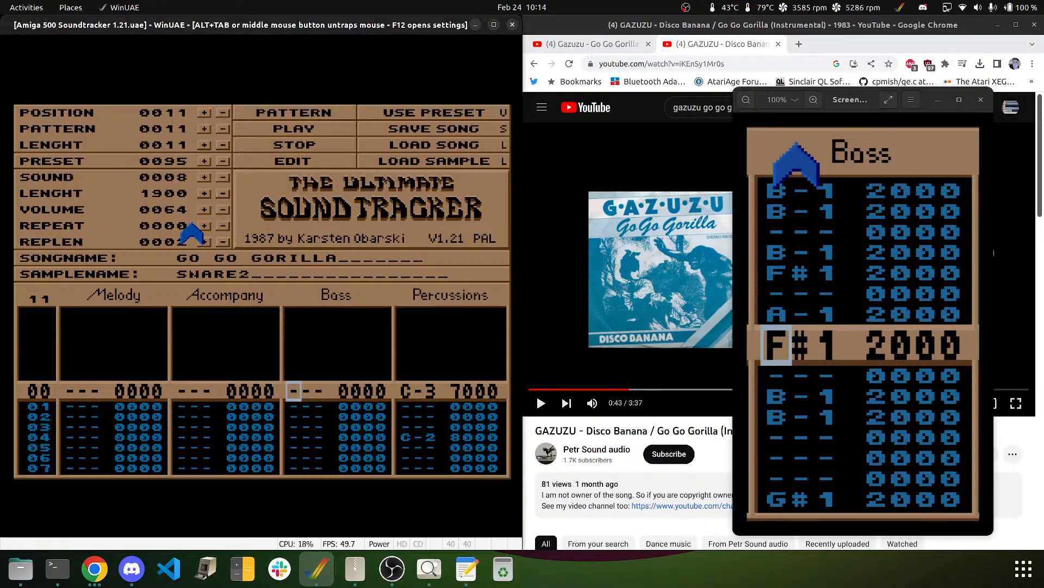
pyautogui.click(222, 179)
pyautogui.click(223, 178)
pyautogui.click(223, 178)
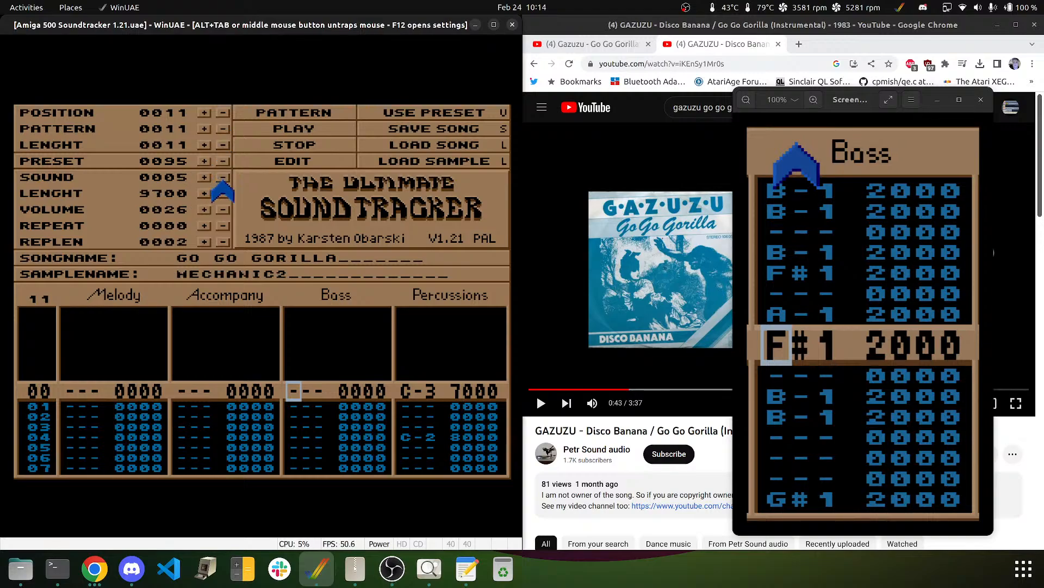
pyautogui.click(222, 178)
pyautogui.click(222, 179)
pyautogui.click(222, 178)
pyautogui.click(223, 178)
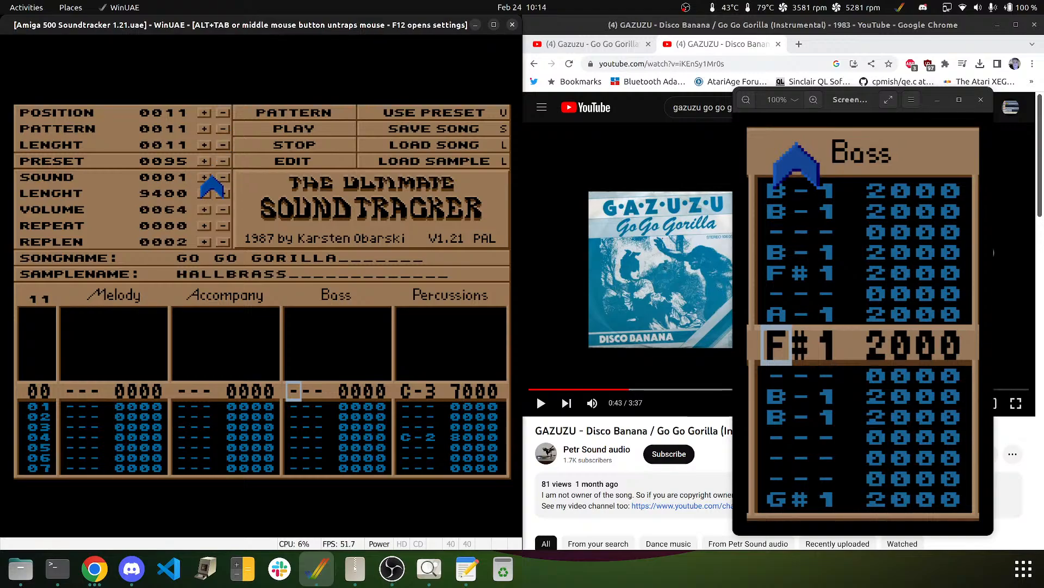
pyautogui.click(204, 178)
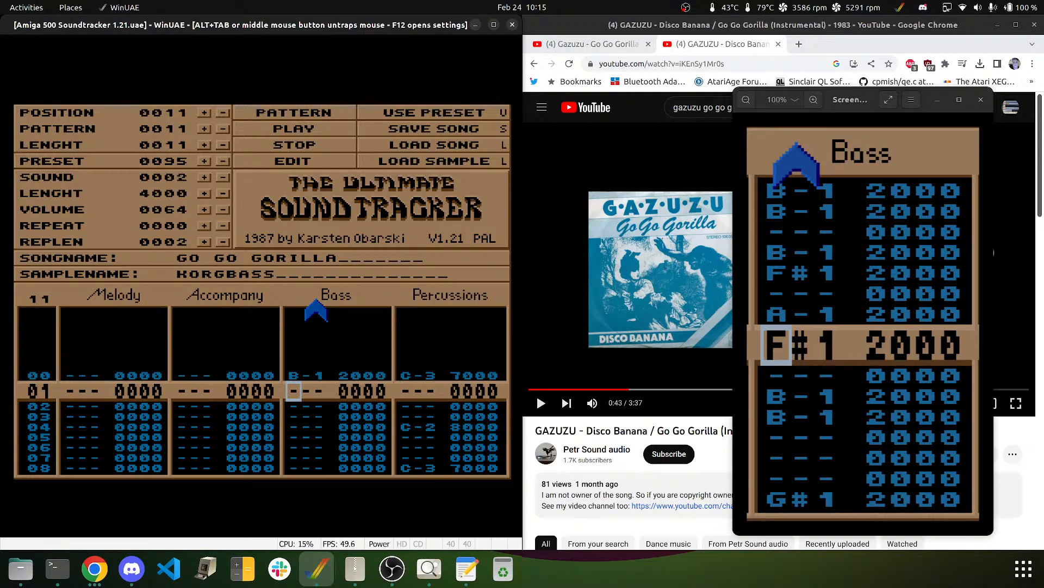
# - Enter the opening B-1 and F#1 bass notes down to row 10, leaving rows 11–13 empty
pyautogui.press('Down')
pyautogui.press('Down')
pyautogui.press('Left')
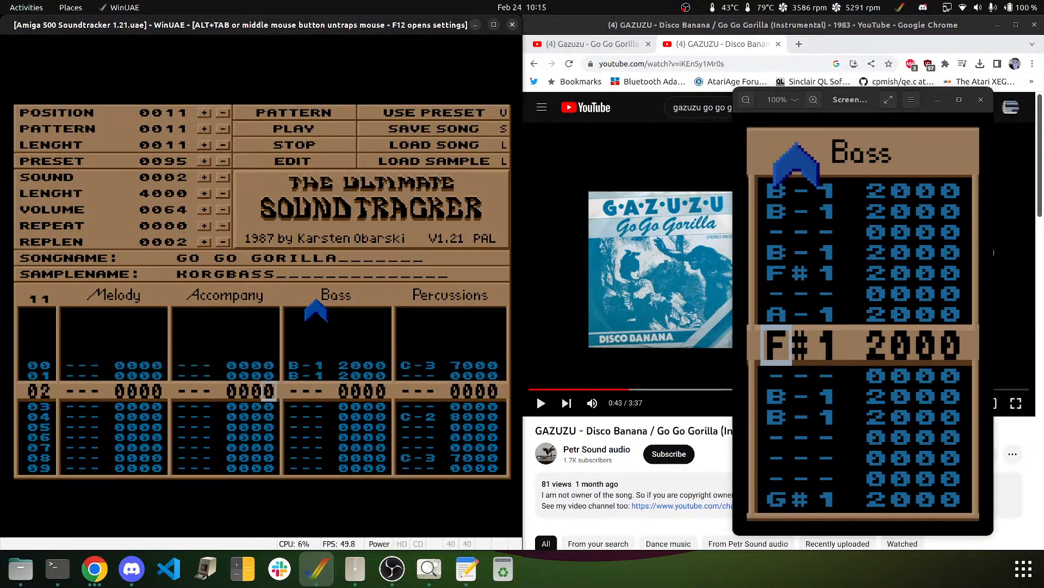
pyautogui.press('Down')
pyautogui.press('Right')
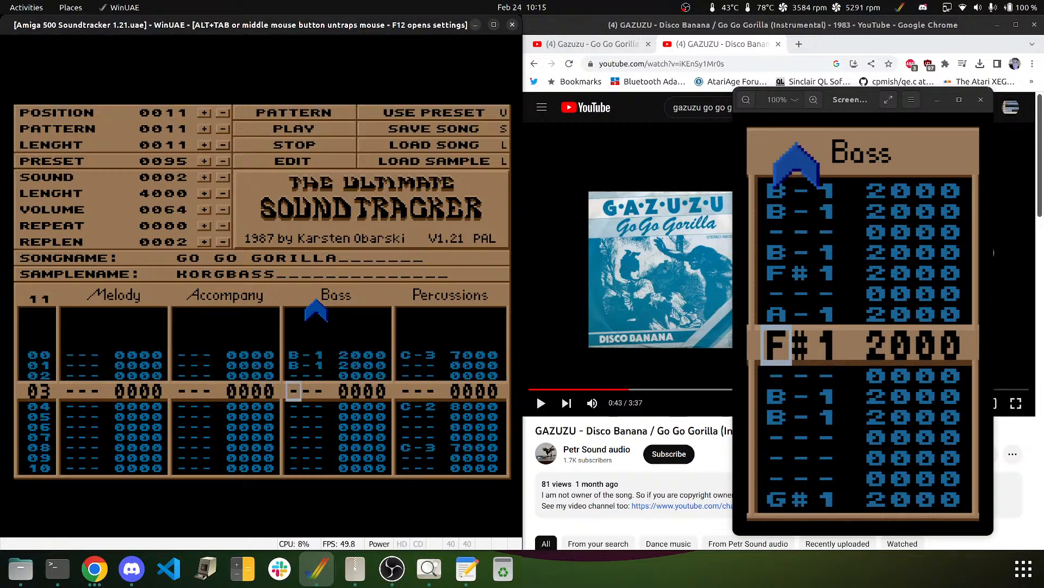
pyautogui.press('Down')
pyautogui.press('Down')
pyautogui.press('Down')
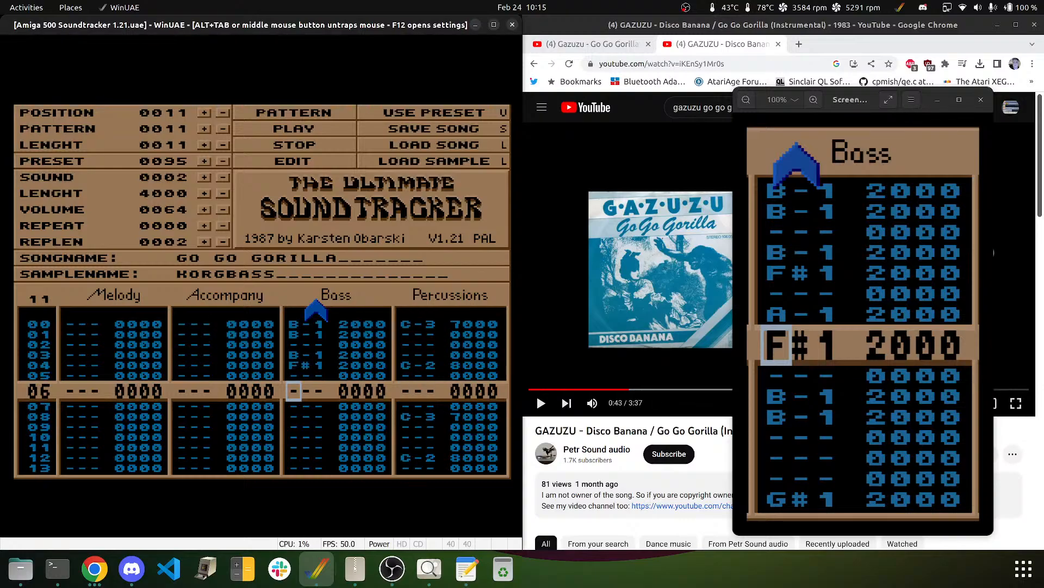
pyautogui.press('Down')
pyautogui.press('Down')
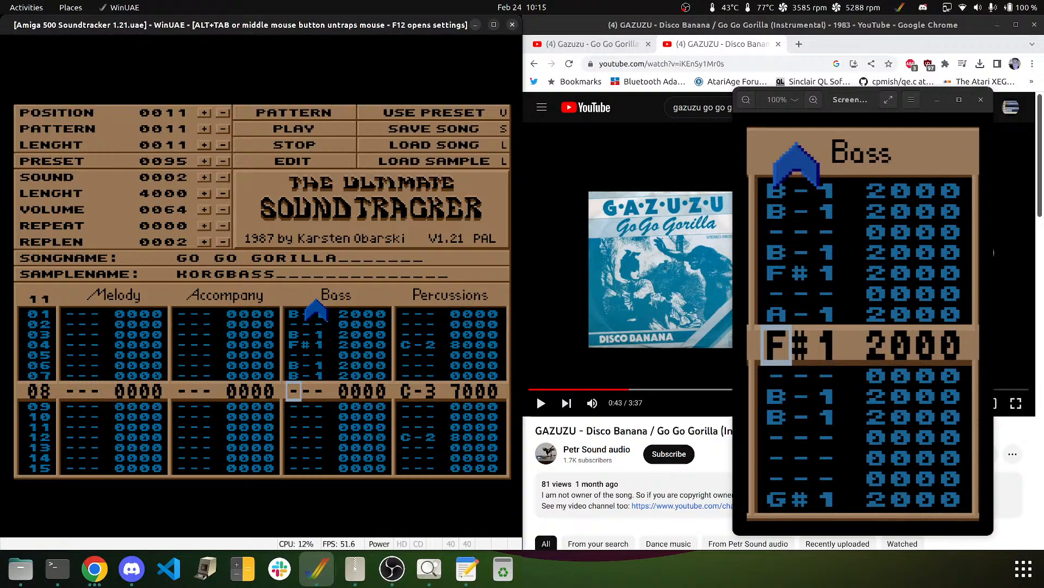
pyautogui.press('Up')
pyautogui.press('Up')
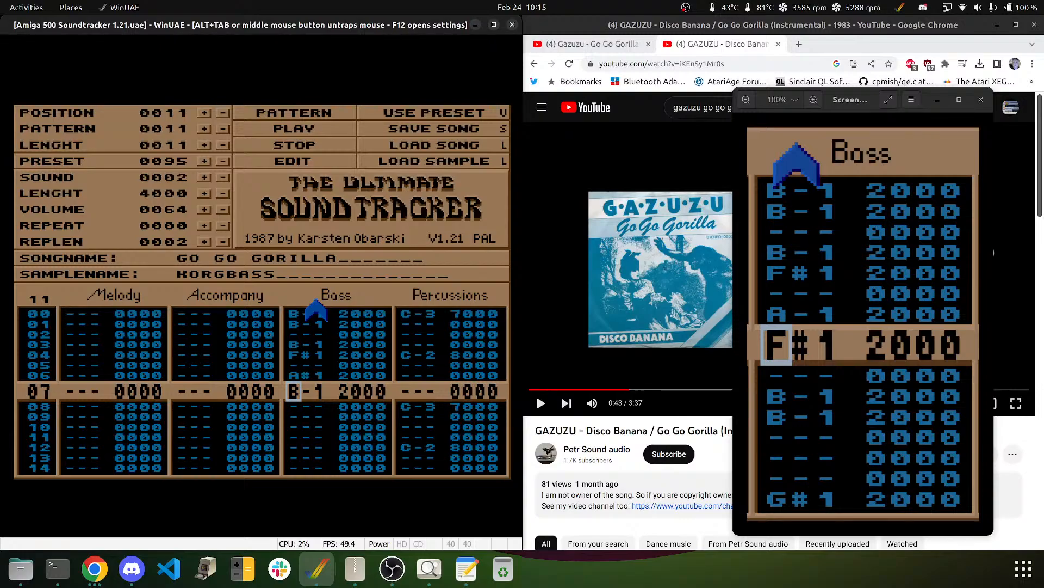
pyautogui.press('Down')
pyautogui.press('Down')
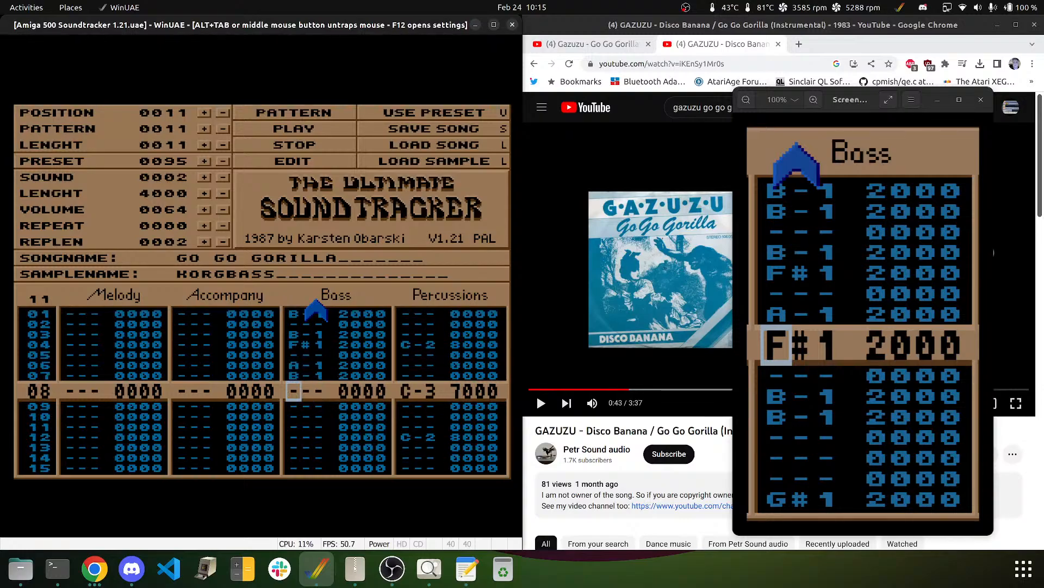
pyautogui.press('Down')
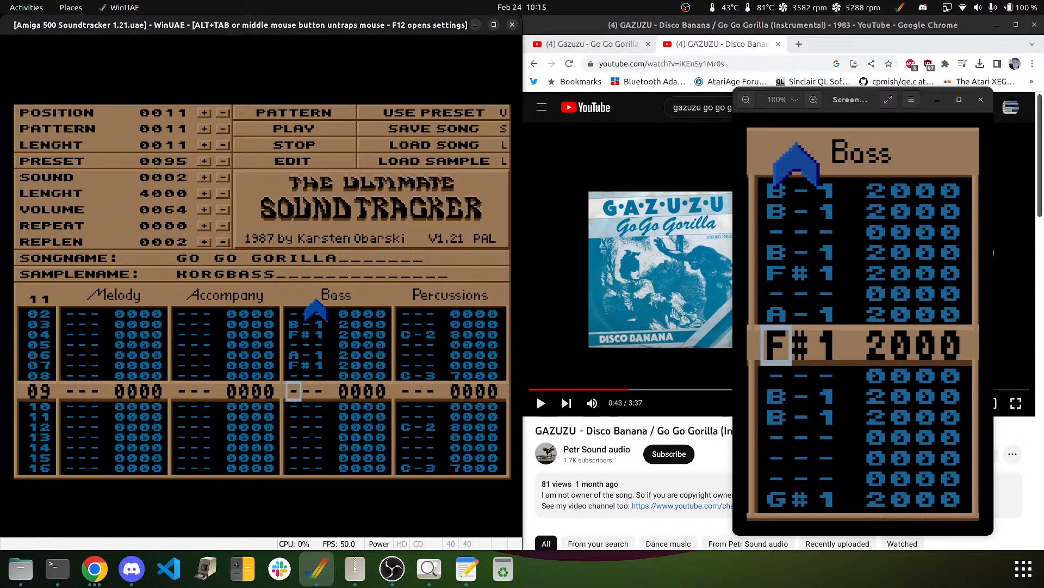
pyautogui.press('m')
pyautogui.press('m')
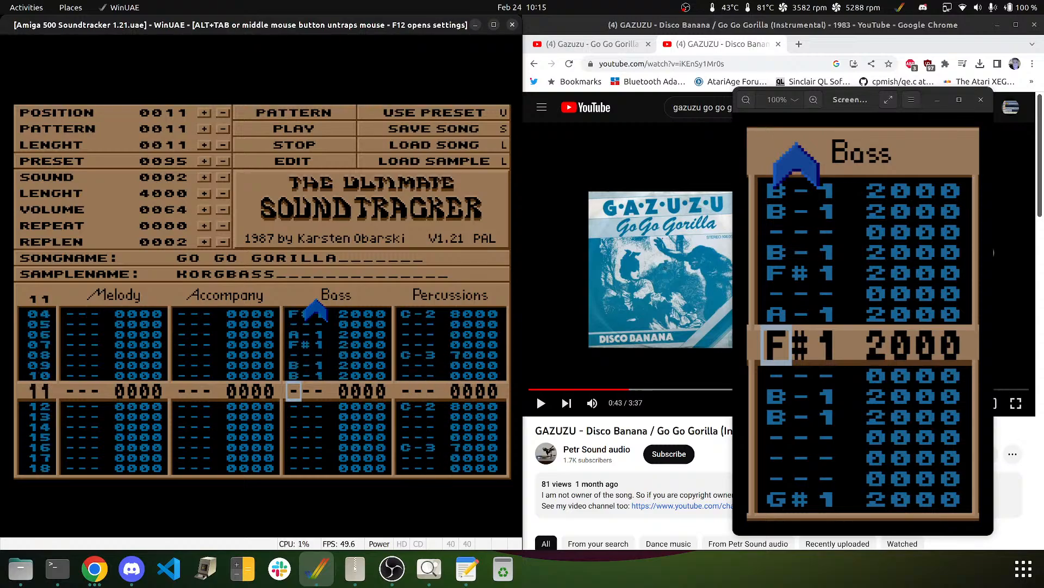
pyautogui.press('Down')
pyautogui.press('Down')
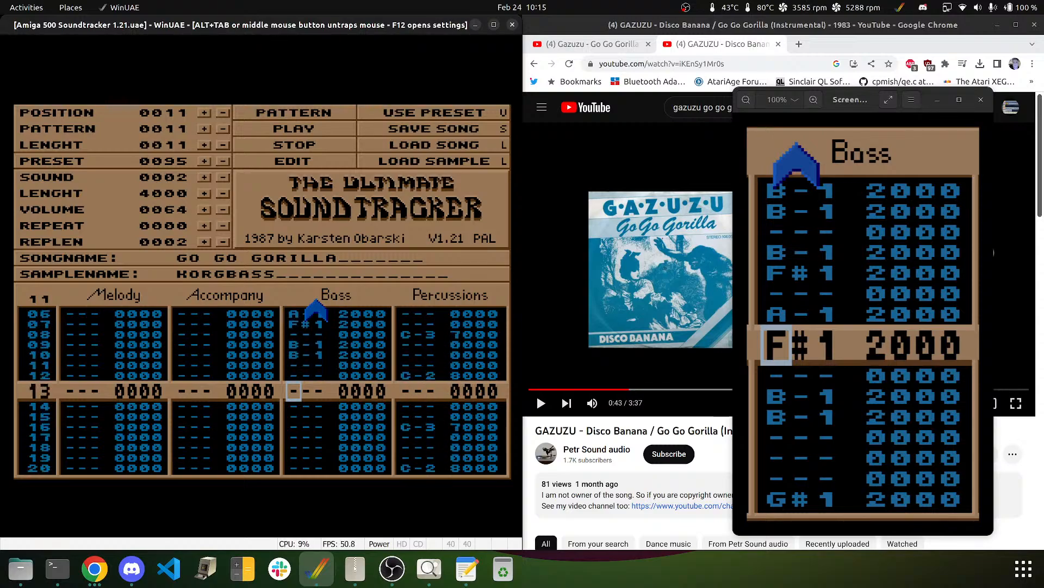
pyautogui.press('Down')
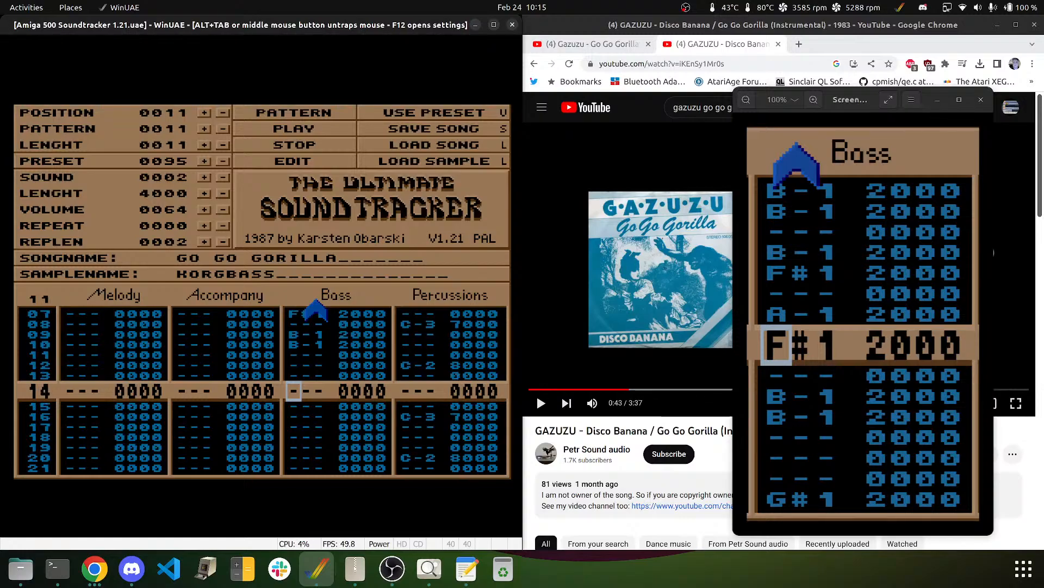
# - Enter G#1, B-1, G#1, G#1 on Bass rows 14–17, skip row 18, and G#1 on row 19
pyautogui.press('h')
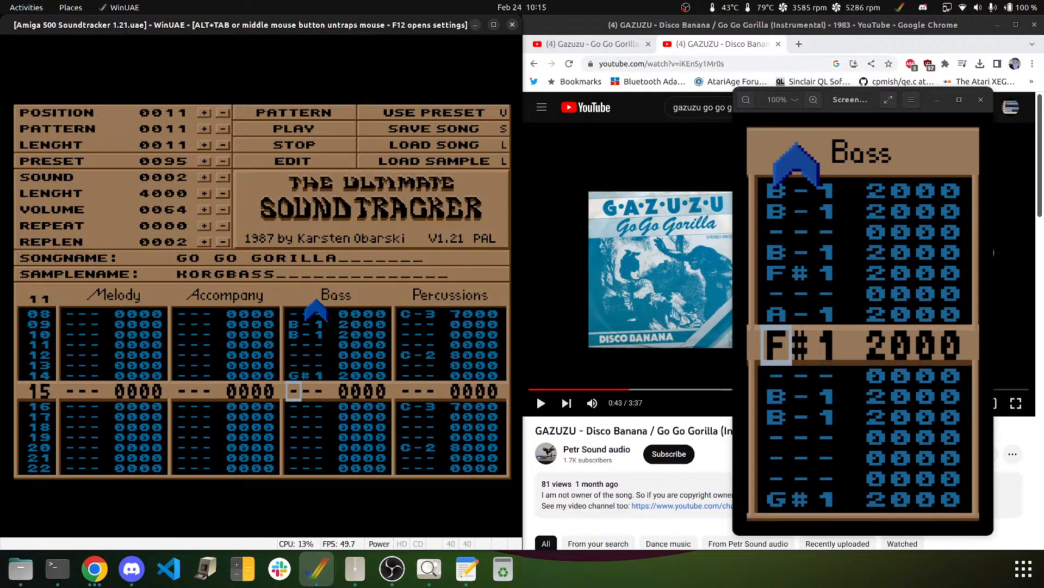
pyautogui.press('m')
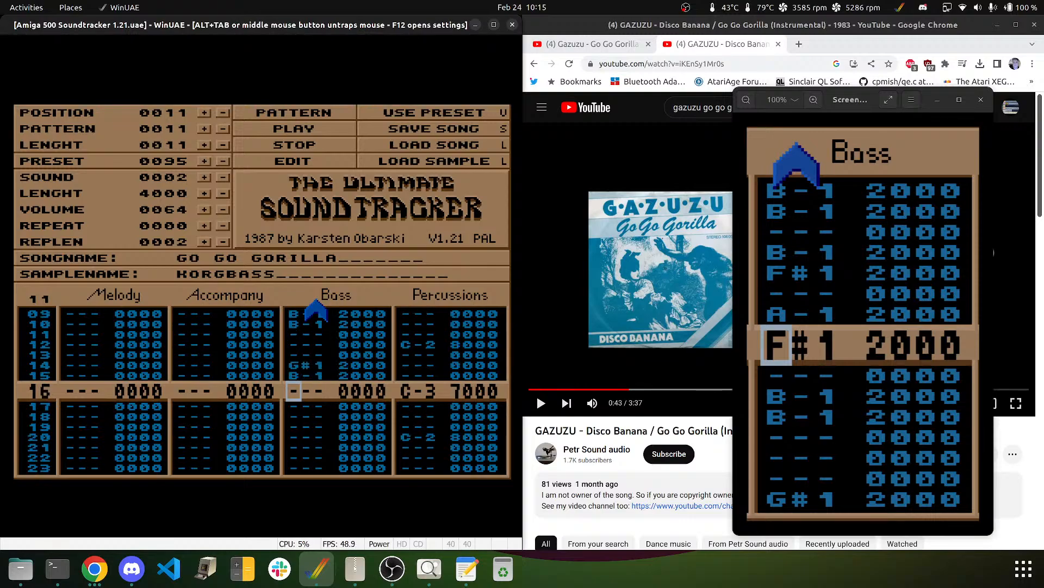
pyautogui.press('h')
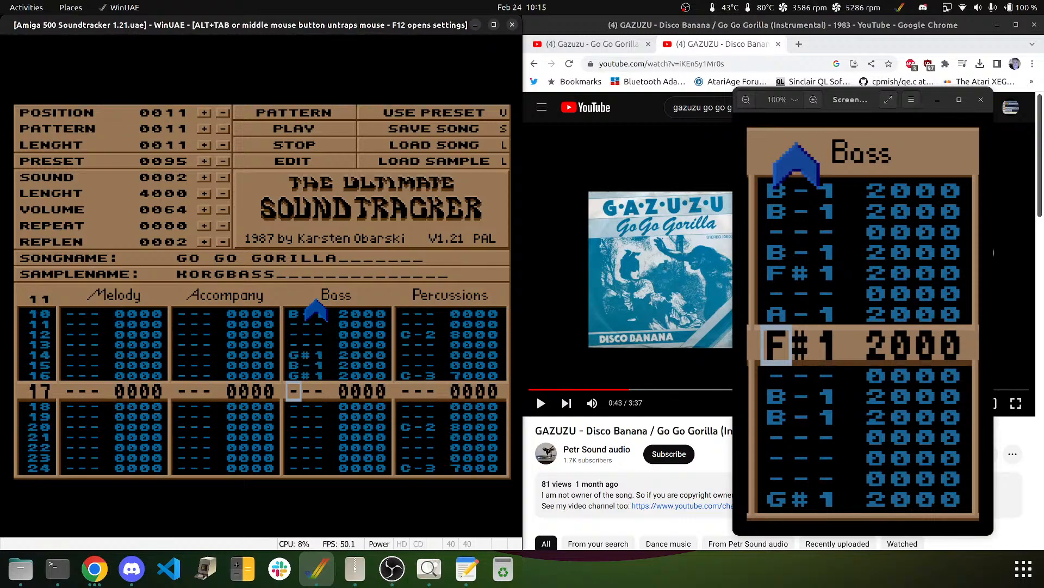
pyautogui.press('h')
pyautogui.press('Down')
pyautogui.press('h')
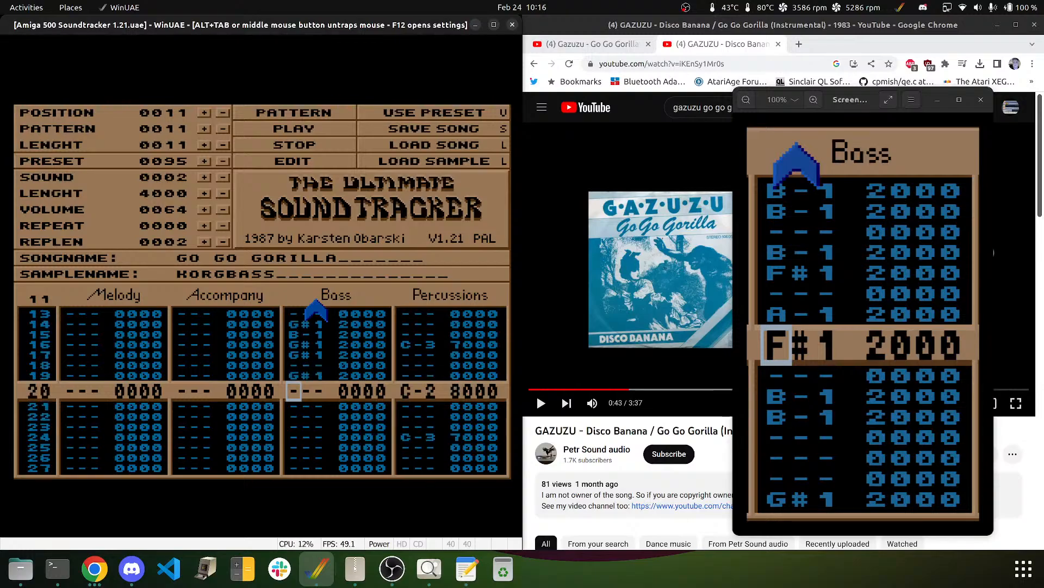
# - Play the pattern to check it, then return to edit mode at row 21
pyautogui.click(306, 112)
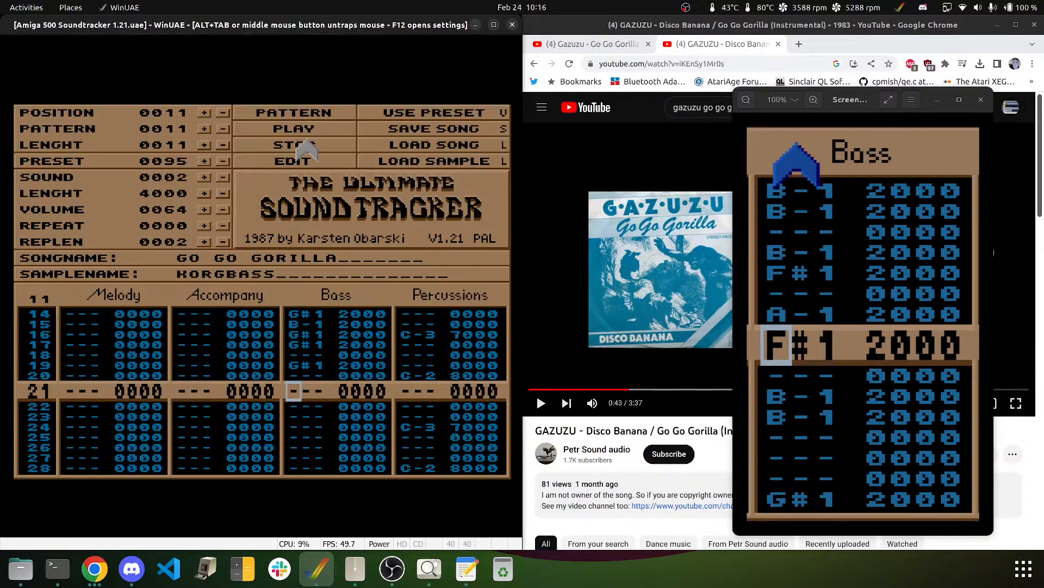
pyautogui.click(295, 156)
pyautogui.press('Up')
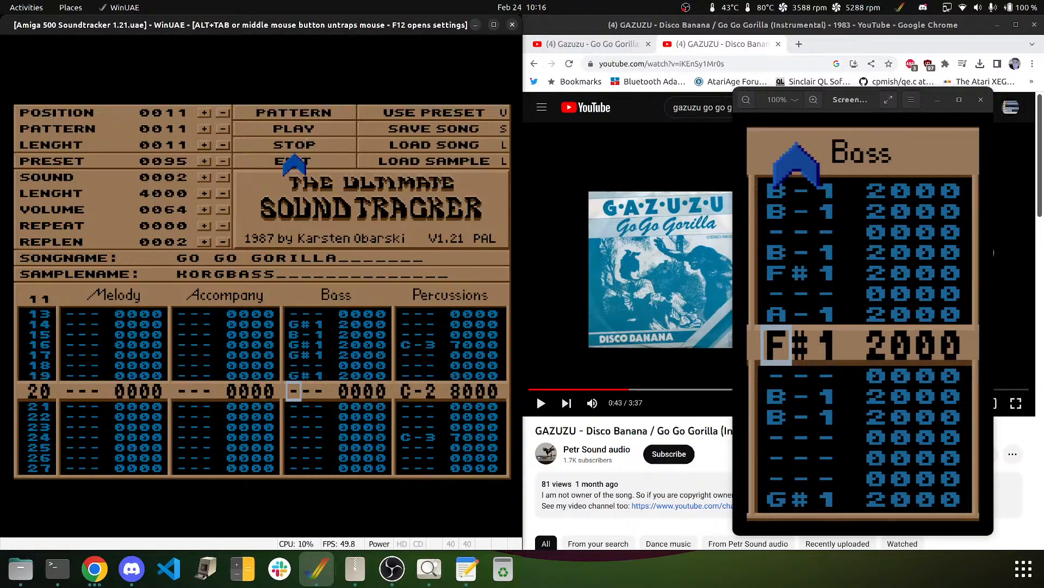
pyautogui.press('Down')
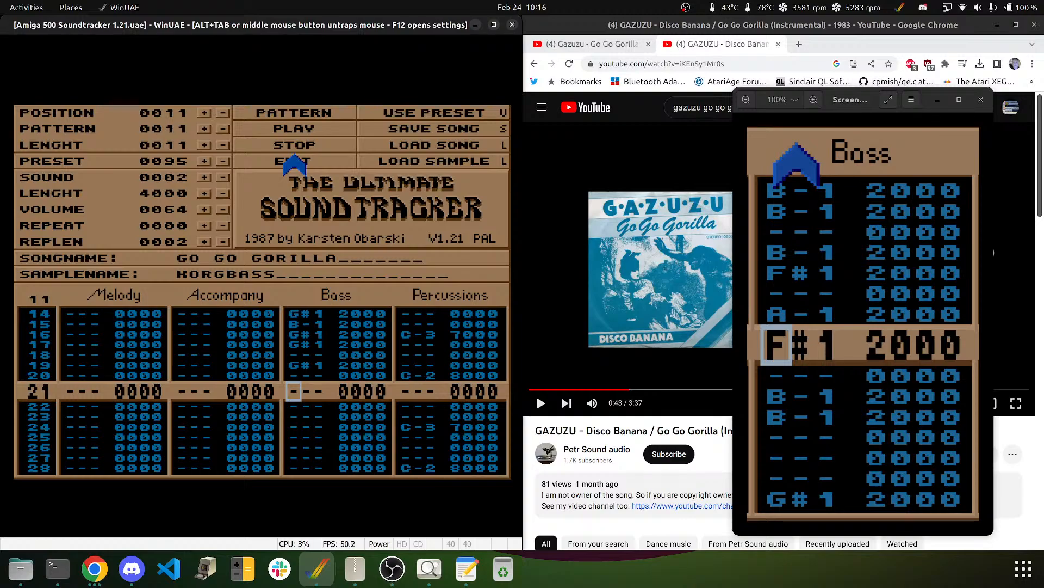
# - Enter G#1, D#1, F#1 and D#1 on Bass rows 21–25, then return to row 20
pyautogui.press('h')
pyautogui.press('d')
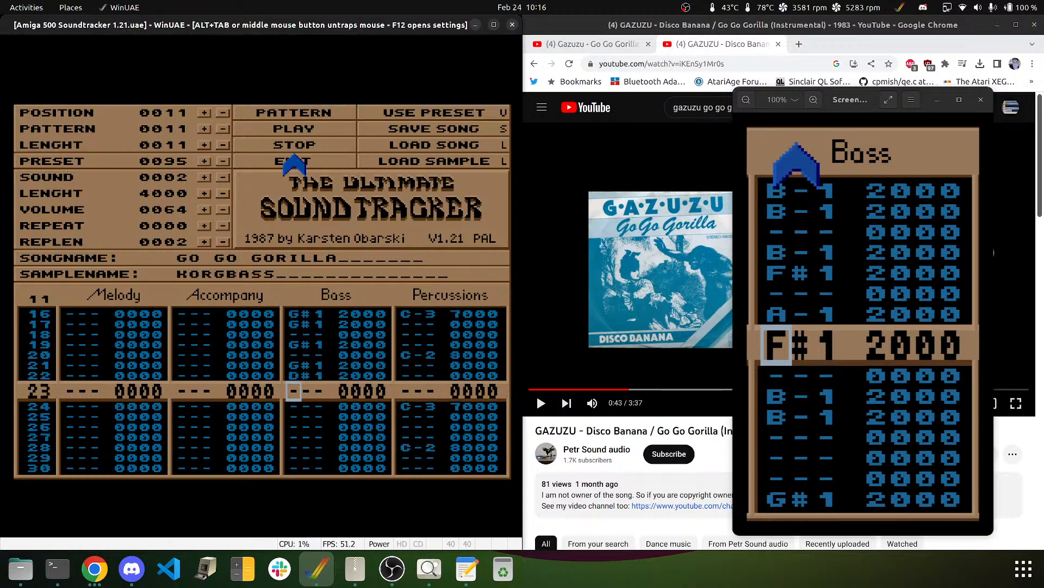
pyautogui.press('Down')
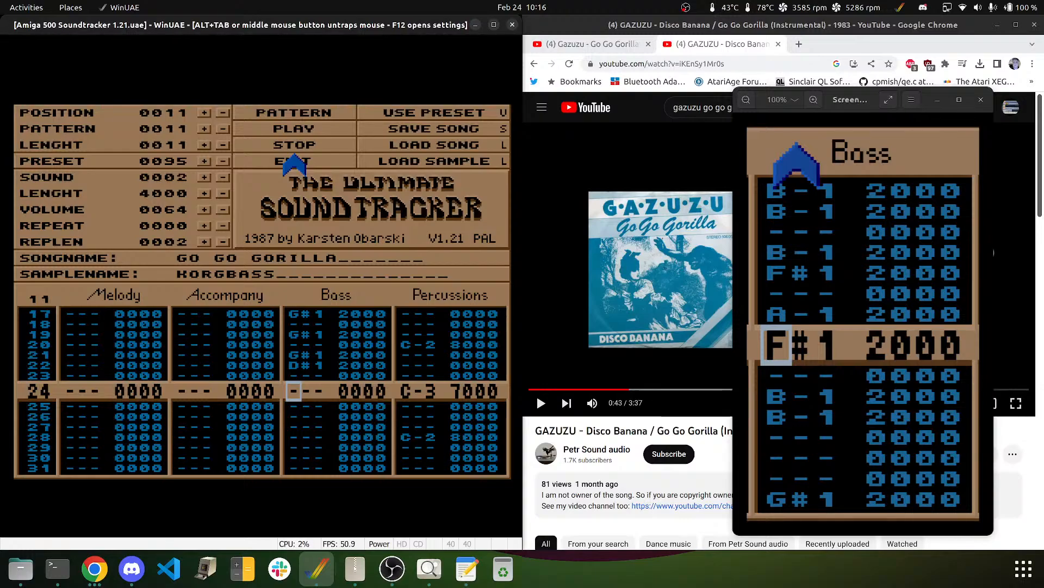
pyautogui.press('h')
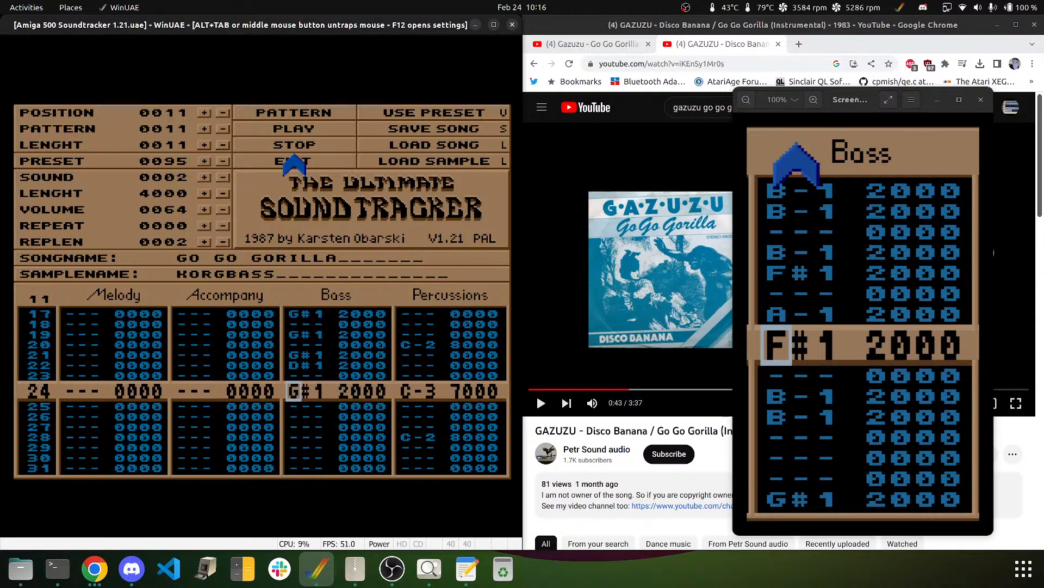
pyautogui.press('g')
pyautogui.press('d')
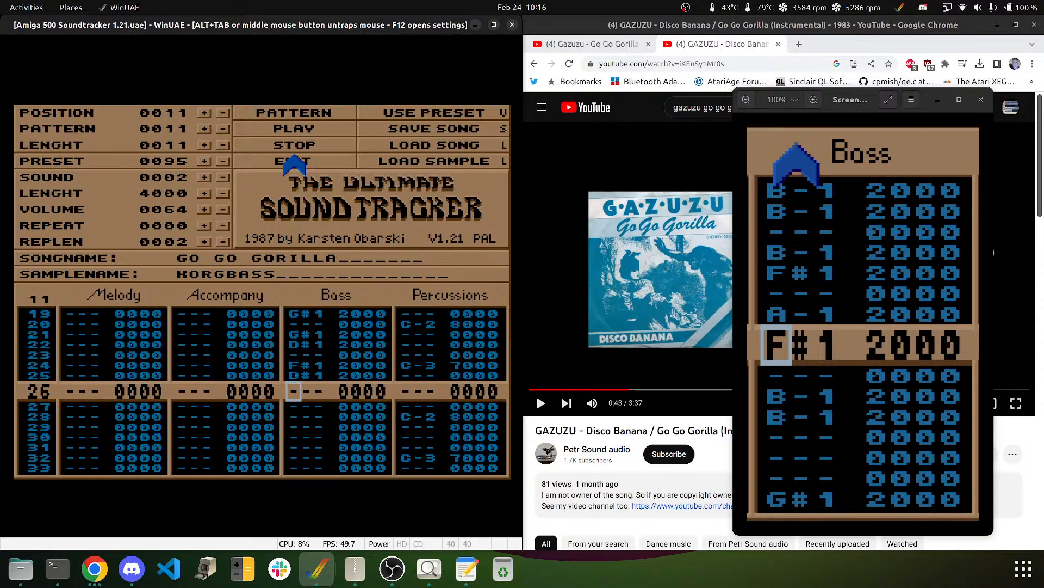
pyautogui.press('Down')
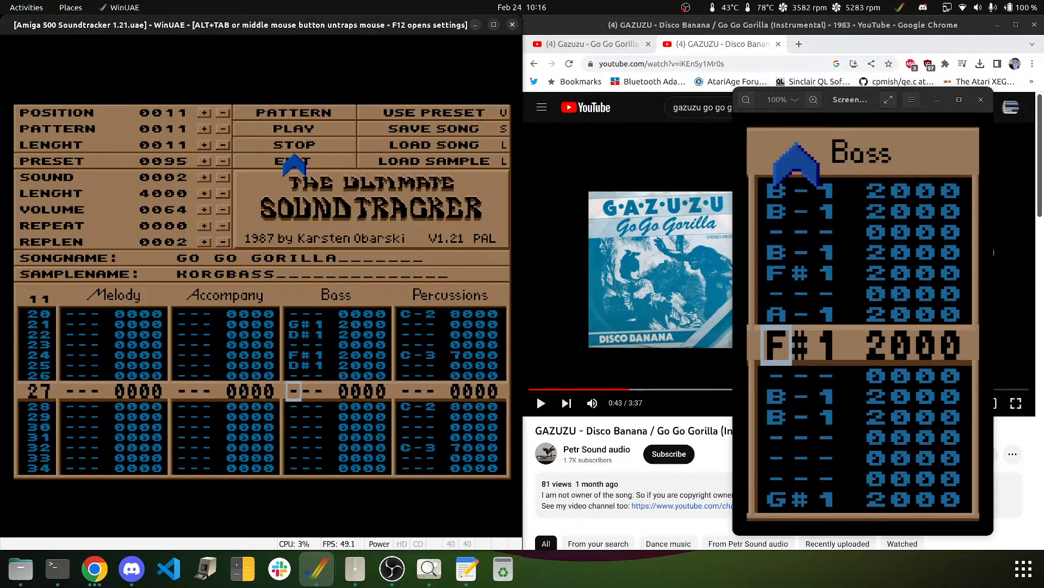
pyautogui.press('Down')
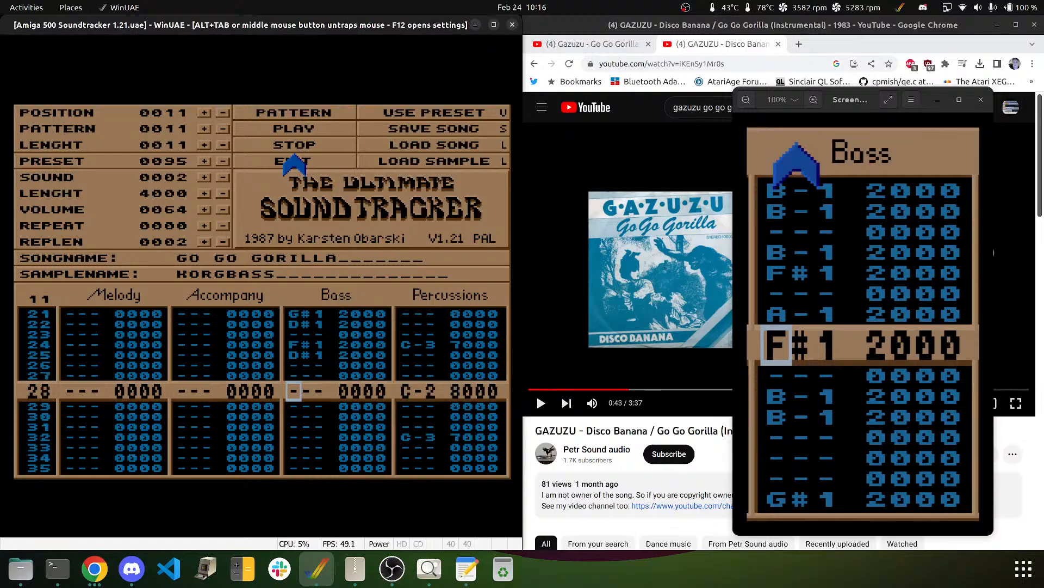
pyautogui.press('Up')
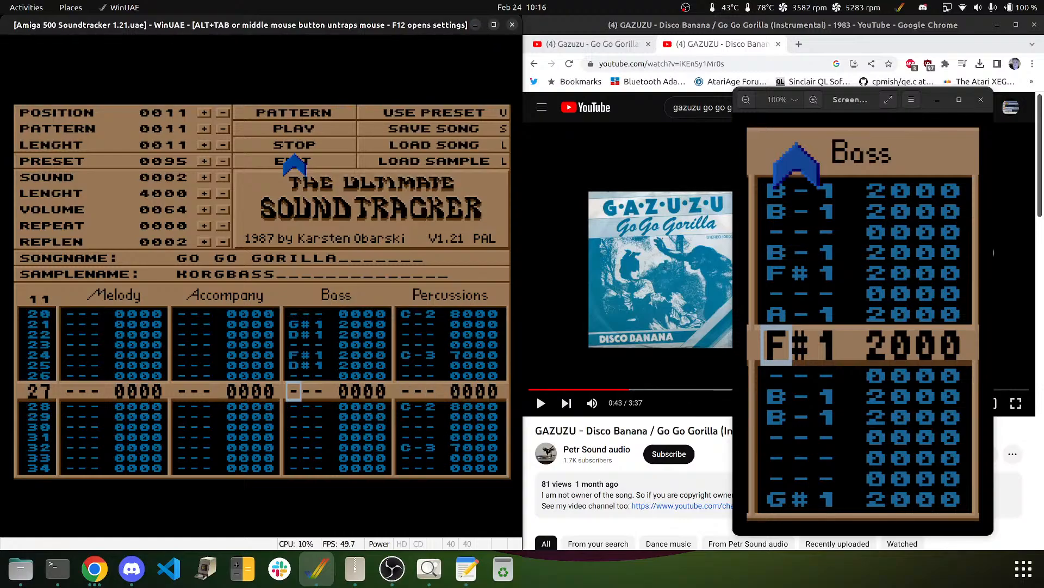
pyautogui.press('Down')
pyautogui.press('Down')
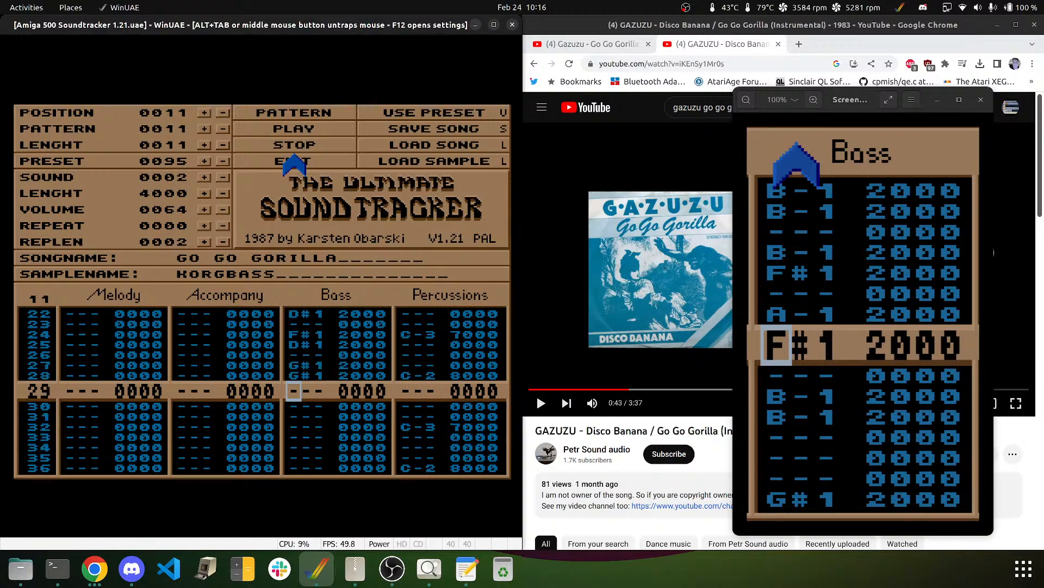
pyautogui.press('Down')
pyautogui.press('Down')
pyautogui.press('Down')
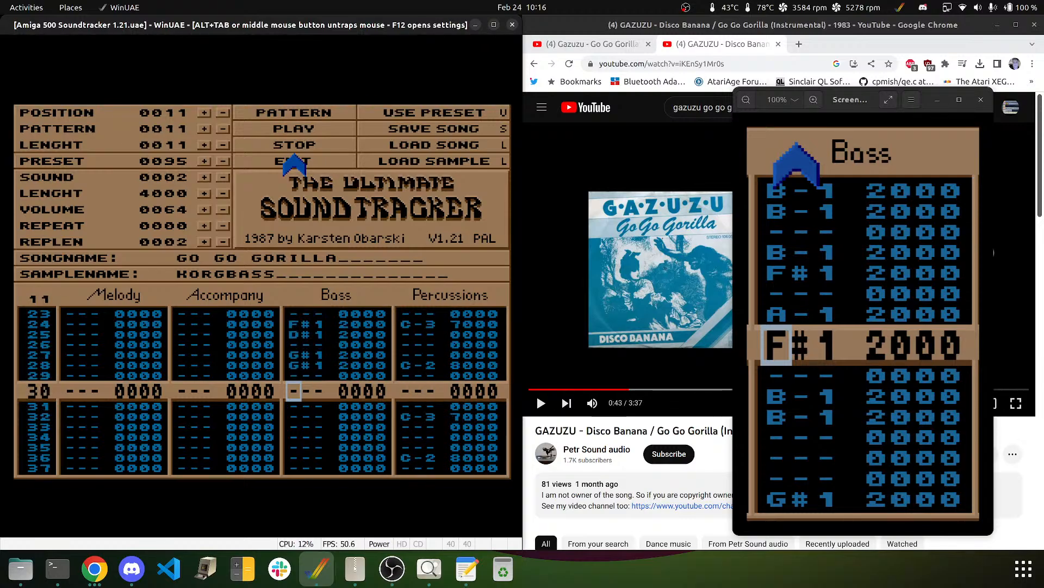
pyautogui.press('Up')
pyautogui.press('Up')
pyautogui.press('Up')
pyautogui.press('Up')
pyautogui.press('Up')
pyautogui.press('Up')
pyautogui.press('Up')
pyautogui.press('Up')
pyautogui.press('Up')
pyautogui.press('Up')
pyautogui.press('Up')
pyautogui.press('Up')
pyautogui.press('Up')
pyautogui.press('Up')
pyautogui.press('Up')
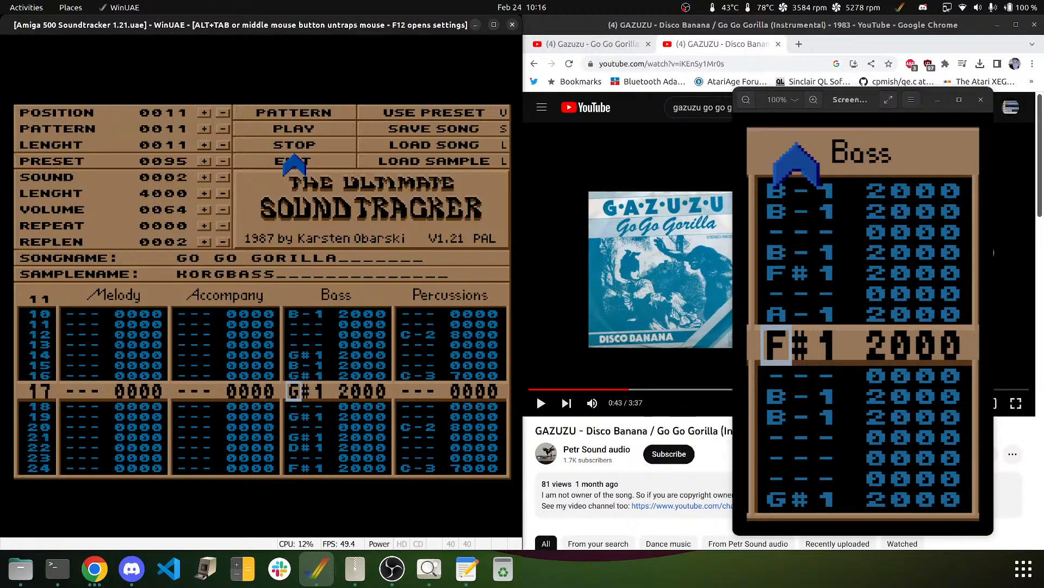
# - Play the pattern from the top to listen back, then stop playback
pyautogui.click(310, 113)
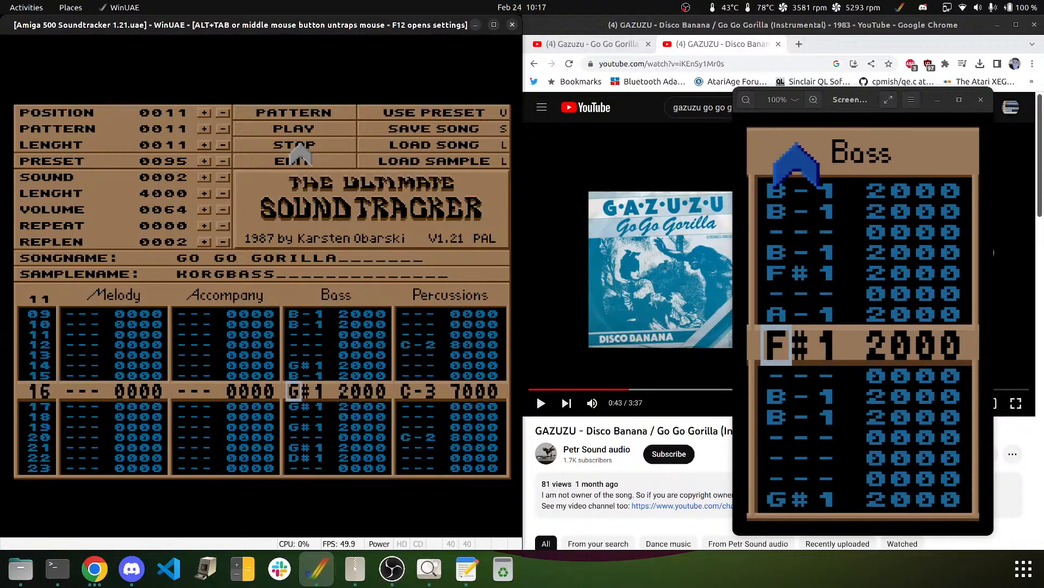
pyautogui.click(298, 111)
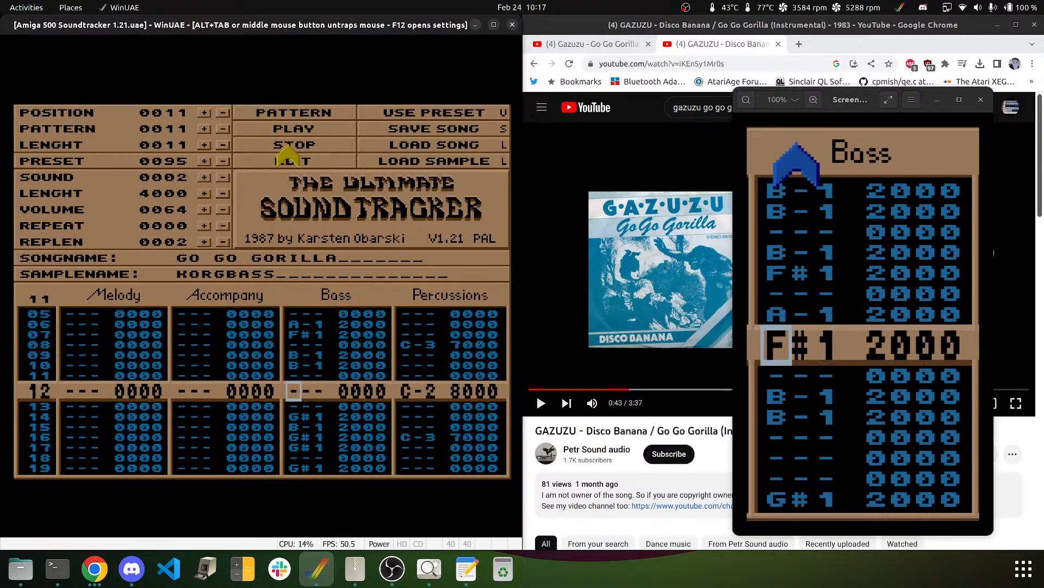
pyautogui.click(288, 147)
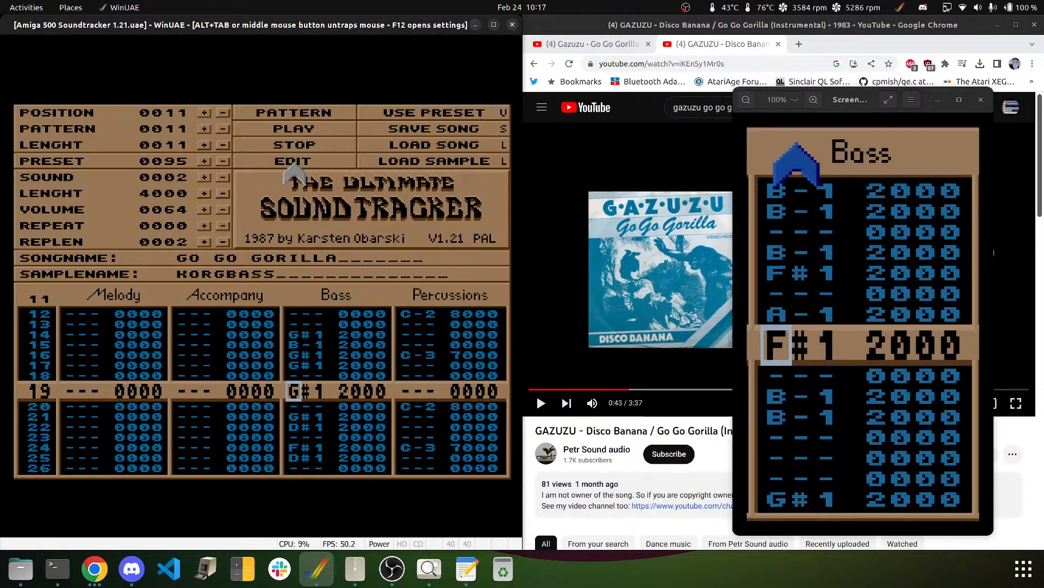
# - With editing on, put D#1 on Bass row 20 and clear the G#1 from row 21
pyautogui.click(296, 165)
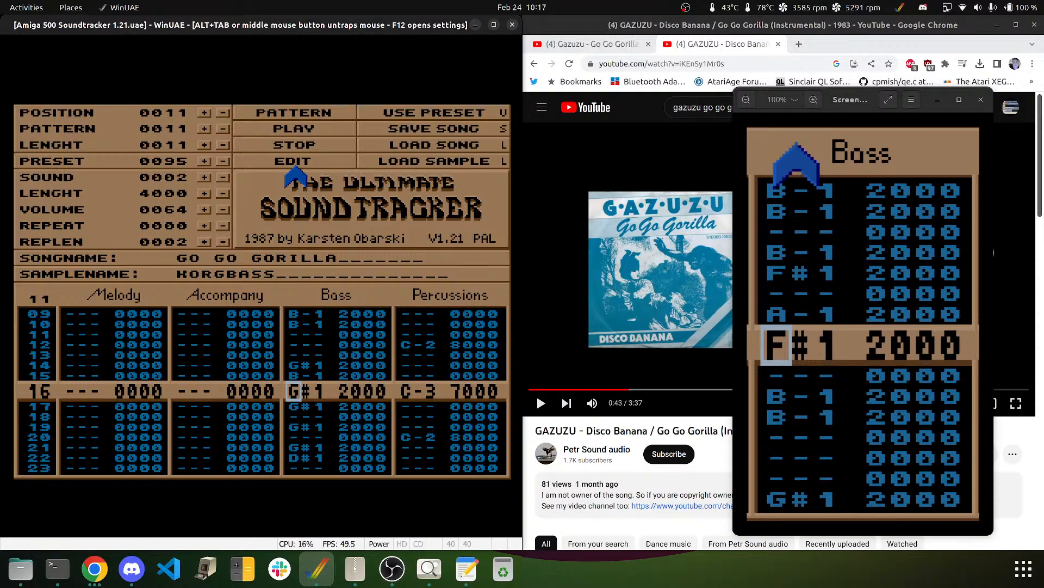
pyautogui.press('Down')
pyautogui.press('Down')
pyautogui.press('Down')
pyautogui.press('Down')
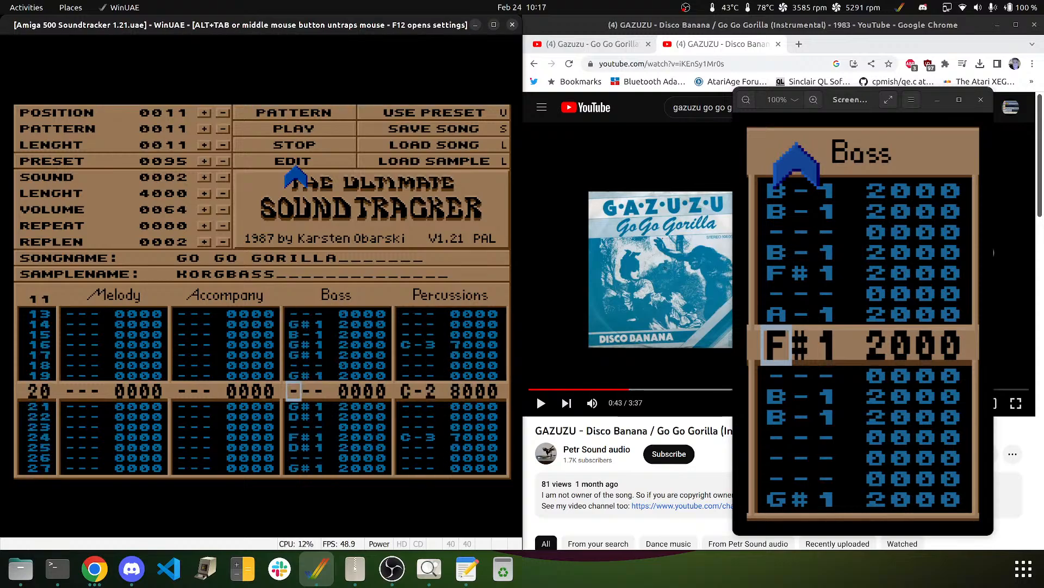
pyautogui.press('d')
pyautogui.press('Delete')
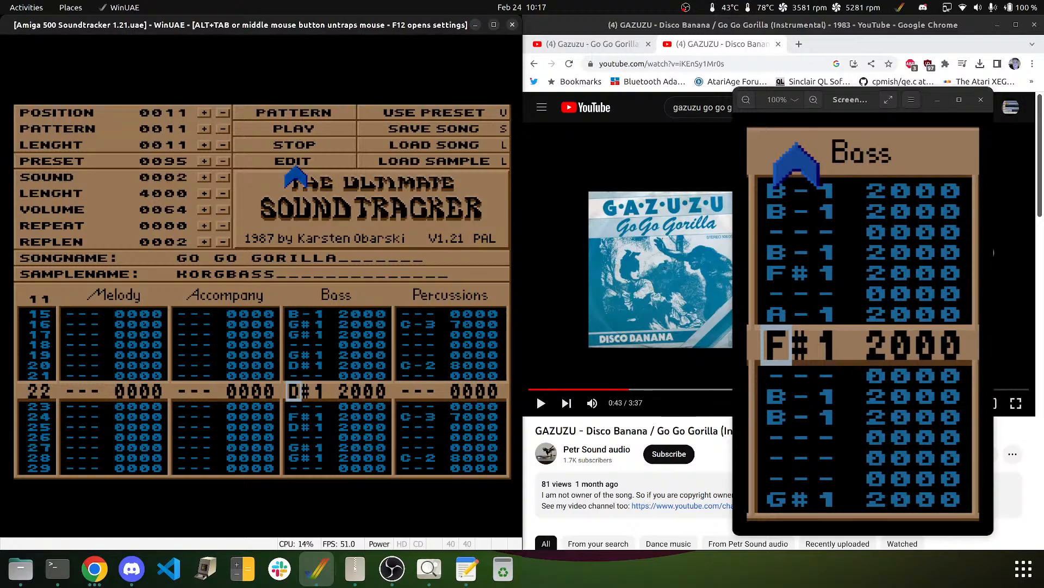
# - Rework Bass rows 22–27 into F#1, D#1, G#1, G#1, clearing rows 24 and 27
pyautogui.press('g')
pyautogui.press('d')
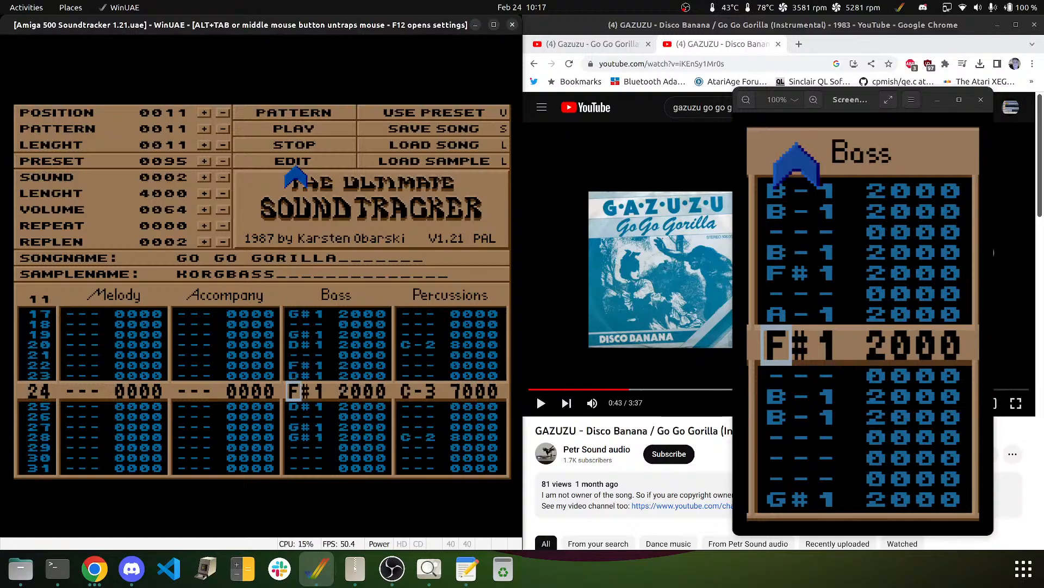
pyautogui.press('Delete')
pyautogui.press('h')
pyautogui.press('h')
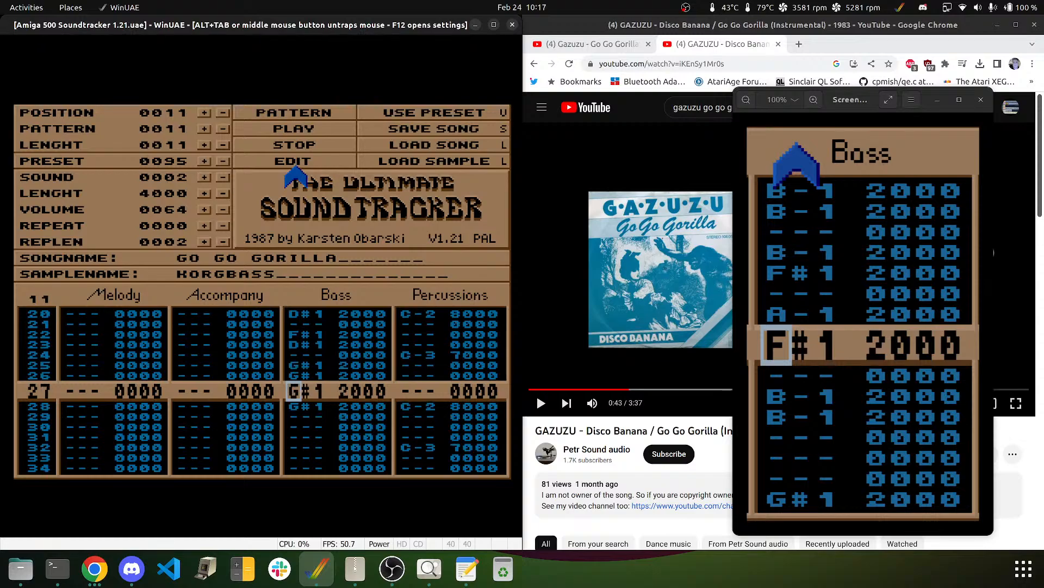
pyautogui.press('Delete')
pyautogui.press('Delete')
pyautogui.press('Delete')
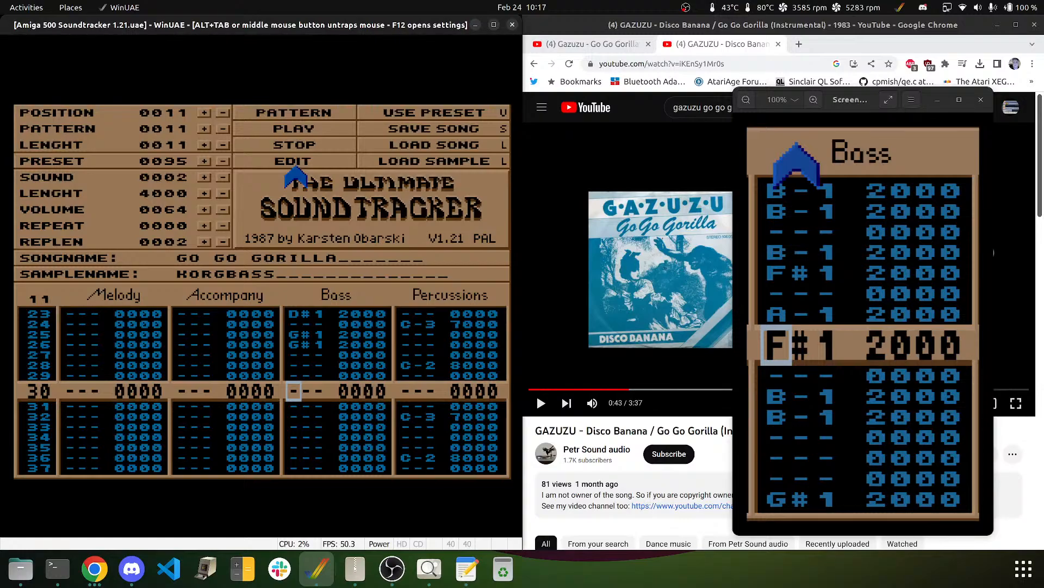
# - Add A-1 KORGBASS notes on Bass rows 32 and 33
pyautogui.press('Down')
pyautogui.press('Down')
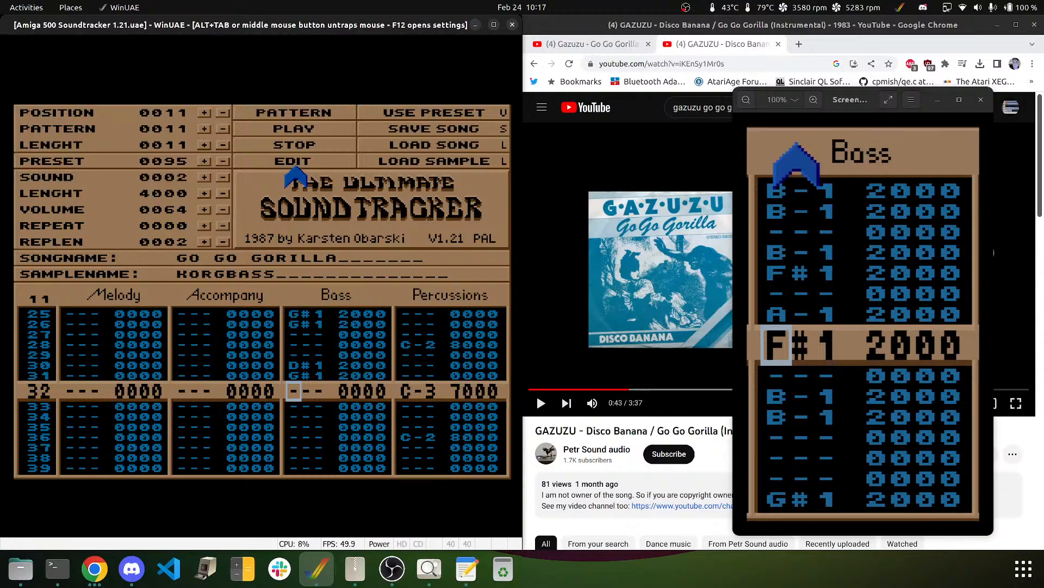
pyautogui.press('n')
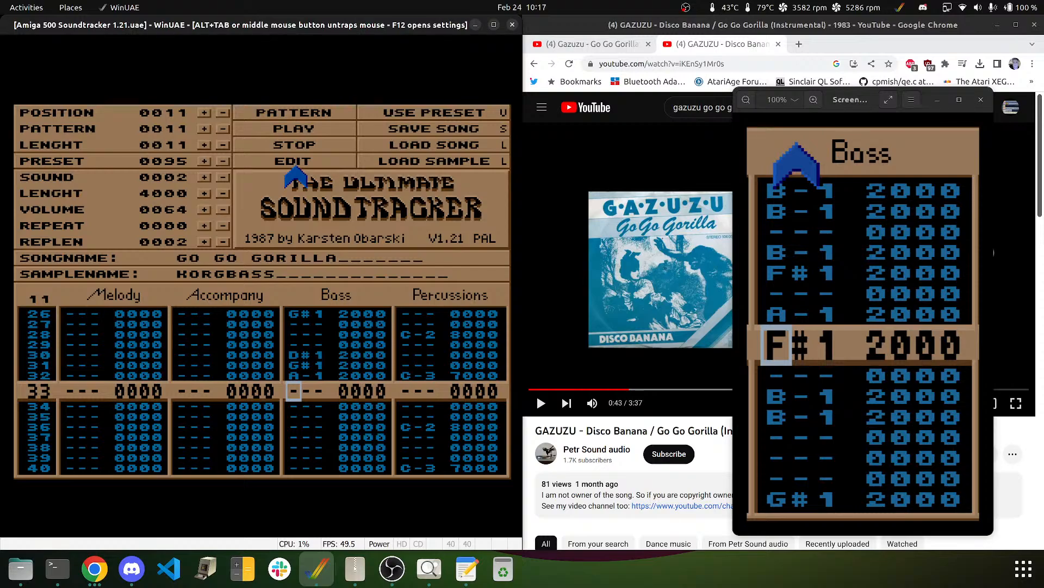
pyautogui.press('n')
pyautogui.press('Left')
pyautogui.press('Right')
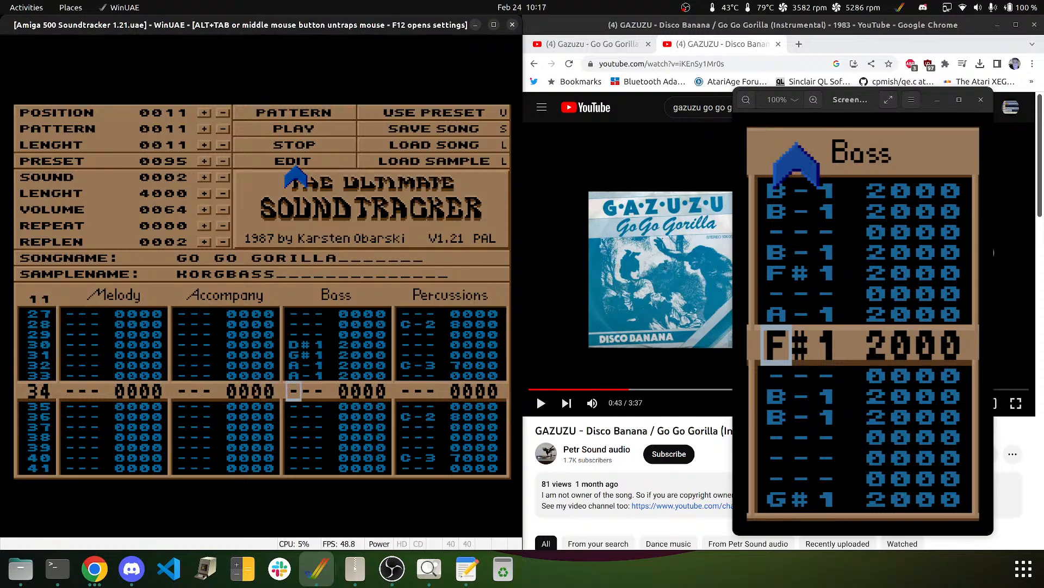
# - Play pattern 0011 from the top to hear the revised bassline, then stop it
pyautogui.click(280, 111)
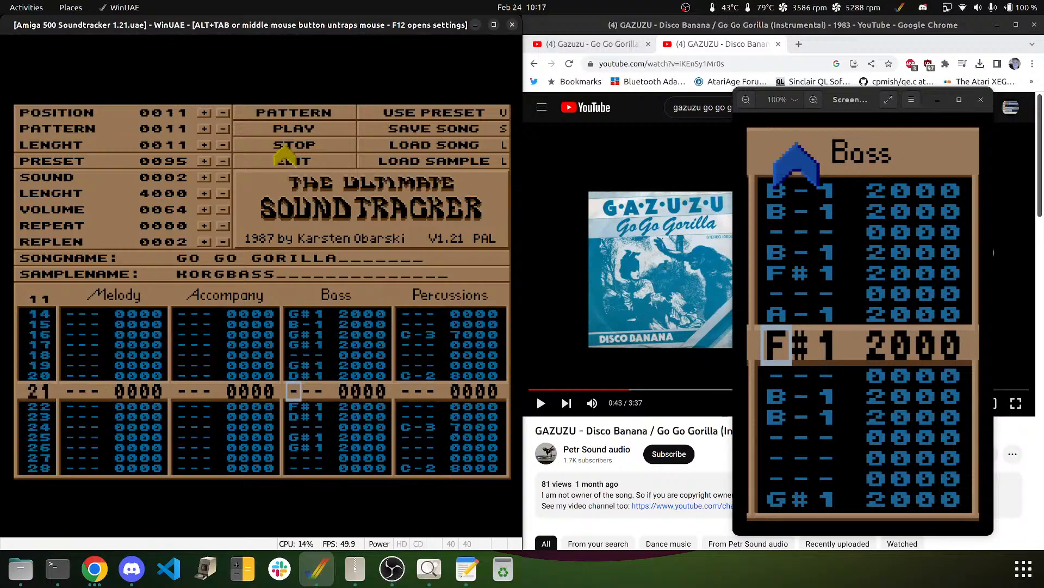
pyautogui.click(285, 146)
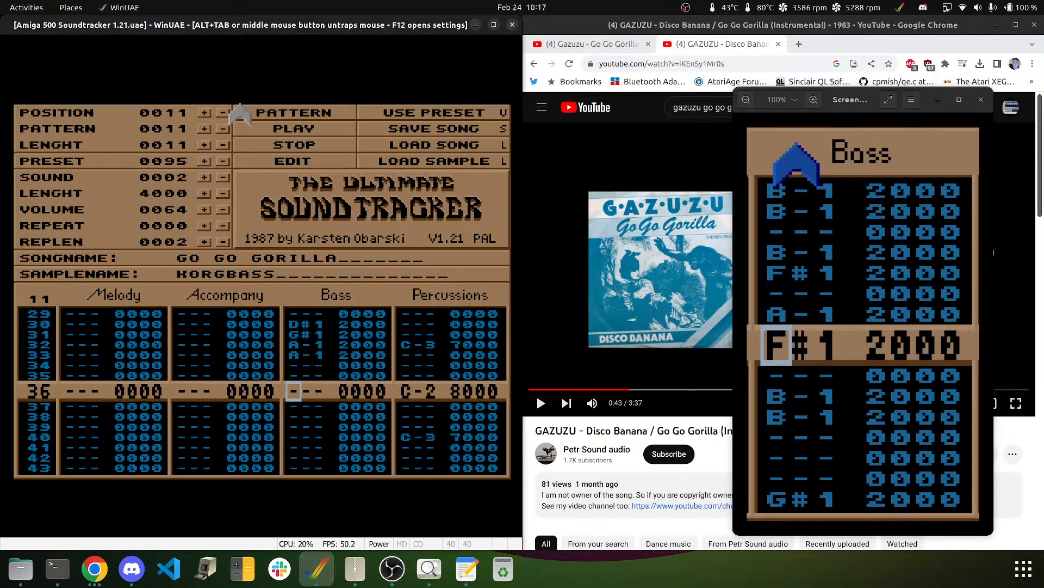
# - Play the Go Go Gorilla reference video, pause it at 0:46, and return to the tracker
pyautogui.middleClick(284, 200)
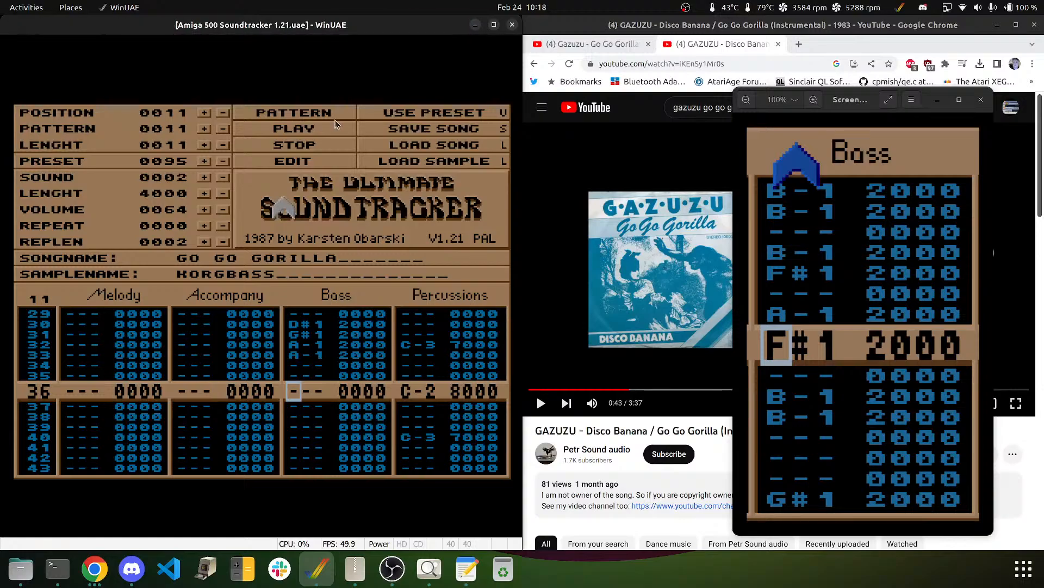
pyautogui.click(637, 220)
pyautogui.click(637, 220)
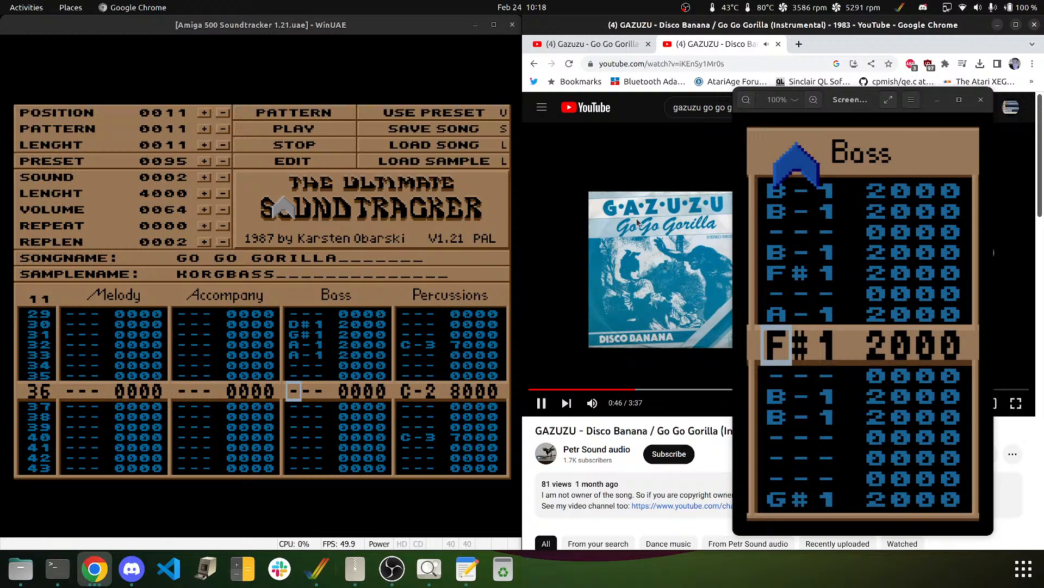
pyautogui.click(539, 399)
pyautogui.click(292, 218)
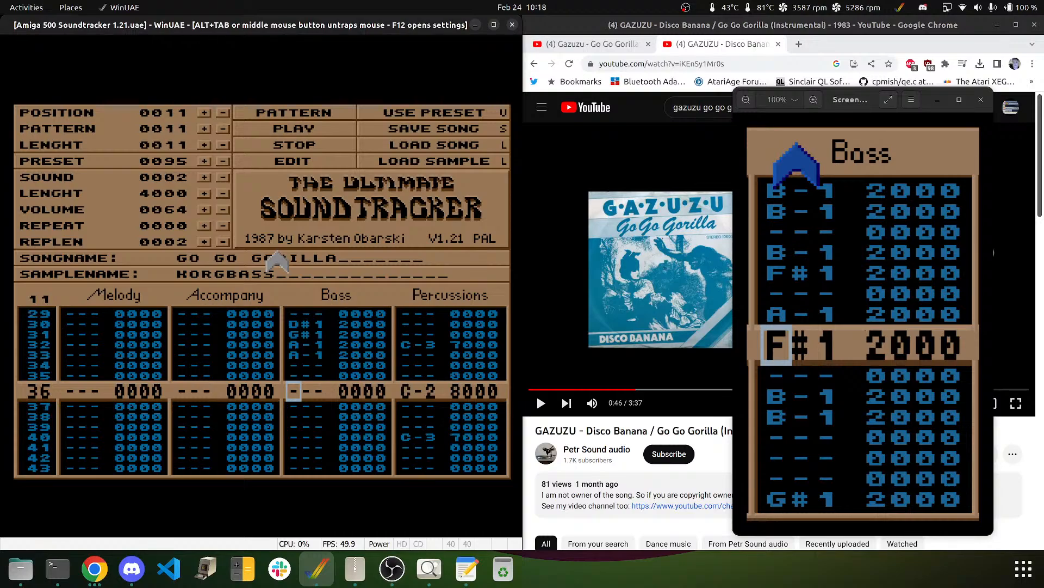
# - Enter Bass notes B-1 and E-1 on rows 35–36, then F#1 and E-1 on rows 38–39
pyautogui.press('Up')
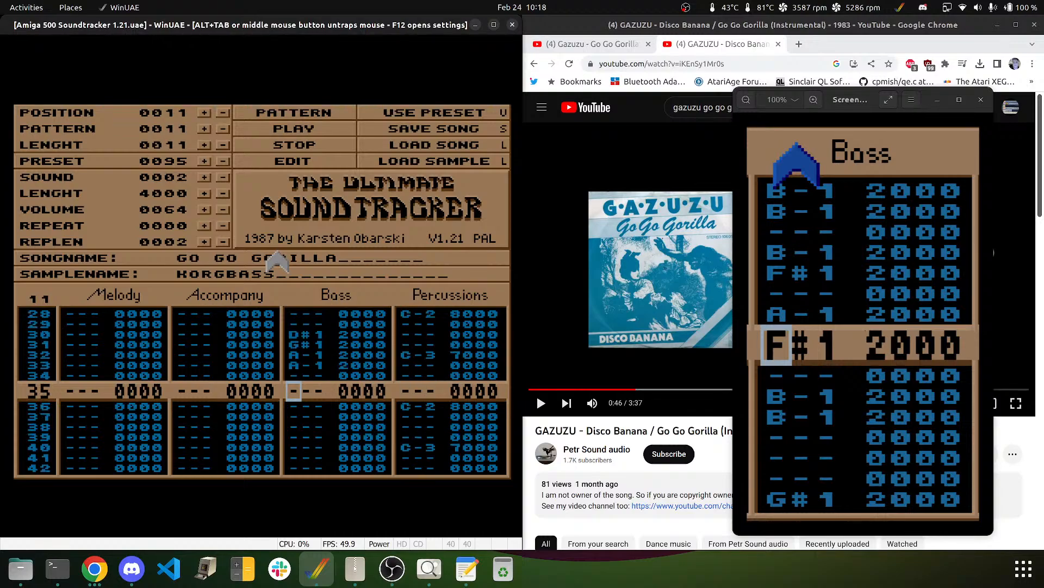
pyautogui.press('Up')
pyautogui.press('Up')
pyautogui.press('Up')
pyautogui.press('Up')
pyautogui.press('Up')
pyautogui.press('Up')
pyautogui.press('Down')
pyautogui.press('Down')
pyautogui.press('Down')
pyautogui.press('Down')
pyautogui.press('Down')
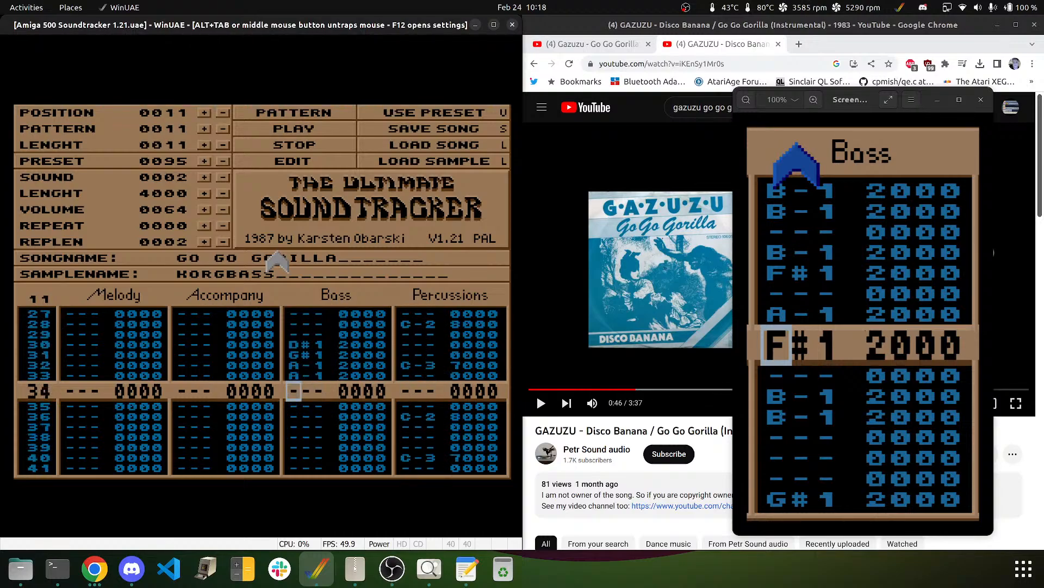
pyautogui.press('Down')
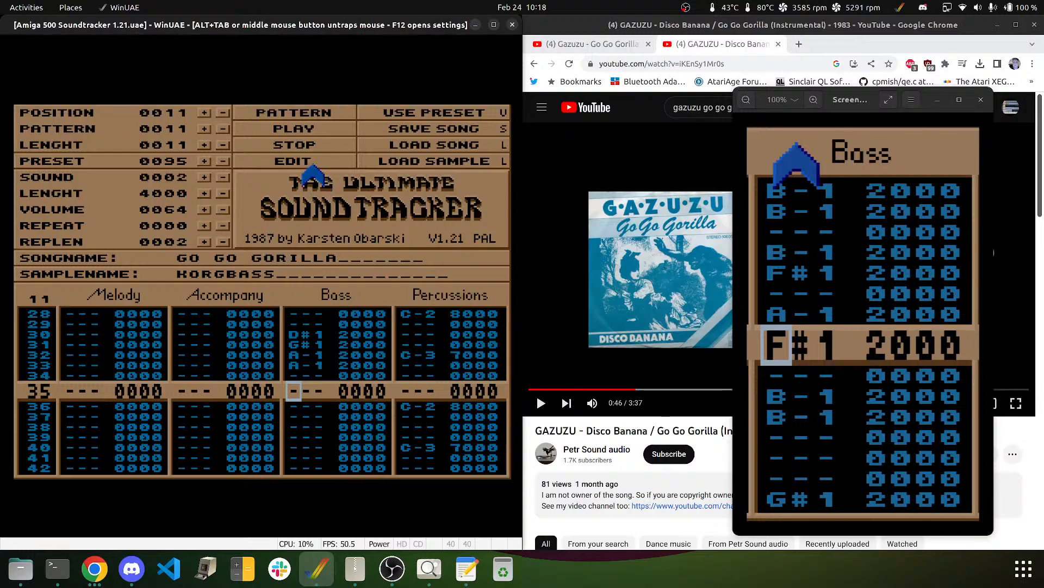
pyautogui.press('m')
pyautogui.press('c')
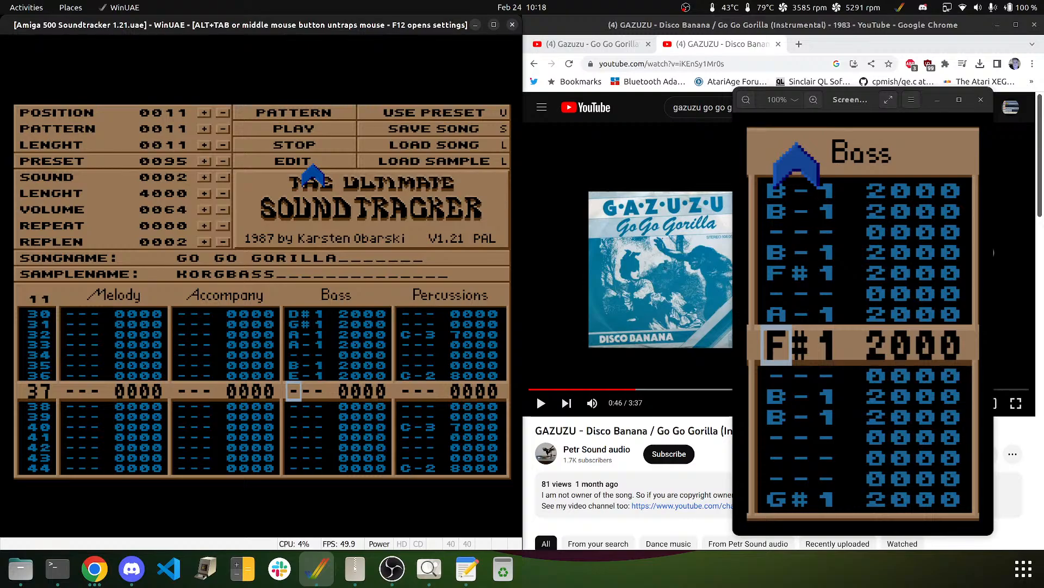
pyautogui.press('Up')
pyautogui.press('Up')
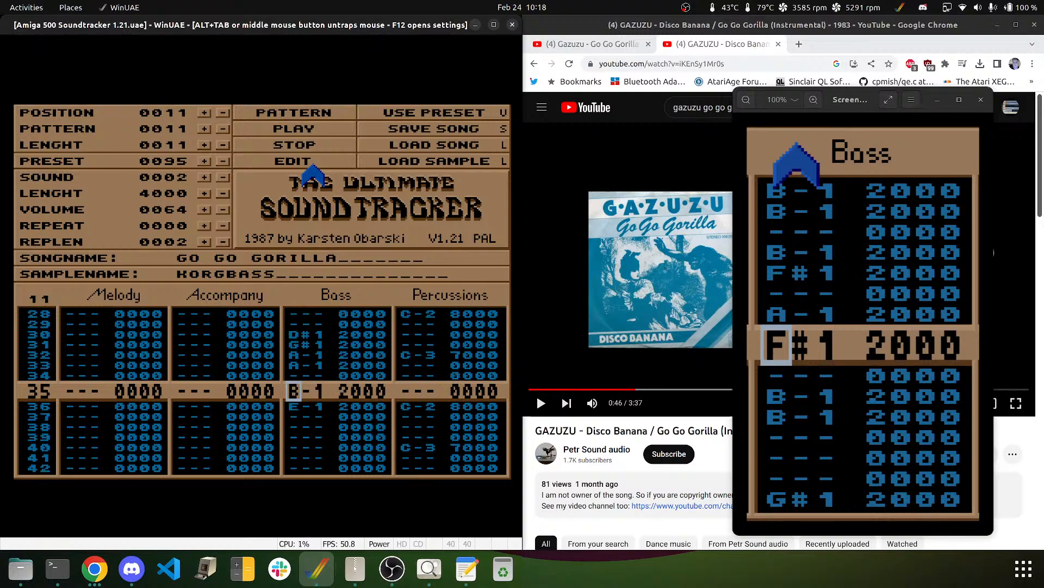
pyautogui.press('Down')
pyautogui.press('Down')
pyautogui.press('Down')
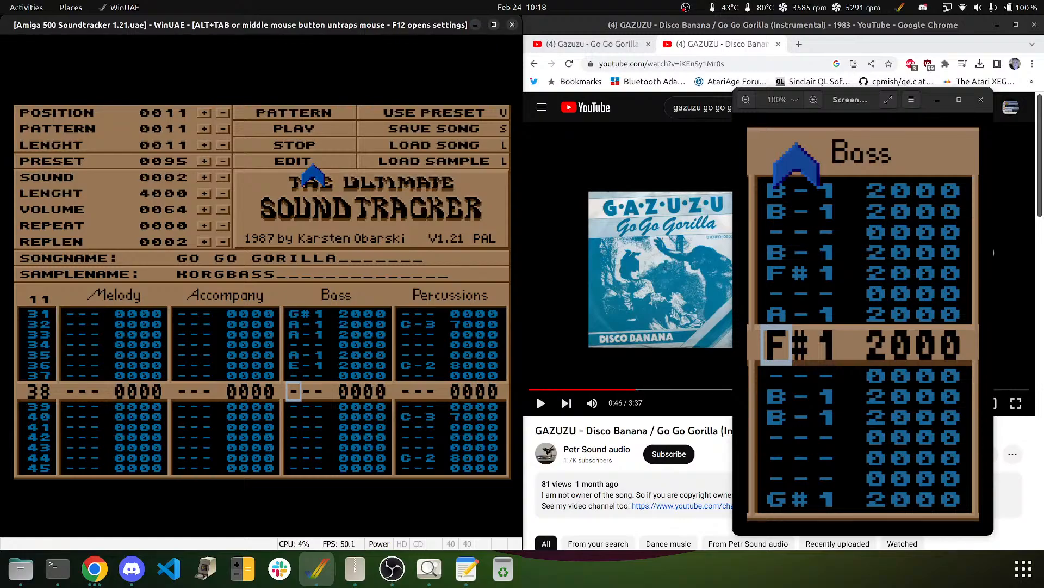
pyautogui.press('g')
pyautogui.press('c')
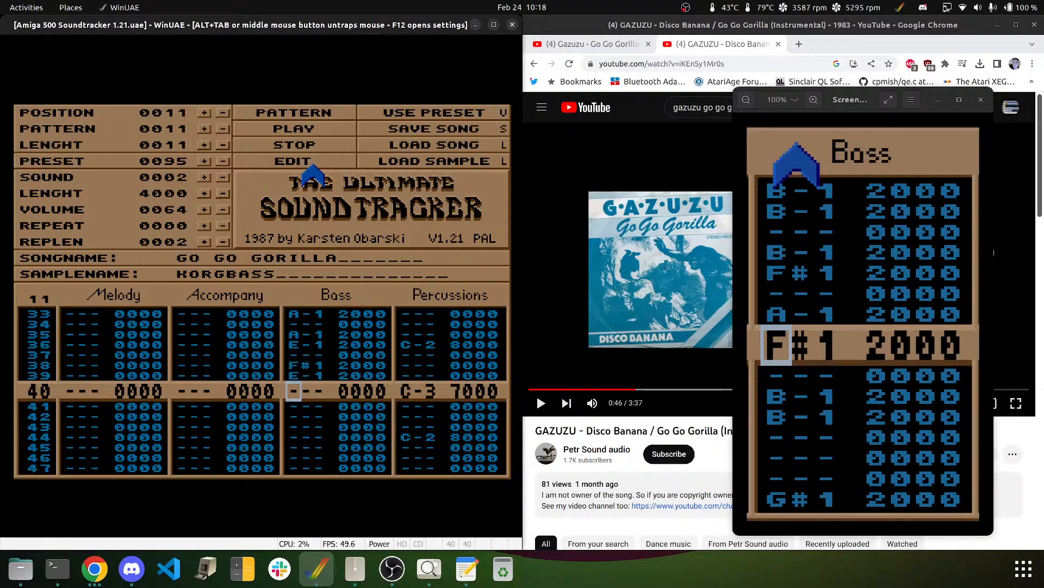
# - Leave row 40 empty and put A-1 on Bass rows 41 and 42
pyautogui.press('Down')
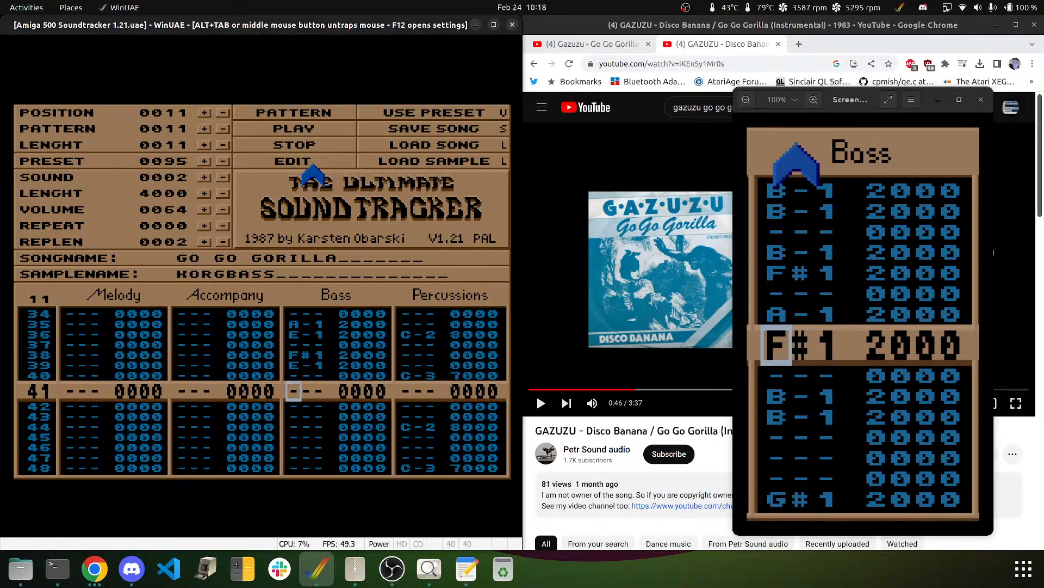
pyautogui.press('m')
pyautogui.press('m')
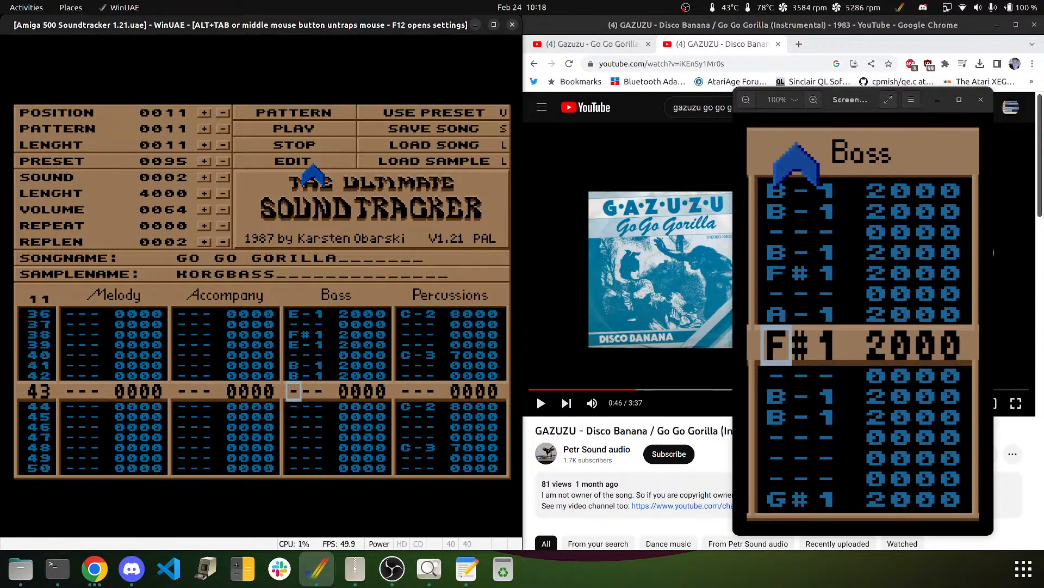
pyautogui.press('Up')
pyautogui.press('n')
pyautogui.press('Up')
pyautogui.press('Up')
pyautogui.press('n')
pyautogui.press('n')
pyautogui.click(282, 111)
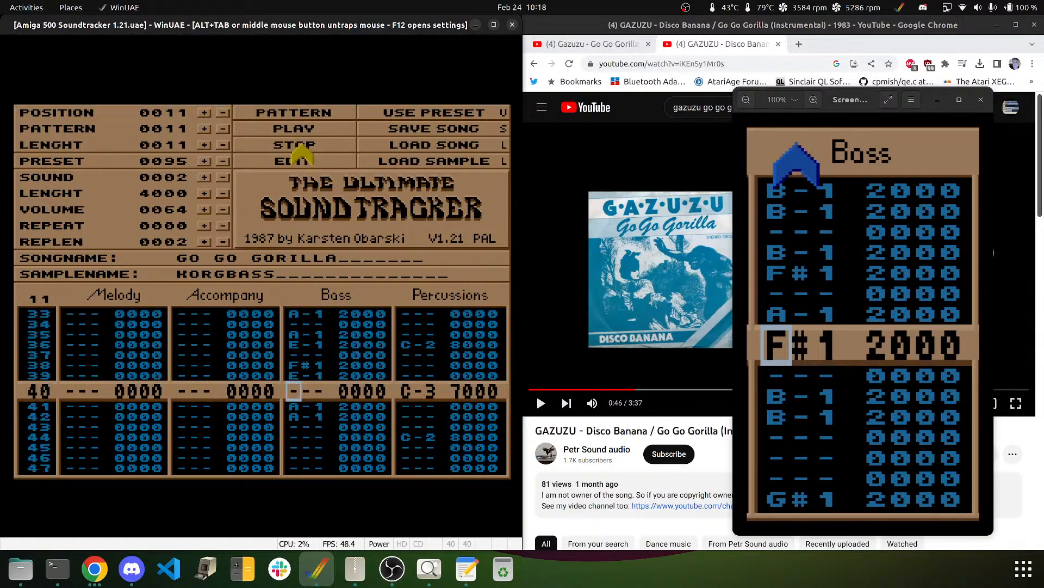
pyautogui.click(300, 146)
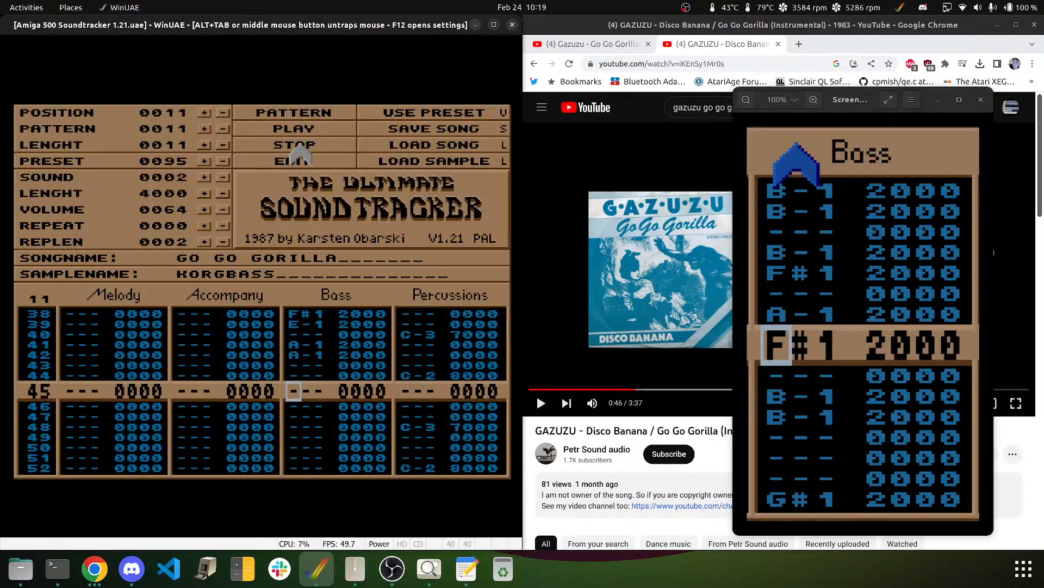
pyautogui.press('Down')
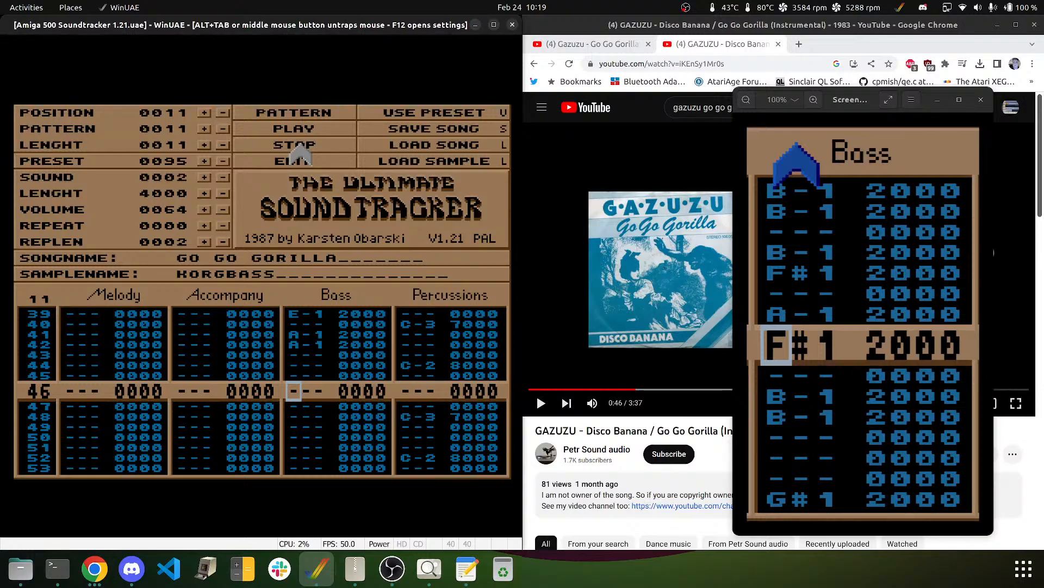
pyautogui.click(276, 165)
# - Enter E-1 and A-1 on Bass rows 46–47, then F#2 on rows 48 and 49
pyautogui.press('c')
pyautogui.press('n')
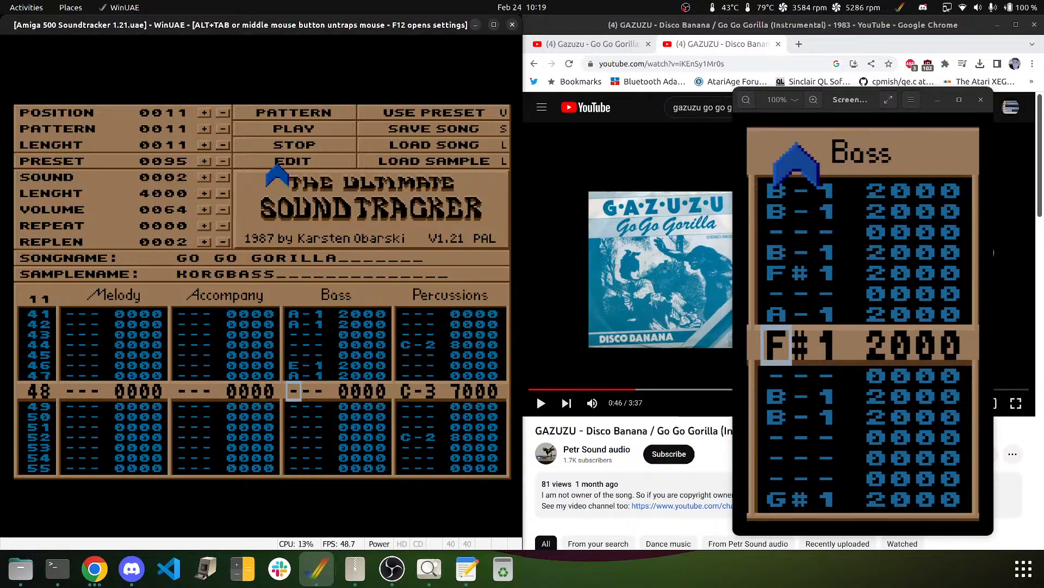
pyautogui.press('t')
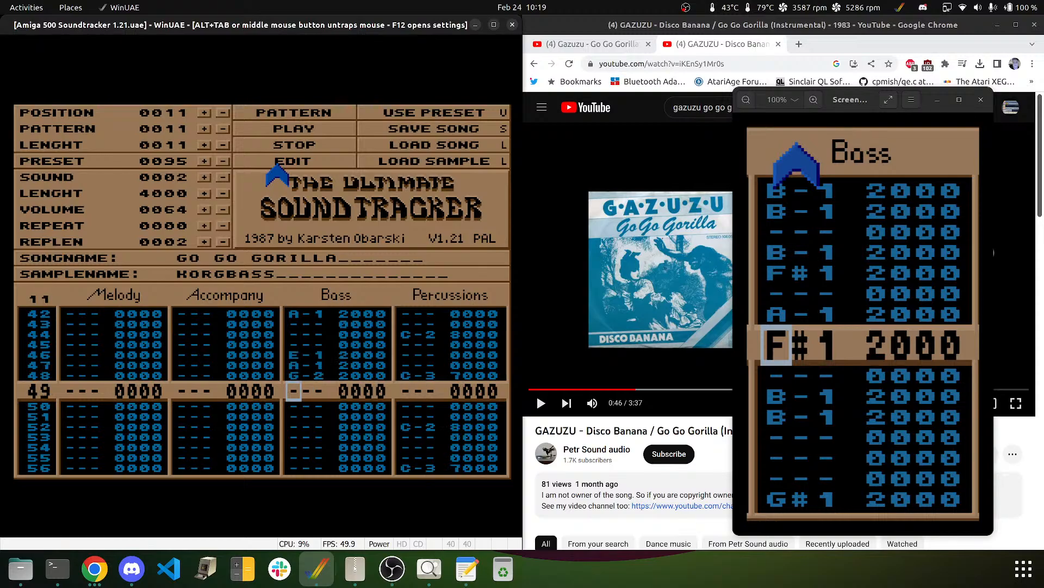
pyautogui.press('Up')
pyautogui.press('5')
pyautogui.press('5')
pyautogui.press('Down')
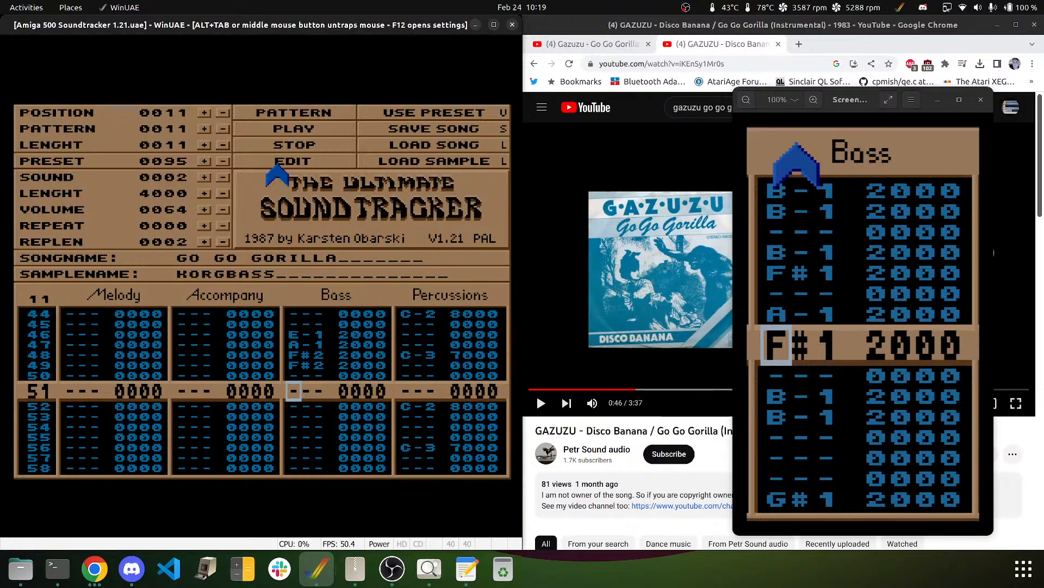
# - Replay the reference video from 0:43, pause at 0:47, and return to the tracker
pyautogui.middleClick(274, 190)
pyautogui.click(594, 231)
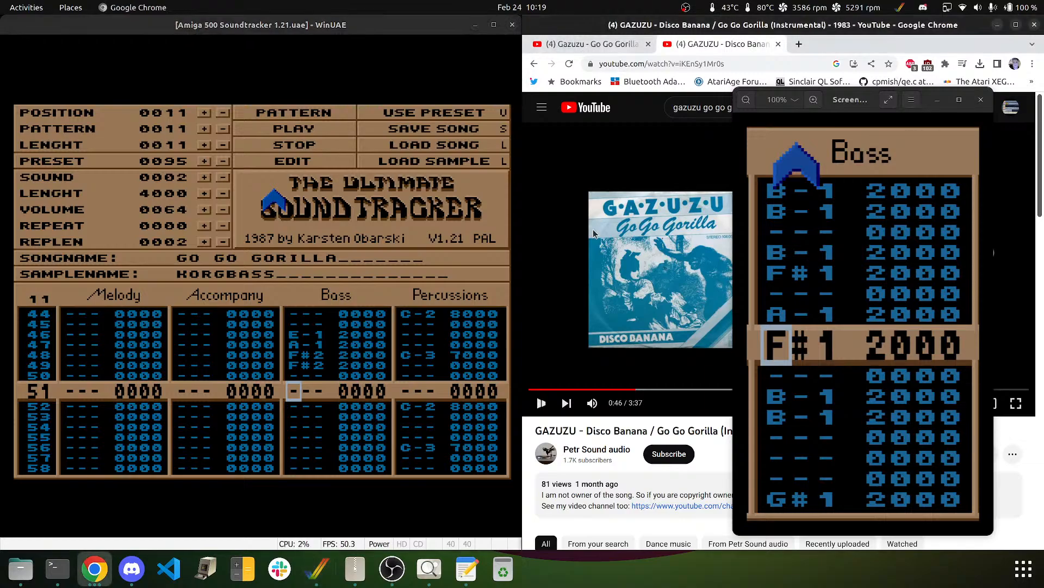
pyautogui.press('Left')
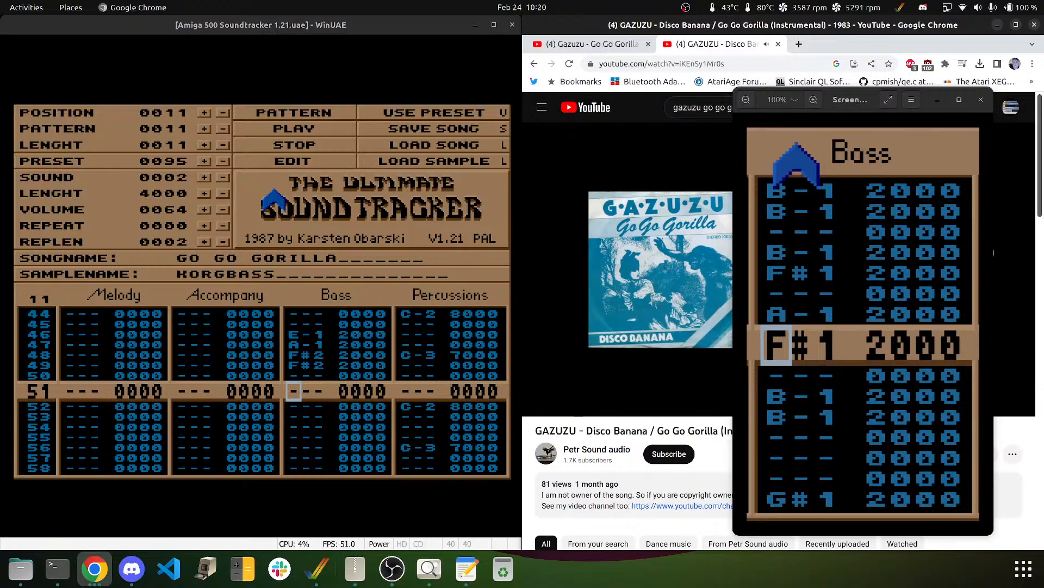
pyautogui.click(594, 233)
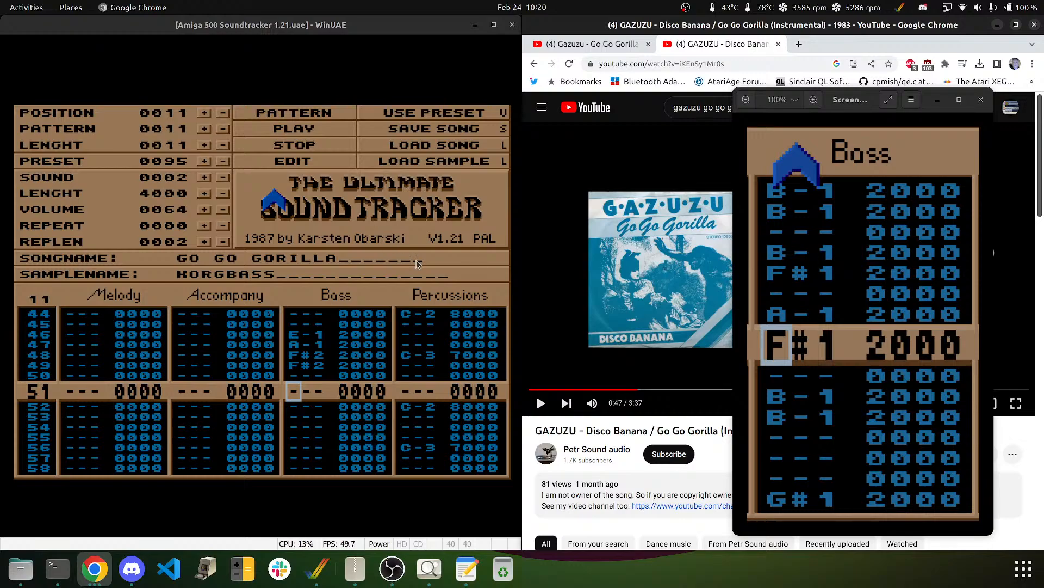
pyautogui.click(156, 40)
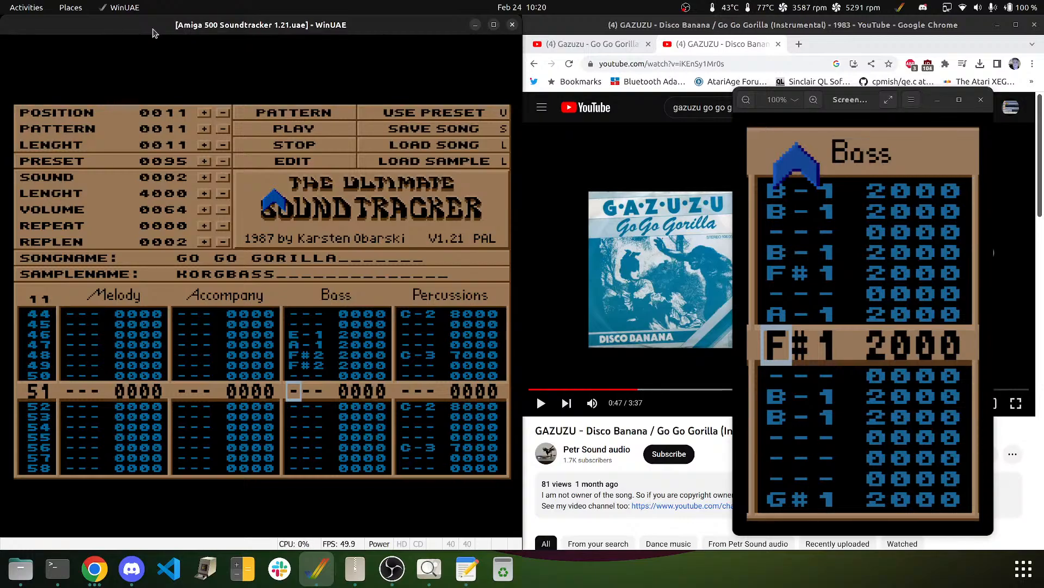
# - Enter F#2 on Bass row 51 and settle row 52 on C#2
pyautogui.press('Up')
pyautogui.press('Up')
pyautogui.press('Down')
pyautogui.press('Down')
pyautogui.press('5')
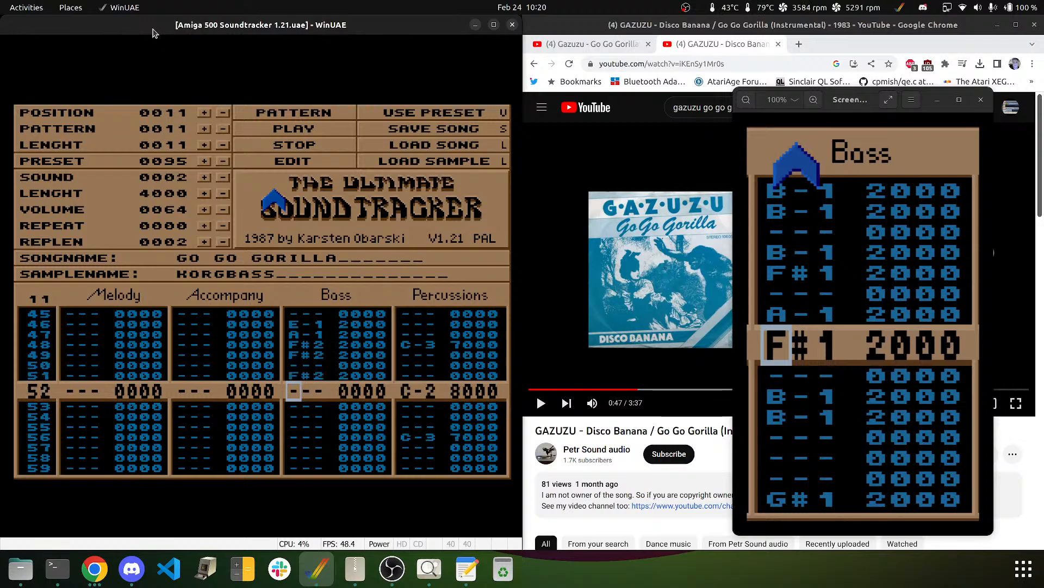
pyautogui.press('w')
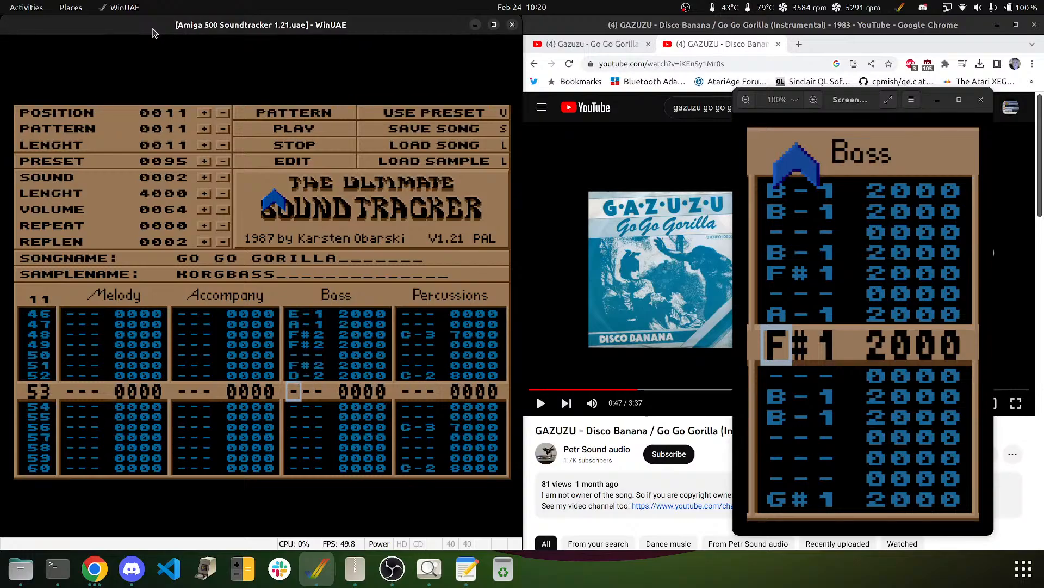
pyautogui.press('Up')
pyautogui.press('3')
pyautogui.press('Up')
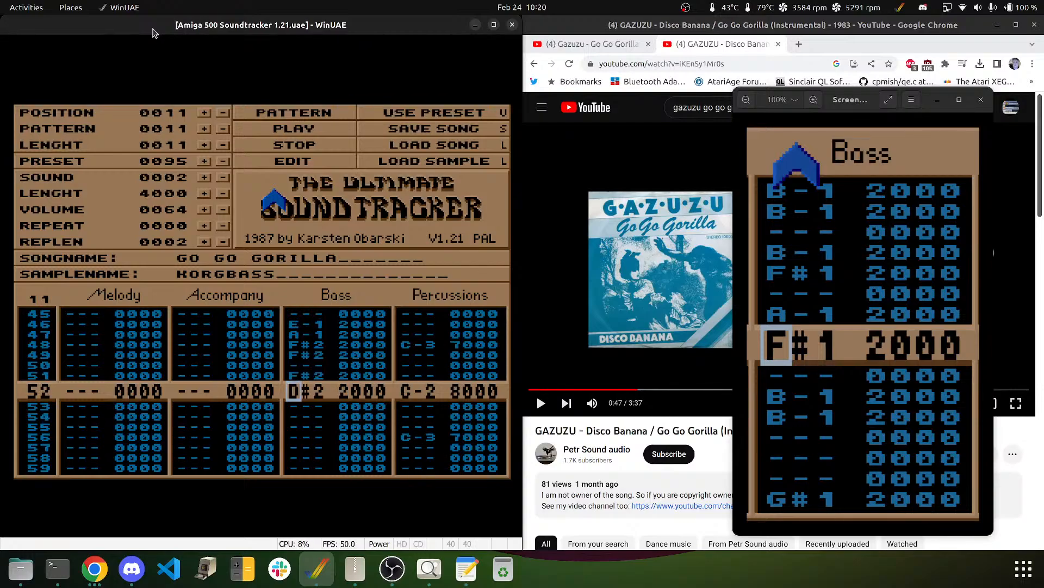
pyautogui.press('w')
pyautogui.press('Up')
pyautogui.press('3')
pyautogui.press('2')
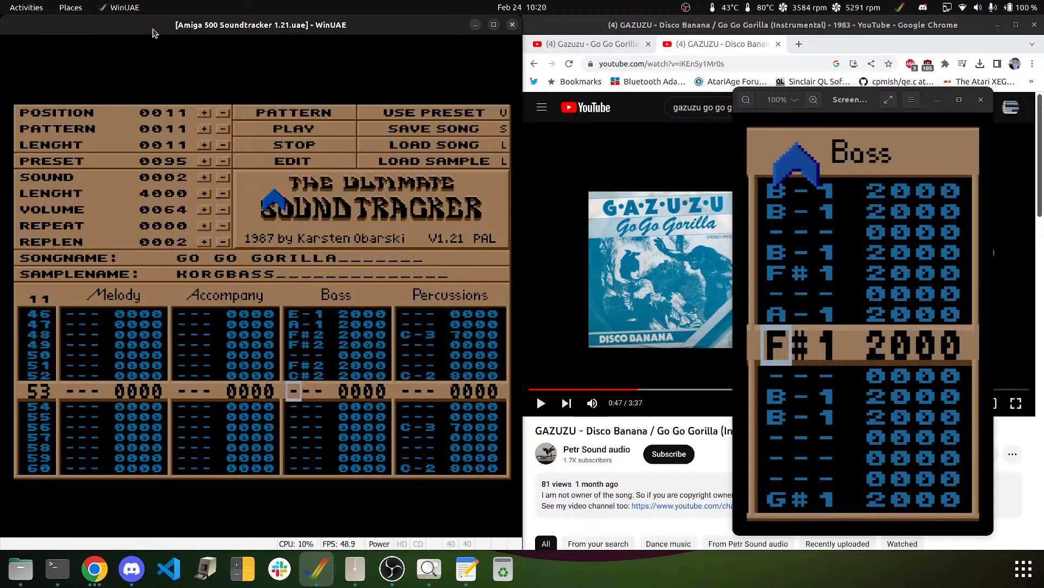
# - Skip row 53, then add E-2 on Bass row 54 and C#2 on row 55
pyautogui.press('Down')
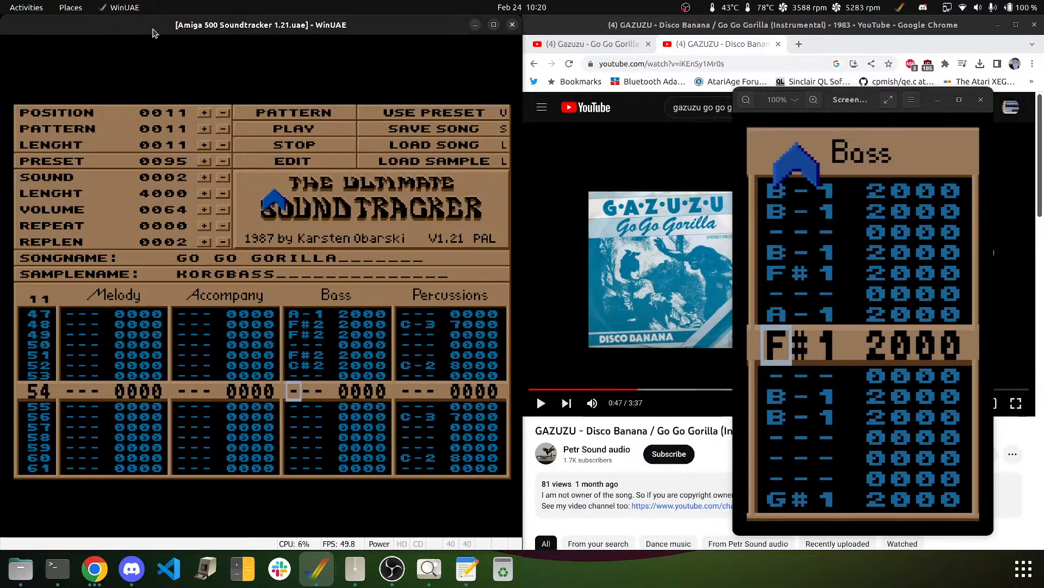
pyautogui.press('r')
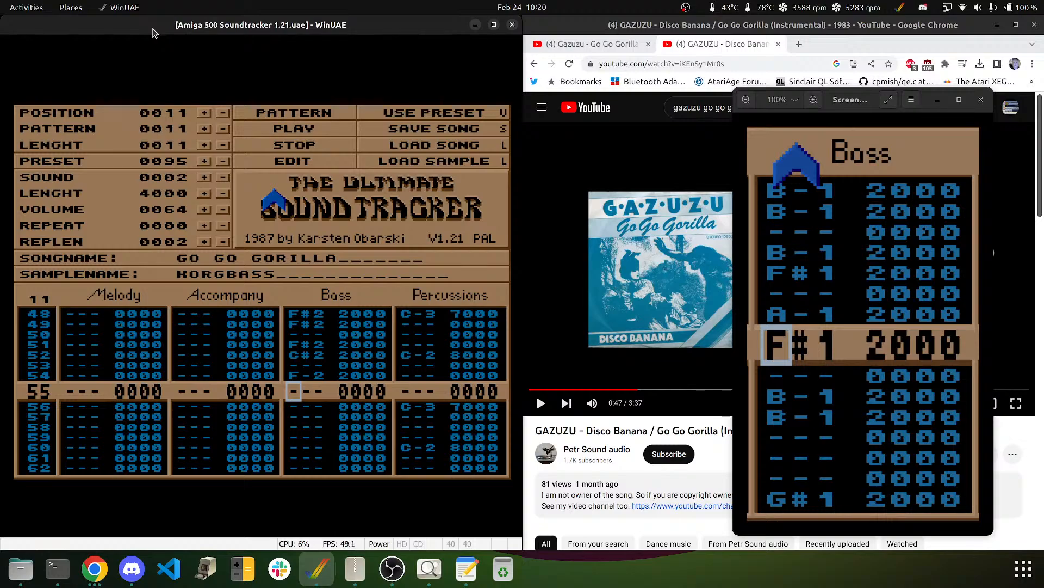
pyautogui.press('Up')
pyautogui.press('e')
pyautogui.press('2')
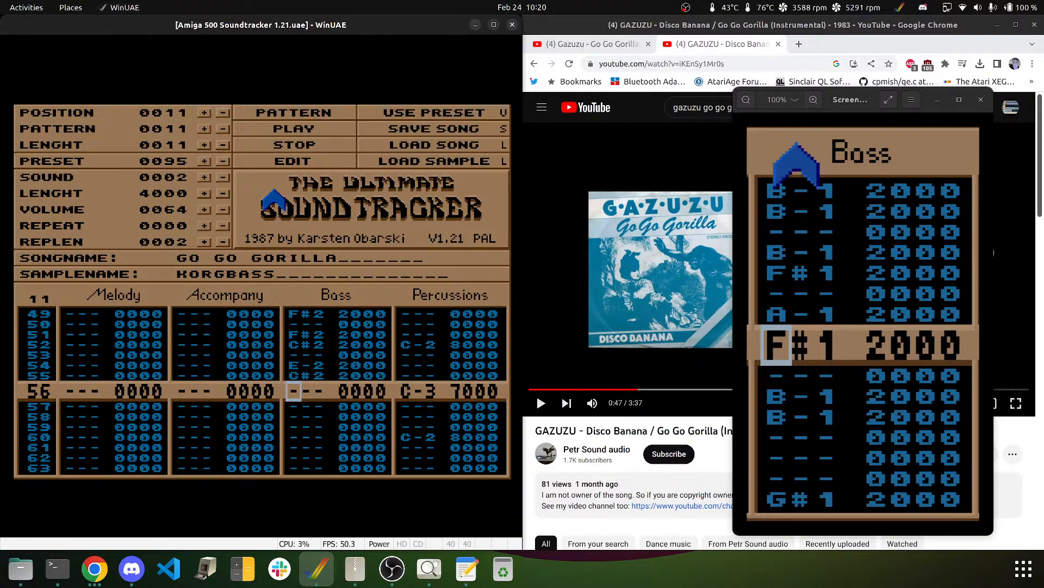
# - Play the pattern from the start to check the bassline, then stop
pyautogui.click(147, 47)
pyautogui.click(305, 115)
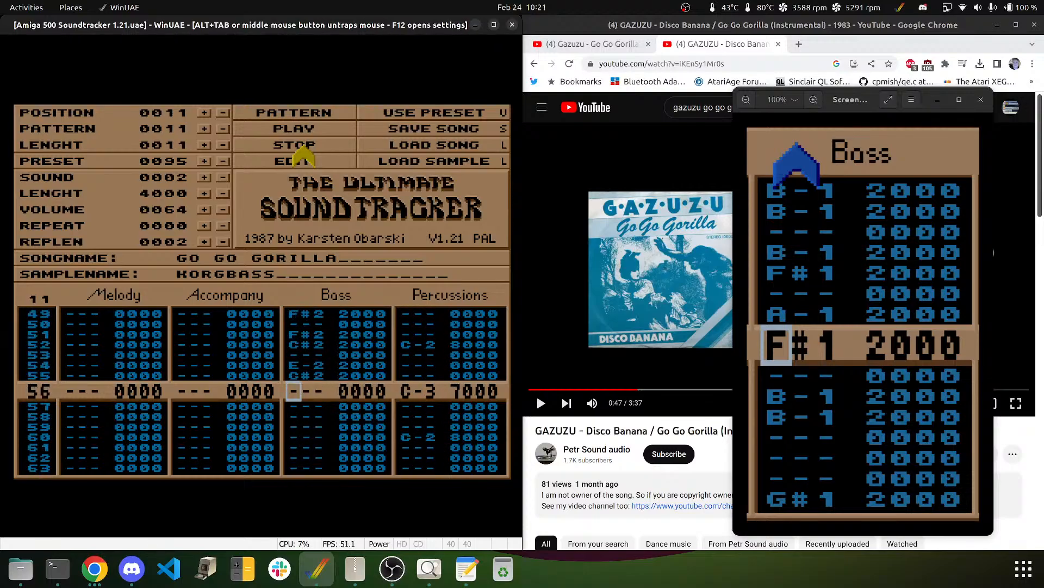
pyautogui.click(303, 148)
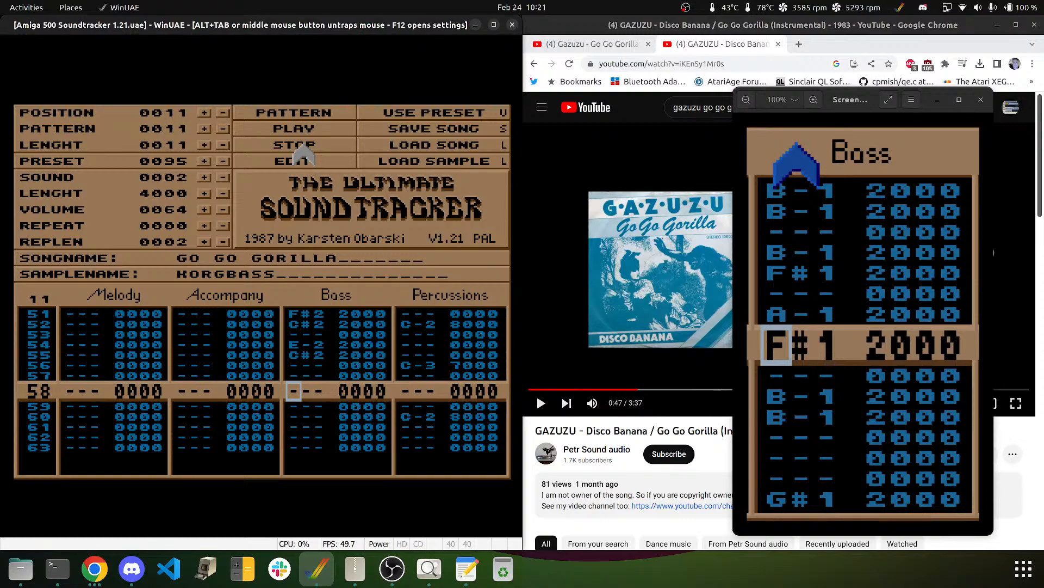
# - Add F#2 on rows 59–60 and E-2 on row 62, then go to the Accompany column at row 00
pyautogui.press('Down')
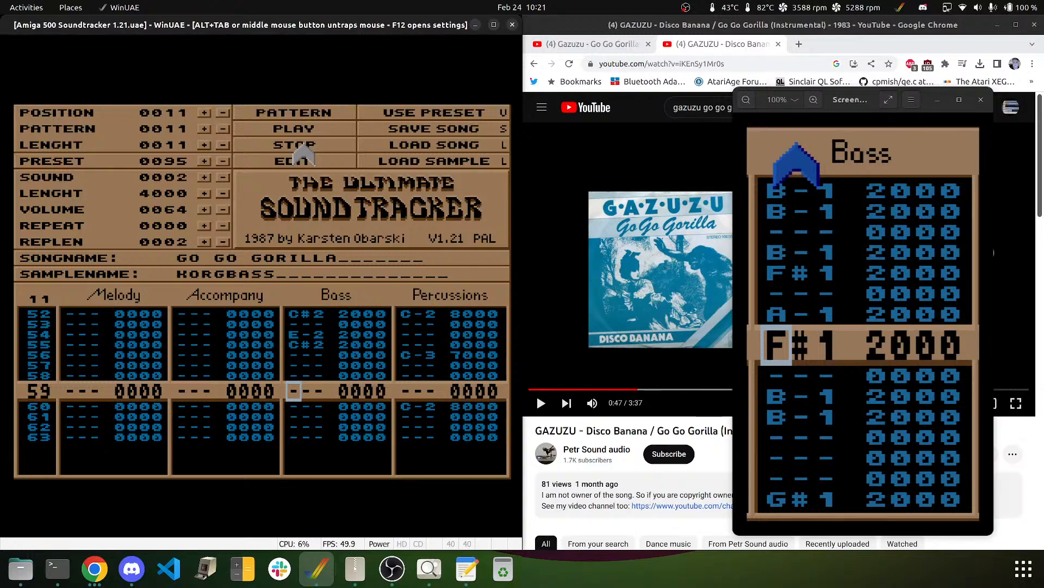
pyautogui.press('5')
pyautogui.press('5')
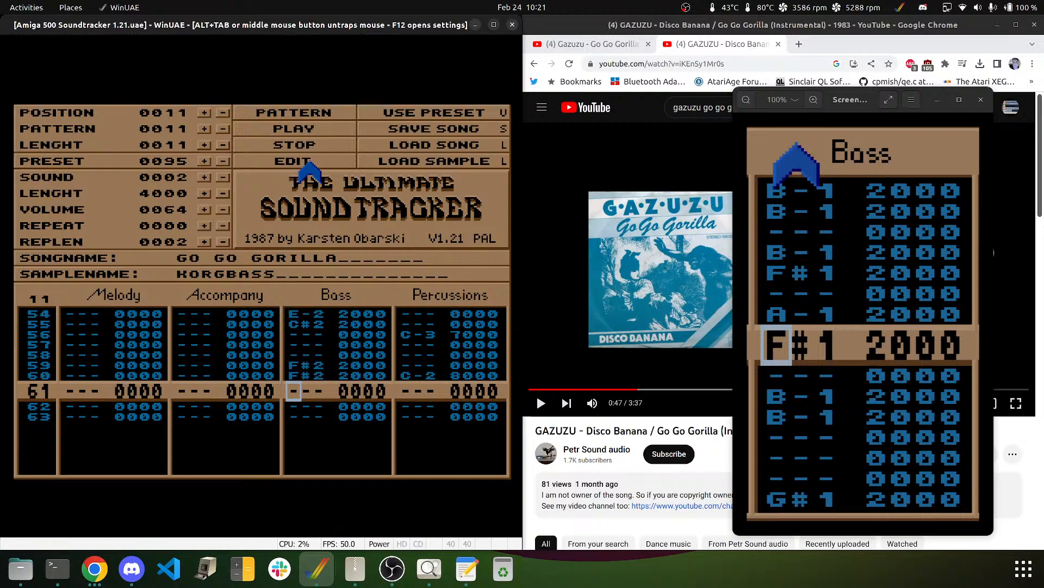
pyautogui.press('Down')
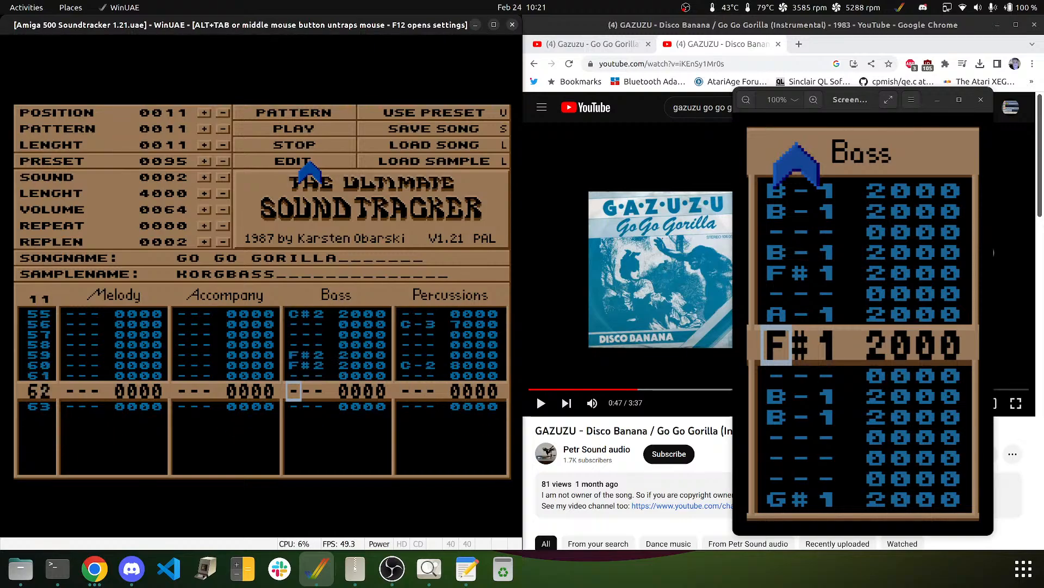
pyautogui.press('e')
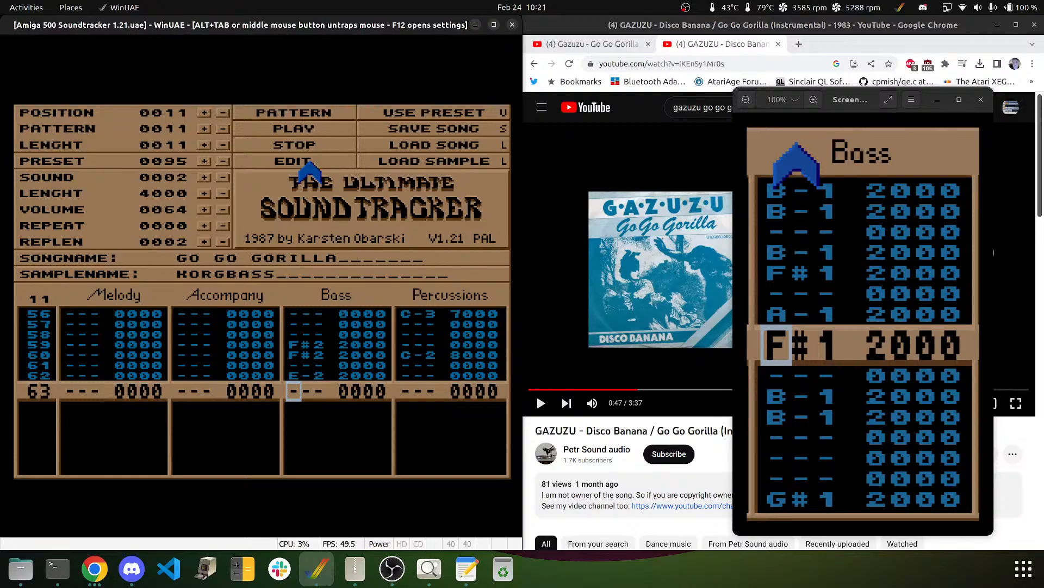
pyautogui.press('Down')
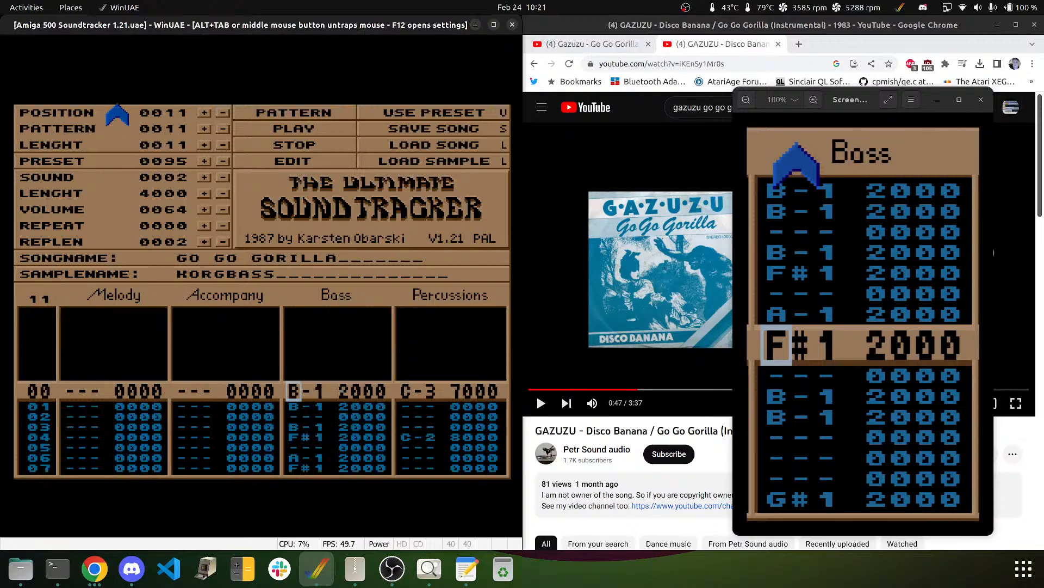
pyautogui.press('Left')
pyautogui.press('Left')
pyautogui.press('Left')
pyautogui.press('Left')
pyautogui.press('Left')
pyautogui.press('Left')
pyautogui.press('Right')
pyautogui.press('Right')
pyautogui.press('Left')
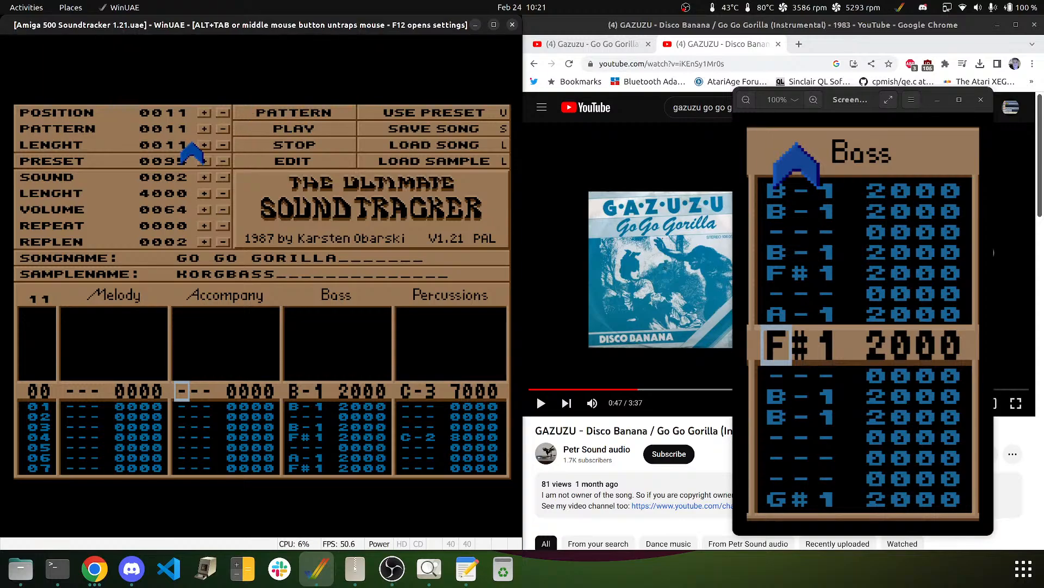
# - Step the current sample up to sample 9, DREAMBELLS
pyautogui.click(203, 177)
pyautogui.click(204, 177)
pyautogui.click(203, 177)
pyautogui.click(203, 177)
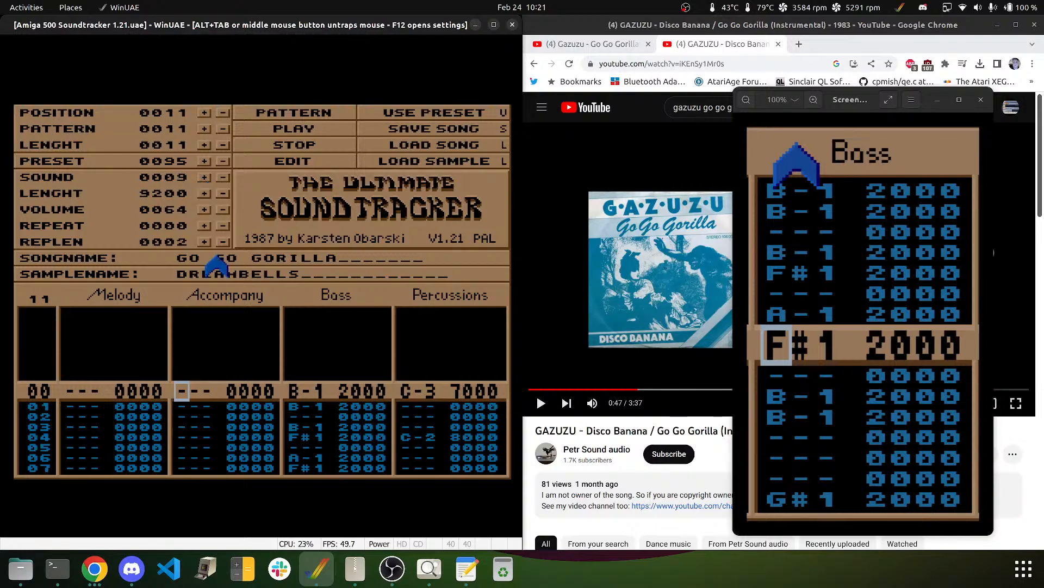
# - Enter Accompany notes B-1 on row 00, A-1 on row 02, then B-1 and F#1 on rows 06–07
pyautogui.press('u')
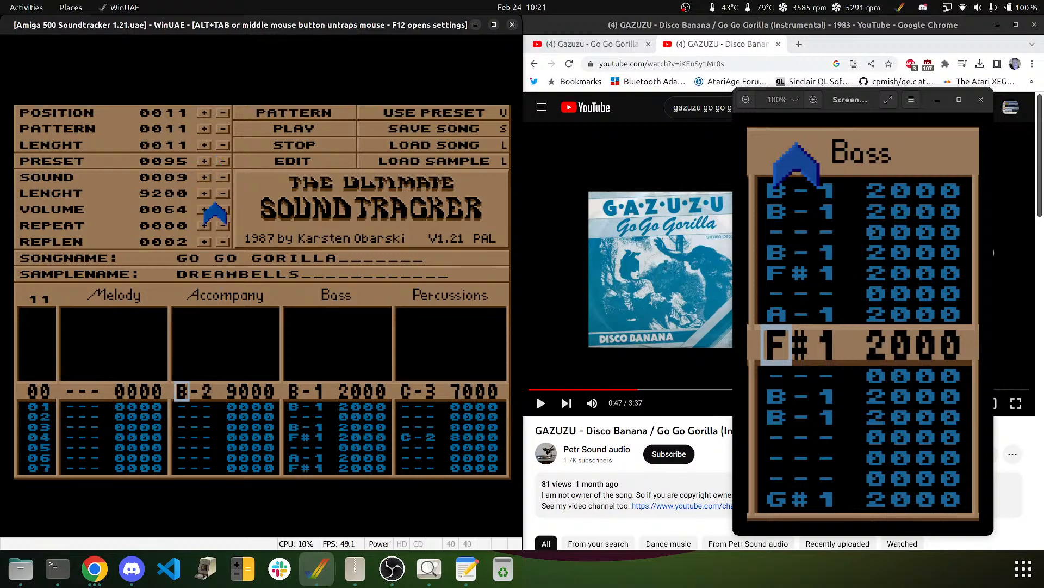
pyautogui.press('m')
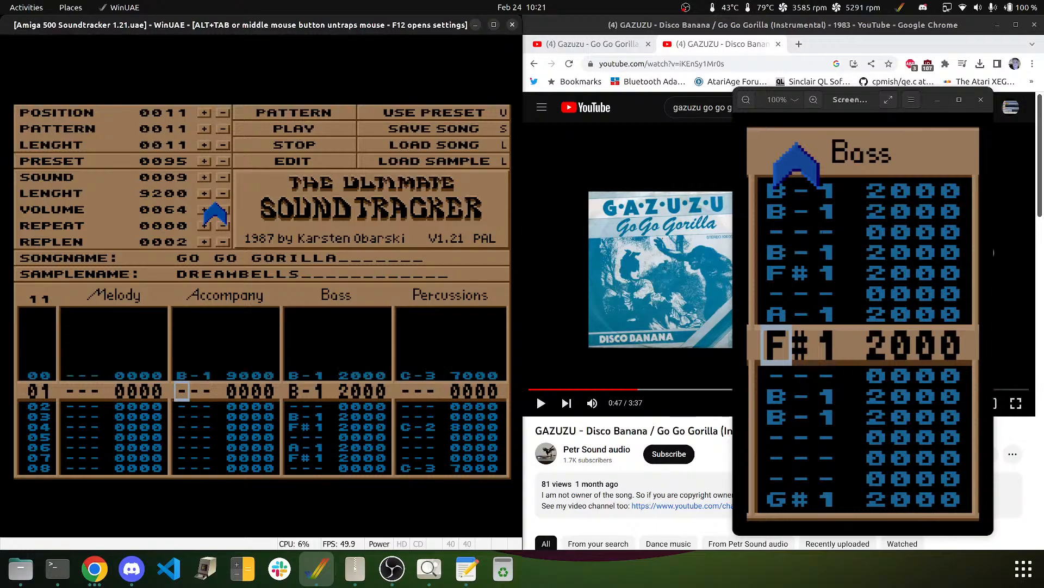
pyautogui.press('Down')
pyautogui.press('n')
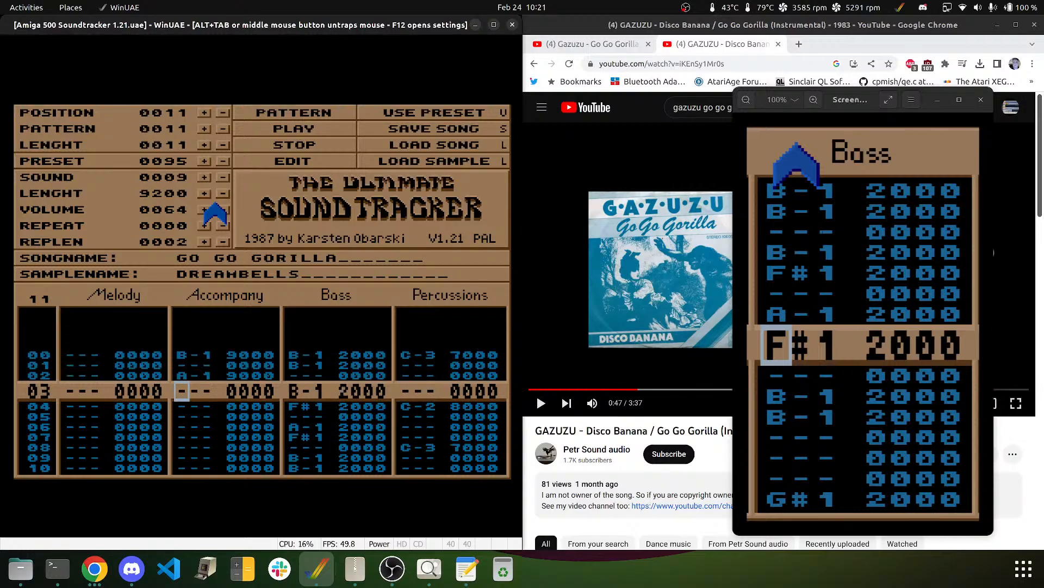
pyautogui.press('Up')
pyautogui.press('Down')
pyautogui.press('Down')
pyautogui.press('Down')
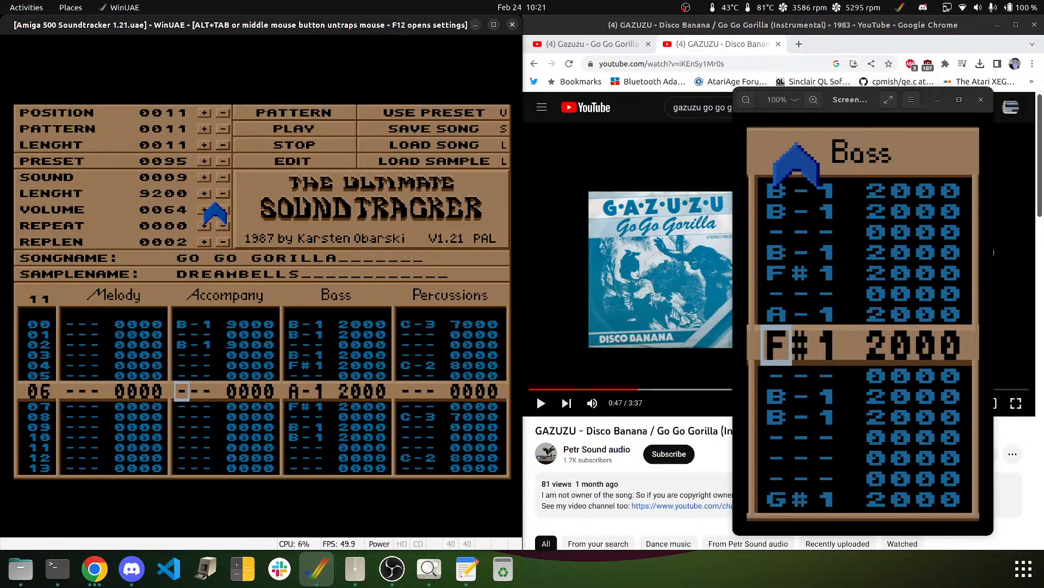
pyautogui.press('m')
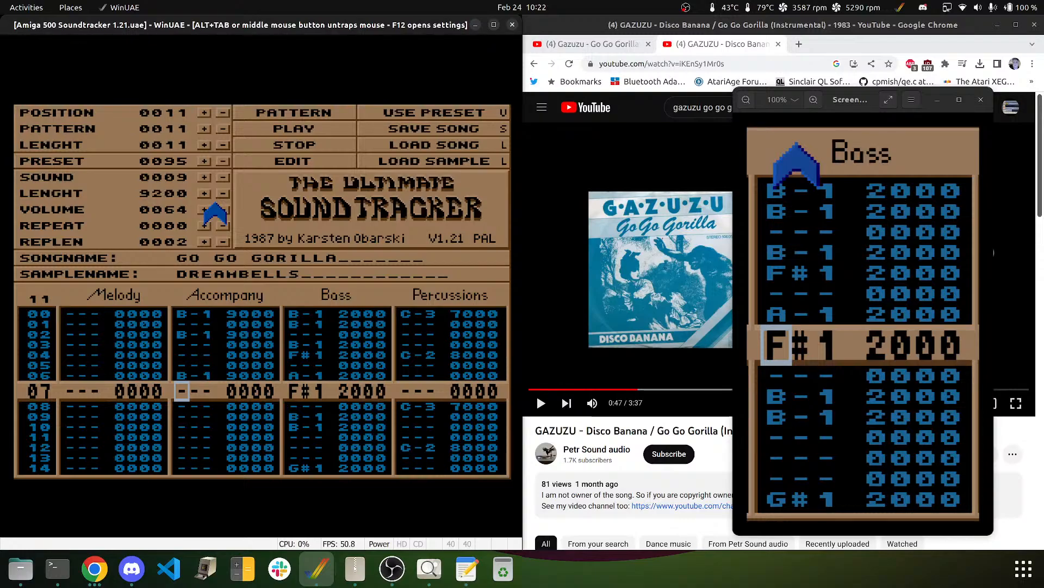
pyautogui.press('g')
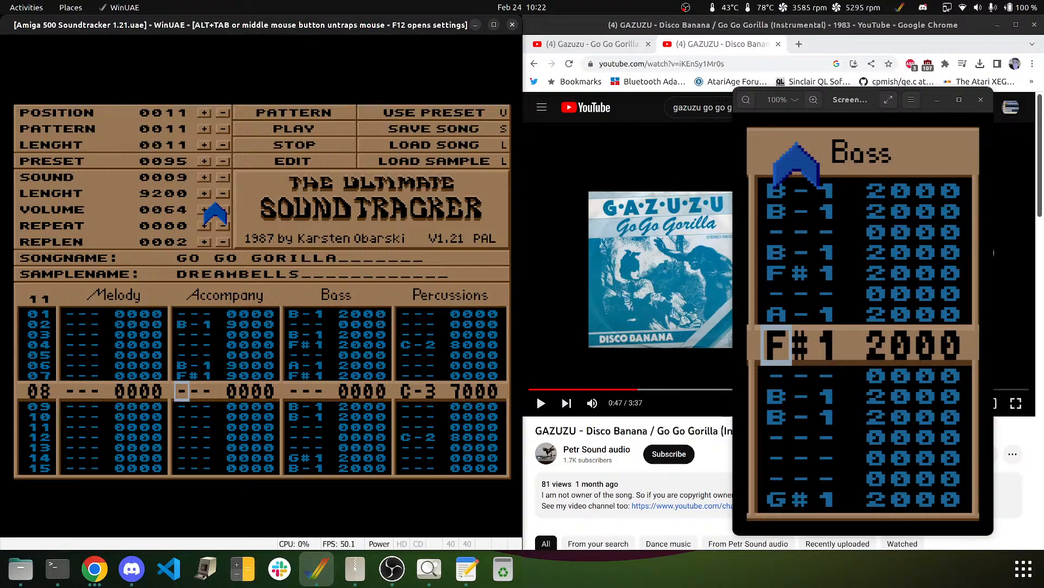
# - Add B-1 on rows 09 and 11, clear row 10, and set row 14 to G#1
pyautogui.press('Down')
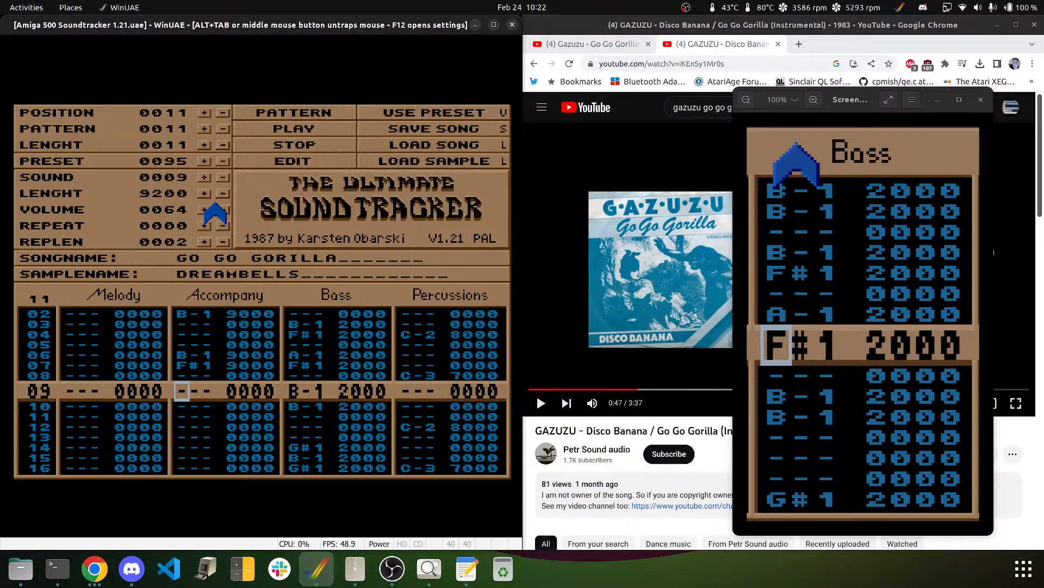
pyautogui.press('m')
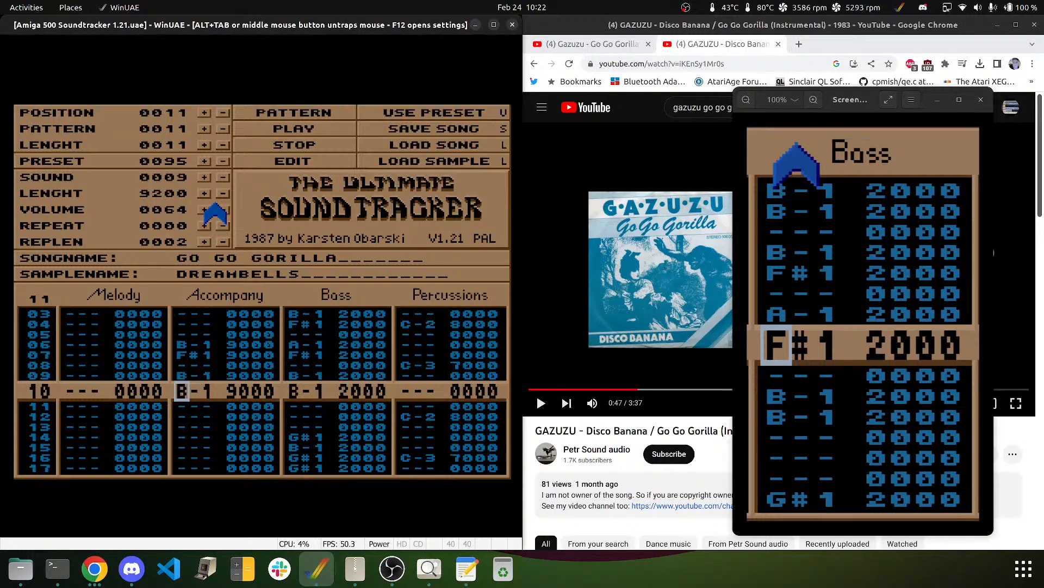
pyautogui.press('Delete')
pyautogui.press('m')
pyautogui.press('Down')
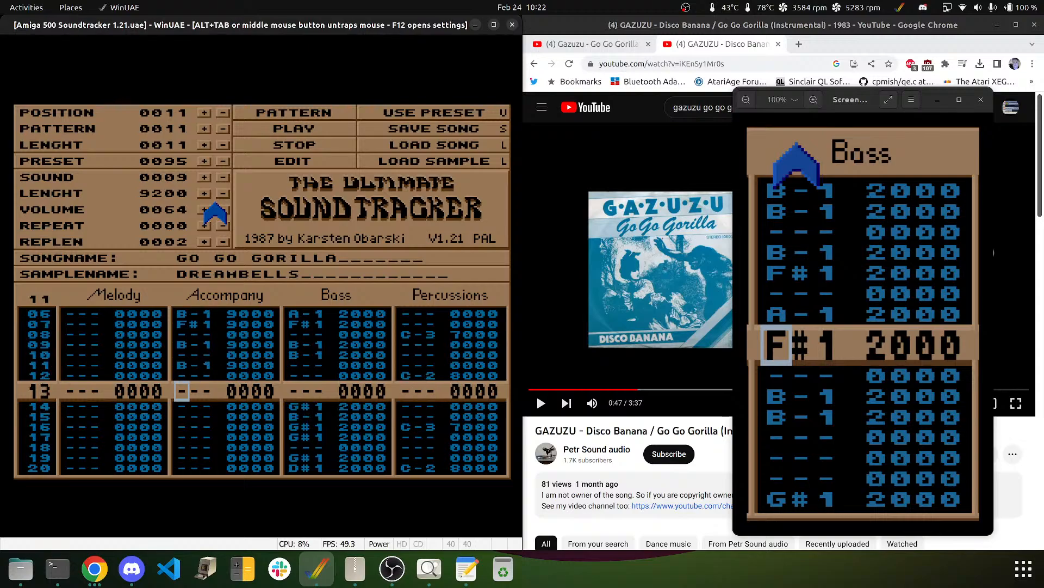
pyautogui.press('Down')
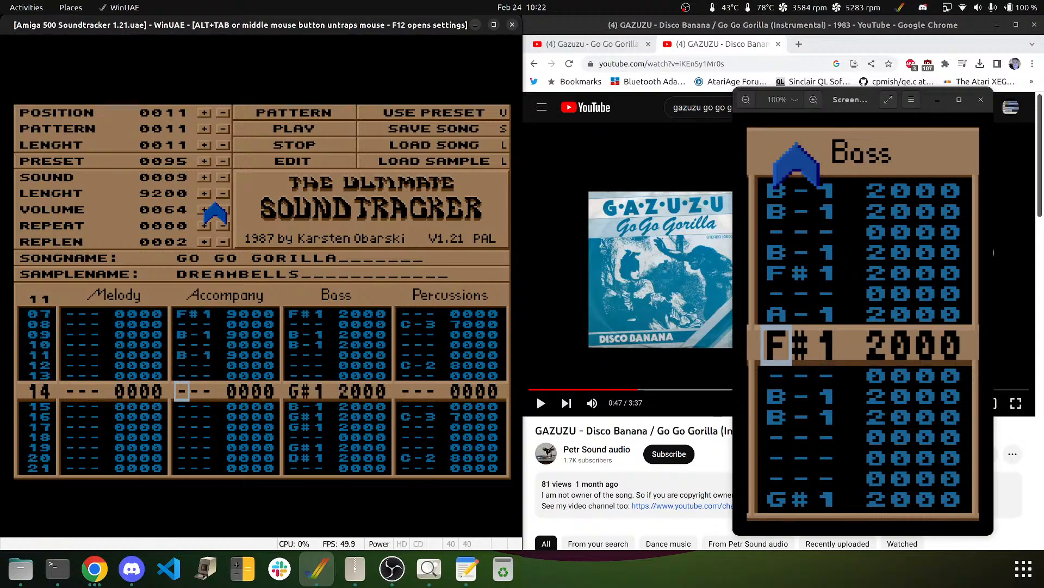
pyautogui.press('j')
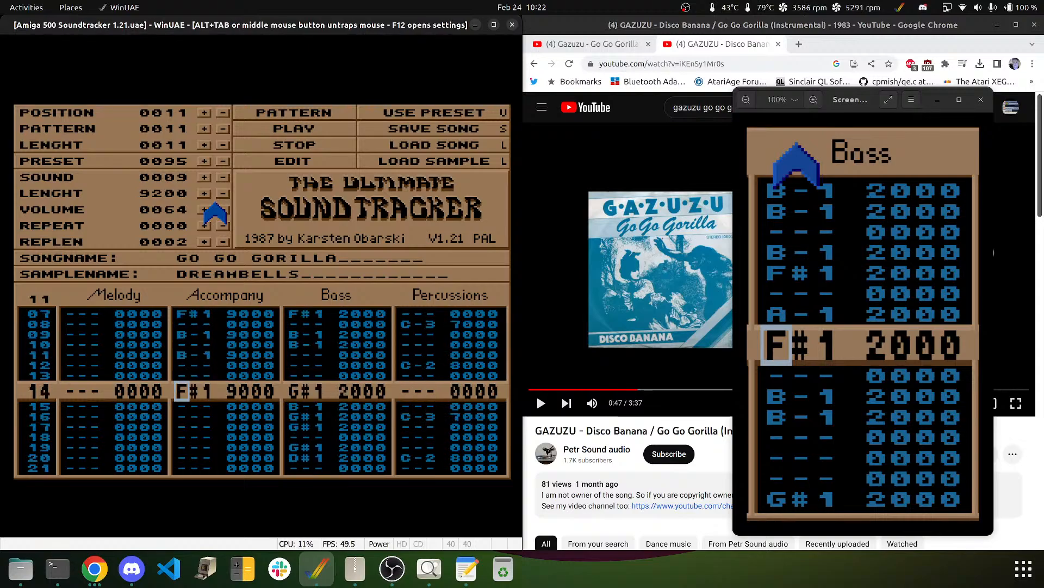
pyautogui.press('Up')
pyautogui.press('h')
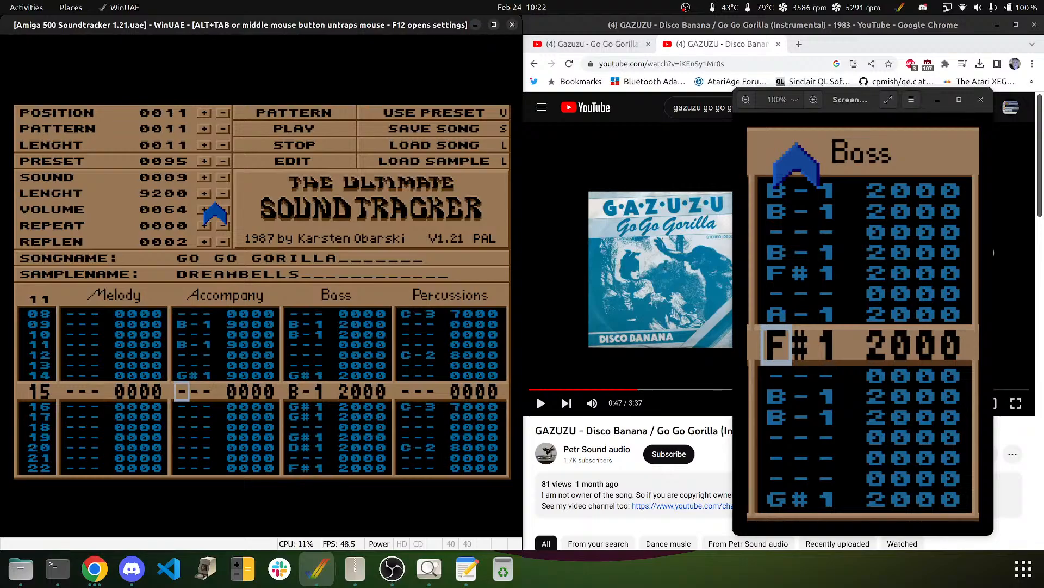
pyautogui.press('Down')
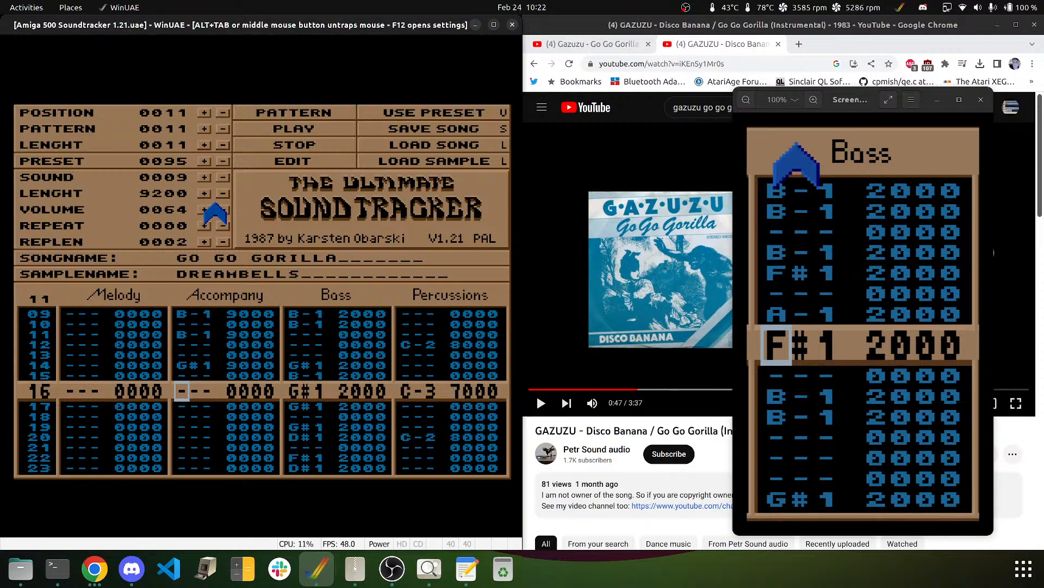
pyautogui.press('Down')
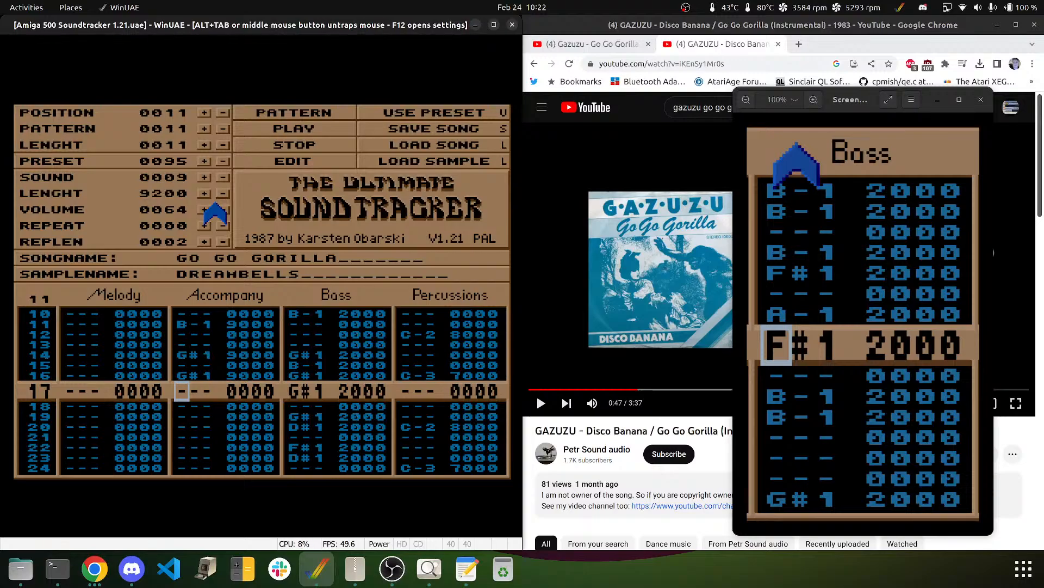
# - Enter Accompany notes F#2 on row 22 and D#2 on row 23
pyautogui.press('Down')
pyautogui.press('Down')
pyautogui.press('Up')
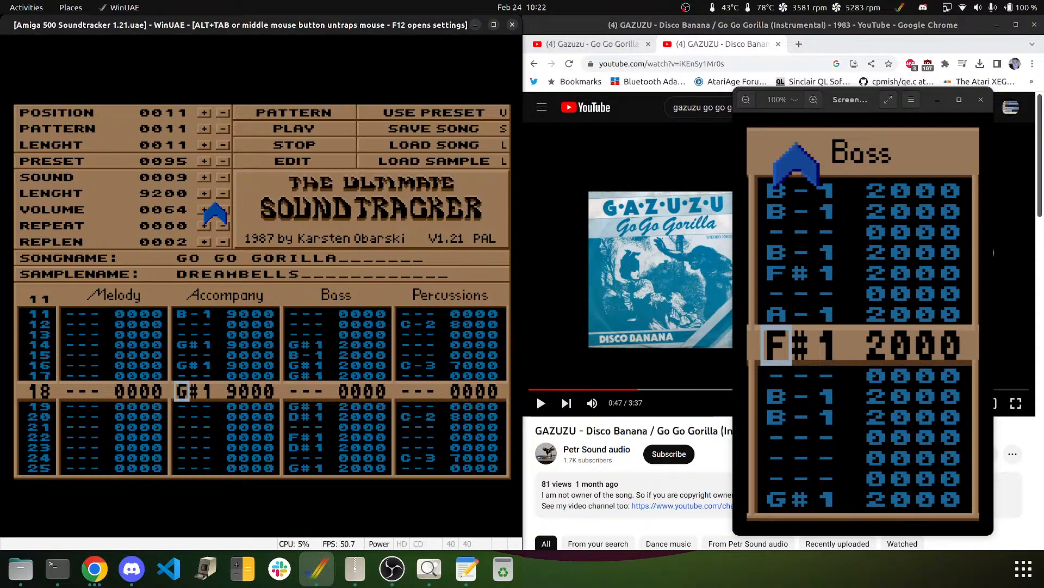
pyautogui.press('Down')
pyautogui.press('Down')
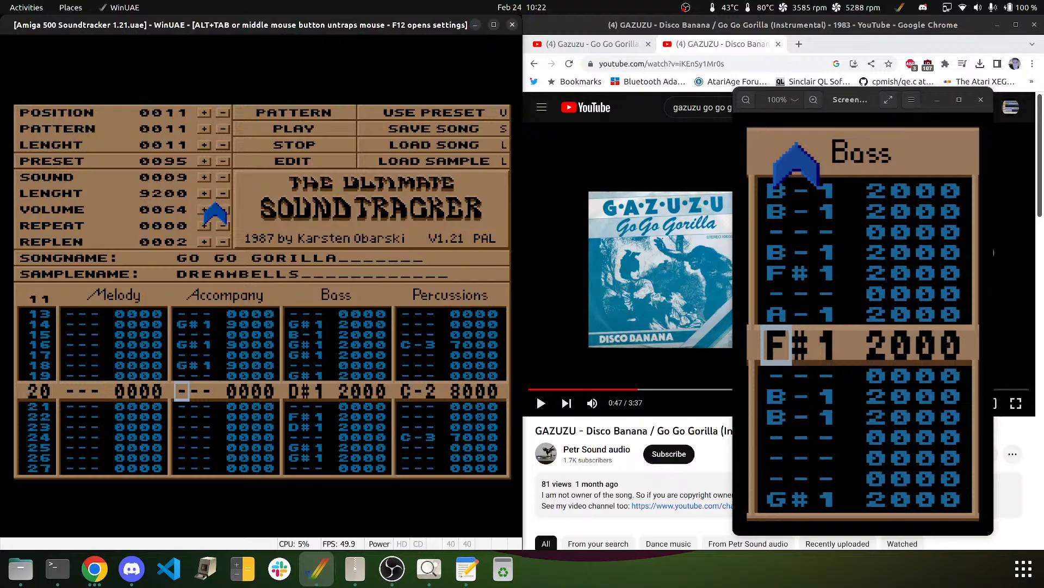
pyautogui.press('Down')
pyautogui.press('Down')
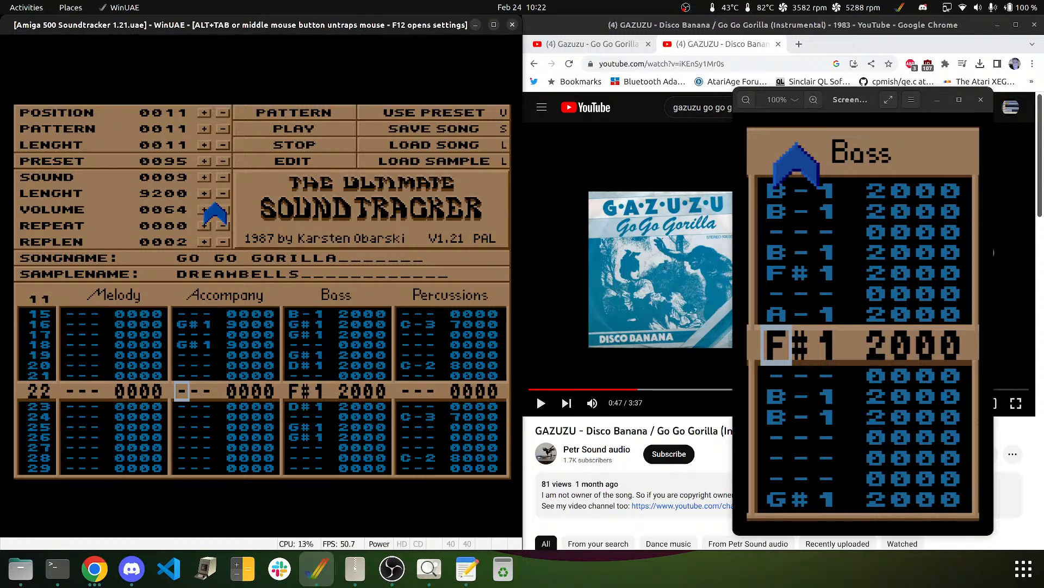
pyautogui.press('j')
pyautogui.press('3')
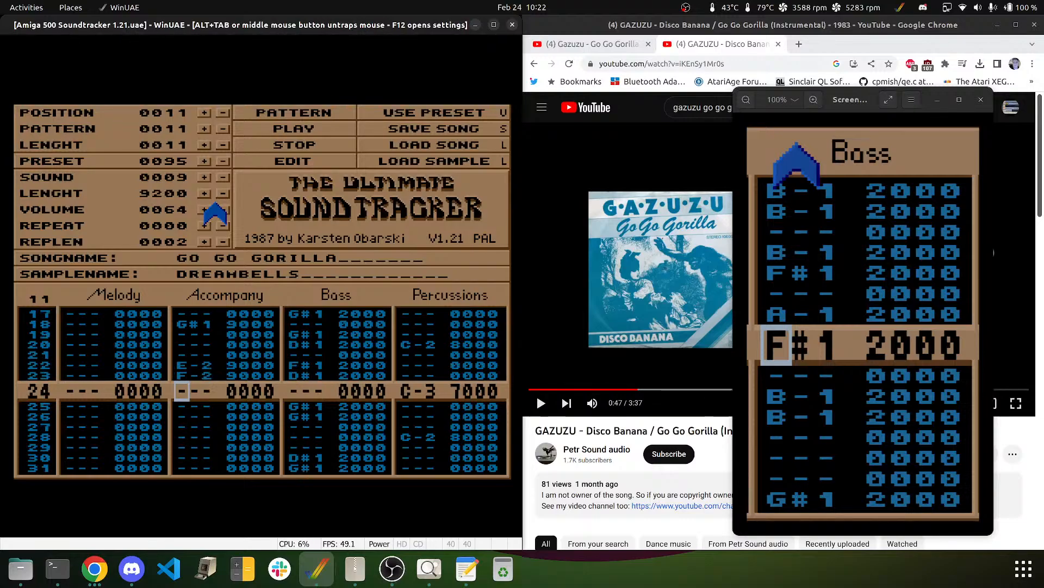
pyautogui.press('Down')
pyautogui.press('r')
pyautogui.press('Up')
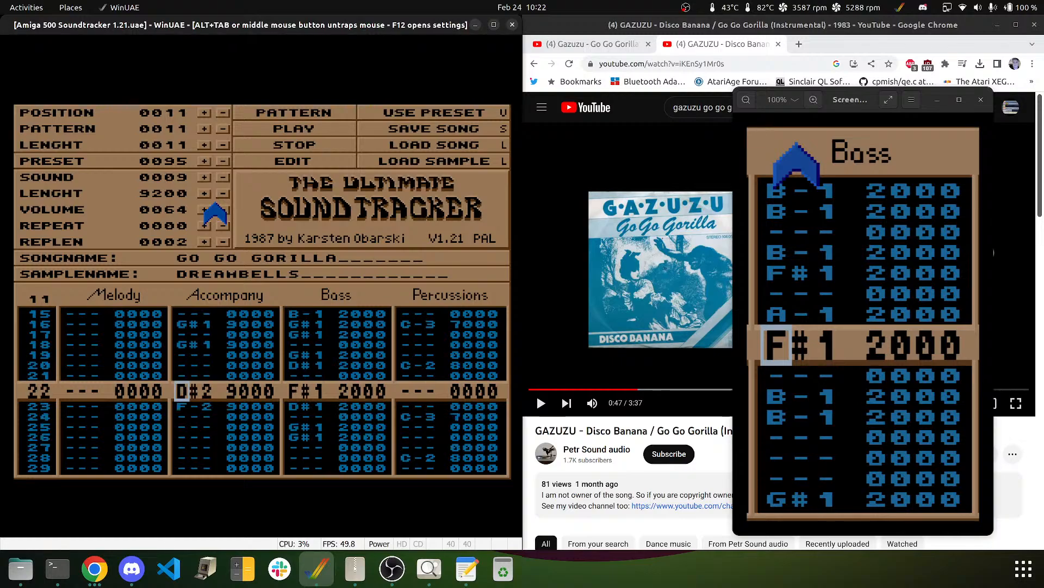
pyautogui.press('5')
pyautogui.press('Down')
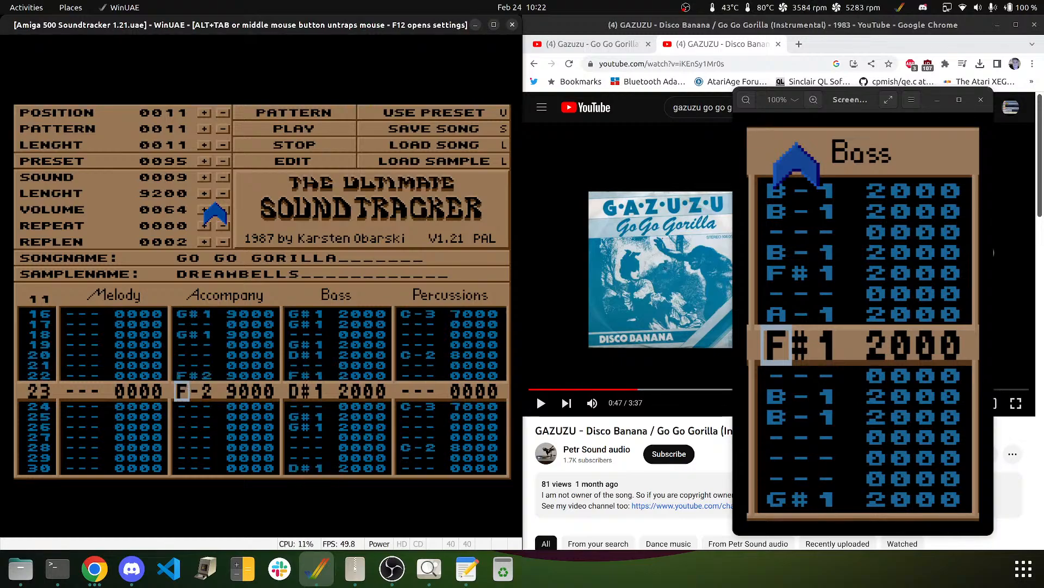
pyautogui.press('3')
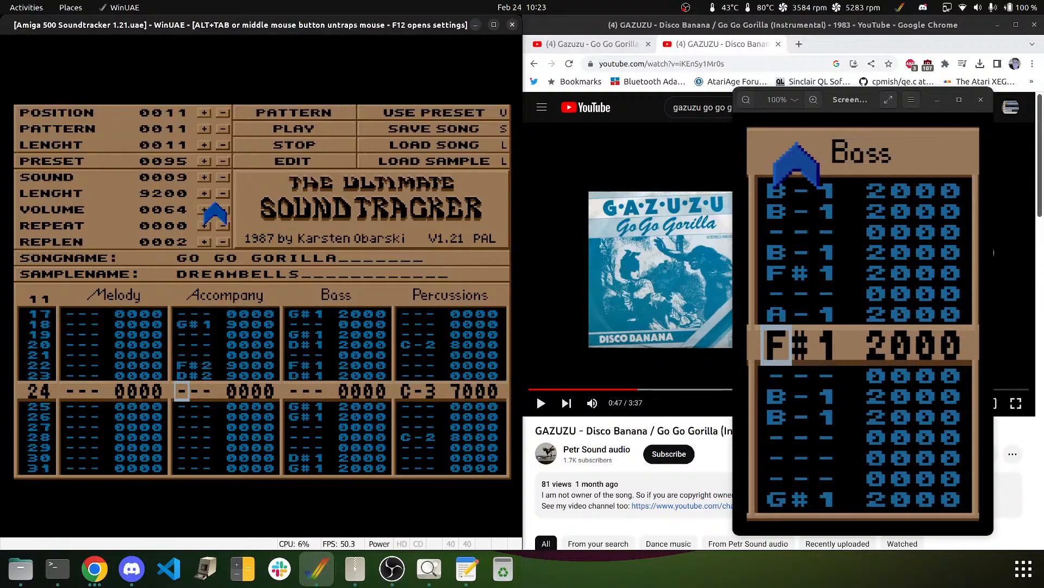
# - Add G#2 on Accompany rows 25, 27 and 29, set row 30 to D#2, and head back to the top
pyautogui.press('Down')
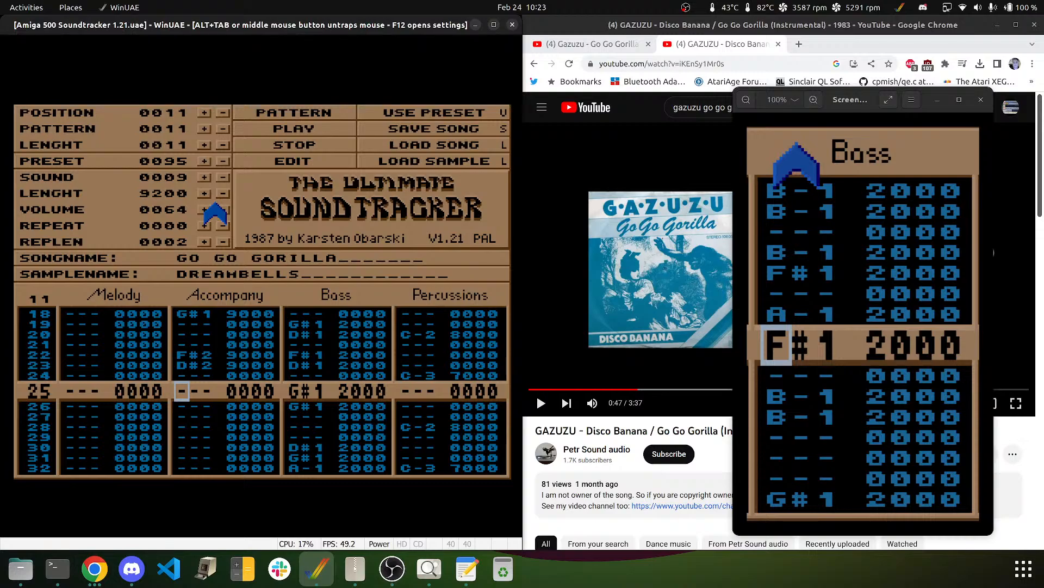
pyautogui.press('6')
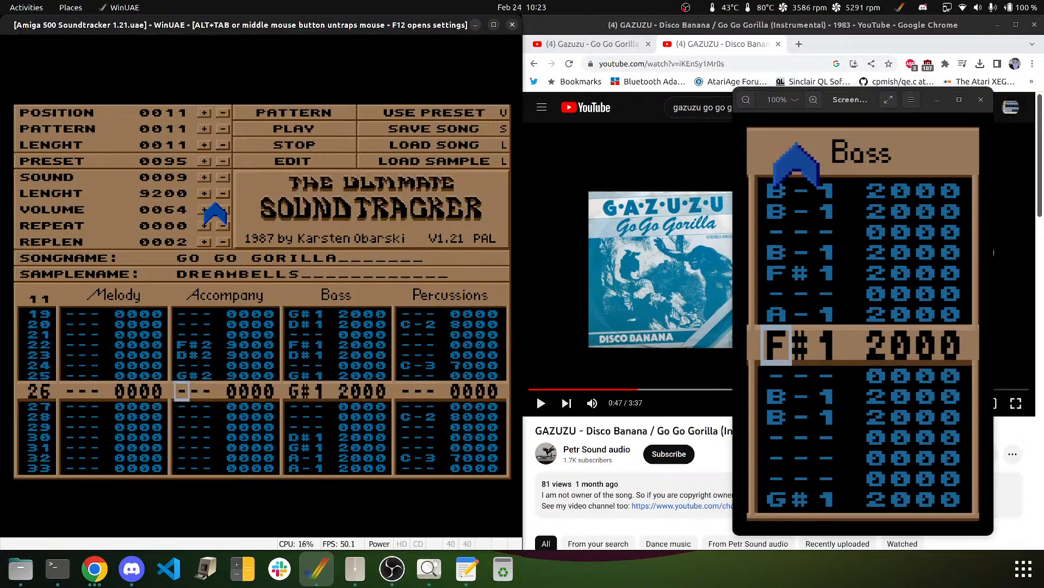
pyautogui.press('Down')
pyautogui.press('6')
pyautogui.press('Down')
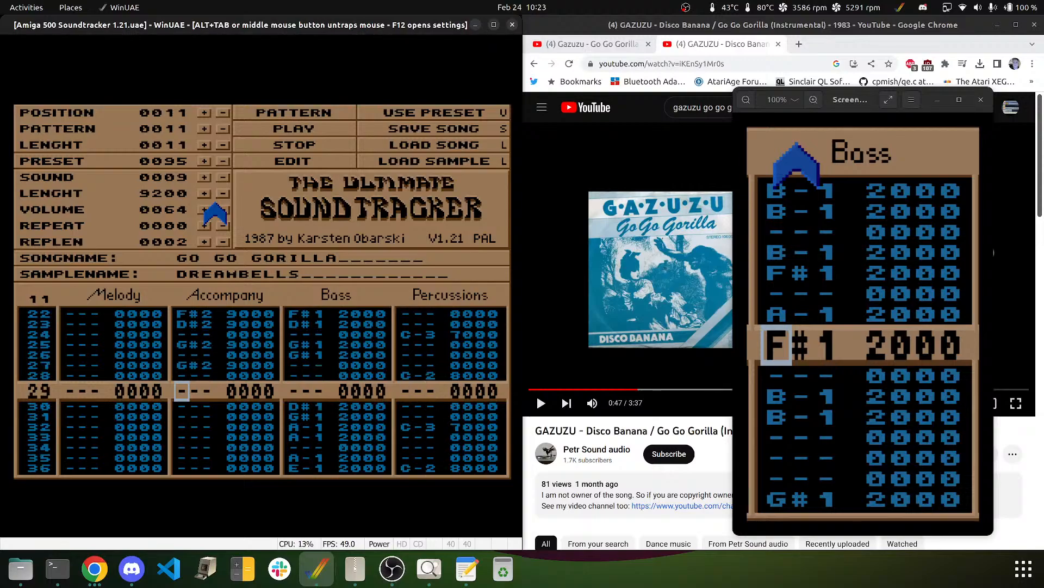
pyautogui.press('6')
pyautogui.press('5')
pyautogui.press('6')
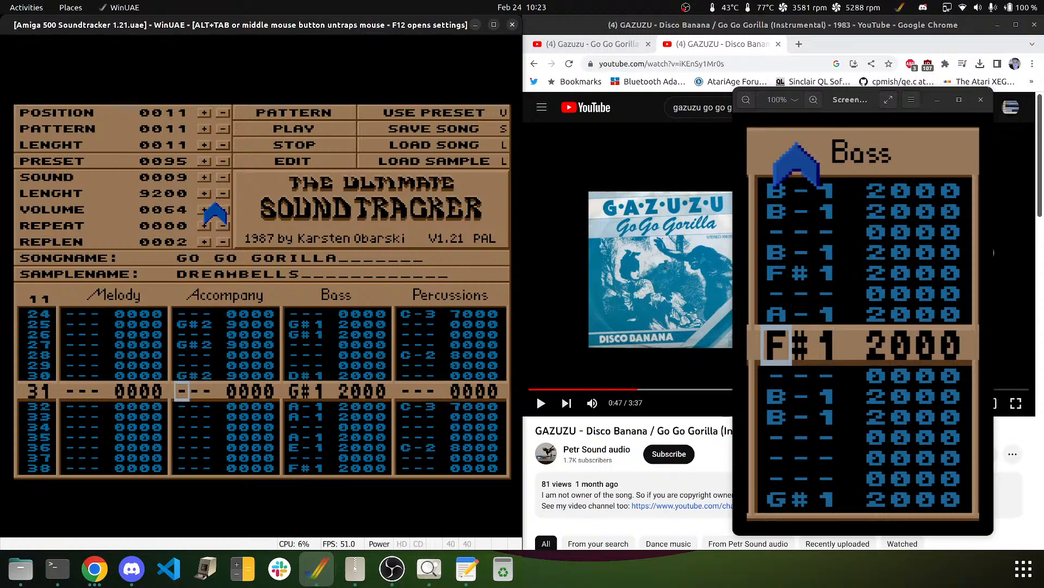
pyautogui.press('Down')
pyautogui.press('Up')
pyautogui.press('Up')
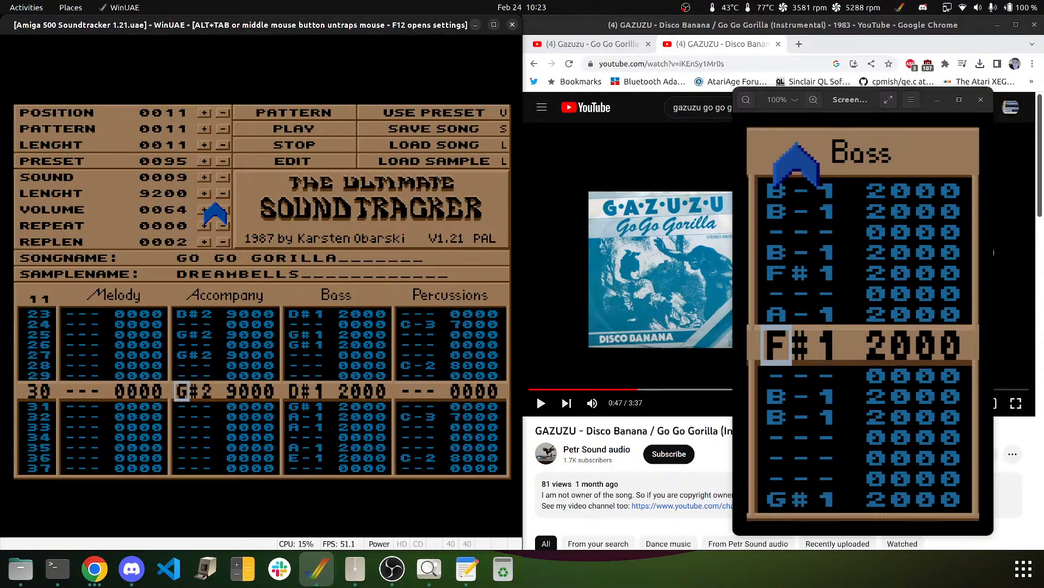
pyautogui.press('e')
pyautogui.press('Up')
pyautogui.press('3')
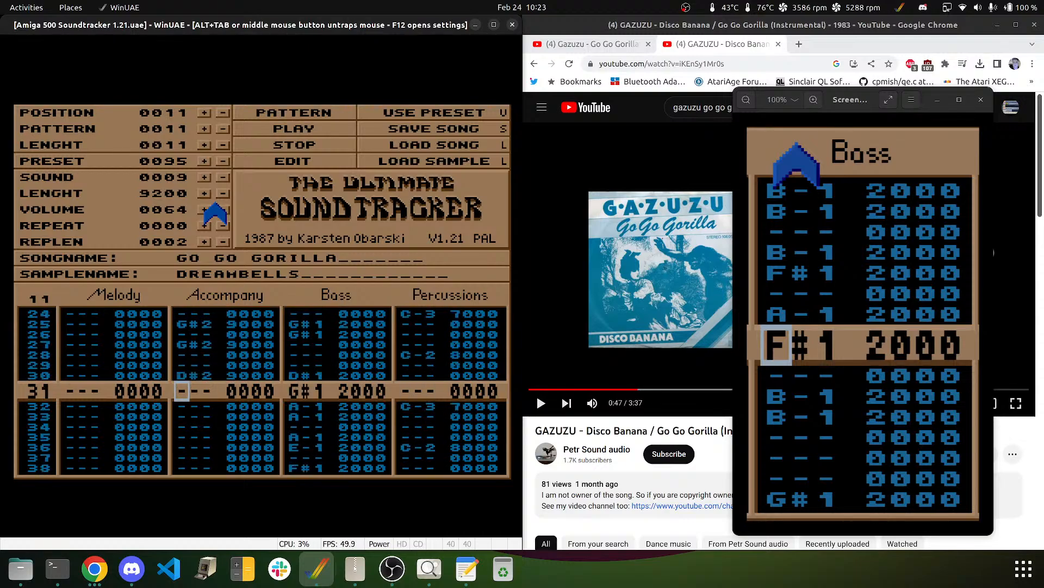
pyautogui.press('Up')
pyautogui.press('Up')
pyautogui.press('Up')
pyautogui.press('Up')
pyautogui.press('Up')
pyautogui.press('Up')
pyautogui.press('Up')
pyautogui.press('Up')
pyautogui.press('Up')
pyautogui.press('Up')
pyautogui.press('Up')
pyautogui.press('Up')
pyautogui.press('Up')
pyautogui.press('Up')
pyautogui.press('Up')
pyautogui.press('Up')
pyautogui.press('Up')
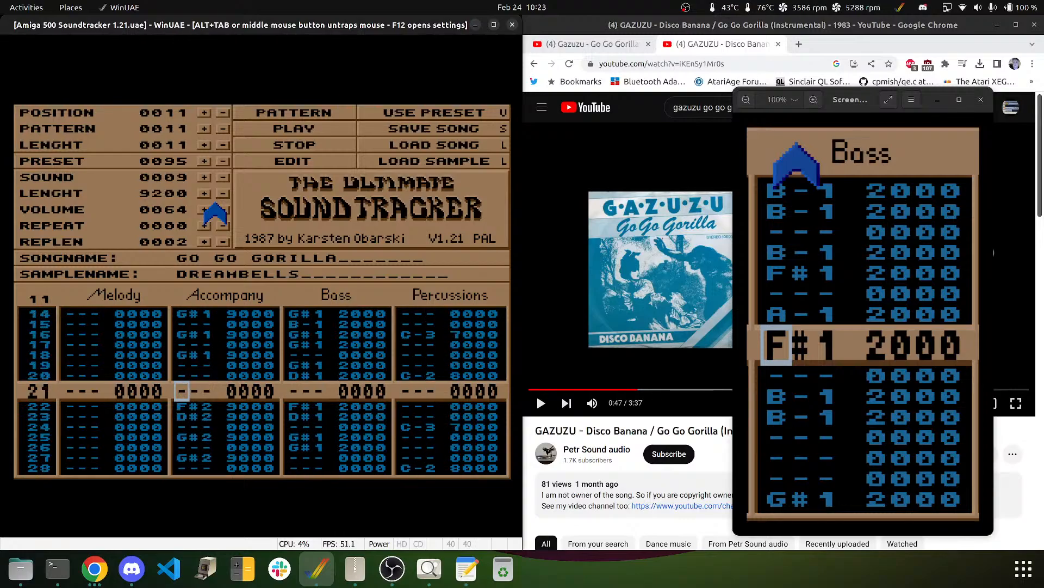
pyautogui.press('Right')
pyautogui.press('Right')
# - Enter effect digits 4 and 7 down the upper Accompany rows, then play and stop the pattern
pyautogui.press('Up')
pyautogui.press('Up')
pyautogui.press('Up')
pyautogui.press('Up')
pyautogui.press('Up')
pyautogui.press('Up')
pyautogui.press('Up')
pyautogui.press('Up')
pyautogui.press('Up')
pyautogui.press('Up')
pyautogui.press('Up')
pyautogui.press('Up')
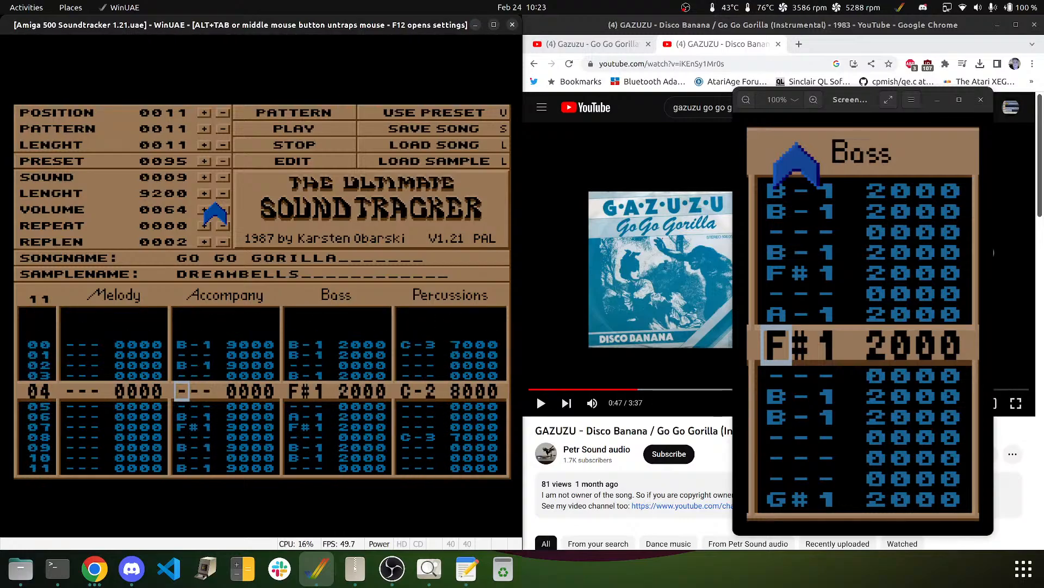
pyautogui.press('Down')
pyautogui.press('Down')
pyautogui.press('Down')
pyautogui.press('Down')
pyautogui.press('Down')
pyautogui.press('Down')
pyautogui.press('Down')
pyautogui.press('Down')
pyautogui.press('Down')
pyautogui.press('Down')
pyautogui.press('Down')
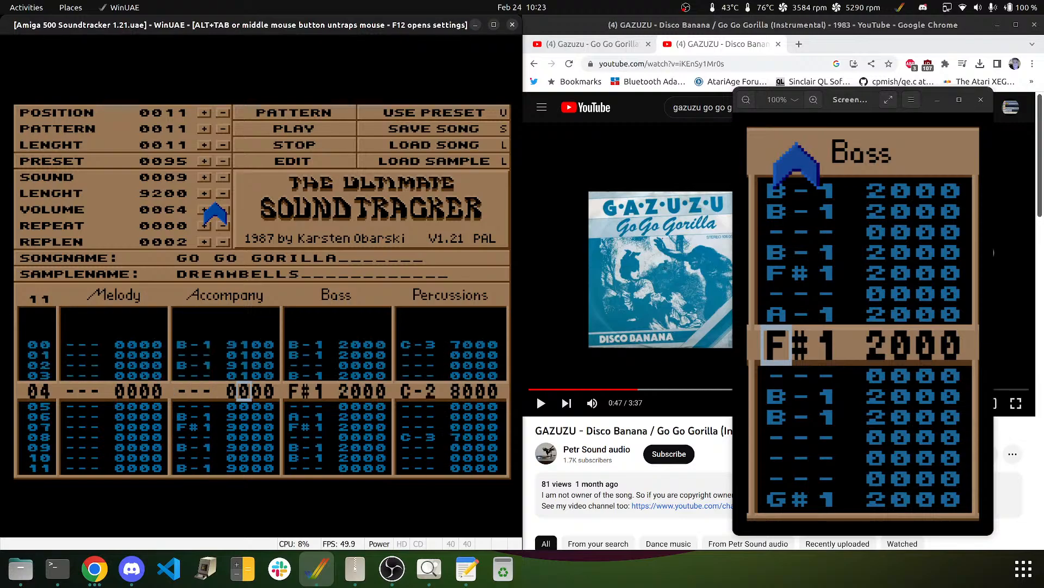
pyautogui.press('Down')
pyautogui.press('Down')
pyautogui.press('Down')
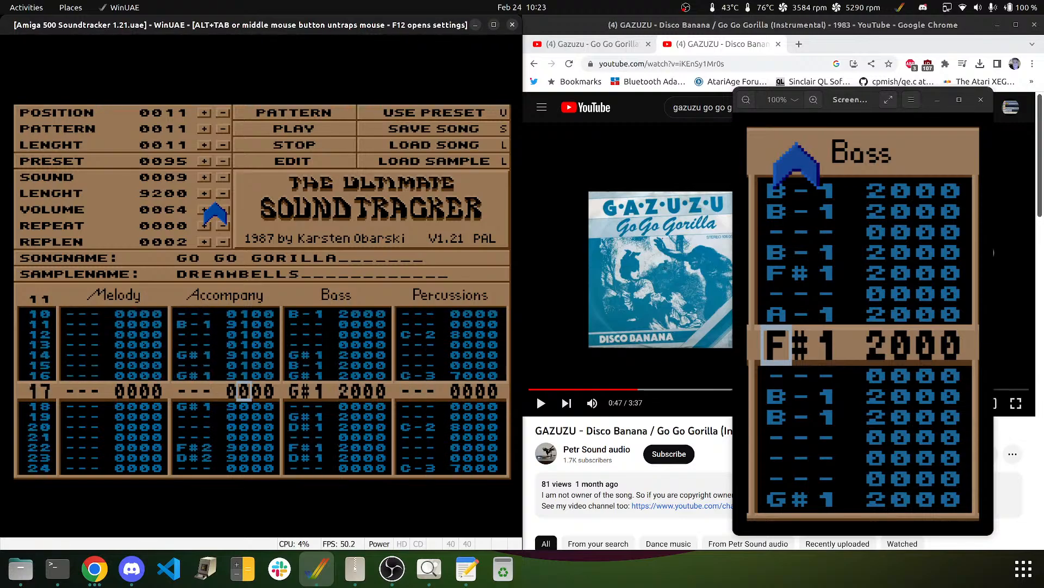
pyautogui.press('Up')
pyautogui.press('Up')
pyautogui.press('Up')
pyautogui.press('Up')
pyautogui.press('Up')
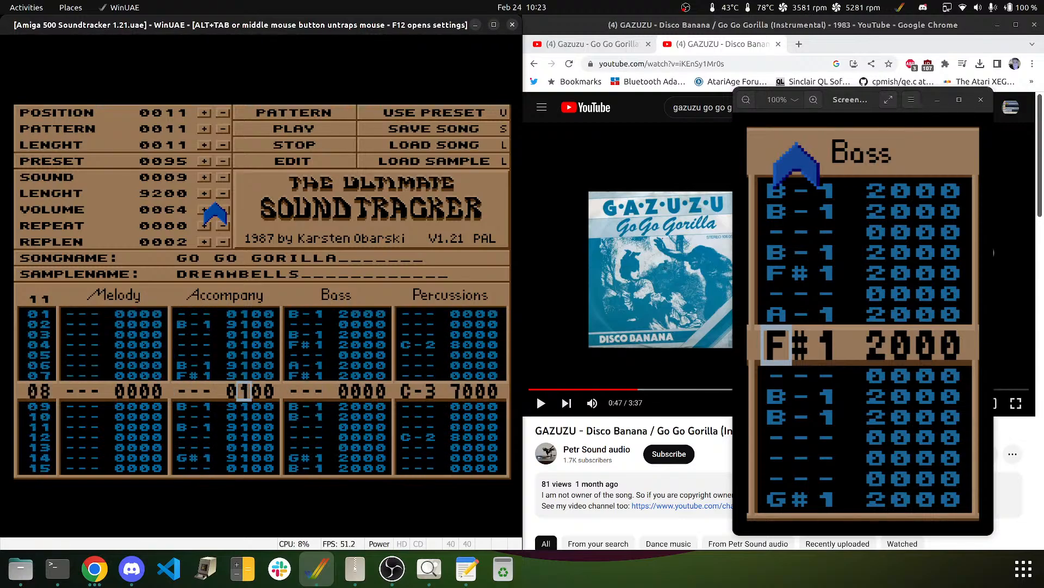
pyautogui.press('Up')
pyautogui.press('Up')
pyautogui.press('Up')
pyautogui.press('Up')
pyautogui.press('Up')
pyautogui.press('Up')
pyautogui.press('Up')
pyautogui.write('444444444444444')
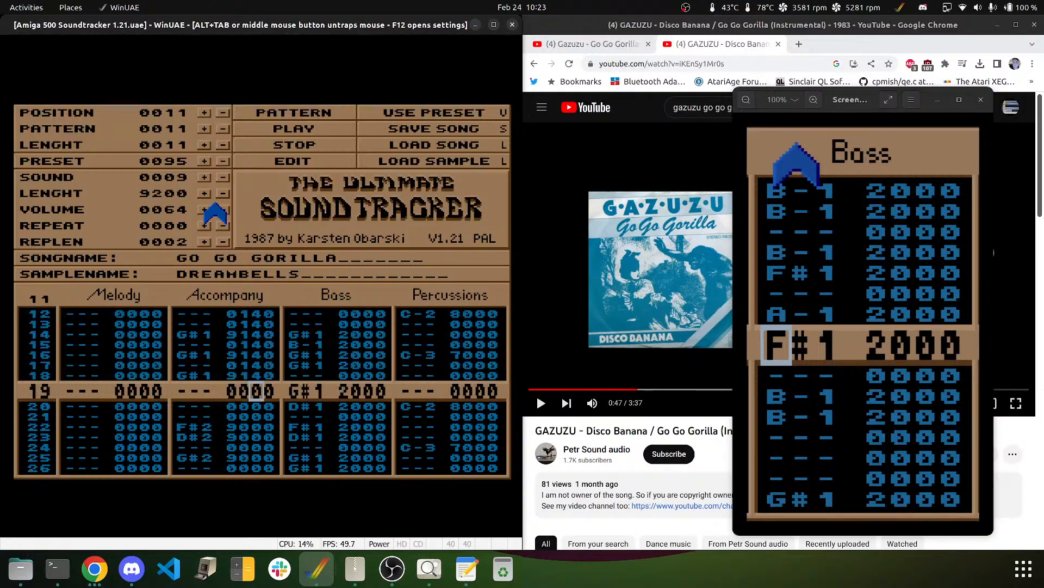
pyautogui.write('444')
pyautogui.press('Up')
pyautogui.press('Up')
pyautogui.press('Up')
pyautogui.press('Up')
pyautogui.press('Up')
pyautogui.press('Up')
pyautogui.press('Up')
pyautogui.press('Up')
pyautogui.press('Up')
pyautogui.press('Up')
pyautogui.press('Up')
pyautogui.press('Up')
pyautogui.press('Up')
pyautogui.press('Up')
pyautogui.press('Up')
pyautogui.press('Up')
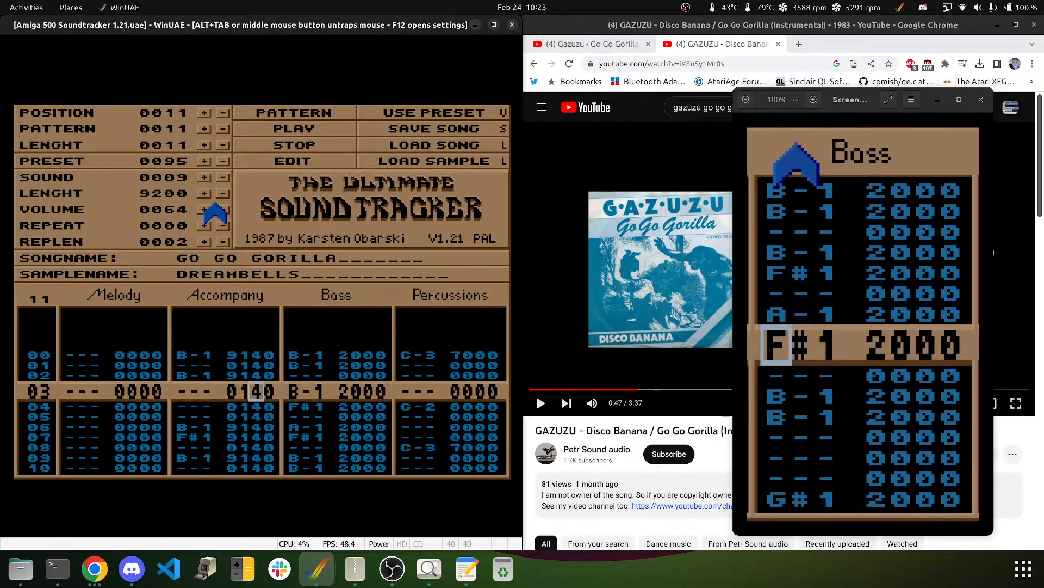
pyautogui.press('Right')
pyautogui.press('Up')
pyautogui.press('Up')
pyautogui.press('Up')
pyautogui.write('777777')
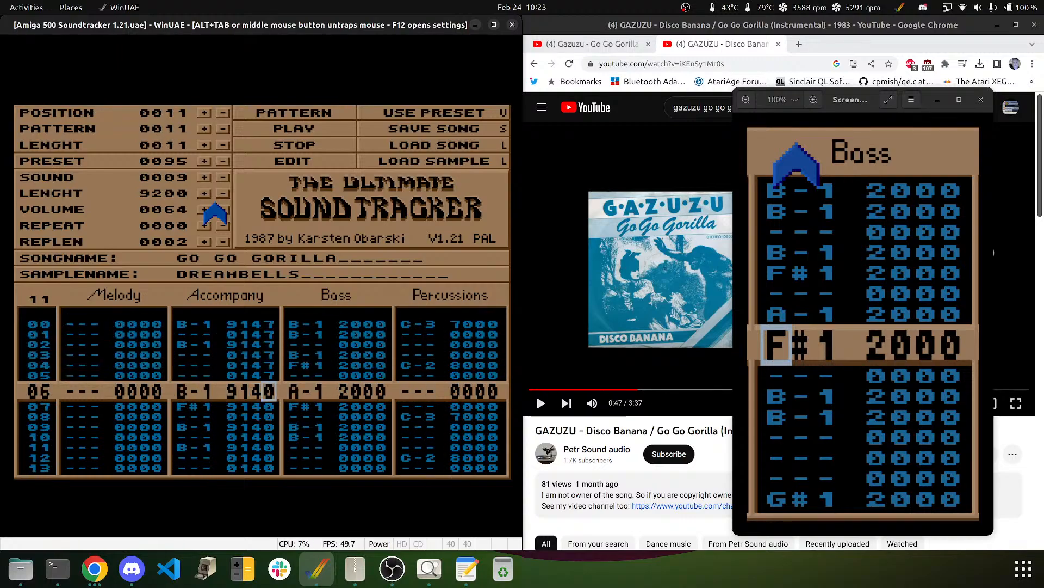
pyautogui.write('777777777')
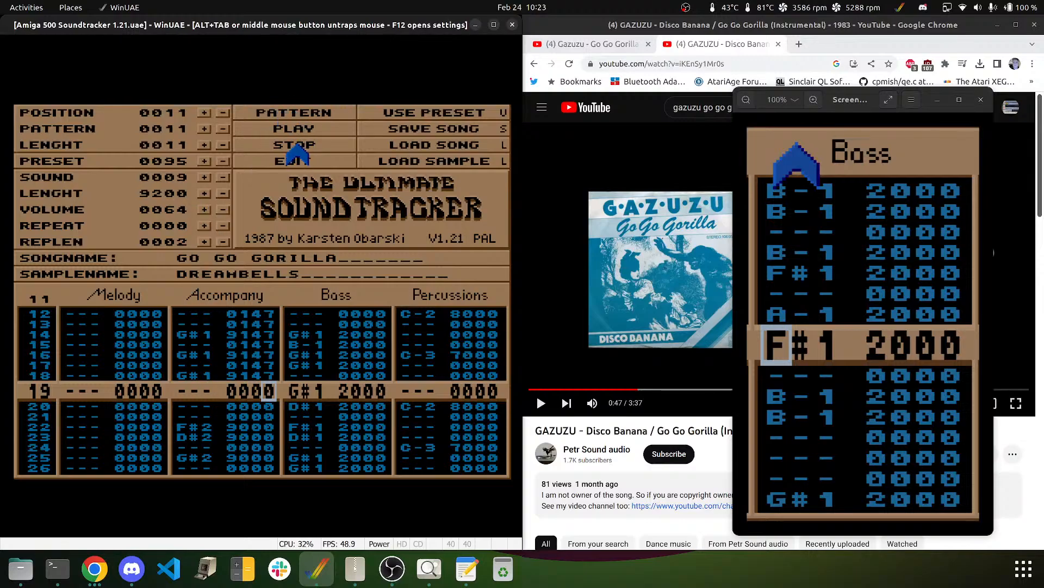
pyautogui.click(283, 112)
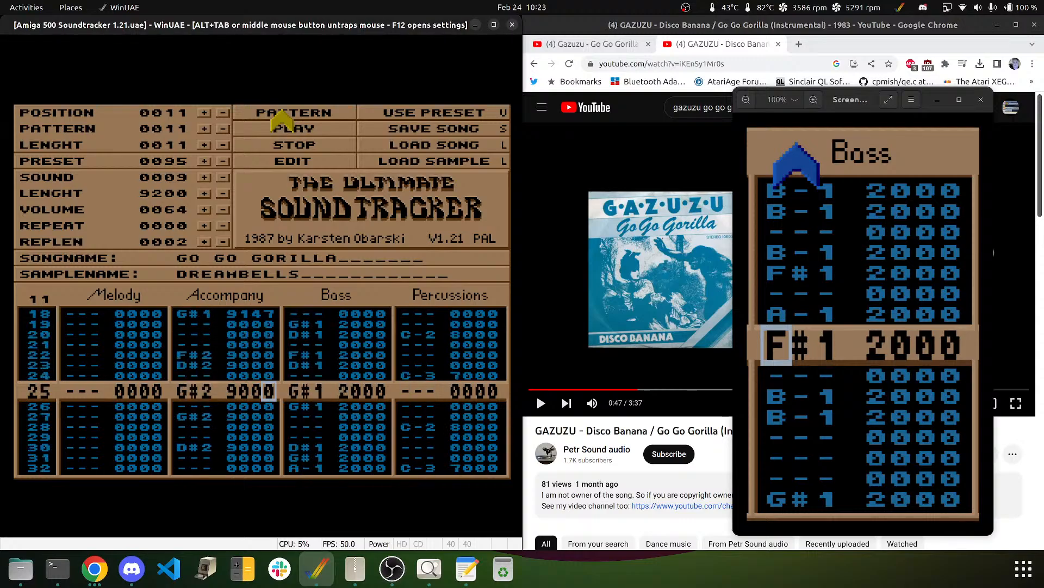
pyautogui.click(269, 144)
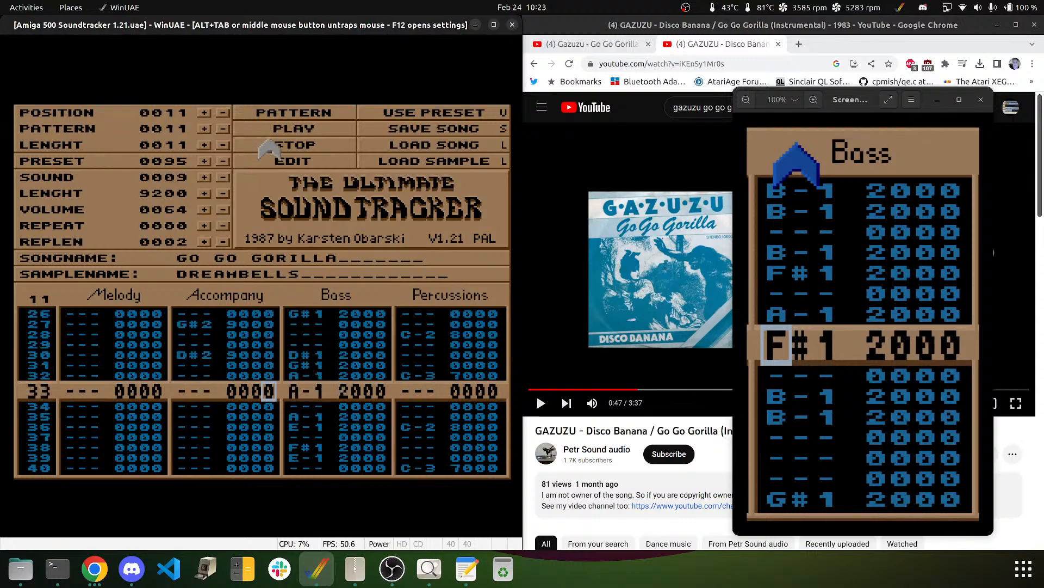
# - Fill in the 4 and 7 effect digits on the remaining Accompany rows down to row 30
pyautogui.press('Up')
pyautogui.press('Up')
pyautogui.press('Up')
pyautogui.press('Up')
pyautogui.press('Up')
pyautogui.press('Up')
pyautogui.press('Up')
pyautogui.press('Up')
pyautogui.press('Up')
pyautogui.press('Up')
pyautogui.press('Up')
pyautogui.press('Up')
pyautogui.press('Up')
pyautogui.press('Up')
pyautogui.press('Up')
pyautogui.press('Up')
pyautogui.press('Up')
pyautogui.press('Down')
pyautogui.press('Down')
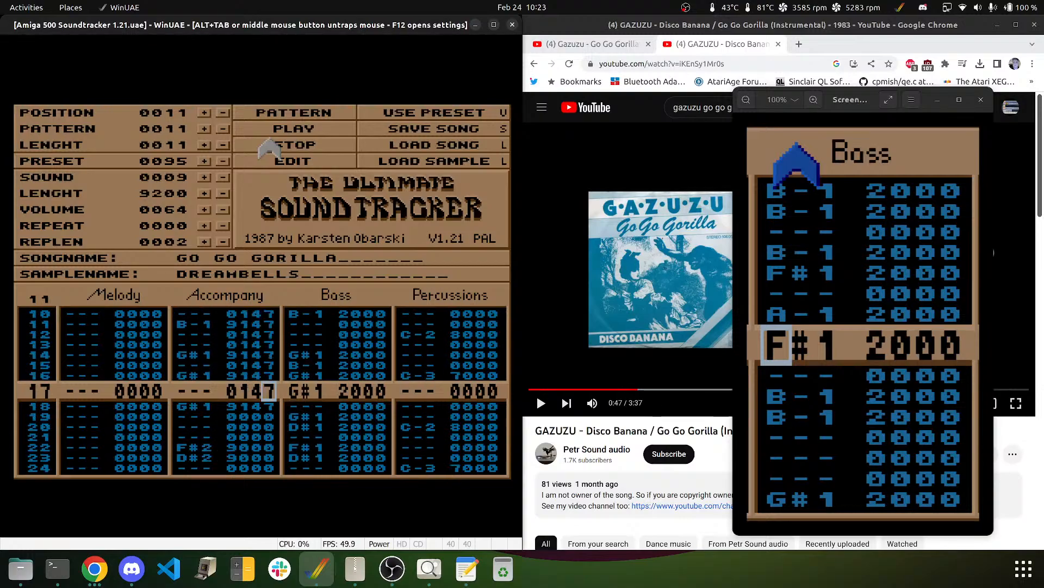
pyautogui.press('Left')
pyautogui.press('Left')
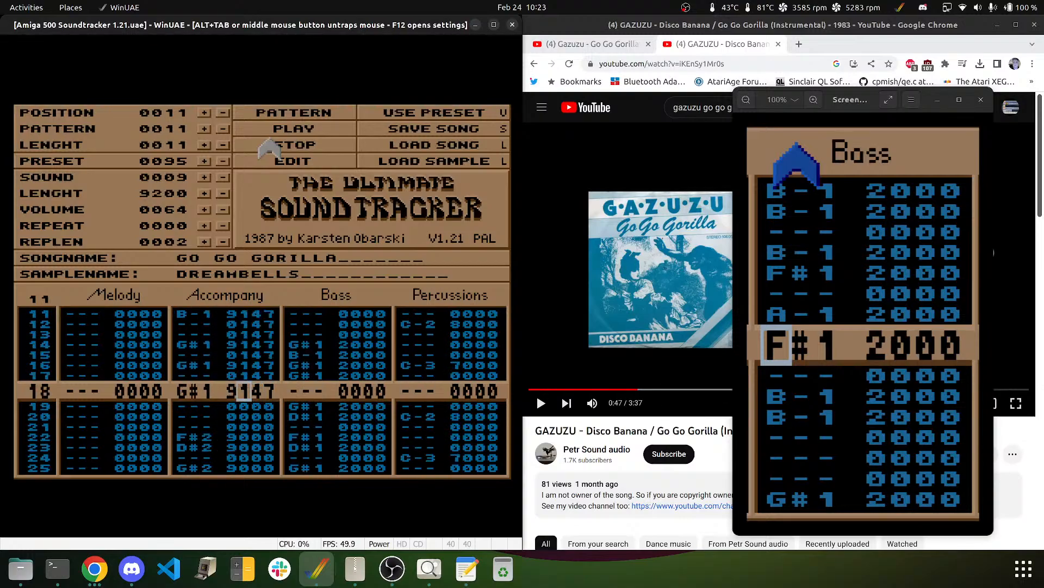
pyautogui.press('Down')
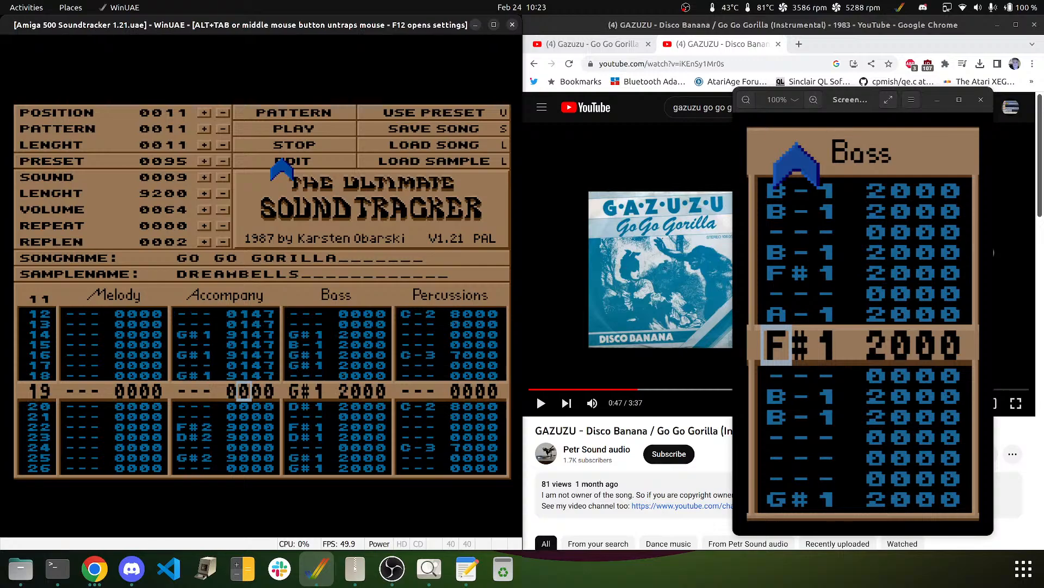
pyautogui.press('Down')
pyautogui.press('Down')
pyautogui.press('Down')
pyautogui.press('Down')
pyautogui.press('Down')
pyautogui.press('Down')
pyautogui.press('Down')
pyautogui.press('Down')
pyautogui.press('Down')
pyautogui.press('Down')
pyautogui.press('Down')
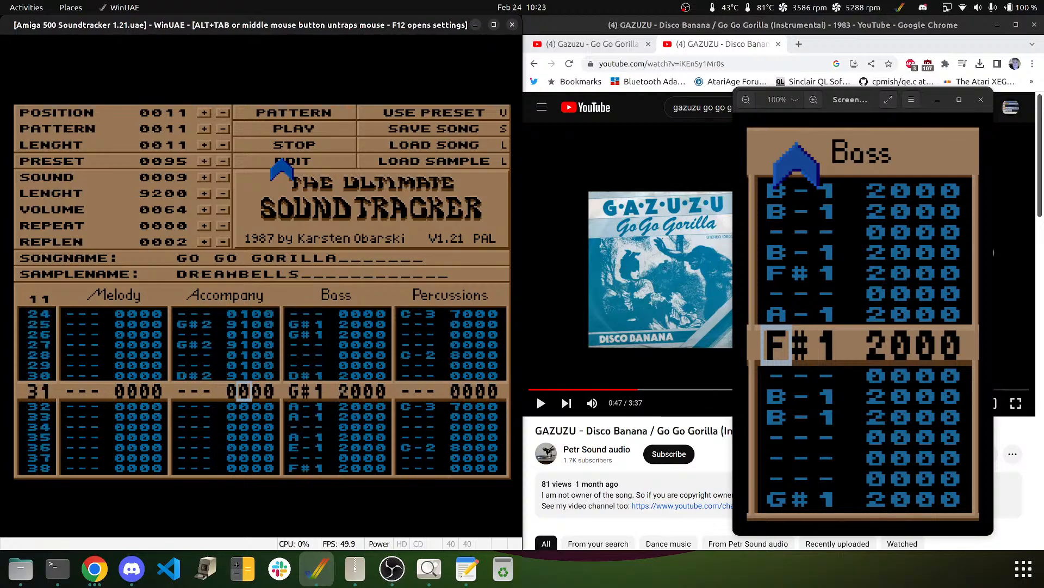
pyautogui.press('Up')
pyautogui.press('Up')
pyautogui.press('Up')
pyautogui.press('Up')
pyautogui.press('Up')
pyautogui.press('Up')
pyautogui.press('Up')
pyautogui.press('Up')
pyautogui.press('Up')
pyautogui.press('Up')
pyautogui.press('Up')
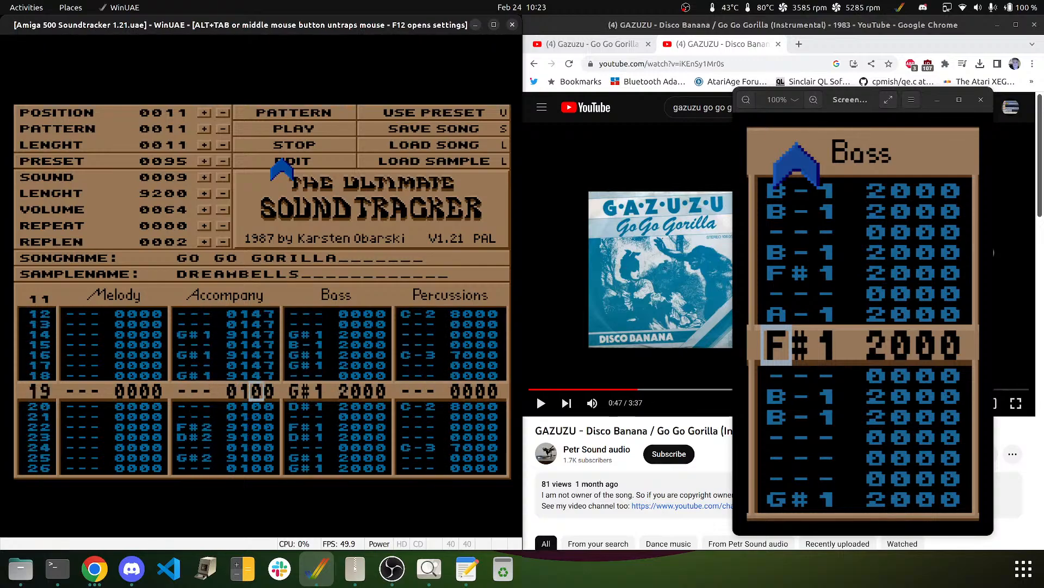
pyautogui.write('444444444')
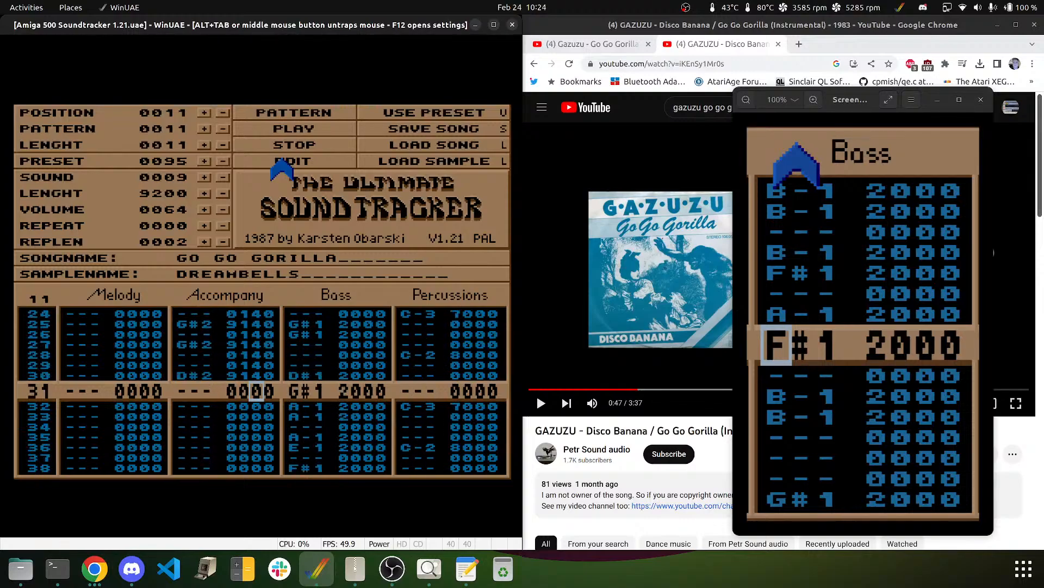
pyautogui.press('Up')
pyautogui.press('Up')
pyautogui.press('Up')
pyautogui.press('Up')
pyautogui.press('Up')
pyautogui.press('Up')
pyautogui.press('Up')
pyautogui.press('Up')
pyautogui.press('Up')
pyautogui.press('Up')
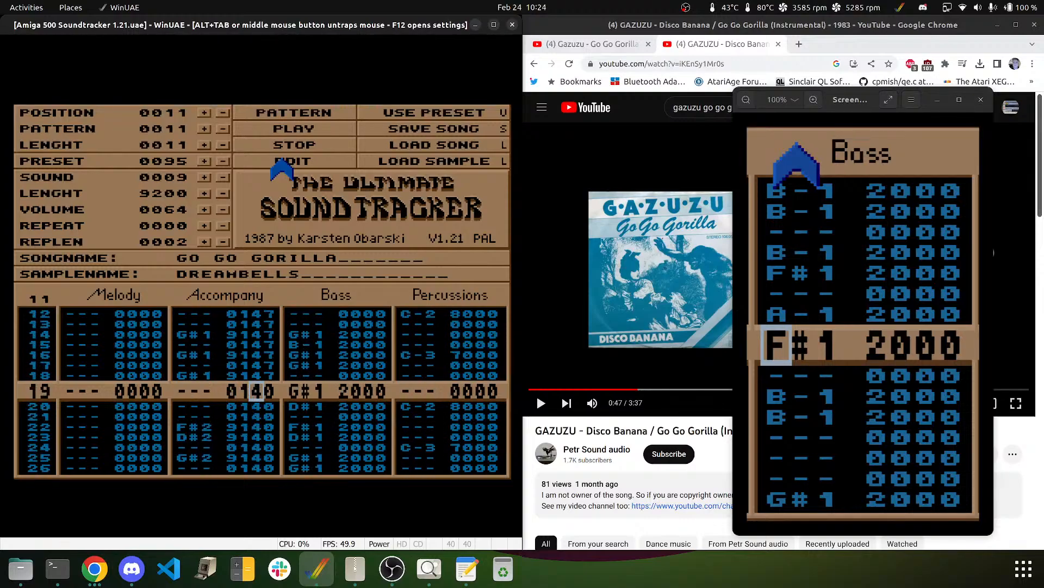
pyautogui.press('Right')
pyautogui.write('777777777')
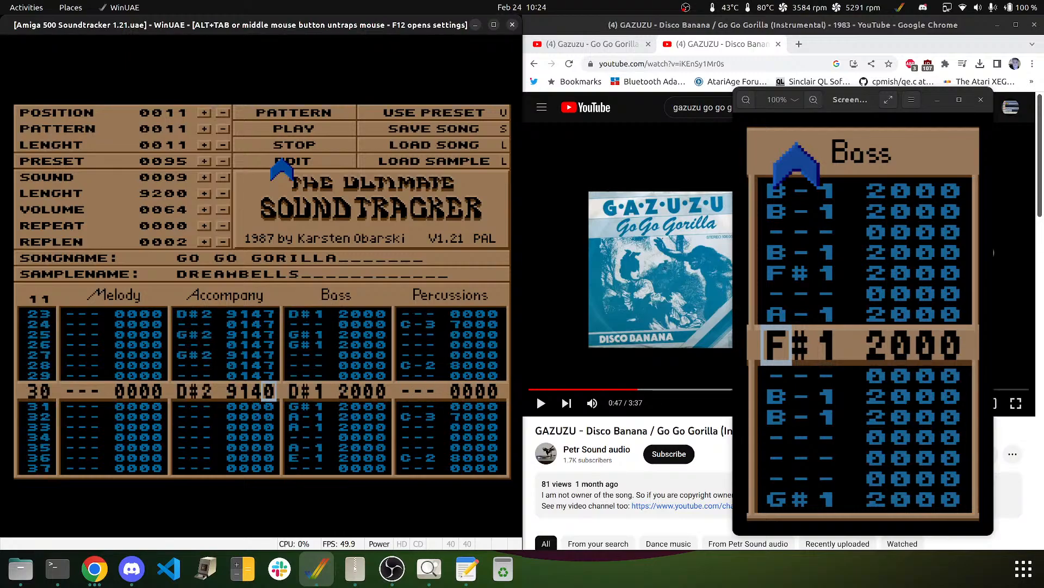
# - Play and stop the pattern, then go to the Accompany note on row 22
pyautogui.click(306, 110)
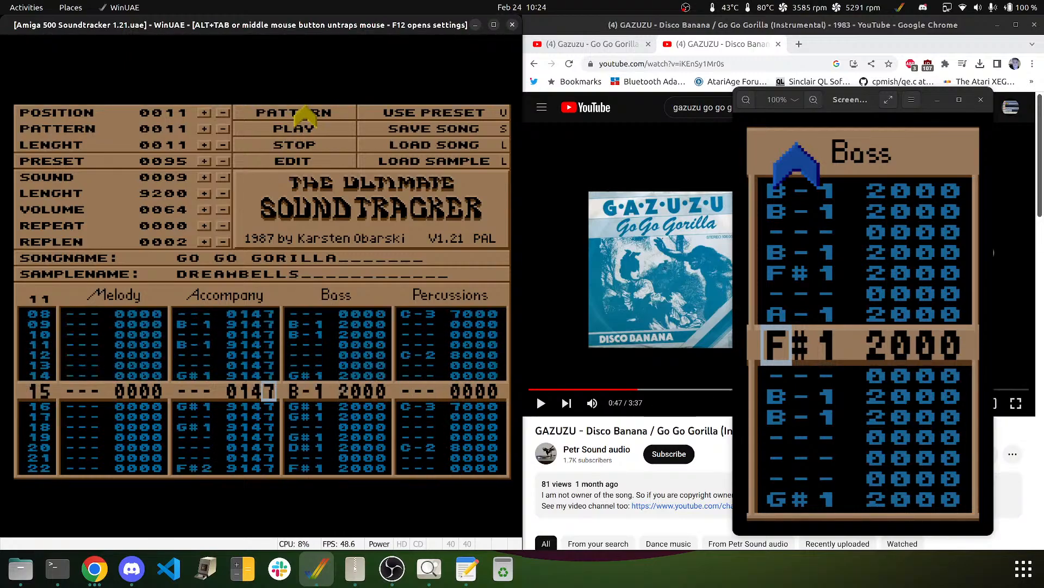
pyautogui.click(301, 144)
pyautogui.press('Up')
pyautogui.press('Up')
pyautogui.press('Up')
pyautogui.press('Up')
pyautogui.press('Up')
pyautogui.press('Up')
pyautogui.press('Up')
pyautogui.press('Up')
pyautogui.press('Up')
pyautogui.press('Up')
pyautogui.press('Up')
pyautogui.press('Up')
pyautogui.press('Up')
pyautogui.press('Up')
pyautogui.press('Up')
pyautogui.press('Up')
pyautogui.press('Up')
pyautogui.press('Up')
pyautogui.press('Up')
pyautogui.press('Up')
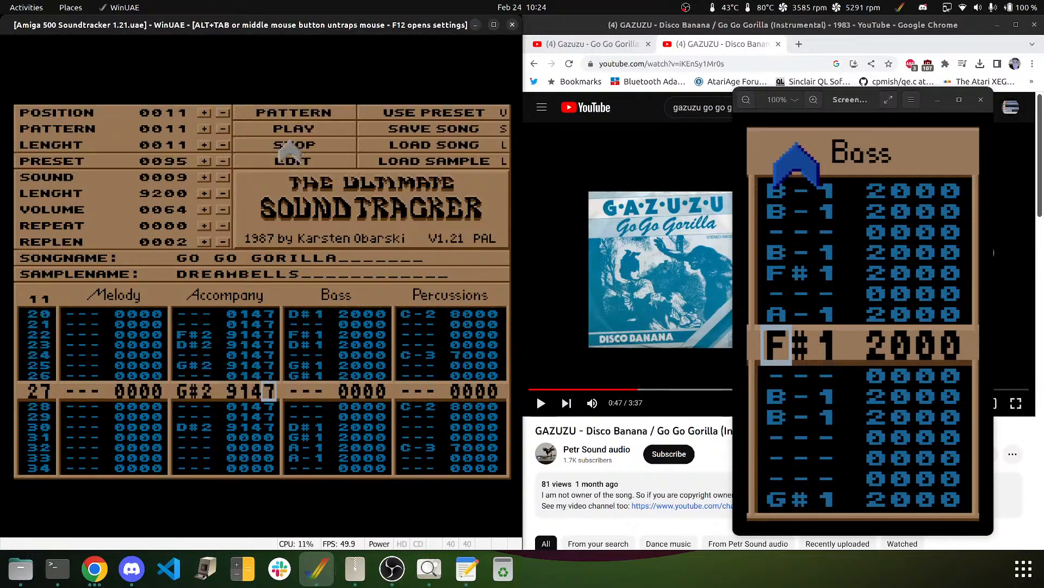
pyautogui.press('Down')
pyautogui.press('Down')
pyautogui.press('Down')
pyautogui.press('Down')
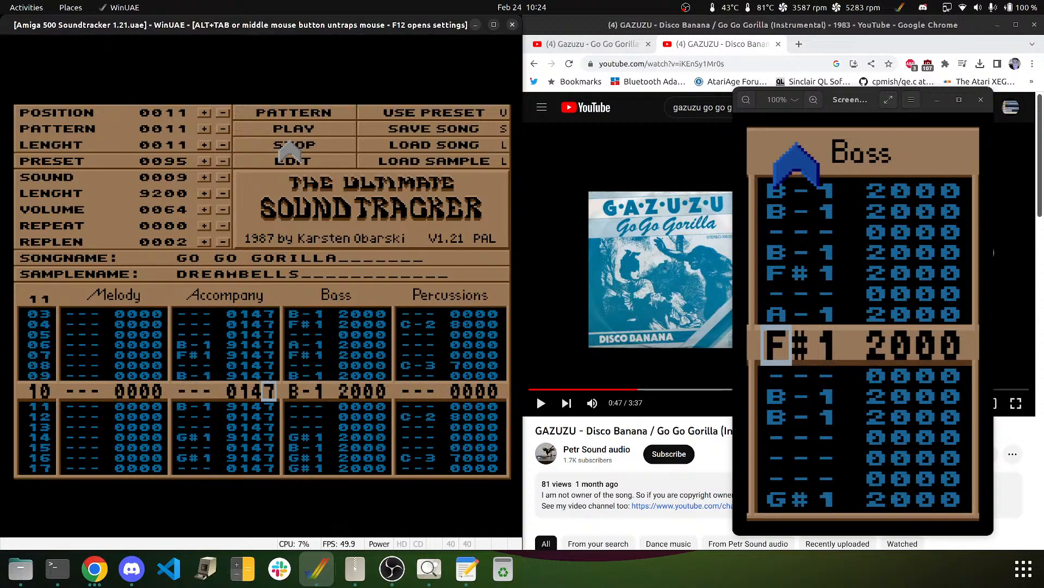
pyautogui.press('Down')
pyautogui.press('Down')
pyautogui.press('Down')
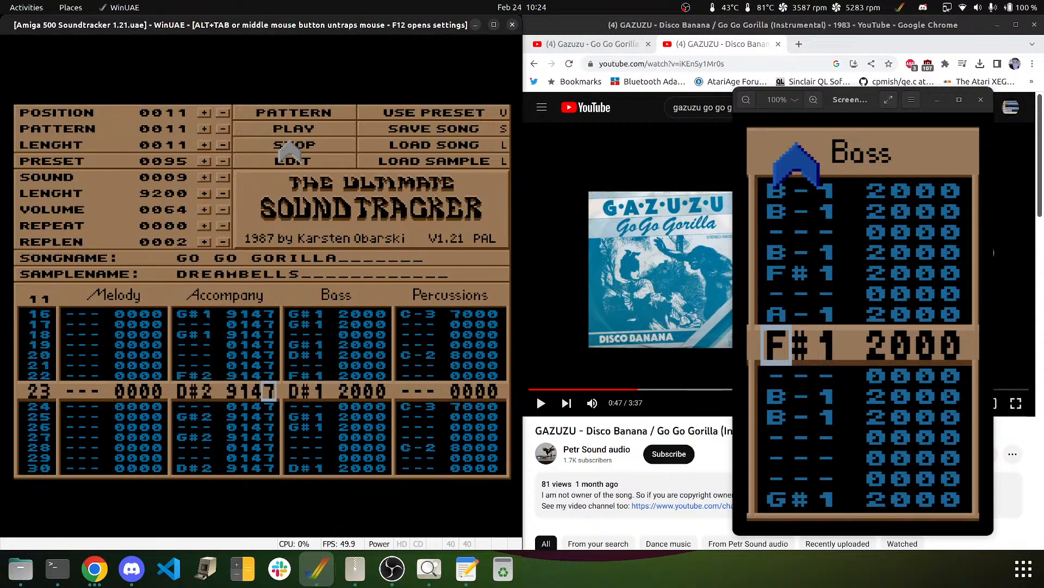
pyautogui.press('Left')
pyautogui.press('Left')
pyautogui.press('Left')
pyautogui.press('Left')
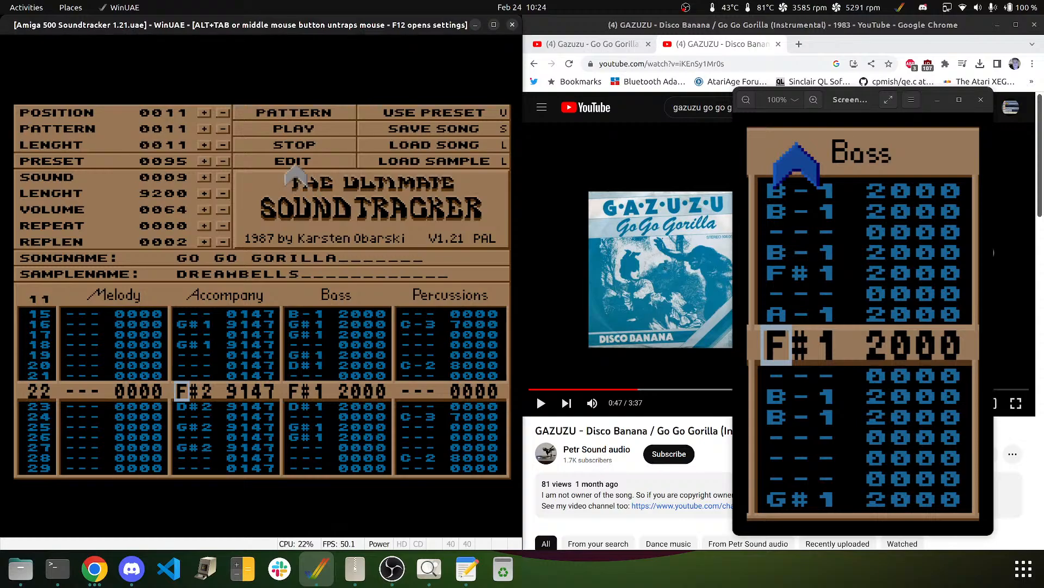
# - Re-enter rows 22–27 as F#1, D#1, G#1 and G#1, then replay the pattern
pyautogui.press('g')
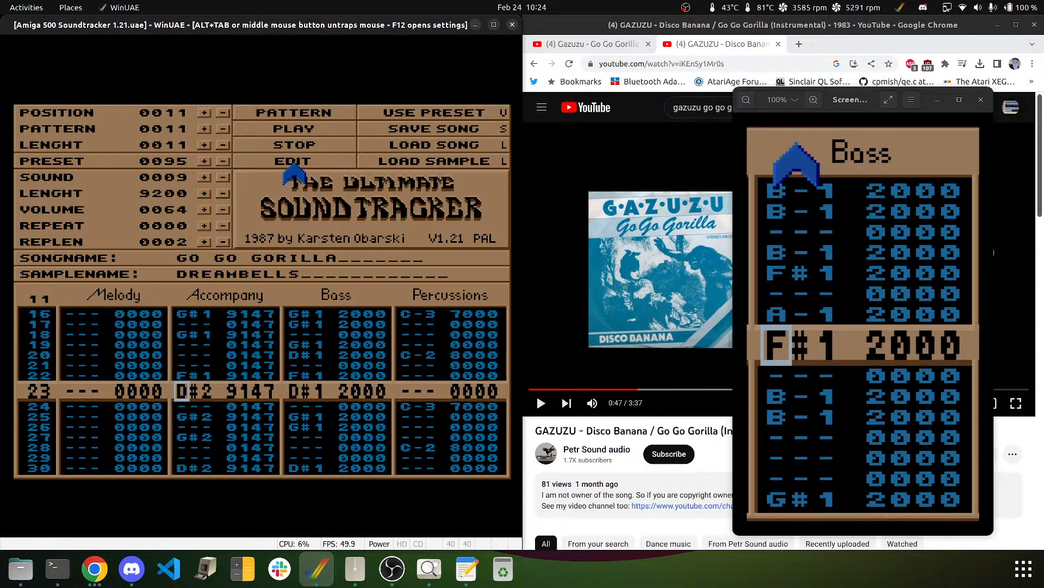
pyautogui.press('d')
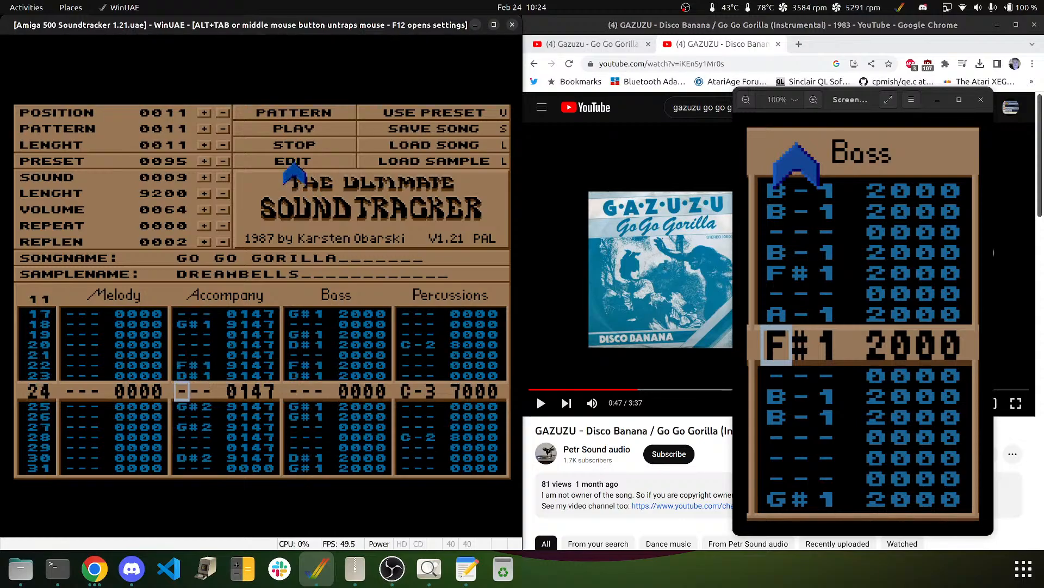
pyautogui.press('Down')
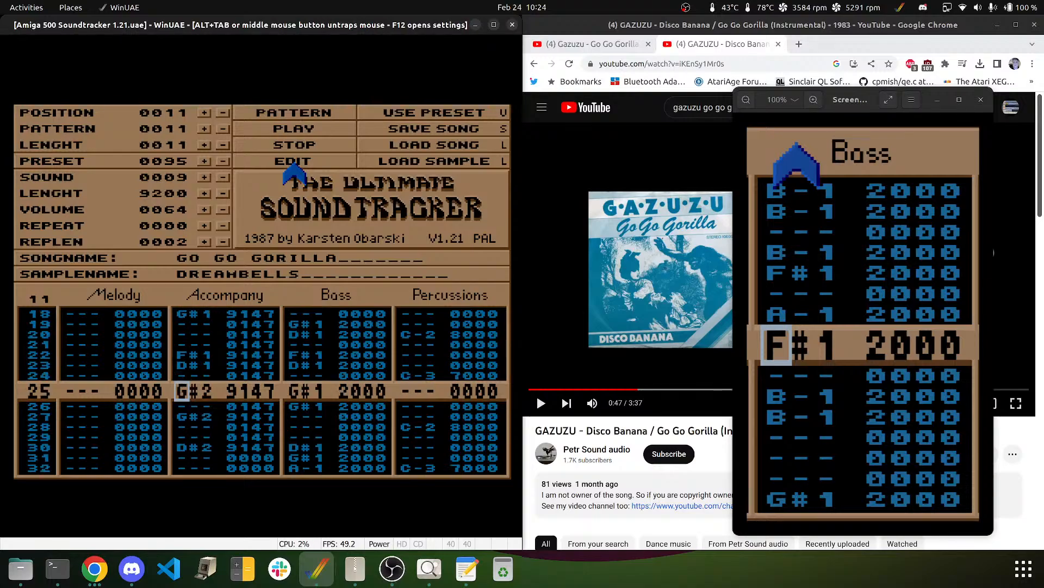
pyautogui.press('h')
pyautogui.press('Down')
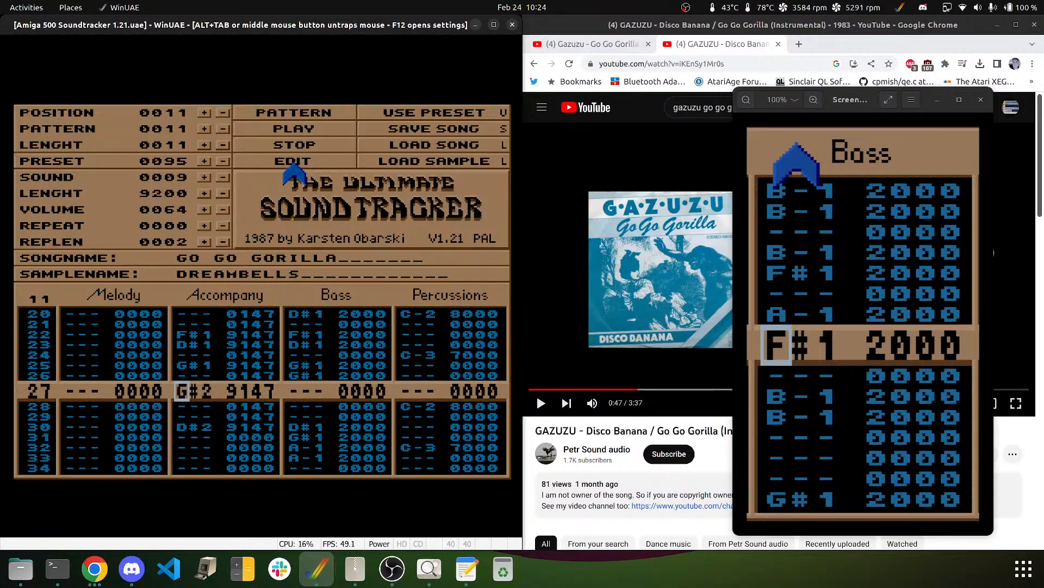
pyautogui.press('h')
pyautogui.press('Down')
pyautogui.press('Down')
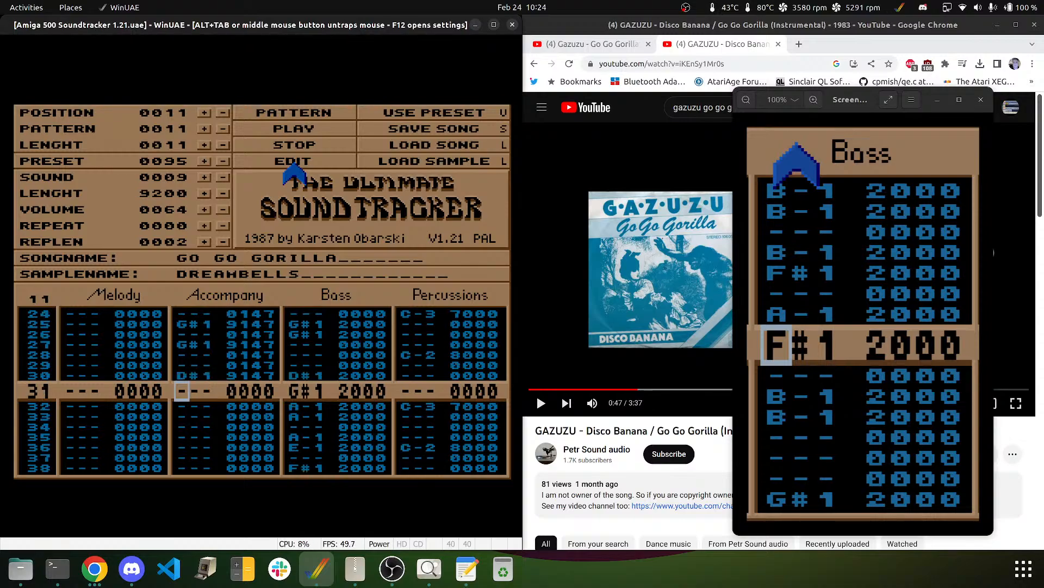
pyautogui.click(294, 113)
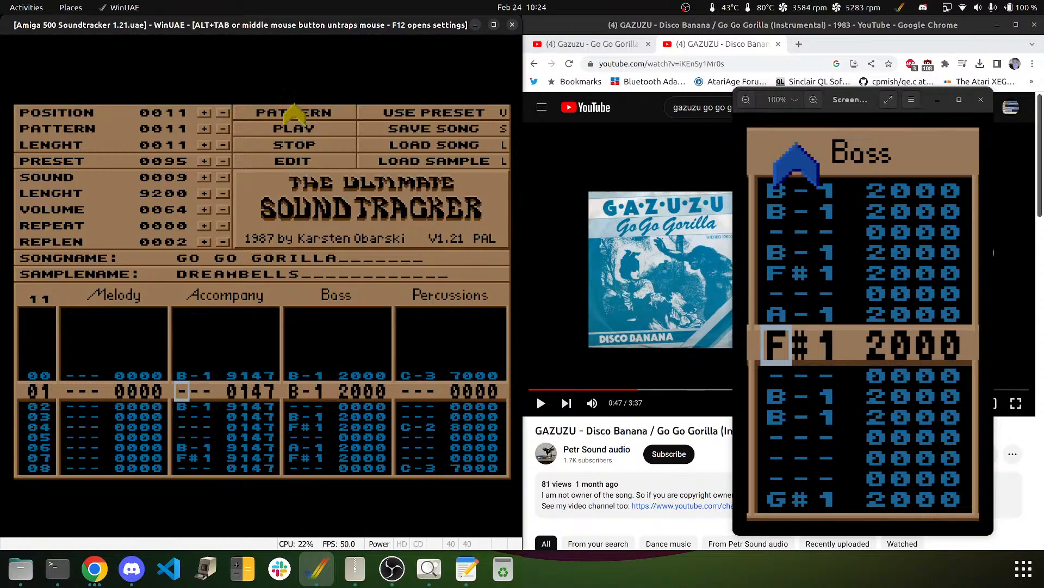
pyautogui.click(298, 143)
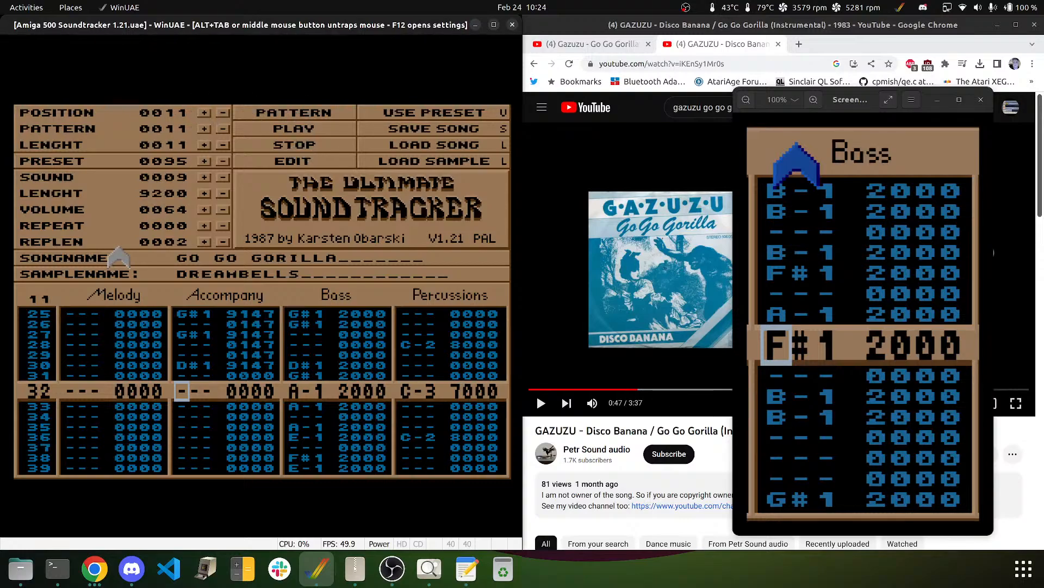
# - Enter effect digits 1 and 4 in the Accompany track on rows 31–63
pyautogui.press('Up')
pyautogui.press('Up')
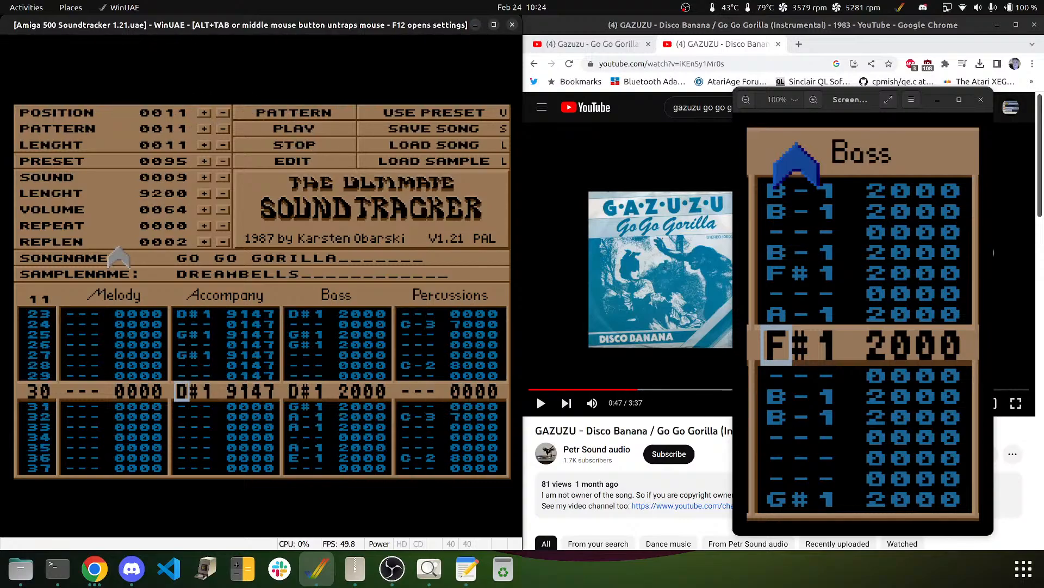
pyautogui.press('Down')
pyautogui.press('Right')
pyautogui.press('Right')
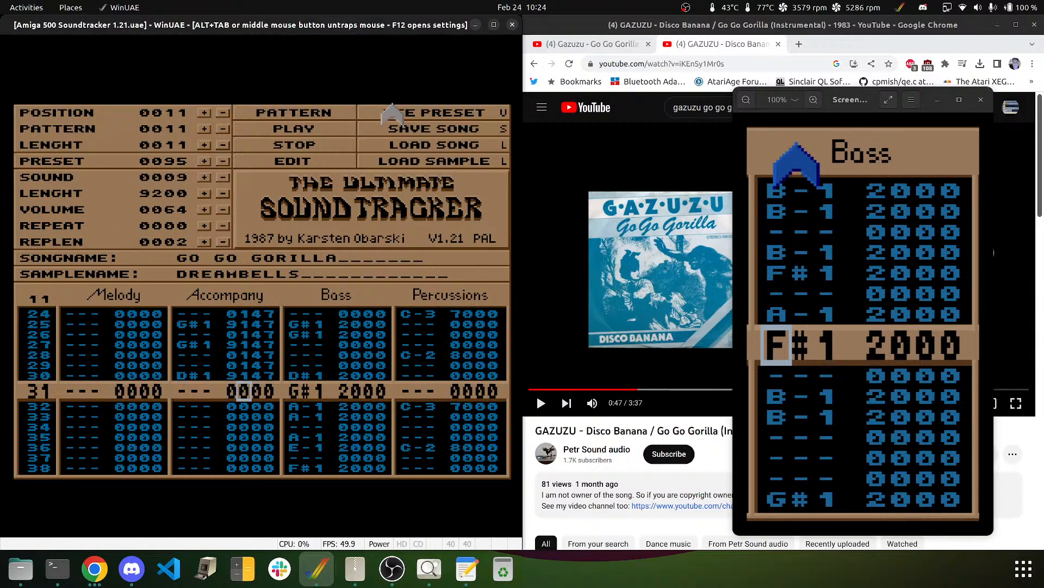
pyautogui.write('11111111111111')
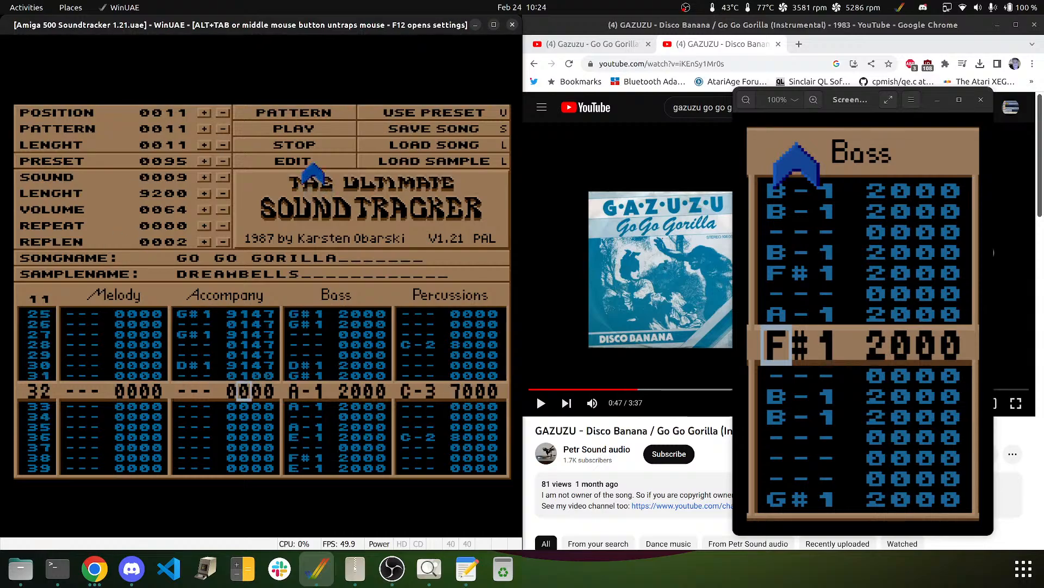
pyautogui.write('1111111111111')
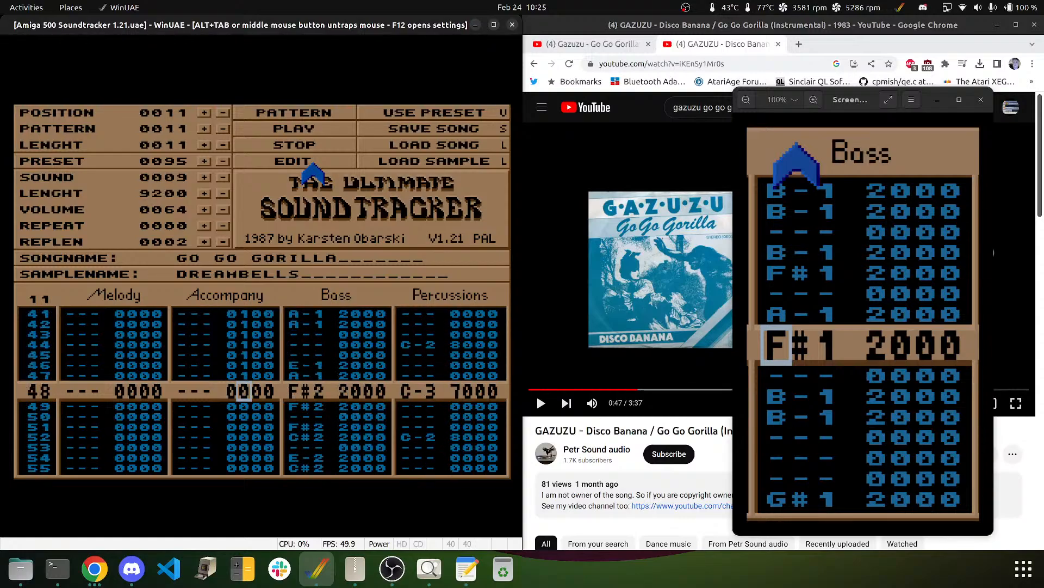
pyautogui.write('111111')
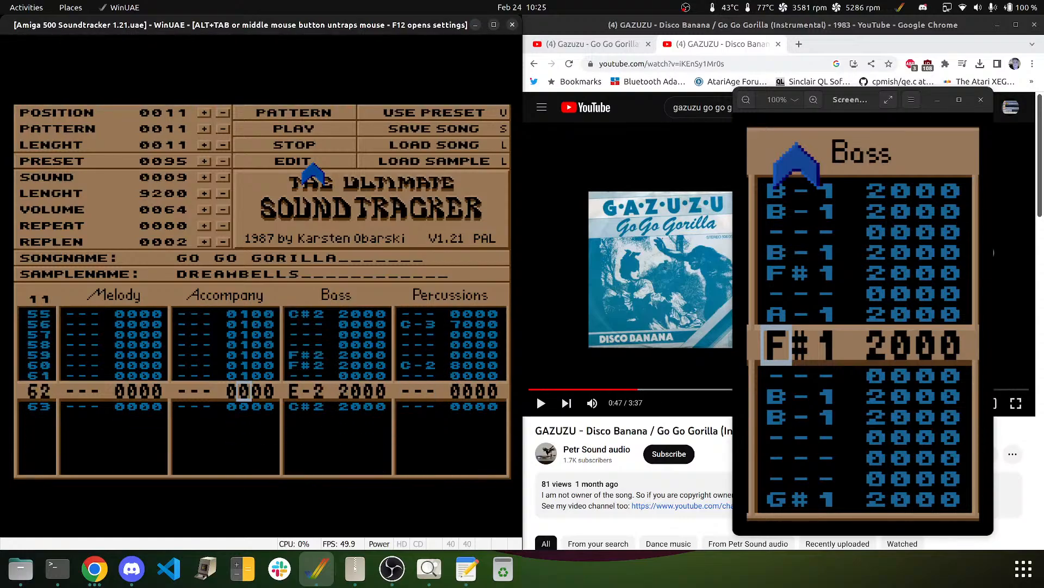
pyautogui.press('Down')
pyautogui.press('Down')
pyautogui.press('Down')
pyautogui.press('Down')
pyautogui.press('Down')
pyautogui.press('Down')
pyautogui.press('Down')
pyautogui.press('Down')
pyautogui.press('Down')
pyautogui.press('Down')
pyautogui.press('Down')
pyautogui.press('Down')
pyautogui.press('Down')
pyautogui.press('Down')
pyautogui.press('Down')
pyautogui.press('Down')
pyautogui.press('Down')
pyautogui.press('Down')
pyautogui.press('Down')
pyautogui.press('Down')
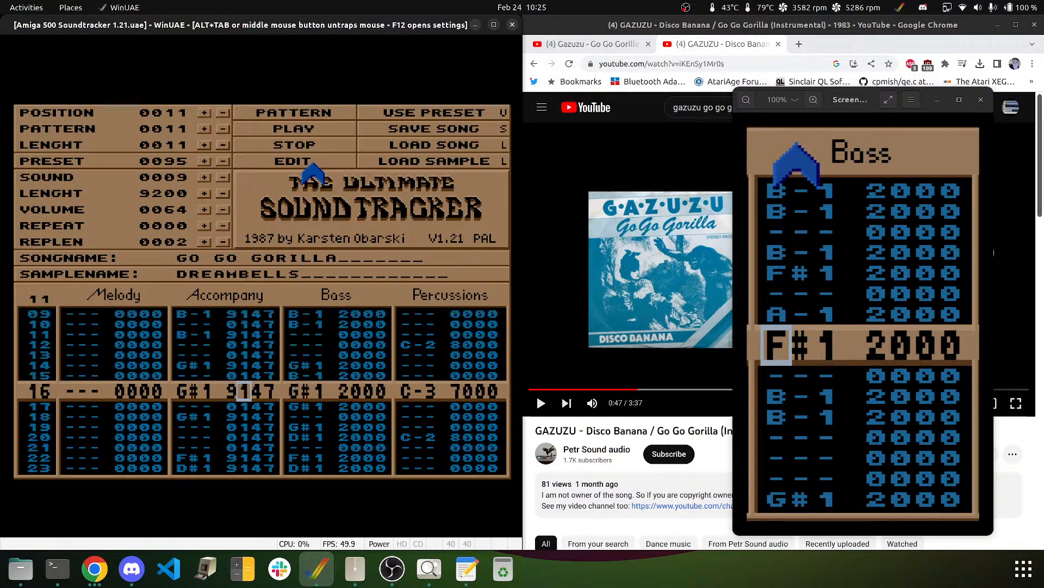
pyautogui.press('Right')
pyautogui.write('4444444444')
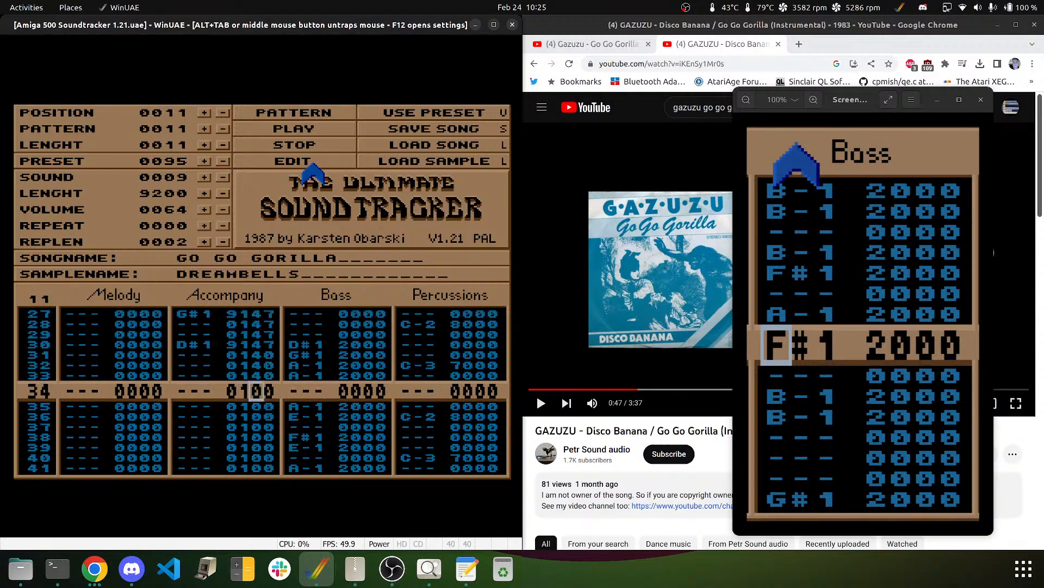
pyautogui.write('444444444444444')
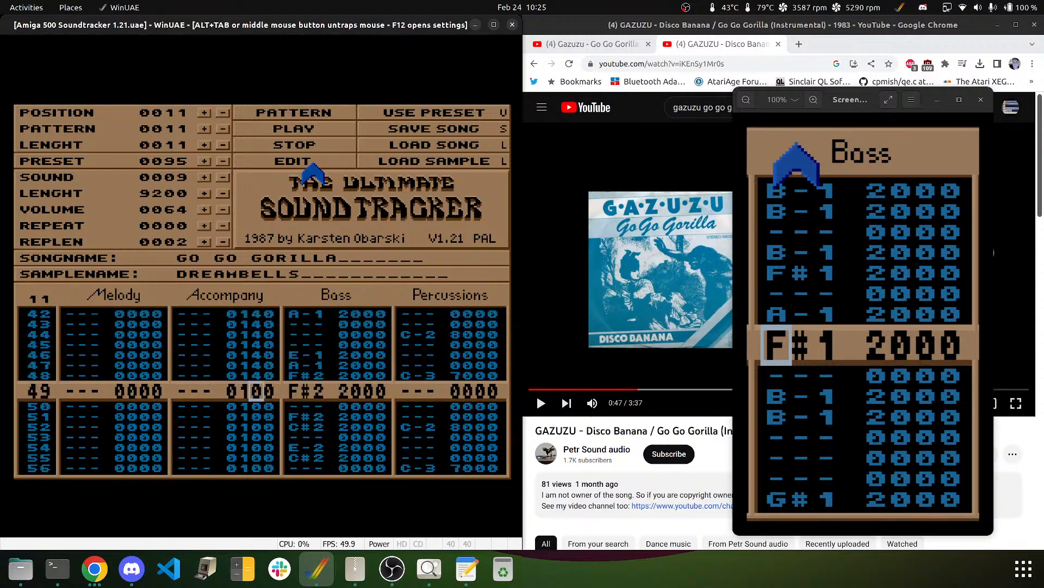
pyautogui.write('4444444')
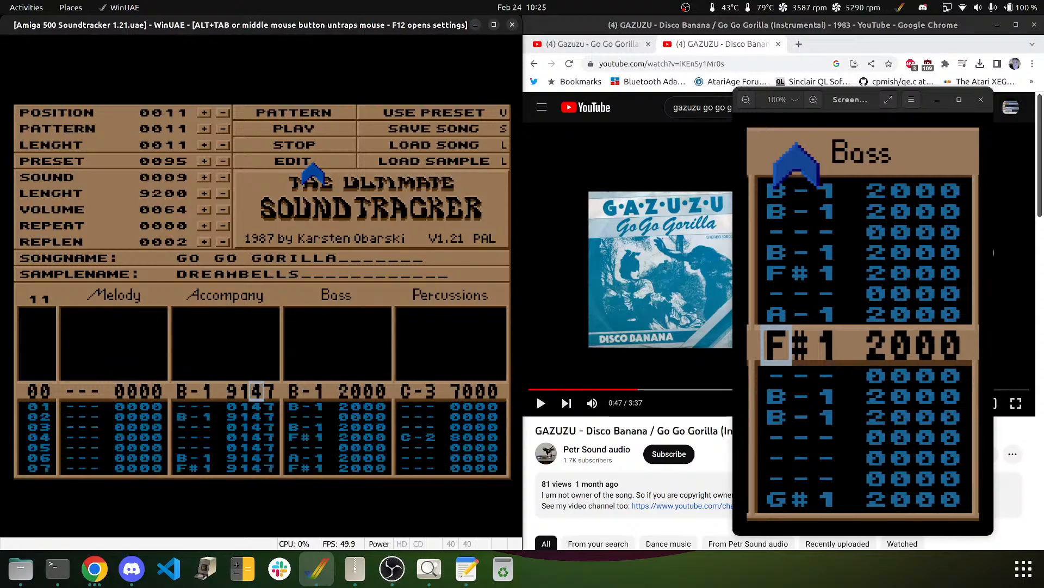
# - Fill the last effect digit with 7 so rows 31–63 read 147
pyautogui.hotkey('shift', 'Down')
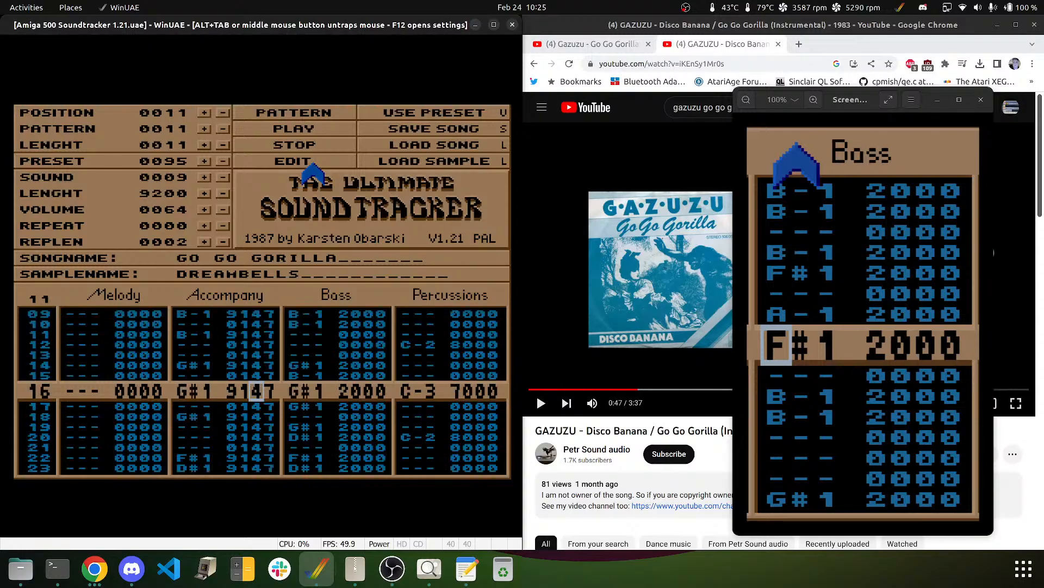
pyautogui.hotkey('shift', 'Up')
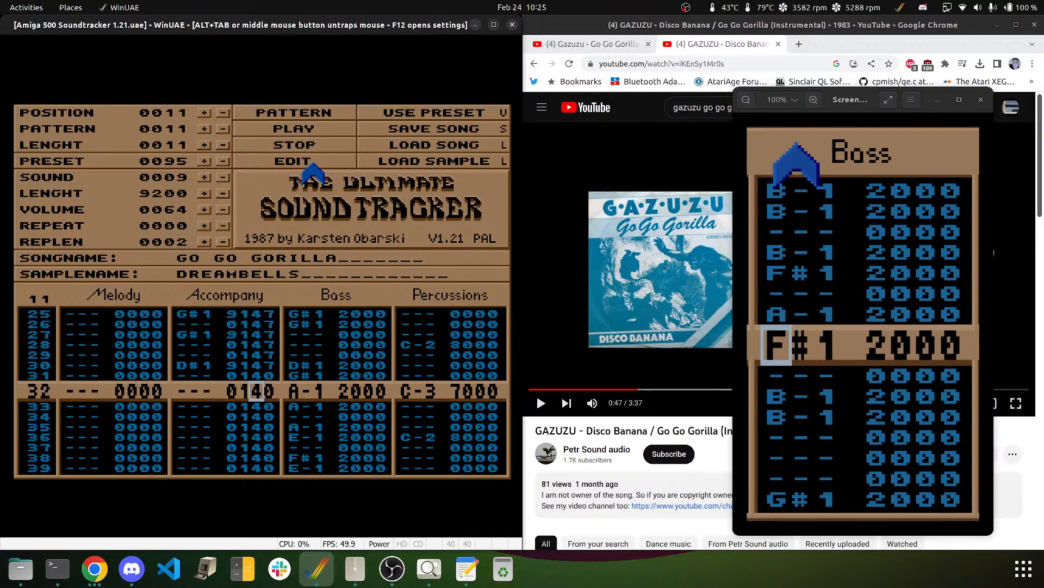
pyautogui.press('Up')
pyautogui.press('Right')
pyautogui.write('66')
pyautogui.press('Up')
pyautogui.press('Up')
pyautogui.write('777777777777')
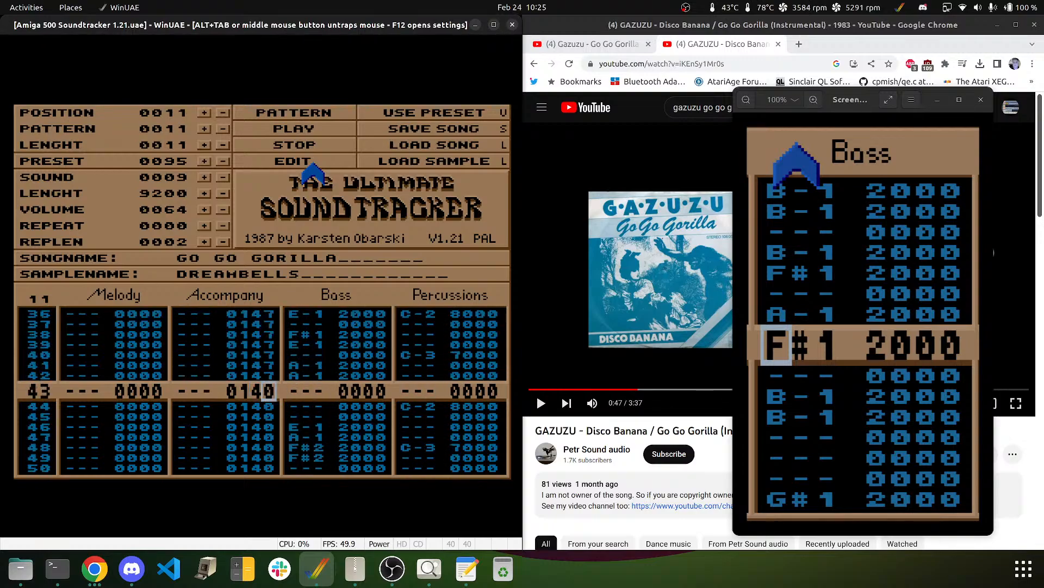
pyautogui.write('7777777')
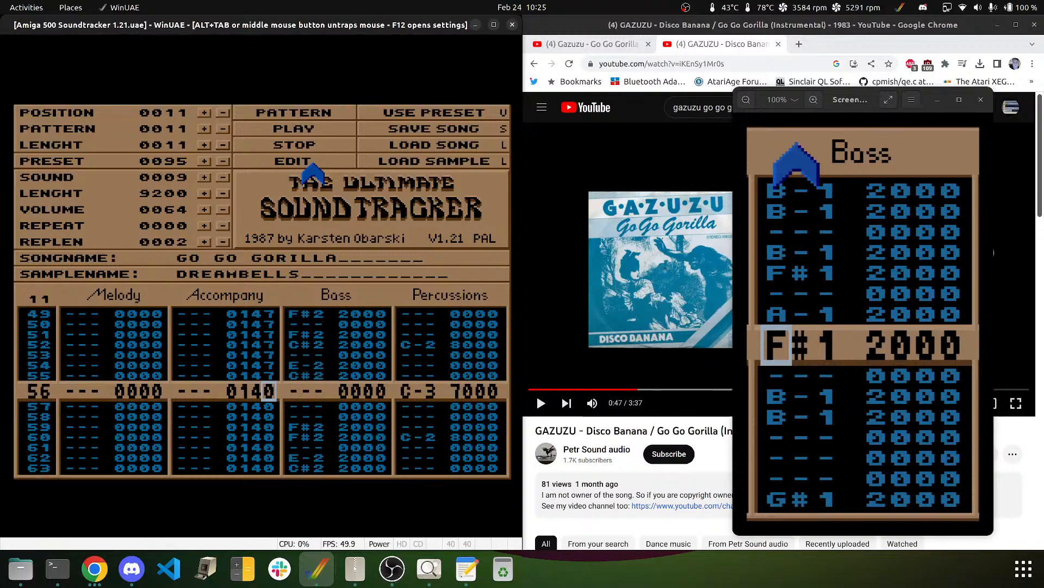
pyautogui.write('77777777')
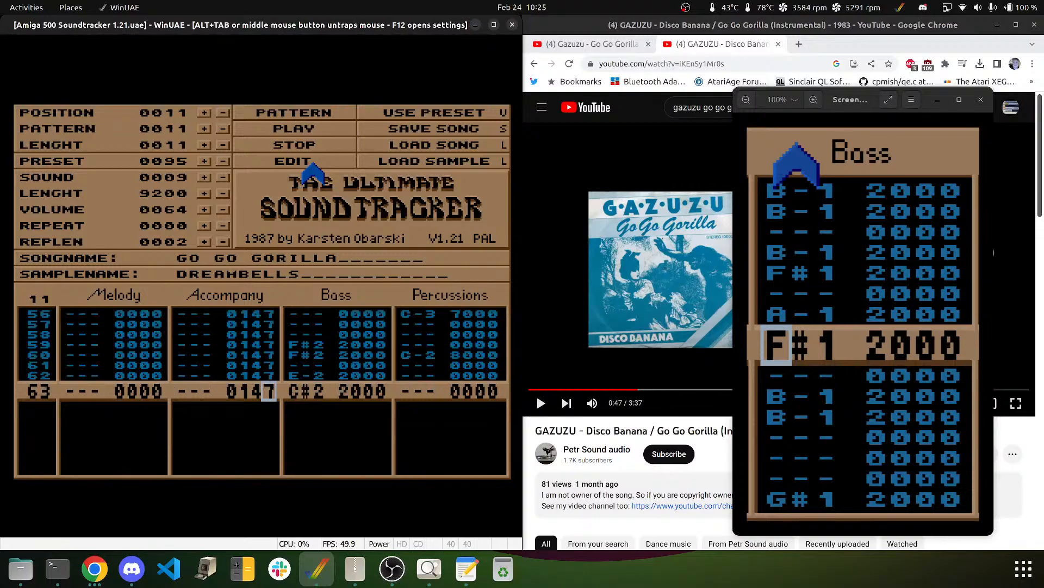
pyautogui.press('Up')
pyautogui.press('Up')
pyautogui.press('Up')
pyautogui.press('Up')
pyautogui.press('Up')
pyautogui.press('Up')
pyautogui.press('Up')
pyautogui.press('Up')
pyautogui.press('Up')
pyautogui.press('Up')
pyautogui.press('Up')
pyautogui.press('Up')
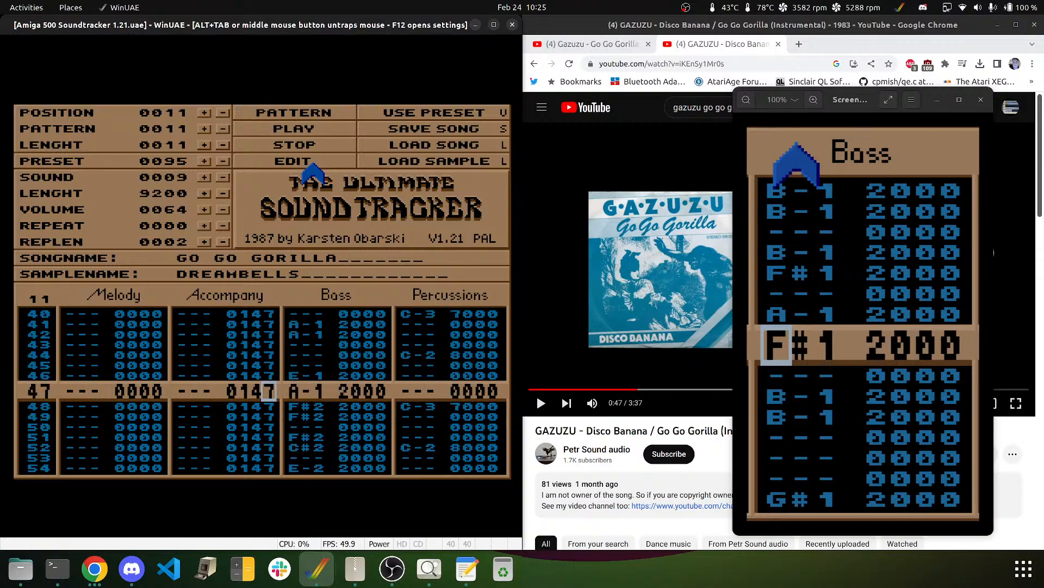
pyautogui.press('Up')
pyautogui.press('Up')
pyautogui.press('Up')
pyautogui.press('Up')
pyautogui.press('Up')
pyautogui.press('Up')
pyautogui.press('Up')
pyautogui.press('Up')
pyautogui.press('Up')
pyautogui.press('Up')
pyautogui.press('Up')
pyautogui.press('Up')
pyautogui.press('Up')
pyautogui.press('Up')
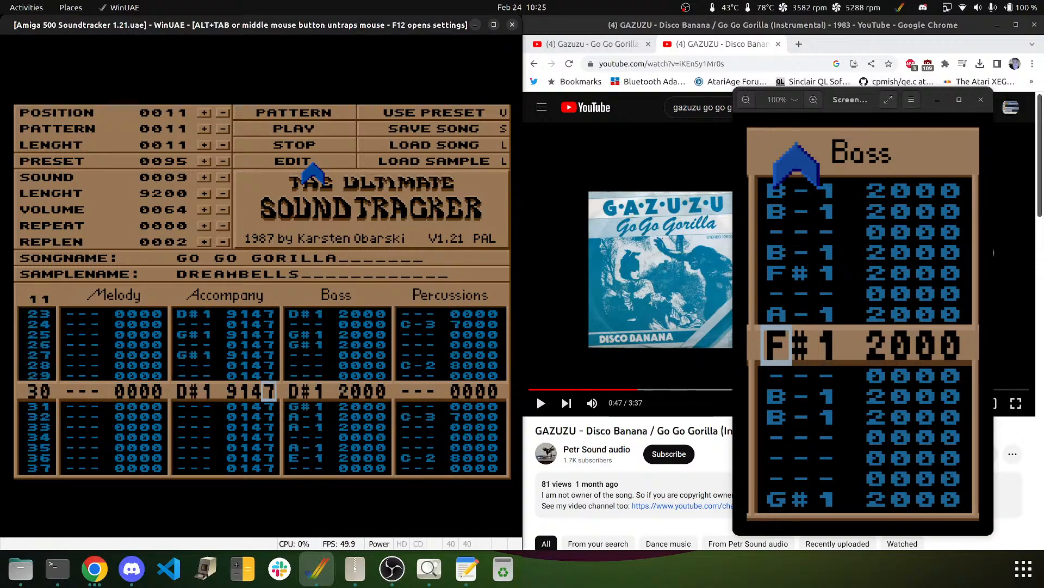
pyautogui.press('Down')
pyautogui.press('Down')
pyautogui.press('Down')
pyautogui.press('Left')
pyautogui.press('Left')
pyautogui.press('Left')
pyautogui.press('Left')
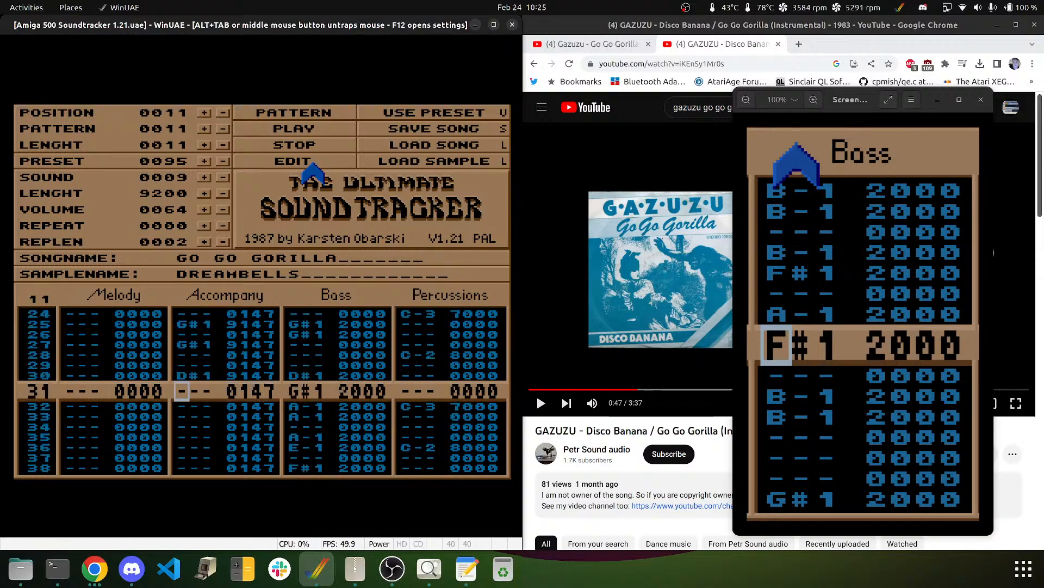
pyautogui.press('Down')
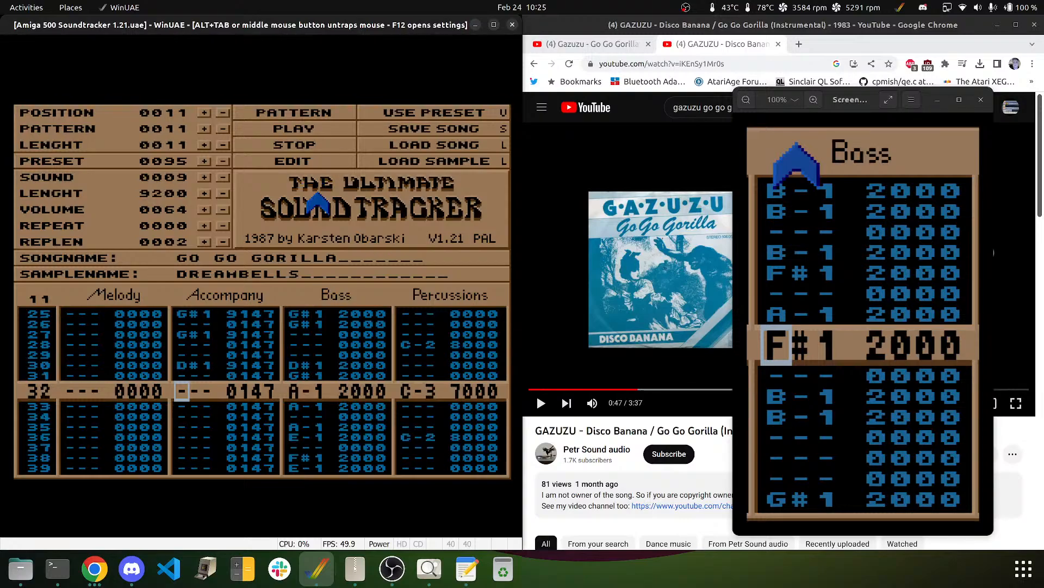
# - Play the pattern, then enter A-1 on rows 32 and 34, F#1 on 38, and E-1 on 39 and 46
pyautogui.click(304, 122)
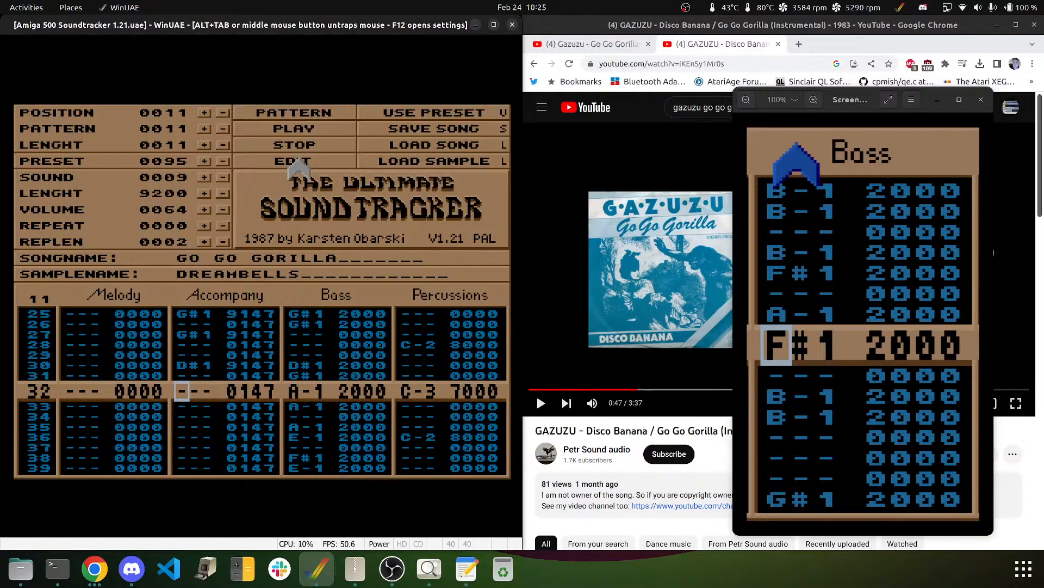
pyautogui.click(300, 160)
pyautogui.press('n')
pyautogui.press('Down')
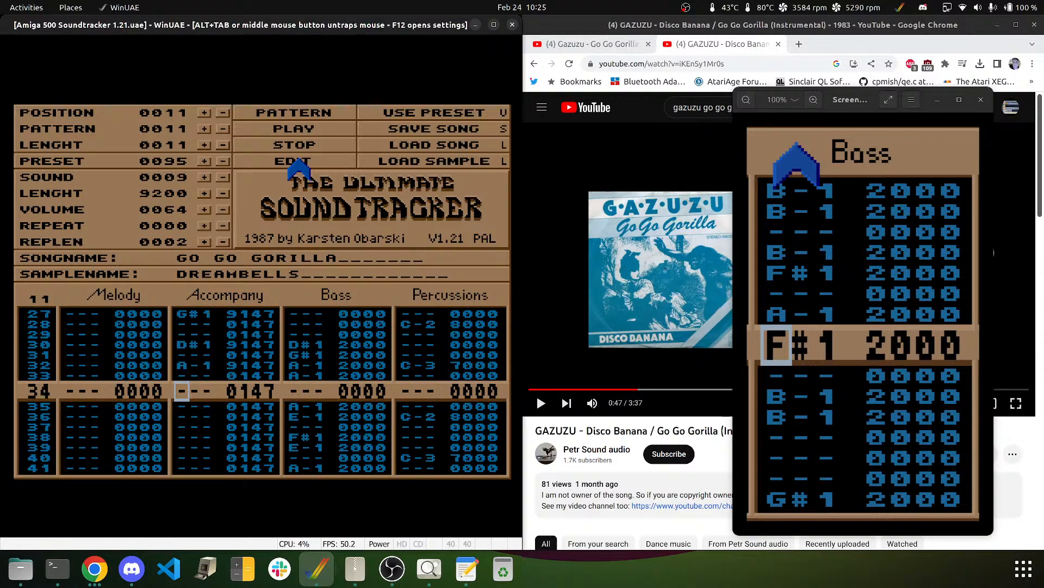
pyautogui.press('n')
pyautogui.press('Down')
pyautogui.press('Down')
pyautogui.press('Down')
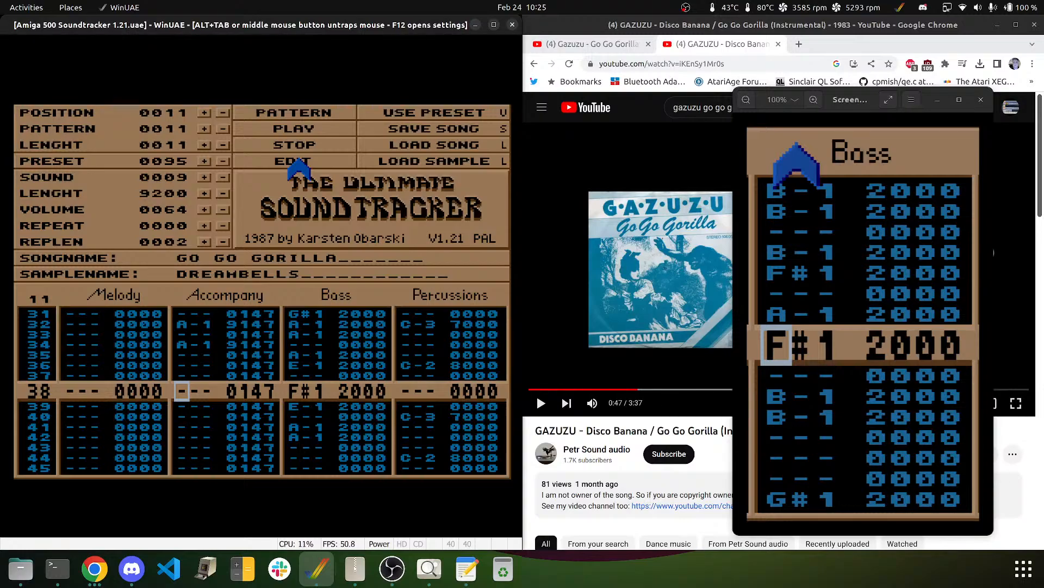
pyautogui.press('g')
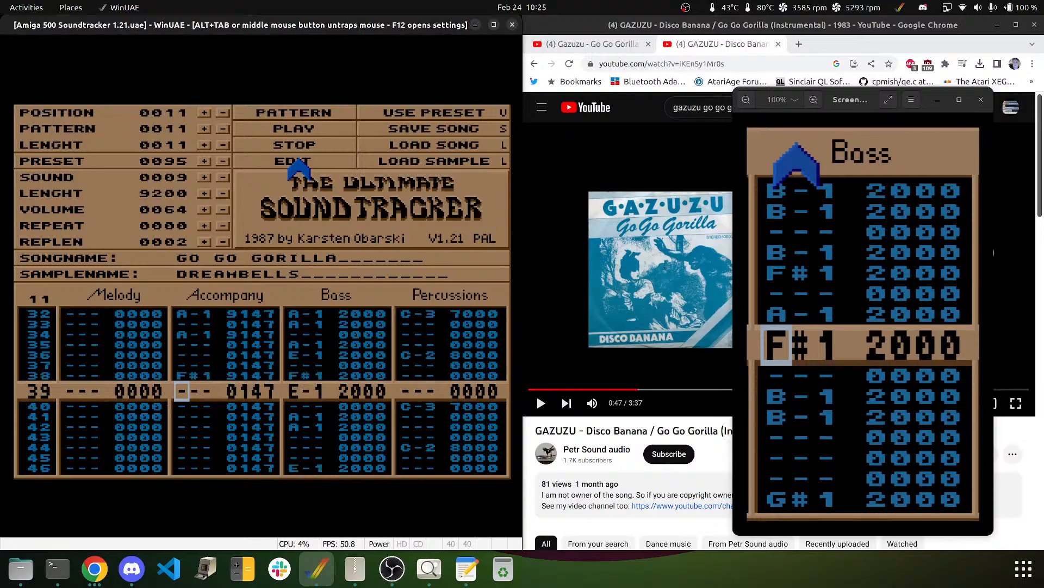
pyautogui.press('c')
pyautogui.press('Down')
pyautogui.press('Down')
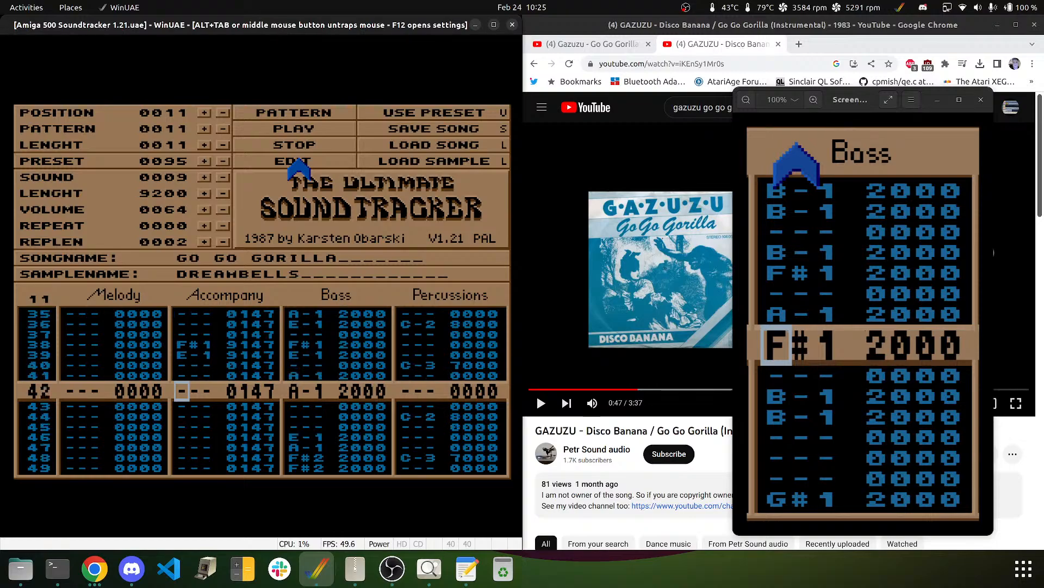
pyautogui.press('Up')
pyautogui.press('Up')
pyautogui.press('Up')
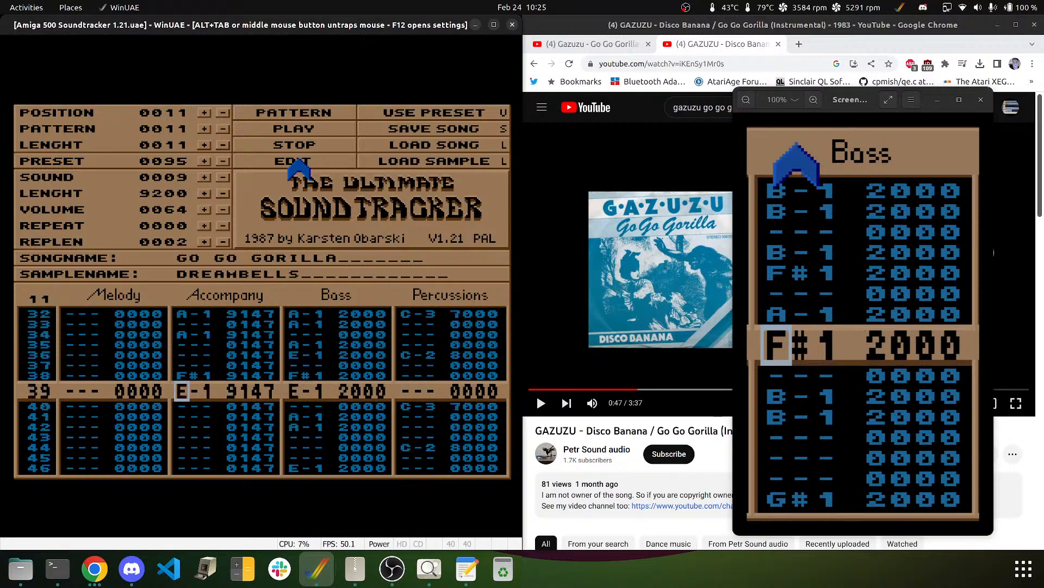
pyautogui.press('Down')
pyautogui.press('Down')
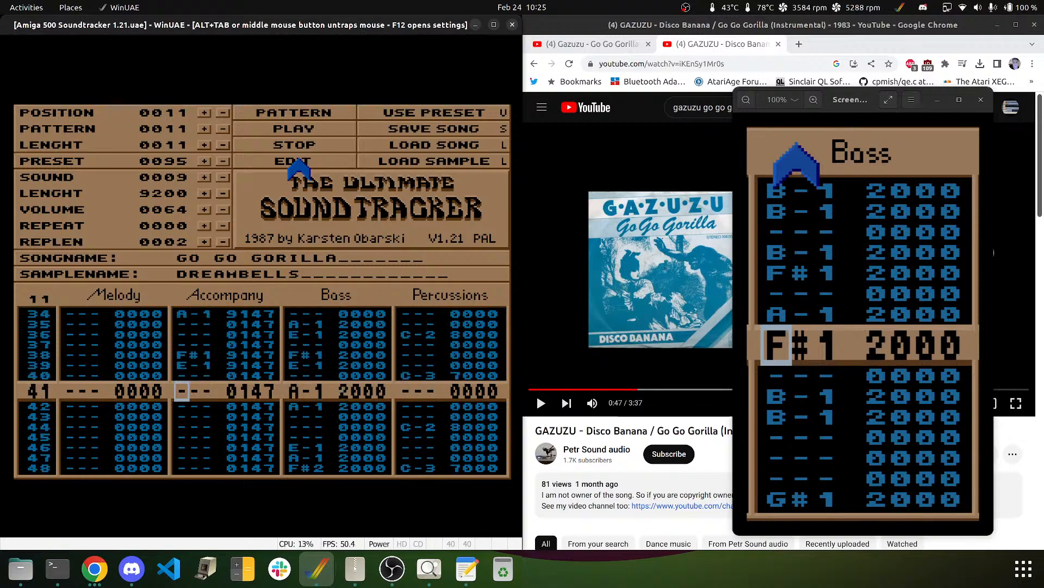
pyautogui.press('Down')
pyautogui.press('Down')
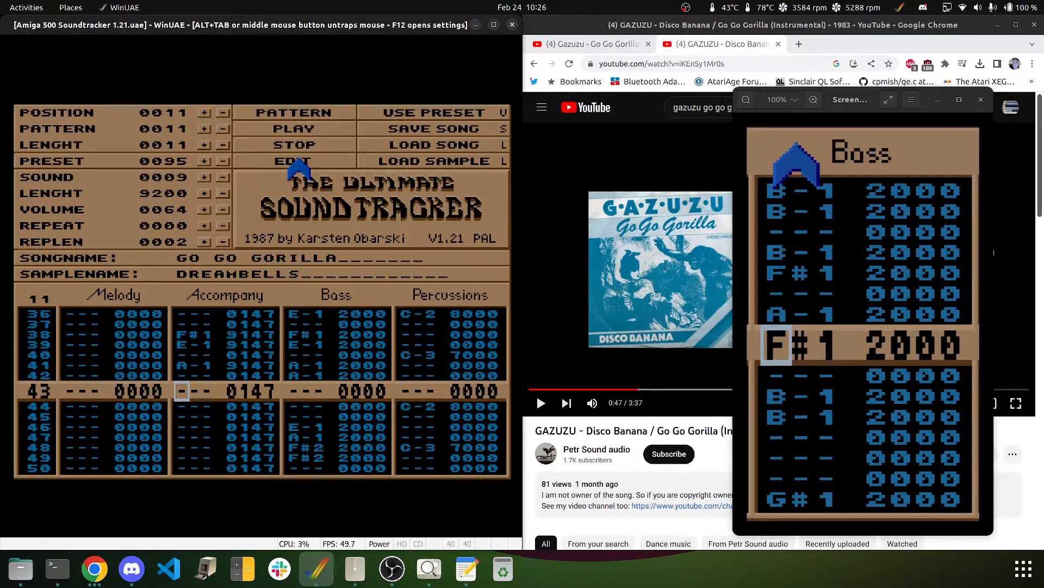
pyautogui.press('Down')
pyautogui.press('Down')
pyautogui.press('Down')
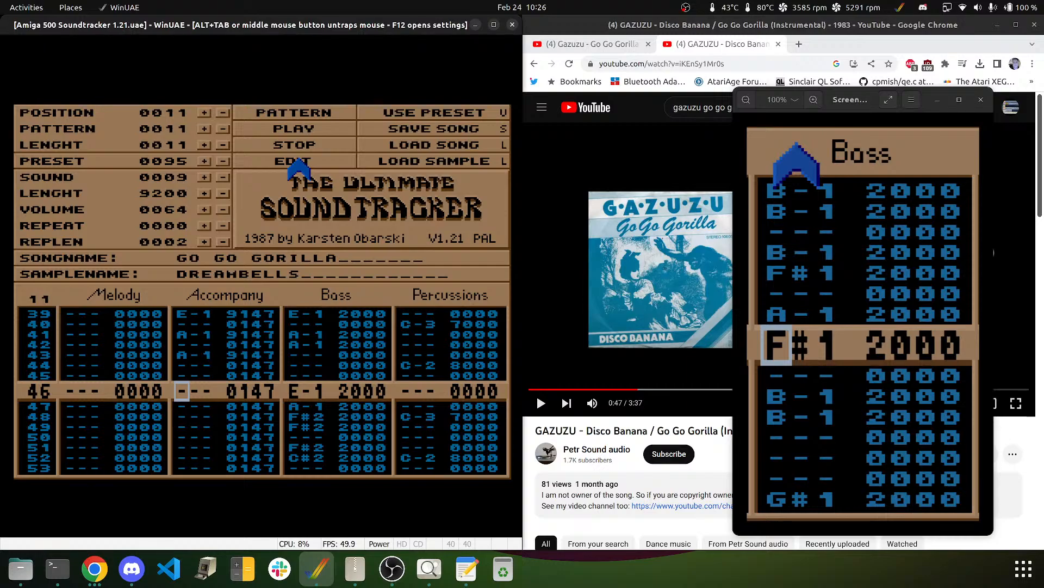
pyautogui.press('c')
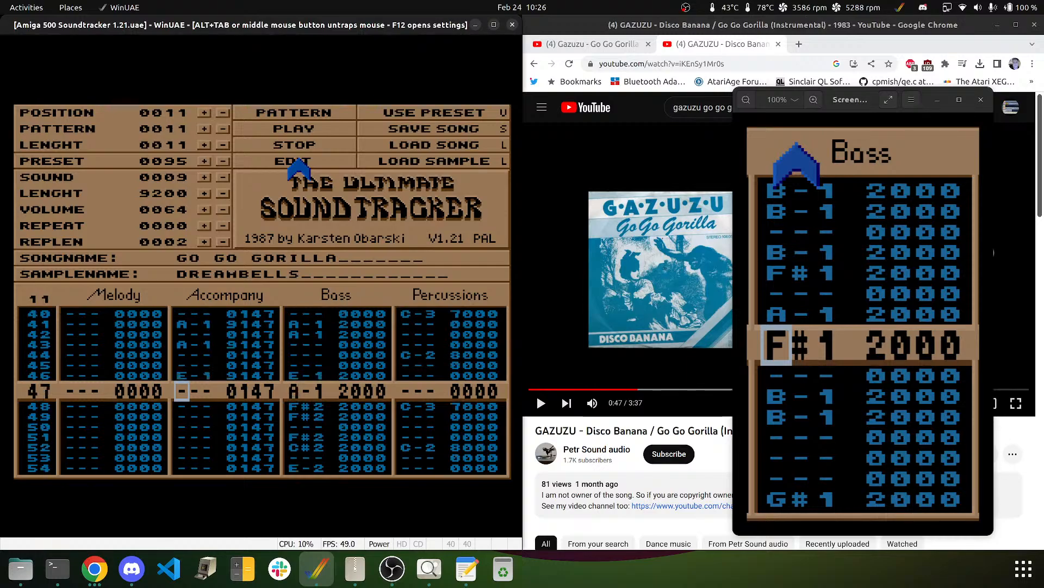
# - Play the pattern, then enter F#1 on rows 48 and 50 and E-1 on row 54
pyautogui.click(286, 112)
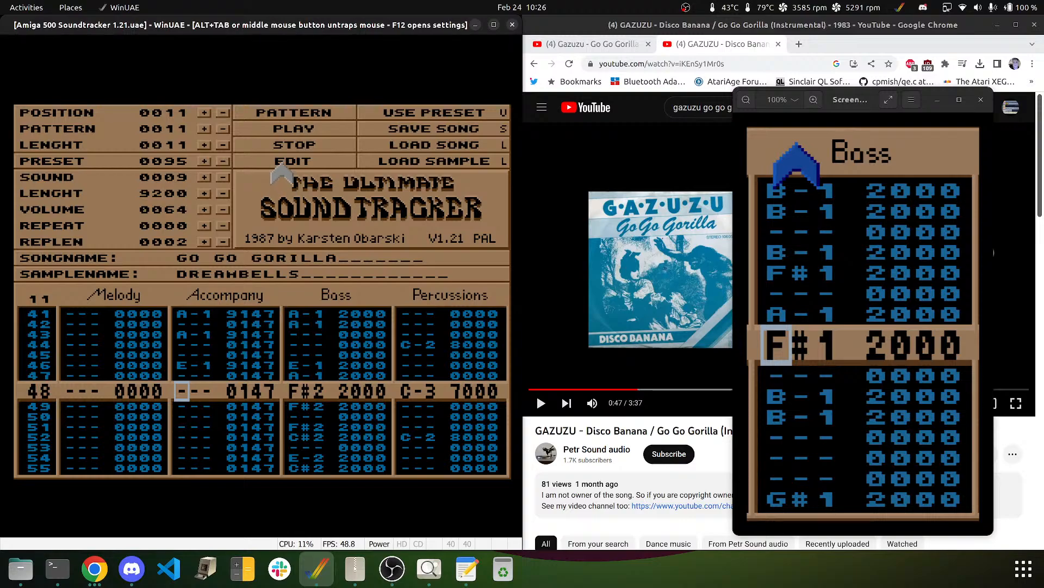
pyautogui.click(281, 163)
pyautogui.press('Down')
pyautogui.press('g')
pyautogui.press('Down')
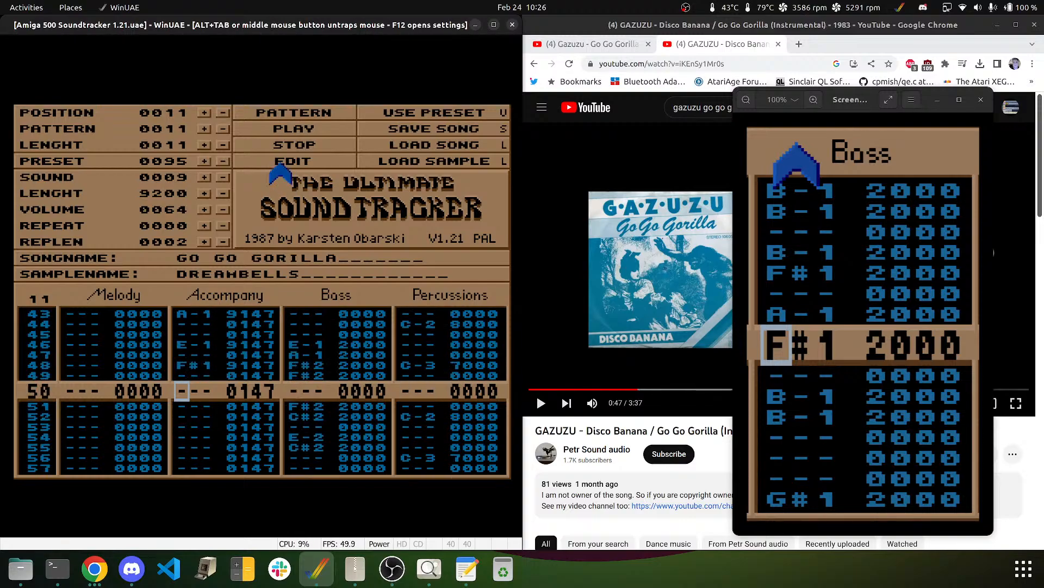
pyautogui.press('g')
pyautogui.press('Down')
pyautogui.press('Down')
pyautogui.press('Down')
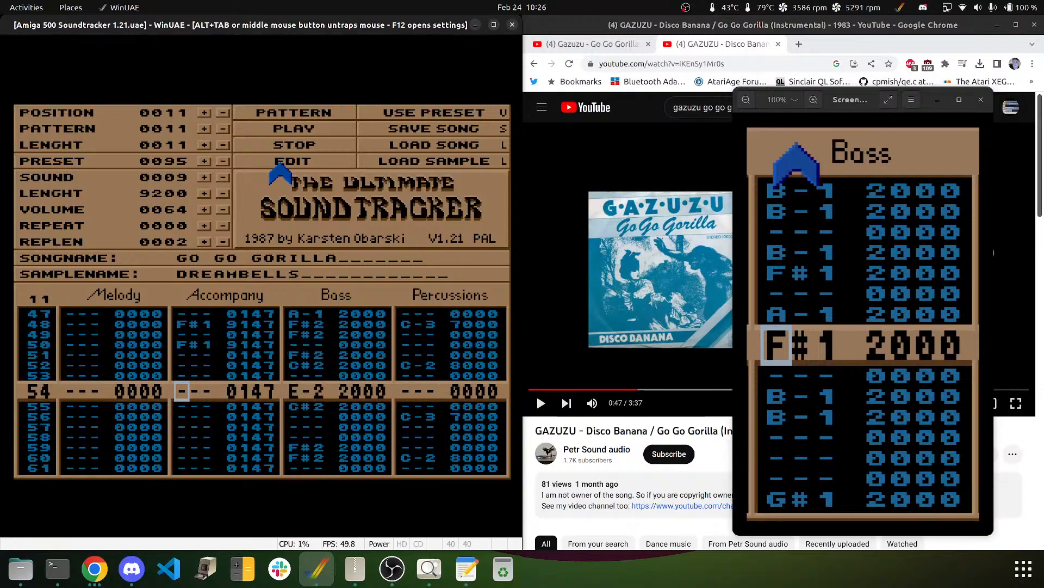
pyautogui.press('v')
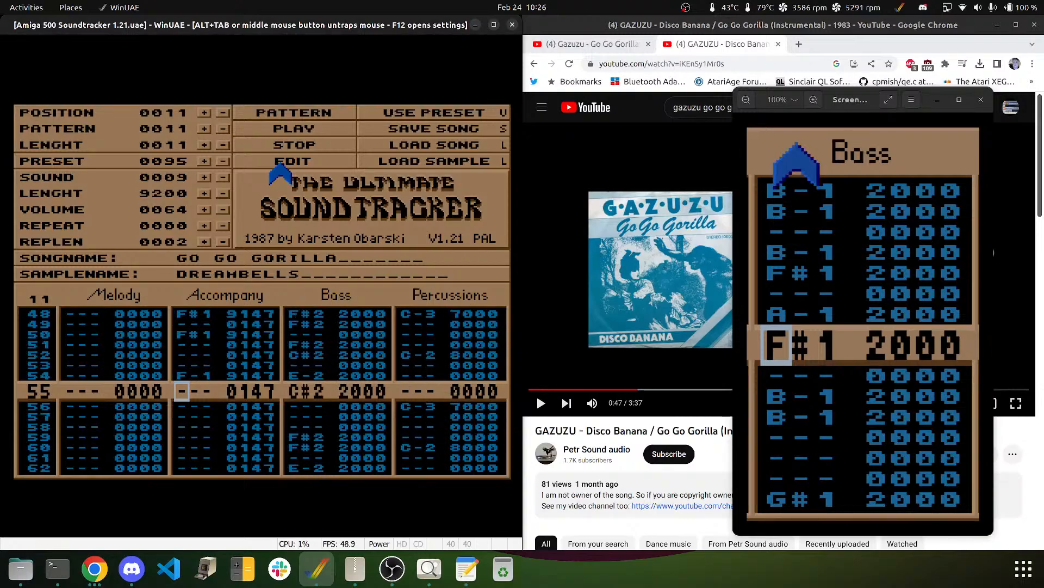
pyautogui.press('Down')
pyautogui.press('c')
pyautogui.press('Up')
pyautogui.press('Up')
pyautogui.press('Up')
pyautogui.press('c')
pyautogui.press('Down')
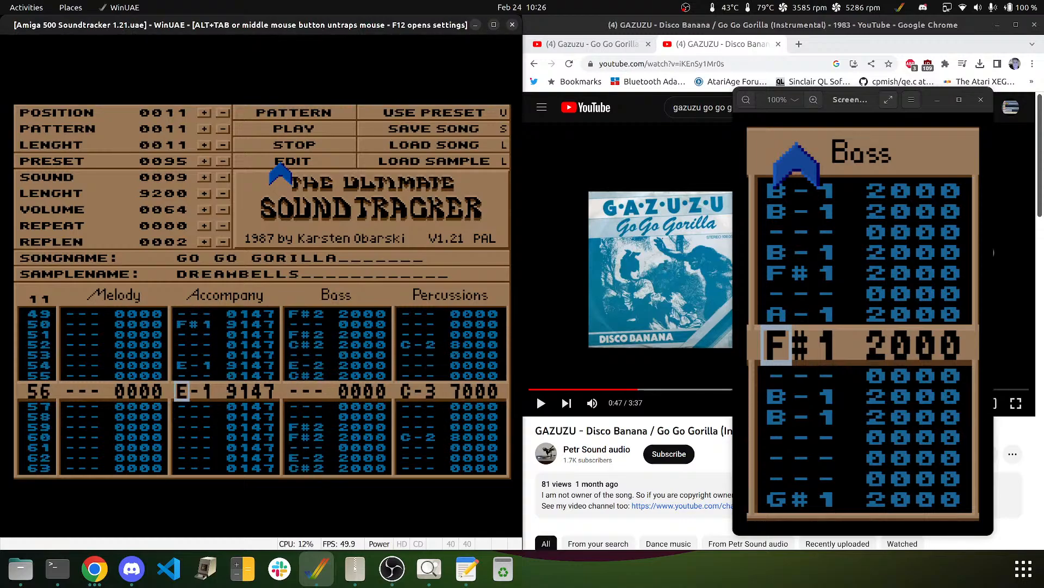
# - Clear row 56, then enter C#1 on rows 55 and 57, F#1 on 59, E-1 on 62
pyautogui.press('Delete')
pyautogui.press('Up')
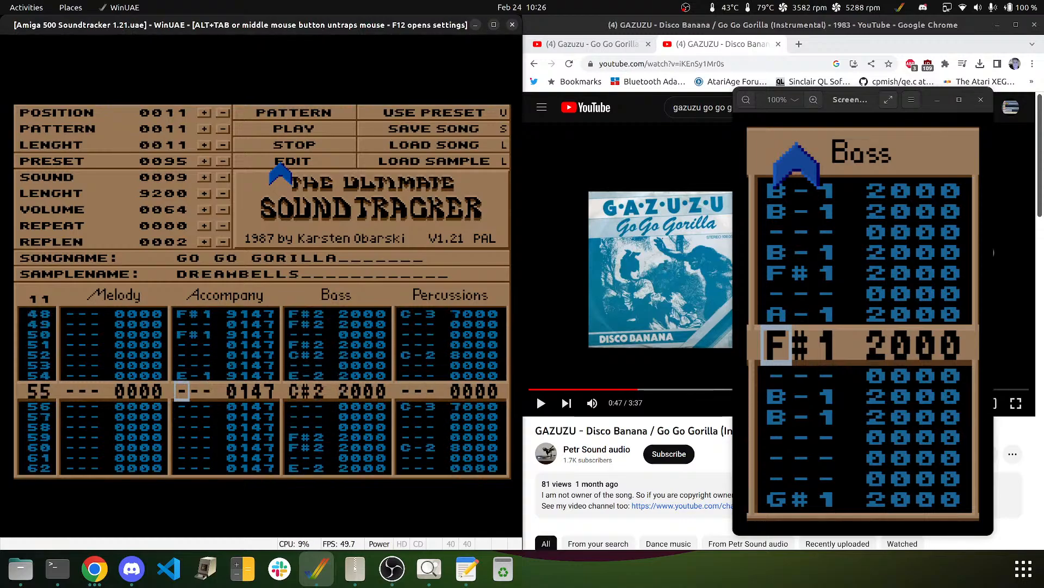
pyautogui.press('s')
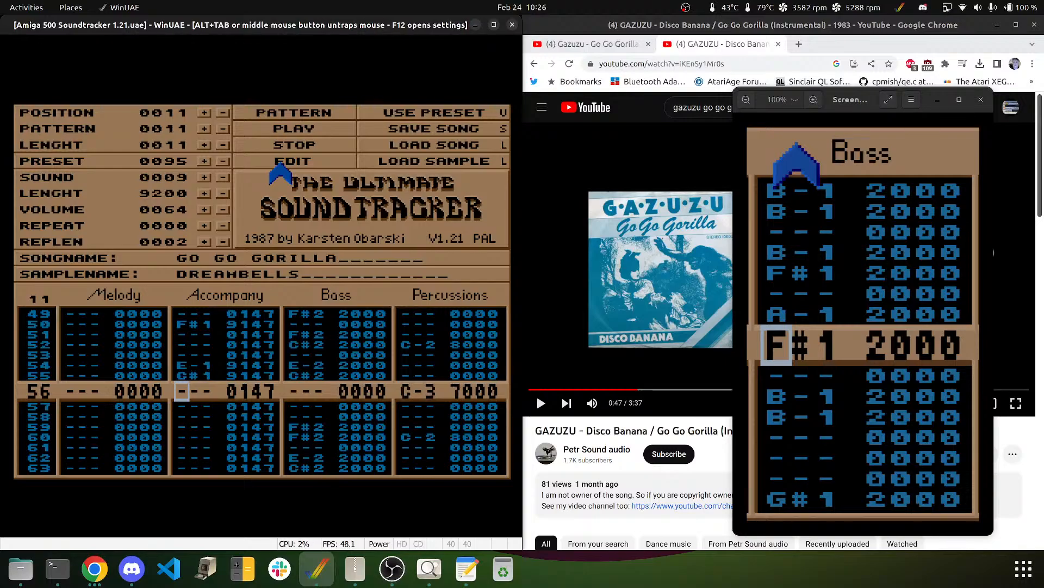
pyautogui.press('Down')
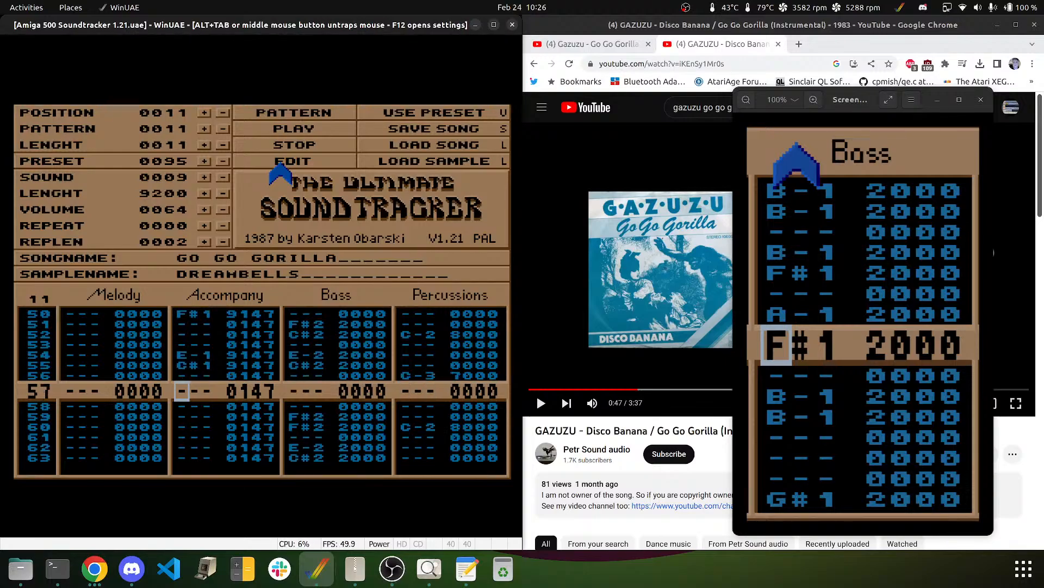
pyautogui.press('d')
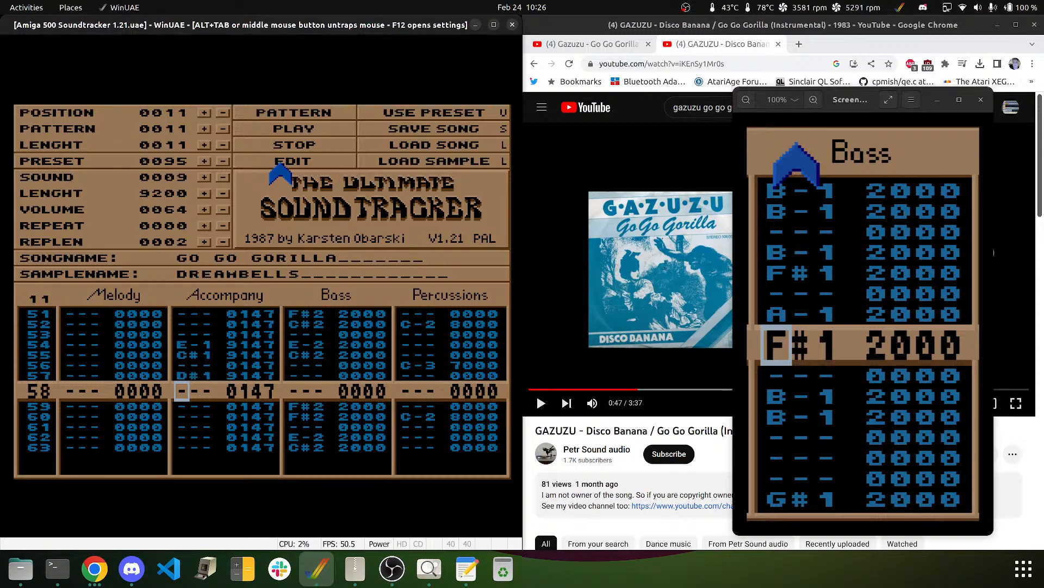
pyautogui.press('Up')
pyautogui.press('s')
pyautogui.press('Down')
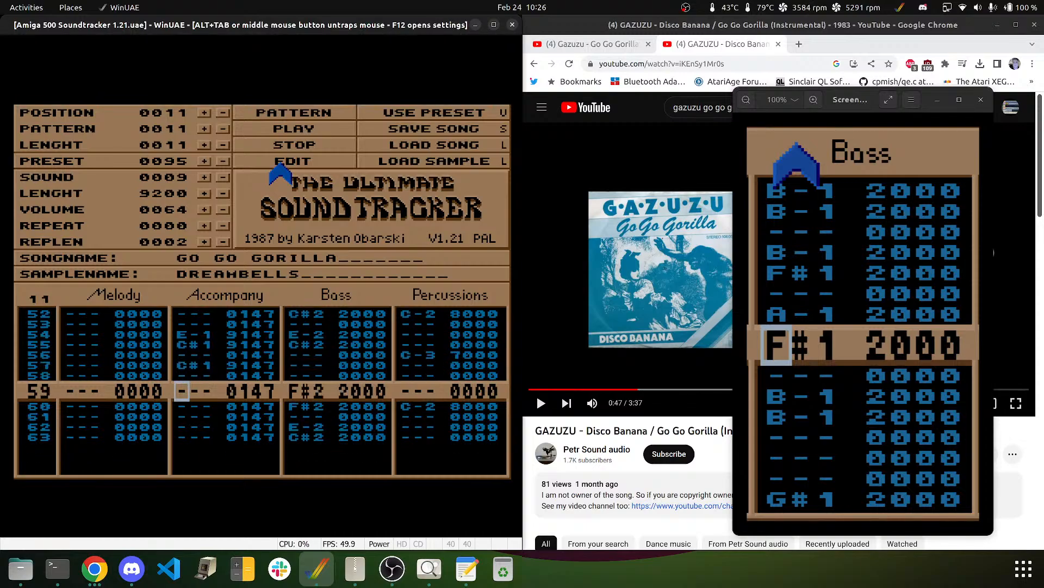
pyautogui.press('g')
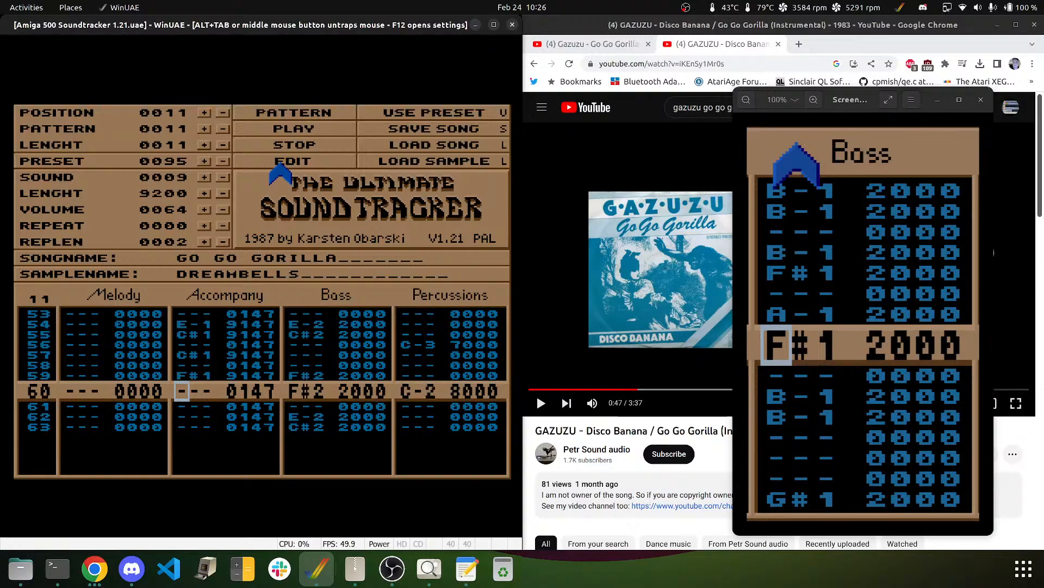
pyautogui.press('Down')
pyautogui.press('Down')
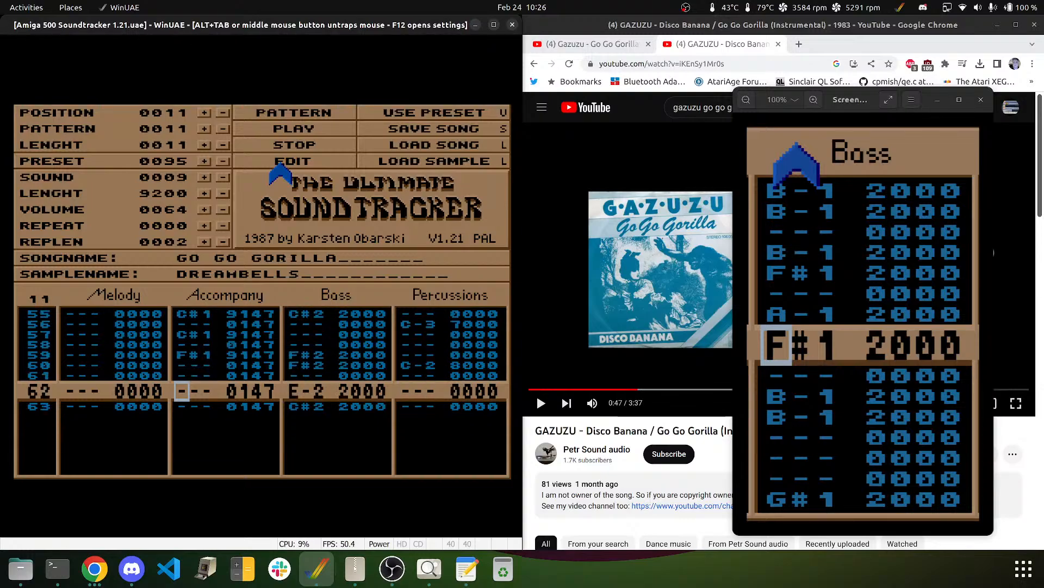
pyautogui.press('c')
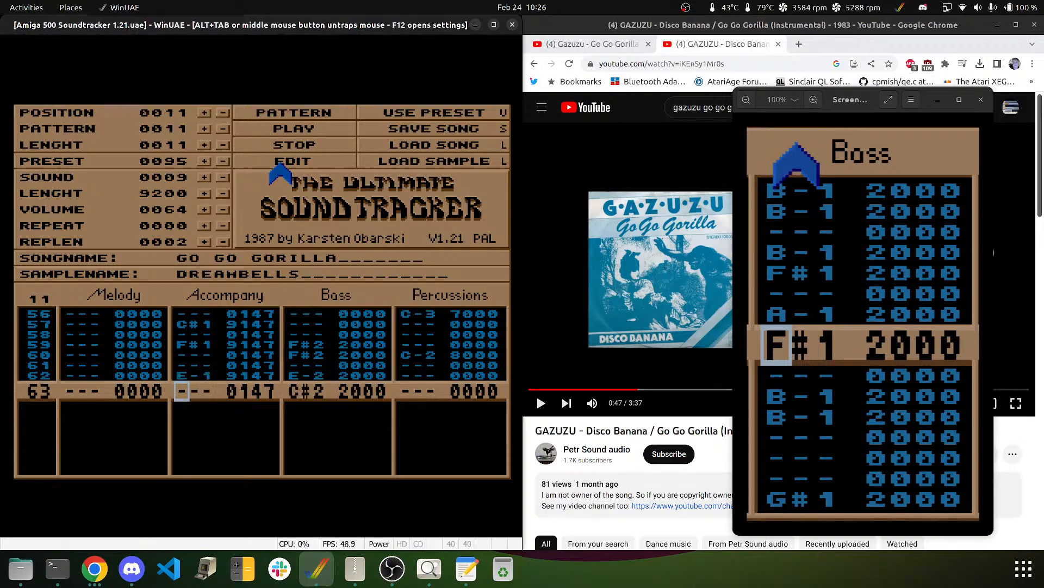
# - Play the pattern with the new DREAMBELLS notes, then move to the Bass track at row 57
pyautogui.click(304, 117)
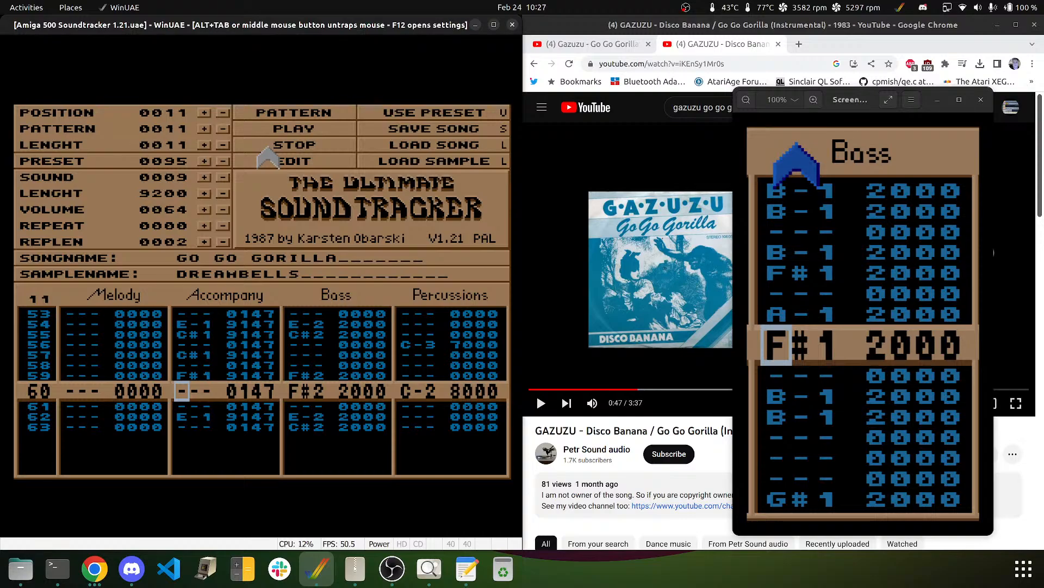
pyautogui.press('Right')
pyautogui.press('Right')
pyautogui.press('Right')
pyautogui.press('Right')
pyautogui.press('Up')
pyautogui.press('Up')
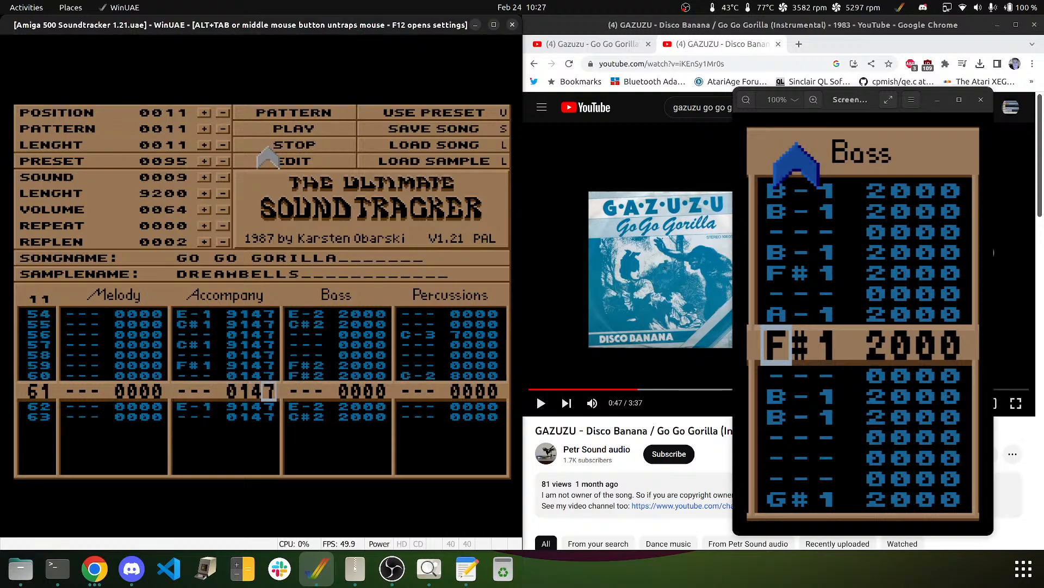
pyautogui.press('Right')
pyautogui.press('Up')
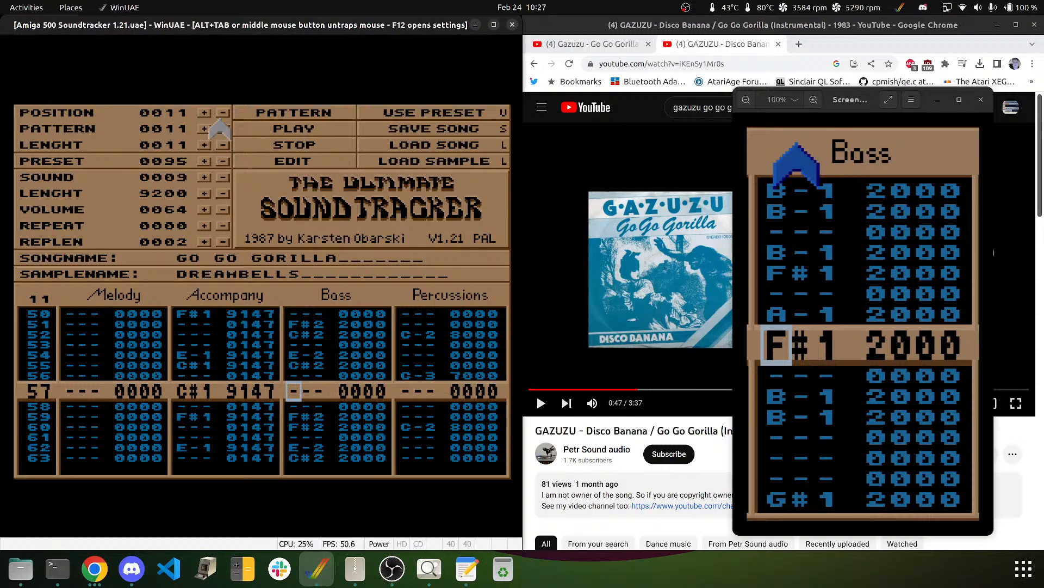
# - Step the sample number down to select KORGBASS (0002)
pyautogui.click(223, 179)
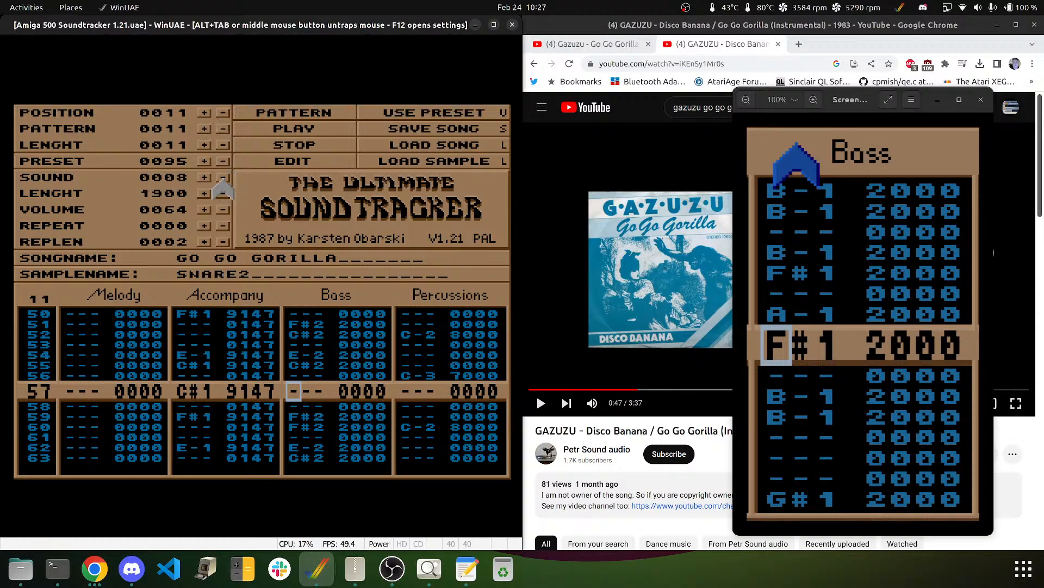
pyautogui.click(223, 179)
pyautogui.click(223, 178)
pyautogui.click(223, 178)
pyautogui.click(224, 178)
pyautogui.click(223, 178)
pyautogui.click(223, 179)
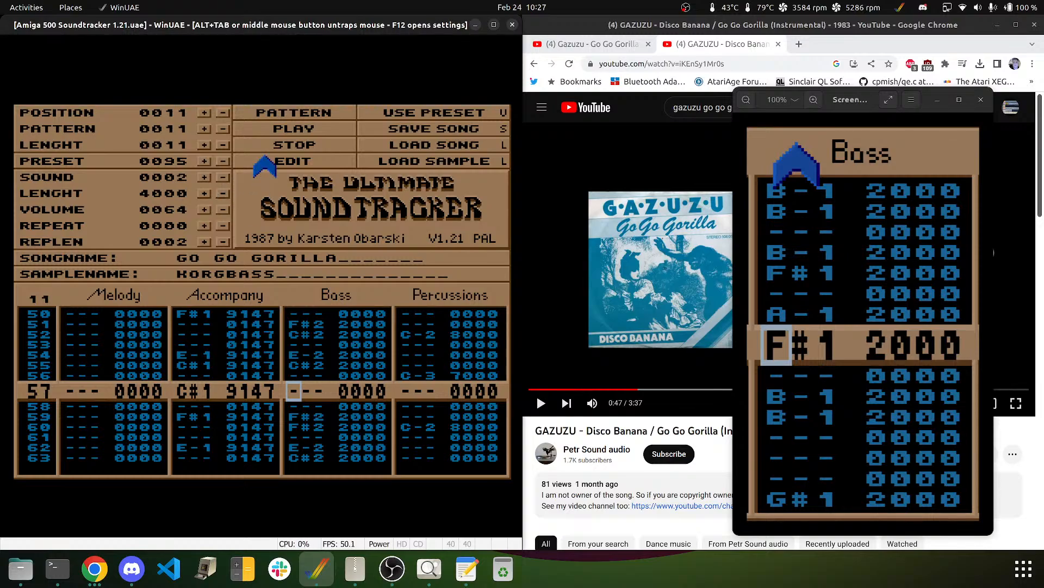
# - Rework the Bass notes around rows 57–60 so the F#2 pair lands on rows 58 and 59
pyautogui.press('r')
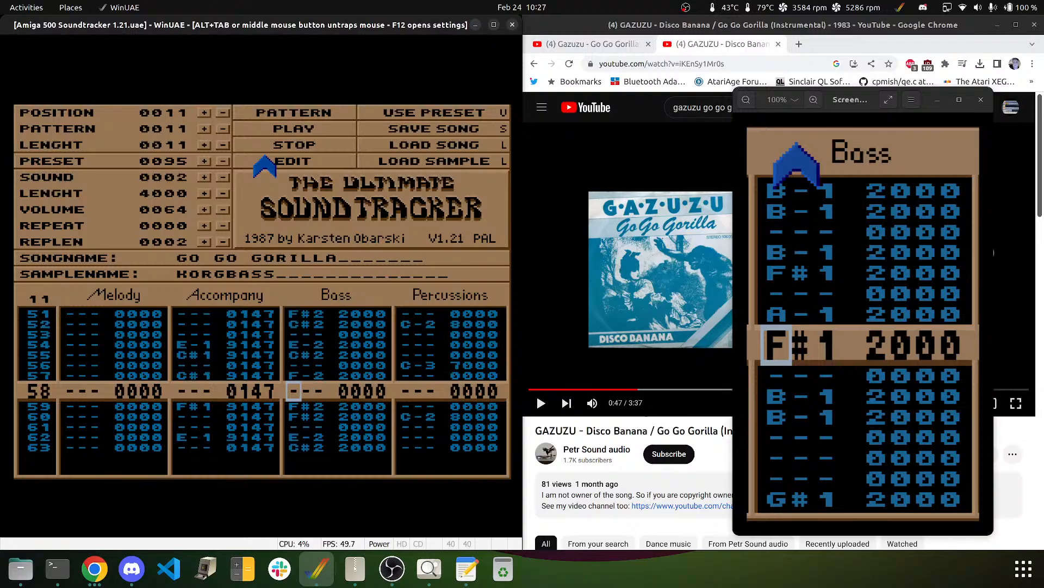
pyautogui.press('Up')
pyautogui.press('5')
pyautogui.press('5')
pyautogui.press('Delete')
pyautogui.press('Delete')
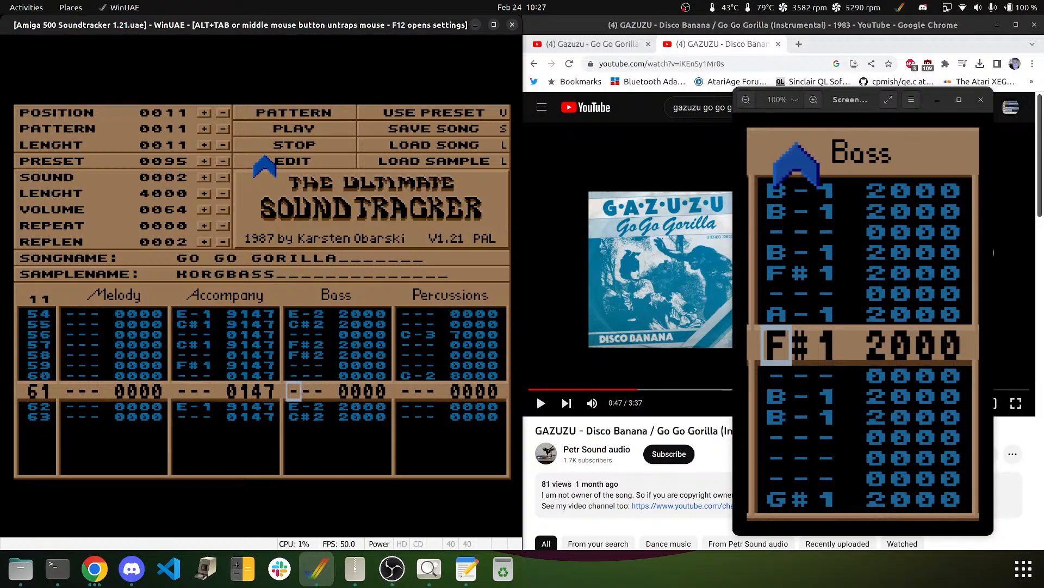
pyautogui.press('Up')
pyautogui.press('Up')
pyautogui.press('Up')
pyautogui.press('Up')
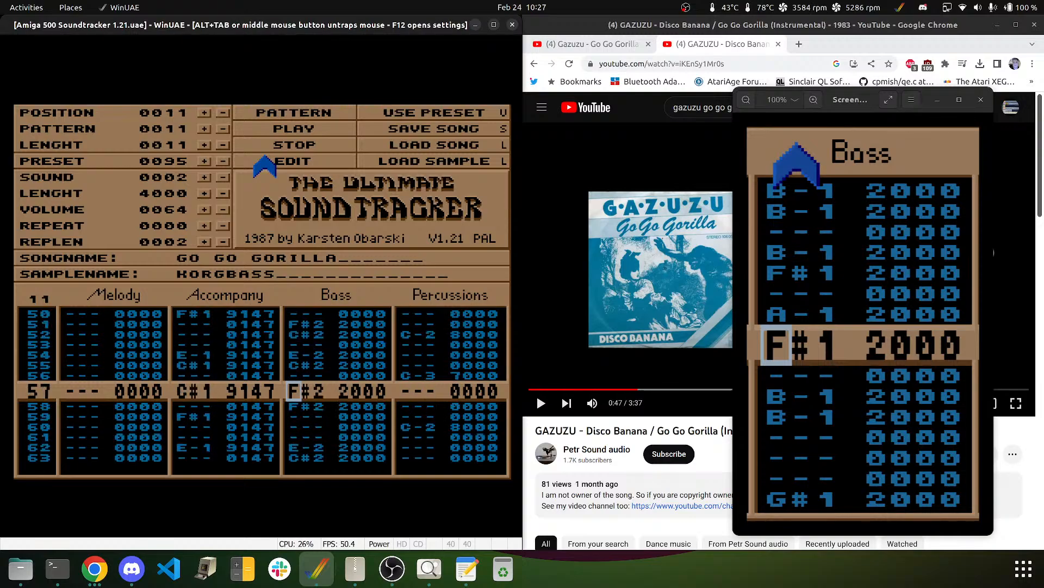
pyautogui.press('Delete')
pyautogui.press('Down')
pyautogui.press('g')
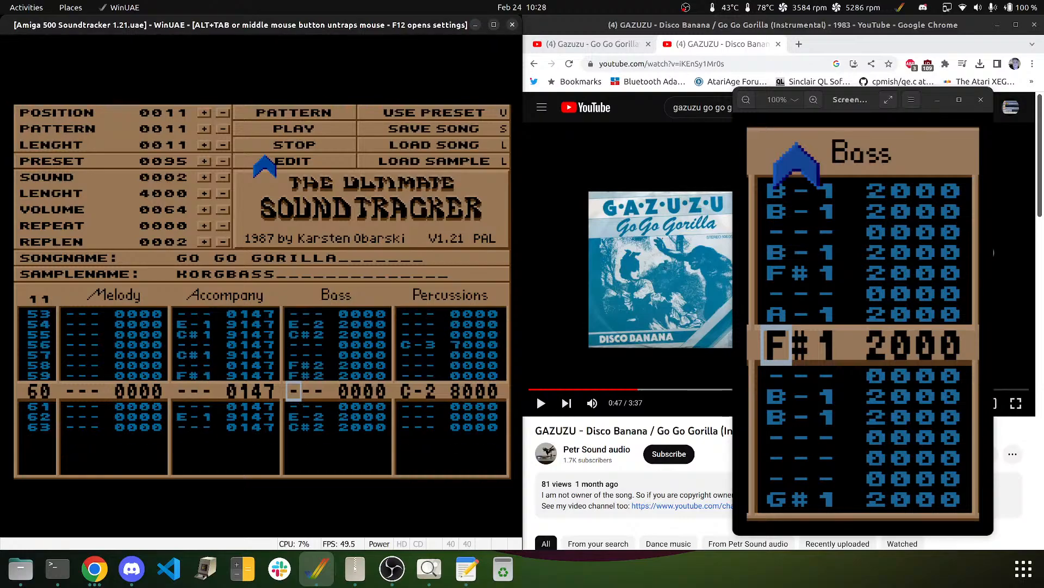
pyautogui.press('Up')
pyautogui.press('Up')
pyautogui.press('Up')
pyautogui.press('Up')
pyautogui.press('Up')
pyautogui.press('Up')
pyautogui.press('Up')
pyautogui.press('Up')
pyautogui.press('Up')
pyautogui.press('Up')
pyautogui.press('Up')
pyautogui.press('Up')
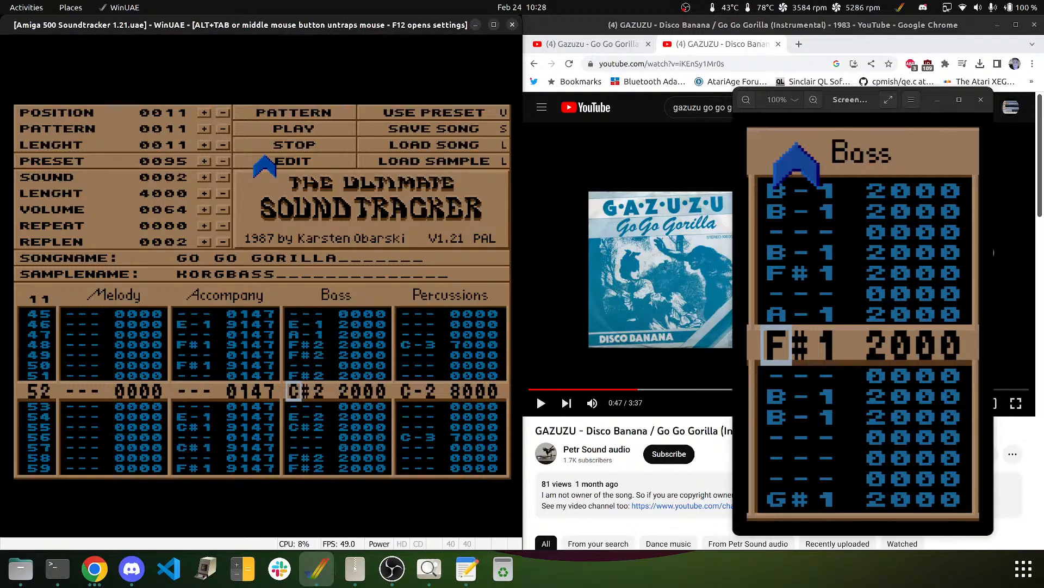
pyautogui.press('Down')
pyautogui.press('Down')
pyautogui.press('Down')
pyautogui.press('Down')
pyautogui.press('Down')
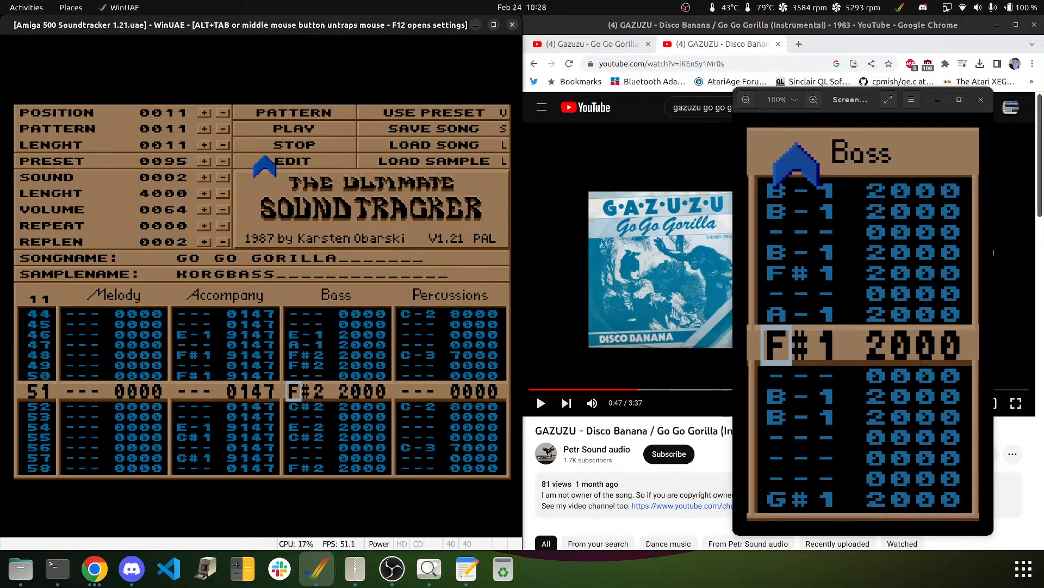
pyautogui.press('Down')
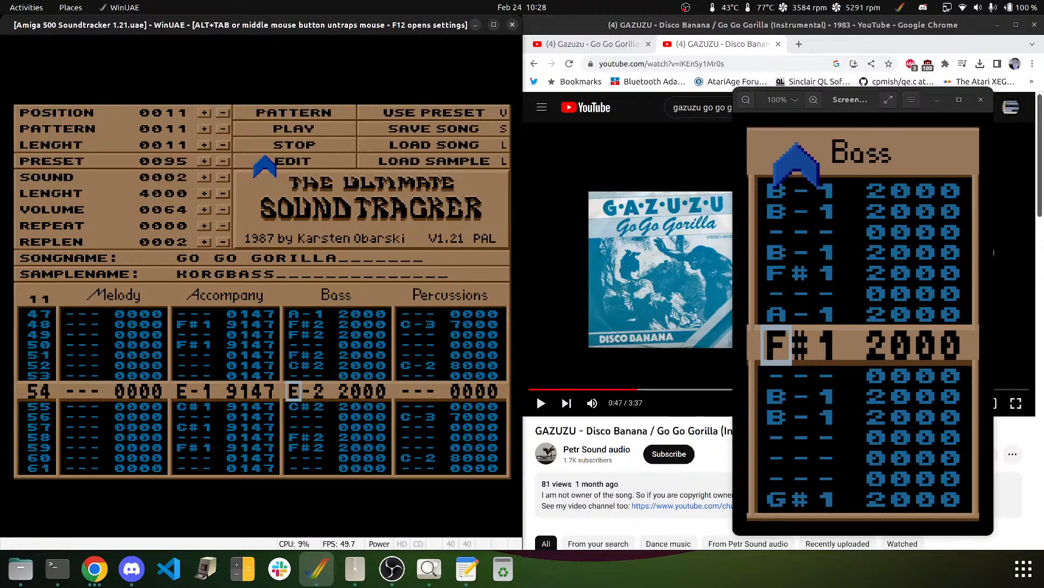
pyautogui.press('Down')
pyautogui.press('Down')
pyautogui.press('Down')
pyautogui.press('Down')
pyautogui.press('Down')
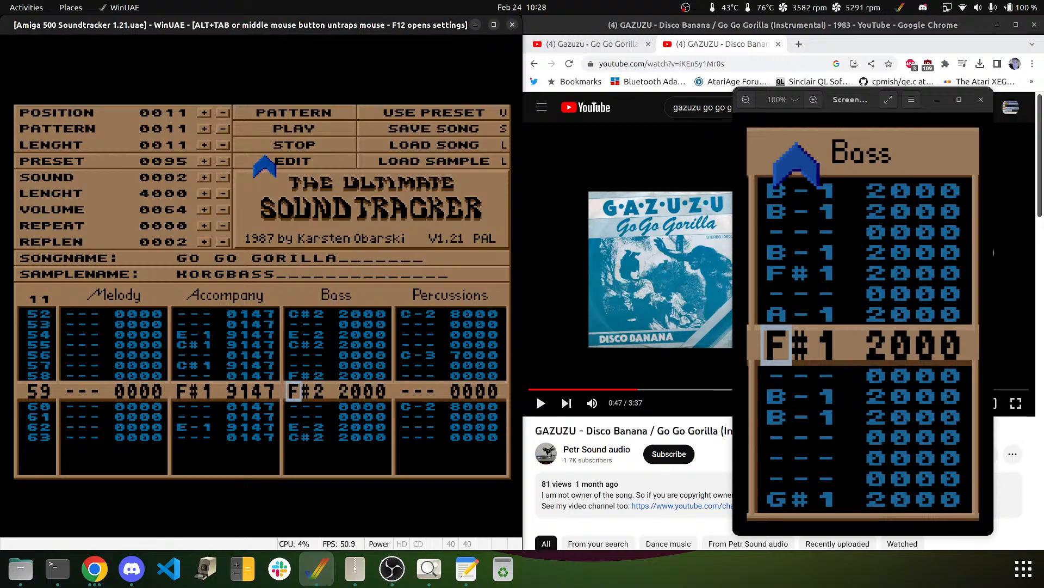
# - Play the bassline, clear the F#2 bass note on row 59, then replay the pattern
pyautogui.click(313, 128)
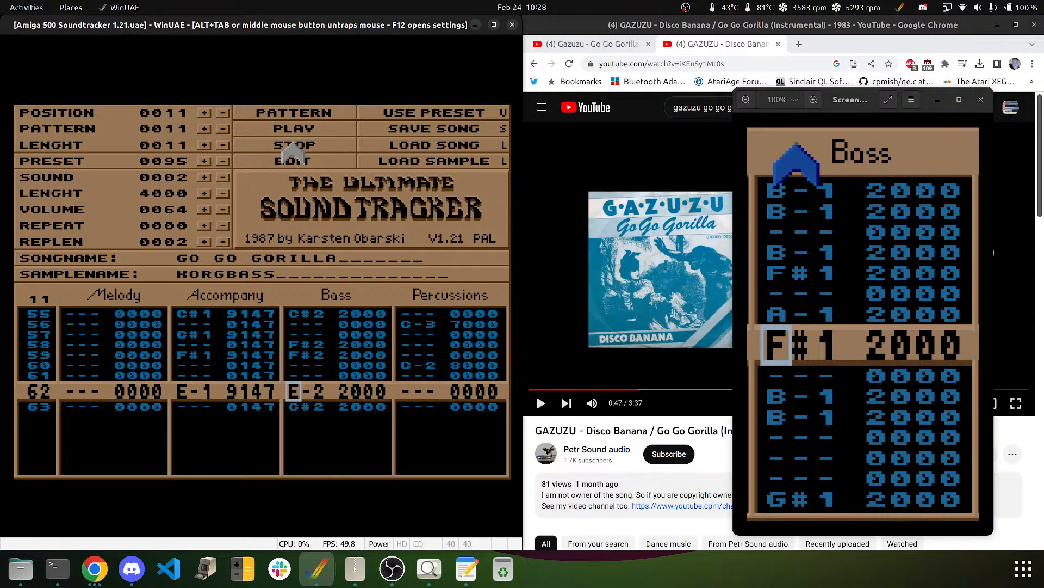
pyautogui.press('Up')
pyautogui.press('Up')
pyautogui.press('Up')
pyautogui.press('Up')
pyautogui.press('Up')
pyautogui.press('Up')
pyautogui.press('Up')
pyautogui.press('Down')
pyautogui.press('Down')
pyautogui.press('Down')
pyautogui.press('Down')
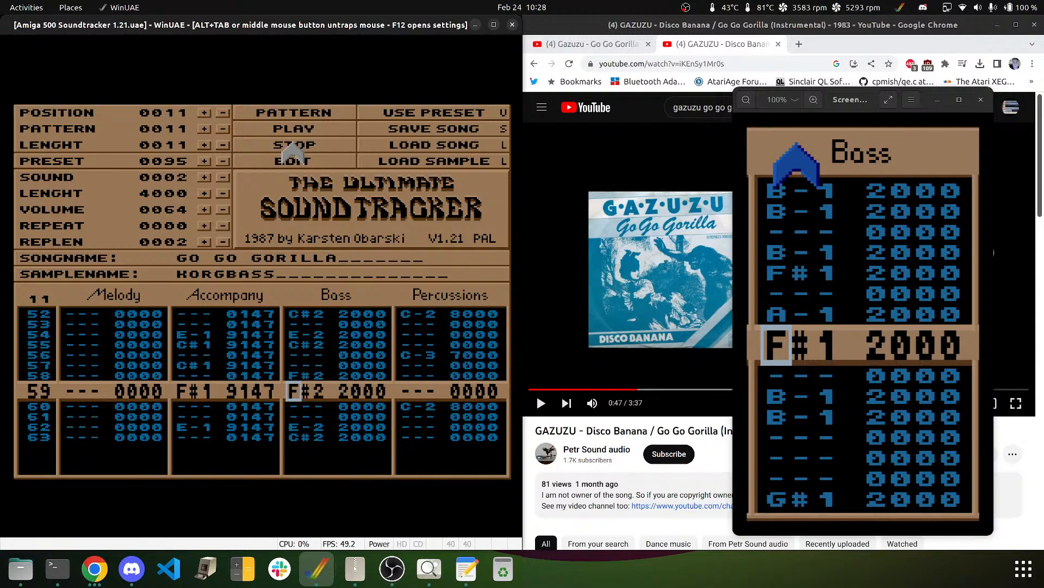
pyautogui.press('Up')
pyautogui.press('Up')
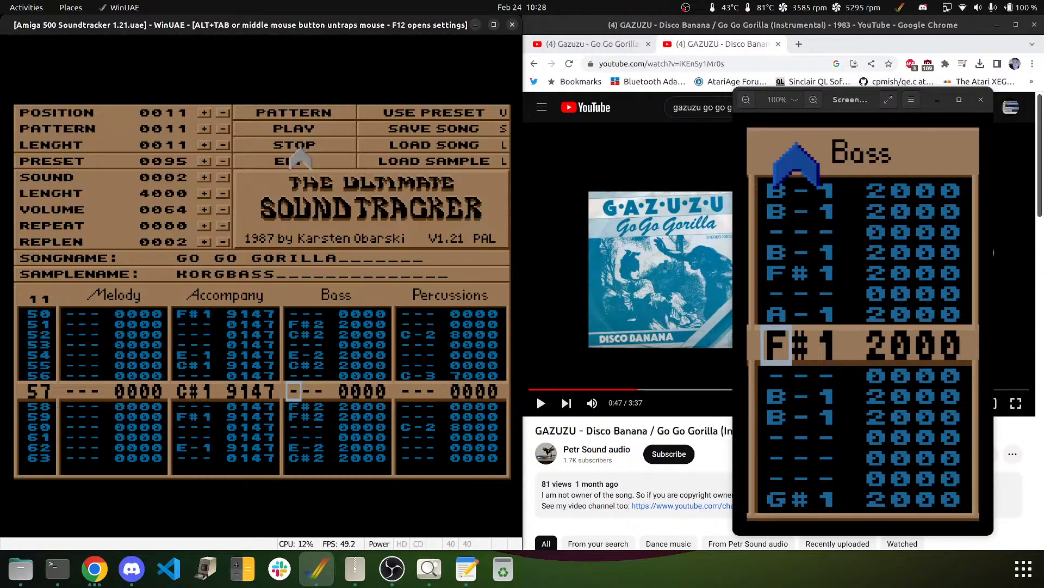
pyautogui.press('Down')
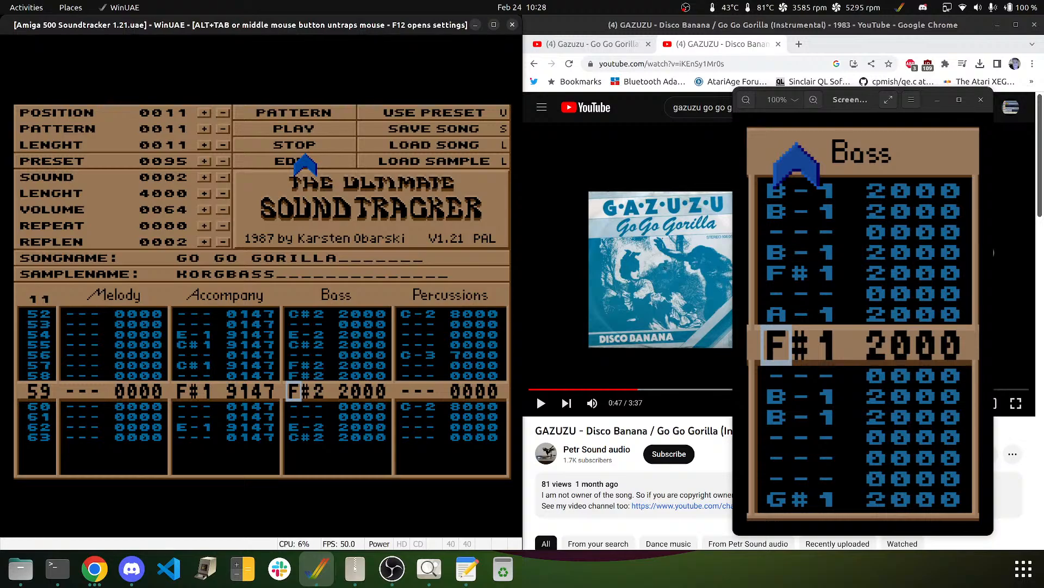
pyautogui.press('Delete')
pyautogui.press('Down')
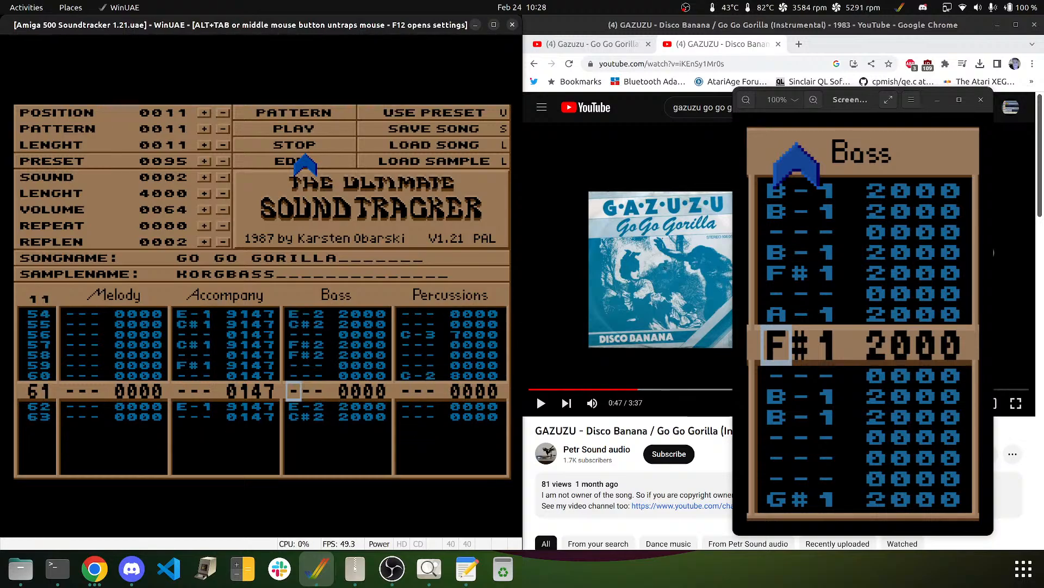
pyautogui.click(280, 109)
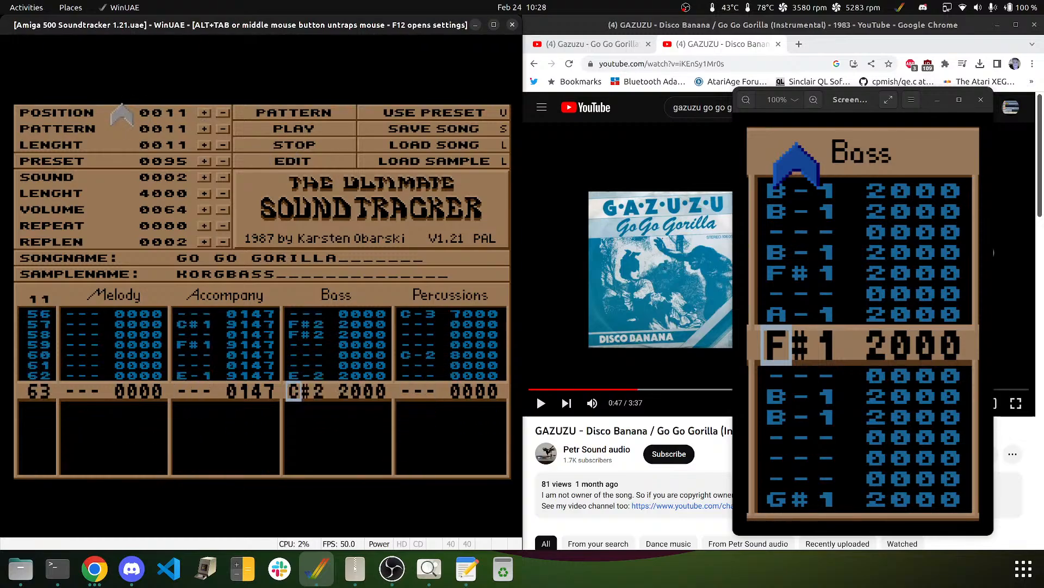
# - Rewind the song position to 0000 and play the song from the beginning
pyautogui.click(223, 113)
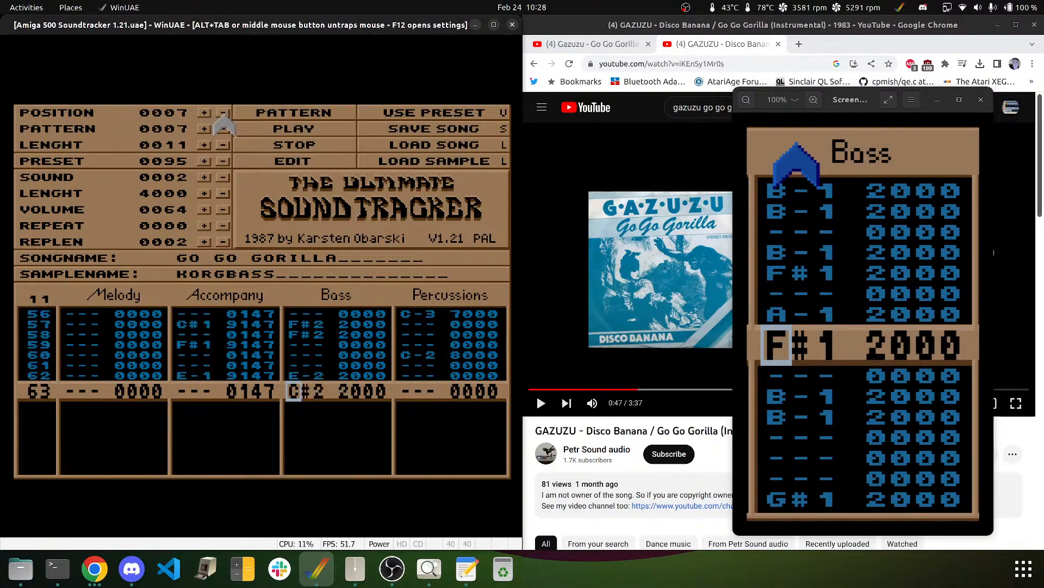
pyautogui.click(223, 113)
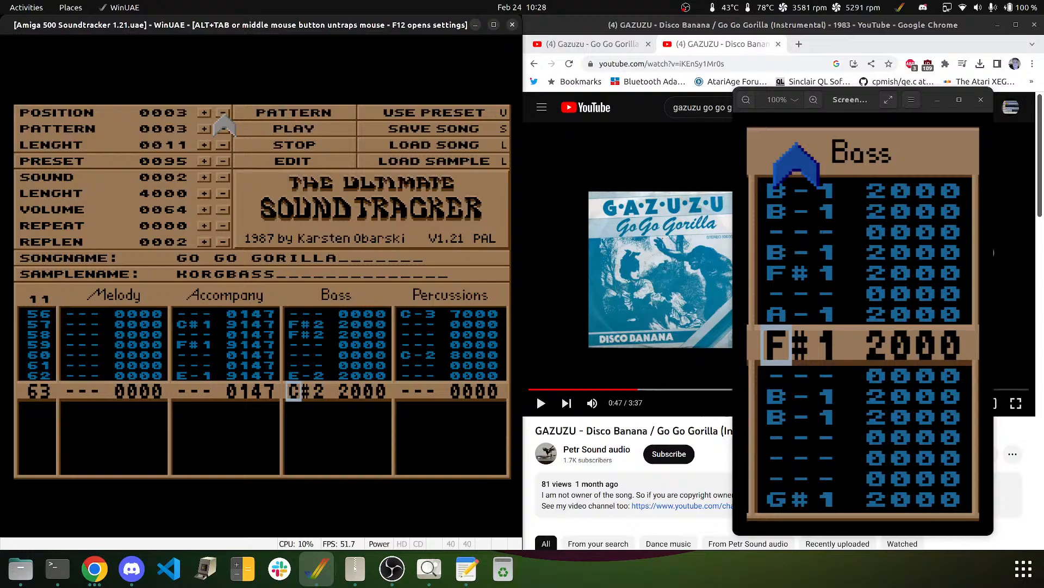
pyautogui.click(297, 129)
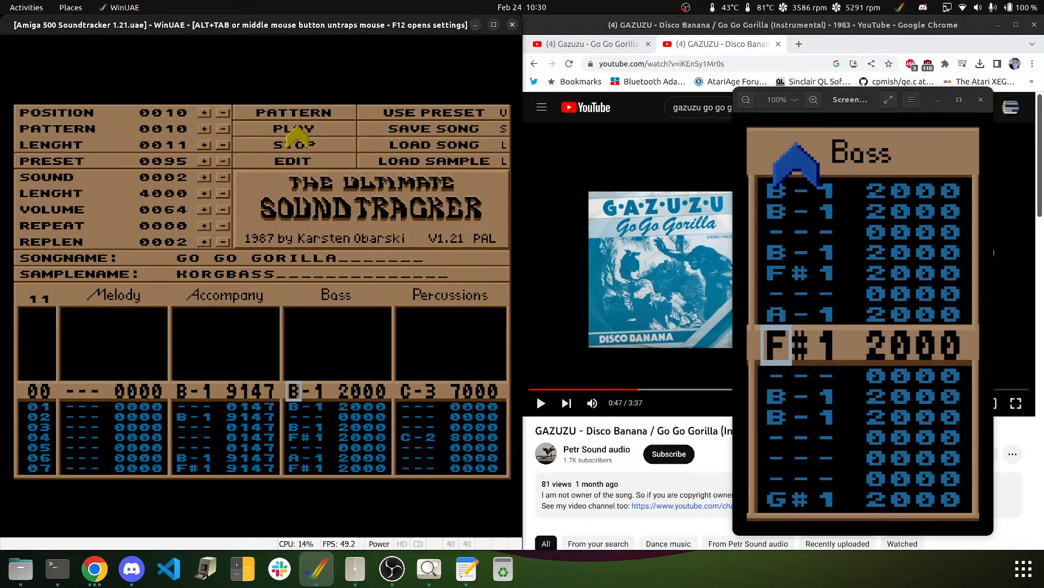
# - Play the song from the start and advance the song position to 0011
pyautogui.click(296, 130)
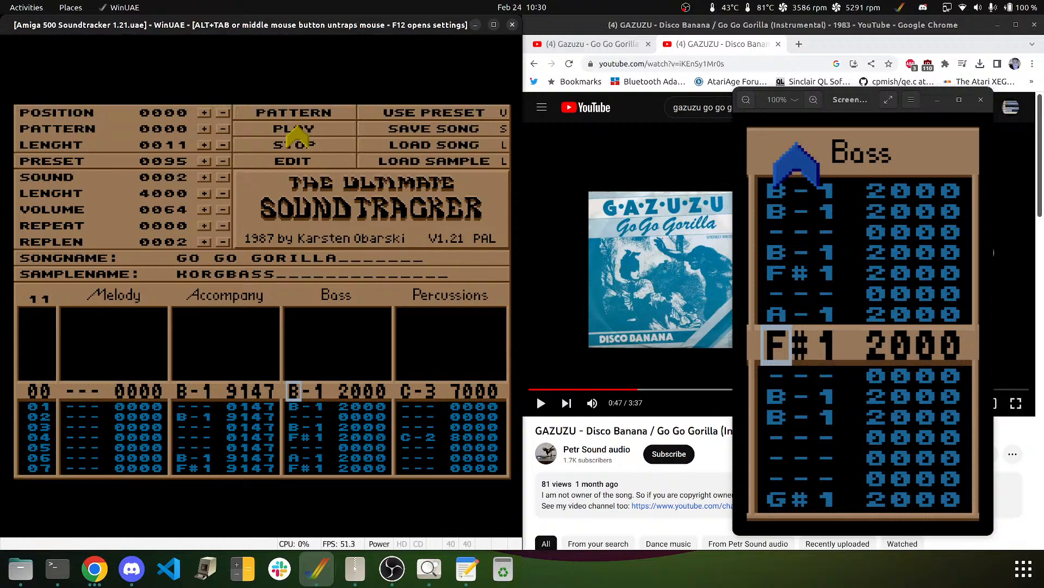
pyautogui.click(206, 113)
pyautogui.click(205, 113)
pyautogui.click(205, 113)
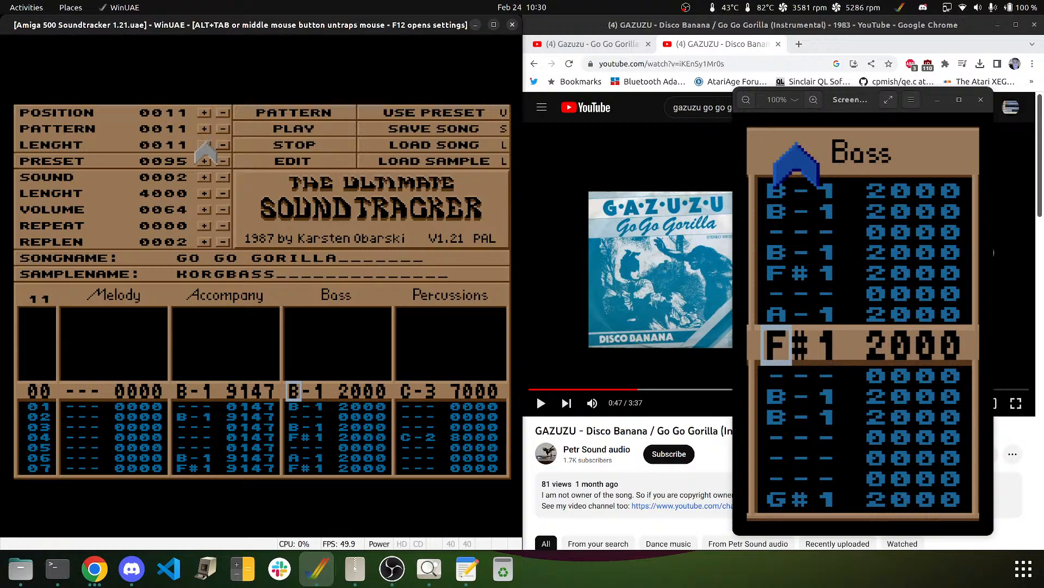
# - Lengthen the song to 0012, bring up empty pattern 12, and release the mouse
pyautogui.click(205, 144)
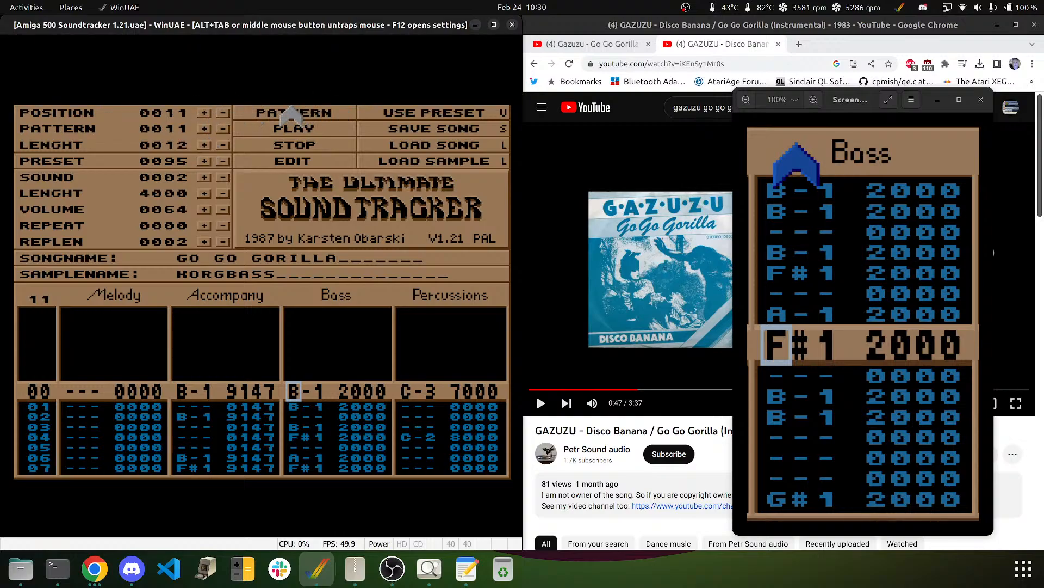
pyautogui.click(223, 113)
pyautogui.click(224, 113)
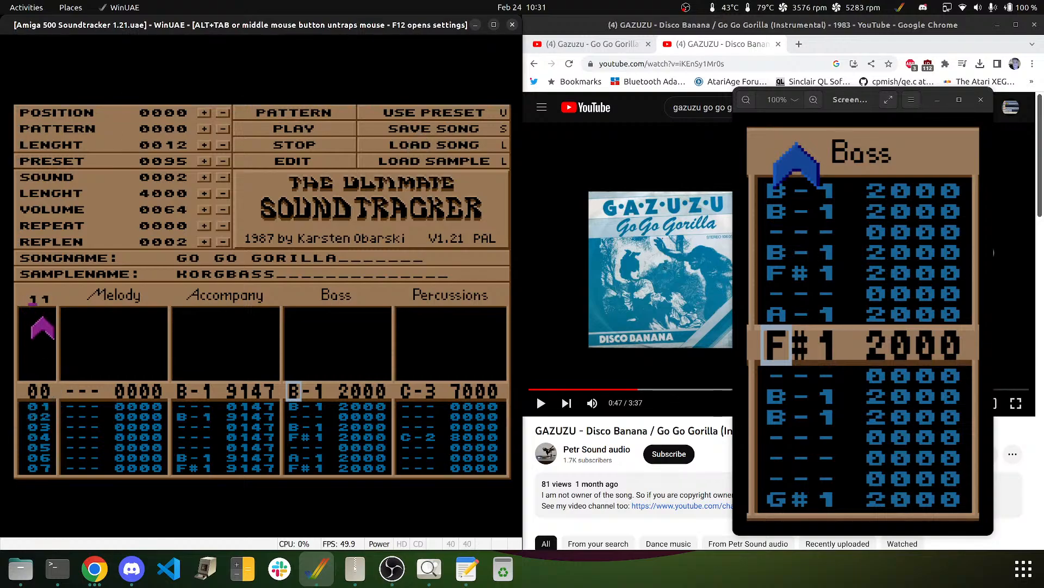
pyautogui.click(43, 317)
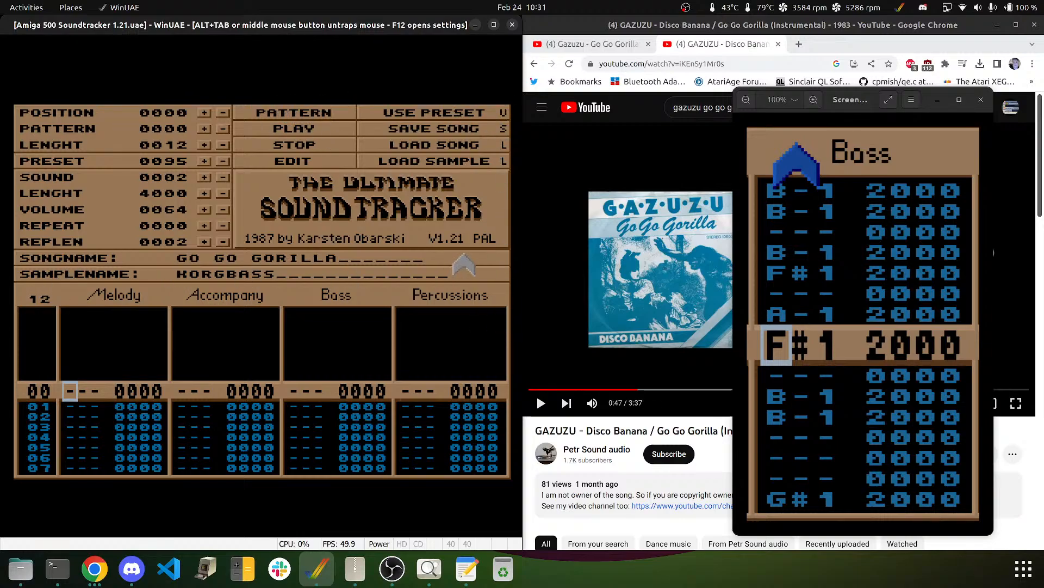
pyautogui.middleClick(340, 210)
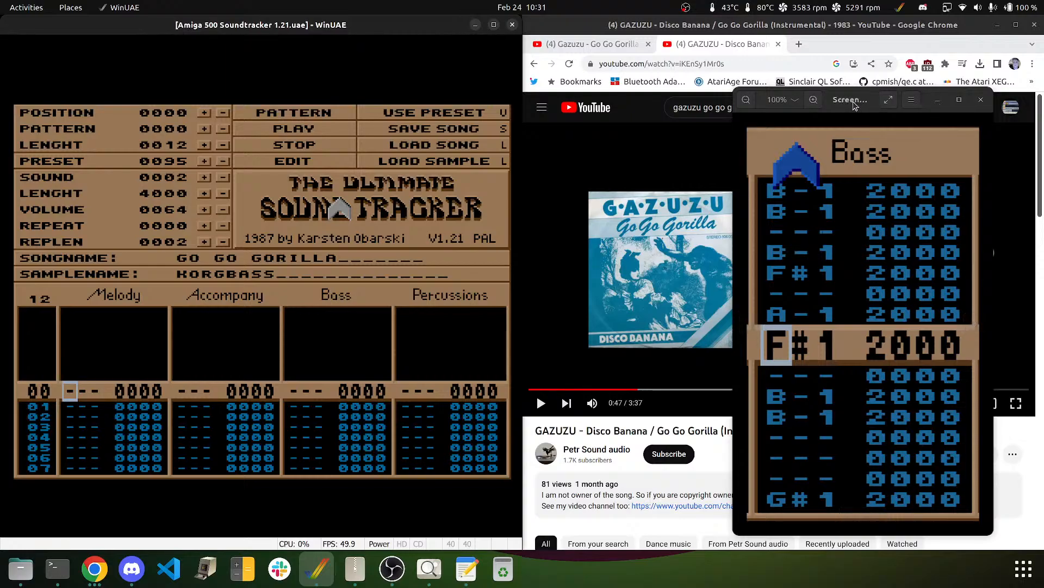
# - Move the screenshot viewer aside, pause the YouTube reference at 0:59, and return to WinUAE
pyautogui.moveTo(853, 103); pyautogui.dragTo(893, 102)
pyautogui.click(710, 215)
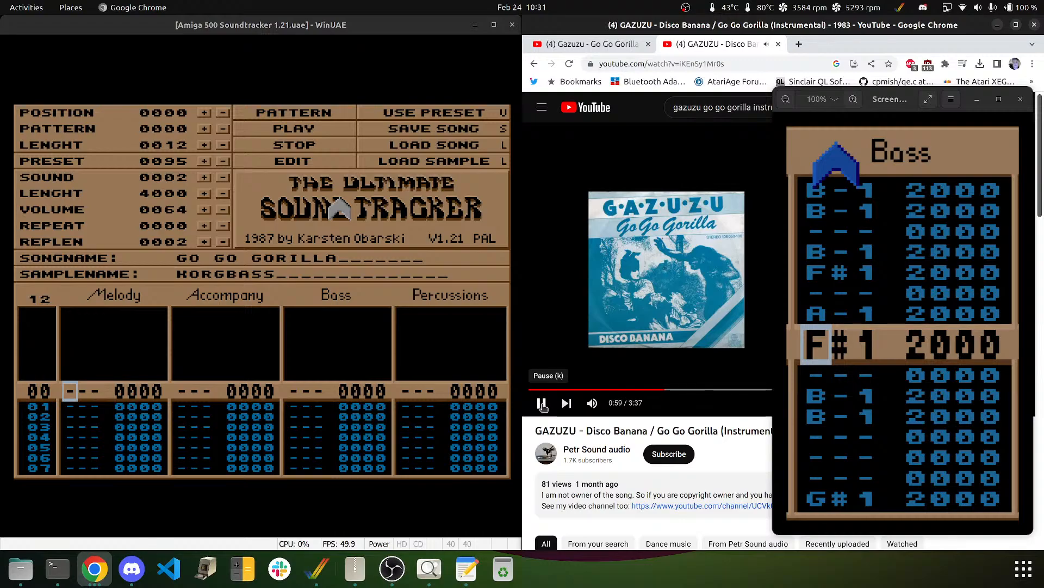
pyautogui.click(542, 404)
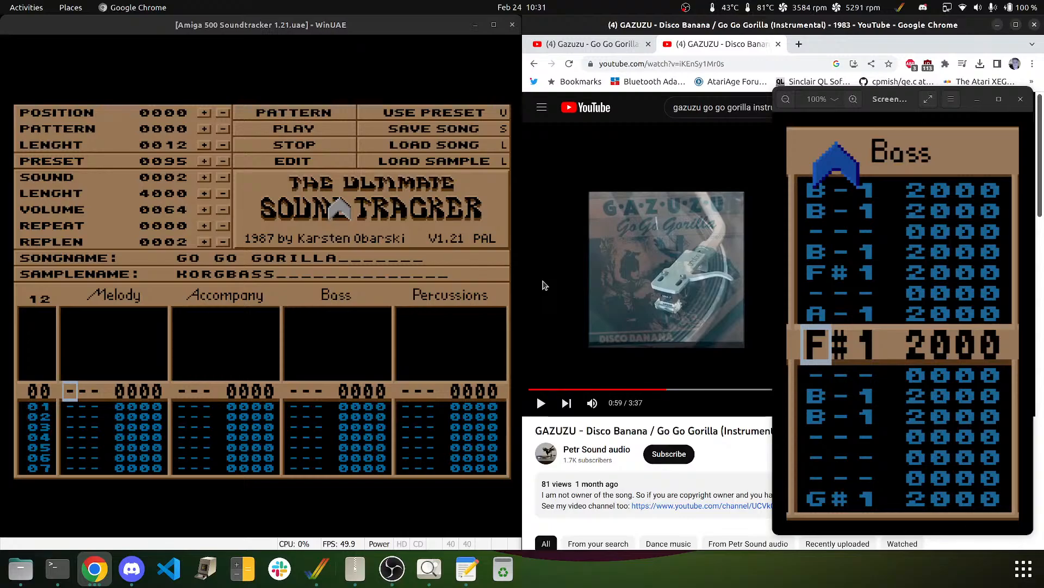
pyautogui.click(125, 35)
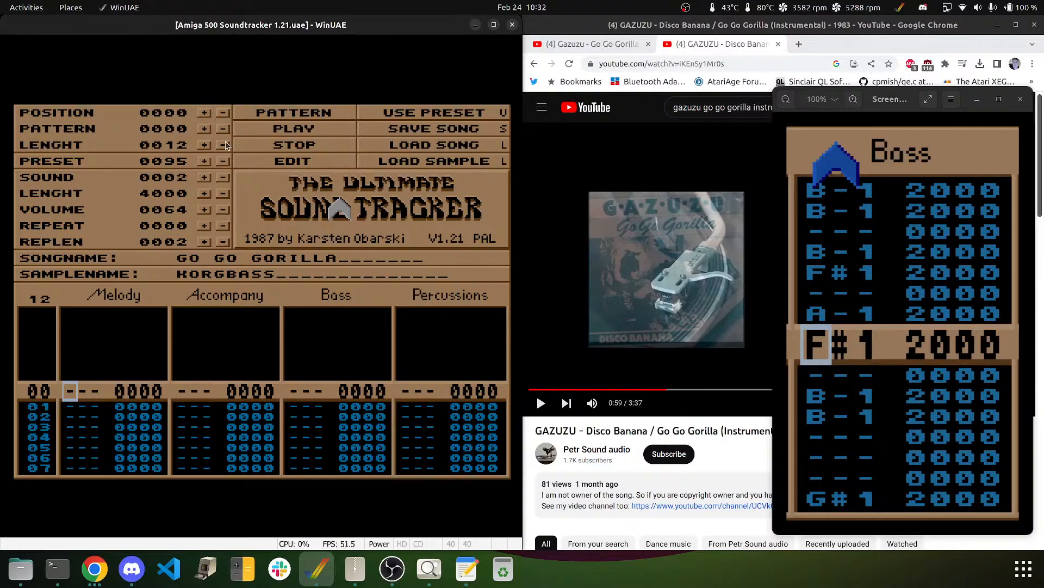
# - Check pattern 11, select HALLBRASS as sound 01, then type 12 to return to pattern 12
pyautogui.click(199, 122)
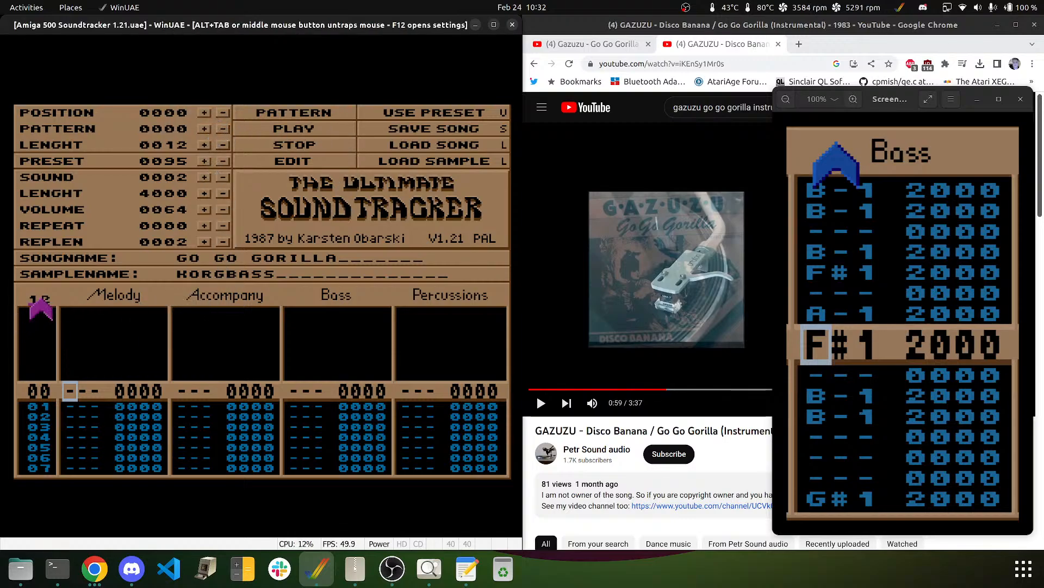
pyautogui.write('1')
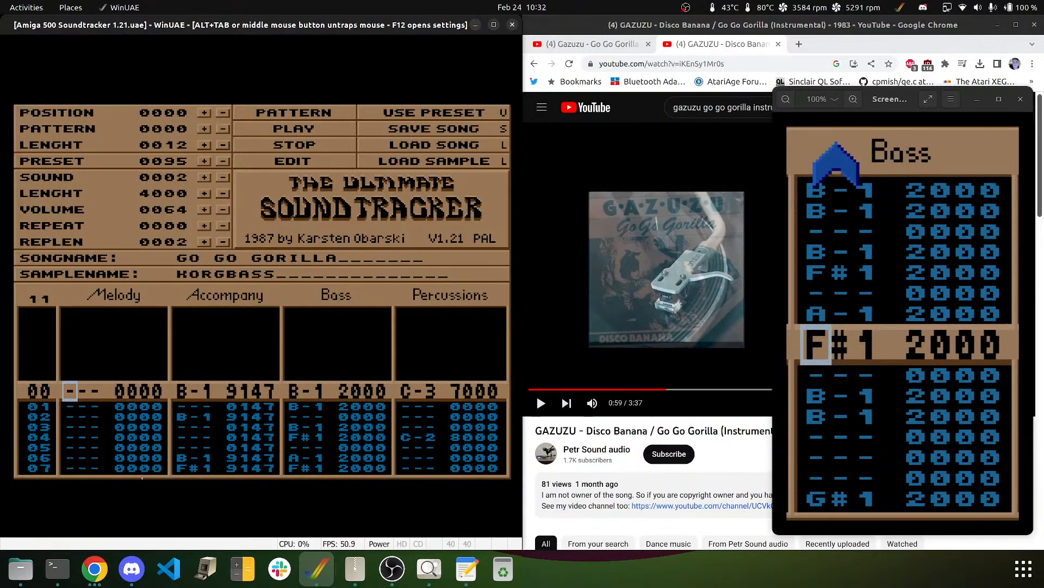
pyautogui.press('Up')
pyautogui.press('Up')
pyautogui.press('Up')
pyautogui.press('Up')
pyautogui.press('Down')
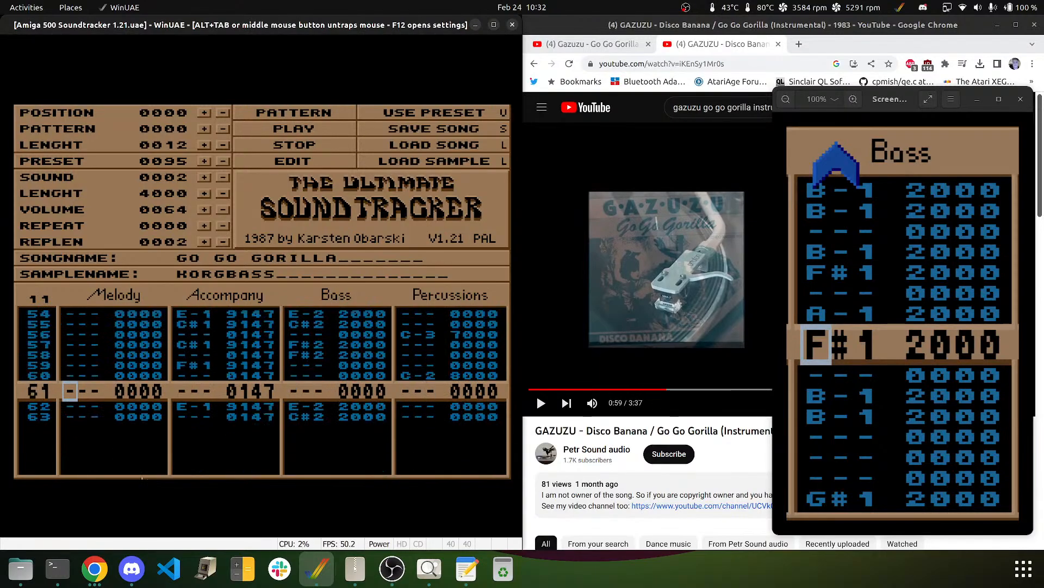
pyautogui.click(223, 177)
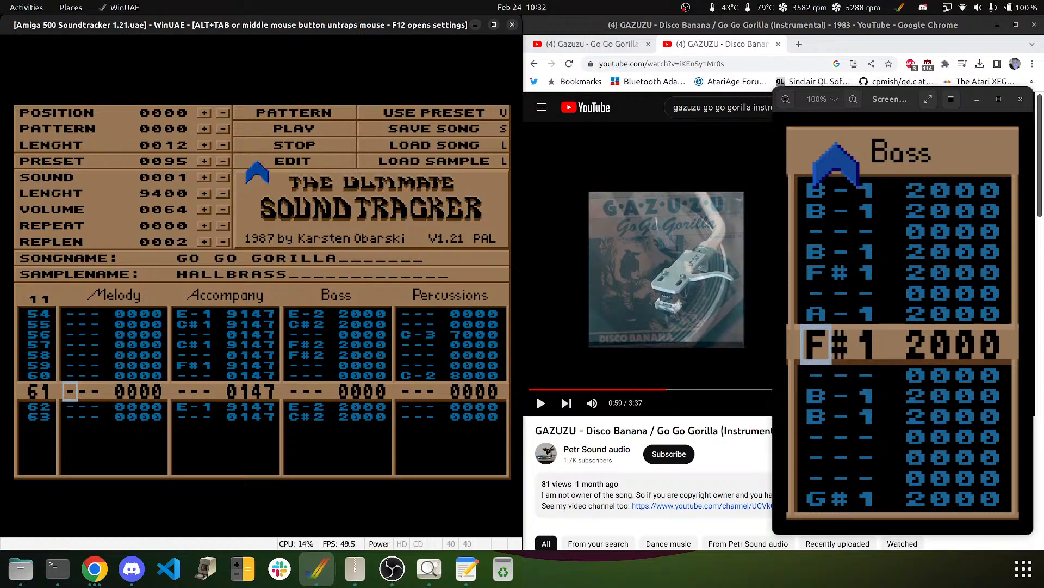
pyautogui.press('Down')
pyautogui.press('Down')
pyautogui.press('Down')
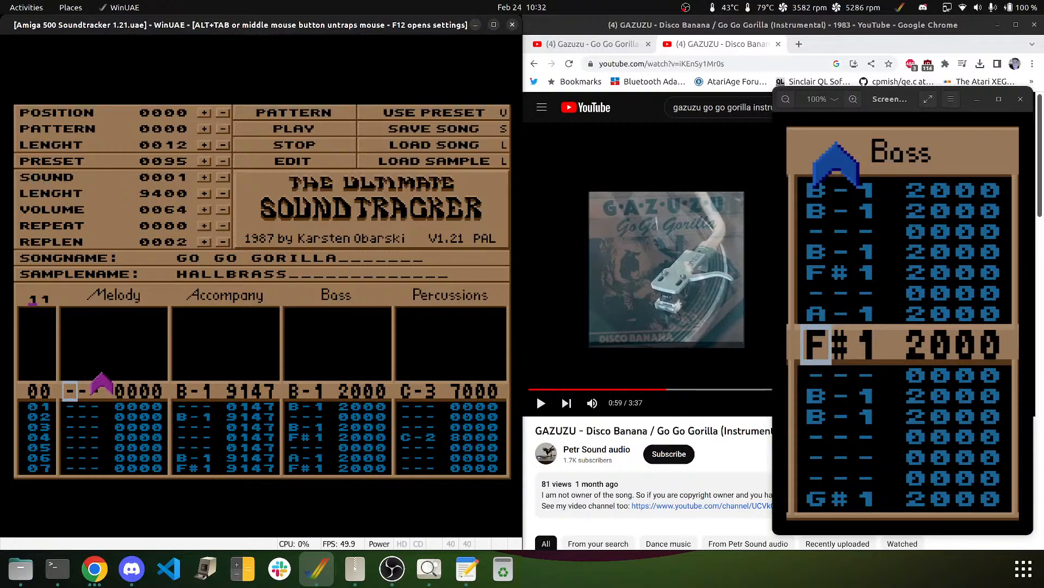
pyautogui.write('12')
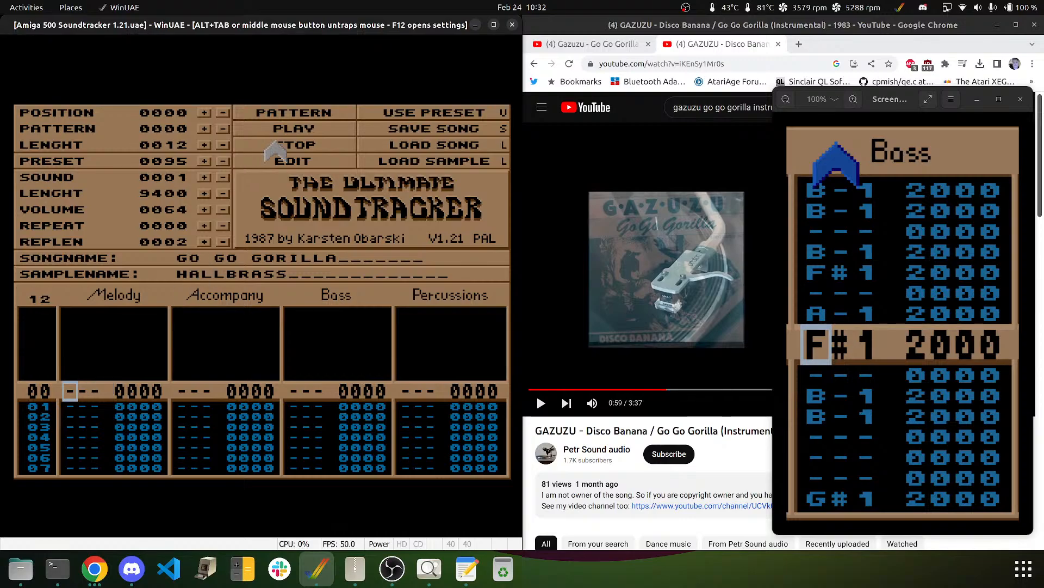
# - Enter F#3 on rows 00/02, E-3 on 04/06, D#3 on 08, and B-2 on 09/11
pyautogui.click(276, 161)
pyautogui.press('5')
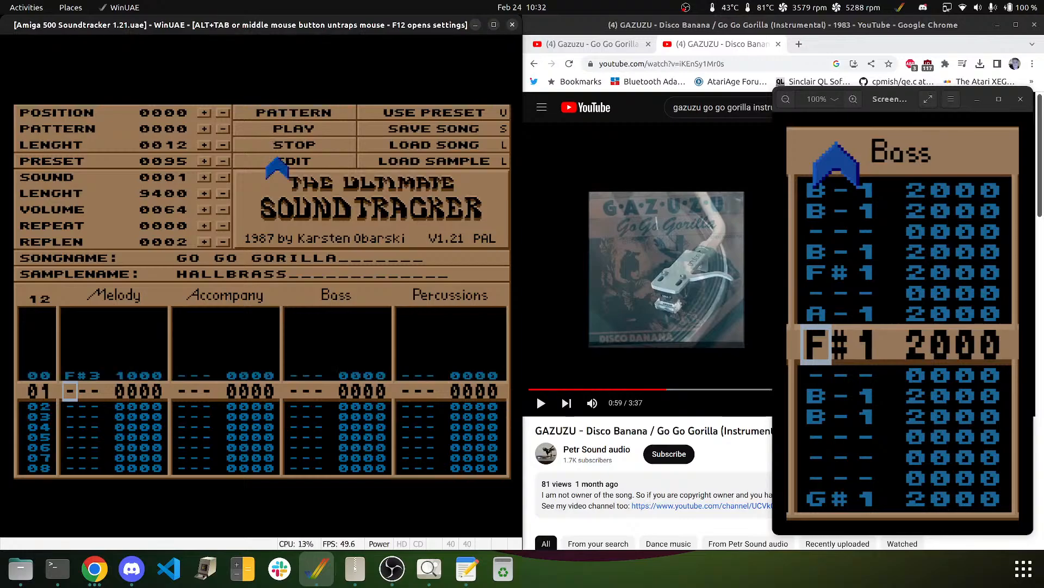
pyautogui.press('Down')
pyautogui.press('5')
pyautogui.press('Down')
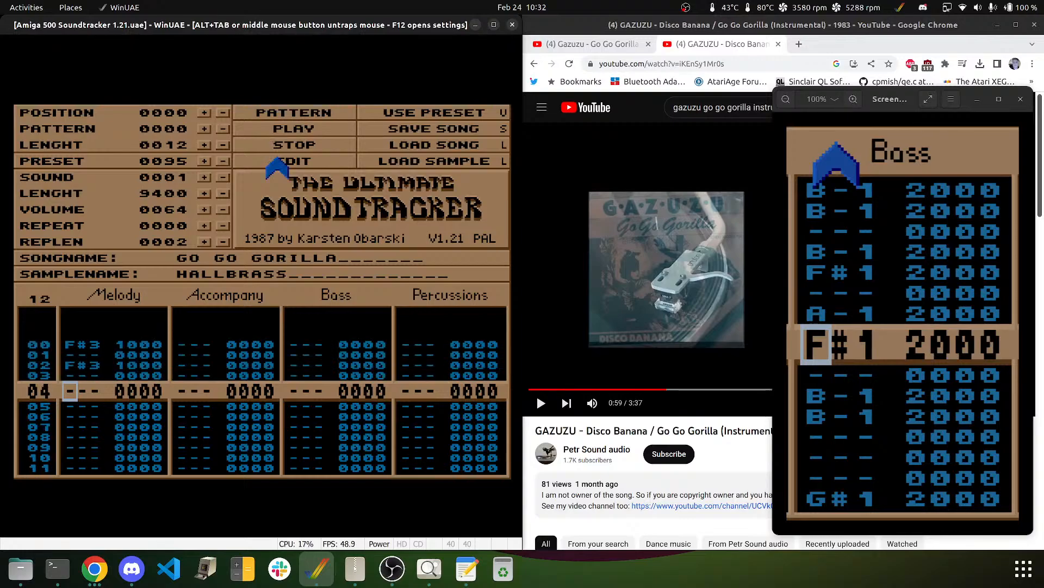
pyautogui.press('e')
pyautogui.press('Down')
pyautogui.press('e')
pyautogui.press('Down')
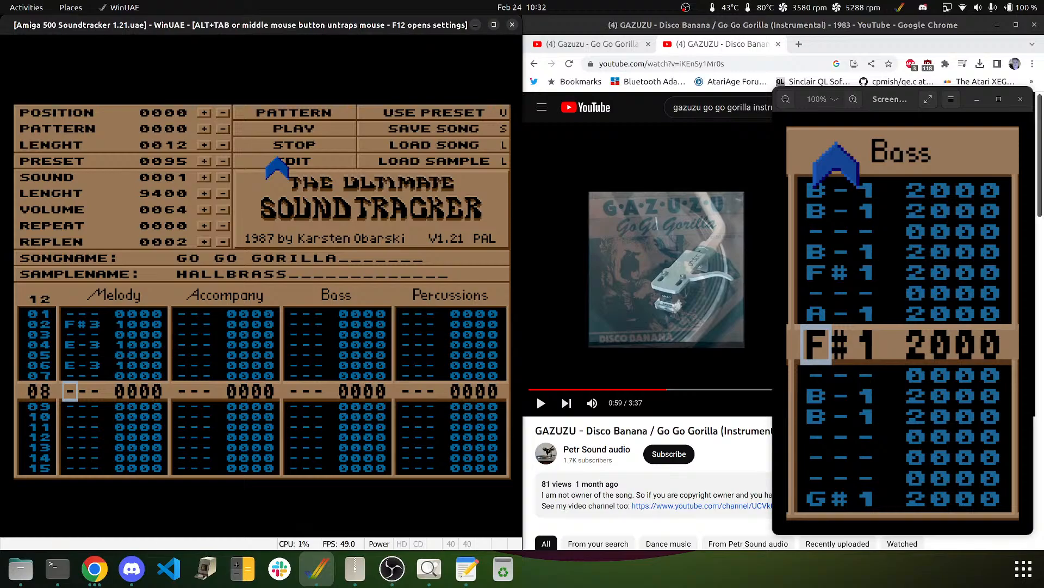
pyautogui.press('2')
pyautogui.press('Up')
pyautogui.press('3')
pyautogui.press('m')
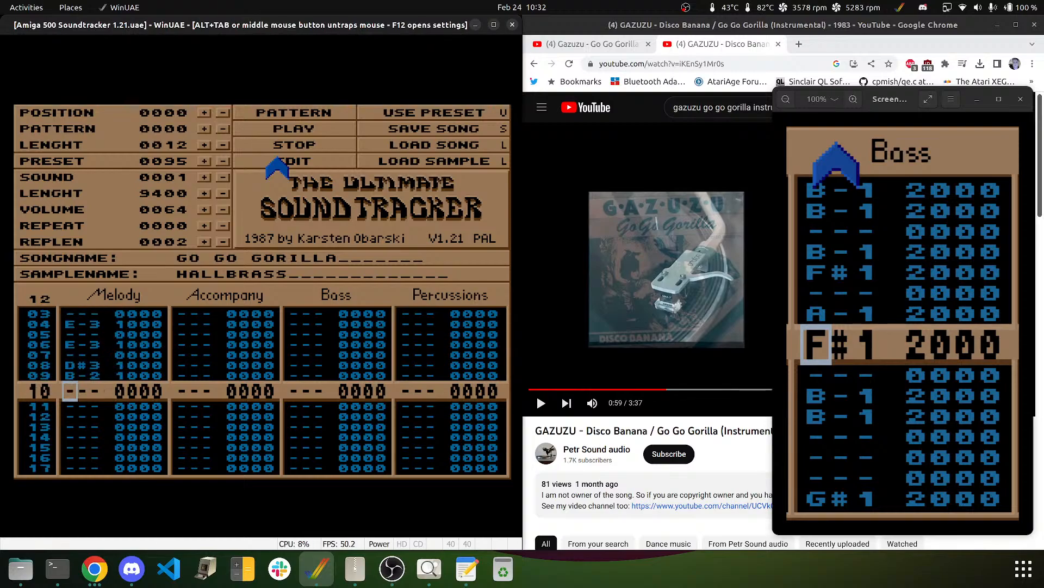
pyautogui.press('Down')
pyautogui.press('m')
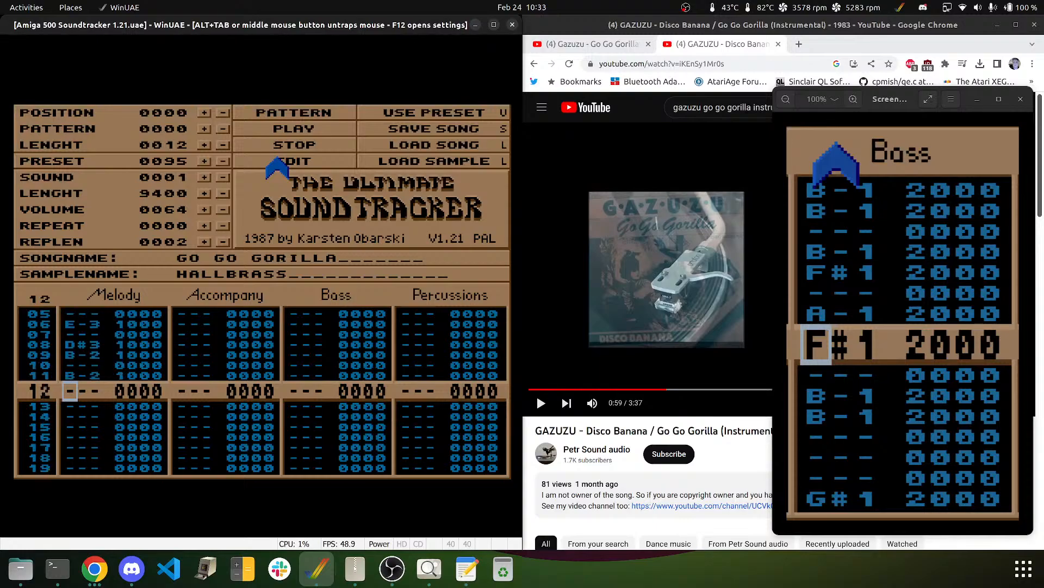
# - Add B-2/D#3/B-2 on rows 13–15, G#3 on 16/18, F#3 on 20/22, E-3 on 24, and B-2 on 25
pyautogui.press('Down')
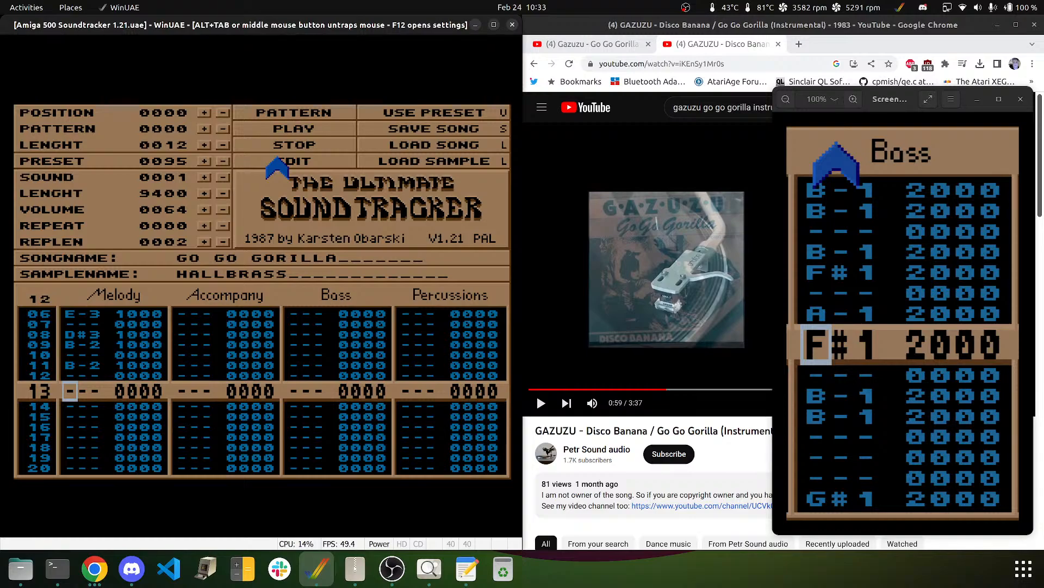
pyautogui.press('Down')
pyautogui.press('m')
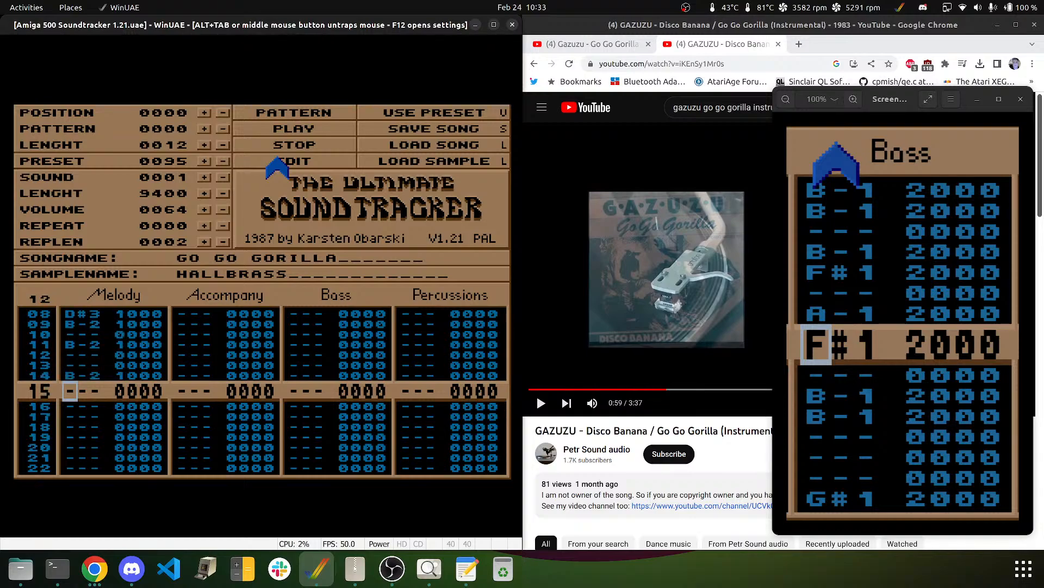
pyautogui.press('3')
pyautogui.press('m')
pyautogui.press('Up')
pyautogui.press('Up')
pyautogui.press('Up')
pyautogui.press('Up')
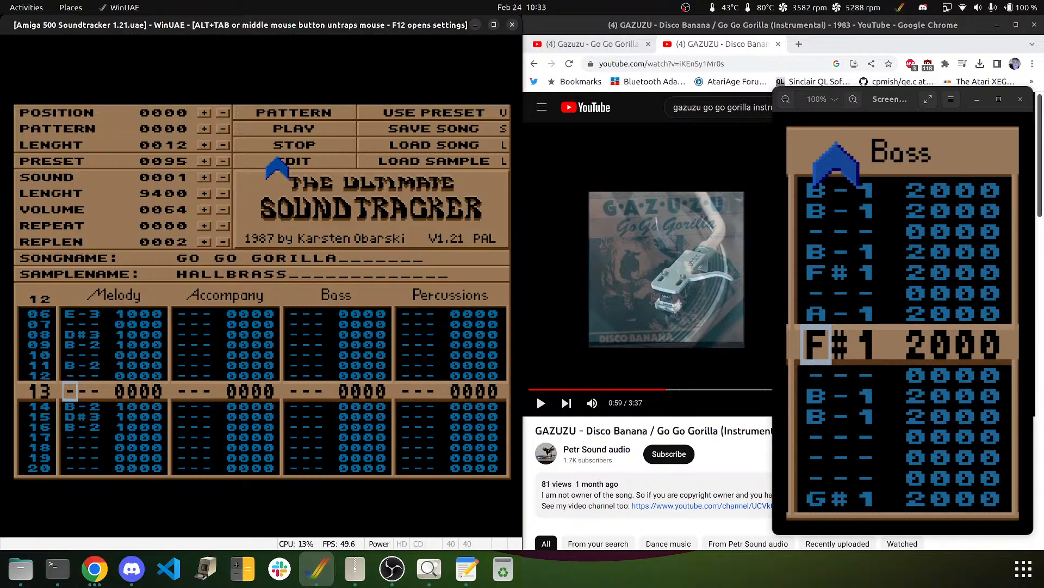
pyautogui.press('m')
pyautogui.press('3')
pyautogui.press('m')
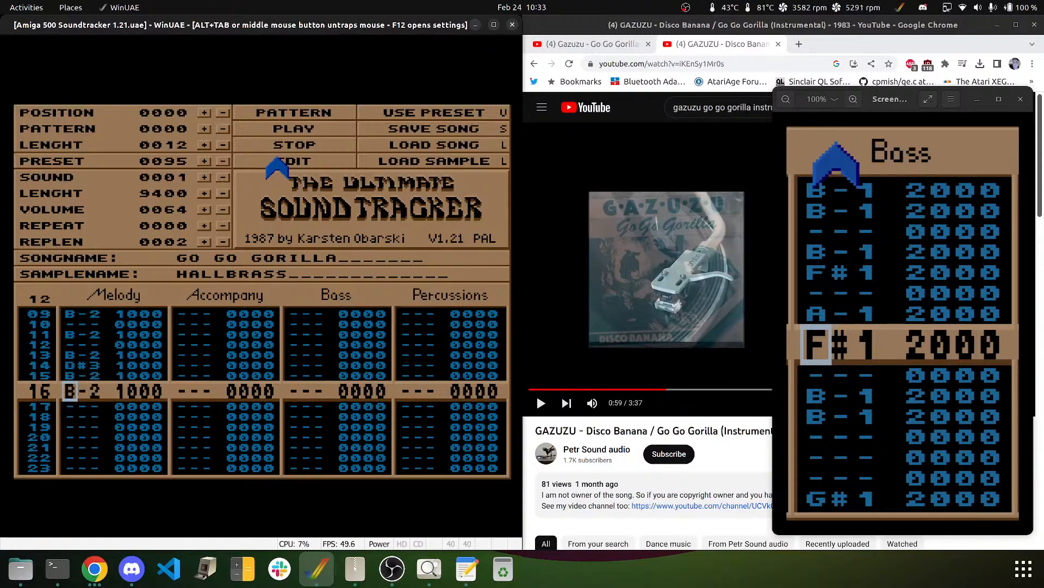
pyautogui.press('y')
pyautogui.press('Up')
pyautogui.press('t')
pyautogui.press('Up')
pyautogui.press('6')
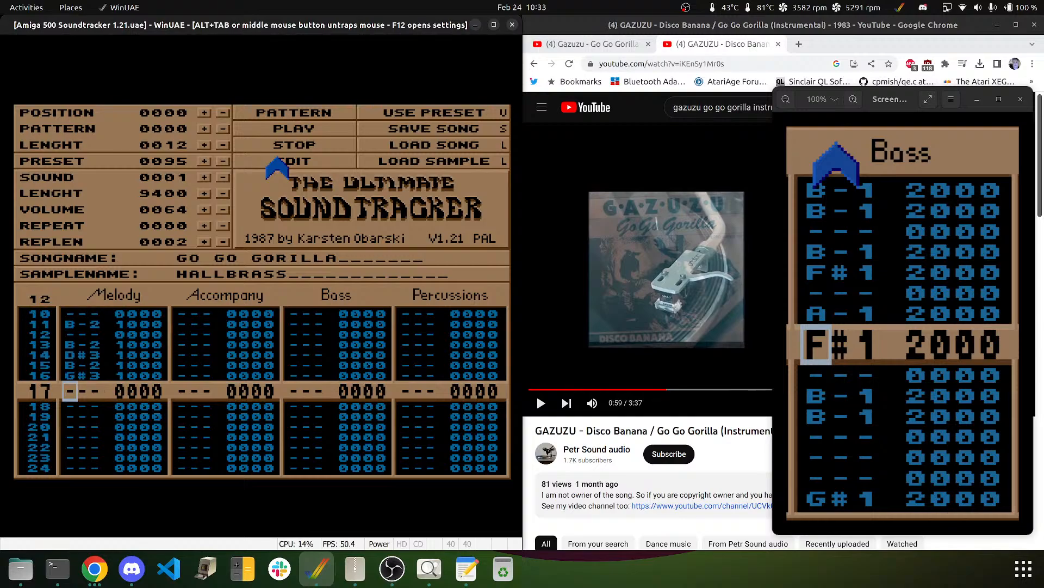
pyautogui.press('Down')
pyautogui.press('6')
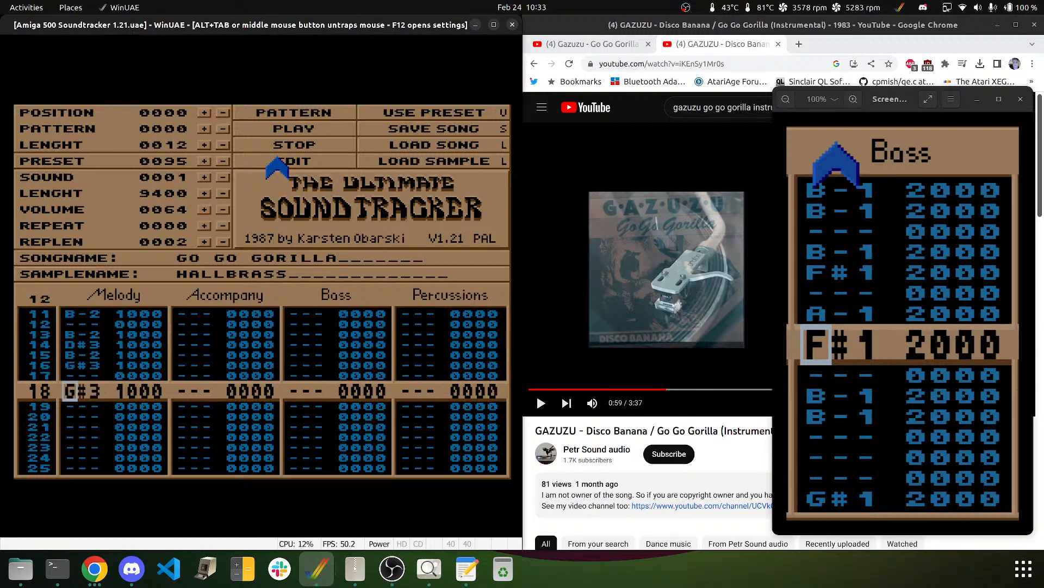
pyautogui.press('Down')
pyautogui.press('5')
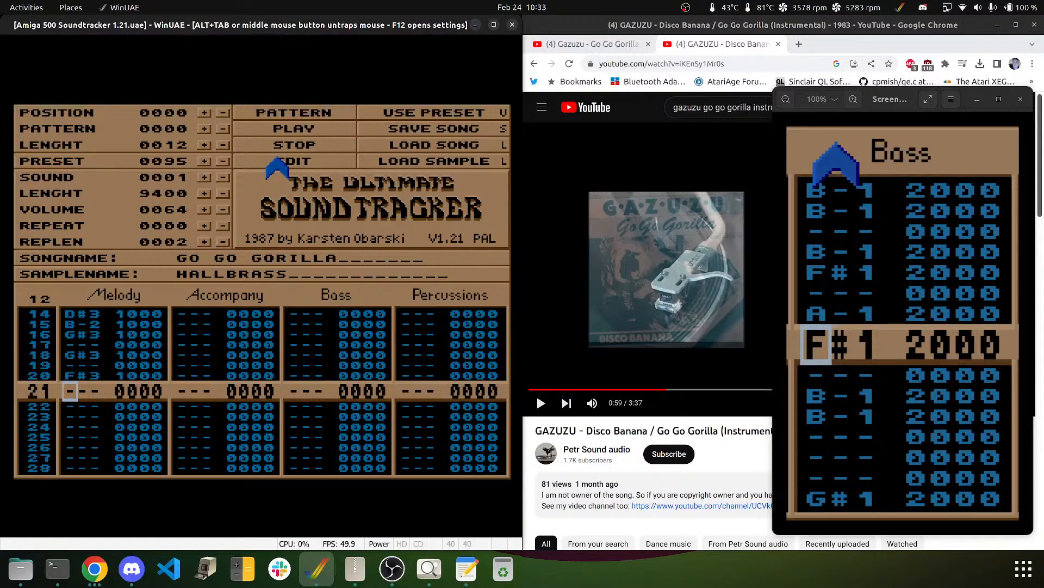
pyautogui.press('Down')
pyautogui.press('5')
pyautogui.press('Down')
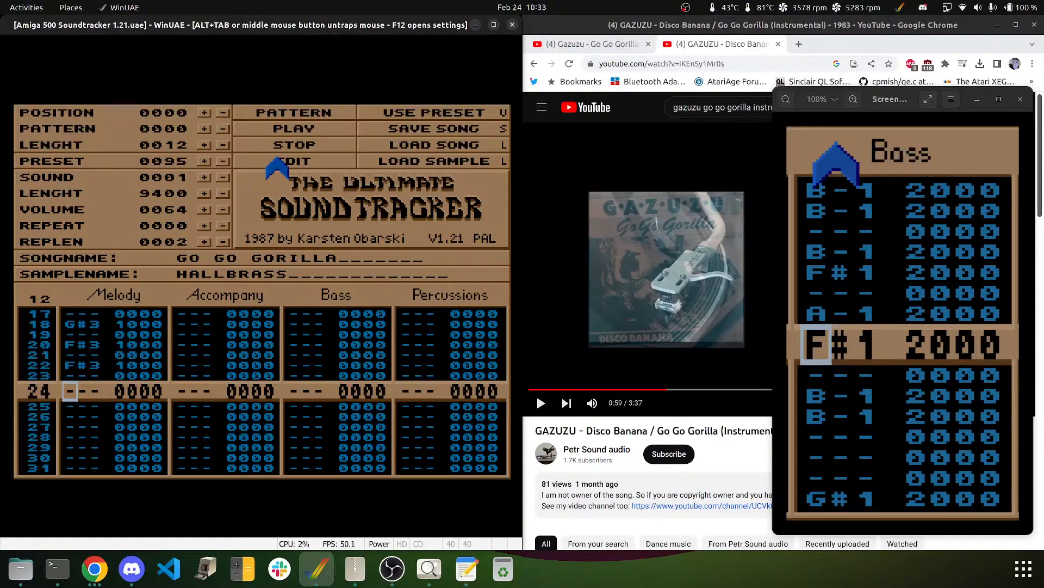
pyautogui.press('e')
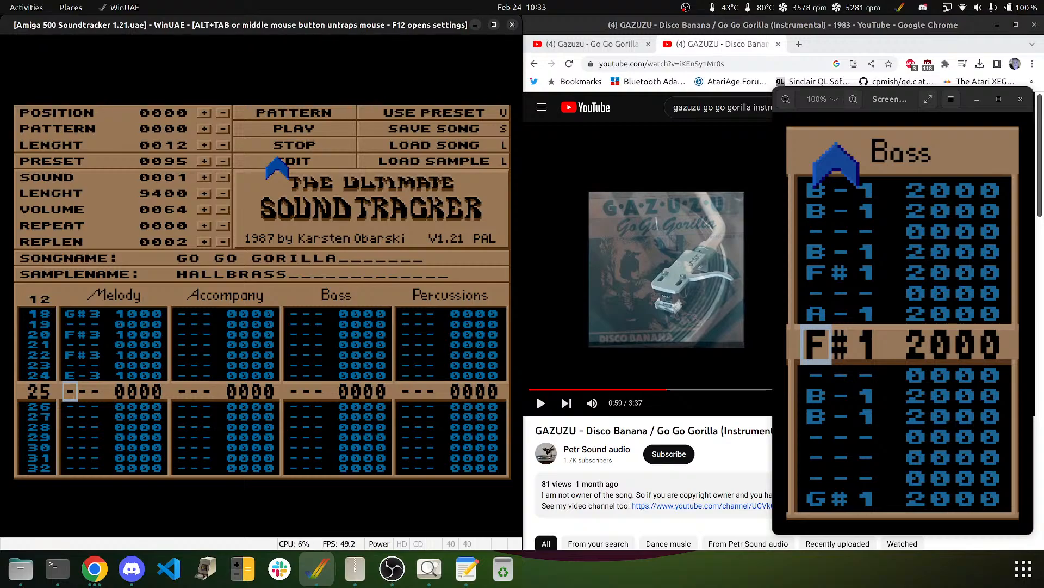
pyautogui.press('m')
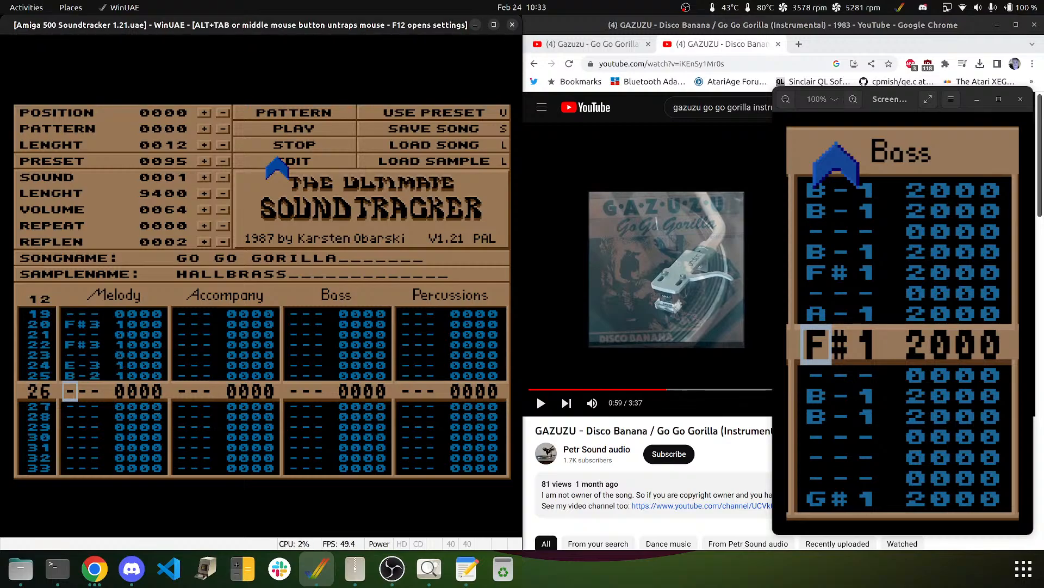
pyautogui.press('Down')
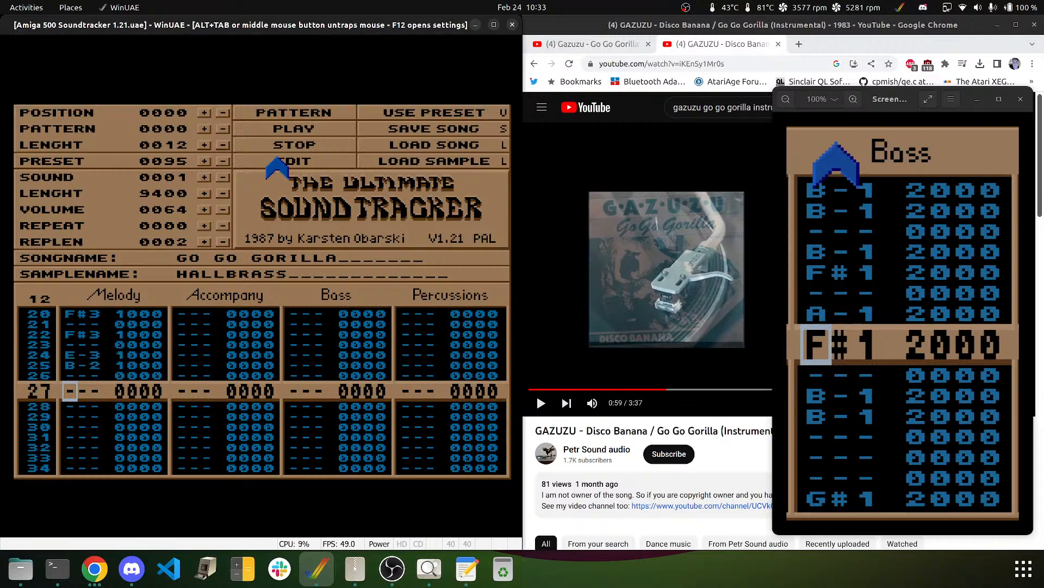
pyautogui.press('Down')
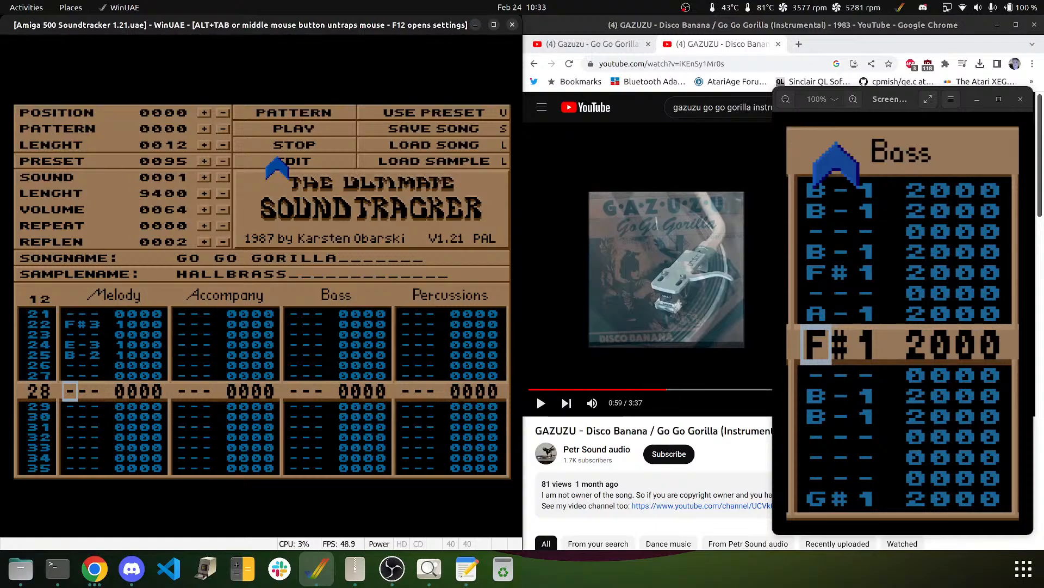
# - Play the melody back, then add B-2 on rows 27, 29, 31 and D#3 on row 30
pyautogui.click(308, 113)
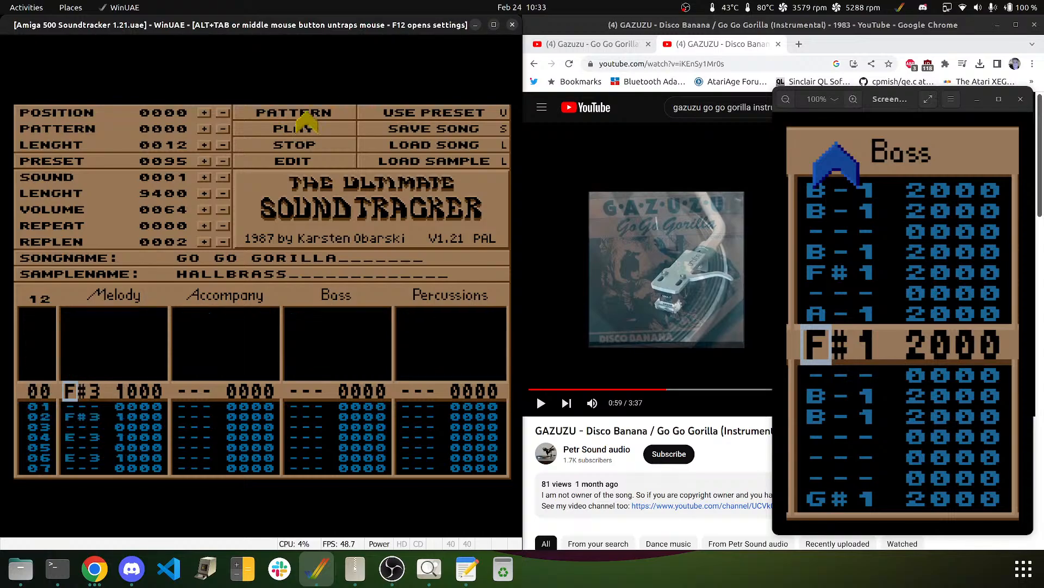
pyautogui.click(312, 146)
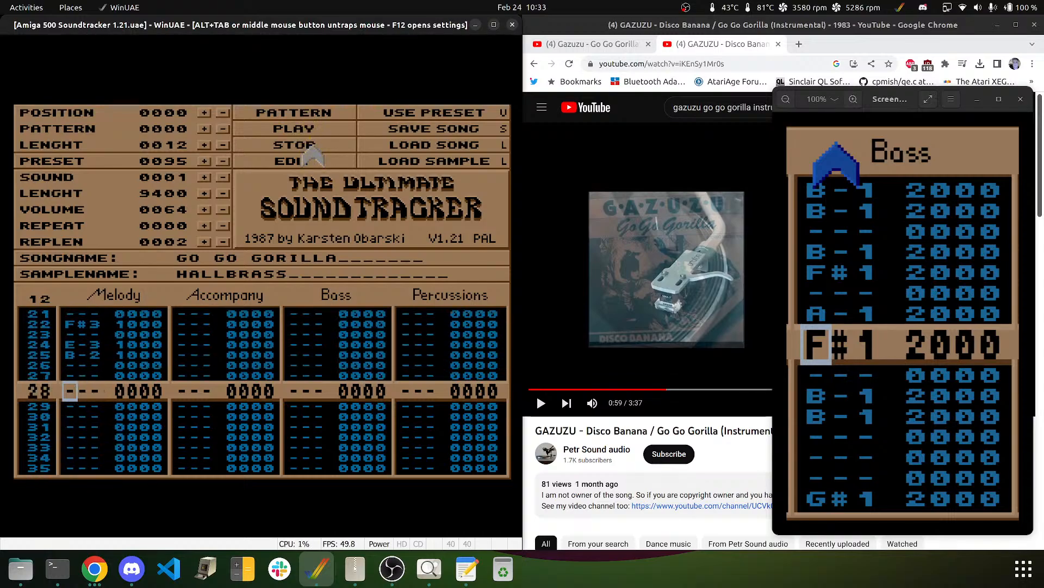
pyautogui.press('Up')
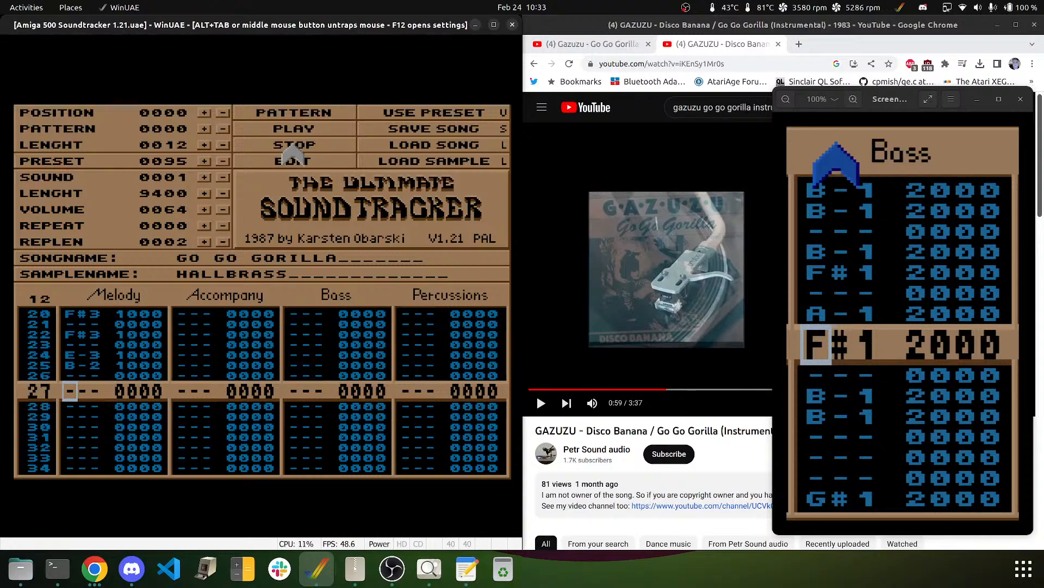
pyautogui.press('u')
pyautogui.press('Down')
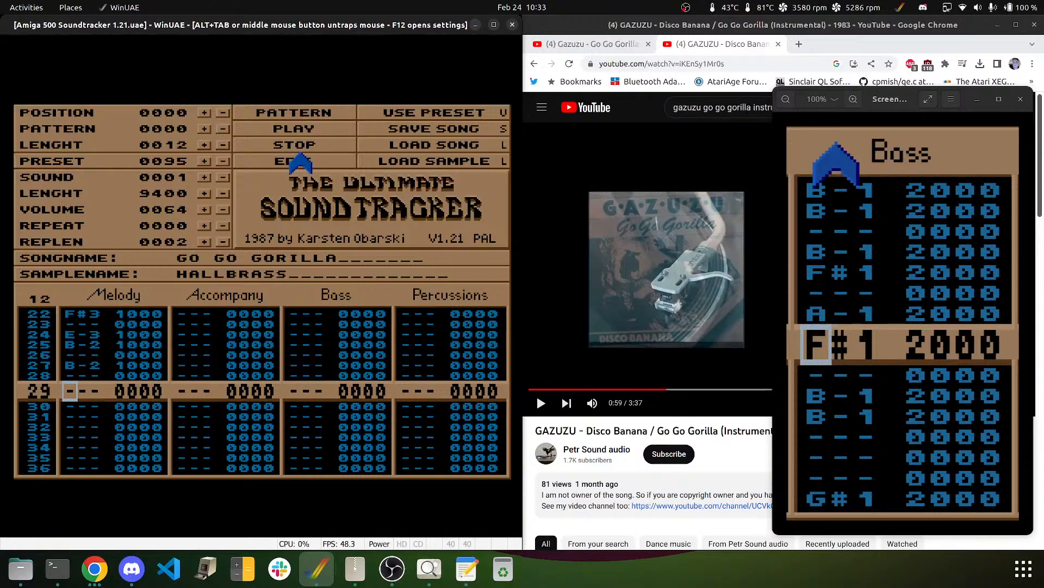
pyautogui.press('Down')
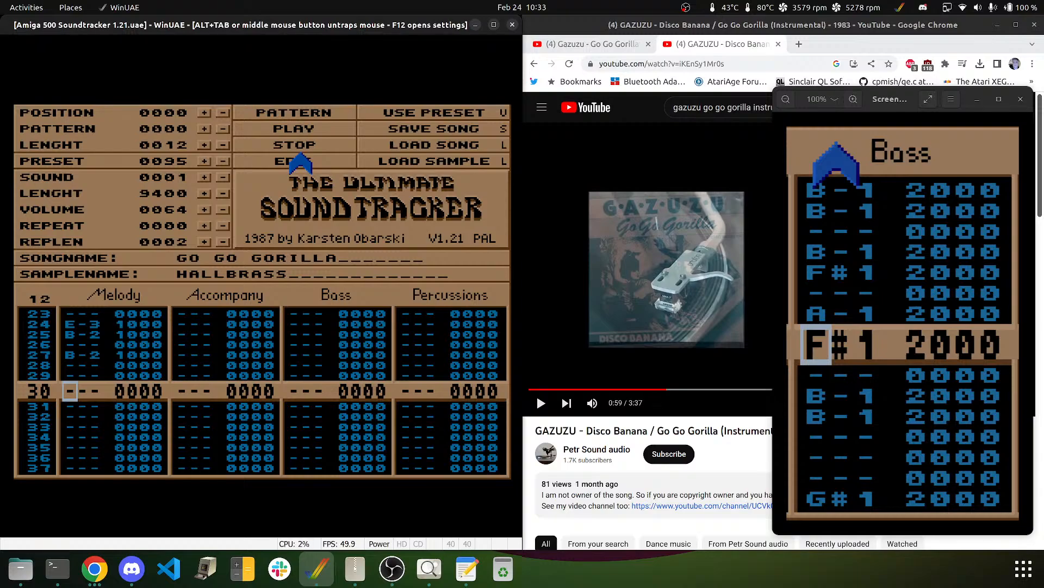
pyautogui.press('Up')
pyautogui.press('u')
pyautogui.press('0')
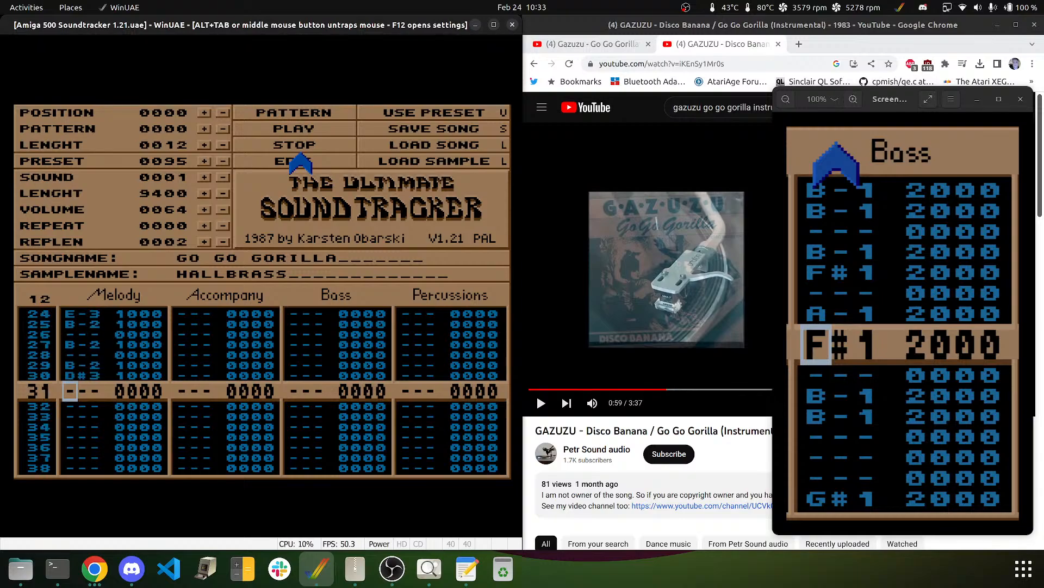
pyautogui.press('u')
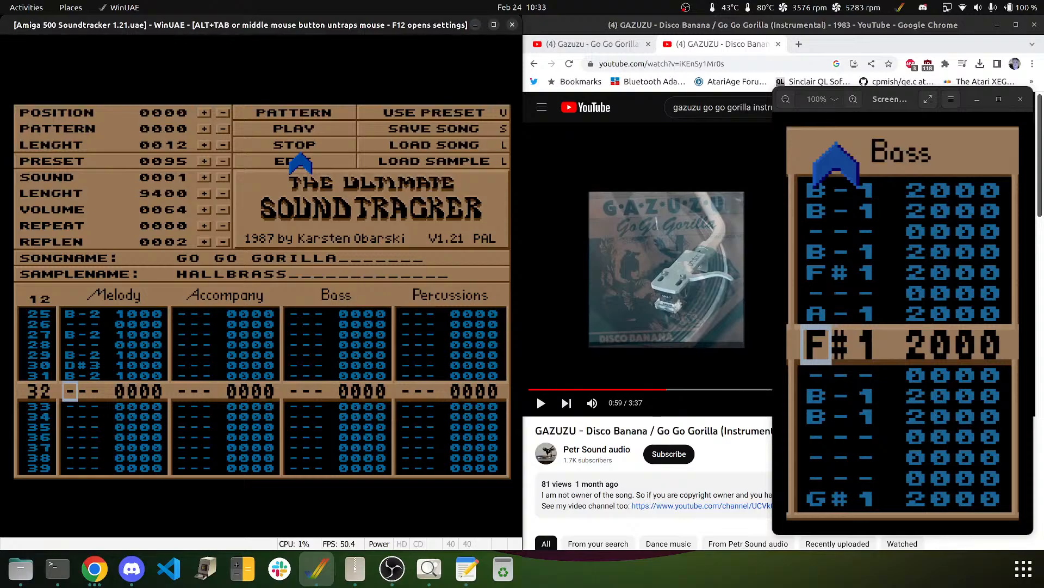
# - Enter F#3 on rows 32/34, E-3 on 36/38, D#3 on 40, and B-2 on 41/43
pyautogui.press('y')
pyautogui.press('Up')
pyautogui.press('t')
pyautogui.press('Up')
pyautogui.press('r')
pyautogui.press('Up')
pyautogui.press('6')
pyautogui.press('Up')
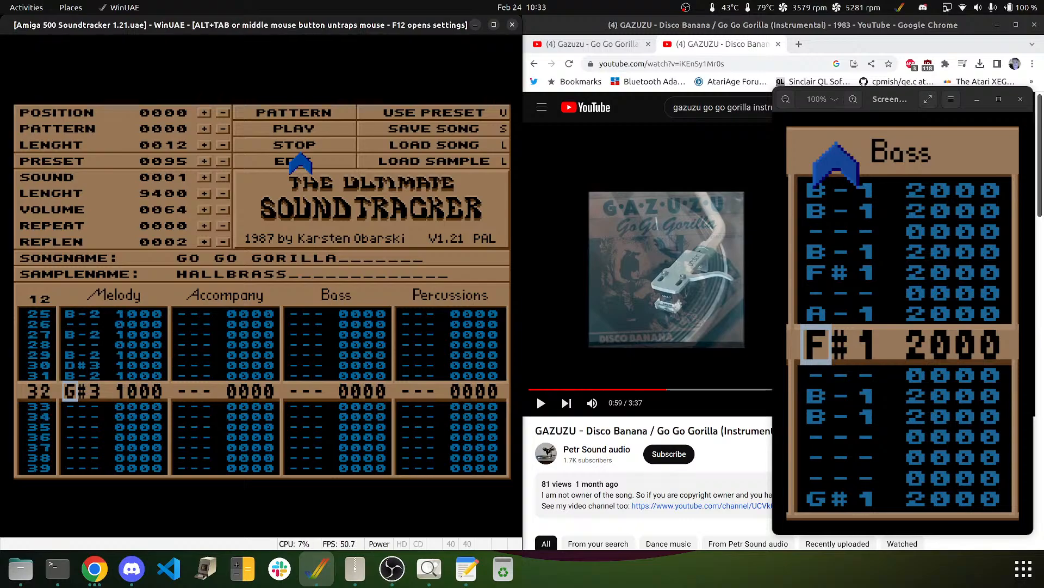
pyautogui.press('5')
pyautogui.press('Down')
pyautogui.press('5')
pyautogui.press('Down')
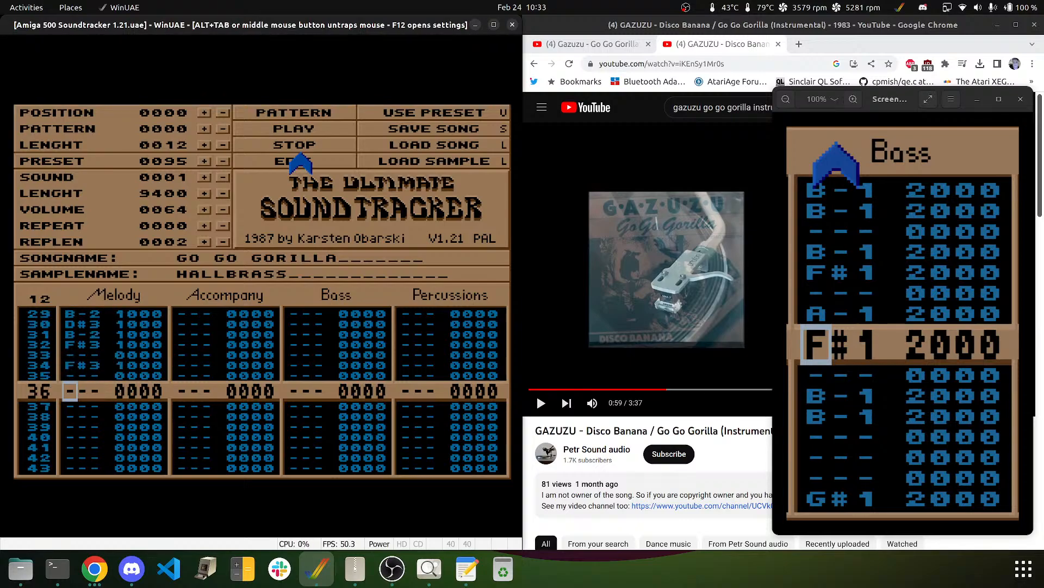
pyautogui.press('r')
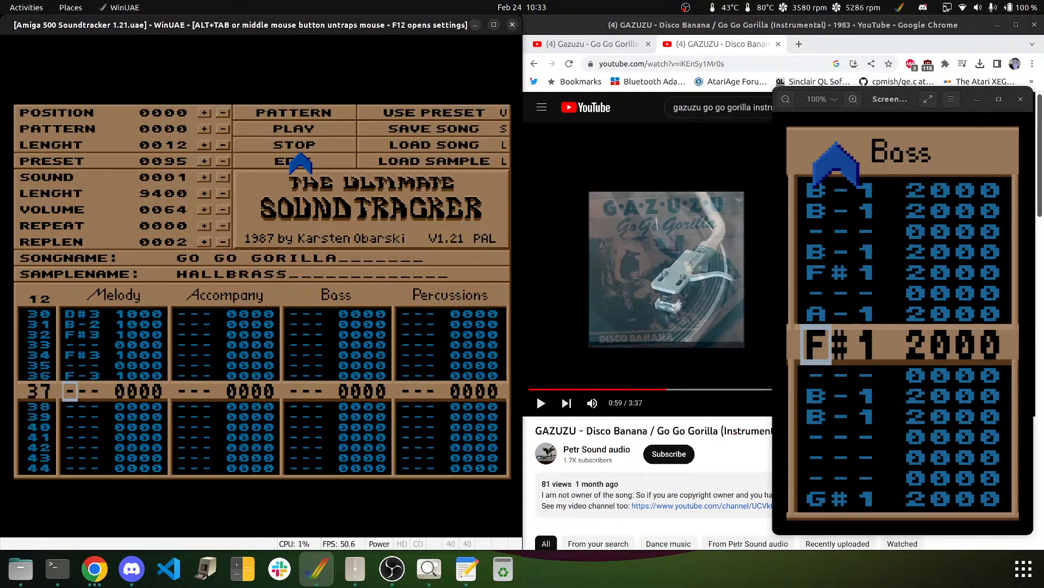
pyautogui.press('Up')
pyautogui.press('e')
pyautogui.press('Down')
pyautogui.press('e')
pyautogui.press('Down')
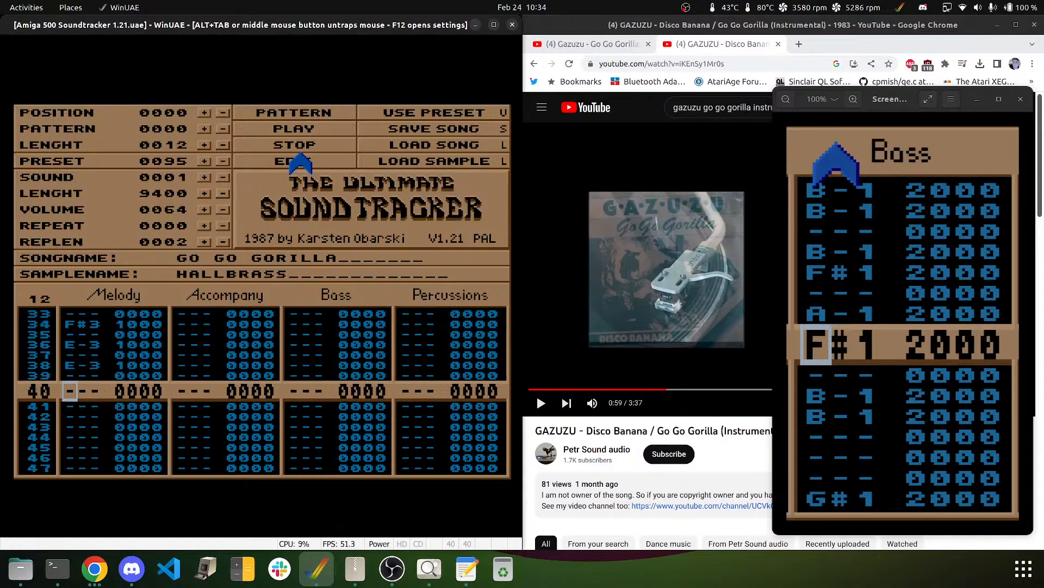
pyautogui.press('2')
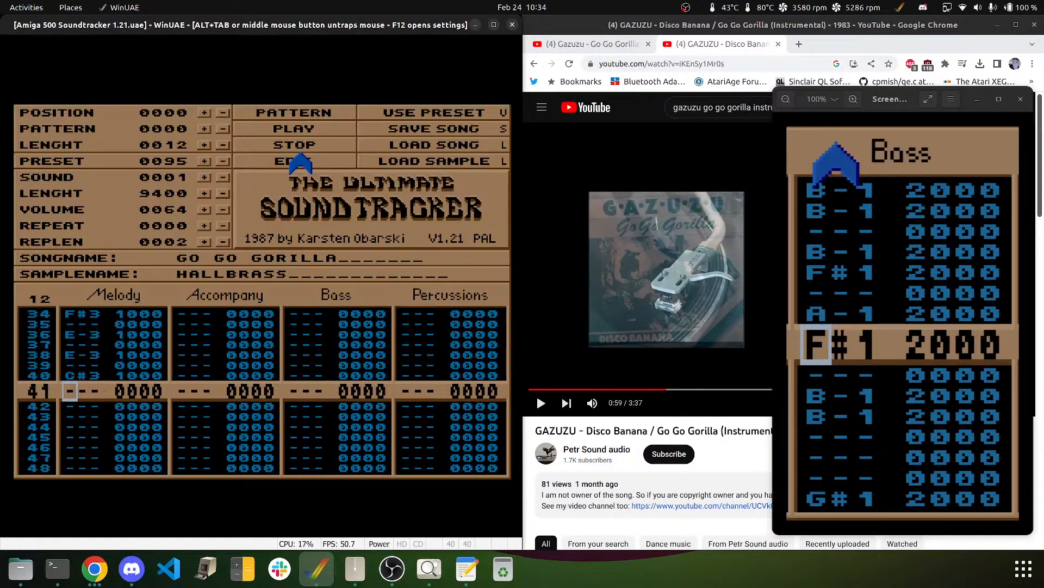
pyautogui.press('Up')
pyautogui.press('3')
pyautogui.press('m')
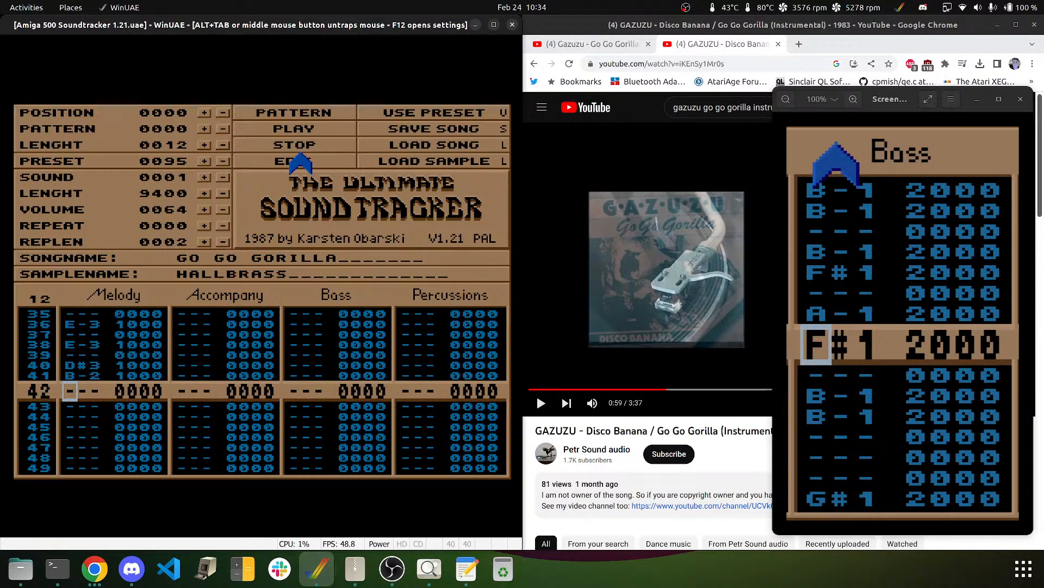
pyautogui.press('Down')
pyautogui.press('m')
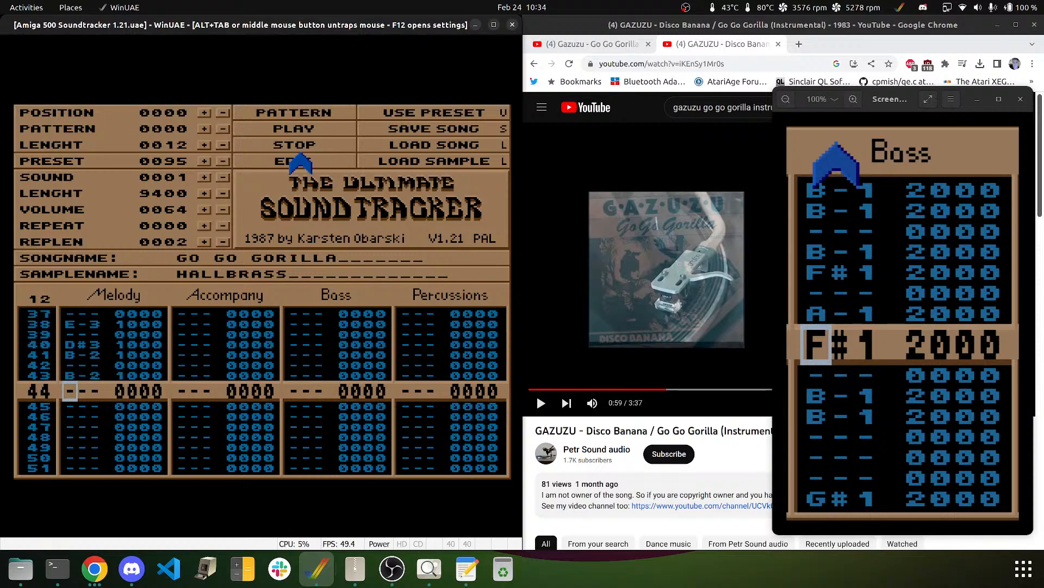
pyautogui.press('Down')
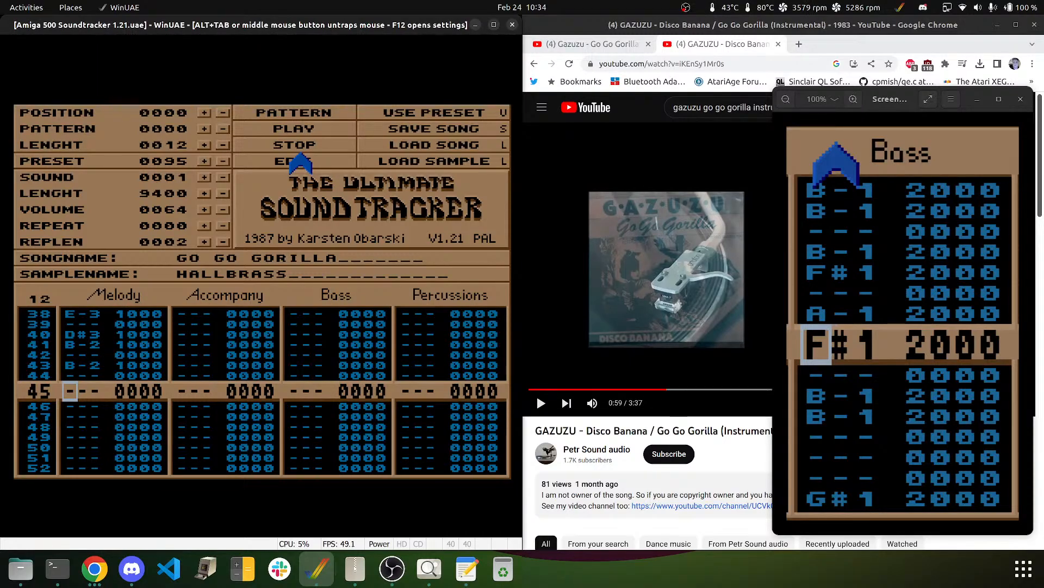
# - Play the pattern to review the melody so far, then return to row 45
pyautogui.press('Up')
pyautogui.press('Up')
pyautogui.press('Up')
pyautogui.press('Up')
pyautogui.press('Up')
pyautogui.press('Up')
pyautogui.press('Up')
pyautogui.press('Up')
pyautogui.press('Up')
pyautogui.press('Up')
pyautogui.press('Up')
pyautogui.press('Up')
pyautogui.press('Up')
pyautogui.press('Up')
pyautogui.press('Up')
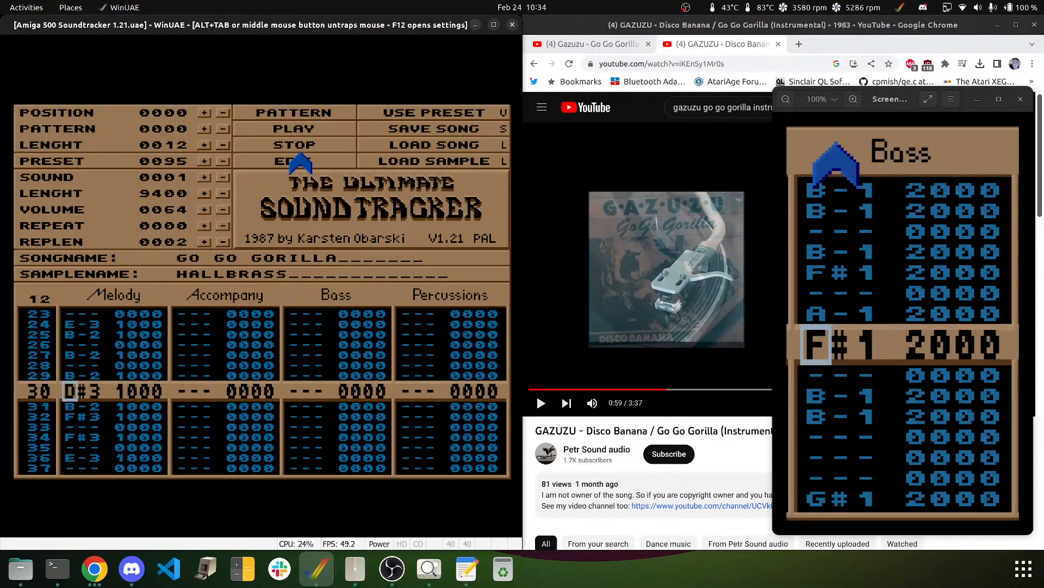
pyautogui.click(293, 110)
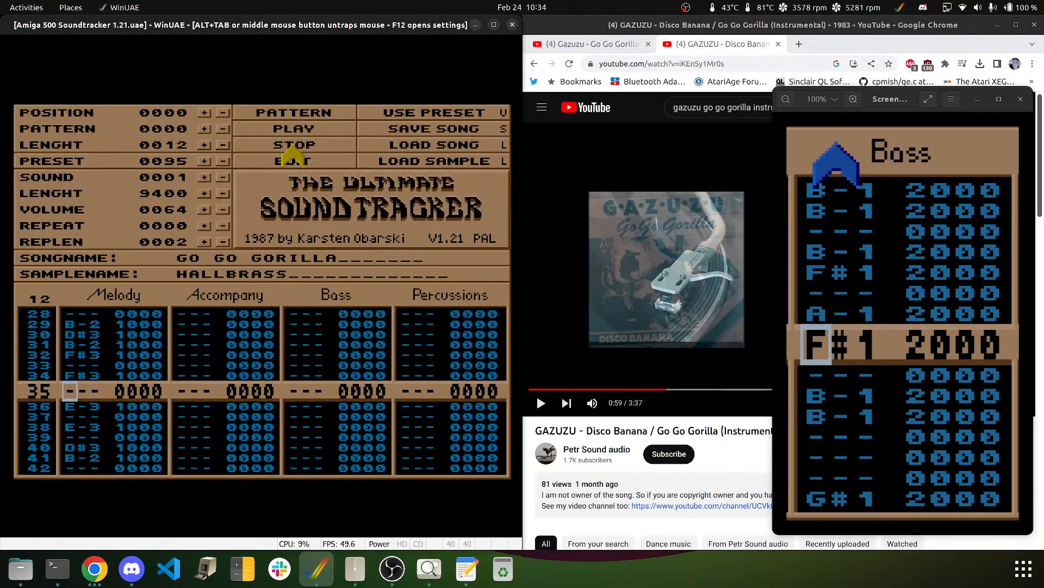
pyautogui.click(294, 146)
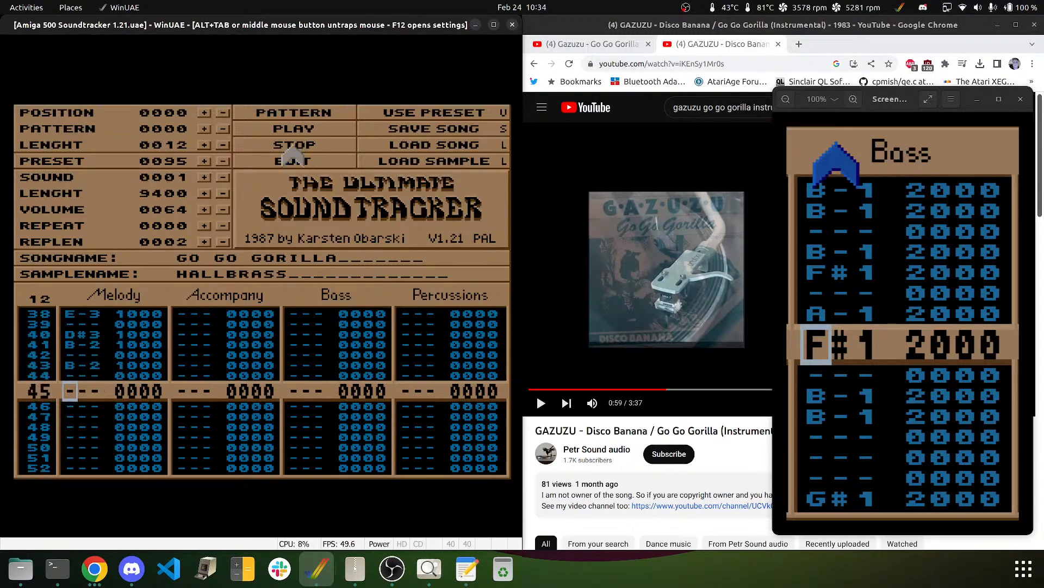
pyautogui.press('Up')
pyautogui.press('Up')
pyautogui.press('Up')
pyautogui.press('Up')
pyautogui.press('Up')
pyautogui.press('Up')
pyautogui.press('Up')
pyautogui.press('Up')
pyautogui.press('Up')
pyautogui.press('Up')
pyautogui.press('Up')
pyautogui.press('Up')
pyautogui.press('Up')
pyautogui.press('Up')
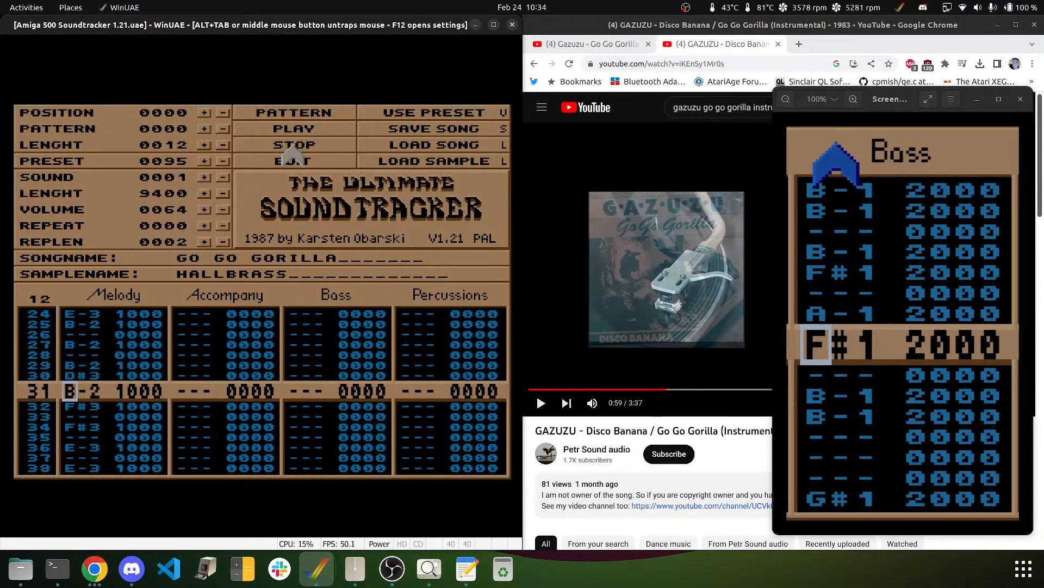
pyautogui.press('Down')
pyautogui.press('Down')
pyautogui.press('Down')
pyautogui.press('Down')
pyautogui.press('Down')
pyautogui.press('Down')
pyautogui.press('Down')
pyautogui.press('Down')
pyautogui.press('Down')
pyautogui.press('Down')
pyautogui.press('Down')
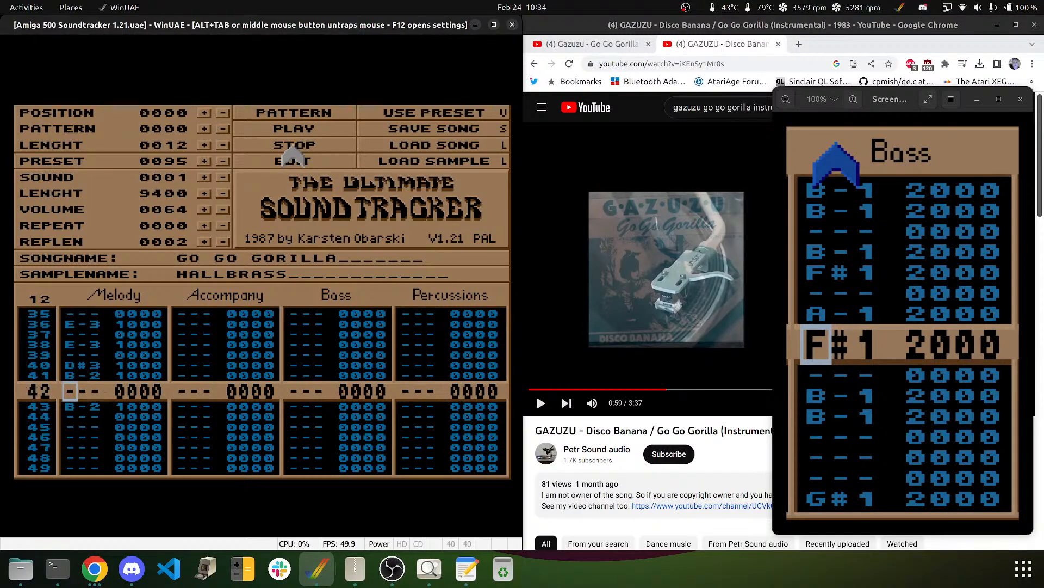
pyautogui.press('Down')
pyautogui.press('Down')
pyautogui.press('Down')
pyautogui.press('Down')
pyautogui.press('Up')
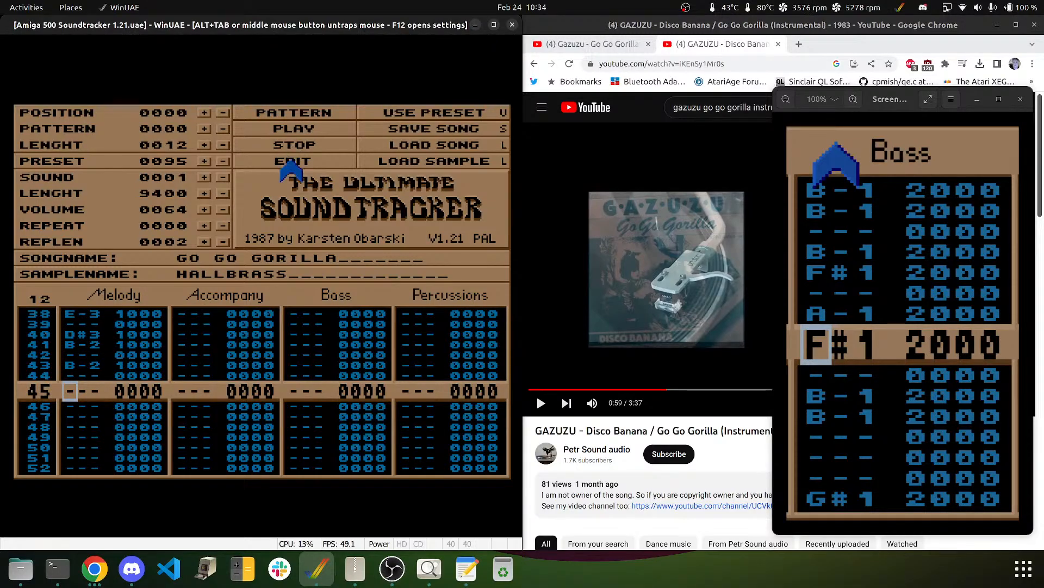
# - Finish with B-2/D#3 on rows 45–47, G#3 on 48/50, F#3 on 52/54, E-3 on 56, and B-2 on 57/59
pyautogui.press('m')
pyautogui.press('3')
pyautogui.press('m')
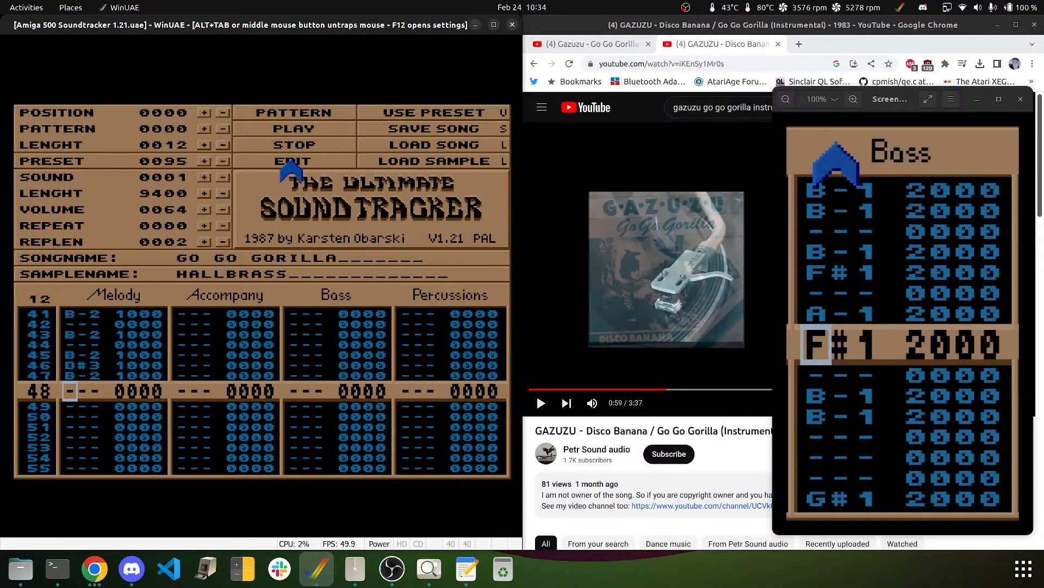
pyautogui.press('y')
pyautogui.press('6')
pyautogui.press('Down')
pyautogui.press('6')
pyautogui.press('Down')
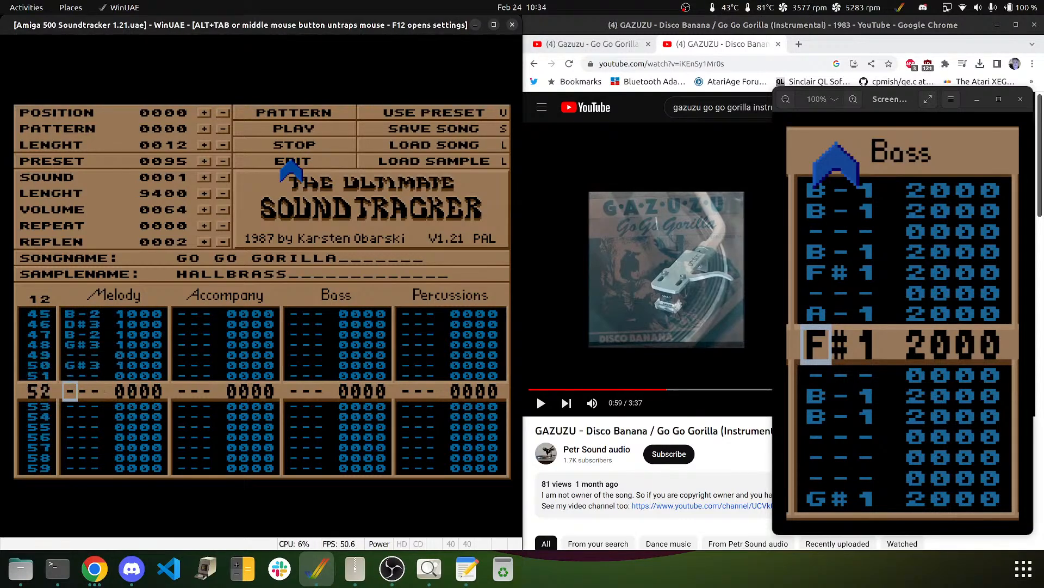
pyautogui.press('5')
pyautogui.press('Down')
pyautogui.press('5')
pyautogui.press('Down')
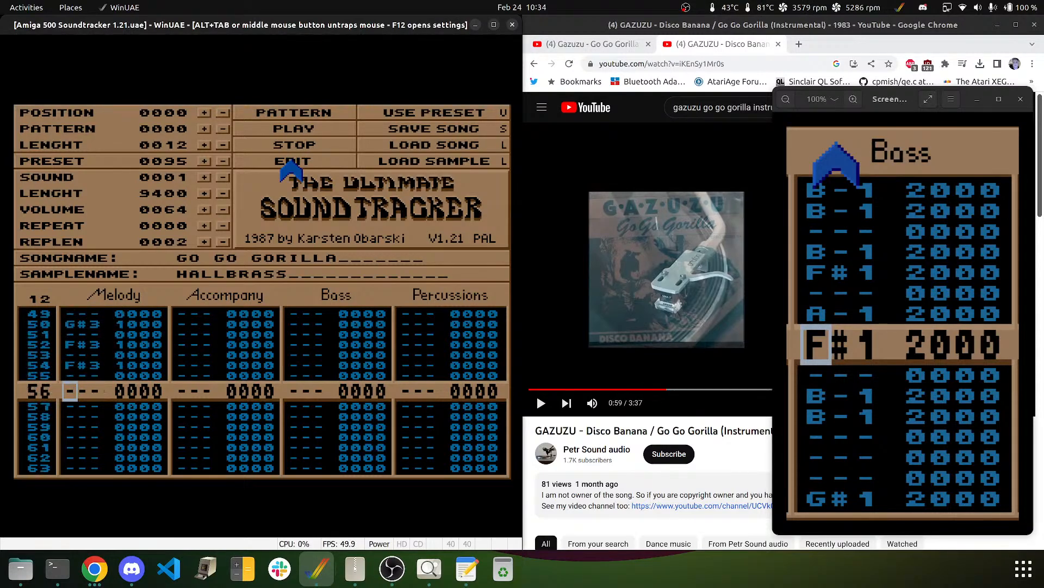
pyautogui.press('e')
pyautogui.press('m')
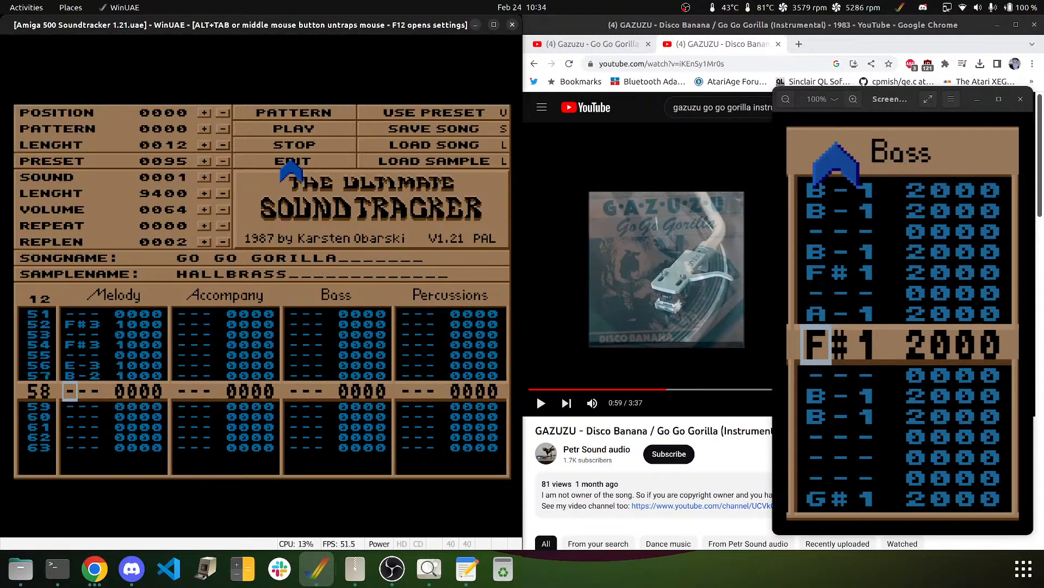
pyautogui.press('Down')
pyautogui.press('m')
pyautogui.press('Down')
pyautogui.press('Down')
pyautogui.press('Down')
pyautogui.press('Down')
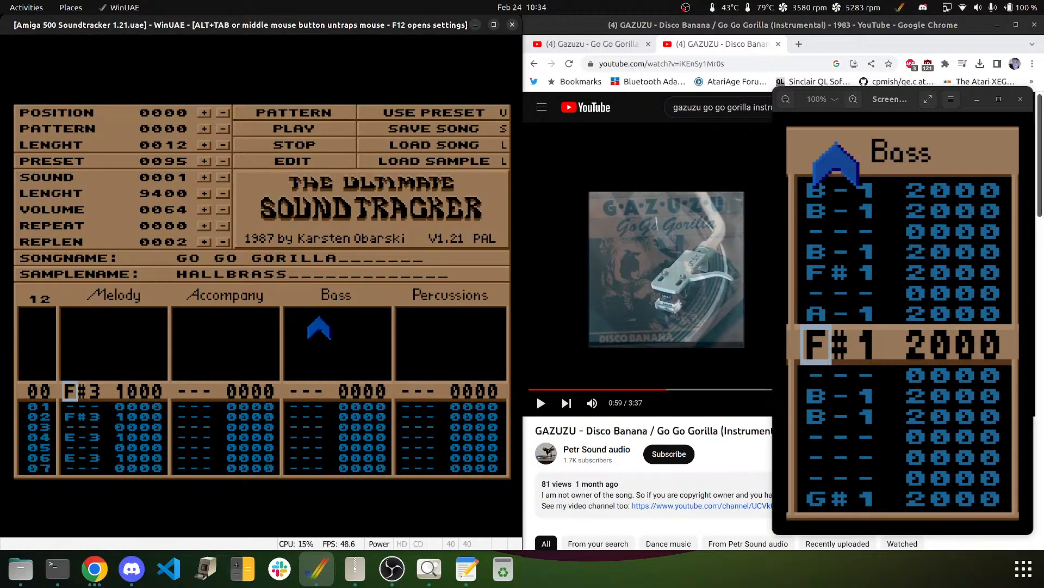
# - Select BASSDRUM1 (sound 7) in the Percussions channel and enter a C-3 kick on row 00
pyautogui.press('Right')
pyautogui.press('Right')
pyautogui.press('Right')
pyautogui.press('Right')
pyautogui.press('Right')
pyautogui.press('Right')
pyautogui.press('Right')
pyautogui.press('Right')
pyautogui.press('Right')
pyautogui.press('Right')
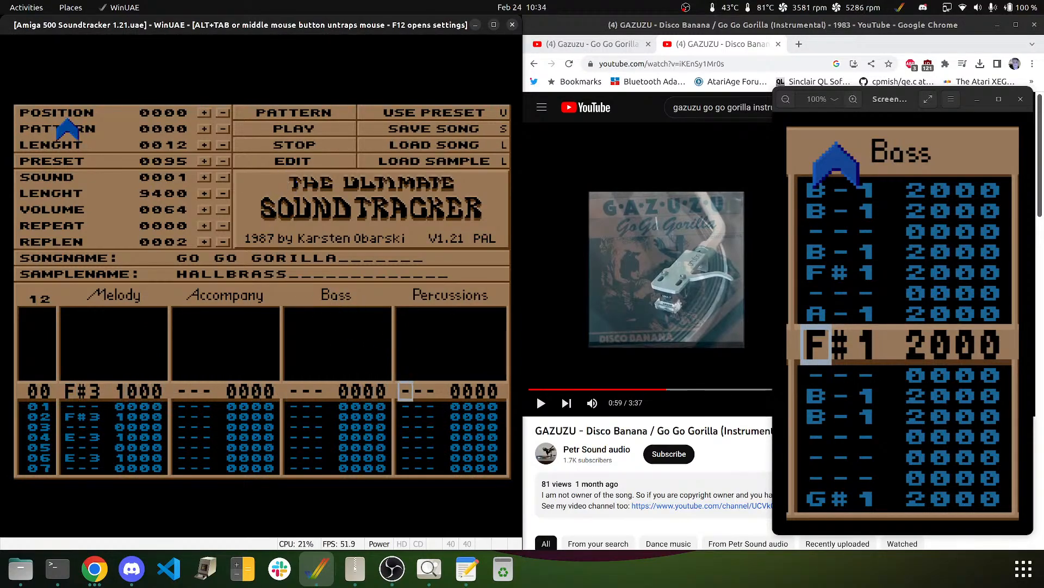
pyautogui.click(205, 178)
pyautogui.click(208, 177)
pyautogui.click(208, 176)
pyautogui.click(208, 177)
pyautogui.click(209, 177)
pyautogui.click(208, 177)
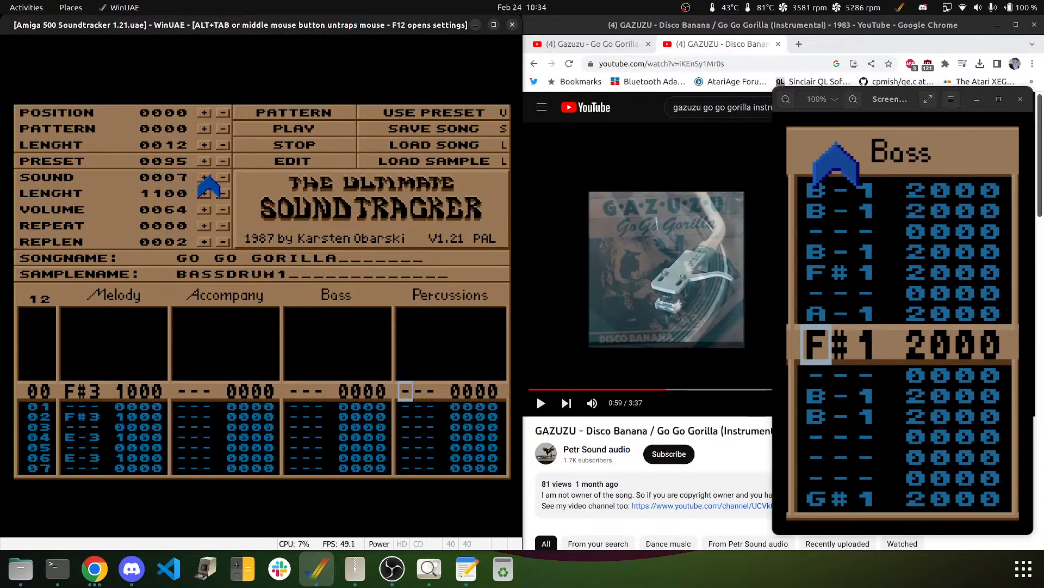
pyautogui.press('q')
pyautogui.press('Up')
# - Add C-3 kicks down the Percussions channel on rows 04, 08, 12, 16, 20 and 24
pyautogui.press('Down')
pyautogui.press('Down')
pyautogui.press('Down')
pyautogui.press('Down')
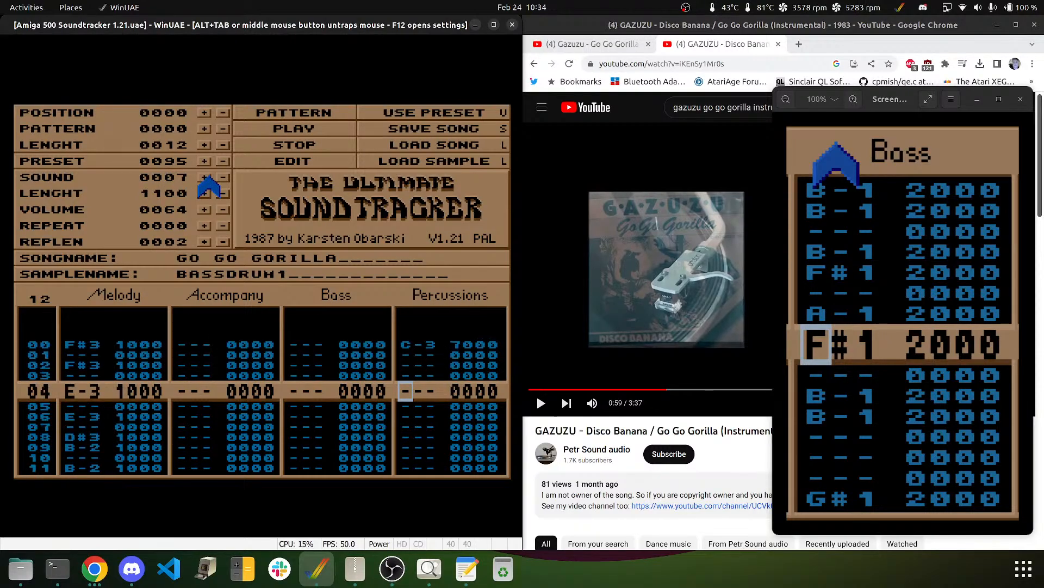
pyautogui.press('q')
pyautogui.press('Down')
pyautogui.press('Down')
pyautogui.press('Down')
pyautogui.press('q')
pyautogui.press('Down')
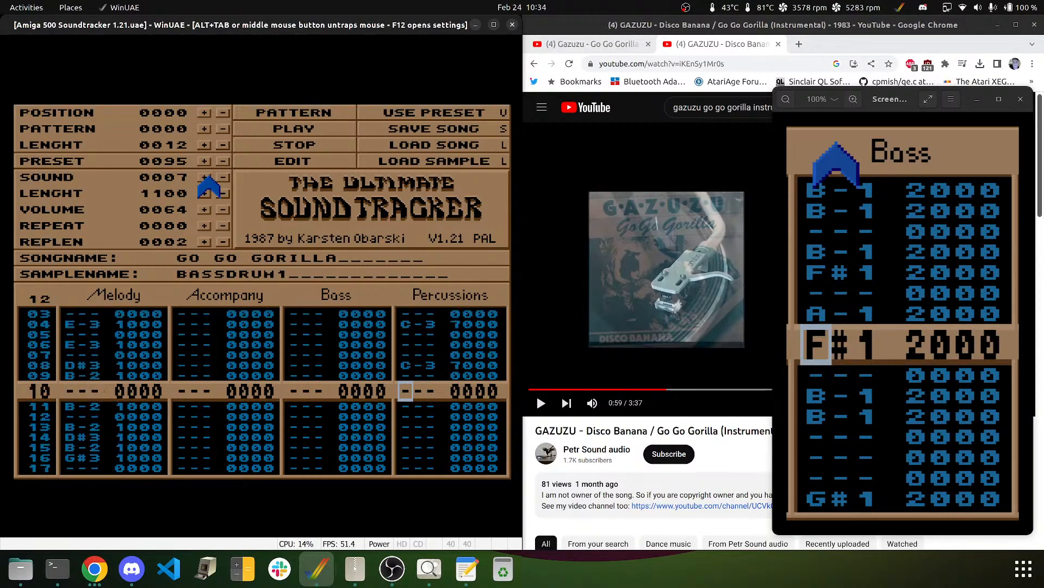
pyautogui.press('Down')
pyautogui.press('Down')
pyautogui.press('q')
pyautogui.press('Down')
pyautogui.press('Down')
pyautogui.press('Down')
pyautogui.press('q')
pyautogui.press('Down')
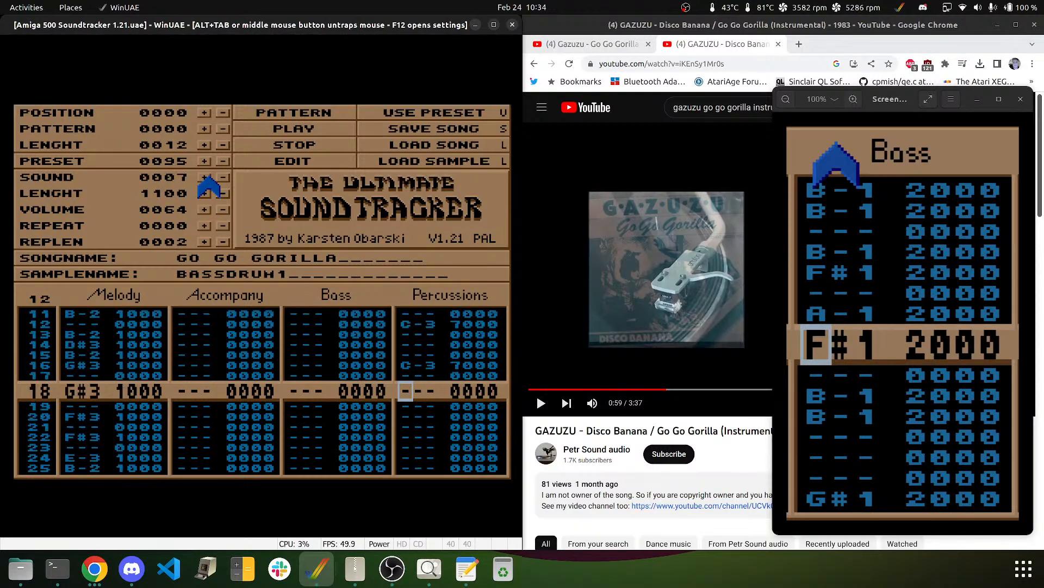
pyautogui.press('Down')
pyautogui.press('Down')
pyautogui.press('q')
pyautogui.press('Down')
pyautogui.press('Down')
pyautogui.press('Down')
pyautogui.press('q')
pyautogui.press('Down')
pyautogui.press('Down')
pyautogui.press('Down')
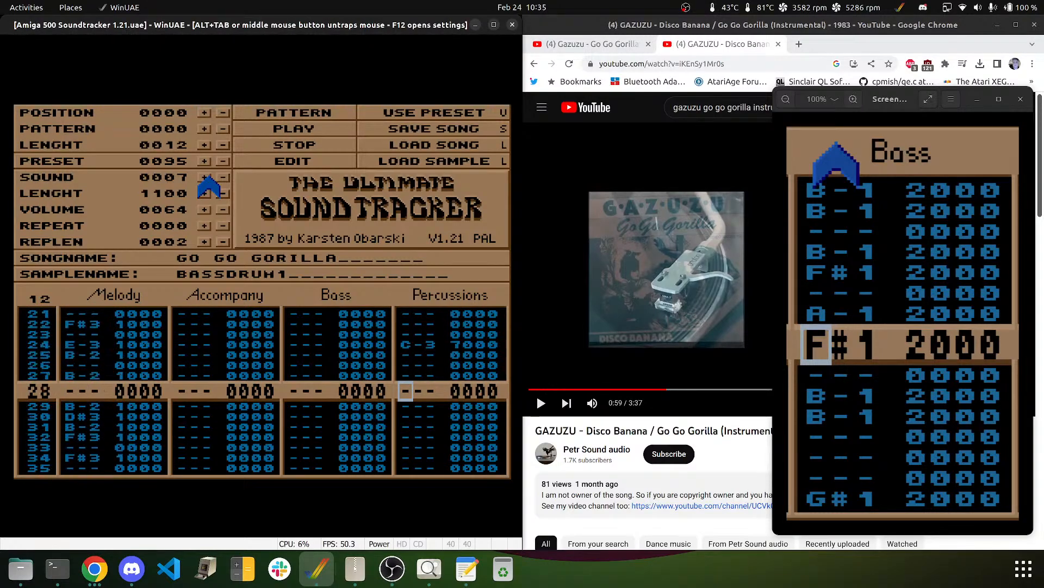
pyautogui.press('Down')
pyautogui.press('Down')
# - Fix the stray kick on row 30, then add C-3 kicks on rows 28, 32, 36, 48, 56 and 60
pyautogui.press('q')
pyautogui.press('Up')
pyautogui.press('Up')
pyautogui.press('Up')
pyautogui.press('q')
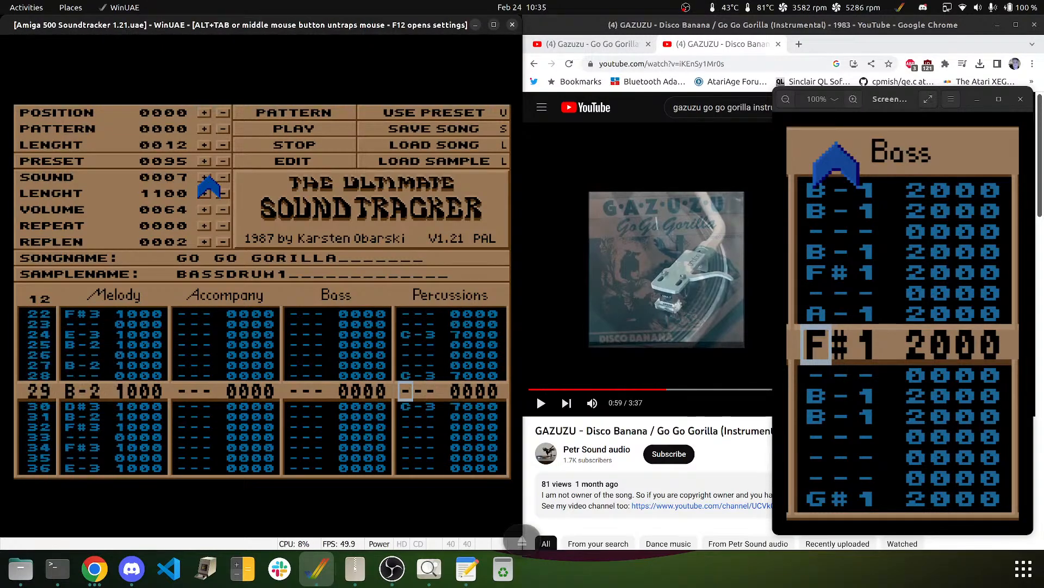
pyautogui.press('Down')
pyautogui.press('Delete')
pyautogui.press('Down')
pyautogui.press('q')
pyautogui.press('Down')
pyautogui.press('Down')
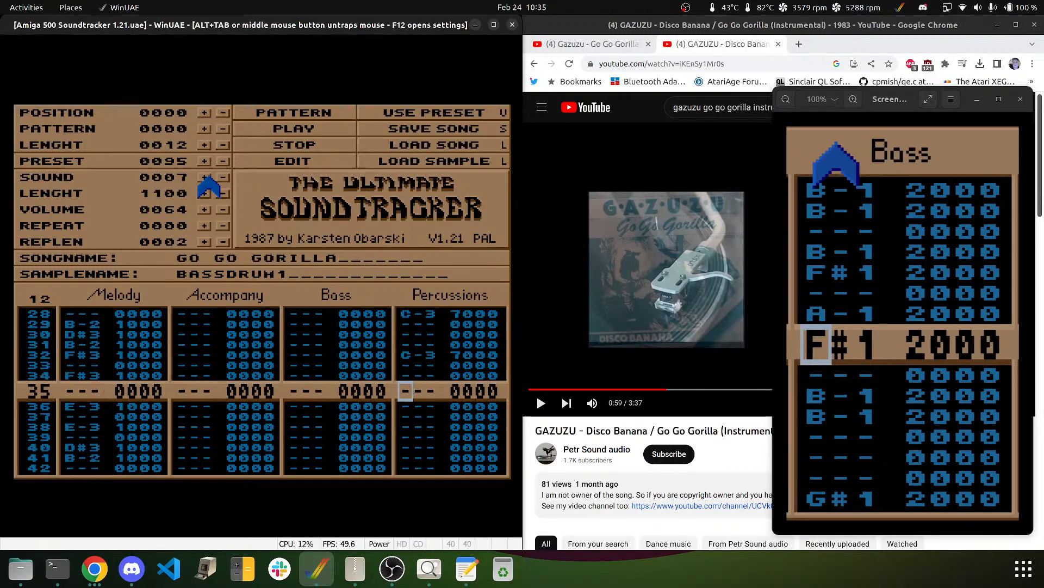
pyautogui.press('Down')
pyautogui.press('q')
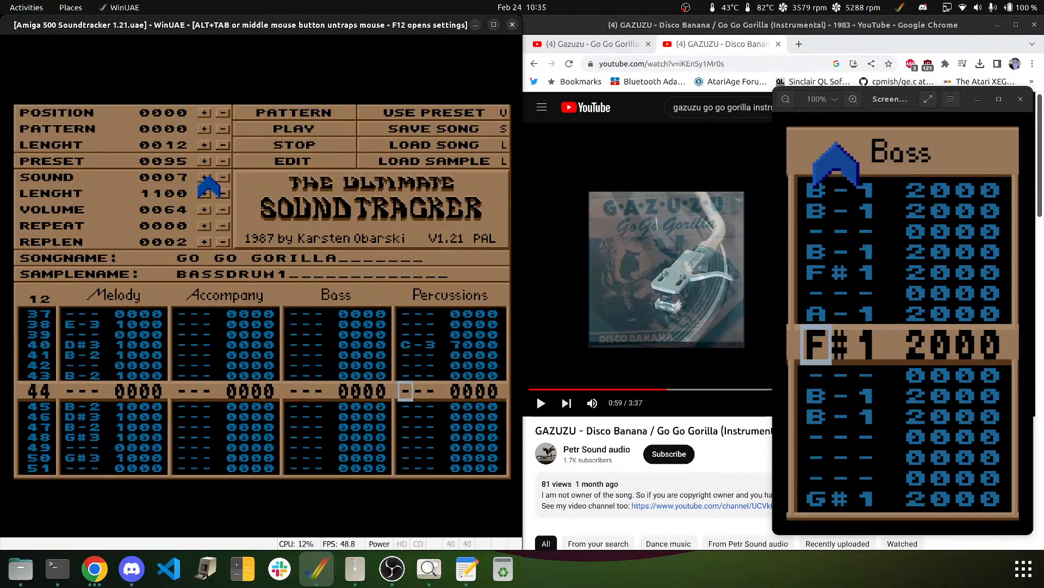
pyautogui.press('q')
pyautogui.press('Down')
pyautogui.press('Down')
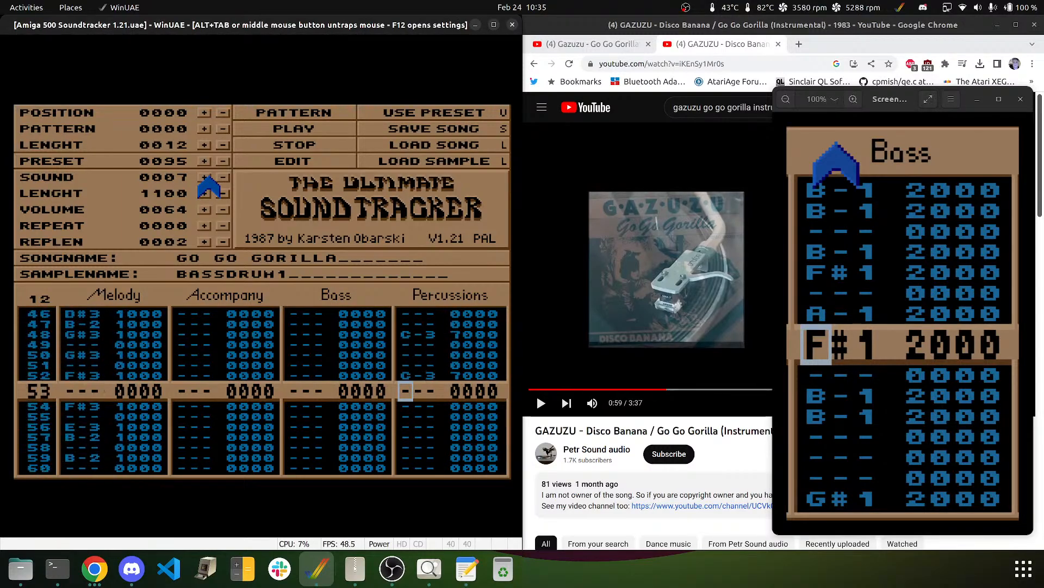
pyautogui.press('Down')
pyautogui.press('Down')
pyautogui.press('Down')
pyautogui.press('q')
pyautogui.press('Down')
pyautogui.press('Down')
pyautogui.press('Down')
pyautogui.press('Down')
pyautogui.press('q')
pyautogui.press('Down')
pyautogui.press('Down')
pyautogui.press('Down')
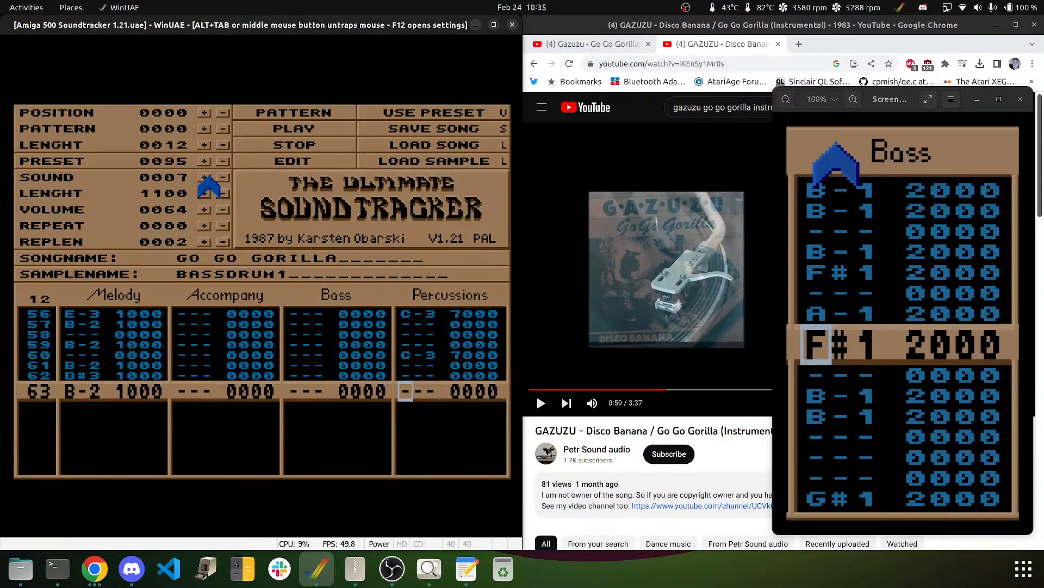
pyautogui.press('Down')
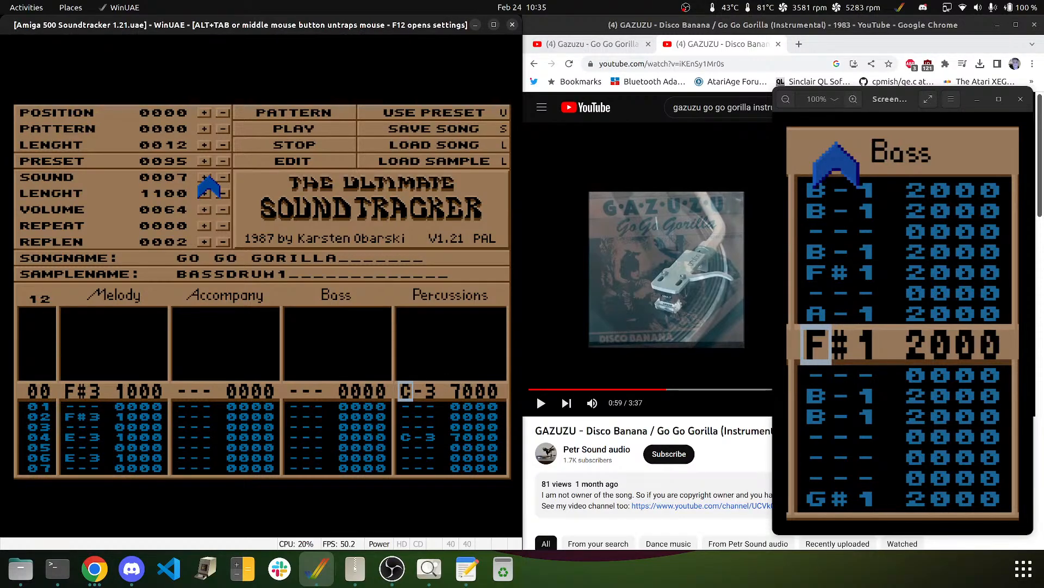
pyautogui.press('Up')
pyautogui.press('Down')
pyautogui.press('Down')
pyautogui.press('Down')
pyautogui.press('Down')
pyautogui.press('Down')
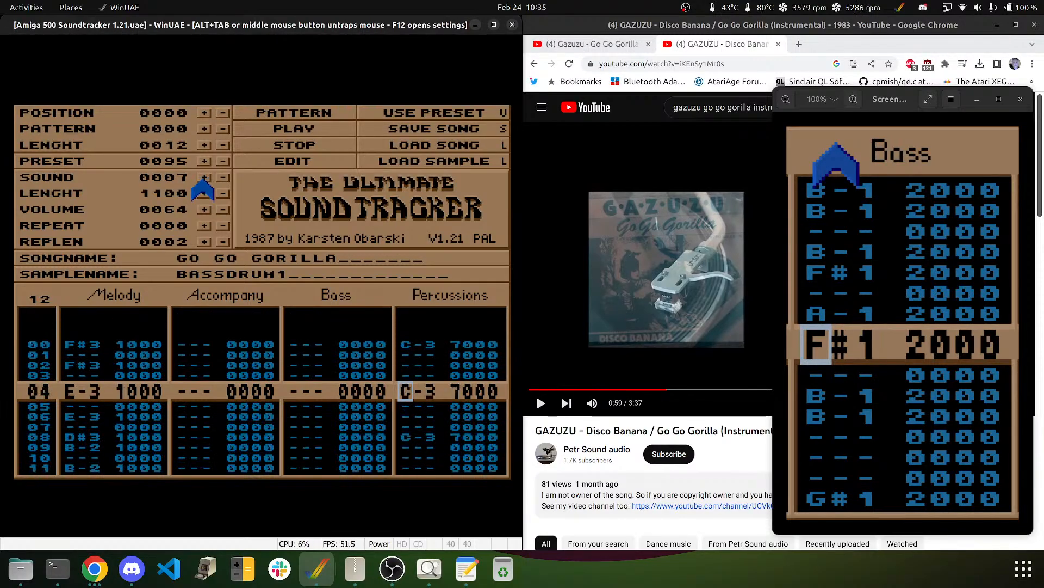
# - Select SNARE2 (sound 8) and turn the row 04 and row 44 kicks into snare hits
pyautogui.click(203, 178)
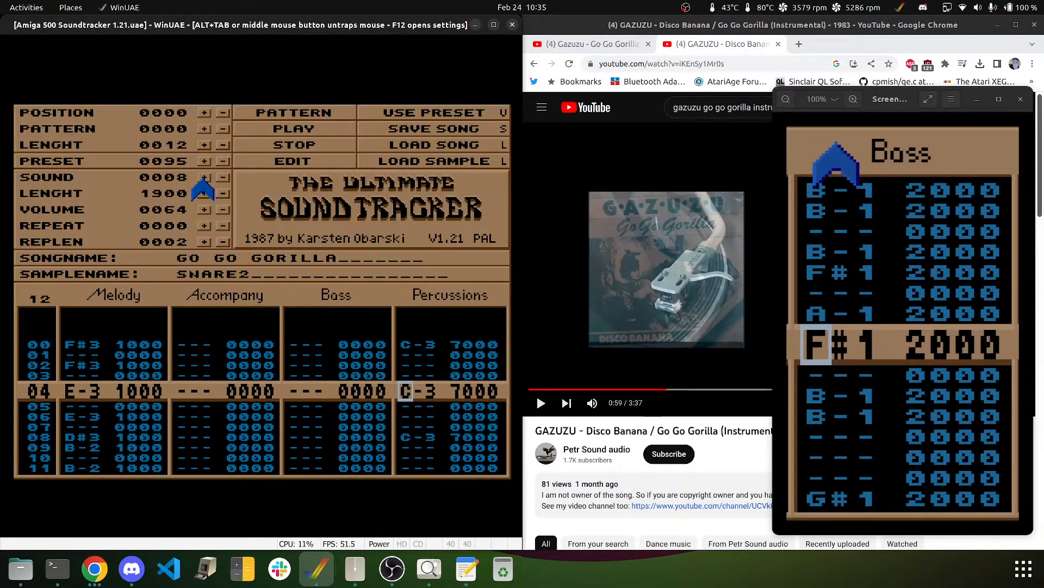
pyautogui.press('q')
pyautogui.press('Down')
pyautogui.press('Down')
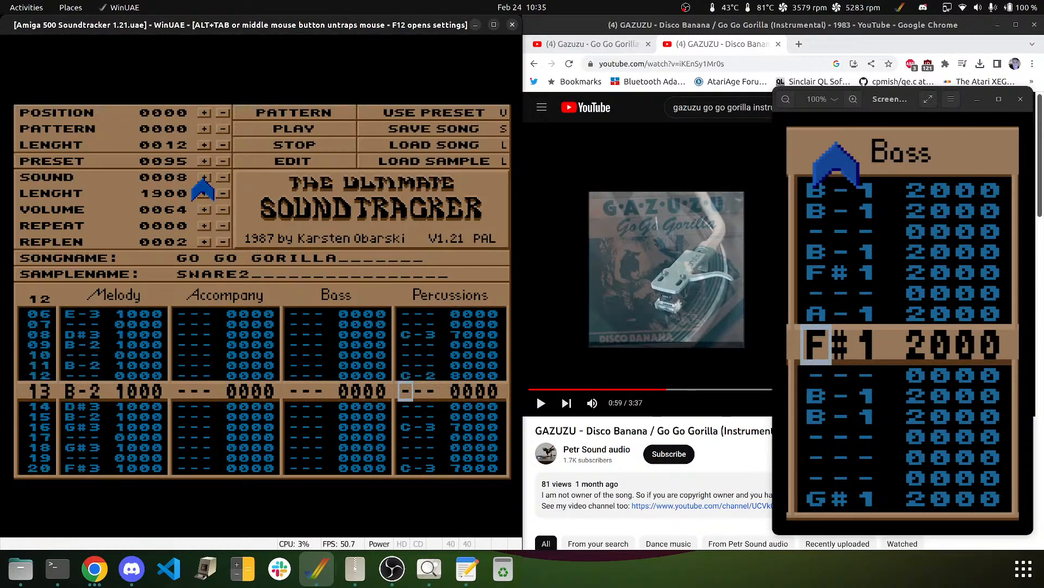
pyautogui.press('Down')
pyautogui.press('Down')
pyautogui.press('Down')
pyautogui.press('Down')
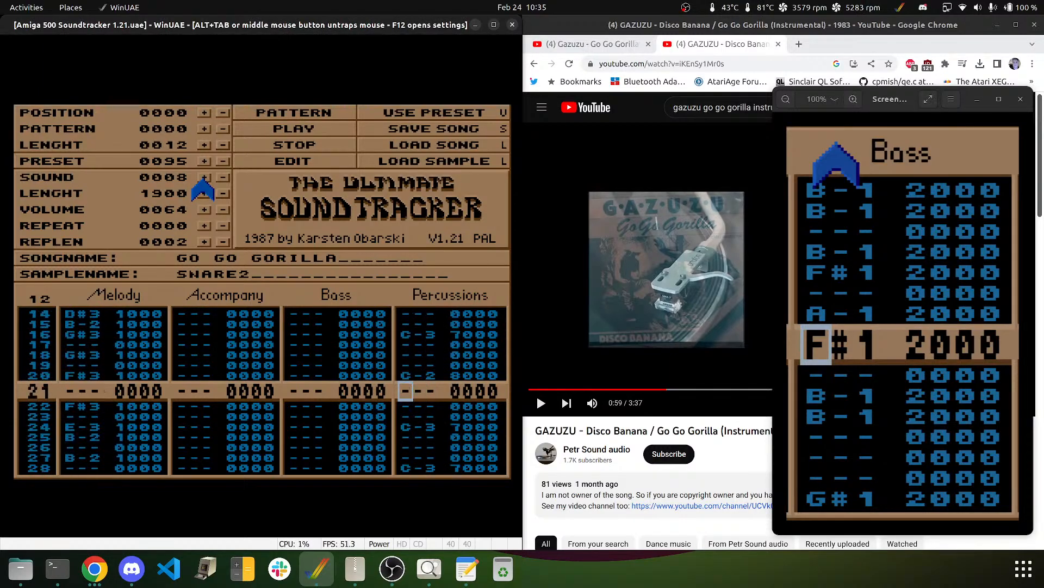
pyautogui.press('Down')
pyautogui.press('Down')
pyautogui.press('Down')
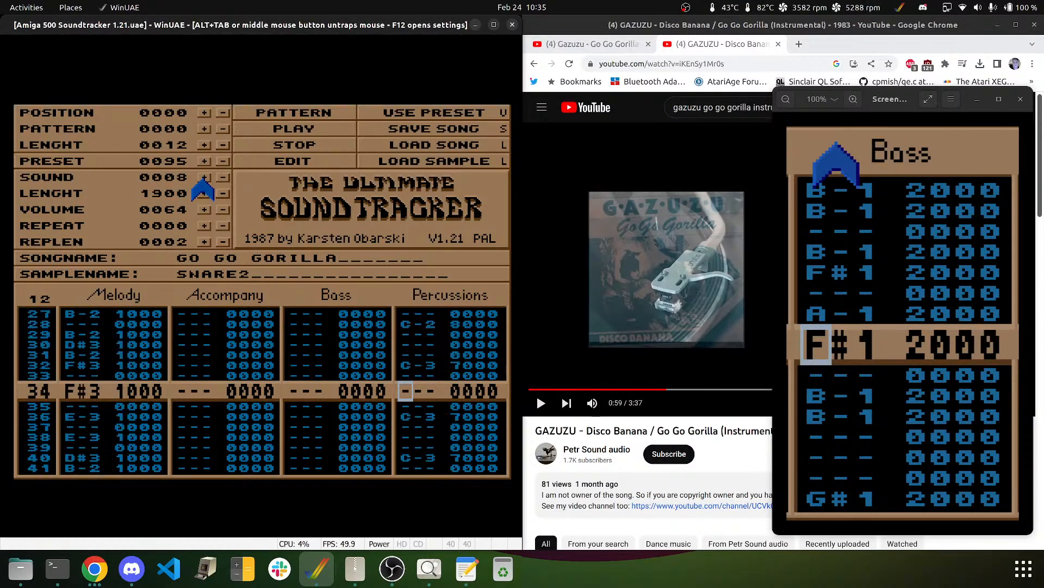
pyautogui.press('Down')
pyautogui.press('Down')
pyautogui.press('Down')
pyautogui.press('Down')
pyautogui.press('Down')
pyautogui.press('Down')
pyautogui.press('Down')
pyautogui.press('Down')
pyautogui.press('Down')
pyautogui.press('Down')
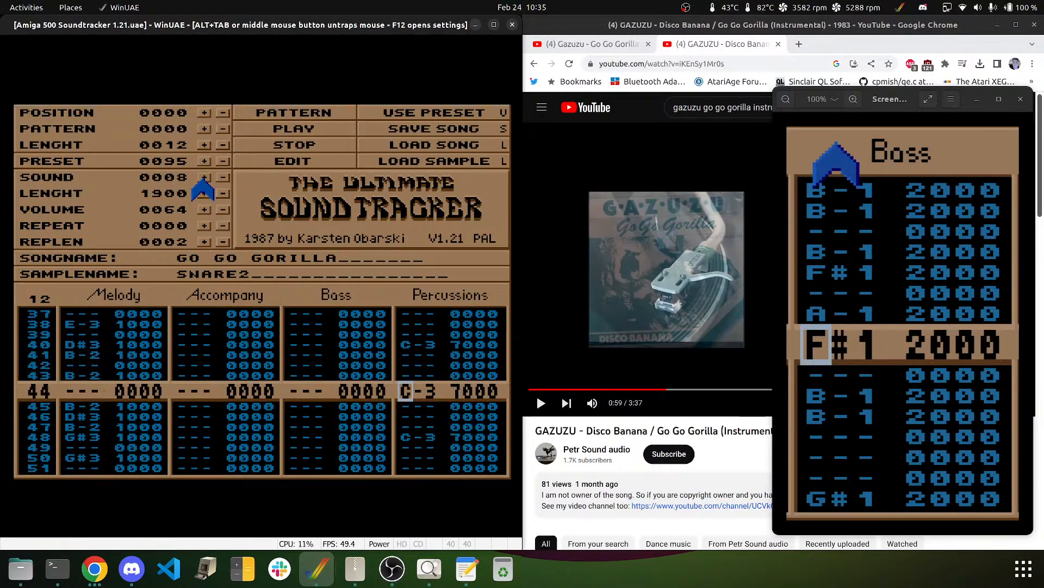
pyautogui.press('z')
# - Add C-2 snare hits on rows 47, 52, 58, 60 and 62
pyautogui.press('Down')
pyautogui.press('Down')
pyautogui.press('z')
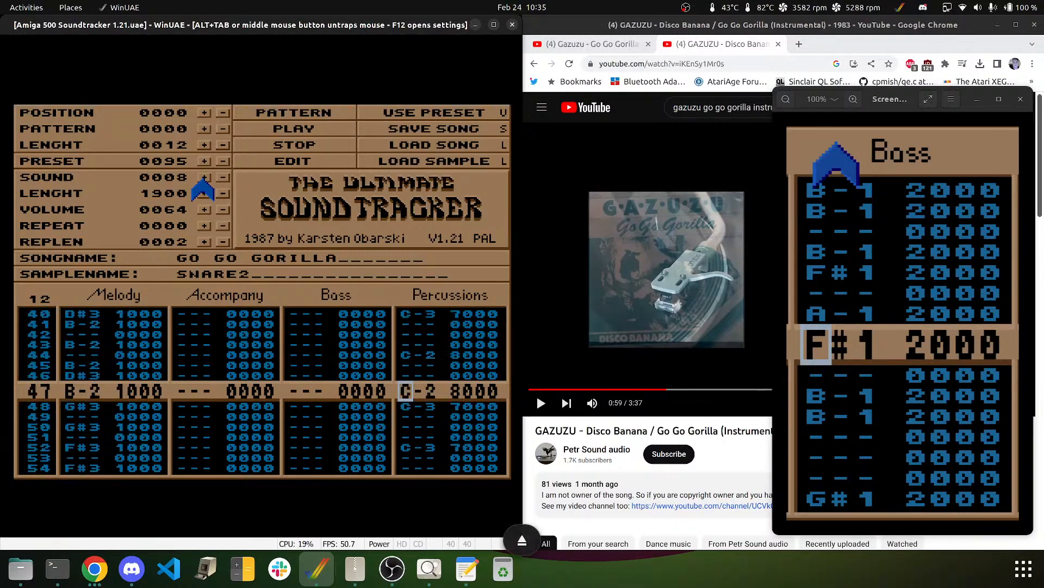
pyautogui.press('Down')
pyautogui.press('Down')
pyautogui.press('Down')
pyautogui.press('Down')
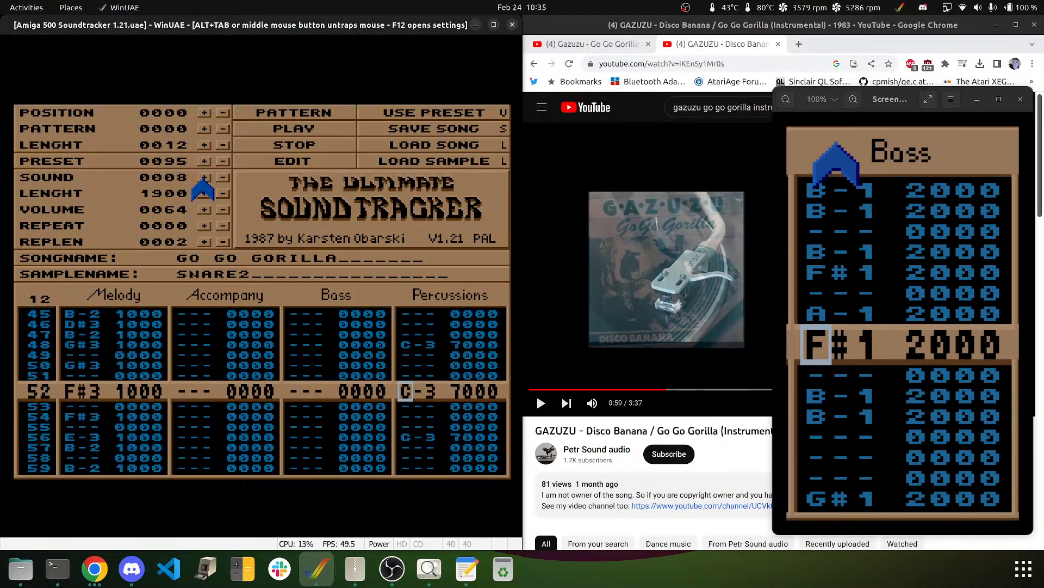
pyautogui.press('z')
pyautogui.press('Down')
pyautogui.press('Down')
pyautogui.press('Down')
pyautogui.press('Down')
pyautogui.press('Down')
pyautogui.press('Down')
pyautogui.press('Down')
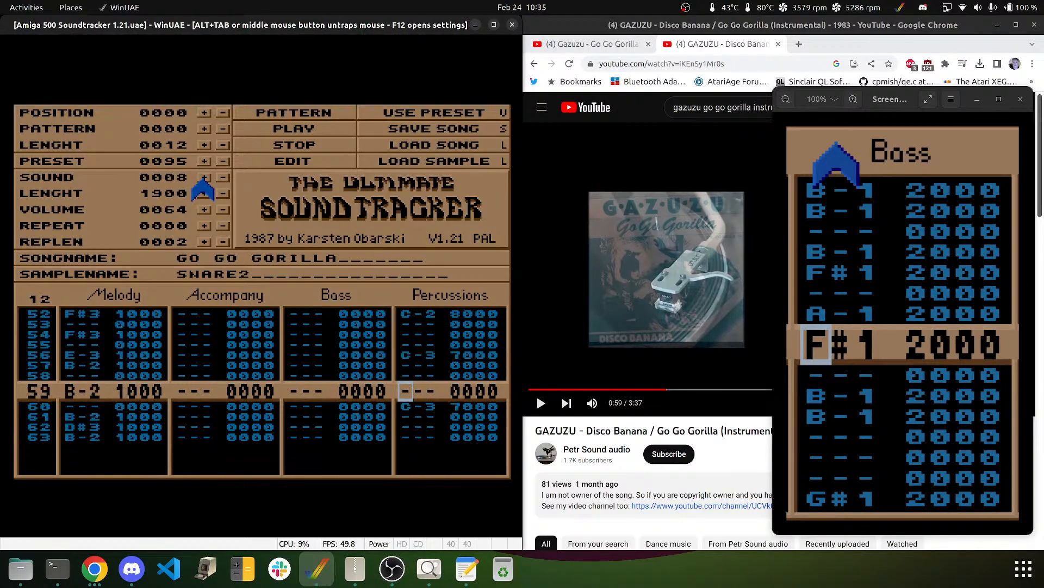
pyautogui.press('z')
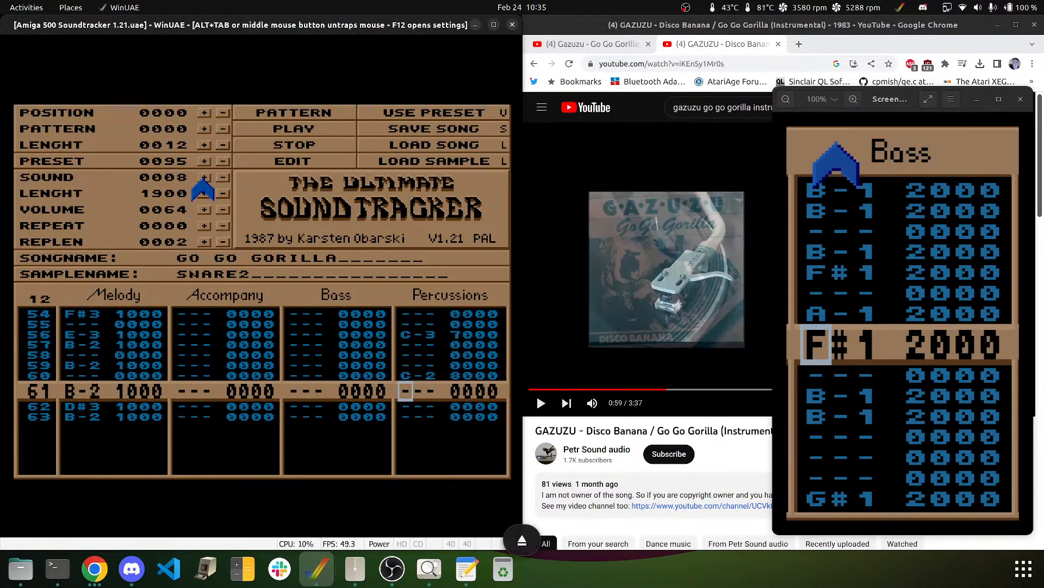
pyautogui.press('Up')
pyautogui.press('Up')
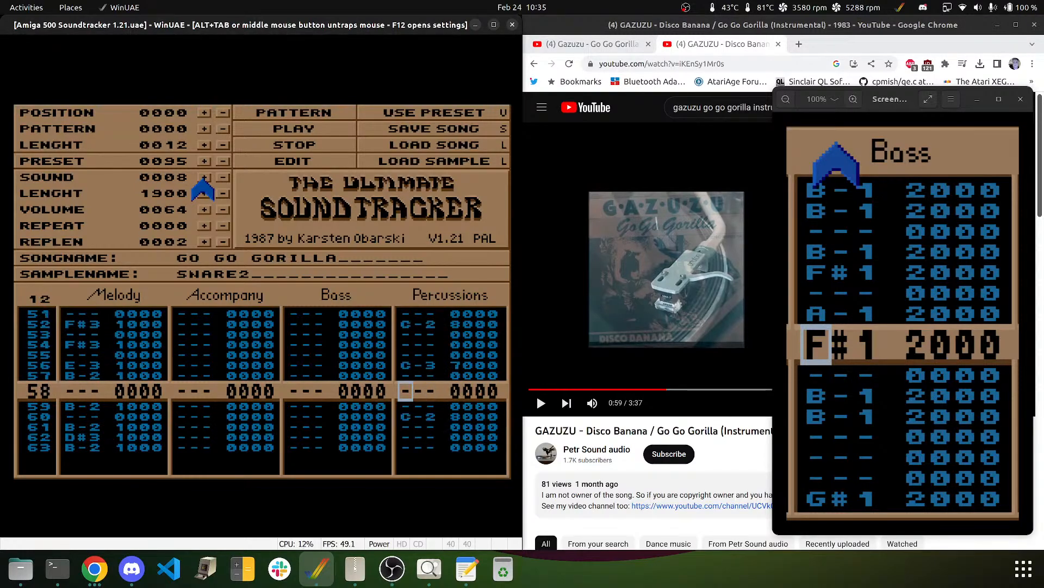
pyautogui.press('z')
pyautogui.press('Down')
pyautogui.press('Down')
pyautogui.press('Down')
pyautogui.press('z')
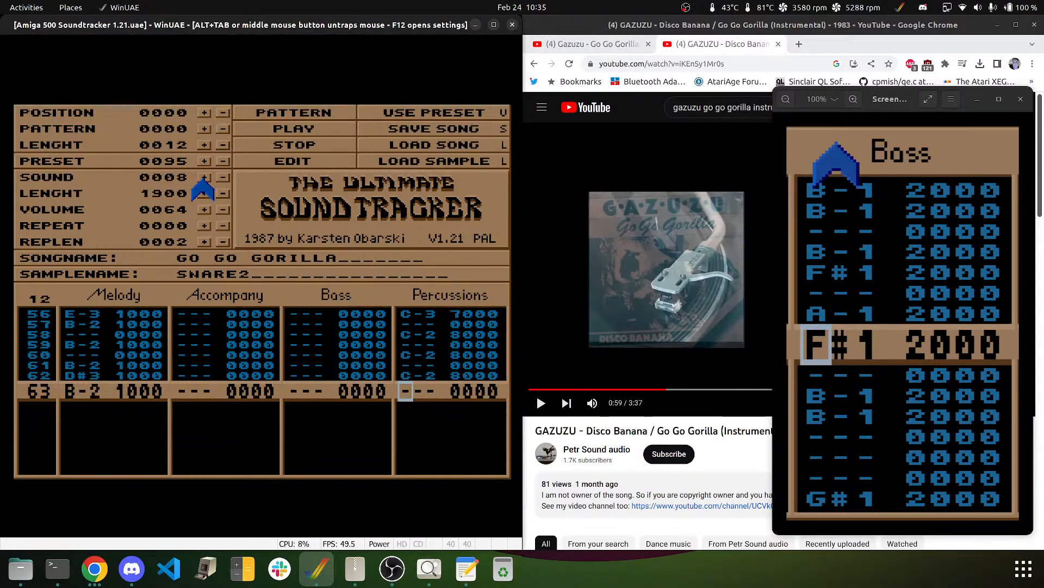
pyautogui.press('Down')
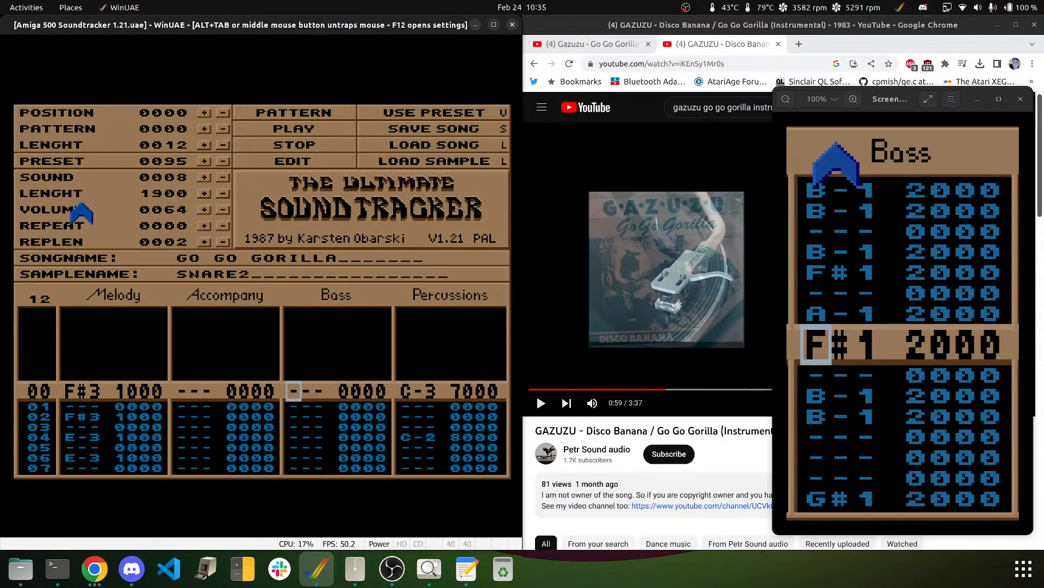
# - Move to the Accompany channel, then play and stop the pattern to audition the new beat
pyautogui.press('Left')
pyautogui.press('Left')
pyautogui.press('Left')
pyautogui.press('Left')
pyautogui.press('Right')
pyautogui.click(282, 113)
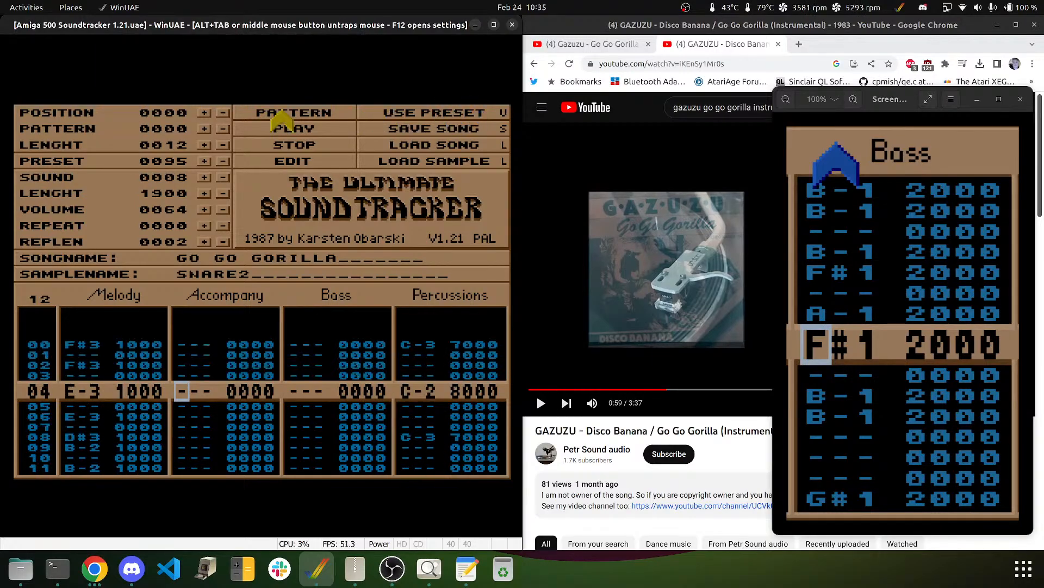
pyautogui.click(292, 157)
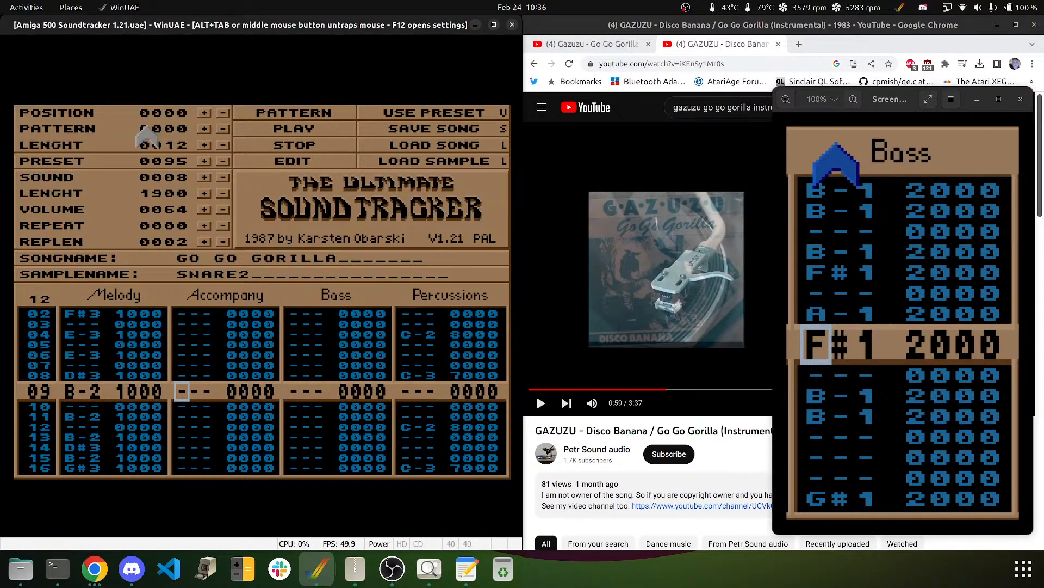
# - Release and recapture the mouse in WinUAE, then return the cursor to row 00
pyautogui.middleClick(266, 201)
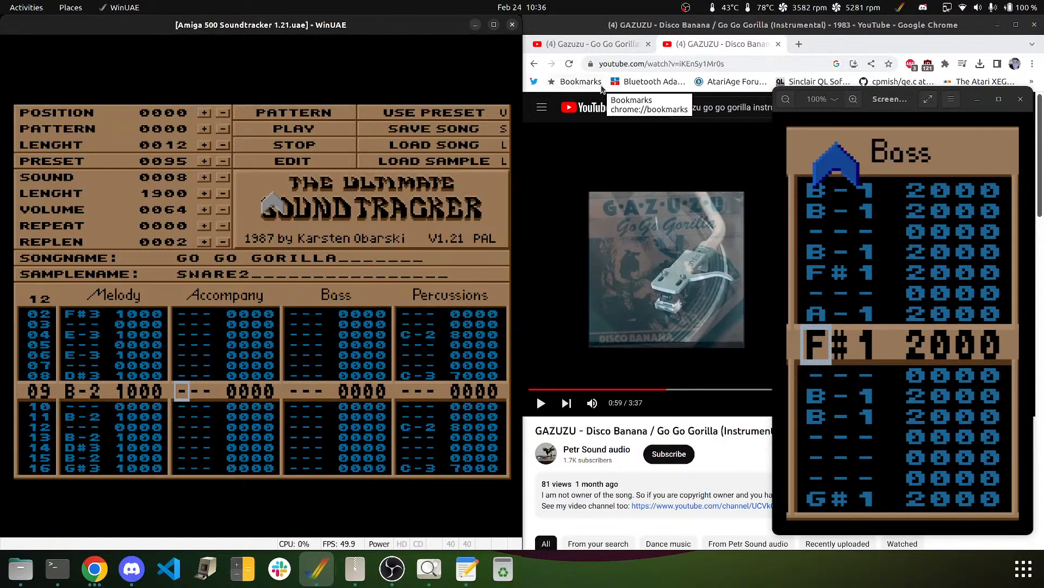
pyautogui.click(333, 313)
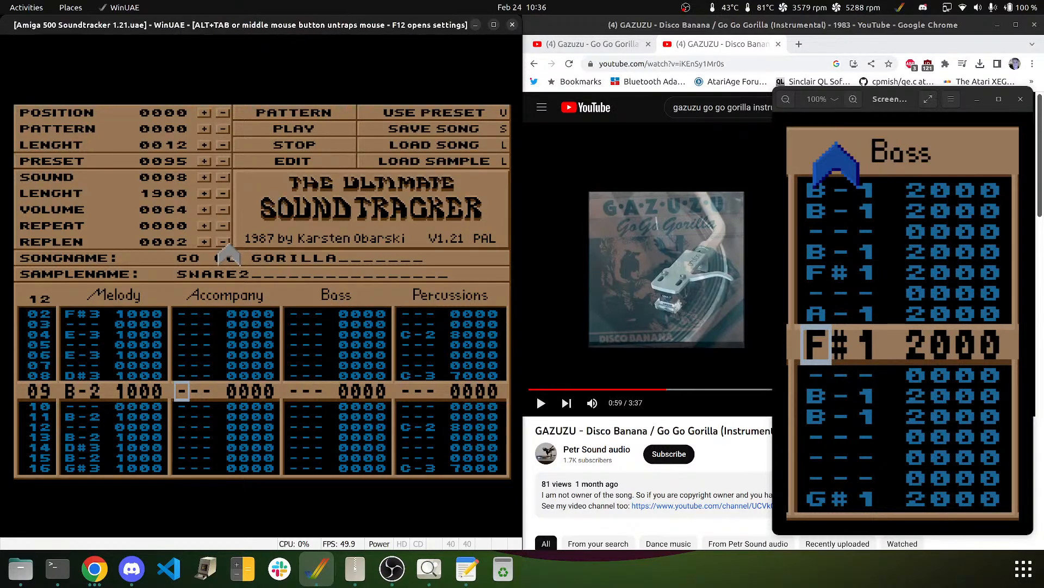
pyautogui.press('Up')
pyautogui.press('Up')
pyautogui.press('Up')
pyautogui.press('Up')
pyautogui.press('Up')
pyautogui.press('Up')
pyautogui.press('Up')
pyautogui.press('Up')
pyautogui.press('Up')
pyautogui.press('Up')
pyautogui.press('Up')
pyautogui.press('Up')
pyautogui.press('Up')
pyautogui.press('Up')
pyautogui.press('Up')
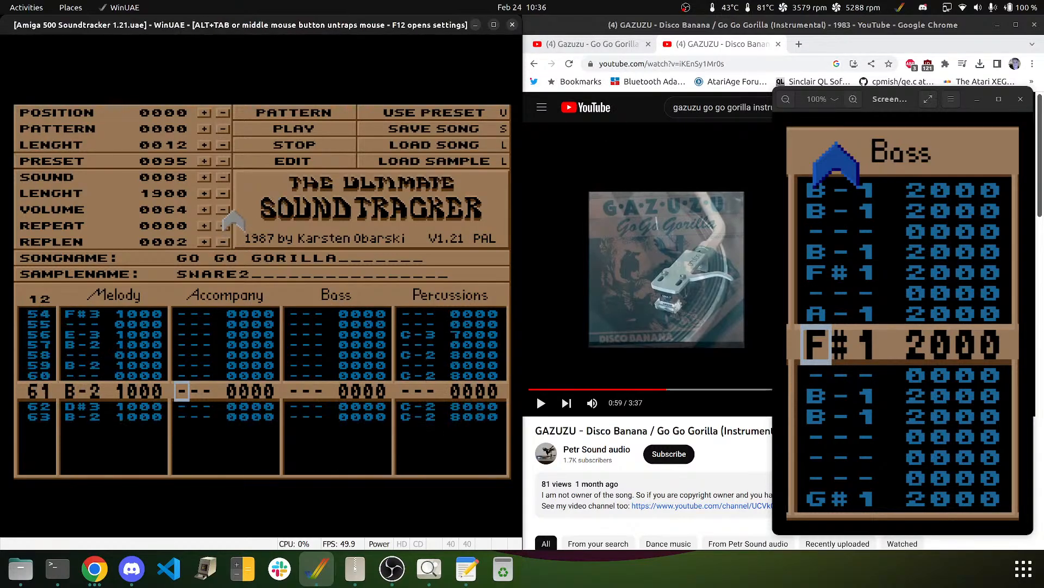
pyautogui.press('Down')
pyautogui.press('Down')
pyautogui.press('Down')
pyautogui.press('Down')
pyautogui.press('Down')
pyautogui.press('Down')
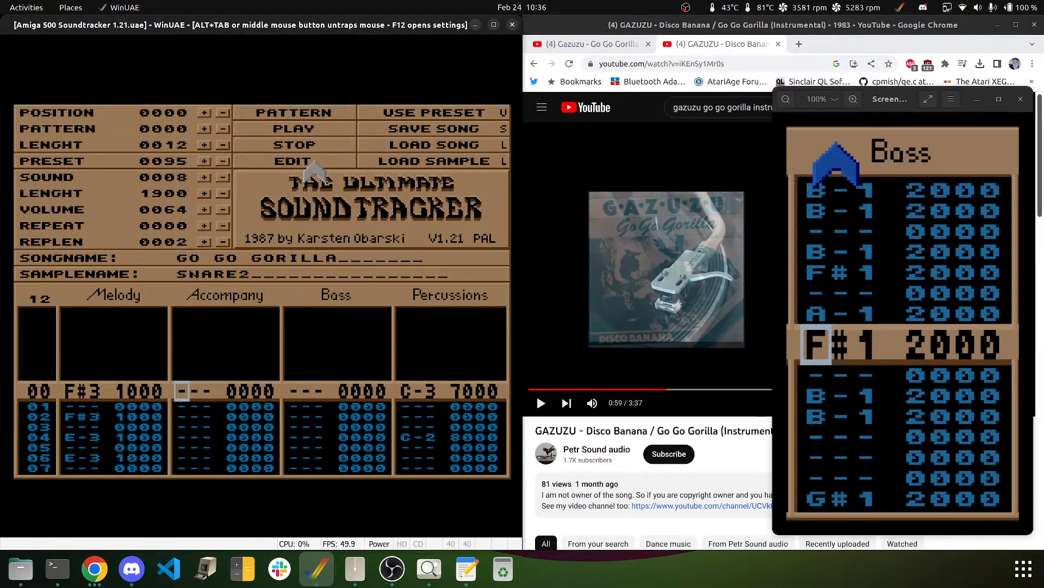
# - Switch to DREAMBELLS in edit mode and enter B-1 notes on rows 00, 02, 06, 07 and 09
pyautogui.click(204, 178)
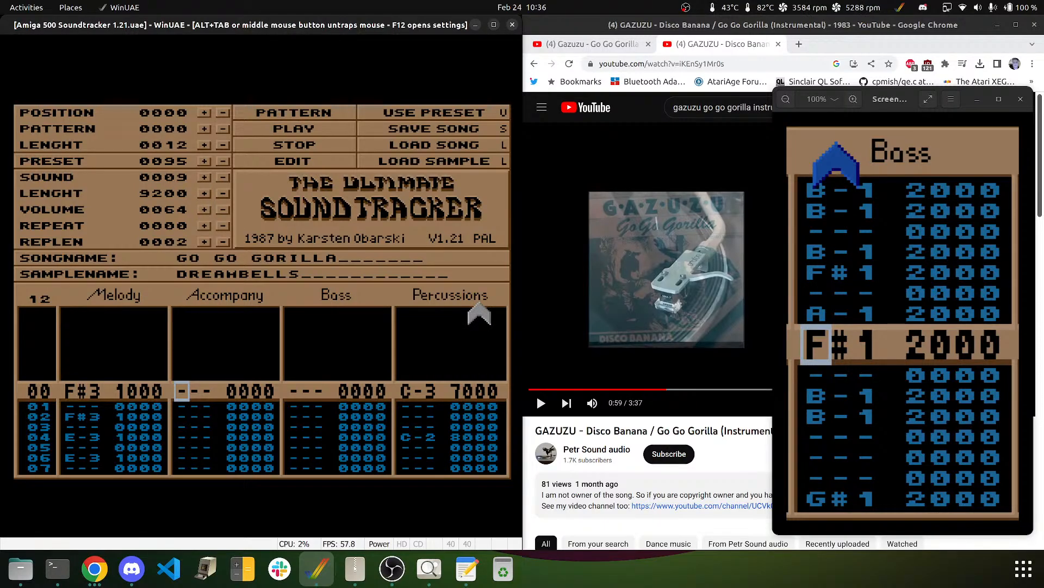
pyautogui.click(263, 161)
pyautogui.press('m')
pyautogui.press('Down')
pyautogui.press('m')
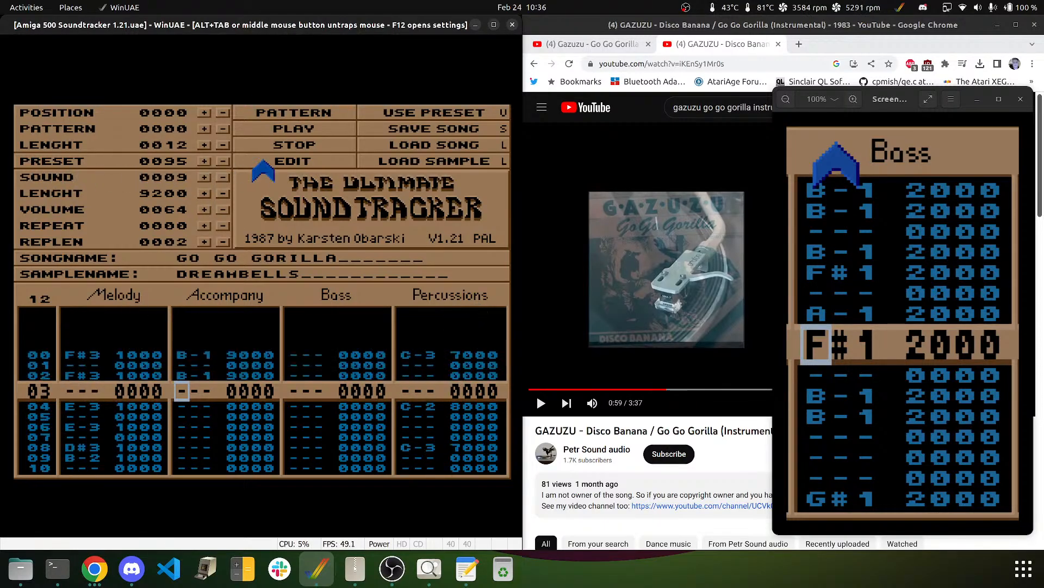
pyautogui.press('Down')
pyautogui.press('Down')
pyautogui.press('Down')
pyautogui.press('m')
pyautogui.press('m')
pyautogui.press('Down')
pyautogui.press('m')
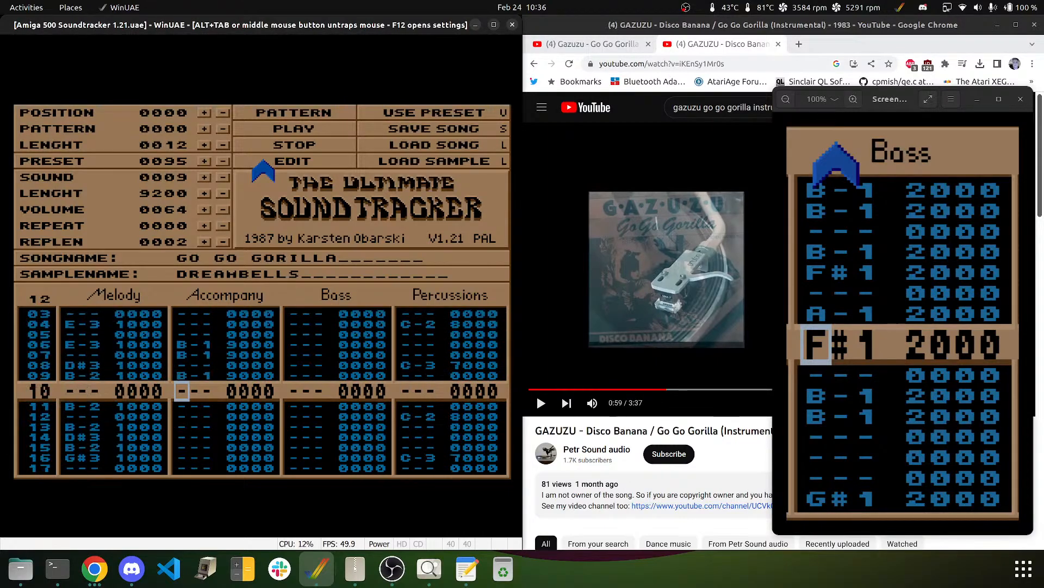
pyautogui.press('Down')
pyautogui.press('Down')
pyautogui.press('Down')
pyautogui.press('Down')
pyautogui.press('Down')
pyautogui.press('Down')
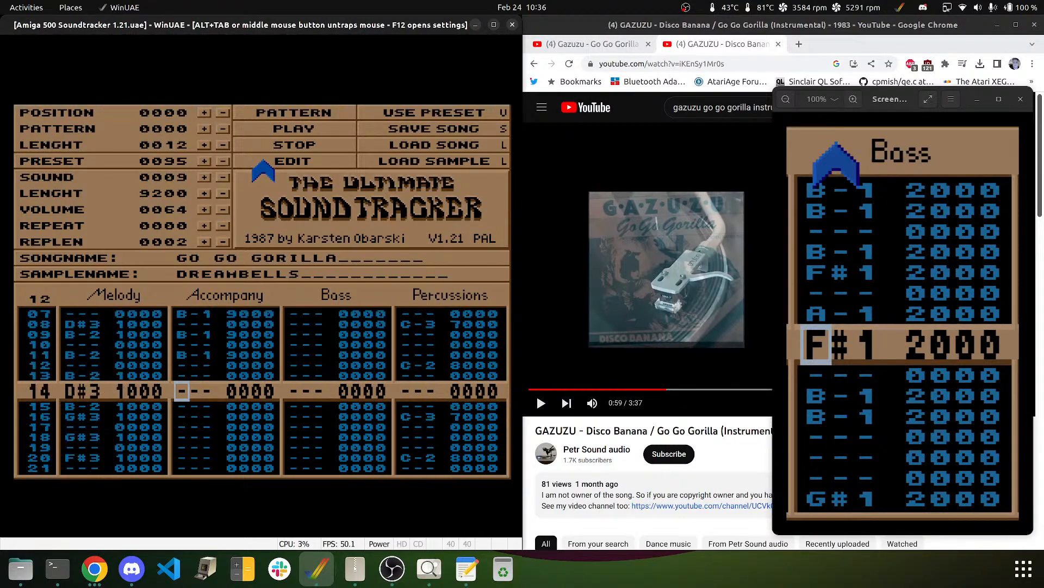
# - Add B-1 accompaniment notes on rows 16, 18, 22, 23, 25, 27 and 30
pyautogui.press('m')
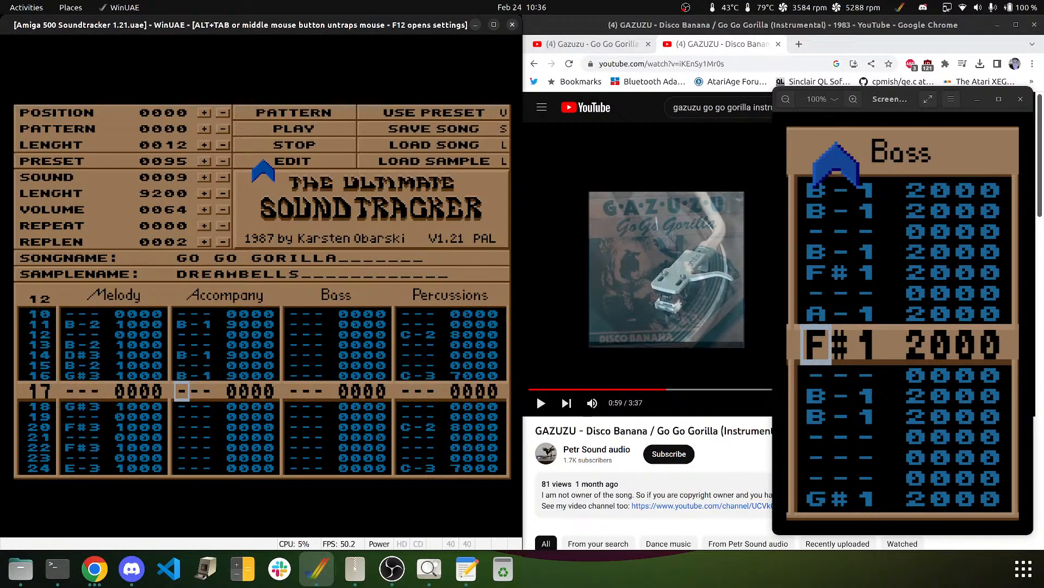
pyautogui.press('Down')
pyautogui.press('m')
pyautogui.press('Down')
pyautogui.press('Down')
pyautogui.press('Down')
pyautogui.press('m')
pyautogui.press('m')
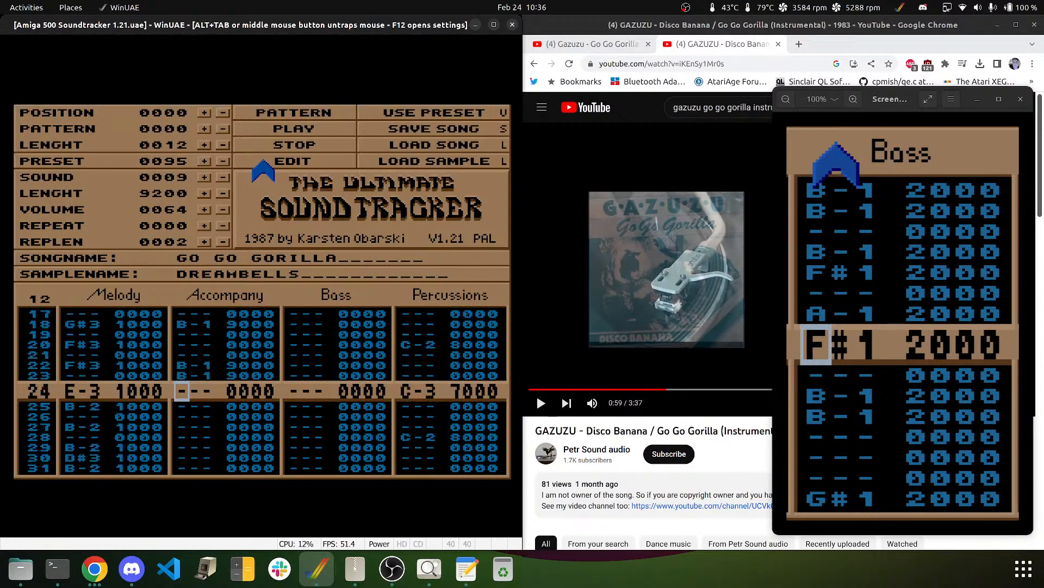
pyautogui.press('Down')
pyautogui.press('m')
pyautogui.press('Down')
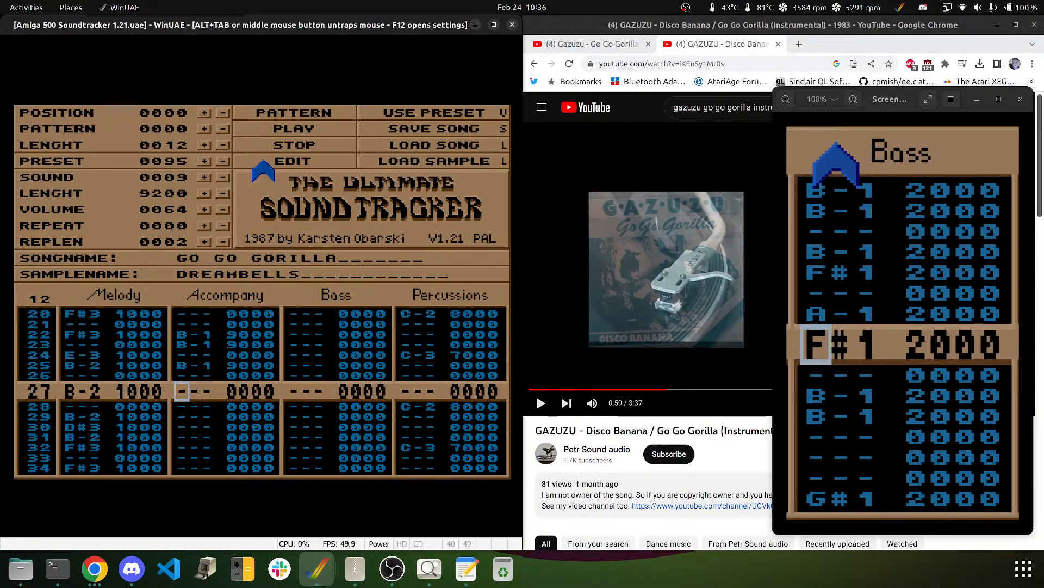
pyautogui.press('m')
pyautogui.press('Down')
pyautogui.press('Down')
pyautogui.press('Down')
pyautogui.press('m')
# - Add B-1 notes on rows 32, 34 and 41, then continue through row 63
pyautogui.press('Down')
pyautogui.press('Down')
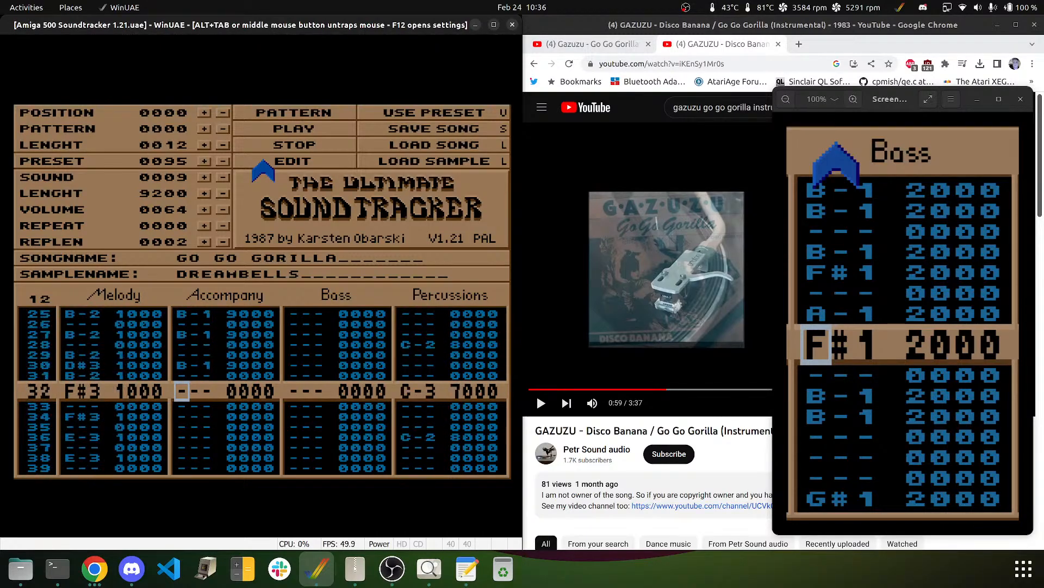
pyautogui.press('m')
pyautogui.press('Down')
pyautogui.press('Down')
pyautogui.press('m')
pyautogui.press('Down')
pyautogui.press('Down')
pyautogui.press('Down')
pyautogui.press('Down')
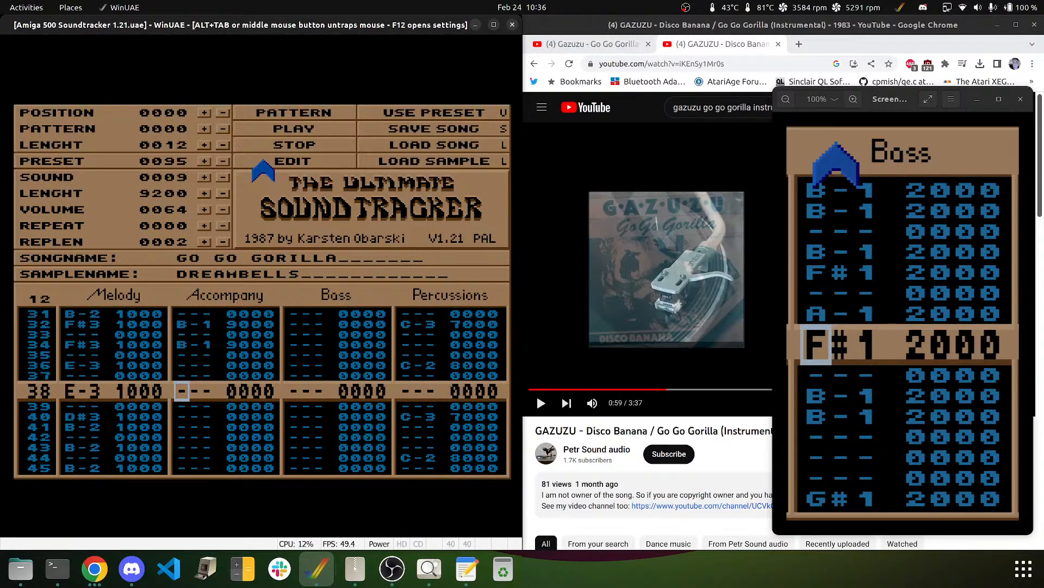
pyautogui.press('Down')
pyautogui.press('m')
pyautogui.press('Down')
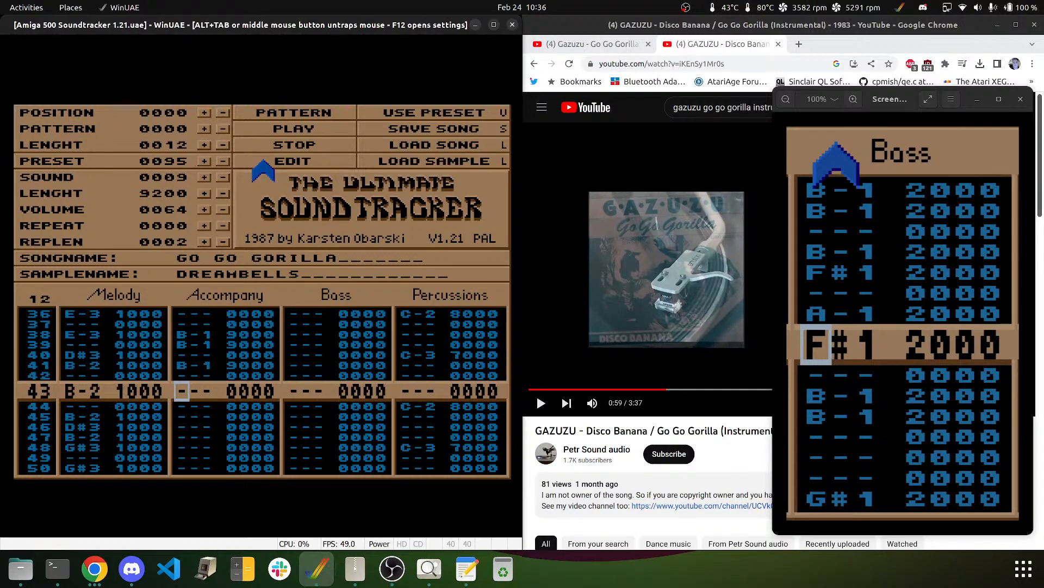
pyautogui.press('m')
pyautogui.press('Down')
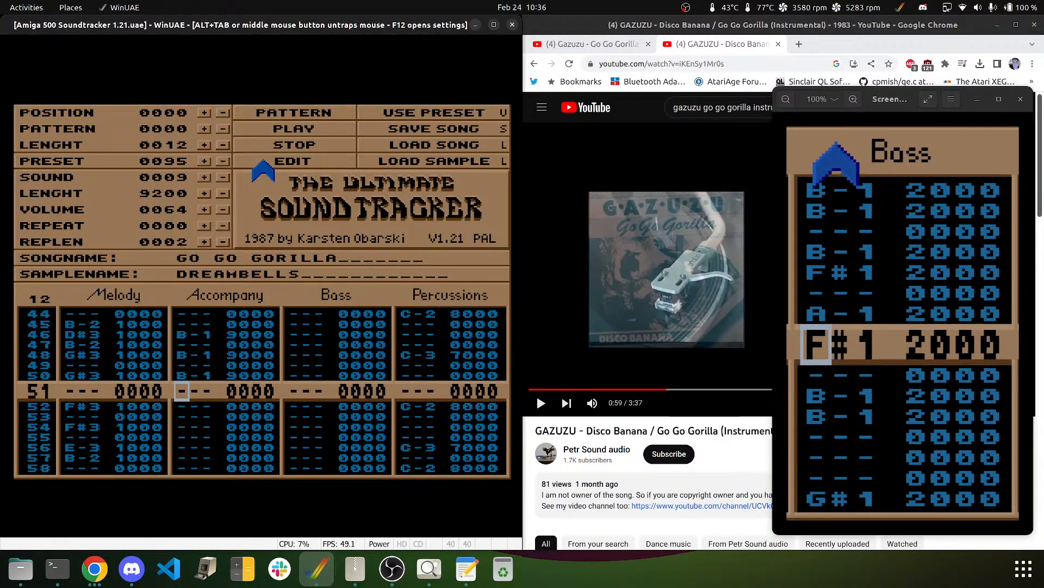
pyautogui.press('Down')
pyautogui.press('Down')
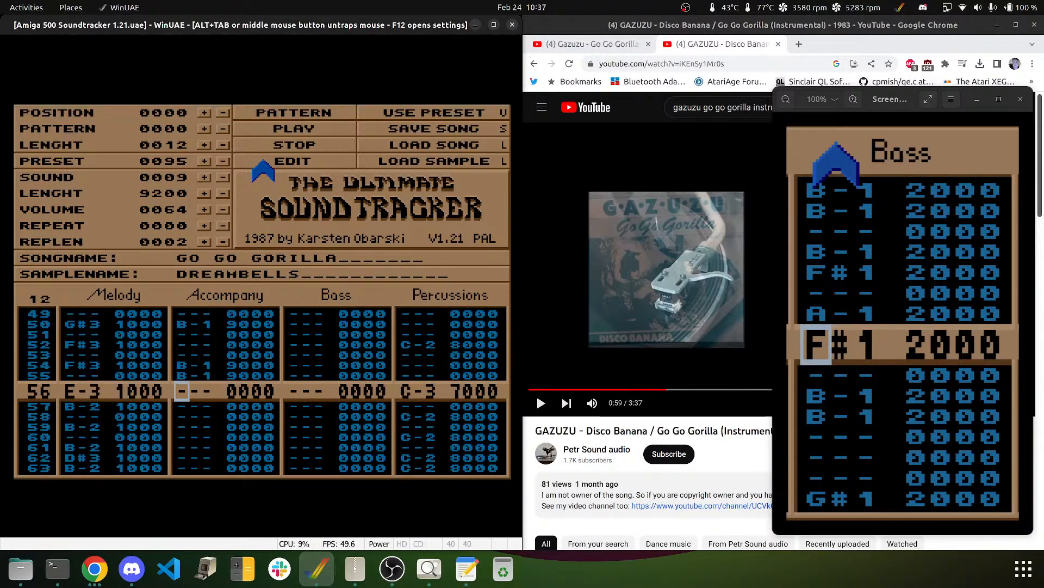
pyautogui.press('Down')
pyautogui.press('Down')
pyautogui.press('Down')
pyautogui.press('Down')
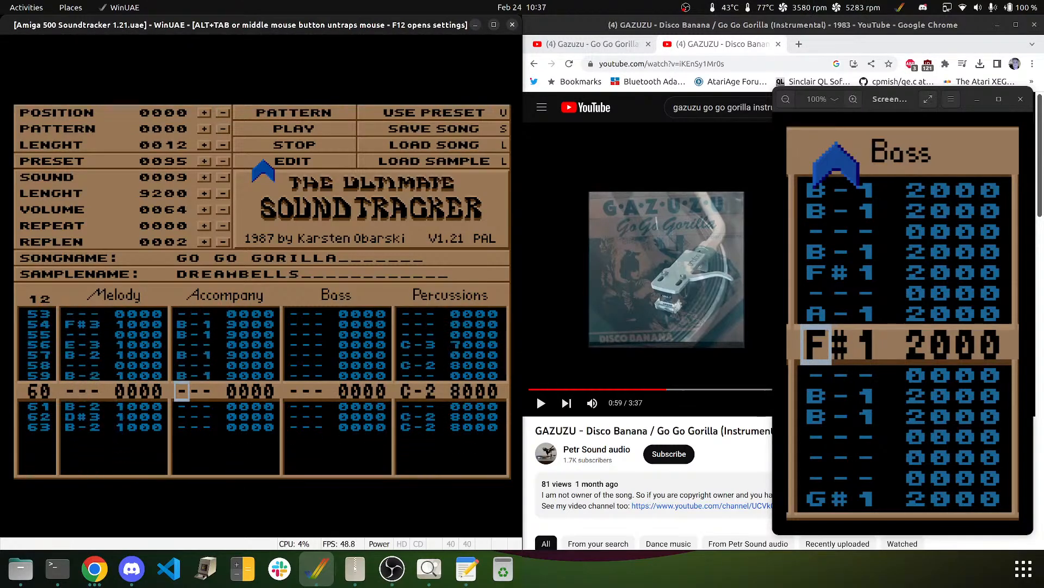
pyautogui.press('Down')
pyautogui.press('Down')
pyautogui.press('Down')
pyautogui.press('Down')
pyautogui.press('Down')
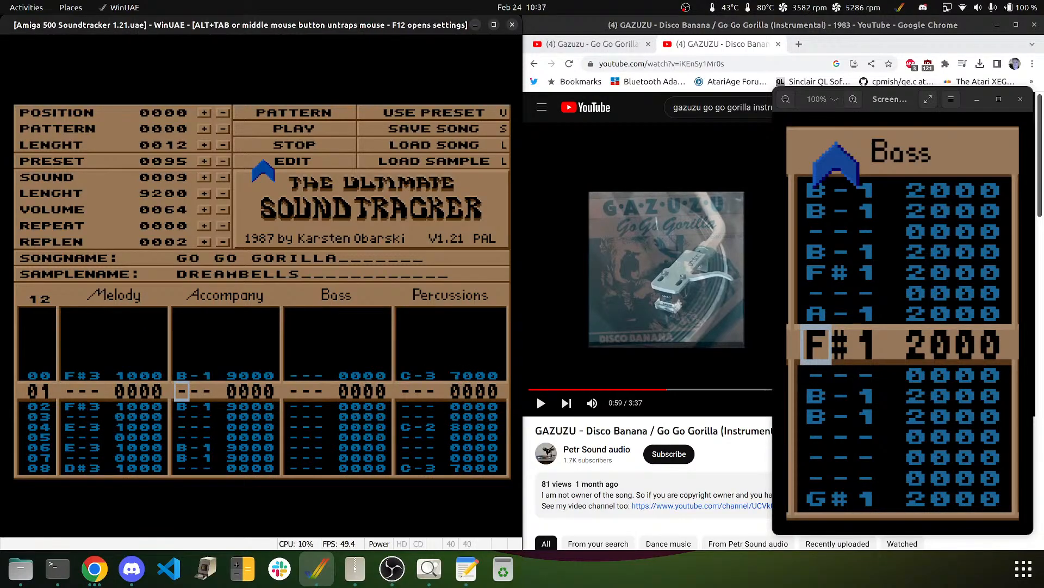
# - Set accompaniment effect command 1 on rows 00–07, 12–22, 27–37 and 50–63
pyautogui.press('Up')
pyautogui.press('Up')
pyautogui.press('Right')
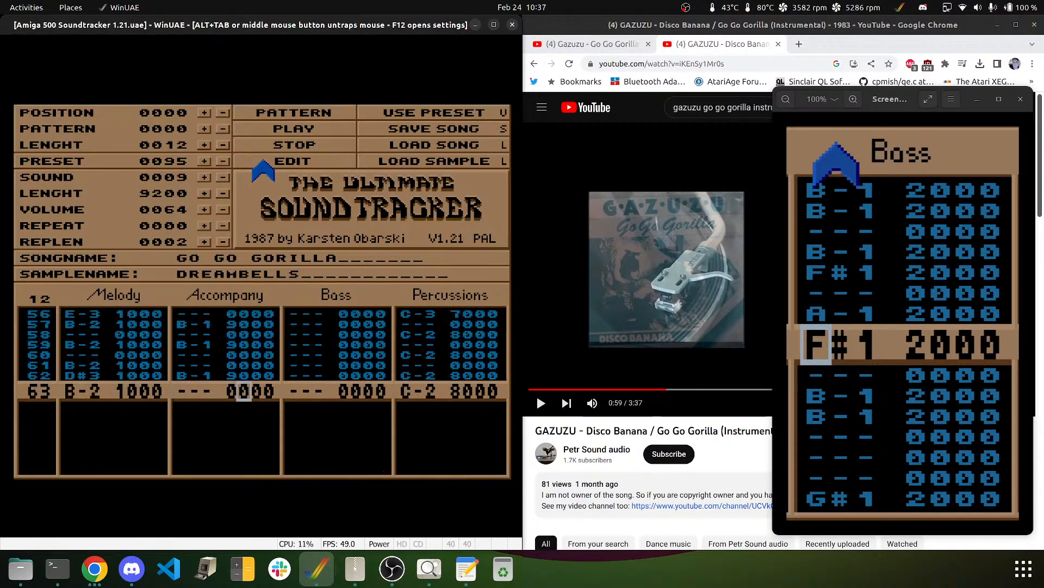
pyautogui.press('Down')
pyautogui.press('1')
pyautogui.press('1')
pyautogui.press('1')
pyautogui.press('1')
pyautogui.press('1')
pyautogui.press('1')
pyautogui.press('1')
pyautogui.press('1')
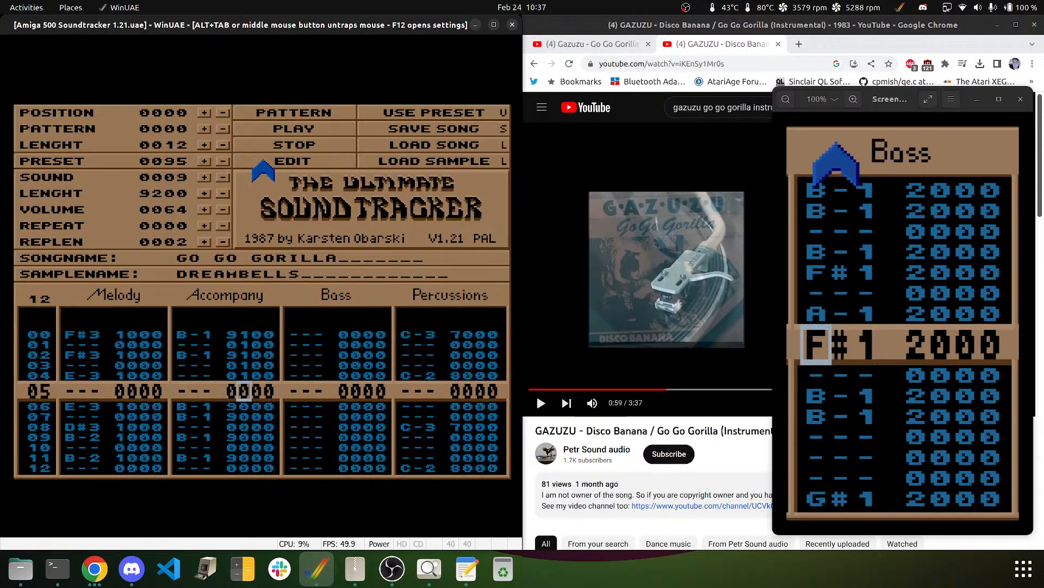
pyautogui.press('1')
pyautogui.press('1')
pyautogui.press('1')
pyautogui.press('1')
pyautogui.press('1')
pyautogui.press('1')
pyautogui.press('1')
pyautogui.press('1')
pyautogui.press('1')
pyautogui.press('1')
pyautogui.press('1')
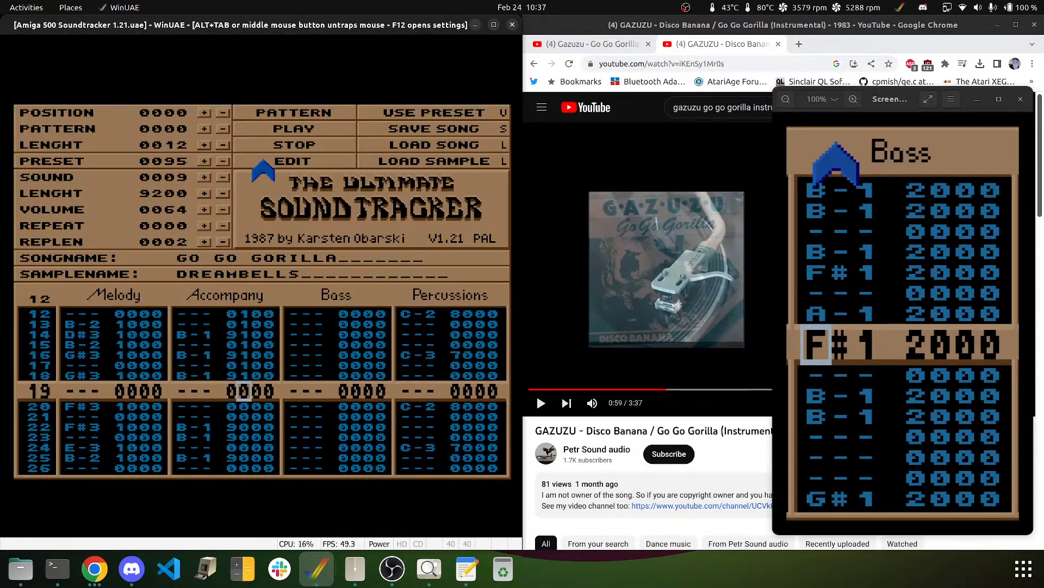
pyautogui.press('1')
pyautogui.press('1')
pyautogui.press('1')
pyautogui.press('1')
pyautogui.press('1')
pyautogui.press('1')
pyautogui.press('1')
pyautogui.press('1')
pyautogui.press('1')
pyautogui.press('1')
pyautogui.press('1')
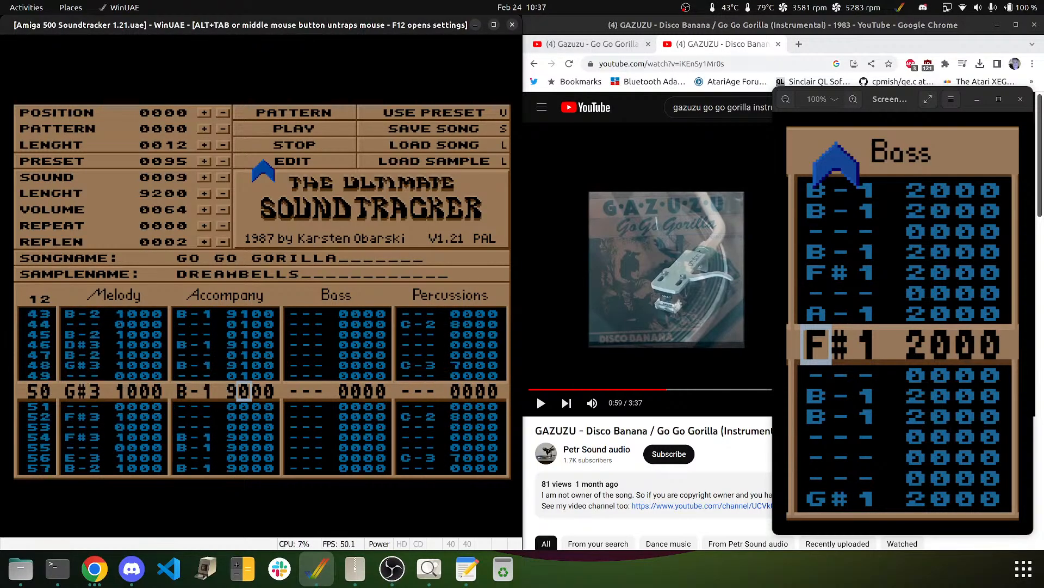
pyautogui.press('1')
pyautogui.press('1')
pyautogui.press('1')
pyautogui.press('1')
pyautogui.press('1')
pyautogui.press('1')
pyautogui.press('1')
pyautogui.press('1')
pyautogui.press('1')
pyautogui.press('1')
pyautogui.press('1')
pyautogui.press('1')
pyautogui.press('1')
pyautogui.press('1')
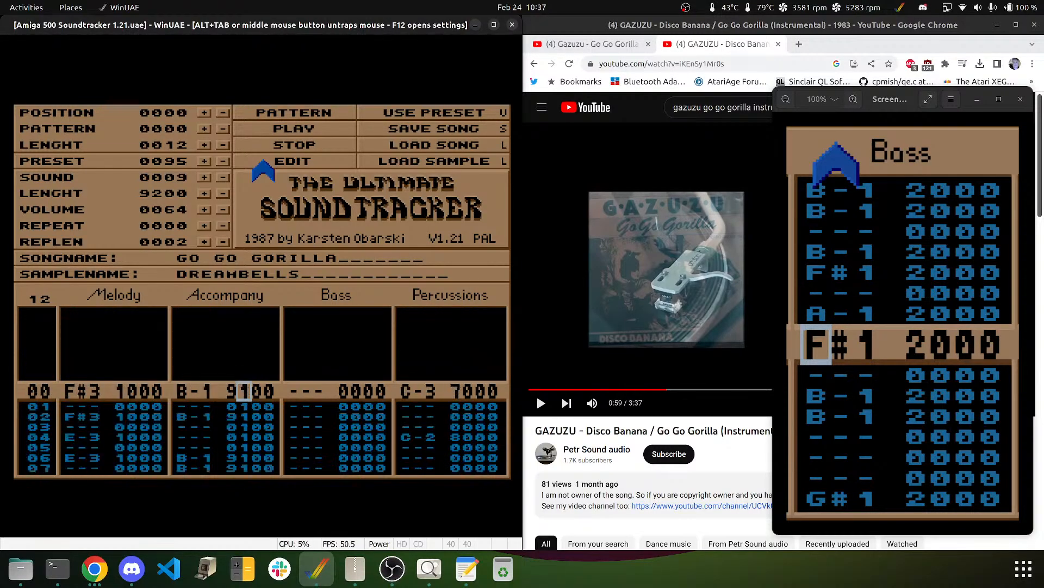
# - Set the accompaniment effect values to 40 or 50 across the note runs
pyautogui.press('Right')
pyautogui.press('4')
pyautogui.press('4')
pyautogui.press('4')
pyautogui.press('4')
pyautogui.press('4')
pyautogui.press('4')
pyautogui.press('4')
pyautogui.press('4')
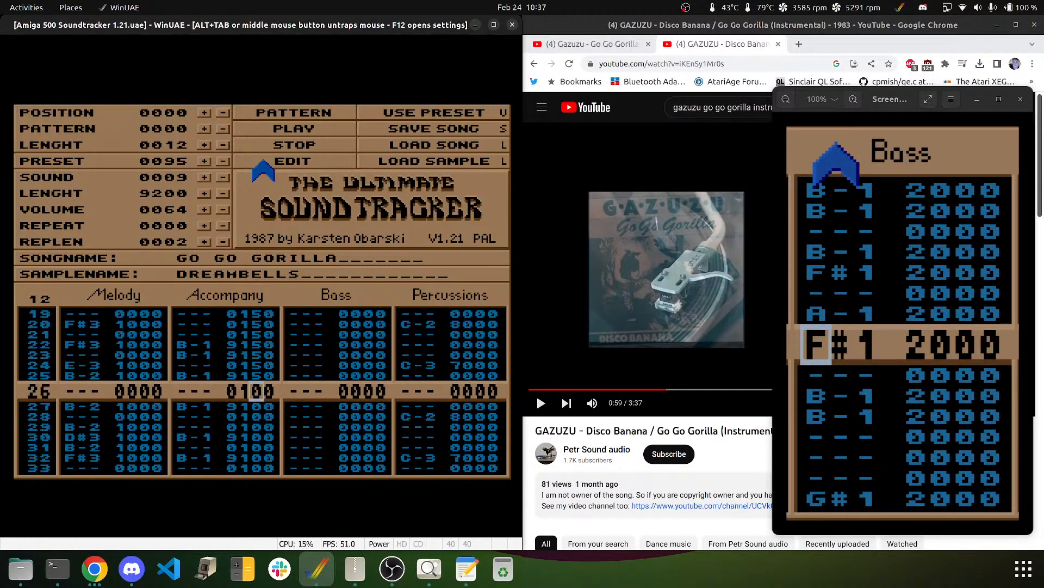
pyautogui.press('5')
pyautogui.press('5')
pyautogui.press('5')
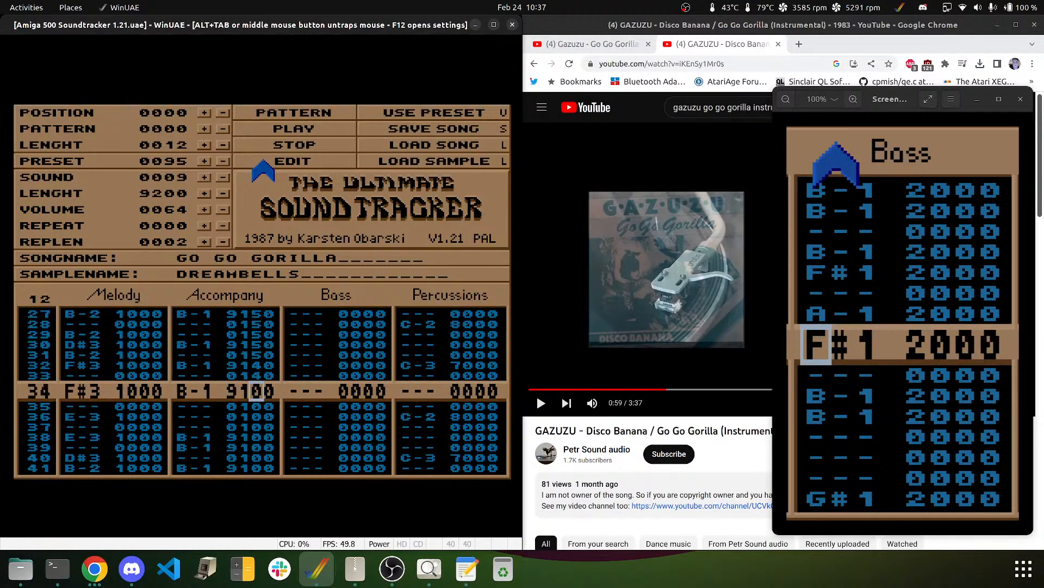
pyautogui.press('4')
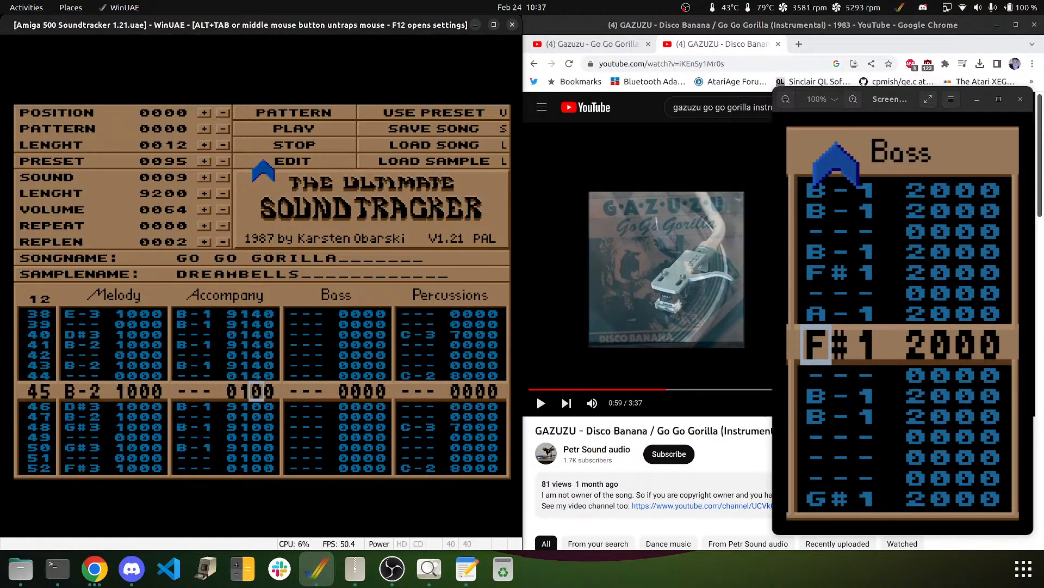
pyautogui.press('4')
pyautogui.press('4')
pyautogui.press('4')
pyautogui.press('4')
pyautogui.press('4')
pyautogui.press('4')
pyautogui.press('4')
pyautogui.press('4')
pyautogui.press('4')
pyautogui.press('4')
pyautogui.press('4')
pyautogui.press('4')
pyautogui.press('4')
pyautogui.press('4')
pyautogui.press('4')
pyautogui.press('4')
pyautogui.press('4')
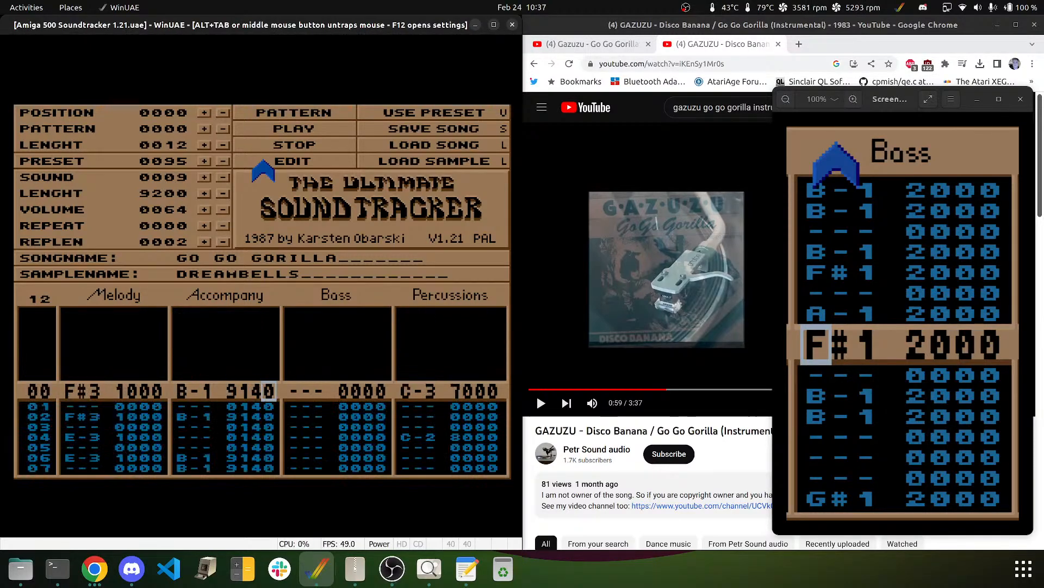
# - Set the last effect digits to 7 or 9, giving values 147 and 159, and return to the top
pyautogui.press('7')
pyautogui.press('7')
pyautogui.press('7')
pyautogui.press('7')
pyautogui.press('7')
pyautogui.press('7')
pyautogui.press('7')
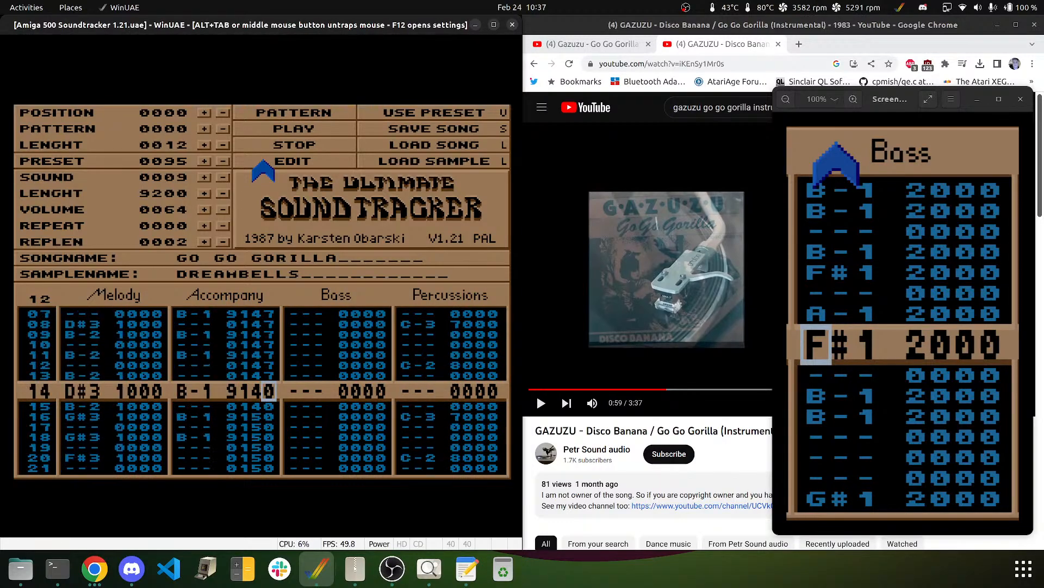
pyautogui.press('7')
pyautogui.press('7')
pyautogui.press('7')
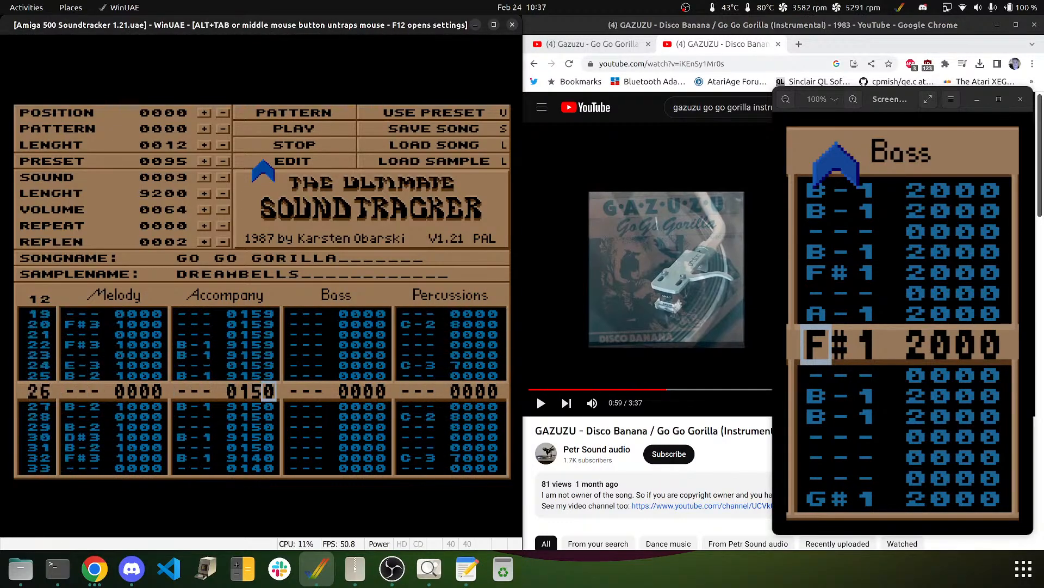
pyautogui.press('9')
pyautogui.press('9')
pyautogui.press('9')
pyautogui.press('7')
pyautogui.press('7')
pyautogui.press('7')
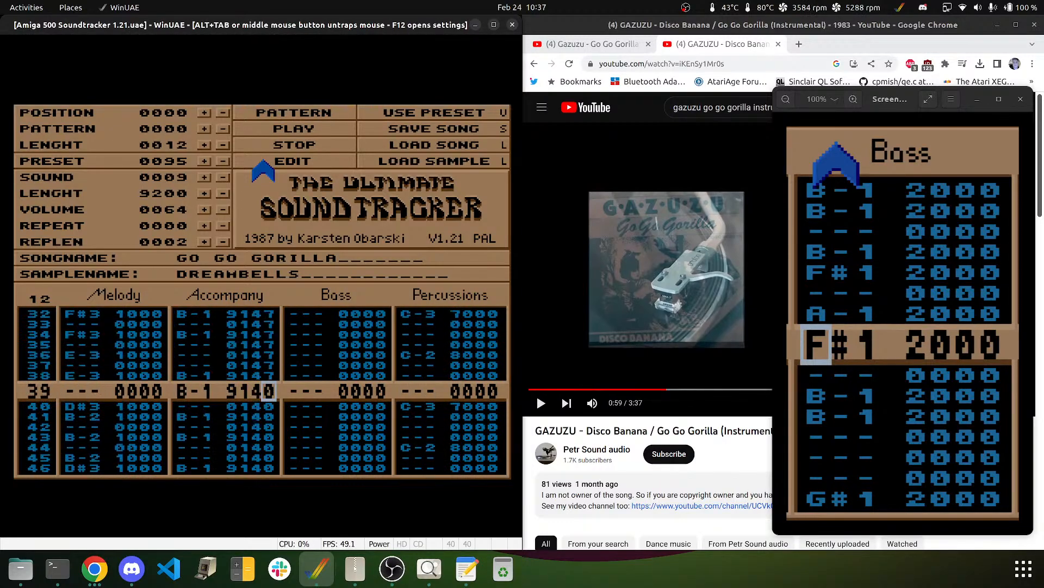
pyautogui.press('7')
pyautogui.press('7')
pyautogui.press('7')
pyautogui.press('7')
pyautogui.press('7')
pyautogui.press('7')
pyautogui.press('7')
pyautogui.press('7')
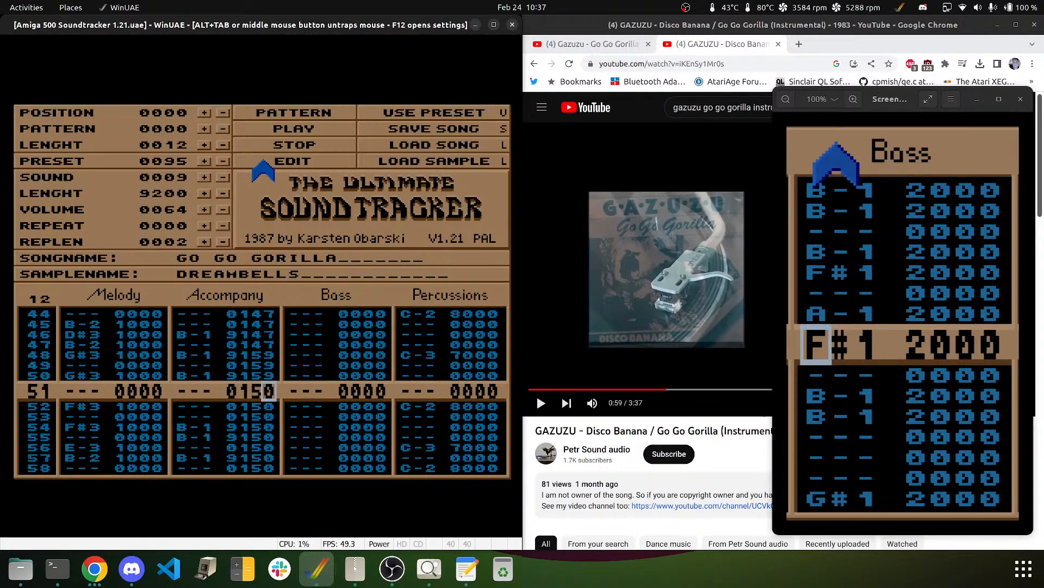
pyautogui.press('9')
pyautogui.press('9')
pyautogui.press('9')
pyautogui.press('Down')
pyautogui.press('Down')
pyautogui.press('Down')
pyautogui.press('Down')
pyautogui.press('Down')
pyautogui.press('Down')
pyautogui.press('Down')
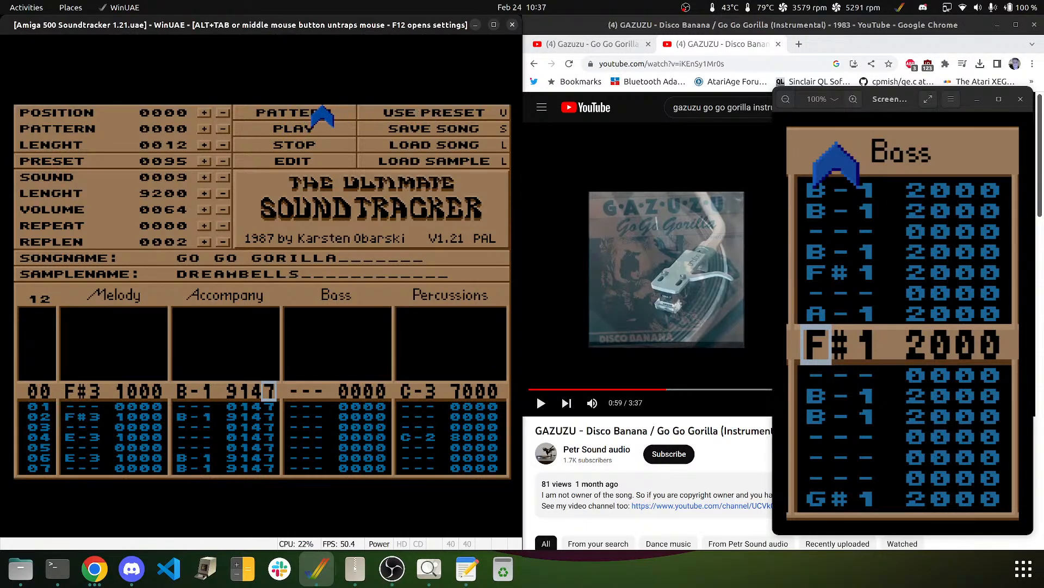
pyautogui.click(305, 112)
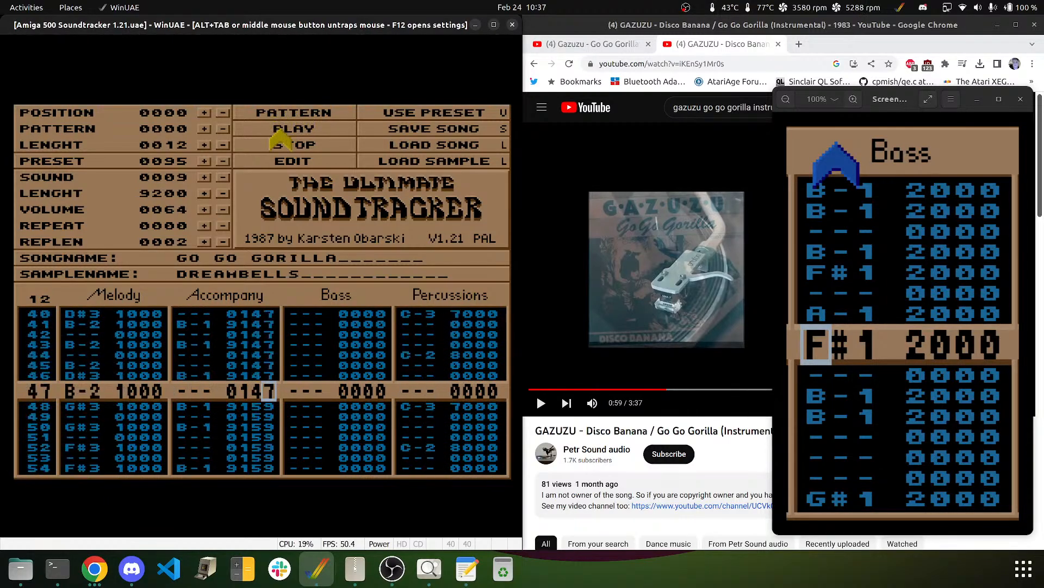
pyautogui.click(293, 145)
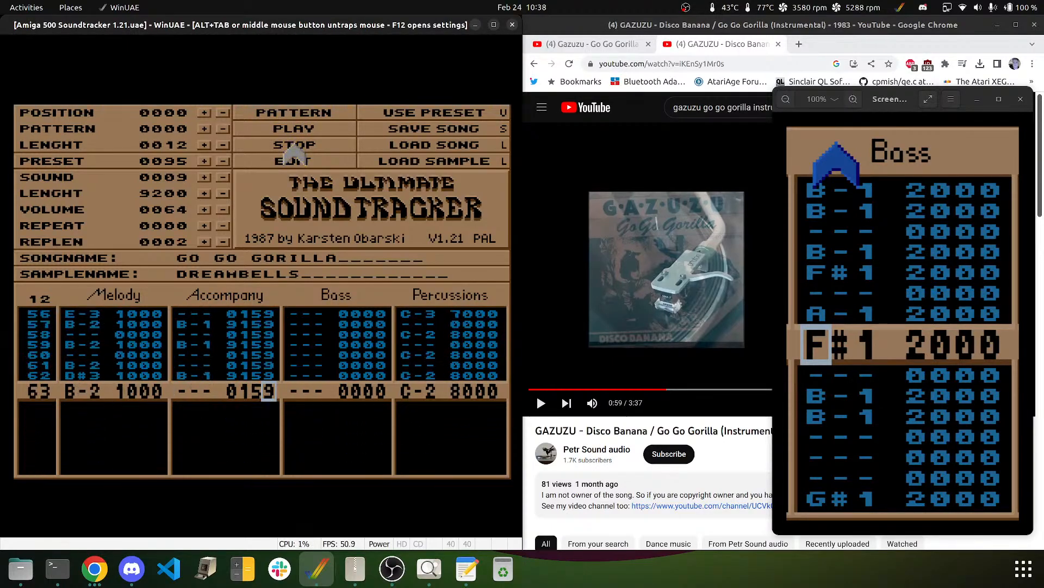
pyautogui.press('Right')
pyautogui.press('Down')
pyautogui.press('Down')
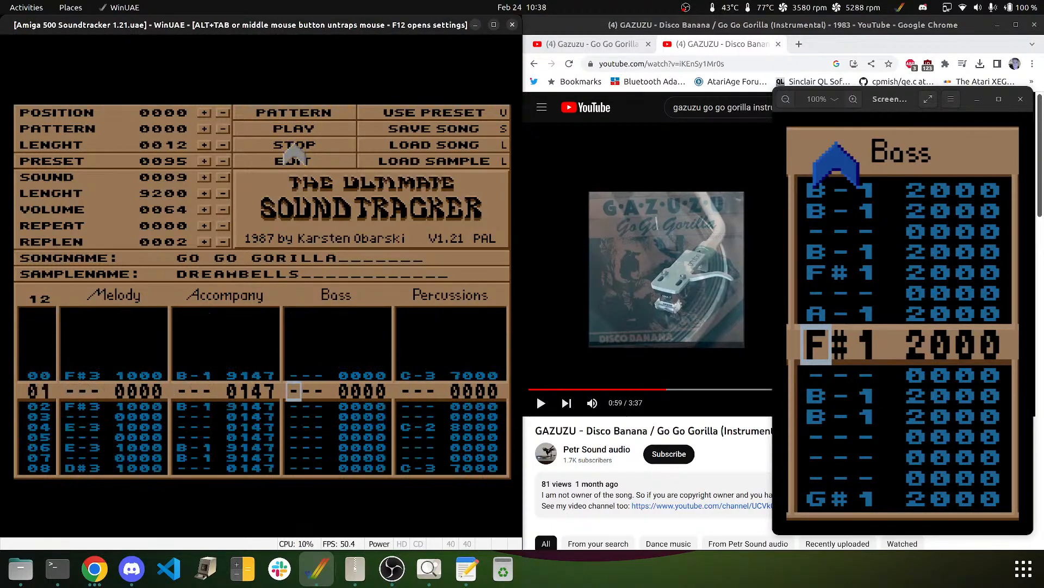
pyautogui.press('Up')
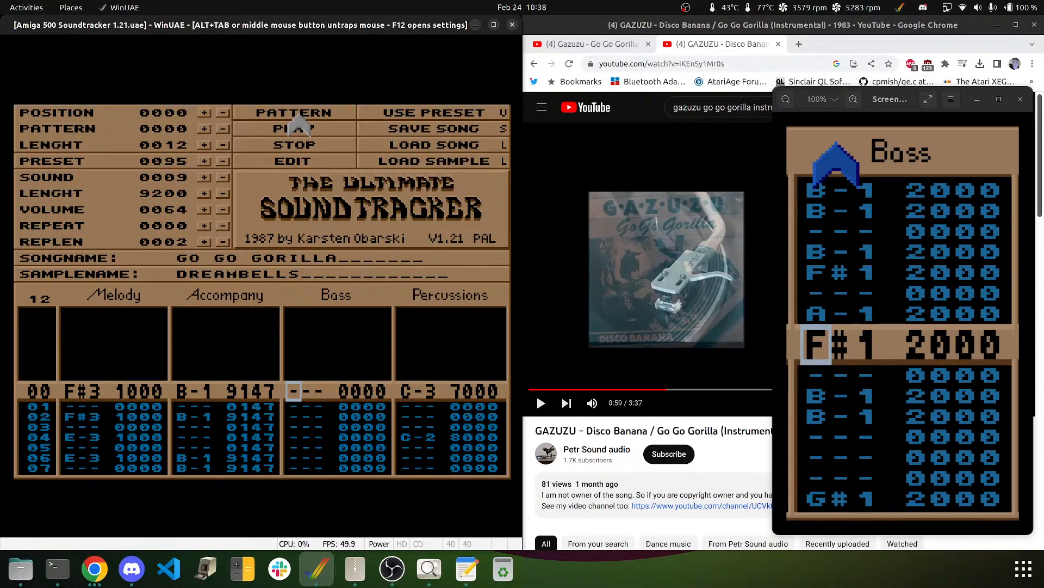
# - Play the Go Go Gorilla YouTube reference from 0:59, pause it at 1:06, and refocus WinUAE
pyautogui.middleClick(295, 329)
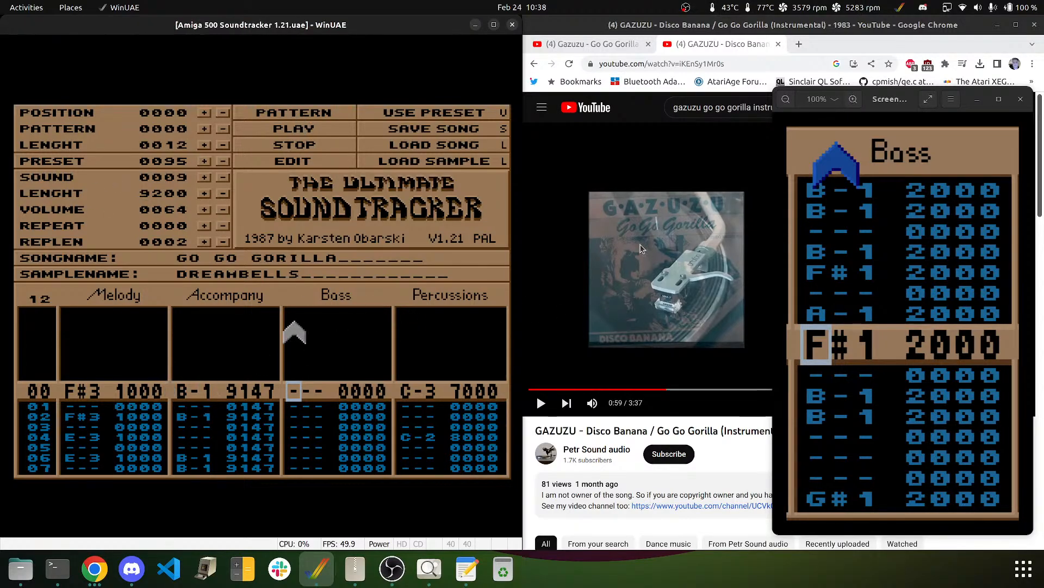
pyautogui.click(640, 249)
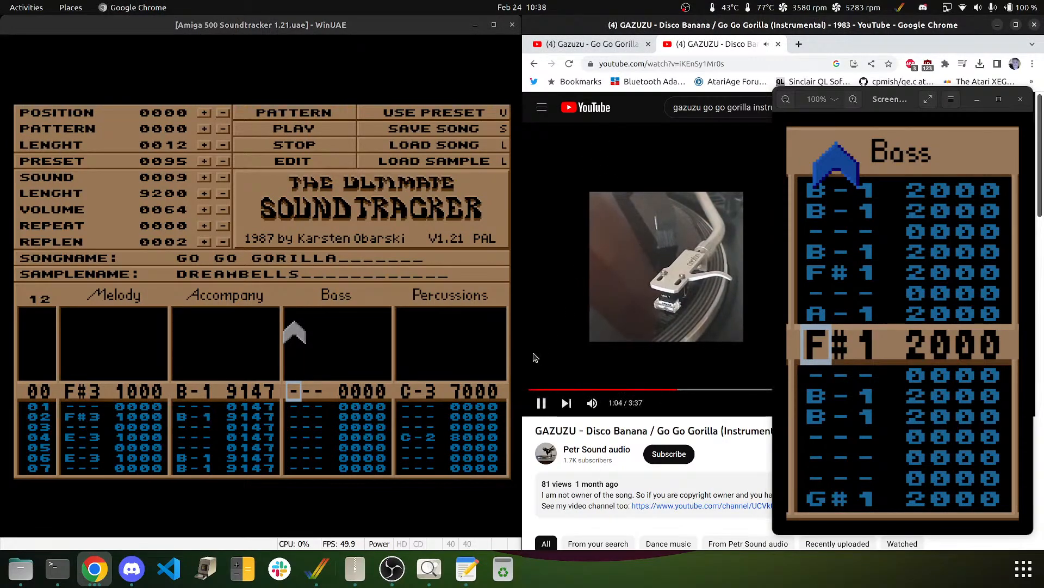
pyautogui.click(541, 403)
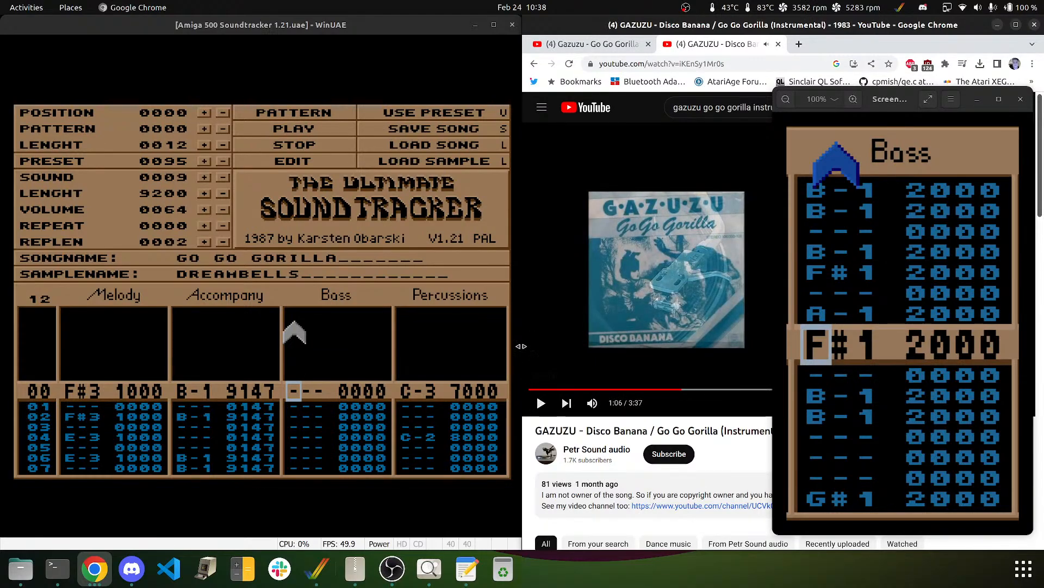
pyautogui.click(199, 301)
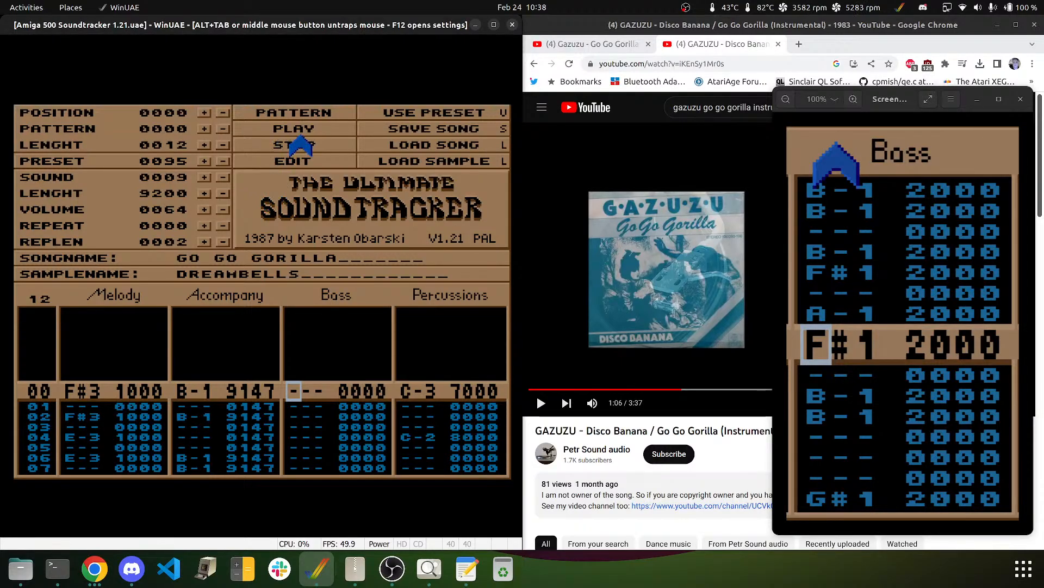
# - Select the KORGBASS sample and enter a B-1 bass note at row 00
pyautogui.press('m')
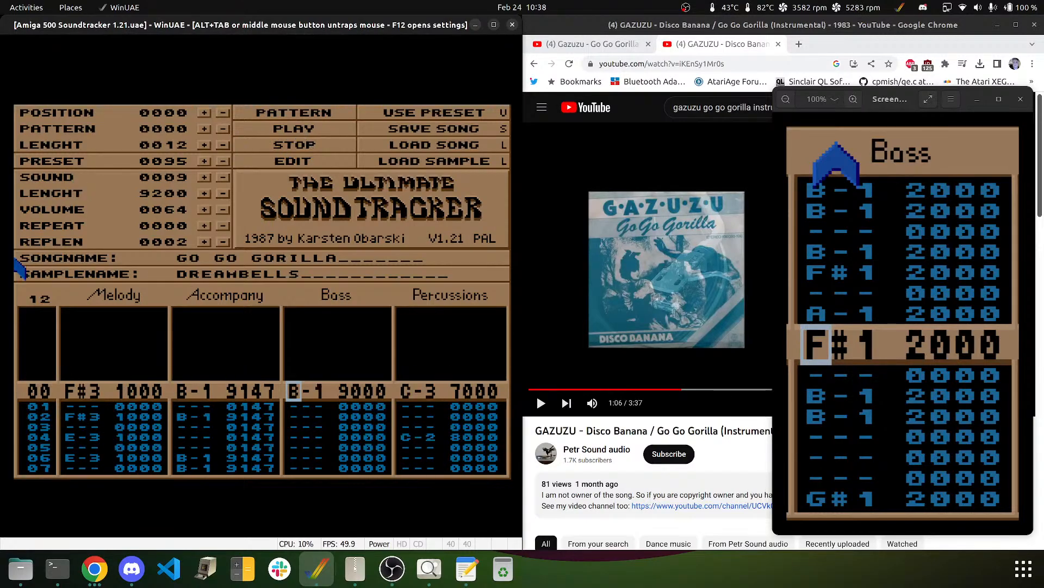
pyautogui.click(222, 178)
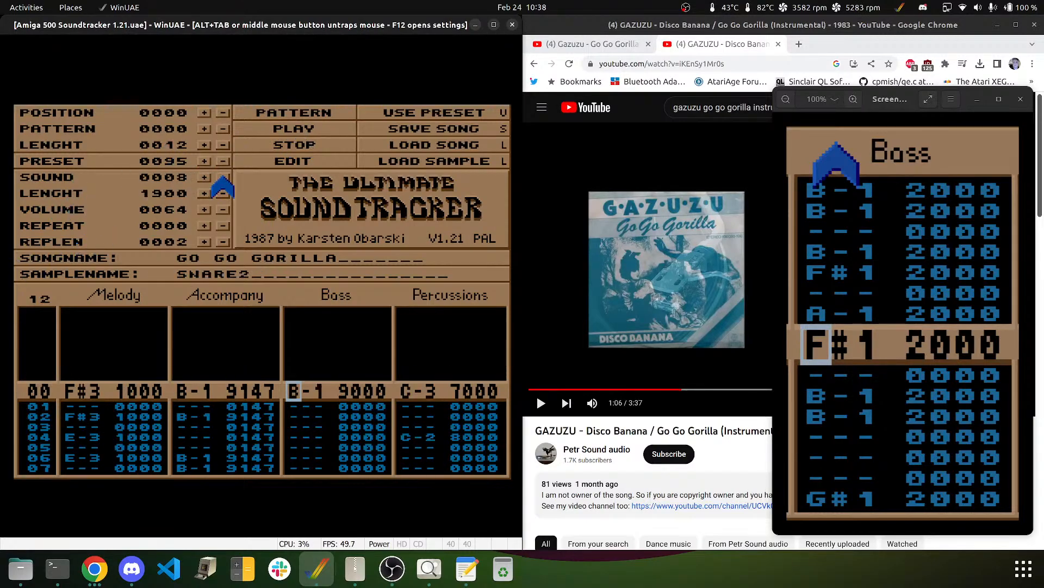
pyautogui.click(222, 178)
pyautogui.click(222, 178)
pyautogui.click(222, 177)
pyautogui.click(222, 177)
pyautogui.click(222, 178)
pyautogui.click(222, 177)
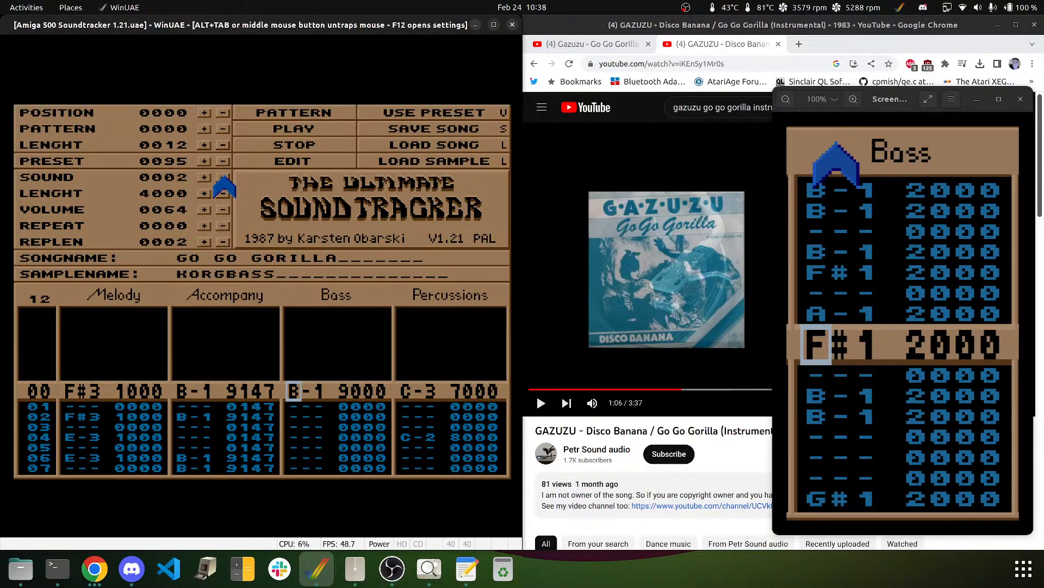
pyautogui.press('m')
# - Add a B-1 bass note on row 01, clear row 02, and put F#1 on row 04
pyautogui.press('m')
pyautogui.press('m')
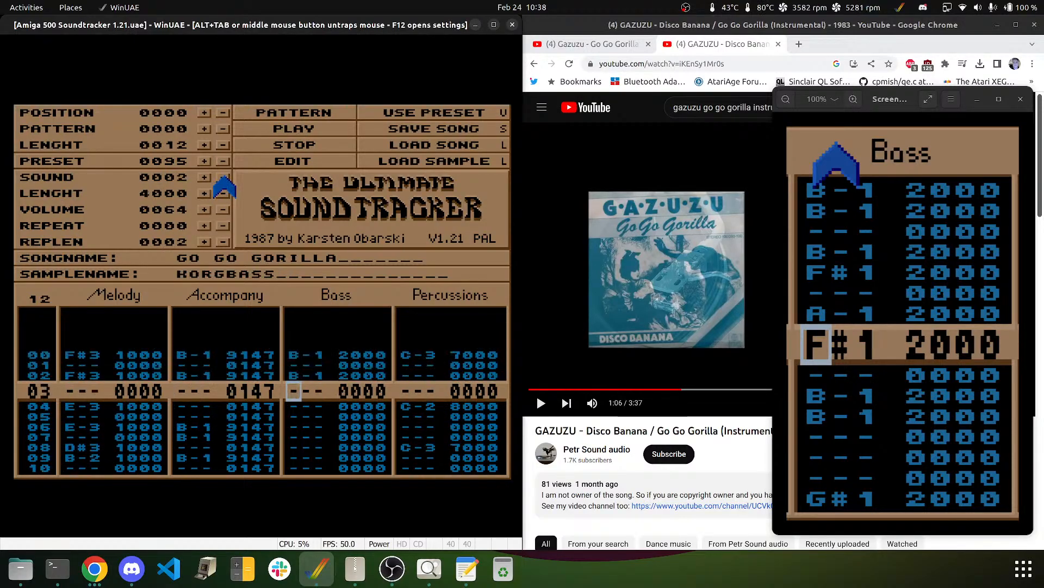
pyautogui.press('Up')
pyautogui.press('Up')
pyautogui.press('Down')
pyautogui.press('Delete')
pyautogui.press('m')
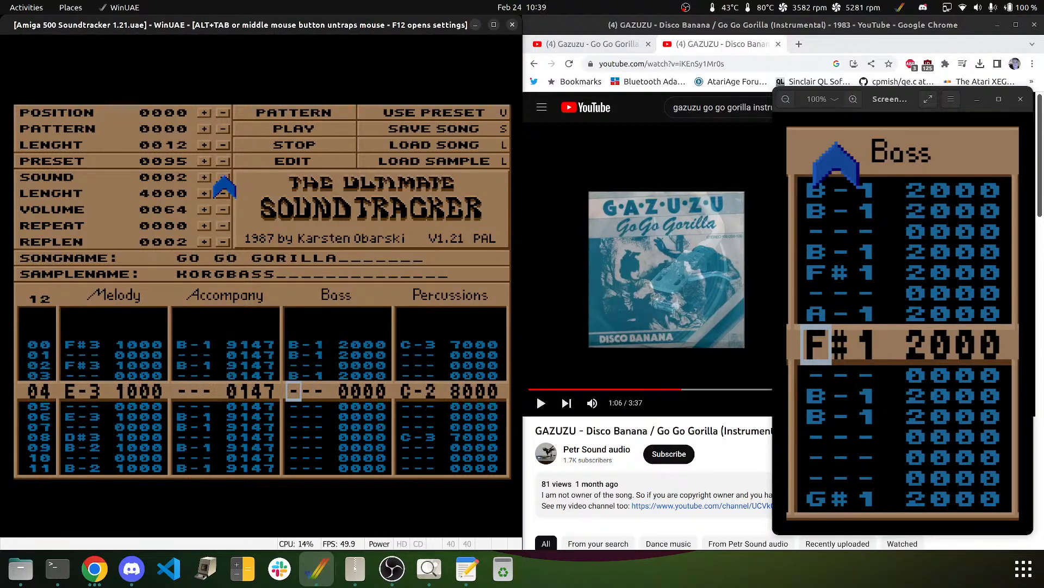
pyautogui.press('h')
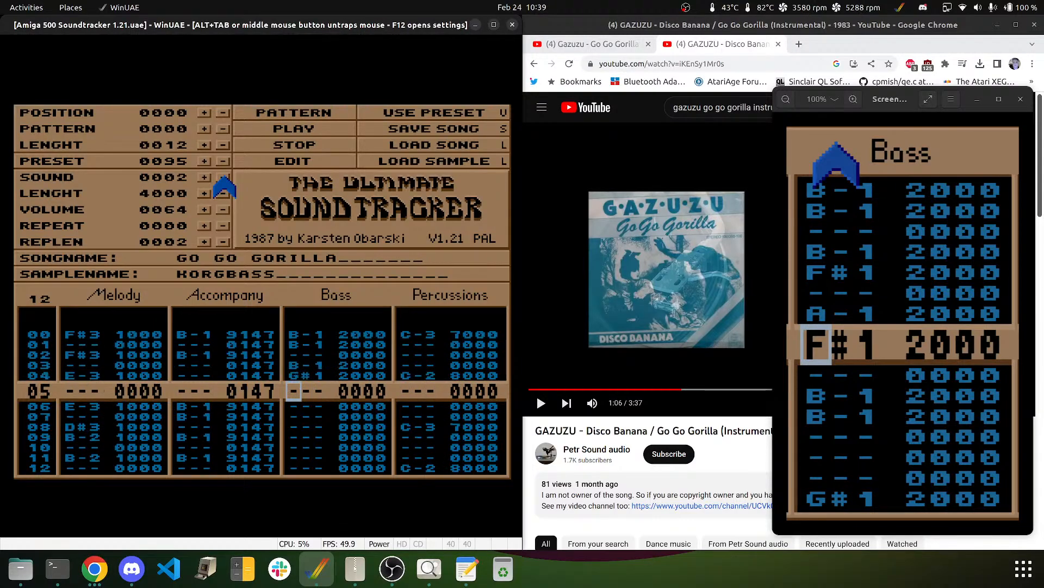
pyautogui.press('Up')
pyautogui.press('g')
pyautogui.press('Down')
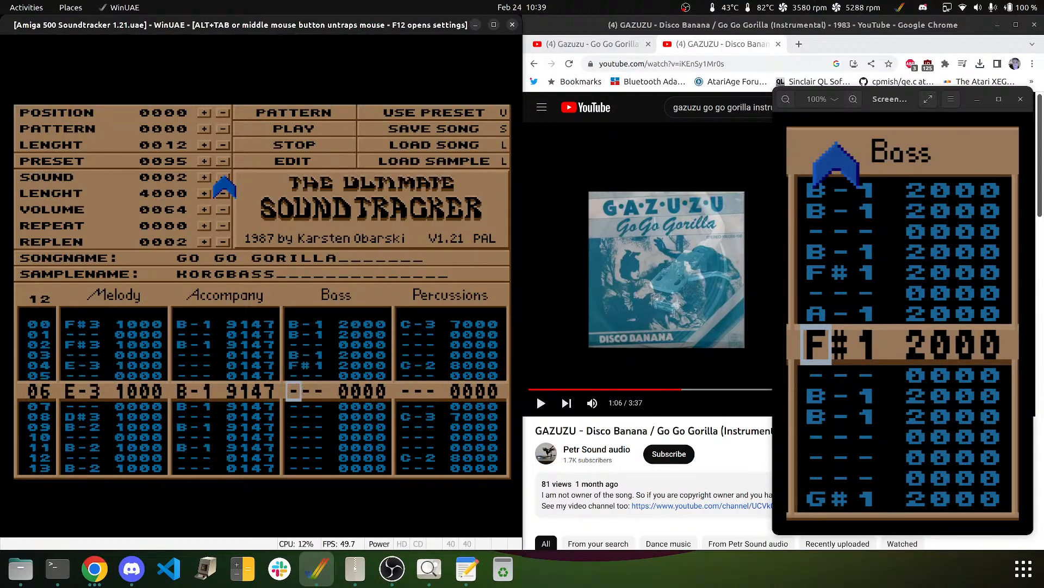
# - Enter A-1, F#1 and B-1 bass notes on rows 06 through 10
pyautogui.press('n')
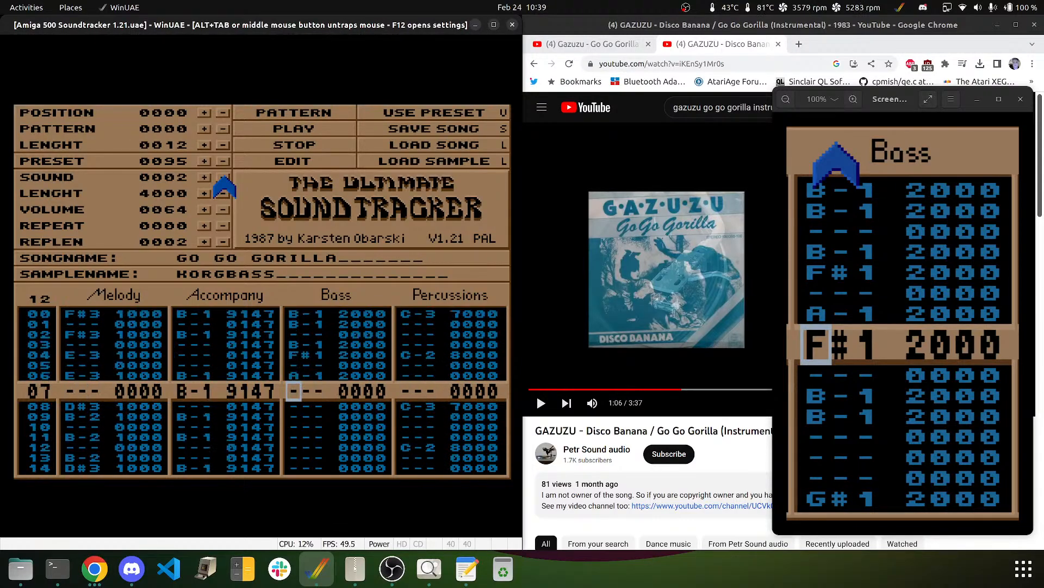
pyautogui.press('g')
pyautogui.press('Down')
pyautogui.press('m')
pyautogui.press('m')
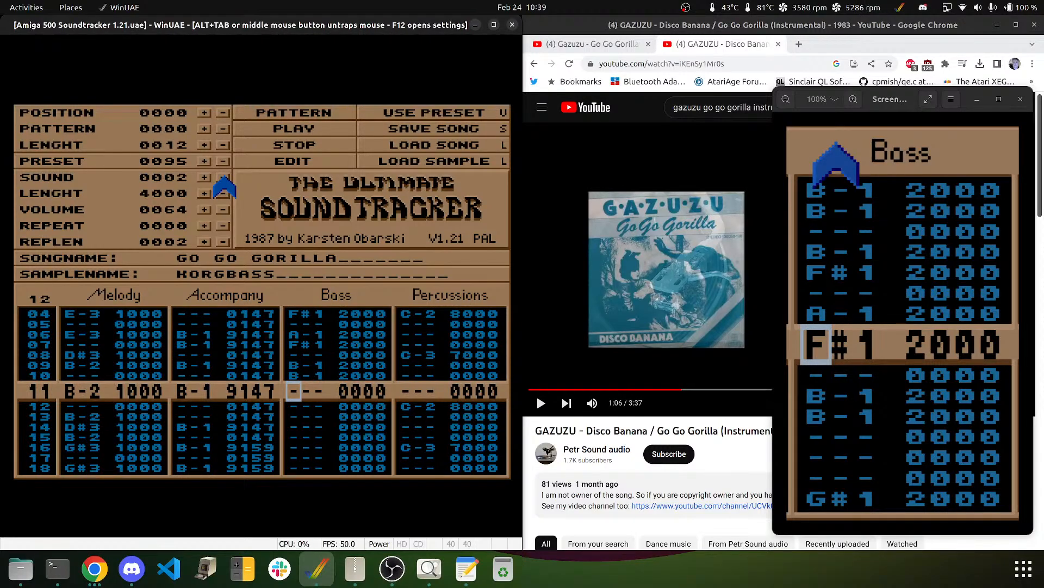
pyautogui.press('Down')
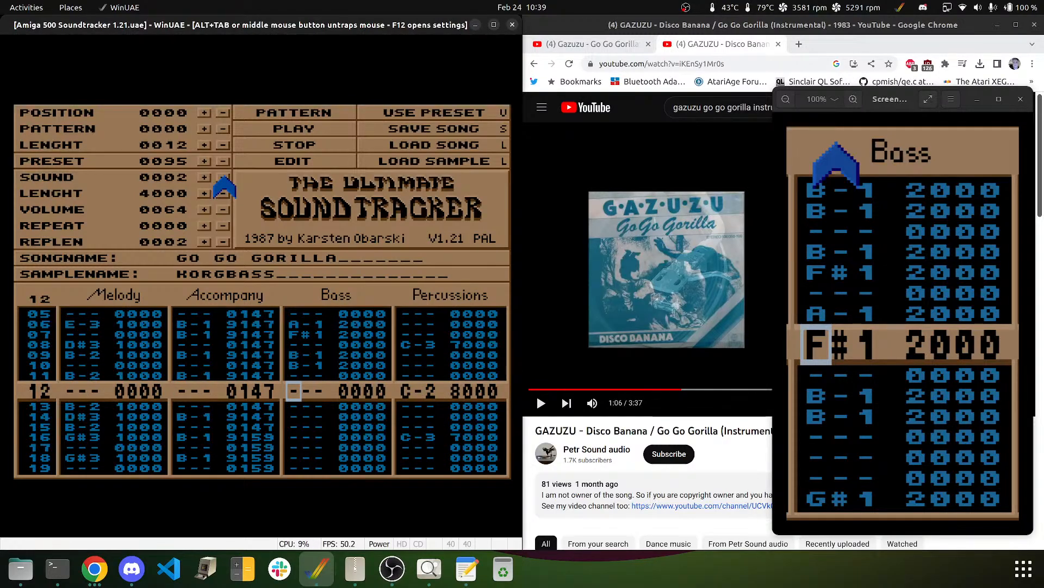
# - Play the pattern to check the bass line so far, then resume editing
pyautogui.click(288, 112)
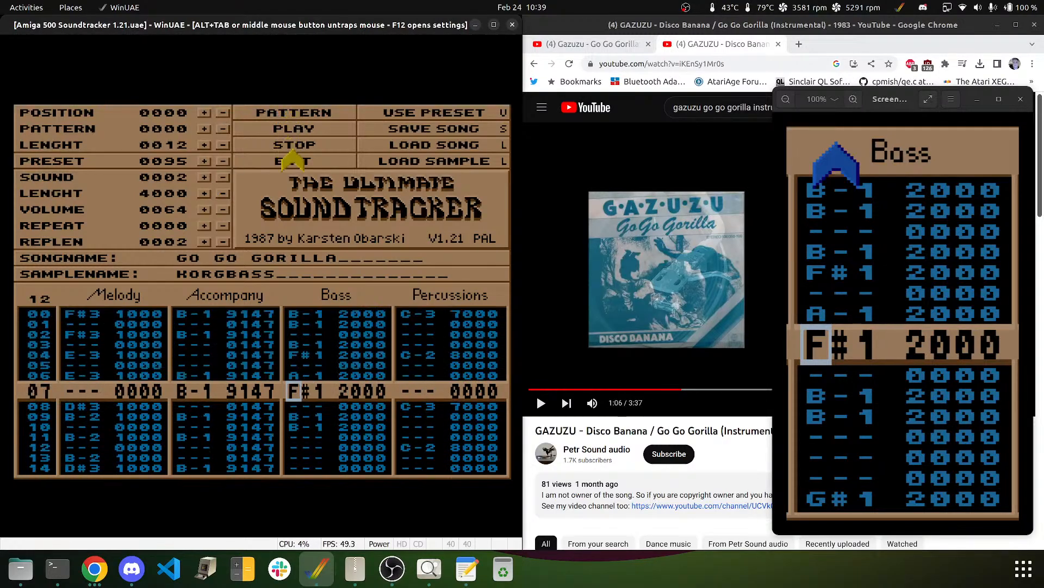
pyautogui.click(293, 150)
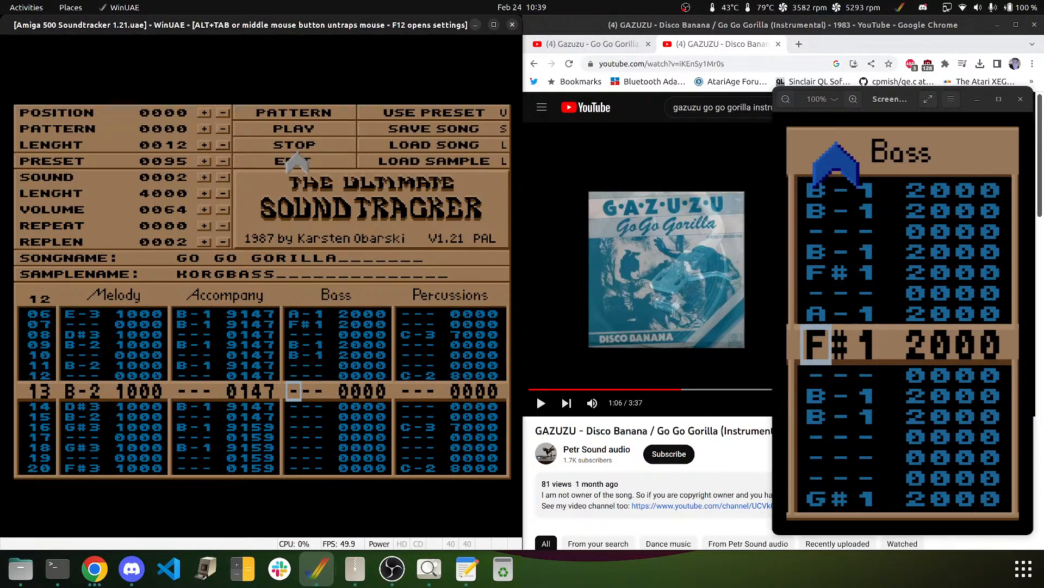
pyautogui.click(293, 155)
# - Enter B-1 on row 13, D#2 on row 14 and F#1 on row 15
pyautogui.press('q')
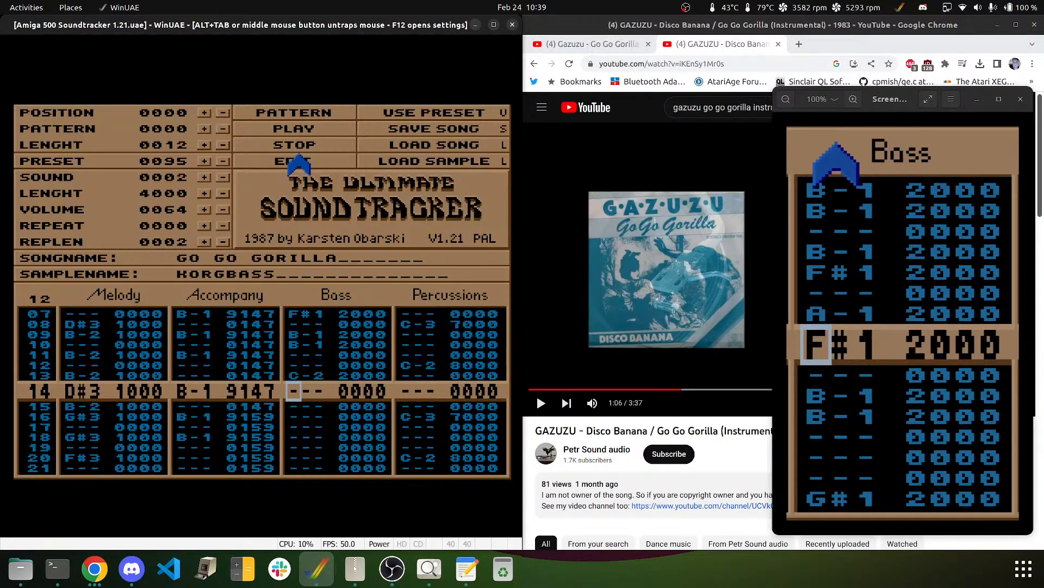
pyautogui.press('Up')
pyautogui.press('m')
pyautogui.press('3')
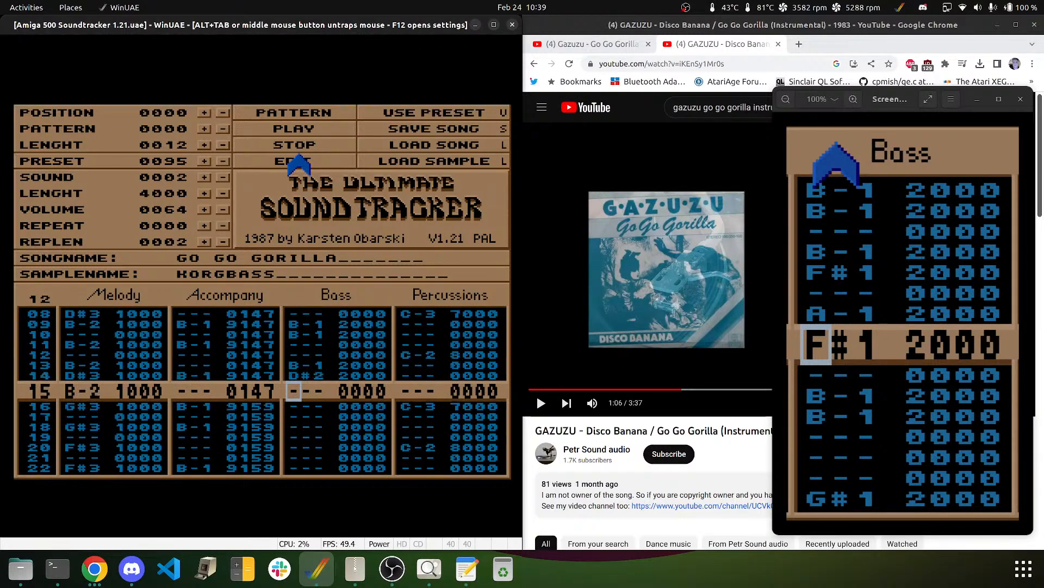
pyautogui.press('g')
pyautogui.press('Up')
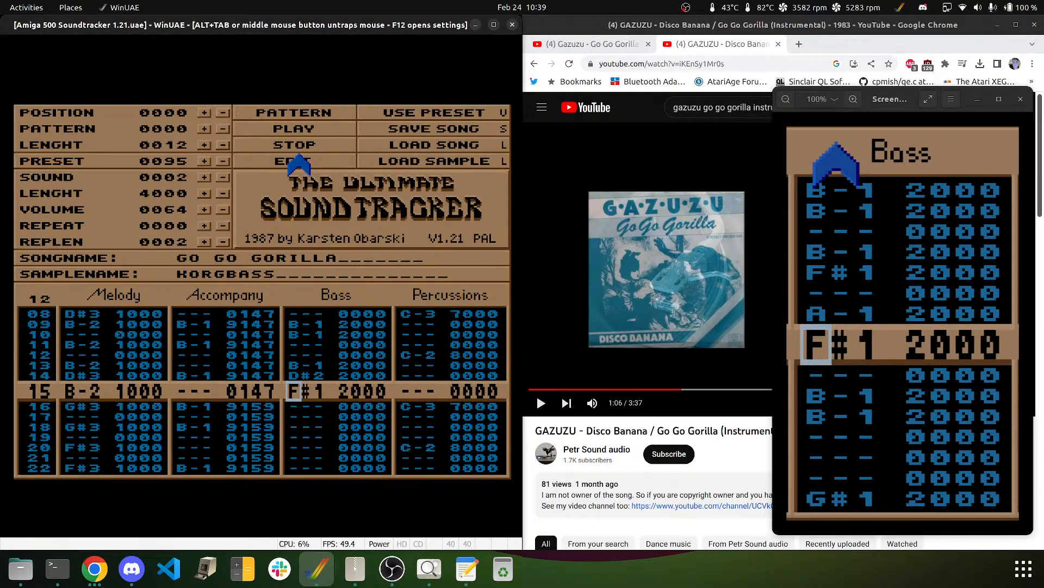
pyautogui.press('Up')
pyautogui.press('Up')
pyautogui.press('Down')
pyautogui.press('Down')
pyautogui.press('Down')
# - Correct row 15 to D#2 and put E-2 bass notes on rows 16 and 17
pyautogui.press('0')
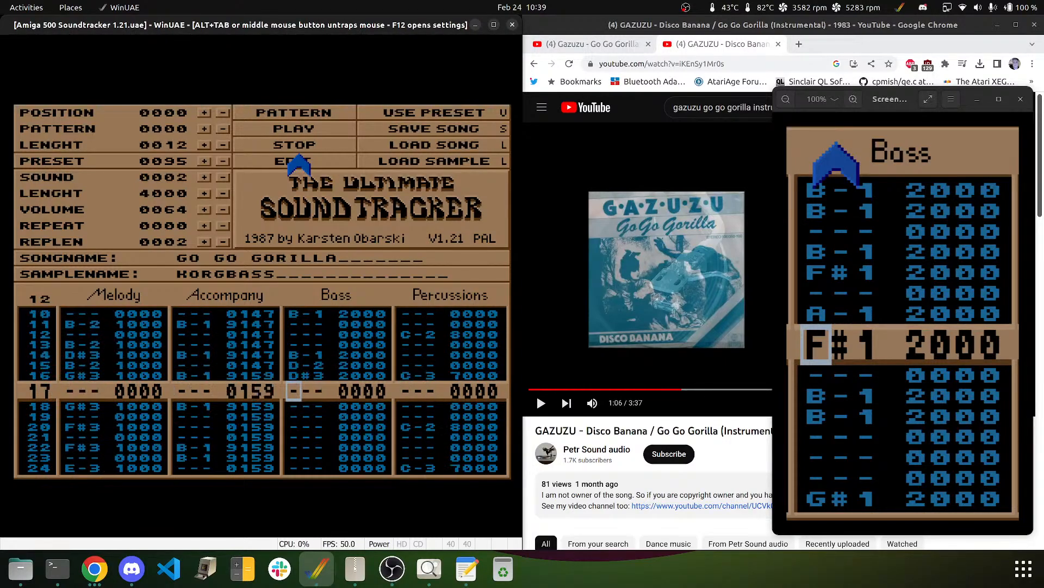
pyautogui.press('Up')
pyautogui.press('Up')
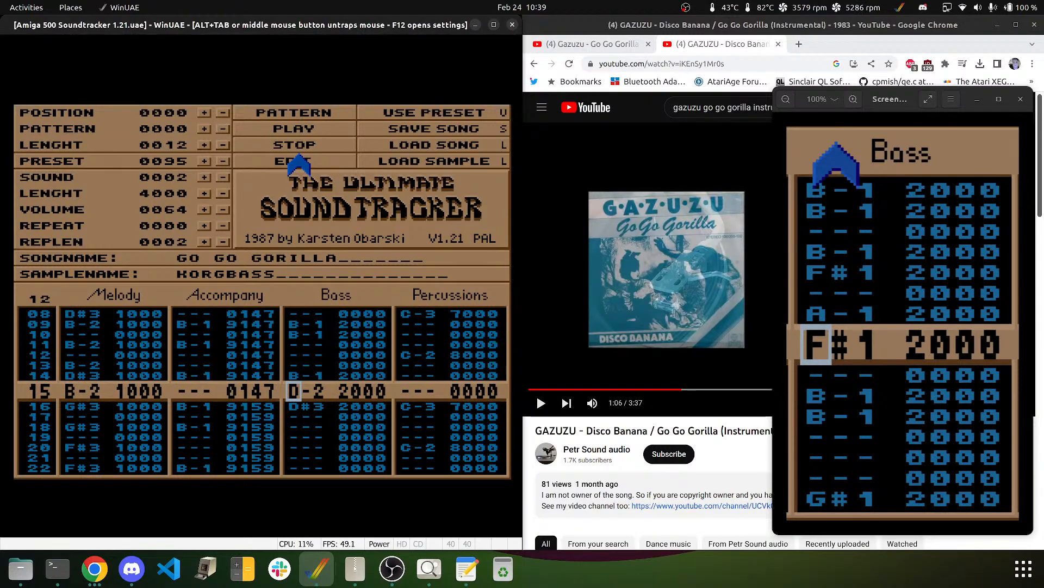
pyautogui.press('Down')
pyautogui.press('Up')
pyautogui.press('3')
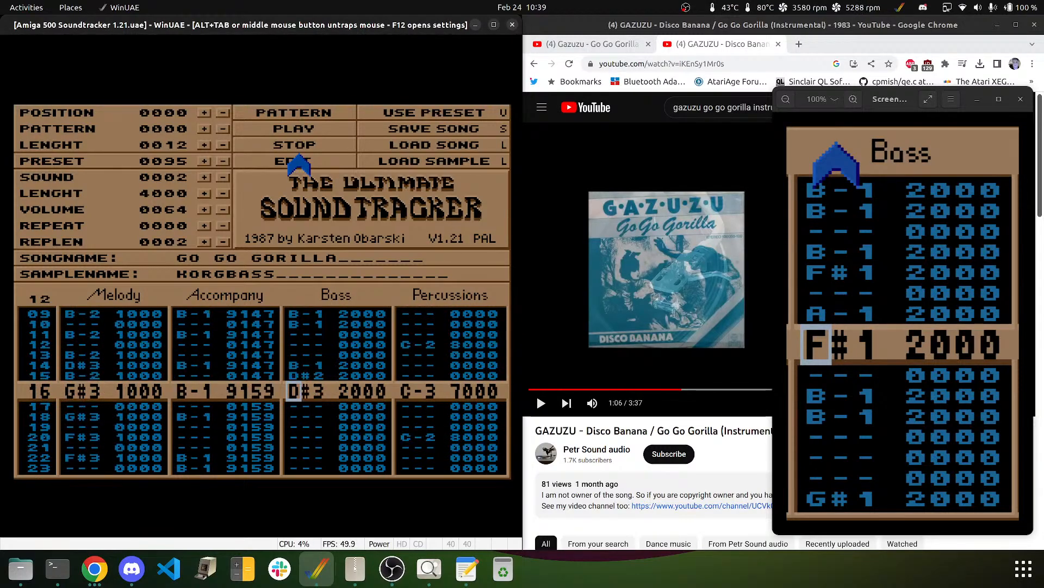
pyautogui.press('e')
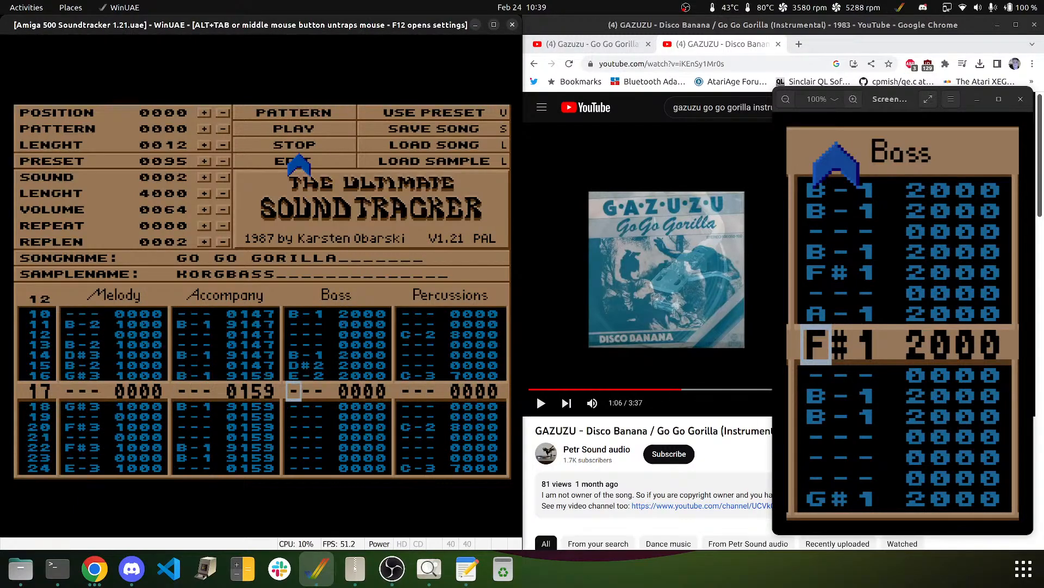
pyautogui.press('e')
# - Enter E-2 on row 19, B-1 on row 20, D#2 on row 22 and B-1 on row 23
pyautogui.press('Down')
pyautogui.press('e')
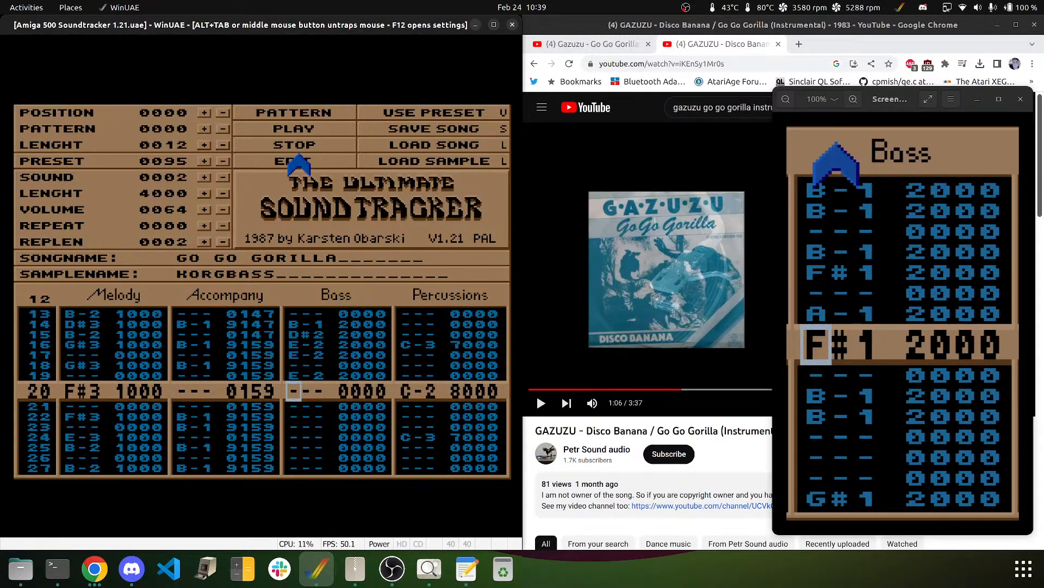
pyautogui.press('m')
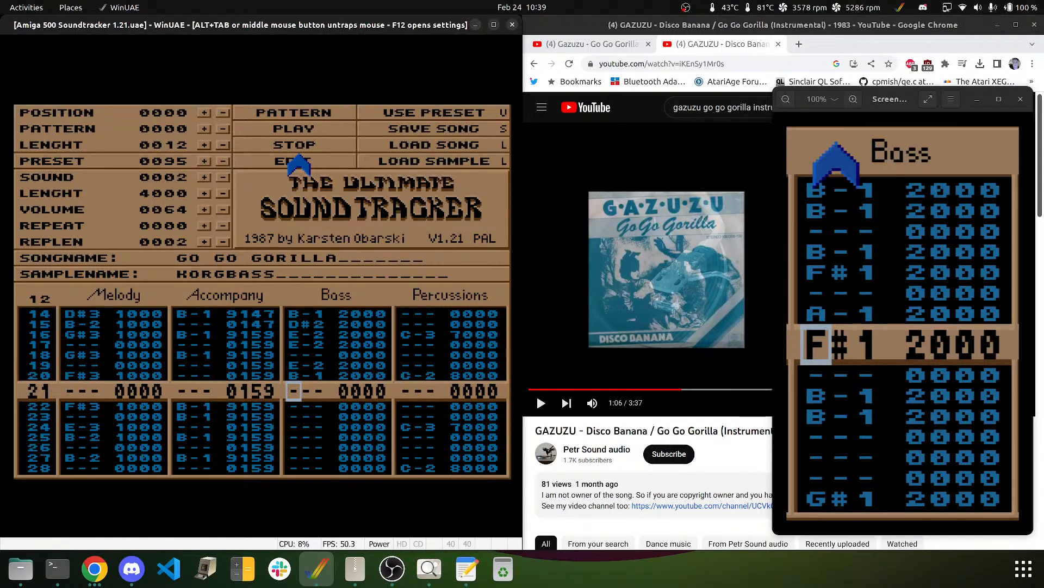
pyautogui.press('Down')
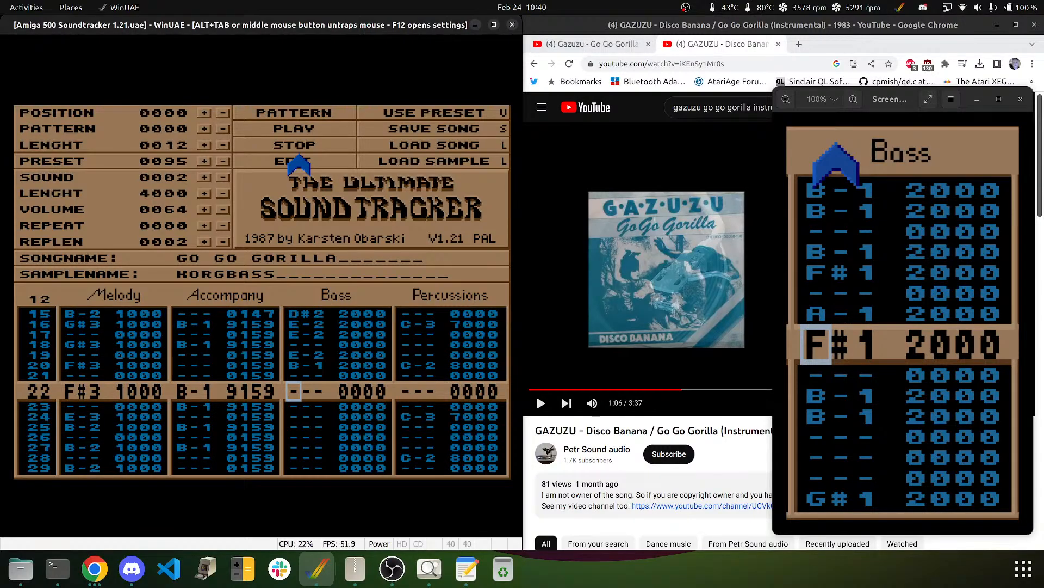
pyautogui.press('2')
pyautogui.press('Up')
pyautogui.press('3')
pyautogui.press('m')
pyautogui.press('Down')
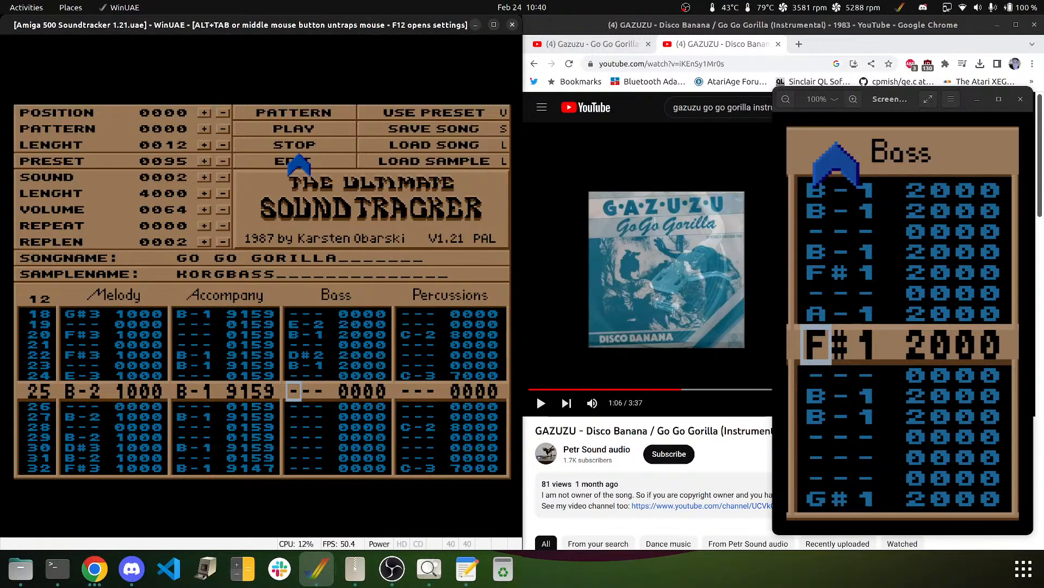
# - Enter E-2 on rows 25–26 and 30, F#2 on row 31, and B-1 on rows 32, 33 and 35
pyautogui.press('e')
pyautogui.press('e')
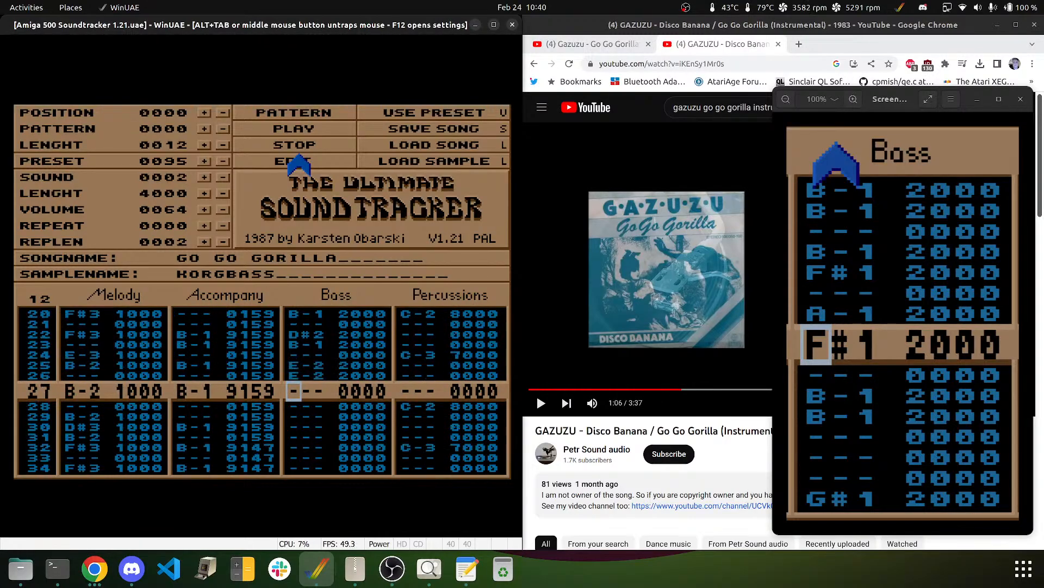
pyautogui.press('Down')
pyautogui.press('Down')
pyautogui.press('Down')
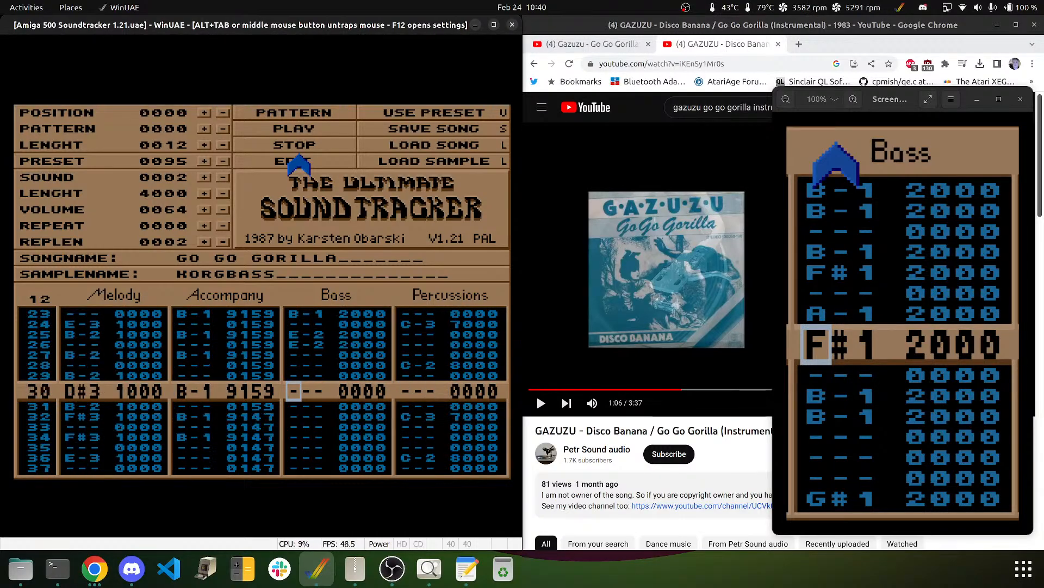
pyautogui.press('e')
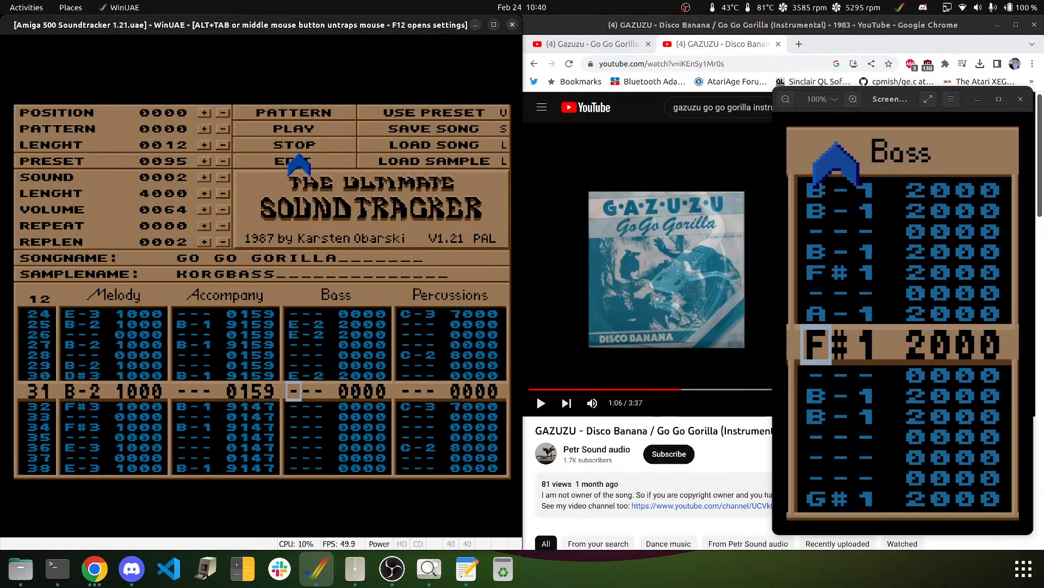
pyautogui.press('r')
pyautogui.press('Up')
pyautogui.press('5')
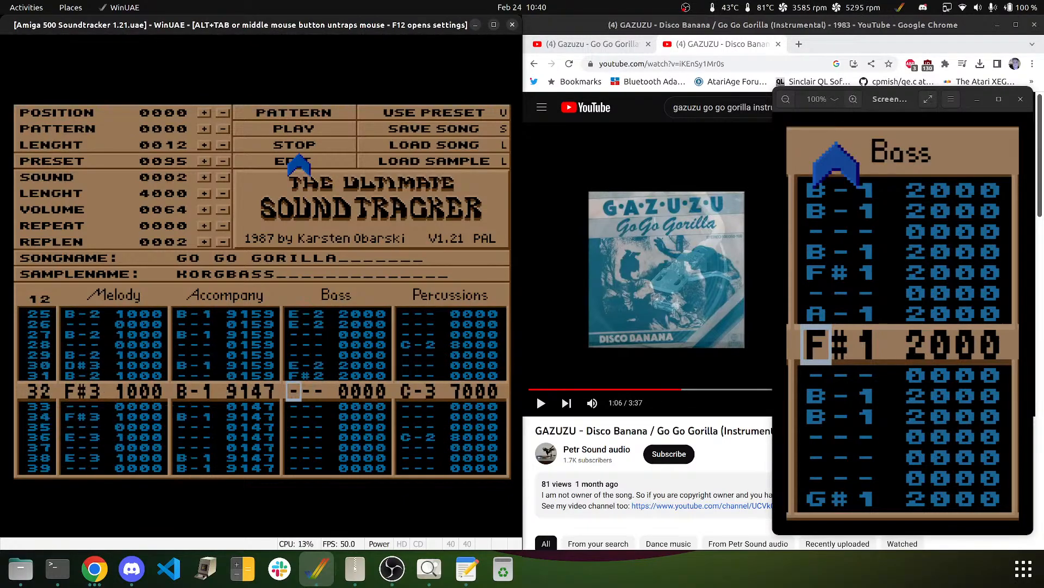
pyautogui.press('m')
pyautogui.press('m')
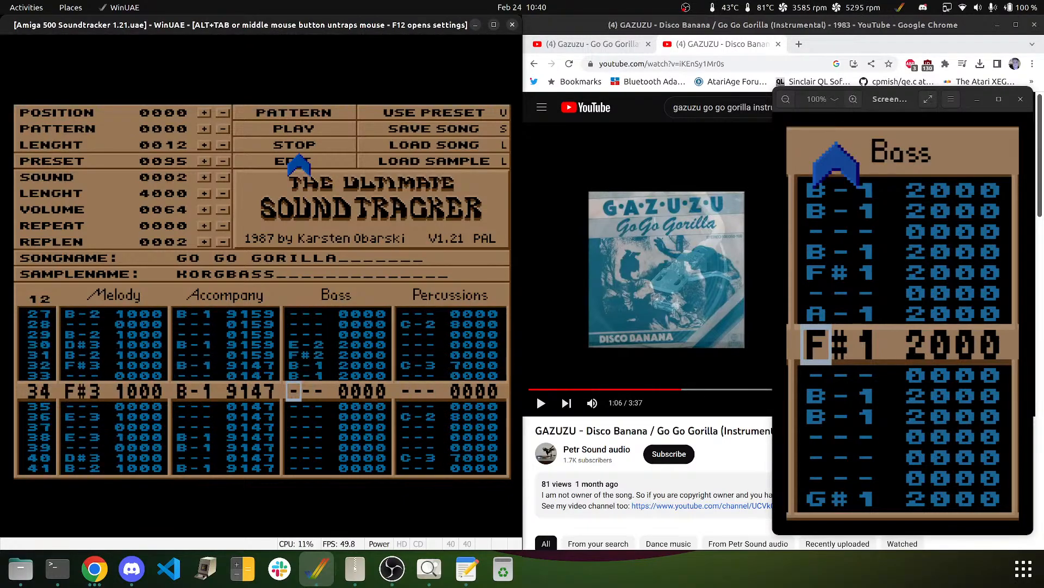
pyautogui.press('Down')
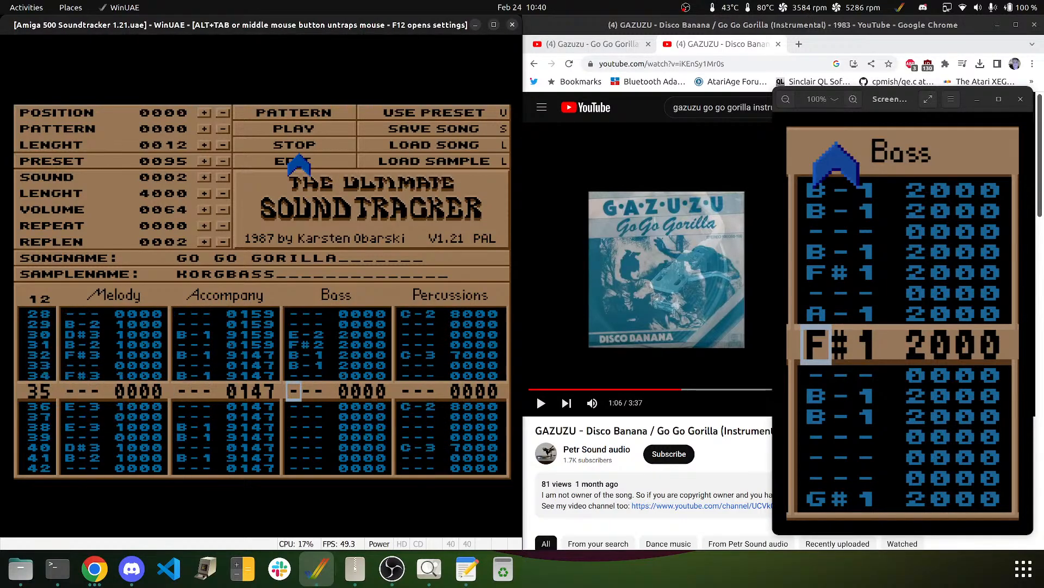
pyautogui.press('m')
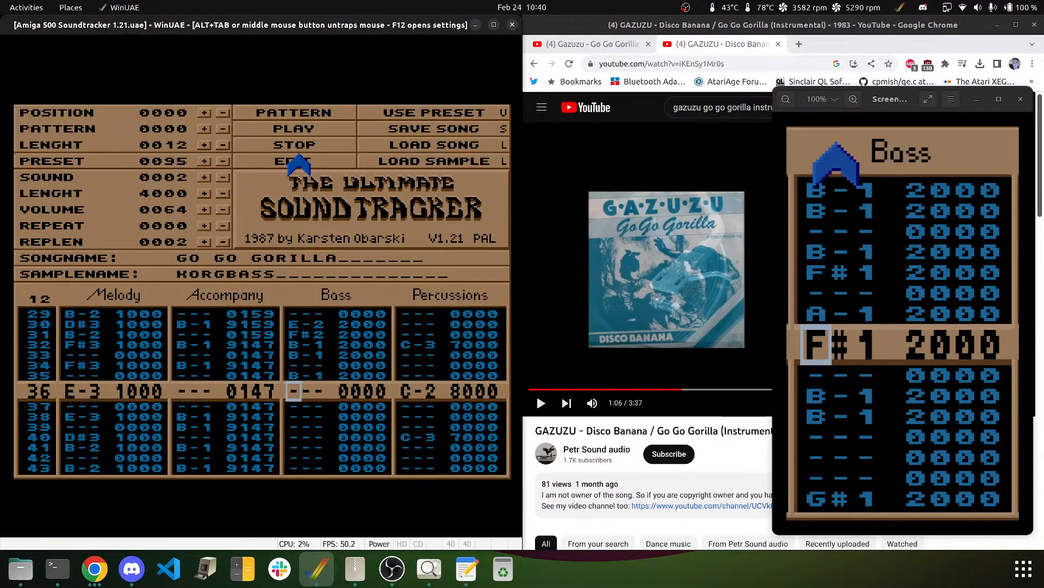
# - Enter F#1 on row 36, A-1 on row 38 and F#1 on row 39
pyautogui.press('v')
pyautogui.press('Down')
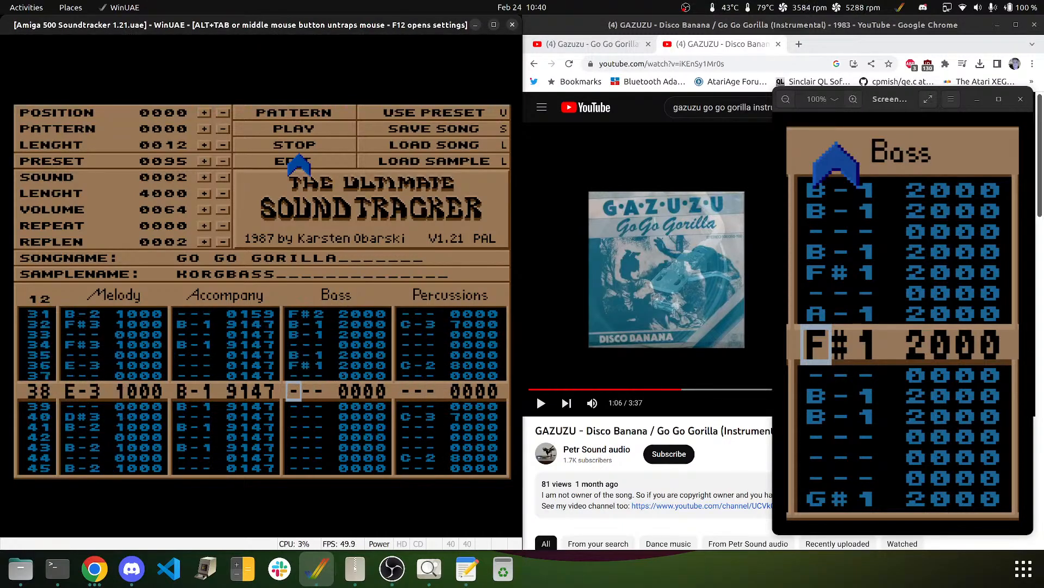
pyautogui.press('n')
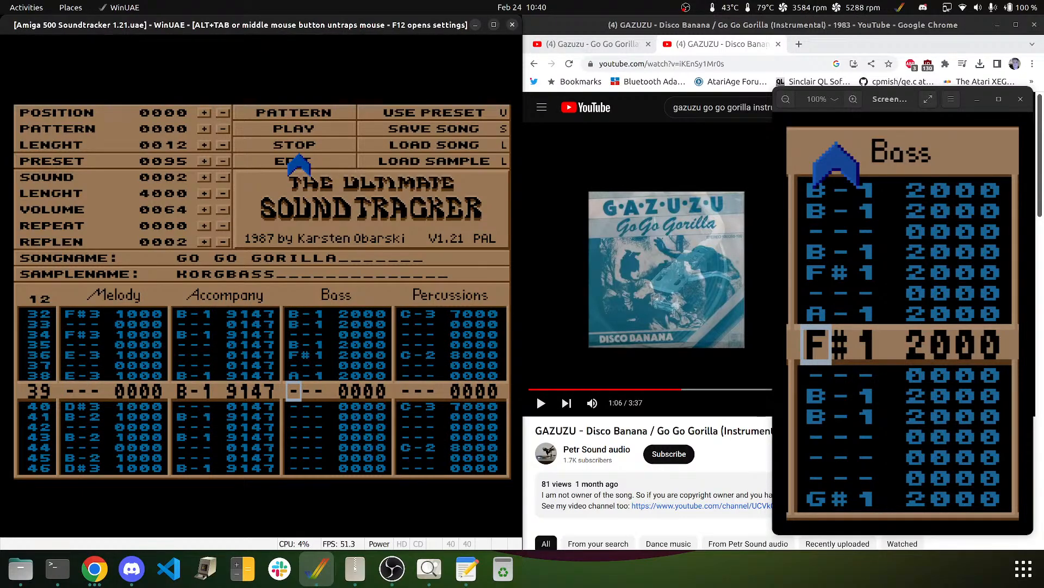
pyautogui.press('b')
pyautogui.press('Up')
pyautogui.press('g')
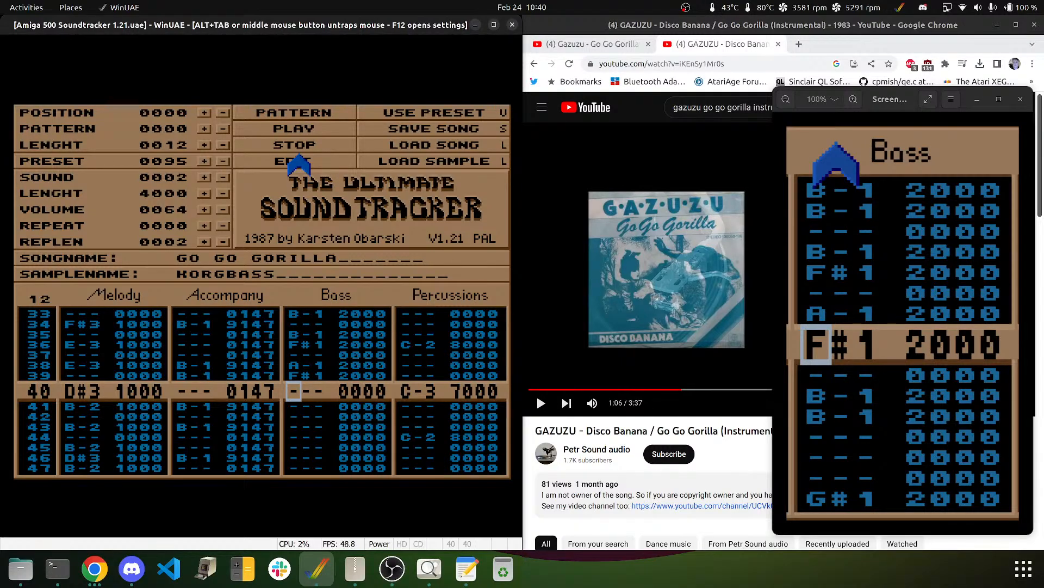
pyautogui.press('Down')
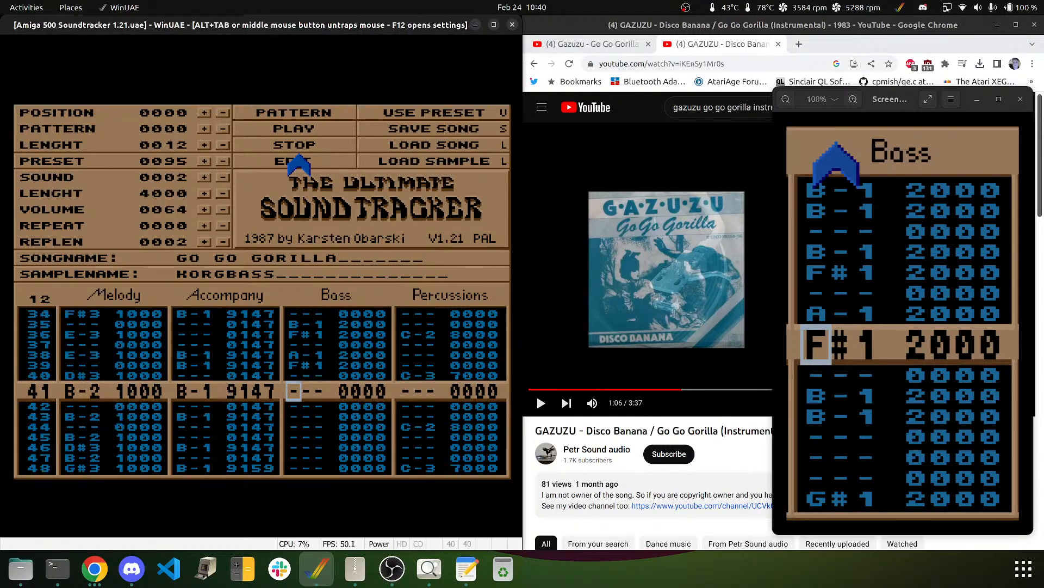
# - Play the pattern twice to hear the new bass, then resume editing at row 41
pyautogui.click(321, 114)
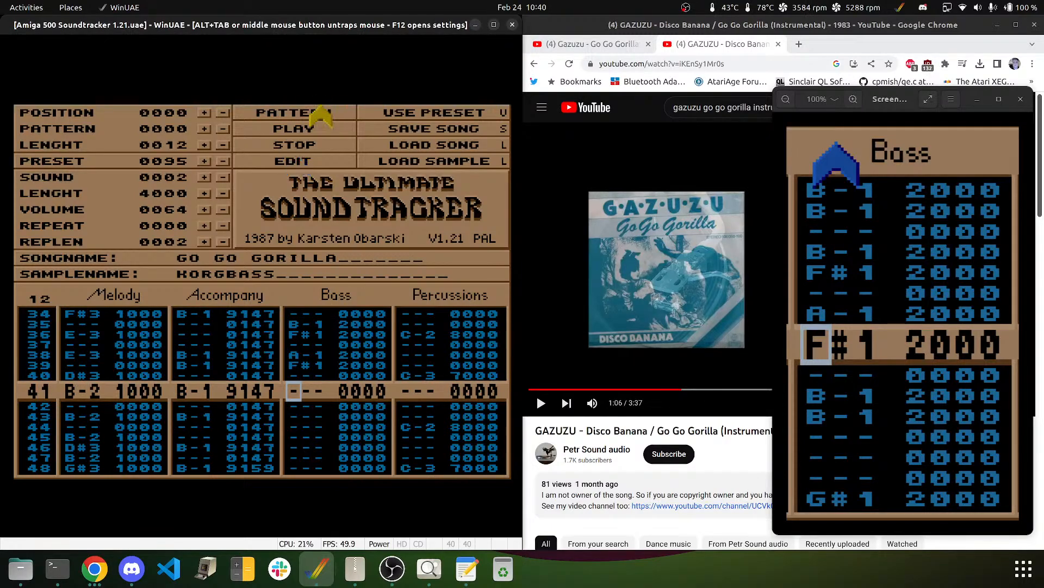
pyautogui.click(304, 145)
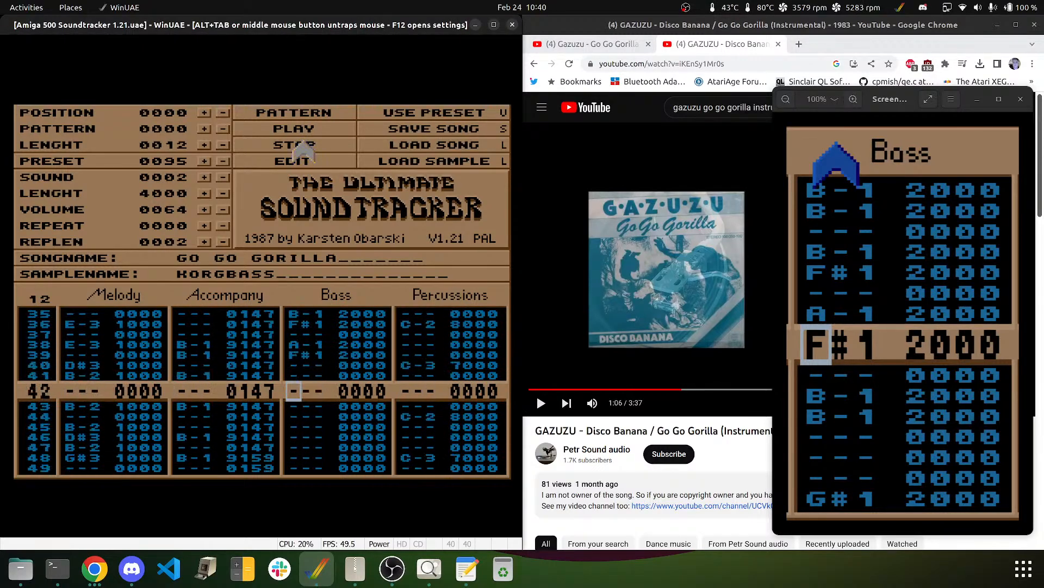
pyautogui.press('Up')
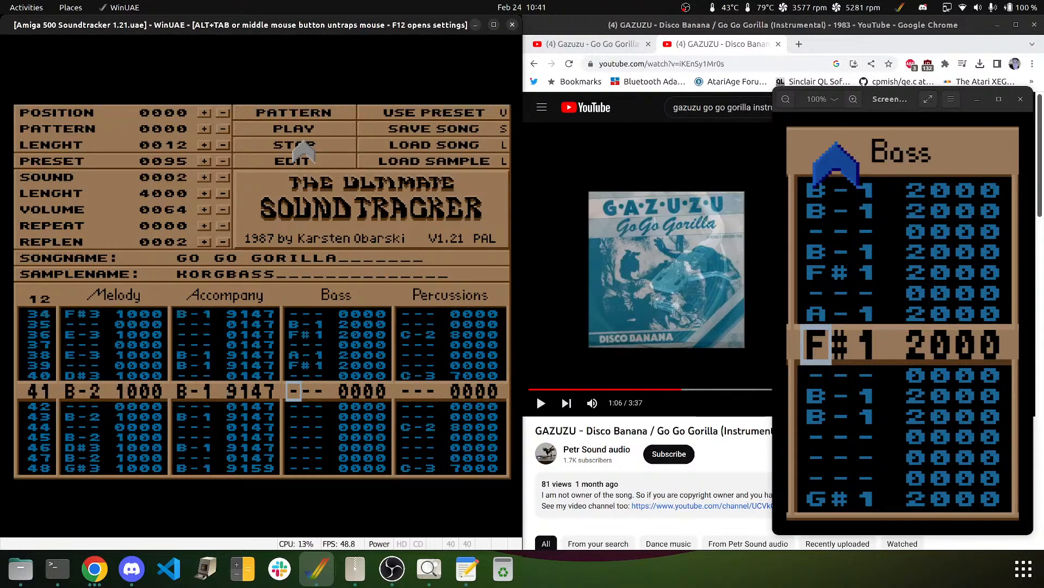
pyautogui.click(294, 130)
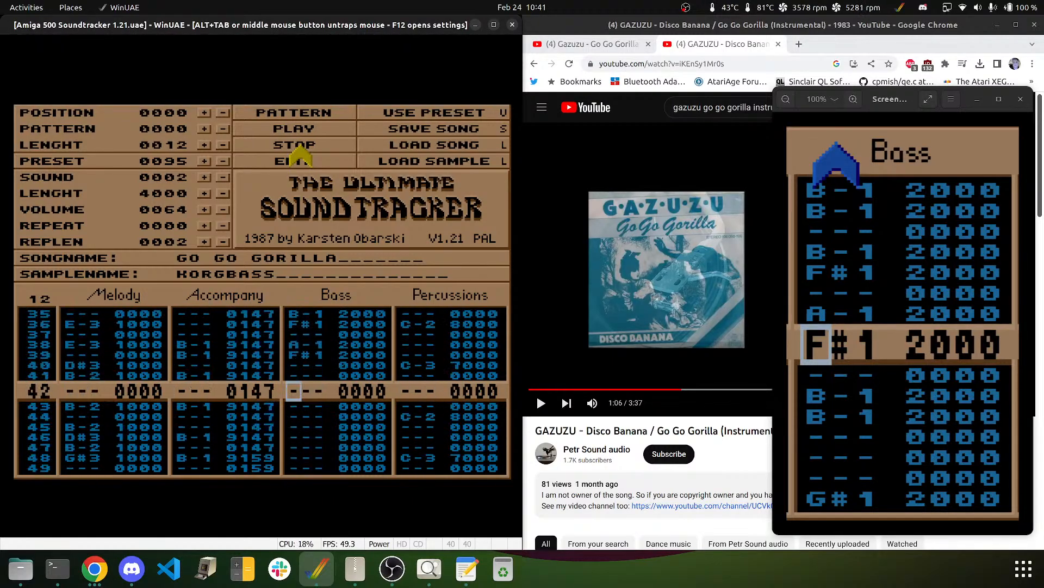
pyautogui.click(293, 147)
pyautogui.press('Up')
pyautogui.press('Up')
pyautogui.press('Up')
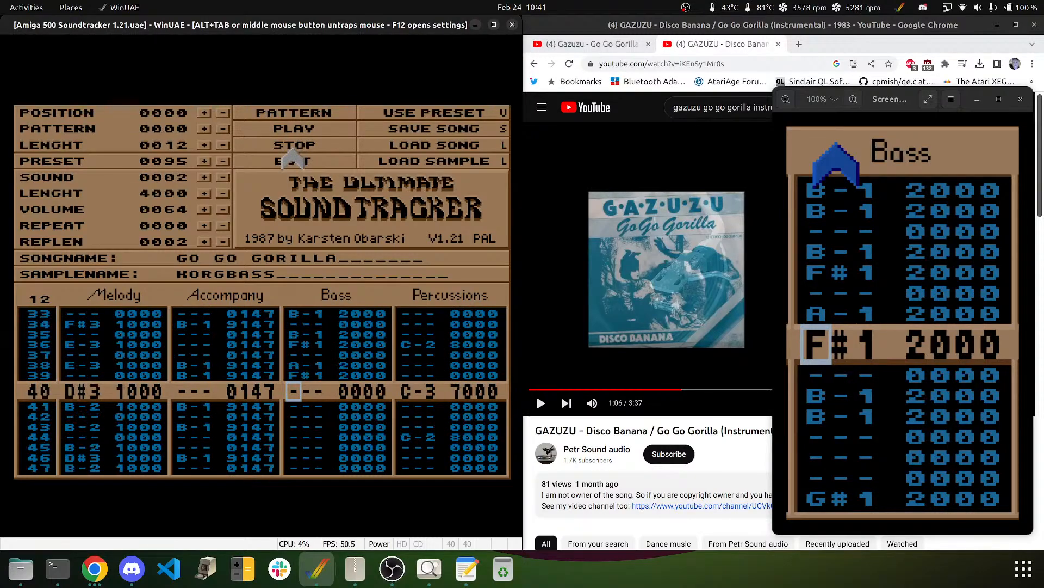
pyautogui.click(293, 153)
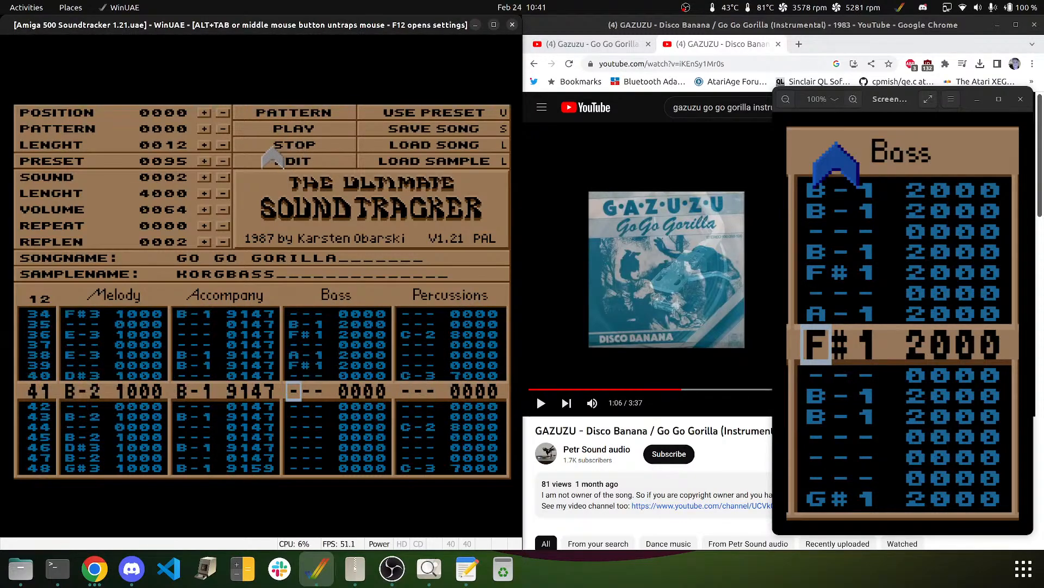
# - Enter B-1 on rows 41, 42 and 46, D#2 on row 47, and E-2 on rows 48–49
pyautogui.press('m')
pyautogui.press('m')
pyautogui.press('Down')
pyautogui.press('Down')
pyautogui.press('Down')
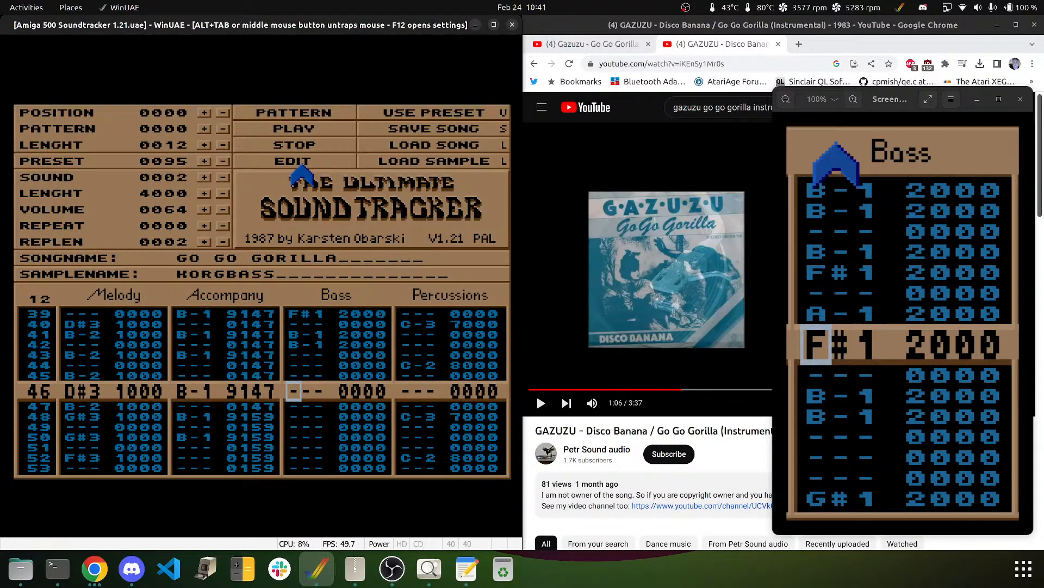
pyautogui.press('m')
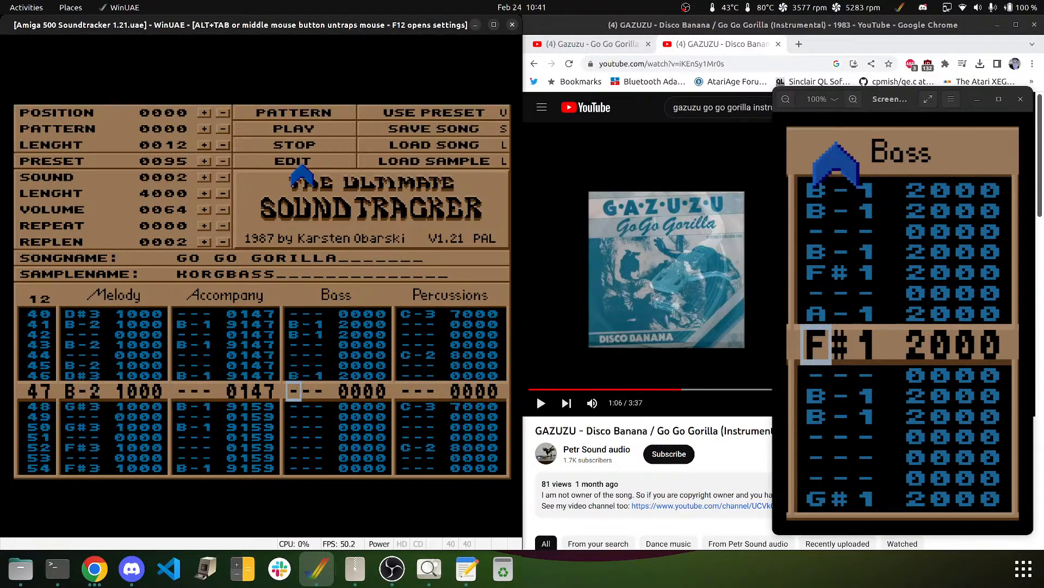
pyautogui.press('3')
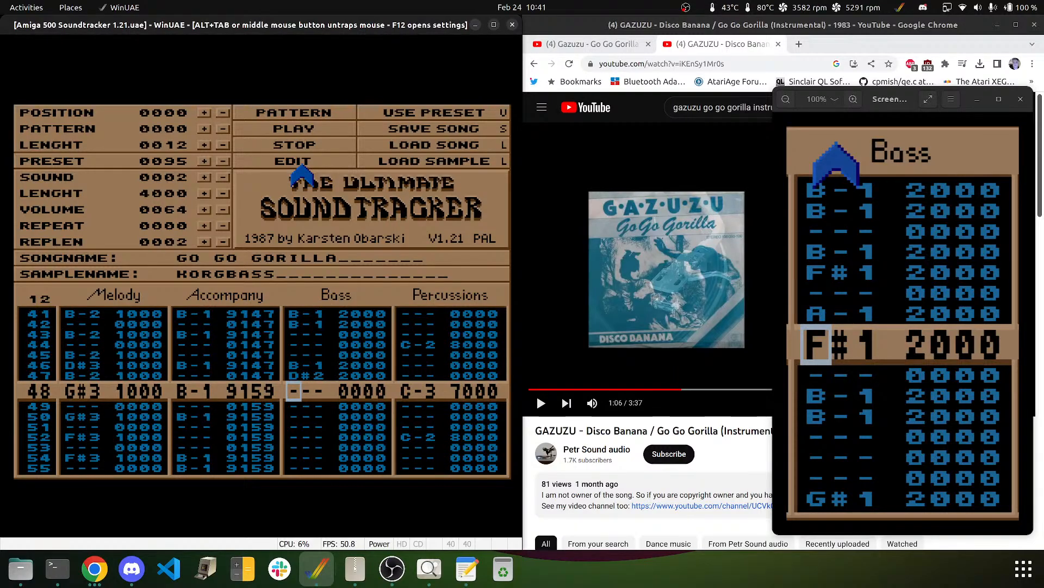
pyautogui.press('5')
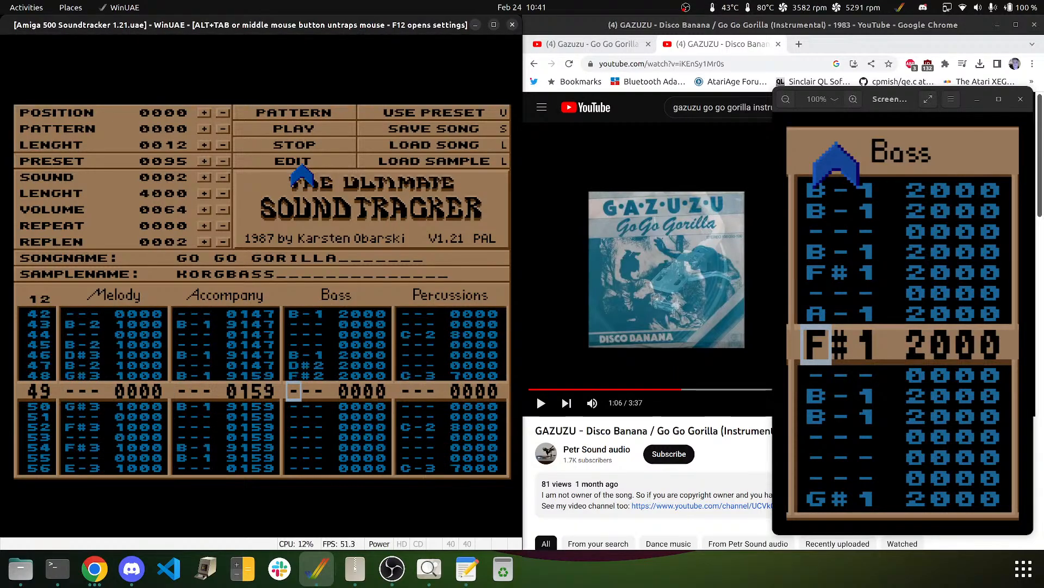
pyautogui.press('Up')
pyautogui.press('e')
pyautogui.press('e')
pyautogui.press('Down')
pyautogui.press('e')
# - Add B-1 on row 52, D#2 on 54, B-1 on 55, E-2 on 57–58 and the final E-2, wrapping to row 00
pyautogui.press('m')
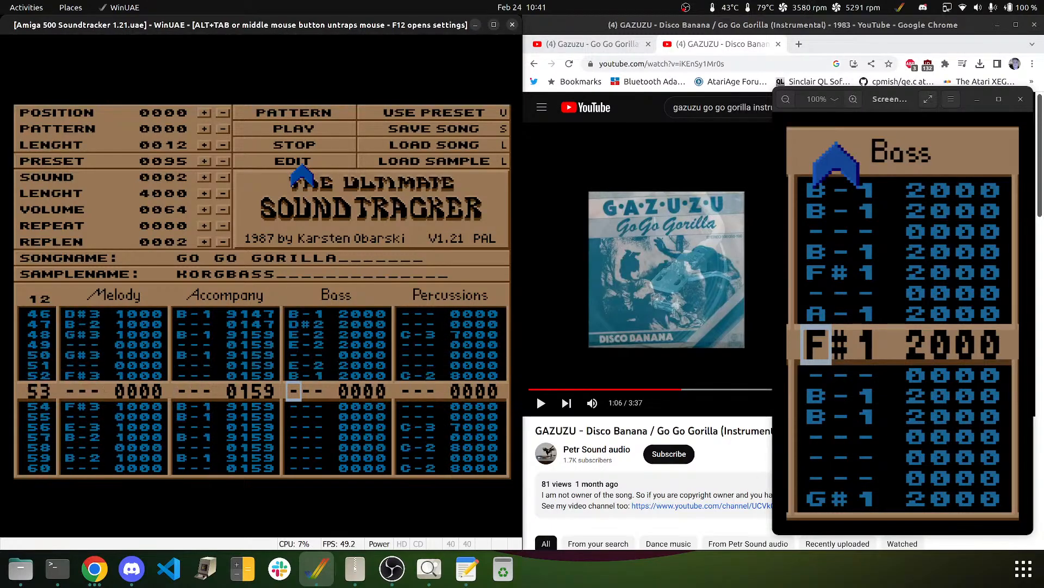
pyautogui.press('Down')
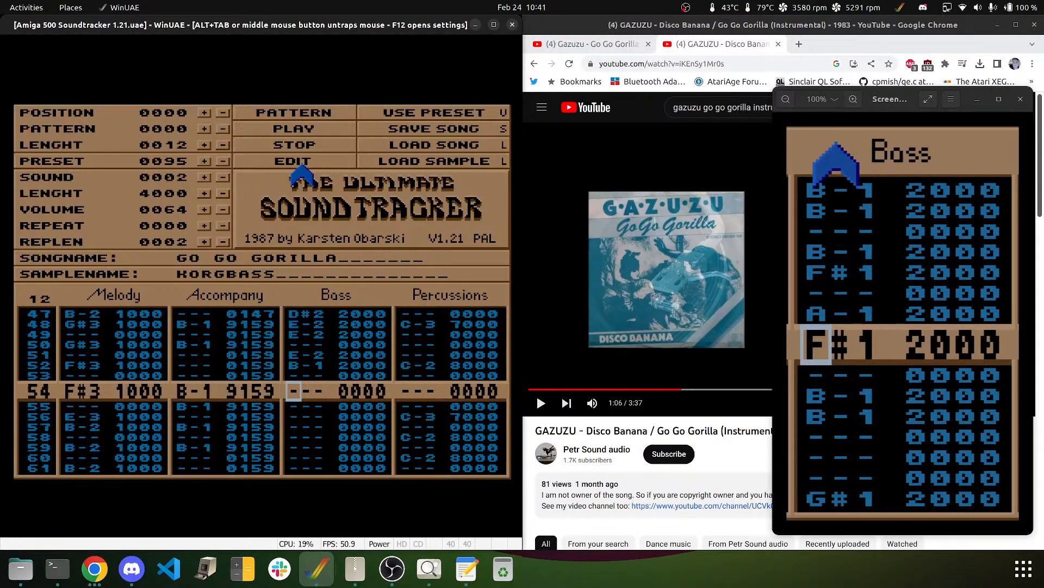
pyautogui.press('3')
pyautogui.press('m')
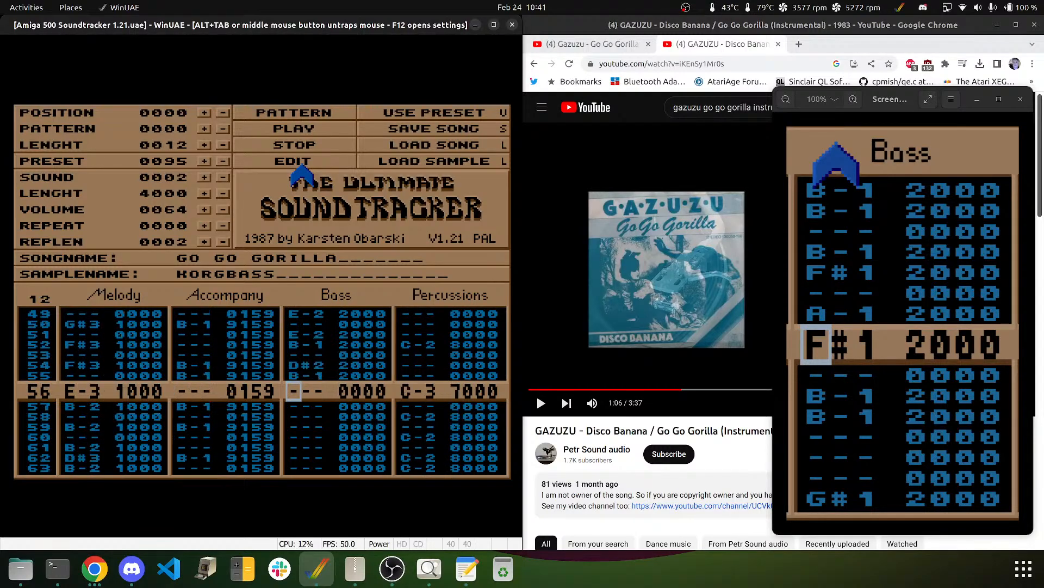
pyautogui.press('Down')
pyautogui.press('e')
pyautogui.press('e')
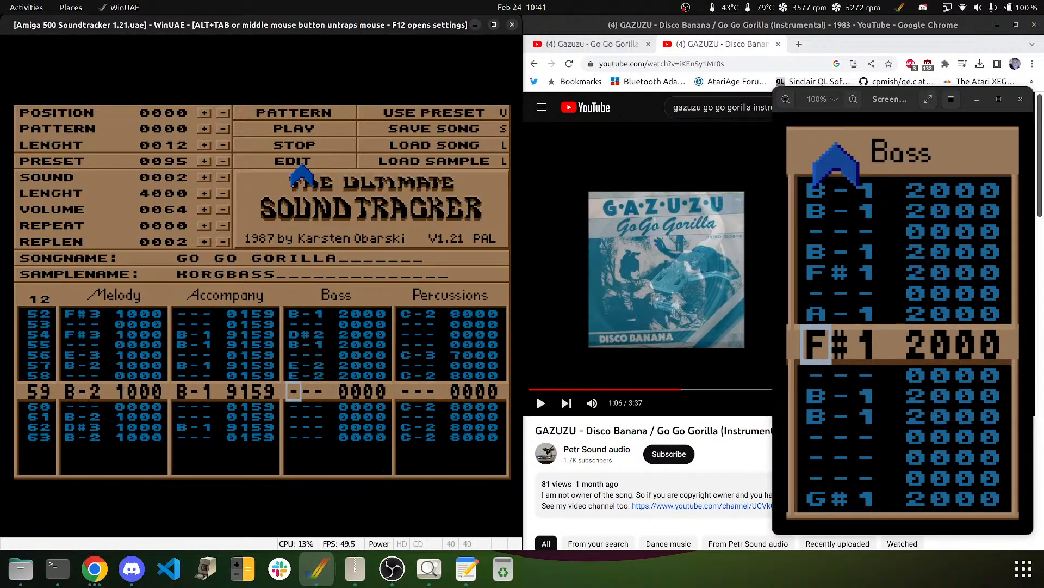
pyautogui.press('Down')
pyautogui.press('Down')
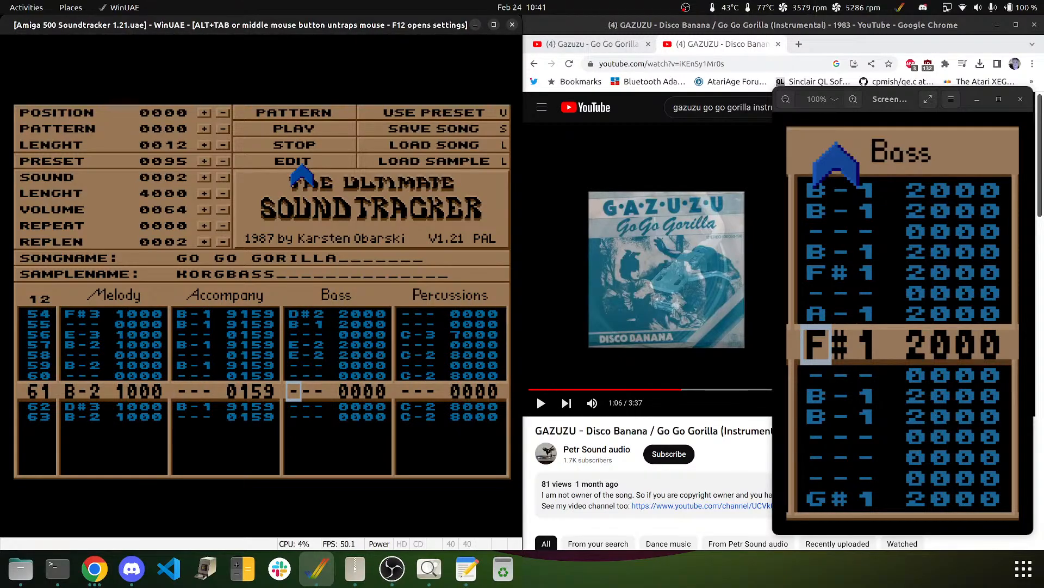
pyautogui.press('Down')
pyautogui.press('e')
pyautogui.press('Down')
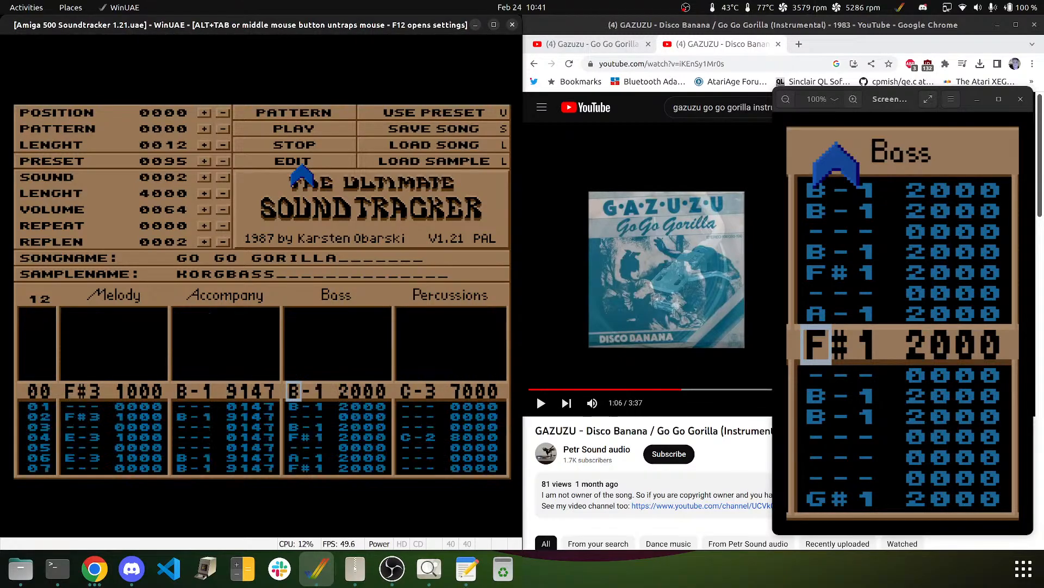
pyautogui.click(320, 112)
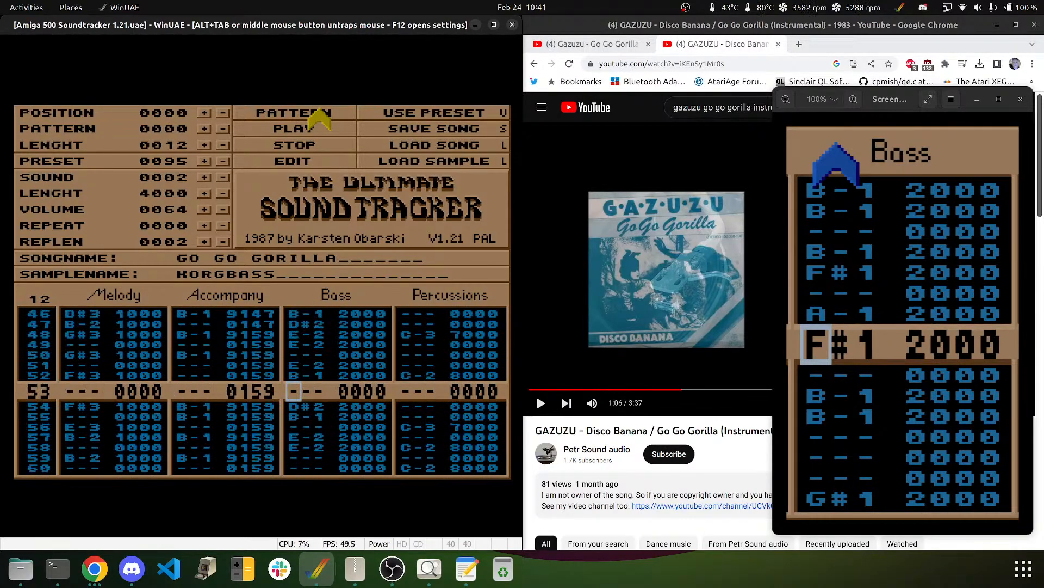
pyautogui.click(304, 146)
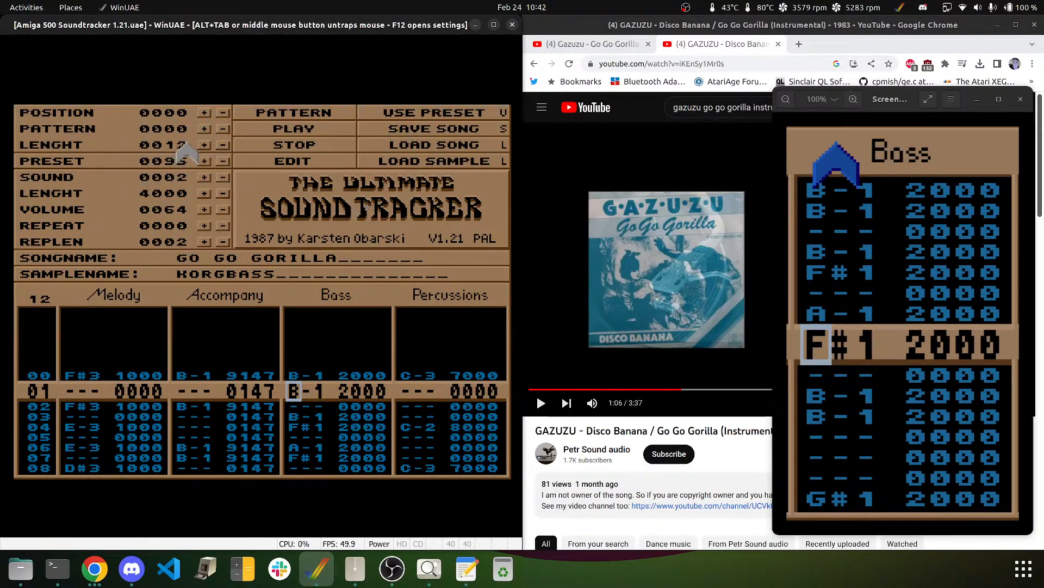
# - Advance the song position to 0012 and raise the song length to 0013
pyautogui.click(204, 113)
pyautogui.moveTo(204, 112); pyautogui.dragTo(202, 130)
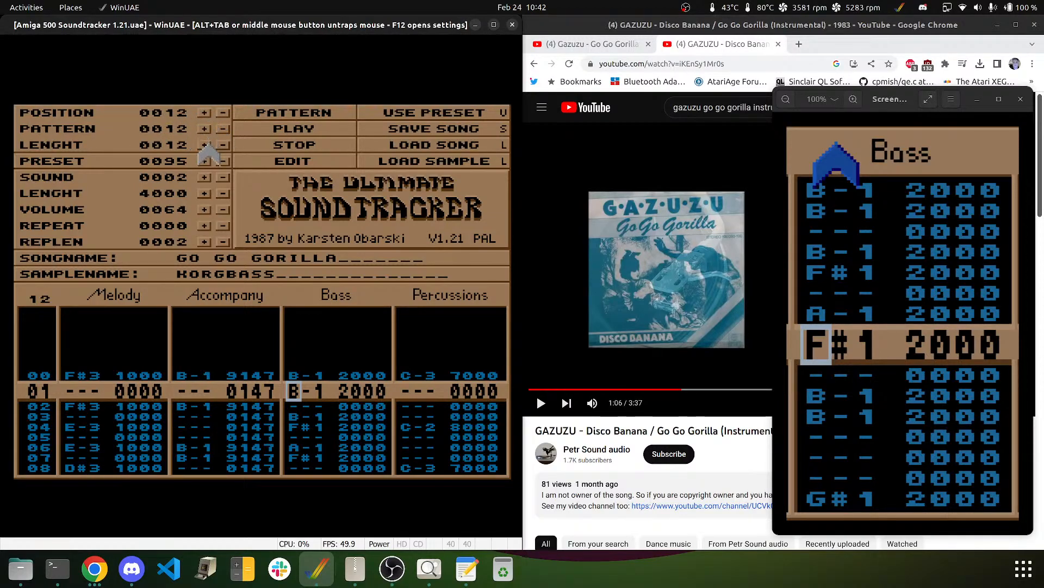
pyautogui.click(205, 145)
pyautogui.click(403, 129)
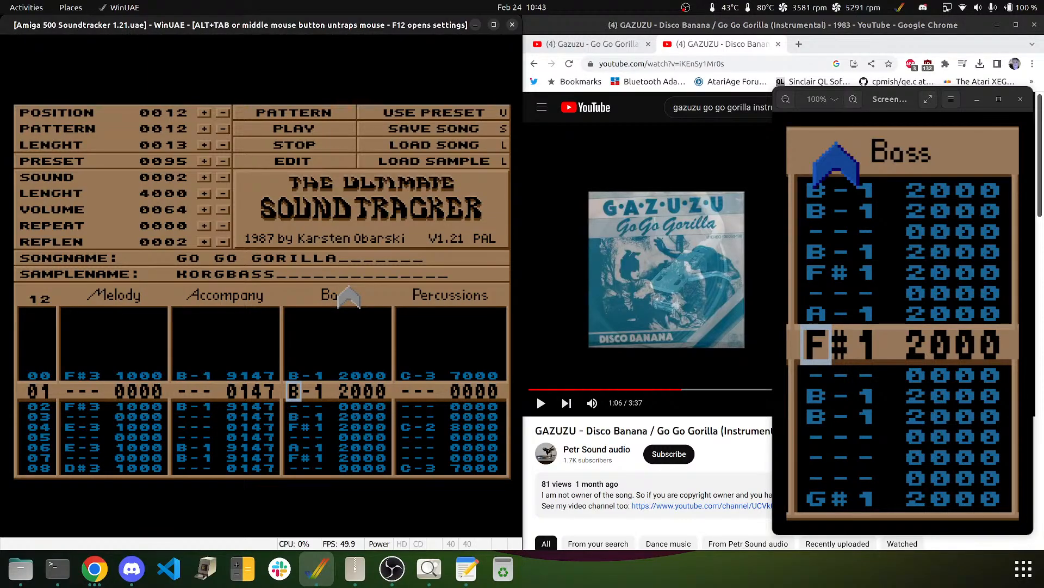
pyautogui.press('Right')
pyautogui.press('Right')
pyautogui.press('Right')
pyautogui.press('Right')
pyautogui.press('Right')
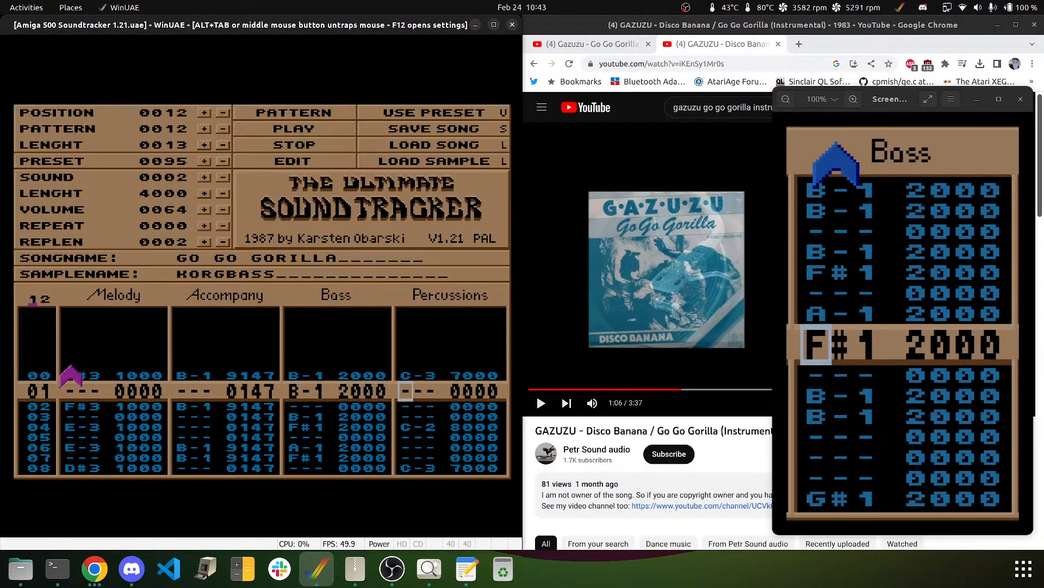
# - Enter 13 as the edited pattern, then rewind the reference video about ten seconds
pyautogui.write('13')
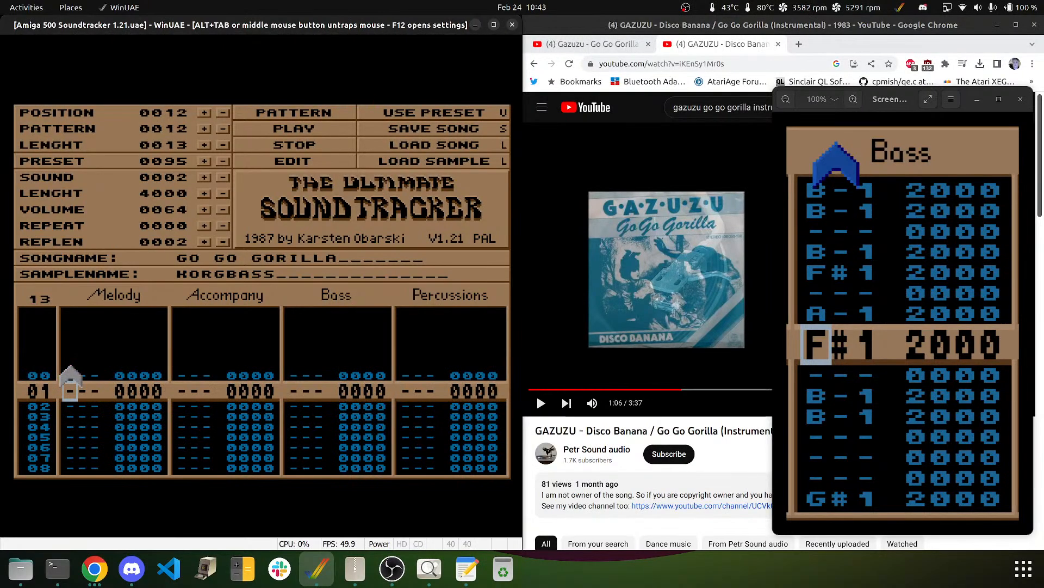
pyautogui.middleClick(126, 322)
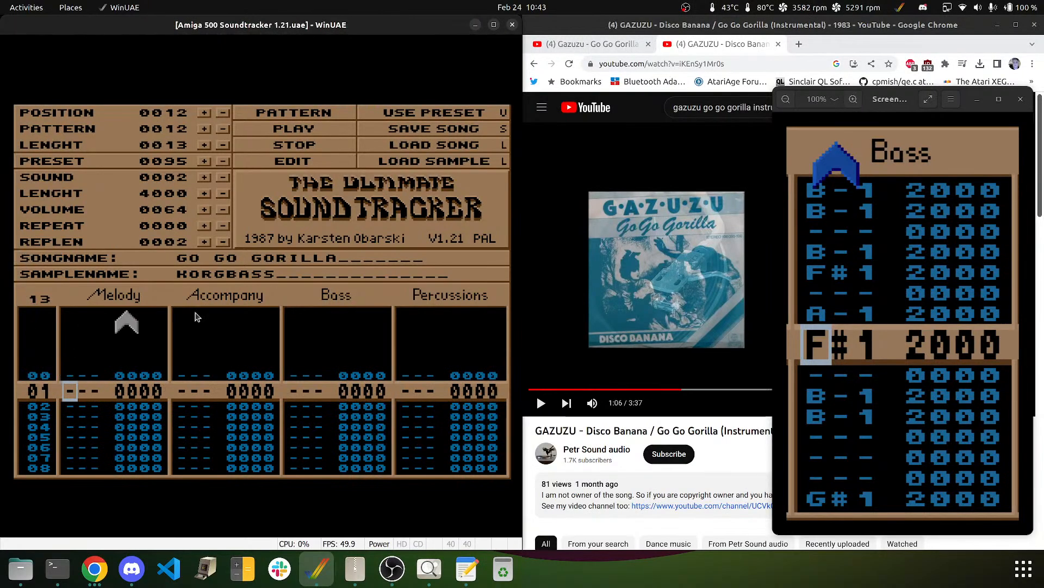
pyautogui.click(655, 288)
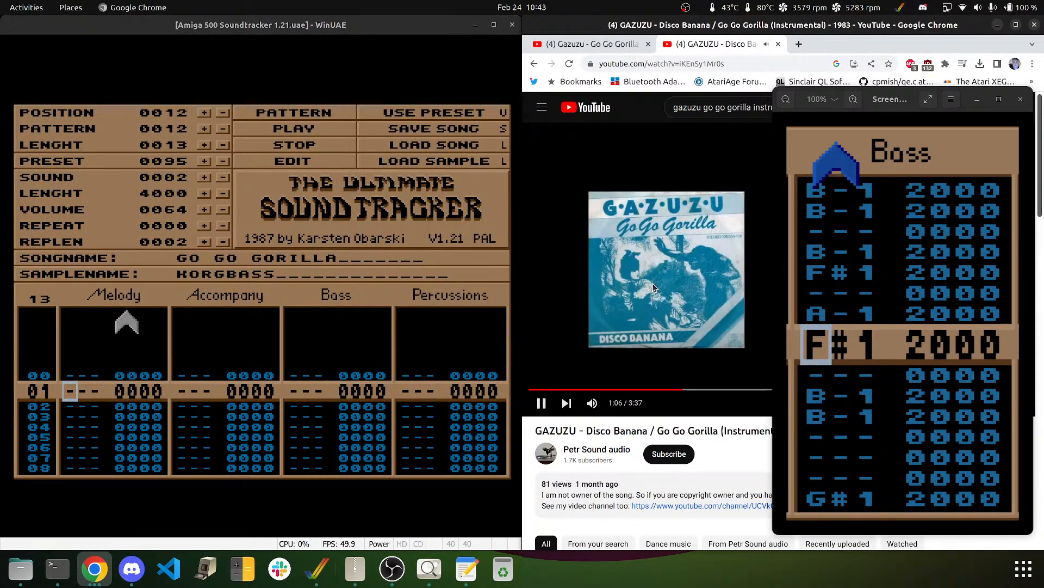
pyautogui.press('Left')
pyautogui.press('Left')
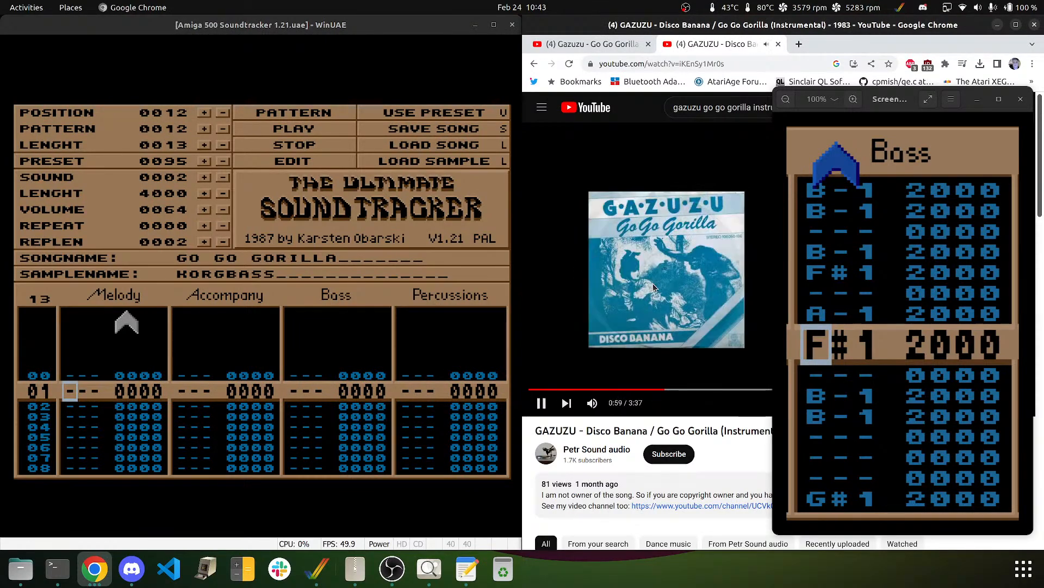
pyautogui.press('Left')
pyautogui.press('Left')
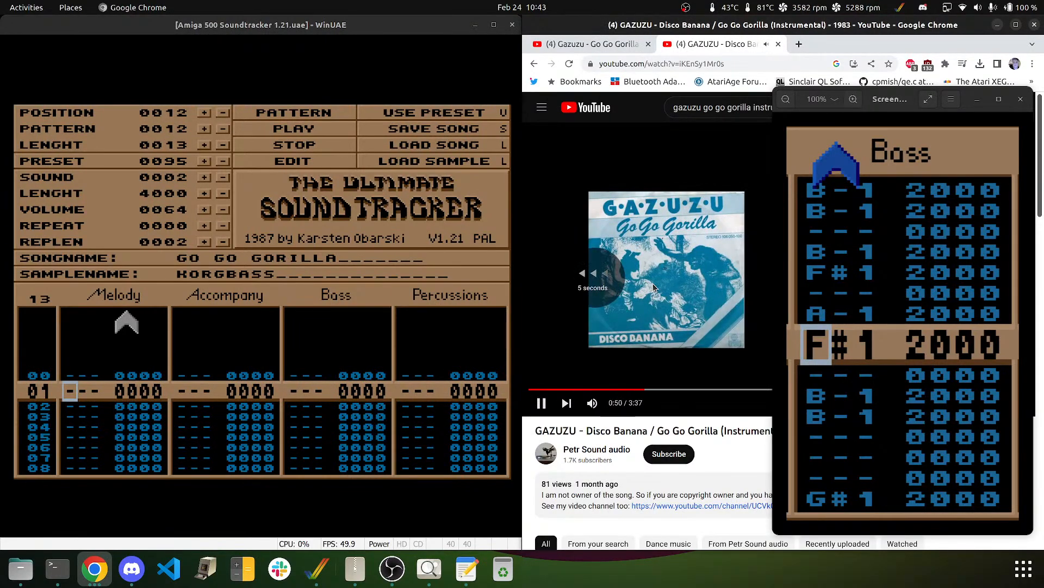
pyautogui.press('Left')
pyautogui.press('Left')
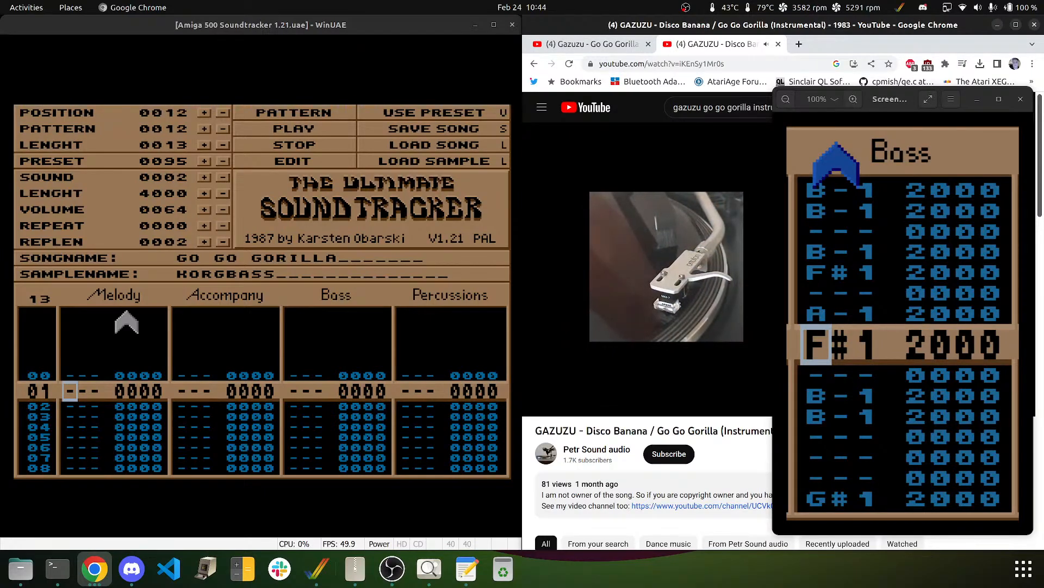
pyautogui.moveTo(574, 265)
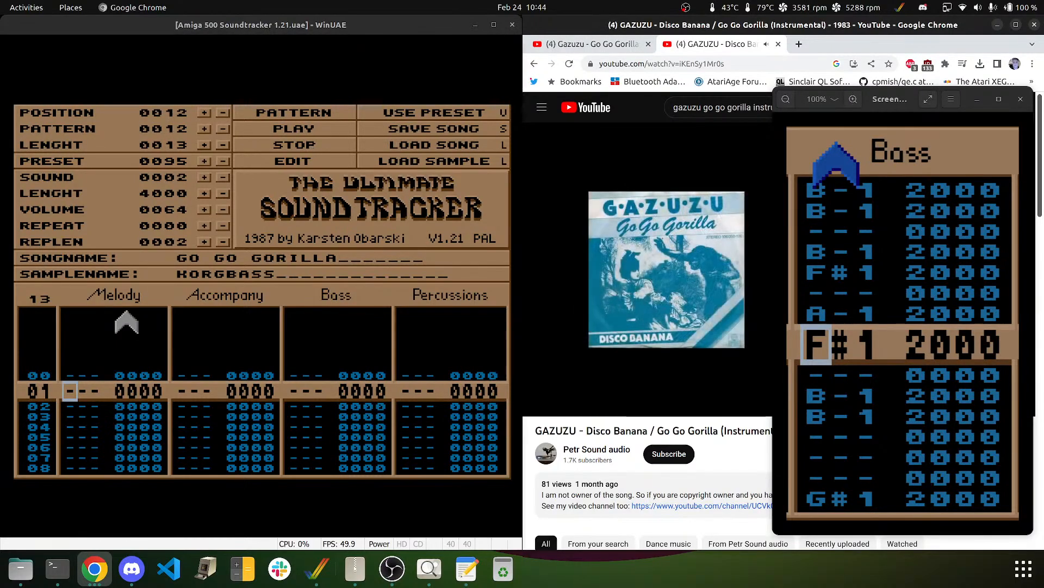
# - Pause the reference video and return focus to the tracker
pyautogui.click(311, 145)
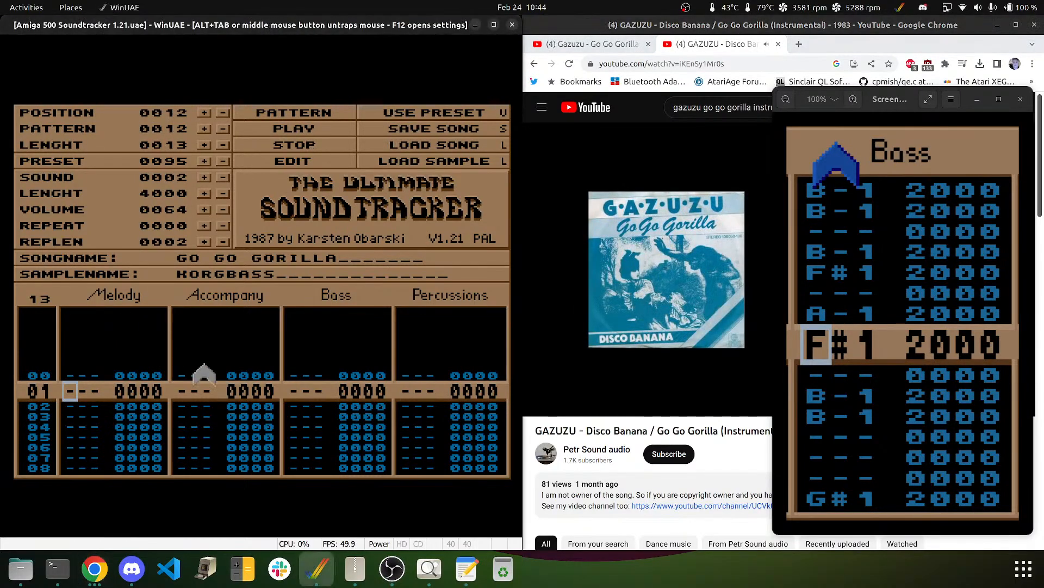
pyautogui.press('ctrl')
pyautogui.click(567, 245)
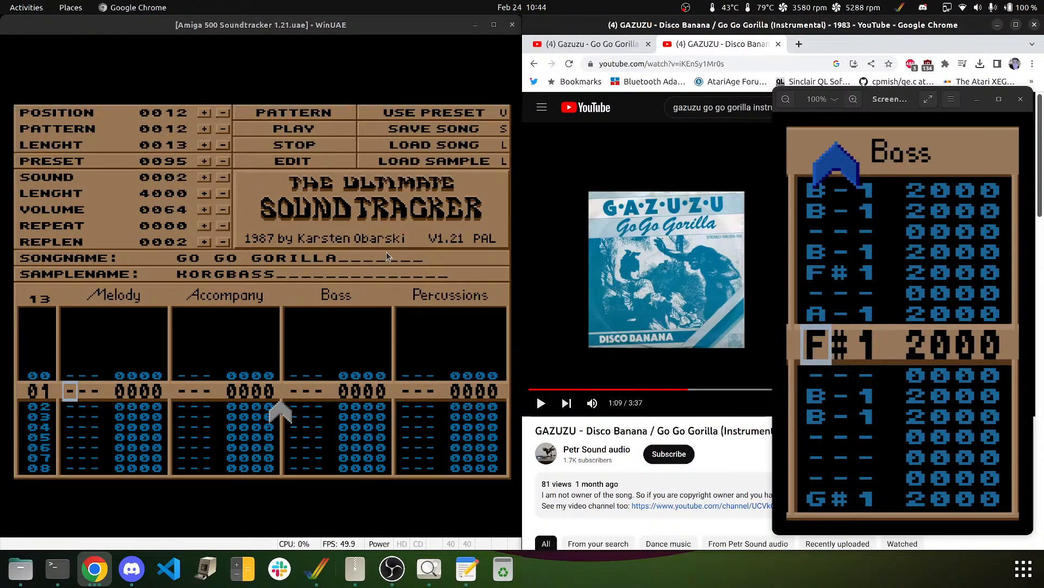
pyautogui.click(268, 199)
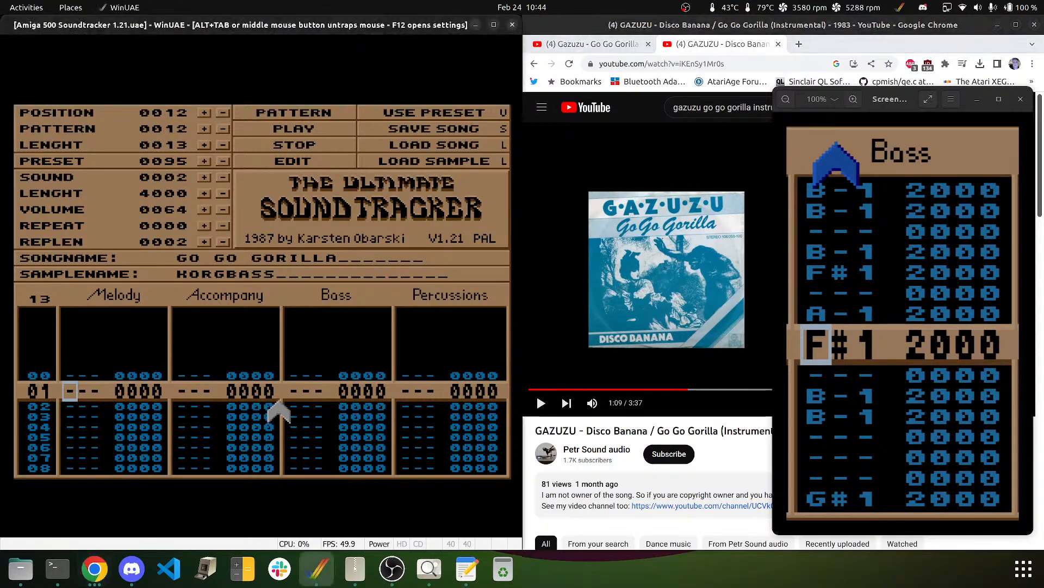
# - Assign pattern 12 to song position 13 and pattern 13 to position 14
pyautogui.click(204, 113)
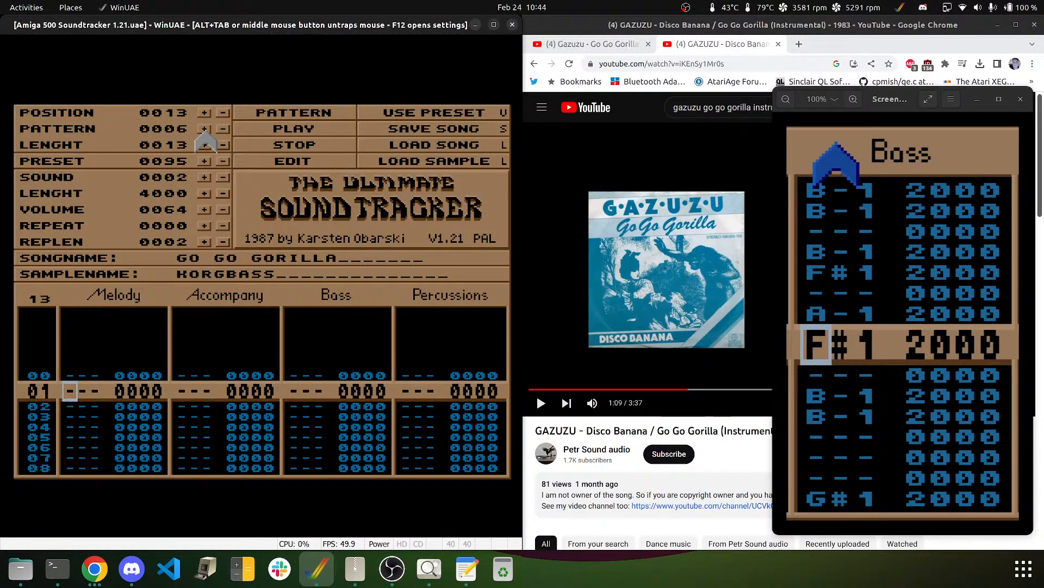
pyautogui.click(205, 130)
pyautogui.click(205, 131)
pyautogui.click(205, 131)
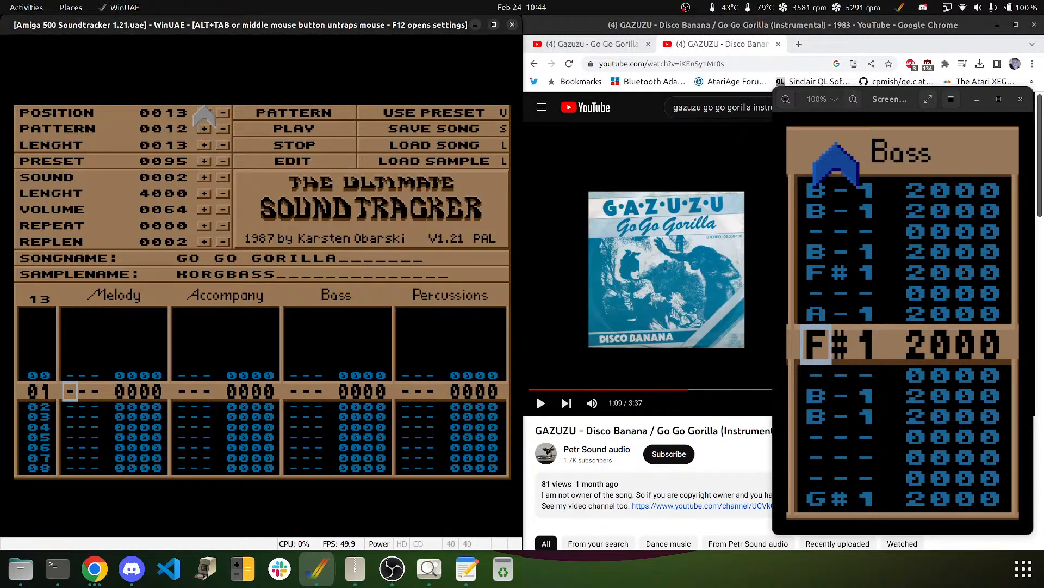
pyautogui.click(204, 113)
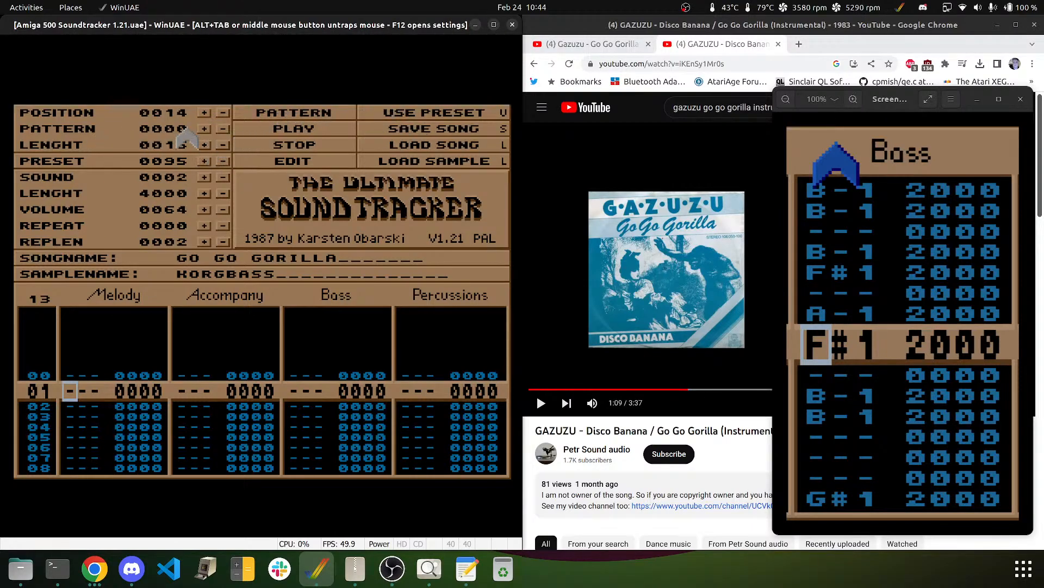
pyautogui.click(223, 112)
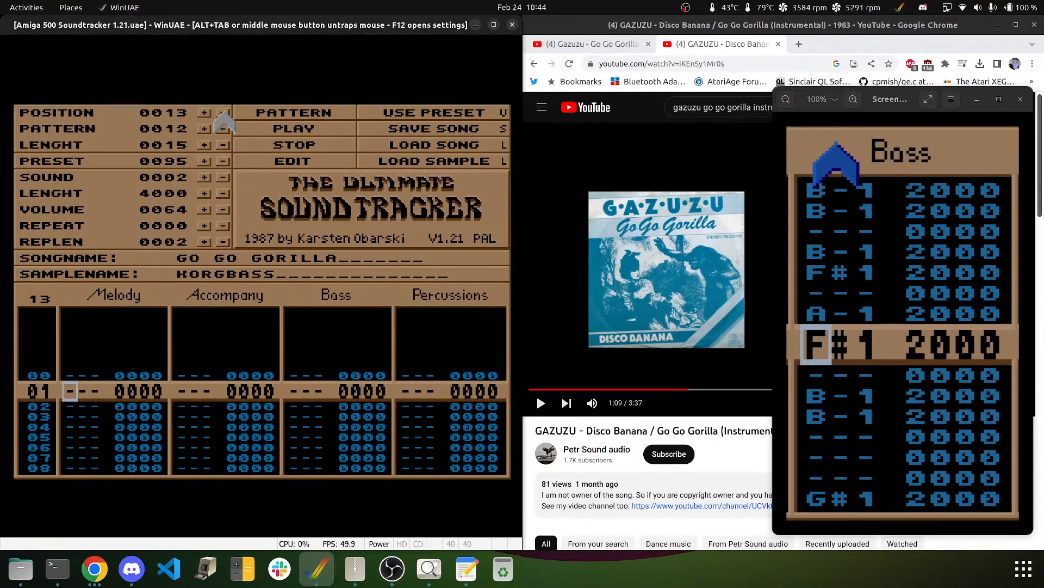
pyautogui.click(204, 113)
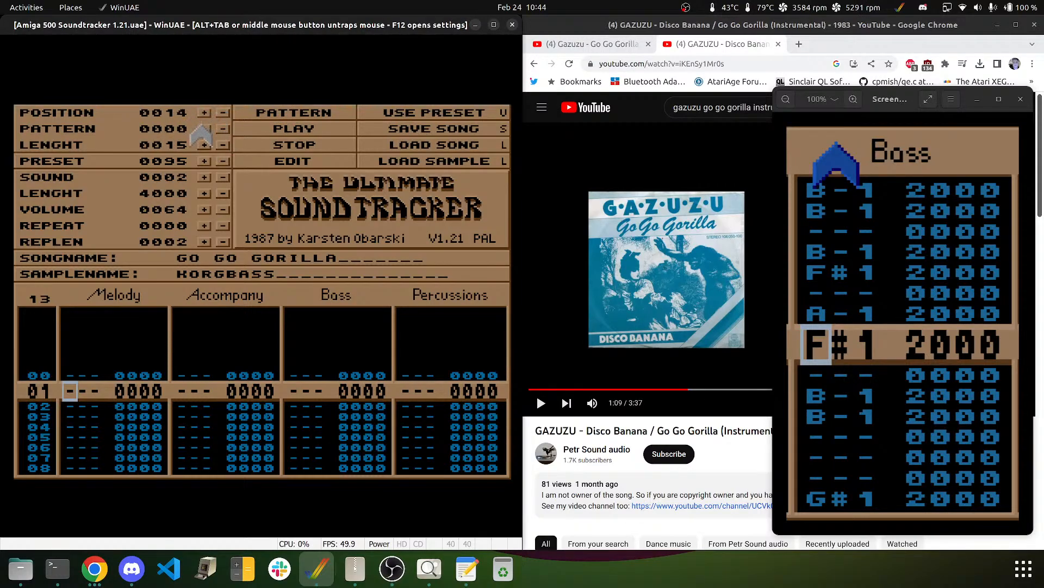
pyautogui.click(204, 129)
pyautogui.click(204, 129)
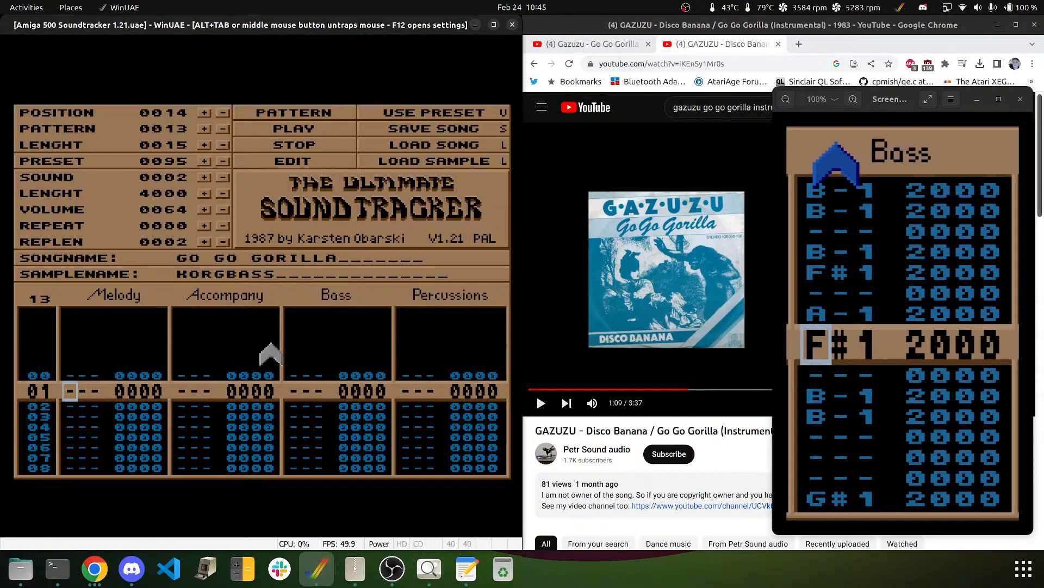
# - Select the HALLBRASS sample and enter B-2 on row 00 of the Melody track
pyautogui.press('Up')
pyautogui.press('Up')
pyautogui.press('Down')
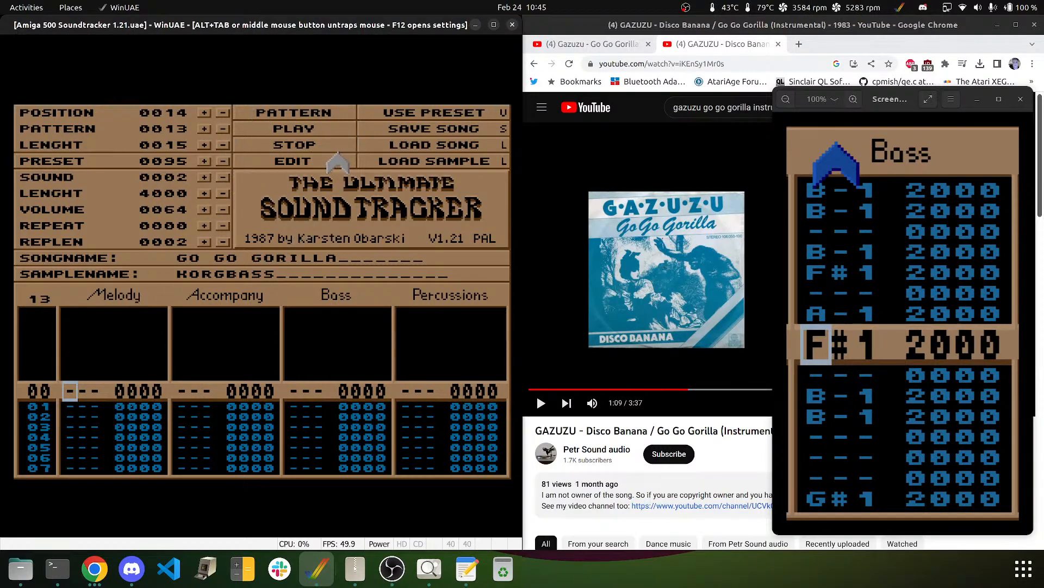
pyautogui.click(222, 178)
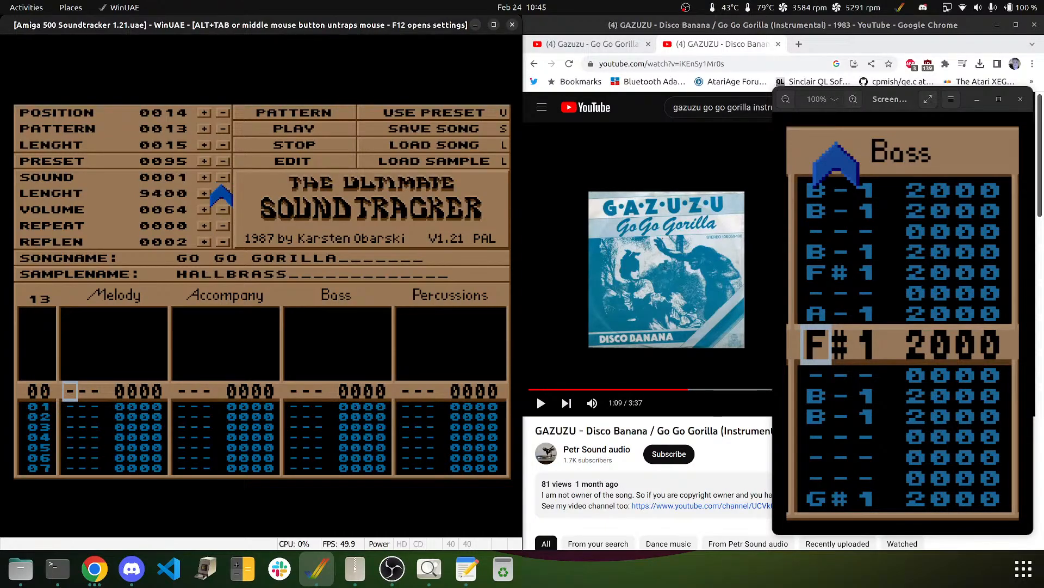
pyautogui.press('q')
pyautogui.press('i')
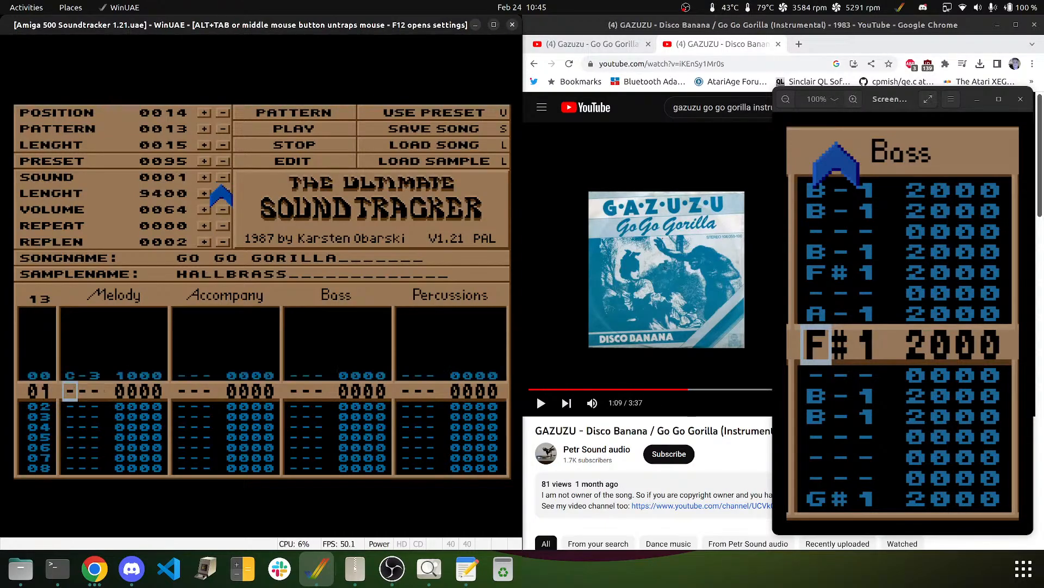
pyautogui.press('Up')
pyautogui.press('u')
pyautogui.press('Right')
pyautogui.press('Right')
pyautogui.press('Right')
pyautogui.press('Right')
pyautogui.press('Right')
pyautogui.press('Up')
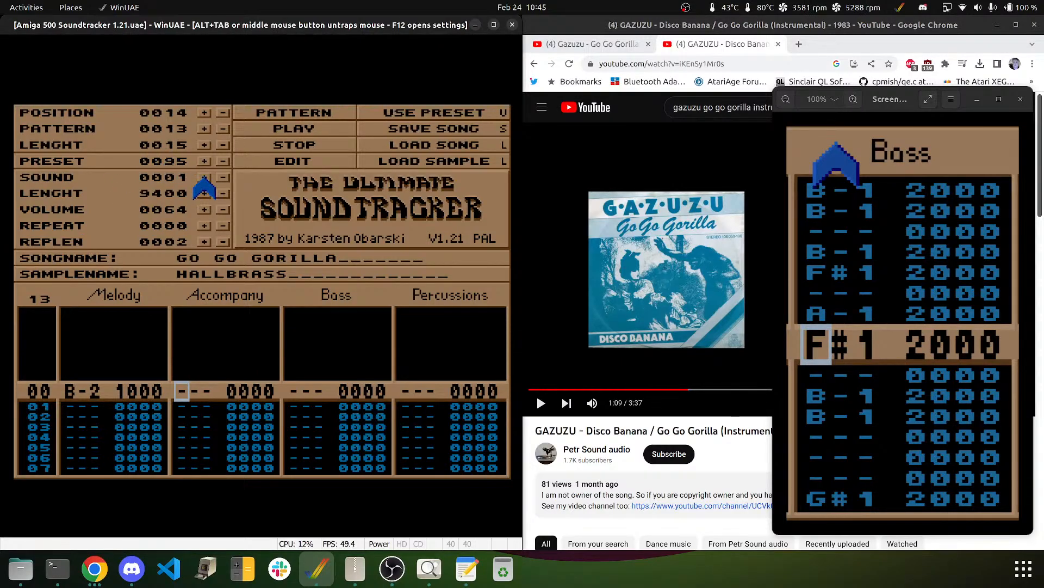
# - Select the DREAMBELLS sample and enter a trial B-2 note in the Accompany track
pyautogui.click(205, 177)
pyautogui.click(205, 177)
pyautogui.click(204, 177)
pyautogui.click(204, 177)
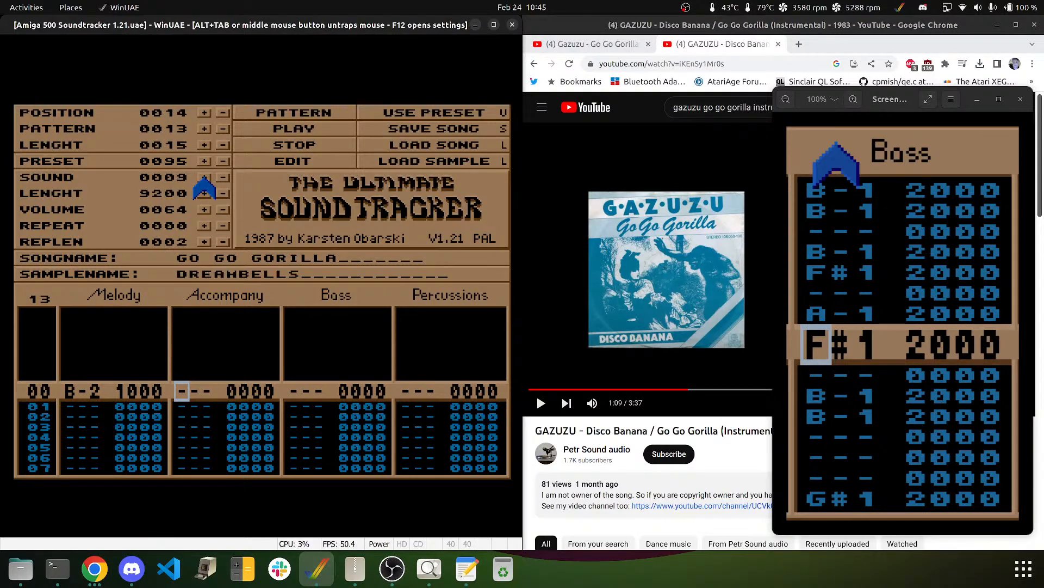
pyautogui.press('u')
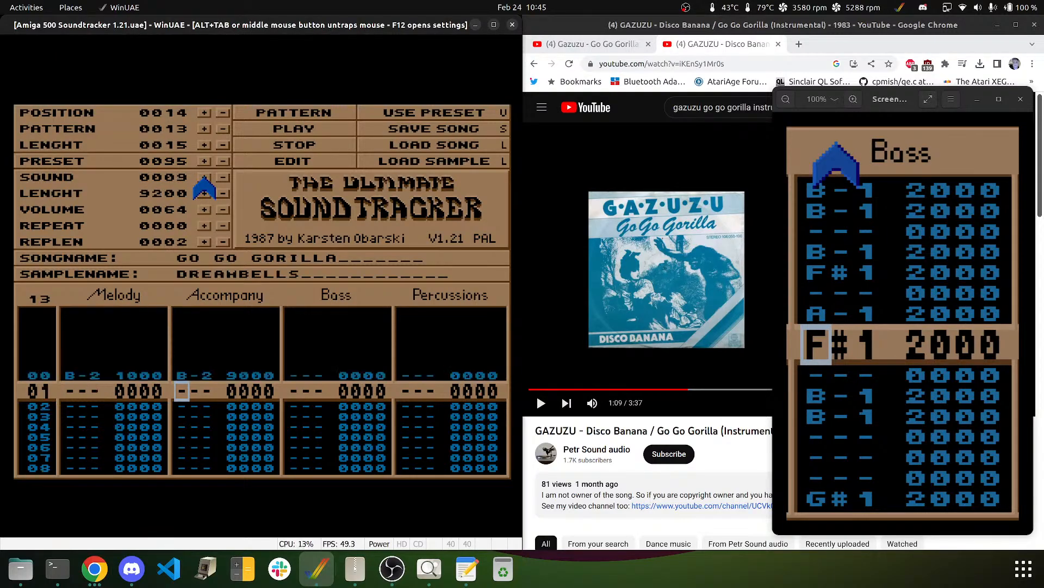
pyautogui.press('Up')
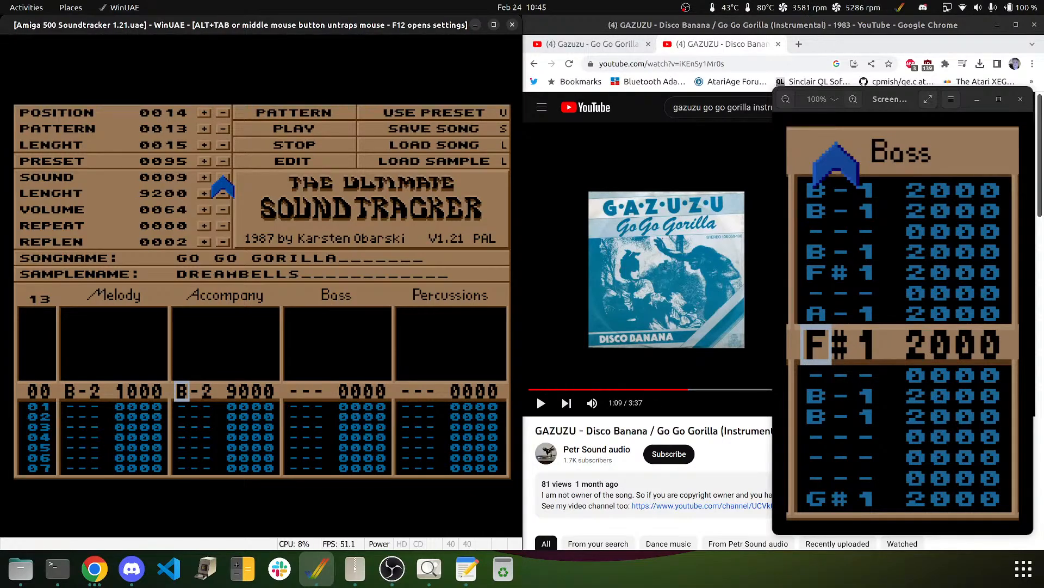
# - Enter B-1 DREAMBELLS notes on Accompany rows 00, 02, 06, 07, 09, 12 and 14
pyautogui.press('m')
pyautogui.press('Down')
pyautogui.press('m')
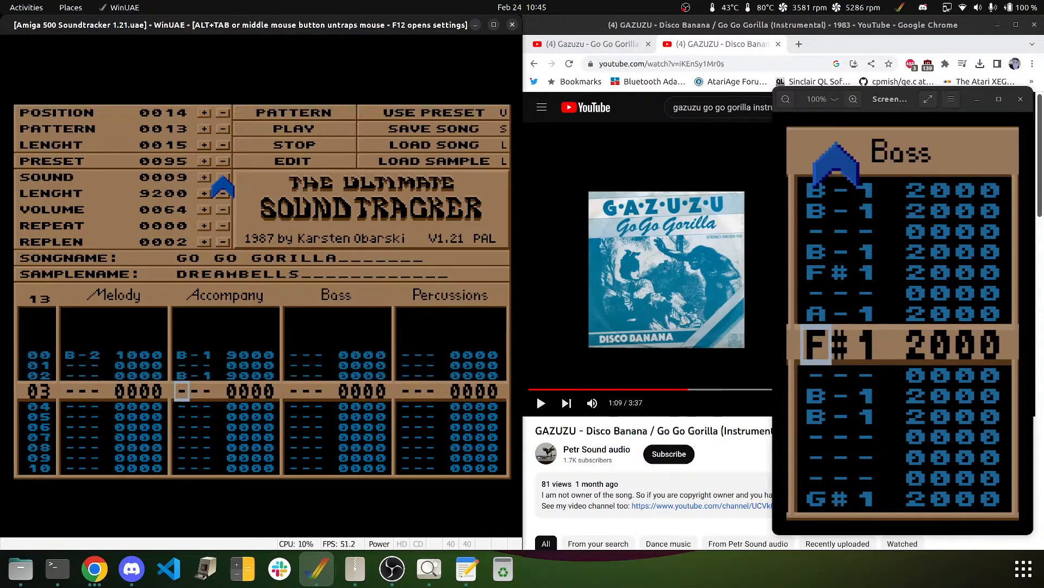
pyautogui.press('Down')
pyautogui.press('Down')
pyautogui.press('Down')
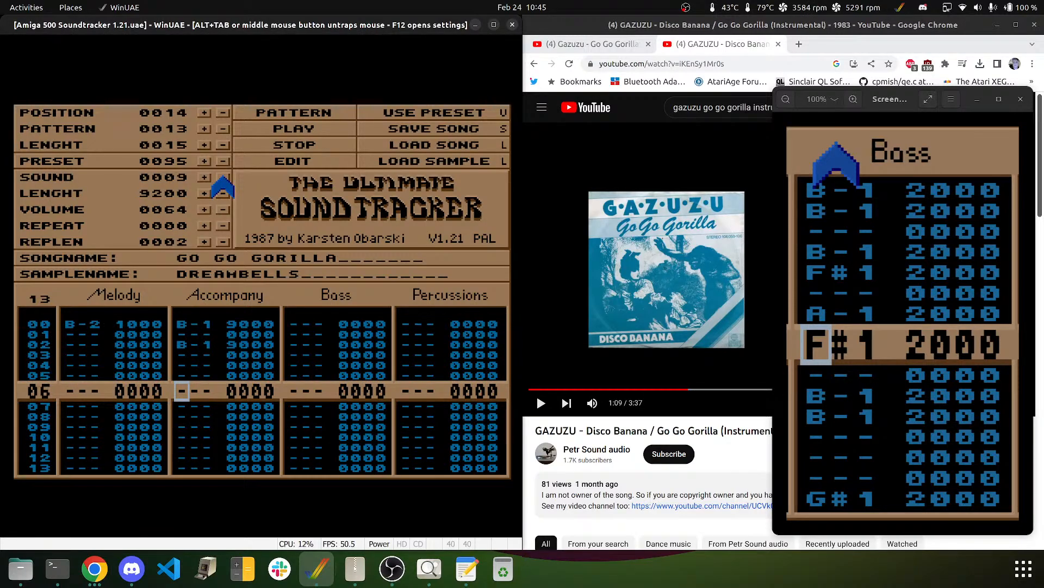
pyautogui.press('m')
pyautogui.press('m')
pyautogui.press('Down')
pyautogui.press('m')
pyautogui.press('Down')
pyautogui.press('Down')
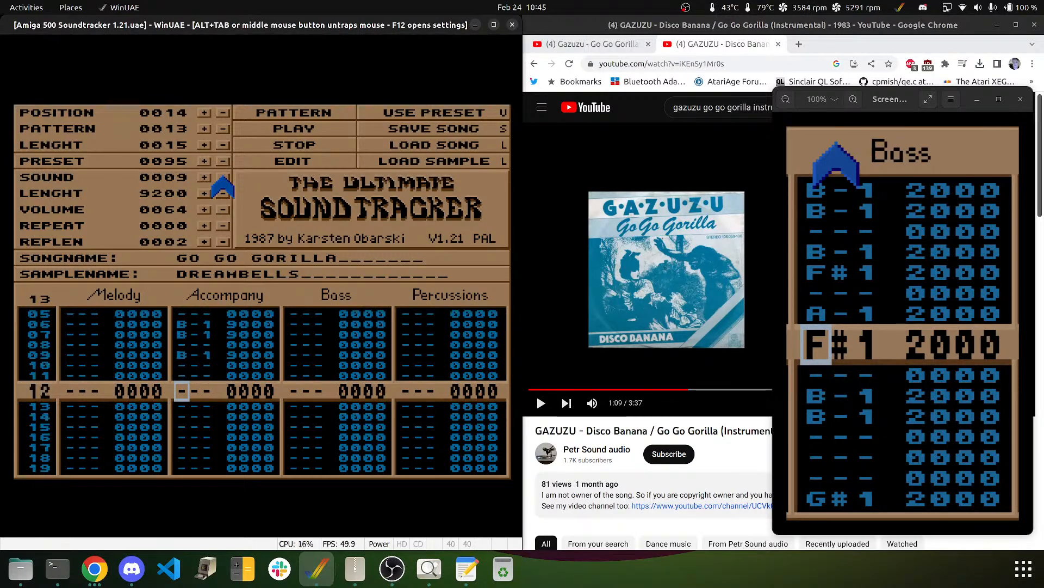
pyautogui.press('m')
pyautogui.press('Down')
pyautogui.press('m')
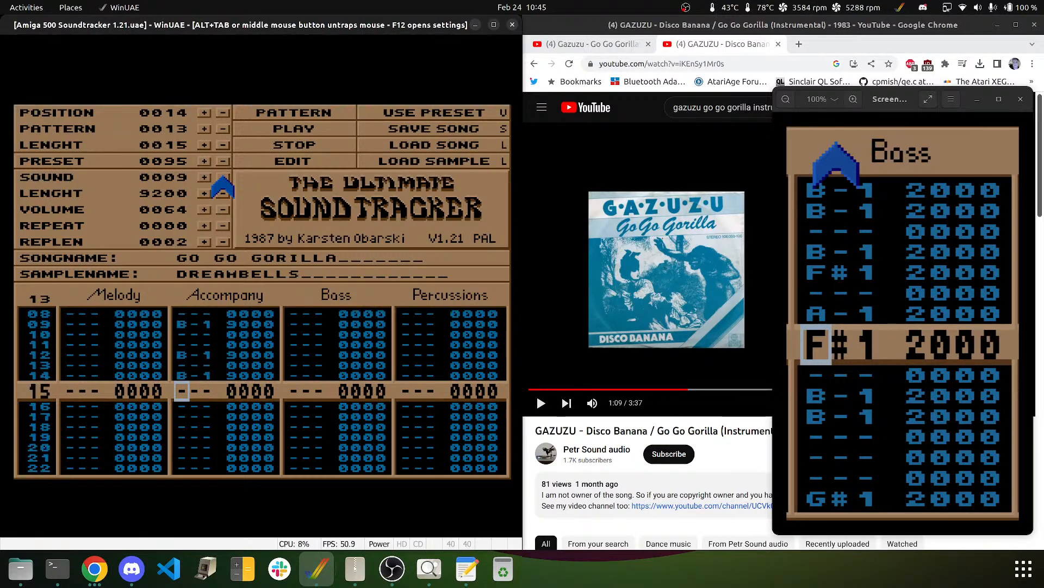
pyautogui.press('Down')
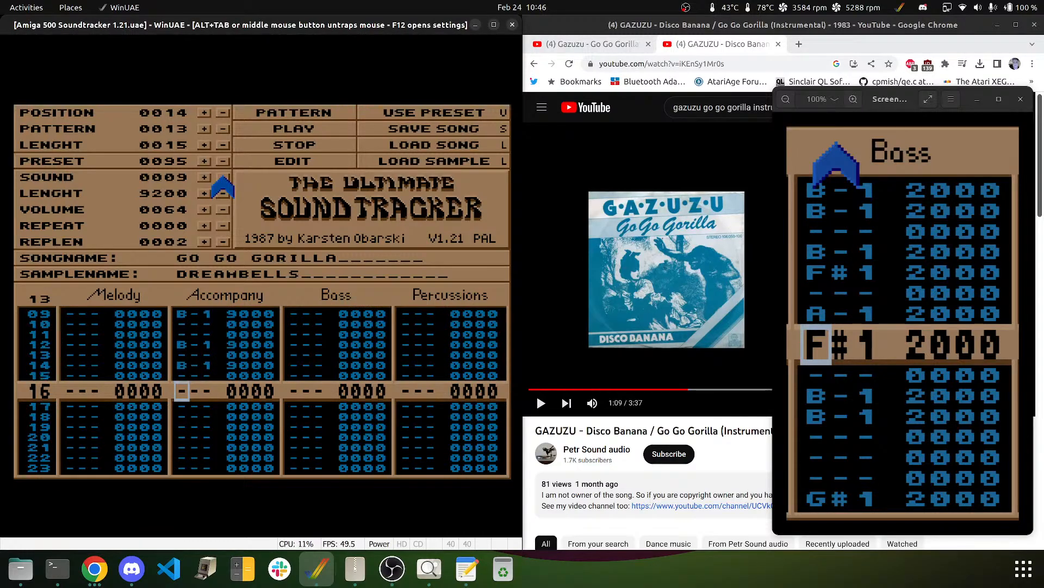
# - Add B-1 DREAMBELLS notes on Accompany rows 16, 18, 22, 23, 25, 27 and 30
pyautogui.press('m')
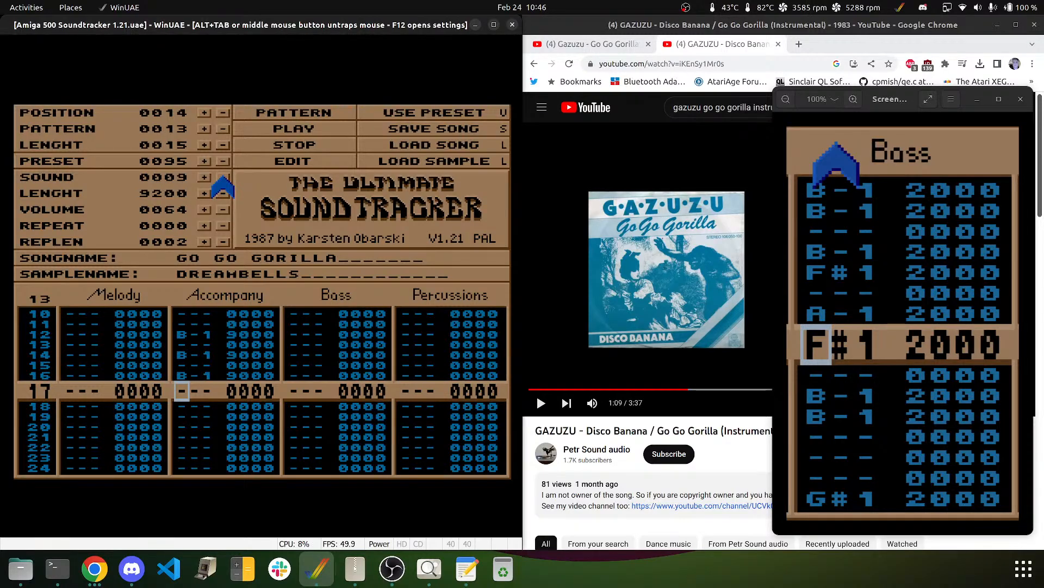
pyautogui.press('Down')
pyautogui.press('m')
pyautogui.press('Down')
pyautogui.press('Down')
pyautogui.press('Down')
pyautogui.press('m')
pyautogui.press('m')
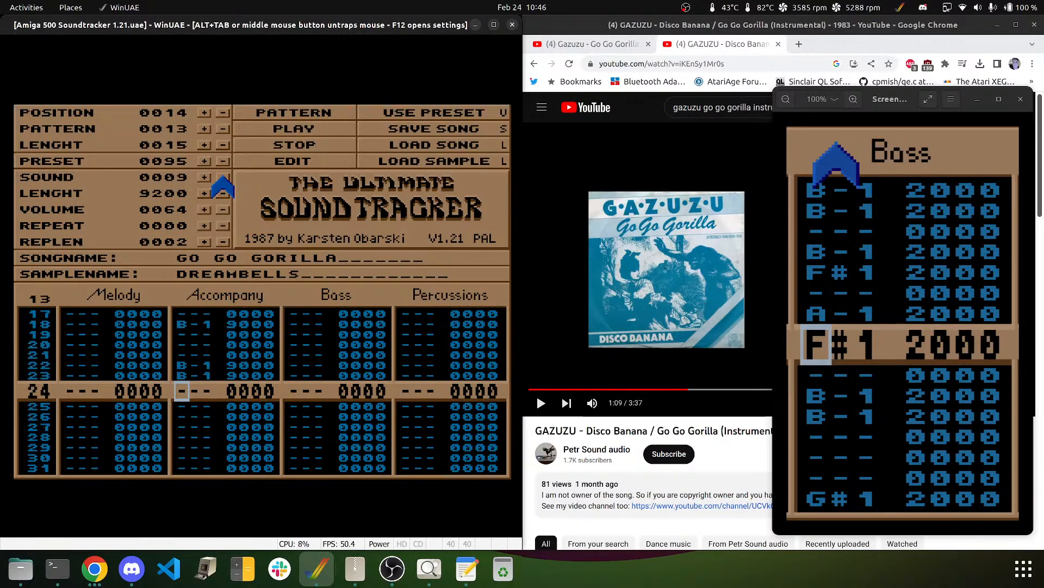
pyautogui.press('Down')
pyautogui.press('m')
pyautogui.press('Down')
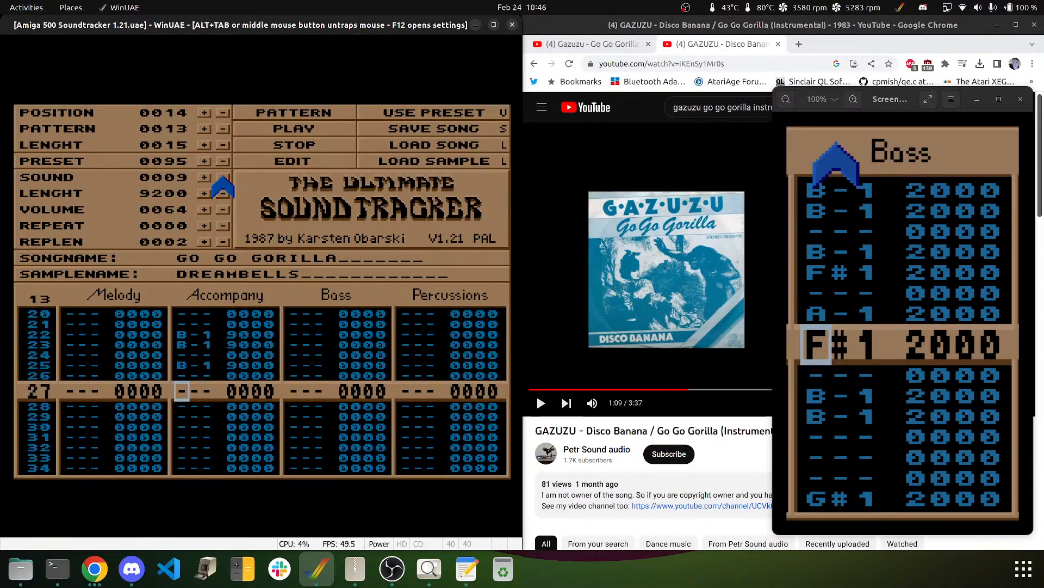
pyautogui.press('m')
pyautogui.press('Down')
pyautogui.press('Down')
# - Add B-1 DREAMBELLS notes on Accompany rows 32, 34, 38, 39, 41, 43 and 46
pyautogui.press('m')
pyautogui.press('Down')
pyautogui.press('Down')
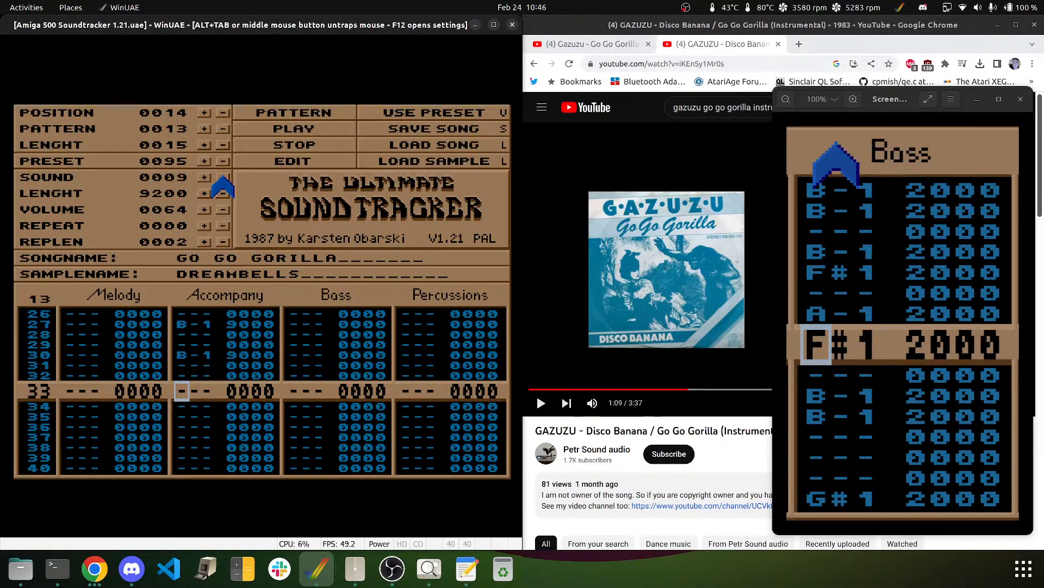
pyautogui.press('Up')
pyautogui.press('m')
pyautogui.press('Down')
pyautogui.press('m')
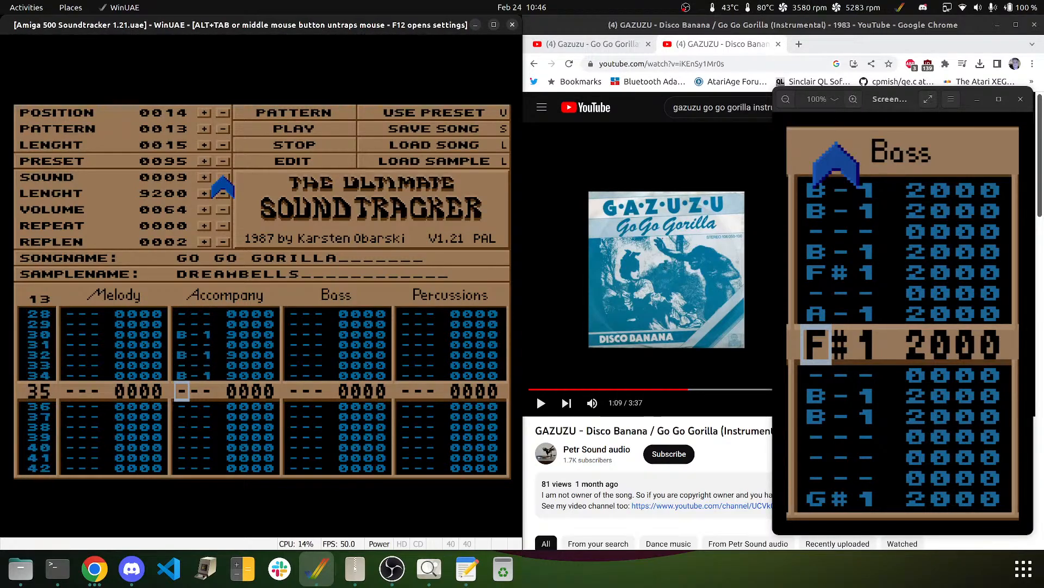
pyautogui.press('Down')
pyautogui.press('Down')
pyautogui.press('Down')
pyautogui.press('m')
pyautogui.press('m')
pyautogui.press('Down')
pyautogui.press('m')
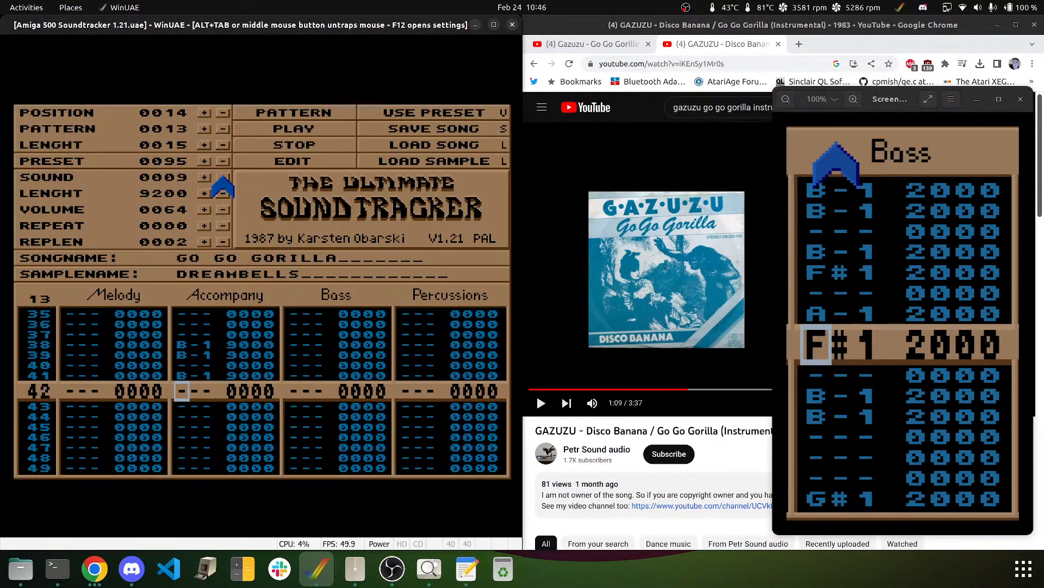
pyautogui.press('Down')
pyautogui.press('m')
pyautogui.press('Down')
pyautogui.press('Down')
pyautogui.press('m')
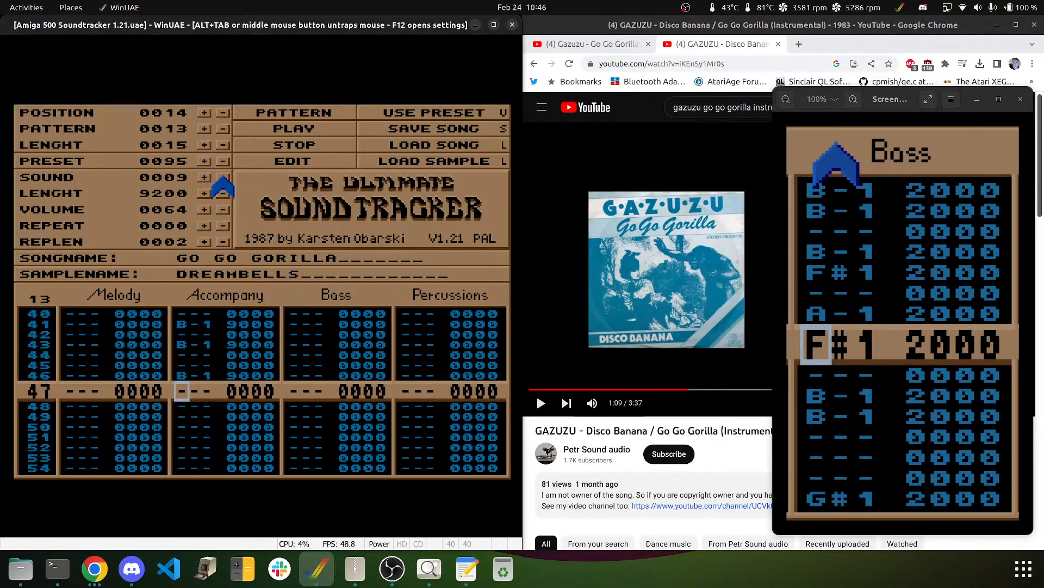
pyautogui.press('Down')
pyautogui.press('Down')
pyautogui.press('Down')
pyautogui.press('Down')
pyautogui.press('Down')
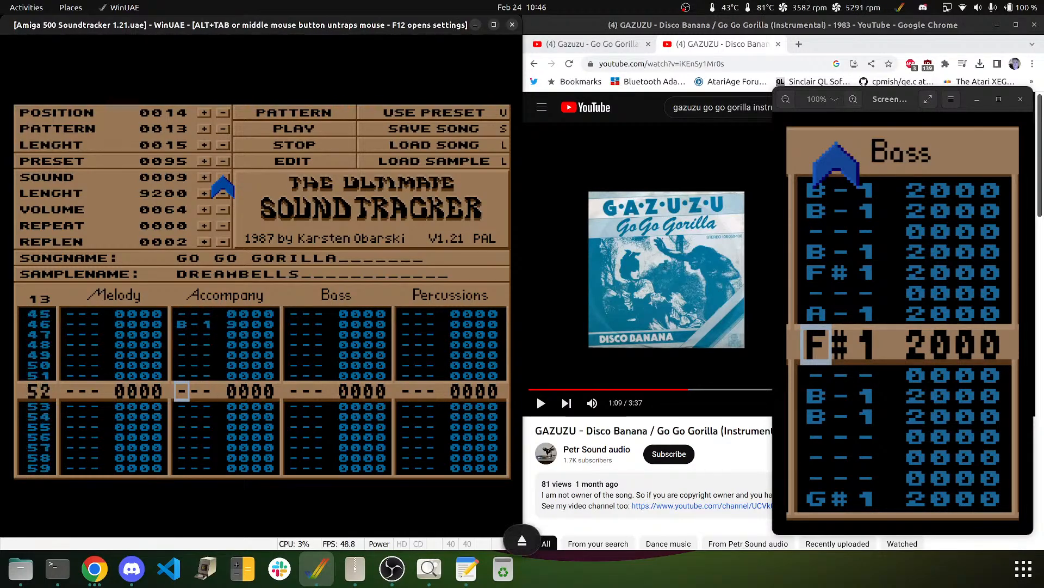
# - Add B-1 DREAMBELLS notes on Accompany rows 48, 50, 54, 55, 57, 59 and 62
pyautogui.press('Up')
pyautogui.press('Up')
pyautogui.press('Up')
pyautogui.press('Up')
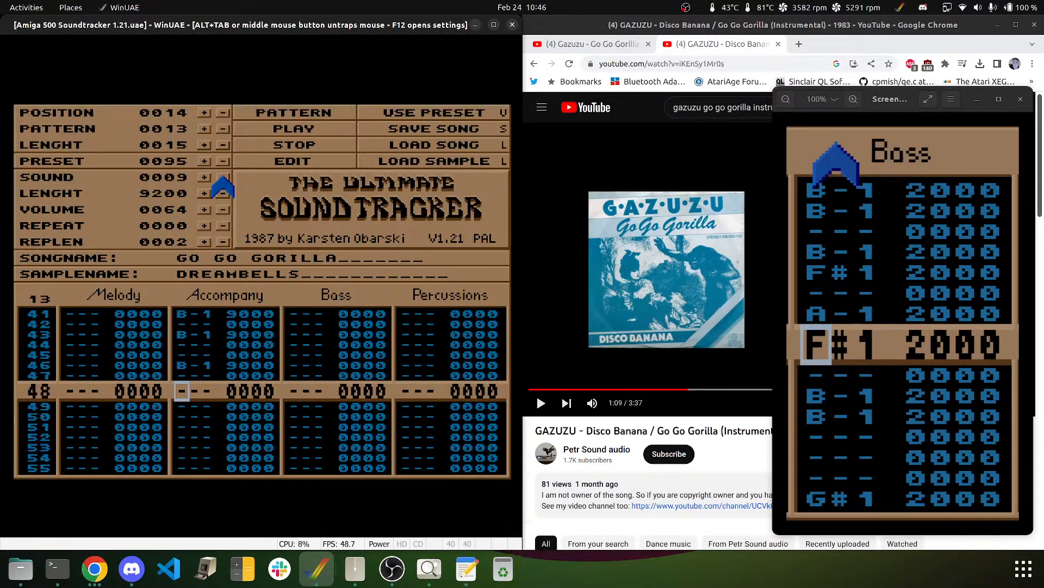
pyautogui.press('m')
pyautogui.press('Down')
pyautogui.press('m')
pyautogui.press('Down')
pyautogui.press('Down')
pyautogui.press('Down')
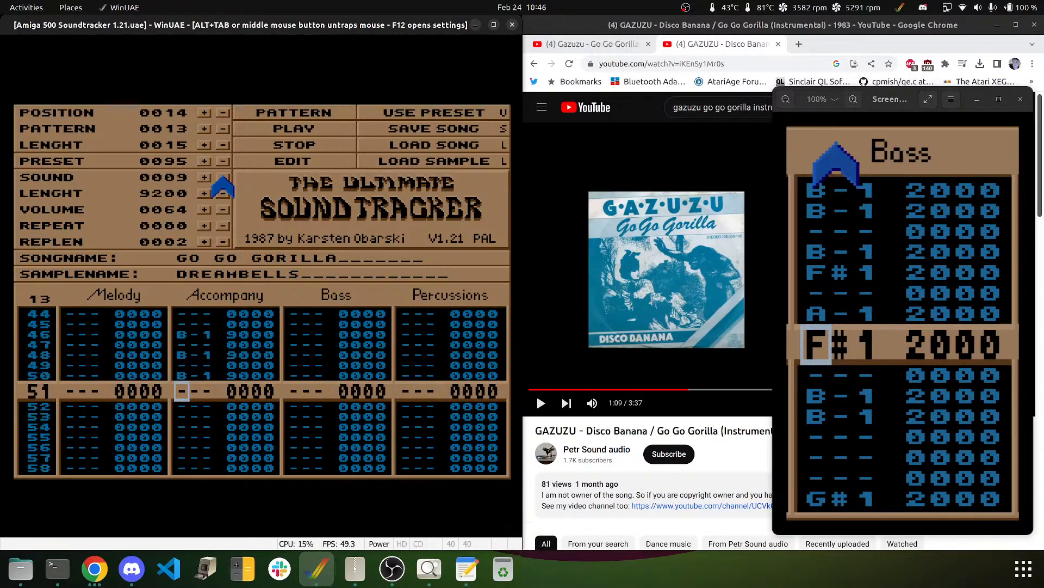
pyautogui.press('m')
pyautogui.press('m')
pyautogui.press('Down')
pyautogui.press('m')
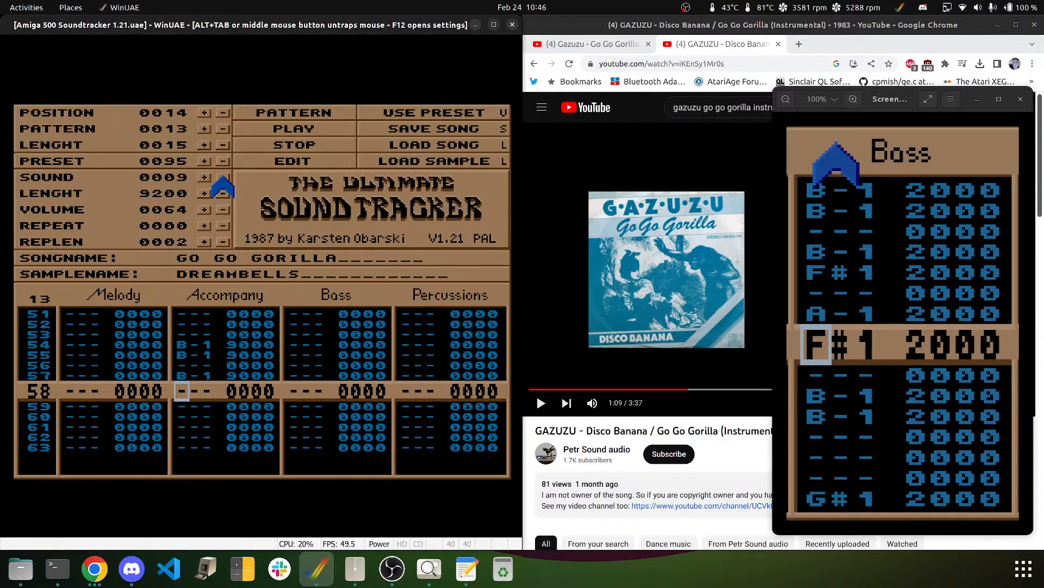
pyautogui.press('Down')
pyautogui.press('Down')
pyautogui.press('Up')
pyautogui.press('m')
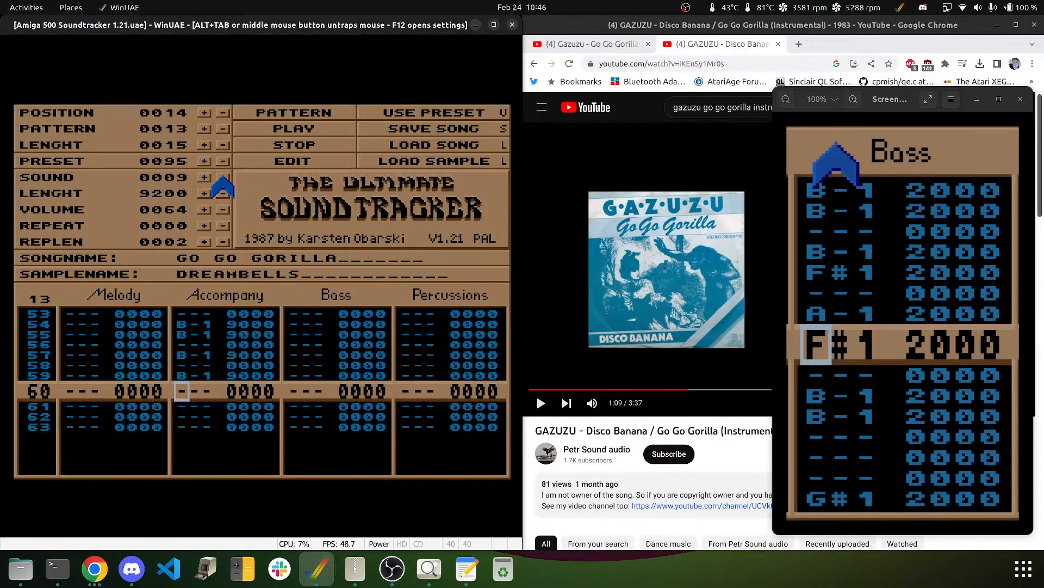
pyautogui.press('Down')
pyautogui.press('Down')
pyautogui.press('m')
pyautogui.press('Down')
pyautogui.press('Down')
pyautogui.press('Down')
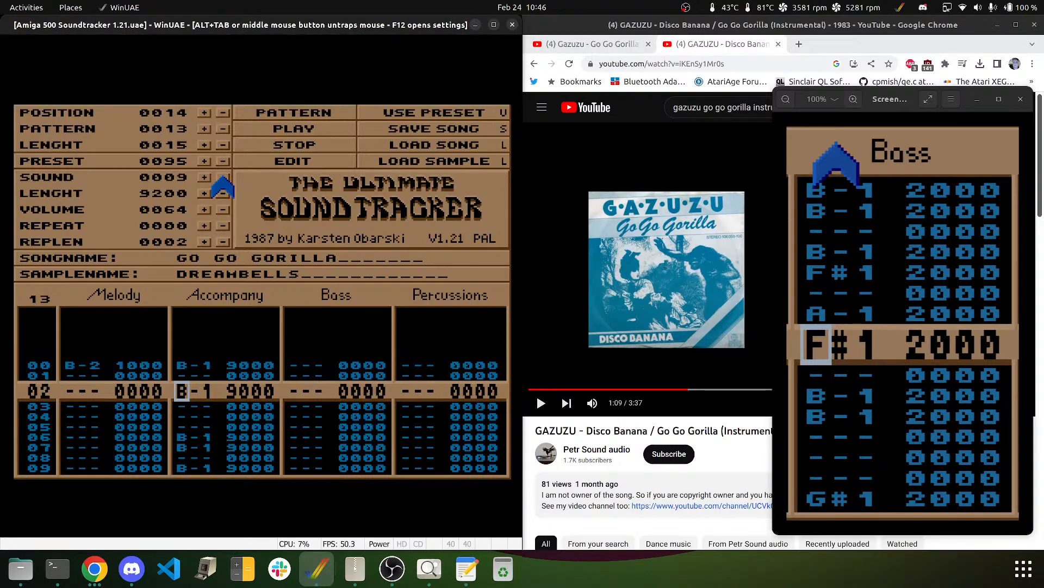
# - Fill in the missing B-1 sample 9 notes at Accompany rows 05, 11, 37 and 60
pyautogui.press('Down')
pyautogui.press('Down')
pyautogui.press('Down')
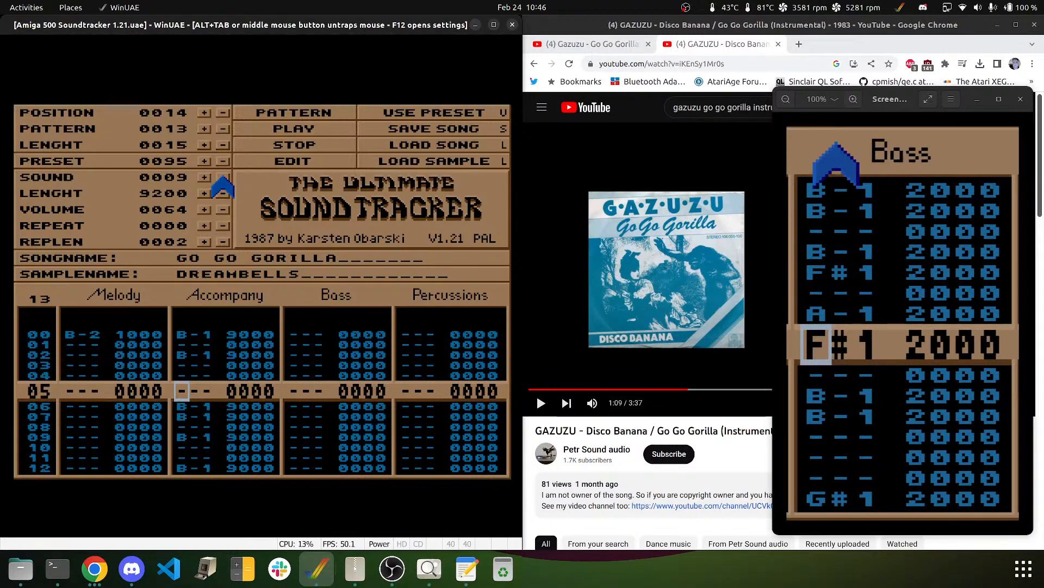
pyautogui.press('m')
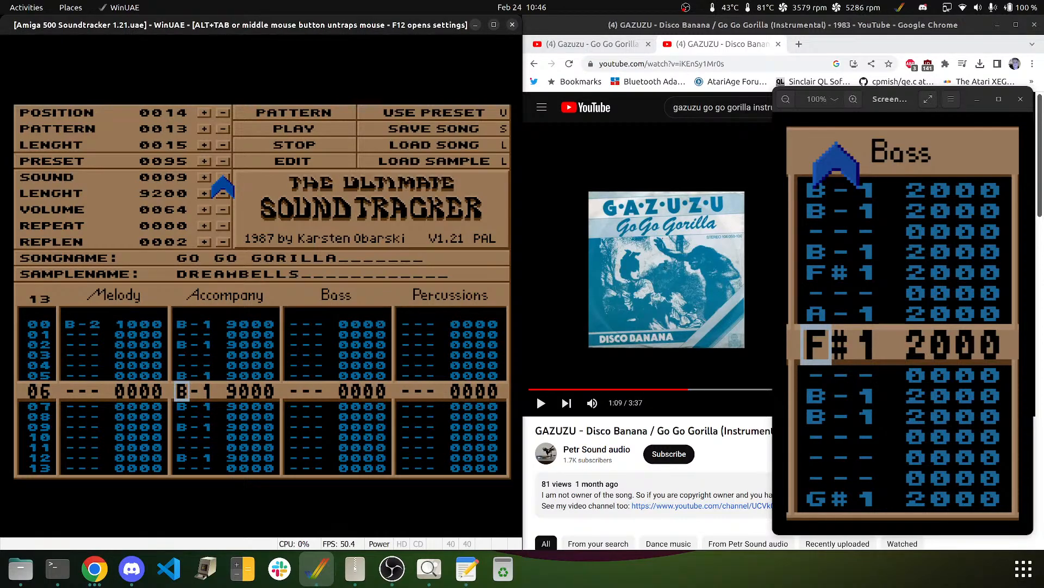
pyautogui.press('Down')
pyautogui.press('Down')
pyautogui.press('Down')
pyautogui.press('Down')
pyautogui.press('Down')
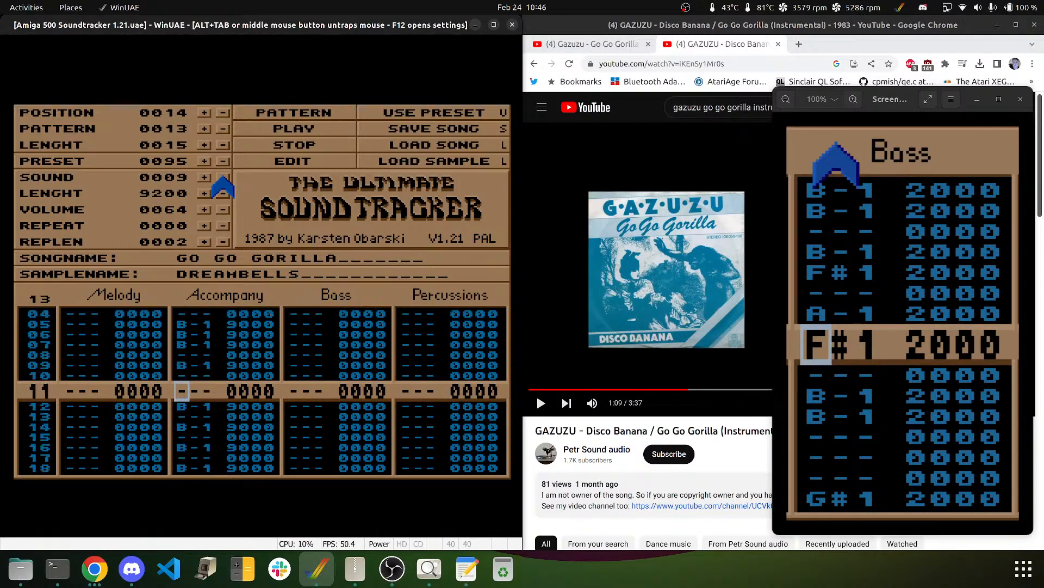
pyautogui.press('m')
pyautogui.press('Down')
pyautogui.press('Down')
pyautogui.press('Down')
pyautogui.press('Down')
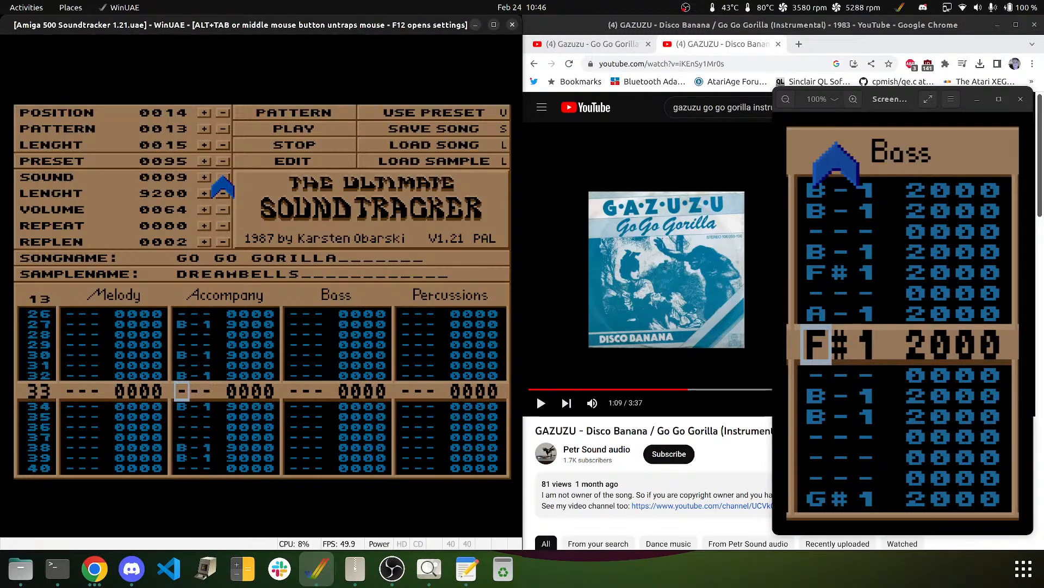
pyautogui.press('Down')
pyautogui.press('Down')
pyautogui.press('Down')
pyautogui.press('Down')
pyautogui.press('m')
pyautogui.press('Down')
pyautogui.press('Down')
pyautogui.press('Down')
pyautogui.press('Down')
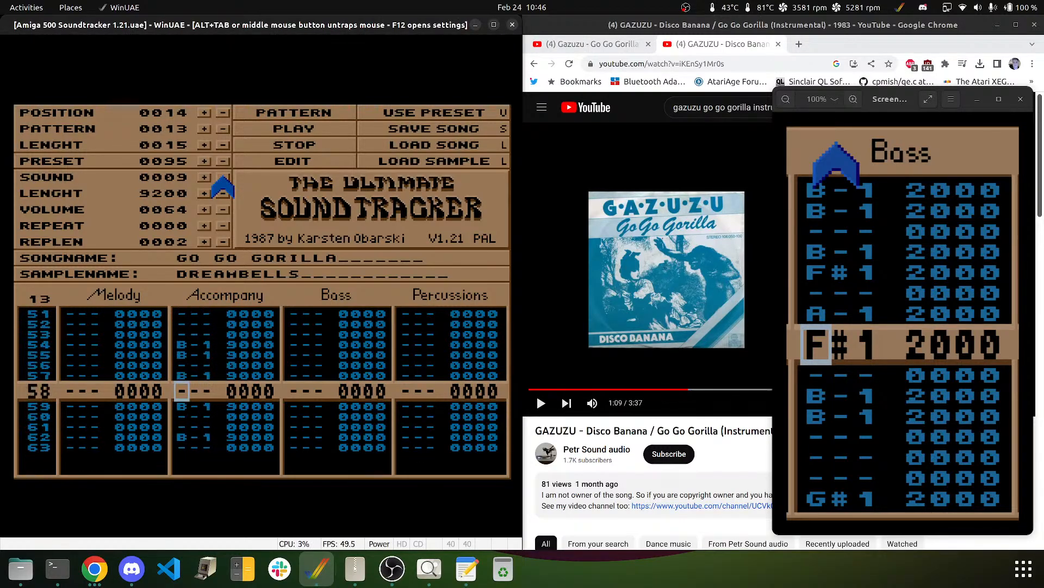
pyautogui.press('m')
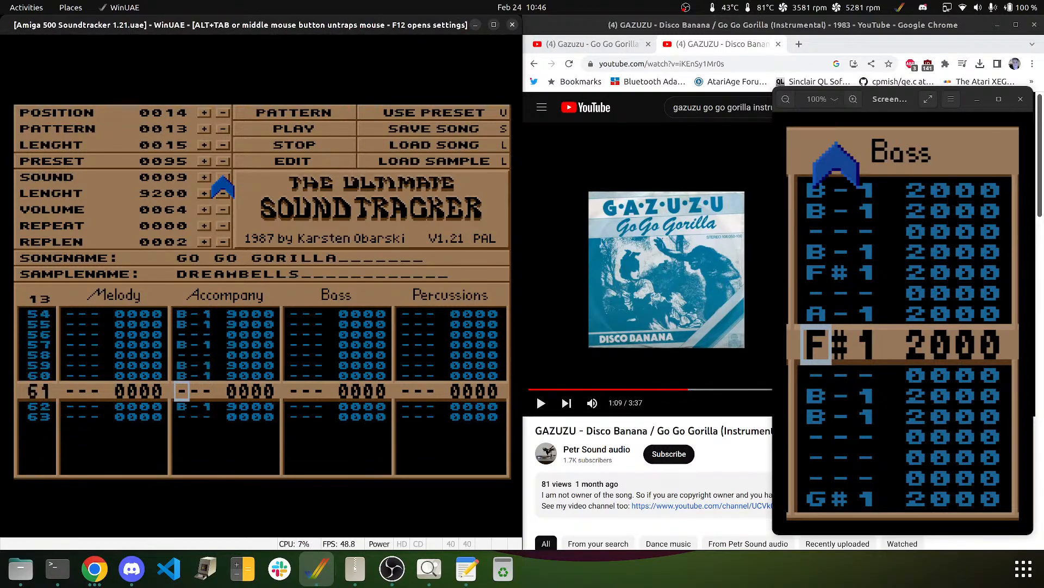
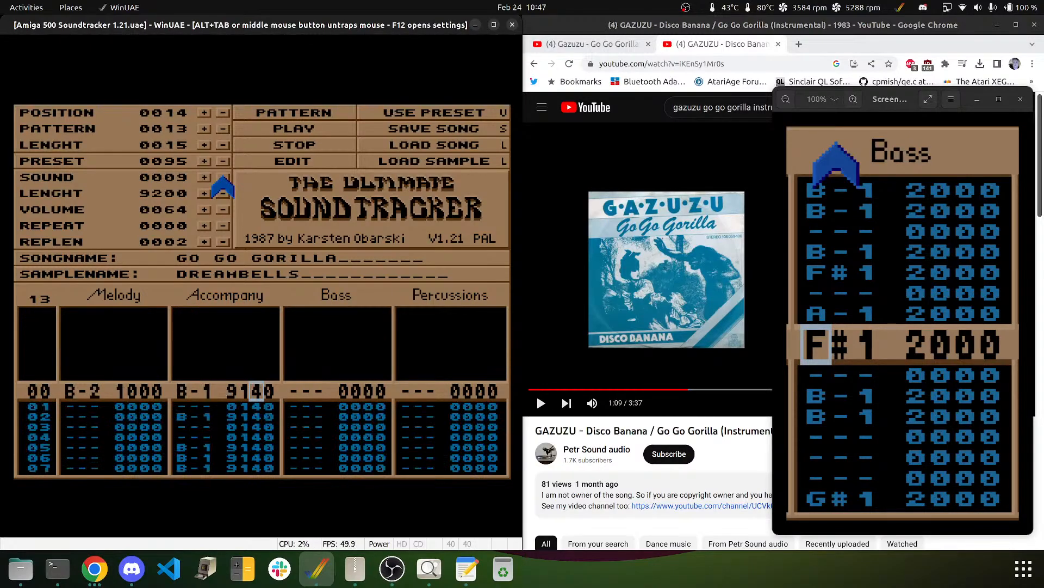
# - Fill the Accompany effect's last digit with 7s and 9s (9147/9159), then play the pattern
pyautogui.press('Right')
pyautogui.write('77777777777')
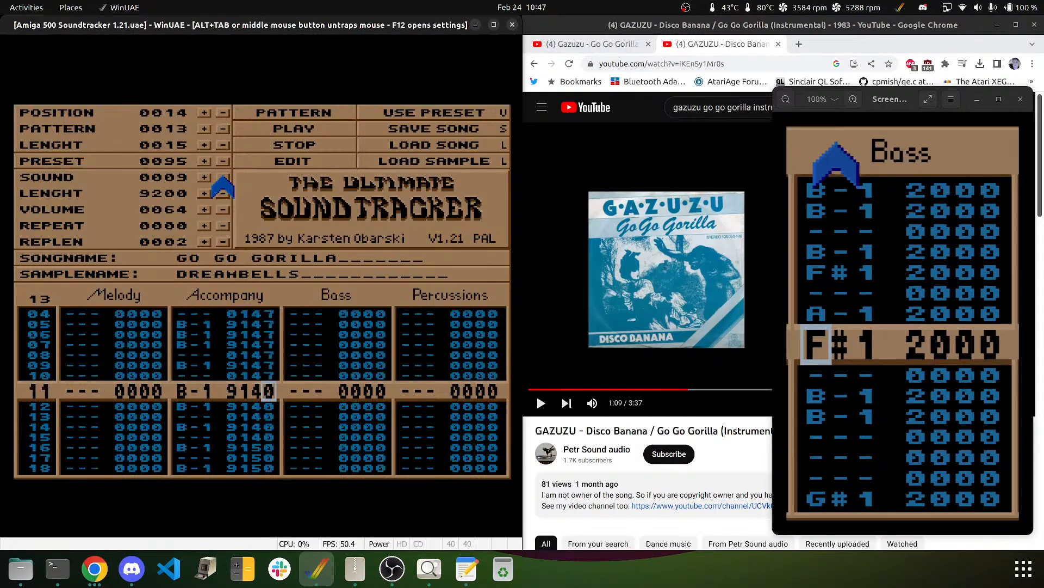
pyautogui.write('777999999')
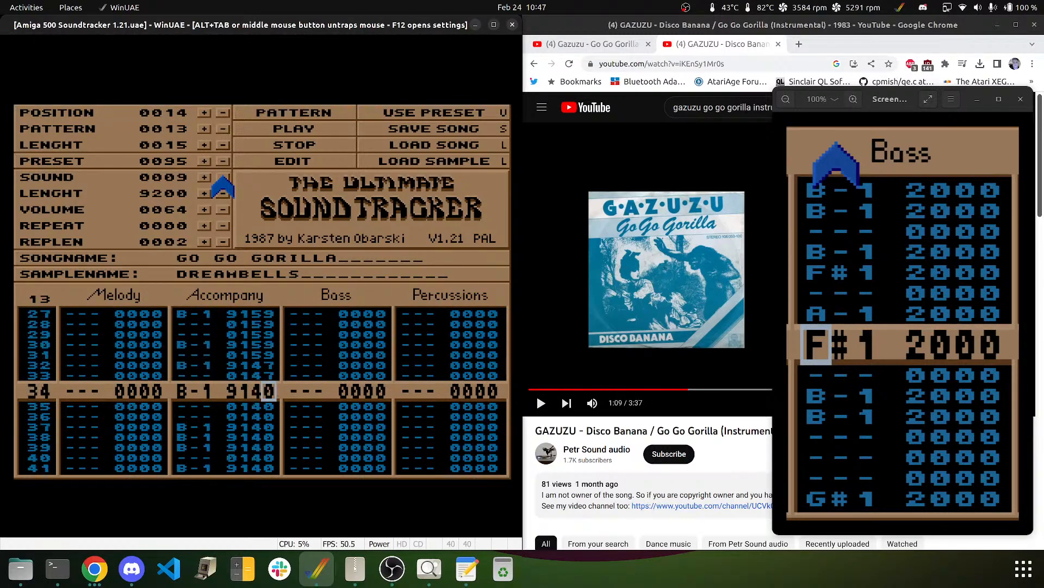
pyautogui.write('7777')
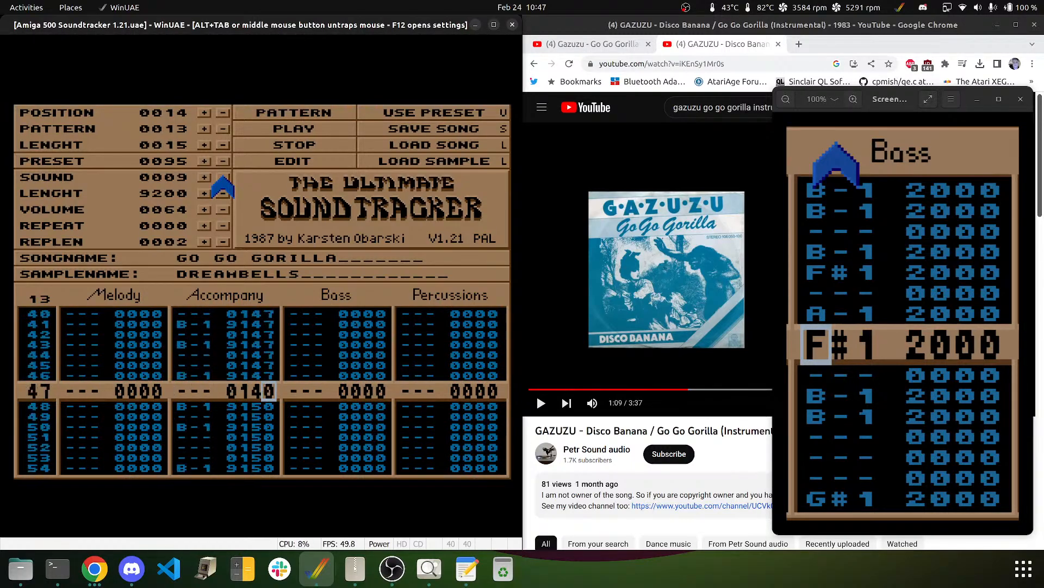
pyautogui.write('79999999999999999')
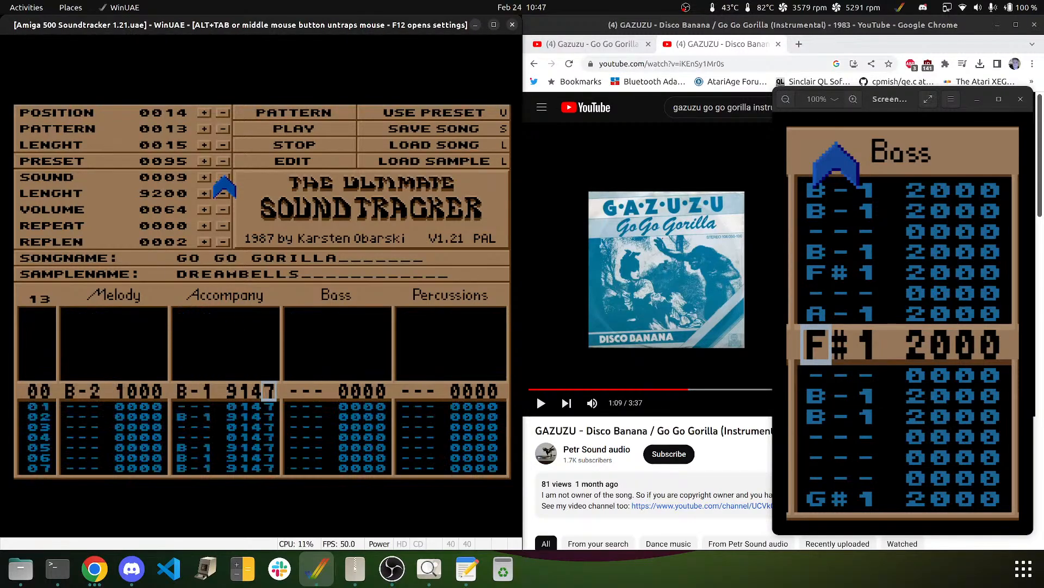
pyautogui.click(270, 128)
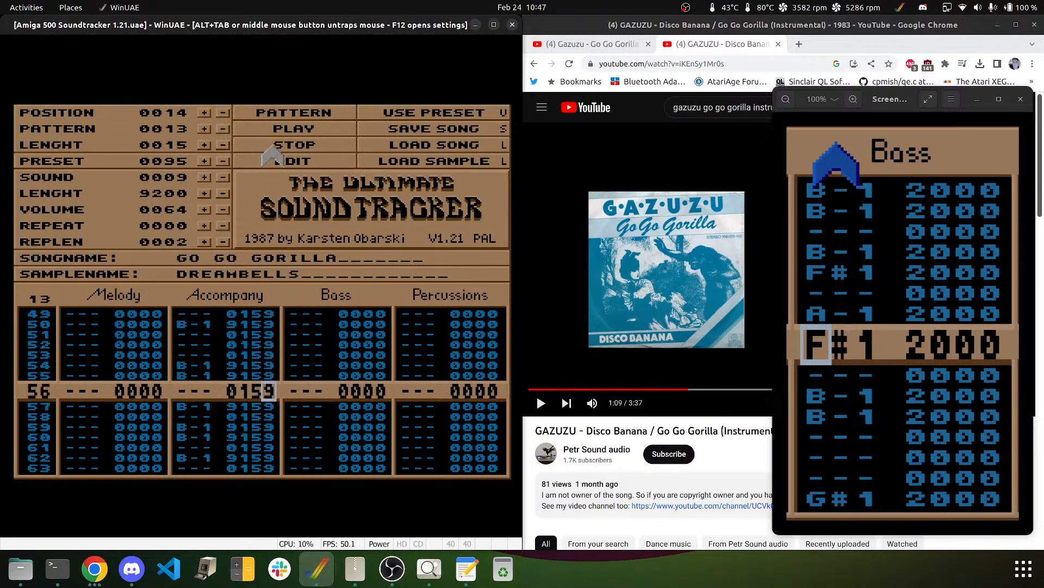
# - Stop playback and select the BASSDRUM1 sample on the Percussions track
pyautogui.click(272, 147)
pyautogui.press('Right')
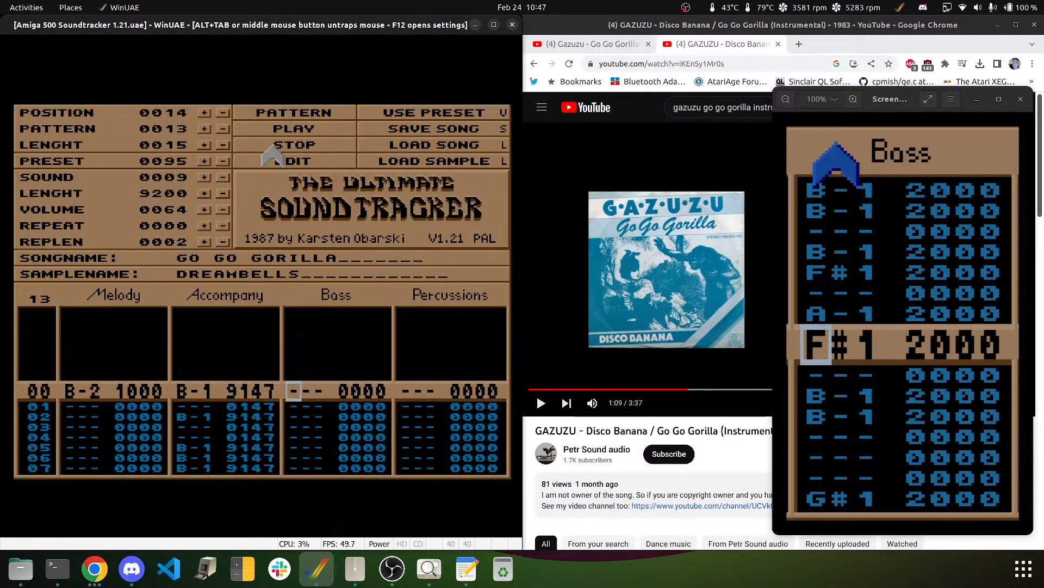
pyautogui.press('Right')
pyautogui.press('Right')
pyautogui.press('Right')
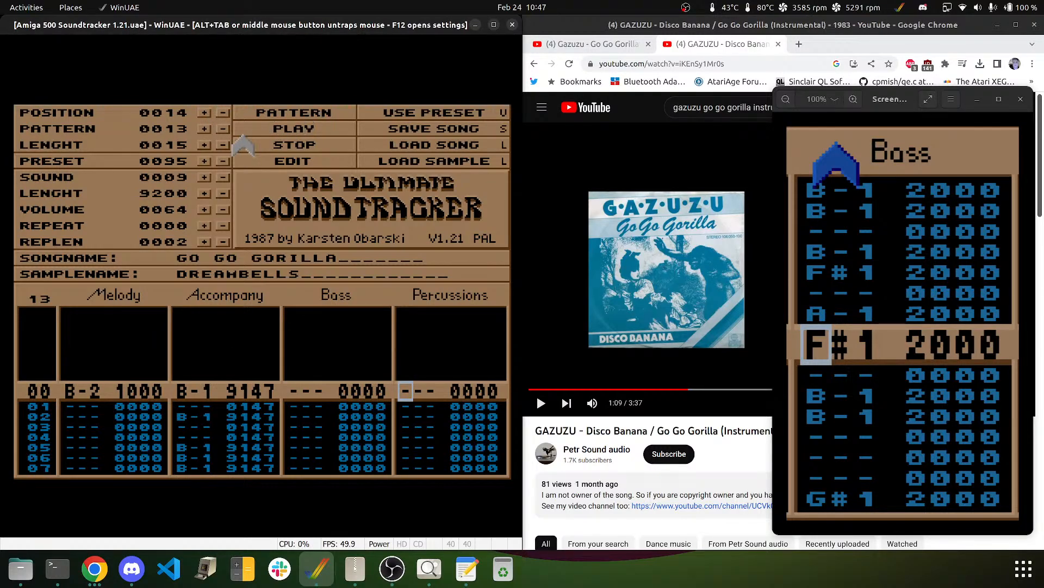
pyautogui.click(204, 178)
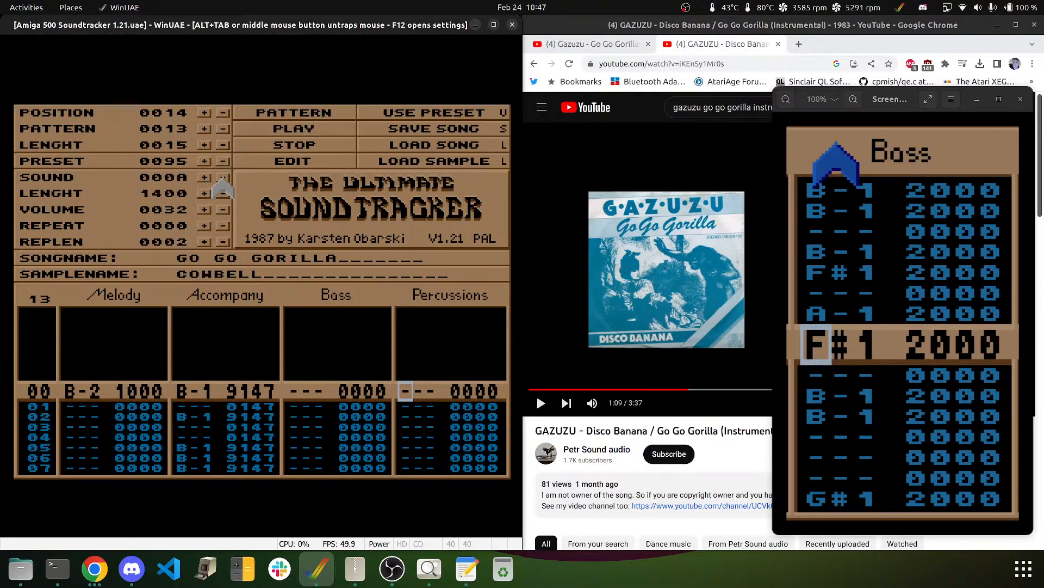
pyautogui.click(223, 178)
pyautogui.click(223, 178)
pyautogui.click(223, 178)
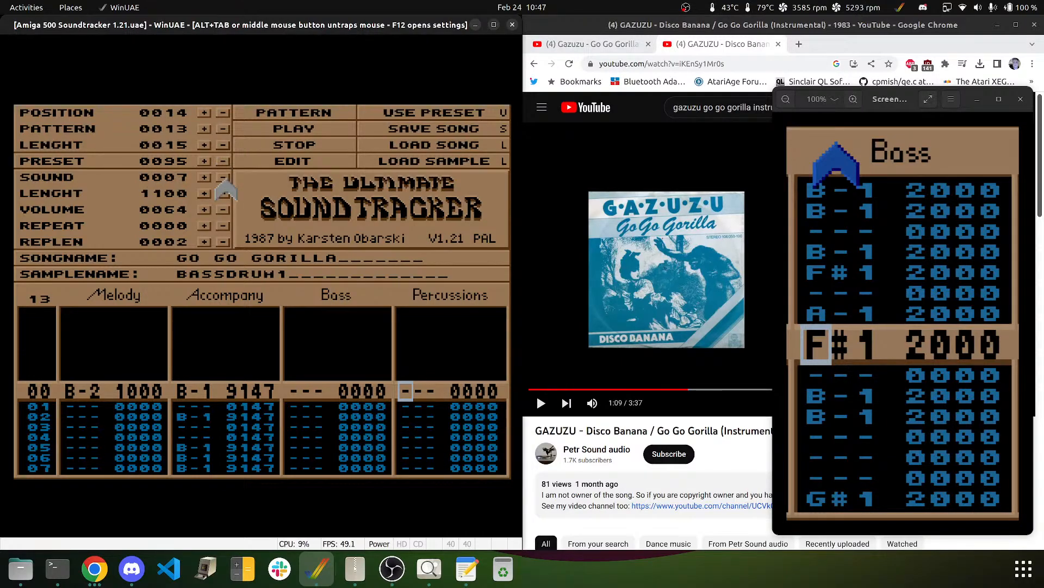
# - Enter C-3 BASSDRUM1 hits at rows 00, 08, 16, 20, 24 and 28
pyautogui.press('i')
pyautogui.press('Down')
pyautogui.press('Down')
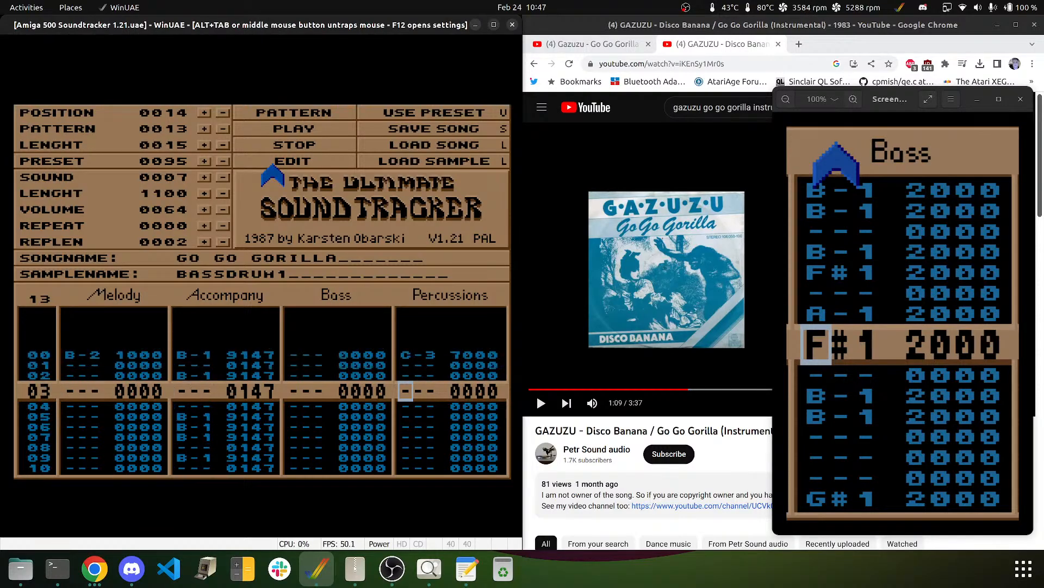
pyautogui.press('Down')
pyautogui.press('Down')
pyautogui.press('Down')
pyautogui.press('Down')
pyautogui.press('Down')
pyautogui.press('i')
pyautogui.press('Down')
pyautogui.press('Down')
pyautogui.press('Down')
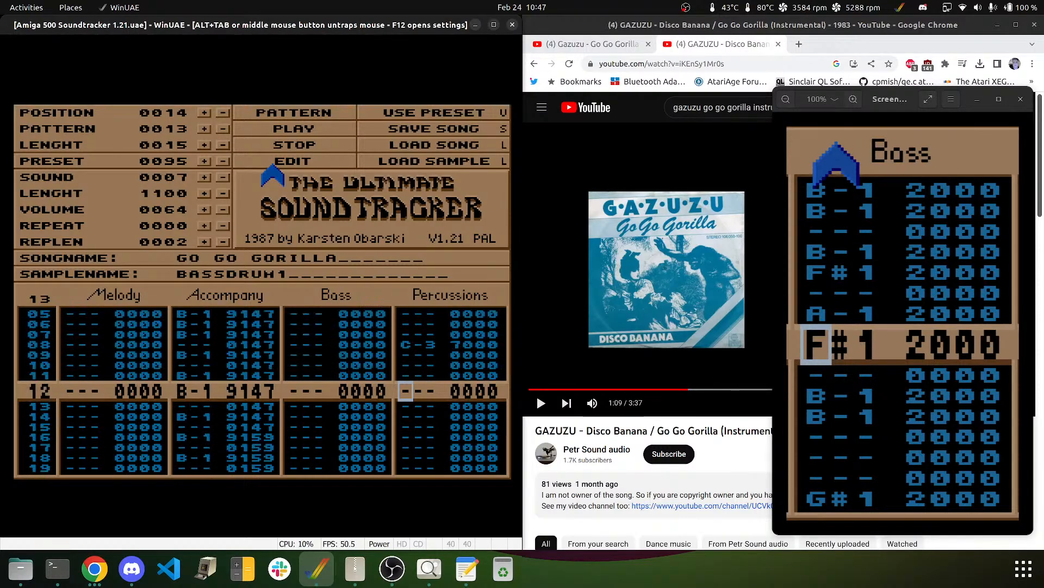
pyautogui.press('Down')
pyautogui.press('Down')
pyautogui.press('Down')
pyautogui.press('Down')
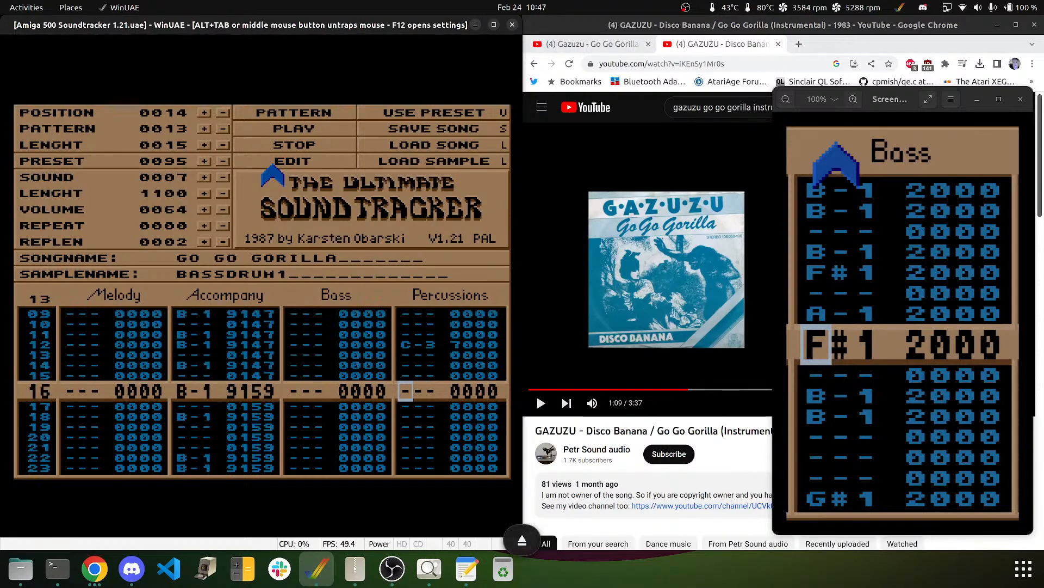
pyautogui.press('i')
pyautogui.press('Down')
pyautogui.press('Down')
pyautogui.press('Down')
pyautogui.press('Down')
pyautogui.press('i')
pyautogui.press('Down')
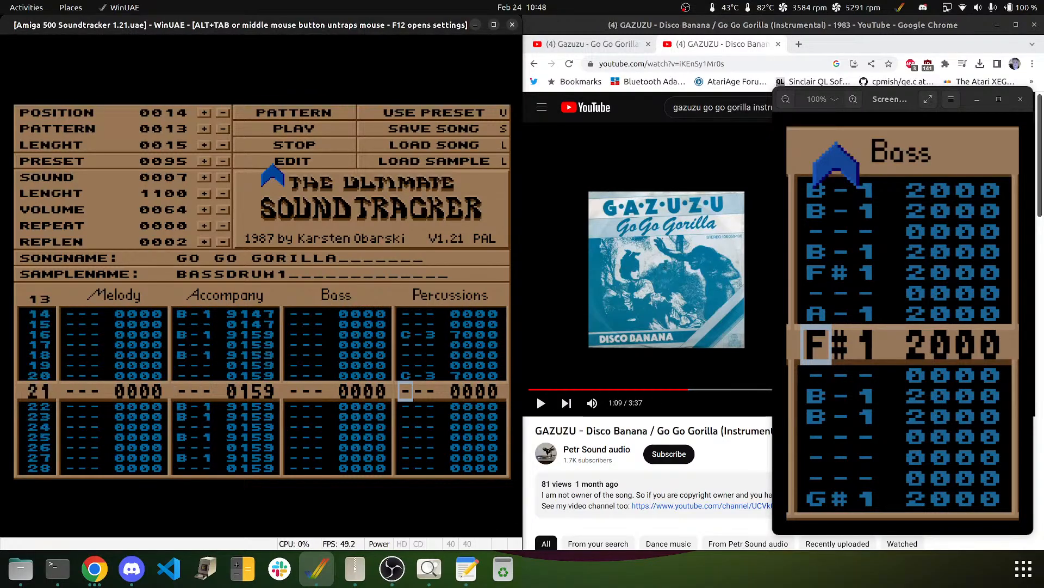
pyautogui.press('Down')
pyautogui.press('Down')
pyautogui.press('Down')
pyautogui.press('i')
pyautogui.press('Down')
pyautogui.press('Down')
pyautogui.press('Down')
pyautogui.press('Down')
pyautogui.press('i')
# - Add C-3 bass drum hits at rows 36 and 40
pyautogui.press('Down')
pyautogui.press('Down')
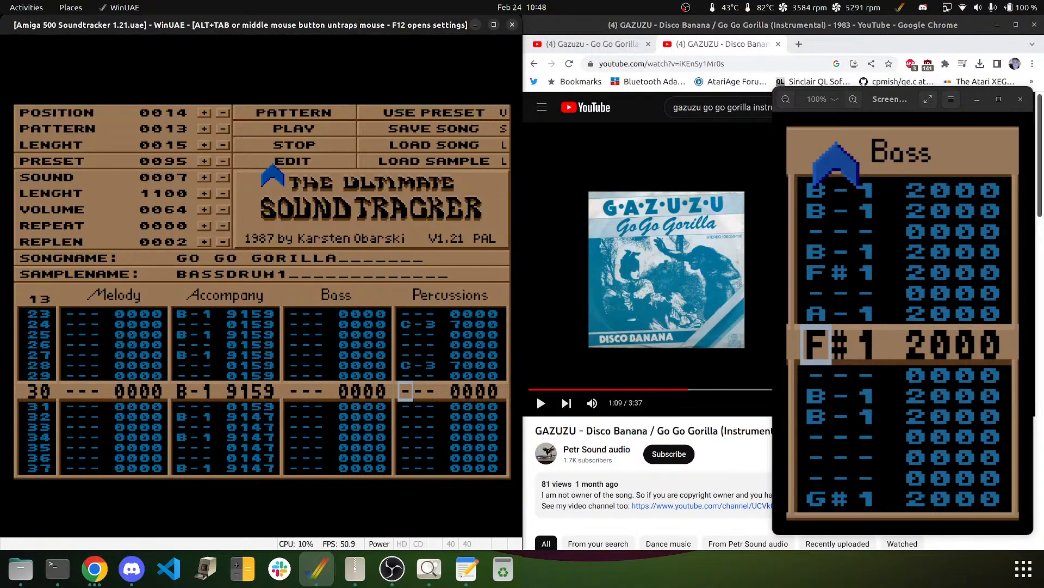
pyautogui.press('Down')
pyautogui.press('Down')
pyautogui.press('Down')
pyautogui.press('Down')
pyautogui.press('Down')
pyautogui.press('Down')
pyautogui.press('Down')
pyautogui.press('Down')
pyautogui.press('Down')
pyautogui.press('Down')
pyautogui.press('Down')
pyautogui.press('Down')
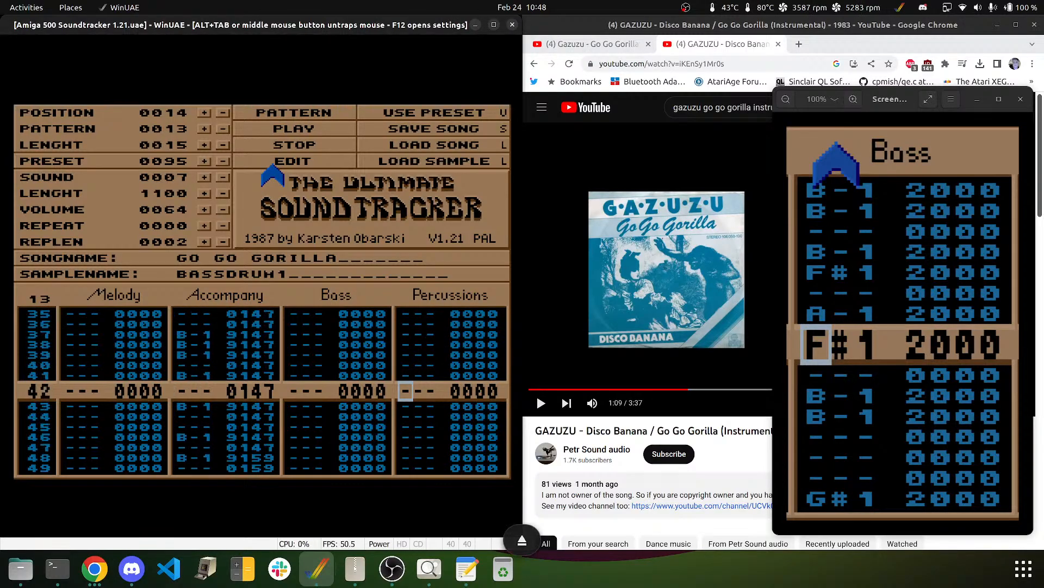
pyautogui.press('Up')
pyautogui.press('Up')
pyautogui.press('Up')
pyautogui.press('Up')
pyautogui.press('Up')
pyautogui.press('Up')
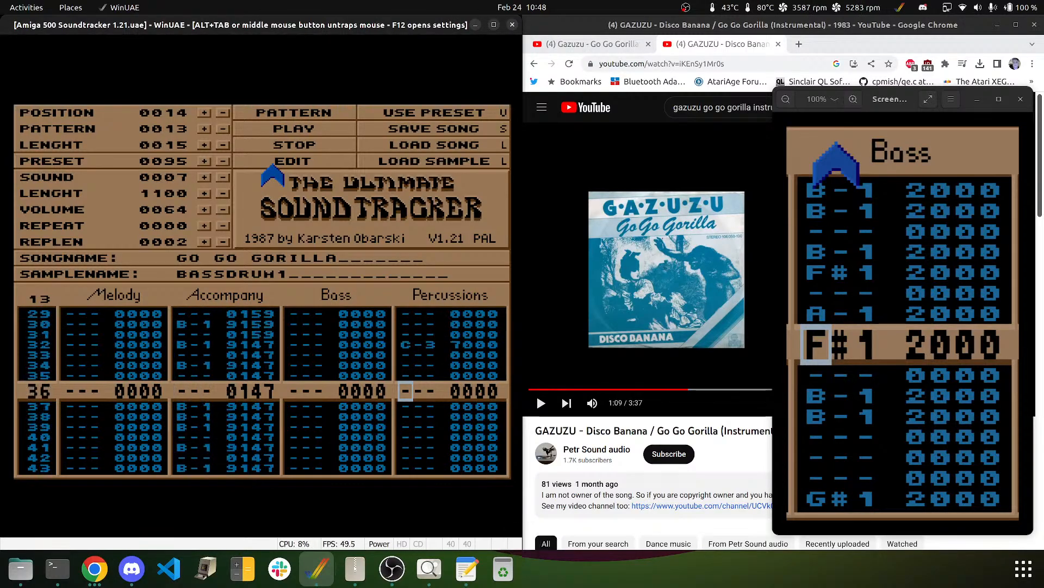
pyautogui.press('q')
pyautogui.press('Down')
pyautogui.press('Down')
pyautogui.press('Down')
pyautogui.press('Down')
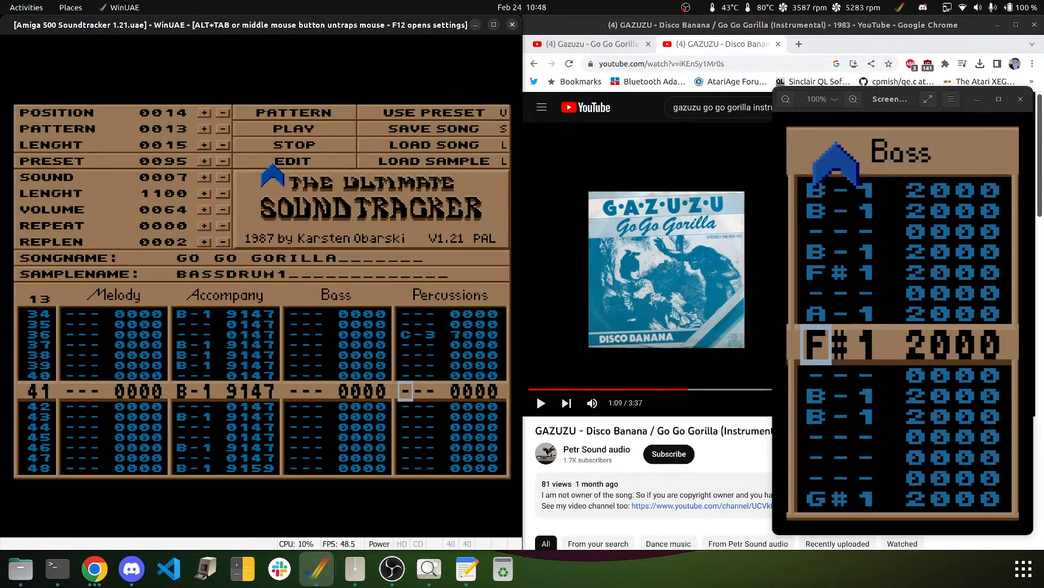
pyautogui.press('Up')
pyautogui.press('Down')
pyautogui.press('Up')
pyautogui.press('Down')
pyautogui.press('Up')
pyautogui.press('q')
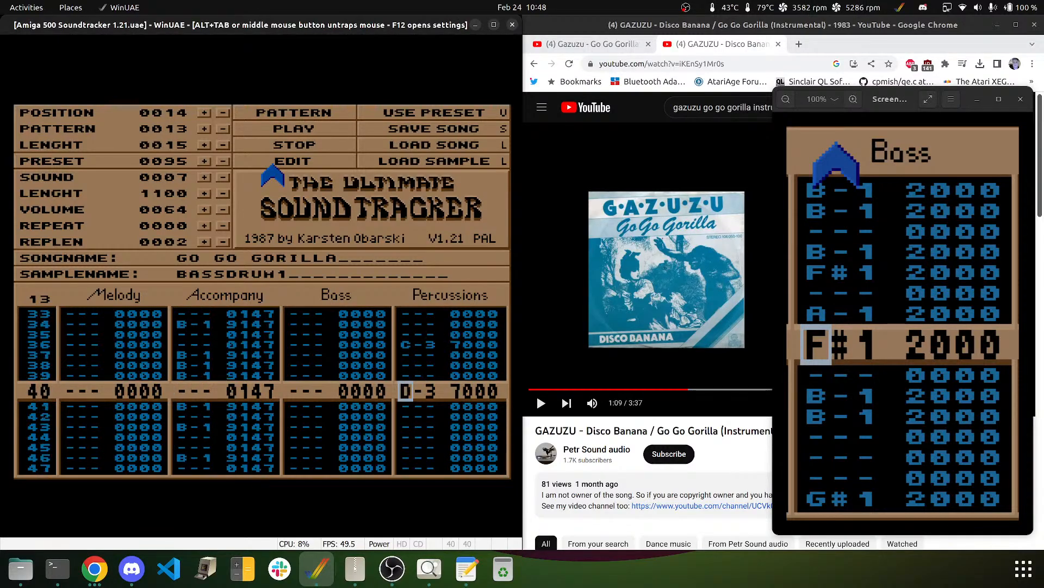
pyautogui.press('Down')
pyautogui.press('Down')
pyautogui.press('Down')
pyautogui.press('Down')
pyautogui.press('Down')
pyautogui.press('Down')
pyautogui.press('Down')
pyautogui.press('Down')
pyautogui.press('Down')
pyautogui.press('Down')
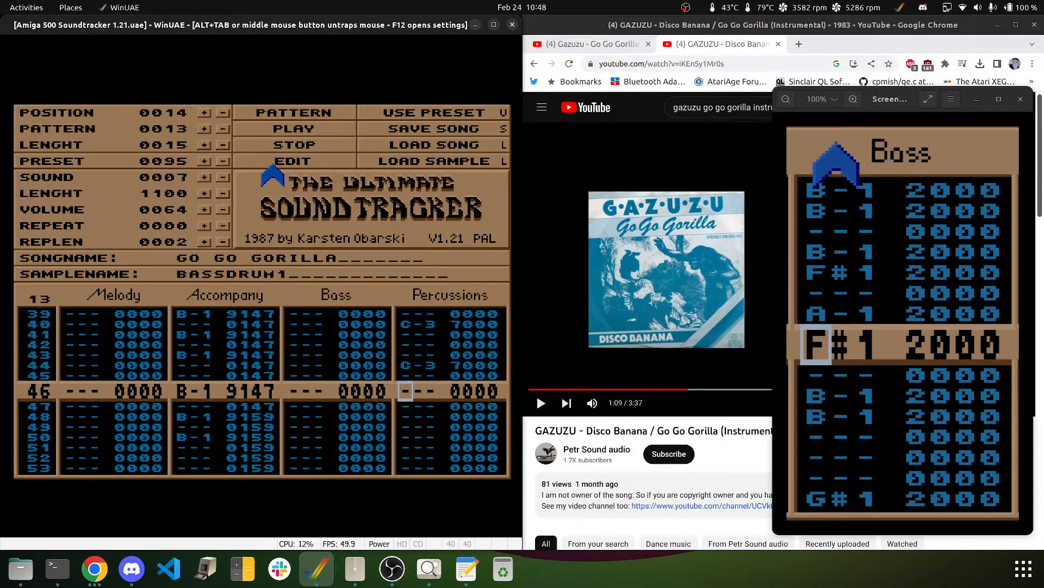
pyautogui.press('Down')
pyautogui.press('Down')
pyautogui.press('Down')
pyautogui.press('Down')
pyautogui.press('Down')
pyautogui.press('Down')
pyautogui.press('Down')
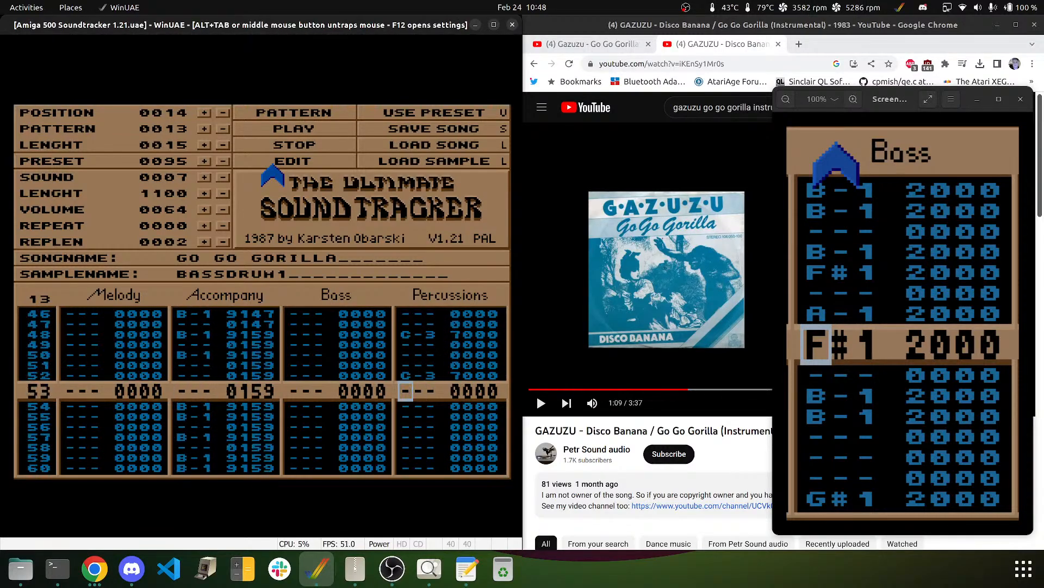
pyautogui.press('Down')
pyautogui.press('Down')
pyautogui.press('Down')
pyautogui.press('Down')
pyautogui.press('Down')
pyautogui.press('Down')
pyautogui.press('Down')
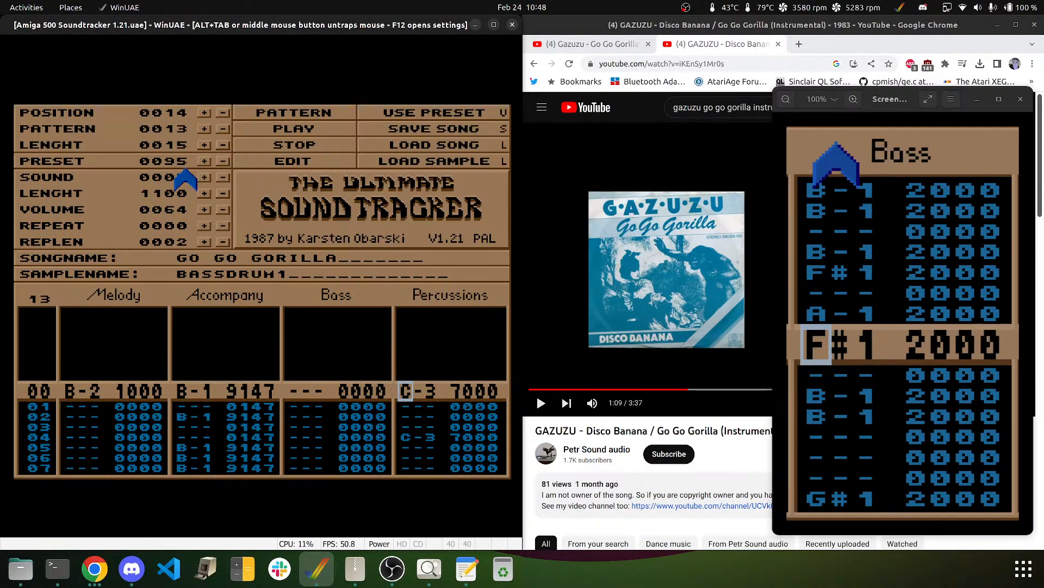
# - Switch to SNARE2, clear the stray note on row 58 and add a C-2 snare at row 60
pyautogui.click(205, 177)
pyautogui.press('Up')
pyautogui.press('Up')
pyautogui.press('Up')
pyautogui.press('Up')
pyautogui.press('Up')
pyautogui.press('Up')
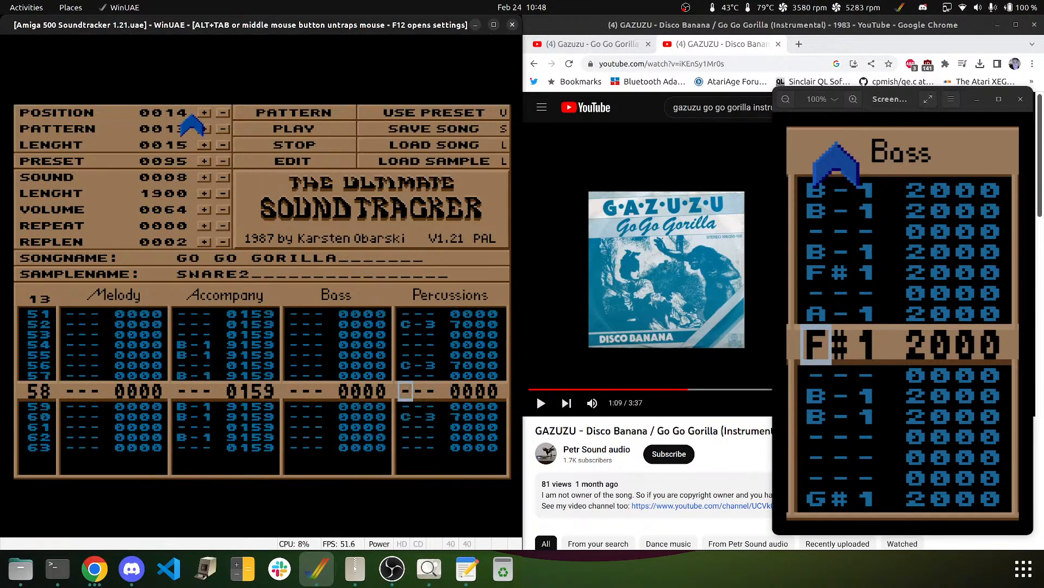
pyautogui.press('Down')
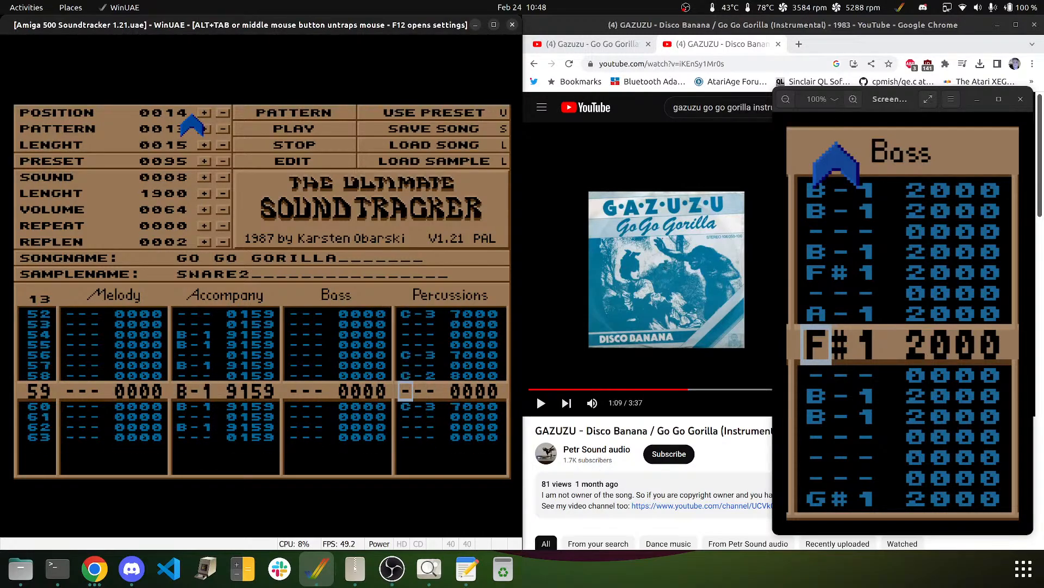
pyautogui.press('Up')
pyautogui.press('Delete')
pyautogui.press('Down')
pyautogui.press('q')
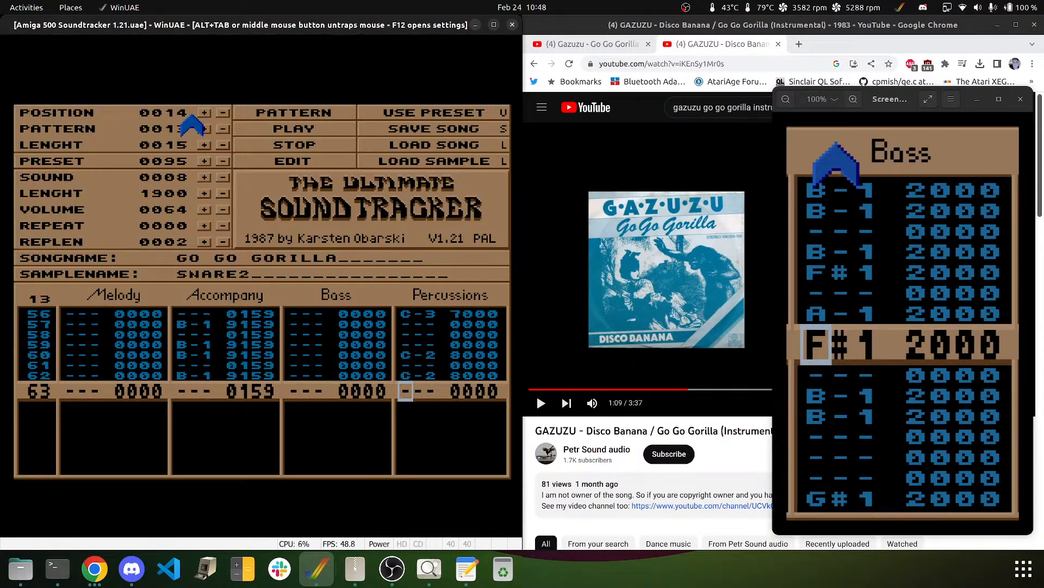
pyautogui.press('Up')
pyautogui.press('Up')
pyautogui.press('Up')
pyautogui.press('Up')
pyautogui.press('Up')
pyautogui.press('Up')
pyautogui.press('Up')
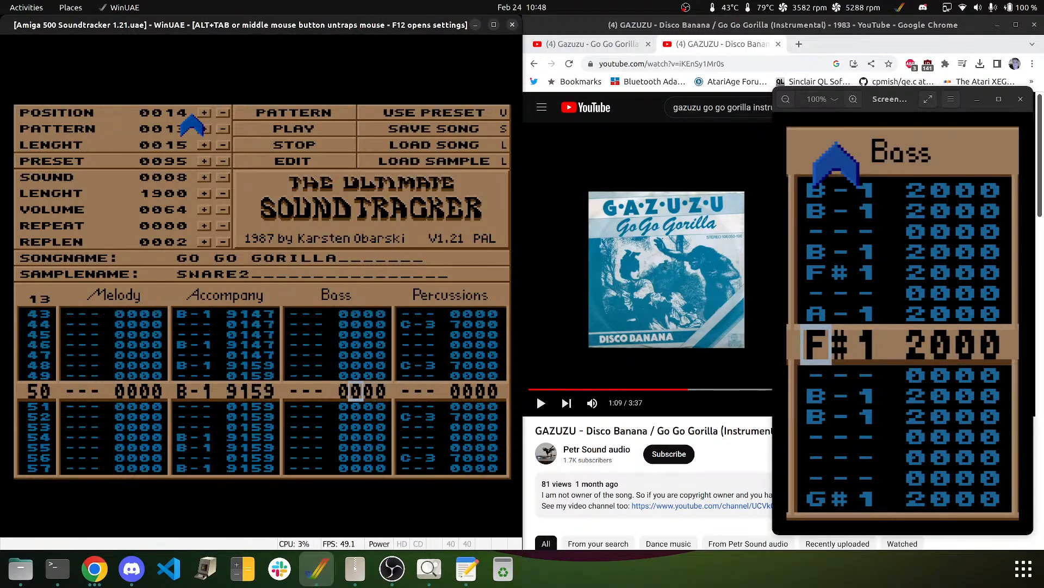
# - Add C-2 8000 SNARE2 hits to the Percussions track at rows 36 and 52
pyautogui.press('Left')
pyautogui.press('Left')
pyautogui.press('Left')
pyautogui.press('Up')
pyautogui.press('Up')
pyautogui.press('Up')
pyautogui.press('Up')
pyautogui.press('Up')
pyautogui.press('Up')
pyautogui.press('Up')
pyautogui.press('Up')
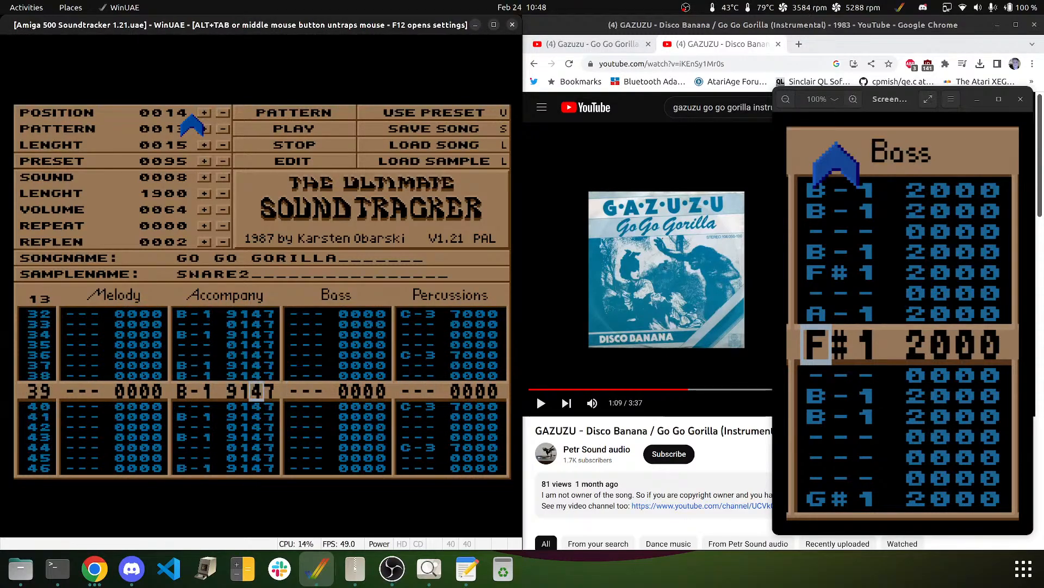
pyautogui.press('Right')
pyautogui.press('Right')
pyautogui.press('Right')
pyautogui.press('Right')
pyautogui.press('Right')
pyautogui.press('Right')
pyautogui.press('Up')
pyautogui.press('Up')
pyautogui.press('Up')
pyautogui.press('Up')
pyautogui.press('Up')
pyautogui.press('Up')
pyautogui.press('Up')
pyautogui.press('Up')
pyautogui.press('Up')
pyautogui.press('Up')
pyautogui.press('Up')
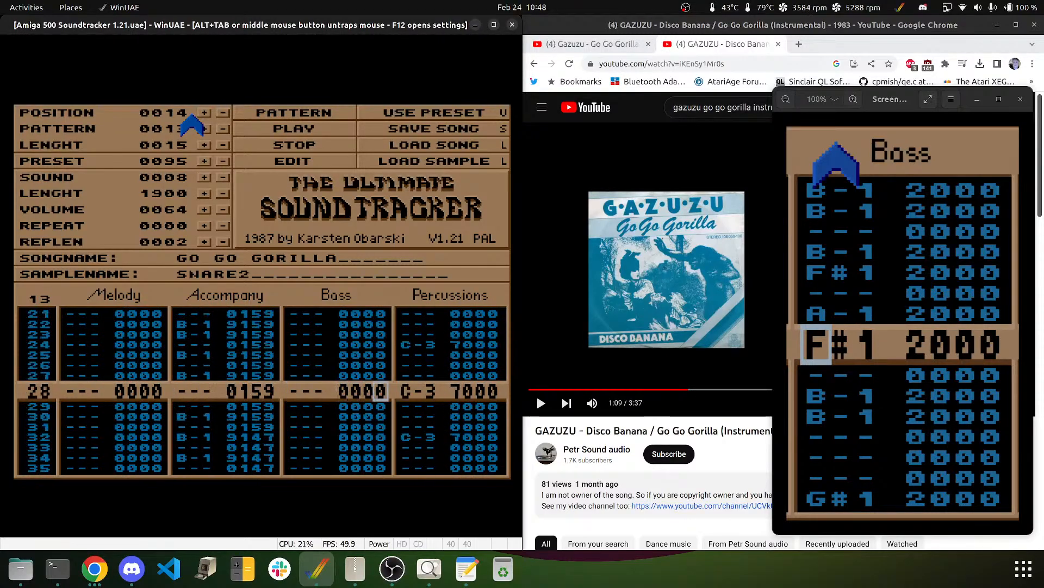
pyautogui.press('Up')
pyautogui.press('Up')
pyautogui.press('Up')
pyautogui.press('Up')
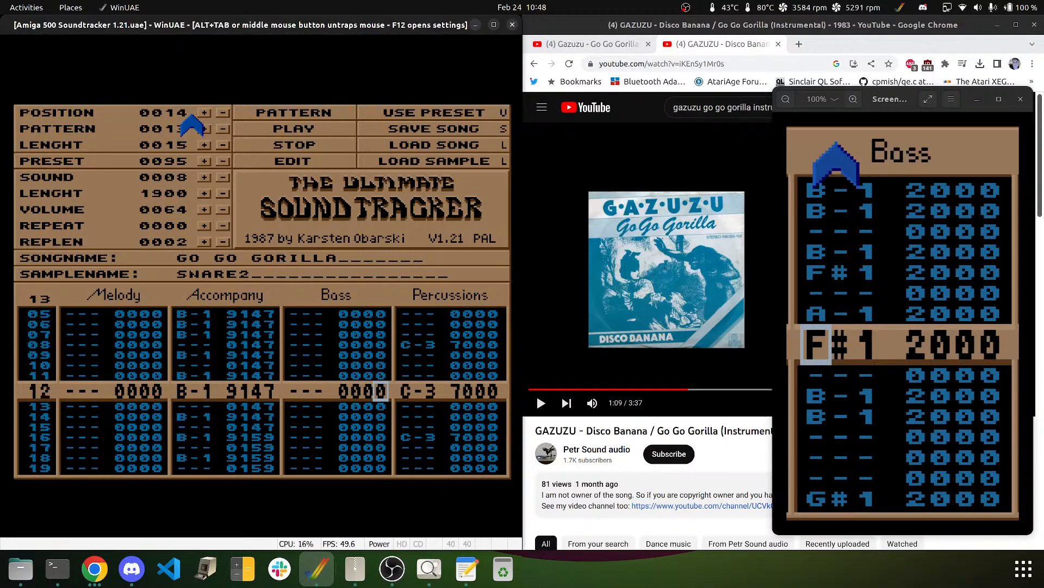
pyautogui.press('Up')
pyautogui.press('Up')
pyautogui.press('Up')
pyautogui.press('Up')
pyautogui.press('Up')
pyautogui.press('Up')
pyautogui.press('Up')
pyautogui.press('Up')
pyautogui.press('Up')
pyautogui.press('Up')
pyautogui.press('Right')
pyautogui.press('Right')
pyautogui.press('Down')
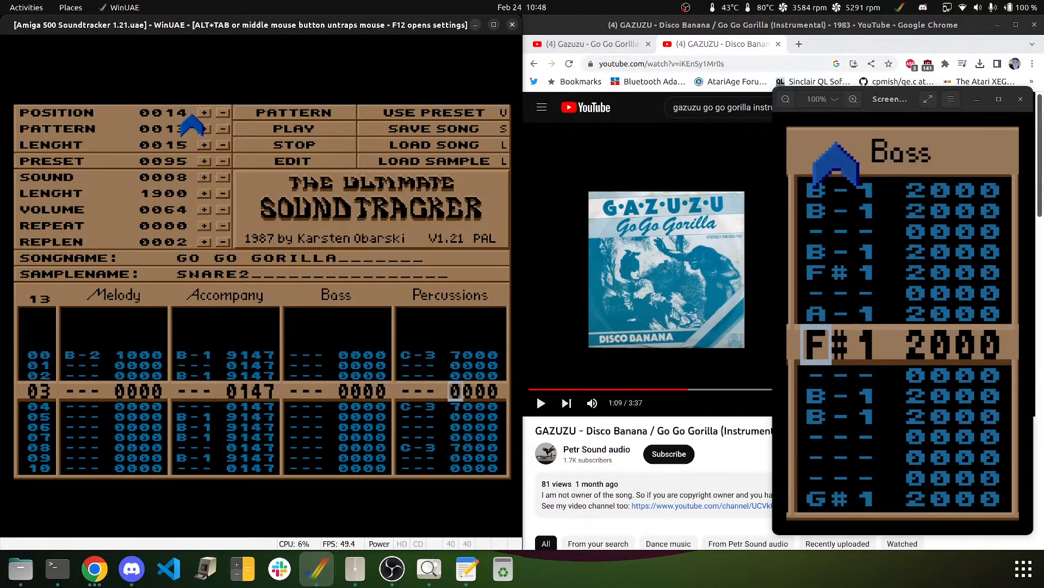
pyautogui.press('Left')
pyautogui.press('Left')
pyautogui.press('Down')
pyautogui.press('Down')
pyautogui.press('Down')
pyautogui.press('Down')
pyautogui.press('Down')
pyautogui.press('Down')
pyautogui.press('Down')
pyautogui.press('Down')
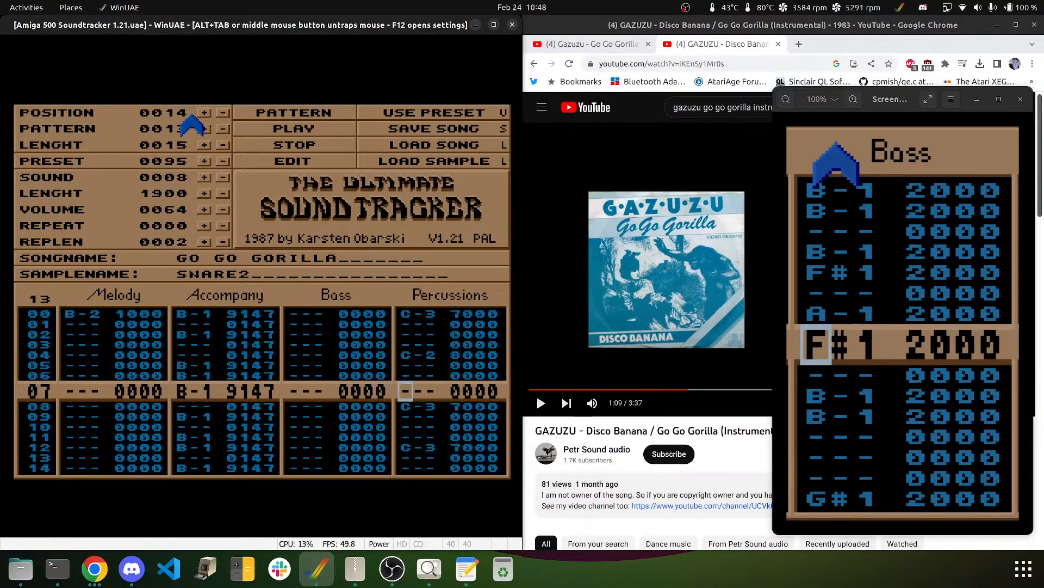
pyautogui.press('Down')
pyautogui.press('Down')
pyautogui.press('Down')
pyautogui.press('Down')
pyautogui.press('Down')
pyautogui.press('Down')
pyautogui.press('Down')
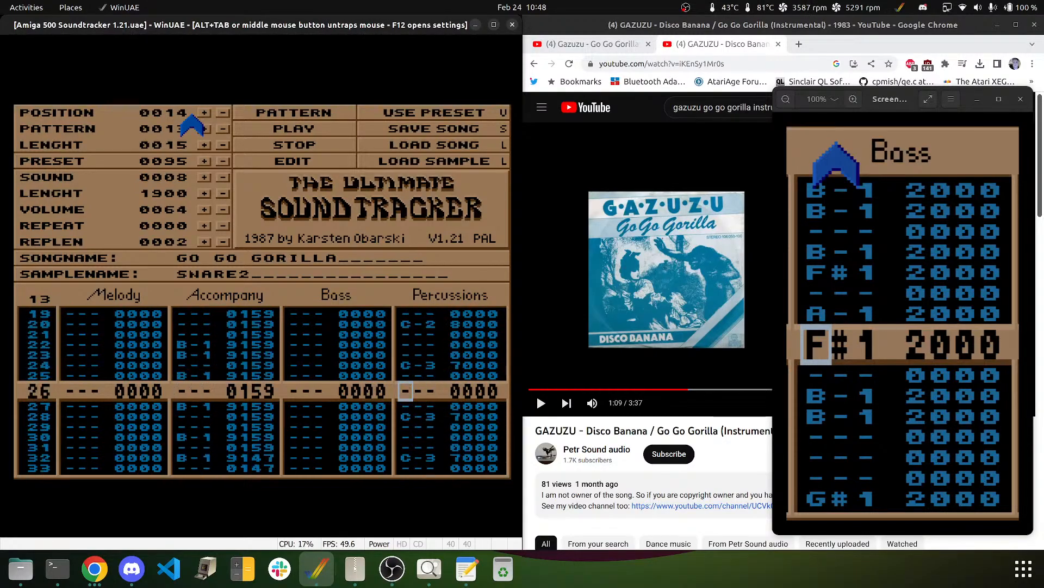
pyautogui.press('Down')
pyautogui.press('Down')
pyautogui.press('Down')
pyautogui.press('Down')
pyautogui.press('Down')
pyautogui.press('Down')
pyautogui.press('Down')
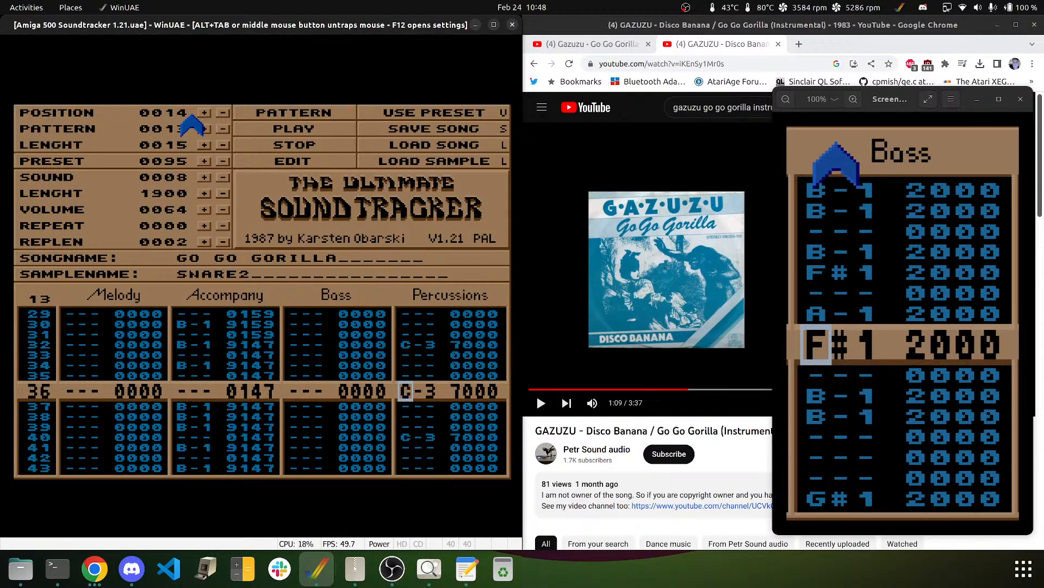
pyautogui.press('q')
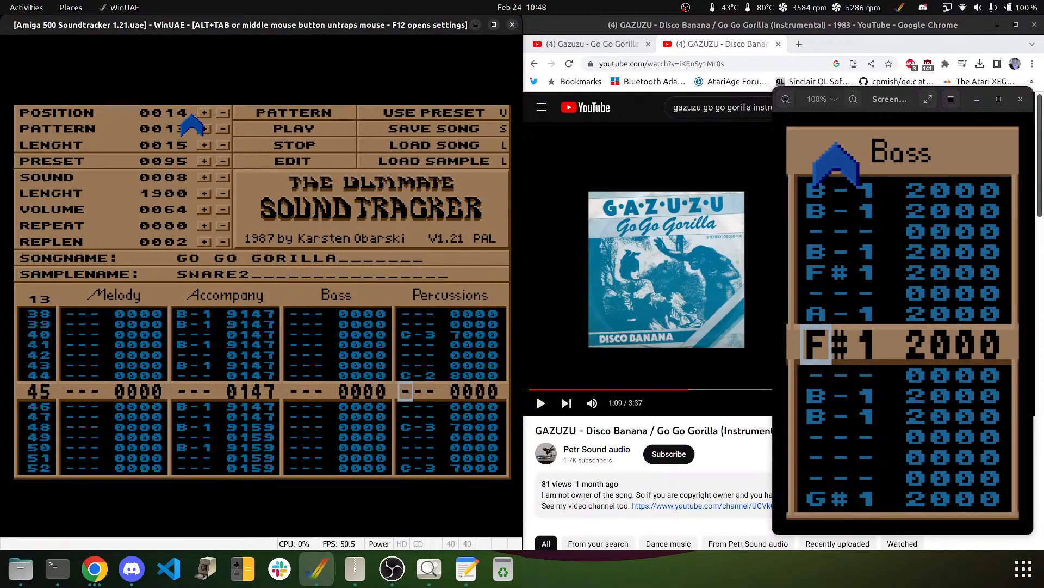
pyautogui.press('Down')
pyautogui.press('Down')
pyautogui.press('Down')
pyautogui.press('q')
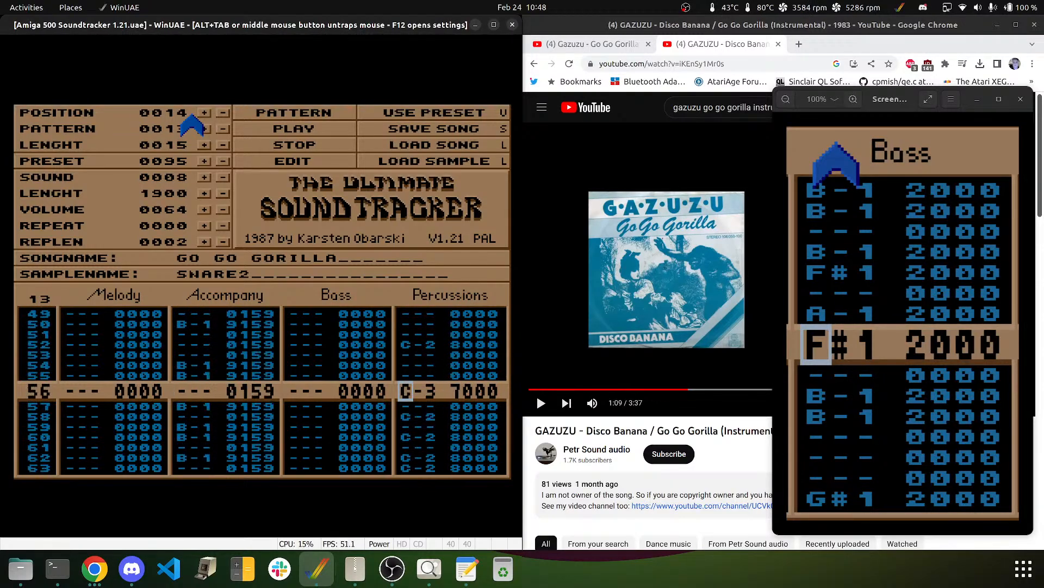
pyautogui.press('Down')
pyautogui.press('Down')
pyautogui.press('Down')
pyautogui.press('Down')
pyautogui.press('Down')
pyautogui.press('Down')
pyautogui.press('Down')
pyautogui.press('Down')
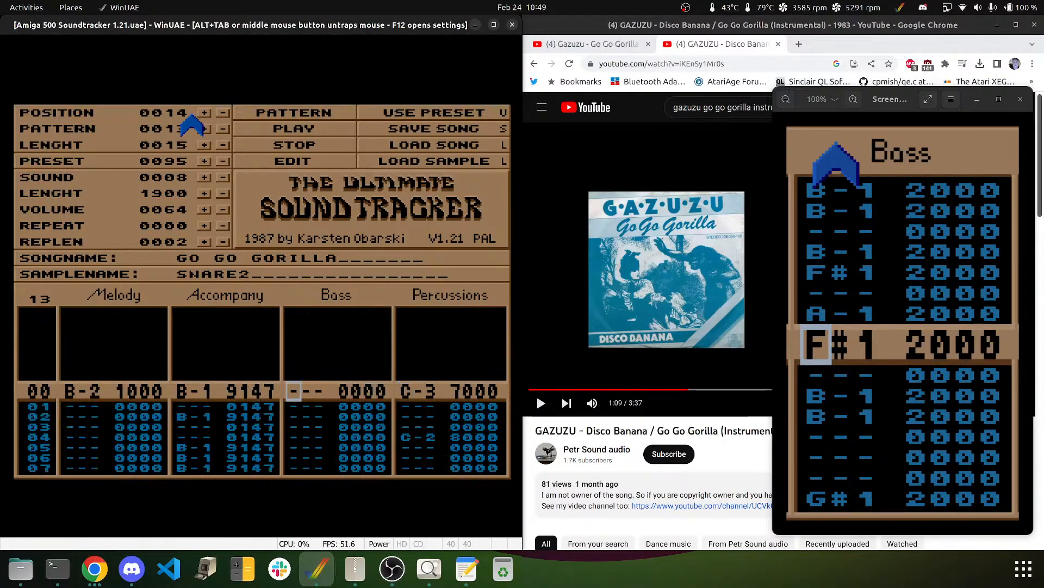
# - Play the song to hear the drums, then stop and return to row 00
pyautogui.click(262, 125)
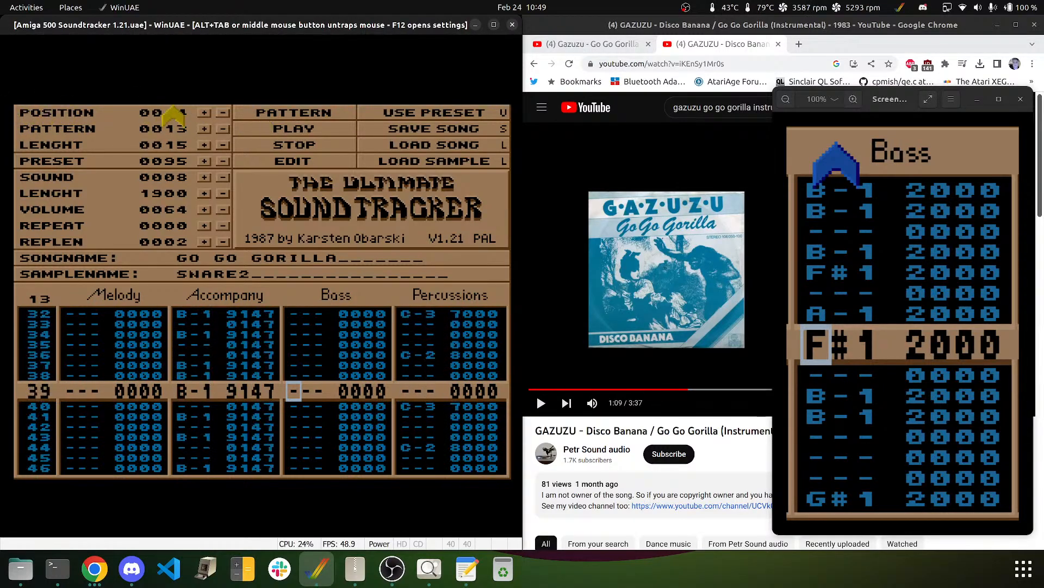
pyautogui.click(276, 148)
pyautogui.press('Down')
pyautogui.press('Down')
pyautogui.press('Down')
pyautogui.press('Down')
pyautogui.press('Down')
pyautogui.press('Down')
pyautogui.press('Up')
pyautogui.press('Up')
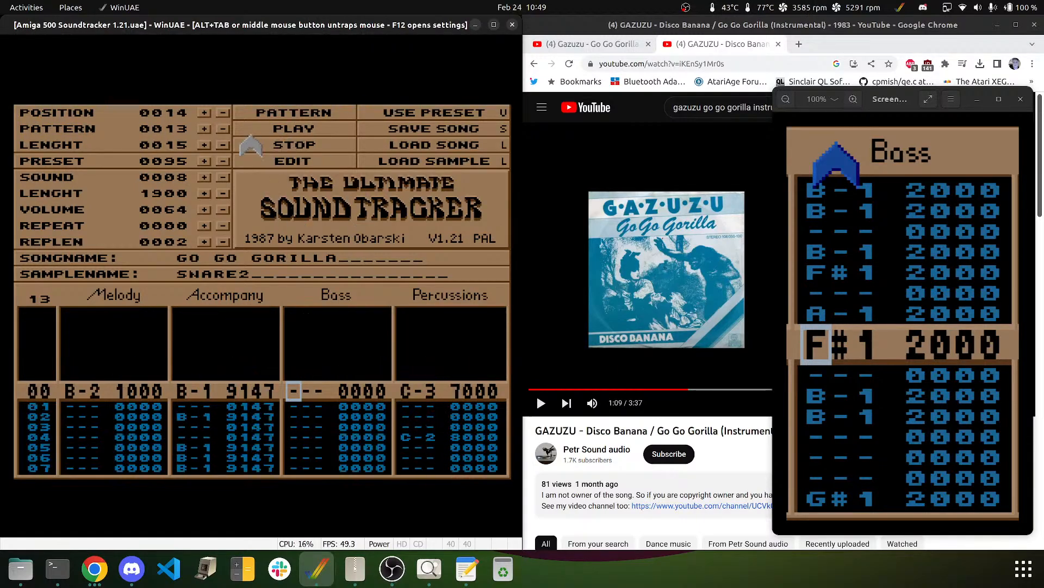
# - Select the KORGBASS sample and enter B-1 bass notes at rows 00, 02 and 04
pyautogui.click(222, 178)
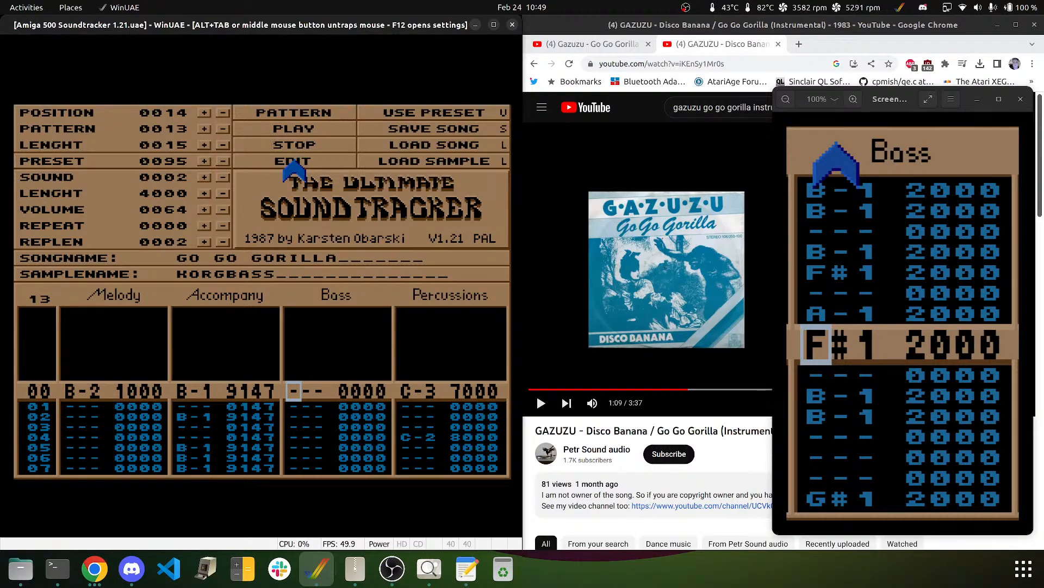
pyautogui.press('n')
pyautogui.press('Up')
pyautogui.press('m')
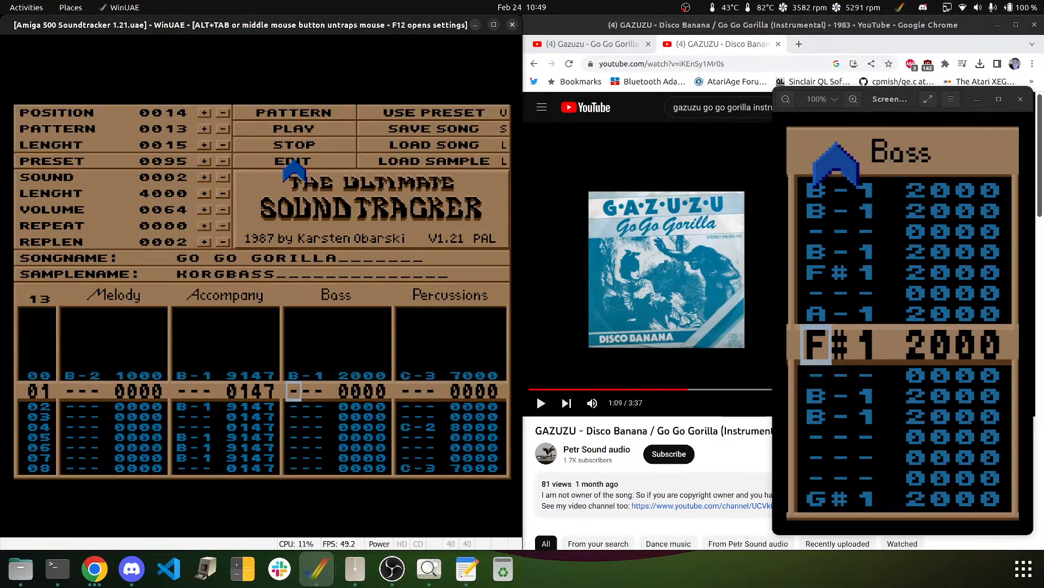
pyautogui.press('Down')
pyautogui.press('m')
pyautogui.press('Down')
pyautogui.press('m')
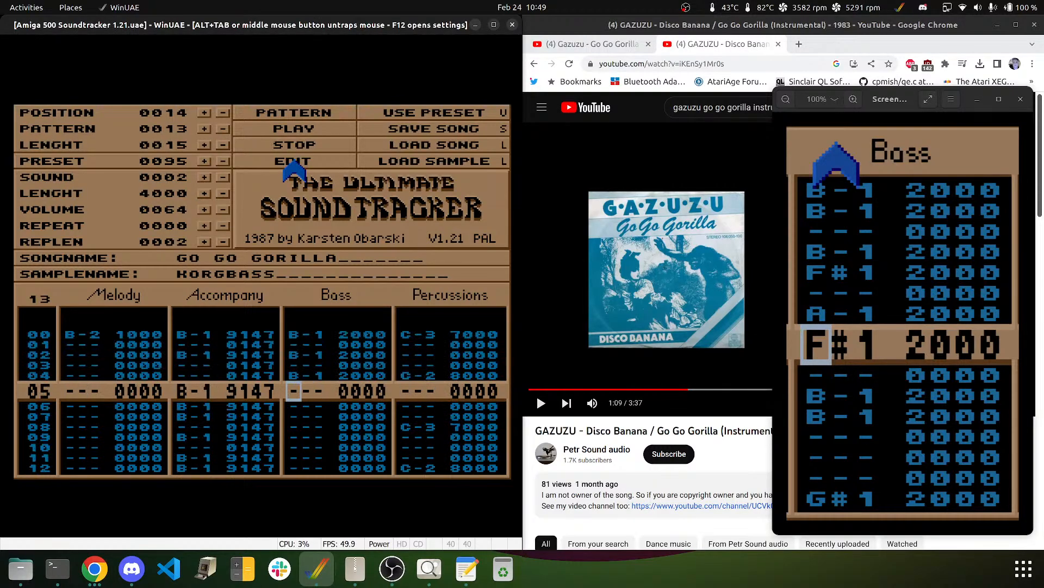
# - Make bass rows 05–07 rise A-1, A#1, B-1
pyautogui.press('b')
pyautogui.press('h')
pyautogui.press('Up')
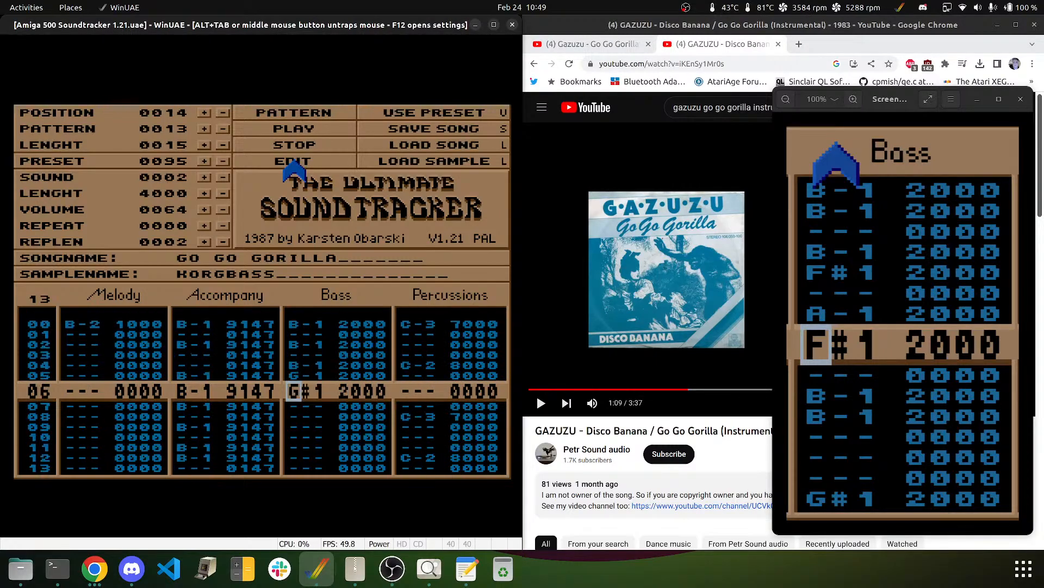
pyautogui.press('Up')
pyautogui.press('n')
pyautogui.press('j')
pyautogui.press('m')
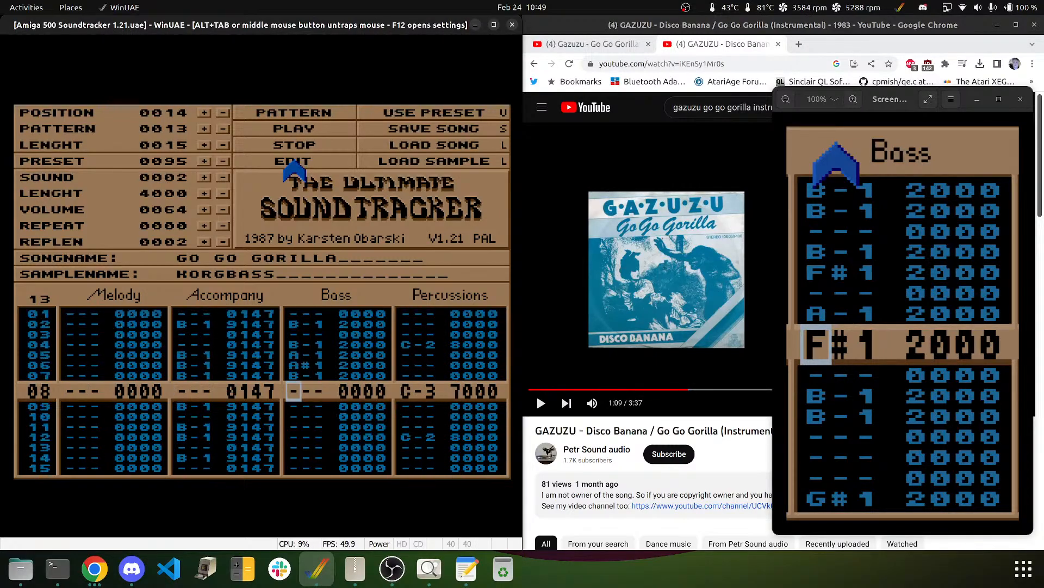
# - Add B-1 bass notes at rows 09, 11 and 14
pyautogui.press('Down')
pyautogui.press('m')
pyautogui.press('Down')
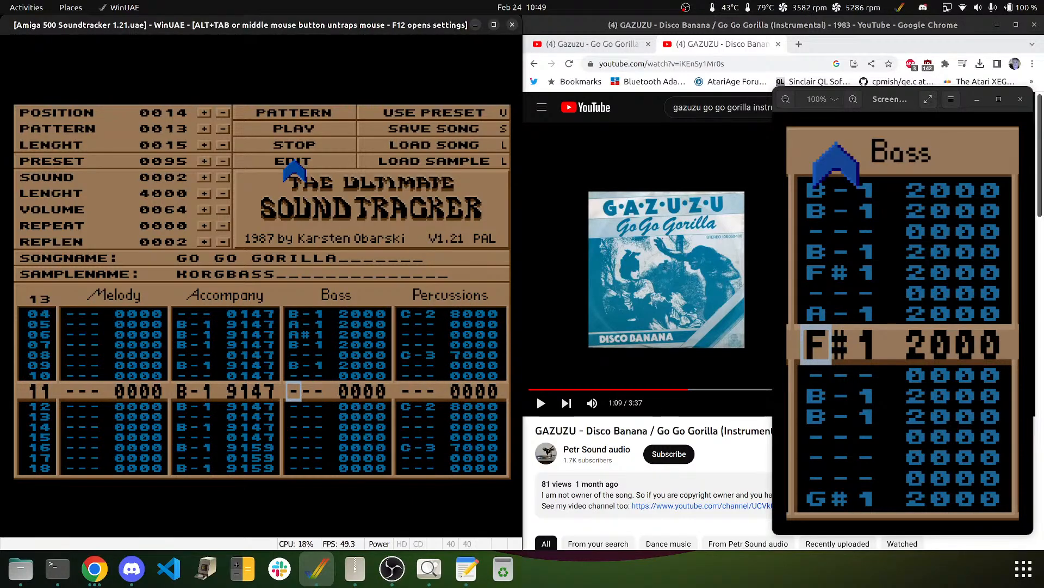
pyautogui.press('m')
pyautogui.press('Down')
pyautogui.press('Down')
pyautogui.press('Down')
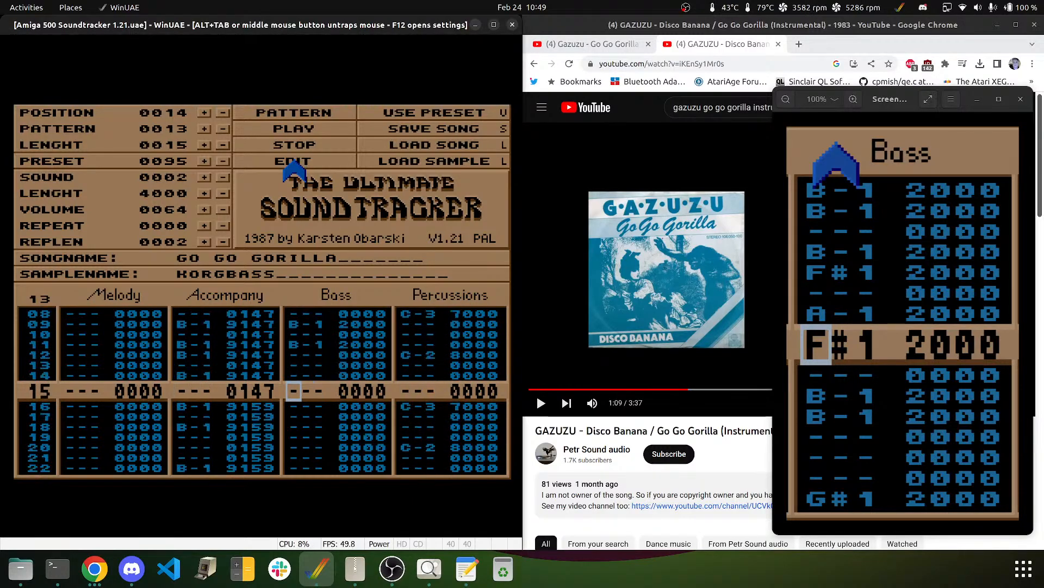
pyautogui.press('Up')
pyautogui.press('m')
pyautogui.press('m')
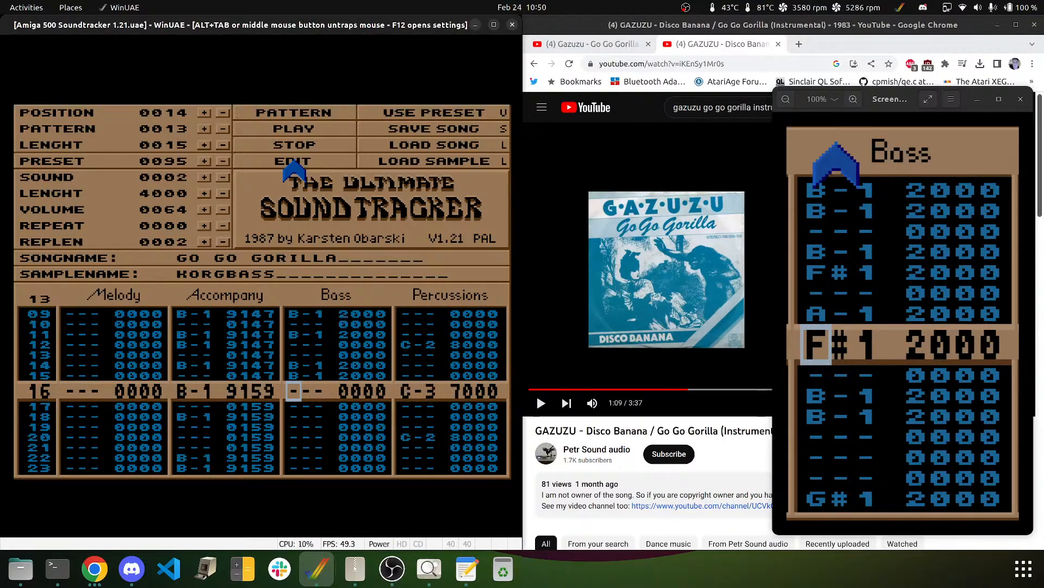
pyautogui.press('Up')
pyautogui.press('Up')
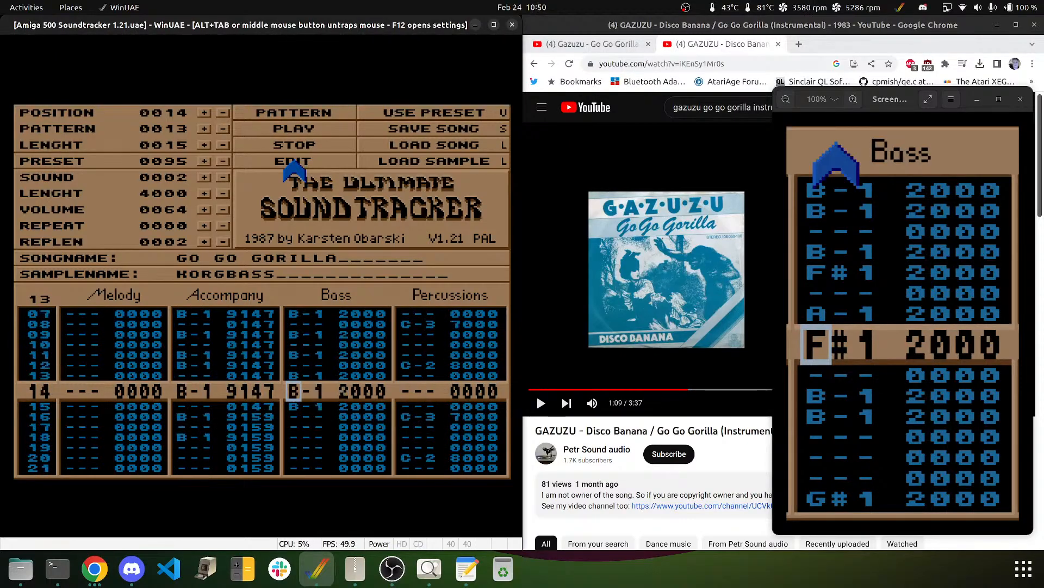
# - Play the pattern to check the bass line, then return to row 16
pyautogui.click(298, 113)
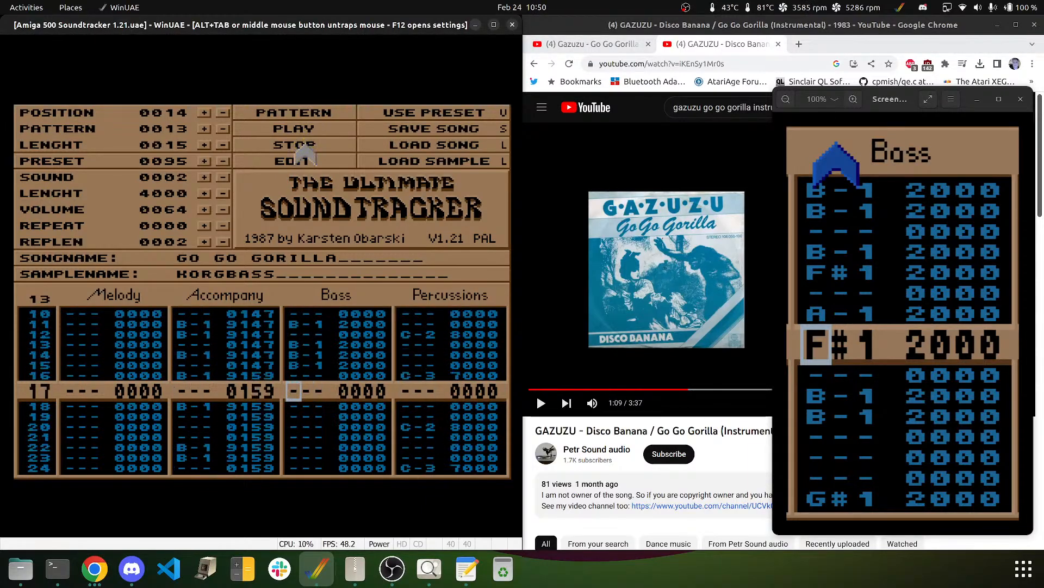
pyautogui.press('Up')
pyautogui.press('Down')
pyautogui.press('Down')
pyautogui.press('Down')
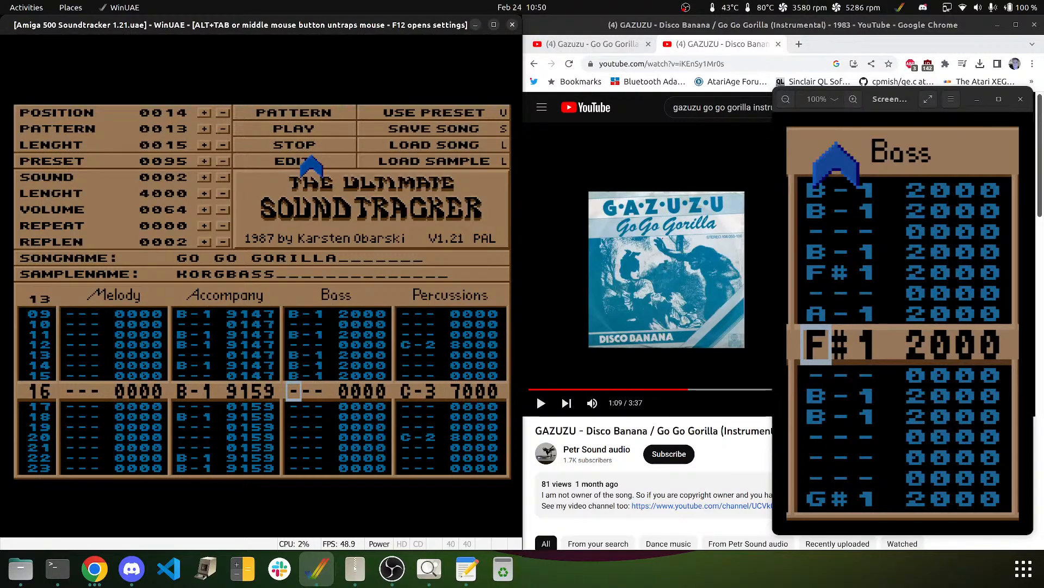
# - Enter E-2 bass notes at rows 16, 18 and 20, followed by a D-2, D#2, E-2 run
pyautogui.press('e')
pyautogui.press('Down')
pyautogui.press('e')
pyautogui.press('Down')
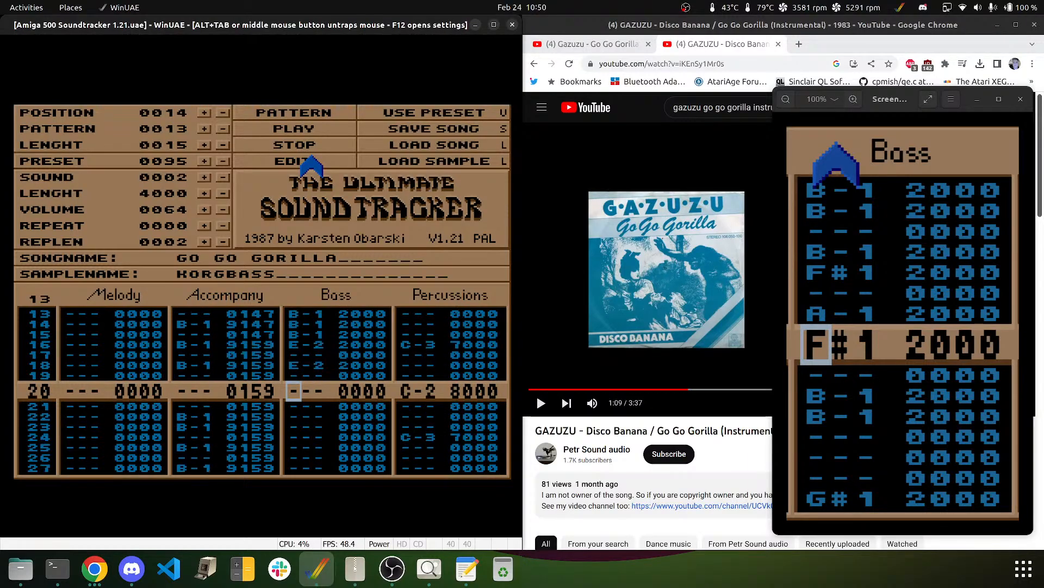
pyautogui.press('e')
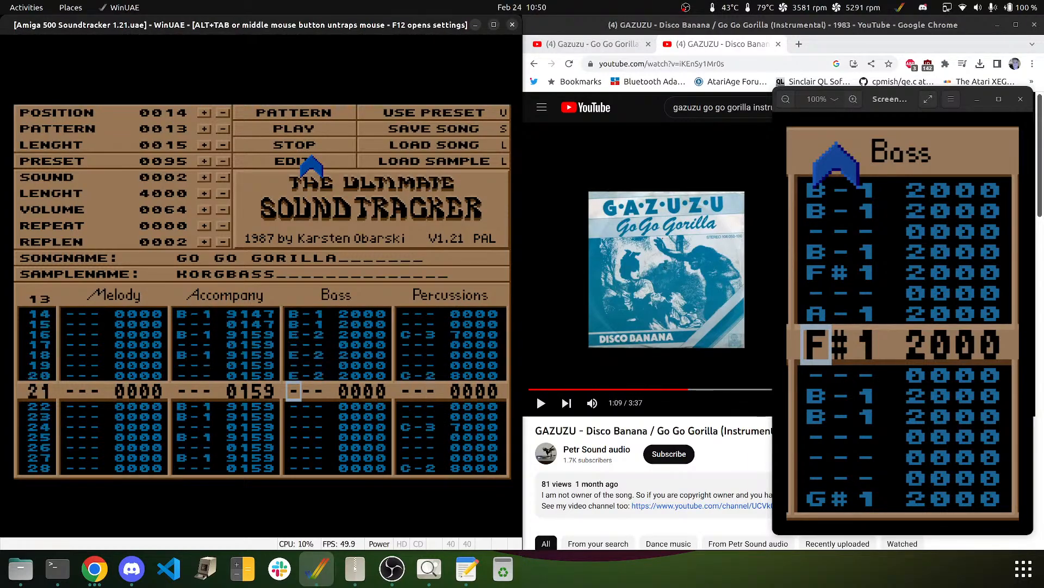
pyautogui.press('w')
pyautogui.press('3')
pyautogui.press('e')
pyautogui.press('Up')
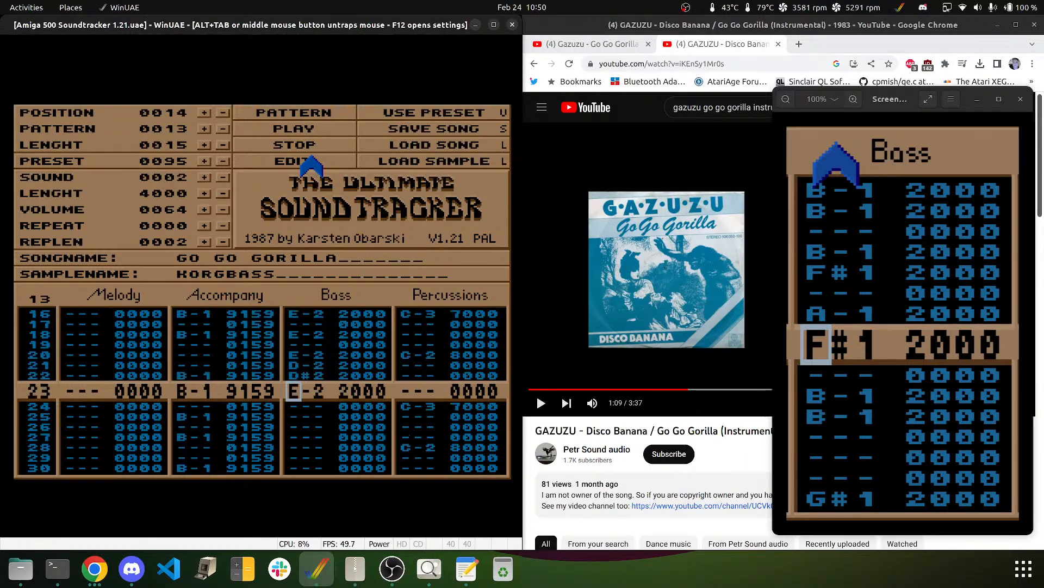
# - Add E-2 bass notes at rows 25 and 27, and E-2 then F#2 at rows 29–31
pyautogui.press('Down')
pyautogui.press('Down')
pyautogui.press('e')
pyautogui.press('Down')
pyautogui.press('e')
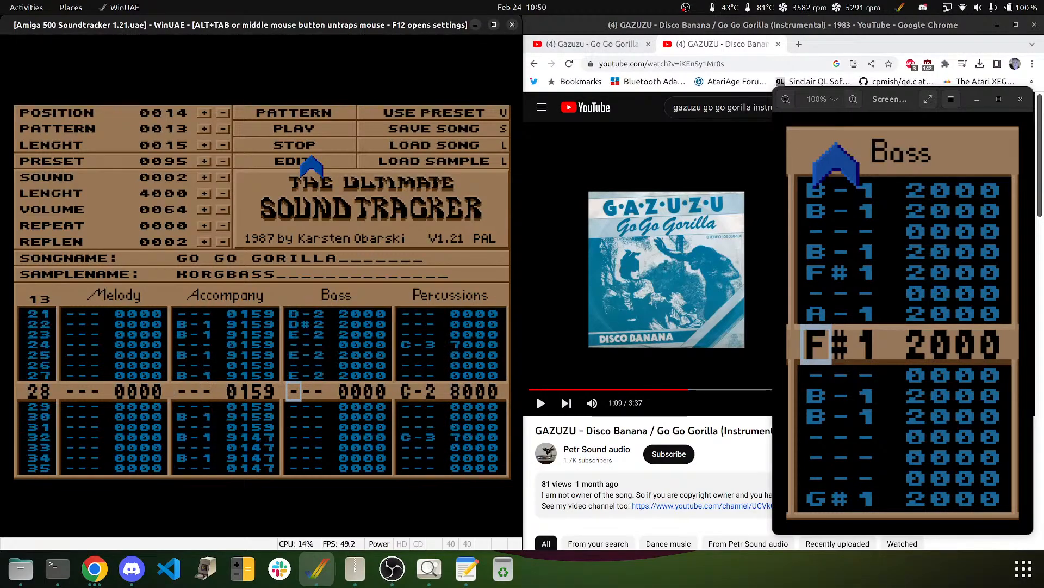
pyautogui.press('Down')
pyautogui.press('e')
pyautogui.press('5')
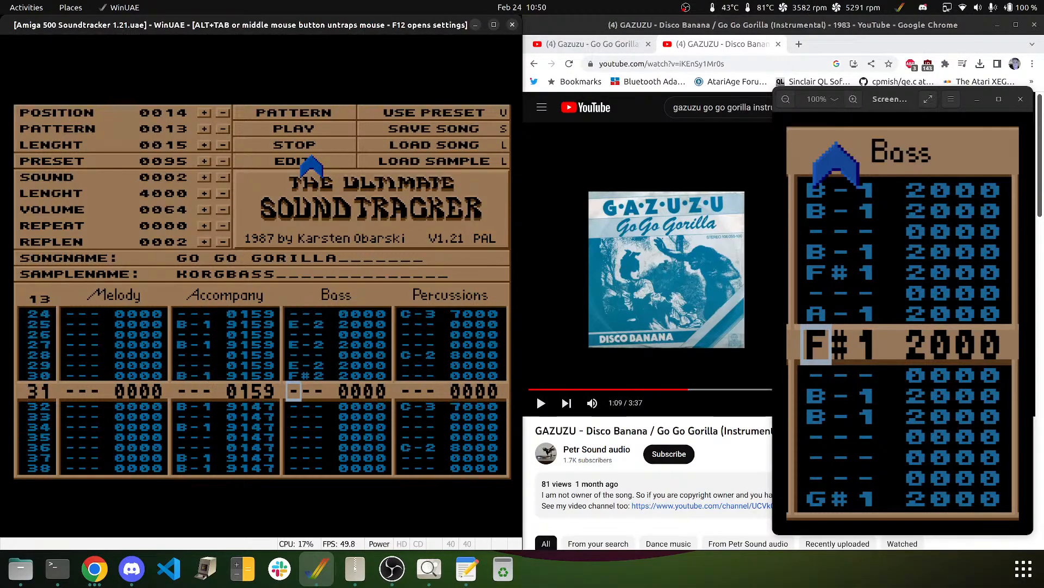
pyautogui.press('5')
# - Enter B-1 at rows 32 and 34, then B-1, A-1, A#1, B-1 at rows 36–39
pyautogui.press('m')
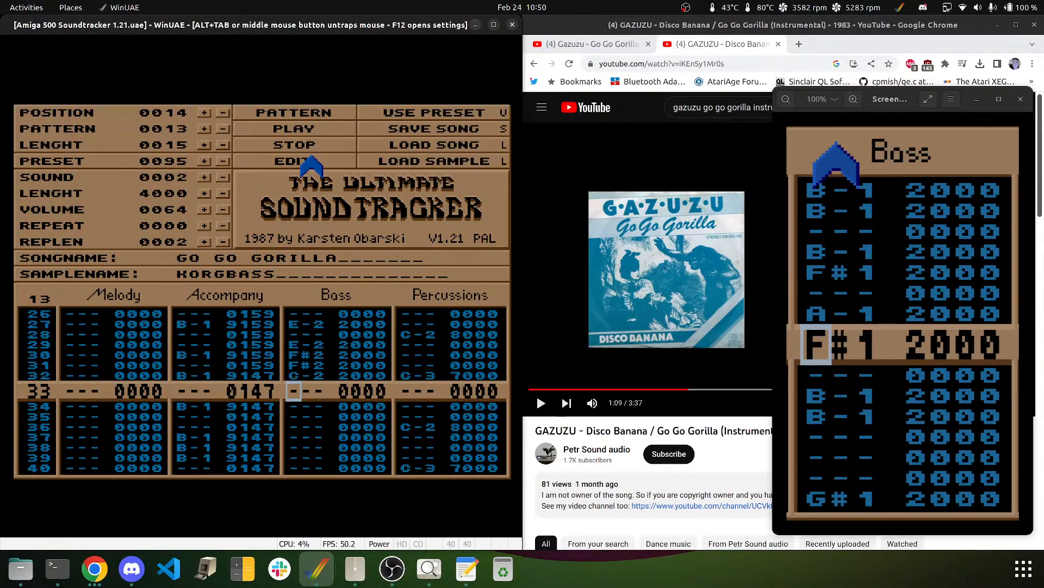
pyautogui.press('Down')
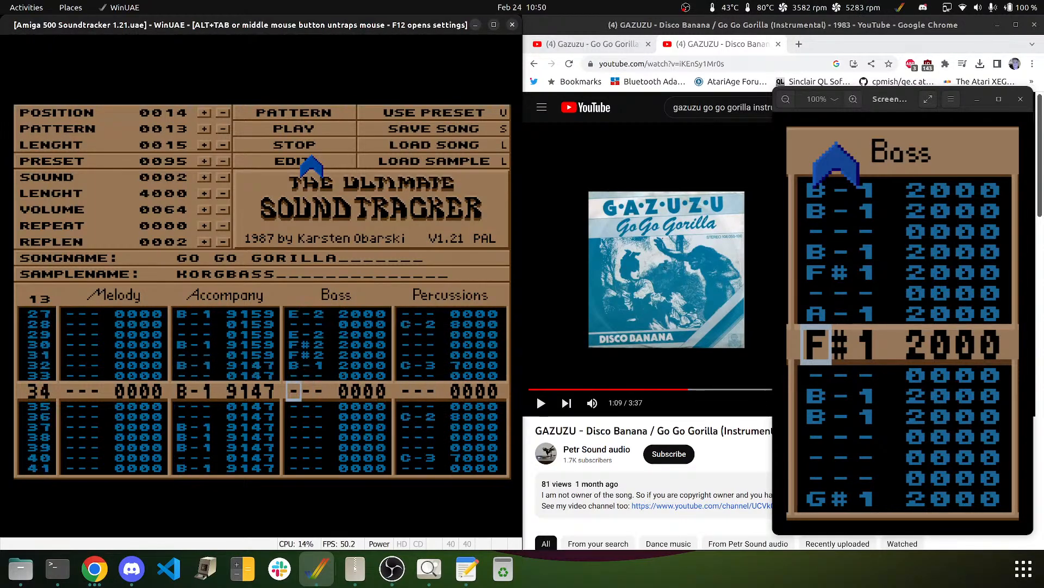
pyautogui.press('m')
pyautogui.press('Down')
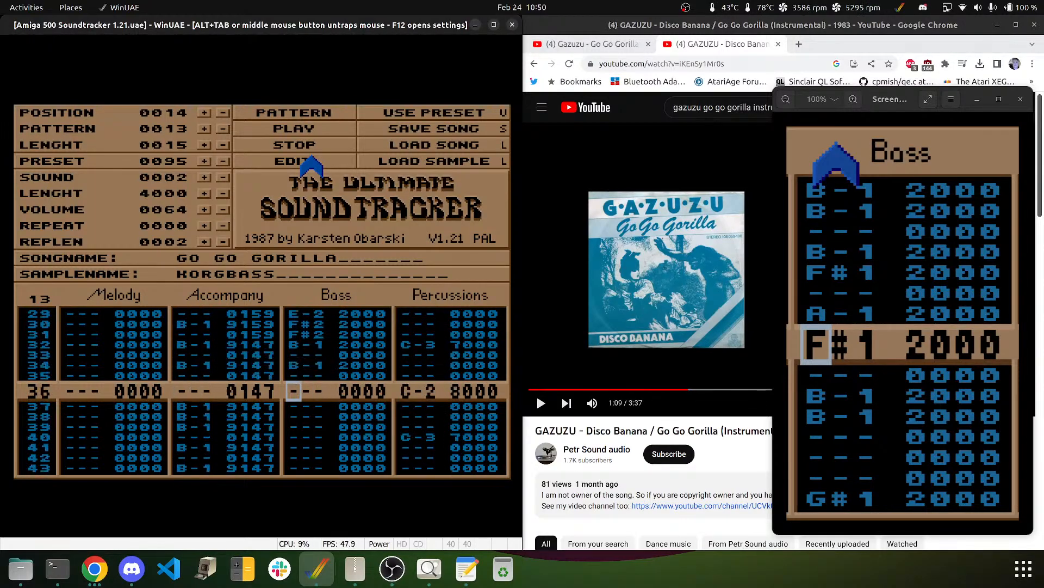
pyautogui.press('m')
pyautogui.press('n')
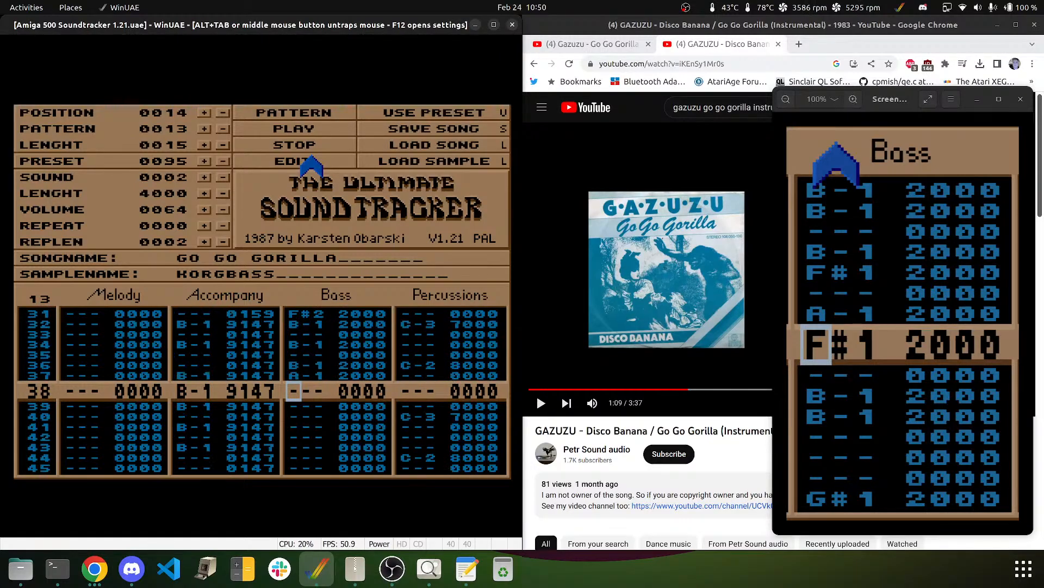
pyautogui.press('j')
pyautogui.press('m')
# - Add B-1 bass notes at rows 41 and 43, and fill rows 45–47 with B-1
pyautogui.press('Down')
pyautogui.press('m')
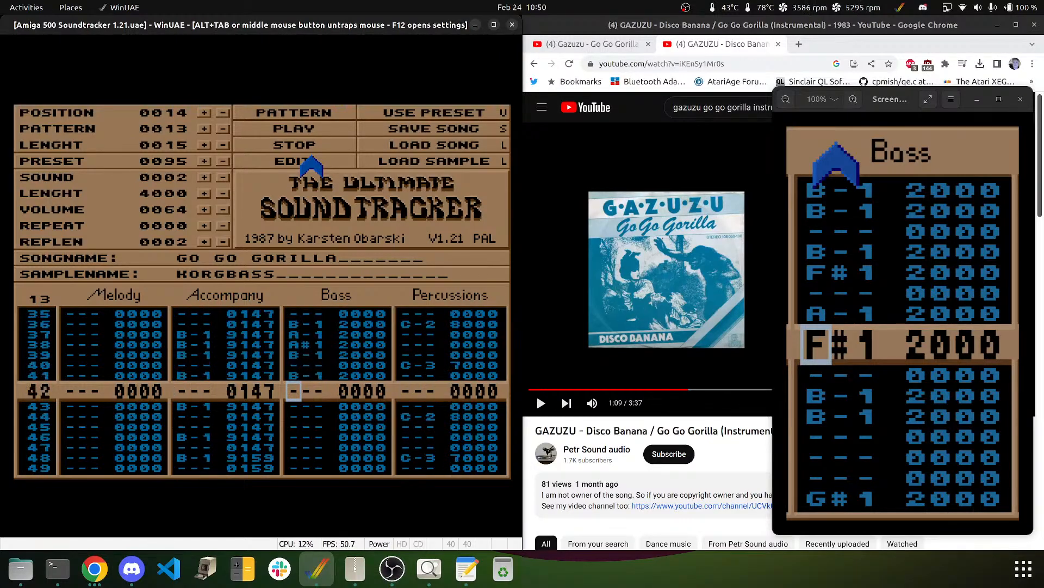
pyautogui.press('Down')
pyautogui.press('m')
pyautogui.press('Down')
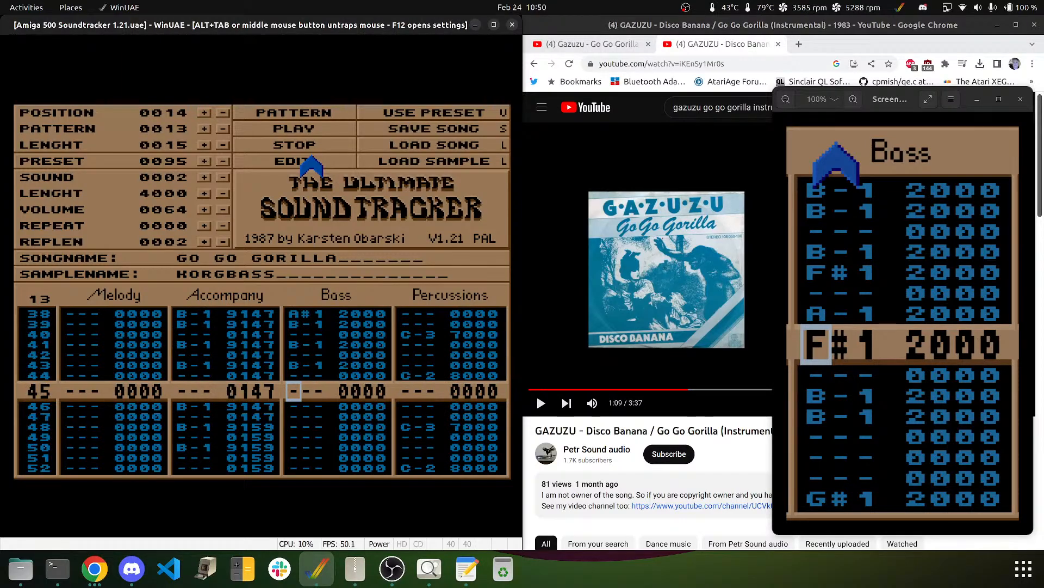
pyautogui.press('m')
pyautogui.press('m')
pyautogui.press('m')
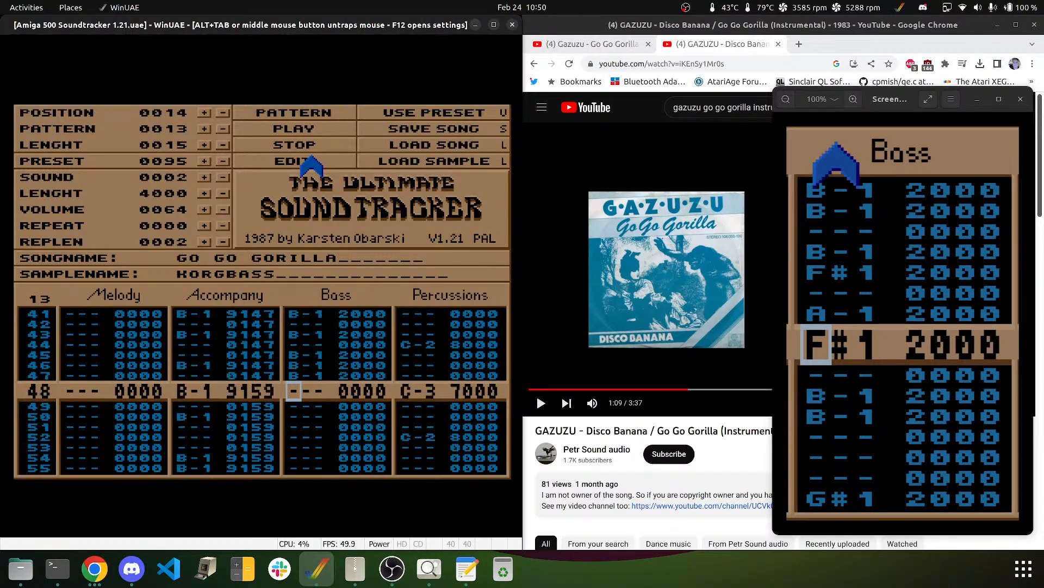
# - Enter E-2 at rows 48 and 50, then an E-2, D-2, D#2, E-2 bass run
pyautogui.press('e')
pyautogui.press('Down')
pyautogui.press('e')
pyautogui.press('Down')
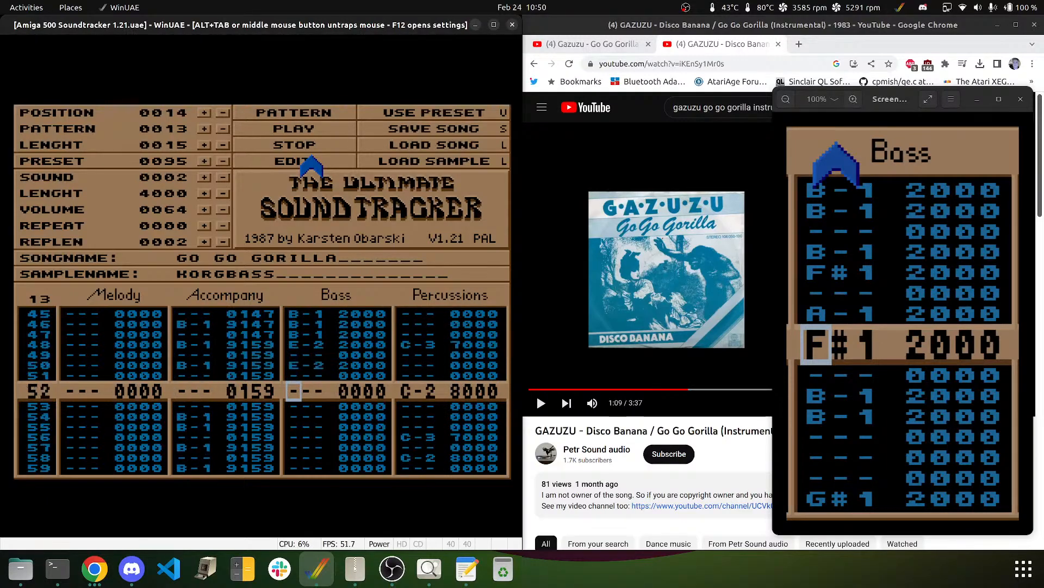
pyautogui.press('e')
pyautogui.press('w')
pyautogui.press('3')
pyautogui.press('e')
pyautogui.press('Up')
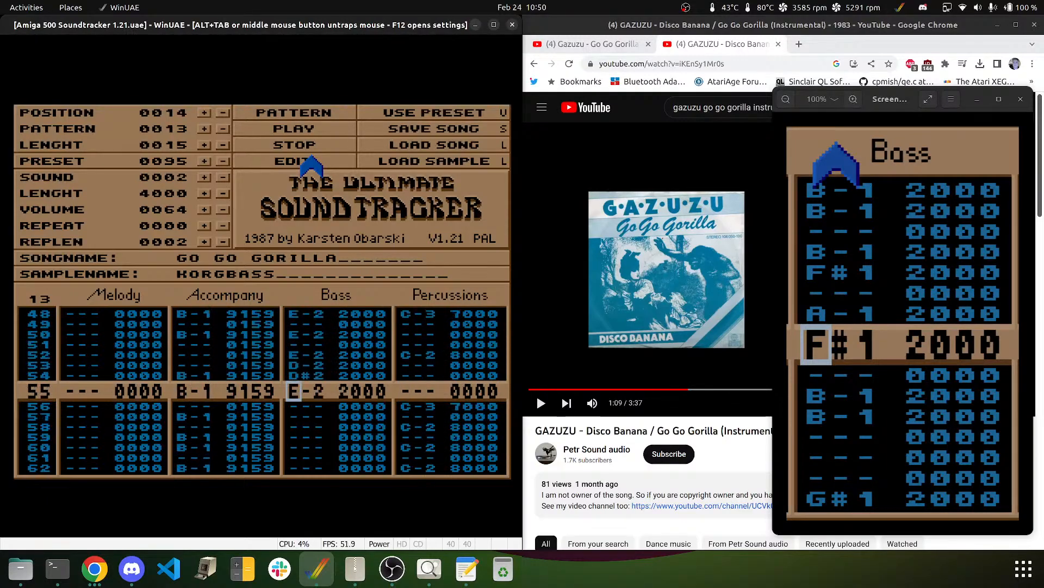
# - Add E-2 bass notes at rows 57, 59 and 61, then step through to row 00
pyautogui.press('Down')
pyautogui.press('Down')
pyautogui.press('e')
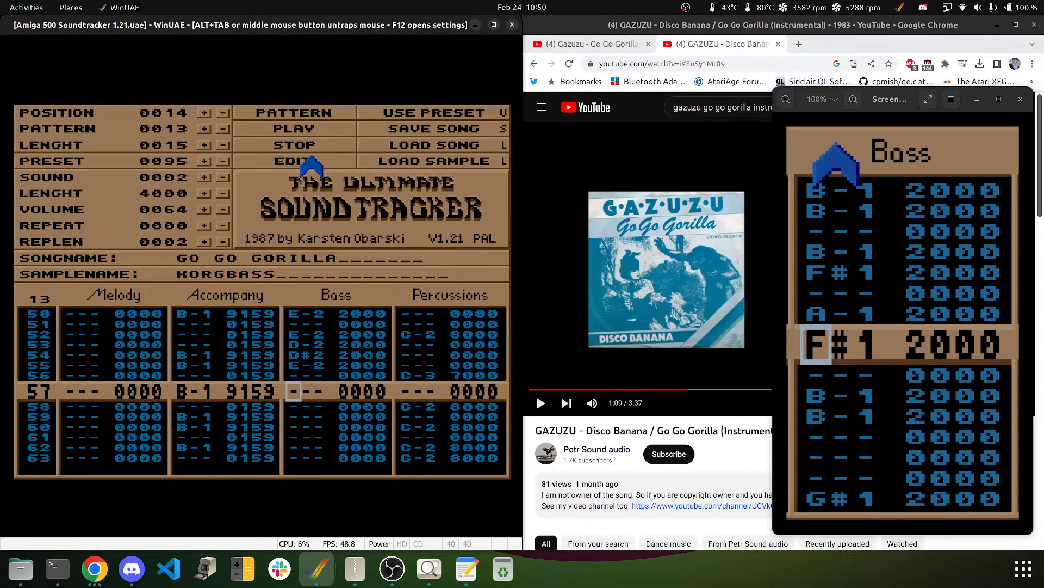
pyautogui.press('Down')
pyautogui.press('e')
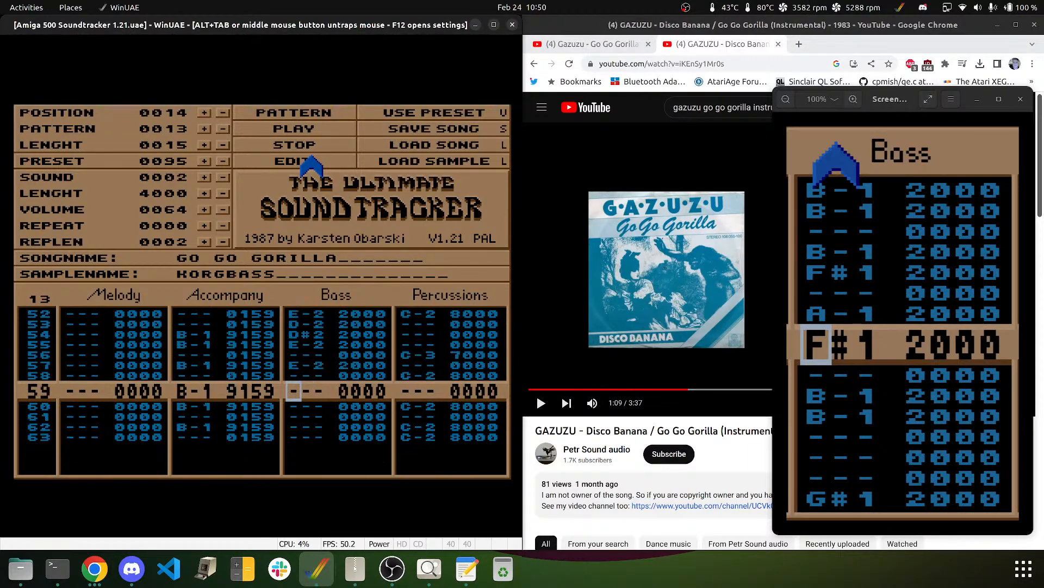
pyautogui.press('Down')
pyautogui.press('e')
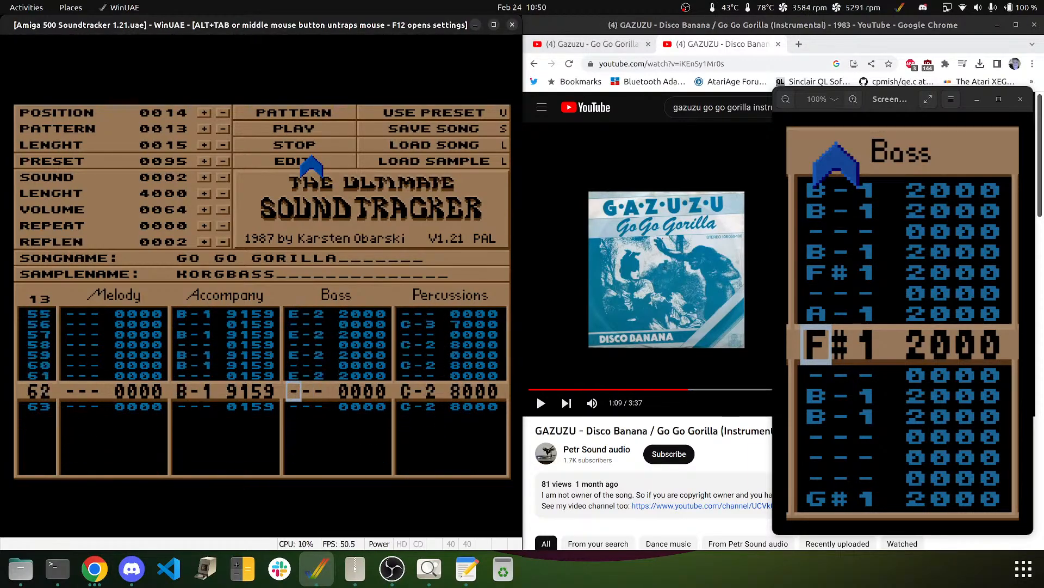
pyautogui.press('Up')
pyautogui.press('Down')
pyautogui.press('Down')
pyautogui.press('Down')
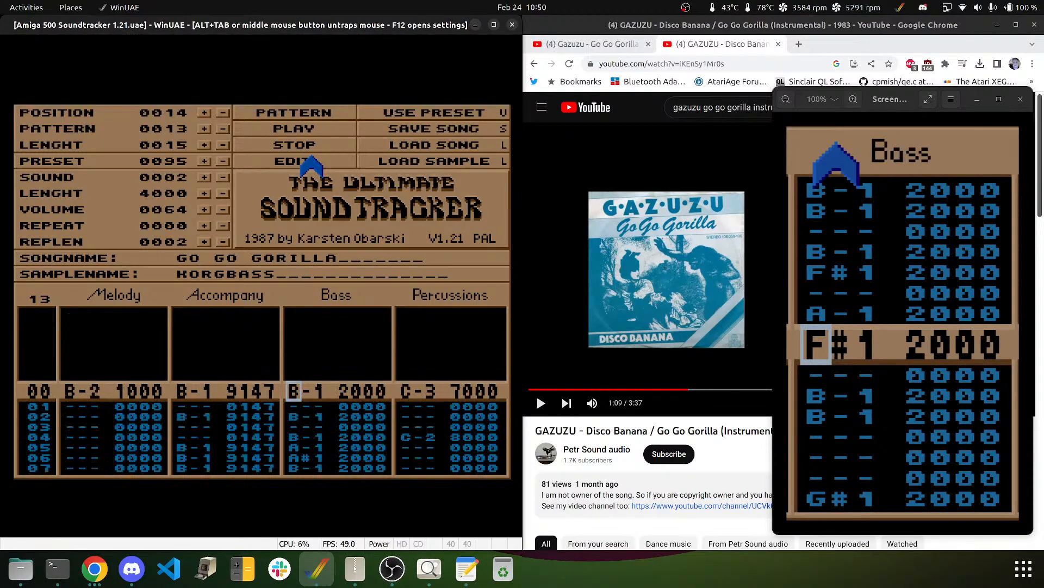
pyautogui.press('Up')
pyautogui.press('Up')
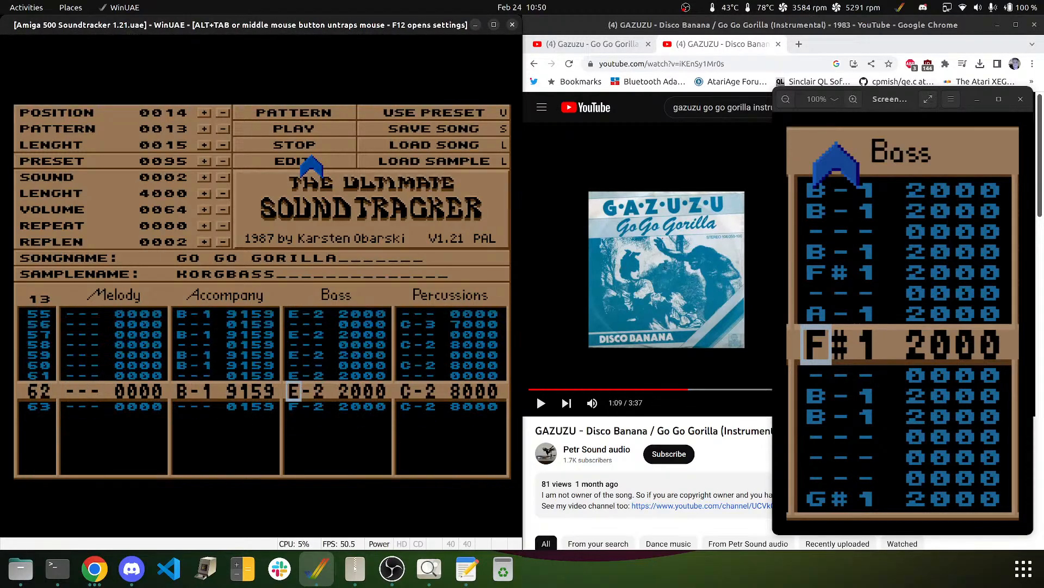
pyautogui.press('Down')
pyautogui.press('Down')
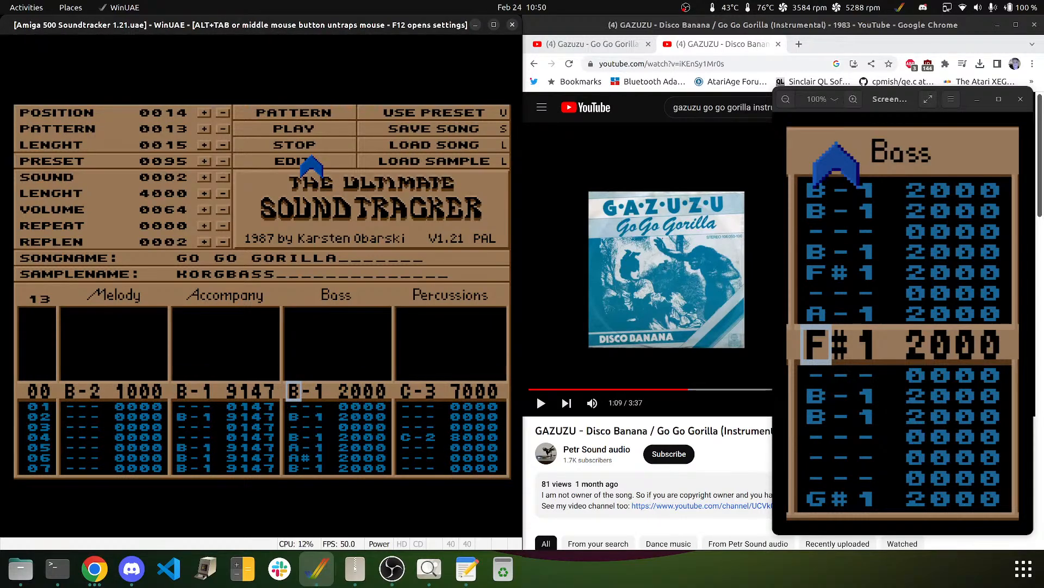
# - Listen to pattern 13, then assign pattern 14 to song position 15 and set length to 16
pyautogui.click(283, 112)
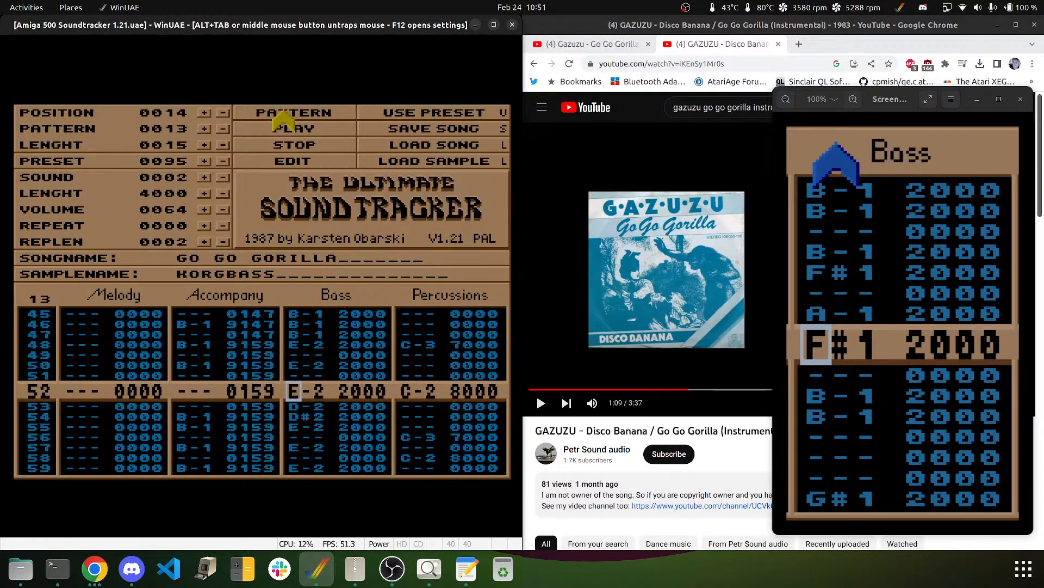
pyautogui.click(294, 148)
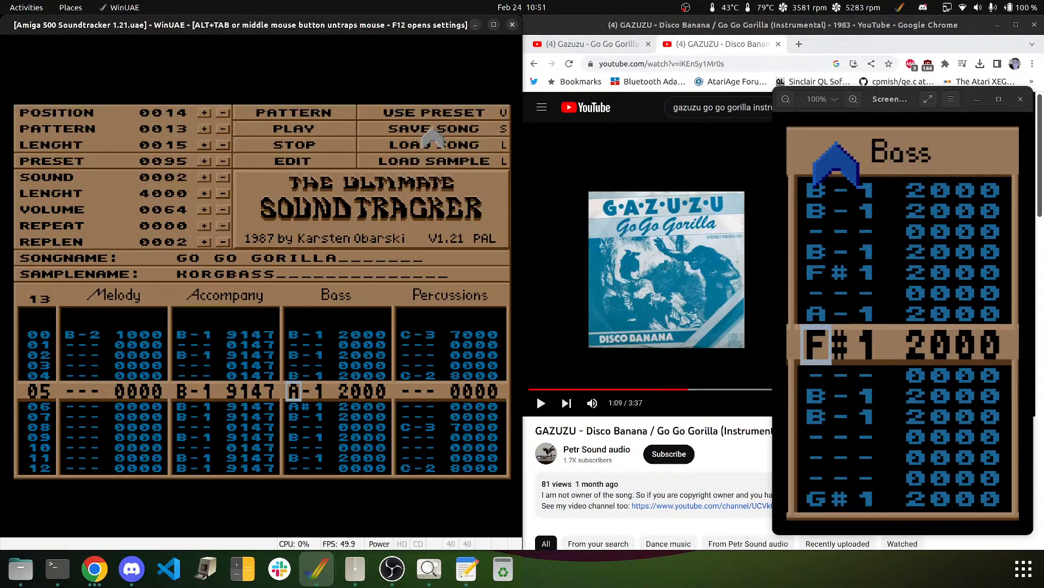
pyautogui.click(202, 112)
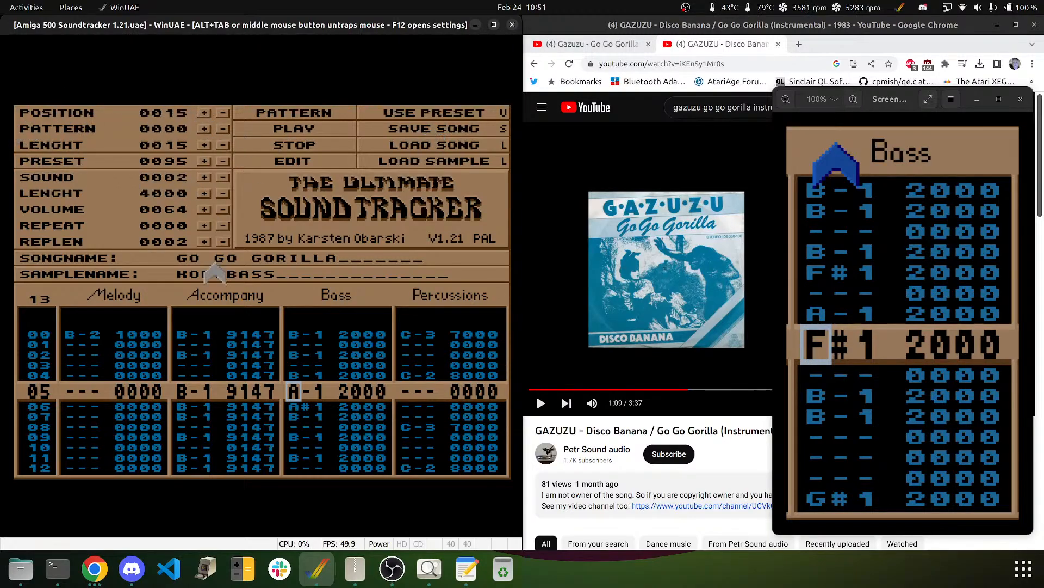
pyautogui.click(204, 129)
pyautogui.click(206, 114)
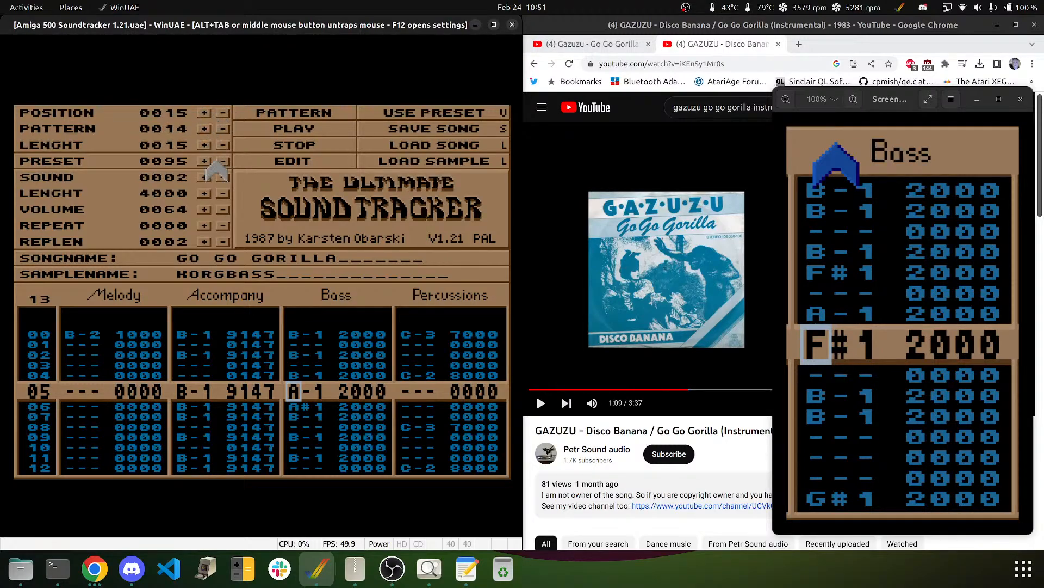
pyautogui.click(204, 144)
# - Open empty pattern 14 at its top row, then rewind the reference video and pause at 1:14
pyautogui.click(41, 303)
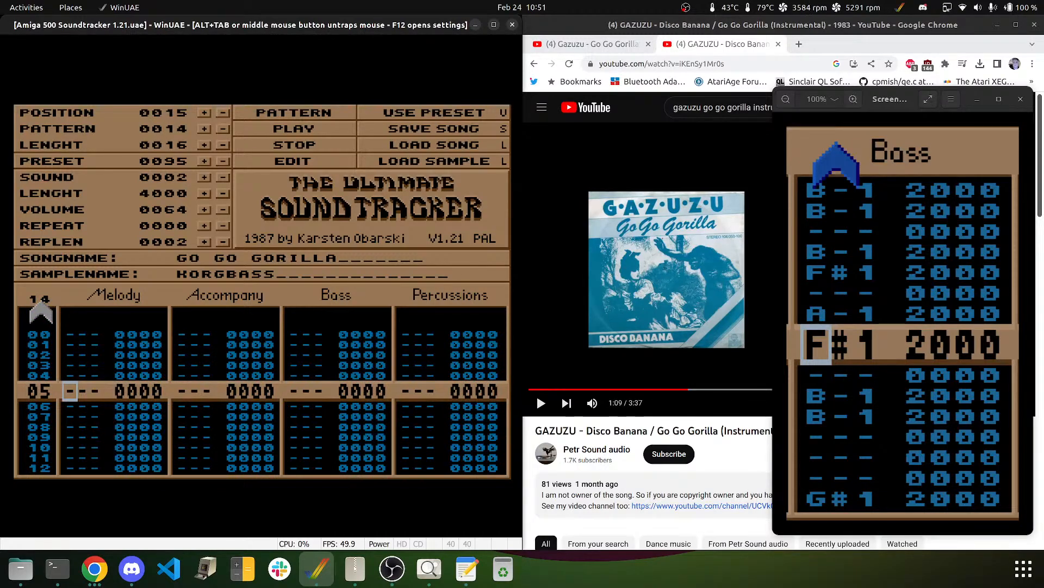
pyautogui.press('Up')
pyautogui.press('Up')
pyautogui.press('Up')
pyautogui.press('Up')
pyautogui.press('Up')
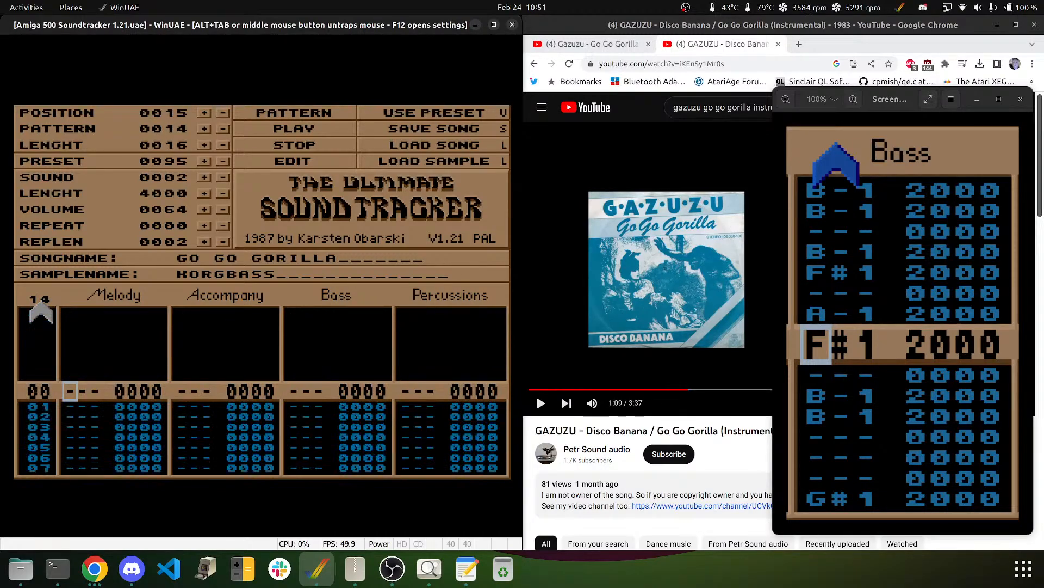
pyautogui.middleClick(218, 362)
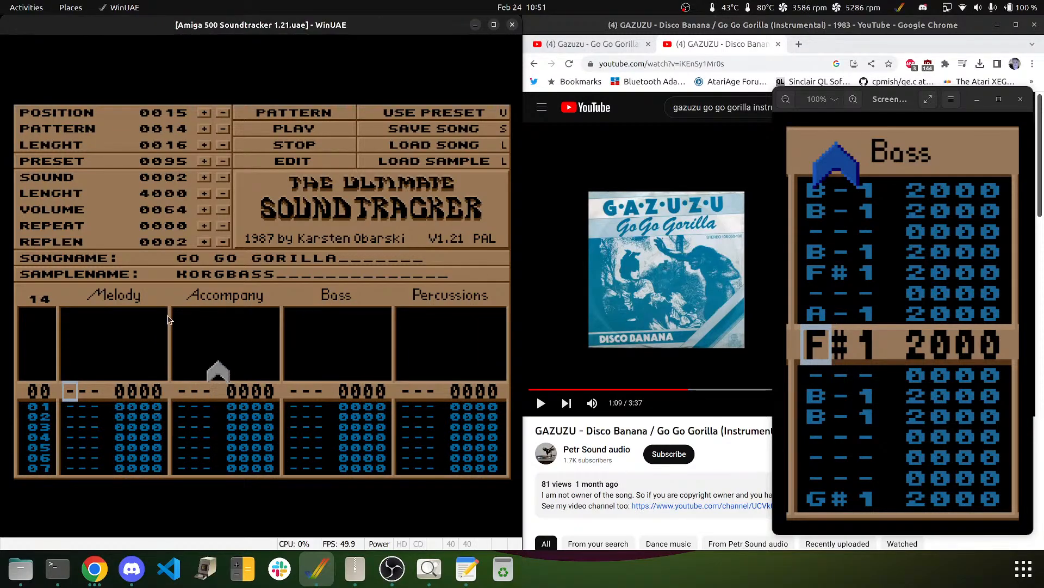
pyautogui.click(609, 293)
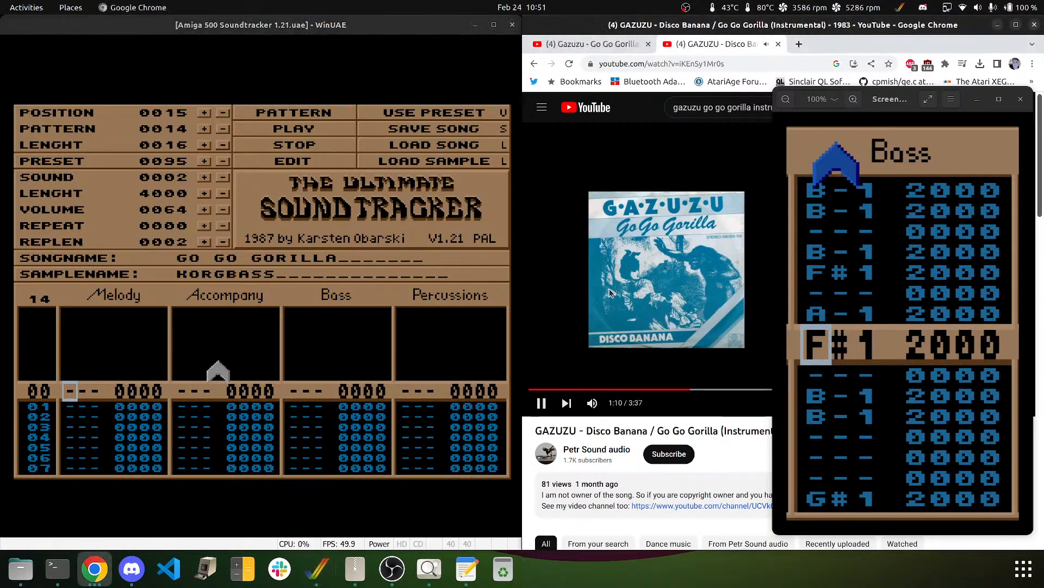
pyautogui.press('Left')
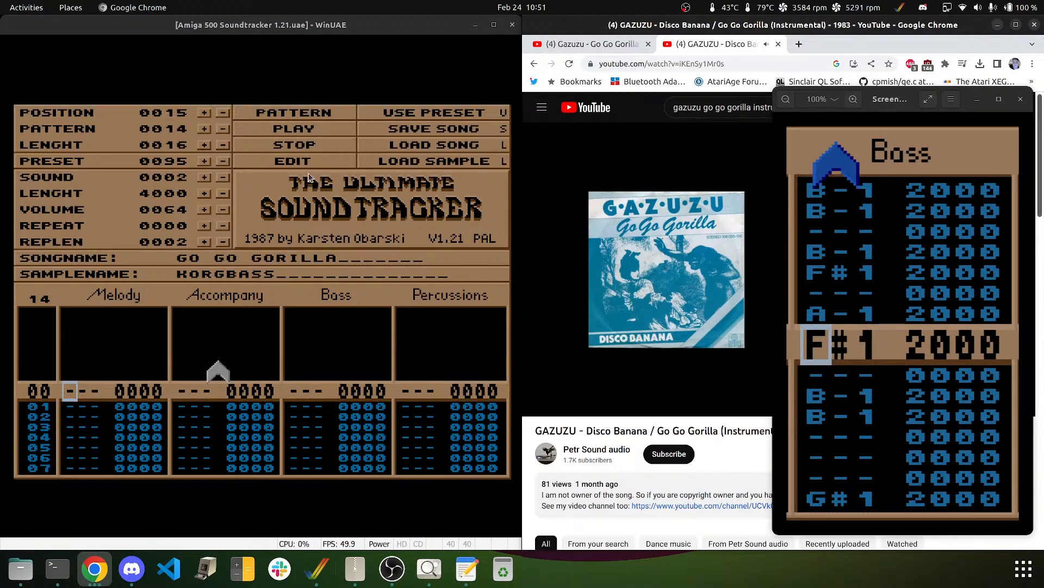
pyautogui.click(595, 227)
pyautogui.click(355, 250)
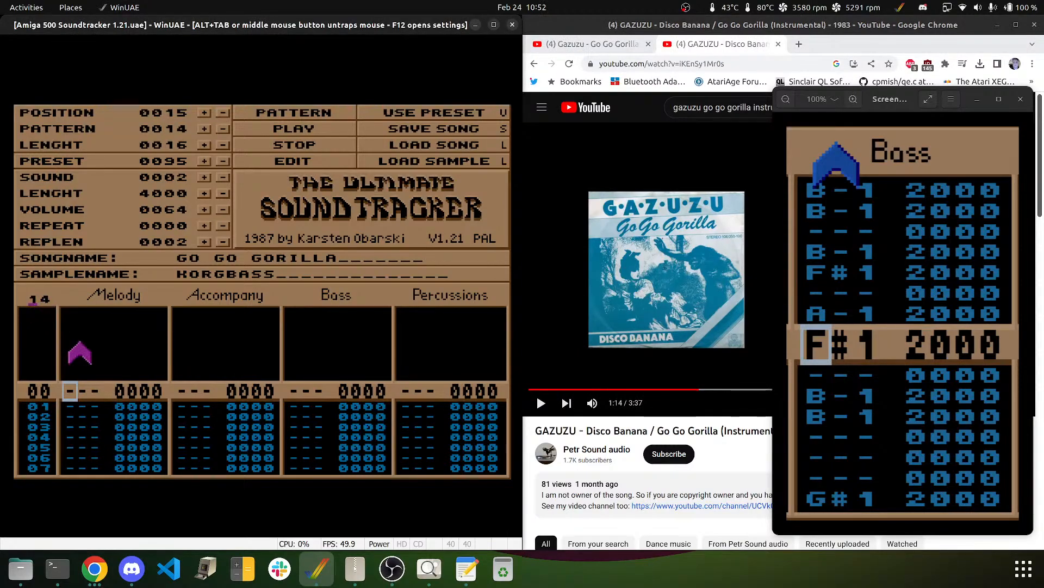
# - Bring up pattern 13, switch on editing and clear the entire Bass track
pyautogui.write('13')
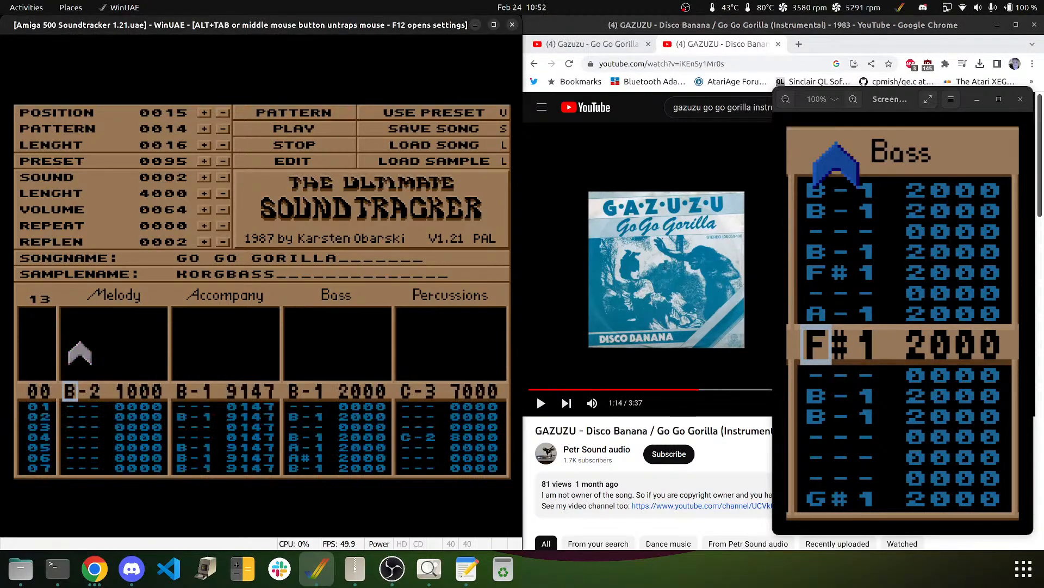
pyautogui.press('Right')
pyautogui.press('Right')
pyautogui.press('Right')
pyautogui.press('Right')
pyautogui.press('Right')
pyautogui.press('Right')
pyautogui.press('Right')
pyautogui.press('Left')
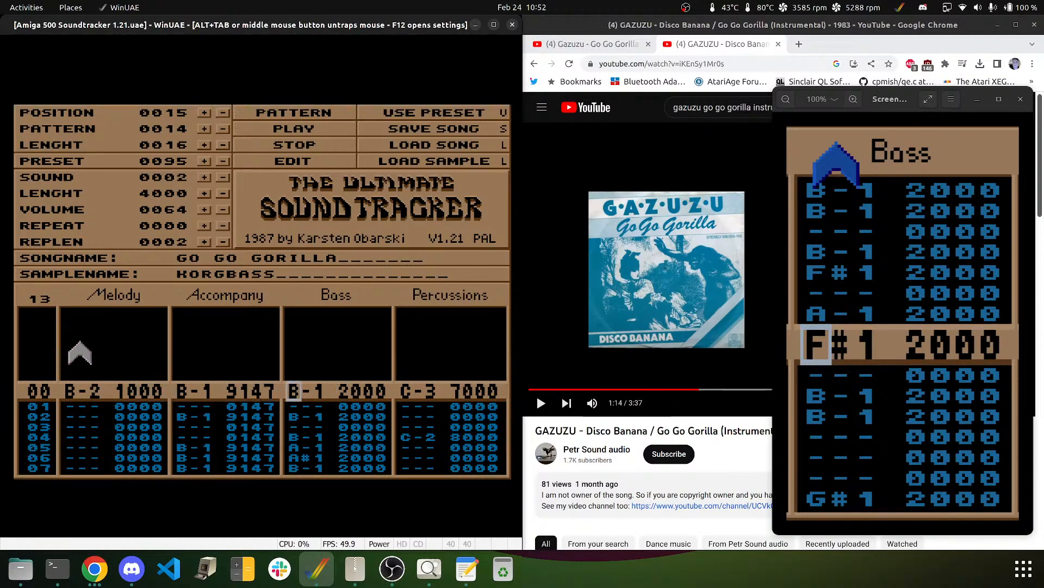
pyautogui.click(310, 165)
pyautogui.press('Delete')
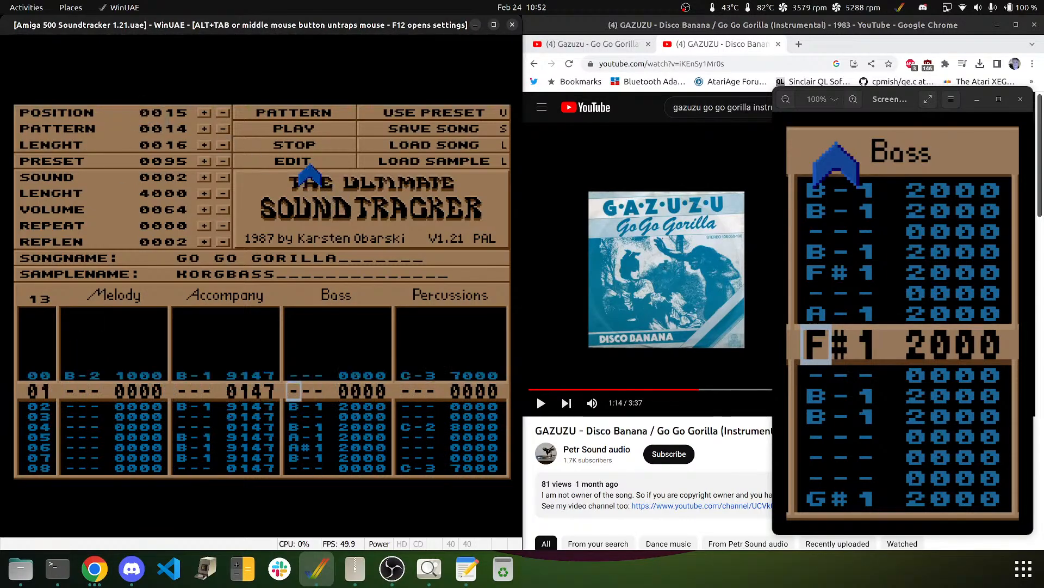
pyautogui.press('Delete')
pyautogui.press('Delete')
pyautogui.press('Delete')
pyautogui.press('Delete')
pyautogui.press('Delete')
pyautogui.press('Delete')
pyautogui.press('Delete')
pyautogui.press('Delete')
pyautogui.press('Delete')
pyautogui.press('Delete')
pyautogui.press('Delete')
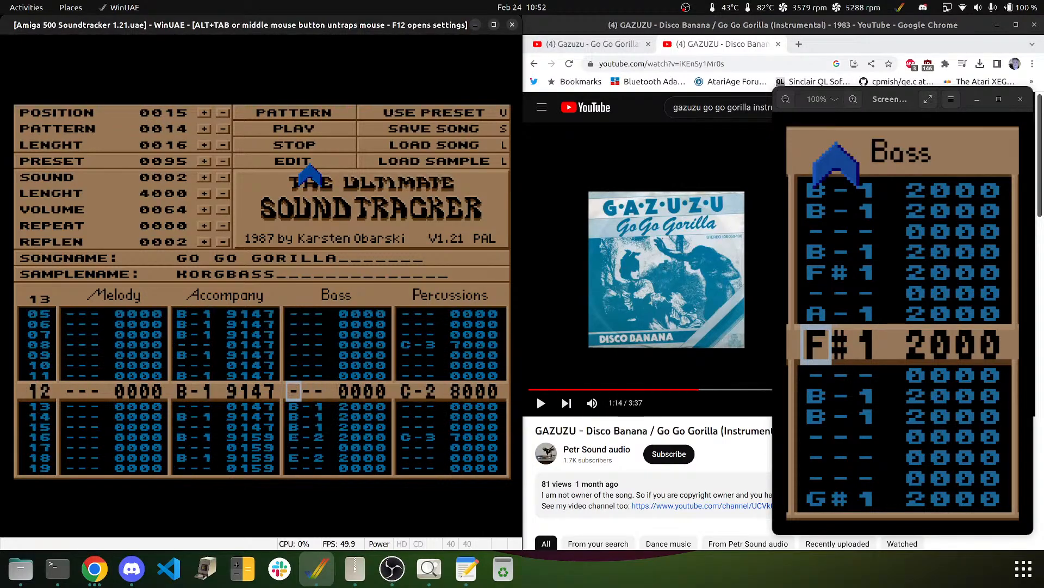
pyautogui.press('Delete')
pyautogui.press('Delete')
pyautogui.press('Delete')
pyautogui.press('Delete')
pyautogui.press('Delete')
pyautogui.press('Delete')
pyautogui.press('Delete')
pyautogui.press('Delete')
pyautogui.press('Delete')
pyautogui.press('Delete')
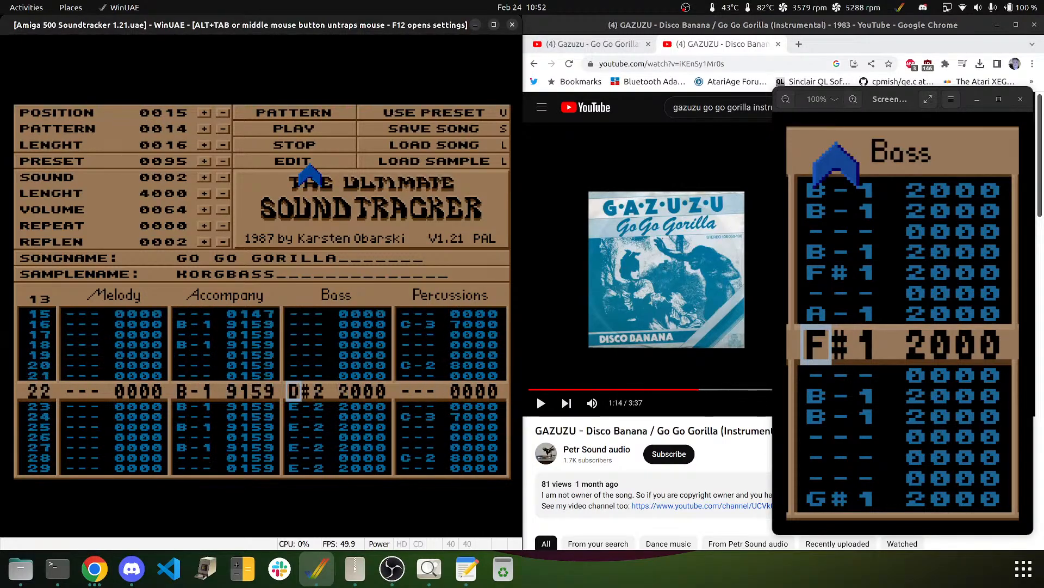
pyautogui.press('Delete')
pyautogui.press('Delete')
pyautogui.press('Delete')
pyautogui.press('Delete')
pyautogui.press('Delete')
pyautogui.press('Delete')
pyautogui.press('Delete')
pyautogui.press('Delete')
pyautogui.press('Delete')
pyautogui.press('Delete')
pyautogui.press('Delete')
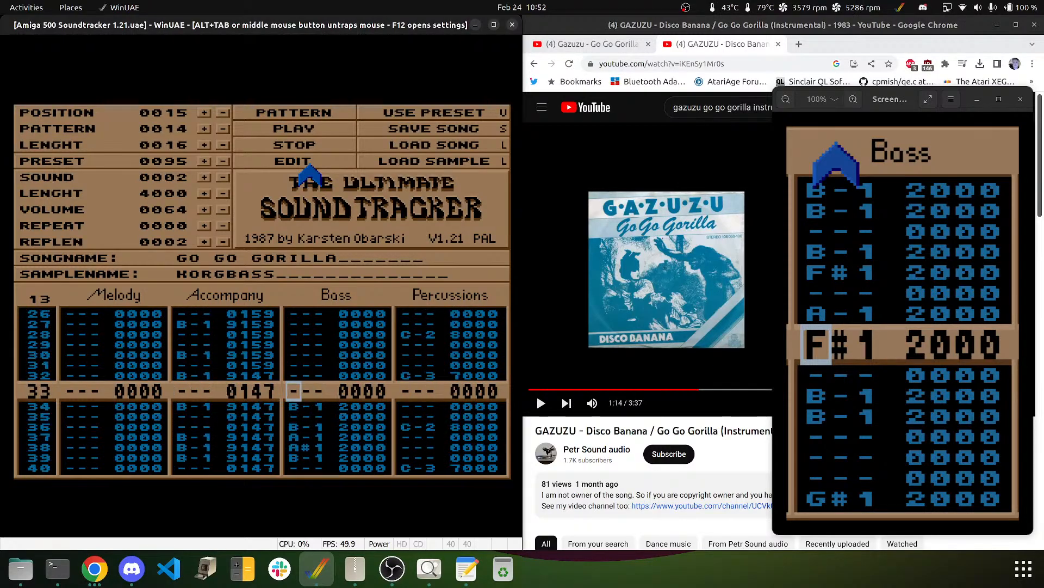
pyautogui.press('Delete')
pyautogui.press('Delete')
pyautogui.press('Delete')
pyautogui.press('Delete')
pyautogui.press('Delete')
pyautogui.press('Delete')
pyautogui.press('Delete')
pyautogui.press('Delete')
pyautogui.press('Delete')
pyautogui.press('Delete')
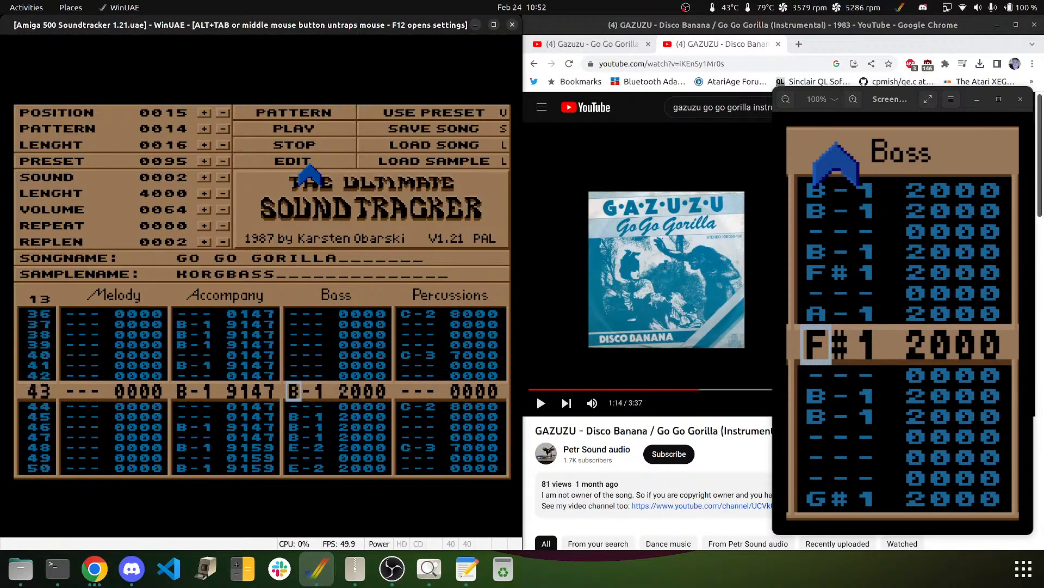
pyautogui.press('Delete')
pyautogui.press('Delete')
pyautogui.press('Delete')
pyautogui.press('Delete')
pyautogui.press('Delete')
pyautogui.press('Delete')
pyautogui.press('Delete')
pyautogui.press('Delete')
pyautogui.press('Delete')
pyautogui.press('Delete')
pyautogui.press('Delete')
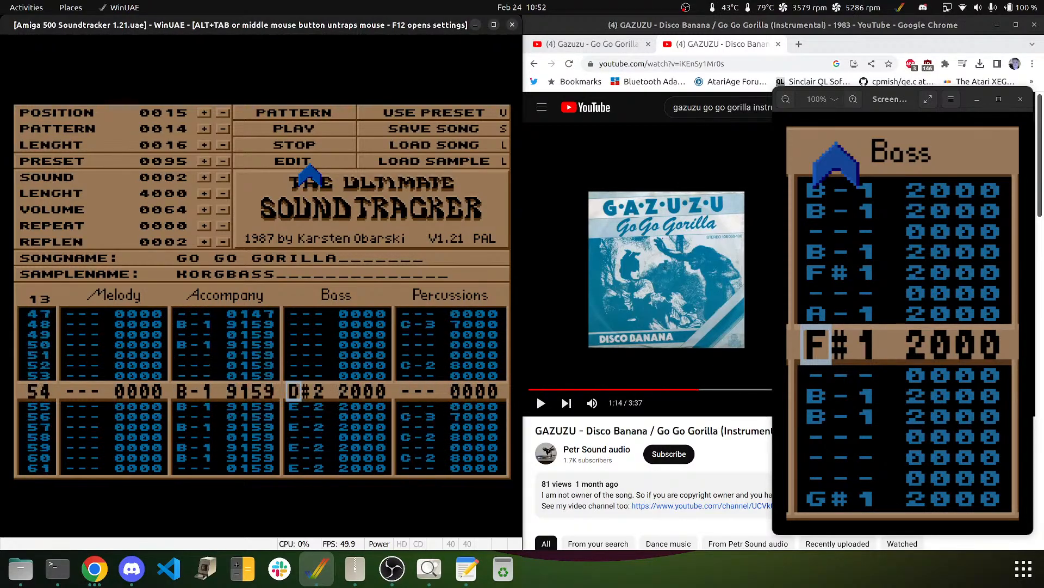
pyautogui.press('Delete')
pyautogui.press('Delete')
pyautogui.press('Delete')
pyautogui.press('Delete')
pyautogui.press('Delete')
pyautogui.press('Delete')
pyautogui.press('Delete')
pyautogui.press('Delete')
pyautogui.press('Delete')
pyautogui.press('Delete')
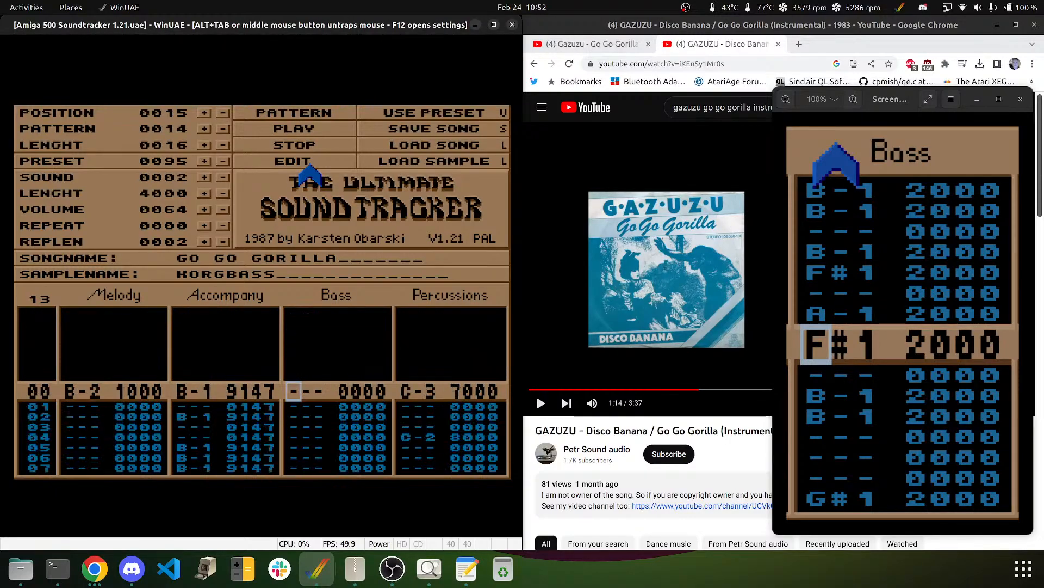
# - Enter B-1 bass notes on rows 00–03 and G-1 on row 04
pyautogui.press('q')
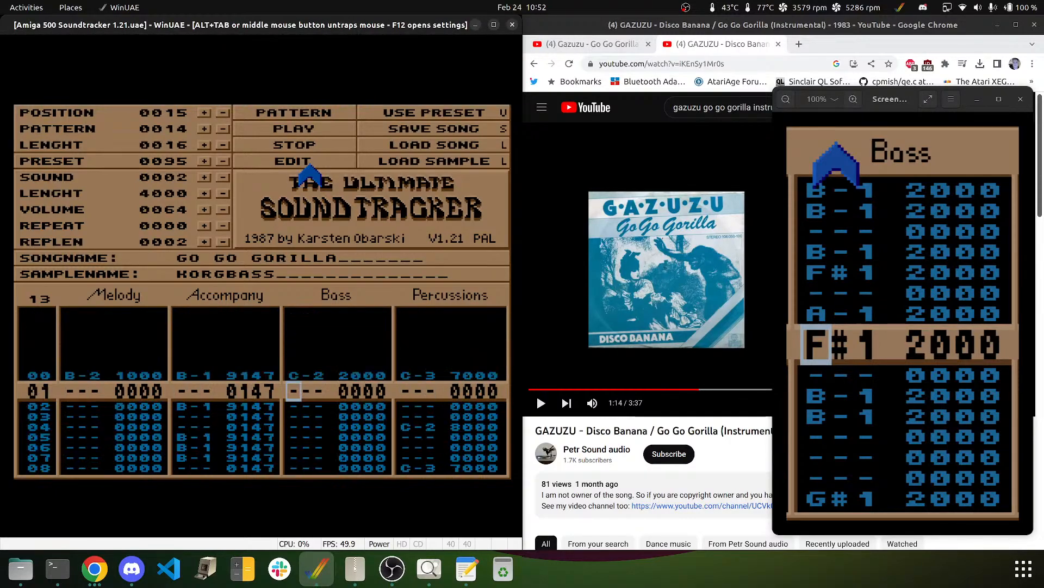
pyautogui.press('Up')
pyautogui.press('u')
pyautogui.press('u')
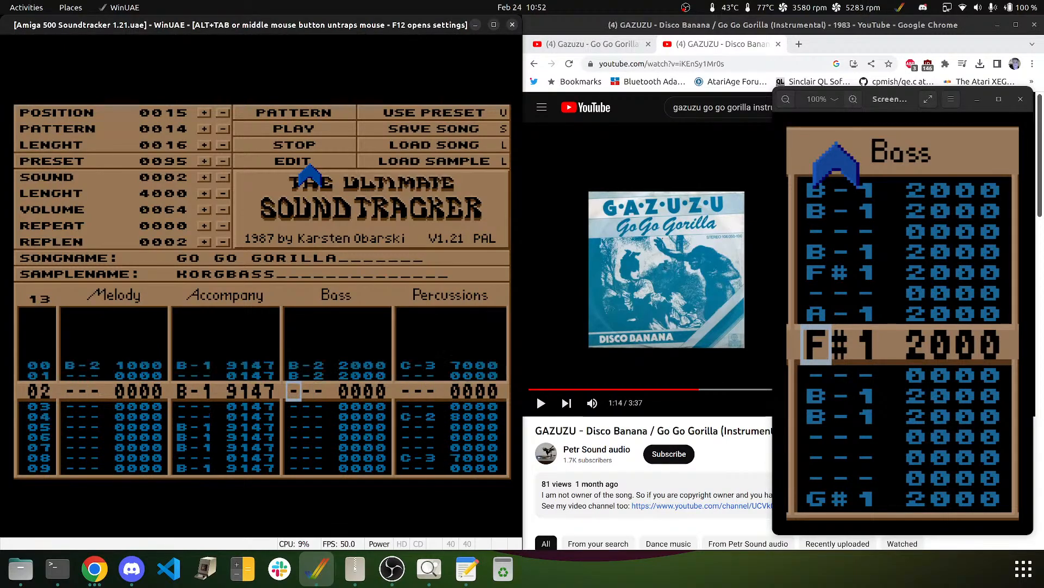
pyautogui.press('Up')
pyautogui.press('Up')
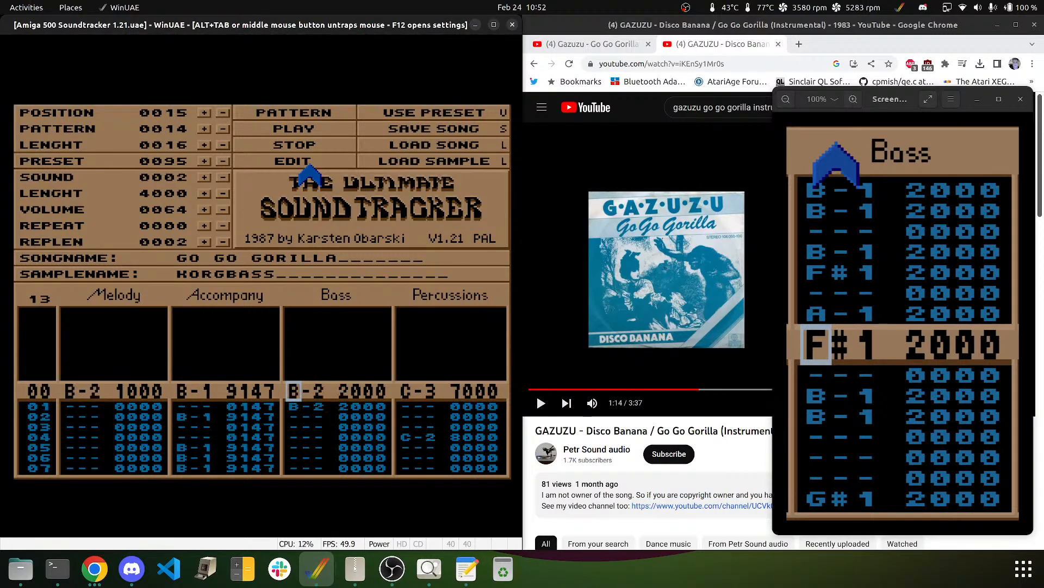
pyautogui.press('m')
pyautogui.press('m')
pyautogui.press('Down')
pyautogui.press('m')
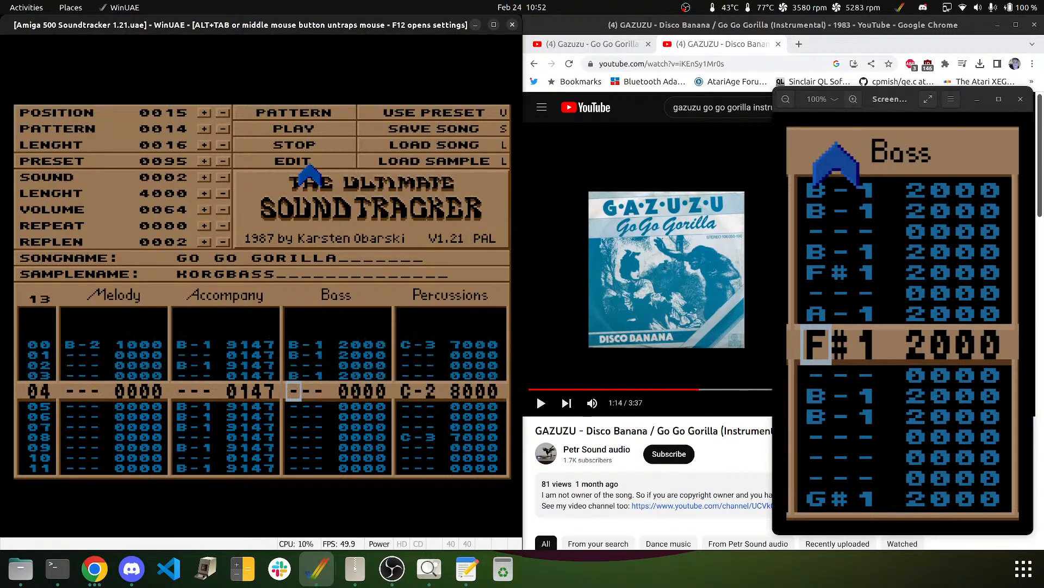
pyautogui.press('b')
pyautogui.press('Down')
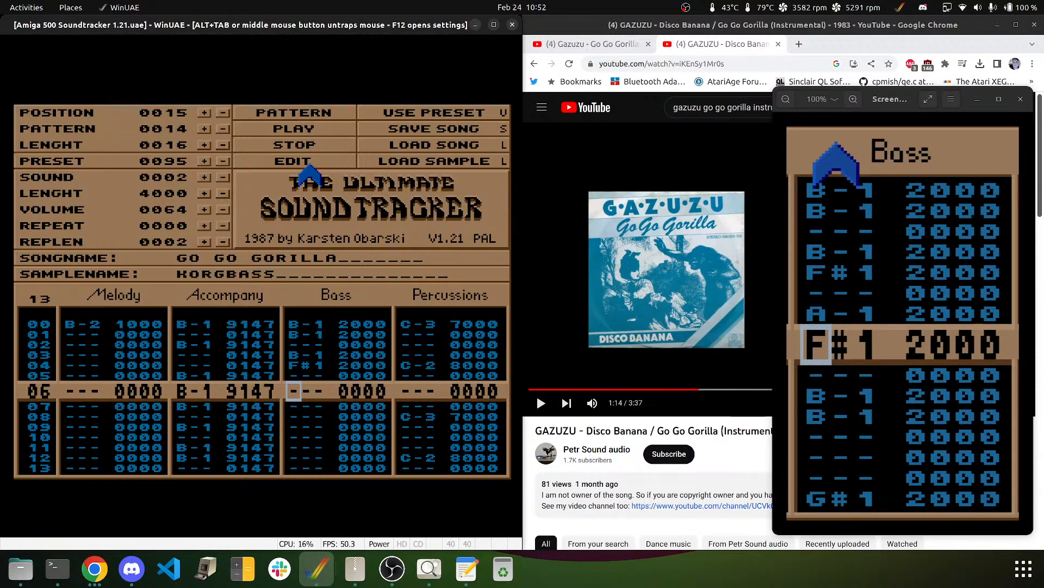
# - Enter A-1 on row 06, F#1 on row 07 and B-1 on rows 09–10
pyautogui.press('m')
pyautogui.press('Up')
pyautogui.press('n')
pyautogui.press('g')
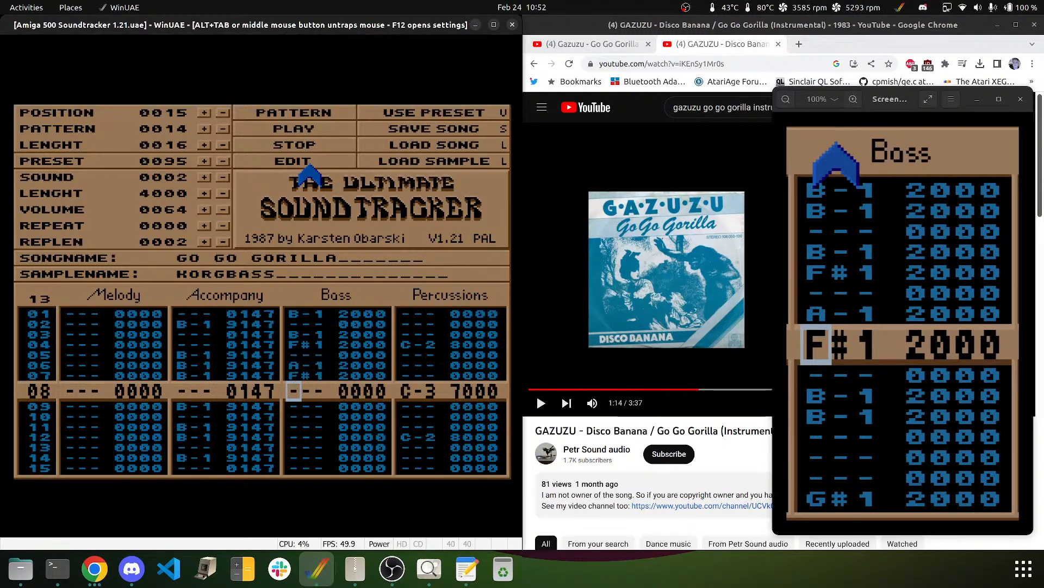
pyautogui.press('Down')
pyautogui.press('m')
pyautogui.press('m')
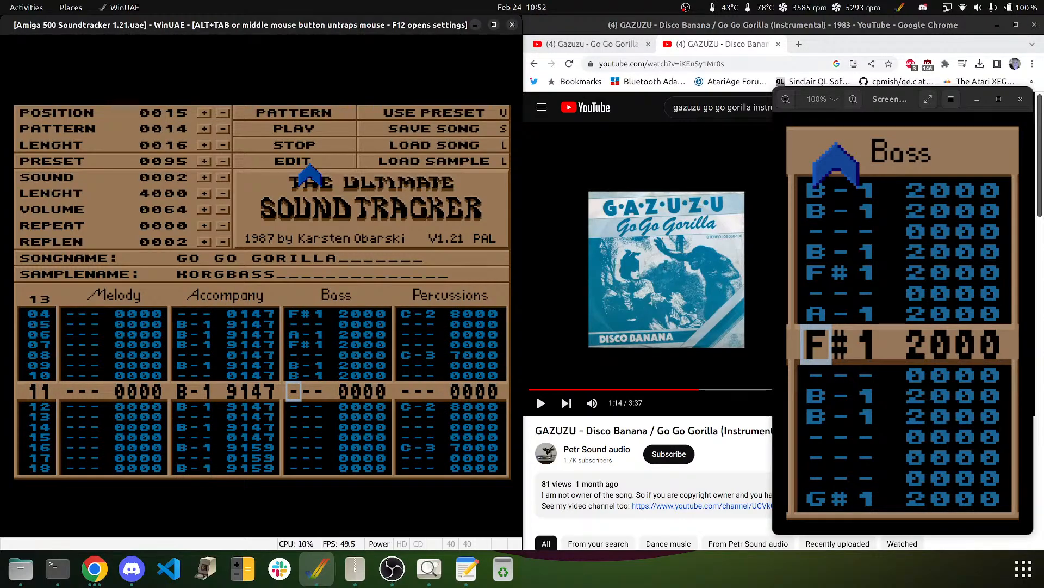
# - Add E-2 bass notes on rows 16, 17 and 19, and B-1 on row 20
pyautogui.press('Down')
pyautogui.press('Down')
pyautogui.press('Down')
pyautogui.press('Down')
pyautogui.press('Down')
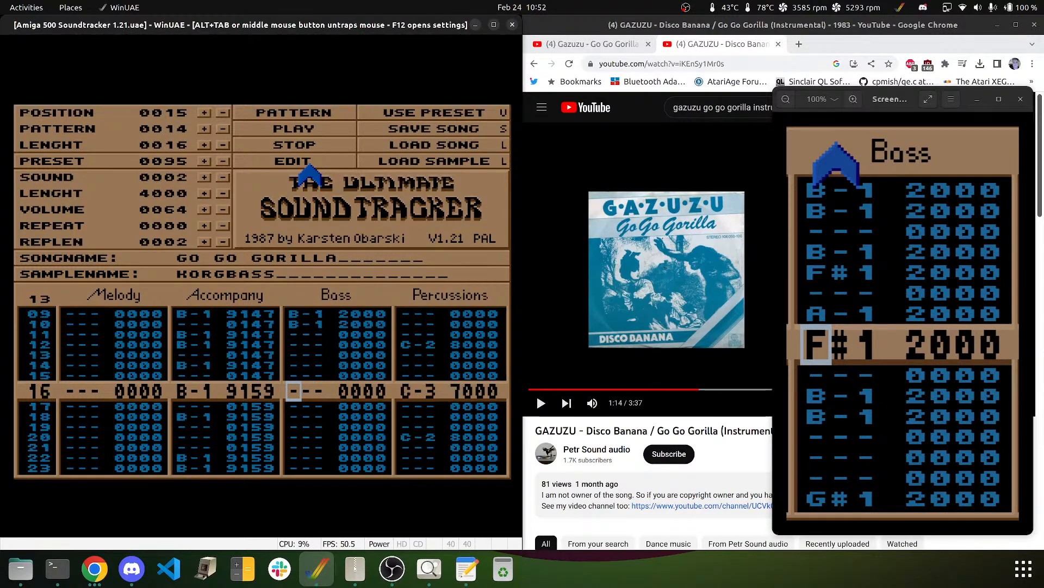
pyautogui.press('g')
pyautogui.press('Up')
pyautogui.press('e')
pyautogui.press('Up')
pyautogui.press('e')
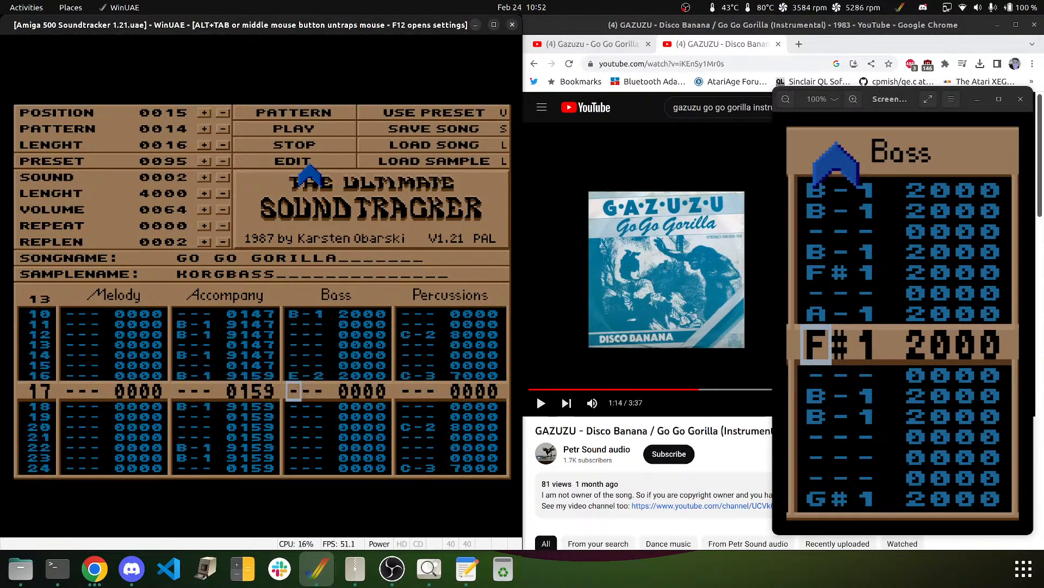
pyautogui.press('e')
pyautogui.press('Up')
pyautogui.press('Down')
pyautogui.press('Down')
pyautogui.press('e')
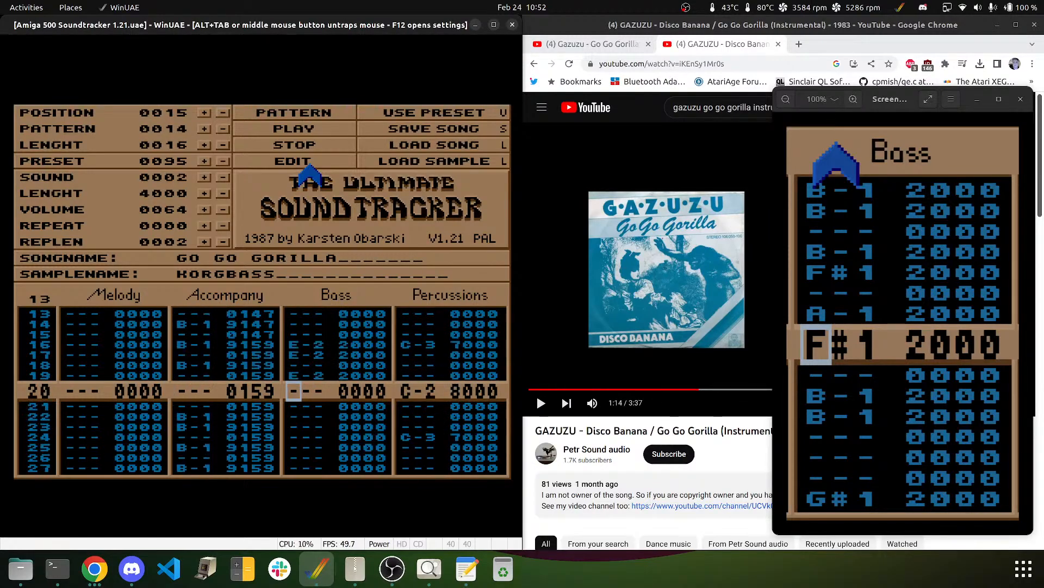
pyautogui.press('m')
# - Enter B-1 on row 14, D#2 on rows 15 and 22, and B-1 on row 23
pyautogui.press('Up')
pyautogui.press('Up')
pyautogui.press('Up')
pyautogui.press('Up')
pyautogui.press('Up')
pyautogui.press('Up')
pyautogui.press('Up')
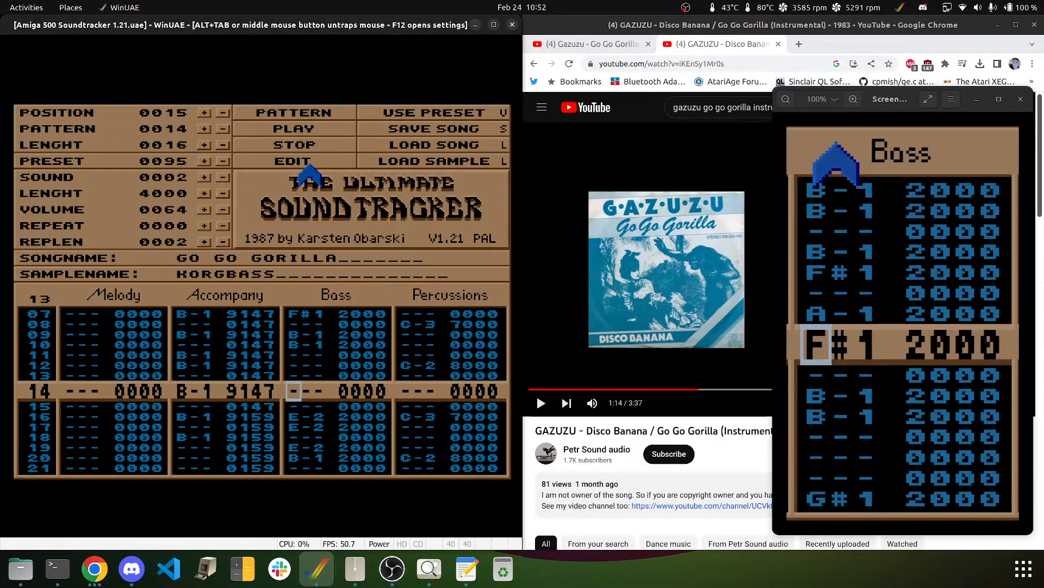
pyautogui.press('m')
pyautogui.press('e')
pyautogui.press('Up')
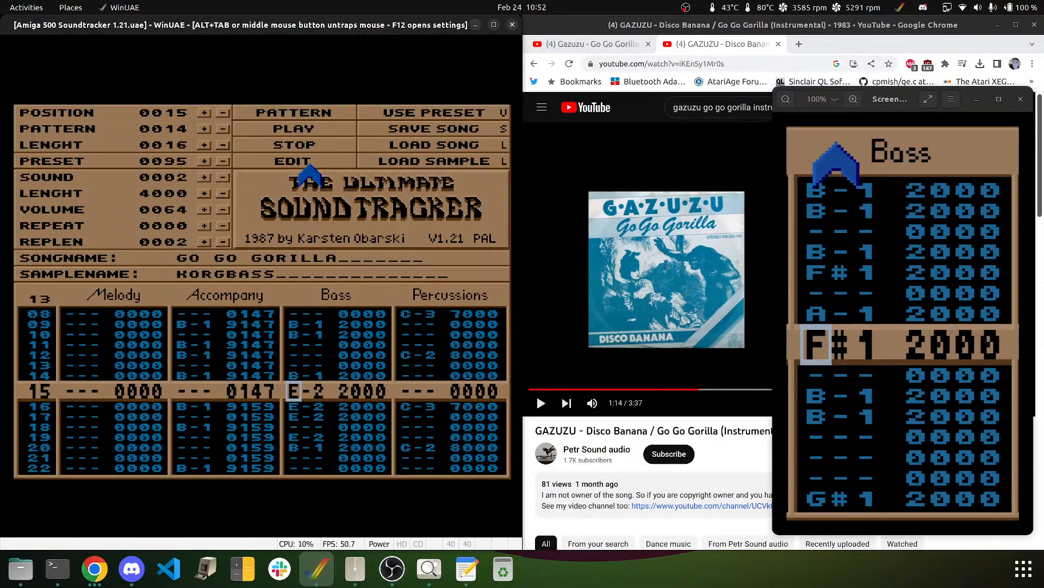
pyautogui.press('3')
pyautogui.press('Down')
pyautogui.press('Down')
pyautogui.press('Down')
pyautogui.press('Down')
pyautogui.press('Down')
pyautogui.press('Down')
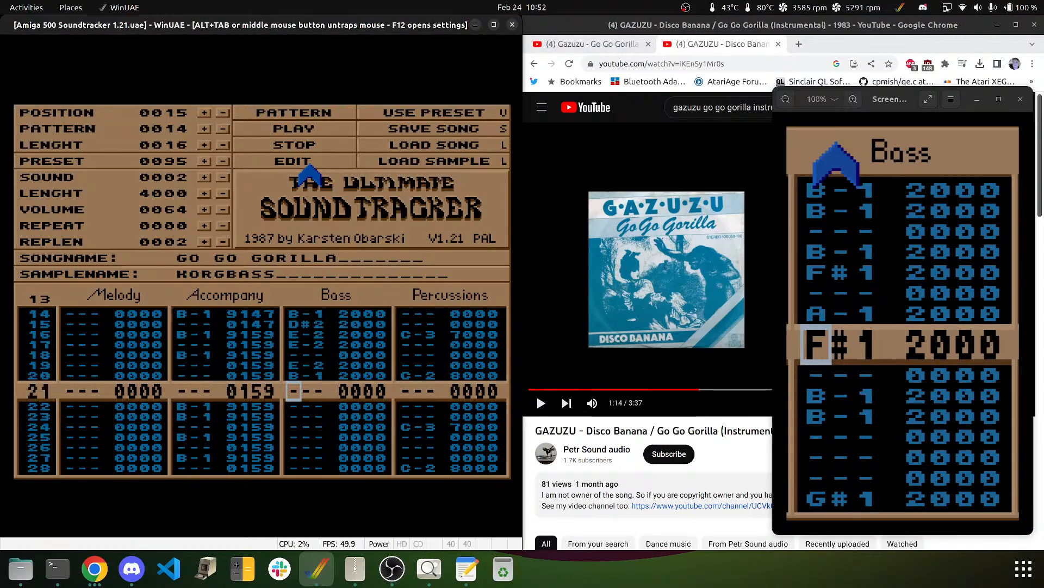
pyautogui.press('w')
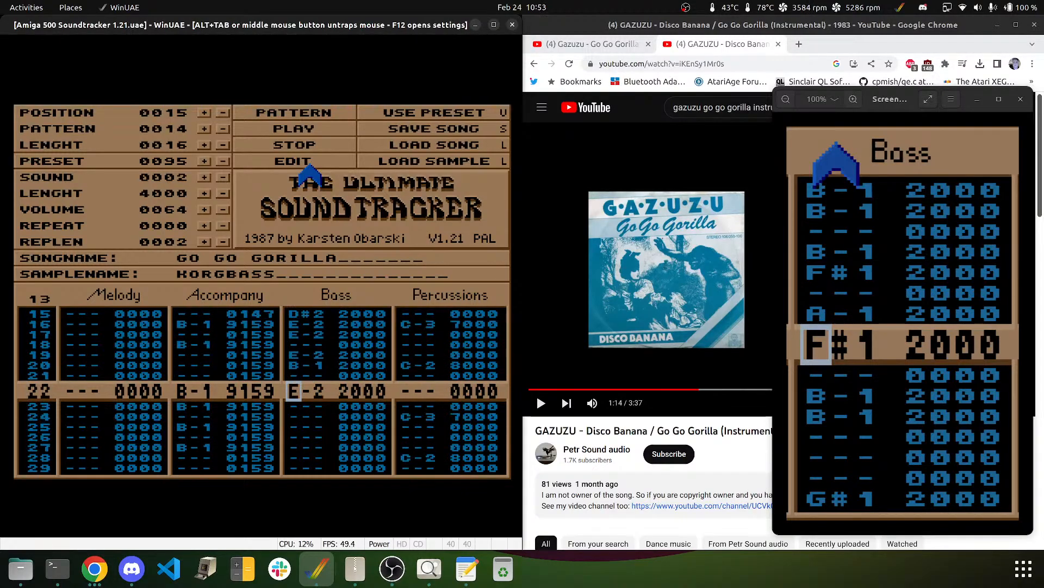
pyautogui.press('Up')
pyautogui.press('3')
pyautogui.press('m')
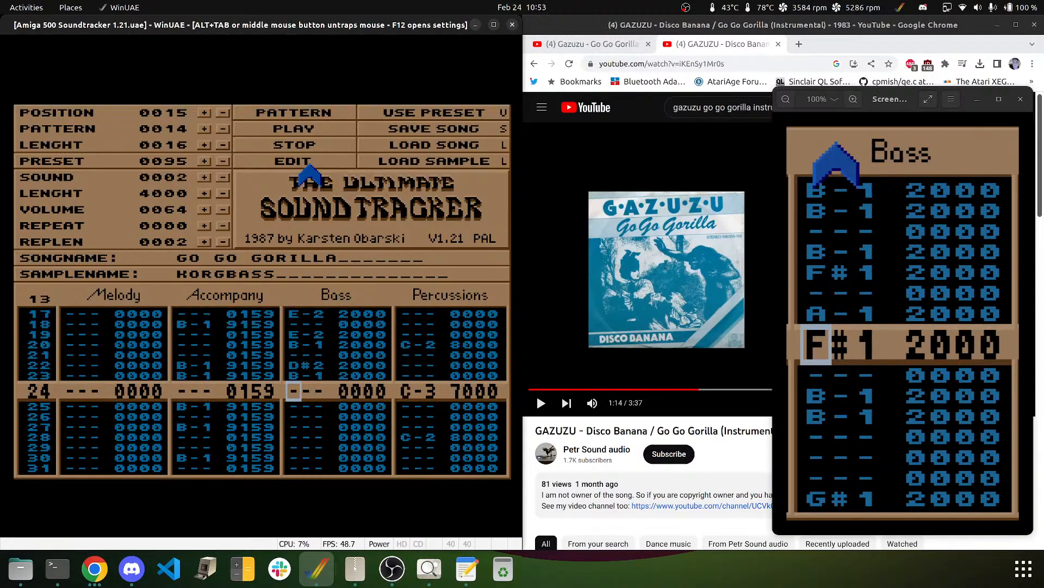
pyautogui.press('Down')
# - Set bass rows 25–26 to E-2 and leave row 27 empty
pyautogui.press('3')
pyautogui.press('3')
pyautogui.press('3')
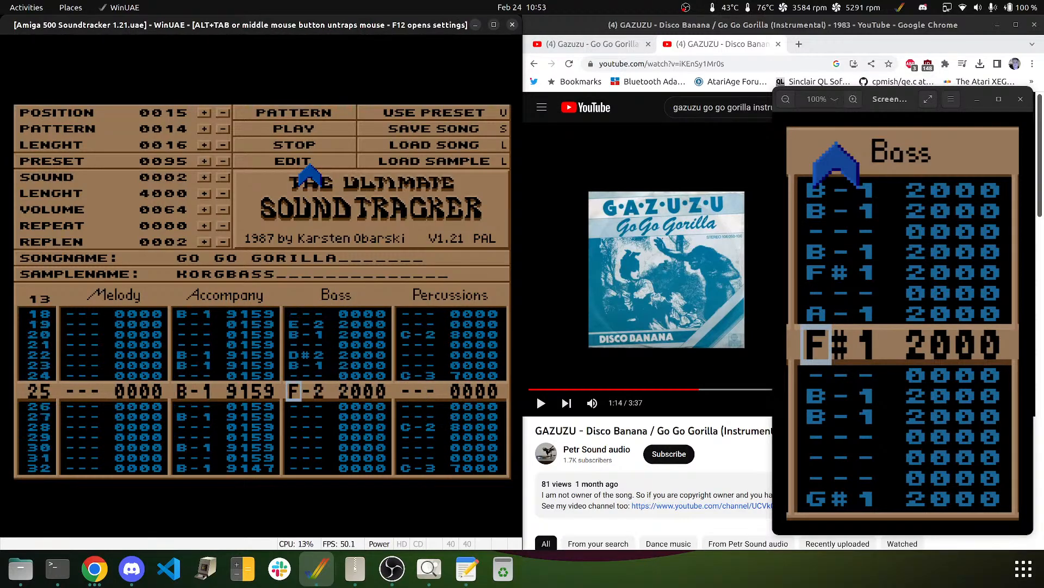
pyautogui.press('Up')
pyautogui.press('Up')
pyautogui.press('Up')
pyautogui.press('e')
pyautogui.press('e')
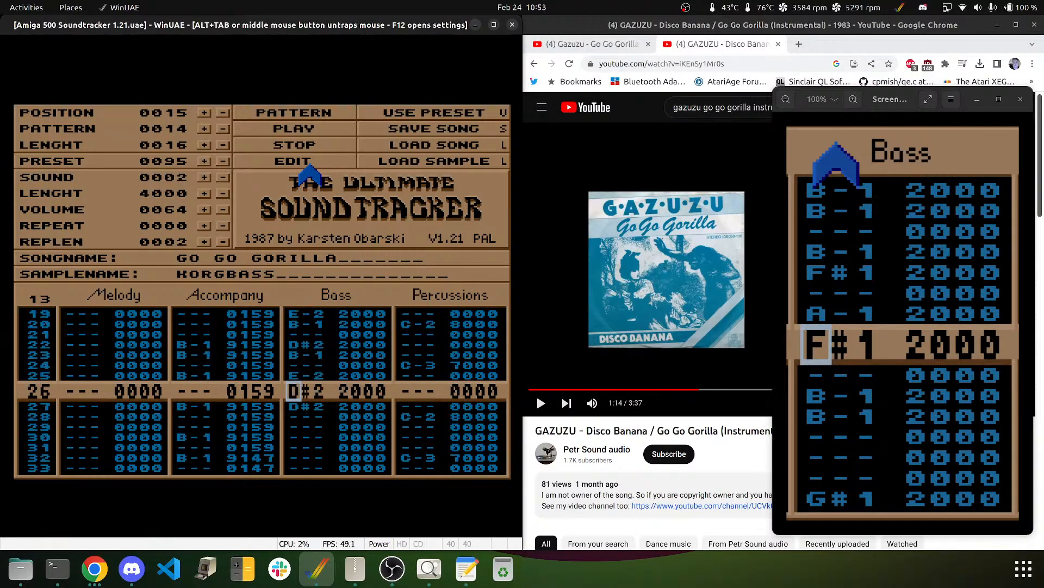
pyautogui.press('Delete')
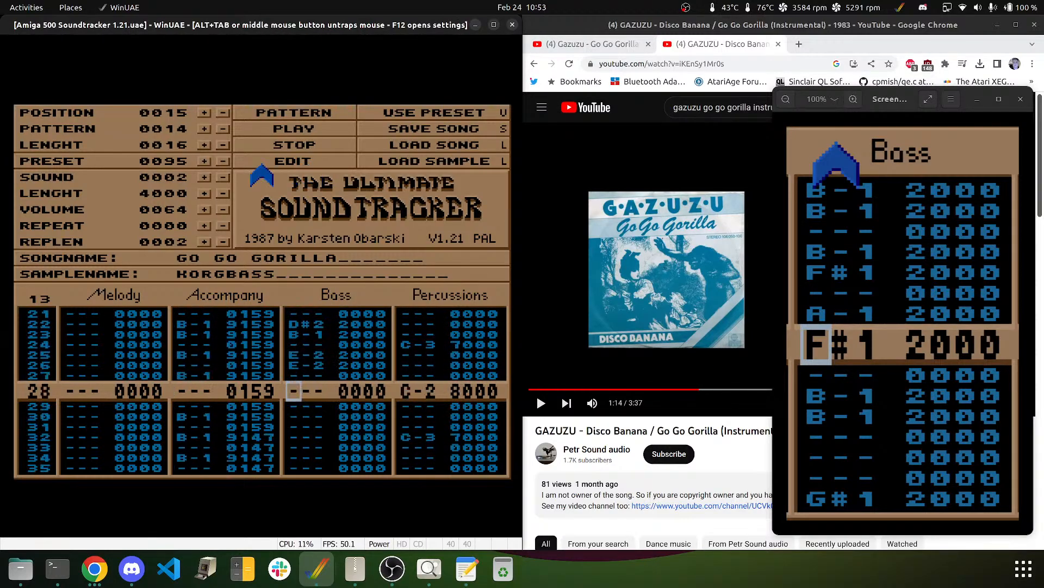
# - Play pattern 14, then clear row 29 and enter E-2 on row 30
pyautogui.click(310, 110)
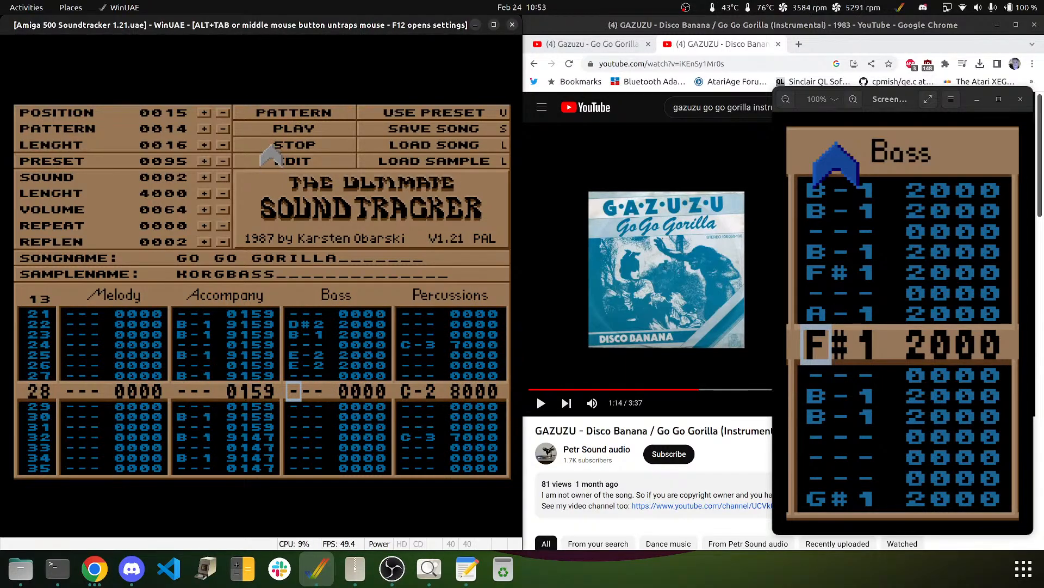
pyautogui.click(279, 160)
pyautogui.press('Down')
pyautogui.press('Down')
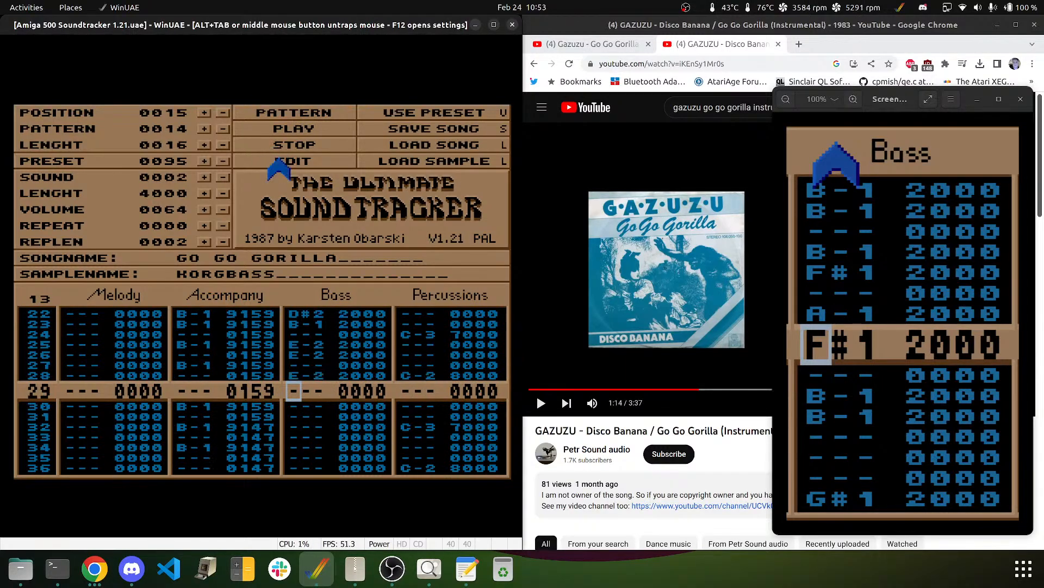
pyautogui.press('Up')
pyautogui.press('5')
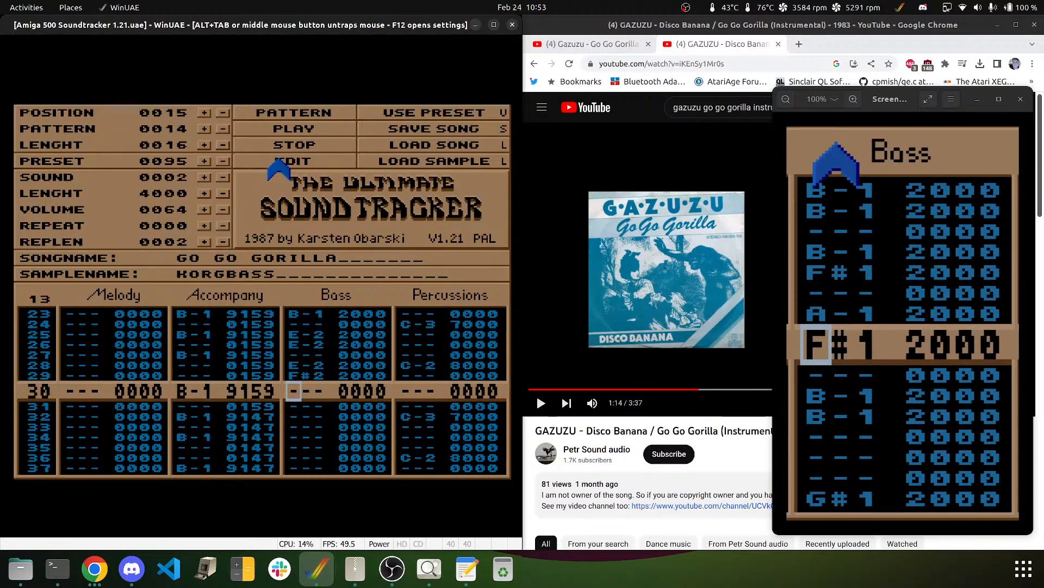
pyautogui.press('Down')
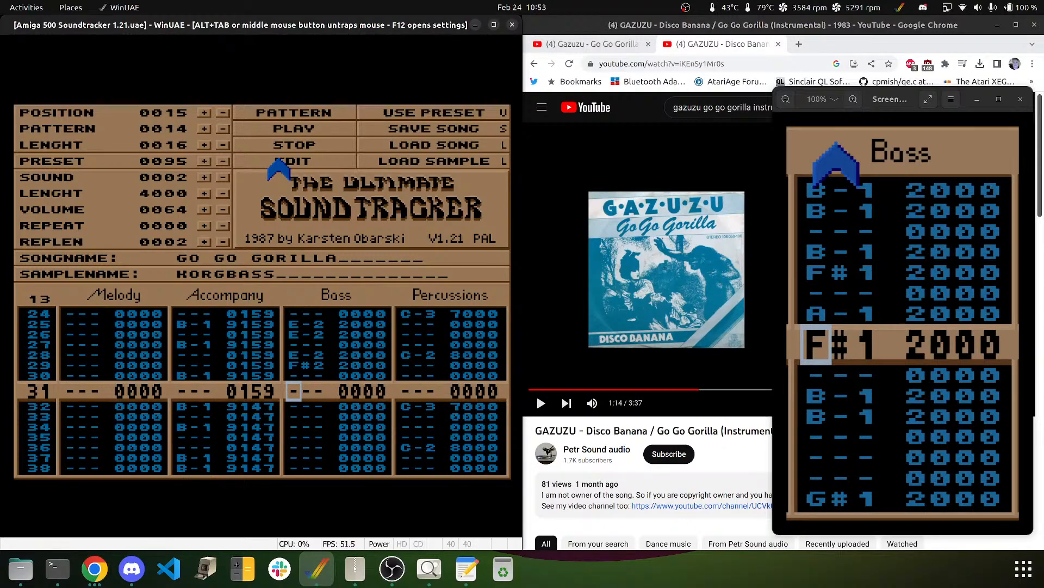
pyautogui.press('Up')
pyautogui.press('Up')
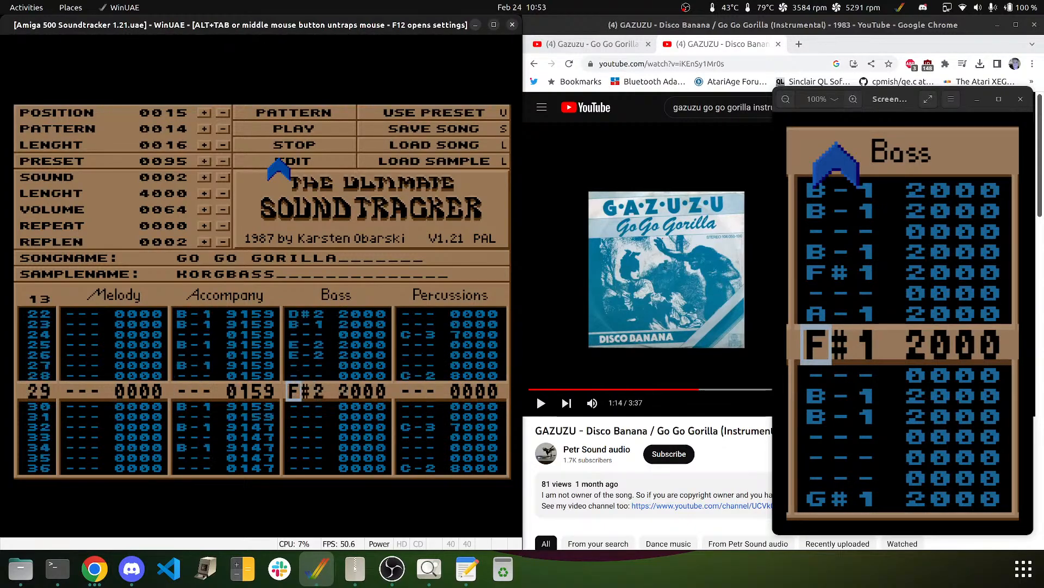
pyautogui.press('Delete')
pyautogui.press('e')
# - Enter F#2 on row 31 and B-1 on rows 32, 33 and 35
pyautogui.press('r')
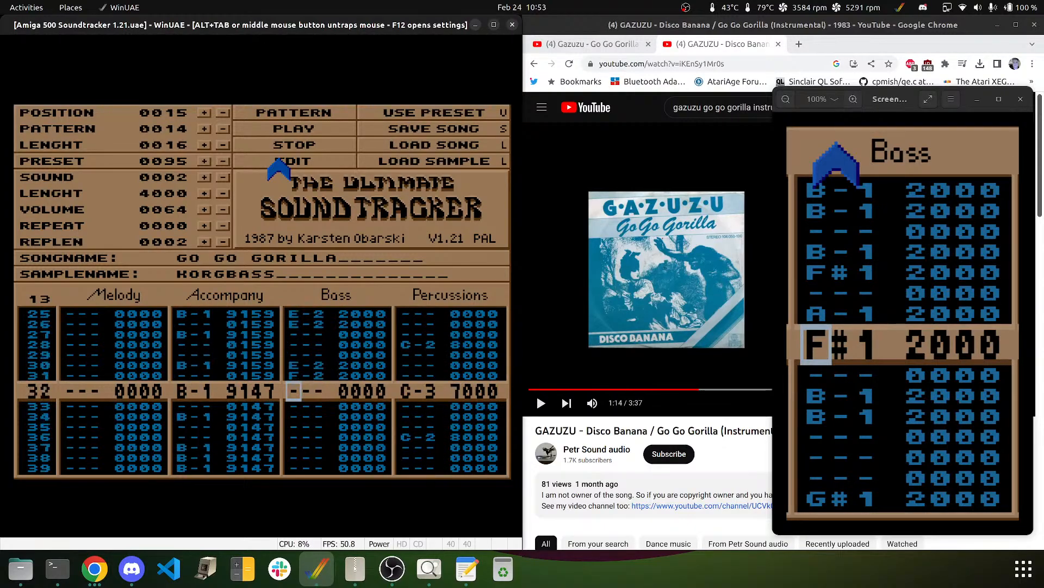
pyautogui.press('5')
pyautogui.press('Up')
pyautogui.press('Up')
pyautogui.press('5')
pyautogui.press('m')
pyautogui.press('m')
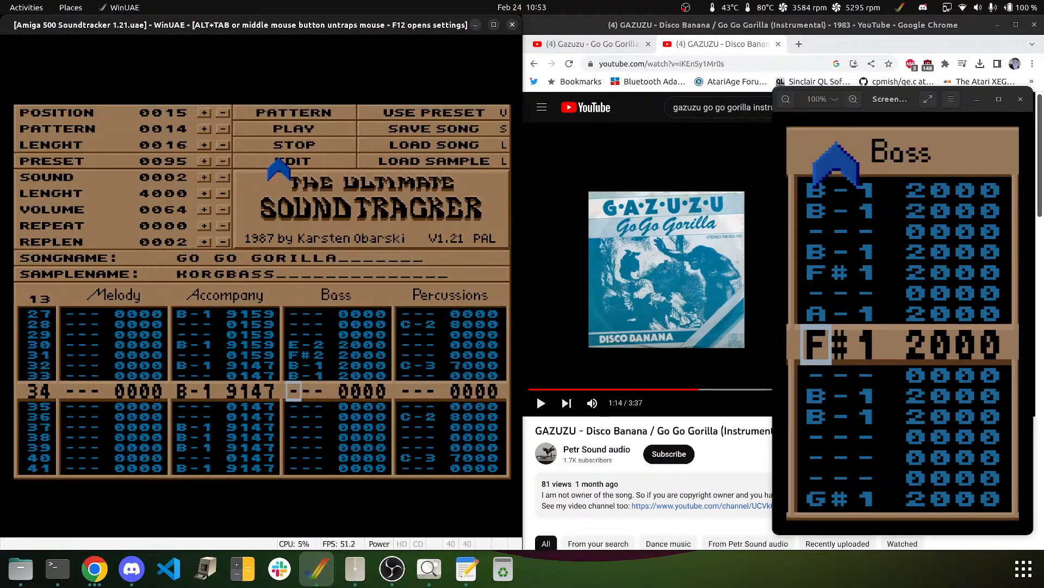
pyautogui.press('Down')
pyautogui.press('m')
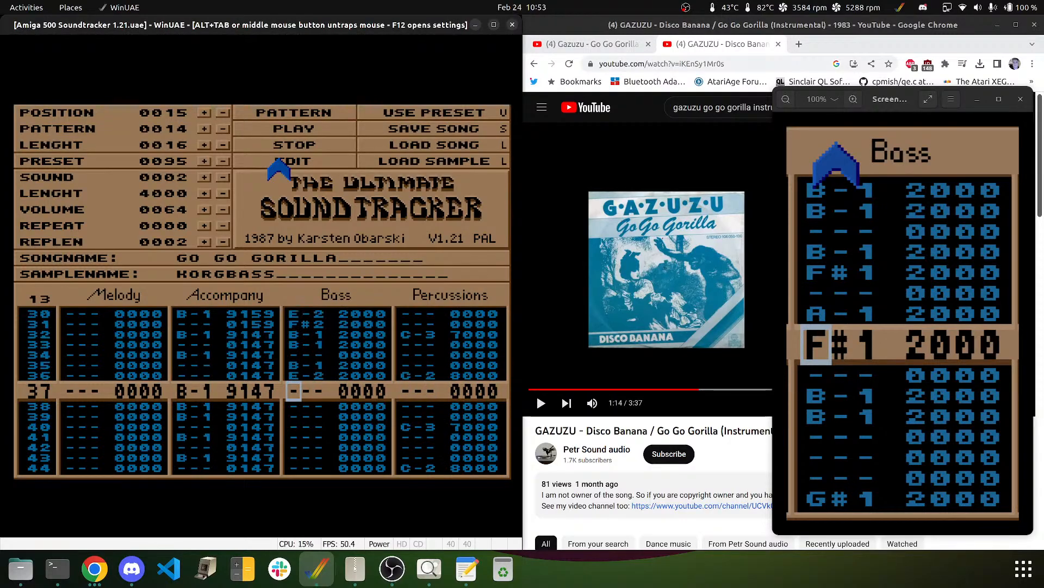
# - Set row 36 to F#1, A-1 on row 38, F#1 on 39, B-1 on rows 41–42
pyautogui.press('2')
pyautogui.press('Up')
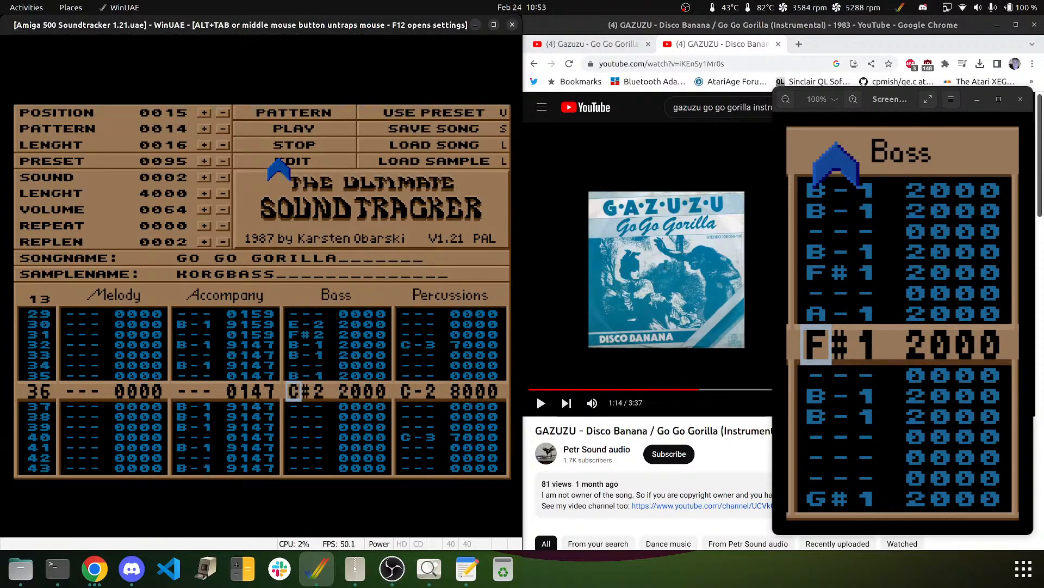
pyautogui.press('b')
pyautogui.press('Up')
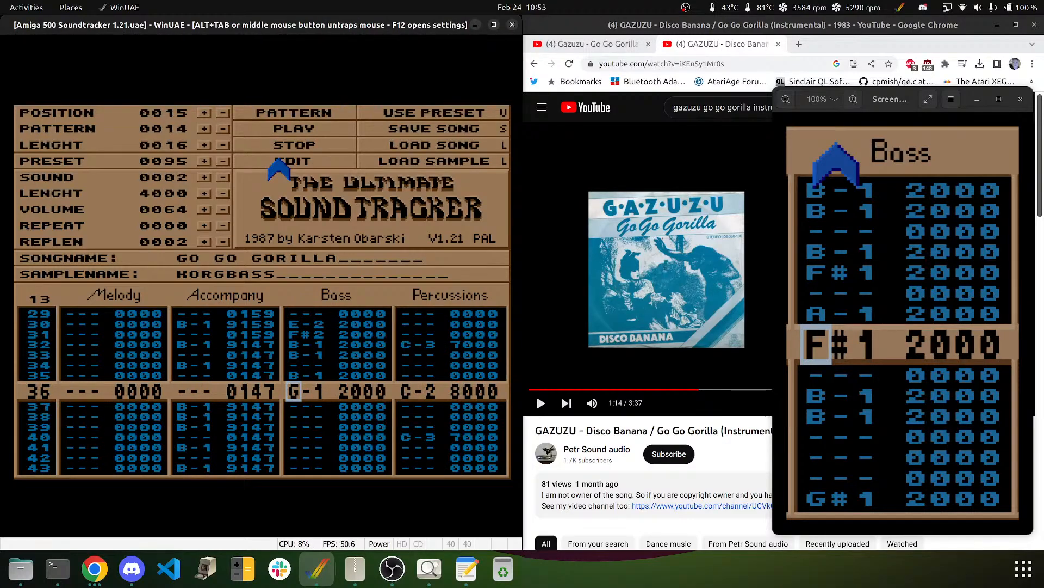
pyautogui.press('d')
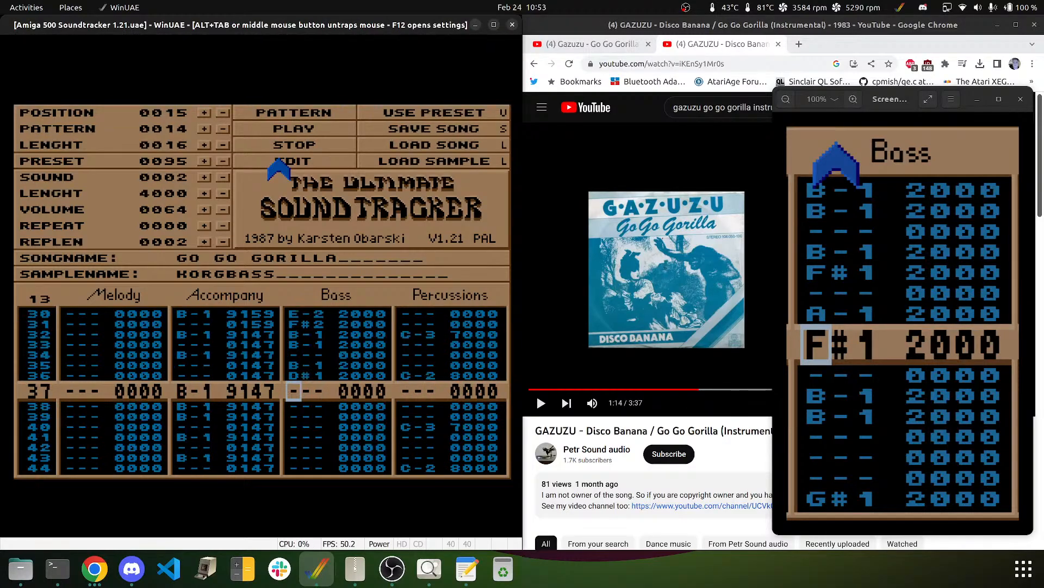
pyautogui.press('Up')
pyautogui.press('g')
pyautogui.press('Down')
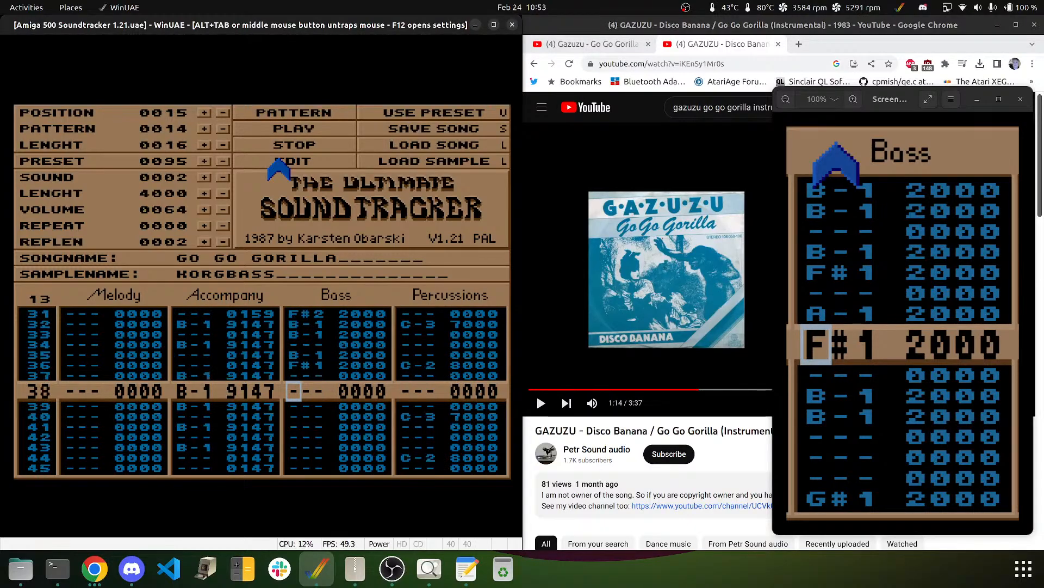
pyautogui.press('n')
pyautogui.press('g')
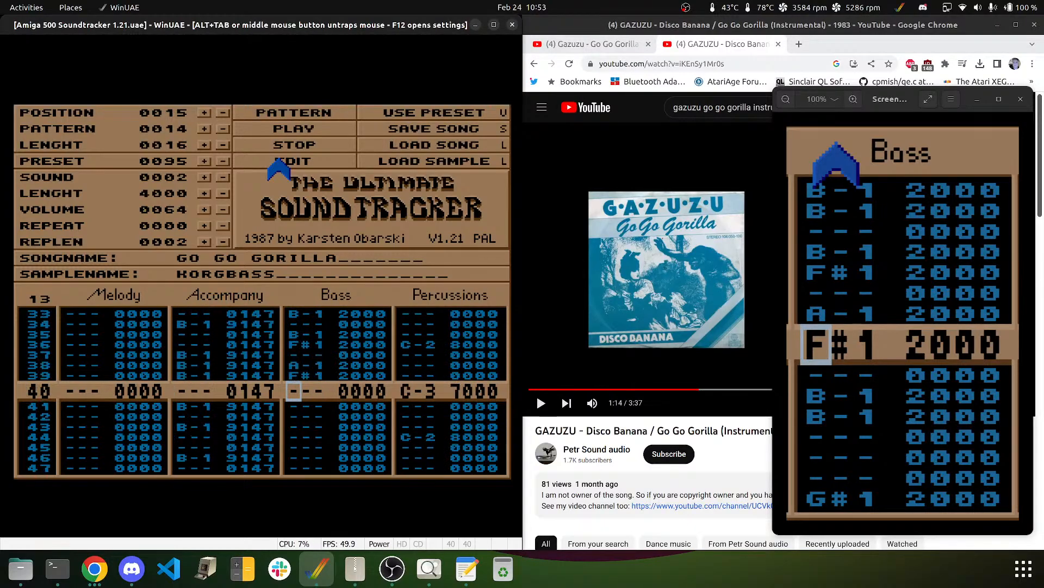
pyautogui.press('Down')
pyautogui.press('m')
pyautogui.press('m')
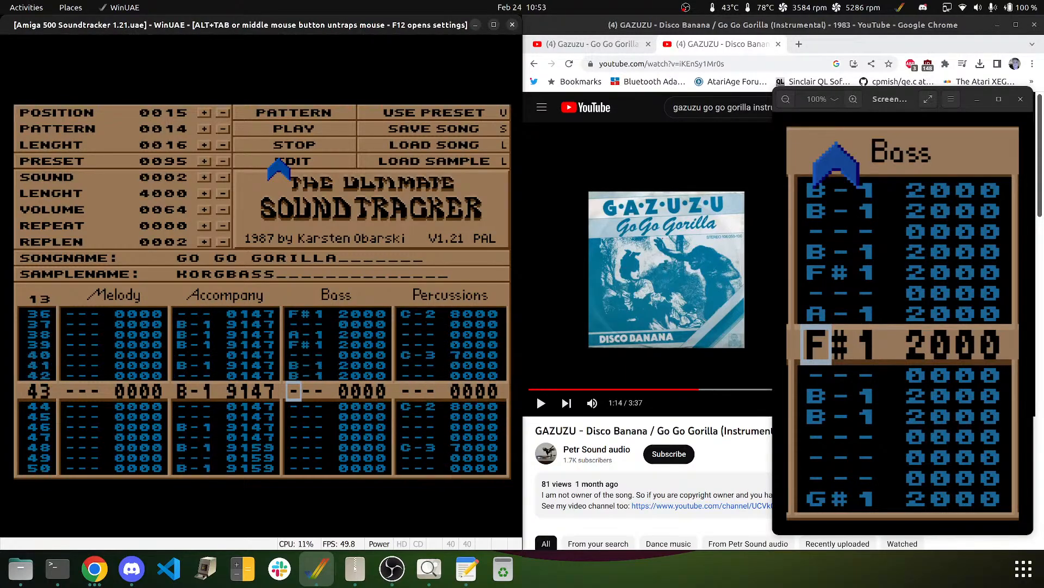
# - Play the pattern to hear the bass line, then stop playback
pyautogui.click(326, 113)
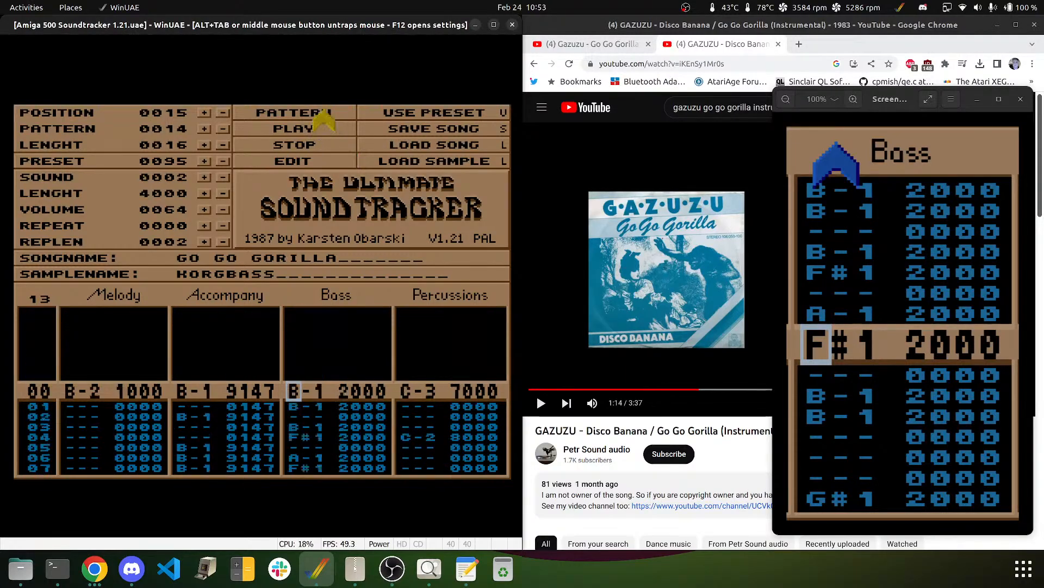
pyautogui.click(303, 144)
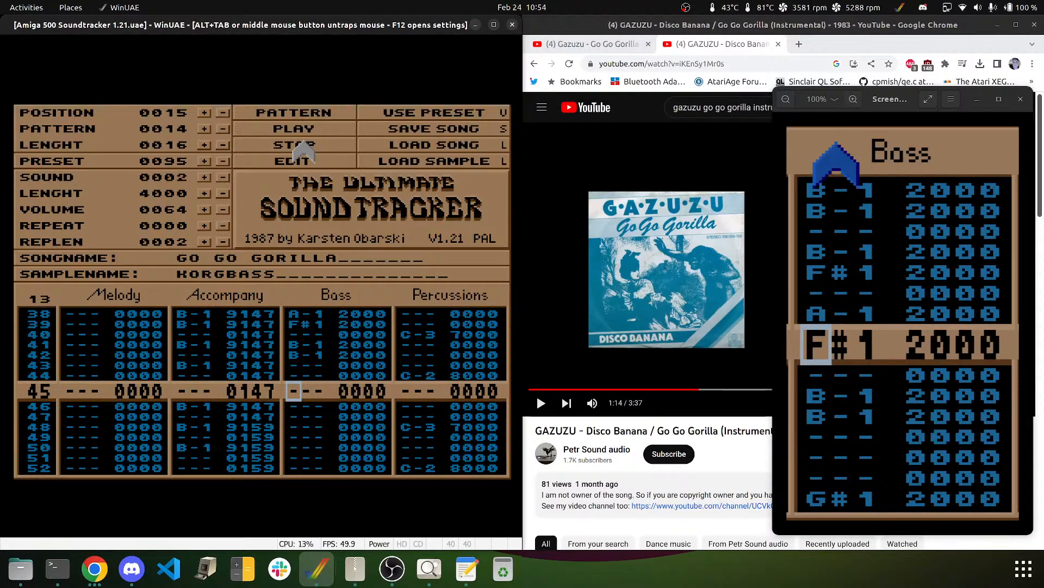
pyautogui.press('Up')
pyautogui.press('Down')
pyautogui.press('Down')
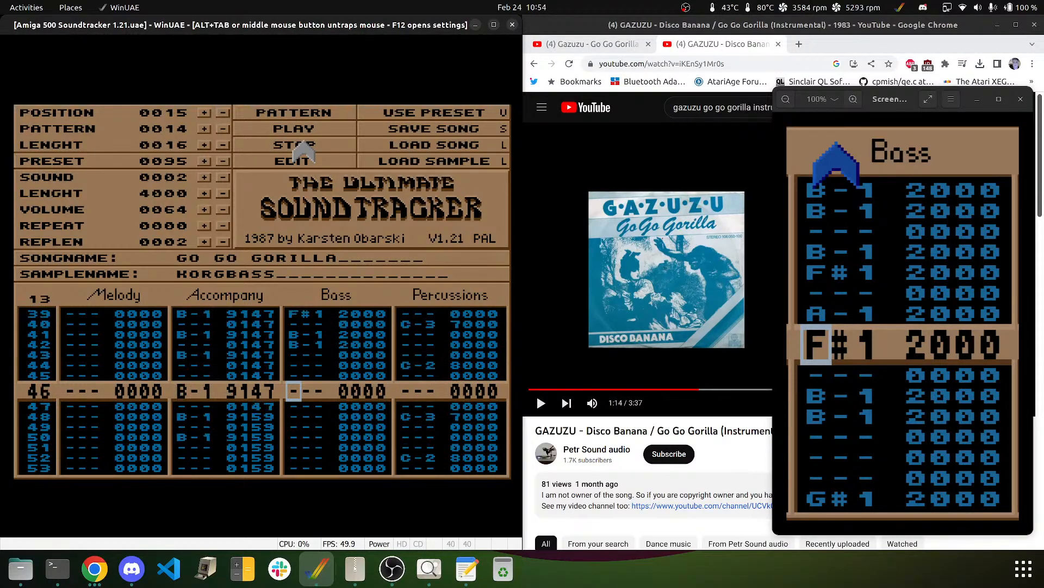
# - Resume editing and enter B-1 on row 46, D#2 on 47 and E-2 on 48
pyautogui.click(330, 158)
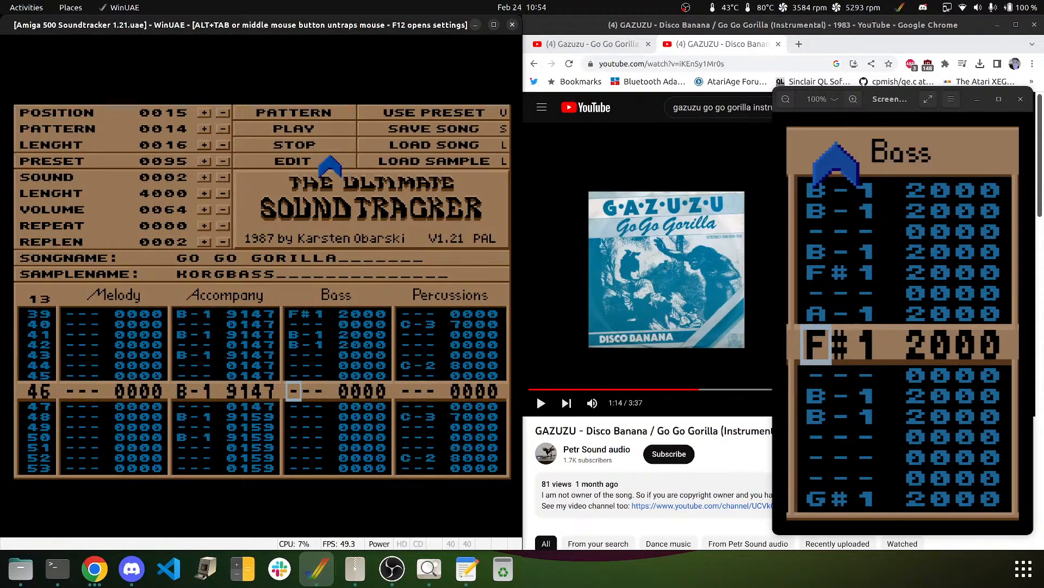
pyautogui.press('m')
pyautogui.press('3')
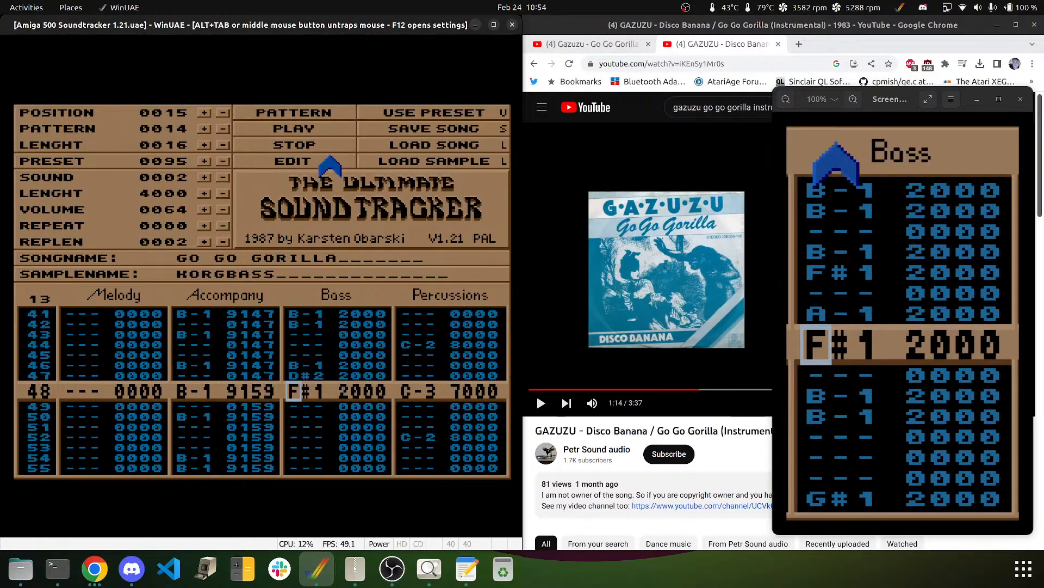
pyautogui.press('r')
pyautogui.press('Up')
pyautogui.press('e')
pyautogui.press('Down')
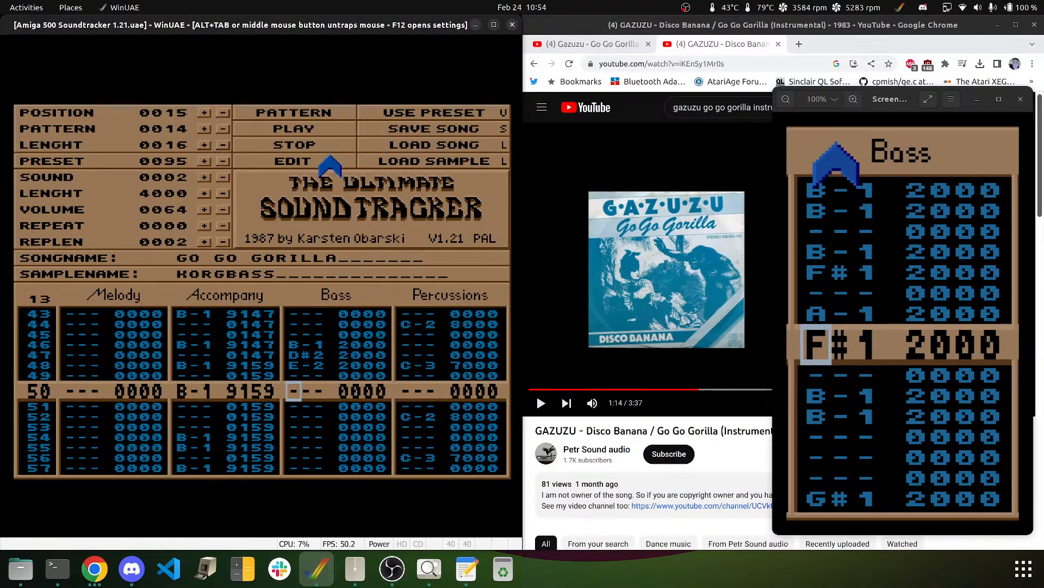
# - Add E-2 on rows 49 and 51, B-1 on 52, D#2 on 54, B-1 on 55
pyautogui.press('Up')
pyautogui.press('e')
pyautogui.press('Down')
pyautogui.press('e')
pyautogui.press('m')
pyautogui.press('Down')
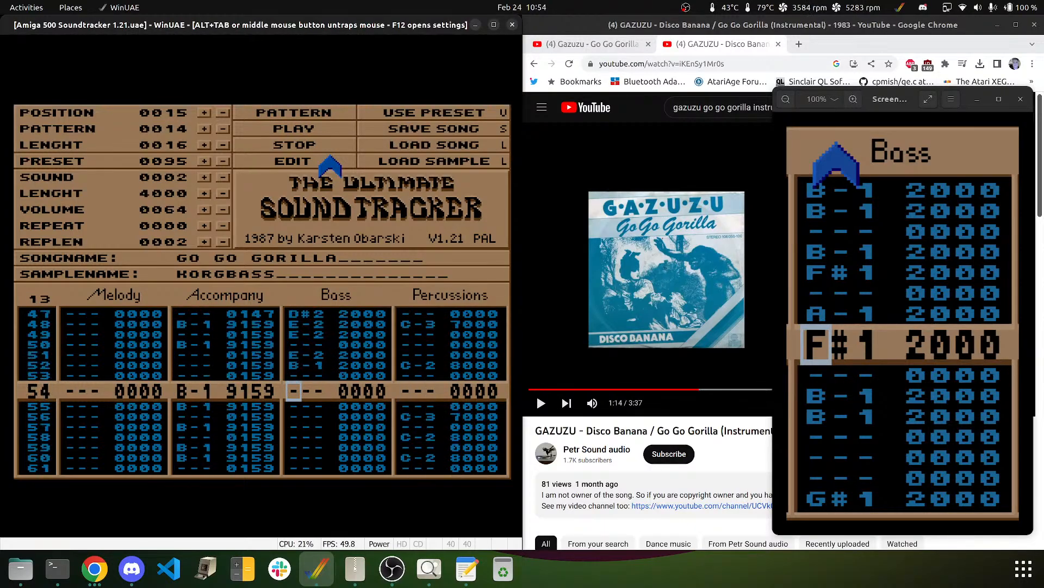
pyautogui.press('2')
pyautogui.press('Up')
pyautogui.press('3')
pyautogui.press('m')
# - Enter E-2 on bass rows 57–58 and F#2 on row 63
pyautogui.press('Down')
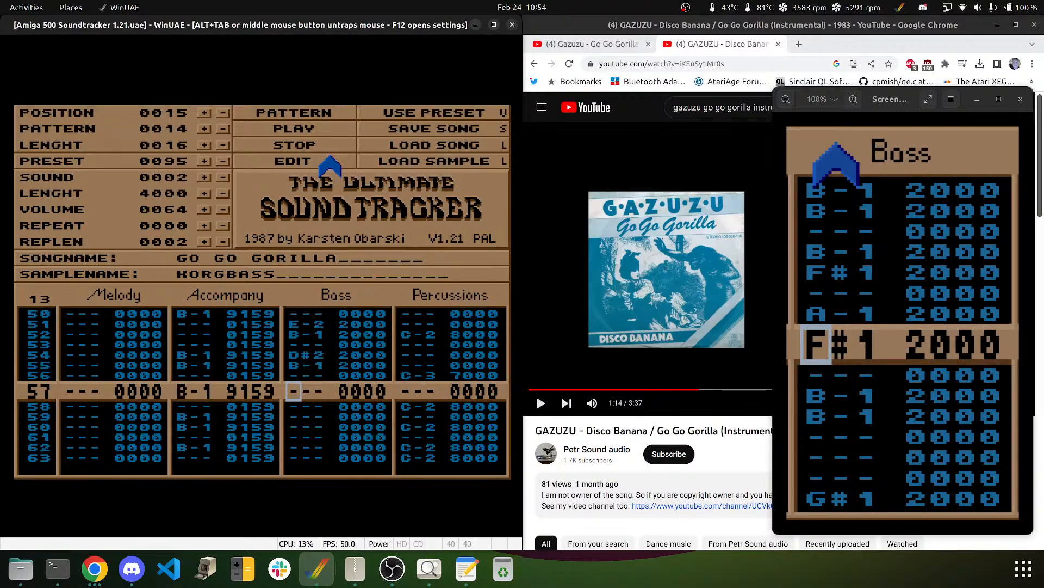
pyautogui.press('e')
pyautogui.press('e')
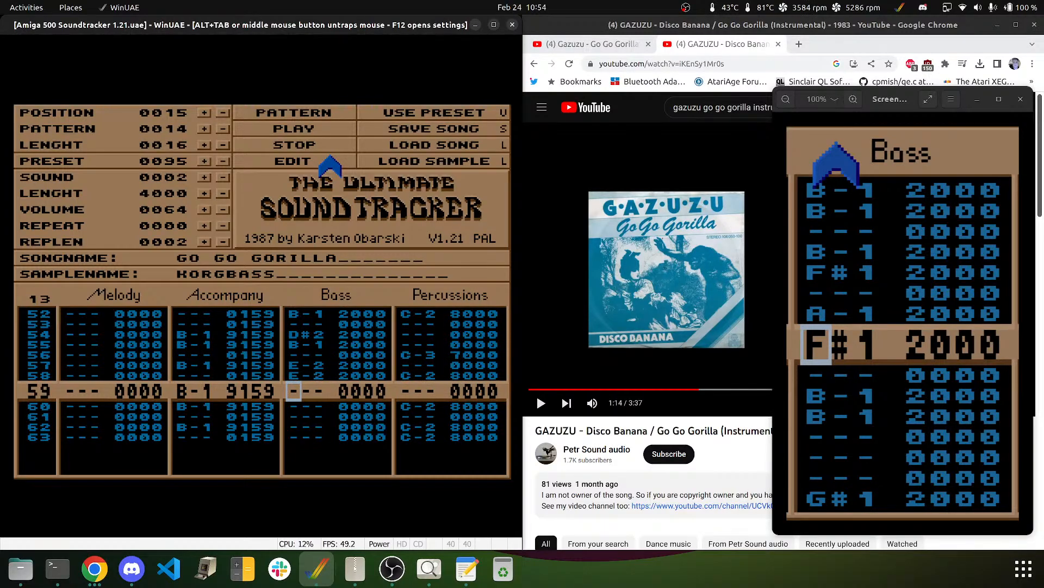
pyautogui.press('Down')
pyautogui.press('Down')
pyautogui.press('Down')
pyautogui.press('e')
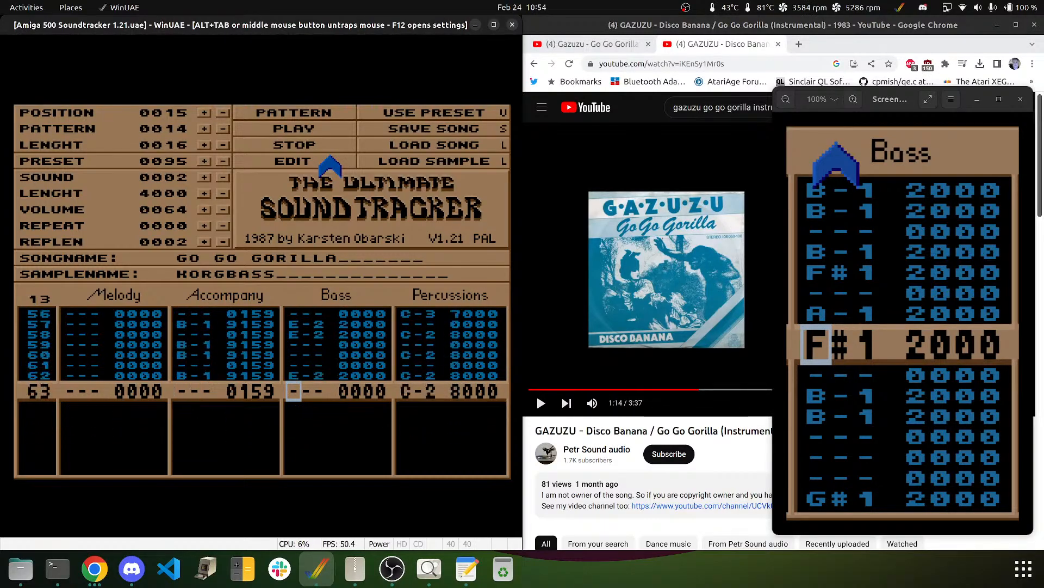
pyautogui.press('Down')
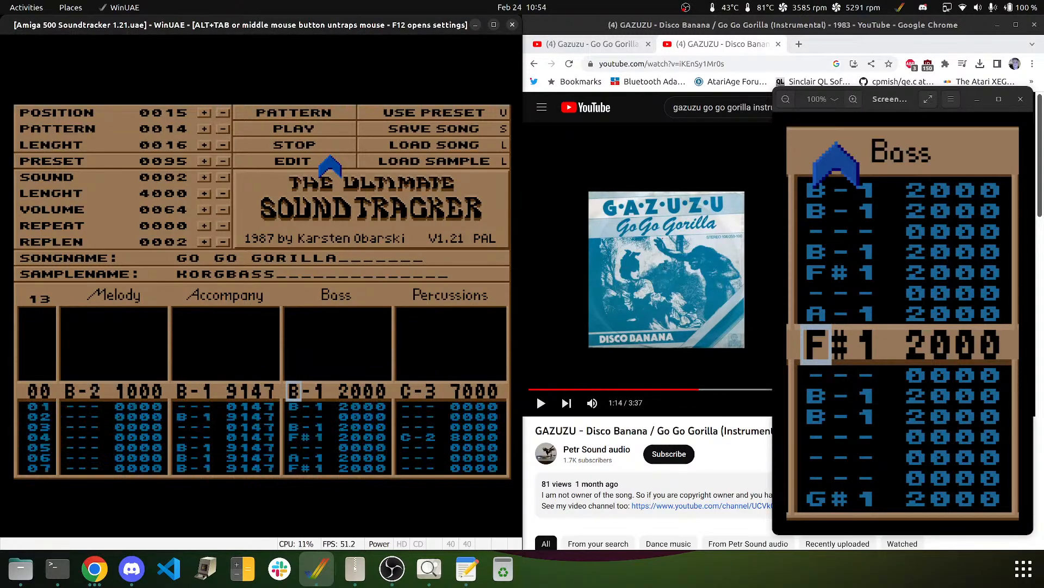
pyautogui.press('Up')
pyautogui.press('5')
pyautogui.press('Up')
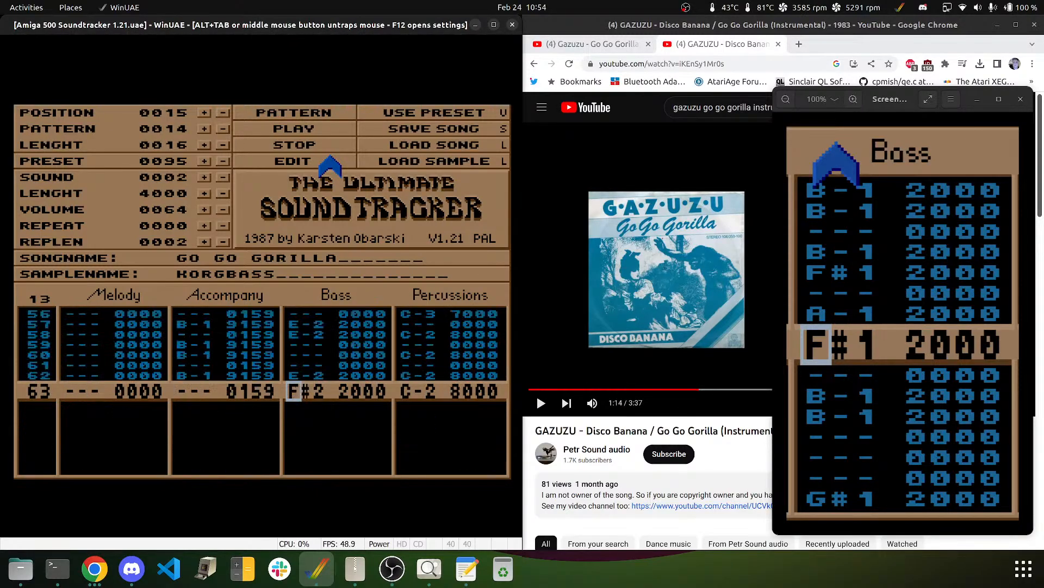
# - Play the song to hear the bass line, then advance the song position to 0016
pyautogui.click(281, 121)
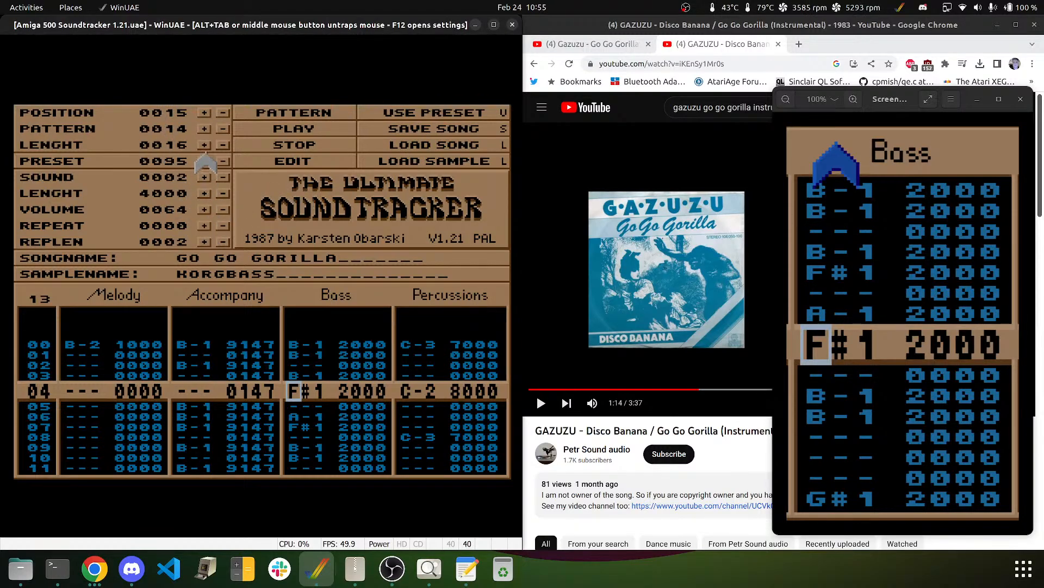
pyautogui.click(205, 113)
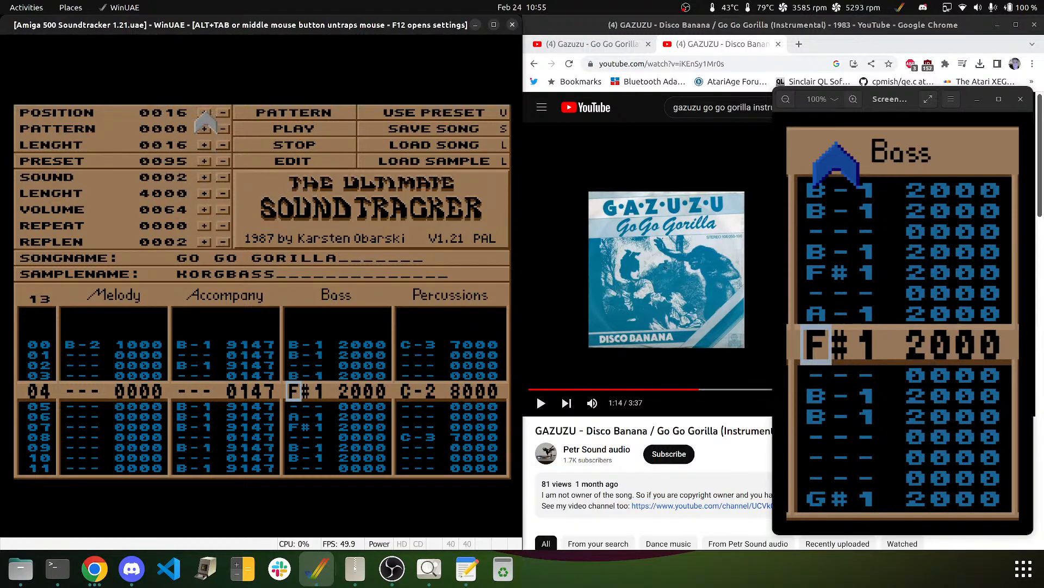
# - Return to position 0015, show pattern 14 and select sample 0007 BASSDRUM1
pyautogui.click(223, 112)
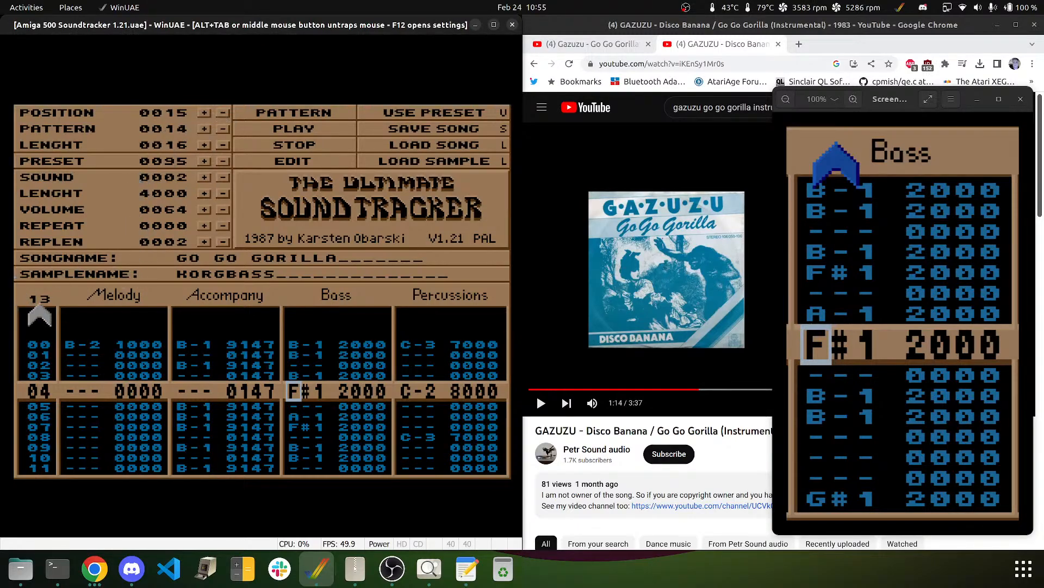
pyautogui.write('14')
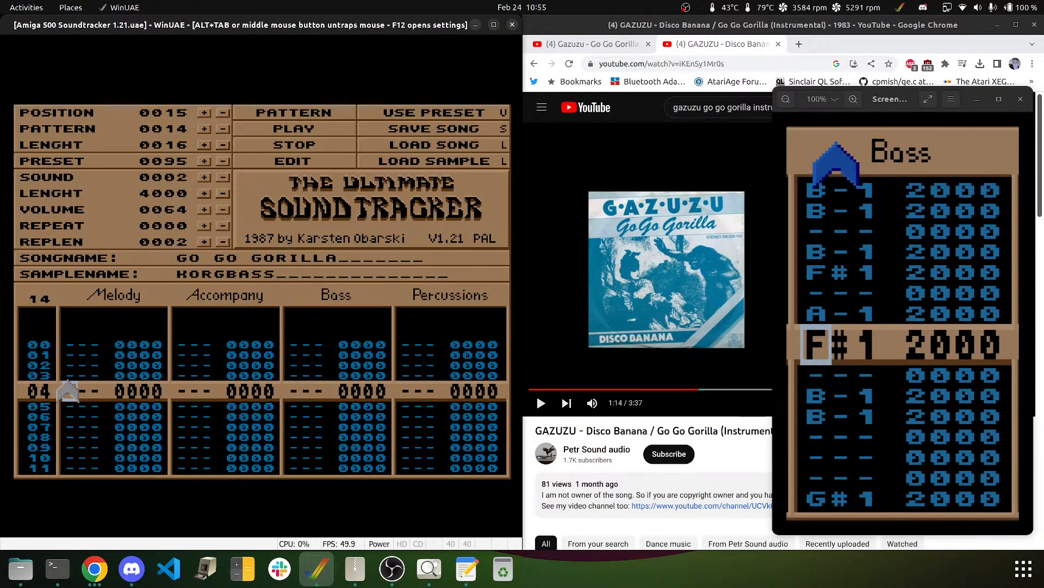
pyautogui.press('Up')
pyautogui.press('Up')
pyautogui.press('Up')
pyautogui.press('Up')
pyautogui.press('Up')
pyautogui.press('Up')
pyautogui.press('Up')
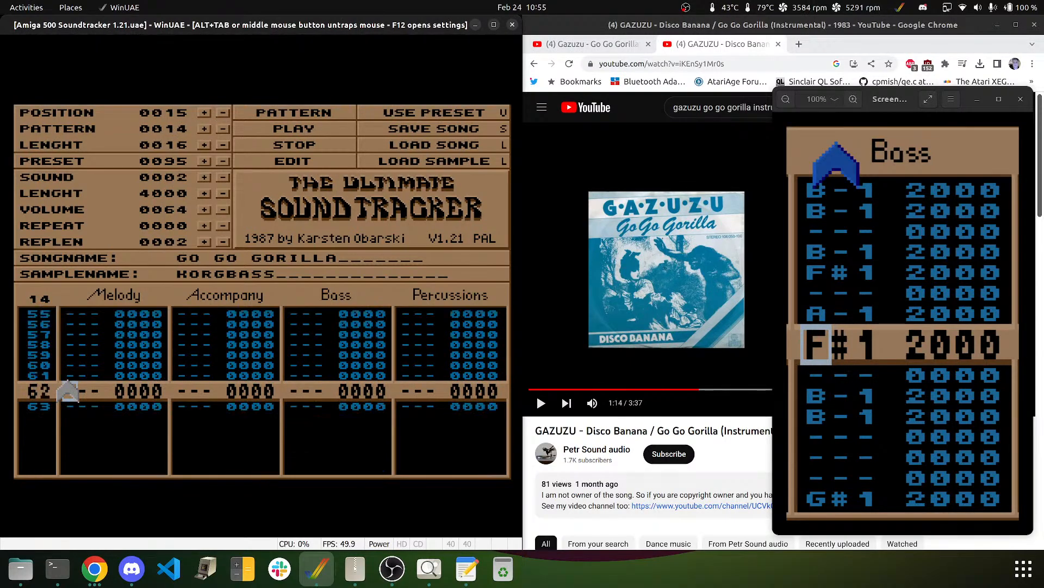
pyautogui.press('Down')
pyautogui.press('Down')
pyautogui.press('Down')
pyautogui.press('Right')
pyautogui.press('Right')
pyautogui.press('Right')
pyautogui.press('Right')
pyautogui.press('Right')
pyautogui.press('Right')
pyautogui.press('Right')
pyautogui.press('Right')
pyautogui.press('Right')
pyautogui.press('Right')
pyautogui.press('Right')
pyautogui.press('Right')
pyautogui.press('Right')
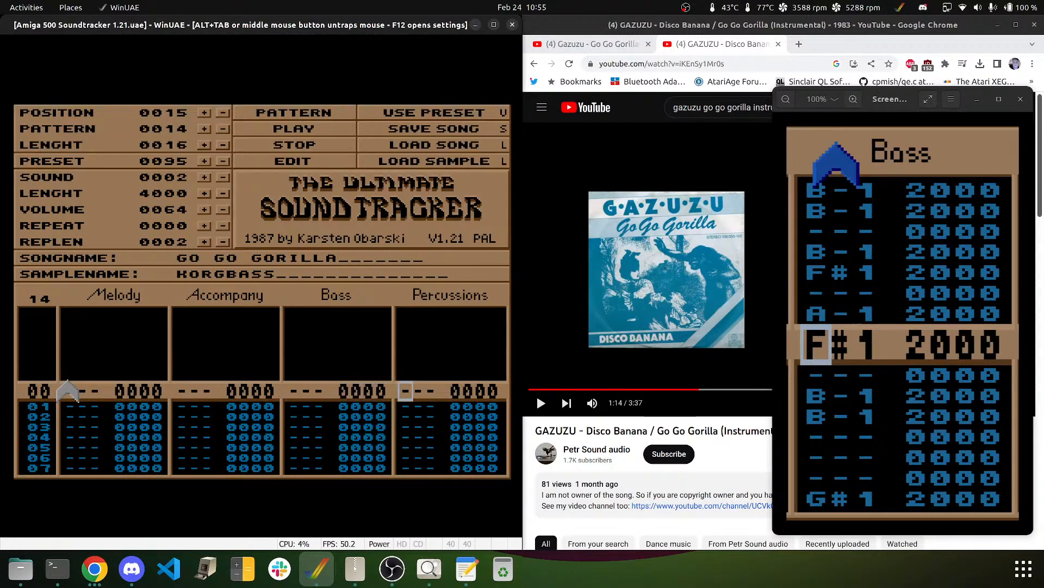
pyautogui.click(204, 177)
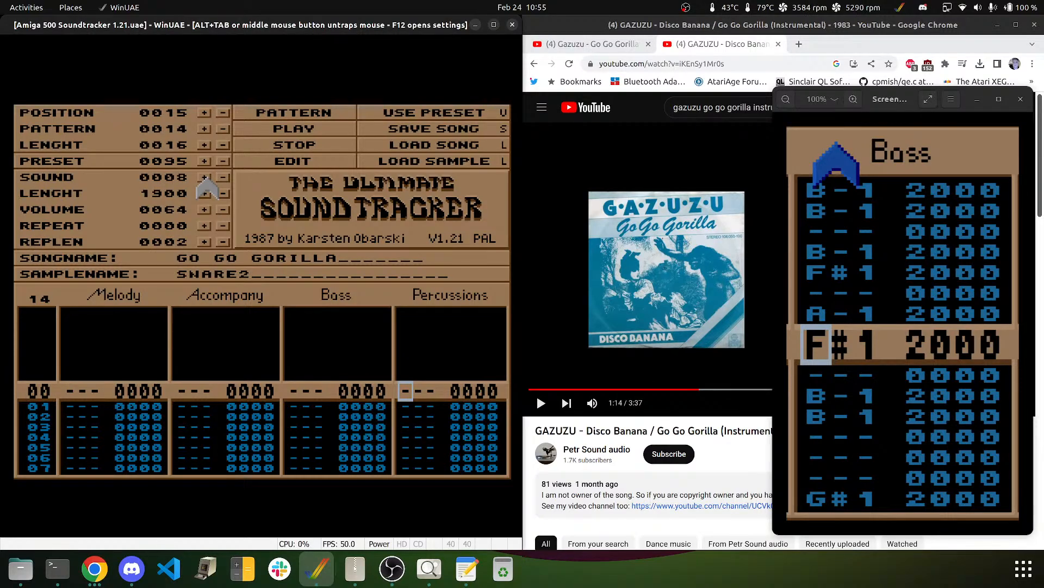
pyautogui.click(223, 178)
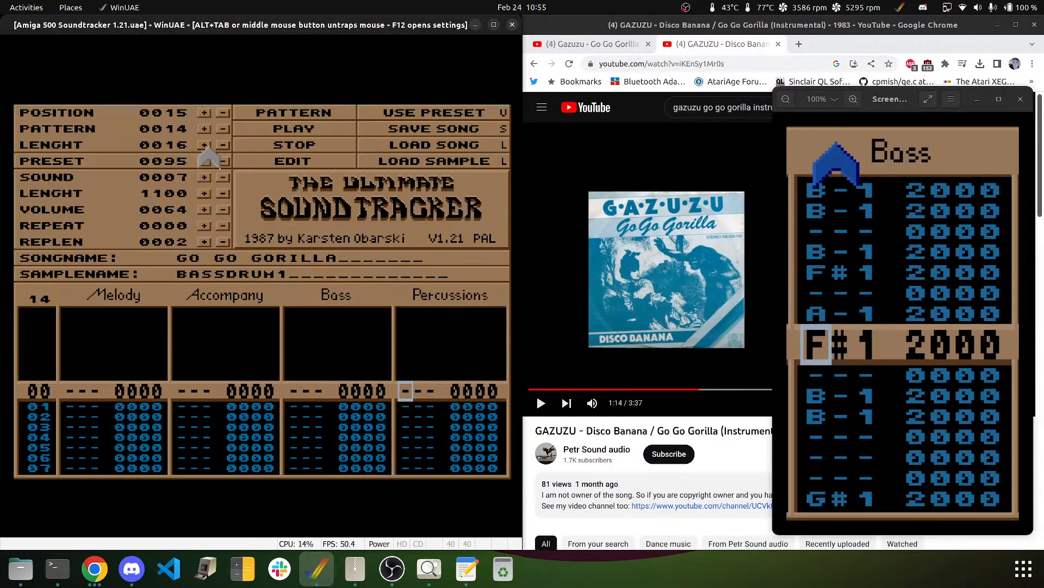
# - In edit mode, enter C-3 BASSDRUM1 hits on Percussions rows 00, 04, 08, 12 and 20
pyautogui.click(302, 159)
pyautogui.press('q')
pyautogui.press('Down')
pyautogui.press('Down')
pyautogui.press('Down')
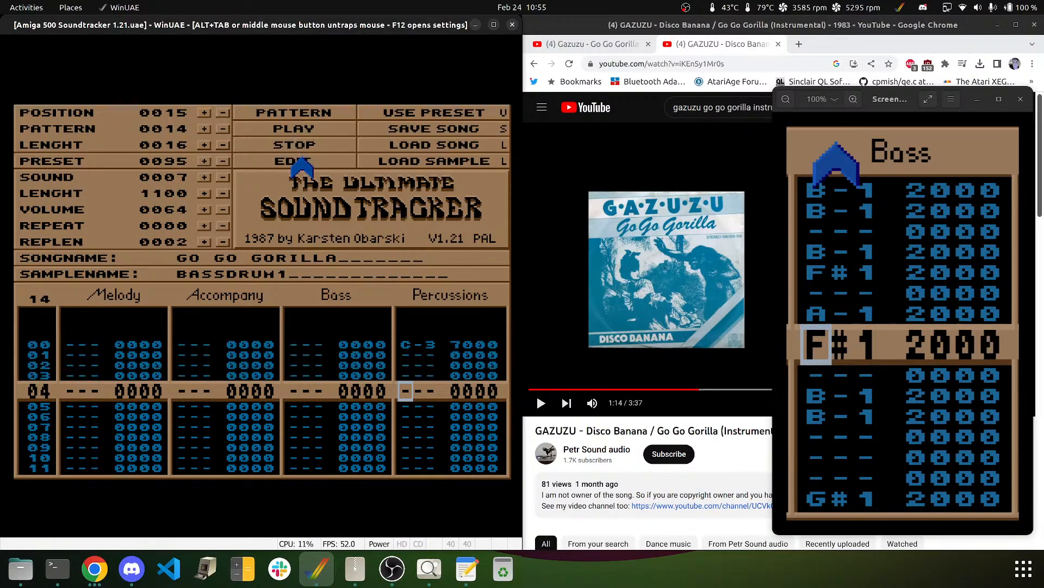
pyautogui.press('q')
pyautogui.press('Down')
pyautogui.press('Down')
pyautogui.press('Down')
pyautogui.press('q')
pyautogui.press('Down')
pyautogui.press('Down')
pyautogui.press('Down')
pyautogui.press('q')
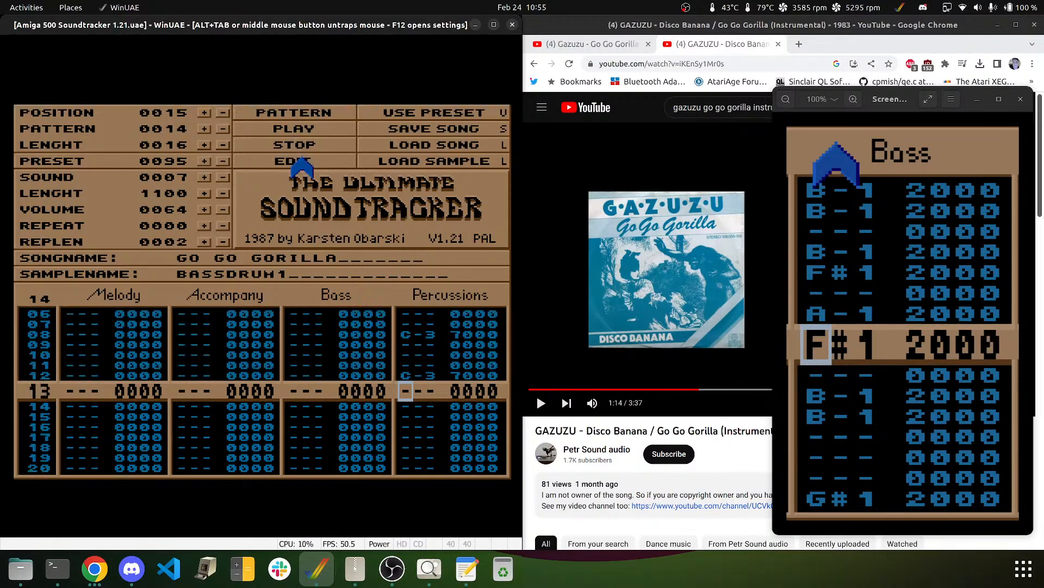
pyautogui.press('Down')
pyautogui.press('Down')
pyautogui.press('Down')
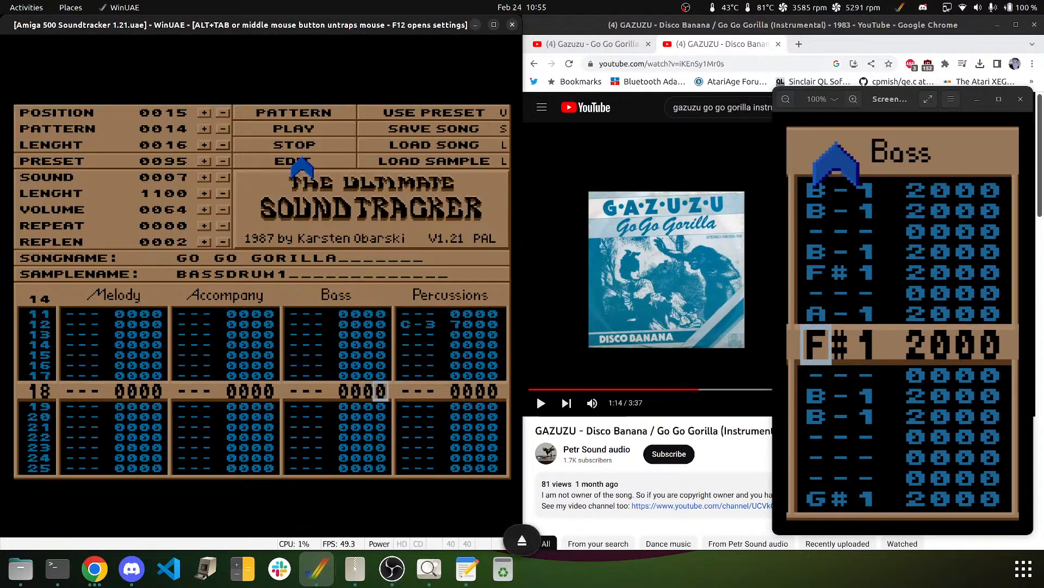
pyautogui.press('Down')
pyautogui.press('Down')
pyautogui.press('Down')
pyautogui.press('q')
pyautogui.press('Down')
pyautogui.press('Down')
pyautogui.press('Down')
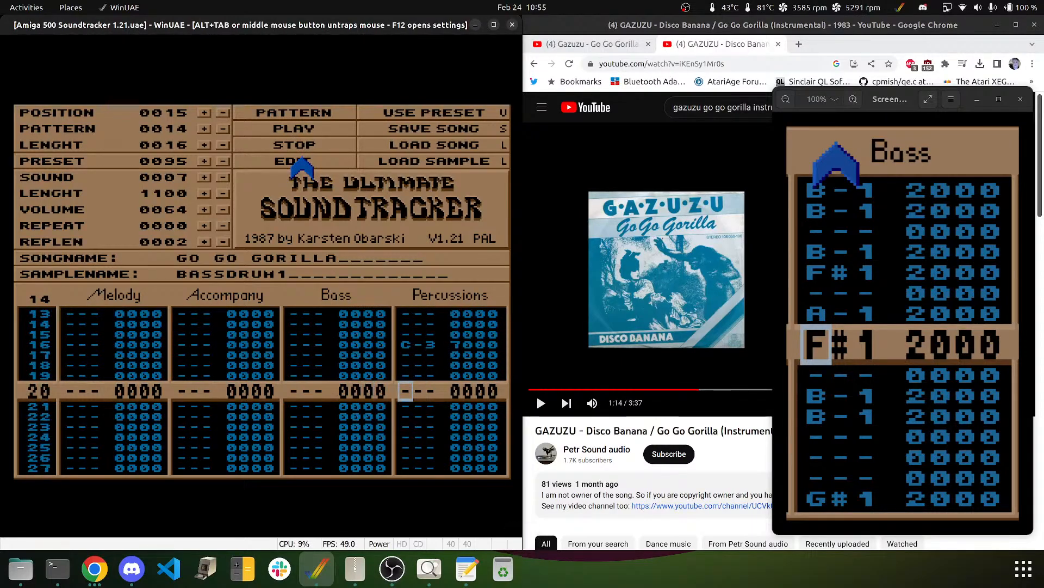
# - Add further C-3 bass drum hits on rows 28, 36, 50 and 58
pyautogui.press('Down')
pyautogui.press('Down')
pyautogui.press('Down')
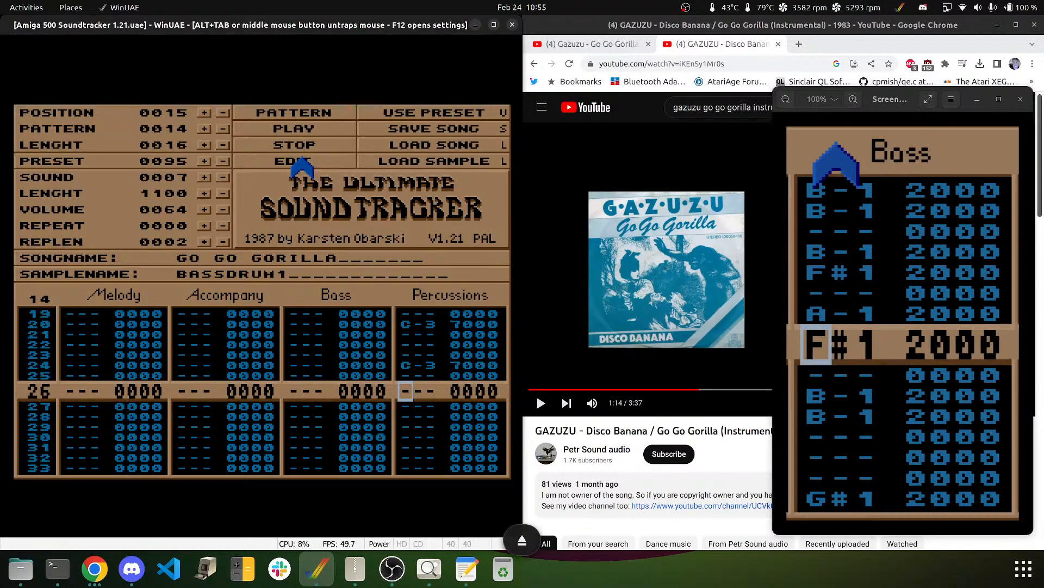
pyautogui.press('q')
pyautogui.press('Down')
pyautogui.press('Down')
pyautogui.press('Down')
pyautogui.press('Down')
pyautogui.press('Down')
pyautogui.press('Down')
pyautogui.press('Down')
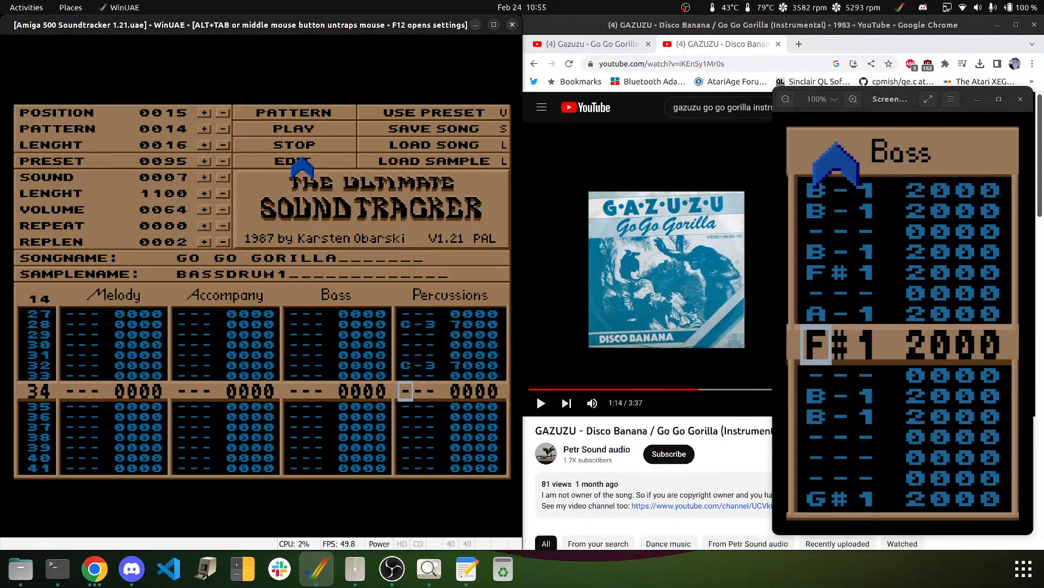
pyautogui.press('q')
pyautogui.press('Down')
pyautogui.press('Down')
pyautogui.press('Down')
pyautogui.press('Down')
pyautogui.press('Down')
pyautogui.press('Down')
pyautogui.press('Down')
pyautogui.press('Down')
pyautogui.press('Down')
pyautogui.press('Down')
pyautogui.press('Down')
pyautogui.press('Down')
pyautogui.press('Down')
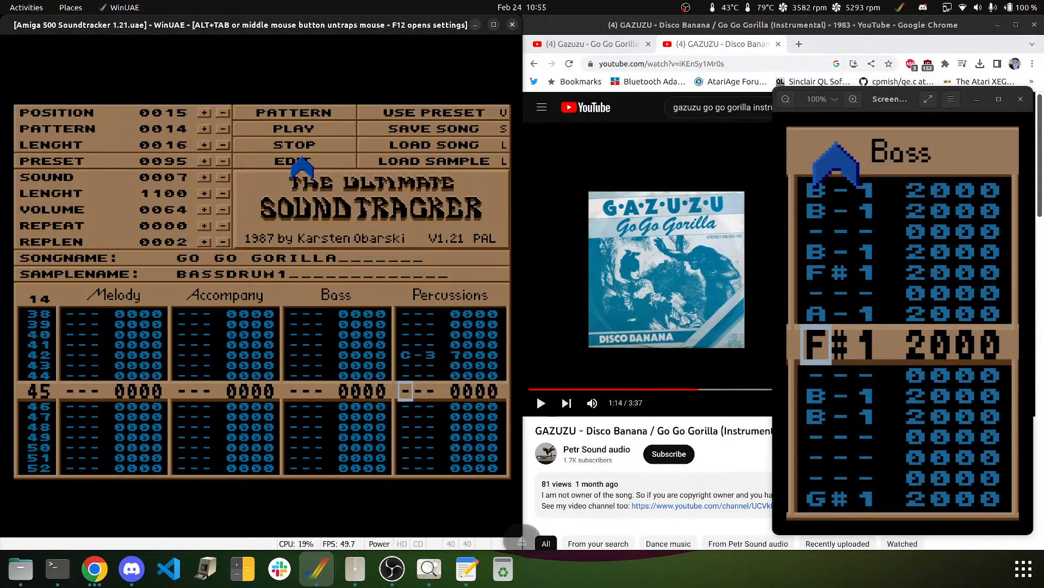
pyautogui.press('q')
pyautogui.press('Down')
pyautogui.press('Down')
pyautogui.press('Down')
pyautogui.press('Down')
pyautogui.press('Down')
pyautogui.press('Down')
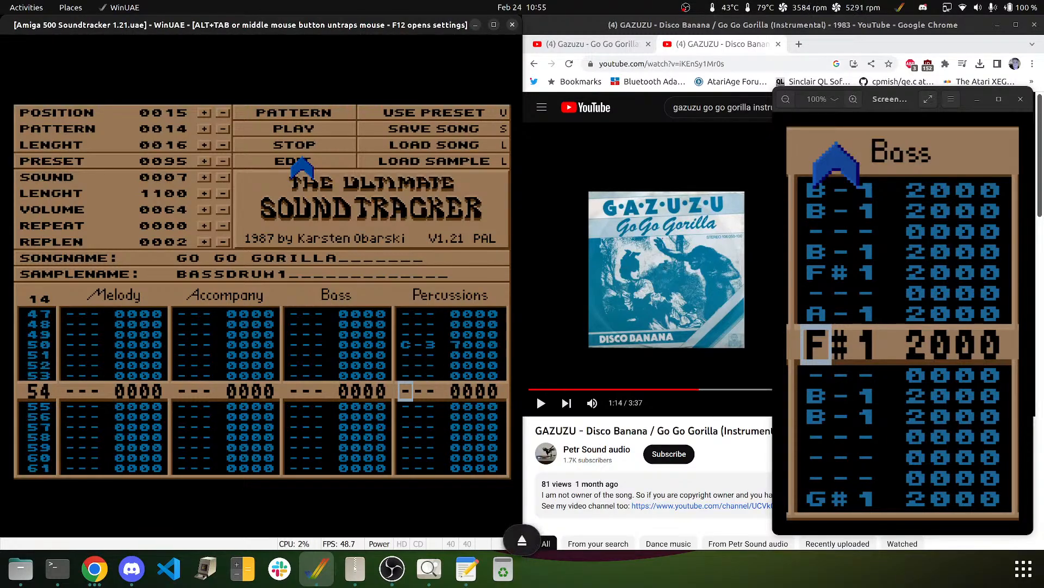
pyautogui.press('Up')
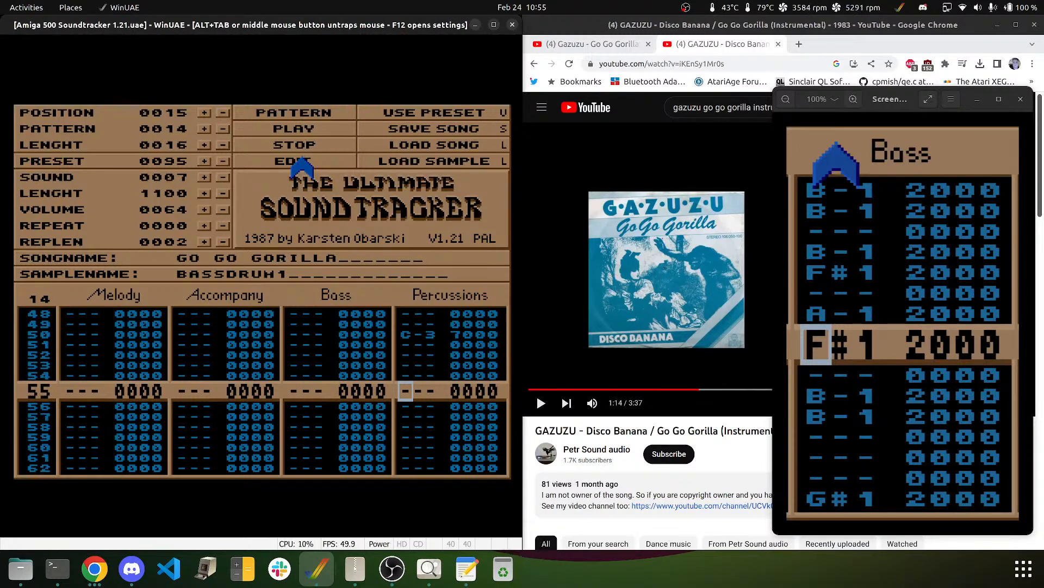
pyautogui.press('Down')
pyautogui.press('Down')
pyautogui.press('Down')
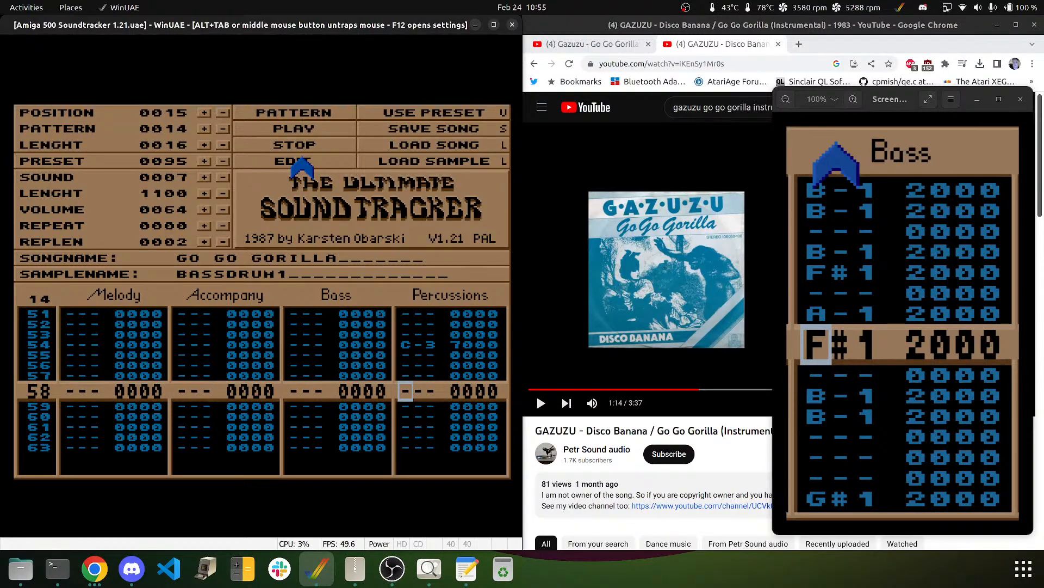
pyautogui.press('Left')
pyautogui.press('Left')
pyautogui.press('Left')
pyautogui.press('Left')
pyautogui.press('Right')
pyautogui.press('Right')
pyautogui.press('Right')
pyautogui.press('q')
pyautogui.press('Down')
pyautogui.press('Down')
pyautogui.press('Down')
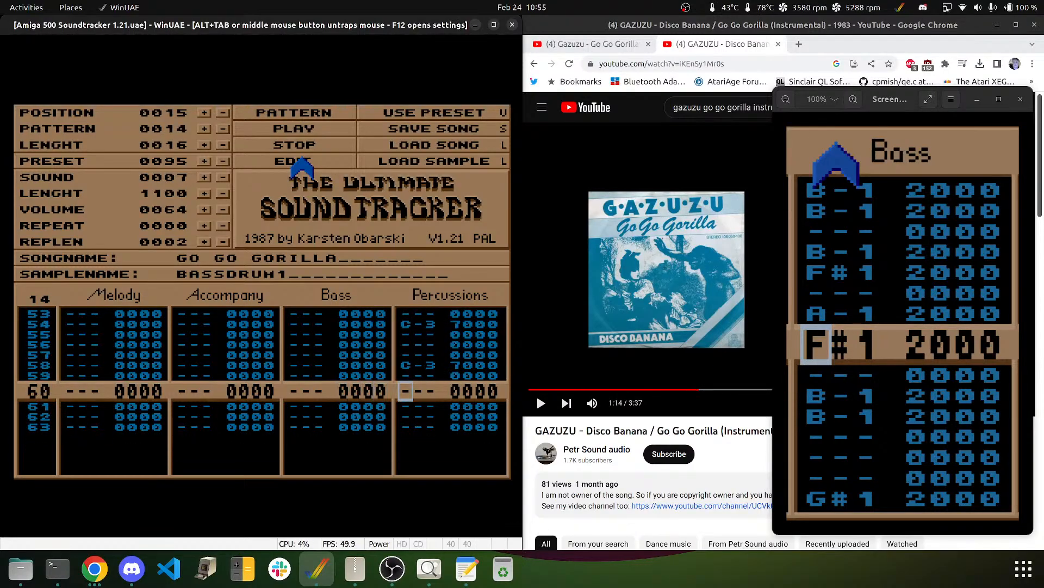
pyautogui.press('Up')
# - Delete the bass drum hits on rows 58 and 54
pyautogui.press('Up')
pyautogui.press('Up')
pyautogui.press('Up')
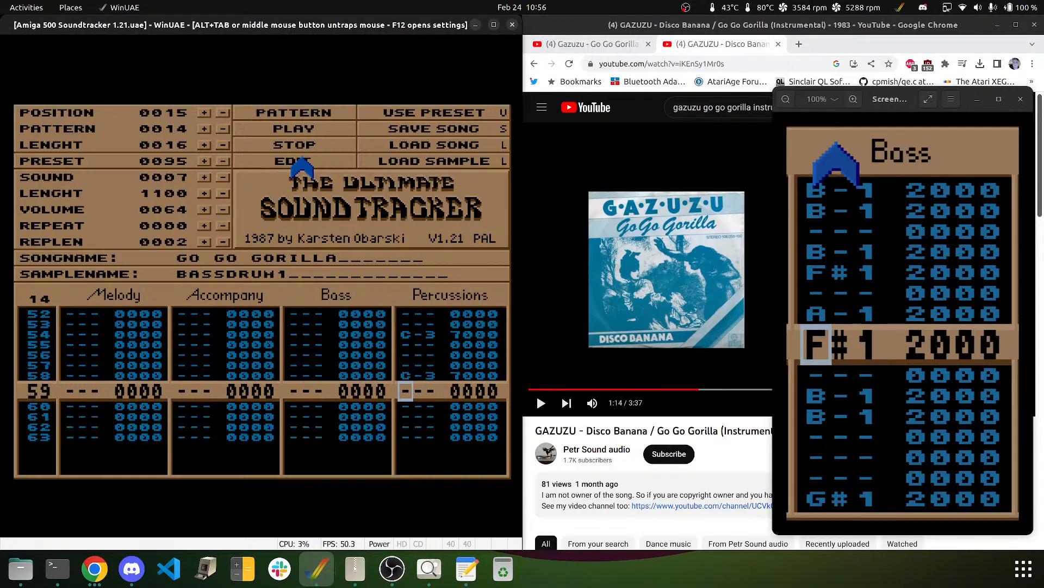
pyautogui.press('Delete')
pyautogui.press('Up')
pyautogui.press('Up')
pyautogui.press('Up')
pyautogui.press('Up')
pyautogui.press('Up')
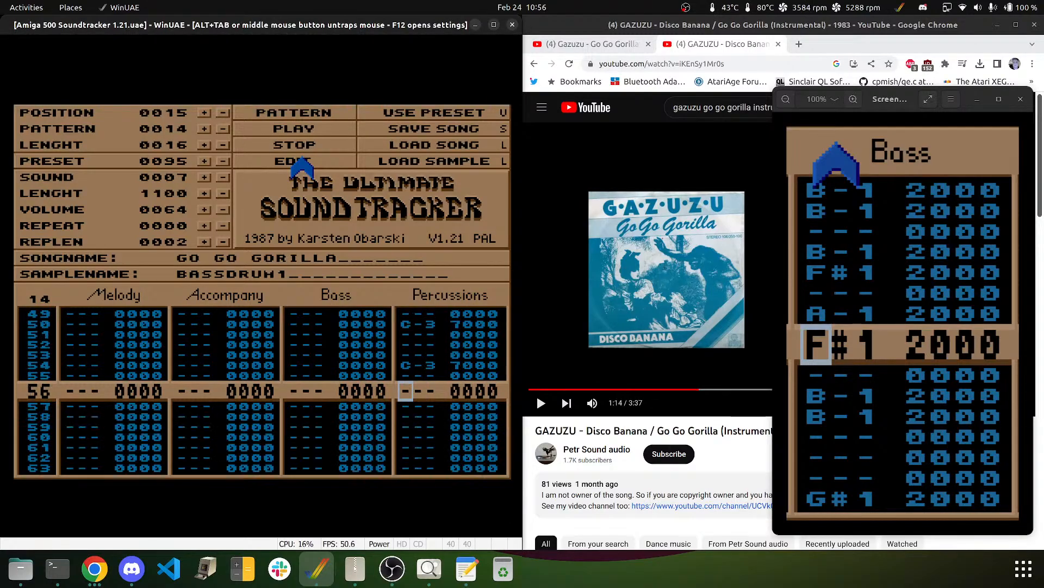
pyautogui.press('Delete')
pyautogui.press('Up')
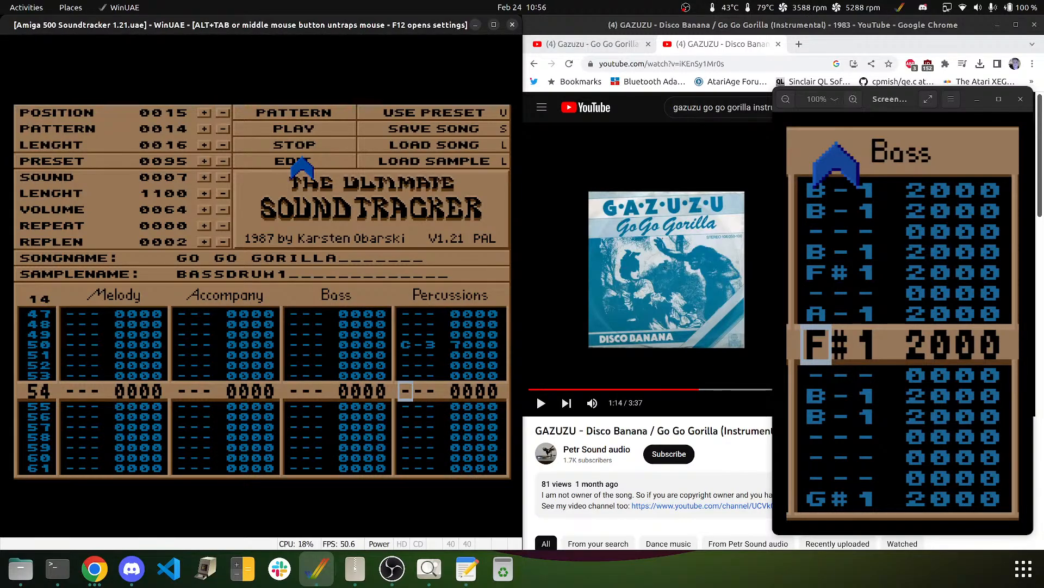
# - Step down through the Percussions track to review the bass drum pattern
pyautogui.press('Down')
pyautogui.press('Down')
pyautogui.press('Down')
pyautogui.press('Down')
pyautogui.press('Down')
pyautogui.press('Down')
pyautogui.press('Down')
pyautogui.press('Down')
pyautogui.press('Down')
pyautogui.press('Down')
pyautogui.press('Down')
pyautogui.press('Down')
pyautogui.press('Down')
pyautogui.press('Down')
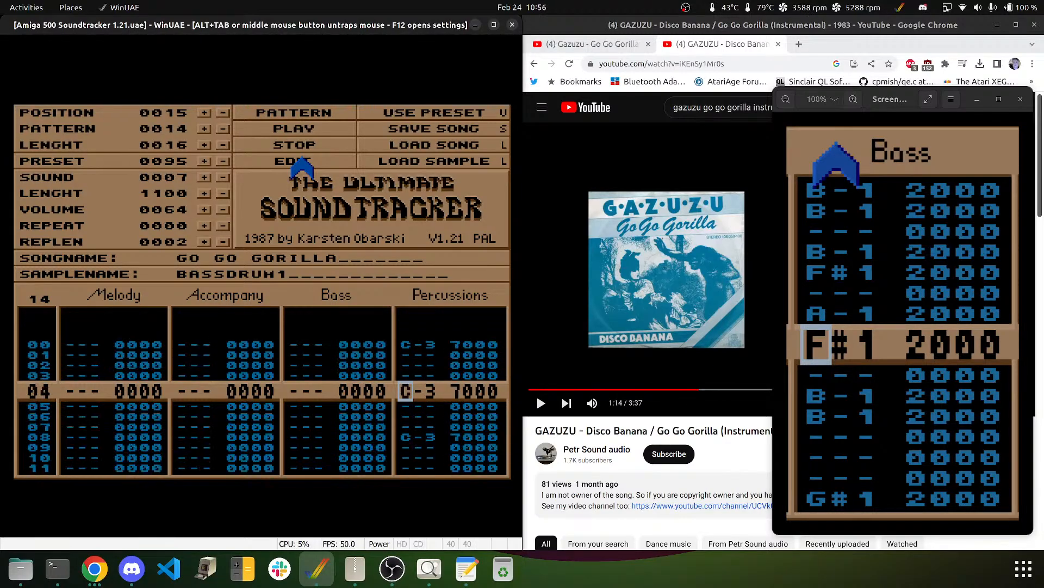
pyautogui.press('Down')
pyautogui.press('Down')
pyautogui.press('Down')
pyautogui.press('Down')
pyautogui.press('Down')
pyautogui.press('Down')
pyautogui.press('Down')
pyautogui.press('Down')
pyautogui.press('Down')
pyautogui.press('Down')
pyautogui.press('Down')
pyautogui.press('Down')
pyautogui.press('Down')
pyautogui.press('Down')
pyautogui.press('Down')
pyautogui.press('Down')
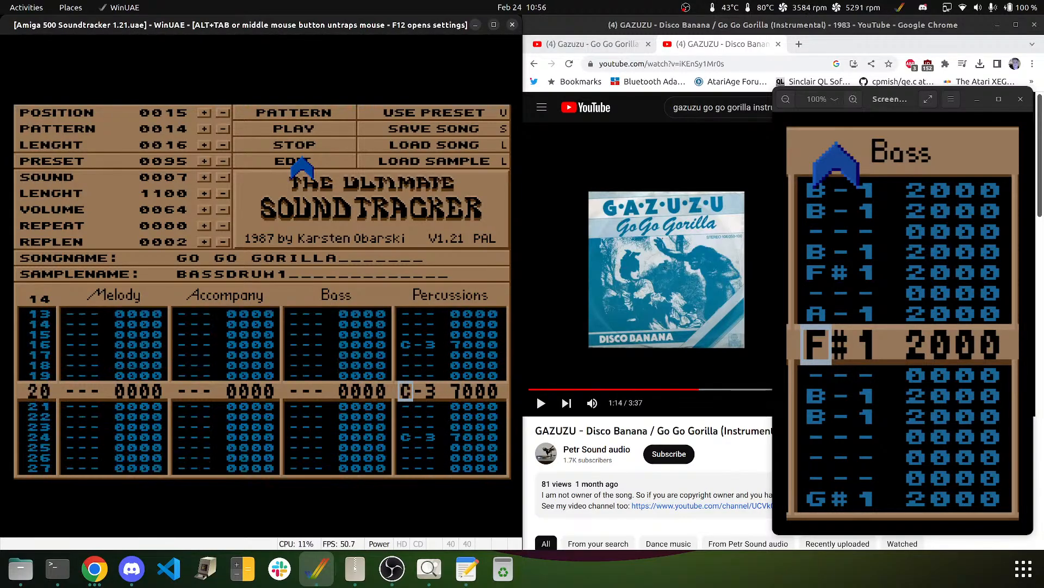
pyautogui.press('Down')
pyautogui.press('Down')
pyautogui.press('Down')
pyautogui.press('Down')
pyautogui.press('Down')
pyautogui.press('Down')
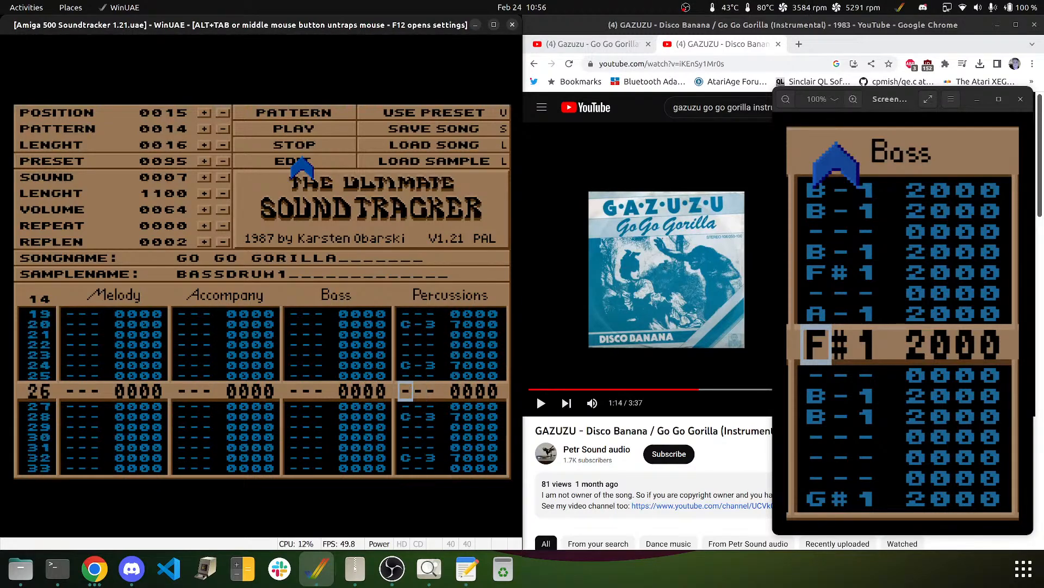
pyautogui.press('Down')
pyautogui.press('Down')
pyautogui.press('Down')
pyautogui.press('Down')
pyautogui.press('Down')
pyautogui.press('Down')
pyautogui.press('Down')
pyautogui.press('Down')
pyautogui.press('Down')
pyautogui.press('Down')
pyautogui.press('Down')
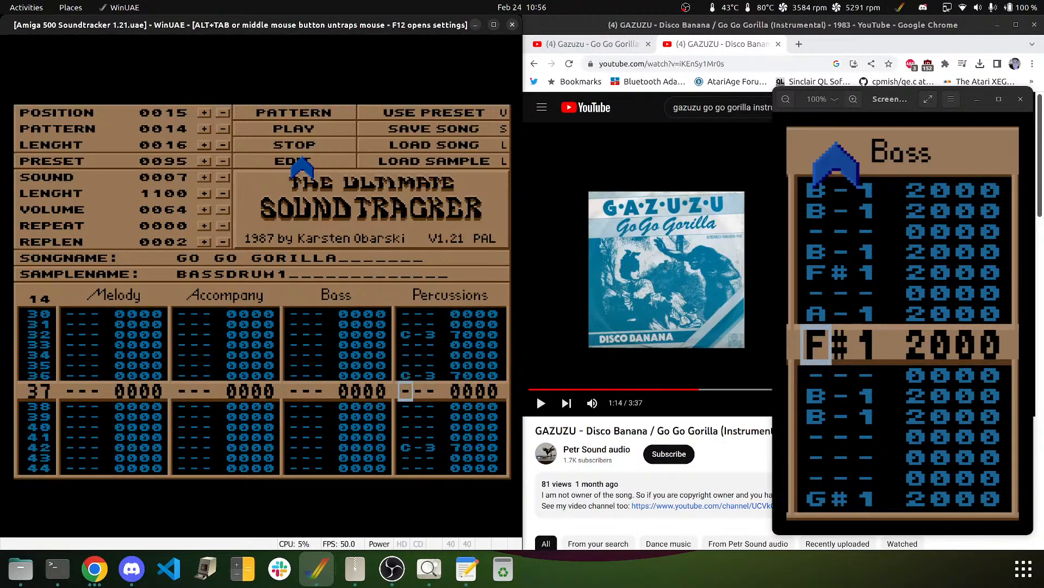
pyautogui.press('Down')
pyautogui.press('Down')
pyautogui.press('Down')
pyautogui.press('Down')
pyautogui.press('Down')
pyautogui.press('Down')
pyautogui.press('Down')
pyautogui.press('Down')
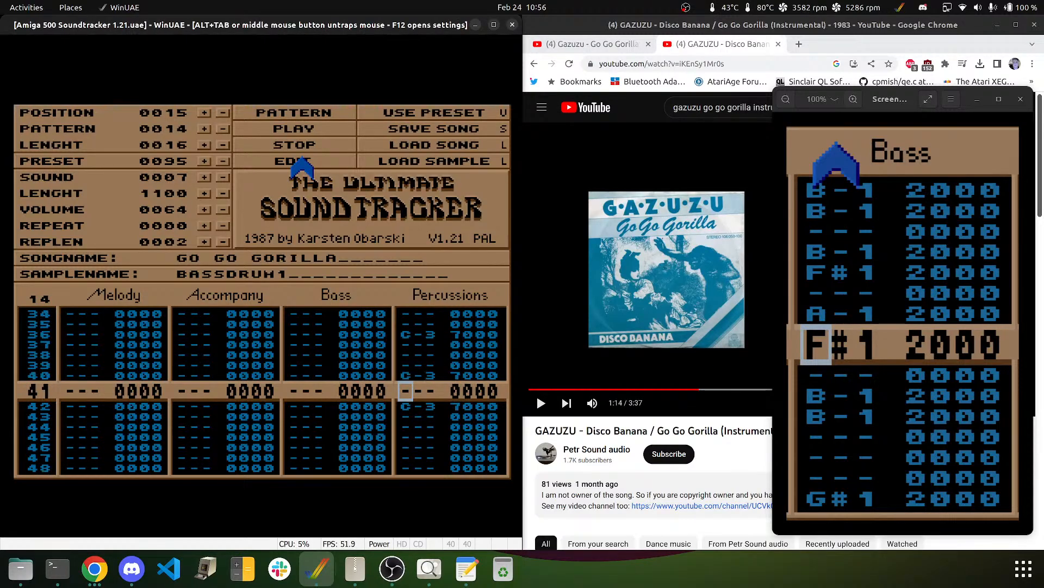
pyautogui.press('Down')
pyautogui.press('Down')
pyautogui.press('Down')
pyautogui.press('Down')
pyautogui.press('Down')
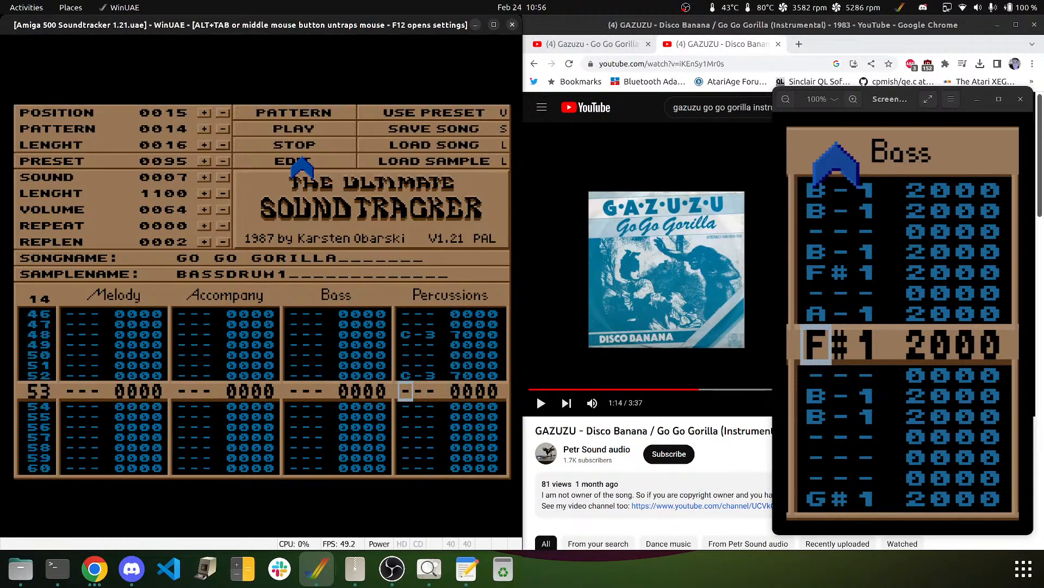
pyautogui.press('Down')
pyautogui.press('Down')
pyautogui.press('Down')
pyautogui.press('Down')
pyautogui.press('Down')
pyautogui.press('Down')
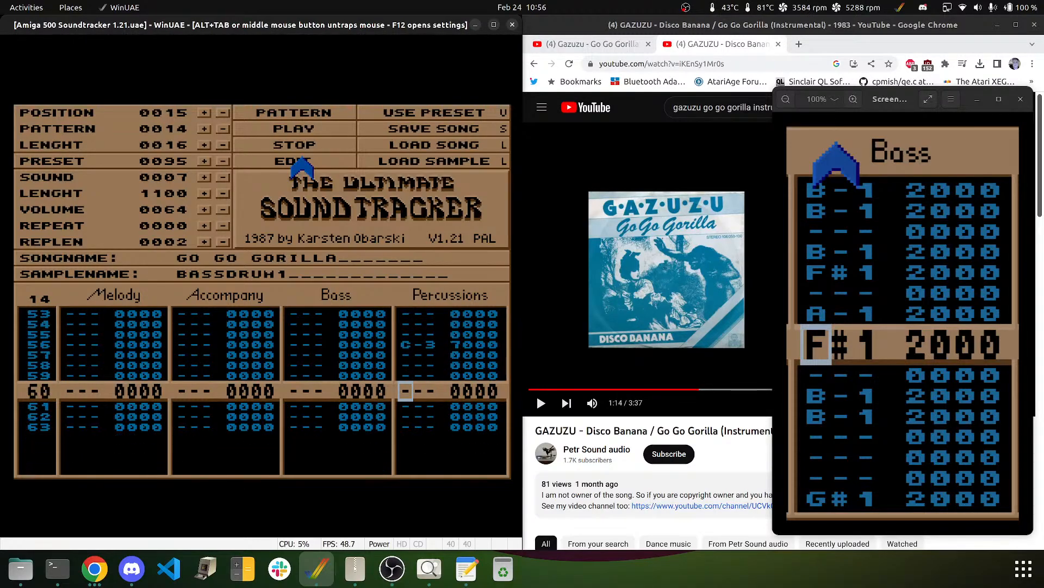
pyautogui.press('Down')
pyautogui.press('Down')
pyautogui.press('Down')
pyautogui.press('Down')
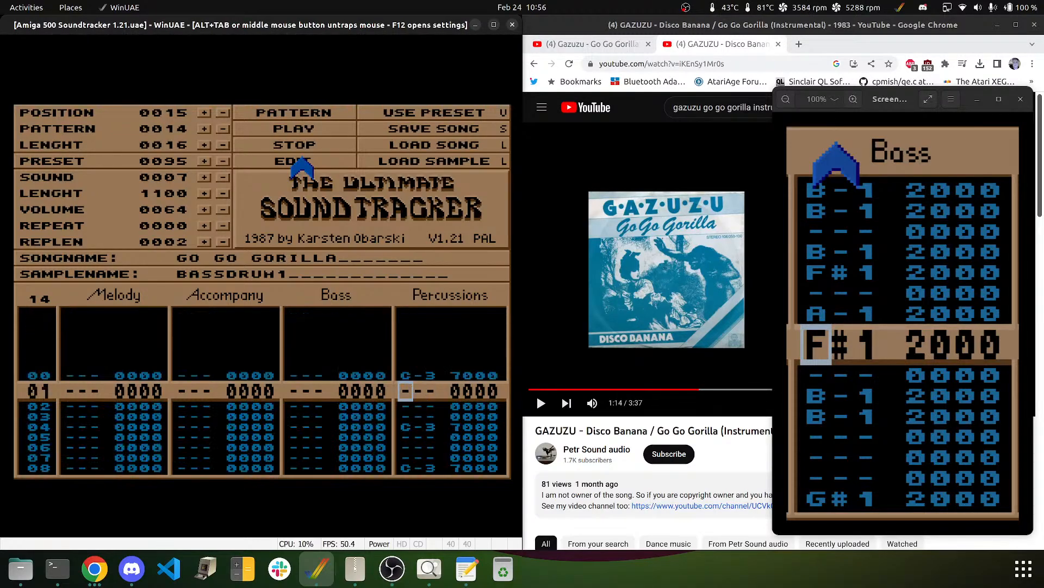
pyautogui.press('Down')
pyautogui.press('Down')
pyautogui.press('Down')
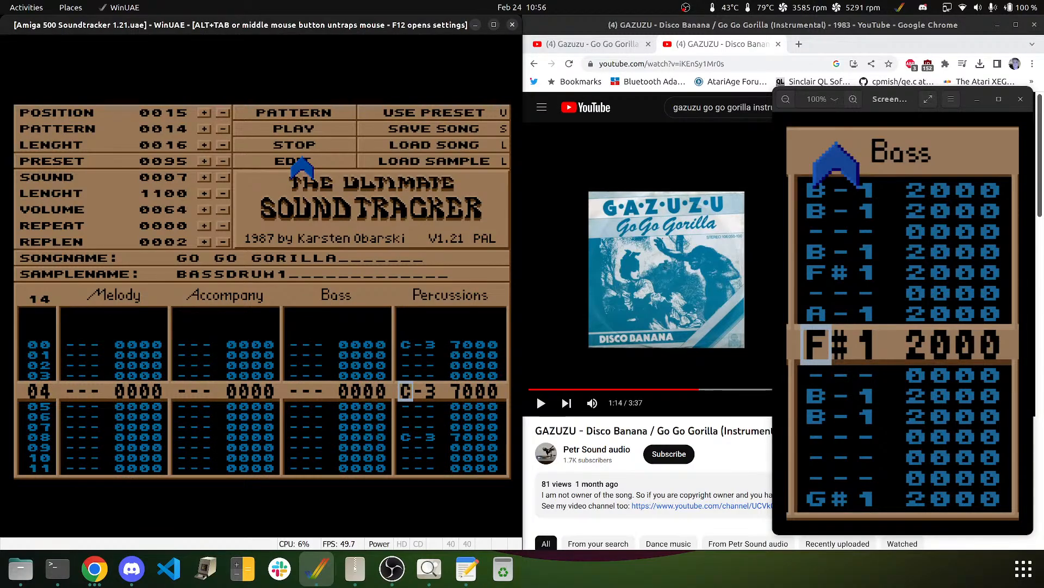
# - Select the SNARE2 sample and step down the Percussions column through the snare positions
pyautogui.click(203, 177)
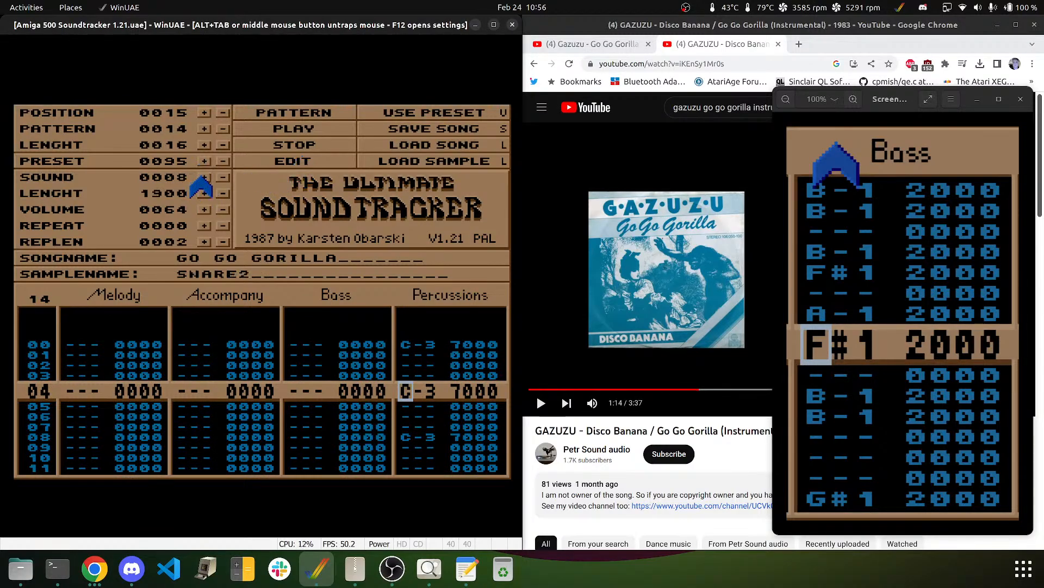
pyautogui.press('Down')
pyautogui.press('Down')
pyautogui.press('Down')
pyautogui.press('Down')
pyautogui.press('Down')
pyautogui.press('Down')
pyautogui.press('Down')
pyautogui.press('Down')
pyautogui.press('Down')
pyautogui.press('Down')
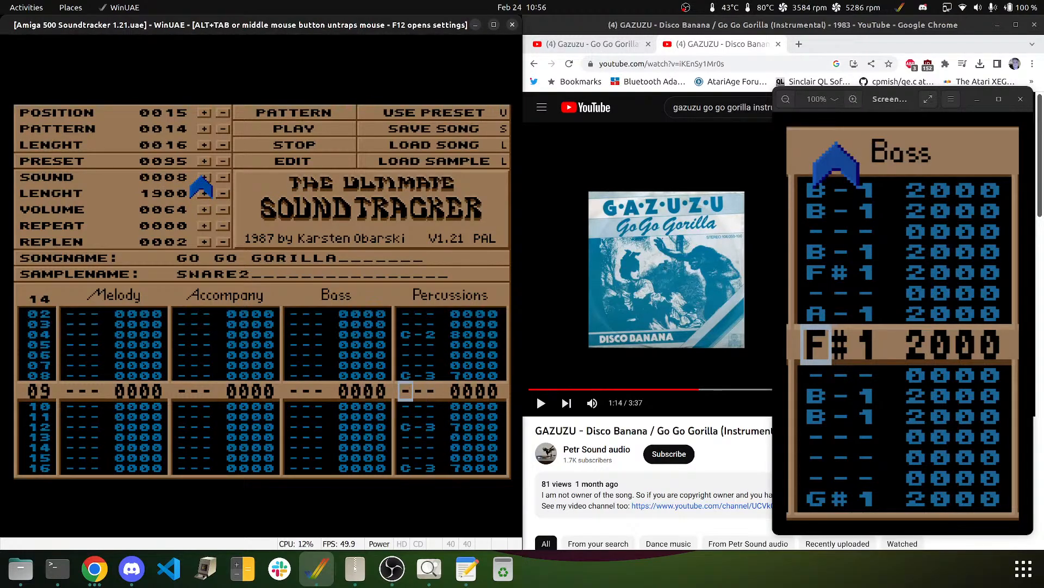
pyautogui.press('Down')
pyautogui.press('Down')
pyautogui.press('Down')
pyautogui.press('Down')
pyautogui.press('Down')
pyautogui.press('Down')
pyautogui.press('Down')
pyautogui.press('Down')
pyautogui.press('Down')
pyautogui.press('Down')
pyautogui.press('Down')
pyautogui.press('Down')
pyautogui.press('Down')
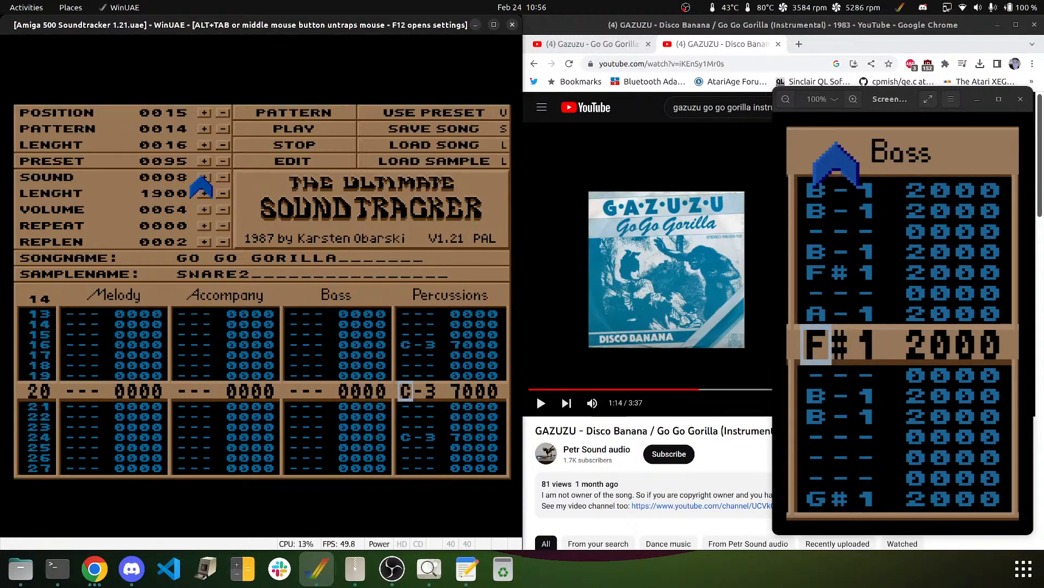
pyautogui.press('Down')
pyautogui.press('Down')
pyautogui.press('Down')
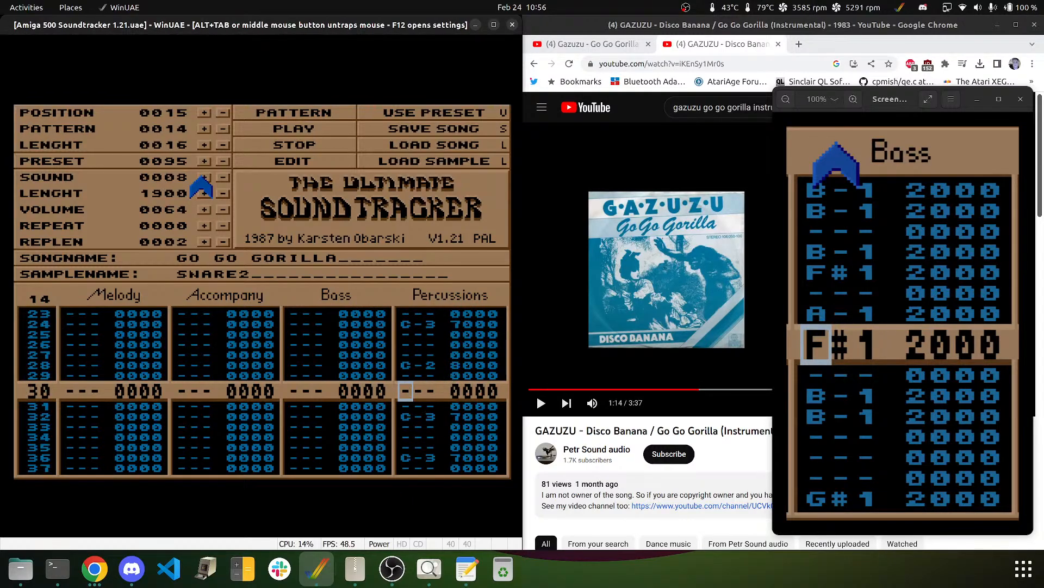
pyautogui.press('Down')
pyautogui.press('Down')
pyautogui.press('Down')
pyautogui.press('Down')
pyautogui.press('Down')
pyautogui.press('Down')
pyautogui.press('Down')
pyautogui.press('Down')
pyautogui.press('Down')
pyautogui.press('Down')
pyautogui.press('Down')
pyautogui.press('Down')
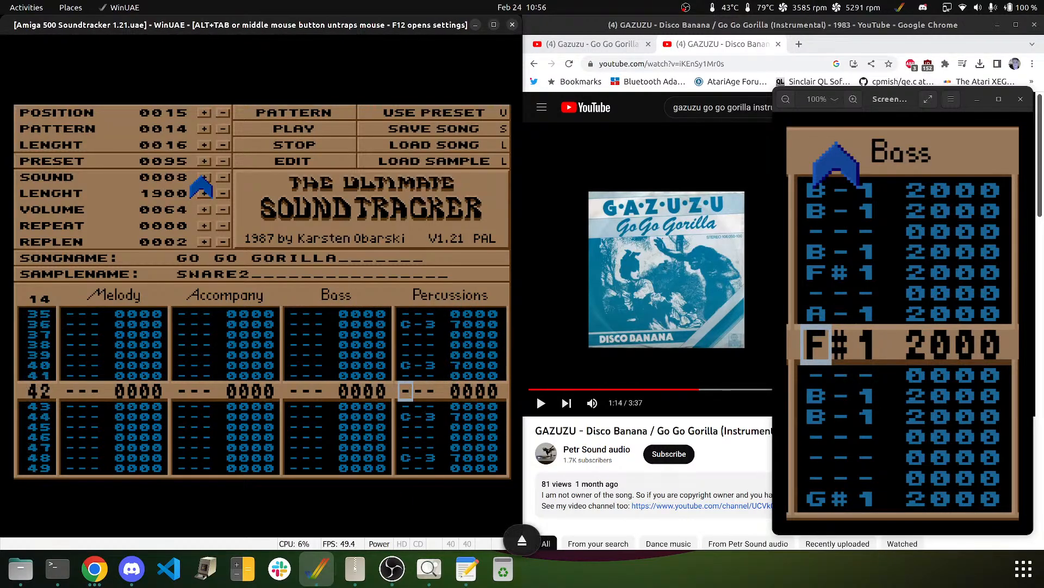
pyautogui.press('Down')
pyautogui.press('Down')
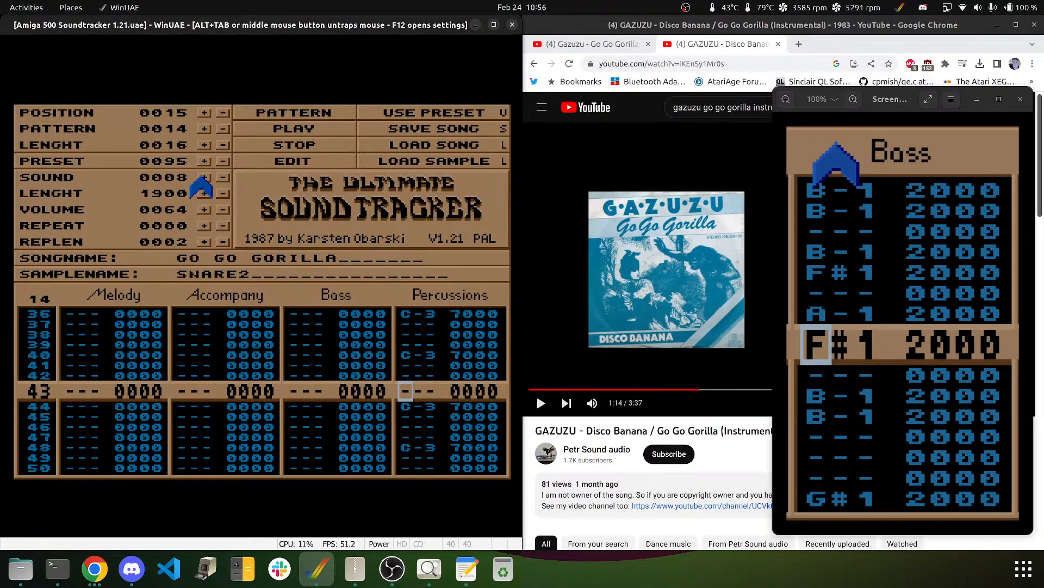
pyautogui.press('Left')
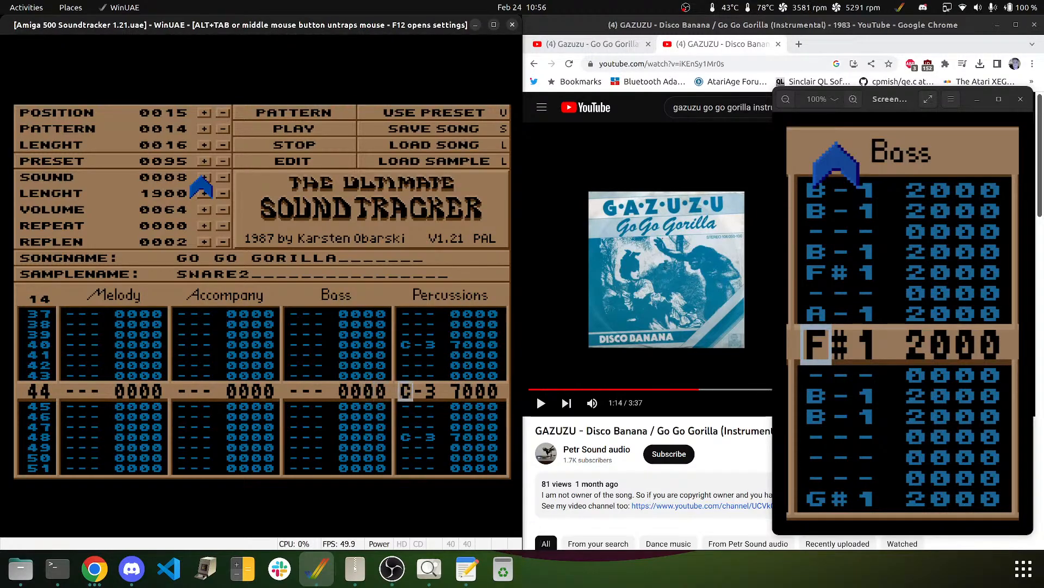
pyautogui.press('Down')
pyautogui.press('Down')
pyautogui.press('Down')
pyautogui.press('Down')
pyautogui.press('Down')
pyautogui.press('Down')
pyautogui.press('Down')
pyautogui.press('Down')
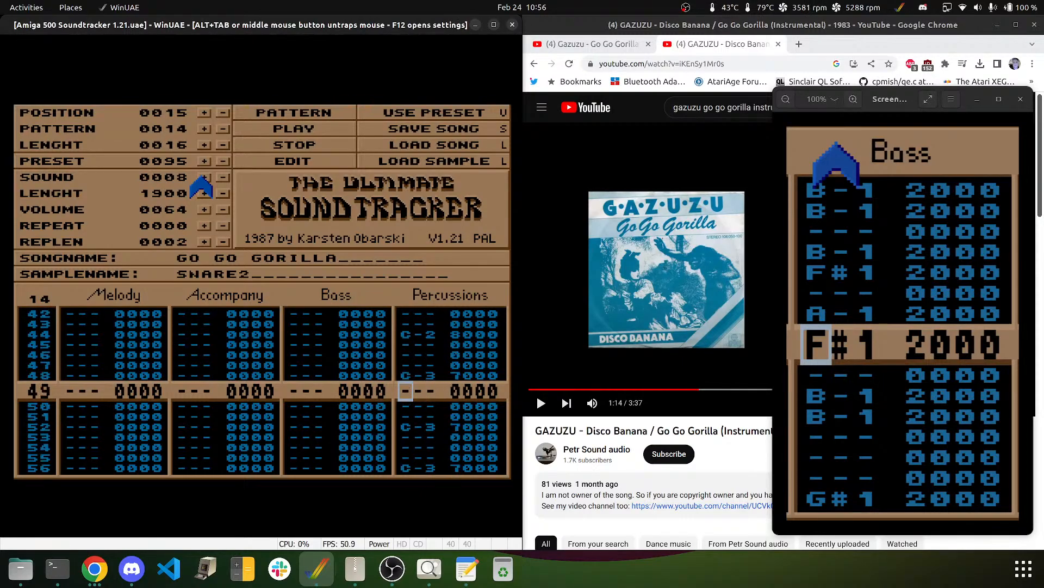
pyautogui.press('Down')
pyautogui.press('Down')
pyautogui.press('Down')
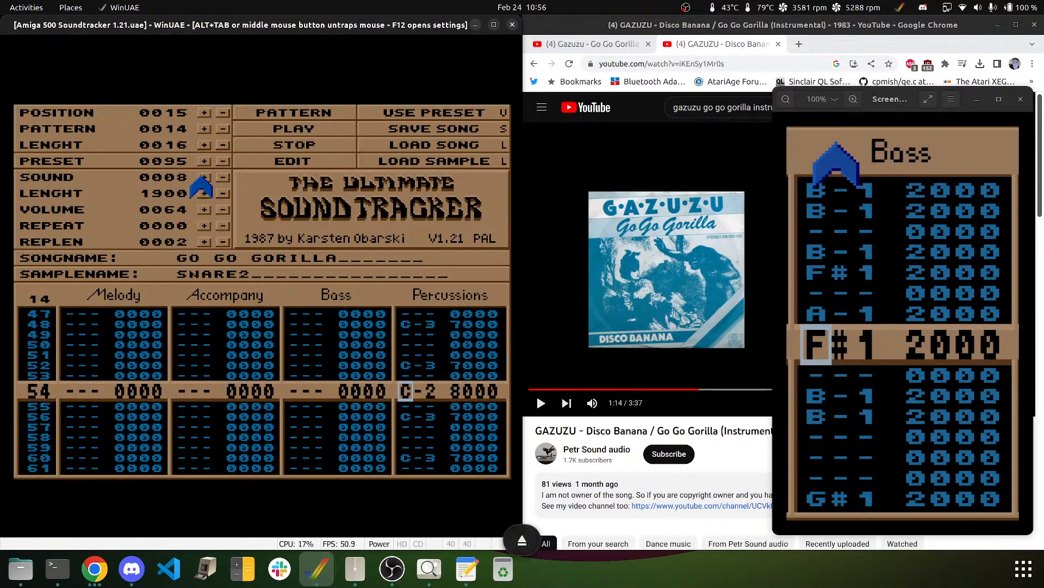
# - Turn row 52's bass drum into a C-2 SNARE2 hit
pyautogui.press('Up')
pyautogui.press('Up')
pyautogui.press('Up')
pyautogui.press('z')
pyautogui.press('Down')
pyautogui.press('Down')
pyautogui.press('Down')
pyautogui.press('Down')
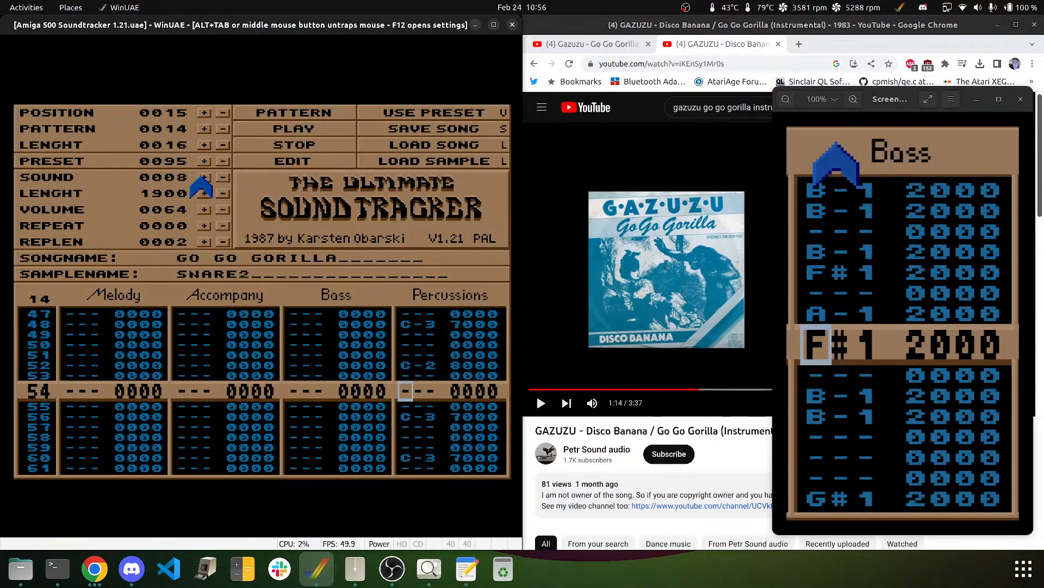
pyautogui.press('Down')
pyautogui.press('Down')
pyautogui.press('Down')
pyautogui.press('Down')
pyautogui.press('Down')
pyautogui.press('Down')
pyautogui.press('Down')
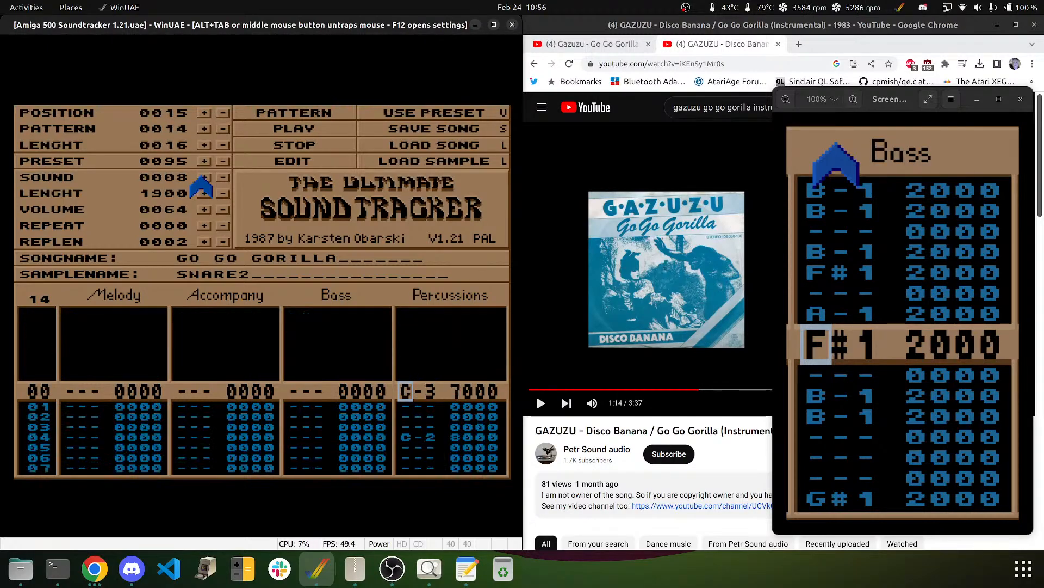
pyautogui.press('Left')
pyautogui.press('Left')
pyautogui.press('Left')
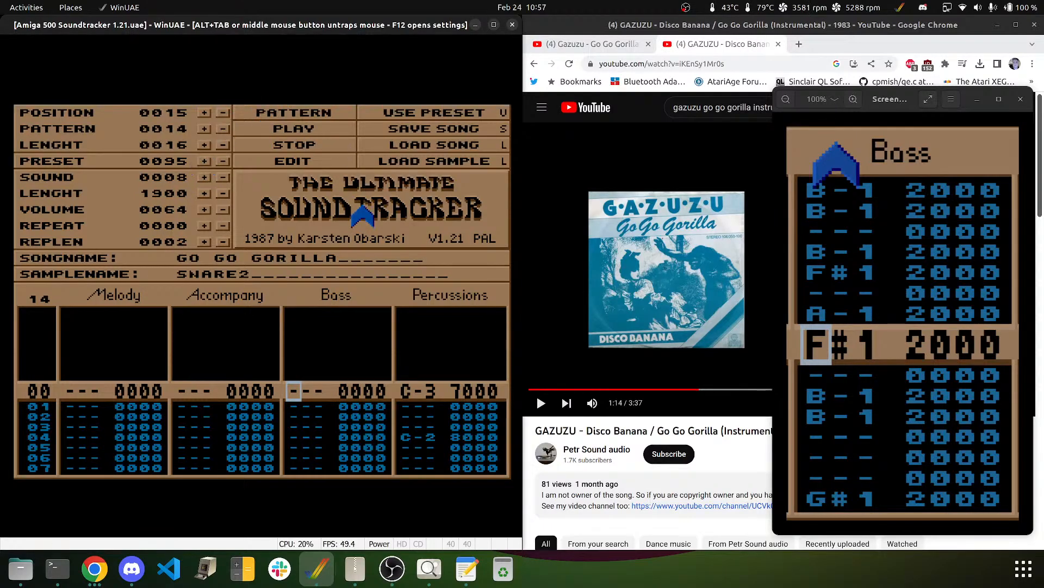
pyautogui.press('Right')
pyautogui.press('Up')
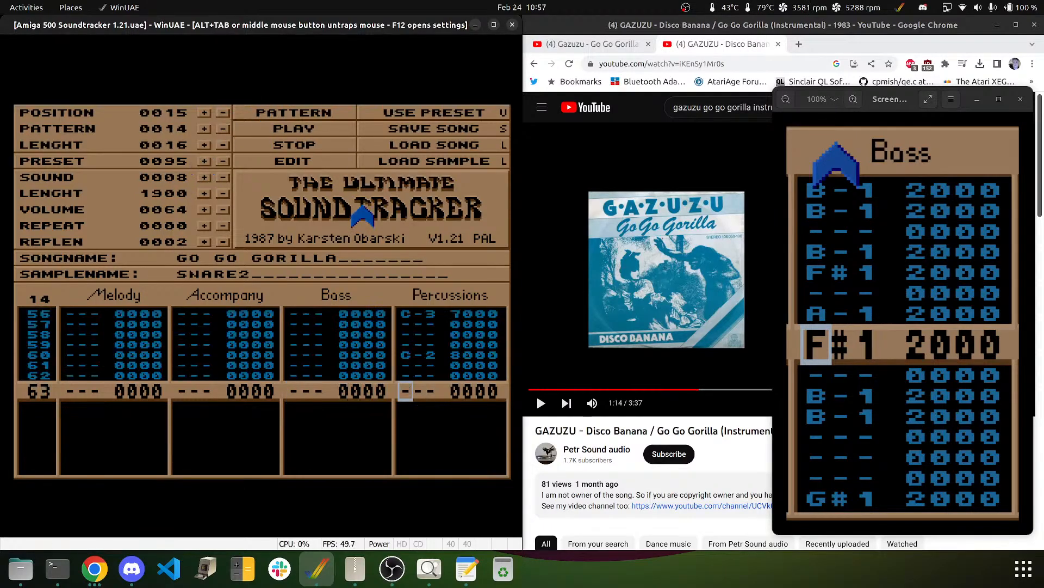
# - Free the mouse from WinUAE, play and pause the YouTube video, and rewind it to 1:12
pyautogui.middleClick(389, 103)
pyautogui.click(602, 221)
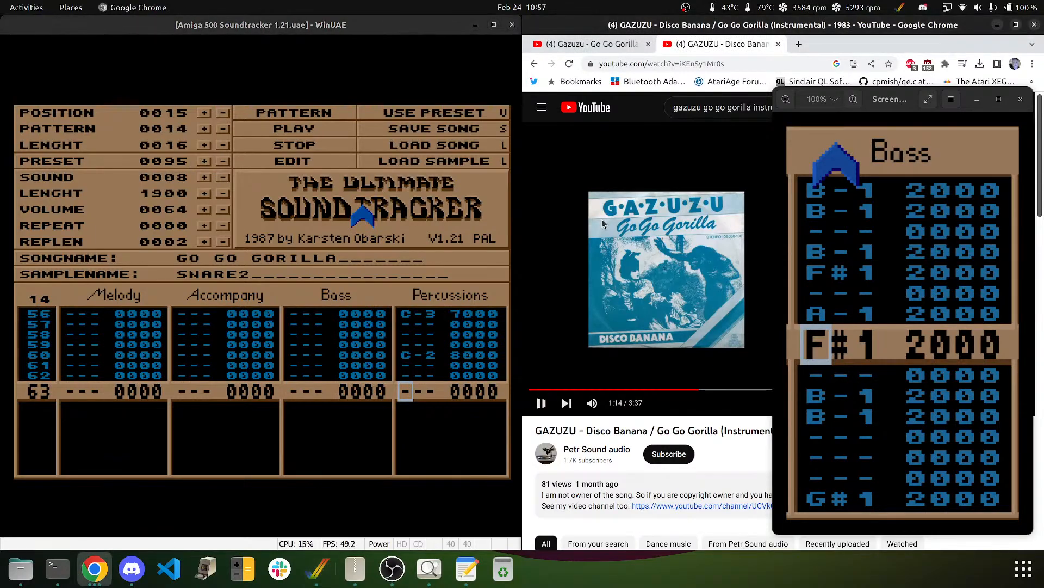
pyautogui.press('Left')
pyautogui.press('Left')
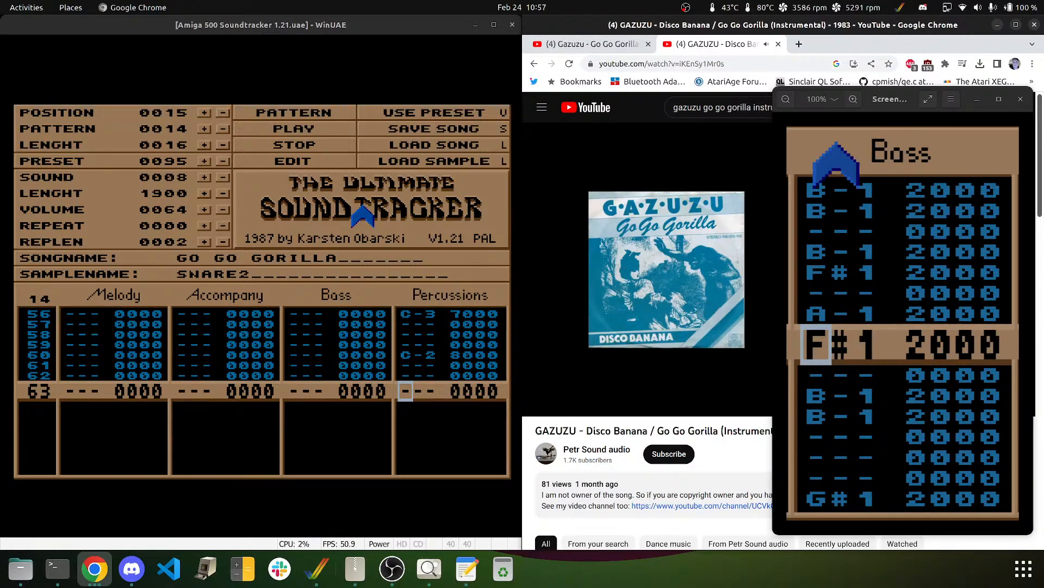
pyautogui.click(629, 203)
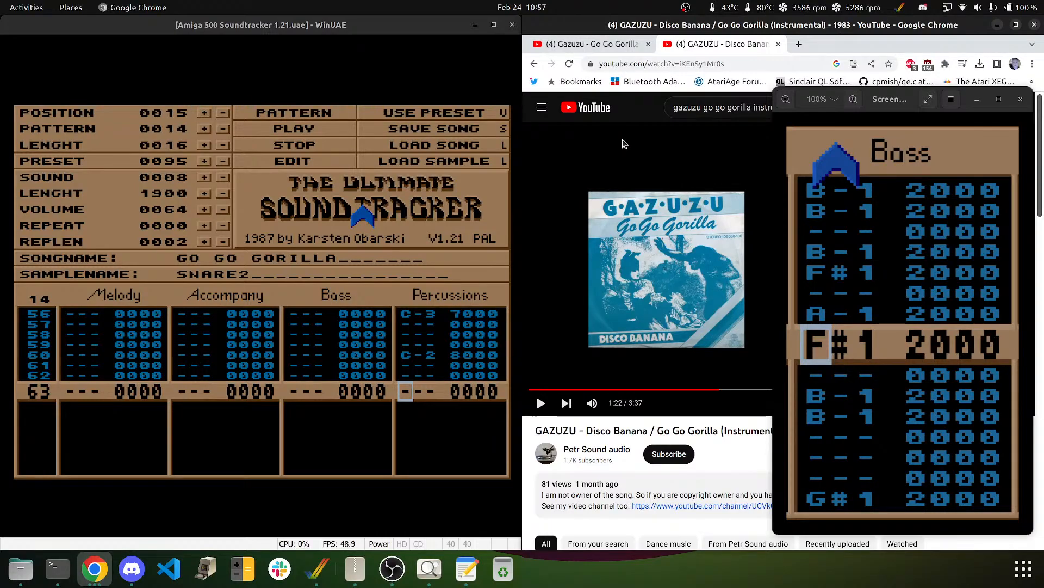
pyautogui.press('j')
pyautogui.click(283, 125)
# - Enter a C-2 note on row 00 of the Accompany column
pyautogui.press('Left')
pyautogui.press('Left')
pyautogui.press('Left')
pyautogui.press('Left')
pyautogui.press('Left')
pyautogui.press('Left')
pyautogui.press('Left')
pyautogui.press('Left')
pyautogui.press('Left')
pyautogui.press('Left')
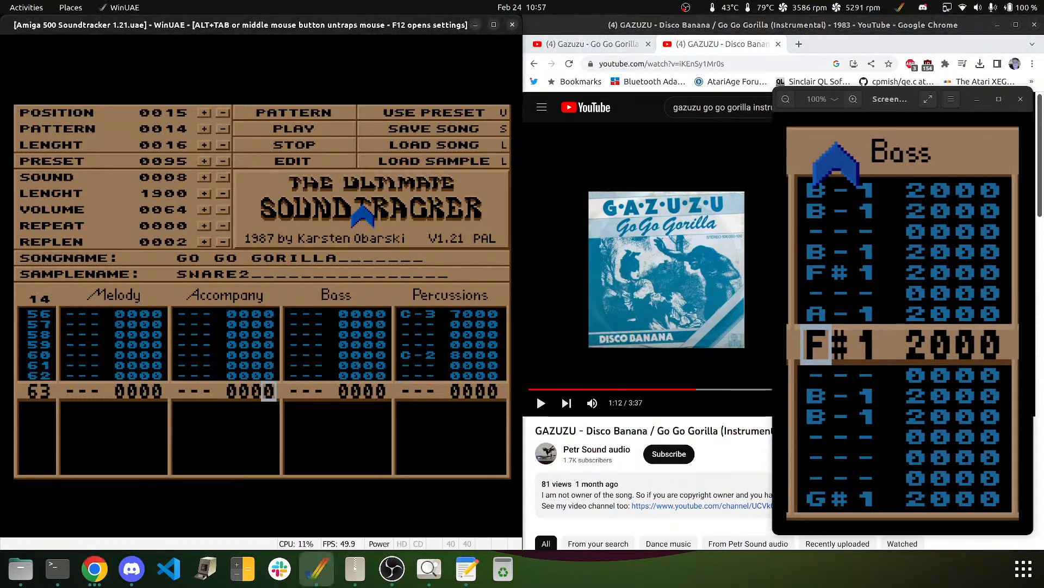
pyautogui.press('Up')
pyautogui.press('Up')
pyautogui.press('Up')
pyautogui.press('Up')
pyautogui.press('Up')
pyautogui.press('Up')
pyautogui.press('Up')
pyautogui.press('Up')
pyautogui.press('Up')
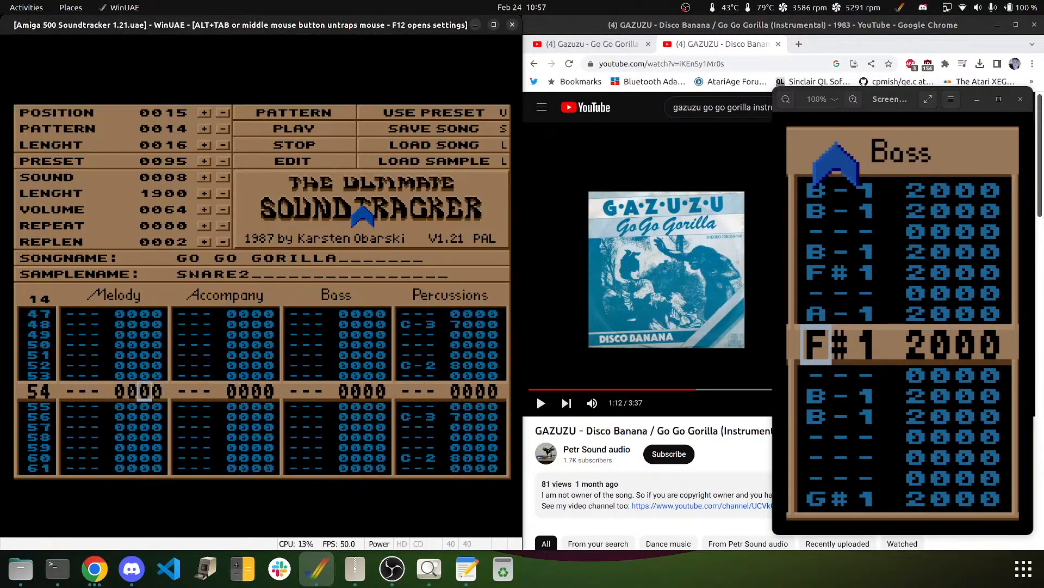
pyautogui.press('Down')
pyautogui.press('Down')
pyautogui.press('Down')
pyautogui.press('Down')
pyautogui.press('Down')
pyautogui.press('Down')
pyautogui.press('Down')
pyautogui.press('Down')
pyautogui.press('Down')
pyautogui.press('Down')
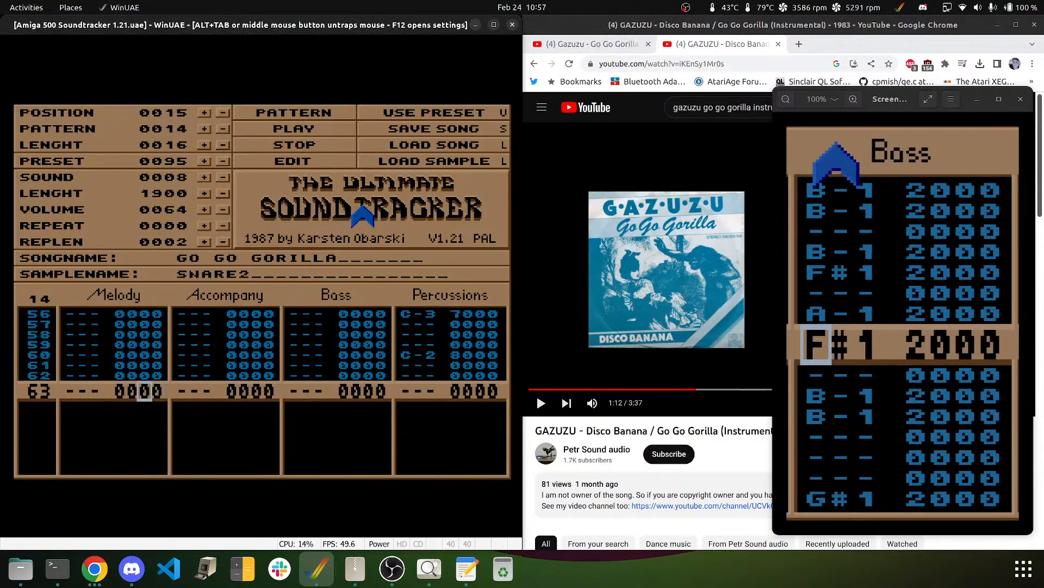
pyautogui.press('Right')
pyautogui.press('Right')
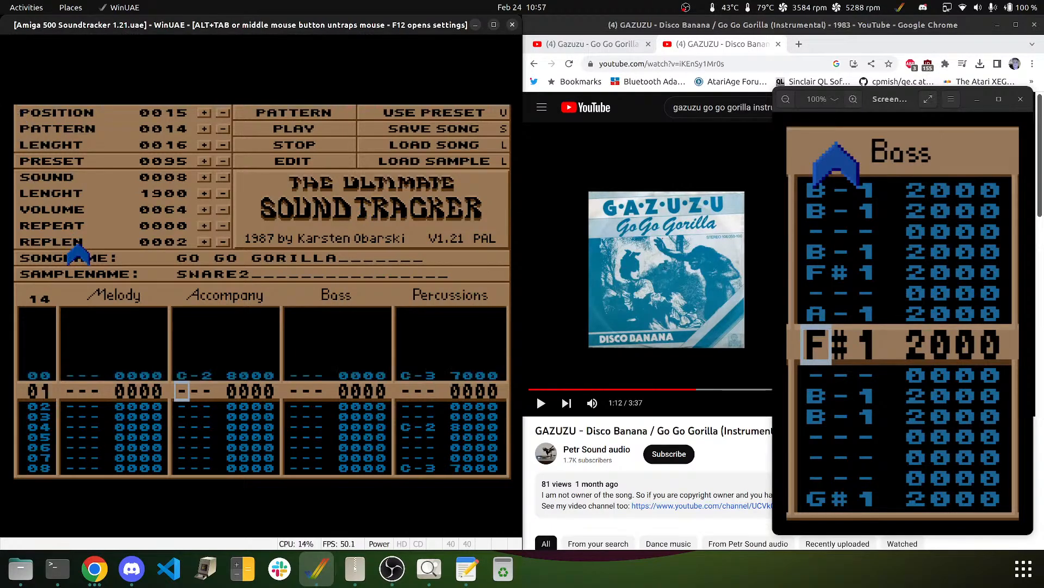
pyautogui.press('q')
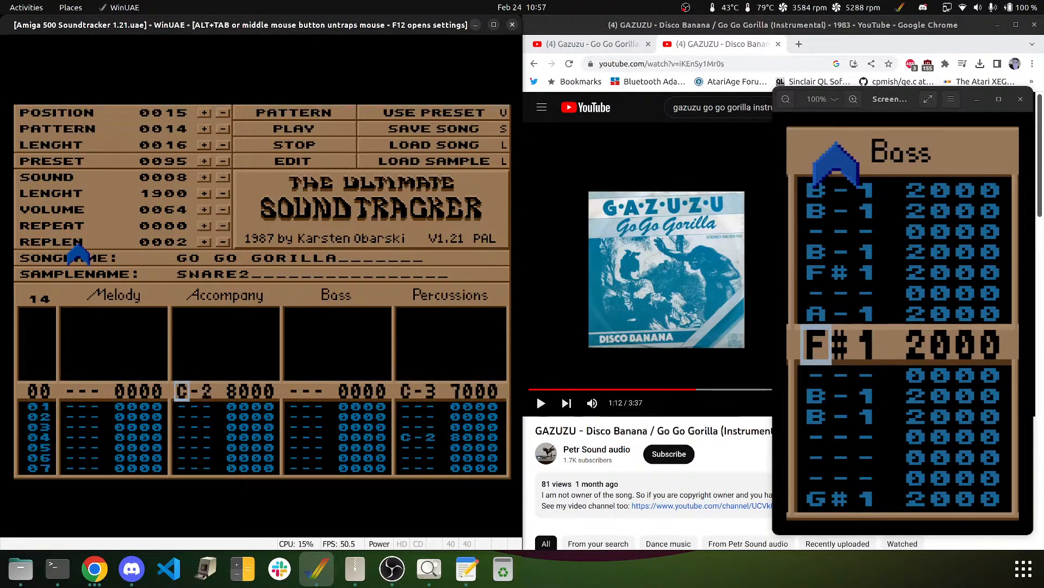
# - Select the DREAMBELLS sample and put B-1 notes on Accompany rows 00 and 02
pyautogui.click(224, 177)
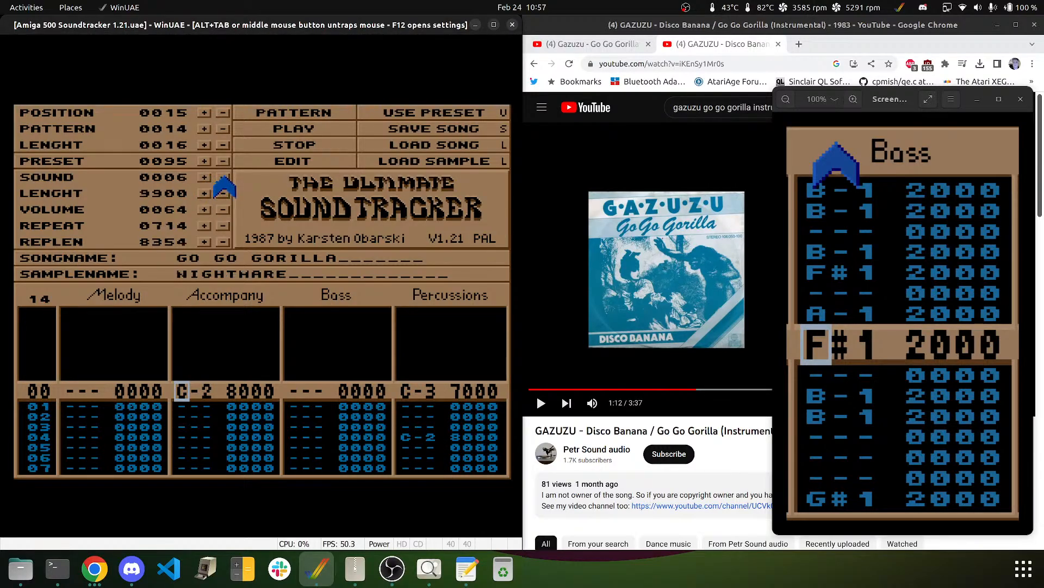
pyautogui.click(206, 179)
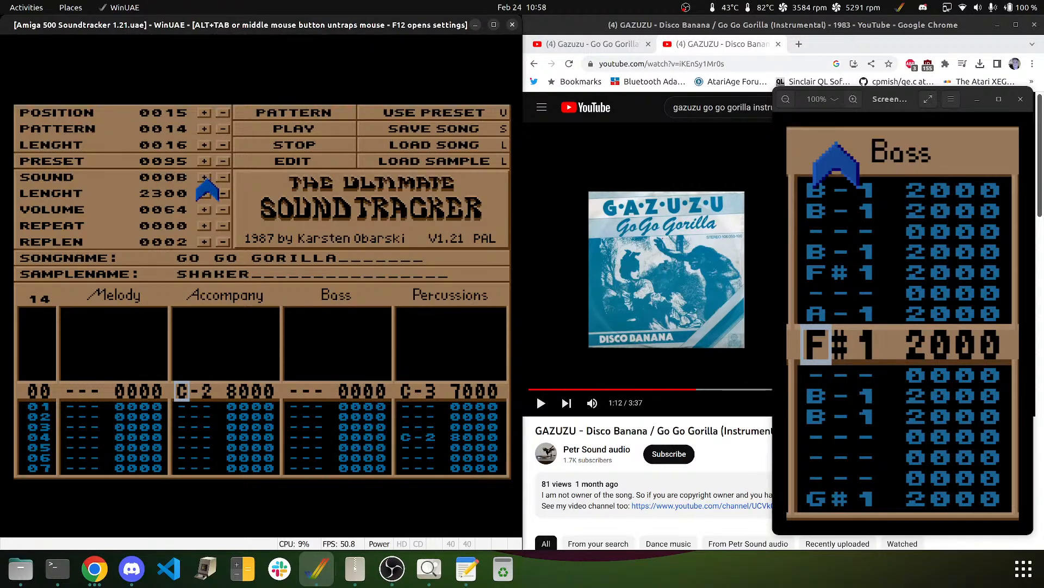
pyautogui.click(221, 178)
pyautogui.click(221, 179)
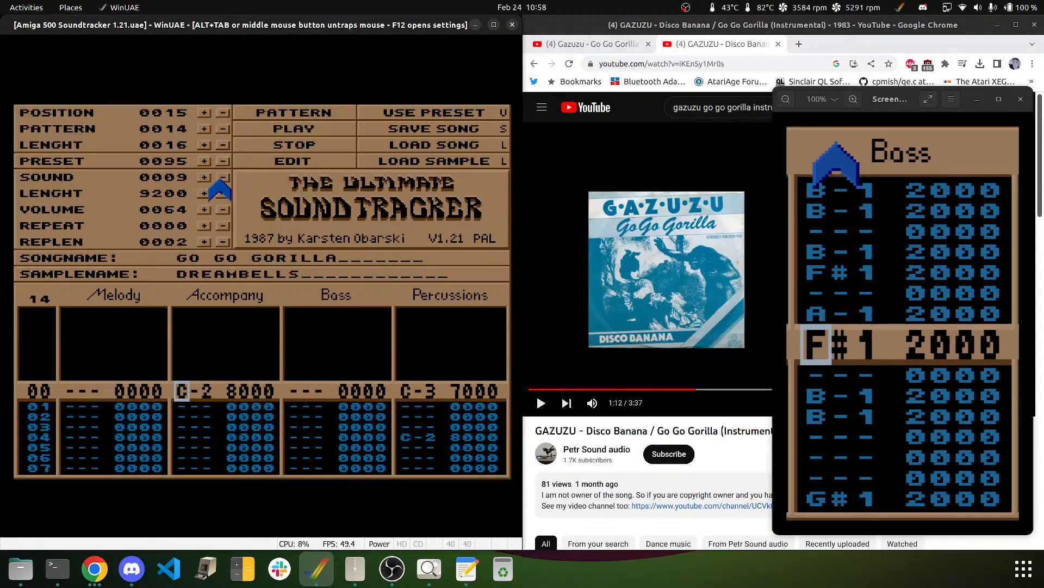
pyautogui.press('b')
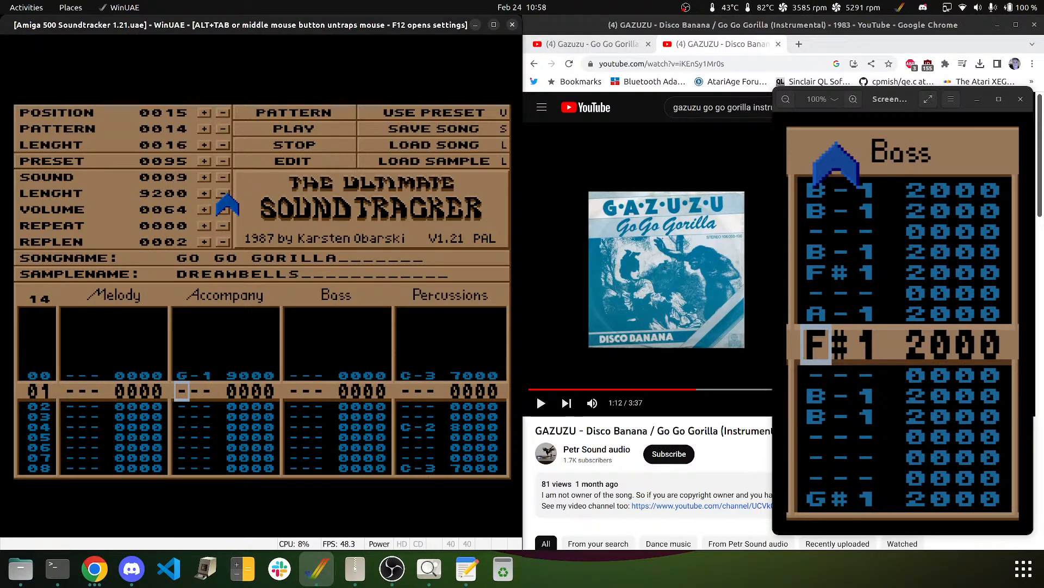
pyautogui.press('Up')
pyautogui.press('m')
pyautogui.press('Down')
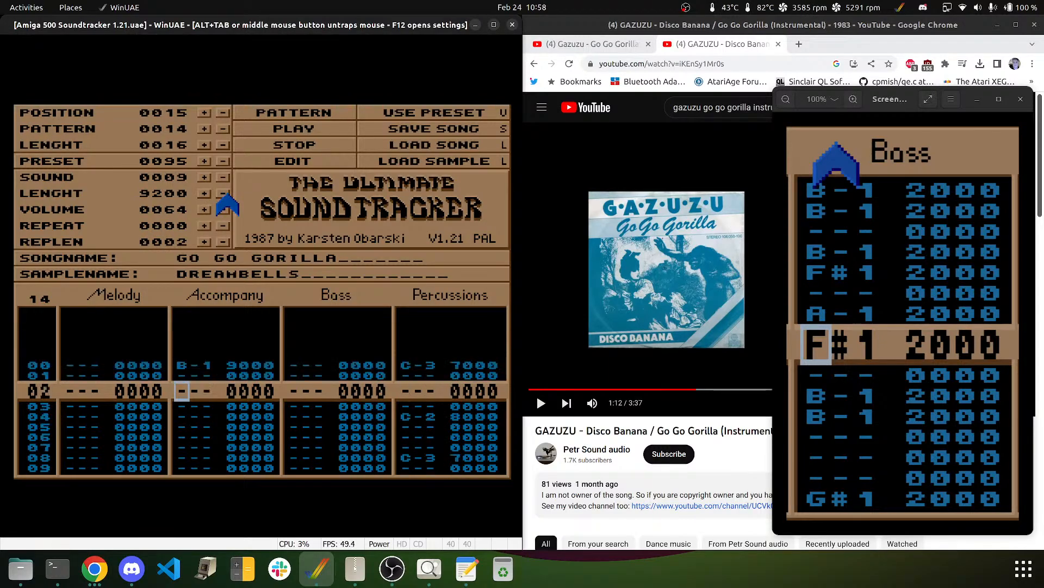
pyautogui.press('m')
pyautogui.press('Down')
pyautogui.press('Down')
pyautogui.press('Down')
# - Add B-1 9000 notes on rows 06, 07, 09, 11, 14, 18, 22 and 23
pyautogui.press('m')
pyautogui.press('m')
pyautogui.press('Down')
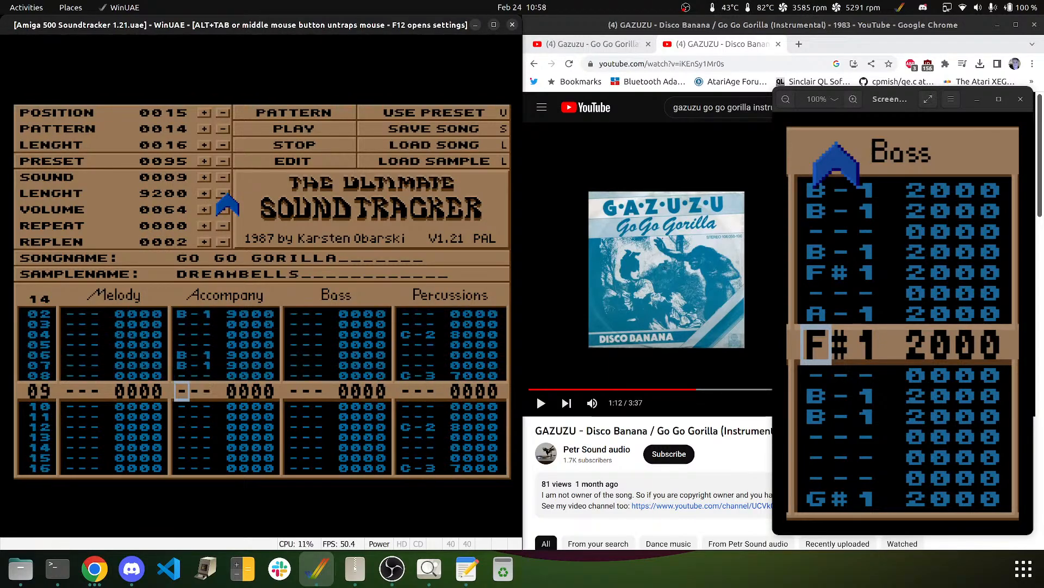
pyautogui.press('m')
pyautogui.press('Down')
pyautogui.press('m')
pyautogui.press('Down')
pyautogui.press('Down')
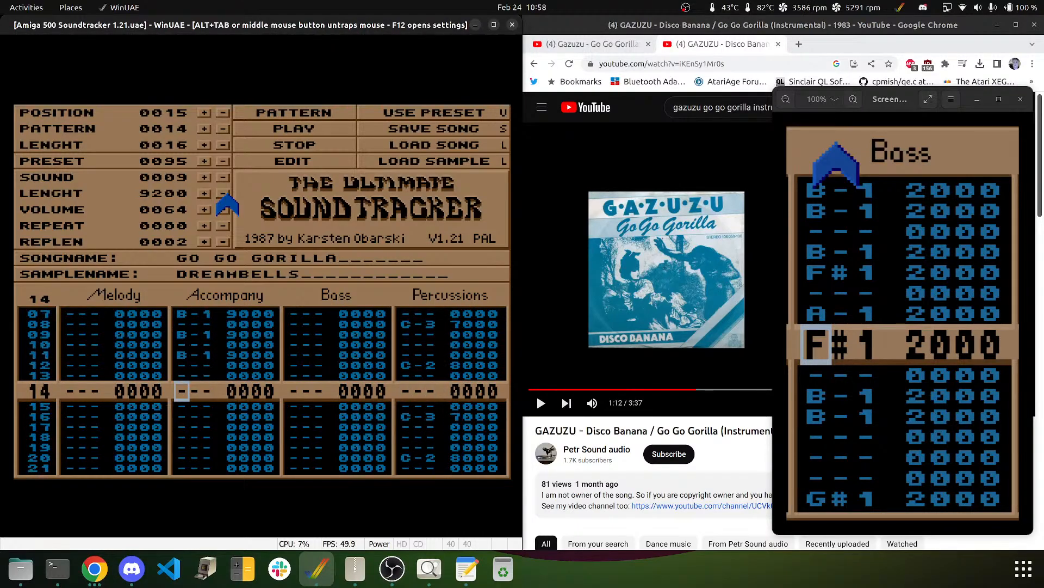
pyautogui.press('m')
pyautogui.press('Down')
pyautogui.press('Down')
pyautogui.press('Down')
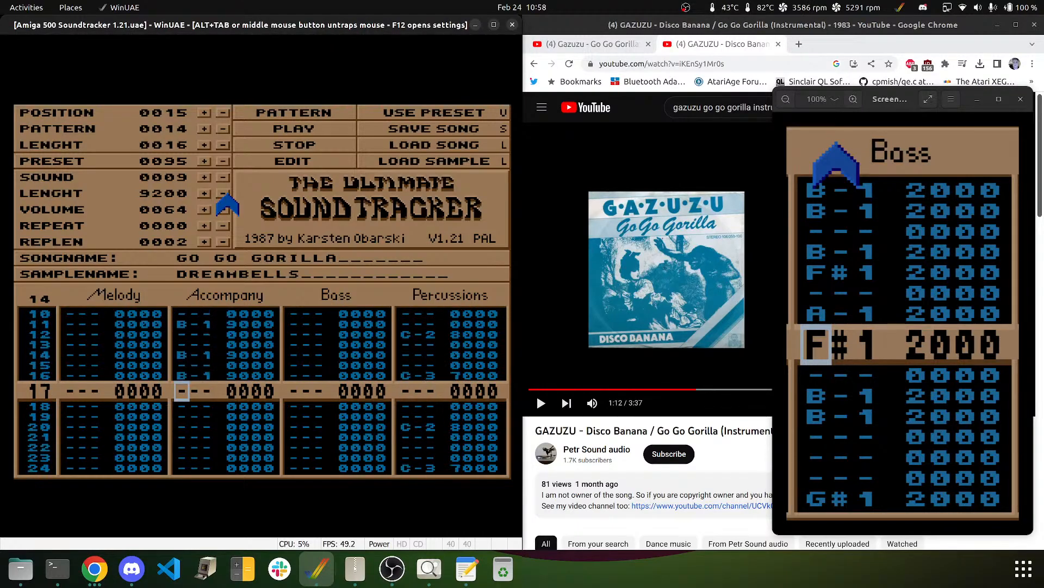
pyautogui.press('m')
pyautogui.press('Down')
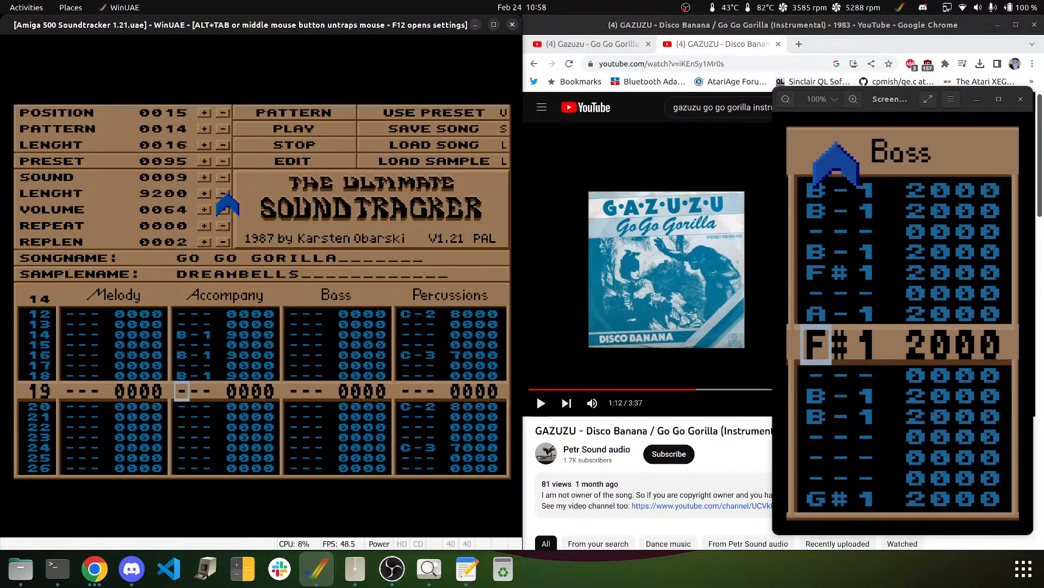
pyautogui.press('Down')
pyautogui.press('Down')
pyautogui.press('Down')
pyautogui.press('m')
pyautogui.press('m')
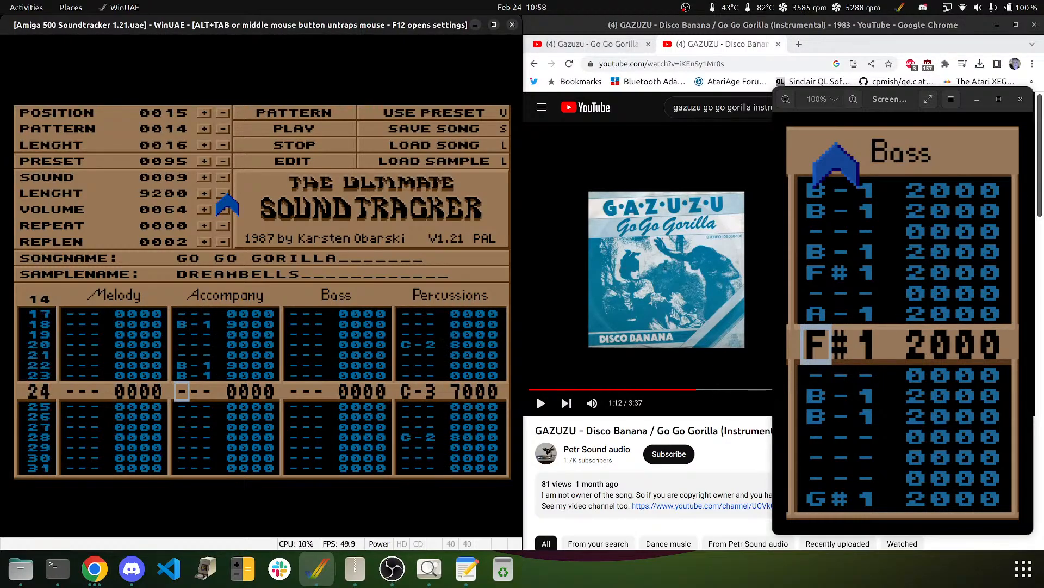
pyautogui.press('Down')
pyautogui.press('Down')
pyautogui.press('Down')
pyautogui.press('Down')
pyautogui.press('Down')
pyautogui.press('Down')
pyautogui.press('Down')
pyautogui.press('Down')
pyautogui.press('Down')
pyautogui.press('Down')
pyautogui.press('Down')
# - Enter B-1 notes on rows 27, 30, 32, 34 and 35
pyautogui.press('m')
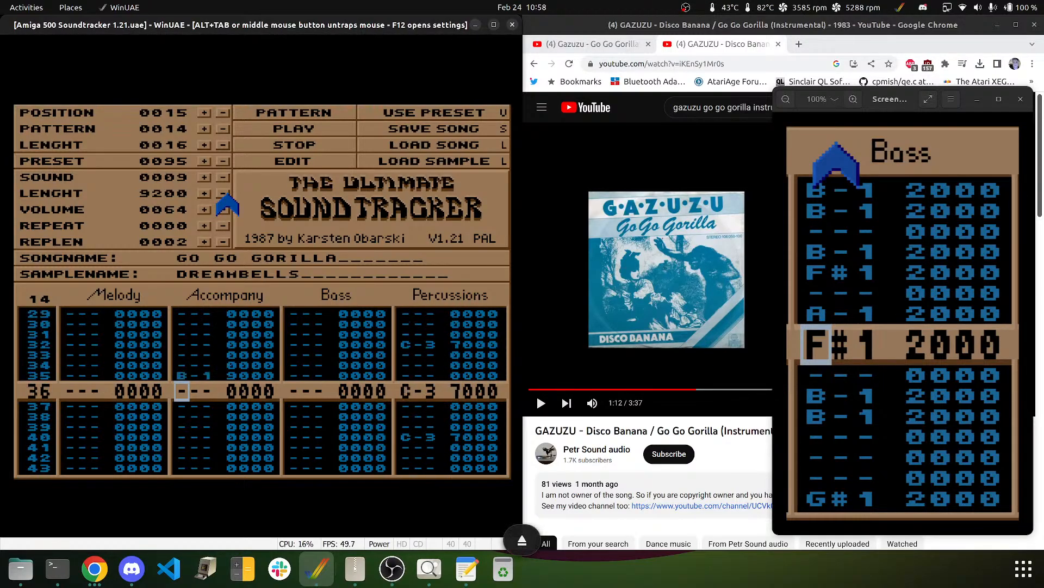
pyautogui.press('Up')
pyautogui.press('Up')
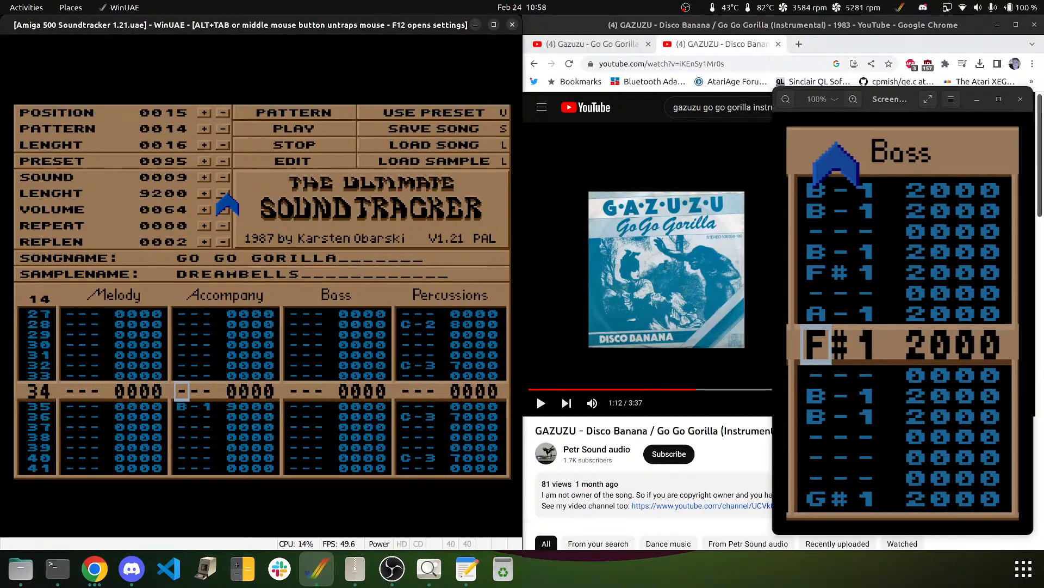
pyautogui.press('Down')
pyautogui.press('Up')
pyautogui.press('Up')
pyautogui.press('Up')
pyautogui.press('Up')
pyautogui.press('Up')
pyautogui.press('Up')
pyautogui.press('Up')
pyautogui.press('Up')
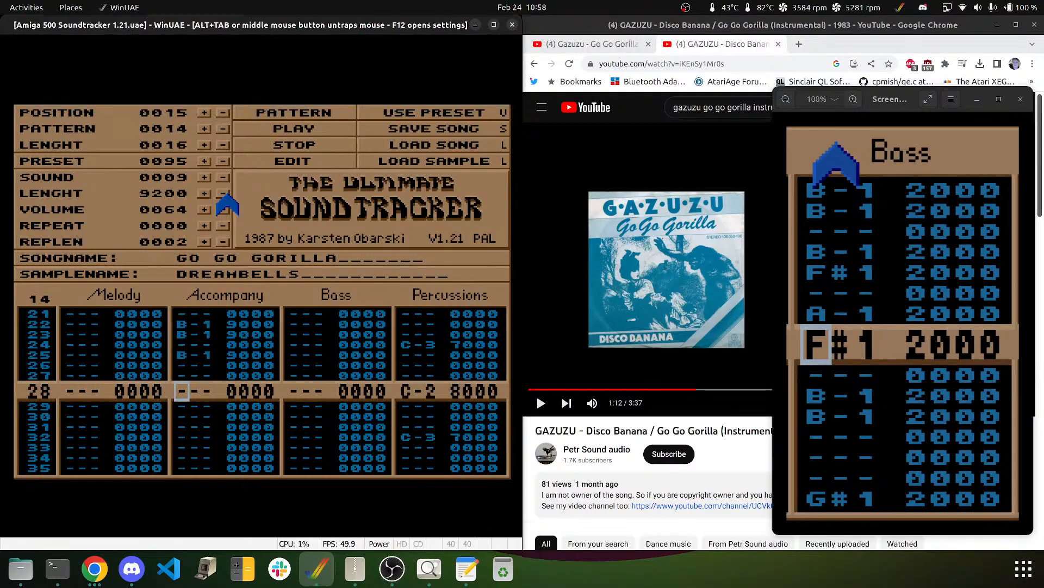
pyautogui.press('Down')
pyautogui.press('Down')
pyautogui.press('Down')
pyautogui.press('m')
pyautogui.press('Down')
pyautogui.press('Down')
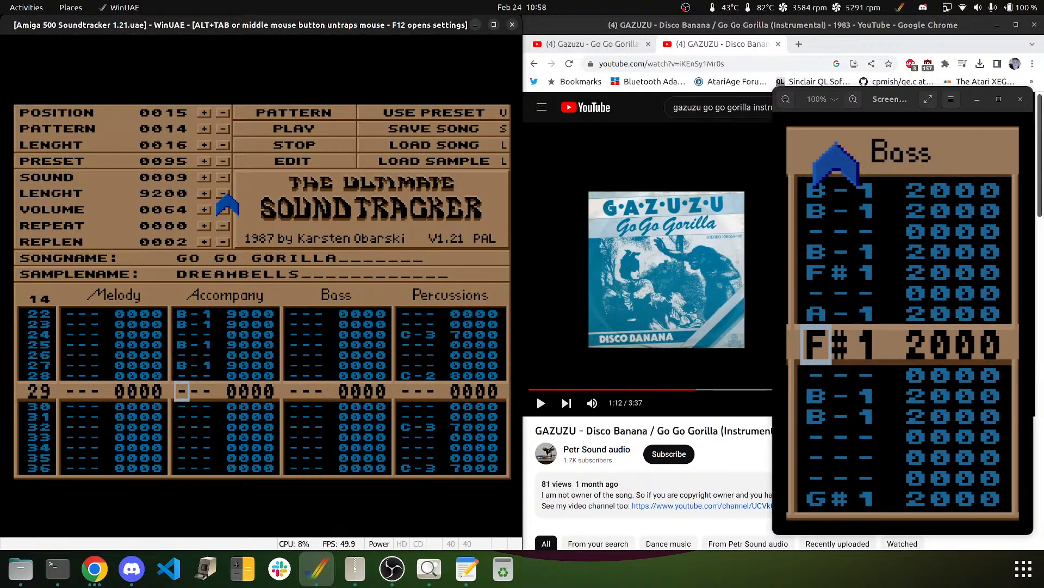
pyautogui.press('m')
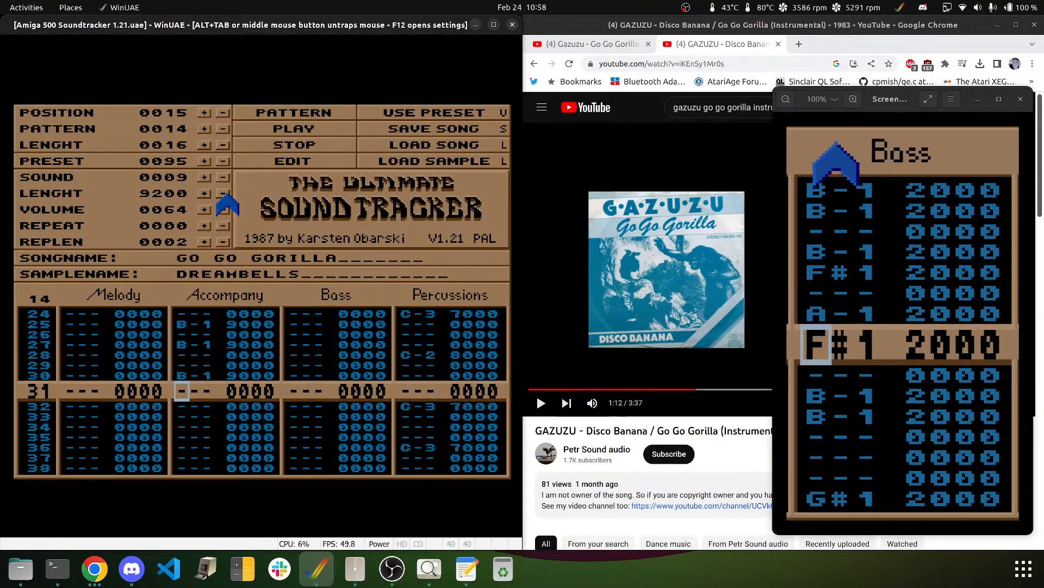
pyautogui.press('Down')
pyautogui.press('m')
pyautogui.press('Down')
pyautogui.press('m')
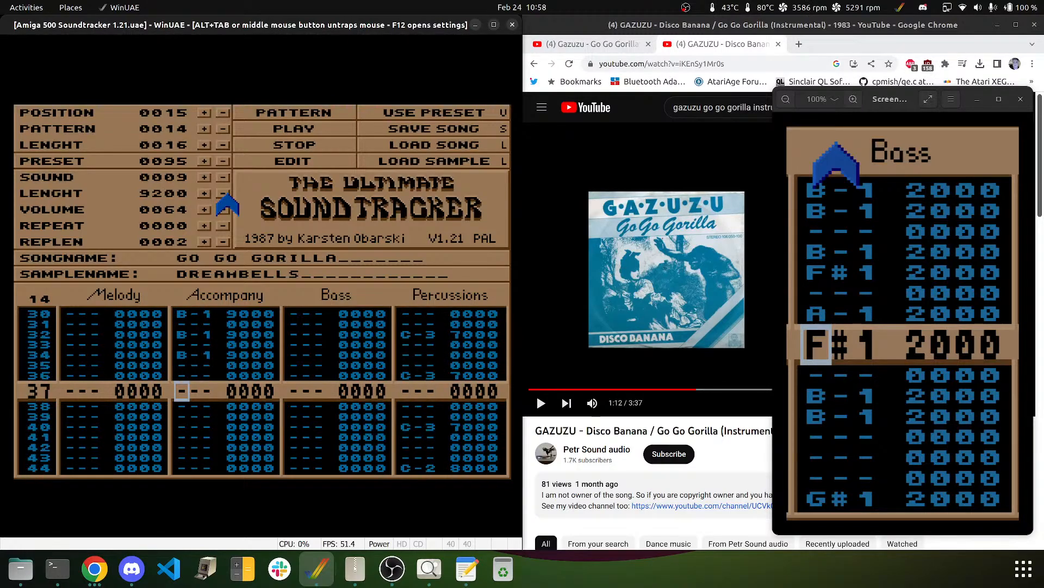
# - Add B-1 notes on rows 38, 39, 41, 43, 50, 57 and 59
pyautogui.press('Down')
pyautogui.press('m')
pyautogui.press('m')
pyautogui.press('Down')
pyautogui.press('m')
pyautogui.press('Down')
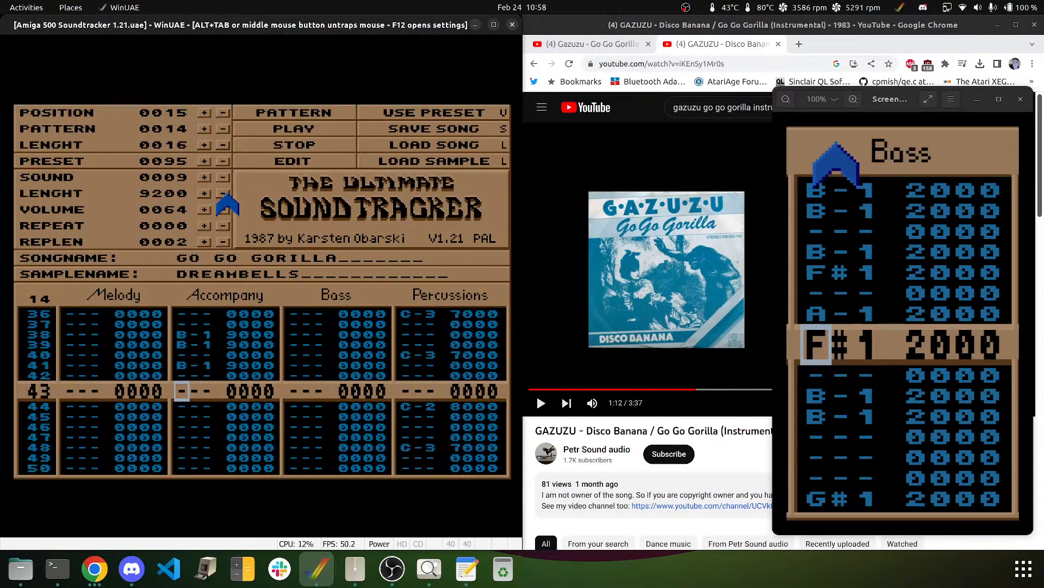
pyautogui.press('m')
pyautogui.press('Down')
pyautogui.press('Down')
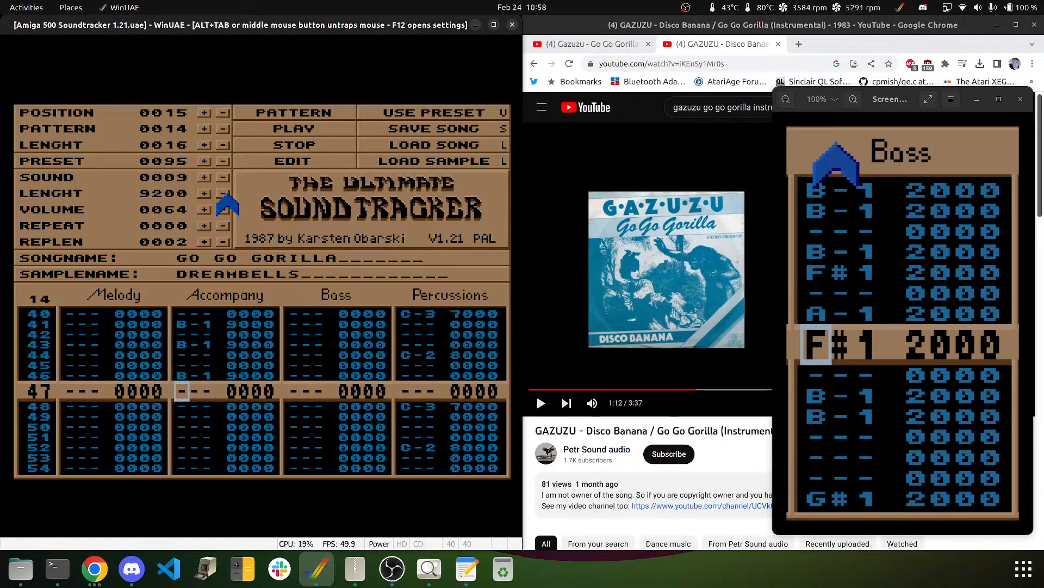
pyautogui.press('Down')
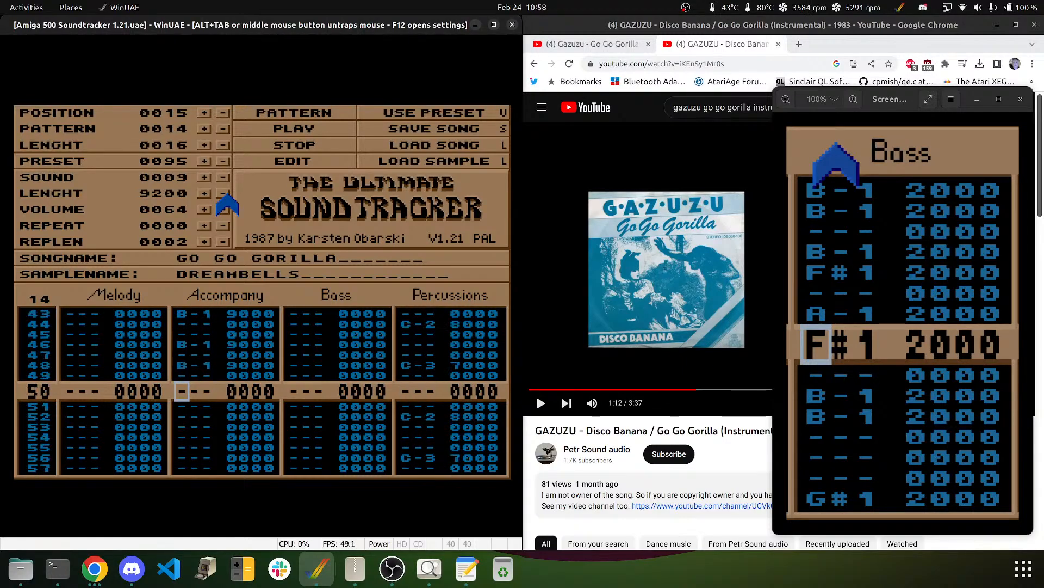
pyautogui.press('m')
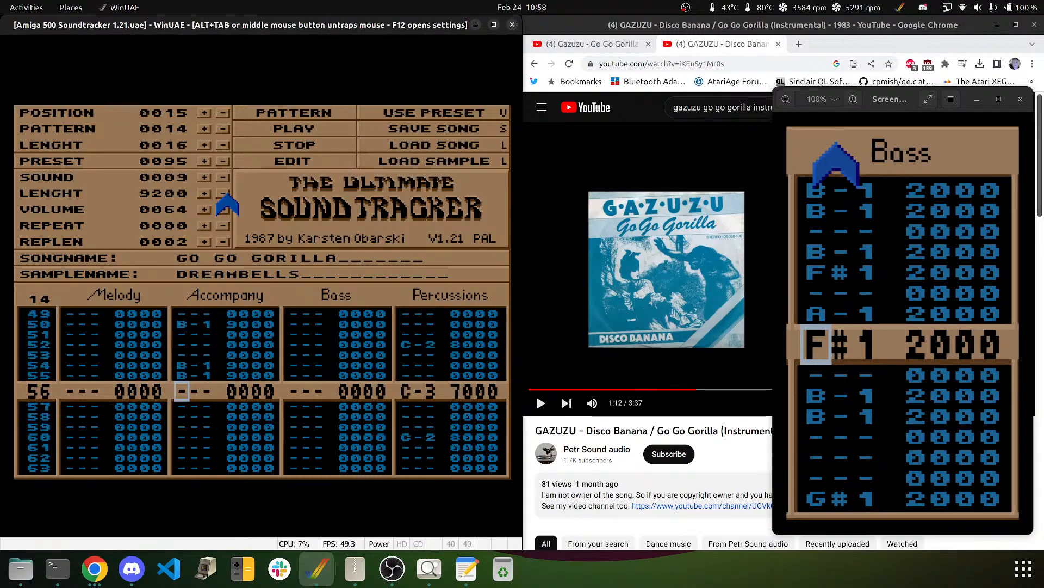
pyautogui.press('Down')
pyautogui.press('m')
pyautogui.press('Down')
pyautogui.press('m')
pyautogui.press('Down')
pyautogui.press('Down')
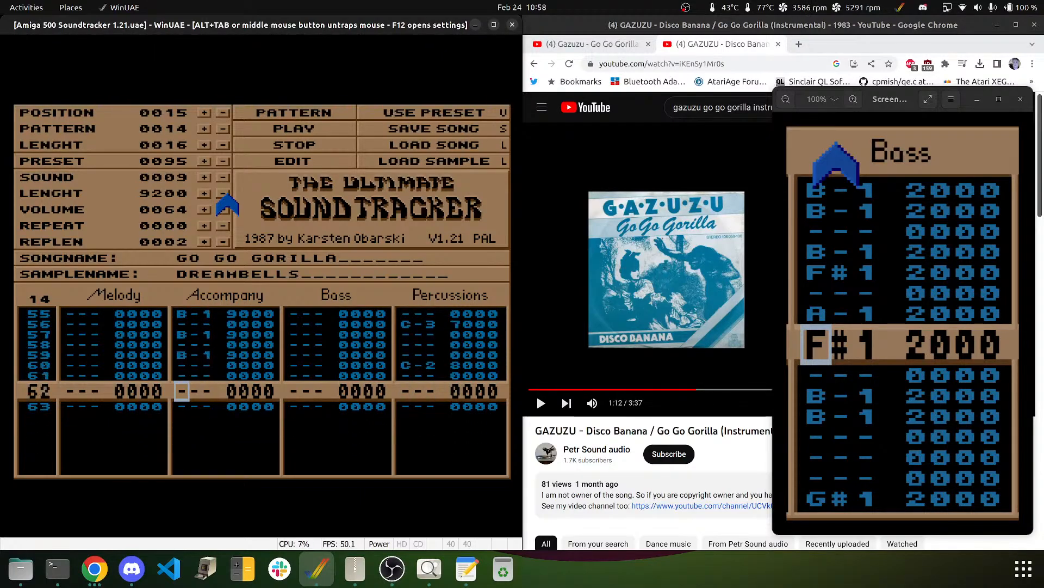
pyautogui.press('Down')
pyautogui.press('Down')
pyautogui.press('Right')
pyautogui.press('Right')
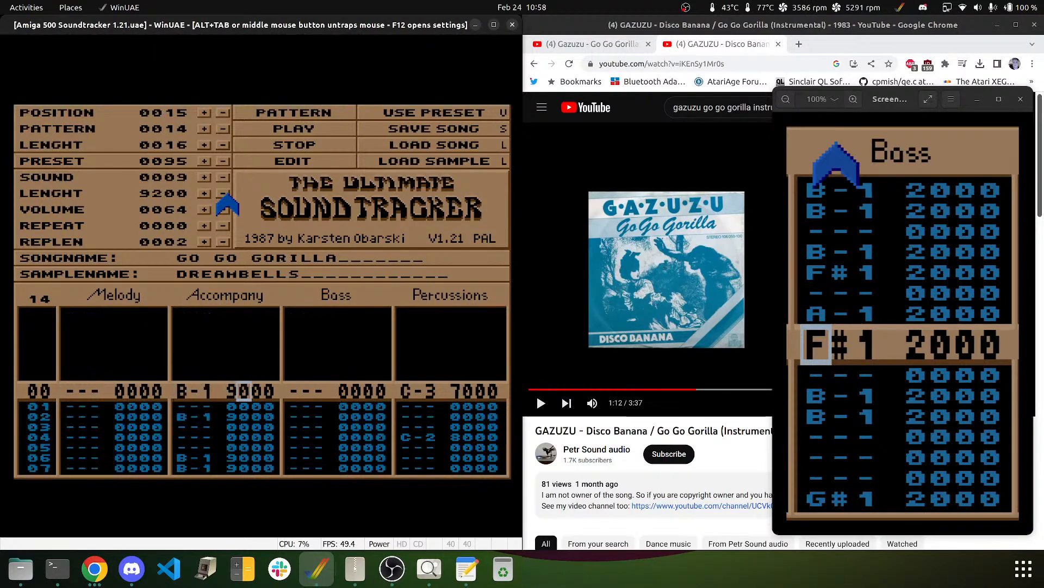
# - Set the first Accompany effect digit to 1 on rows 00–07, 13–19, 27–30, 35–38 and 56–63
pyautogui.press('1')
pyautogui.press('1')
pyautogui.press('1')
pyautogui.press('1')
pyautogui.press('1')
pyautogui.press('1')
pyautogui.press('1')
pyautogui.press('1')
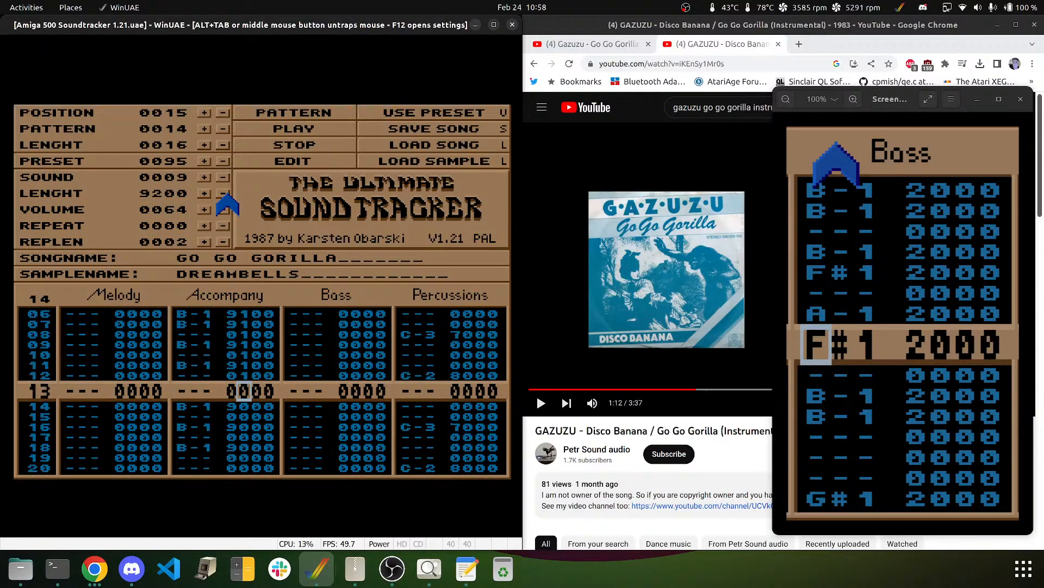
pyautogui.press('1')
pyautogui.press('1')
pyautogui.press('1')
pyautogui.press('1')
pyautogui.press('1')
pyautogui.press('1')
pyautogui.press('1')
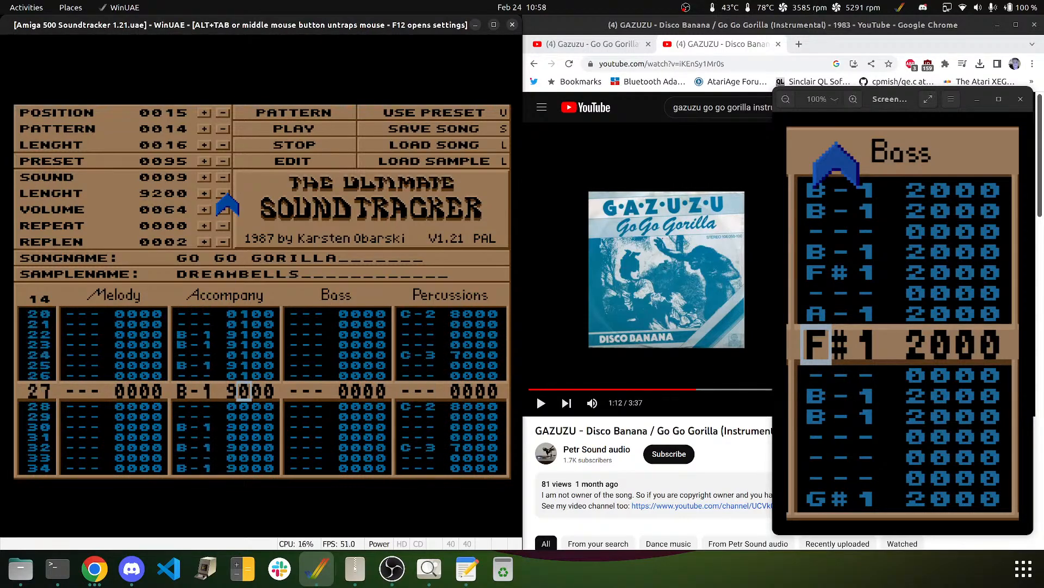
pyautogui.press('1')
pyautogui.press('1')
pyautogui.press('1')
pyautogui.press('1')
pyautogui.press('1')
pyautogui.press('1')
pyautogui.press('1')
pyautogui.press('1')
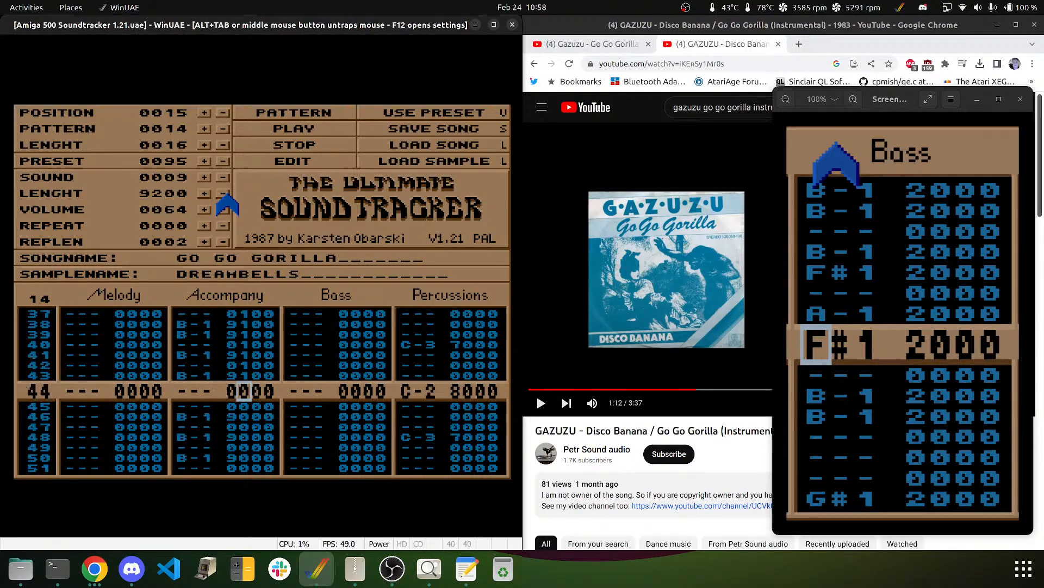
pyautogui.press('1')
pyautogui.press('1')
pyautogui.press('1')
pyautogui.press('1')
pyautogui.press('1')
pyautogui.press('1')
pyautogui.press('1')
pyautogui.press('1')
pyautogui.press('1')
pyautogui.press('1')
pyautogui.press('1')
pyautogui.press('1')
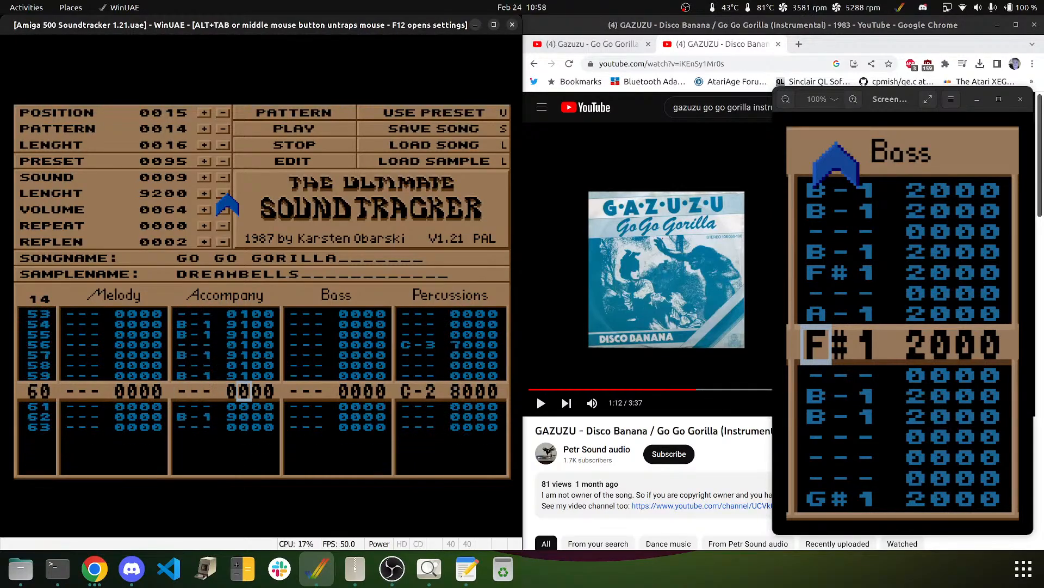
pyautogui.press('1')
pyautogui.press('1')
pyautogui.press('1')
pyautogui.press('1')
pyautogui.press('Right')
# - Set the second effect digit to 4 or 5 across the Accompany rows
pyautogui.press('4')
pyautogui.press('4')
pyautogui.press('4')
pyautogui.press('4')
pyautogui.press('4')
pyautogui.press('4')
pyautogui.press('4')
pyautogui.press('4')
pyautogui.press('4')
pyautogui.press('4')
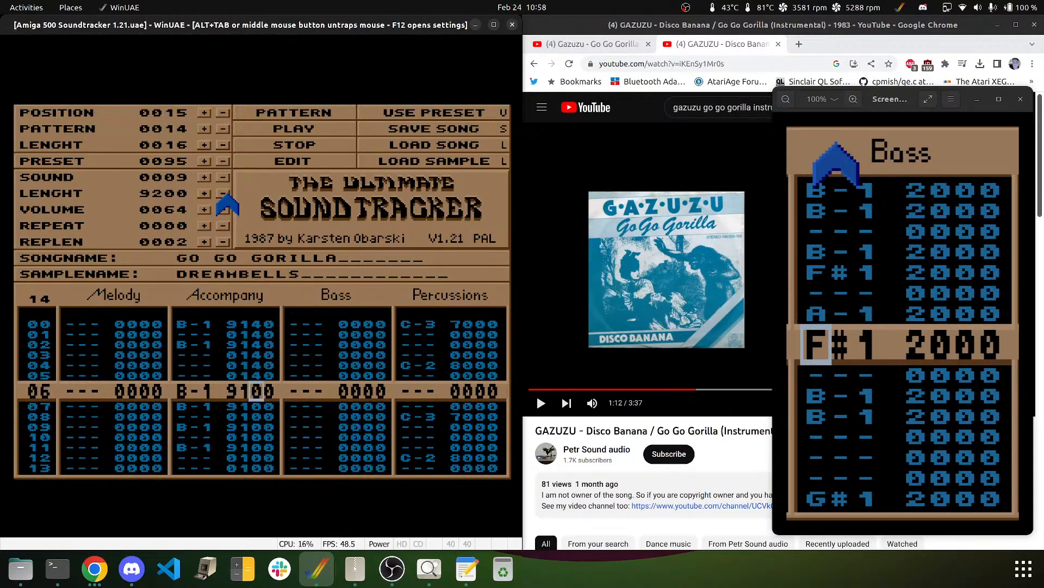
pyautogui.press('4')
pyautogui.press('4')
pyautogui.press('4')
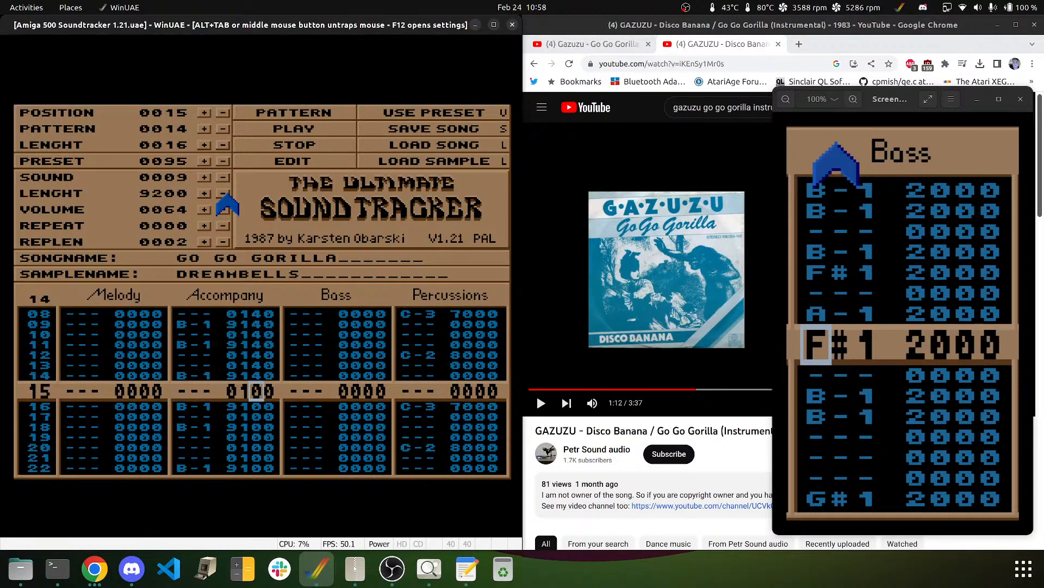
pyautogui.press('4')
pyautogui.press('5')
pyautogui.press('5')
pyautogui.press('5')
pyautogui.press('5')
pyautogui.press('5')
pyautogui.press('5')
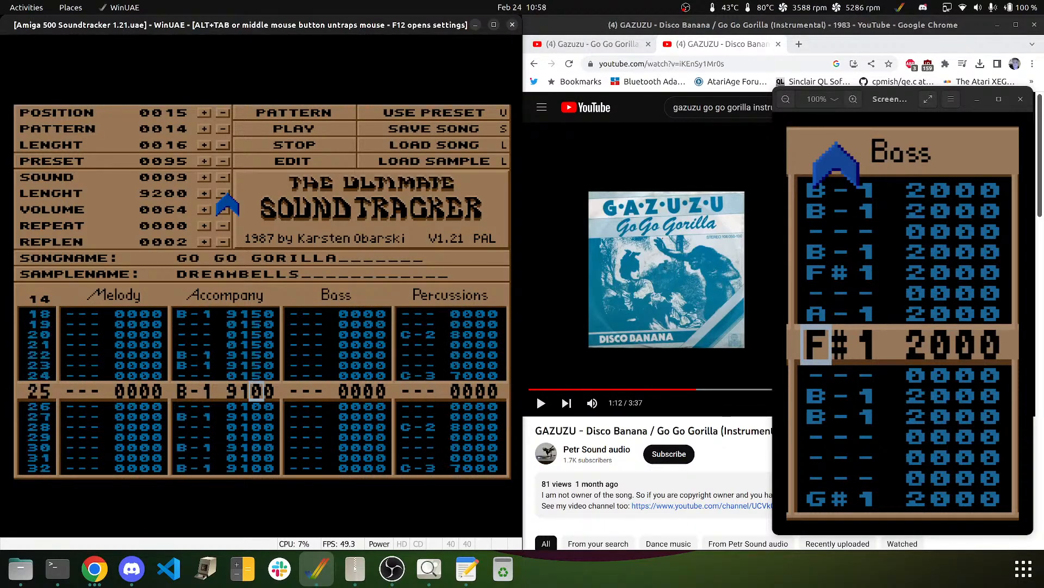
pyautogui.press('5')
pyautogui.press('5')
pyautogui.press('5')
pyautogui.press('5')
pyautogui.press('5')
pyautogui.press('5')
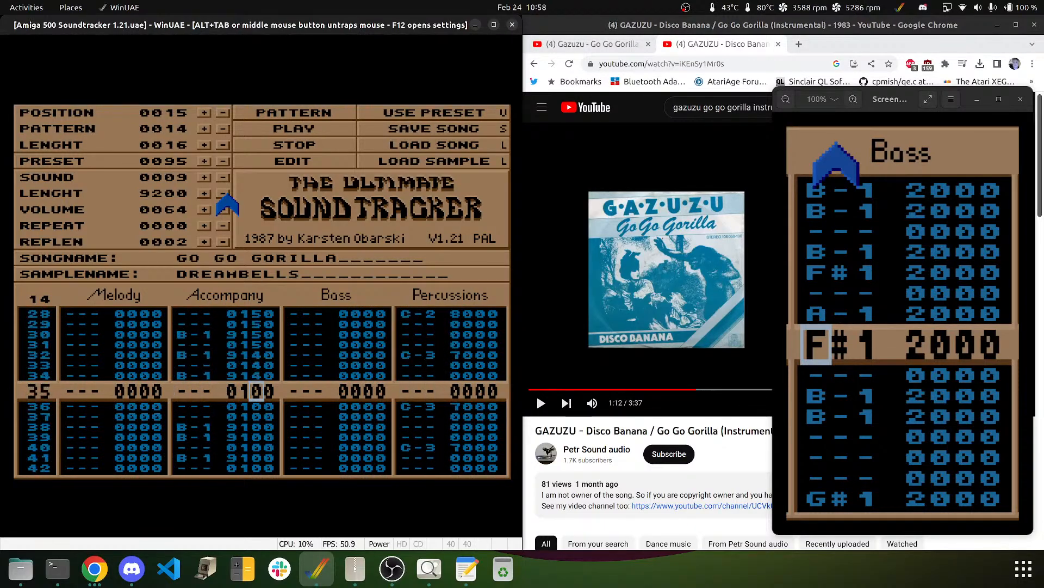
pyautogui.press('4')
pyautogui.press('4')
pyautogui.press('4')
pyautogui.press('4')
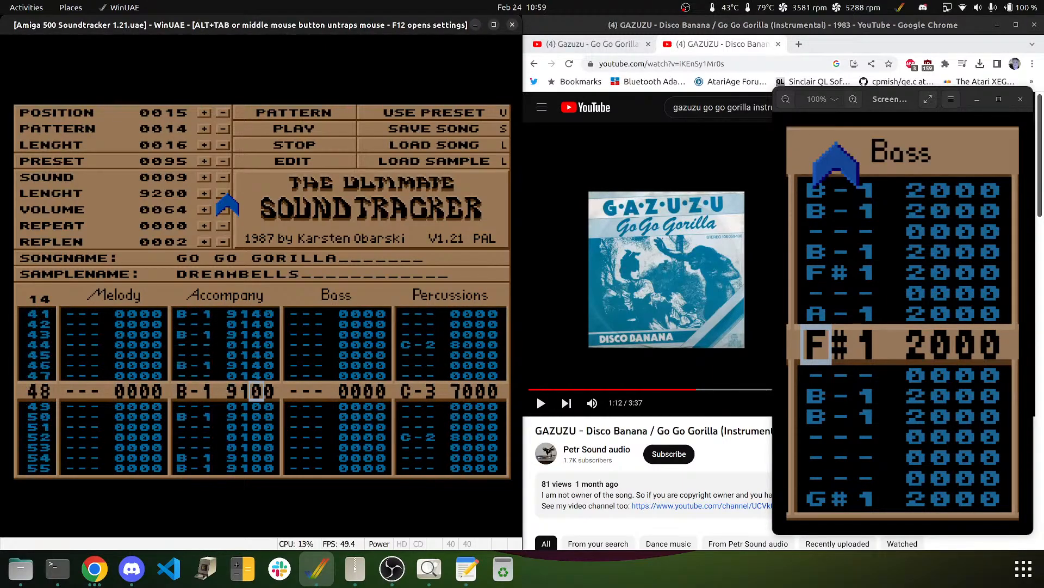
pyautogui.press('5')
pyautogui.press('5')
pyautogui.press('5')
pyautogui.press('5')
pyautogui.press('5')
pyautogui.press('5')
pyautogui.press('5')
pyautogui.press('5')
pyautogui.press('5')
pyautogui.press('5')
pyautogui.press('5')
pyautogui.press('5')
pyautogui.press('5')
pyautogui.press('5')
pyautogui.press('5')
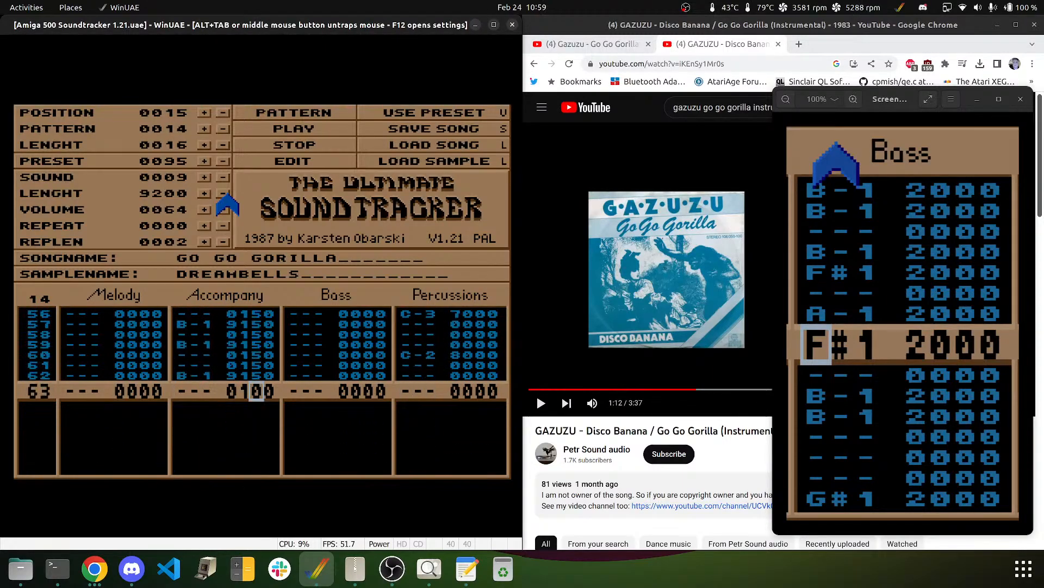
pyautogui.press('5')
# - Finish the effects as 147 or 159 on the Accompany rows, then play pattern 14
pyautogui.press('Right')
pyautogui.press('7')
pyautogui.press('7')
pyautogui.press('7')
pyautogui.press('7')
pyautogui.press('7')
pyautogui.press('7')
pyautogui.press('7')
pyautogui.press('7')
pyautogui.press('7')
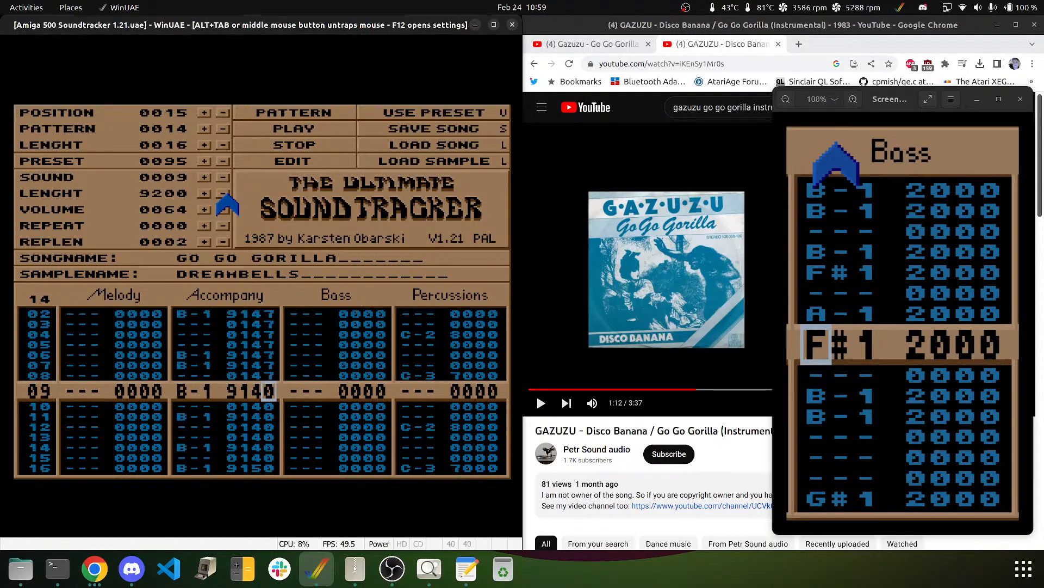
pyautogui.press('7')
pyautogui.press('7')
pyautogui.press('7')
pyautogui.press('7')
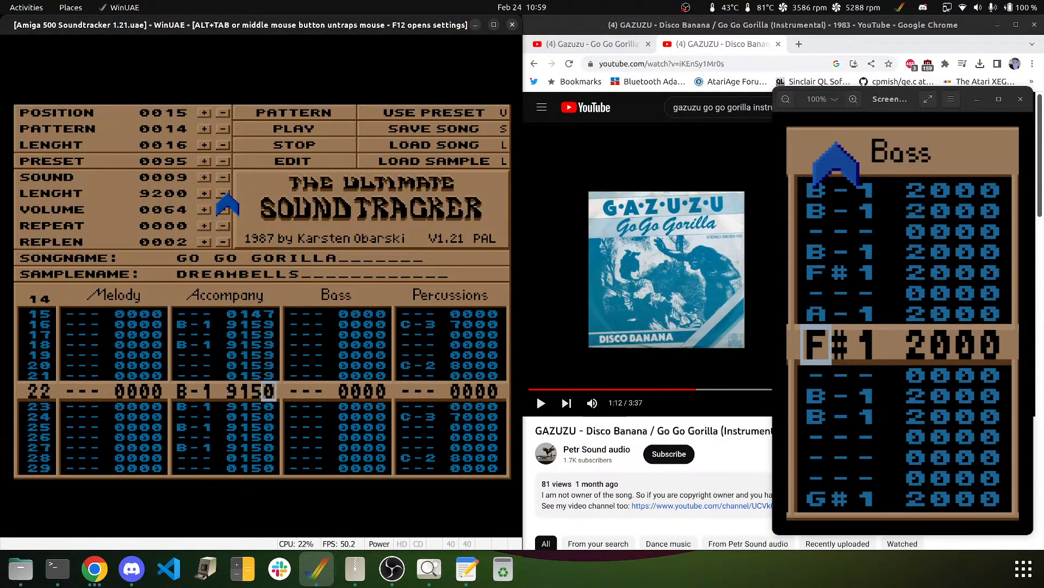
pyautogui.press('9')
pyautogui.press('9')
pyautogui.press('9')
pyautogui.press('9')
pyautogui.press('9')
pyautogui.press('9')
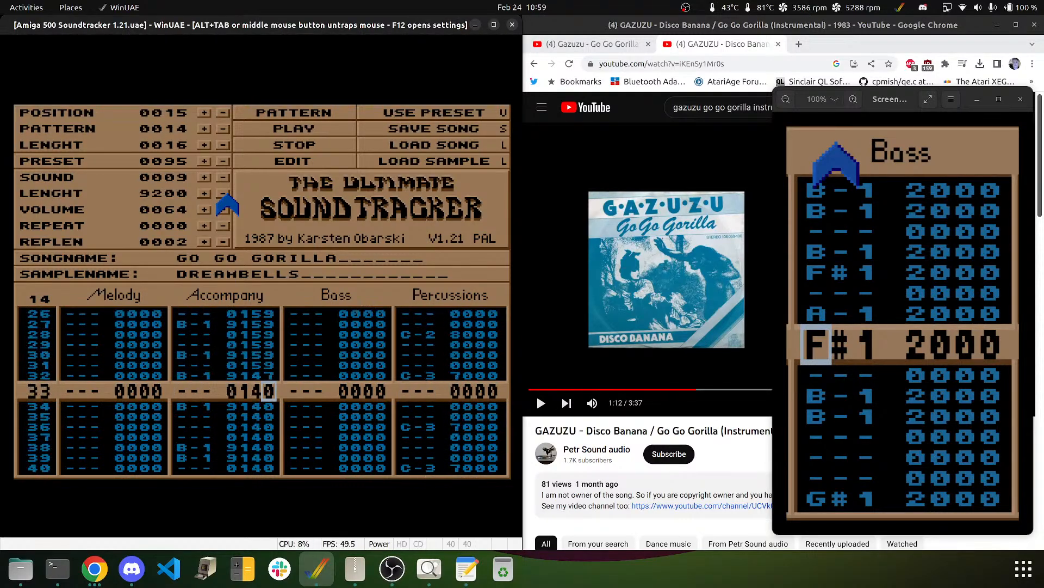
pyautogui.press('7')
pyautogui.press('7')
pyautogui.press('7')
pyautogui.press('7')
pyautogui.press('7')
pyautogui.press('7')
pyautogui.press('7')
pyautogui.press('7')
pyautogui.press('7')
pyautogui.press('7')
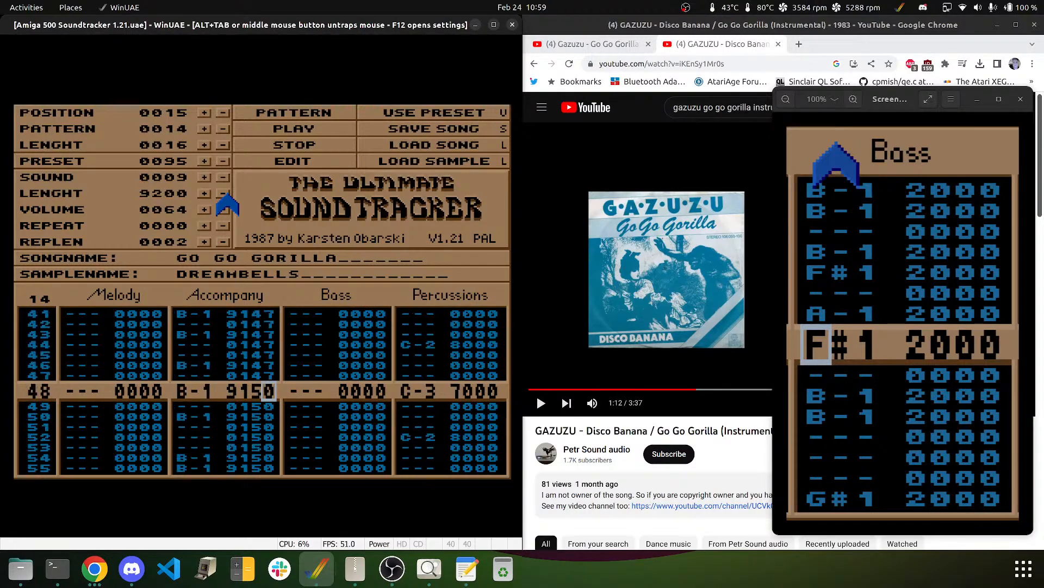
pyautogui.press('9')
pyautogui.press('9')
pyautogui.press('9')
pyautogui.press('9')
pyautogui.press('9')
pyautogui.press('9')
pyautogui.press('9')
pyautogui.press('9')
pyautogui.press('9')
pyautogui.press('9')
pyautogui.press('9')
pyautogui.press('9')
pyautogui.press('9')
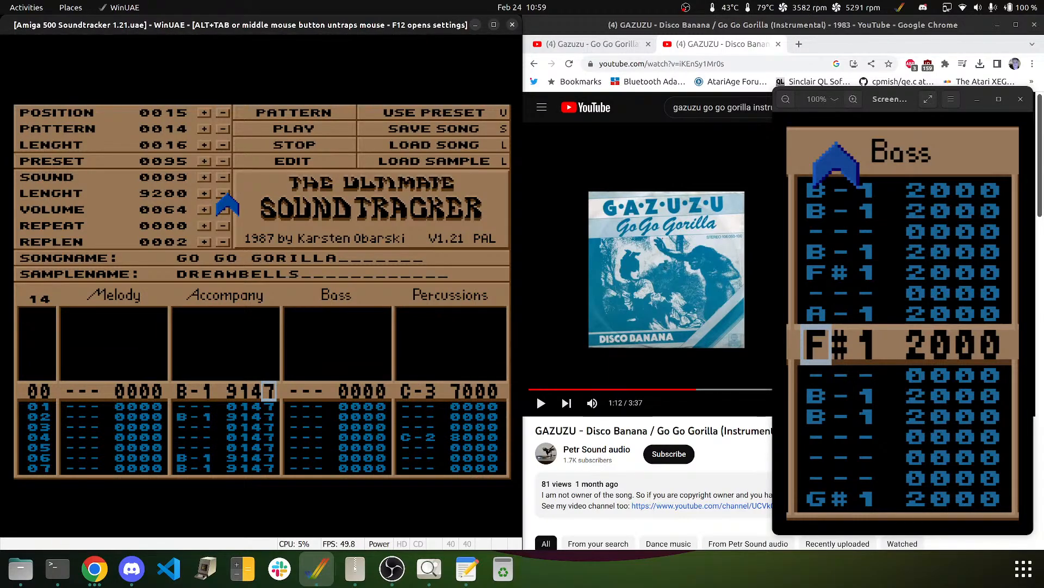
pyautogui.click(296, 111)
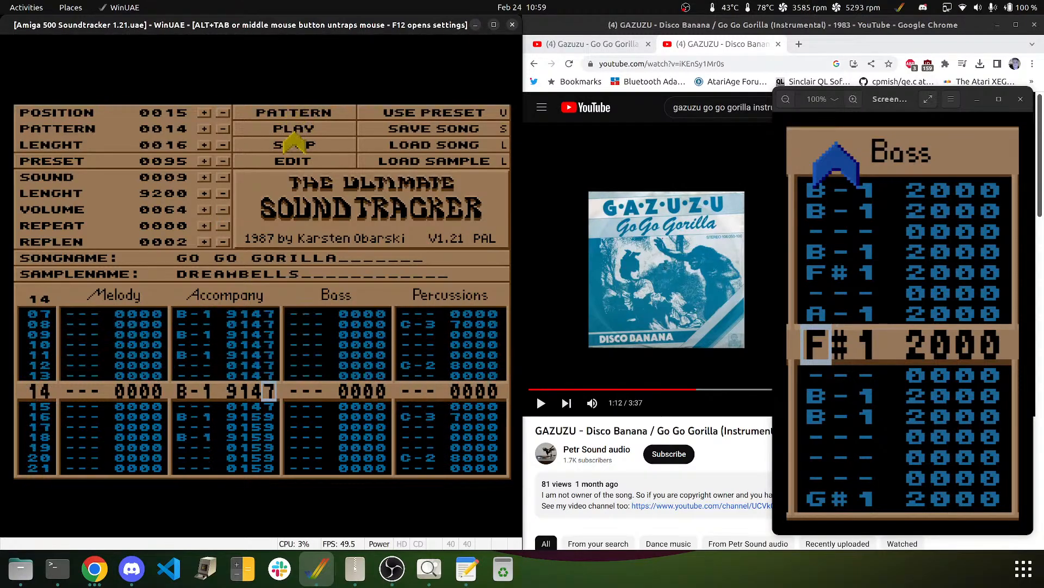
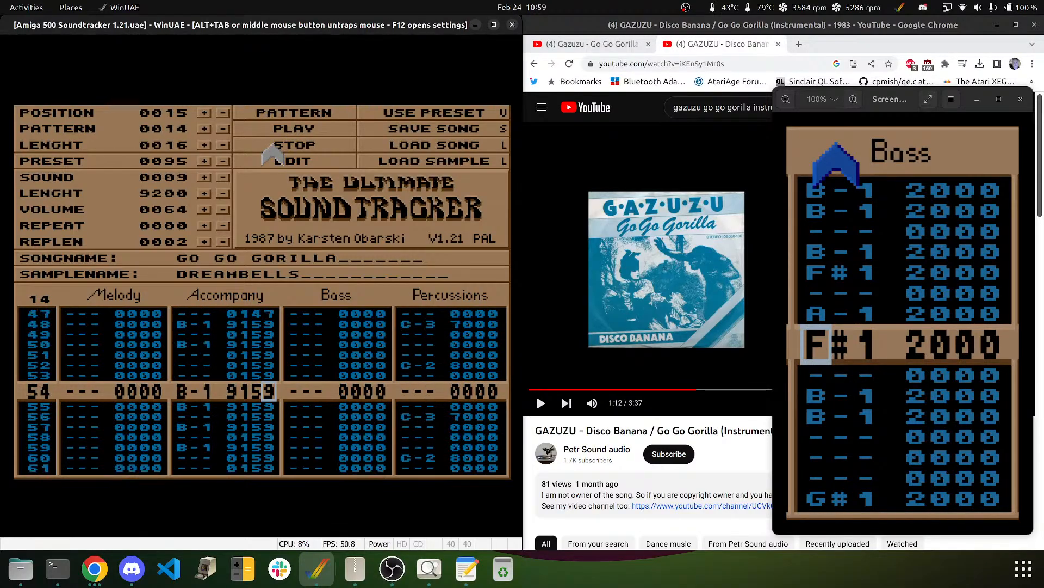
# - Review pattern 14's rows and switch the current instrument to SNARE2
pyautogui.press('Up')
pyautogui.press('Up')
pyautogui.press('Up')
pyautogui.press('Up')
pyautogui.press('Up')
pyautogui.press('Up')
pyautogui.press('Up')
pyautogui.press('Down')
pyautogui.press('Down')
pyautogui.press('Down')
pyautogui.press('Down')
pyautogui.press('Down')
pyautogui.press('Down')
pyautogui.press('Down')
pyautogui.press('Down')
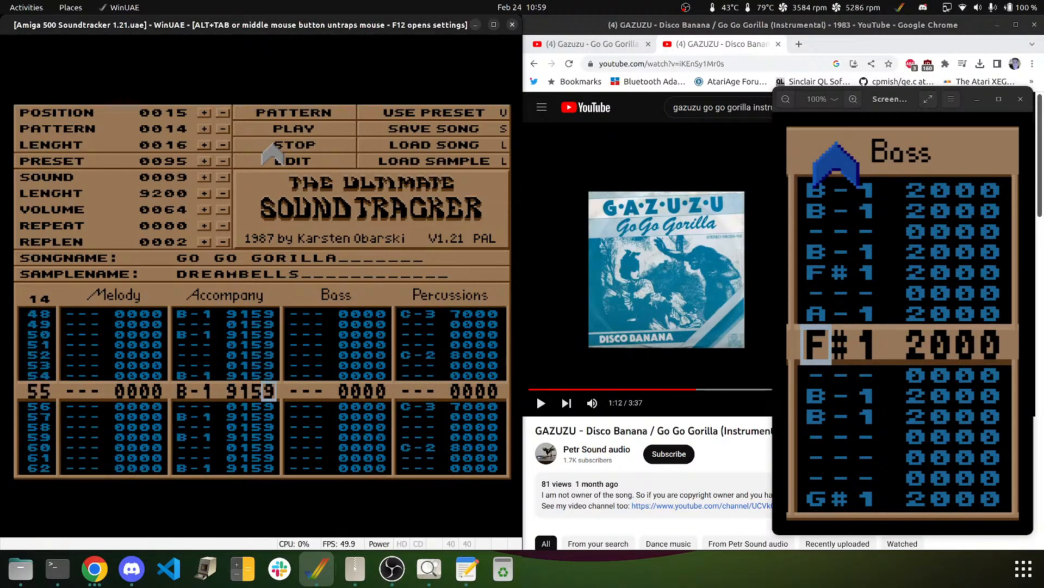
pyautogui.press('Down')
pyautogui.press('Down')
pyautogui.press('Down')
pyautogui.press('Down')
pyautogui.press('Down')
pyautogui.press('Down')
pyautogui.press('Down')
pyautogui.press('Down')
pyautogui.press('Down')
pyautogui.press('Down')
pyautogui.press('Down')
pyautogui.press('Right')
pyautogui.press('Right')
pyautogui.press('Right')
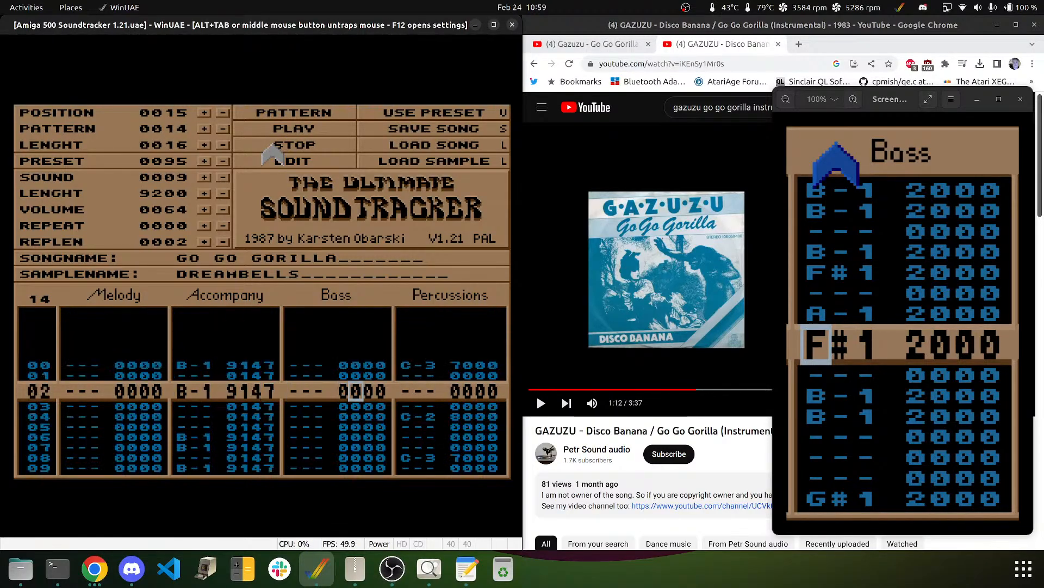
pyautogui.press('Right')
pyautogui.press('Right')
pyautogui.press('Right')
pyautogui.press('Right')
pyautogui.press('Right')
pyautogui.press('Down')
pyautogui.press('Down')
pyautogui.press('Down')
pyautogui.press('Down')
pyautogui.press('Down')
pyautogui.press('Down')
pyautogui.press('Down')
pyautogui.press('Down')
pyautogui.press('Down')
pyautogui.press('Down')
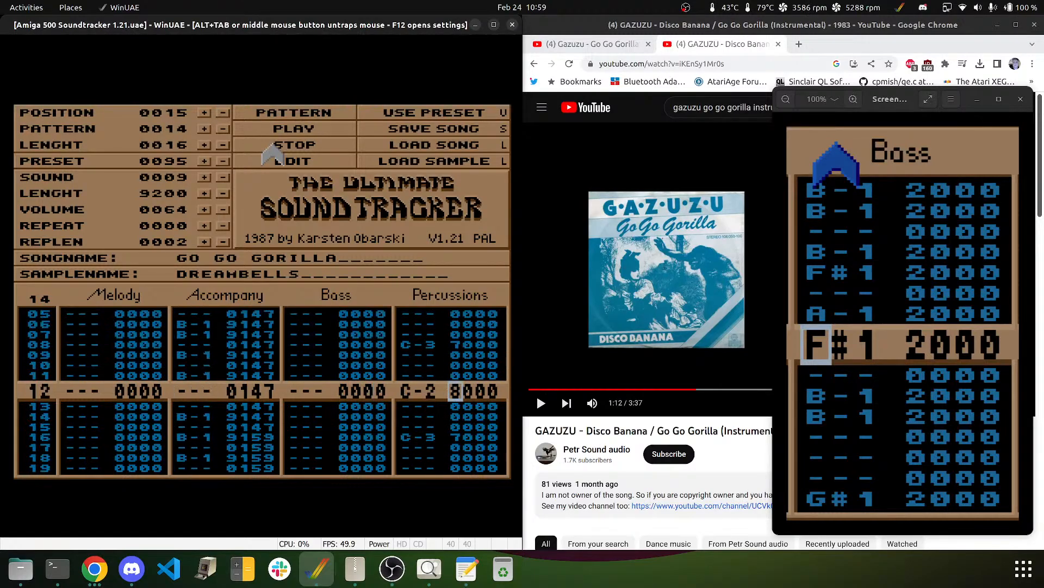
pyautogui.press('Down')
pyautogui.press('Down')
pyautogui.press('Down')
pyautogui.press('Down')
pyautogui.press('Down')
pyautogui.press('Down')
pyautogui.press('Down')
pyautogui.press('Down')
pyautogui.press('Down')
pyautogui.press('Down')
pyautogui.press('Down')
pyautogui.press('Down')
pyautogui.press('Down')
pyautogui.press('Down')
pyautogui.press('Down')
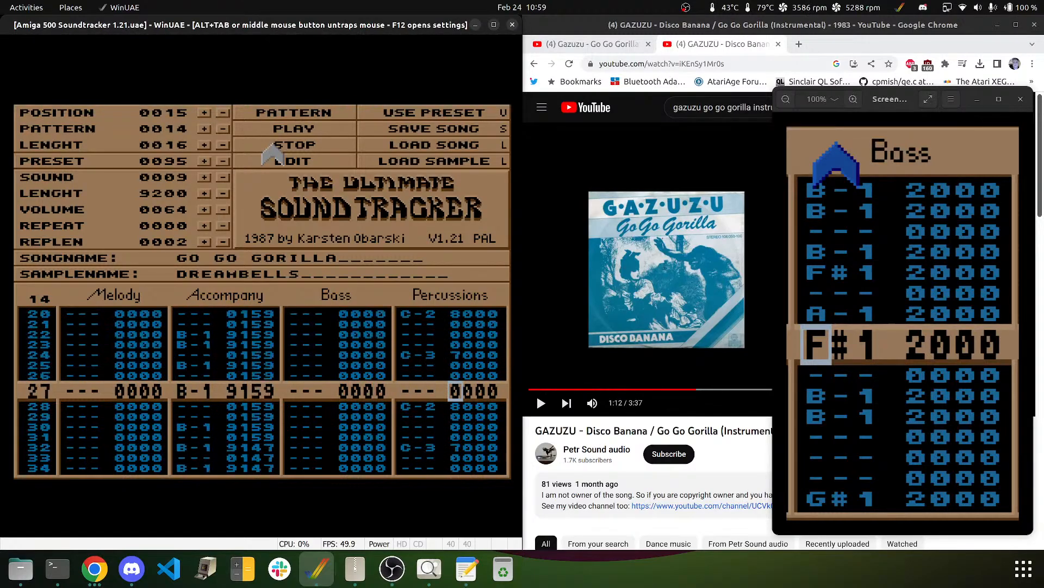
pyautogui.press('Down')
pyautogui.press('Down')
pyautogui.press('Down')
pyautogui.press('Down')
pyautogui.press('Down')
pyautogui.press('Down')
pyautogui.press('Down')
pyautogui.press('Down')
pyautogui.press('Down')
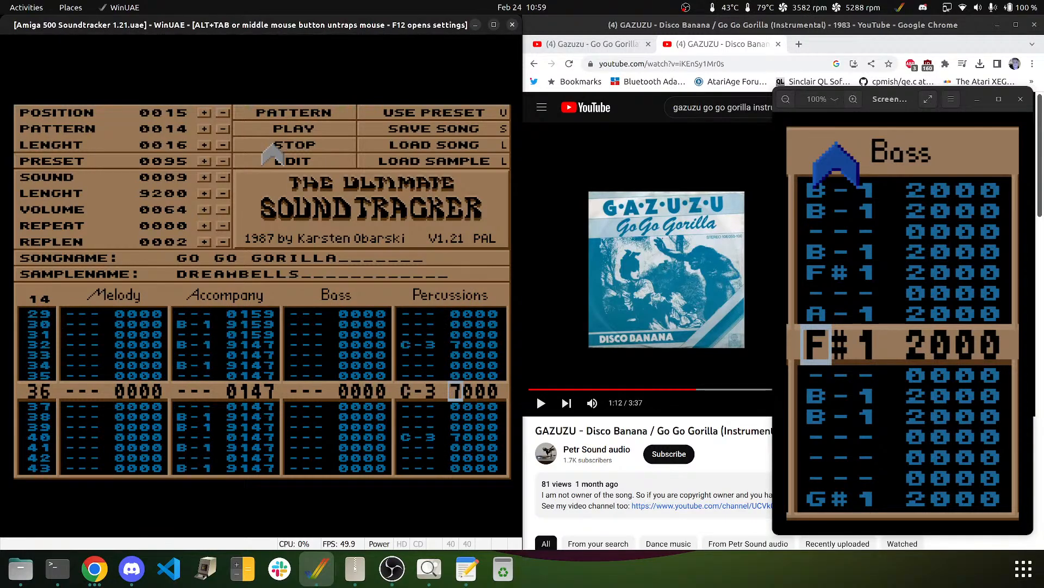
pyautogui.press('Left')
pyautogui.press('Left')
pyautogui.click(222, 180)
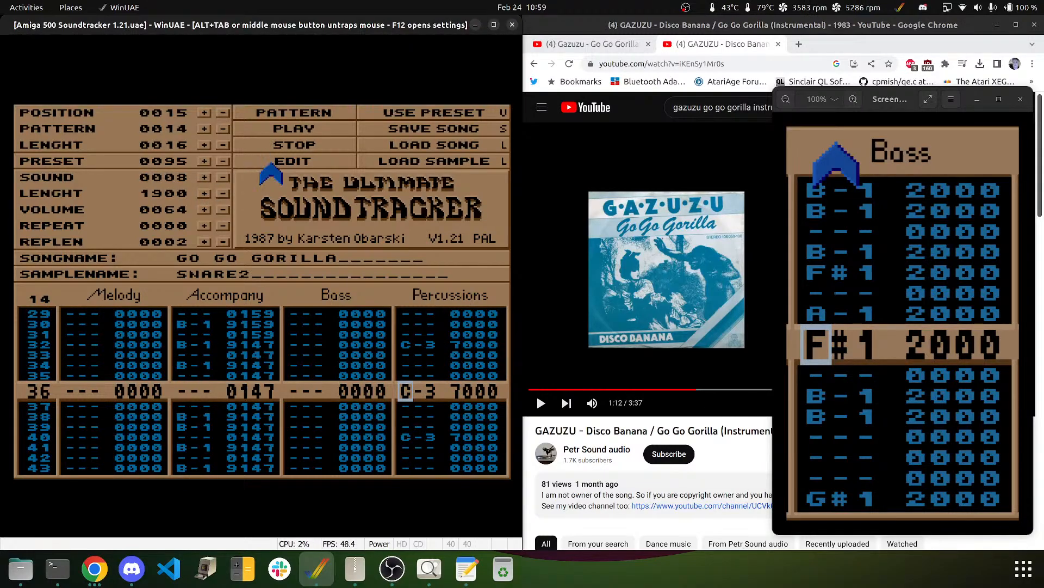
# - Go back to the top of the pattern and play pattern 14
pyautogui.press('Down')
pyautogui.press('Down')
pyautogui.press('Down')
pyautogui.press('Down')
pyautogui.press('Down')
pyautogui.press('Down')
pyautogui.press('Down')
pyautogui.press('Down')
pyautogui.press('Down')
pyautogui.press('Down')
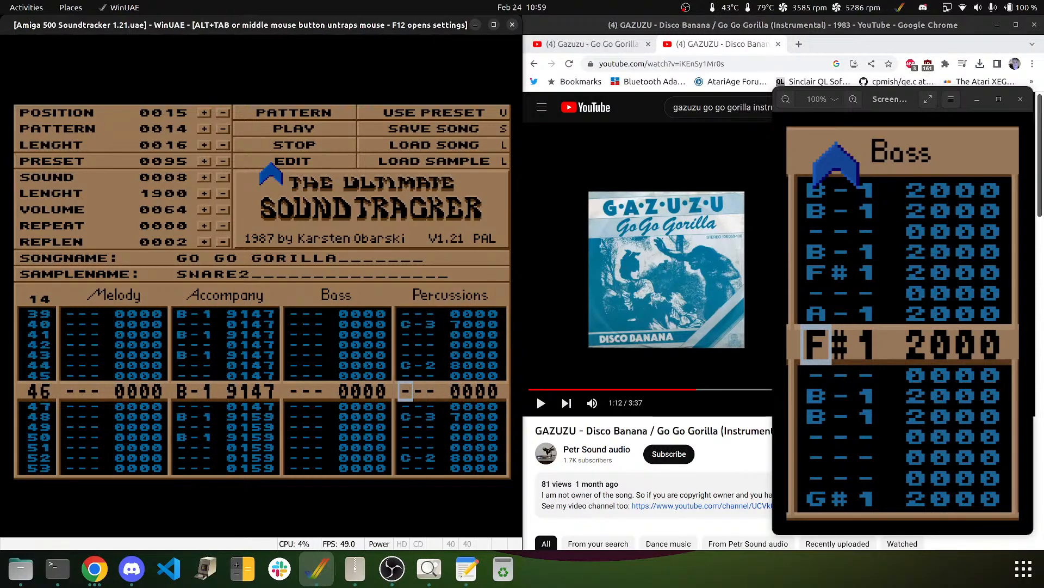
pyautogui.press('Down')
pyautogui.press('Down')
pyautogui.press('Down')
pyautogui.press('Down')
pyautogui.press('Down')
pyautogui.press('Down')
pyautogui.press('Down')
pyautogui.press('Down')
pyautogui.press('Down')
pyautogui.press('Down')
pyautogui.press('Down')
pyautogui.press('Down')
pyautogui.press('Down')
pyautogui.press('Down')
pyautogui.press('Down')
pyautogui.press('Down')
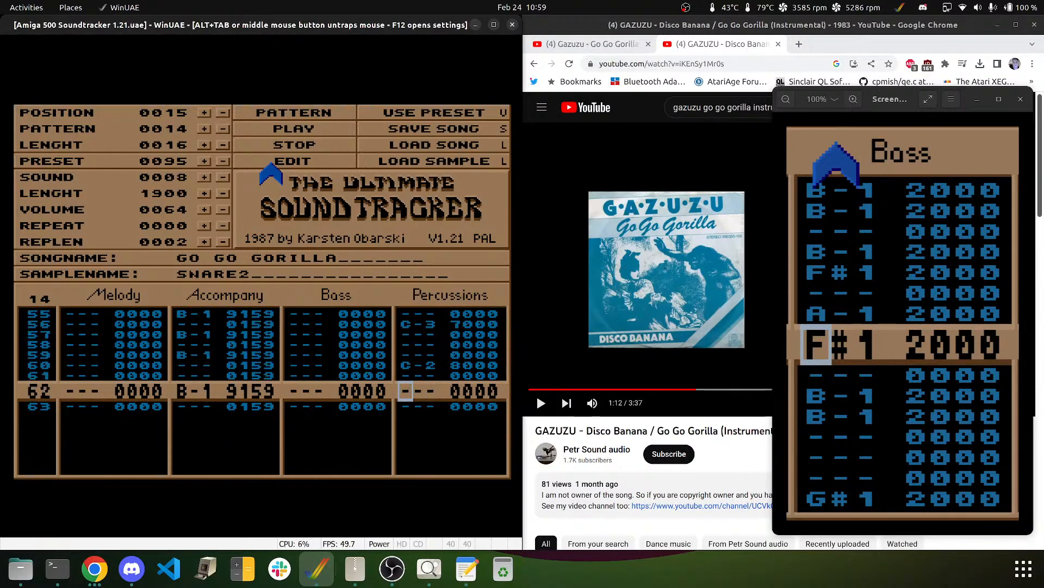
pyautogui.press('Down')
pyautogui.press('Down')
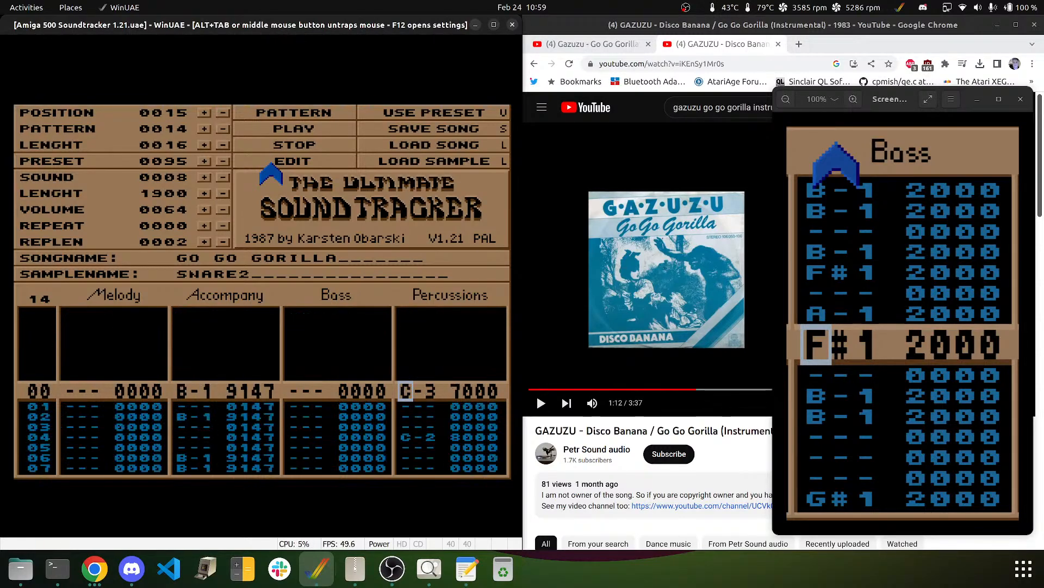
pyautogui.click(296, 108)
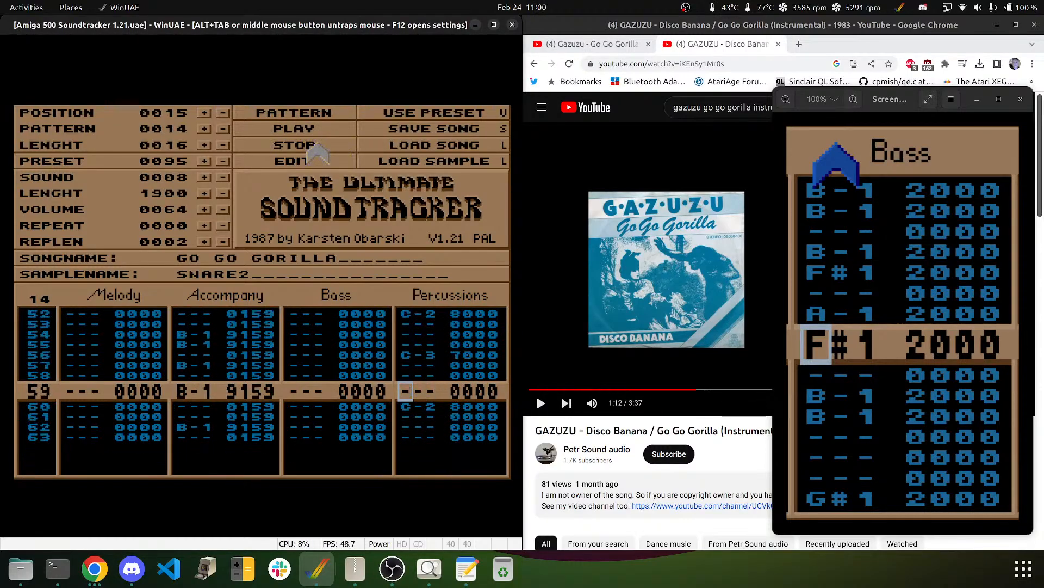
# - Enter C-2 SNARE2 hits on Percussions rows 62 and 63, then switch to Chrome
pyautogui.press('Down')
pyautogui.press('Down')
pyautogui.press('Down')
pyautogui.press('Down')
pyautogui.press('Down')
pyautogui.press('Down')
pyautogui.press('Up')
pyautogui.press('Up')
pyautogui.press('Up')
pyautogui.press('Up')
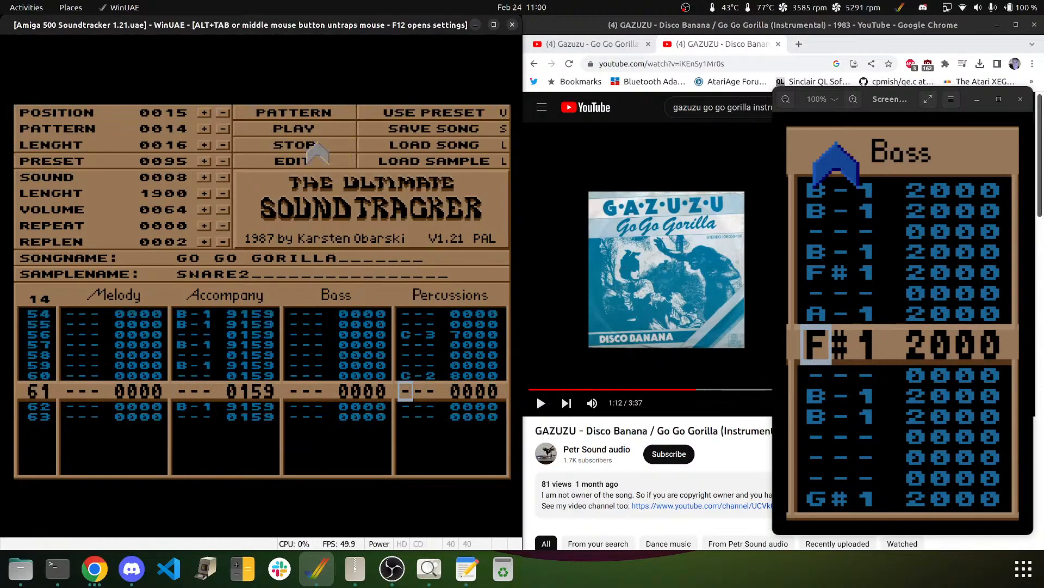
pyautogui.press('Down')
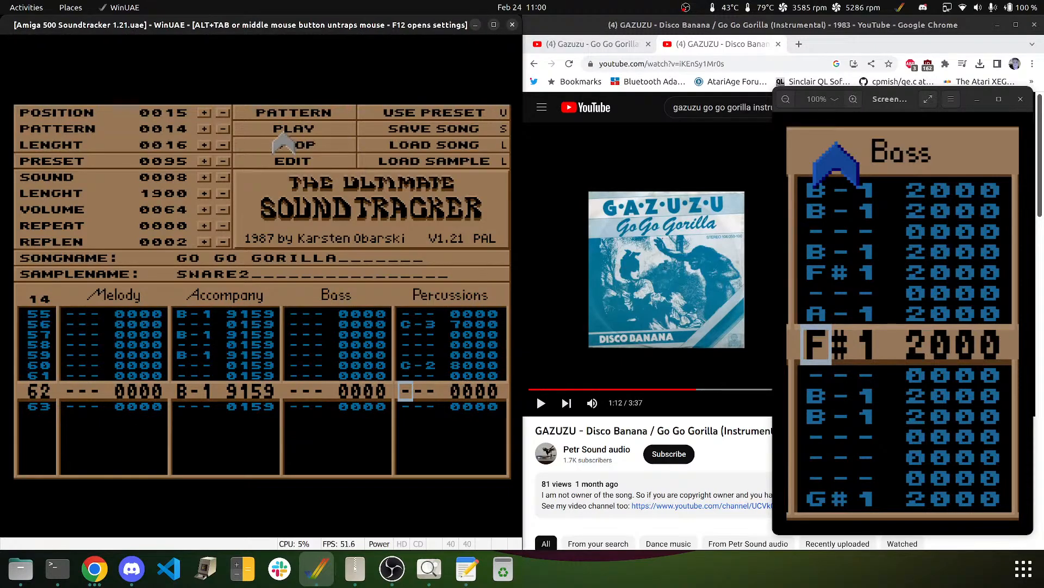
pyautogui.press('z')
pyautogui.press('z')
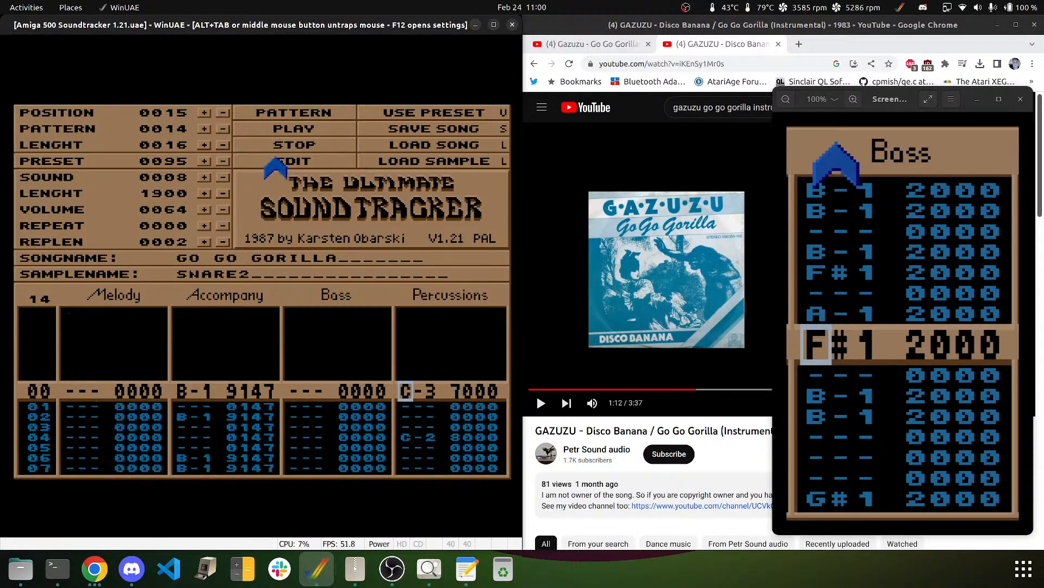
pyautogui.press('Up')
pyautogui.press('Left')
pyautogui.press('Left')
pyautogui.press('Left')
pyautogui.press('Left')
pyautogui.press('Left')
pyautogui.press('Left')
pyautogui.press('Left')
pyautogui.press('Right')
pyautogui.press('Right')
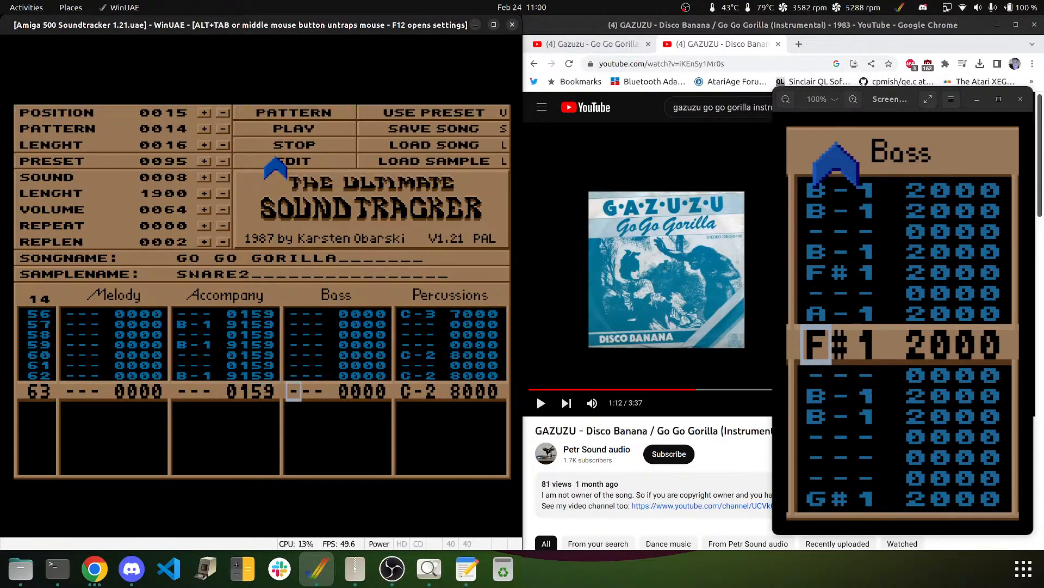
pyautogui.press('Down')
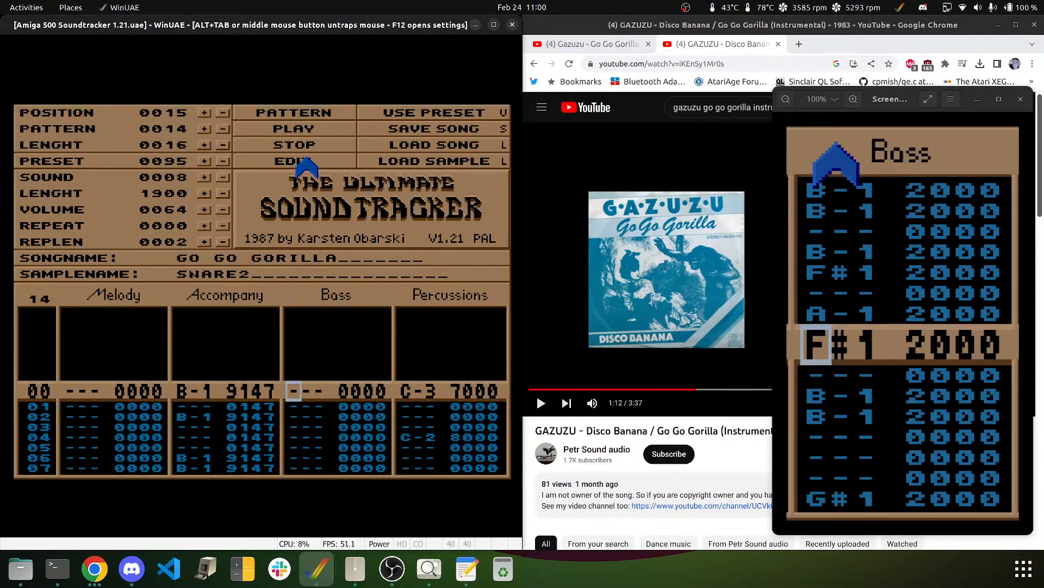
pyautogui.hotkey('alt', 'Tab')
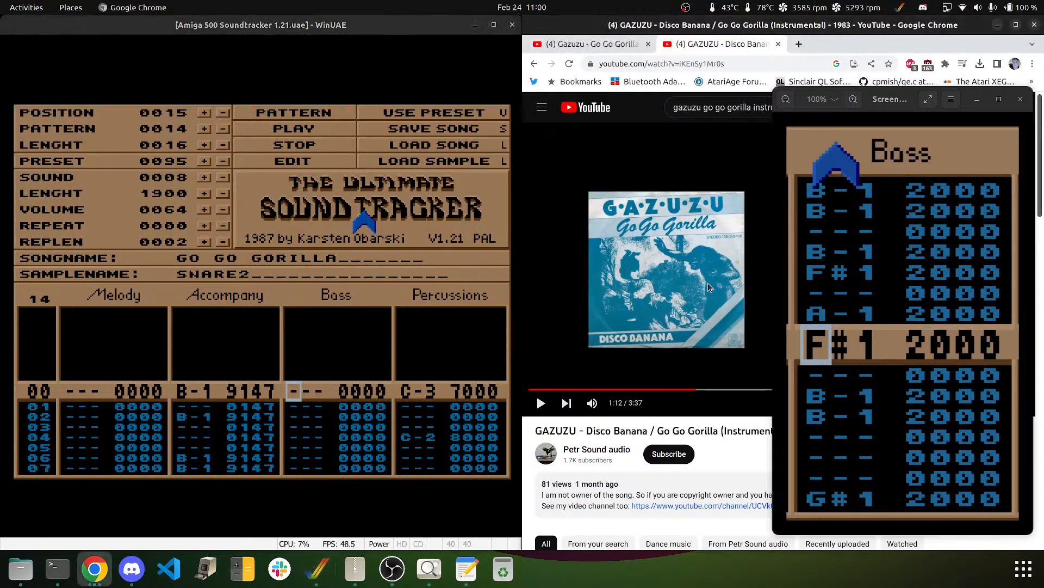
# - Replay the Go Go Gorilla reference from about 1:04 and pause it at 1:15
pyautogui.click(708, 287)
pyautogui.press('Left')
pyautogui.press('Left')
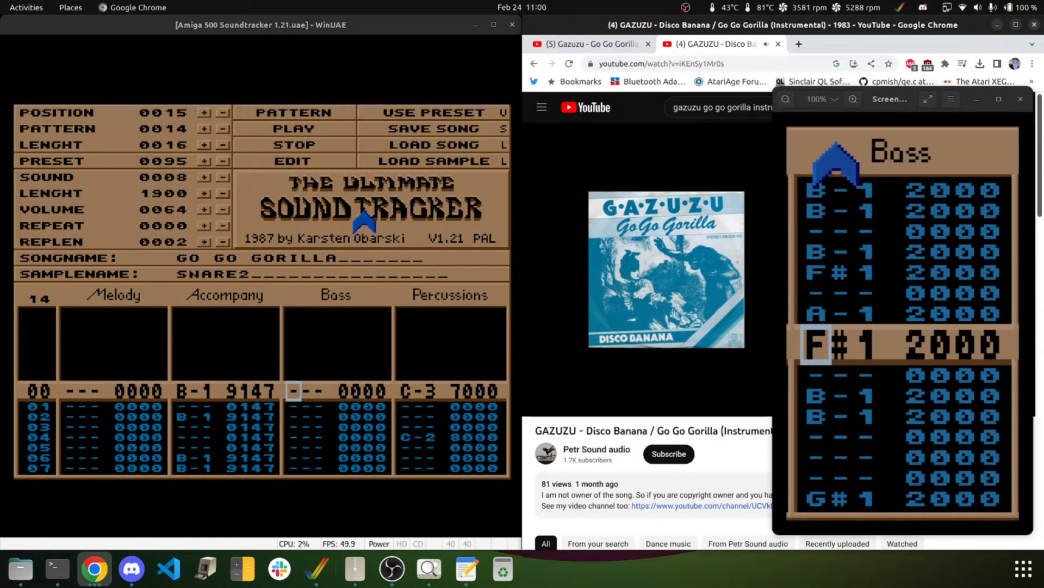
pyautogui.click(707, 283)
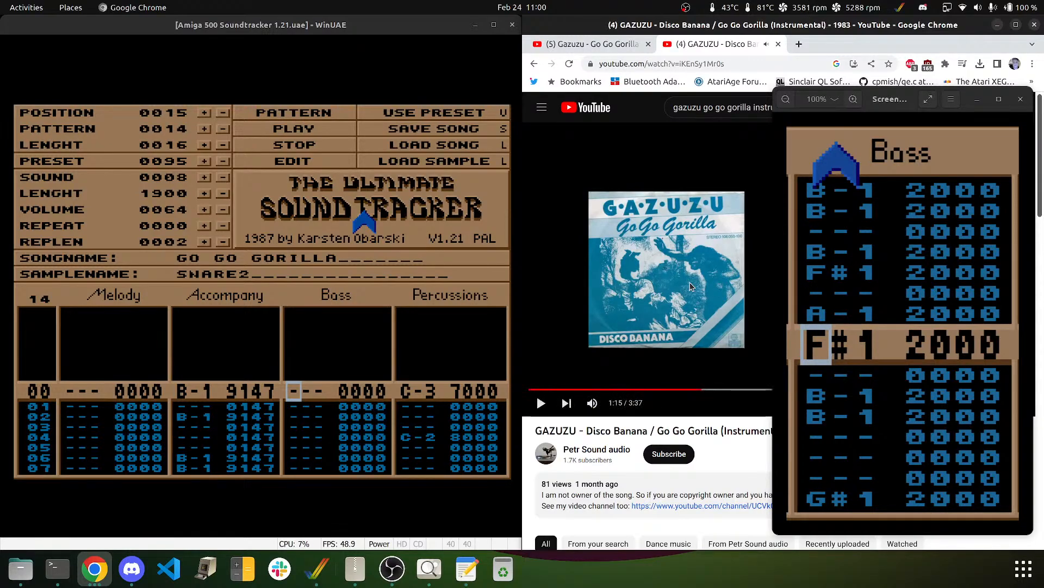
# - Refocus the tracker, enter D-1 on Bass rows 00–01, and switch the instrument to KORGBASS
pyautogui.click(234, 32)
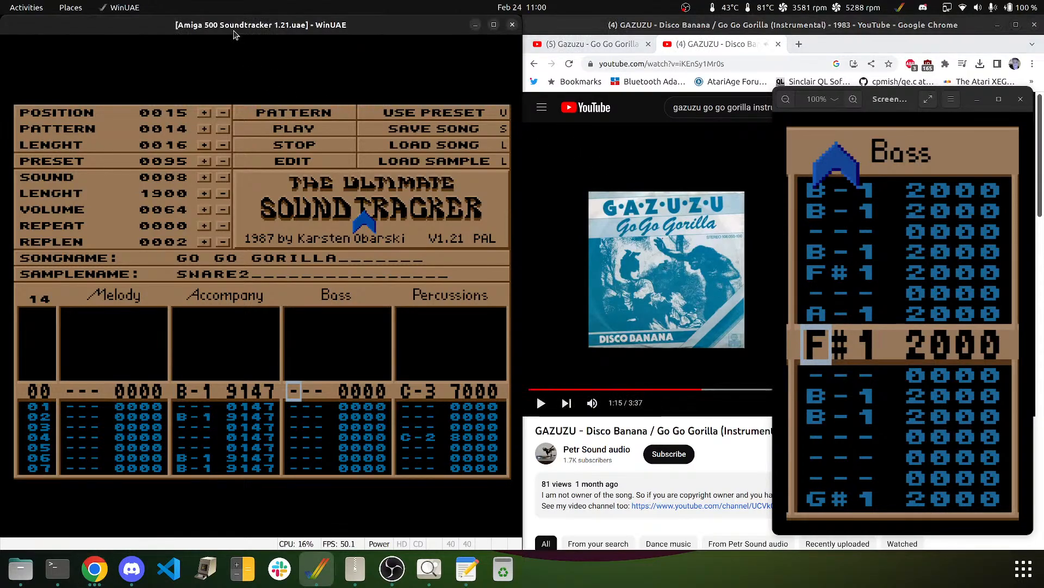
pyautogui.press('x')
pyautogui.press('x')
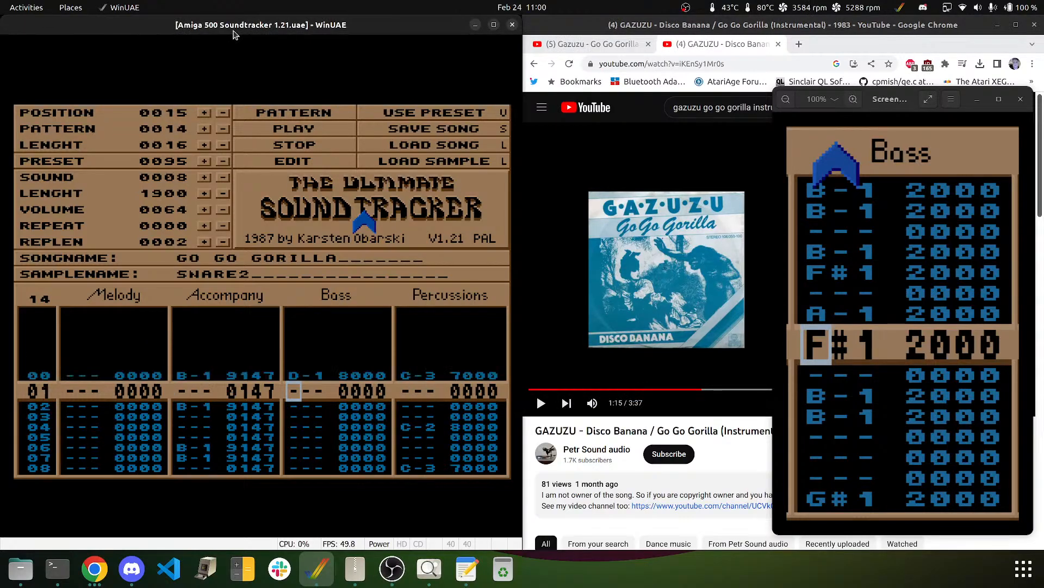
pyautogui.press('Up')
pyautogui.press('Up')
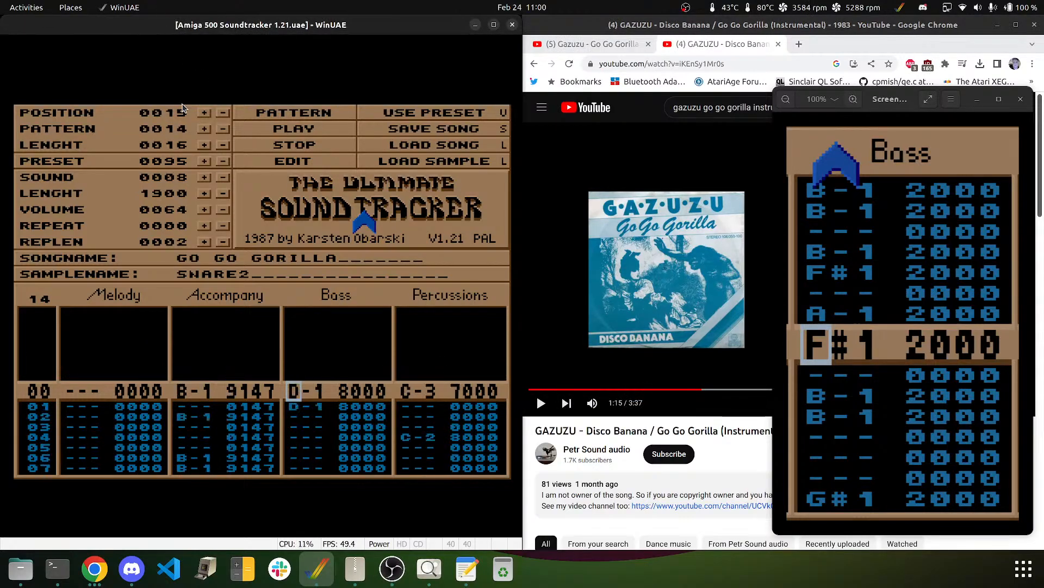
pyautogui.click(223, 178)
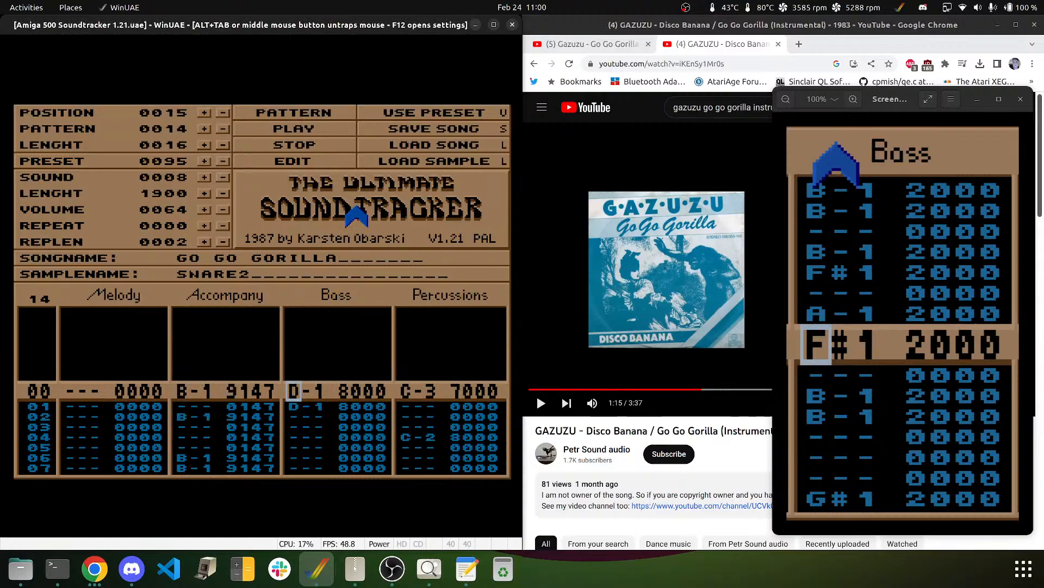
pyautogui.click(220, 177)
pyautogui.click(220, 177)
pyautogui.click(219, 177)
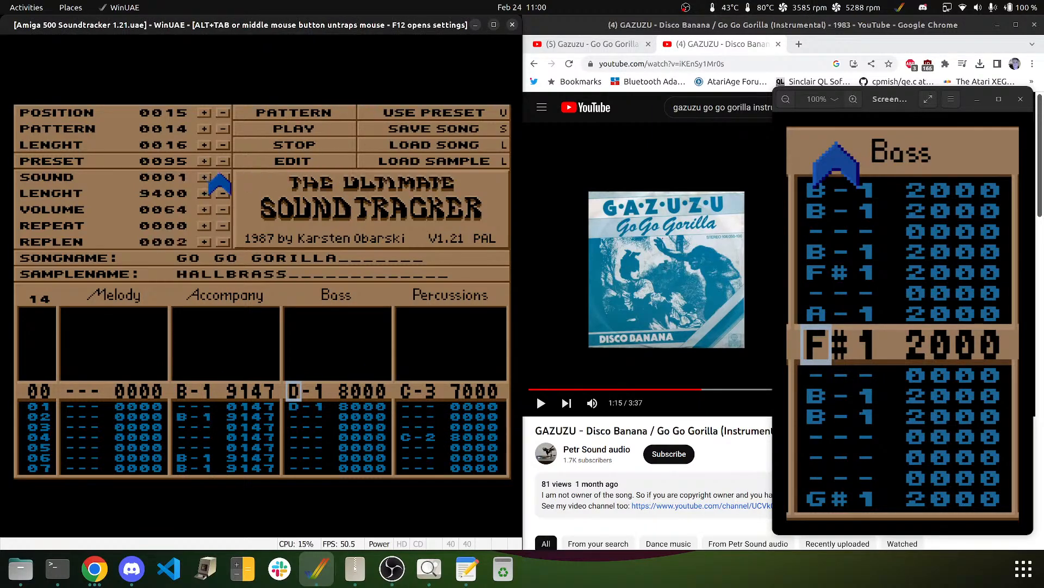
pyautogui.click(205, 178)
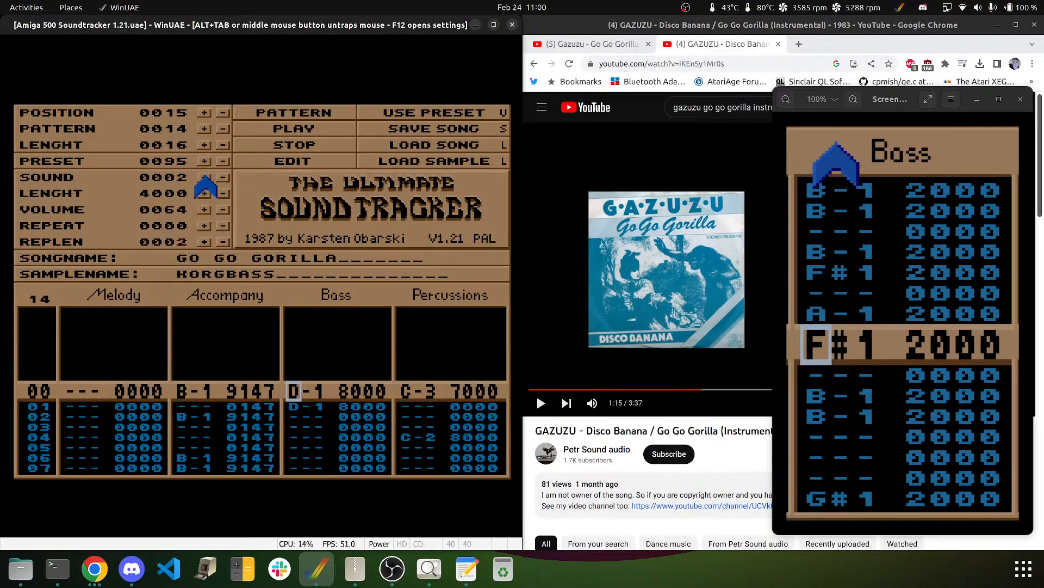
# - Enter KORGBASS Bass notes: B-1 on rows 00–01, F#1 on row 04, then A-1 and F#1
pyautogui.press('m')
pyautogui.press('m')
pyautogui.press('Down')
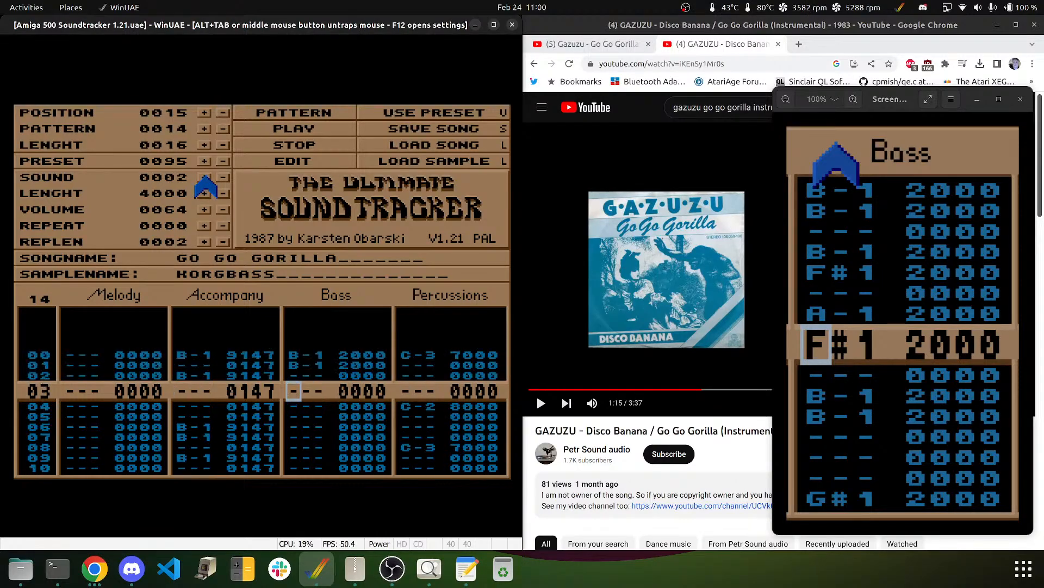
pyautogui.press('m')
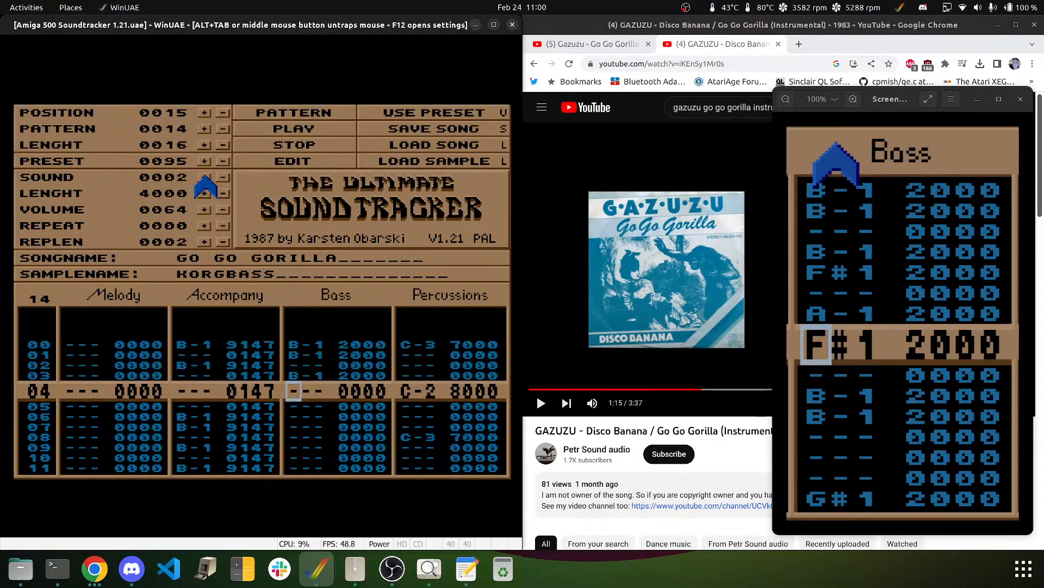
pyautogui.press('g')
pyautogui.press('Down')
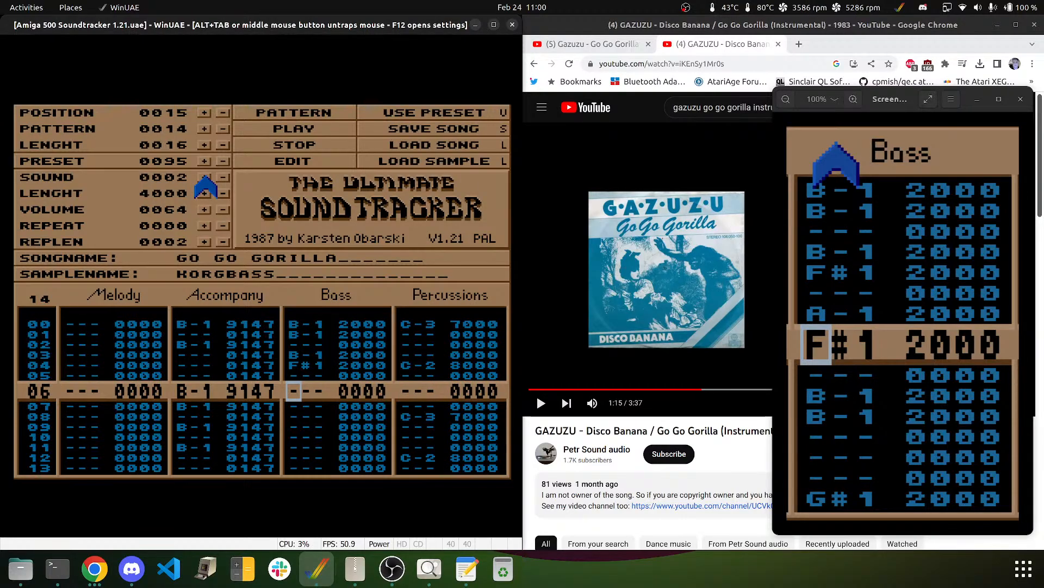
pyautogui.press('j')
pyautogui.press('Up')
pyautogui.press('m')
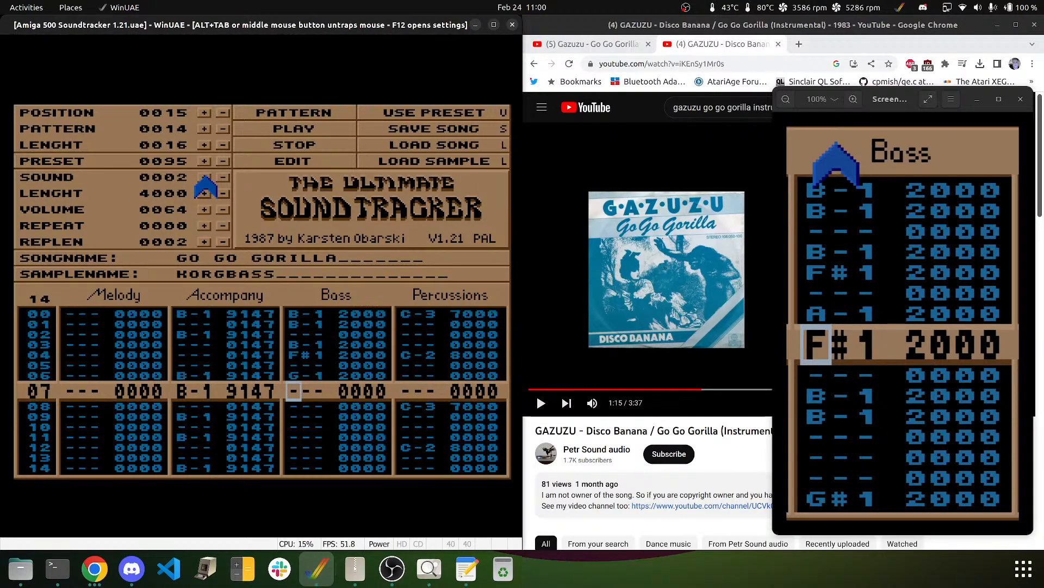
pyautogui.press('Up')
pyautogui.press('n')
pyautogui.press('g')
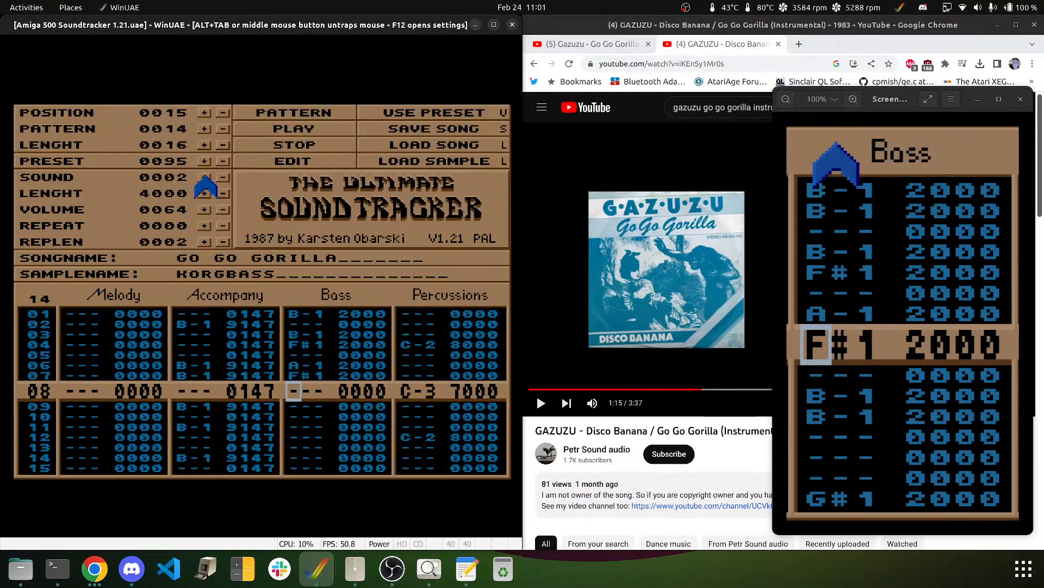
pyautogui.press('Down')
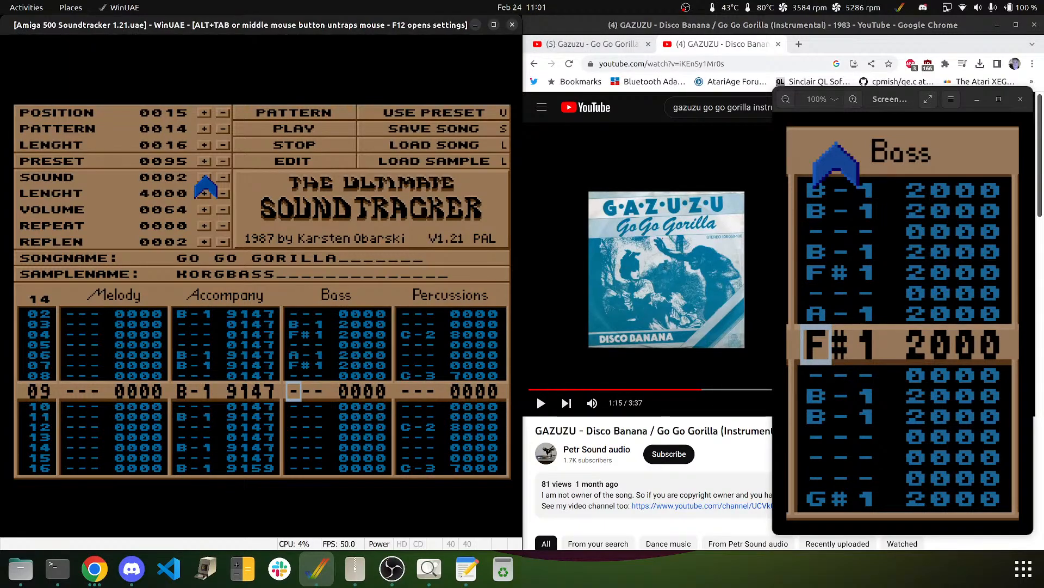
# - Enter A-1 on Bass row 15 and F#1 on row 16, correcting mistyped notes
pyautogui.press('Down')
pyautogui.press('Down')
pyautogui.press('Down')
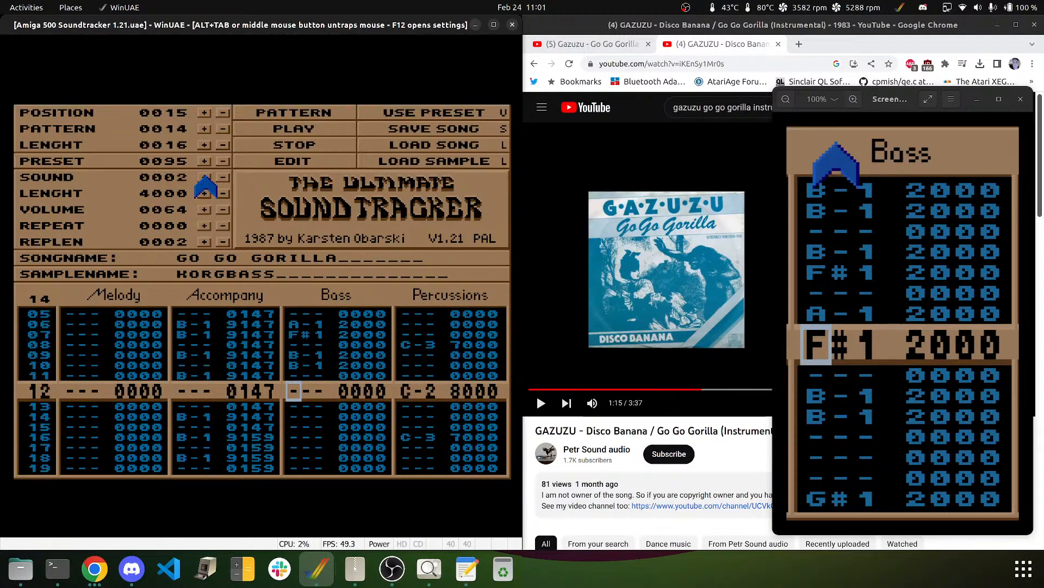
pyautogui.press('Down')
pyautogui.press('Down')
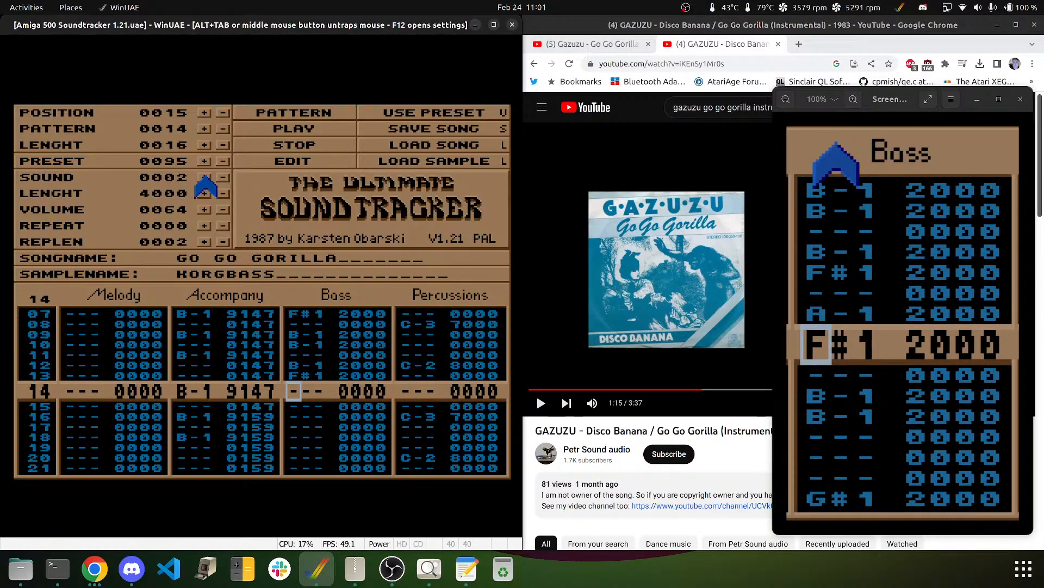
pyautogui.press('Down')
pyautogui.press('Down')
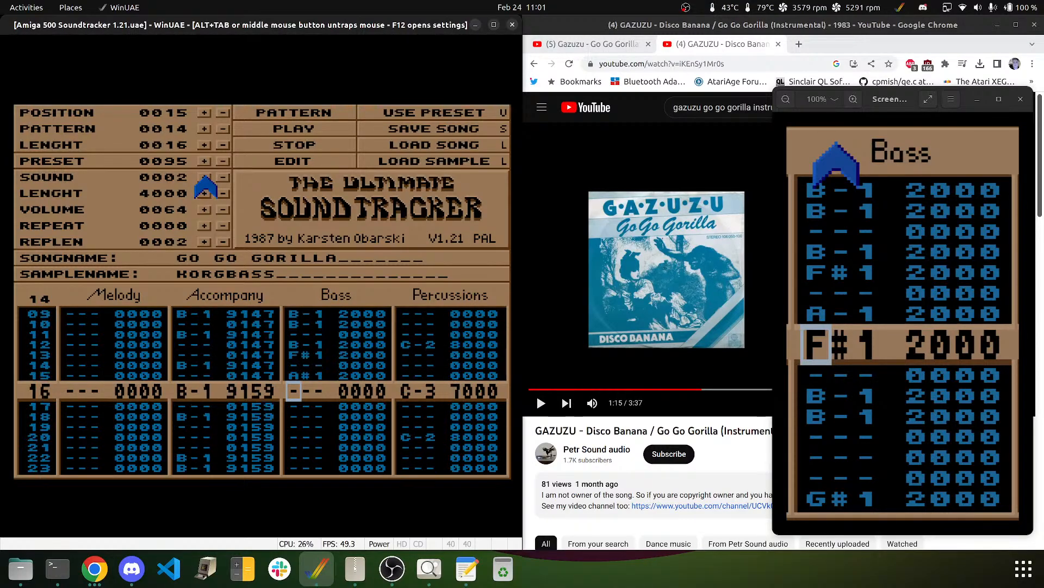
pyautogui.press('Up')
pyautogui.press('h')
pyautogui.press('Up')
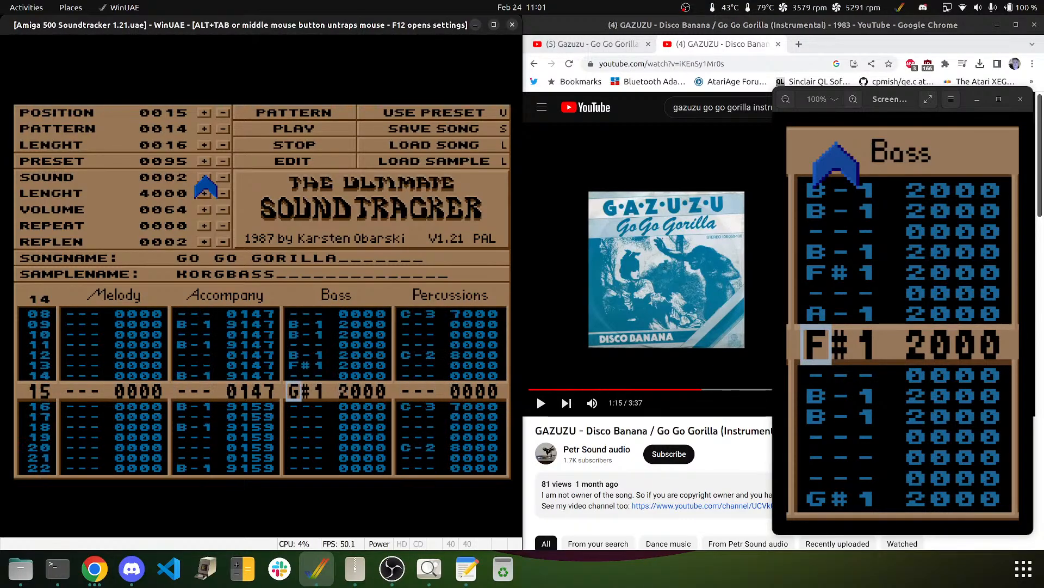
pyautogui.press('n')
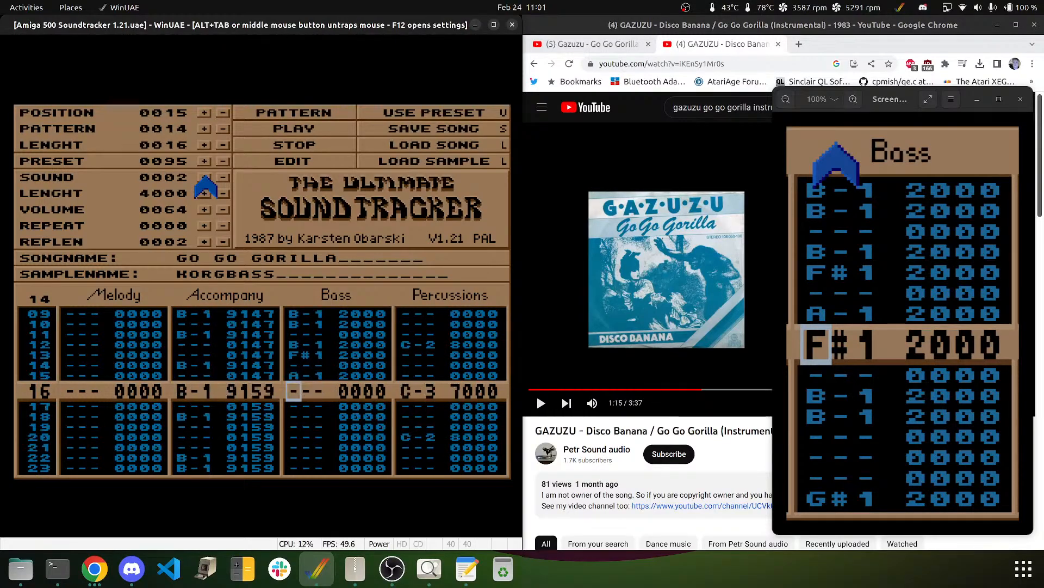
pyautogui.press('v')
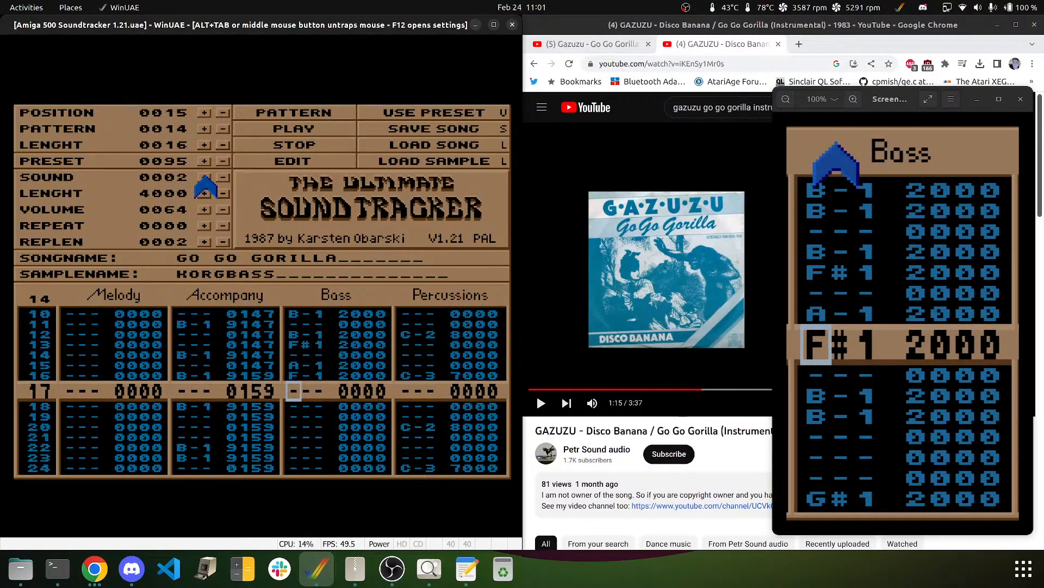
pyautogui.press('Up')
pyautogui.press('n')
pyautogui.press('Up')
pyautogui.press('b')
pyautogui.press('Up')
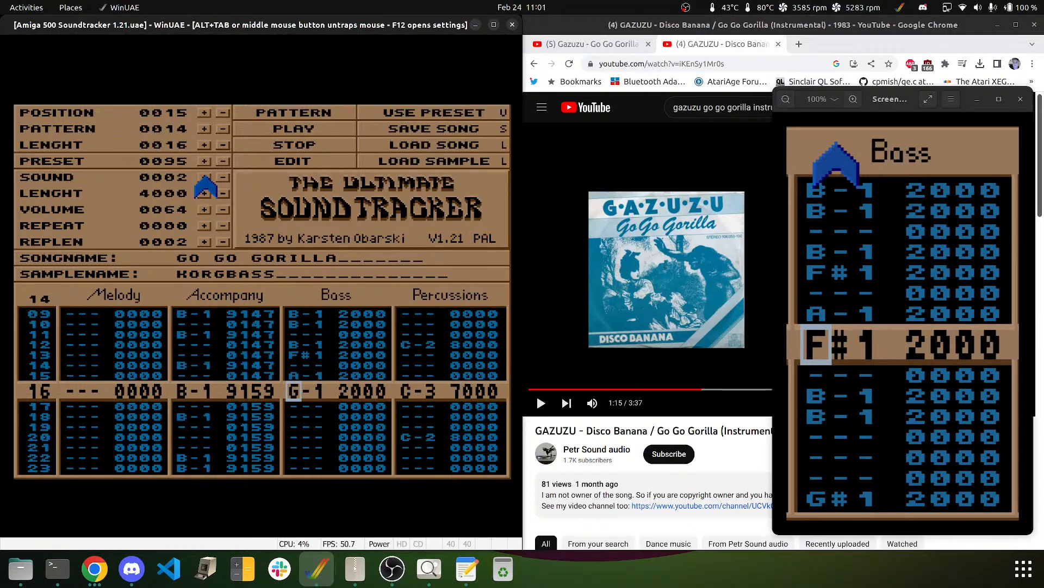
pyautogui.press('h')
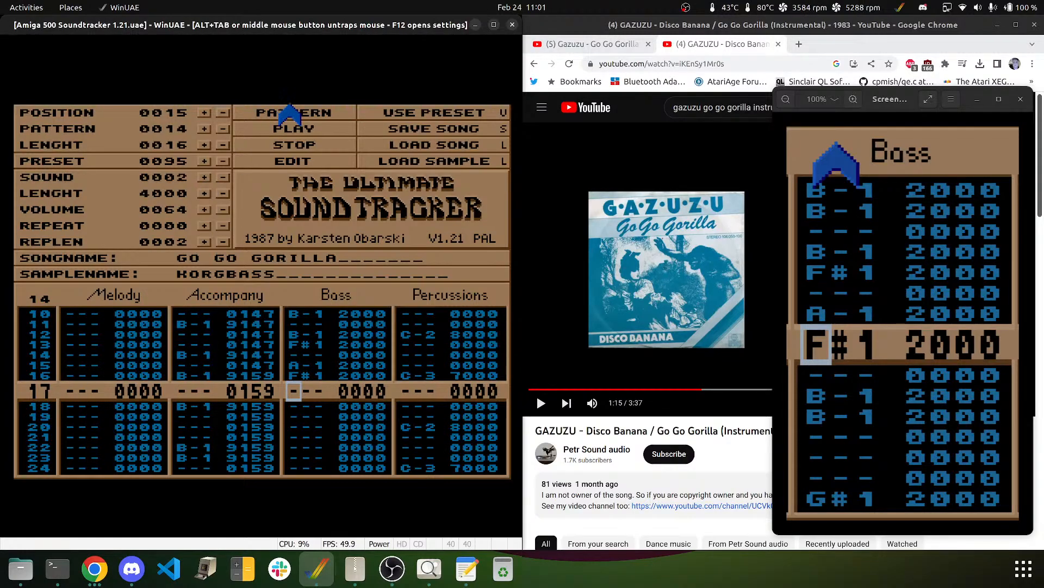
pyautogui.press('Up')
pyautogui.press('Up')
pyautogui.press('Up')
pyautogui.press('Up')
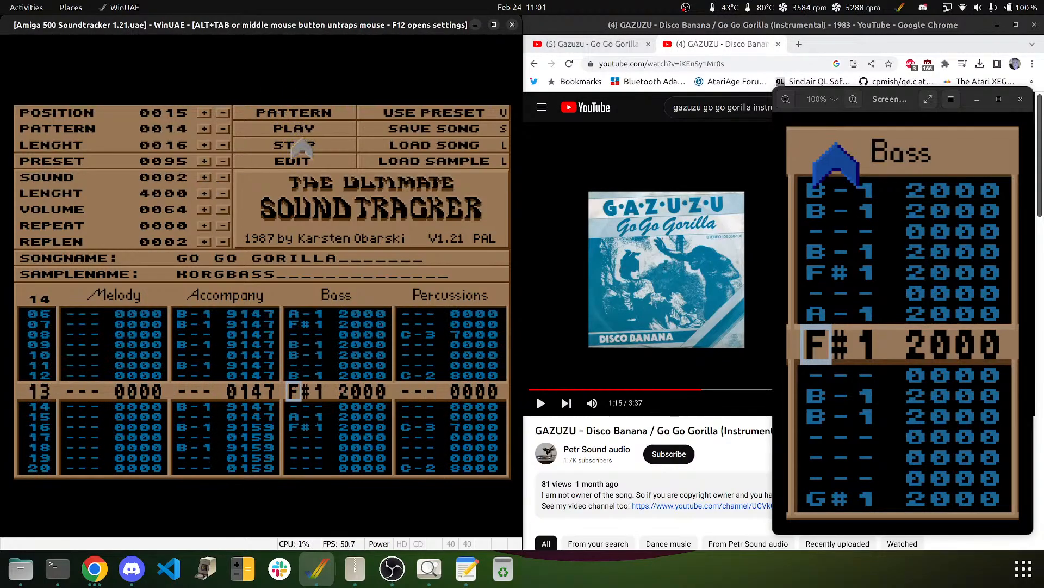
# - Play pattern 14 from the top, check Bass rows 03–11, and play it again
pyautogui.click(291, 112)
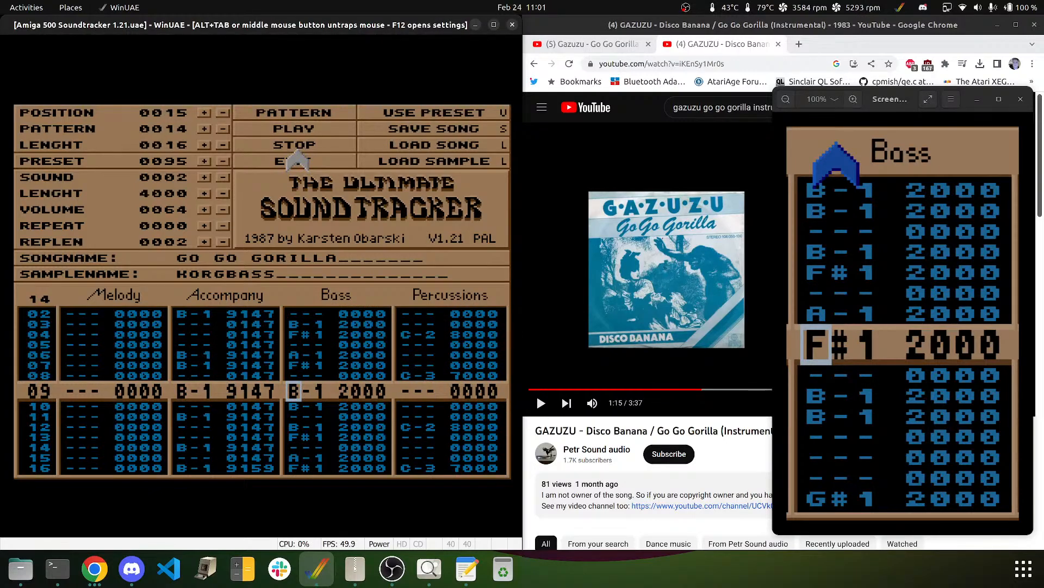
pyautogui.click(293, 128)
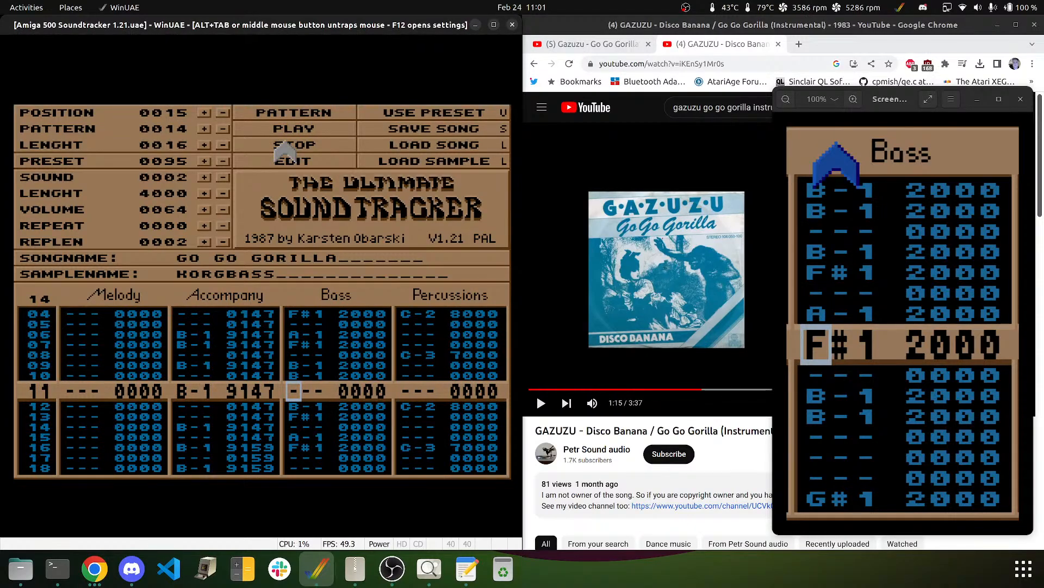
pyautogui.press('Up')
pyautogui.press('Up')
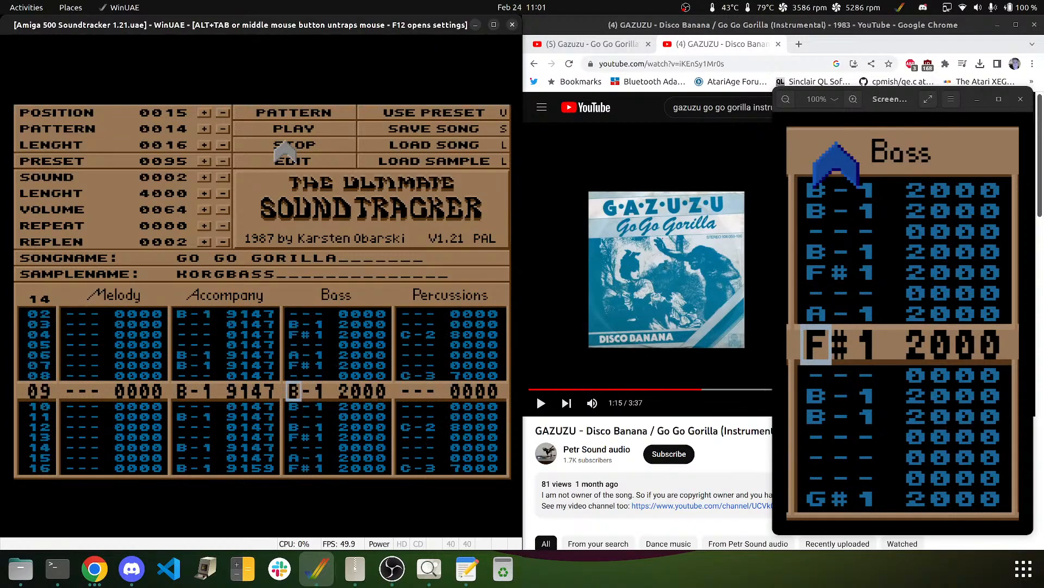
pyautogui.press('Down')
pyautogui.press('Down')
pyautogui.press('Up')
pyautogui.press('Up')
pyautogui.press('Up')
pyautogui.press('Up')
pyautogui.press('Up')
pyautogui.press('Up')
pyautogui.press('Up')
pyautogui.press('Up')
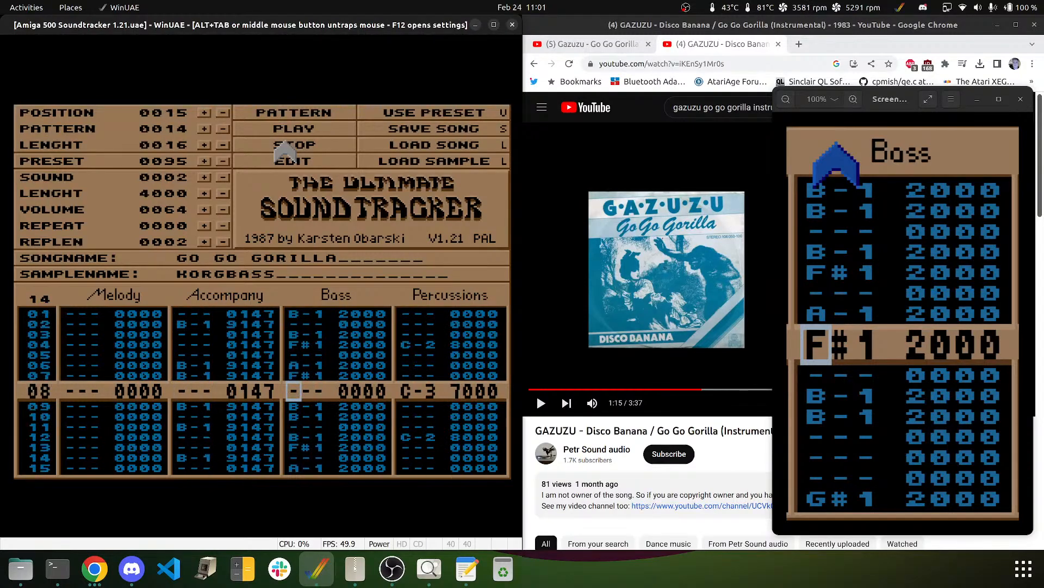
pyautogui.press('Down')
pyautogui.press('Down')
pyautogui.press('Down')
pyautogui.press('Down')
pyautogui.press('Down')
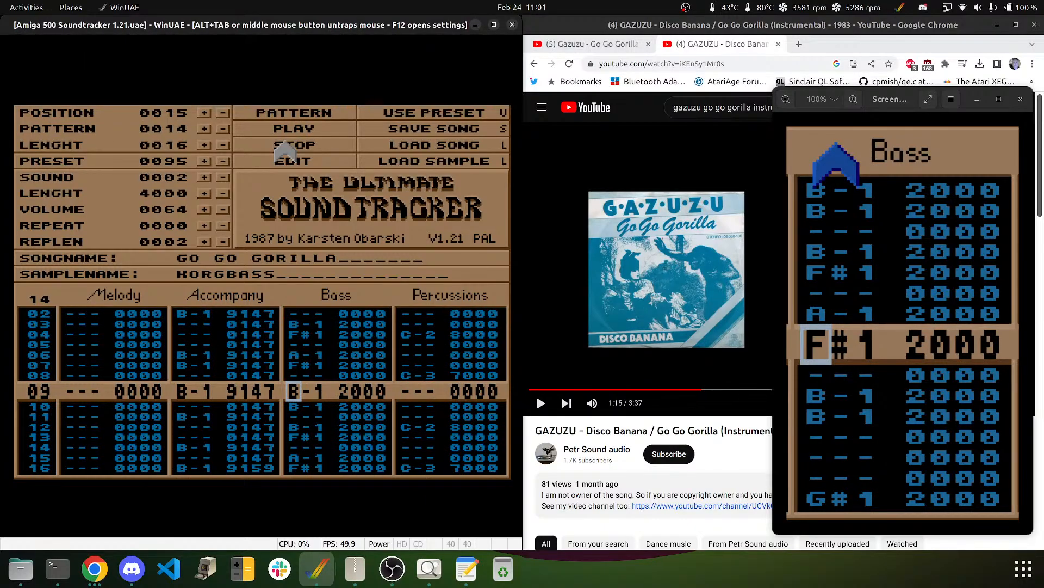
pyautogui.click(290, 128)
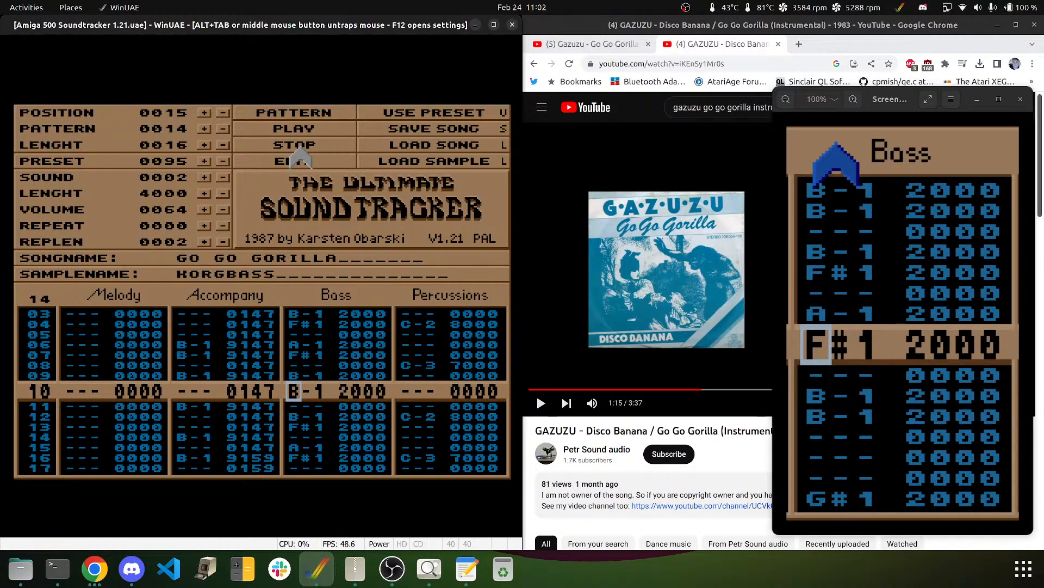
# - Put B-1 on Bass row 08, clear row 10, and set row 11 to B-1
pyautogui.press('Up')
pyautogui.press('Up')
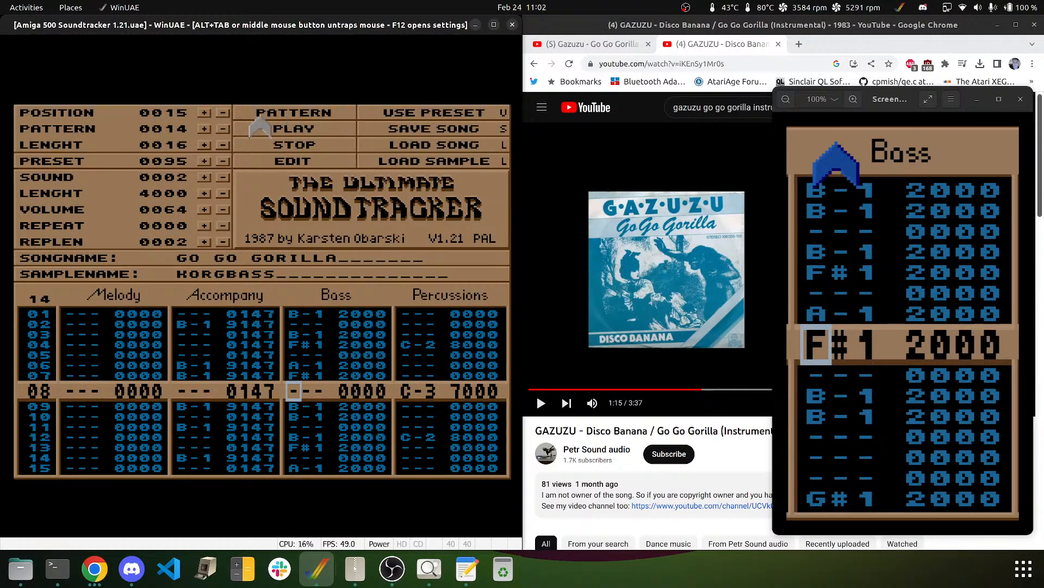
pyautogui.press('m')
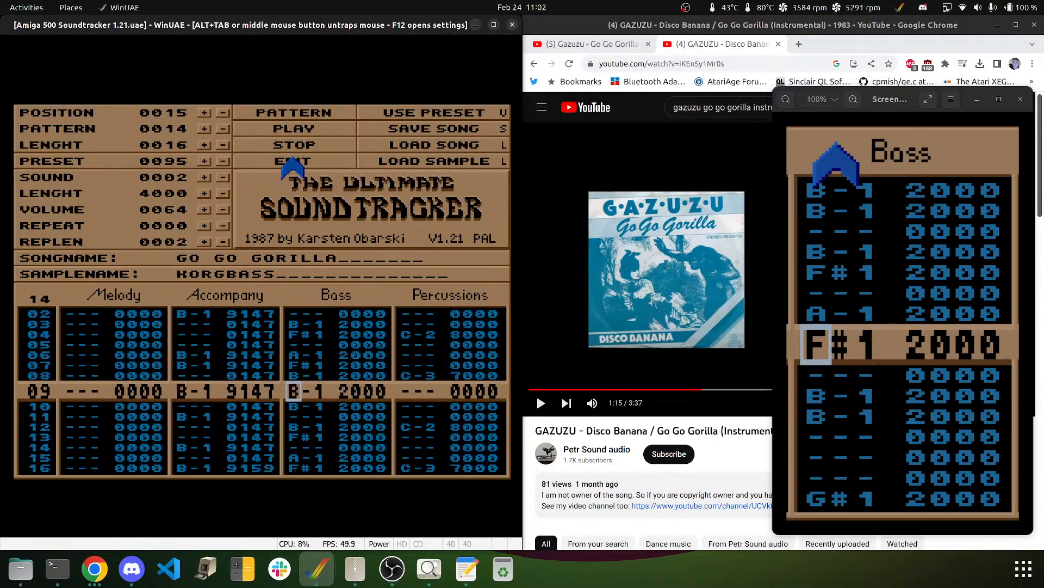
pyautogui.press('Down')
pyautogui.press('Delete')
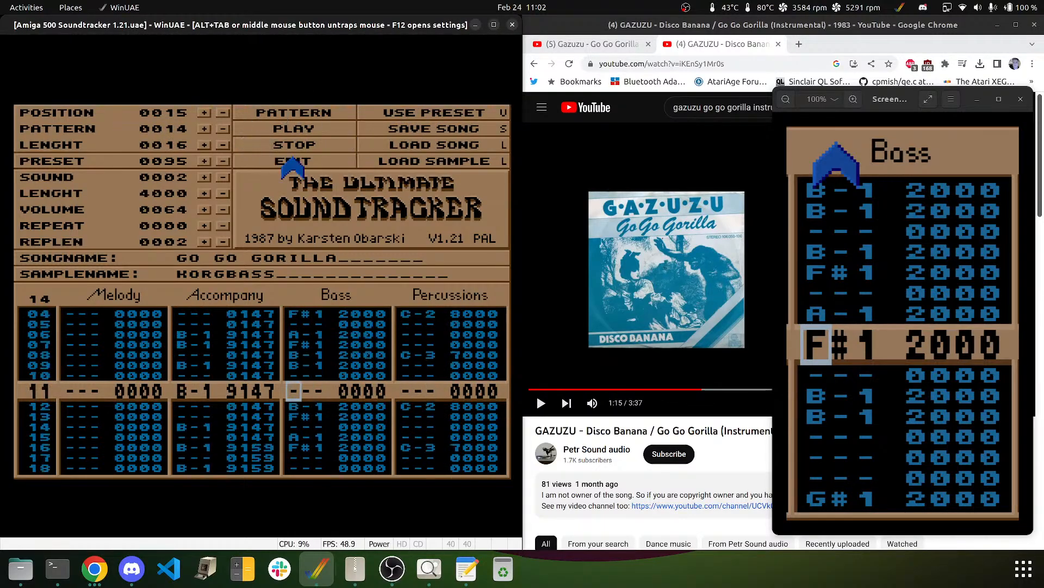
pyautogui.press('n')
pyautogui.press('Up')
pyautogui.press('b')
pyautogui.press('Up')
pyautogui.press('m')
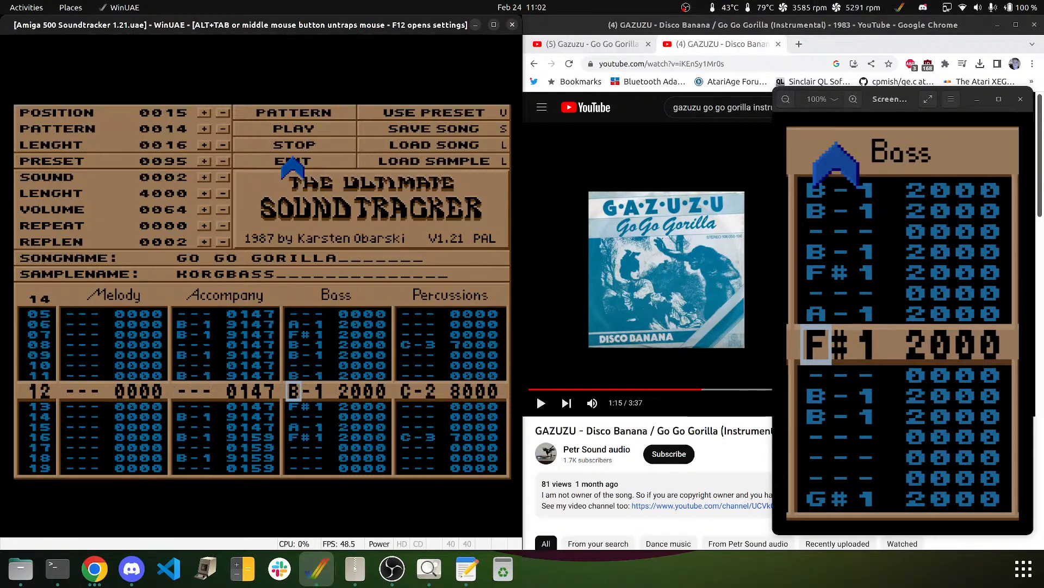
# - Set row 12 to F#1, clear row 13, and move A-1 and F#1 to rows 14–15
pyautogui.press('g')
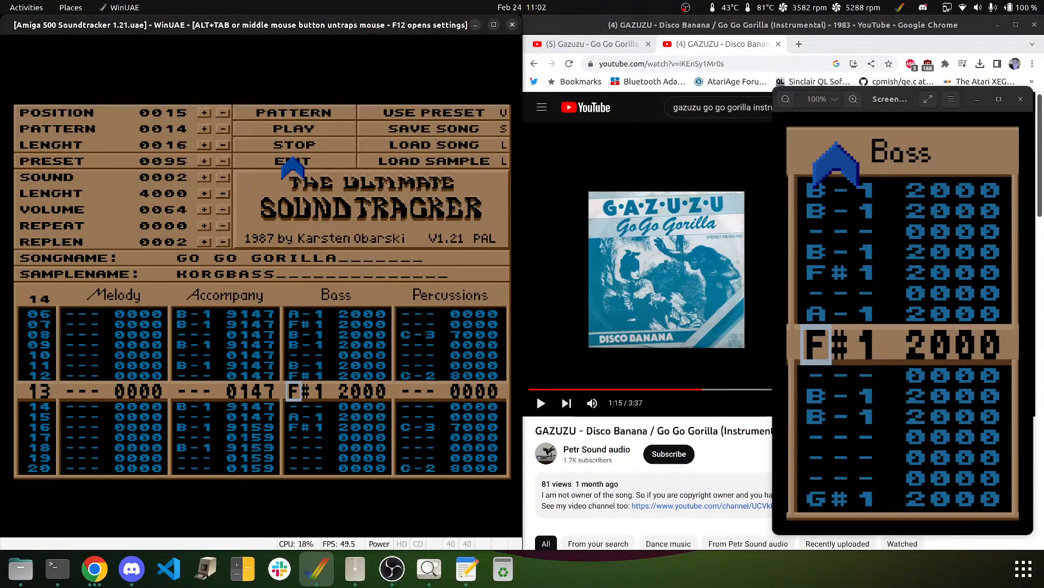
pyautogui.press('Delete')
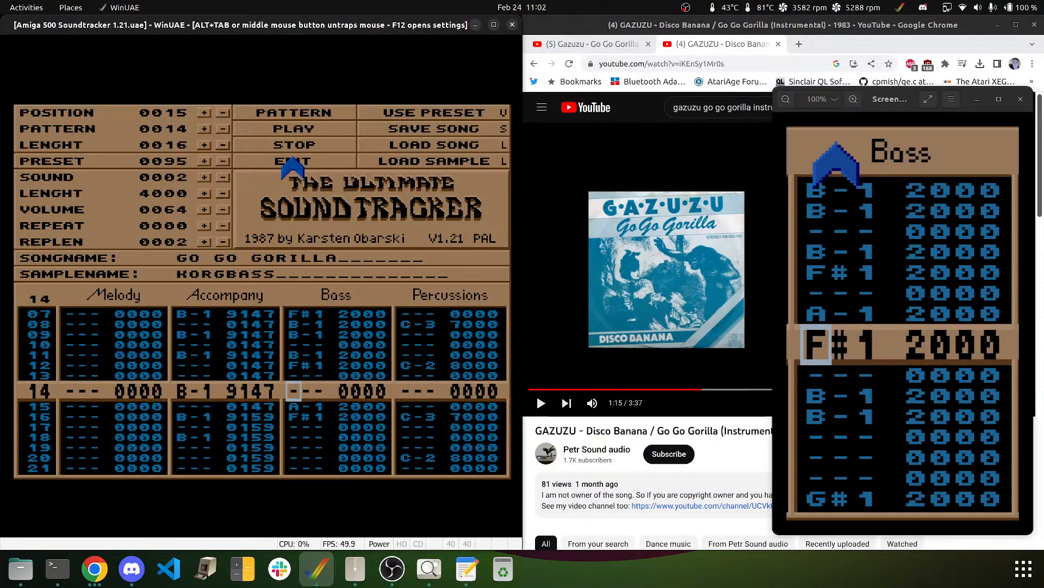
pyautogui.press('n')
pyautogui.press('g')
pyautogui.press('Delete')
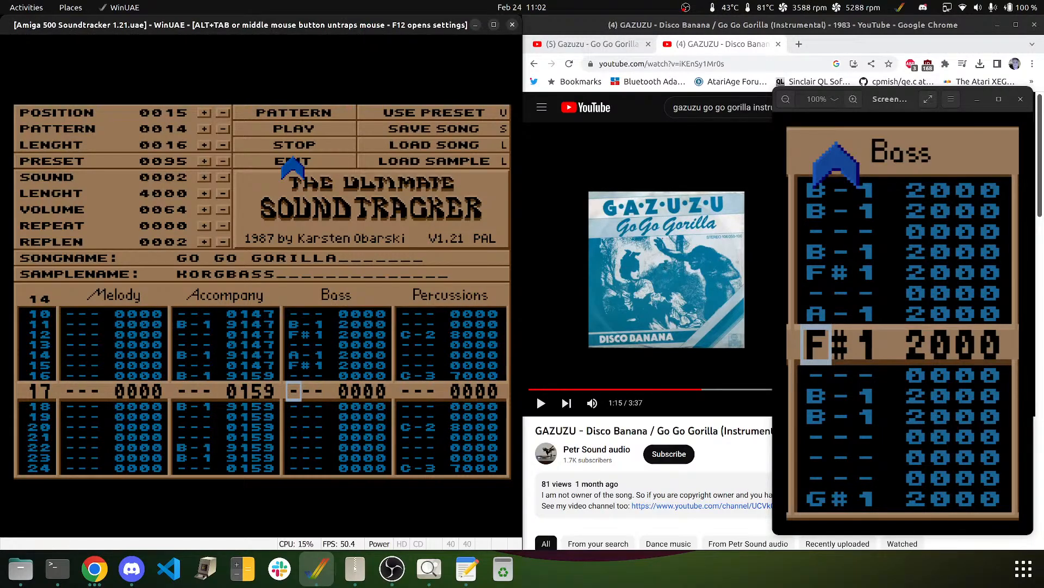
# - Audition the pattern, then enter B-1 on row 20, D#2 on row 22 and B-1 on row 23
pyautogui.click(298, 109)
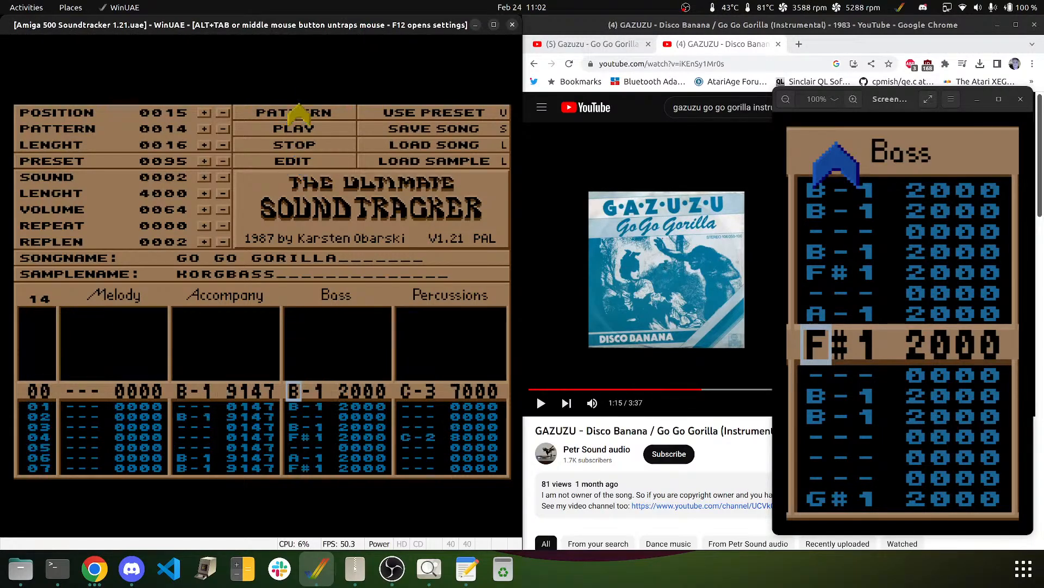
pyautogui.click(299, 146)
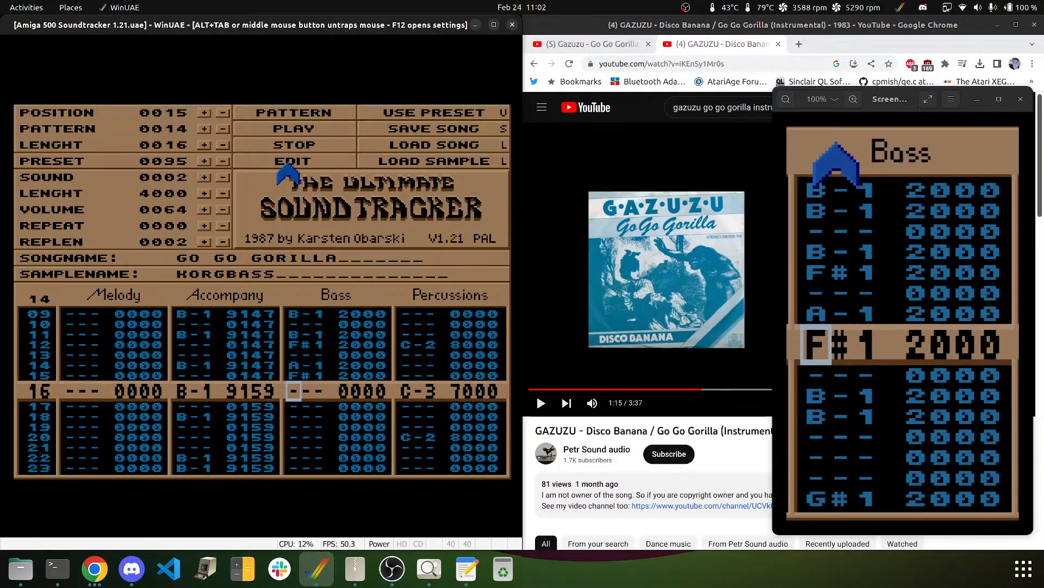
pyautogui.press('Down')
pyautogui.press('Down')
pyautogui.press('Down')
pyautogui.press('Down')
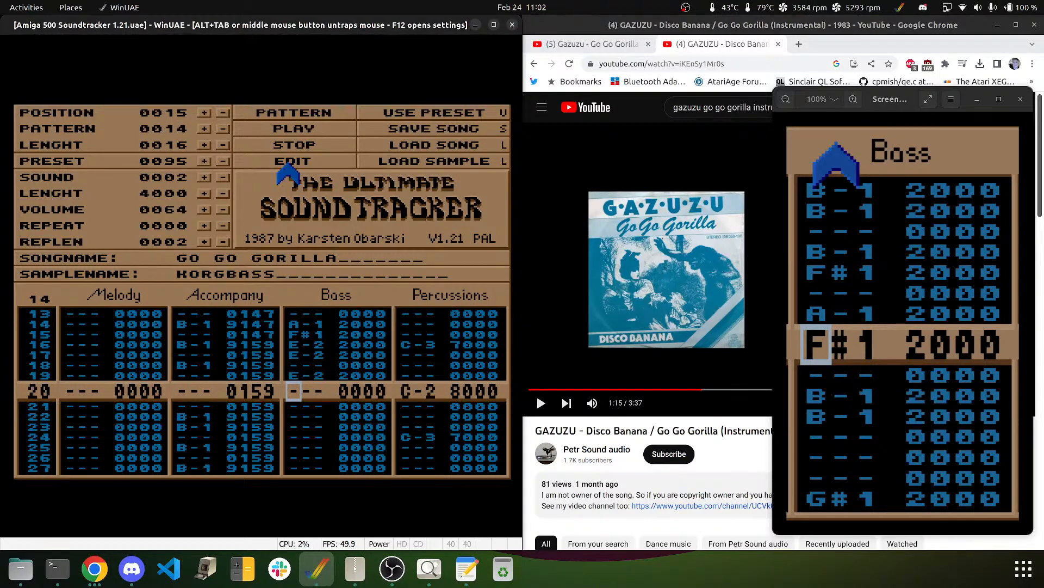
pyautogui.press('m')
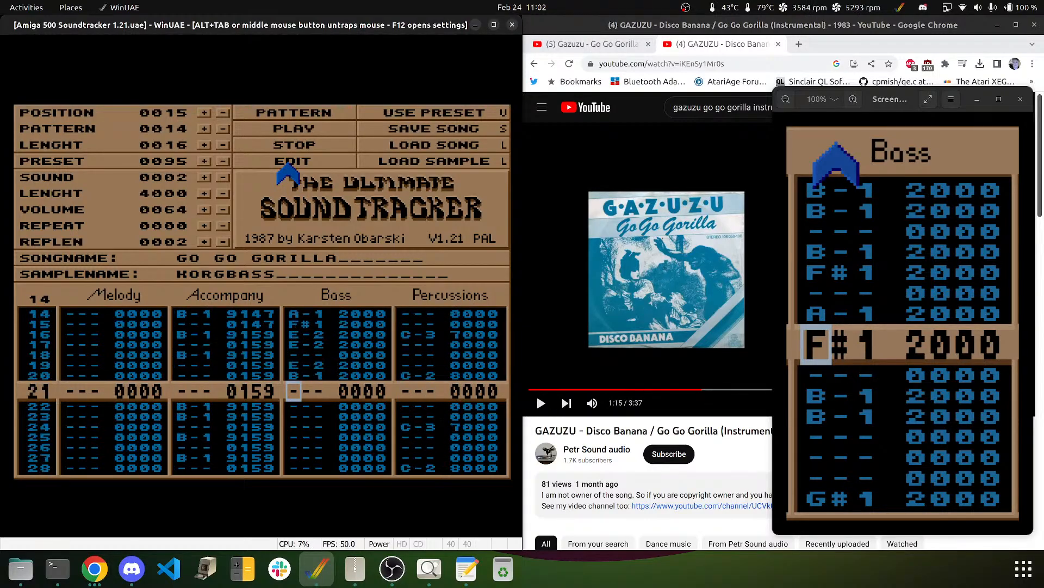
pyautogui.press('Down')
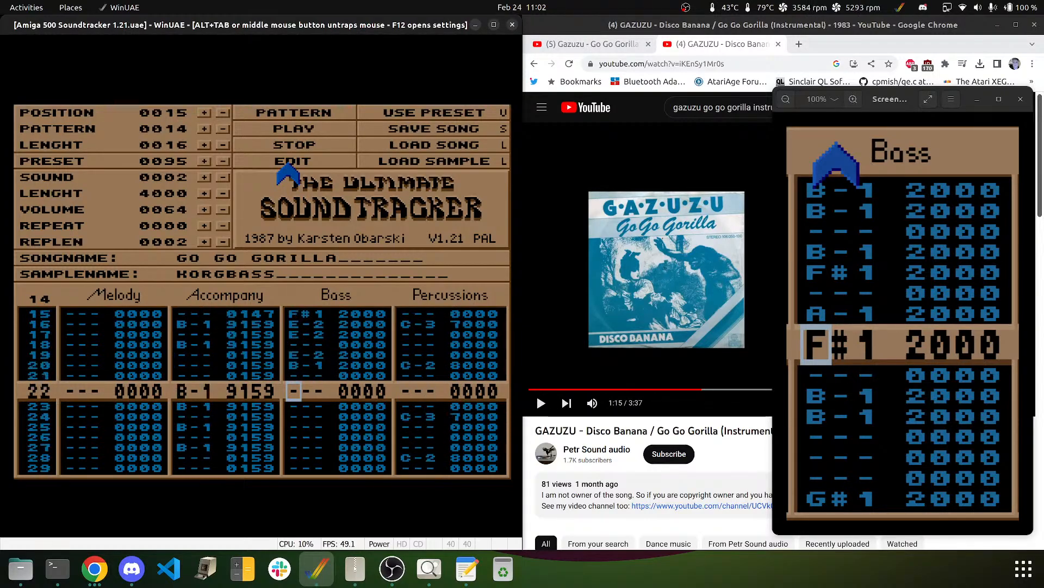
pyautogui.press('3')
pyautogui.press('m')
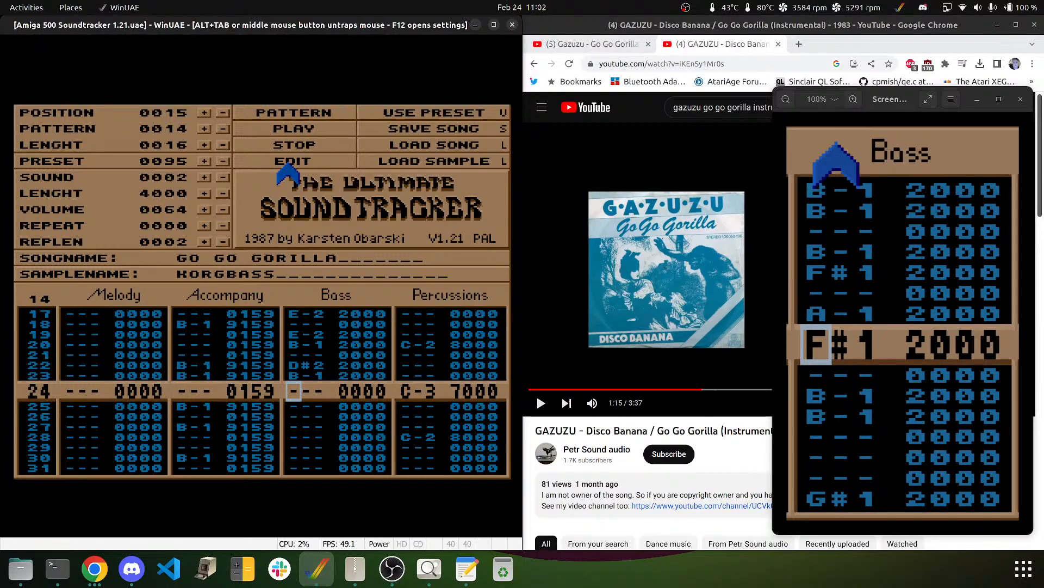
# - Enter E-2 and B-1 on rows 24–28, D#2 on row 30, B-1 on row 31, then audition
pyautogui.press('e')
pyautogui.press('e')
pyautogui.press('Down')
pyautogui.press('e')
pyautogui.press('m')
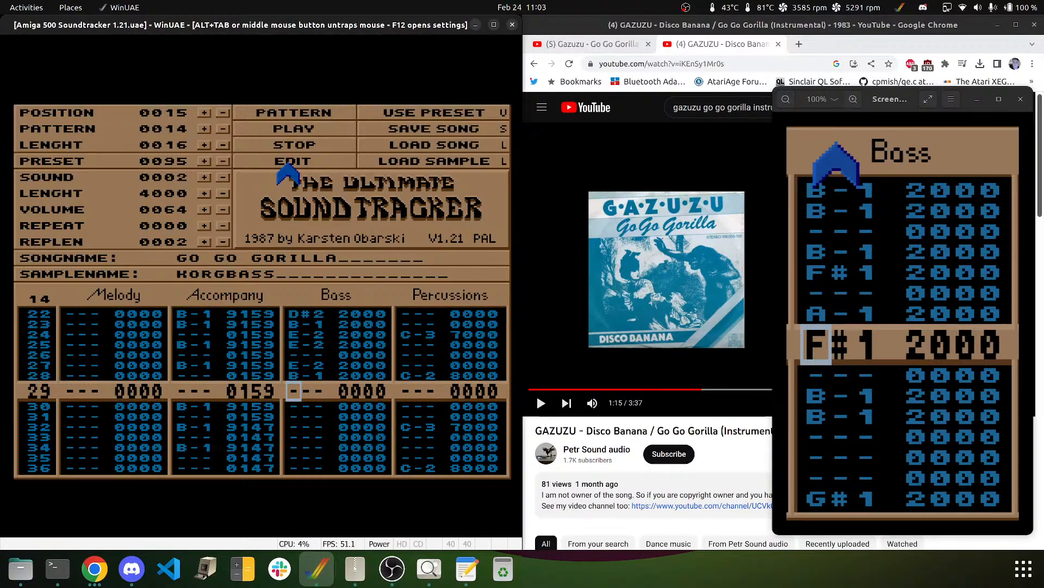
pyautogui.press('Down')
pyautogui.press('e')
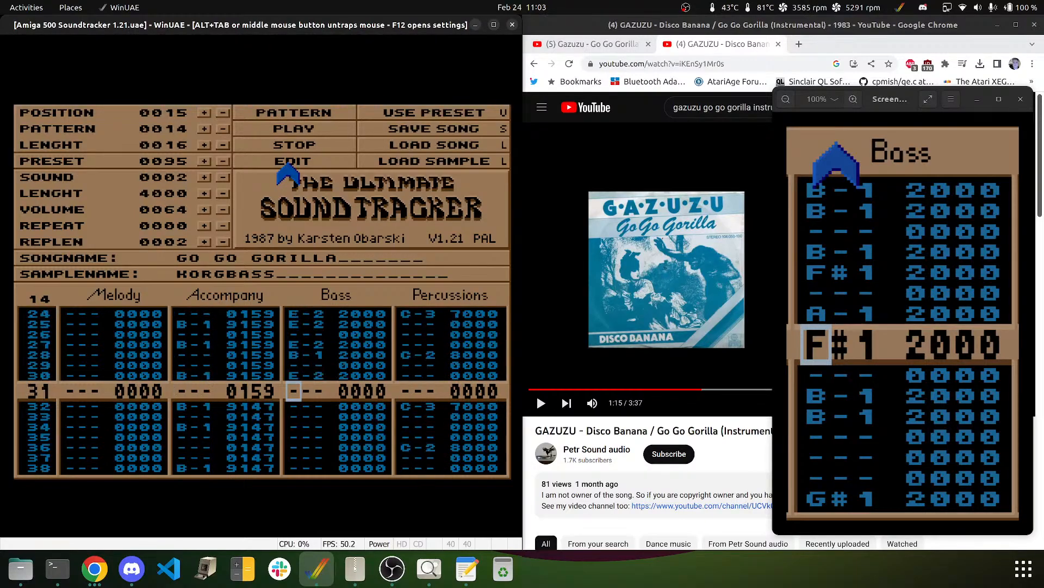
pyautogui.press('Up')
pyautogui.press('3')
pyautogui.press('m')
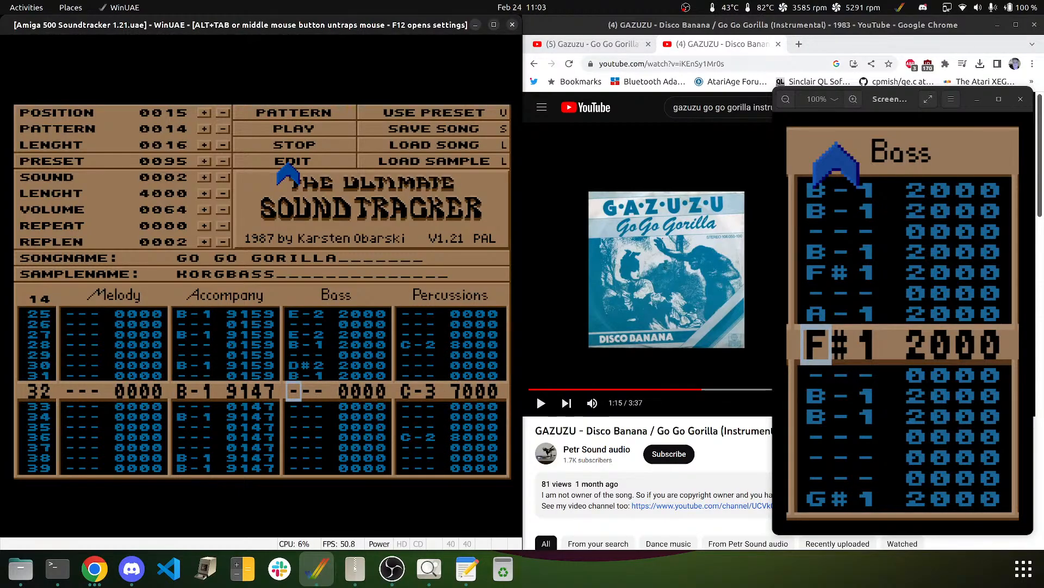
pyautogui.click(286, 129)
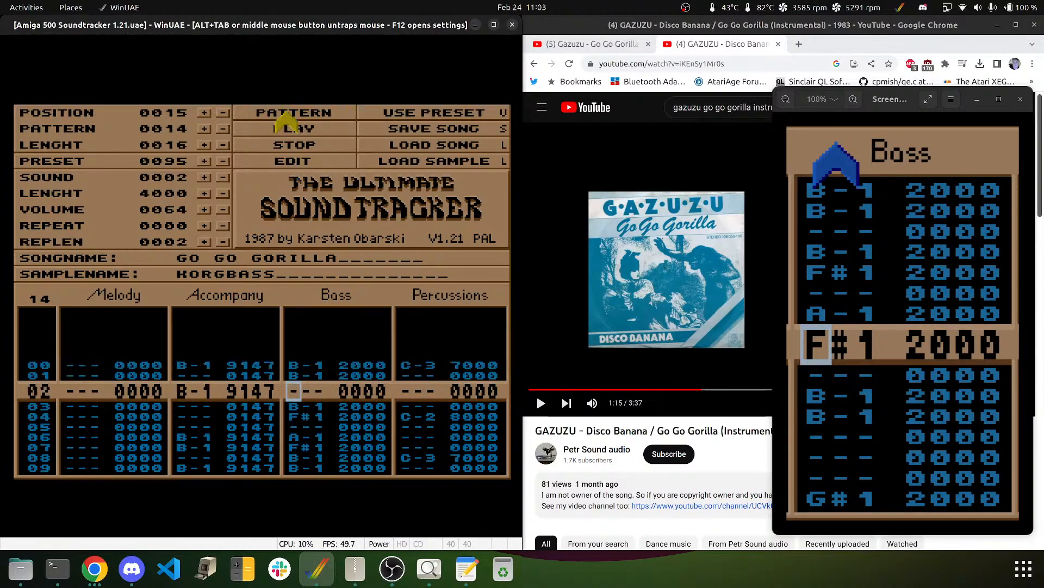
pyautogui.click(291, 143)
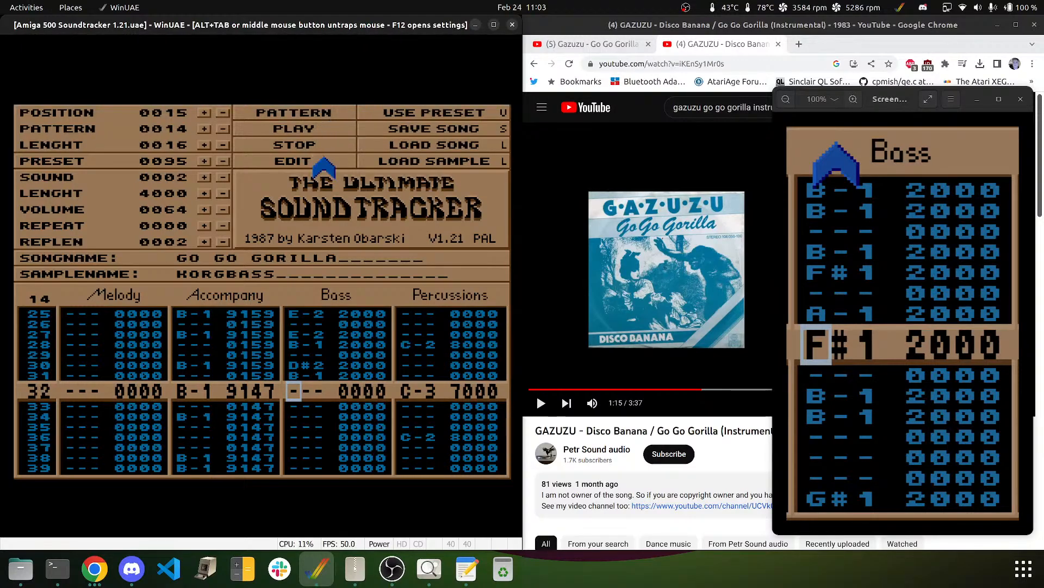
# - Enter Bass rows 36–47: F#1, A-1, F#1, B-1, B-1, B-1, F#1, A-1, F#1
pyautogui.press('Down')
pyautogui.press('Down')
pyautogui.press('Down')
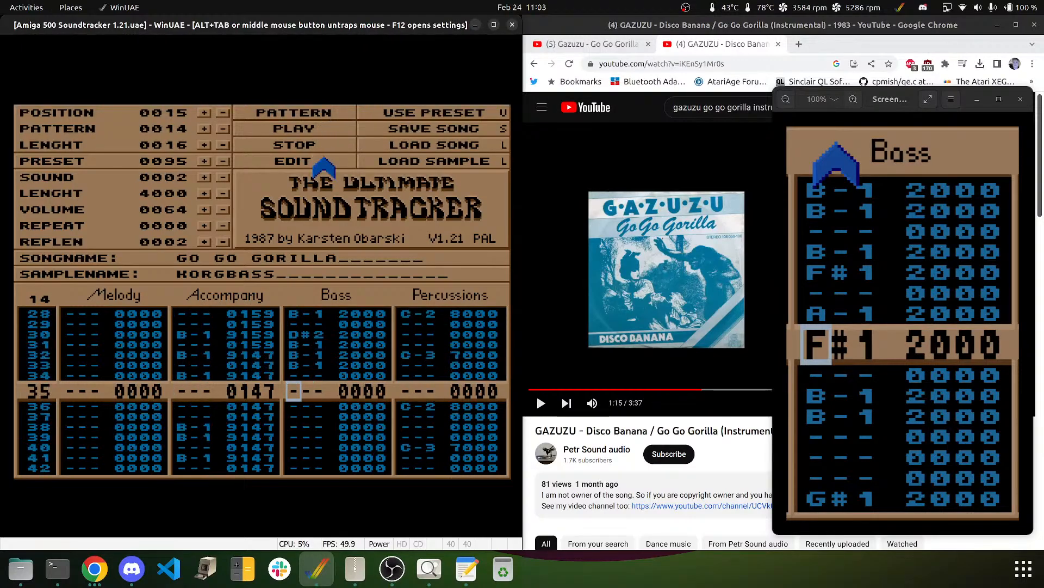
pyautogui.press('Down')
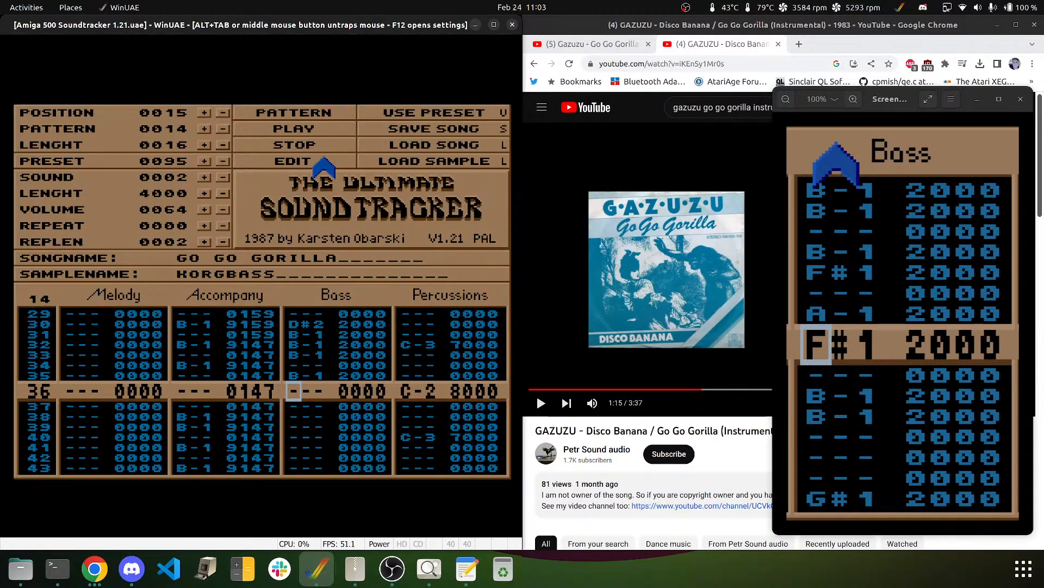
pyautogui.press('b')
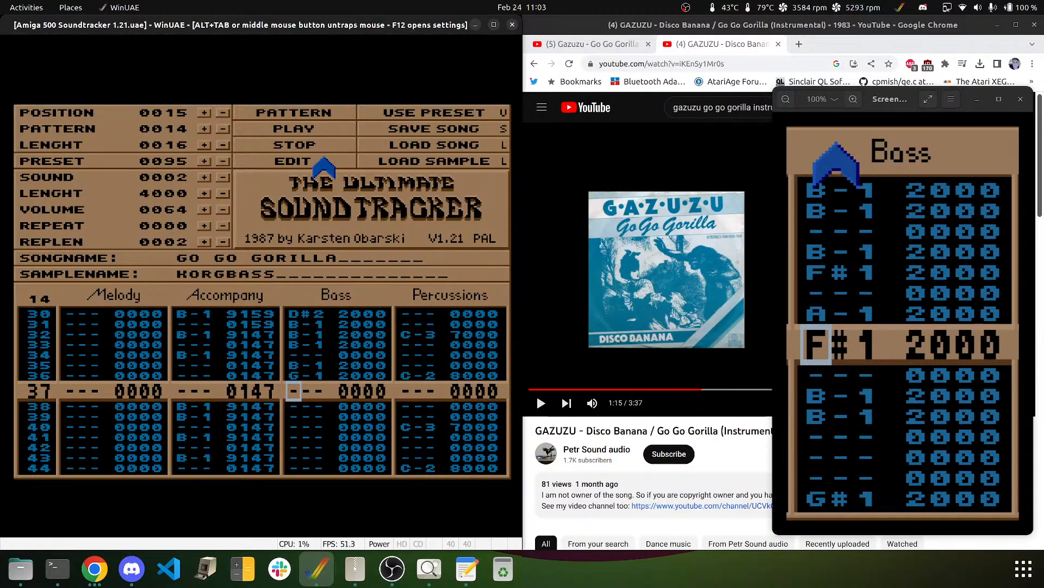
pyautogui.press('Up')
pyautogui.press('g')
pyautogui.press('Down')
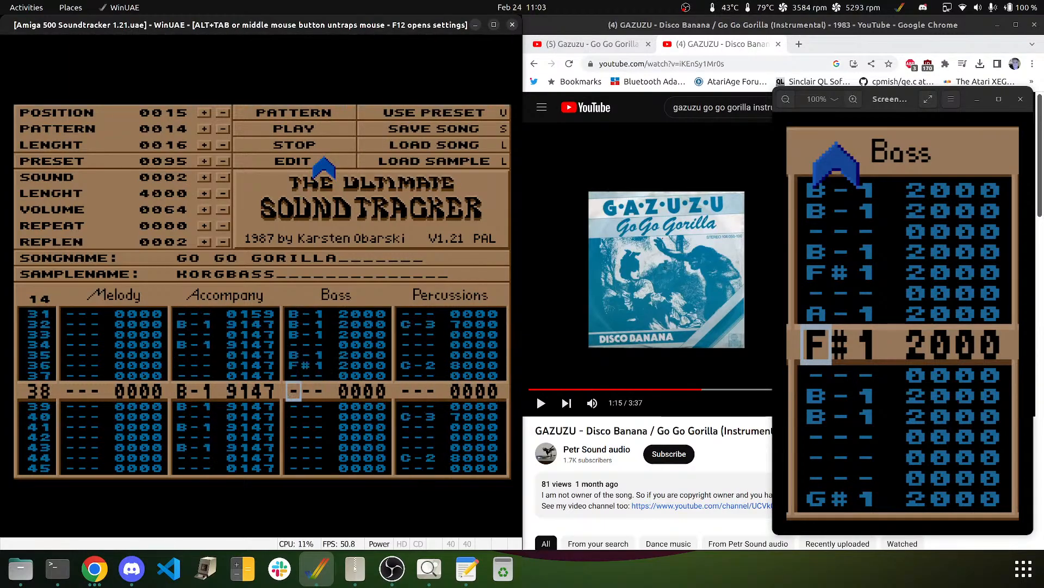
pyautogui.press('n')
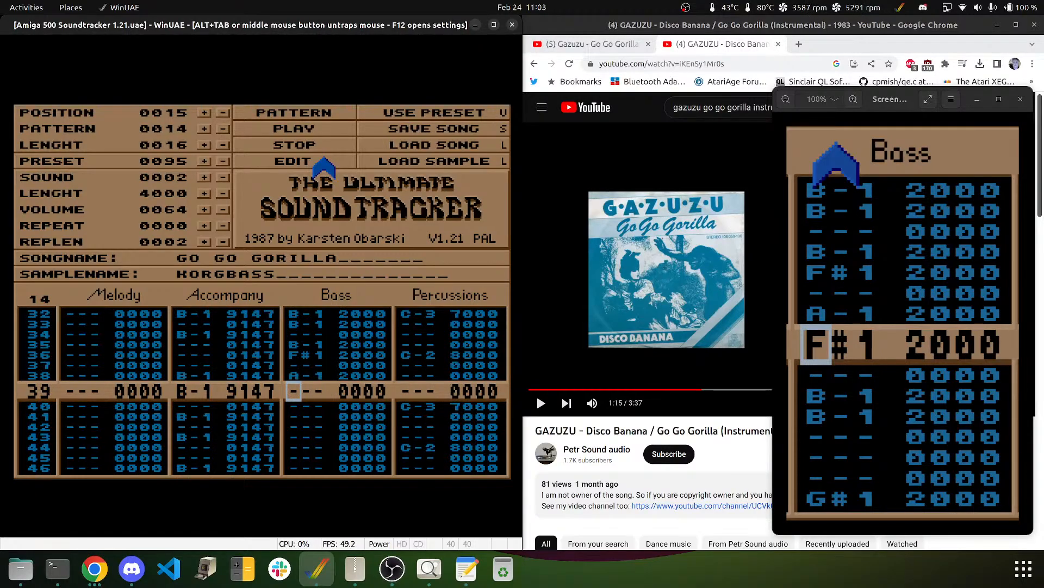
pyautogui.press('g')
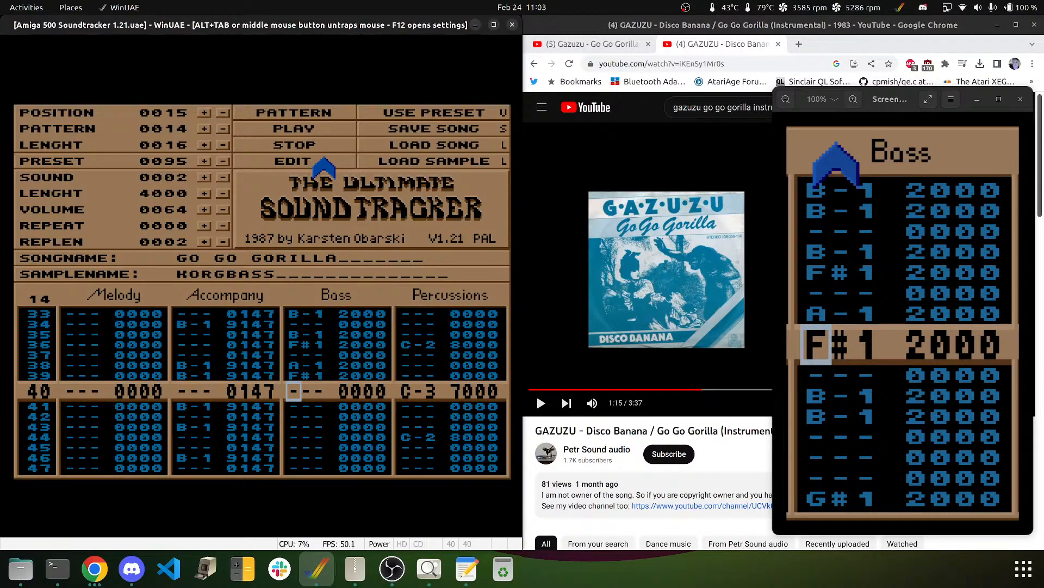
pyautogui.press('m')
pyautogui.press('m')
pyautogui.press('Down')
pyautogui.press('m')
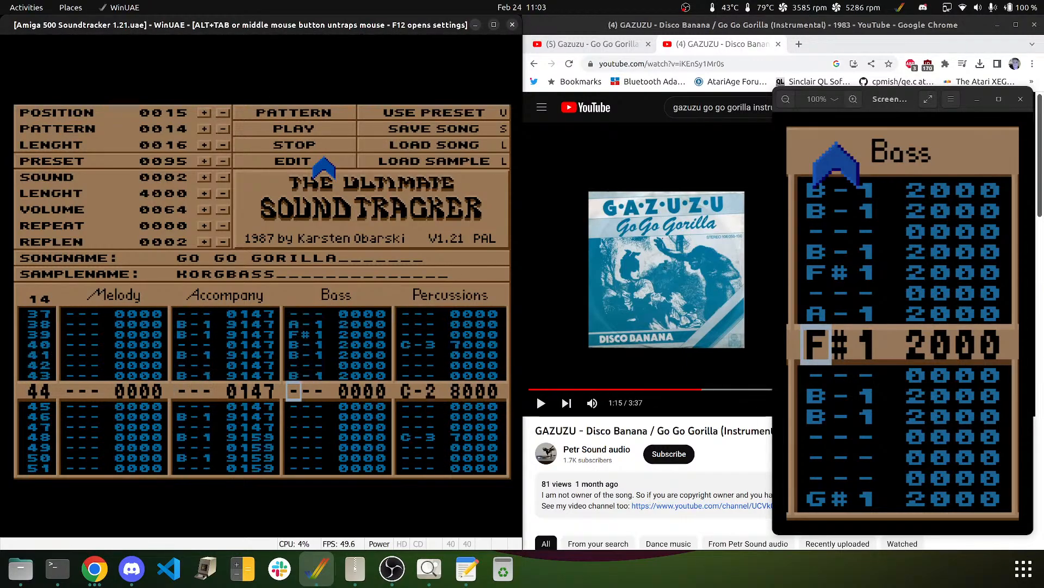
pyautogui.press('g')
pyautogui.press('Down')
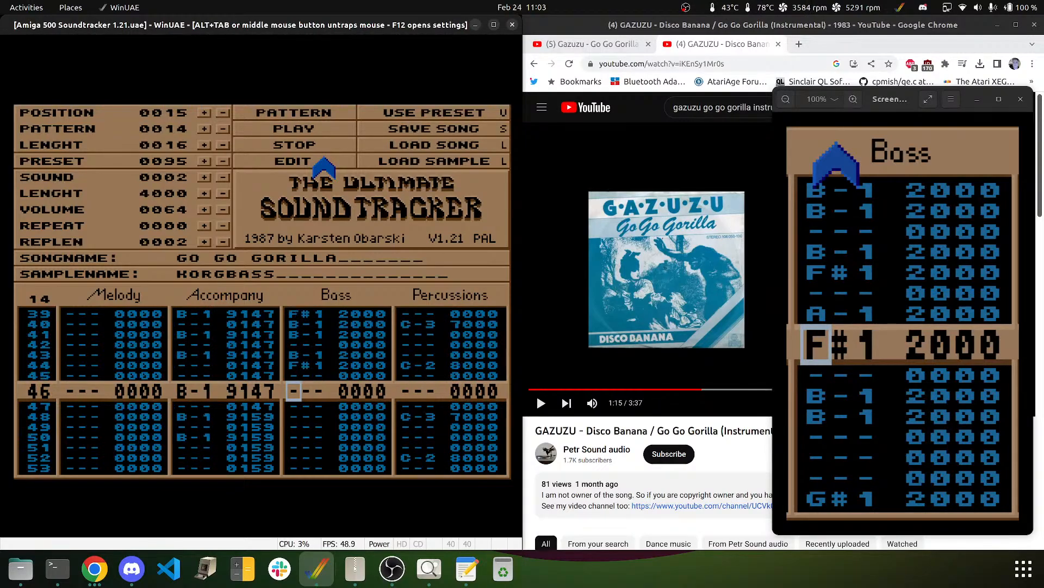
pyautogui.press('n')
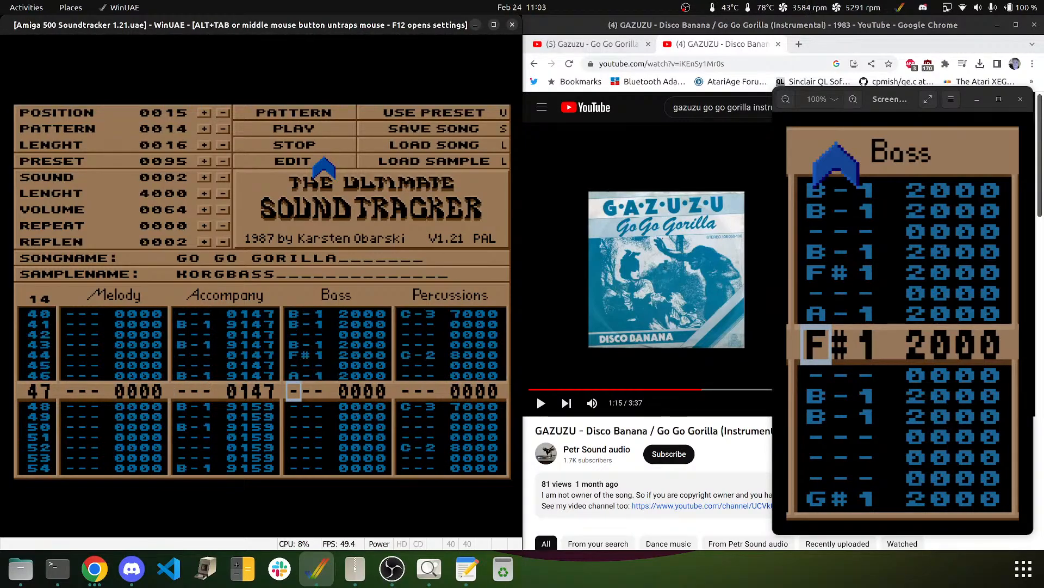
pyautogui.press('g')
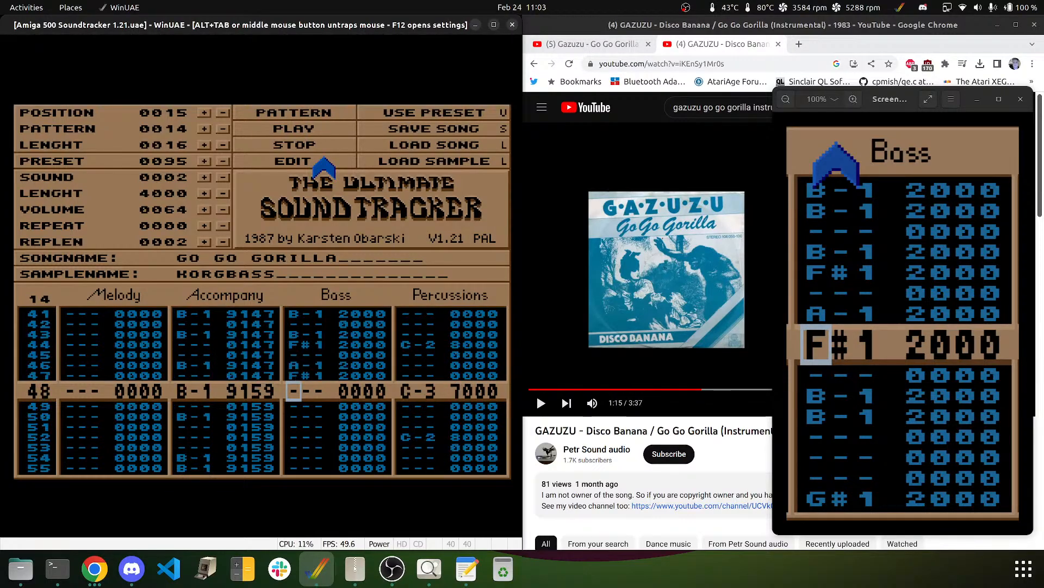
# - Enter Bass rows 48–55: E-2 on 48, 49 and 51, B-1 on 52, D#2 on 54, B-1 on 55
pyautogui.press('e')
pyautogui.press('e')
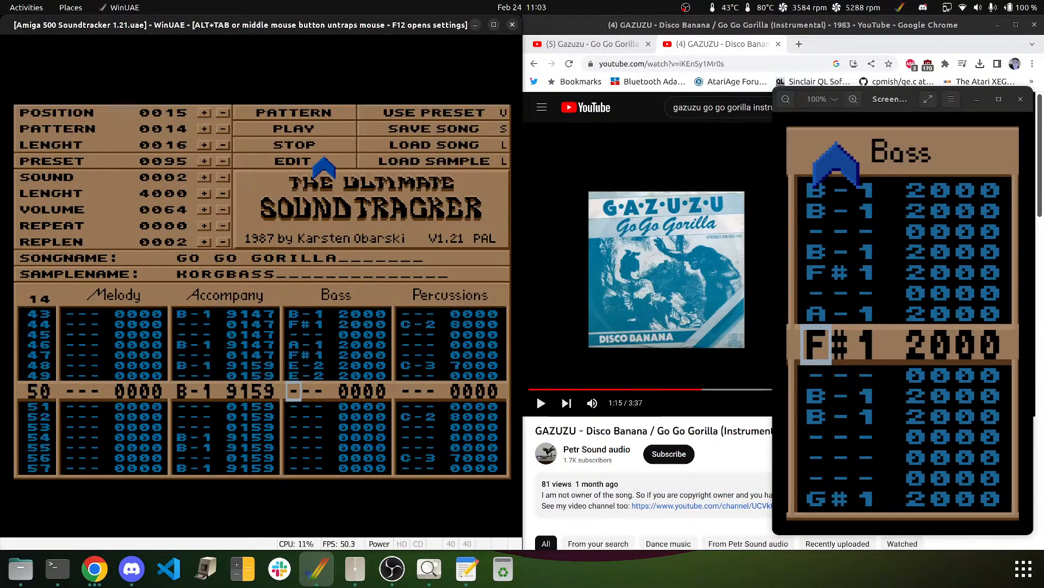
pyautogui.press('Down')
pyautogui.press('e')
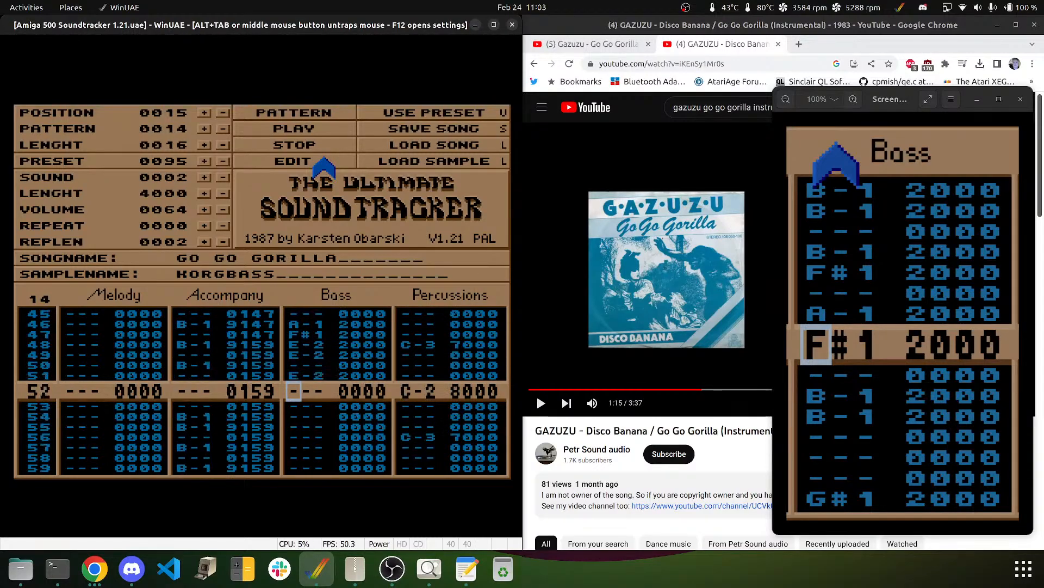
pyautogui.press('m')
pyautogui.press('Down')
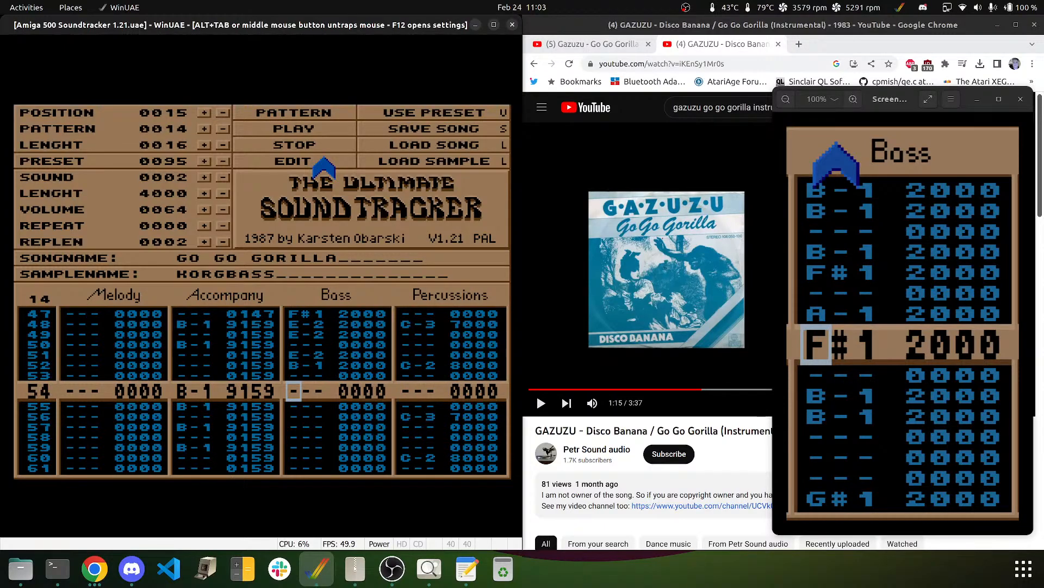
pyautogui.press('2')
pyautogui.press('Up')
pyautogui.press('3')
pyautogui.press('2')
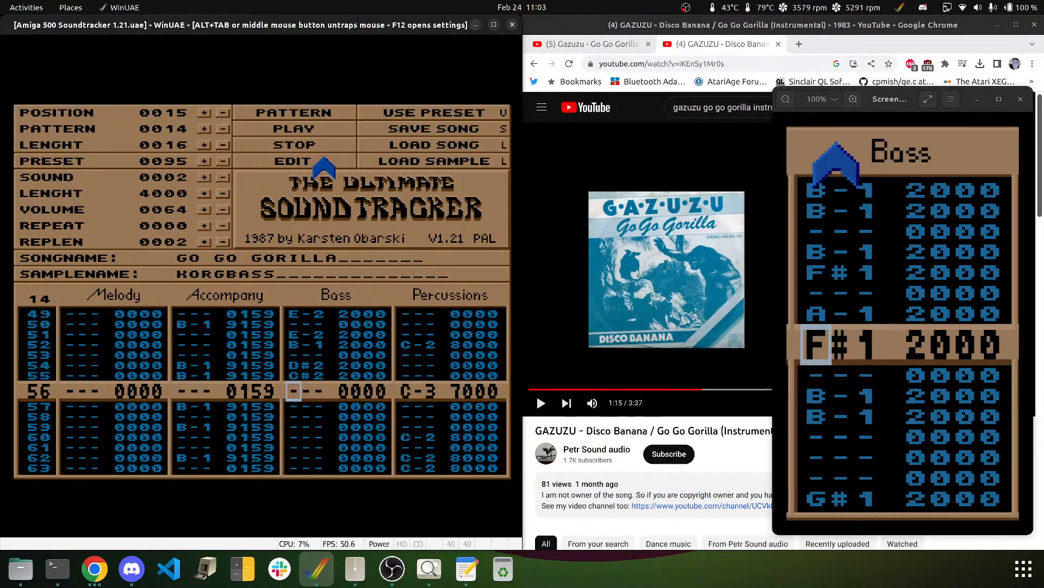
pyautogui.press('Up')
pyautogui.press('Up')
pyautogui.press('3')
pyautogui.press('m')
# - Enter Bass rows 56–62: E-2 on 56, 57 and 59, B-1 on 60, E-2 on 62
pyautogui.press('e')
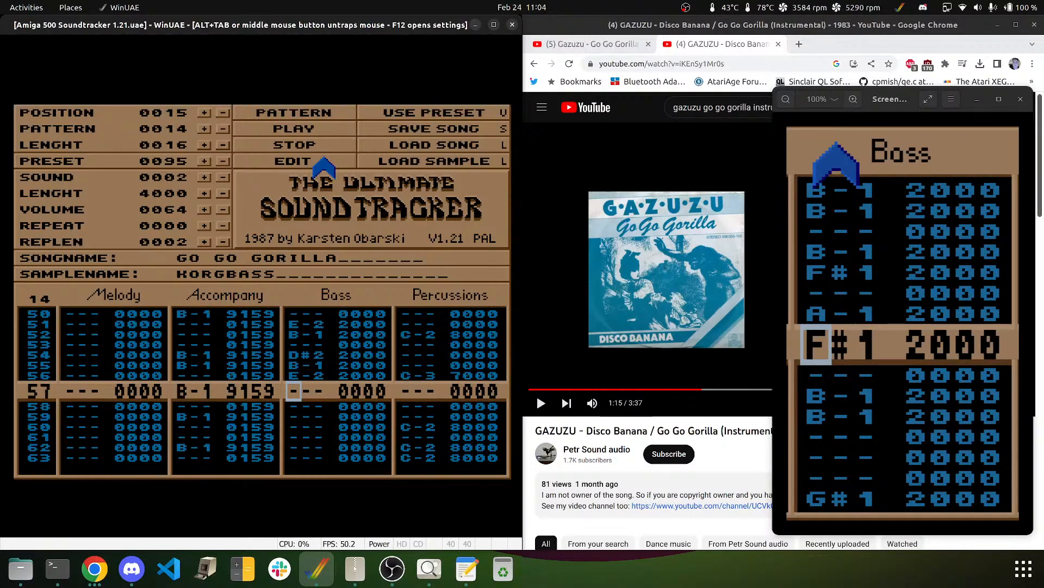
pyautogui.press('e')
pyautogui.press('Down')
pyautogui.press('e')
pyautogui.press('m')
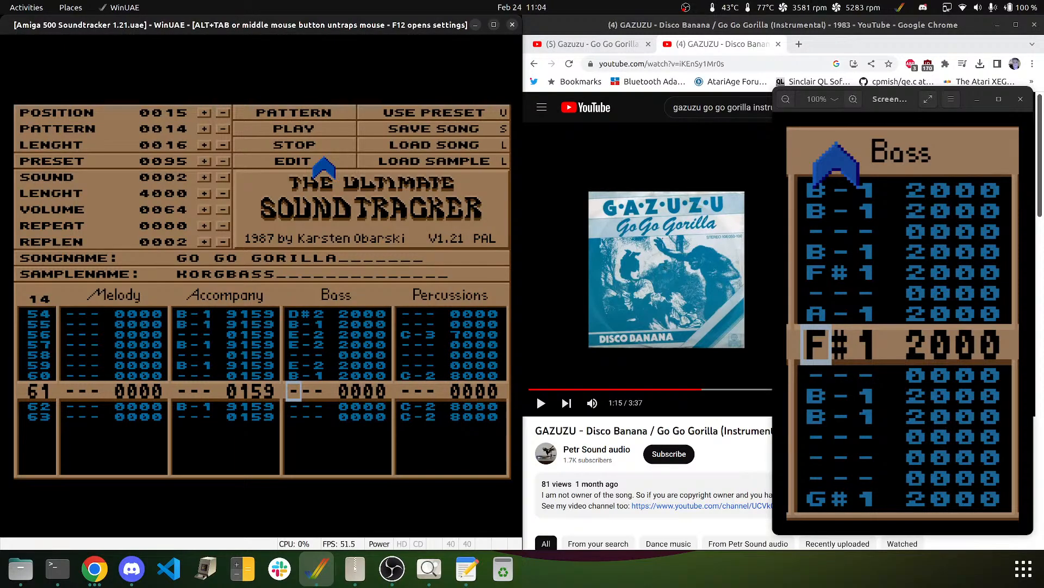
pyautogui.press('Down')
pyautogui.press('e')
pyautogui.press('Up')
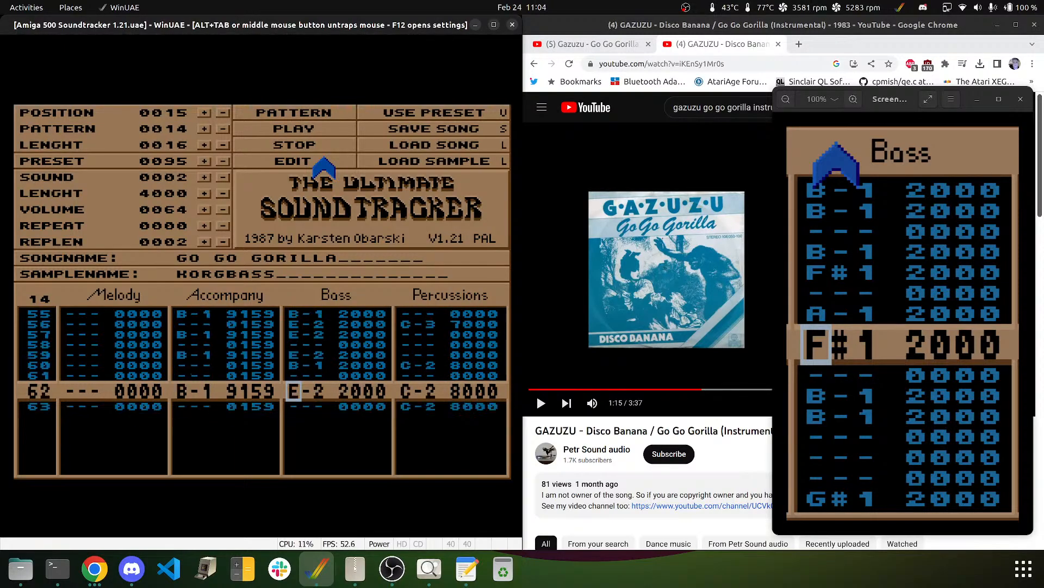
pyautogui.press('Down')
pyautogui.press('Down')
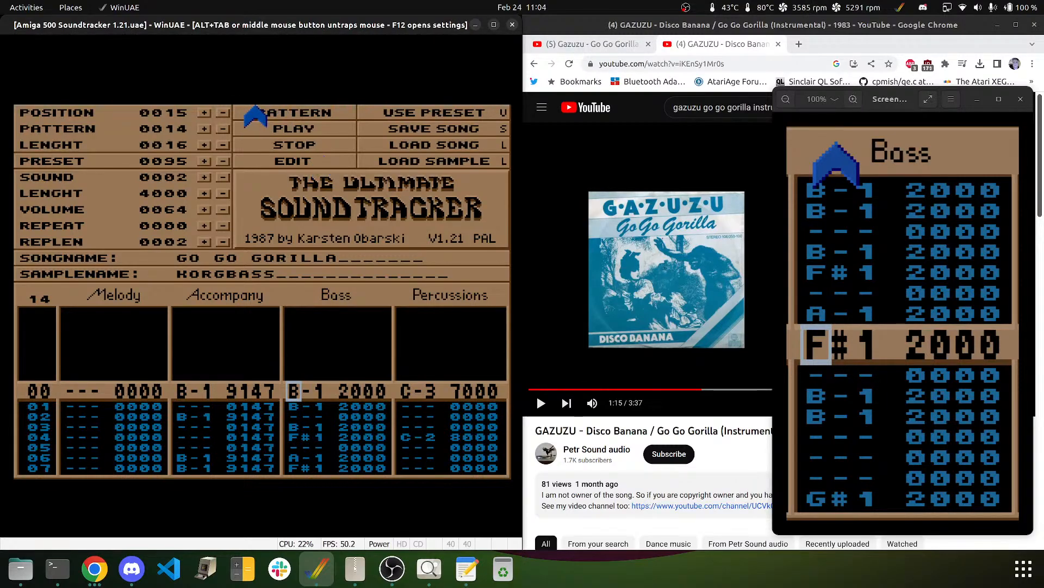
# - Loop pattern 14 to hear the finished KORGBASS line, then release and recapture the mouse
pyautogui.click(269, 113)
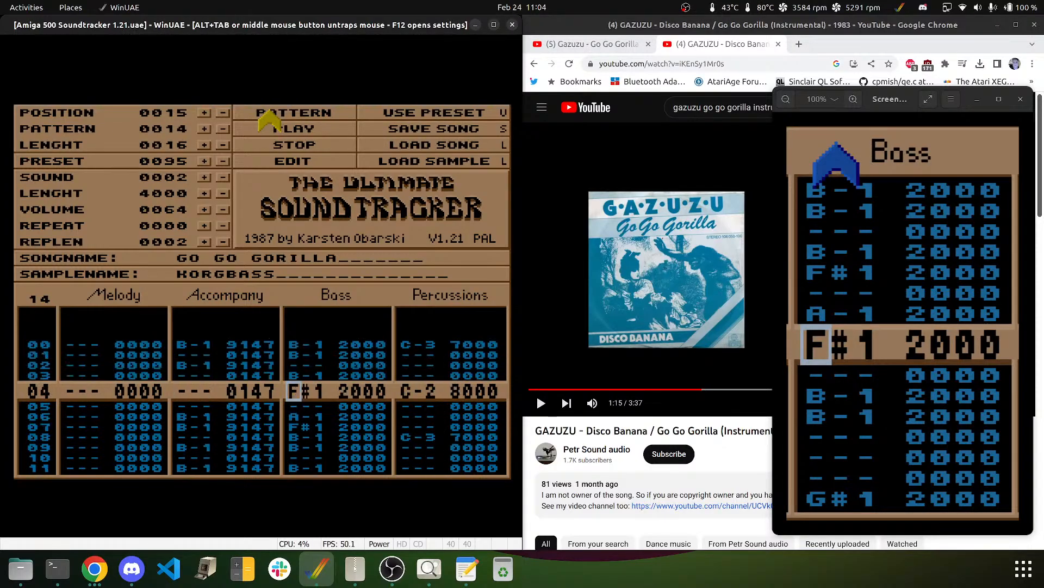
pyautogui.middleClick(264, 184)
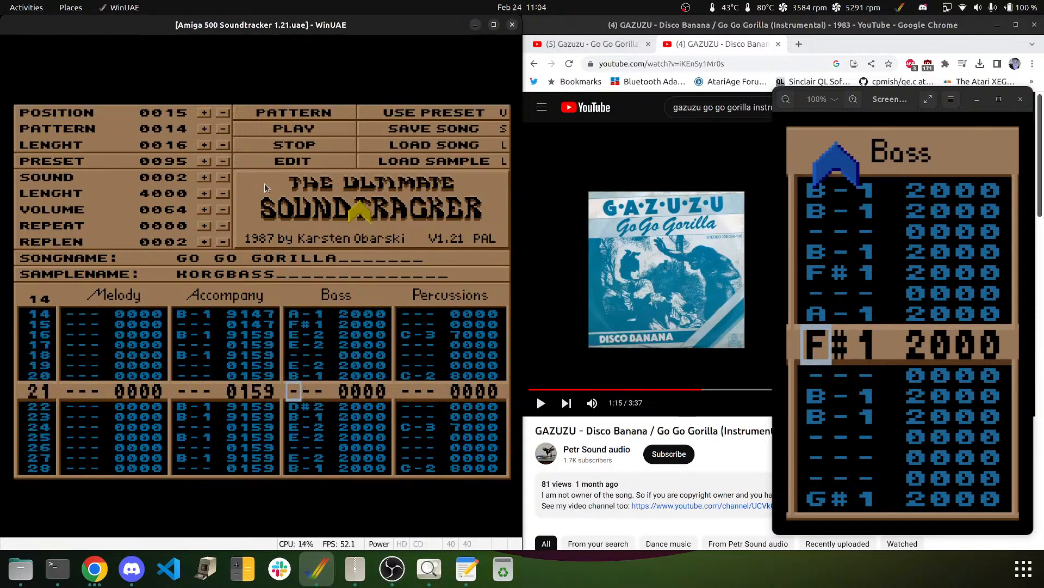
pyautogui.click(248, 155)
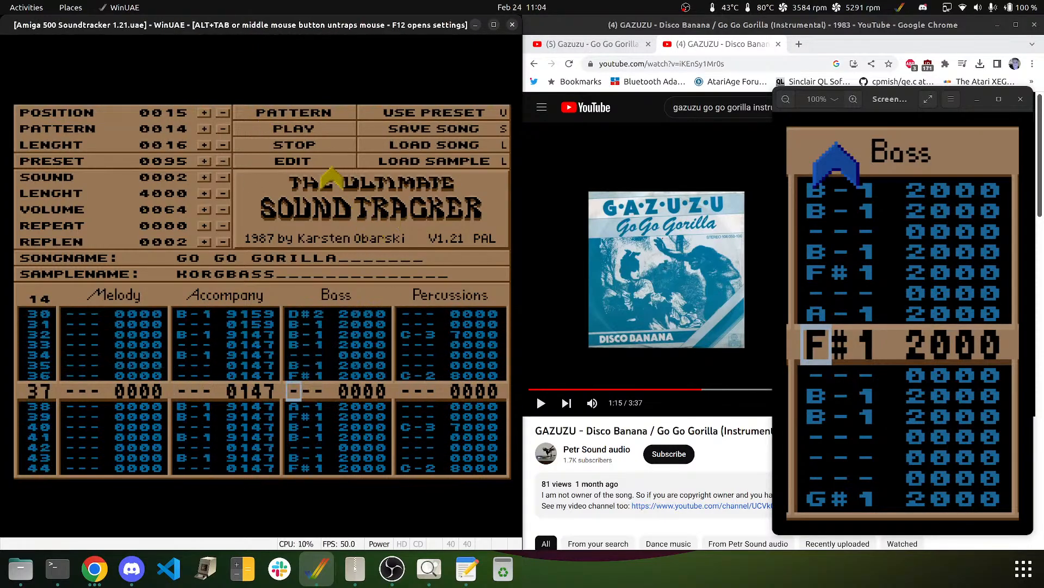
# - Step the song position back to 0010, then forward to 0011, and play from there
pyautogui.click(223, 113)
pyautogui.click(222, 112)
pyautogui.click(223, 112)
pyautogui.click(223, 113)
pyautogui.click(222, 113)
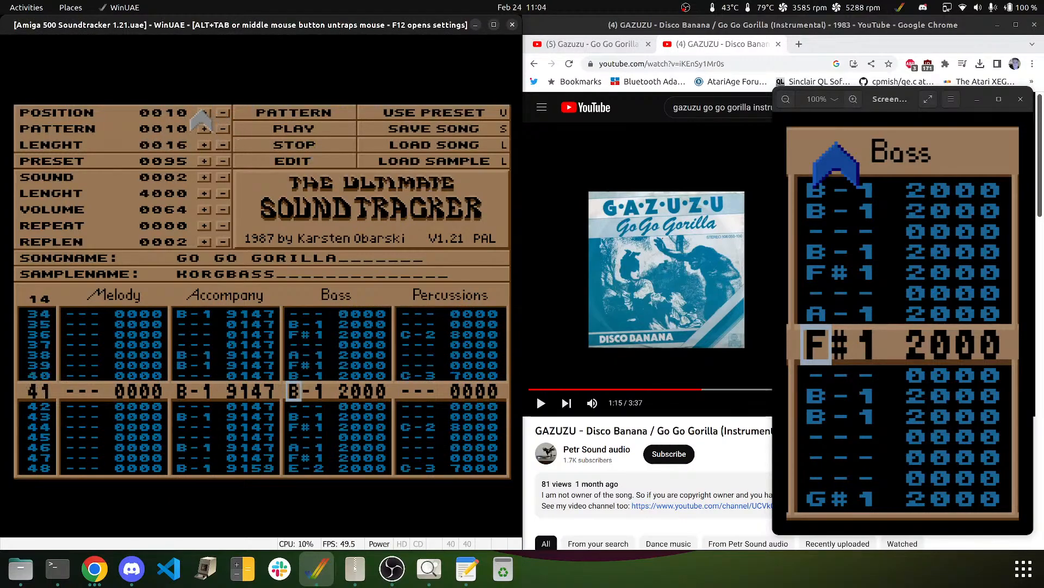
pyautogui.click(203, 113)
pyautogui.click(293, 129)
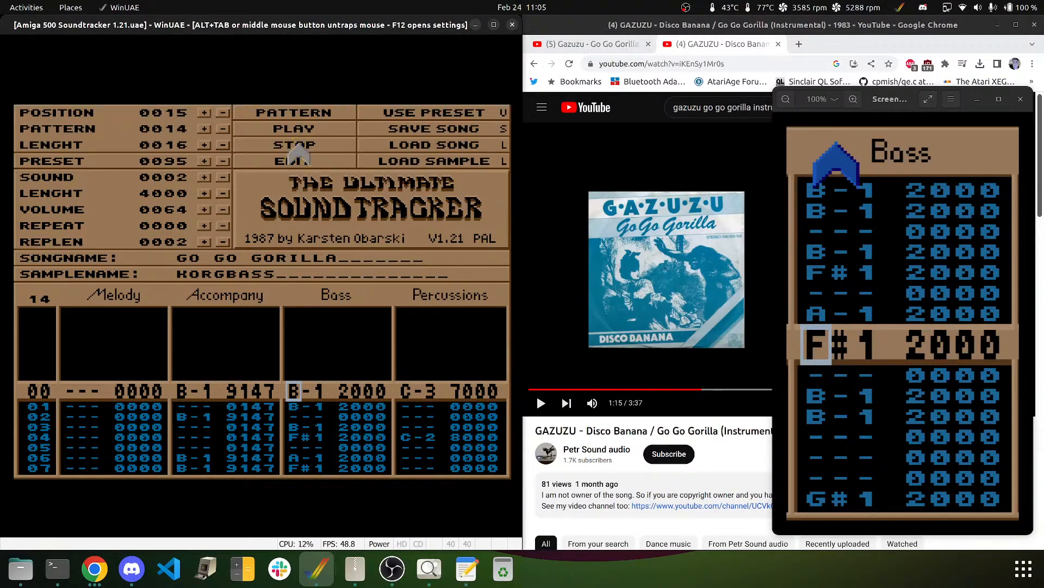
# - Save the Go Go Gorilla song to disk
pyautogui.middleClick(304, 348)
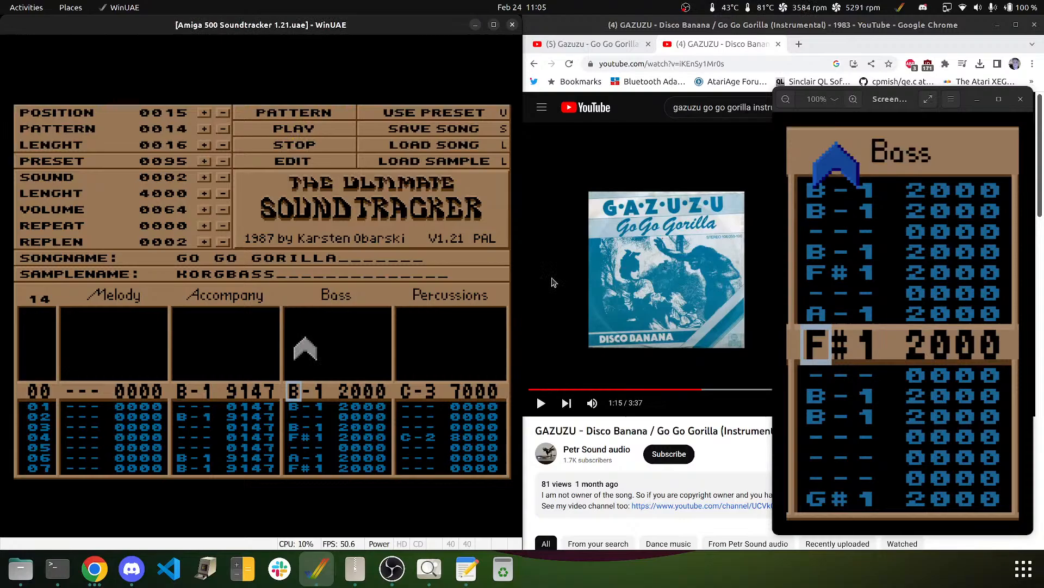
pyautogui.click(469, 415)
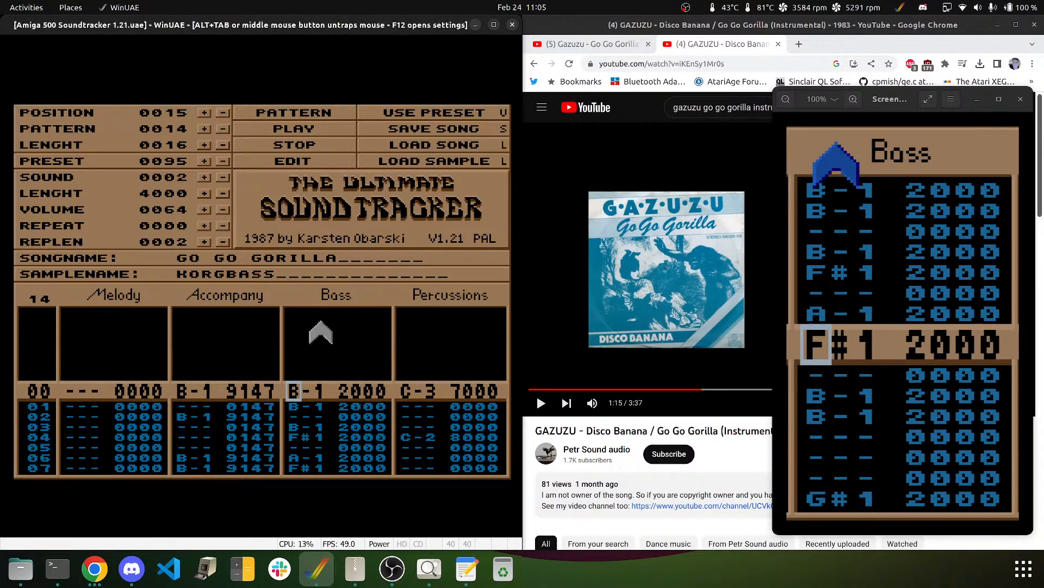
pyautogui.click(408, 128)
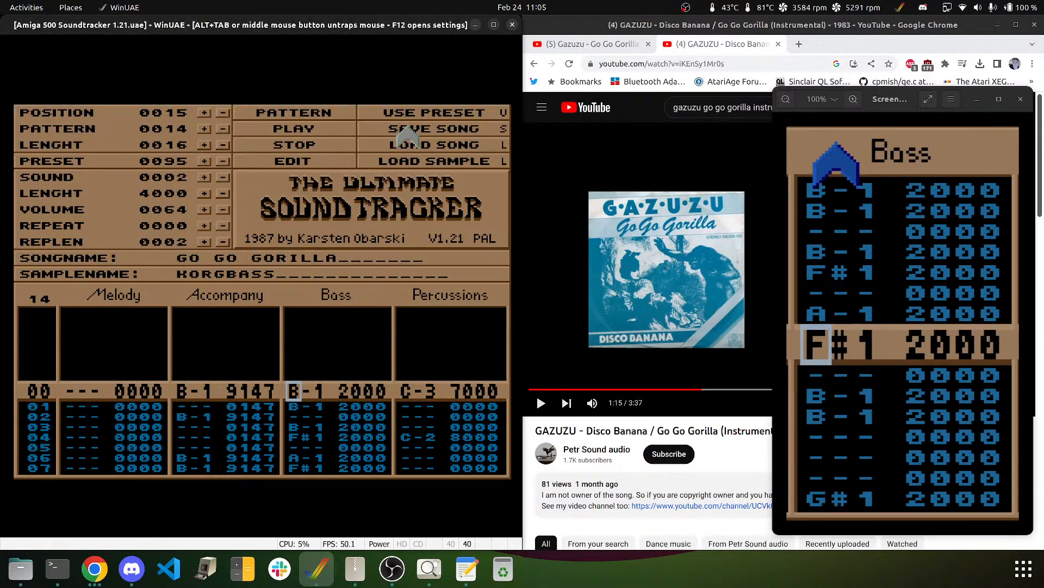
# - Rewind the YouTube reference a few seconds at a time, listen, and pause at 1:23 of 3:37
pyautogui.middleClick(242, 282)
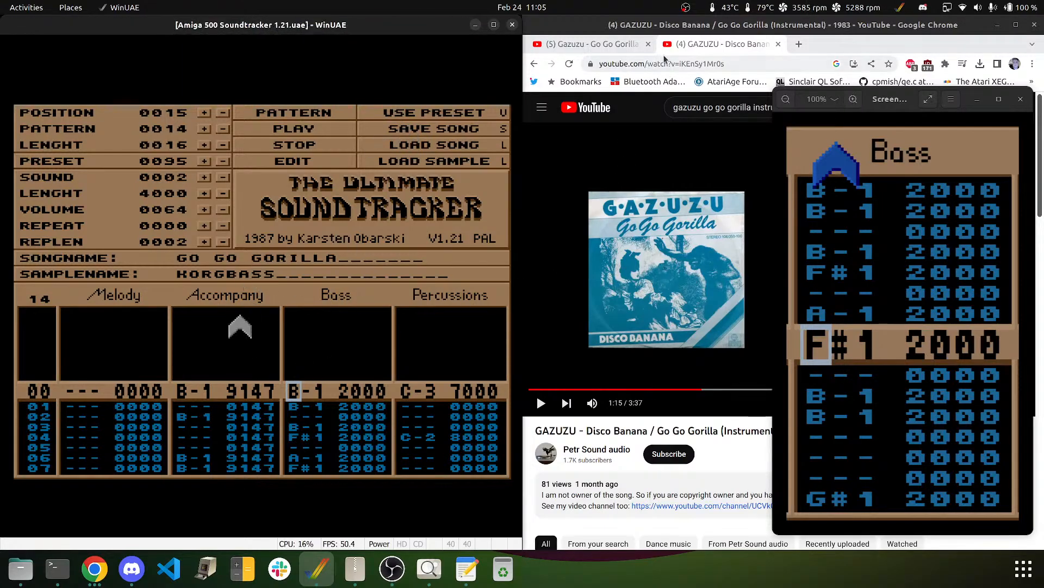
pyautogui.click(664, 210)
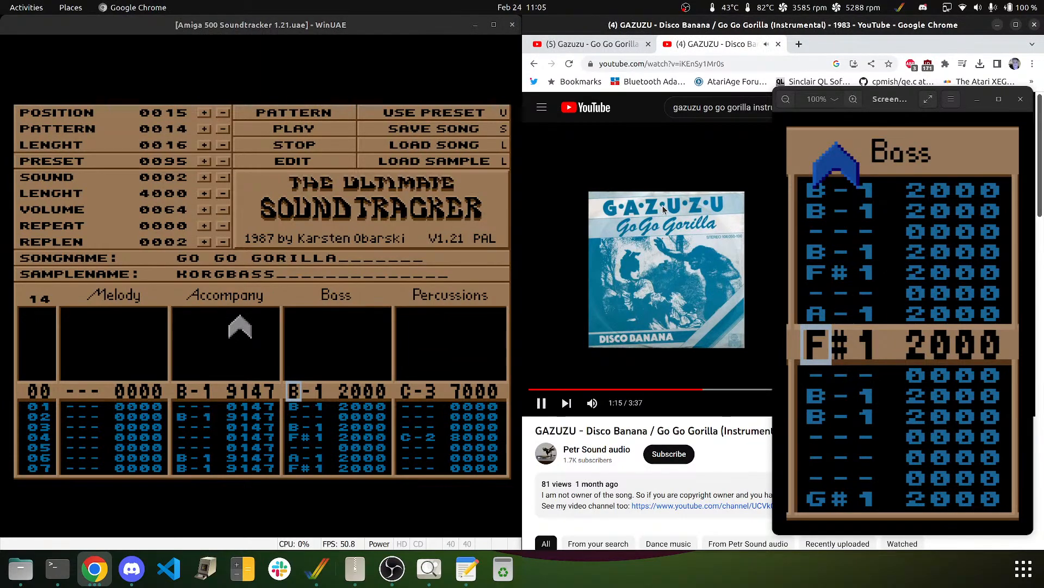
pyautogui.press('Left')
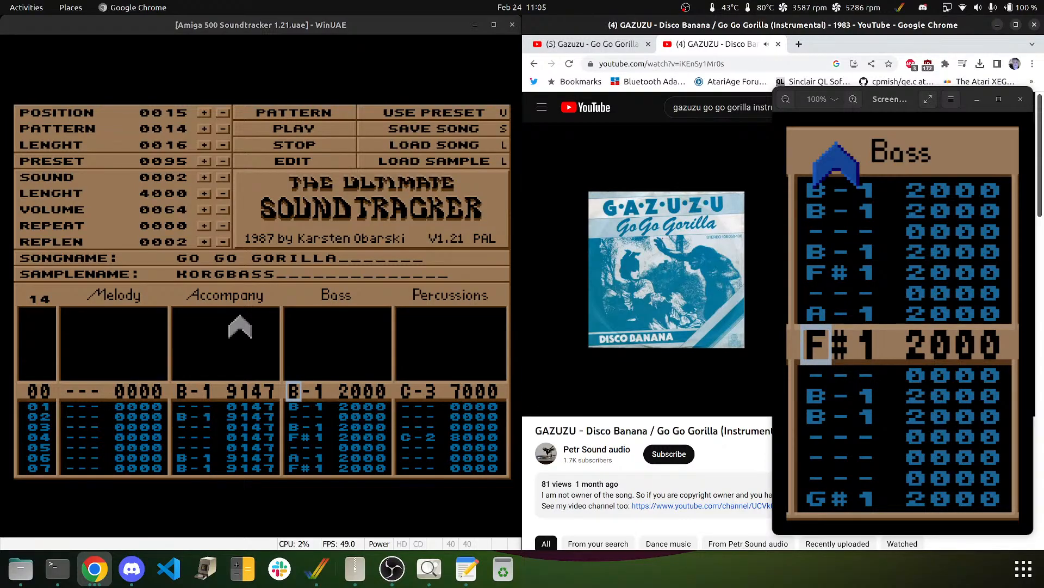
pyautogui.click(603, 170)
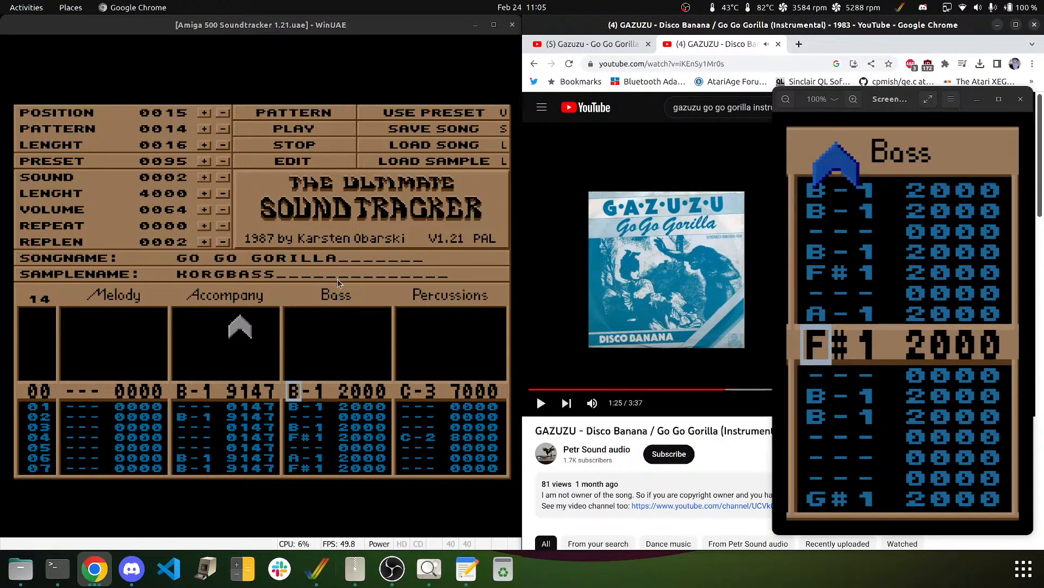
pyautogui.click(553, 220)
pyautogui.press('Left')
pyautogui.press('Left')
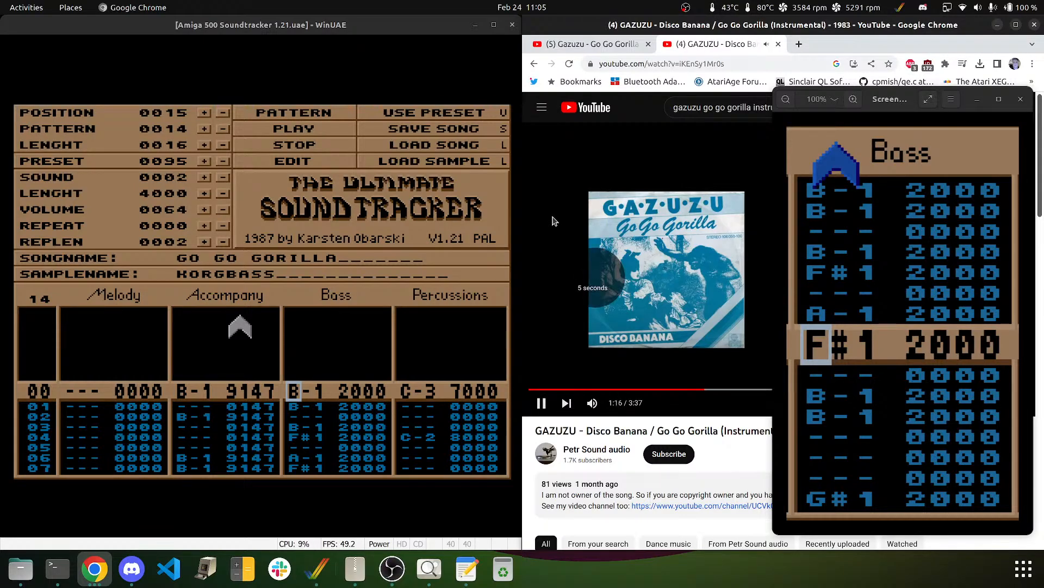
pyautogui.press('Left')
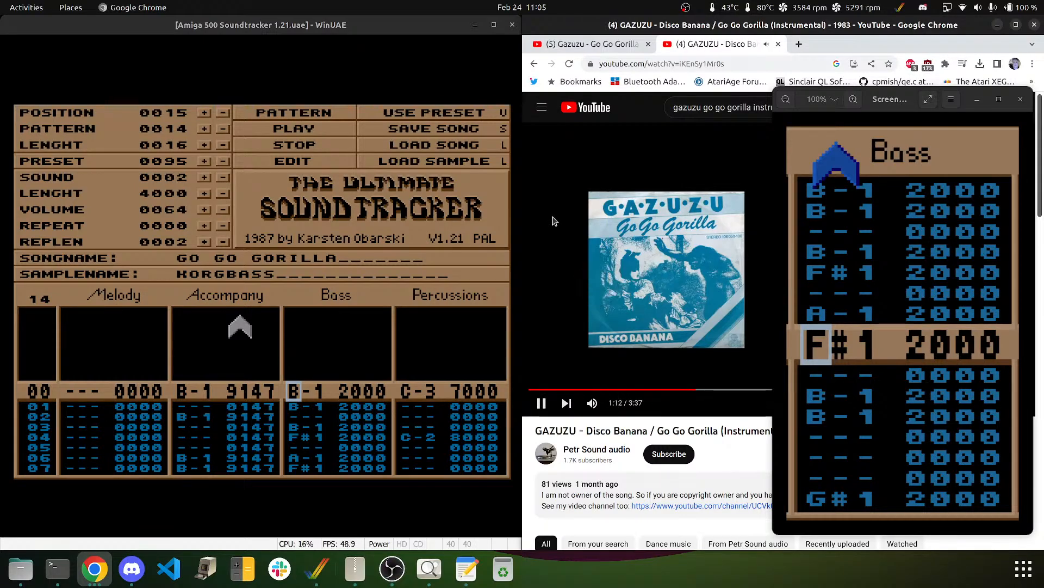
pyautogui.press('Left')
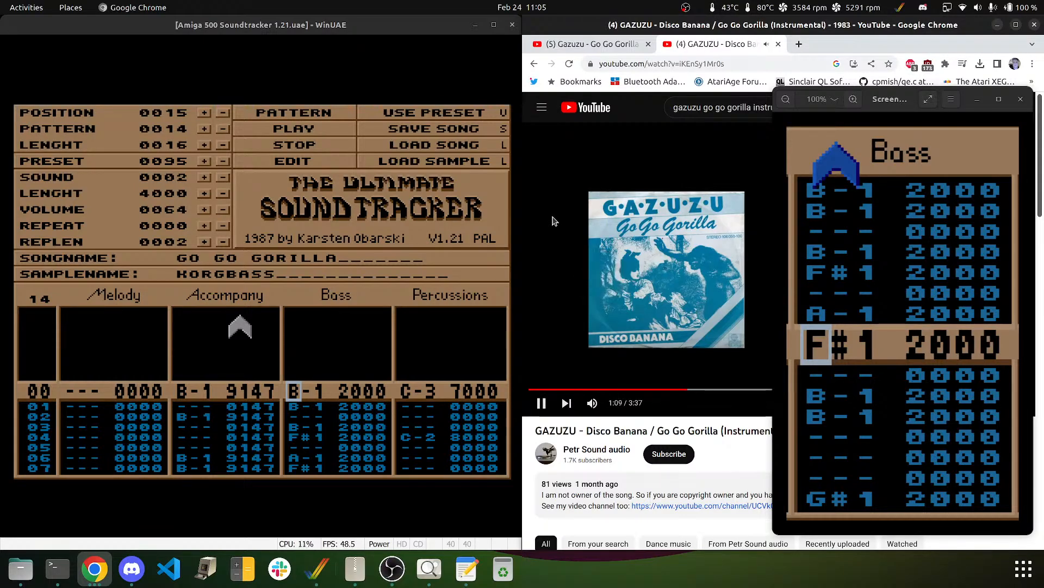
pyautogui.press('Left')
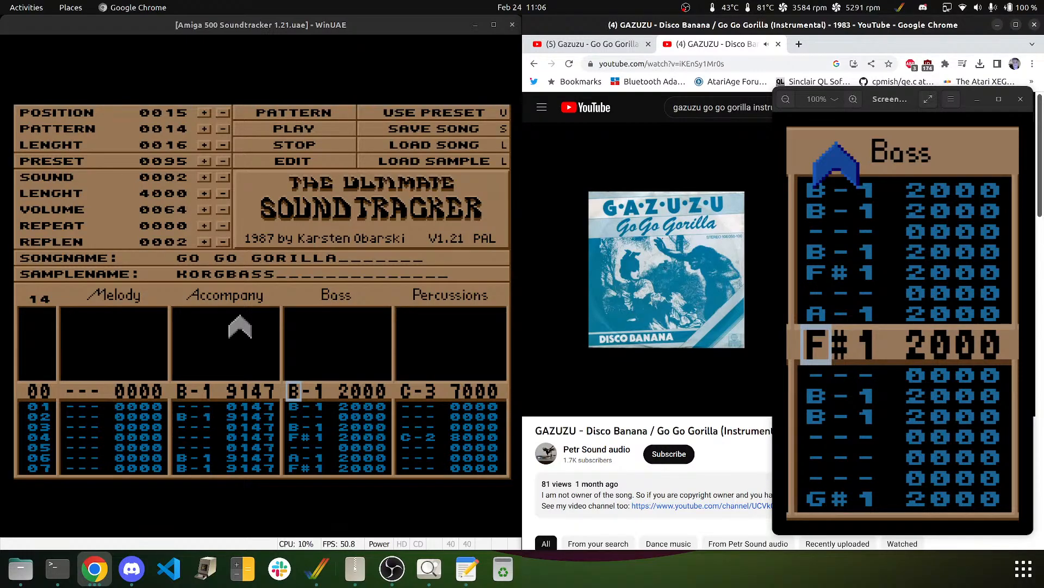
pyautogui.click(581, 184)
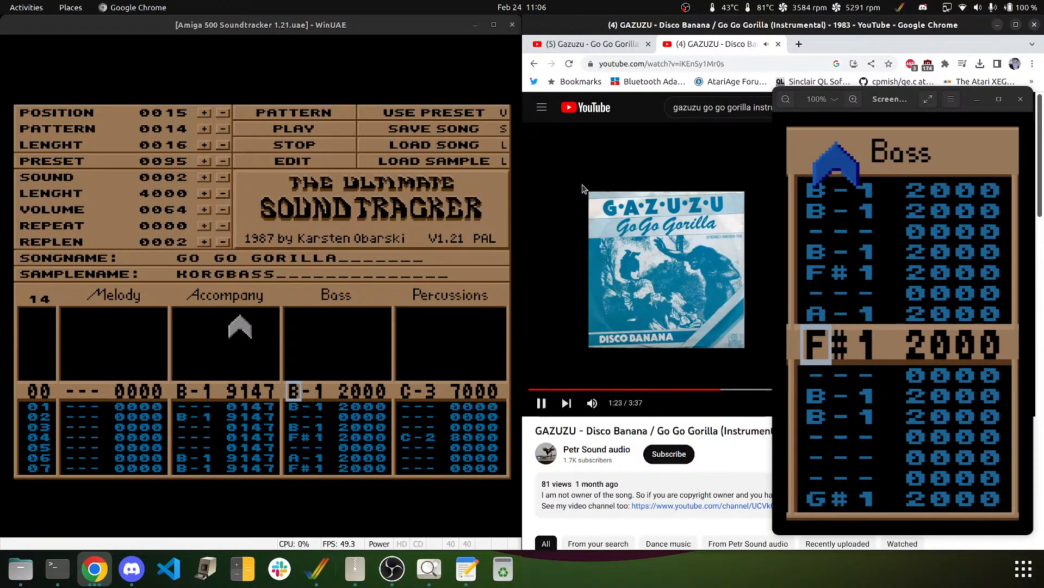
pyautogui.click(391, 277)
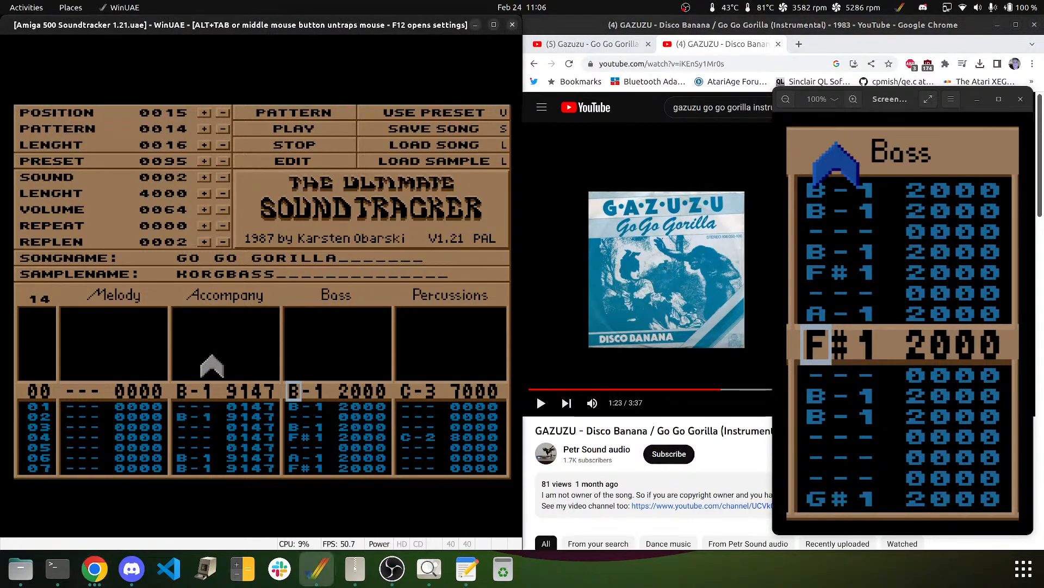
# - Move to row 58 of pattern 14 and change its Bass note to D#2
pyautogui.press('Up')
pyautogui.press('Up')
pyautogui.press('Up')
pyautogui.press('Up')
pyautogui.press('Up')
pyautogui.press('Up')
pyautogui.press('Up')
pyautogui.press('Up')
pyautogui.press('Up')
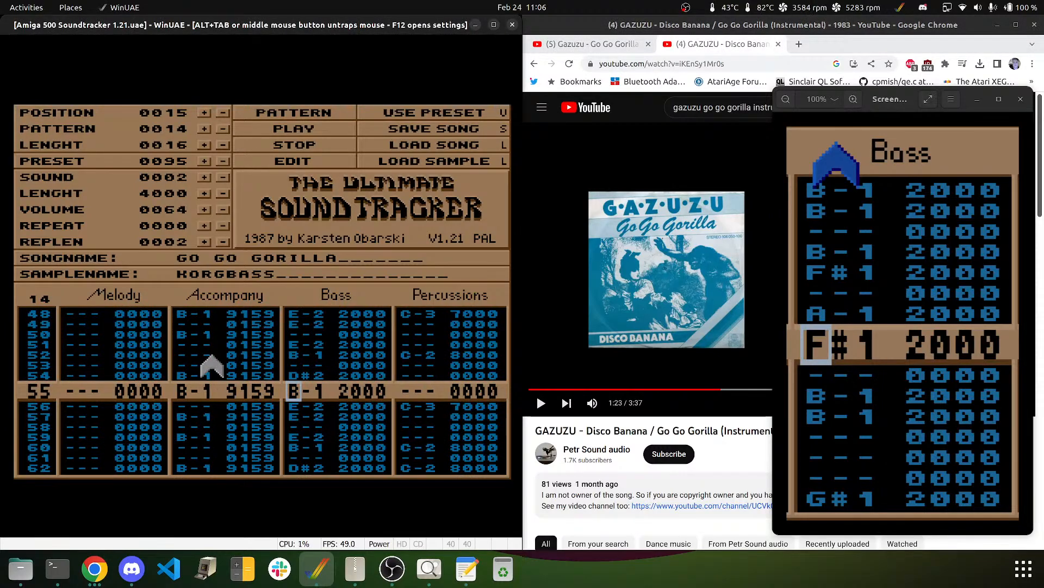
pyautogui.press('Down')
pyautogui.press('Down')
pyautogui.press('Down')
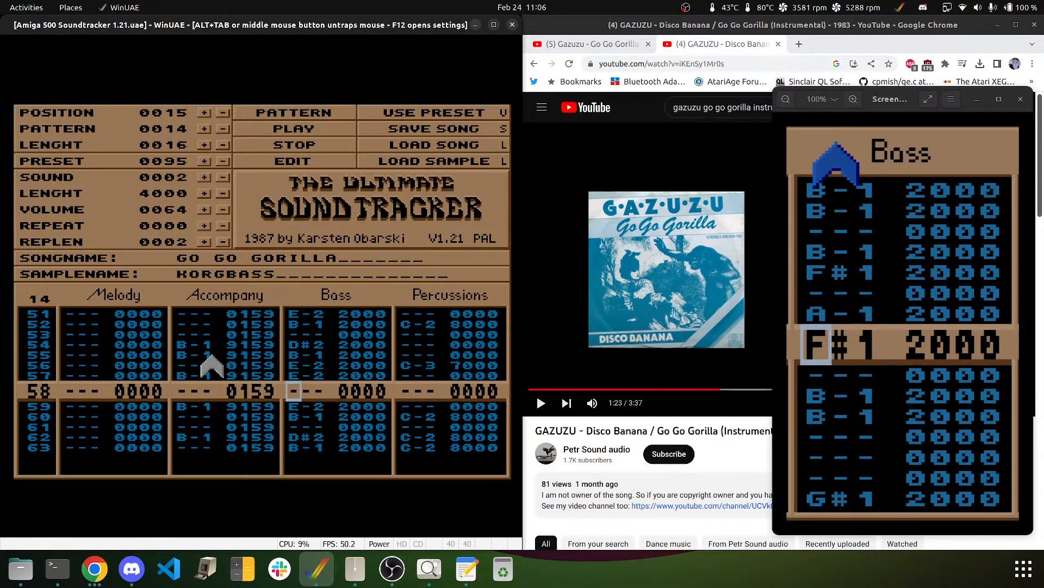
pyautogui.press('Up')
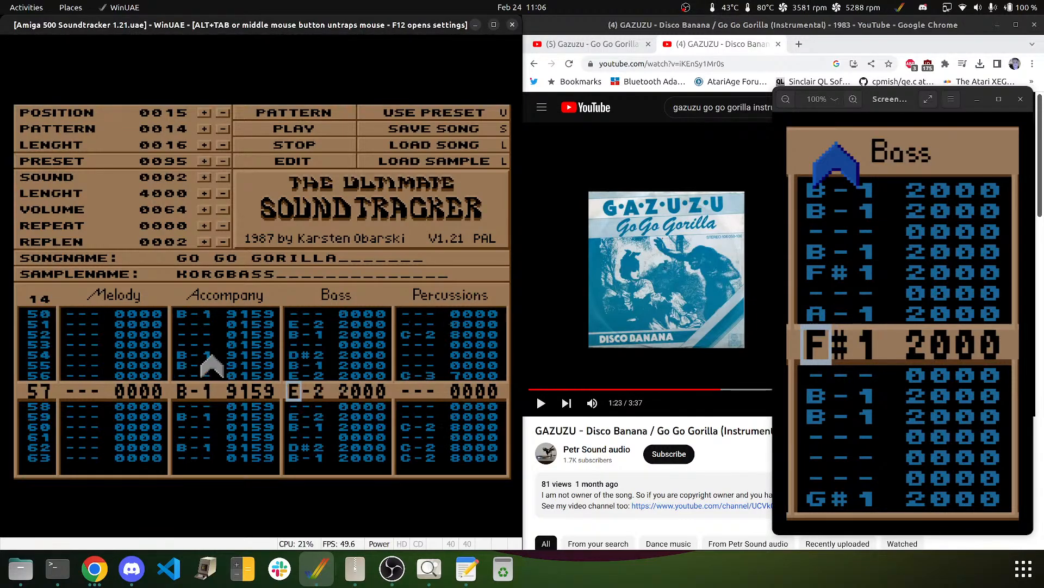
pyautogui.press('Up')
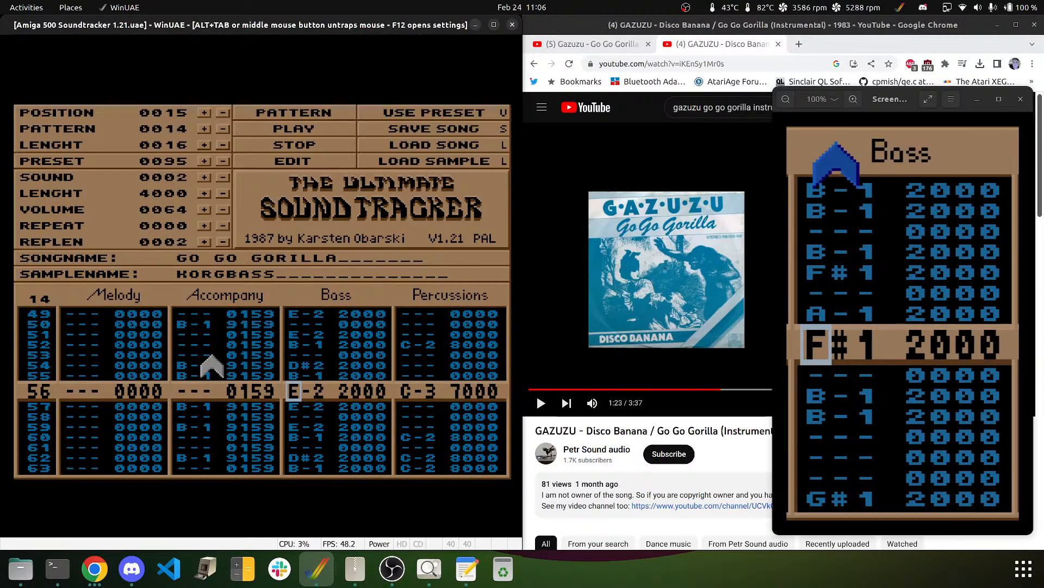
pyautogui.press('Down')
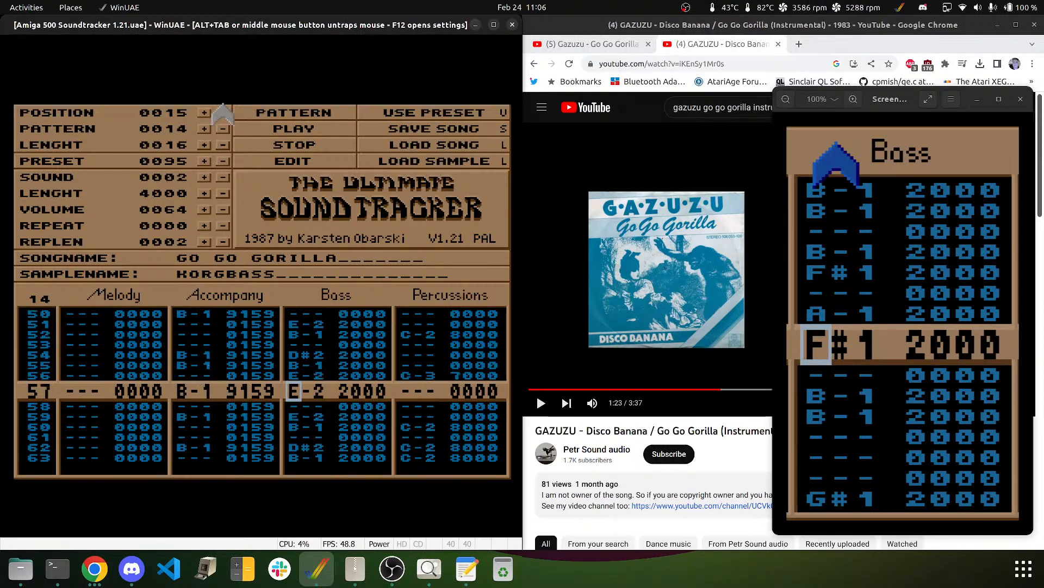
pyautogui.press('Down')
pyautogui.press('Down')
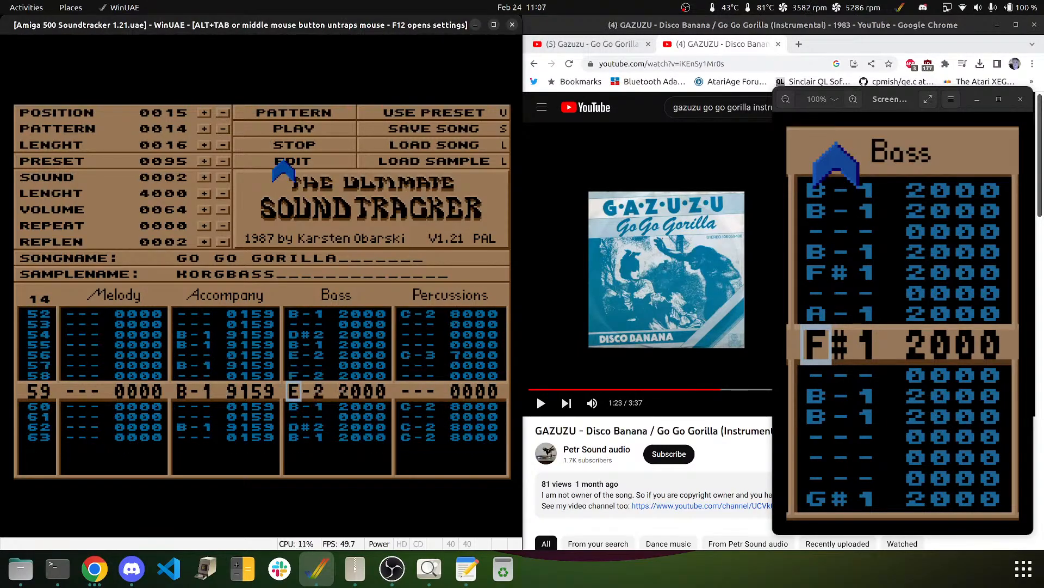
pyautogui.press('Up')
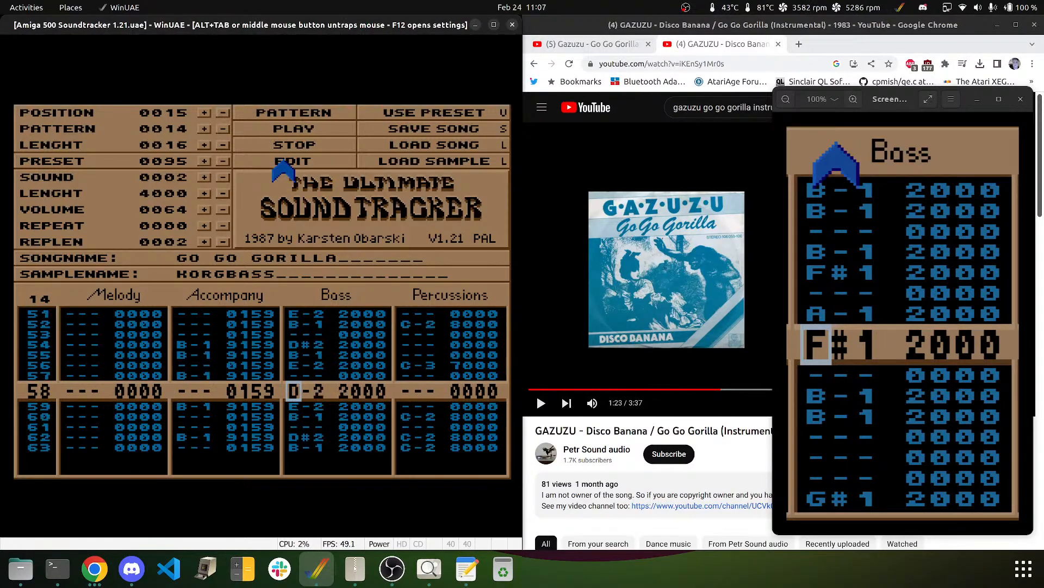
pyautogui.press('0')
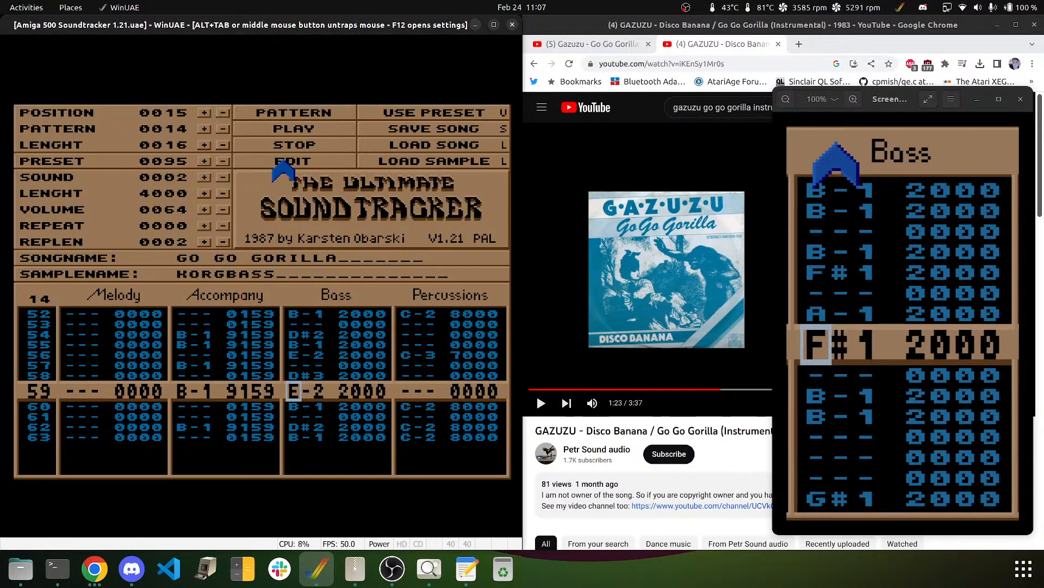
pyautogui.press('Up')
pyautogui.press('3')
# - Clear row 59, put E-2 on rows 60 and 62, then play the pattern back
pyautogui.press('Delete')
pyautogui.press('e')
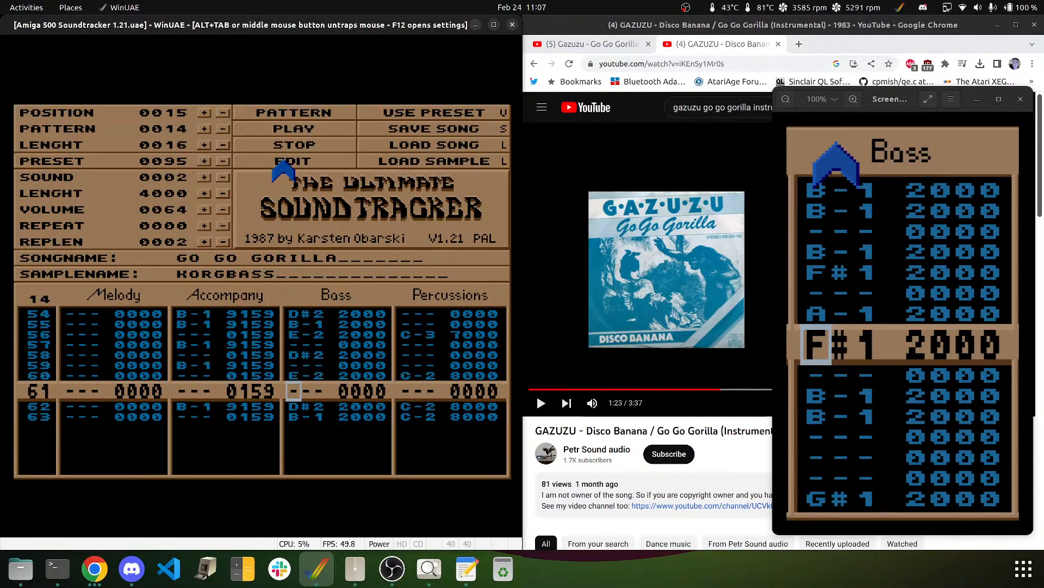
pyautogui.press('Down')
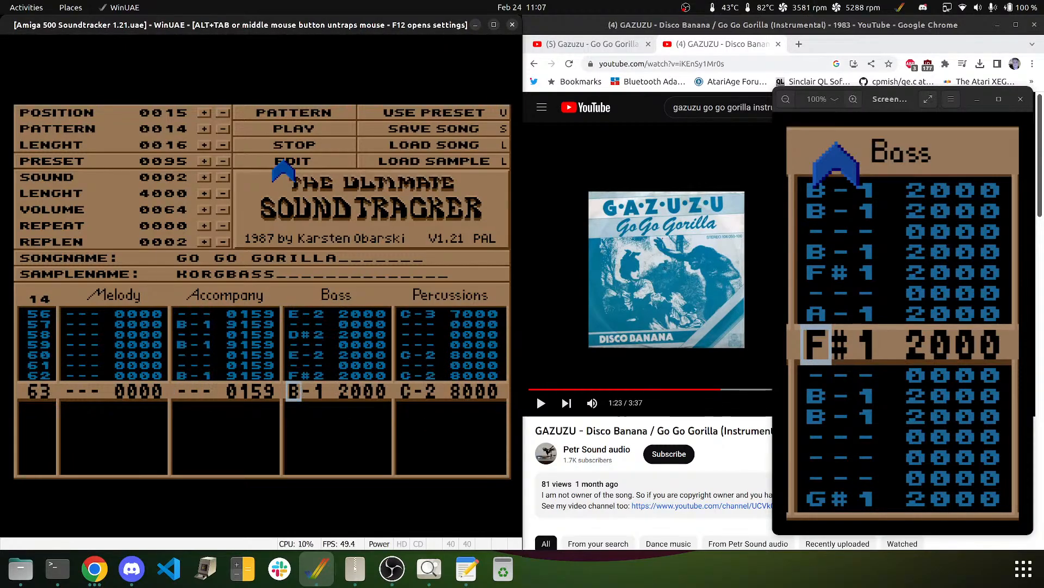
pyautogui.press('5')
pyautogui.press('e')
pyautogui.press('Up')
pyautogui.press('Down')
pyautogui.press('Down')
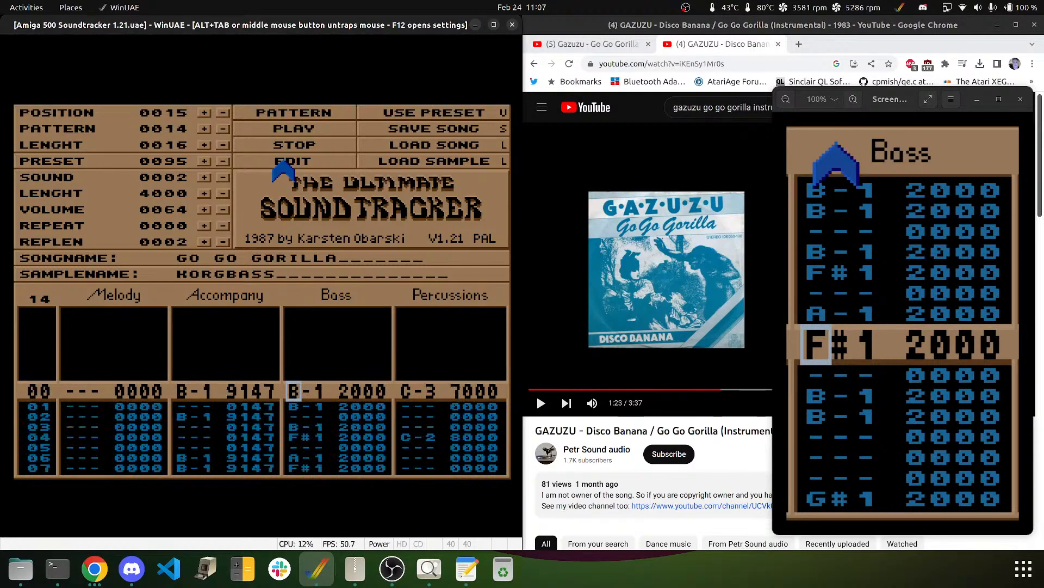
pyautogui.press('Up')
pyautogui.press('Up')
pyautogui.press('Up')
pyautogui.press('Up')
pyautogui.press('Up')
pyautogui.press('Up')
pyautogui.press('Up')
pyautogui.press('Up')
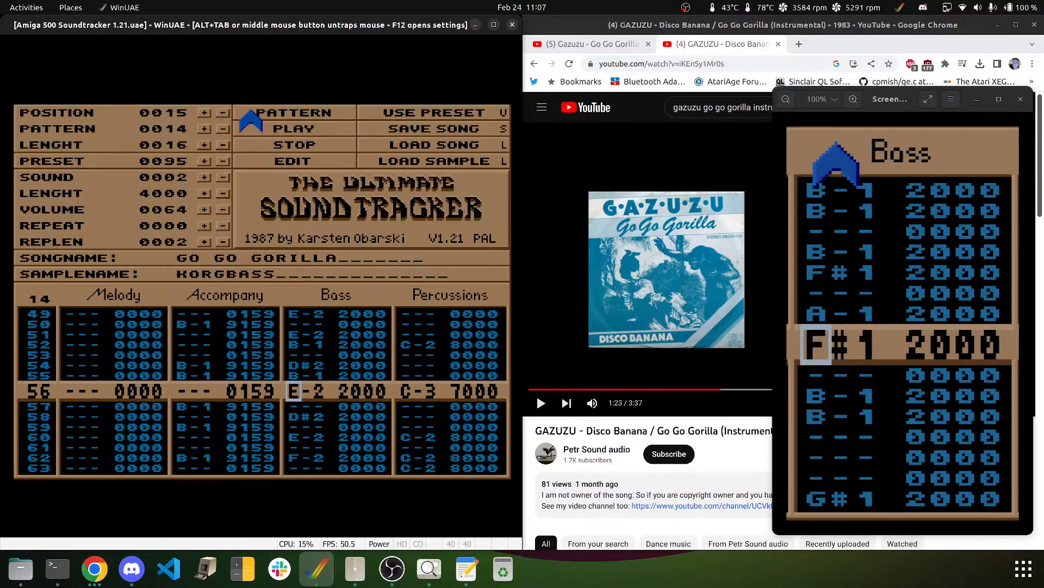
pyautogui.click(270, 116)
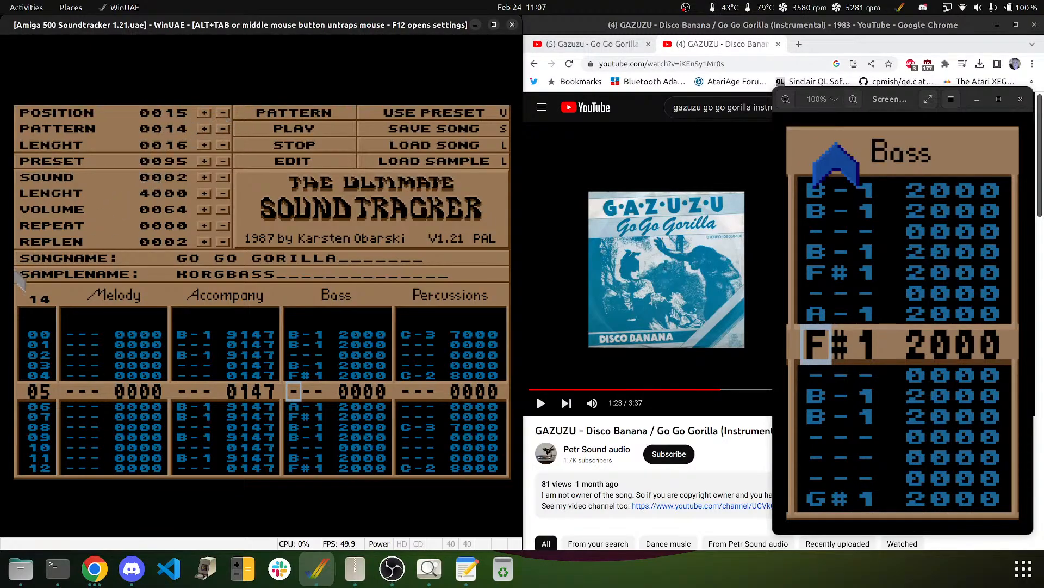
# - Open empty pattern 15, assign it to new song position 16, and set length to 17
pyautogui.click(45, 303)
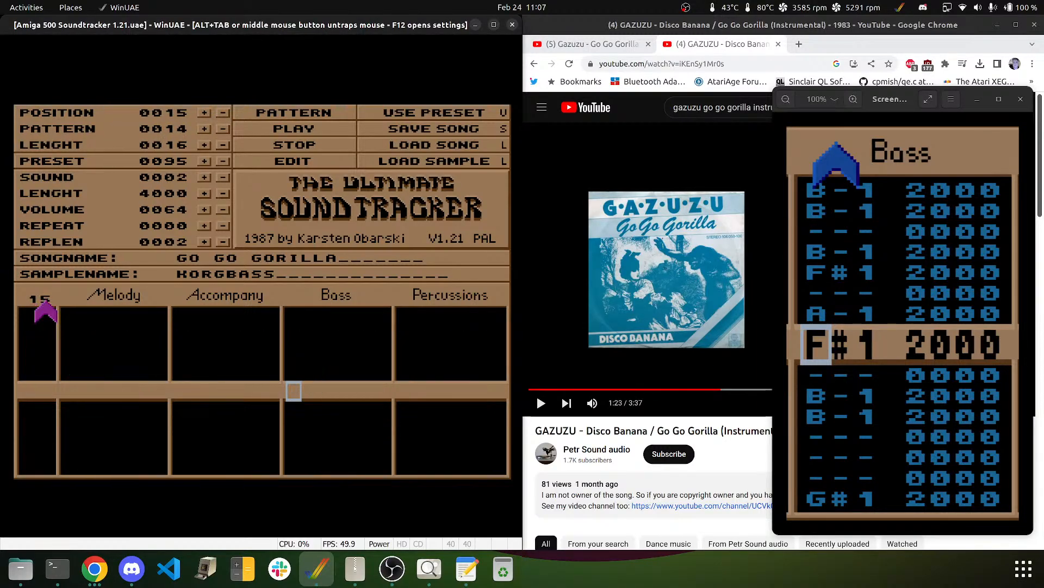
pyautogui.click(204, 113)
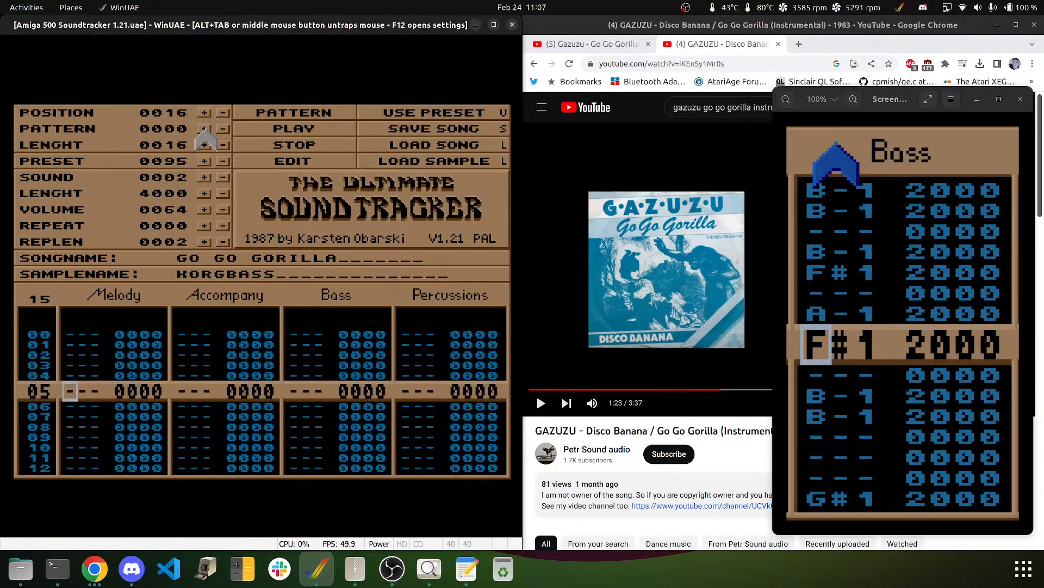
pyautogui.click(204, 130)
pyautogui.click(205, 134)
pyautogui.click(204, 144)
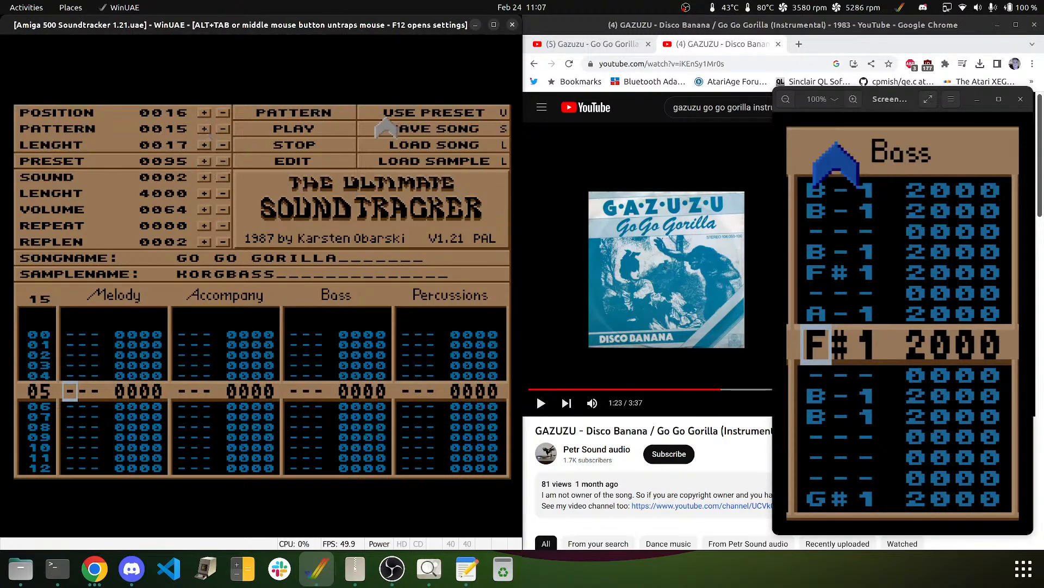
# - Put the edit cursor on row 00 of pattern 15's Percussions channel
pyautogui.click(443, 142)
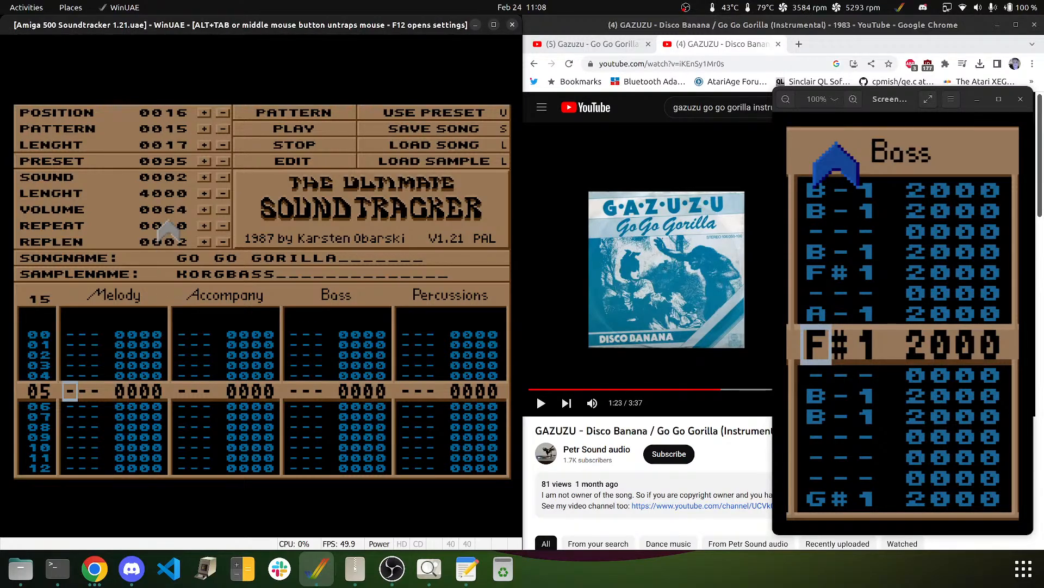
pyautogui.press('Up')
pyautogui.press('Up')
pyautogui.press('Up')
pyautogui.press('Up')
pyautogui.press('Up')
pyautogui.press('Right')
pyautogui.press('Right')
pyautogui.press('Right')
pyautogui.press('Right')
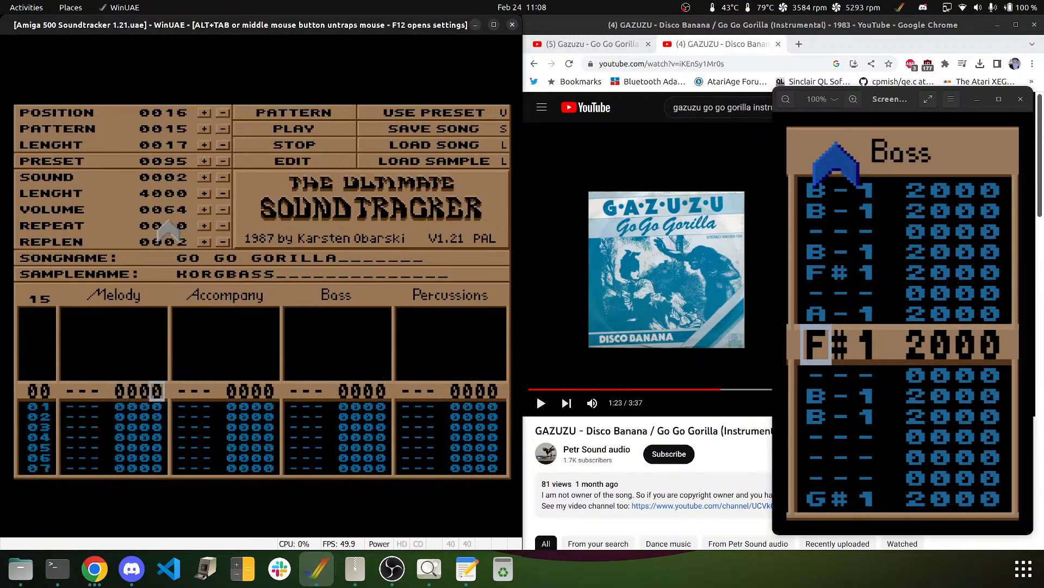
pyautogui.press('Right')
pyautogui.press('Right')
pyautogui.press('Right')
pyautogui.press('Right')
pyautogui.press('Right')
pyautogui.press('Right')
pyautogui.press('Right')
pyautogui.press('Left')
pyautogui.press('Left')
pyautogui.press('Right')
pyautogui.press('Right')
pyautogui.press('Right')
pyautogui.press('Right')
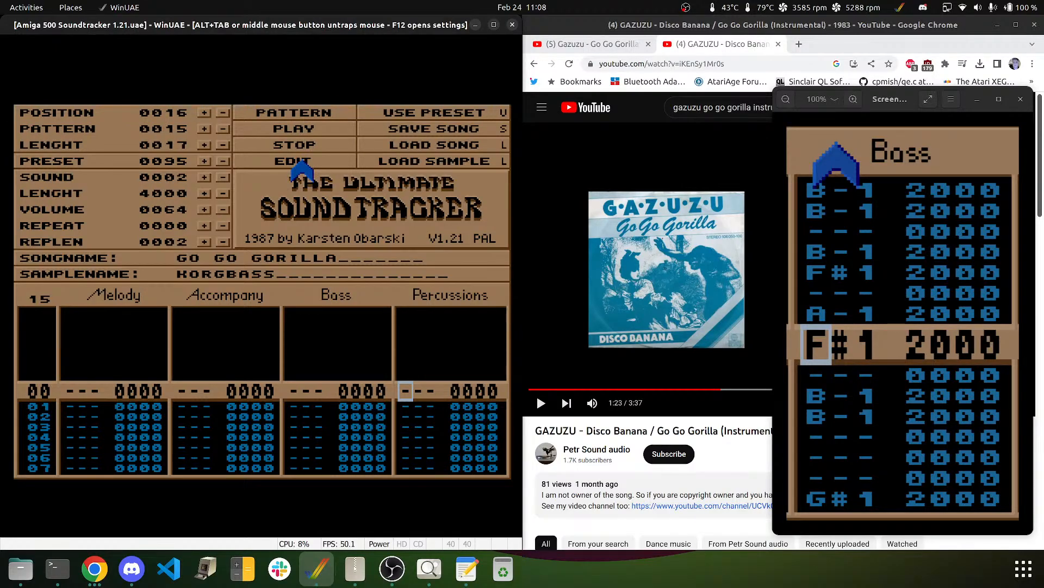
# - Select the BASSDRUM1 sample and place a C-3 bass-drum hit on Percussions row 00
pyautogui.press('q')
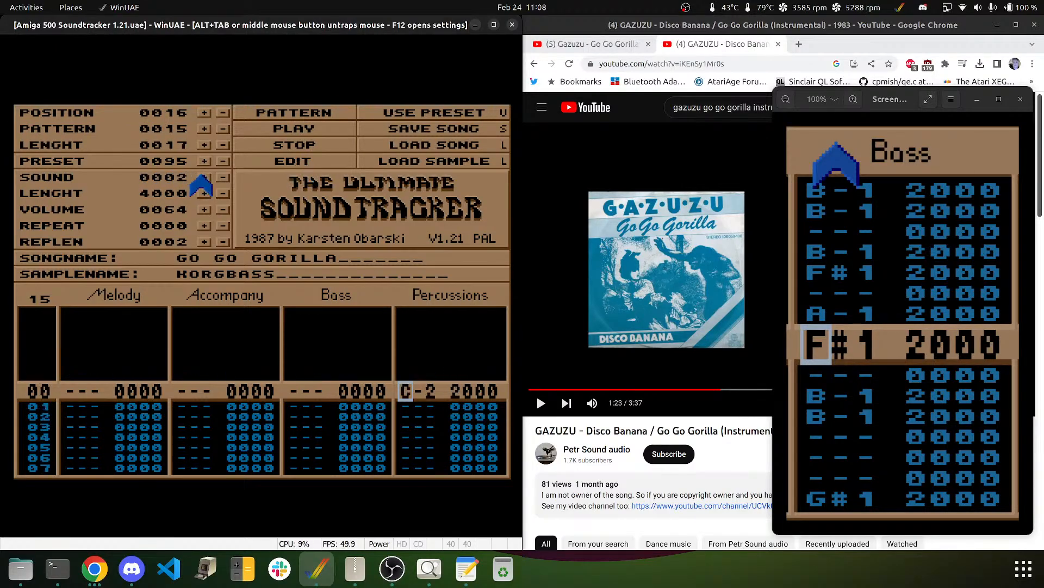
pyautogui.click(206, 178)
pyautogui.click(206, 179)
pyautogui.click(206, 179)
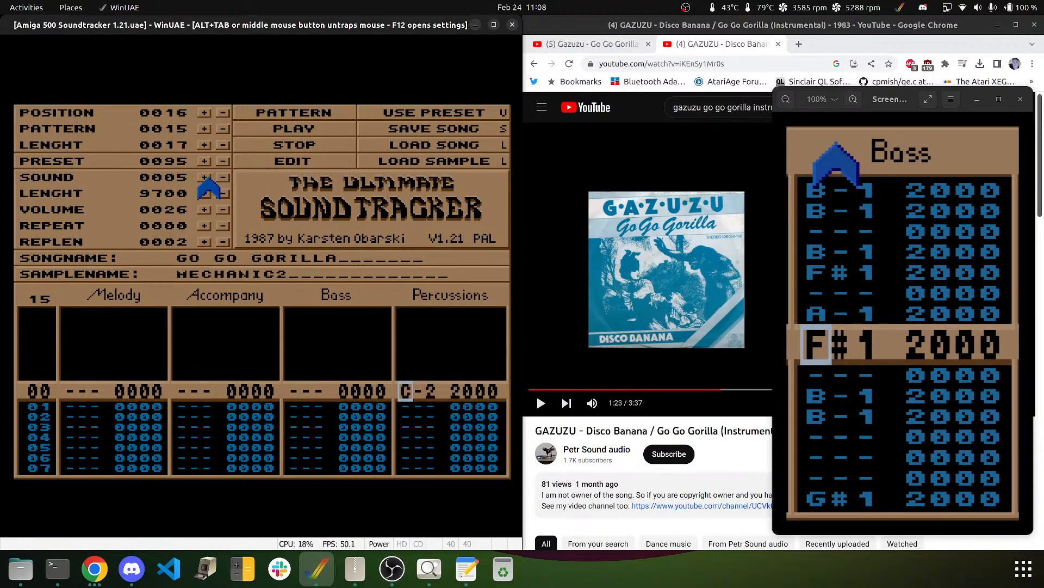
pyautogui.click(205, 178)
pyautogui.click(205, 179)
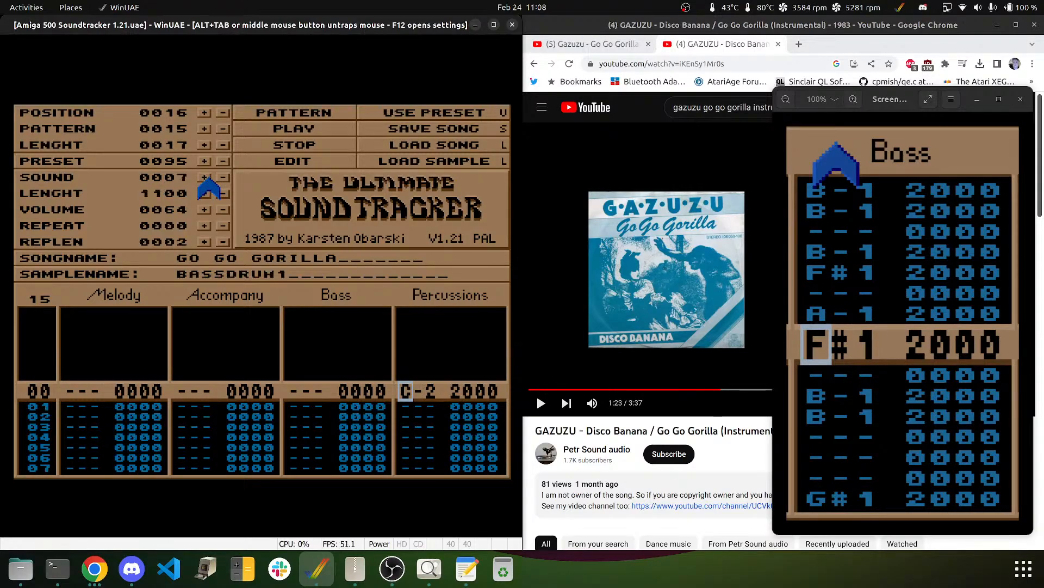
pyautogui.press('q')
pyautogui.press('Up')
pyautogui.press('q')
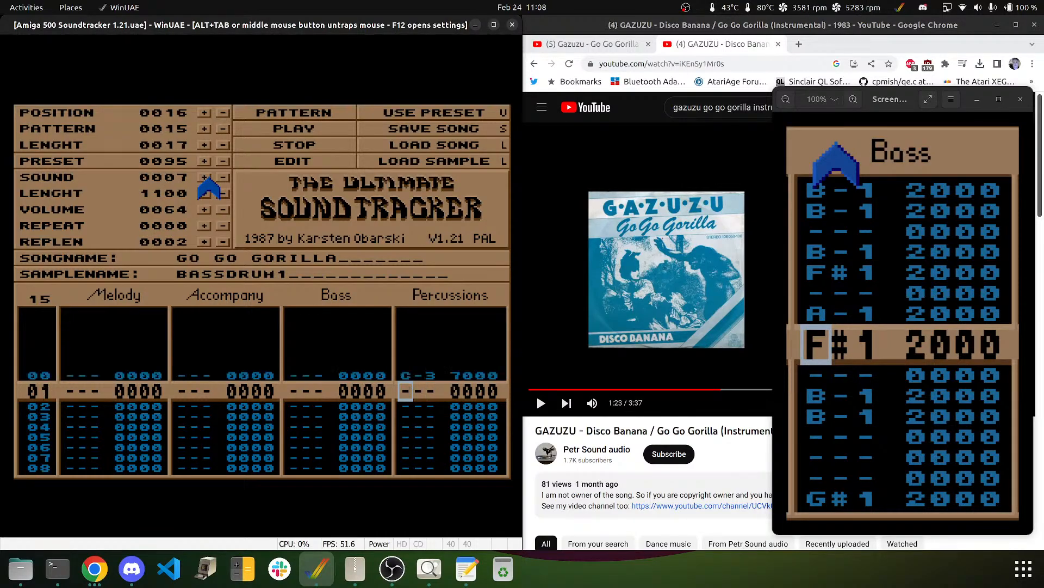
# - Add C-3 bass-drum hits on rows 04, 08, 12 and 16
pyautogui.press('Down')
pyautogui.press('Down')
pyautogui.press('Down')
pyautogui.press('q')
pyautogui.press('Down')
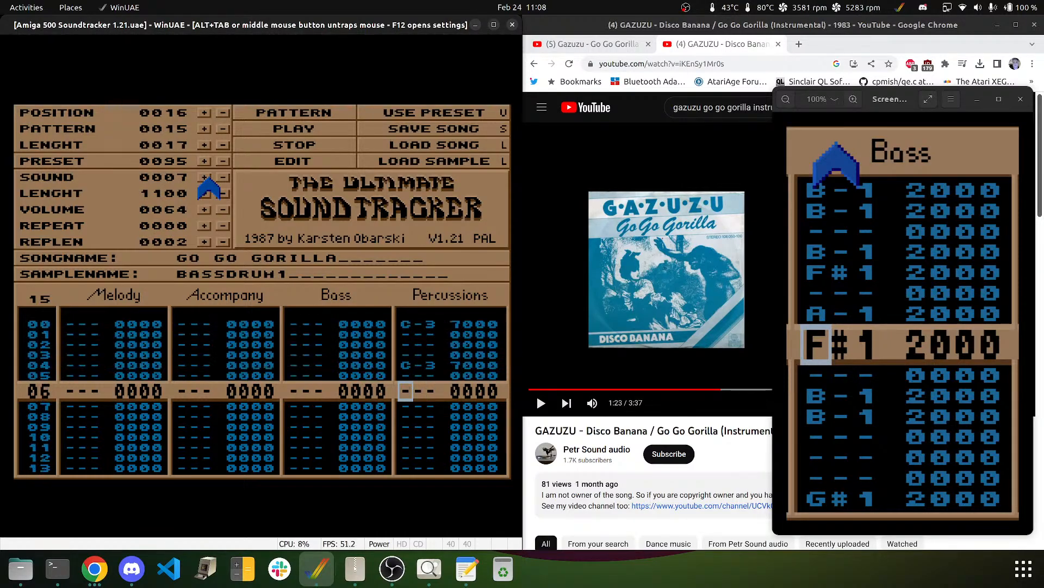
pyautogui.press('Down')
pyautogui.press('Down')
pyautogui.press('Down')
pyautogui.press('Up')
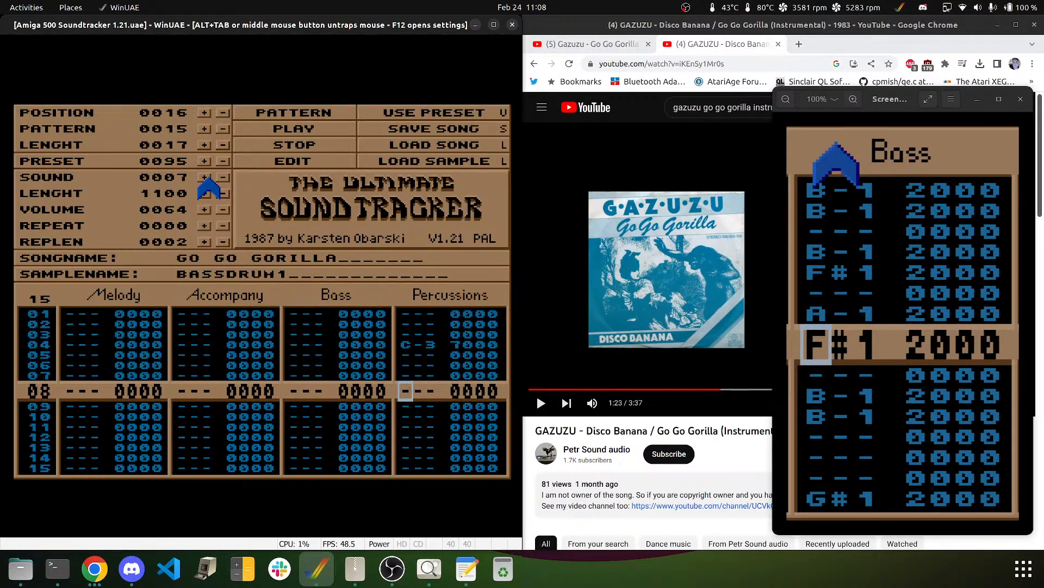
pyautogui.press('q')
pyautogui.press('Down')
pyautogui.press('Down')
pyautogui.press('Down')
pyautogui.press('q')
pyautogui.press('Down')
pyautogui.press('Down')
pyautogui.press('Down')
pyautogui.press('Down')
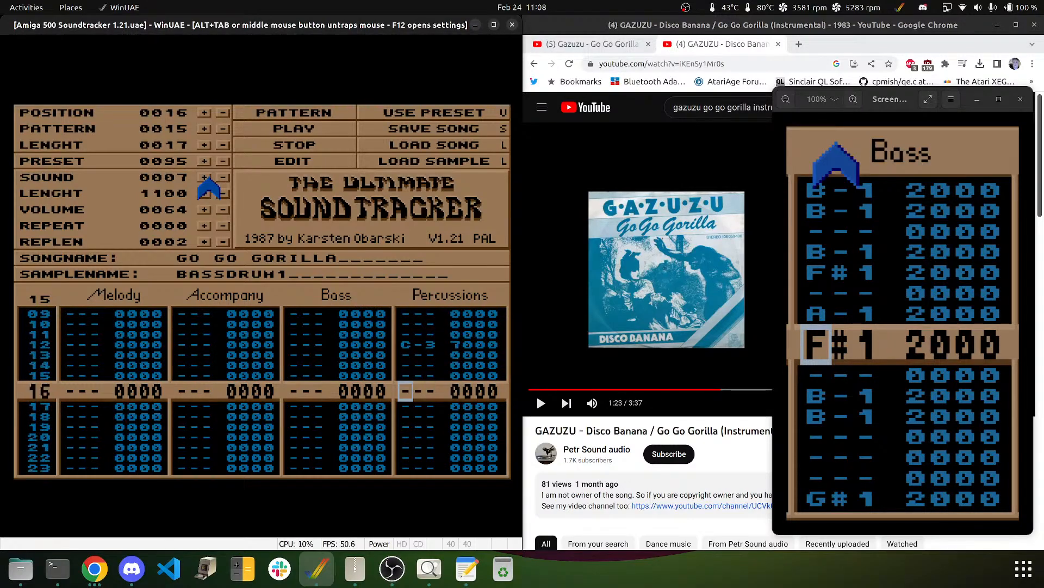
pyautogui.press('q')
# - Continue entering bass-drum hits from row 20 downward
pyautogui.press('Down')
pyautogui.press('Down')
pyautogui.press('Down')
pyautogui.press('Down')
pyautogui.press('q')
pyautogui.press('Down')
pyautogui.press('Down')
pyautogui.press('Down')
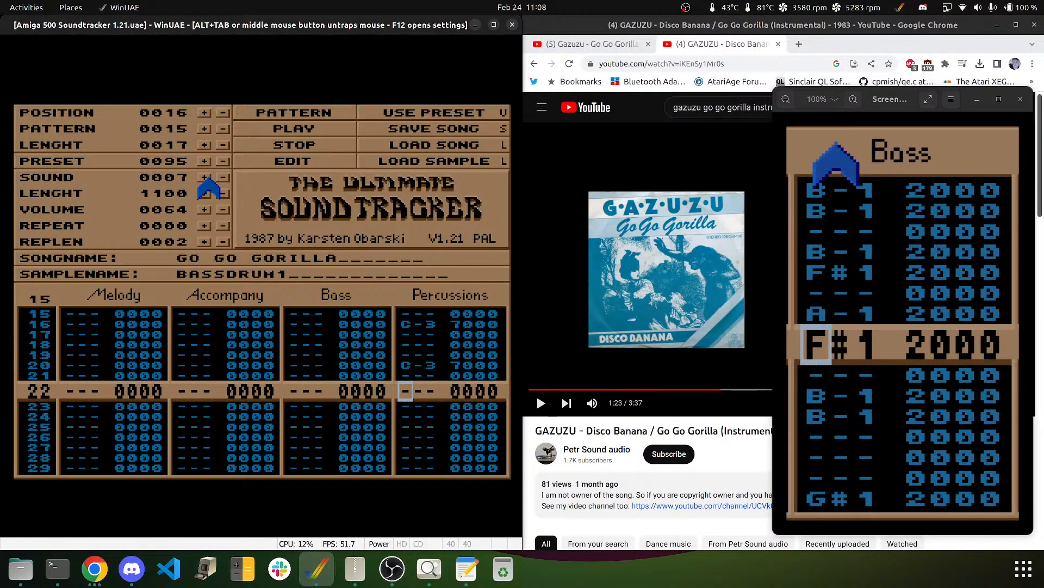
pyautogui.press('q')
pyautogui.press('Down')
pyautogui.press('Down')
pyautogui.press('Down')
pyautogui.press('Down')
pyautogui.press('Down')
pyautogui.press('q')
pyautogui.press('Down')
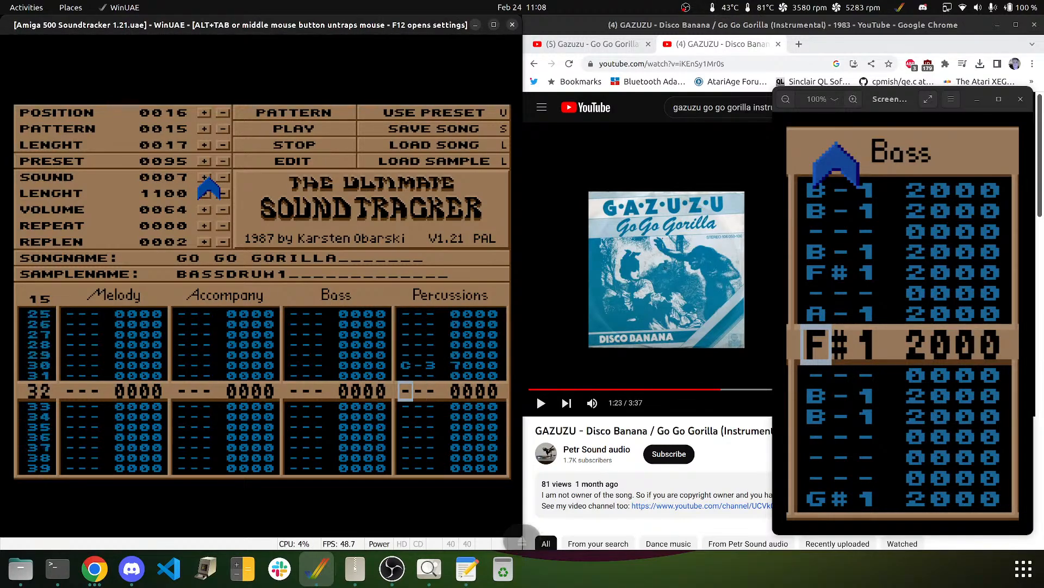
# - Clear the misplaced hits around rows 29–30 and put the bass drum on row 28
pyautogui.press('Up')
pyautogui.press('Up')
pyautogui.press('Up')
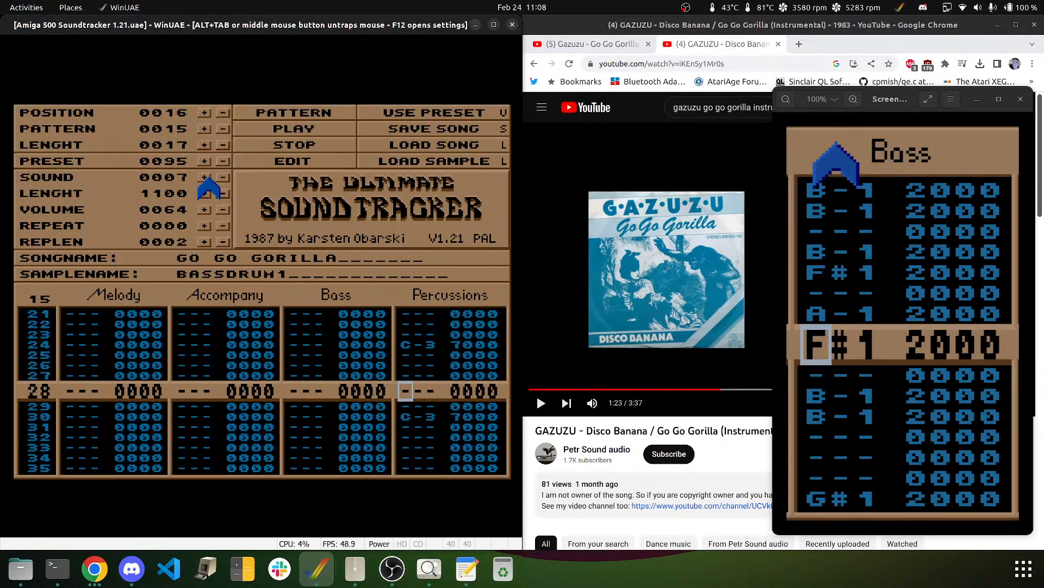
pyautogui.press('q')
pyautogui.press('Delete')
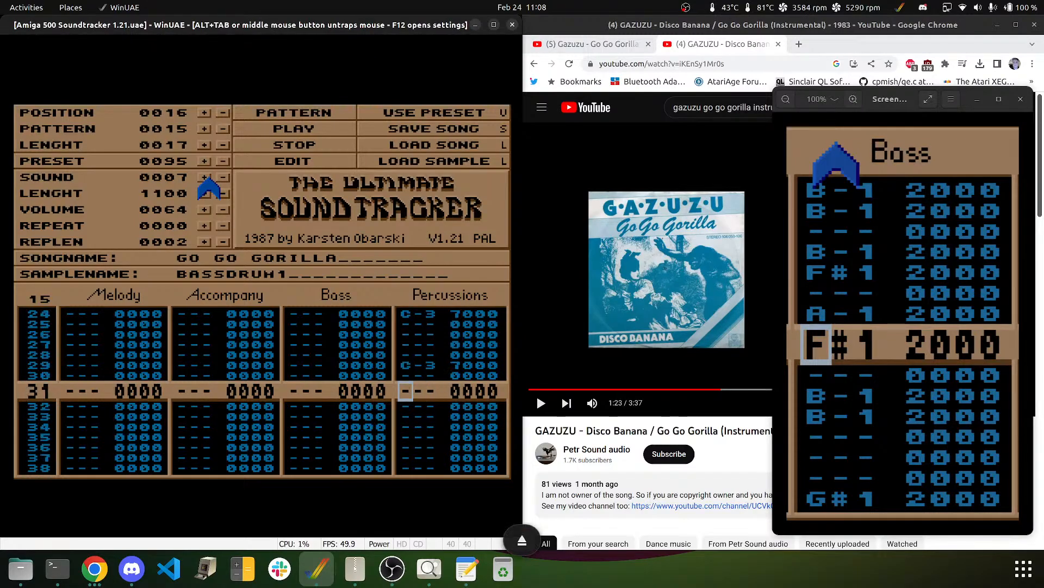
pyautogui.press('Up')
pyautogui.press('Up')
pyautogui.press('Delete')
pyautogui.press('Up')
pyautogui.press('Up')
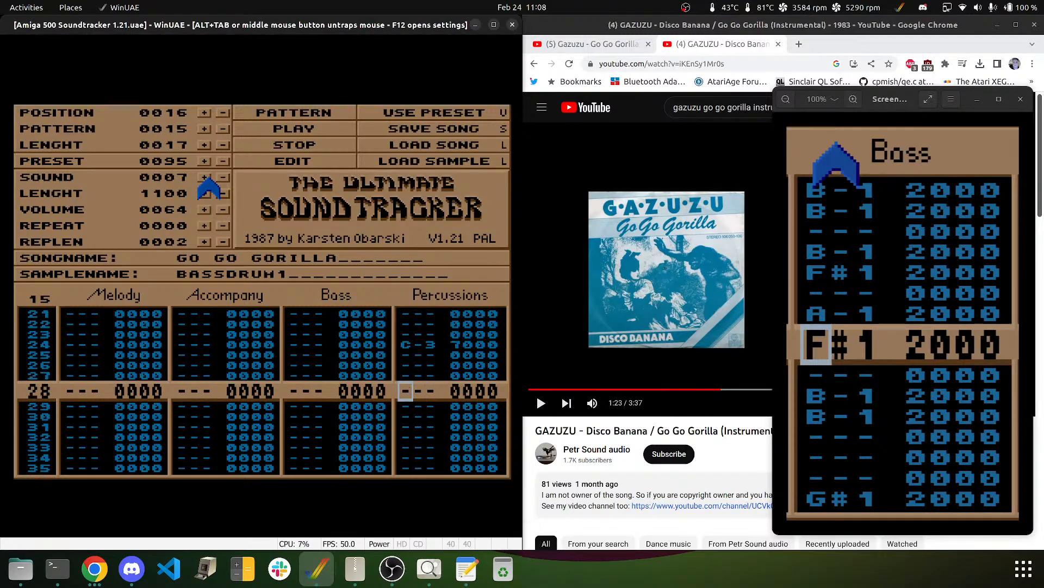
pyautogui.press('q')
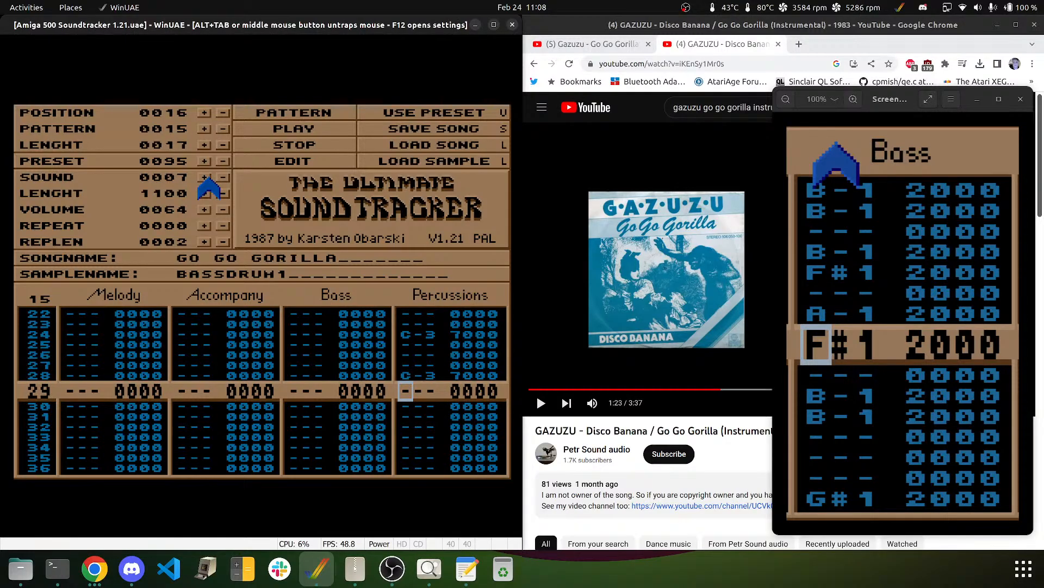
pyautogui.press('Down')
pyautogui.press('Down')
pyautogui.press('Down')
pyautogui.press('Down')
pyautogui.press('Down')
pyautogui.press('Down')
pyautogui.press('Down')
pyautogui.press('Down')
pyautogui.press('Down')
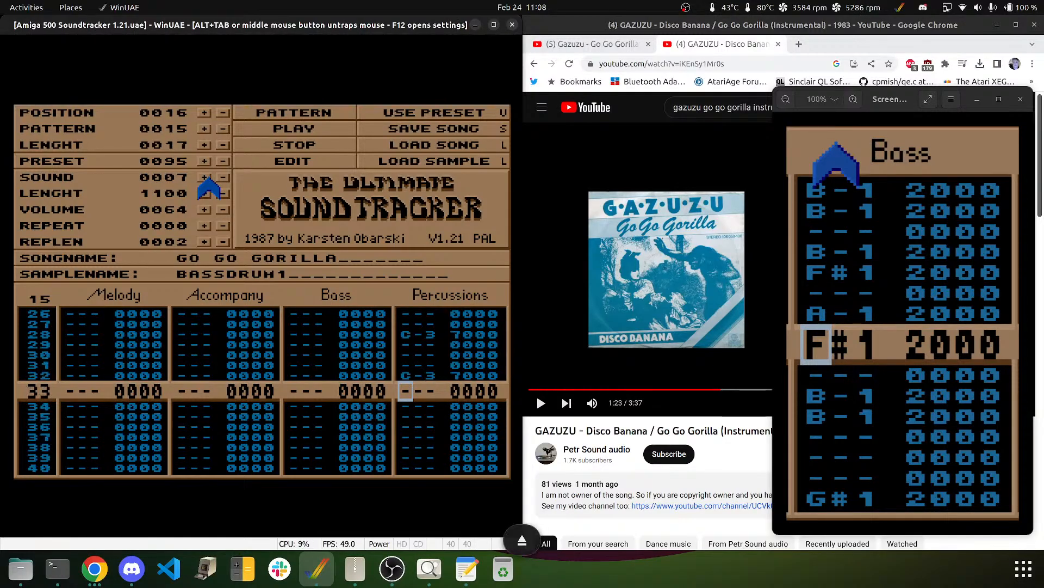
# - Remove the stray D-3 hit on row 38 and move down to row 48
pyautogui.press('w')
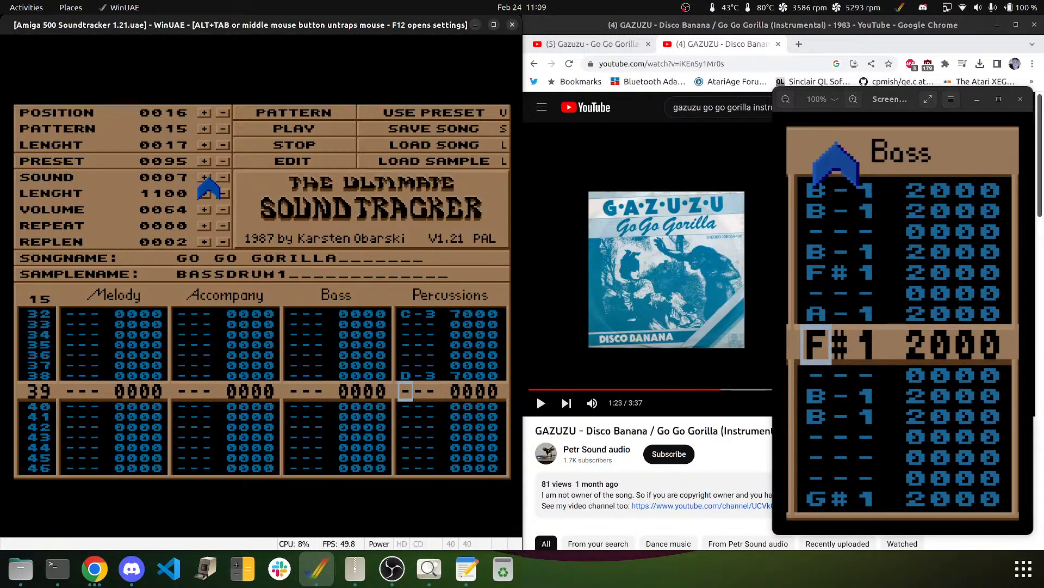
pyautogui.press('Up')
pyautogui.press('Up')
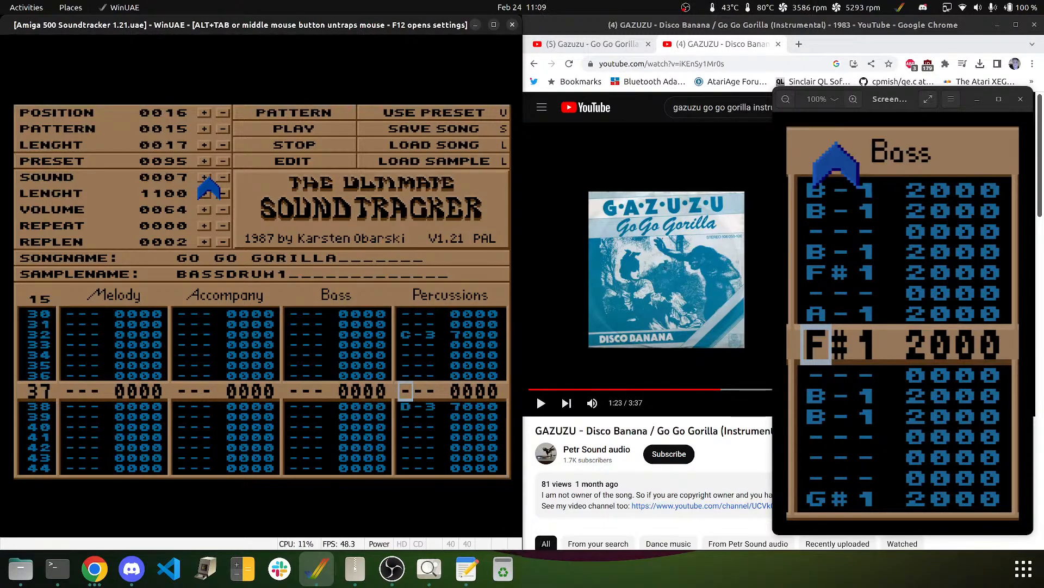
pyautogui.press('Down')
pyautogui.press('Delete')
pyautogui.press('Up')
pyautogui.press('Up')
pyautogui.press('Up')
pyautogui.press('Down')
pyautogui.press('Down')
pyautogui.press('Down')
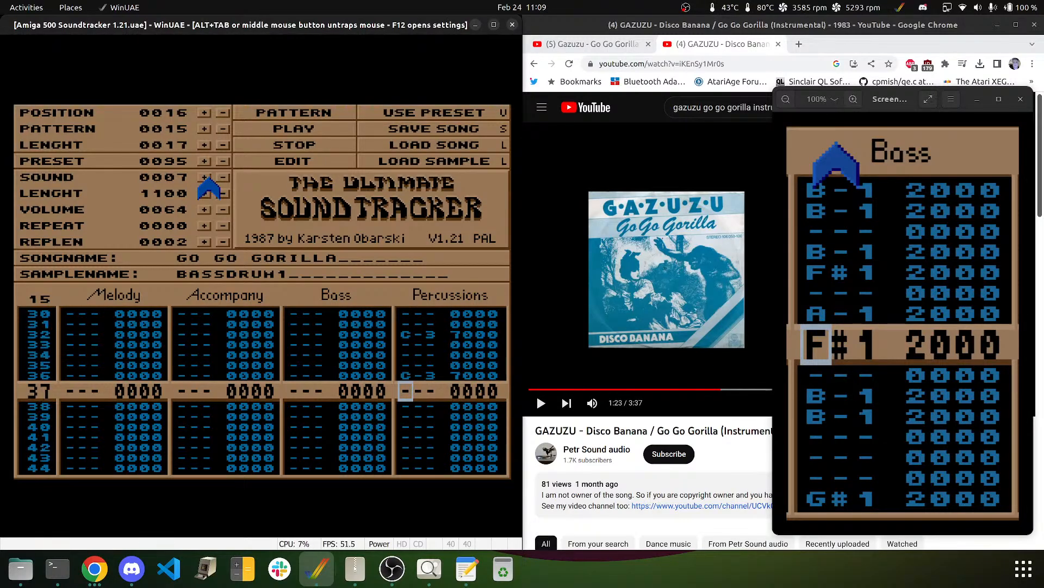
pyautogui.press('Down')
pyautogui.press('Down')
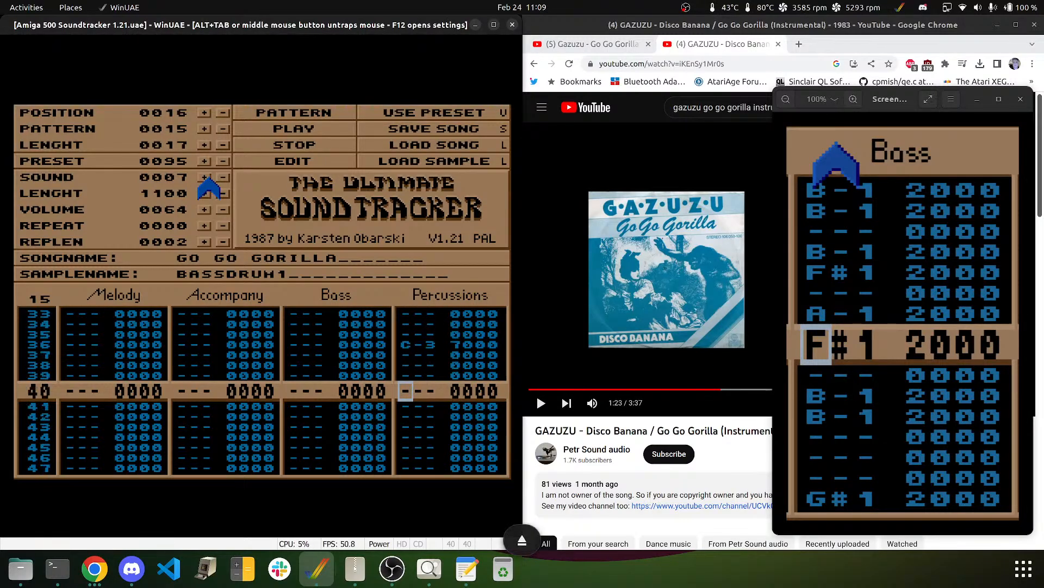
pyautogui.press('Down')
pyautogui.press('Down')
pyautogui.press('Down')
pyautogui.press('Down')
pyautogui.press('Down')
pyautogui.press('Down')
pyautogui.press('Down')
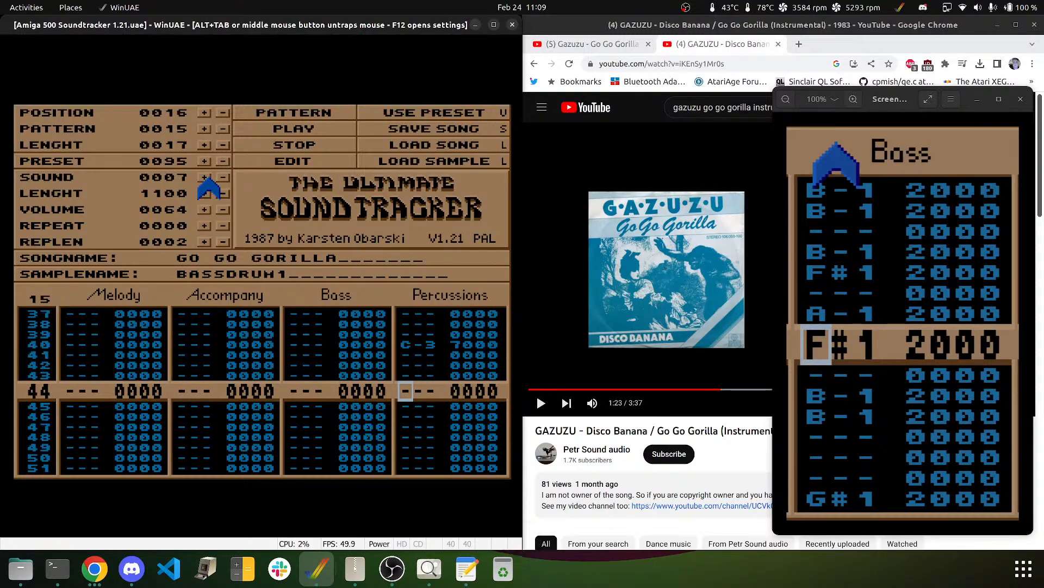
# - Clear the stray D-3 on row 51 and add bass-drum hits on rows 48 and 52
pyautogui.press('Down')
pyautogui.press('Down')
pyautogui.press('Down')
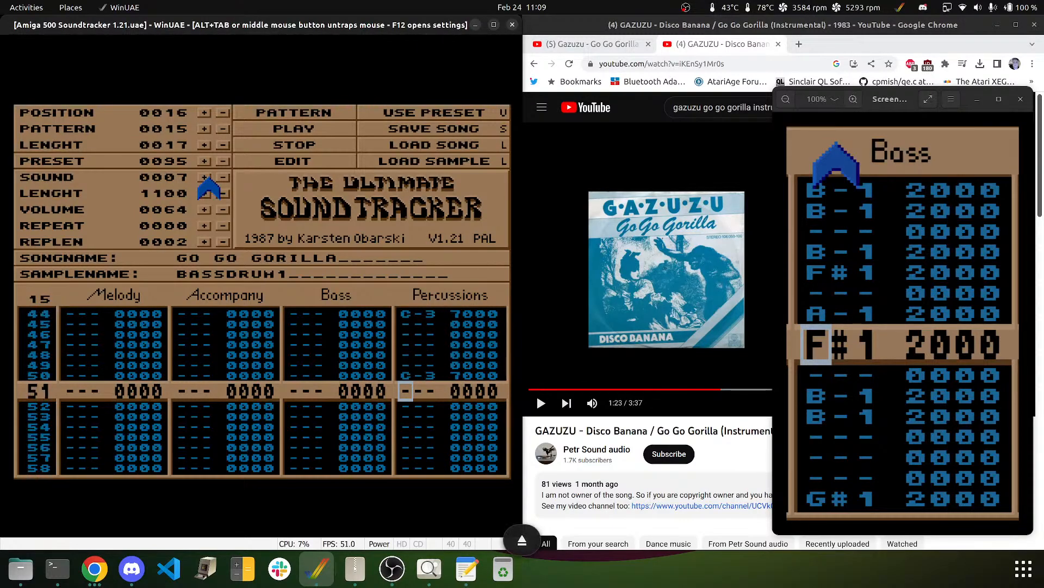
pyautogui.press('o')
pyautogui.press('Up')
pyautogui.press('Delete')
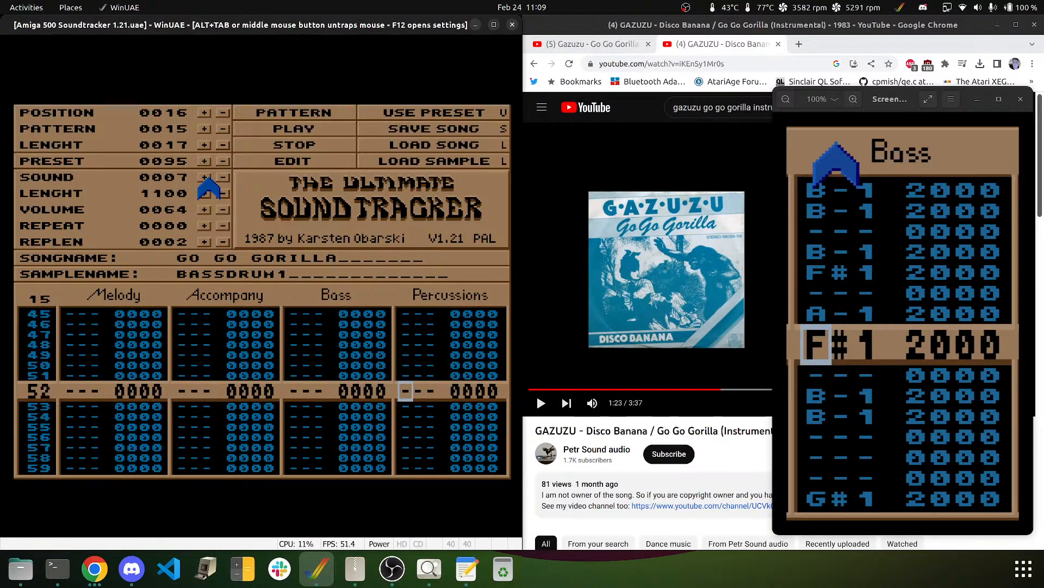
pyautogui.press('Up')
pyautogui.press('Up')
pyautogui.press('Up')
pyautogui.press('Up')
pyautogui.press('i')
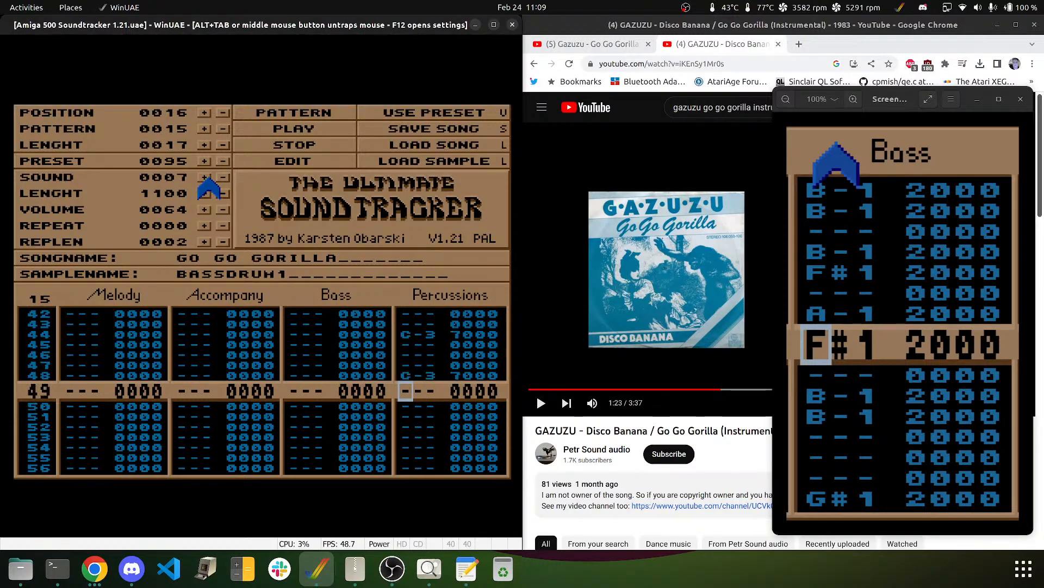
pyautogui.press('Down')
pyautogui.press('Down')
pyautogui.press('Down')
pyautogui.press('i')
# - Add the row 56 bass-drum hit and return to the top of the pattern
pyautogui.press('Down')
pyautogui.press('Down')
pyautogui.press('Down')
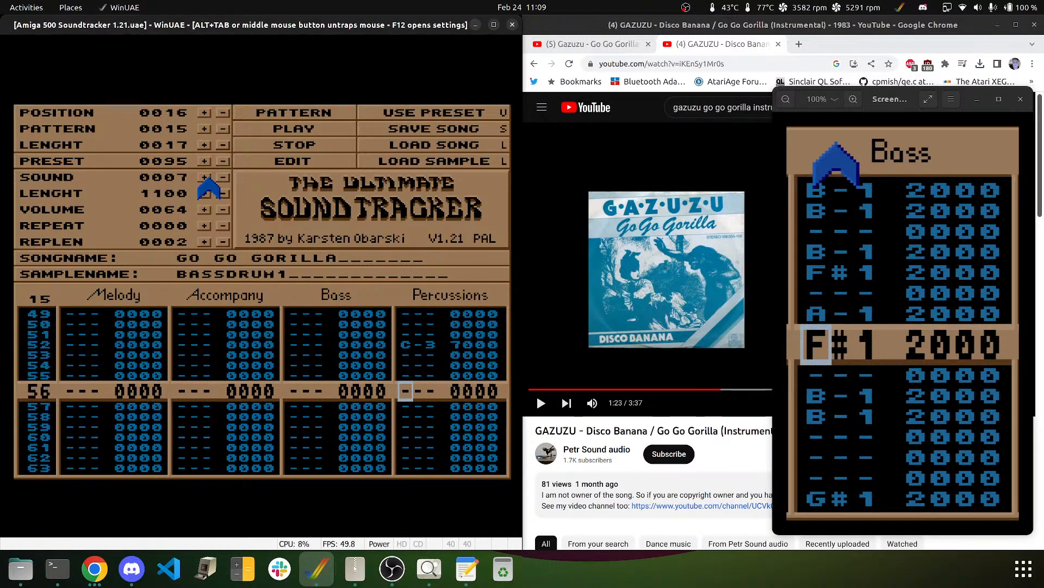
pyautogui.press('i')
pyautogui.press('Down')
pyautogui.press('Down')
pyautogui.press('Down')
pyautogui.press('Left')
pyautogui.press('Left')
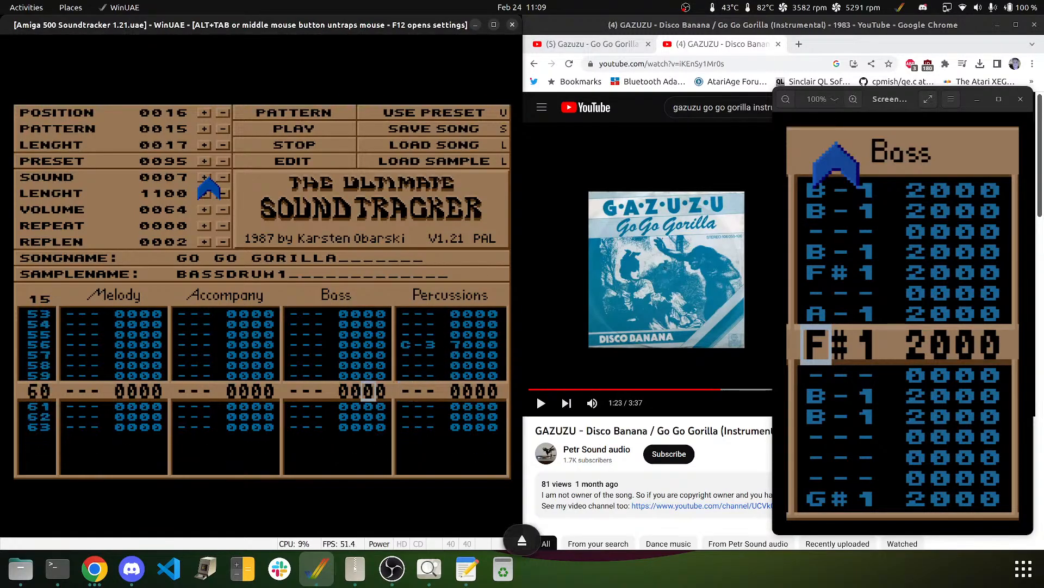
pyautogui.press('Right')
pyautogui.press('Right')
pyautogui.press('Down')
pyautogui.press('Down')
pyautogui.press('Down')
pyautogui.press('Down')
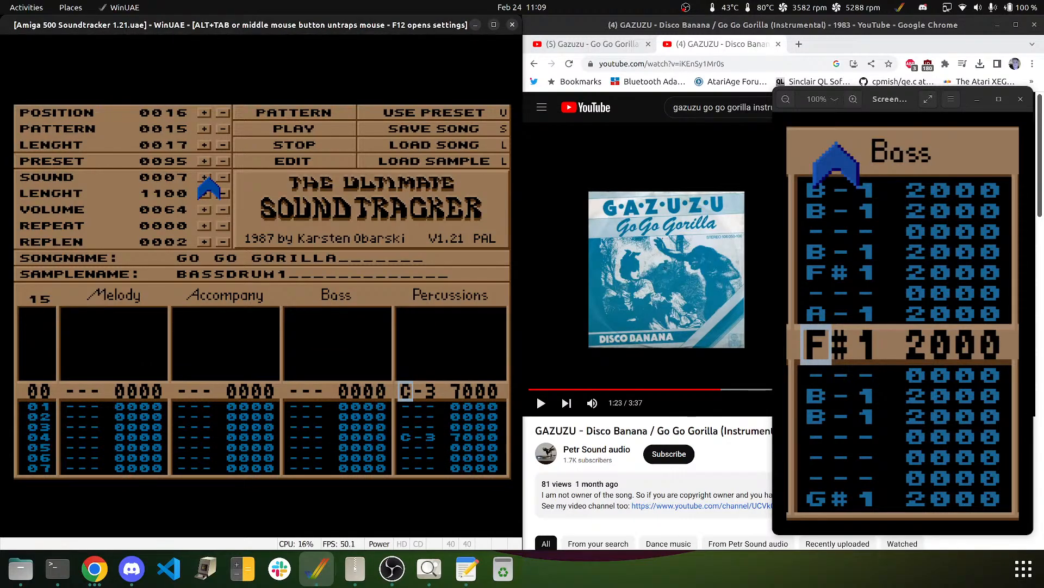
pyautogui.press('Right')
# - Select SNARE2 (sample 8) and turn the row 04 hit into a C-2 8000 snare
pyautogui.click(206, 178)
pyautogui.press('Down')
pyautogui.press('Down')
pyautogui.press('Down')
pyautogui.press('Down')
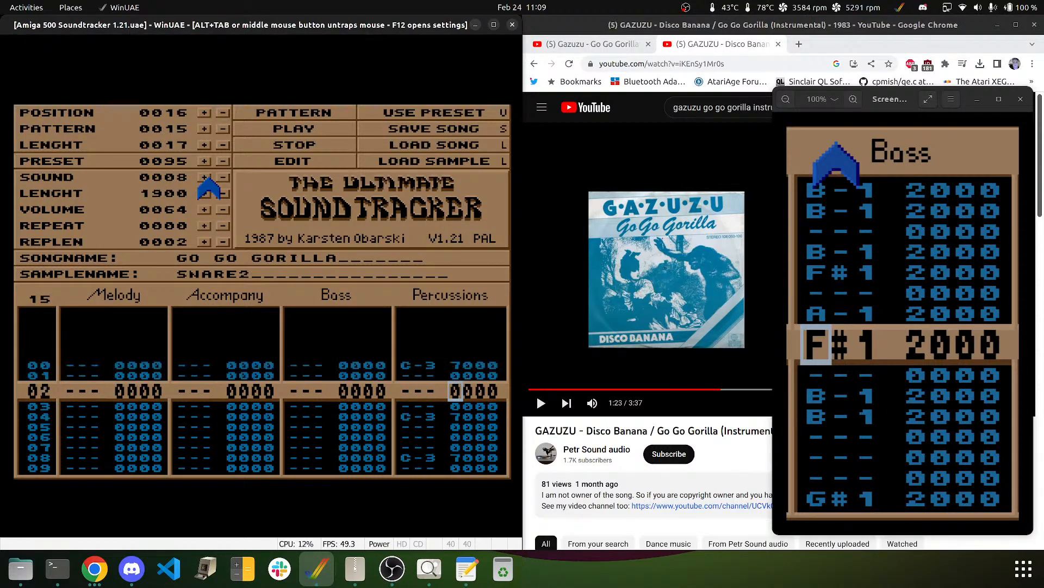
pyautogui.press('Left')
pyautogui.press('Left')
pyautogui.press('Down')
pyautogui.press('Up')
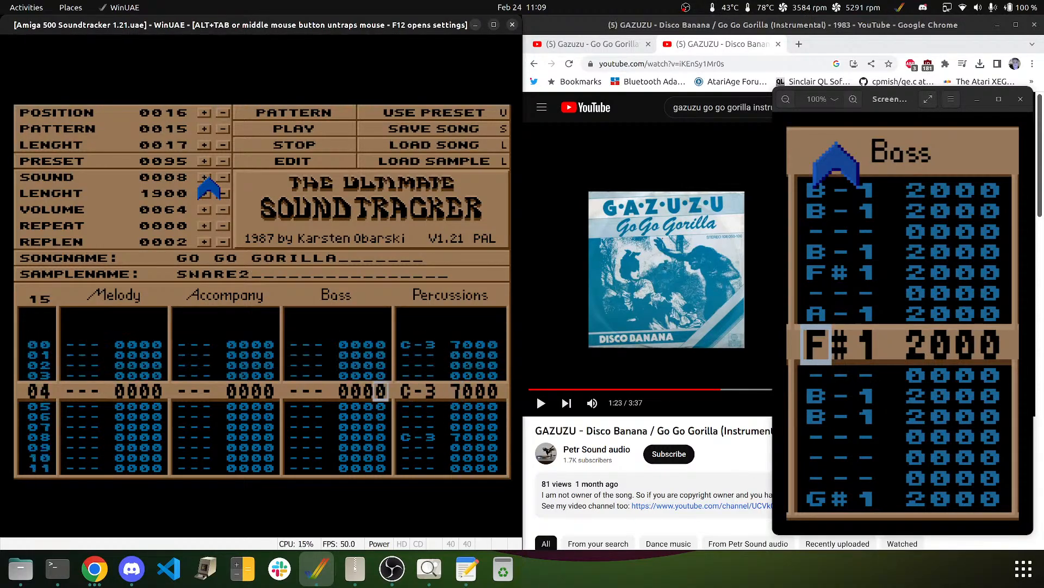
pyautogui.press('Right')
pyautogui.press('z')
# - Turn the alternate hits further down, through row 44, into C-2 snares
pyautogui.press('Down')
pyautogui.press('Down')
pyautogui.press('Down')
pyautogui.press('Down')
pyautogui.press('Down')
pyautogui.press('Down')
pyautogui.press('Down')
pyautogui.press('z')
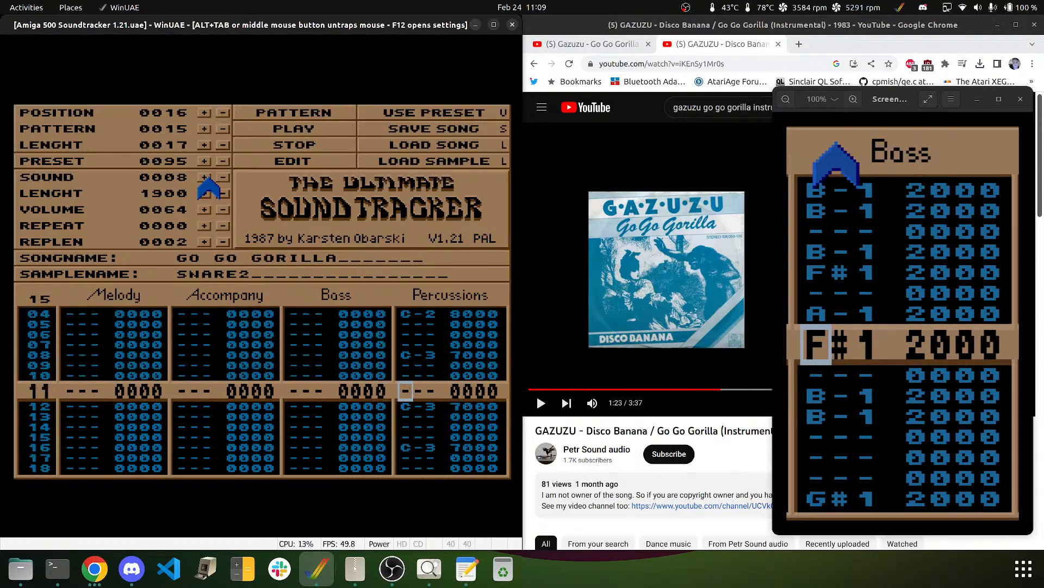
pyautogui.press('Down')
pyautogui.press('Down')
pyautogui.press('Down')
pyautogui.press('Down')
pyautogui.press('Down')
pyautogui.press('Down')
pyautogui.press('Down')
pyautogui.press('Down')
pyautogui.press('Down')
pyautogui.press('Down')
pyautogui.press('Down')
pyautogui.press('Down')
pyautogui.press('Down')
pyautogui.press('Down')
pyautogui.press('Down')
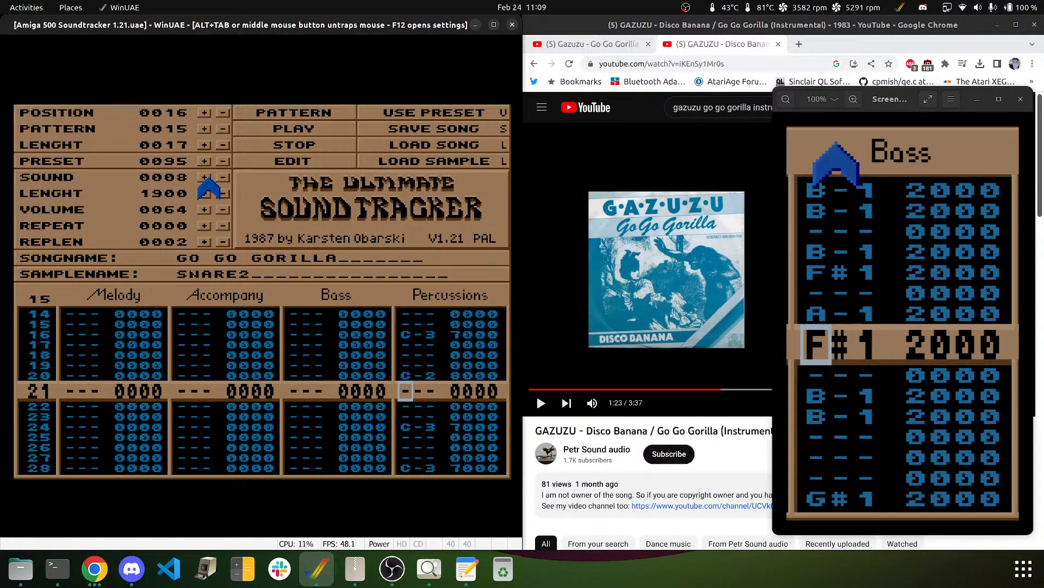
pyautogui.press('z')
pyautogui.press('Down')
pyautogui.press('Down')
pyautogui.press('Down')
pyautogui.press('Down')
pyautogui.press('Down')
pyautogui.press('Down')
pyautogui.press('Down')
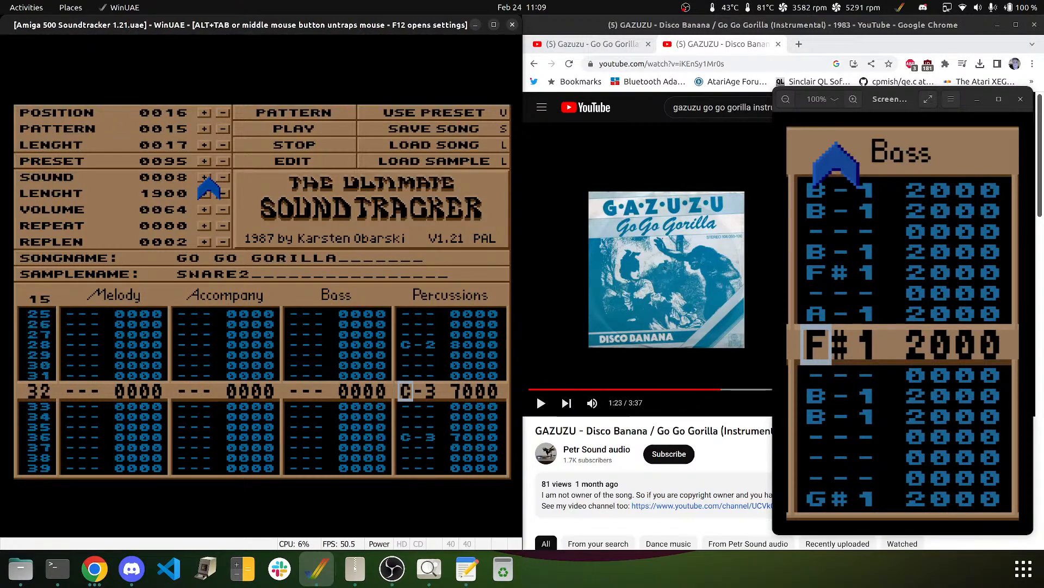
pyautogui.press('z')
pyautogui.press('Down')
pyautogui.press('Down')
pyautogui.press('Down')
pyautogui.press('Down')
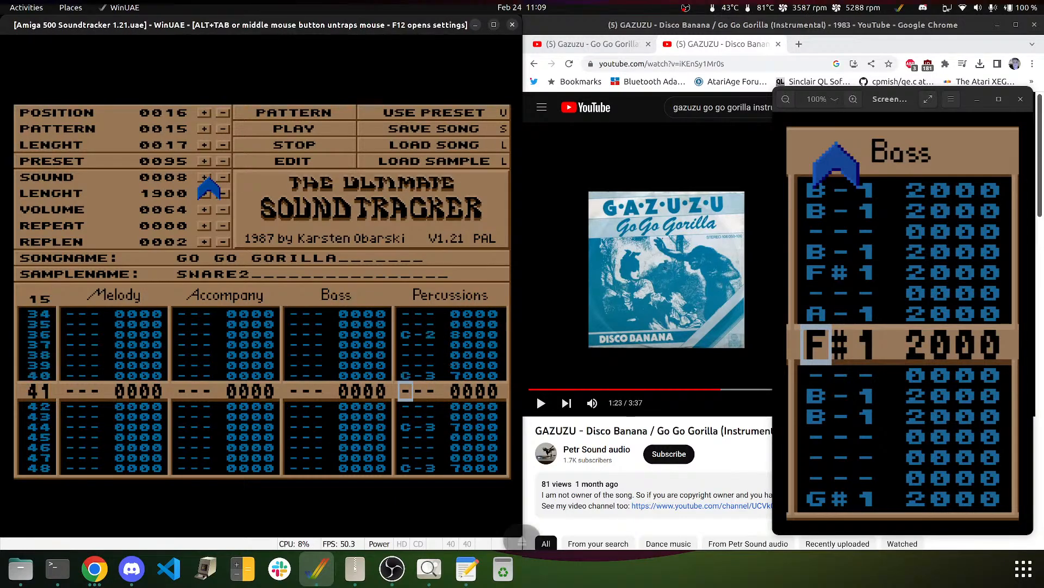
pyautogui.press('Down')
pyautogui.press('Down')
pyautogui.press('Down')
pyautogui.press('z')
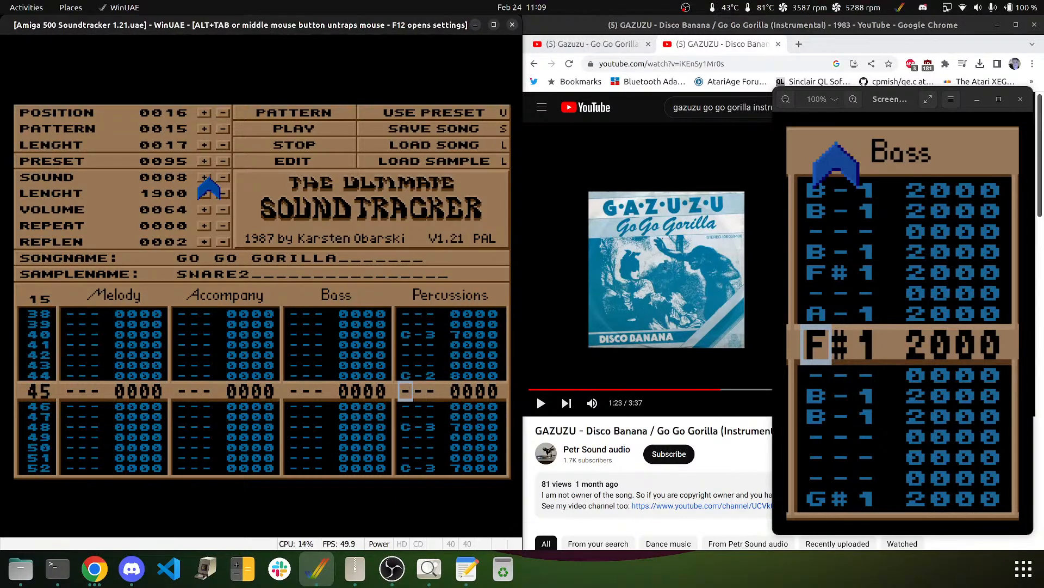
pyautogui.press('Down')
pyautogui.press('Up')
pyautogui.press('Up')
pyautogui.press('Up')
pyautogui.press('Up')
# - Check the lower part of the pattern and move to the Accompany note on row 00
pyautogui.press('Down')
pyautogui.press('Down')
pyautogui.press('Down')
pyautogui.press('Down')
pyautogui.press('Down')
pyautogui.press('Down')
pyautogui.press('Down')
pyautogui.press('Down')
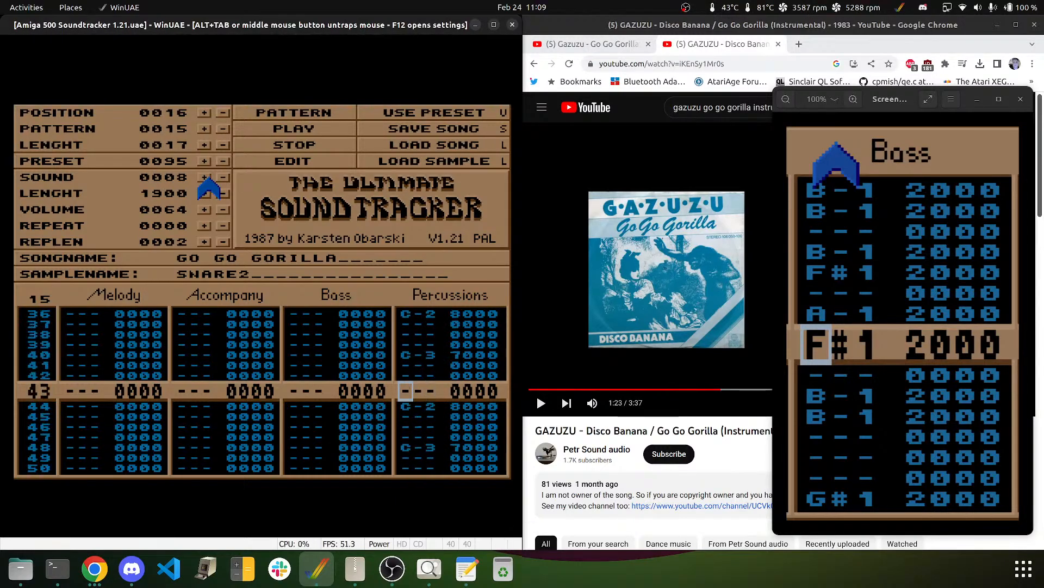
pyautogui.press('Down')
pyautogui.press('Down')
pyautogui.press('Down')
pyautogui.press('Down')
pyautogui.press('Down')
pyautogui.press('Down')
pyautogui.press('Down')
pyautogui.press('Down')
pyautogui.press('Down')
pyautogui.press('Down')
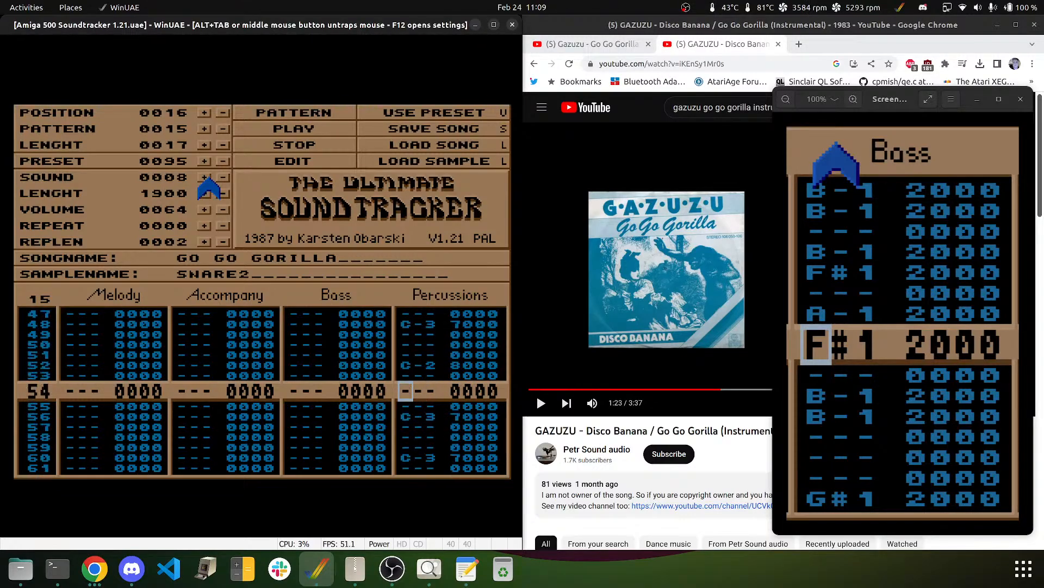
pyautogui.press('Down')
pyautogui.press('Down')
pyautogui.press('Down')
pyautogui.press('Down')
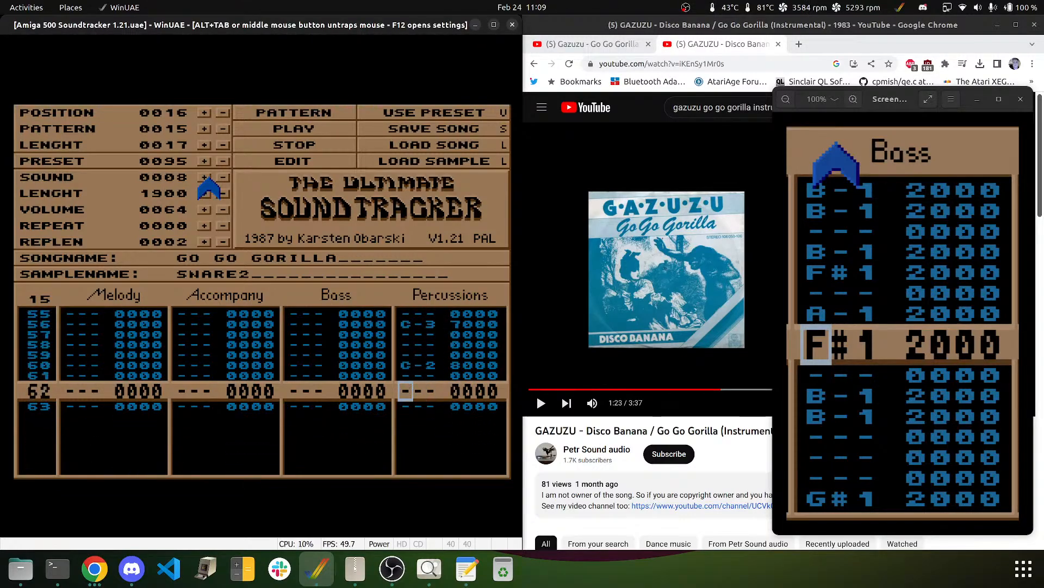
pyautogui.press('Left')
pyautogui.press('Left')
pyautogui.press('Left')
pyautogui.press('Left')
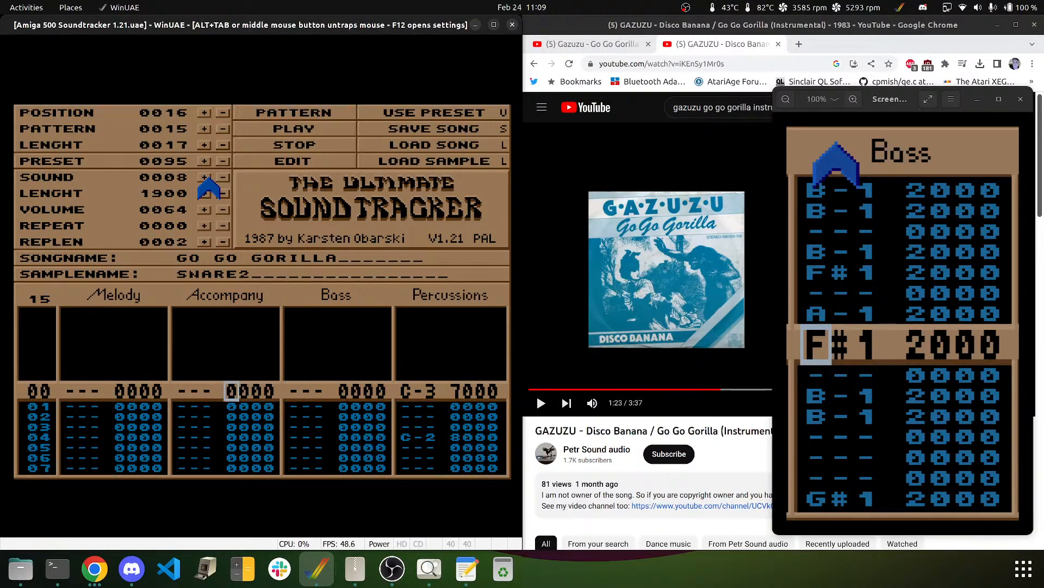
pyautogui.press('Left')
# - Switch the sound to DREAMBELLS, audition trial Accompany notes in row 00, then clear them
pyautogui.press('r')
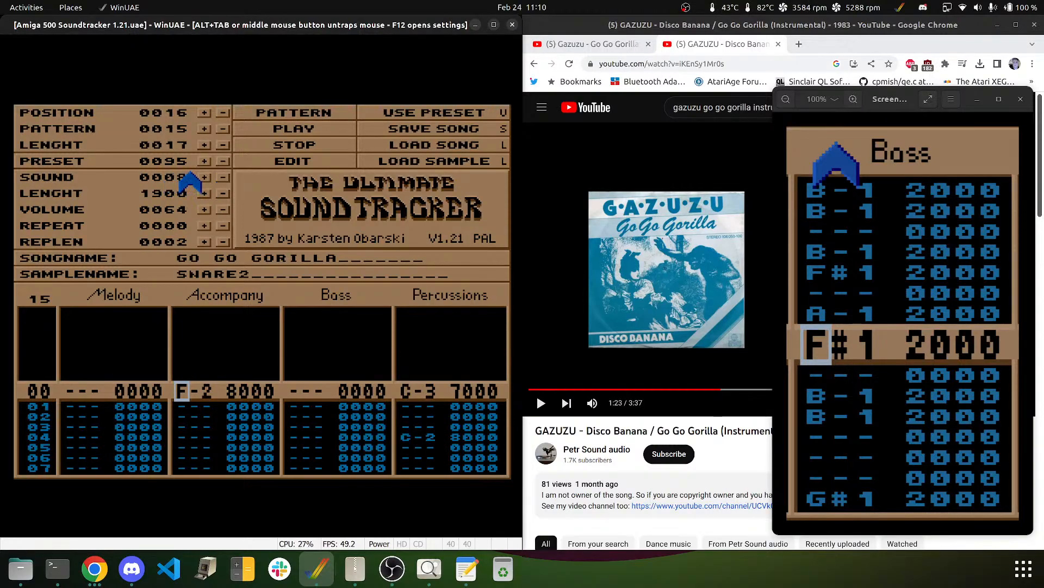
pyautogui.click(204, 178)
pyautogui.press('q')
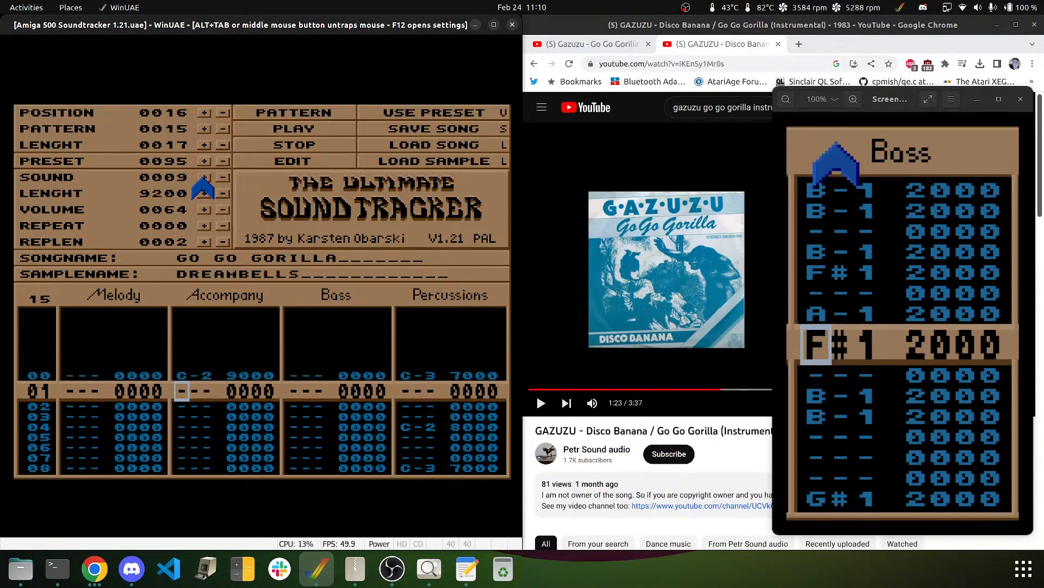
pyautogui.press('Up')
pyautogui.press('e')
pyautogui.press('Up')
pyautogui.press('t')
pyautogui.press('Up')
pyautogui.press('5')
pyautogui.press('5')
pyautogui.press('Up')
pyautogui.press('Up')
pyautogui.press('Delete')
pyautogui.press('Delete')
pyautogui.press('Up')
pyautogui.press('Up')
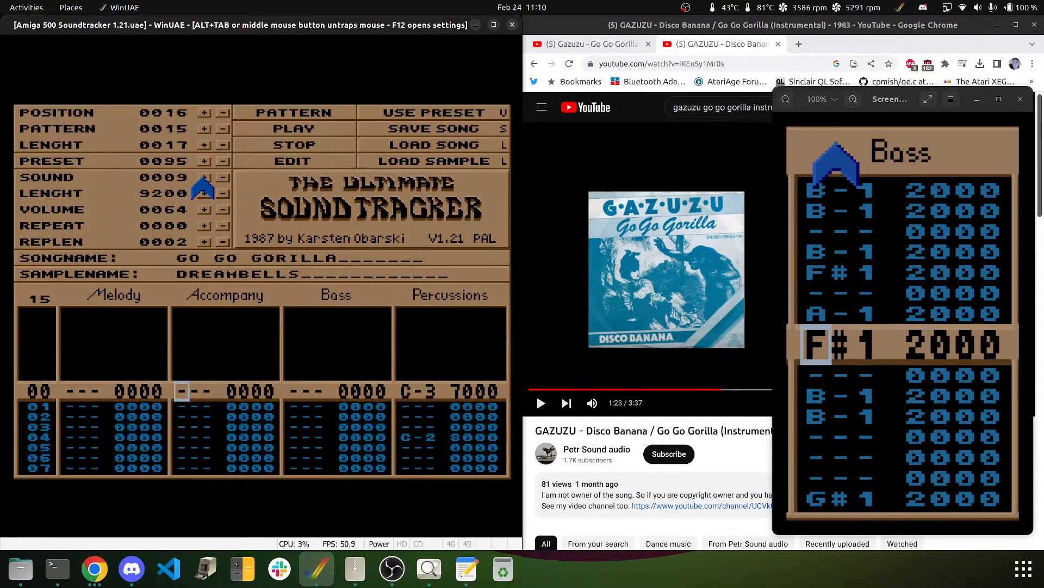
# - Enter DREAMBELLS F#1 notes in the Accompany column from row 00 down to row 14
pyautogui.press('g')
pyautogui.press('Down')
pyautogui.press('g')
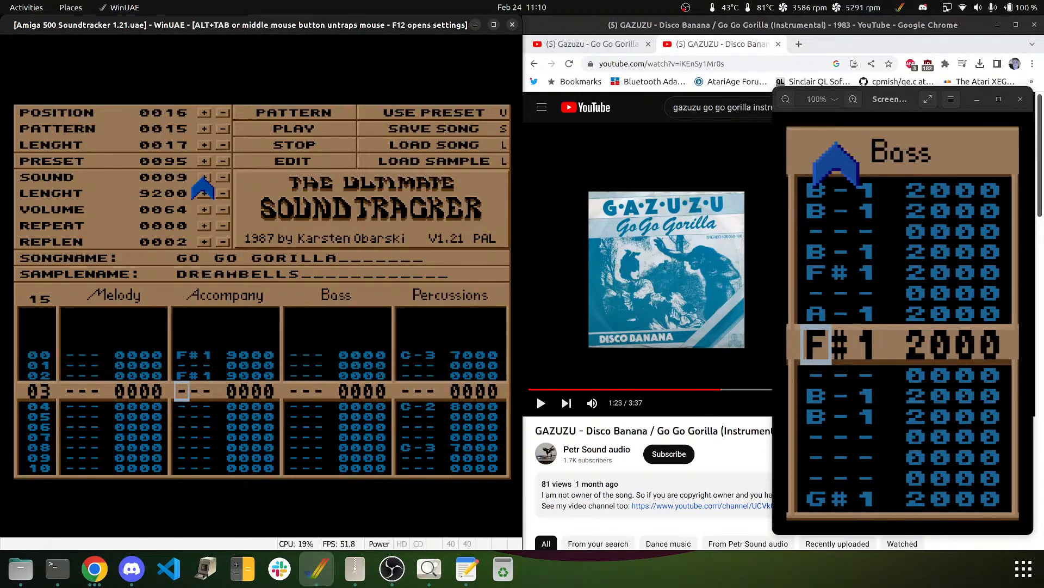
pyautogui.press('Down')
pyautogui.press('Down')
pyautogui.press('Down')
pyautogui.press('g')
pyautogui.press('g')
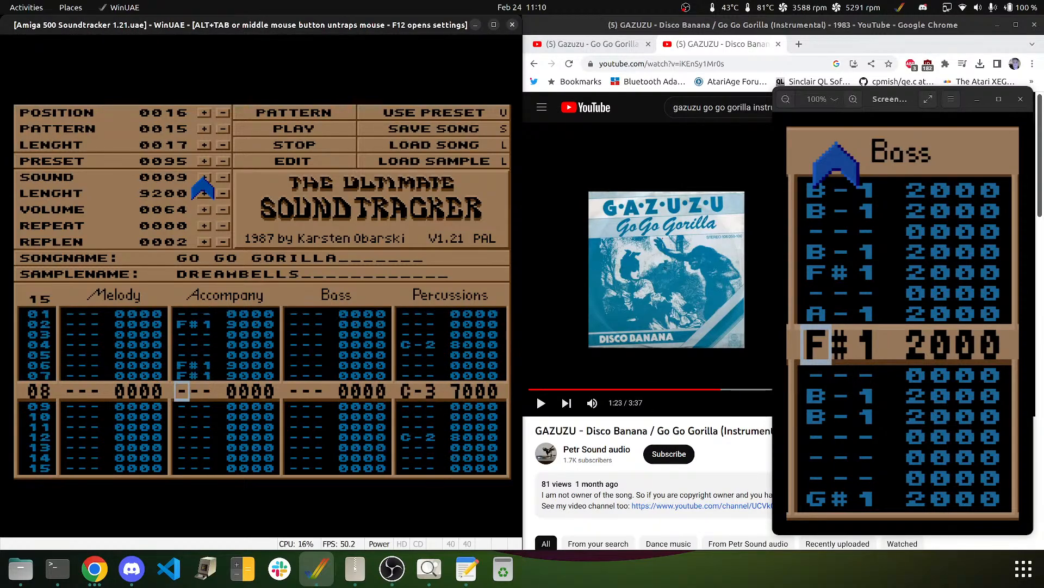
pyautogui.press('Down')
pyautogui.press('Down')
pyautogui.press('Up')
pyautogui.press('g')
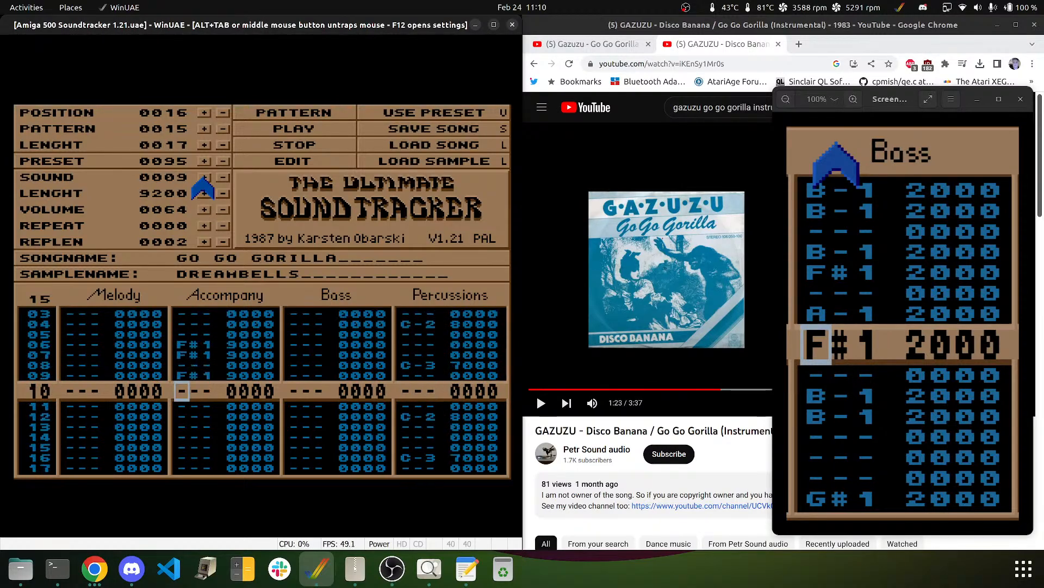
pyautogui.press('Down')
pyautogui.press('g')
pyautogui.press('Down')
pyautogui.press('Down')
pyautogui.press('g')
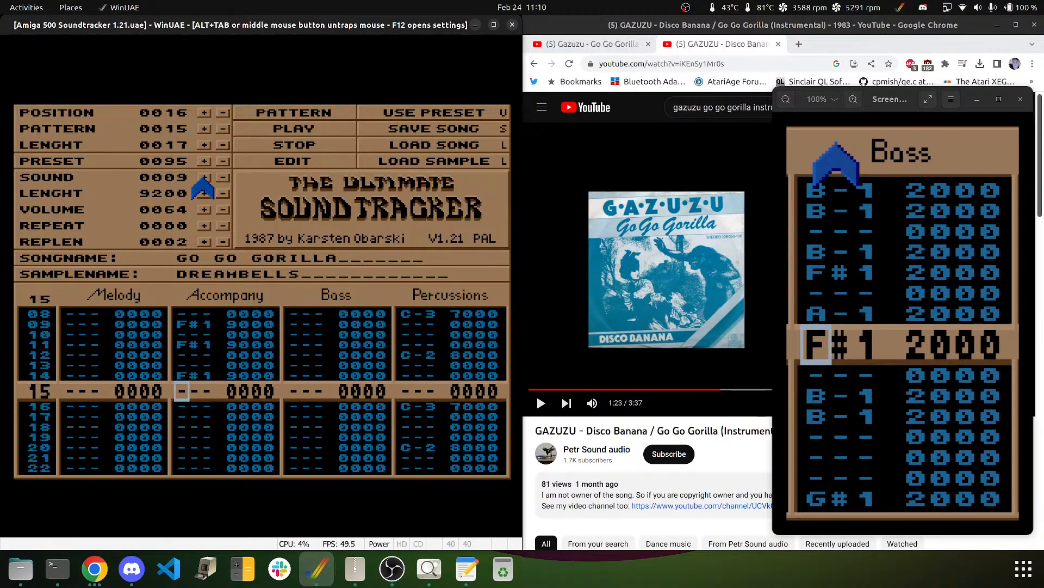
pyautogui.press('Down')
pyautogui.press('Down')
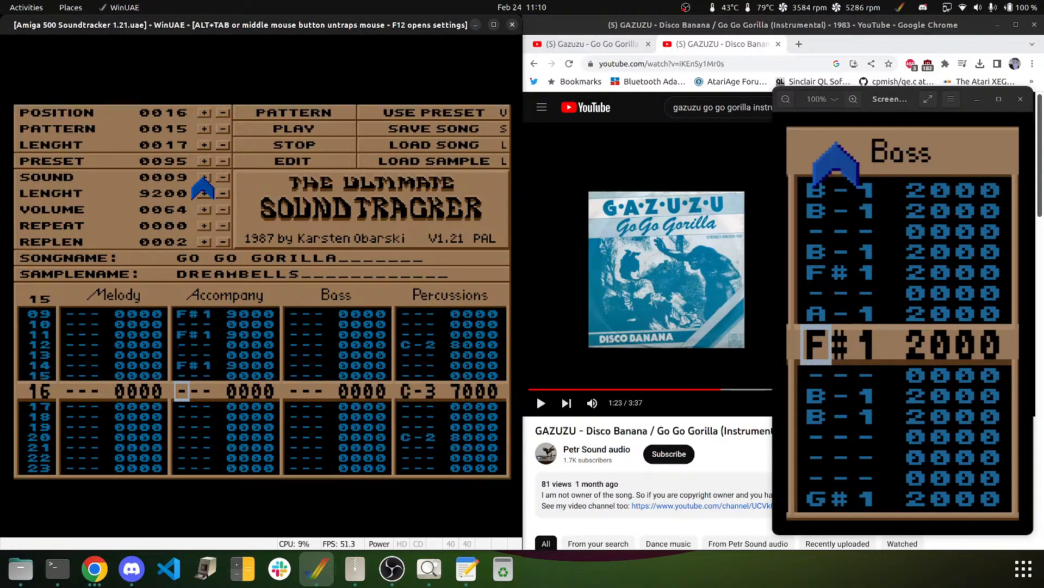
# - Enter G#1 Accompany notes in rows 16, 18 and 22
pyautogui.press('h')
pyautogui.press('Down')
pyautogui.press('Down')
pyautogui.press('h')
pyautogui.press('Down')
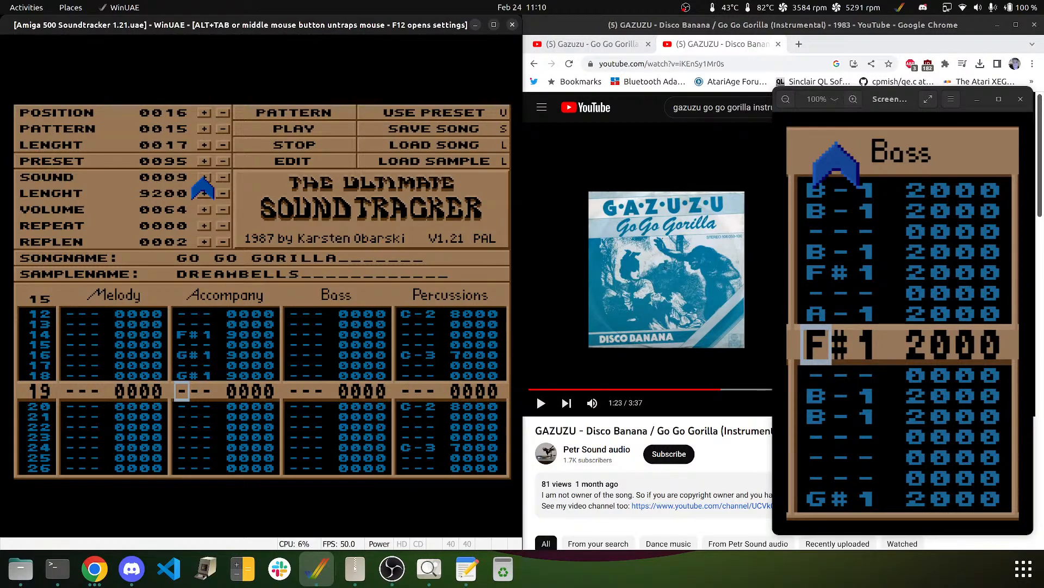
pyautogui.press('Down')
pyautogui.press('Down')
pyautogui.press('Down')
pyautogui.press('h')
pyautogui.press('Down')
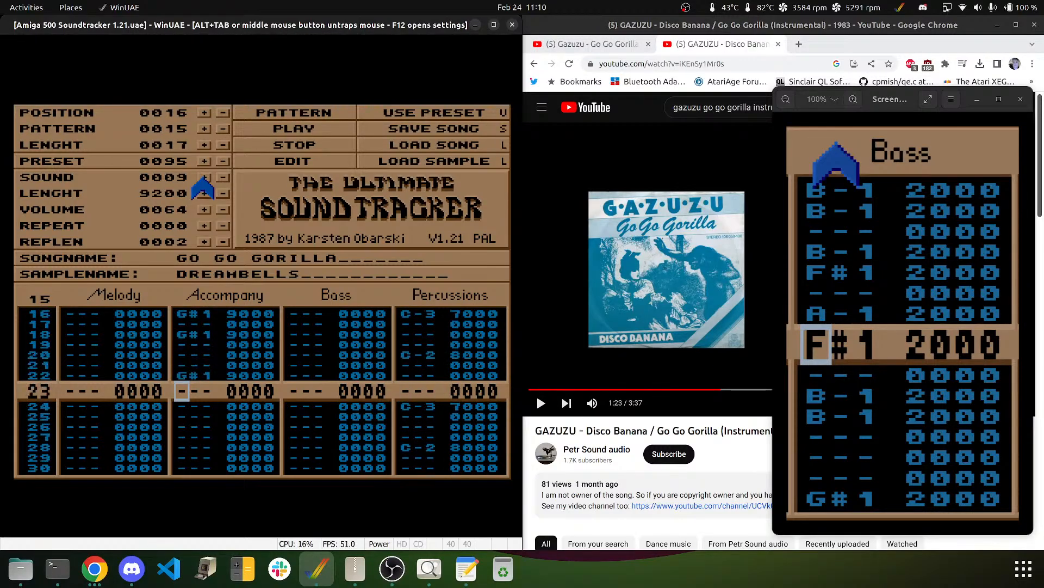
# - Enter E-1 Accompany notes in rows 23, 25, 27 and 30
pyautogui.press('c')
pyautogui.press('Down')
pyautogui.press('c')
pyautogui.press('Up')
pyautogui.press('Up')
pyautogui.press('Up')
pyautogui.press('Down')
pyautogui.press('Down')
pyautogui.press('Delete')
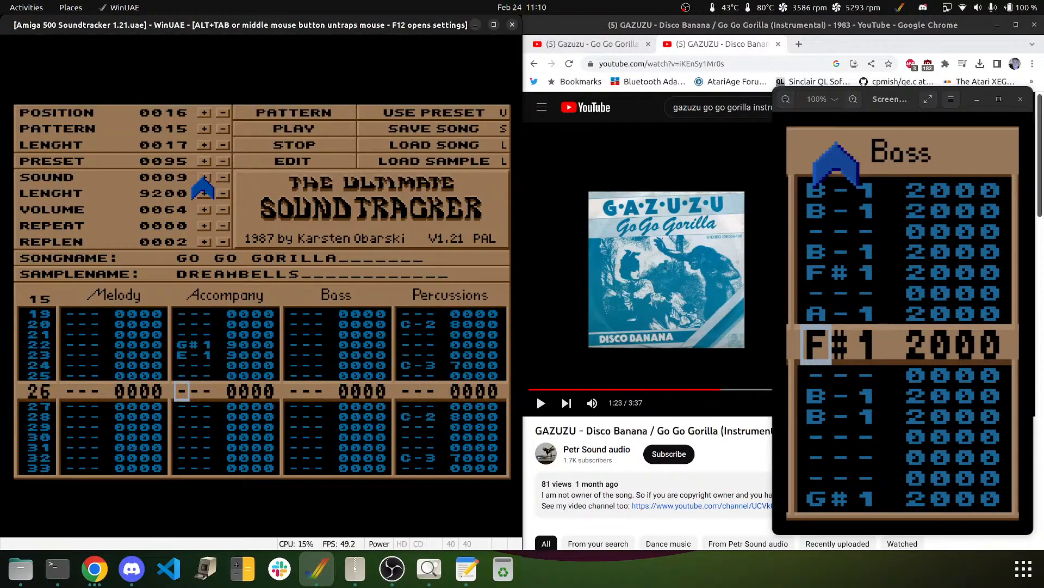
pyautogui.press('Up')
pyautogui.press('c')
pyautogui.press('Down')
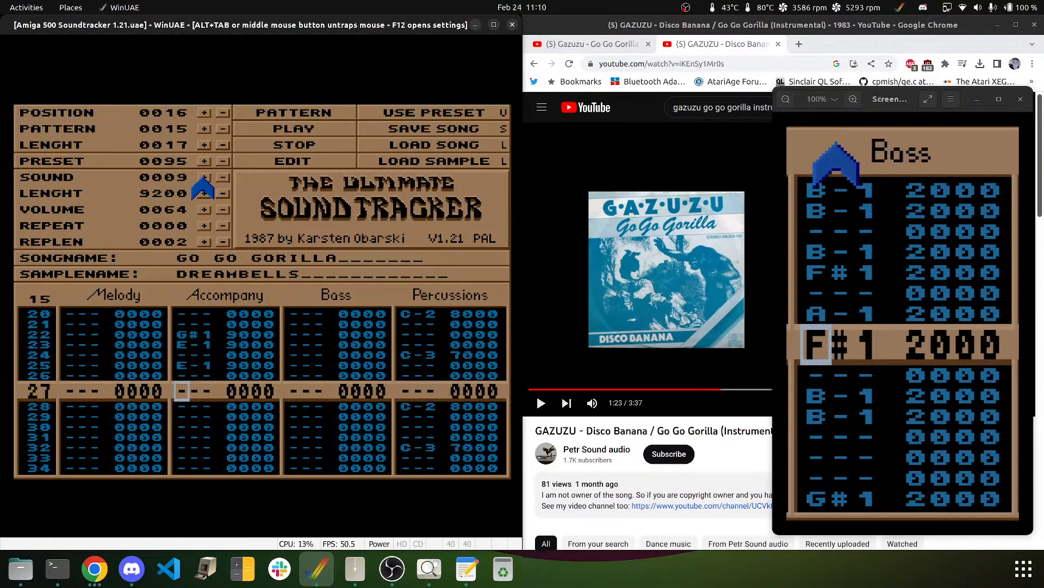
pyautogui.press('c')
pyautogui.press('Down')
pyautogui.press('Down')
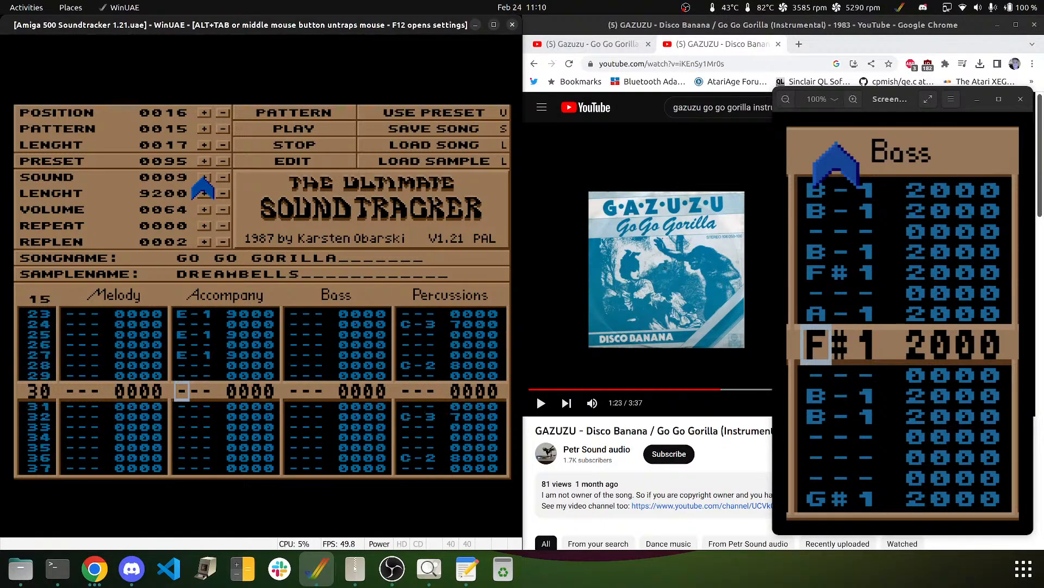
pyautogui.press('c')
pyautogui.press('Down')
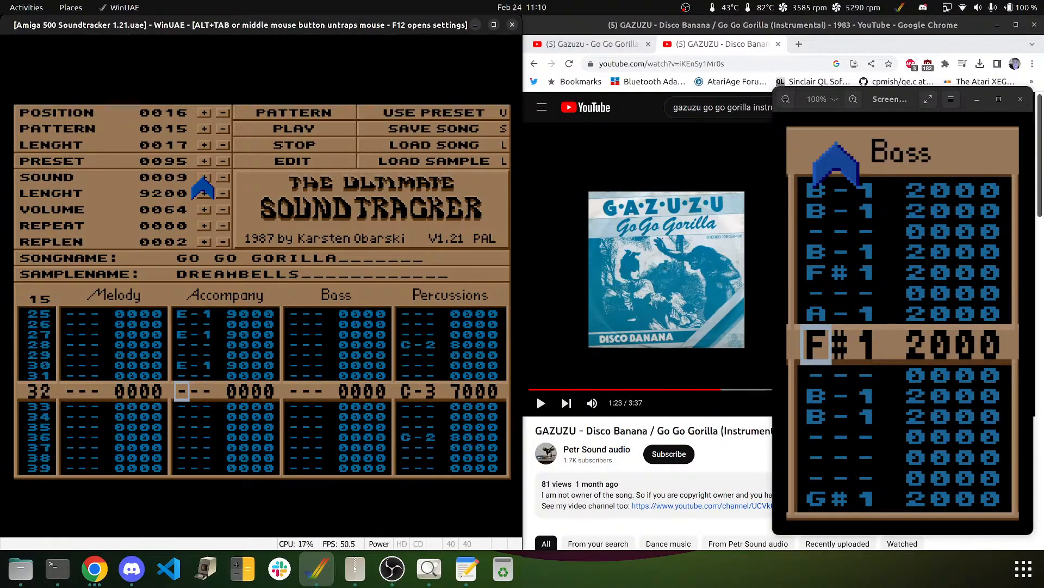
pyautogui.press('Up')
pyautogui.press('Up')
pyautogui.press('Up')
pyautogui.press('Up')
pyautogui.press('Up')
pyautogui.press('Up')
pyautogui.press('Up')
pyautogui.press('Up')
pyautogui.press('Up')
pyautogui.press('Up')
pyautogui.press('Up')
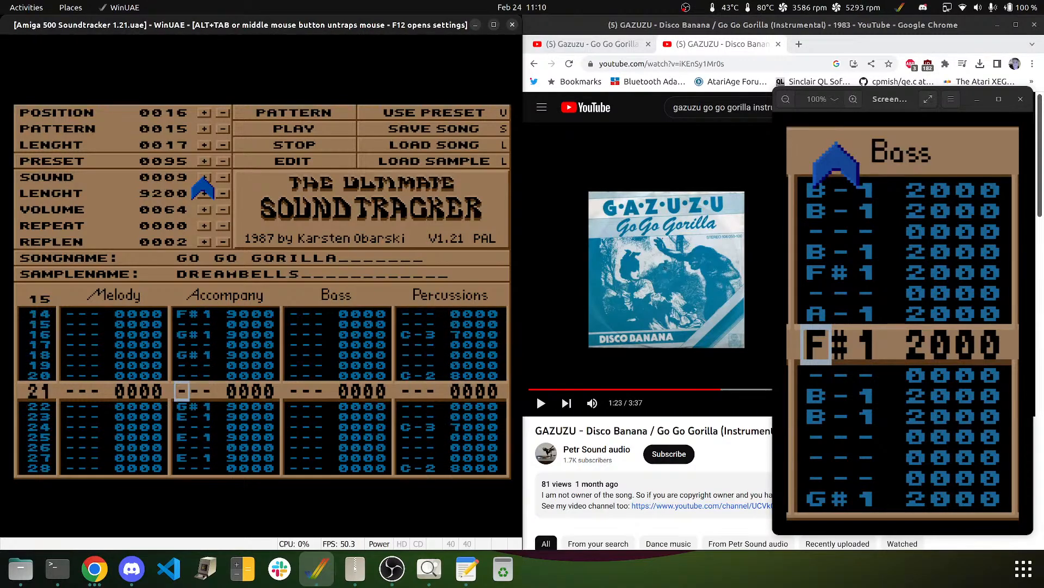
pyautogui.press('Up')
pyautogui.press('Up')
pyautogui.press('Up')
pyautogui.press('Up')
pyautogui.press('Up')
pyautogui.press('Up')
pyautogui.press('Up')
pyautogui.press('Up')
pyautogui.press('Up')
pyautogui.press('Up')
pyautogui.press('Up')
pyautogui.press('Up')
pyautogui.press('Up')
pyautogui.press('Up')
pyautogui.press('Up')
pyautogui.press('Up')
pyautogui.press('Up')
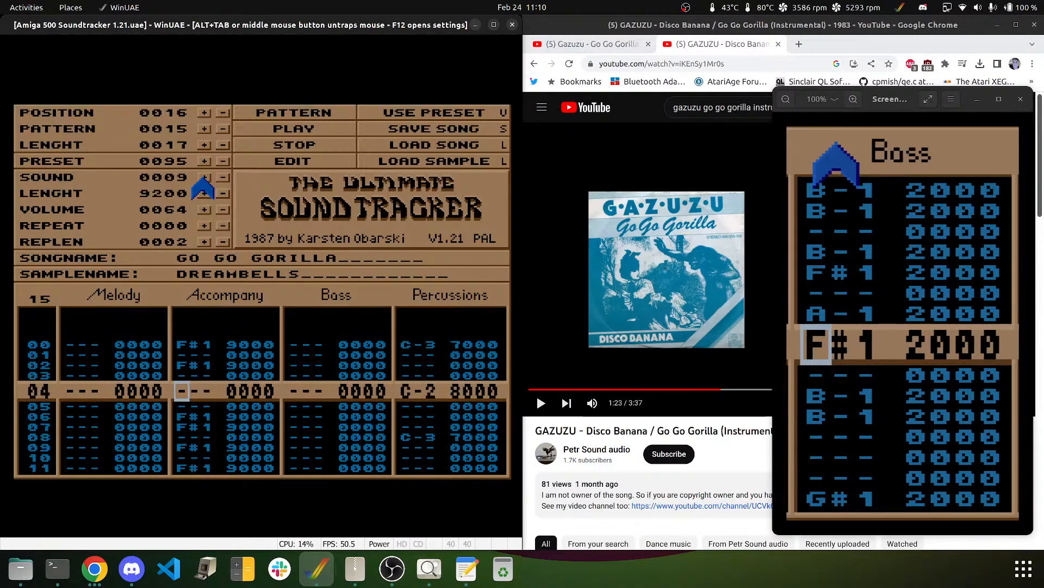
pyautogui.press('Up')
pyautogui.press('Up')
pyautogui.press('Up')
pyautogui.press('Up')
# - Fill the Accompany effect column with 147 and play pattern 15 to hear it
pyautogui.press('Right')
pyautogui.press('Right')
pyautogui.write('111111')
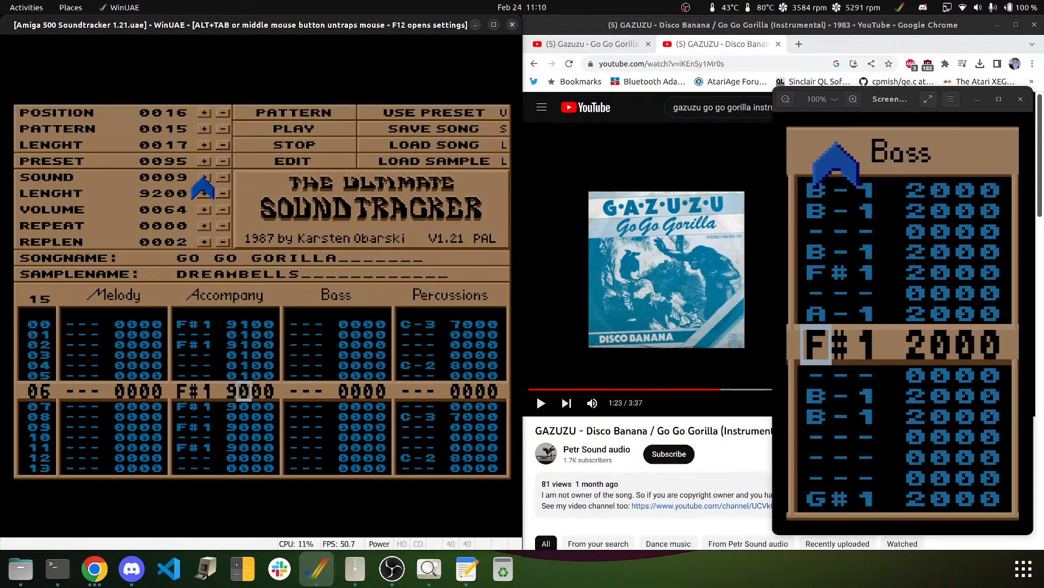
pyautogui.write('111111111111111')
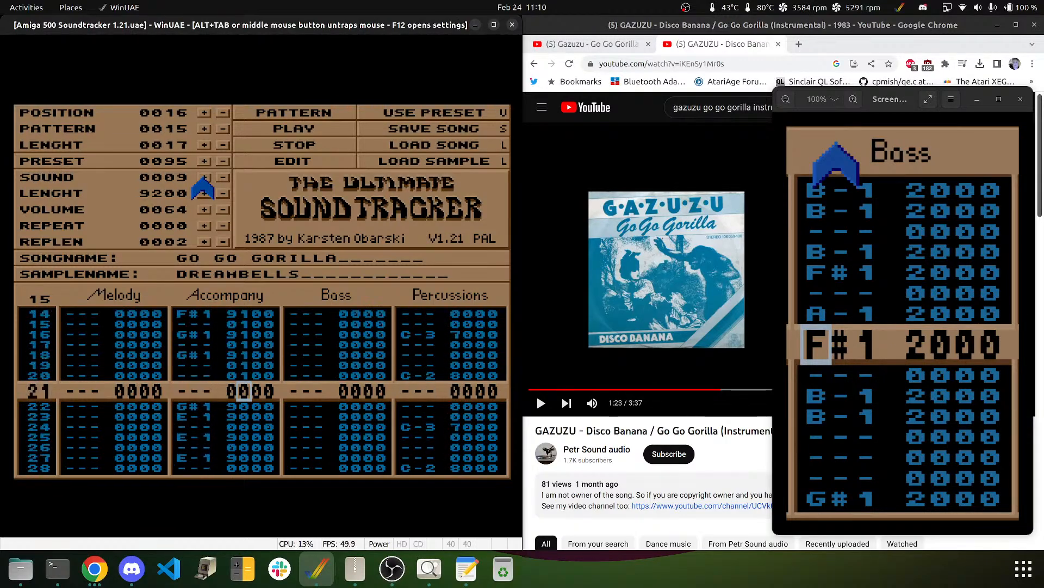
pyautogui.write('11111111111111')
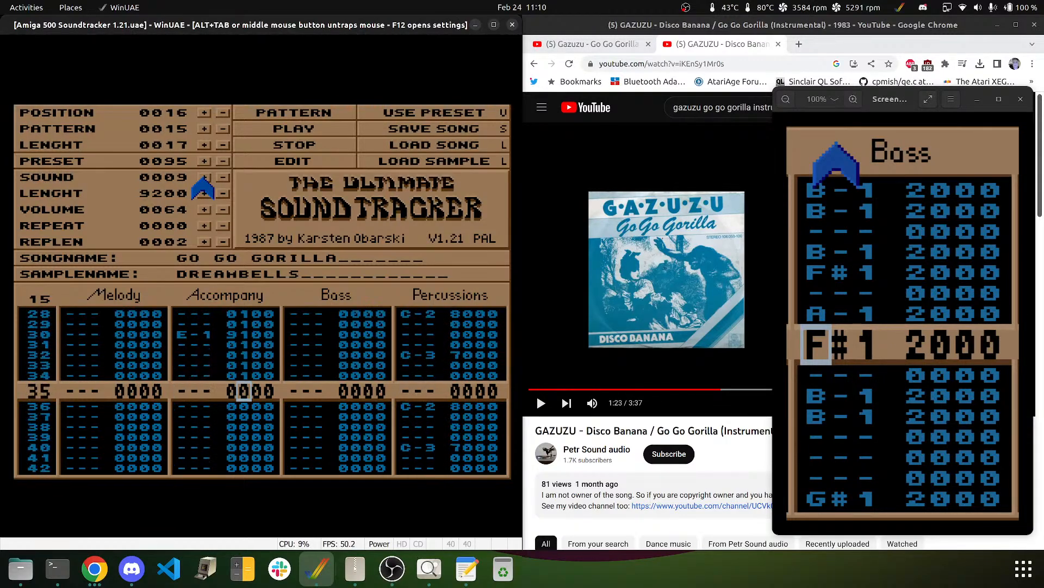
pyautogui.write('1111')
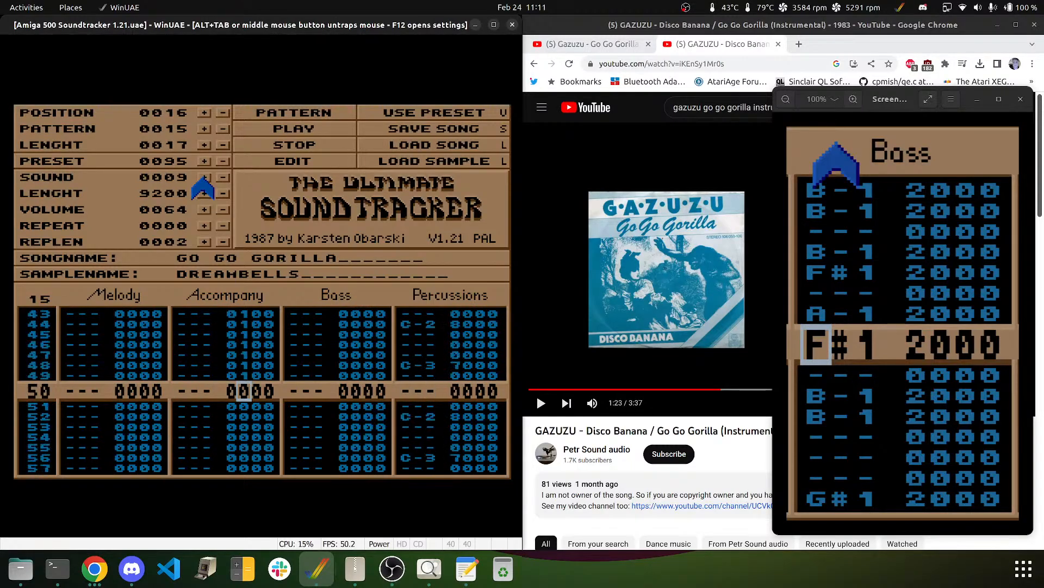
pyautogui.write('1111111111111')
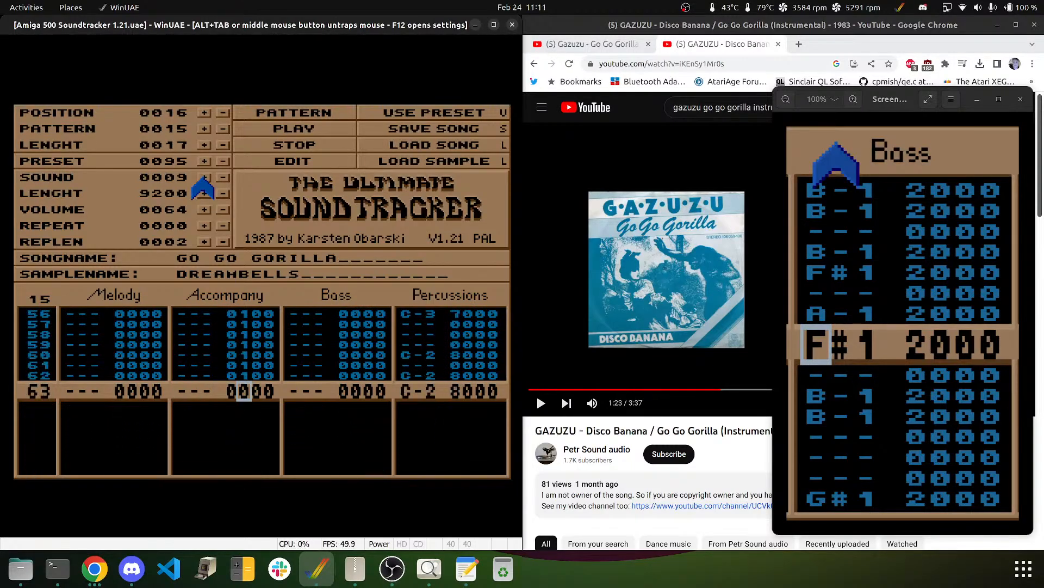
pyautogui.write('1')
pyautogui.press('Right')
pyautogui.write('444444444')
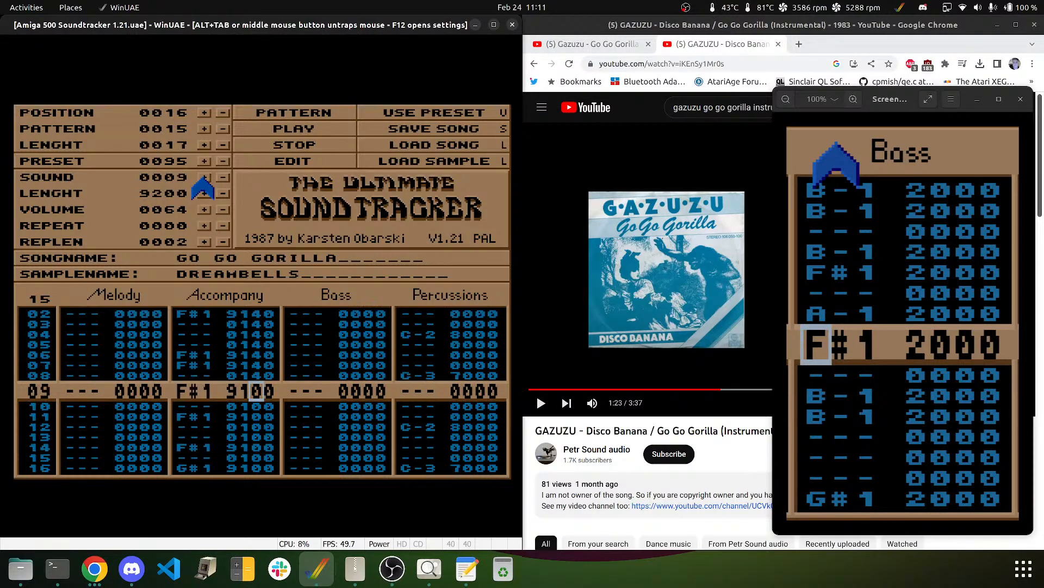
pyautogui.write('444444444444444444')
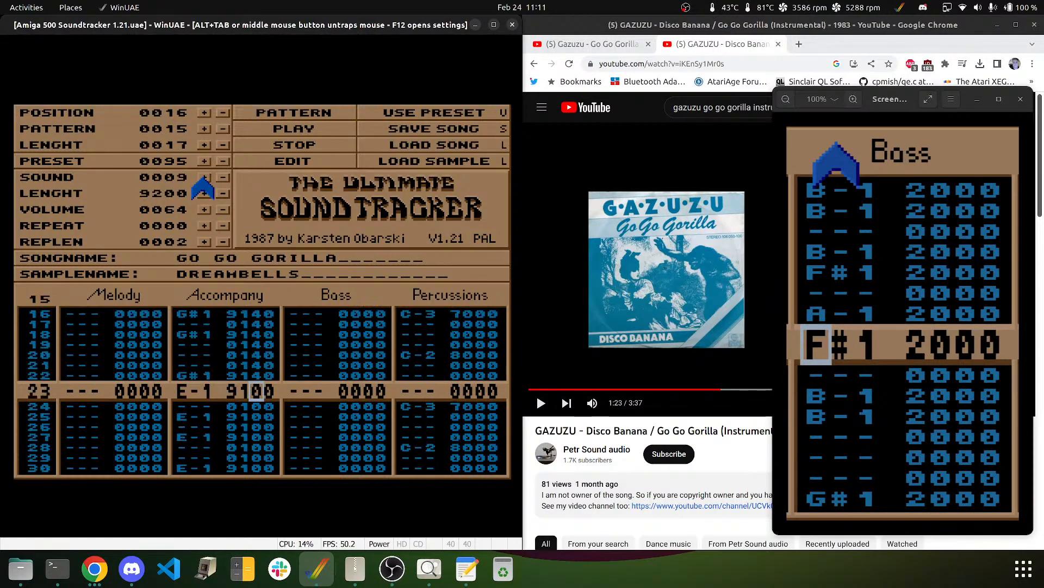
pyautogui.write('4444')
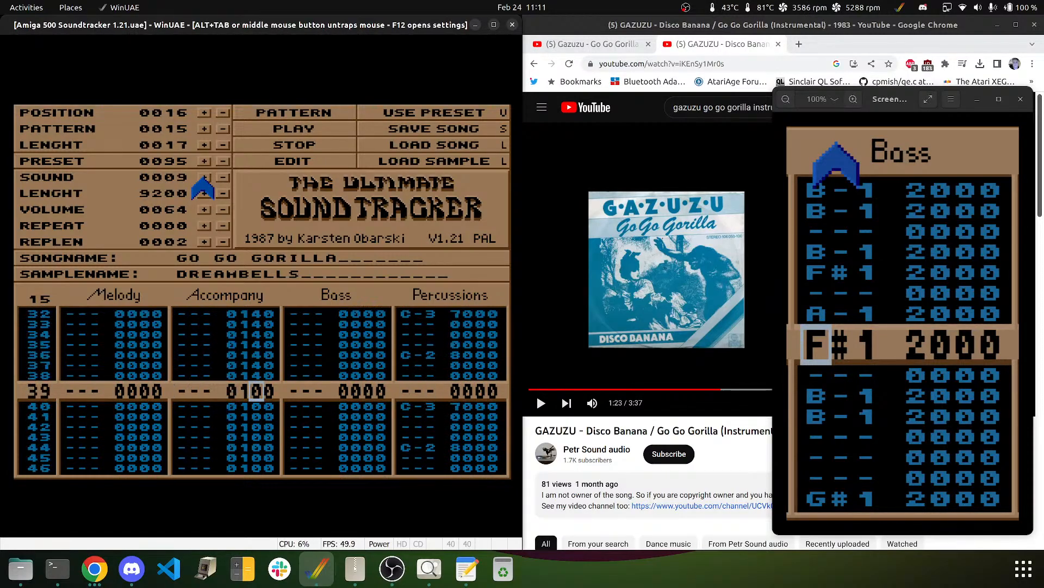
pyautogui.write('4444444')
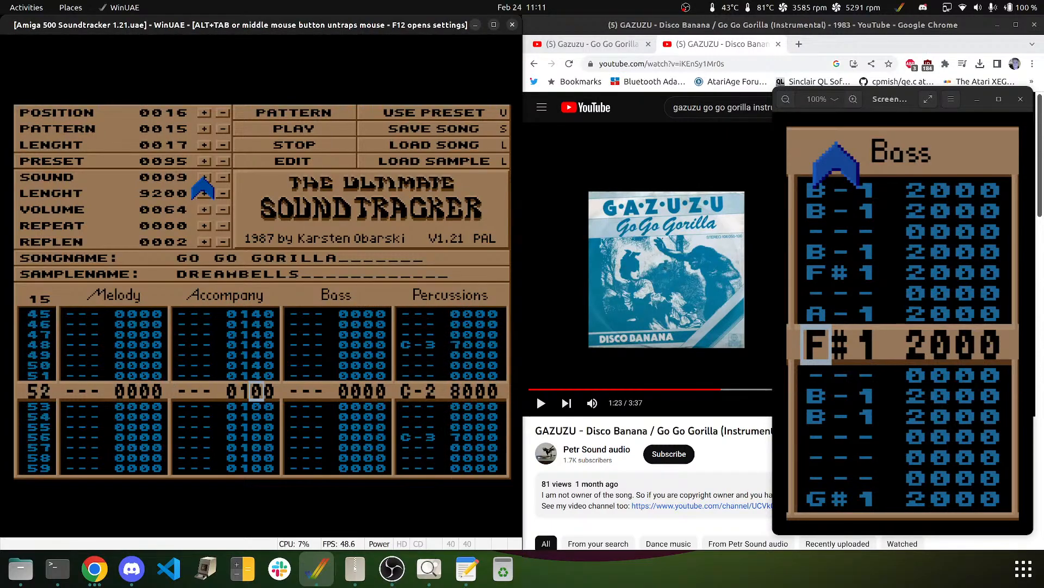
pyautogui.write('444444444444')
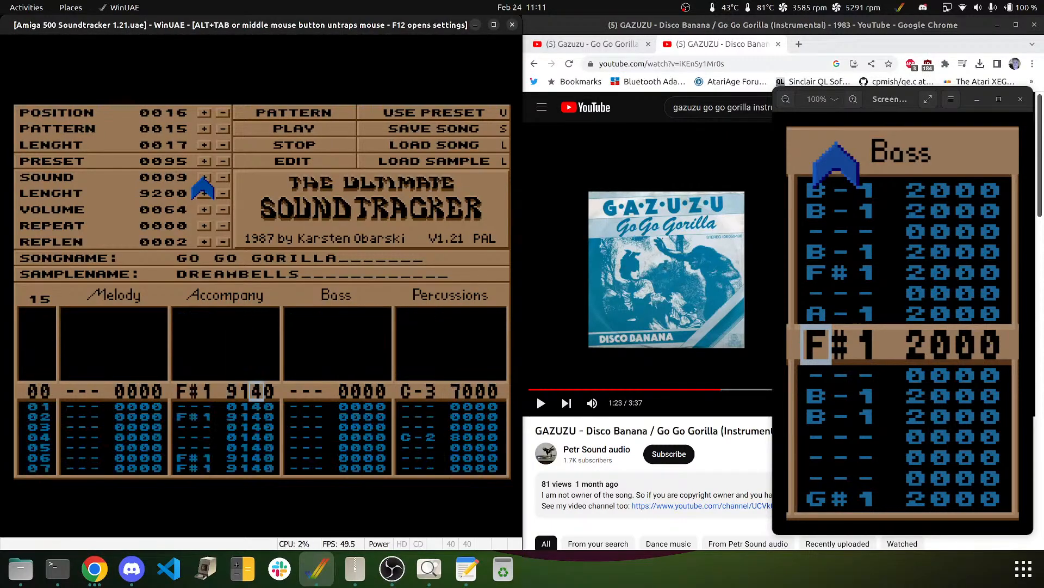
pyautogui.press('Right')
pyautogui.write('77777777777')
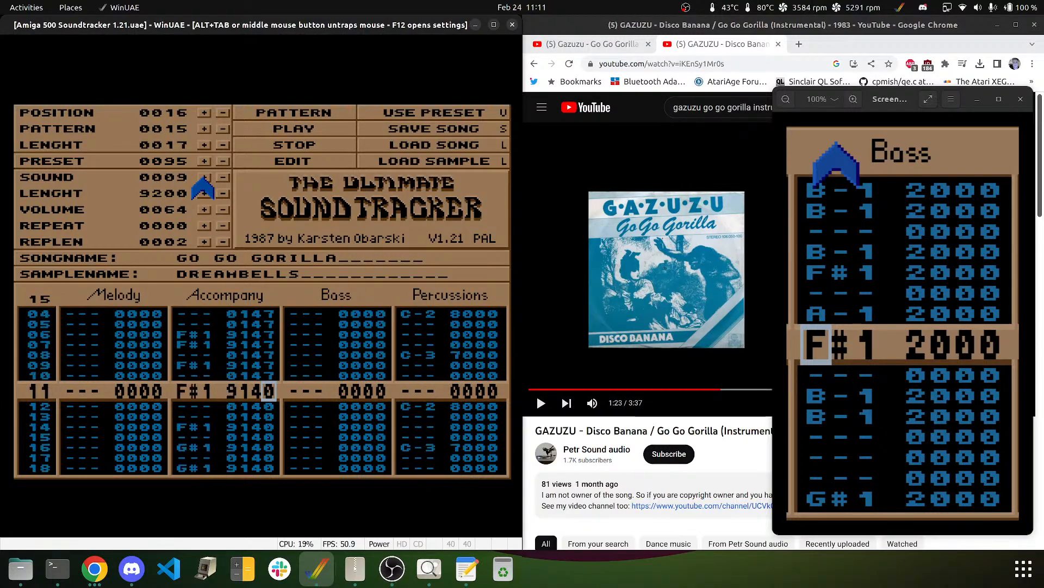
pyautogui.write('7777777777777777')
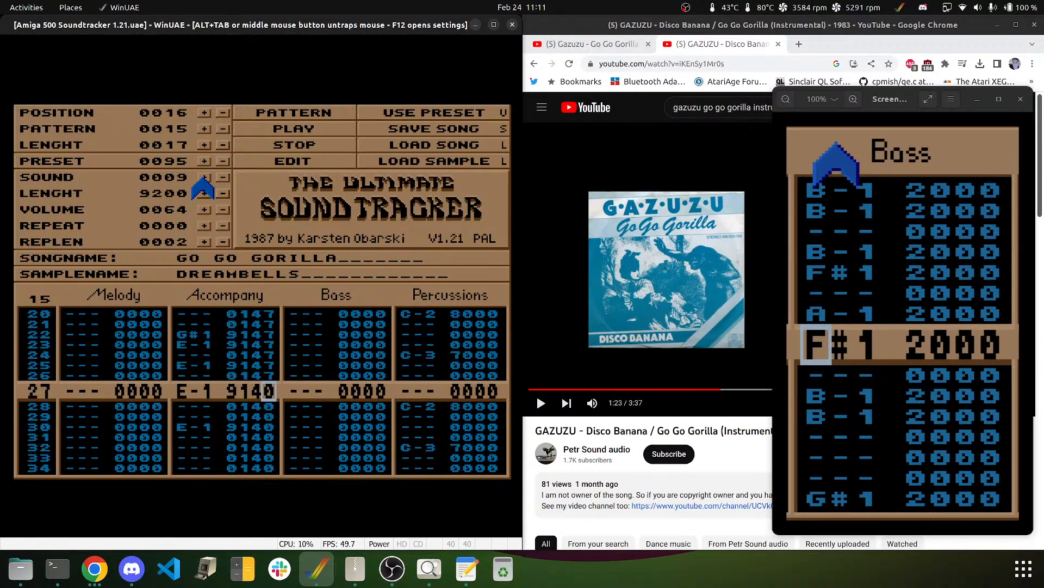
pyautogui.write('777777777777')
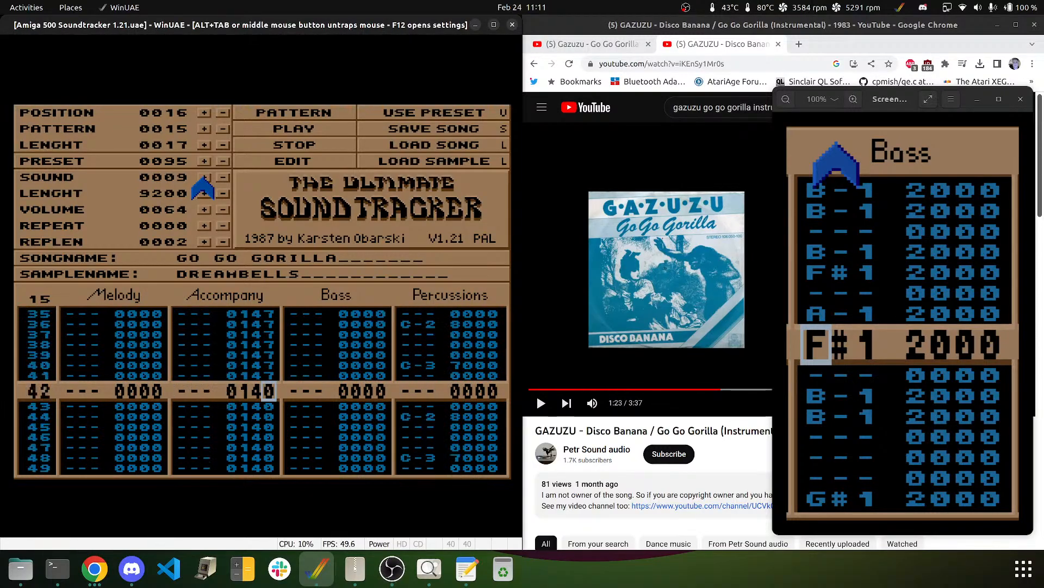
pyautogui.write('7777777777')
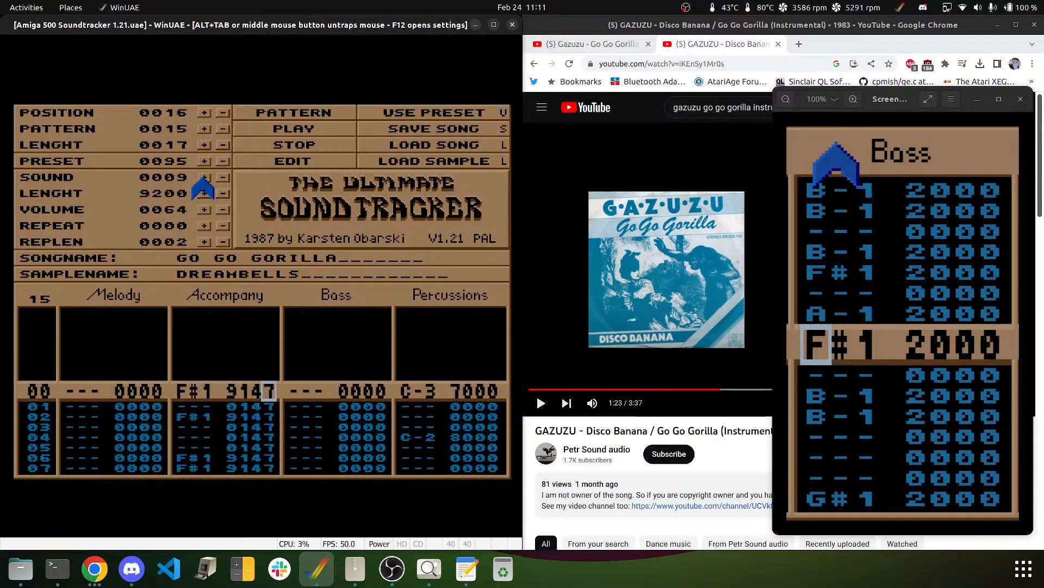
pyautogui.click(314, 112)
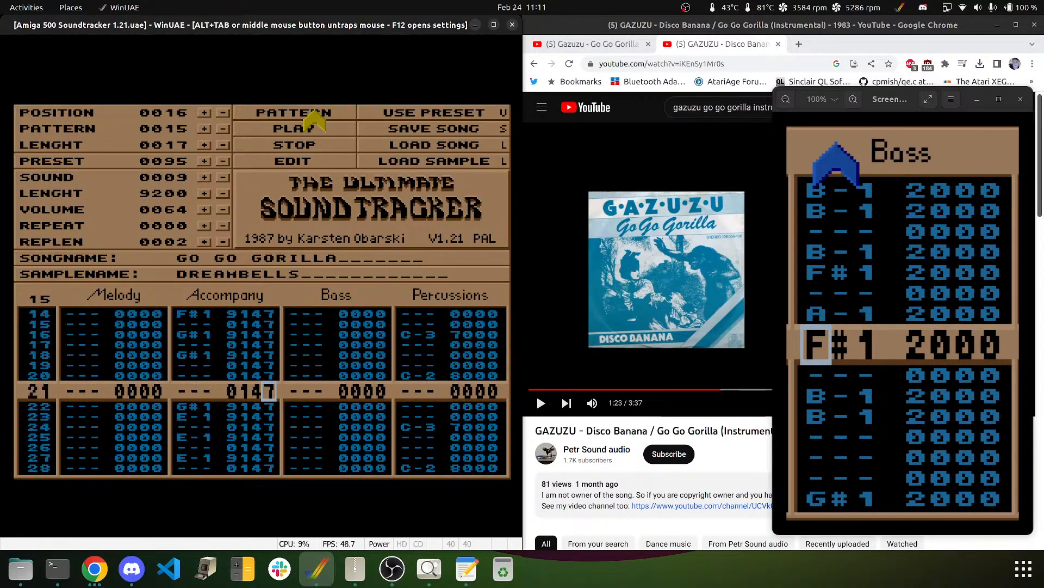
pyautogui.click(292, 140)
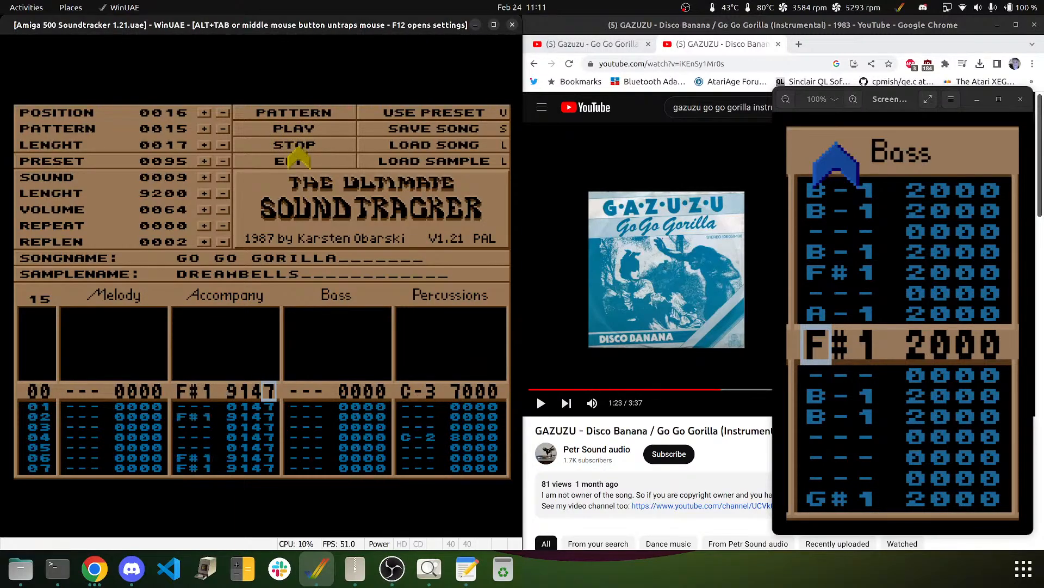
pyautogui.click(276, 112)
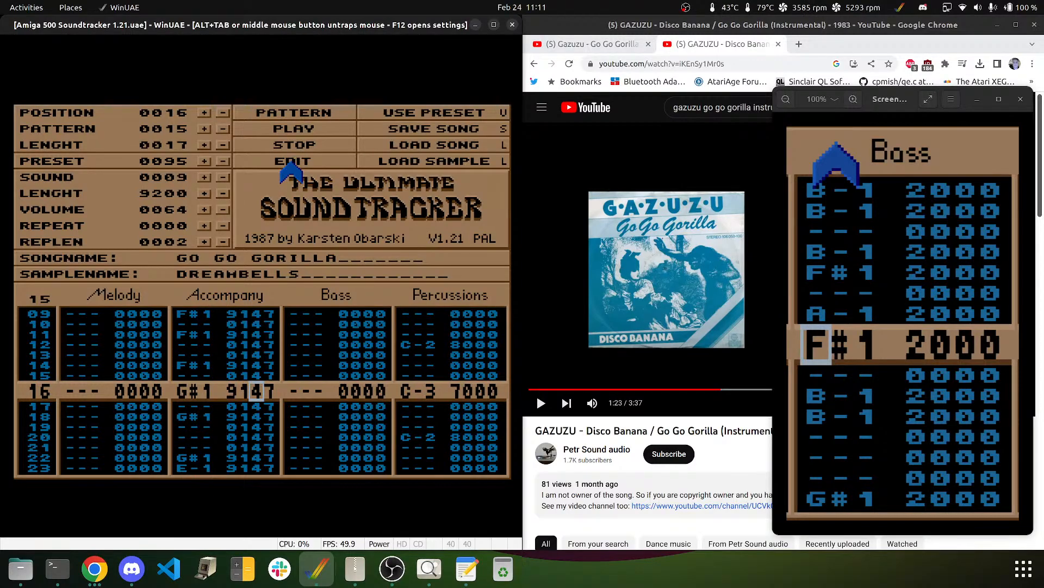
# - Overwrite the Accompany effect in rows 16–24 with 159 and play the pattern
pyautogui.write('55555')
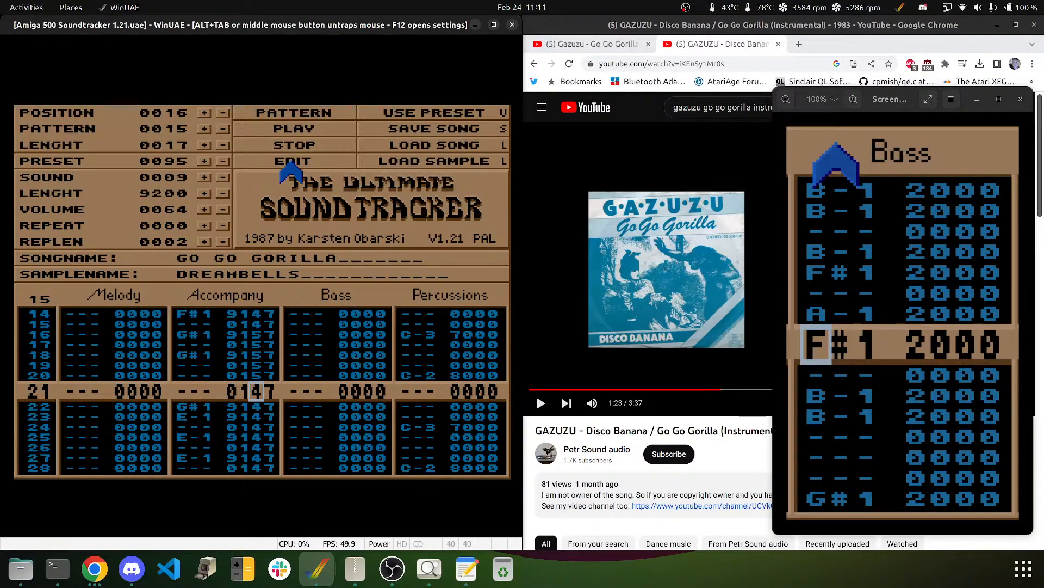
pyautogui.write('5555')
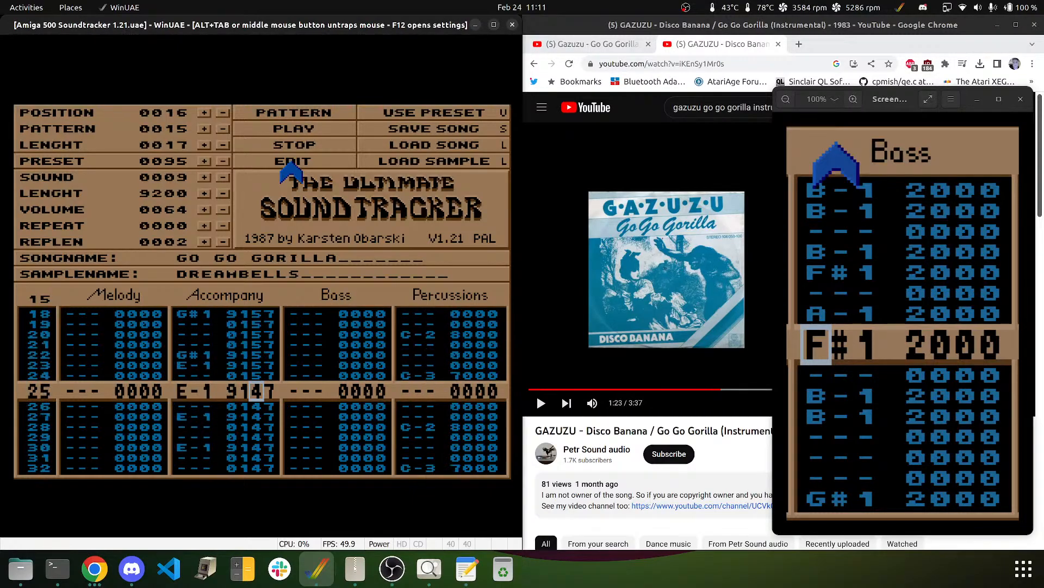
pyautogui.press('Up')
pyautogui.press('Up')
pyautogui.press('Up')
pyautogui.press('Up')
pyautogui.press('Up')
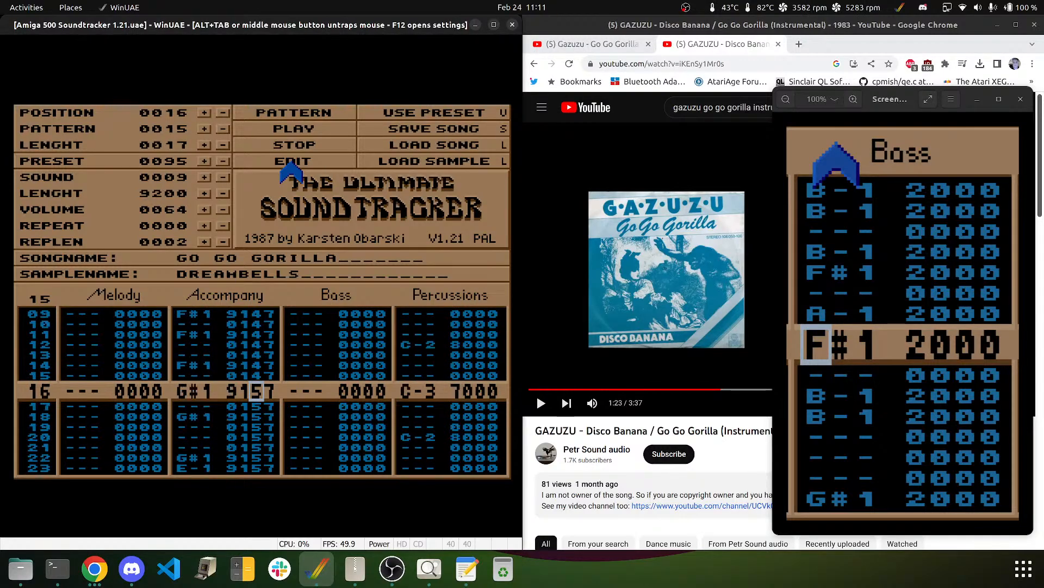
pyautogui.press('Right')
pyautogui.write('9999999')
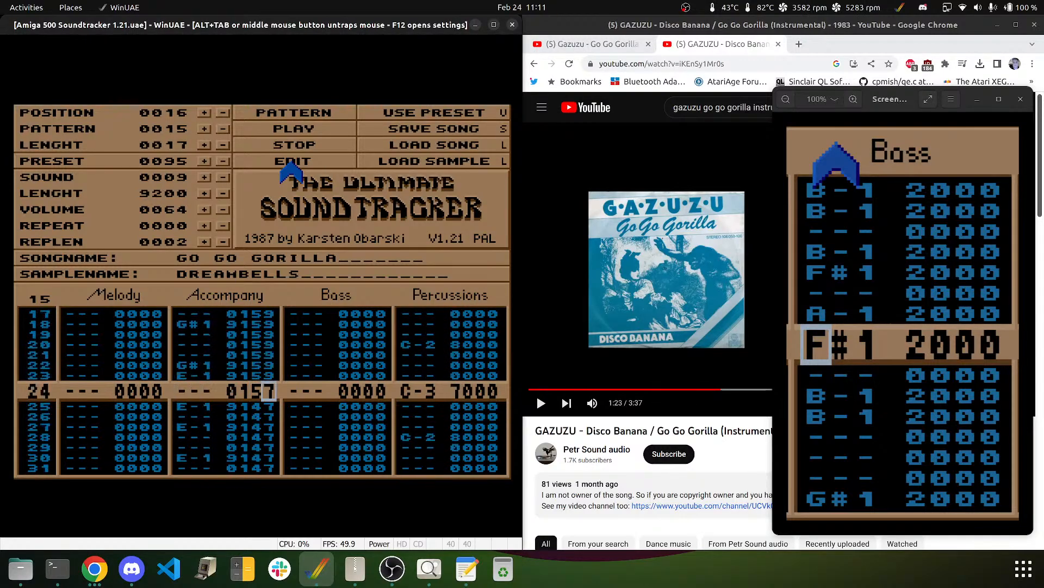
pyautogui.click(301, 130)
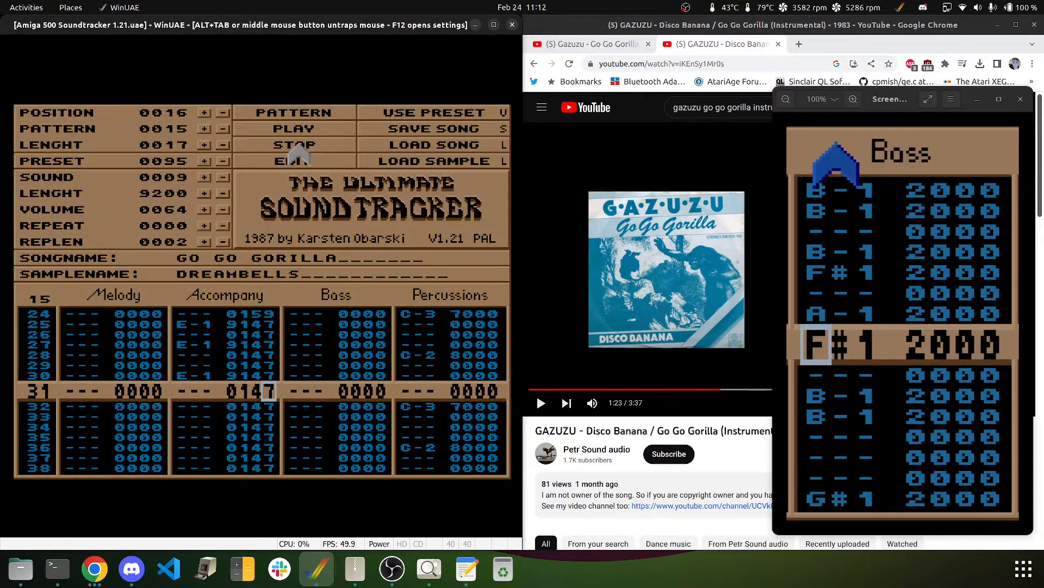
# - Change the Accompany effect in rows 16–24 to 137 and play the pattern
pyautogui.press('Up')
pyautogui.press('Up')
pyautogui.press('Up')
pyautogui.press('Up')
pyautogui.press('Up')
pyautogui.press('Up')
pyautogui.press('Up')
pyautogui.press('Up')
pyautogui.press('Up')
pyautogui.press('Up')
pyautogui.press('Up')
pyautogui.press('Up')
pyautogui.press('Up')
pyautogui.press('Up')
pyautogui.press('Up')
pyautogui.press('Up')
pyautogui.press('Up')
pyautogui.press('Up')
pyautogui.press('Up')
pyautogui.press('Up')
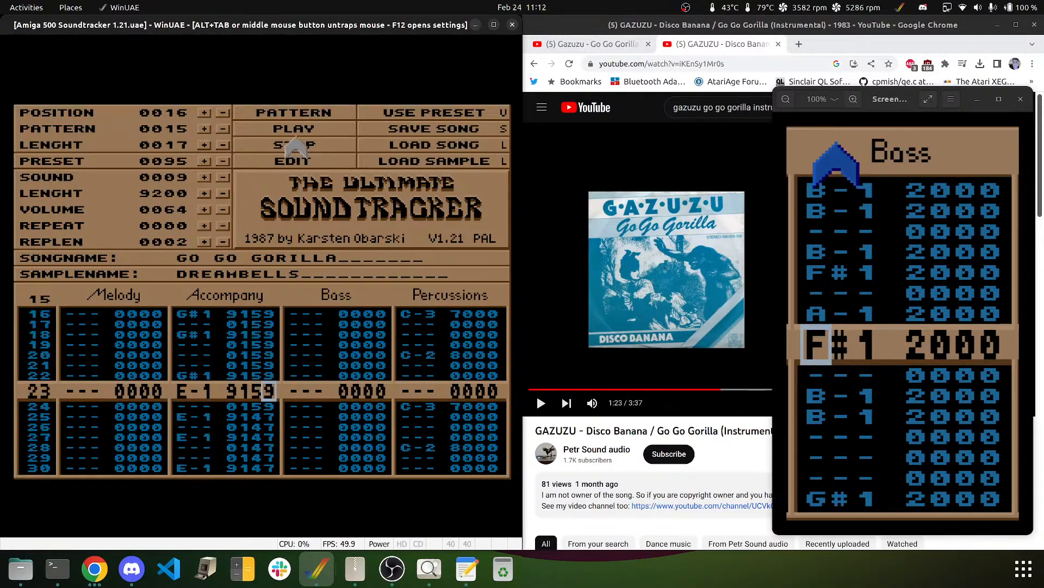
pyautogui.press('Up')
pyautogui.press('Up')
pyautogui.press('Up')
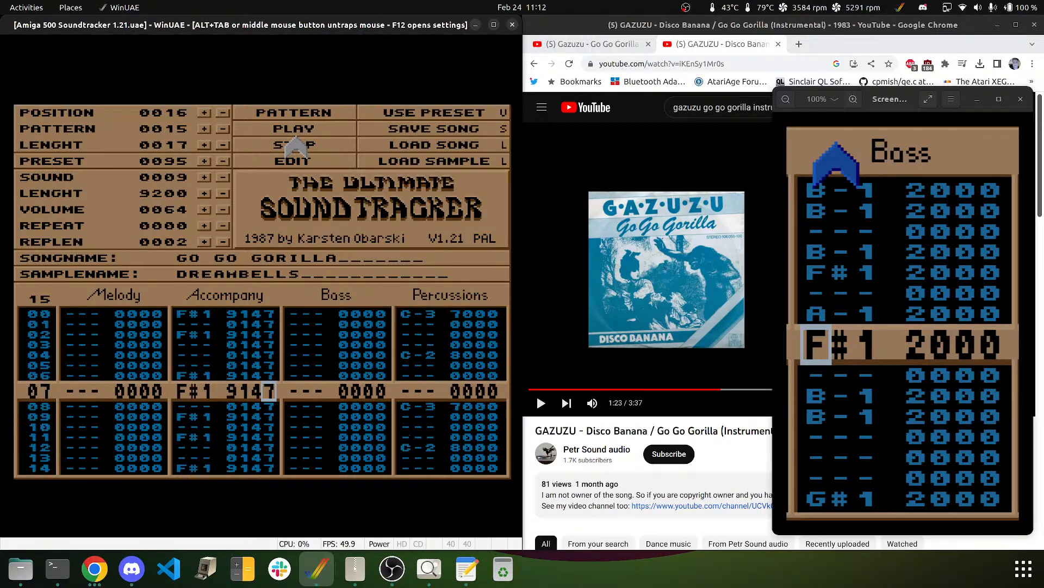
pyautogui.press('Down')
pyautogui.press('Down')
pyautogui.press('Down')
pyautogui.press('Down')
pyautogui.press('Down')
pyautogui.press('Down')
pyautogui.press('Down')
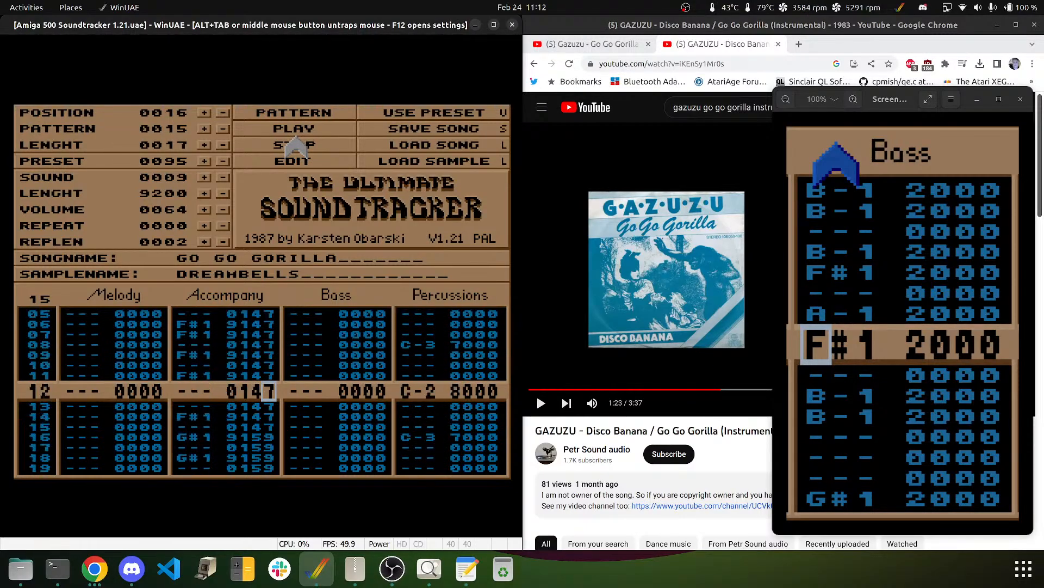
pyautogui.press('Left')
pyautogui.press('Down')
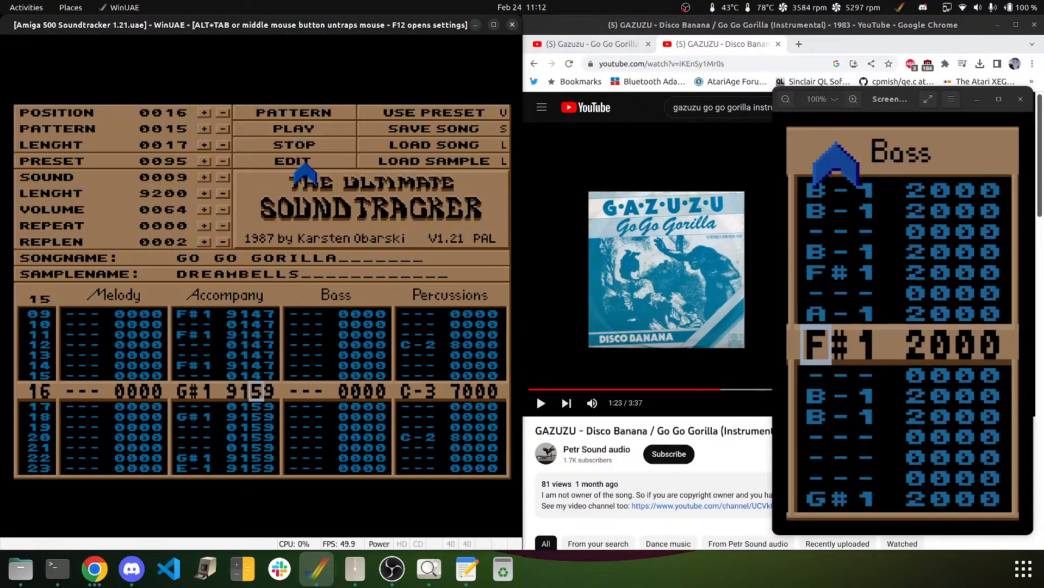
pyautogui.write('333333333')
pyautogui.press('Up')
pyautogui.press('Up')
pyautogui.press('Up')
pyautogui.press('Up')
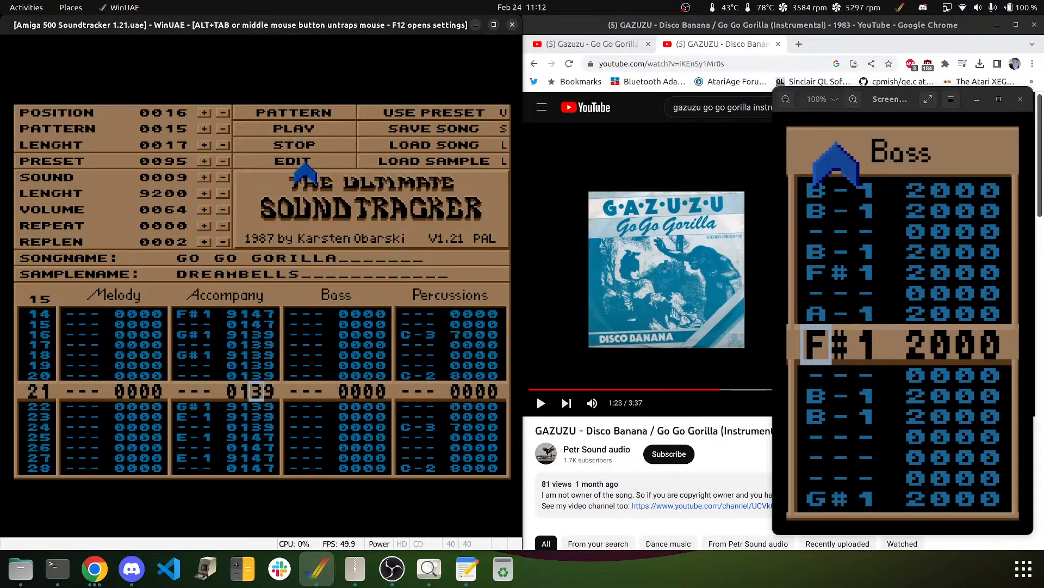
pyautogui.press('Up')
pyautogui.press('Up')
pyautogui.press('Up')
pyautogui.press('Up')
pyautogui.press('Up')
pyautogui.press('Right')
pyautogui.write('7777777')
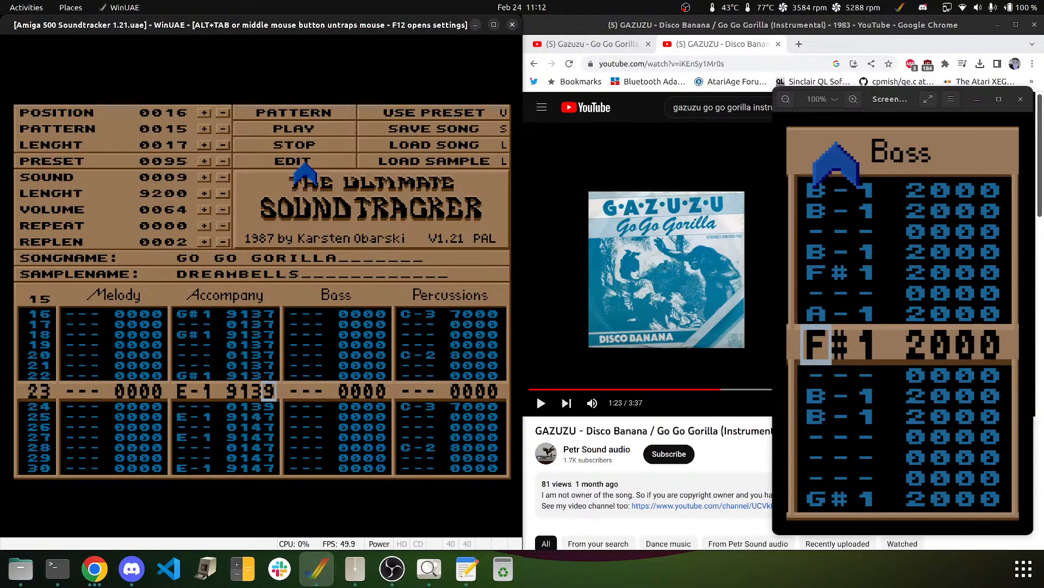
pyautogui.write('77')
pyautogui.click(324, 110)
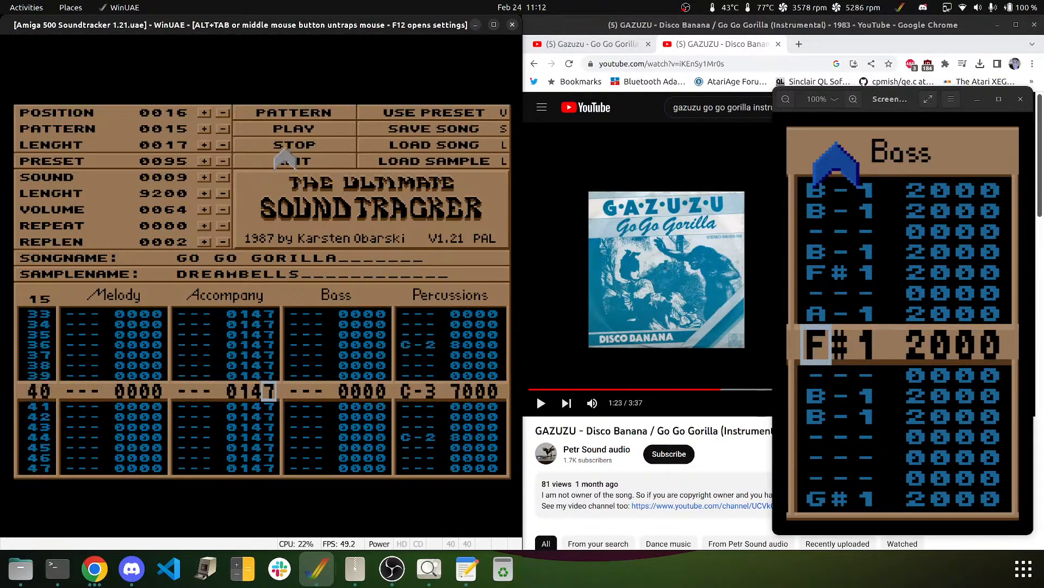
# - Move the cursor onto row 23's Accompany note
pyautogui.press('Up')
pyautogui.press('Up')
pyautogui.press('Up')
pyautogui.press('Up')
pyautogui.press('Up')
pyautogui.press('Up')
pyautogui.press('Up')
pyautogui.press('Up')
pyautogui.press('Up')
pyautogui.press('Up')
pyautogui.press('Up')
pyautogui.press('Up')
pyautogui.press('Up')
pyautogui.press('Up')
pyautogui.press('Up')
pyautogui.press('Up')
pyautogui.press('Up')
pyautogui.press('Up')
pyautogui.press('Up')
pyautogui.press('Up')
pyautogui.press('Down')
pyautogui.press('Down')
pyautogui.press('Down')
pyautogui.press('Down')
pyautogui.press('Down')
pyautogui.press('Down')
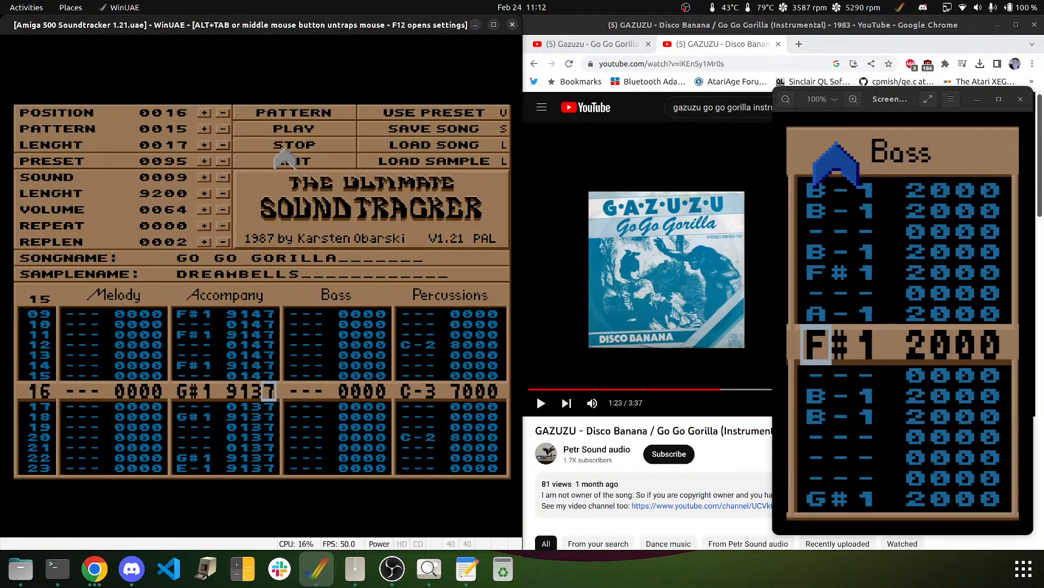
pyautogui.press('Up')
pyautogui.press('Up')
pyautogui.press('Up')
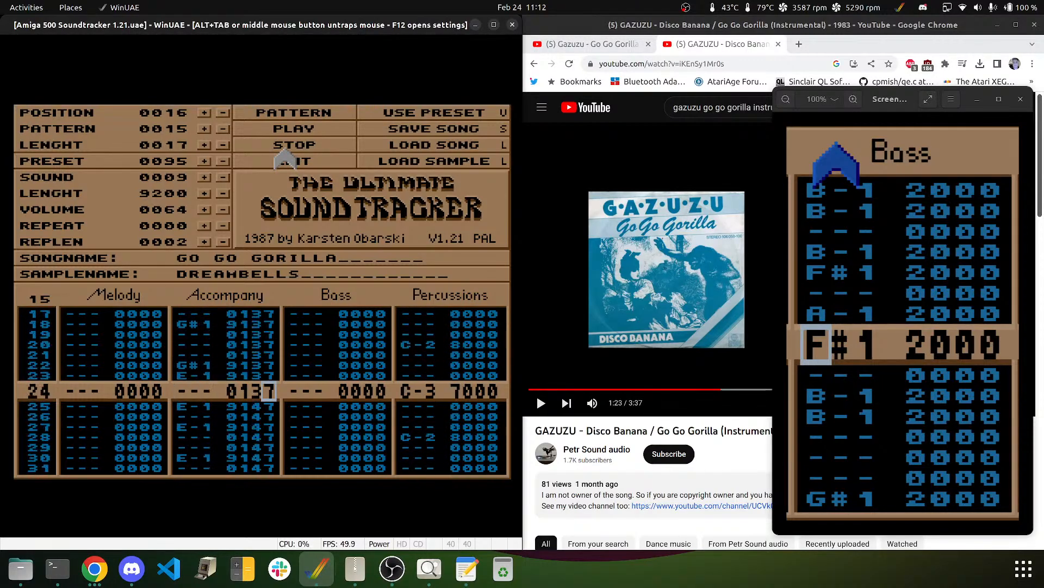
pyautogui.press('Left')
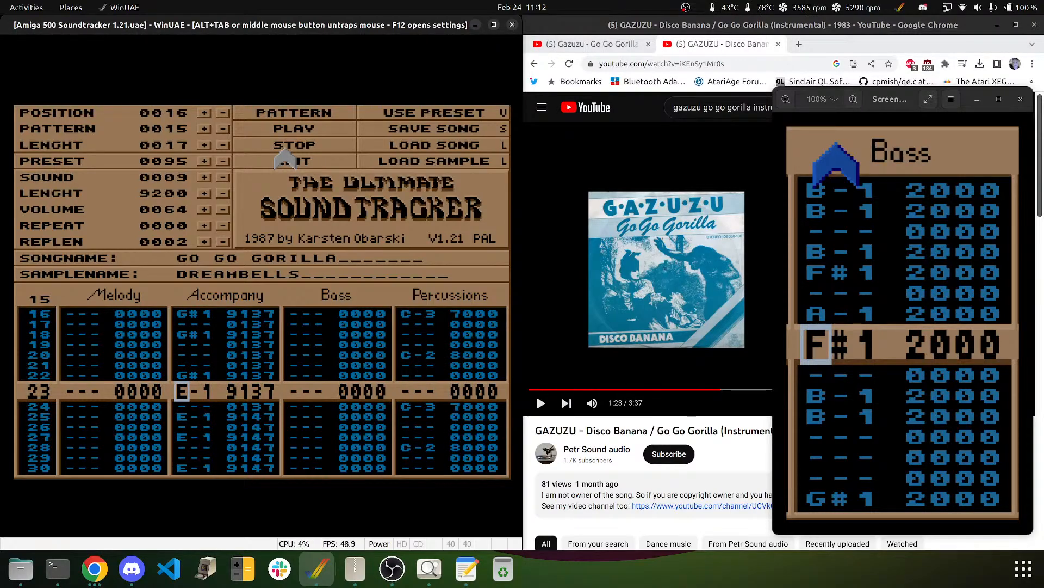
# - Change the Accompany notes in rows 23, 25 and 27 to B-1
pyautogui.press('Down')
pyautogui.press('Down')
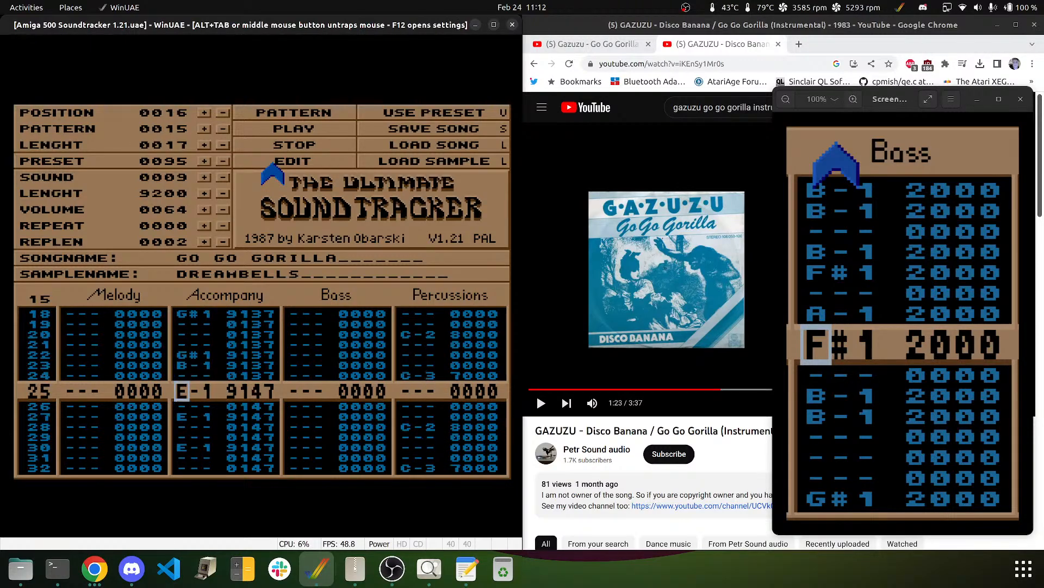
pyautogui.press('Down')
pyautogui.press('Down')
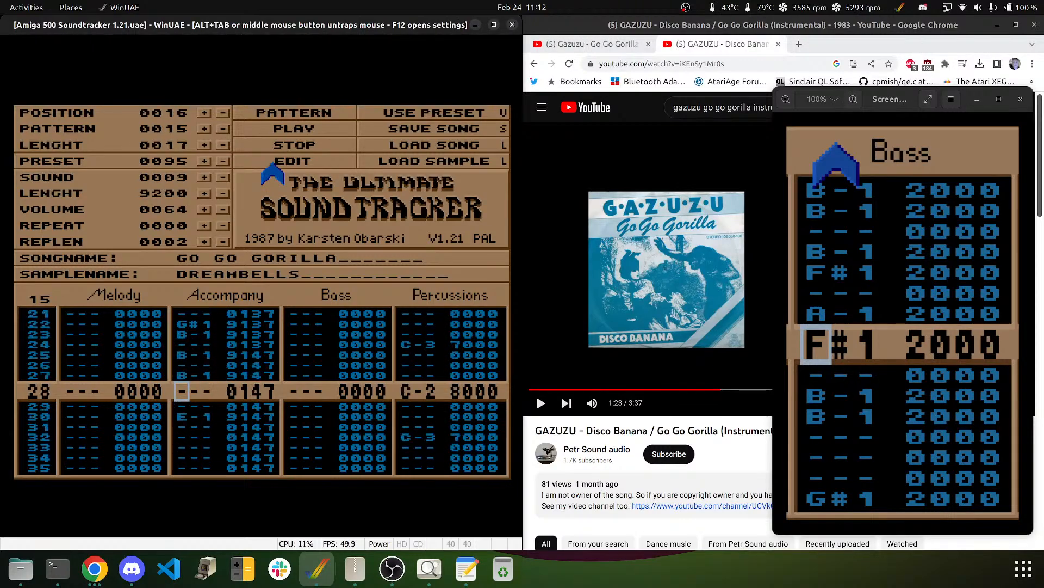
pyautogui.press('Down')
pyautogui.press('Down')
# - Set the Accompany effect to 159 from row 23 onward, then play and stop the pattern
pyautogui.press('Up')
pyautogui.press('Up')
pyautogui.press('Up')
pyautogui.press('Up')
pyautogui.press('Up')
pyautogui.press('Up')
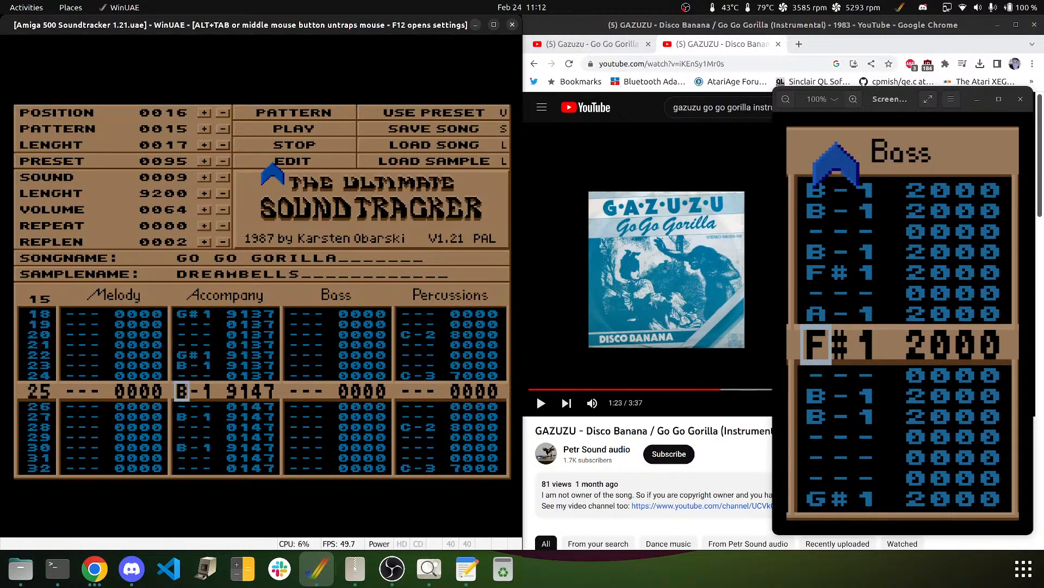
pyautogui.press('Right')
pyautogui.press('Right')
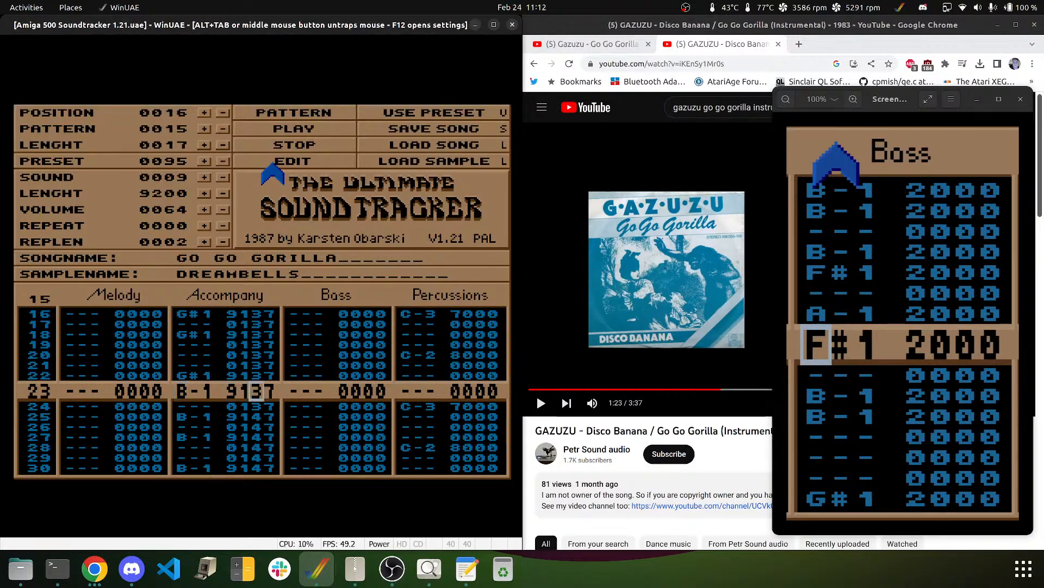
pyautogui.write('55555555')
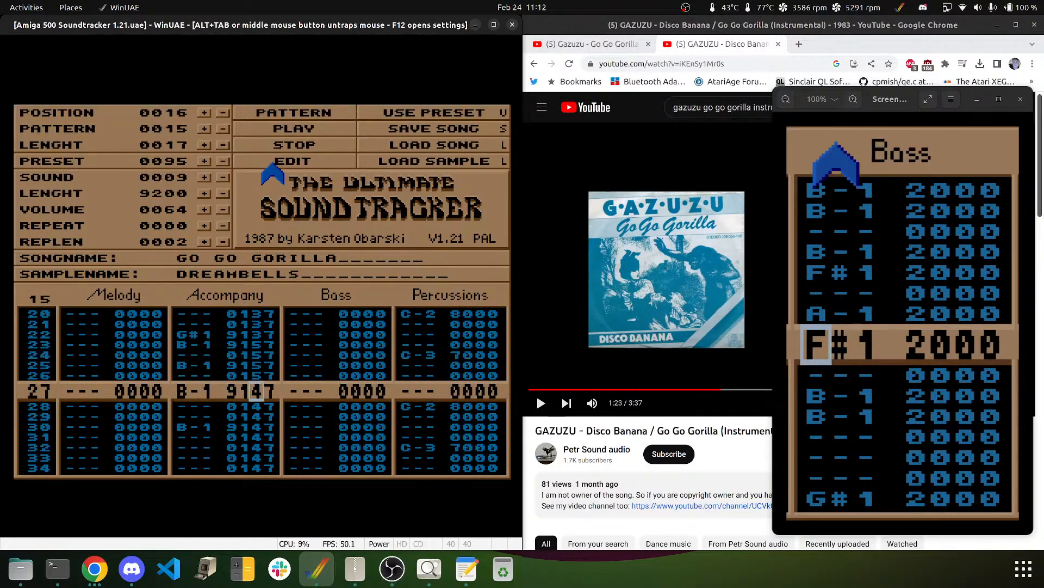
pyautogui.write('55')
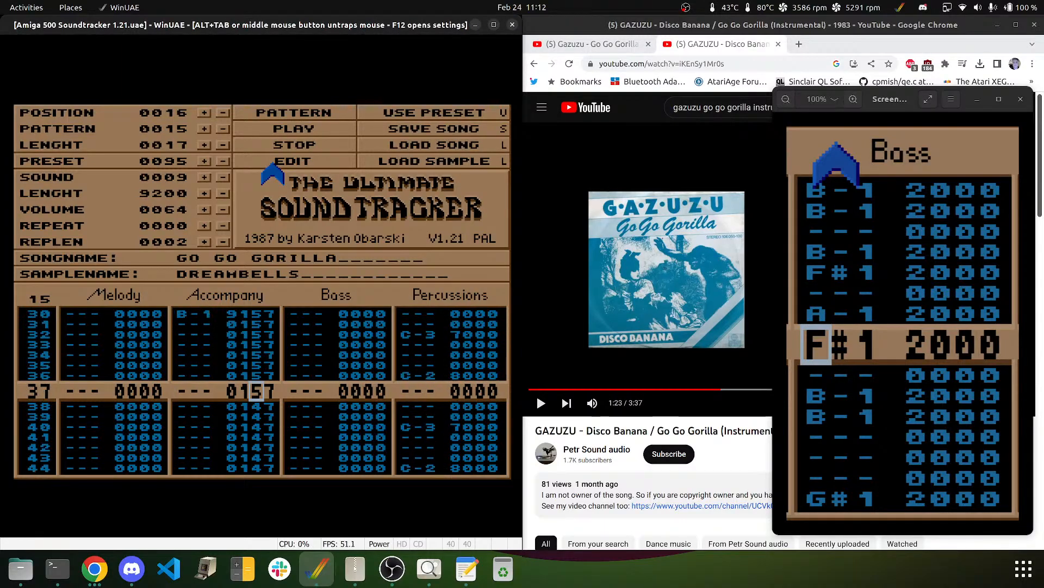
pyautogui.press('Up')
pyautogui.press('Up')
pyautogui.press('Up')
pyautogui.press('Up')
pyautogui.press('Up')
pyautogui.press('Up')
pyautogui.press('Up')
pyautogui.press('Up')
pyautogui.press('Up')
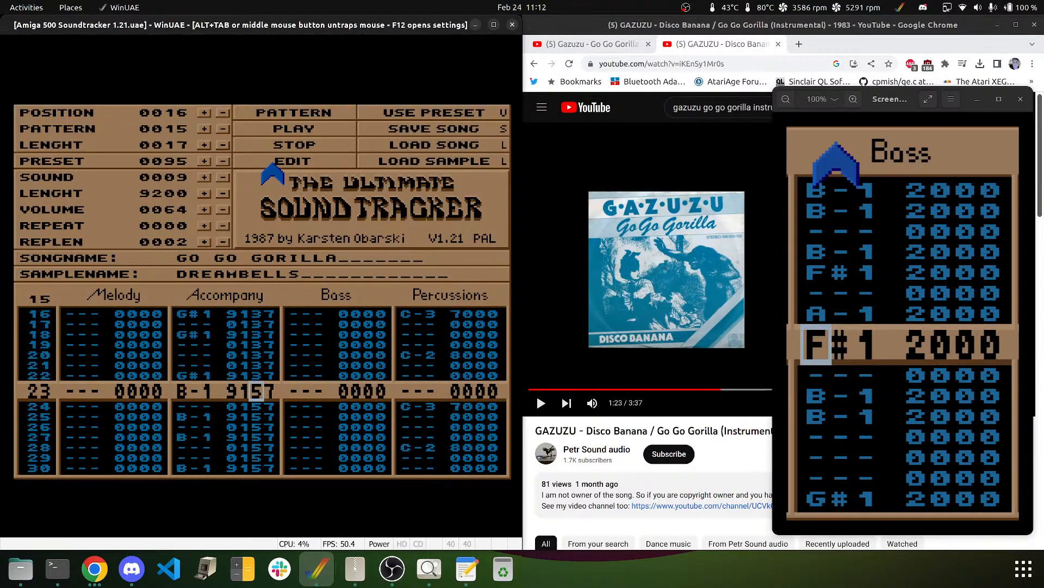
pyautogui.press('Right')
pyautogui.write('99999999')
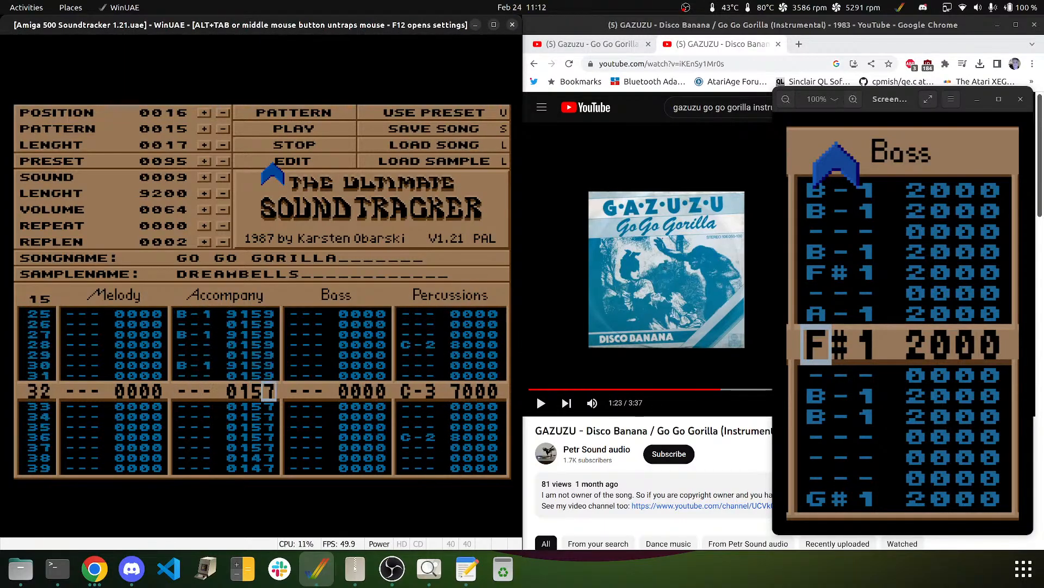
pyautogui.write('999')
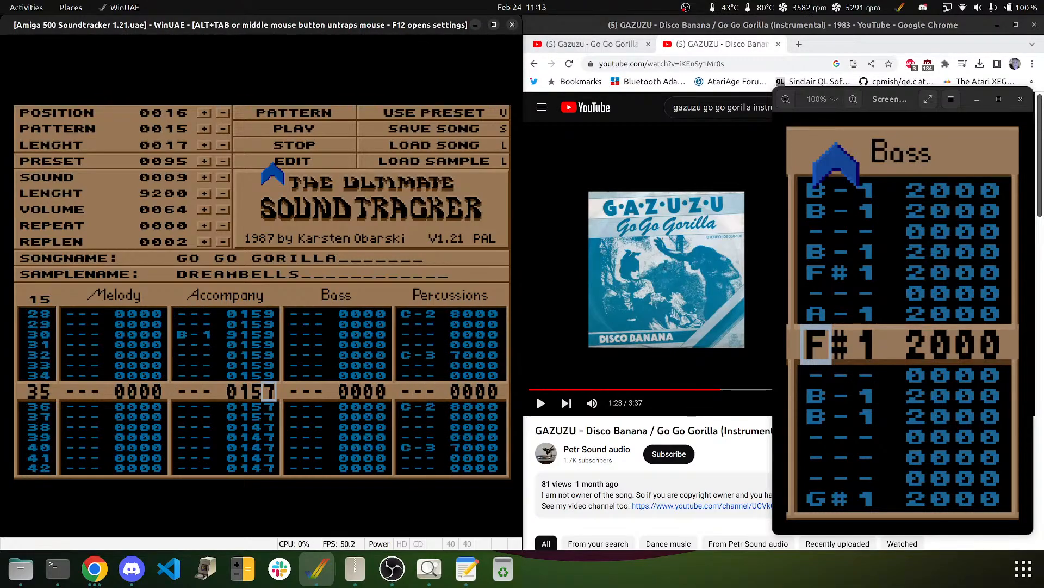
pyautogui.click(297, 112)
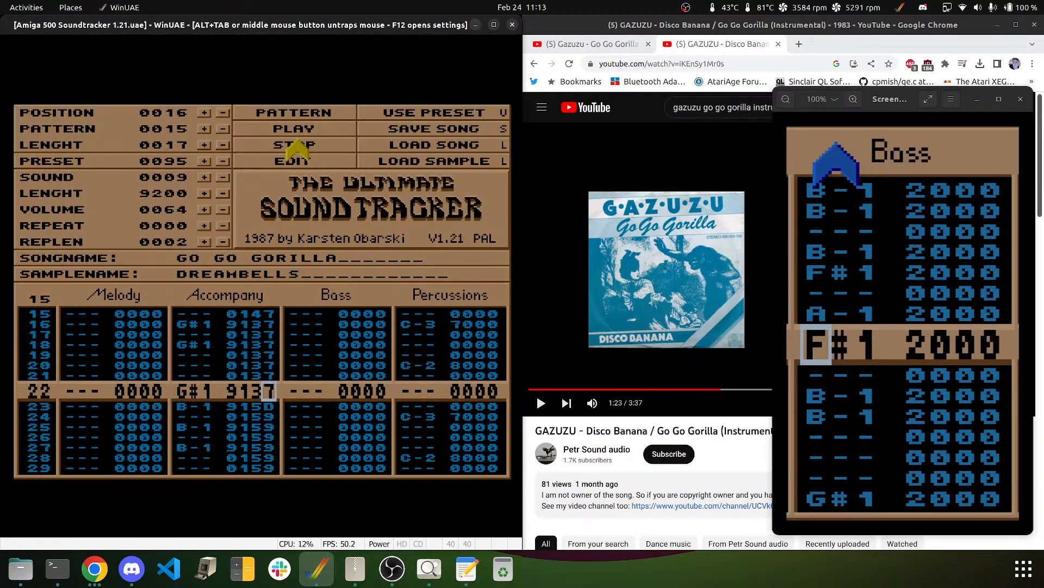
pyautogui.click(296, 144)
pyautogui.press('Up')
pyautogui.press('Up')
pyautogui.press('Up')
pyautogui.press('Up')
pyautogui.press('Up')
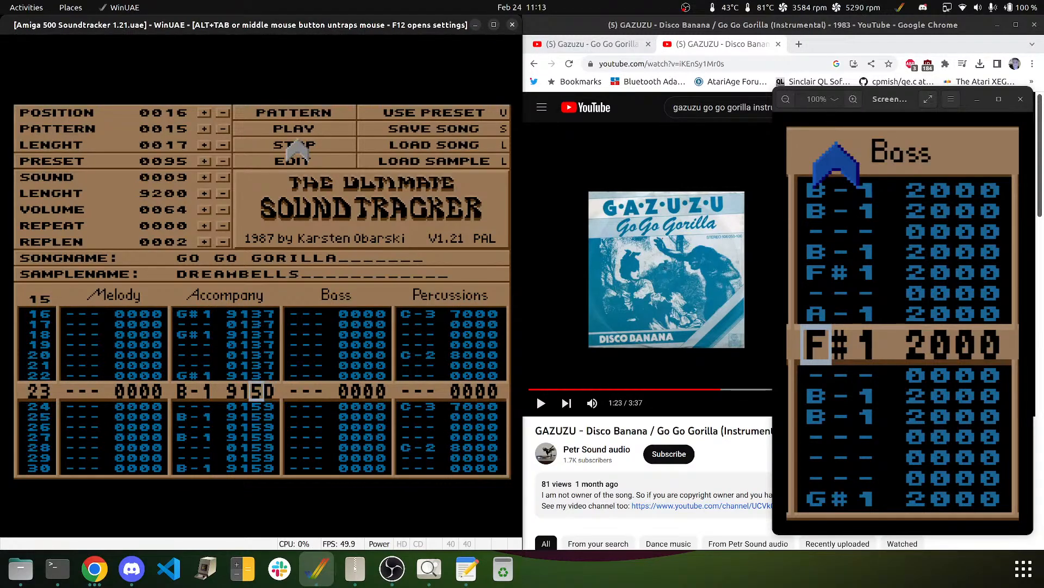
pyautogui.press('Right')
pyautogui.write('9')
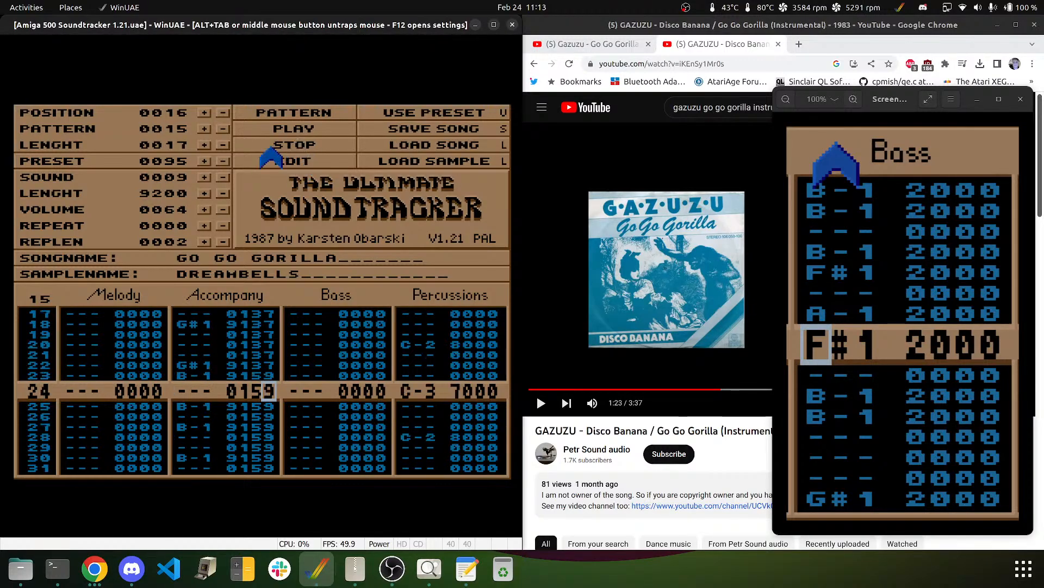
pyautogui.click(279, 128)
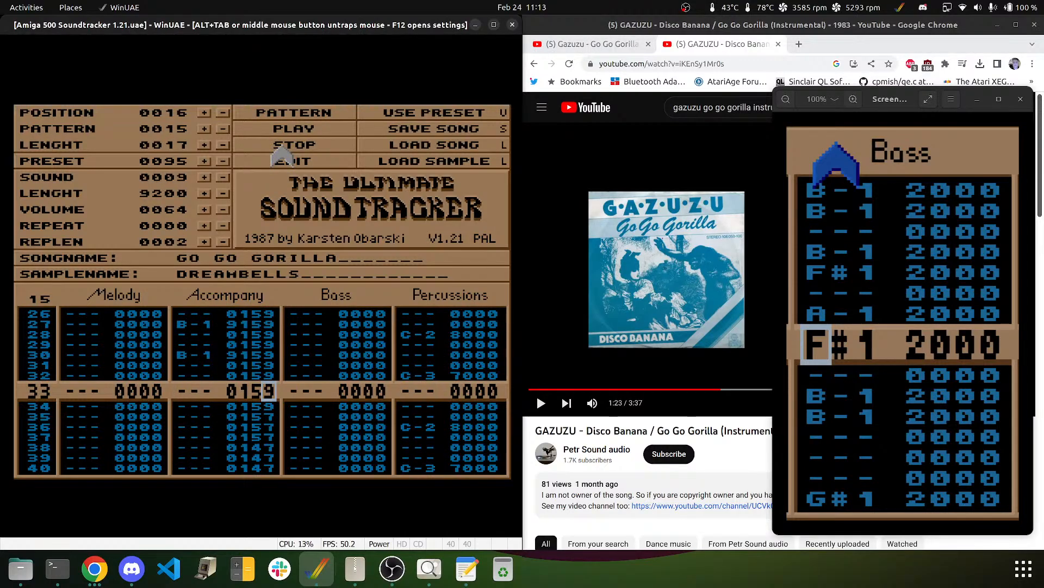
pyautogui.press('Up')
pyautogui.press('Up')
pyautogui.press('Up')
pyautogui.press('Up')
pyautogui.press('Up')
pyautogui.press('Up')
pyautogui.press('Up')
pyautogui.press('Up')
pyautogui.press('Up')
pyautogui.press('Up')
pyautogui.press('Up')
pyautogui.press('Up')
pyautogui.press('Up')
pyautogui.press('Up')
pyautogui.press('Up')
pyautogui.press('Up')
pyautogui.press('Up')
pyautogui.press('Up')
pyautogui.press('Up')
pyautogui.press('Up')
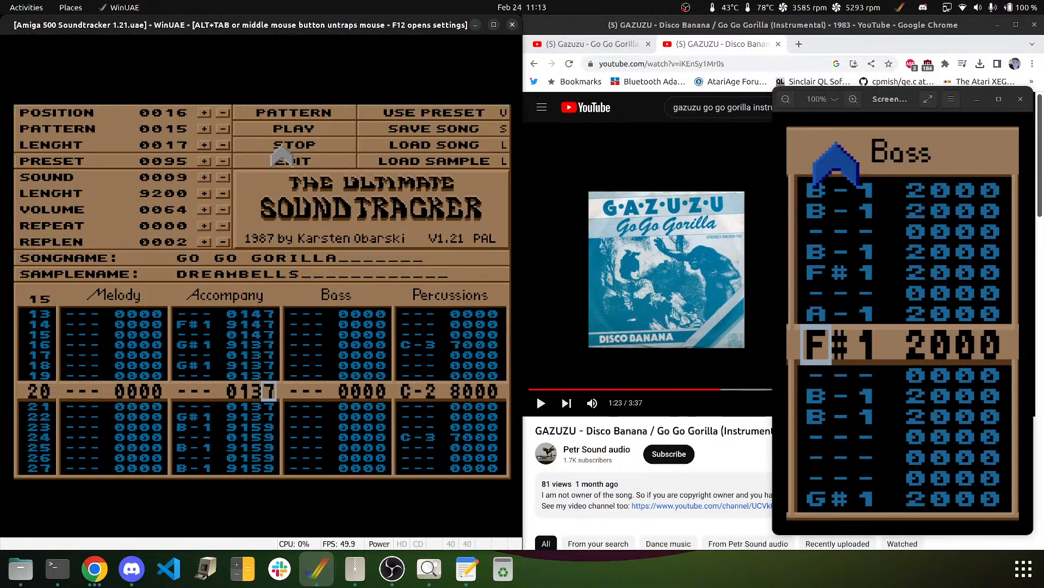
pyautogui.press('Down')
pyautogui.press('Down')
pyautogui.press('Down')
pyautogui.press('Down')
pyautogui.press('Down')
pyautogui.press('Down')
pyautogui.press('Down')
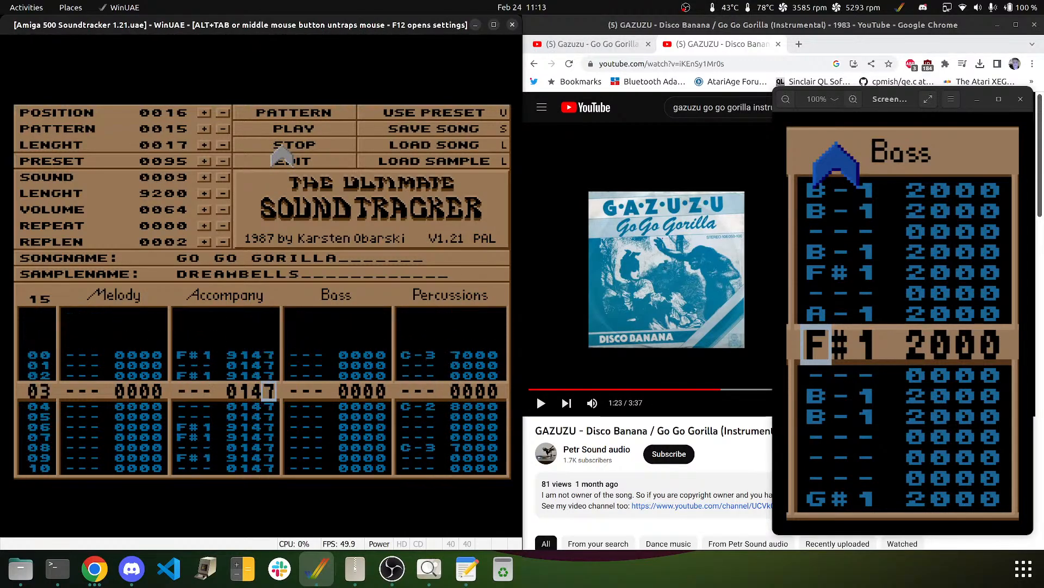
pyautogui.press('Down')
pyautogui.press('Down')
pyautogui.press('Down')
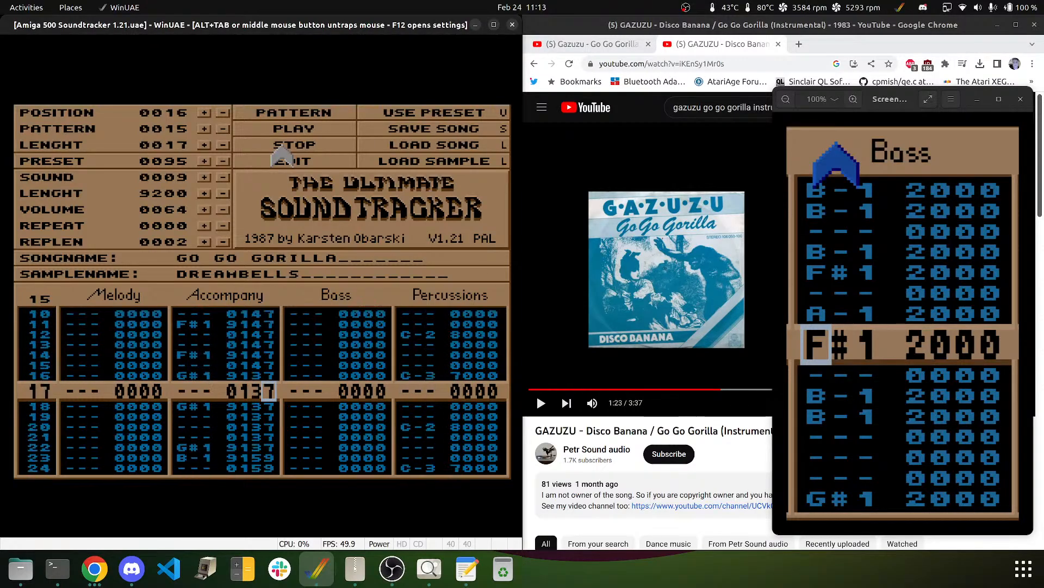
pyautogui.press('Up')
pyautogui.press('Up')
pyautogui.press('Up')
pyautogui.press('Up')
pyautogui.press('Up')
pyautogui.press('Up')
pyautogui.press('Up')
pyautogui.press('Up')
pyautogui.press('Up')
pyautogui.press('Up')
pyautogui.press('Up')
pyautogui.press('Up')
pyautogui.press('Up')
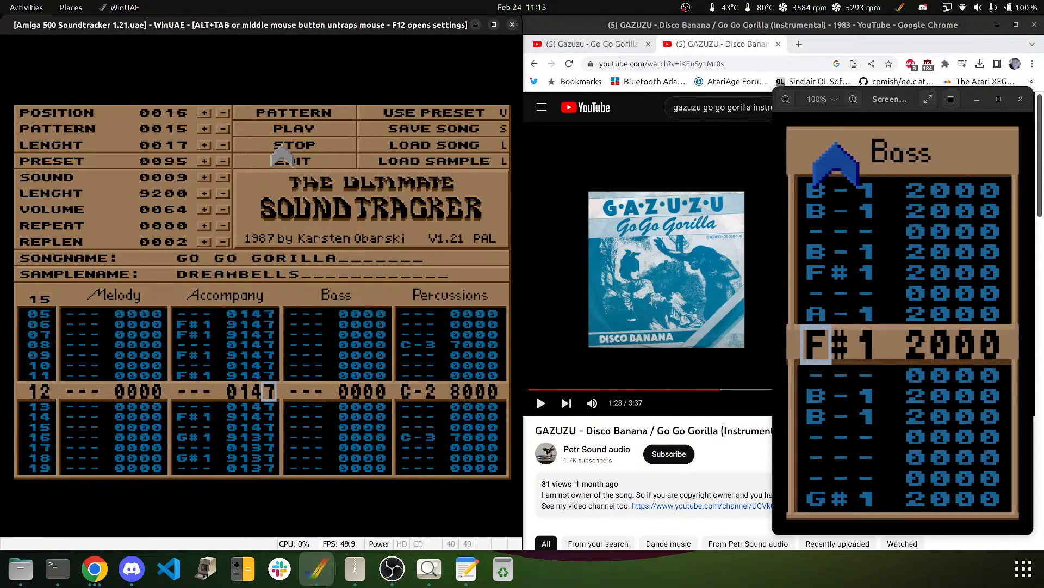
pyautogui.press('Up')
pyautogui.press('Up')
pyautogui.press('Up')
pyautogui.press('Up')
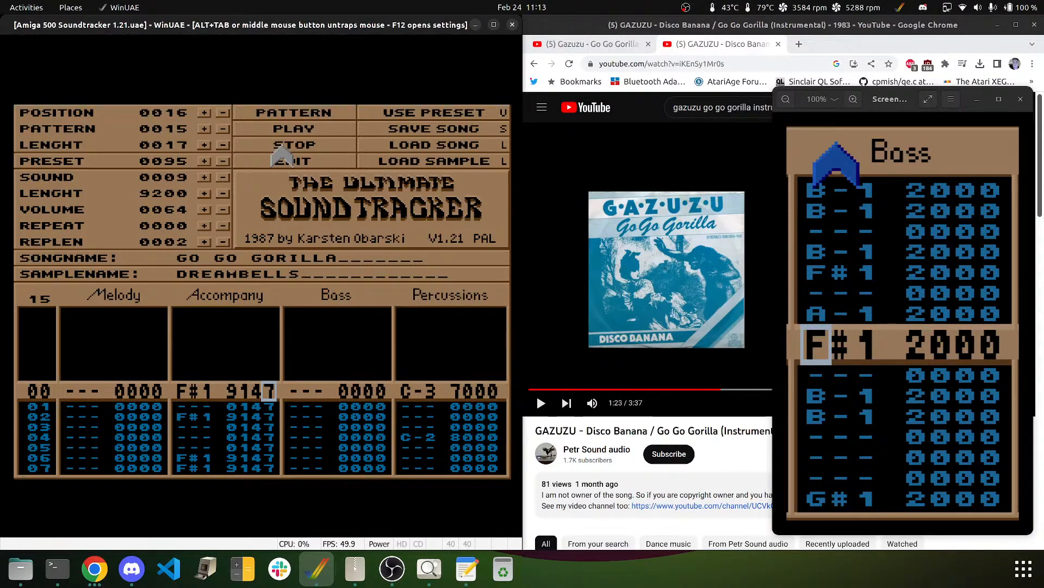
pyautogui.press('Down')
pyautogui.press('Down')
pyautogui.press('Down')
pyautogui.press('Down')
pyautogui.press('Down')
pyautogui.press('Down')
pyautogui.press('Down')
pyautogui.press('Down')
pyautogui.press('Down')
pyautogui.press('Down')
pyautogui.press('Down')
pyautogui.press('Down')
pyautogui.press('Down')
pyautogui.press('Down')
pyautogui.press('Down')
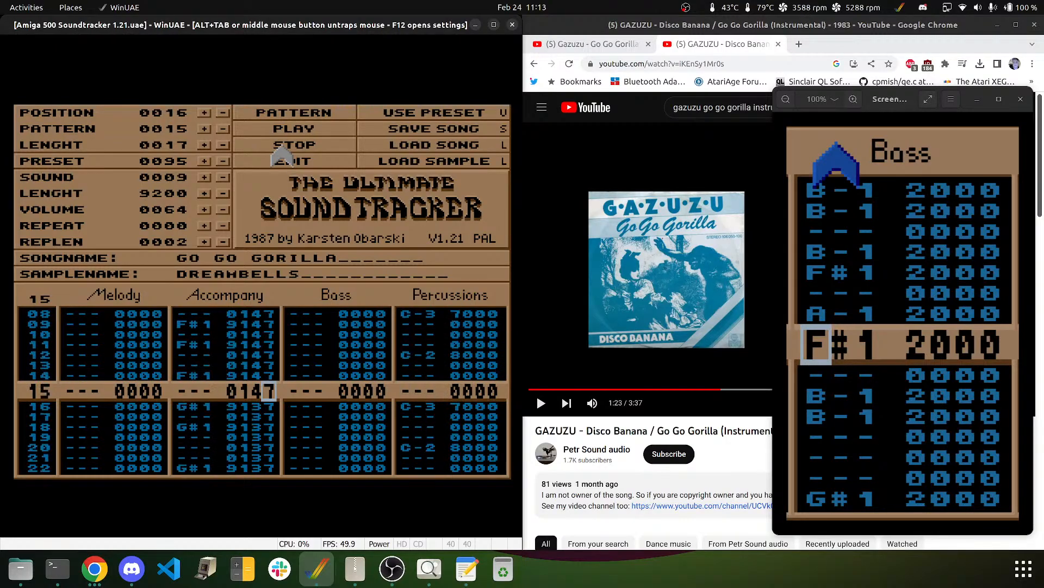
pyautogui.press('Down')
pyautogui.press('Down')
pyautogui.press('Down')
pyautogui.press('Down')
pyautogui.press('Down')
pyautogui.press('Down')
pyautogui.press('Down')
pyautogui.press('Down')
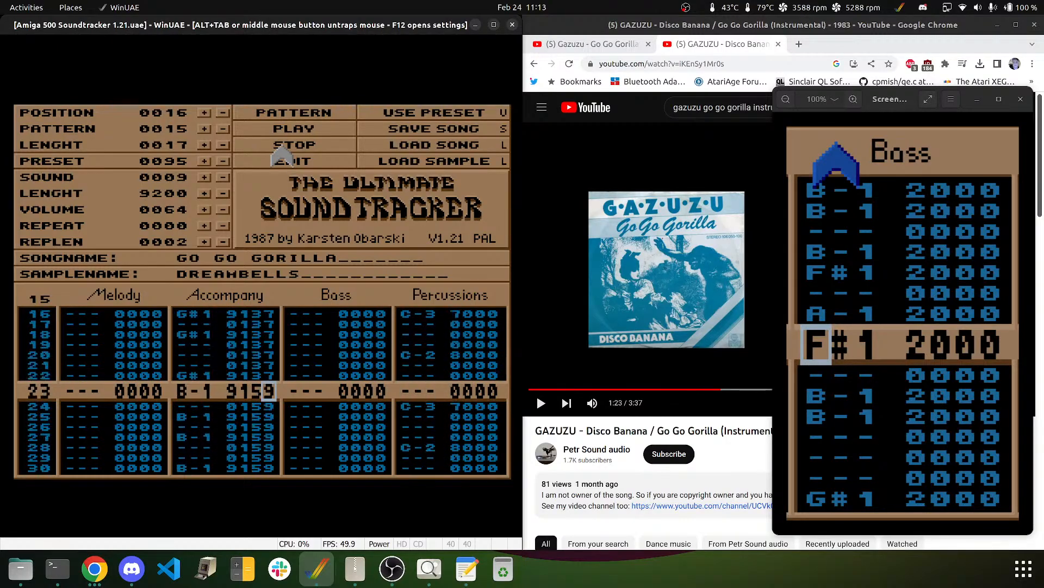
pyautogui.press('Left')
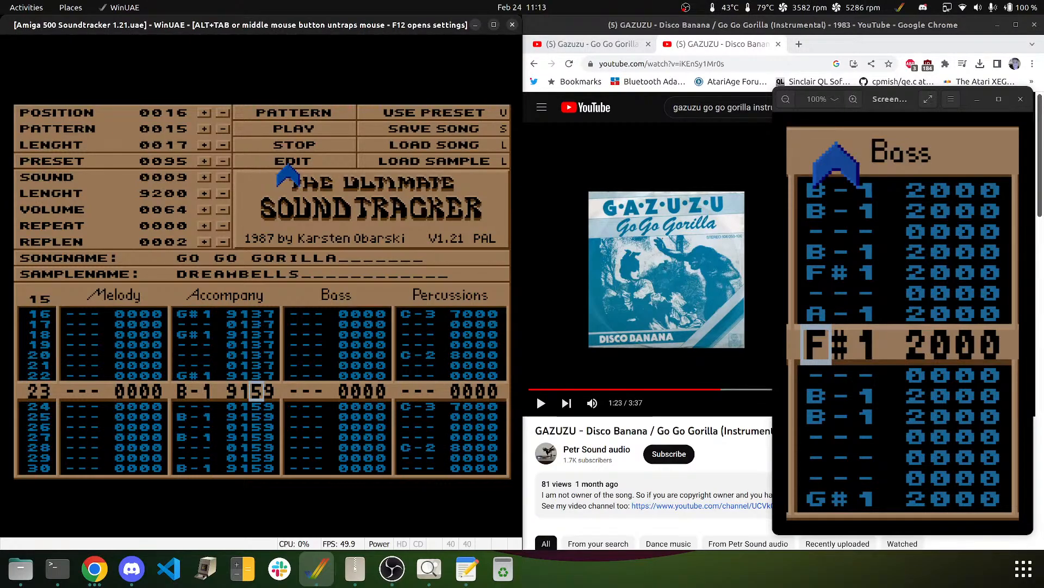
# - Set the Accompany effect in rows 23–34 back to 147
pyautogui.write('4444444444444')
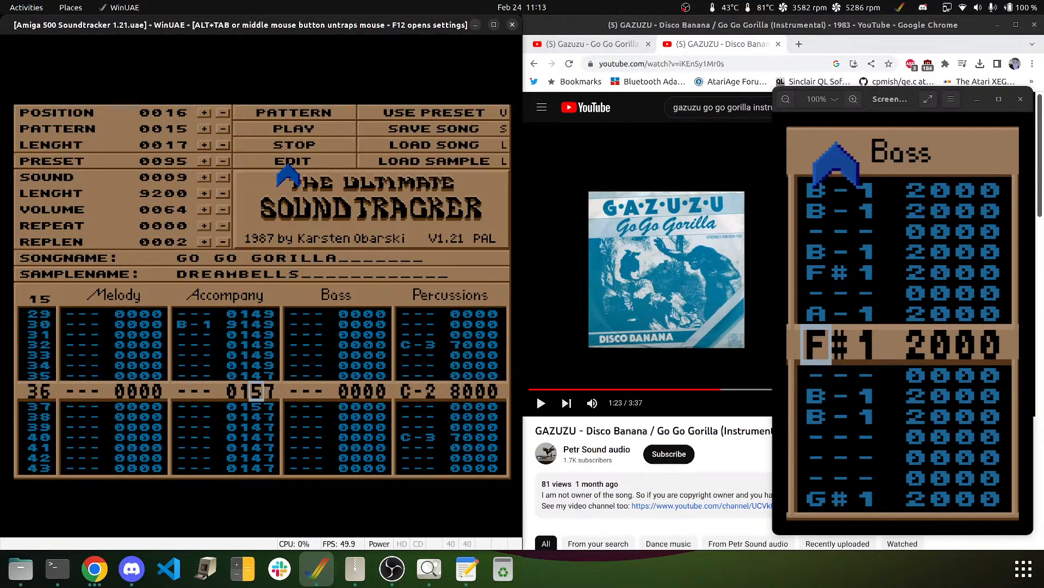
pyautogui.press('Up')
pyautogui.press('Up')
pyautogui.press('Up')
pyautogui.press('Up')
pyautogui.press('Up')
pyautogui.press('Up')
pyautogui.press('Up')
pyautogui.press('Up')
pyautogui.press('Up')
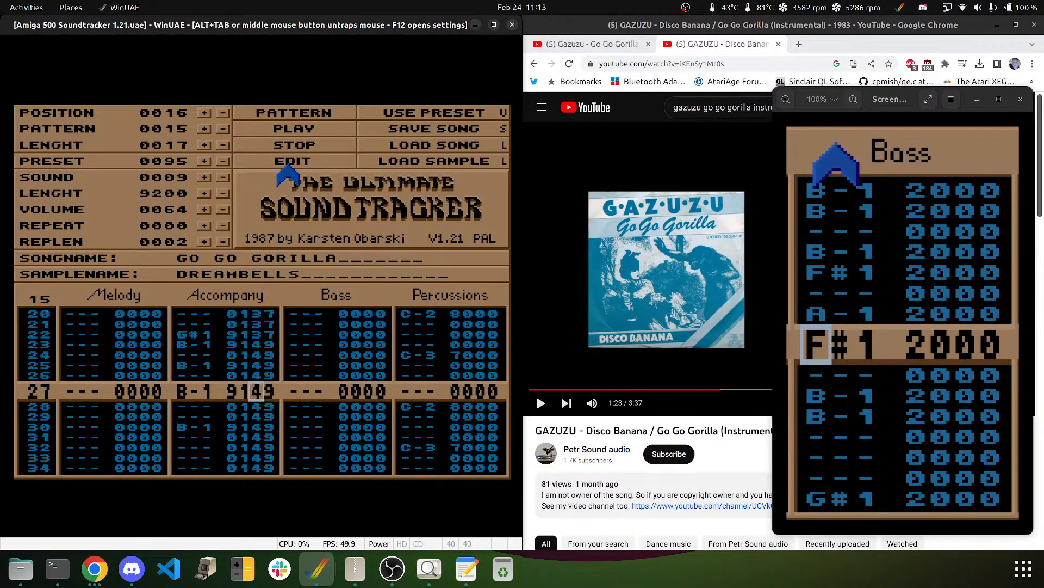
pyautogui.press('Up')
pyautogui.press('Up')
pyautogui.press('Up')
pyautogui.press('Up')
pyautogui.press('Right')
pyautogui.write('777777')
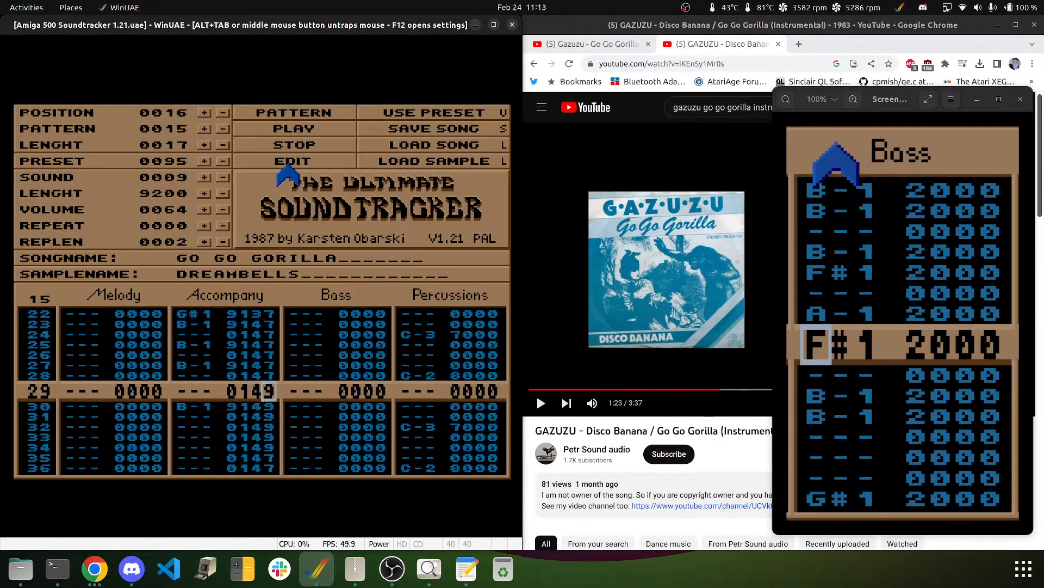
pyautogui.write('777777')
pyautogui.press('Up')
pyautogui.press('Up')
pyautogui.press('Up')
pyautogui.press('Up')
pyautogui.press('Up')
pyautogui.press('Up')
pyautogui.press('Up')
pyautogui.press('Up')
pyautogui.press('Up')
pyautogui.press('Up')
pyautogui.press('Up')
pyautogui.press('Up')
# - Turn the B-1 Accompany notes in rows 23–30 into E-1, then play and stop the pattern
pyautogui.press('Left')
pyautogui.press('Left')
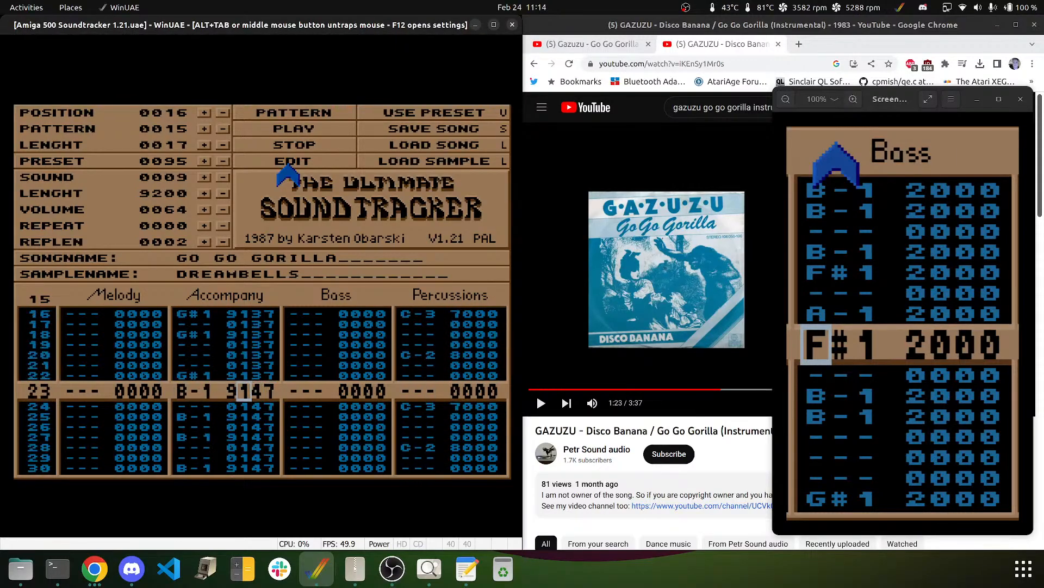
pyautogui.press('Left')
pyautogui.press('Left')
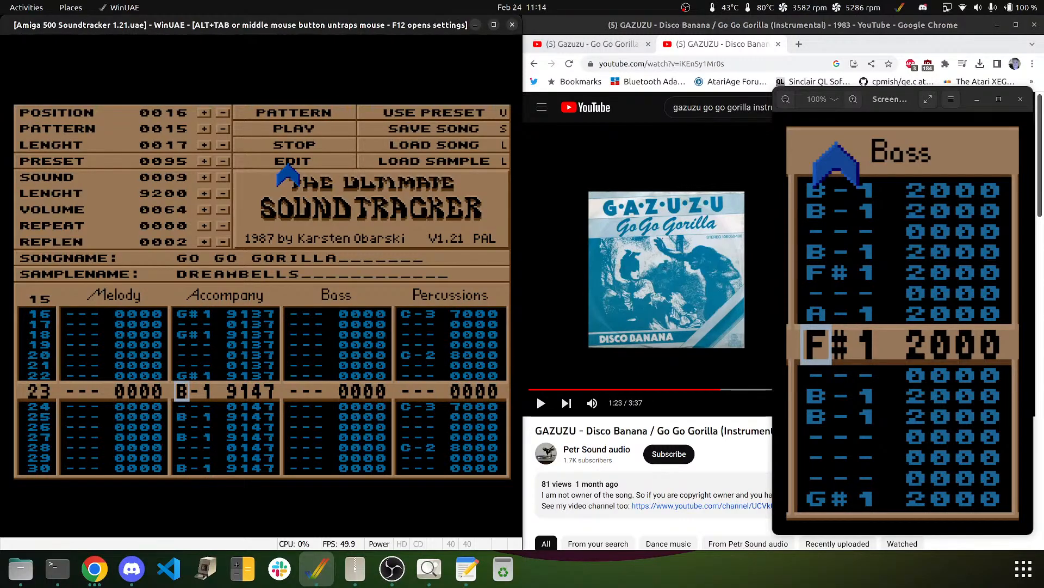
pyautogui.press('e')
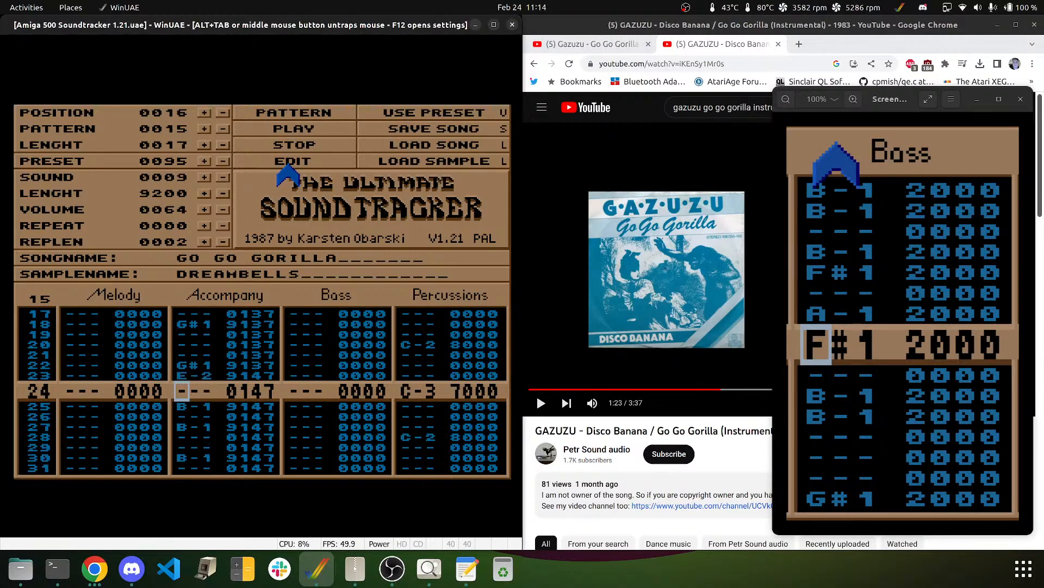
pyautogui.press('Up')
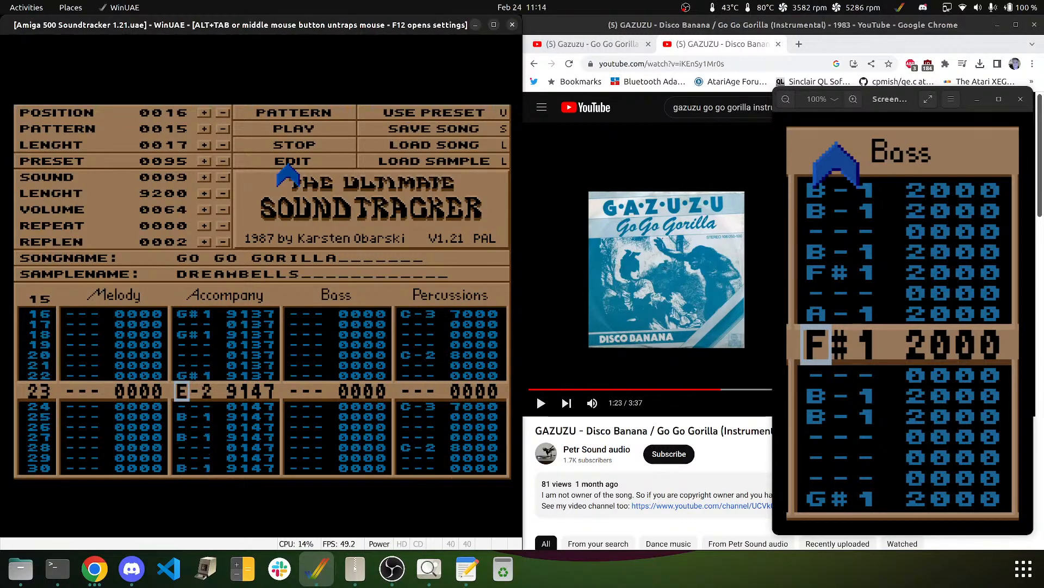
pyautogui.press('Down')
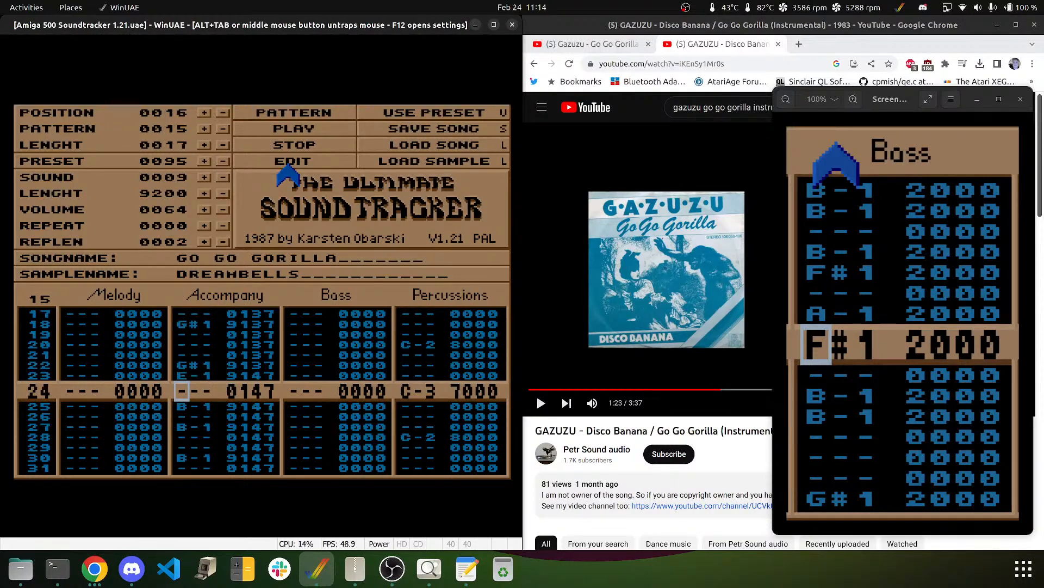
pyautogui.press('Down')
pyautogui.press('Down')
pyautogui.press('Down')
pyautogui.press('Down')
pyautogui.press('Down')
pyautogui.press('Down')
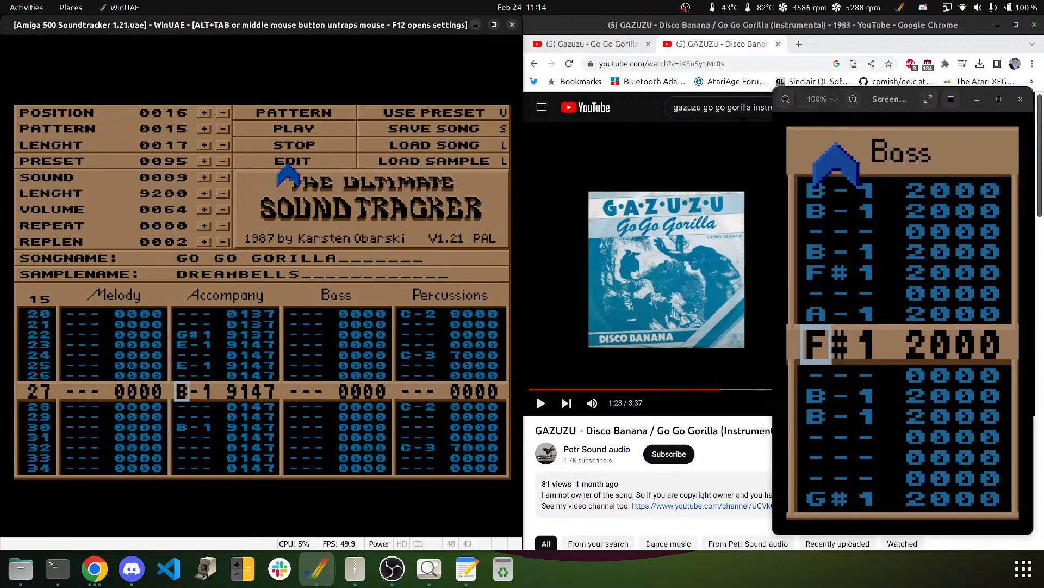
pyautogui.press('c')
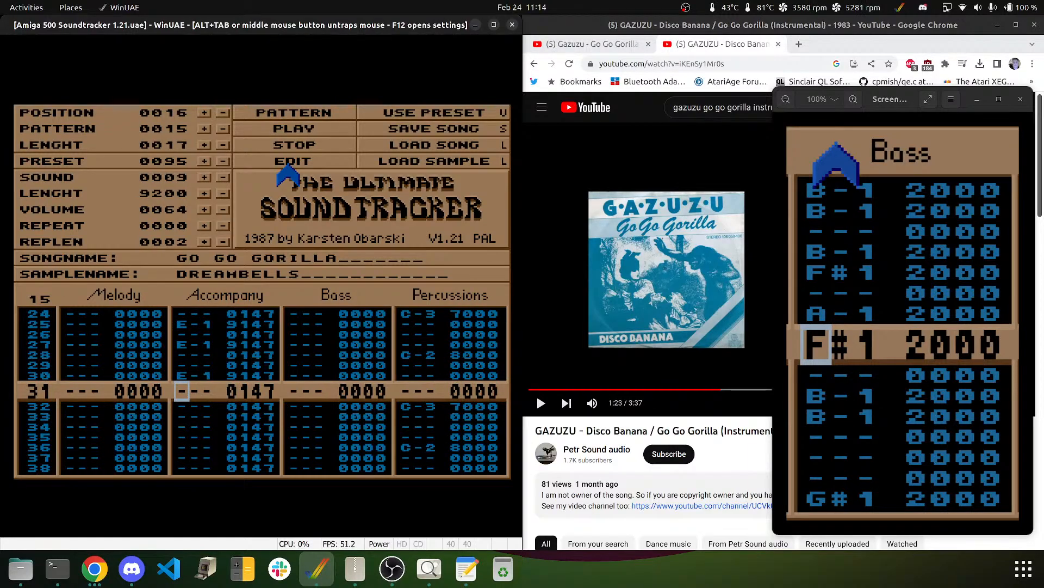
pyautogui.click(303, 113)
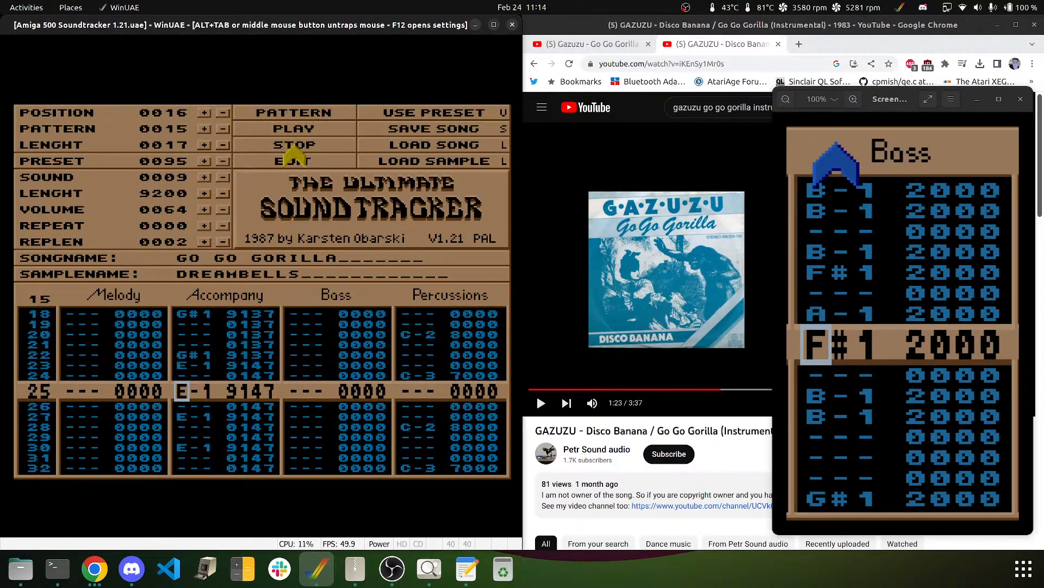
pyautogui.click(293, 151)
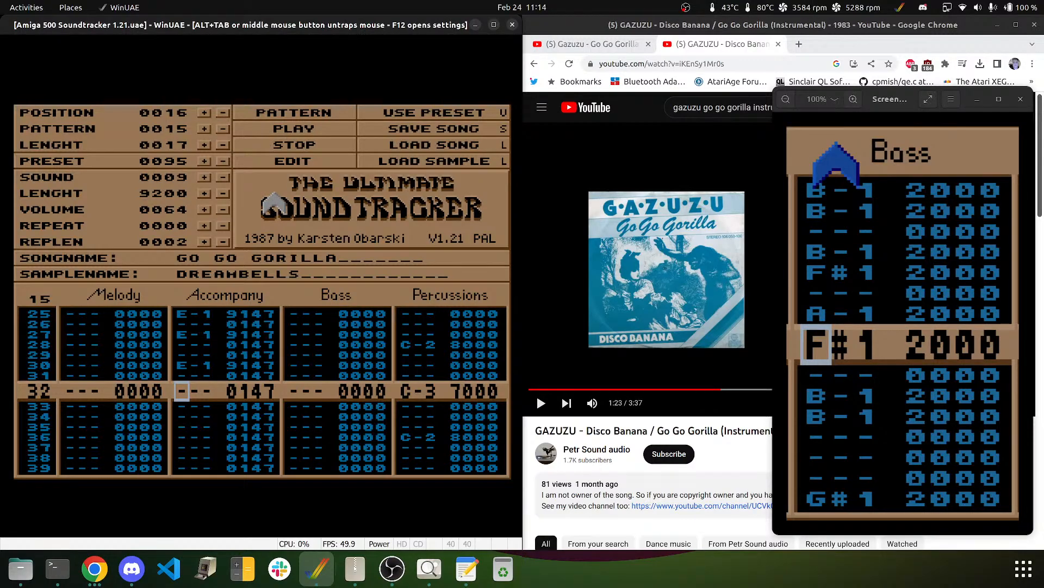
# - Go to row 00 of the Bass track and step the sound back to 0002 KORGBASS
pyautogui.press('Up')
pyautogui.press('Up')
pyautogui.press('Up')
pyautogui.press('Up')
pyautogui.press('Up')
pyautogui.press('Up')
pyautogui.press('Up')
pyautogui.press('Up')
pyautogui.press('Up')
pyautogui.press('Up')
pyautogui.press('Up')
pyautogui.press('Up')
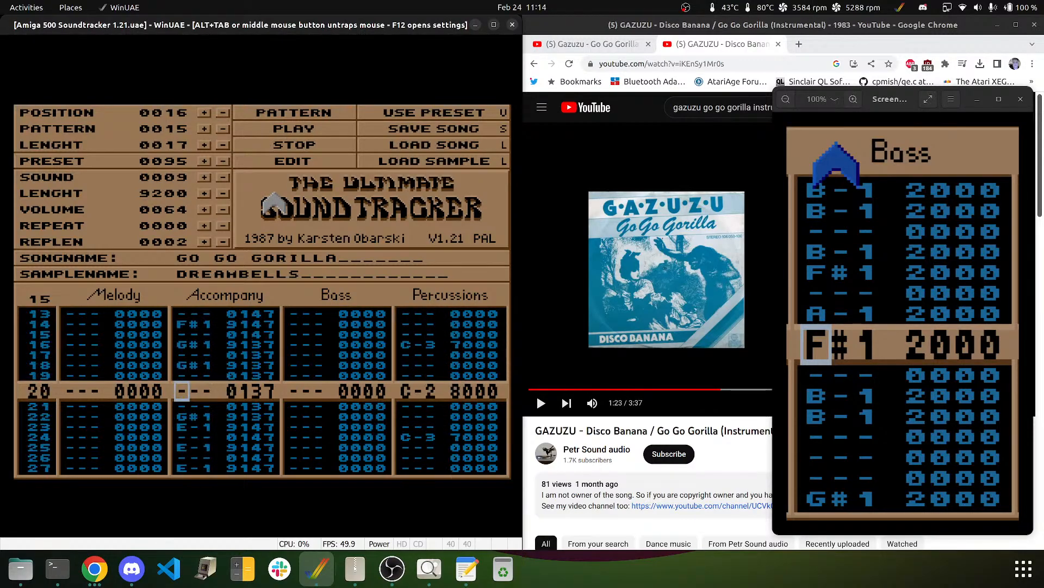
pyautogui.press('Up')
pyautogui.press('Up')
pyautogui.press('Up')
pyautogui.press('Up')
pyautogui.press('Up')
pyautogui.press('Up')
pyautogui.press('Up')
pyautogui.press('Up')
pyautogui.press('Up')
pyautogui.press('Up')
pyautogui.press('Up')
pyautogui.press('Up')
pyautogui.press('Up')
pyautogui.press('Up')
pyautogui.press('Up')
pyautogui.press('Up')
pyautogui.press('Up')
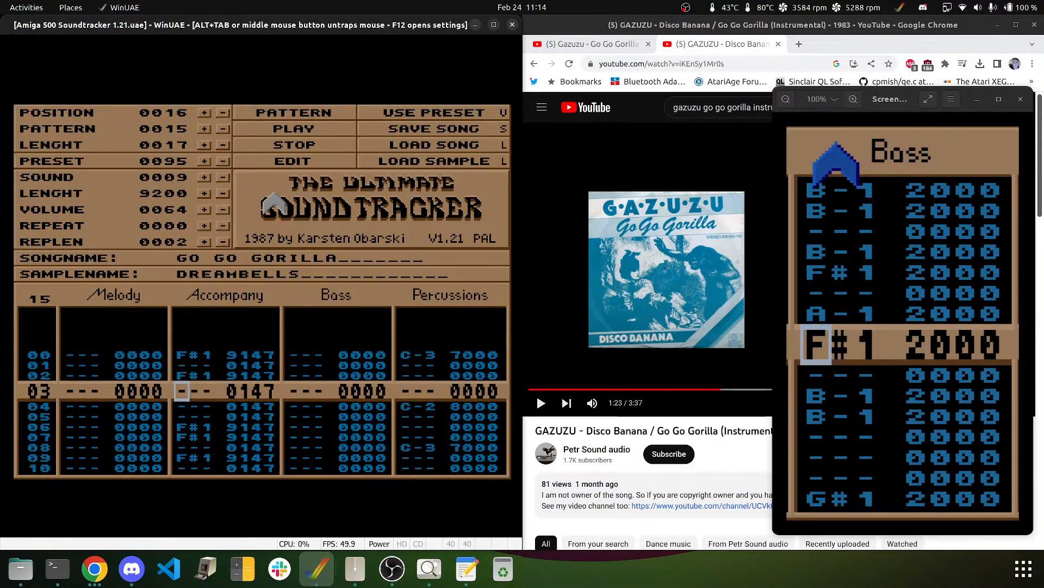
pyautogui.press('Up')
pyautogui.press('Up')
pyautogui.press('Up')
pyautogui.press('Right')
pyautogui.press('Right')
pyautogui.press('Right')
pyautogui.press('Right')
pyautogui.press('Right')
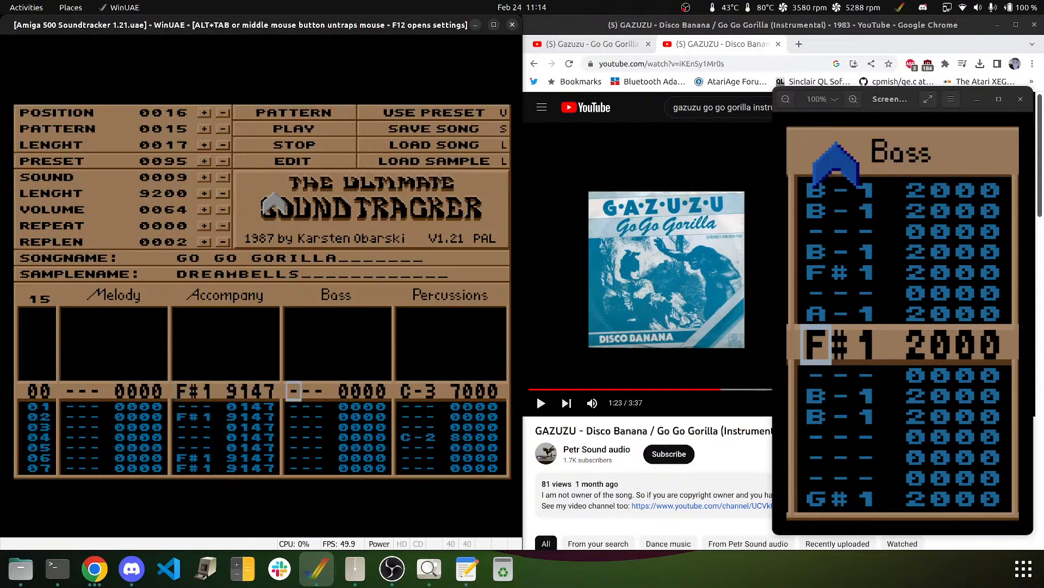
pyautogui.click(224, 177)
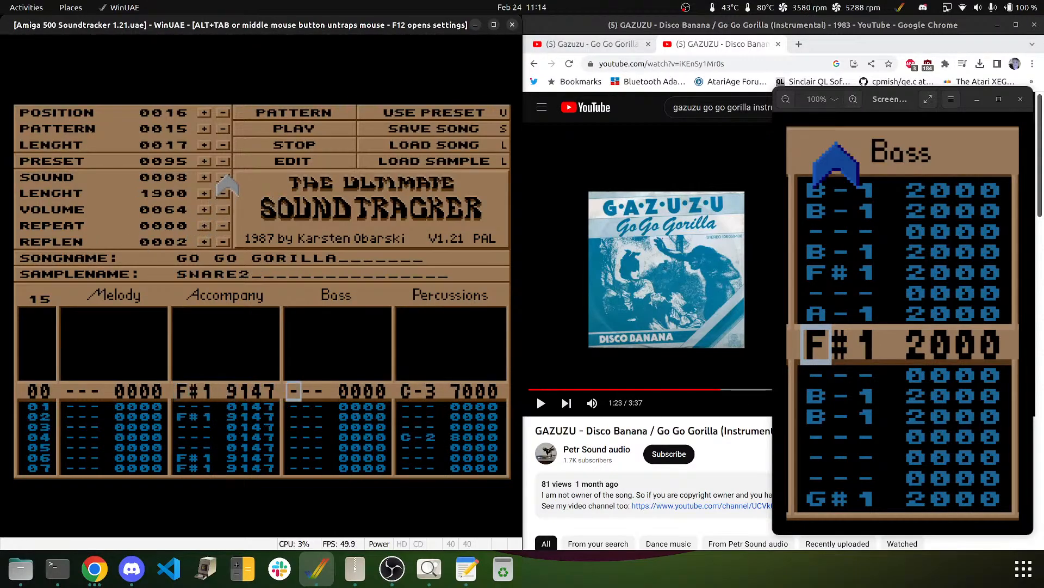
pyautogui.click(225, 178)
pyautogui.click(224, 177)
pyautogui.click(224, 177)
pyautogui.click(224, 177)
pyautogui.click(224, 178)
pyautogui.click(224, 177)
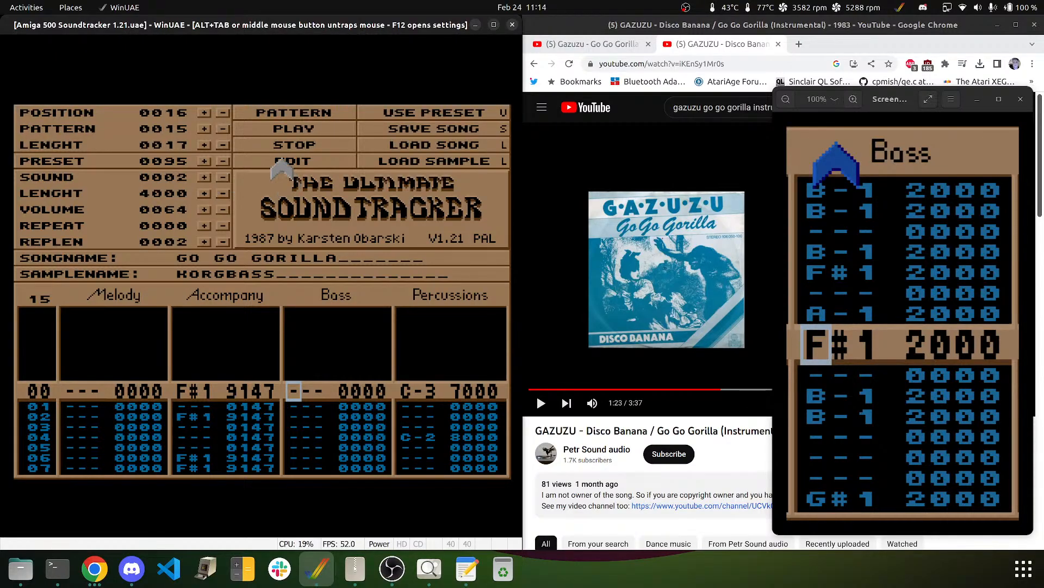
# - Enter F#2 bass notes on rows 00, 01 and 03, and settle row 04's Bass note on C#2
pyautogui.press('g')
pyautogui.press('g')
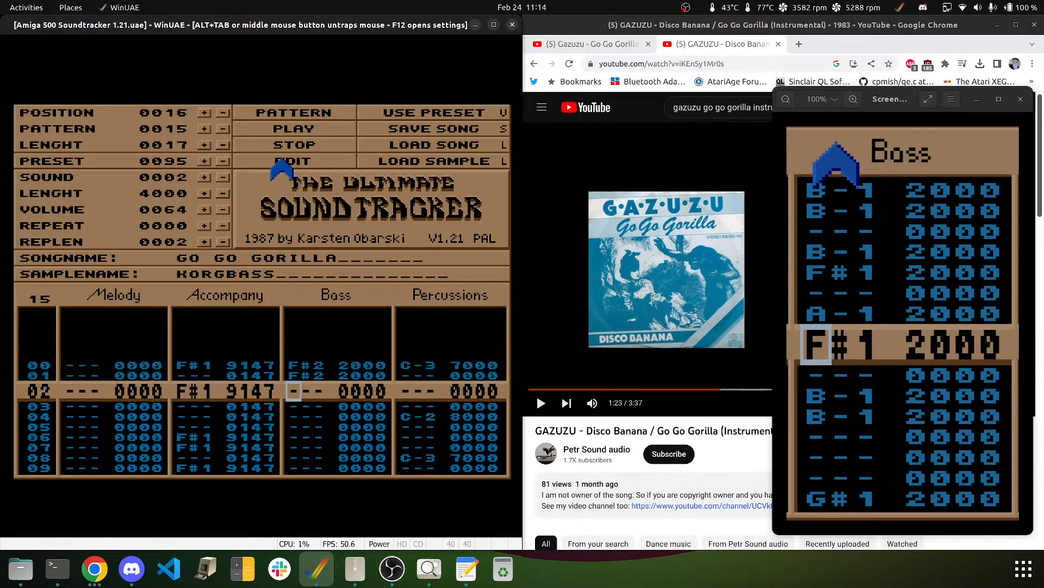
pyautogui.press('Down')
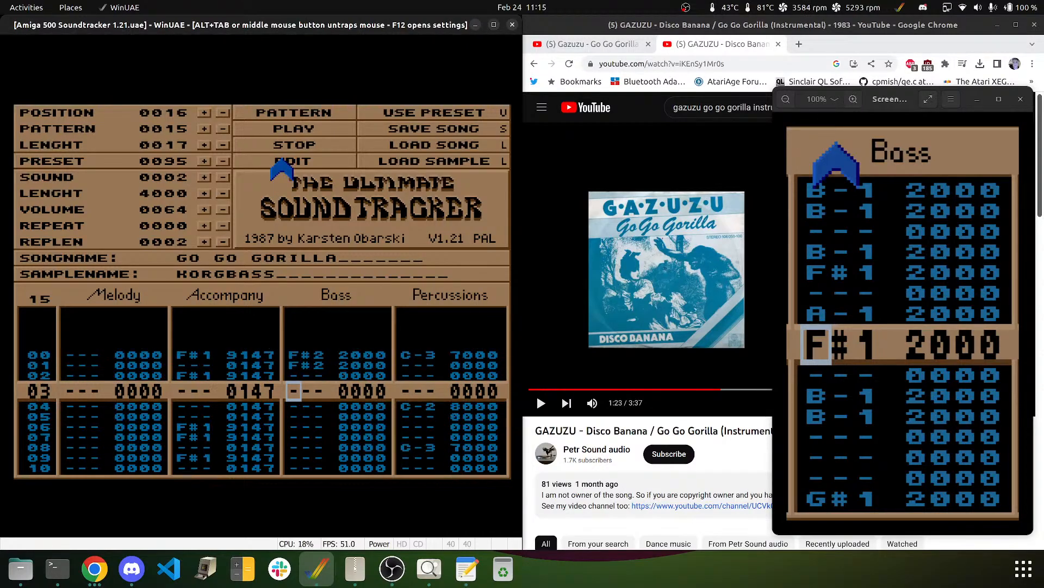
pyautogui.press('g')
pyautogui.press('h')
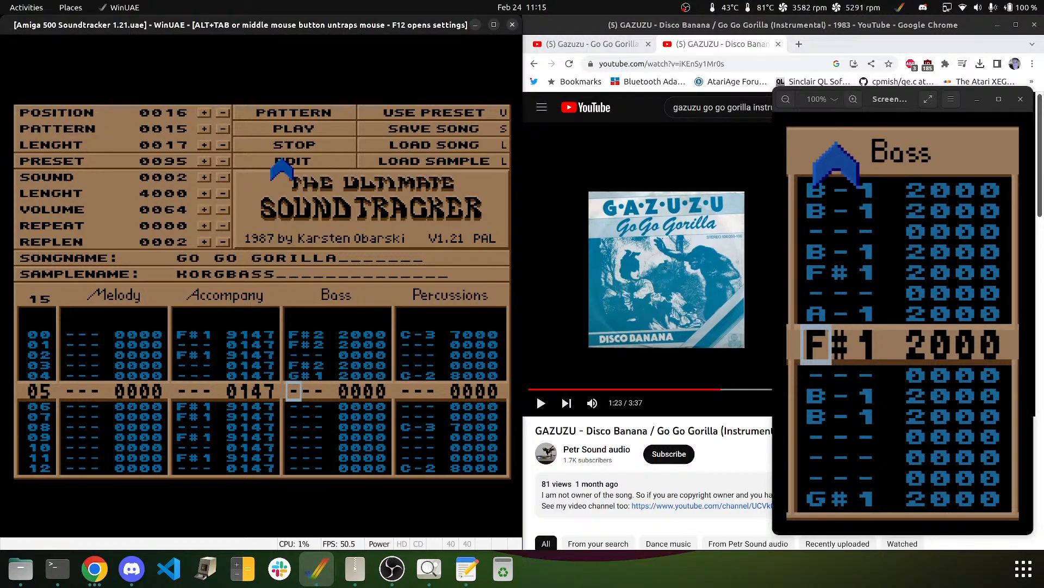
pyautogui.press('Up')
pyautogui.press('e')
pyautogui.press('Up')
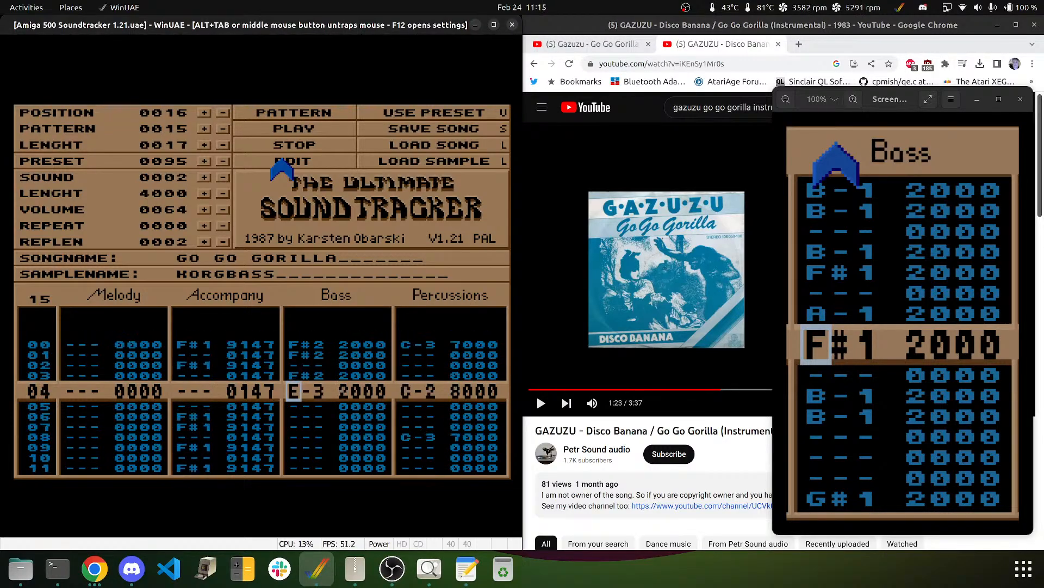
pyautogui.press('x')
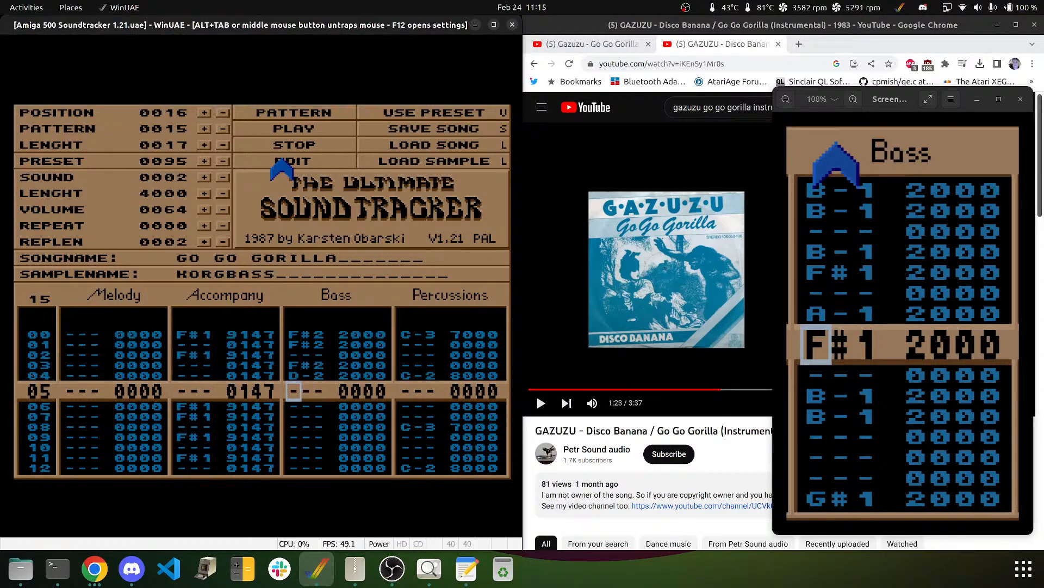
pyautogui.press('Up')
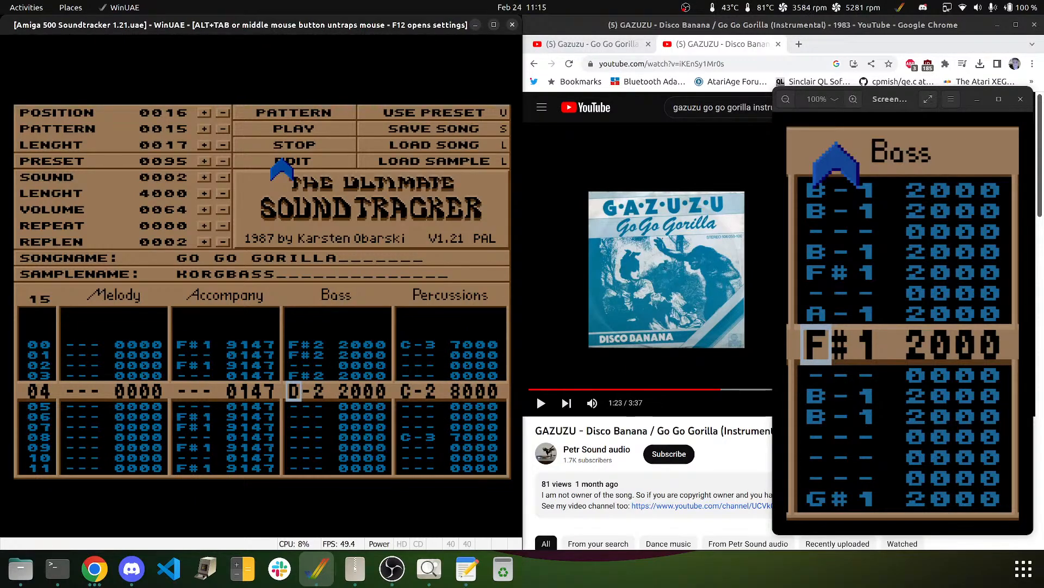
pyautogui.press('d')
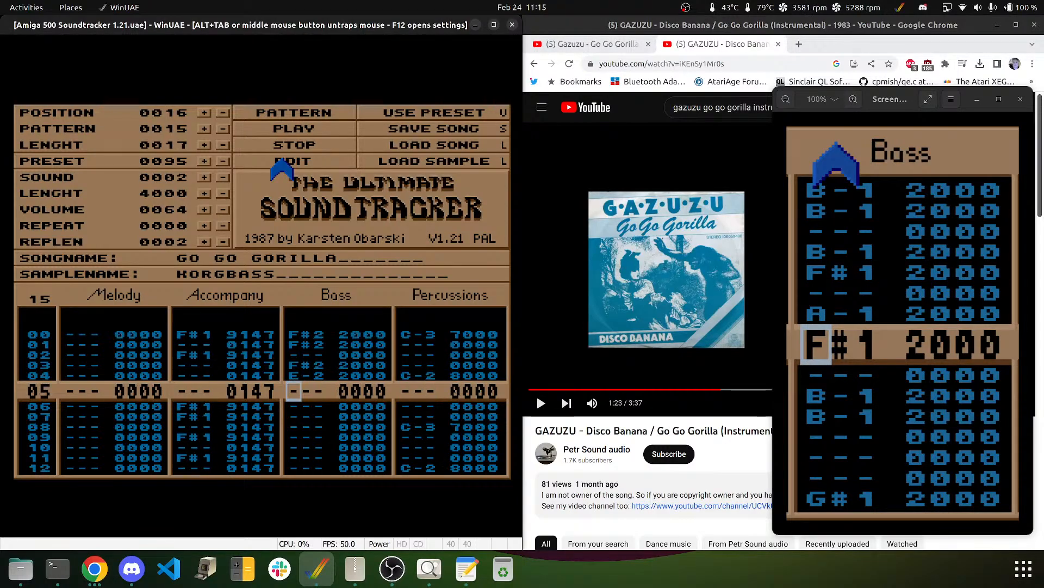
pyautogui.press('e')
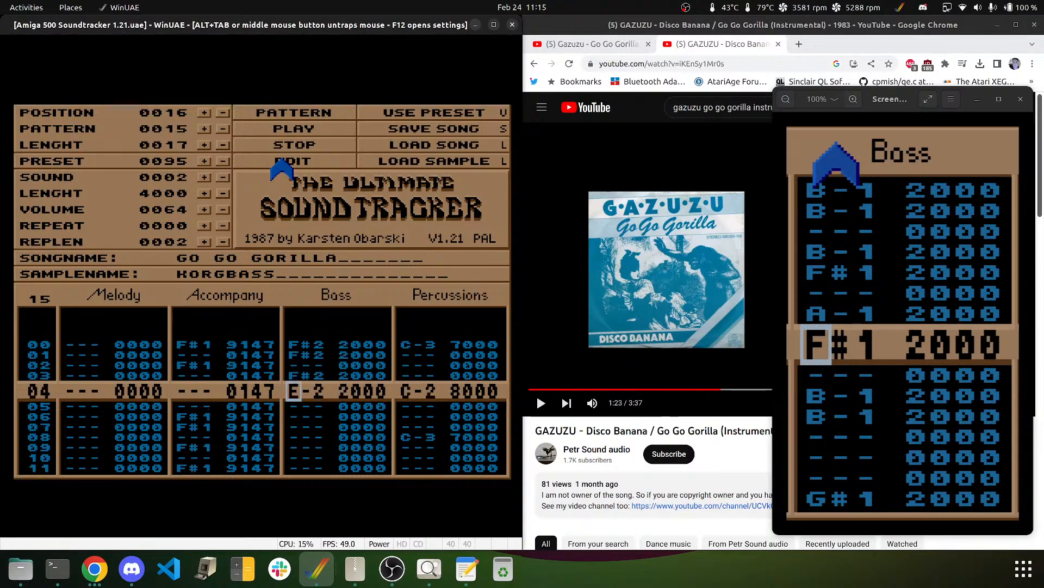
pyautogui.press('2')
# - Set row 06's Bass note to E-2 and row 07's to C#2
pyautogui.press('Down')
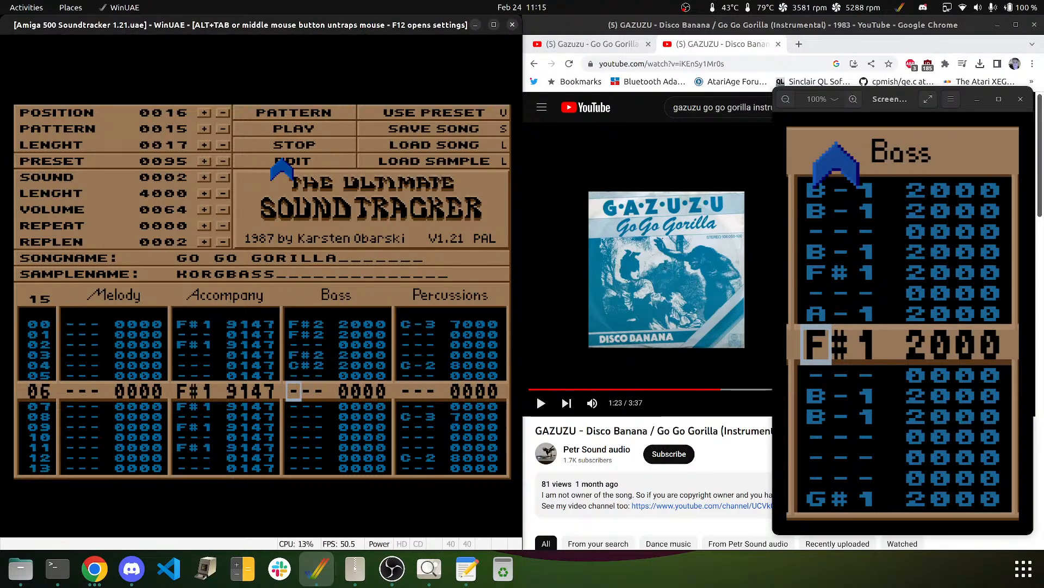
pyautogui.press('r')
pyautogui.press('Down')
pyautogui.press('Up')
pyautogui.press('Up')
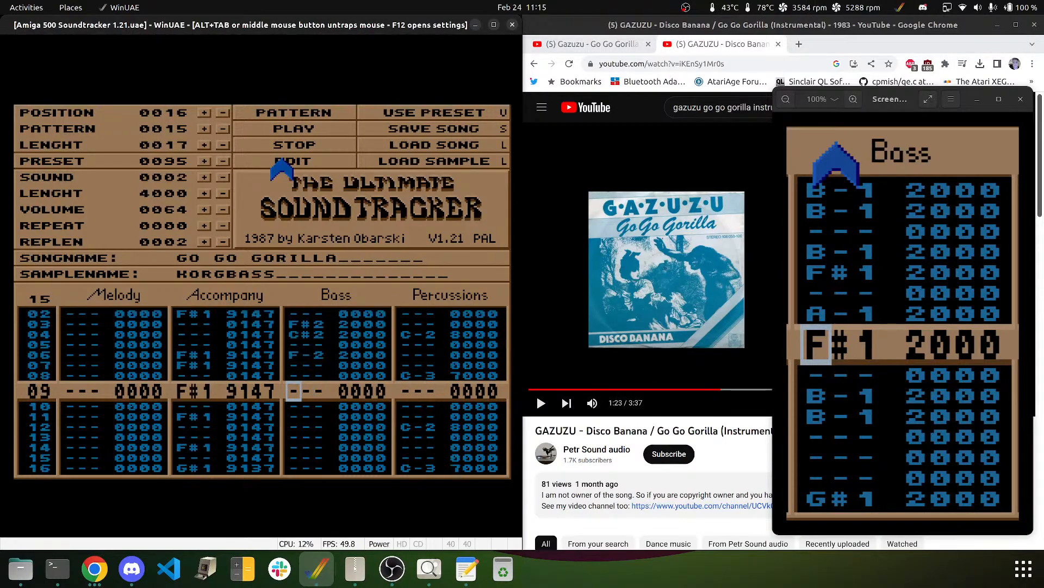
pyautogui.press('e')
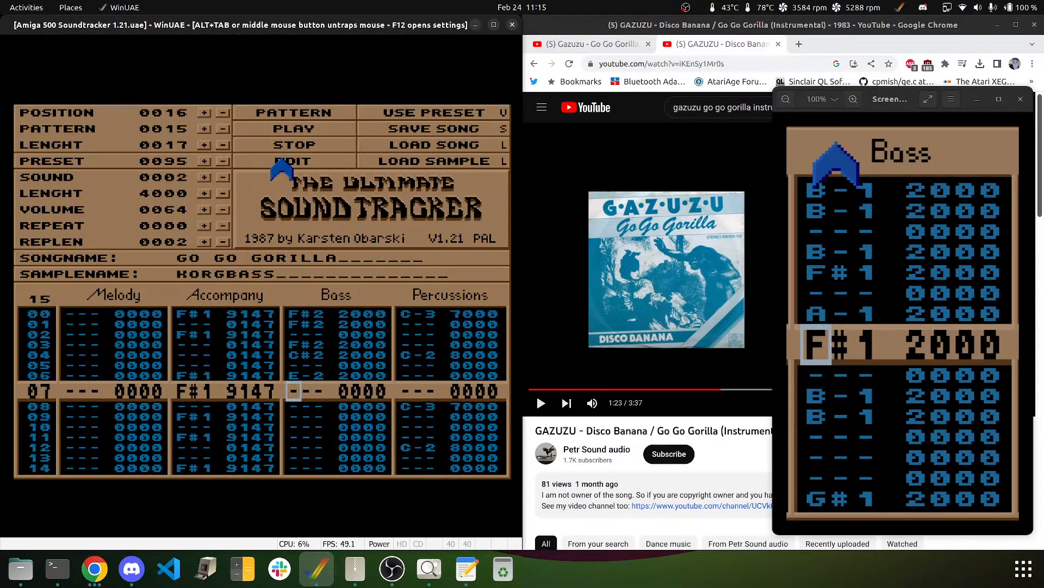
pyautogui.press('q')
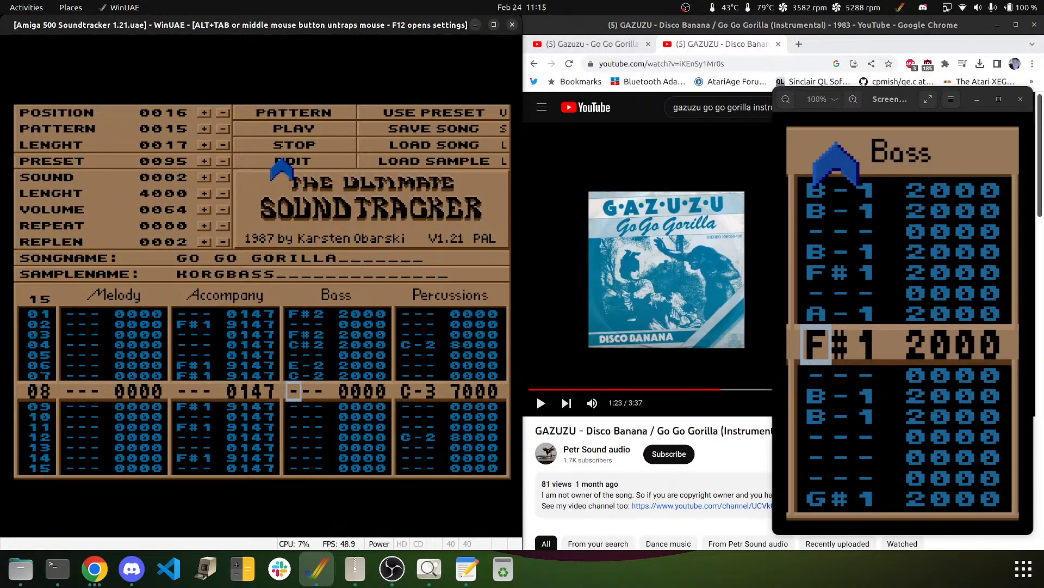
pyautogui.press('Up')
pyautogui.press('2')
# - Enter F#2 Bass notes on rows 10 and 11, then play and stop the pattern
pyautogui.press('Down')
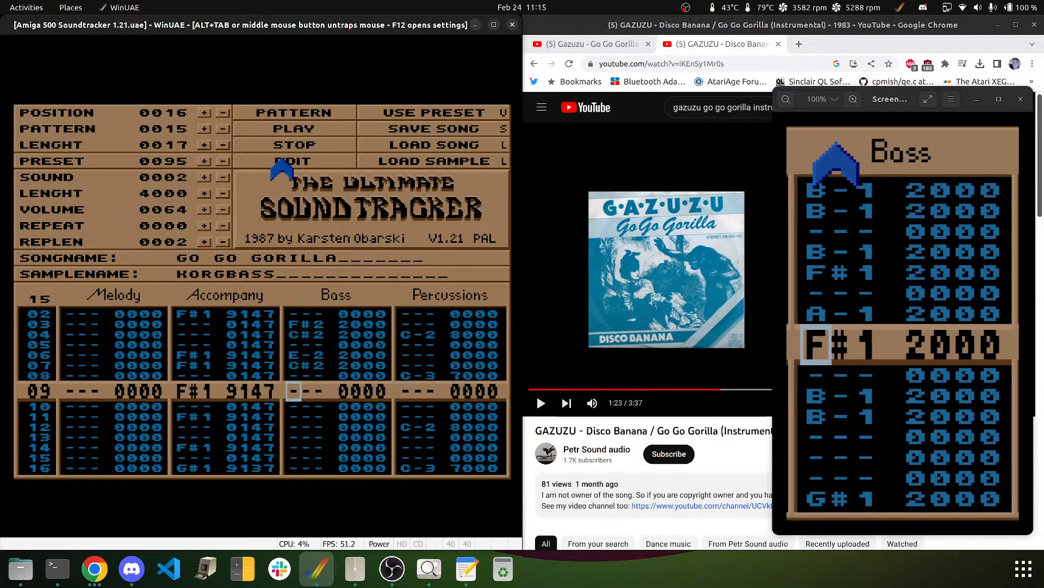
pyautogui.press('Down')
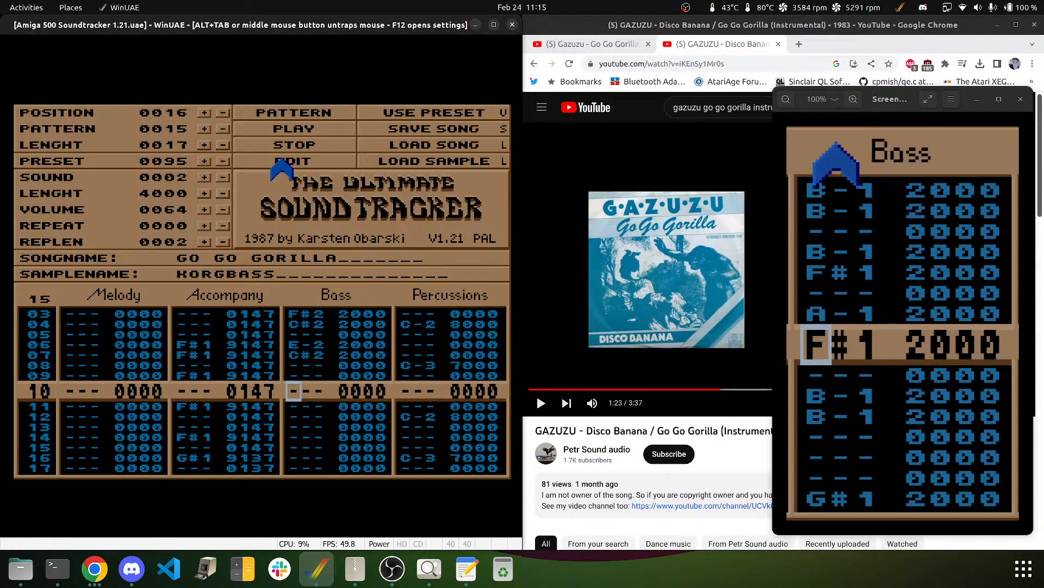
pyautogui.press('r')
pyautogui.press('Down')
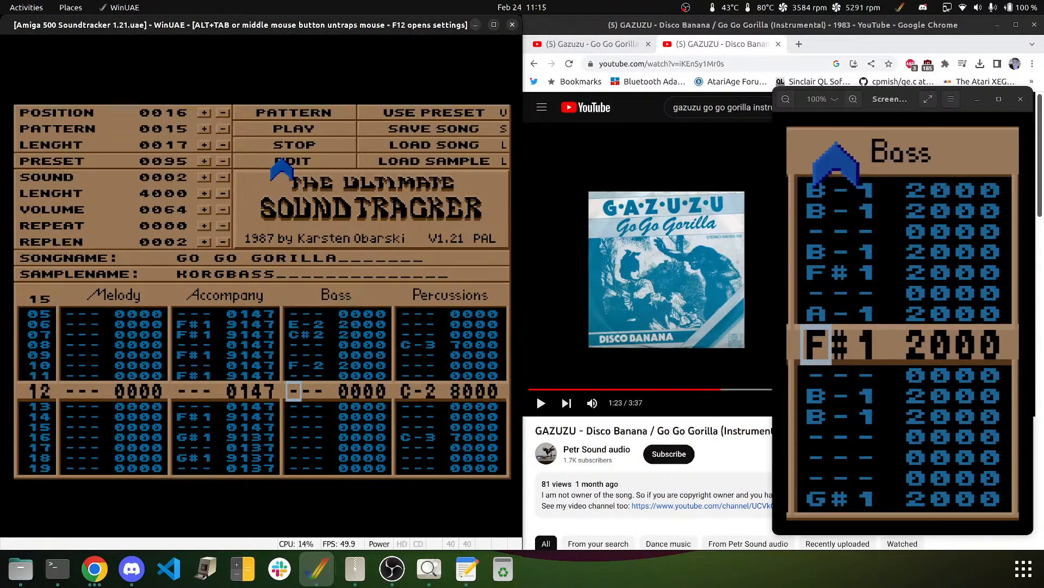
pyautogui.press('Up')
pyautogui.press('Up')
pyautogui.press('5')
pyautogui.press('5')
pyautogui.click(313, 125)
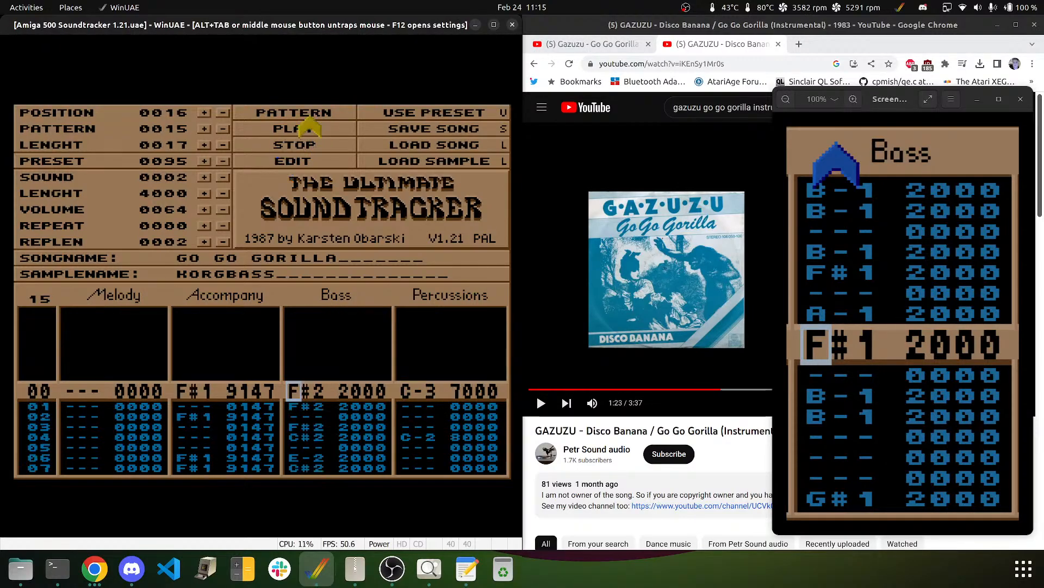
pyautogui.click(291, 149)
# - With editing back on, make rows 09 and 10 F#2 Bass notes, then move to row 15
pyautogui.press('Up')
pyautogui.press('Up')
pyautogui.press('Up')
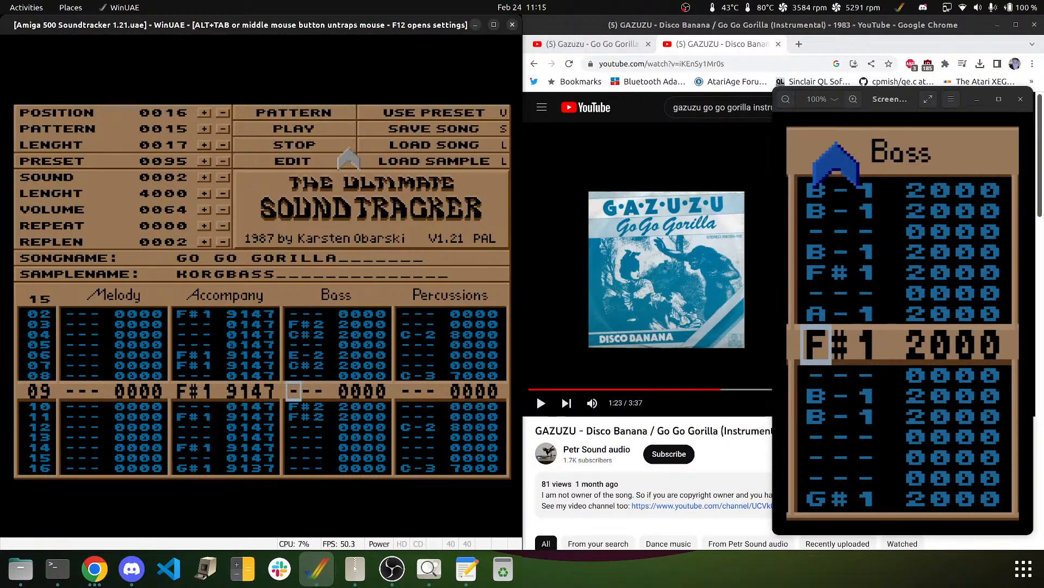
pyautogui.click(327, 159)
pyautogui.press('r')
pyautogui.press('r')
pyautogui.press('Up')
pyautogui.press('Up')
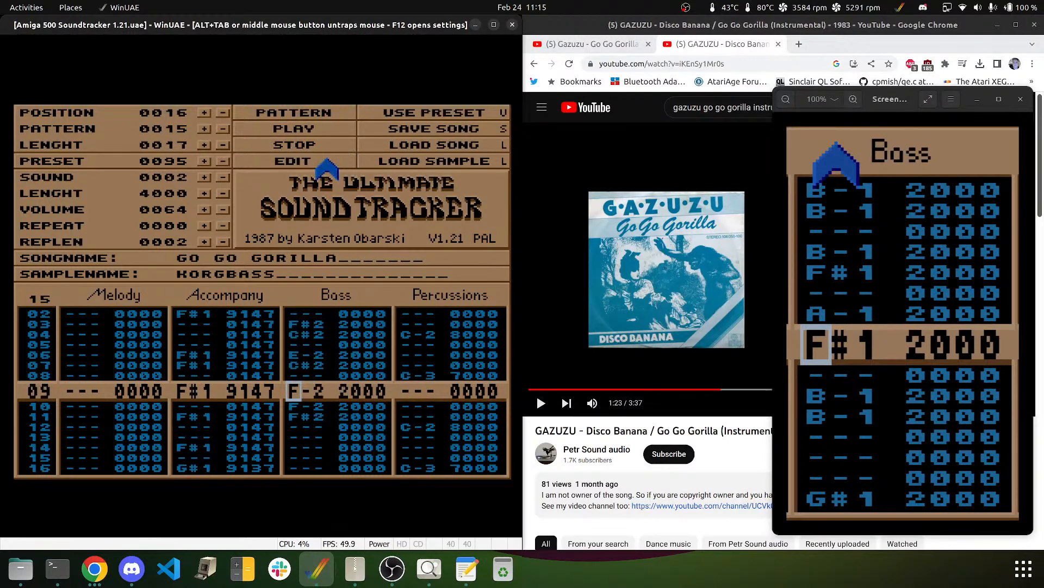
pyautogui.press('3')
pyautogui.press('3')
pyautogui.press('Up')
pyautogui.press('Up')
pyautogui.press('5')
pyautogui.press('5')
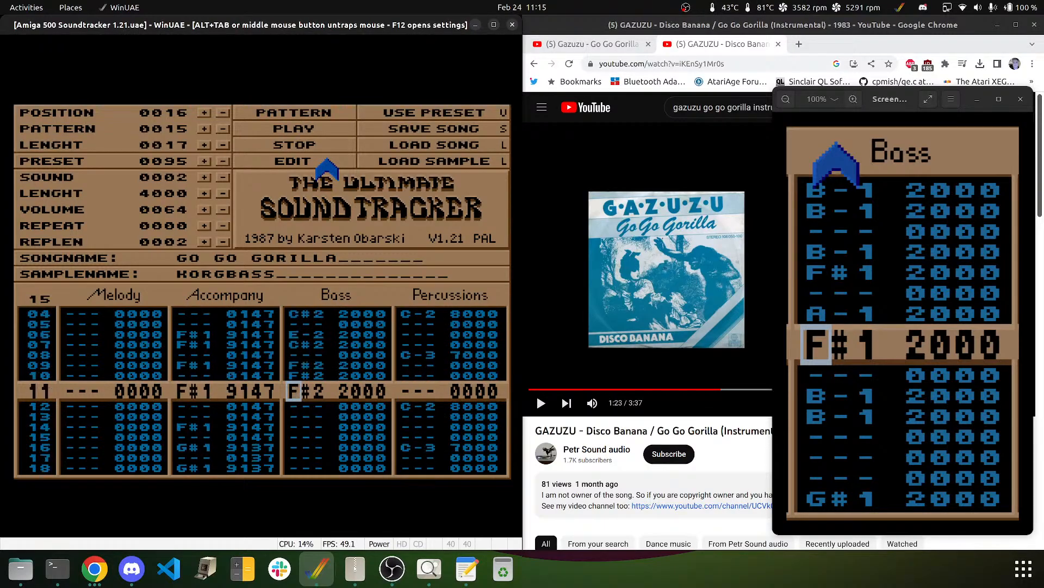
pyautogui.press('Delete')
pyautogui.press('Down')
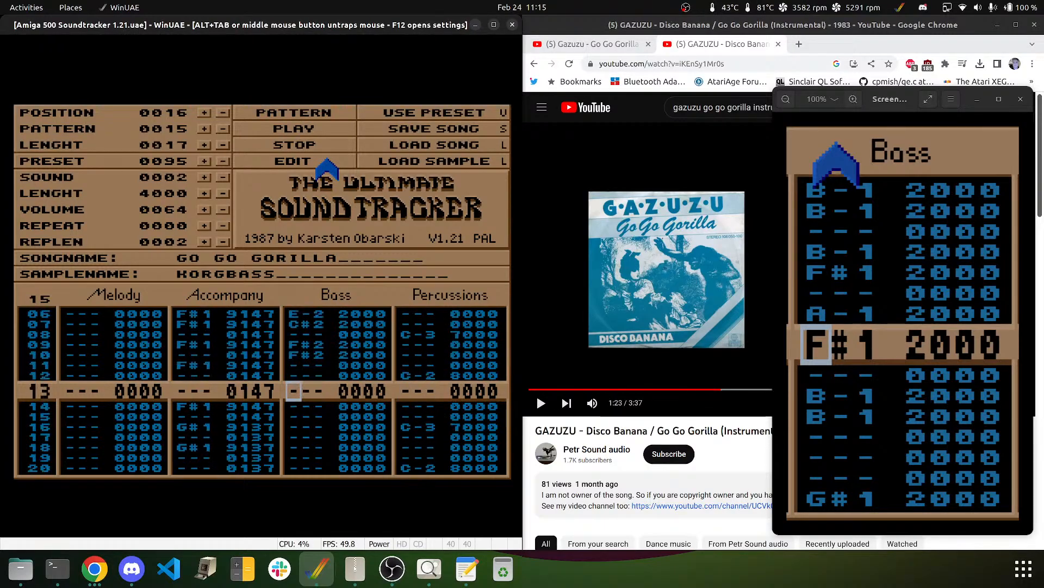
pyautogui.press('Down')
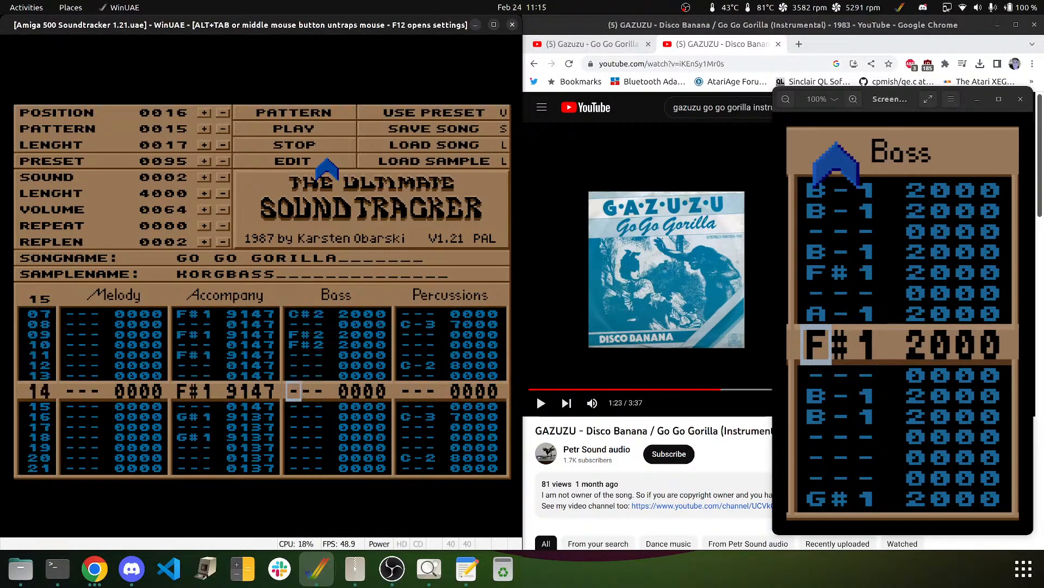
pyautogui.press('Down')
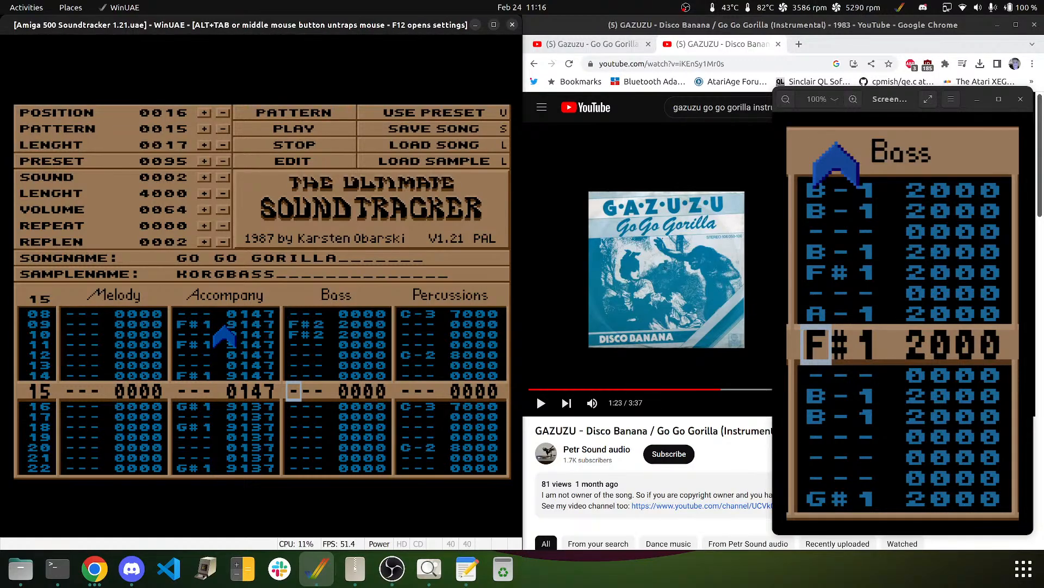
# - Enter 0 in row 15's Accompany effect digit, then return to the Bass column at row 11
pyautogui.press('Left')
pyautogui.press('Left')
pyautogui.press('Left')
pyautogui.press('Left')
pyautogui.press('Right')
pyautogui.press('Right')
pyautogui.press('Right')
pyautogui.press('Left')
pyautogui.press('Left')
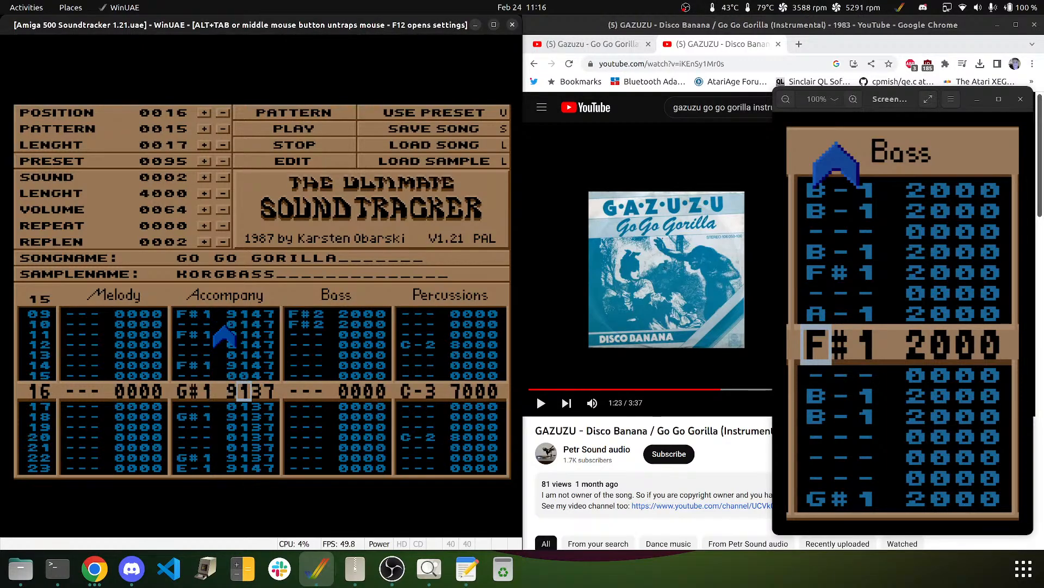
pyautogui.write('0')
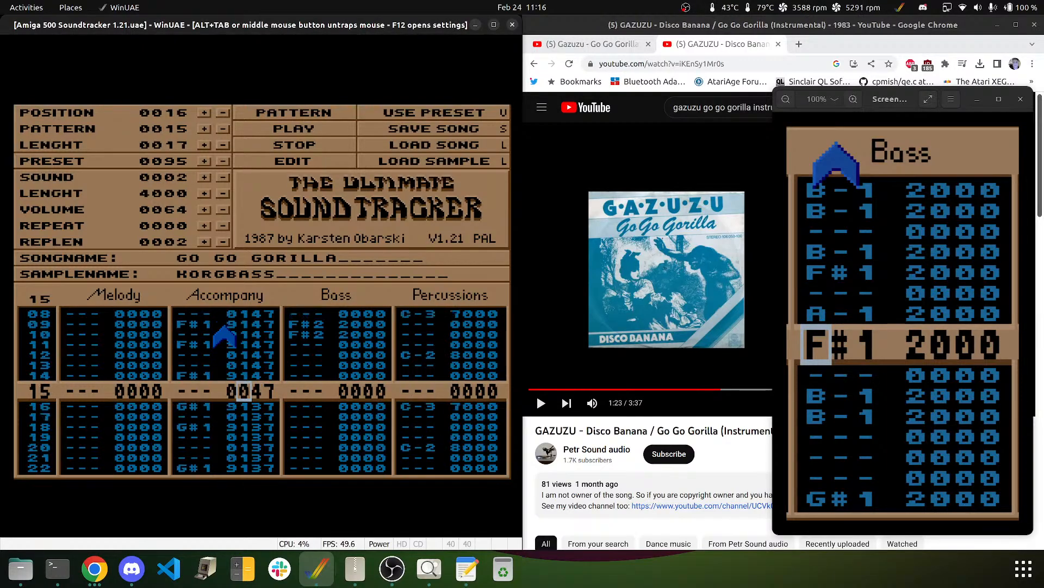
pyautogui.press('Down')
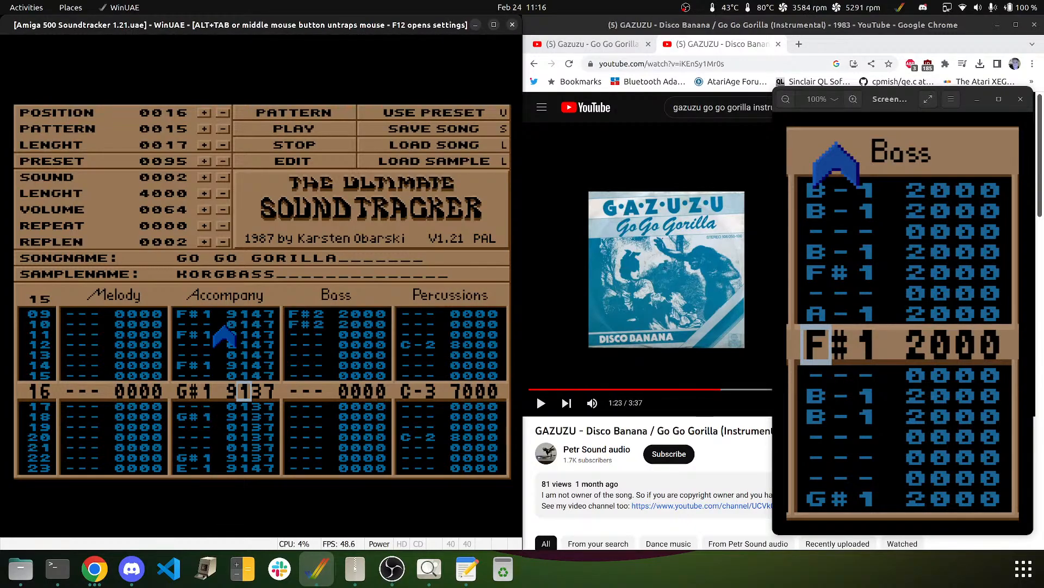
pyautogui.press('Up')
pyautogui.press('Up')
pyautogui.press('Up')
pyautogui.press('Up')
pyautogui.press('Up')
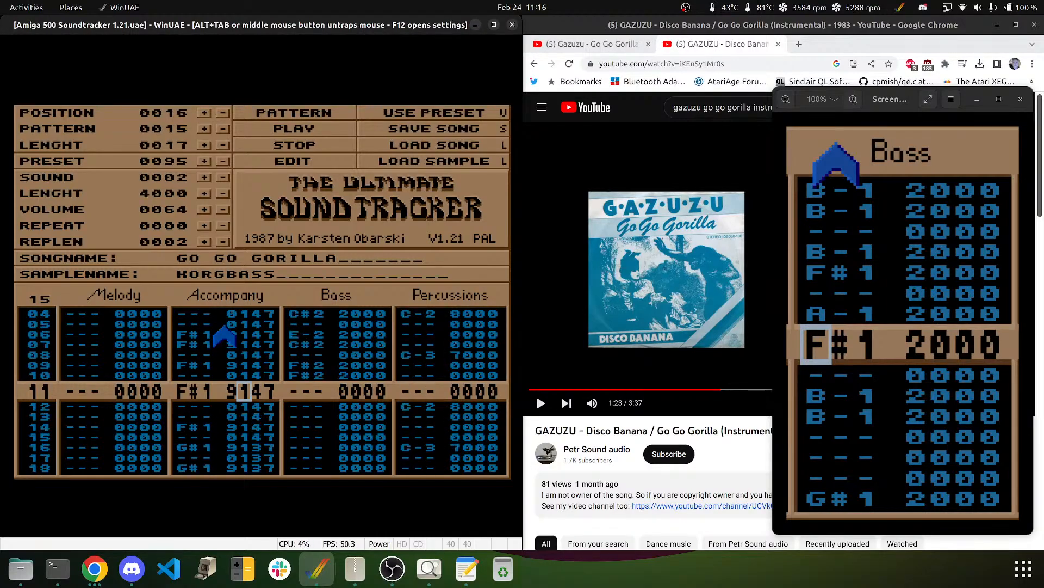
pyautogui.press('Right')
pyautogui.press('Right')
pyautogui.press('Right')
# - Play pattern 15 from the start, stop it, and bring the edit line back to row 15
pyautogui.click(324, 115)
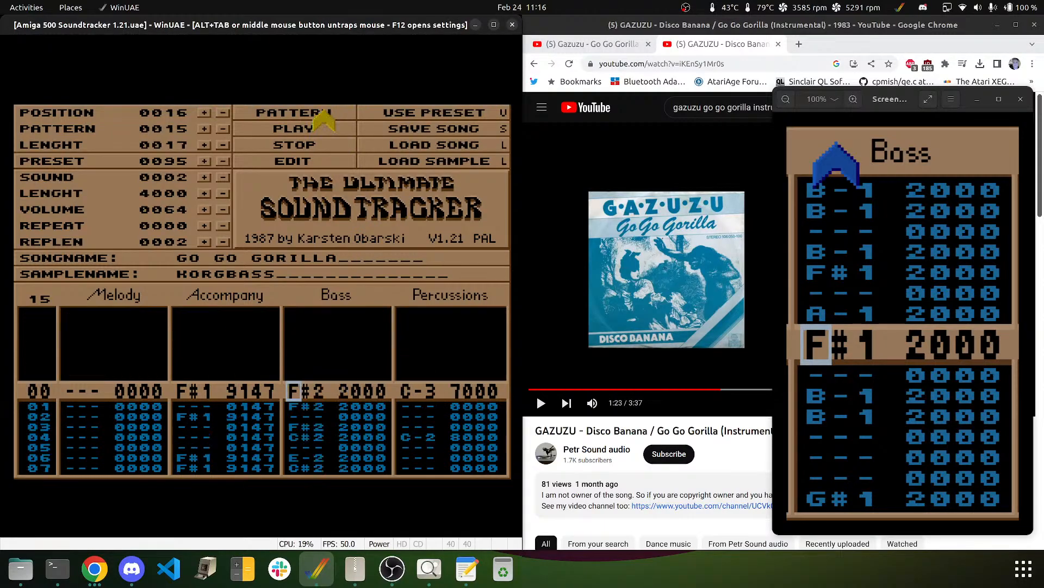
pyautogui.click(284, 147)
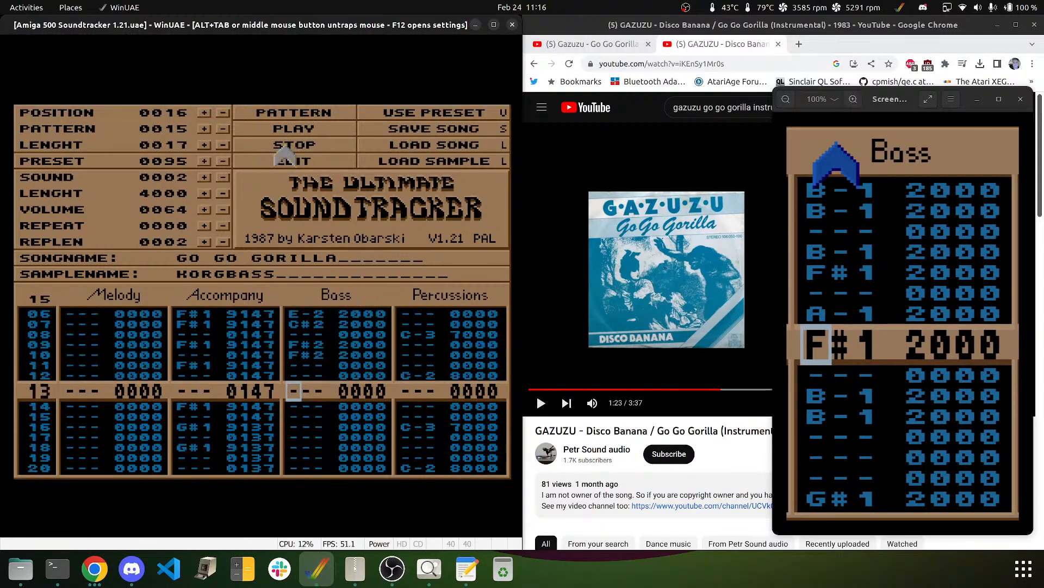
pyautogui.press('Up')
pyautogui.press('Down')
pyautogui.press('Down')
pyautogui.press('Down')
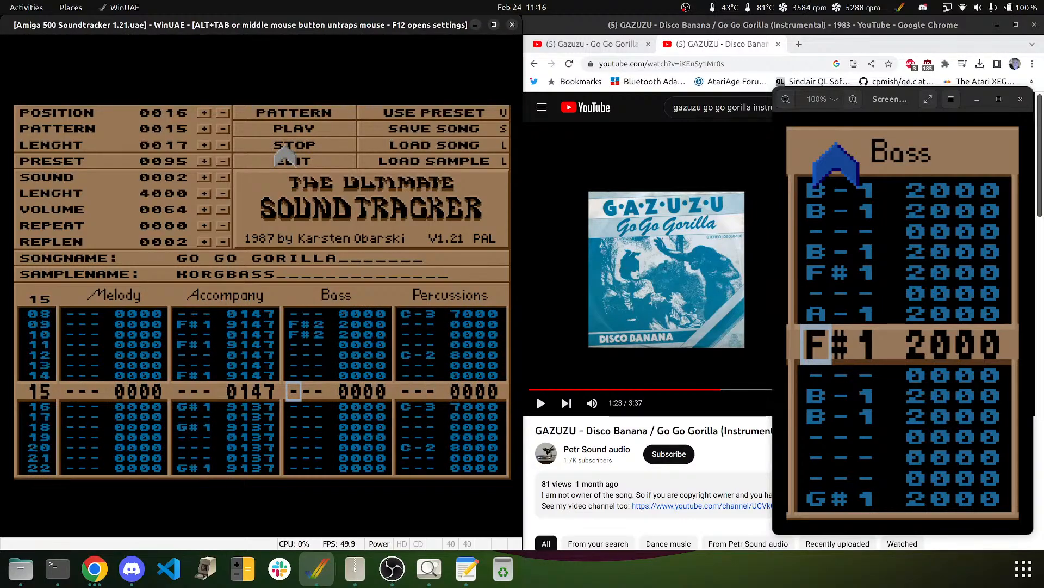
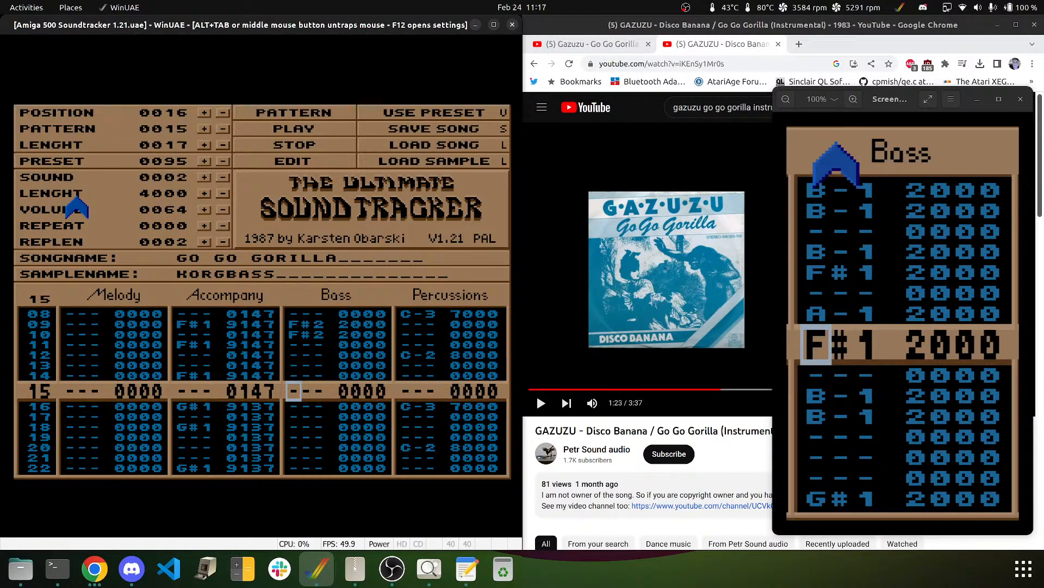
# - Put a D#2 bass note on row 14 and an F#2 on row 15
pyautogui.press('Down')
pyautogui.press('Down')
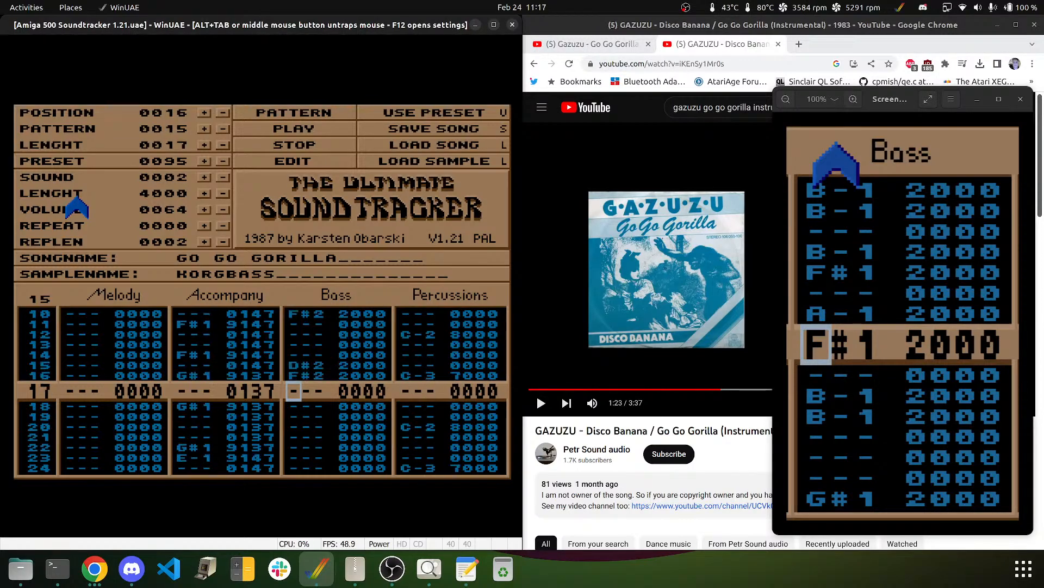
pyautogui.press('Up')
pyautogui.press('Up')
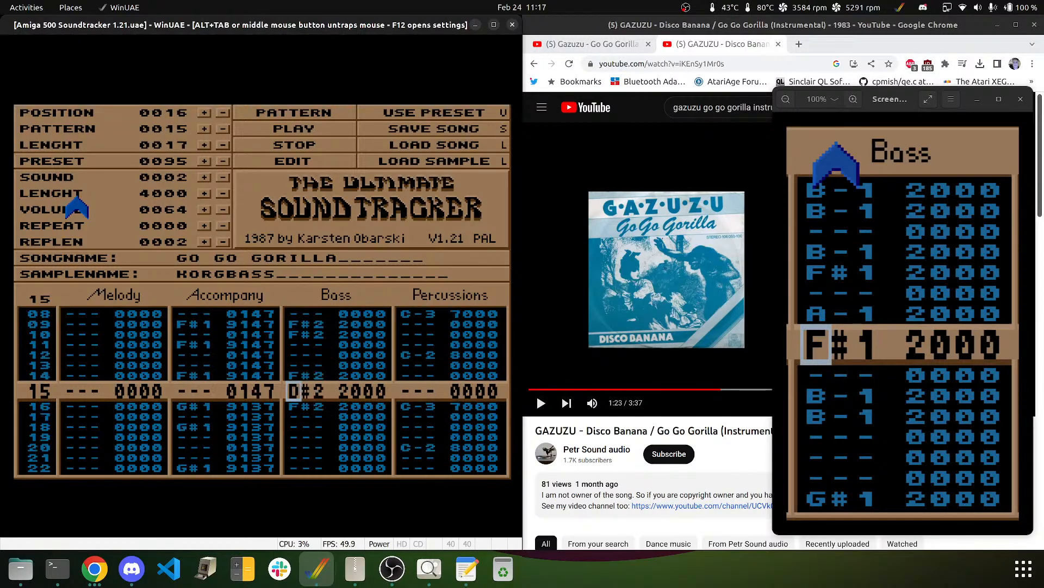
pyautogui.press('Up')
pyautogui.press('Up')
pyautogui.press('Down')
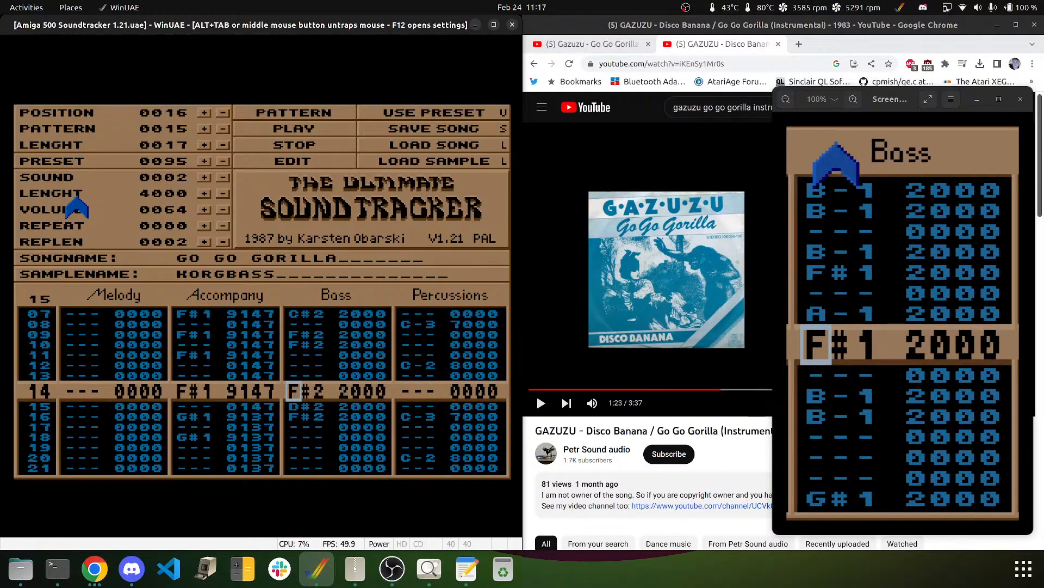
pyautogui.press('3')
pyautogui.press('6')
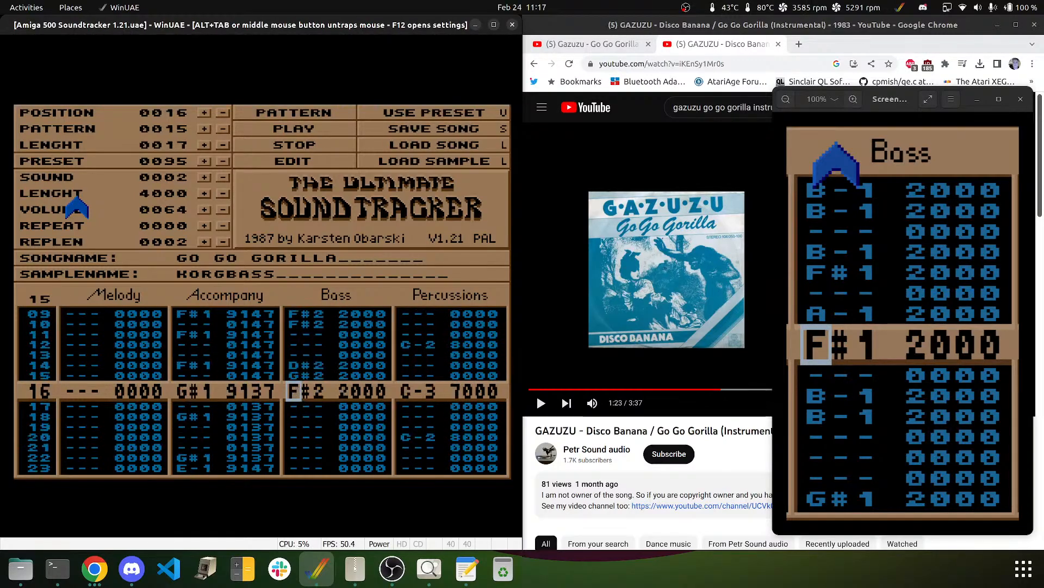
pyautogui.press('Up')
pyautogui.press('Up')
pyautogui.press('Down')
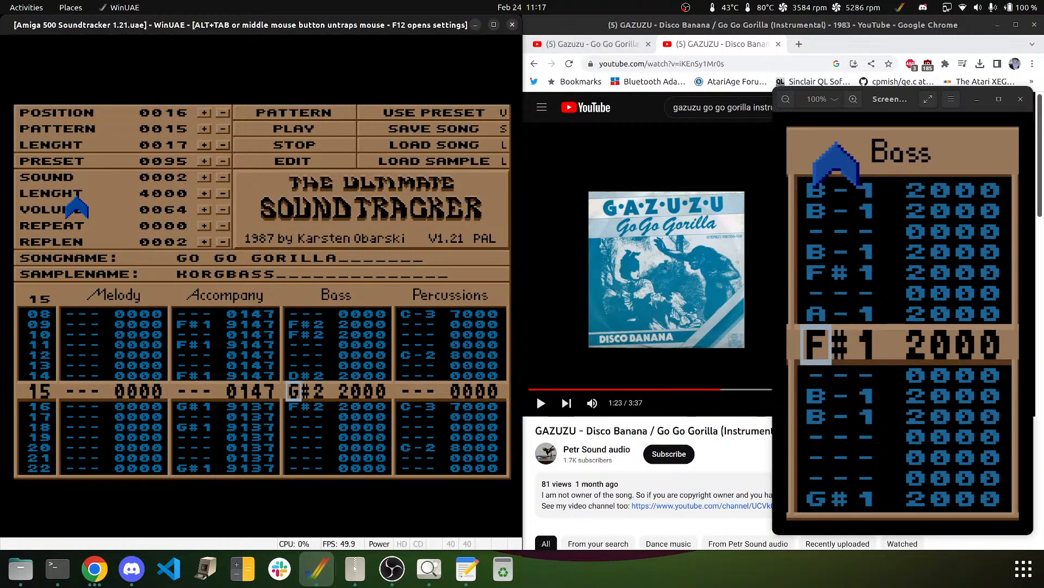
pyautogui.press('5')
# - Add G#2 bass notes on rows 16, 17 and 19 and D#2 on row 20, then play the pattern to check
pyautogui.press('6')
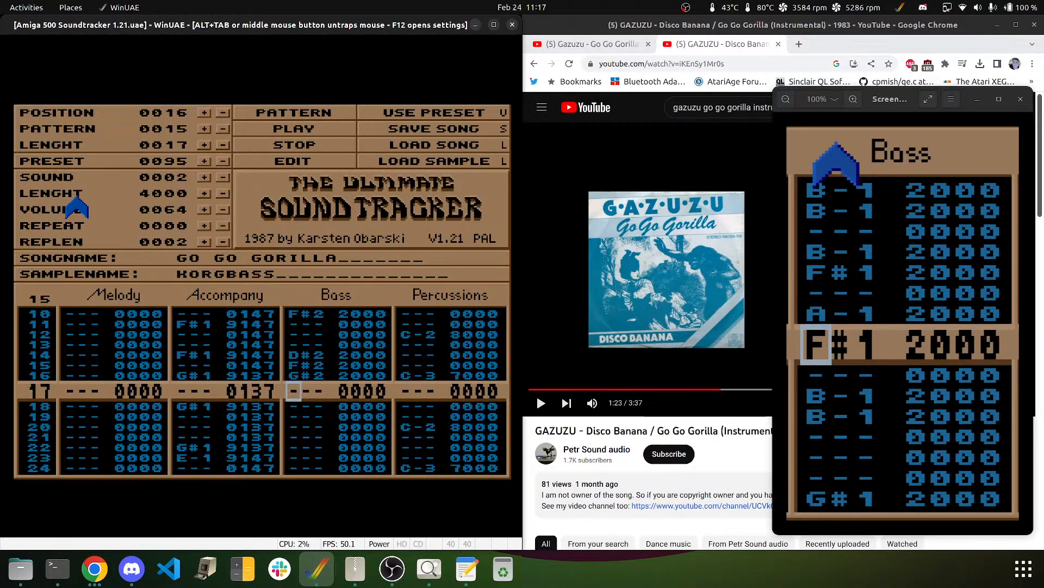
pyautogui.press('6')
pyautogui.press('Down')
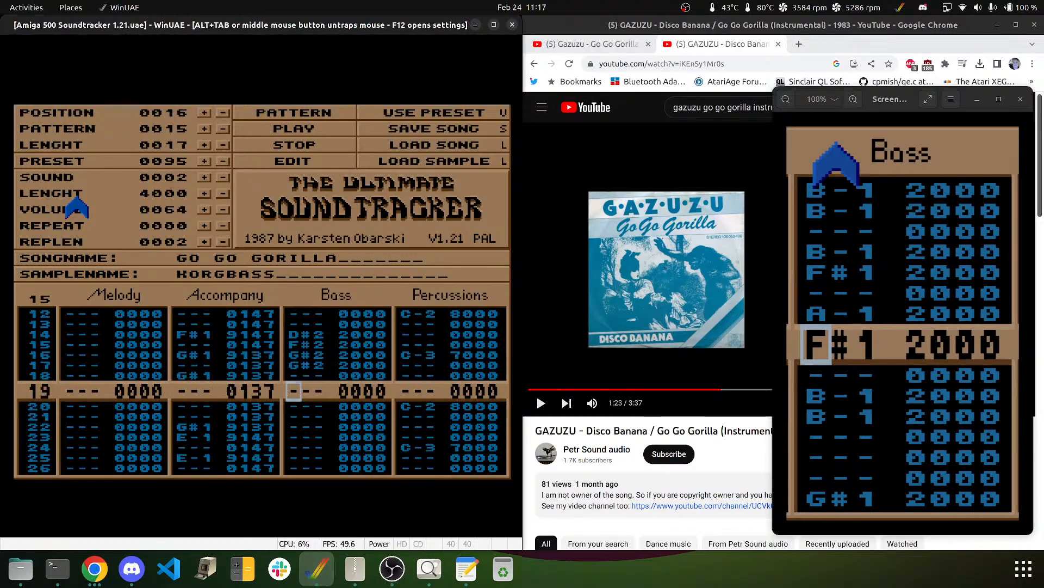
pyautogui.press('6')
pyautogui.press('3')
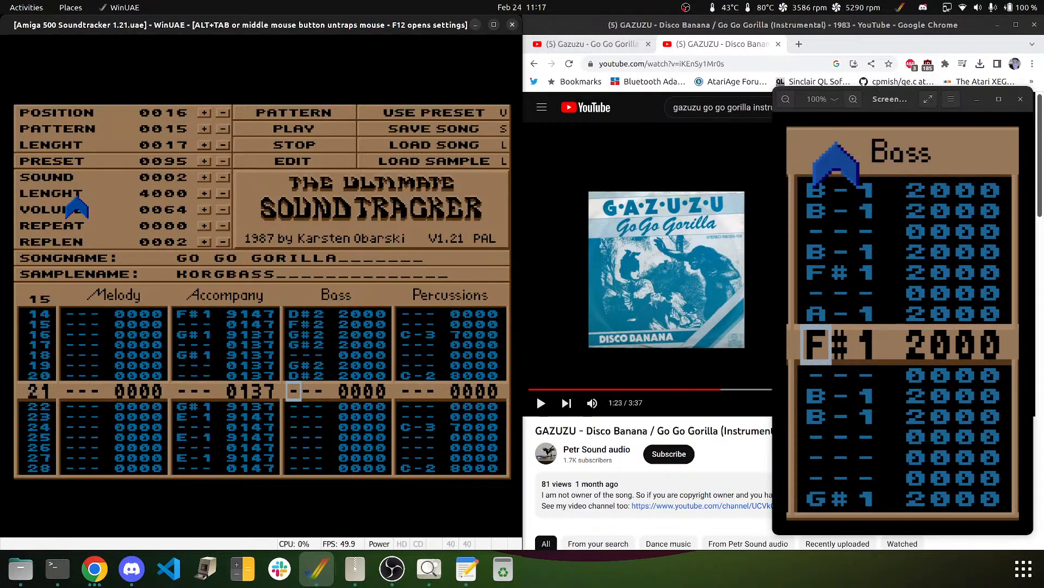
pyautogui.click(316, 112)
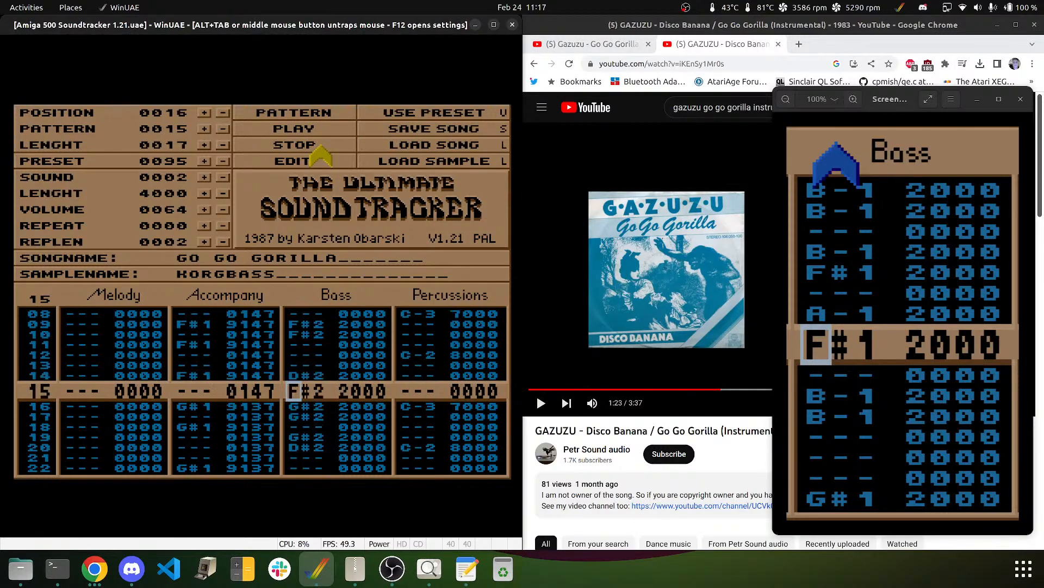
pyautogui.click(321, 146)
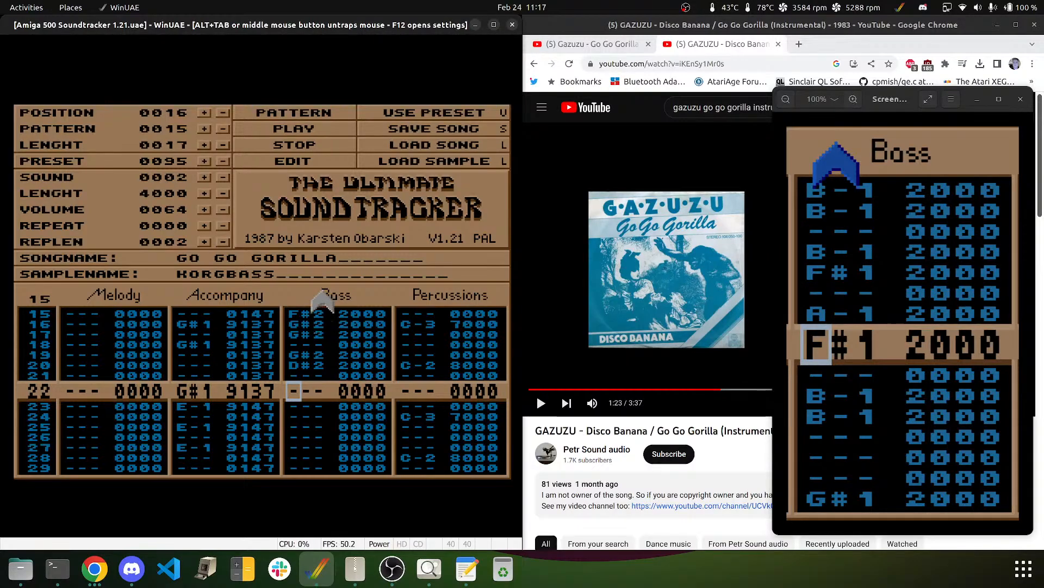
pyautogui.middleClick(294, 247)
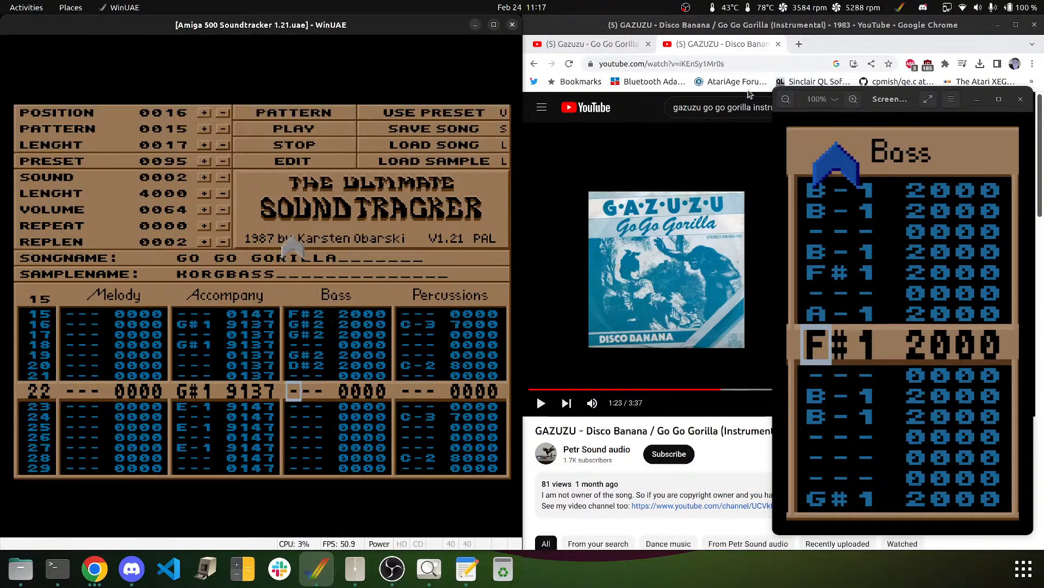
# - Open facebook.com in a new Chrome tab
pyautogui.click(800, 45)
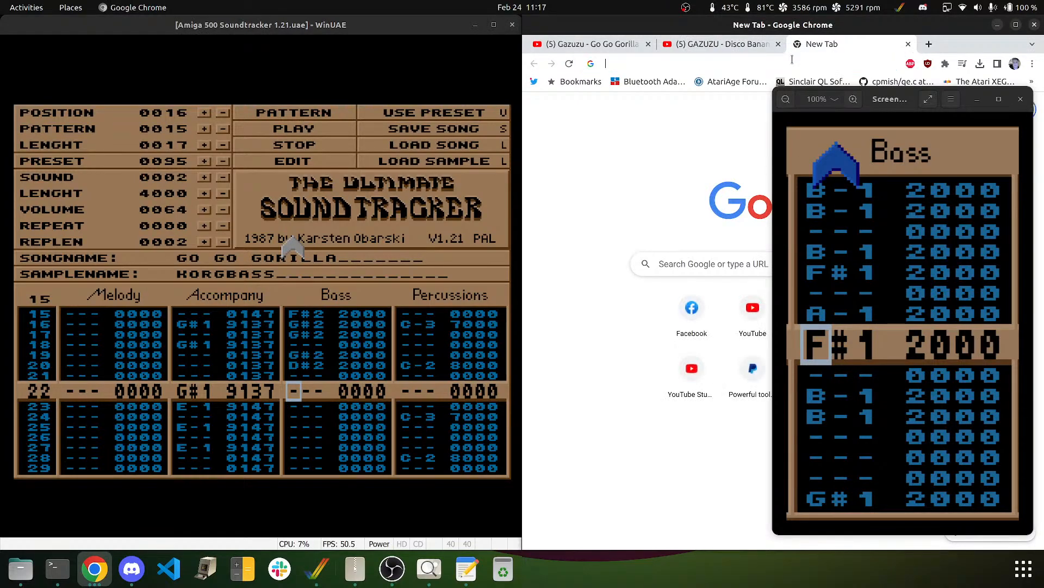
pyautogui.write('facebook.com')
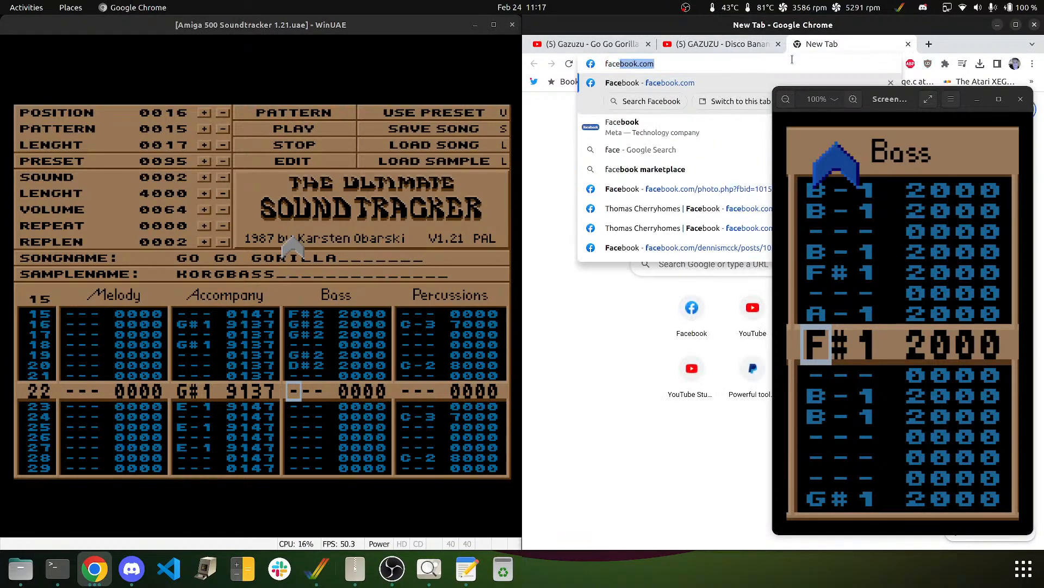
pyautogui.press('Return')
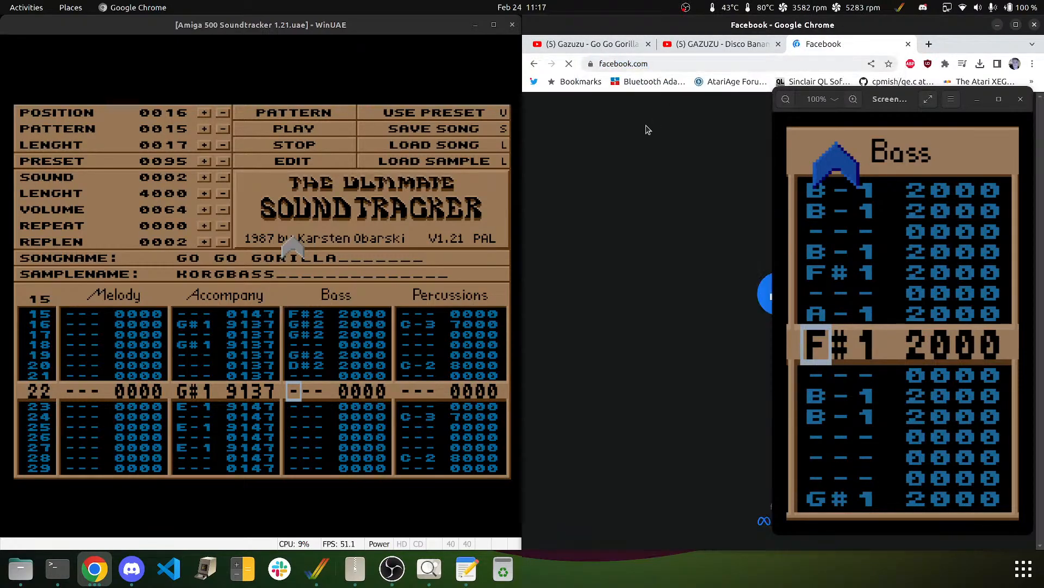
pyautogui.click(977, 100)
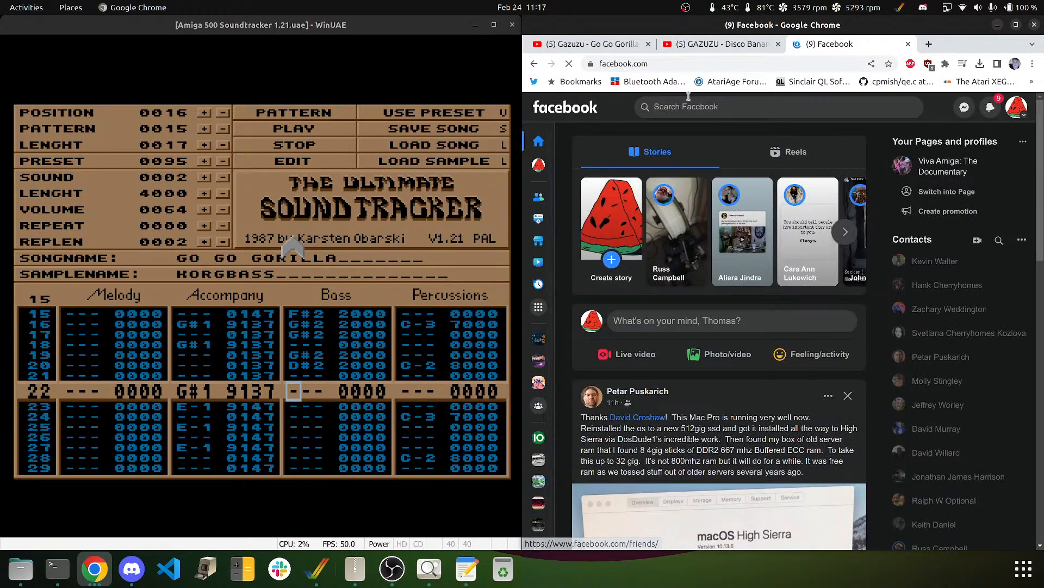
# - View the keyboard photo among your uploaded profile photos, then close the Facebook tab
pyautogui.click(539, 164)
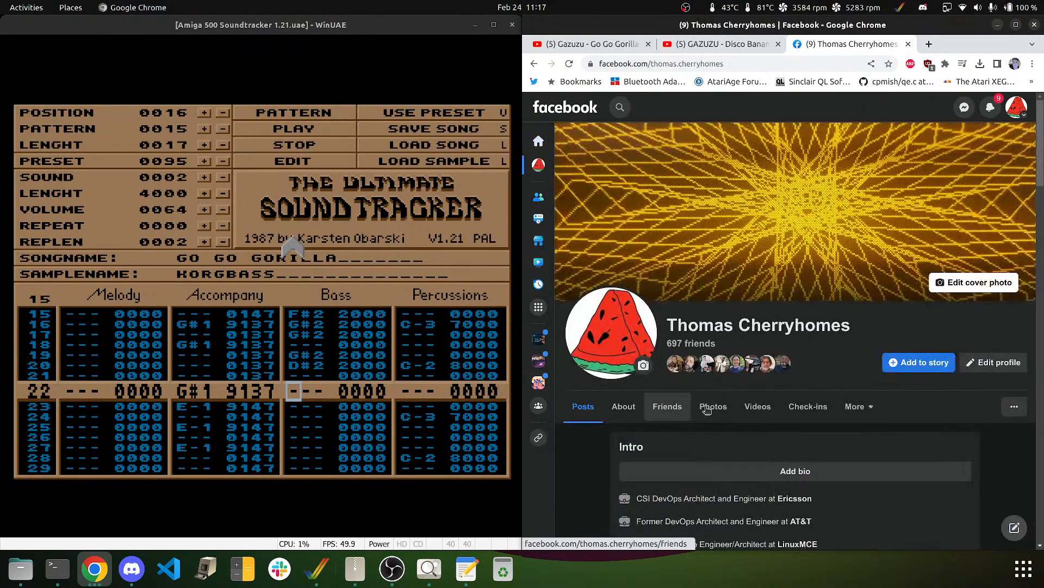
pyautogui.click(713, 407)
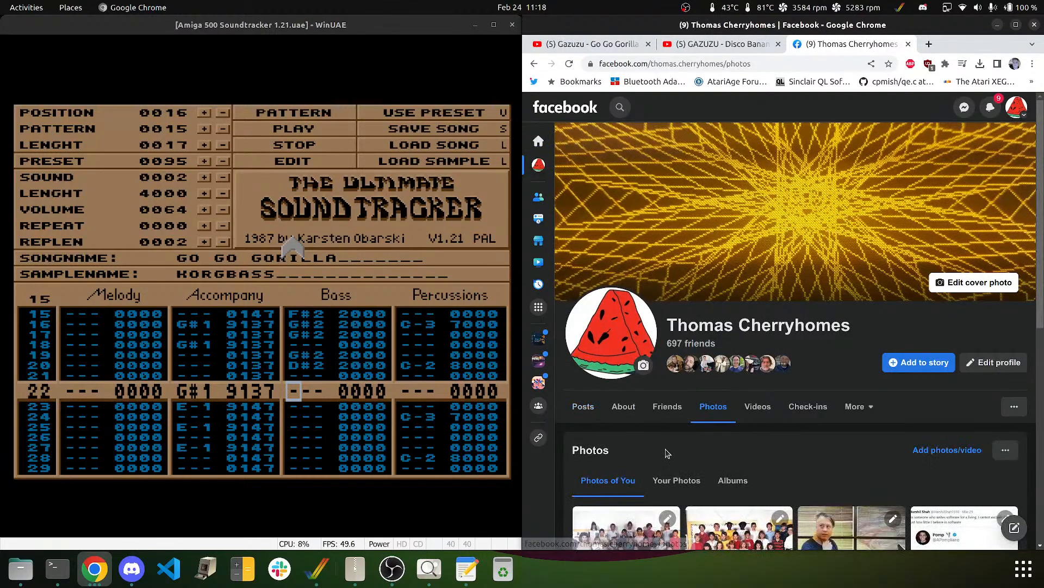
pyautogui.click(677, 480)
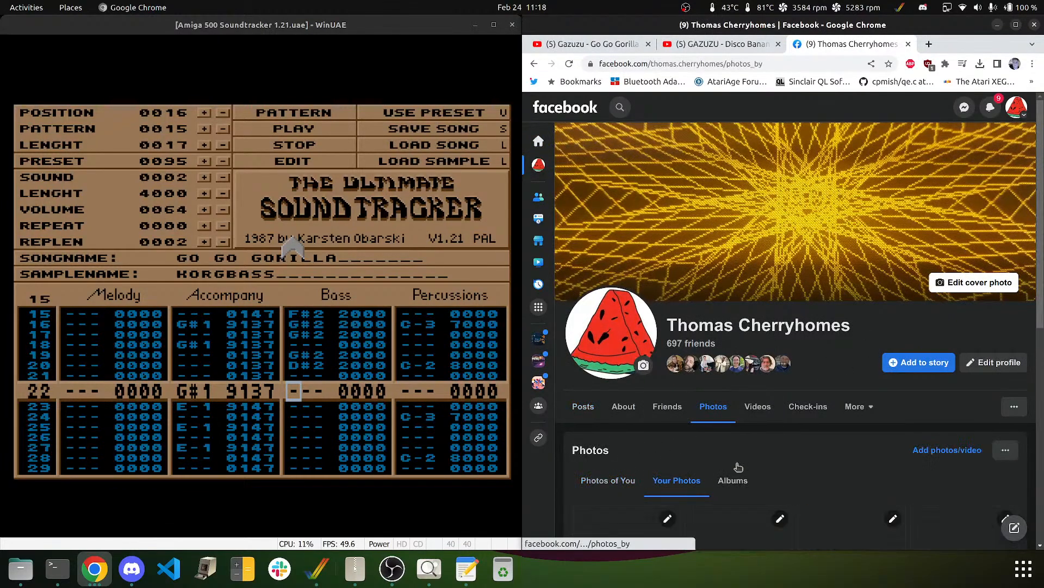
pyautogui.scroll(-7, 979, 326)
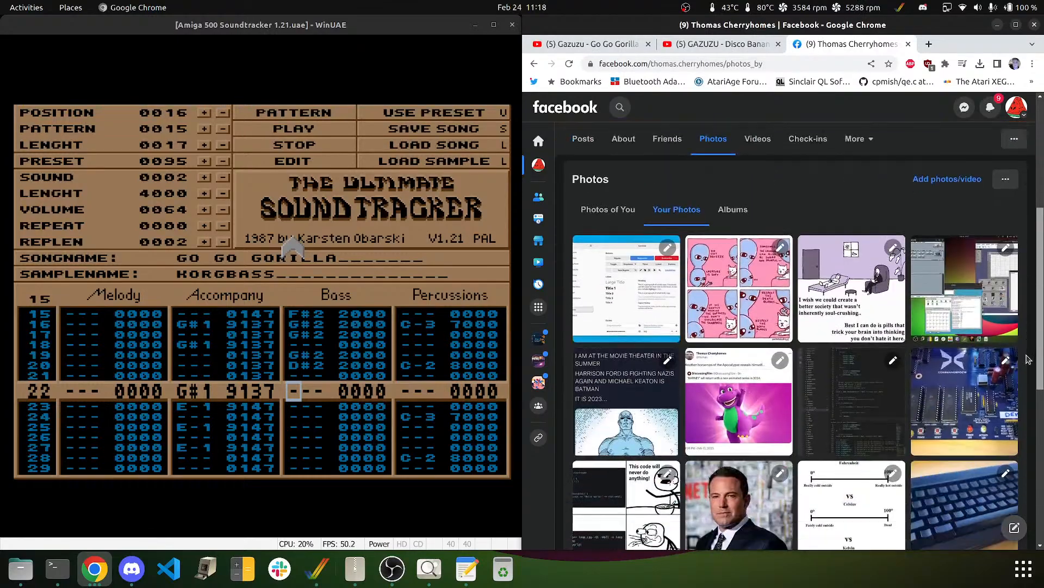
pyautogui.click(979, 343)
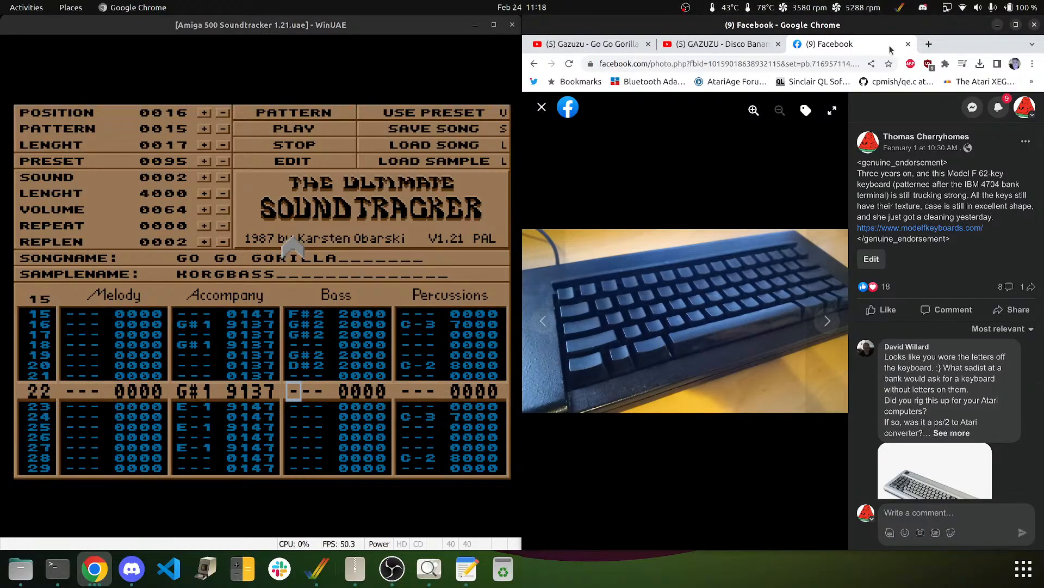
pyautogui.click(907, 44)
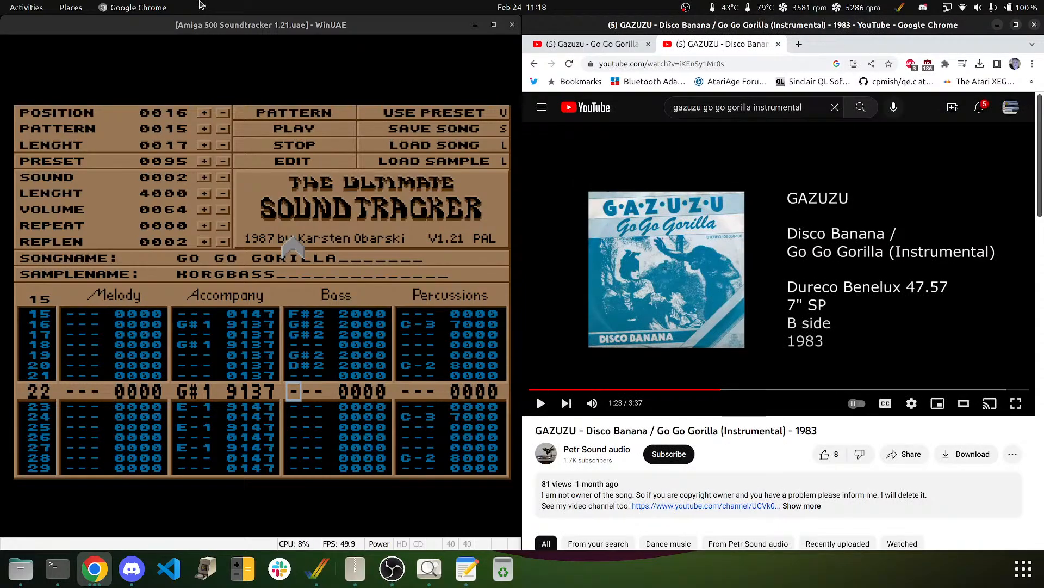
# - Back in WinUAE, play the pattern to hear the bass so far, then stop it
pyautogui.click(137, 31)
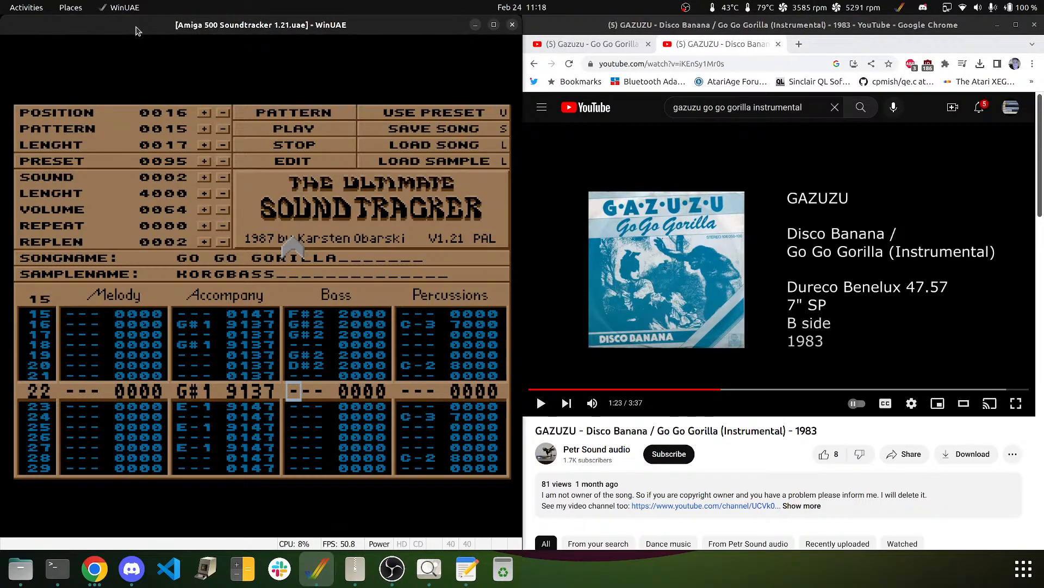
pyautogui.click(137, 48)
pyautogui.click(296, 112)
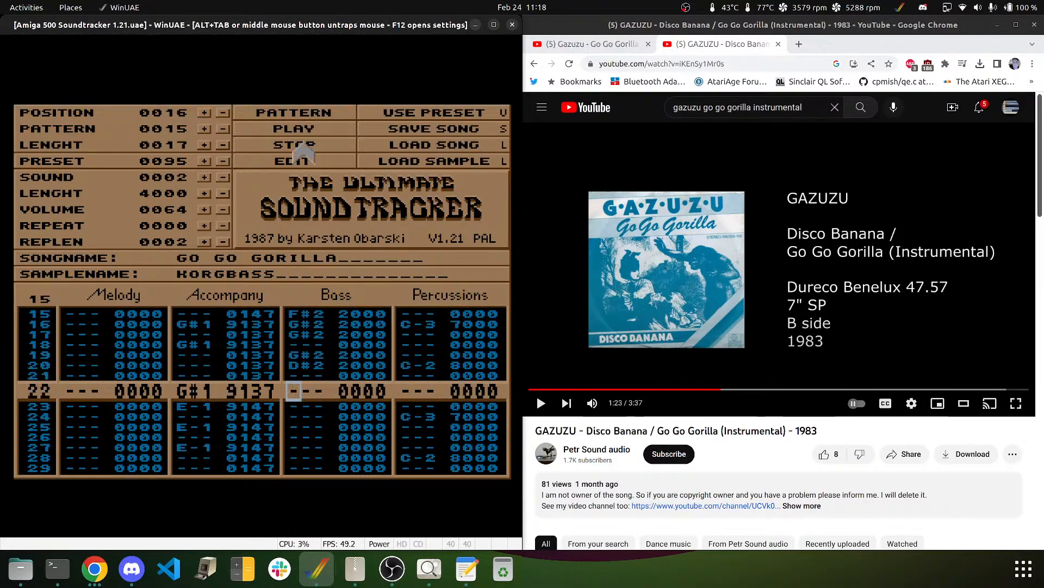
pyautogui.click(309, 160)
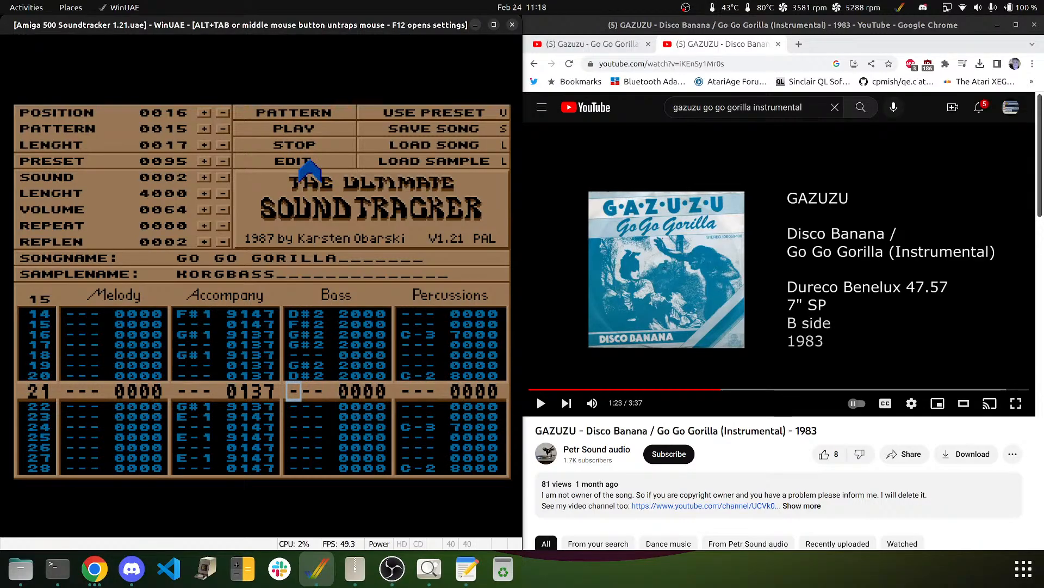
# - Add E-2 bass notes on rows 23, 25, 26 and 28, with a playback check in between
pyautogui.press('Down')
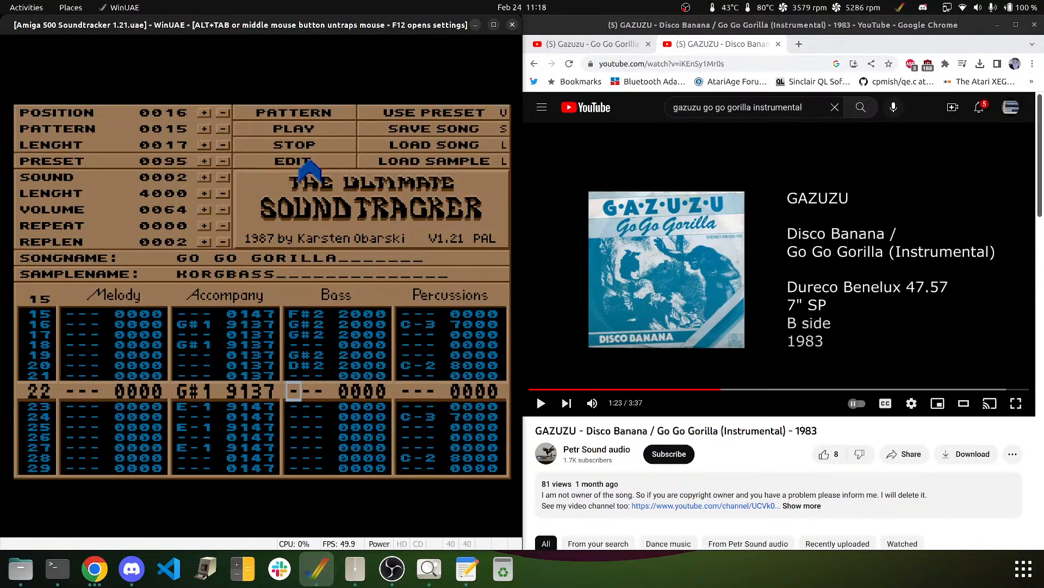
pyautogui.press('Down')
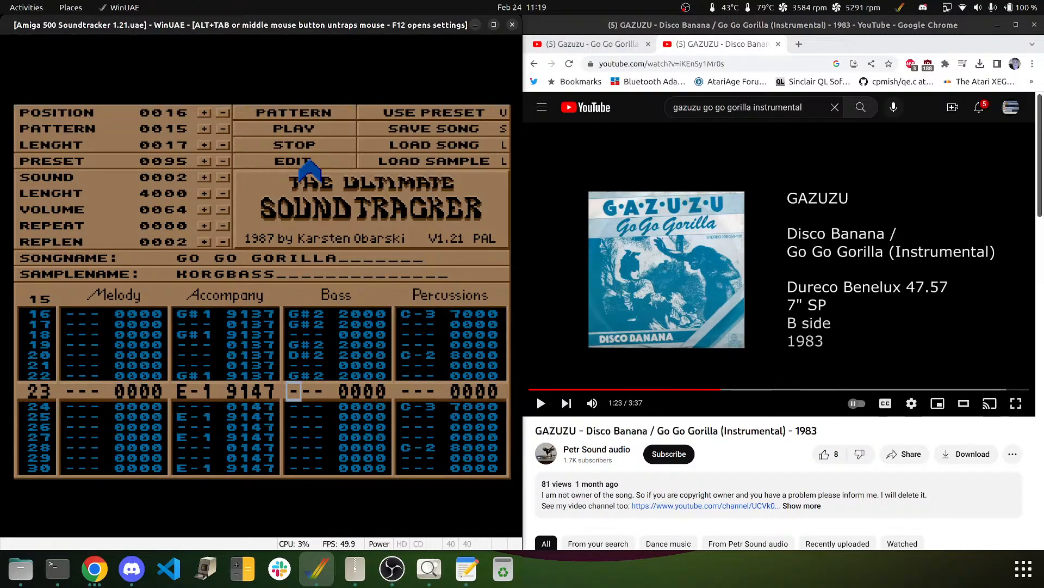
pyautogui.press('e')
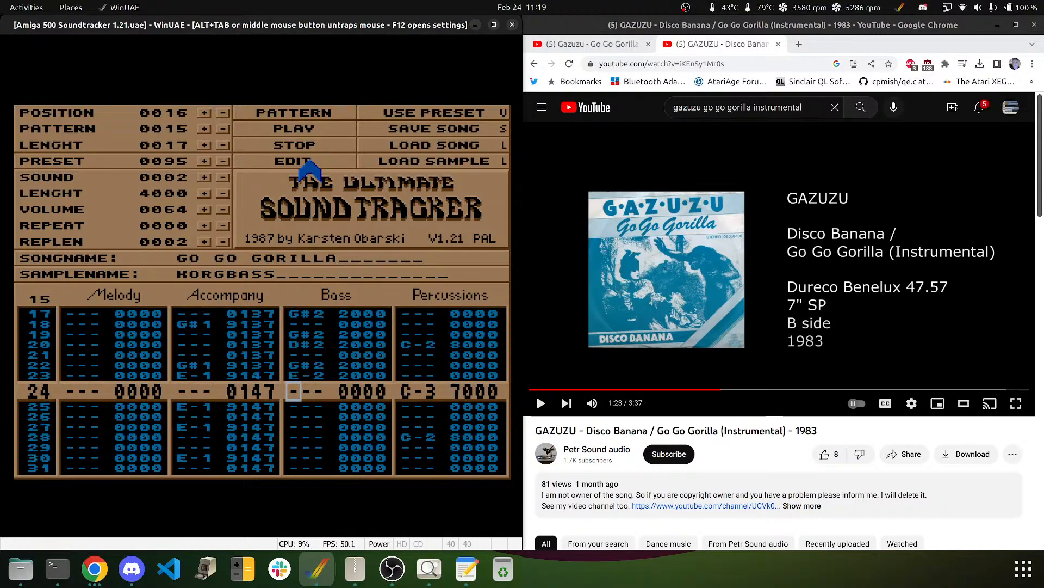
pyautogui.press('Down')
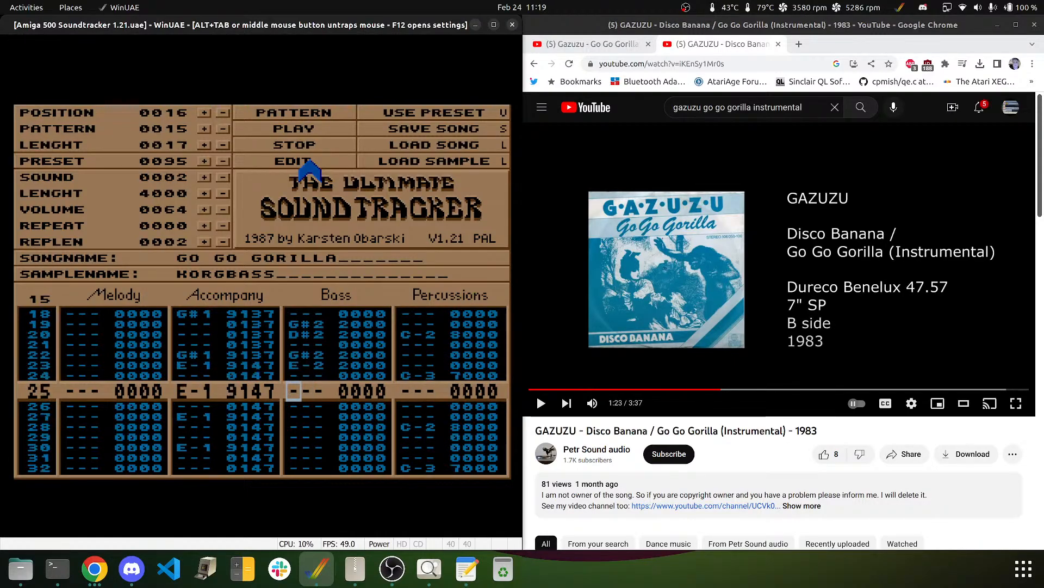
pyautogui.press('e')
pyautogui.press('e')
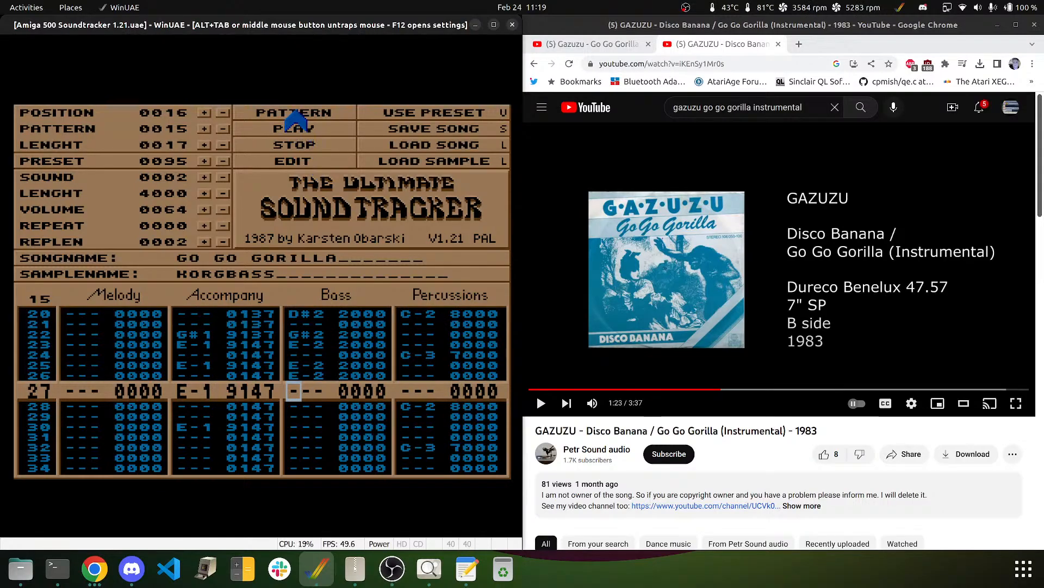
pyautogui.click(296, 129)
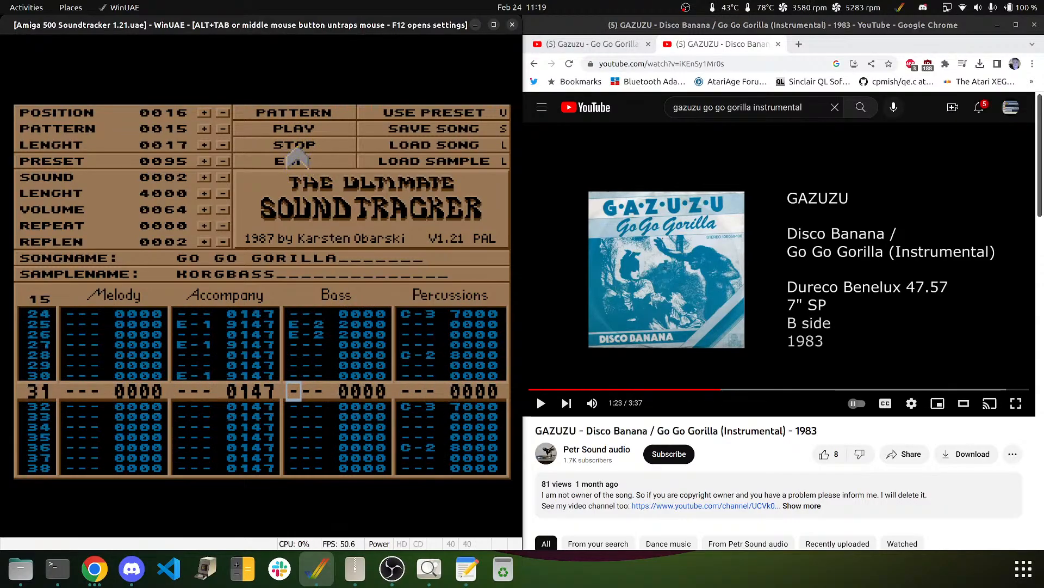
pyautogui.press('Up')
pyautogui.press('Up')
pyautogui.press('Up')
pyautogui.press('Up')
pyautogui.press('Up')
pyautogui.press('Up')
pyautogui.press('Down')
pyautogui.press('Down')
pyautogui.press('Down')
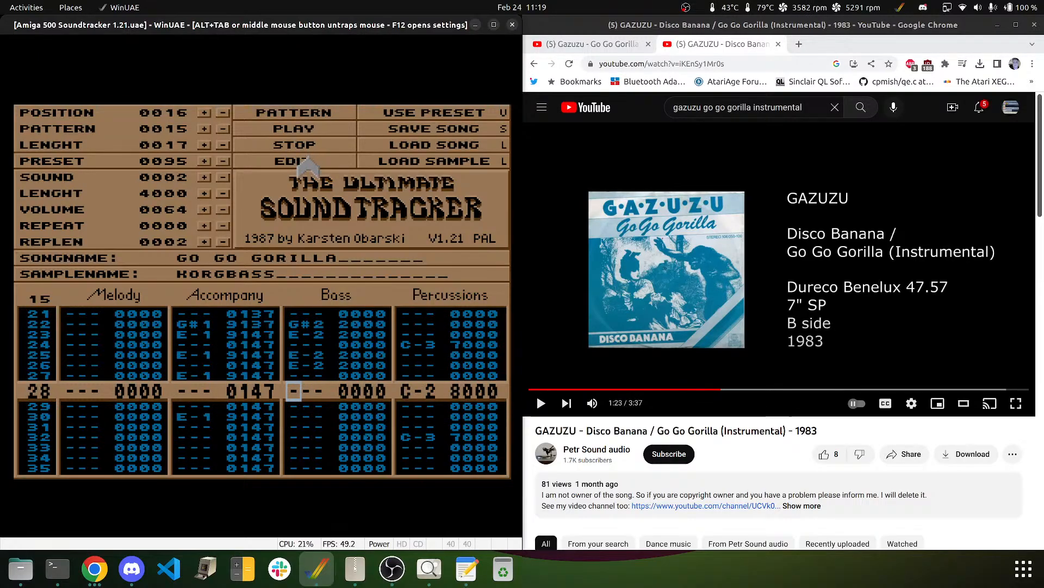
pyautogui.press('e')
pyautogui.press('Down')
pyautogui.press('Down')
pyautogui.press('Down')
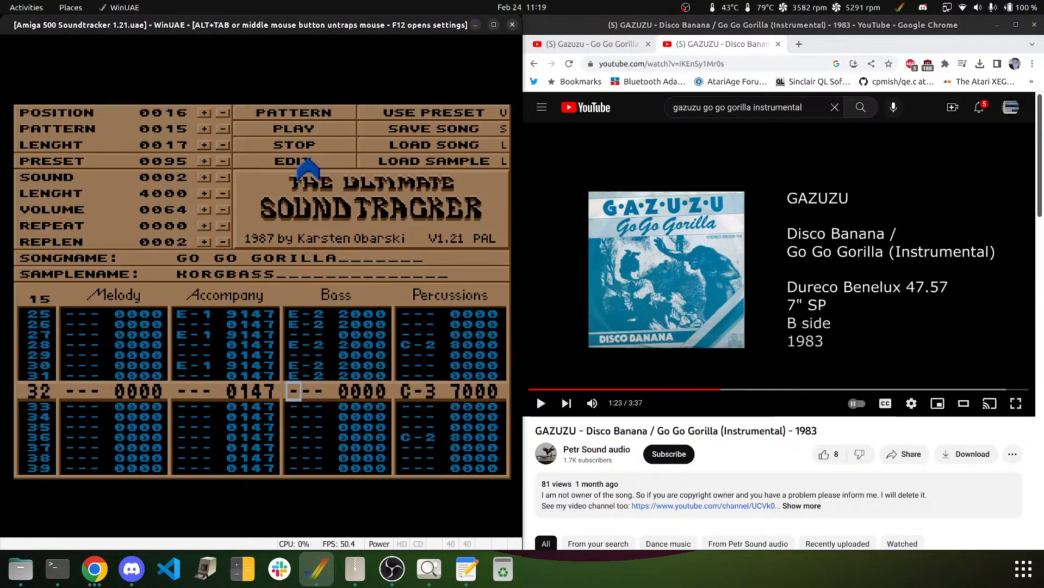
# - Play and stop the pattern, then release the mouse and resume the reference video
pyautogui.click(308, 108)
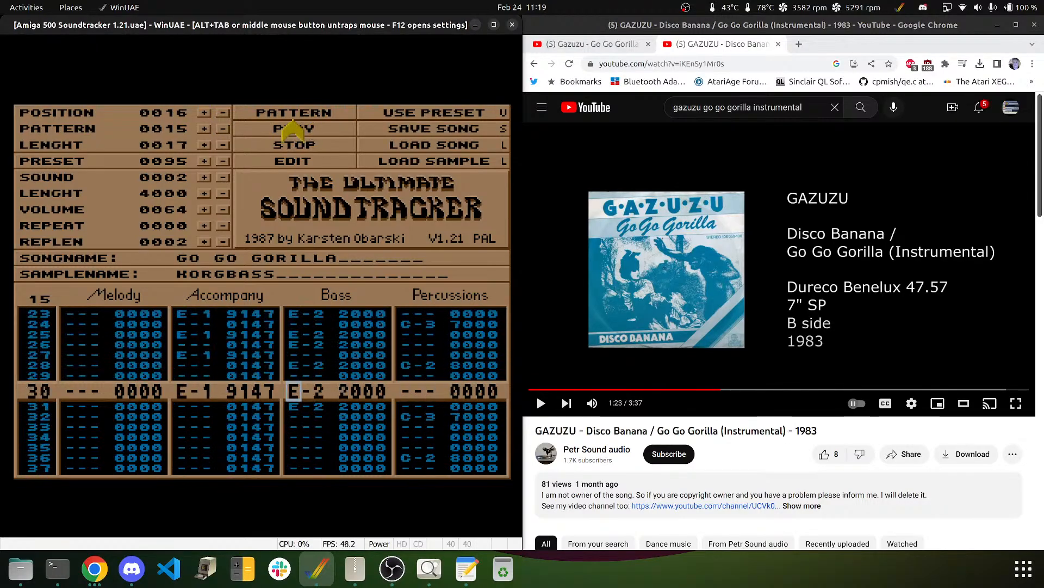
pyautogui.click(289, 162)
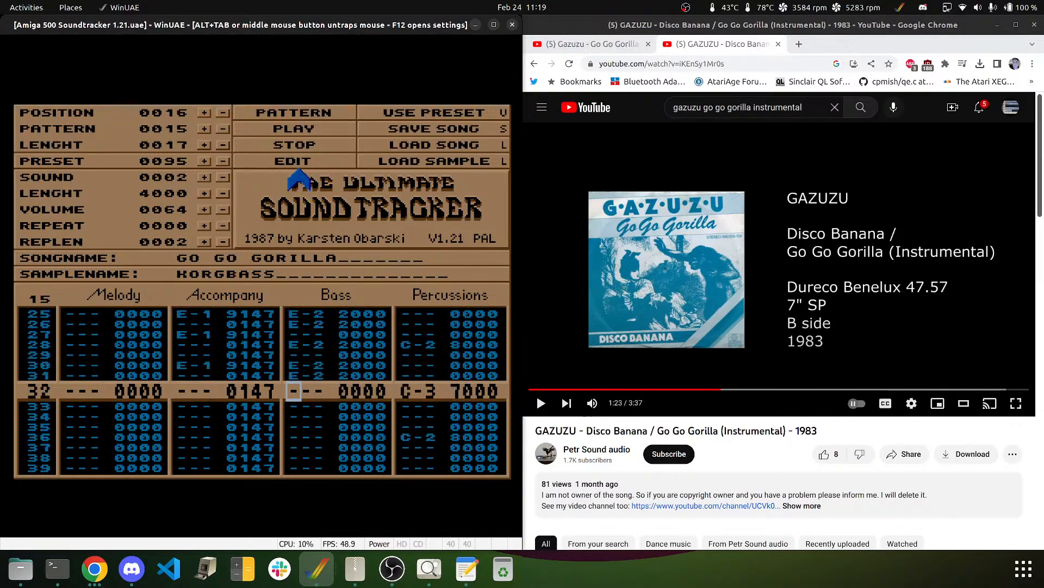
pyautogui.click(284, 145)
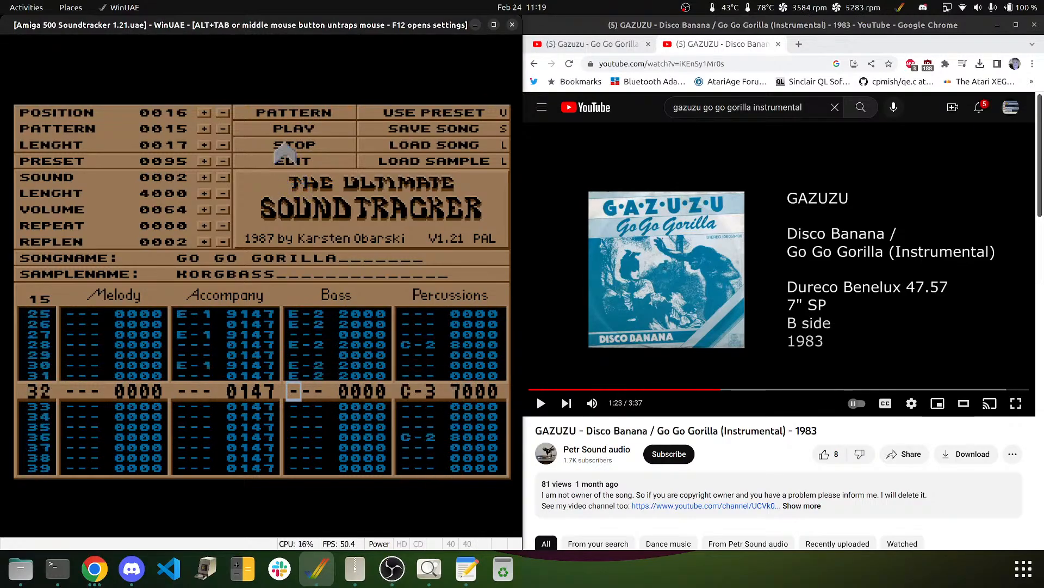
pyautogui.middleClick(297, 281)
pyautogui.click(634, 285)
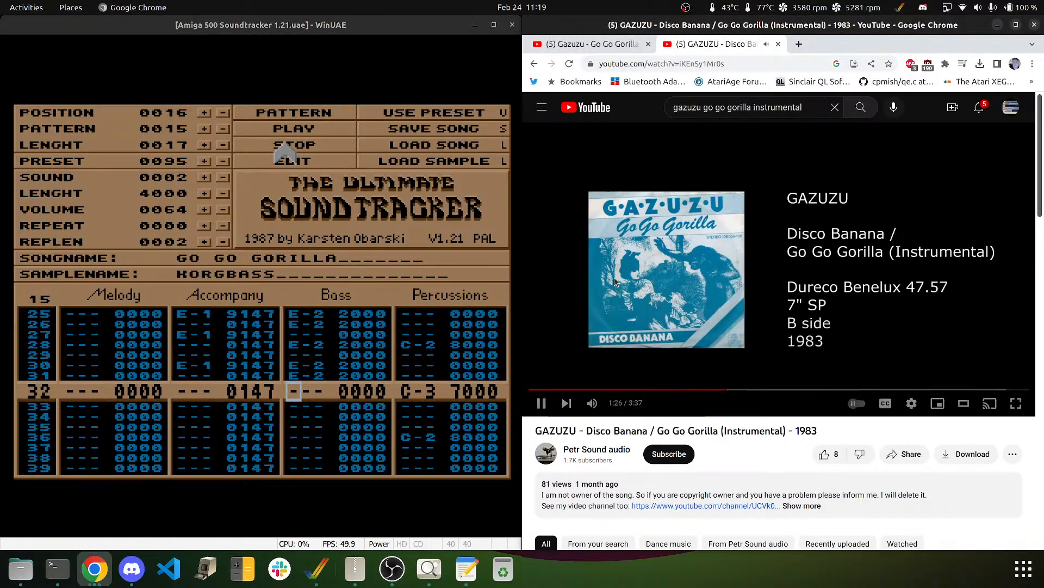
# - Pause the reference song at 1:27, resume it, and return to the tracker window
pyautogui.click(615, 282)
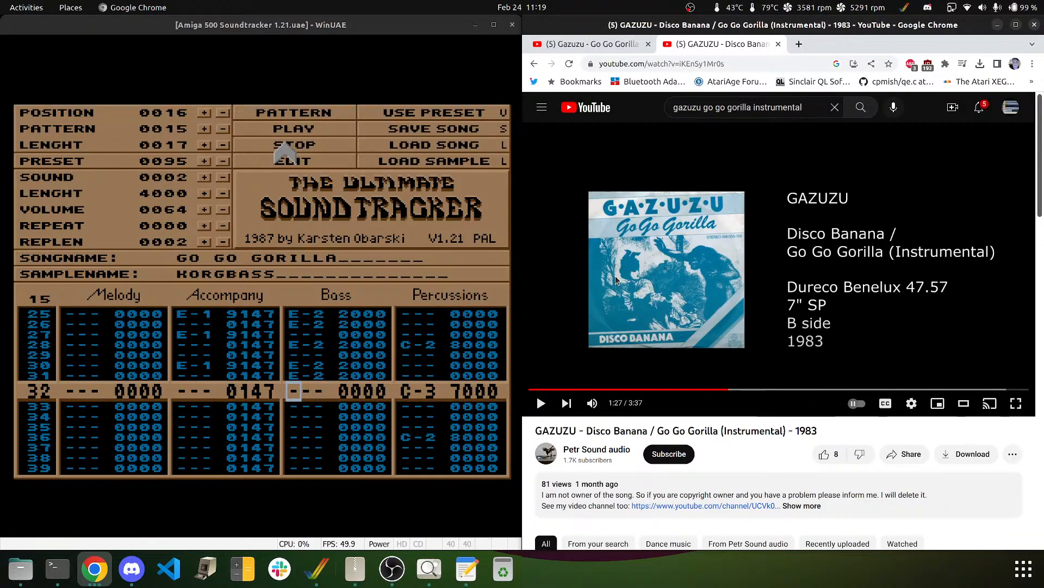
pyautogui.click(614, 309)
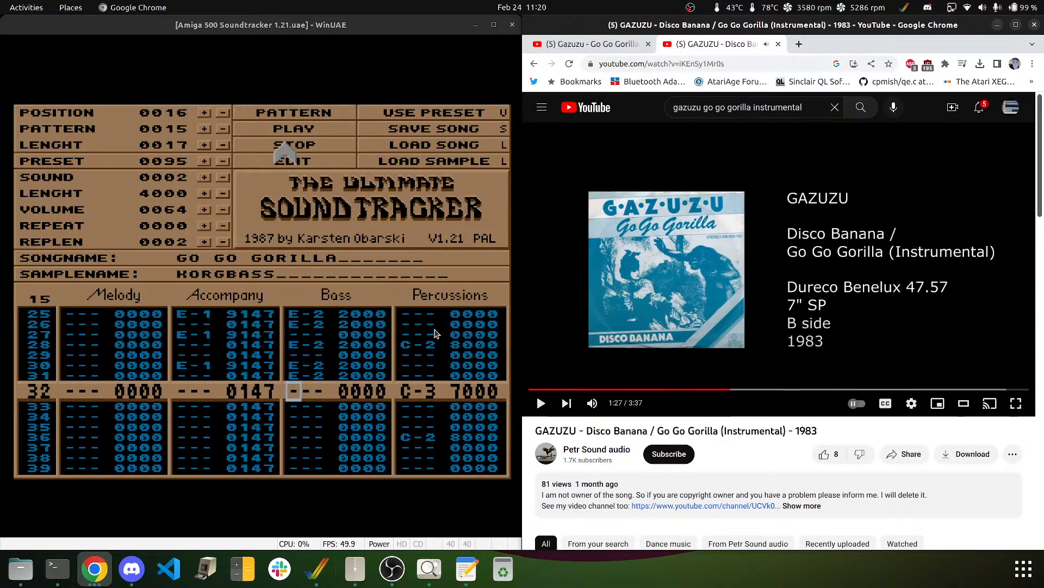
pyautogui.click(435, 333)
pyautogui.press('Up')
pyautogui.press('Up')
pyautogui.press('Up')
pyautogui.press('Up')
pyautogui.press('Up')
pyautogui.press('Up')
pyautogui.press('Up')
pyautogui.press('Up')
pyautogui.press('Up')
pyautogui.press('Up')
pyautogui.press('Up')
pyautogui.press('Up')
pyautogui.press('Up')
pyautogui.press('Up')
pyautogui.press('Up')
pyautogui.press('Up')
pyautogui.press('Up')
pyautogui.press('Up')
pyautogui.press('Up')
pyautogui.press('Up')
pyautogui.press('Up')
pyautogui.press('Up')
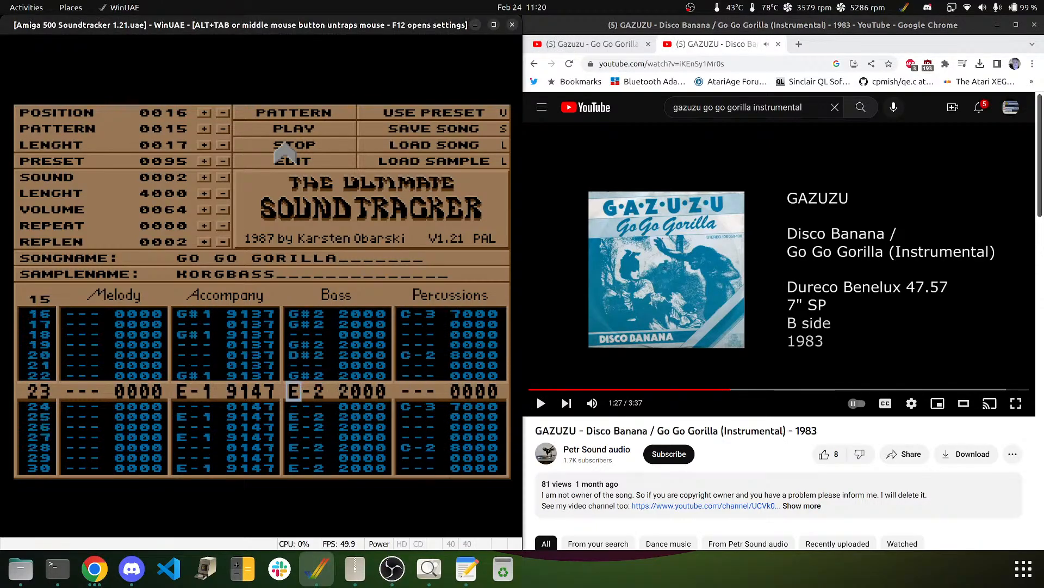
pyautogui.press('Up')
pyautogui.press('Up')
pyautogui.press('Up')
pyautogui.press('Up')
pyautogui.press('Up')
pyautogui.press('Up')
pyautogui.press('Up')
pyautogui.press('Up')
pyautogui.press('Up')
pyautogui.press('Up')
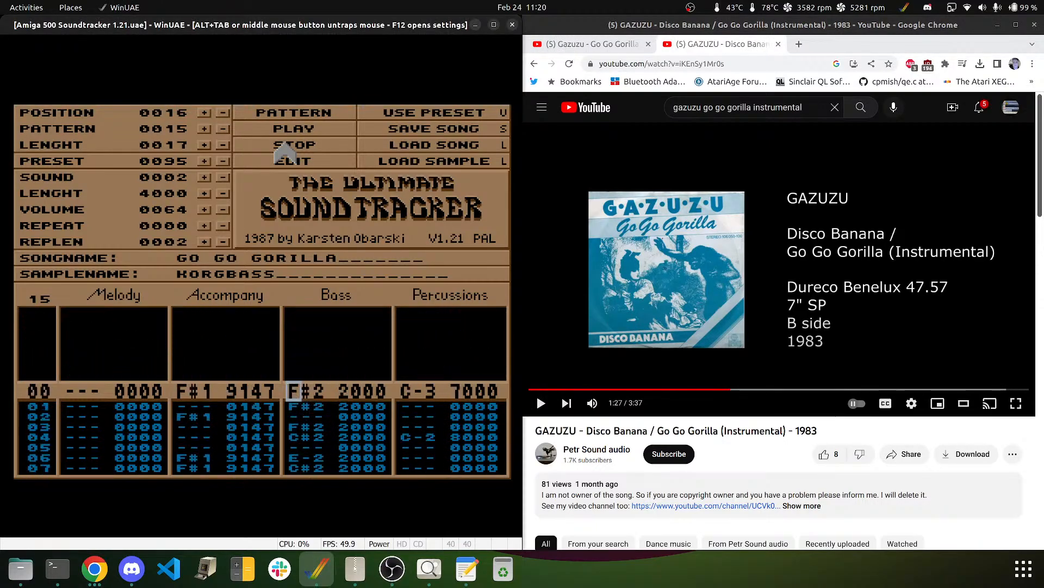
pyautogui.press('Down')
pyautogui.press('Down')
pyautogui.press('Down')
pyautogui.press('Down')
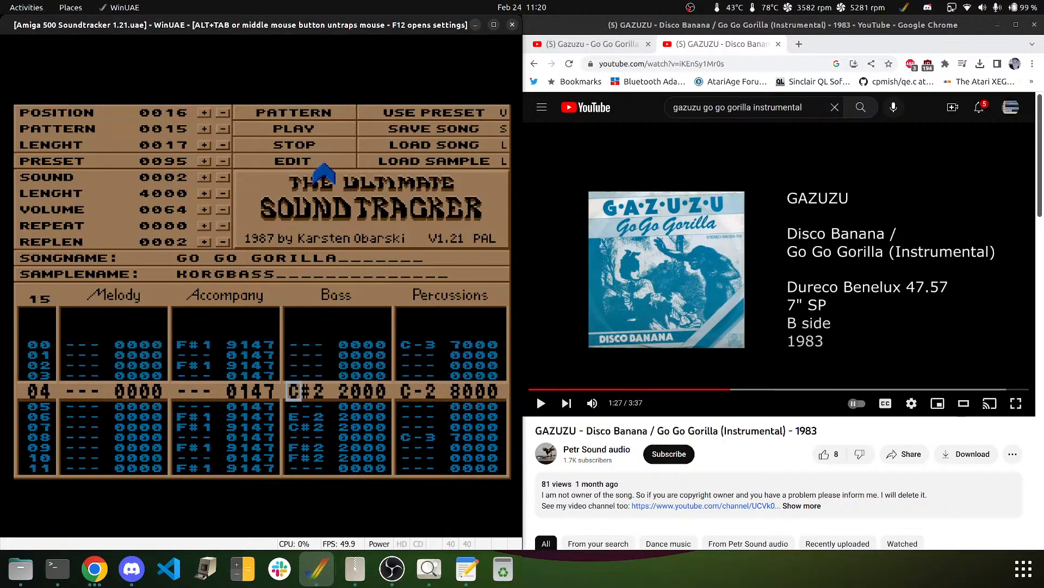
pyautogui.press('Down')
pyautogui.press('Down')
pyautogui.press('Down')
pyautogui.press('Down')
pyautogui.press('Down')
pyautogui.press('Down')
pyautogui.press('Down')
pyautogui.press('Down')
pyautogui.press('Down')
pyautogui.press('Down')
pyautogui.press('Down')
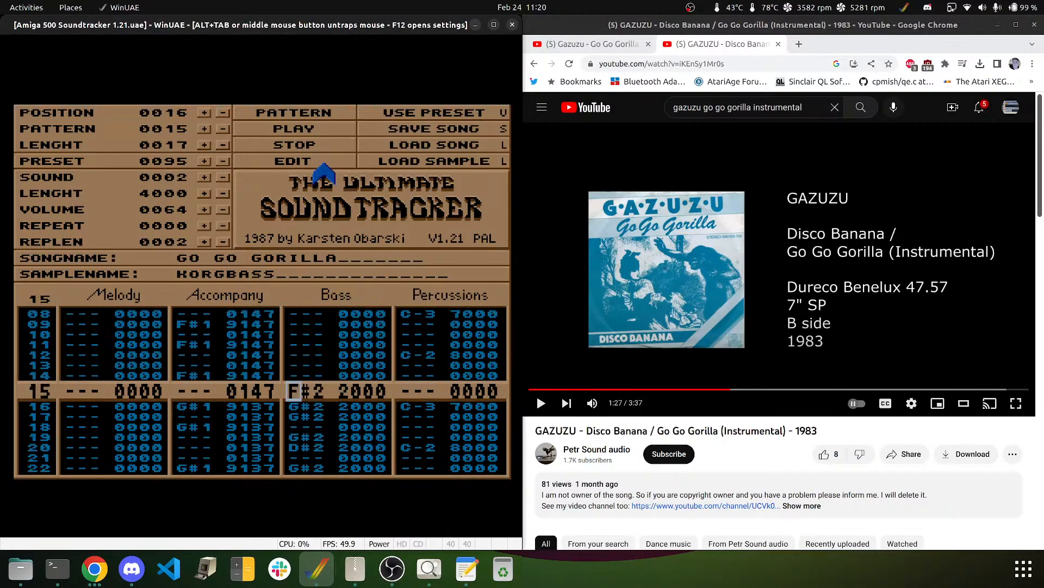
pyautogui.press('Down')
pyautogui.press('Down')
pyautogui.press('Down')
pyautogui.press('Down')
pyautogui.press('Down')
pyautogui.press('Down')
pyautogui.press('Down')
pyautogui.press('Down')
pyautogui.press('Down')
pyautogui.press('Down')
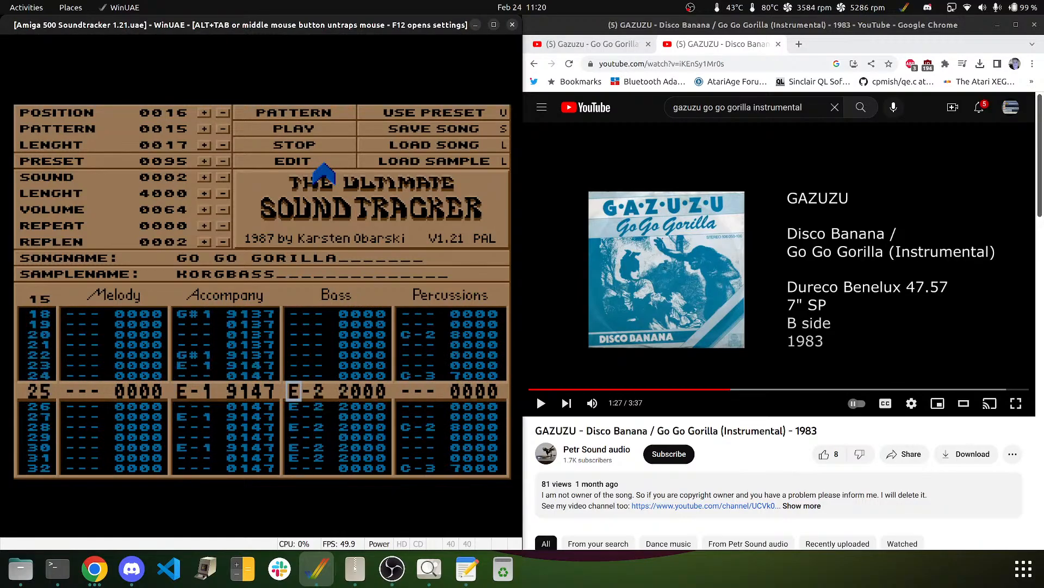
pyautogui.press('Down')
pyautogui.press('Down')
pyautogui.press('Down')
pyautogui.press('Down')
pyautogui.press('Down')
pyautogui.press('Down')
pyautogui.press('Down')
pyautogui.press('Down')
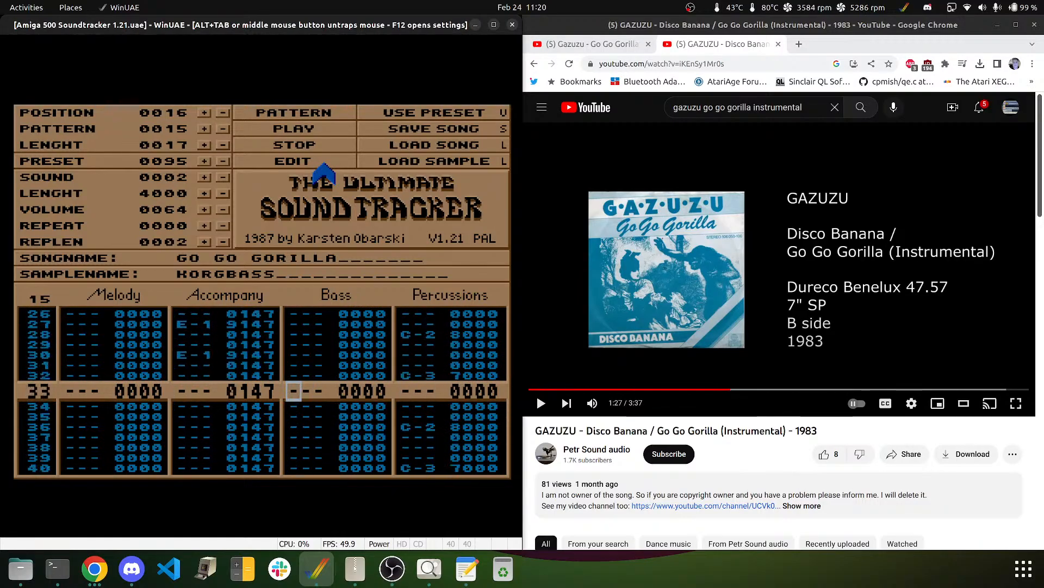
pyautogui.press('Up')
pyautogui.press('Up')
pyautogui.press('Up')
pyautogui.press('Up')
pyautogui.press('Up')
pyautogui.press('Up')
pyautogui.press('Up')
pyautogui.press('Up')
pyautogui.press('Up')
pyautogui.press('Up')
pyautogui.press('Up')
pyautogui.press('Up')
pyautogui.press('Up')
pyautogui.press('Up')
pyautogui.press('Up')
pyautogui.press('Up')
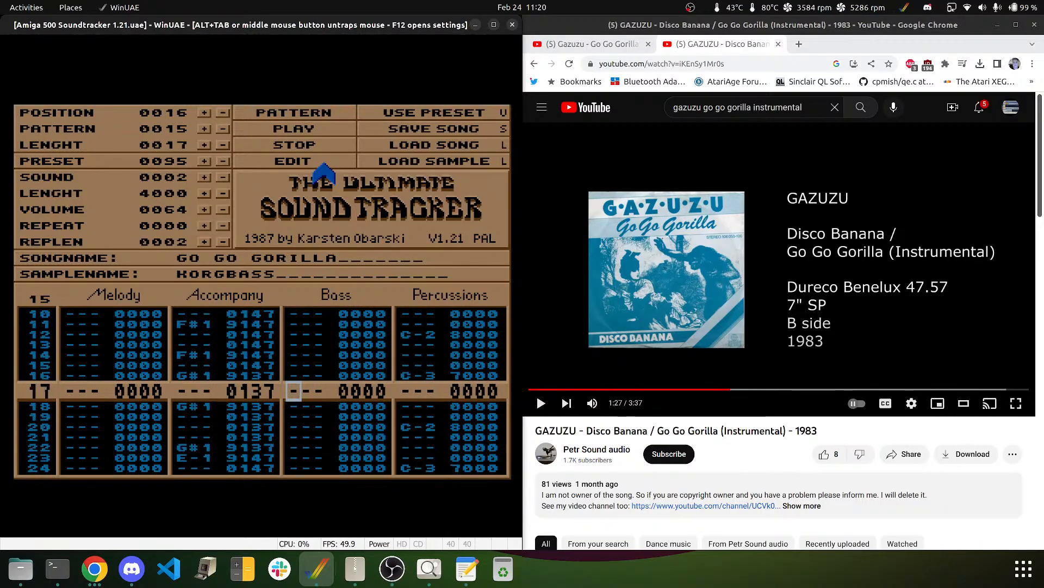
# - Enter F#2 bass notes on rows 00, 01 and 03, then switch to Chrome
pyautogui.press('Up')
pyautogui.press('Up')
pyautogui.press('Up')
pyautogui.press('Up')
pyautogui.press('Up')
pyautogui.press('Up')
pyautogui.press('Up')
pyautogui.press('Up')
pyautogui.press('Up')
pyautogui.press('Up')
pyautogui.press('Up')
pyautogui.press('Up')
pyautogui.press('Up')
pyautogui.press('Up')
pyautogui.press('Up')
pyautogui.press('Up')
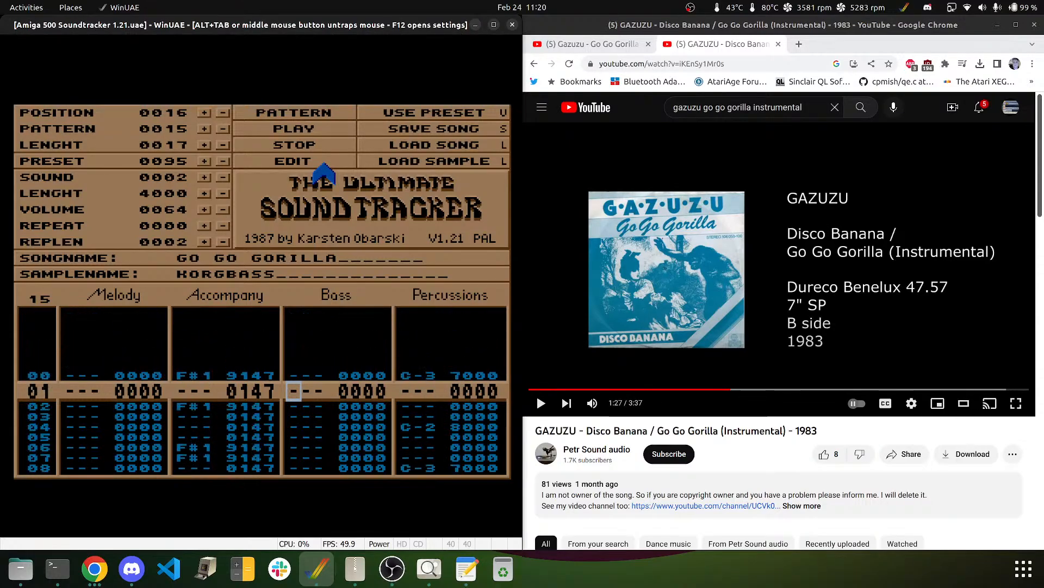
pyautogui.press('Up')
pyautogui.press('e')
pyautogui.press('Up')
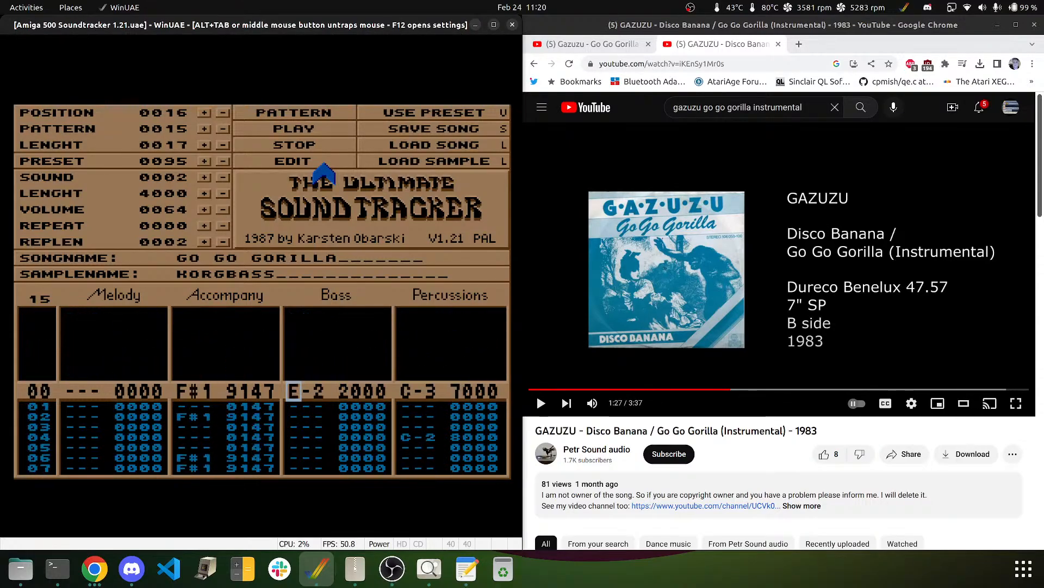
pyautogui.press('5')
pyautogui.press('5')
pyautogui.press('Down')
pyautogui.press('5')
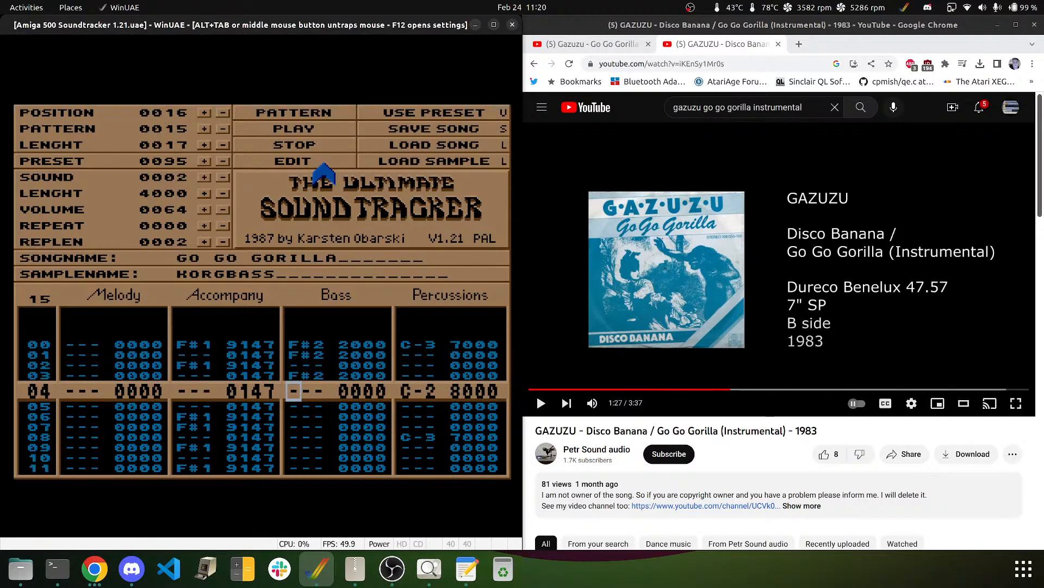
pyautogui.hotkey('alt', 'Tab')
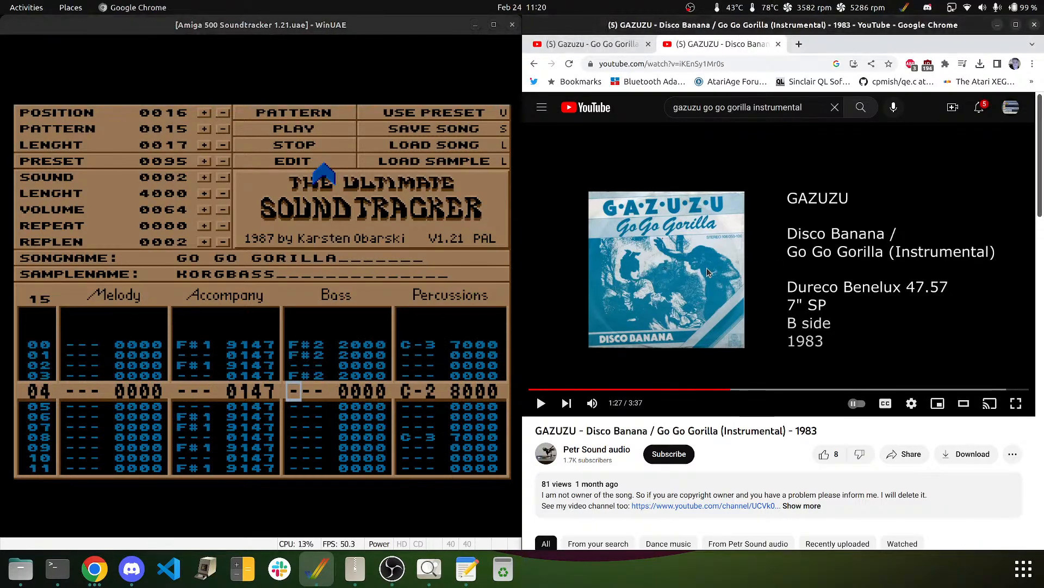
# - Replay the song from a few seconds back, pause at 1:25, and return to the tracker
pyautogui.press('space')
pyautogui.press('Left')
pyautogui.press('Left')
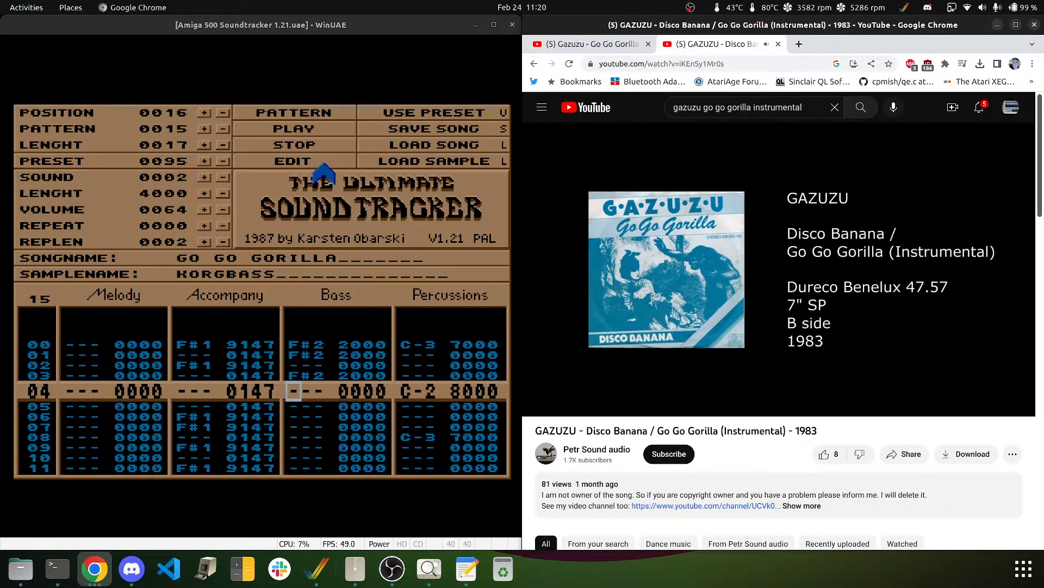
pyautogui.click(630, 247)
pyautogui.click(249, 249)
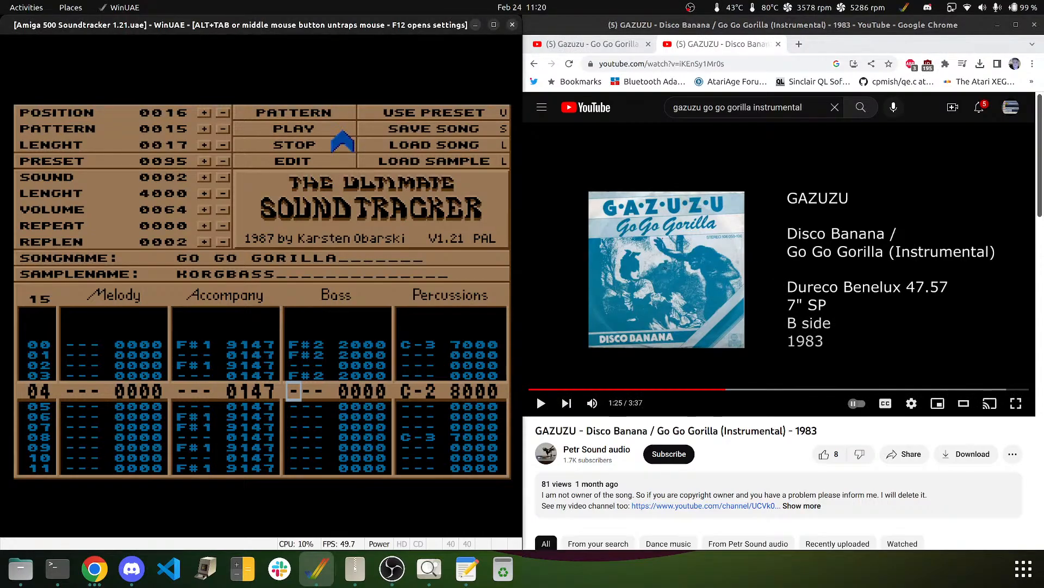
# - Enter bass notes C#2 on row 04, E-2 on row 06, C#2 on row 07 and F#2 on row 08
pyautogui.press('m')
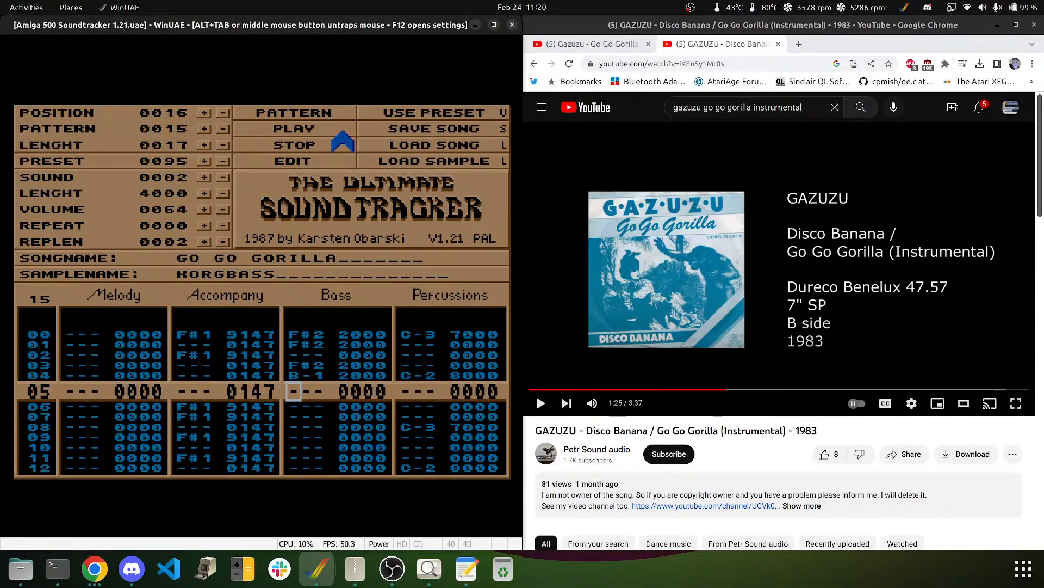
pyautogui.press('Up')
pyautogui.press('2')
pyautogui.press('Down')
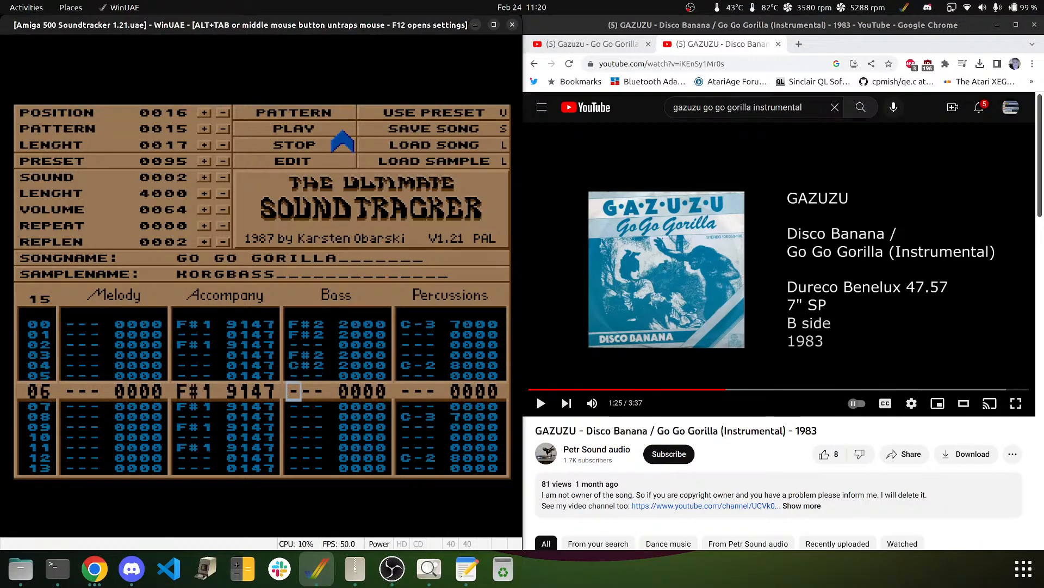
pyautogui.press('3')
pyautogui.press('Up')
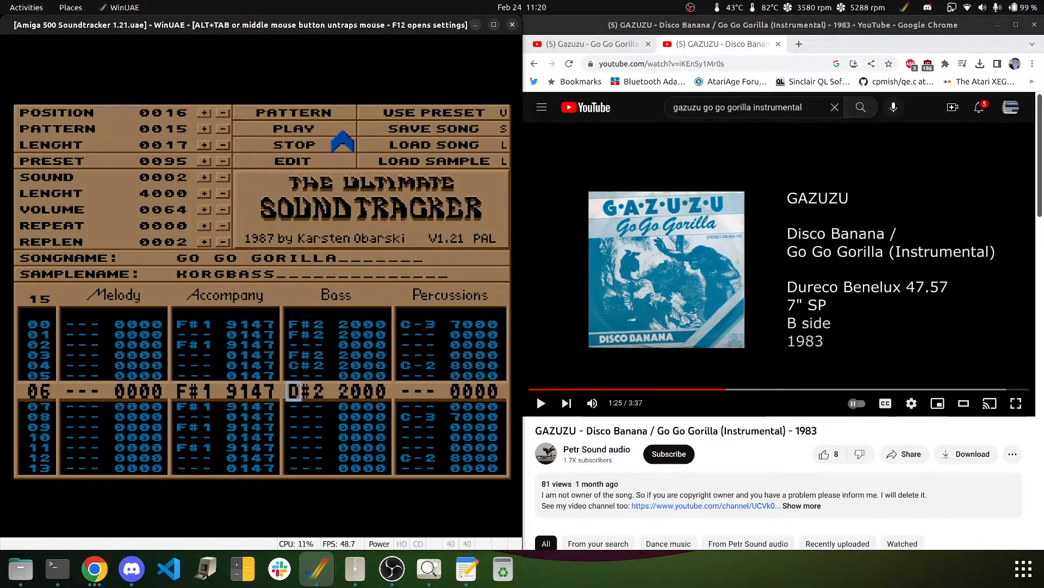
pyautogui.press('e')
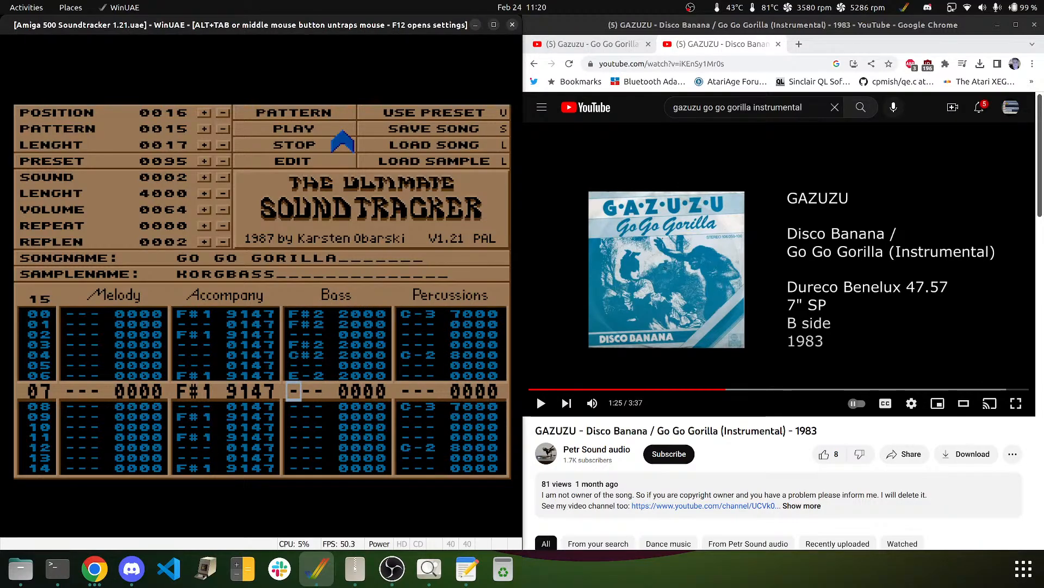
pyautogui.press('2')
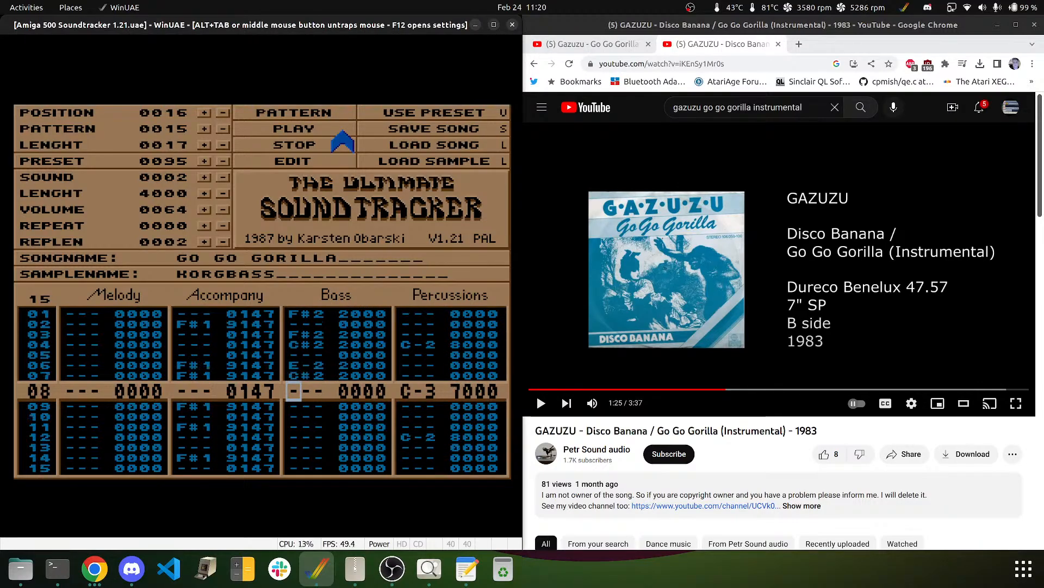
pyautogui.press('r')
pyautogui.press('5')
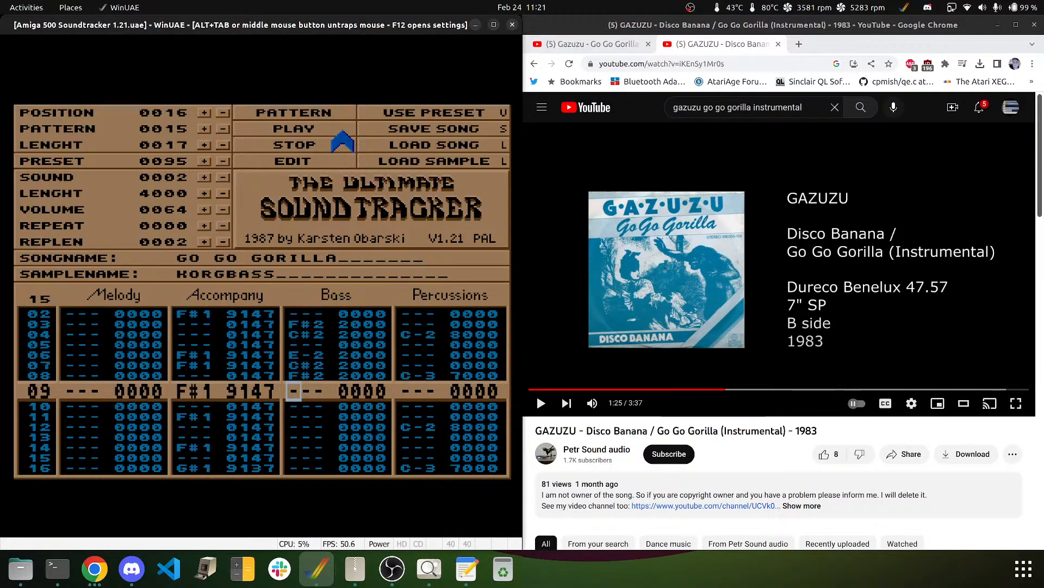
# - Add F#2 on rows 09 and 11, C#2 on row 12, E-2 on row 14, C#2 on row 15, then play and stop
pyautogui.press('5')
pyautogui.press('Down')
pyautogui.press('5')
pyautogui.press('m')
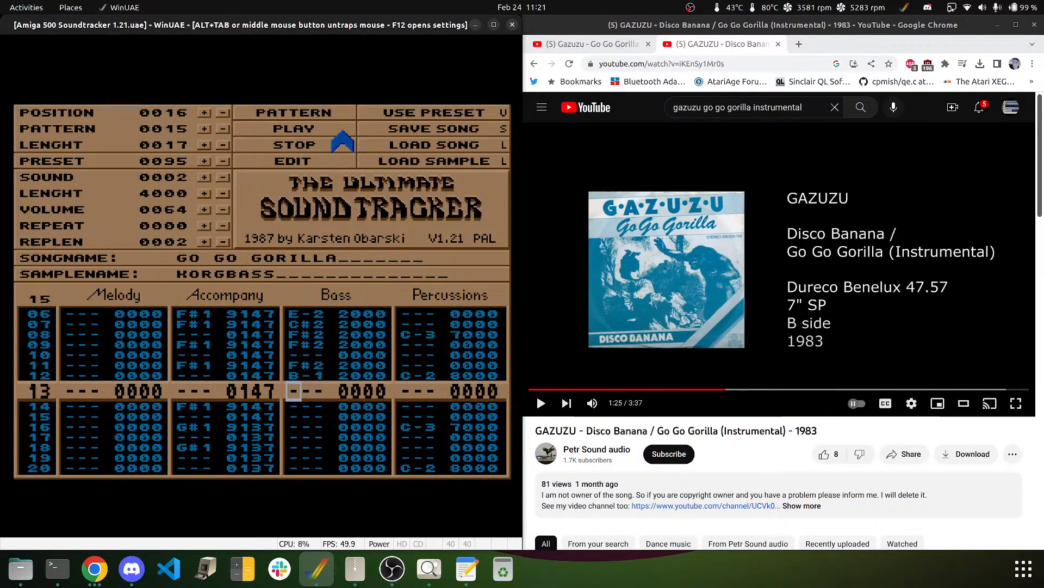
pyautogui.press('Up')
pyautogui.press('2')
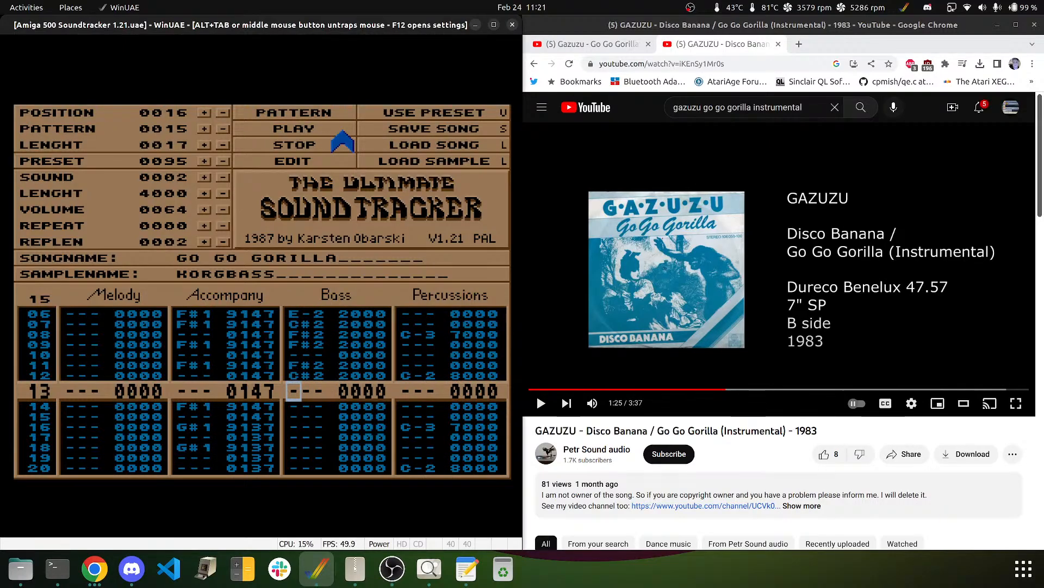
pyautogui.press('Down')
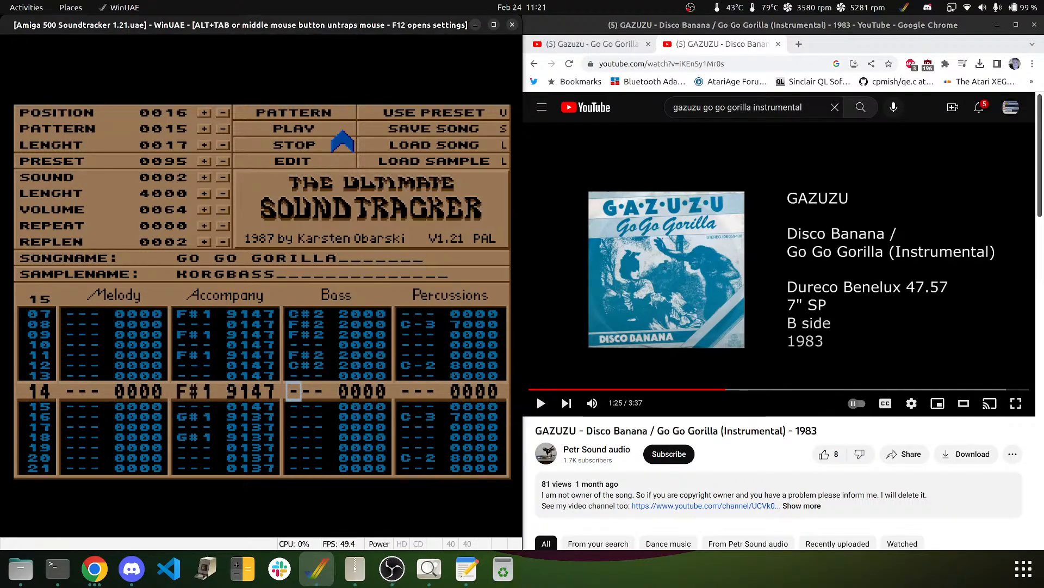
pyautogui.press('e')
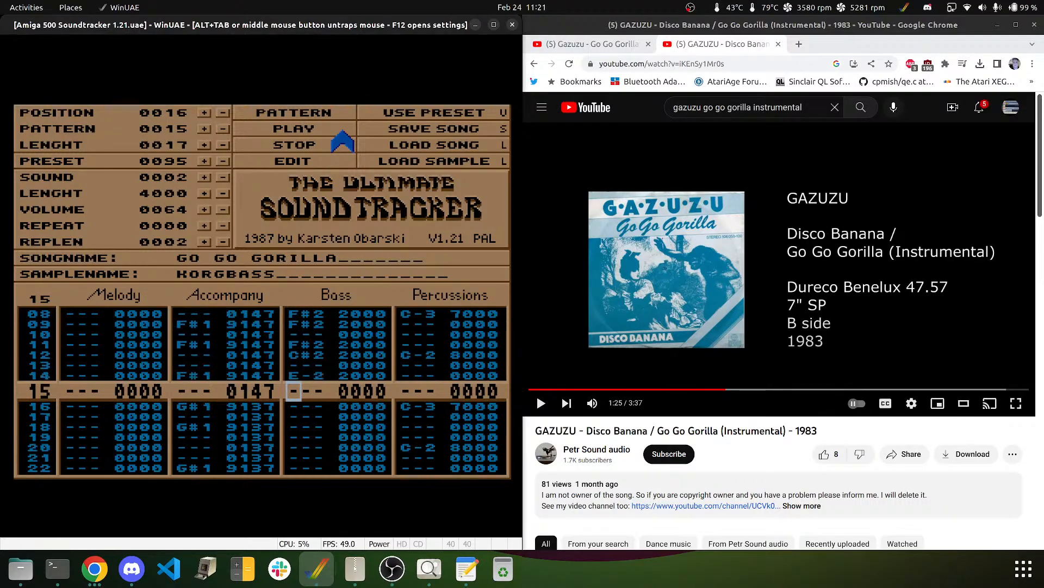
pyautogui.press('m')
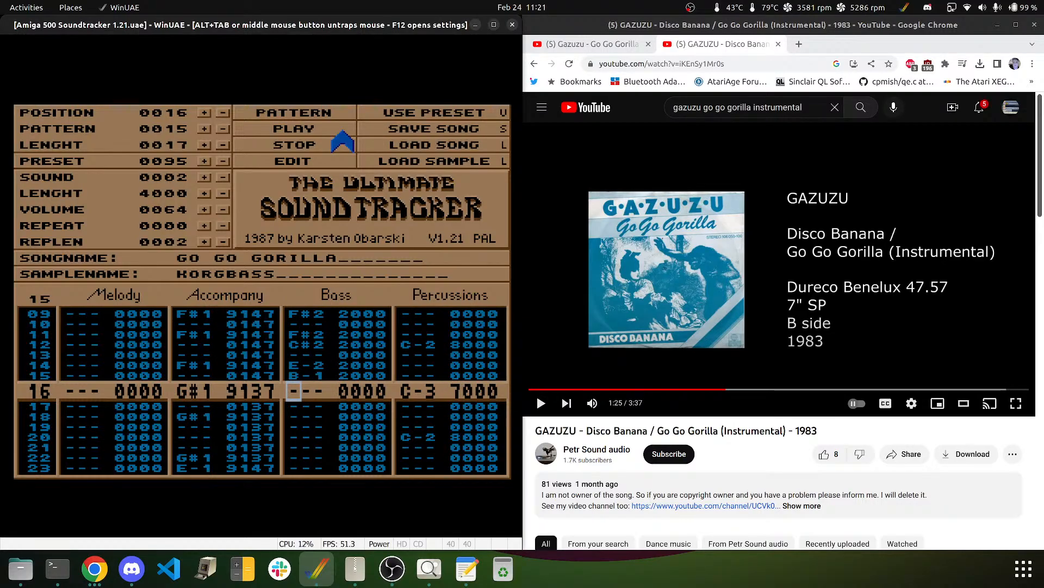
pyautogui.press('Up')
pyautogui.press('2')
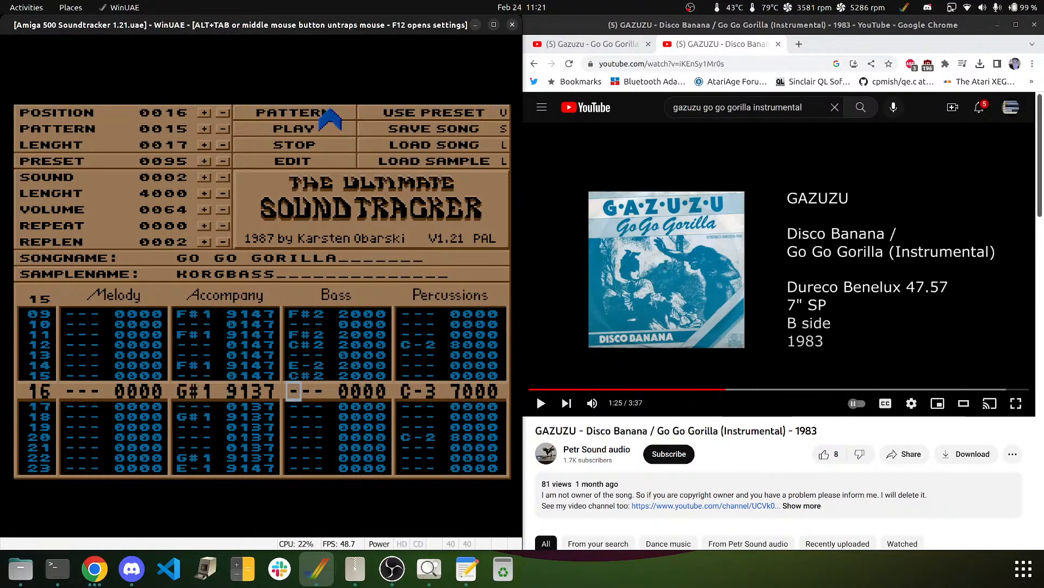
pyautogui.click(329, 130)
pyautogui.click(316, 145)
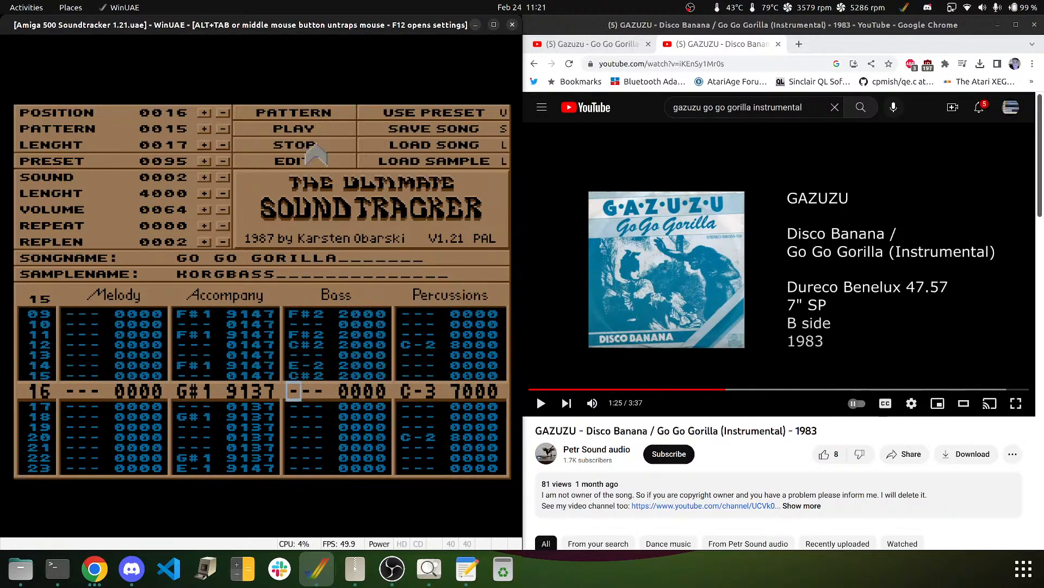
# - With editing on, enter G#2 bass notes on rows 16, 17 and 19
pyautogui.click(288, 160)
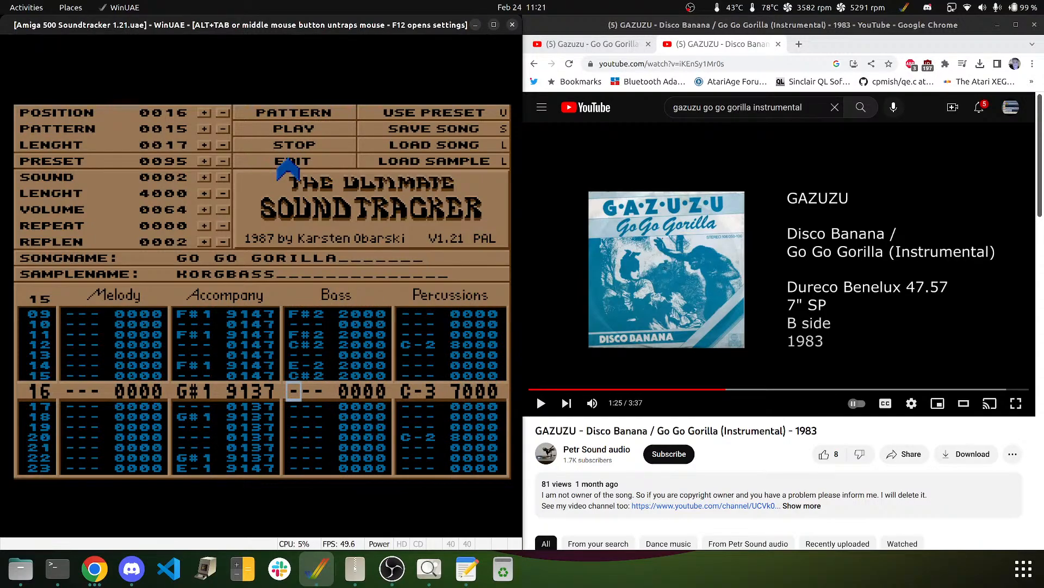
pyautogui.press('r')
pyautogui.press('Up')
pyautogui.press('t')
pyautogui.press('Up')
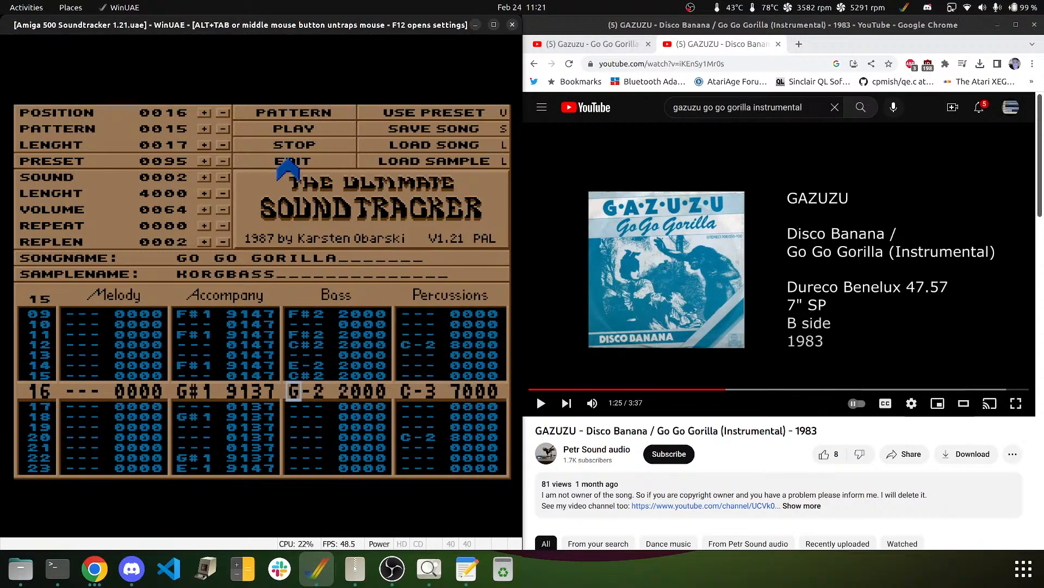
pyautogui.press('5')
pyautogui.press('Up')
pyautogui.press('5')
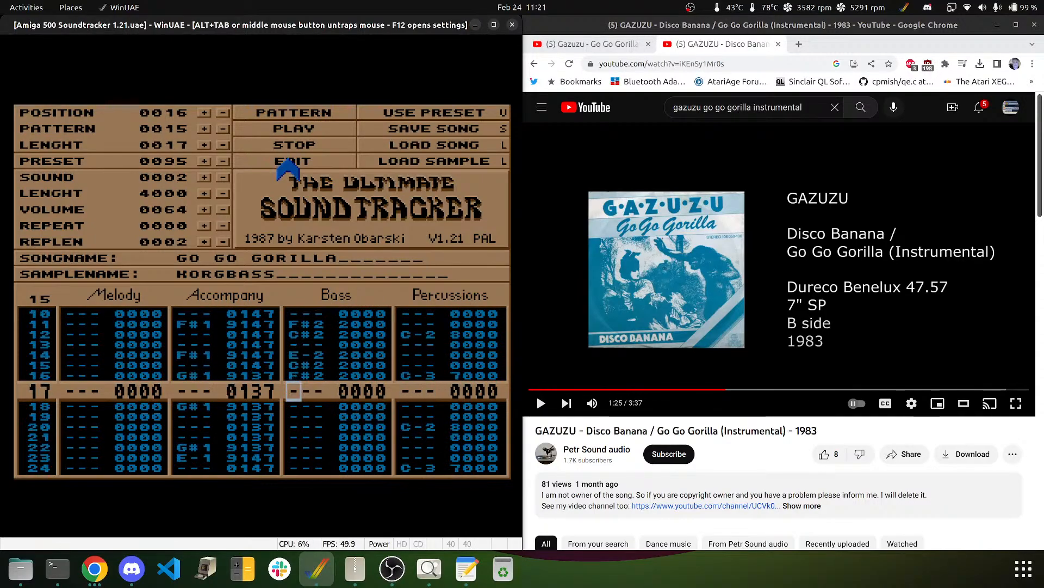
pyautogui.press('Up')
pyautogui.press('6')
pyautogui.press('6')
pyautogui.press('Down')
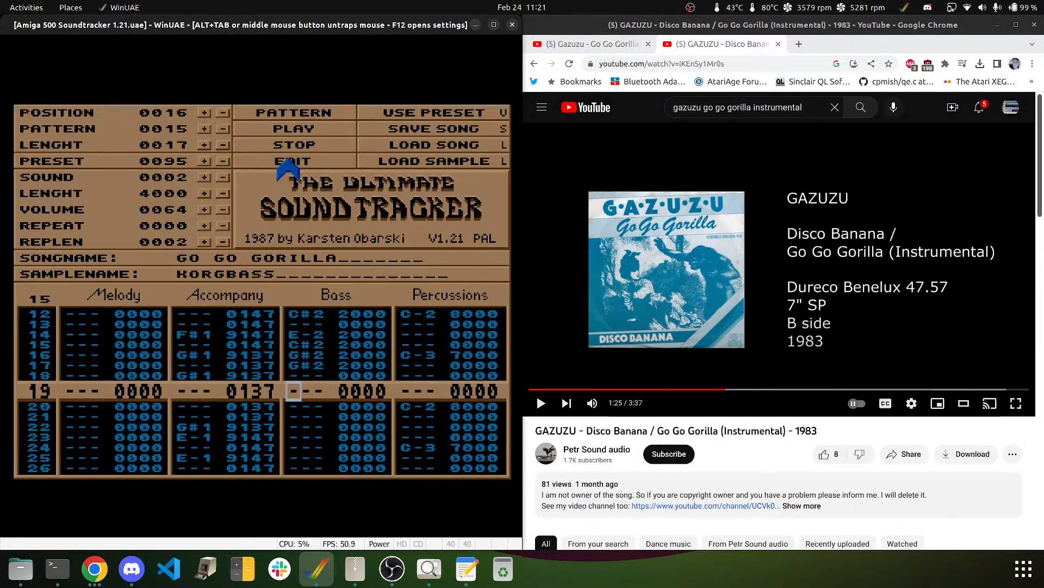
pyautogui.press('6')
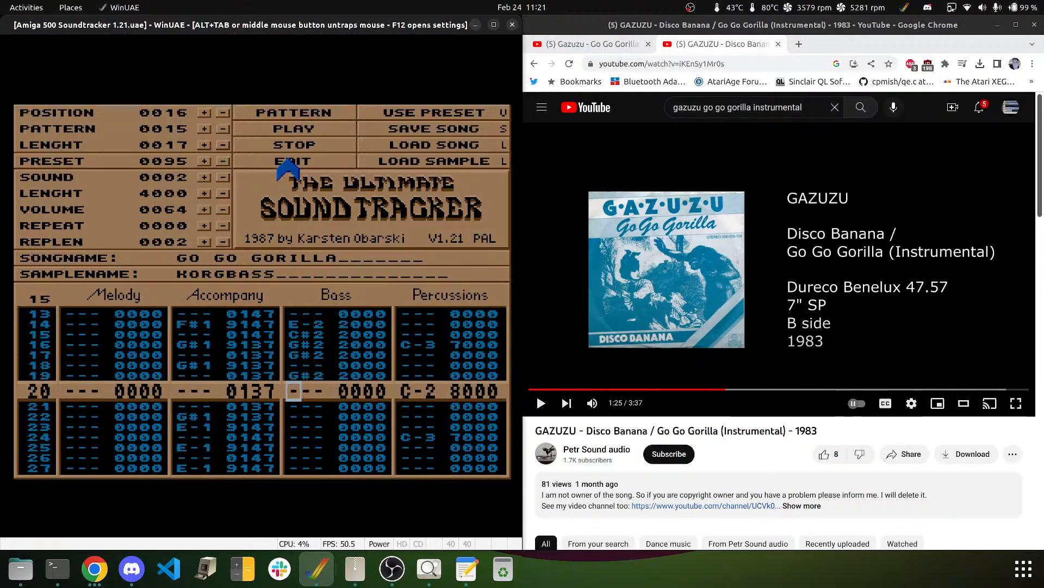
# - Add a D#2 bass note on row 20, try notes on row 21, then play the pattern
pyautogui.press('3')
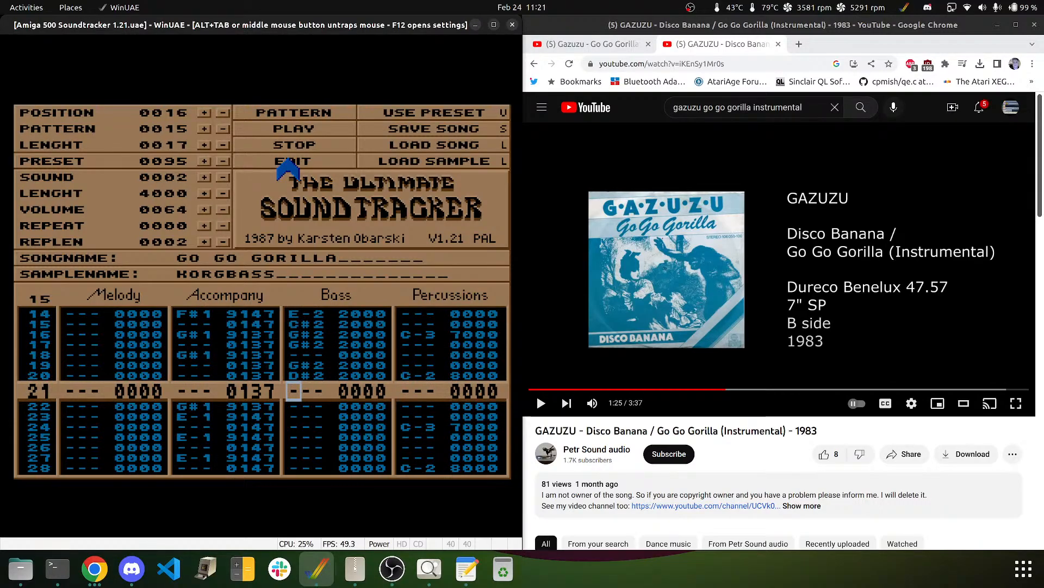
pyautogui.press('r')
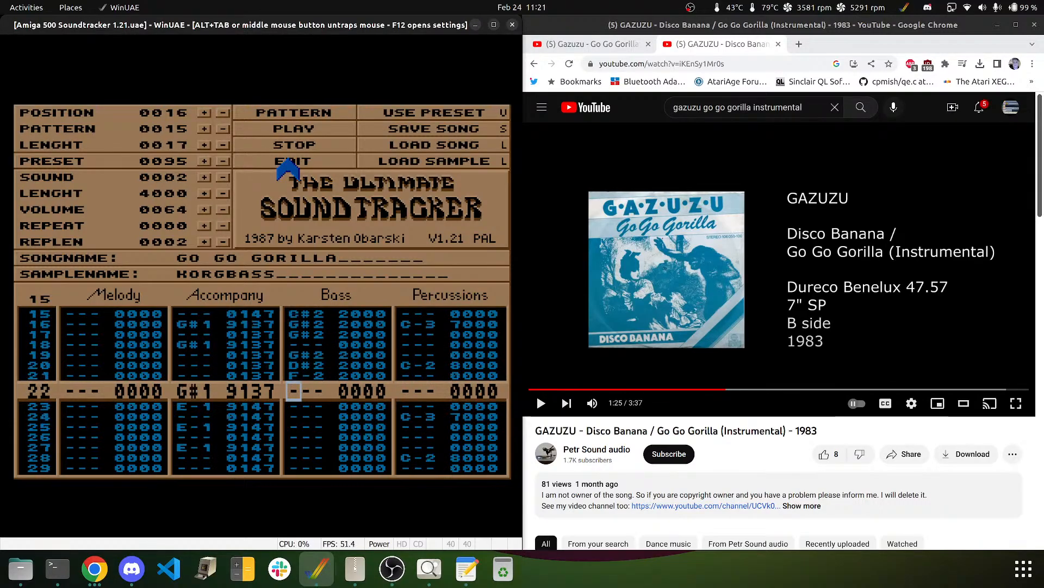
pyautogui.press('Up')
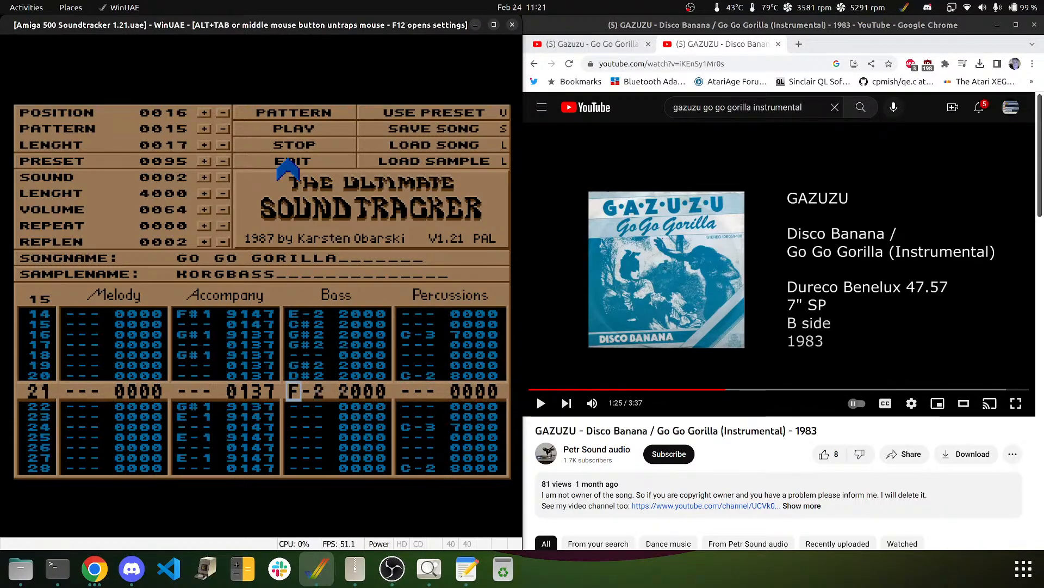
pyautogui.press('5')
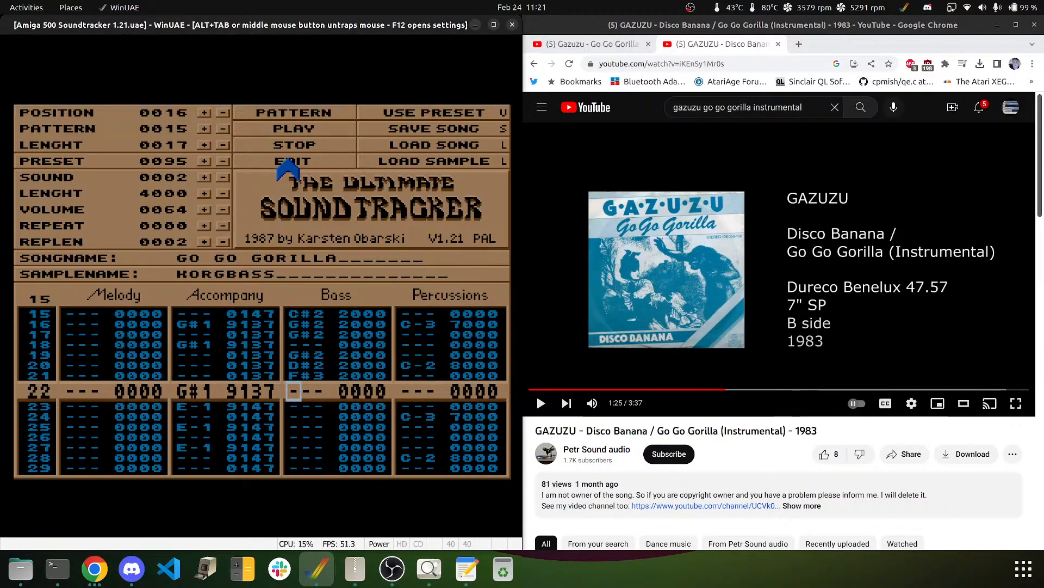
pyautogui.press('Up')
pyautogui.press('d')
pyautogui.press('Up')
pyautogui.press('g')
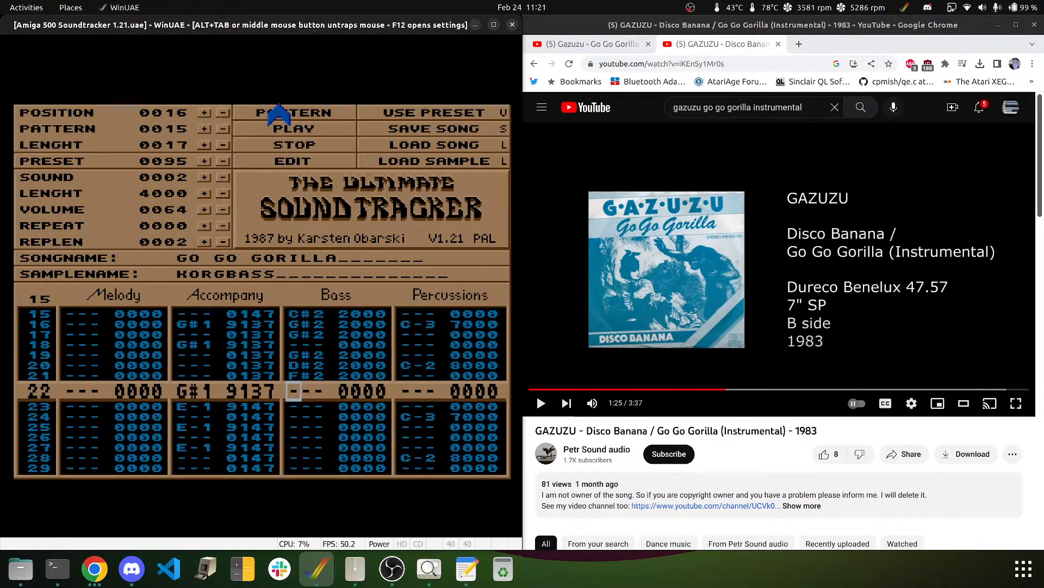
pyautogui.click(307, 112)
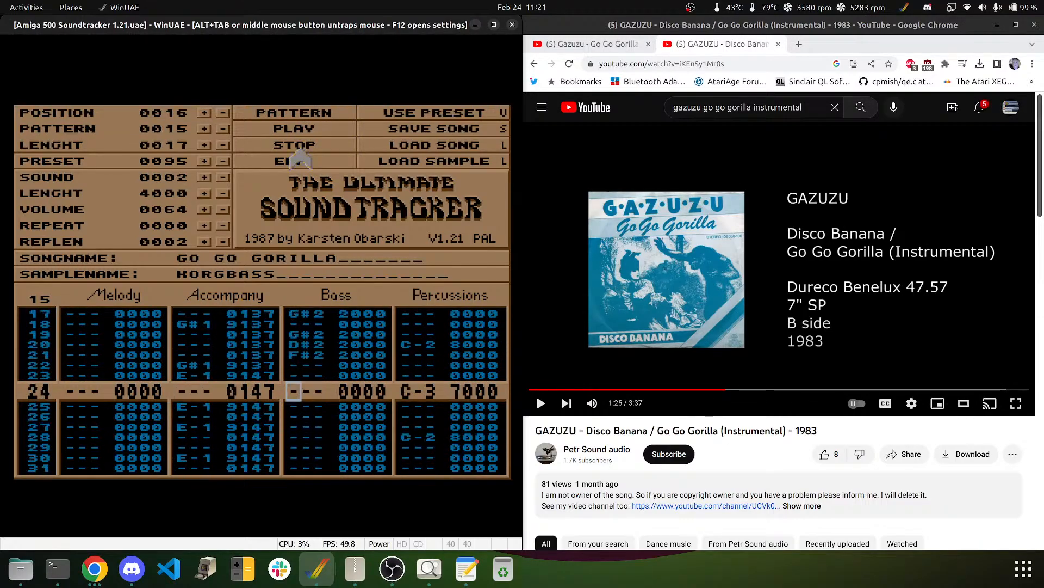
# - Clear row 21, put G#2 on row 22 and D#2 on row 23, then play the pattern
pyautogui.press('Up')
pyautogui.press('Up')
pyautogui.press('Up')
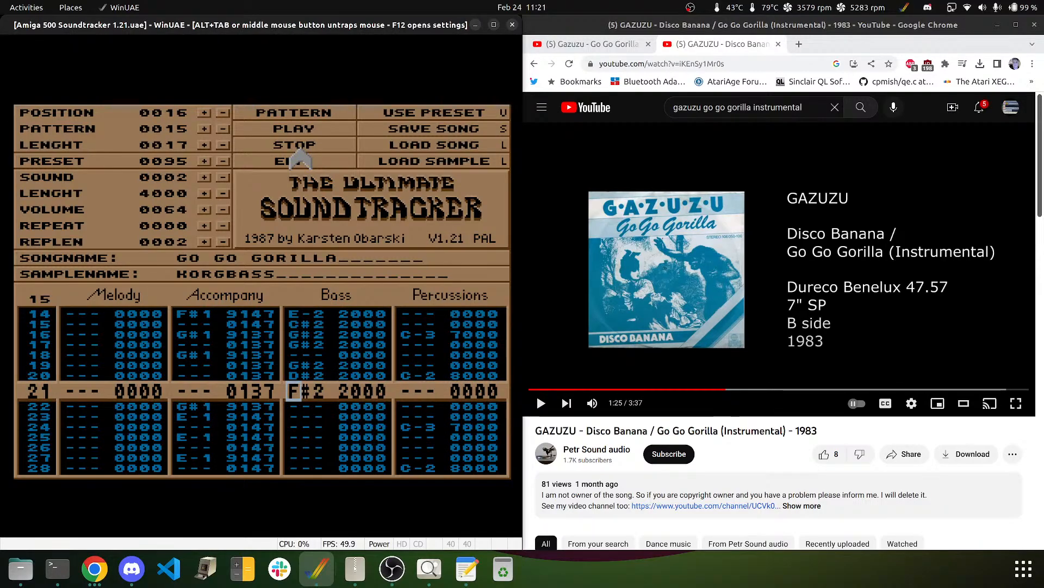
pyautogui.press('Delete')
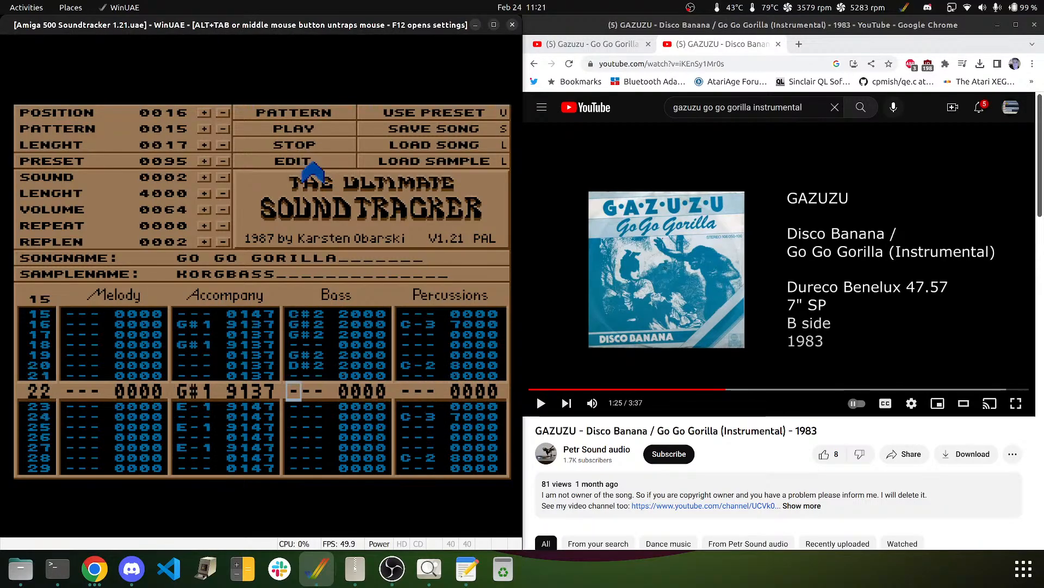
pyautogui.press('t')
pyautogui.press('Up')
pyautogui.press('r')
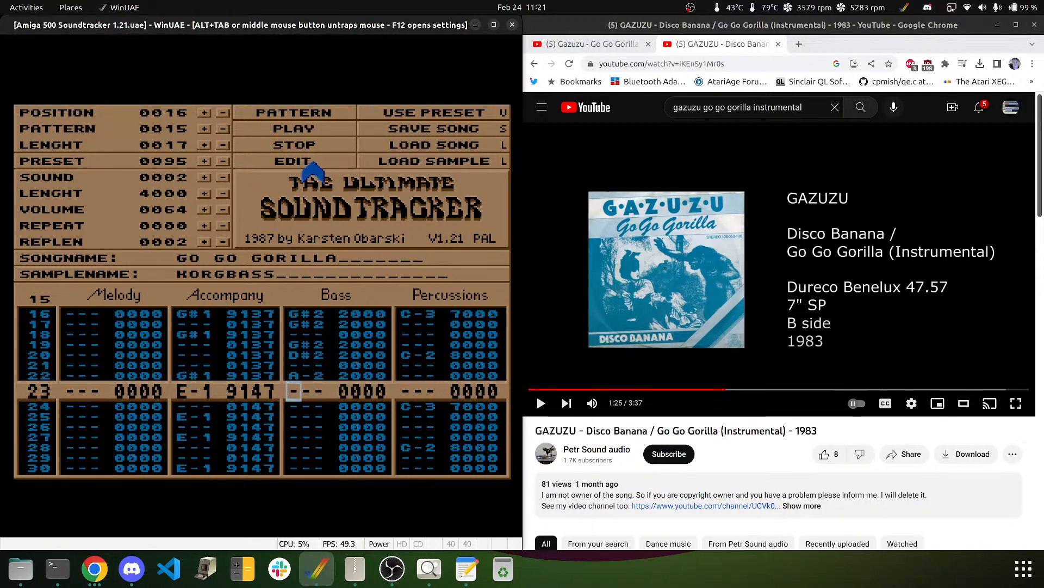
pyautogui.press('Up')
pyautogui.press('5')
pyautogui.press('Up')
pyautogui.press('6')
pyautogui.press('3')
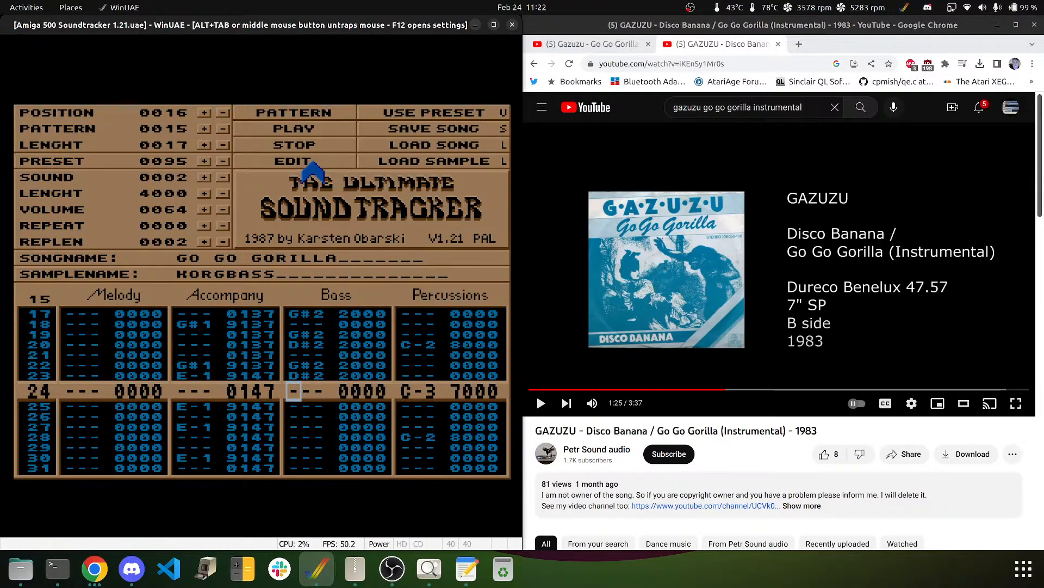
pyautogui.click(306, 112)
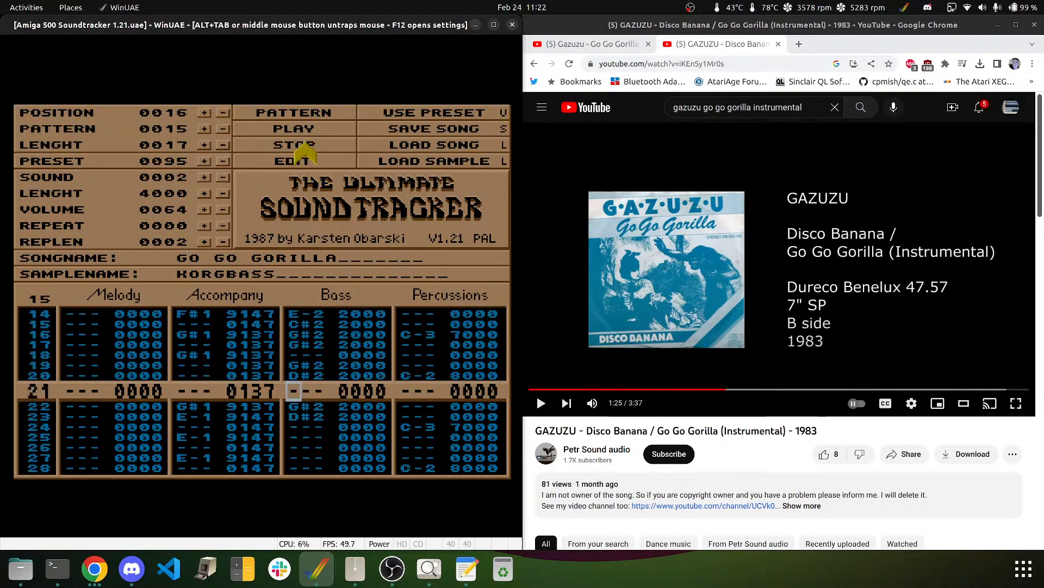
# - Enter bass rows 24–31 as E-2, E-2, gap, E-2, B-1, gap, D#2, B-1, then play the pattern
pyautogui.click(305, 144)
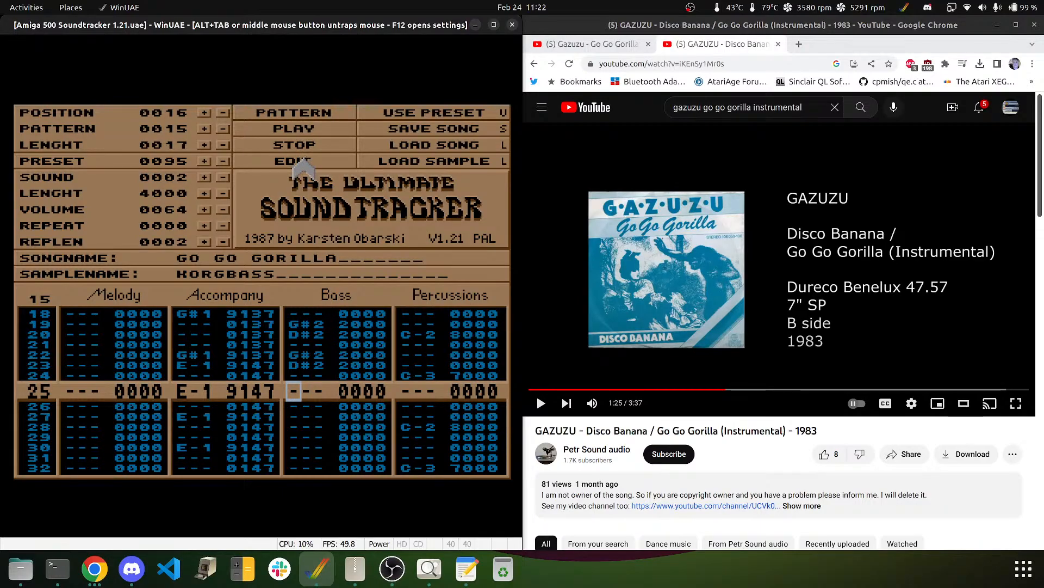
pyautogui.click(304, 159)
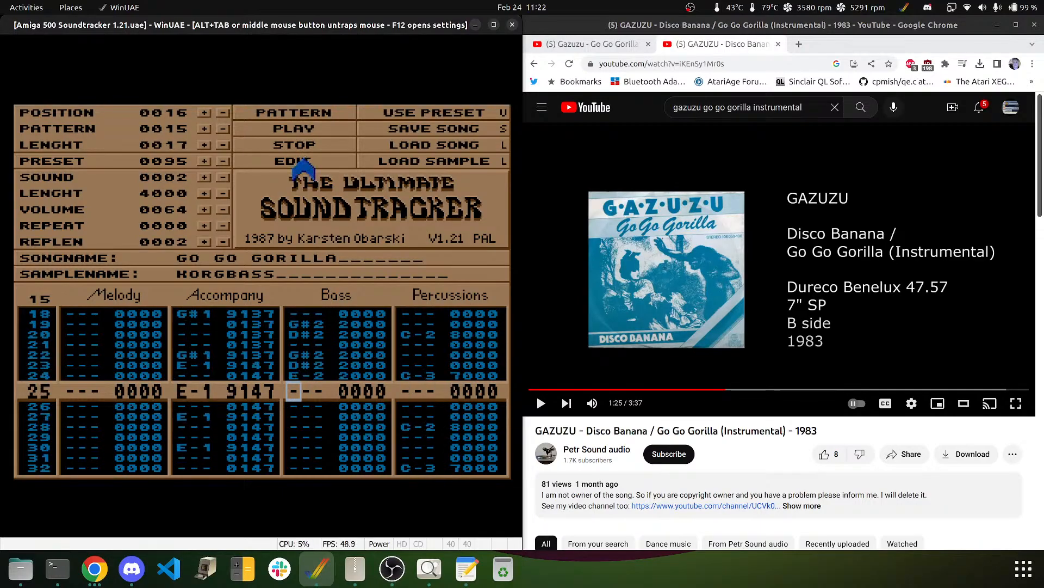
pyautogui.press('e')
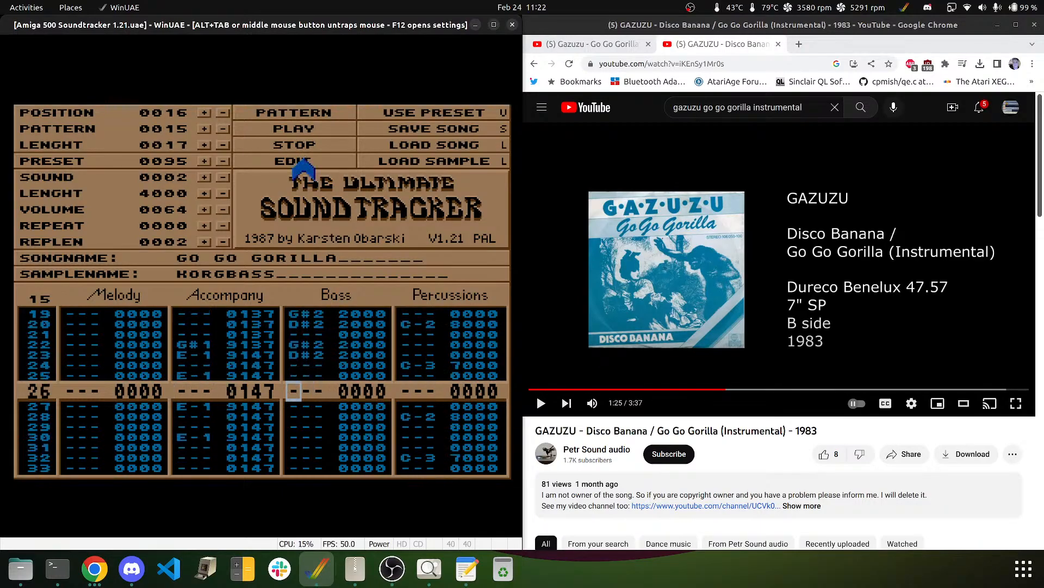
pyautogui.press('Up')
pyautogui.press('Up')
pyautogui.press('e')
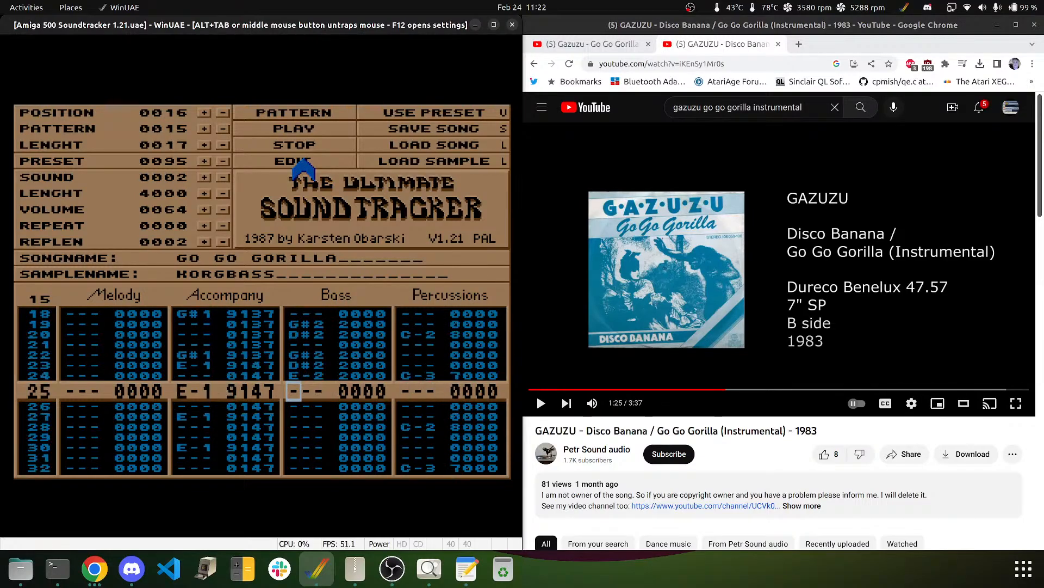
pyautogui.press('e')
pyautogui.press('Down')
pyautogui.press('e')
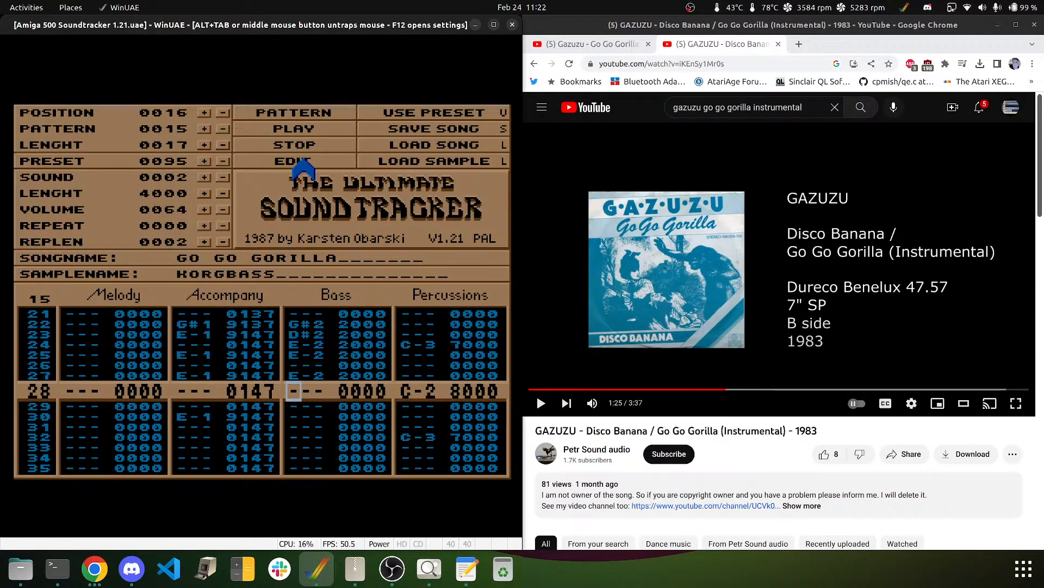
pyautogui.press('m')
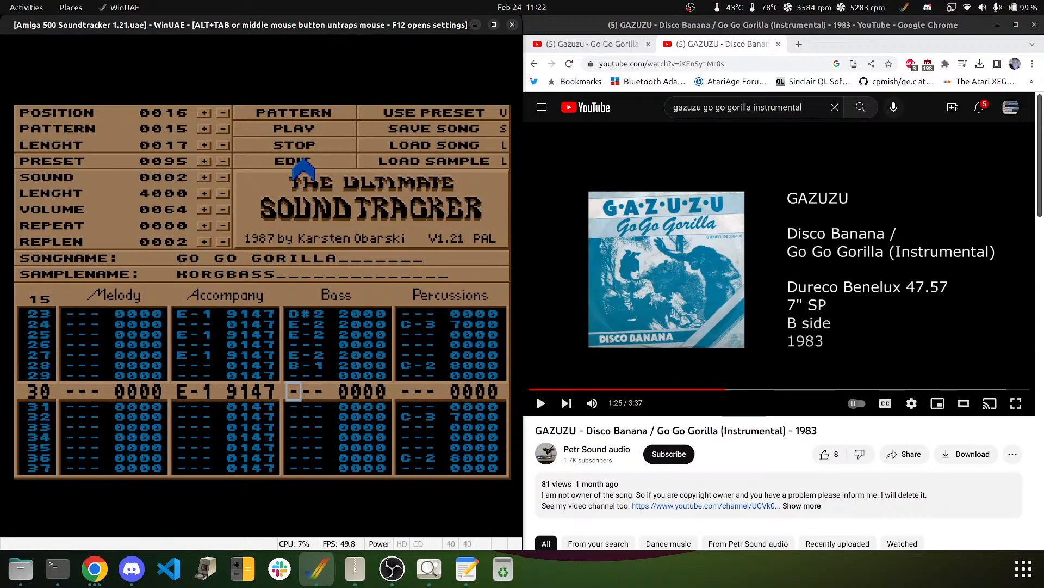
pyautogui.press('Down')
pyautogui.press('3')
pyautogui.press('m')
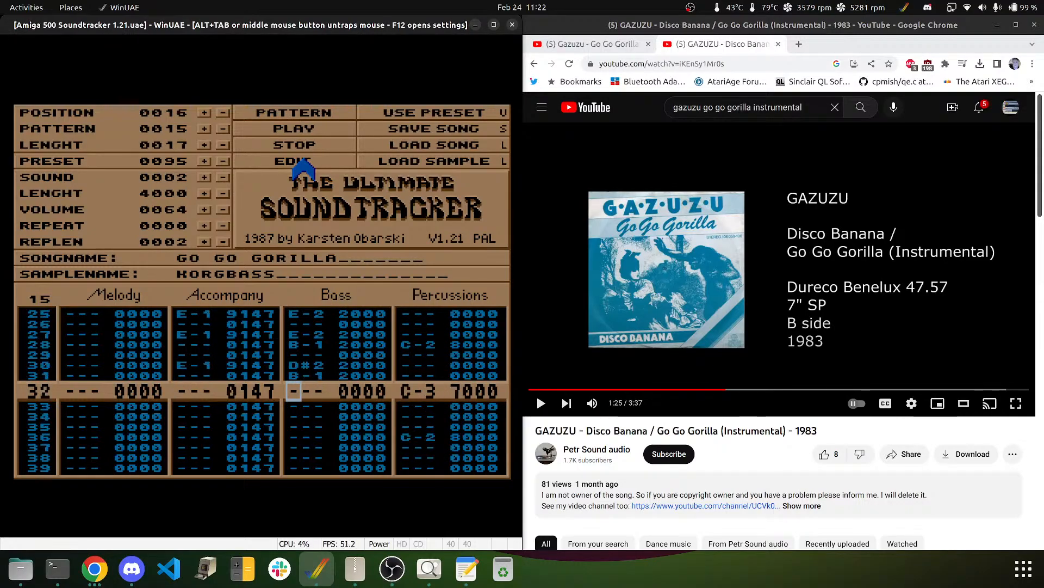
pyautogui.click(272, 113)
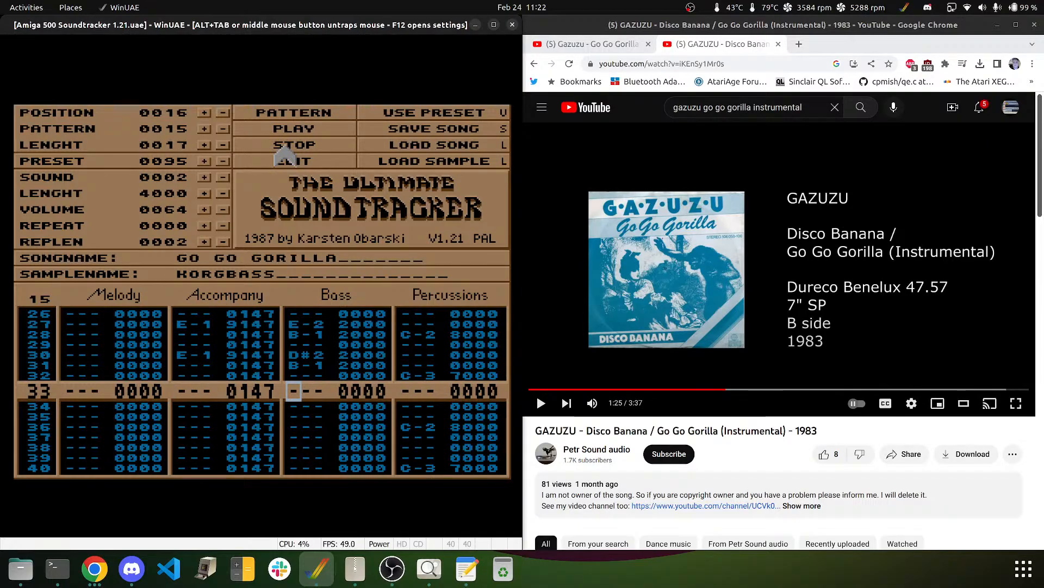
# - Add E-2 bass notes on rows 33–34, clear row 35, add B-1, and replay the pattern
pyautogui.click(296, 163)
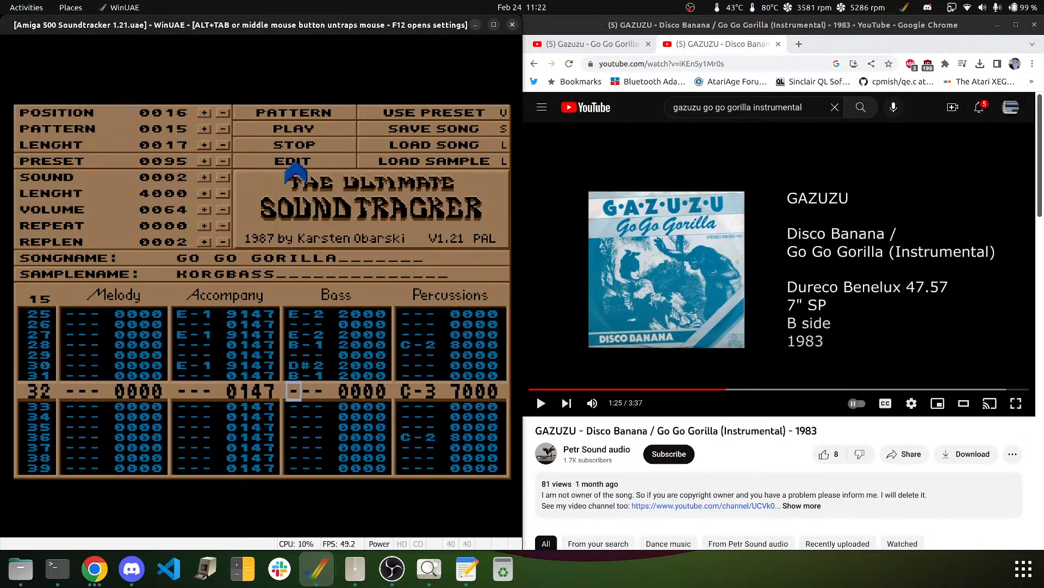
pyautogui.press('Down')
pyautogui.press('e')
pyautogui.press('e')
pyautogui.press('d')
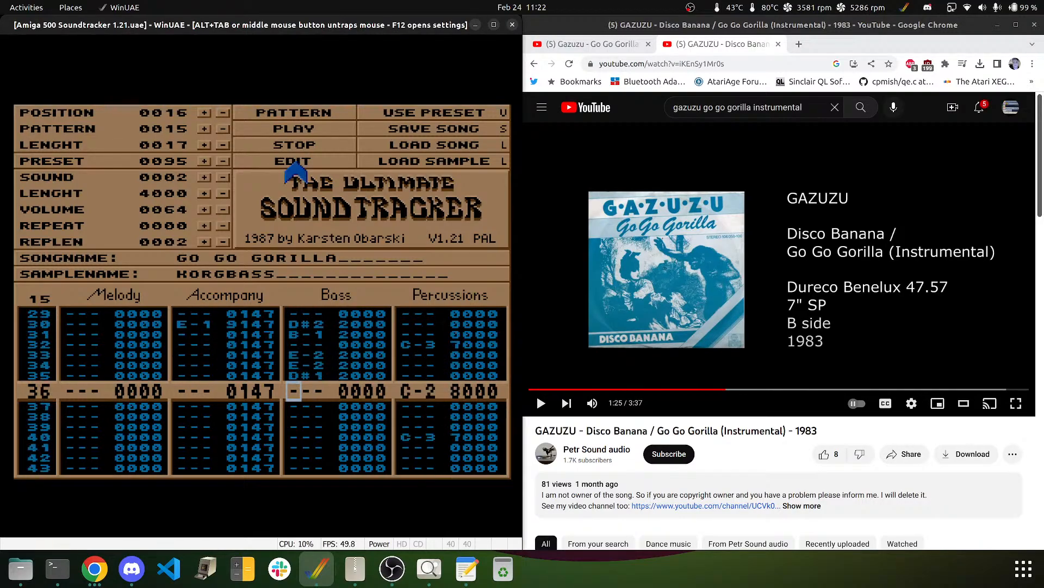
pyautogui.press('Up')
pyautogui.press('Delete')
pyautogui.press('e')
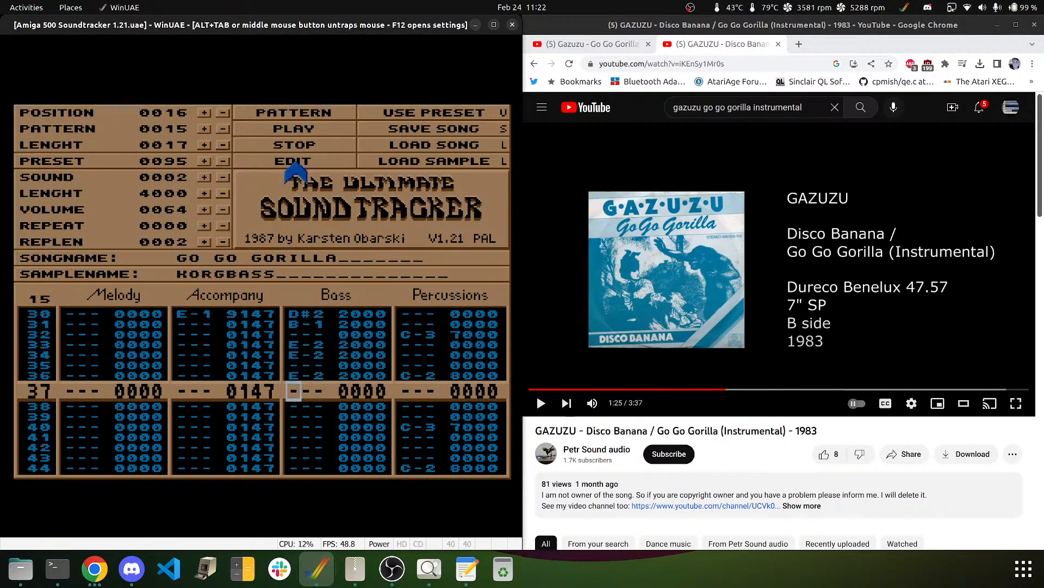
pyautogui.press('m')
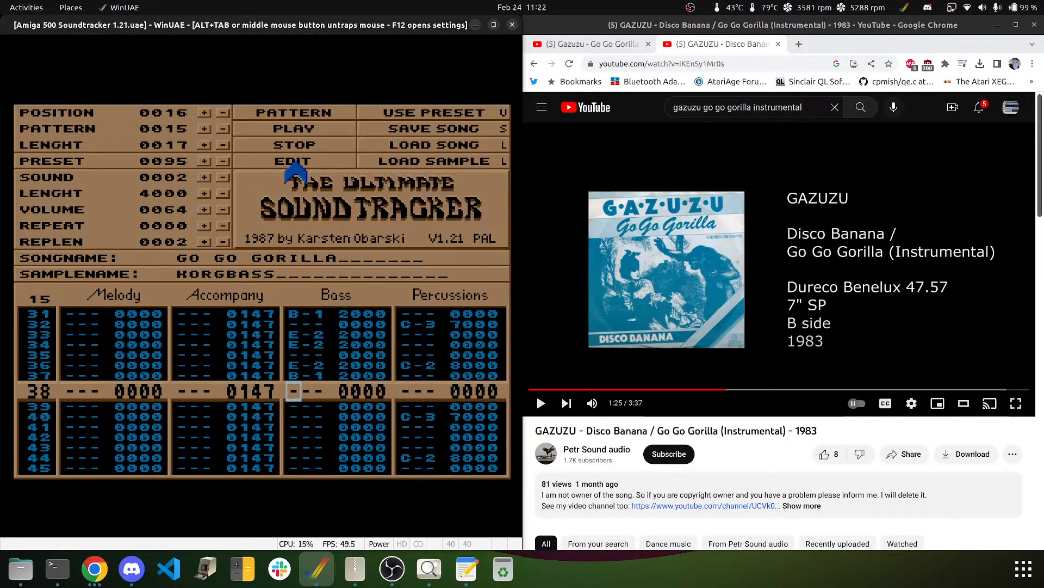
pyautogui.click(274, 112)
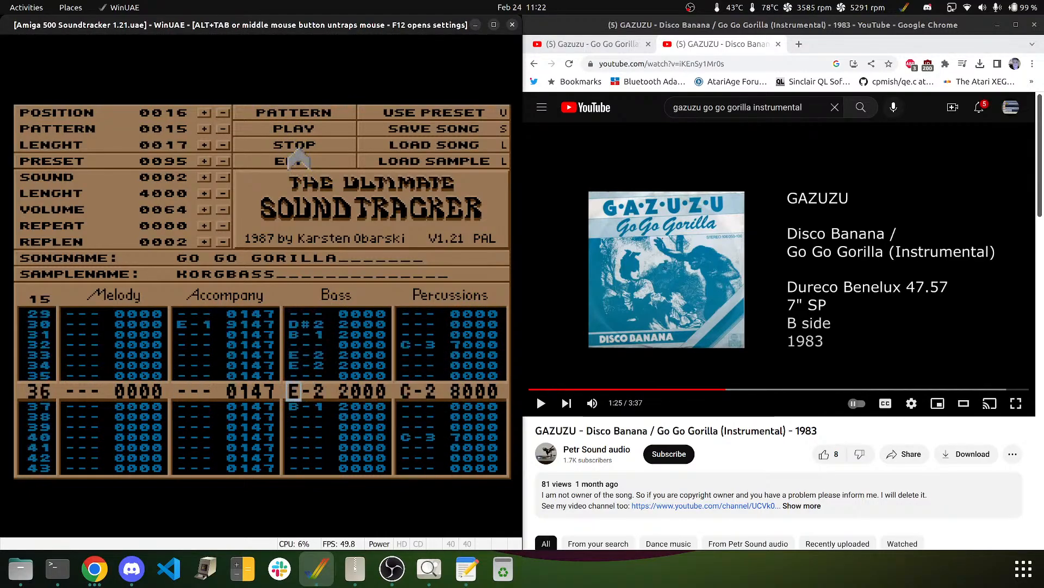
# - Rework bass rows 32–39: E-2 on 32 and 35, B-1 on 36, rest, D#2, B-1, then replay
pyautogui.press('Up')
pyautogui.press('Up')
pyautogui.press('Up')
pyautogui.press('Up')
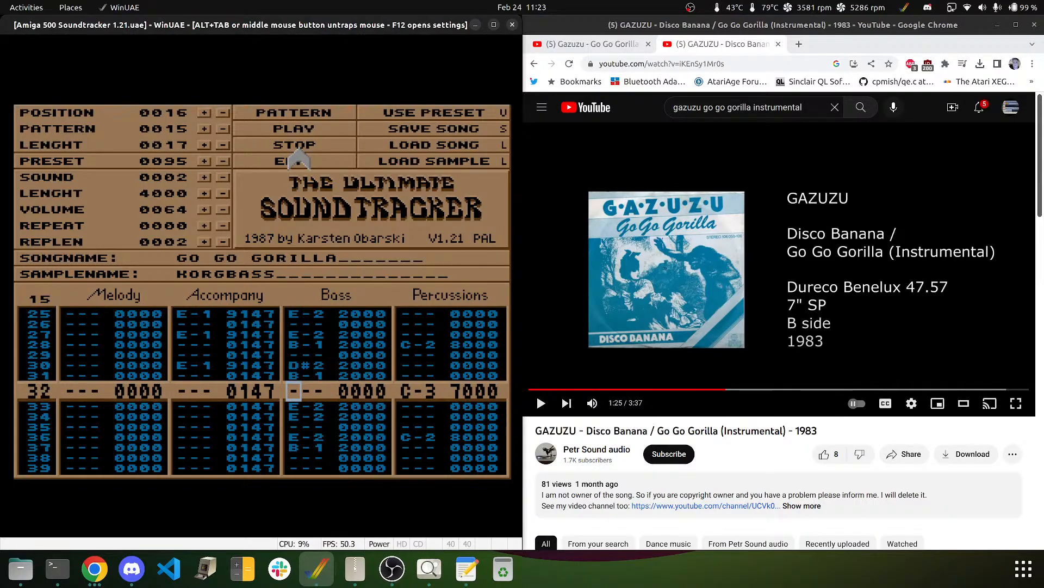
pyautogui.click(282, 165)
pyautogui.press('e')
pyautogui.press('e')
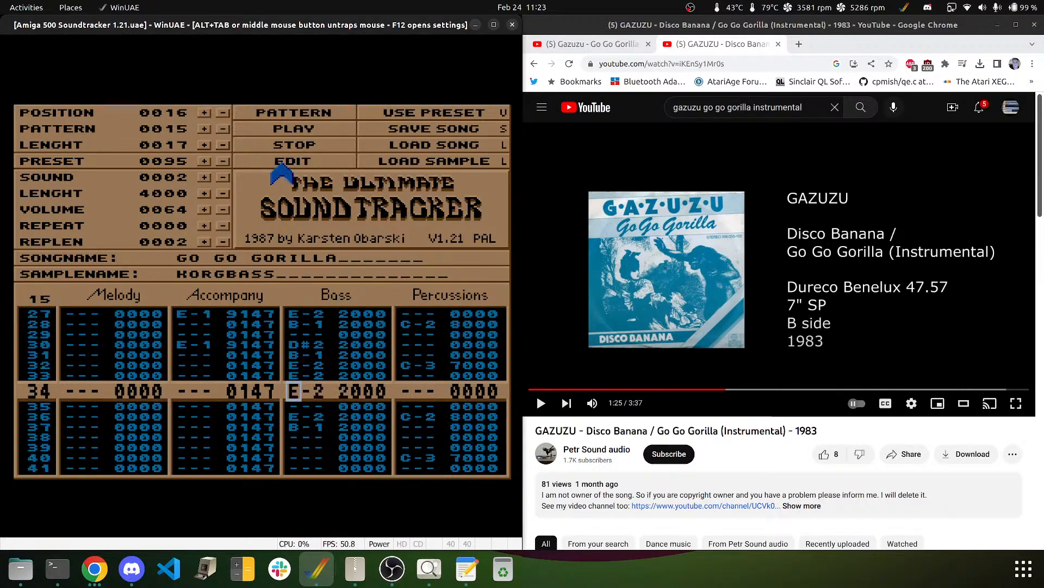
pyautogui.press('Delete')
pyautogui.press('e')
pyautogui.press('m')
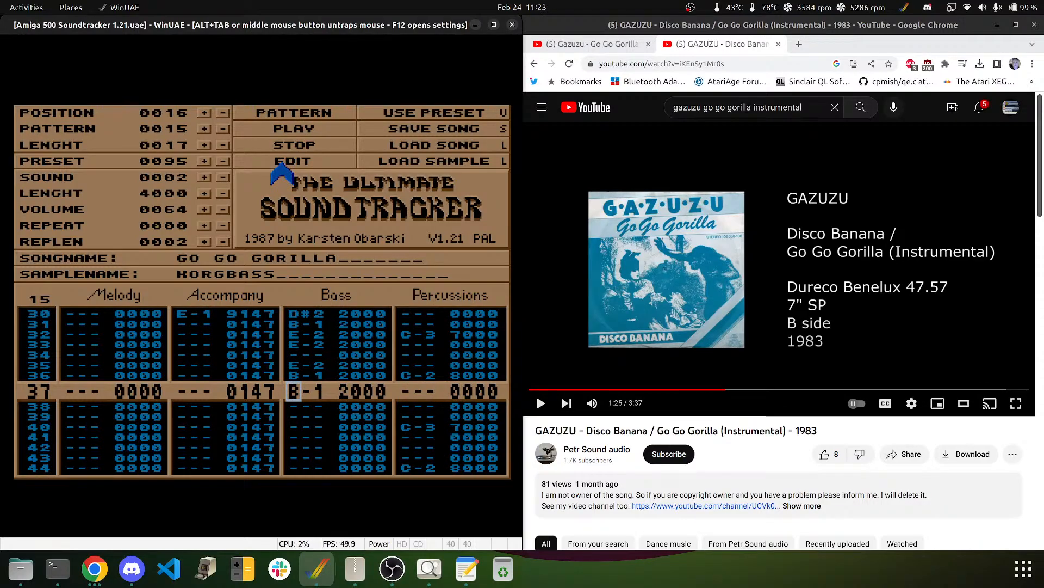
pyautogui.press('Delete')
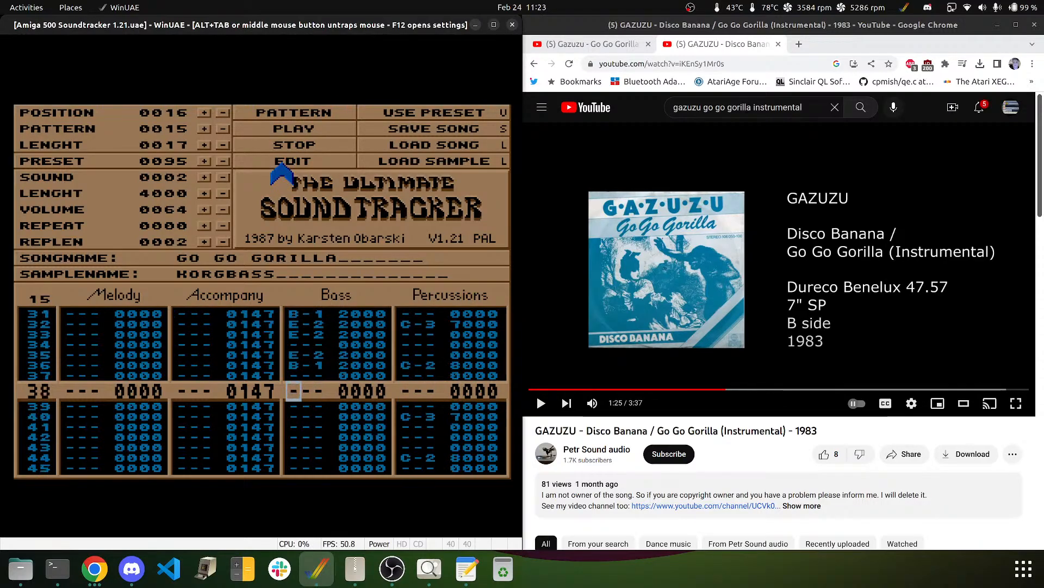
pyautogui.press('2')
pyautogui.press('Up')
pyautogui.press('3')
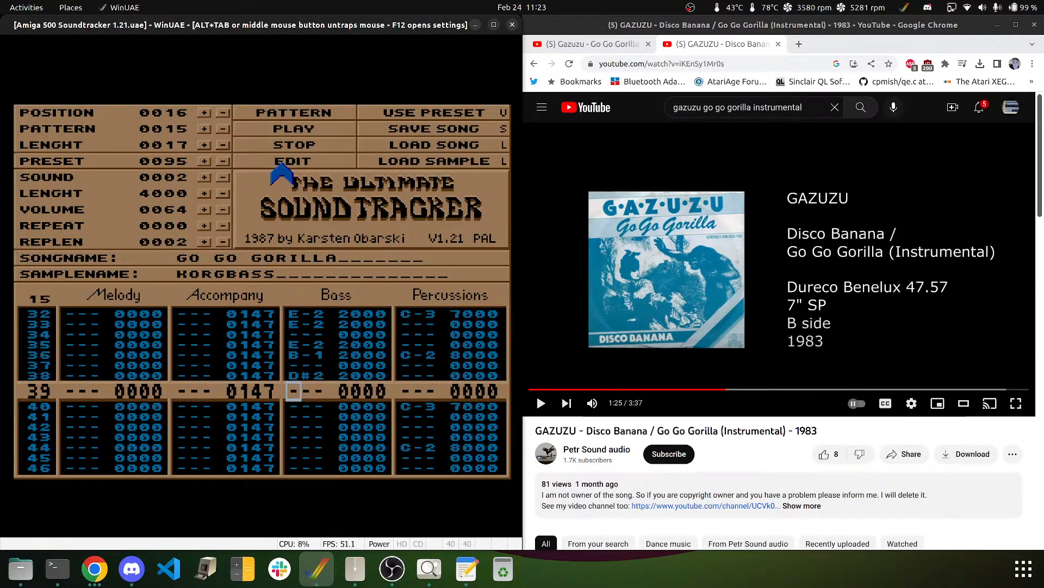
pyautogui.press('m')
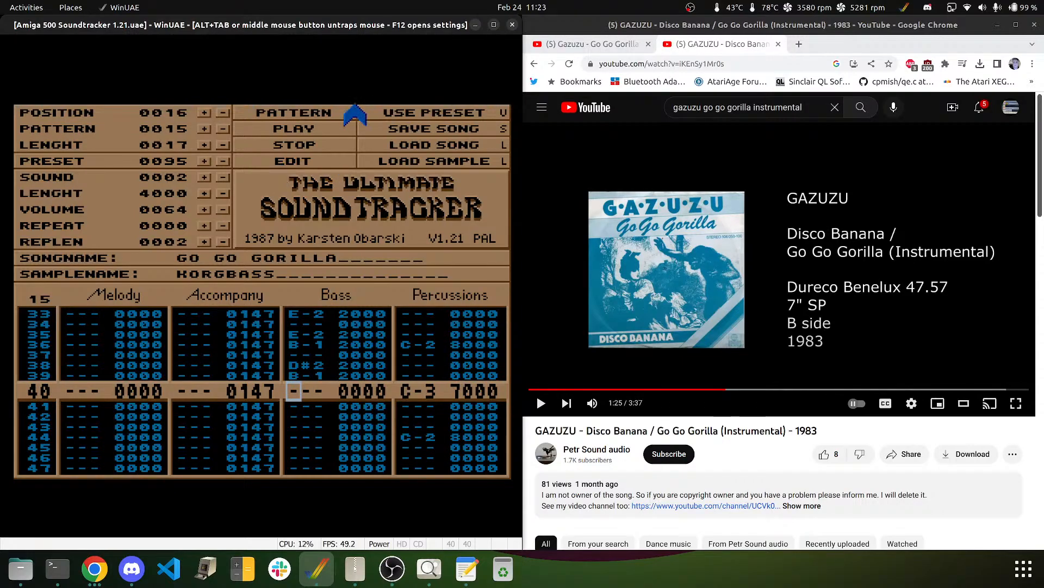
pyautogui.click(334, 113)
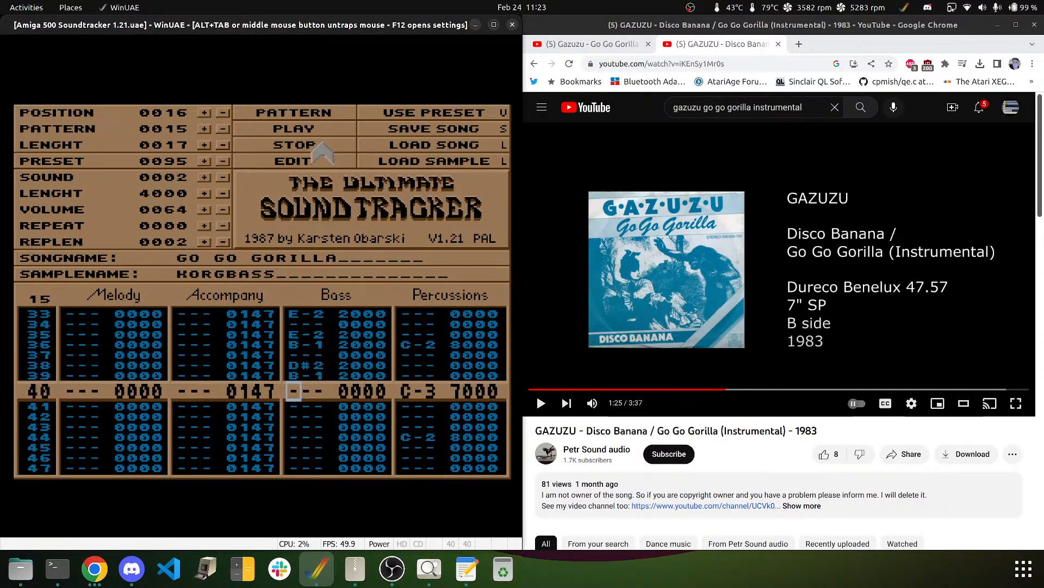
pyautogui.press('Down')
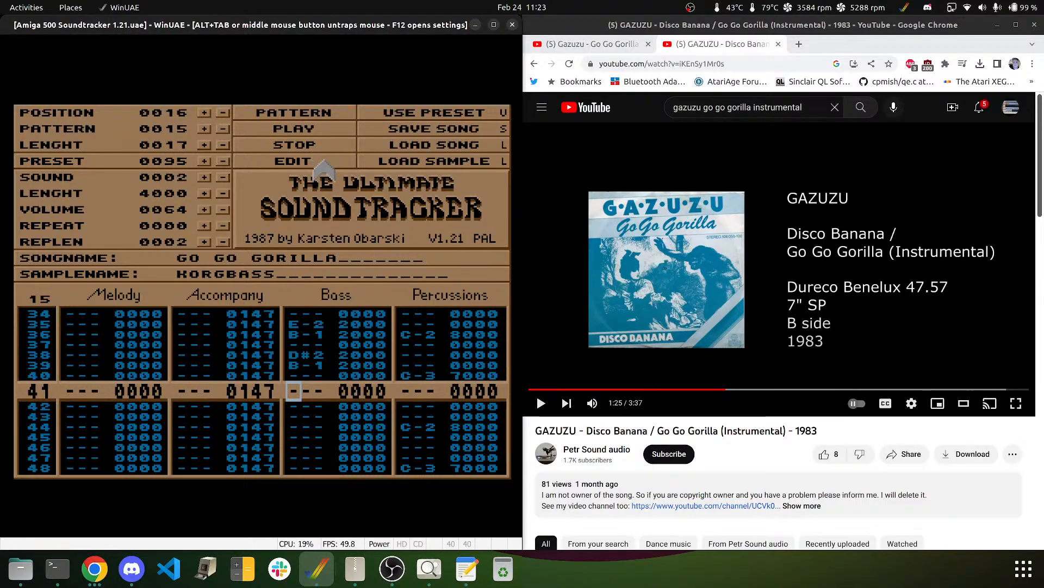
# - Rewind the YouTube reference five seconds, pause it at 1:29, and return to the tracker
pyautogui.middleClick(349, 183)
pyautogui.click(617, 227)
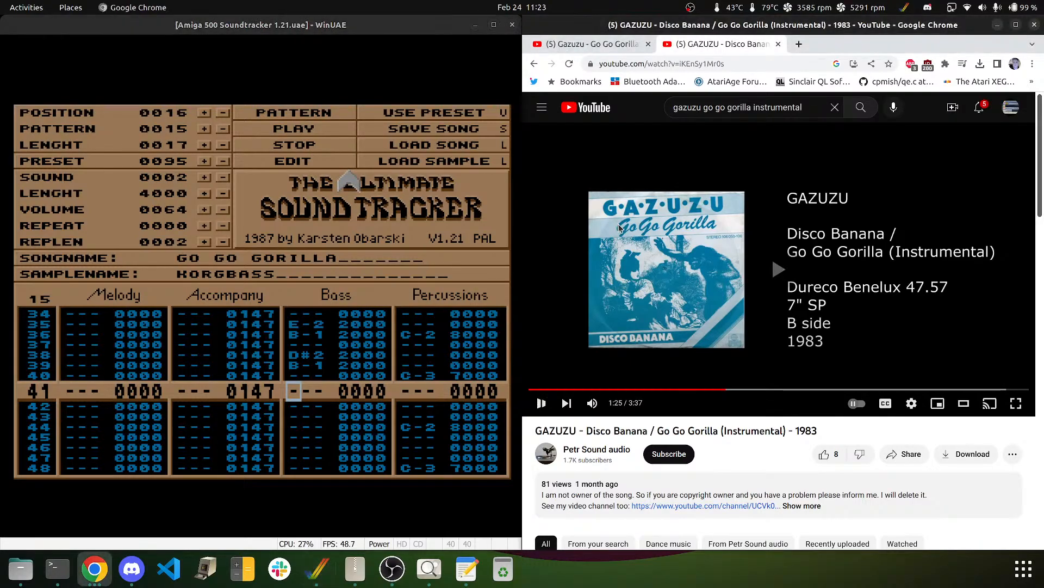
pyautogui.press('Left')
pyautogui.press('Left')
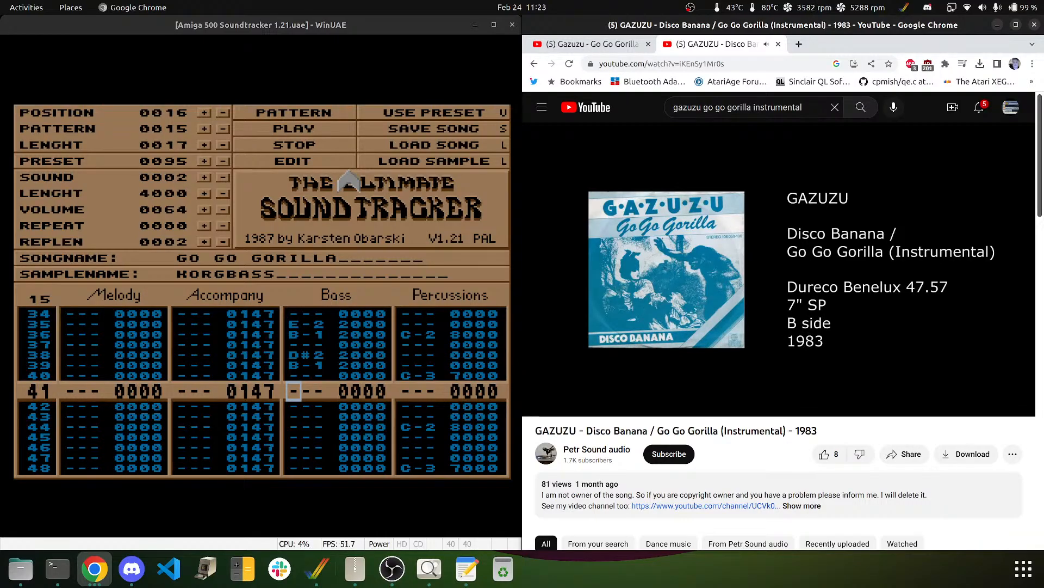
pyautogui.click(619, 228)
pyautogui.click(620, 228)
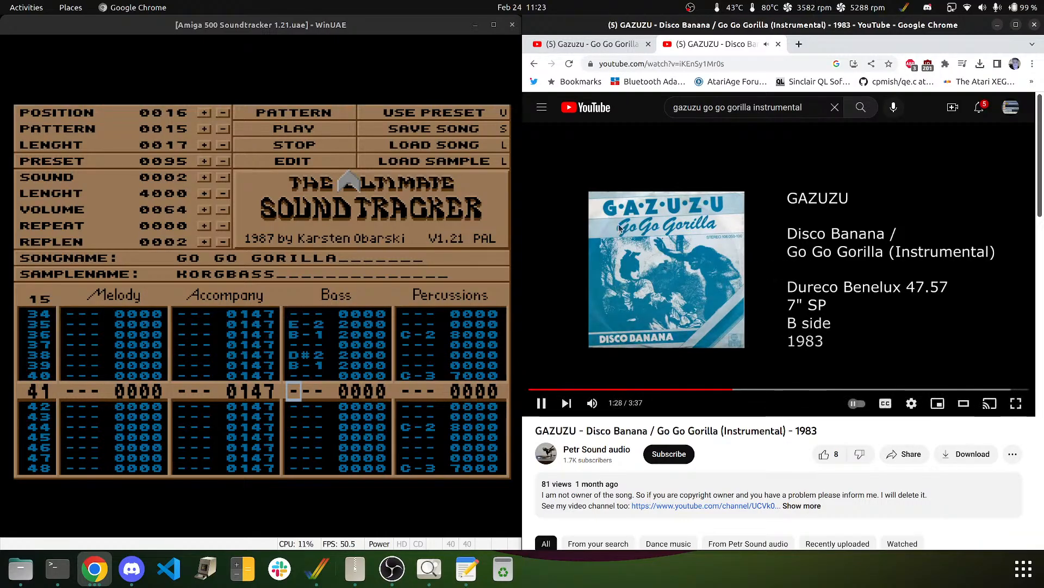
pyautogui.click(619, 228)
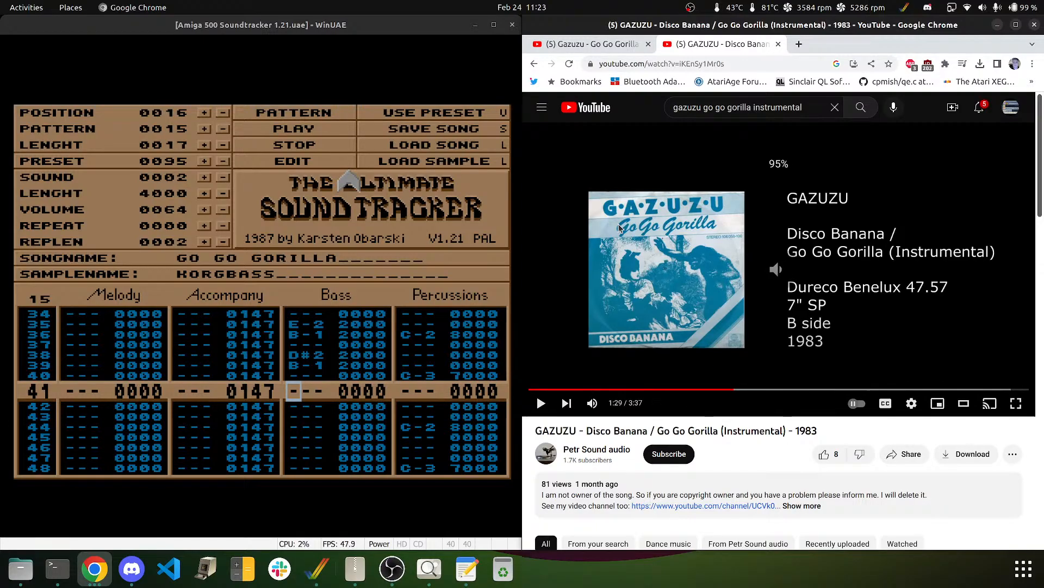
pyautogui.click(288, 316)
pyautogui.press('Up')
pyautogui.press('Up')
pyautogui.press('Up')
pyautogui.press('Up')
pyautogui.press('Up')
pyautogui.press('Up')
pyautogui.press('Up')
pyautogui.press('Up')
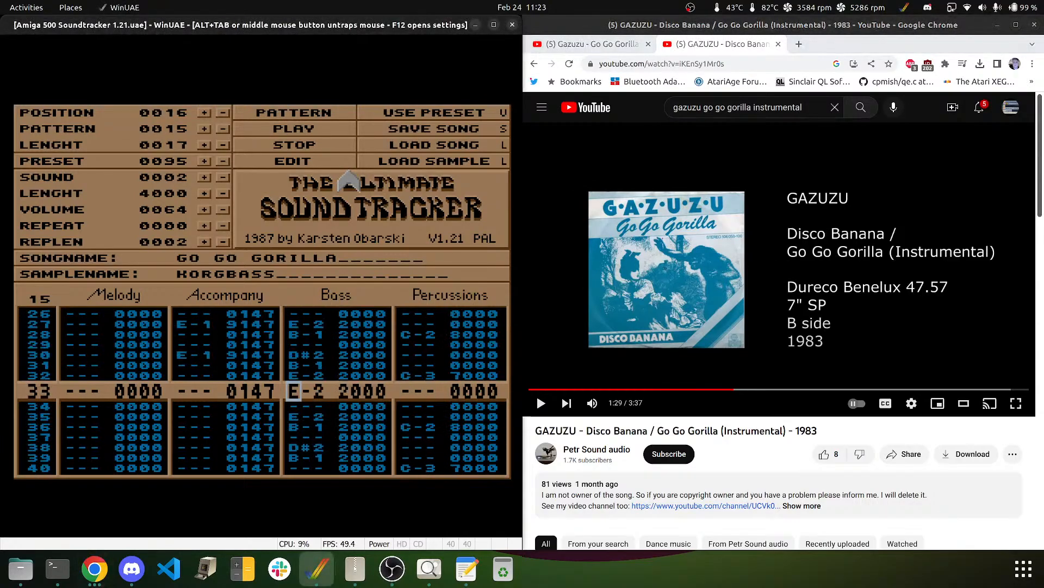
# - Enter bass rows 40–47 as E-2, E-2, gap, E-2, B-1, gap, D#2, B-1
pyautogui.press('Down')
pyautogui.press('Down')
pyautogui.press('Down')
pyautogui.press('Down')
pyautogui.press('Down')
pyautogui.press('Down')
pyautogui.press('Down')
pyautogui.press('Down')
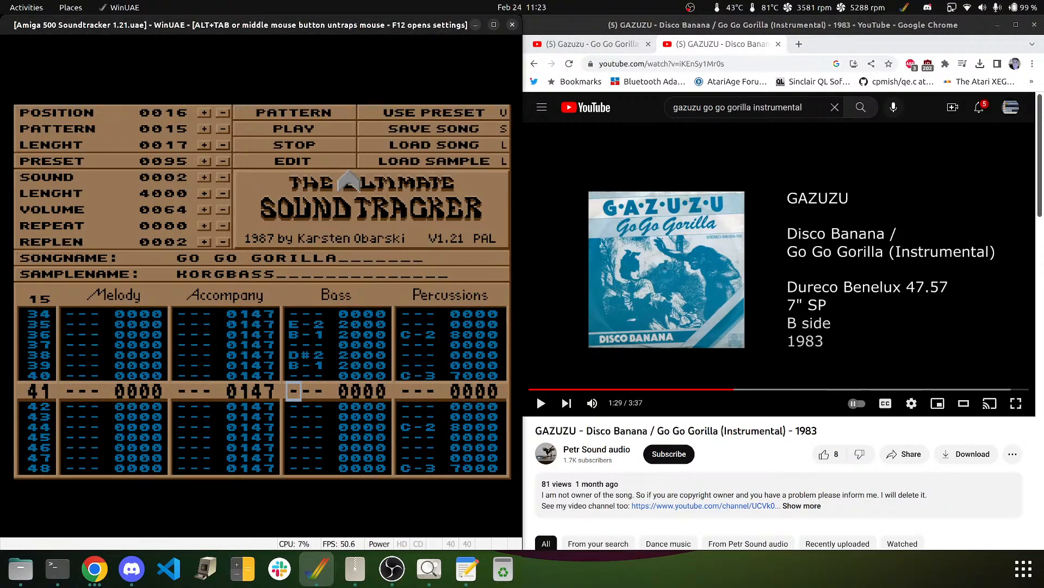
pyautogui.press('Up')
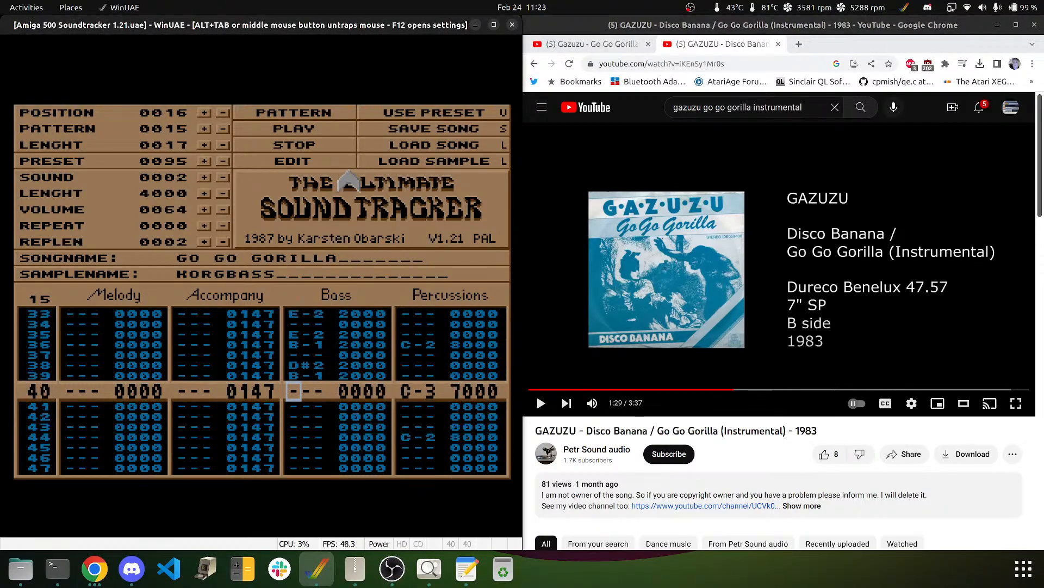
pyautogui.press('e')
pyautogui.press('e')
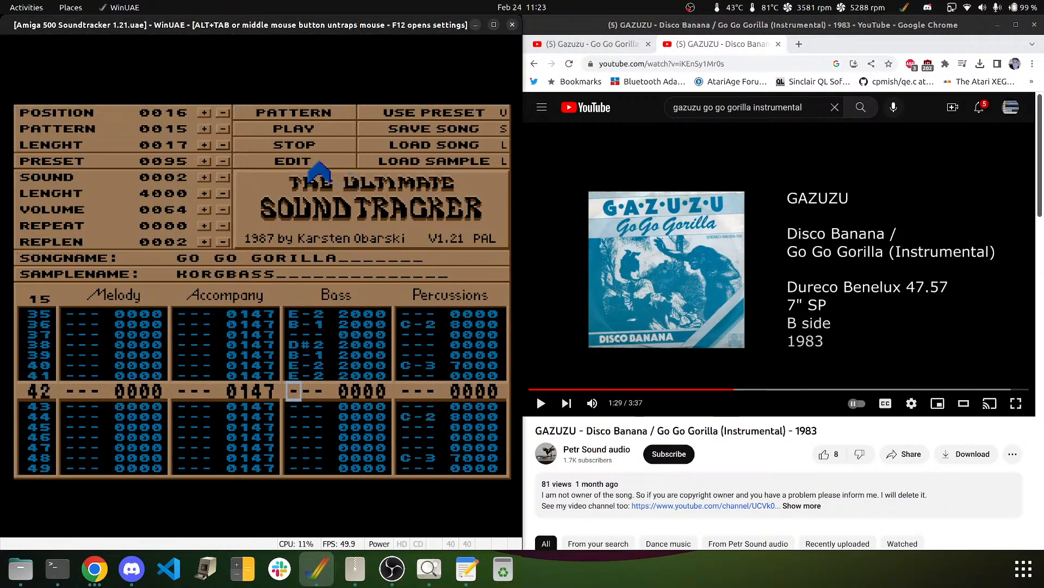
pyautogui.press('Down')
pyautogui.press('e')
pyautogui.press('n')
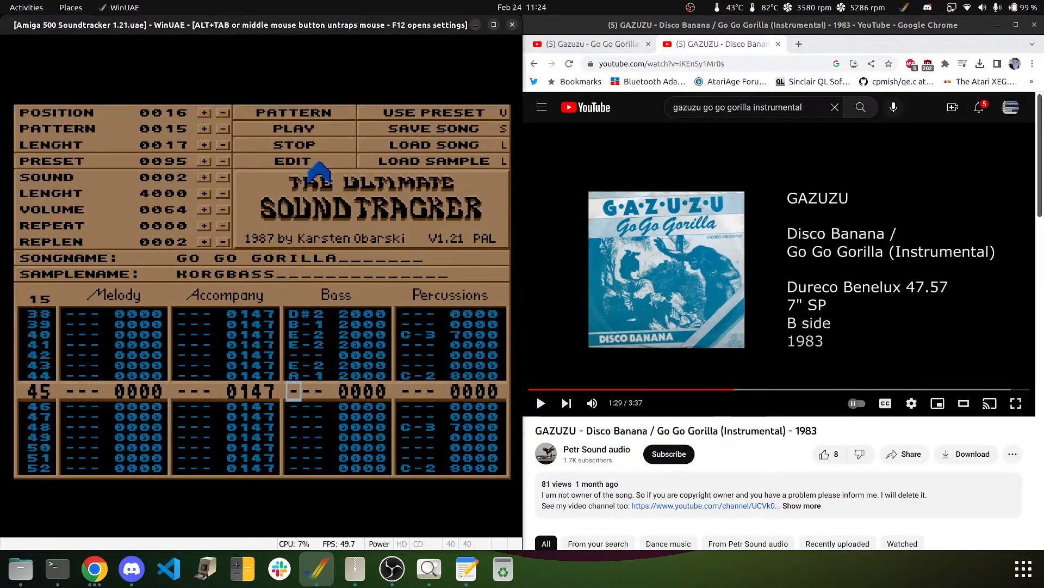
pyautogui.press('Up')
pyautogui.press('m')
pyautogui.press('Down')
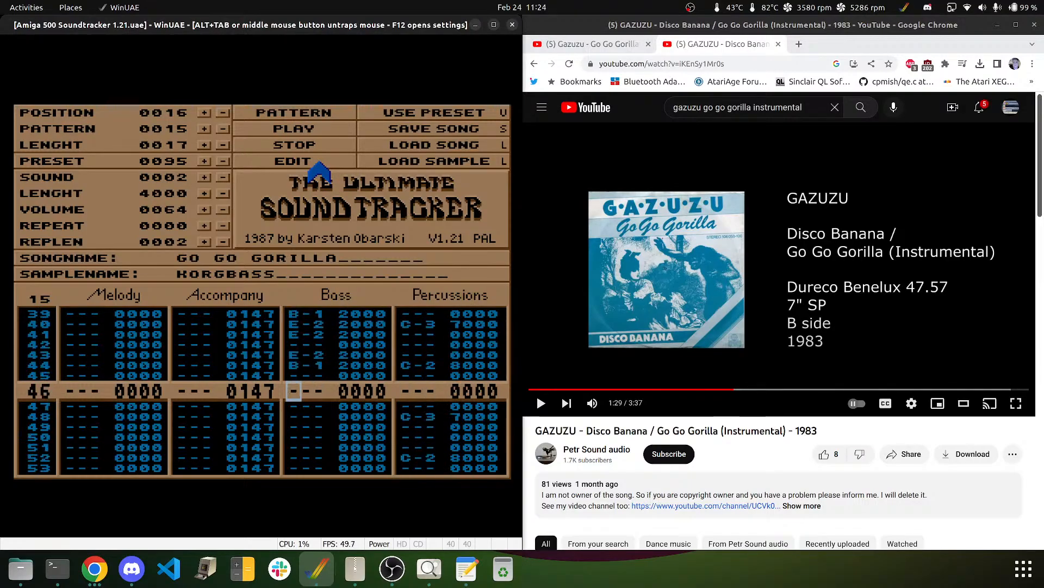
pyautogui.press('3')
pyautogui.press('m')
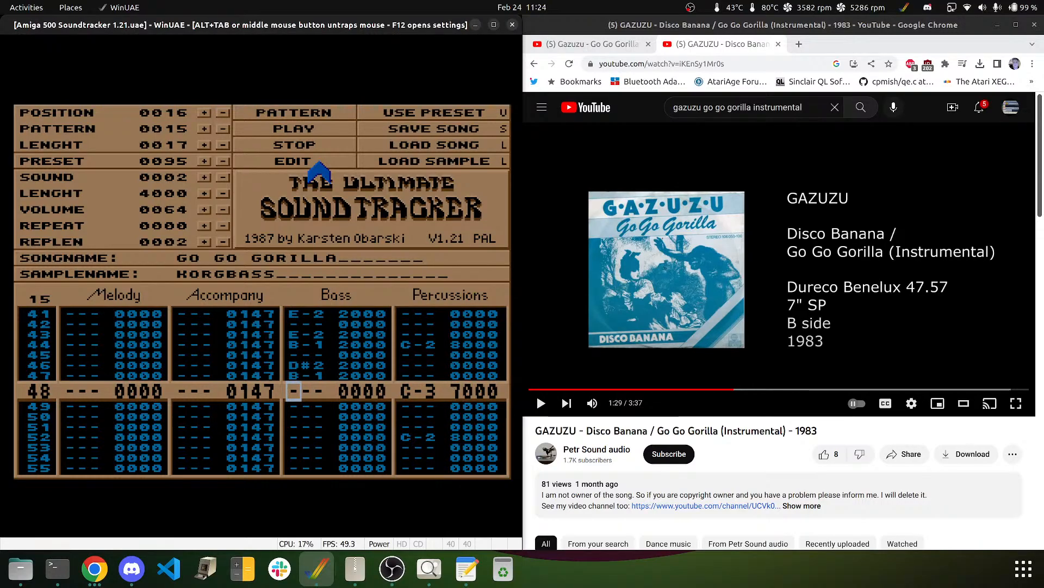
# - Repeat the bass phrase for rows 48–60: E-2, E-2, gap, E-2, B-1, gap, D#2, B-1, then E-2, E-2, gap, E-2, B-1
pyautogui.press('e')
pyautogui.press('e')
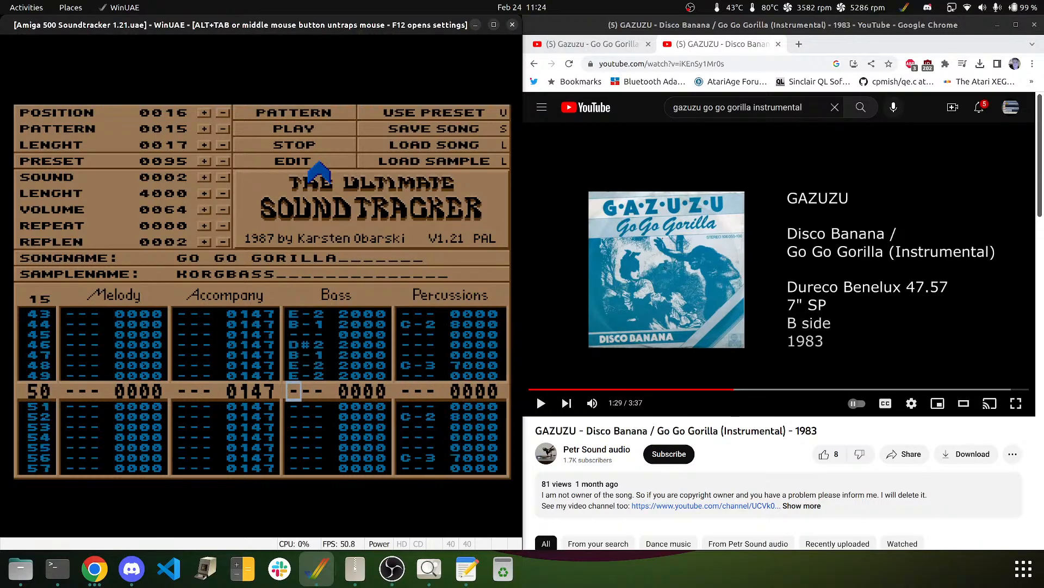
pyautogui.press('Down')
pyautogui.press('e')
pyautogui.press('m')
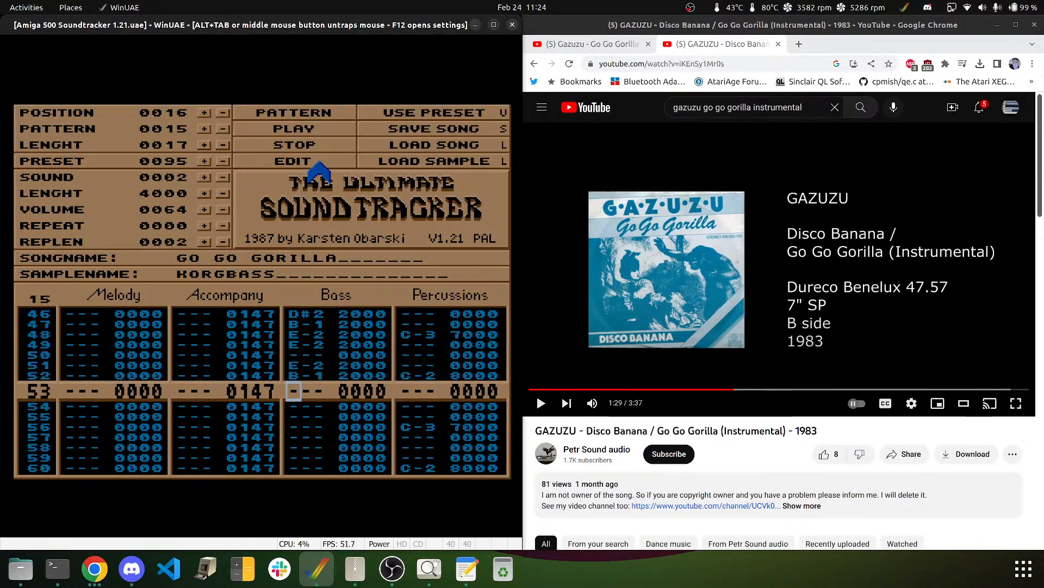
pyautogui.press('Down')
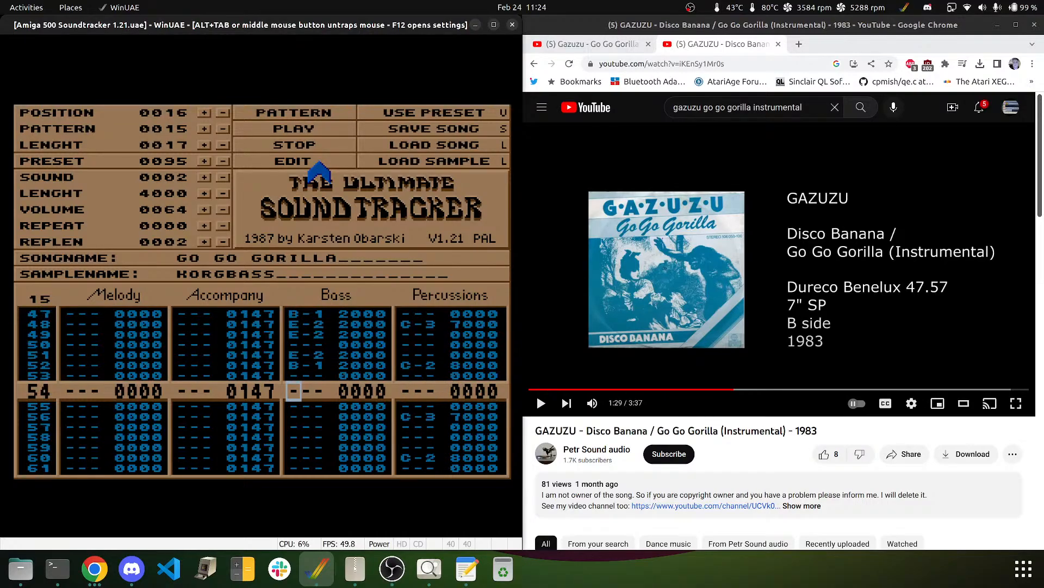
pyautogui.press('3')
pyautogui.press('m')
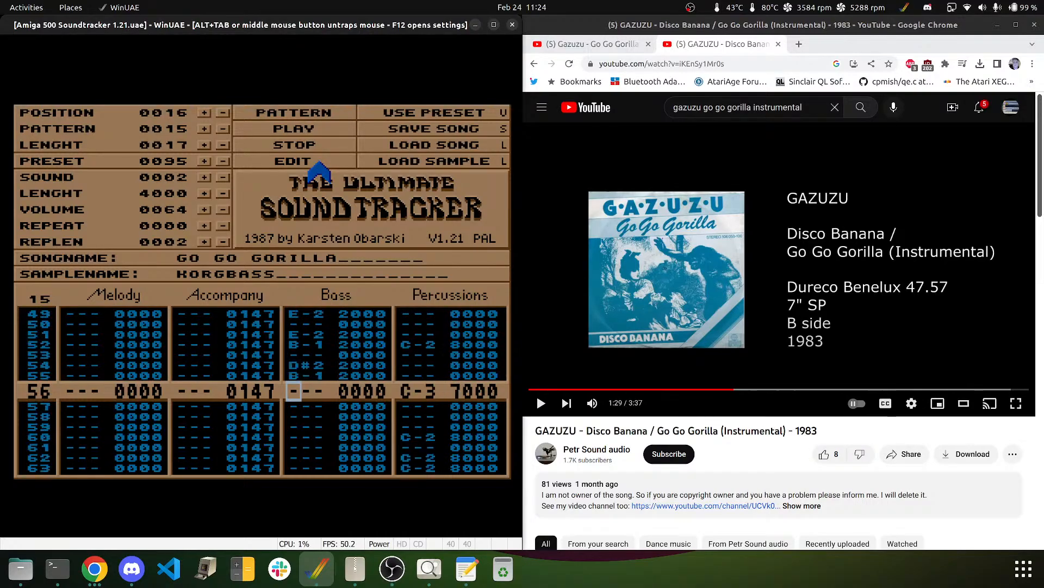
pyautogui.press('e')
pyautogui.press('e')
pyautogui.press('Down')
pyautogui.press('e')
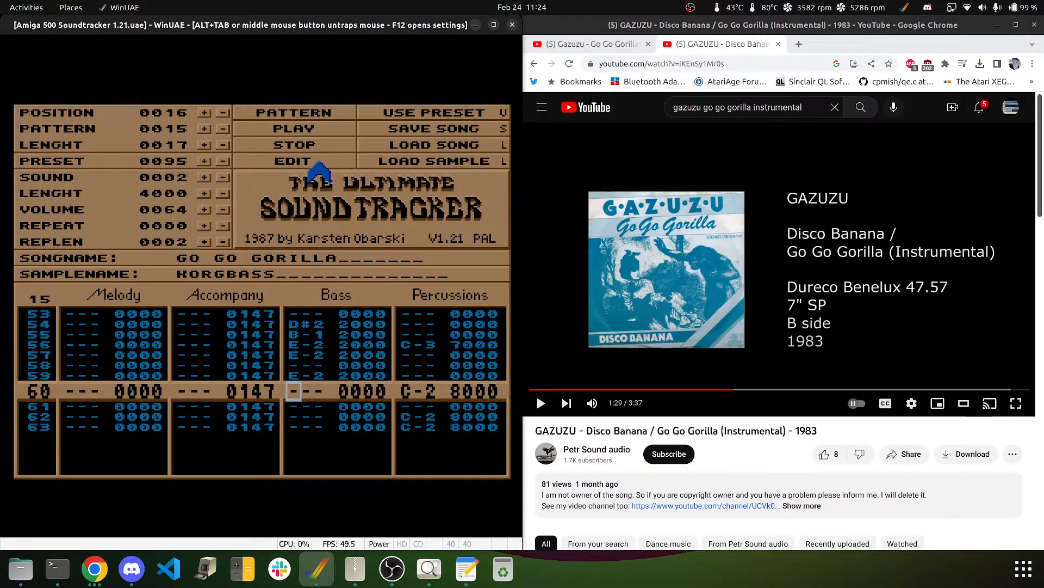
pyautogui.press('m')
pyautogui.press('Down')
pyautogui.press('Down')
pyautogui.press('Down')
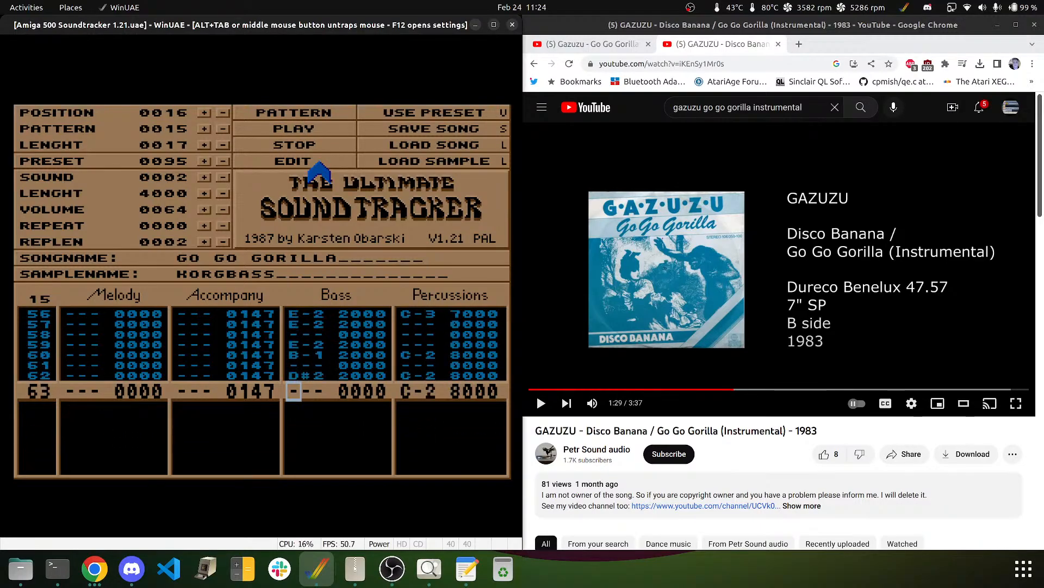
pyautogui.press('Up')
pyautogui.press('Down')
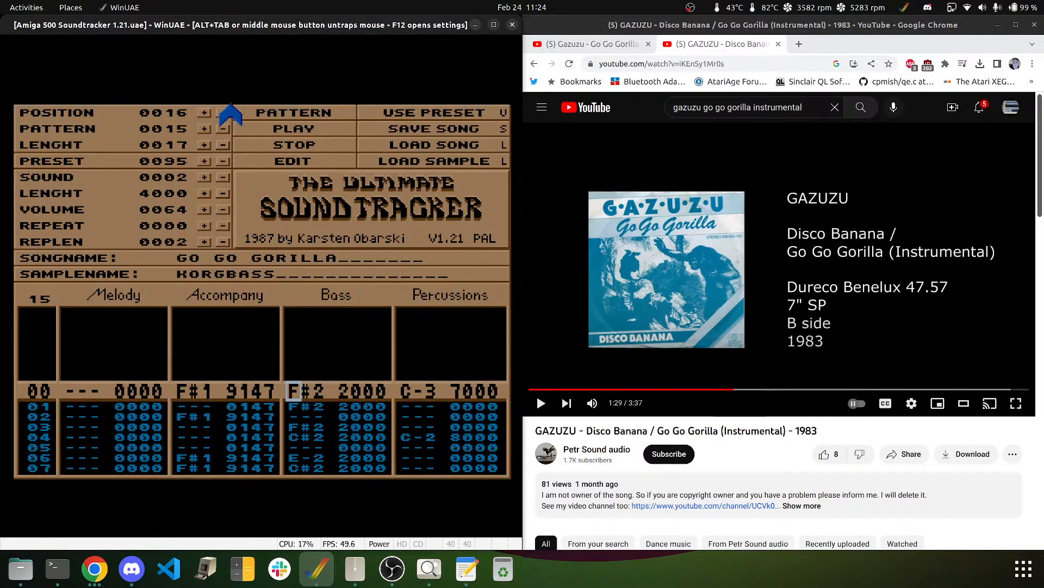
# - Audition pattern 15's bass line, then replay the last five seconds of the reference video
pyautogui.click(321, 114)
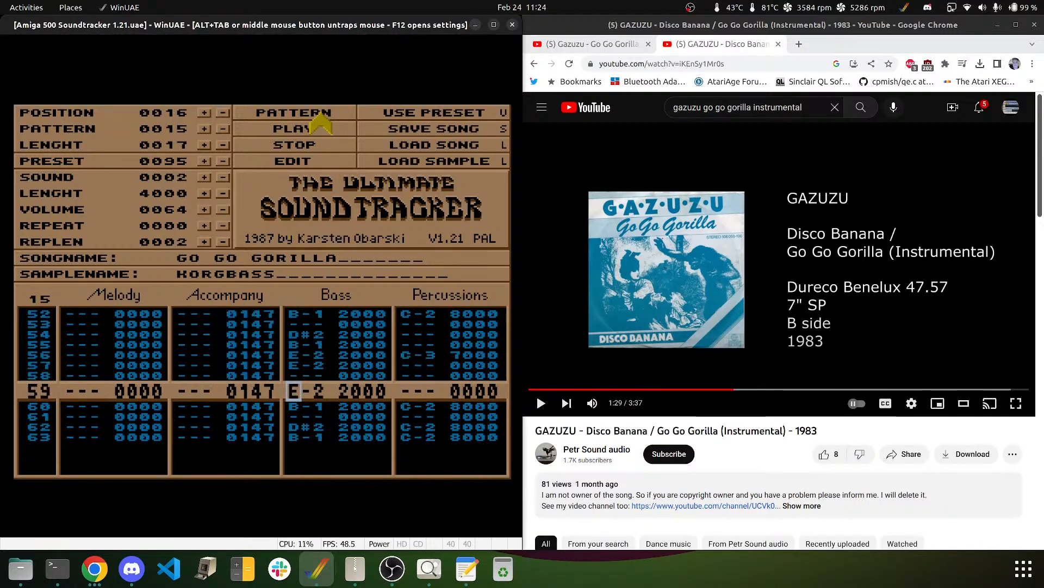
pyautogui.click(311, 144)
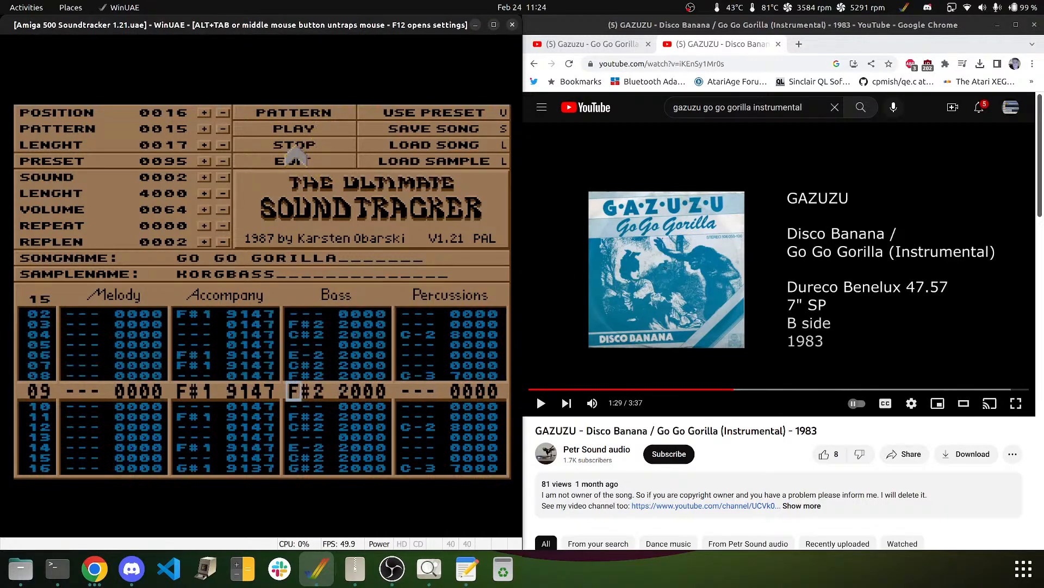
pyautogui.middleClick(253, 217)
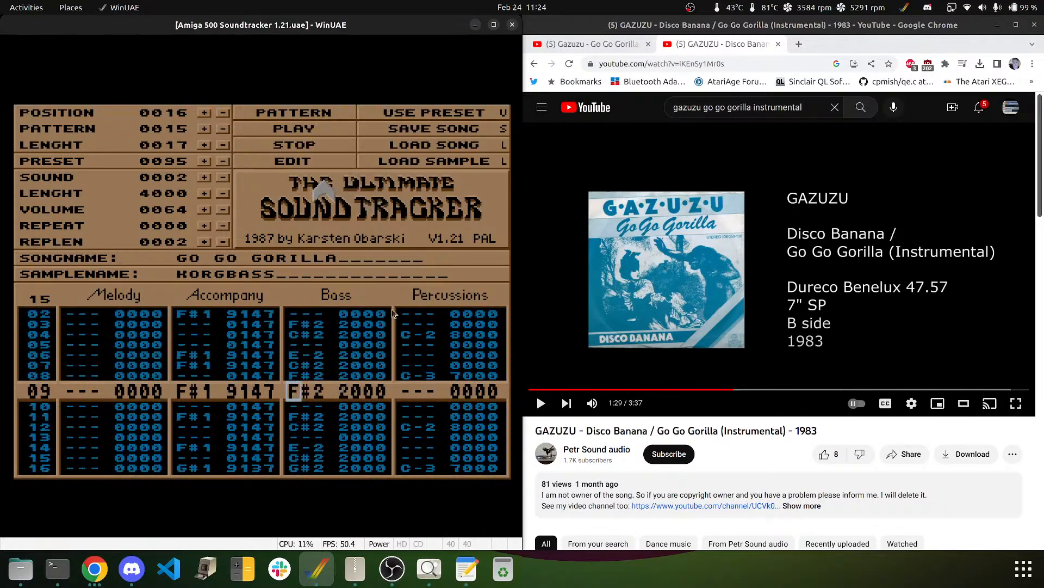
pyautogui.click(741, 272)
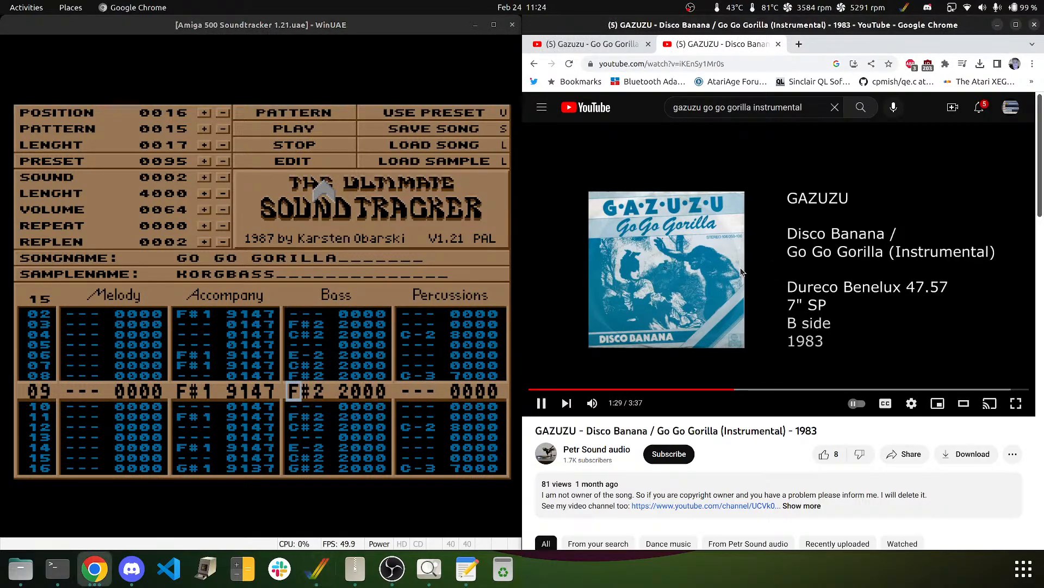
pyautogui.press('Left')
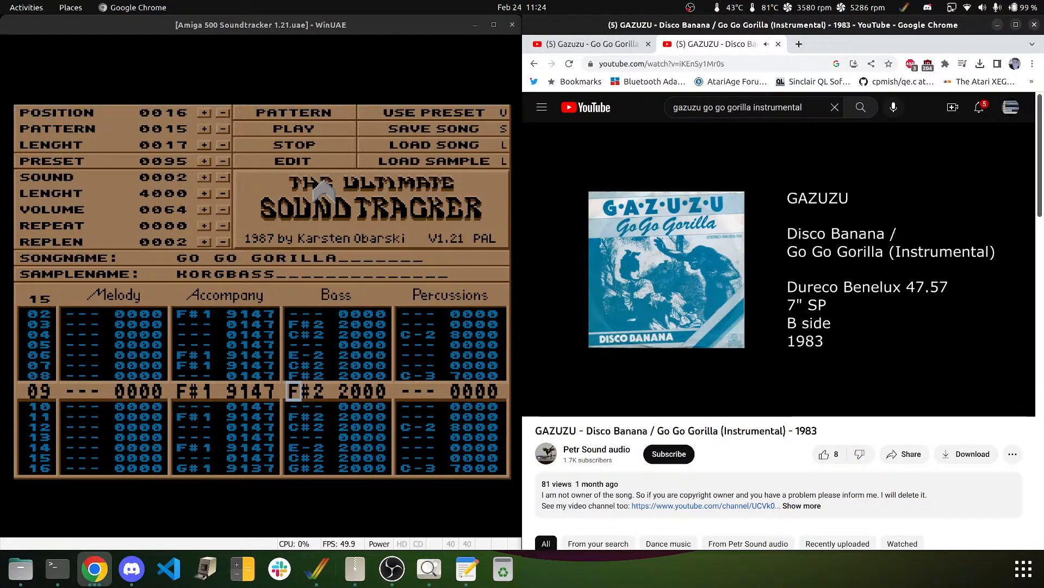
pyautogui.click(305, 268)
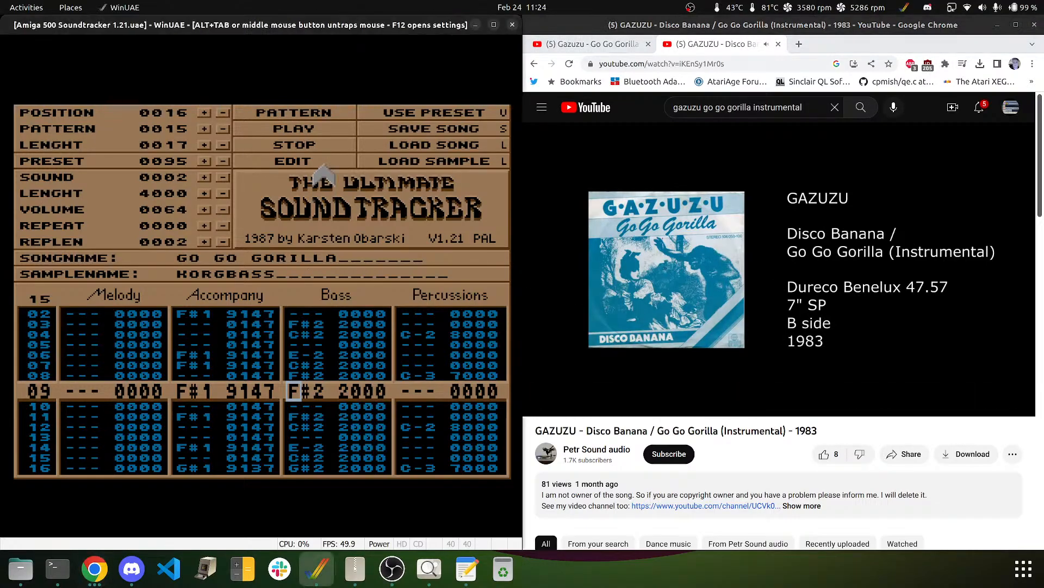
# - Pause the reference video, rewind it five seconds to 1:30, and resume pattern 15 in the tracker
pyautogui.middleClick(505, 239)
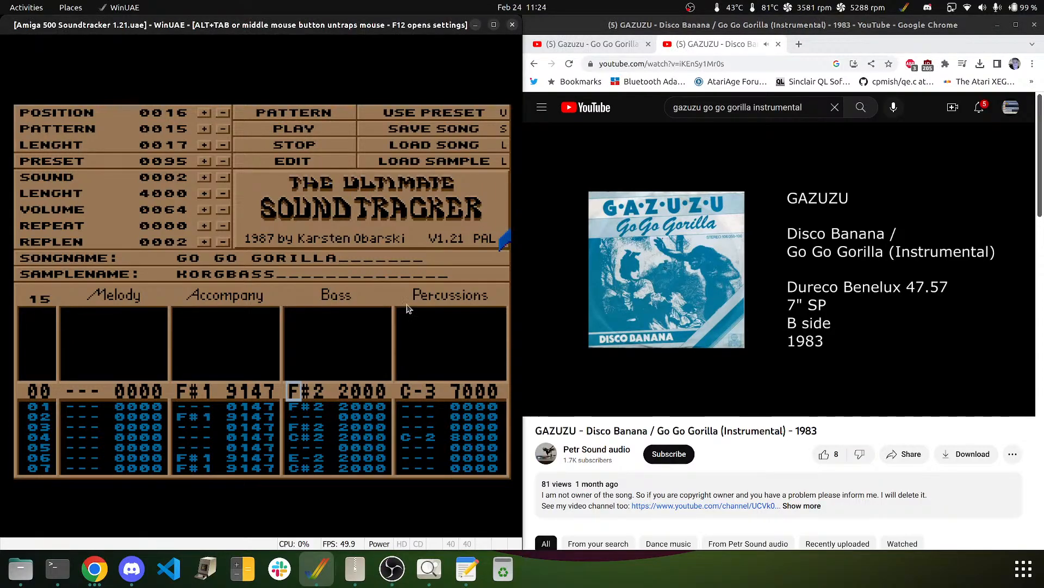
pyautogui.click(643, 243)
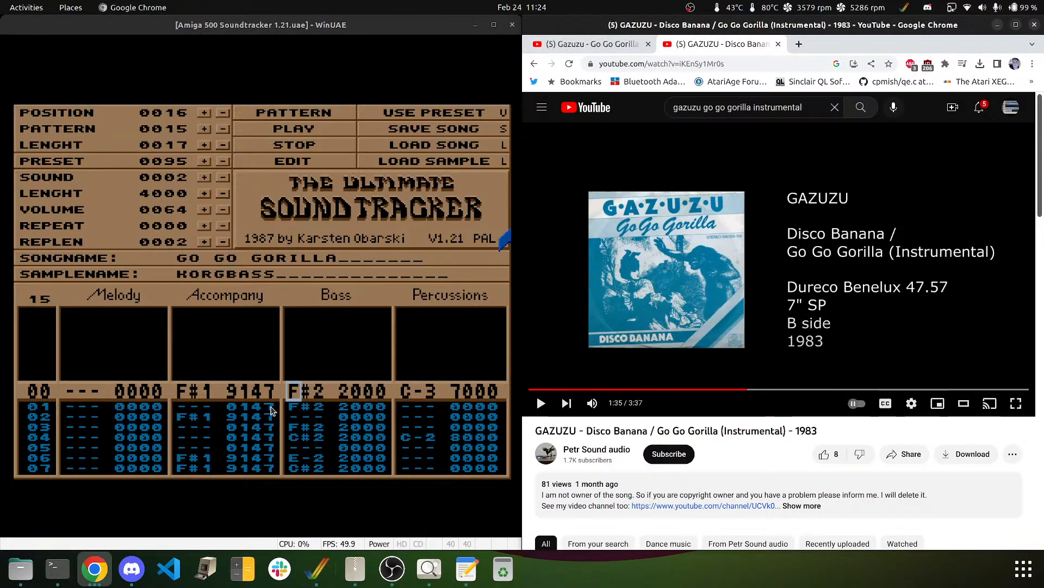
pyautogui.press('Left')
pyautogui.click(113, 414)
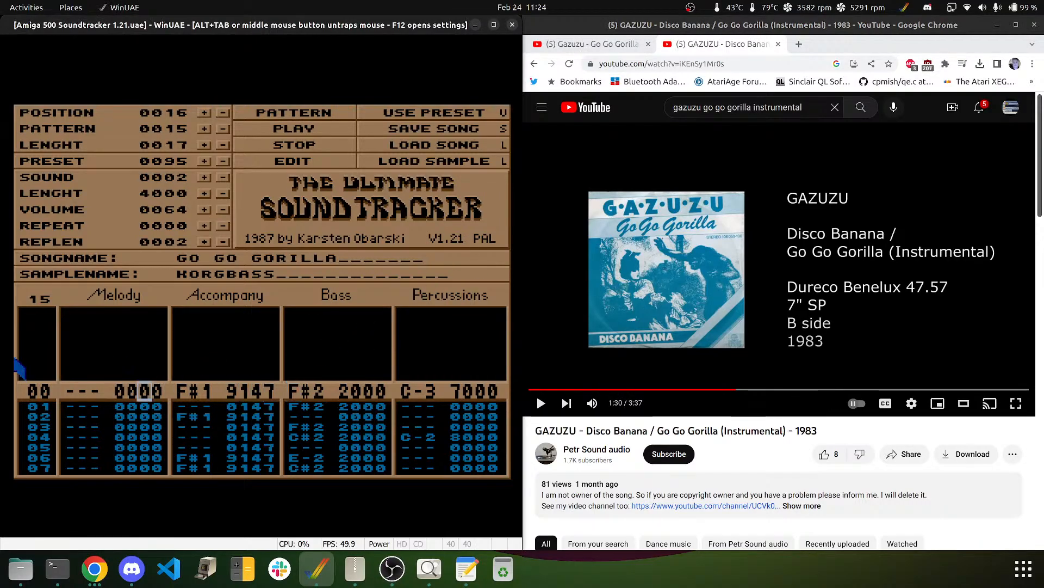
pyautogui.press('Down')
pyautogui.press('Down')
pyautogui.press('Down')
pyautogui.press('Down')
pyautogui.press('Down')
pyautogui.press('Down')
pyautogui.press('Down')
pyautogui.press('Down')
pyautogui.press('Down')
pyautogui.press('Down')
pyautogui.press('Down')
pyautogui.press('Down')
pyautogui.press('Down')
pyautogui.press('Down')
pyautogui.press('Down')
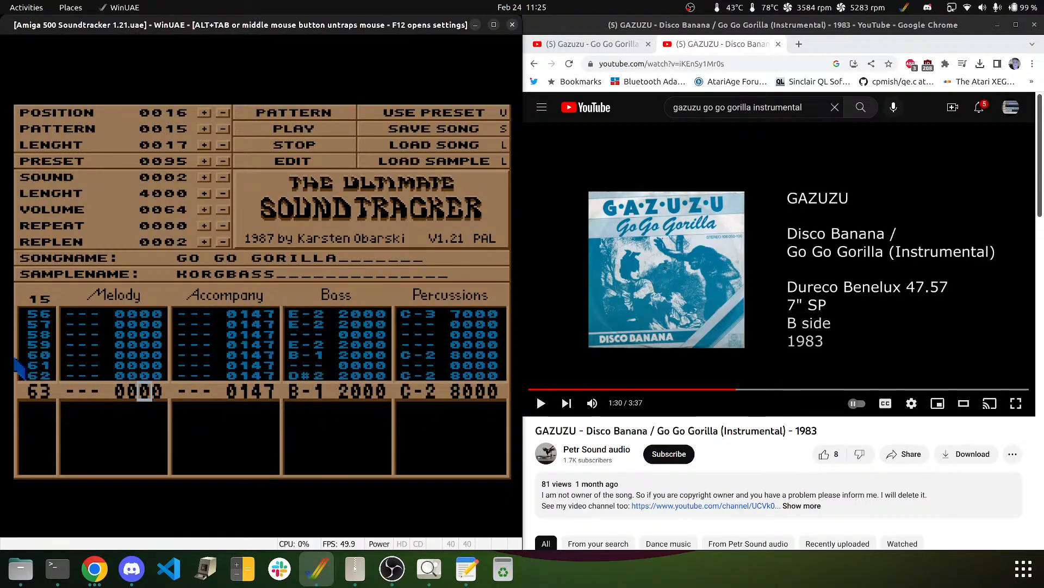
# - Select sample 1 HALLBRASS and enter B-2 and D#3 in Melody rows 61–62
pyautogui.press('Up')
pyautogui.press('Up')
pyautogui.press('Left')
pyautogui.press('Left')
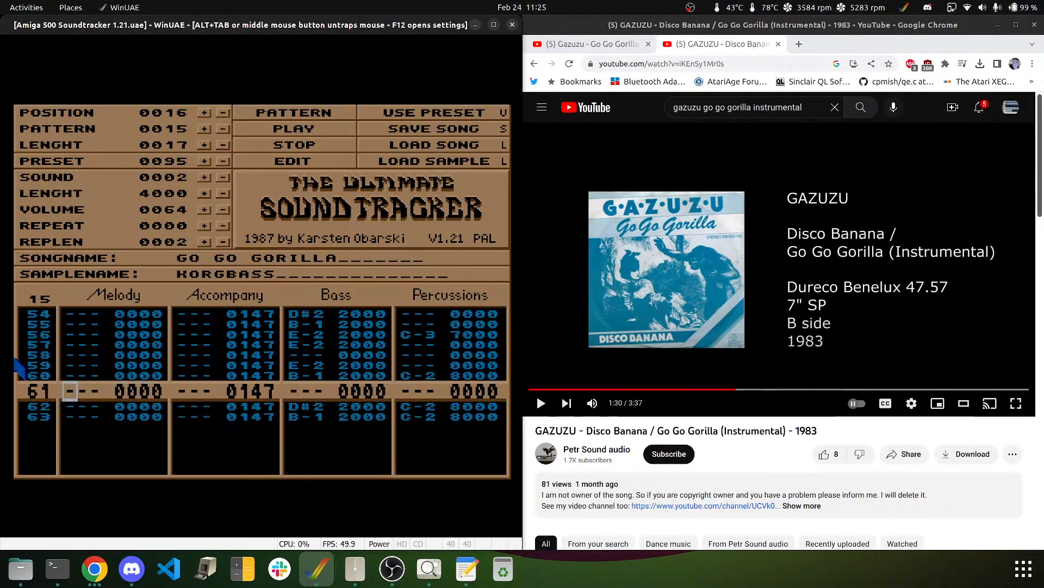
pyautogui.click(223, 177)
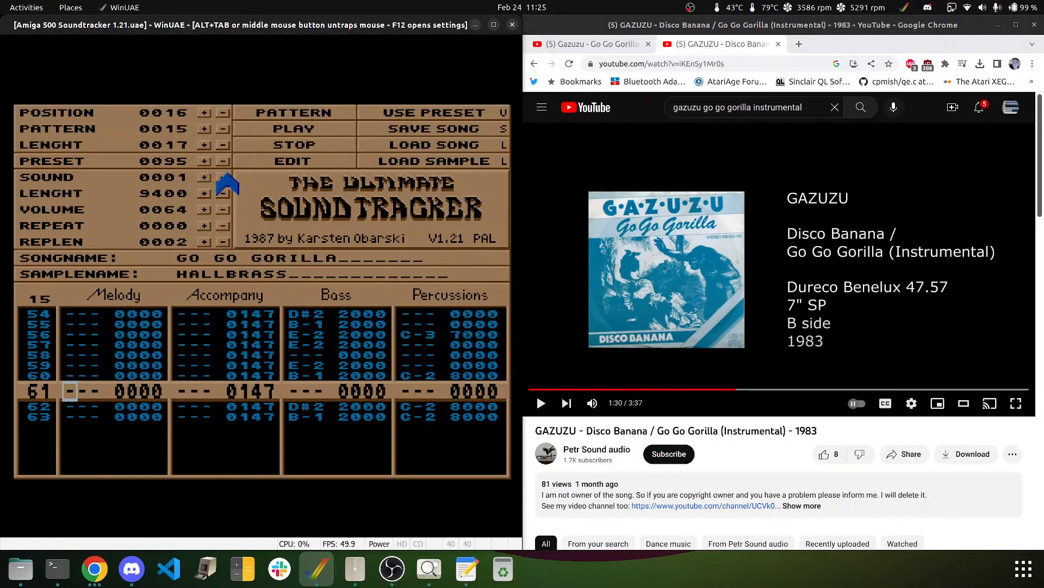
pyautogui.press('q')
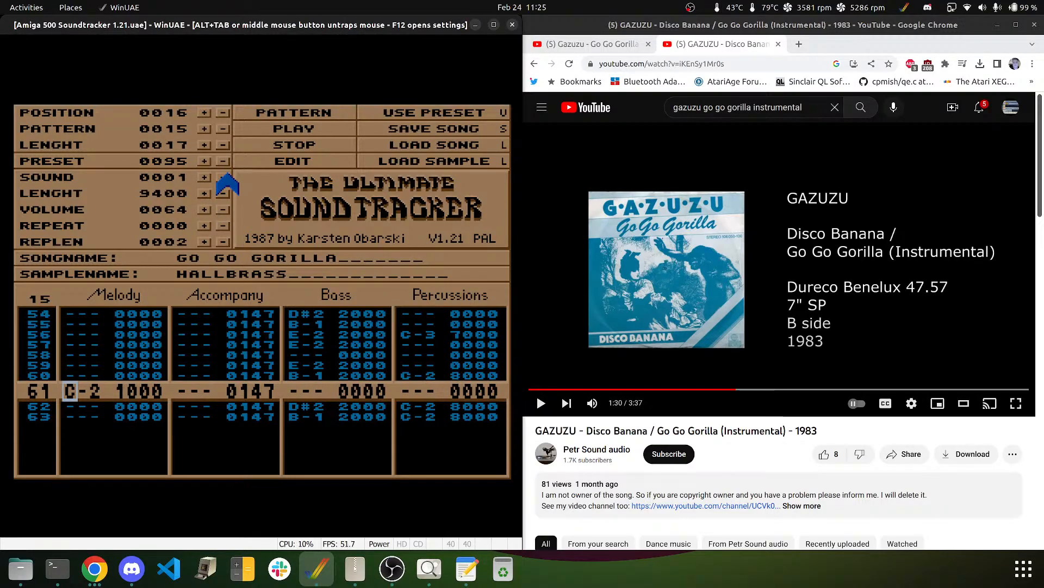
pyautogui.press('m')
pyautogui.press('3')
pyautogui.press('Down')
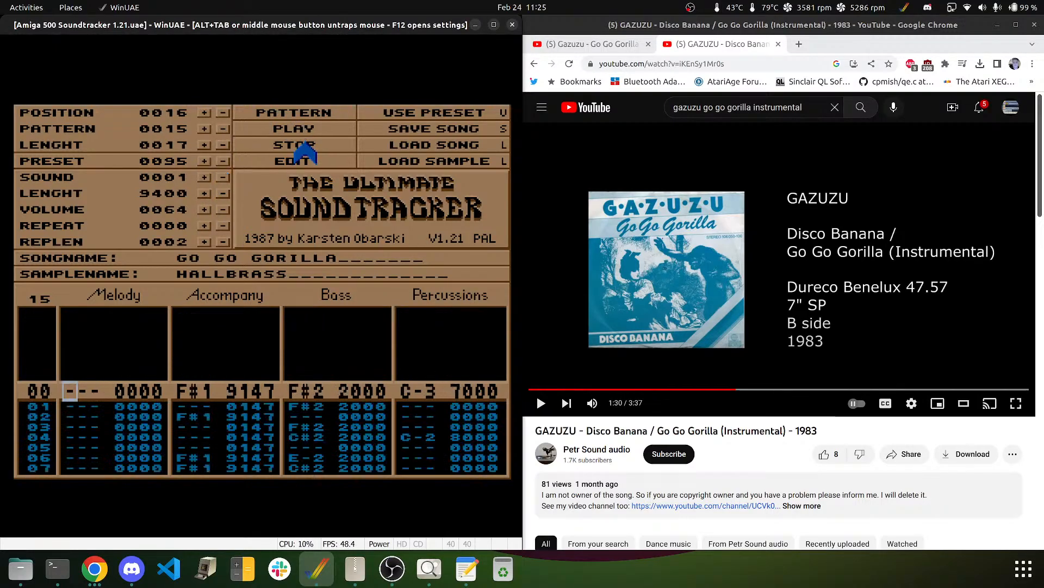
pyautogui.press('Up')
pyautogui.press('Up')
pyautogui.press('Up')
pyautogui.press('Down')
pyautogui.press('Down')
pyautogui.press('Down')
pyautogui.press('Down')
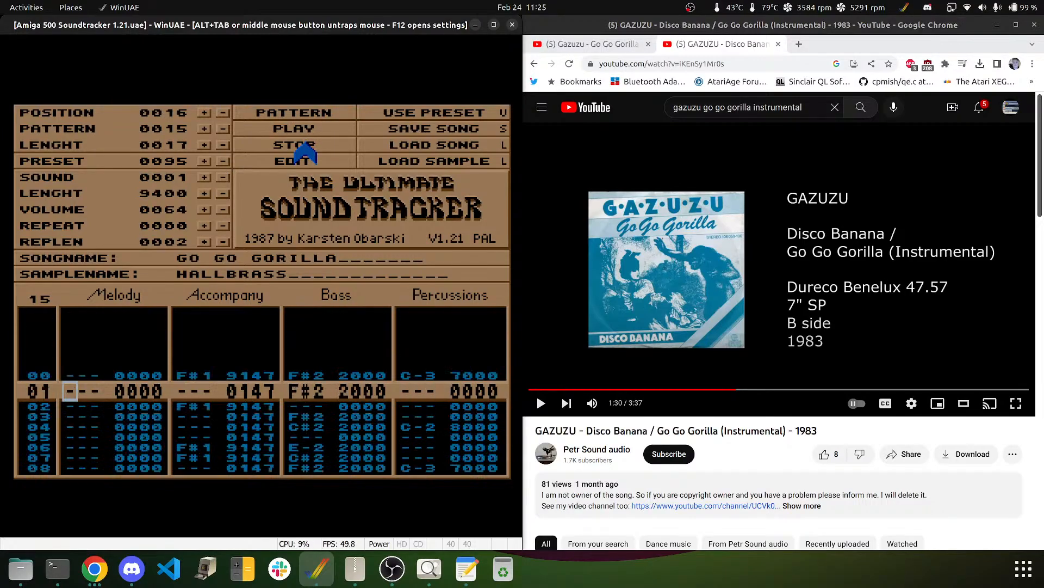
pyautogui.press('Right')
pyautogui.press('Right')
pyautogui.press('Right')
pyautogui.press('Right')
pyautogui.press('Right')
pyautogui.press('Right')
pyautogui.press('Right')
pyautogui.press('Right')
# - Play pattern 15 from row 00 several times to hear the HALLBRASS fill with bass and drums
pyautogui.press('Up')
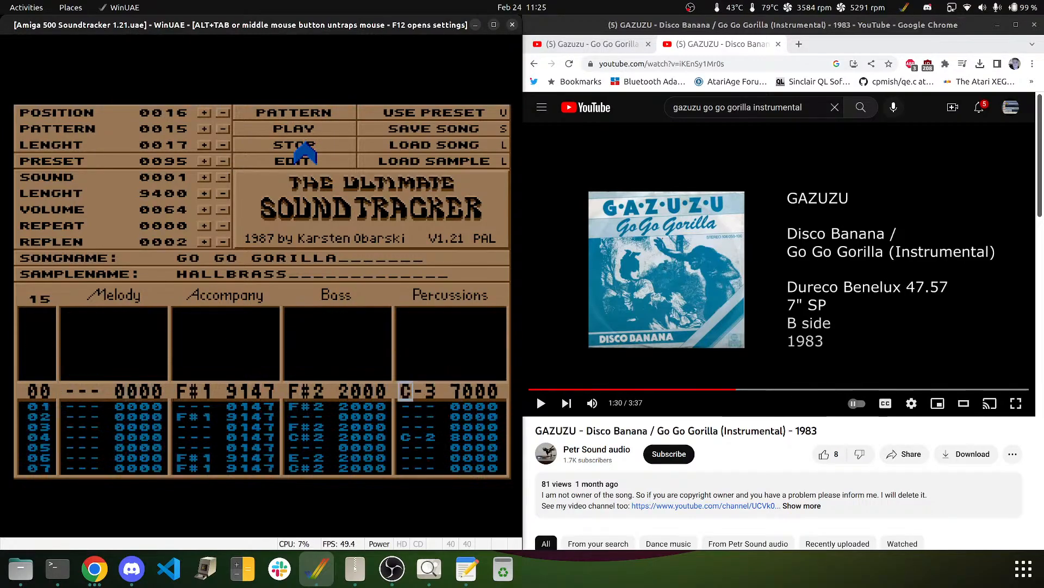
pyautogui.click(292, 113)
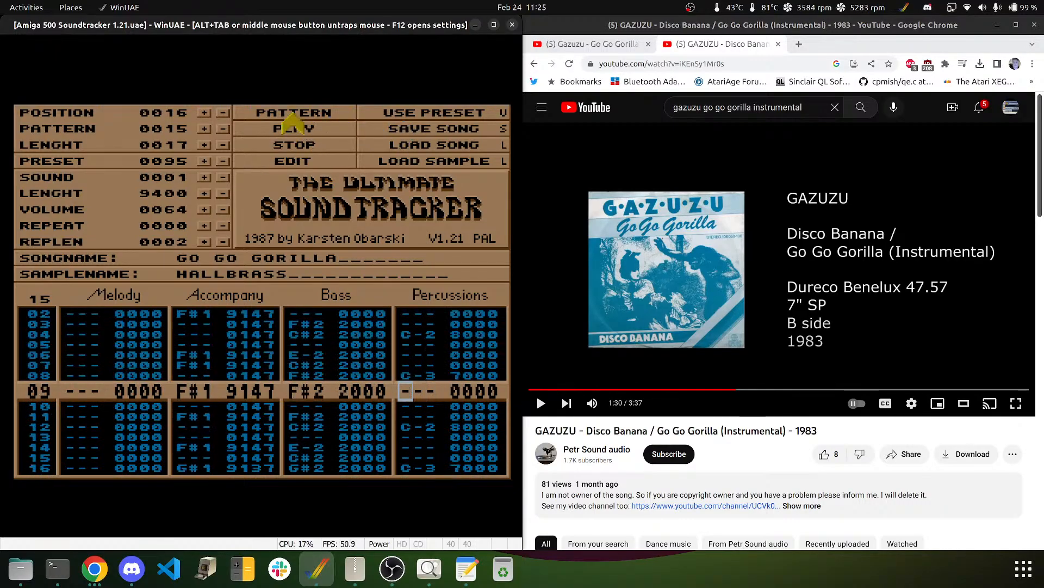
pyautogui.click(299, 144)
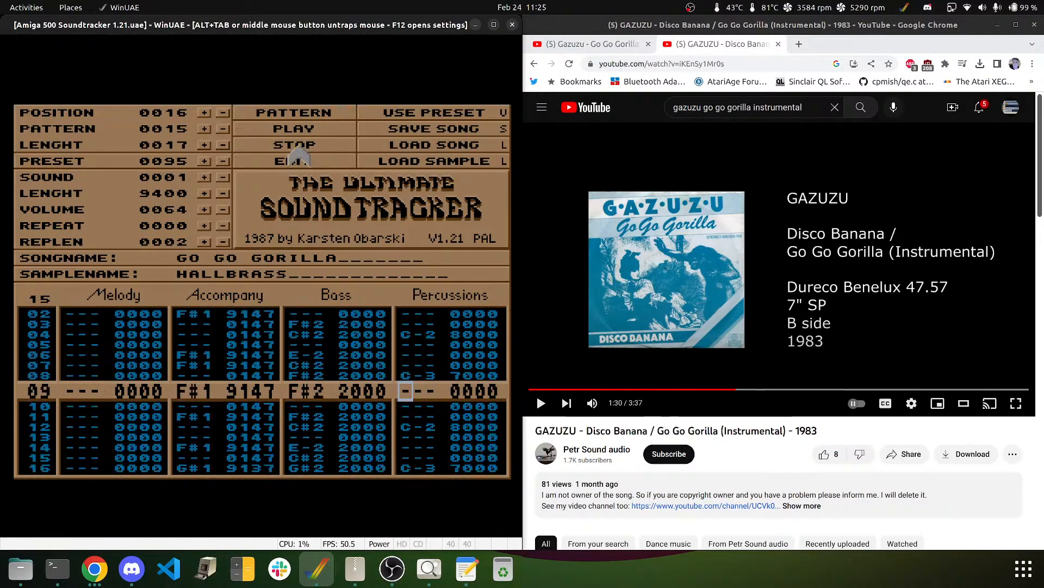
pyautogui.click(296, 111)
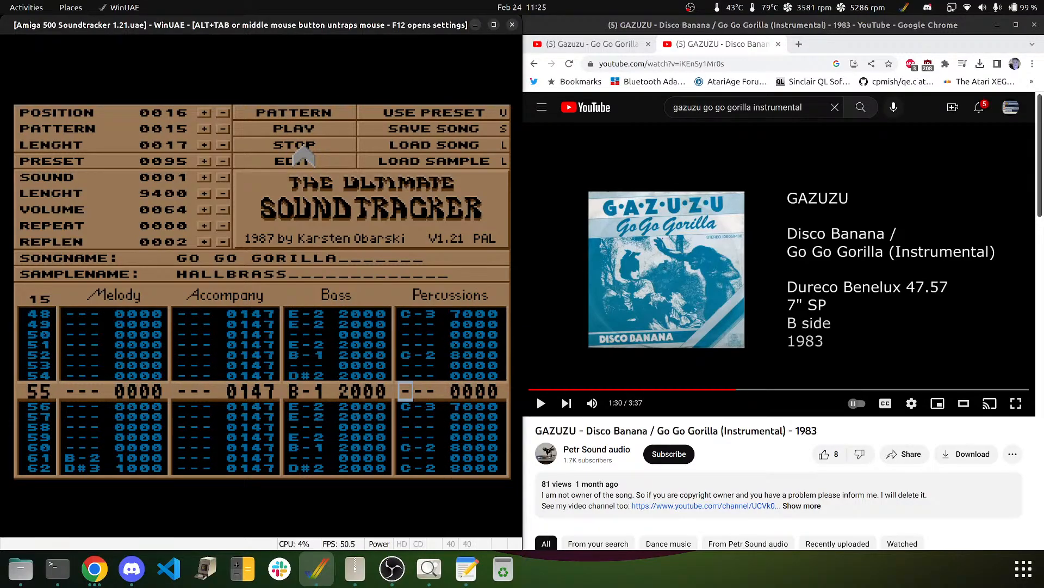
pyautogui.click(297, 115)
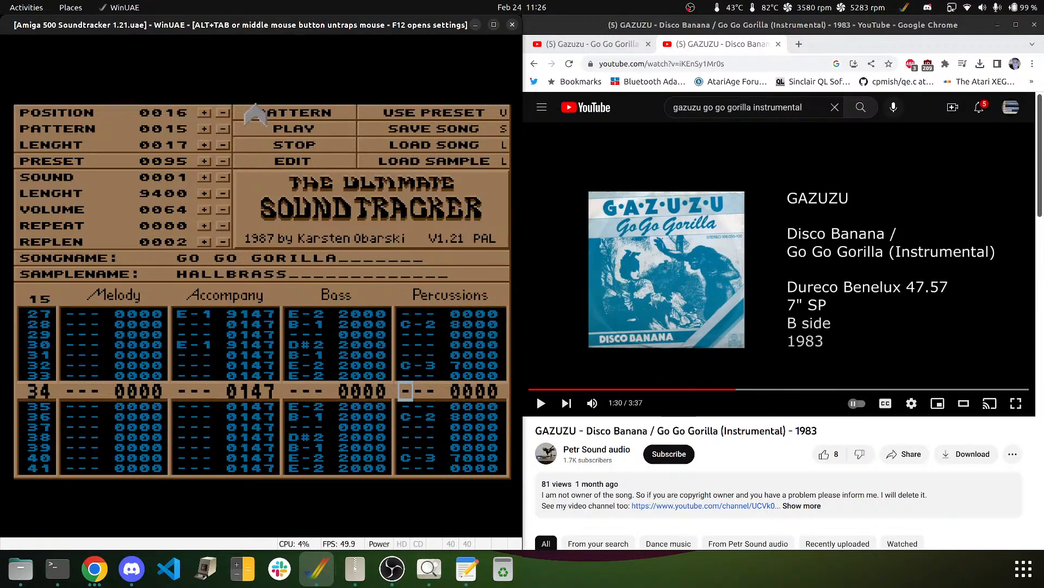
pyautogui.click(286, 113)
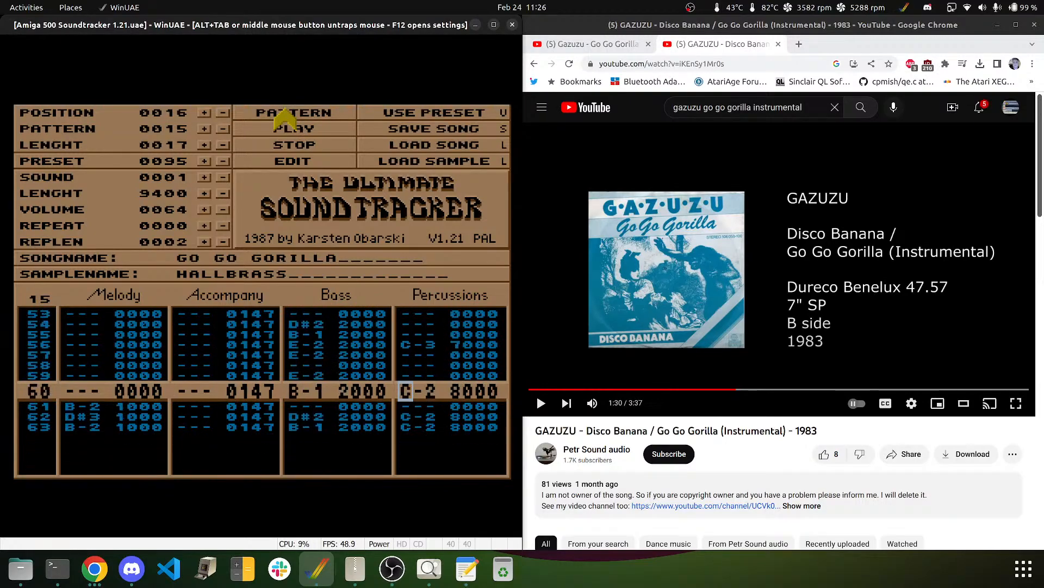
pyautogui.middleClick(286, 109)
pyautogui.click(285, 108)
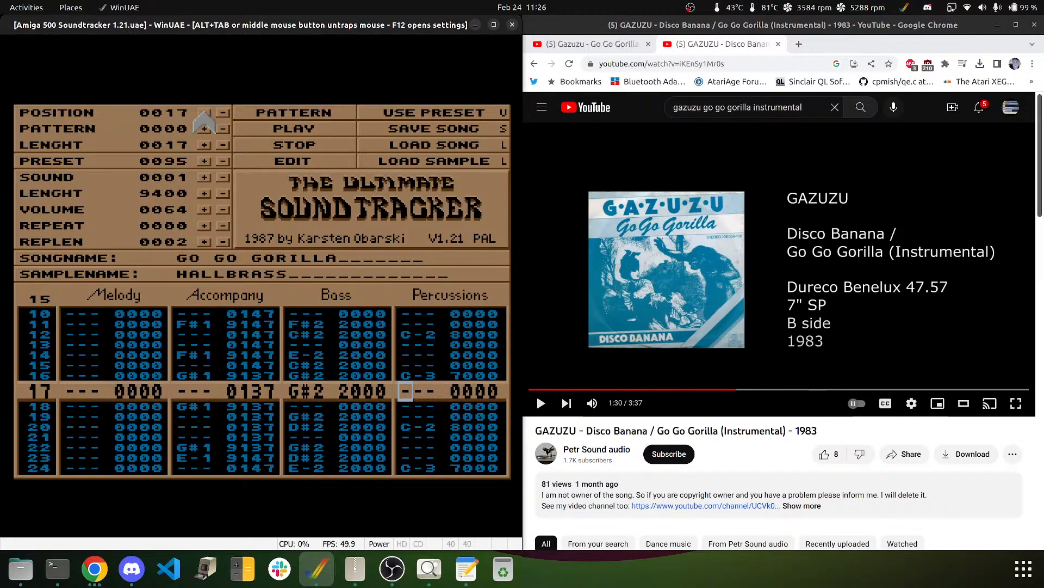
# - Play a few seconds of the YouTube reference and pause it
pyautogui.middleClick(208, 127)
pyautogui.click(703, 266)
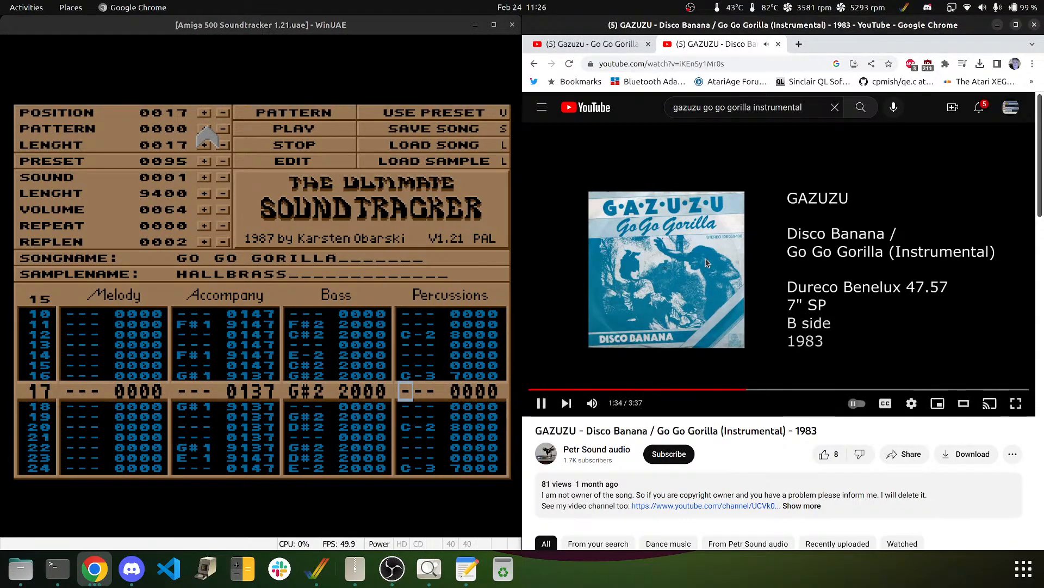
pyautogui.click(705, 263)
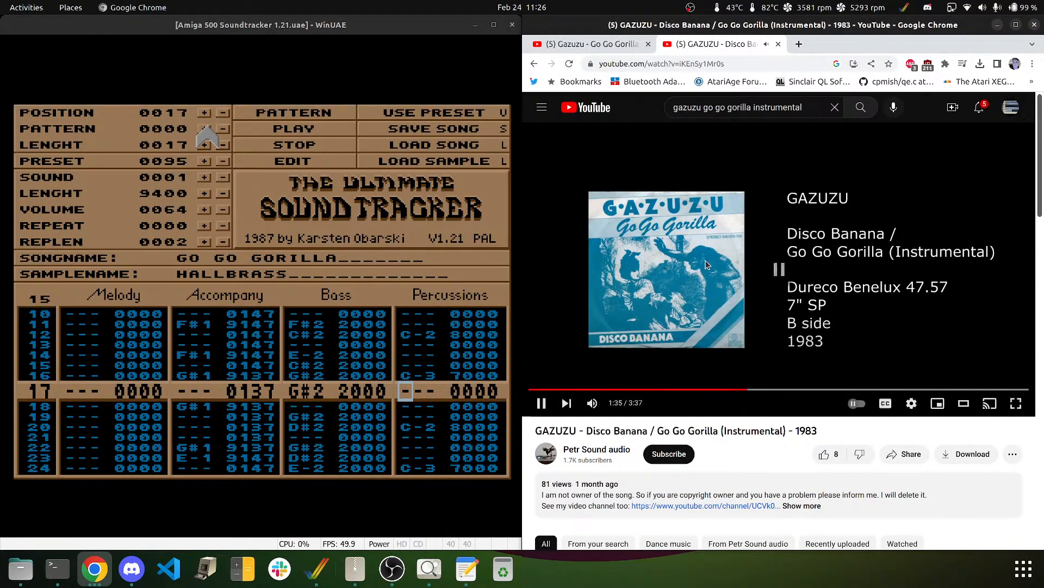
pyautogui.click(177, 130)
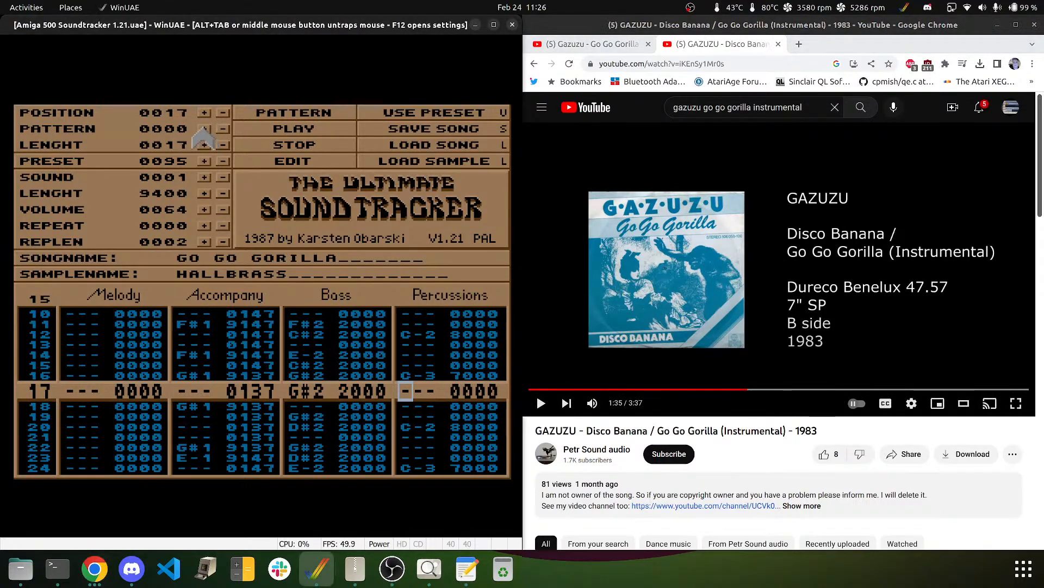
# - Set position 17 to pattern 12, then step back to song position 11
pyautogui.doubleClick(204, 129)
pyautogui.click(203, 129)
pyautogui.click(203, 129)
pyautogui.click(203, 129)
pyautogui.click(203, 129)
pyautogui.click(203, 129)
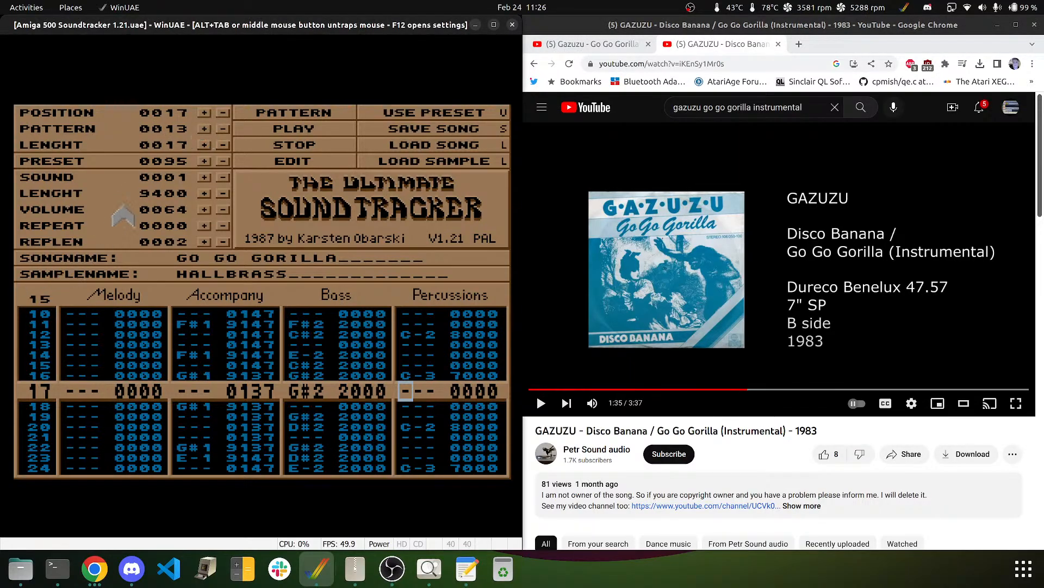
pyautogui.click(223, 129)
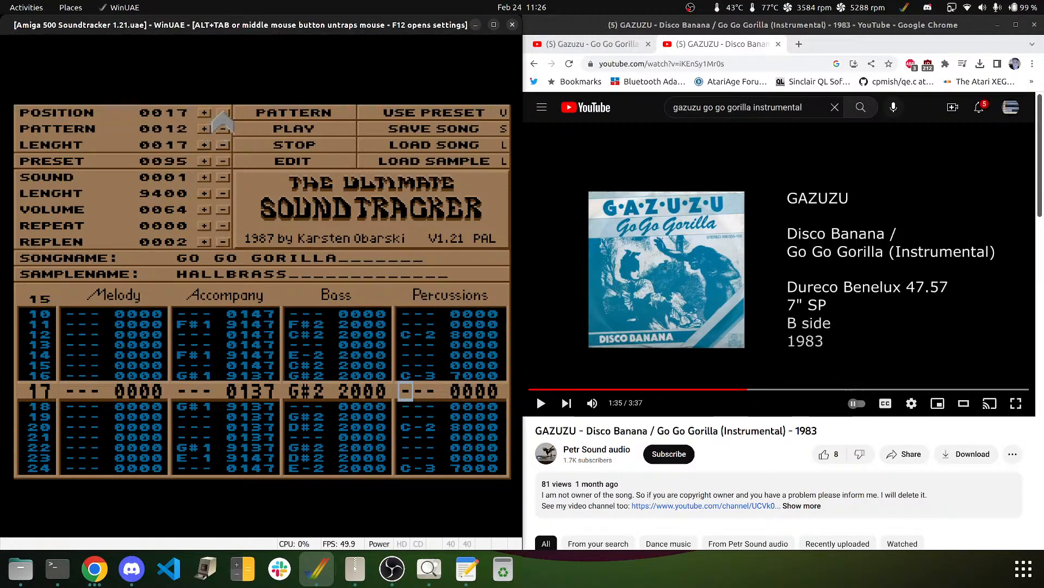
pyautogui.doubleClick(224, 113)
pyautogui.click(223, 112)
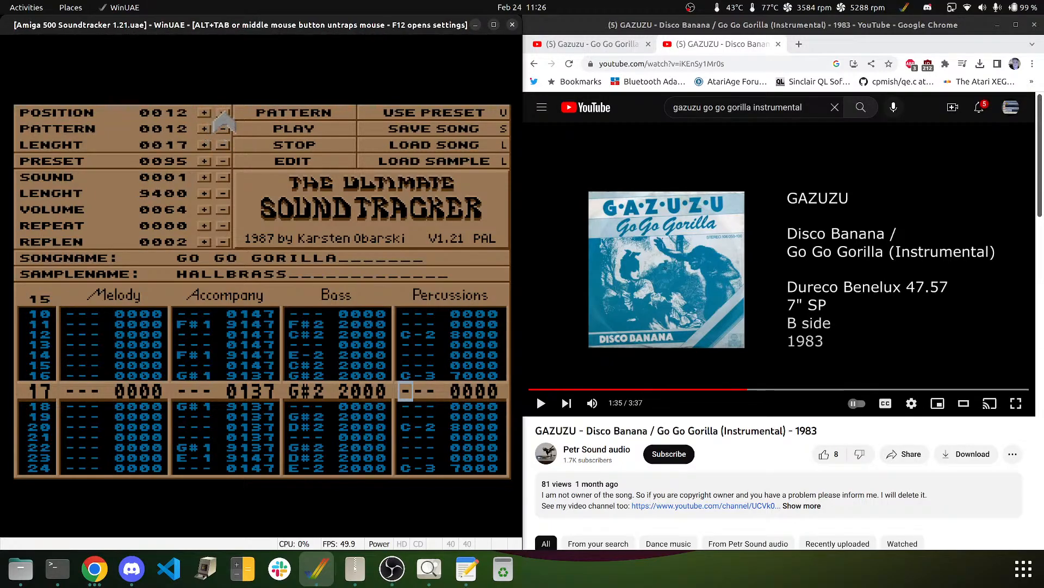
pyautogui.click(223, 113)
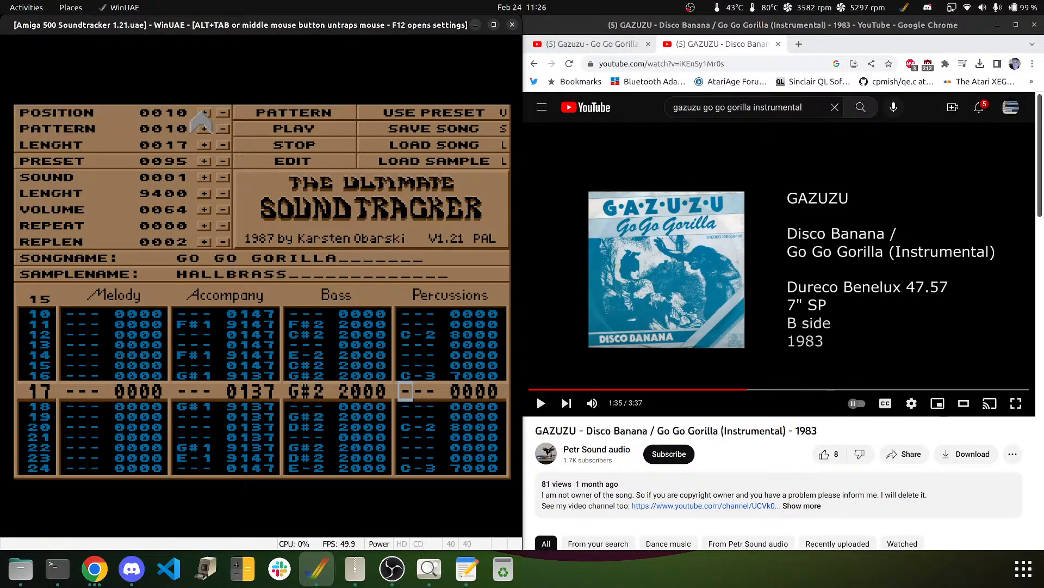
# - Set position 18 to pattern 12 and increase the song length to 19
pyautogui.doubleClick(201, 112)
pyautogui.click(205, 113)
pyautogui.click(205, 113)
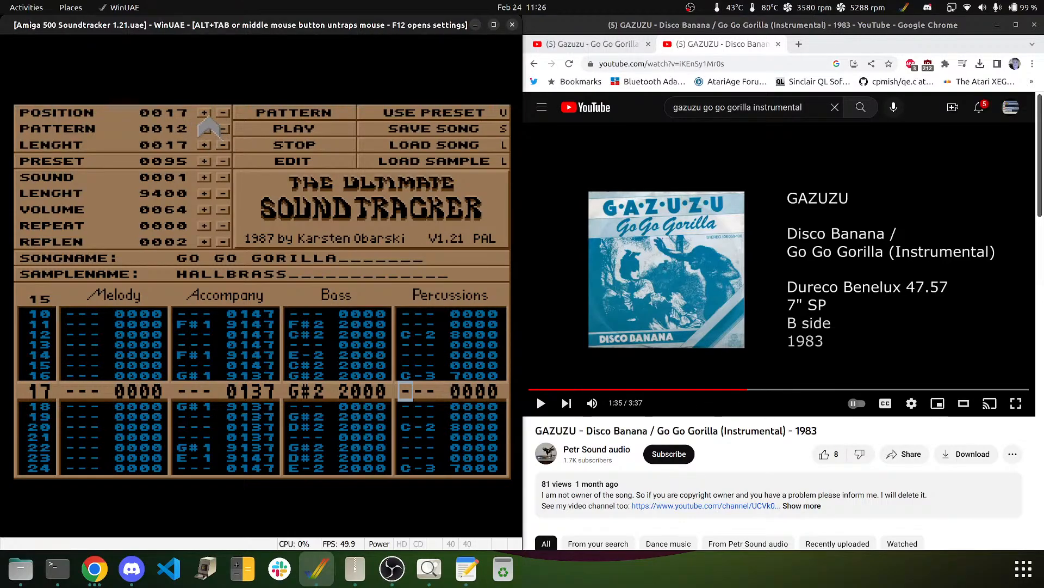
pyautogui.click(204, 112)
pyautogui.click(203, 129)
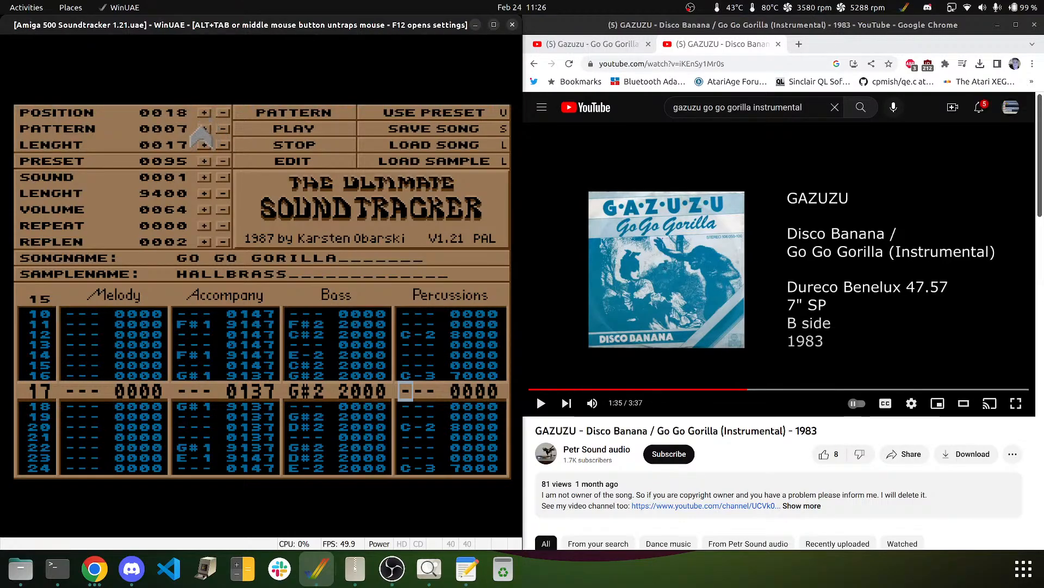
pyautogui.click(204, 129)
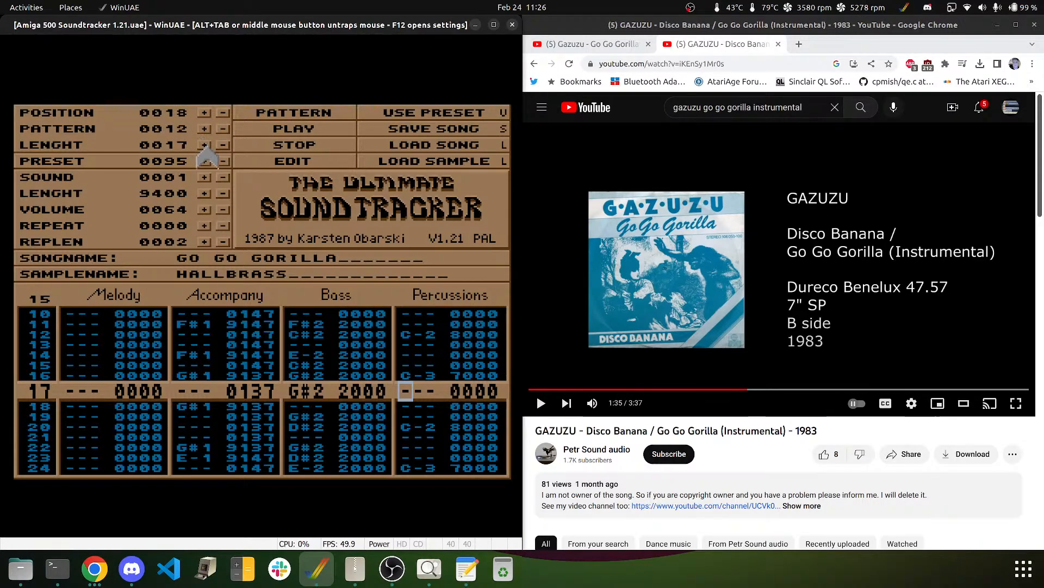
pyautogui.click(204, 144)
pyautogui.click(223, 113)
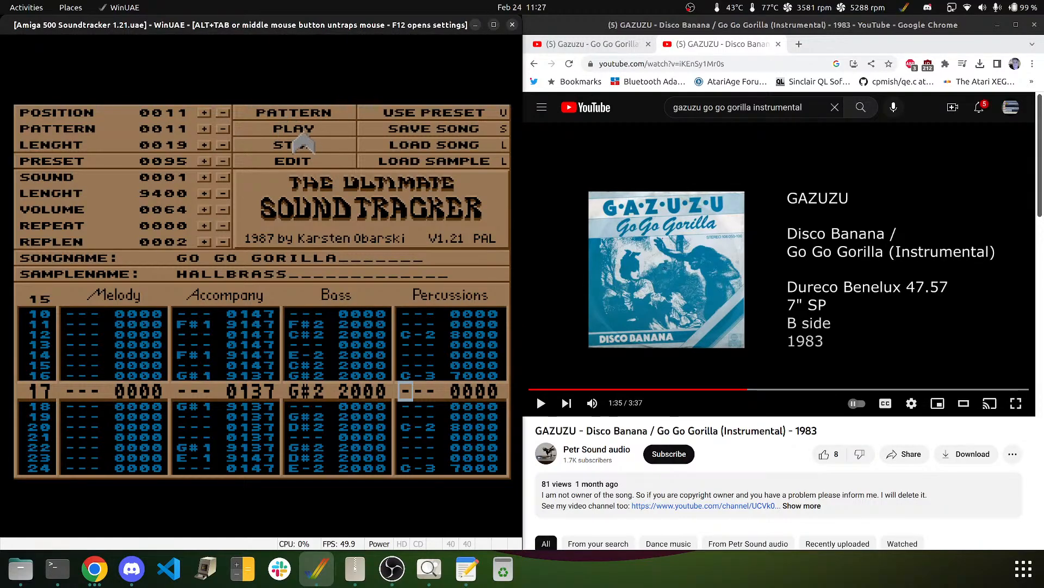
# - Play the song from position 11 through position 18, then stop it
pyautogui.click(302, 143)
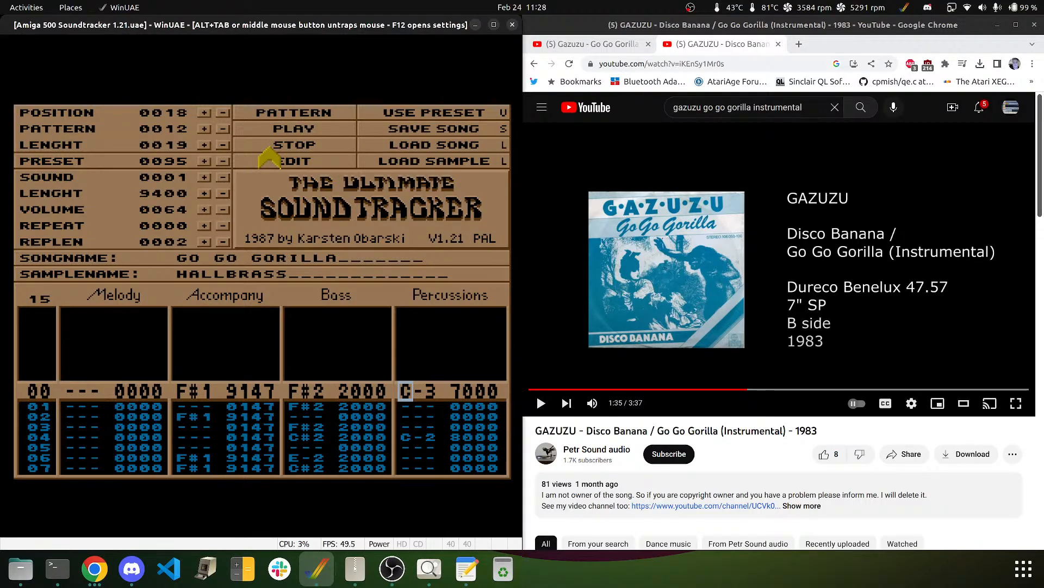
pyautogui.click(270, 147)
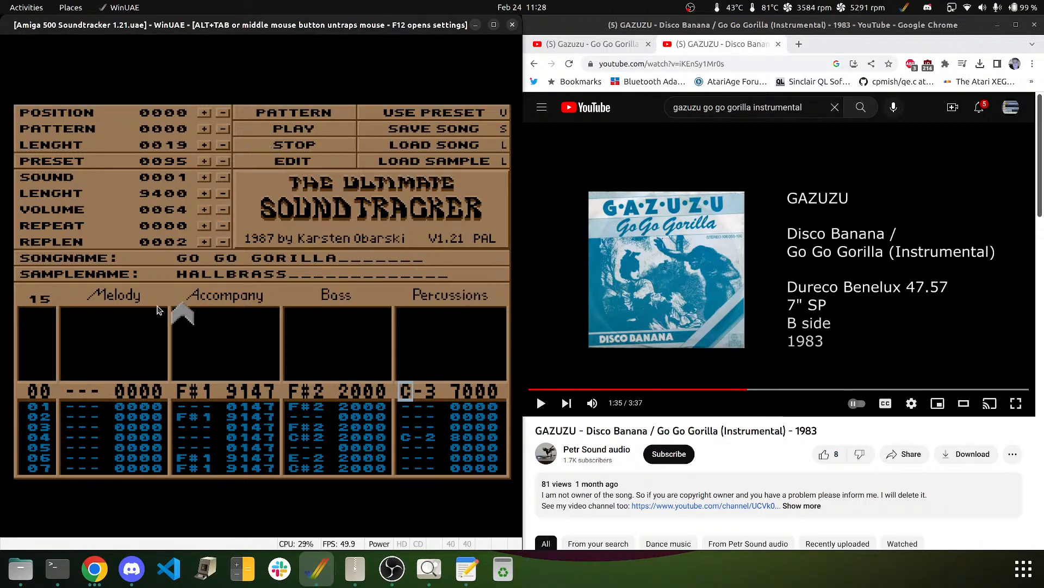
# - Play the reference video from 1:35 to 1:49, then return to the emulator
pyautogui.middleClick(182, 314)
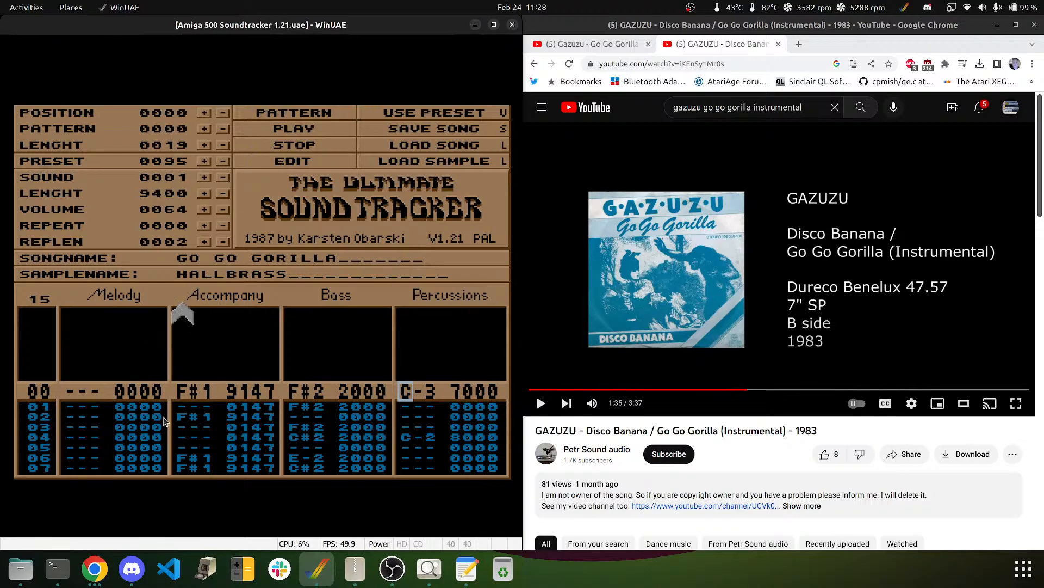
pyautogui.click(714, 233)
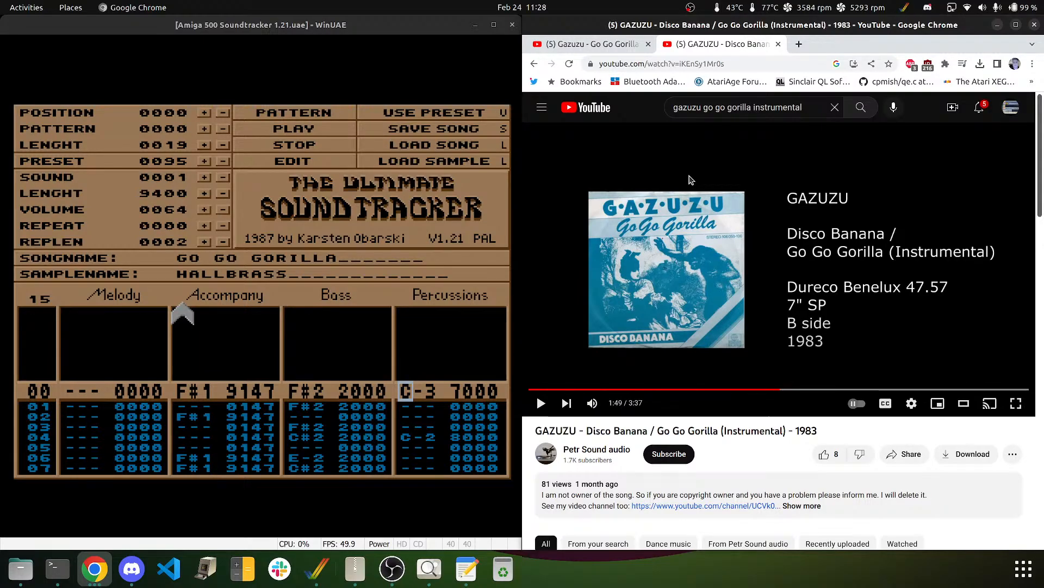
pyautogui.click(148, 161)
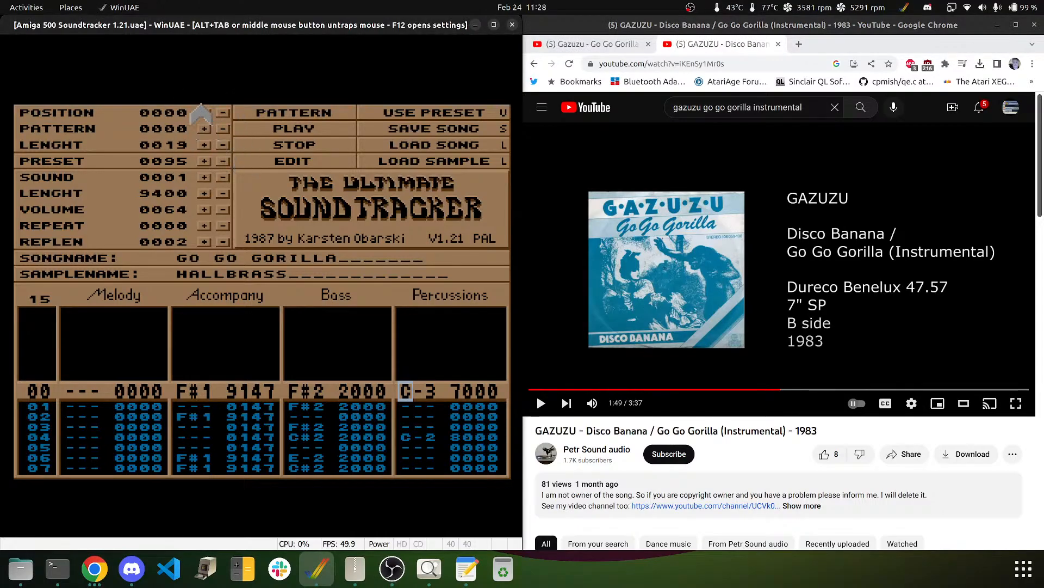
# - Assign pattern 16 to song position 19 and raise the song length to 20
pyautogui.moveTo(203, 112); pyautogui.dragTo(202, 113)
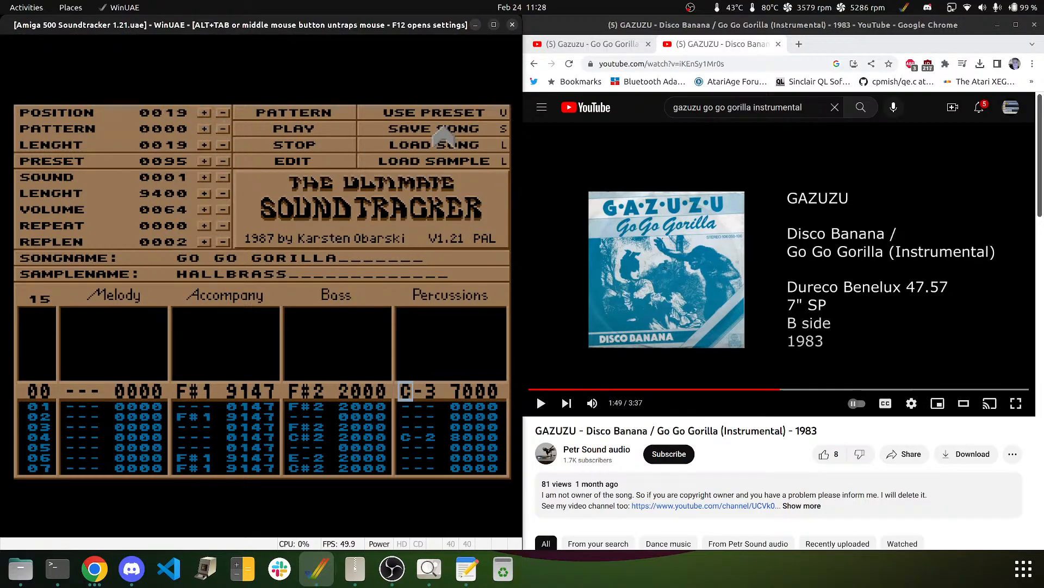
pyautogui.click(223, 112)
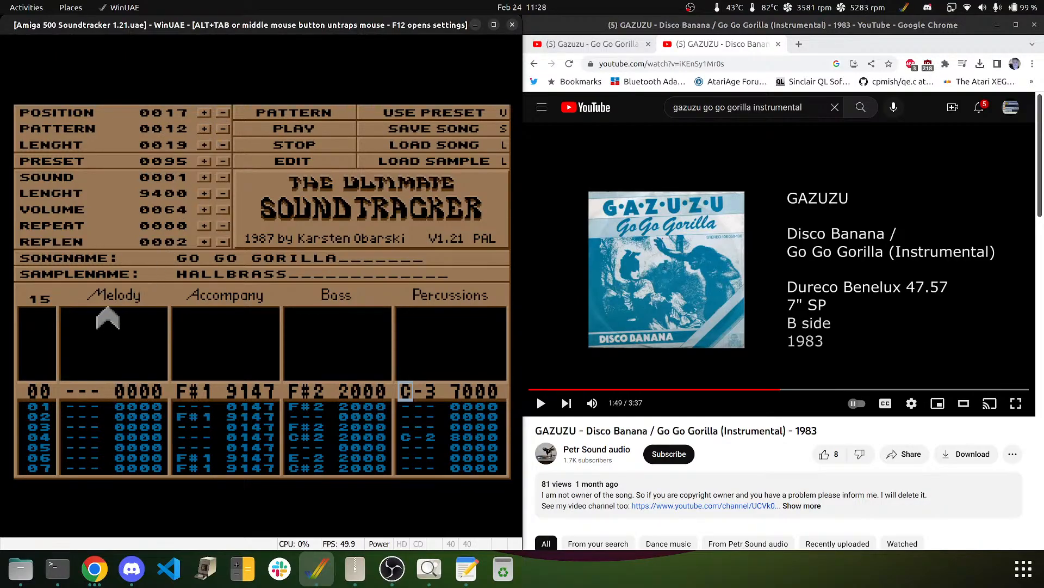
pyautogui.write('16')
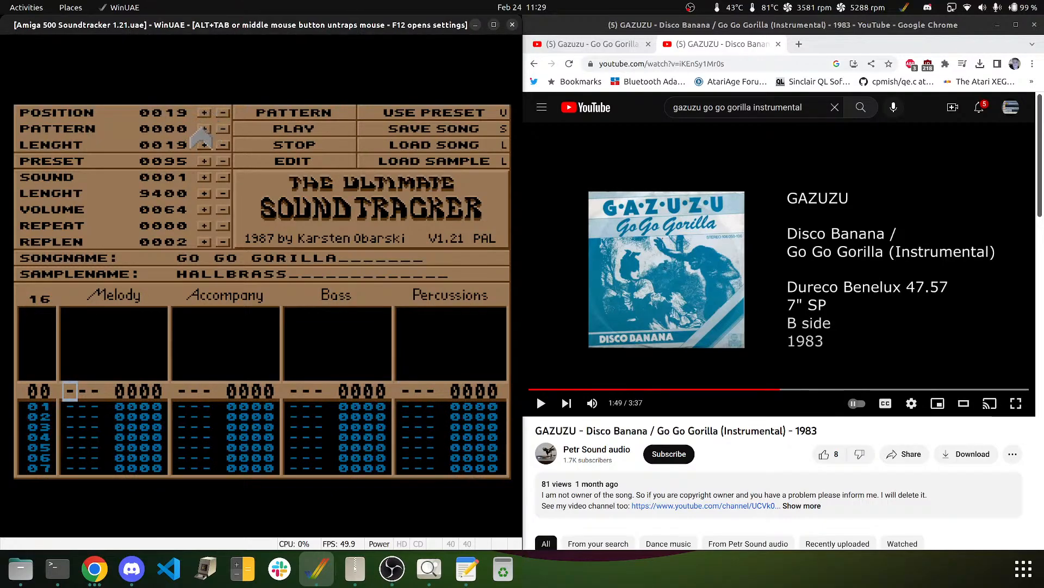
pyautogui.click(204, 129)
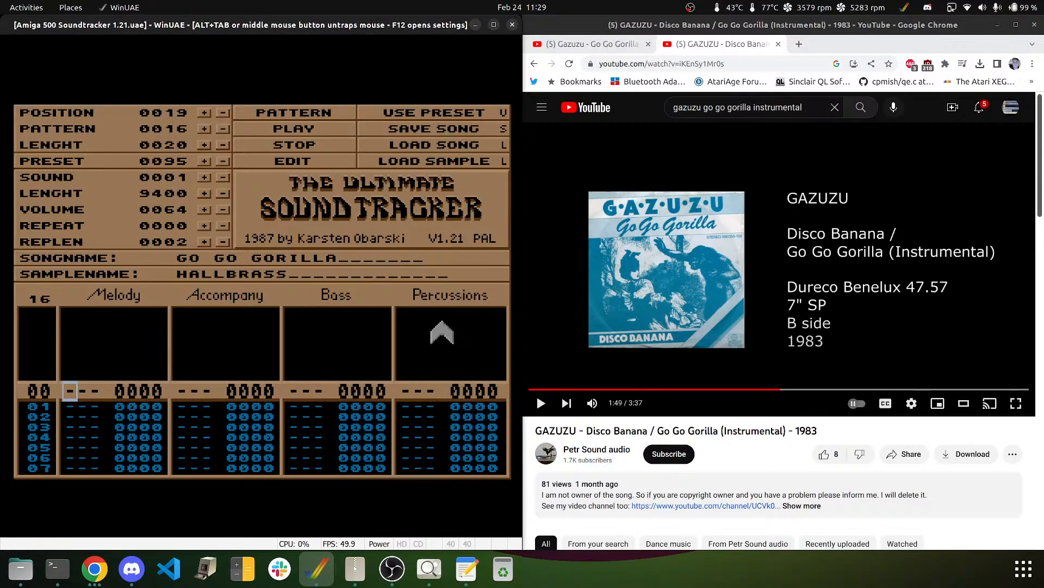
pyautogui.press('Right')
pyautogui.press('Right')
pyautogui.press('Right')
pyautogui.press('Right')
pyautogui.press('Right')
pyautogui.press('Right')
pyautogui.press('Right')
pyautogui.press('Right')
pyautogui.press('Right')
pyautogui.press('Right')
pyautogui.press('Right')
pyautogui.press('Right')
pyautogui.press('Right')
pyautogui.press('Right')
pyautogui.press('Right')
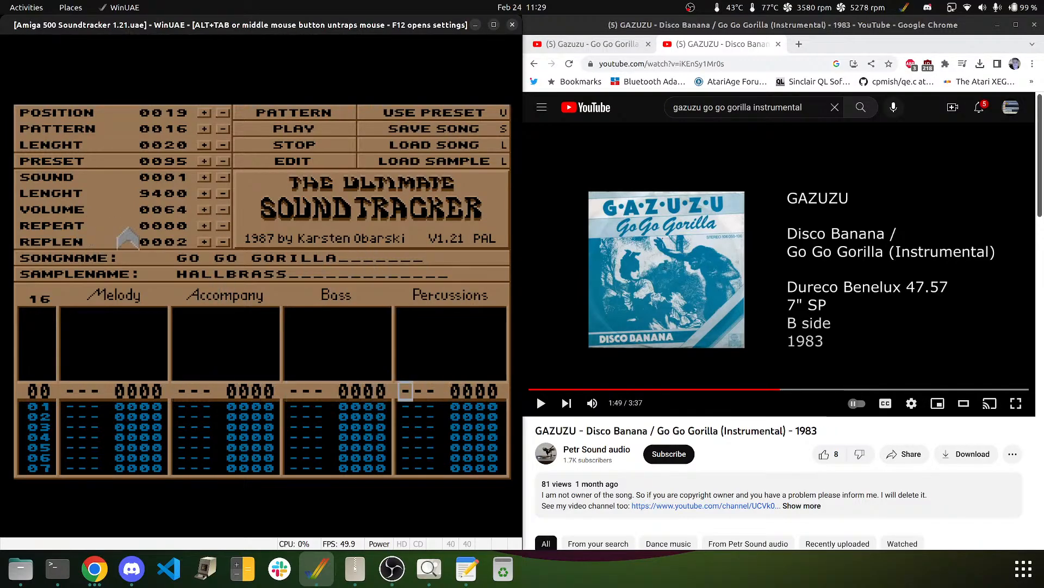
# - Set the current sound to sample 7 (bass drum) and turn on EDIT mode
pyautogui.click(204, 177)
pyautogui.click(204, 177)
pyautogui.click(204, 177)
pyautogui.click(205, 177)
pyautogui.click(205, 178)
pyautogui.click(205, 178)
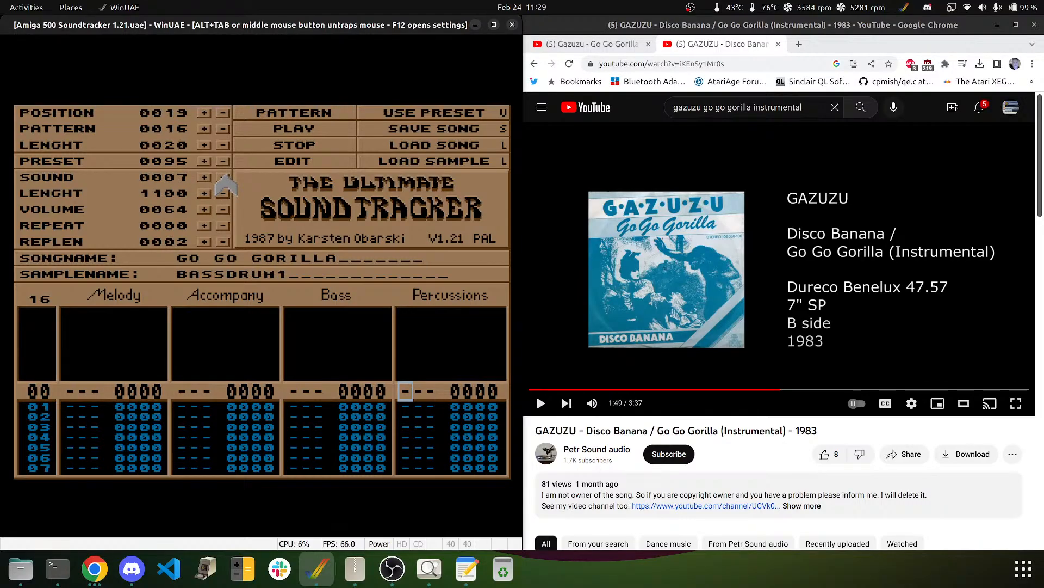
pyautogui.click(306, 162)
# - Enter C-3 bass drum hits on Percussions rows 00, 04, 08, 12 and 16
pyautogui.press('q')
pyautogui.press('Down')
pyautogui.press('Down')
pyautogui.press('Down')
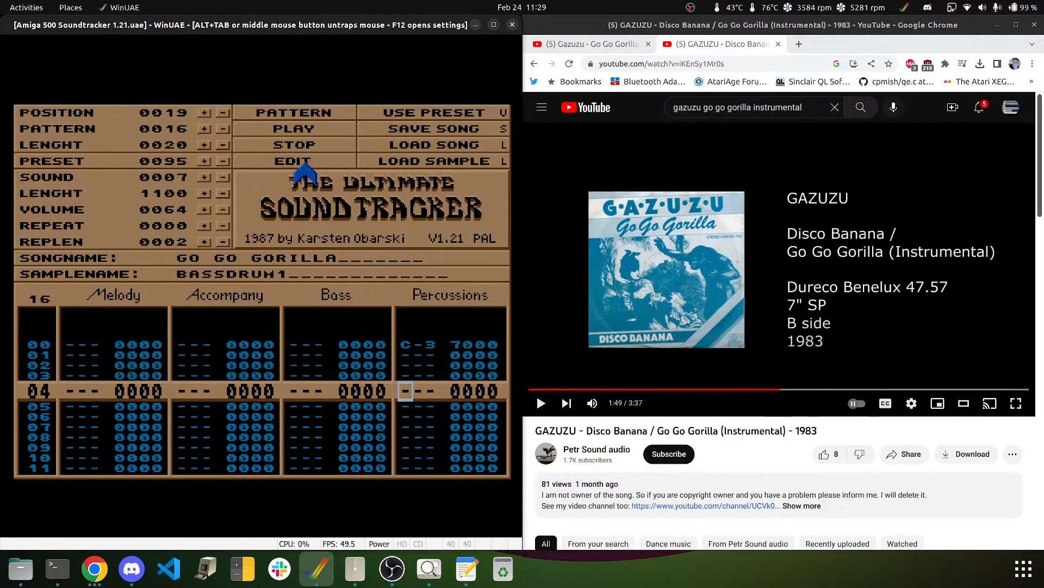
pyautogui.press('q')
pyautogui.press('Down')
pyautogui.press('Down')
pyautogui.press('Down')
pyautogui.press('q')
pyautogui.press('Down')
pyautogui.press('Down')
pyautogui.press('Down')
pyautogui.press('Down')
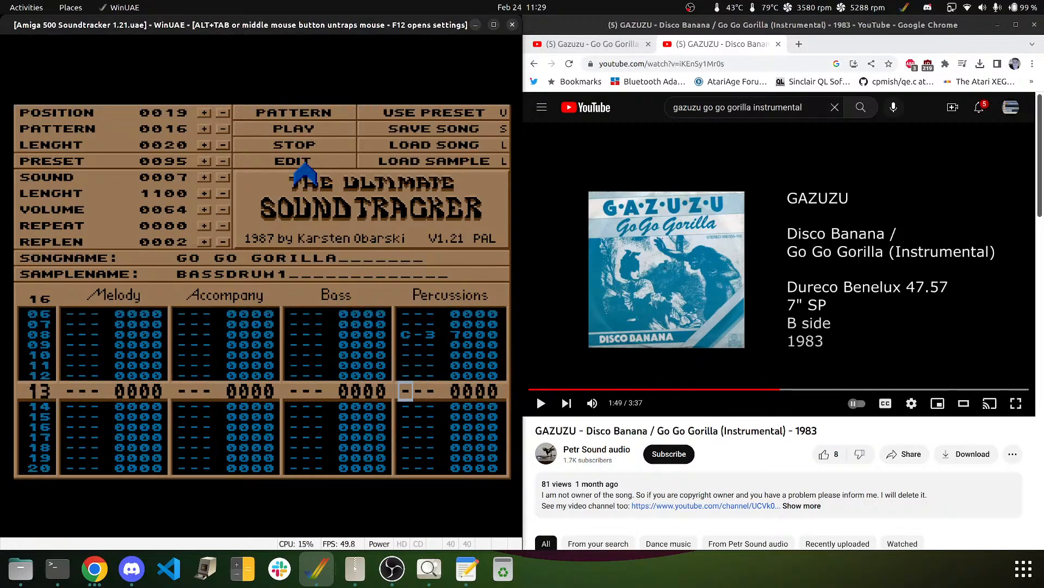
pyautogui.press('q')
pyautogui.press('Down')
pyautogui.press('Down')
pyautogui.press('Down')
pyautogui.press('Down')
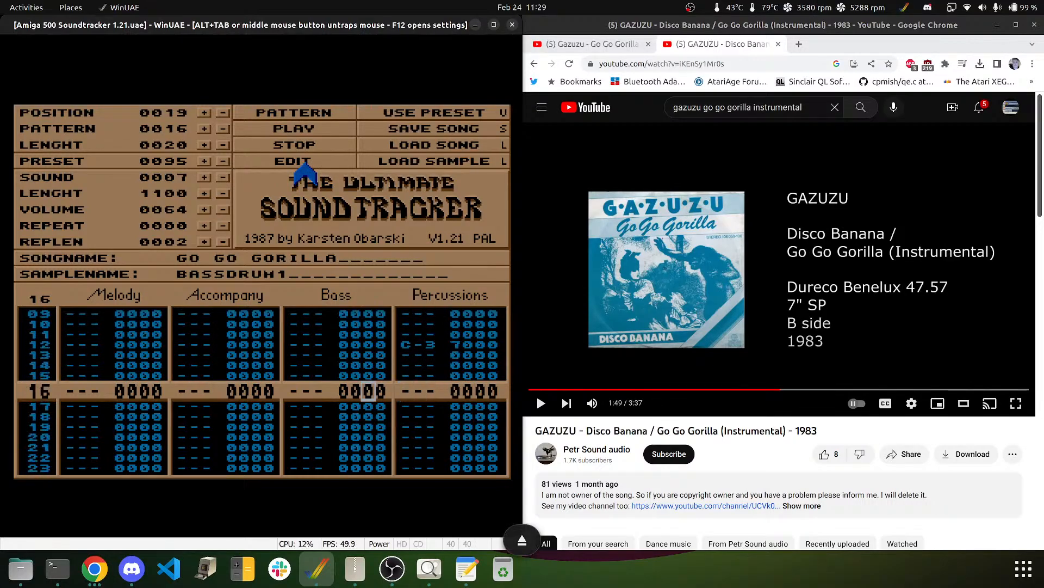
pyautogui.press('q')
# - Continue the C-3 bass drum hits on rows 20, 24, 28 and 32
pyautogui.press('Down')
pyautogui.press('Down')
pyautogui.press('Down')
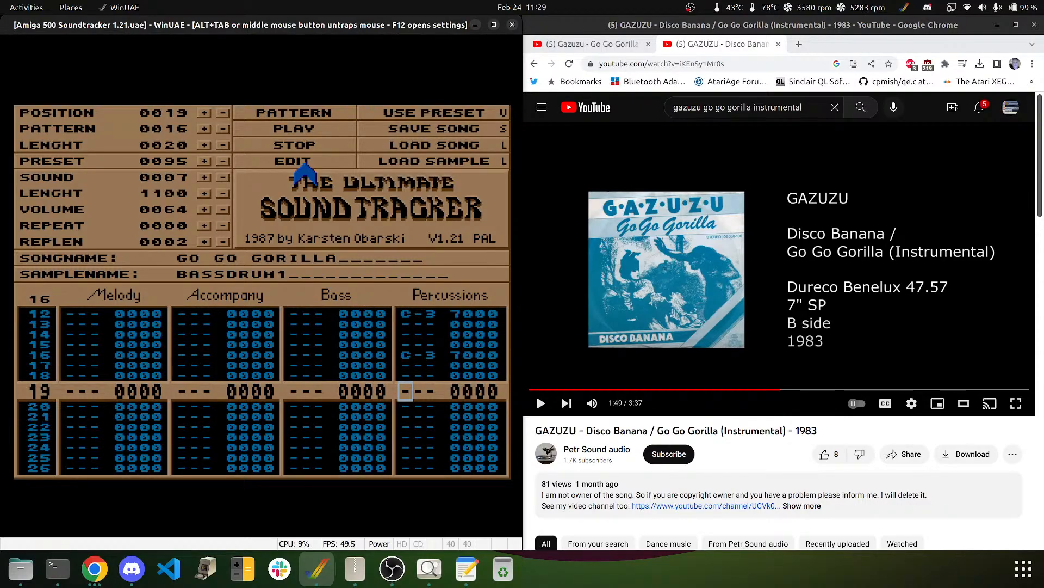
pyautogui.press('q')
pyautogui.press('Down')
pyautogui.press('Down')
pyautogui.press('Down')
pyautogui.press('q')
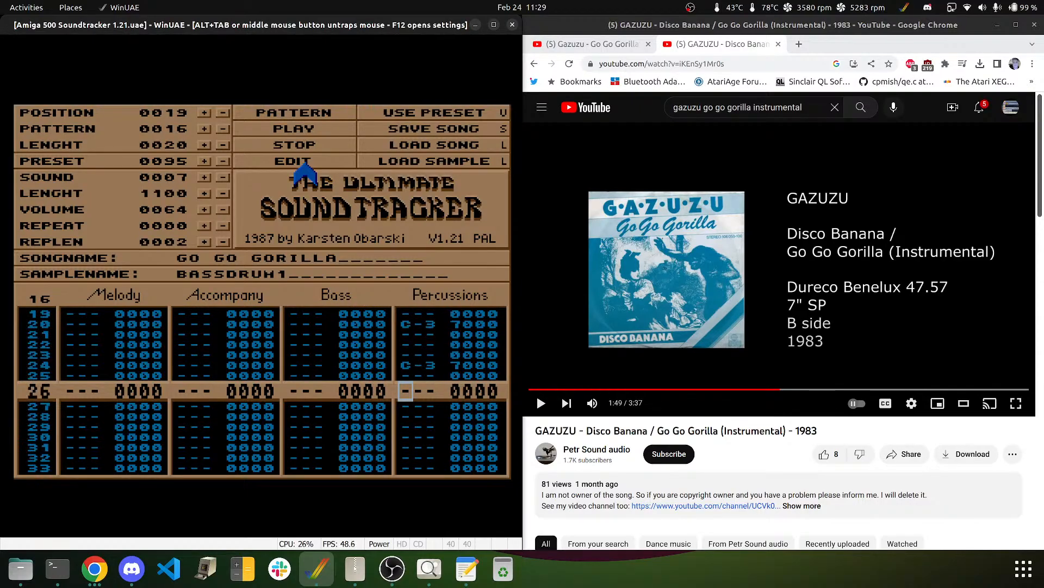
pyautogui.press('Down')
pyautogui.press('Down')
pyautogui.press('Down')
pyautogui.press('q')
pyautogui.press('Down')
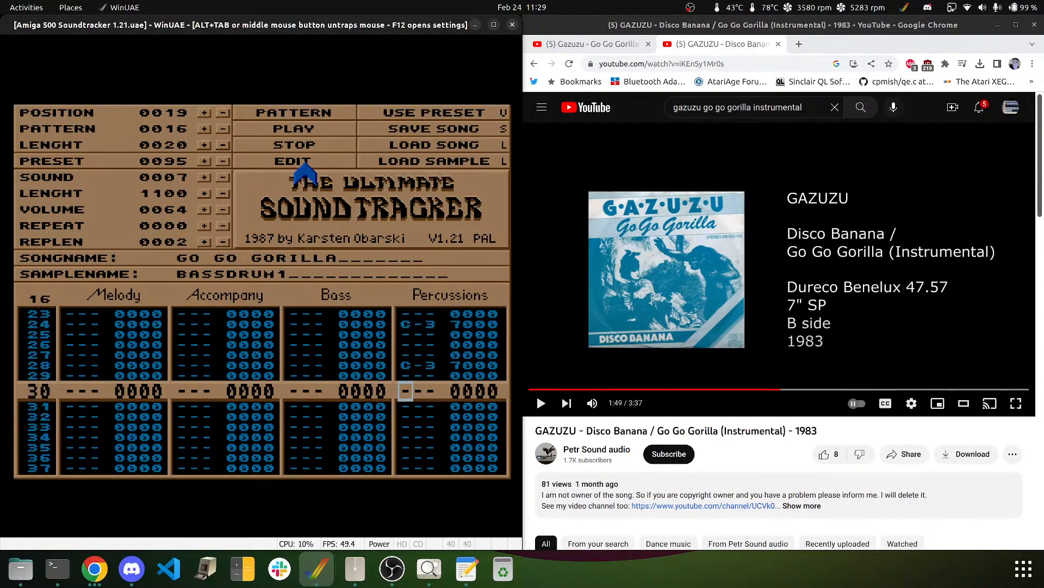
pyautogui.press('Down')
pyautogui.press('Down')
pyautogui.press('Down')
pyautogui.press('Down')
pyautogui.press('Down')
pyautogui.press('Down')
pyautogui.press('Down')
pyautogui.press('Down')
pyautogui.press('Down')
pyautogui.press('Down')
pyautogui.press('Down')
pyautogui.press('Down')
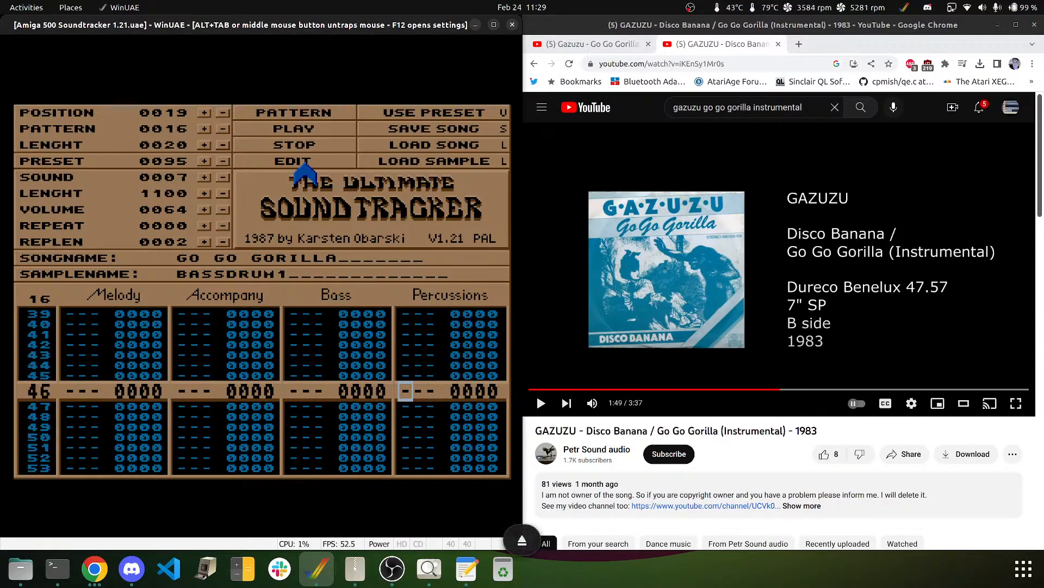
pyautogui.press('Up')
pyautogui.press('Up')
pyautogui.press('Up')
pyautogui.press('Up')
pyautogui.press('Up')
pyautogui.press('Up')
pyautogui.press('Up')
pyautogui.press('Up')
pyautogui.press('Up')
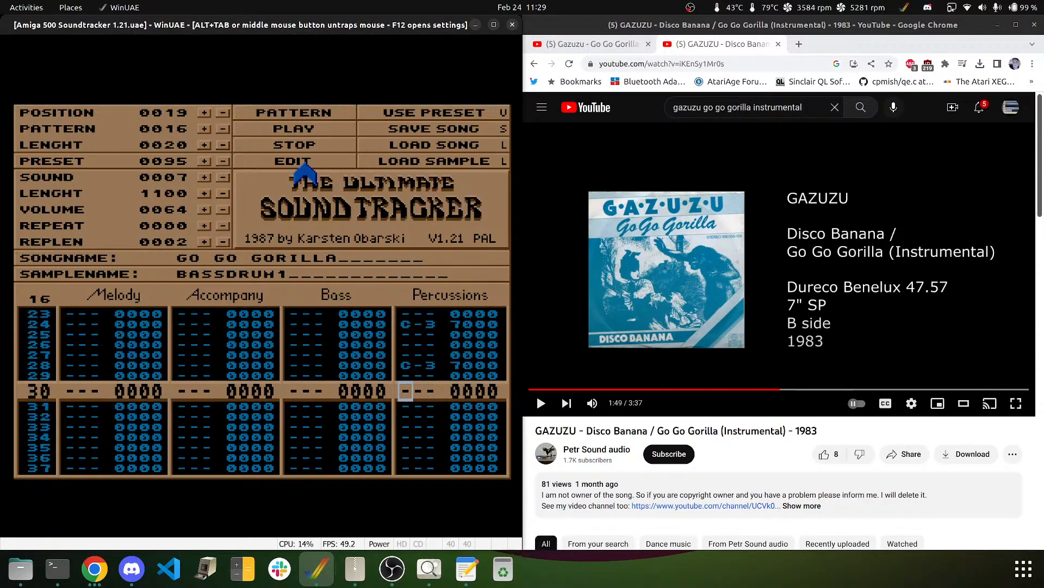
pyautogui.press('i')
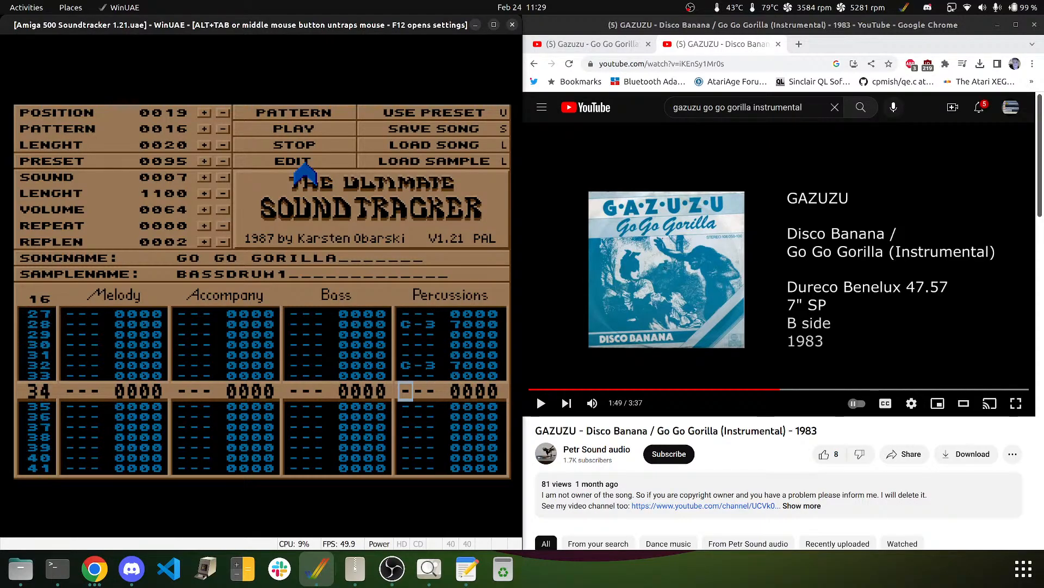
# - Play pattern 16 to hear the new bass drum hits
pyautogui.press('Down')
pyautogui.press('Down')
pyautogui.press('Down')
pyautogui.press('Down')
pyautogui.press('Down')
pyautogui.press('Down')
pyautogui.press('Down')
pyautogui.press('Down')
pyautogui.press('Down')
pyautogui.press('Down')
pyautogui.press('Down')
pyautogui.press('Down')
pyautogui.press('Down')
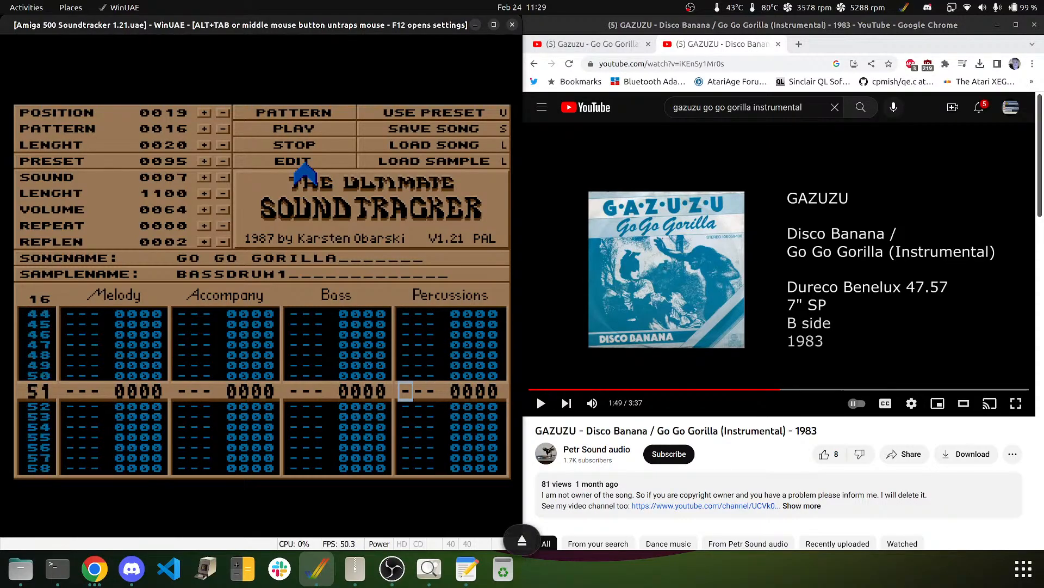
pyautogui.press('Down')
pyautogui.press('Down')
pyautogui.press('Down')
pyautogui.press('Down')
pyautogui.press('Down')
pyautogui.press('Down')
pyautogui.press('Down')
pyautogui.press('Down')
pyautogui.press('Down')
pyautogui.press('Down')
pyautogui.press('Down')
pyautogui.press('Down')
pyautogui.press('Down')
pyautogui.press('Down')
pyautogui.press('Down')
pyautogui.press('Down')
pyautogui.press('Down')
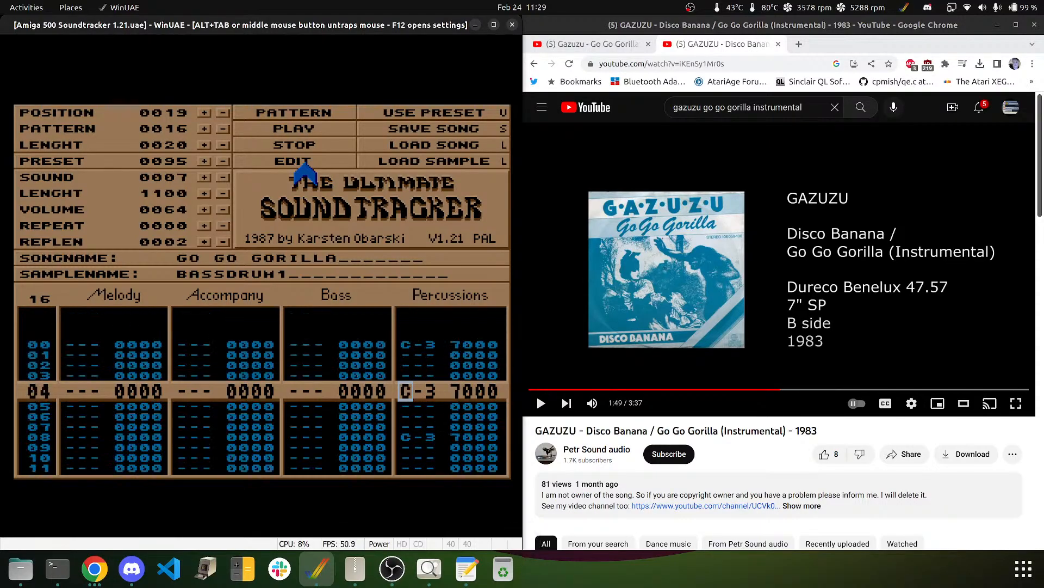
pyautogui.press('Down')
pyautogui.press('Down')
pyautogui.press('Down')
pyautogui.press('Down')
pyautogui.press('Down')
pyautogui.press('Down')
pyautogui.press('Down')
pyautogui.press('Down')
pyautogui.press('Down')
pyautogui.press('Down')
pyautogui.press('Down')
pyautogui.press('Down')
pyautogui.press('Down')
pyautogui.press('Down')
pyautogui.press('Down')
pyautogui.press('Down')
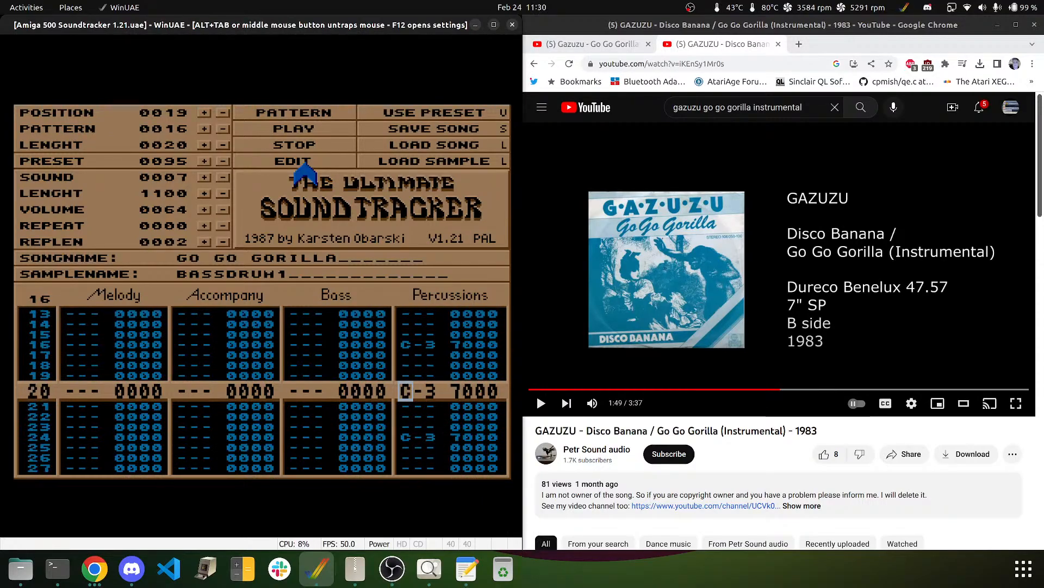
pyautogui.press('Down')
pyautogui.press('Down')
pyautogui.press('Down')
pyautogui.press('Down')
pyautogui.press('Down')
pyautogui.press('Down')
pyautogui.press('Down')
pyautogui.press('Down')
pyautogui.press('Down')
pyautogui.press('Down')
pyautogui.press('Down')
pyautogui.press('Down')
pyautogui.press('Down')
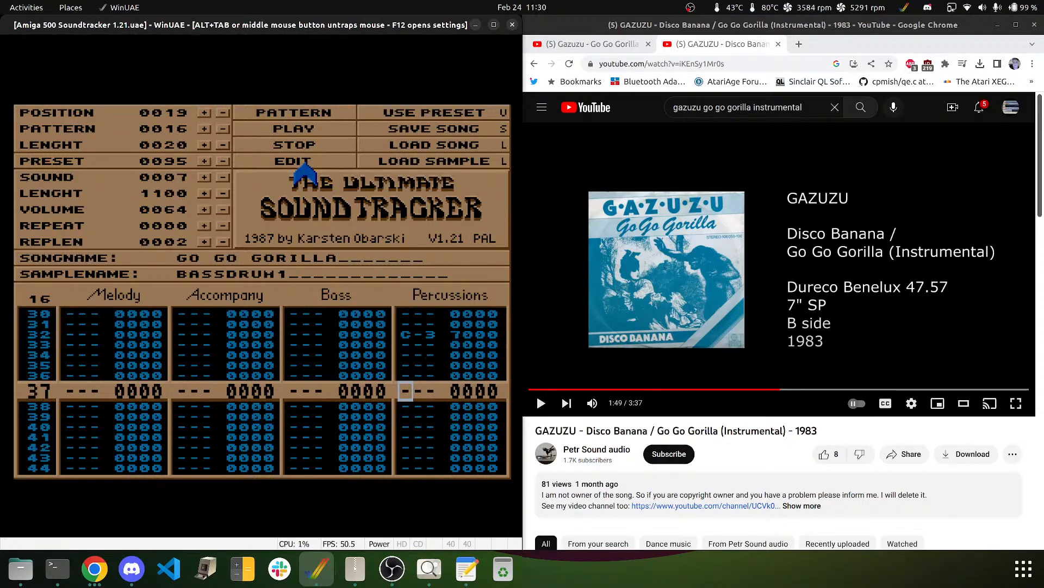
pyautogui.press('Down')
pyautogui.press('Down')
pyautogui.press('Down')
pyautogui.press('Down')
pyautogui.press('Down')
pyautogui.press('Down')
pyautogui.press('Down')
pyautogui.press('Down')
pyautogui.press('Down')
pyautogui.press('Down')
pyautogui.press('Down')
pyautogui.press('Down')
pyautogui.press('Down')
pyautogui.press('Down')
pyautogui.press('Down')
pyautogui.press('Down')
pyautogui.press('Down')
pyautogui.press('Down')
pyautogui.press('Down')
pyautogui.press('Down')
pyautogui.press('Down')
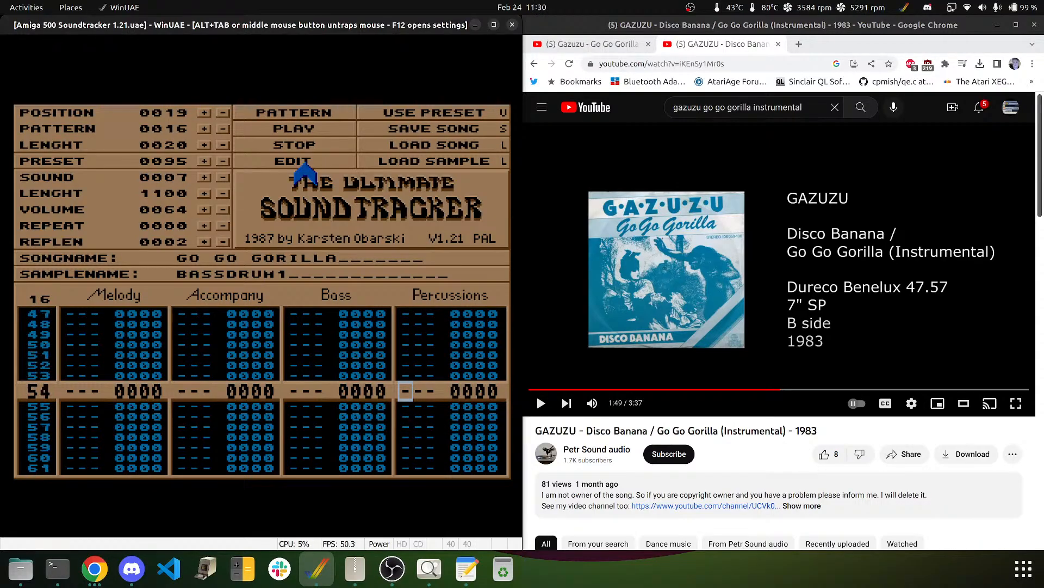
pyautogui.press('Down')
pyautogui.press('Down')
pyautogui.press('Down')
pyautogui.press('Down')
pyautogui.press('Down')
pyautogui.press('Down')
pyautogui.press('Down')
pyautogui.press('Down')
pyautogui.press('Down')
pyautogui.press('Down')
pyautogui.press('Down')
pyautogui.press('Down')
pyautogui.press('Down')
pyautogui.press('Down')
pyautogui.press('Down')
pyautogui.press('Down')
pyautogui.press('Down')
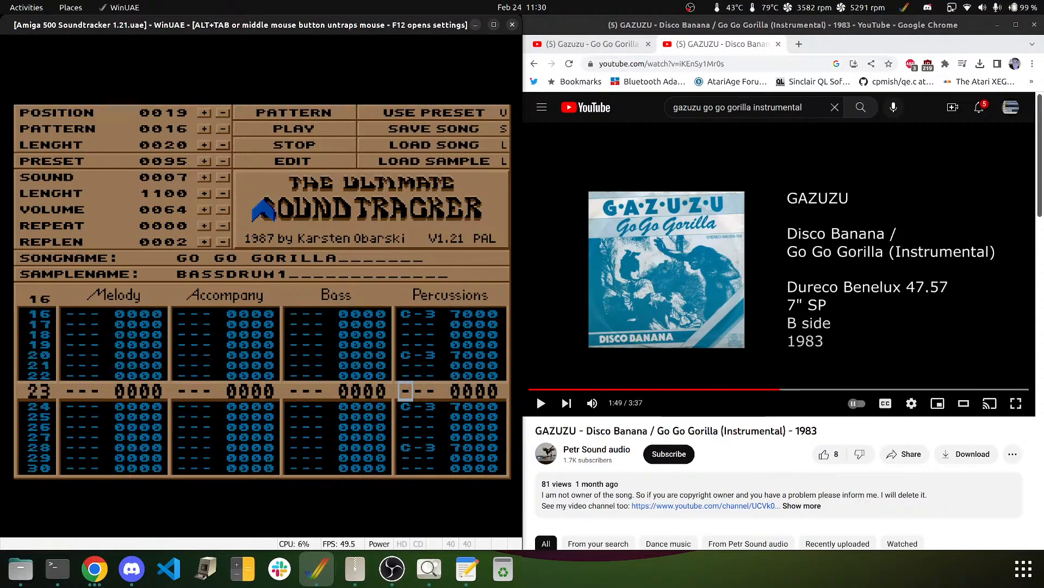
pyautogui.press('Down')
pyautogui.press('Down')
pyautogui.press('Down')
pyautogui.press('Down')
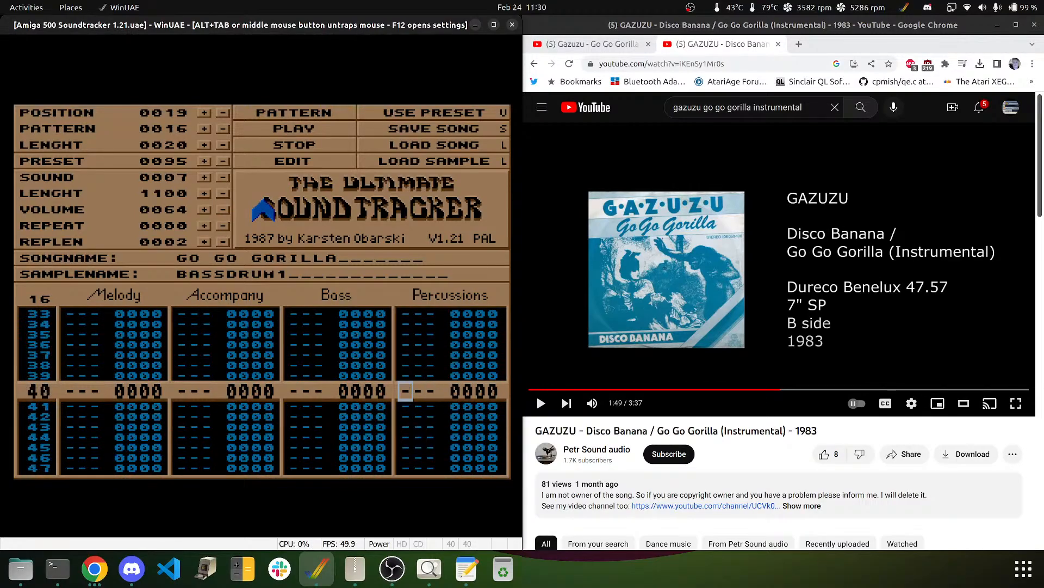
pyautogui.press('Down')
pyautogui.press('Down')
pyautogui.press('Down')
pyautogui.press('Down')
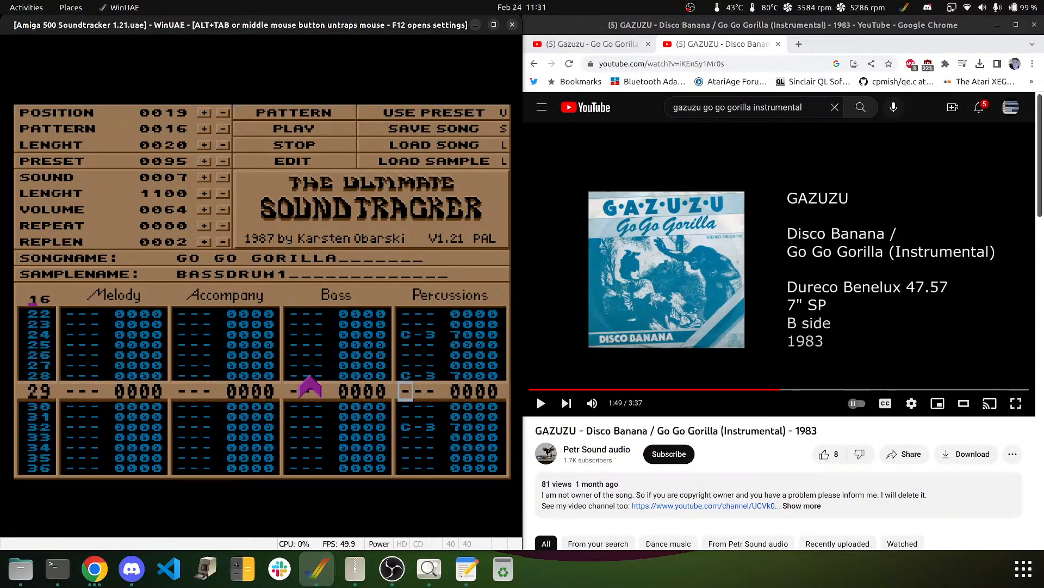
# - Release the mouse from the emulator, visit the terminal, then return to the tracker
pyautogui.middleClick(293, 411)
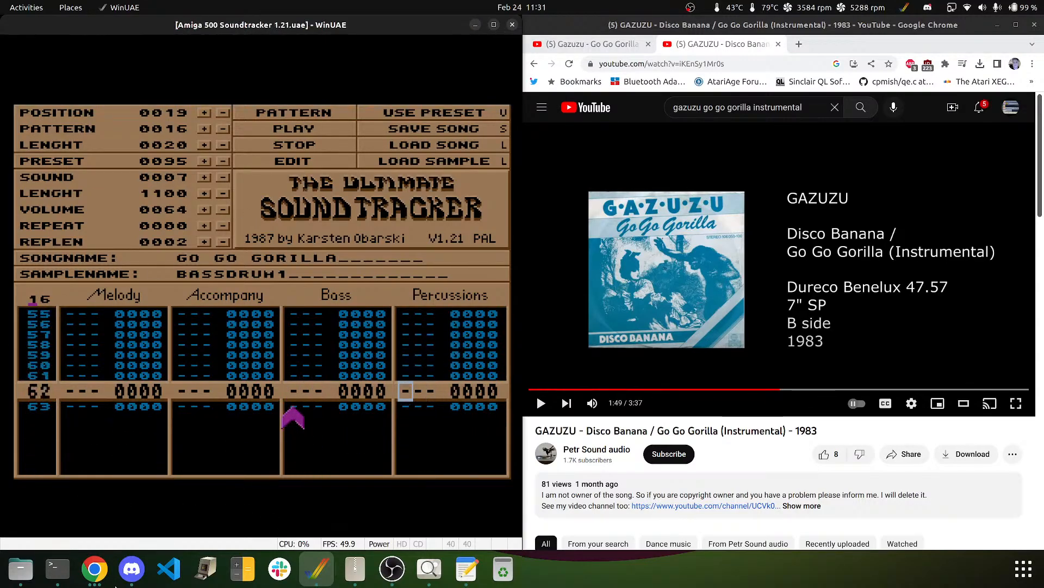
pyautogui.click(57, 569)
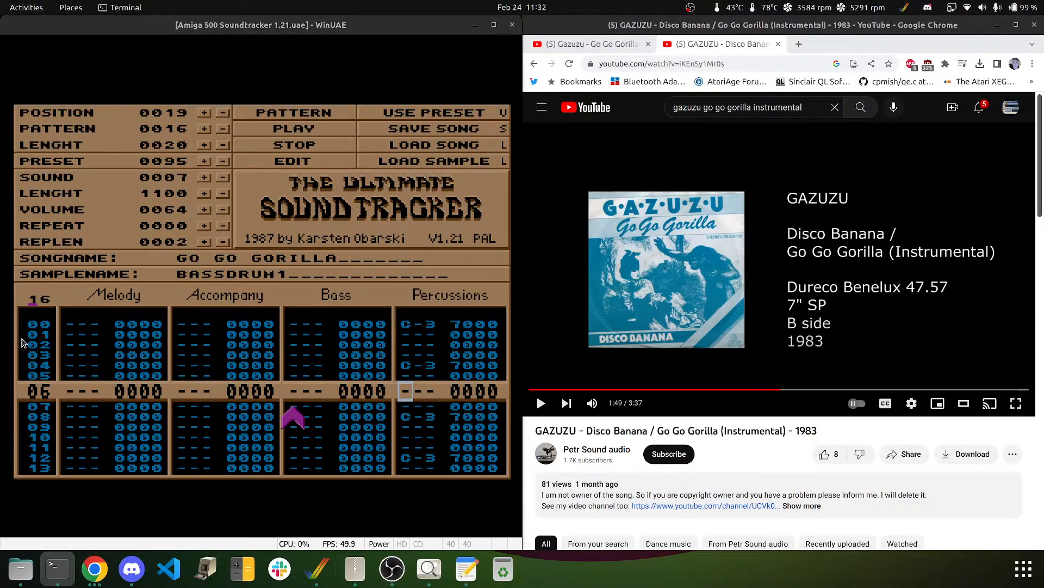
pyautogui.press('super+h')
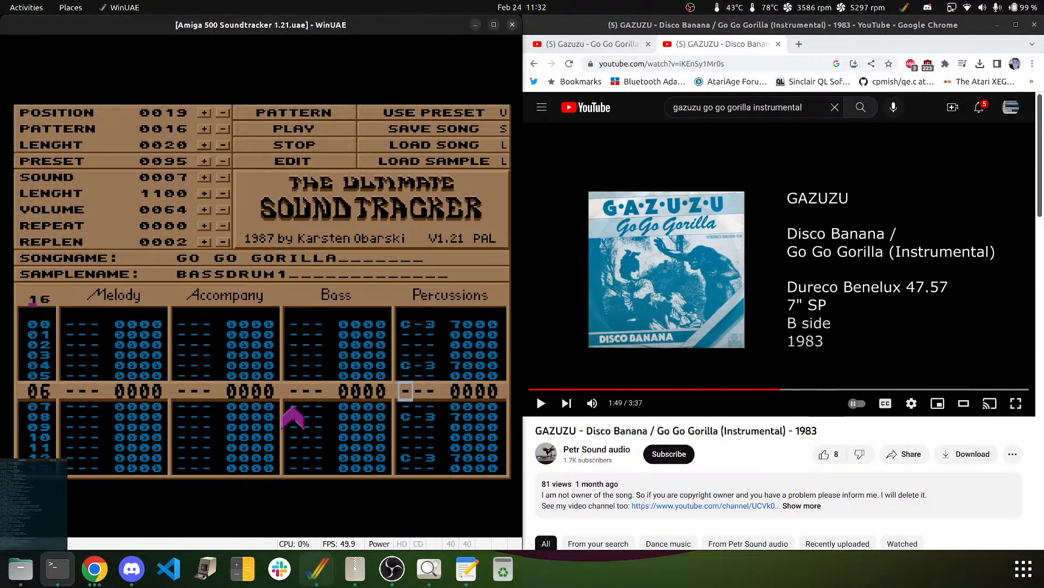
# - Stop playback and move the cursor down the Percussions track to around row 35
pyautogui.click(223, 296)
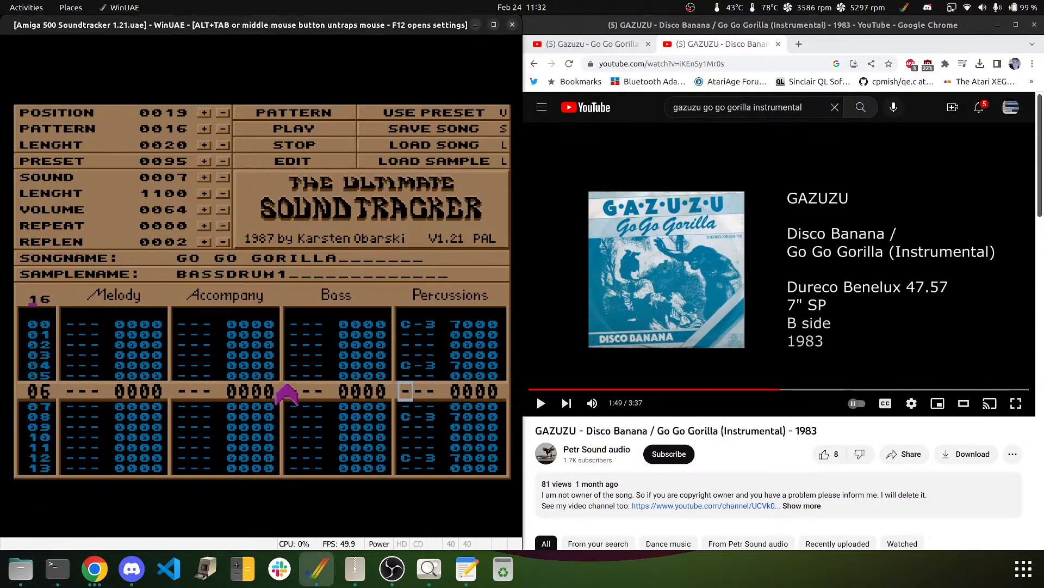
pyautogui.press('Return')
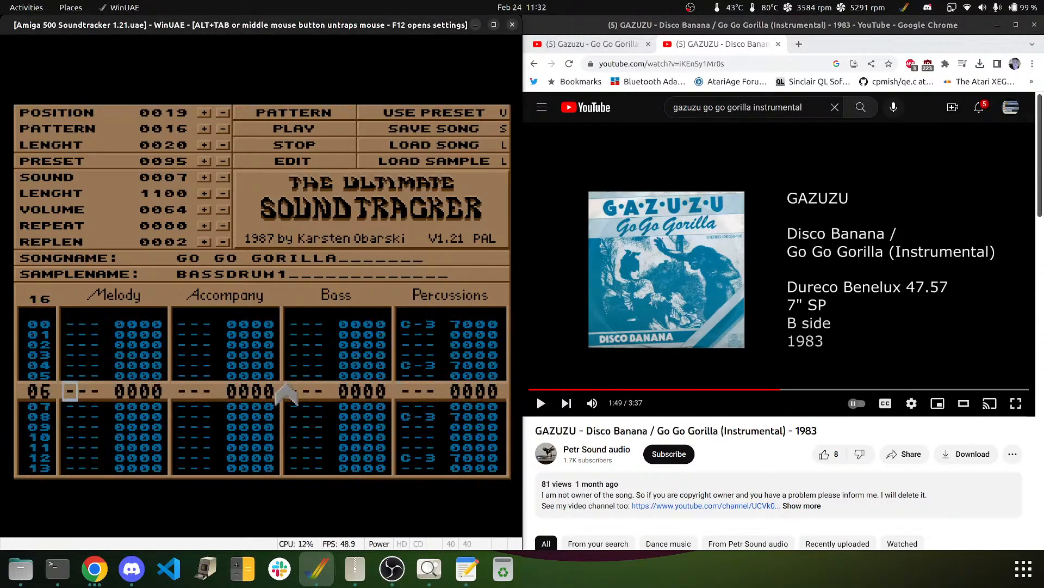
pyautogui.press('Up')
pyautogui.press('Up')
pyautogui.press('Up')
pyautogui.press('Up')
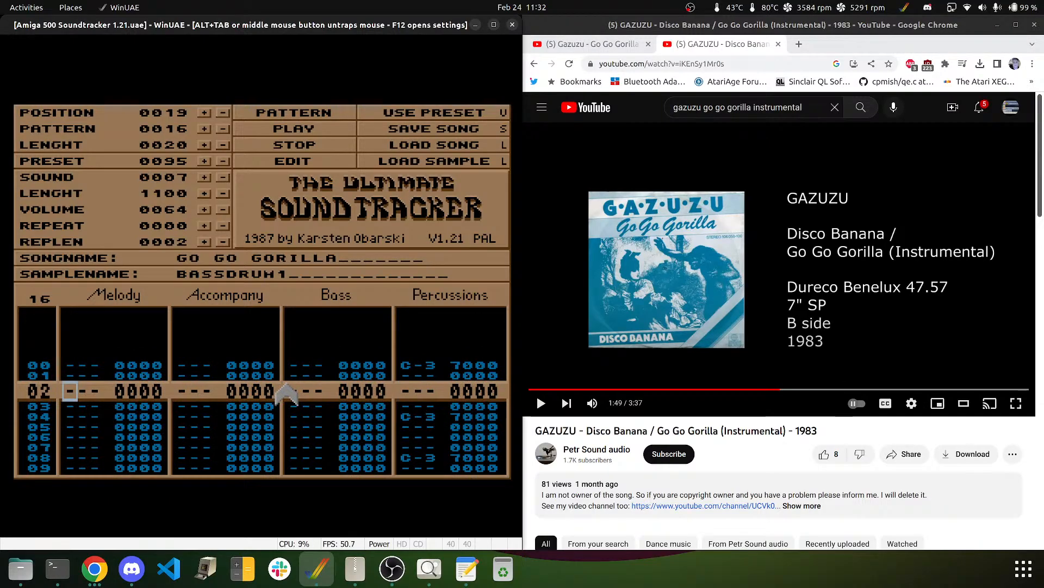
pyautogui.press('Up')
pyautogui.press('Up')
pyautogui.press('Right')
pyautogui.press('Right')
pyautogui.press('Right')
pyautogui.press('Right')
pyautogui.press('Right')
pyautogui.press('Right')
pyautogui.press('Right')
pyautogui.press('Right')
pyautogui.press('Right')
pyautogui.press('Right')
pyautogui.press('Right')
pyautogui.press('Right')
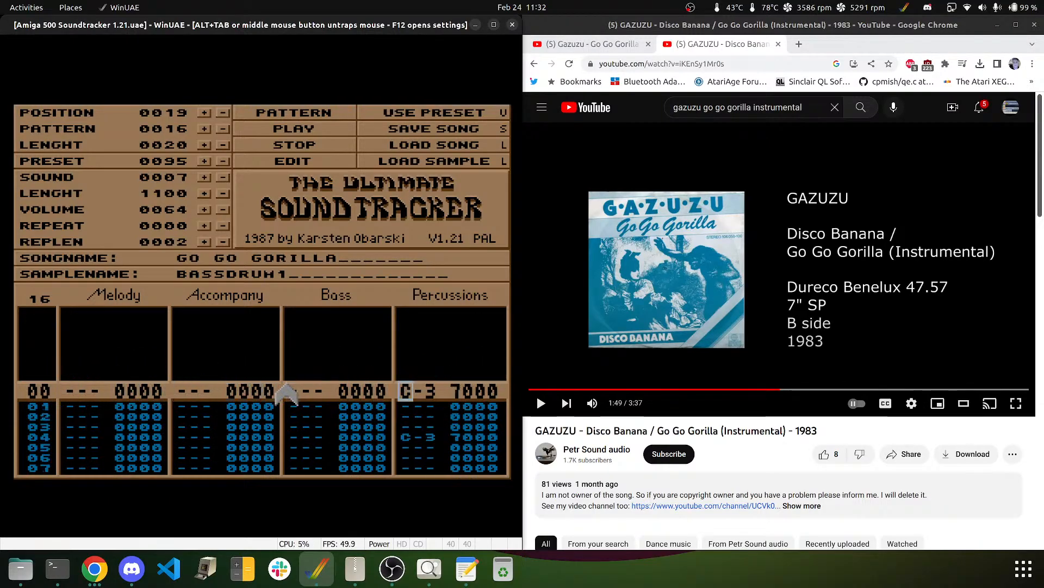
pyautogui.press('Down')
pyautogui.press('Down')
pyautogui.press('Down')
pyautogui.press('Down')
pyautogui.press('Down')
pyautogui.press('Down')
pyautogui.press('Down')
pyautogui.press('Down')
pyautogui.press('Down')
pyautogui.press('Down')
pyautogui.press('Down')
pyautogui.press('Down')
pyautogui.press('Down')
pyautogui.press('Down')
pyautogui.press('Down')
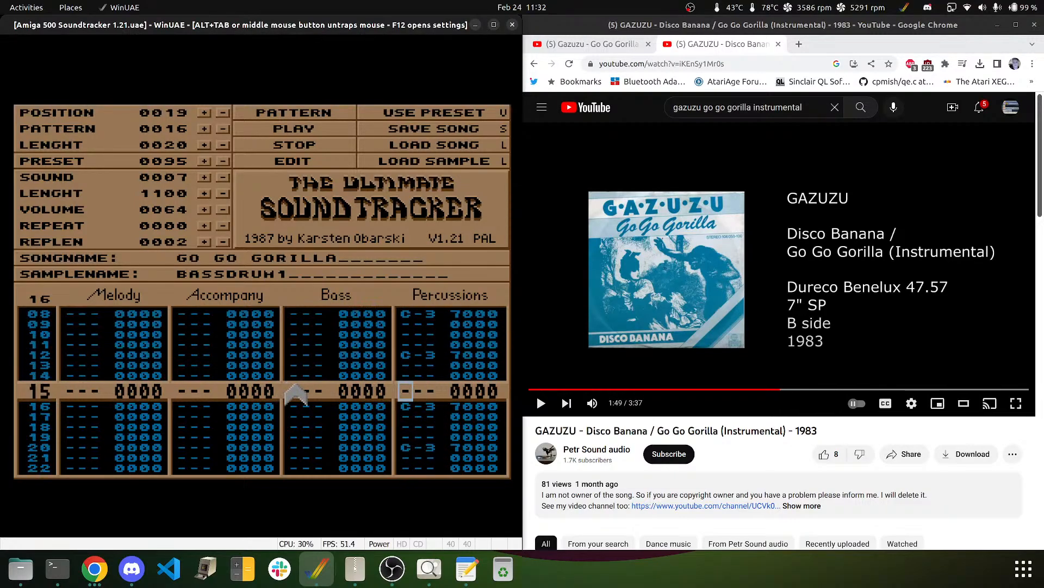
pyautogui.press('Down')
pyautogui.press('Down')
pyautogui.press('Down')
pyautogui.press('Down')
pyautogui.press('Down')
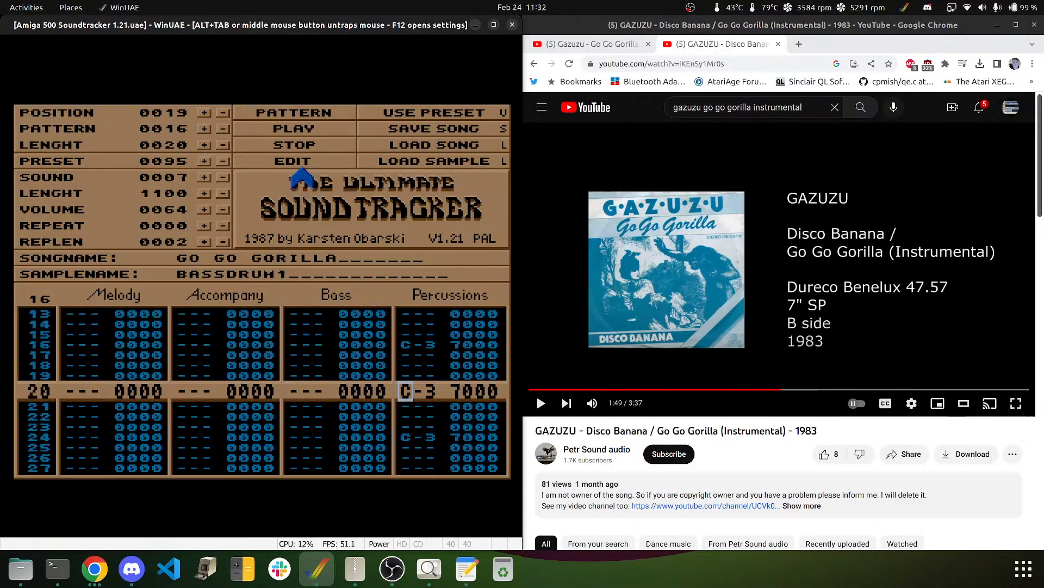
pyautogui.press('Down')
pyautogui.press('Down')
pyautogui.press('Down')
pyautogui.press('Down')
pyautogui.press('Down')
pyautogui.press('Down')
pyautogui.press('Down')
pyautogui.press('Down')
pyautogui.press('Down')
pyautogui.press('Down')
pyautogui.press('Down')
pyautogui.press('Down')
pyautogui.press('Down')
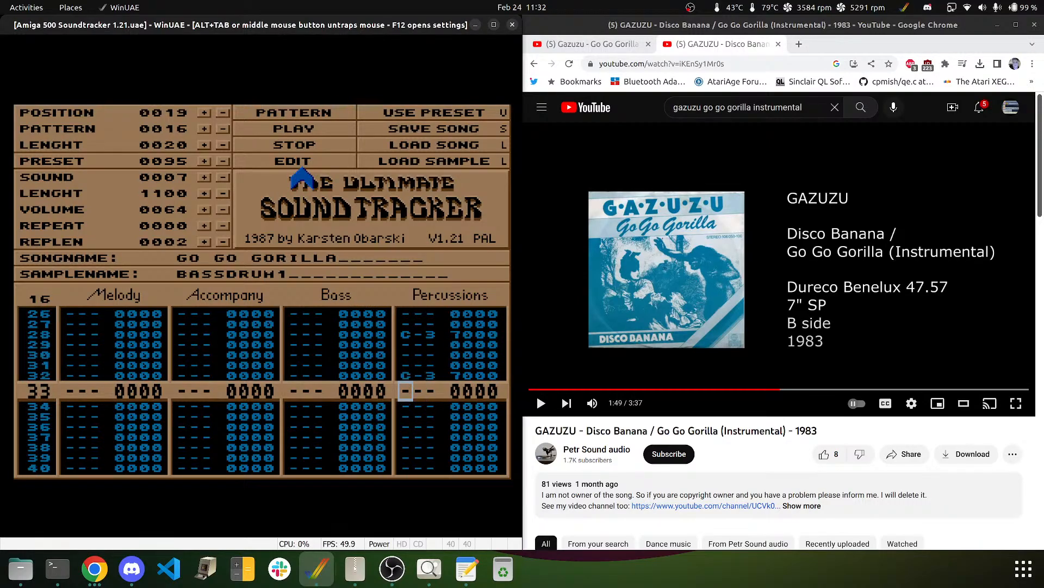
pyautogui.press('Down')
pyautogui.press('Down')
# - Remove the misplaced hit and put the bass drum on row 36
pyautogui.press('q')
pyautogui.press('Up')
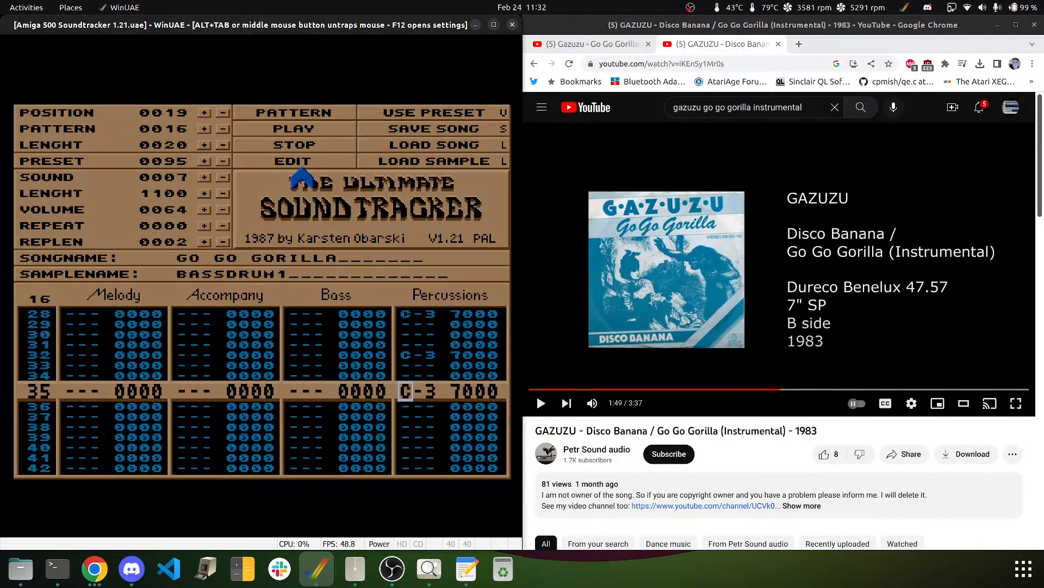
pyautogui.press('Delete')
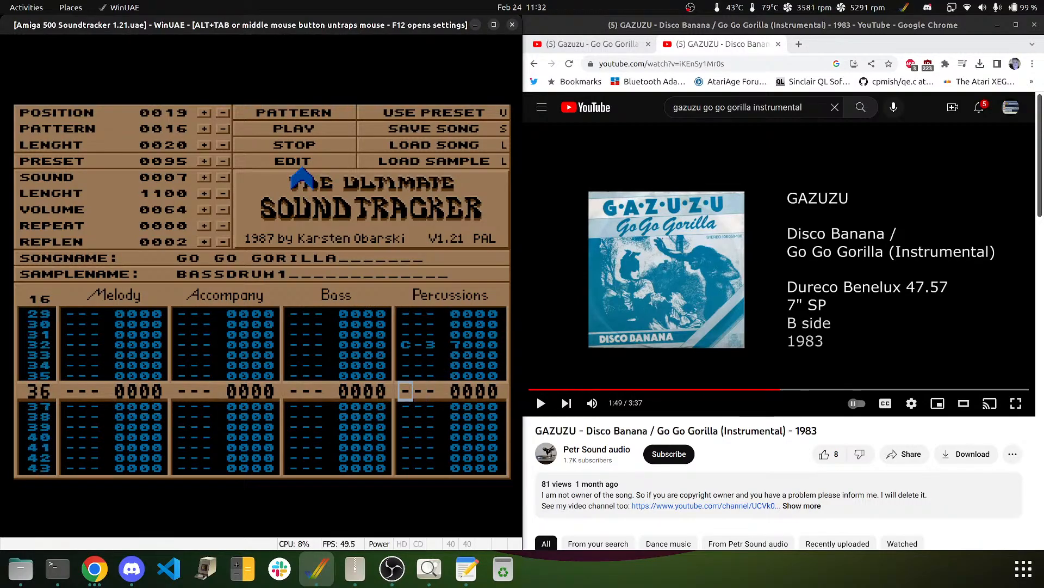
pyautogui.press('q')
# - Add bass drum hits on rows 40, 44, 48, 52, 56 and 60
pyautogui.press('Down')
pyautogui.press('Down')
pyautogui.press('Down')
pyautogui.press('Down')
pyautogui.press('Down')
pyautogui.press('Down')
pyautogui.press('Down')
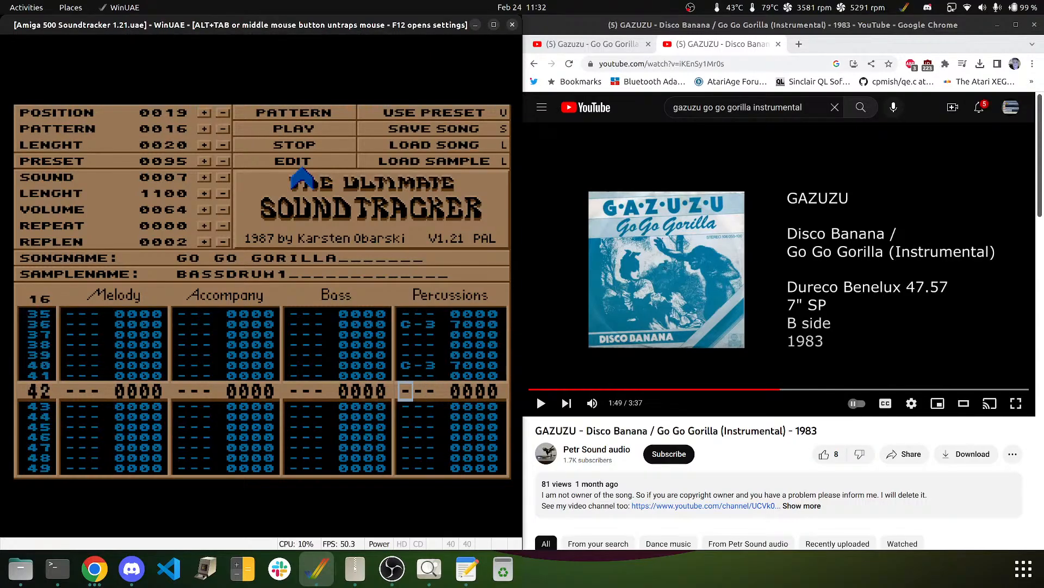
pyautogui.press('q')
pyautogui.press('Down')
pyautogui.press('Down')
pyautogui.press('Down')
pyautogui.press('q')
pyautogui.press('Down')
pyautogui.press('Down')
pyautogui.press('Down')
pyautogui.press('q')
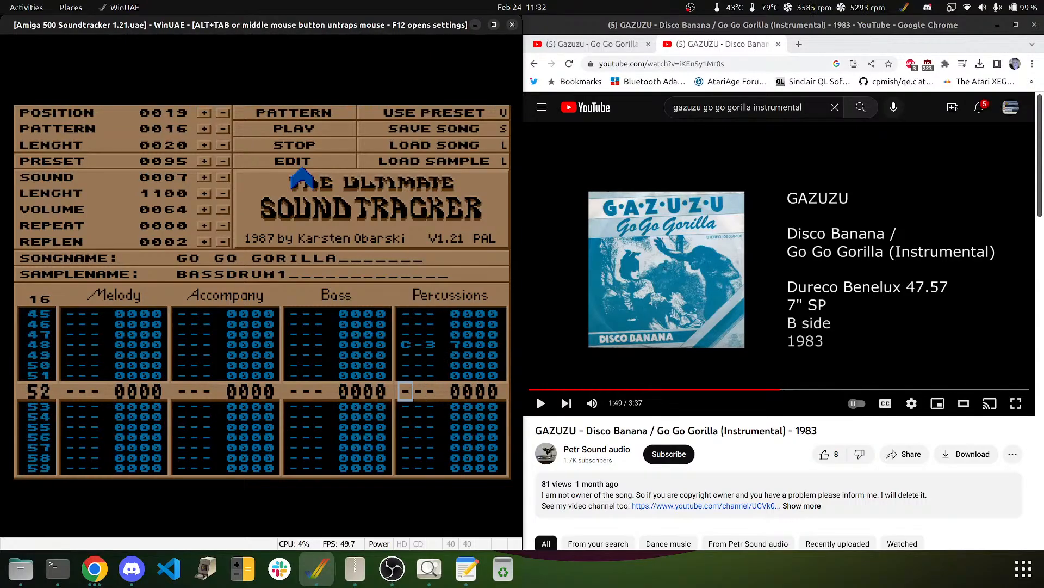
pyautogui.press('Down')
pyautogui.press('Down')
pyautogui.press('Down')
pyautogui.press('q')
pyautogui.press('Down')
pyautogui.press('Down')
pyautogui.press('Down')
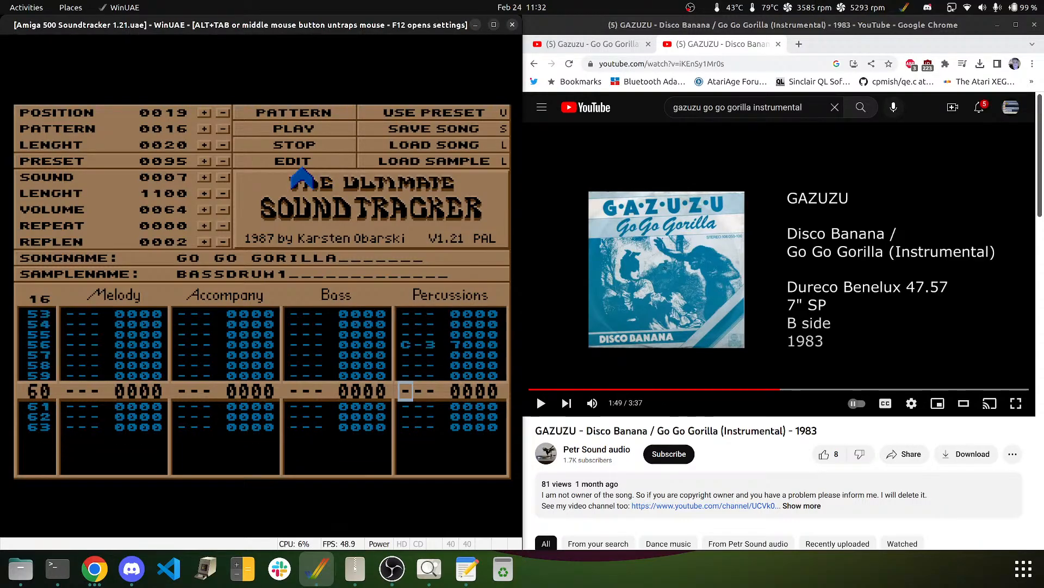
pyautogui.press('q')
pyautogui.press('Down')
pyautogui.press('Down')
pyautogui.press('Down')
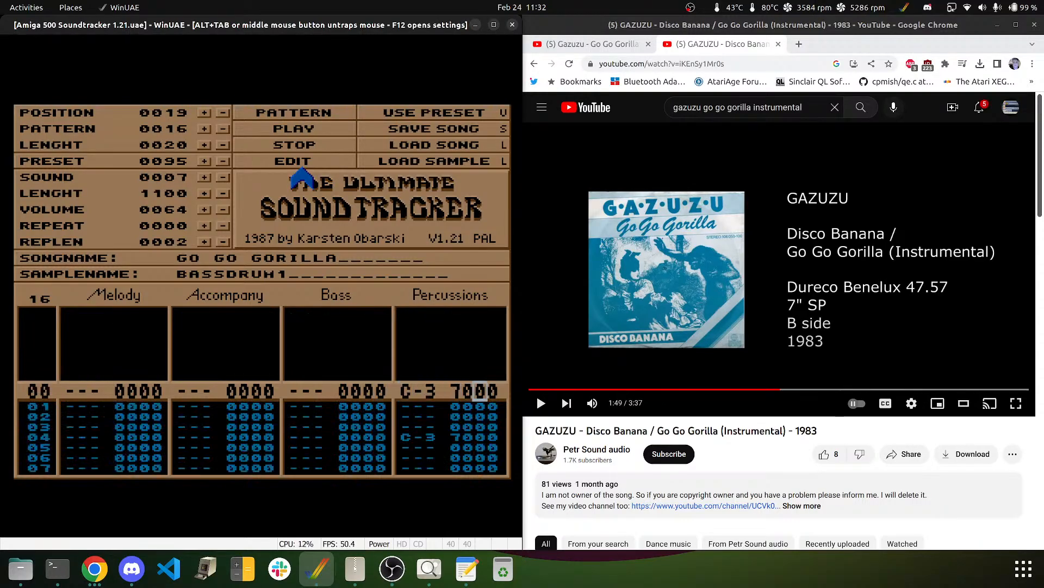
pyautogui.press('Left')
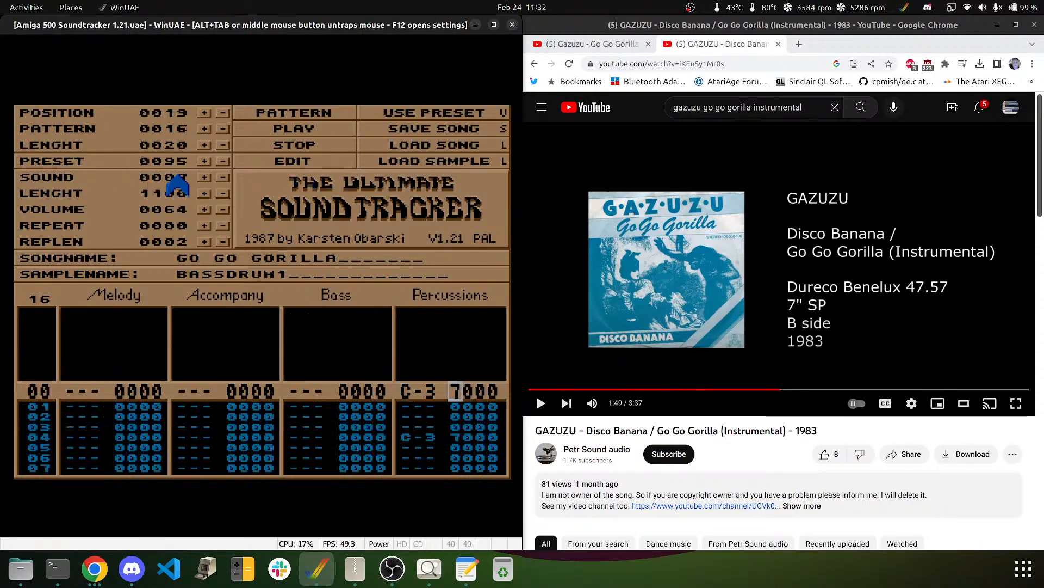
# - Select sample 8 (SNARE2) and enter a C-2 snare hit on row 04
pyautogui.click(204, 177)
pyautogui.press('Down')
pyautogui.press('Down')
pyautogui.press('Down')
pyautogui.press('Down')
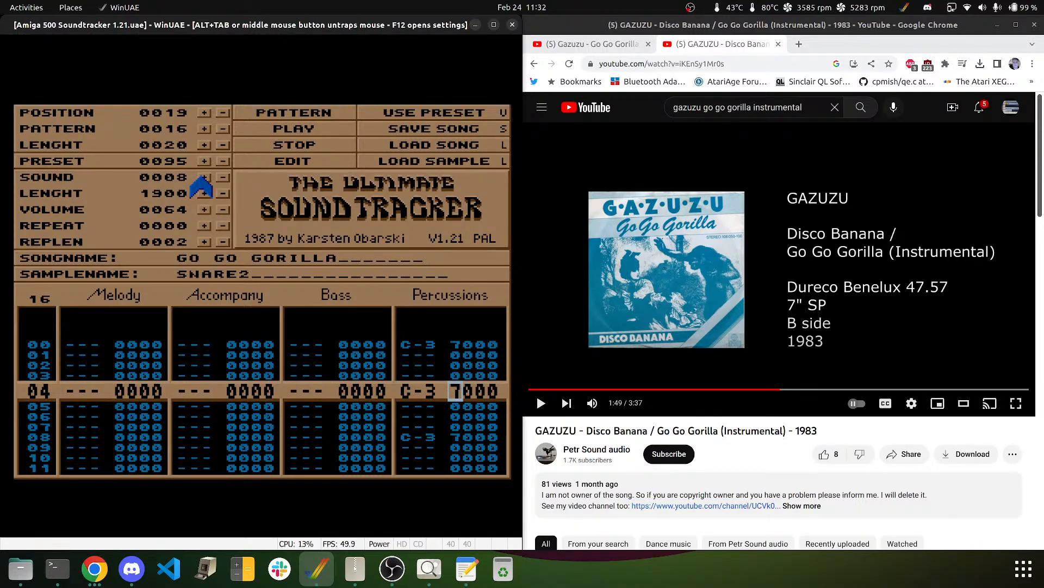
pyautogui.press('Left')
pyautogui.press('q')
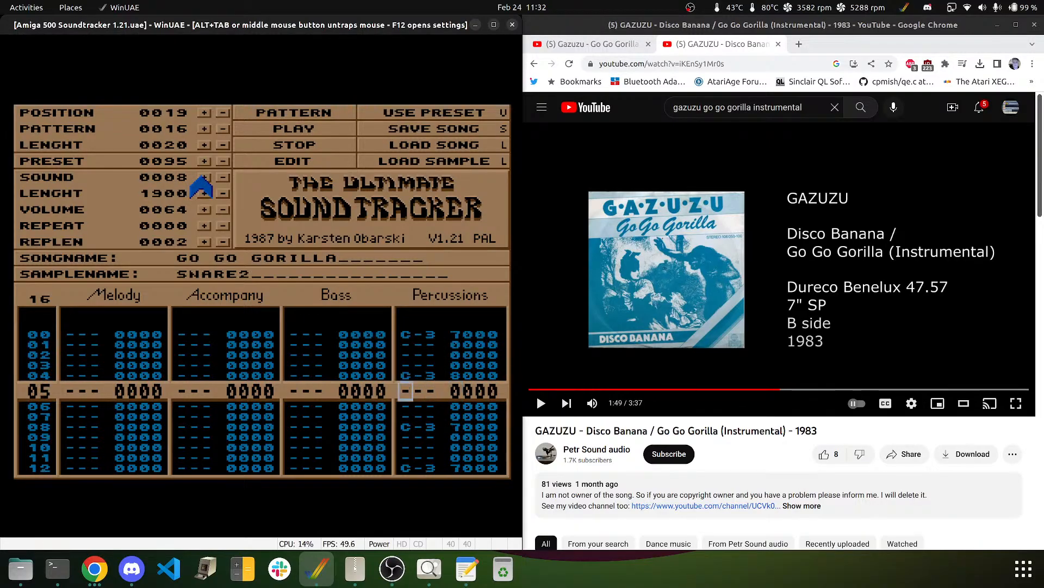
pyautogui.press('Up')
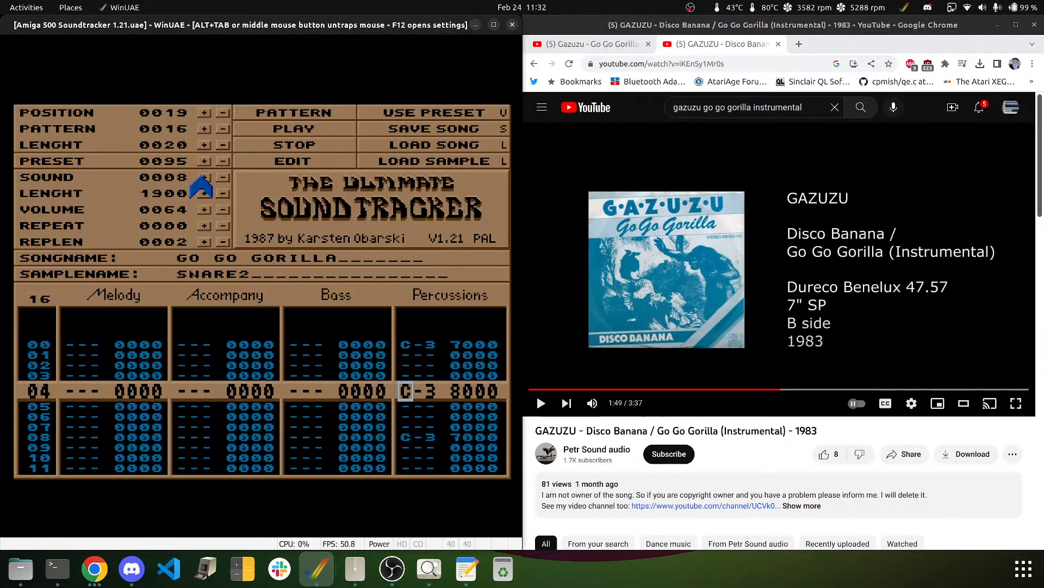
# - Work down the Percussions track through the remaining snare rows to the pattern's end
pyautogui.press('Down')
pyautogui.press('Down')
pyautogui.press('Down')
pyautogui.press('Down')
pyautogui.press('Down')
pyautogui.press('Down')
pyautogui.press('Down')
pyautogui.press('Down')
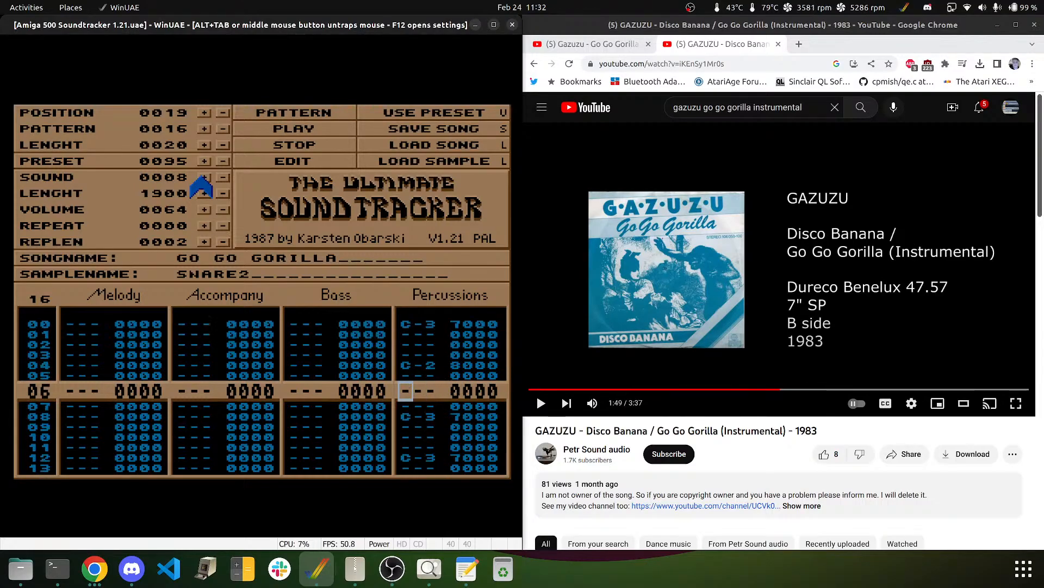
pyautogui.press('Down')
pyautogui.press('Down')
pyautogui.press('Down')
pyautogui.press('Down')
pyautogui.press('Down')
pyautogui.press('Down')
pyautogui.press('Down')
pyautogui.press('Down')
pyautogui.press('Down')
pyautogui.press('Down')
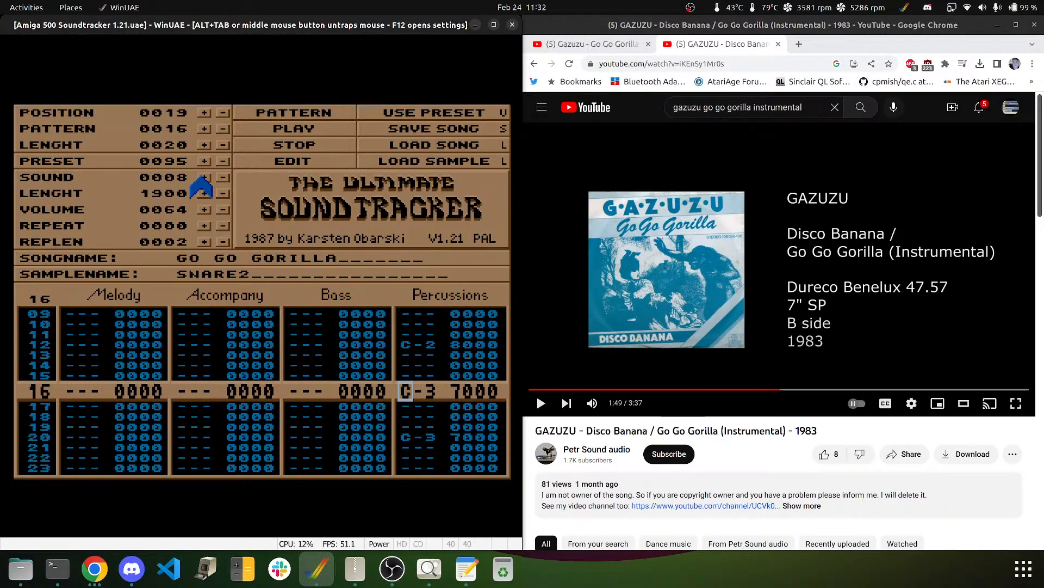
pyautogui.press('Down')
pyautogui.press('Down')
pyautogui.press('Down')
pyautogui.press('Down')
pyautogui.press('Down')
pyautogui.press('Down')
pyautogui.press('Down')
pyautogui.press('Down')
pyautogui.press('Down')
pyautogui.press('Down')
pyautogui.press('Down')
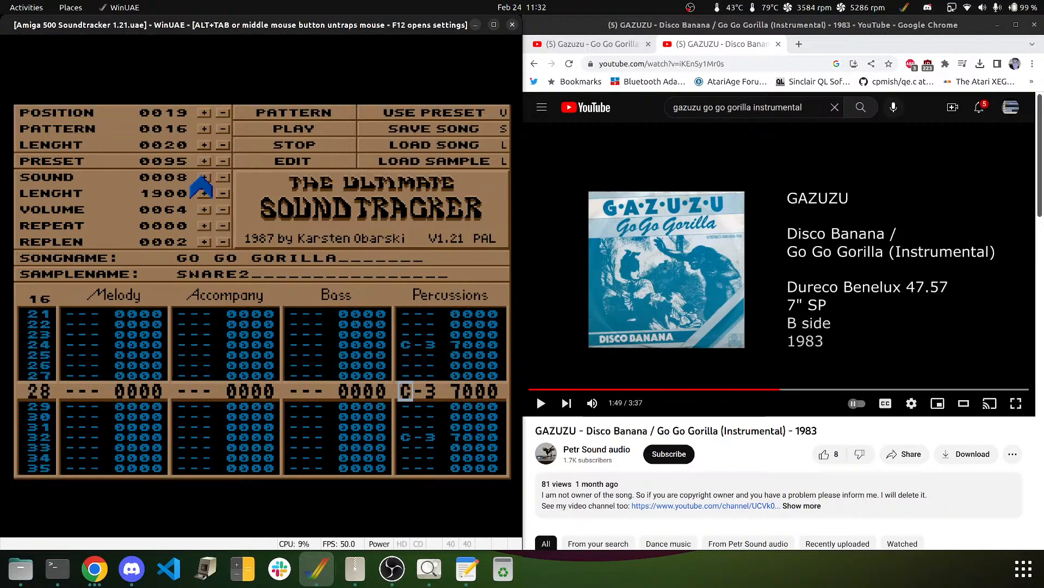
pyautogui.press('Down')
pyautogui.press('Down')
pyautogui.press('Down')
pyautogui.press('Down')
pyautogui.press('Down')
pyautogui.press('Down')
pyautogui.press('Down')
pyautogui.press('Down')
pyautogui.press('Down')
pyautogui.press('Down')
pyautogui.press('Down')
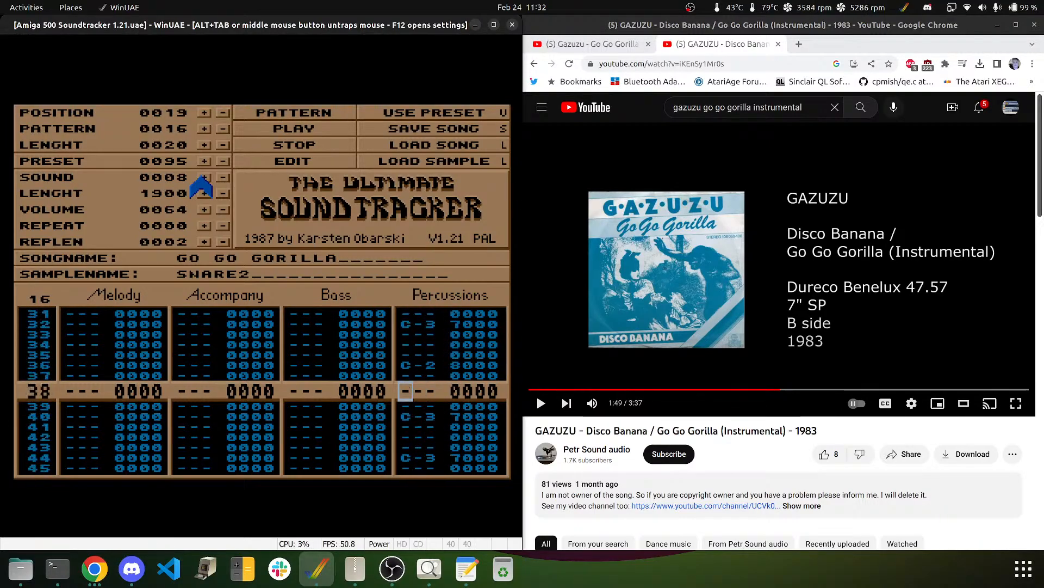
pyautogui.press('Down')
pyautogui.press('Down')
pyautogui.press('Down')
pyautogui.press('Down')
pyautogui.press('Down')
pyautogui.press('Down')
pyautogui.press('Down')
pyautogui.press('Down')
pyautogui.press('Down')
pyautogui.press('Down')
pyautogui.press('Down')
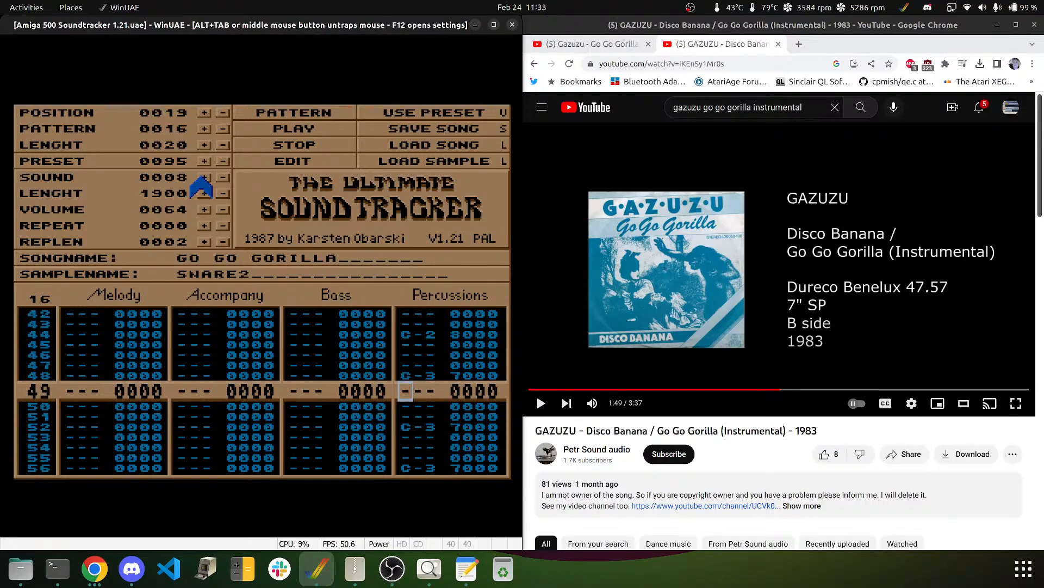
pyautogui.press('Down')
pyautogui.press('Down')
pyautogui.press('Down')
pyautogui.press('Down')
pyautogui.press('Down')
pyautogui.press('Down')
pyautogui.press('Down')
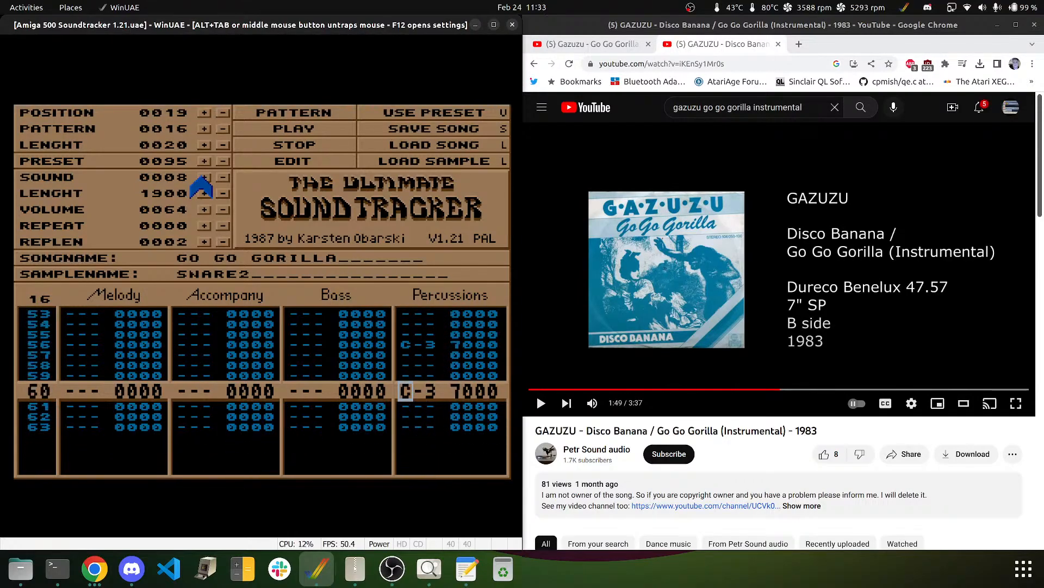
# - Wrap back to row 00 and move the cursor onto the Accompany track's sample digits
pyautogui.press('Down')
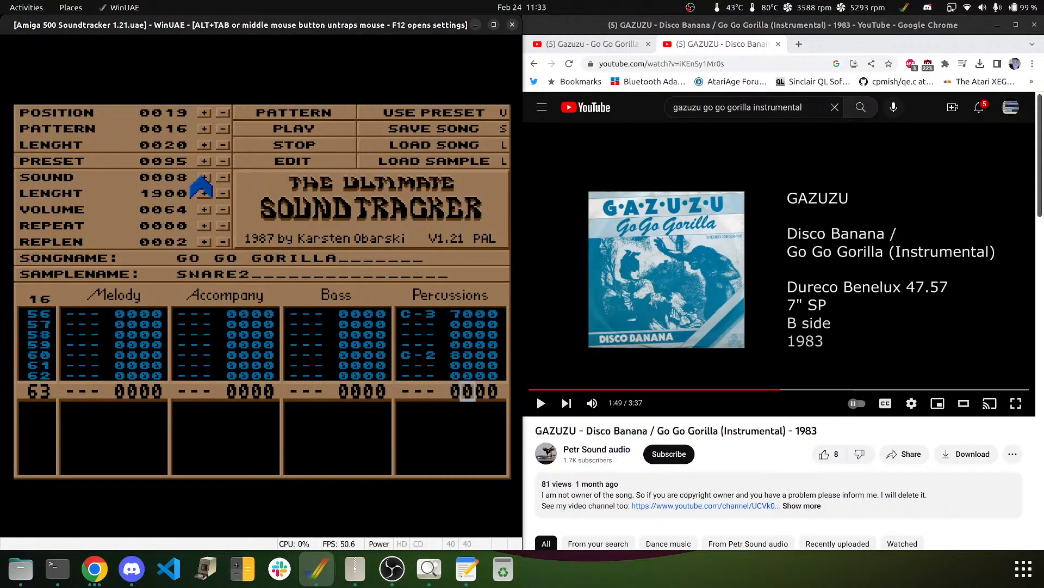
pyautogui.press('Left')
pyautogui.press('Left')
pyautogui.press('Left')
pyautogui.press('Left')
pyautogui.press('Left')
pyautogui.press('Left')
pyautogui.press('Left')
pyautogui.press('Left')
pyautogui.press('Left')
pyautogui.press('Left')
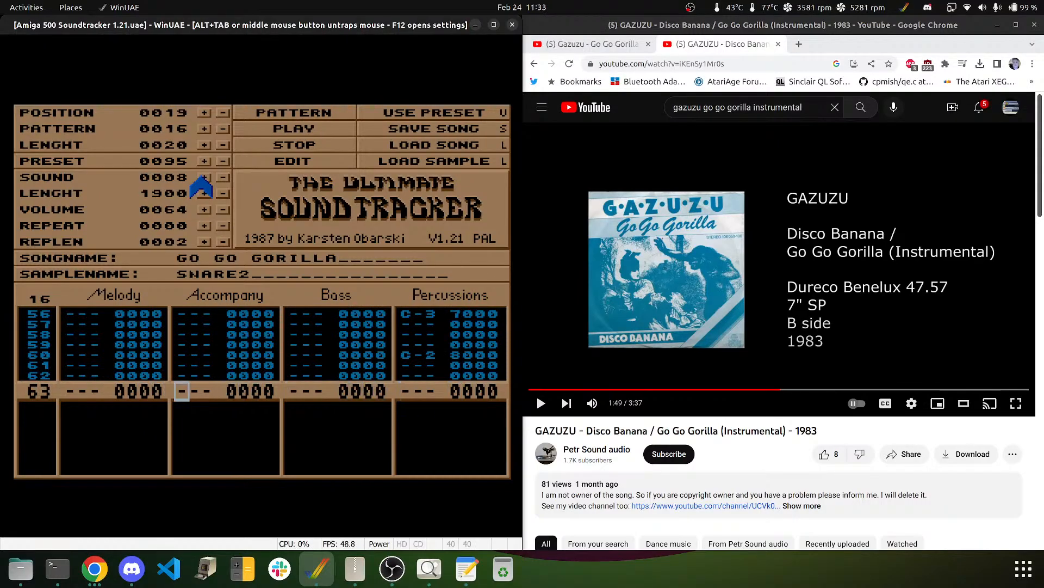
pyautogui.press('Down')
pyautogui.press('Left')
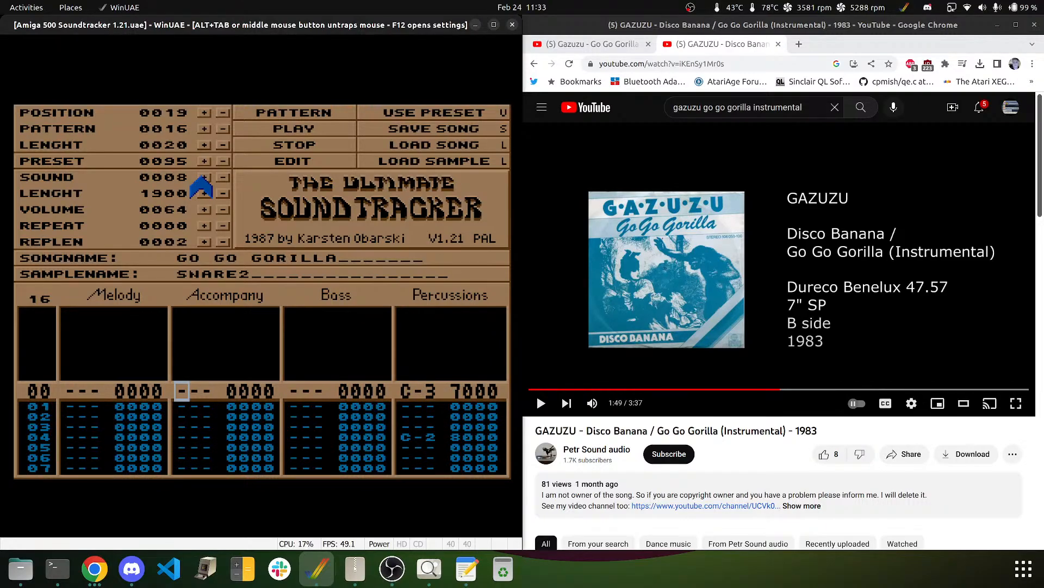
pyautogui.press('Right')
pyautogui.press('Right')
pyautogui.press('Right')
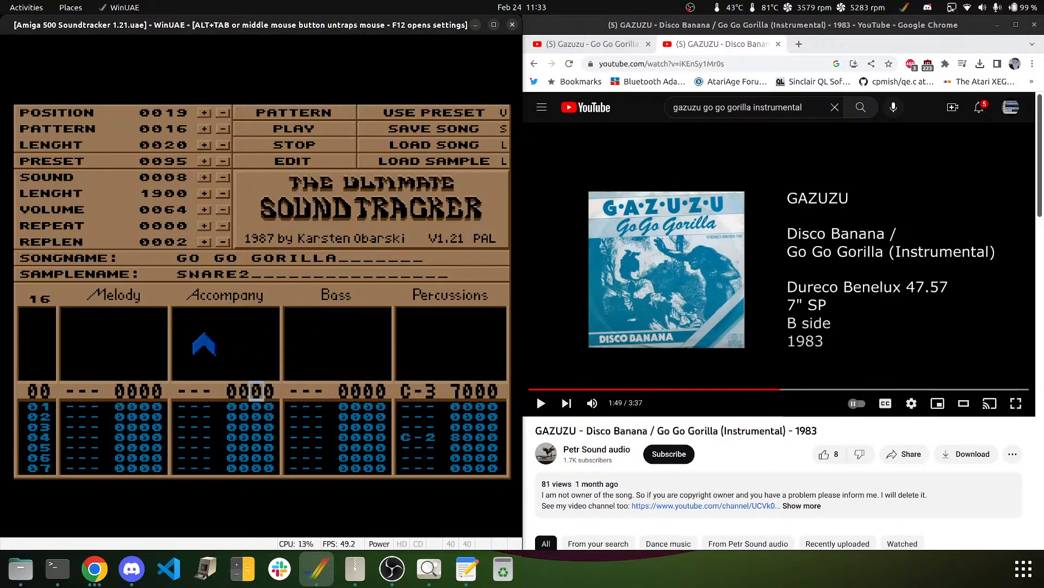
# - Rewind the GAZUZU reference video, replay the passage twice, and pause at 1:51
pyautogui.middleClick(269, 348)
pyautogui.click(677, 265)
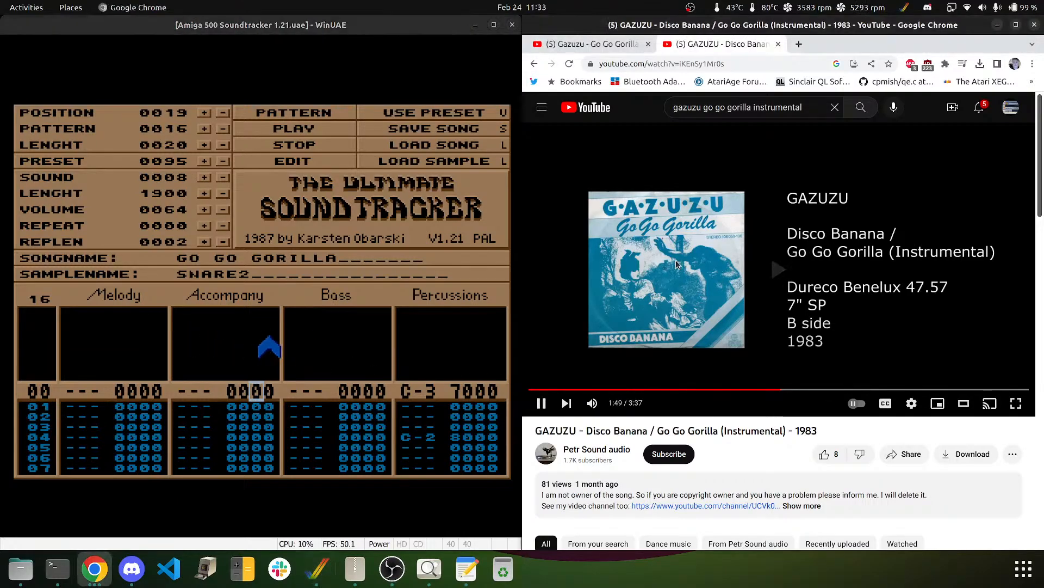
pyautogui.press('Left')
pyautogui.press('Left')
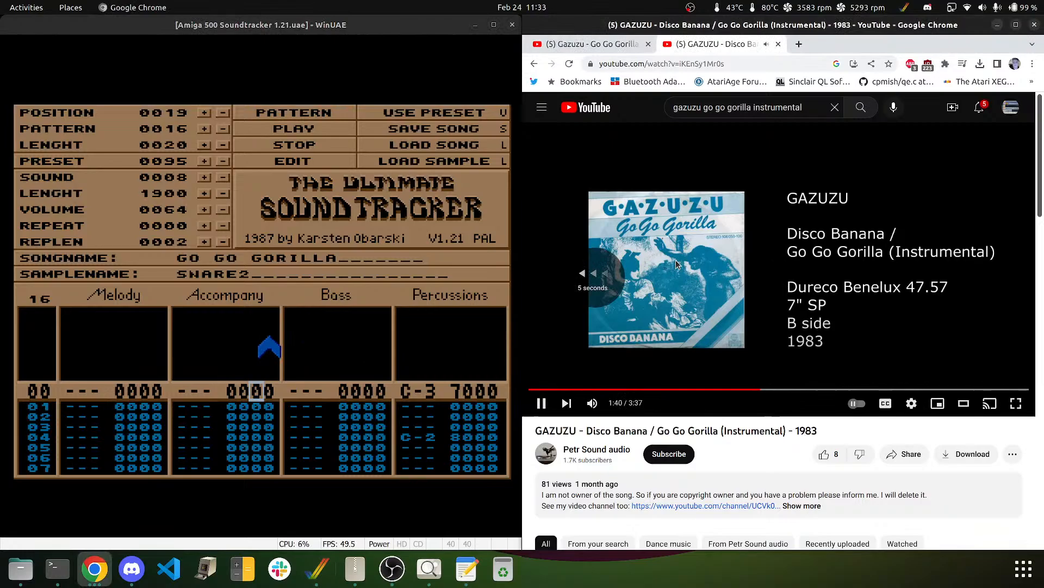
pyautogui.press('Left')
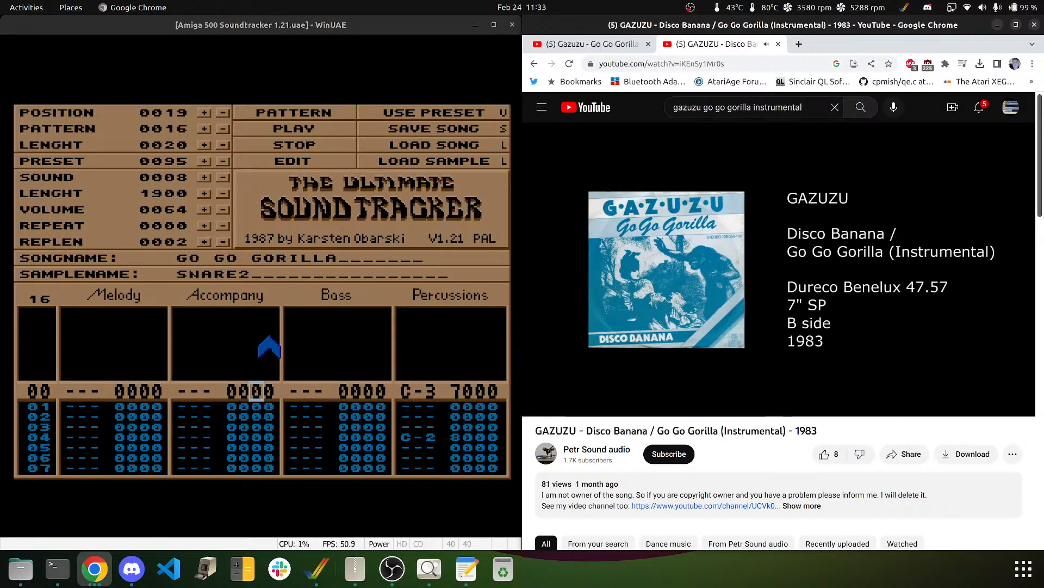
pyautogui.moveTo(703, 265)
pyautogui.click(702, 304)
pyautogui.press('Left')
pyautogui.press('Left')
pyautogui.press('Left')
pyautogui.press('Left')
pyautogui.press('Left')
pyautogui.press('Left')
pyautogui.press('Left')
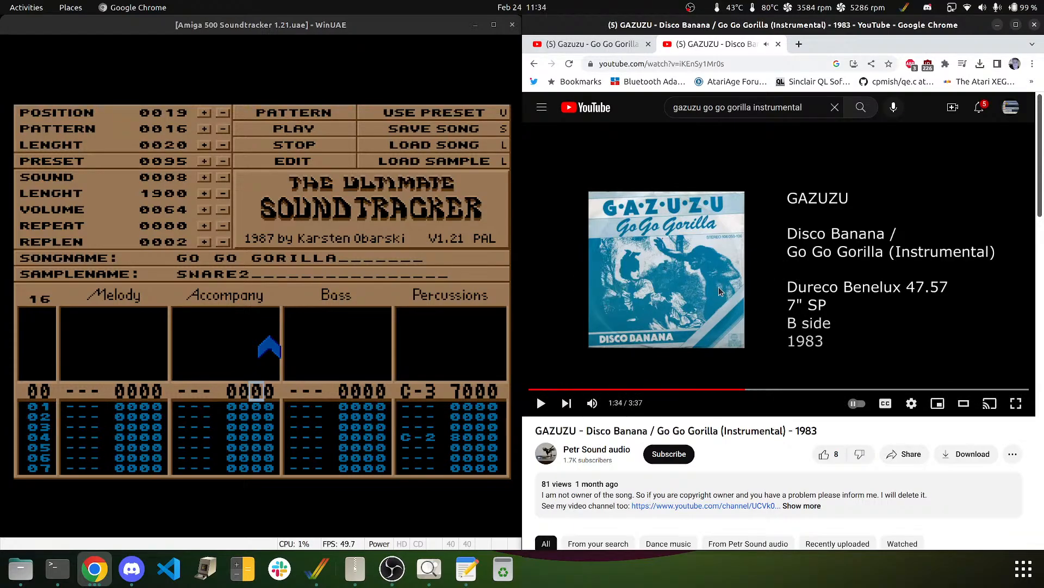
pyautogui.press('space')
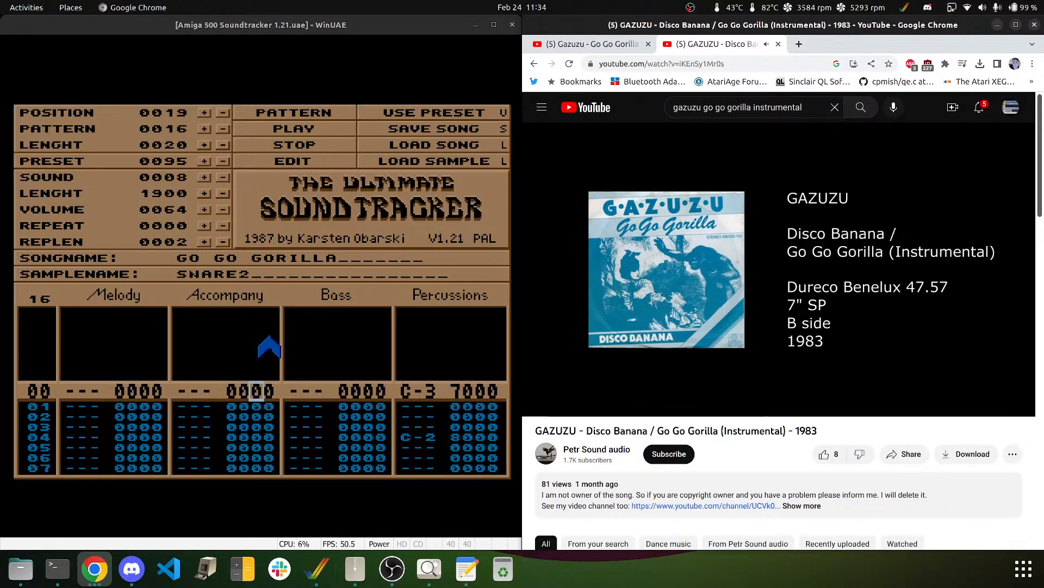
pyautogui.click(582, 333)
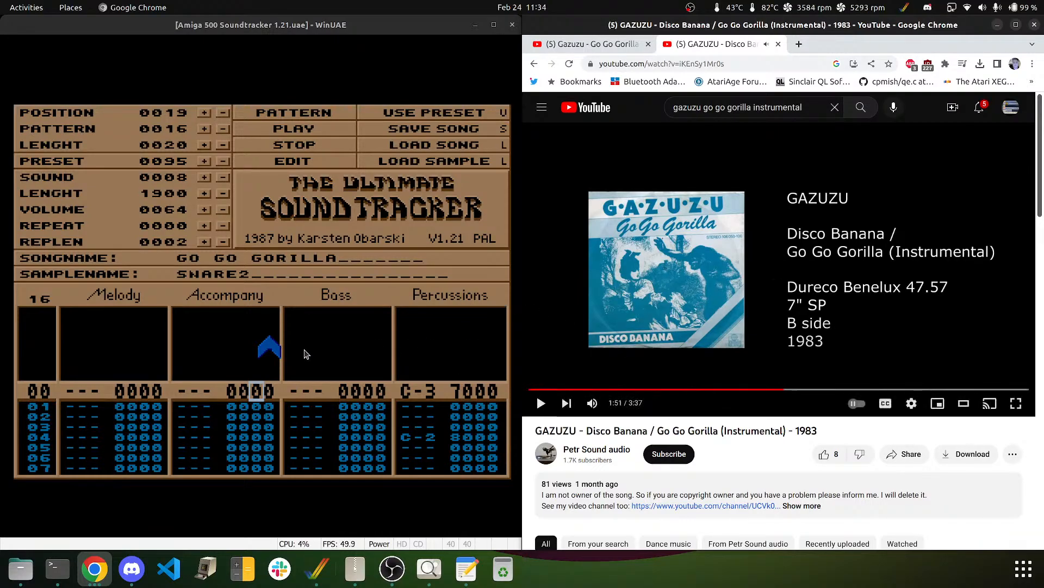
# - Select sample 2 (KORGBASS) and enter a D-2 note on Bass track row 00
pyautogui.click(168, 373)
pyautogui.press('Right')
pyautogui.press('Right')
pyautogui.press('Right')
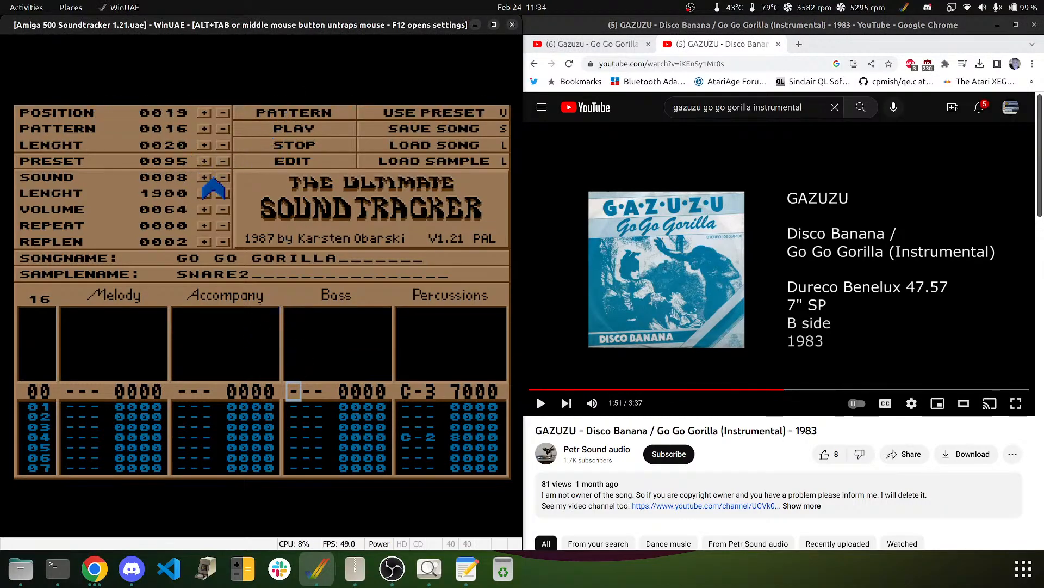
pyautogui.moveTo(215, 178); pyautogui.dragTo(222, 180)
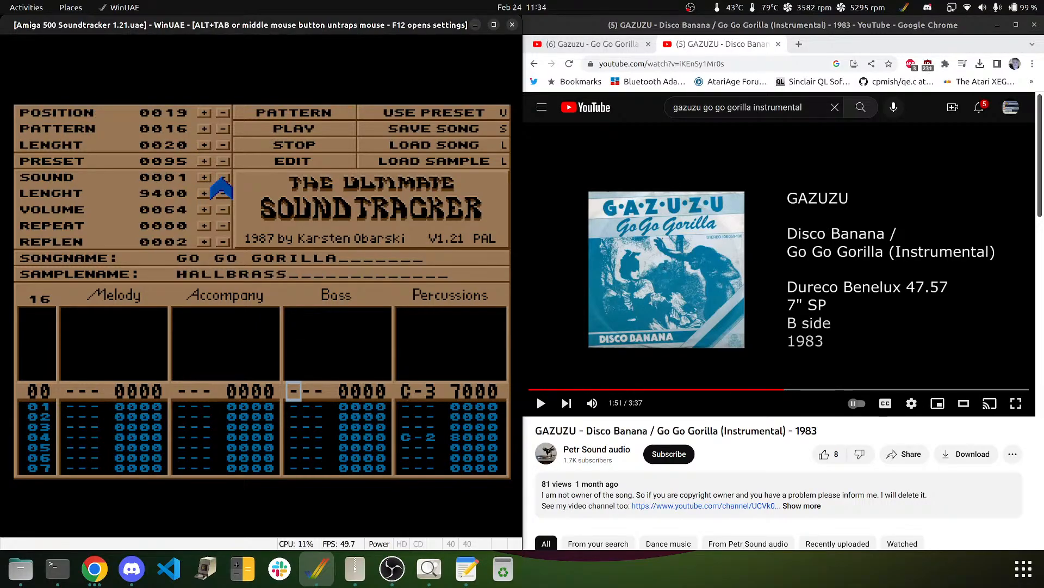
pyautogui.click(205, 178)
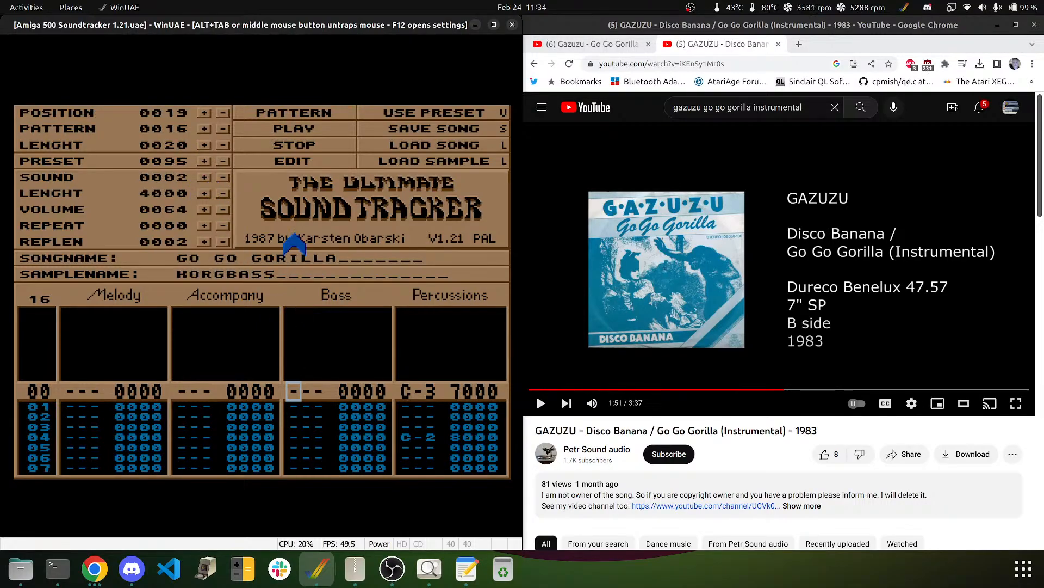
pyautogui.press('w')
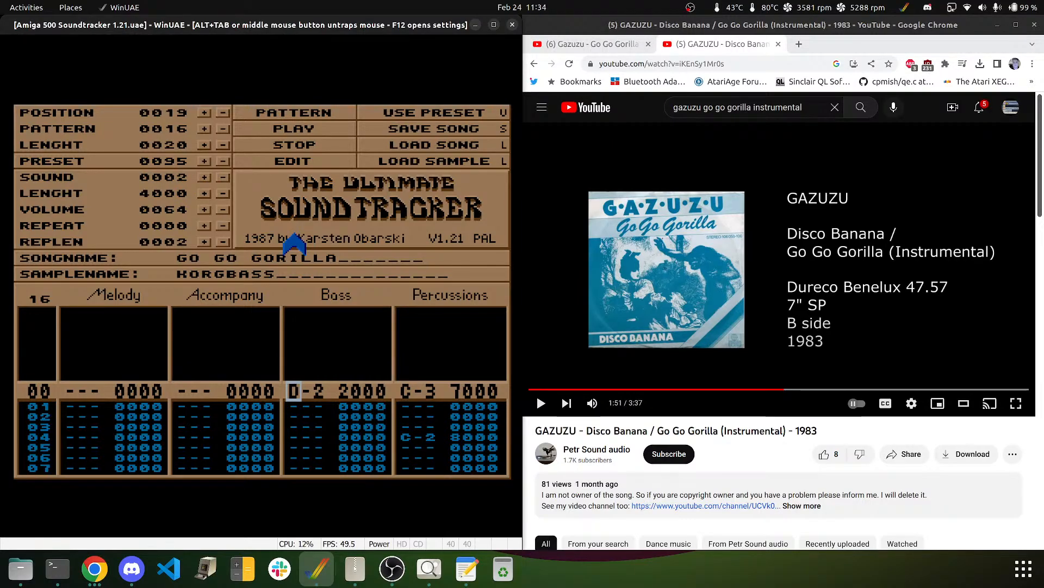
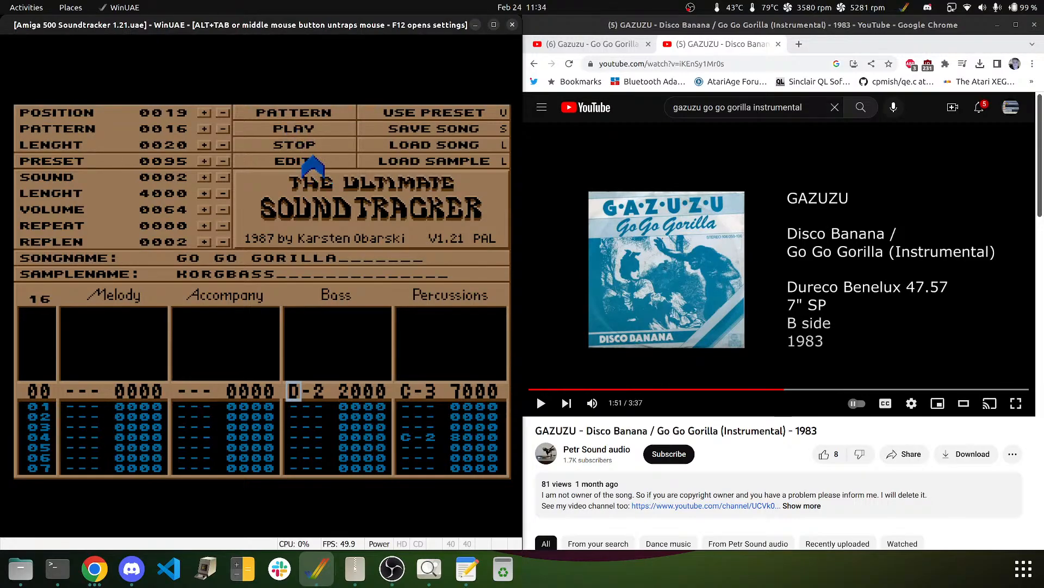
# - Change the row 00 bass note to B-1 and briefly audition pattern 16
pyautogui.press('m')
pyautogui.press('Down')
pyautogui.press('Down')
pyautogui.press('Down')
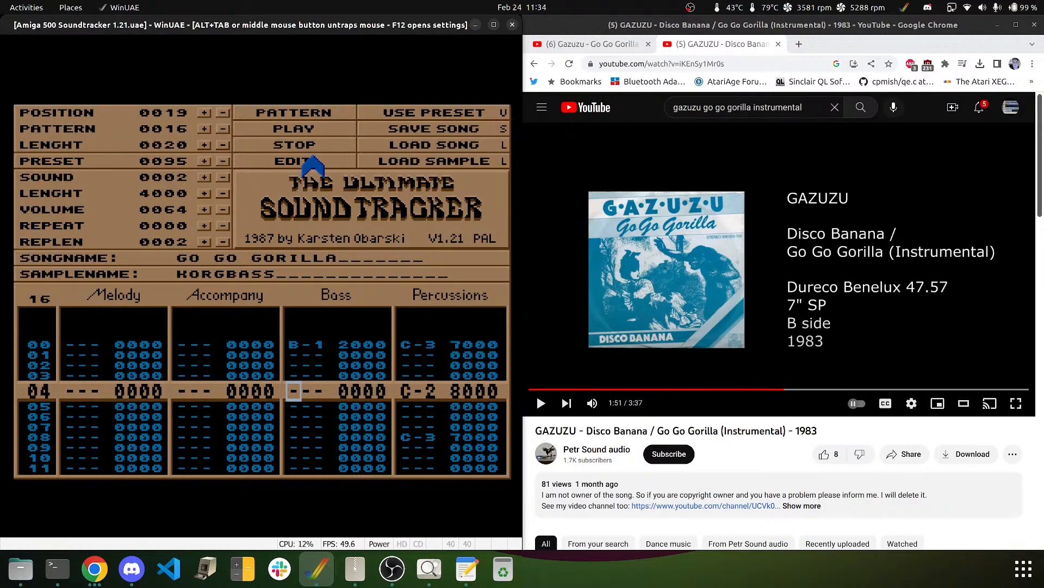
pyautogui.click(294, 131)
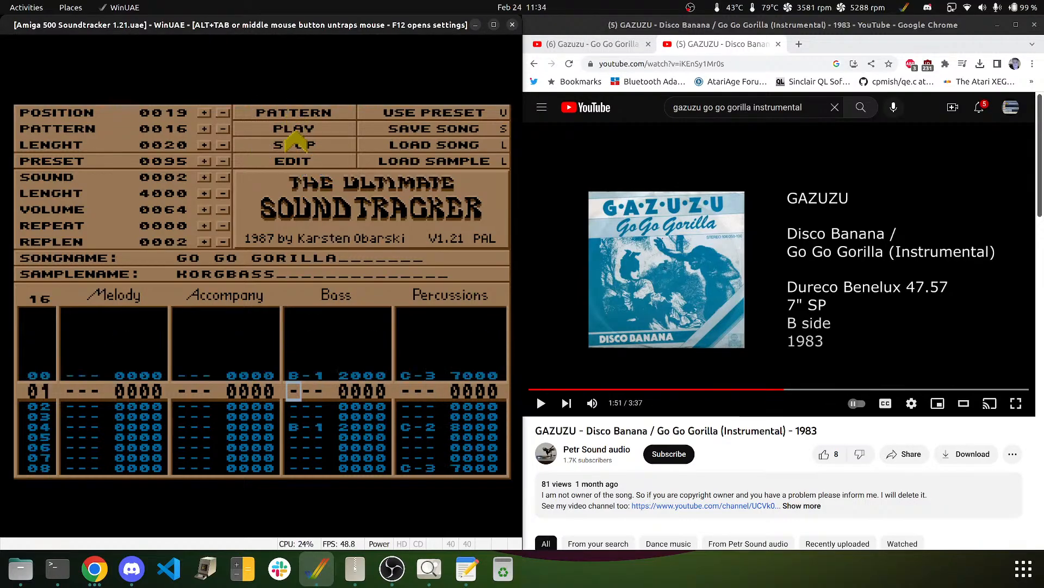
pyautogui.click(294, 144)
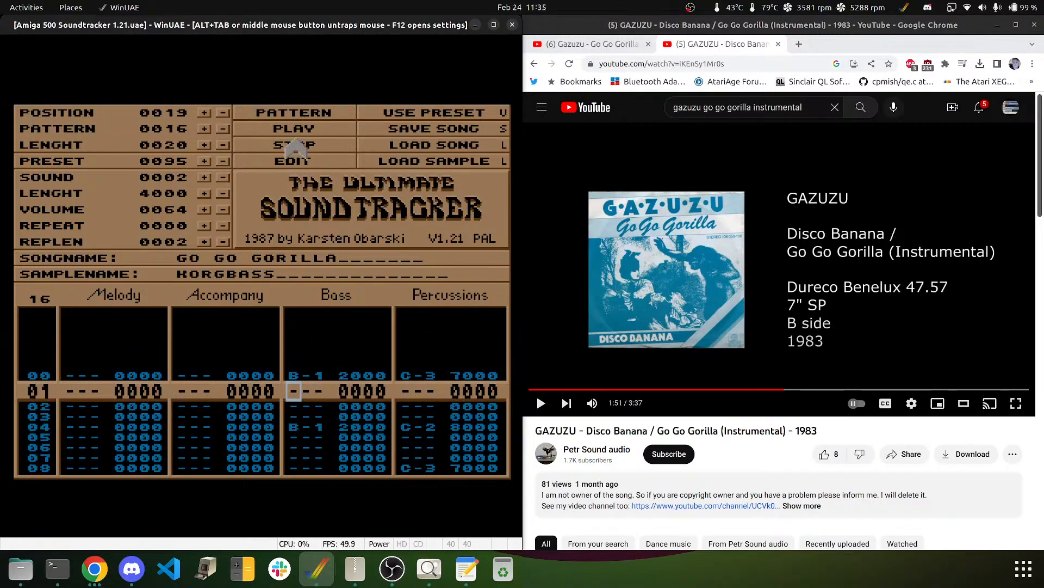
# - Enter B-1 bass notes on rows 02 and 06, clearing the notes on rows 00 and 04
pyautogui.press('Down')
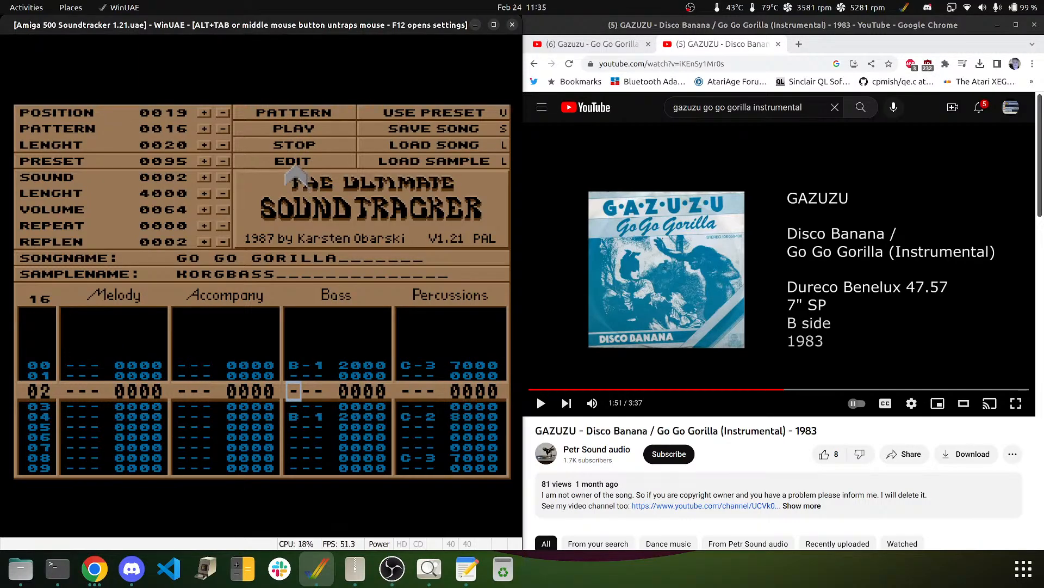
pyautogui.press('m')
pyautogui.press('Up')
pyautogui.press('Up')
pyautogui.press('Up')
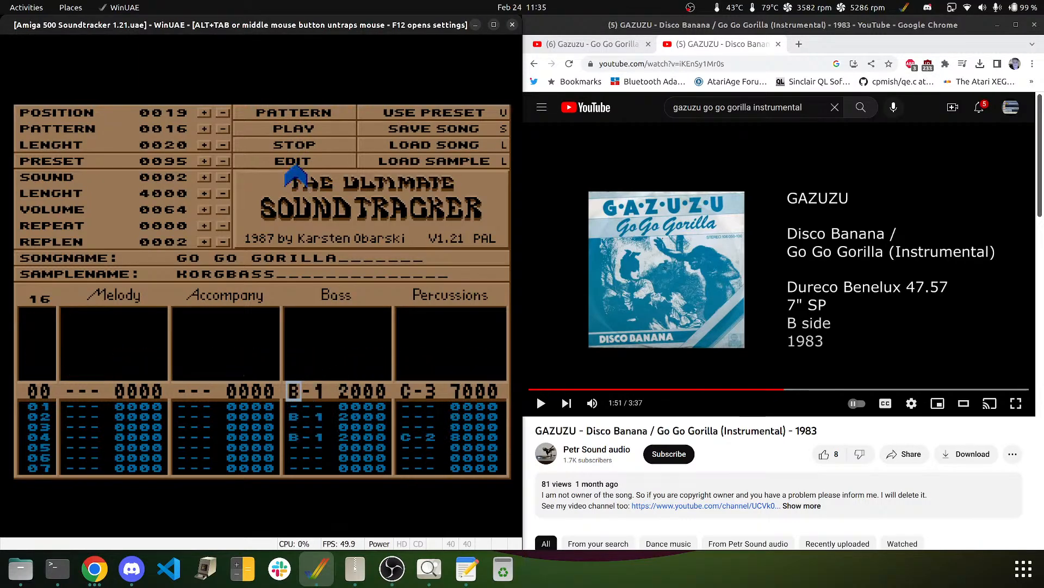
pyautogui.press('Delete')
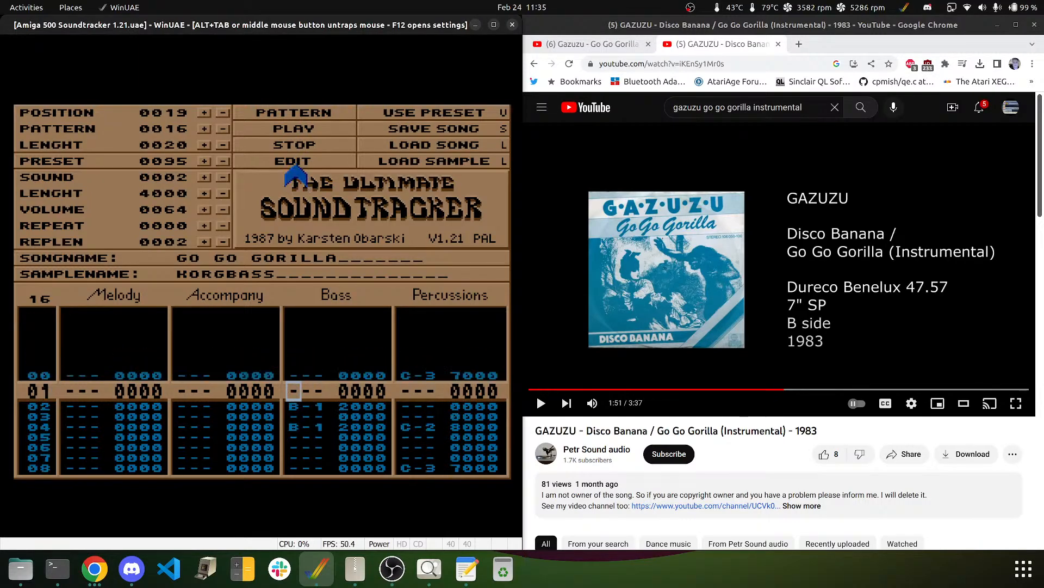
pyautogui.press('Down')
pyautogui.press('Down')
pyautogui.press('Down')
pyautogui.press('Delete')
pyautogui.press('Down')
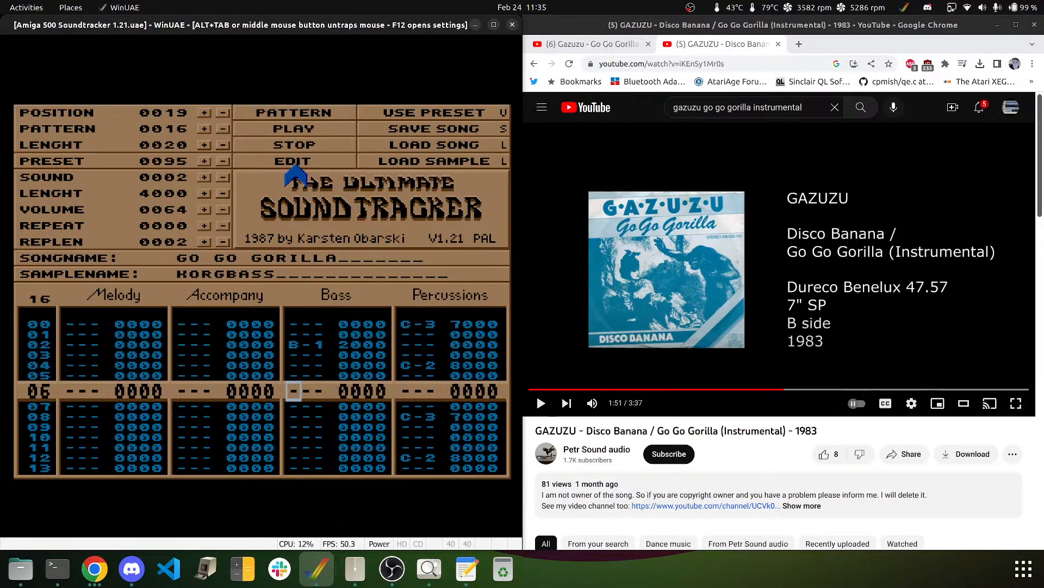
pyautogui.press('m')
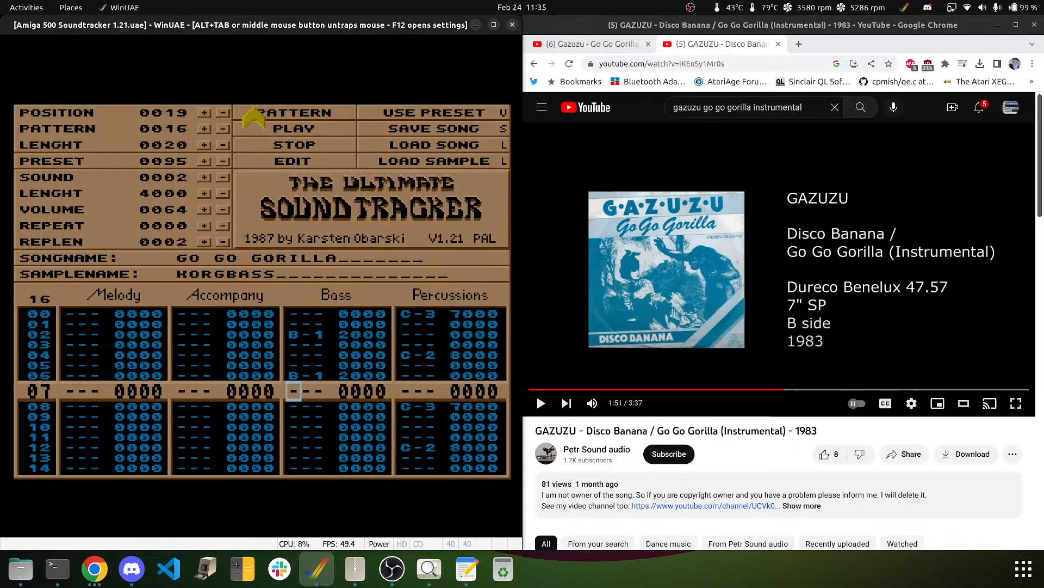
# - Play the pattern, add a B-1 bass note on row 08, and replay it from the start
pyautogui.click(287, 149)
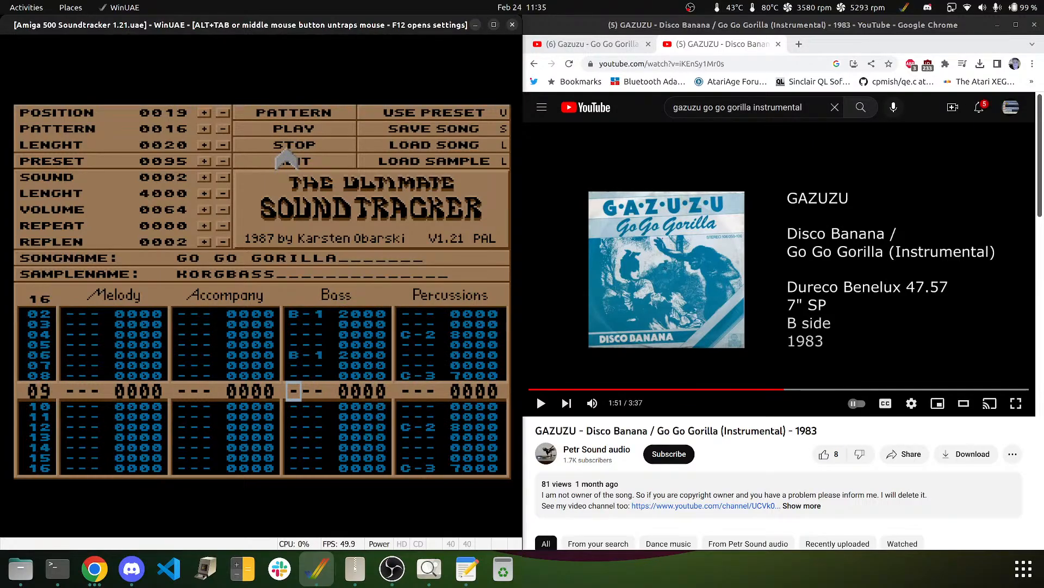
pyautogui.press('Up')
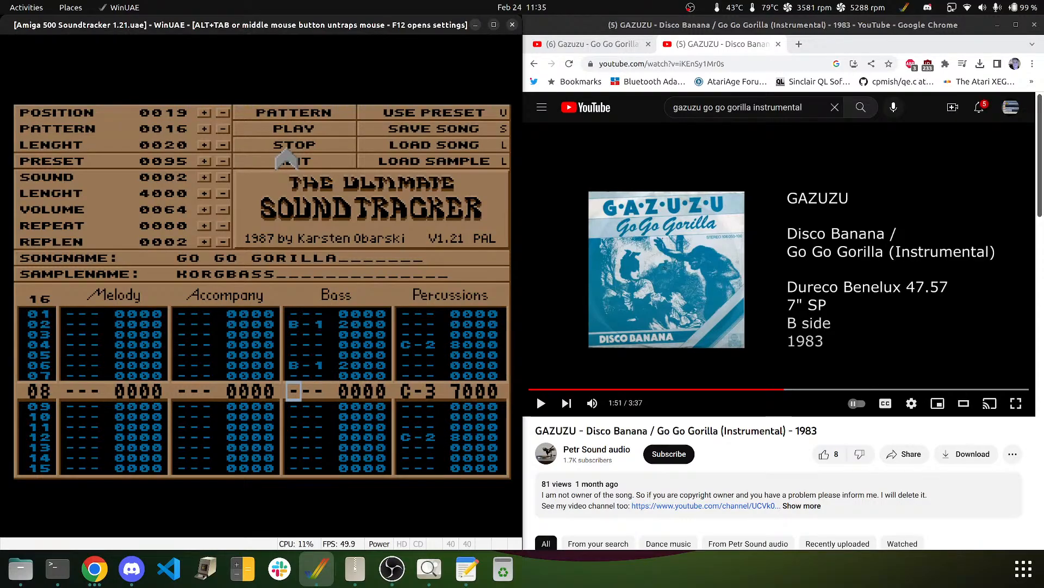
pyautogui.press('m')
pyautogui.press('m')
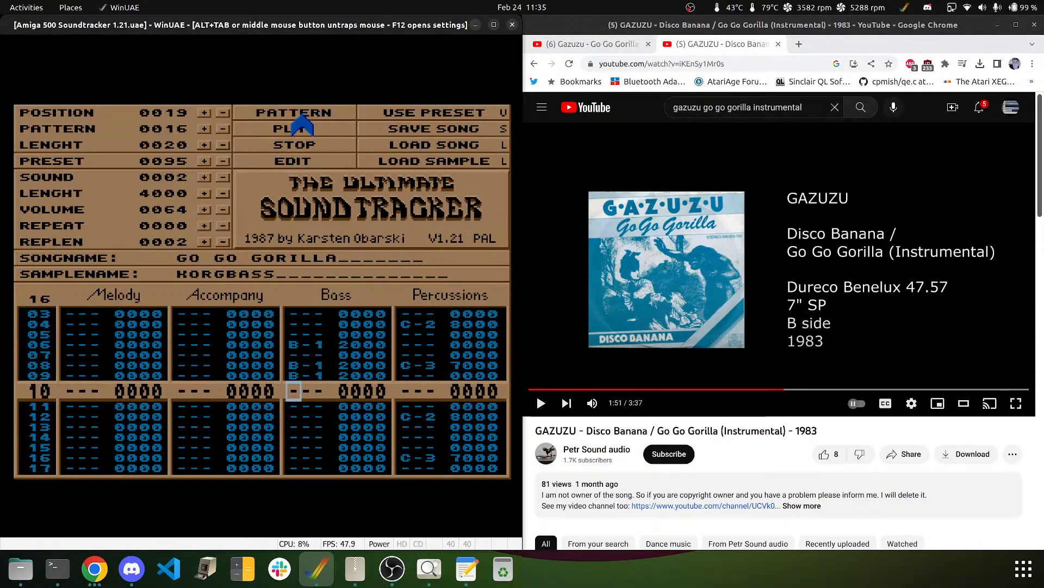
pyautogui.click(302, 114)
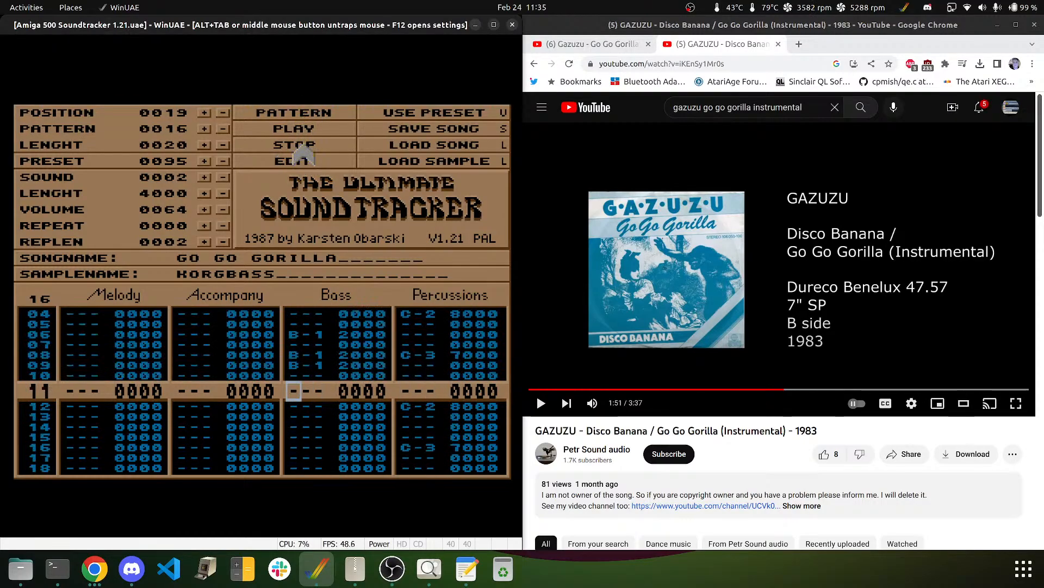
pyautogui.press('Up')
pyautogui.press('Up')
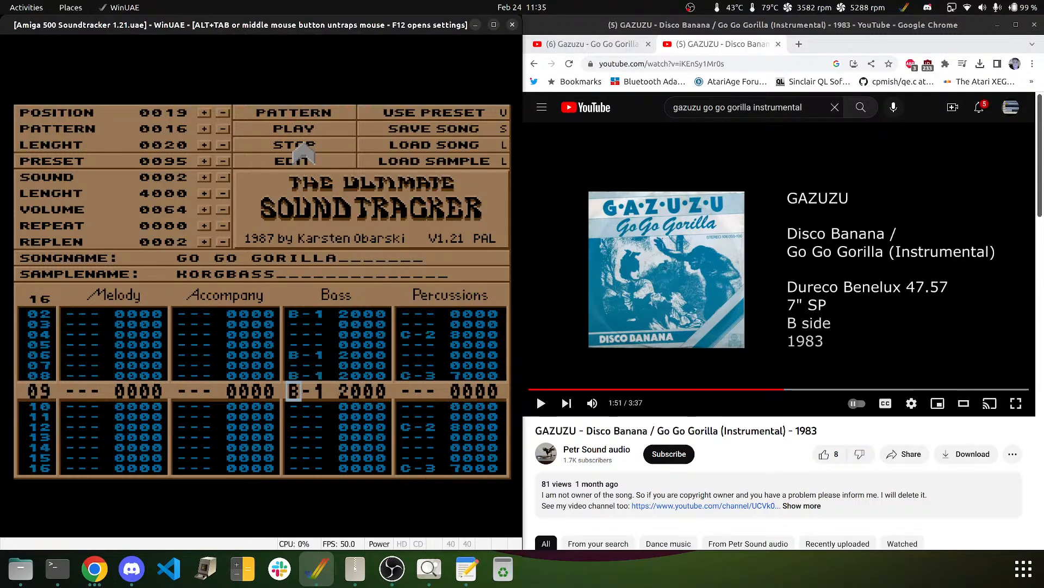
pyautogui.press('Down')
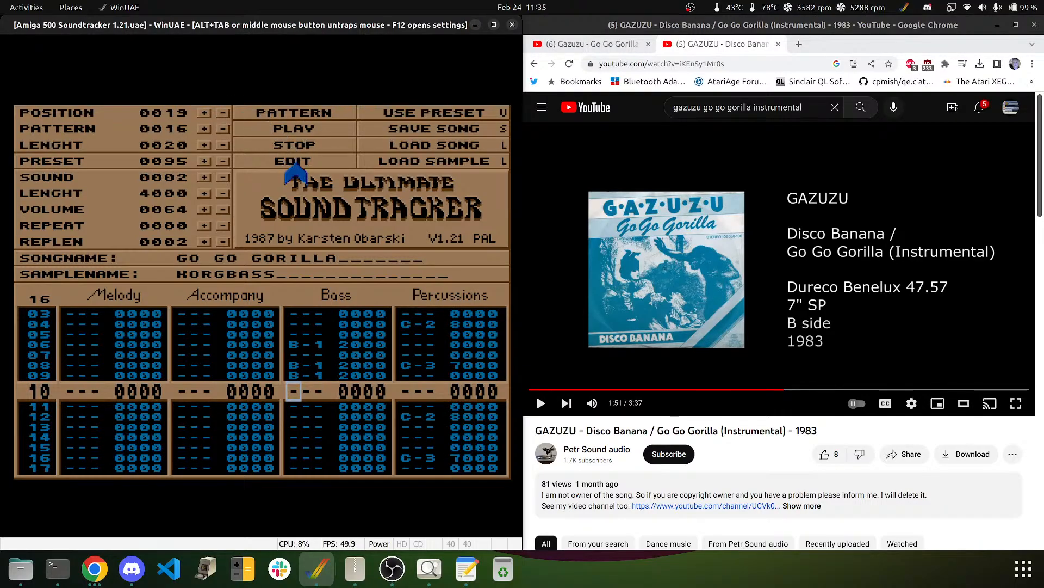
# - Enter F#1 bass notes on rows 10 and 11, clear row 12, and audition the pattern
pyautogui.press('g')
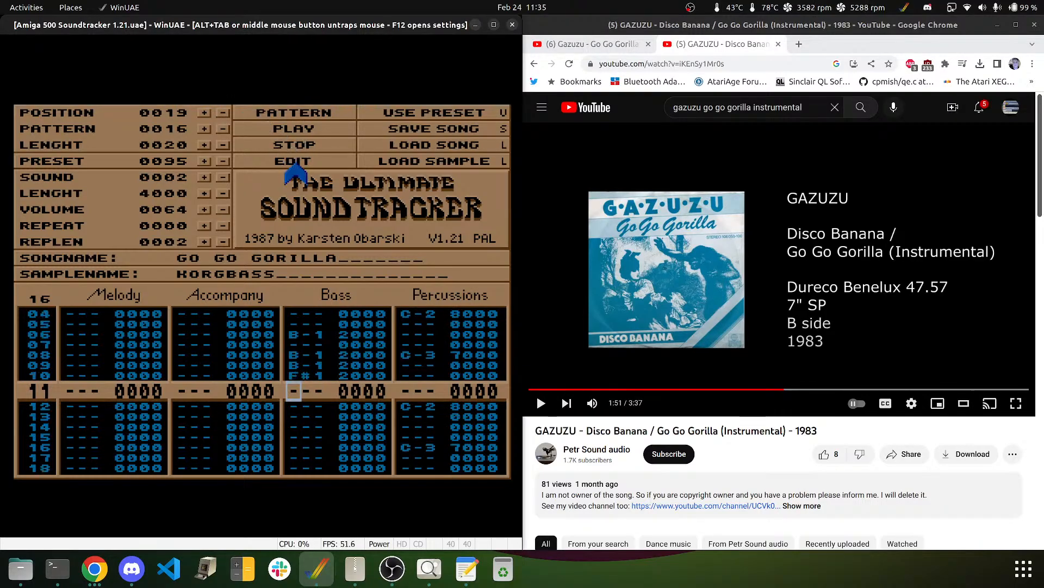
pyautogui.press('Down')
pyautogui.press('g')
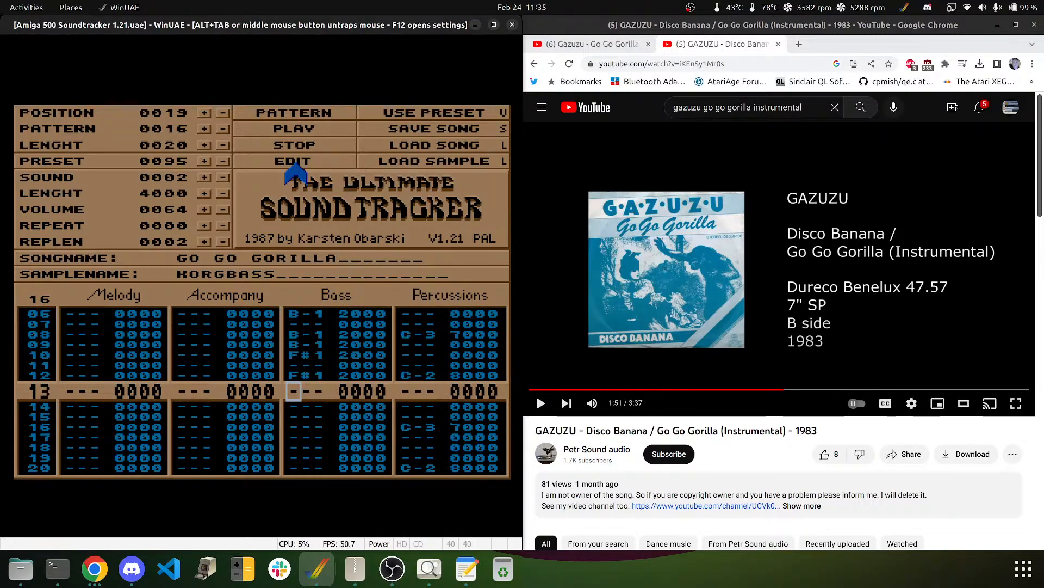
pyautogui.press('Up')
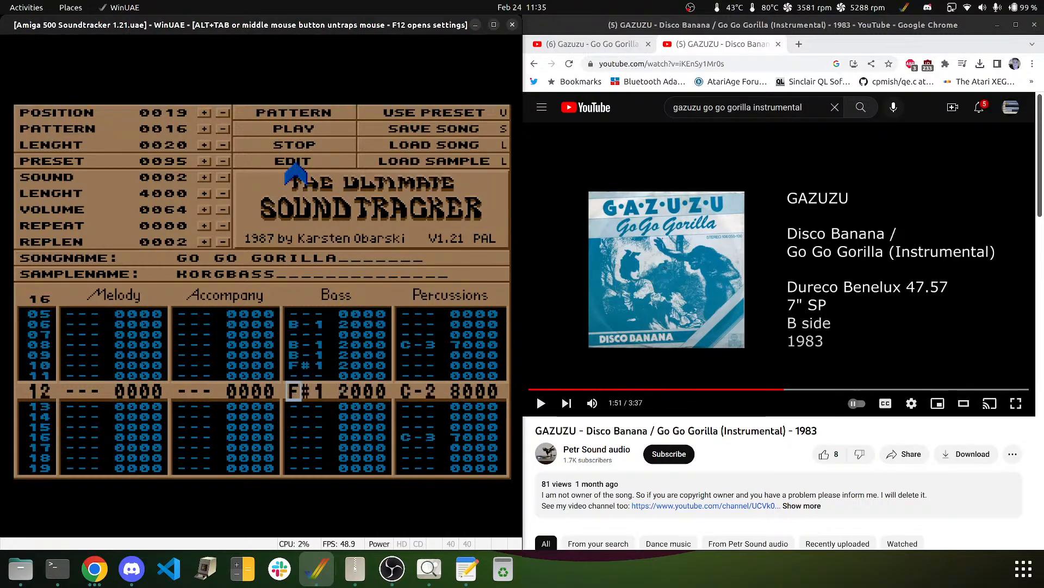
pyautogui.press('Up')
pyautogui.press('g')
pyautogui.press('Delete')
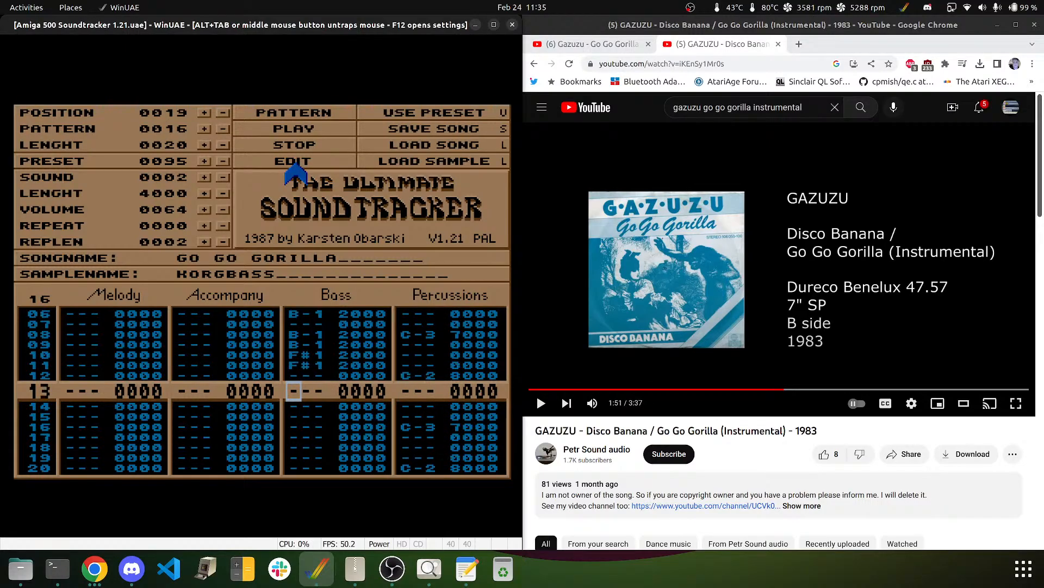
pyautogui.click(306, 108)
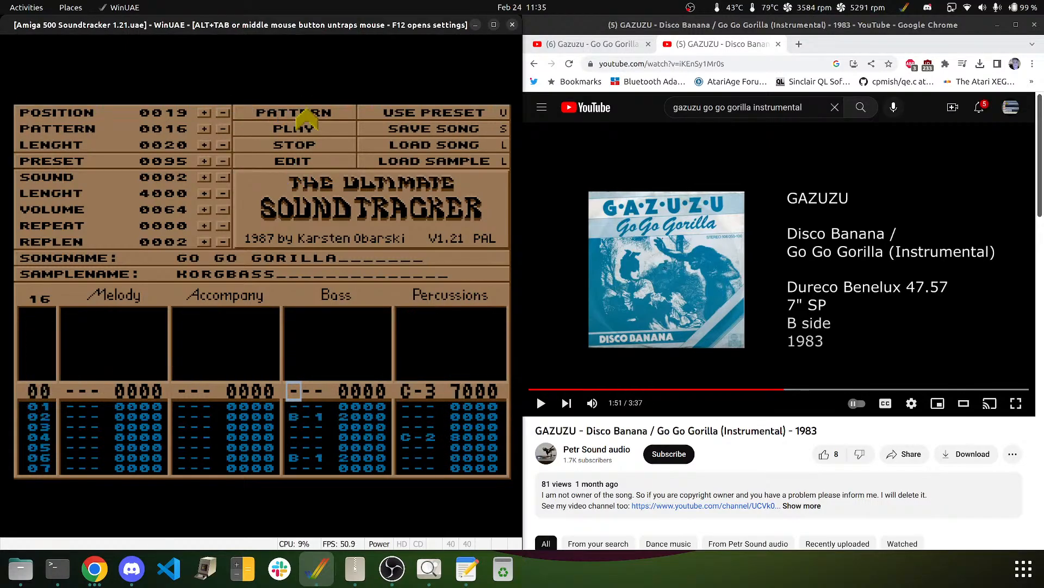
pyautogui.click(294, 144)
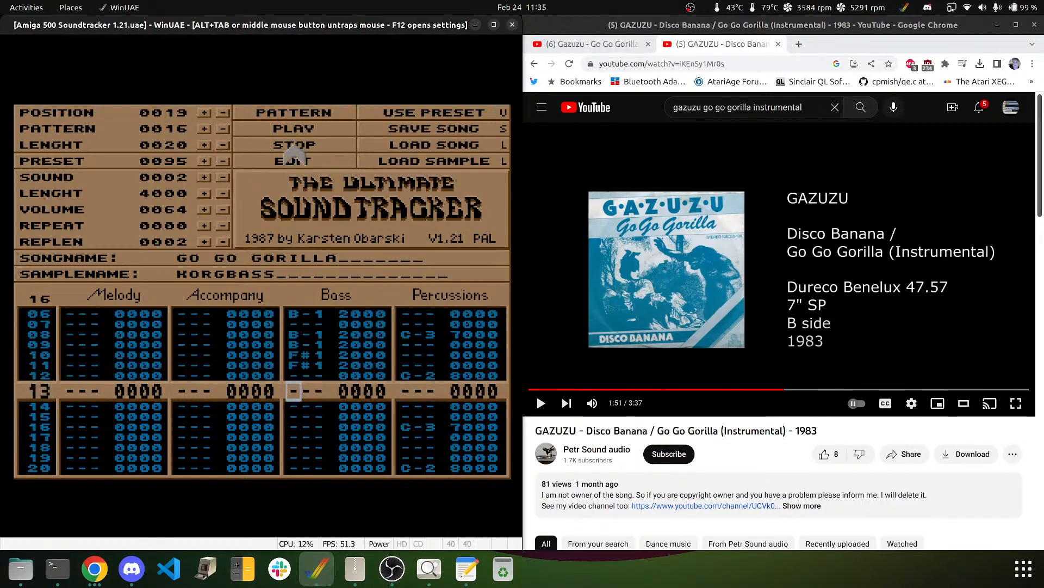
# - Add A-1 bass notes on rows 12–13 and A#1 on rows 14–15, then check playback
pyautogui.press('Up')
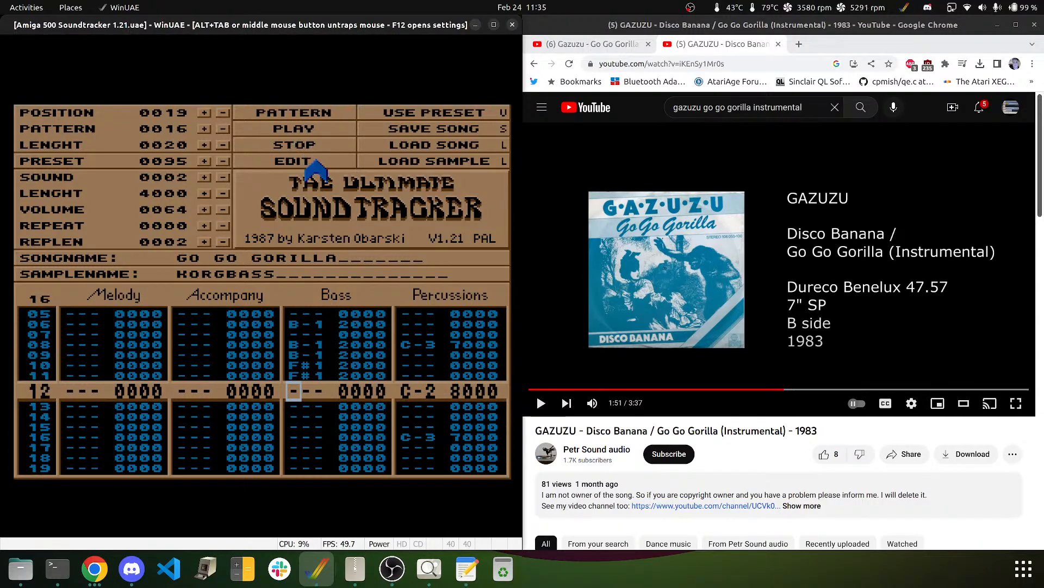
pyautogui.press('n')
pyautogui.press('n')
pyautogui.press('j')
pyautogui.press('j')
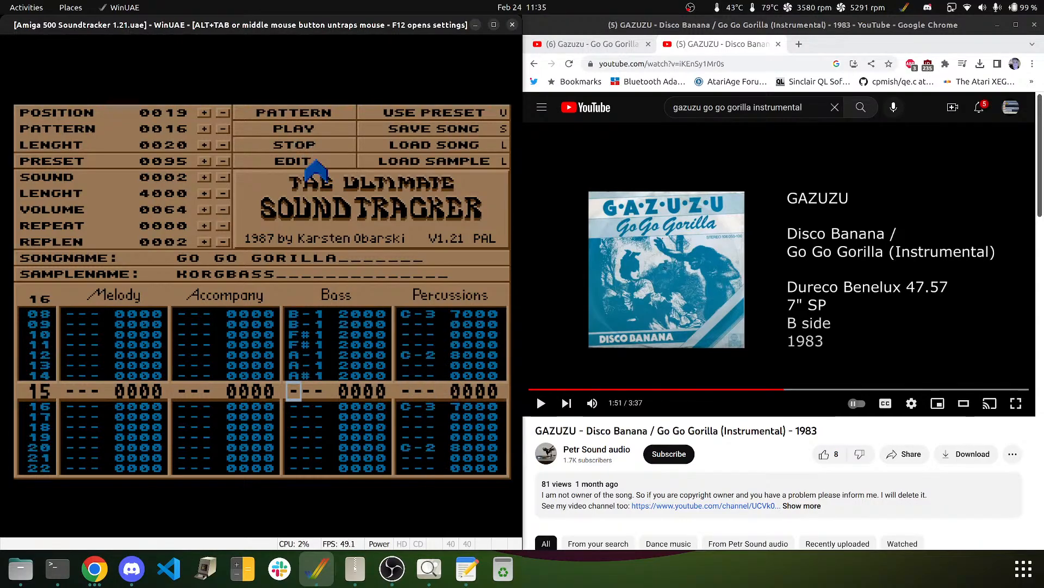
pyautogui.click(268, 112)
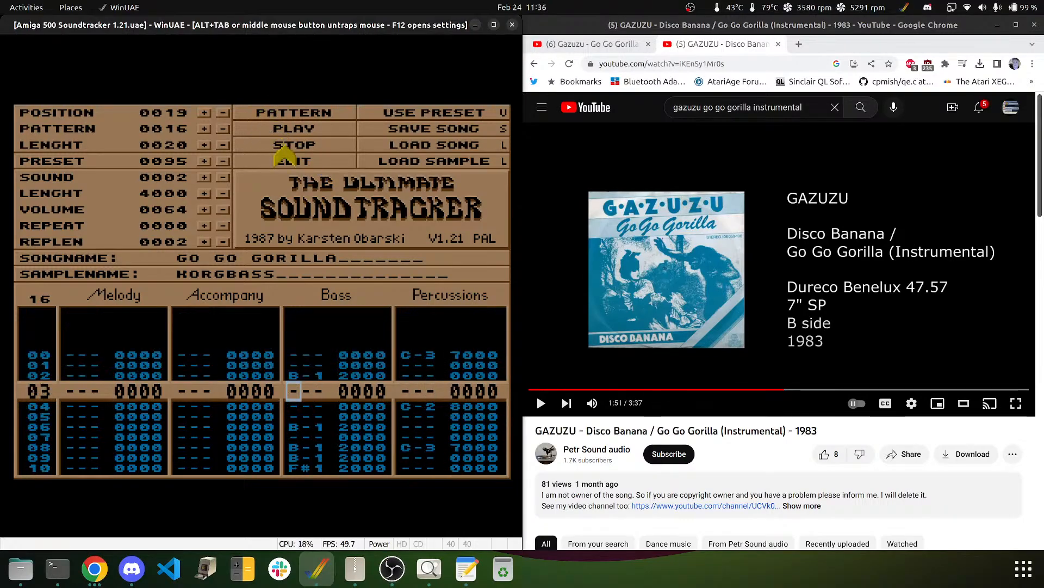
pyautogui.click(283, 150)
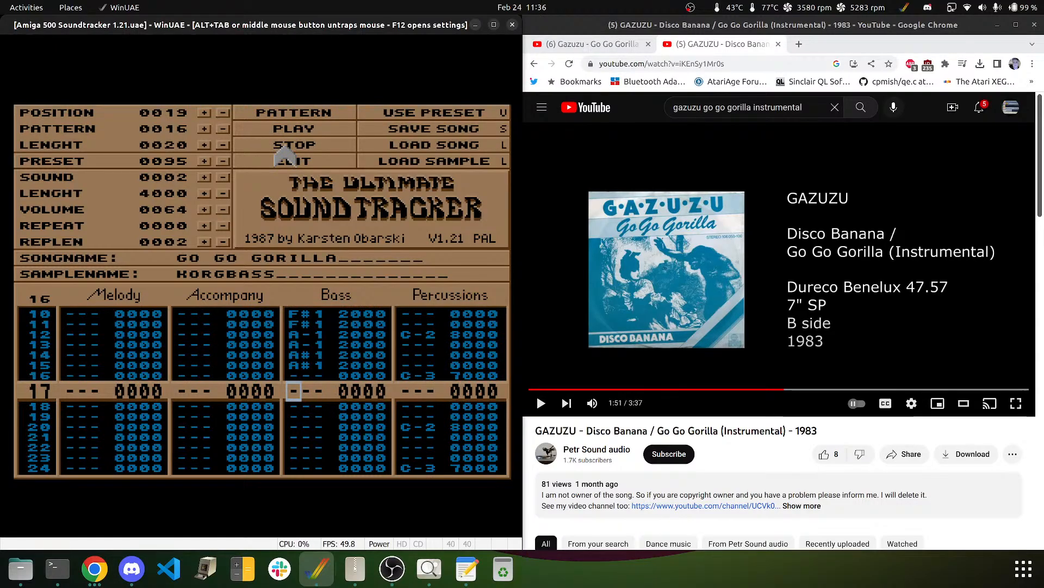
pyautogui.press('Up')
pyautogui.press('Up')
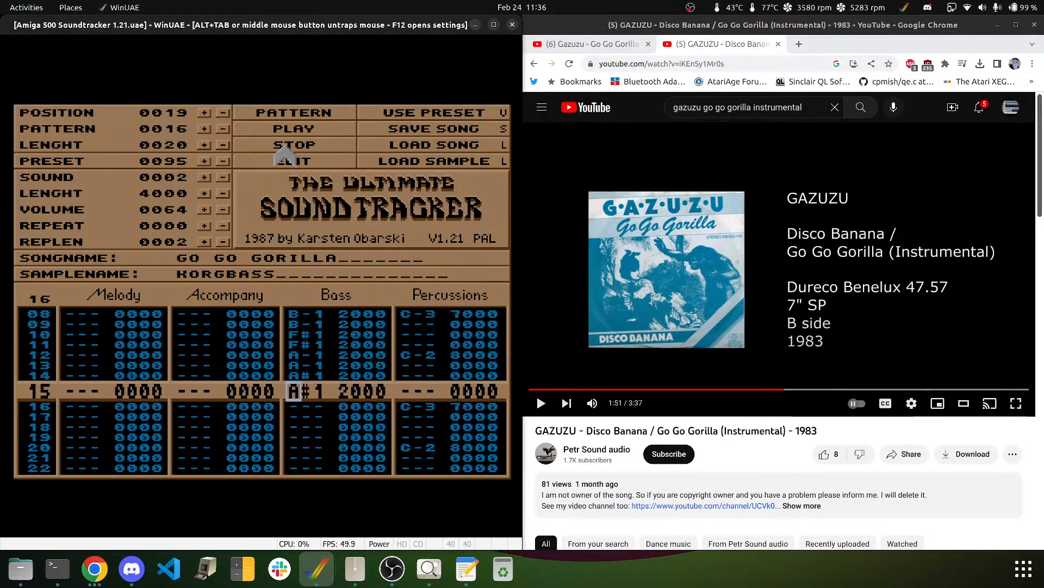
pyautogui.press('Down')
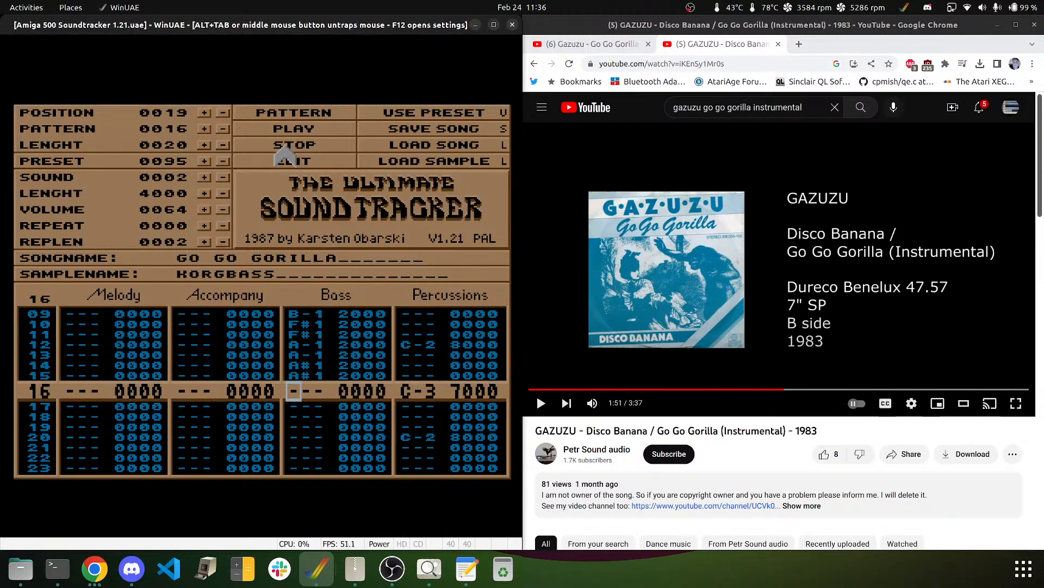
# - Enter E-2 bass notes on rows 18, 22 and 23, leaving rows 16 and 20 empty
pyautogui.press('e')
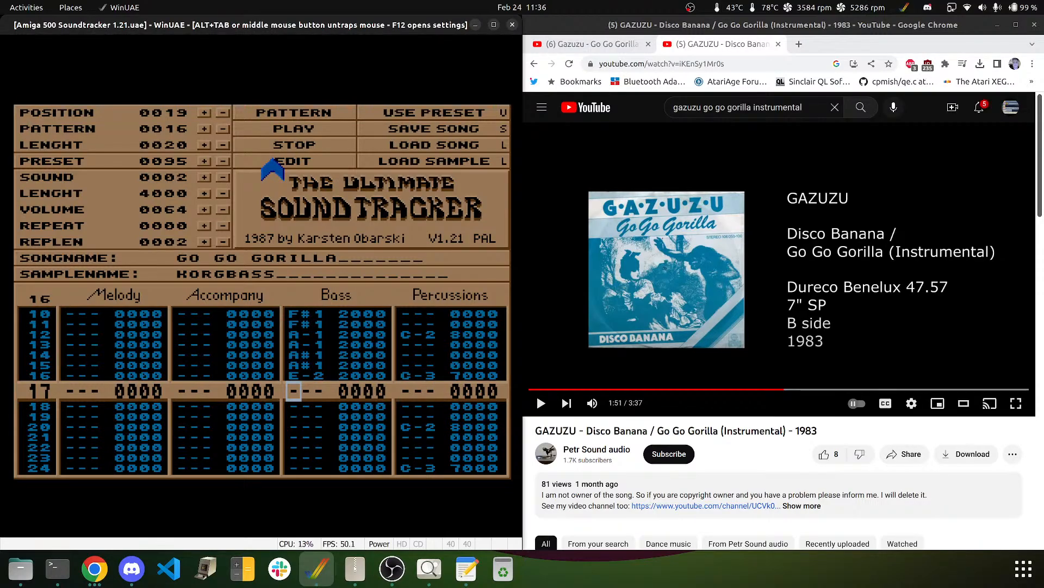
pyautogui.press('Down')
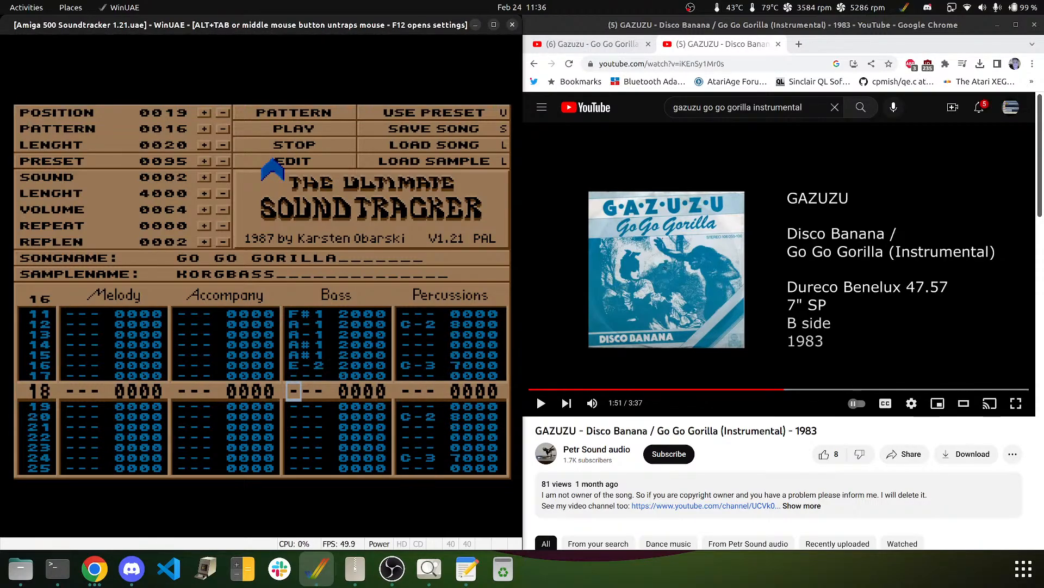
pyautogui.press('Up')
pyautogui.press('Up')
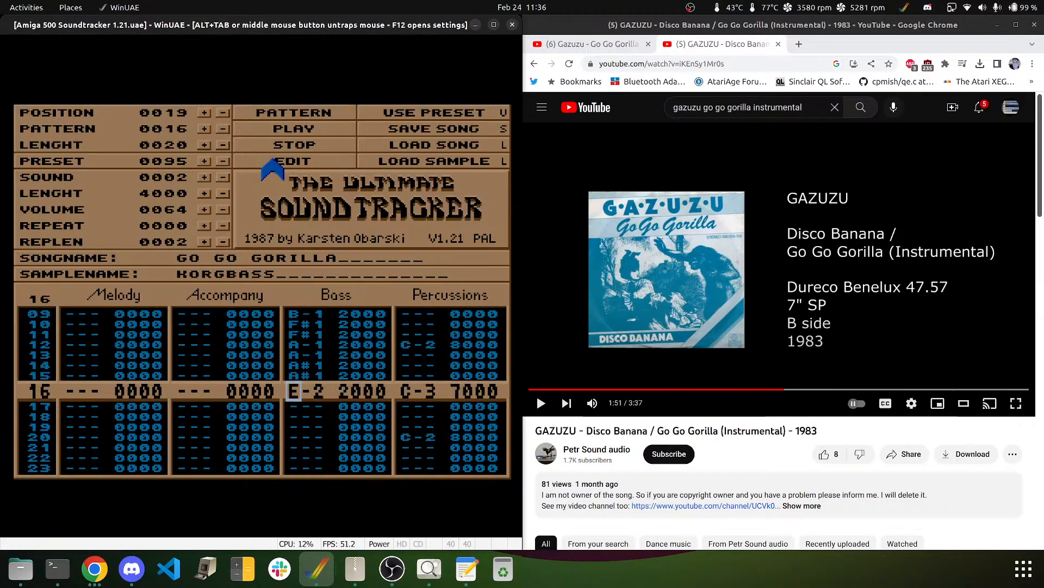
pyautogui.press('Delete')
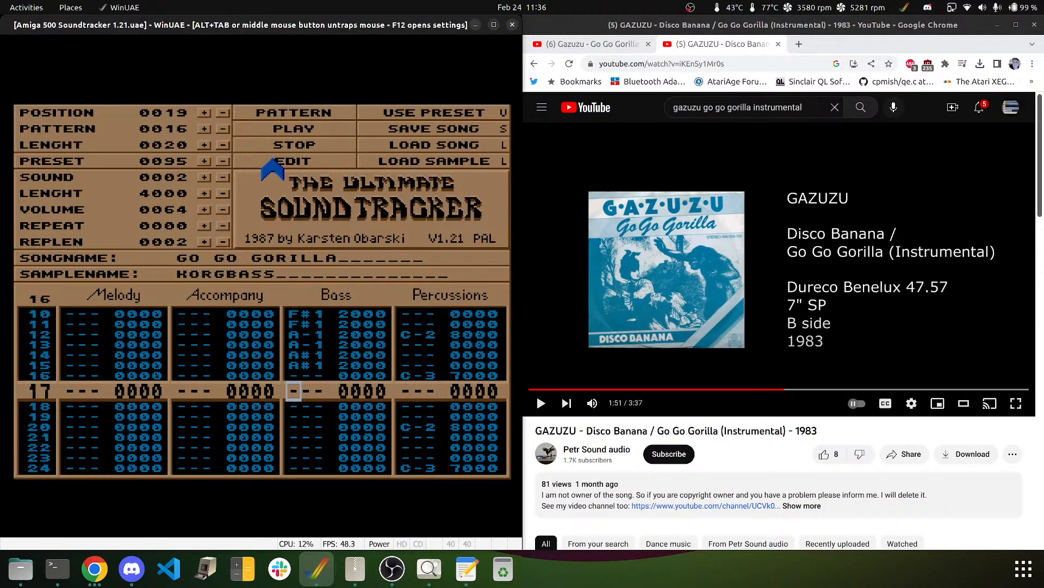
pyautogui.press('Down')
pyautogui.press('e')
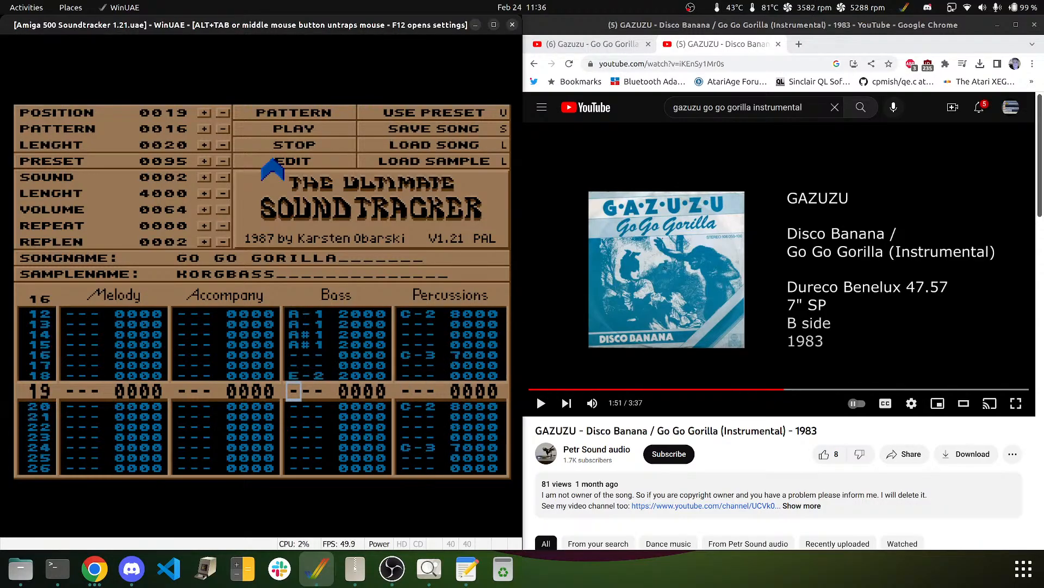
pyautogui.press('Down')
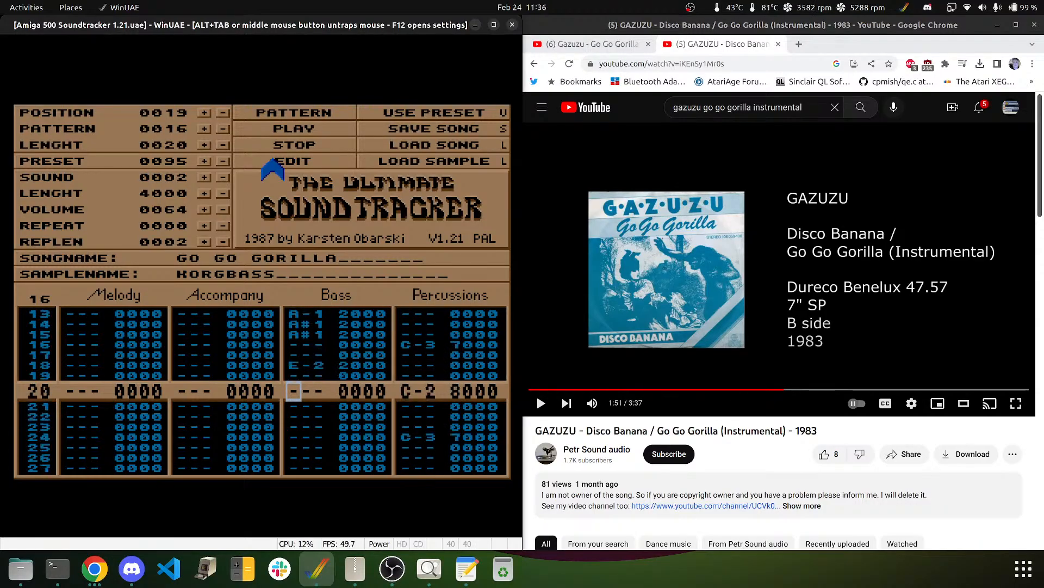
pyautogui.press('e')
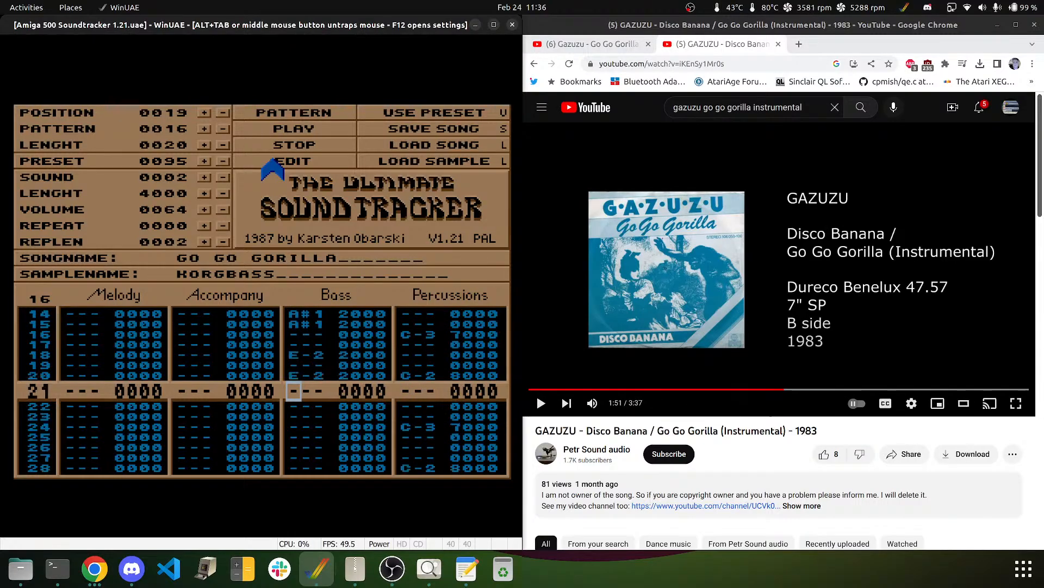
pyautogui.press('Up')
pyautogui.press('Delete')
pyautogui.press('Down')
pyautogui.press('e')
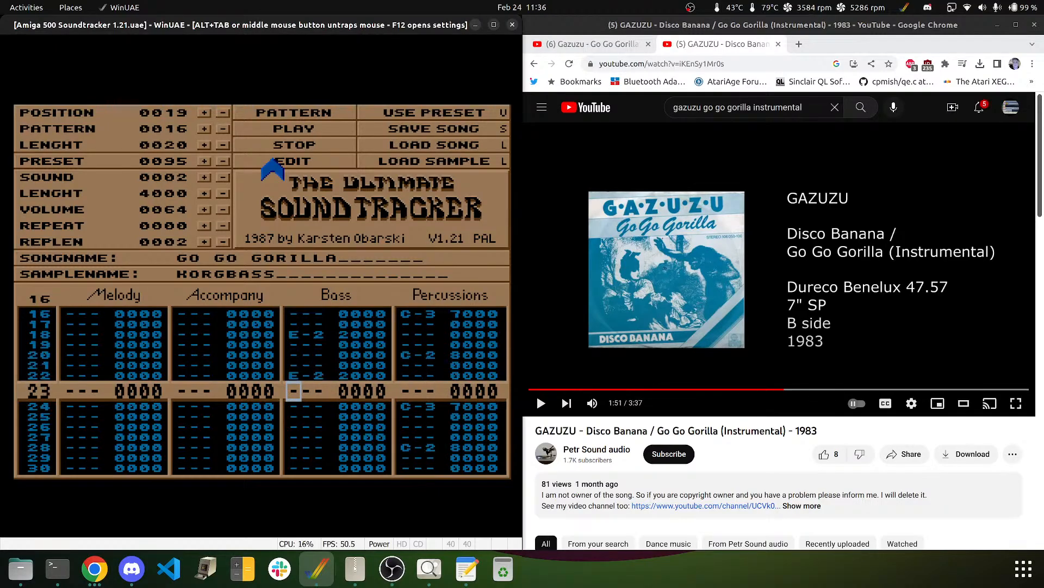
pyautogui.press('e')
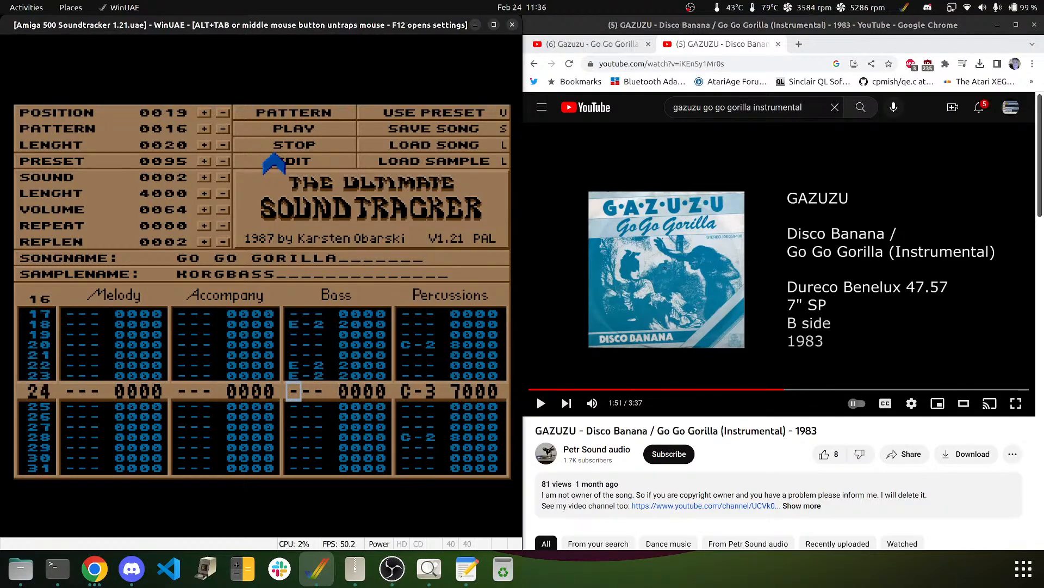
# - Audition the pattern, move the E-2 from row 23 to rows 24–25, and replay
pyautogui.click(318, 112)
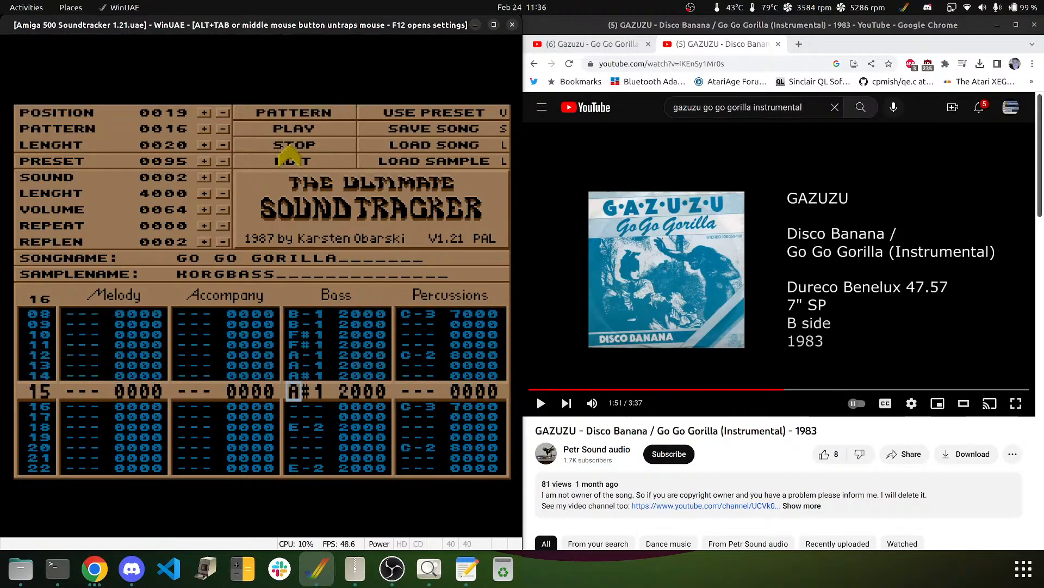
pyautogui.click(290, 146)
pyautogui.press('Up')
pyautogui.press('Up')
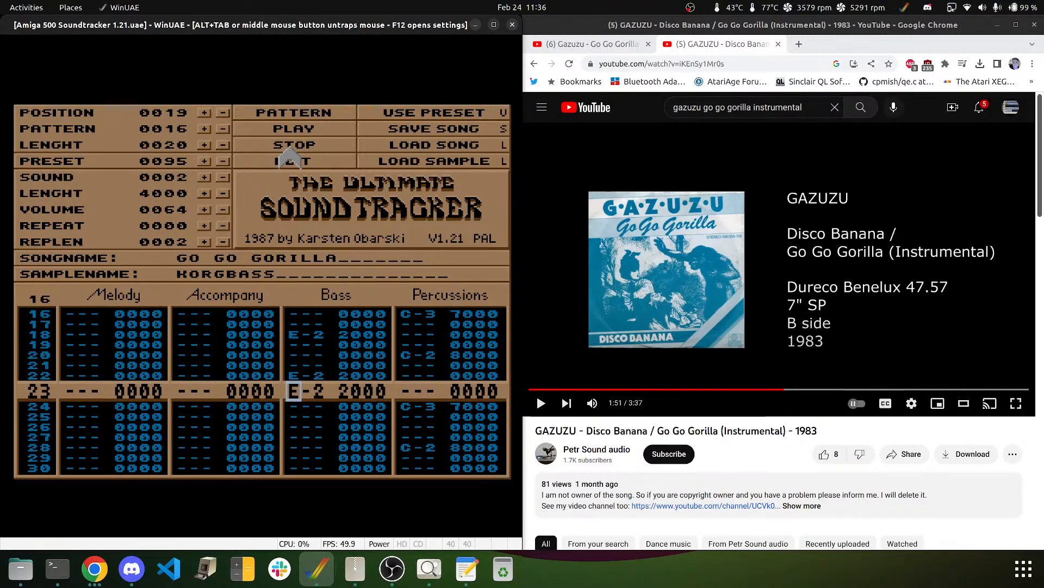
pyautogui.press('Delete')
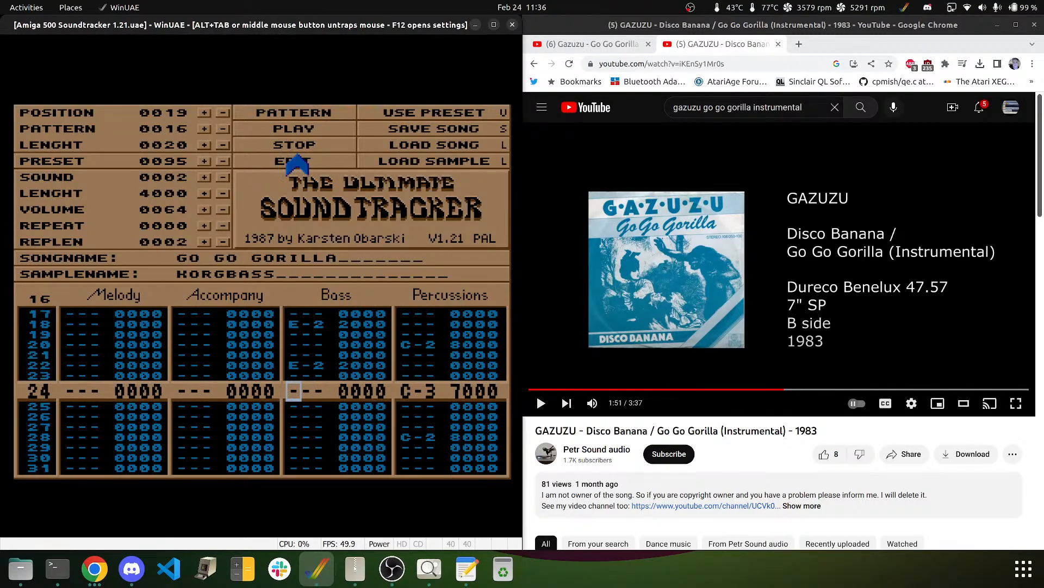
pyautogui.press('e')
pyautogui.press('e')
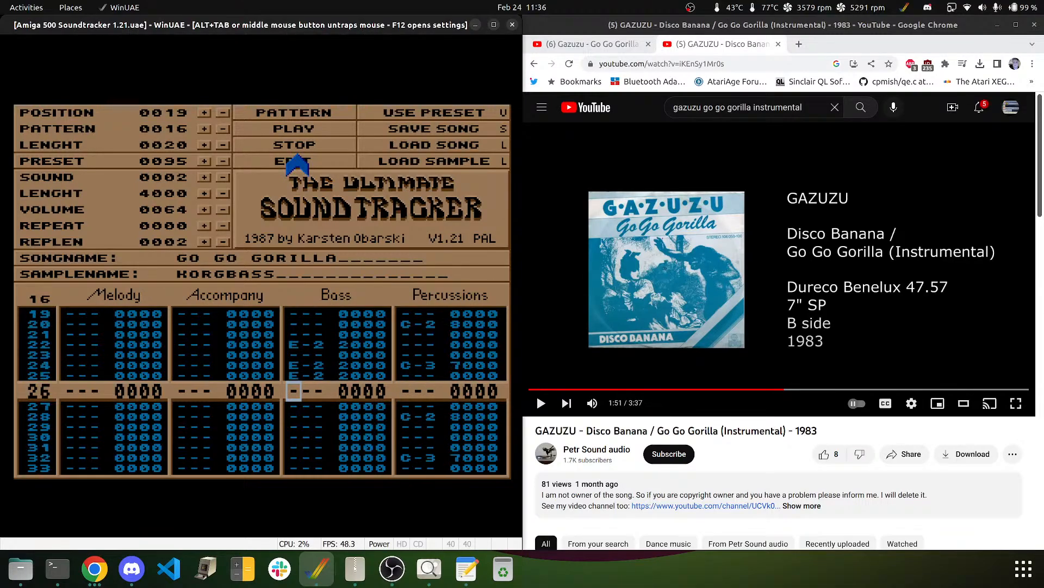
pyautogui.click(293, 112)
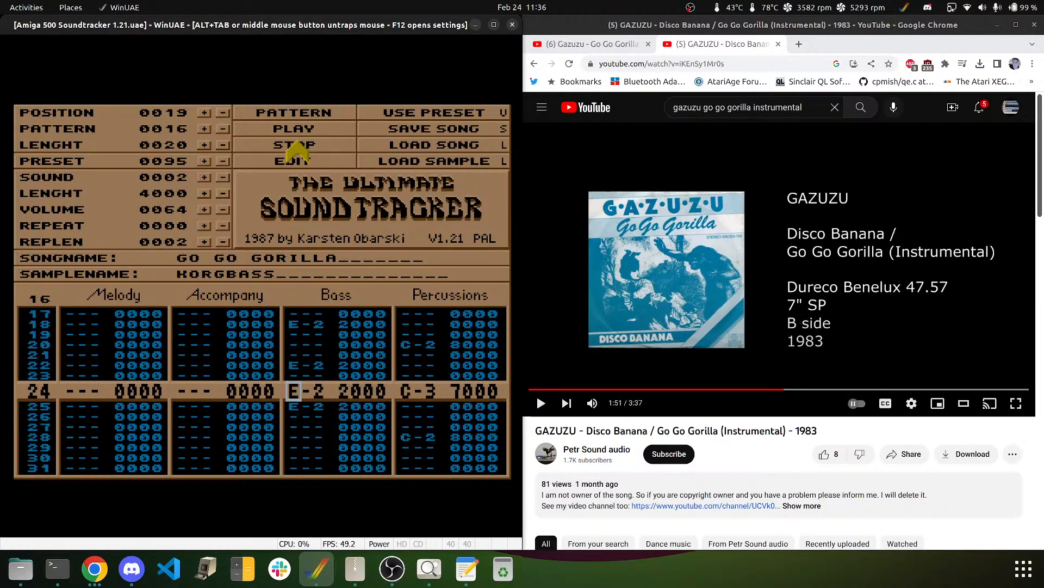
pyautogui.click(298, 142)
# - Add B-1 on rows 26–27, D#2 on row 28, D-2 on row 29, D#2 on rows 30–31, then play
pyautogui.press('Up')
pyautogui.press('Up')
pyautogui.press('Up')
pyautogui.press('Down')
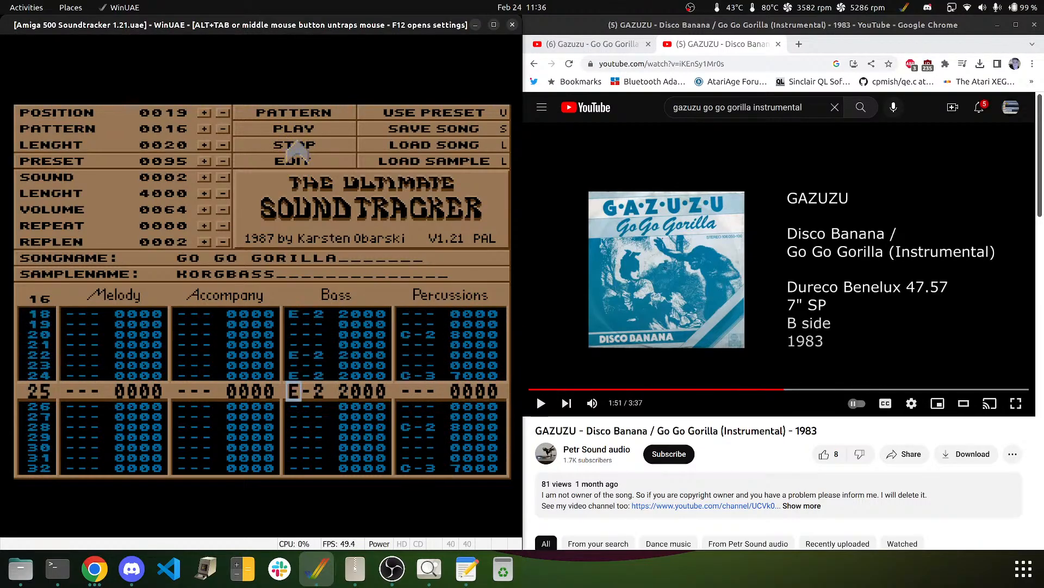
pyautogui.press('Down')
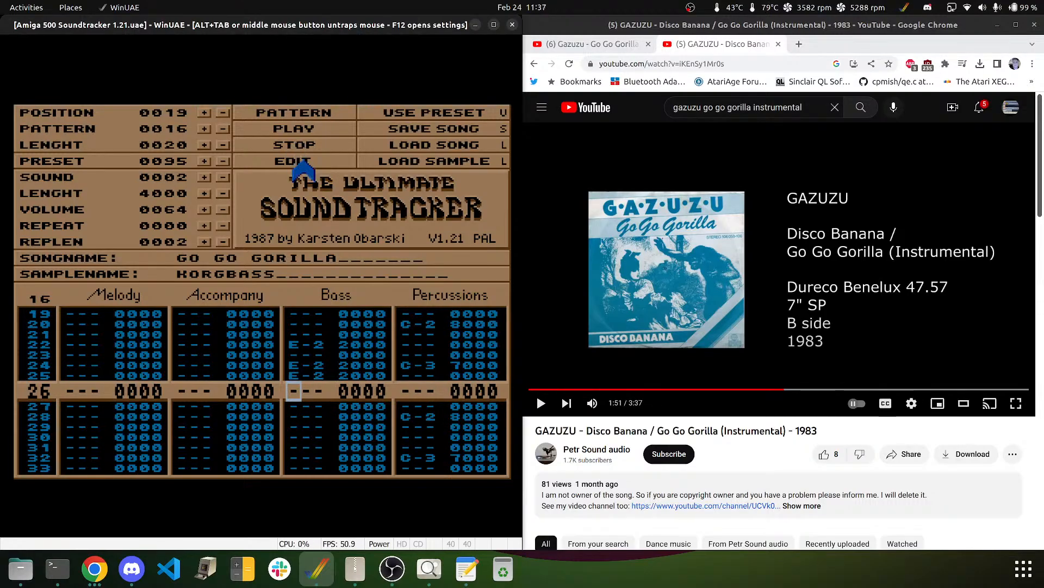
pyautogui.press('m')
pyautogui.press('m')
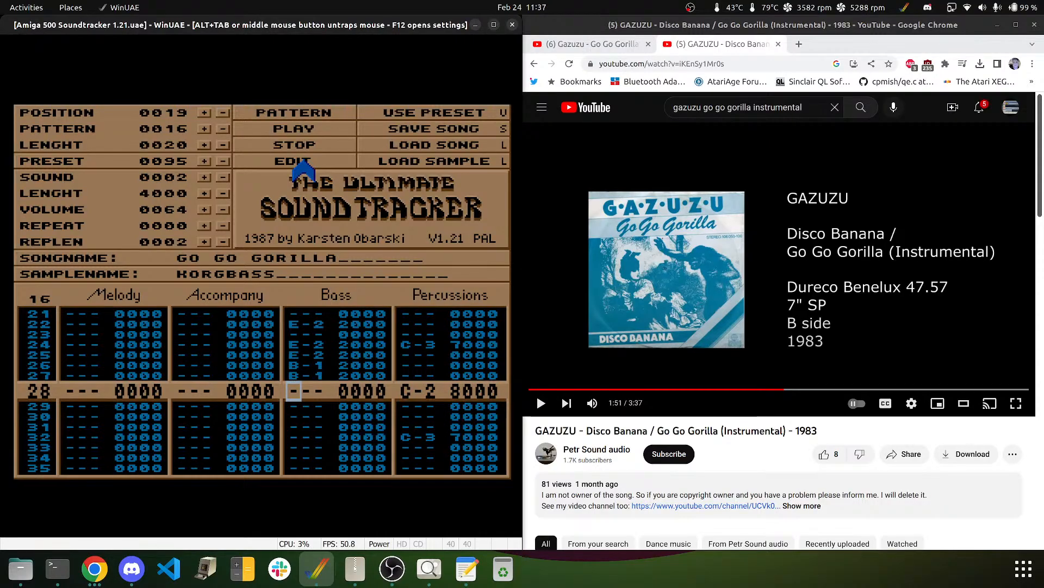
pyautogui.press('2')
pyautogui.press('Up')
pyautogui.press('3')
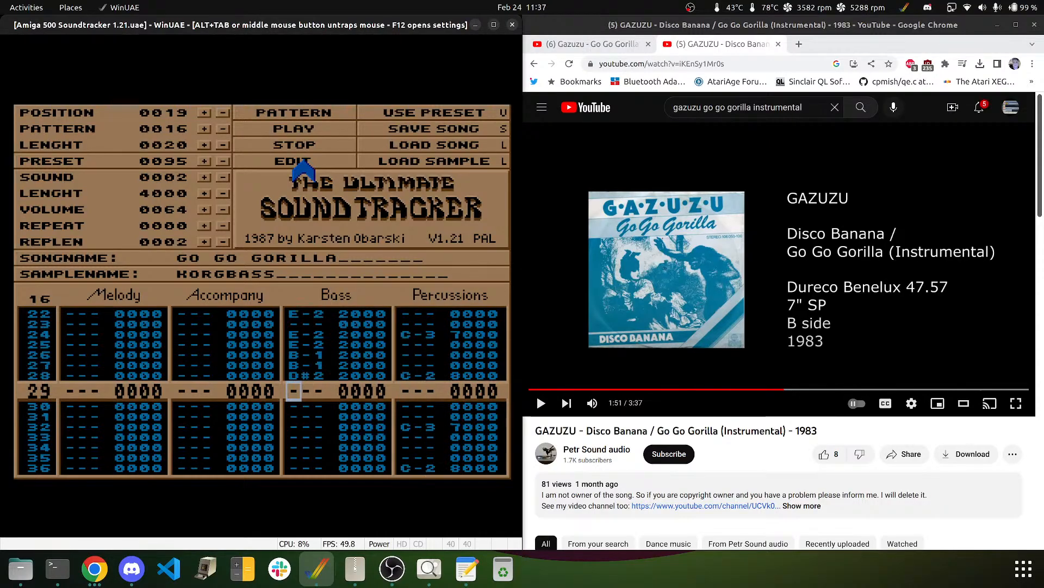
pyautogui.press('w')
pyautogui.press('3')
pyautogui.press('3')
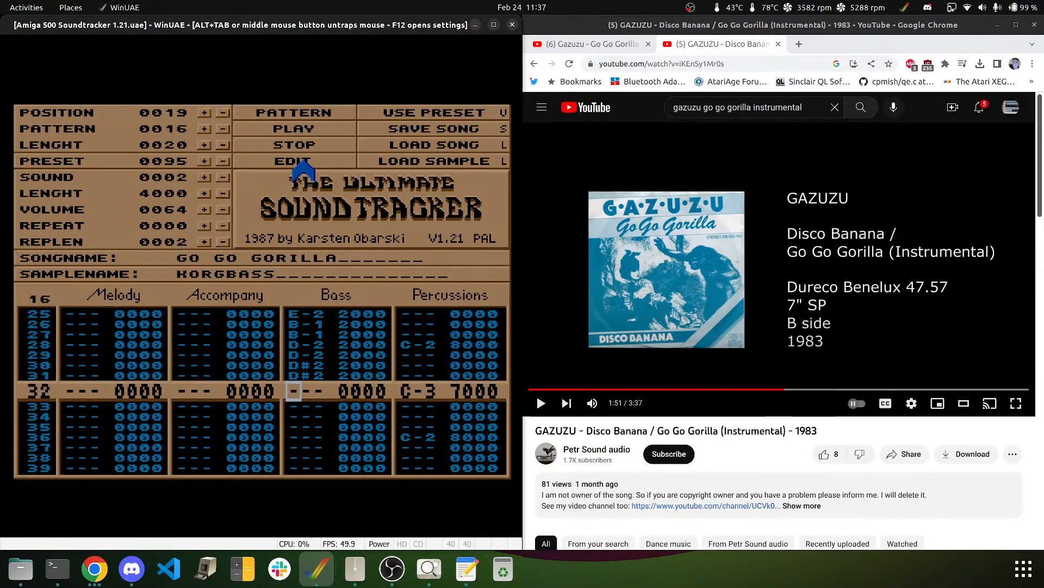
pyautogui.click(294, 112)
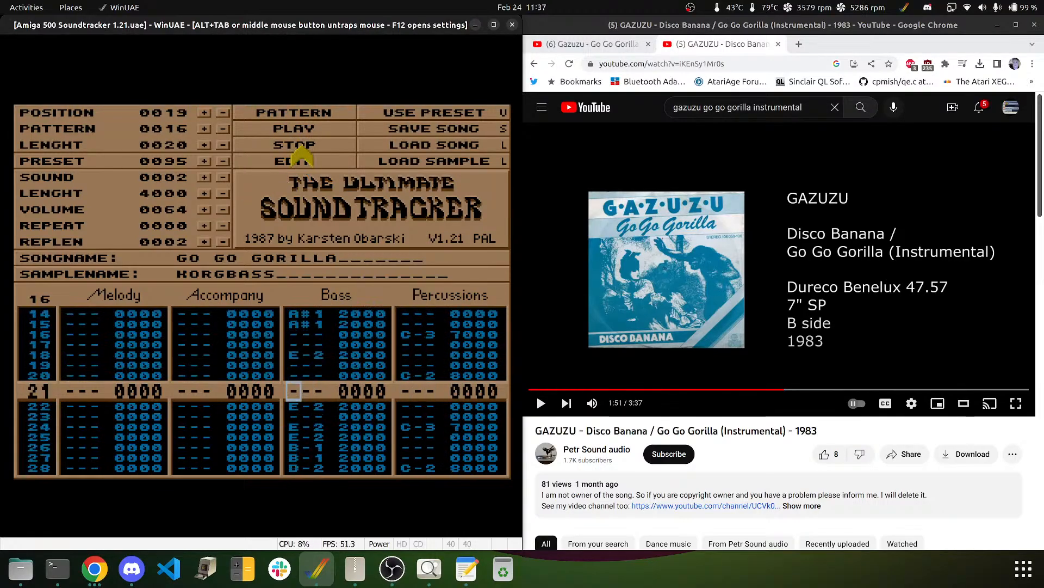
pyautogui.click(297, 145)
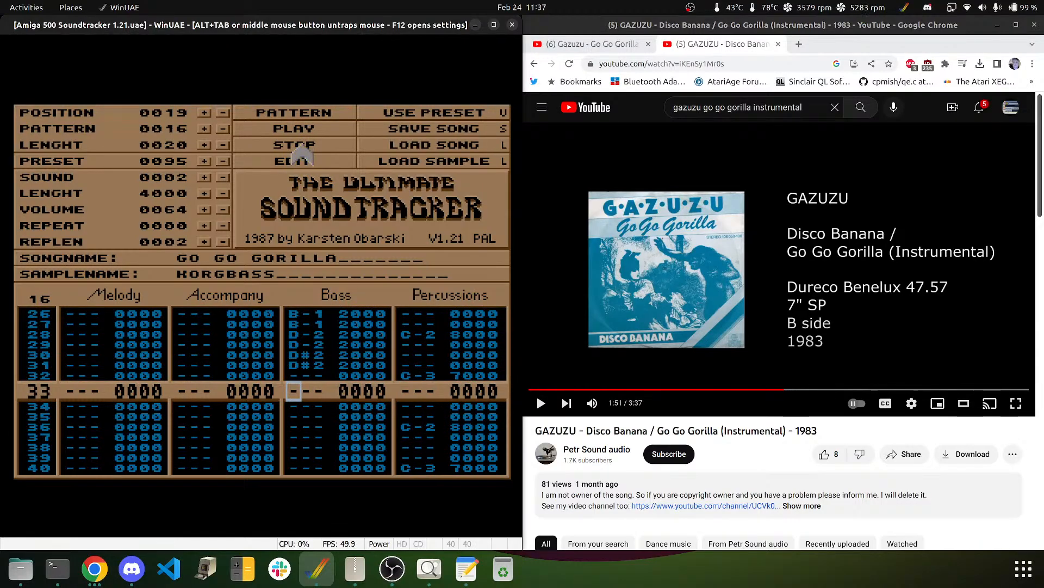
pyautogui.rightClick(267, 364)
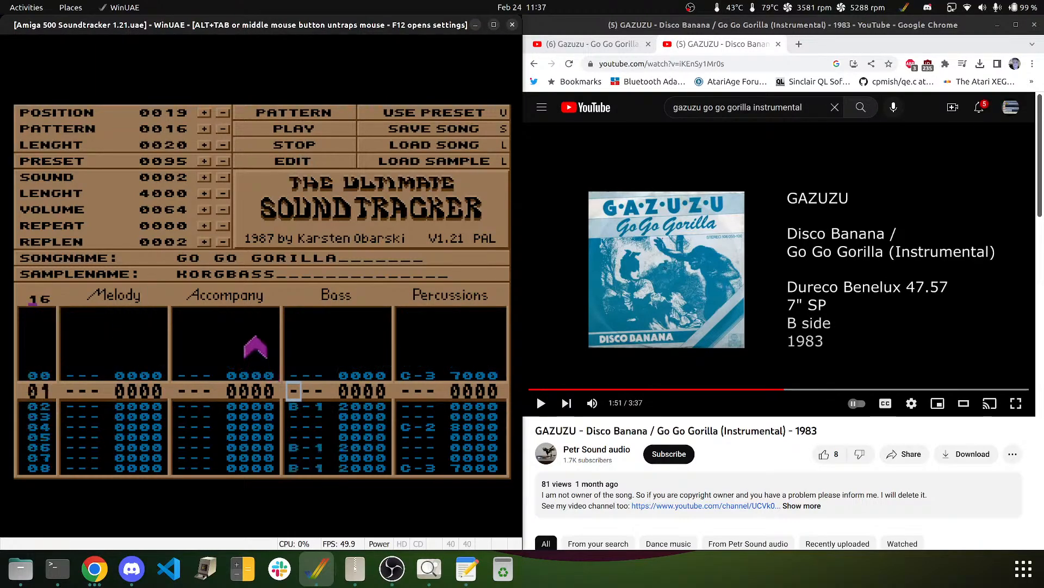
pyautogui.press('Down')
pyautogui.rightClick(265, 288)
pyautogui.rightClick(327, 394)
pyautogui.press('Down')
pyautogui.press('Down')
pyautogui.press('Down')
pyautogui.press('Down')
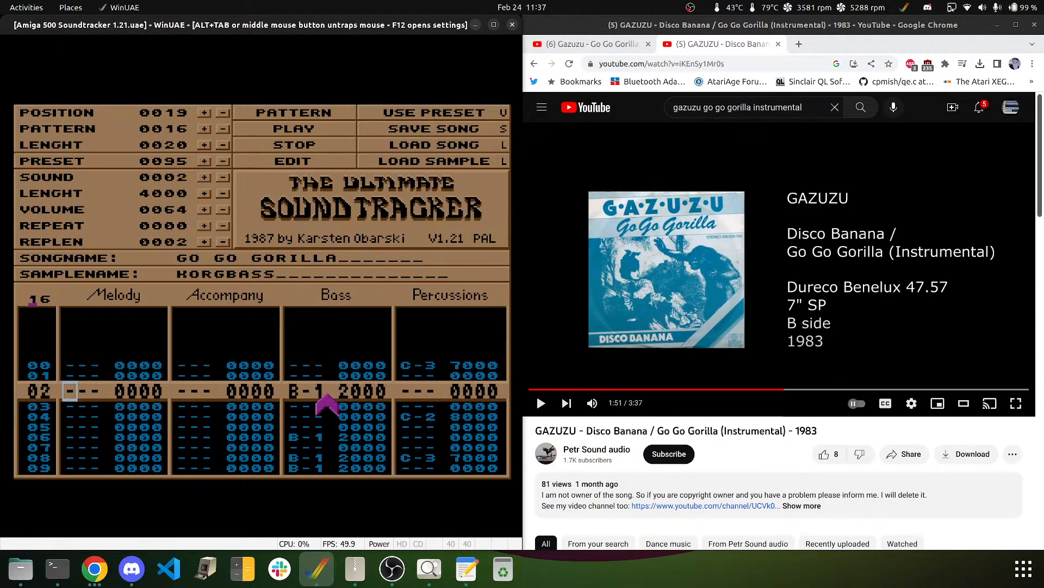
pyautogui.write('16')
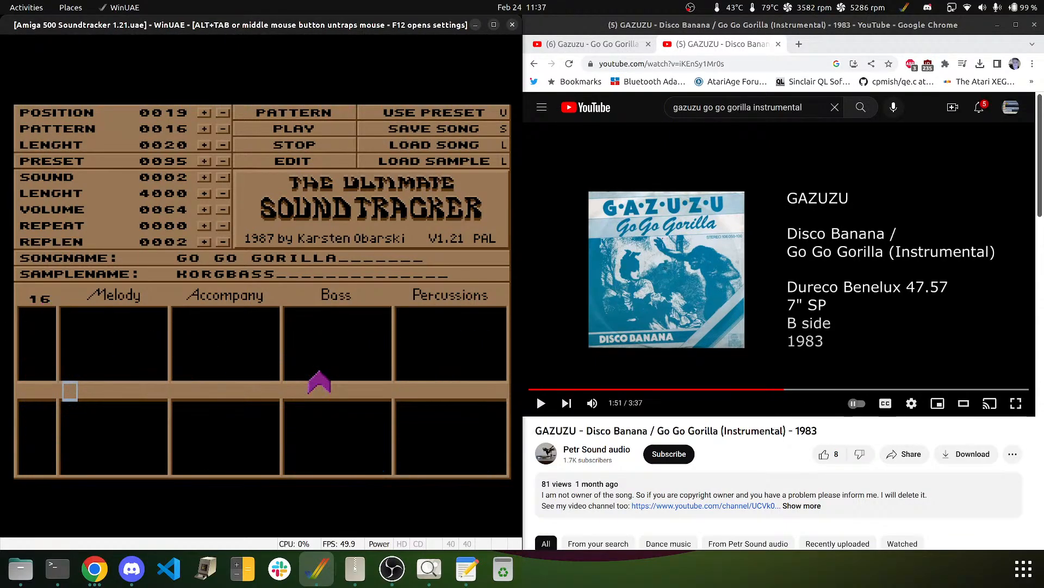
pyautogui.press('Down')
pyautogui.press('Down')
pyautogui.press('Down')
pyautogui.press('Down')
pyautogui.press('Down')
pyautogui.press('Down')
pyautogui.press('Down')
pyautogui.press('Down')
pyautogui.press('Down')
pyautogui.press('Down')
pyautogui.press('Down')
pyautogui.press('Down')
pyautogui.press('Down')
pyautogui.press('Down')
pyautogui.press('Down')
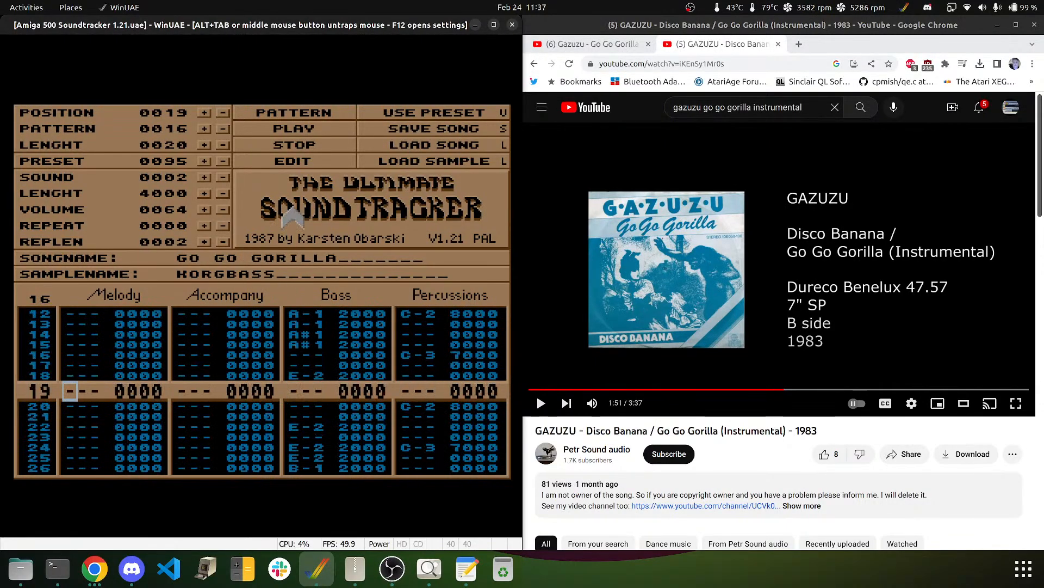
pyautogui.press('Right')
pyautogui.press('Right')
pyautogui.press('Right')
pyautogui.press('Right')
pyautogui.press('Right')
pyautogui.press('Right')
pyautogui.press('Right')
pyautogui.press('Right')
pyautogui.press('Right')
pyautogui.press('Down')
pyautogui.press('Down')
pyautogui.press('Down')
pyautogui.press('Down')
pyautogui.press('Down')
pyautogui.press('Down')
pyautogui.press('Down')
pyautogui.press('Down')
pyautogui.press('Down')
pyautogui.press('Down')
pyautogui.press('Down')
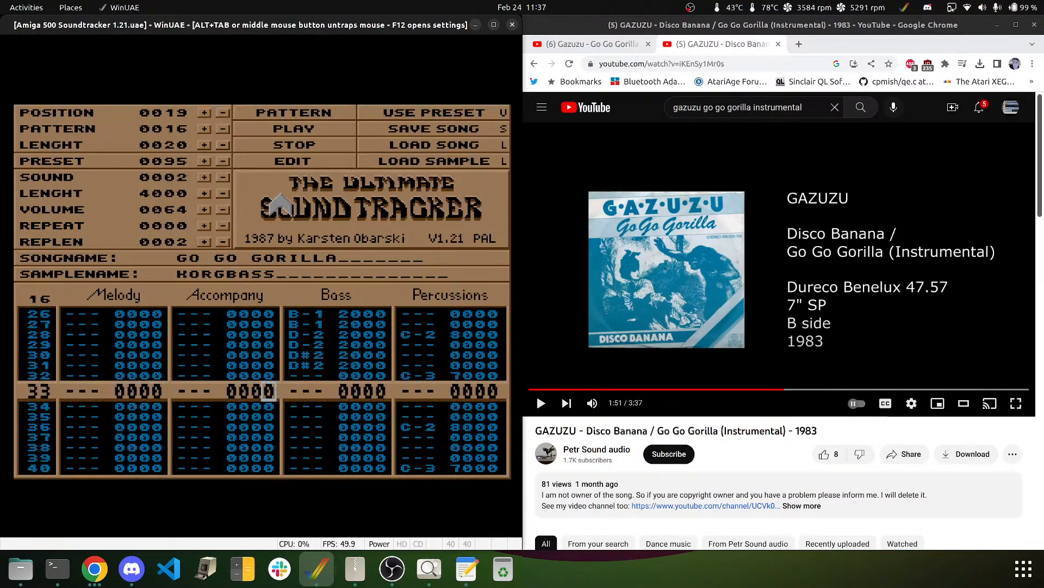
pyautogui.press('Down')
pyautogui.press('Right')
pyautogui.press('Down')
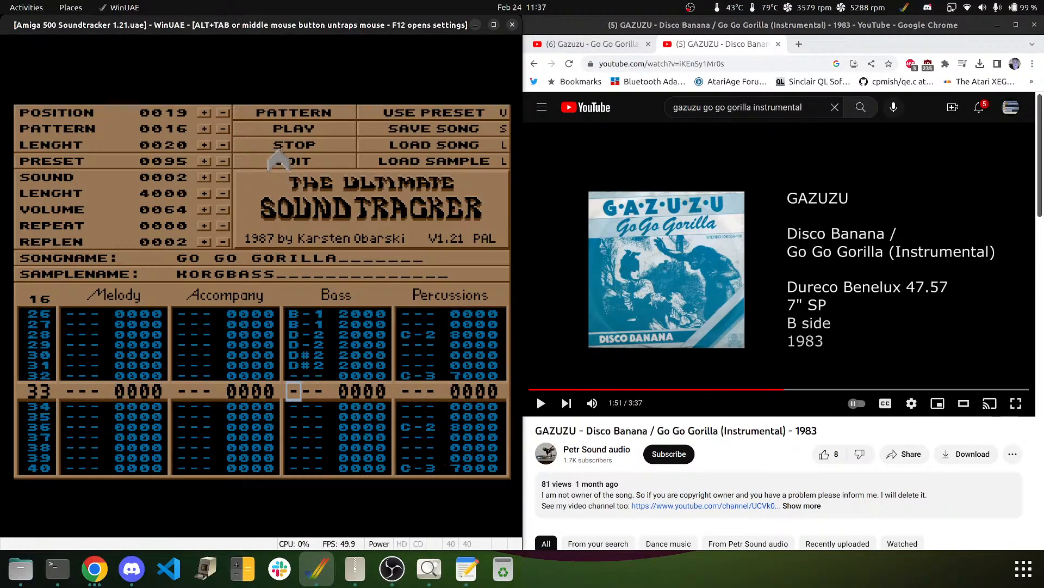
pyautogui.click(305, 127)
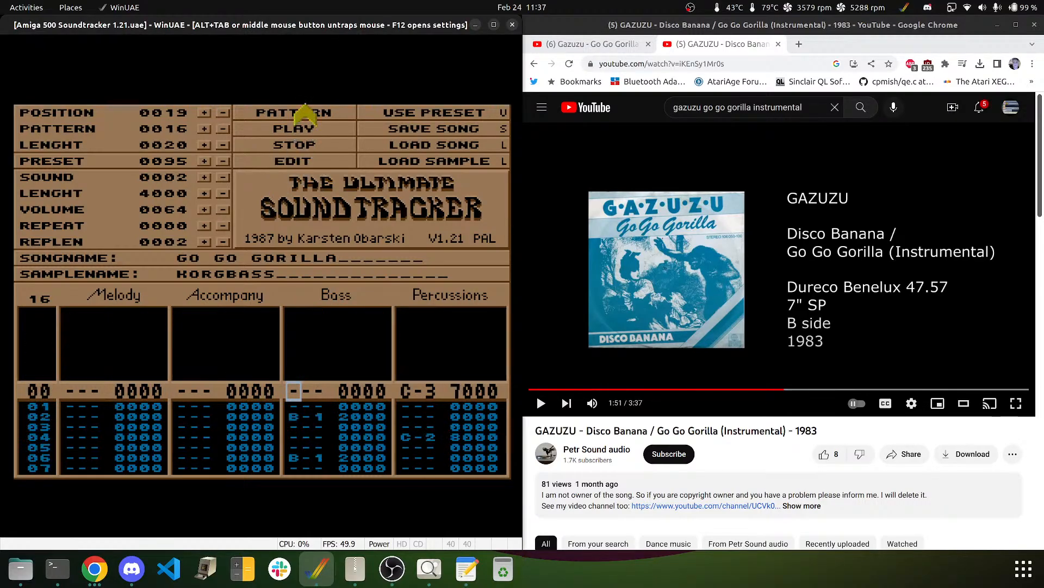
pyautogui.click(296, 147)
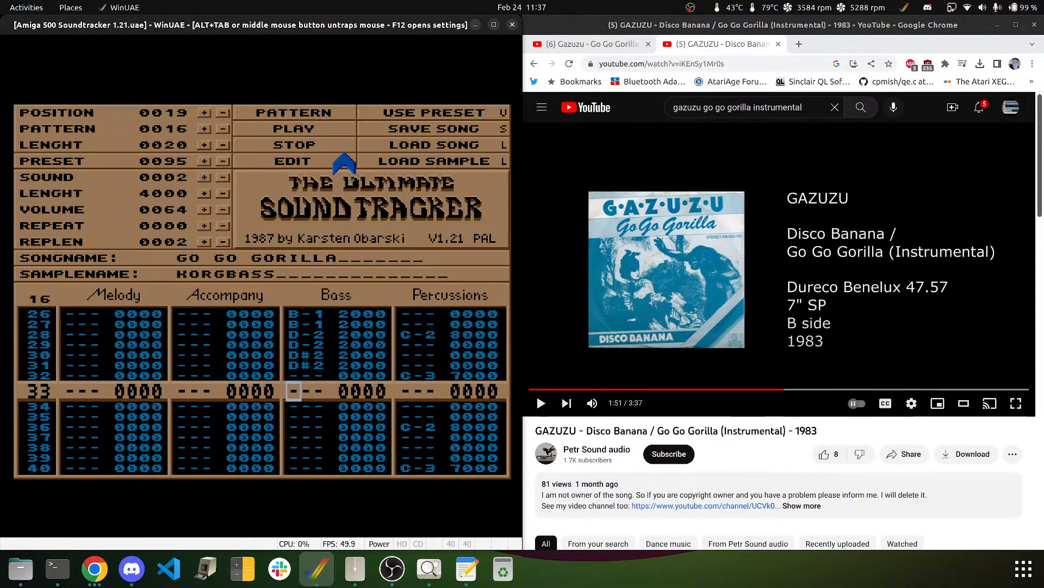
# - Enter B-1 bass notes on rows 34, 38, 40 and 41
pyautogui.press('Down')
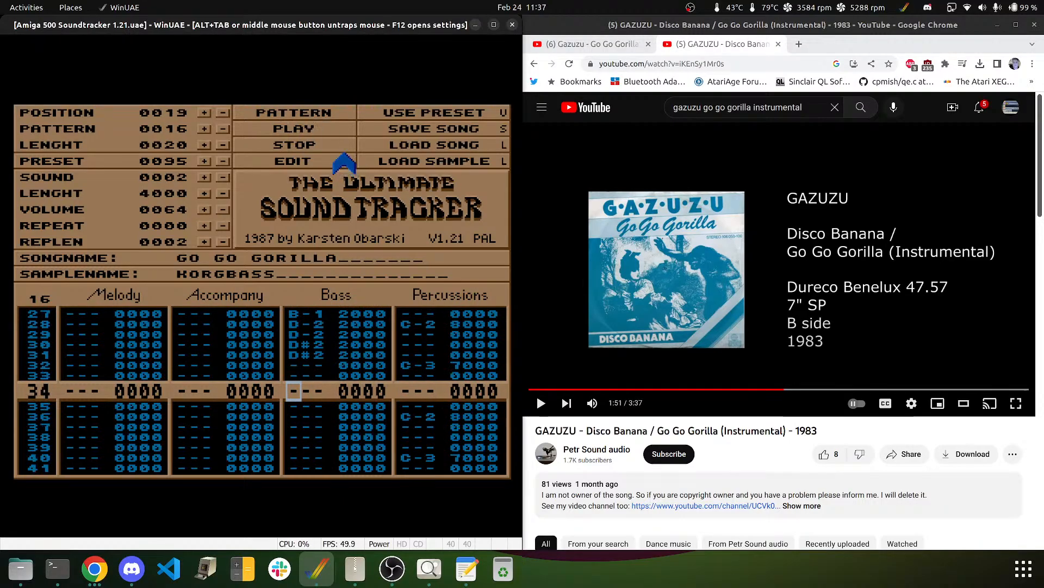
pyautogui.press('m')
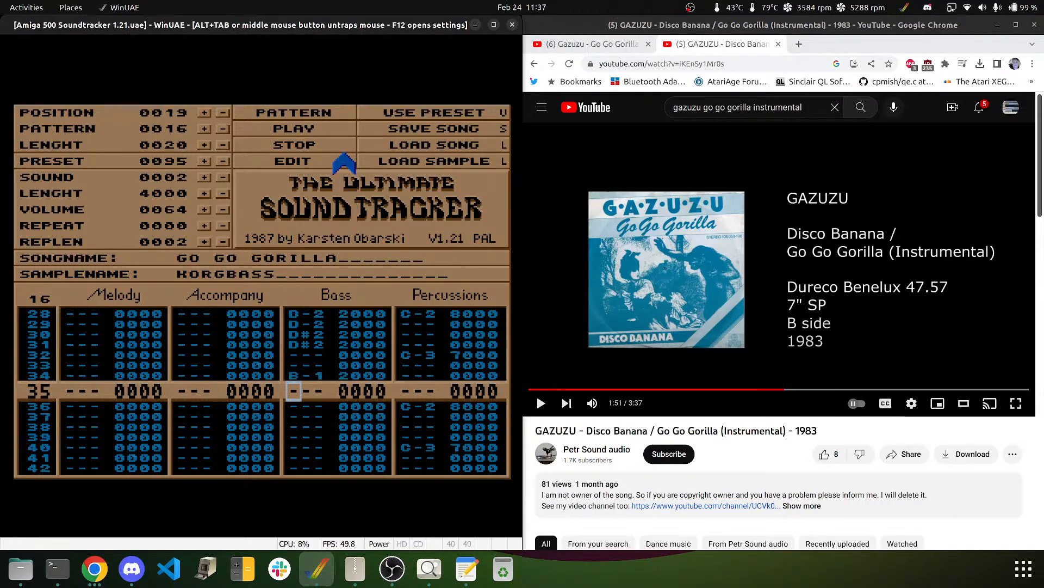
pyautogui.press('Down')
pyautogui.press('Down')
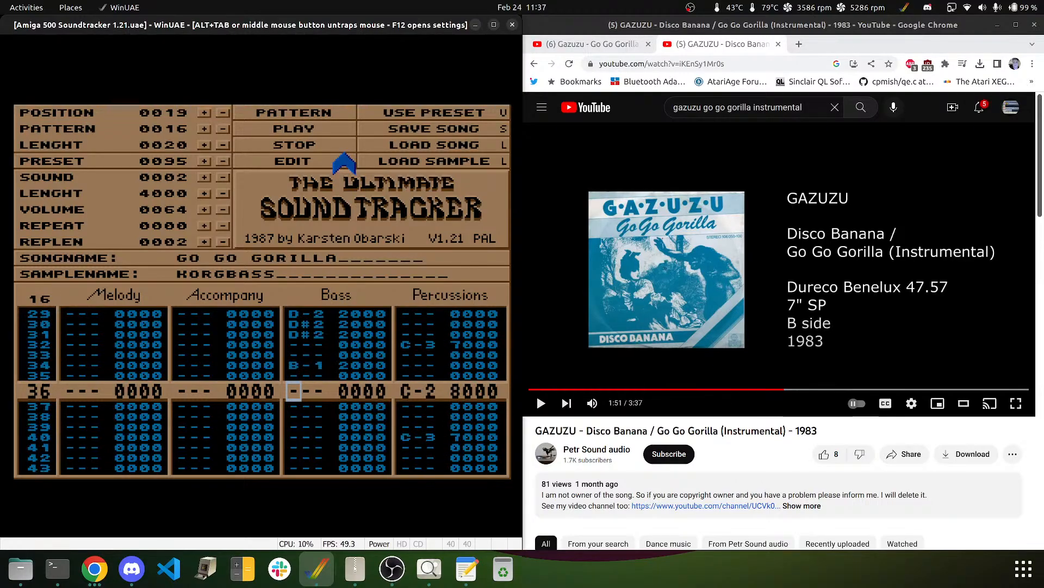
pyautogui.press('Down')
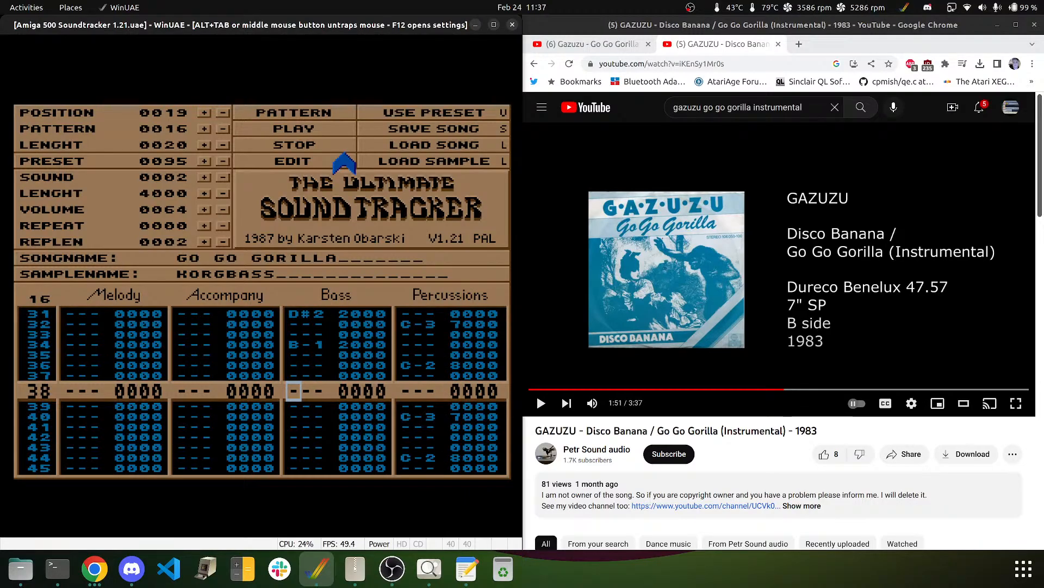
pyautogui.press('m')
pyautogui.press('Down')
pyautogui.press('m')
pyautogui.press('m')
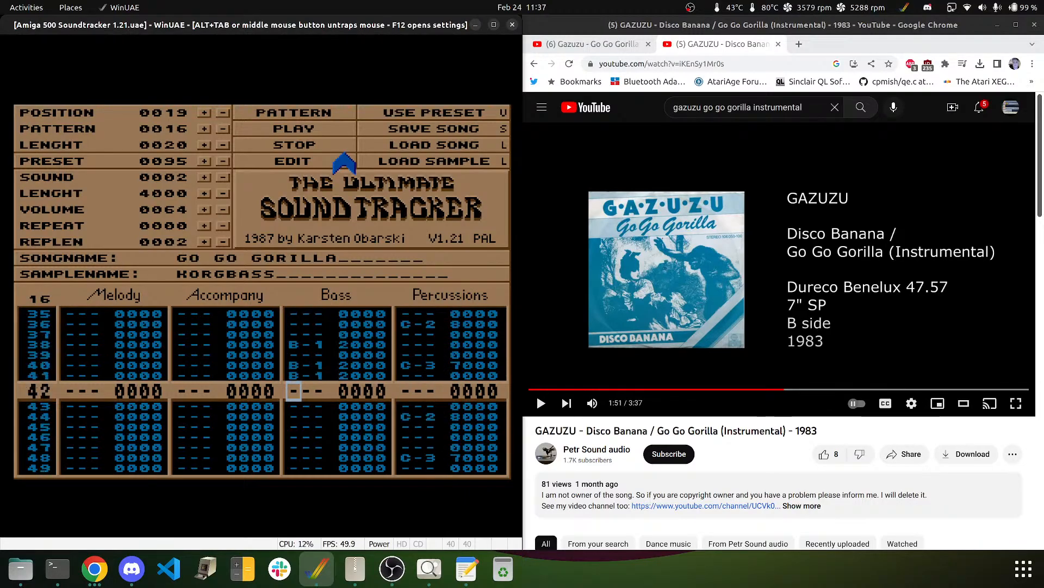
# - Add F#1 on rows 42–43, A-1 on 44–45, A#1 on 46–47, and clear row 48
pyautogui.press('g')
pyautogui.press('g')
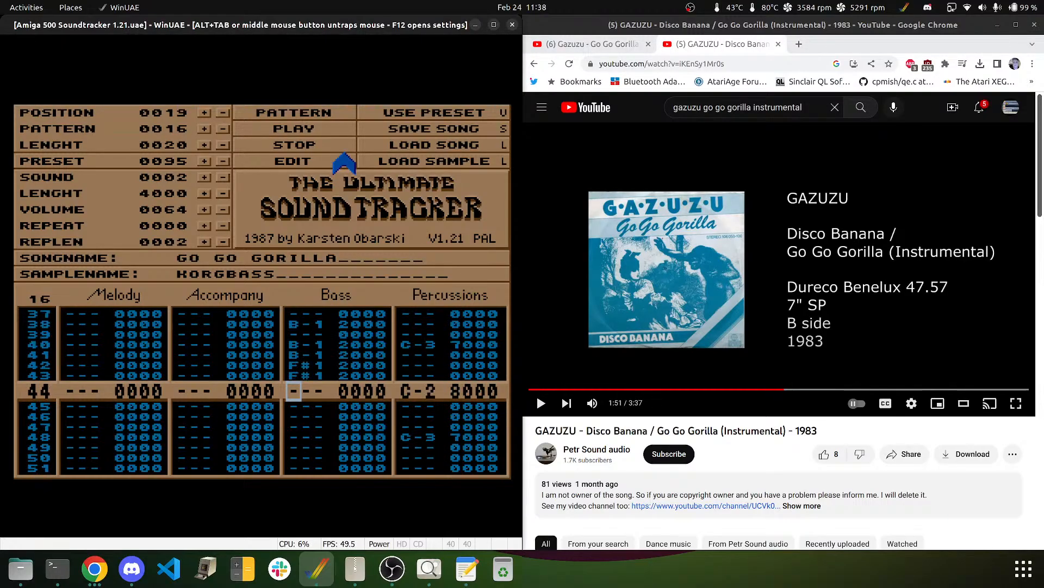
pyautogui.press('n')
pyautogui.press('n')
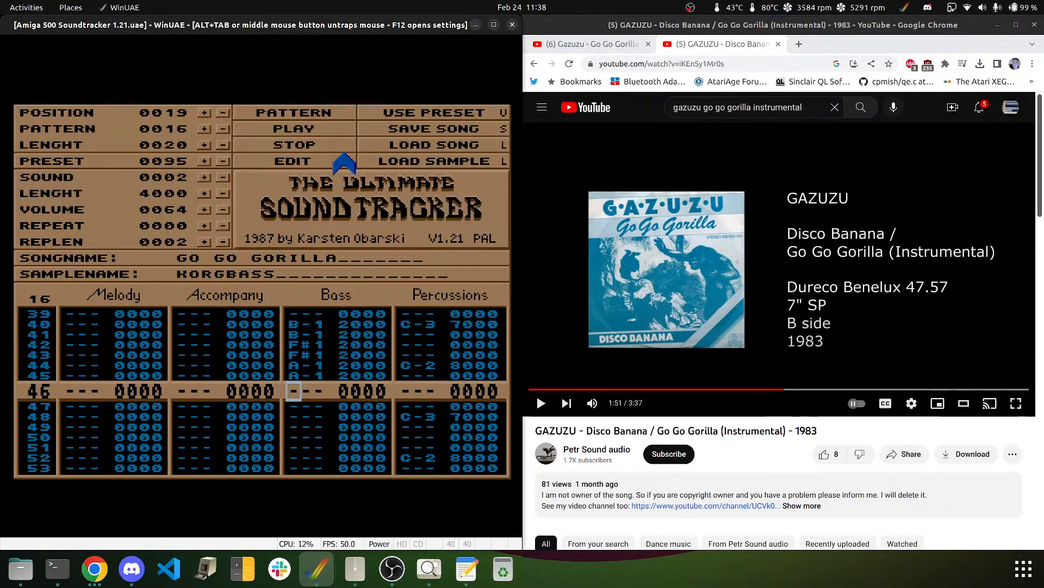
pyautogui.press('n')
pyautogui.press('n')
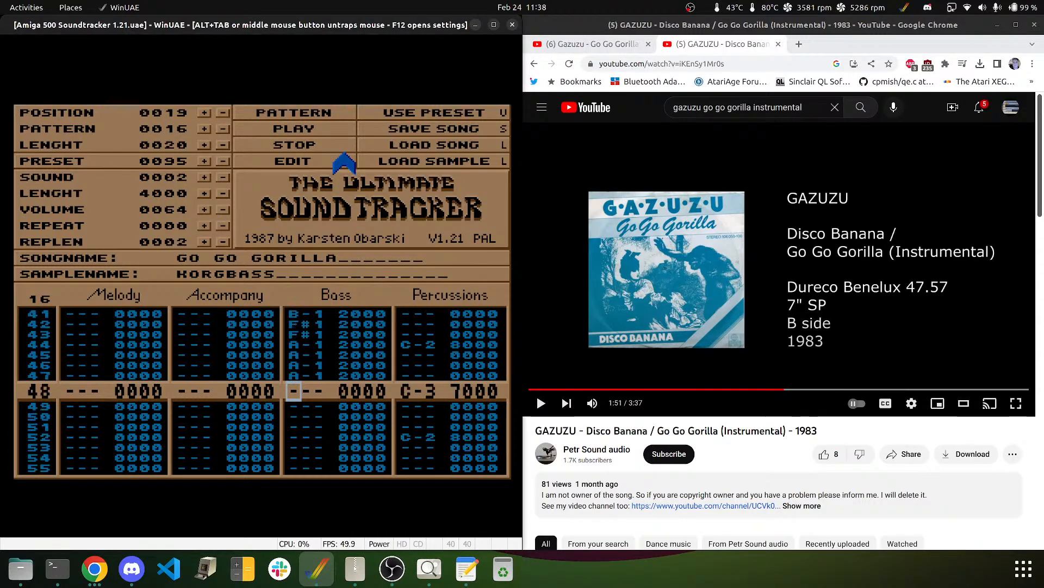
pyautogui.press('Up')
pyautogui.press('m')
pyautogui.press('m')
pyautogui.press('Up')
pyautogui.press('Up')
pyautogui.press('Up')
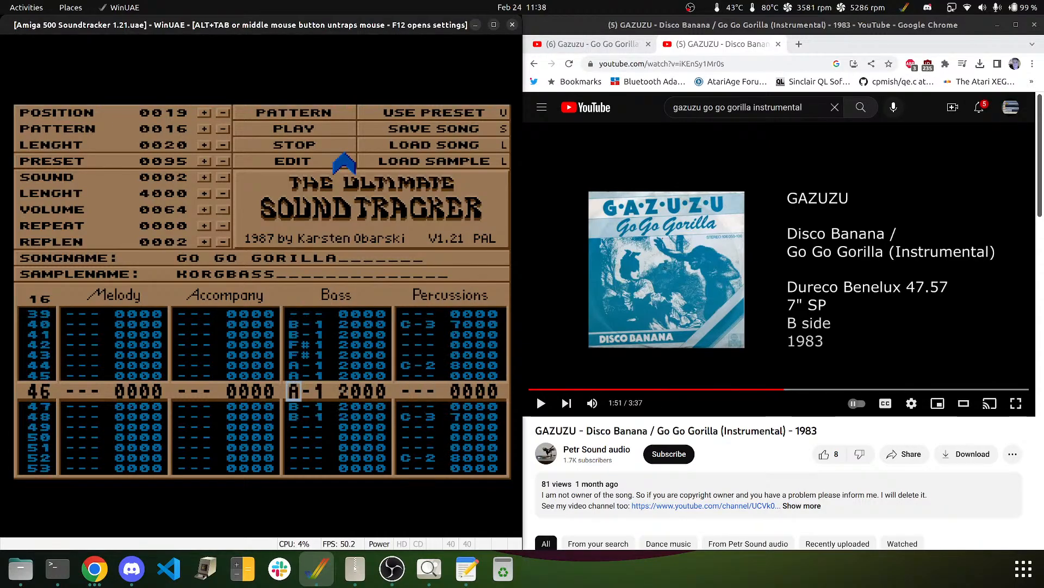
pyautogui.press('j')
pyautogui.press('j')
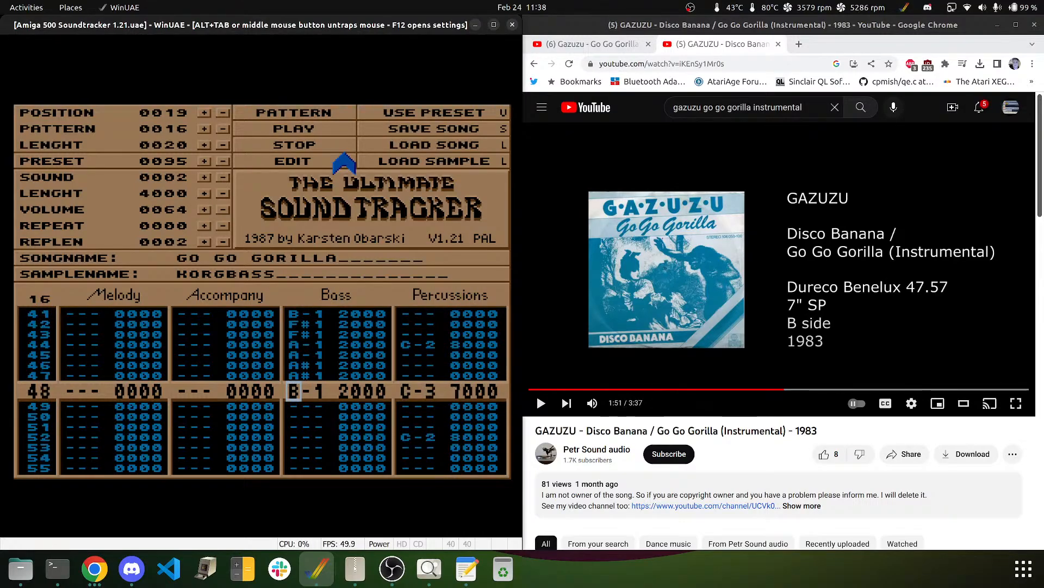
pyautogui.press('Delete')
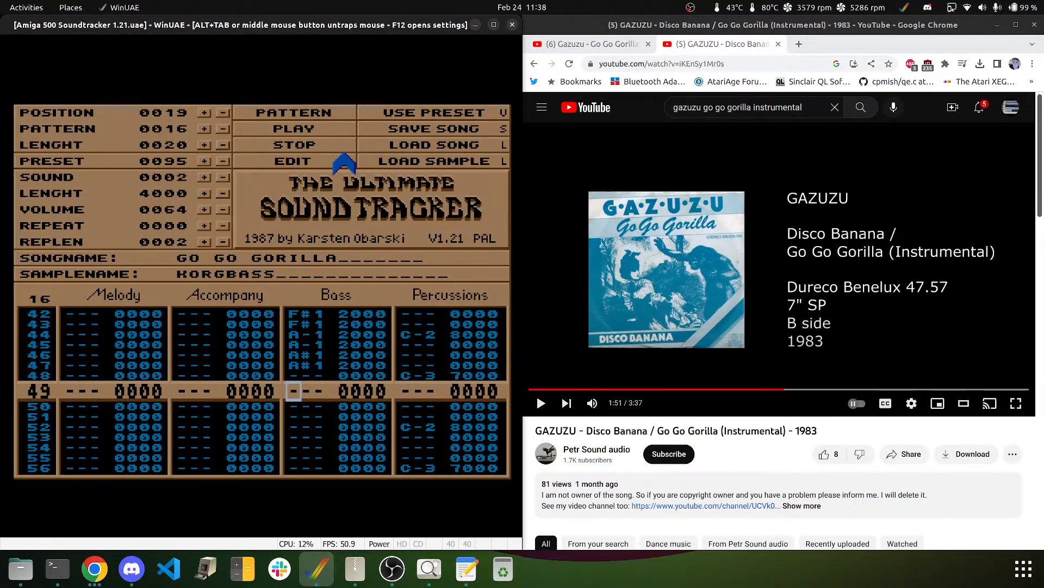
# - While pattern 16 plays, put an E-2 bass note on row 50, then stop and replay from the top
pyautogui.click(297, 113)
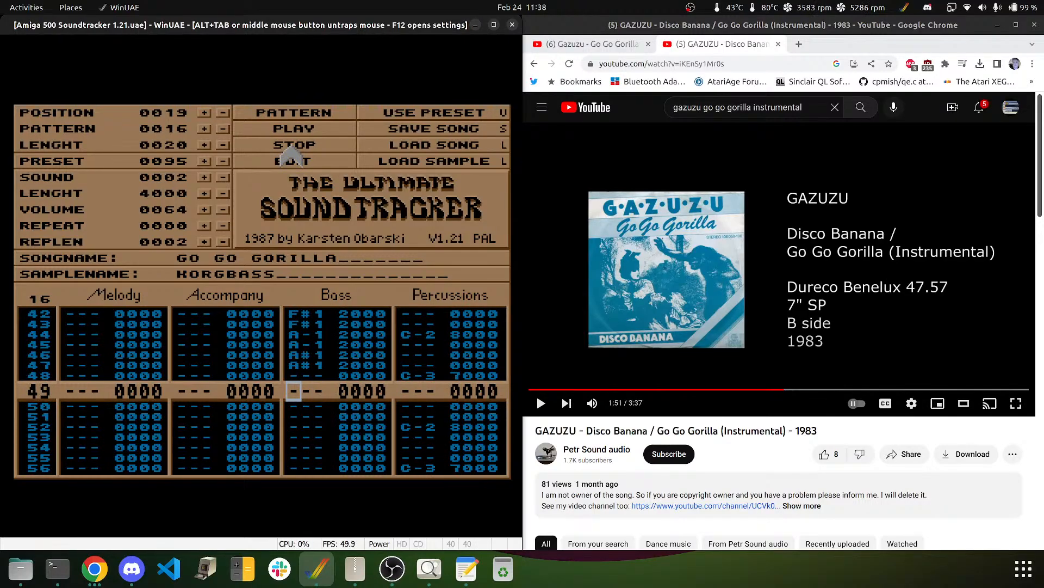
pyautogui.press('Down')
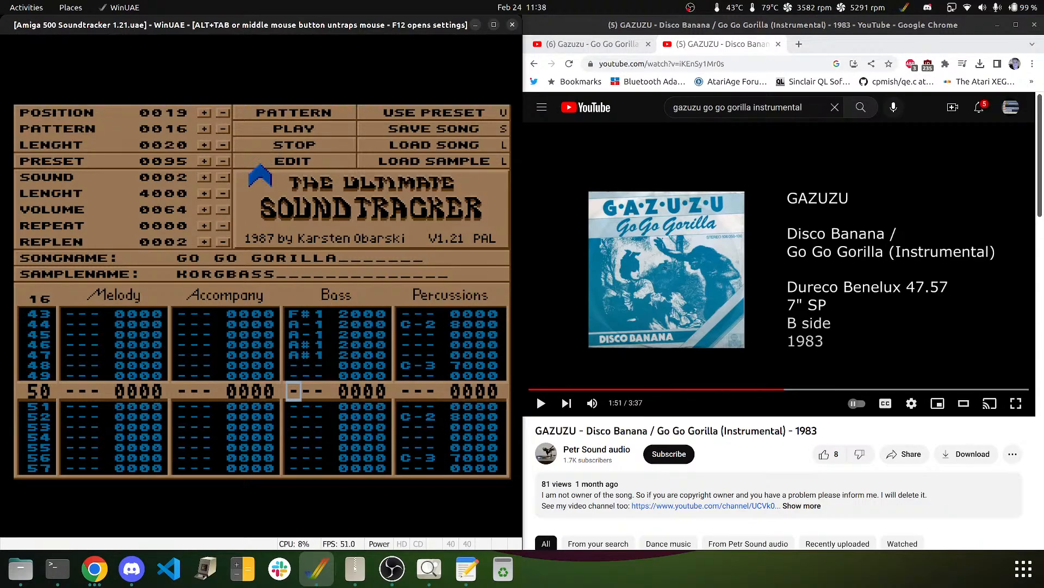
pyautogui.press('e')
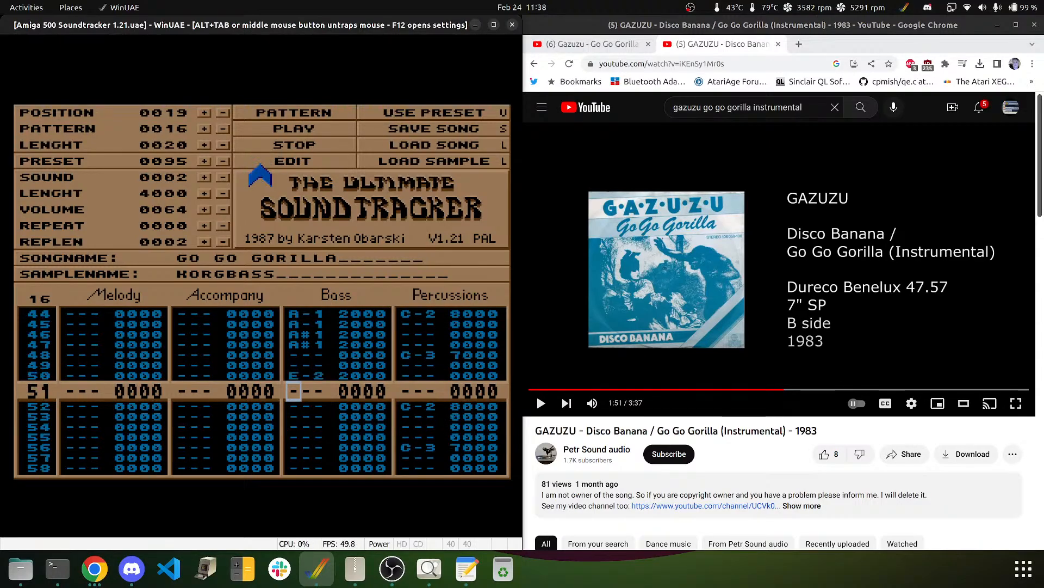
pyautogui.click(292, 144)
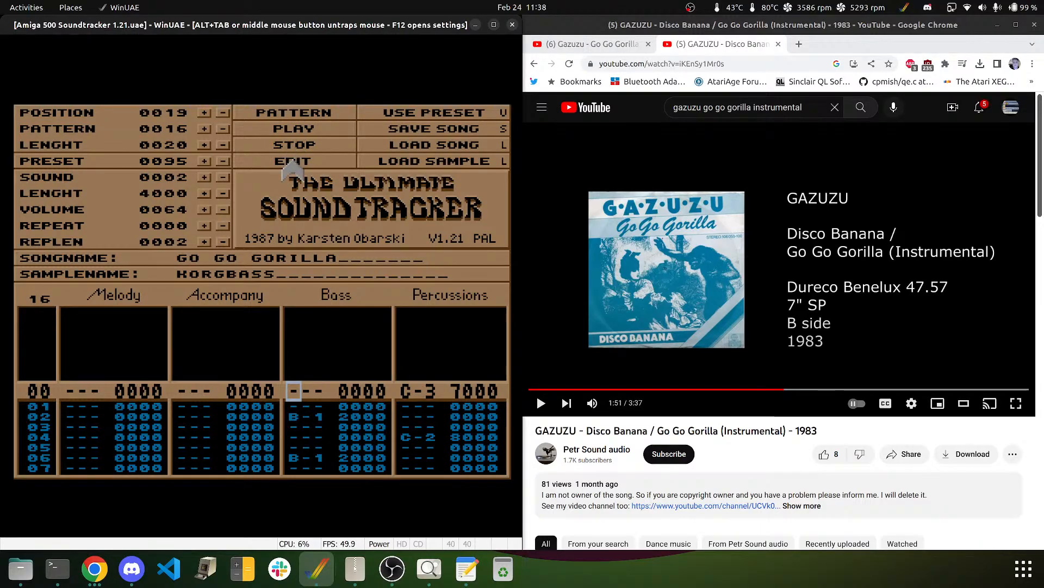
pyautogui.click(293, 130)
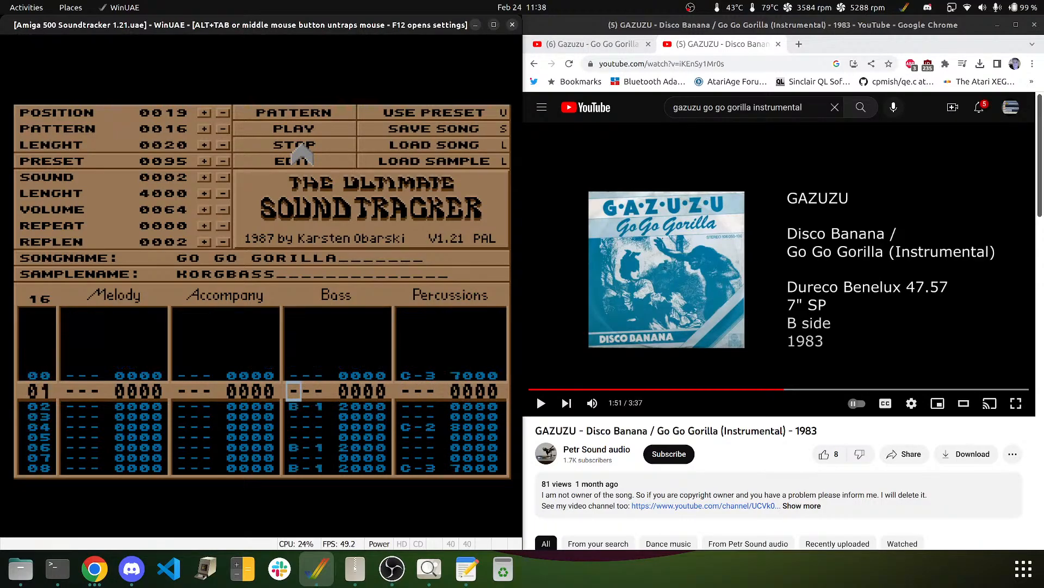
# - Key E-2 on rows 54 and 56–57, B-1 on 58–59, D-2 on 60–61, and D#2 on the last two rows
pyautogui.press('Up')
pyautogui.press('Up')
pyautogui.press('Up')
pyautogui.press('Up')
pyautogui.press('Up')
pyautogui.press('Up')
pyautogui.press('Up')
pyautogui.press('Up')
pyautogui.press('Up')
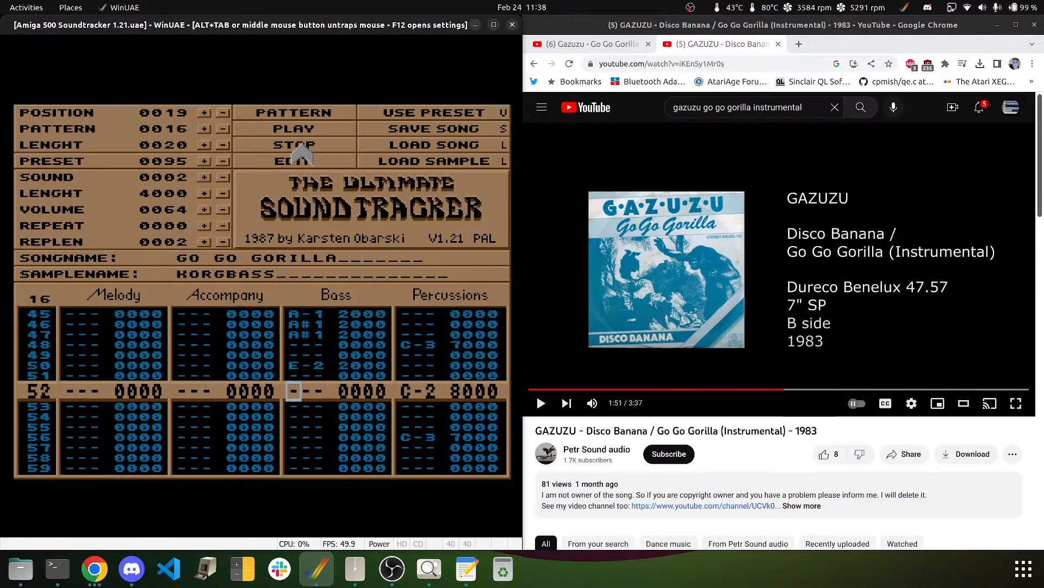
pyautogui.press('Down')
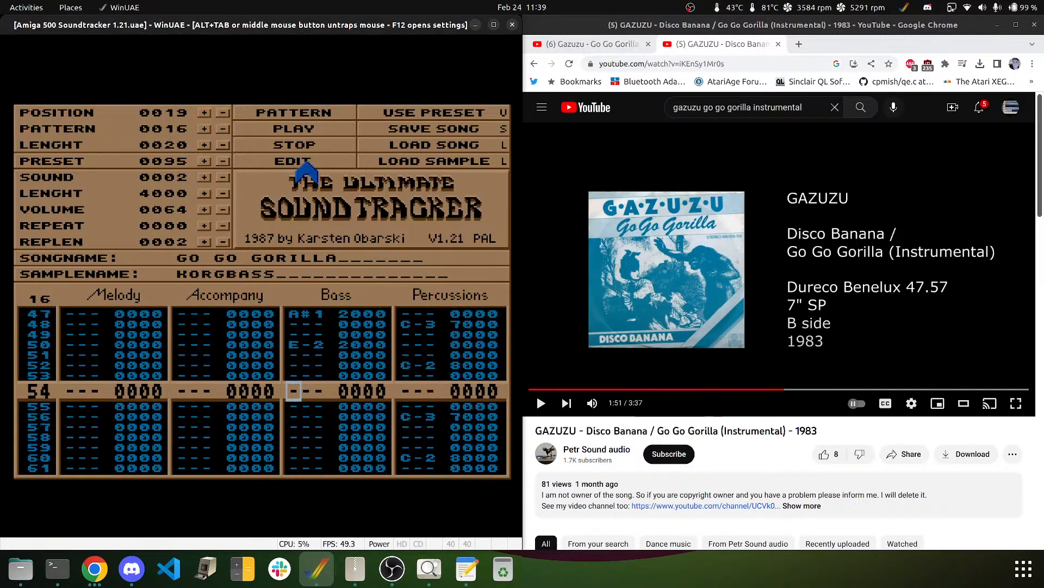
pyautogui.press('e')
pyautogui.press('Down')
pyautogui.press('e')
pyautogui.press('e')
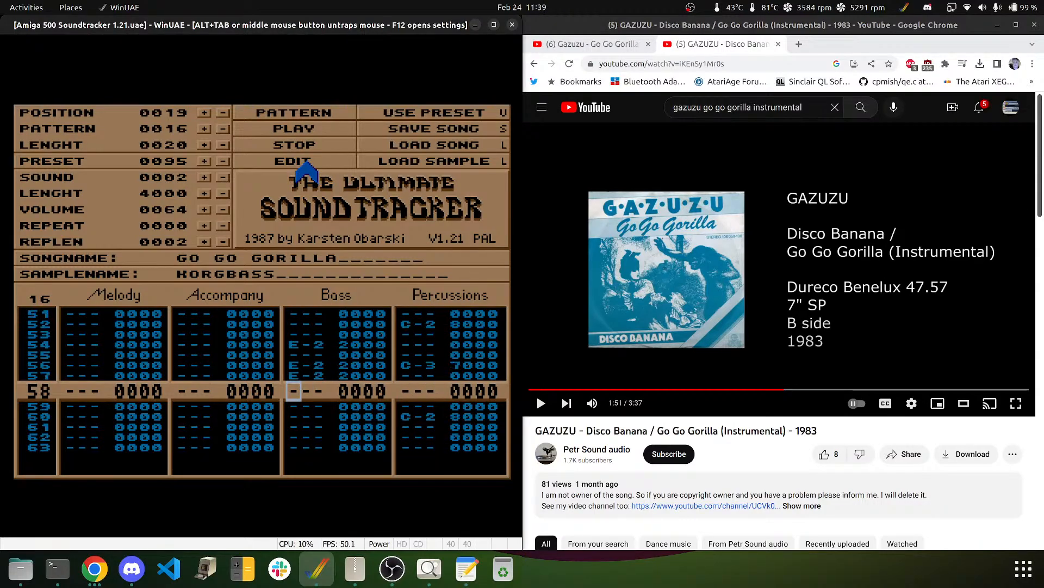
pyautogui.press('m')
pyautogui.press('m')
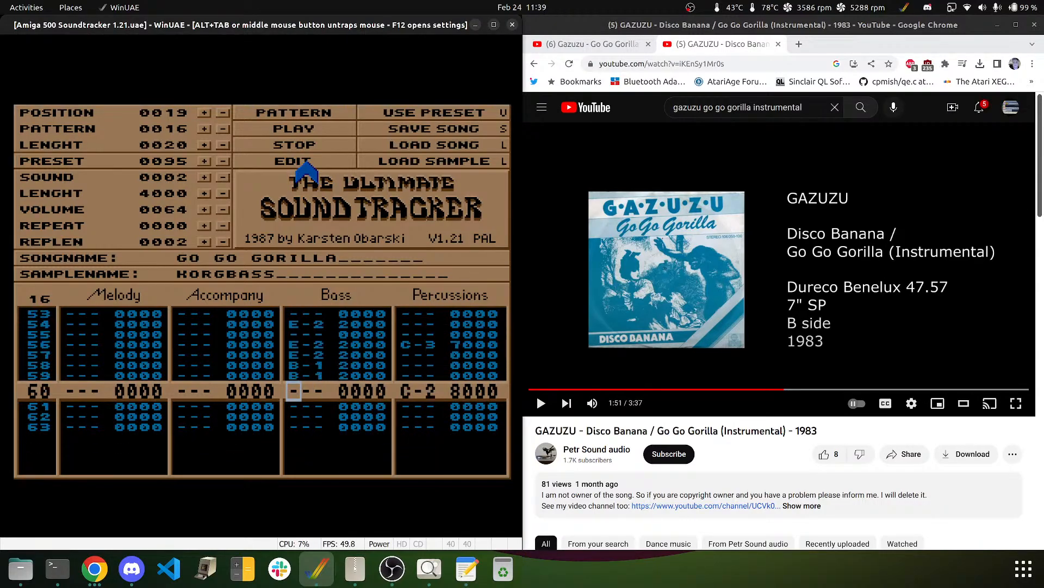
pyautogui.press('w')
pyautogui.press('w')
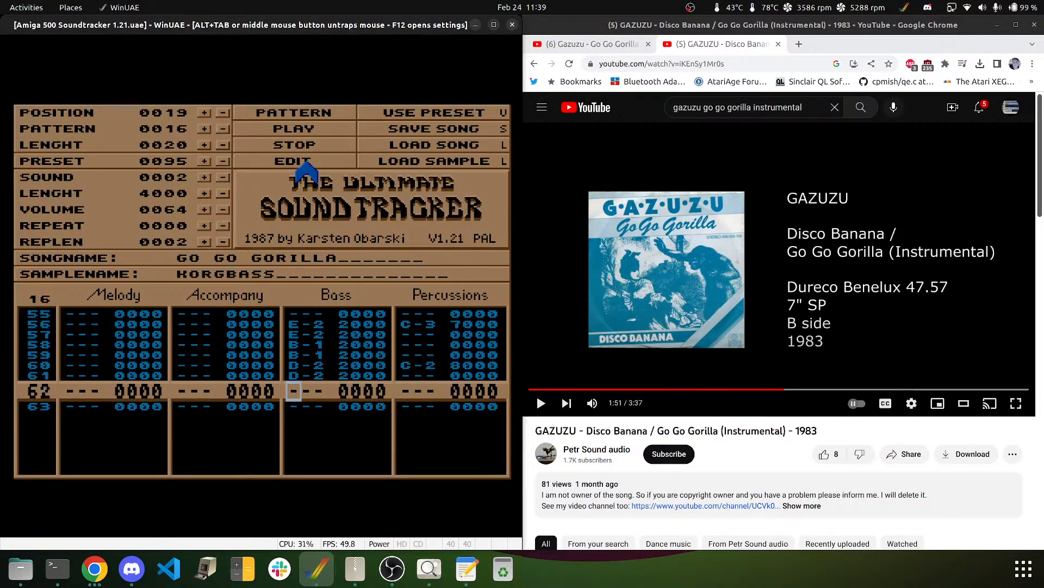
pyautogui.press('e')
pyautogui.press('Up')
pyautogui.press('3')
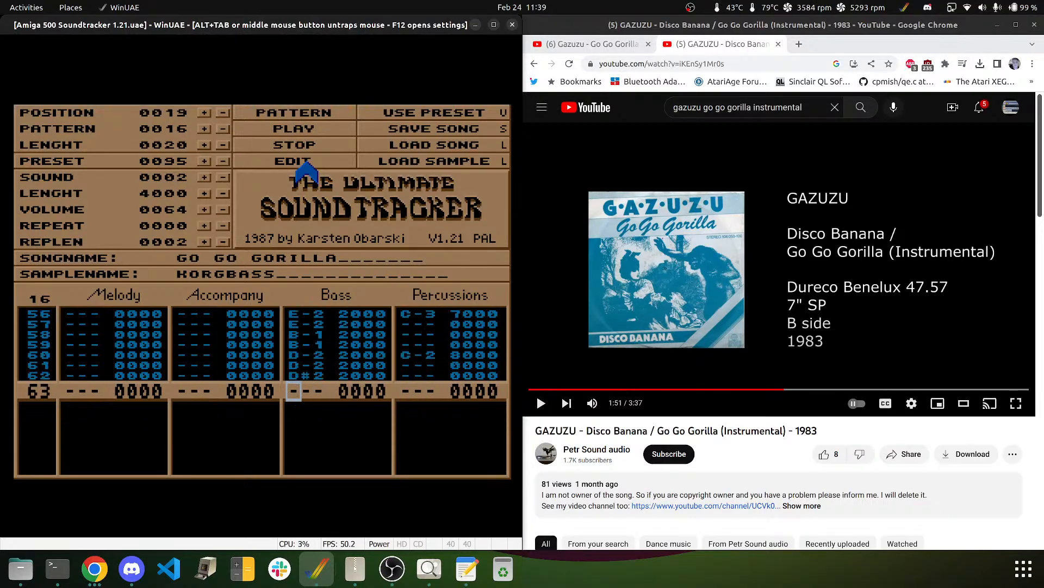
pyautogui.press('3')
pyautogui.press('Up')
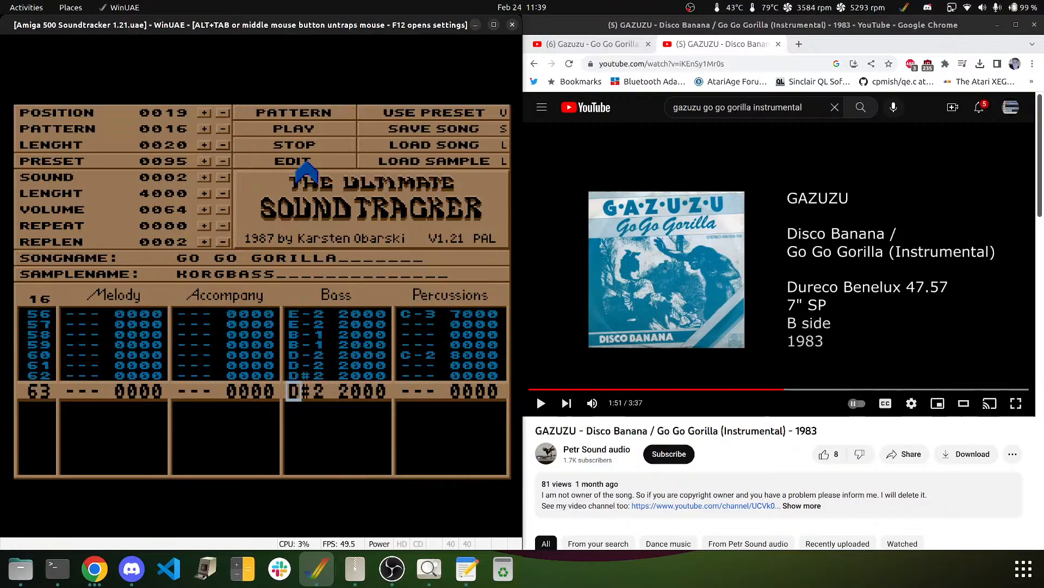
# - Play the finished pattern 16 twice, then stop playback
pyautogui.click(291, 111)
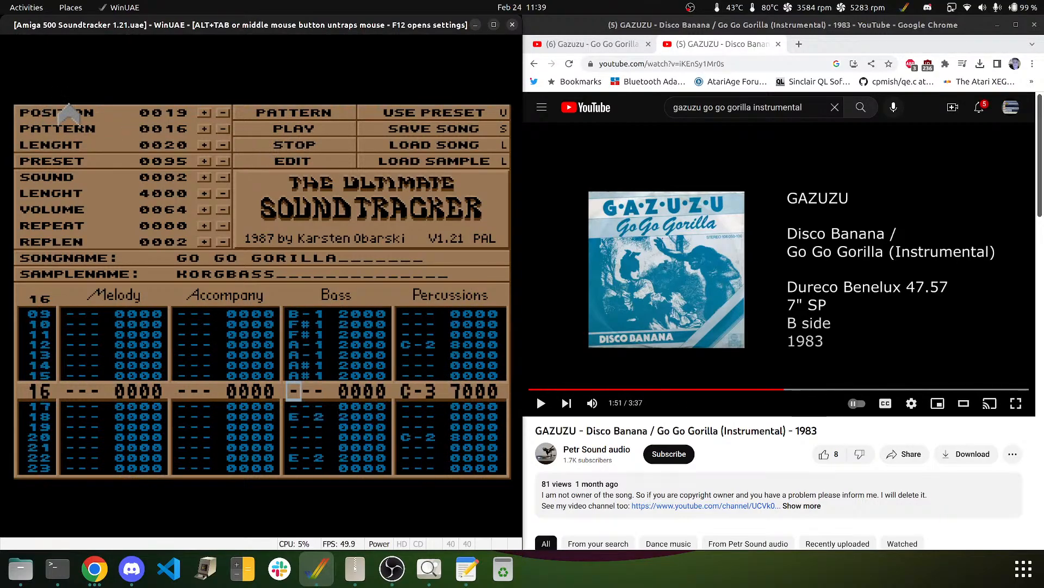
pyautogui.click(286, 114)
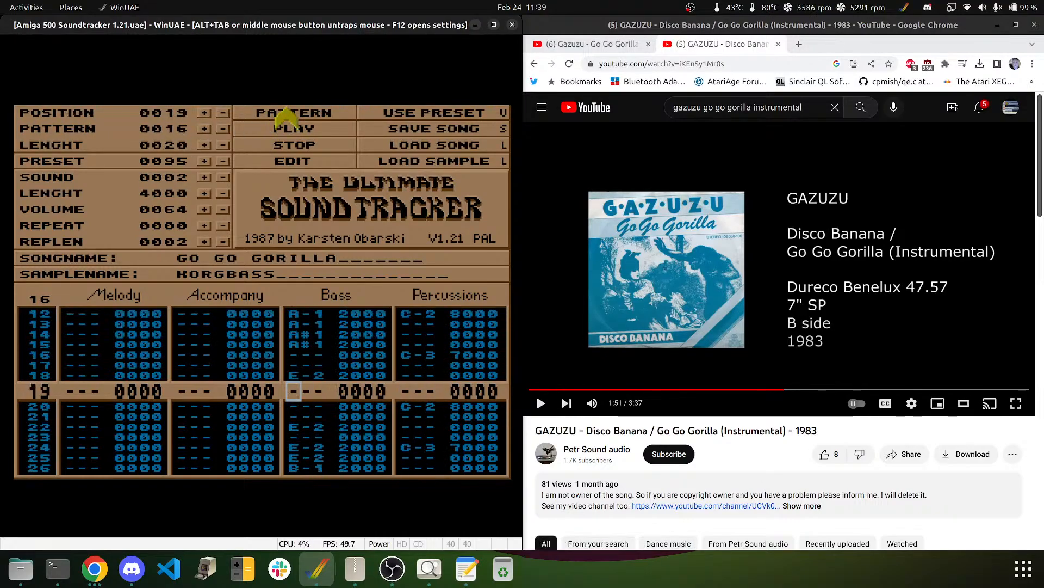
pyautogui.click(294, 145)
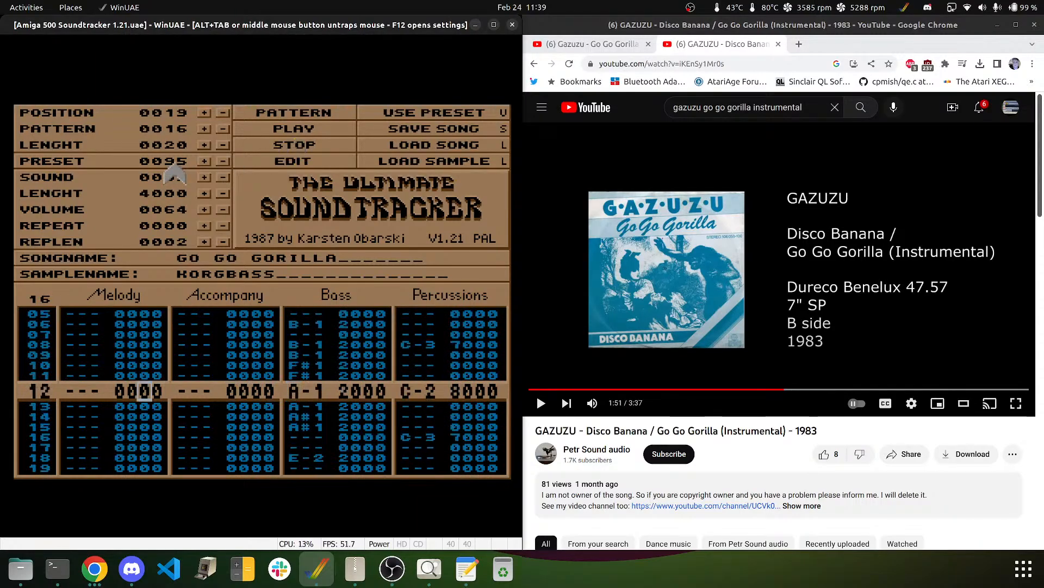
# - Move the edit cursor across the tracks, release the mouse from WinUAE, and recapture it
pyautogui.press('Right')
pyautogui.press('Right')
pyautogui.press('Down')
pyautogui.press('Down')
pyautogui.press('Down')
pyautogui.press('Down')
pyautogui.press('Down')
pyautogui.press('Down')
pyautogui.press('Up')
pyautogui.press('Up')
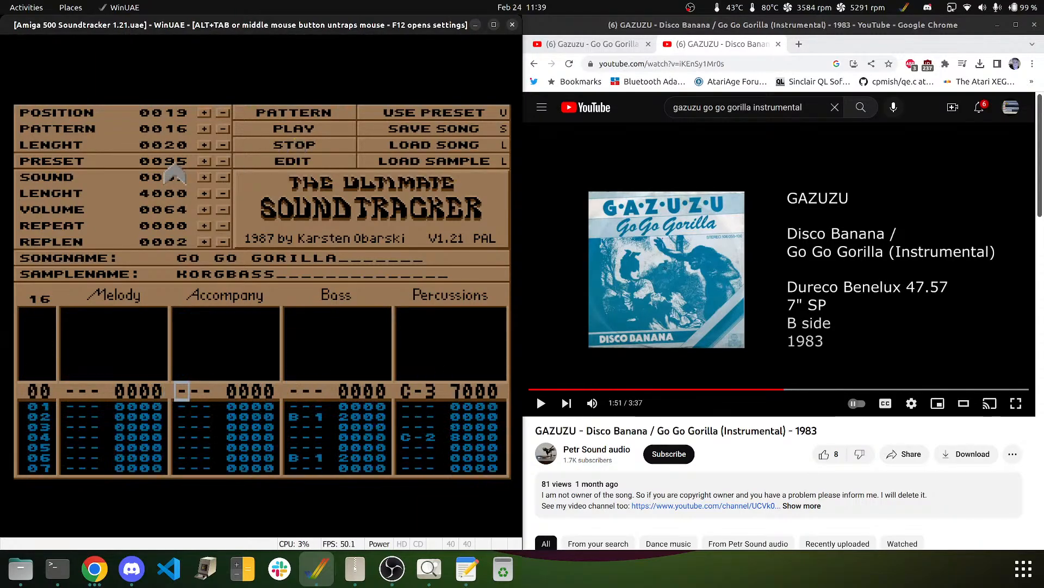
pyautogui.middleClick(263, 228)
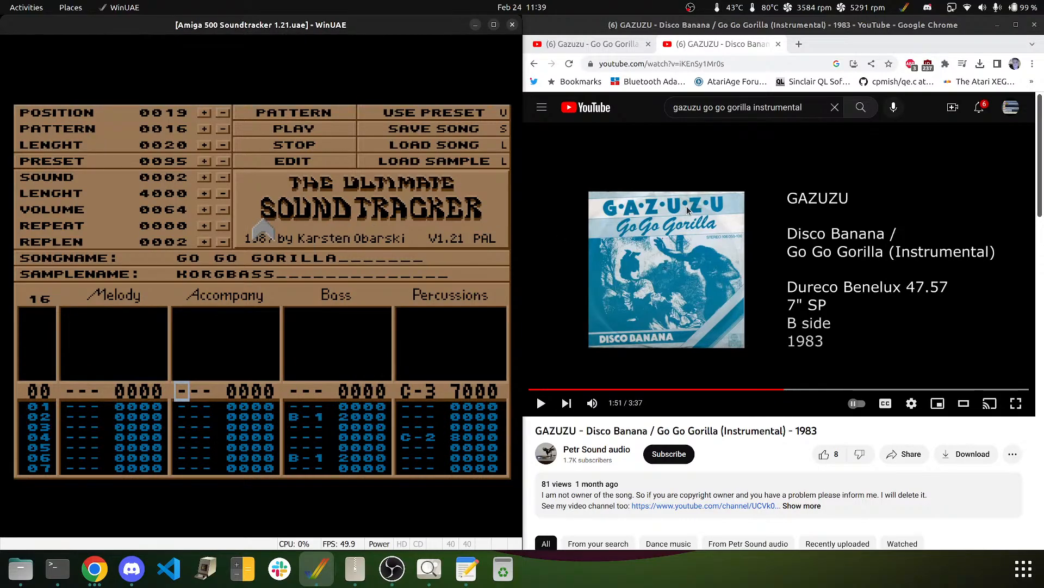
pyautogui.press('Left')
pyautogui.press('Left')
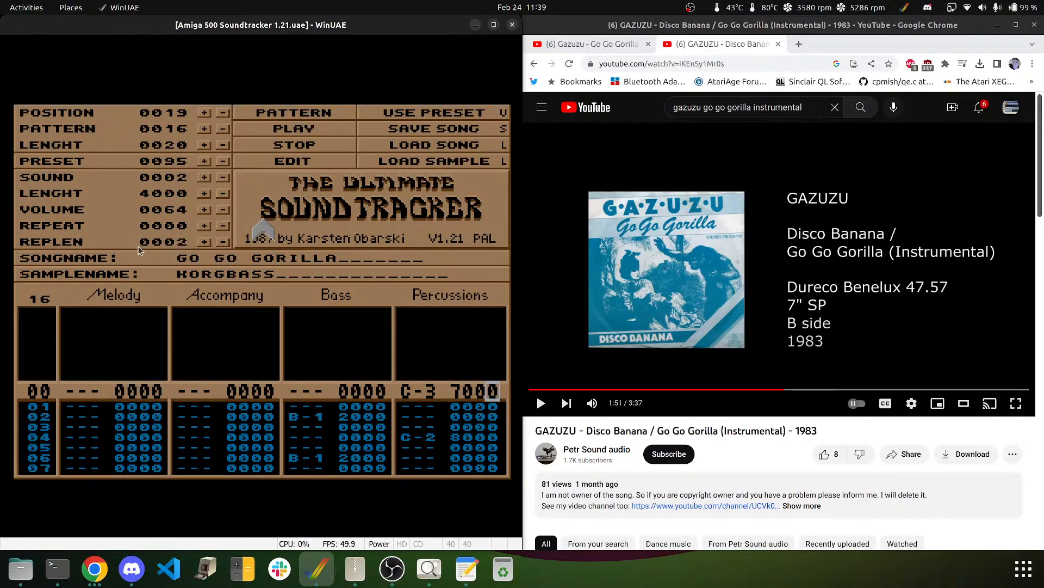
pyautogui.press('Right')
pyautogui.press('Right')
pyautogui.press('Right')
pyautogui.press('Left')
pyautogui.click(200, 181)
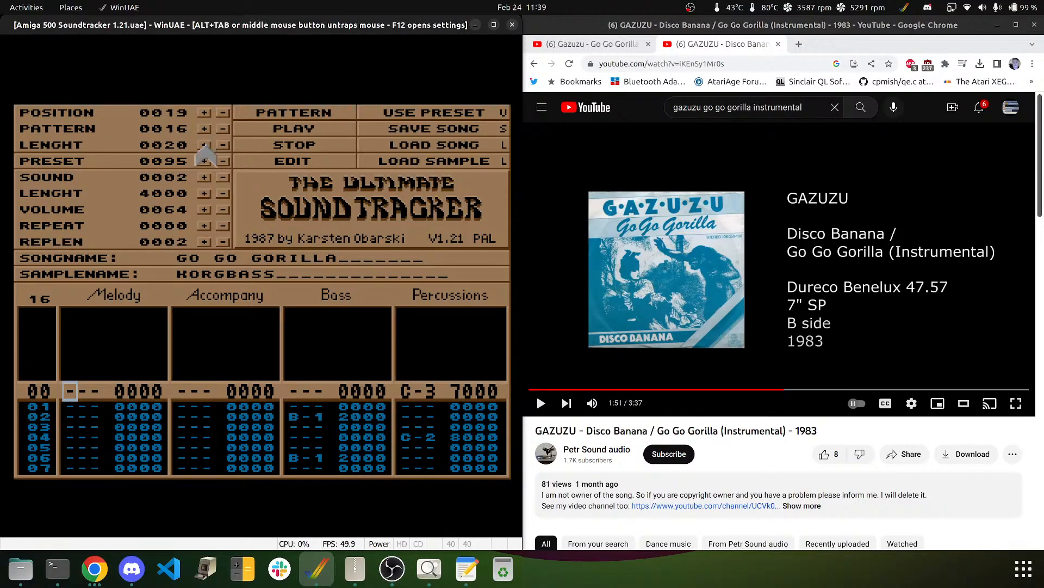
# - Step through the sound slots to the empty sound 000D
pyautogui.click(203, 178)
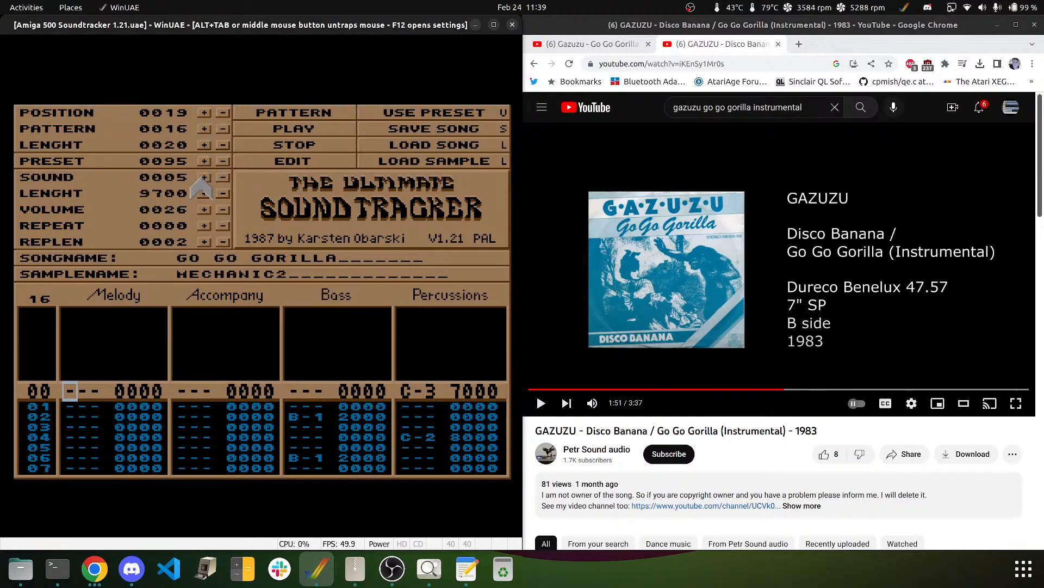
pyautogui.click(203, 178)
pyautogui.click(203, 178)
pyautogui.click(203, 179)
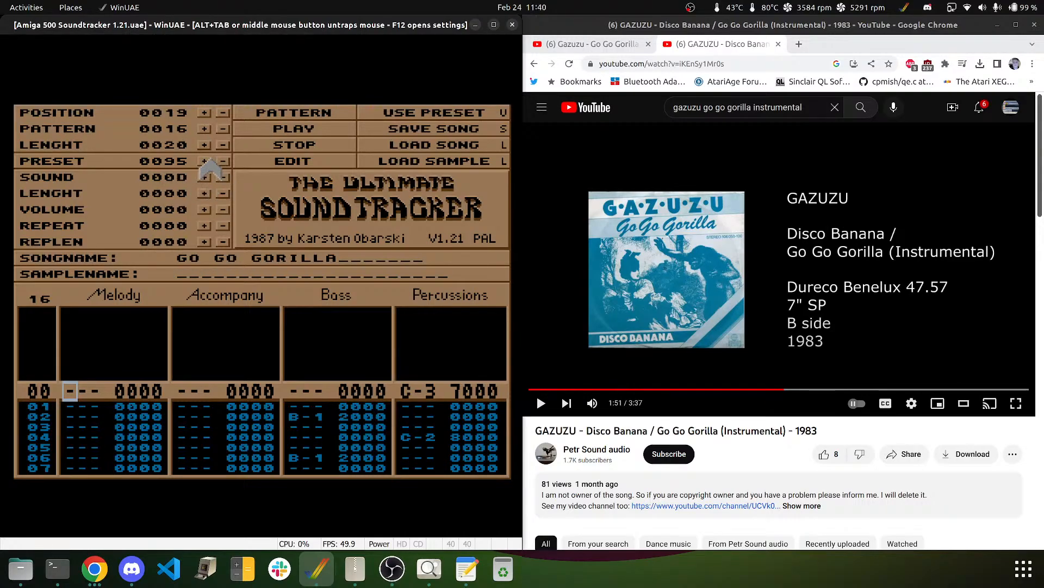
# - Load preset 0114 WOODBLOCK into sound 000D, then advance to empty sound 000E
pyautogui.click(204, 162)
pyautogui.click(204, 161)
pyautogui.click(204, 161)
pyautogui.click(204, 161)
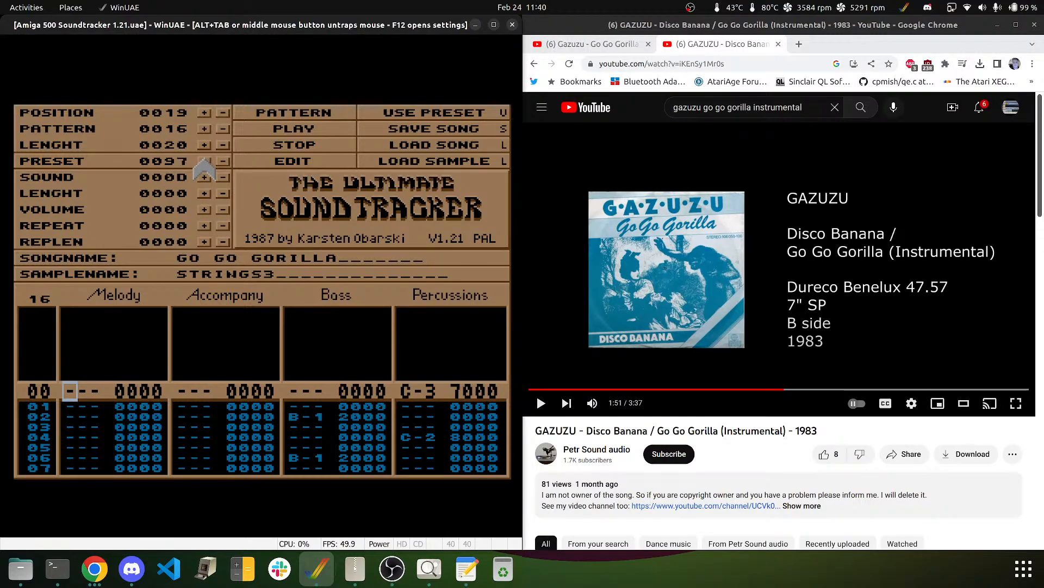
pyautogui.click(204, 161)
pyautogui.click(204, 161)
pyautogui.click(204, 162)
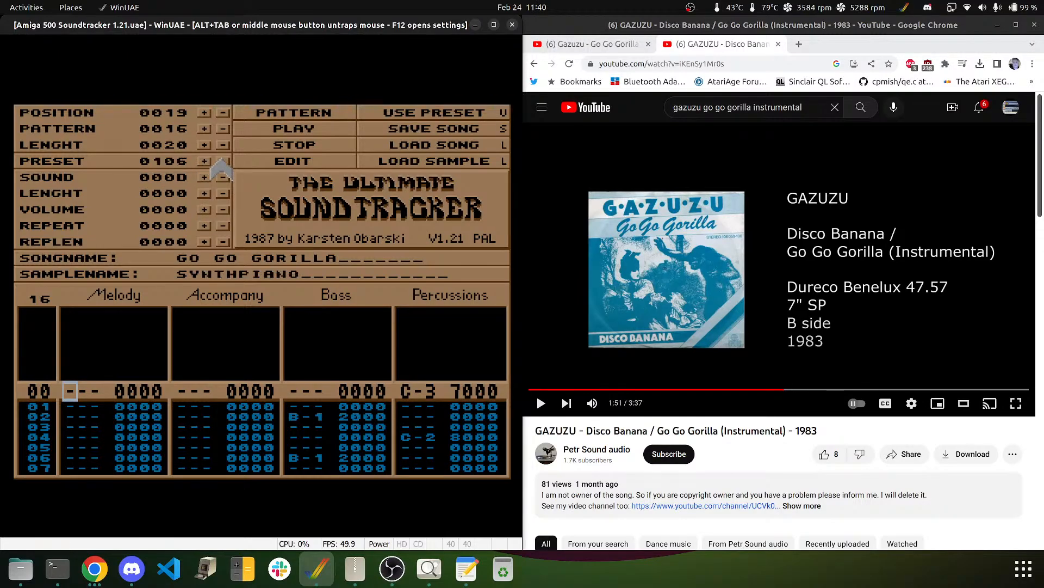
pyautogui.click(223, 161)
pyautogui.click(223, 161)
pyautogui.click(205, 161)
pyautogui.click(204, 162)
pyautogui.click(205, 161)
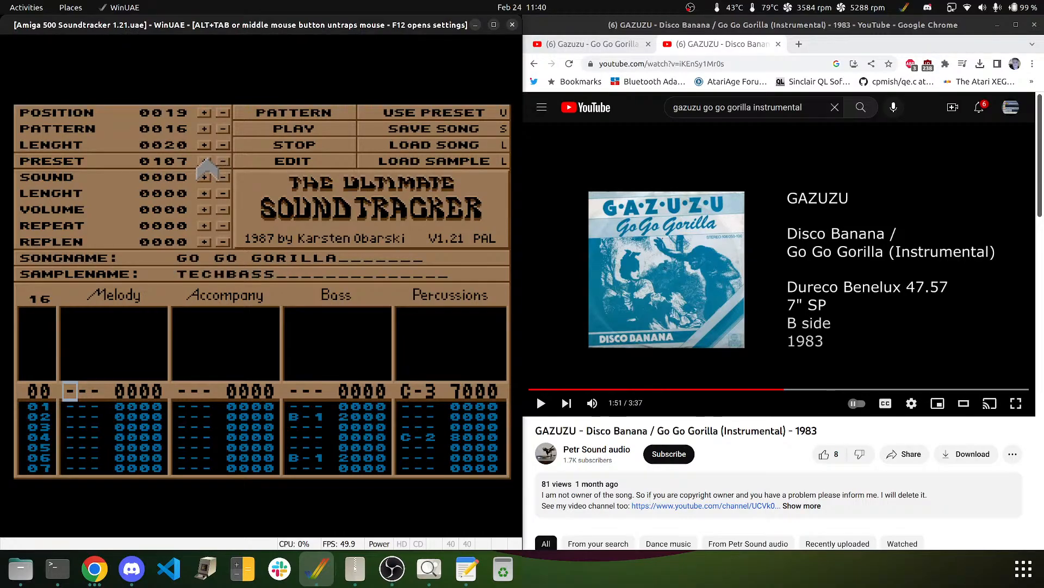
pyautogui.click(204, 161)
pyautogui.click(205, 162)
pyautogui.click(204, 162)
pyautogui.click(205, 162)
pyautogui.click(204, 162)
pyautogui.click(204, 162)
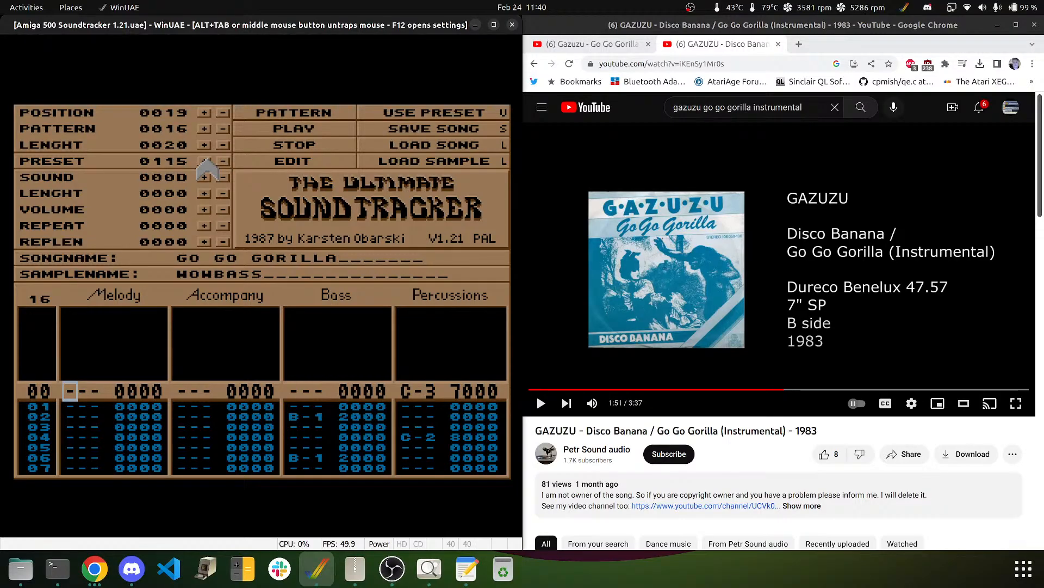
pyautogui.click(223, 161)
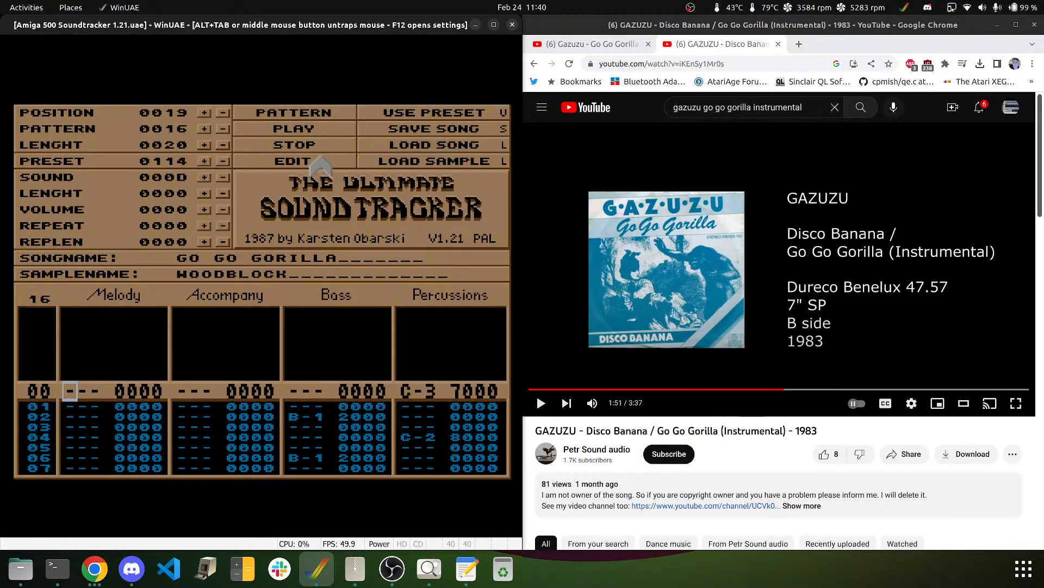
pyautogui.click(428, 114)
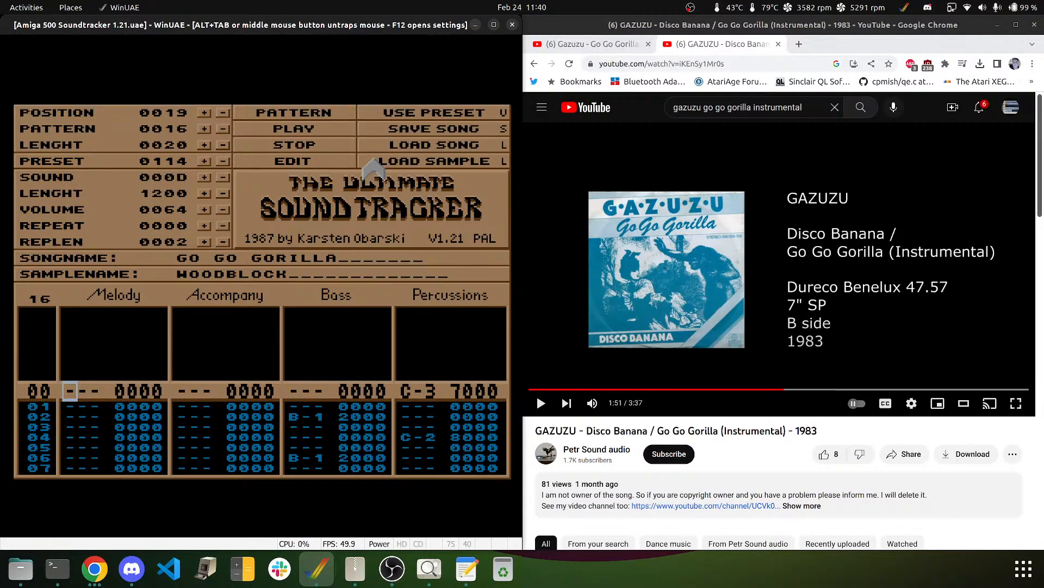
pyautogui.click(205, 178)
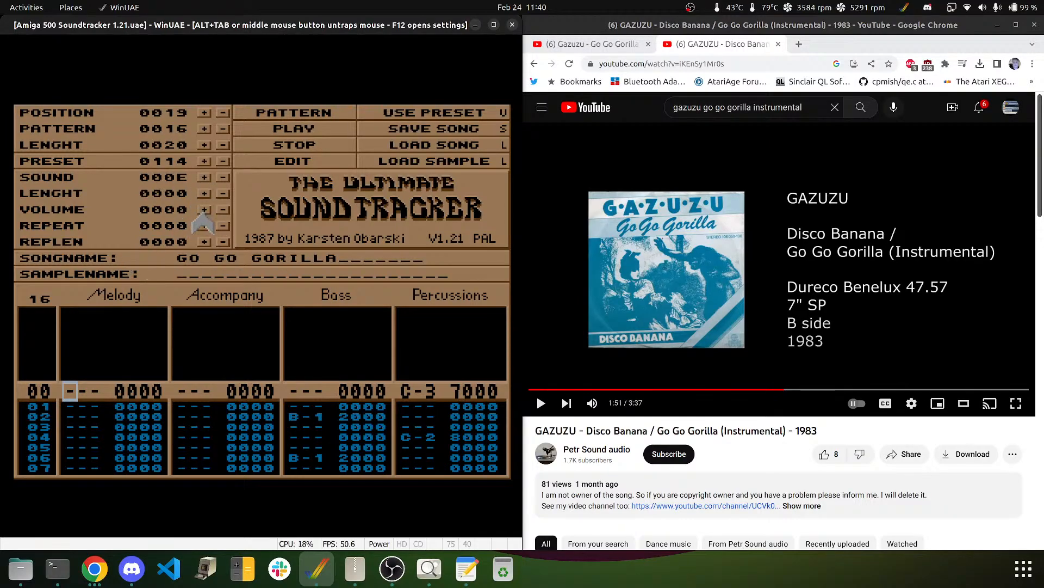
# - Browse the preset samples back to DANGEROUS, then forward one to load CONGA into sound 000E
pyautogui.click(223, 162)
pyautogui.click(223, 162)
pyautogui.click(222, 162)
pyautogui.click(223, 162)
pyautogui.click(222, 162)
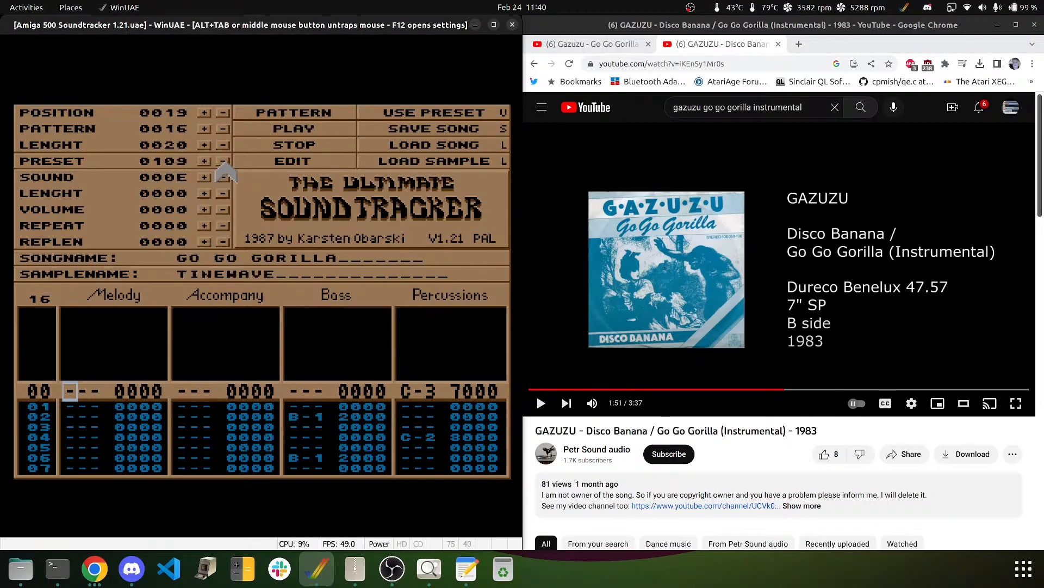
pyautogui.click(223, 162)
pyautogui.click(222, 162)
pyautogui.click(222, 162)
pyautogui.click(222, 162)
pyautogui.click(222, 163)
pyautogui.click(222, 162)
pyautogui.click(222, 162)
pyautogui.click(223, 162)
pyautogui.click(222, 162)
pyautogui.click(222, 162)
pyautogui.click(222, 162)
pyautogui.click(223, 163)
pyautogui.click(223, 162)
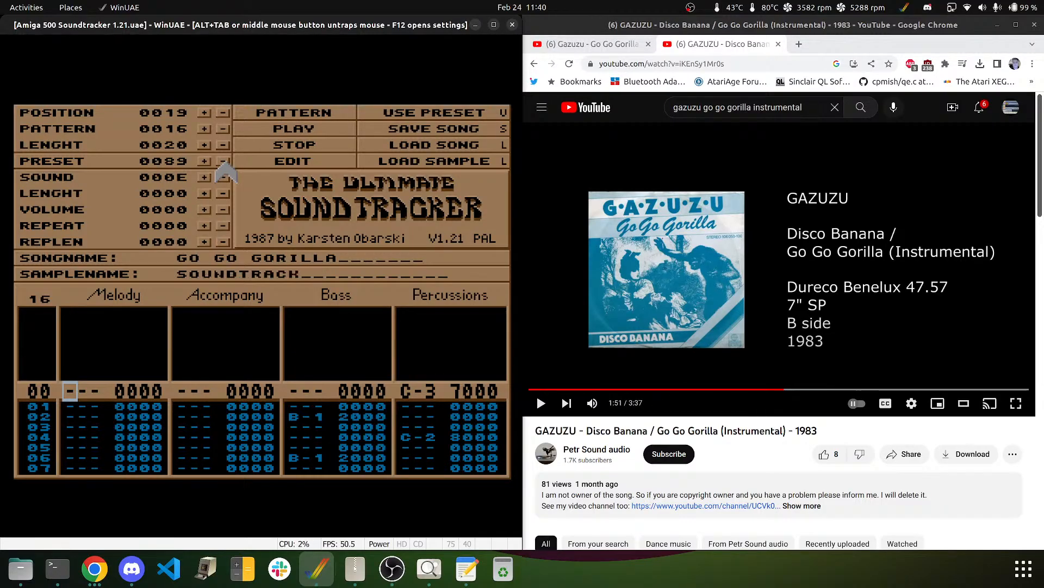
pyautogui.click(222, 162)
pyautogui.click(222, 162)
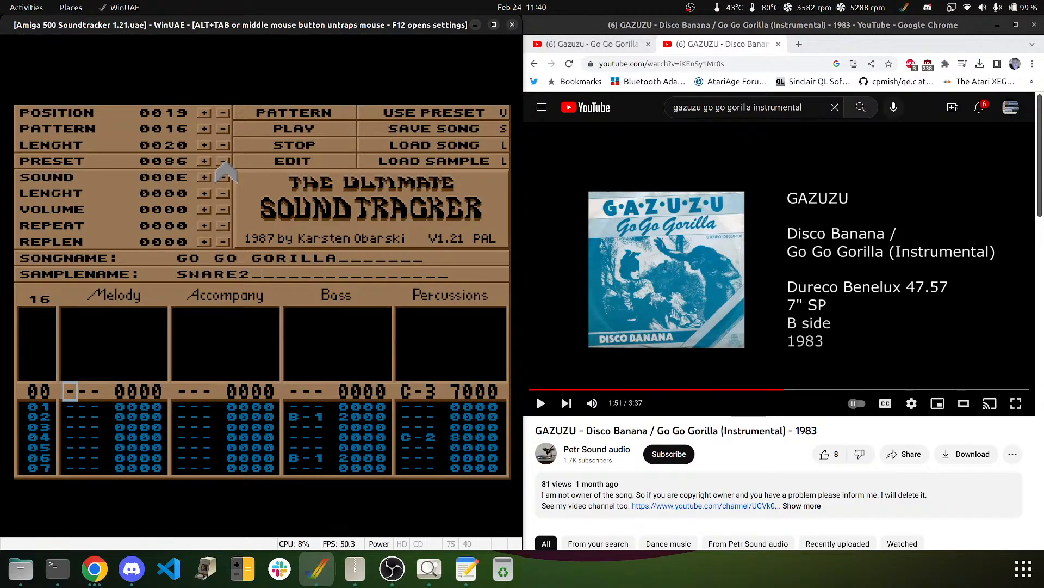
pyautogui.click(223, 162)
pyautogui.click(222, 162)
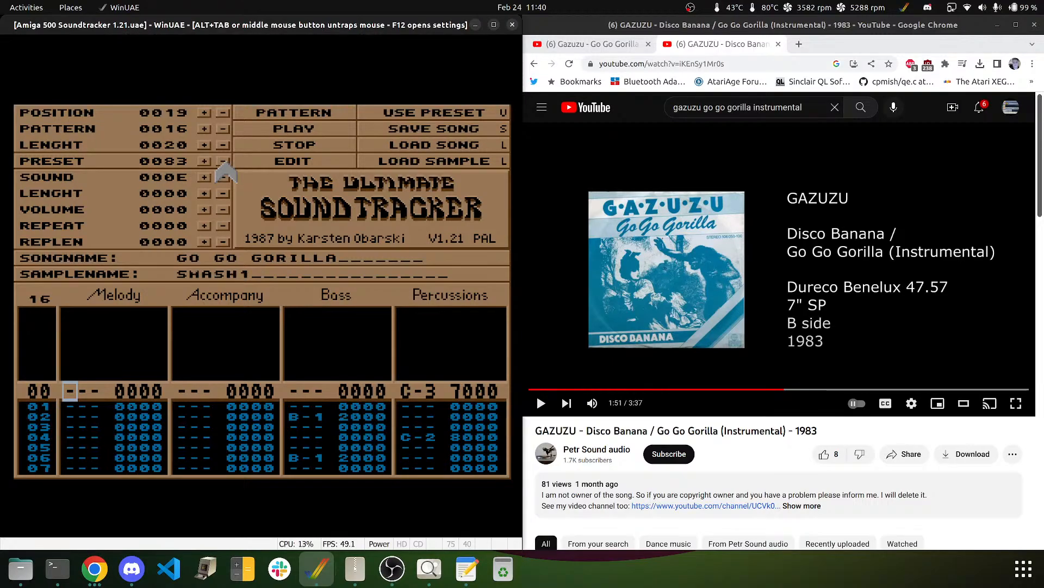
pyautogui.click(222, 162)
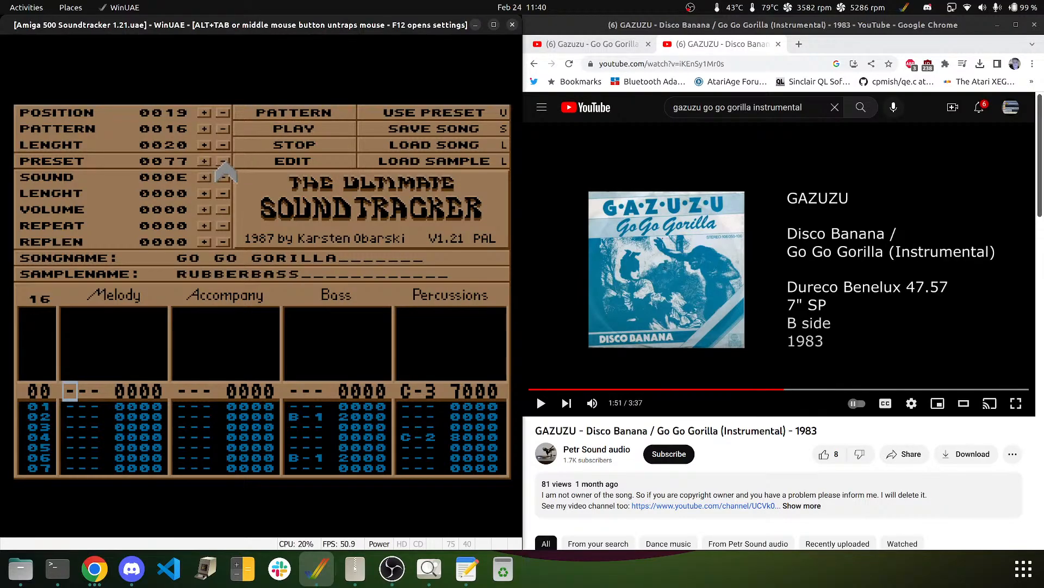
pyautogui.click(222, 161)
pyautogui.click(223, 161)
pyautogui.click(222, 162)
pyautogui.click(222, 161)
pyautogui.click(222, 161)
pyautogui.click(223, 161)
pyautogui.click(222, 161)
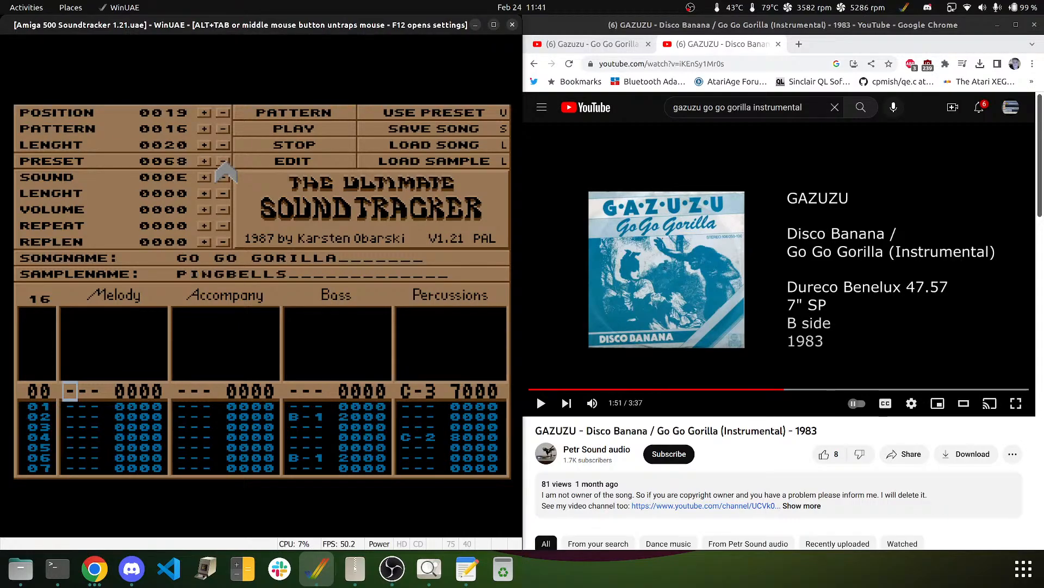
pyautogui.click(222, 161)
pyautogui.click(222, 161)
pyautogui.click(222, 161)
pyautogui.click(223, 161)
pyautogui.click(223, 161)
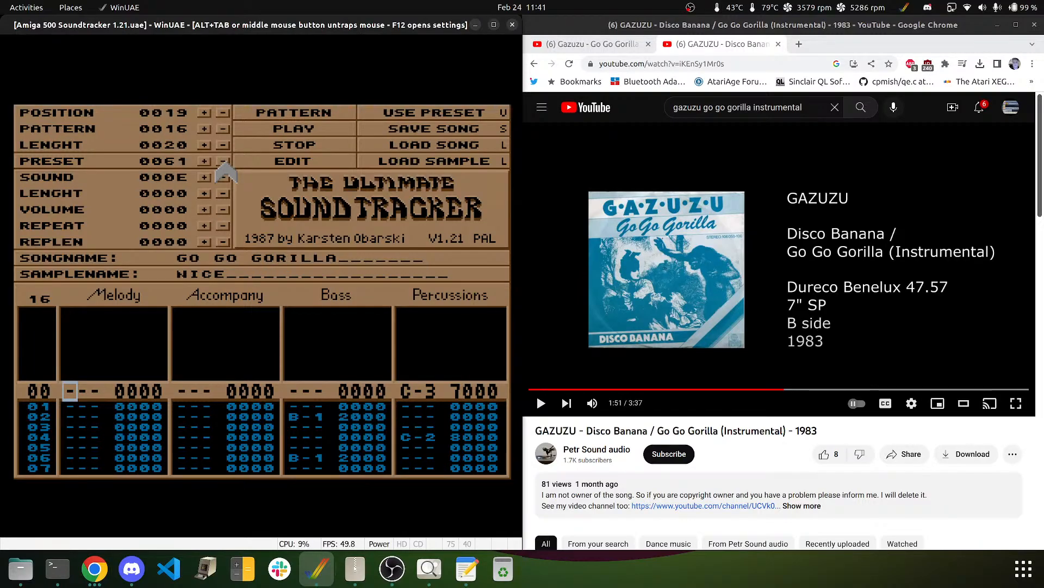
pyautogui.click(222, 161)
pyautogui.click(222, 161)
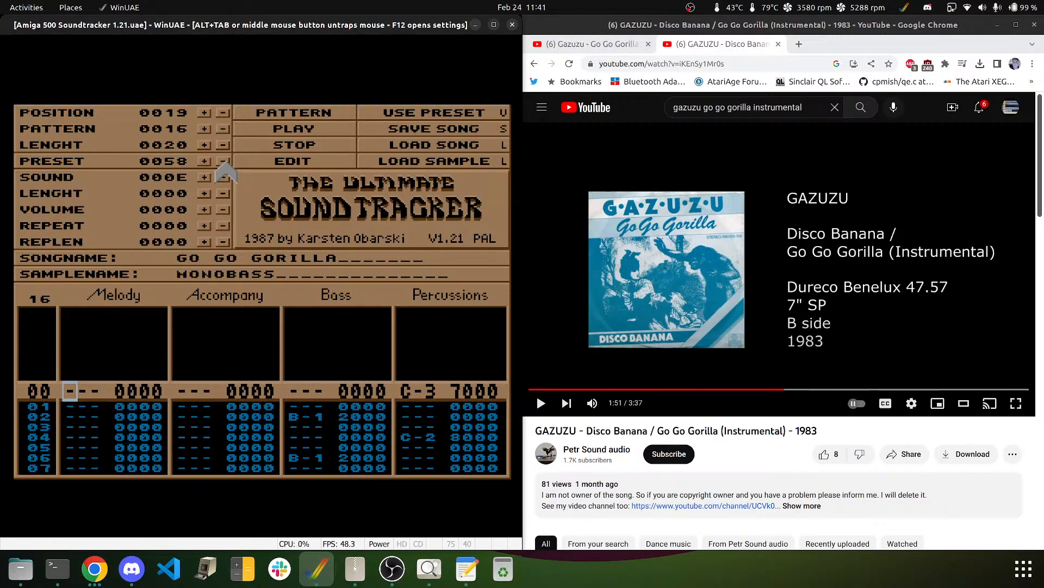
pyautogui.click(223, 161)
pyautogui.click(223, 161)
pyautogui.click(223, 161)
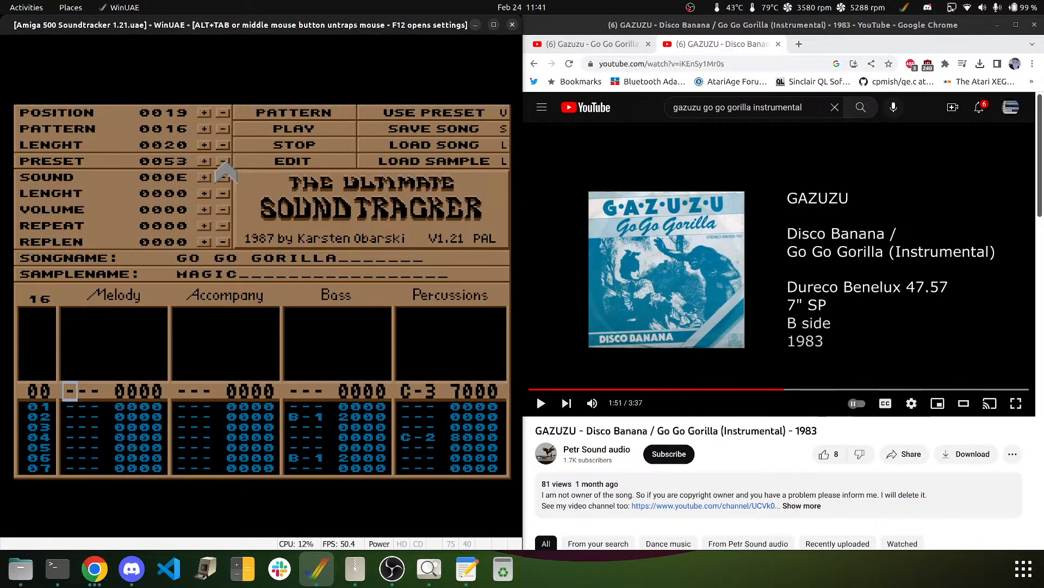
pyautogui.click(223, 161)
pyautogui.click(223, 161)
pyautogui.click(223, 161)
pyautogui.click(222, 161)
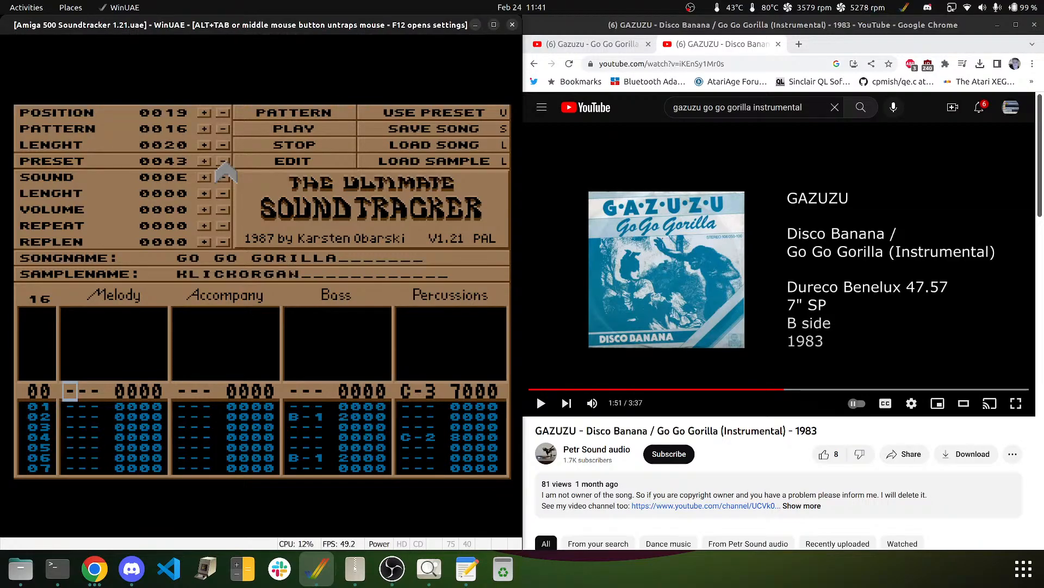
pyautogui.click(223, 162)
pyautogui.click(222, 161)
pyautogui.click(222, 161)
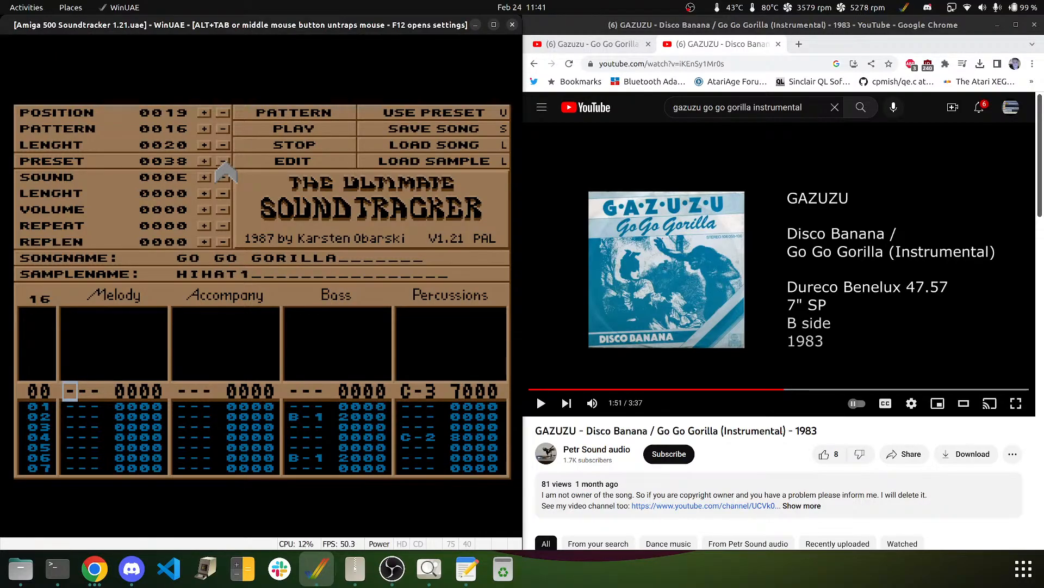
pyautogui.click(222, 161)
pyautogui.click(222, 161)
pyautogui.click(222, 161)
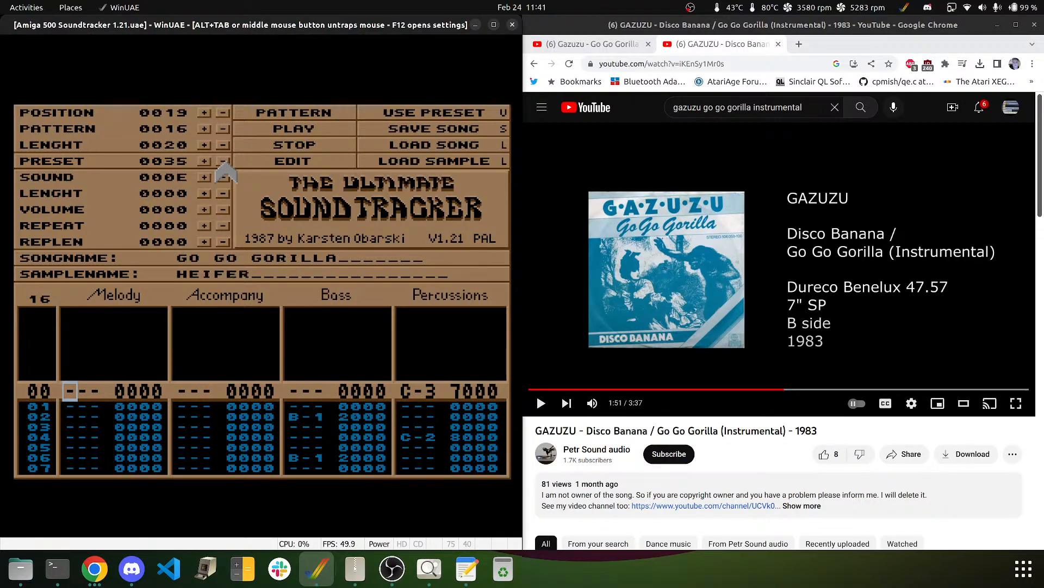
pyautogui.click(223, 161)
pyautogui.click(223, 161)
pyautogui.click(222, 161)
pyautogui.click(222, 162)
pyautogui.click(223, 161)
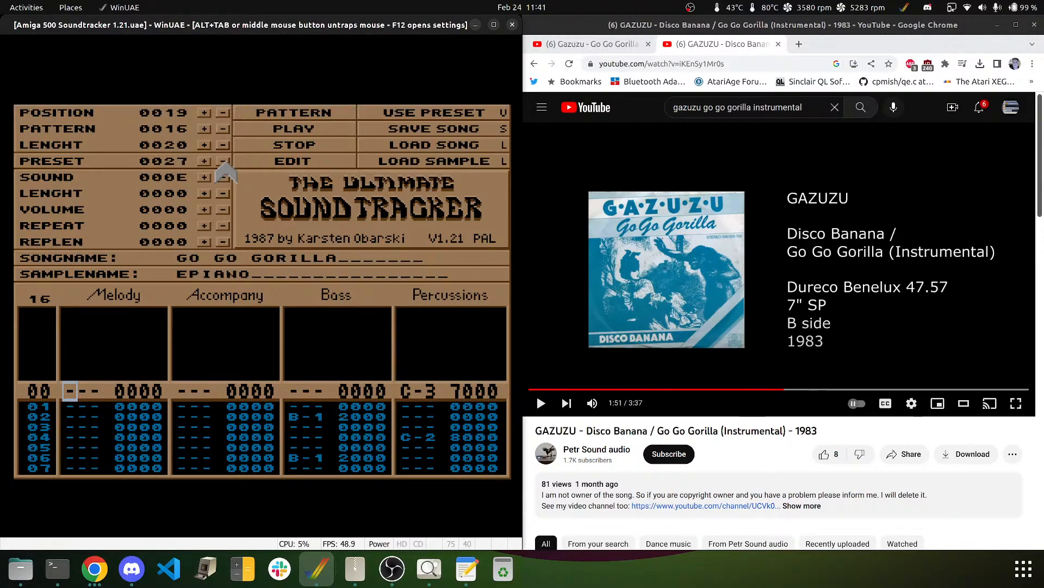
pyautogui.click(223, 161)
pyautogui.click(223, 161)
pyautogui.click(222, 161)
pyautogui.click(222, 162)
pyautogui.click(222, 161)
pyautogui.click(222, 161)
pyautogui.click(222, 161)
pyautogui.click(223, 161)
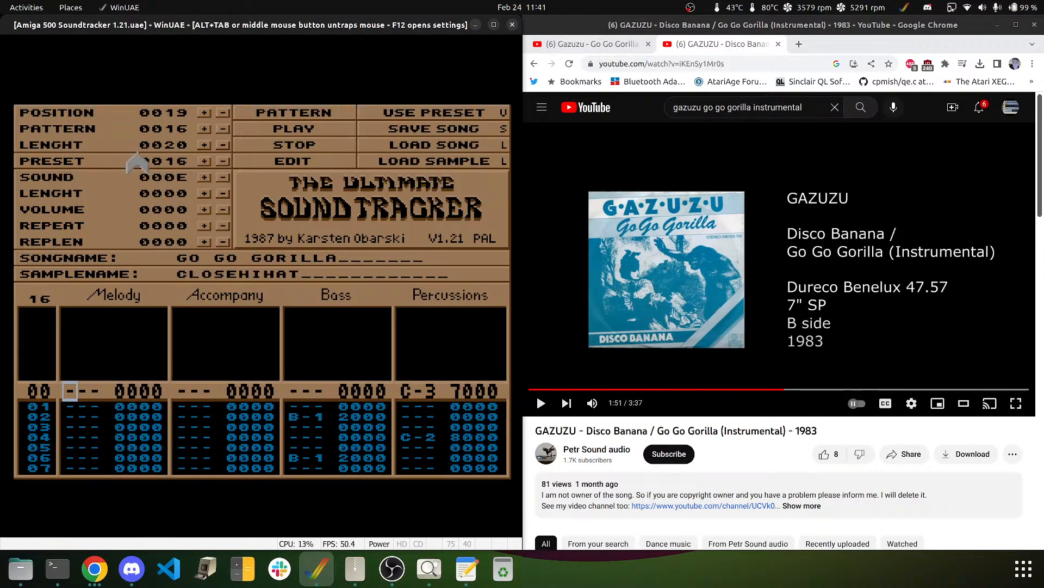
pyautogui.click(204, 161)
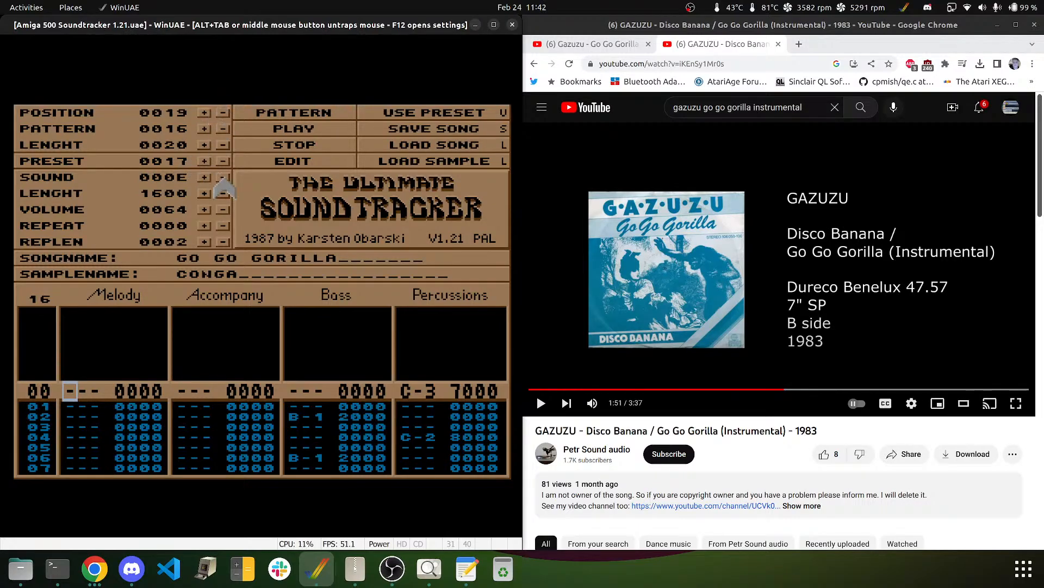
# - Play pattern 16, then move the cursor up to row 57 and down to row 59
pyautogui.click(252, 117)
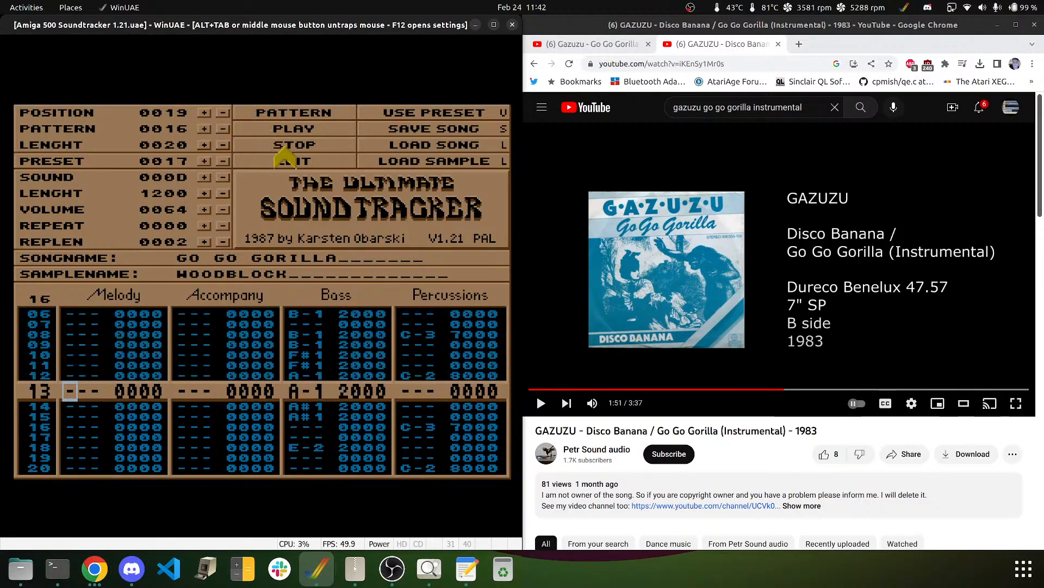
pyautogui.middleClick(354, 179)
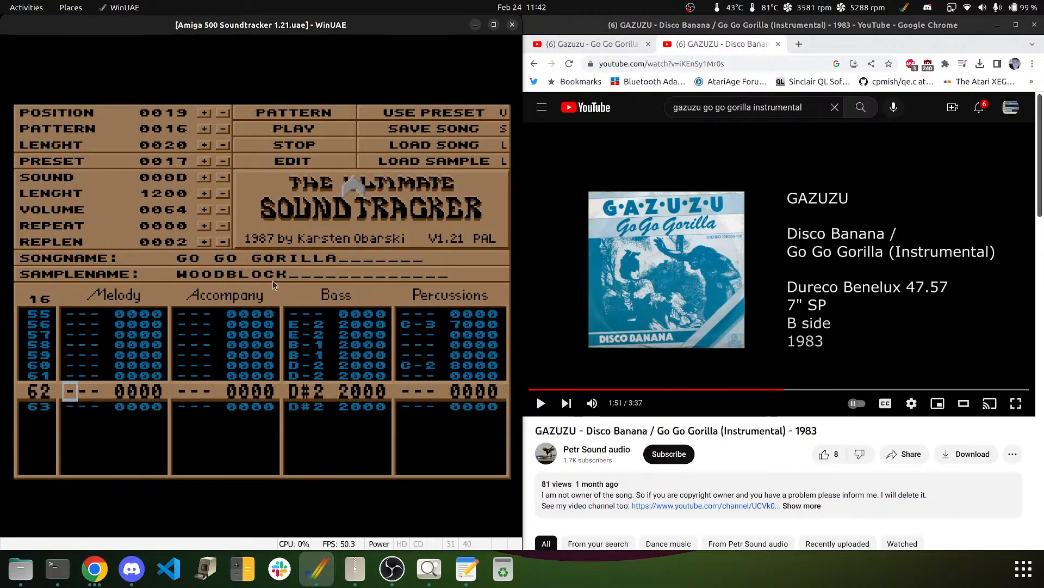
pyautogui.press('Up')
pyautogui.press('Up')
pyautogui.press('Up')
pyautogui.press('Up')
pyautogui.press('Up')
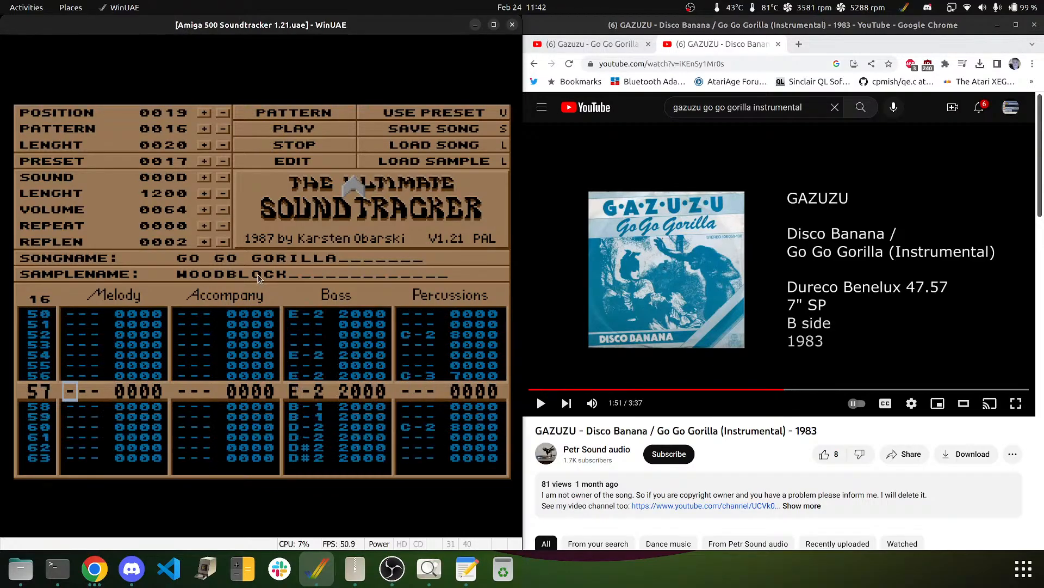
pyautogui.press('Down')
pyautogui.press('Down')
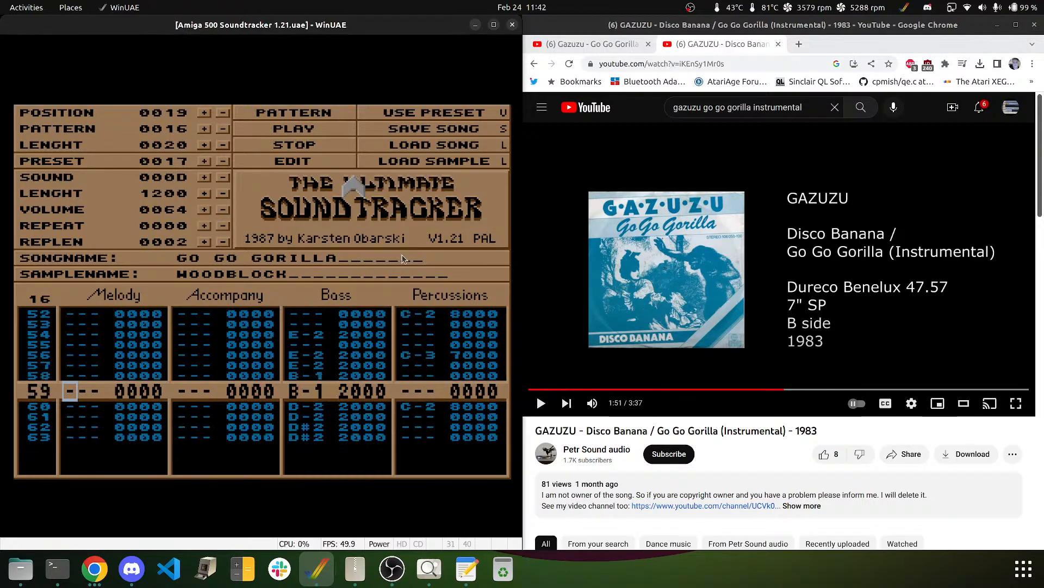
# - Rewind the Go Go Gorilla reference a few seconds, play it, and pause at 1:42 before returning to WinUAE
pyautogui.click(680, 210)
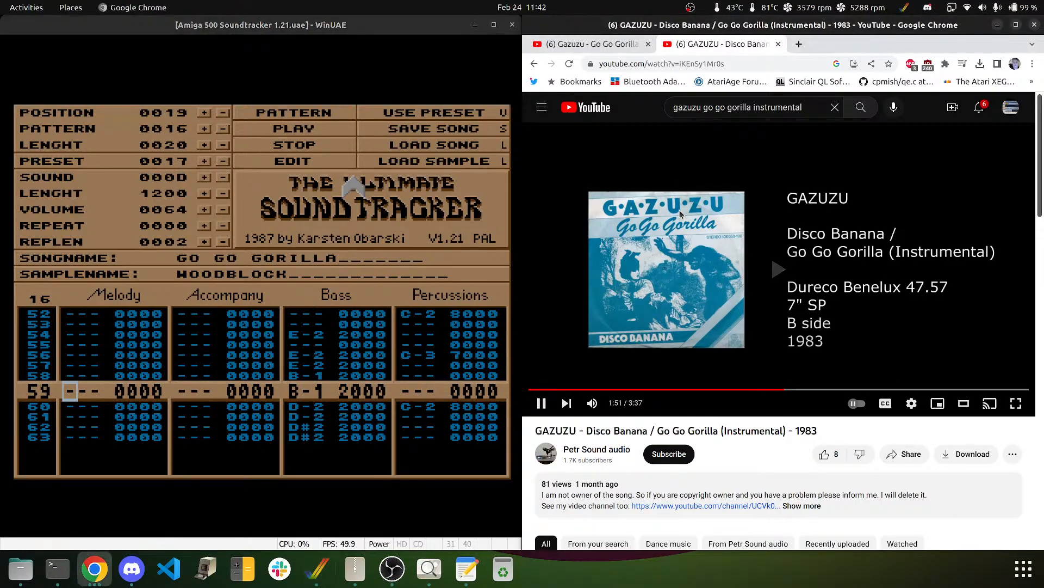
pyautogui.press('Left')
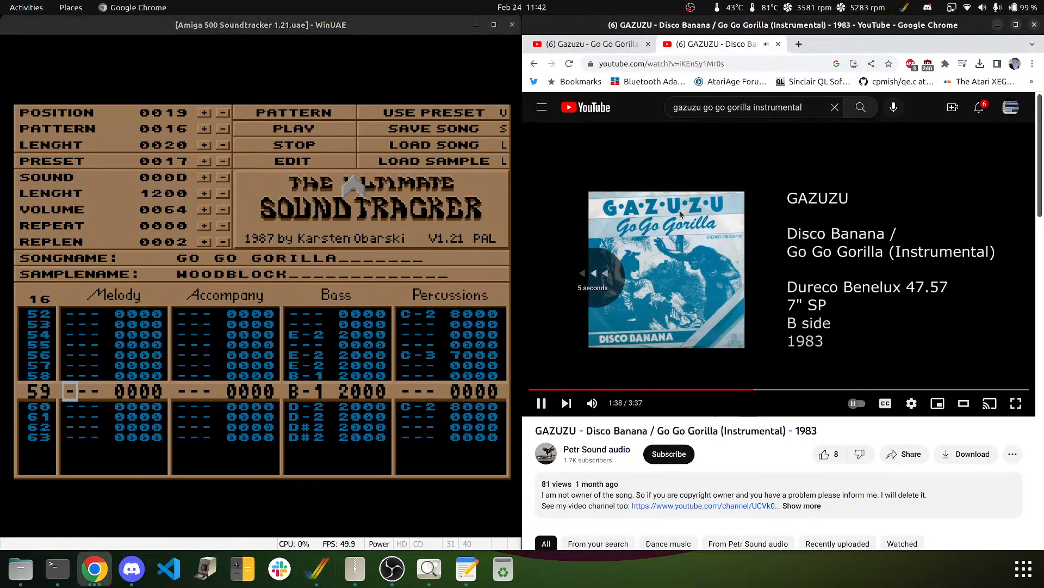
pyautogui.press('Left')
pyautogui.press('Left')
pyautogui.press('Left')
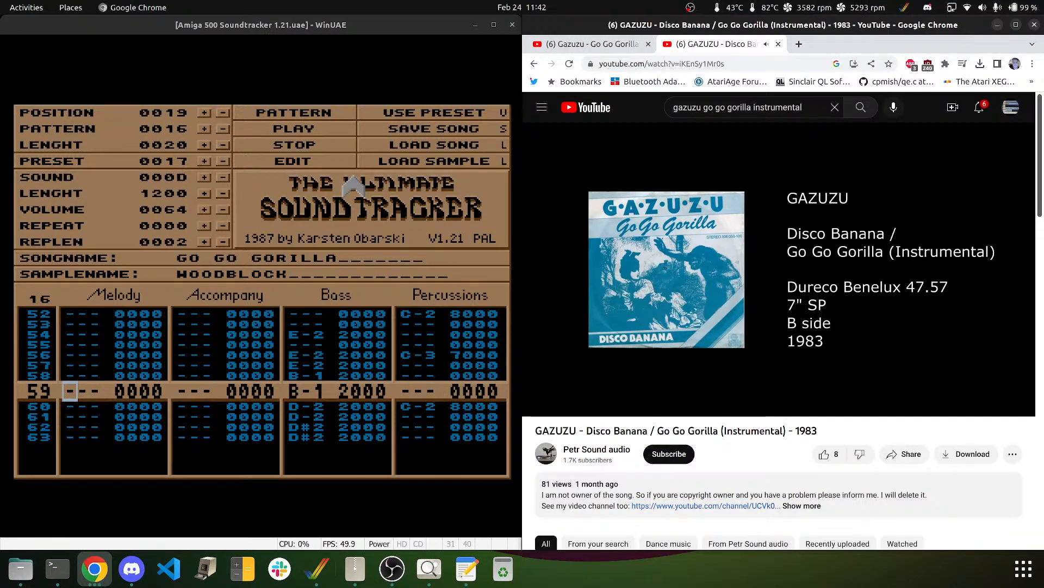
pyautogui.press('space')
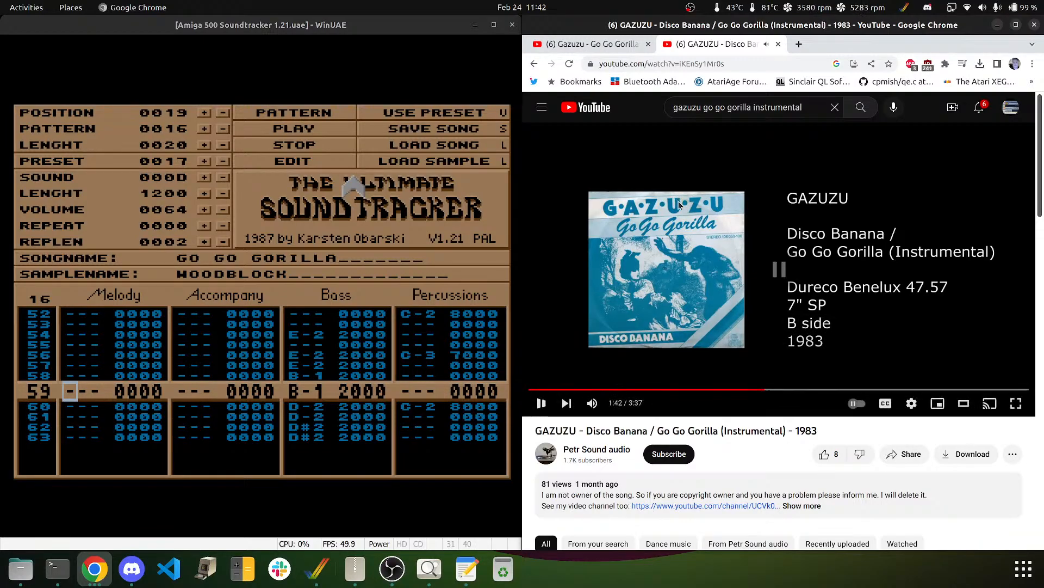
pyautogui.click(151, 372)
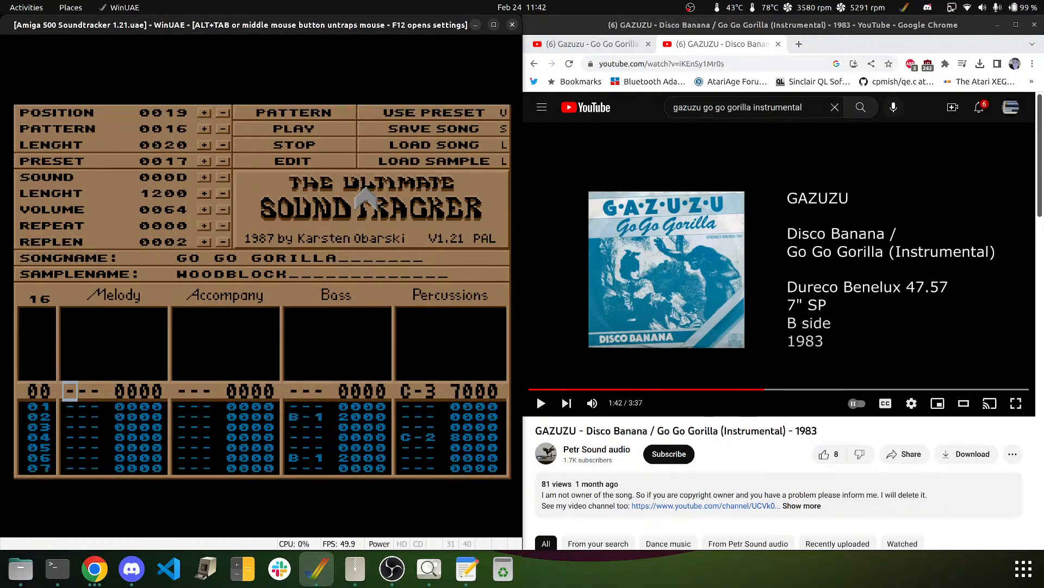
# - Move to row 01 and select sample 03, CLAPS1, as the current sound
pyautogui.press('Down')
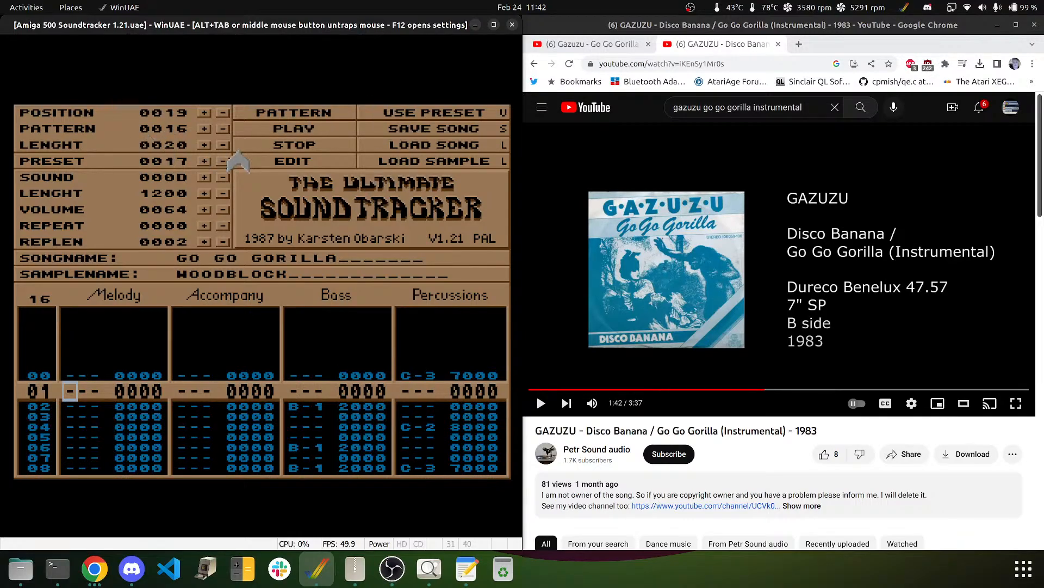
pyautogui.click(223, 177)
pyautogui.click(223, 178)
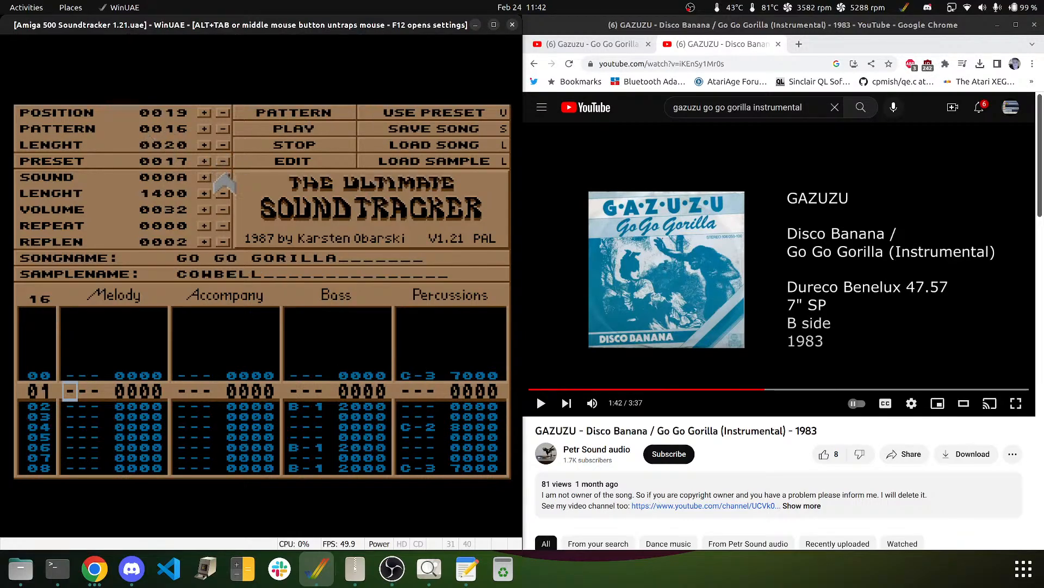
pyautogui.click(223, 177)
pyautogui.click(224, 177)
pyautogui.click(224, 177)
pyautogui.click(224, 177)
pyautogui.click(224, 177)
pyautogui.click(223, 177)
pyautogui.click(223, 177)
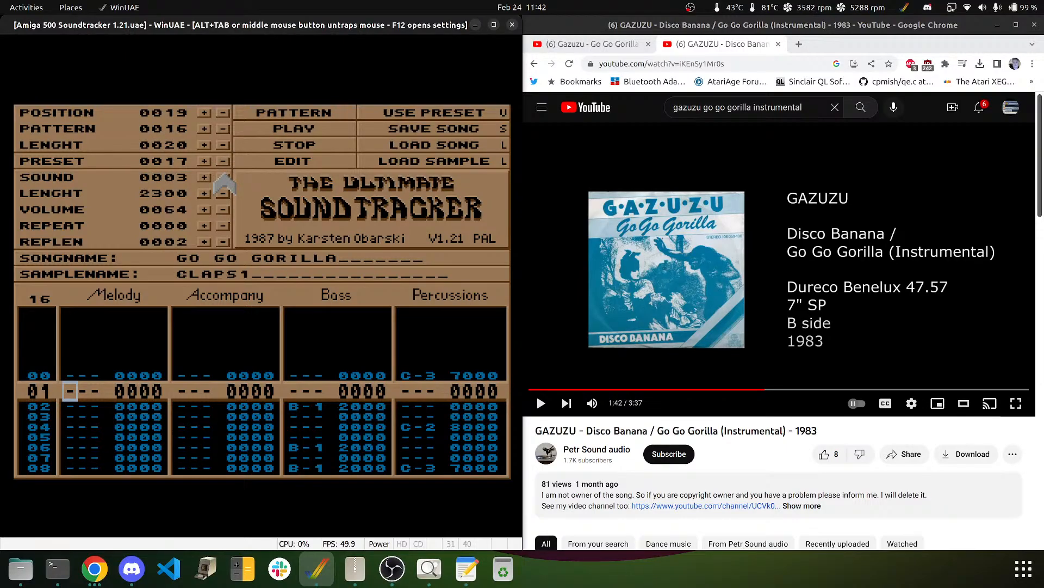
pyautogui.click(223, 177)
pyautogui.click(204, 178)
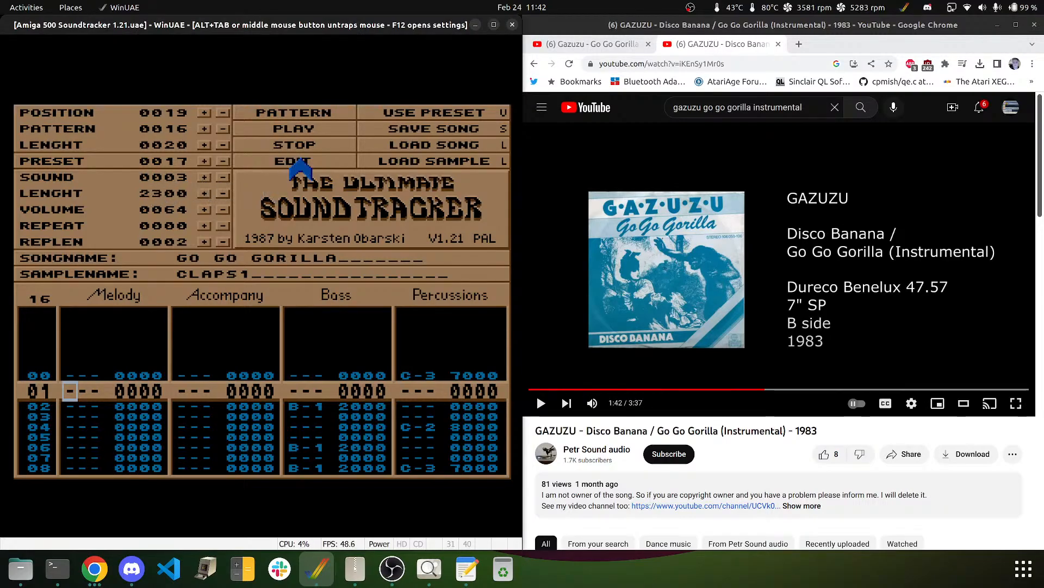
# - Try entering G-2 notes in the Melody column on rows 01, 04, 07 and 10
pyautogui.press('t')
pyautogui.press('Down')
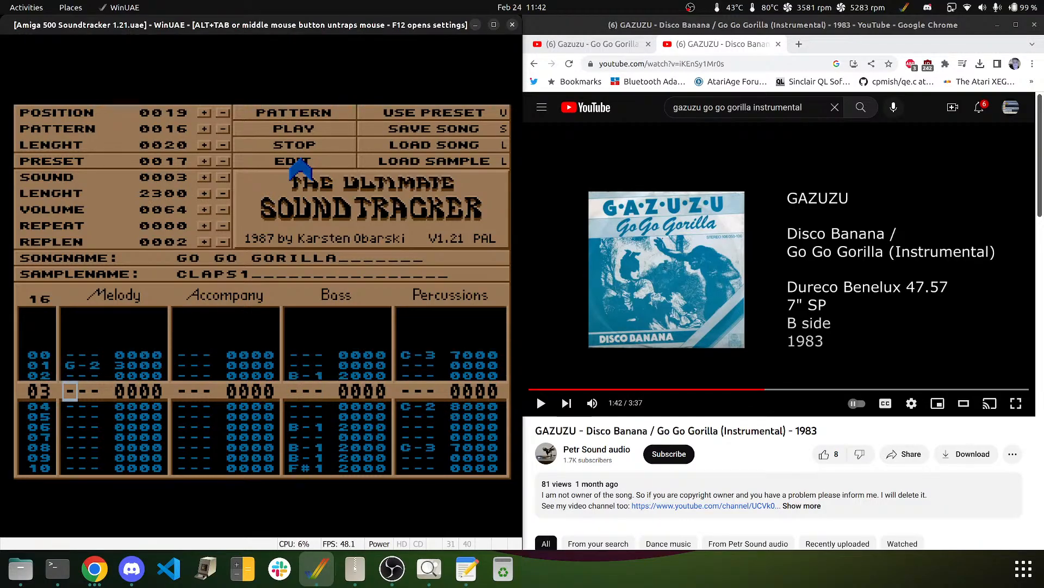
pyautogui.press('Down')
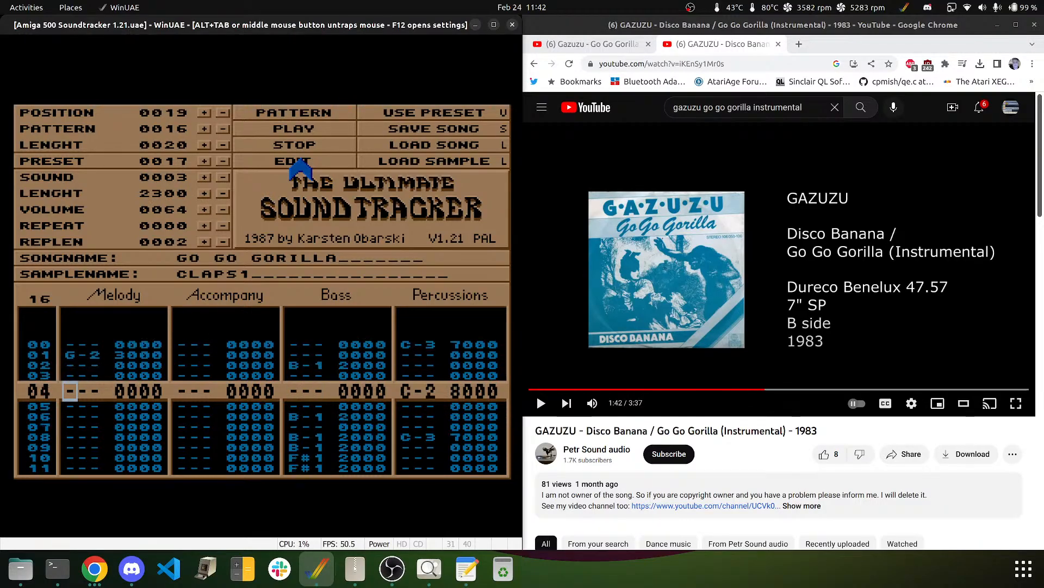
pyautogui.press('t')
pyautogui.press('Down')
pyautogui.press('Down')
pyautogui.press('t')
pyautogui.press('Down')
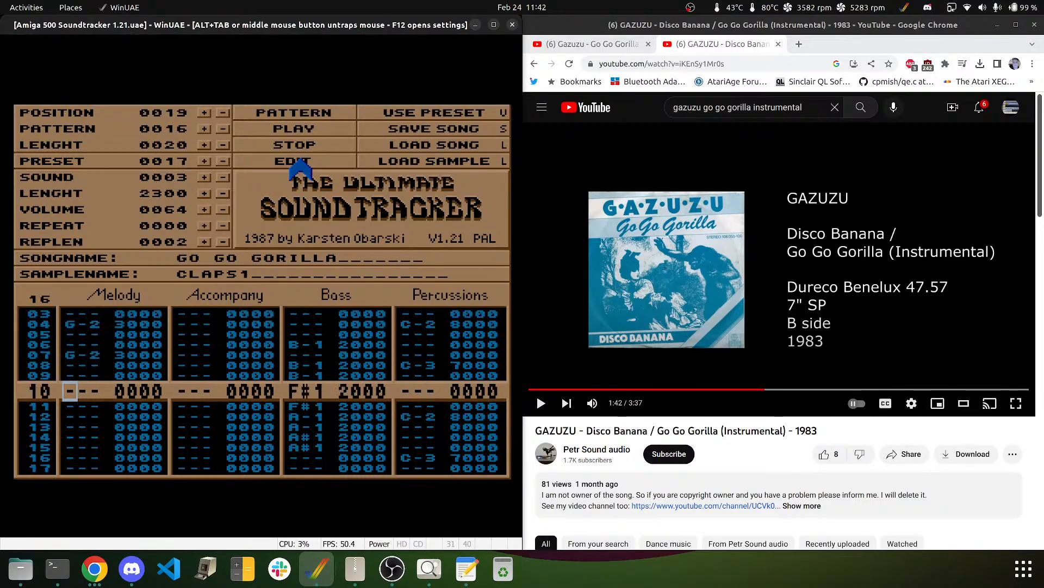
pyautogui.press('Down')
pyautogui.press('t')
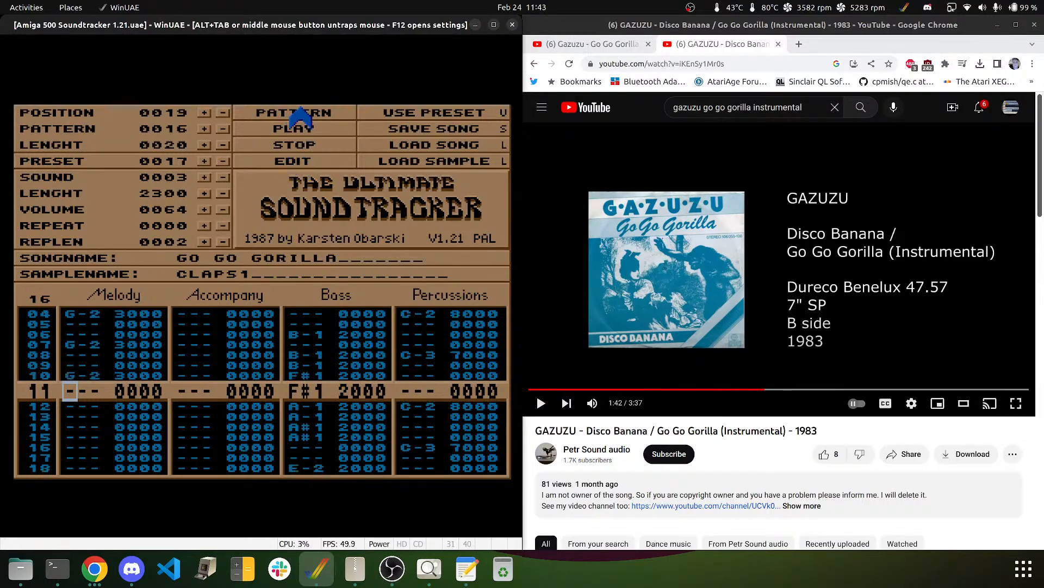
pyautogui.press('Up')
pyautogui.press('Up')
pyautogui.press('Up')
pyautogui.press('Up')
pyautogui.press('Up')
pyautogui.press('Up')
pyautogui.press('Up')
pyautogui.press('Up')
pyautogui.press('Up')
pyautogui.press('Up')
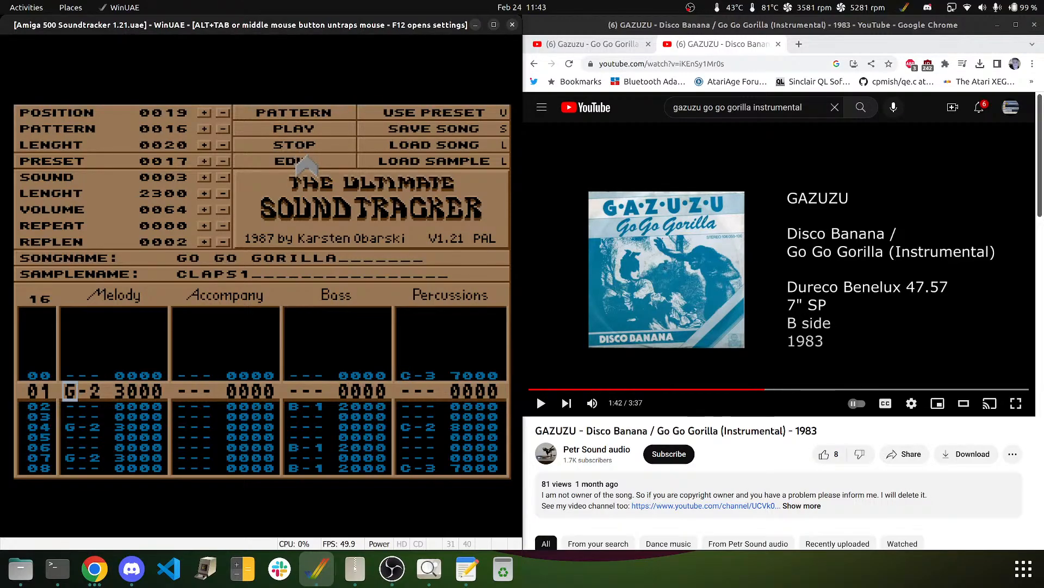
# - Turn on EDIT, clear the test notes on rows 01–02, and place a G-2 CLAPS1 hit on row 02
pyautogui.click(309, 163)
pyautogui.press('Delete')
pyautogui.press('r')
pyautogui.press('Up')
pyautogui.press('Up')
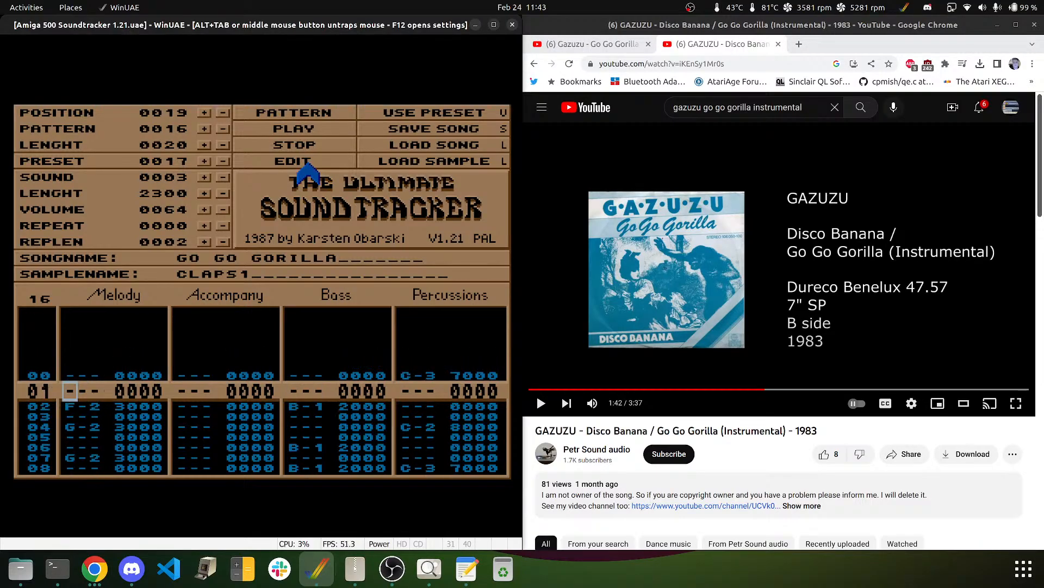
pyautogui.press('t')
pyautogui.press('Delete')
pyautogui.press('Up')
pyautogui.press('Up')
pyautogui.press('Delete')
pyautogui.press('Down')
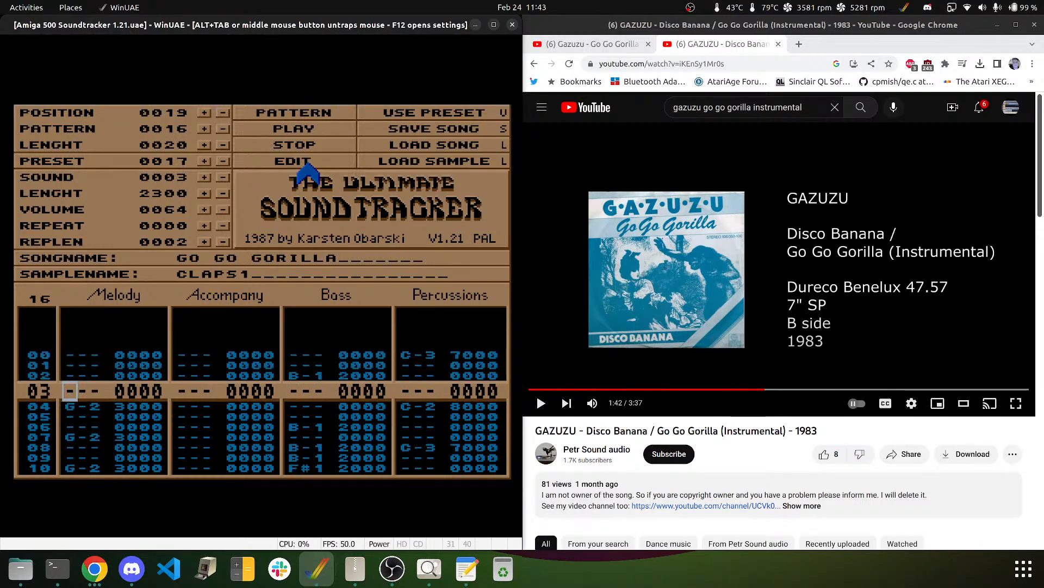
pyautogui.press('Up')
pyautogui.press('Down')
pyautogui.press('Up')
pyautogui.press('t')
# - Rework the G-2 notes further down the Melody track, clearing and re-entering hits around rows 04–11
pyautogui.press('Down')
pyautogui.press('Delete')
pyautogui.press('t')
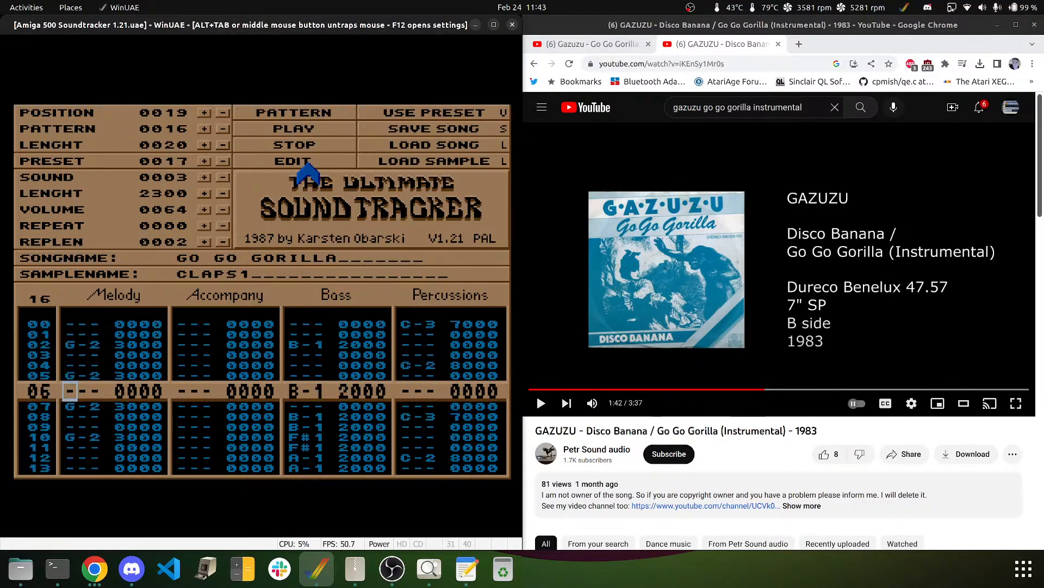
pyautogui.press('Down')
pyautogui.press('Delete')
pyautogui.press('t')
pyautogui.press('Down')
pyautogui.press('Delete')
pyautogui.press('Down')
pyautogui.press('Up')
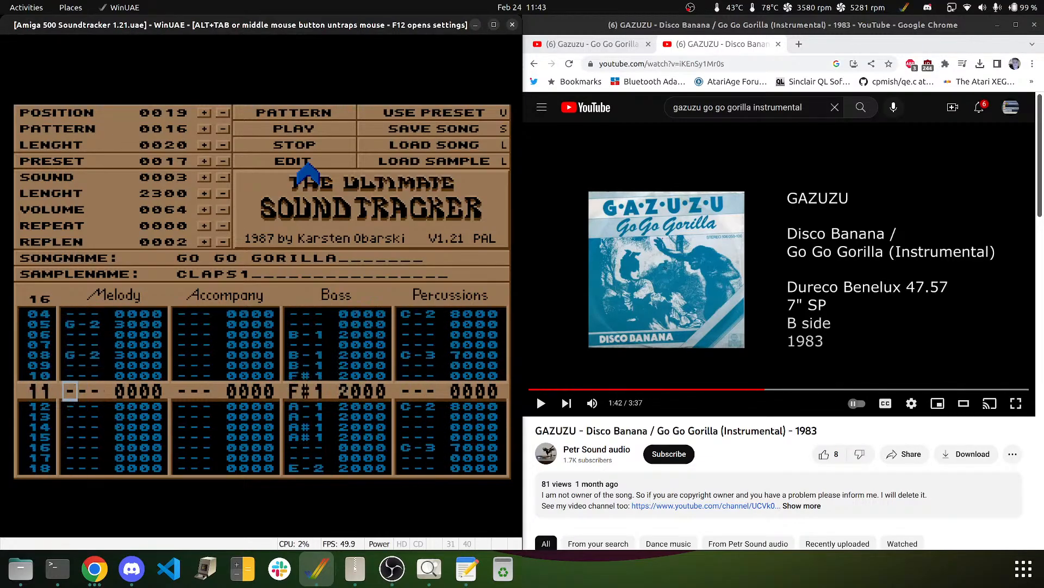
pyautogui.press('t')
# - Play pattern 16 to audition it, then clear extra hits and leave G-2 notes on rows 06 and 10
pyautogui.click(303, 111)
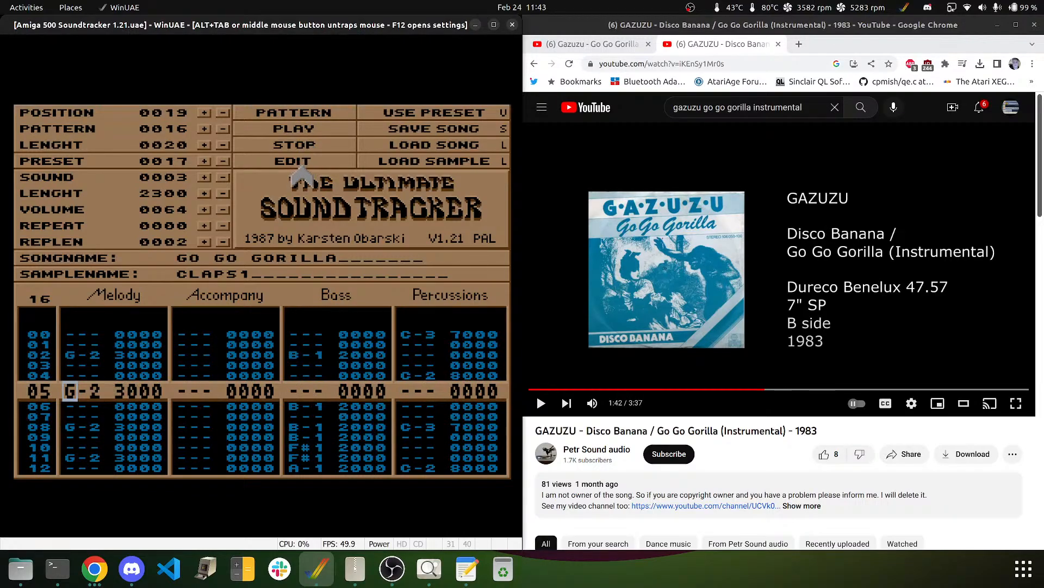
pyautogui.press('Delete')
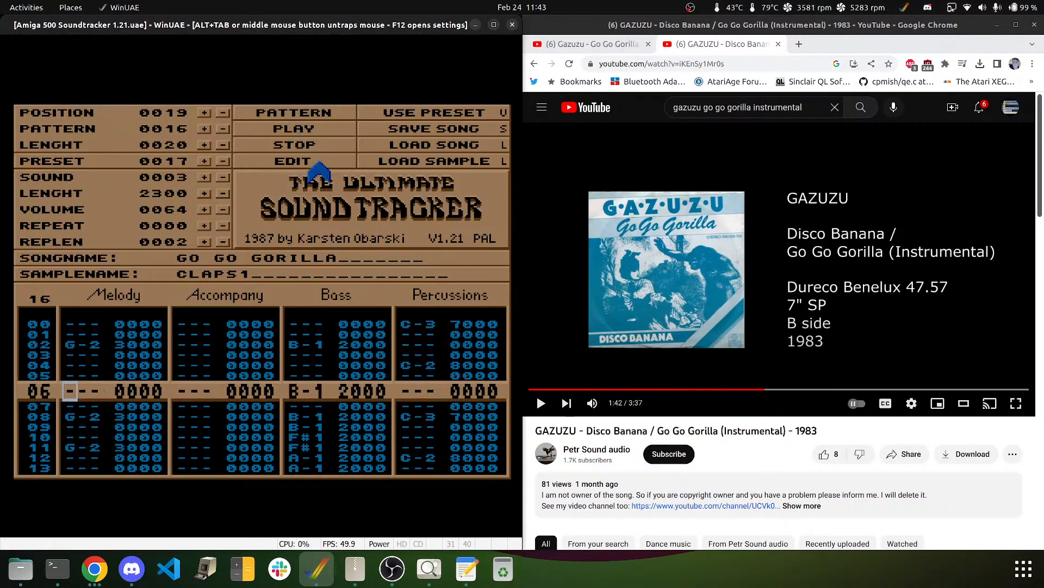
pyautogui.press('t')
pyautogui.press('Down')
pyautogui.press('Delete')
pyautogui.press('Down')
pyautogui.press('Down')
pyautogui.press('Delete')
pyautogui.press('Down')
pyautogui.press('Down')
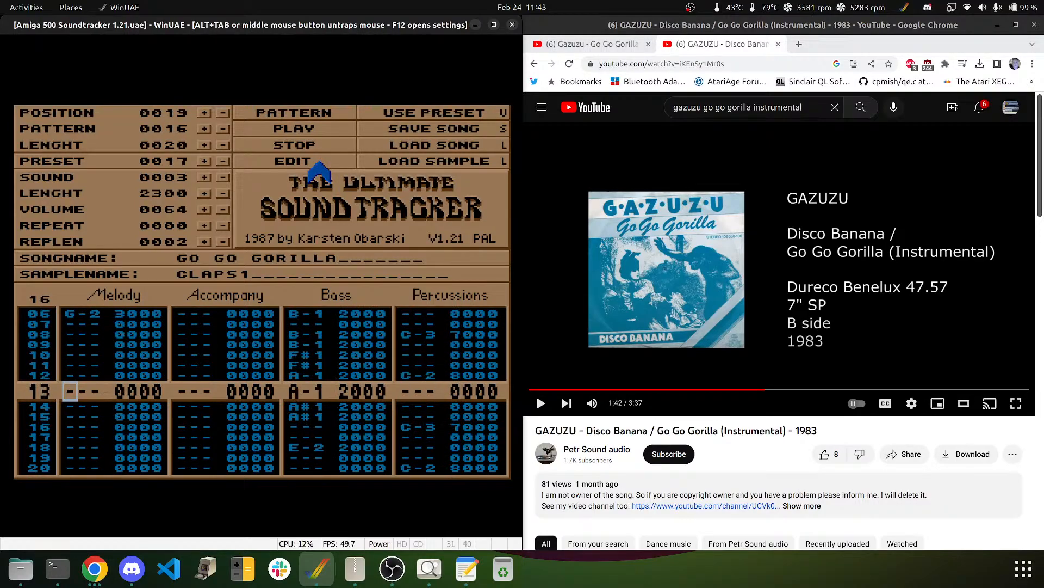
pyautogui.press('Up')
pyautogui.press('Up')
pyautogui.press('Up')
pyautogui.press('Up')
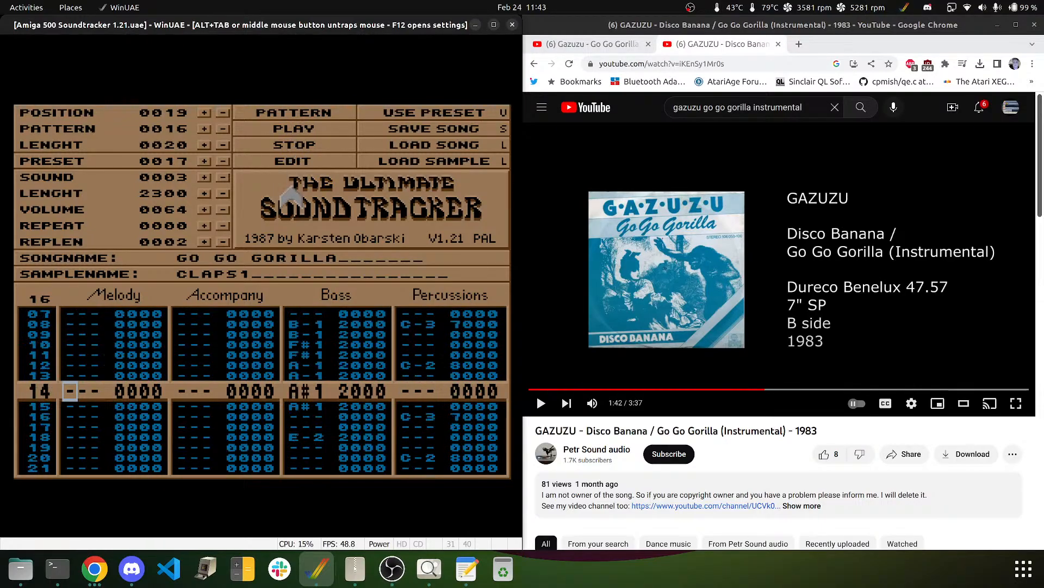
pyautogui.press('Down')
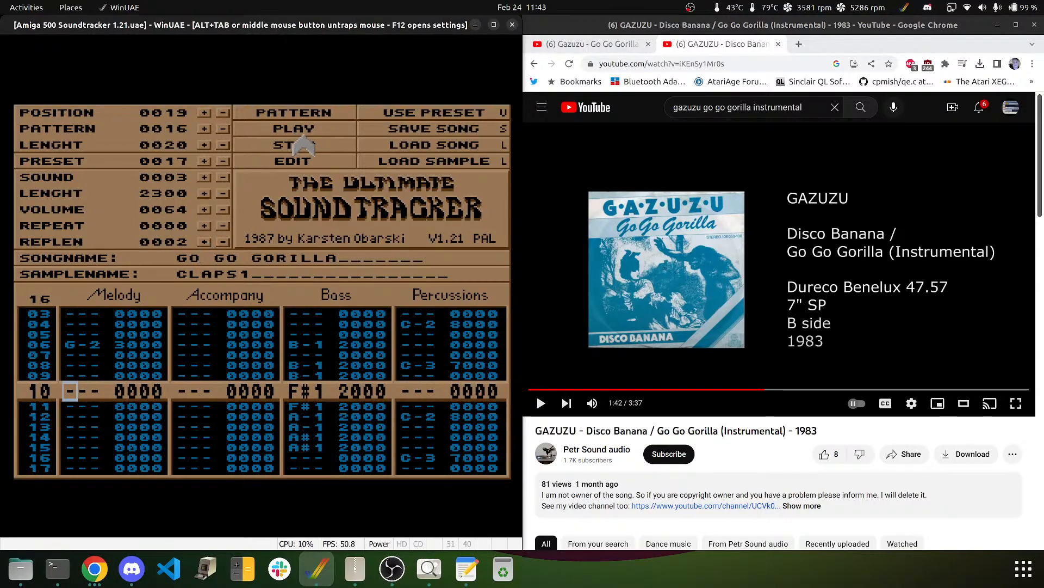
pyautogui.press('e')
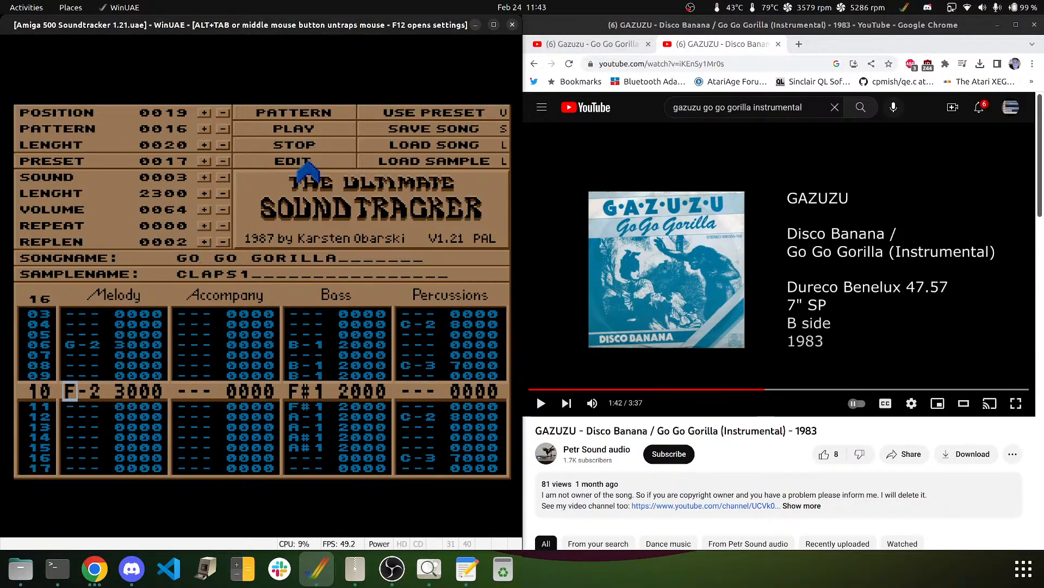
pyautogui.press('t')
pyautogui.press('Down')
pyautogui.press('Down')
pyautogui.press('Down')
pyautogui.press('Down')
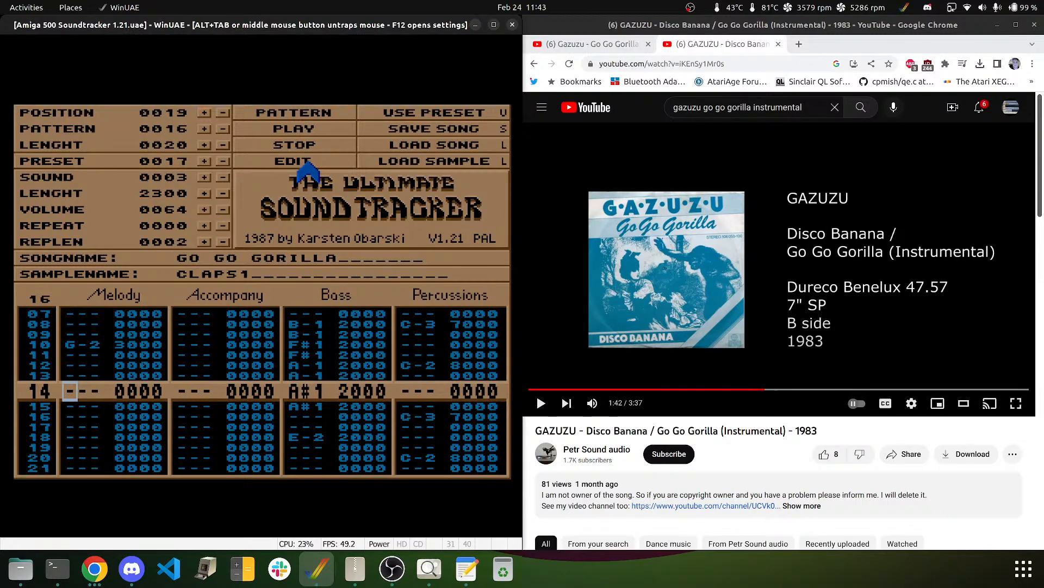
# - Replay the Go Go Gorilla reference from about 1:37, pause at 1:41, and return to the tracker
pyautogui.middleClick(292, 172)
pyautogui.click(629, 219)
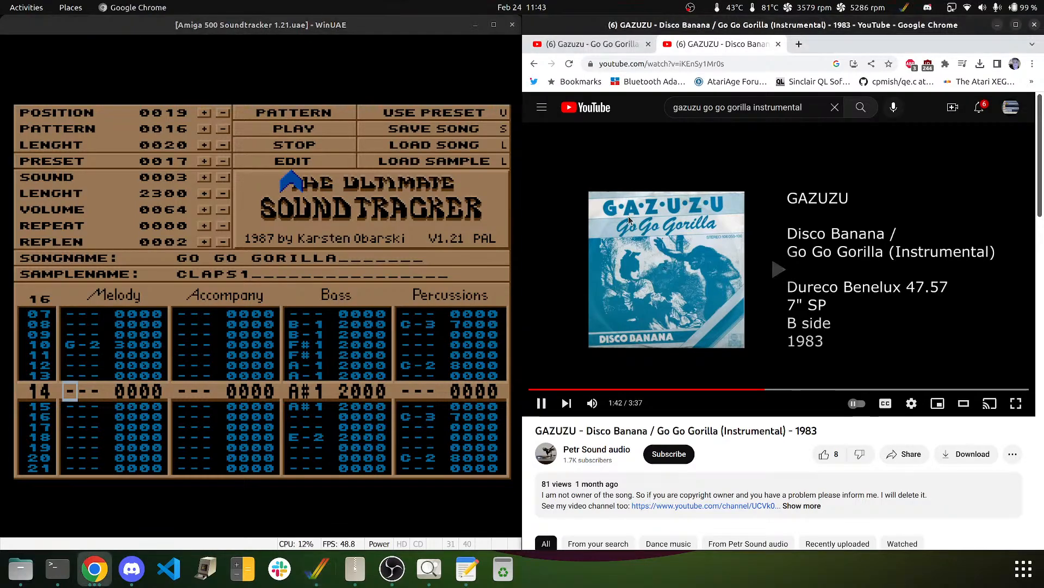
pyautogui.press('Left')
pyautogui.press('Left')
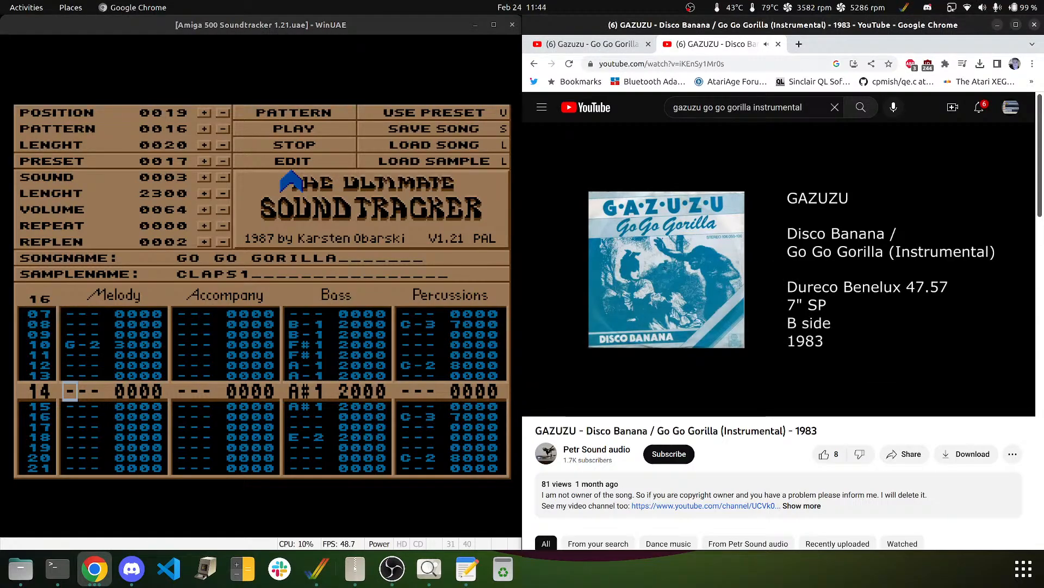
pyautogui.press('space')
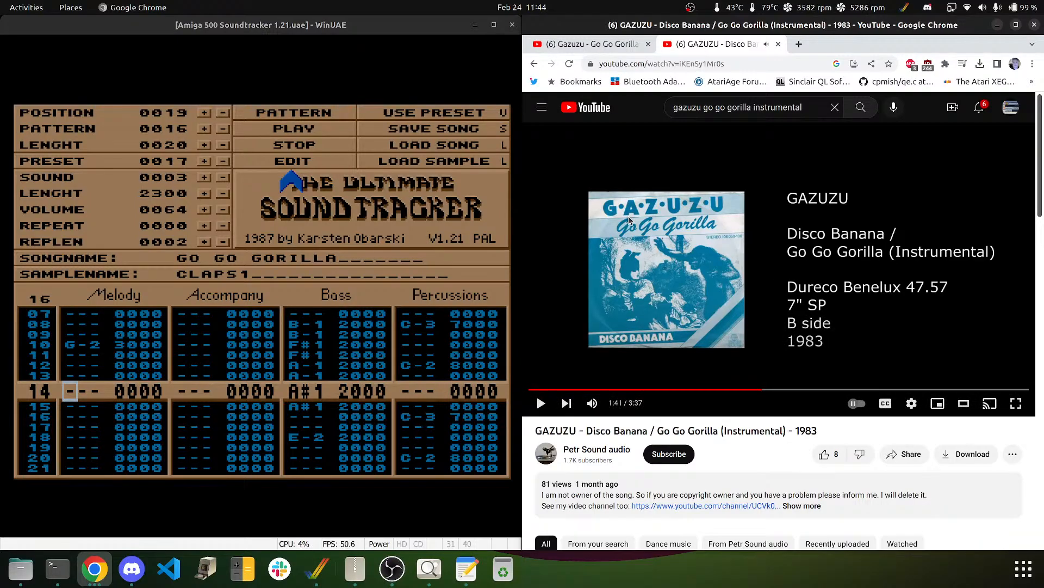
pyautogui.press('Left')
pyautogui.press('space')
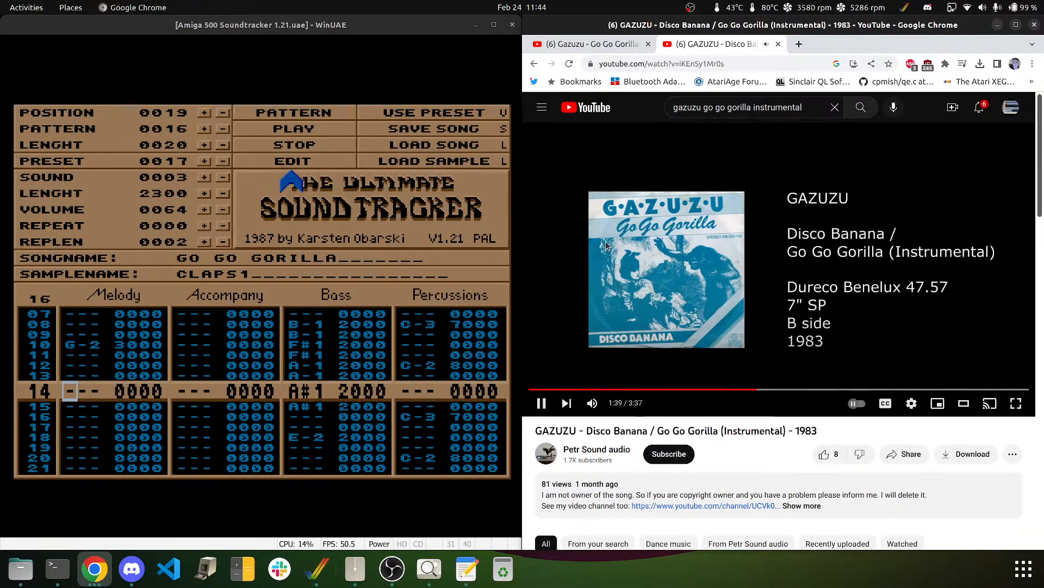
pyautogui.press('space')
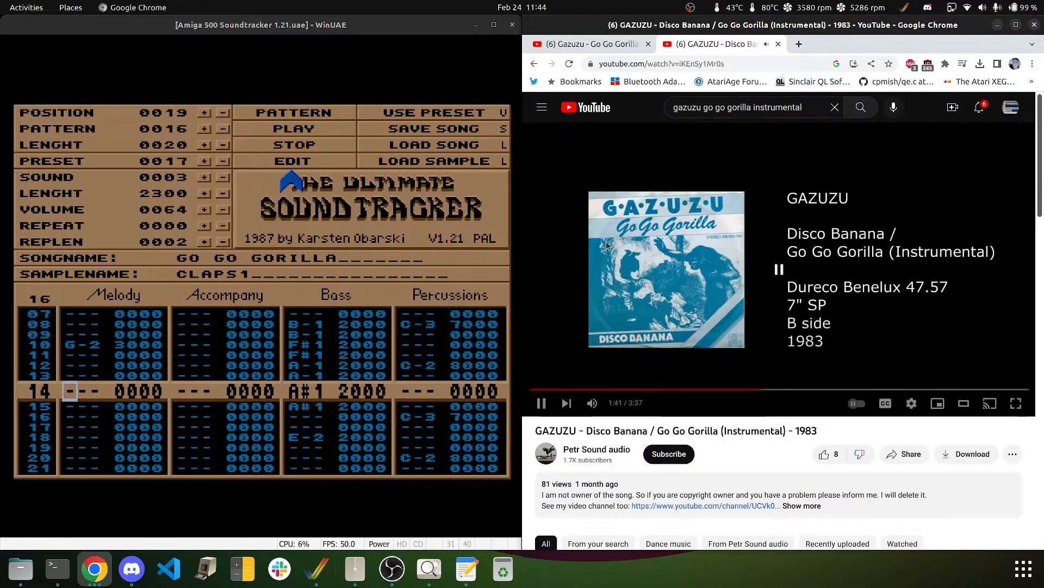
pyautogui.click(117, 357)
# - Play pattern 16 from near the top to hear it, then stop playback
pyautogui.press('Up')
pyautogui.press('Up')
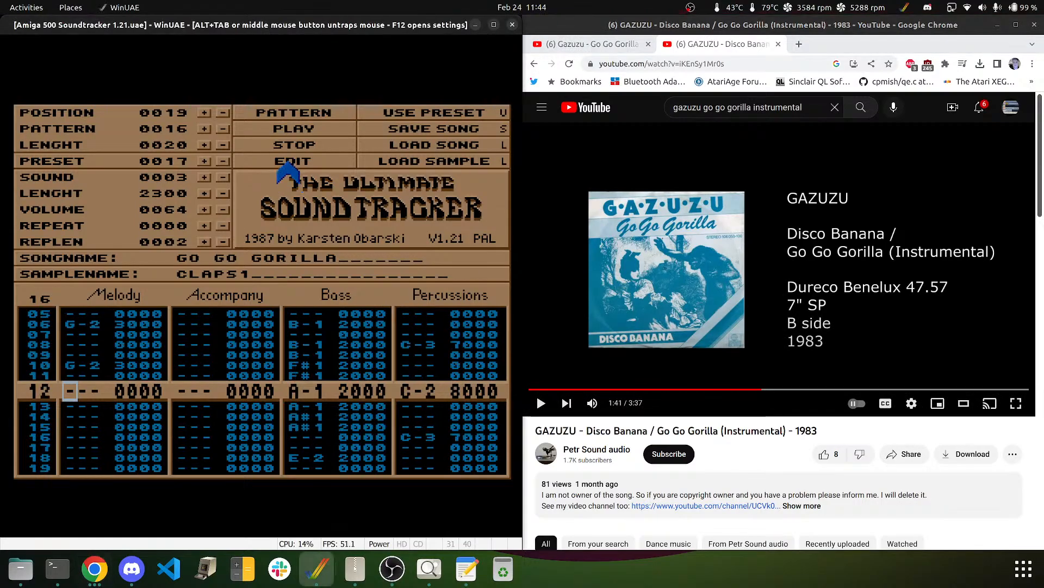
pyautogui.press('Up')
pyautogui.press('Up')
pyautogui.press('Up')
pyautogui.press('Up')
pyautogui.press('Up')
pyautogui.press('Up')
pyautogui.press('Up')
pyautogui.press('Up')
pyautogui.press('Up')
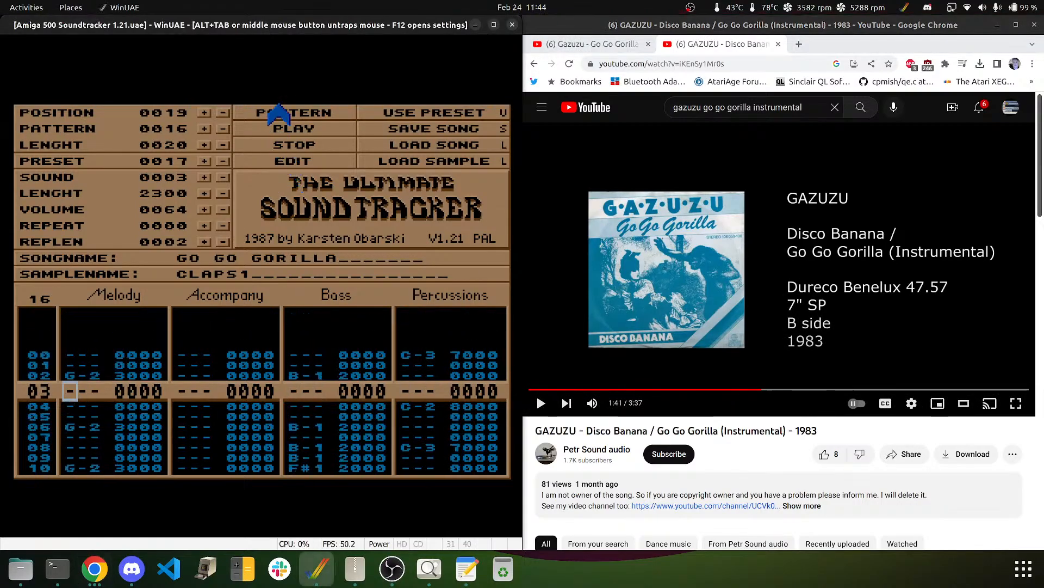
pyautogui.click(288, 112)
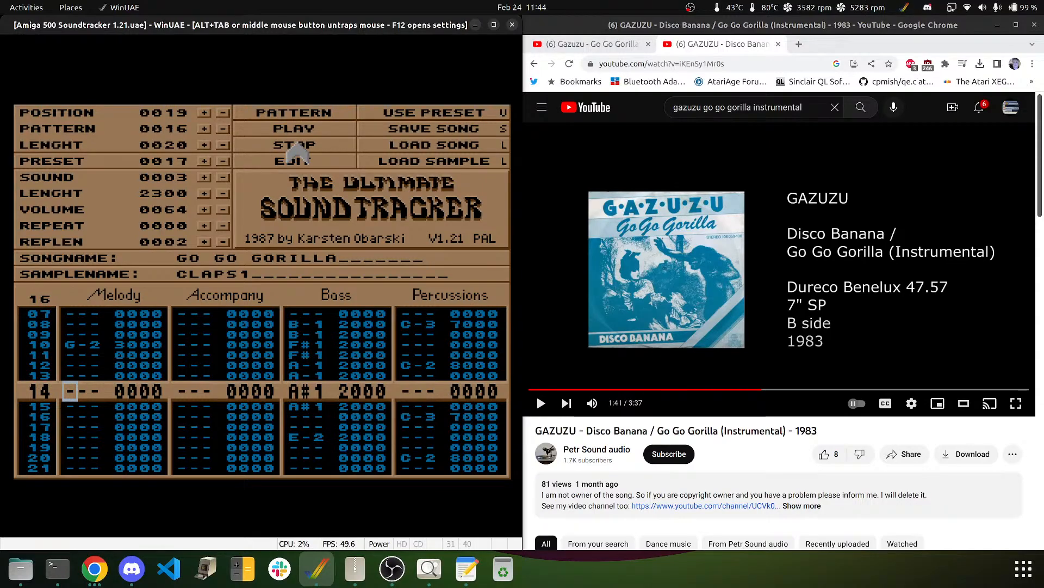
pyautogui.click(296, 161)
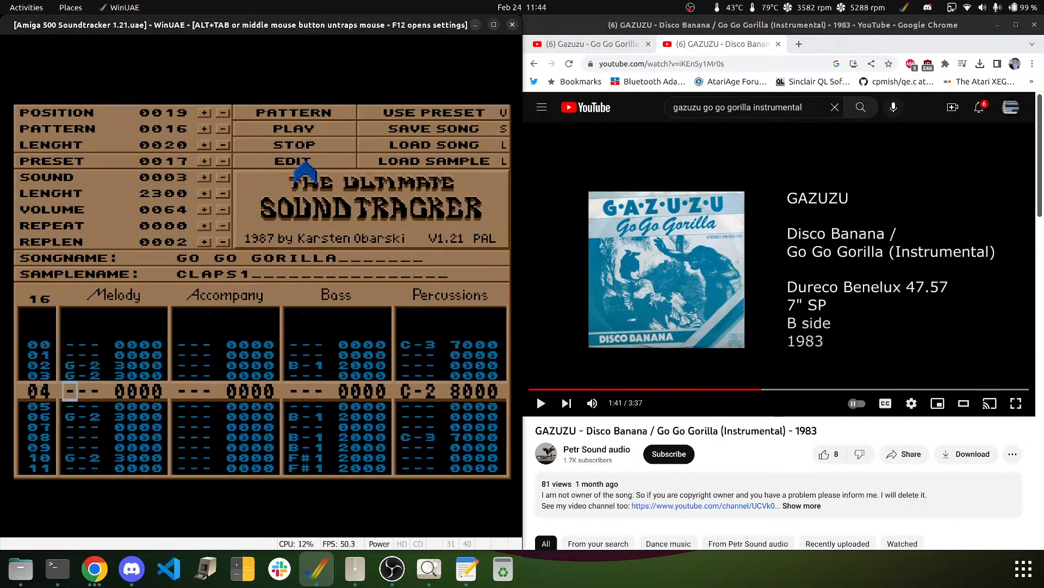
# - Enter G-2 clap notes on Melody rows 18, 22, 26, 30 and 32
pyautogui.press('Up')
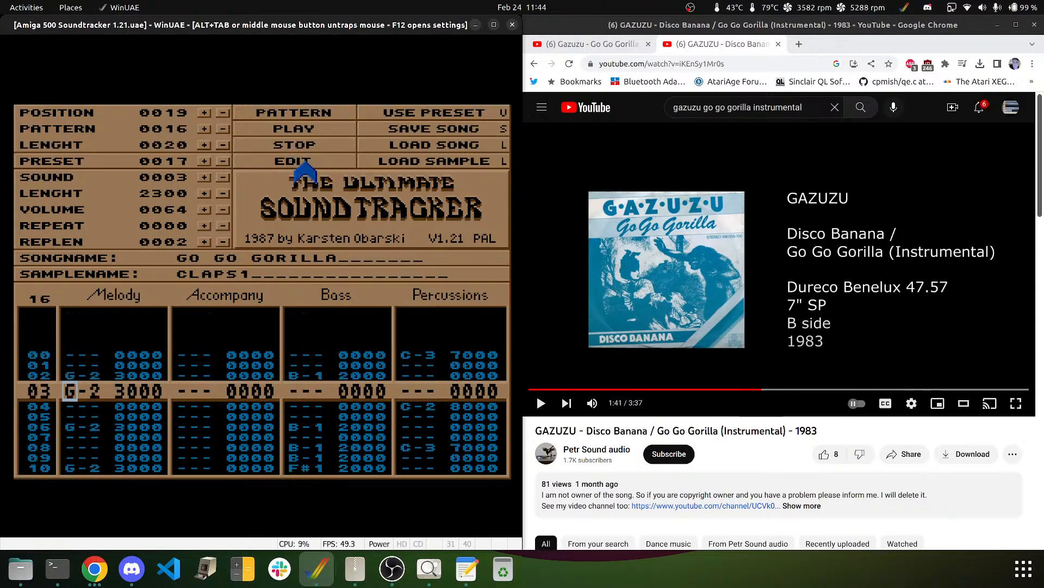
pyautogui.press('Down')
pyautogui.press('Down')
pyautogui.press('Down')
pyautogui.press('Down')
pyautogui.press('Down')
pyautogui.press('Down')
pyautogui.press('Down')
pyautogui.press('Down')
pyautogui.press('Down')
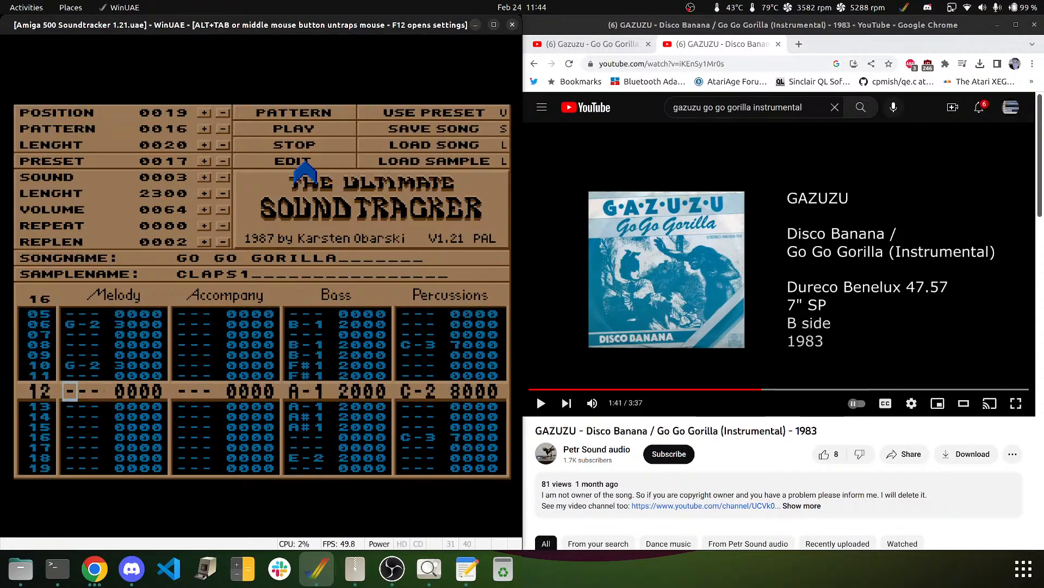
pyautogui.press('Down')
pyautogui.press('Down')
pyautogui.press('Down')
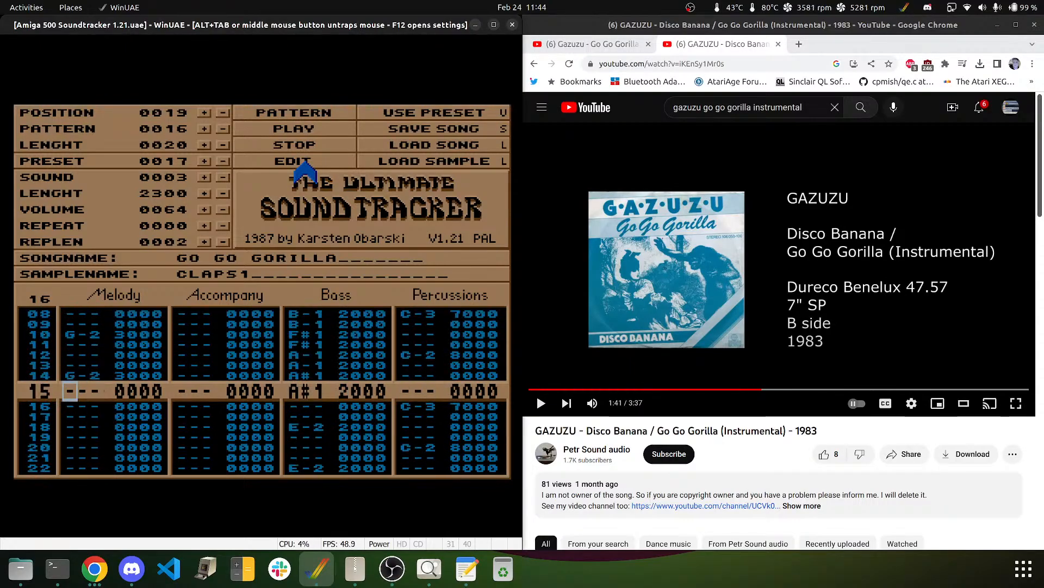
pyautogui.press('Down')
pyautogui.press('Down')
pyautogui.press('Down')
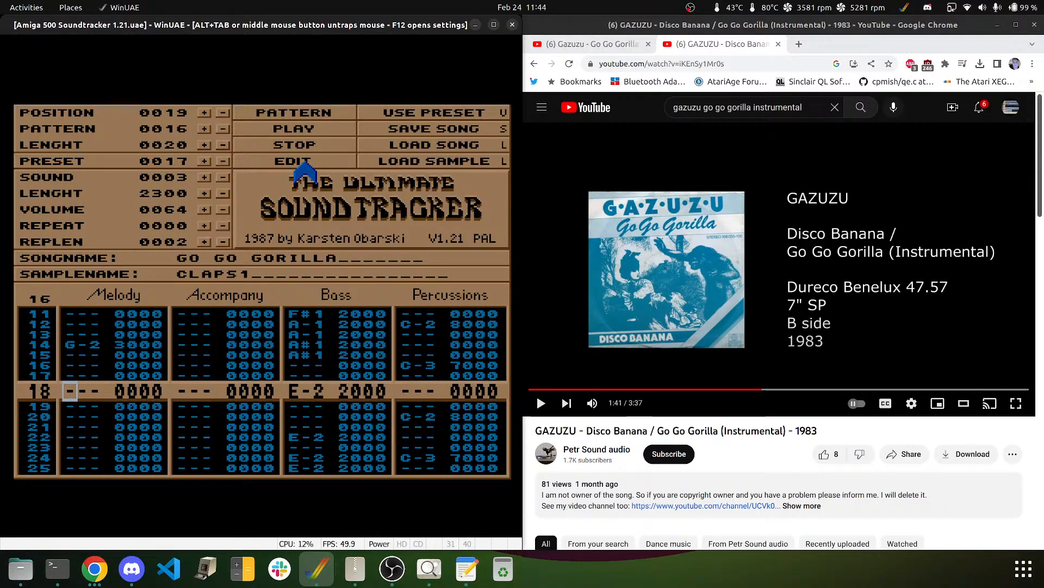
pyautogui.press('t')
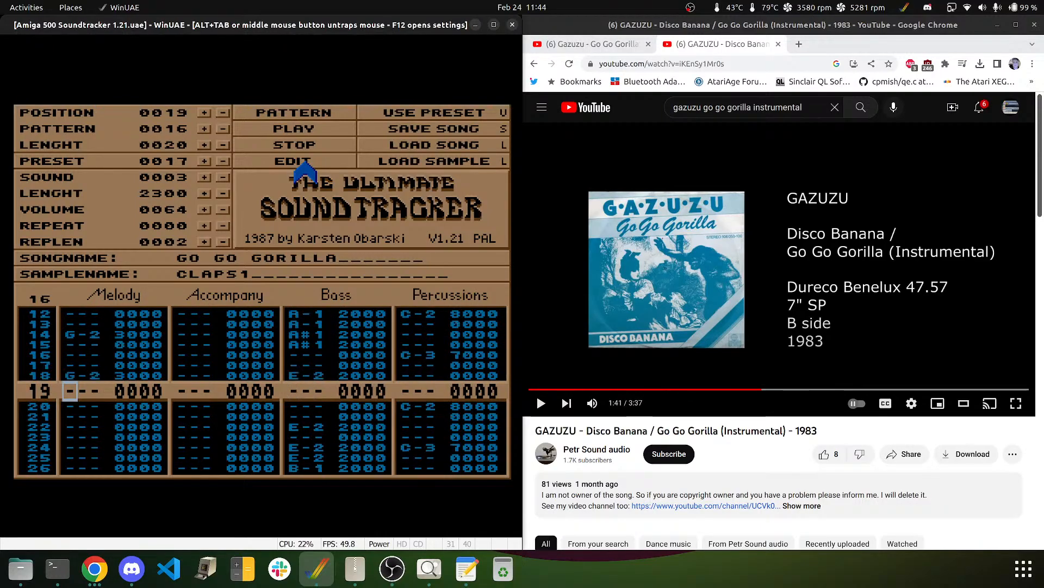
pyautogui.press('Down')
pyautogui.press('Down')
pyautogui.press('Down')
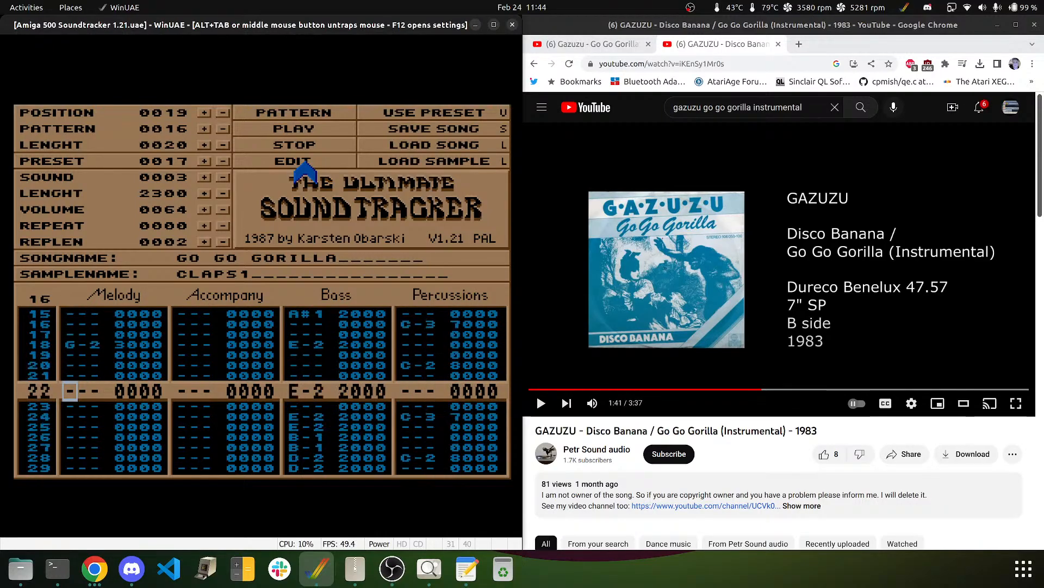
pyautogui.press('t')
pyautogui.press('Down')
pyautogui.press('Down')
pyautogui.press('Down')
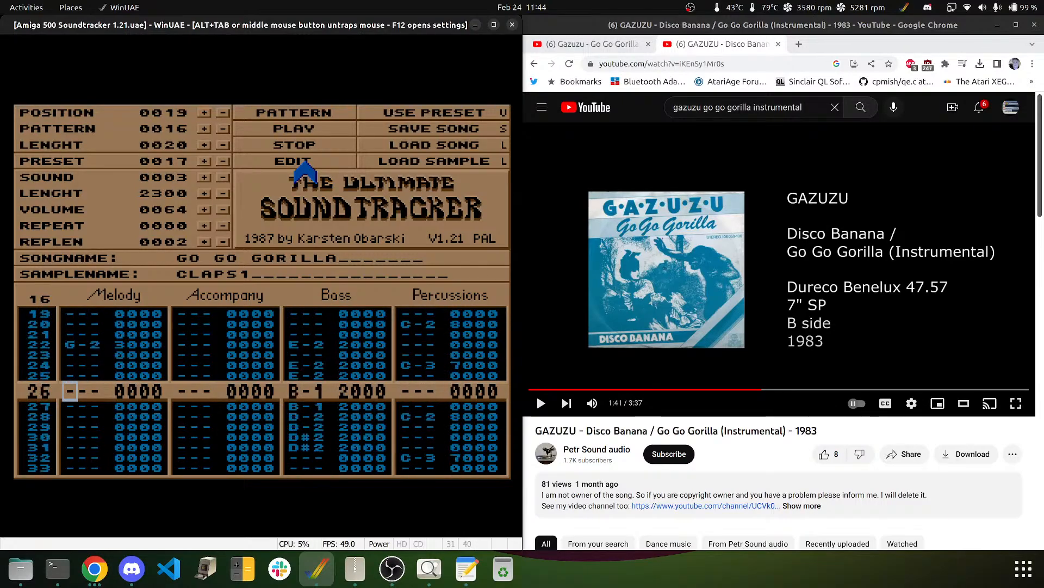
pyautogui.press('t')
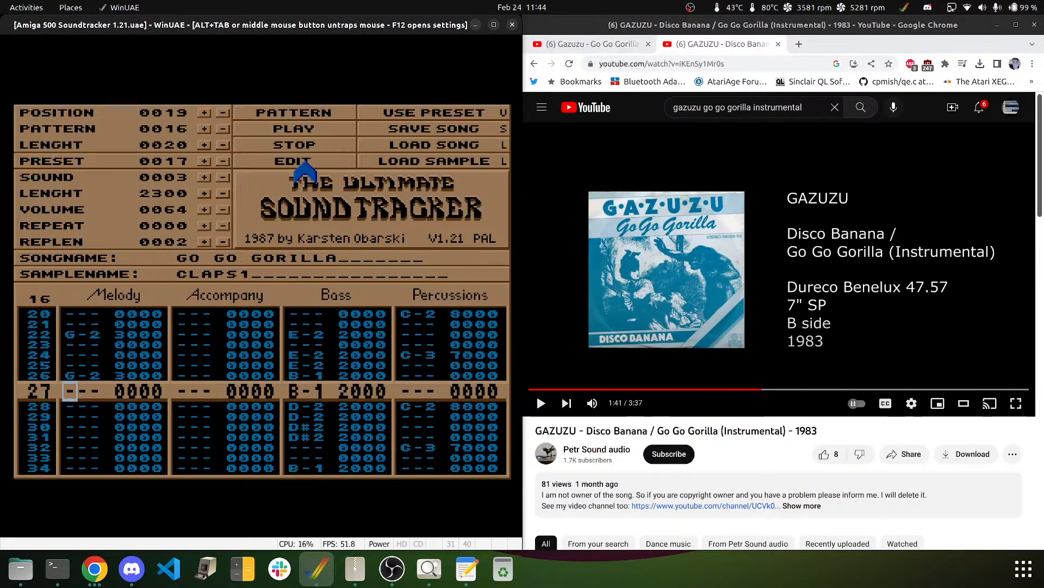
pyautogui.press('Down')
pyautogui.press('Down')
pyautogui.press('Down')
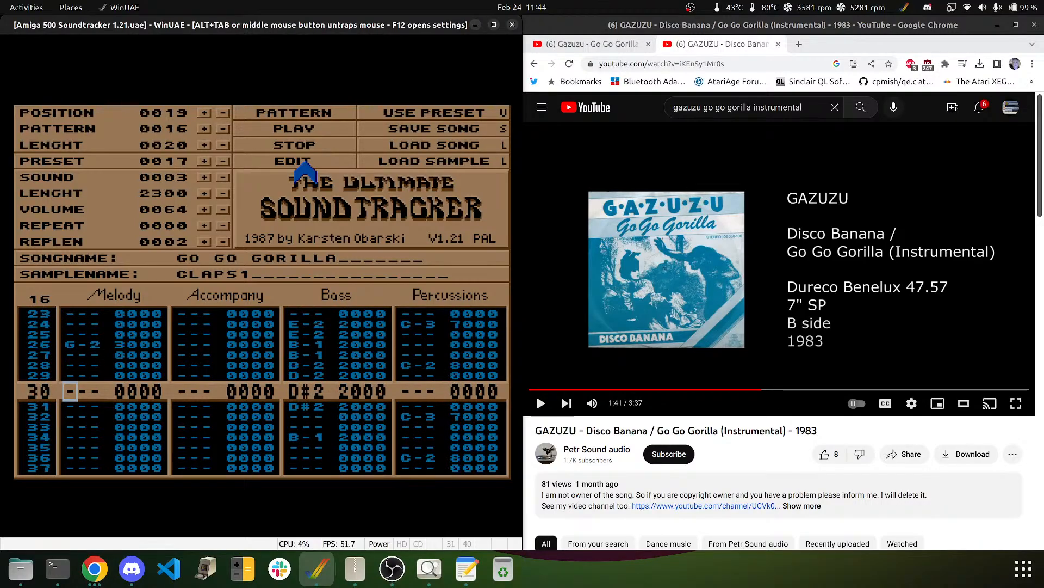
pyautogui.press('t')
pyautogui.press('Down')
pyautogui.press('t')
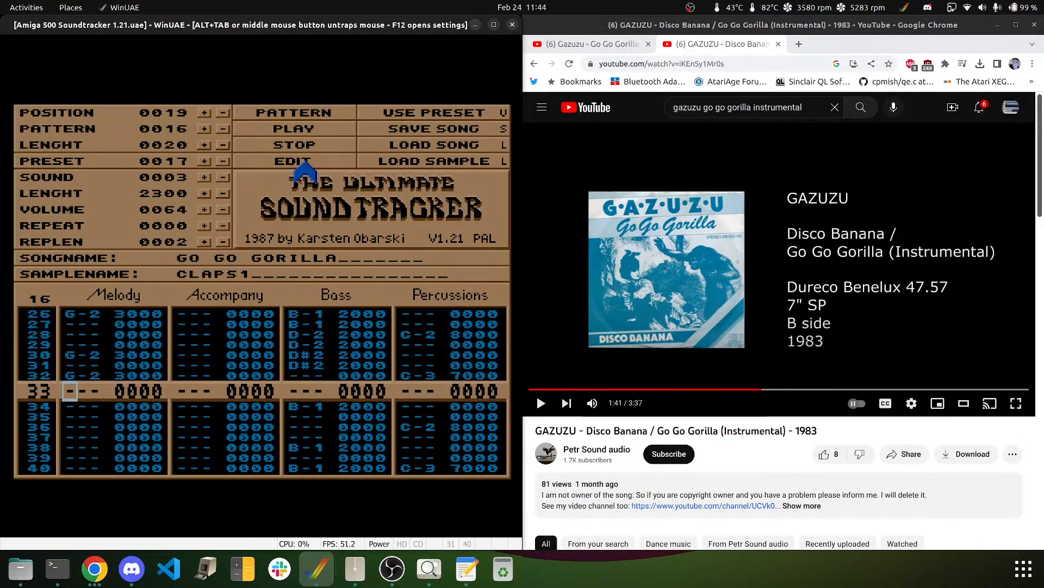
# - After a test play, add G-2 on row 28 and clear the notes on rows 30 and 32
pyautogui.click(309, 111)
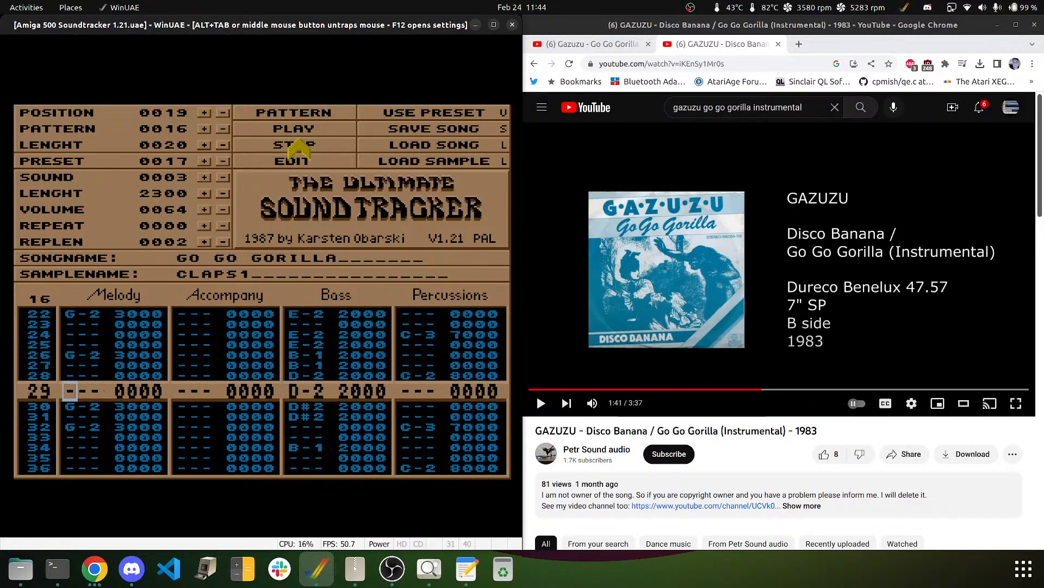
pyautogui.click(300, 141)
pyautogui.press('Up')
pyautogui.press('Up')
pyautogui.press('Up')
pyautogui.press('Up')
pyautogui.press('Up')
pyautogui.press('Up')
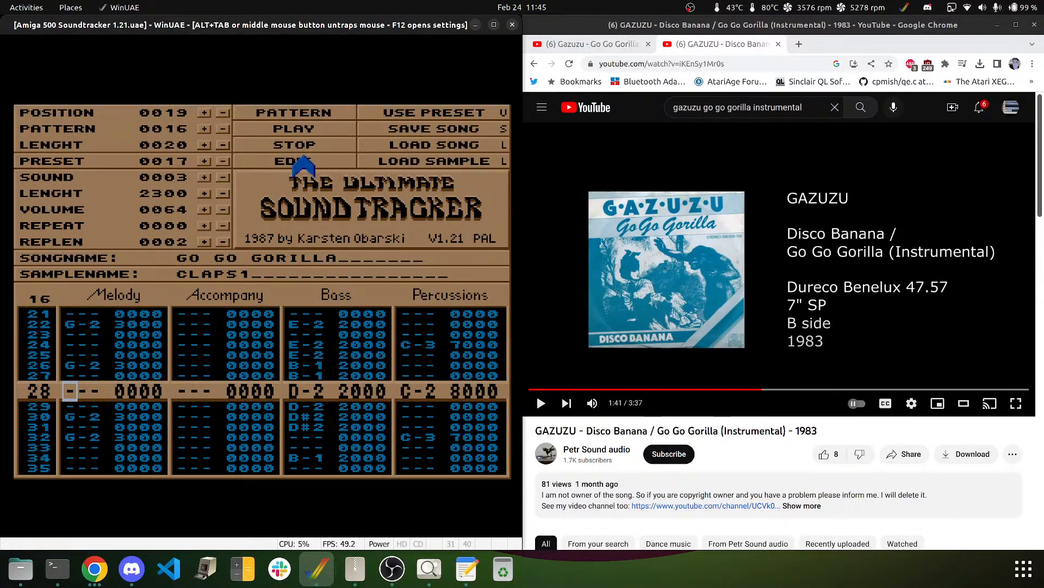
pyautogui.press('t')
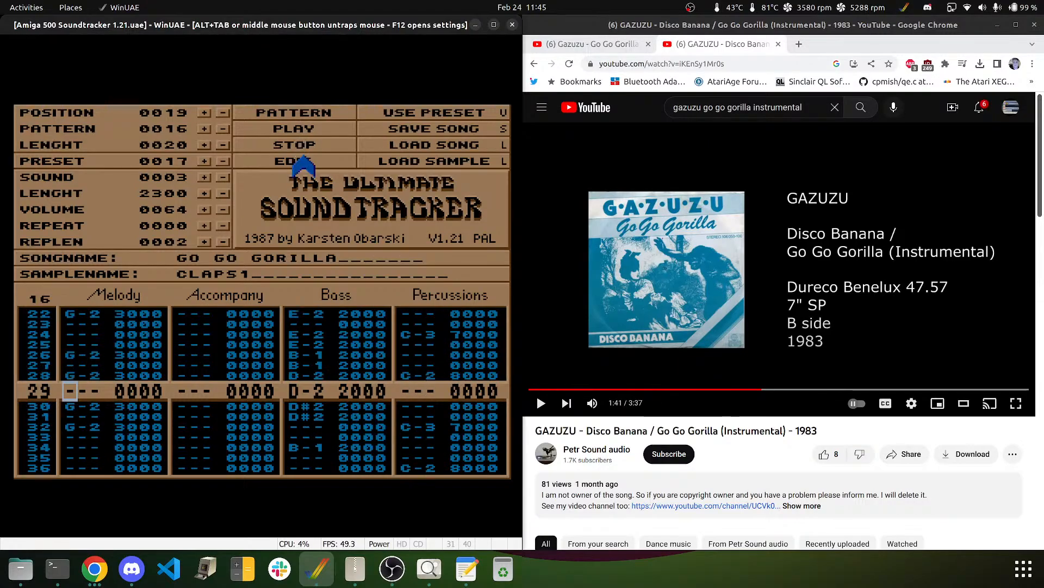
pyautogui.press('Down')
pyautogui.press('Delete')
pyautogui.press('Down')
pyautogui.press('Delete')
pyautogui.press('Down')
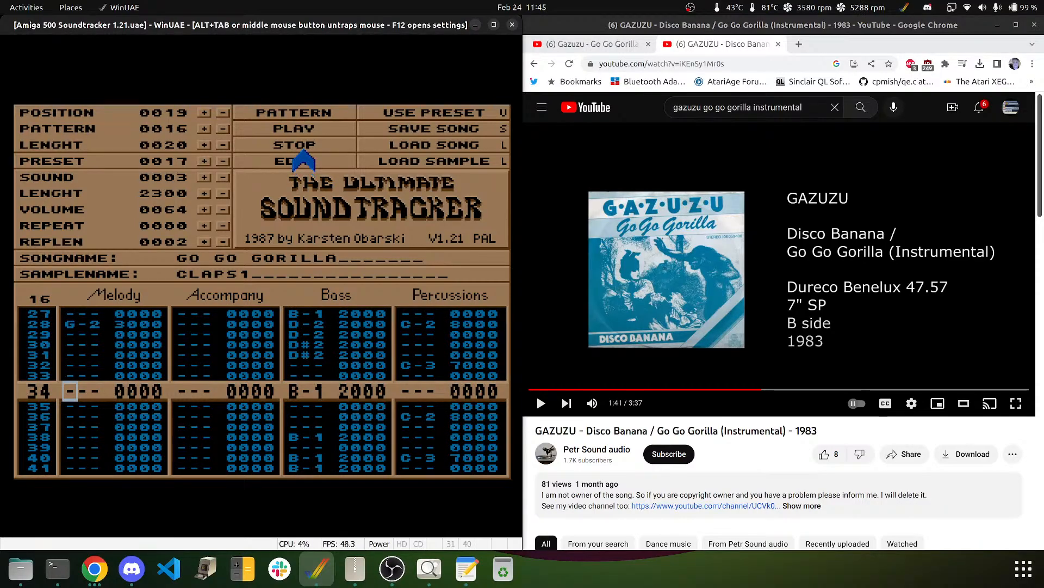
# - Replay the edited pattern, stop it, and return the edit position to row 02
pyautogui.click(294, 114)
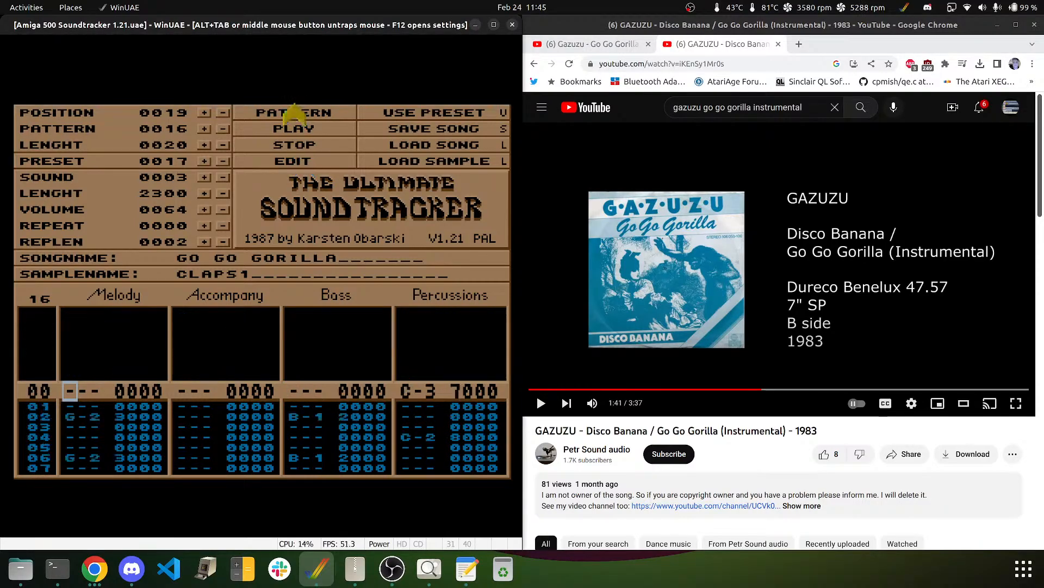
pyautogui.click(297, 144)
pyautogui.press('Up')
pyautogui.press('Up')
pyautogui.press('Up')
pyautogui.press('Up')
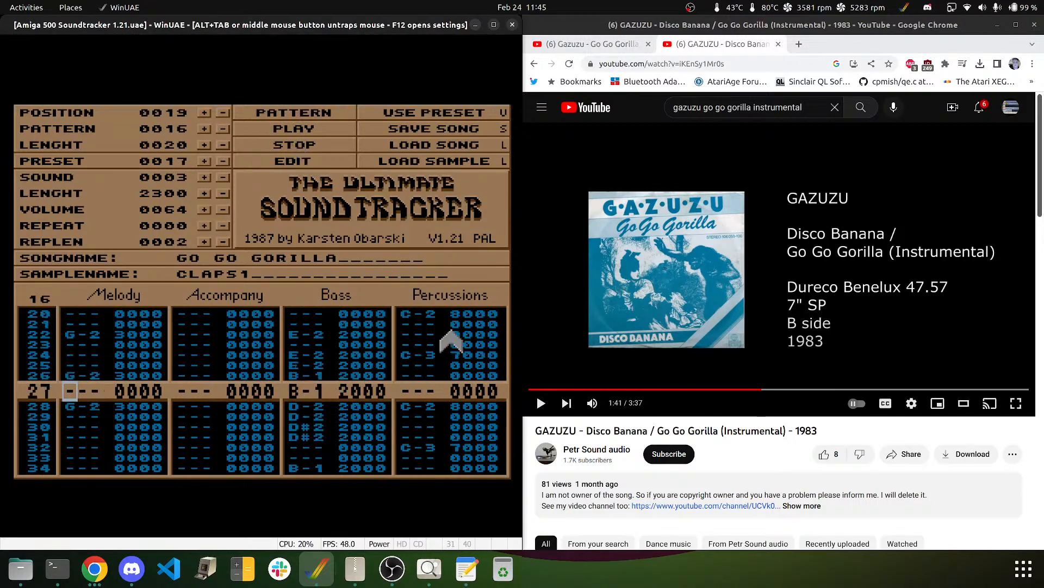
pyautogui.press('Up')
pyautogui.press('Up')
pyautogui.press('Up')
pyautogui.press('Up')
pyautogui.press('Up')
pyautogui.press('Up')
pyautogui.press('Up')
pyautogui.press('Up')
pyautogui.press('Up')
pyautogui.press('Up')
pyautogui.press('Up')
pyautogui.press('Up')
pyautogui.press('Up')
pyautogui.press('Up')
pyautogui.press('Up')
pyautogui.press('Up')
pyautogui.press('Up')
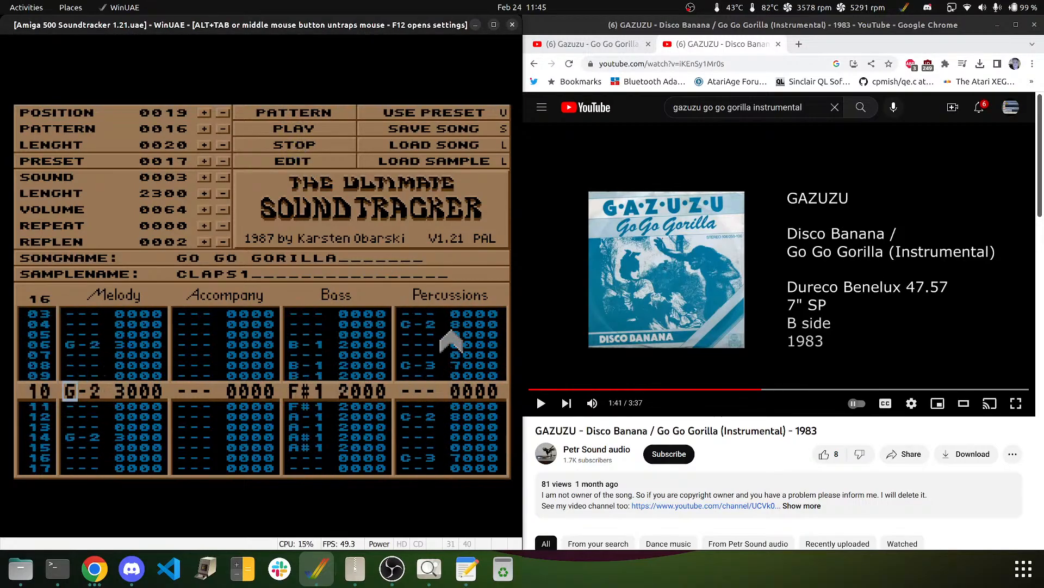
pyautogui.press('Up')
pyautogui.press('Up')
pyautogui.press('Up')
pyautogui.press('Up')
pyautogui.press('Up')
pyautogui.press('Up')
pyautogui.press('Up')
pyautogui.press('Up')
# - Move to the Accompany channel, step SOUND up to sample 000C DXTOM, and go to row 02
pyautogui.press('Right')
pyautogui.press('Right')
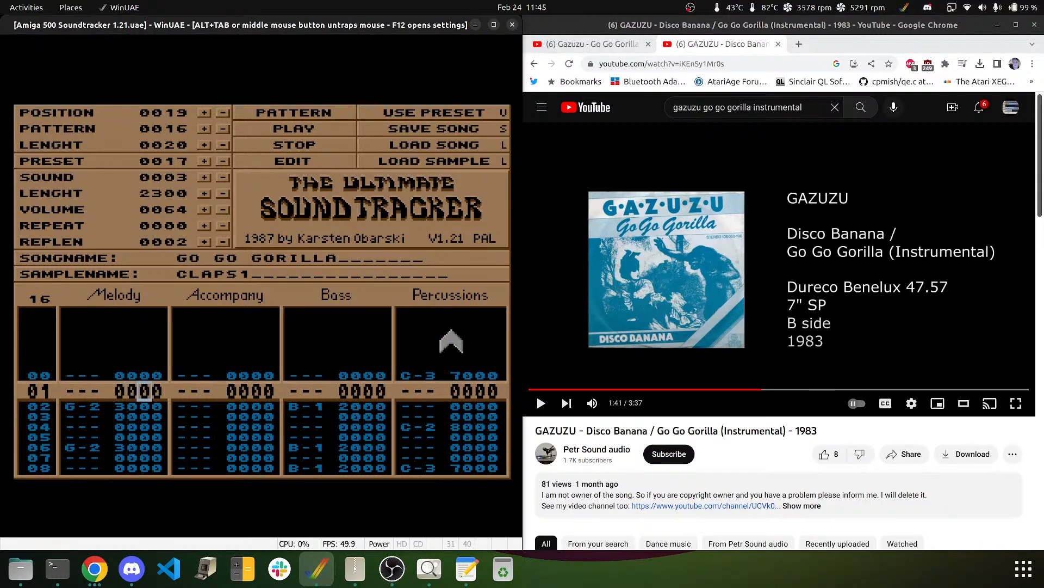
pyautogui.press('Up')
pyautogui.press('Right')
pyautogui.press('Right')
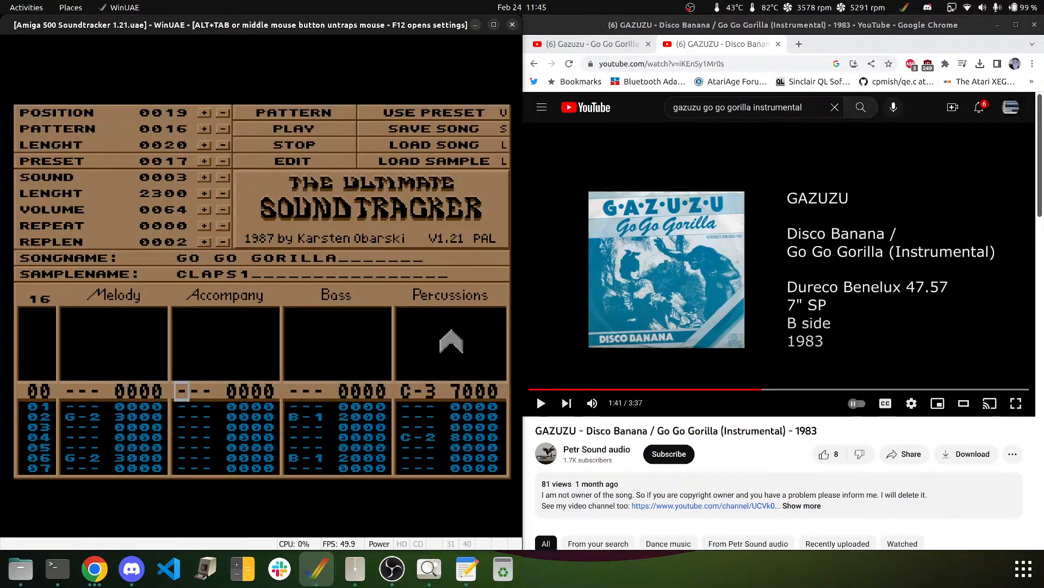
pyautogui.click(205, 178)
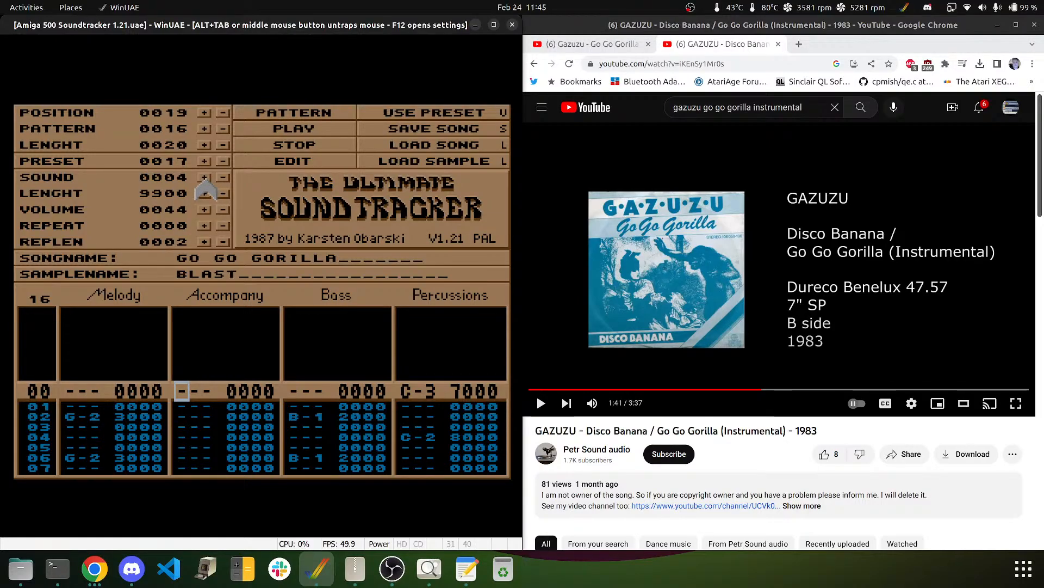
pyautogui.click(205, 178)
pyautogui.click(205, 179)
pyautogui.click(205, 178)
pyautogui.click(205, 178)
pyautogui.click(205, 179)
pyautogui.click(205, 179)
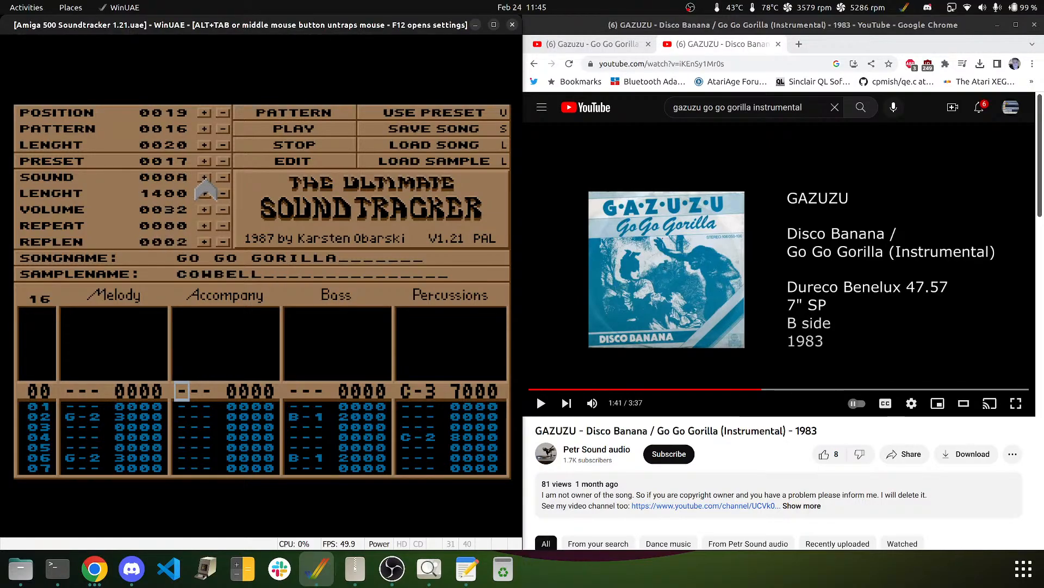
pyautogui.click(206, 178)
pyautogui.click(205, 178)
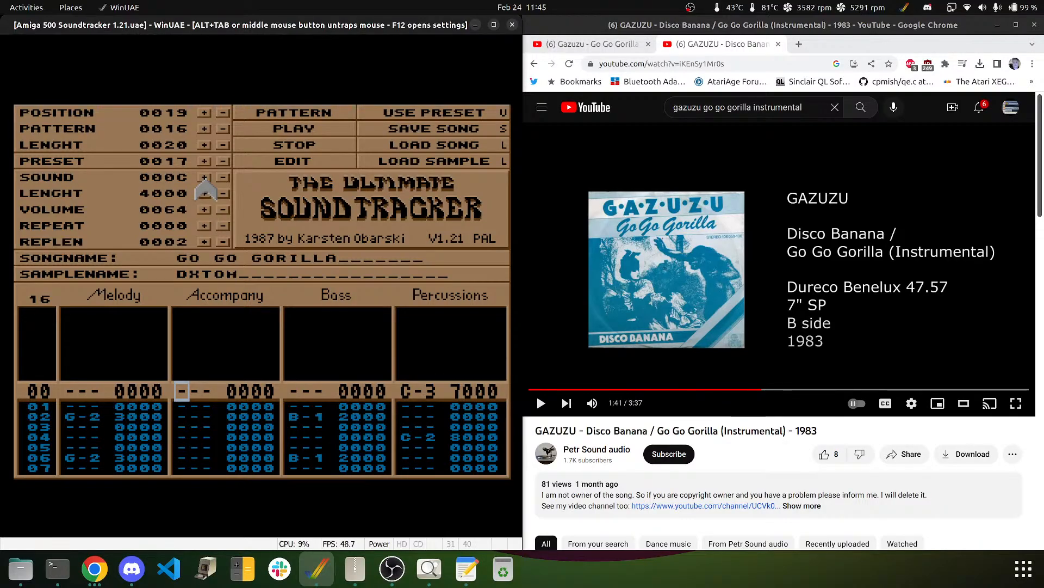
pyautogui.press('Down')
pyautogui.press('Down')
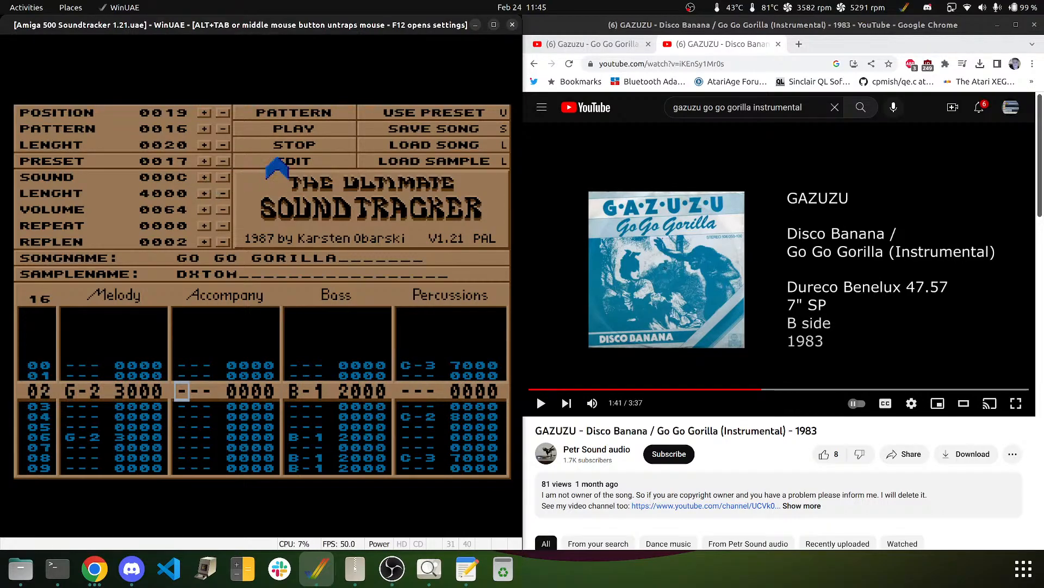
# - Enter DXTOM B-1 on Accompany rows 02 and 06 and F-1 on rows 07 and 10, then test-play
pyautogui.press('m')
pyautogui.press('Down')
pyautogui.press('Down')
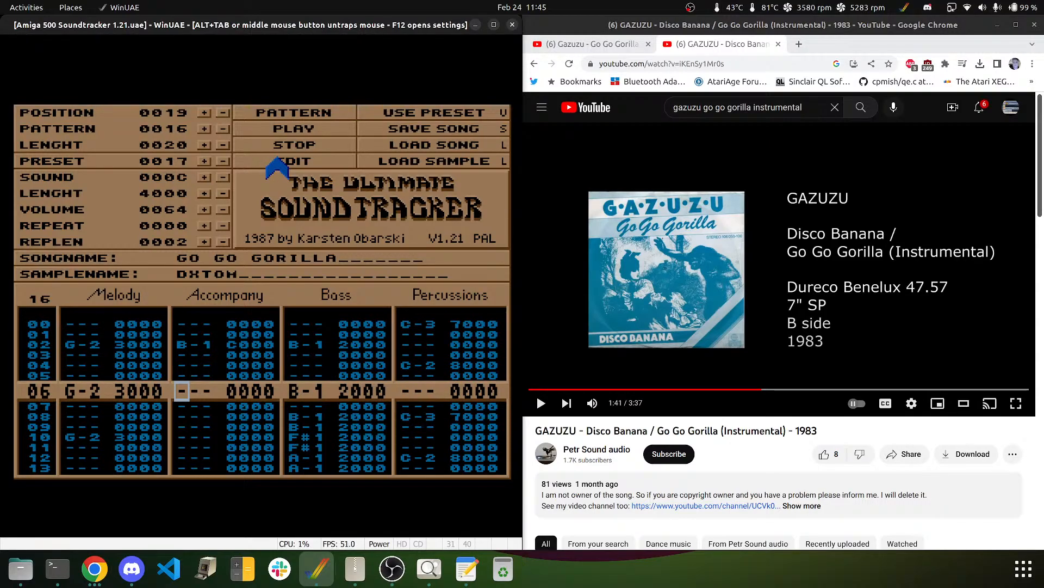
pyautogui.press('Down')
pyautogui.press('m')
pyautogui.press('v')
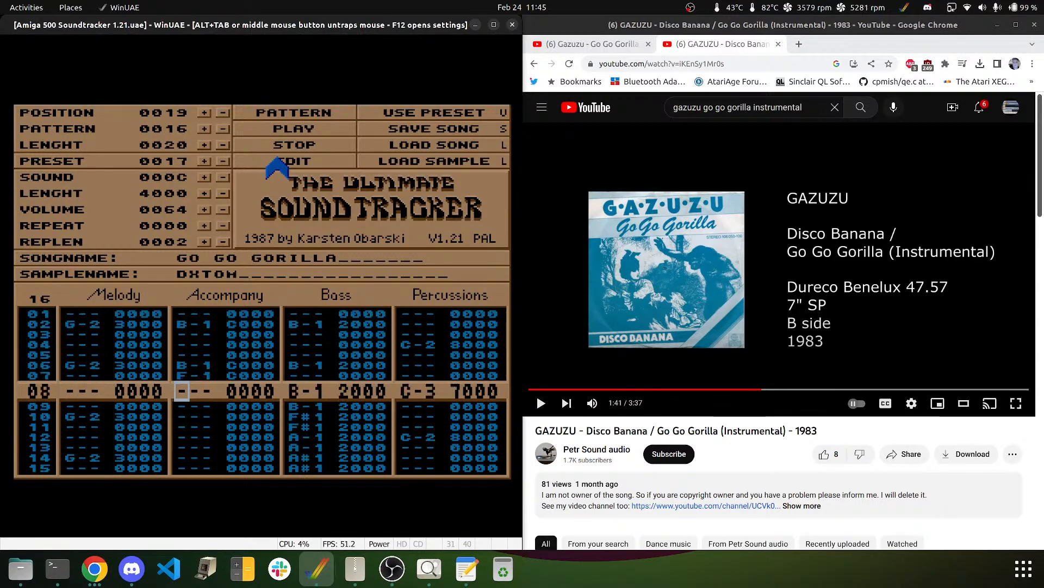
pyautogui.press('Down')
pyautogui.press('Down')
pyautogui.press('v')
pyautogui.press('Down')
pyautogui.press('Down')
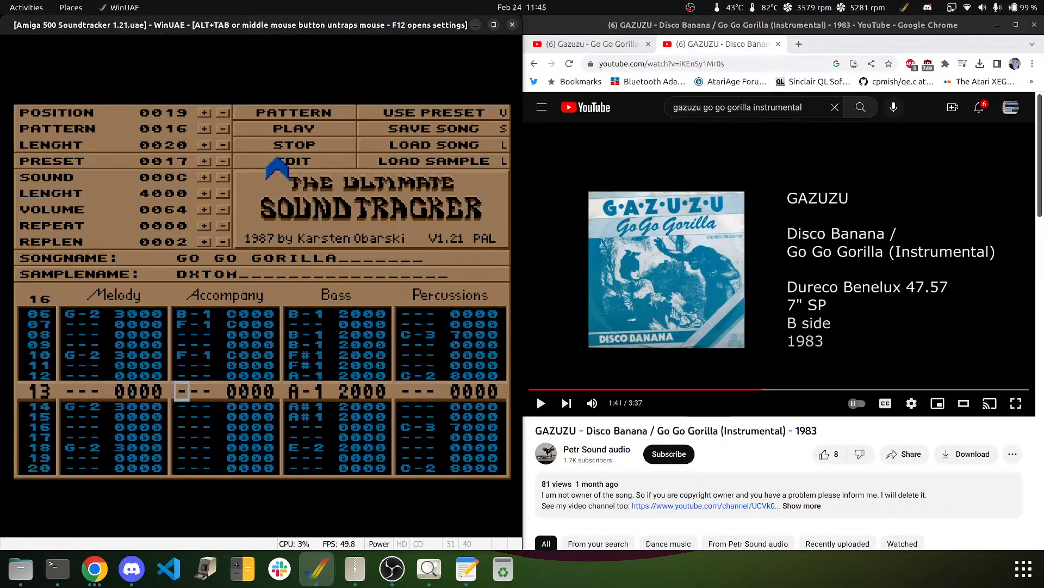
pyautogui.click(324, 112)
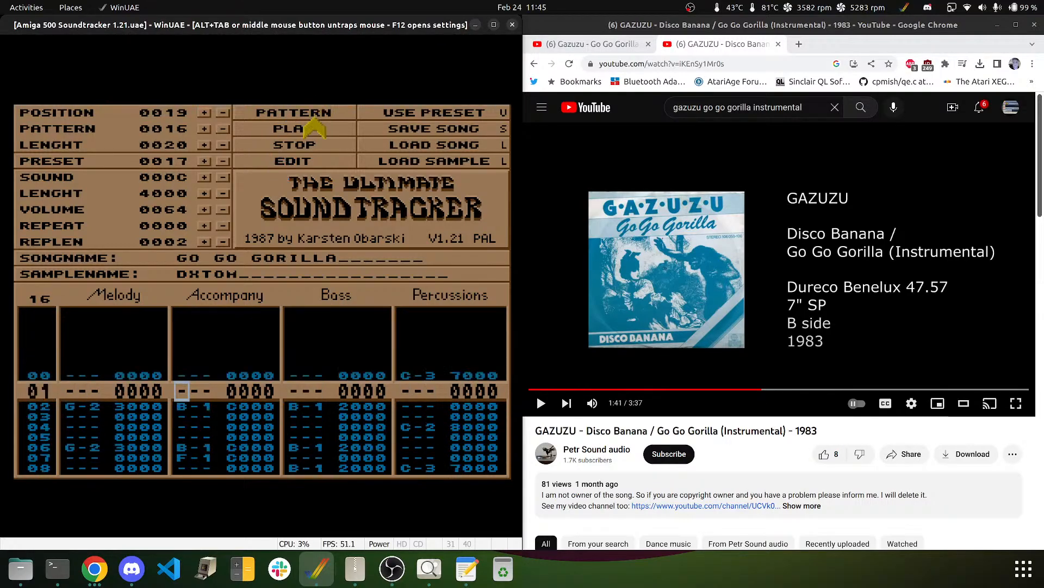
pyautogui.click(317, 145)
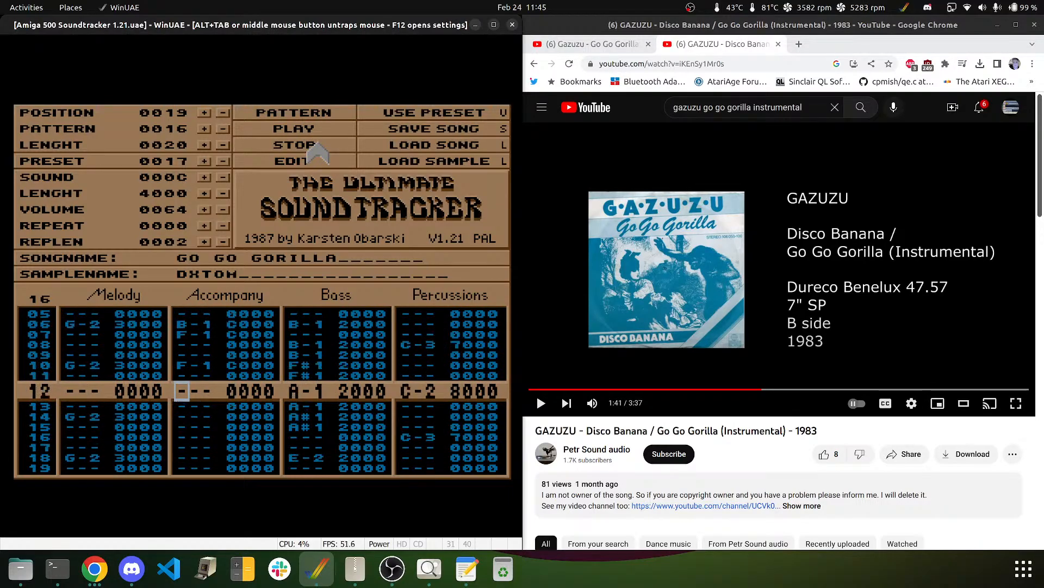
# - Add G-1 DXTOM notes on Accompany rows 12 and 14, then move down to the pattern's end
pyautogui.press('Up')
pyautogui.press('Up')
pyautogui.press('Up')
pyautogui.press('Up')
pyautogui.press('Up')
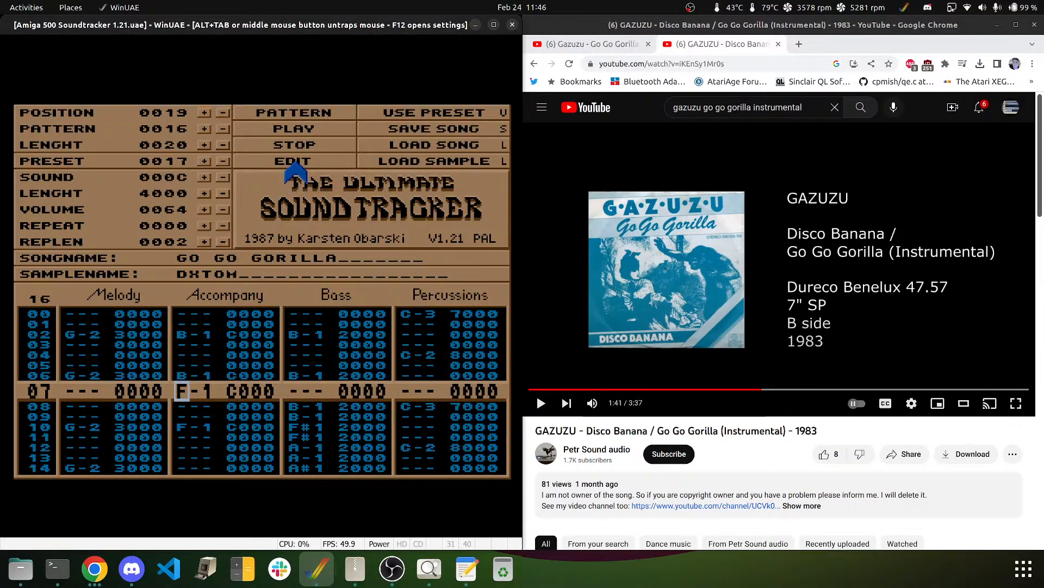
pyautogui.press('Down')
pyautogui.press('Down')
pyautogui.press('Down')
pyautogui.press('Down')
pyautogui.press('Down')
pyautogui.press('Down')
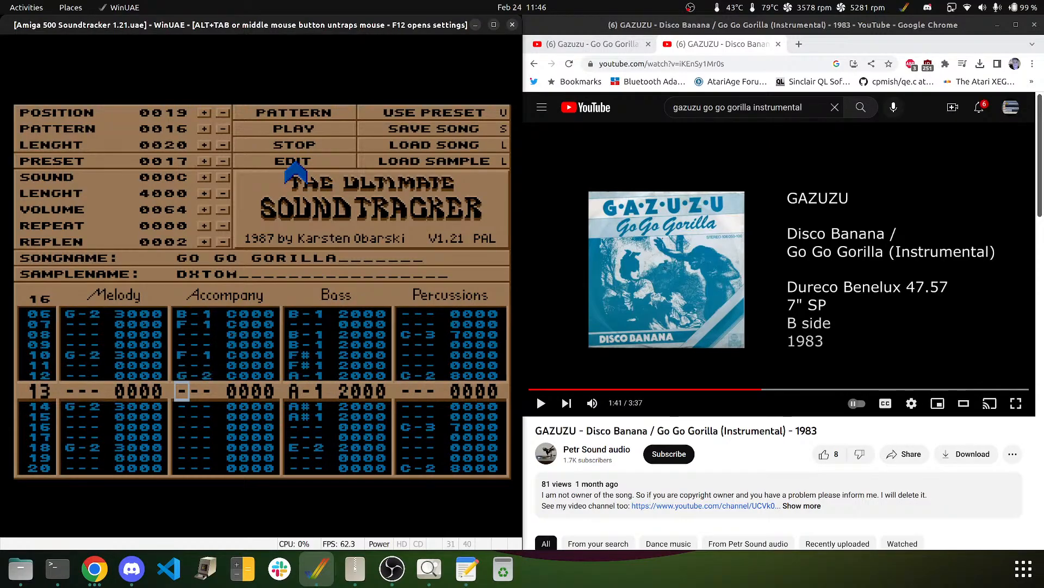
pyautogui.press('Up')
pyautogui.press('b')
pyautogui.press('Down')
pyautogui.press('b')
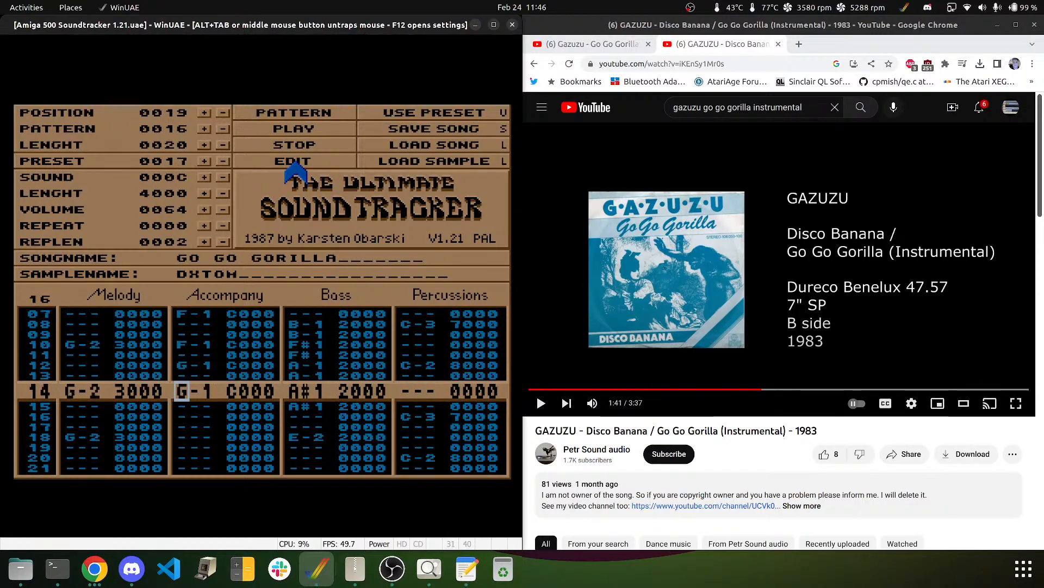
pyautogui.press('Down')
pyautogui.press('Down')
pyautogui.press('Down')
pyautogui.press('Down')
pyautogui.press('Down')
pyautogui.press('Down')
pyautogui.press('Down')
pyautogui.press('Down')
pyautogui.press('Down')
pyautogui.press('Down')
pyautogui.press('Down')
pyautogui.press('Down')
pyautogui.press('Down')
pyautogui.press('Down')
pyautogui.press('Down')
pyautogui.press('Down')
pyautogui.press('Down')
pyautogui.press('Down')
pyautogui.press('Down')
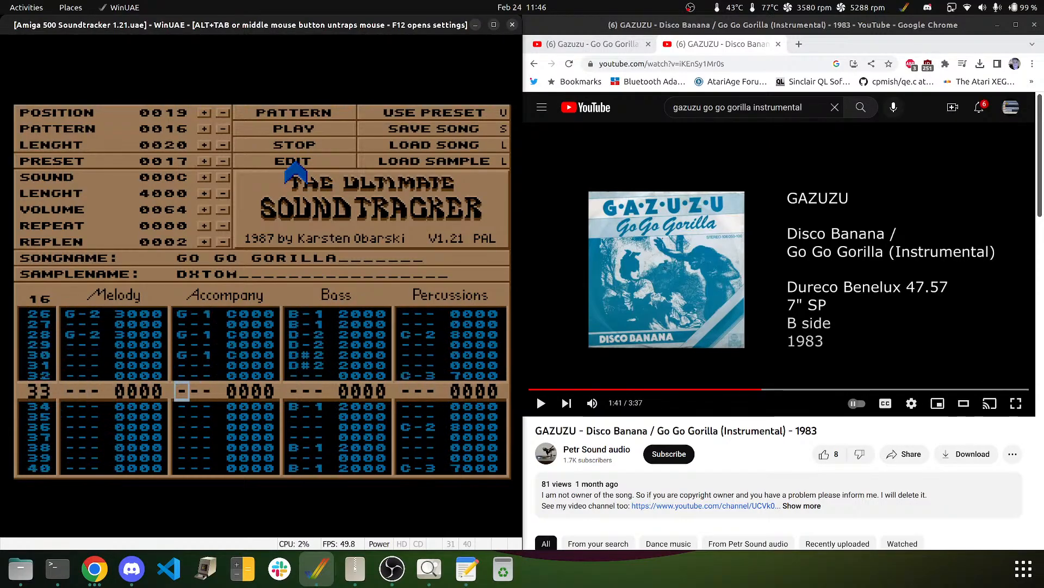
pyautogui.press('Down')
pyautogui.press('Down')
pyautogui.press('Down')
pyautogui.press('Down')
pyautogui.press('Down')
pyautogui.press('Down')
pyautogui.press('Down')
pyautogui.press('Down')
pyautogui.press('Down')
pyautogui.press('Down')
pyautogui.press('Down')
pyautogui.press('Down')
pyautogui.press('Down')
pyautogui.press('Down')
pyautogui.press('Down')
pyautogui.press('Down')
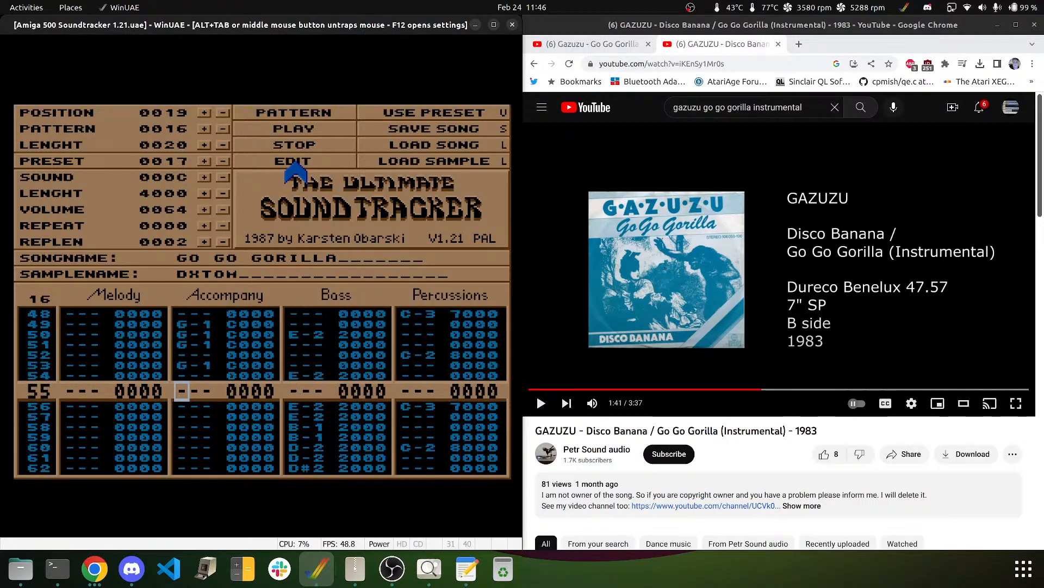
pyautogui.press('Down')
pyautogui.press('Down')
pyautogui.press('Down')
pyautogui.press('Down')
pyautogui.press('Down')
pyautogui.press('Down')
pyautogui.press('Down')
pyautogui.press('Down')
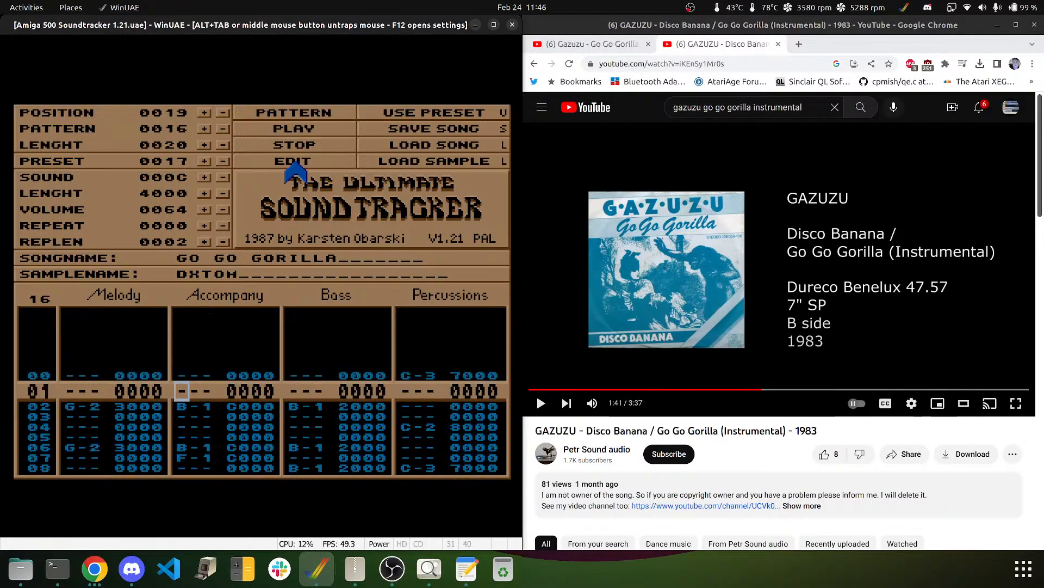
# - Play pattern 16 from the top to hear the new DXTOM accompaniment
pyautogui.click(269, 114)
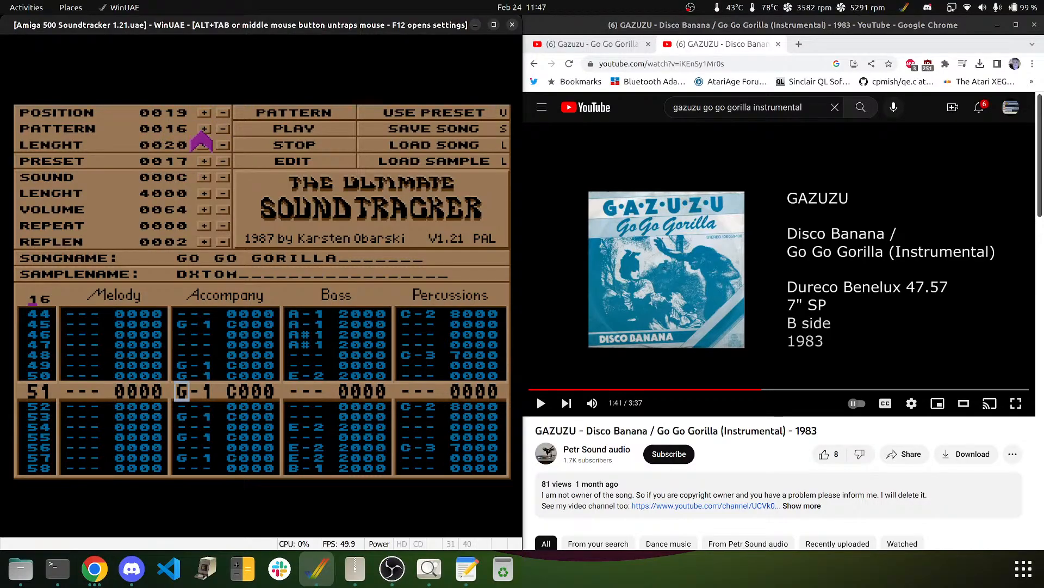
# - Load pattern 12, lower the position's pattern to 0008, play the song, then raise it to 0010
pyautogui.write('12')
pyautogui.press('Return')
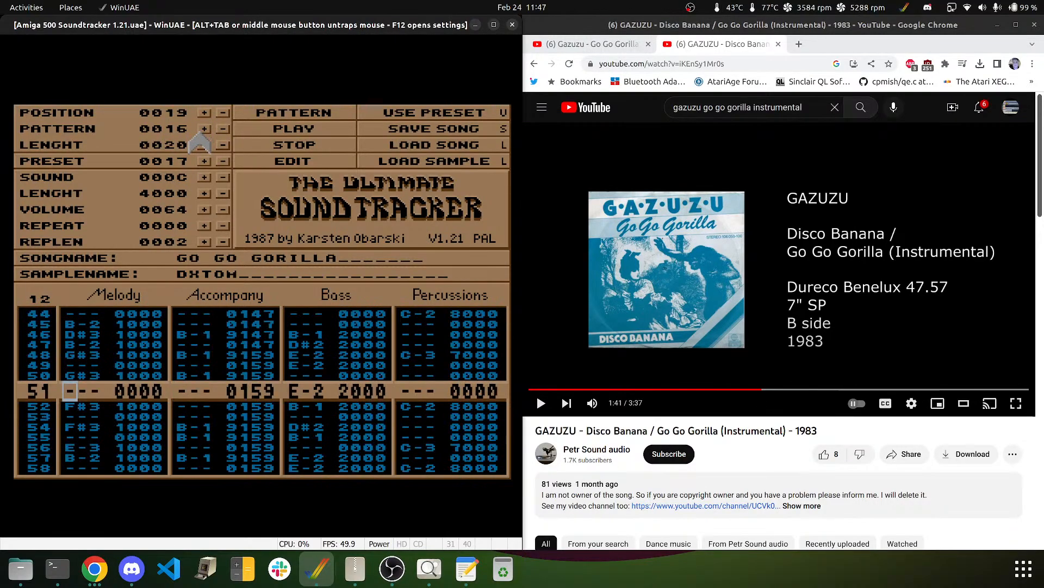
pyautogui.press('Up')
pyautogui.press('Up')
pyautogui.press('Up')
pyautogui.press('Up')
pyautogui.press('Up')
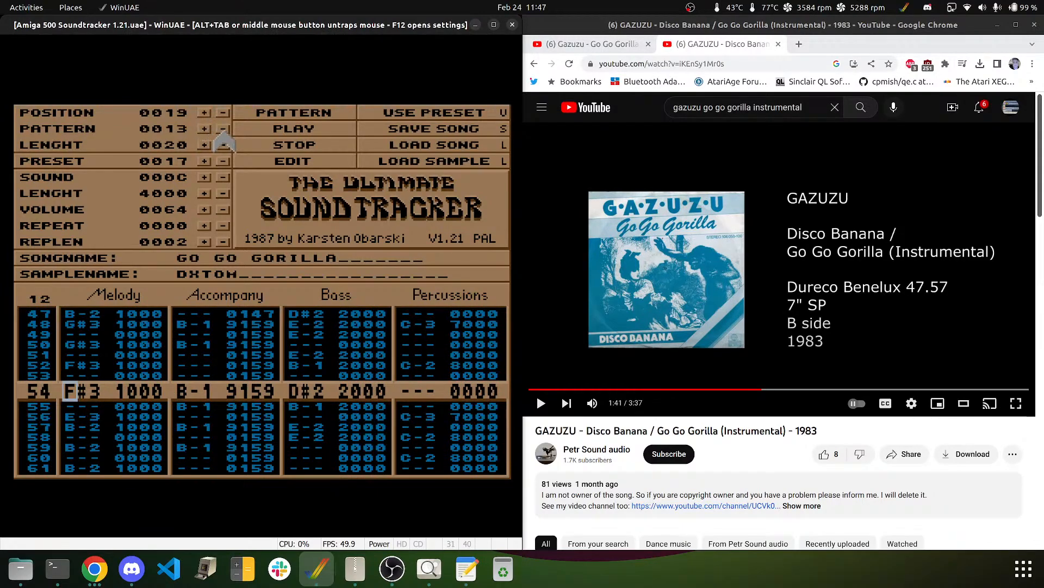
pyautogui.click(223, 131)
pyautogui.click(223, 130)
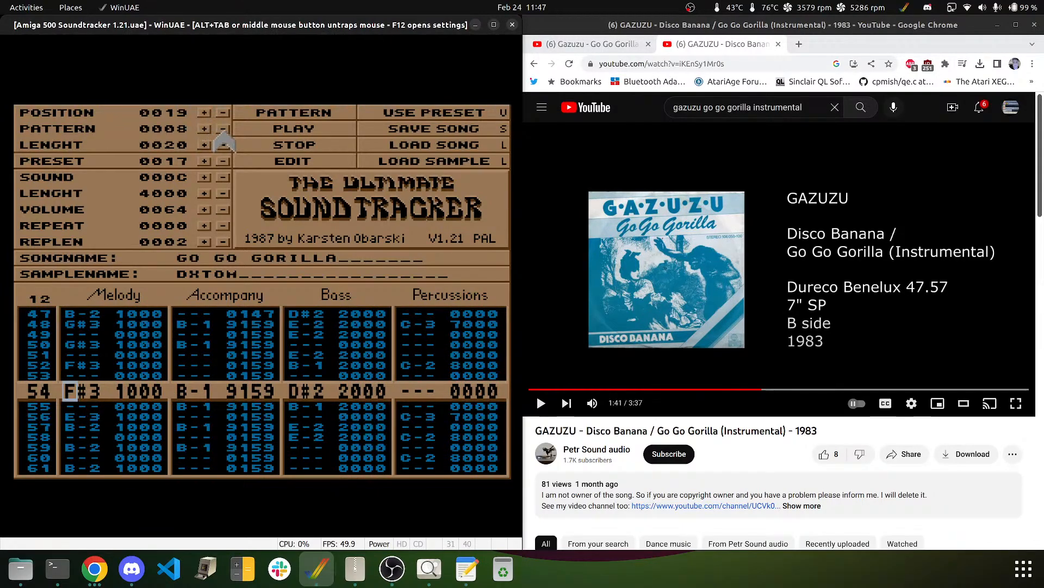
pyautogui.click(282, 126)
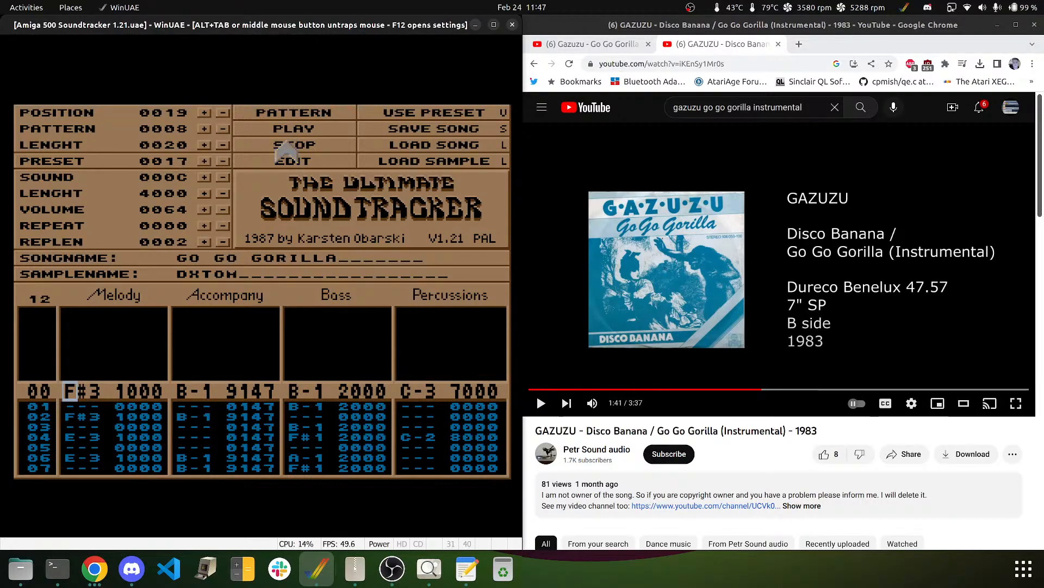
pyautogui.click(204, 129)
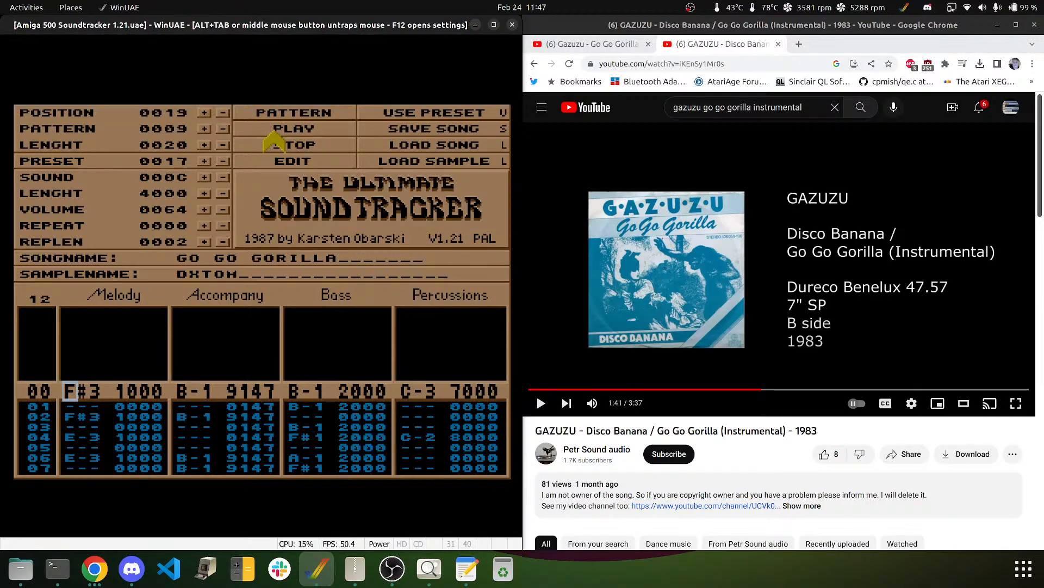
pyautogui.click(204, 128)
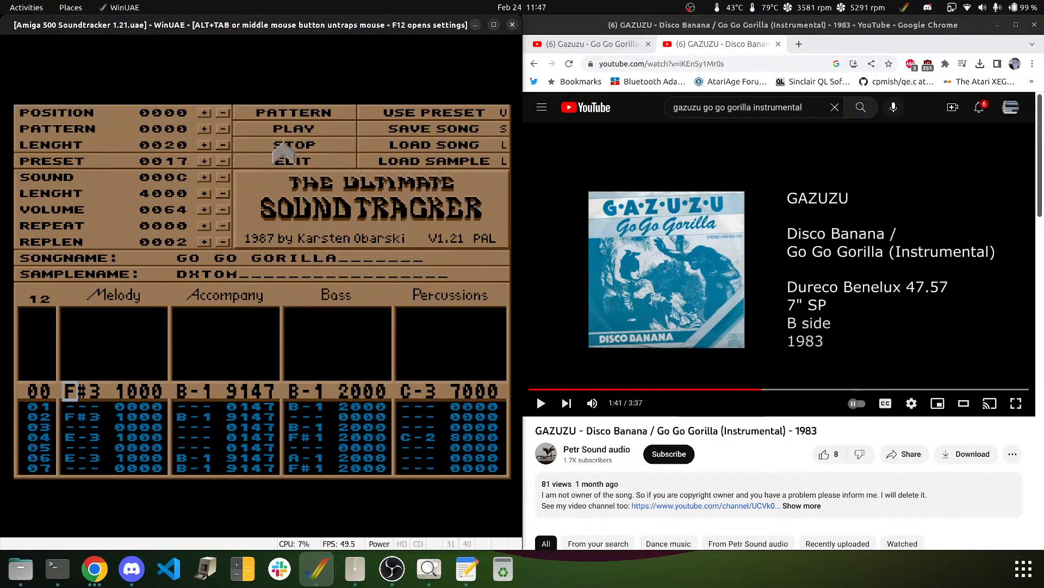
# - Advance to position 0020, set song length 0021, assign pattern 0003 there, and play the song
pyautogui.click(205, 113)
pyautogui.click(205, 114)
pyautogui.click(205, 114)
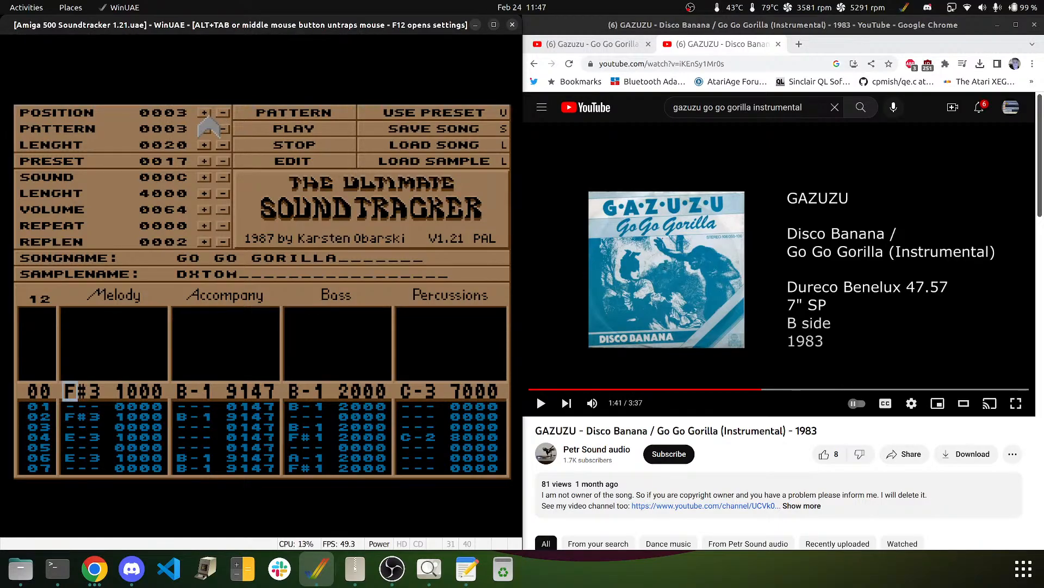
pyautogui.click(205, 114)
pyautogui.click(205, 114)
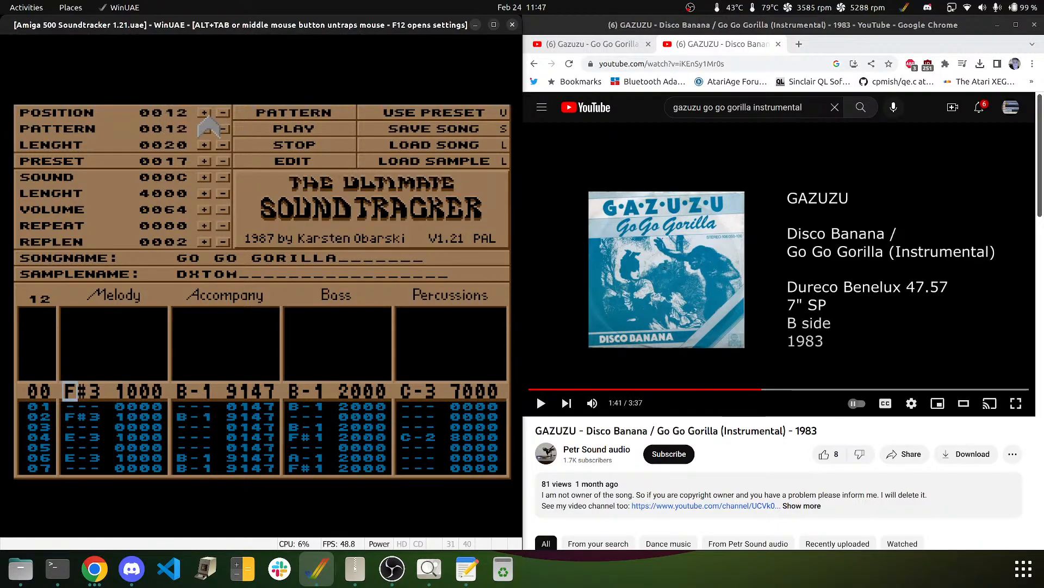
pyautogui.click(207, 116)
pyautogui.click(208, 117)
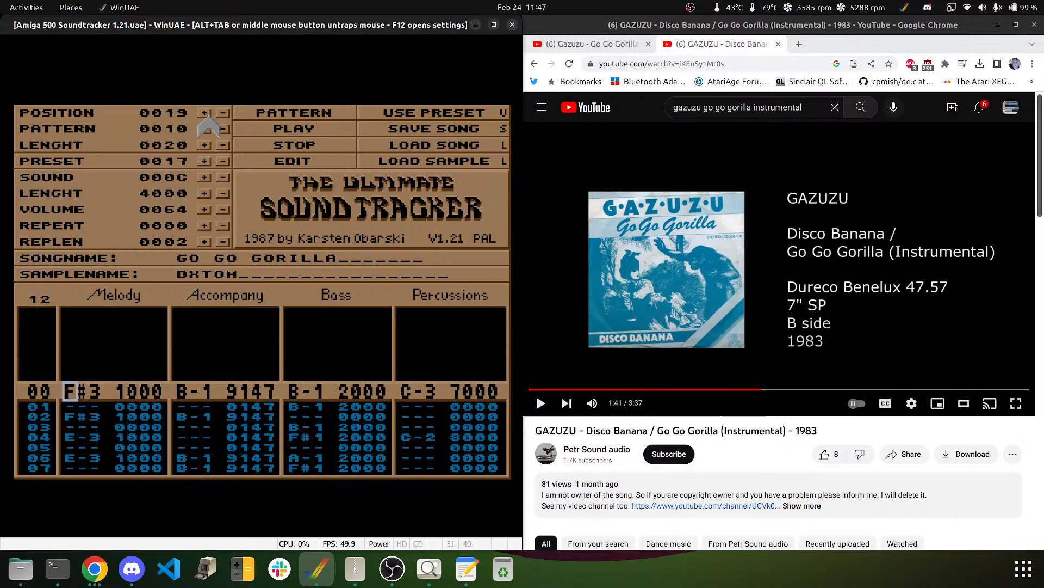
pyautogui.click(205, 146)
pyautogui.click(205, 115)
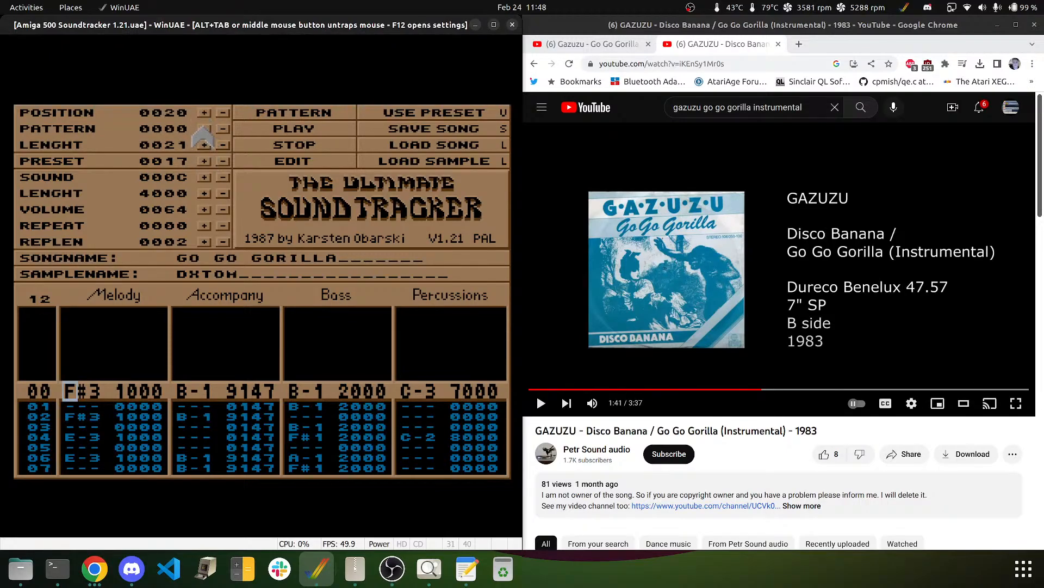
pyautogui.click(204, 129)
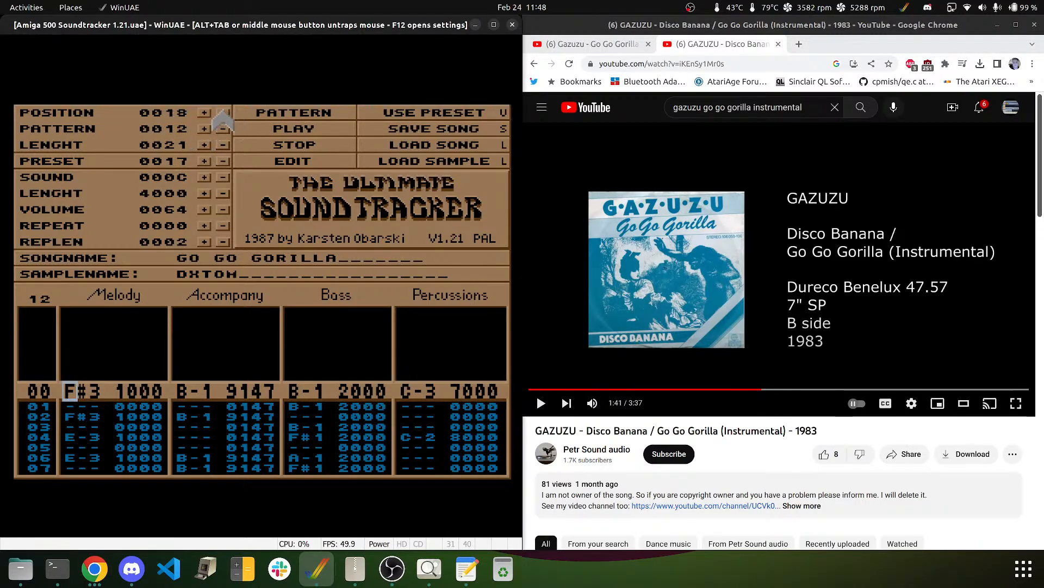
pyautogui.click(286, 130)
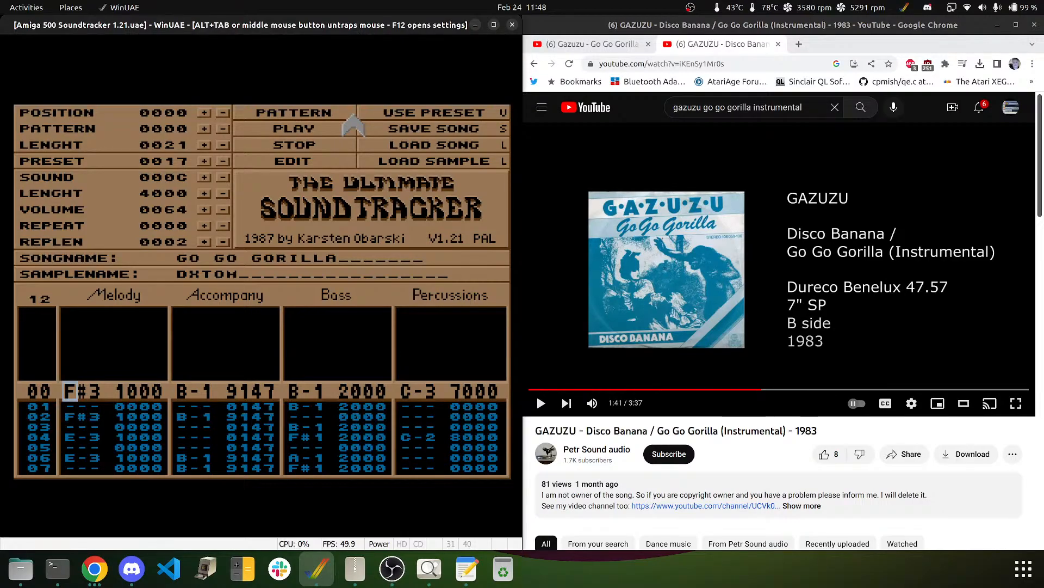
pyautogui.click(275, 125)
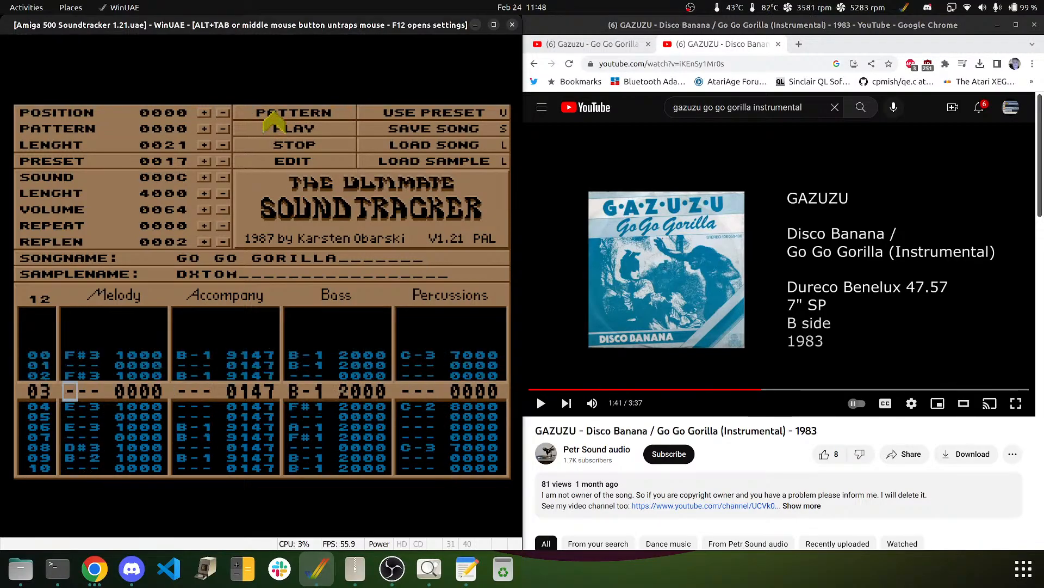
pyautogui.click(292, 143)
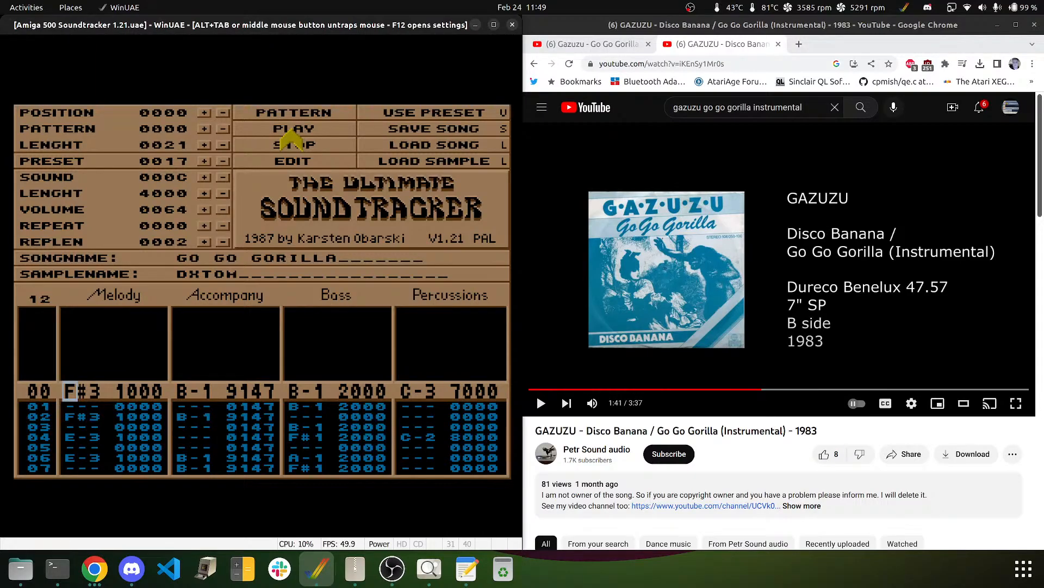
# - Step the song order forward to position 0020, which holds pattern 0011
pyautogui.hotkey('shift', 'Right')
pyautogui.hotkey('shift', 'Right')
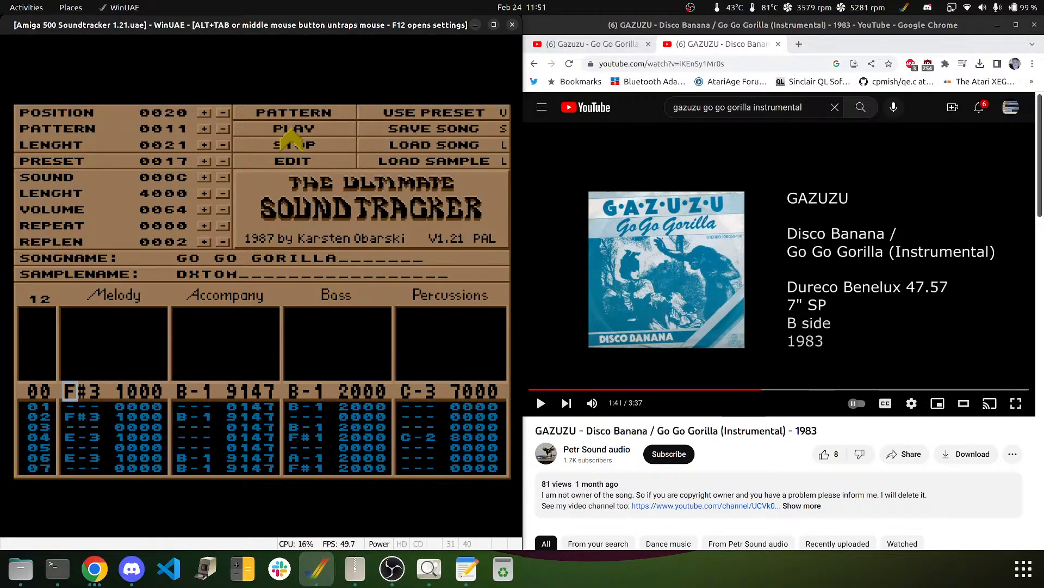
# - Stop the song to reset it to position 0000 and save Go Go Gorilla to disk
pyautogui.click(292, 143)
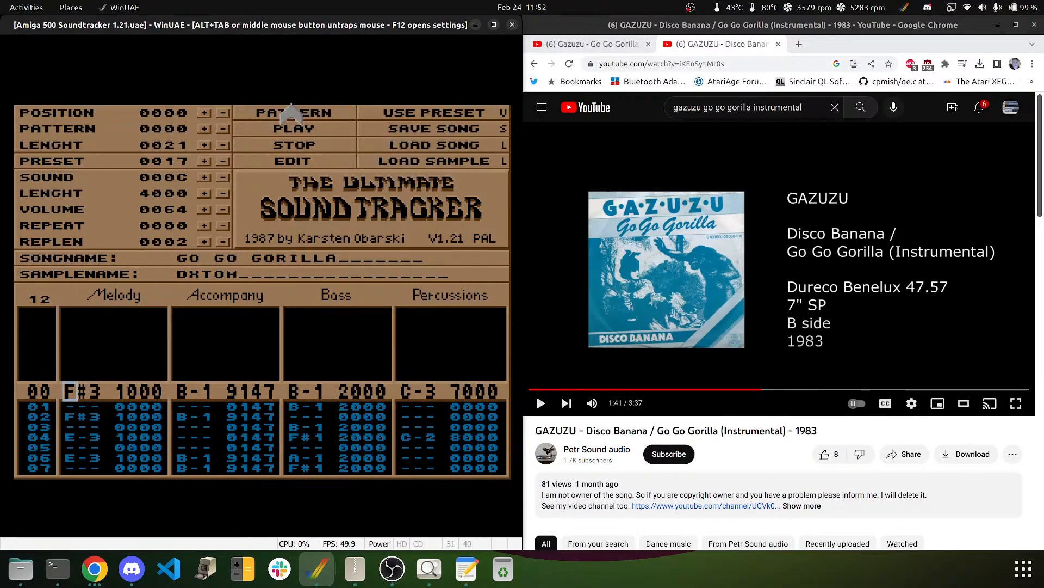
pyautogui.click(414, 132)
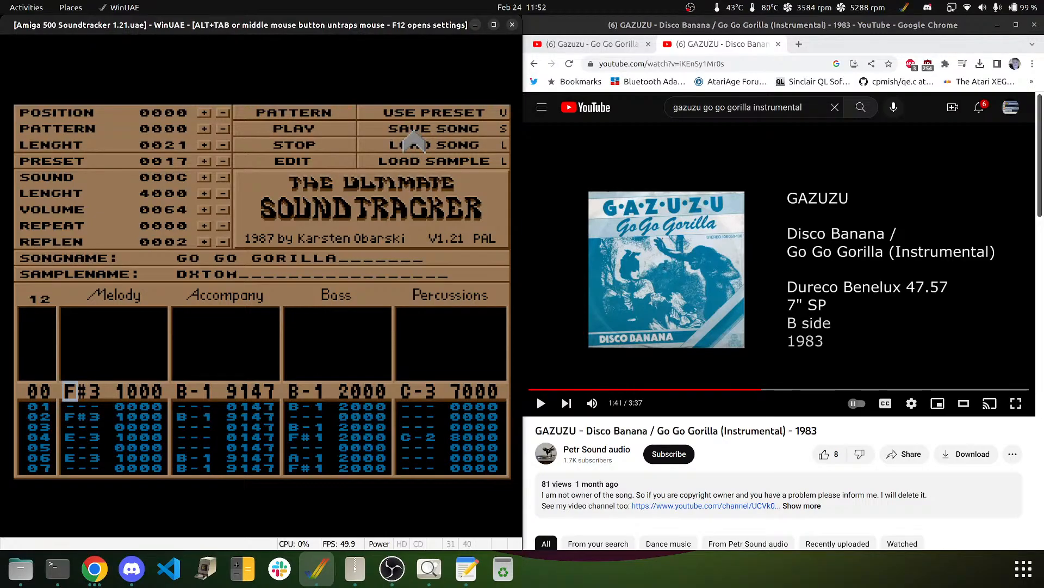
# - In the WinUAE settings, insert NoiseTracker 1.0.adf into drive DF0 and restart the Amiga
pyautogui.press('F12')
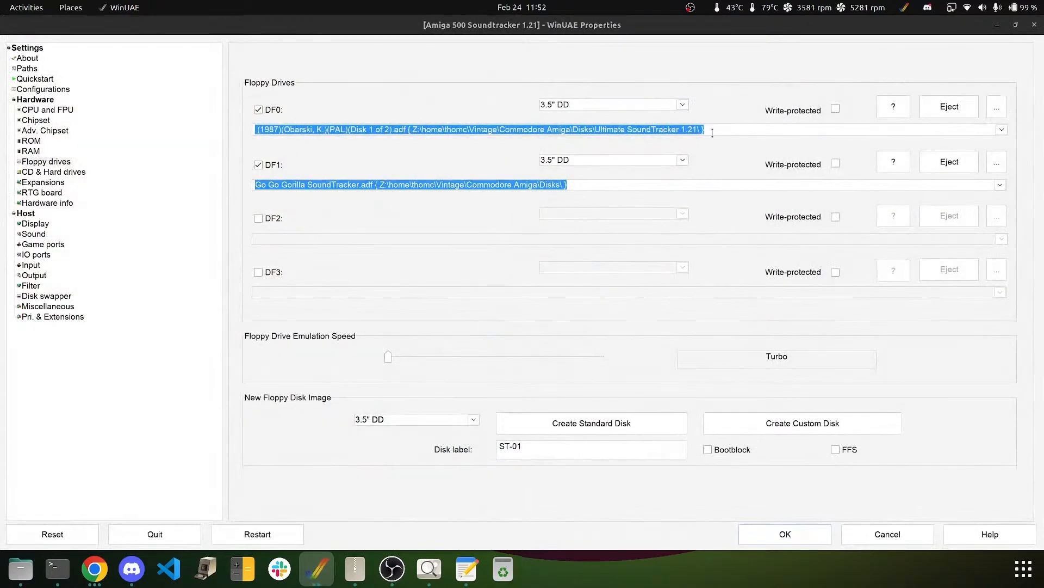
pyautogui.click(1001, 132)
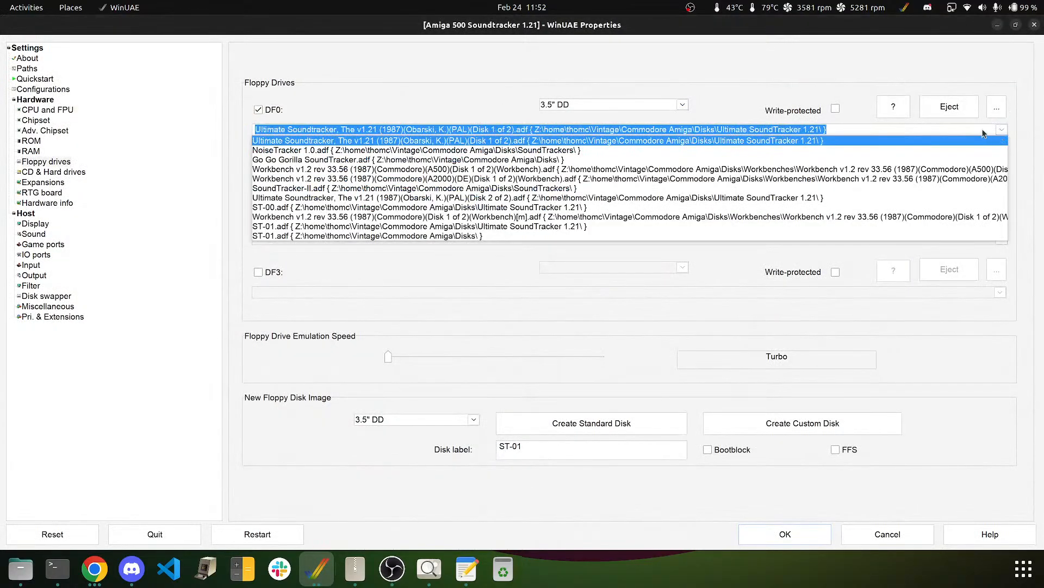
pyautogui.click(675, 151)
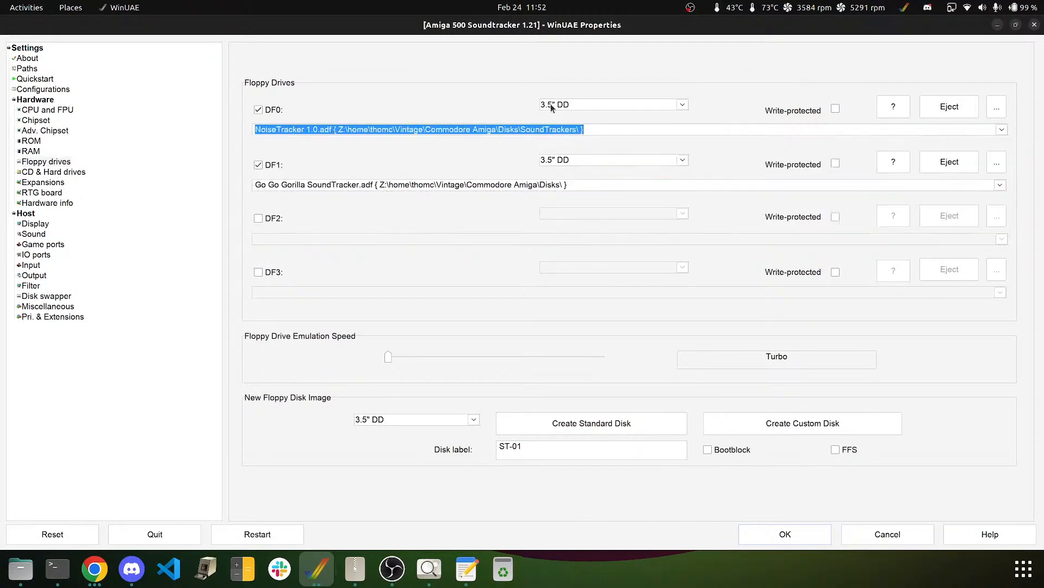
pyautogui.click(271, 539)
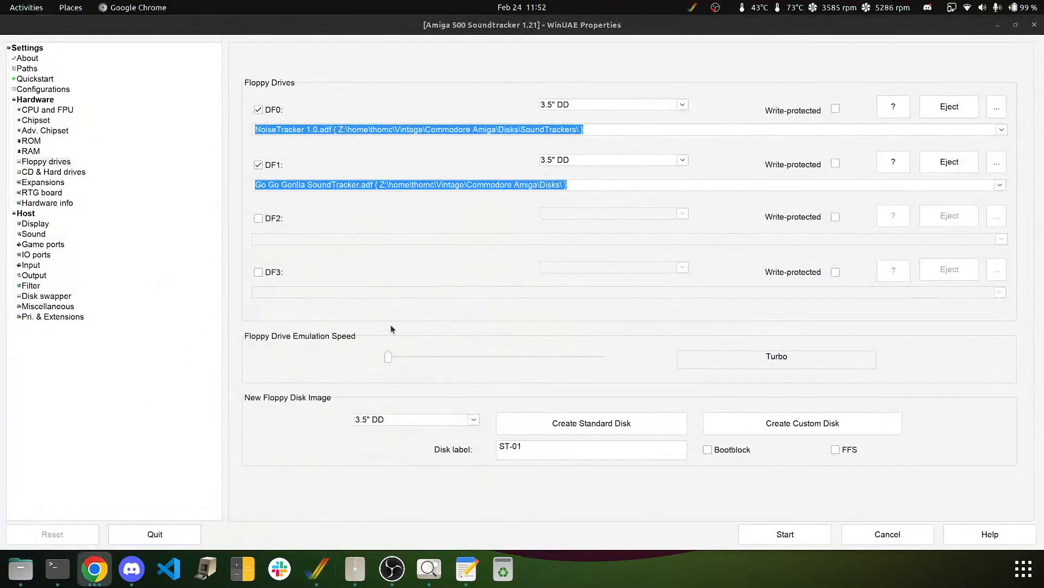
# - Start the emulation so NoiseTracker V1.0 boots from the new disk
pyautogui.click(761, 534)
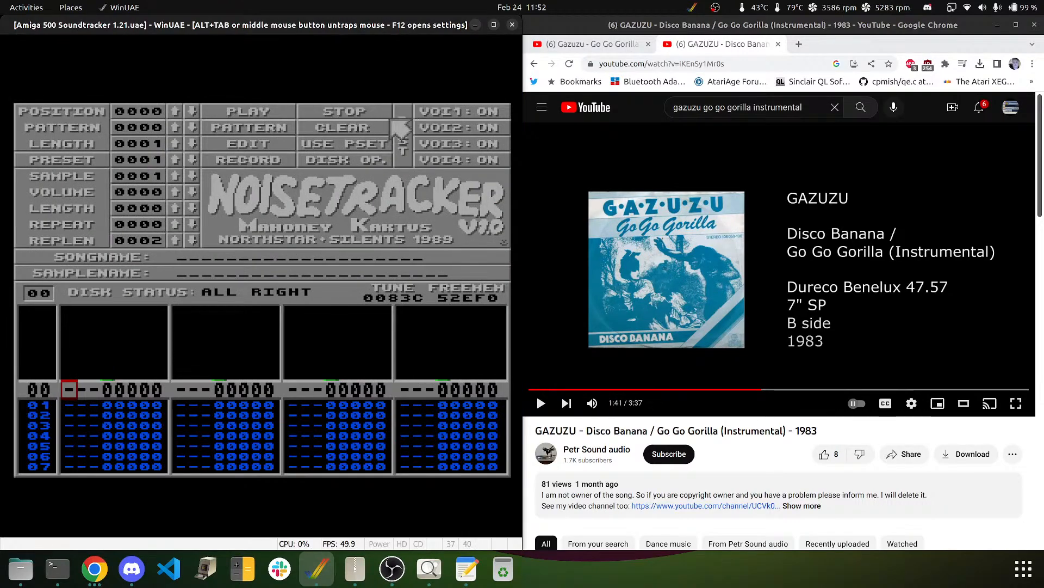
# - Load GO GO GORILLA from the Disk Op song list, then close the disk panel
pyautogui.click(328, 162)
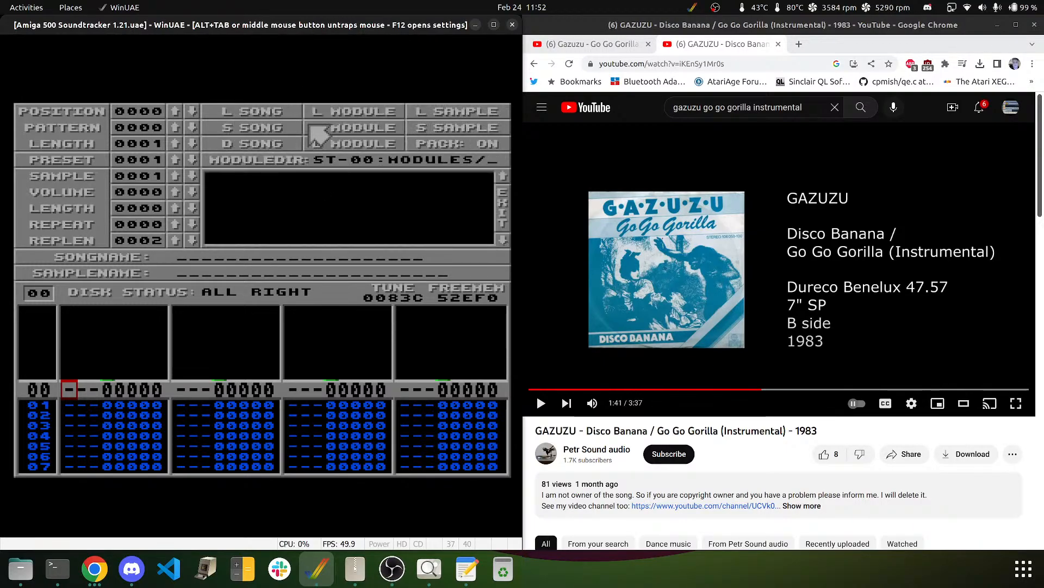
pyautogui.click(233, 112)
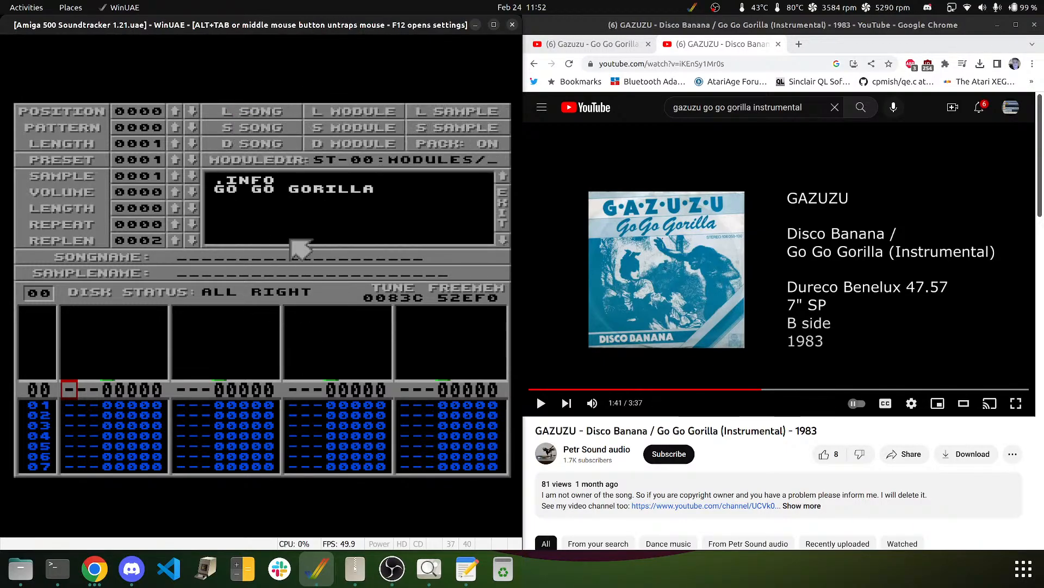
pyautogui.click(231, 192)
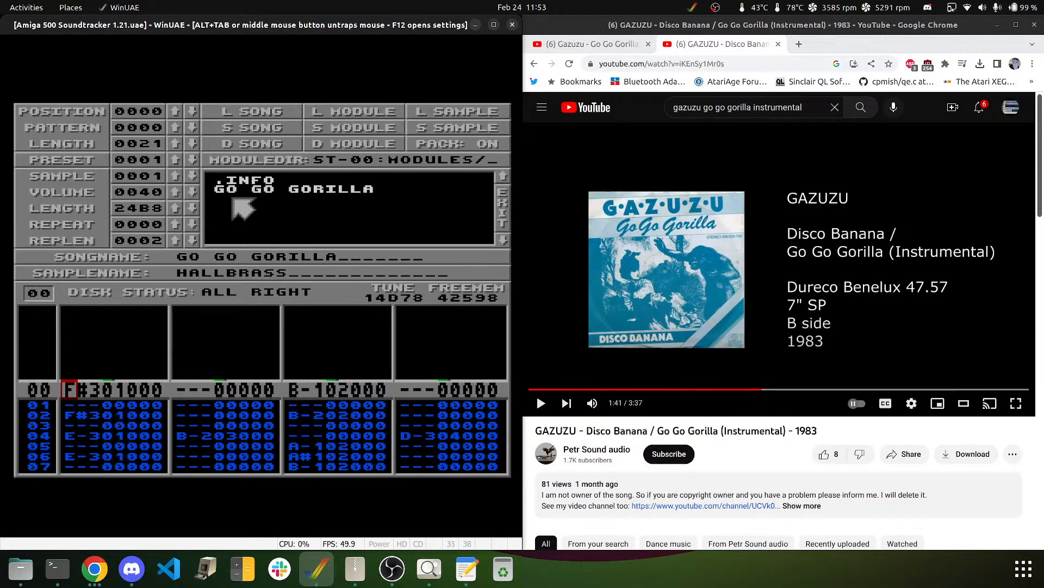
pyautogui.click(503, 214)
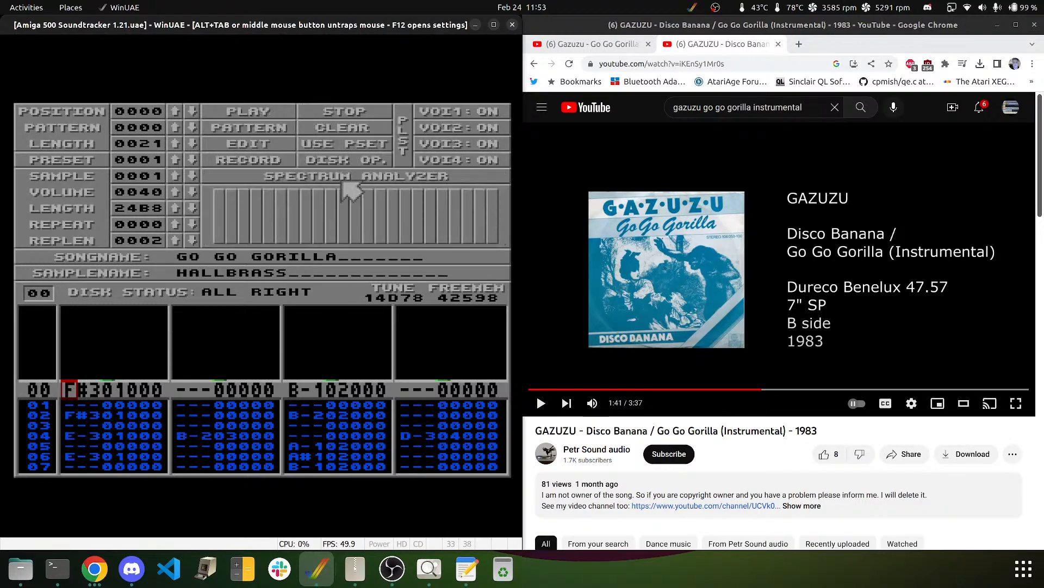
# - Play GO GO GORILLA and stop it at position 0003, row 48
pyautogui.click(235, 111)
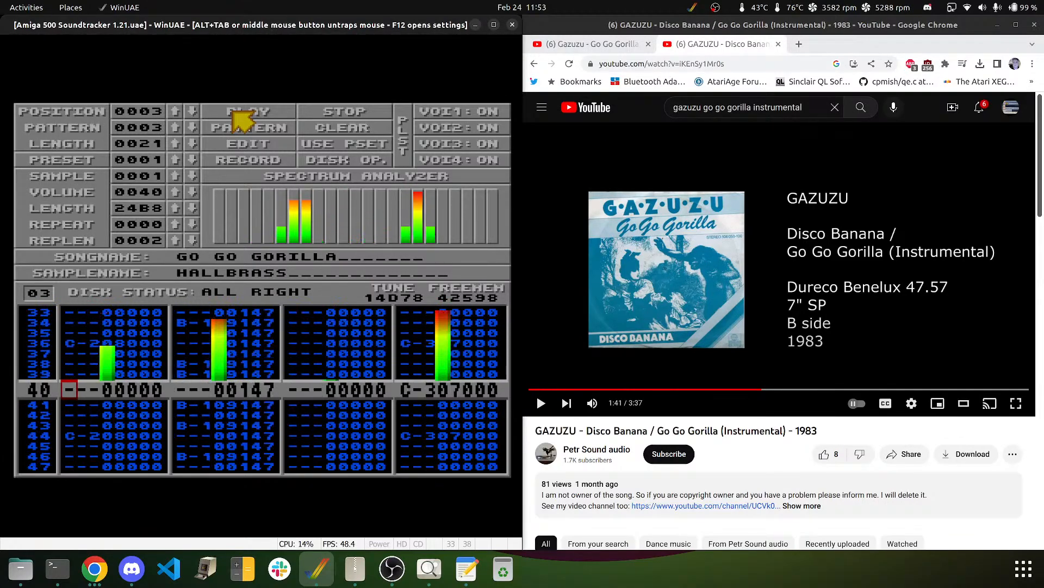
pyautogui.click(331, 115)
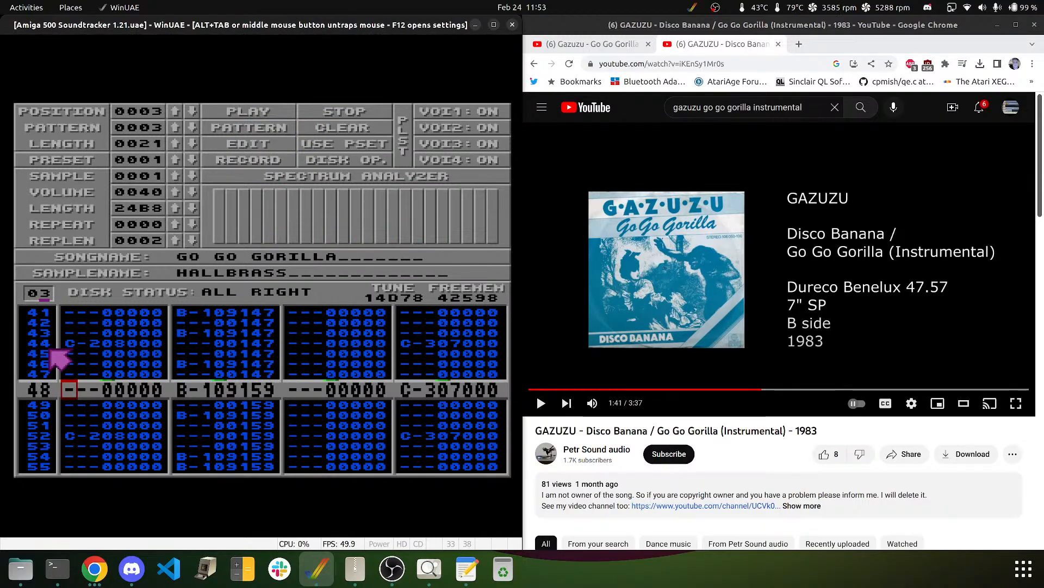
# - Zero track two's effect digit on every row of pattern 0003, from row 00 to the last row
pyautogui.press('Down')
pyautogui.press('Down')
pyautogui.press('Down')
pyautogui.press('Down')
pyautogui.press('Down')
pyautogui.press('Down')
pyautogui.press('Down')
pyautogui.press('Down')
pyautogui.press('Down')
pyautogui.press('Down')
pyautogui.press('Down')
pyautogui.press('Down')
pyautogui.press('Down')
pyautogui.press('Down')
pyautogui.press('Down')
pyautogui.press('Down')
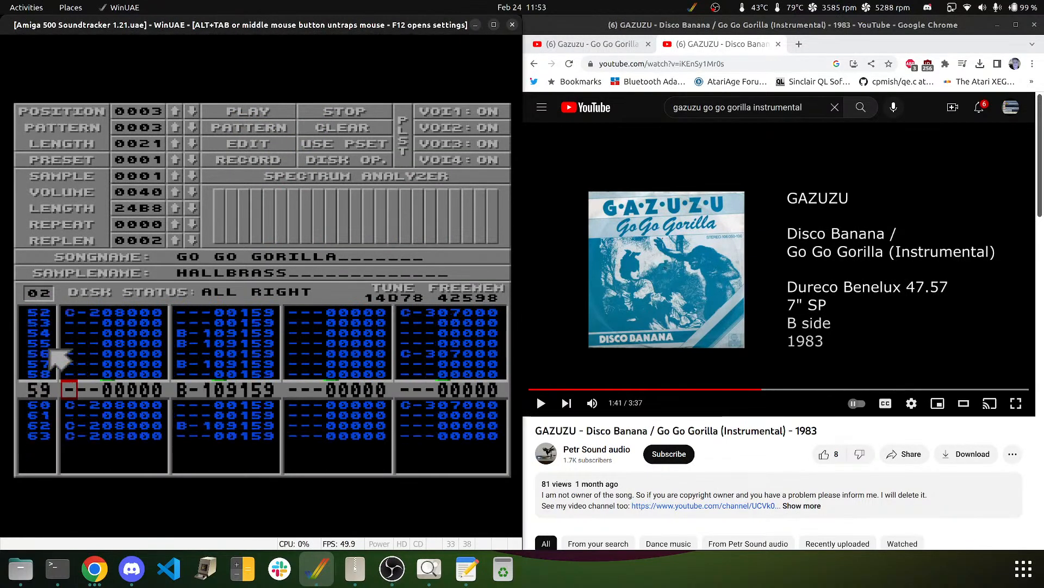
pyautogui.press('Right')
pyautogui.press('Right')
pyautogui.press('Right')
pyautogui.press('Right')
pyautogui.press('Right')
pyautogui.press('Right')
pyautogui.press('Right')
pyautogui.press('Right')
pyautogui.press('Right')
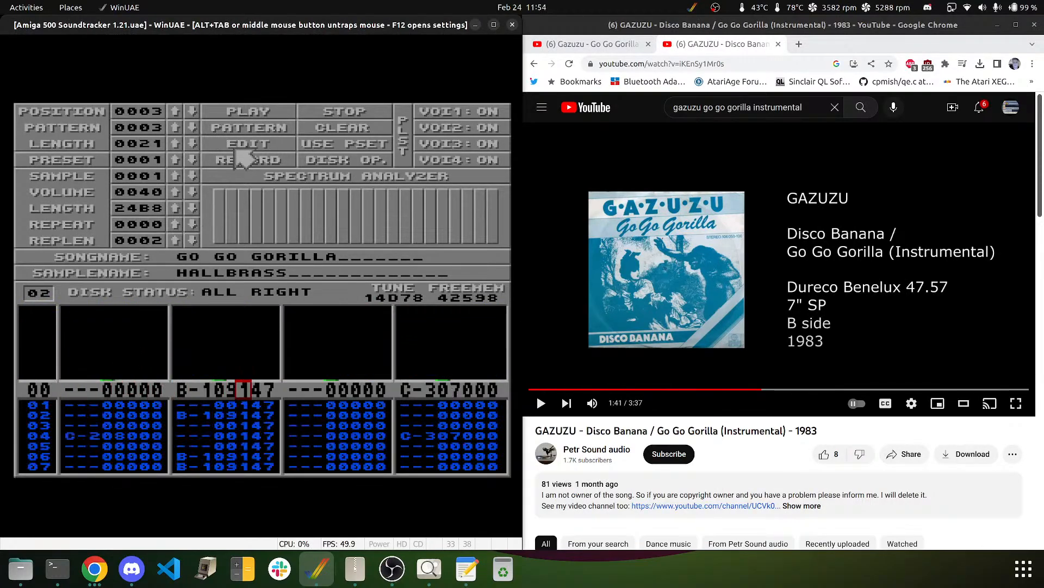
pyautogui.press('Down')
pyautogui.press('Down')
pyautogui.press('Down')
pyautogui.press('Down')
pyautogui.press('Down')
pyautogui.press('Down')
pyautogui.press('Down')
pyautogui.press('Down')
pyautogui.press('Down')
pyautogui.press('Down')
pyautogui.press('Down')
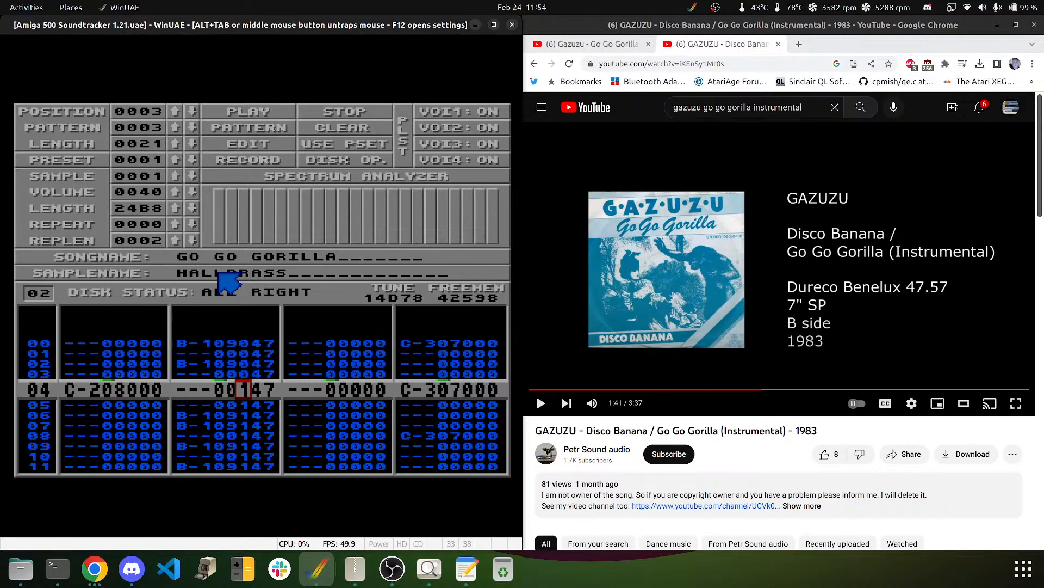
pyautogui.press('0')
pyautogui.press('0')
pyautogui.press('0')
pyautogui.press('0')
pyautogui.press('0')
pyautogui.press('0')
pyautogui.press('0')
pyautogui.press('0')
pyautogui.press('0')
pyautogui.press('0')
pyautogui.press('0')
pyautogui.press('0')
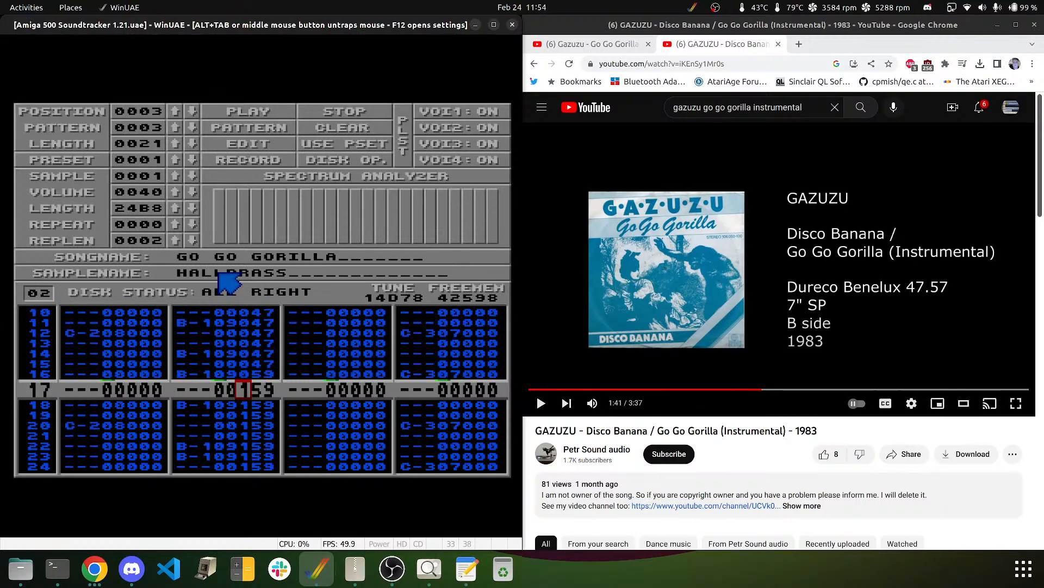
pyautogui.press('0')
pyautogui.press('0')
pyautogui.press('0')
pyautogui.press('0')
pyautogui.press('0')
pyautogui.press('0')
pyautogui.press('0')
pyautogui.press('0')
pyautogui.press('0')
pyautogui.press('0')
pyautogui.press('0')
pyautogui.press('0')
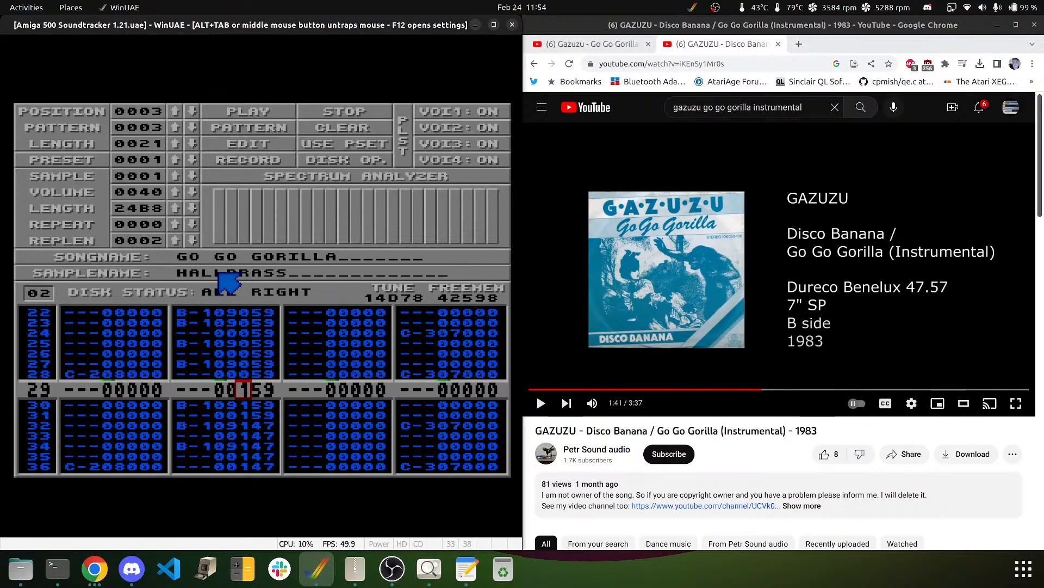
pyautogui.press('0')
pyautogui.press('0')
pyautogui.press('0')
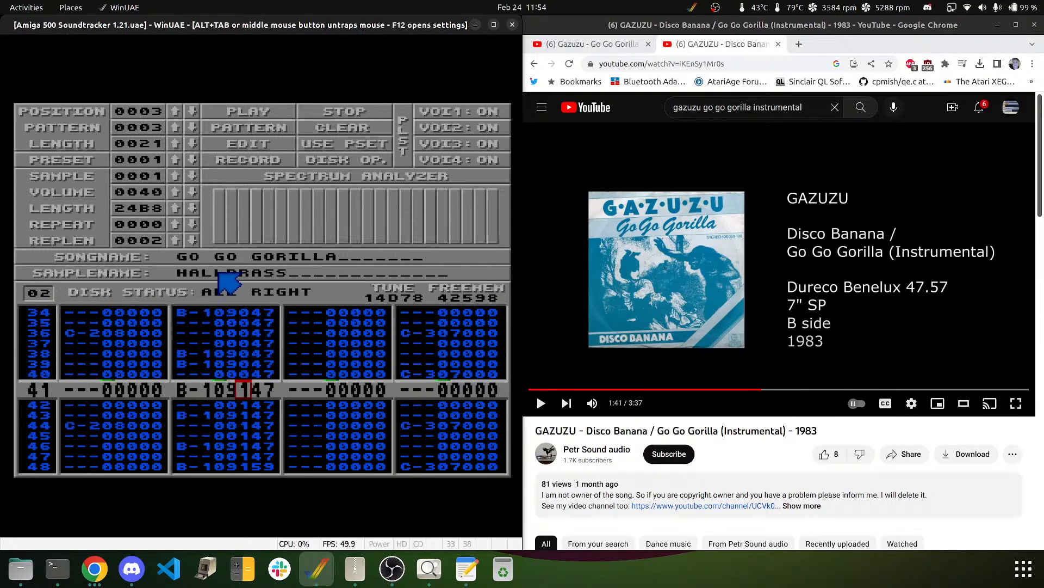
pyautogui.press('0')
pyautogui.press('0')
pyautogui.press('0')
pyautogui.press('0')
pyautogui.press('0')
pyautogui.press('0')
pyautogui.press('0')
pyautogui.press('0')
pyautogui.press('0')
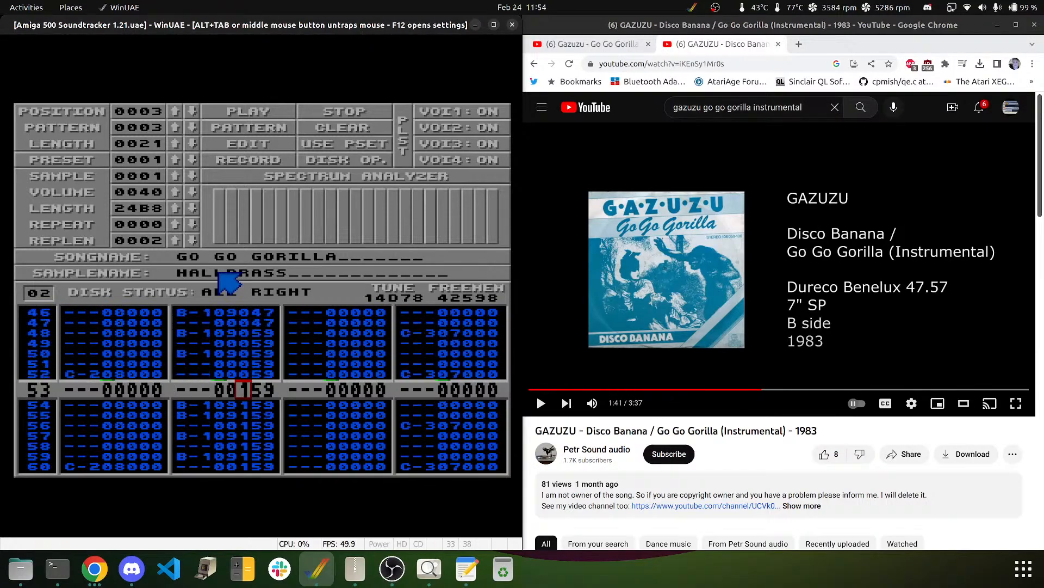
pyautogui.press('0')
pyautogui.press('0')
pyautogui.press('0')
pyautogui.press('0')
pyautogui.press('0')
pyautogui.press('0')
pyautogui.press('0')
pyautogui.press('0')
pyautogui.press('0')
pyautogui.press('0')
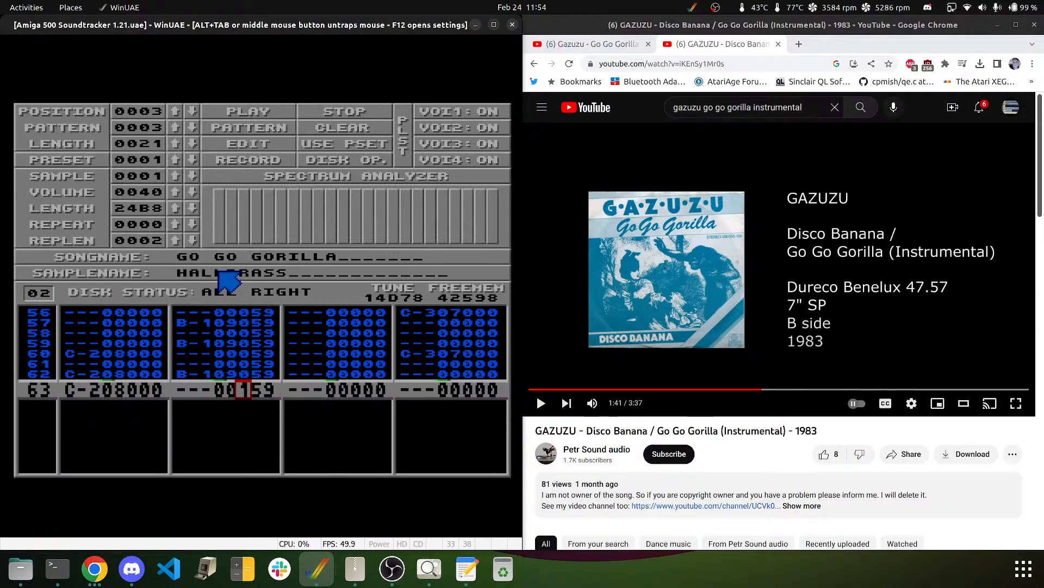
pyautogui.press('0')
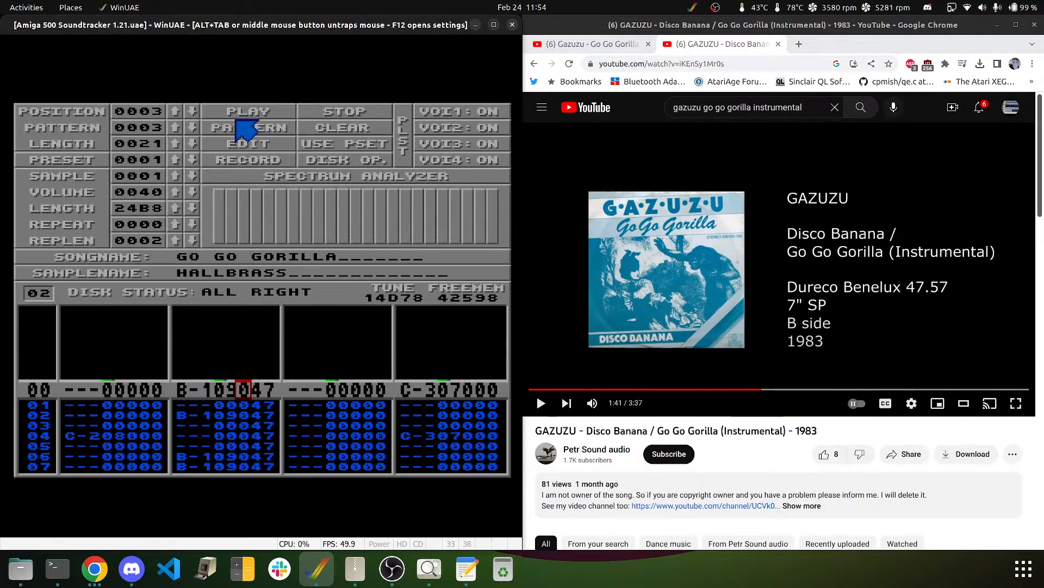
# - Play pattern 0003 to hear the change, stop it, then restore track two's original values
pyautogui.click(266, 126)
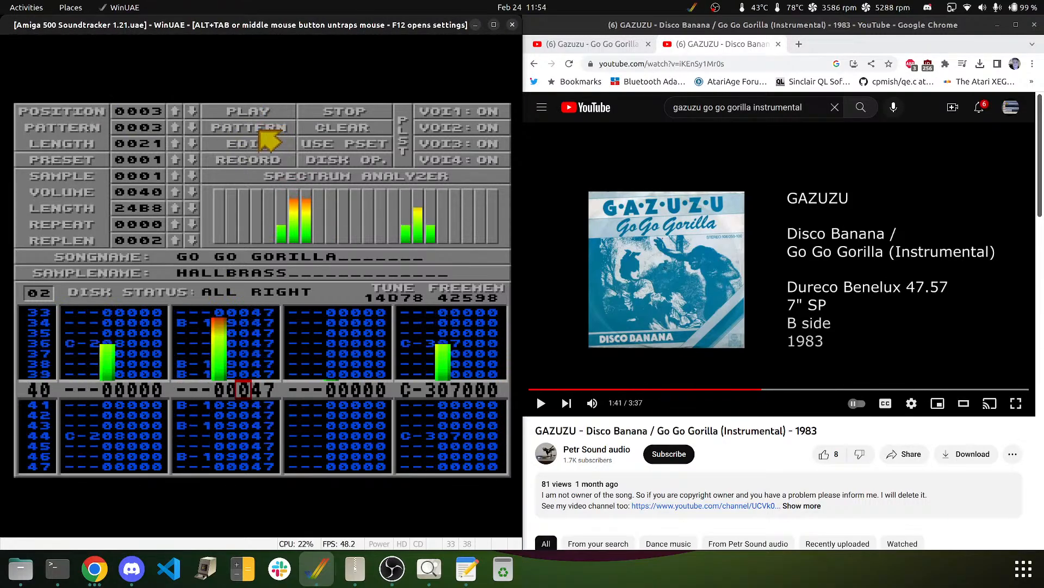
pyautogui.click(324, 113)
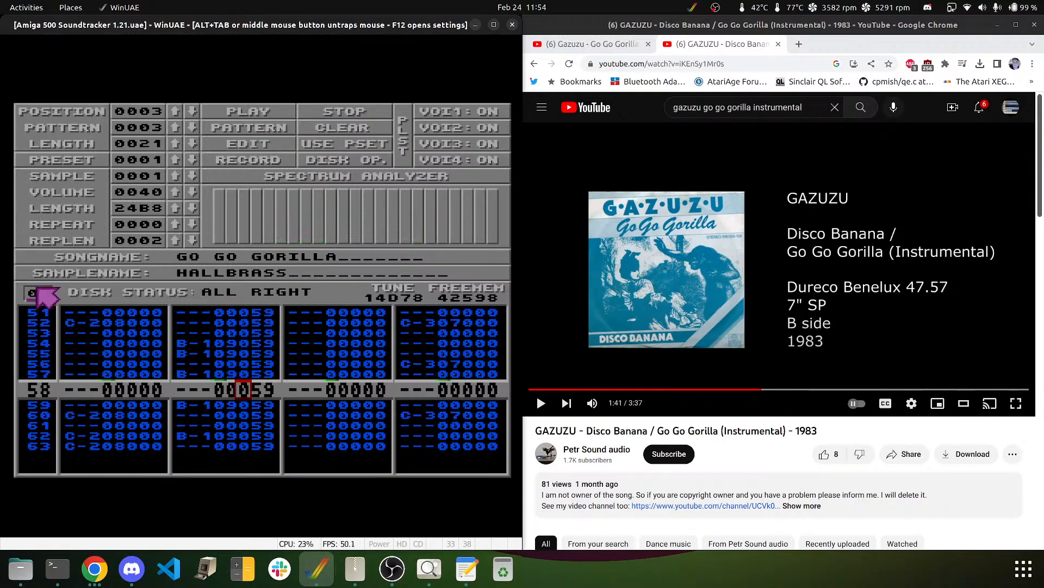
pyautogui.press('q')
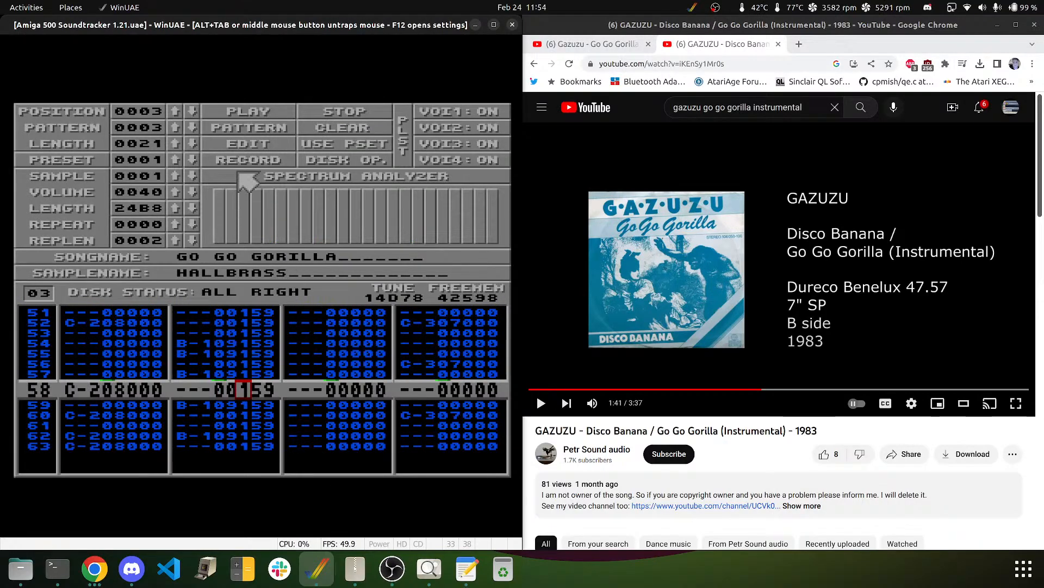
# - Turn on pattern editing from row 00 and step through all rows of pattern 04
pyautogui.click(251, 150)
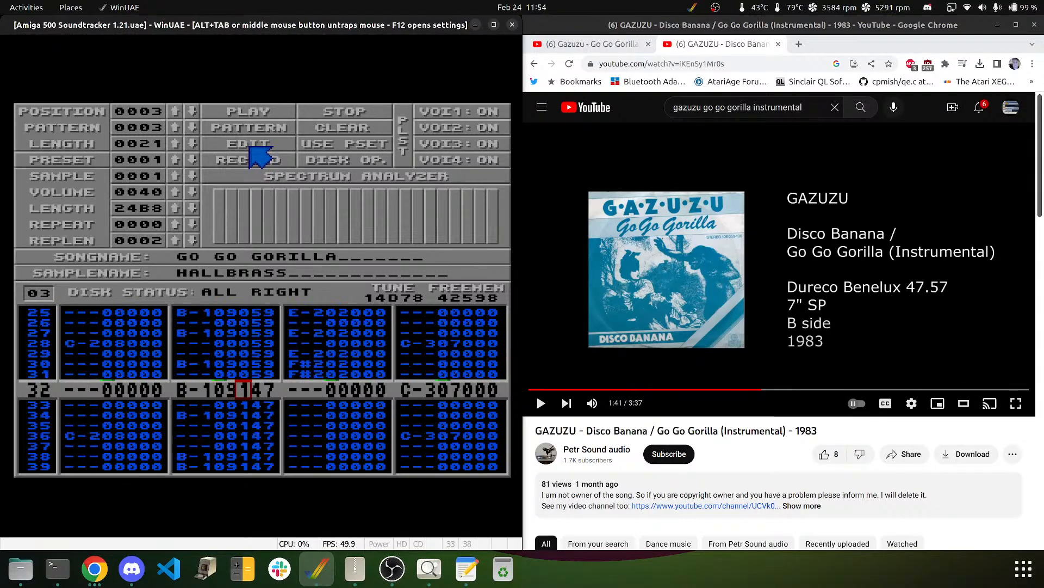
pyautogui.write('00000000')
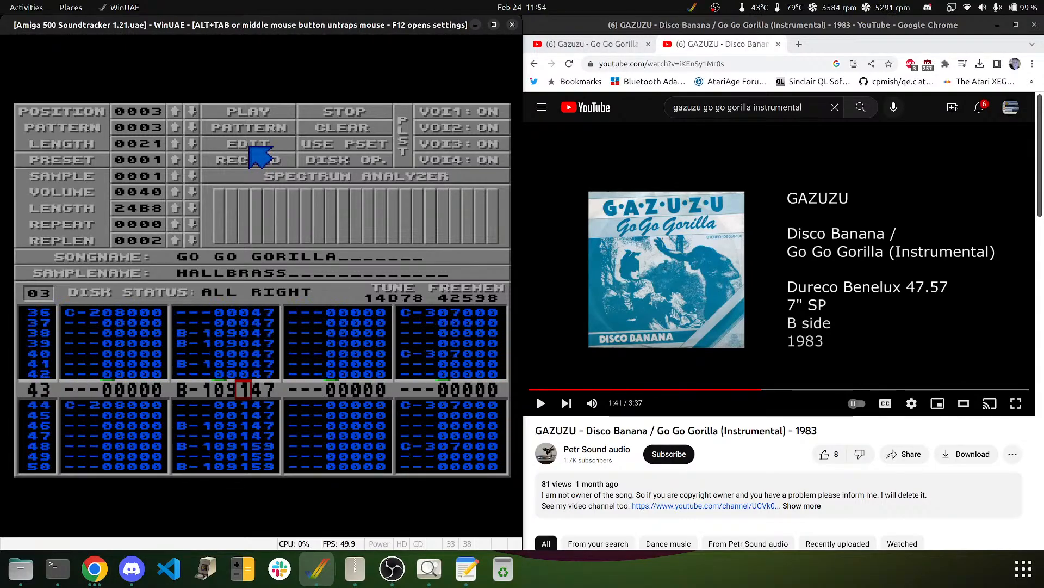
pyautogui.write('00000000000000')
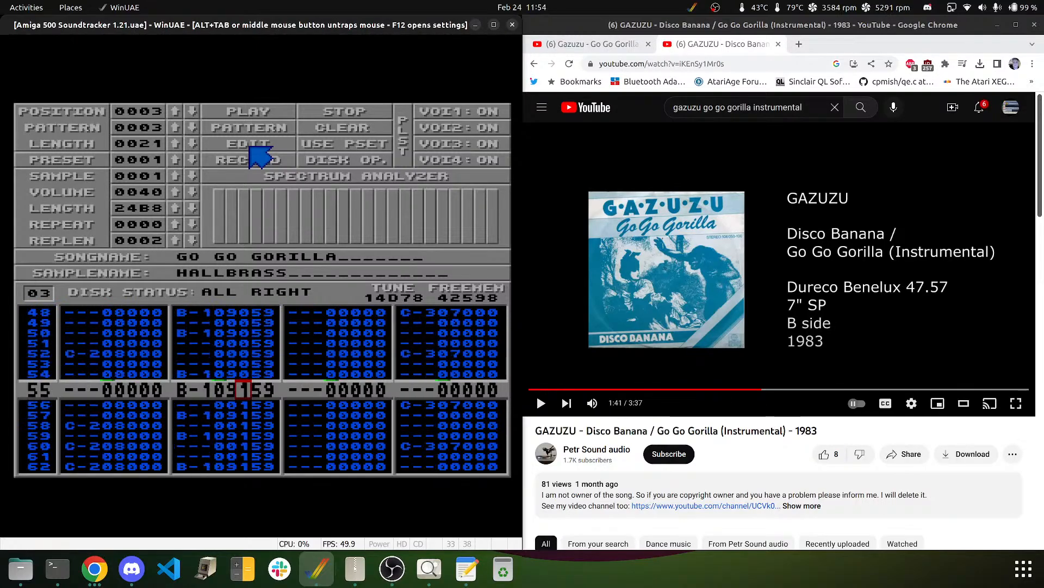
pyautogui.write('047')
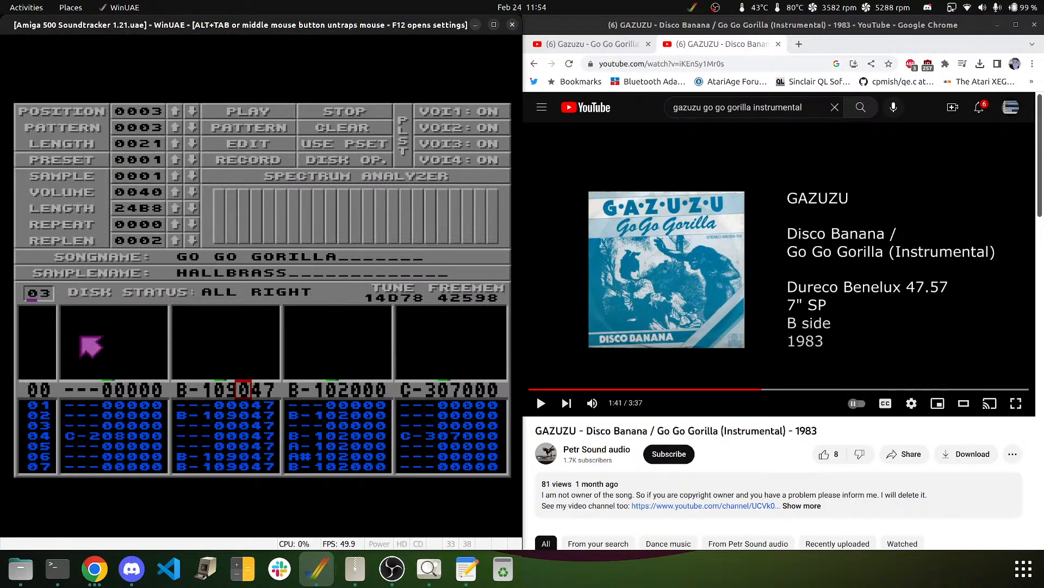
pyautogui.write('04')
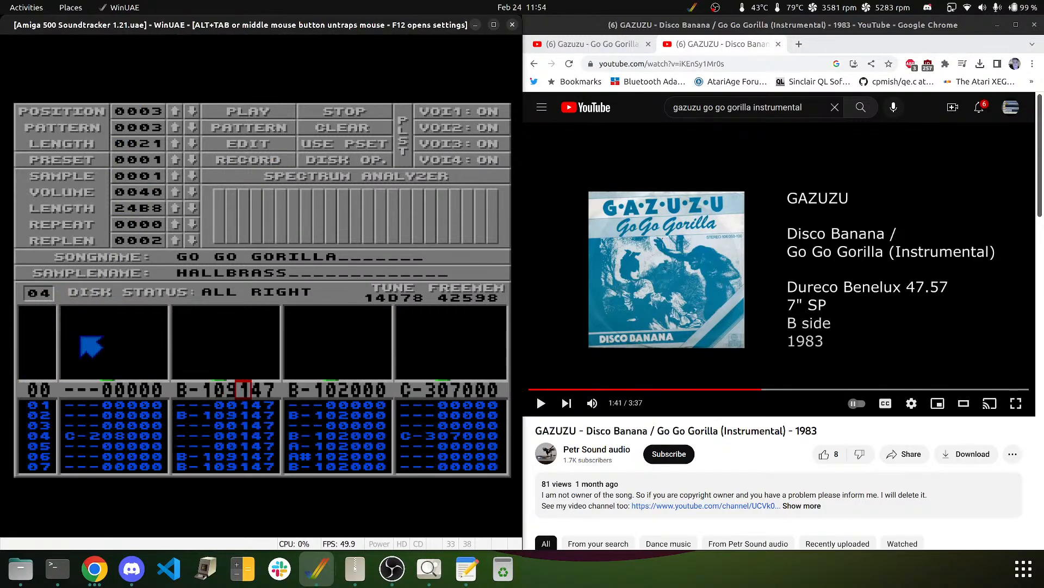
pyautogui.write('000')
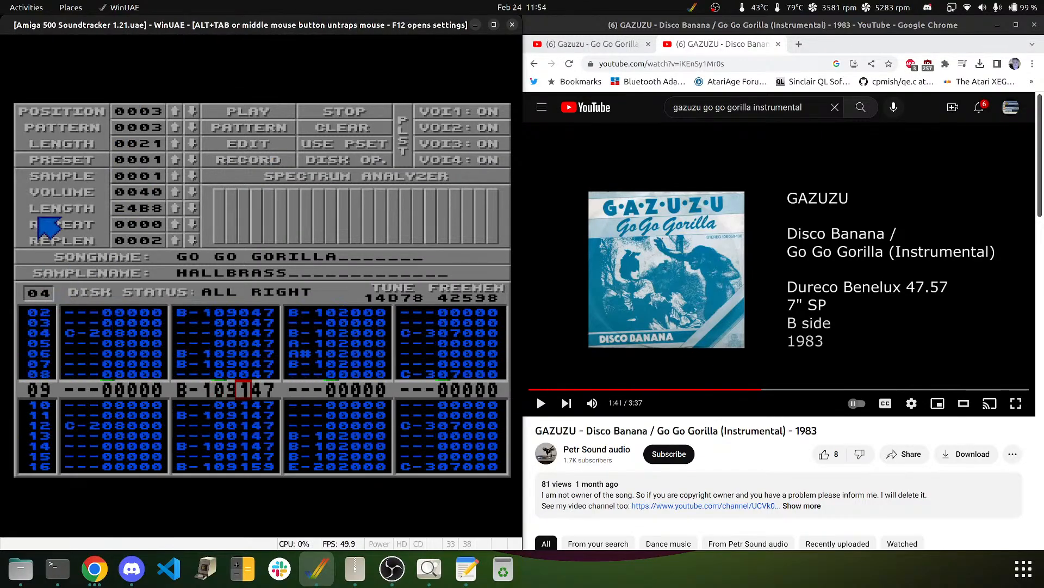
pyautogui.write('00000000000000')
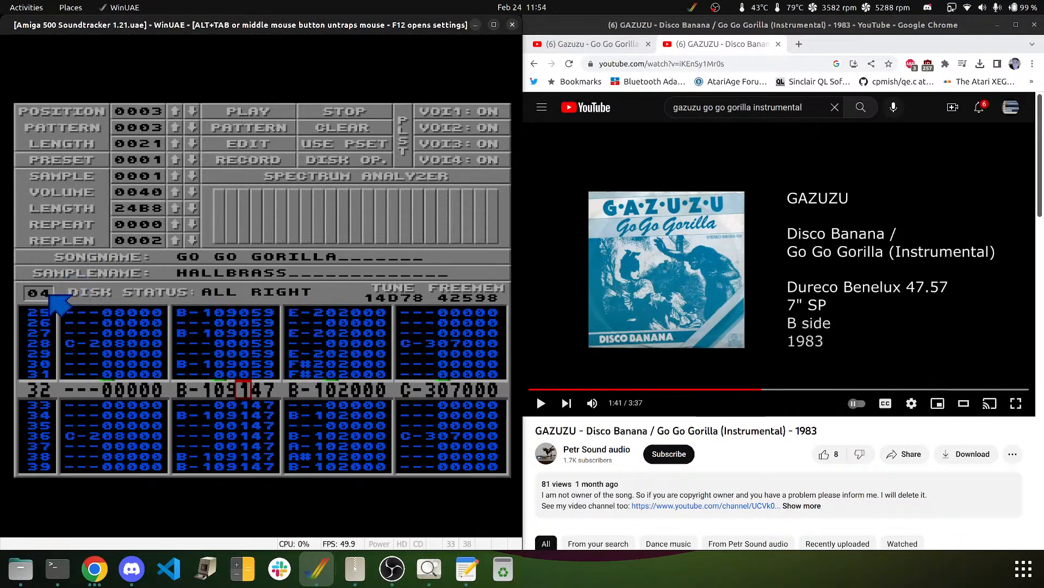
pyautogui.write('0000')
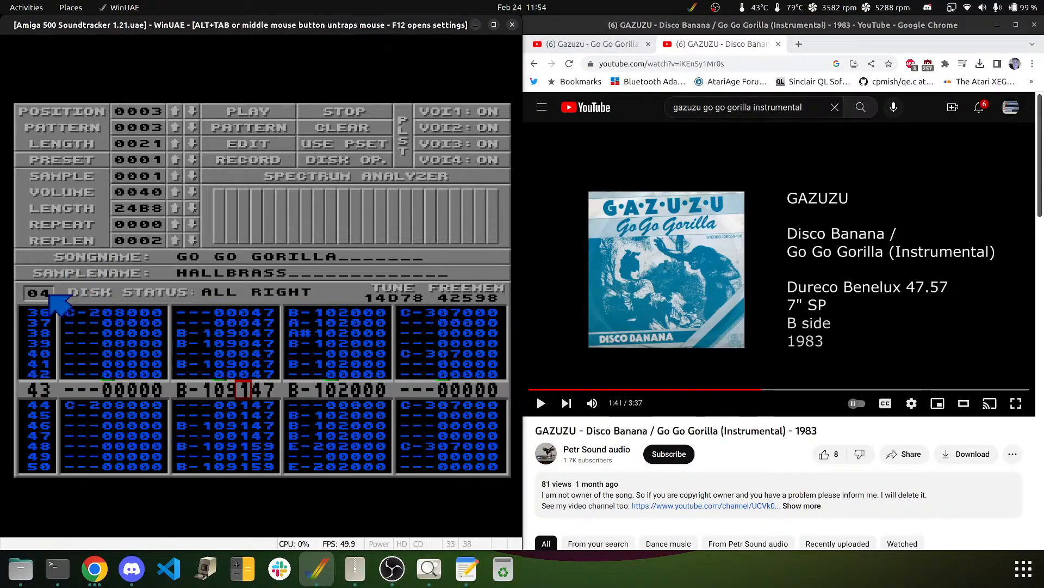
pyautogui.write('00')
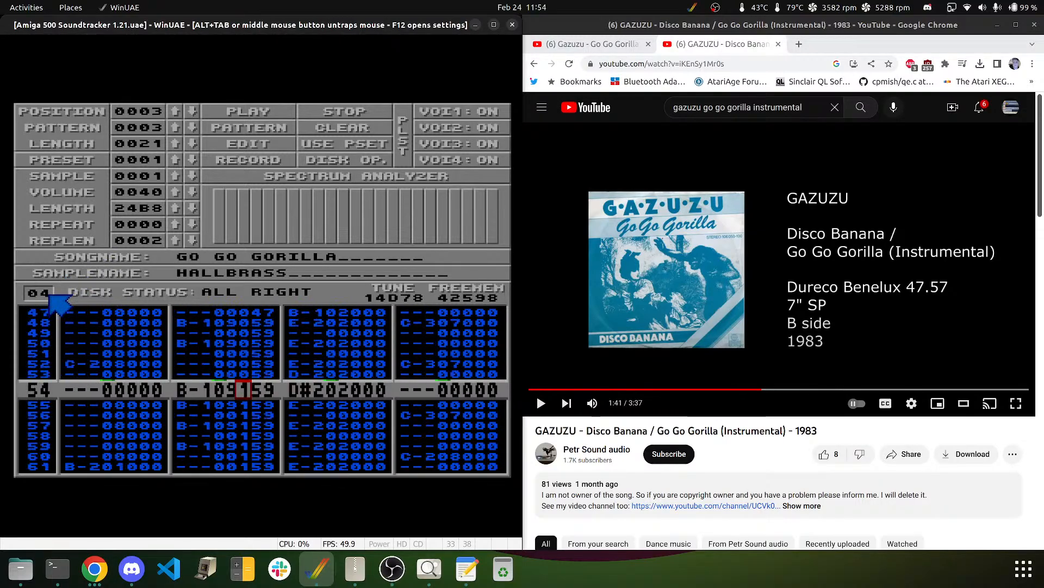
pyautogui.write('0000000000')
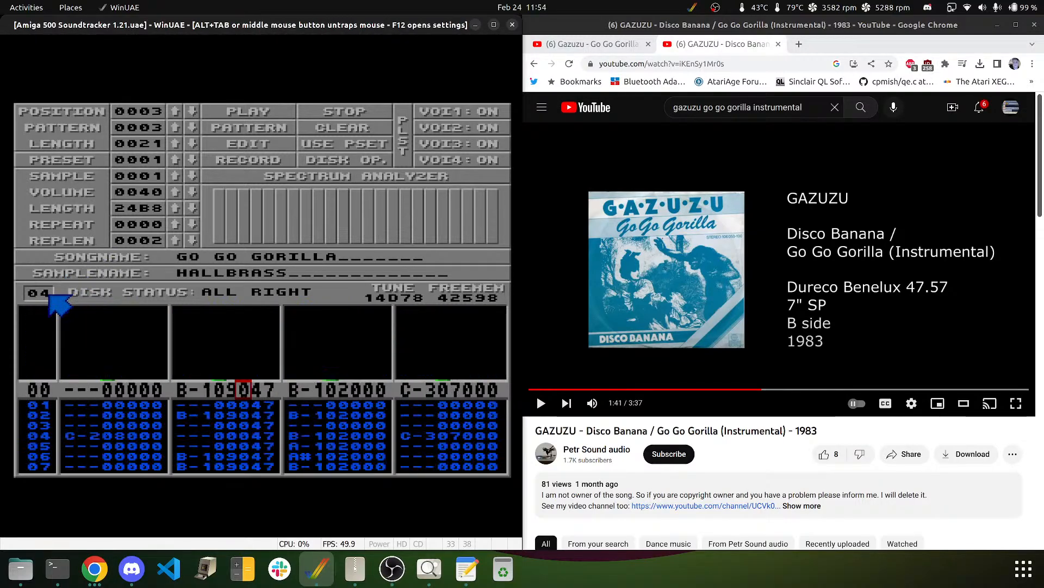
pyautogui.write('00000')
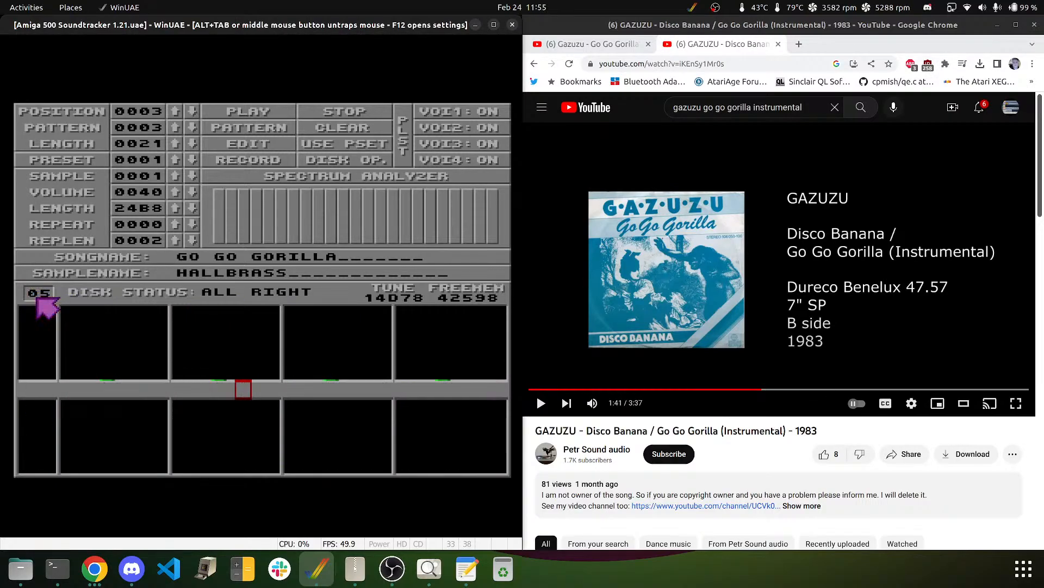
pyautogui.write('00000')
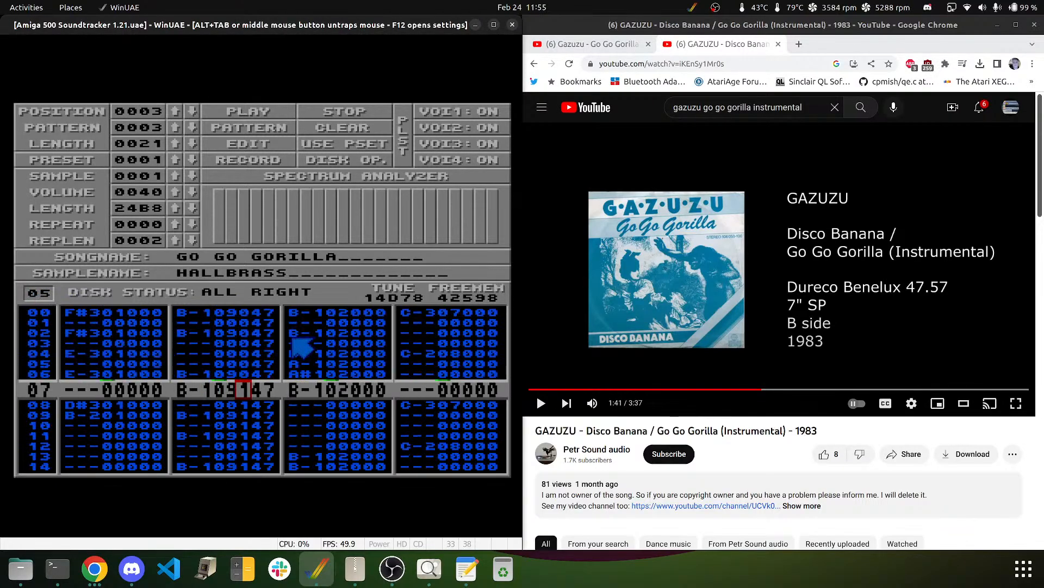
pyautogui.write('00000000000')
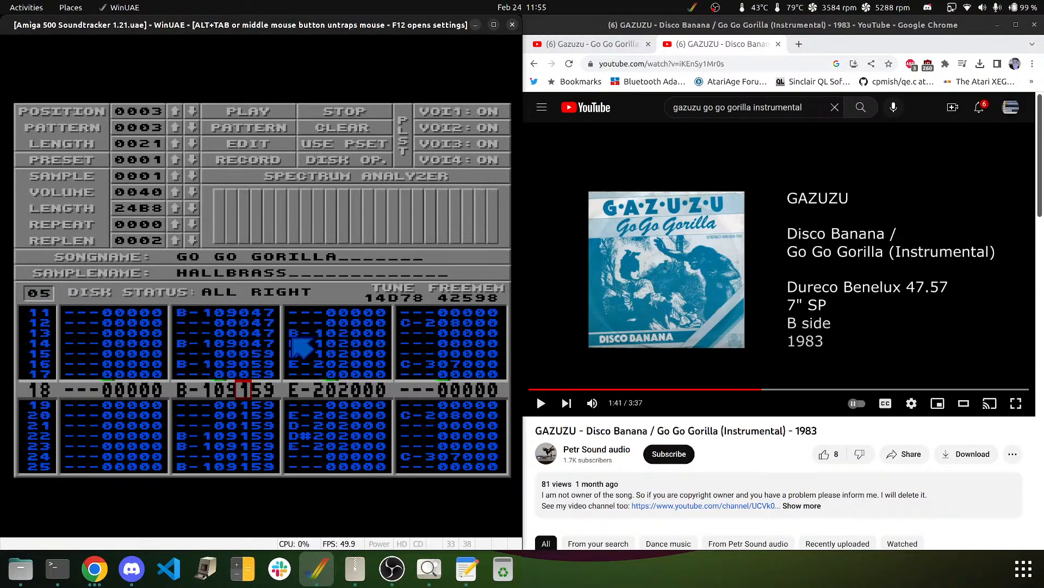
pyautogui.write('00000')
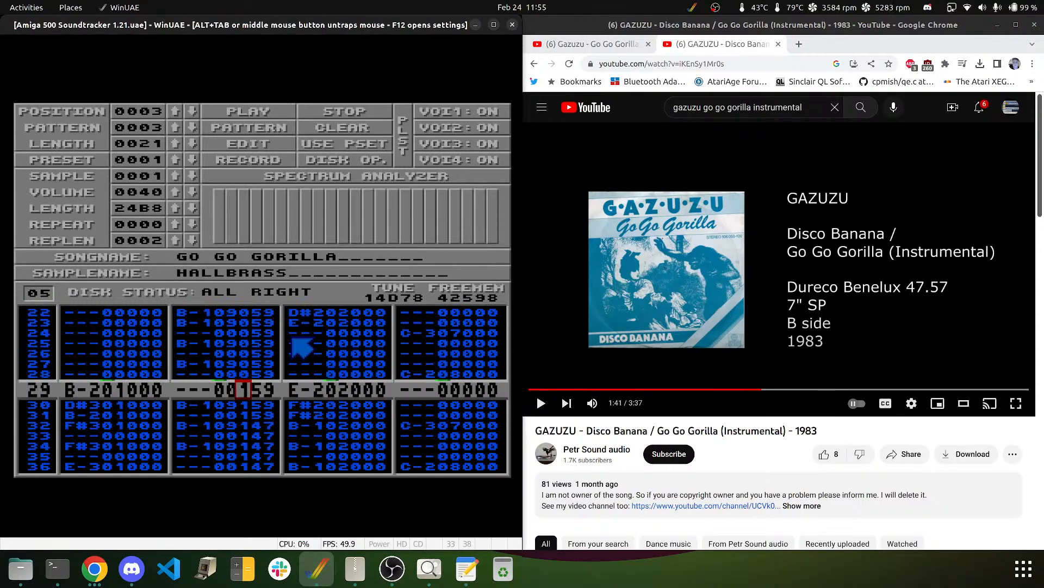
pyautogui.write('0000000000')
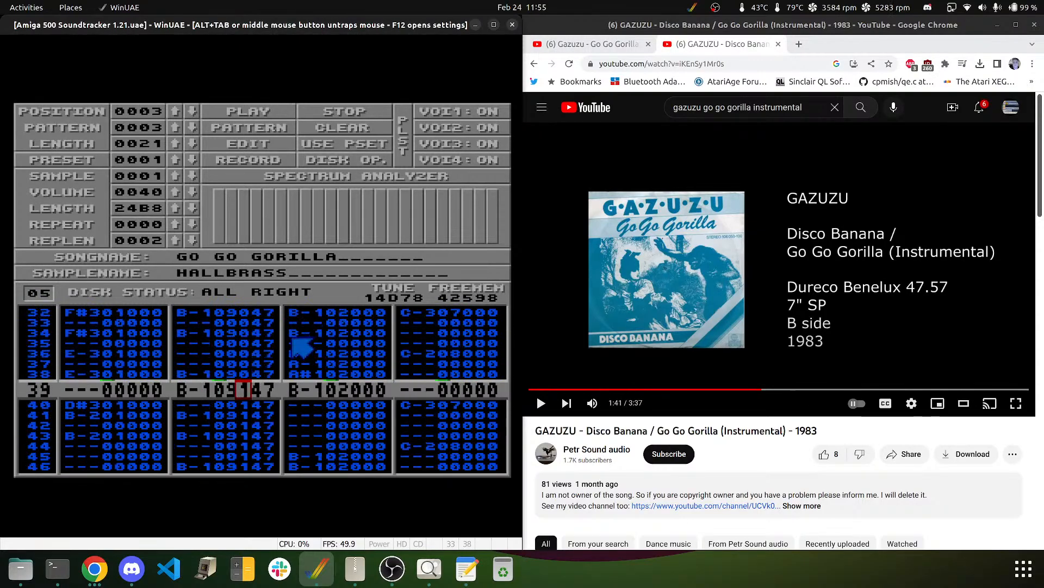
pyautogui.write('00000000')
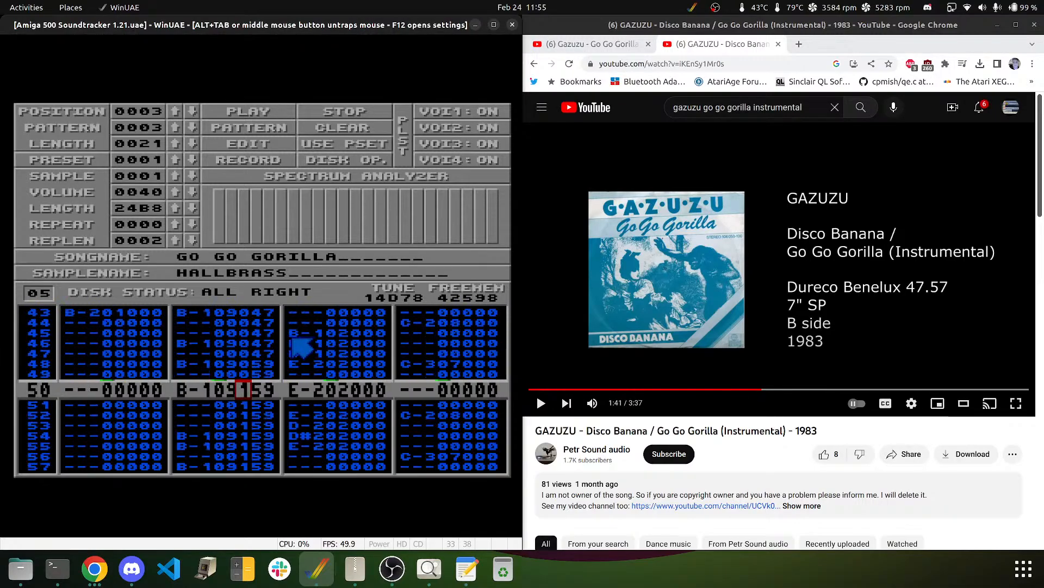
pyautogui.write('00')
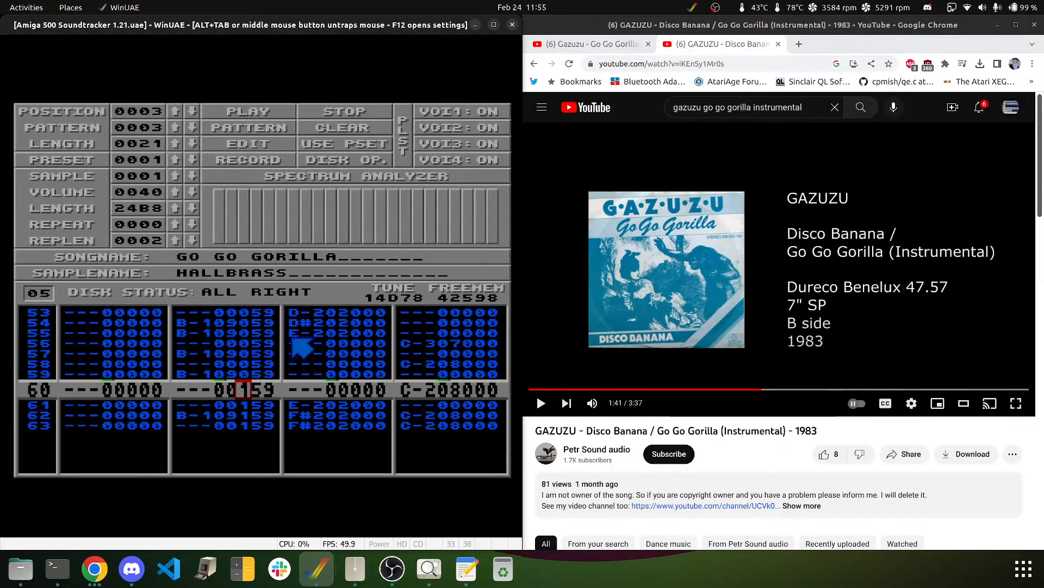
pyautogui.write('0000')
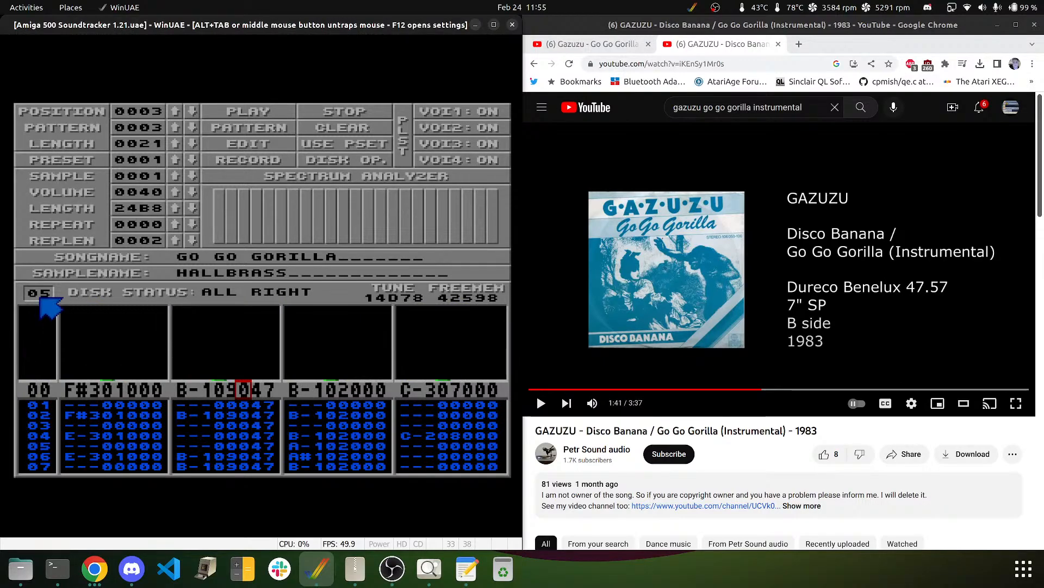
# - Raise the pattern number to 06
pyautogui.click(38, 293)
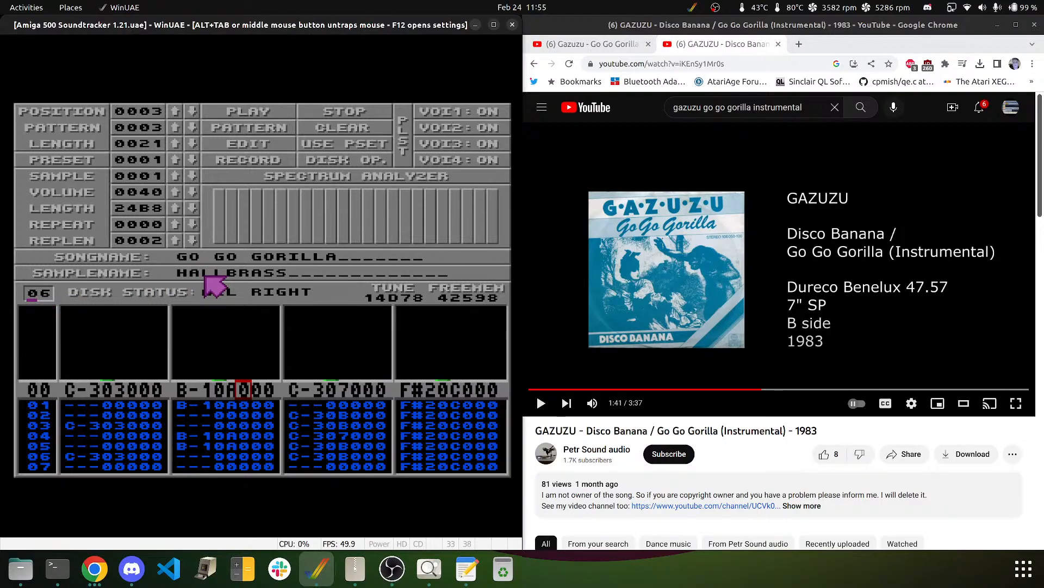
# - Step through all rows of pattern 06 until it wraps back to row 00
pyautogui.press('Return')
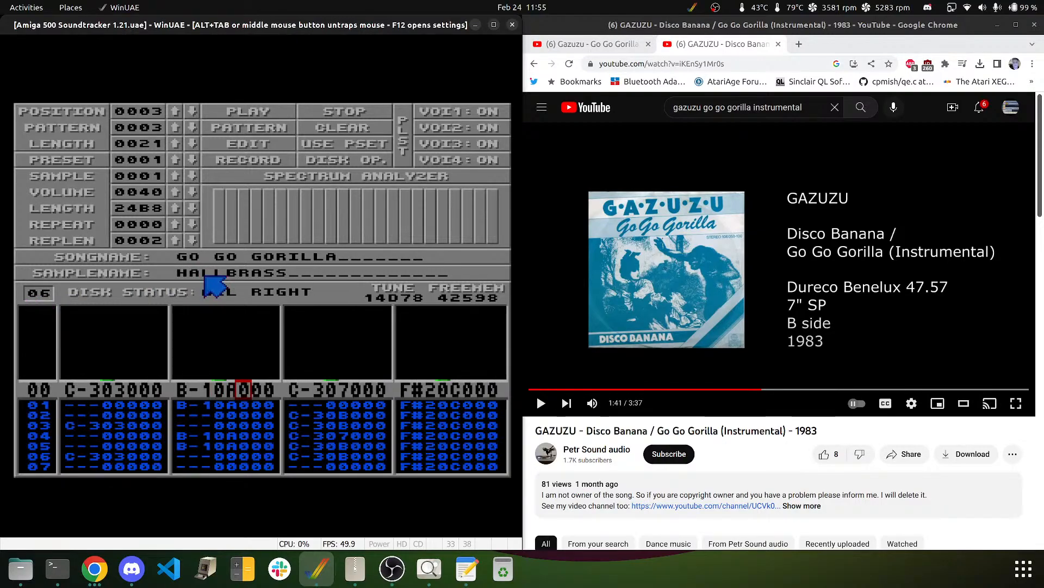
pyautogui.press('Down')
pyautogui.press('Down')
pyautogui.press('Down')
pyautogui.press('Down')
pyautogui.press('Down')
pyautogui.press('Down')
pyautogui.press('Down')
pyautogui.press('Down')
pyautogui.press('Down')
pyautogui.press('Down')
pyautogui.press('Down')
pyautogui.press('Down')
pyautogui.press('Down')
pyautogui.press('Down')
pyautogui.press('Down')
pyautogui.press('Down')
pyautogui.press('Down')
pyautogui.press('Down')
pyautogui.press('Down')
pyautogui.press('Down')
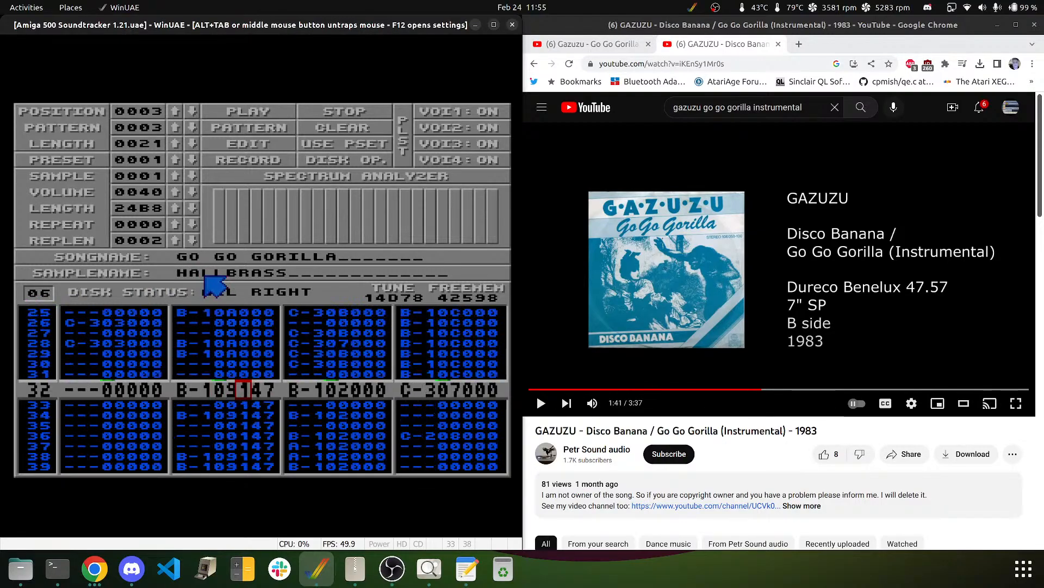
pyautogui.press('Down')
pyautogui.press('Down')
pyautogui.press('Down')
pyautogui.press('Down')
pyautogui.press('Down')
pyautogui.press('Down')
pyautogui.press('Down')
pyautogui.press('Down')
pyautogui.press('Down')
pyautogui.press('Down')
pyautogui.press('Down')
pyautogui.press('Down')
pyautogui.press('Down')
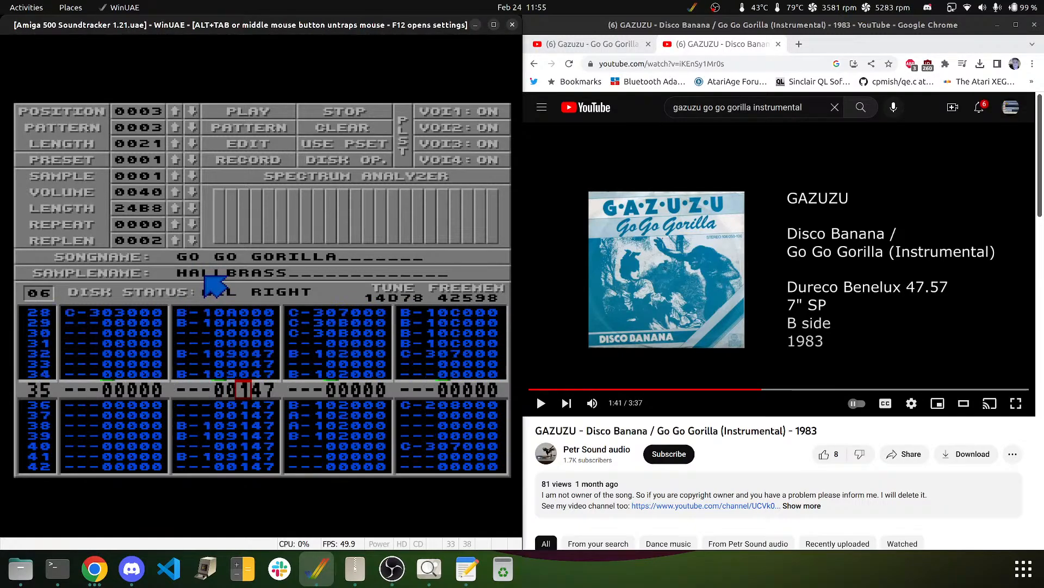
pyautogui.press('Down')
pyautogui.press('Down')
pyautogui.press('Down')
pyautogui.press('Down')
pyautogui.press('Down')
pyautogui.press('Down')
pyautogui.press('Down')
pyautogui.press('Down')
pyautogui.press('Down')
pyautogui.press('Down')
pyautogui.press('Down')
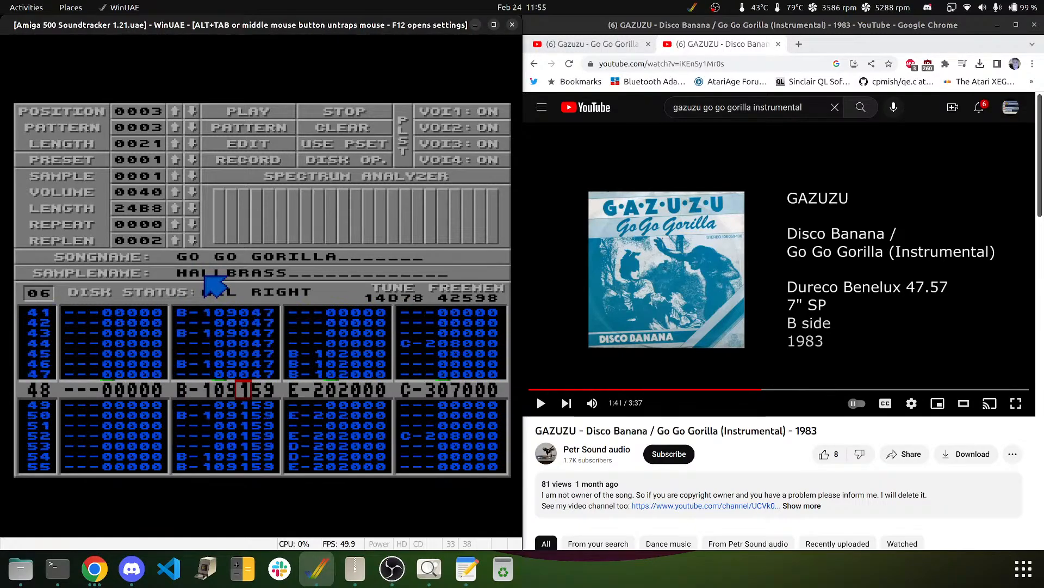
pyautogui.press('Down')
pyautogui.press('Down')
pyautogui.press('Down')
pyautogui.press('Down')
pyautogui.press('Down')
pyautogui.press('Down')
pyautogui.press('Down')
pyautogui.press('Down')
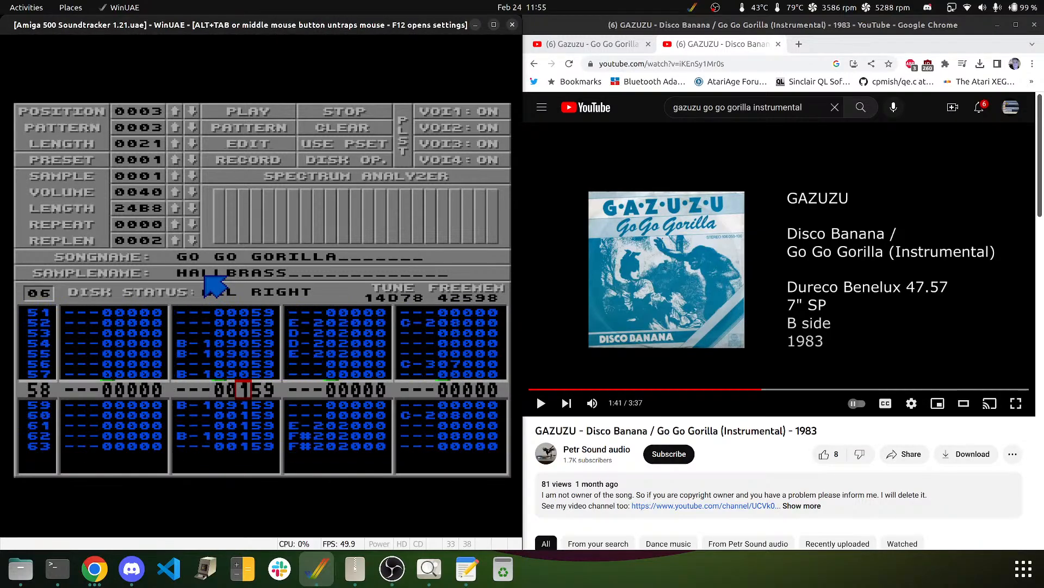
# - Jump to row 32 and enter D#3 notes on rows 32–36 of the third channel
pyautogui.press('F8')
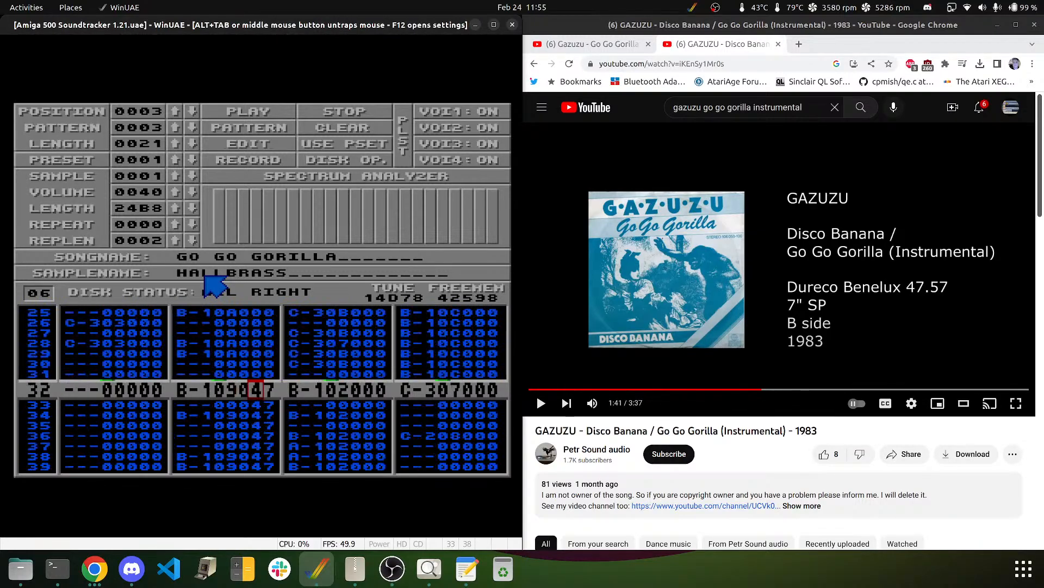
pyautogui.press('Down')
pyautogui.press('Down')
pyautogui.press('Down')
pyautogui.press('Down')
pyautogui.press('Down')
pyautogui.press('Down')
pyautogui.press('Down')
pyautogui.press('Down')
pyautogui.press('Down')
pyautogui.press('Down')
pyautogui.press('Down')
pyautogui.press('Down')
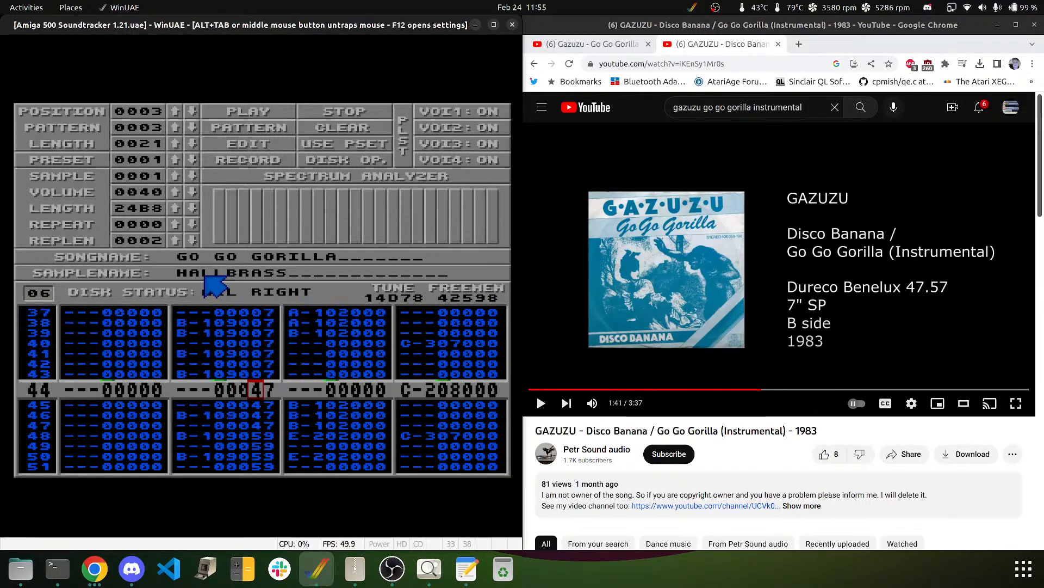
pyautogui.press('Down')
pyautogui.press('Down')
pyautogui.press('Down')
pyautogui.press('Down')
pyautogui.press('Down')
pyautogui.press('Down')
pyautogui.press('Down')
pyautogui.press('Down')
pyautogui.press('Down')
pyautogui.press('Down')
pyautogui.press('Down')
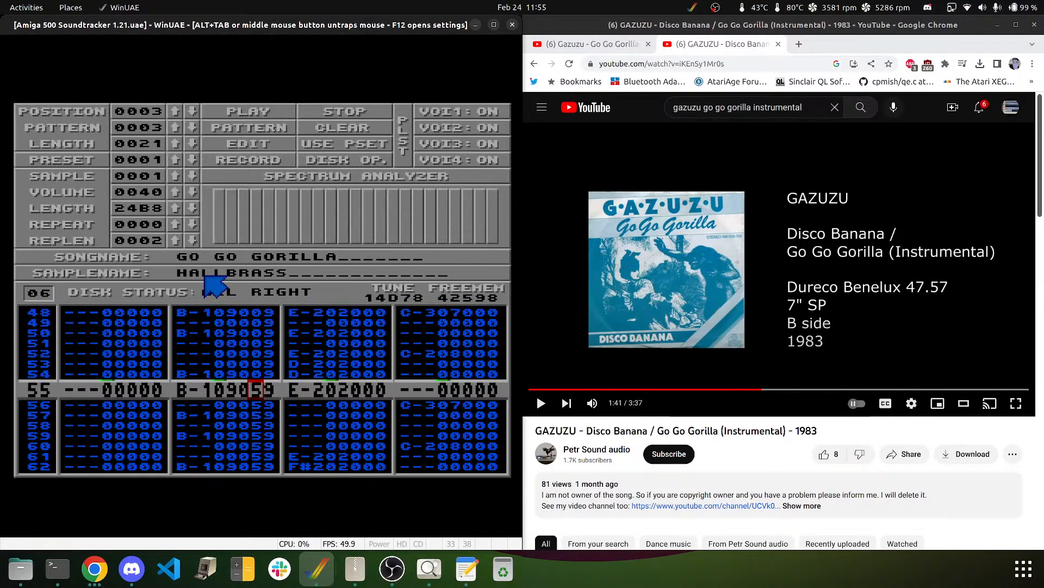
pyautogui.press('Down')
pyautogui.press('Down')
pyautogui.press('Down')
pyautogui.press('Down')
pyautogui.press('Down')
pyautogui.press('Down')
pyautogui.press('Down')
pyautogui.press('Down')
pyautogui.press('Down')
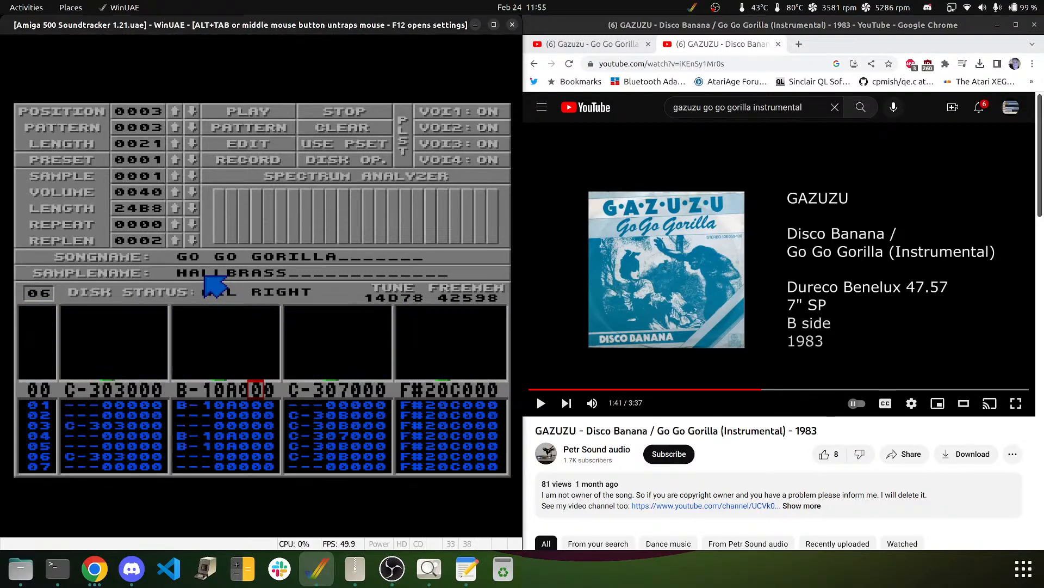
pyautogui.press('F8')
pyautogui.press('Right')
pyautogui.press('Right')
pyautogui.press('3')
pyautogui.press('3')
pyautogui.press('3')
pyautogui.press('3')
pyautogui.press('3')
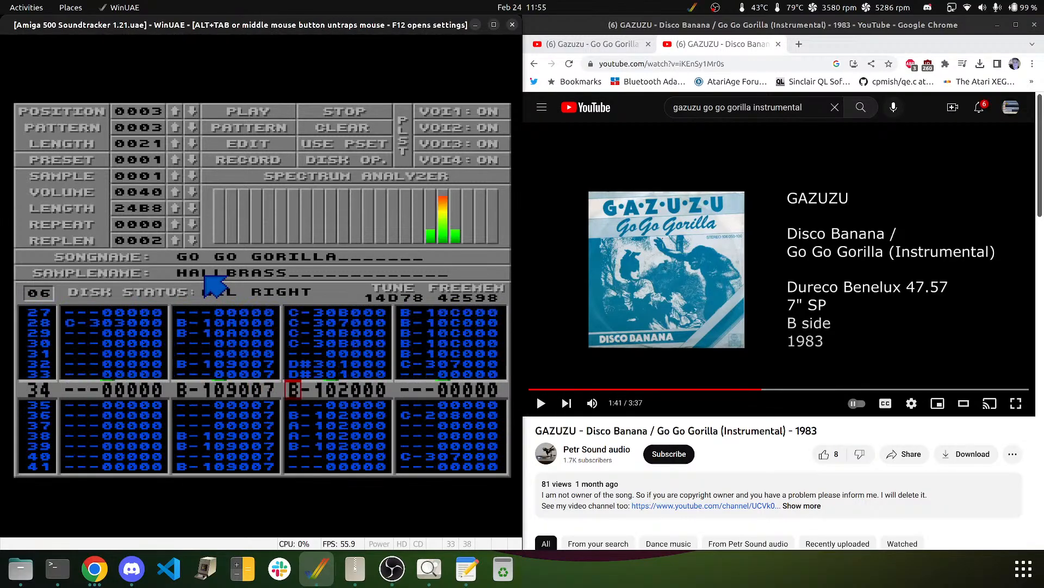
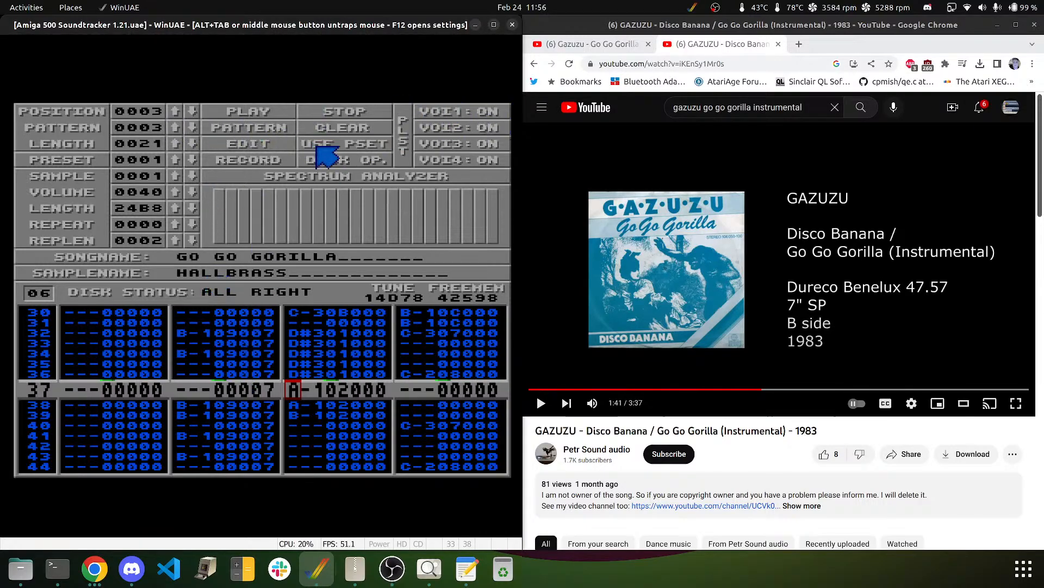
# - Load GO GO GORILLA from the modules disk via Disk Op. and L Song, then exit to the main panel
pyautogui.click(336, 162)
pyautogui.click(240, 109)
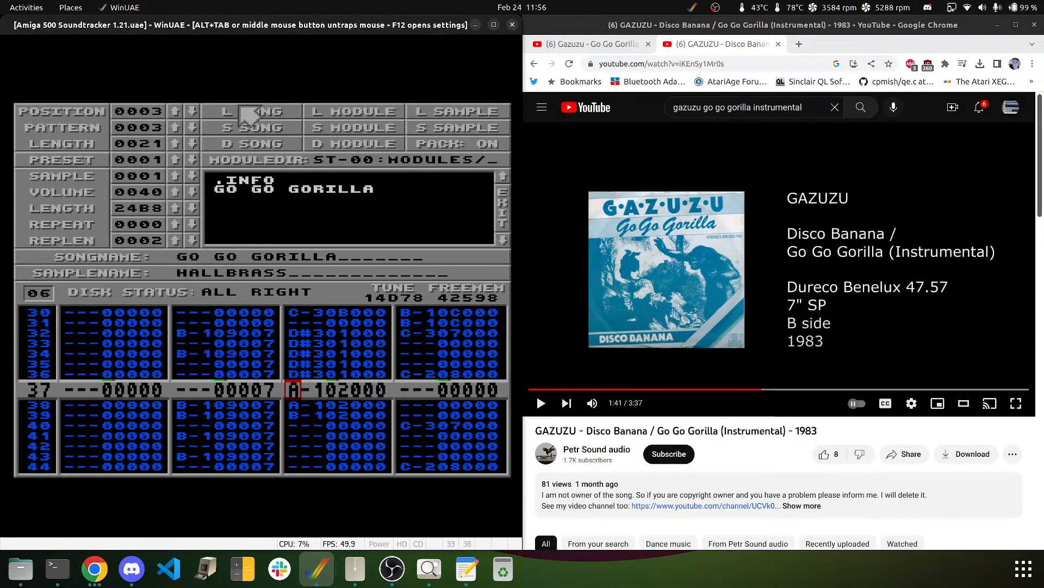
pyautogui.click(266, 190)
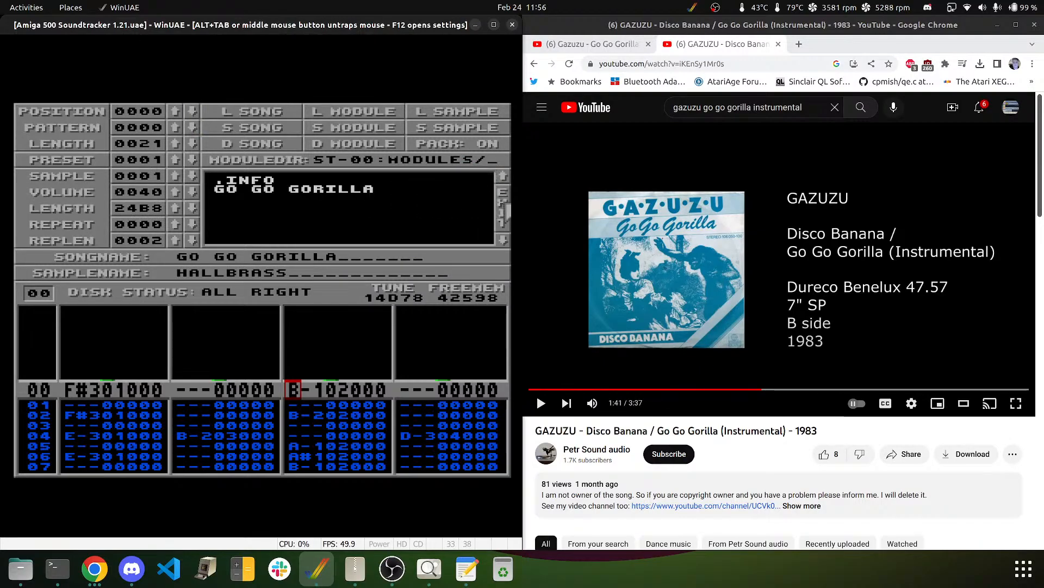
pyautogui.click(500, 212)
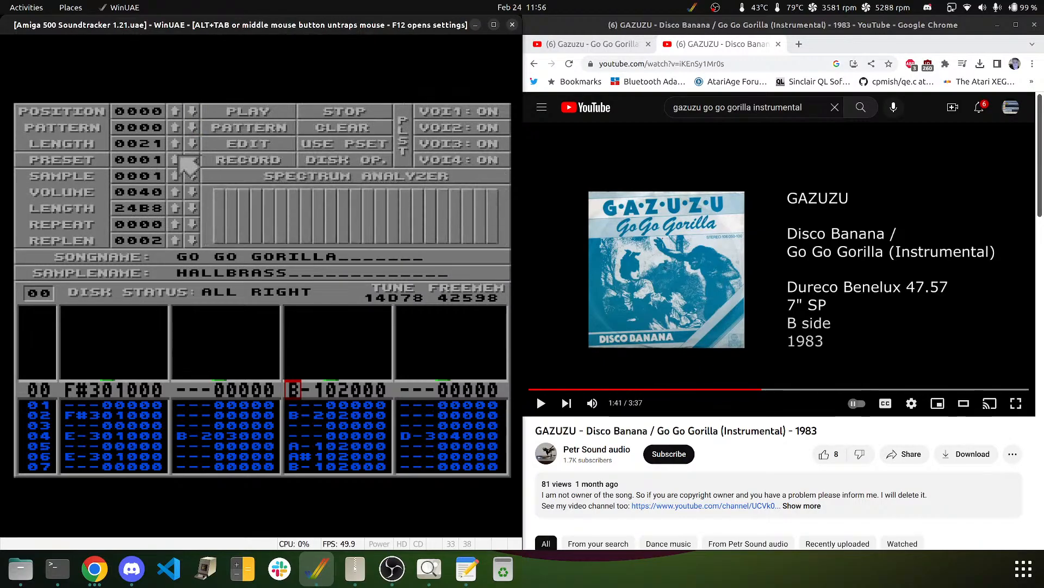
# - Show pattern 02 and overwrite channel 2's effect digits with 0 on every row
pyautogui.click(45, 294)
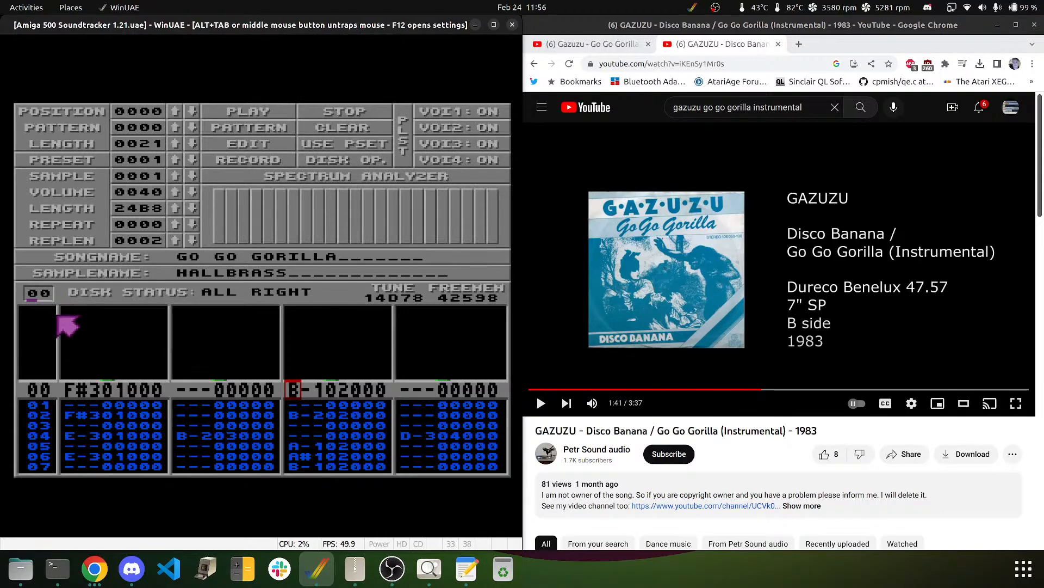
pyautogui.write('02')
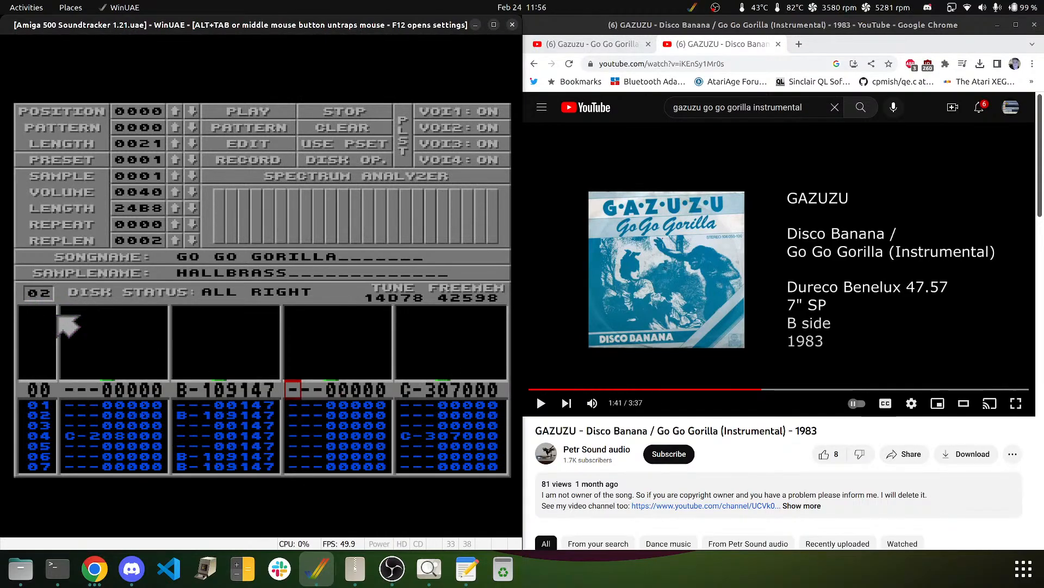
pyautogui.press('Left')
pyautogui.press('Left')
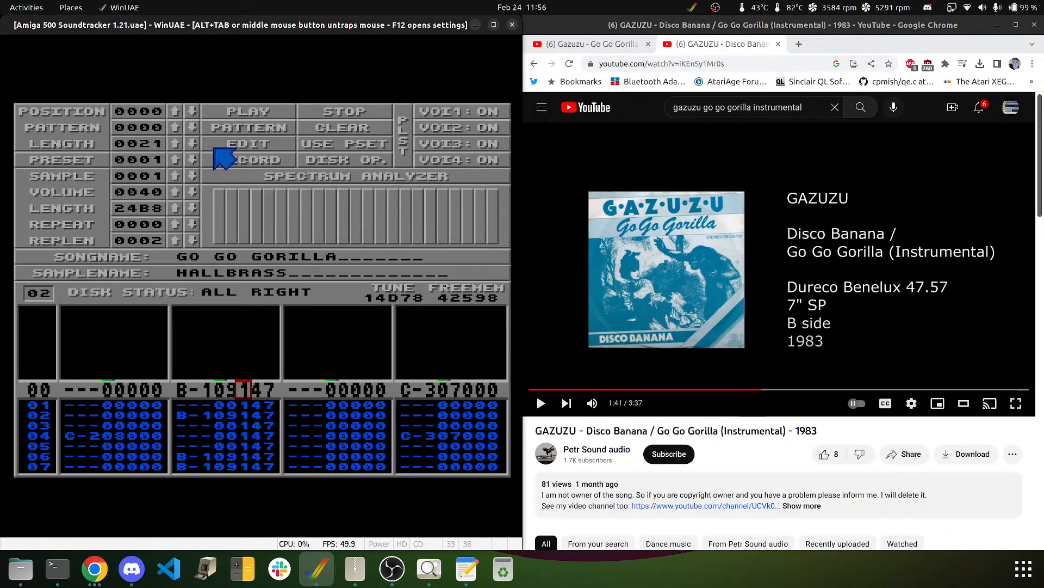
pyautogui.write('0')
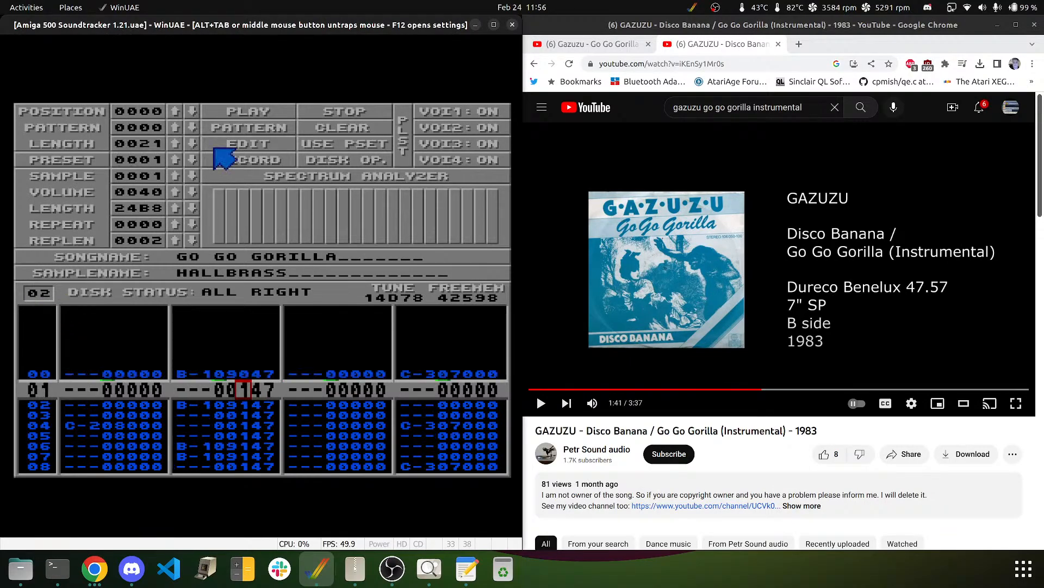
pyautogui.write('00000000000000')
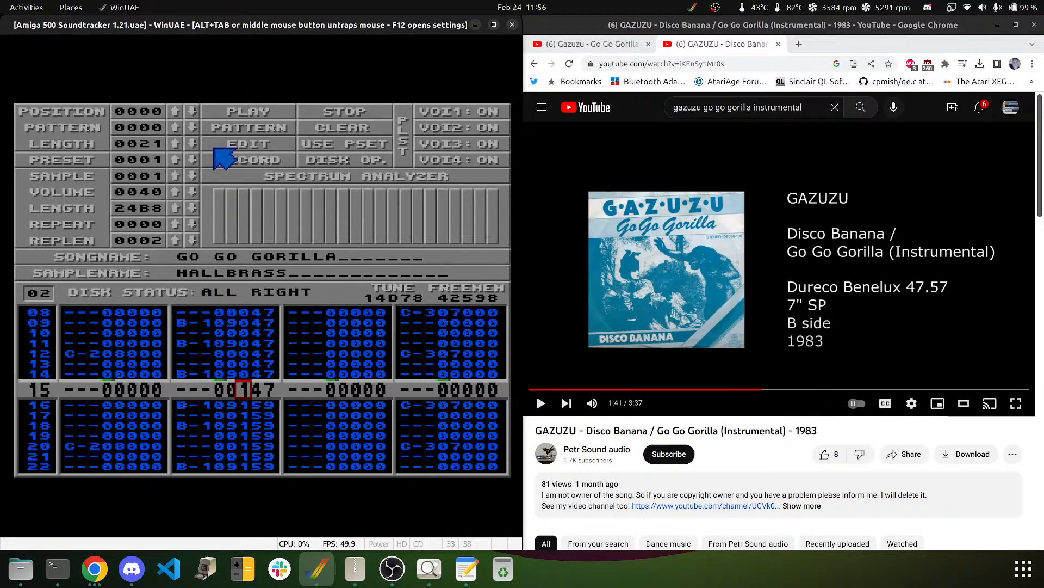
pyautogui.write('000')
pyautogui.write('000000000000000')
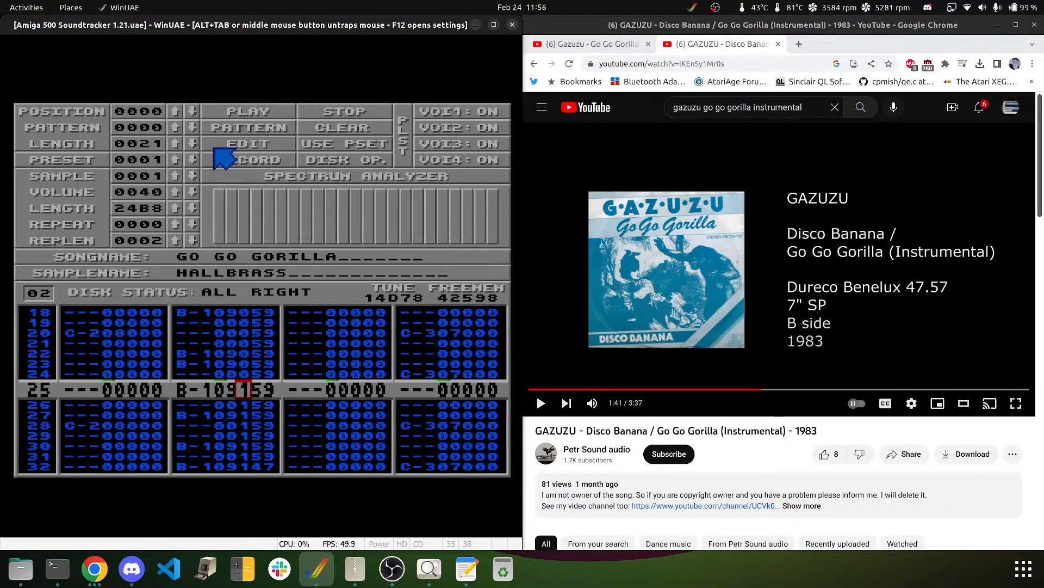
pyautogui.write('0000')
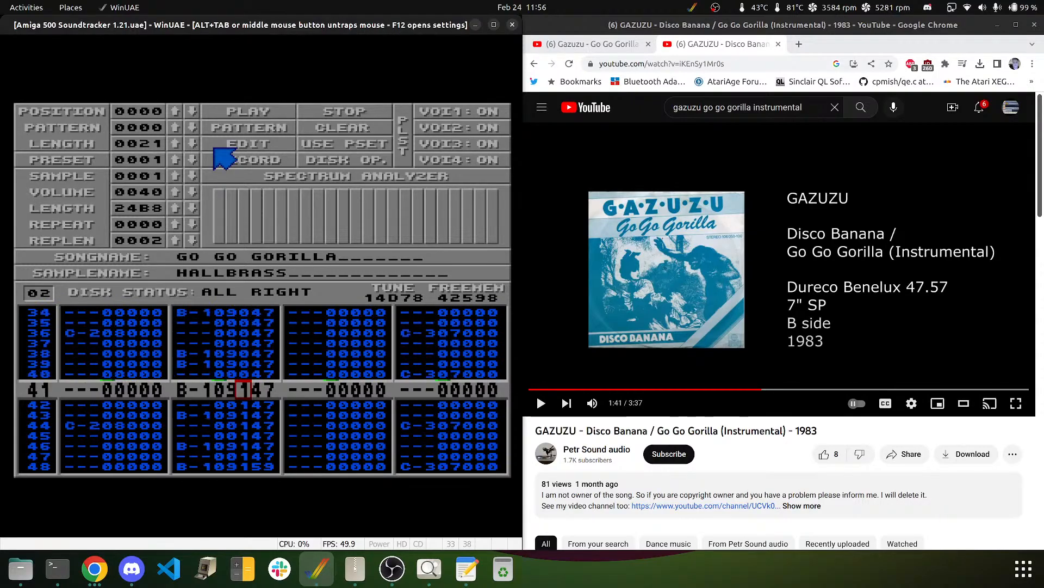
pyautogui.write('0000')
pyautogui.write('0000')
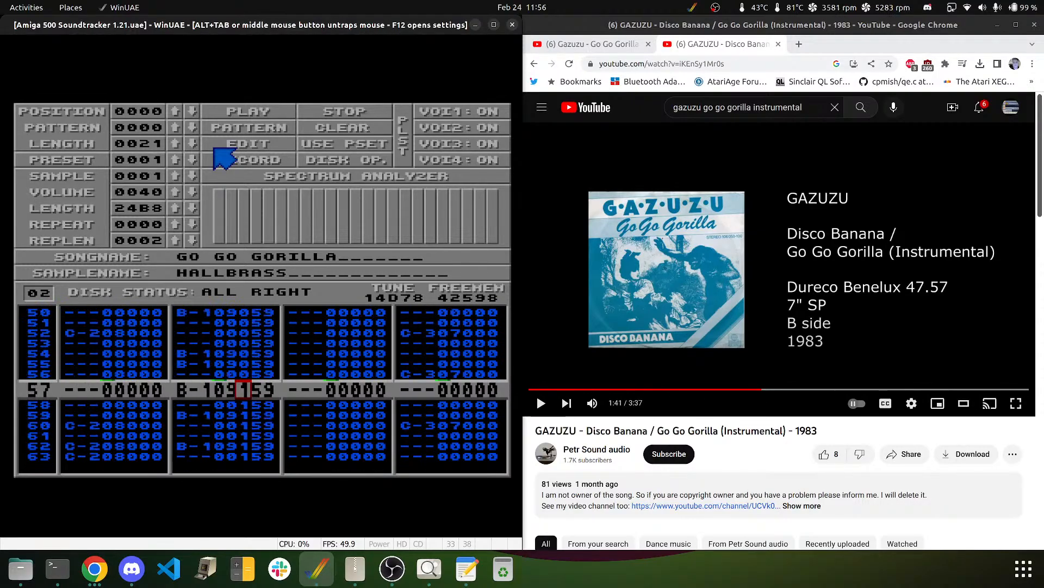
pyautogui.write('0000000')
pyautogui.press('Right')
pyautogui.write('00')
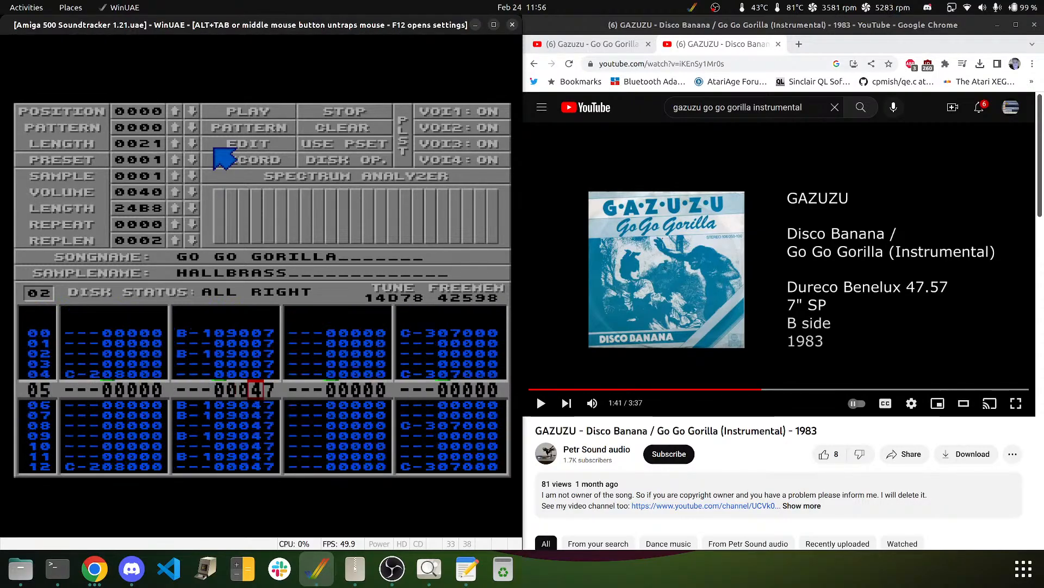
pyautogui.write('0000')
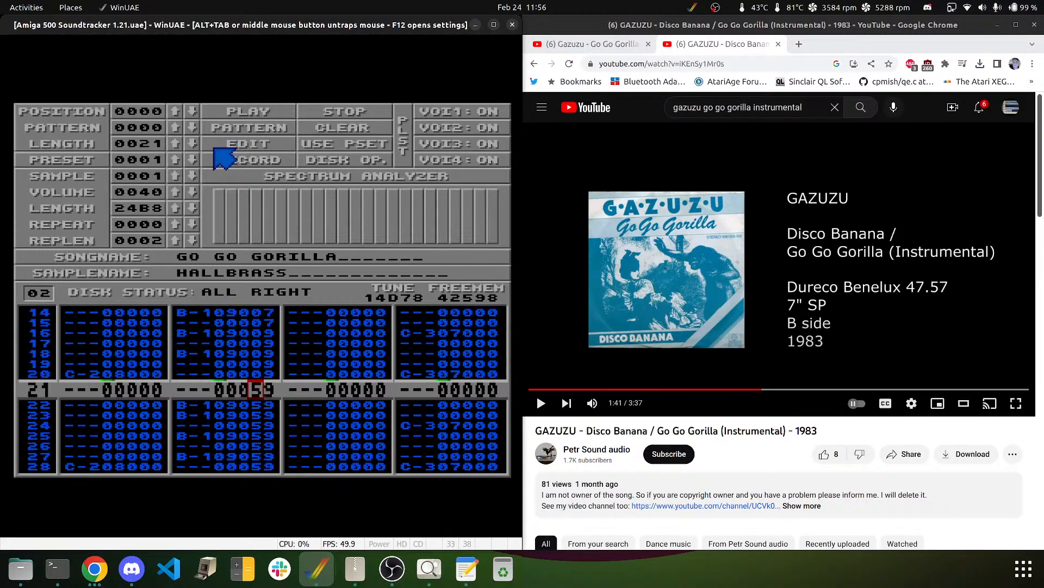
pyautogui.write('000')
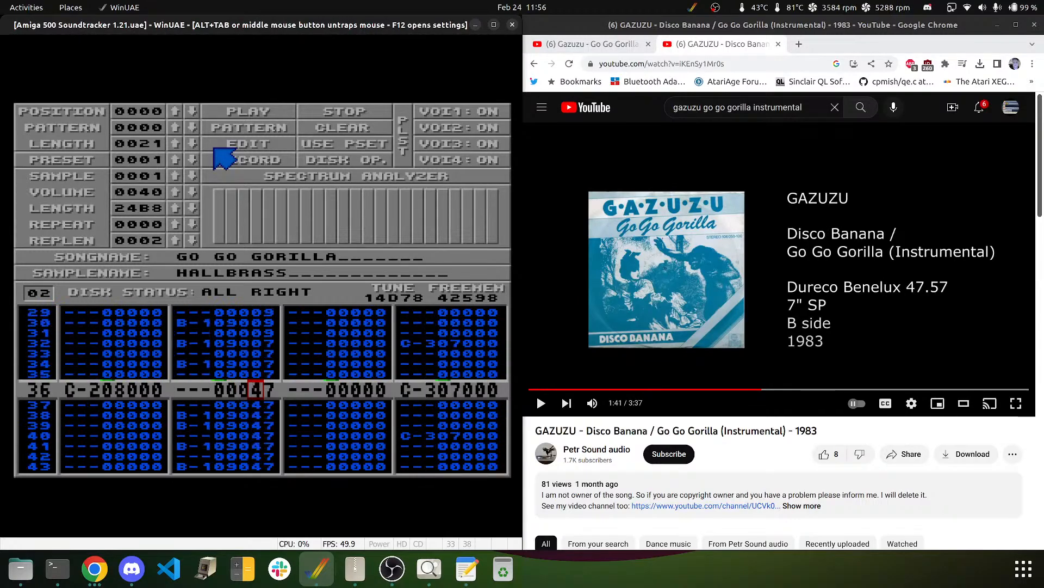
pyautogui.write('000000000000')
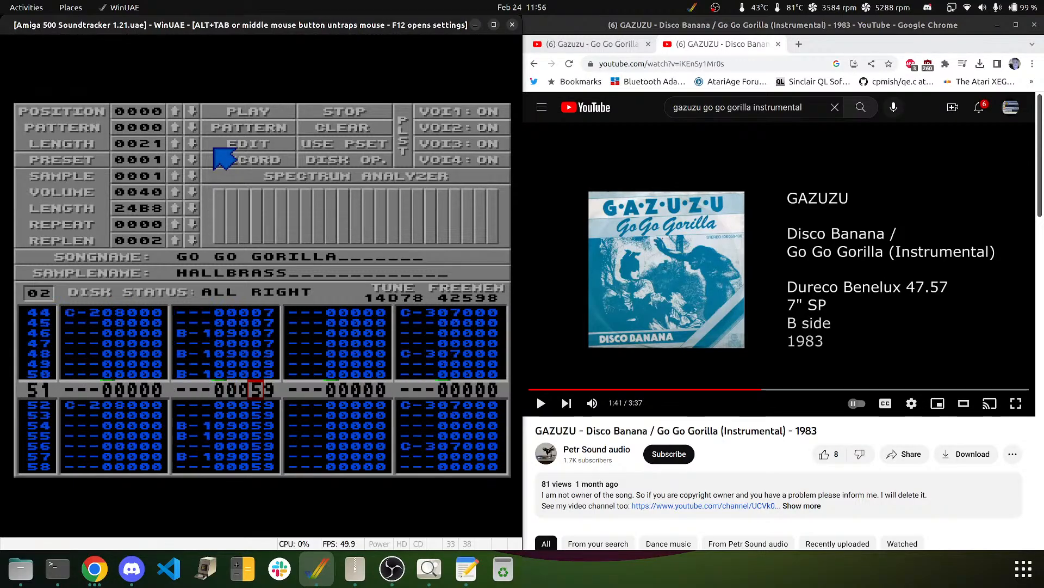
pyautogui.write('00000')
pyautogui.press('Right')
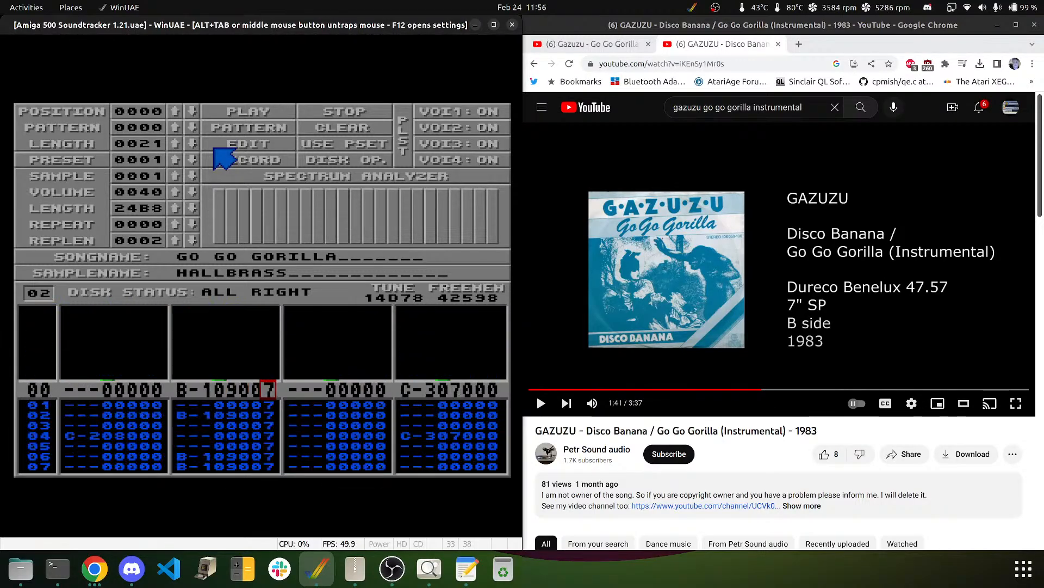
pyautogui.write('00000')
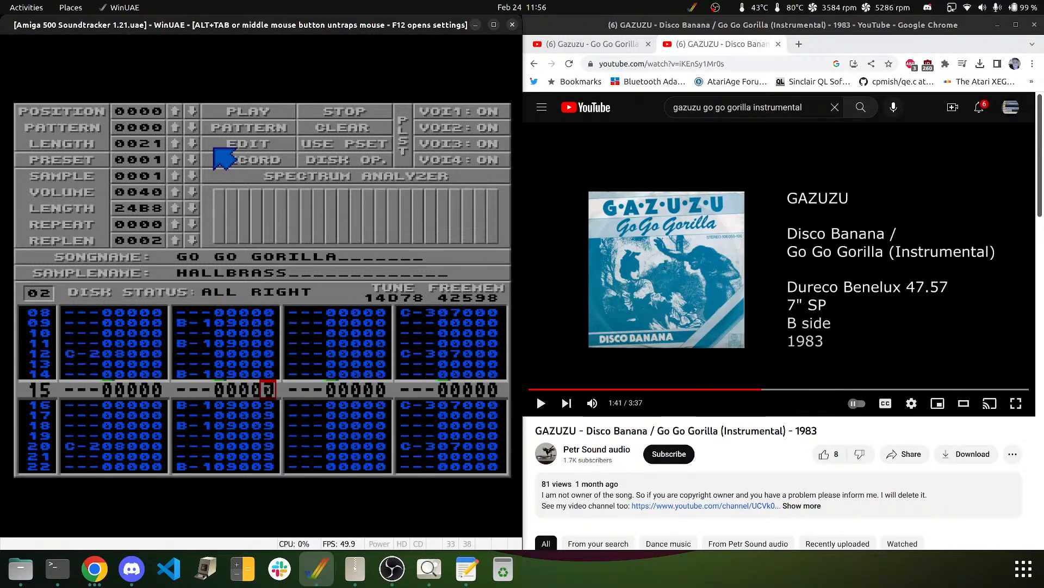
pyautogui.write('0000')
pyautogui.write('0000')
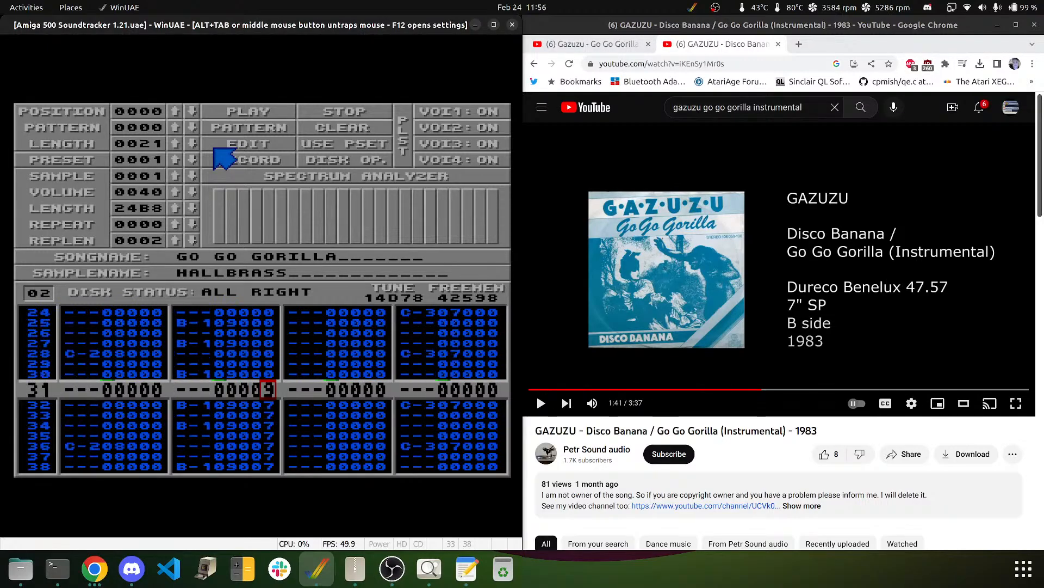
pyautogui.write('0000')
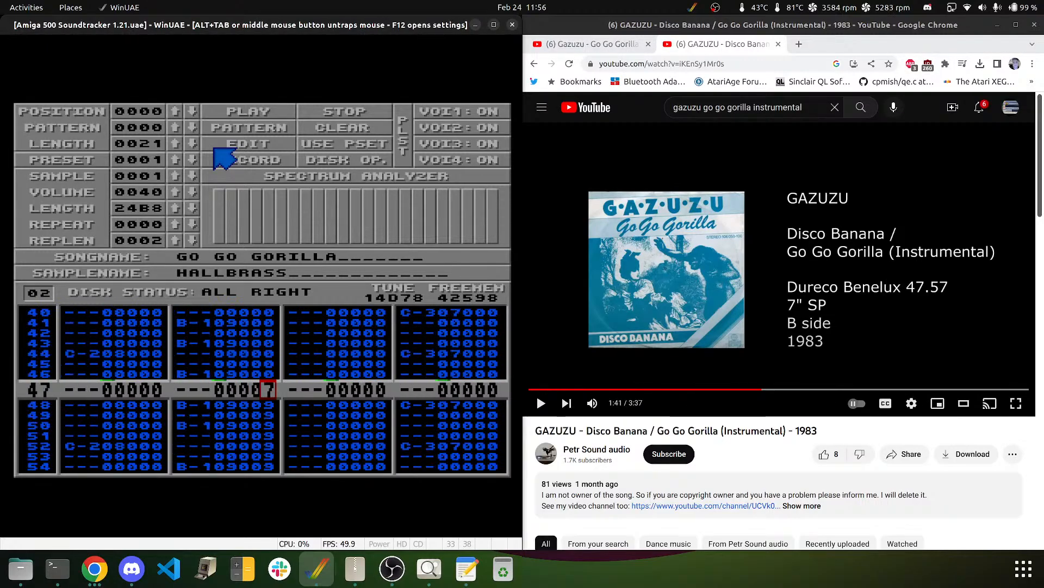
pyautogui.write('00000000000000')
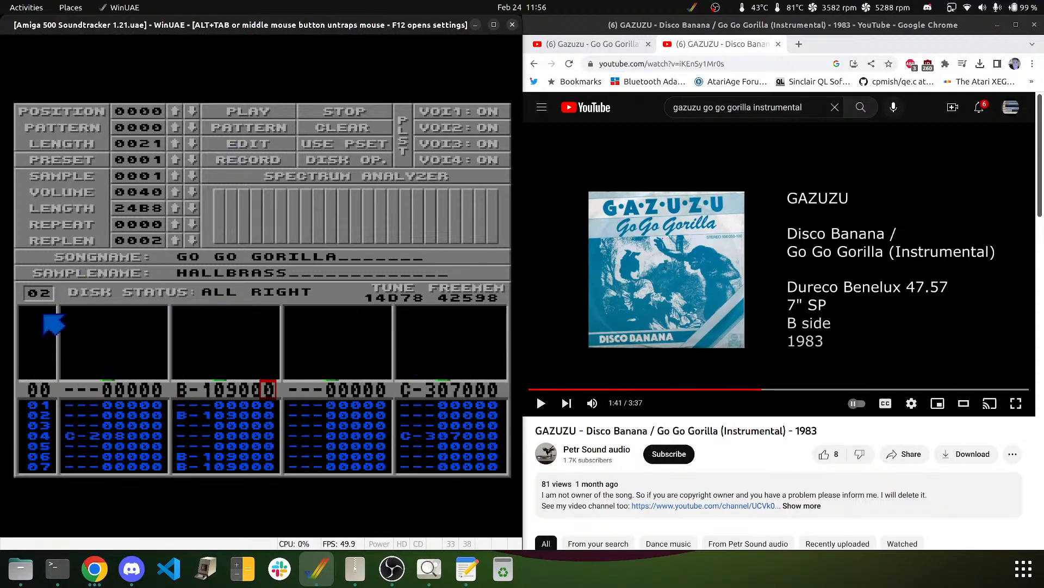
pyautogui.write('03')
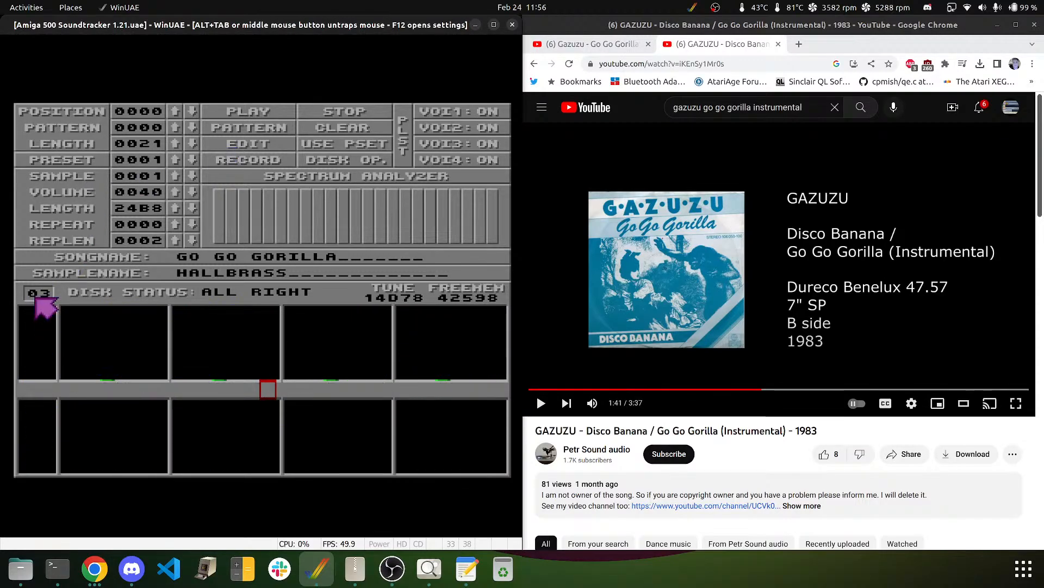
# - Step to pattern 03 and start typing 0 over channel 2's effect digits row by row
pyautogui.press('Left')
pyautogui.press('Left')
pyautogui.press('Left')
pyautogui.write('00000')
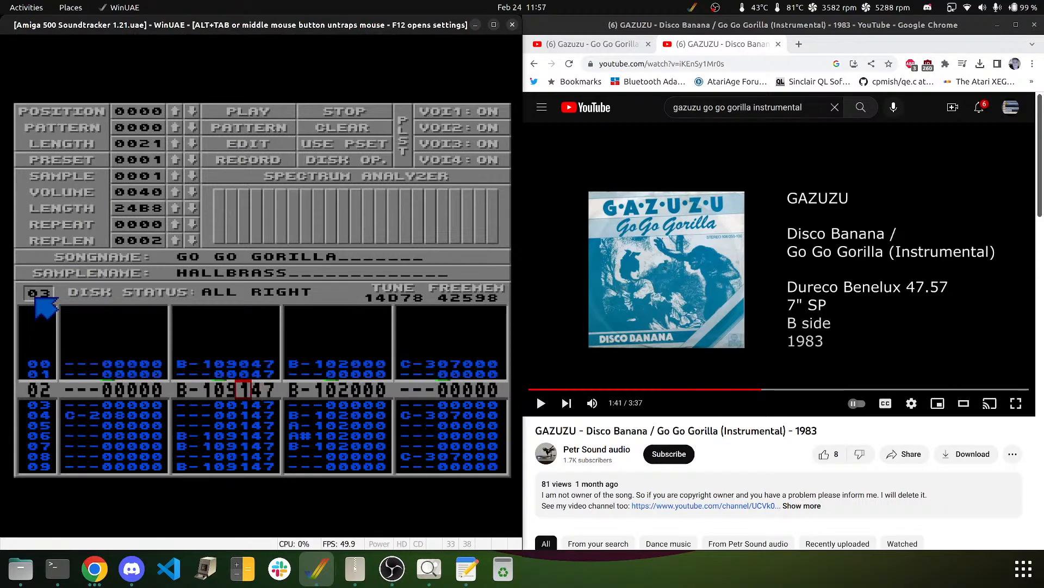
pyautogui.write('00000000000000000000000')
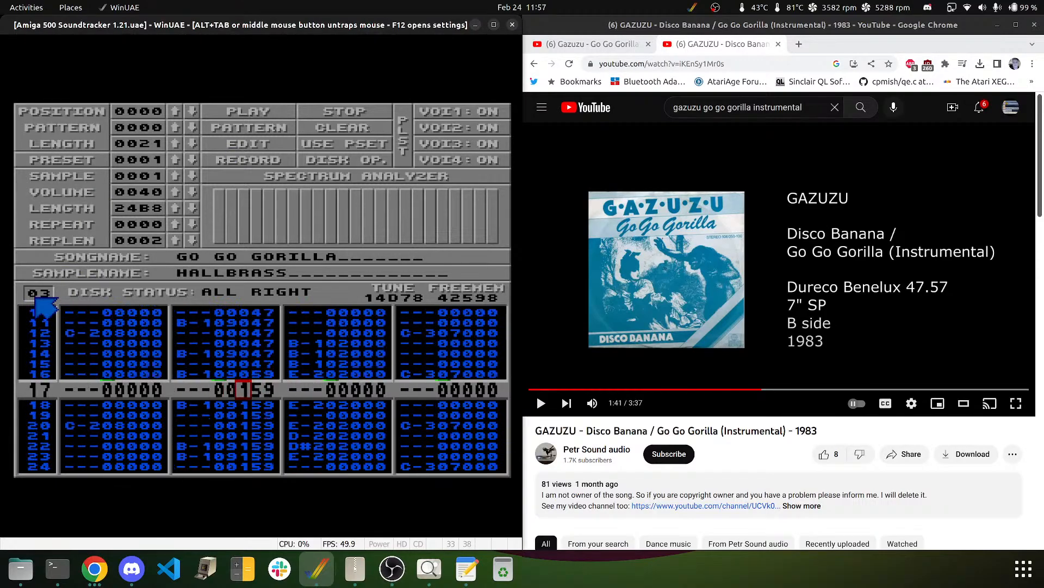
pyautogui.write('00000000000000')
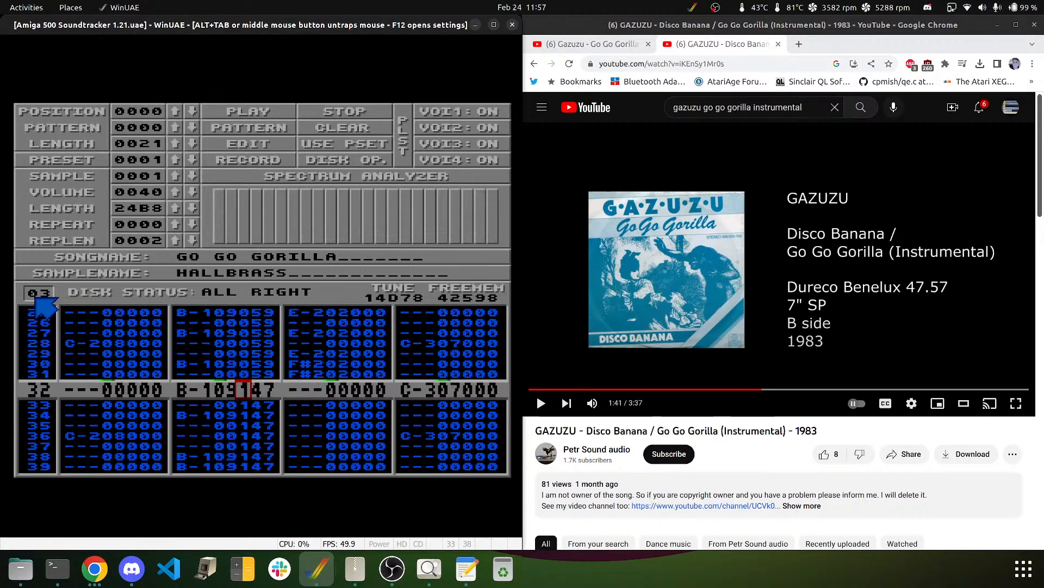
pyautogui.write('0000')
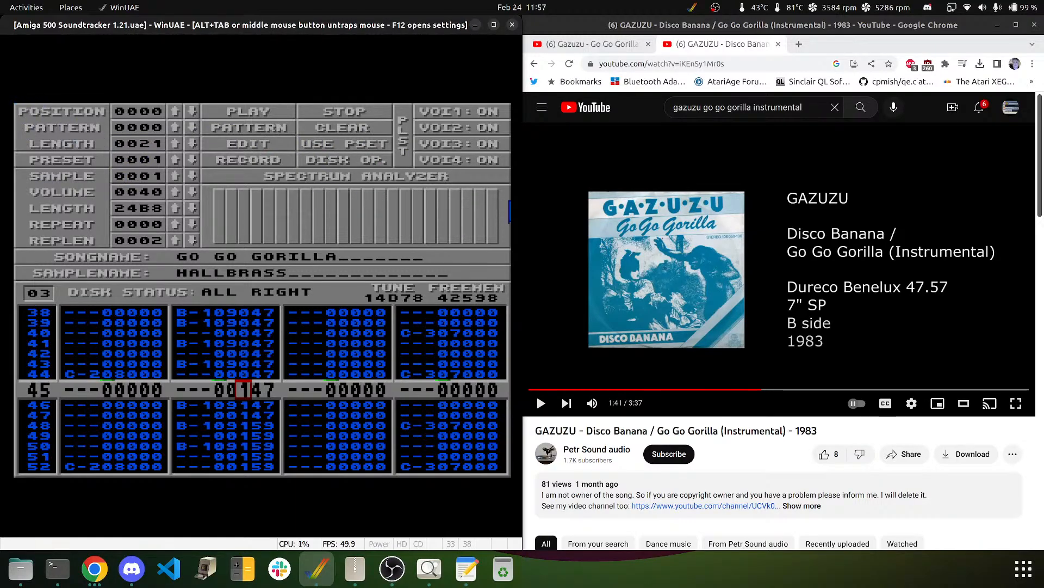
# - Reload GO GO GORILLA via Disk Op., then release the mouse and reset the emulated Amiga
pyautogui.click(330, 161)
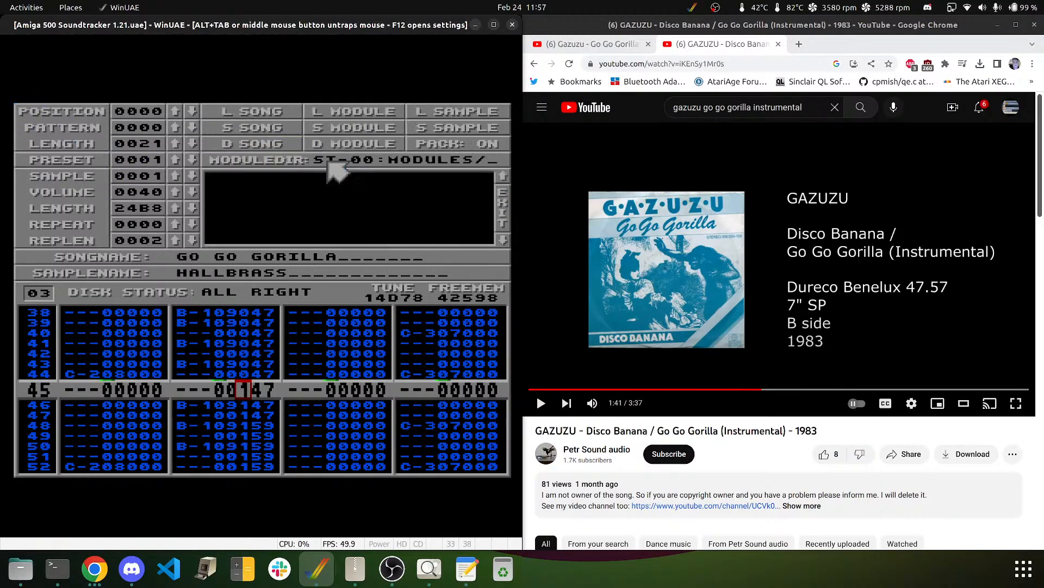
pyautogui.click(253, 113)
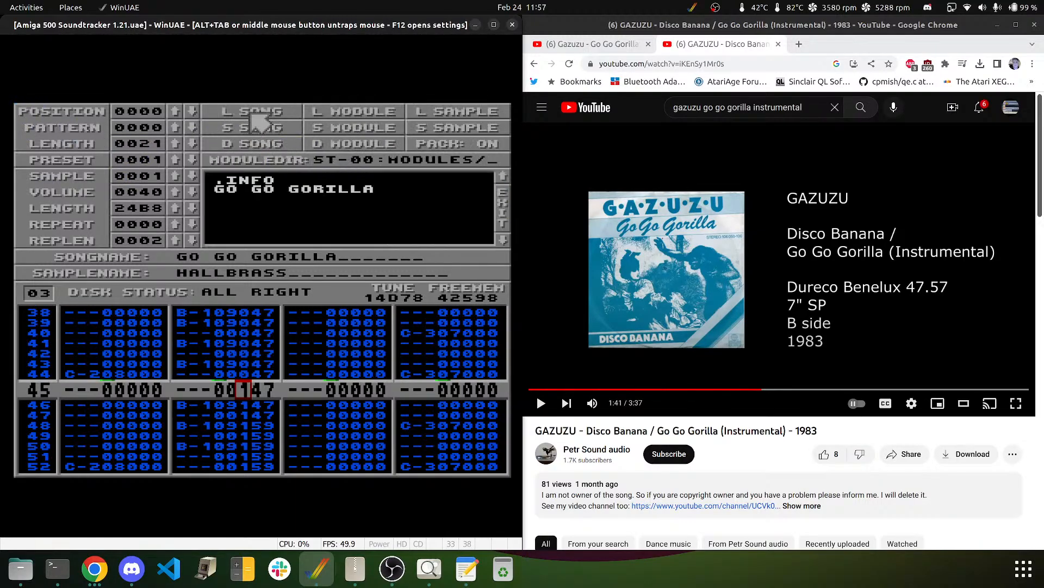
pyautogui.click(274, 192)
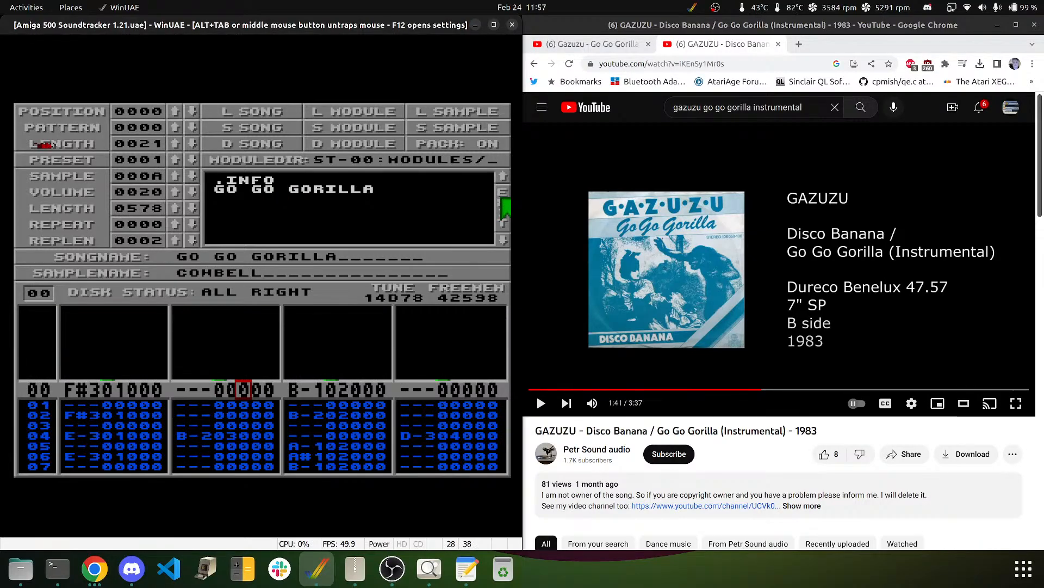
pyautogui.middleClick(268, 238)
pyautogui.press('ctrl+super+Super_R')
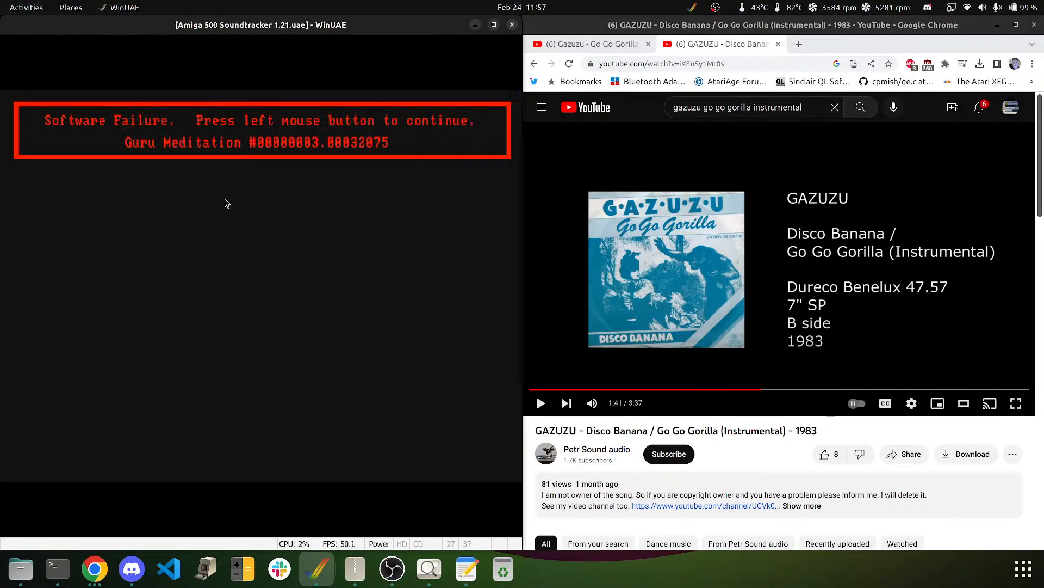
# - Recapture the mouse and dismiss the Guru Meditation message so the Amiga reboots into NoiseTracker
pyautogui.click(227, 203)
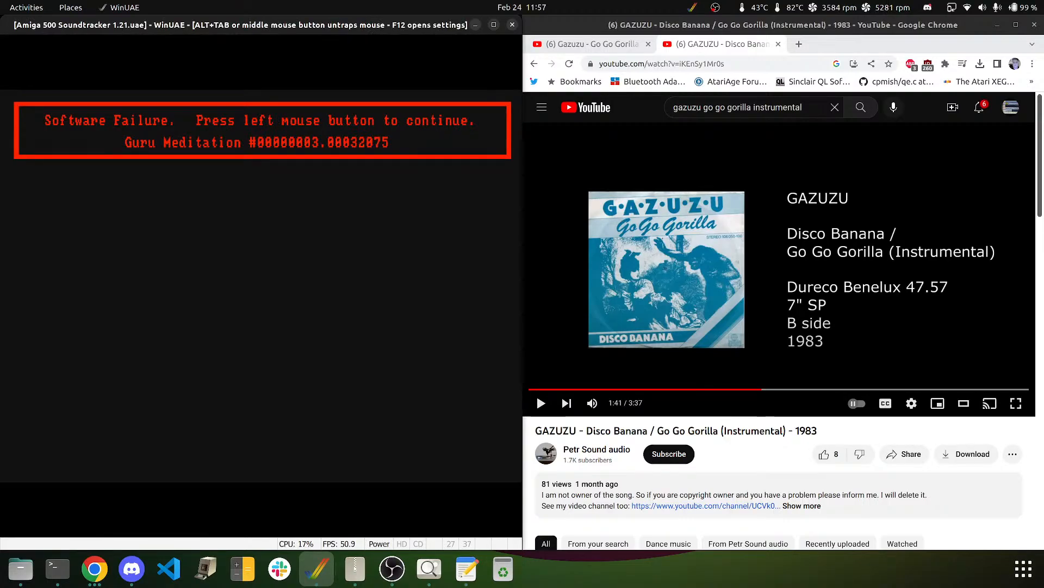
pyautogui.click(226, 204)
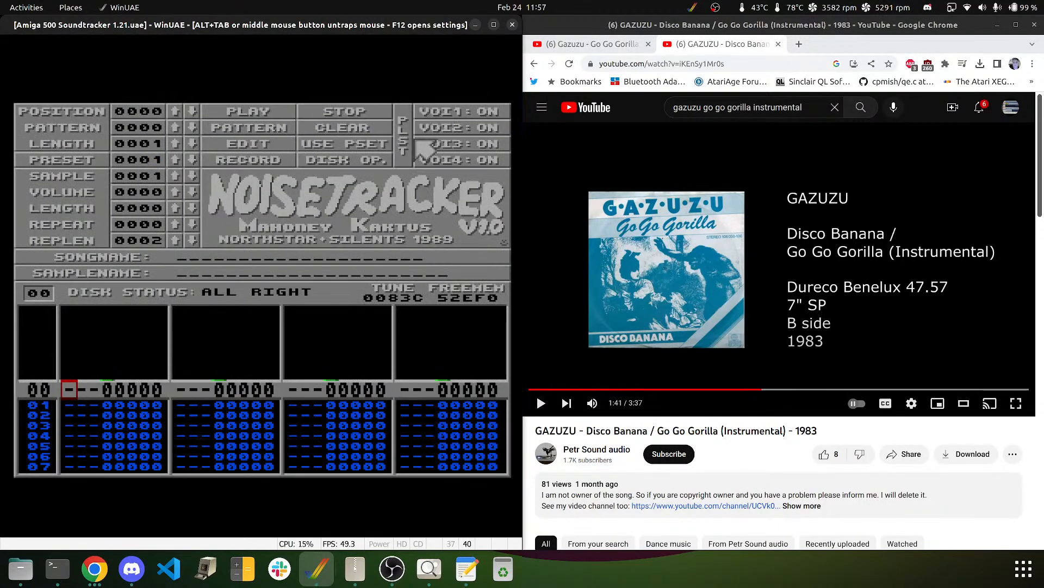
# - Open Disk Op. in NoiseTracker and list the disk's songs to load GO GO GORILLA
pyautogui.click(335, 158)
pyautogui.click(275, 115)
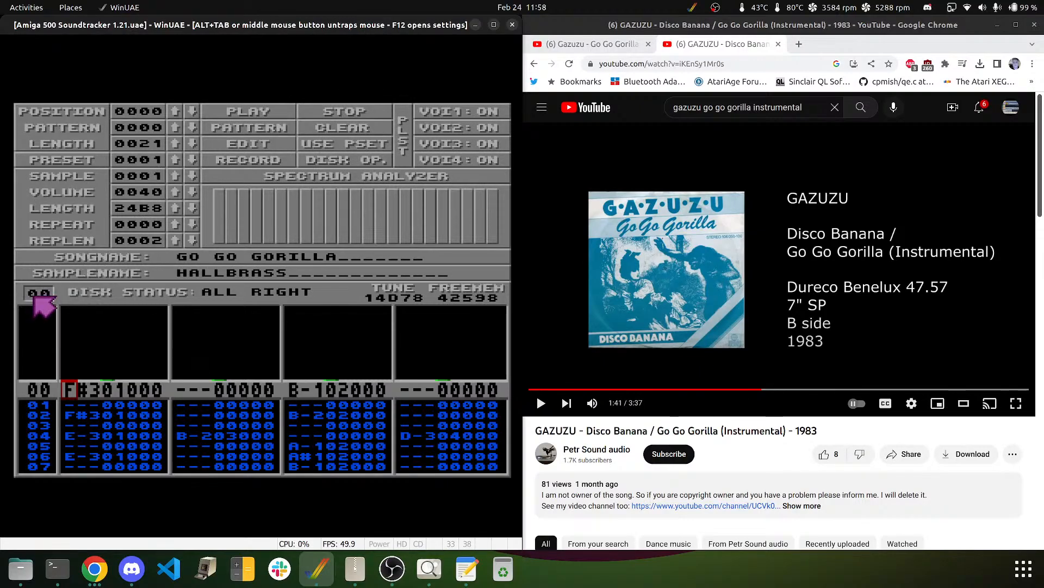
# - Show pattern 02 and set channel 2's effect digit to 0 on all 64 rows
pyautogui.write('02')
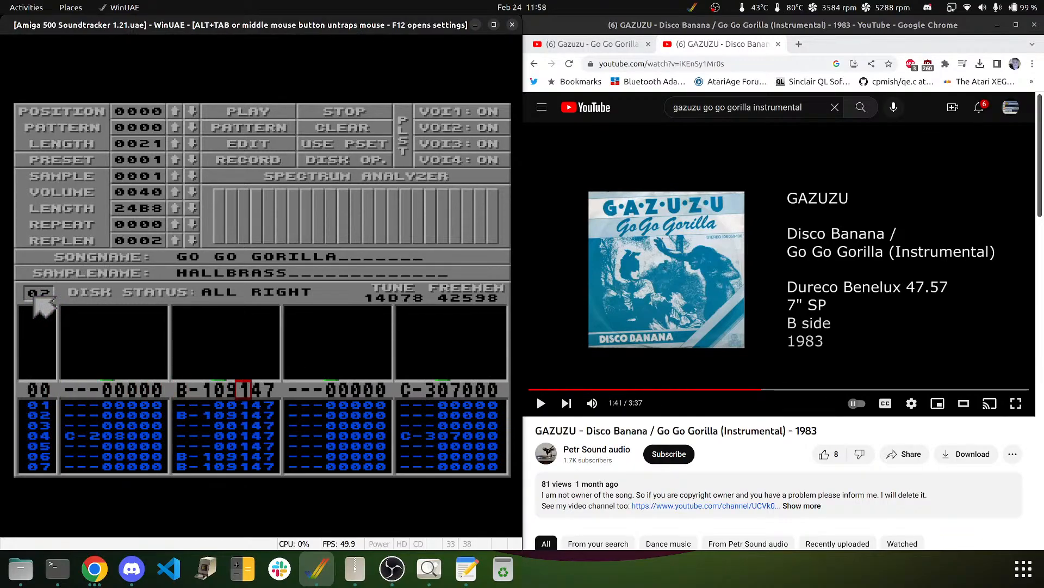
pyautogui.press('Left')
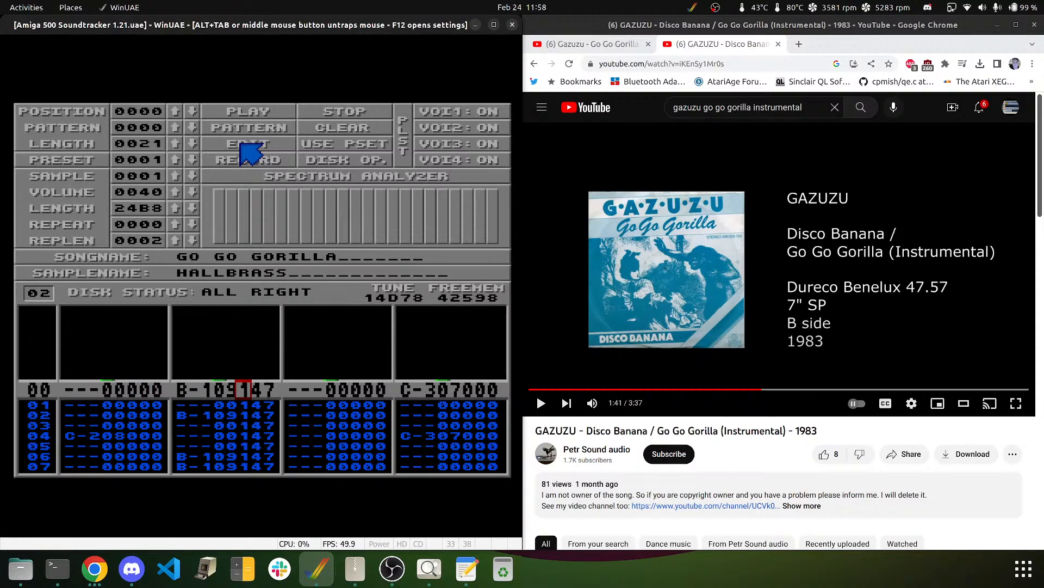
pyautogui.write('00000')
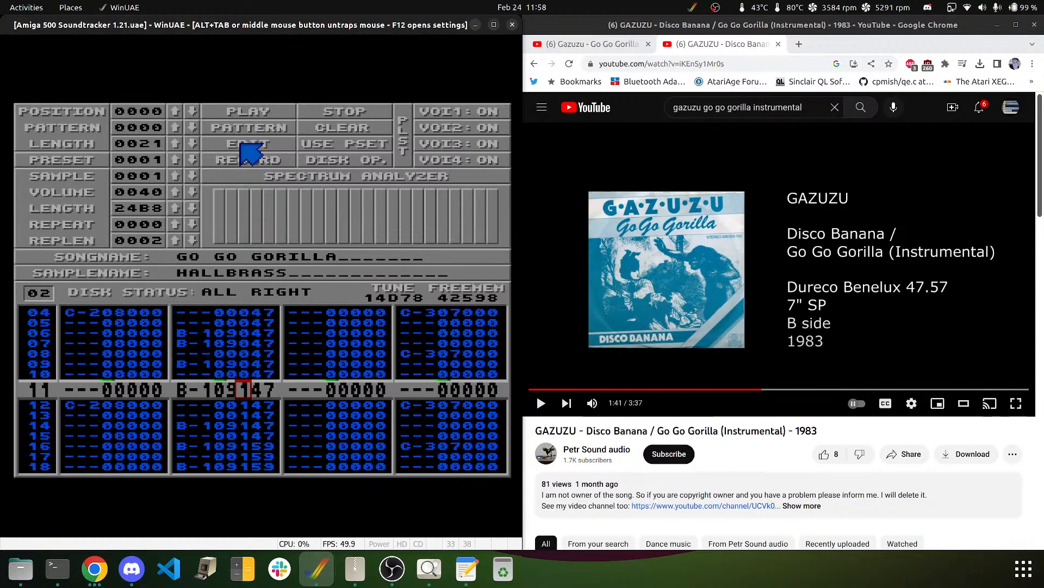
pyautogui.write('0000000000000000000000')
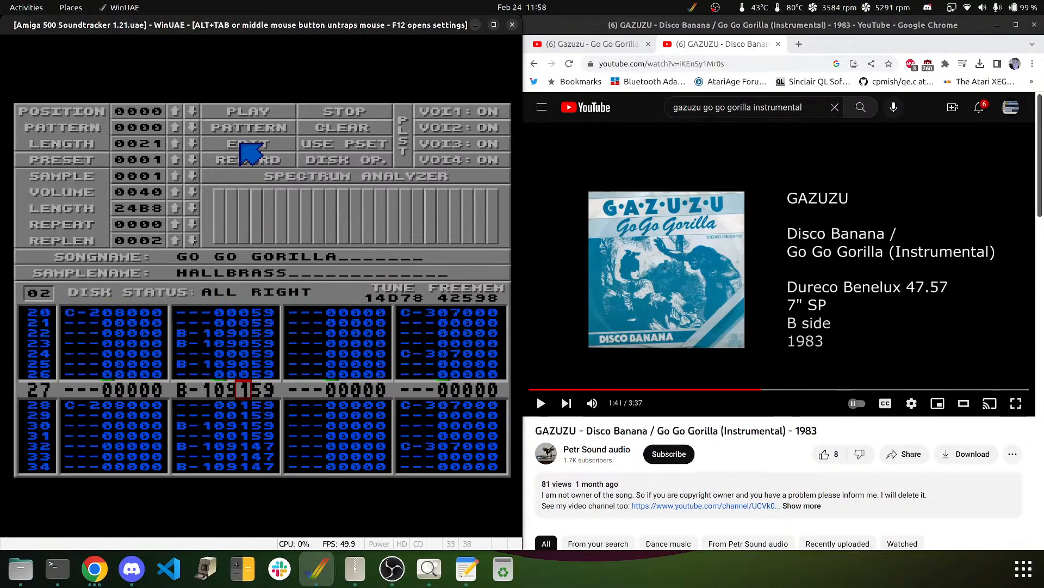
pyautogui.write('000000000000000')
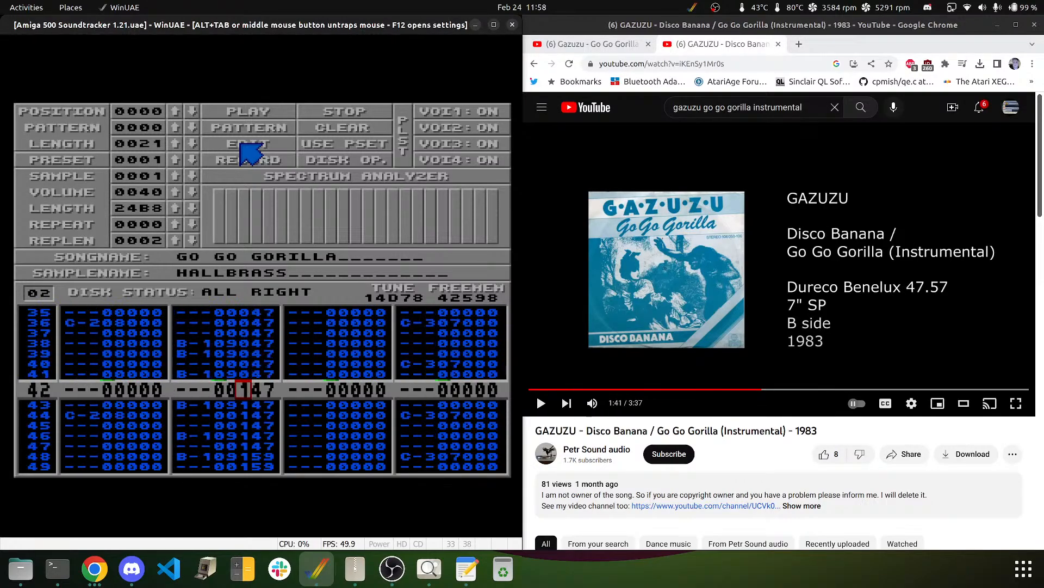
pyautogui.write('000000000000000')
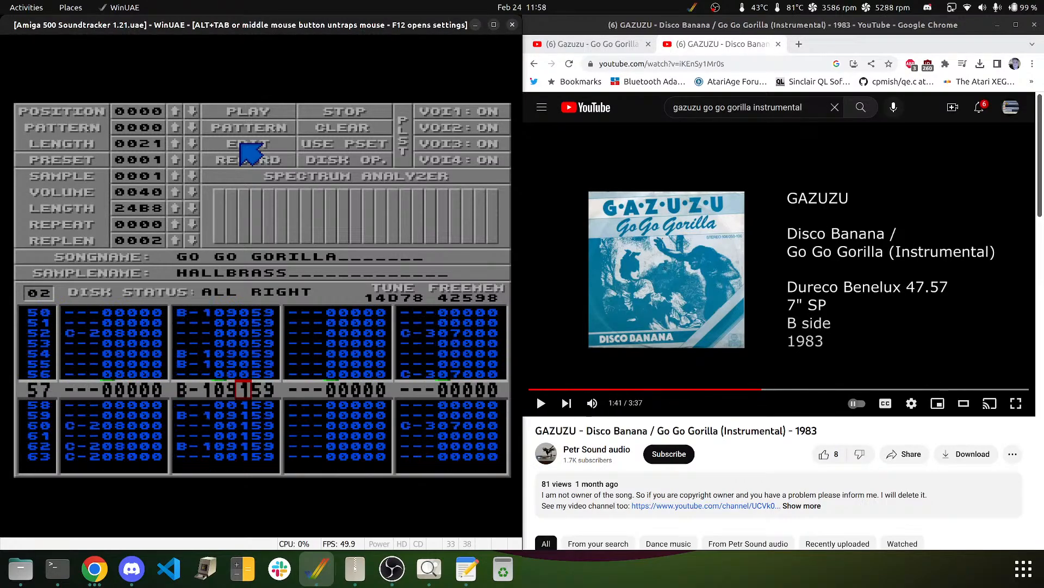
pyautogui.write('0000000')
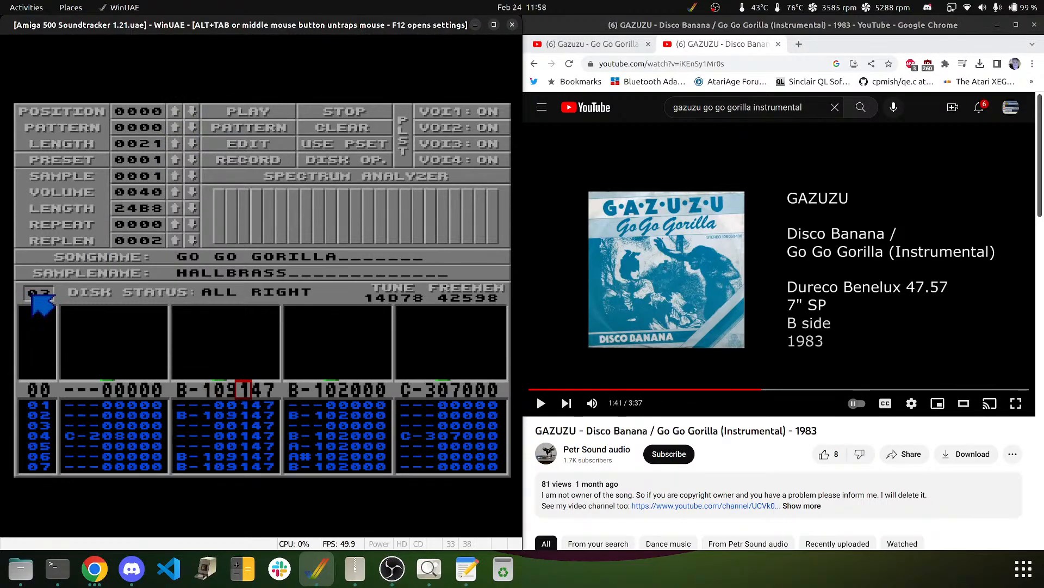
# - Zero channel 2's effect digit through pattern 03, then continue into pattern 04
pyautogui.write('000000000')
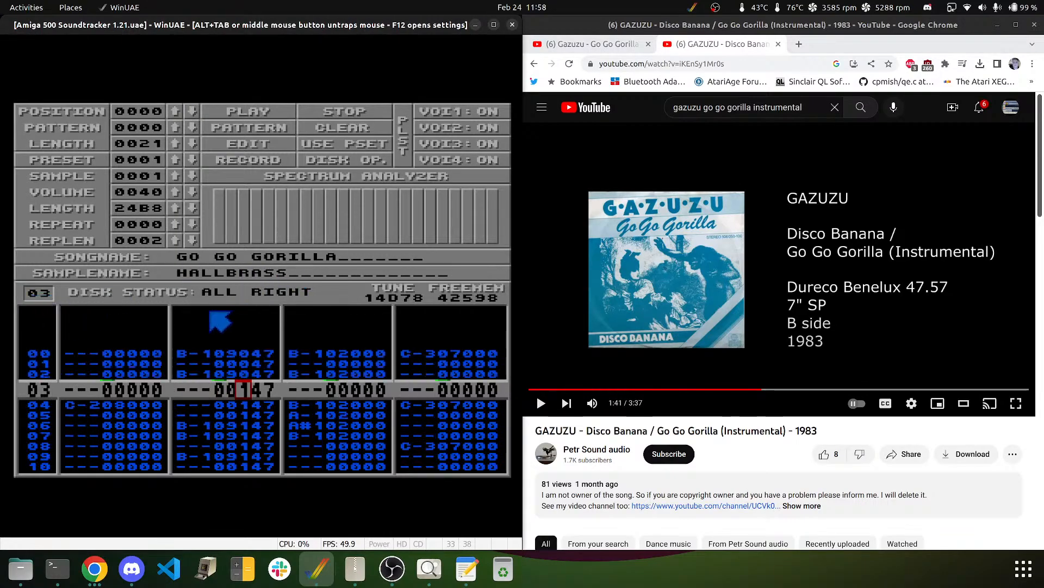
pyautogui.write('0000000000000000')
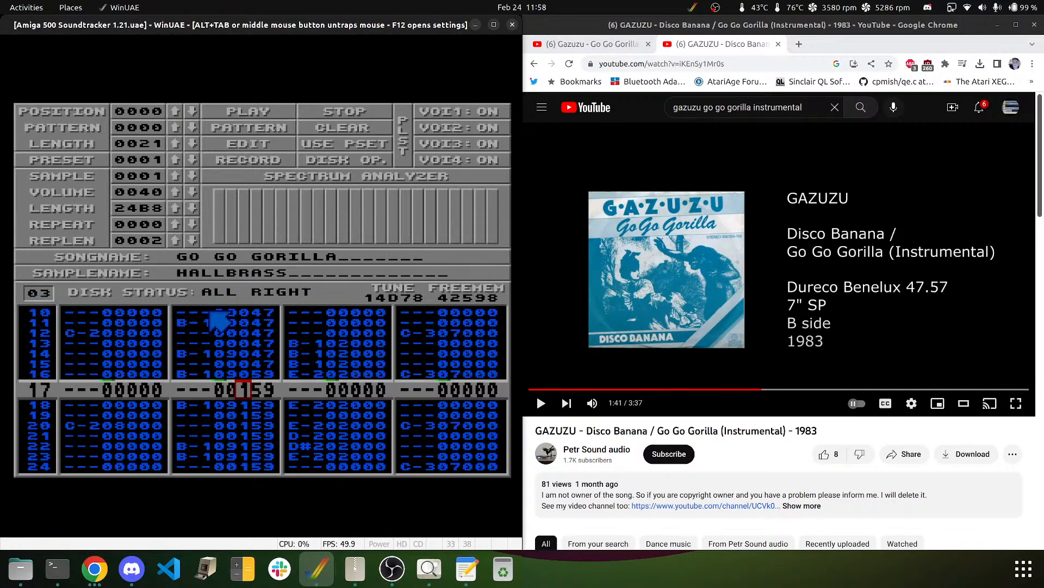
pyautogui.write('0000000000000000')
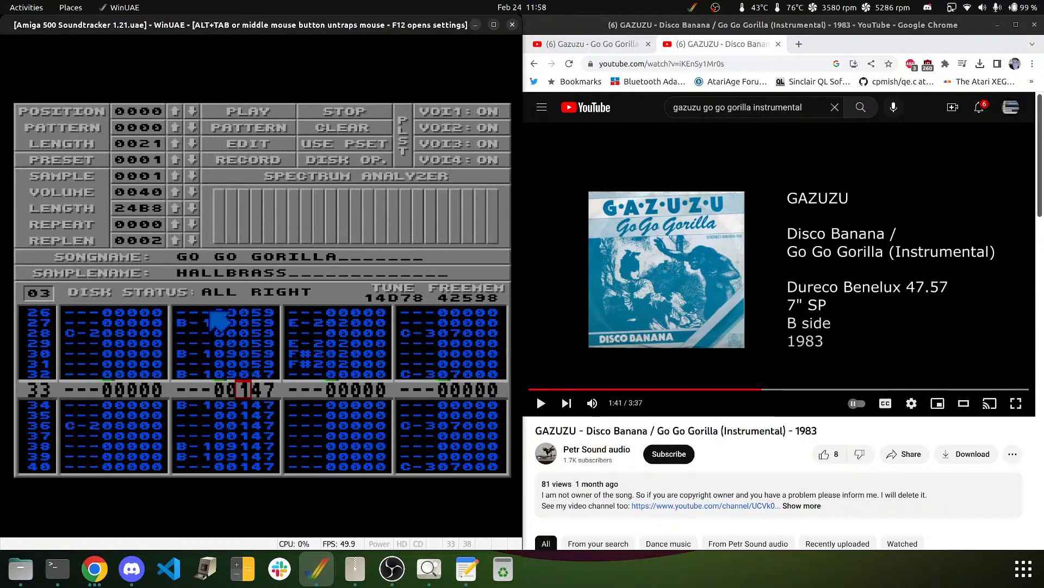
pyautogui.write('0000000000000000')
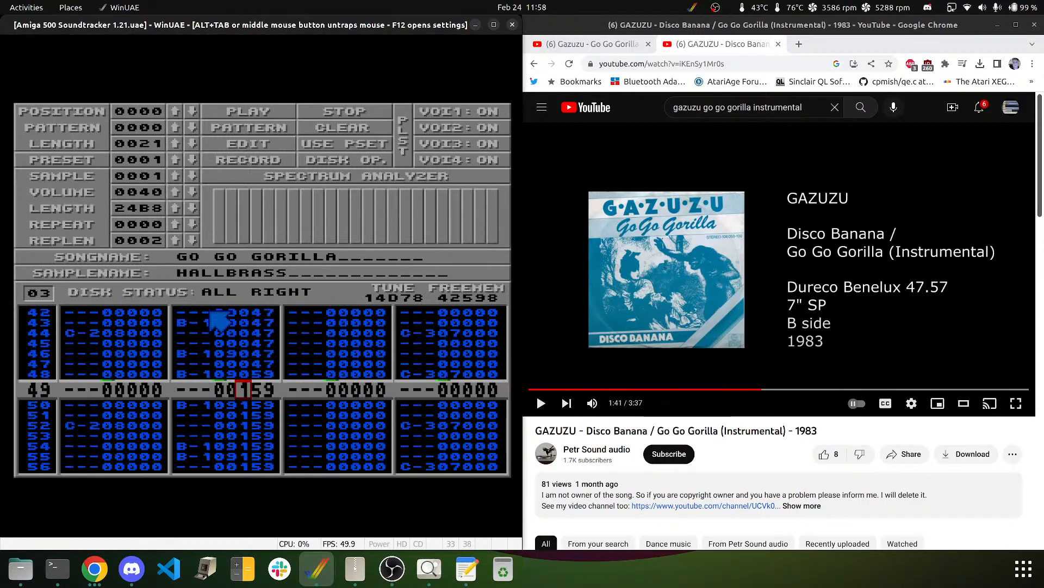
pyautogui.write('0000000')
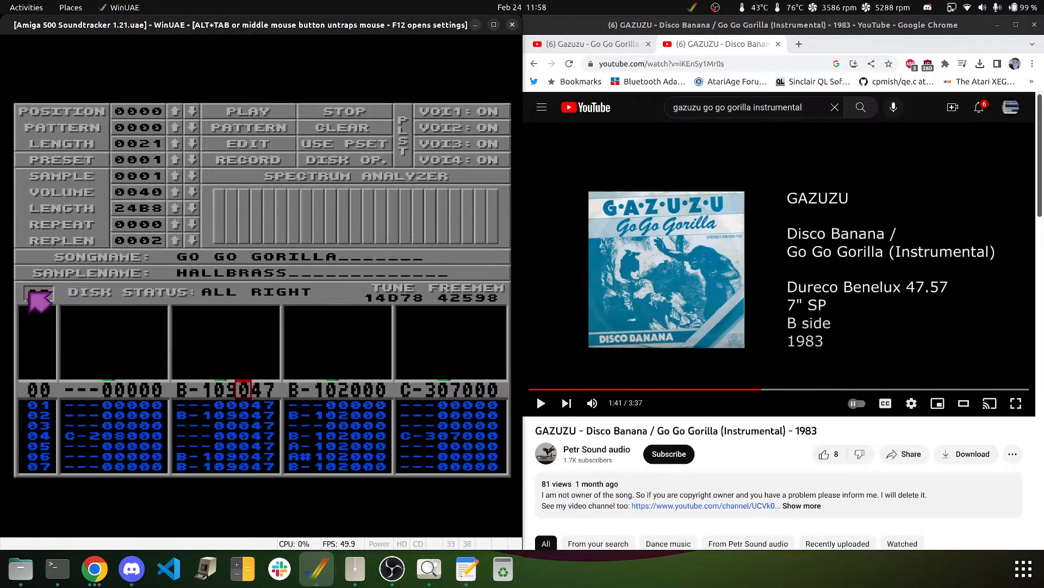
pyautogui.write('4')
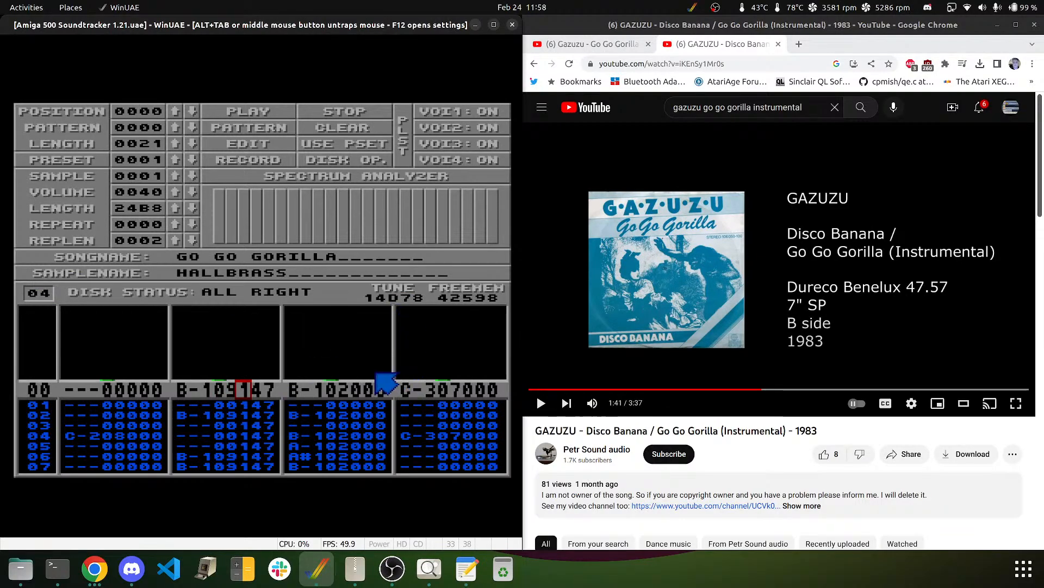
pyautogui.press('Down')
pyautogui.press('Down')
pyautogui.write('000')
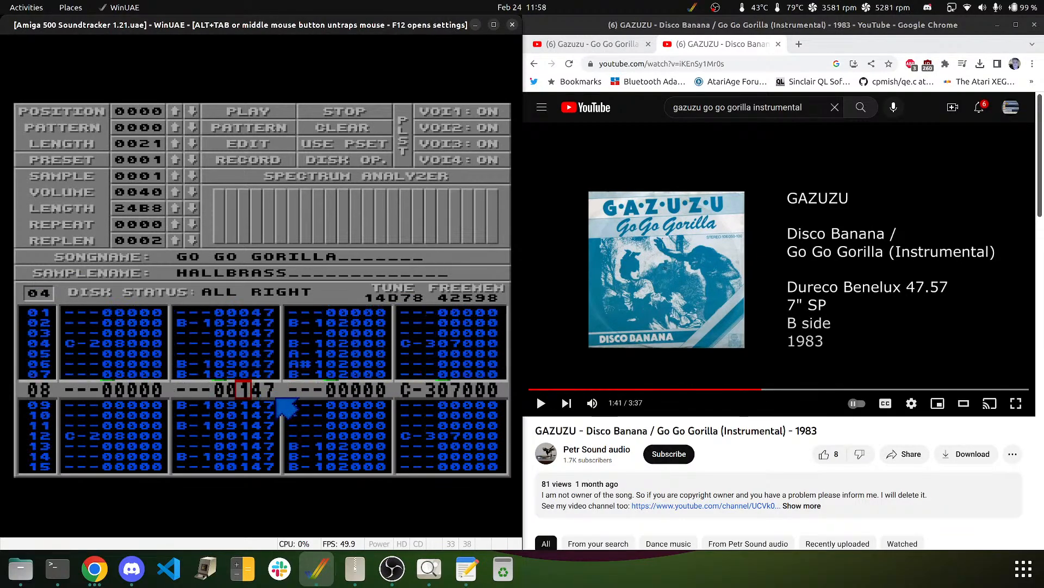
pyautogui.write('0000000000000000000000000000')
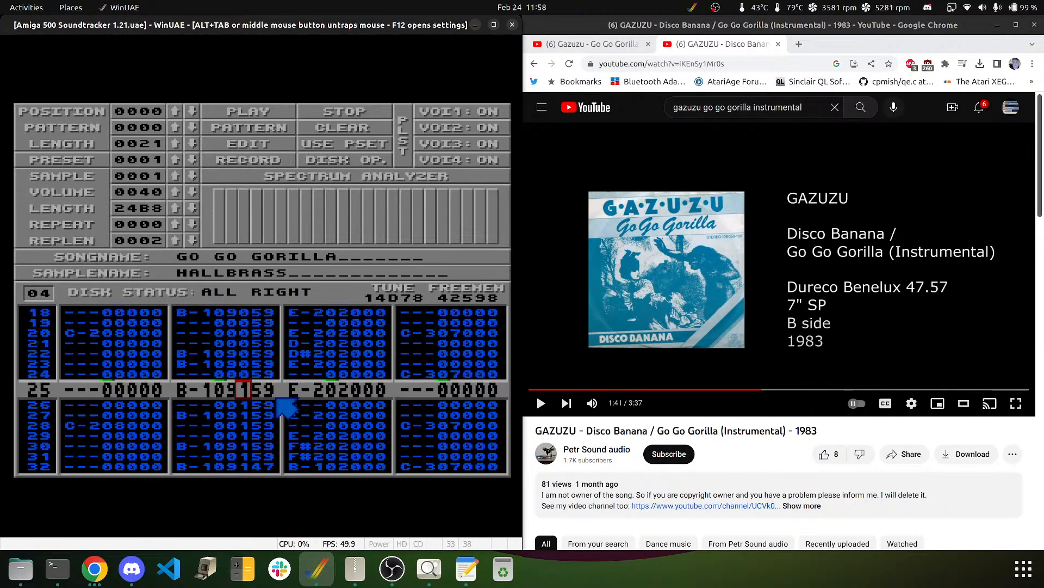
pyautogui.write('000000000000000')
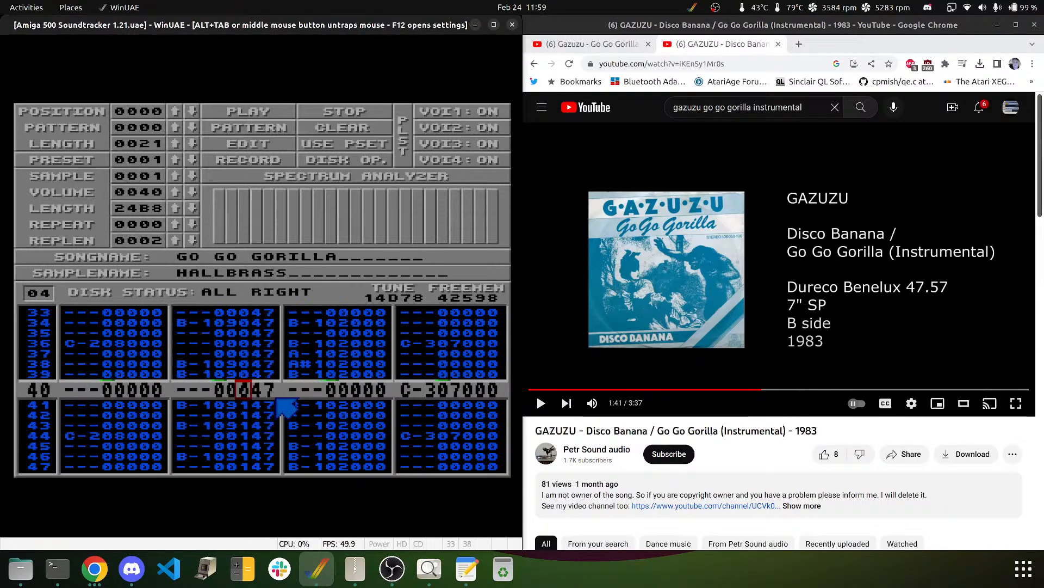
pyautogui.write('00000')
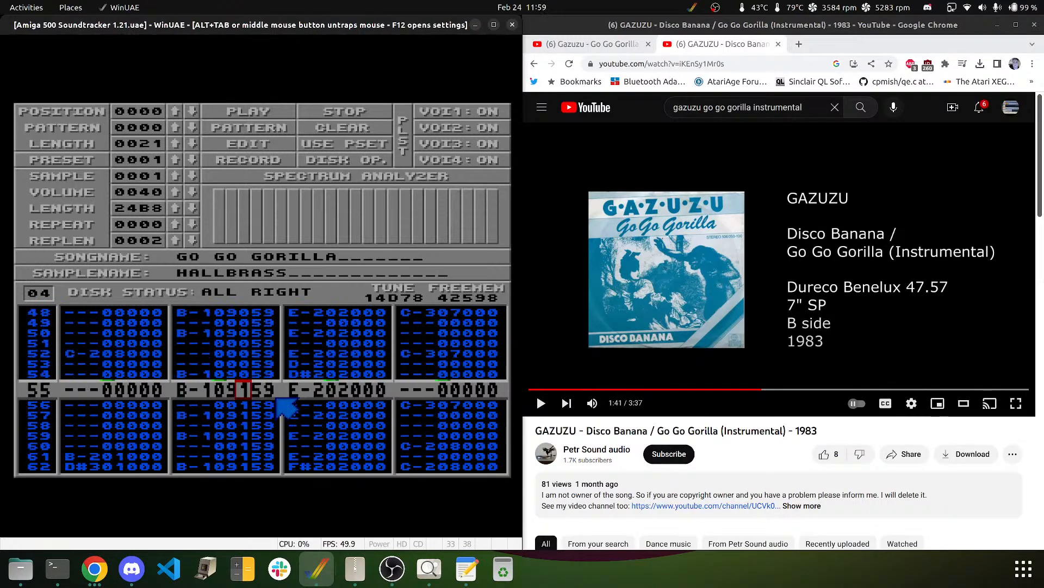
pyautogui.write('0000000000000')
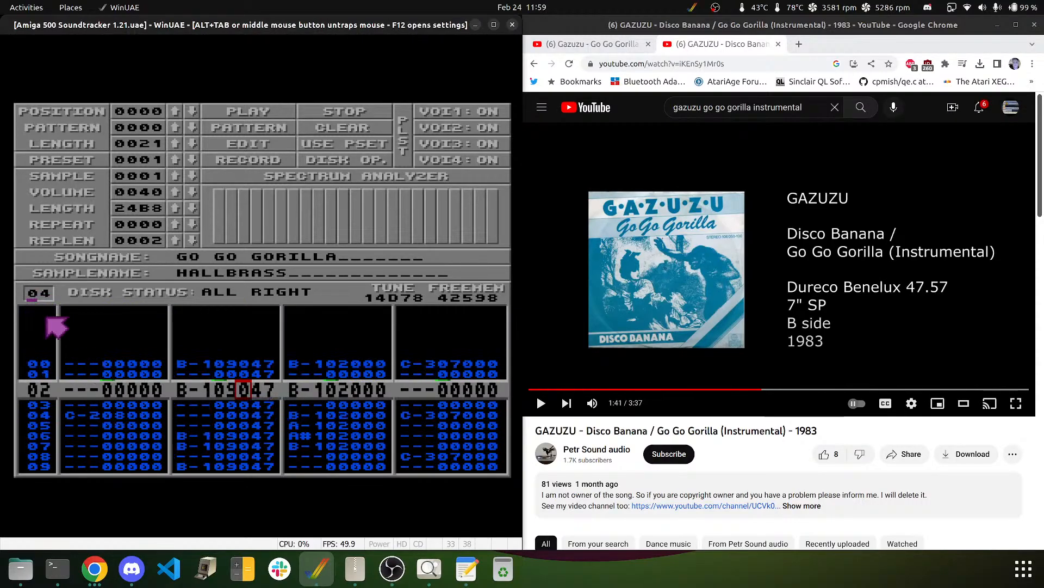
pyautogui.write('5')
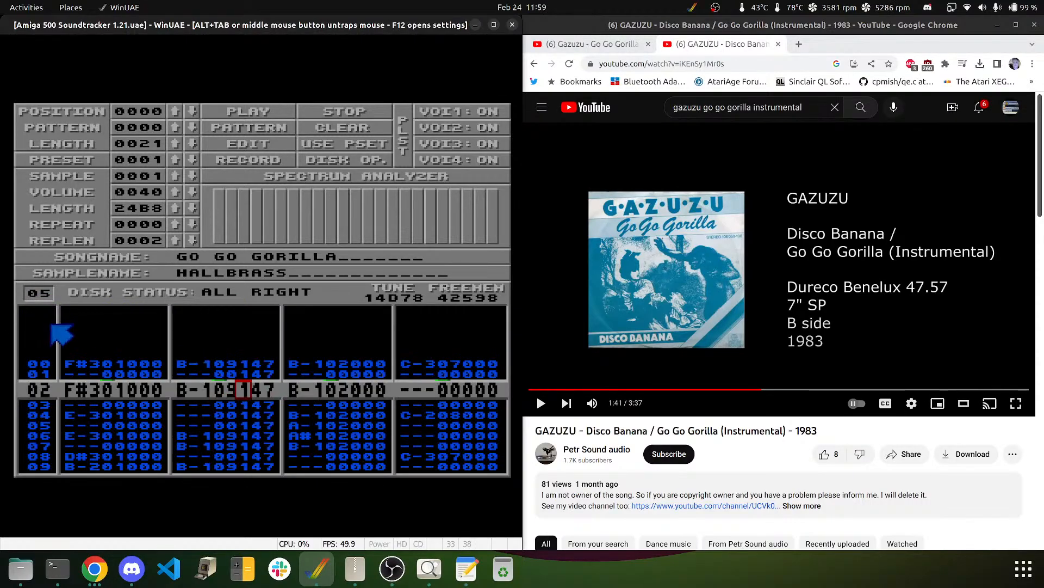
pyautogui.write('00000000')
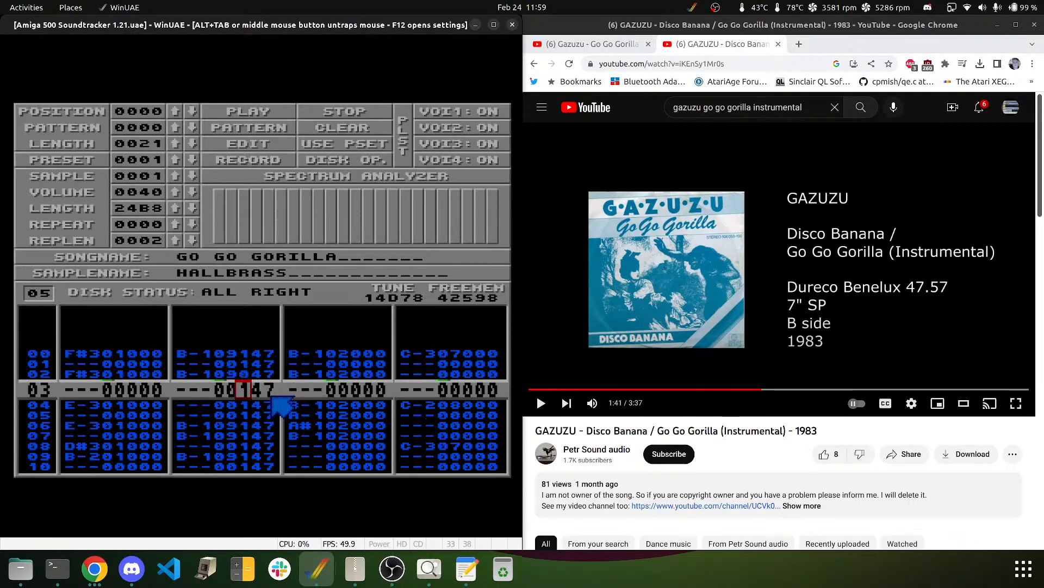
pyautogui.write('0000')
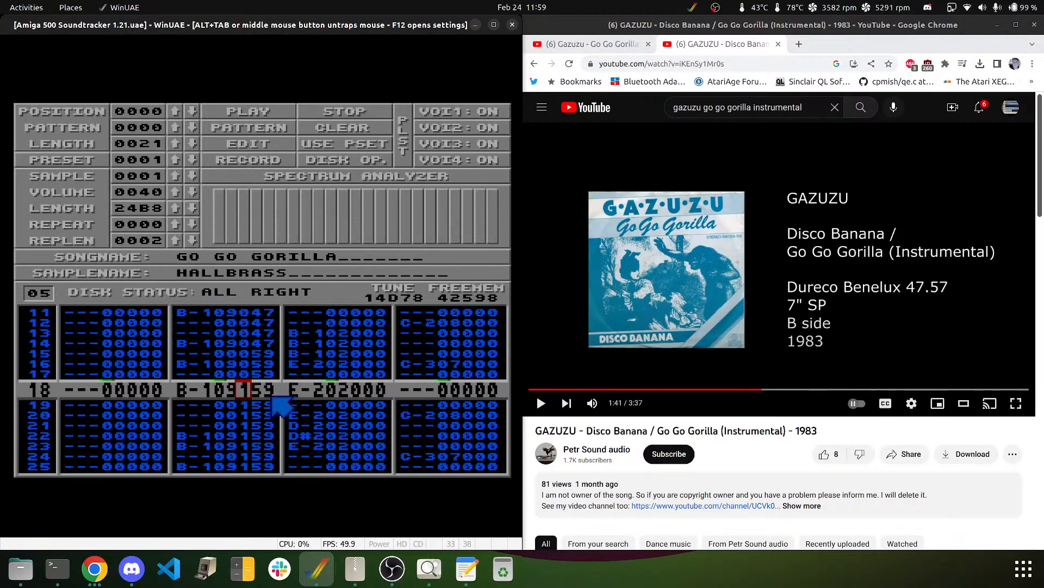
pyautogui.write('0000')
pyautogui.write('0000000000000000')
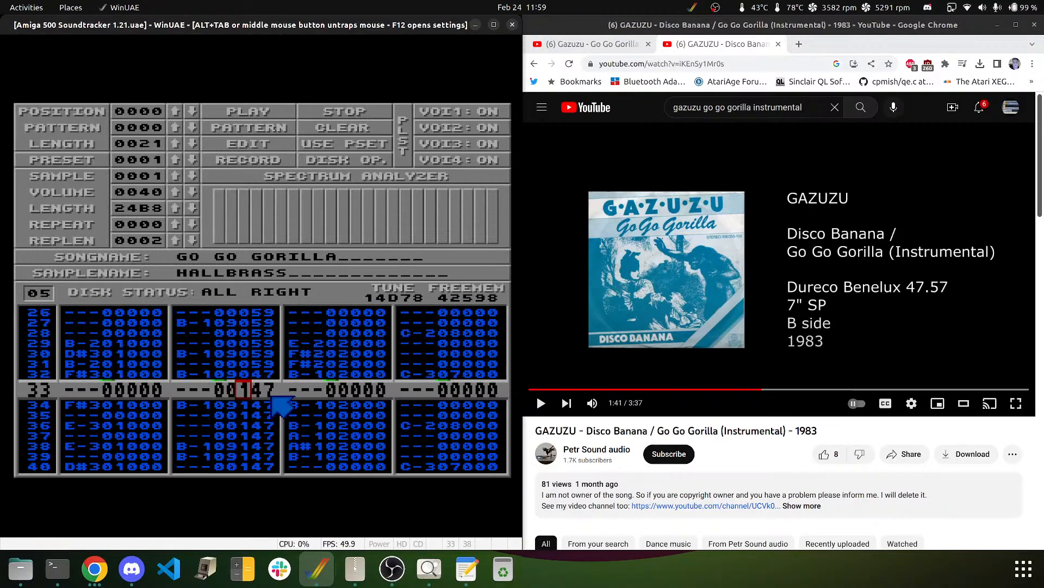
pyautogui.write('000000000000')
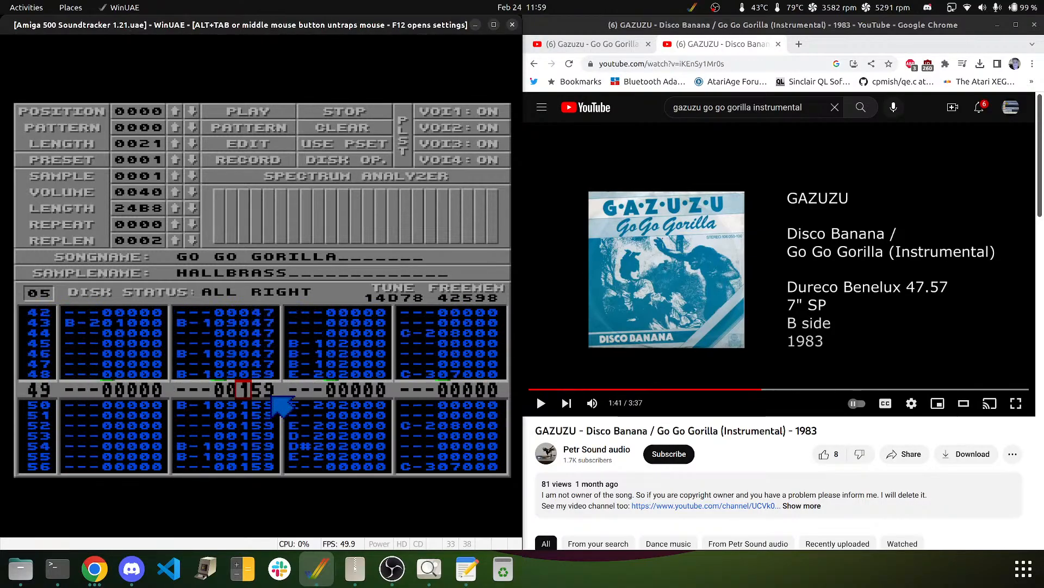
pyautogui.write('000000')
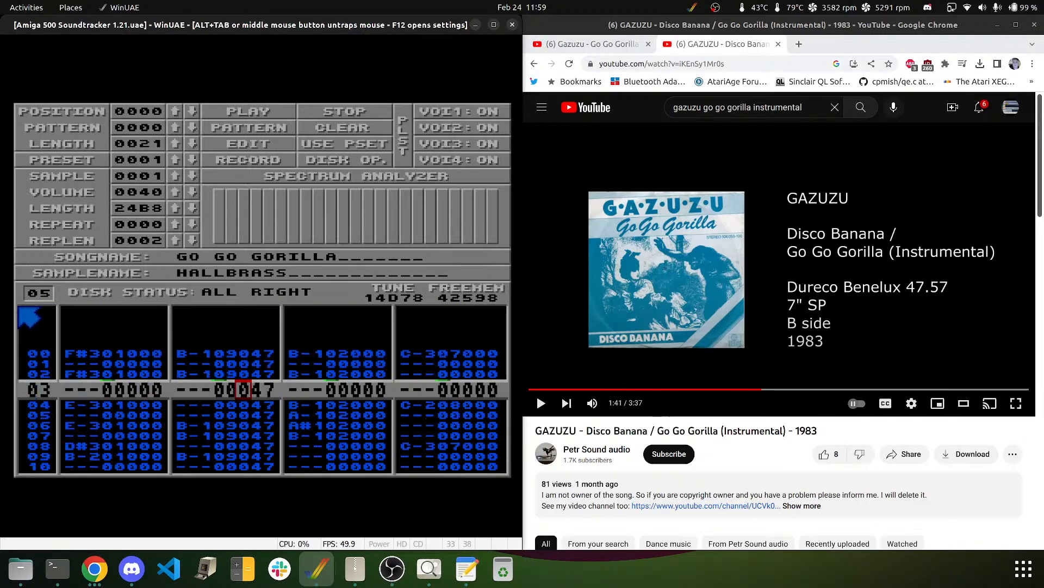
pyautogui.write('06')
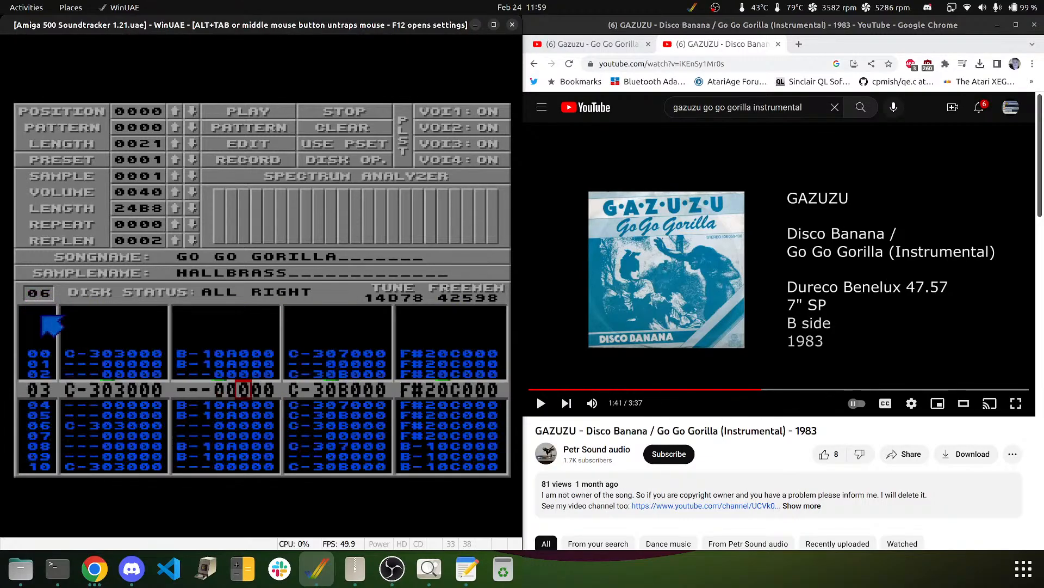
# - Step down through all the rows of pattern 06
pyautogui.press('Down')
pyautogui.press('Down')
pyautogui.press('Down')
pyautogui.press('Down')
pyautogui.press('Down')
pyautogui.press('Down')
pyautogui.press('Down')
pyautogui.press('Down')
pyautogui.press('Down')
pyautogui.press('Down')
pyautogui.press('Down')
pyautogui.press('Down')
pyautogui.press('Down')
pyautogui.press('Down')
pyautogui.press('Down')
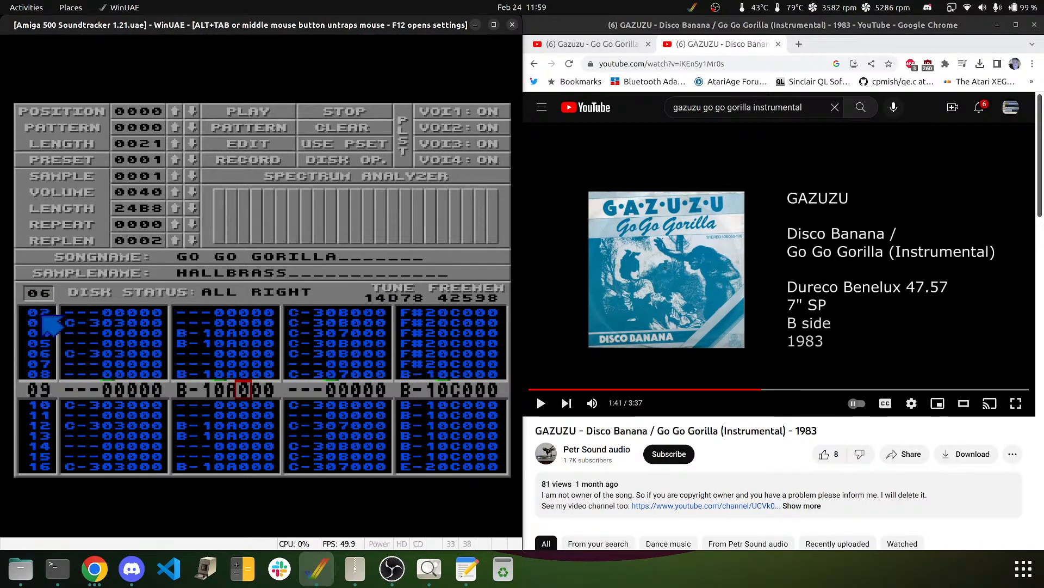
pyautogui.press('Down')
pyautogui.press('Down')
pyautogui.press('Down')
pyautogui.press('Down')
pyautogui.press('Down')
pyautogui.press('Down')
pyautogui.press('Down')
pyautogui.press('Down')
pyautogui.press('Down')
pyautogui.press('Down')
pyautogui.press('Down')
pyautogui.press('Down')
pyautogui.press('Down')
pyautogui.press('Down')
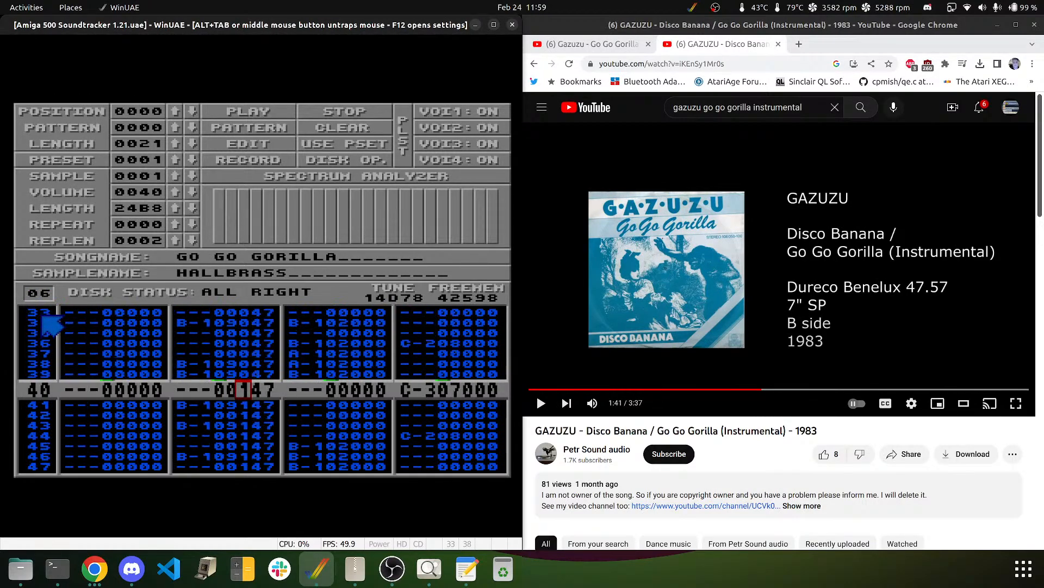
pyautogui.press('Down')
pyautogui.press('Down')
pyautogui.press('Down')
pyautogui.press('Down')
pyautogui.press('Down')
pyautogui.press('Down')
pyautogui.press('Down')
pyautogui.press('Down')
pyautogui.press('Down')
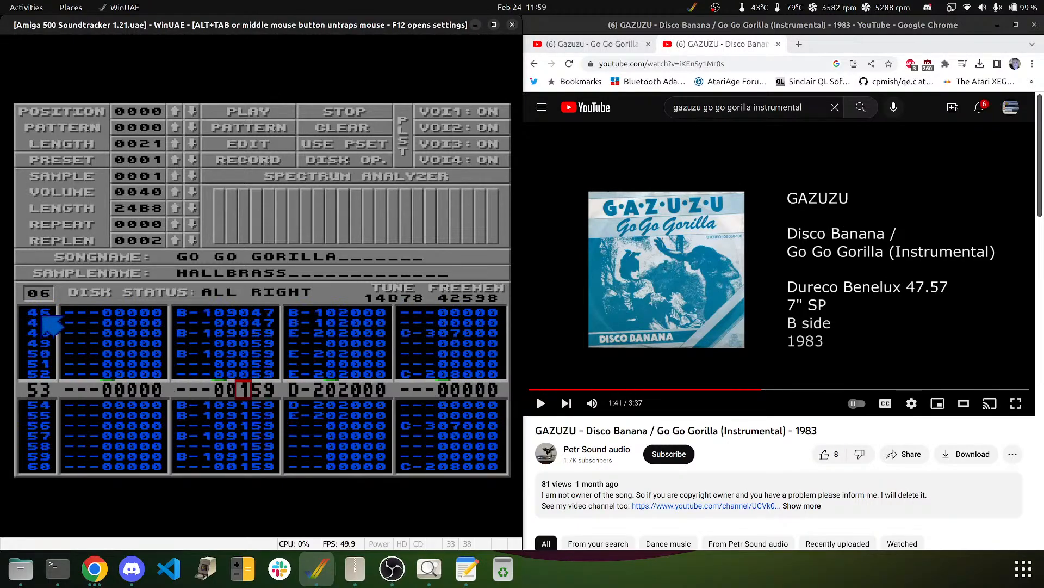
pyautogui.press('Down')
pyautogui.press('Down')
pyautogui.press('Down')
pyautogui.press('Down')
pyautogui.press('Down')
pyautogui.press('Down')
pyautogui.press('Down')
pyautogui.press('Down')
pyautogui.press('Down')
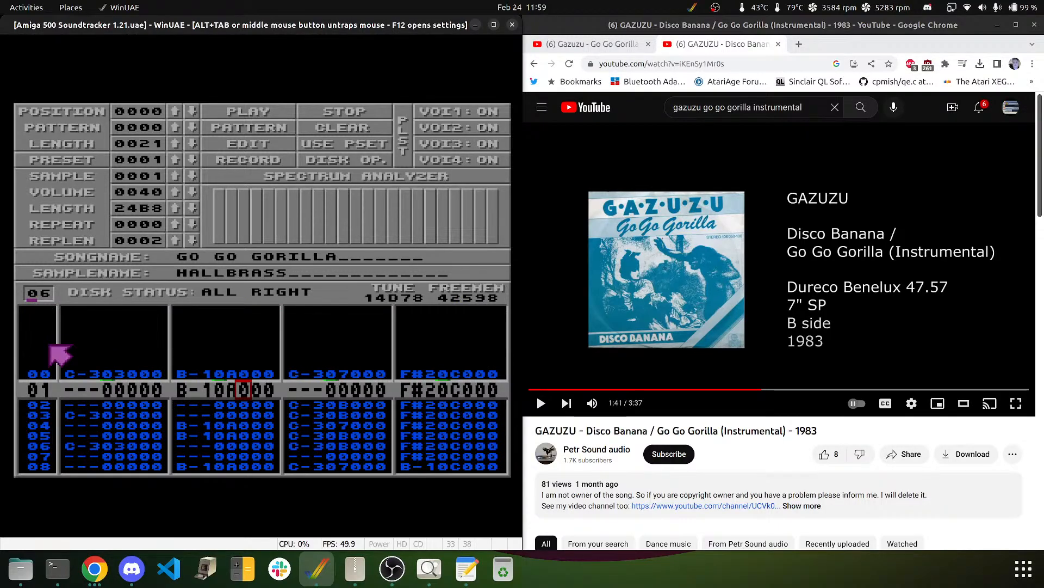
# - Step through pattern 07's rows, then switch to pattern 08 and zero channel 2's effect digits
pyautogui.write('07')
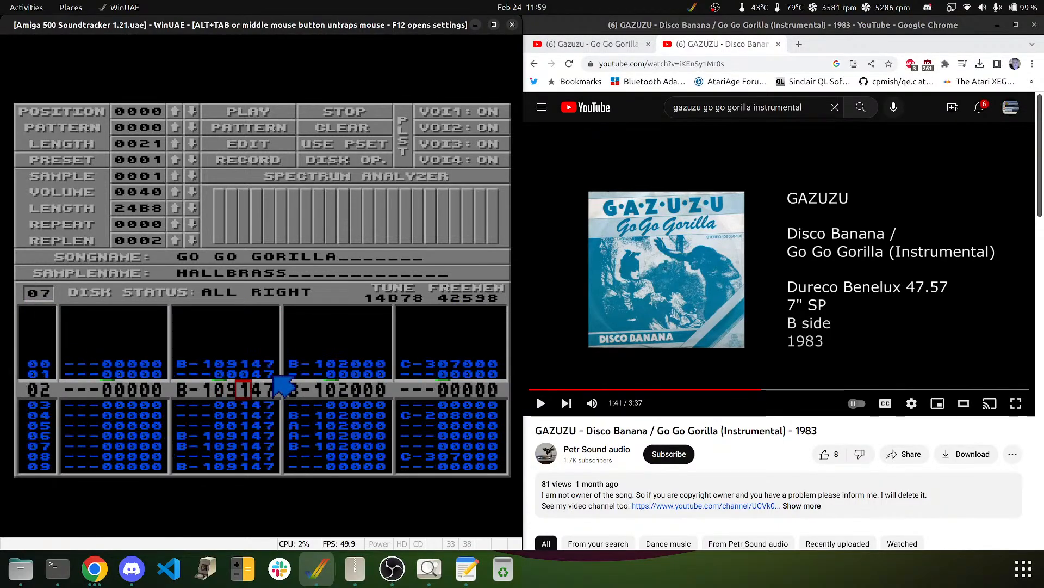
pyautogui.press('Down')
pyautogui.press('Down')
pyautogui.press('Down')
pyautogui.press('Down')
pyautogui.press('Down')
pyautogui.press('Down')
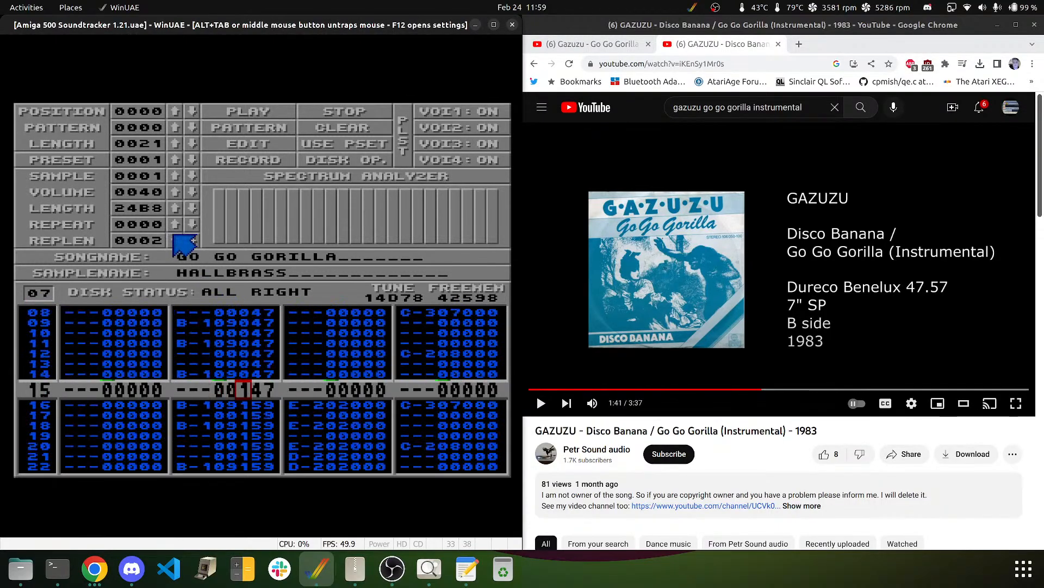
pyautogui.press('Down')
pyautogui.press('Down')
pyautogui.press('Down')
pyautogui.press('Down')
pyautogui.press('Down')
pyautogui.press('Down')
pyautogui.press('Down')
pyautogui.press('Down')
pyautogui.press('Down')
pyautogui.press('Down')
pyautogui.press('Down')
pyautogui.press('Down')
pyautogui.press('Down')
pyautogui.press('Down')
pyautogui.press('Down')
pyautogui.press('Down')
pyautogui.press('Down')
pyautogui.press('Down')
pyautogui.press('Down')
pyautogui.press('Down')
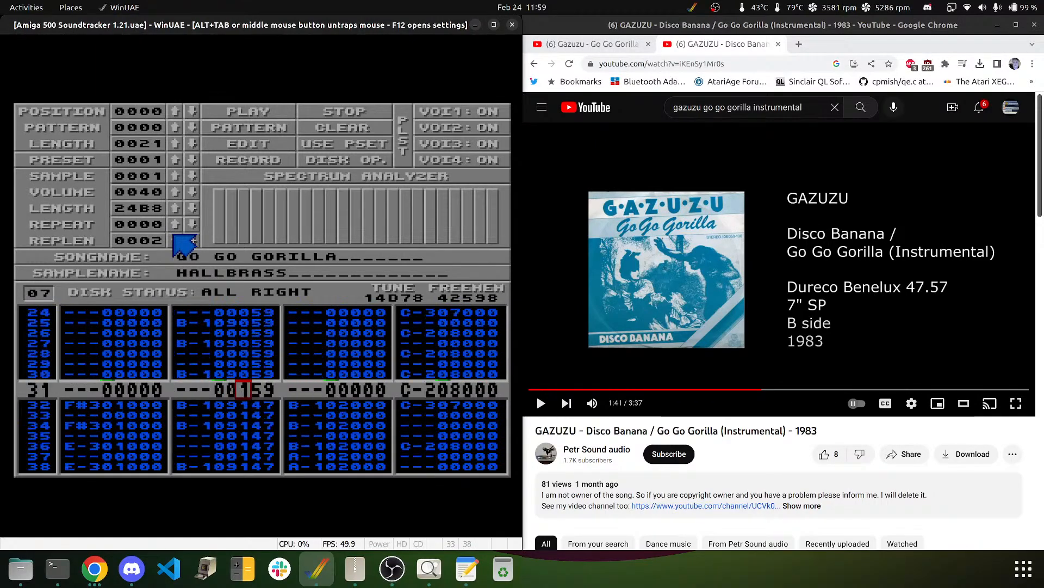
pyautogui.press('Down')
pyautogui.press('Down')
pyautogui.press('Down')
pyautogui.press('Down')
pyautogui.press('Down')
pyautogui.press('Down')
pyautogui.press('Down')
pyautogui.press('Down')
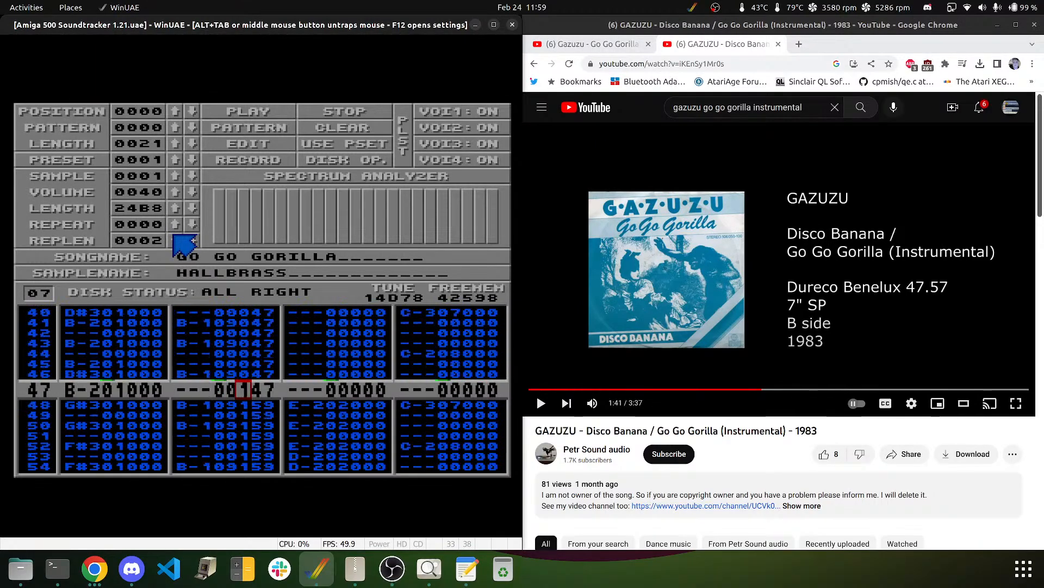
pyautogui.press('Down')
pyautogui.press('Down')
pyautogui.press('Down')
pyautogui.press('Down')
pyautogui.press('Down')
pyautogui.press('Down')
pyautogui.press('Down')
pyautogui.press('Down')
pyautogui.press('Down')
pyautogui.press('Down')
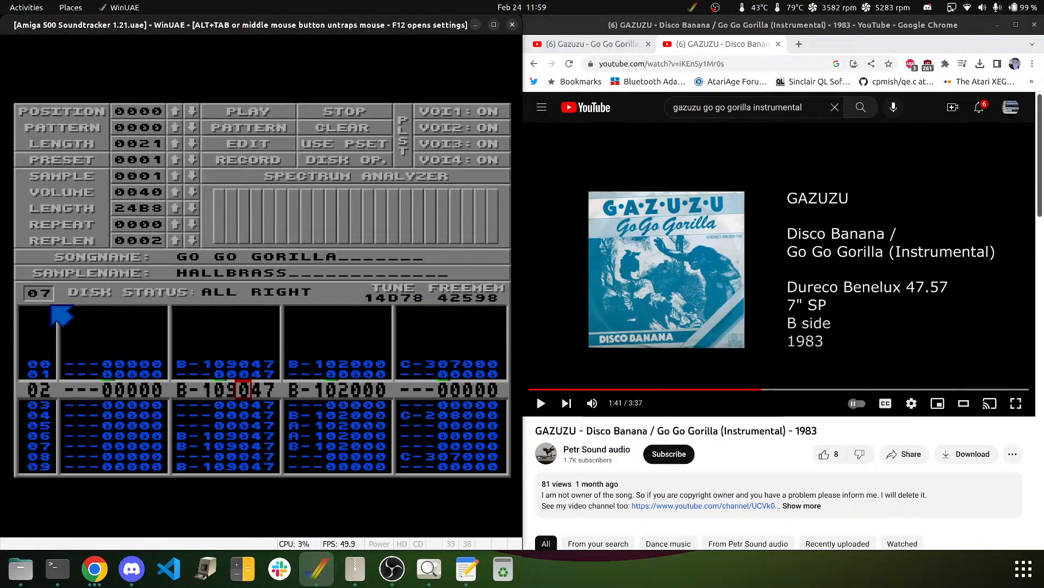
pyautogui.write('8')
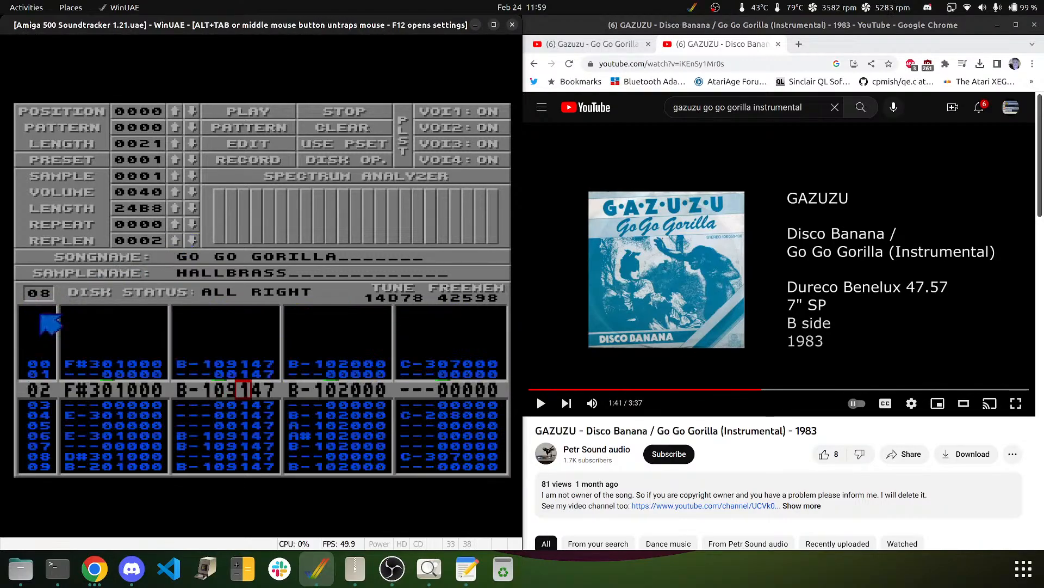
pyautogui.write('00')
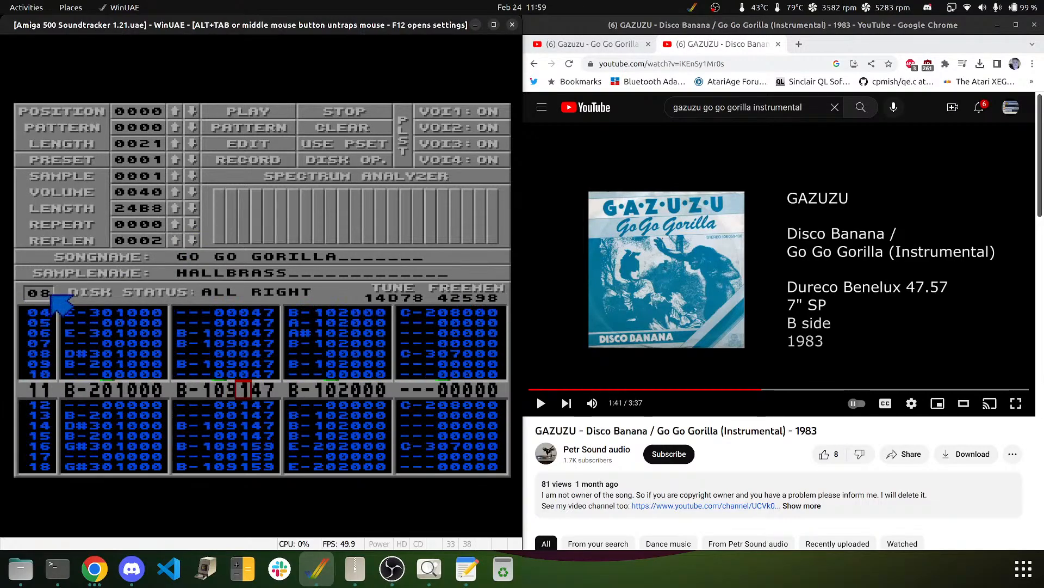
pyautogui.write('0000')
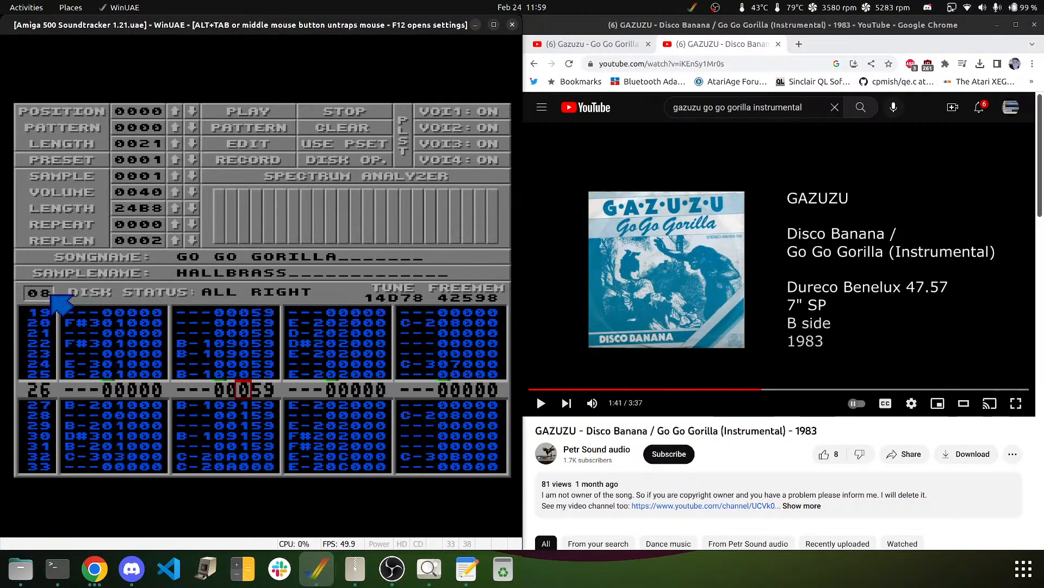
pyautogui.write('000')
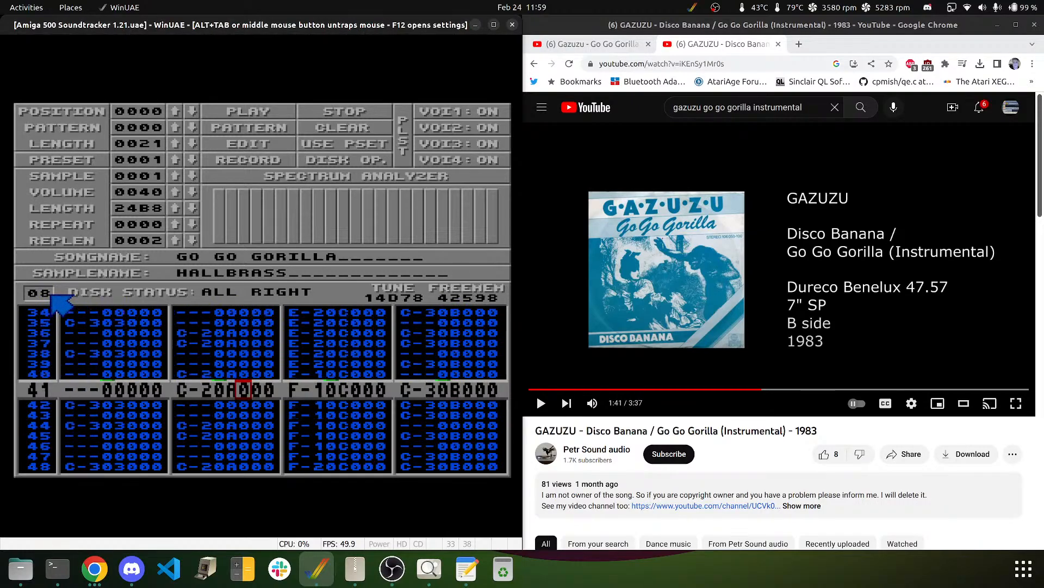
pyautogui.write('0000000000')
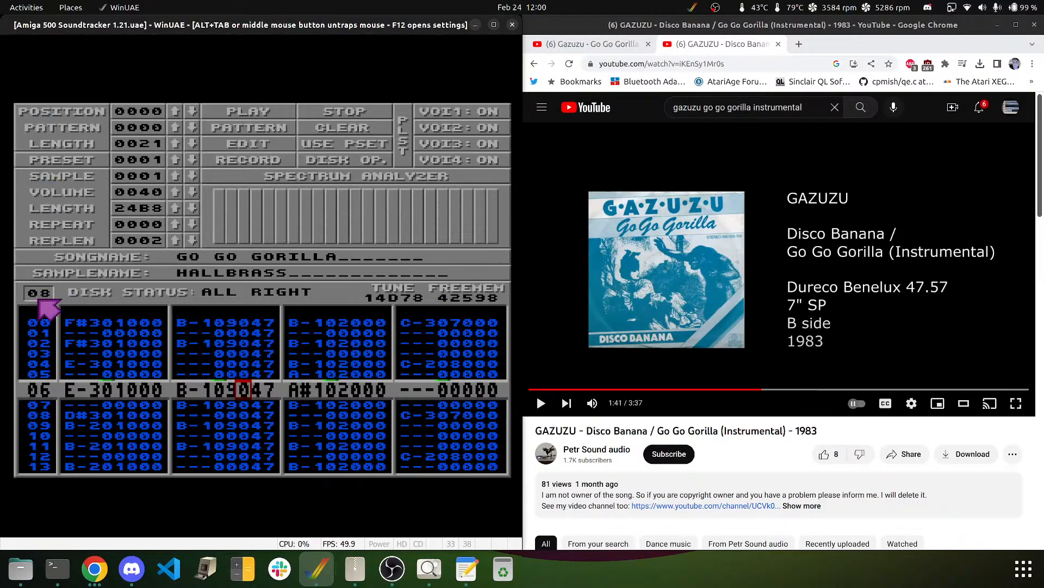
pyautogui.write('001')
pyautogui.write('000')
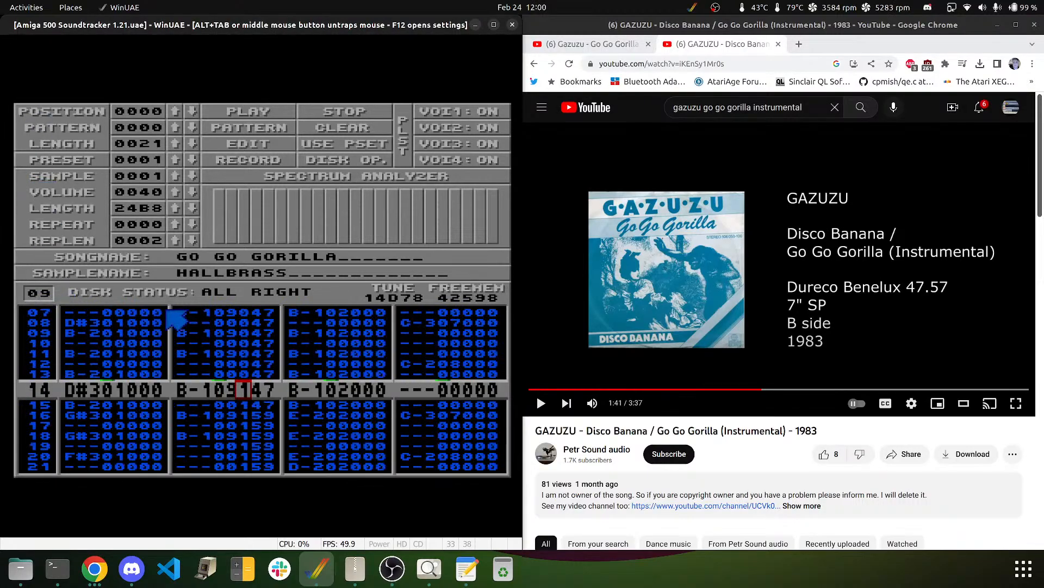
pyautogui.write('00000 ---00159 ---00000 C-208')
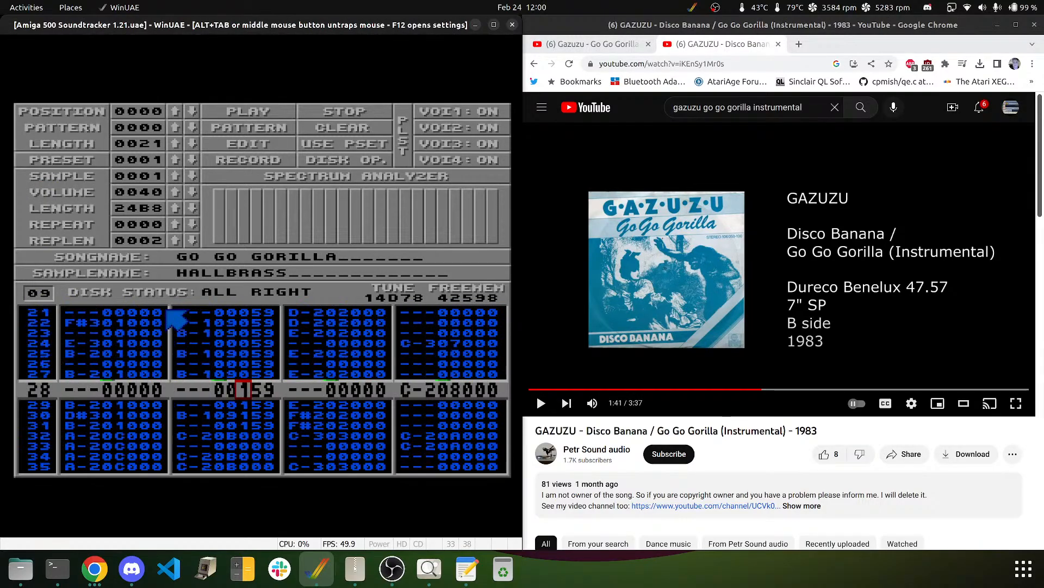
pyautogui.write('000')
pyautogui.write('000')
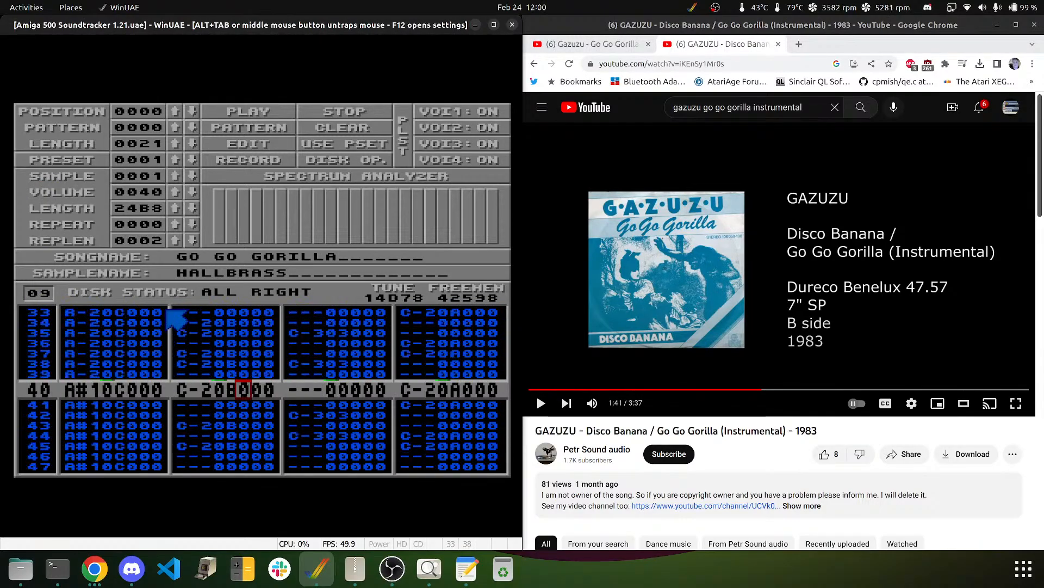
pyautogui.write('00000000000000')
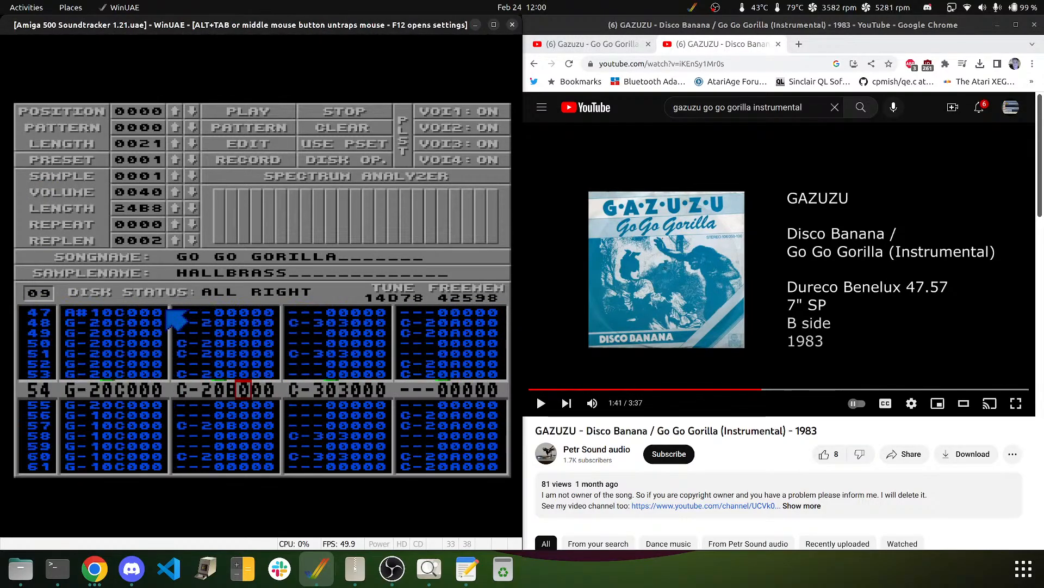
pyautogui.write('000000000000000')
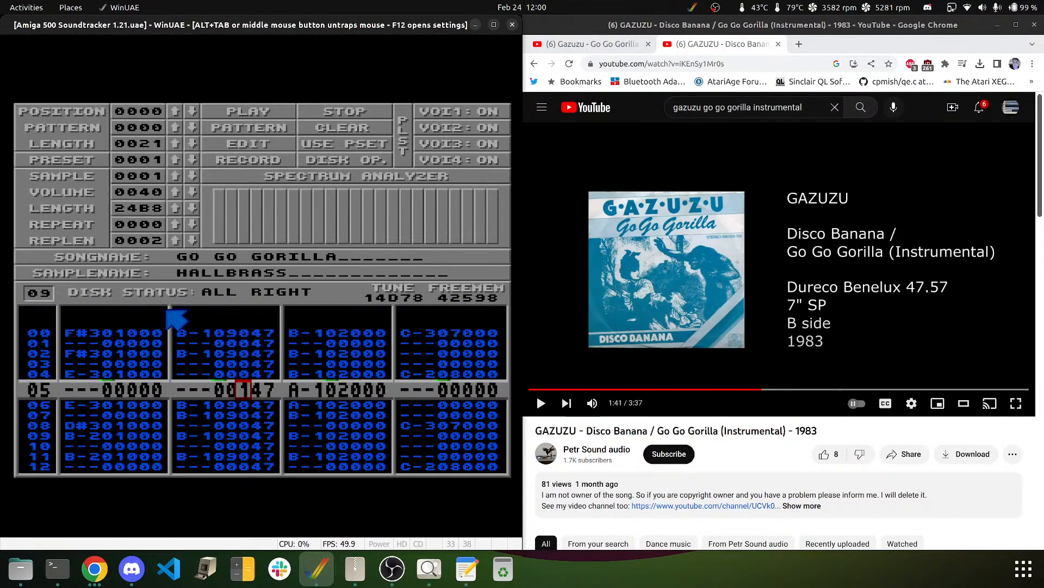
pyautogui.write('00')
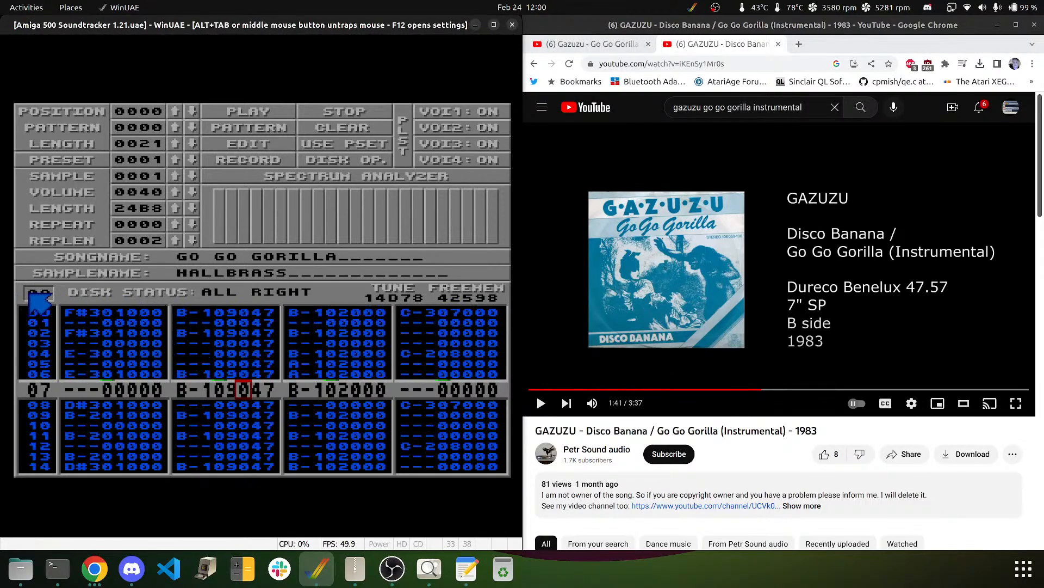
# - Zero voice 2's sample digit through patterns 10 and 11, ending on pattern 12
pyautogui.click(30, 293)
pyautogui.write('10')
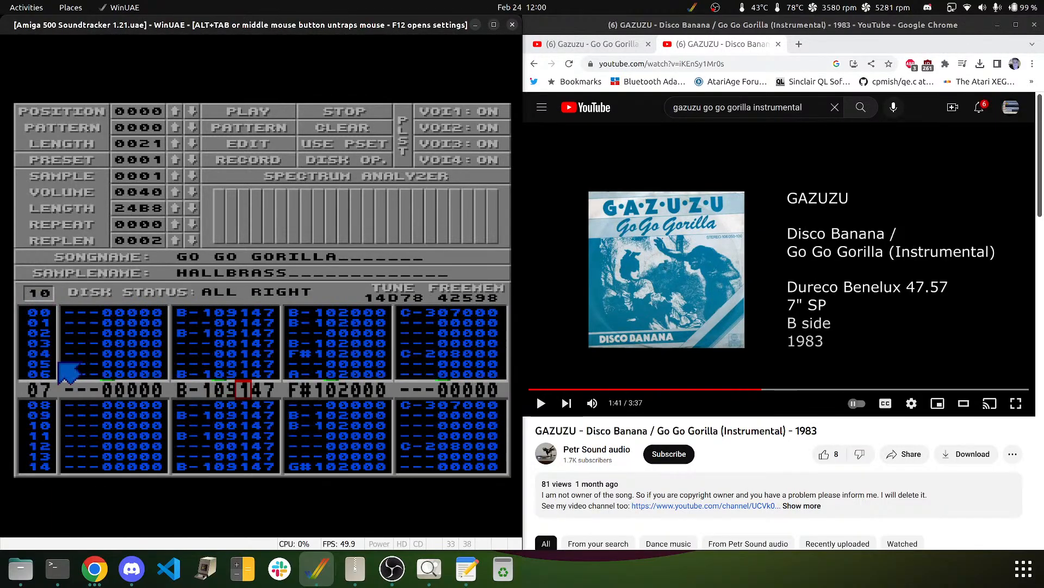
pyautogui.write('00')
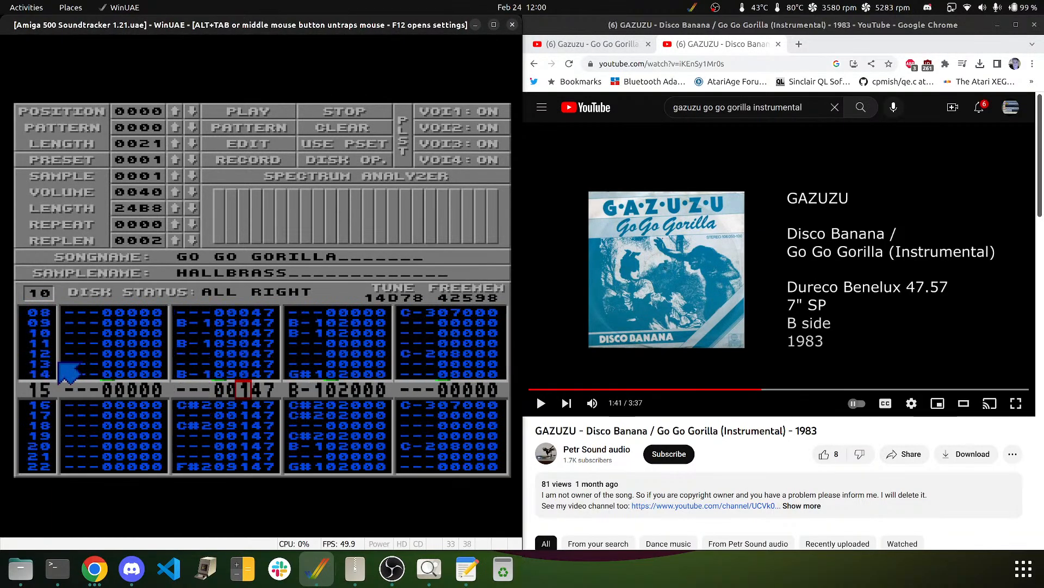
pyautogui.write('0000')
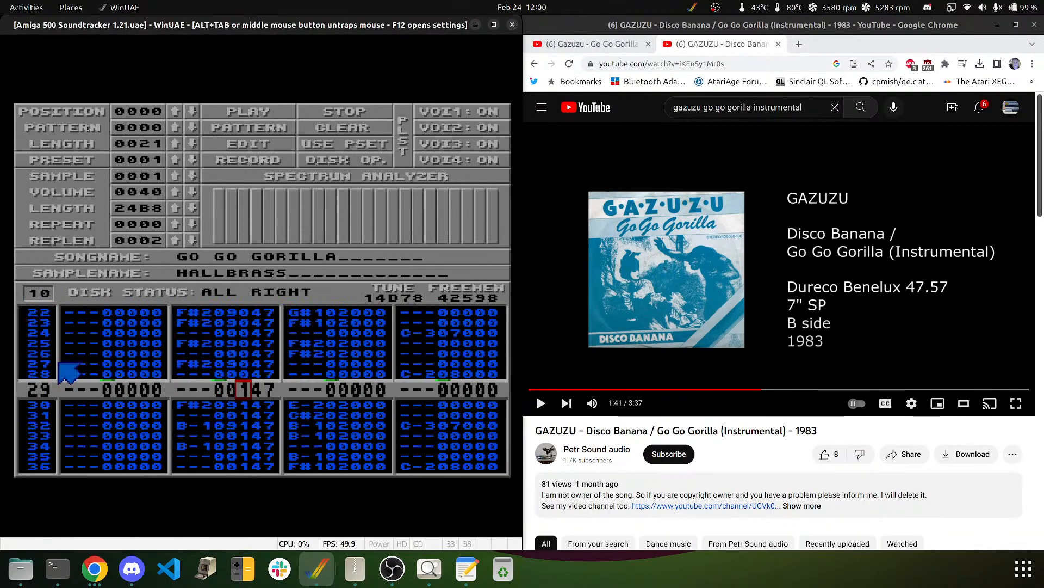
pyautogui.write('00000000000')
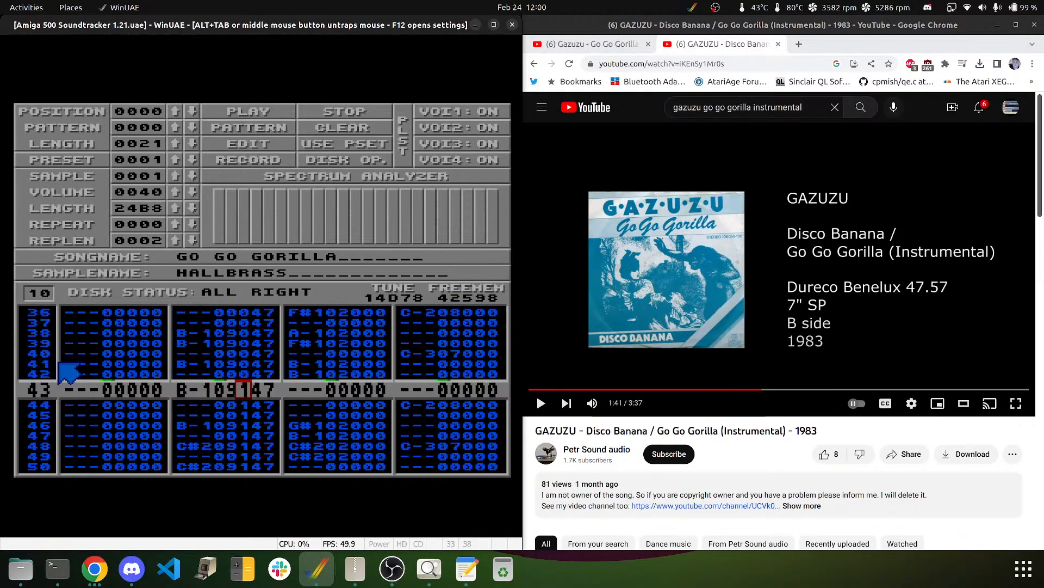
pyautogui.write('0000000')
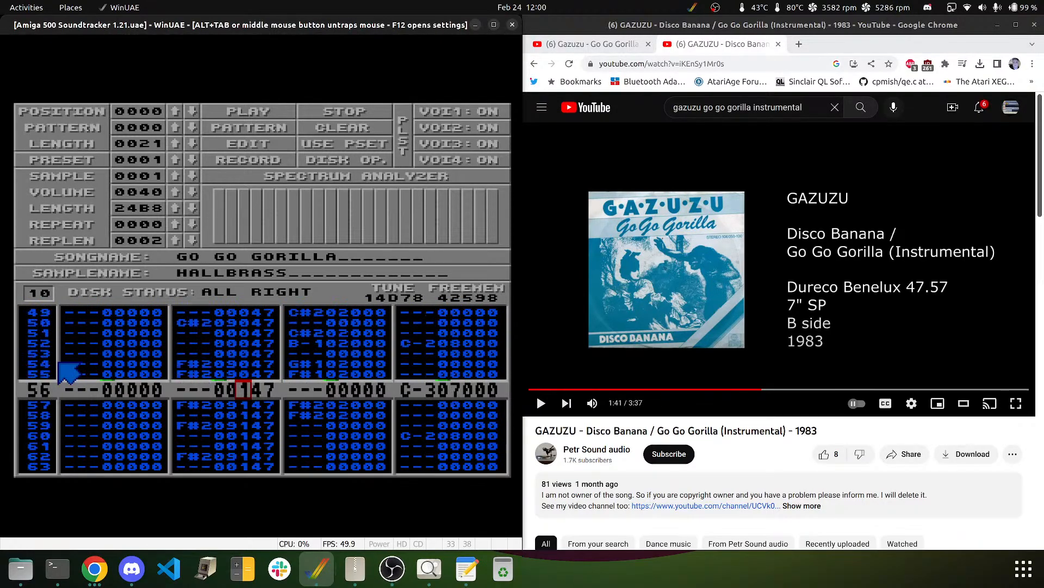
pyautogui.write('00000000000000')
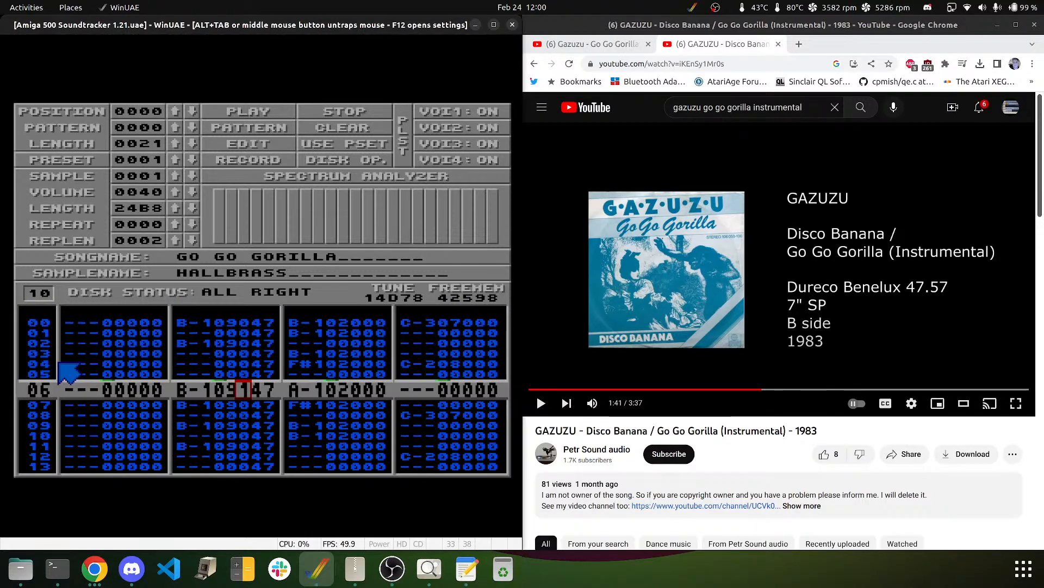
pyautogui.write('000')
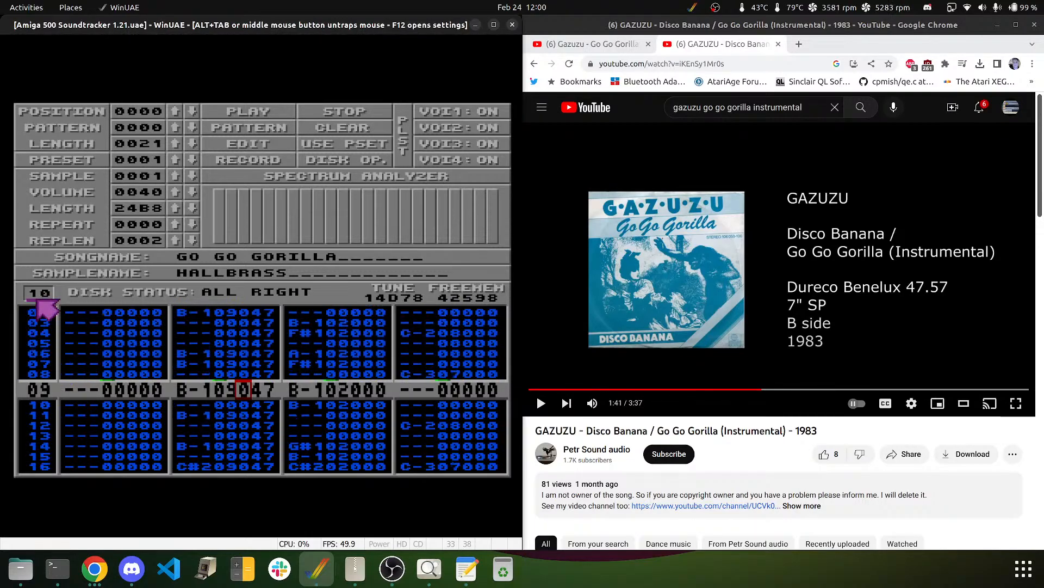
pyautogui.write('11')
pyautogui.press('Return')
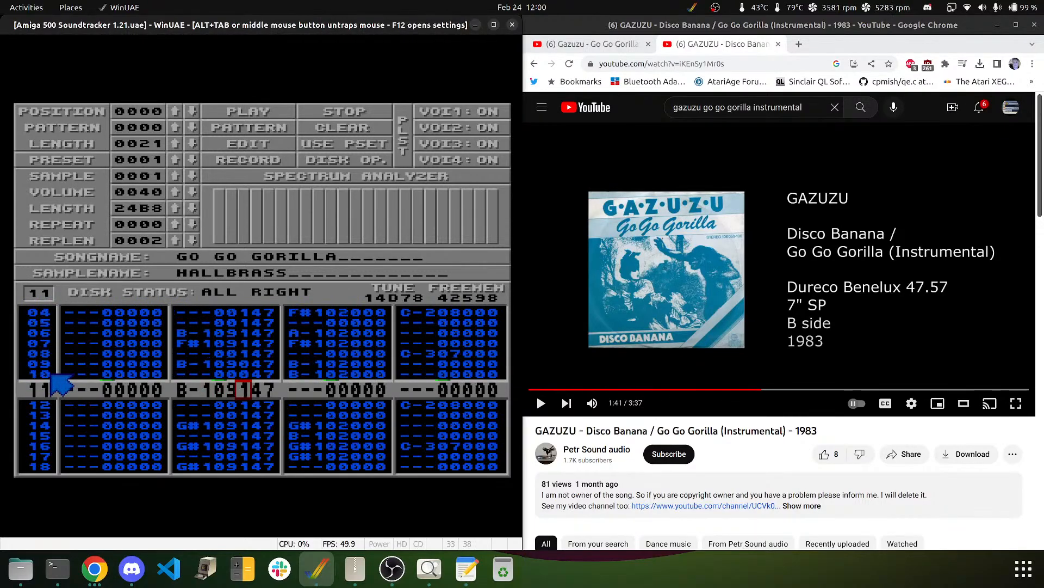
pyautogui.write('000000000')
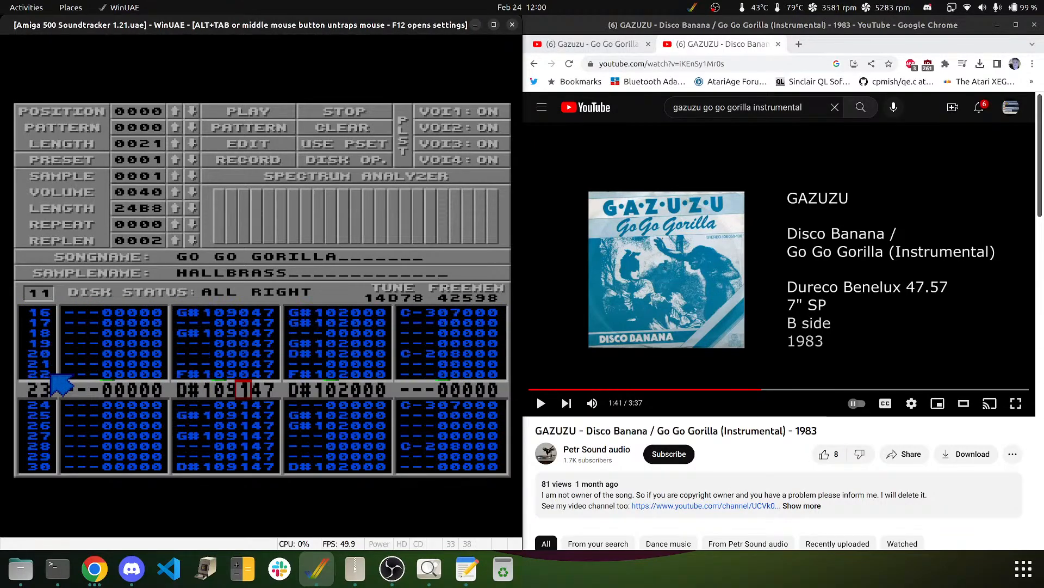
pyautogui.write('0000')
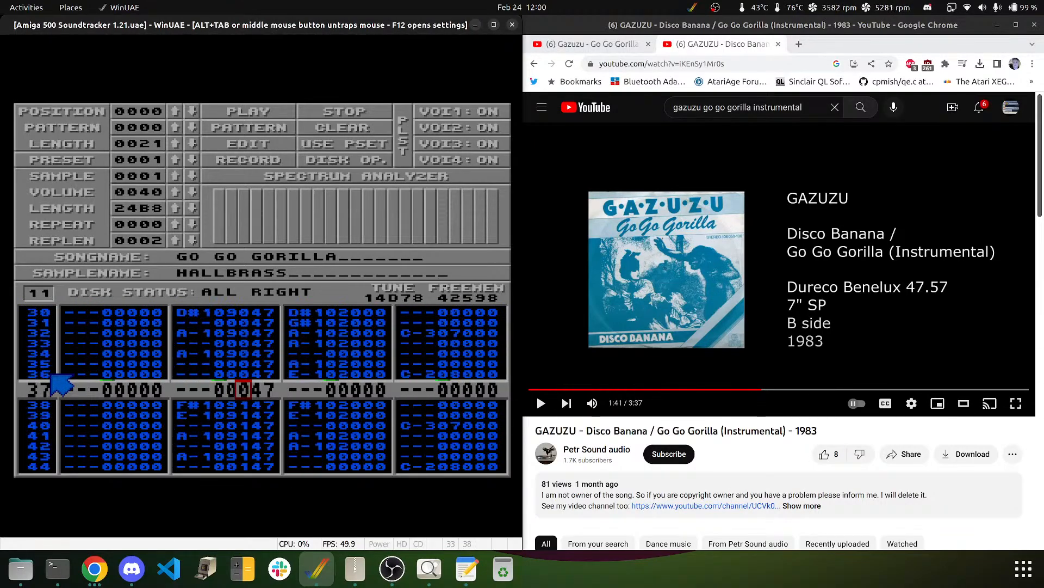
pyautogui.write('000000000000000000')
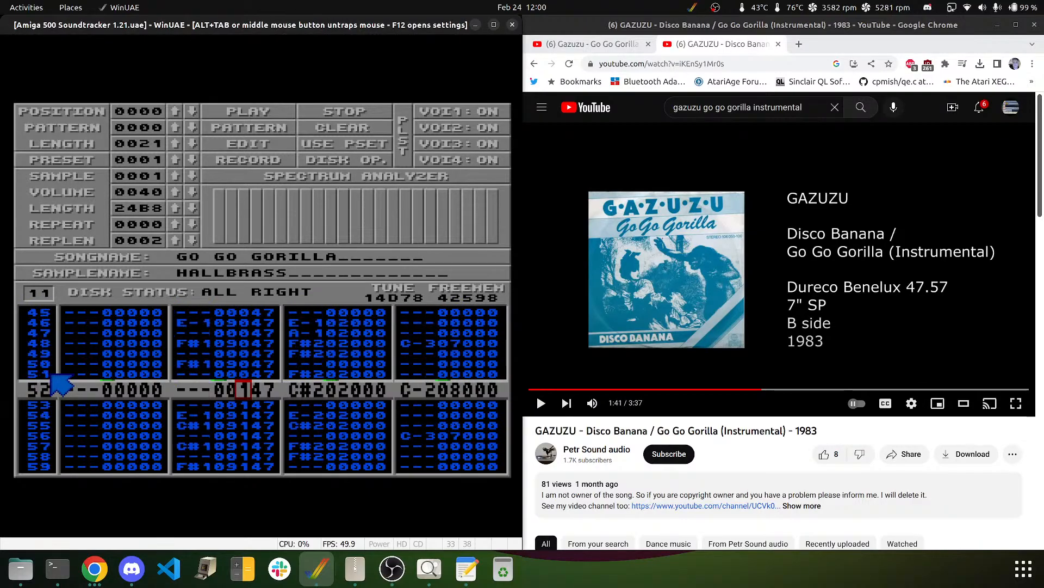
pyautogui.write('00000000000000')
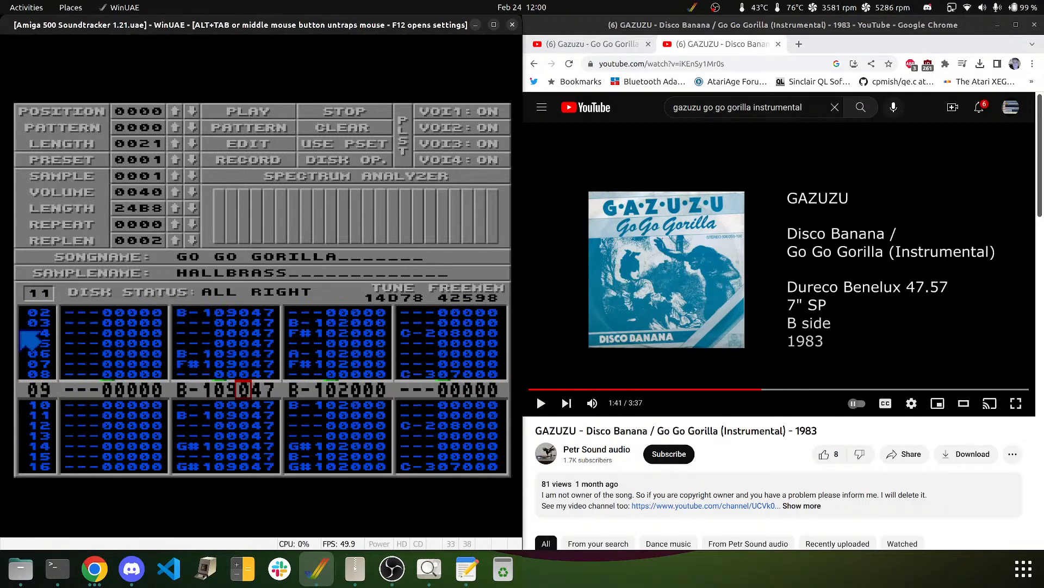
pyautogui.write('12')
pyautogui.press('Return')
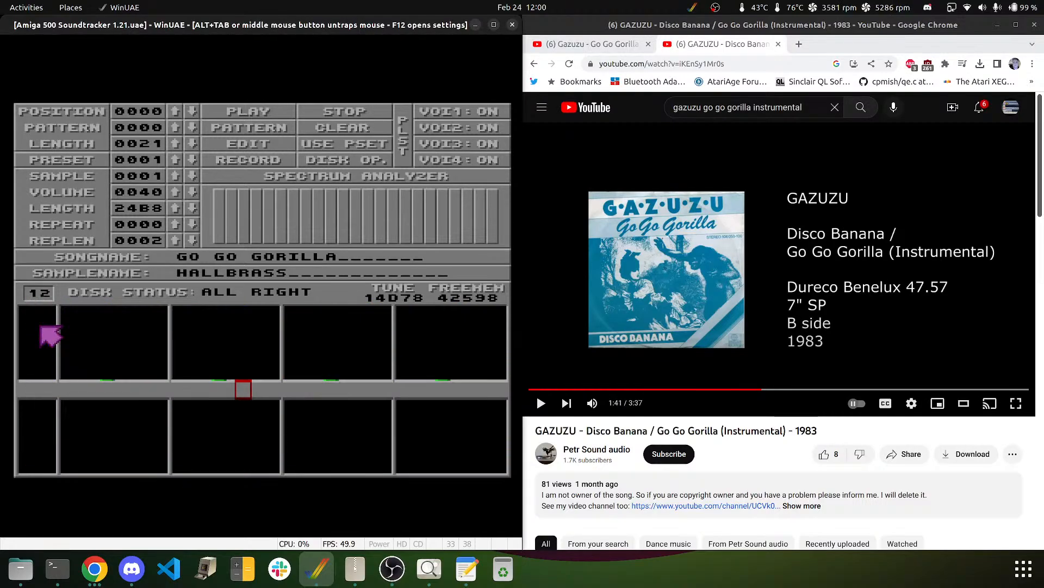
# - Zero voice 2's sample digit on the rows of patterns 12 through 14
pyautogui.write('00000 ---00159 E-202000 ---00000000000000')
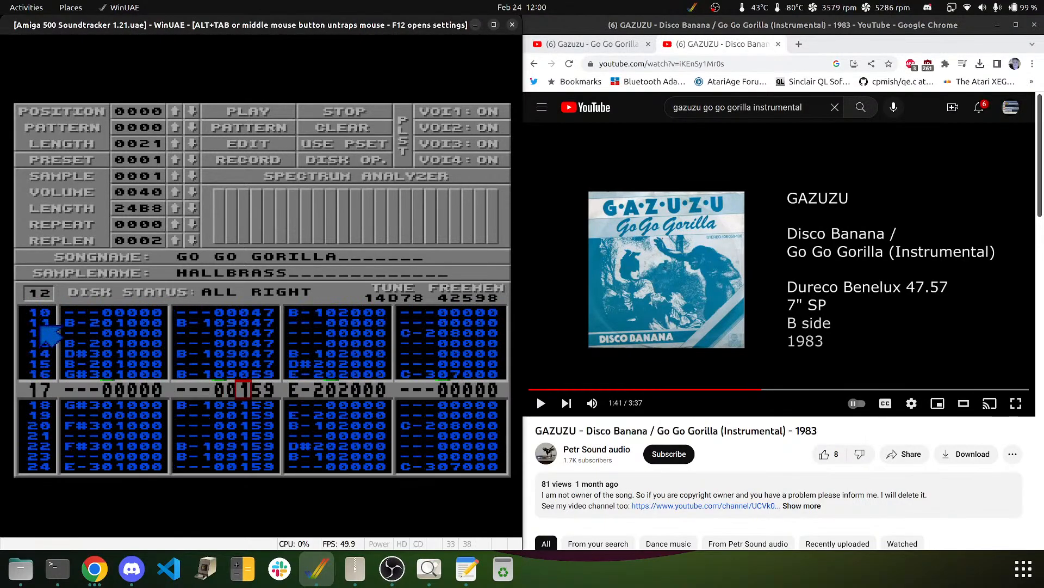
pyautogui.write('000000000000000')
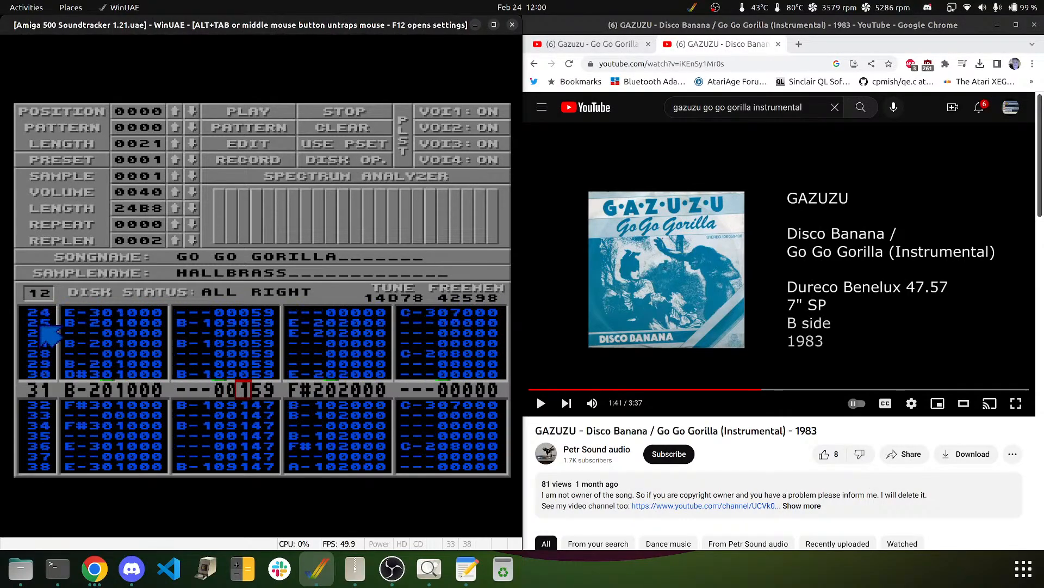
pyautogui.write('00000000000000')
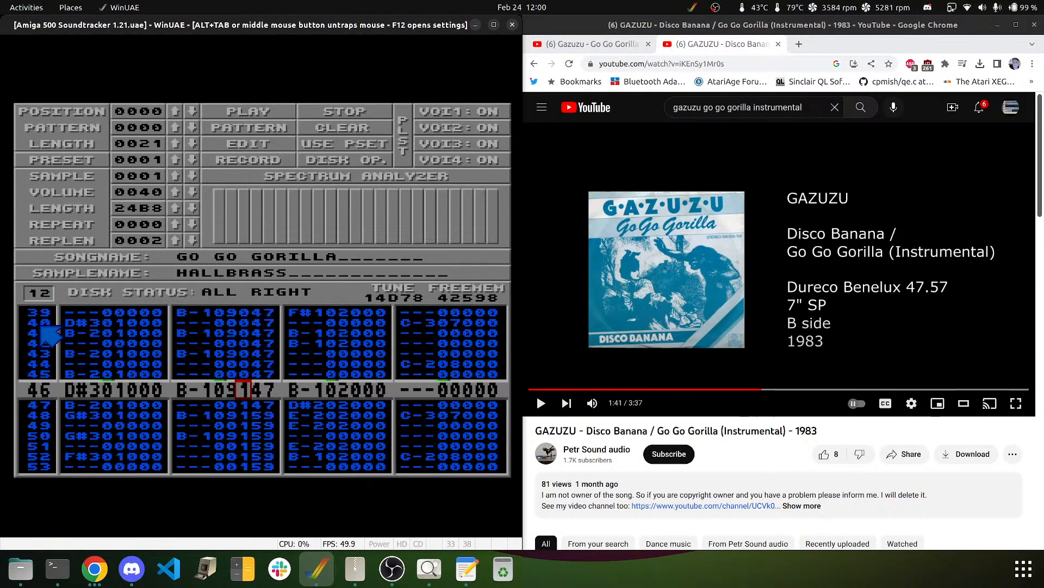
pyautogui.write('00000000000000')
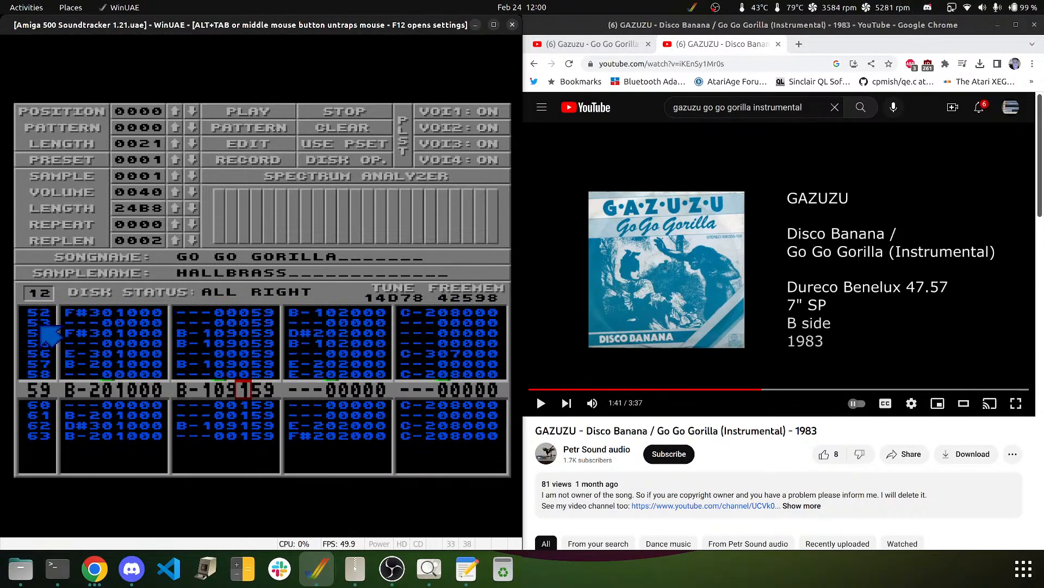
pyautogui.write('0000')
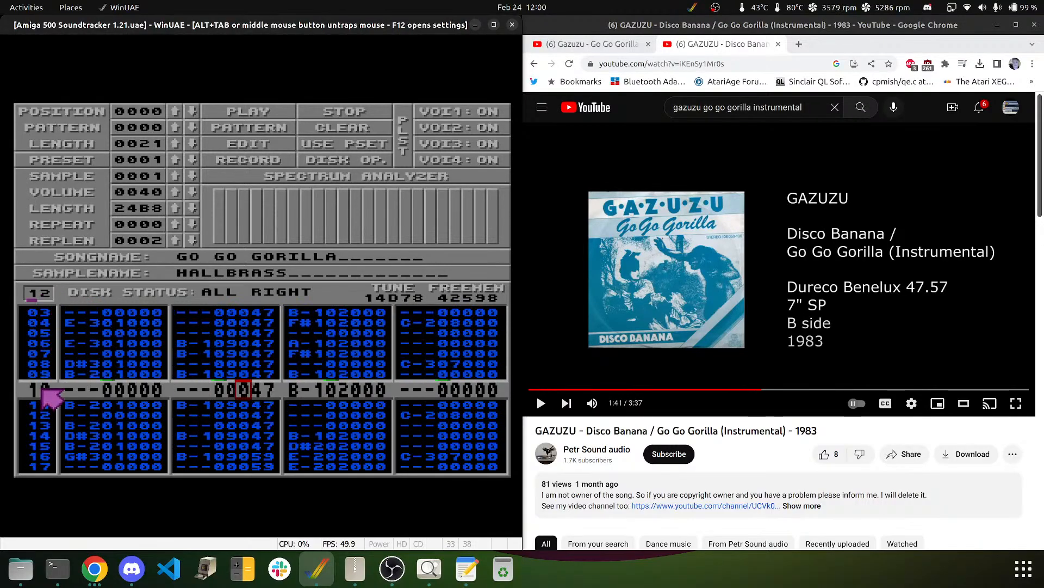
pyautogui.write('13')
pyautogui.press('Return')
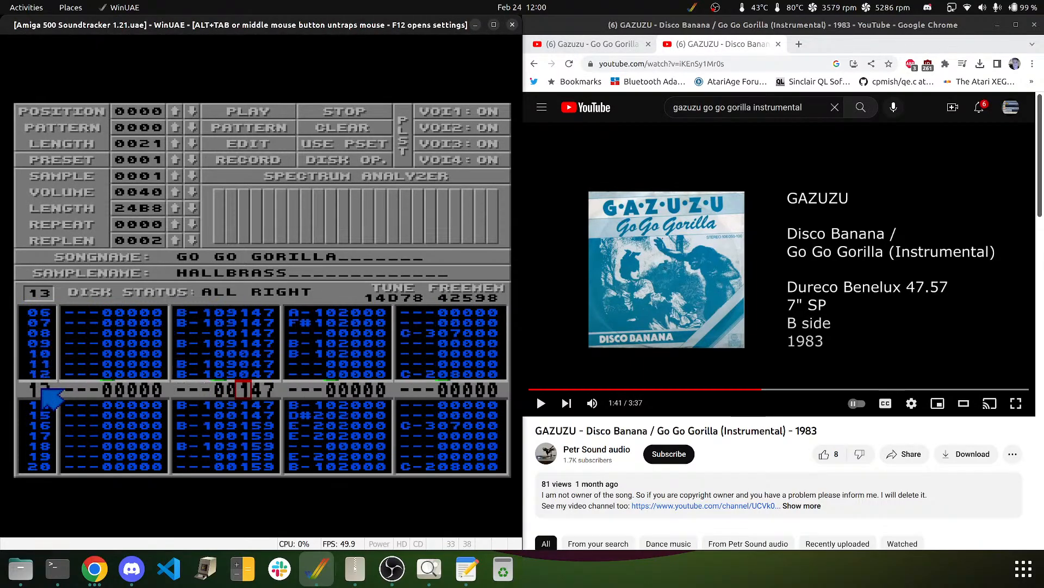
pyautogui.write('000')
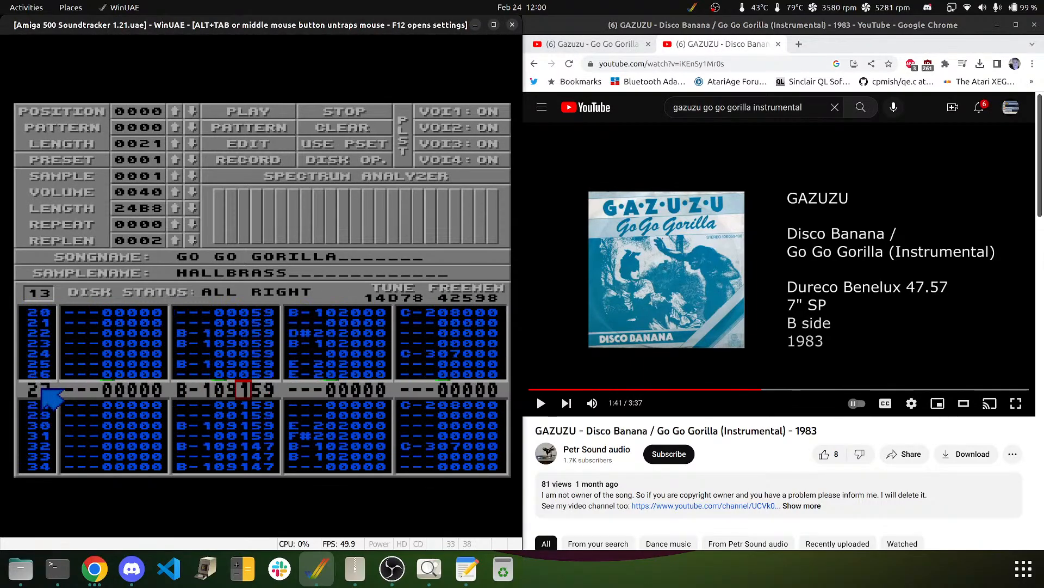
pyautogui.write('0000000000')
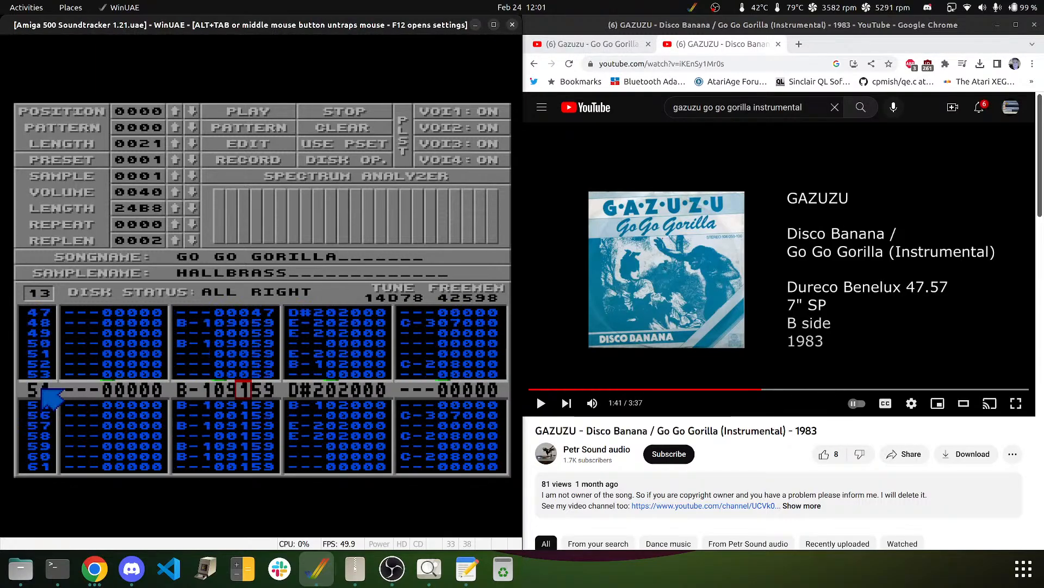
pyautogui.write('00000000000')
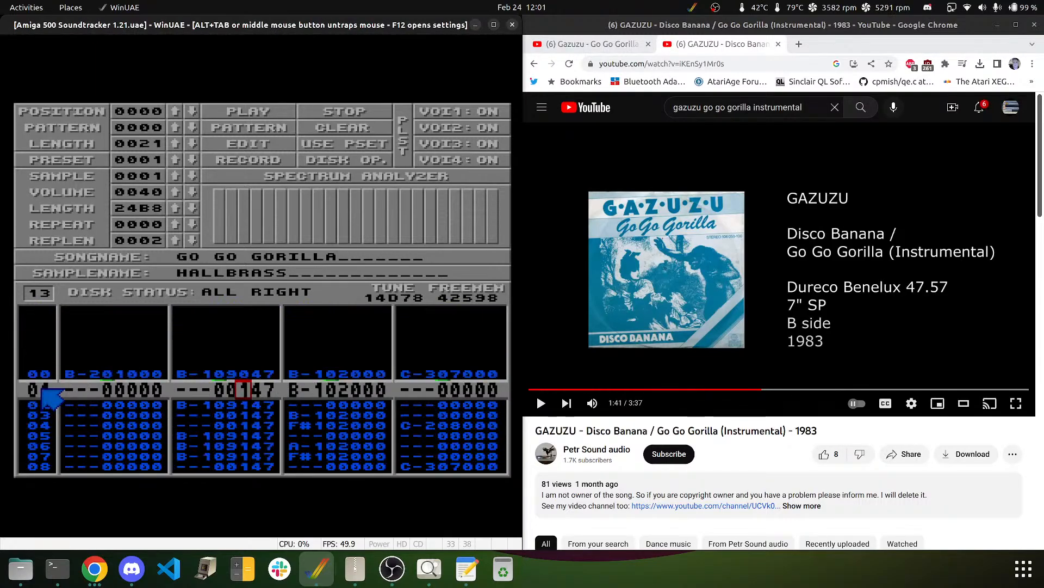
pyautogui.write('0000000')
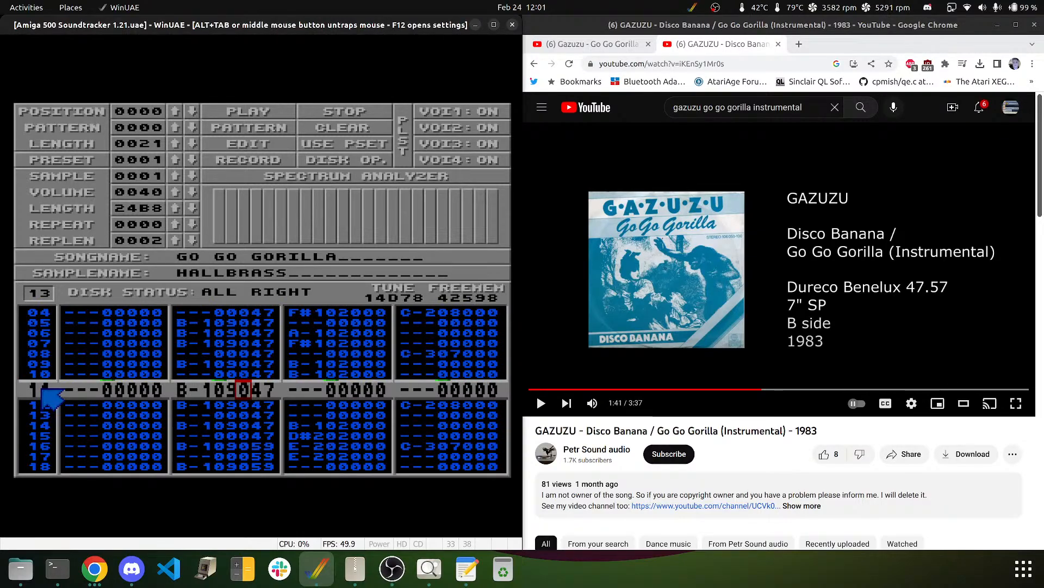
pyautogui.click(36, 292)
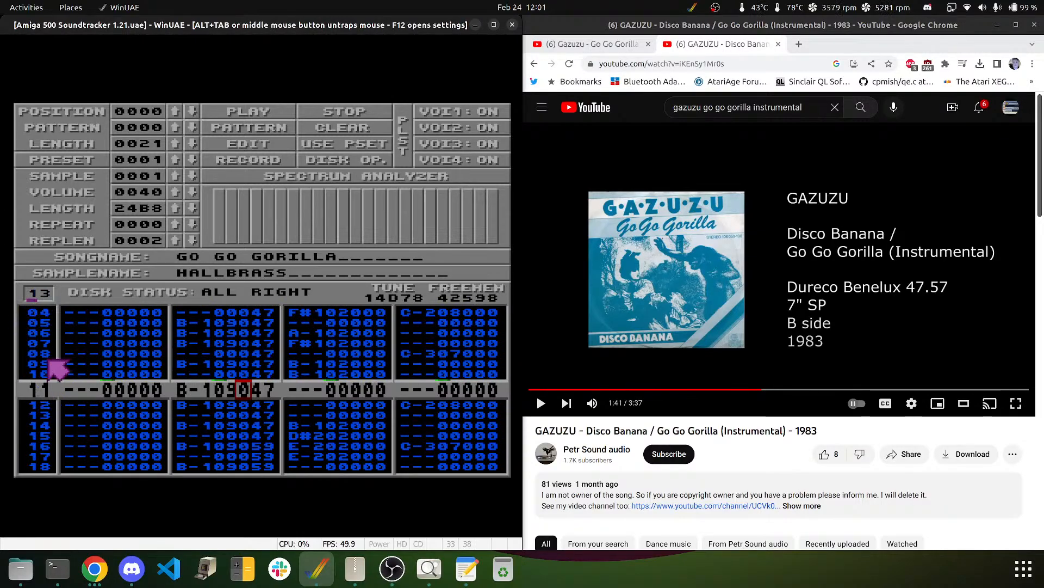
pyautogui.press('0')
pyautogui.press('0')
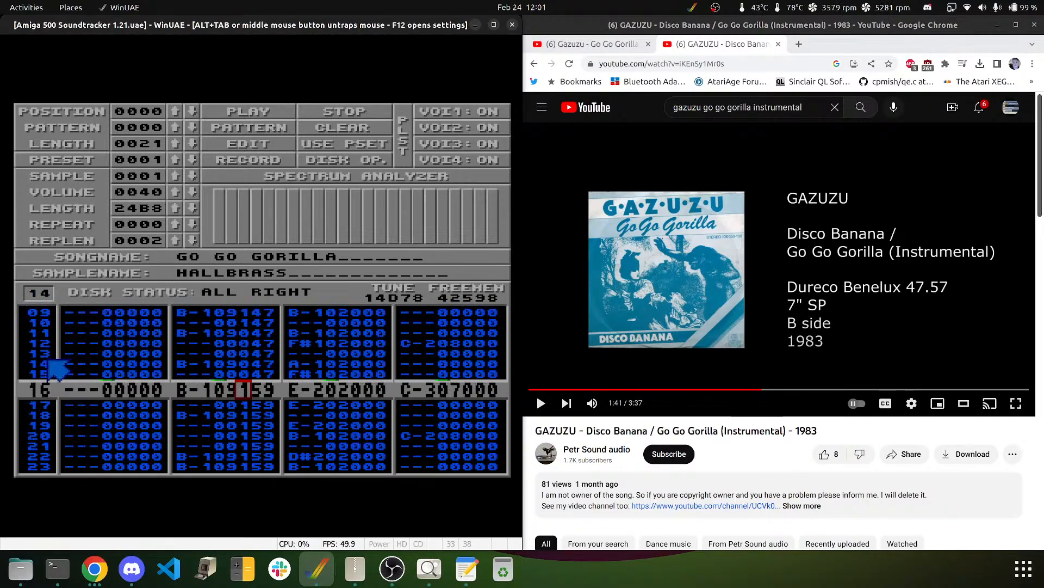
pyautogui.press('0')
pyautogui.press('0')
pyautogui.press('0')
pyautogui.press('0')
pyautogui.press('0')
pyautogui.press('0')
pyautogui.press('0')
pyautogui.press('0')
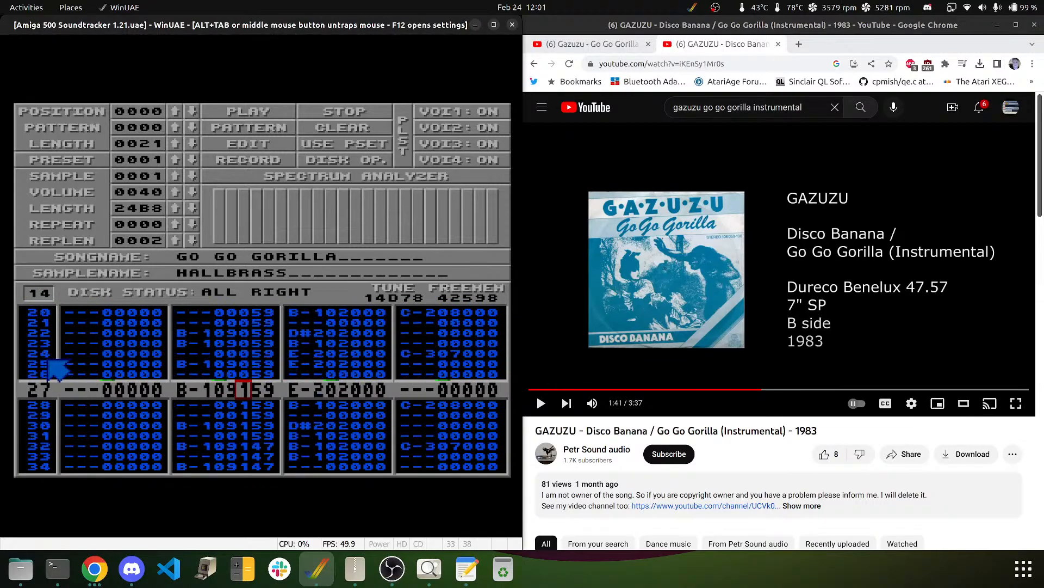
pyautogui.press('0')
pyautogui.press('0')
pyautogui.press('0')
pyautogui.press('0')
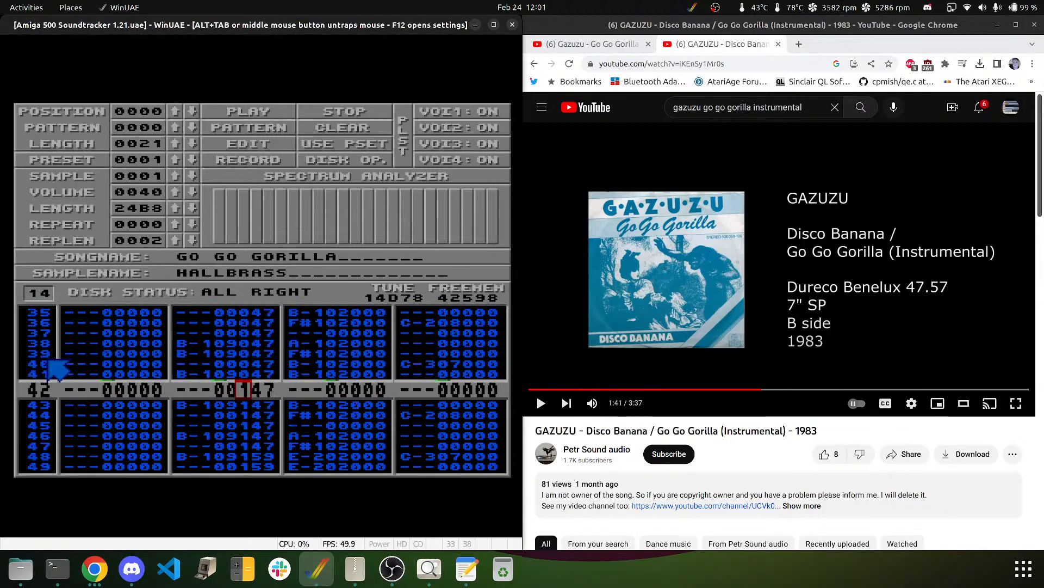
pyautogui.press('0')
pyautogui.press('0')
pyautogui.press('0')
pyautogui.press('0')
pyautogui.press('0')
pyautogui.press('0')
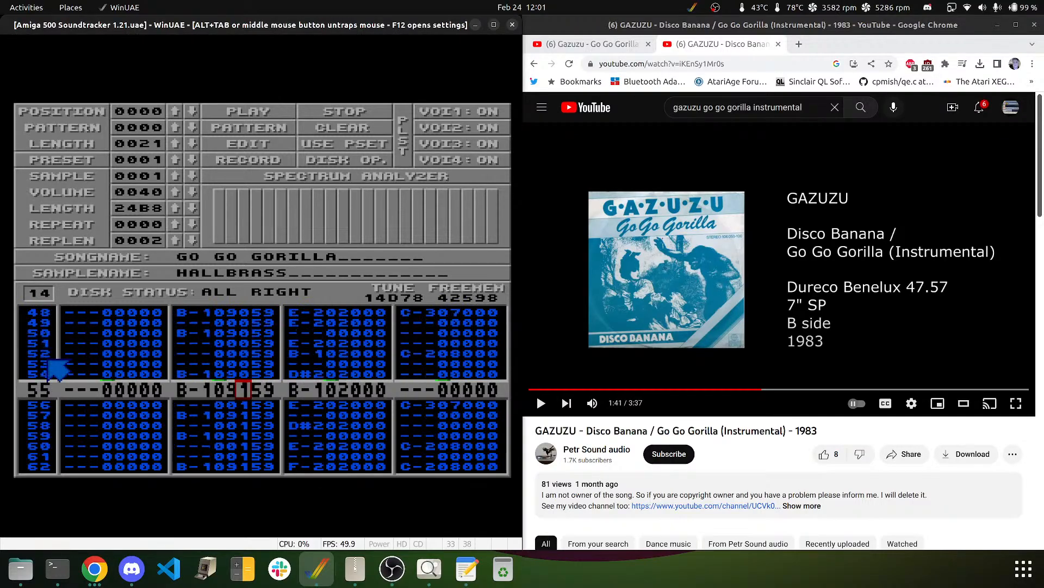
pyautogui.press('0')
pyautogui.press('0')
pyautogui.press('0')
pyautogui.press('Down')
pyautogui.press('Down')
pyautogui.press('Down')
pyautogui.press('Down')
pyautogui.press('Down')
pyautogui.press('Down')
pyautogui.press('Down')
pyautogui.press('Down')
pyautogui.press('Down')
pyautogui.press('Down')
pyautogui.press('Down')
pyautogui.press('Down')
pyautogui.press('Down')
pyautogui.press('Down')
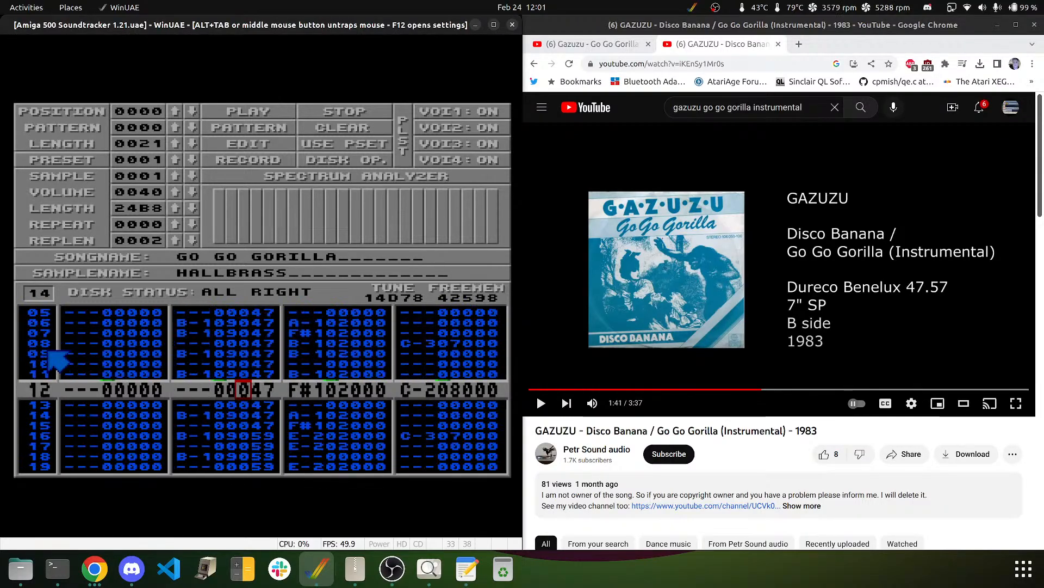
# - Work down voice 2 of pattern 15 back to row 12, then set the pattern to 16
pyautogui.write('15')
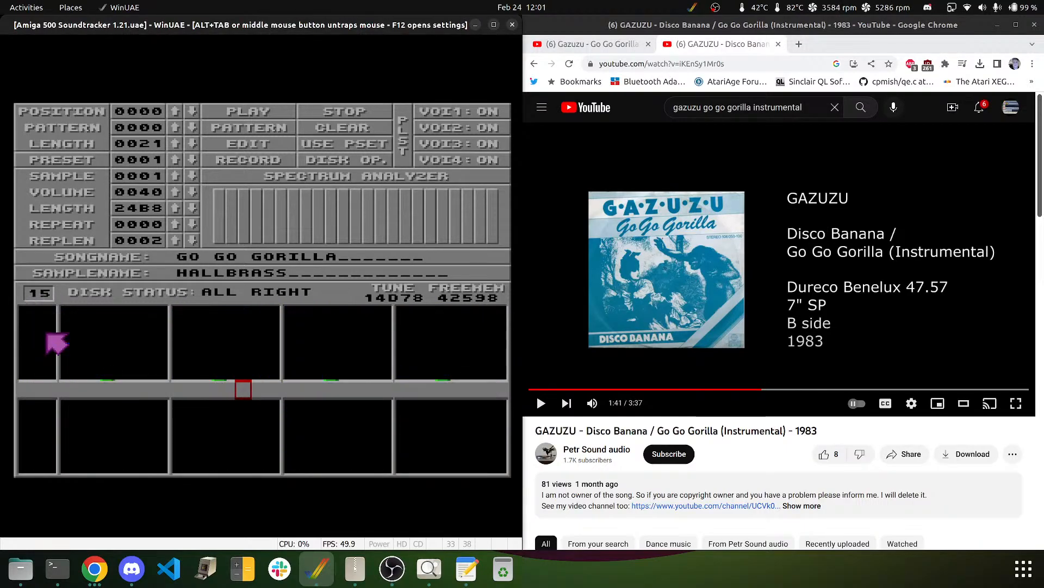
pyautogui.press('Down')
pyautogui.press('Down')
pyautogui.press('Down')
pyautogui.press('Down')
pyautogui.press('Down')
pyautogui.press('Down')
pyautogui.press('Down')
pyautogui.press('Down')
pyautogui.press('Down')
pyautogui.press('Down')
pyautogui.press('Down')
pyautogui.press('Down')
pyautogui.press('Down')
pyautogui.press('Down')
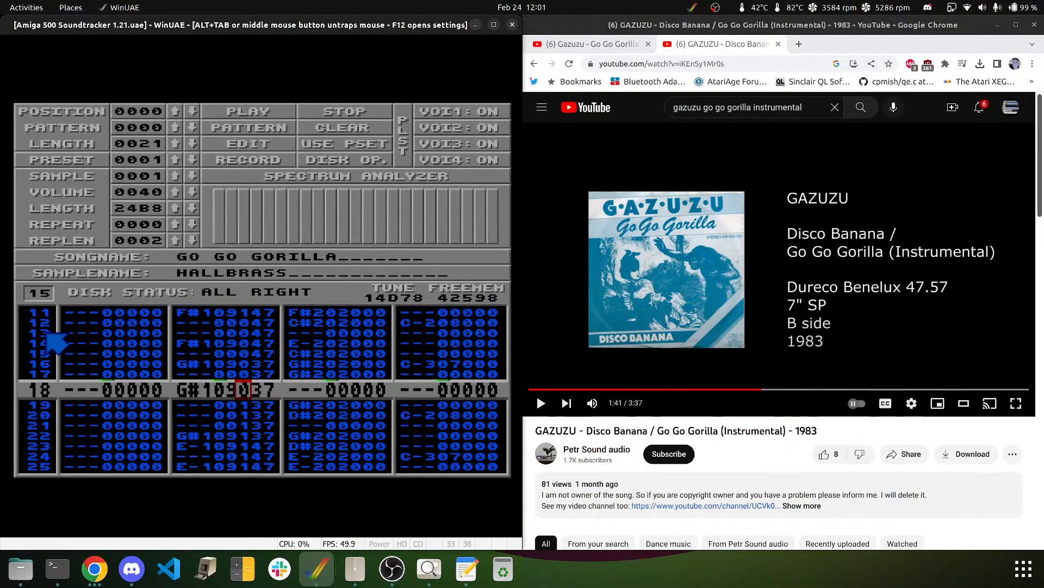
pyautogui.press('Down')
pyautogui.press('Down')
pyautogui.press('Down')
pyautogui.press('Down')
pyautogui.press('Down')
pyautogui.press('Down')
pyautogui.press('Down')
pyautogui.press('Down')
pyautogui.press('Down')
pyautogui.press('Down')
pyautogui.press('Down')
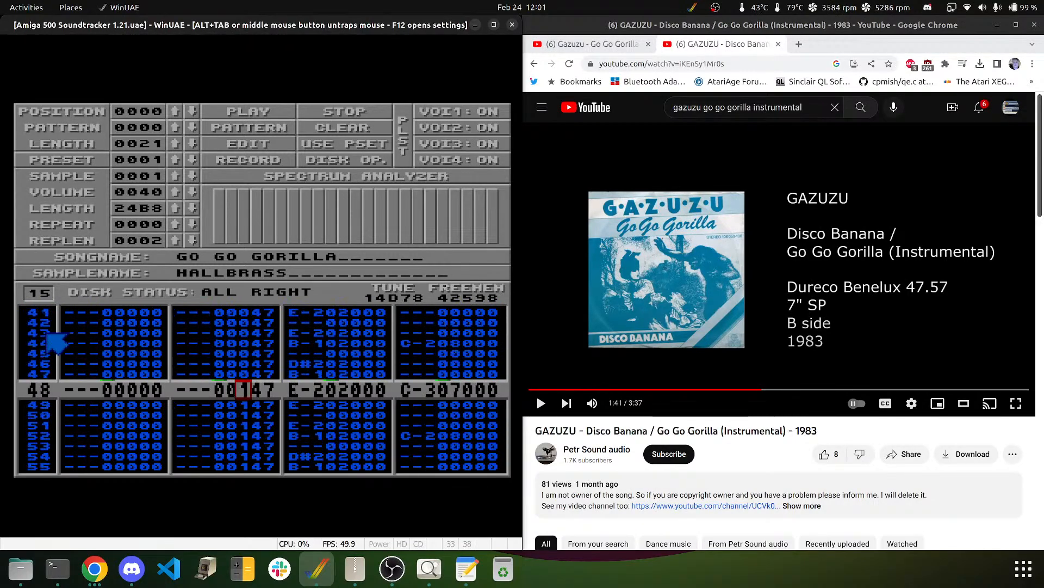
pyautogui.press('Down')
pyautogui.press('Down')
pyautogui.press('Down')
pyautogui.press('Down')
pyautogui.press('Down')
pyautogui.press('Down')
pyautogui.press('Down')
pyautogui.press('Down')
pyautogui.press('Down')
pyautogui.press('Down')
pyautogui.press('Down')
pyautogui.press('Down')
pyautogui.press('Down')
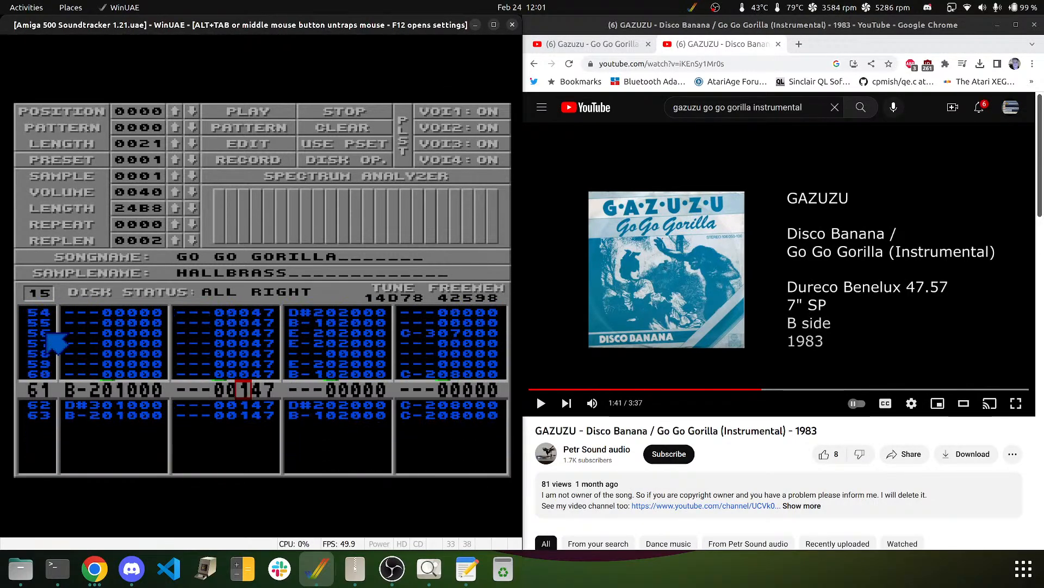
pyautogui.press('Down')
pyautogui.press('Down')
pyautogui.press('Down')
pyautogui.press('Down')
pyautogui.press('Down')
pyautogui.press('Down')
pyautogui.press('Down')
pyautogui.press('Down')
pyautogui.press('Down')
pyautogui.press('Down')
pyautogui.press('Down')
pyautogui.press('Down')
pyautogui.press('Down')
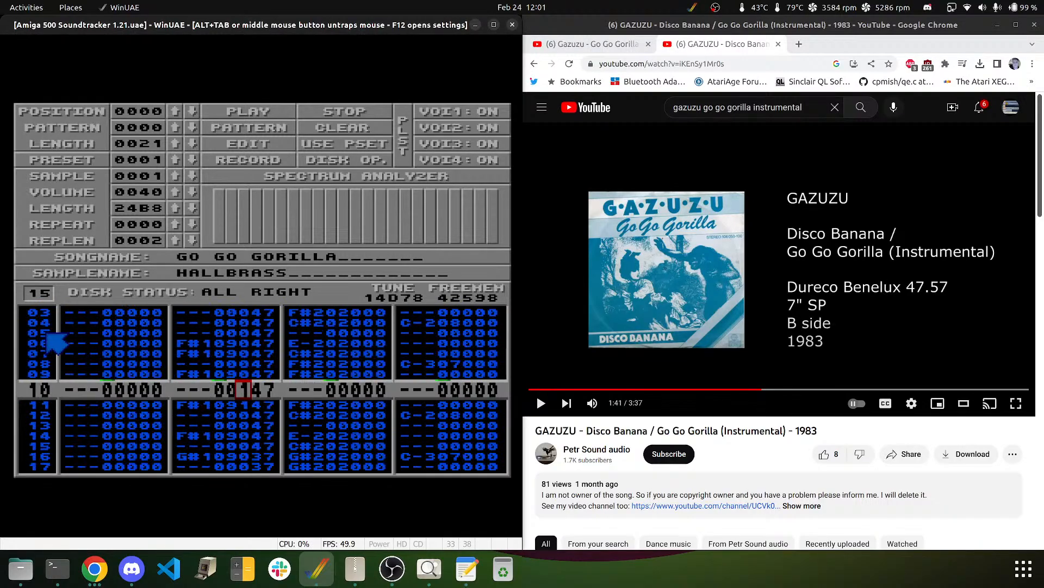
pyautogui.press('Down')
pyautogui.press('Down')
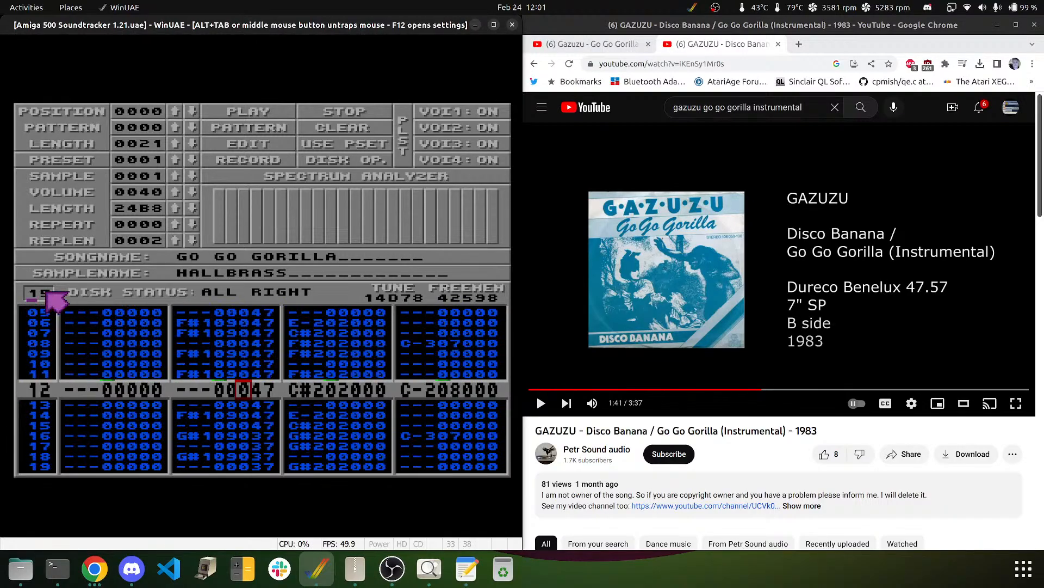
pyautogui.write('6')
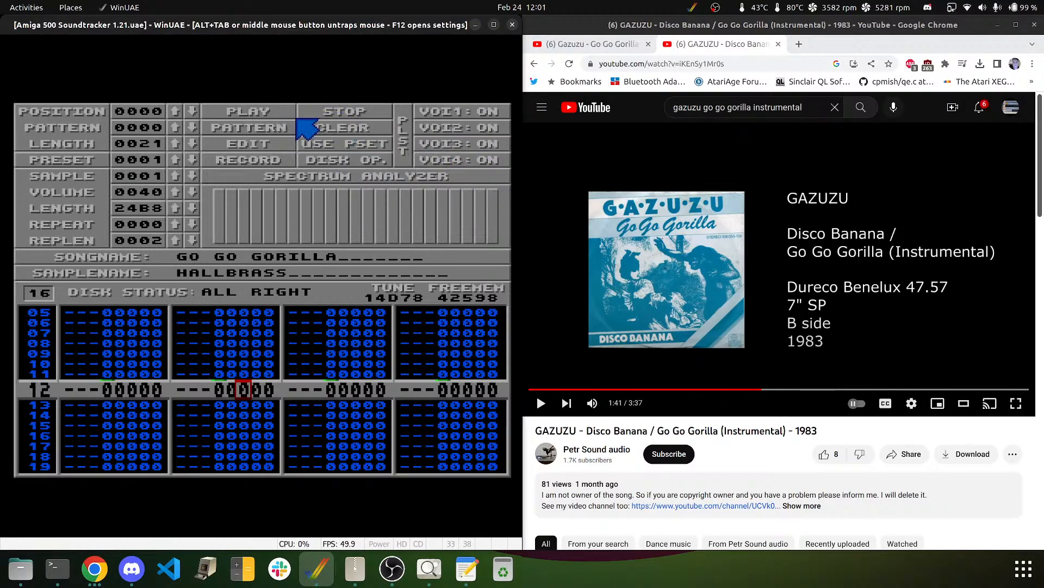
# - Bring up the DISK OP. panel for loading and saving GO GO GORILLA
pyautogui.click(311, 159)
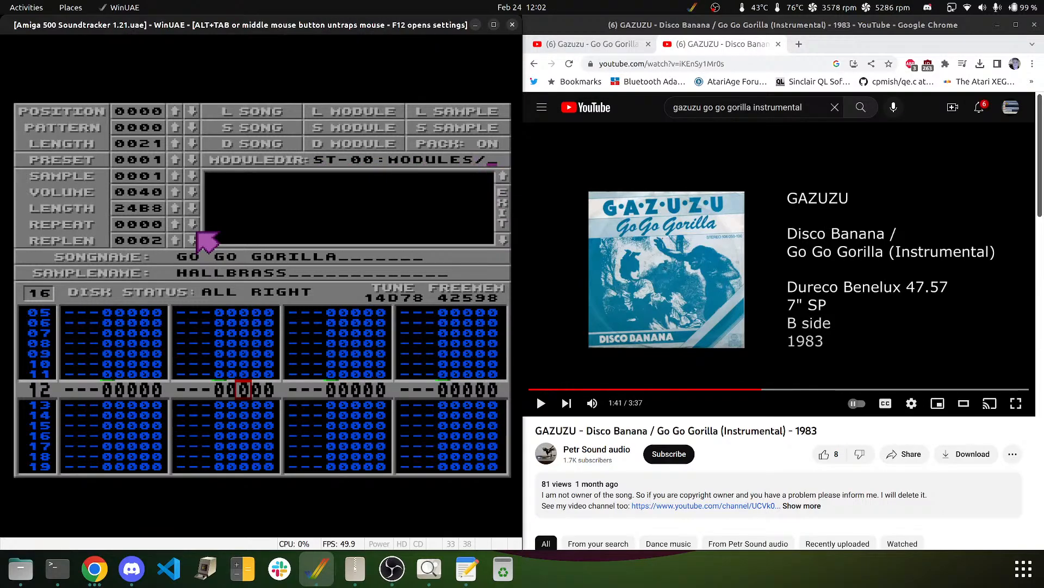
# - Trim the module directory to ST-00:, save GO GO GORILLA there, and list the disk's modules
pyautogui.press('BackSpace')
pyautogui.press('BackSpace')
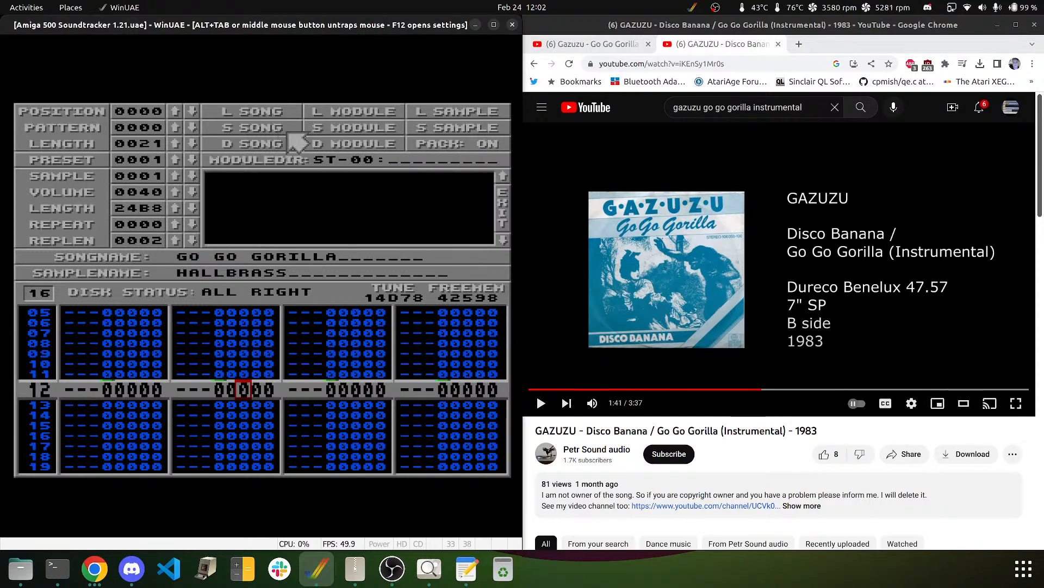
pyautogui.click(331, 130)
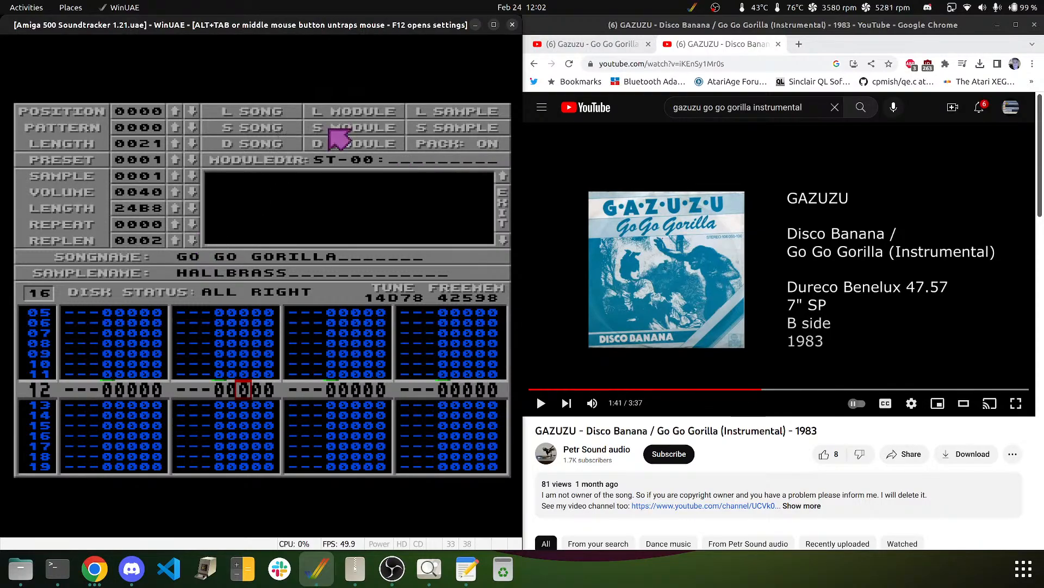
pyautogui.click(294, 218)
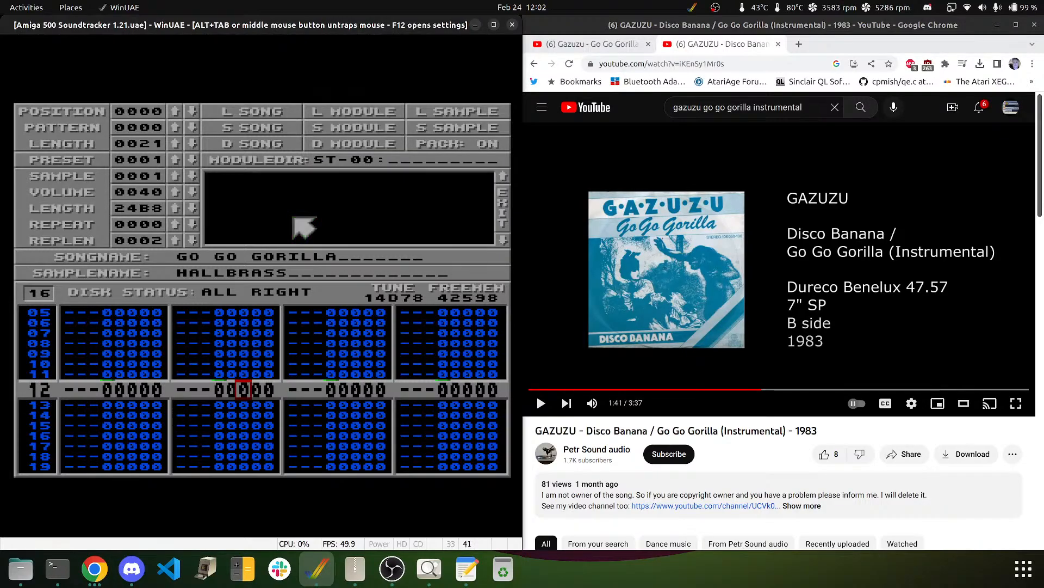
pyautogui.click(337, 111)
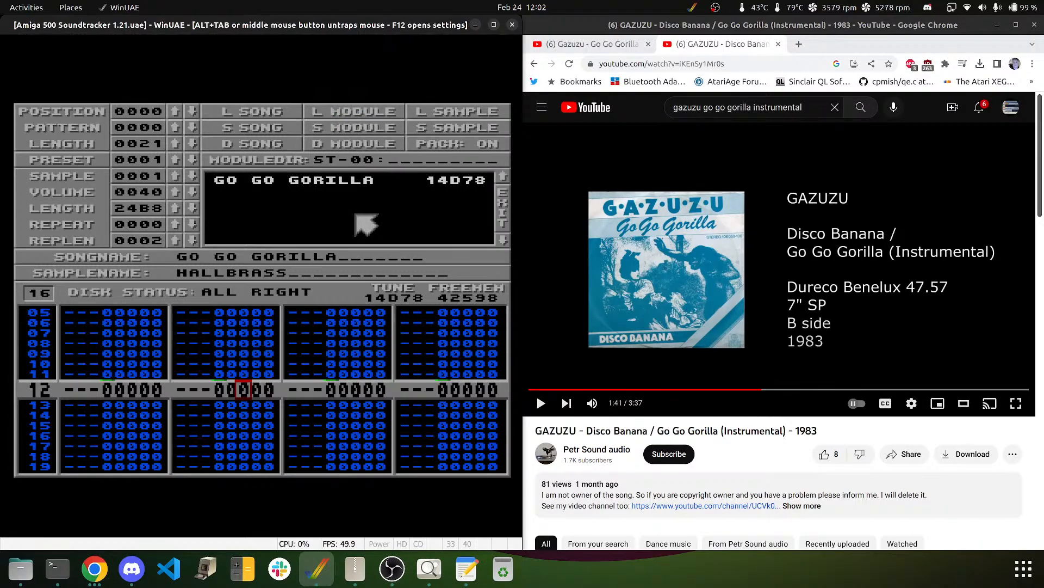
# - Step past WOODBLOCK to the first empty sample slot and name it ARRANGED BY
pyautogui.click(175, 176)
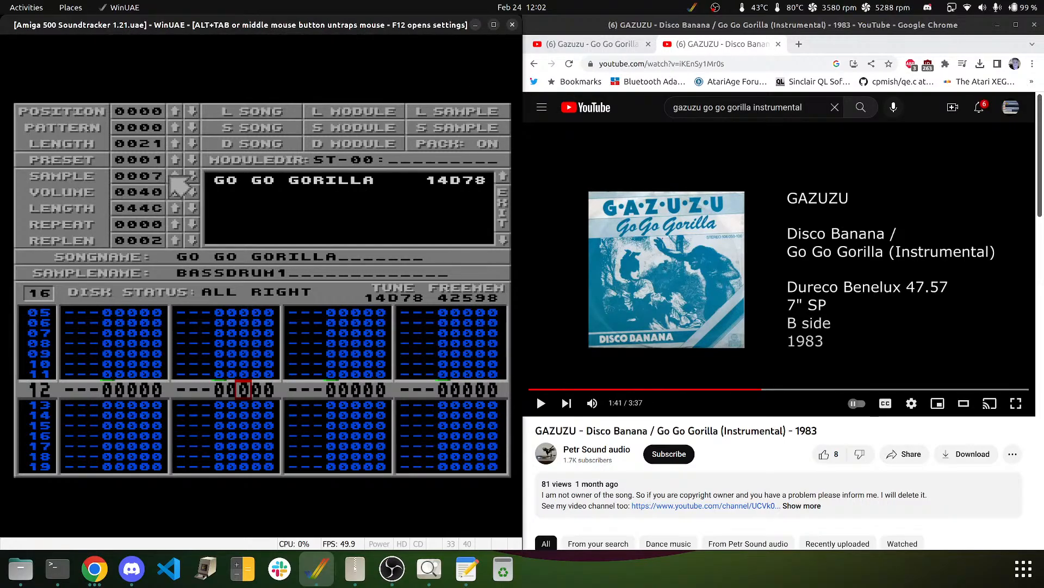
pyautogui.click(175, 177)
pyautogui.click(175, 177)
pyautogui.click(175, 177)
pyautogui.click(175, 176)
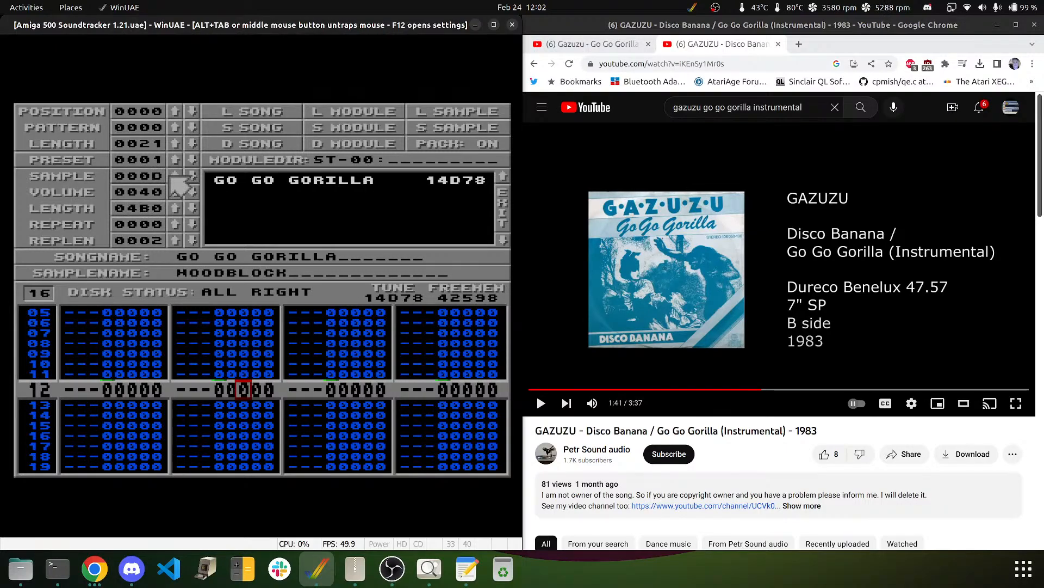
pyautogui.click(175, 176)
pyautogui.click(175, 176)
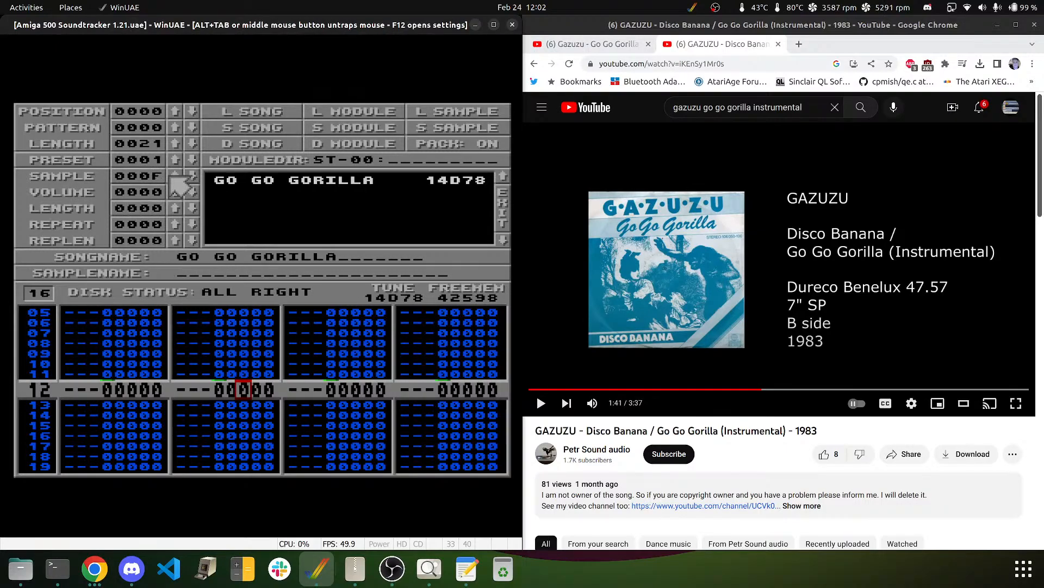
pyautogui.click(175, 177)
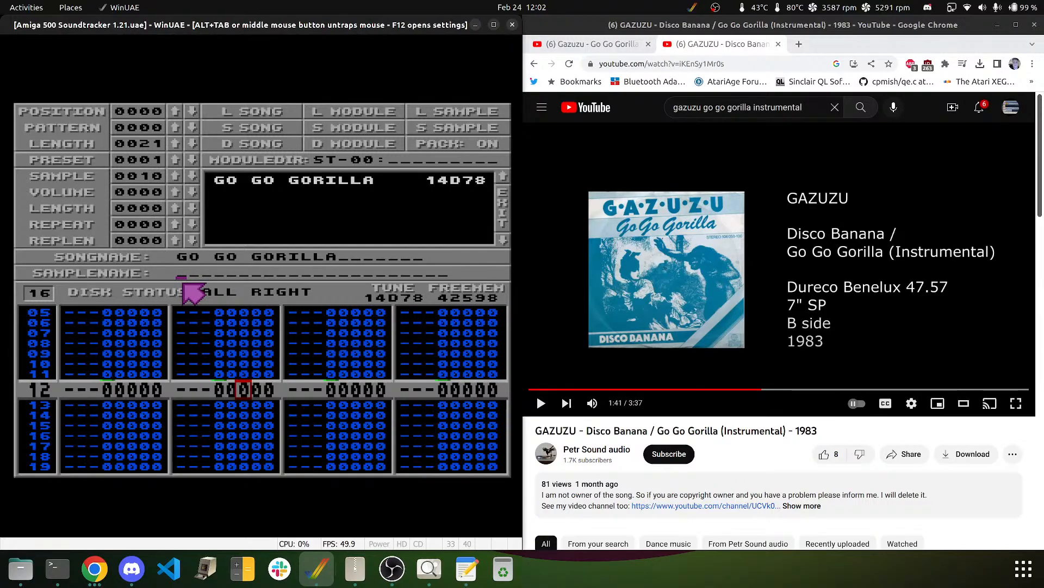
pyautogui.write('ARRANGED BY')
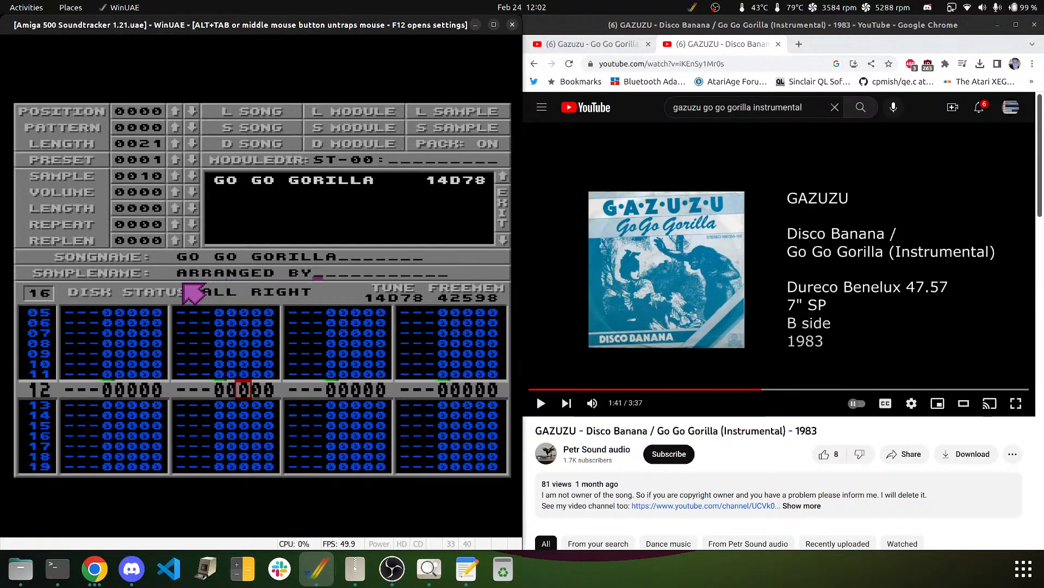
pyautogui.press('Return')
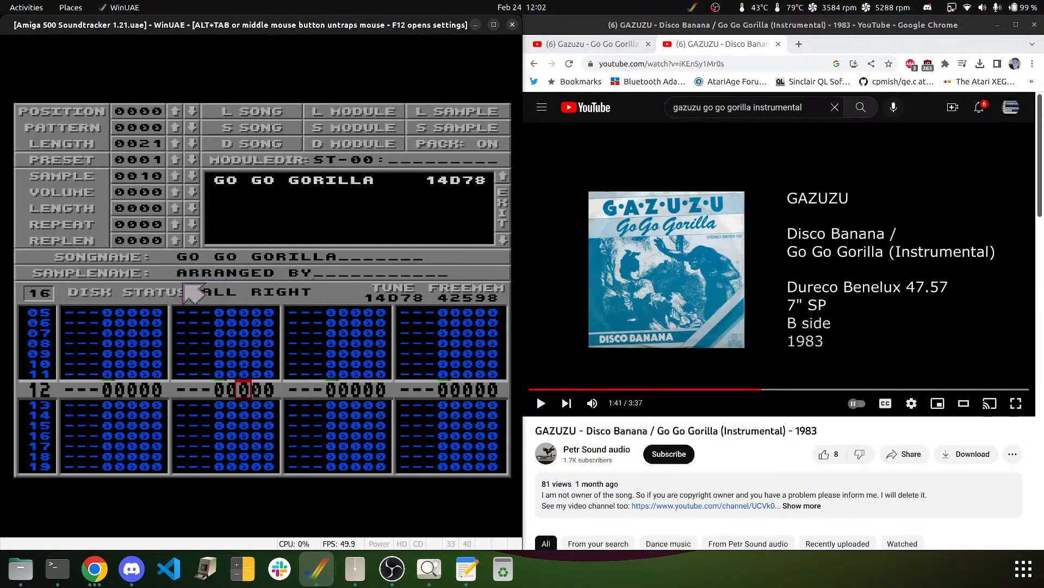
# - Name sample 11 with the arranger's name and sample 12 INTIMATE ST
pyautogui.click(174, 176)
pyautogui.click(197, 270)
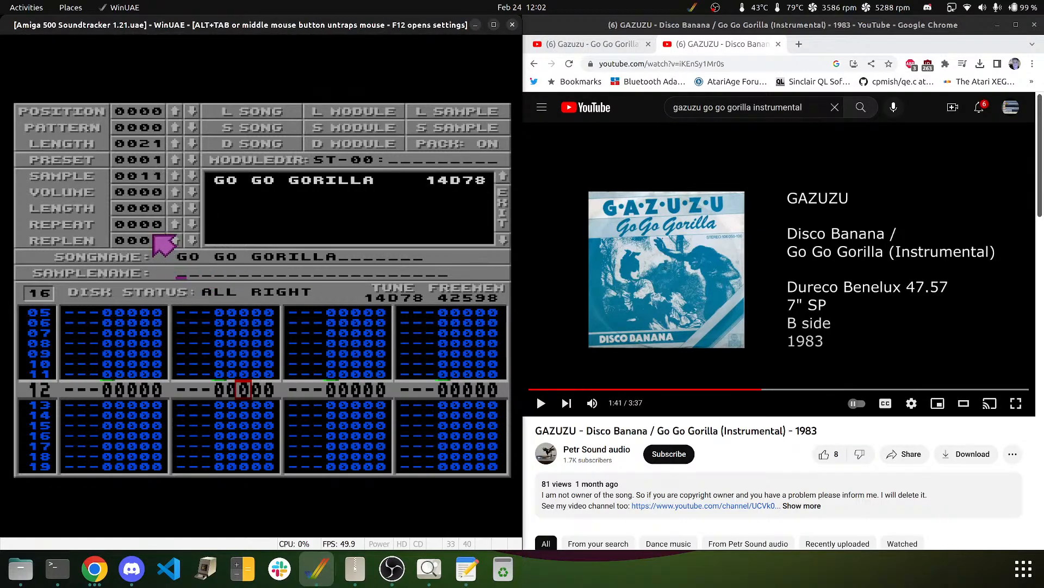
pyautogui.write('THOM CHJE')
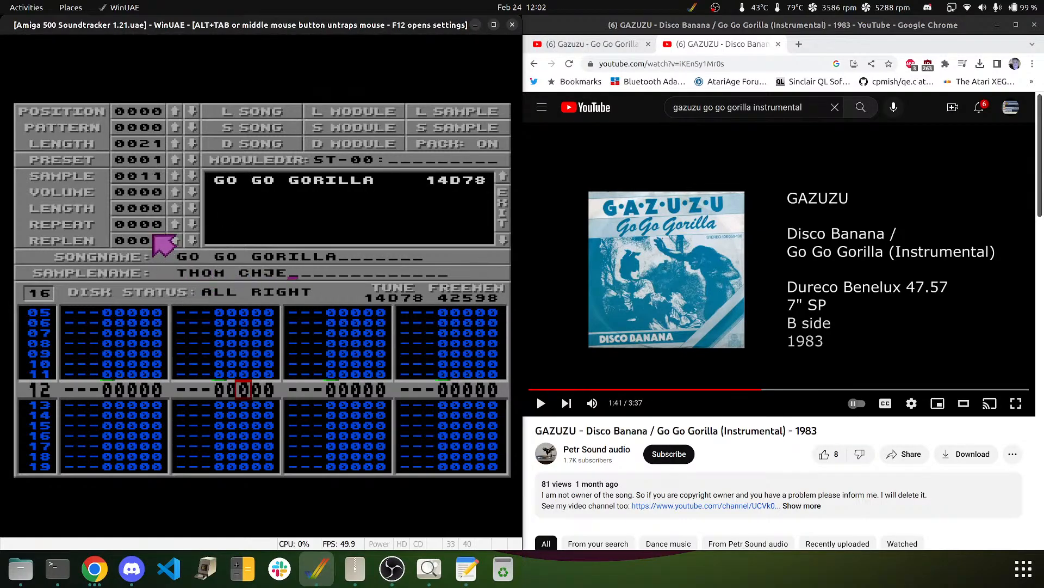
pyautogui.press('BackSpace')
pyautogui.press('BackSpace')
pyautogui.write('ERRYHOMES')
pyautogui.press('Return')
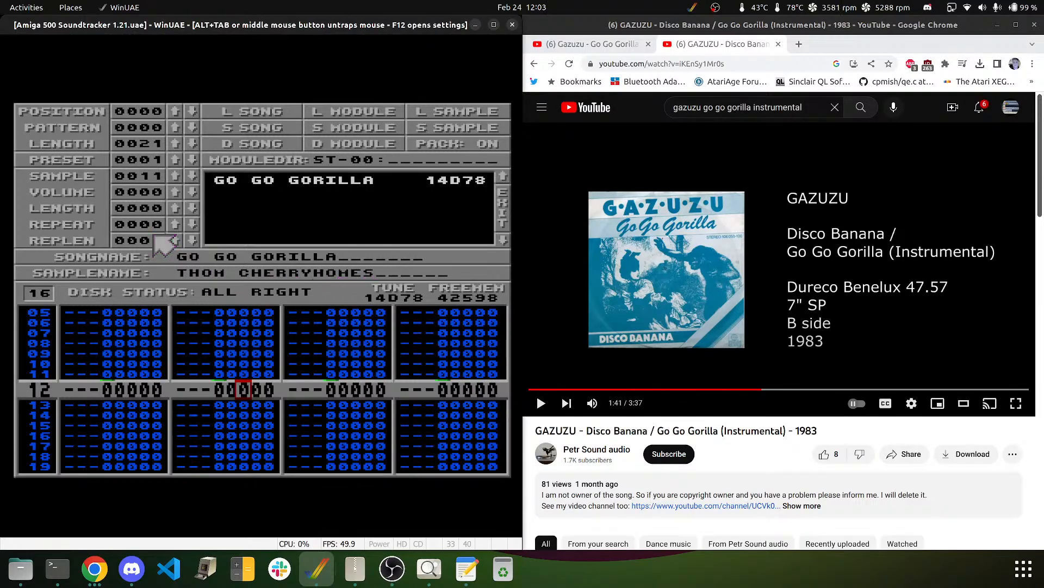
pyautogui.click(175, 176)
pyautogui.click(197, 273)
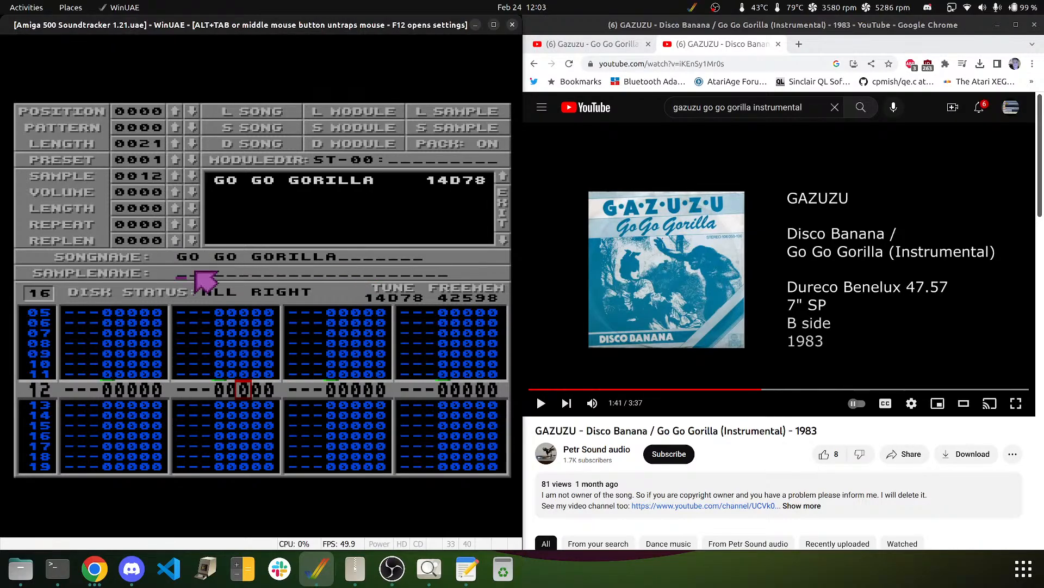
pyautogui.write('INUL')
pyautogui.write('TIMATE ST 1.21')
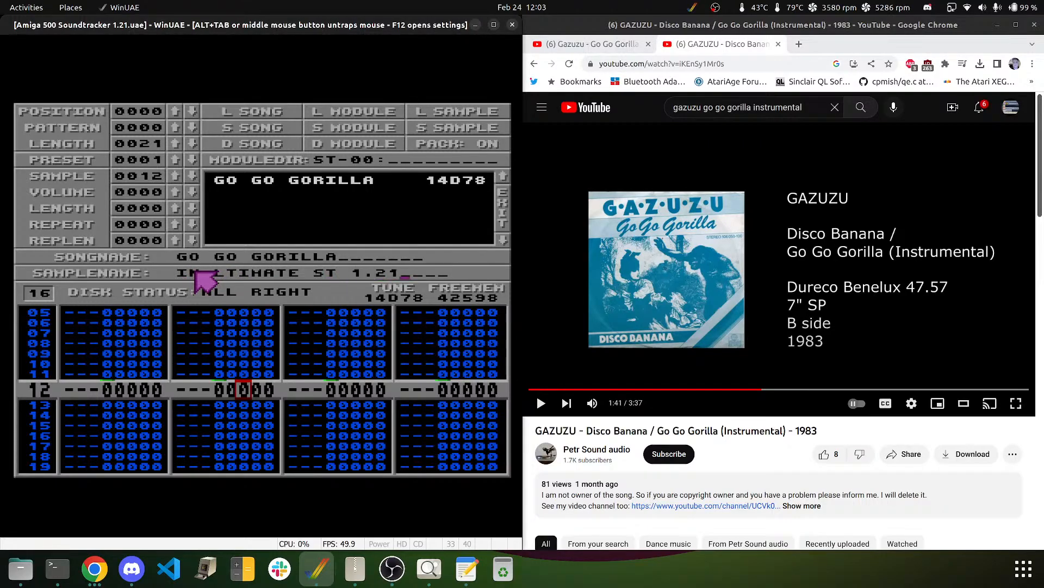
pyautogui.press('Return')
# - Name sample 13 CONVERTED TO and sample 14 MOD IN NOISETRACKER
pyautogui.click(176, 175)
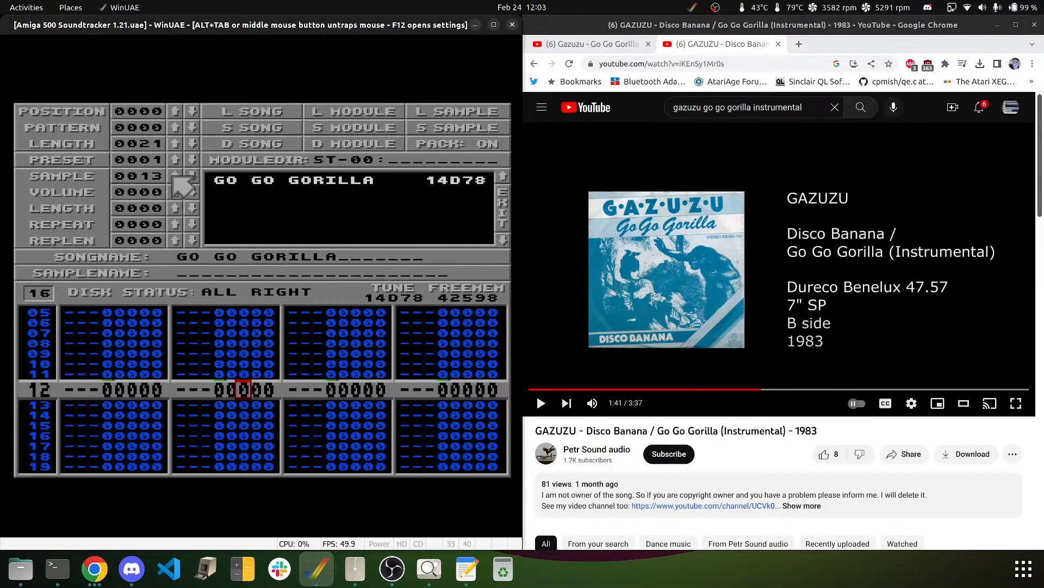
pyautogui.click(248, 276)
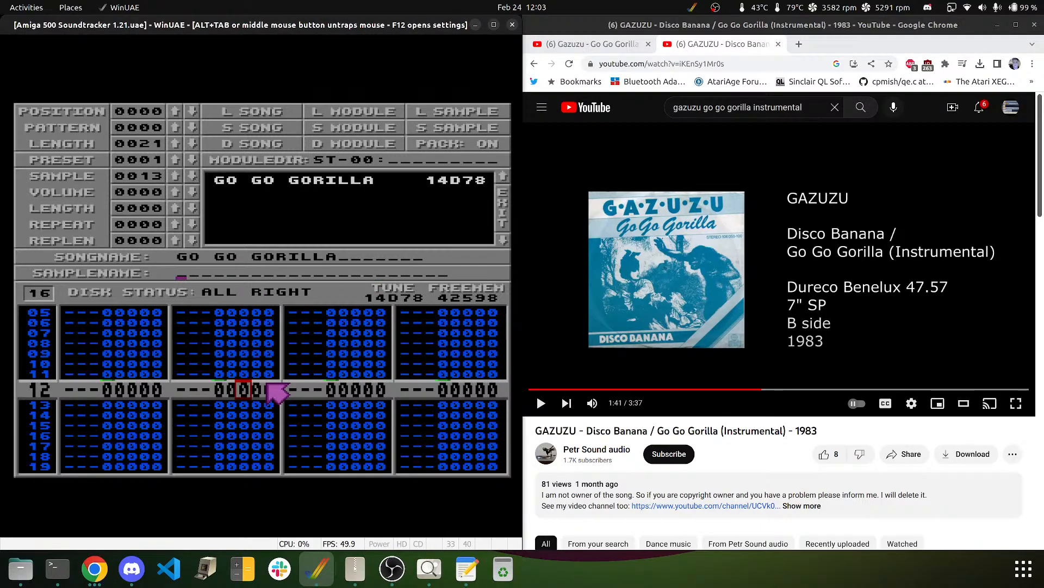
pyautogui.write('CONVERT')
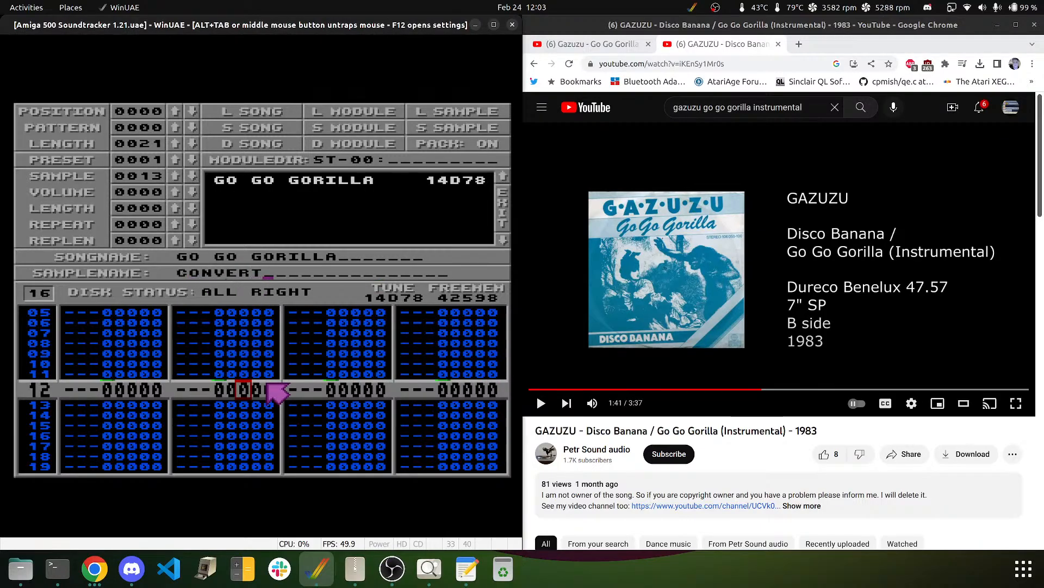
pyautogui.write('ED TO')
pyautogui.press('Return')
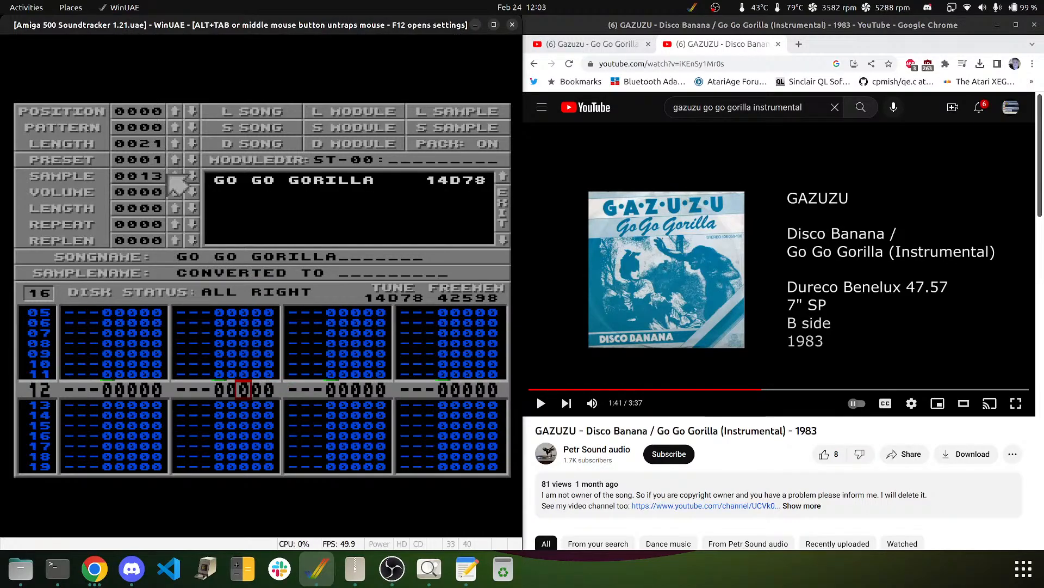
pyautogui.click(174, 176)
pyautogui.click(210, 275)
pyautogui.write('NO')
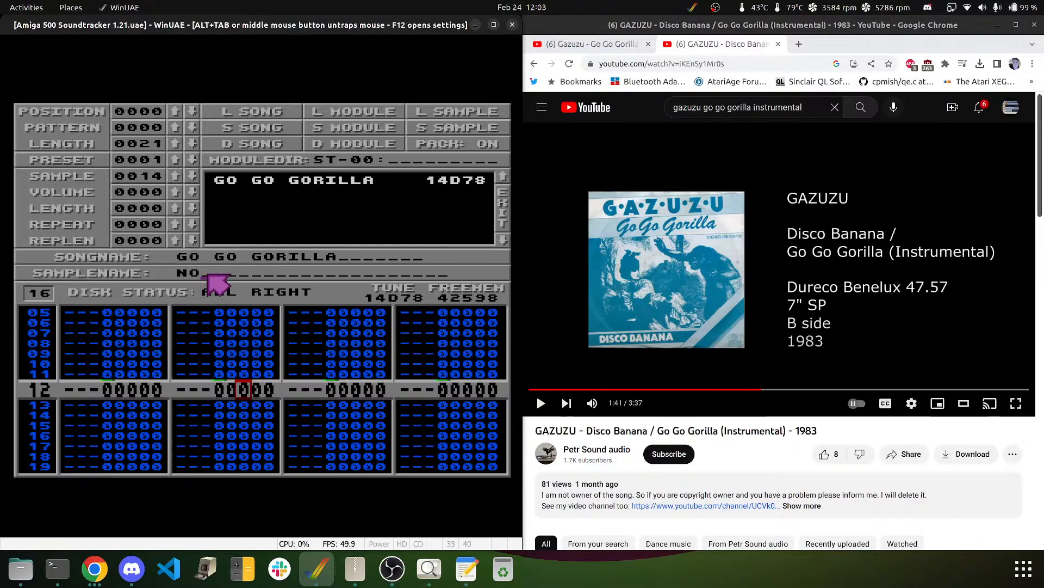
pyautogui.press('BackSpace')
pyautogui.write('M')
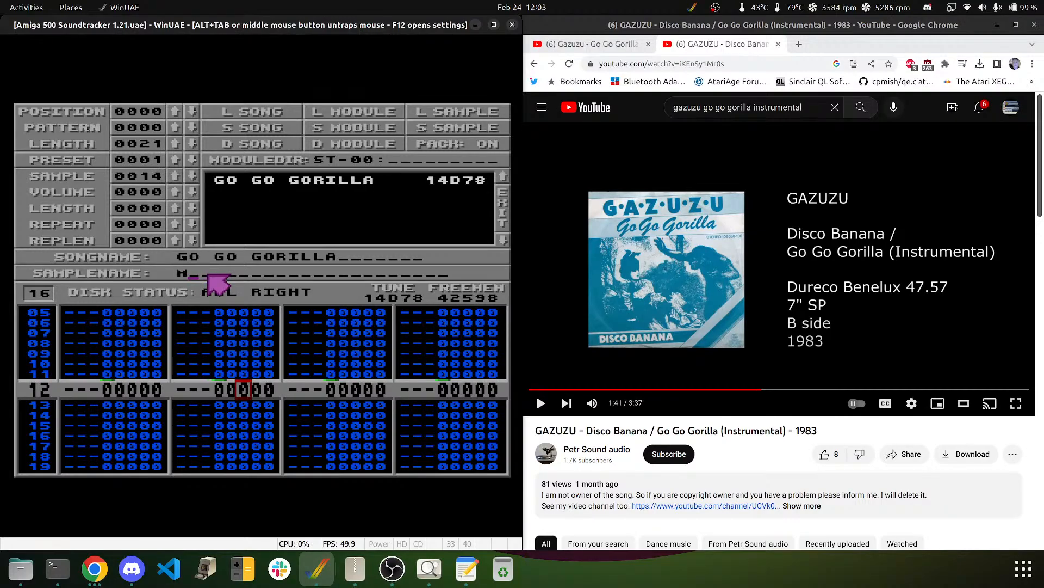
pyautogui.write('OD INH')
pyautogui.press('BackSpace')
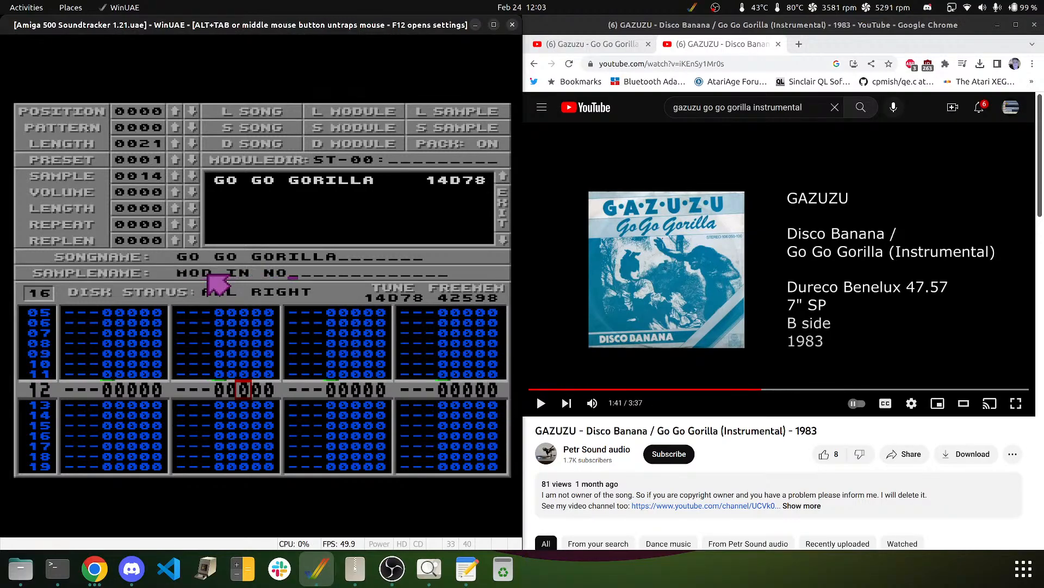
pyautogui.press('BackSpace')
pyautogui.press('BackSpace')
pyautogui.write('NOISETRACKER 1')
pyautogui.press('BackSpace')
pyautogui.press('BackSpace')
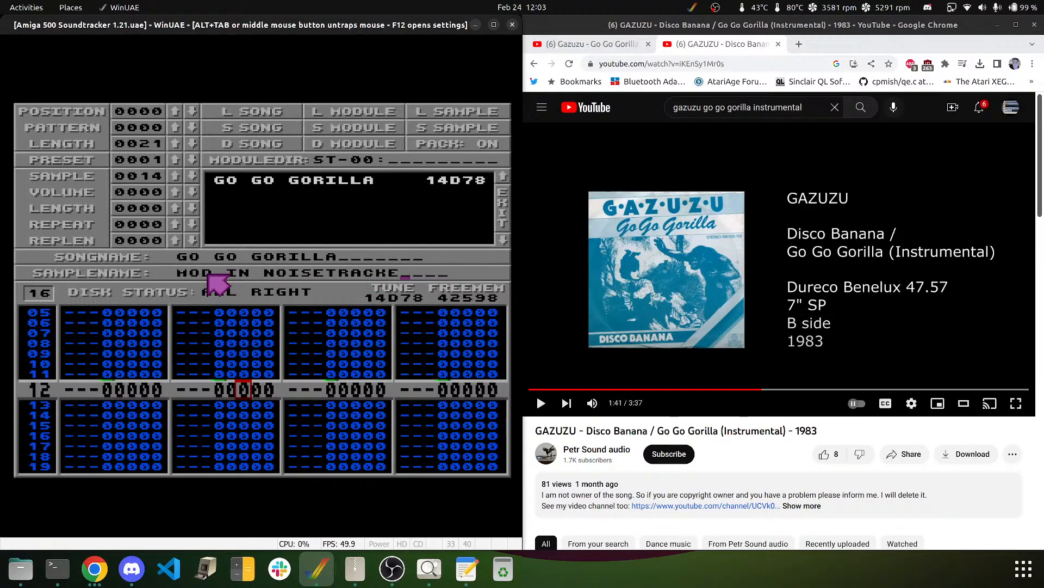
pyautogui.write('R')
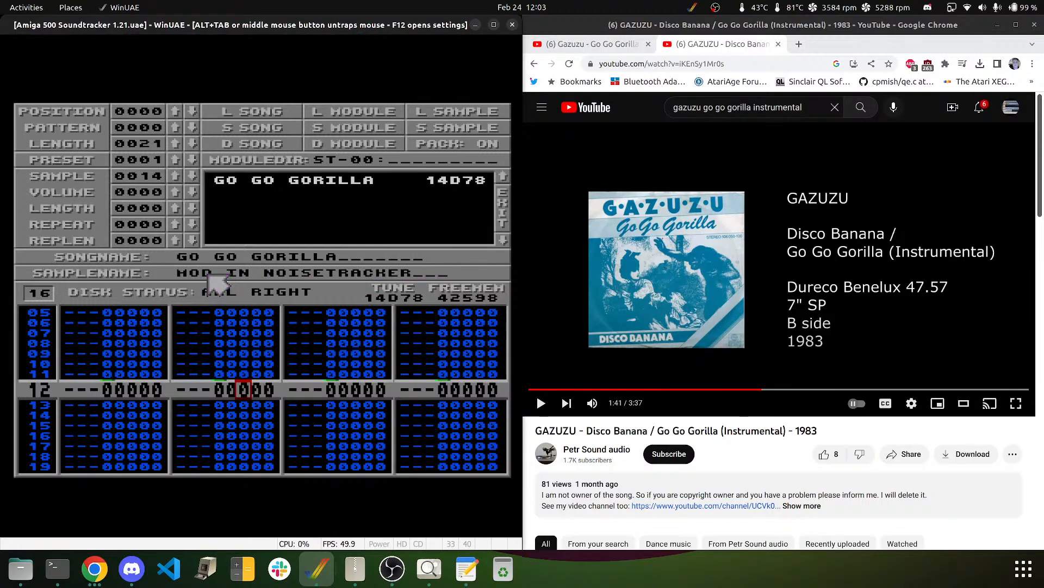
# - Name sample 15 1.1, sample 17 ORIGINAL SONG BY, and sample 18 the original artist's name
pyautogui.click(174, 176)
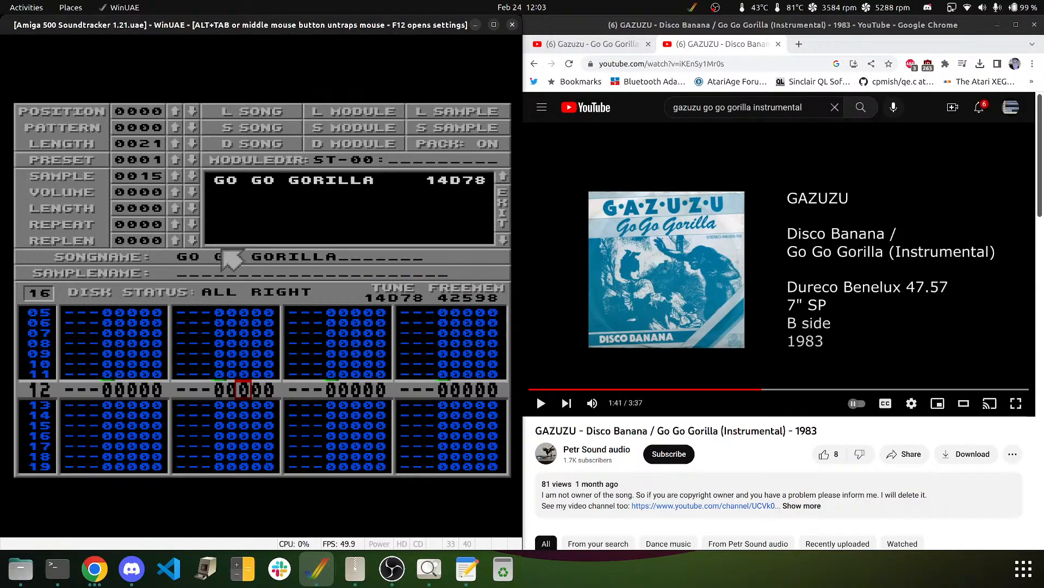
pyautogui.click(226, 276)
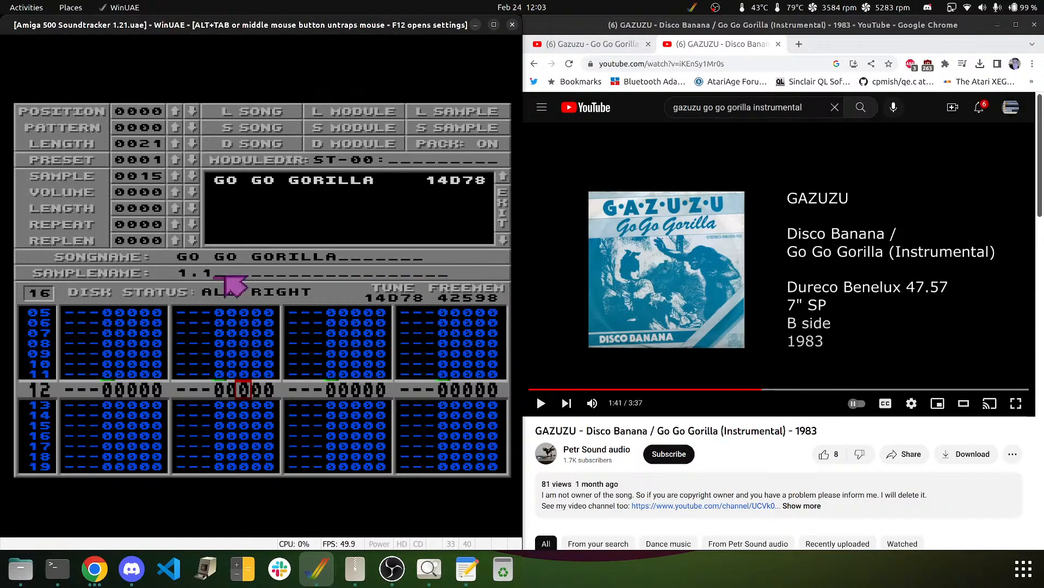
pyautogui.press('Return')
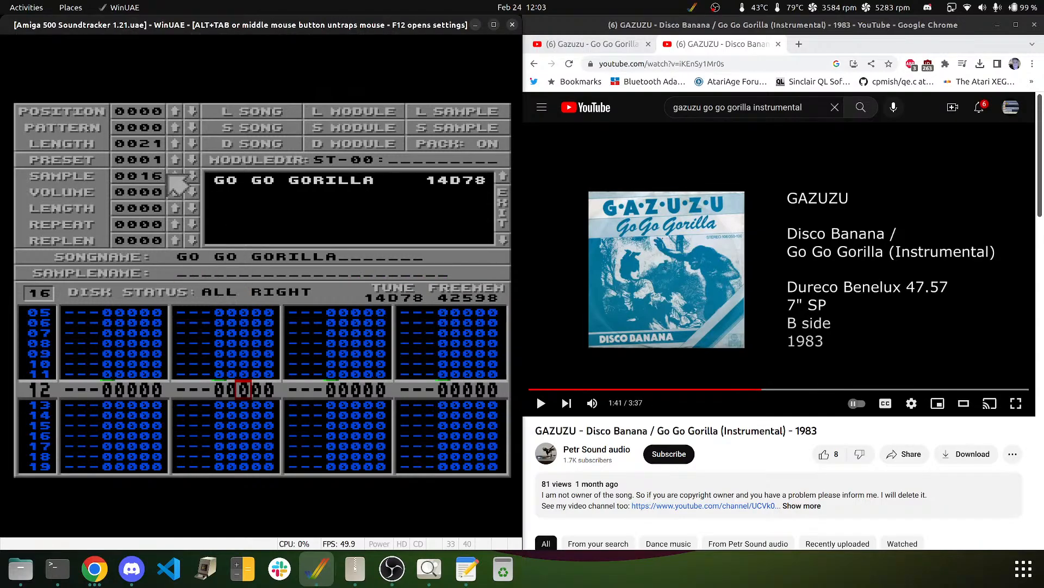
pyautogui.click(173, 176)
pyautogui.click(192, 274)
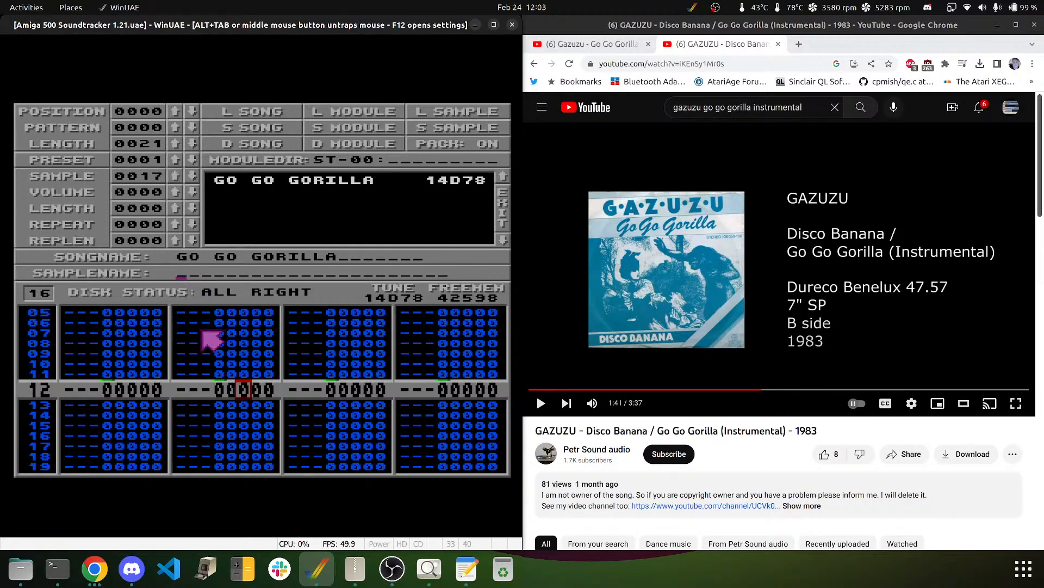
pyautogui.write('ORIGINAL SONG B')
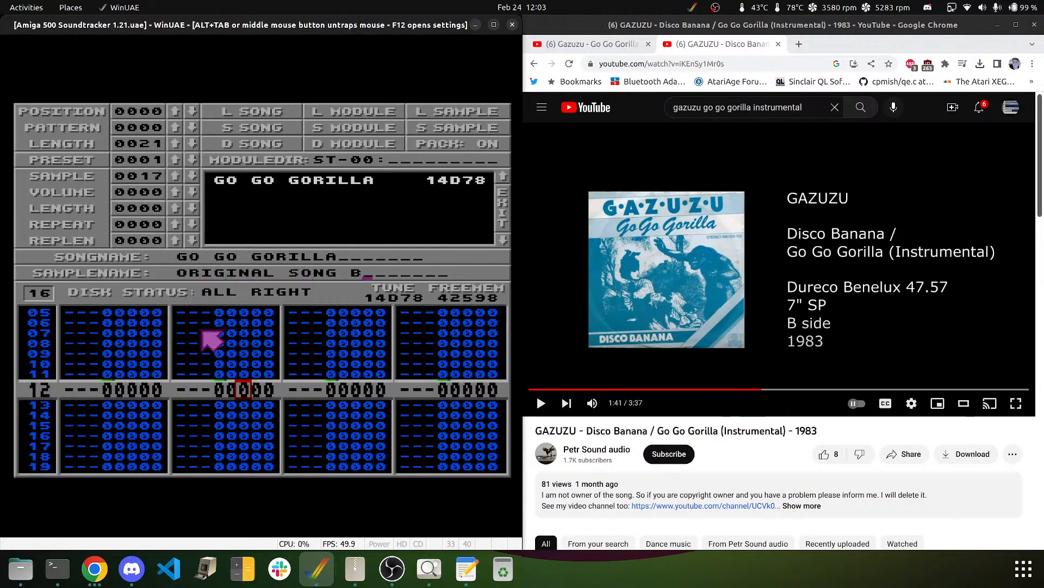
pyautogui.write('Y')
pyautogui.press('Return')
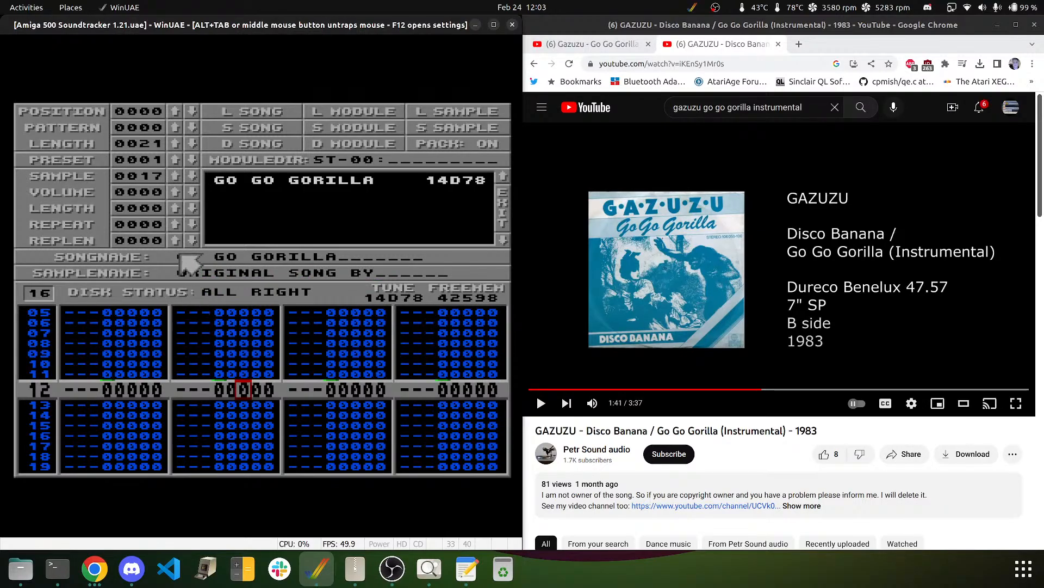
pyautogui.click(175, 175)
pyautogui.click(209, 272)
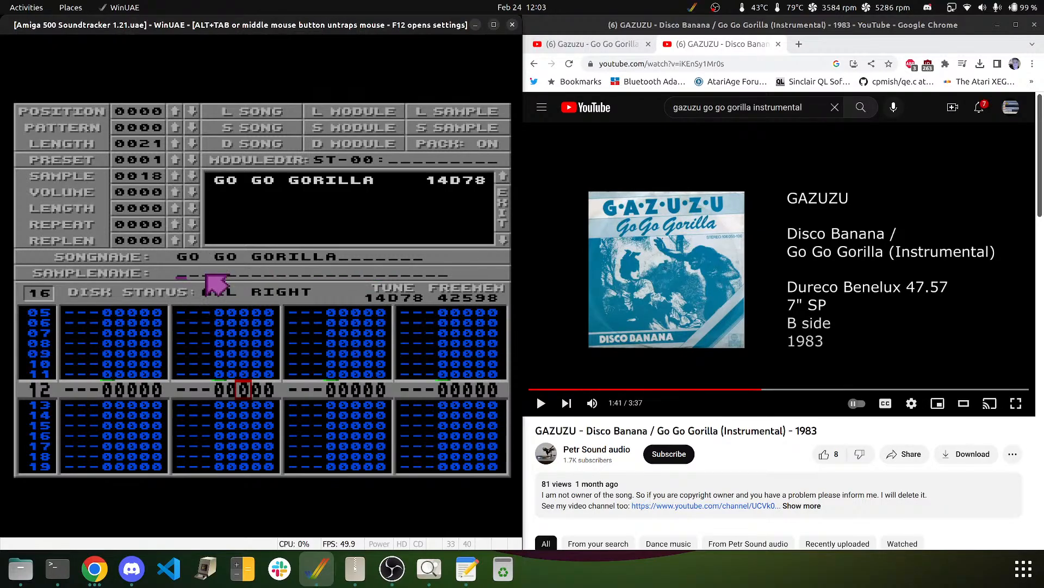
pyautogui.write('GAZUZU')
pyautogui.press('Return')
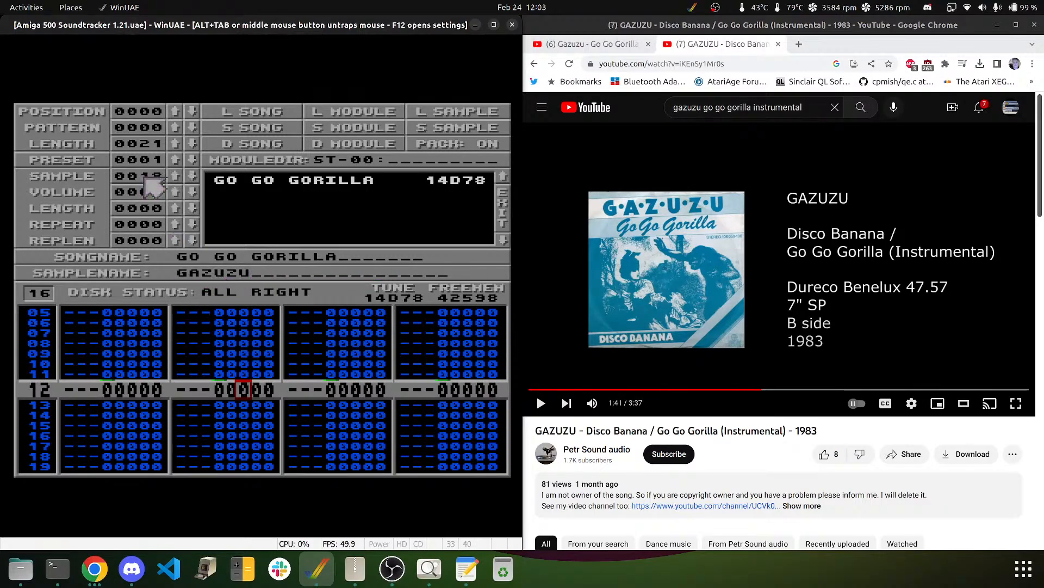
# - Name sample 1A with the date 2023-02-24
pyautogui.click(182, 179)
pyautogui.click(182, 179)
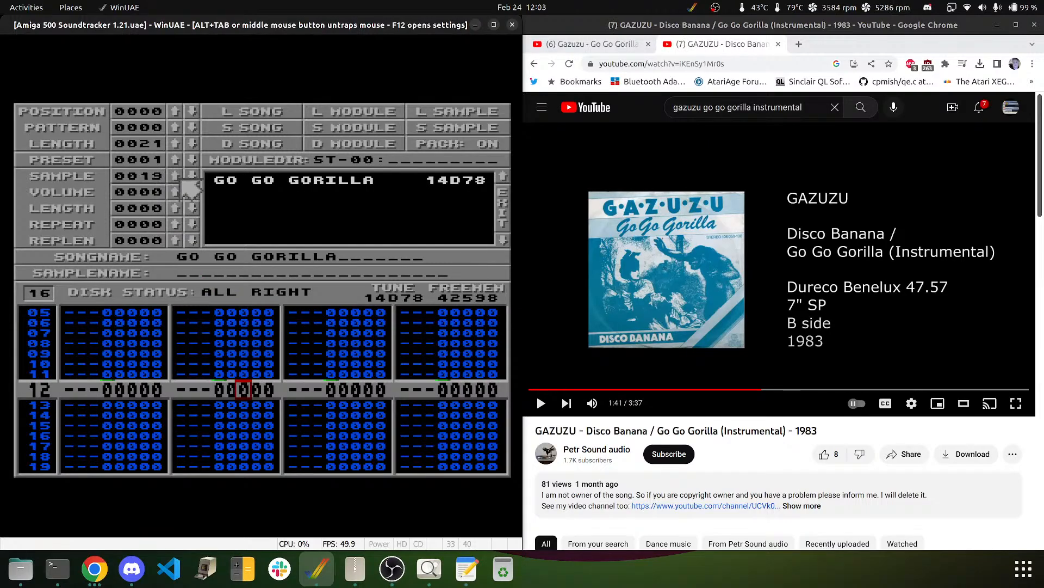
pyautogui.click(187, 273)
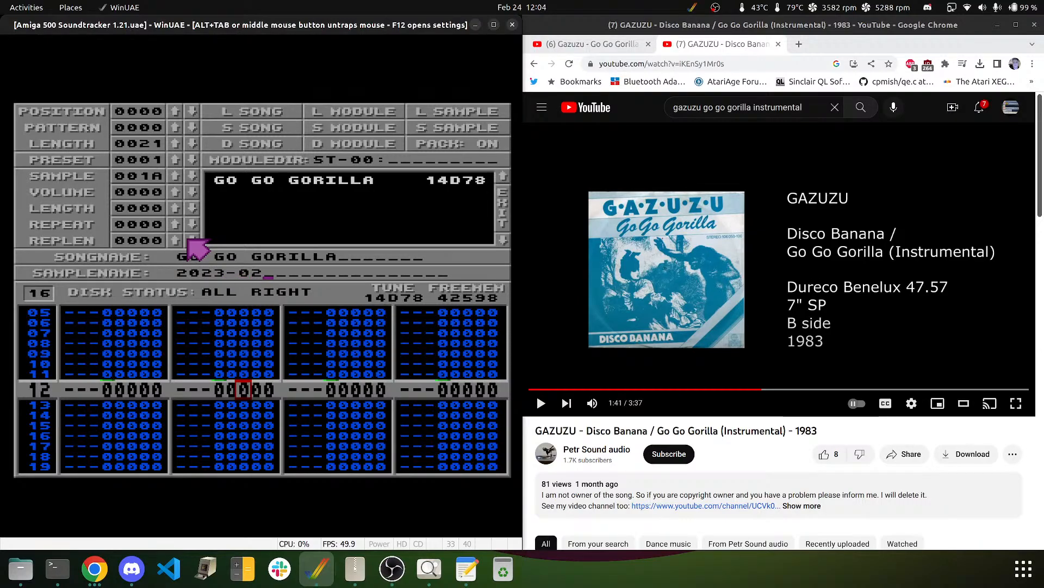
pyautogui.write('-24')
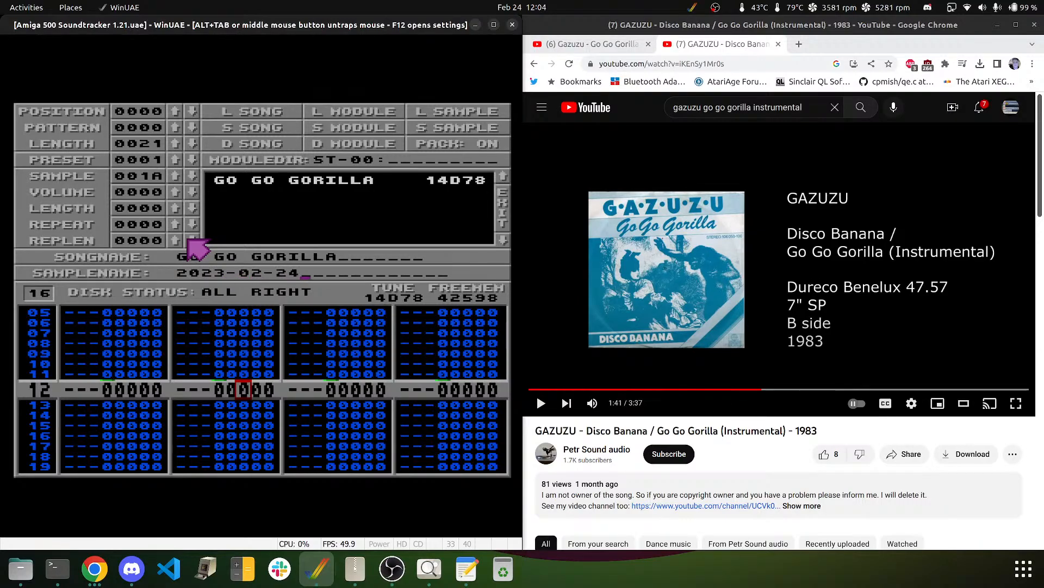
pyautogui.press('Return')
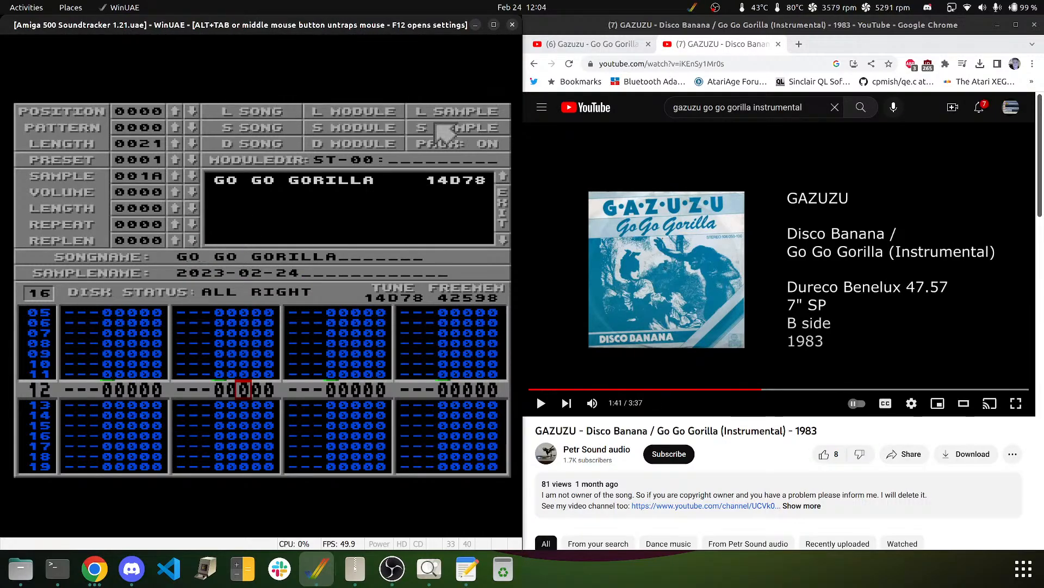
# - Save the module to disk, then switch module packing off
pyautogui.click(326, 129)
pyautogui.click(315, 220)
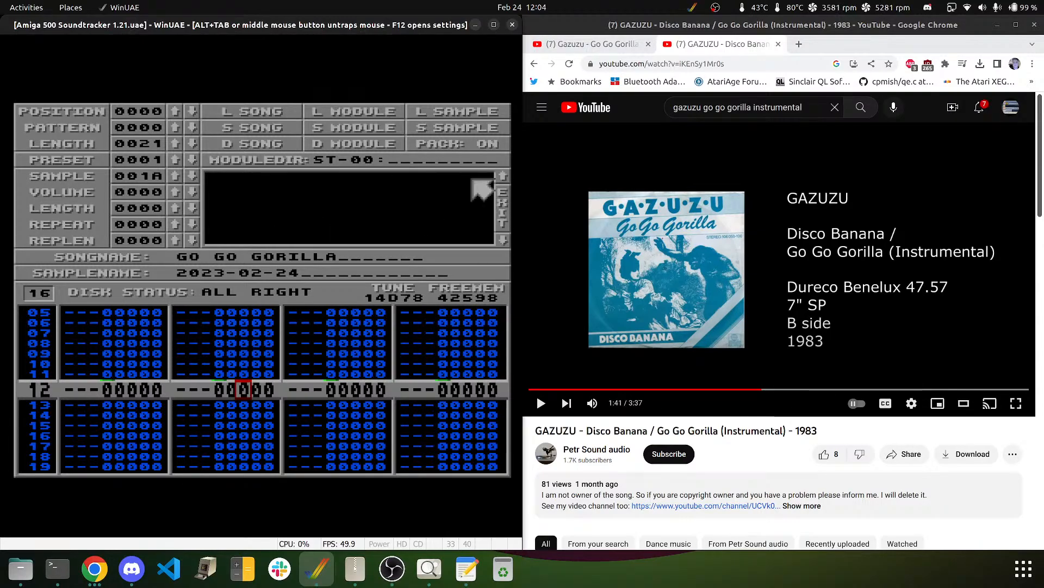
pyautogui.click(449, 144)
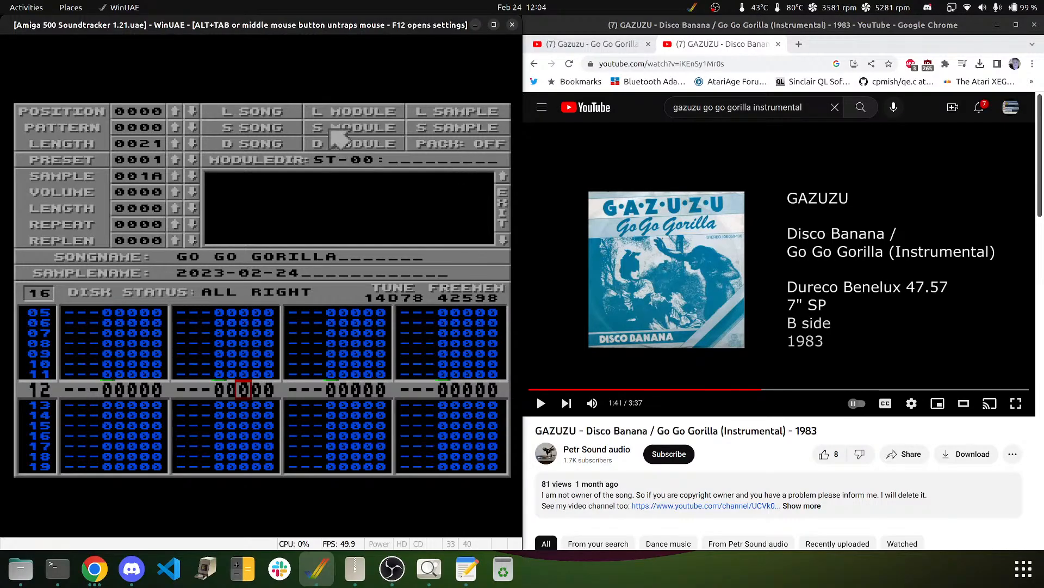
pyautogui.click(469, 146)
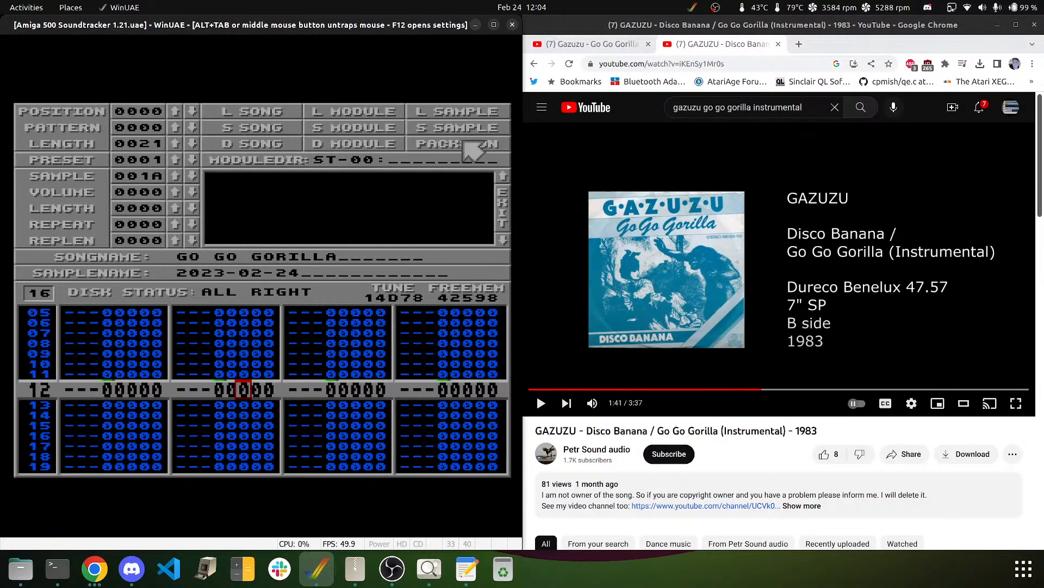
pyautogui.click(460, 145)
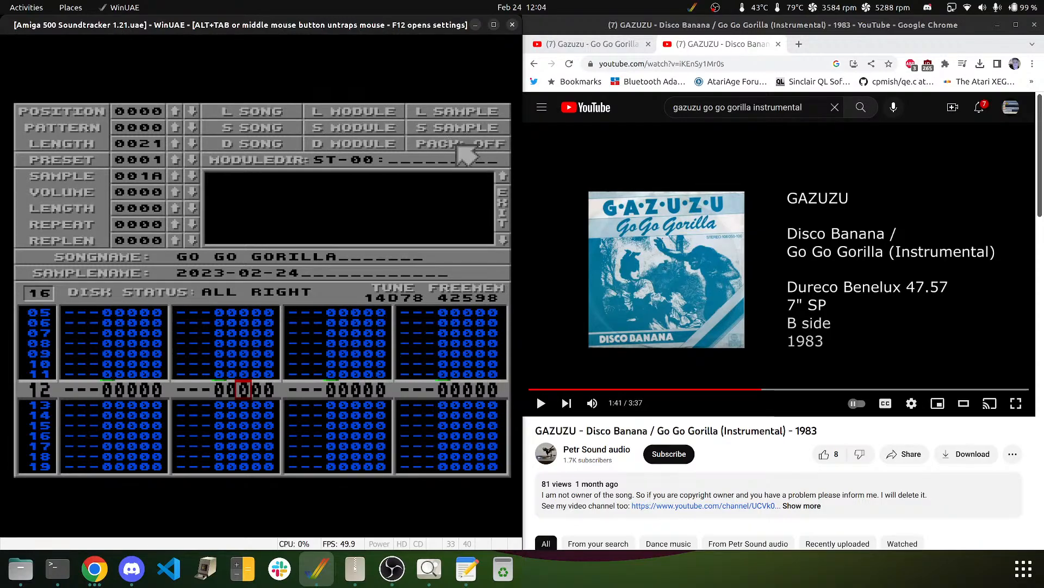
# - Confirm another module disk operation, then toggle pattern edit mode off with Space
pyautogui.click(359, 139)
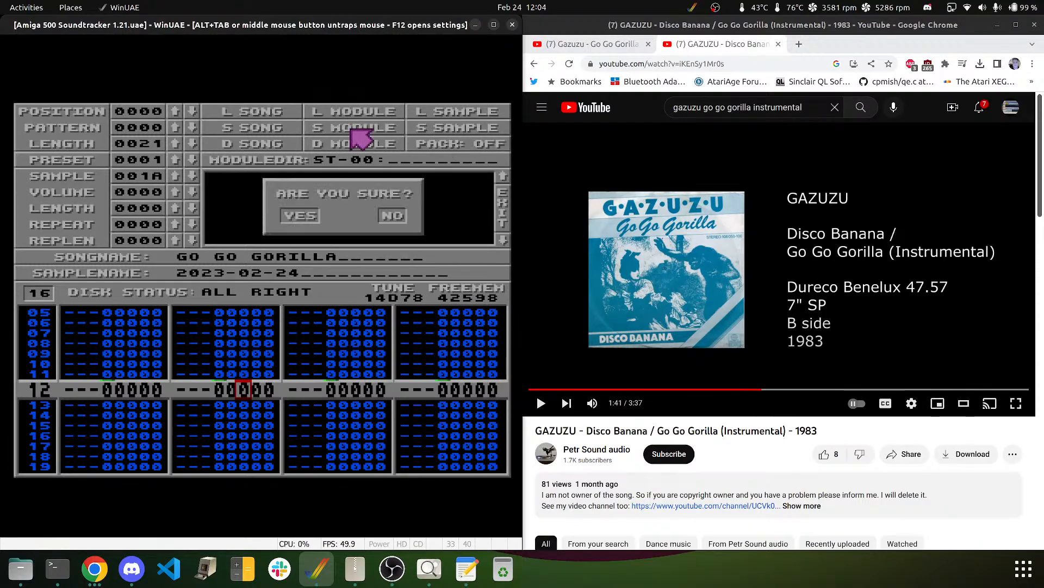
pyautogui.click(305, 216)
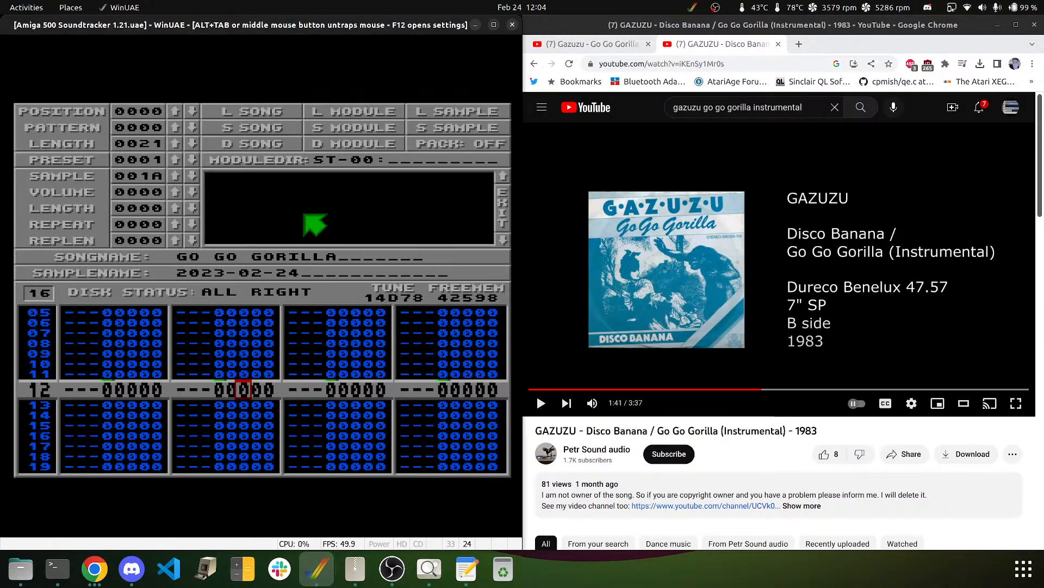
pyautogui.press('space')
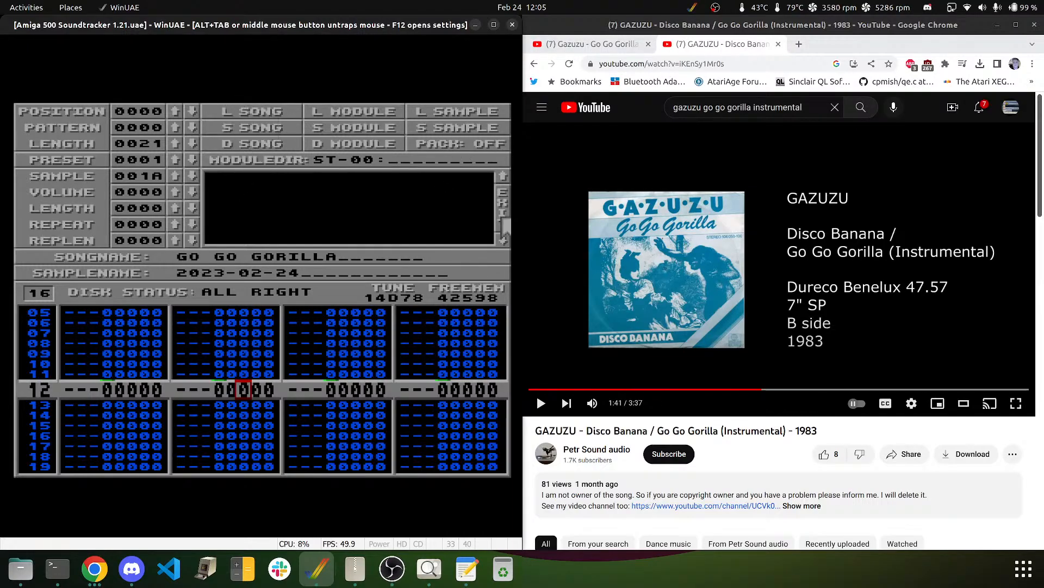
# - Exit Disk Op and play GO GO GORILLA from the beginning
pyautogui.click(502, 217)
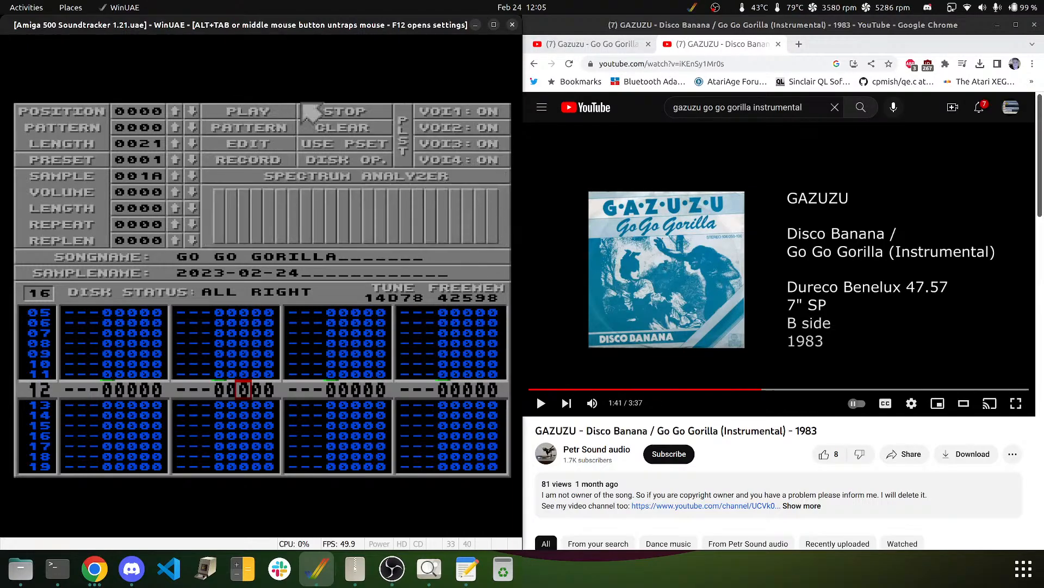
pyautogui.click(270, 115)
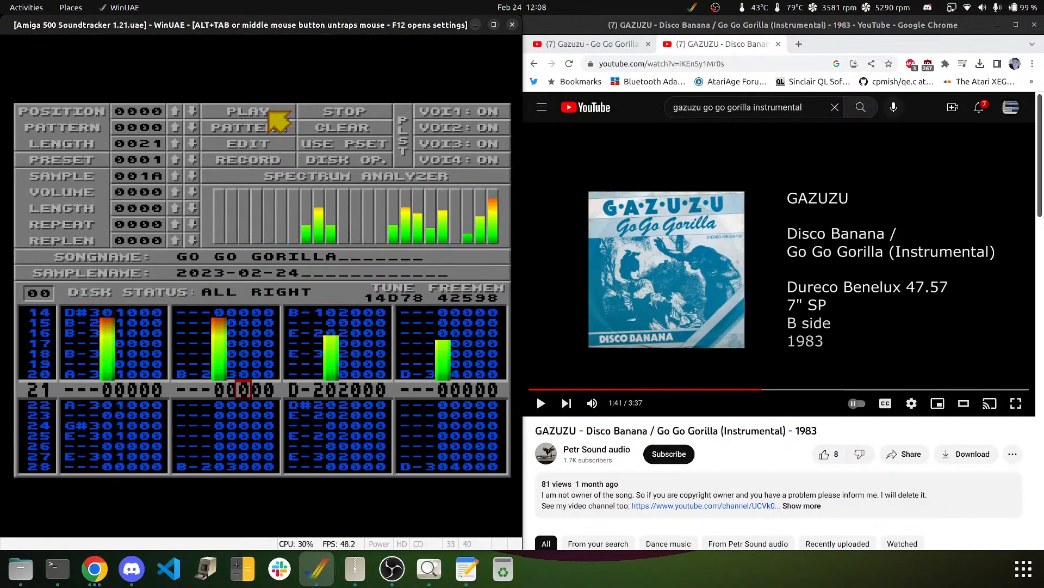
# - Stop playback, release the mouse, and bring up WinUAE Properties with F12
pyautogui.click(330, 114)
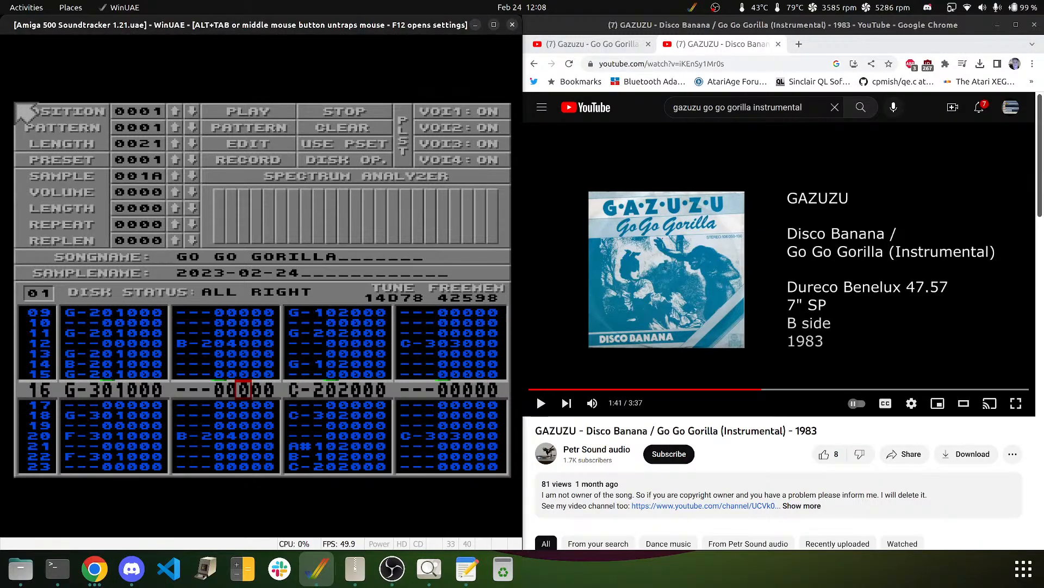
pyautogui.middleClick(187, 347)
pyautogui.click(175, 316)
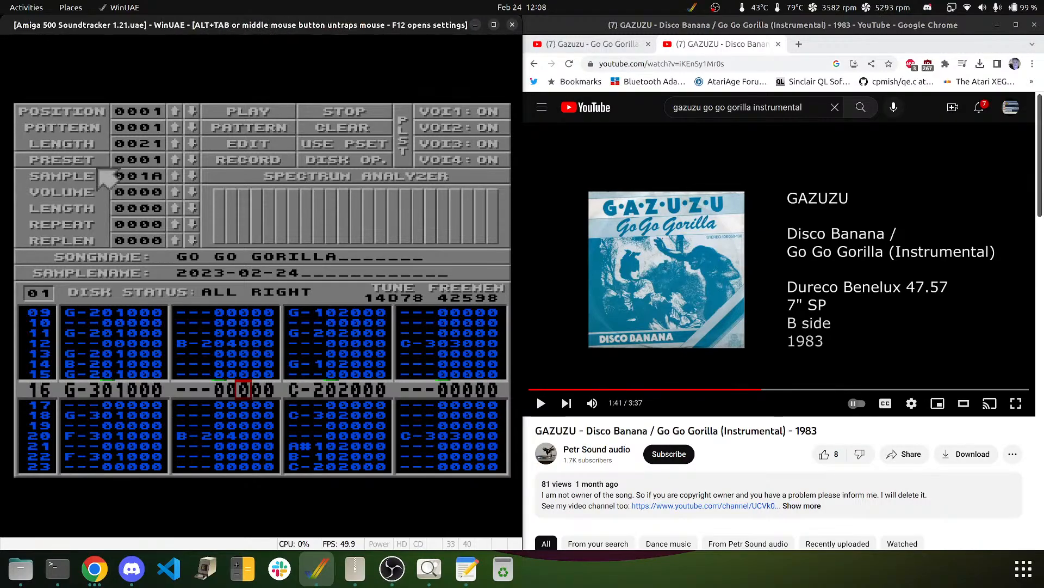
pyautogui.press('F12')
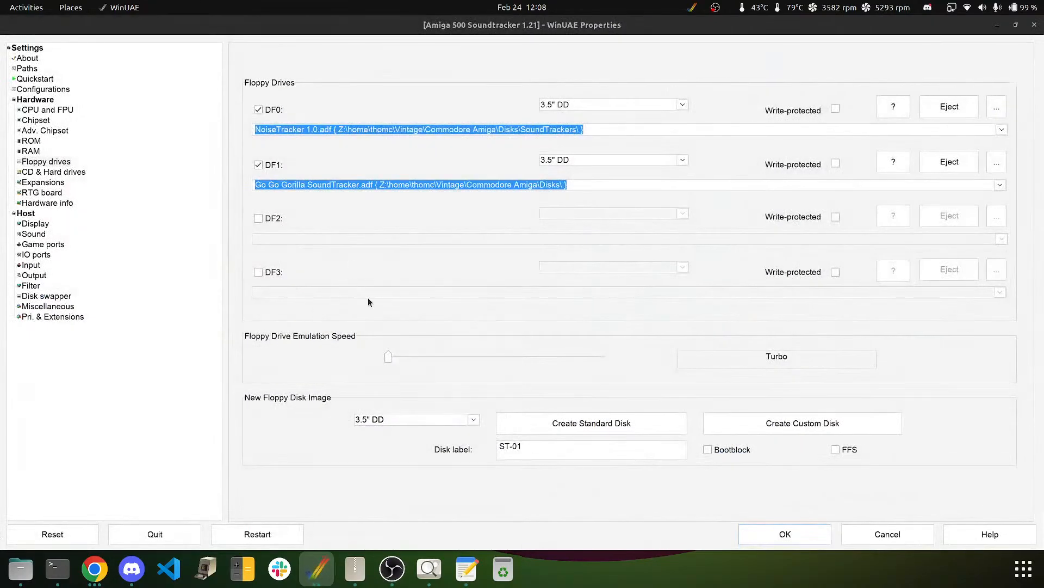
# - Mount the host Downloads folder as Amiga drive PC, volume label Downloads, under CD & Hard drives
pyautogui.click(52, 171)
pyautogui.click(324, 289)
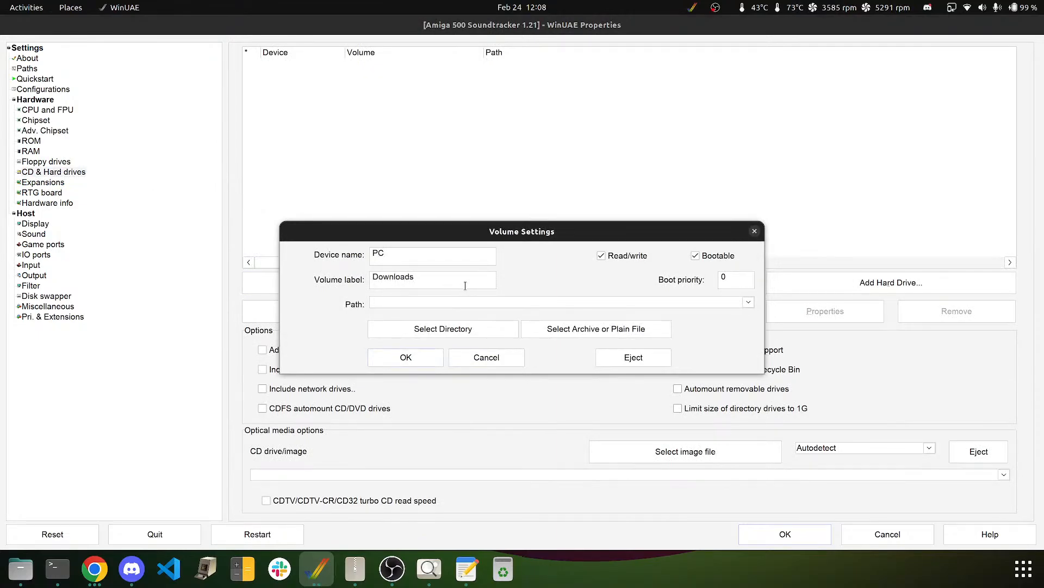
pyautogui.click(749, 303)
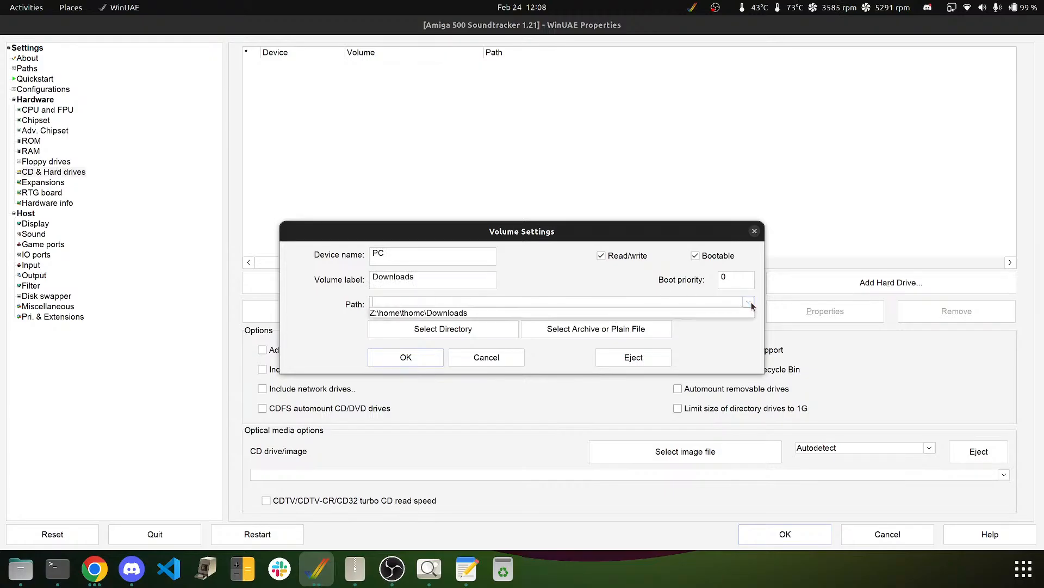
pyautogui.click(531, 310)
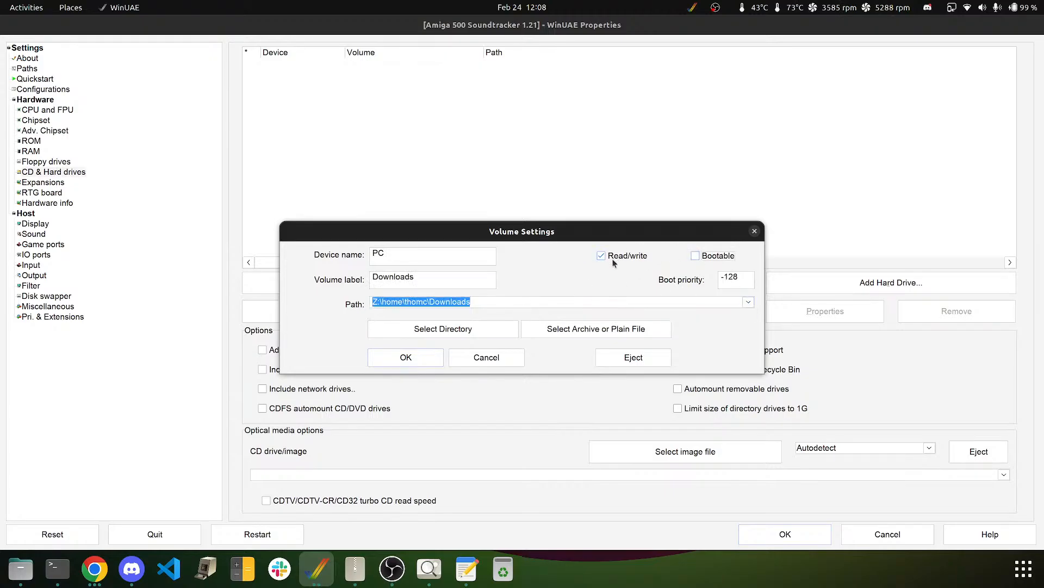
pyautogui.click(419, 357)
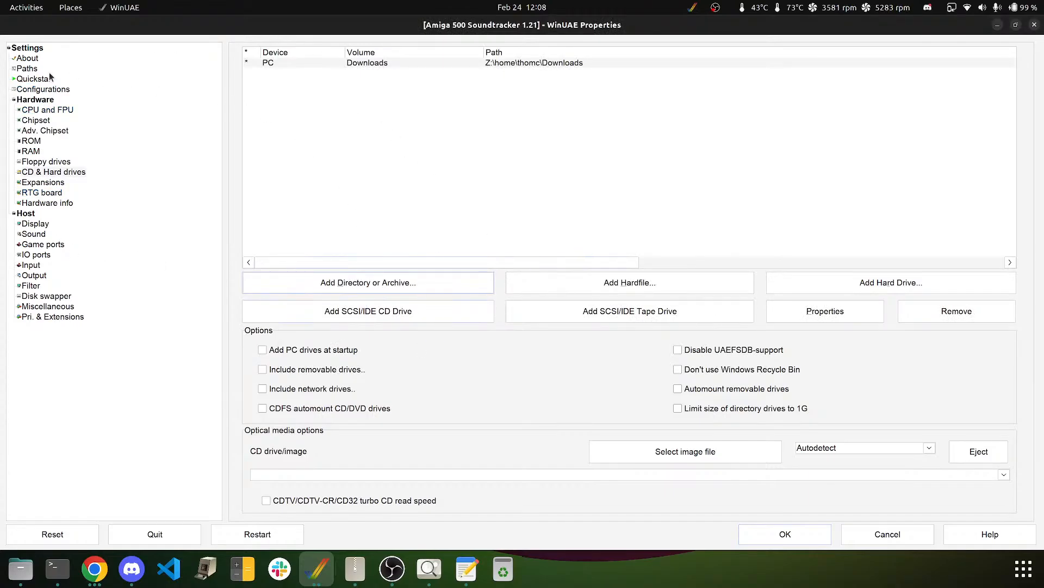
pyautogui.click(32, 90)
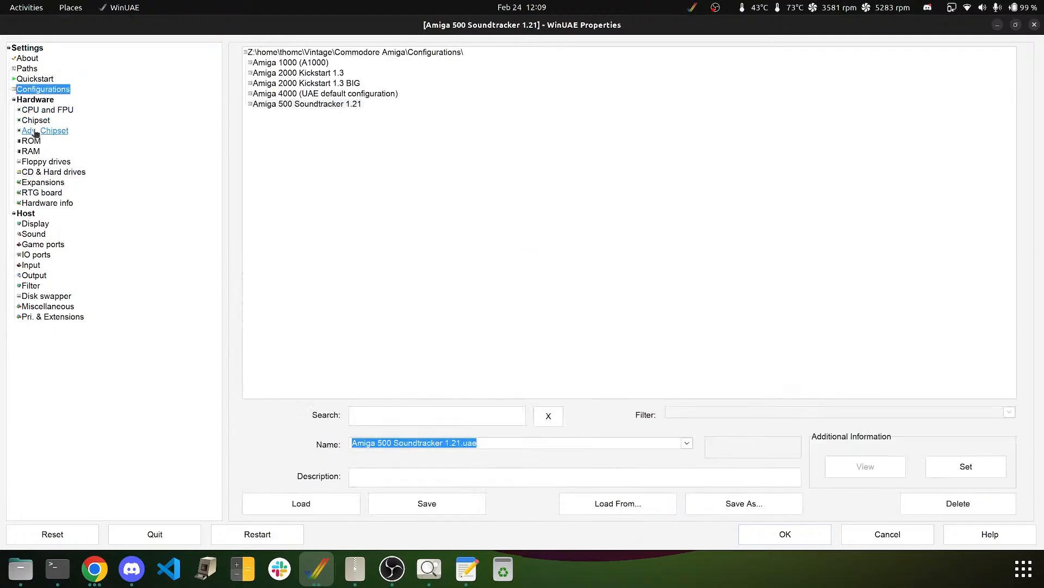
# - Insert the Workbench v1.2 A500 image in DF0 and reset the Amiga
pyautogui.click(46, 162)
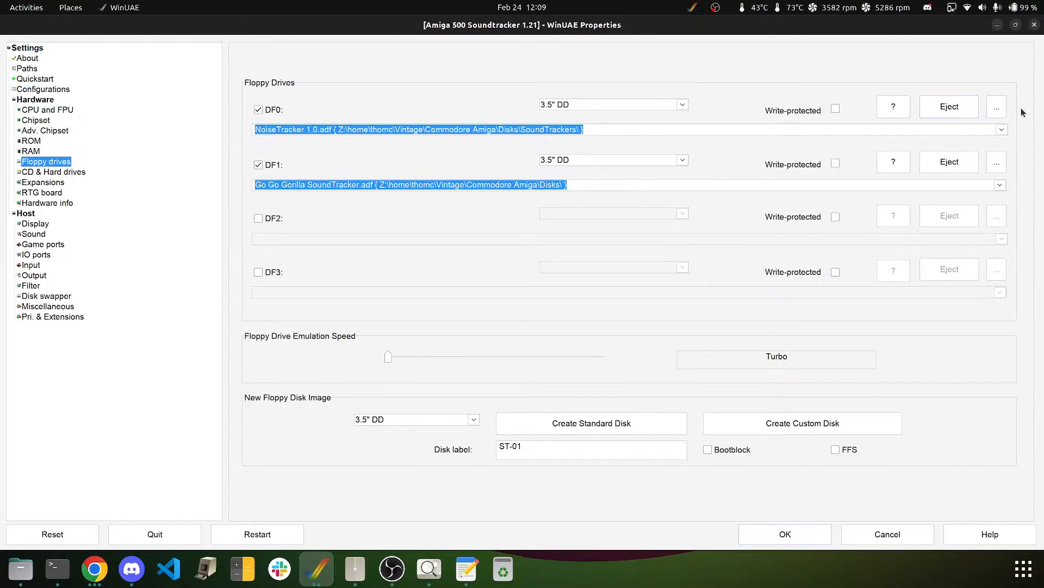
pyautogui.click(1002, 129)
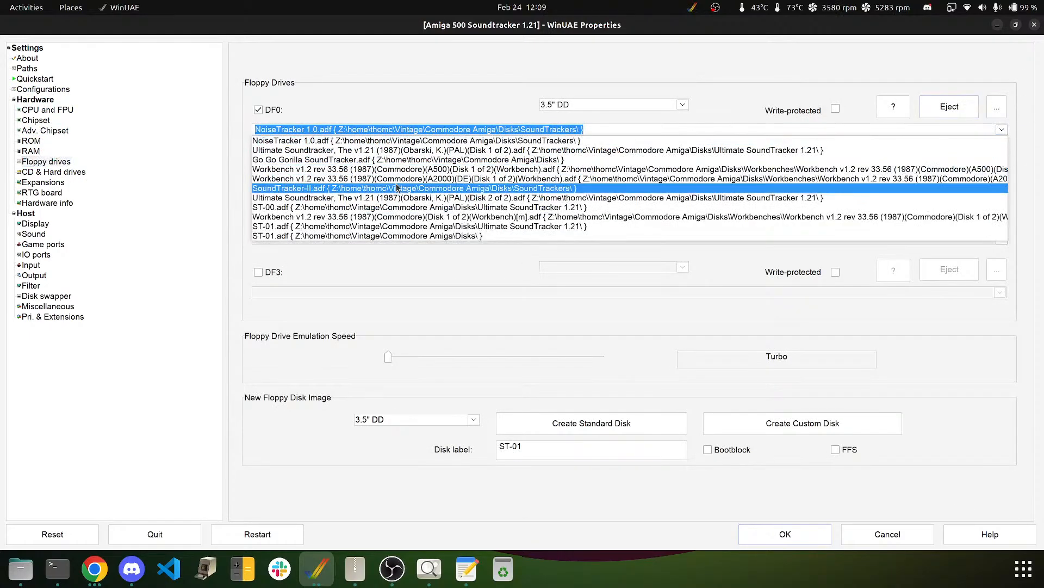
pyautogui.click(366, 169)
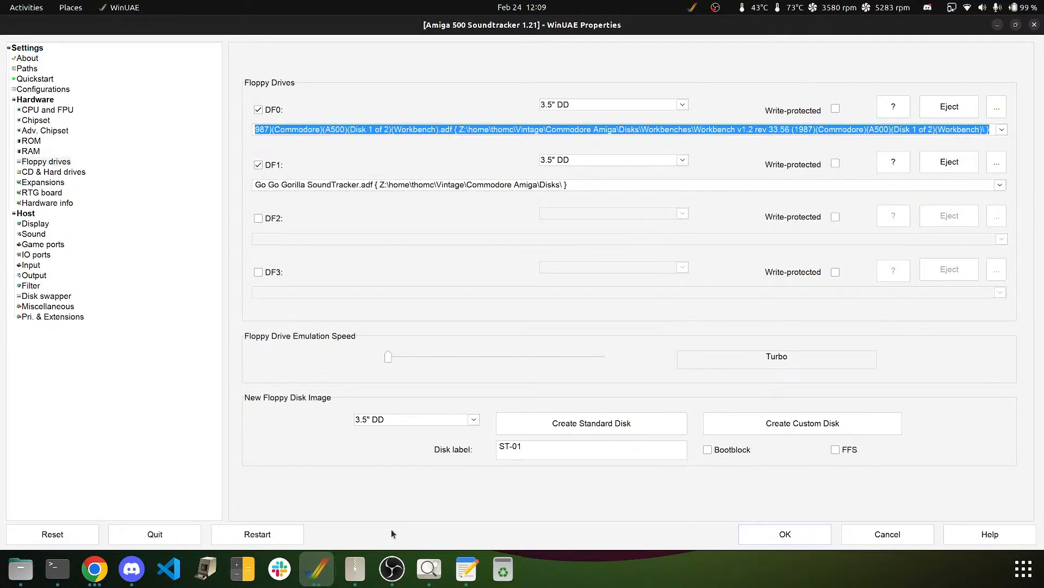
pyautogui.click(61, 533)
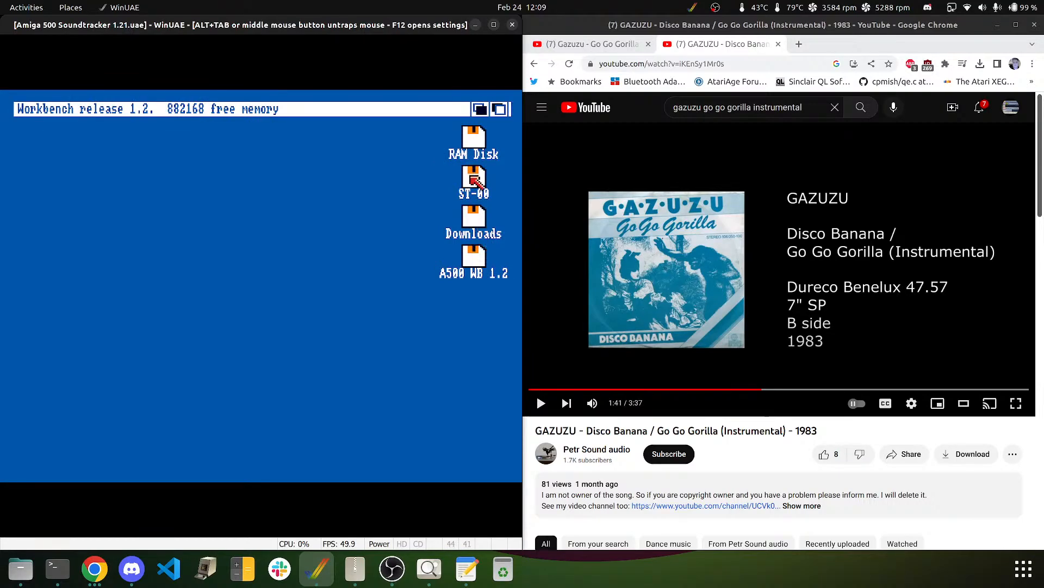
# - Launch CLI from A500 WB 1.2's System drawer and stretch its window to full screen
pyautogui.doubleClick(472, 256)
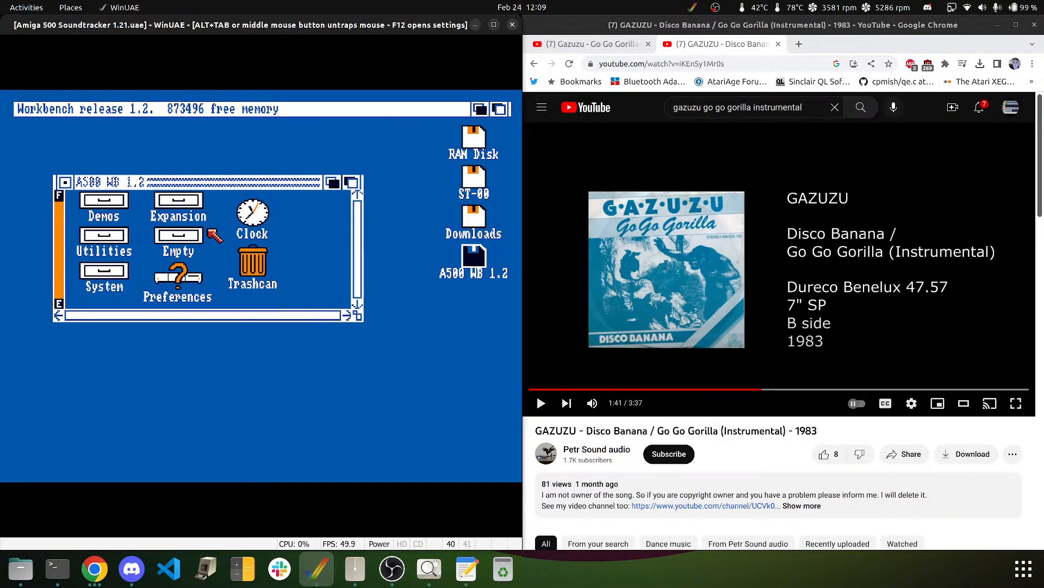
pyautogui.click(104, 260)
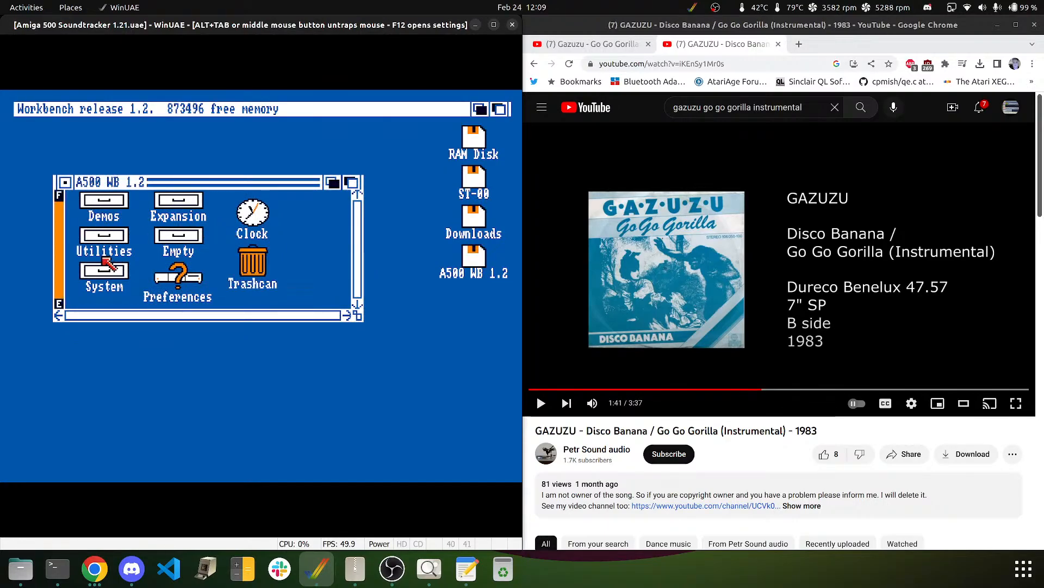
pyautogui.doubleClick(105, 262)
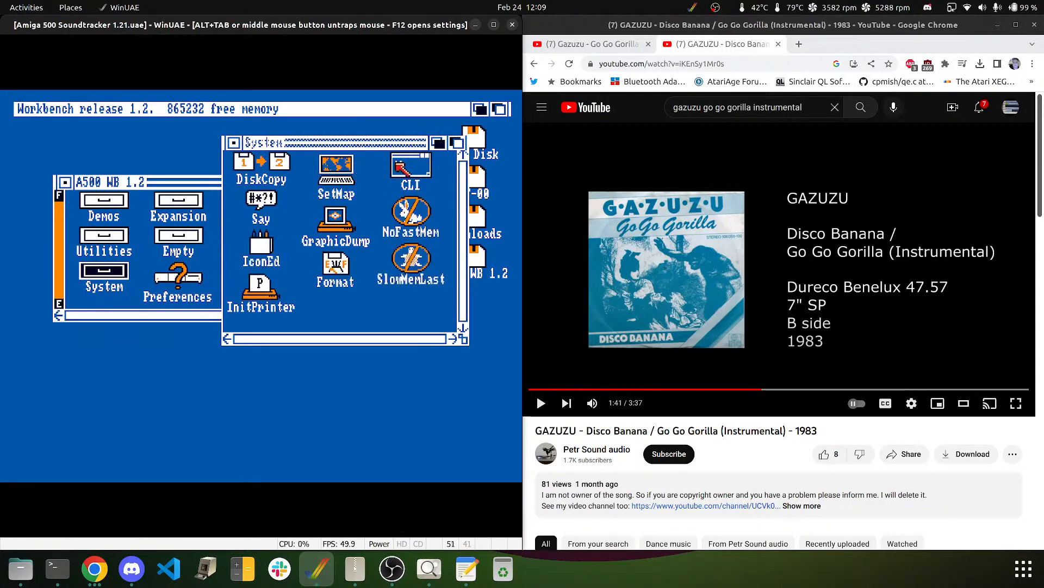
pyautogui.doubleClick(397, 163)
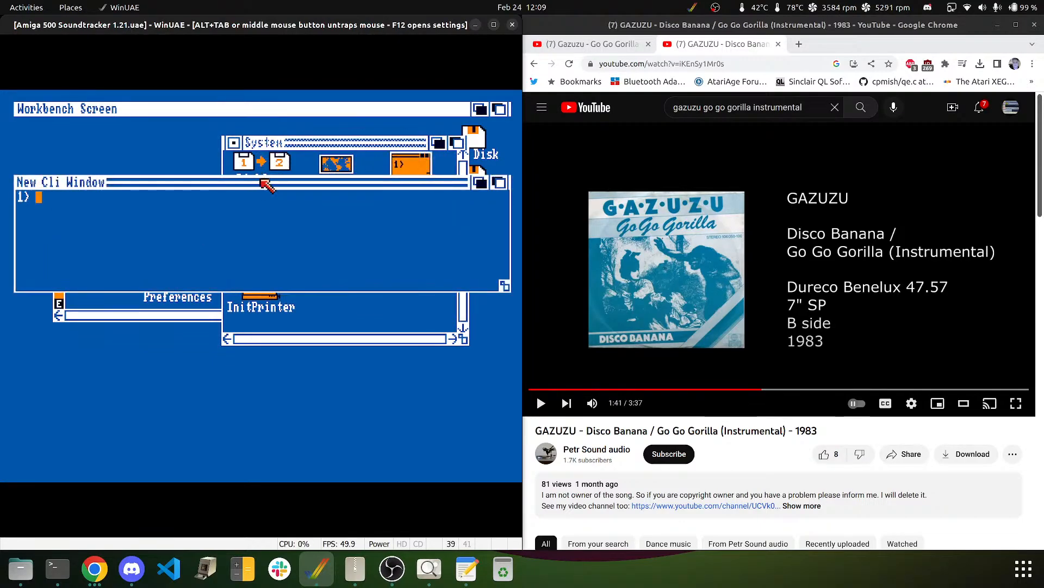
pyautogui.moveTo(267, 185); pyautogui.dragTo(267, 128)
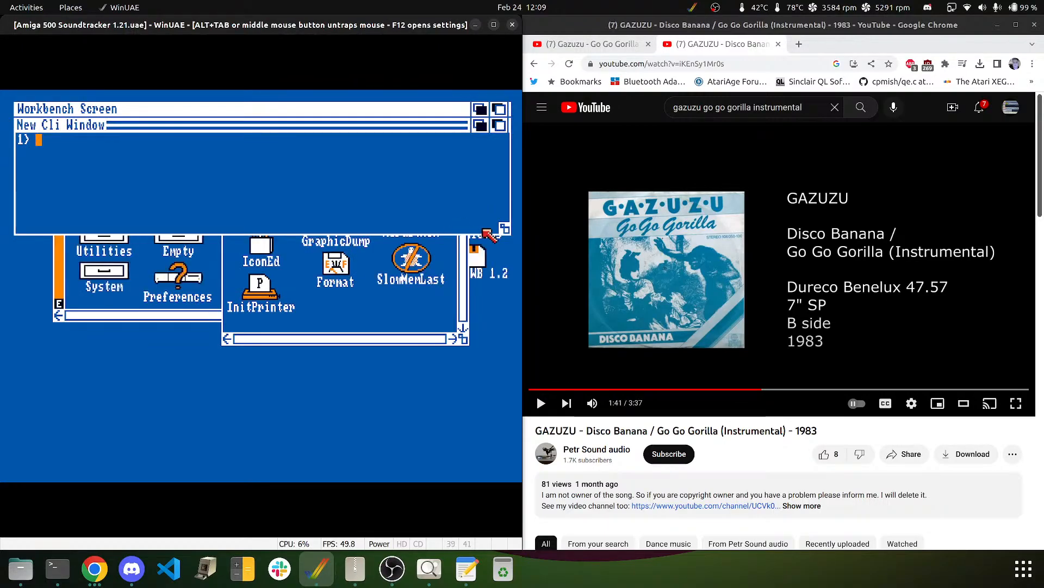
pyautogui.moveTo(505, 229); pyautogui.dragTo(505, 472)
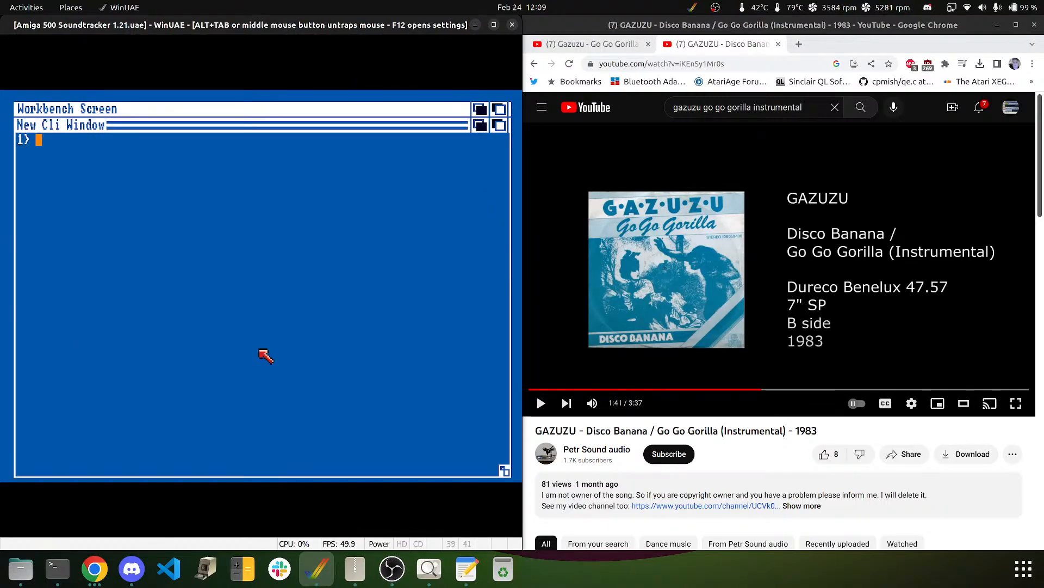
# - Change to the st-00: disk and list its contents with dir
pyautogui.write('cd')
pyautogui.press('BackSpace')
pyautogui.press('BackSpace')
pyautogui.press('BackSpace')
pyautogui.write('st')
pyautogui.press('BackSpace')
pyautogui.press('BackSpace')
pyautogui.press('BackSpace')
pyautogui.write('d st-00:')
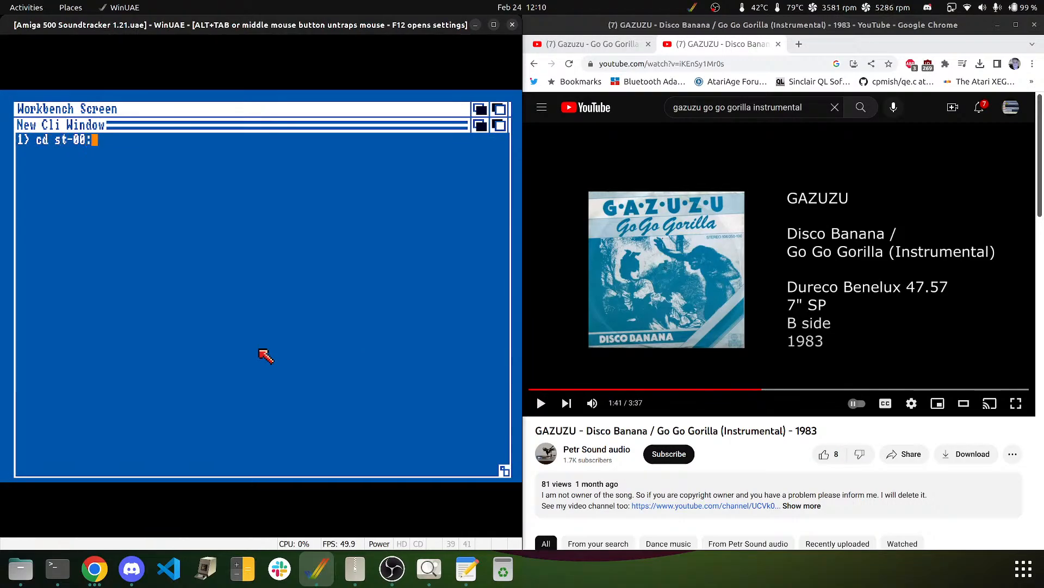
pyautogui.press('Return')
pyautogui.write('dir')
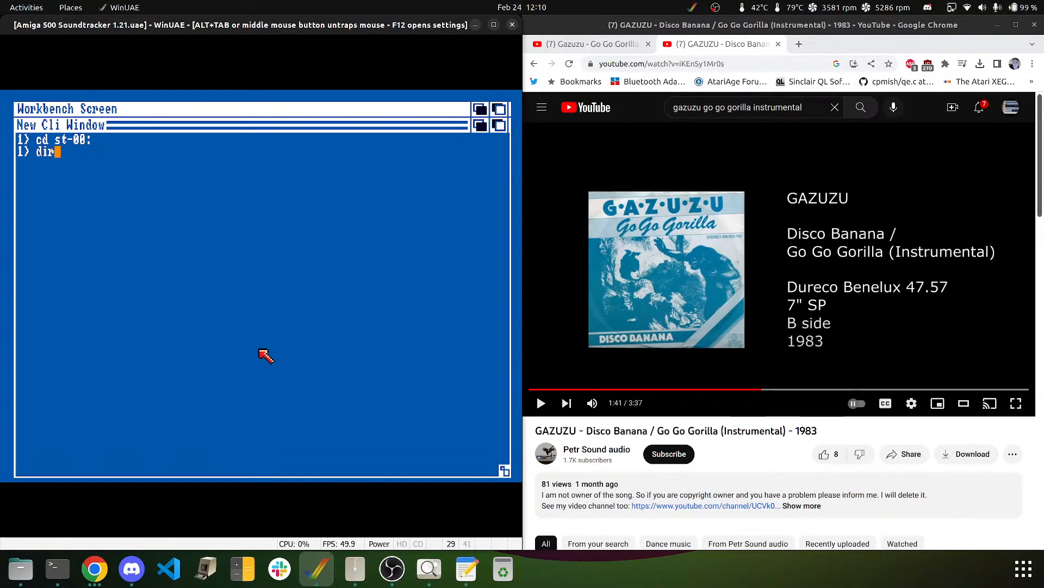
pyautogui.press('Return')
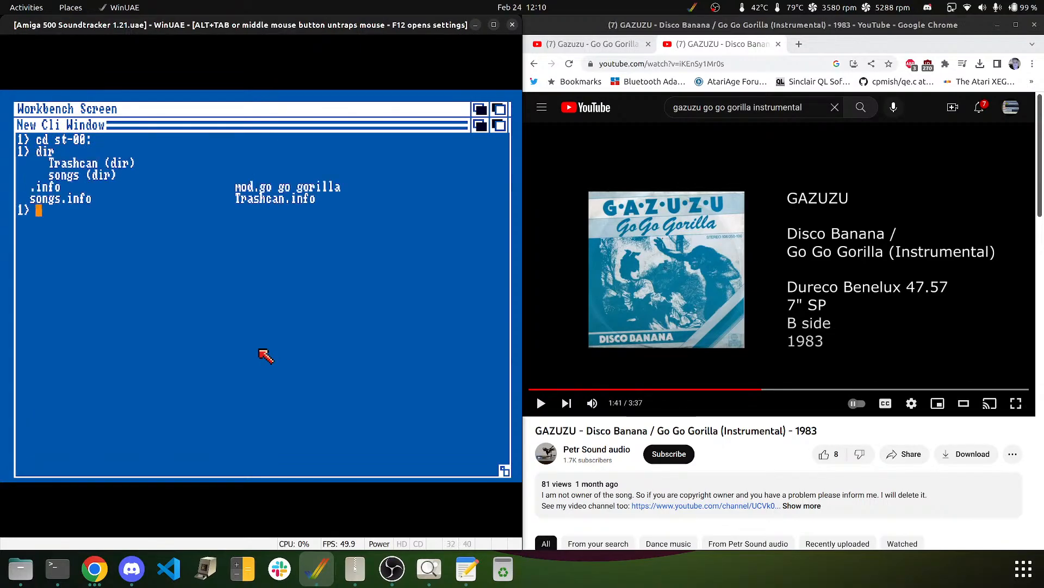
# - Enter the songs directory and list its files with dir and list
pyautogui.write('cd songs')
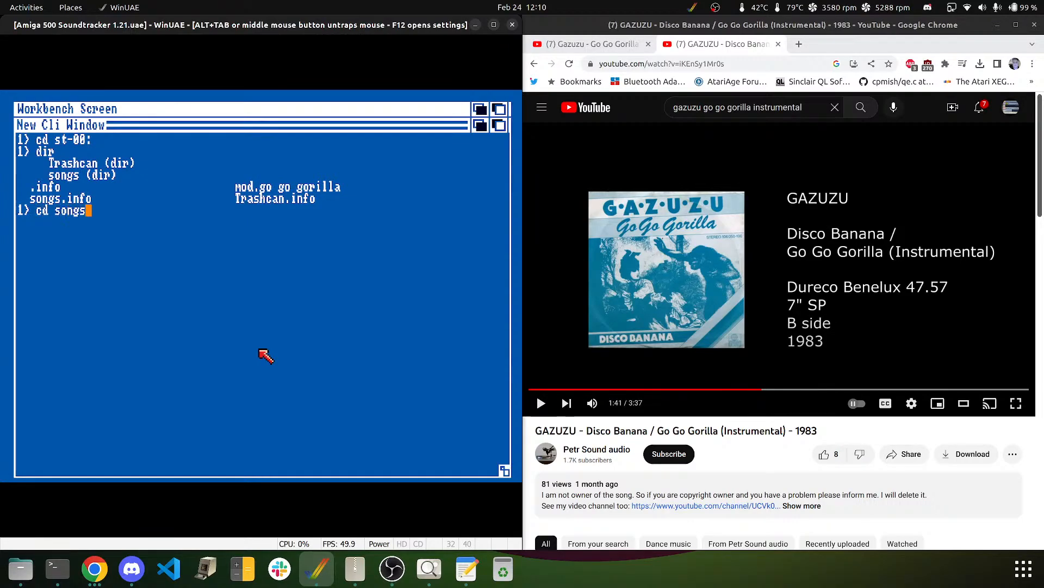
pyautogui.press('Return')
pyautogui.write('dir')
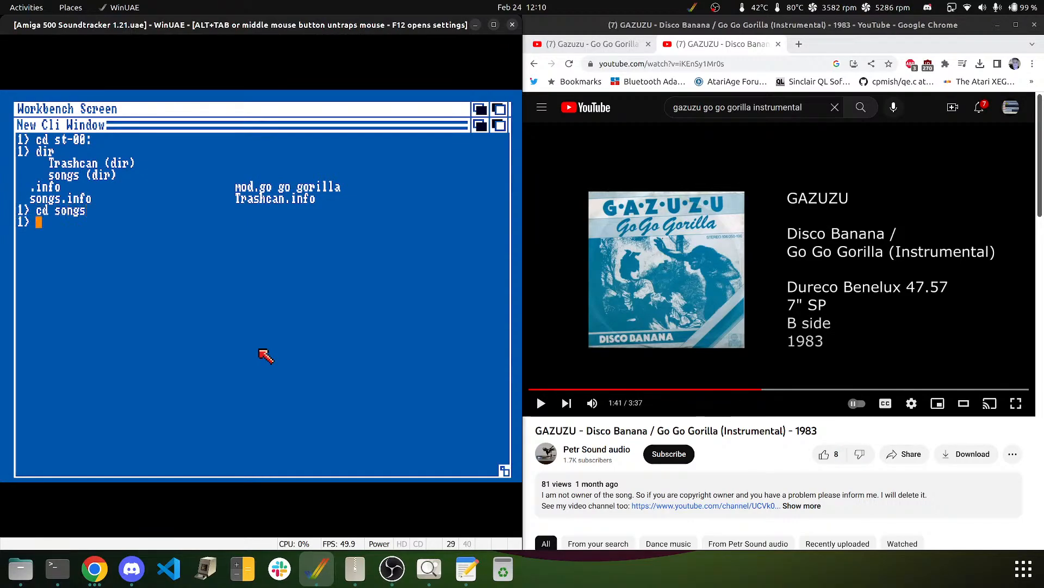
pyautogui.press('Return')
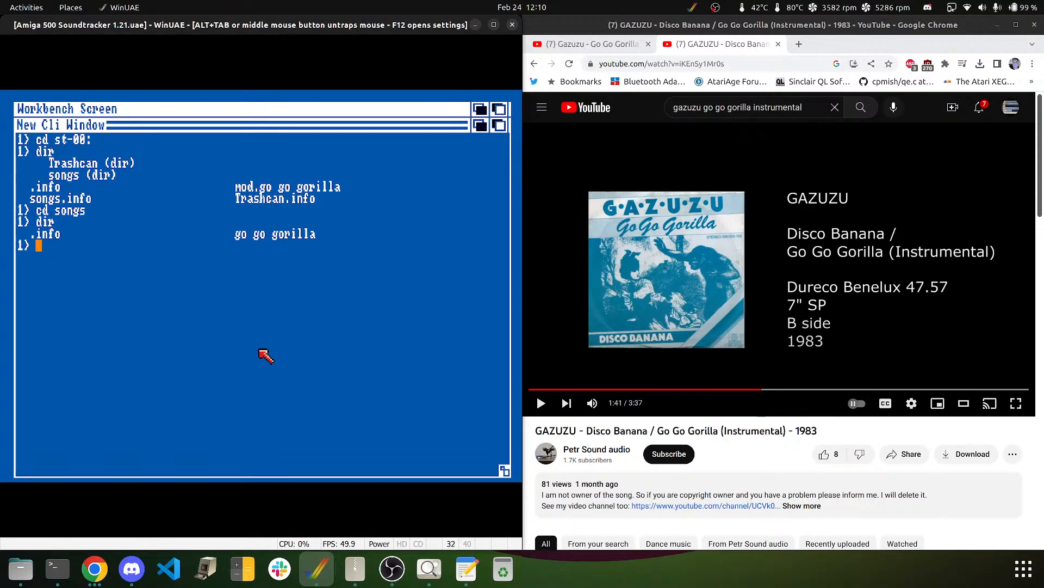
pyautogui.write('list')
pyautogui.press('Return')
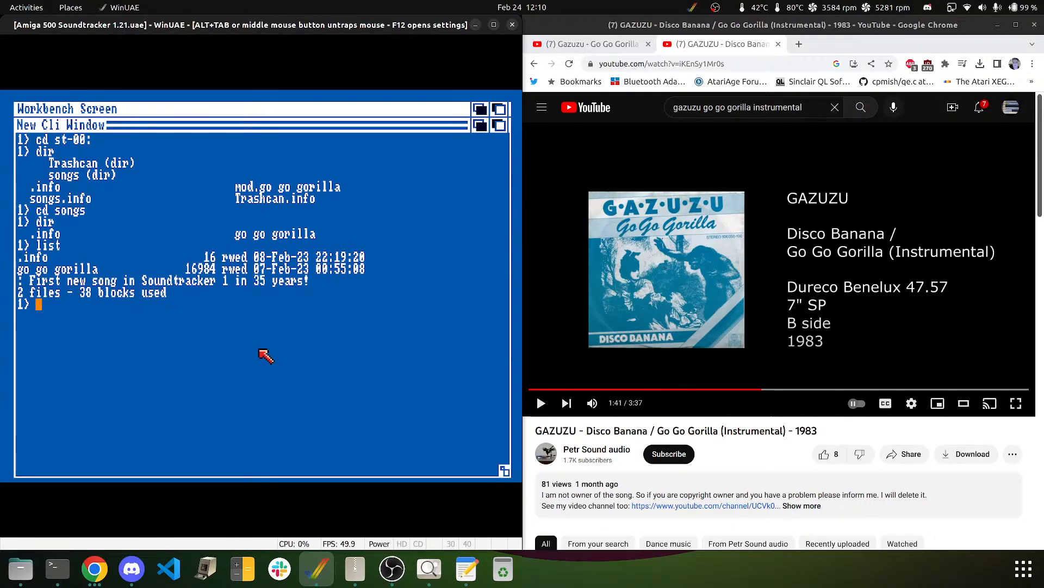
# - Go back to the disk root with 'cd /' and list it, showing mod.go go gorilla
pyautogui.write('cd ..')
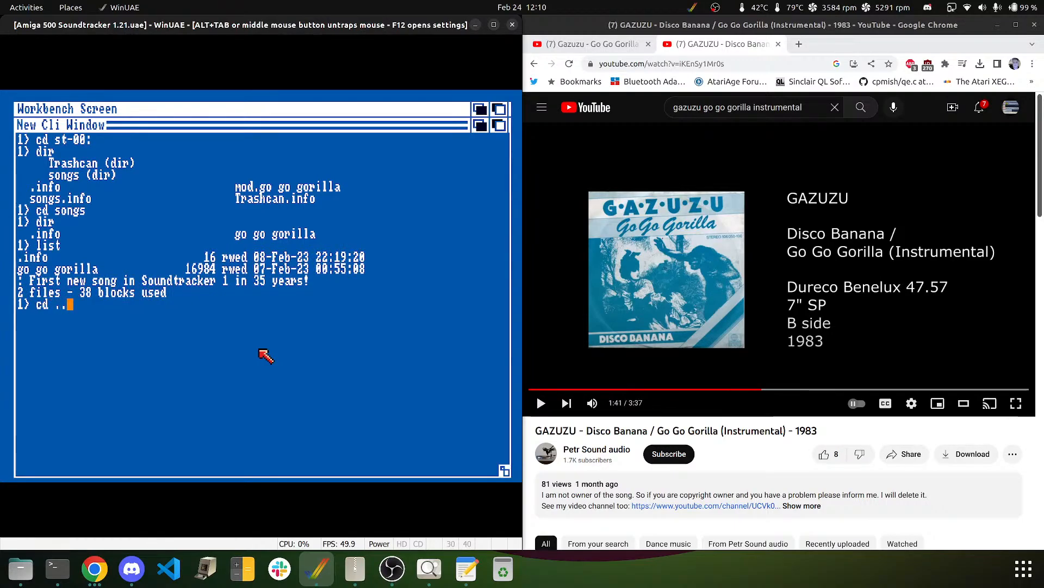
pyautogui.press('BackSpace')
pyautogui.press('BackSpace')
pyautogui.write('/')
pyautogui.press('Return')
pyautogui.write('d')
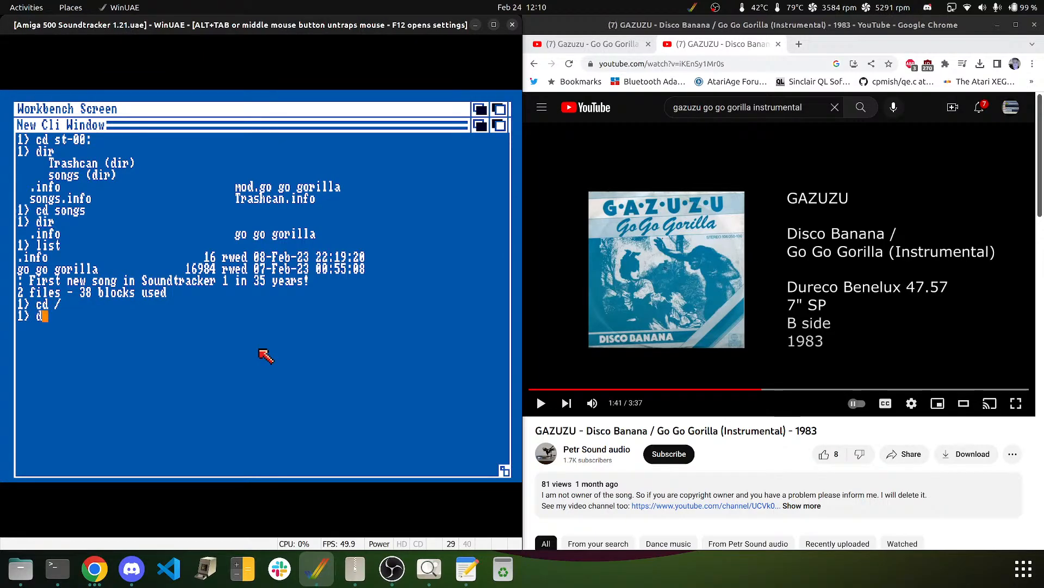
pyautogui.press('BackSpace')
pyautogui.write('list')
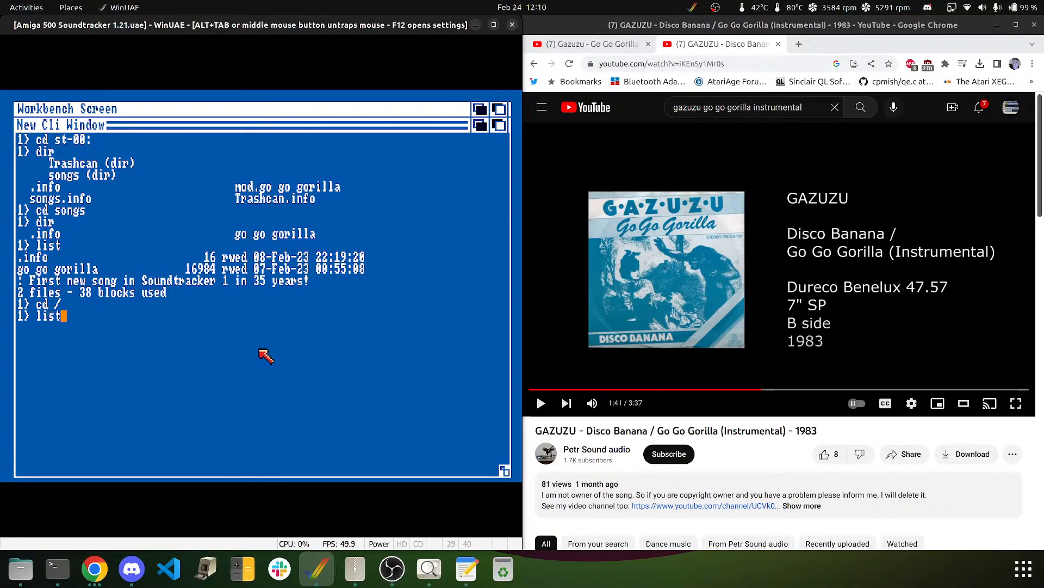
pyautogui.press('Return')
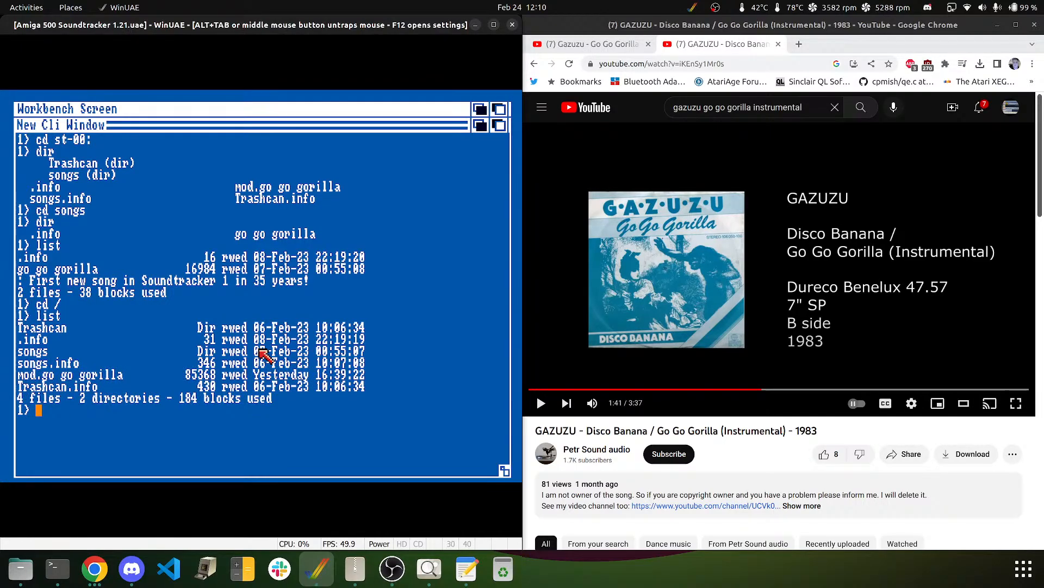
# - Copy "mod.go go gorilla" from the Amiga disk to the pc: drive
pyautogui.write('cop')
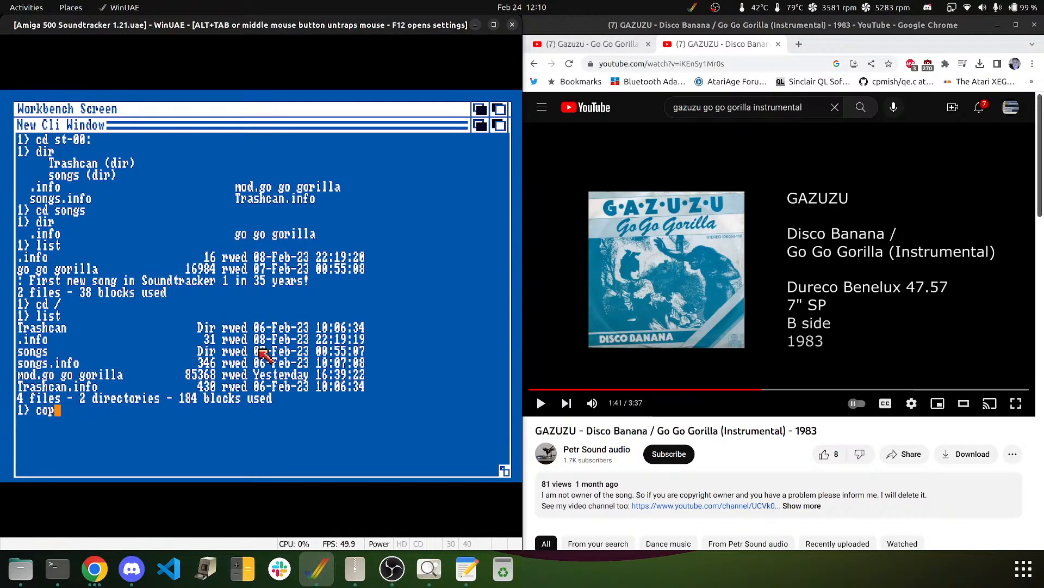
pyautogui.write('y mod.go go gorilla')
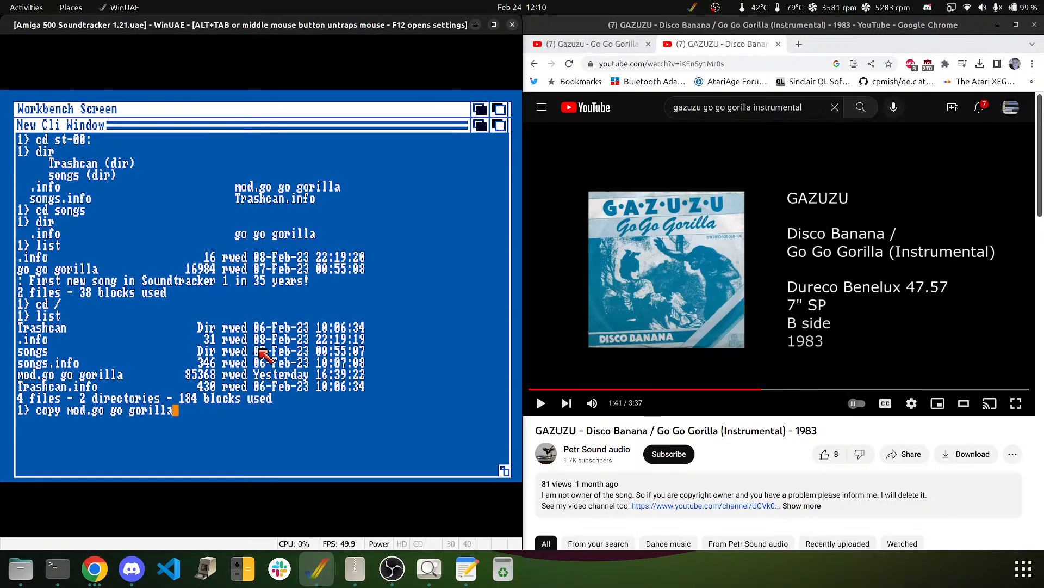
pyautogui.press('BackSpace')
pyautogui.press('BackSpace')
pyautogui.press('BackSpace')
pyautogui.press('BackSpace')
pyautogui.press('BackSpace')
pyautogui.press('BackSpace')
pyautogui.press('BackSpace')
pyautogui.press('BackSpace')
pyautogui.press('BackSpace')
pyautogui.press('BackSpace')
pyautogui.press('BackSpace')
pyautogui.press('BackSpace')
pyautogui.press('BackSpace')
pyautogui.press('BackSpace')
pyautogui.press('BackSpace')
pyautogui.press('BackSpace')
pyautogui.press('BackSpace')
pyautogui.press('BackSpace')
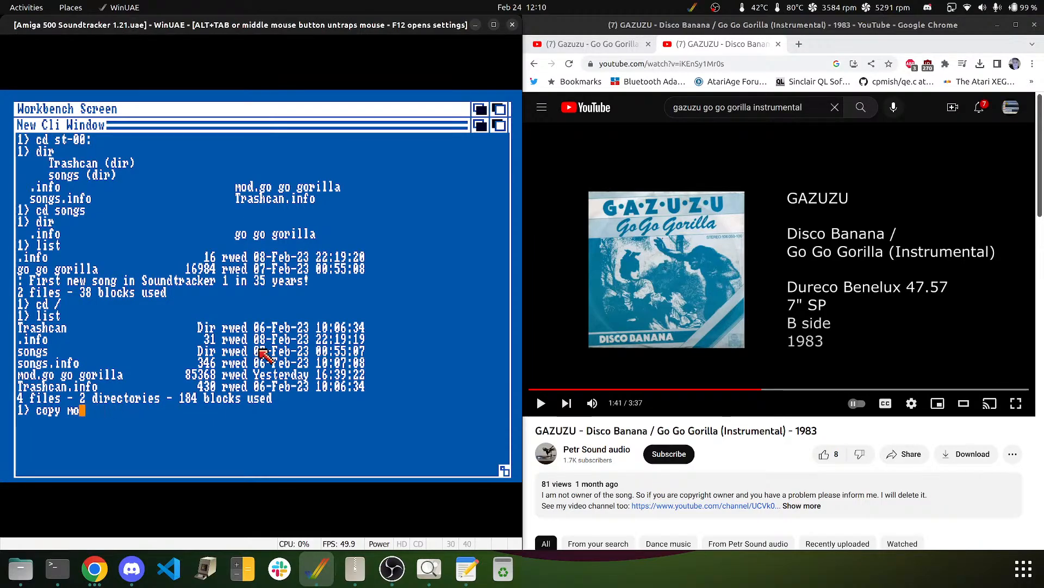
pyautogui.write('"mod.go g')
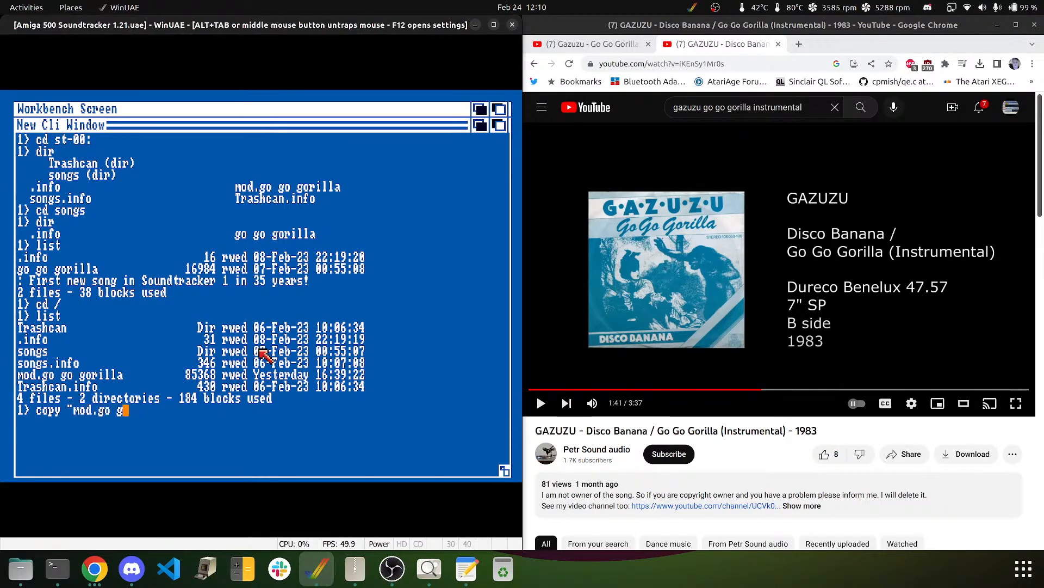
pyautogui.write('o gorilla" pc:')
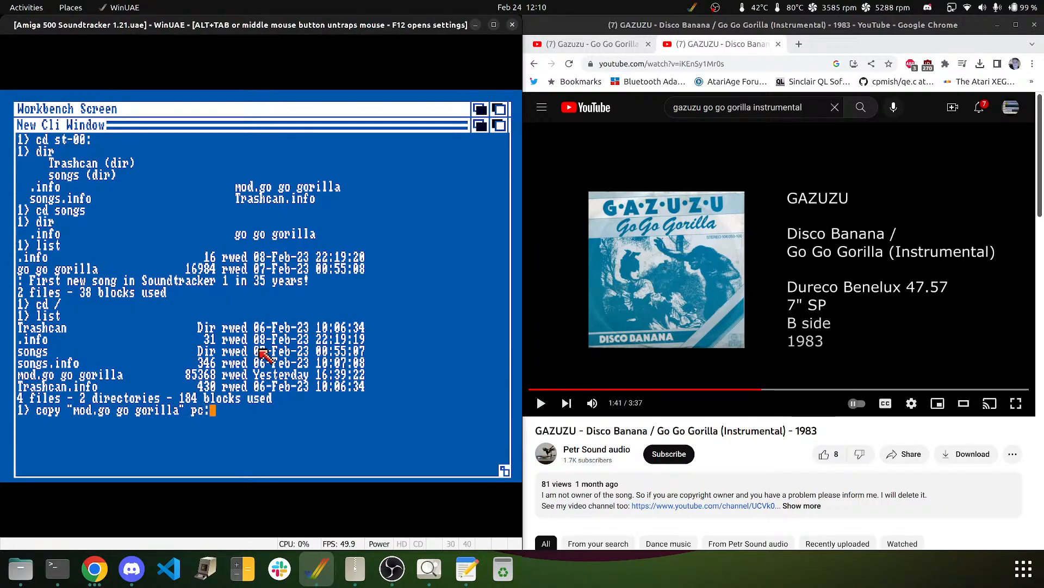
pyautogui.press('Return')
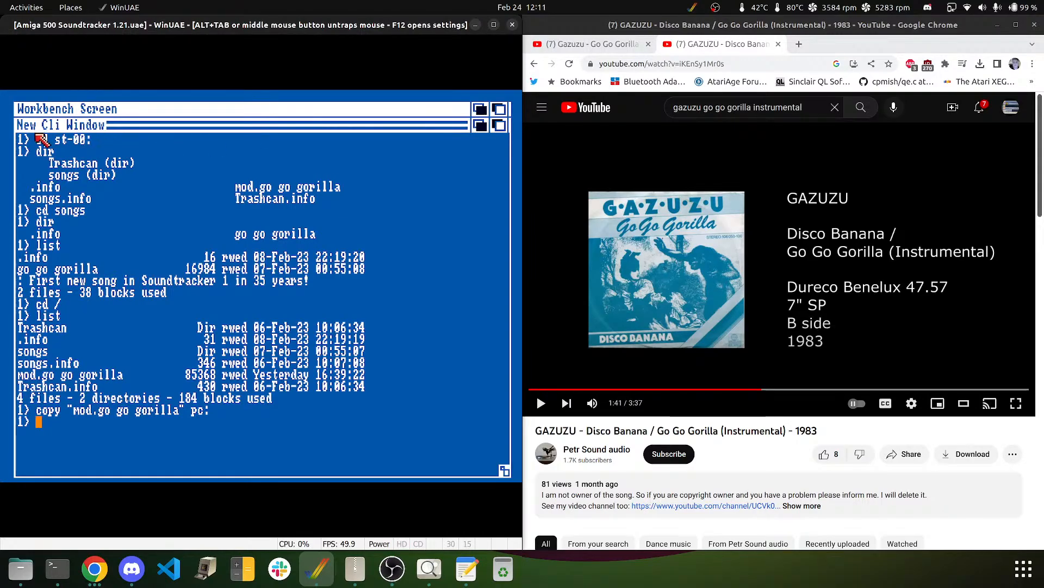
# - End the CLI, close the System and A500 WB drawers, and release the mouse
pyautogui.write('endcli')
pyautogui.press('Return')
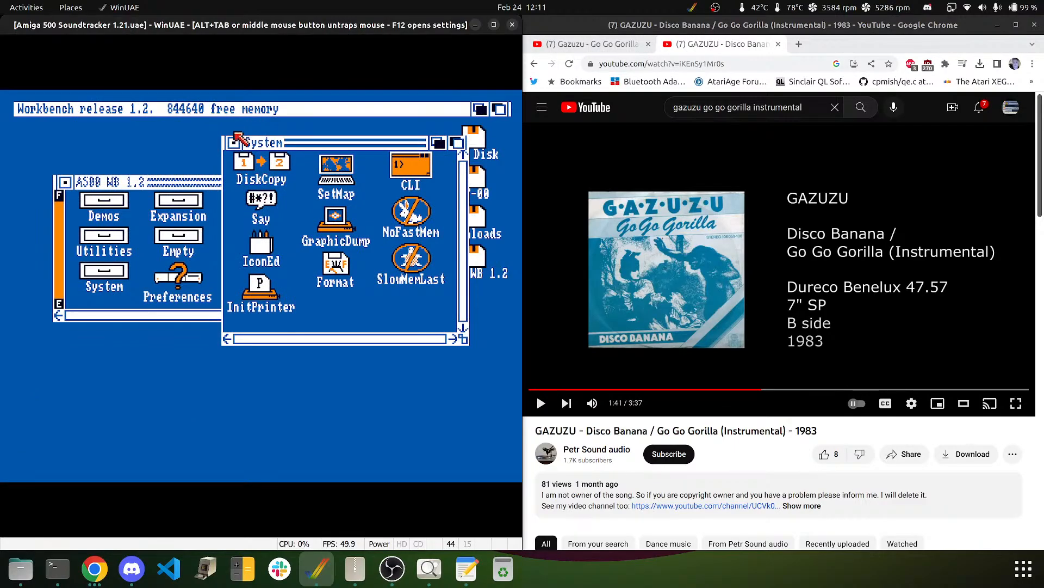
pyautogui.click(233, 143)
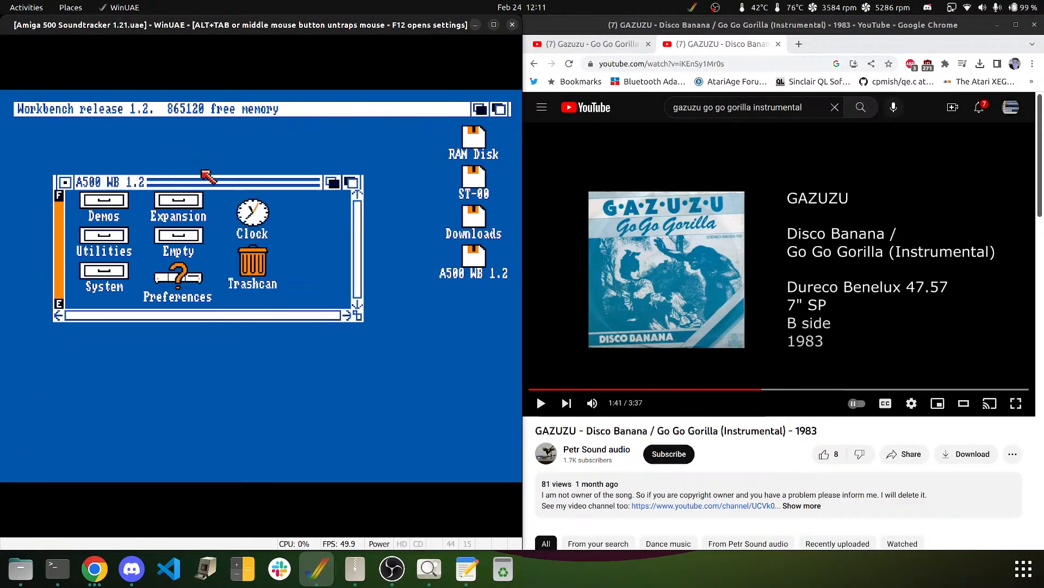
pyautogui.click(64, 181)
pyautogui.middleClick(71, 186)
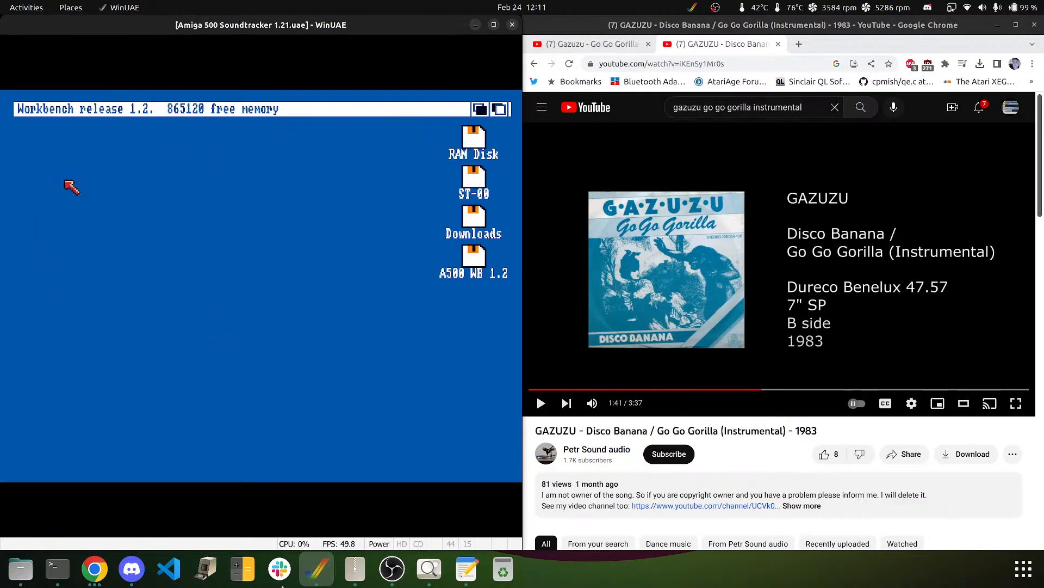
# - Rename 'mod.go go gorilla' in Downloads to go_go_gorilla.mod and open it in the default player
pyautogui.click(22, 576)
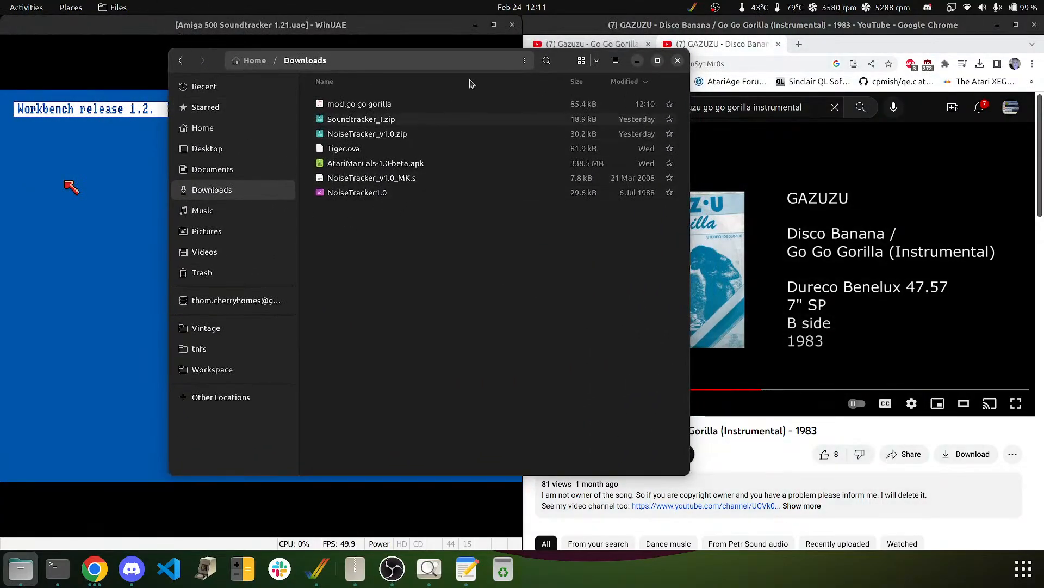
pyautogui.rightClick(360, 109)
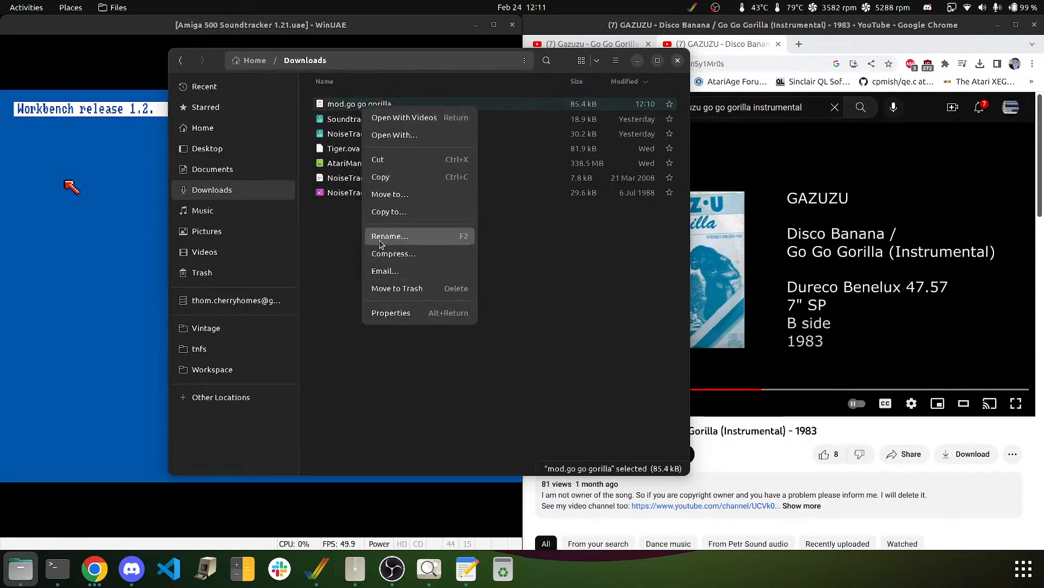
pyautogui.click(380, 236)
pyautogui.press('Right')
pyautogui.press('Right')
pyautogui.press('Right')
pyautogui.press('Right')
pyautogui.press('Right')
pyautogui.press('Right')
pyautogui.press('Right')
pyautogui.press('Right')
pyautogui.press('Right')
pyautogui.press('Right')
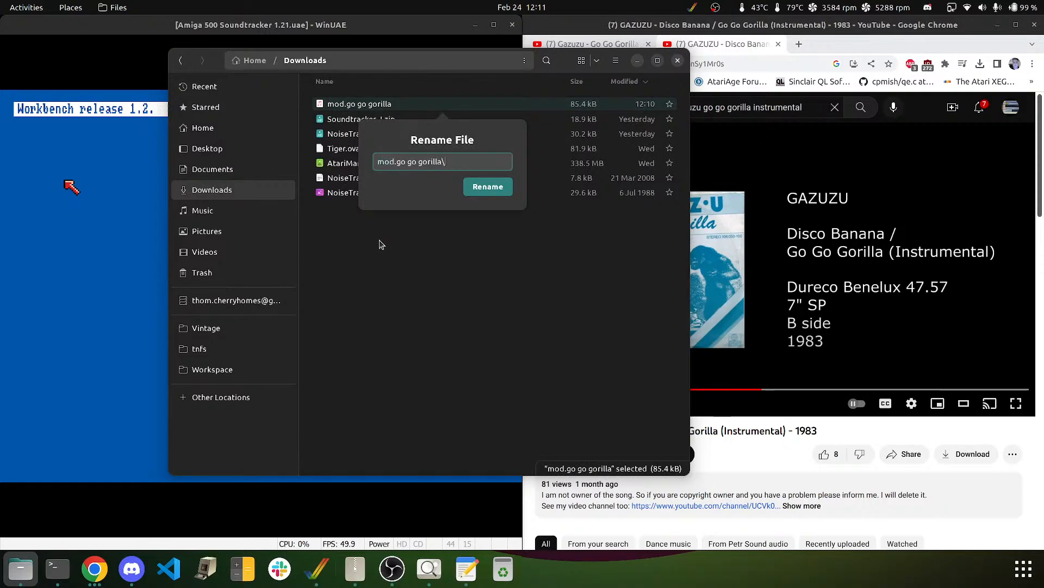
pyautogui.press('BackSpace')
pyautogui.press('BackSpace')
pyautogui.press('BackSpace')
pyautogui.press('BackSpace')
pyautogui.press('BackSpace')
pyautogui.press('BackSpace')
pyautogui.press('BackSpace')
pyautogui.press('BackSpace')
pyautogui.press('BackSpace')
pyautogui.press('BackSpace')
pyautogui.press('BackSpace')
pyautogui.press('BackSpace')
pyautogui.press('BackSpace')
pyautogui.press('BackSpace')
pyautogui.press('BackSpace')
pyautogui.press('BackSpace')
pyautogui.press('BackSpace')
pyautogui.press('BackSpace')
pyautogui.write('go_go_gori')
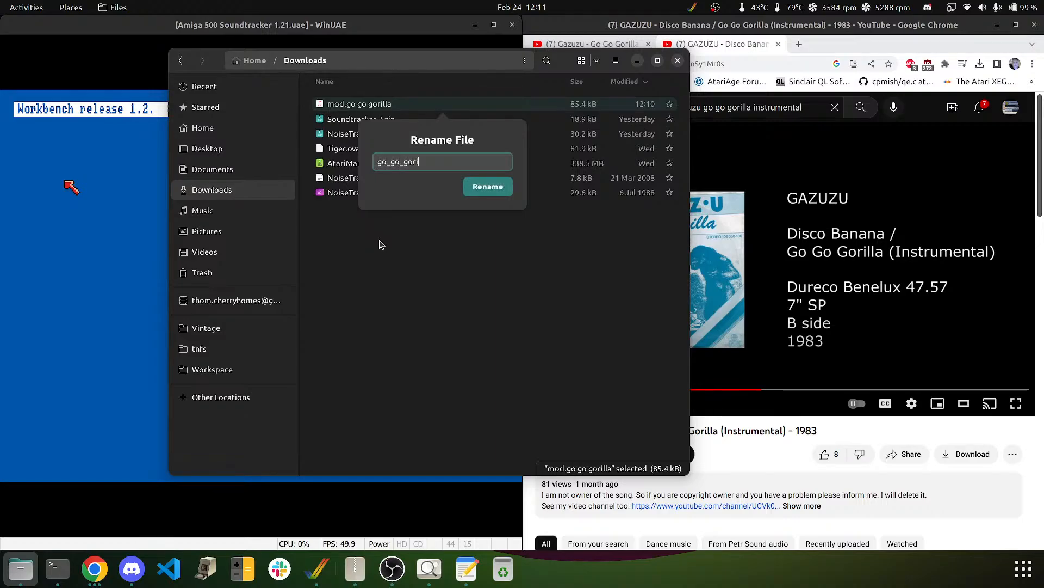
pyautogui.write('lla.mod')
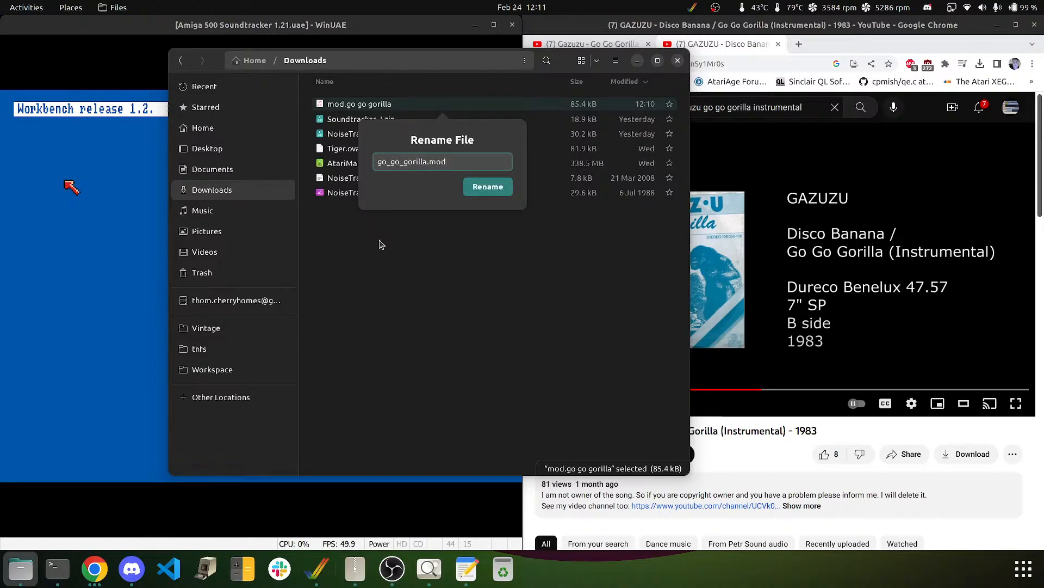
pyautogui.press('Return')
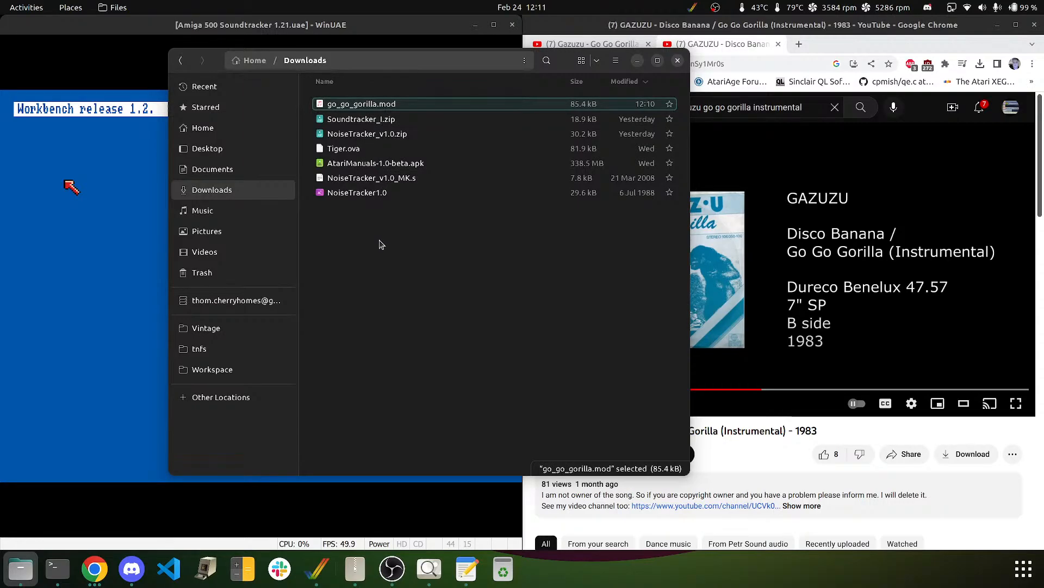
pyautogui.doubleClick(344, 105)
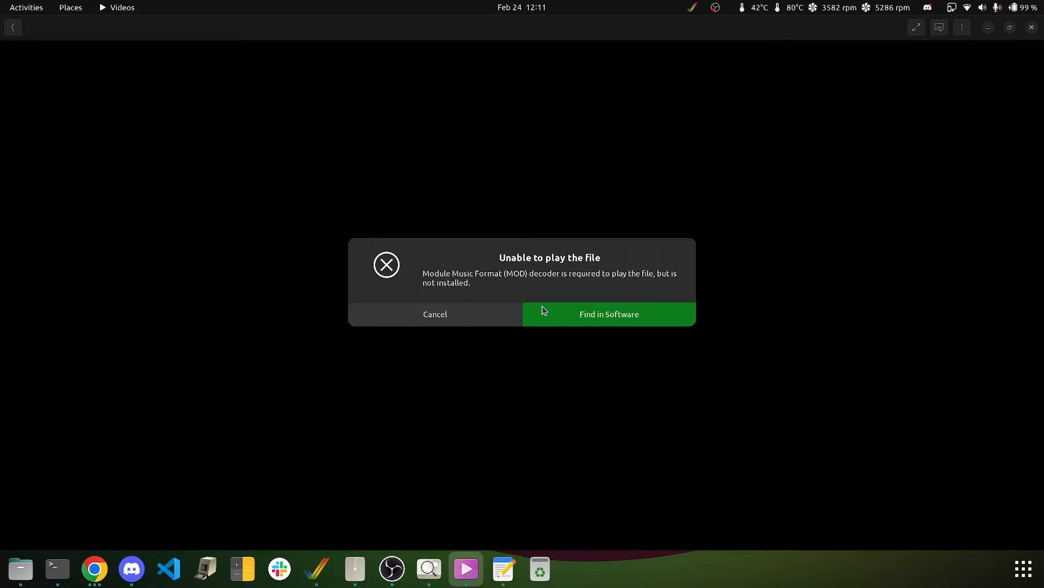
# - Try finding a MOD decoder in Software, close the failed search, and open a terminal instead
pyautogui.click(557, 307)
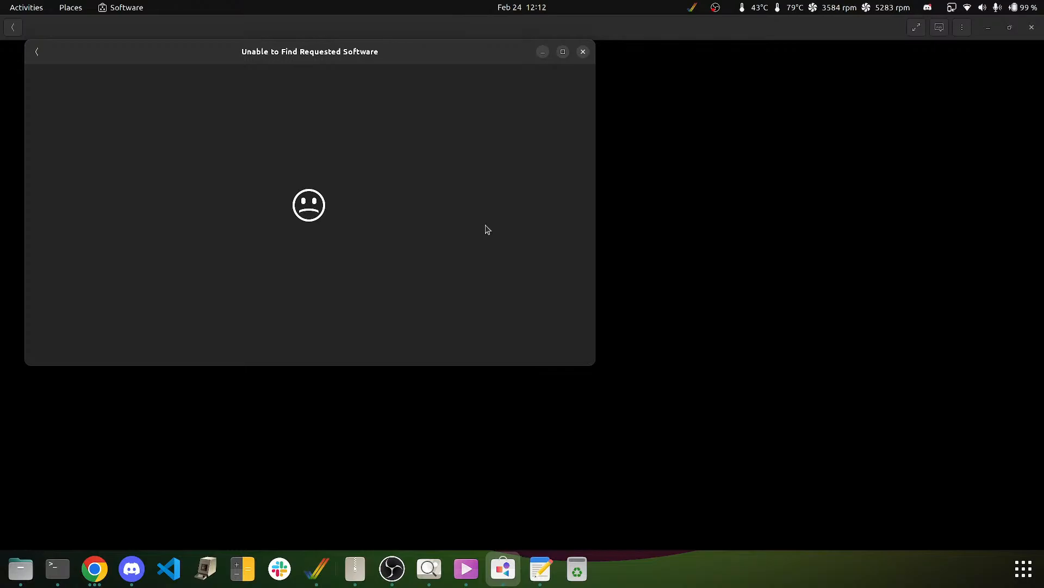
pyautogui.click(582, 53)
pyautogui.click(57, 568)
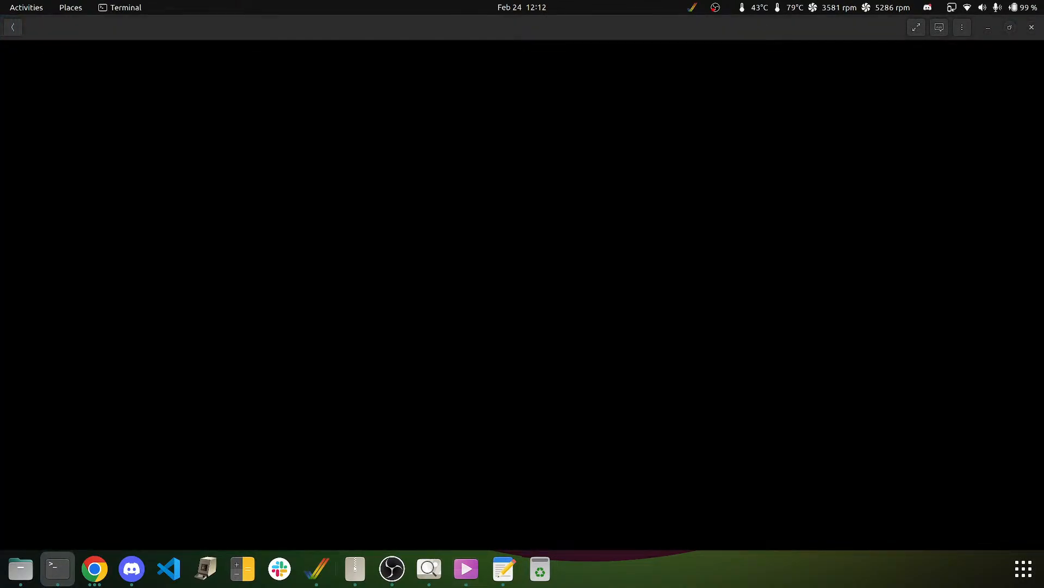
# - Maximize the terminal, search apt for modplug, and install modplug-tools
pyautogui.moveTo(0, 135); pyautogui.dragTo(460, 5)
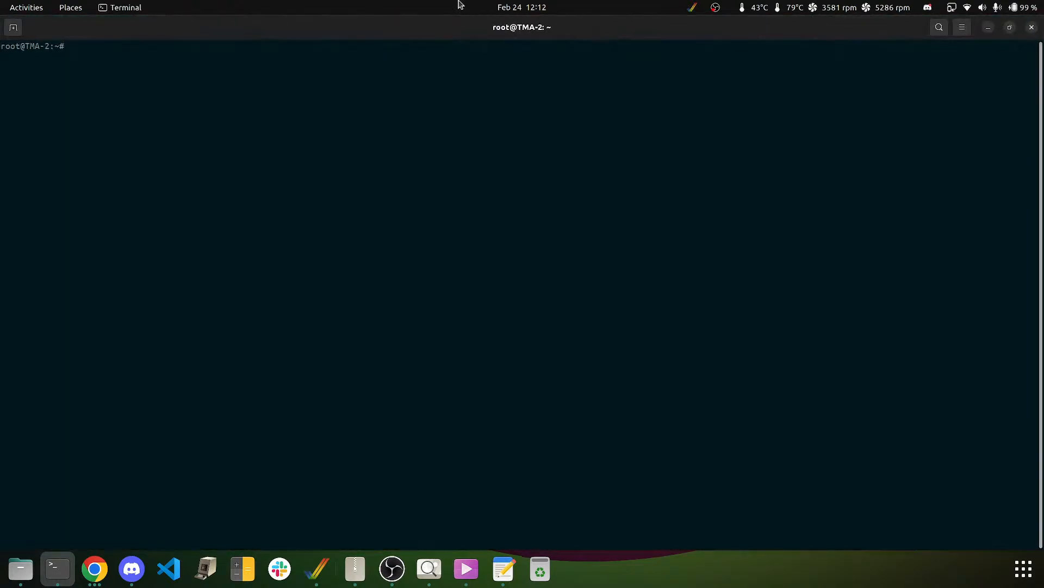
pyautogui.write('apt search modplug')
pyautogui.press('Return')
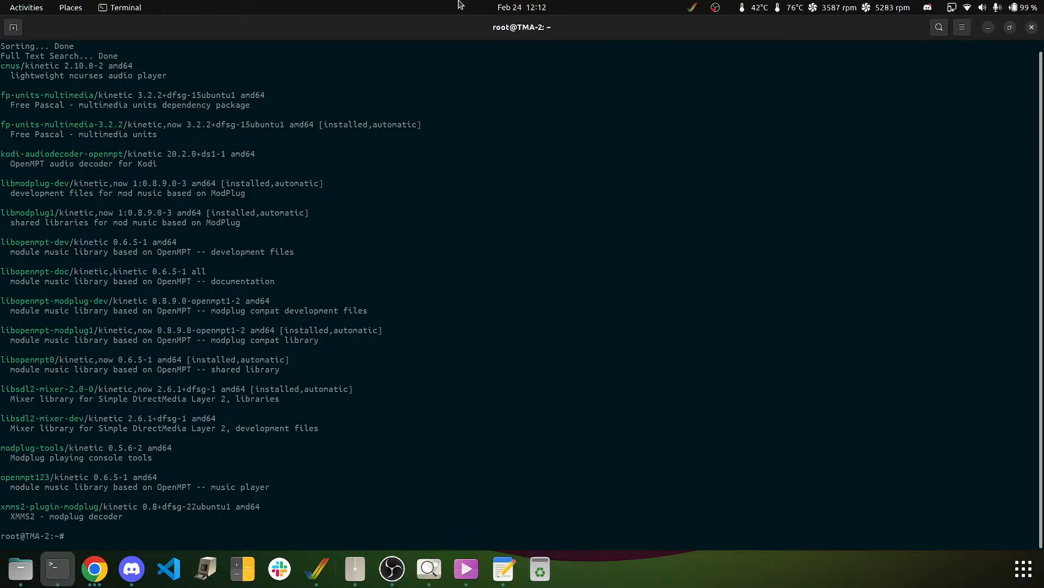
pyautogui.write('apt install modplug-tools')
pyautogui.press('Return')
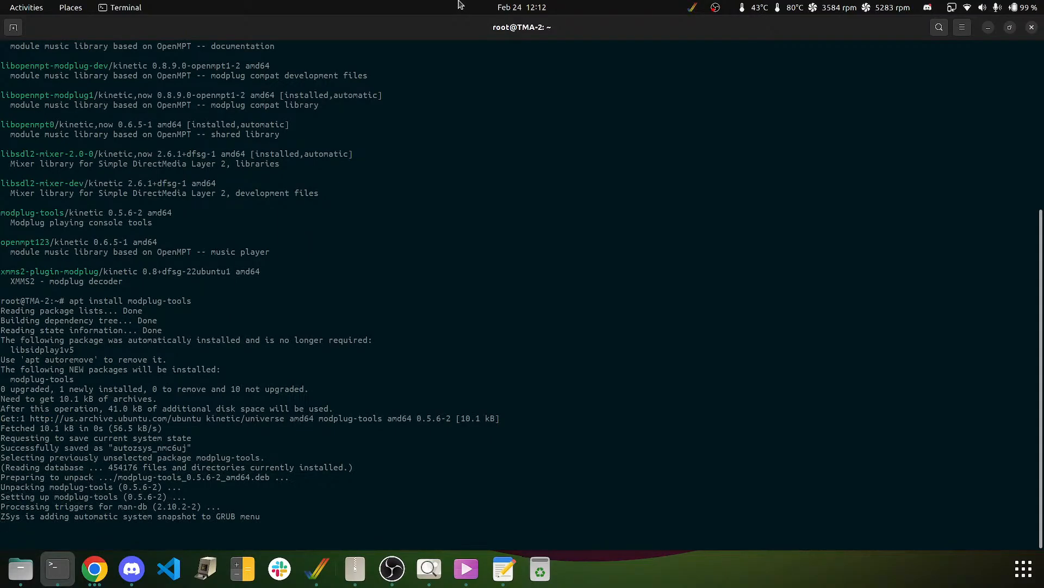
# - List the files modplug-tools installed and run modplug123 to see its usage
pyautogui.write('dpkg -L modplug-tools')
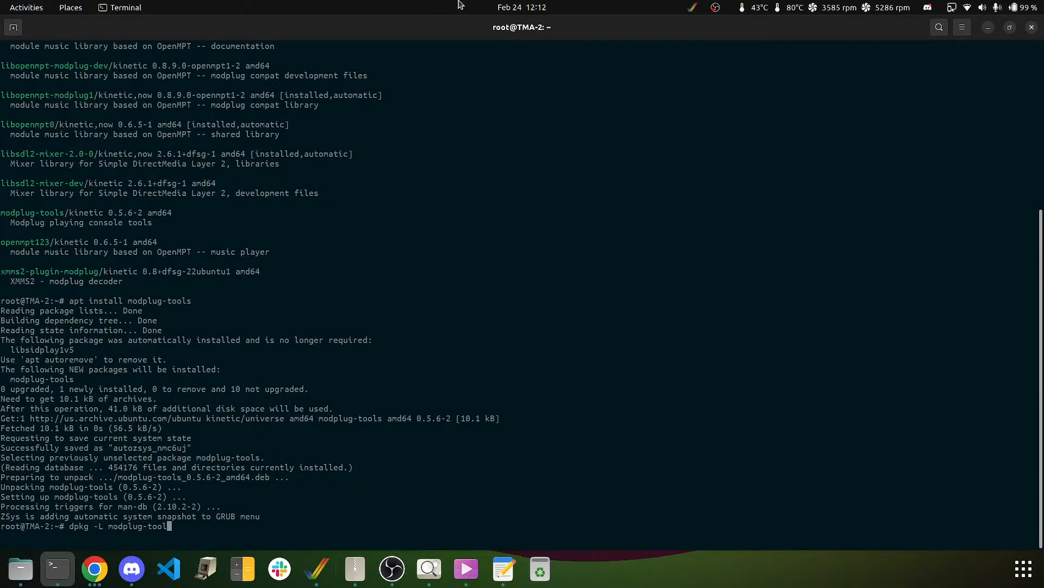
pyautogui.press('Return')
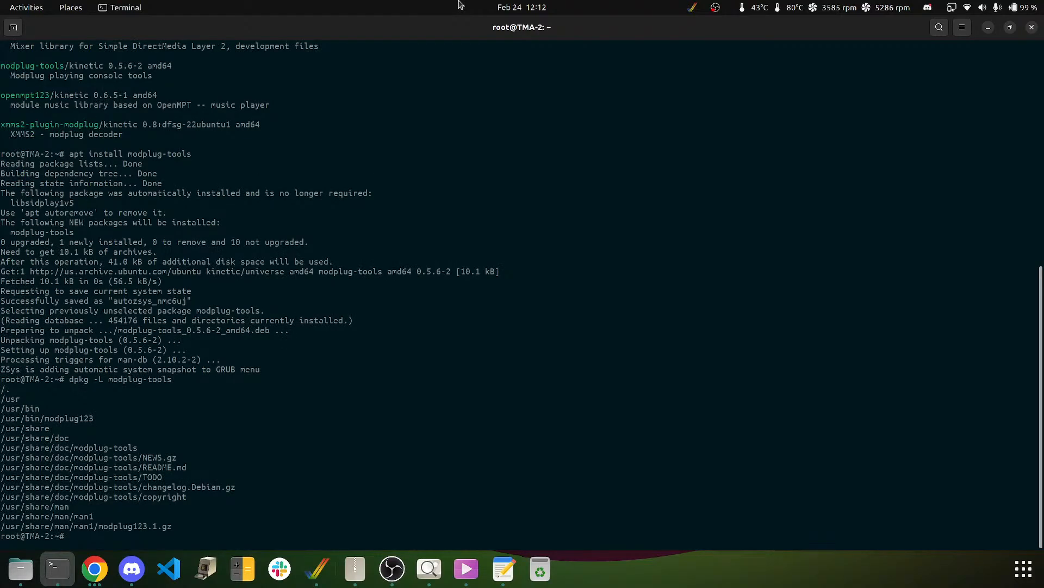
pyautogui.write('modplug')
pyautogui.press('Tab')
pyautogui.press('Return')
# - Try playing Downloads/go_go_gorilla.mod with modplug123, then exit the root shell
pyautogui.press('Up')
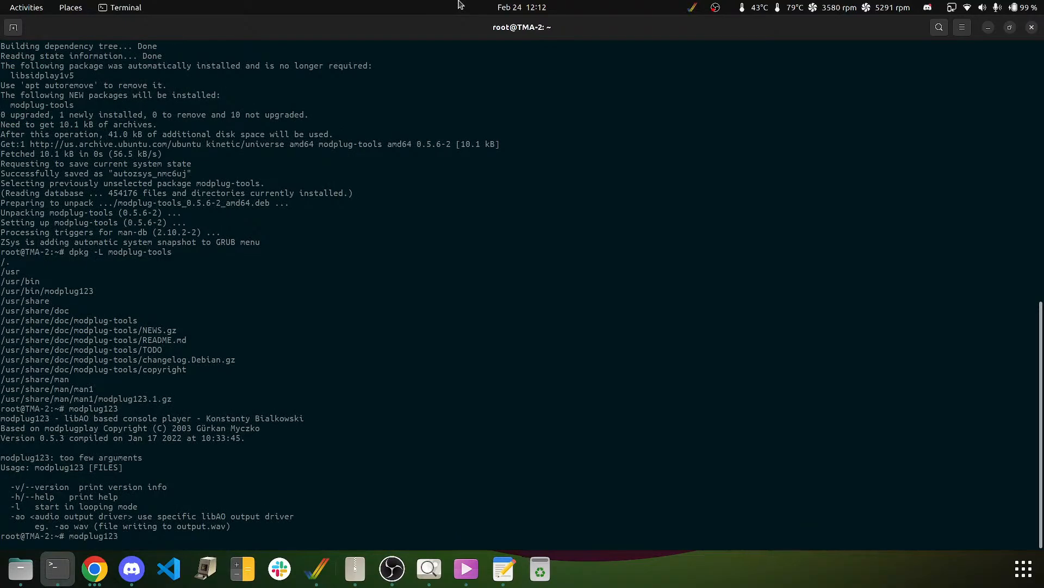
pyautogui.write('/home/thomc/Downloads/go_go_gorilla.mod')
pyautogui.press('Return')
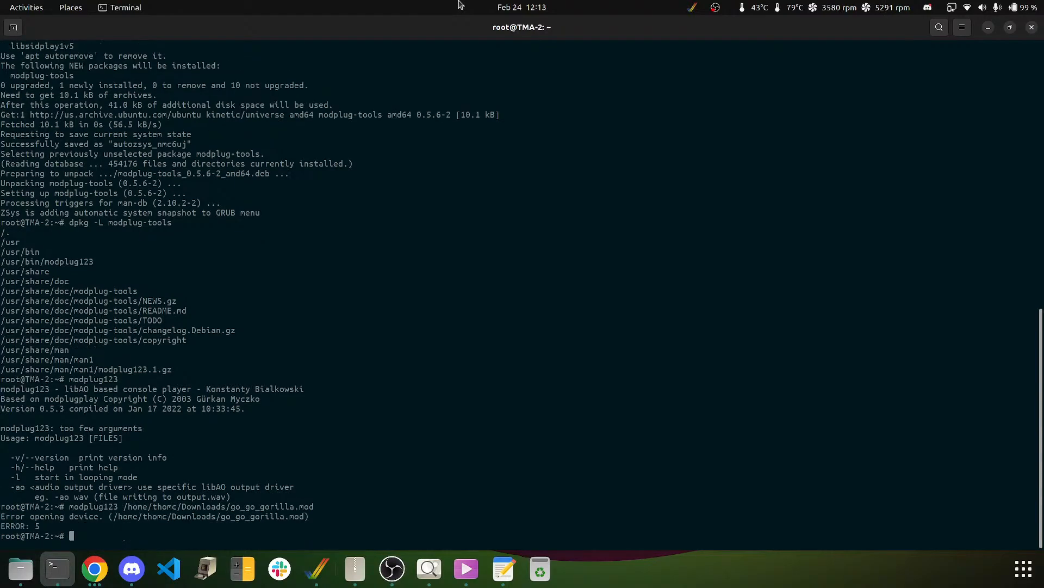
pyautogui.hotkey('ctrl', 'd')
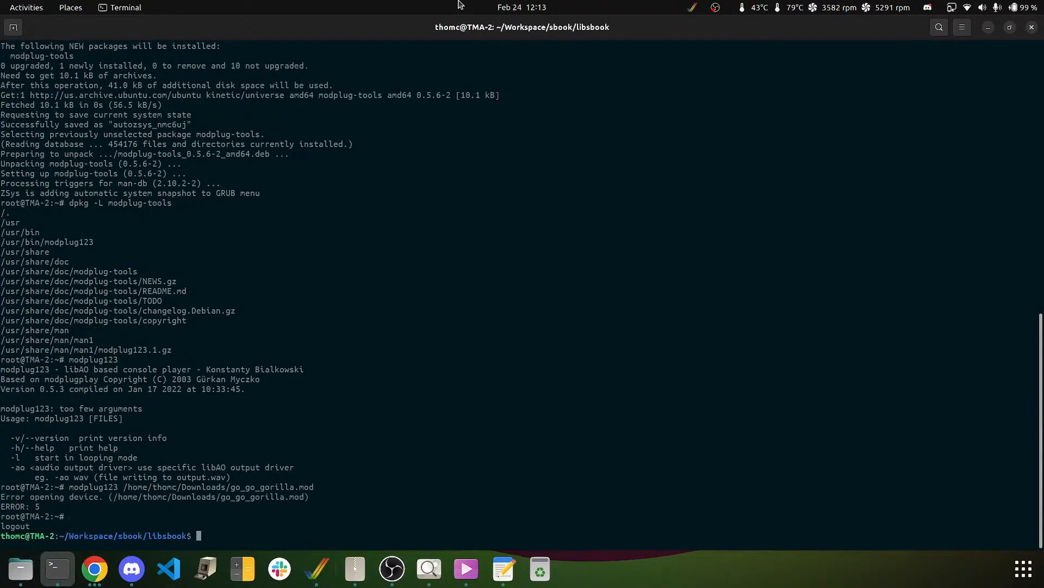
# - Run modplug123 on ~/Downloads/go_go_gorilla.mod and let the 161-second song play through
pyautogui.write('modplug123 /home/ty')
pyautogui.press('BackSpace')
pyautogui.write('h')
pyautogui.press('Tab')
pyautogui.write('Dow')
pyautogui.press('Tab')
pyautogui.write('go')
pyautogui.press('Tab')
pyautogui.press('Return')
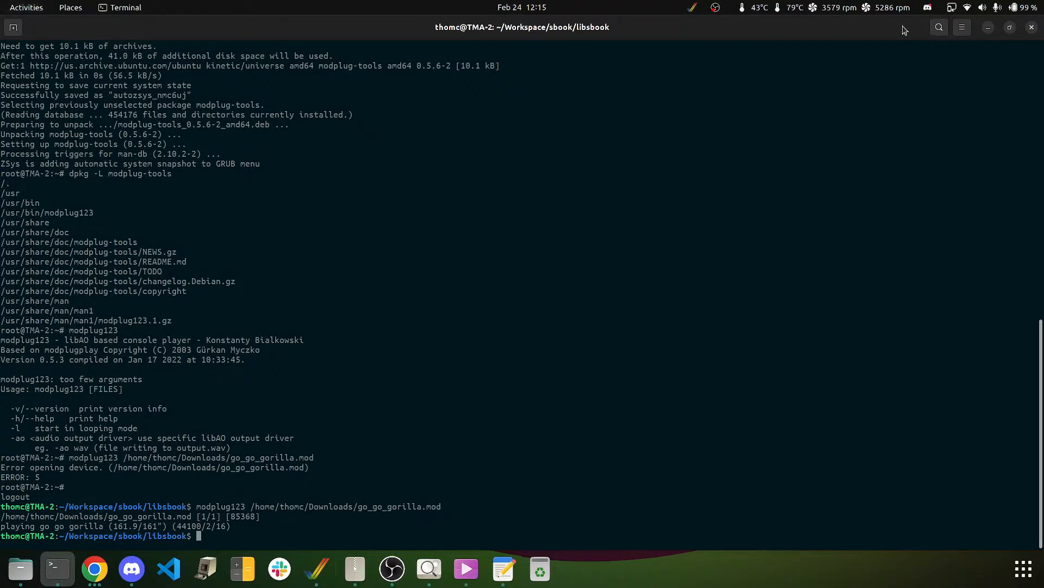
# - Clear the desktop: hide the terminal, close the video player and Downloads window, minimize WinUAE
pyautogui.click(987, 27)
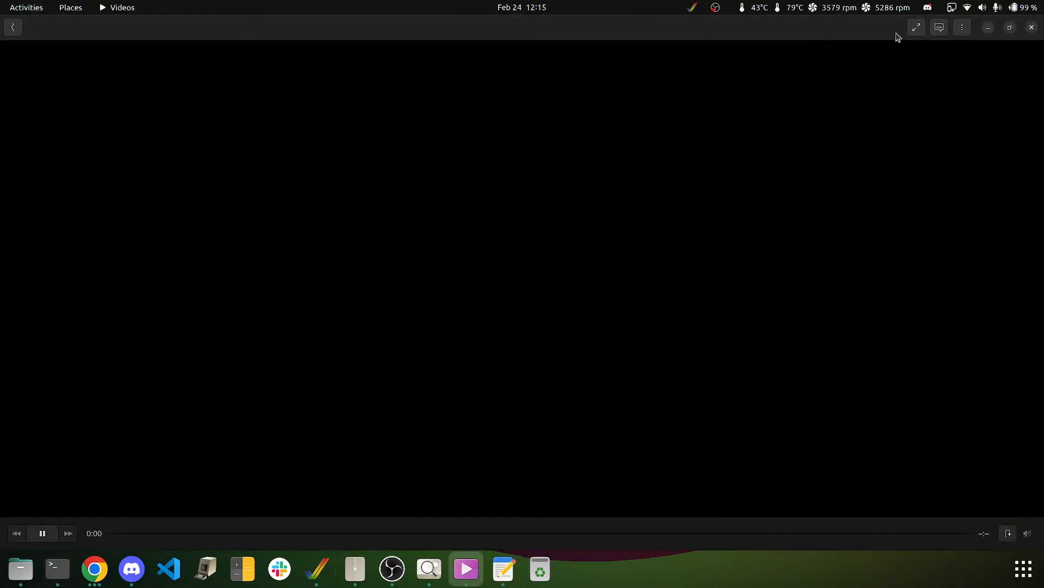
pyautogui.click(1032, 27)
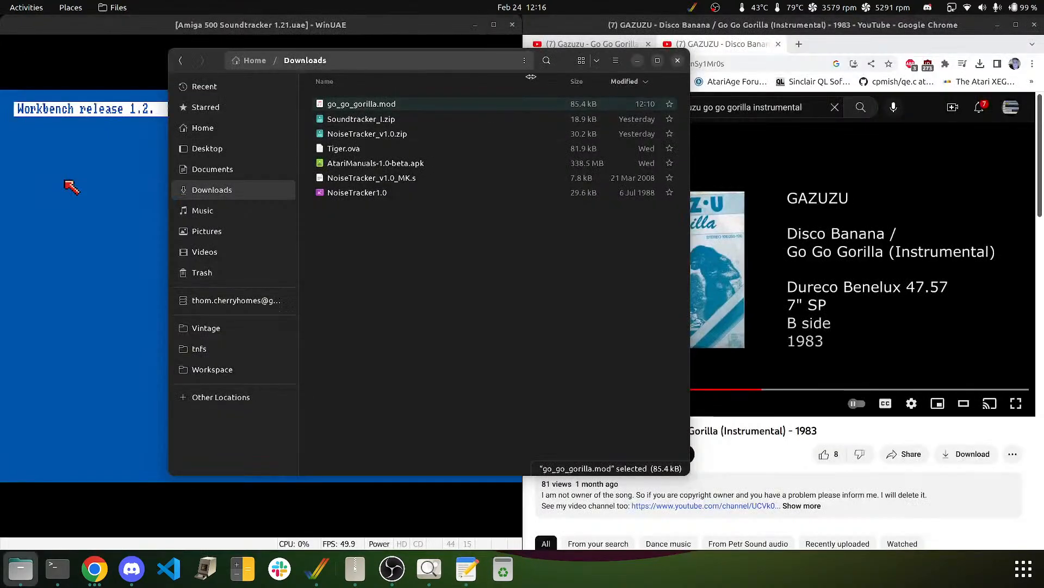
pyautogui.click(678, 61)
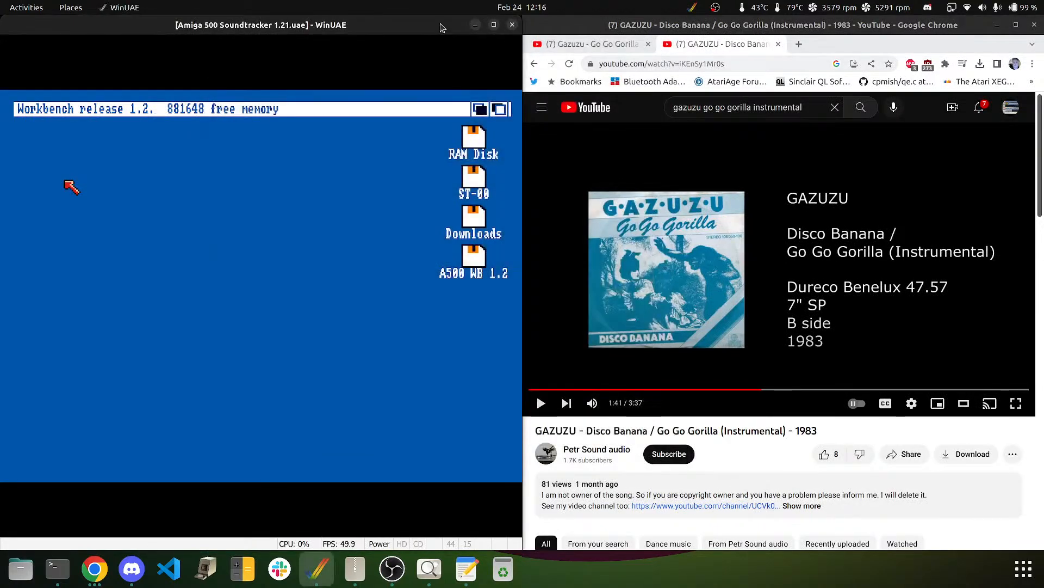
pyautogui.click(474, 24)
# - Maximize Chrome and load modarchive.org by entering 'moda' in the address bar
pyautogui.doubleClick(591, 30)
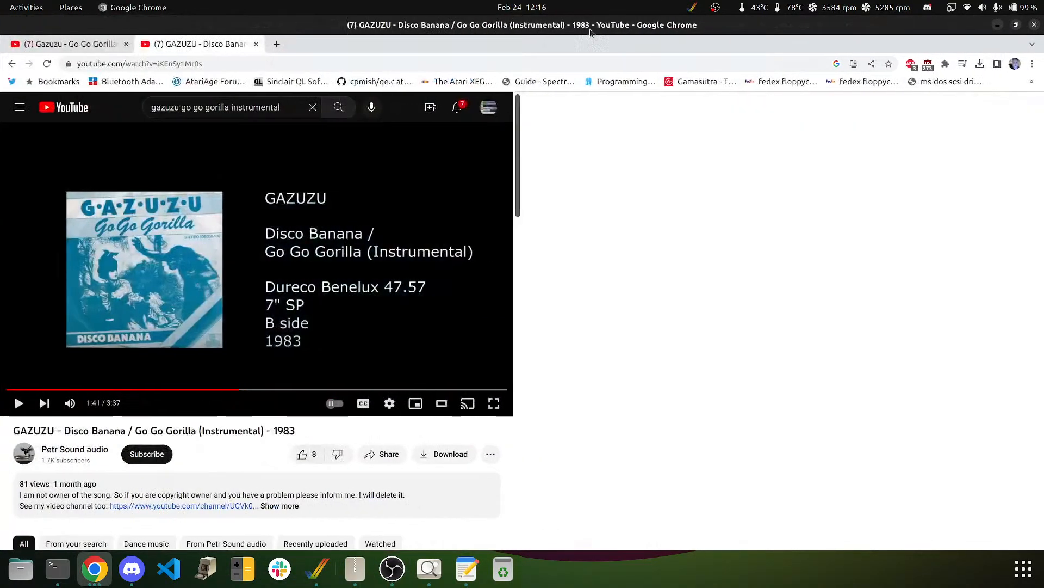
pyautogui.click(443, 64)
pyautogui.write('mod')
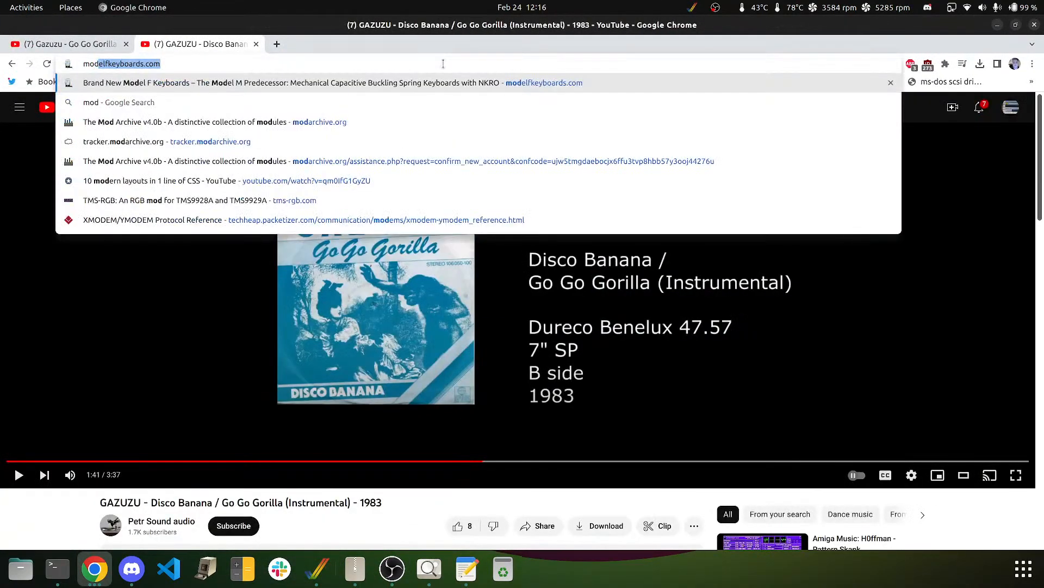
pyautogui.write('ar')
pyautogui.press('Return')
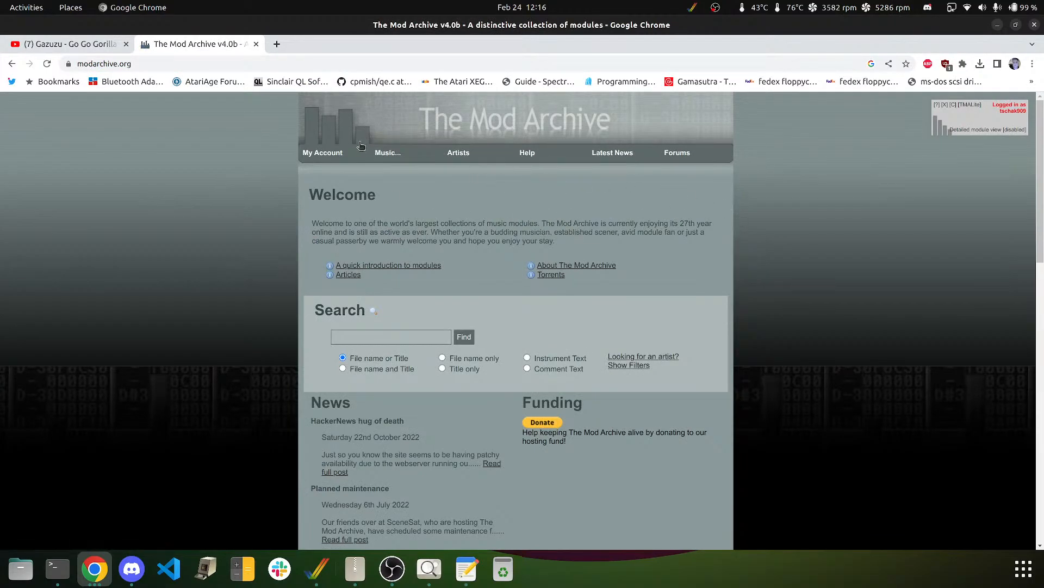
# - Upload go_go_gorilla.mod through My Account > Upload Area > Upload on The Mod Archive
pyautogui.moveTo(323, 153)
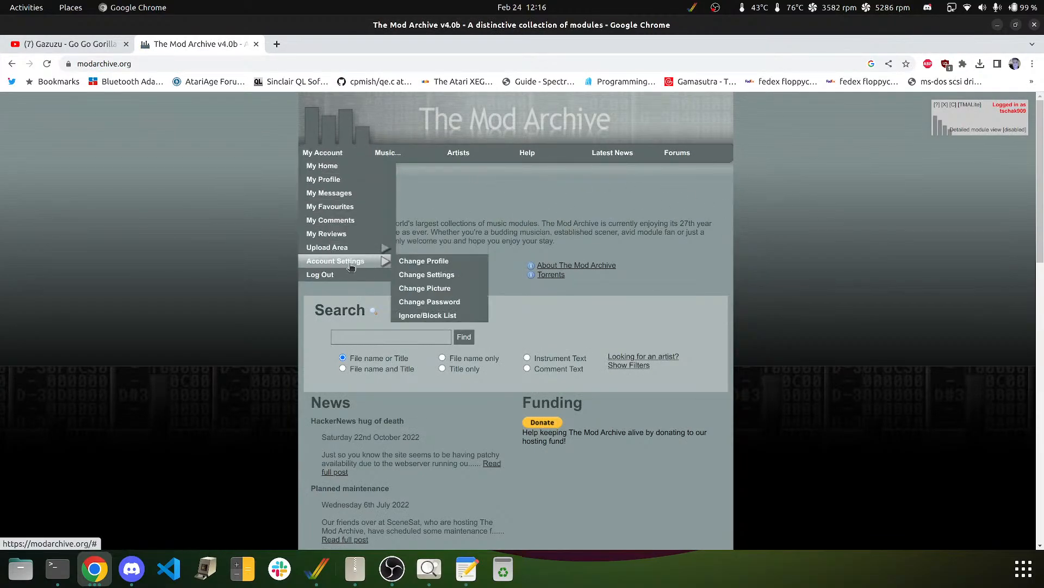
pyautogui.moveTo(359, 247)
pyautogui.click(427, 249)
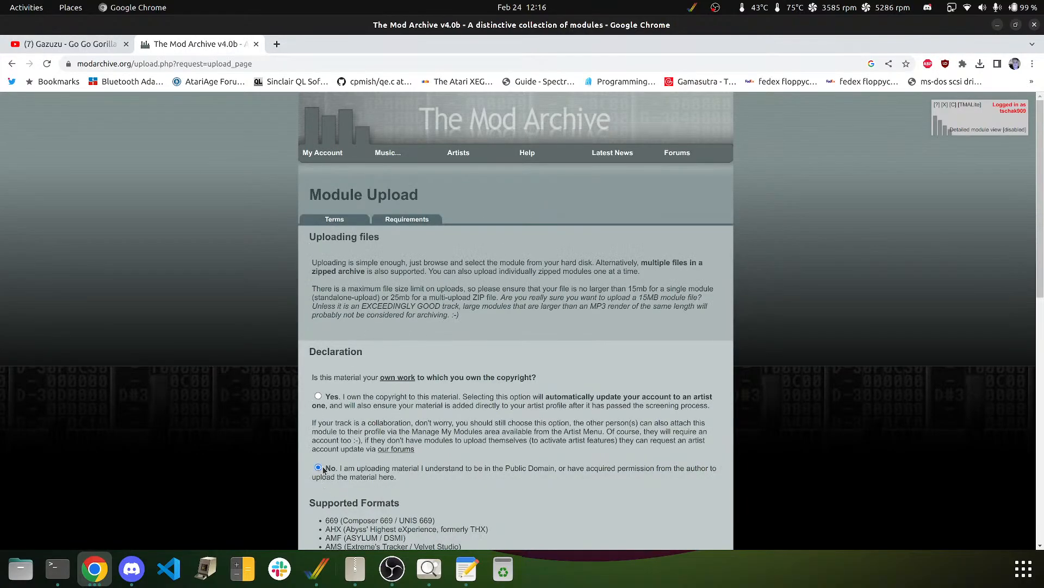
pyautogui.scroll(-10, 993, 256)
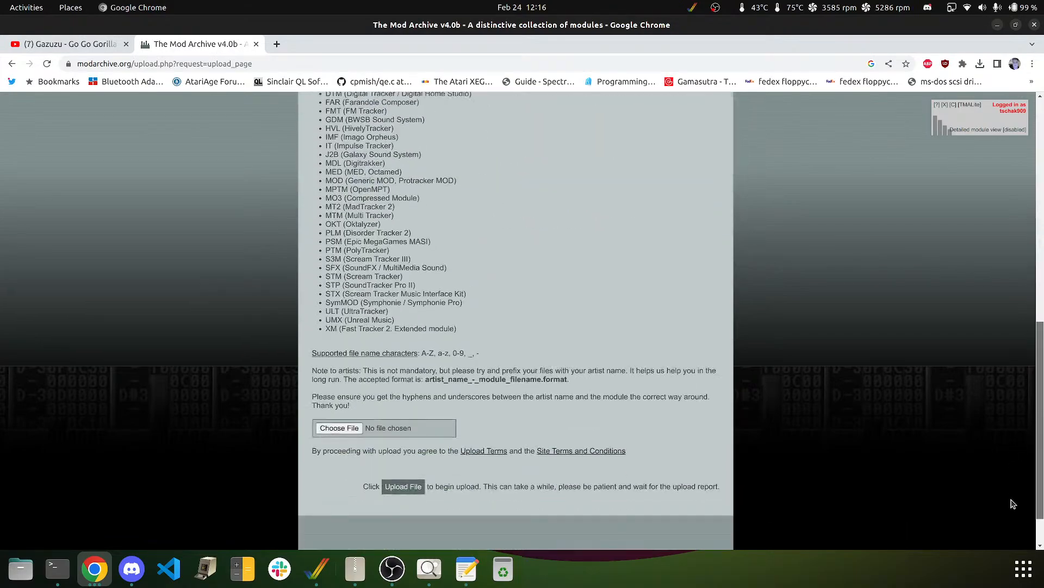
pyautogui.click(339, 428)
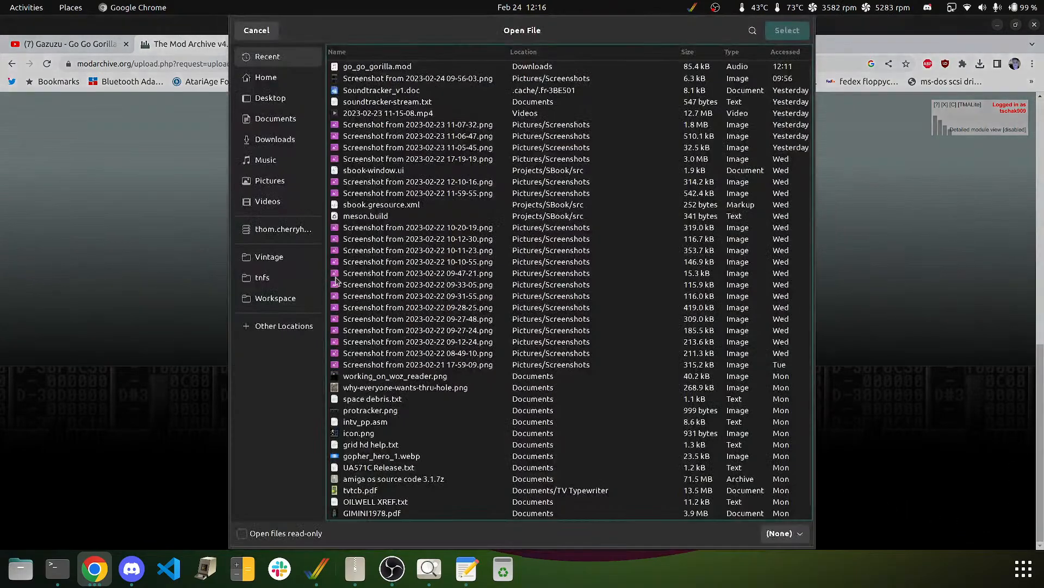
pyautogui.doubleClick(352, 67)
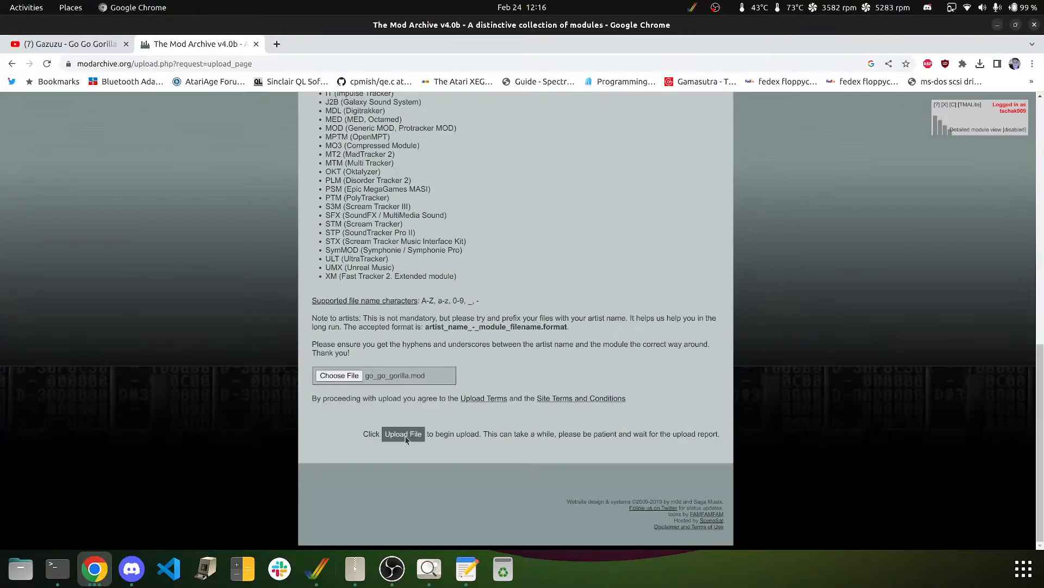
pyautogui.click(405, 437)
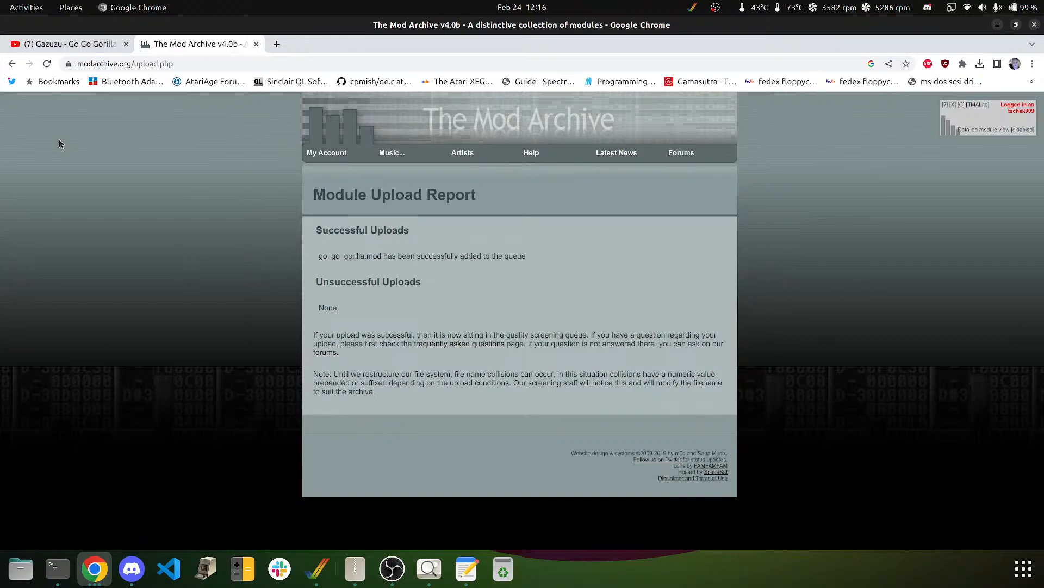
# - Open Google Drive in a new browser tab
pyautogui.click(277, 44)
pyautogui.click(276, 64)
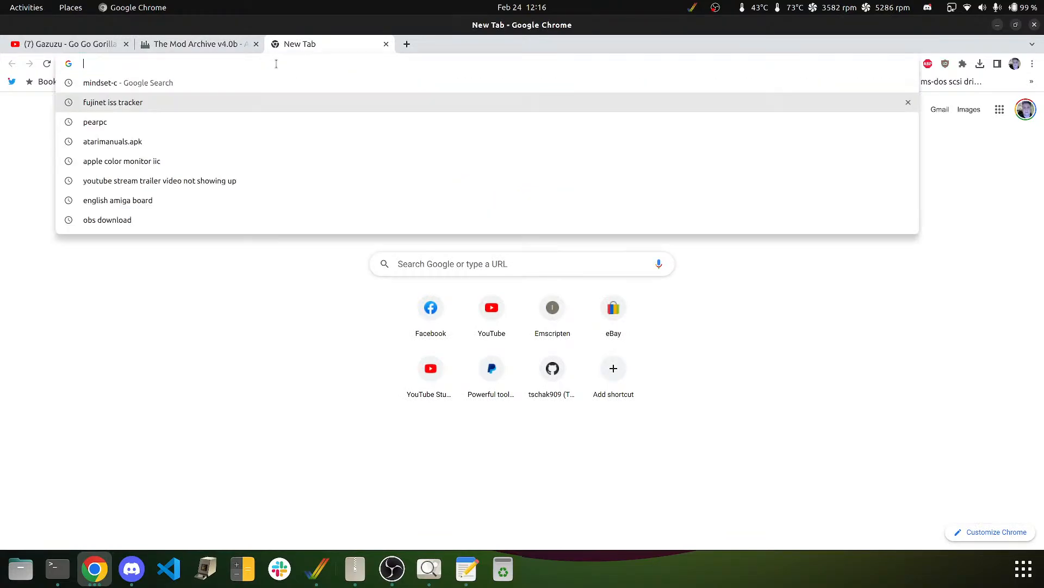
pyautogui.write('drive')
pyautogui.press('Return')
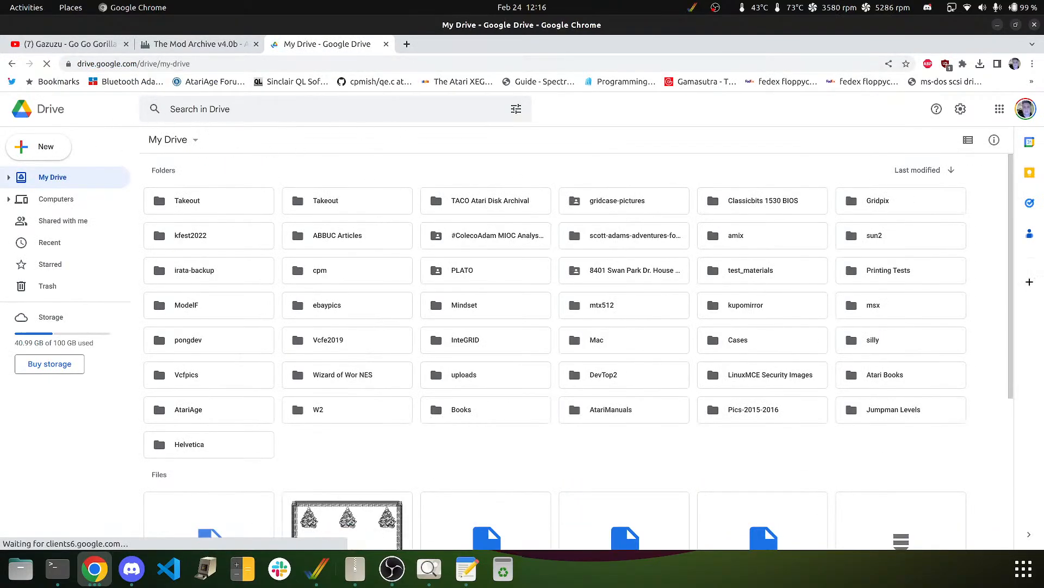
# - Upload go_go_gorilla.mod to My Drive with New > File upload
pyautogui.click(39, 154)
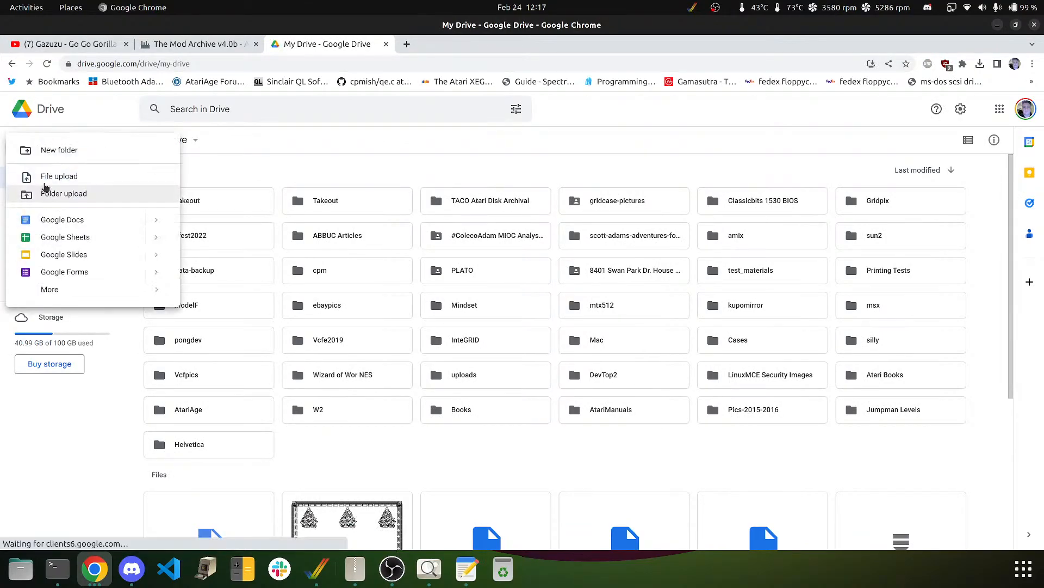
pyautogui.click(45, 179)
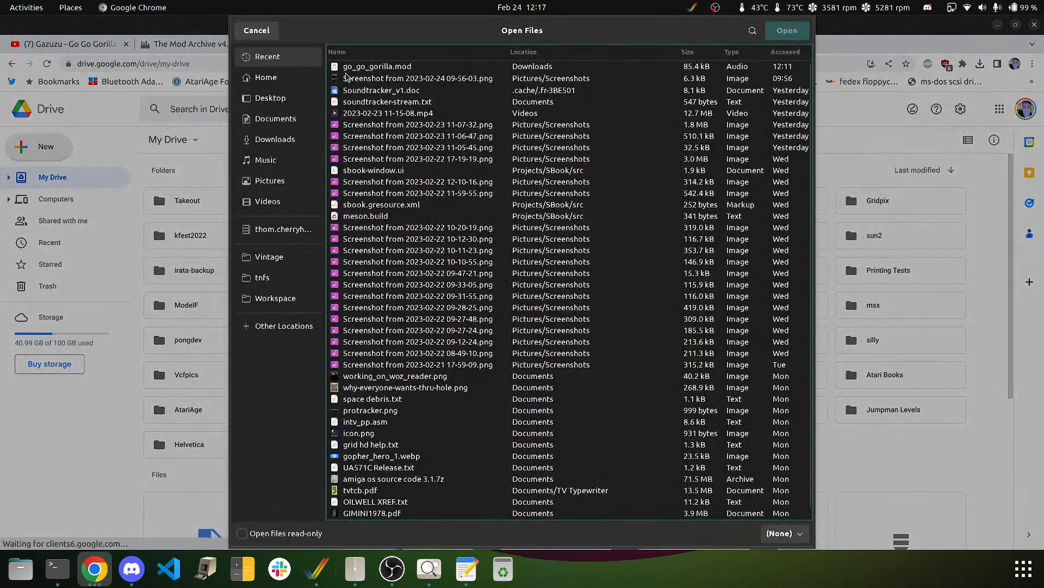
pyautogui.doubleClick(370, 67)
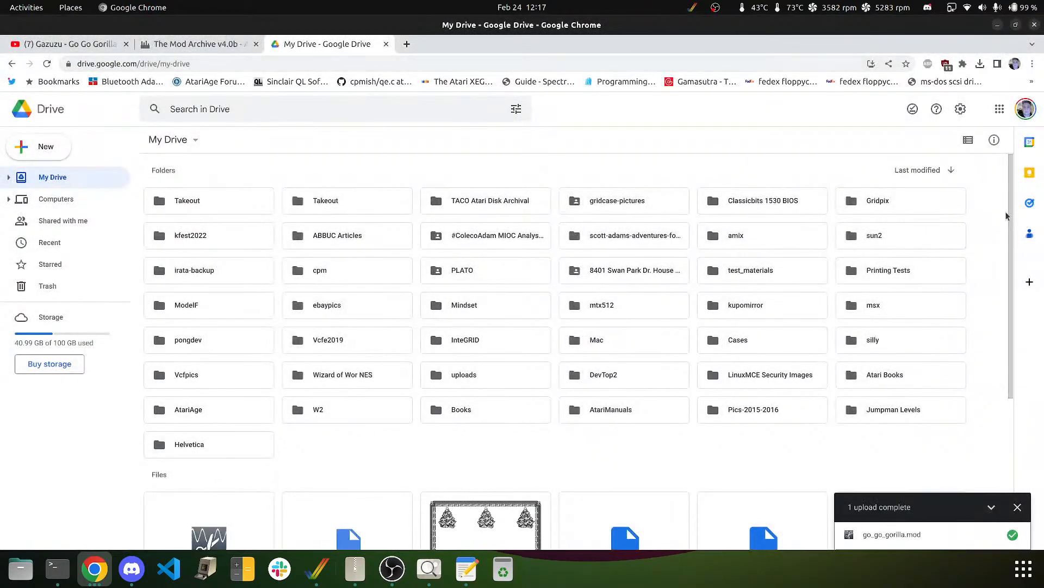
# - Share go_go_gorilla.mod with 'Anyone with the link', copy its link, and return to the YouTube tab
pyautogui.scroll(-4, 1012, 222)
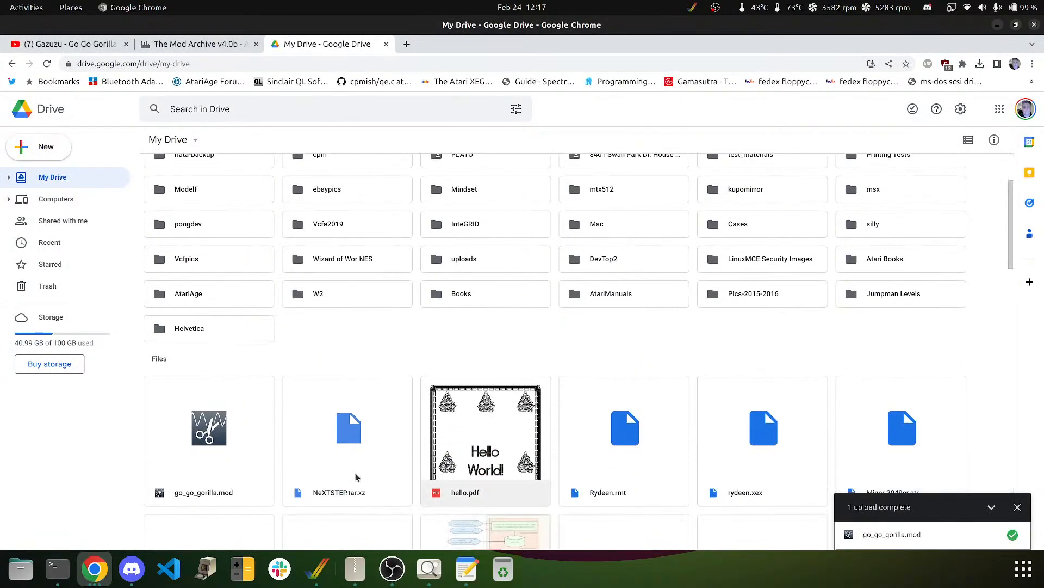
pyautogui.click(212, 434)
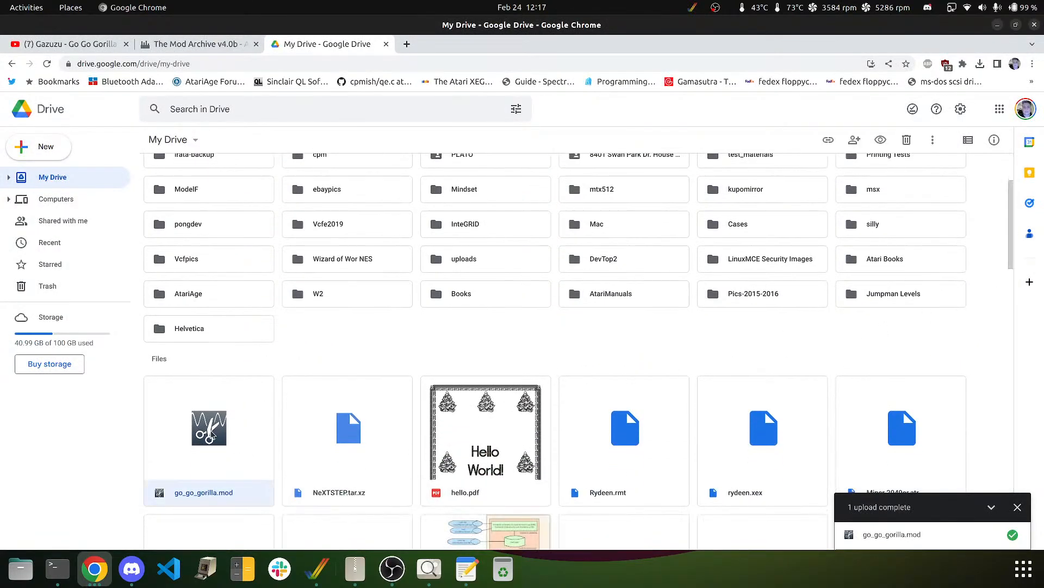
pyautogui.rightClick(211, 434)
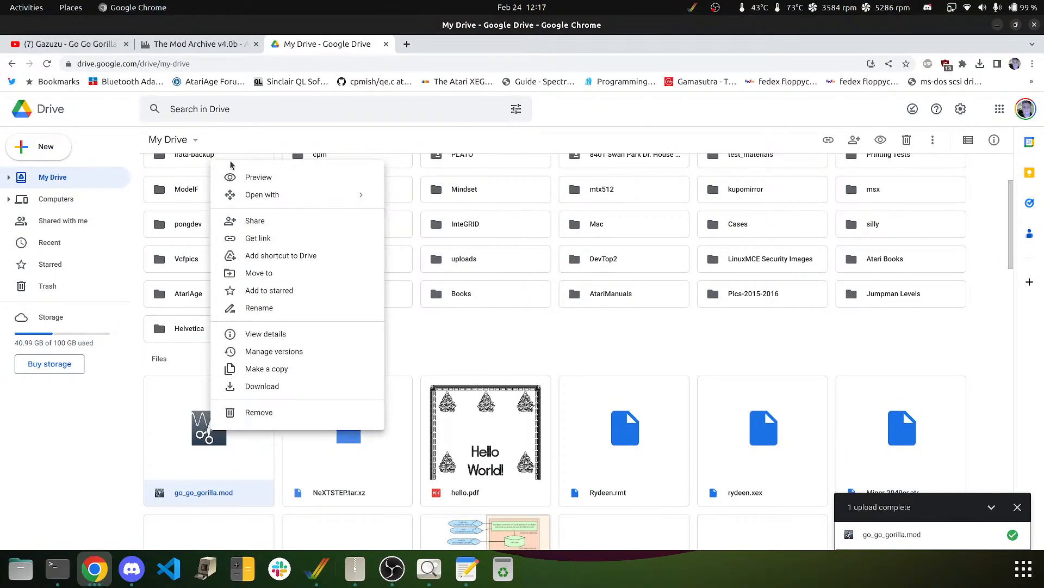
pyautogui.click(284, 225)
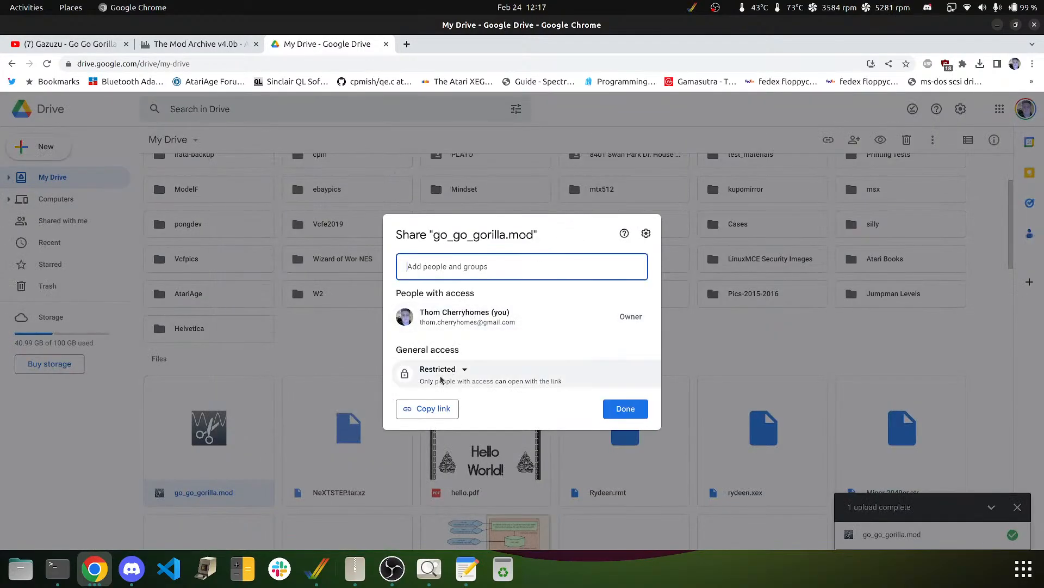
pyautogui.click(441, 379)
pyautogui.click(430, 417)
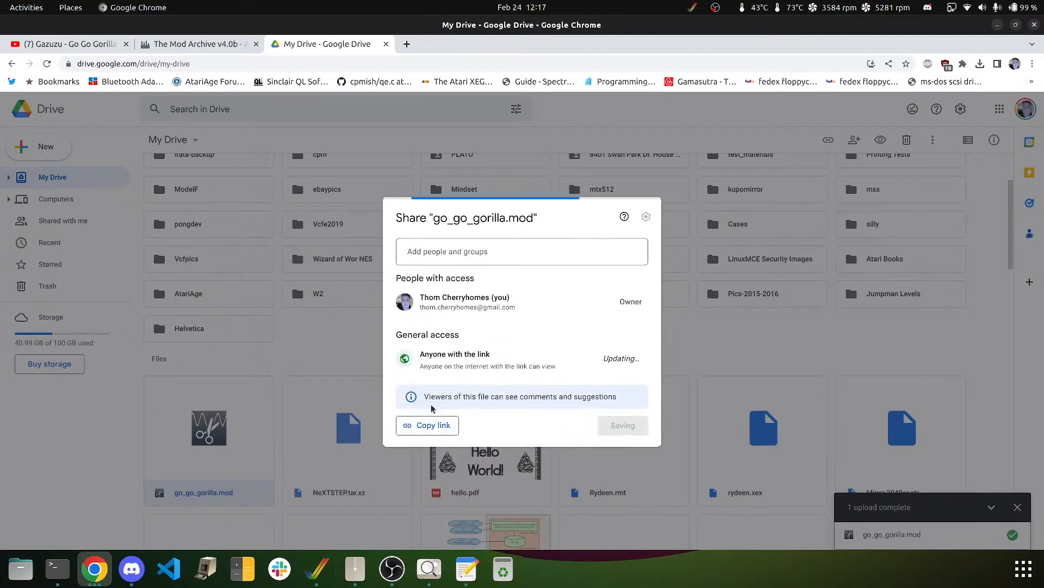
pyautogui.click(411, 427)
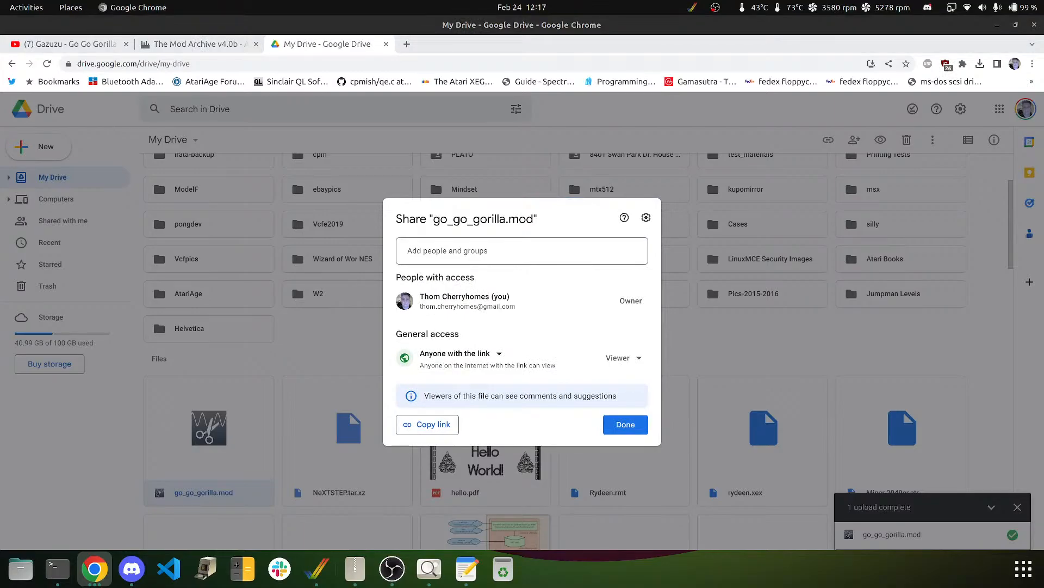
pyautogui.click(618, 430)
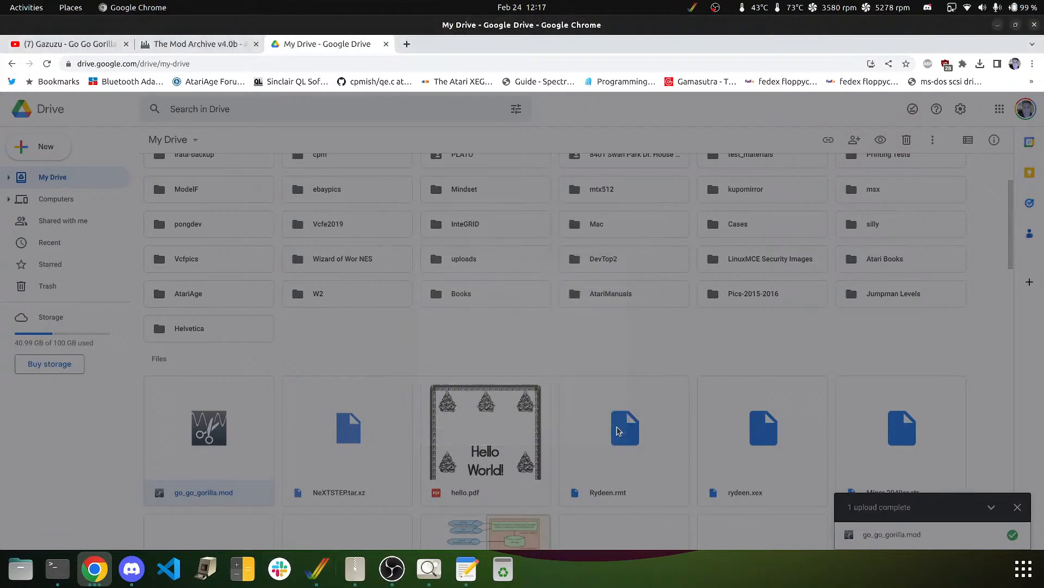
pyautogui.click(63, 47)
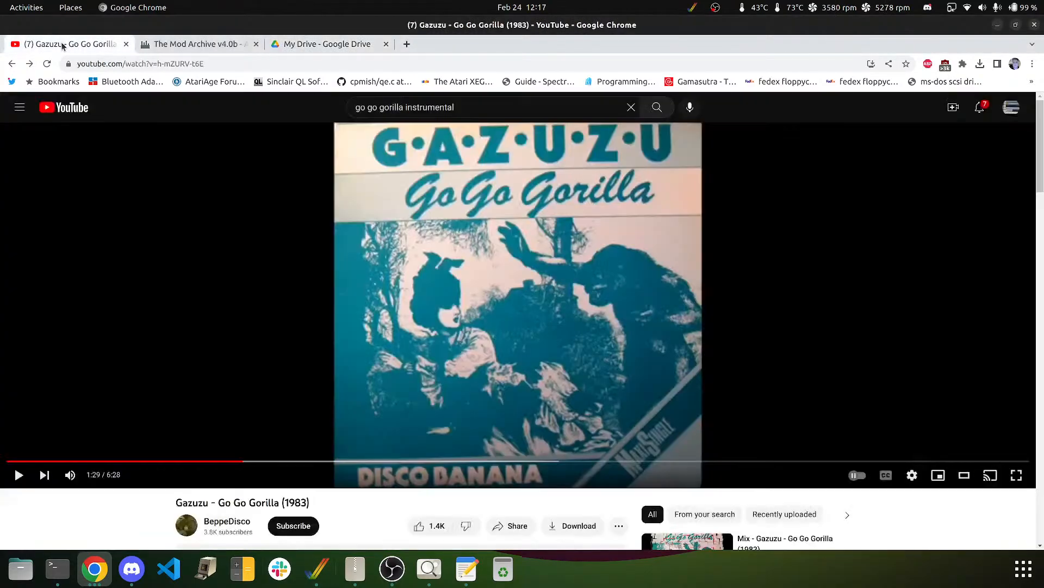